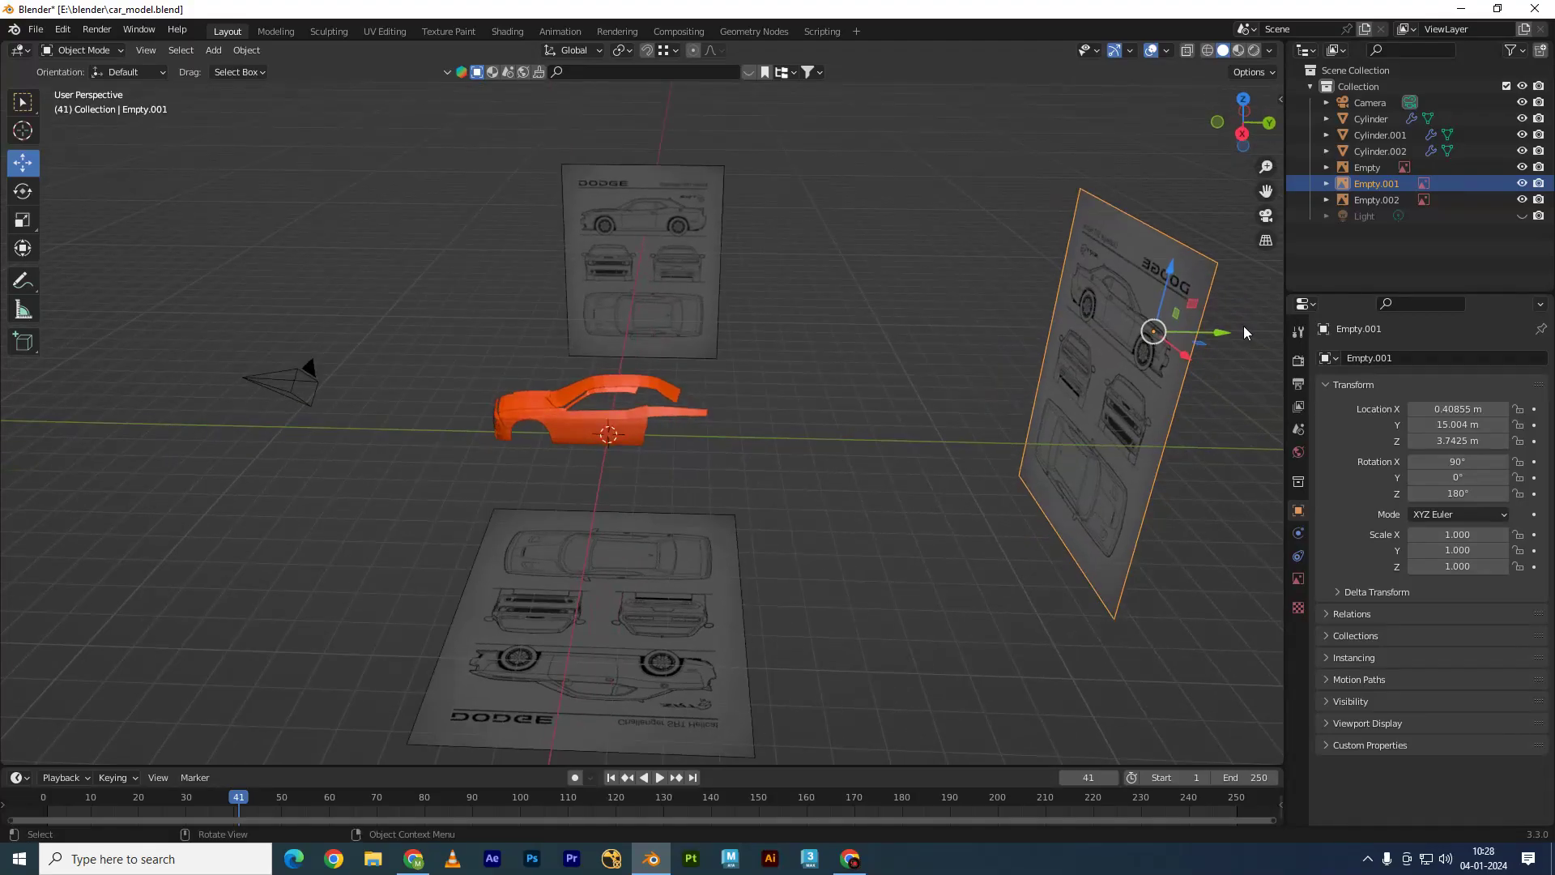
# Step: Duplicate the right-side blueprint to the car's left side and hide the original
pyautogui.hotkey('shift', 'd')
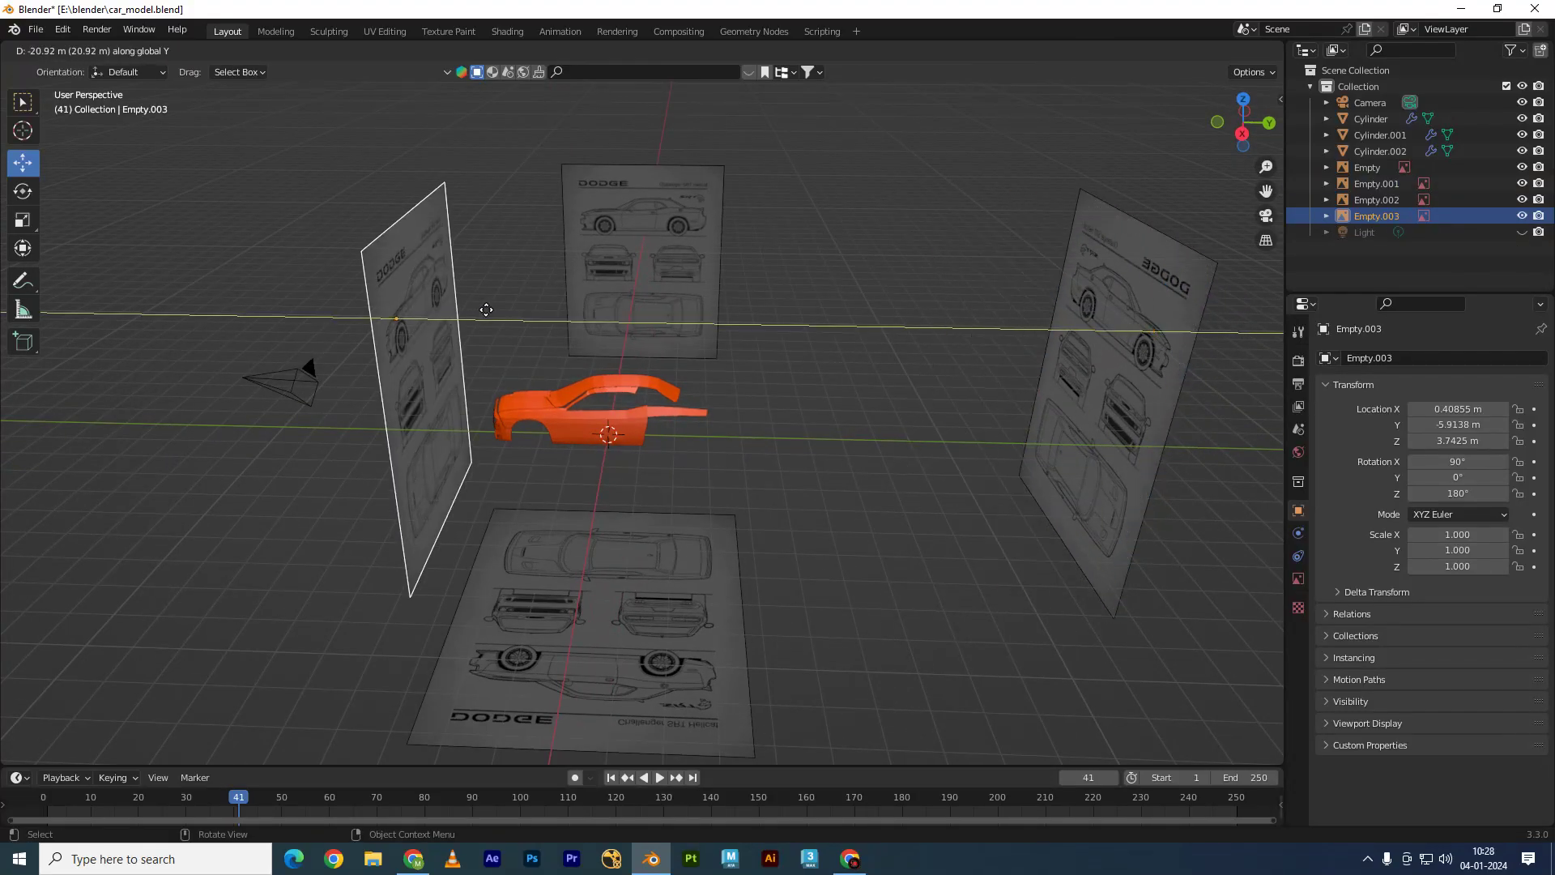
pyautogui.click(176, 316)
pyautogui.click(1156, 331)
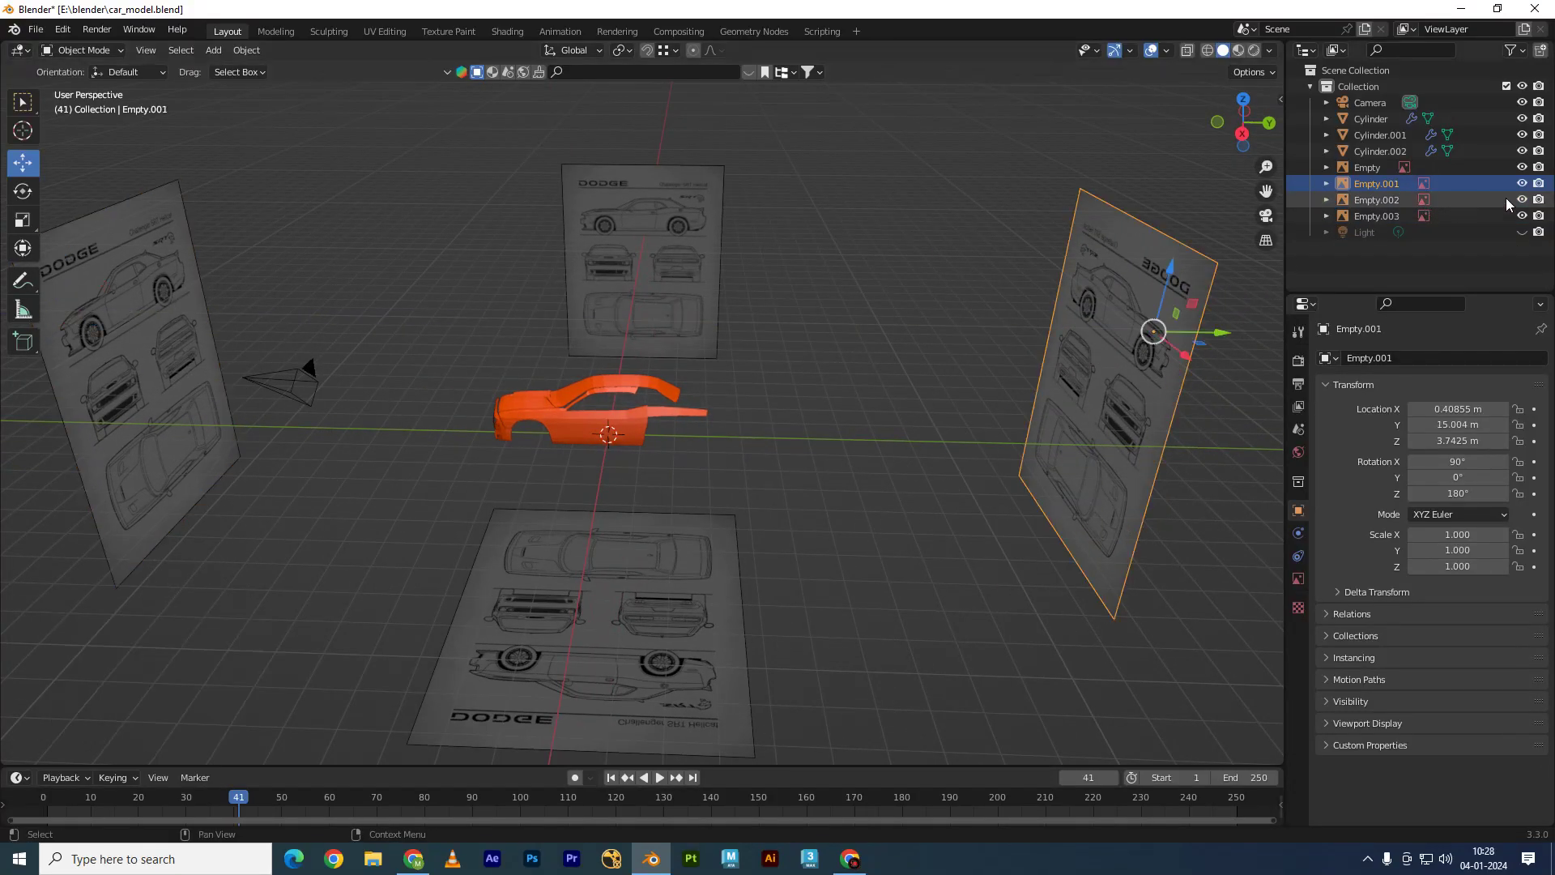
pyautogui.press('h')
# Step: Hide the Cylinder.001 and Cylinder.002 body pieces in the outliner
pyautogui.scroll(5, 599, 423)
pyautogui.click(450, 484)
pyautogui.scroll(2, 450, 485)
pyautogui.moveTo(451, 490); pyautogui.dragTo(521, 462, button='middle')
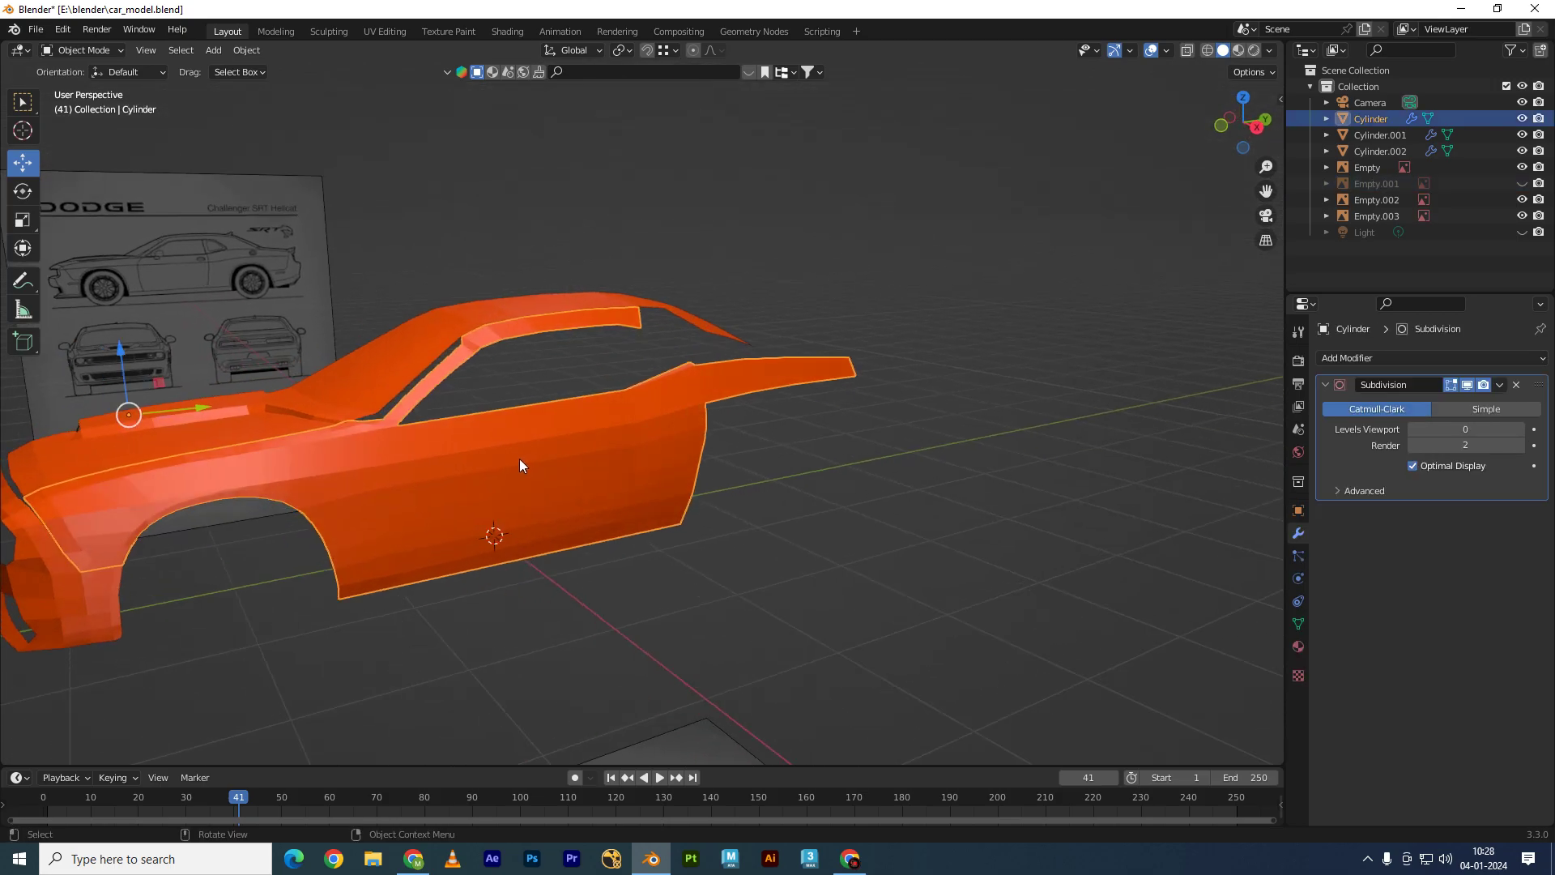
pyautogui.scroll(-5, 521, 462)
pyautogui.click(1523, 135)
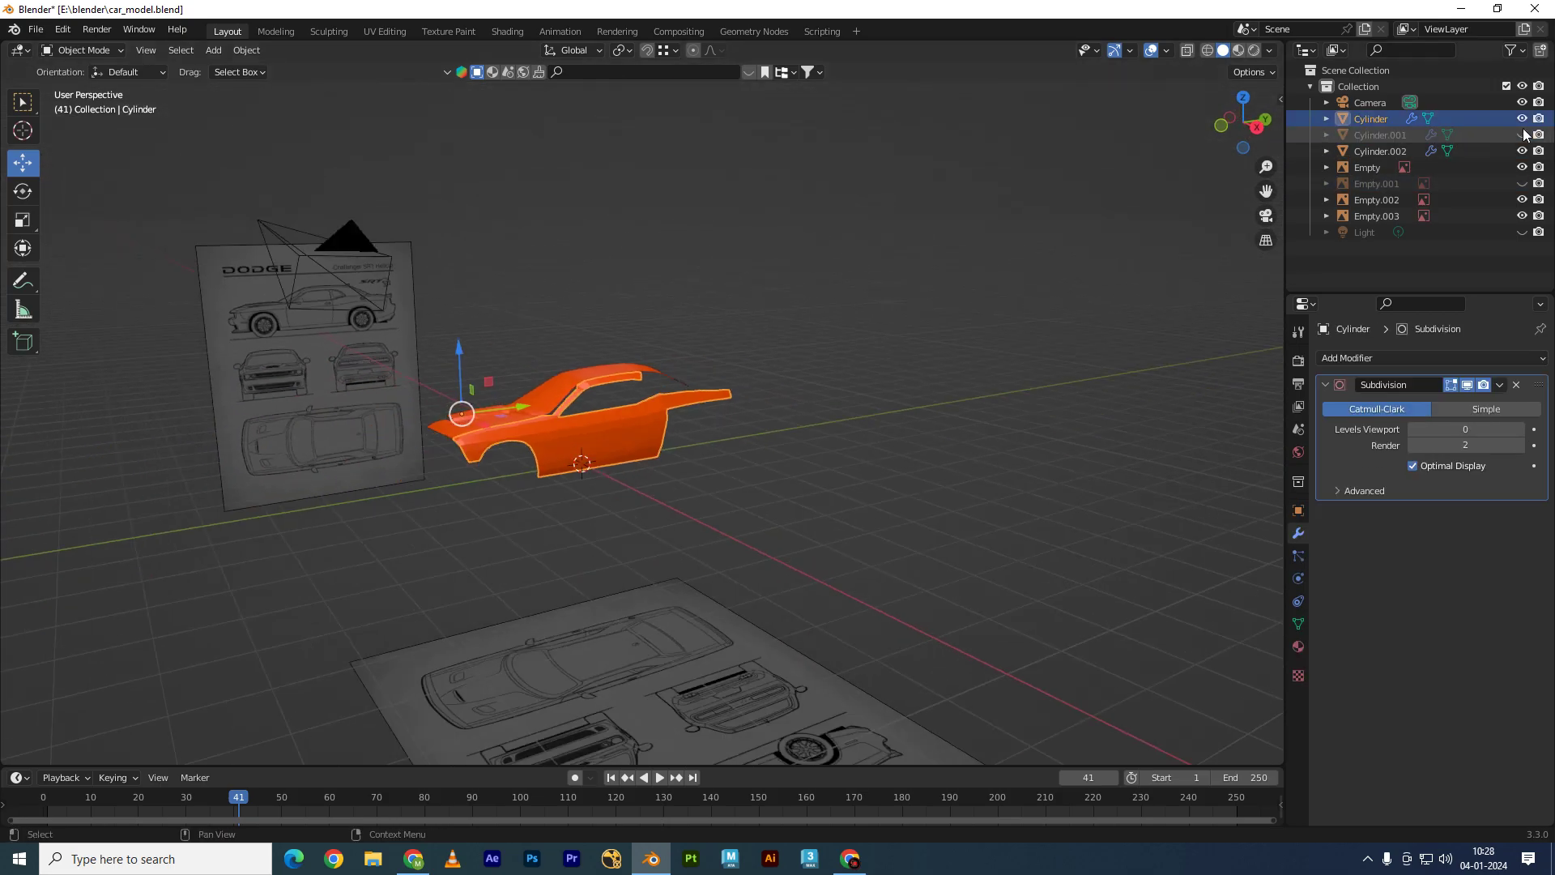
pyautogui.click(1522, 150)
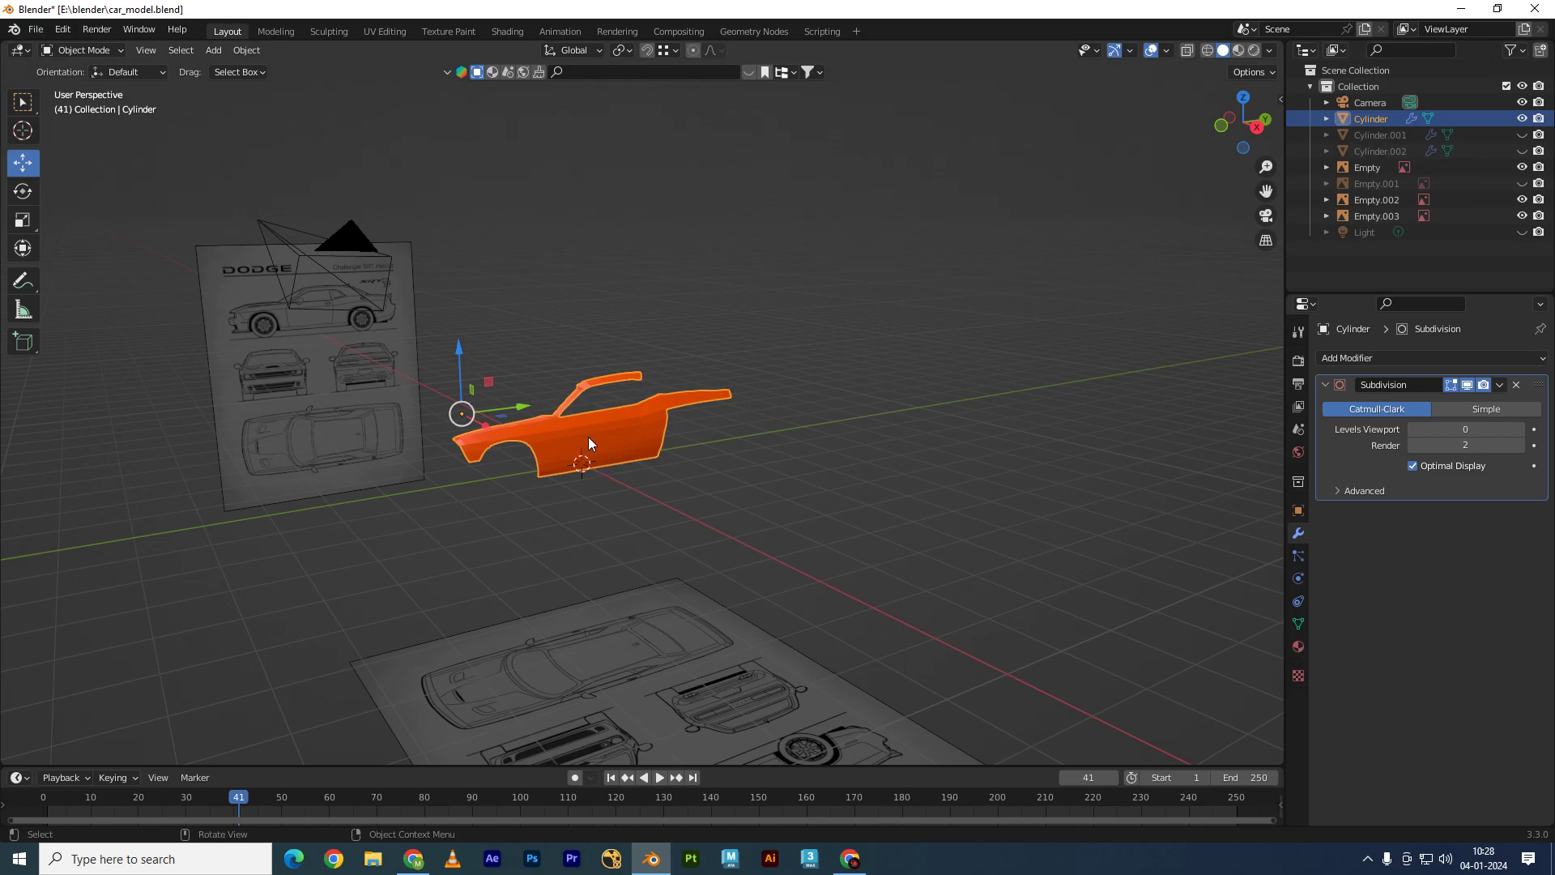
# Step: Switch the viewport to wireframe and enter Edit Mode on the car body mesh
pyautogui.moveTo(589, 443); pyautogui.dragTo(727, 574, button='middle')
pyautogui.press('z')
pyautogui.click(596, 570)
pyautogui.moveTo(596, 570)
pyautogui.mouseDown(button='middle')
pyautogui.moveTo(583, 559)
pyautogui.moveTo(708, 484)
pyautogui.moveTo(676, 468)
pyautogui.moveTo(580, 479)
pyautogui.moveTo(760, 441)
pyautogui.moveTo(732, 406)
pyautogui.moveTo(850, 398)
pyautogui.mouseUp(button='middle')
pyautogui.scroll(3, 709, 485)
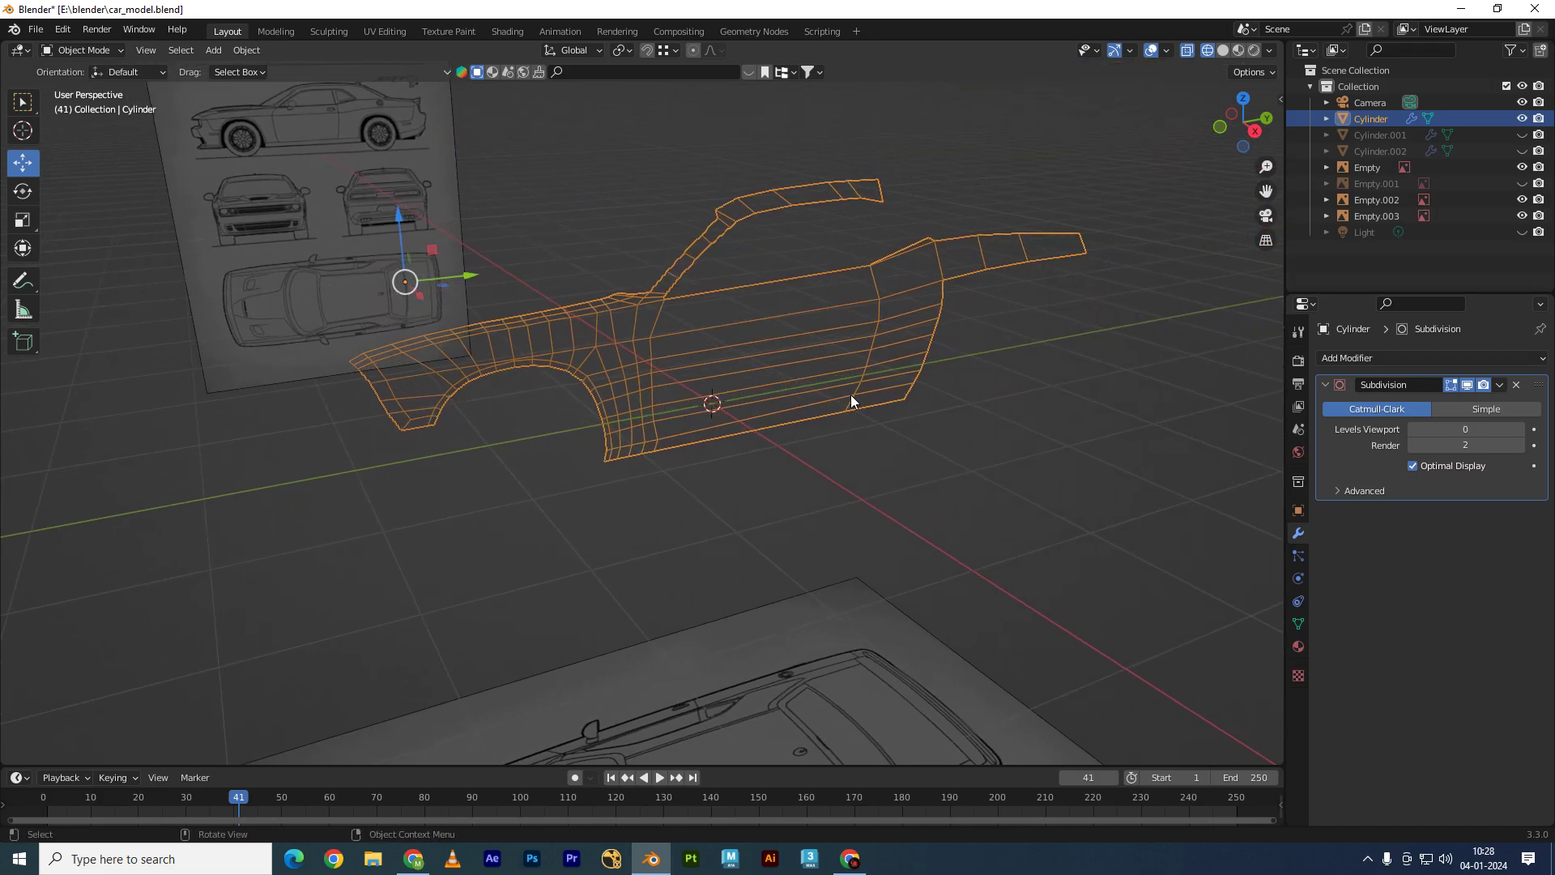
pyautogui.scroll(2, 445, 387)
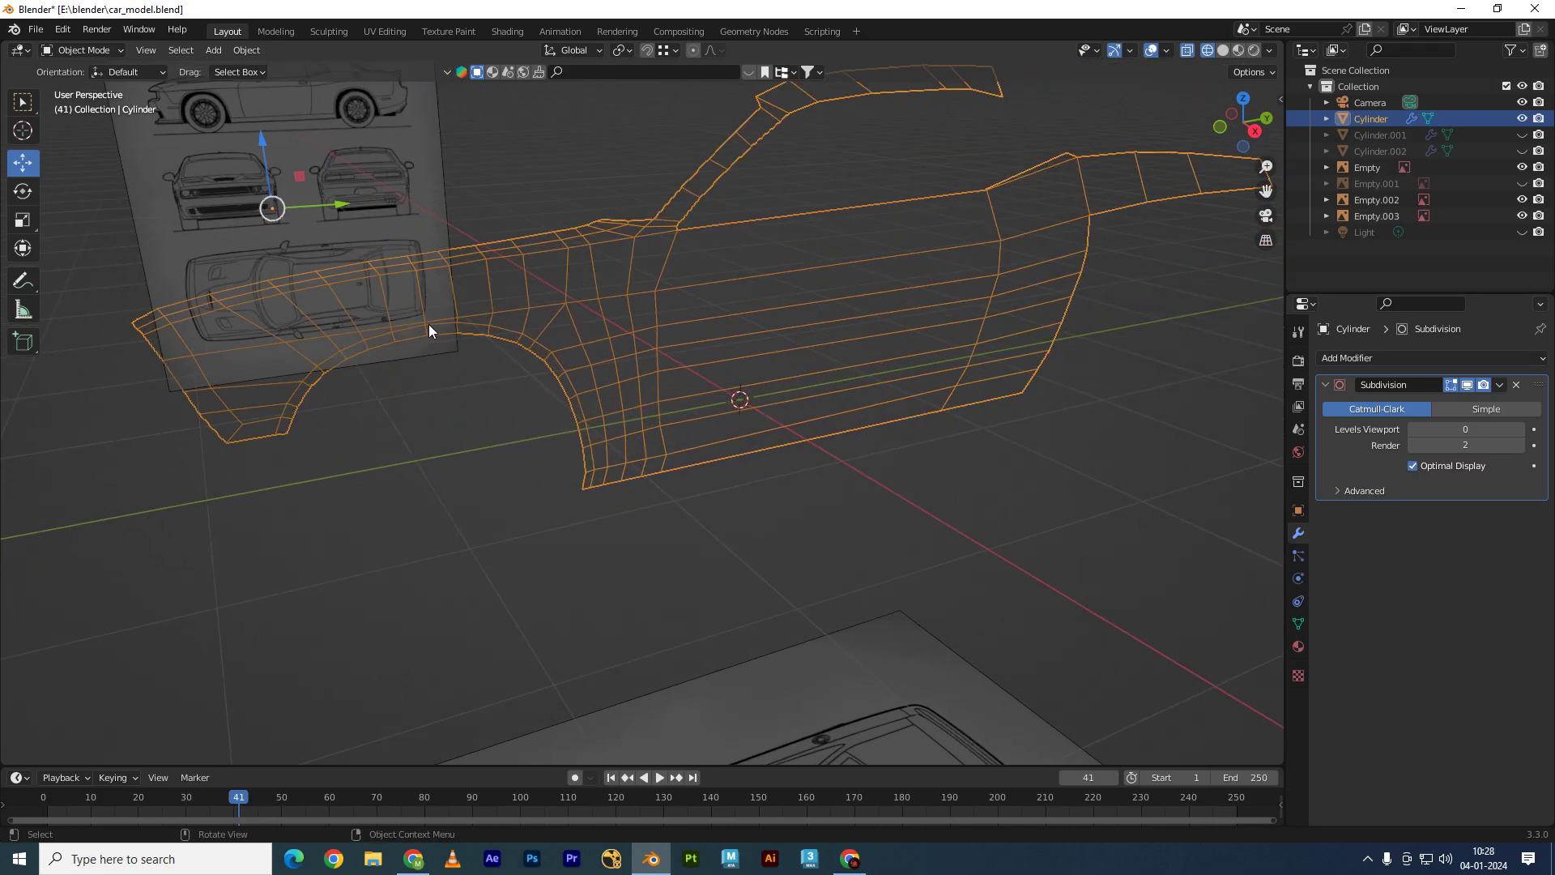
pyautogui.press('Tab')
pyautogui.scroll(2, 261, 420)
# Step: Select a first strip of faces along the front fender edge
pyautogui.scroll(-2, 262, 419)
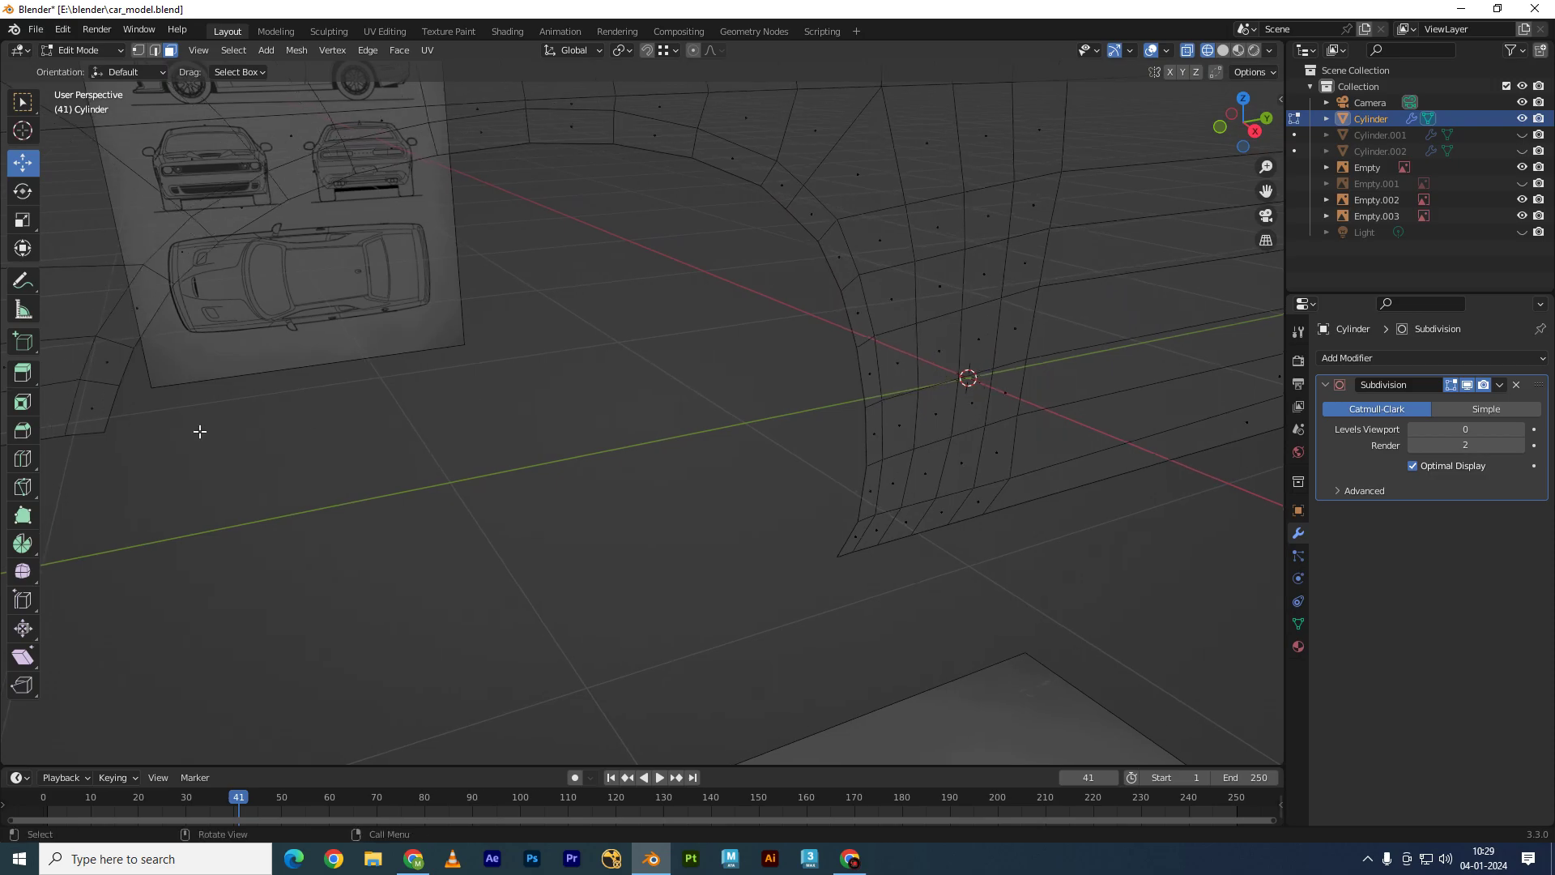
pyautogui.click(89, 405)
pyautogui.keyDown('shift'); pyautogui.click(121, 357); pyautogui.keyUp('shift')
pyautogui.scroll(-2, 471, 451)
pyautogui.click(402, 411)
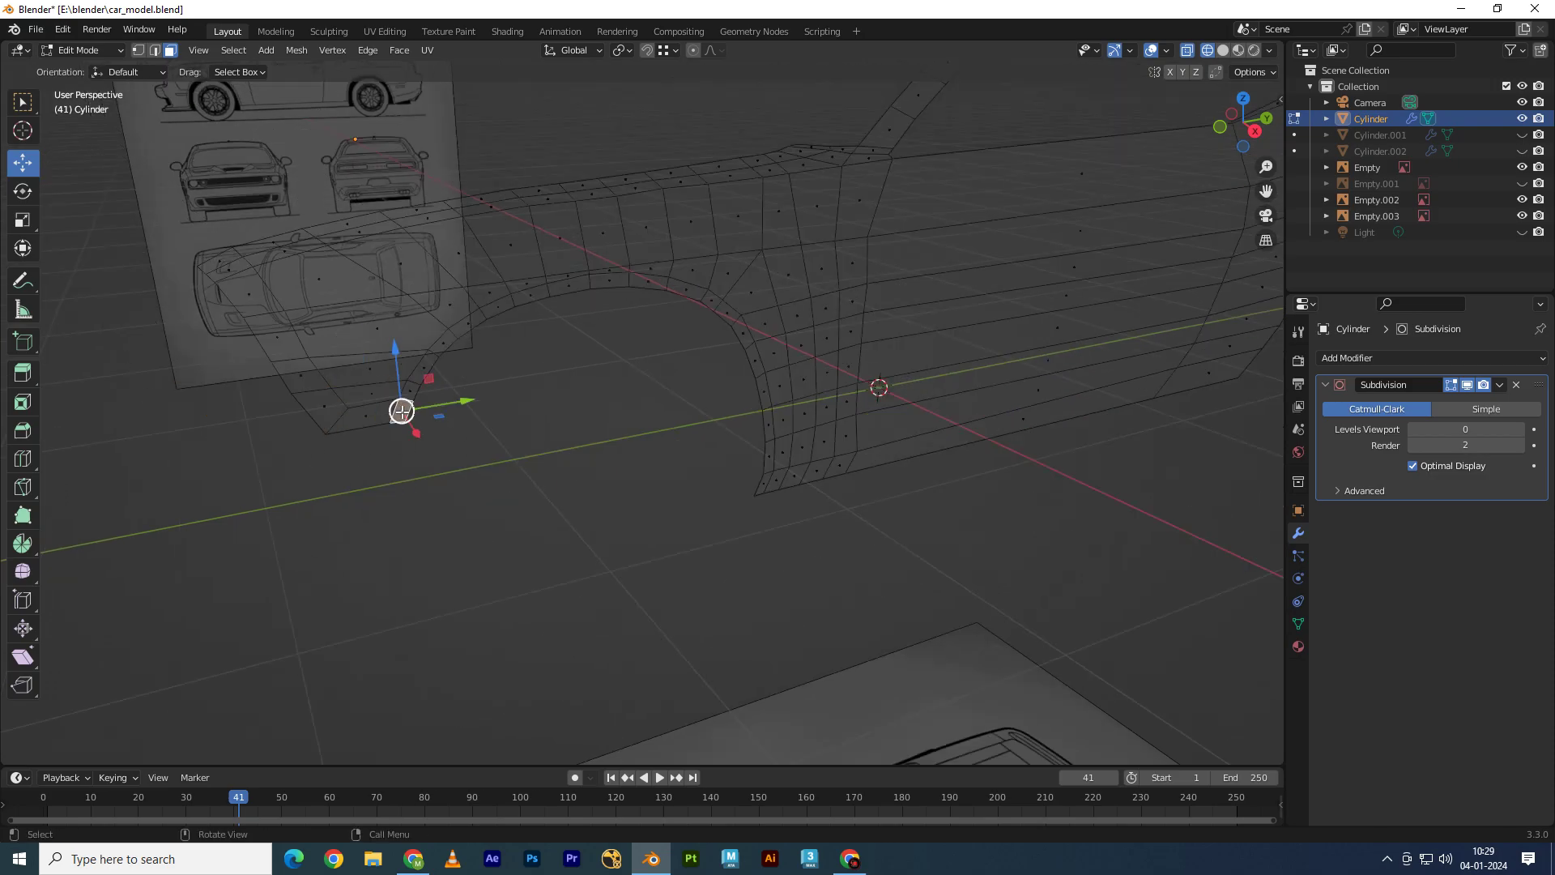
pyautogui.keyDown('alt'); pyautogui.keyDown('shift'); pyautogui.click(414, 374); pyautogui.keyUp('shift'); pyautogui.keyUp('alt')
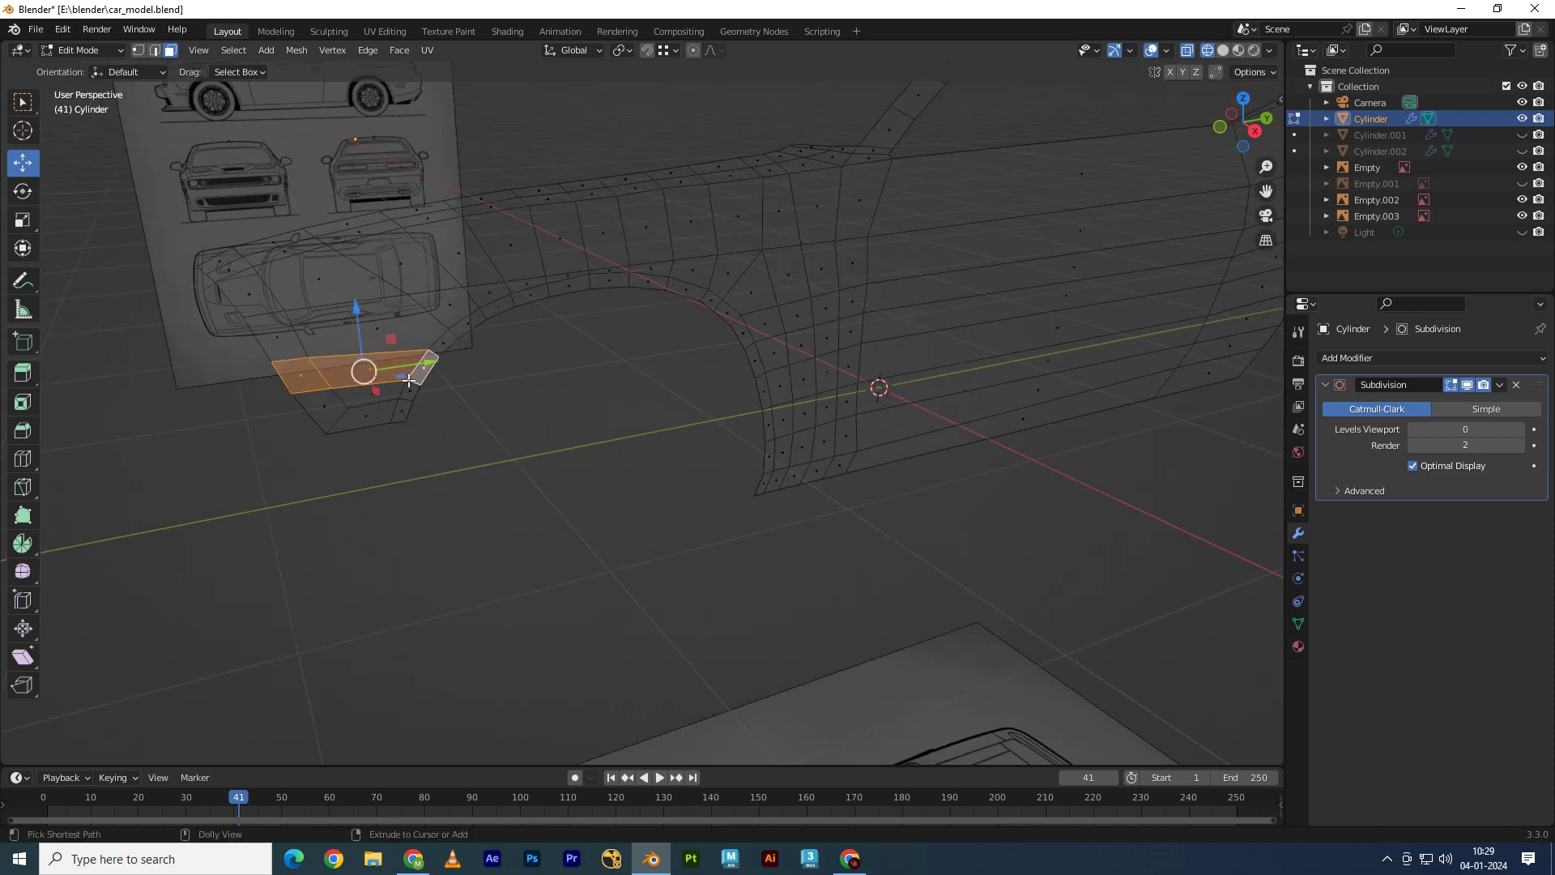
pyautogui.press('space')
pyautogui.press('space')
# Step: In Right Ortho view, select faces along the top of the front wheel arch
pyautogui.press('KP_3')
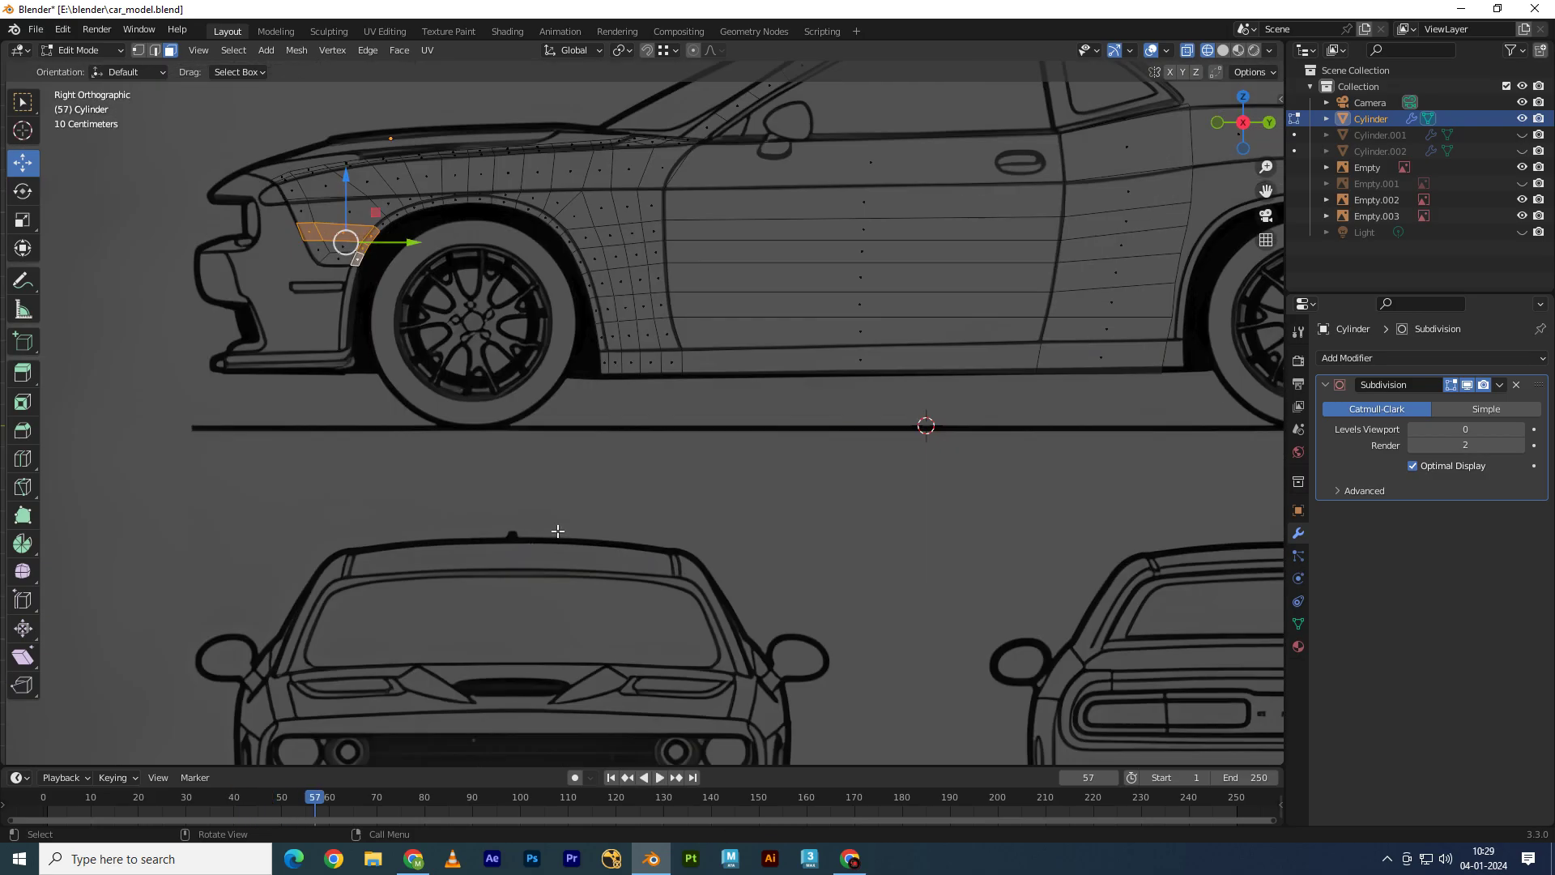
pyautogui.scroll(2, 559, 518)
pyautogui.scroll(2, 362, 388)
pyautogui.keyDown('alt'); pyautogui.click(437, 200); pyautogui.keyUp('alt')
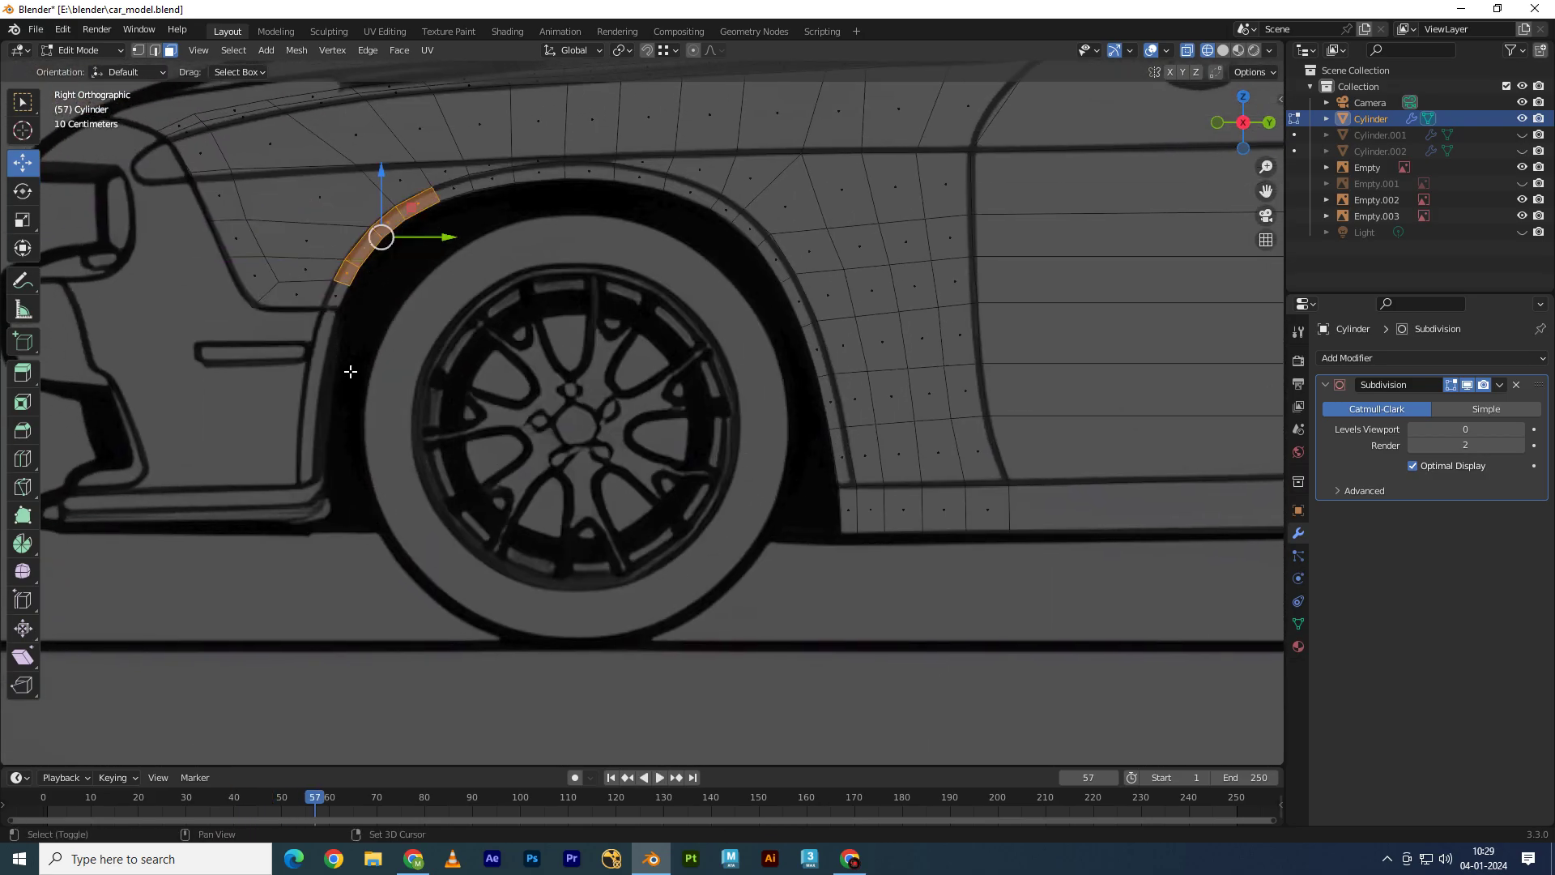
pyautogui.keyDown('shift'); pyautogui.click(329, 294); pyautogui.keyUp('shift')
pyautogui.keyDown('shift'); pyautogui.click(486, 178); pyautogui.keyUp('shift')
pyautogui.keyDown('shift'); pyautogui.moveTo(511, 214); pyautogui.dragTo(613, 168); pyautogui.keyUp('shift')
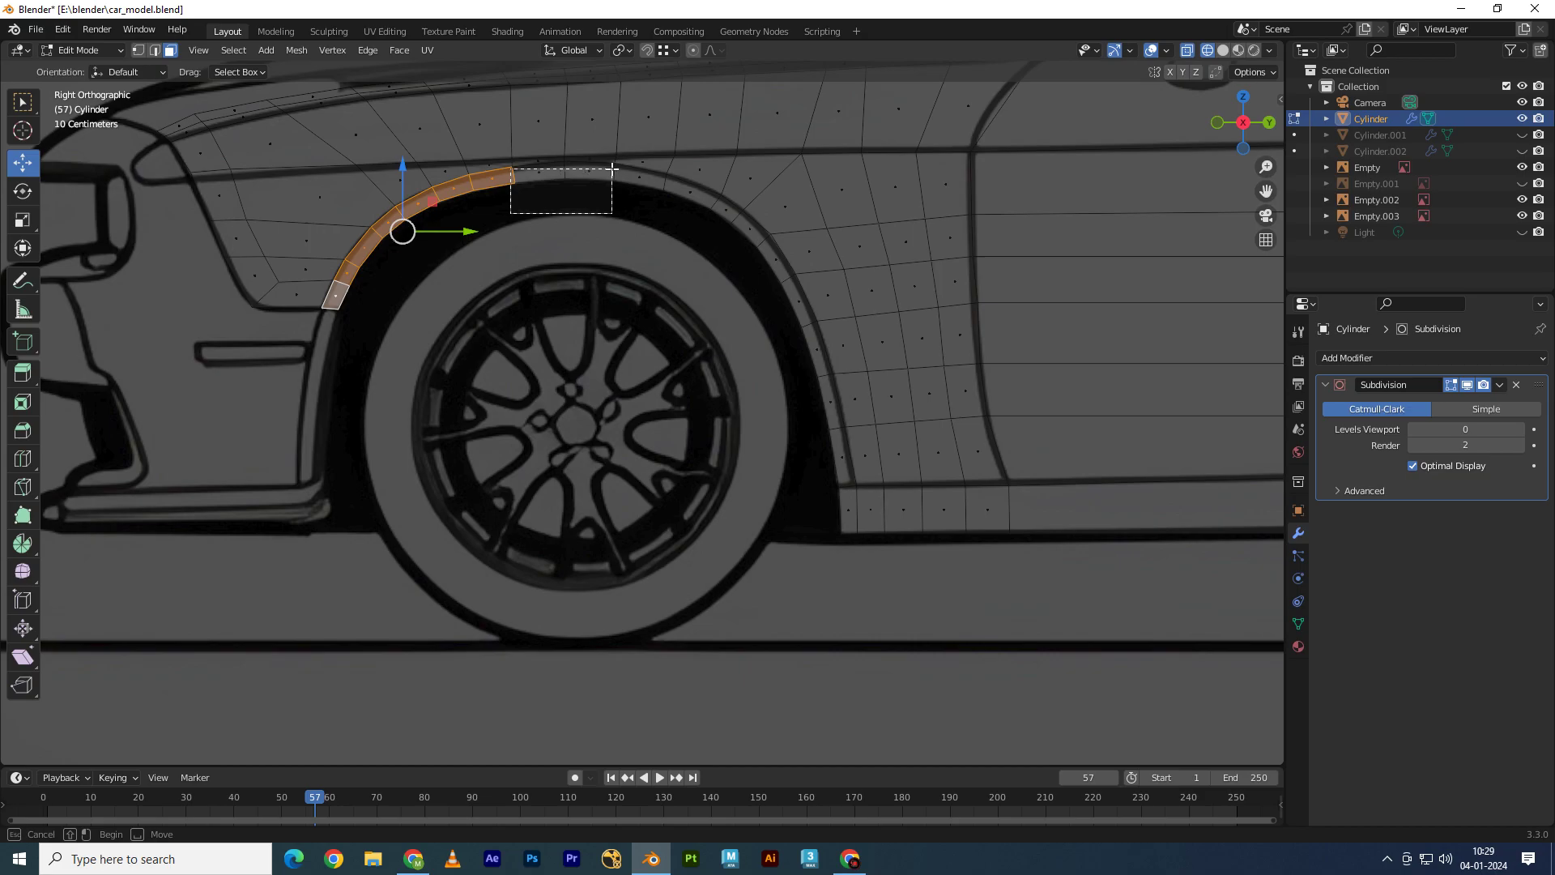
# Step: Box-select the remaining faces down the rear of the front wheel arch
pyautogui.keyDown('shift'); pyautogui.moveTo(639, 243); pyautogui.dragTo(717, 164); pyautogui.keyUp('shift')
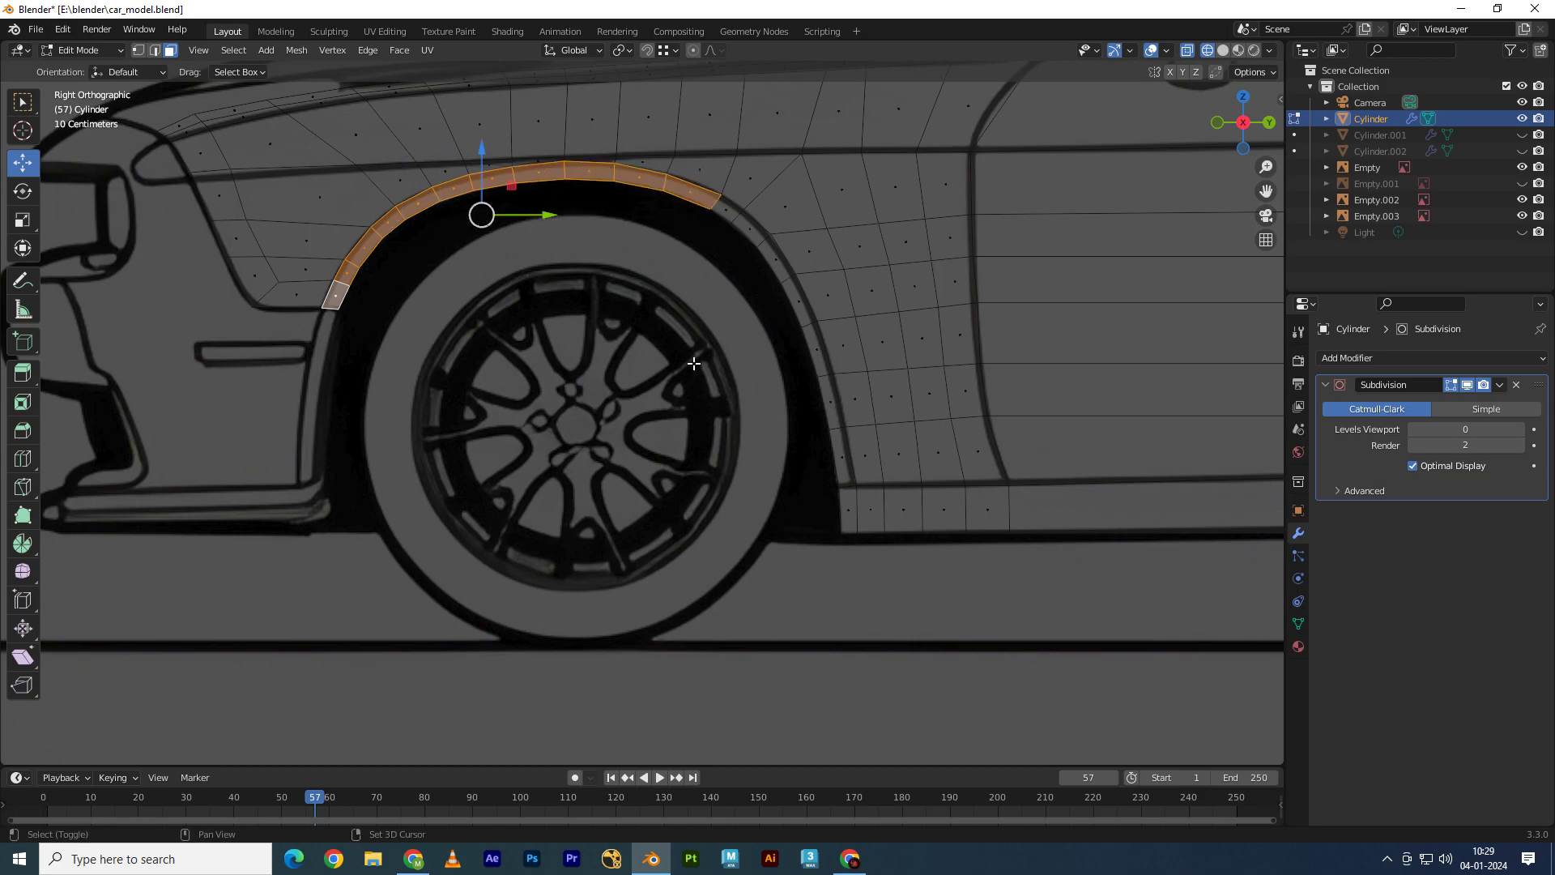
pyautogui.keyDown('shift'); pyautogui.moveTo(683, 453); pyautogui.dragTo(775, 196); pyautogui.keyUp('shift')
pyautogui.keyDown('shift'); pyautogui.moveTo(745, 430); pyautogui.dragTo(818, 250); pyautogui.keyUp('shift')
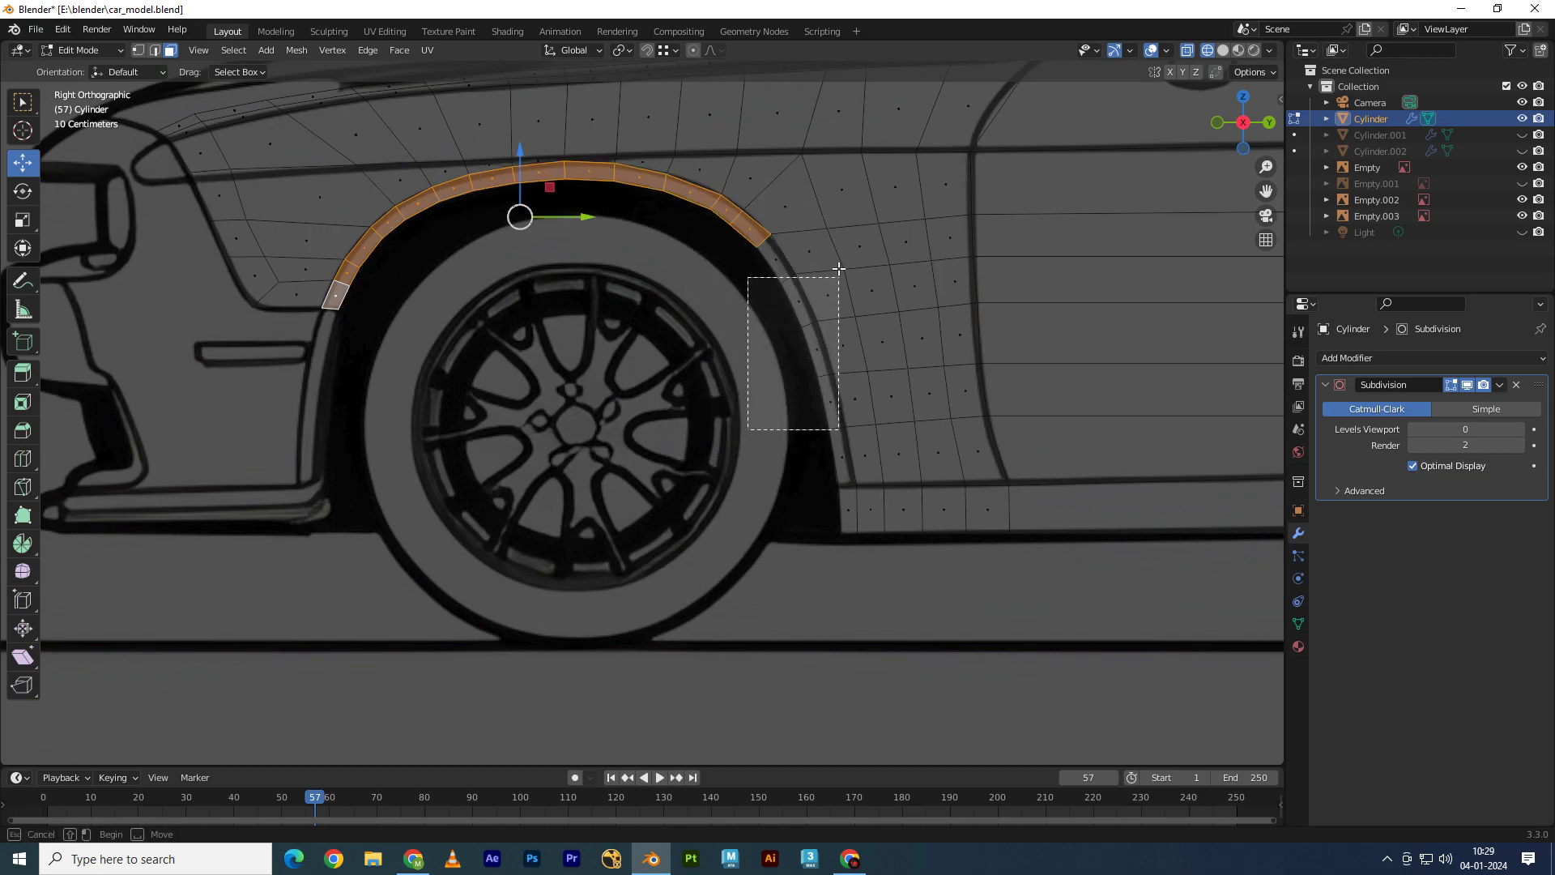
pyautogui.keyDown('shift'); pyautogui.moveTo(781, 483); pyautogui.dragTo(841, 349); pyautogui.keyUp('shift')
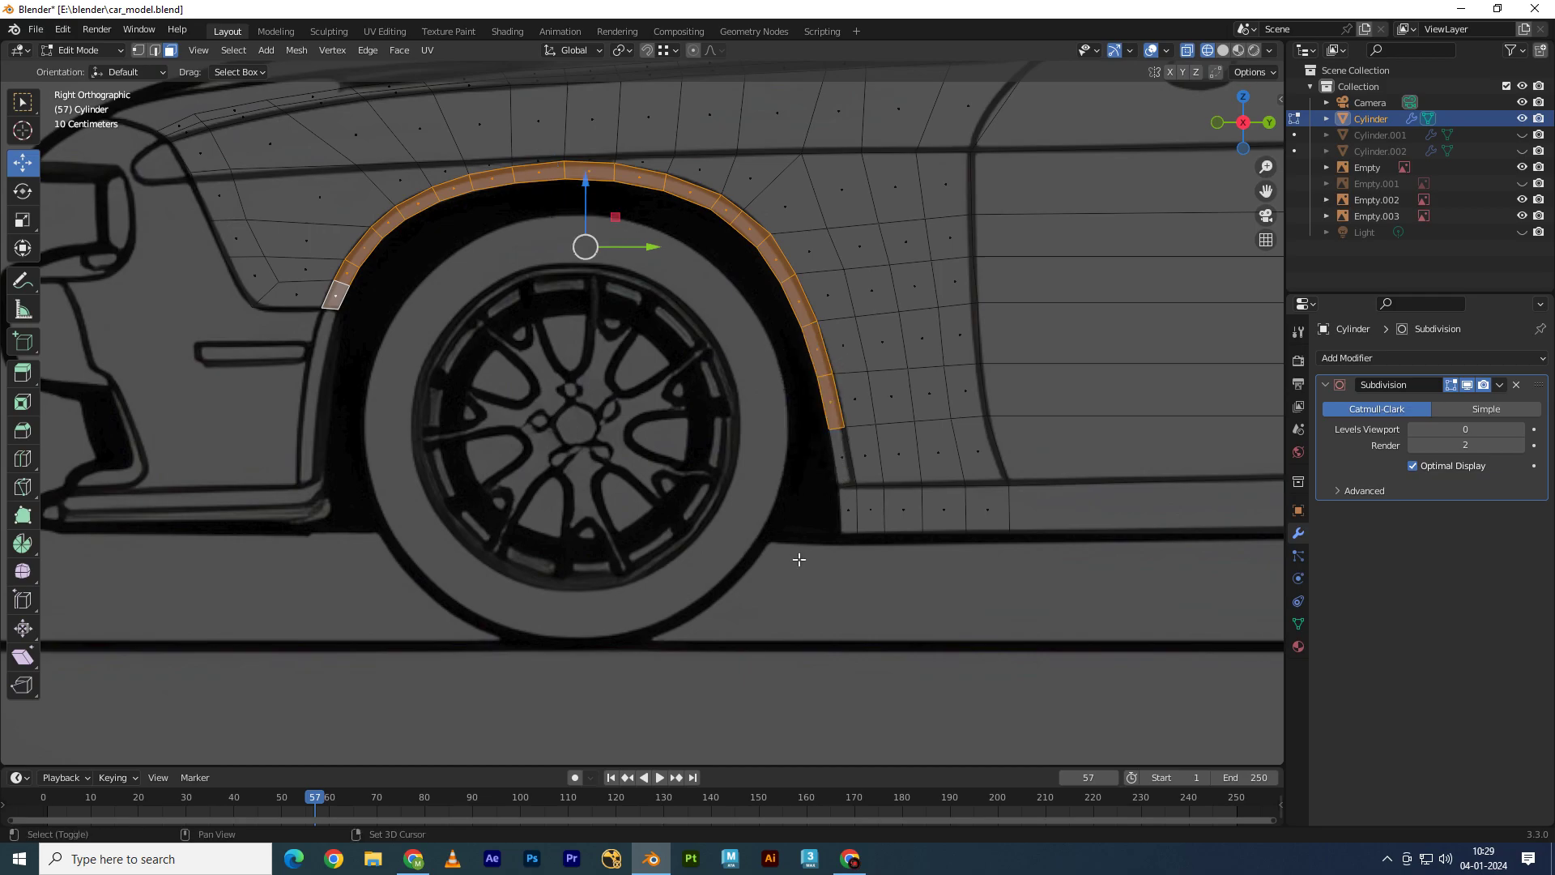
pyautogui.keyDown('shift'); pyautogui.moveTo(799, 559); pyautogui.dragTo(850, 443); pyautogui.keyUp('shift')
pyautogui.scroll(-5, 616, 276)
pyautogui.moveTo(624, 324)
pyautogui.mouseDown(button='middle')
pyautogui.moveTo(785, 532)
pyautogui.moveTo(680, 408)
pyautogui.mouseUp(button='middle')
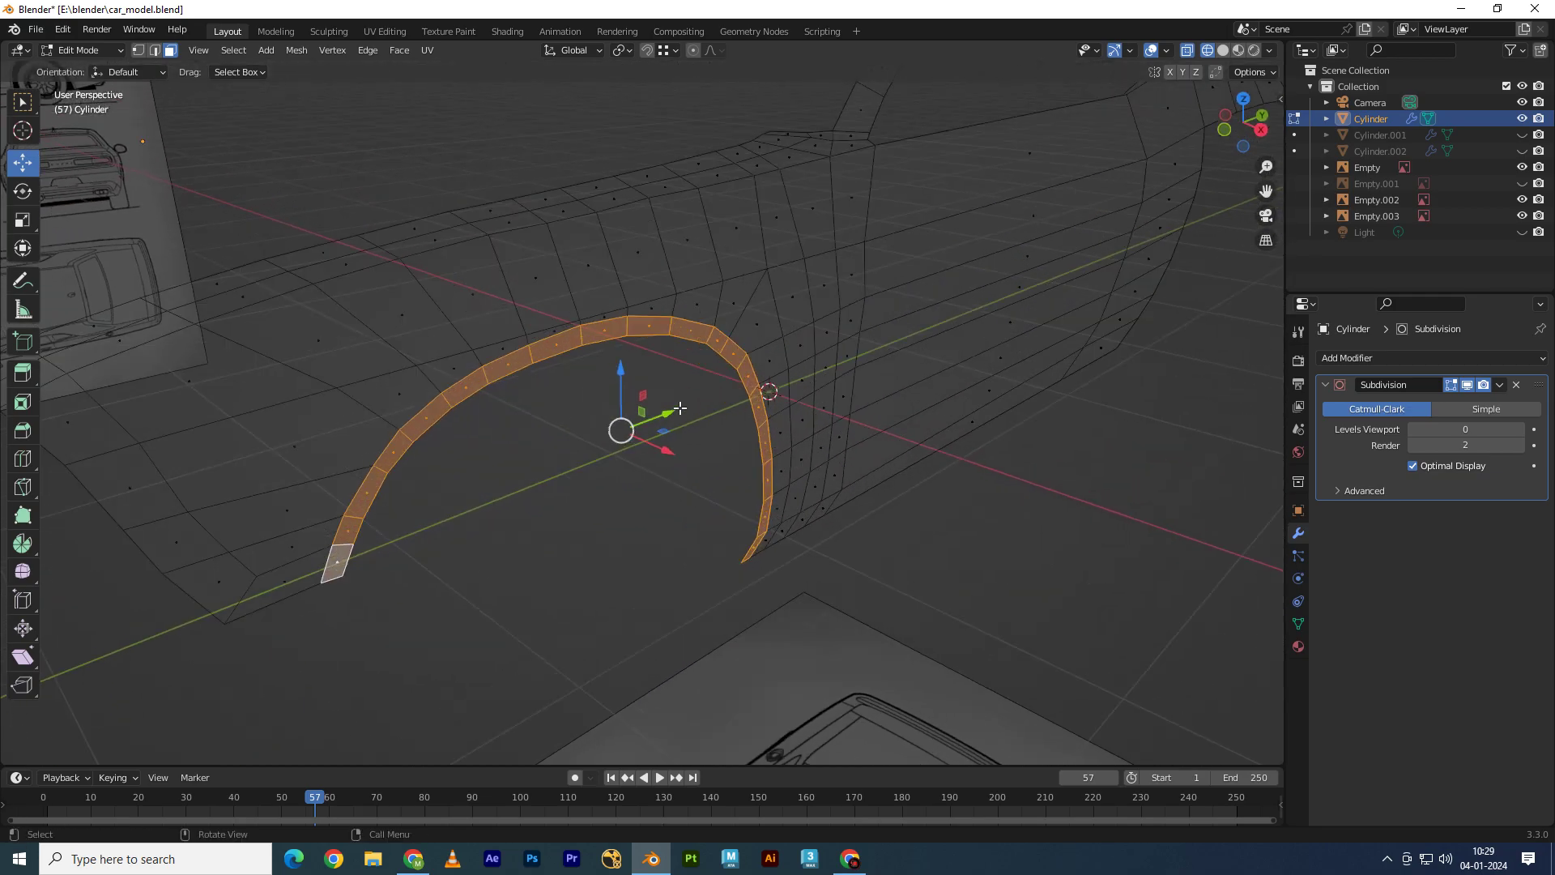
# Step: Duplicate the wheel-arch strip and slide the copy along Y toward the rear wheel
pyautogui.rightClick(711, 332)
pyautogui.moveTo(653, 430); pyautogui.dragTo(823, 393, button='middle')
pyautogui.press('g')
pyautogui.press('y')
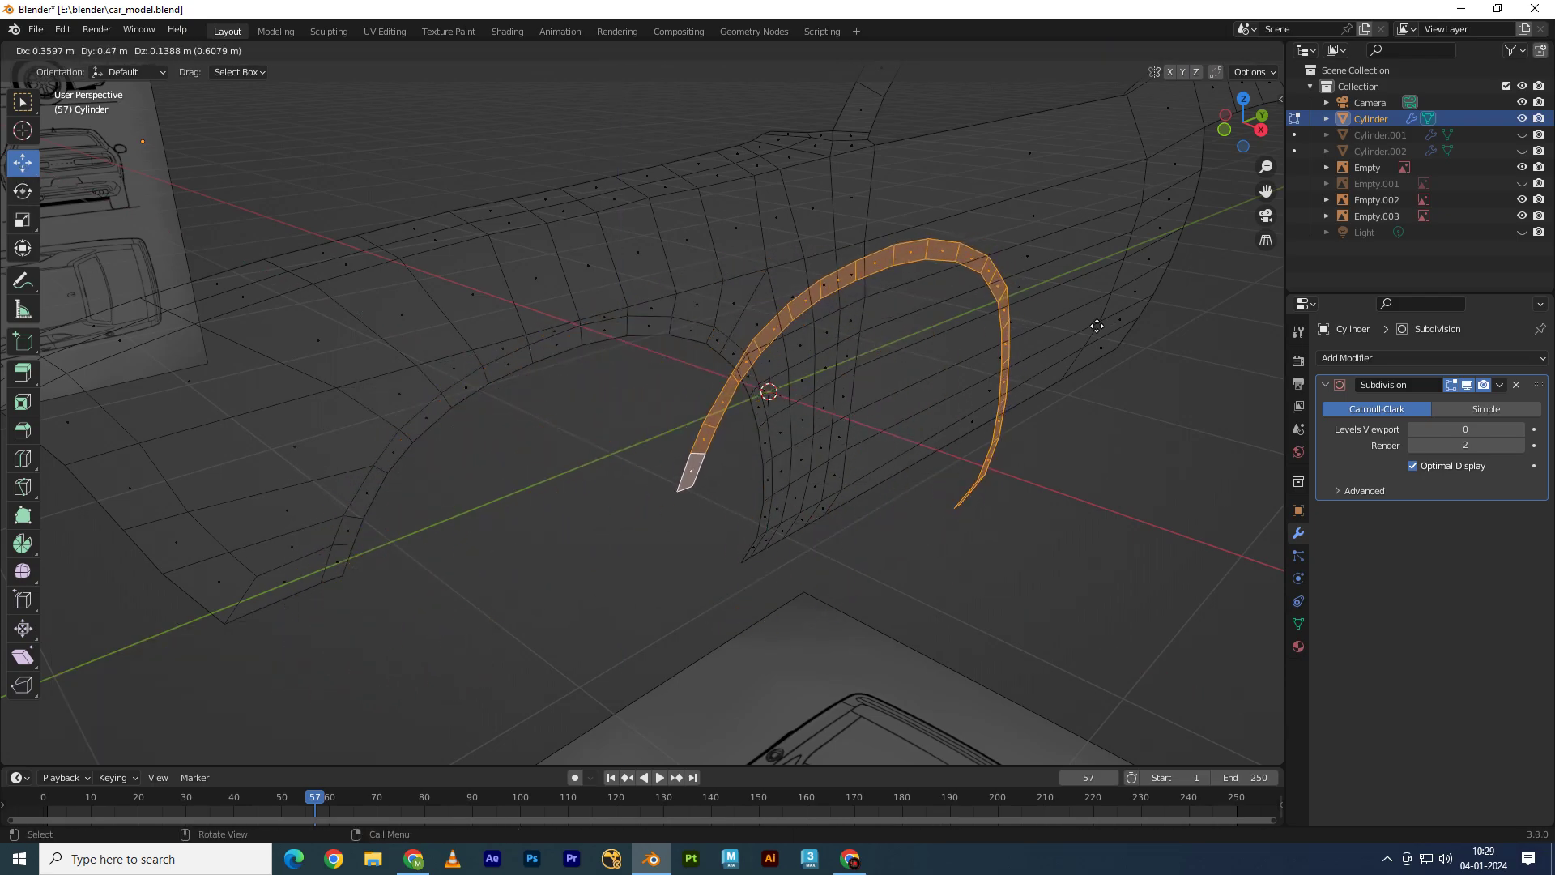
pyautogui.click(14, 272)
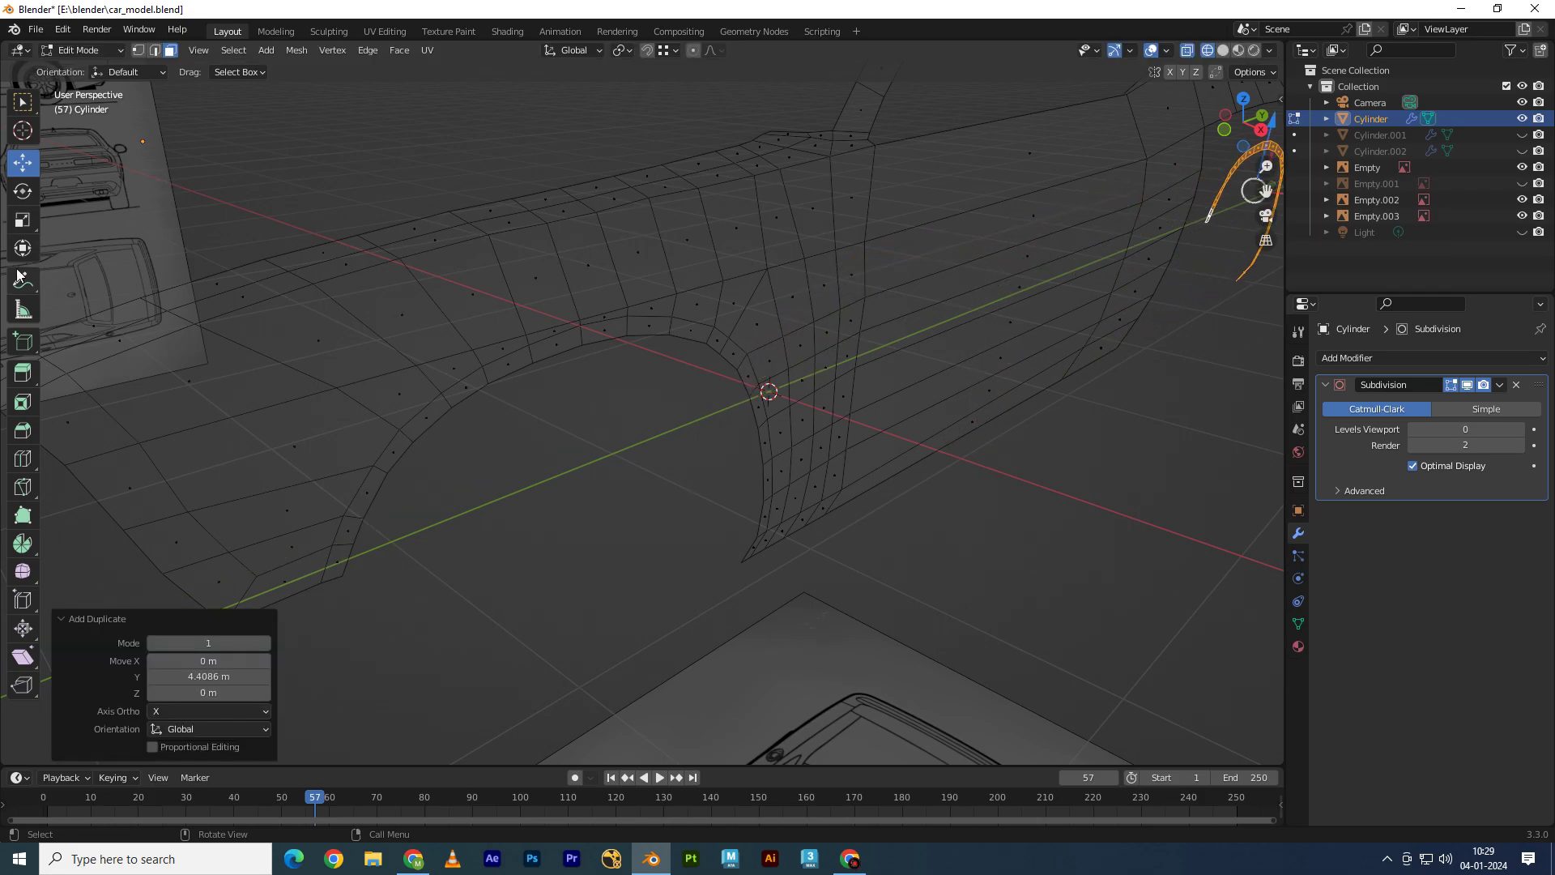
# Step: In Right Ortho view, reposition the copy along Y and nudge it up onto the rear wheel arch
pyautogui.press('KP_3')
pyautogui.scroll(-3, 875, 489)
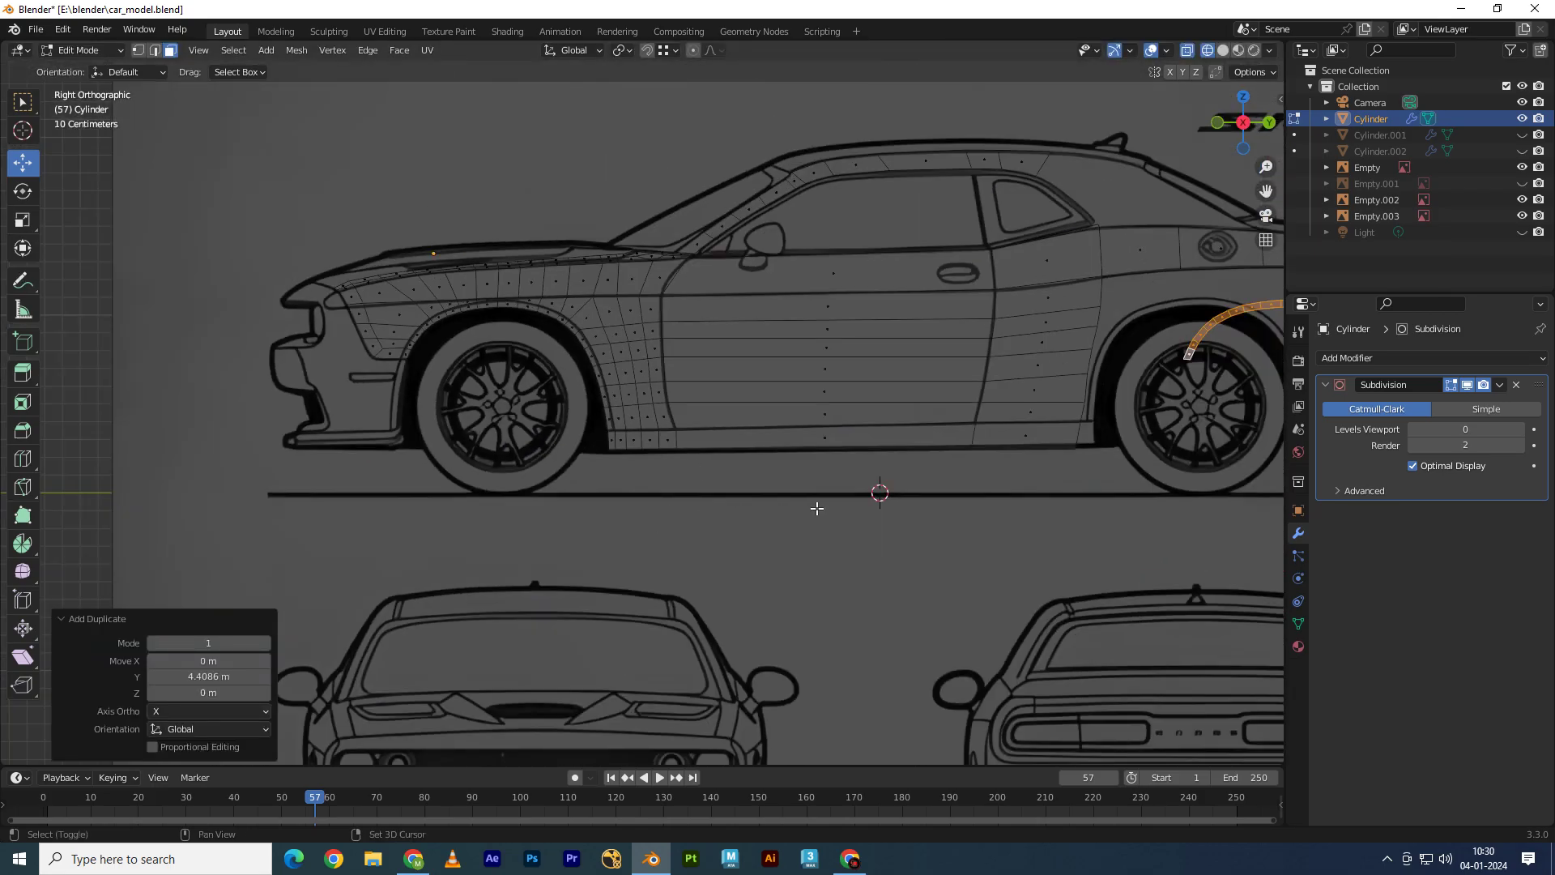
pyautogui.scroll(3, 874, 489)
pyautogui.scroll(2, 881, 371)
pyautogui.keyDown('shift'); pyautogui.moveTo(880, 371); pyautogui.dragTo(667, 371, button='middle'); pyautogui.keyUp('shift')
pyautogui.press('g')
pyautogui.press('y')
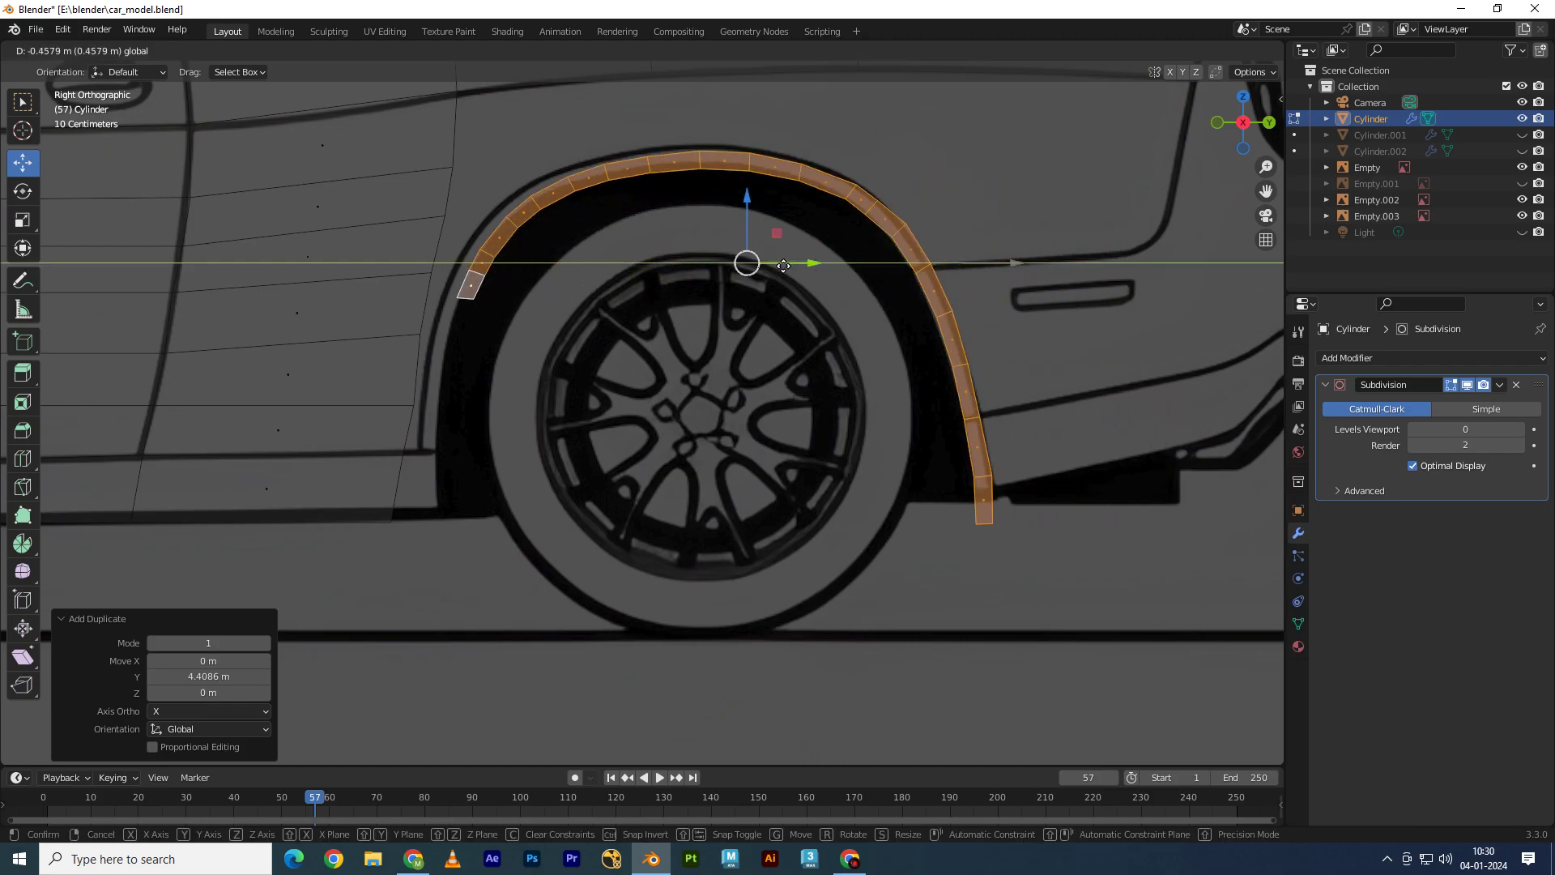
pyautogui.click(783, 266)
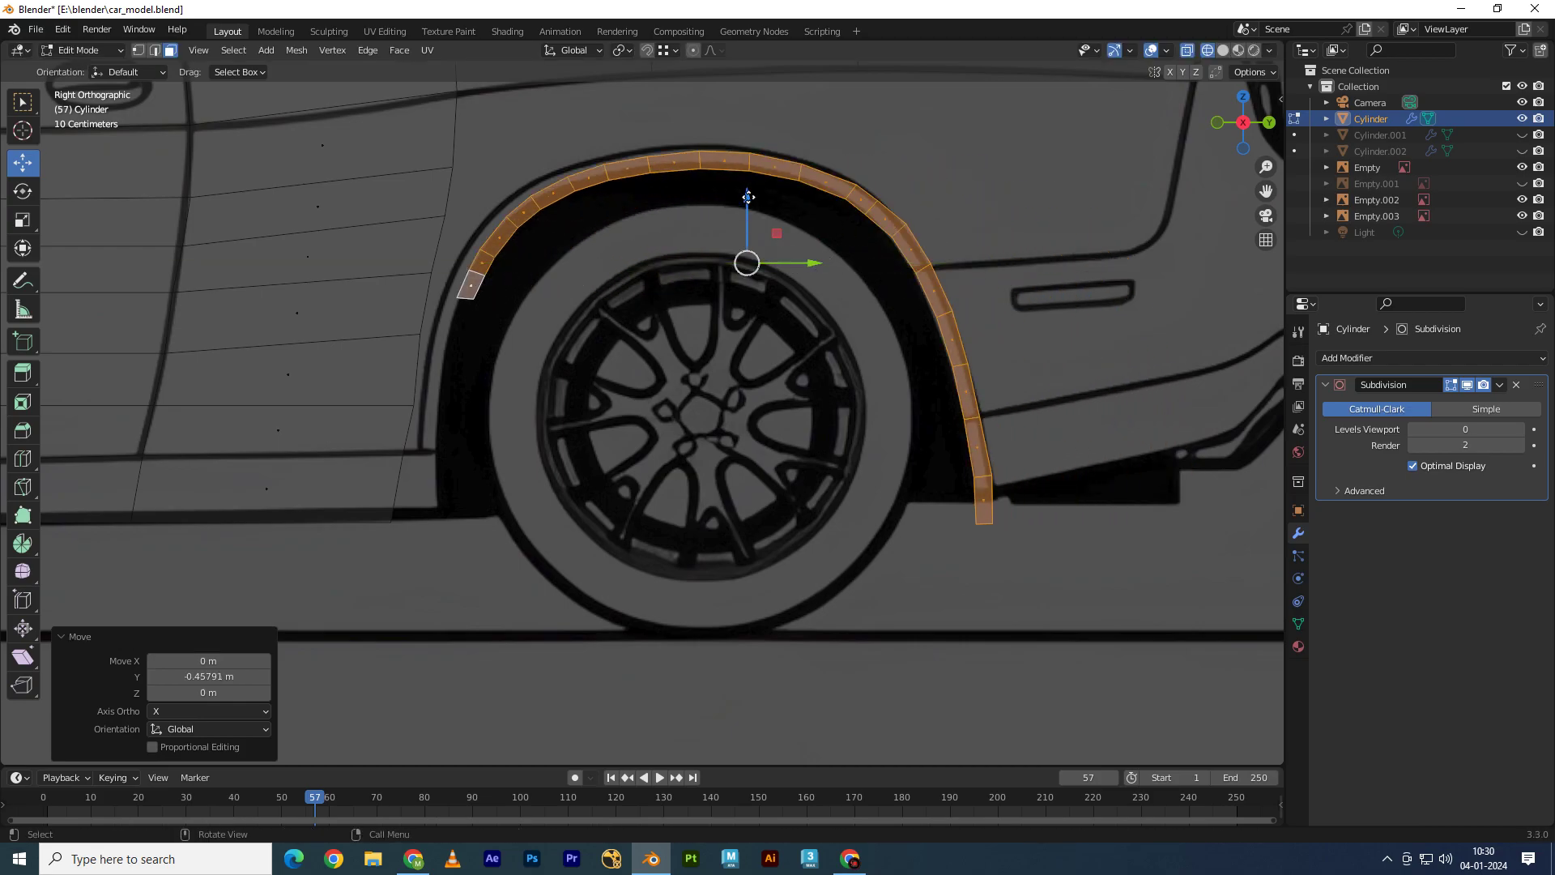
pyautogui.moveTo(746, 196); pyautogui.dragTo(747, 195)
# Step: Check the fitted strip in perspective, return to Object Mode and deselect the body
pyautogui.scroll(-3, 982, 513)
pyautogui.moveTo(982, 513); pyautogui.dragTo(942, 523, button='middle')
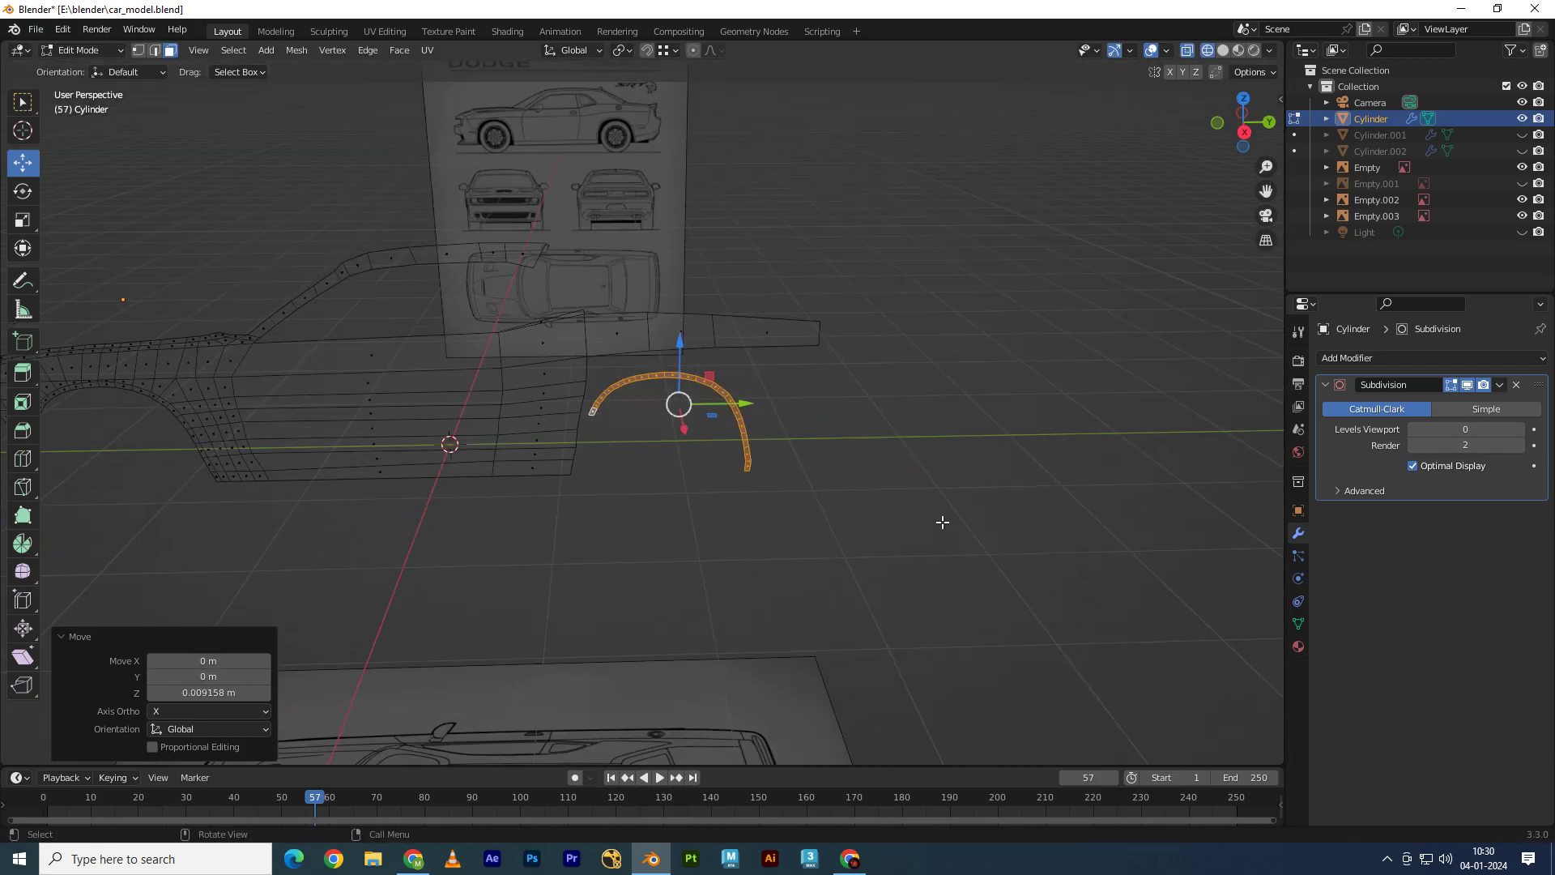
pyautogui.press('Tab')
pyautogui.scroll(-3, 969, 454)
pyautogui.click(756, 407)
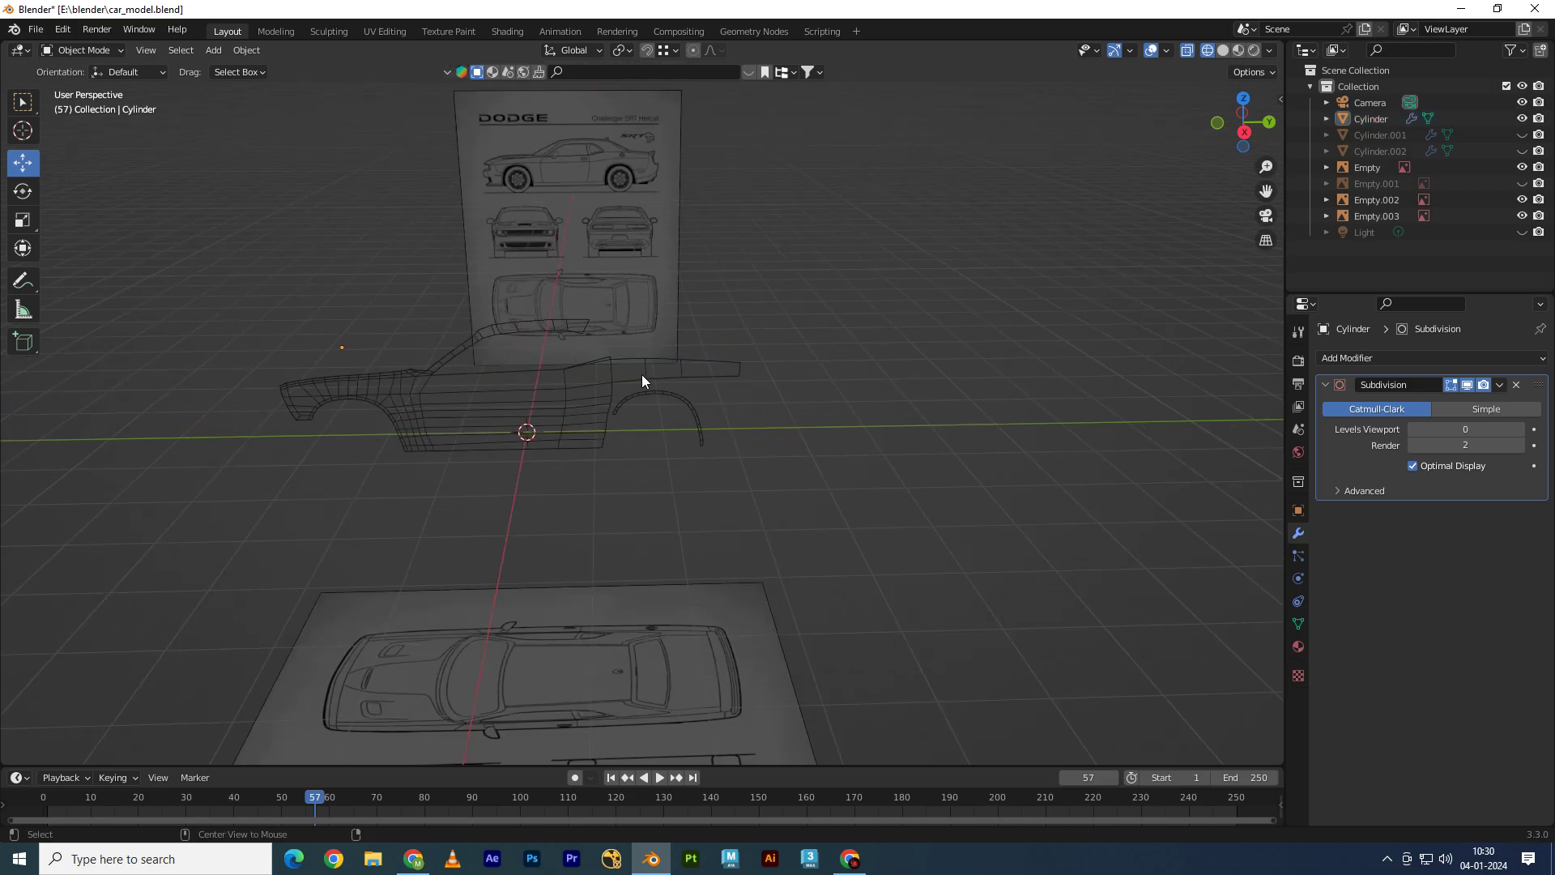
# Step: Cycle through front, back and top views and select the blueprint plane Empty.003
pyautogui.press('KP_1')
pyautogui.press('ctrl+KP_1')
pyautogui.press('KP_7')
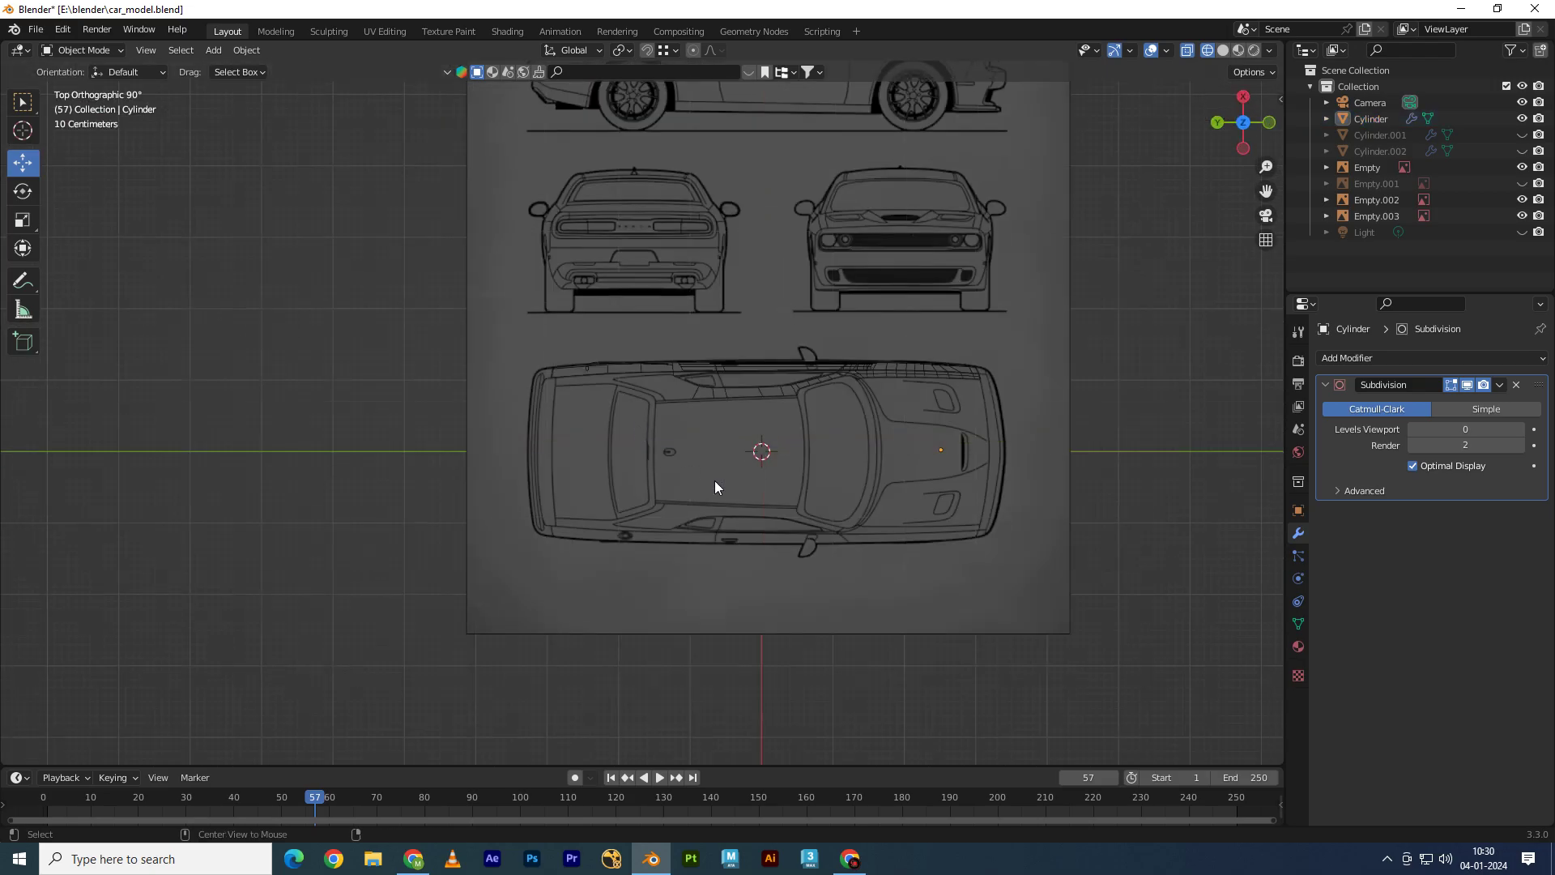
pyautogui.moveTo(714, 480)
pyautogui.keyDown('alt'); pyautogui.mouseDown(button='middle')
pyautogui.moveTo(552, 426)
pyautogui.moveTo(493, 452)
pyautogui.moveTo(625, 433)
pyautogui.mouseUp(button='middle'); pyautogui.keyUp('alt')
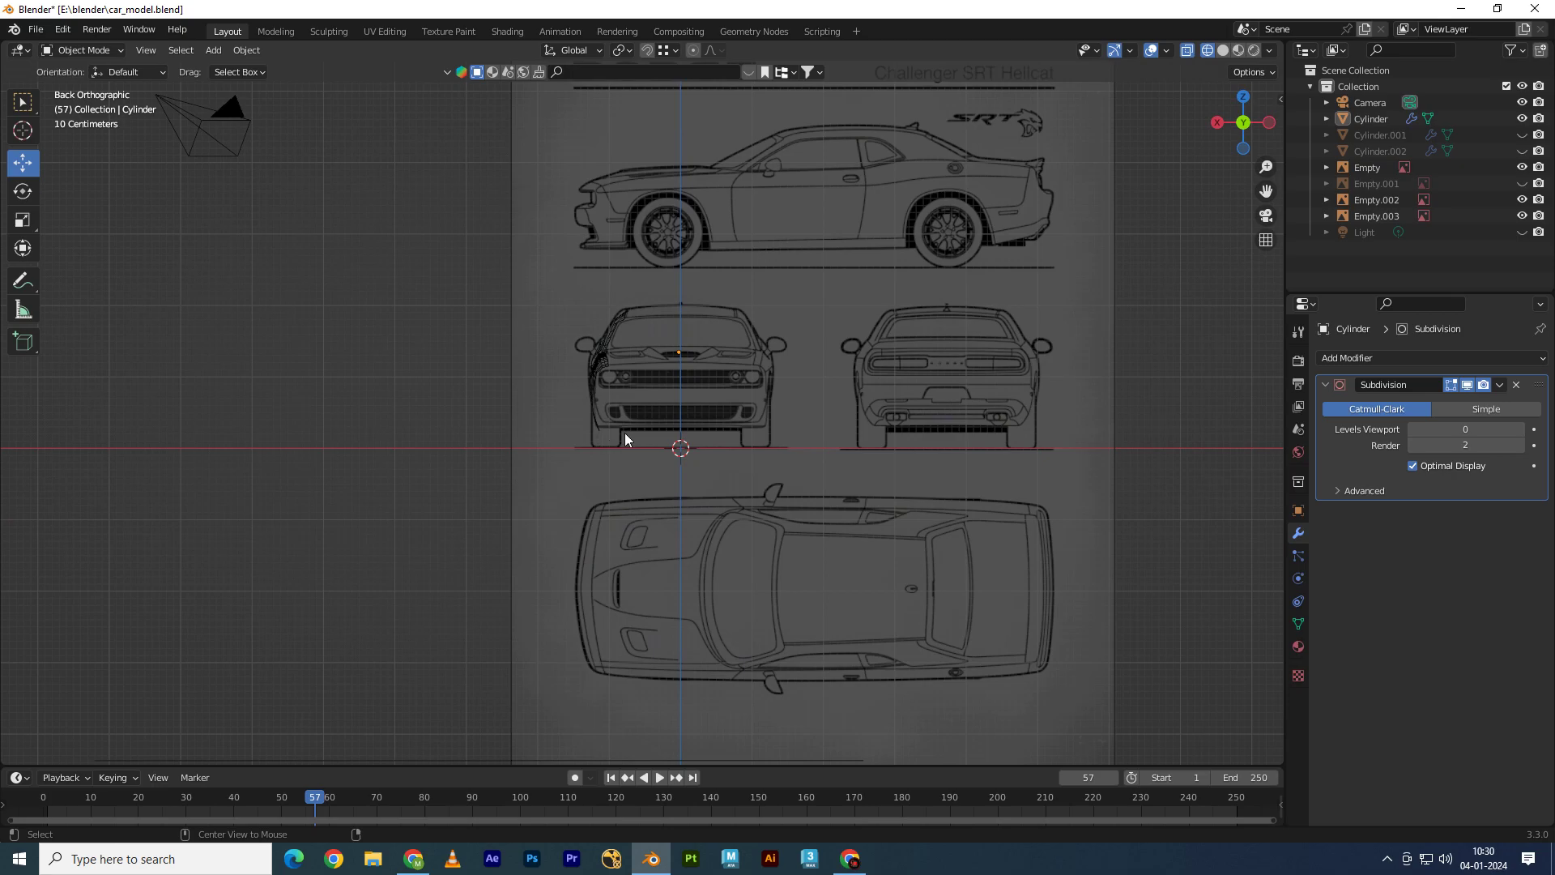
pyautogui.click(862, 325)
pyautogui.scroll(-3, 717, 300)
# Step: Orbit around Empty.003 to check it from both sides, ending in Front Ortho view
pyautogui.moveTo(717, 299)
pyautogui.mouseDown(button='middle')
pyautogui.moveTo(755, 397)
pyautogui.moveTo(691, 366)
pyautogui.moveTo(642, 380)
pyautogui.mouseUp(button='middle')
pyautogui.moveTo(784, 378)
pyautogui.keyDown('alt'); pyautogui.mouseDown(button='middle')
pyautogui.moveTo(581, 305)
pyautogui.moveTo(765, 348)
pyautogui.moveTo(595, 369)
pyautogui.mouseUp(button='middle'); pyautogui.keyUp('alt')
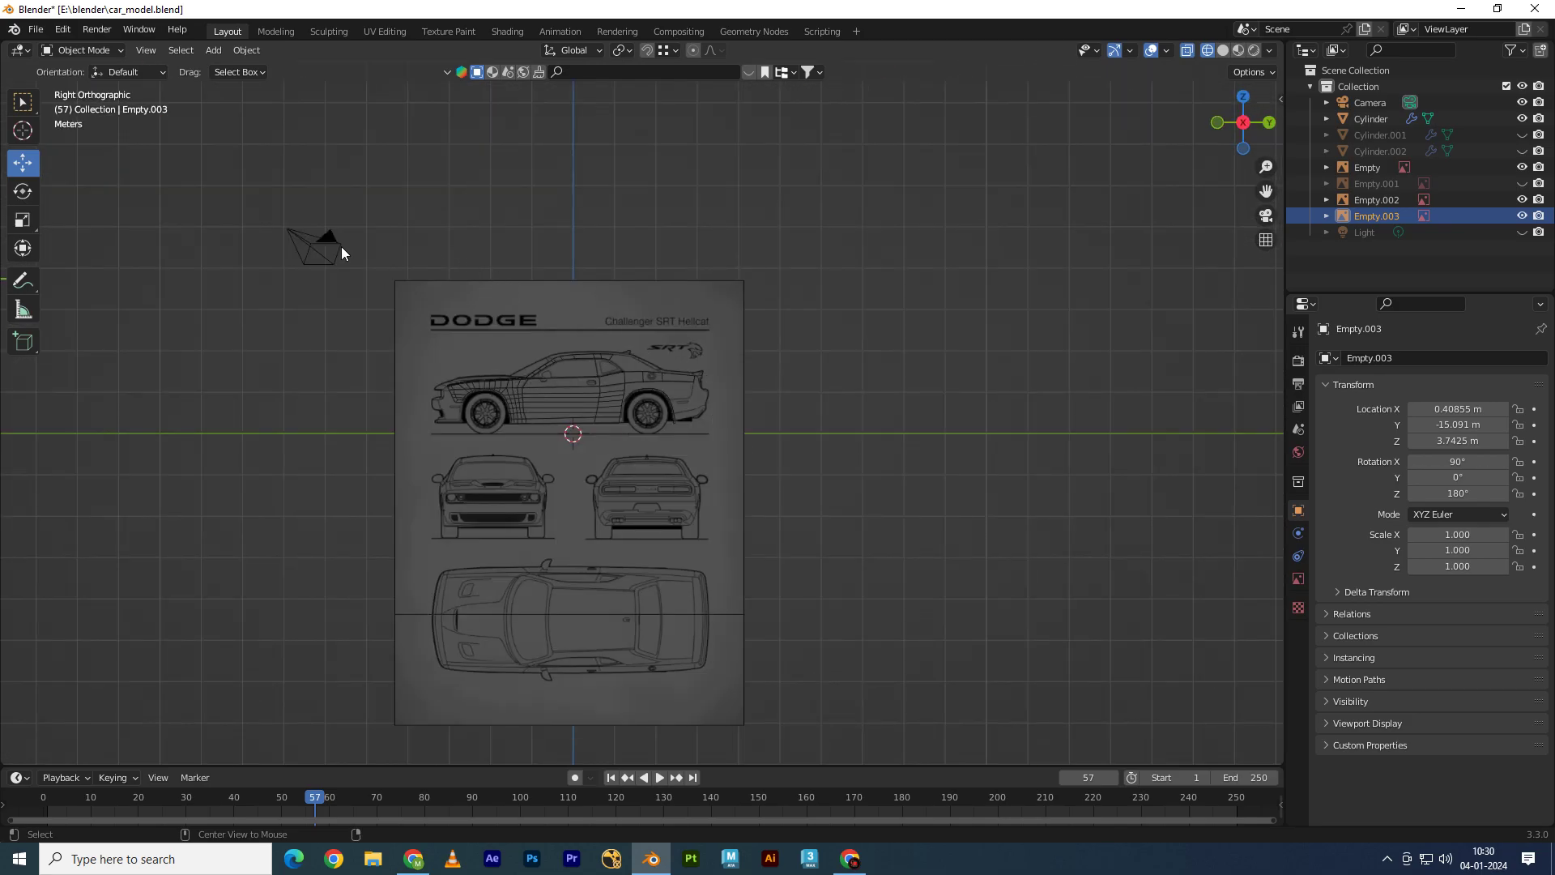
pyautogui.moveTo(342, 251)
pyautogui.keyDown('alt'); pyautogui.mouseDown(button='middle')
pyautogui.moveTo(459, 466)
pyautogui.moveTo(338, 280)
pyautogui.moveTo(649, 333)
pyautogui.moveTo(459, 484)
pyautogui.mouseUp(button='middle'); pyautogui.keyUp('alt')
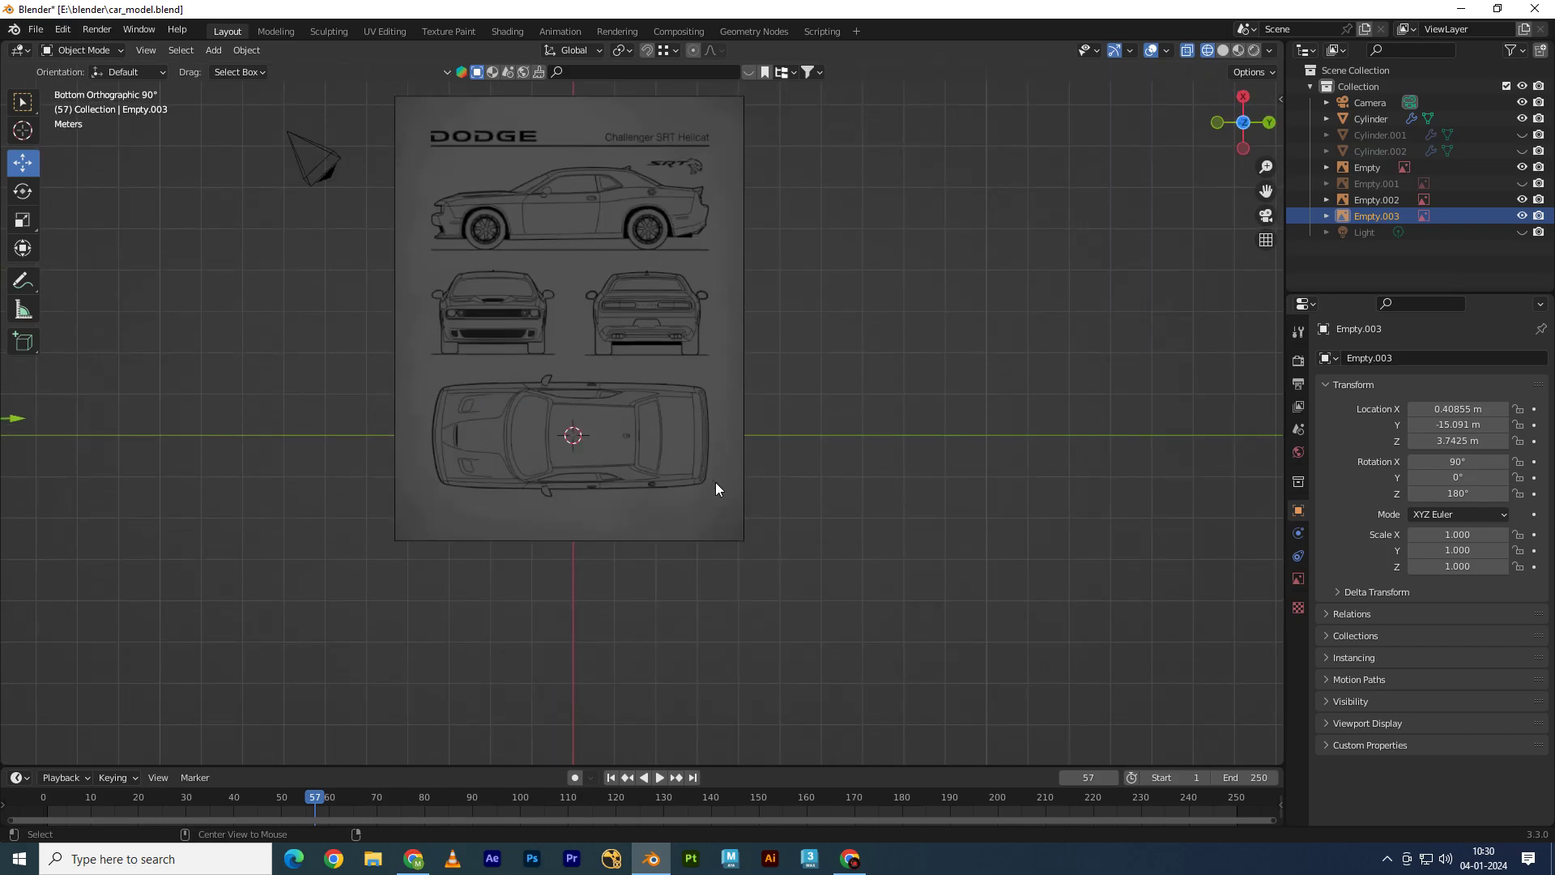
pyautogui.moveTo(718, 491)
pyautogui.keyDown('alt'); pyautogui.mouseDown(button='middle')
pyautogui.moveTo(341, 477)
pyautogui.moveTo(1168, 258)
pyautogui.mouseUp(button='middle'); pyautogui.keyUp('alt')
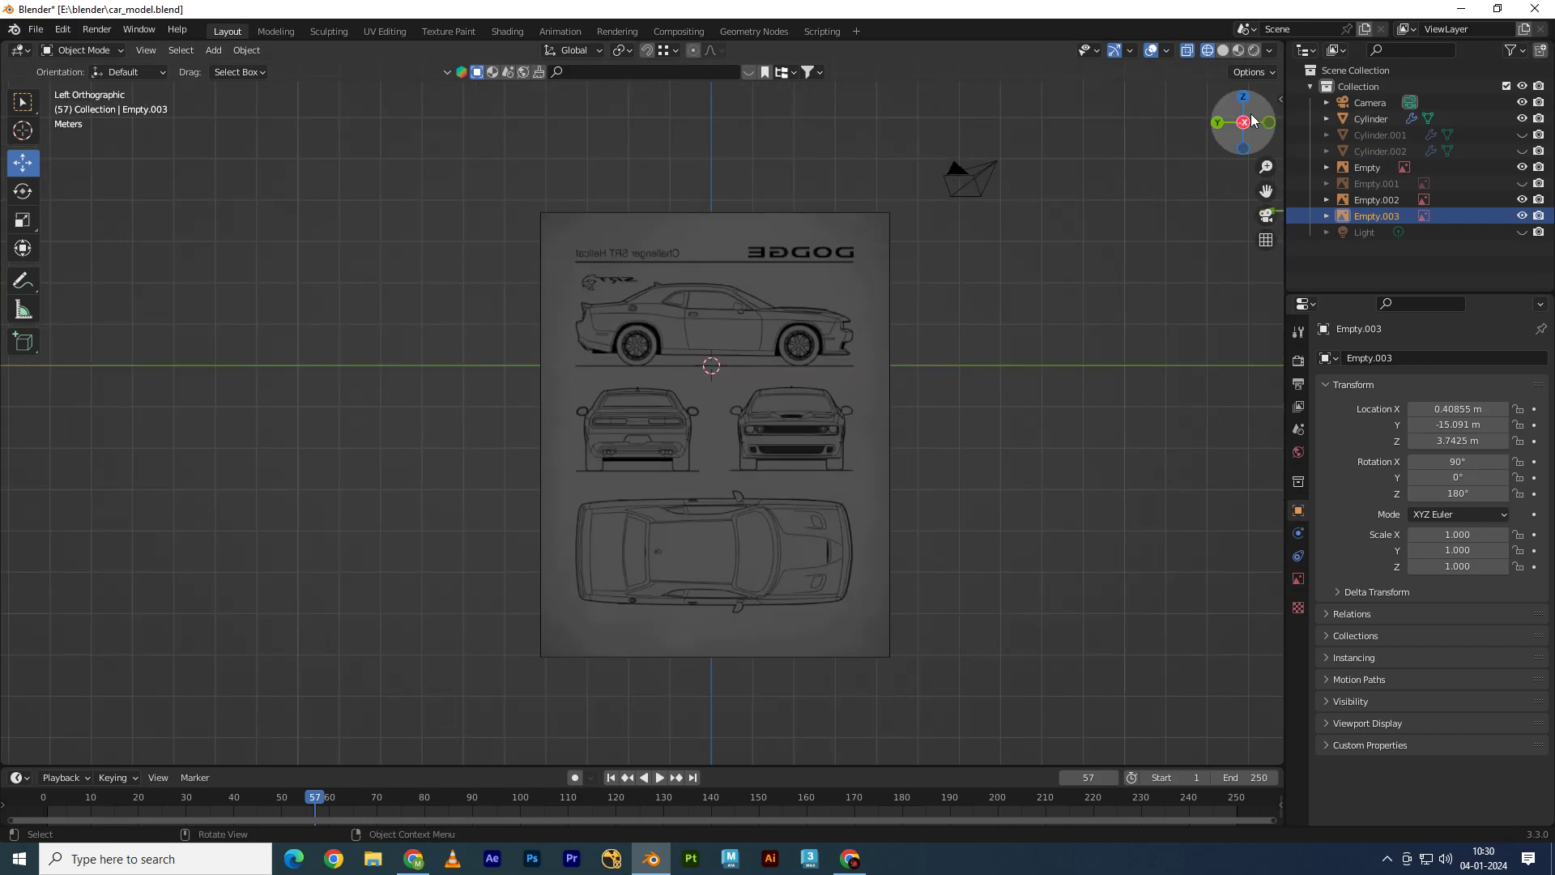
pyautogui.moveTo(1243, 121); pyautogui.dragTo(1255, 111)
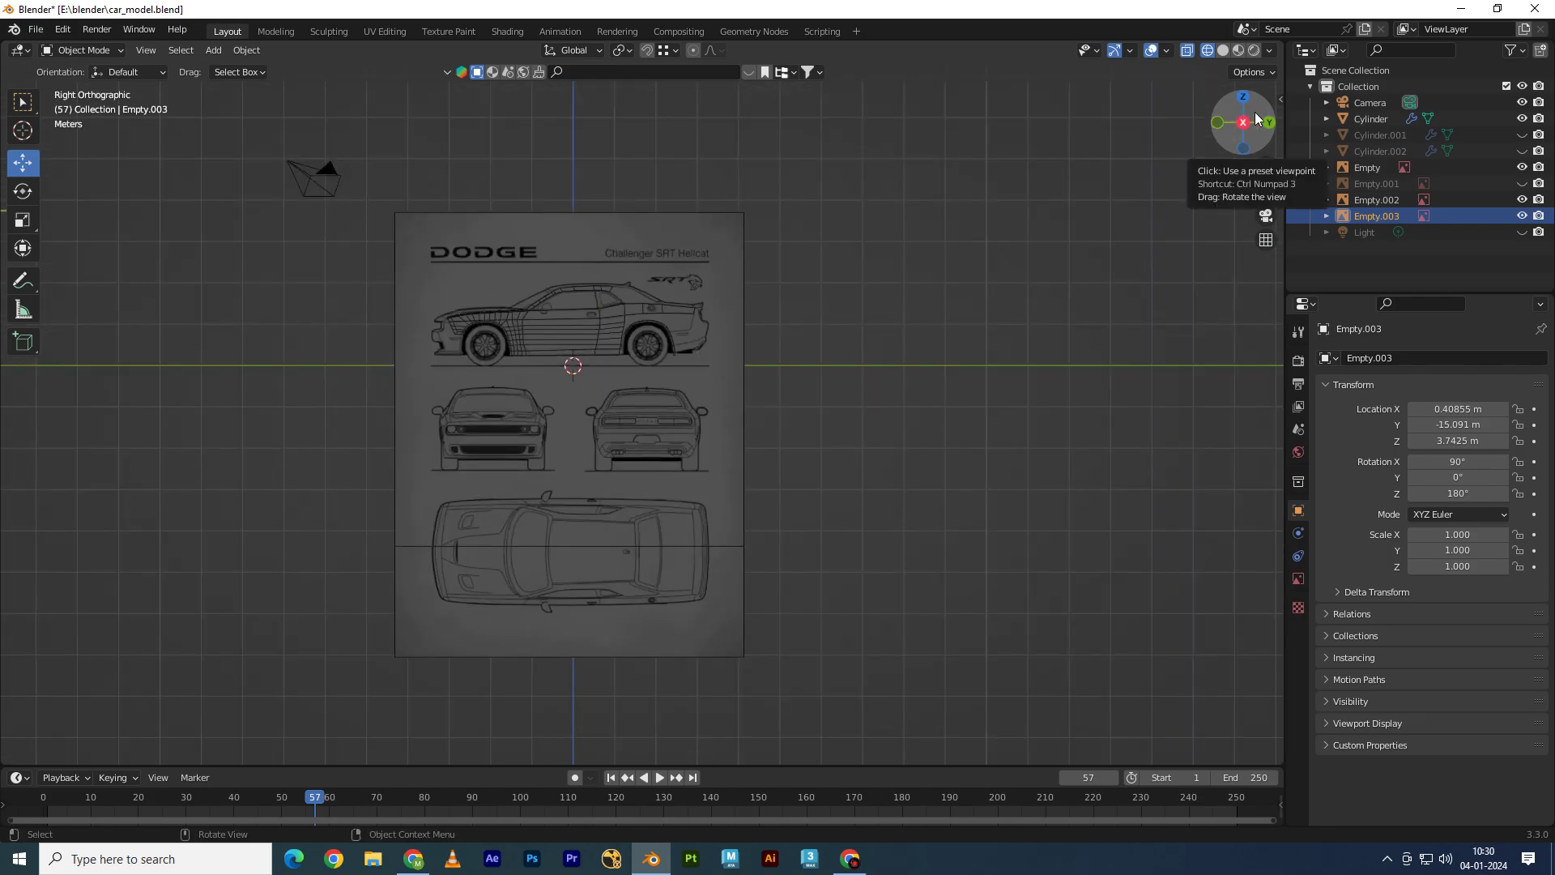
pyautogui.click(1217, 124)
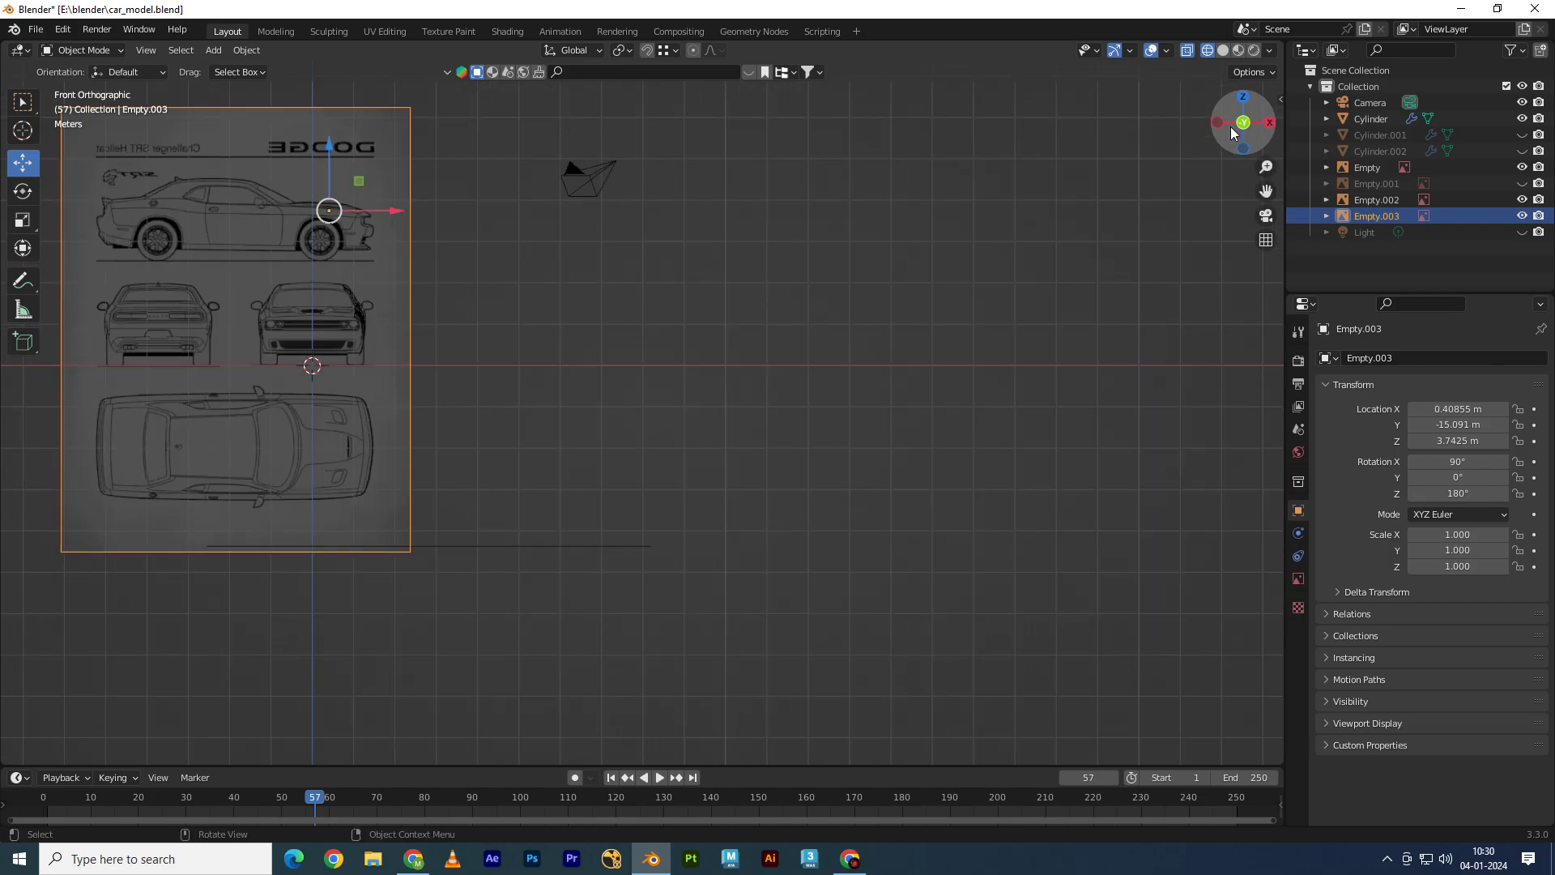
# Step: Switch to Back Ortho view and frame the side blueprint
pyautogui.click(1245, 123)
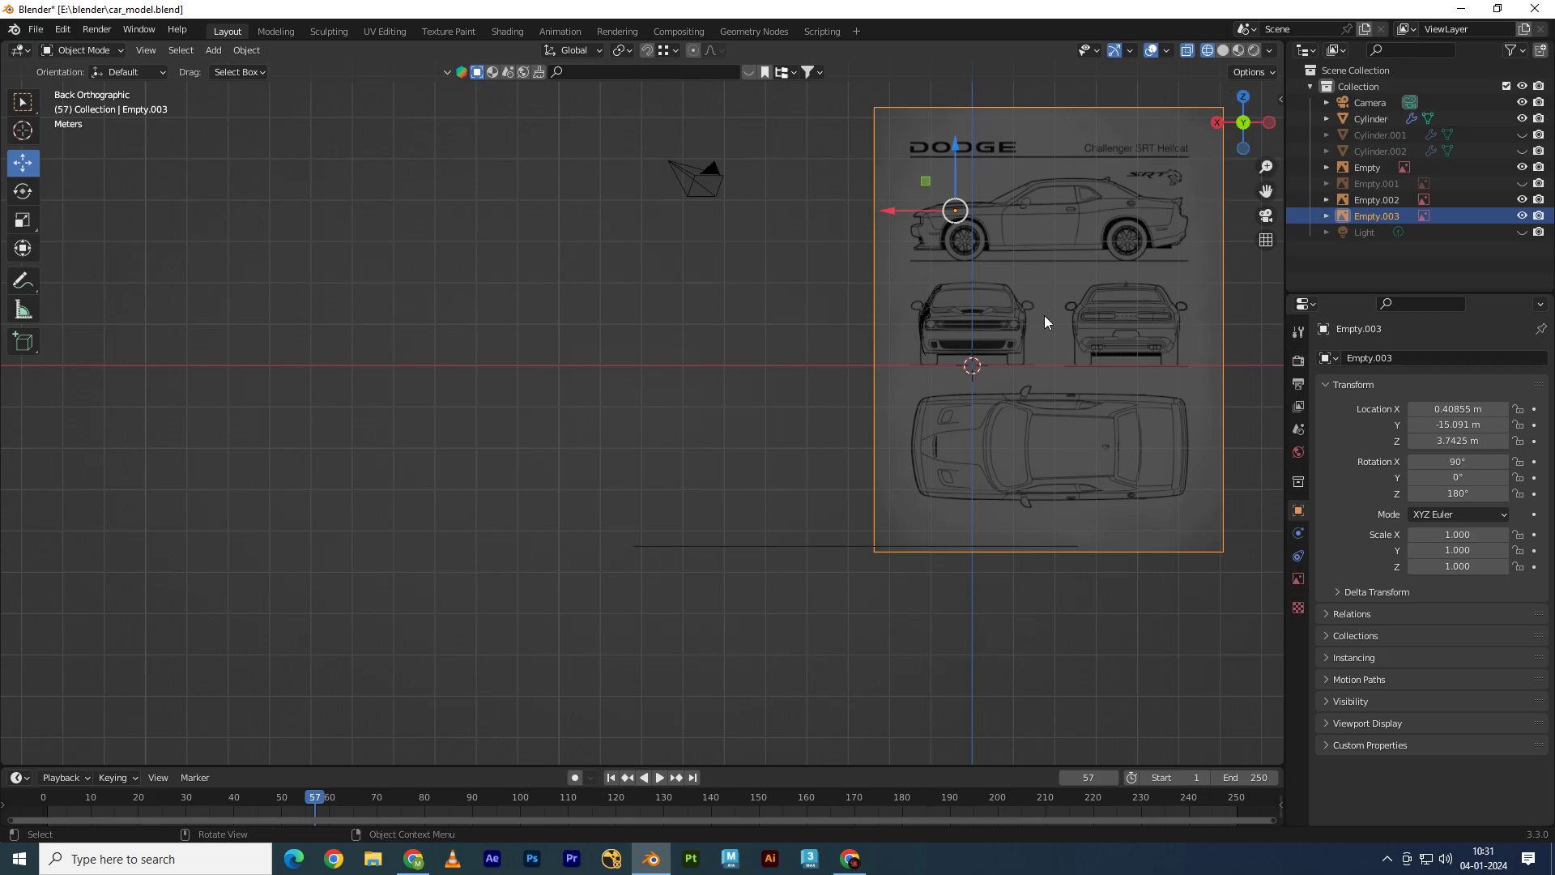
pyautogui.scroll(-3, 867, 392)
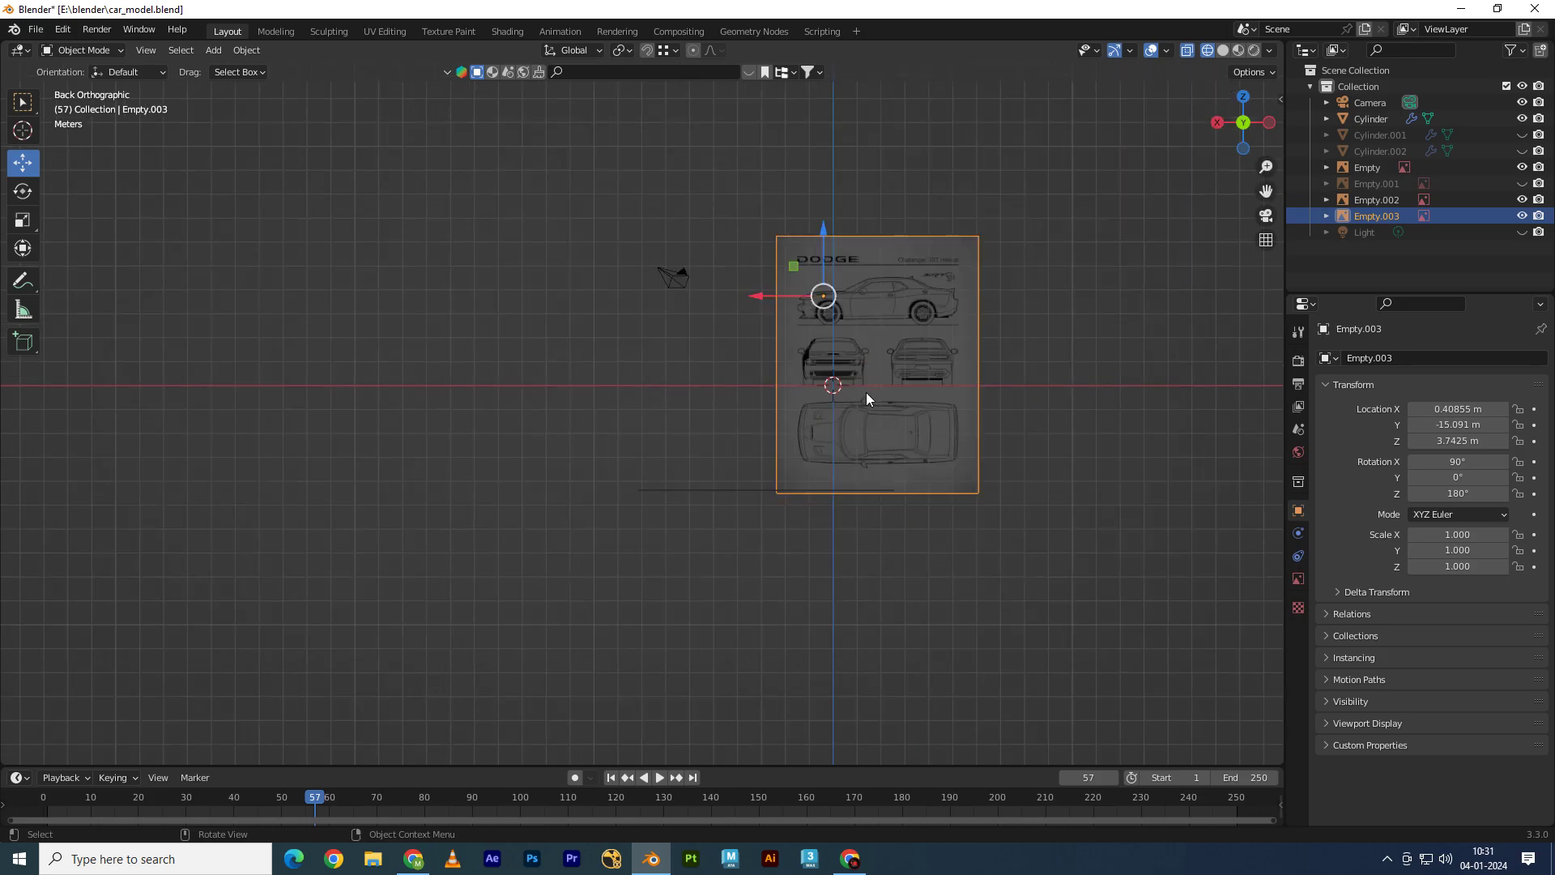
pyautogui.scroll(3, 892, 366)
pyautogui.moveTo(892, 366)
pyautogui.keyDown('shift'); pyautogui.mouseDown(button='middle')
pyautogui.moveTo(1028, 308)
pyautogui.moveTo(636, 364)
pyautogui.mouseUp(button='middle'); pyautogui.keyUp('shift')
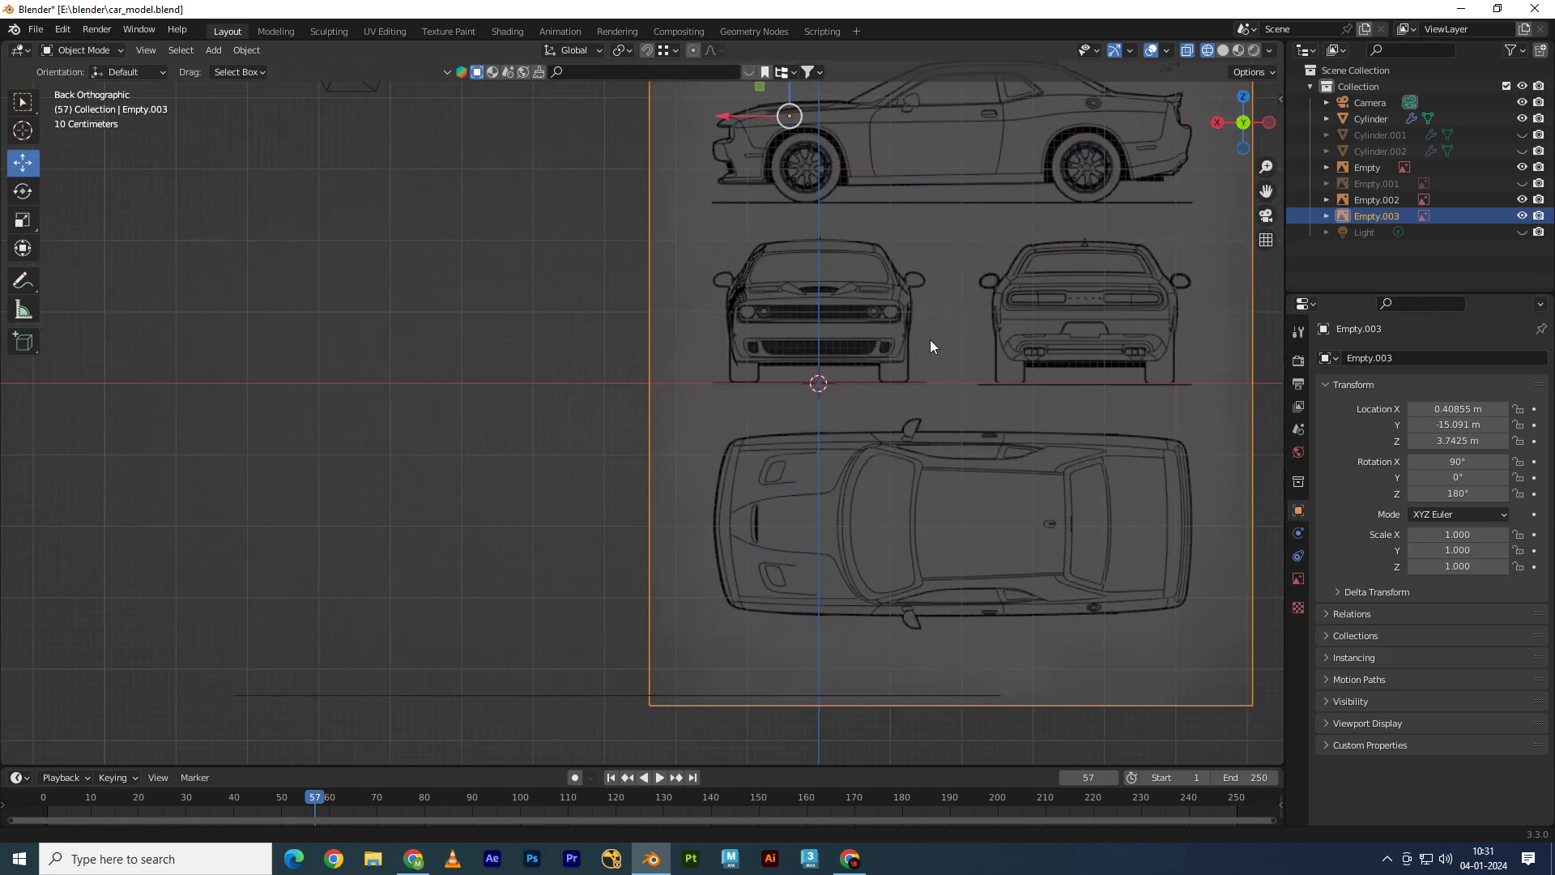
pyautogui.keyDown('shift'); pyautogui.moveTo(930, 338); pyautogui.dragTo(578, 143, button='middle'); pyautogui.keyUp('shift')
pyautogui.scroll(1, 578, 142)
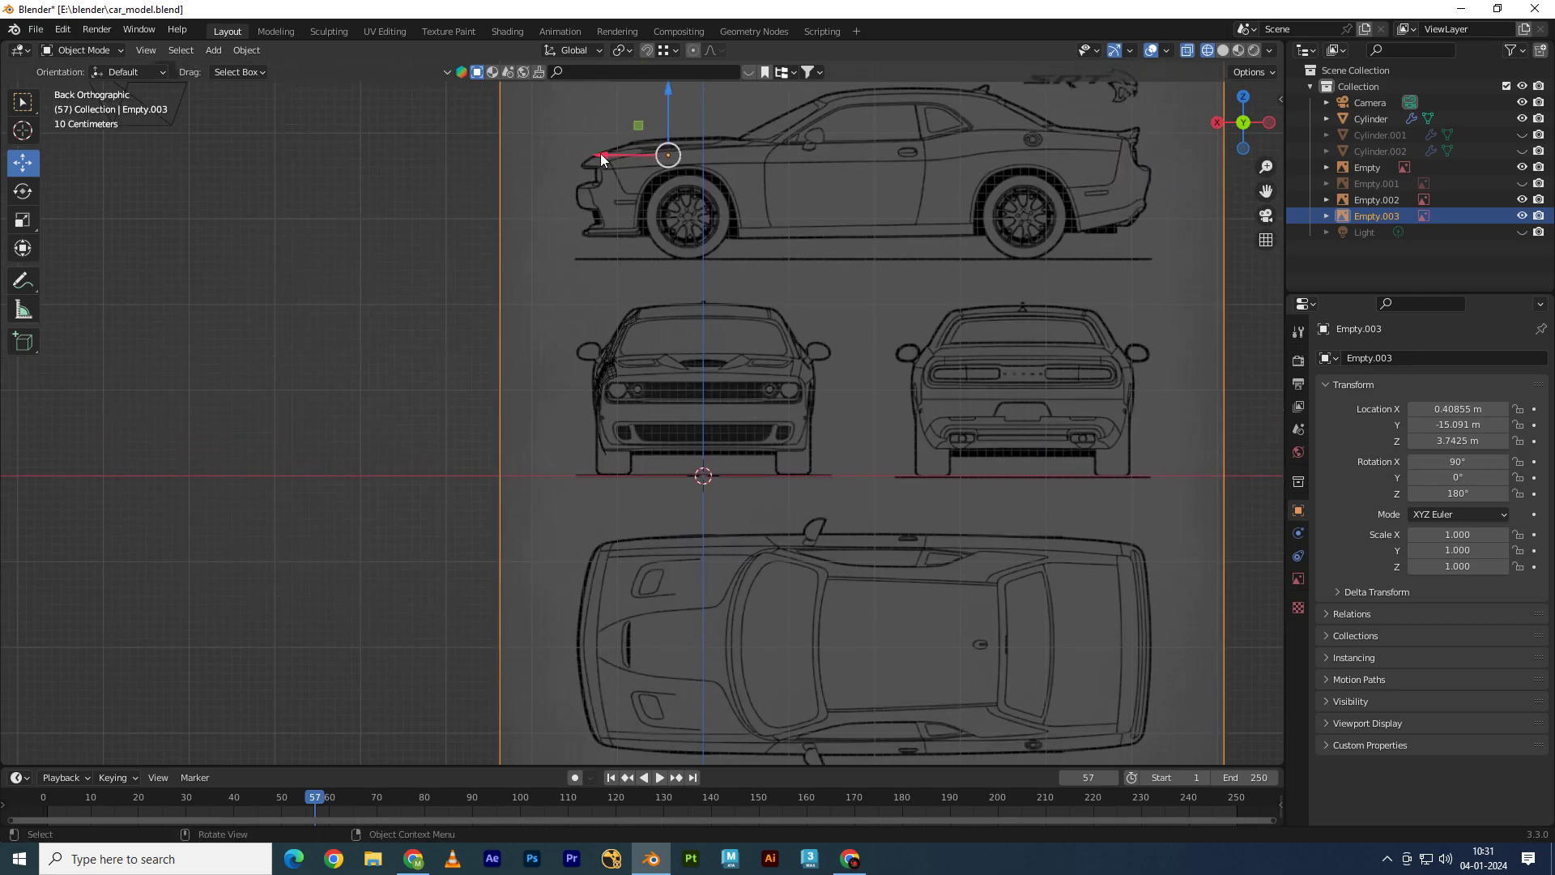
# Step: Slide Empty.003 left along X to 4.0812 m so its rear-view drawing is centred
pyautogui.moveTo(600, 158); pyautogui.dragTo(279, 146)
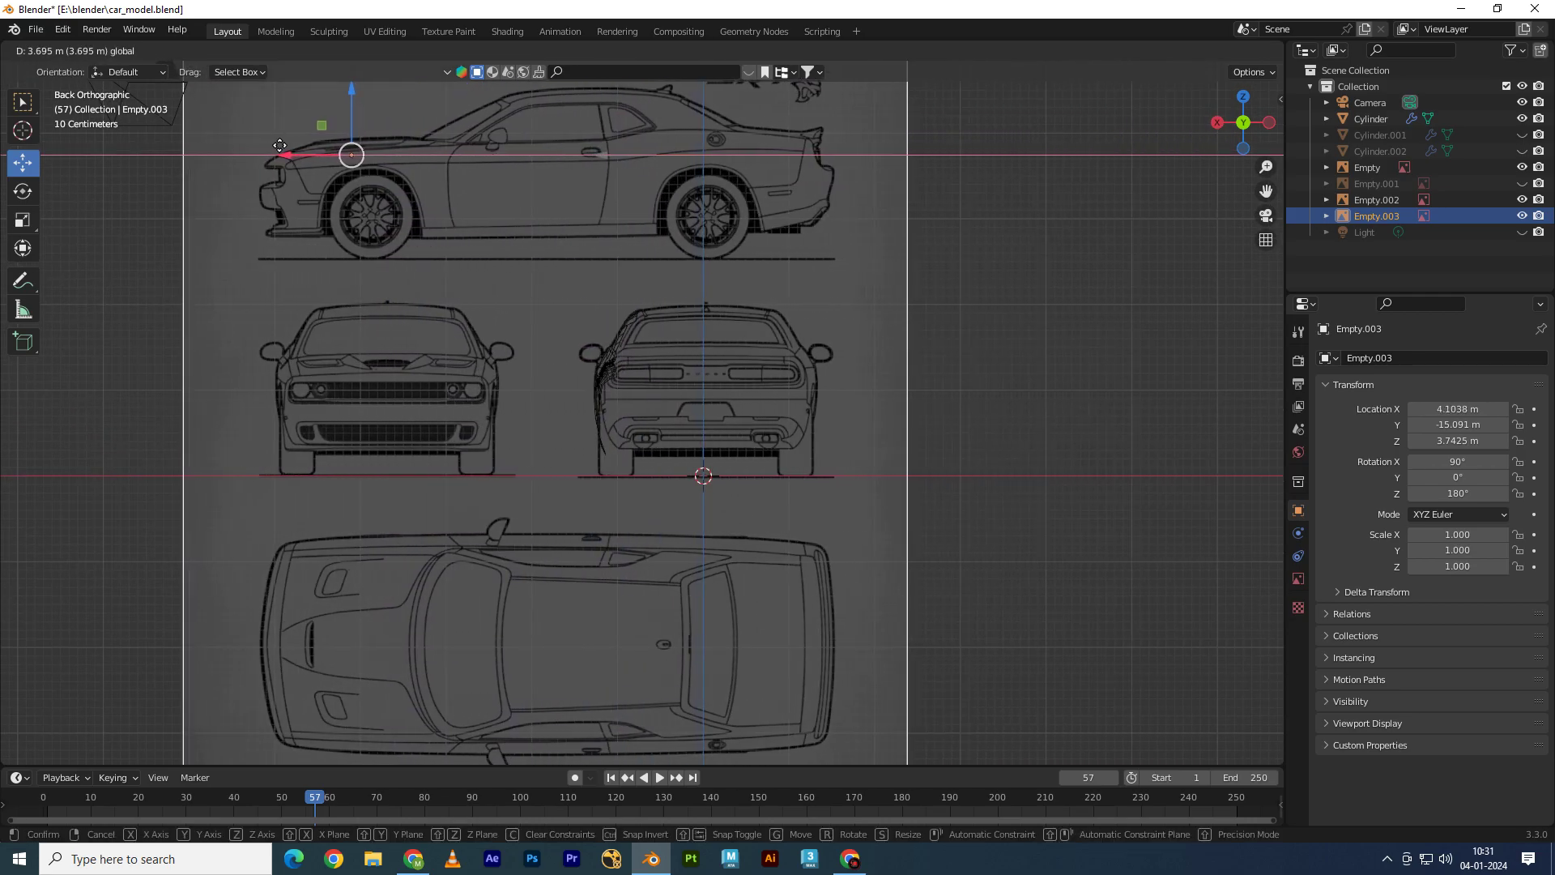
pyautogui.moveTo(279, 146); pyautogui.dragTo(280, 146)
pyautogui.scroll(5, 319, 150)
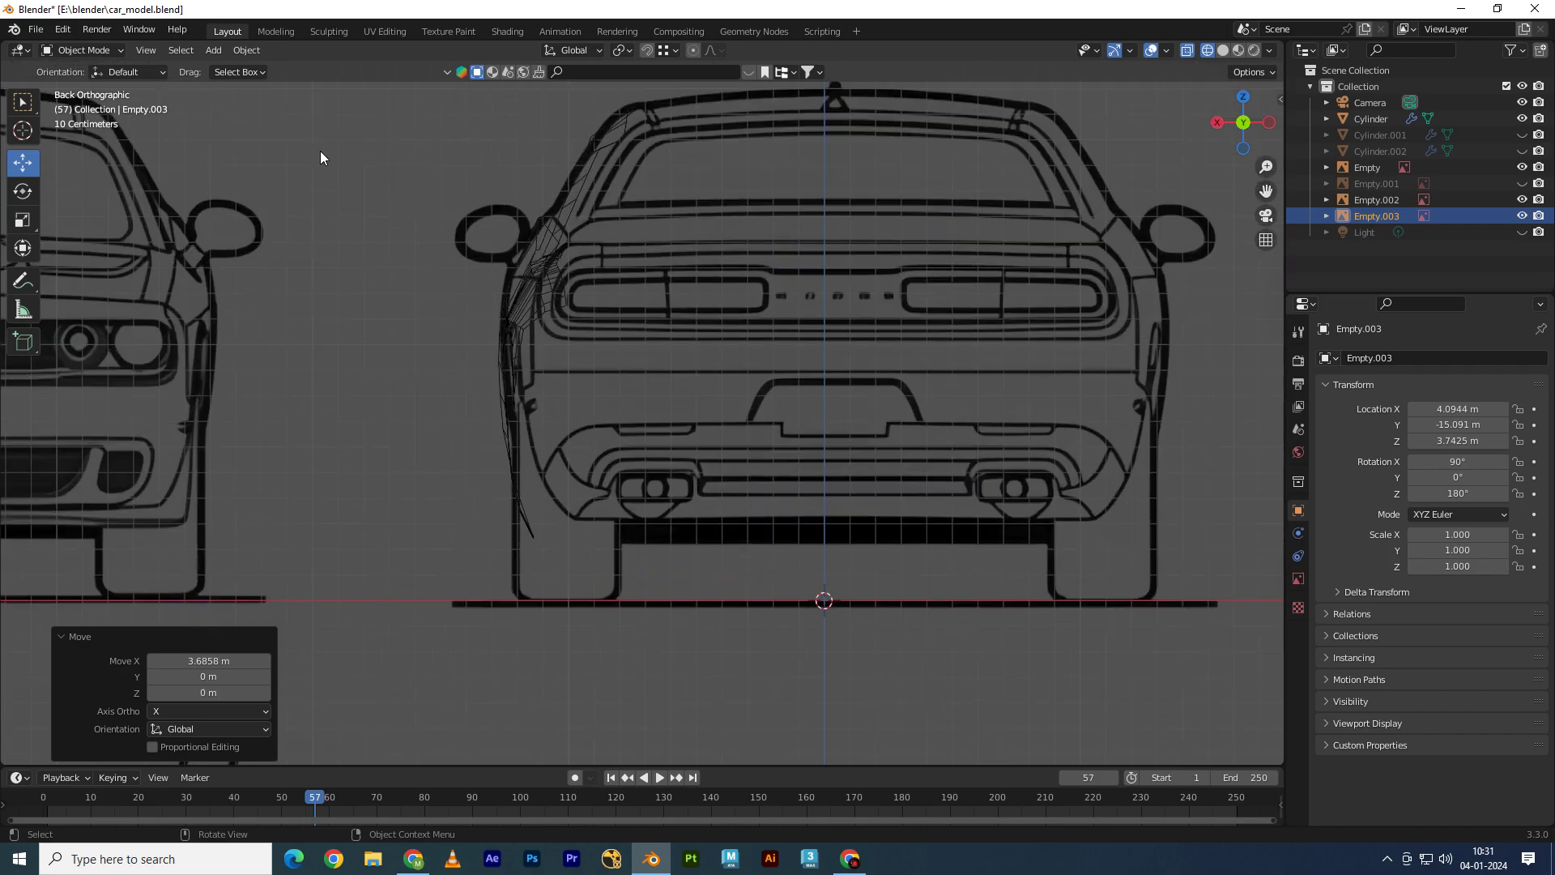
pyautogui.scroll(-2, 331, 148)
pyautogui.scroll(-2, 382, 272)
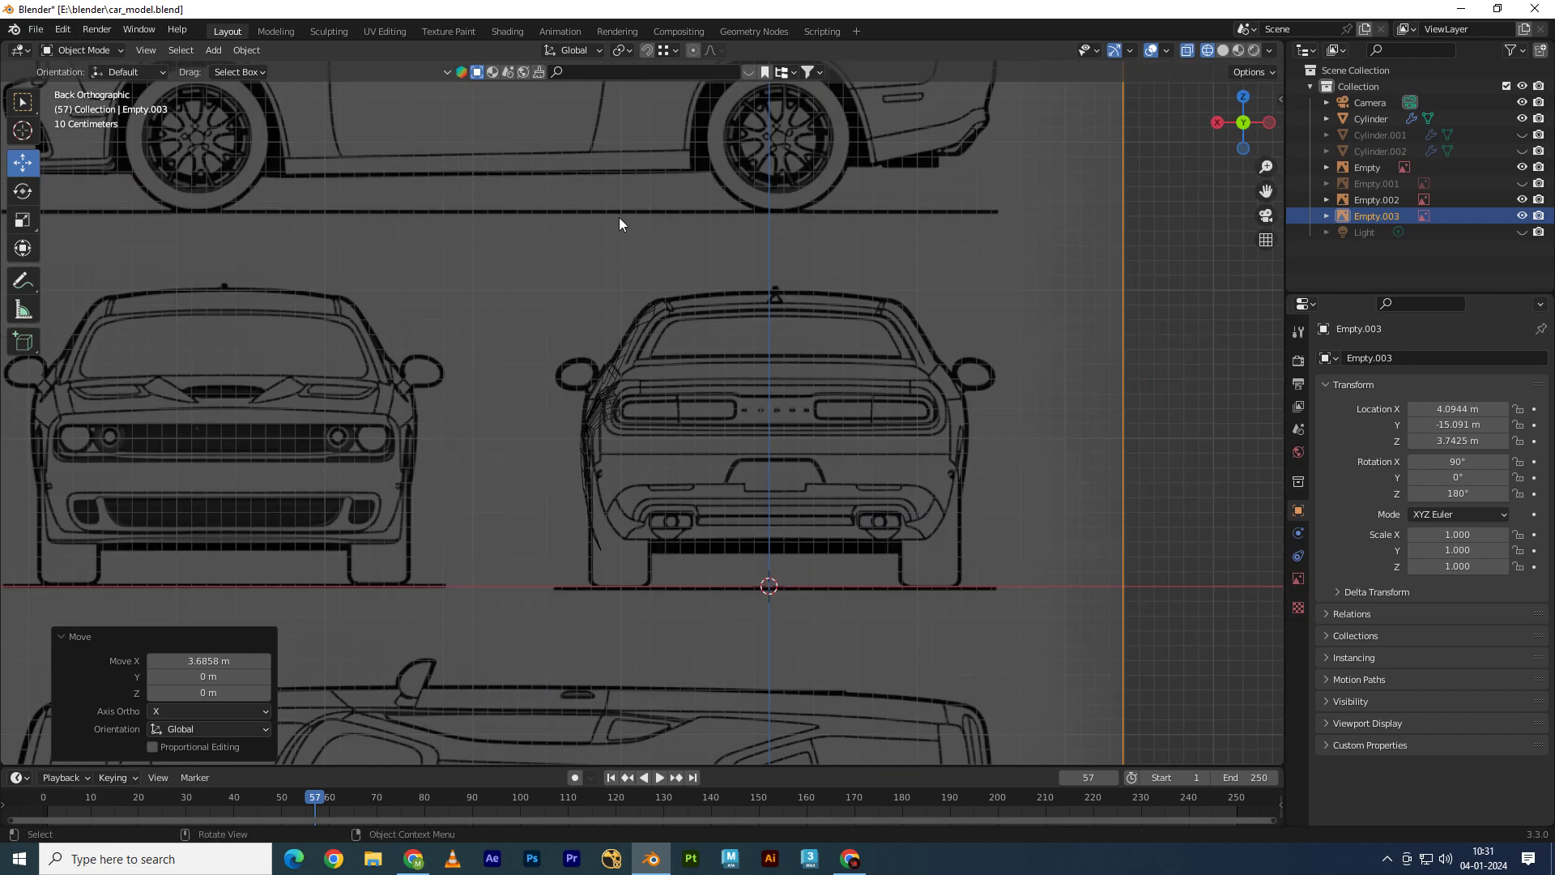
pyautogui.scroll(-1, 623, 231)
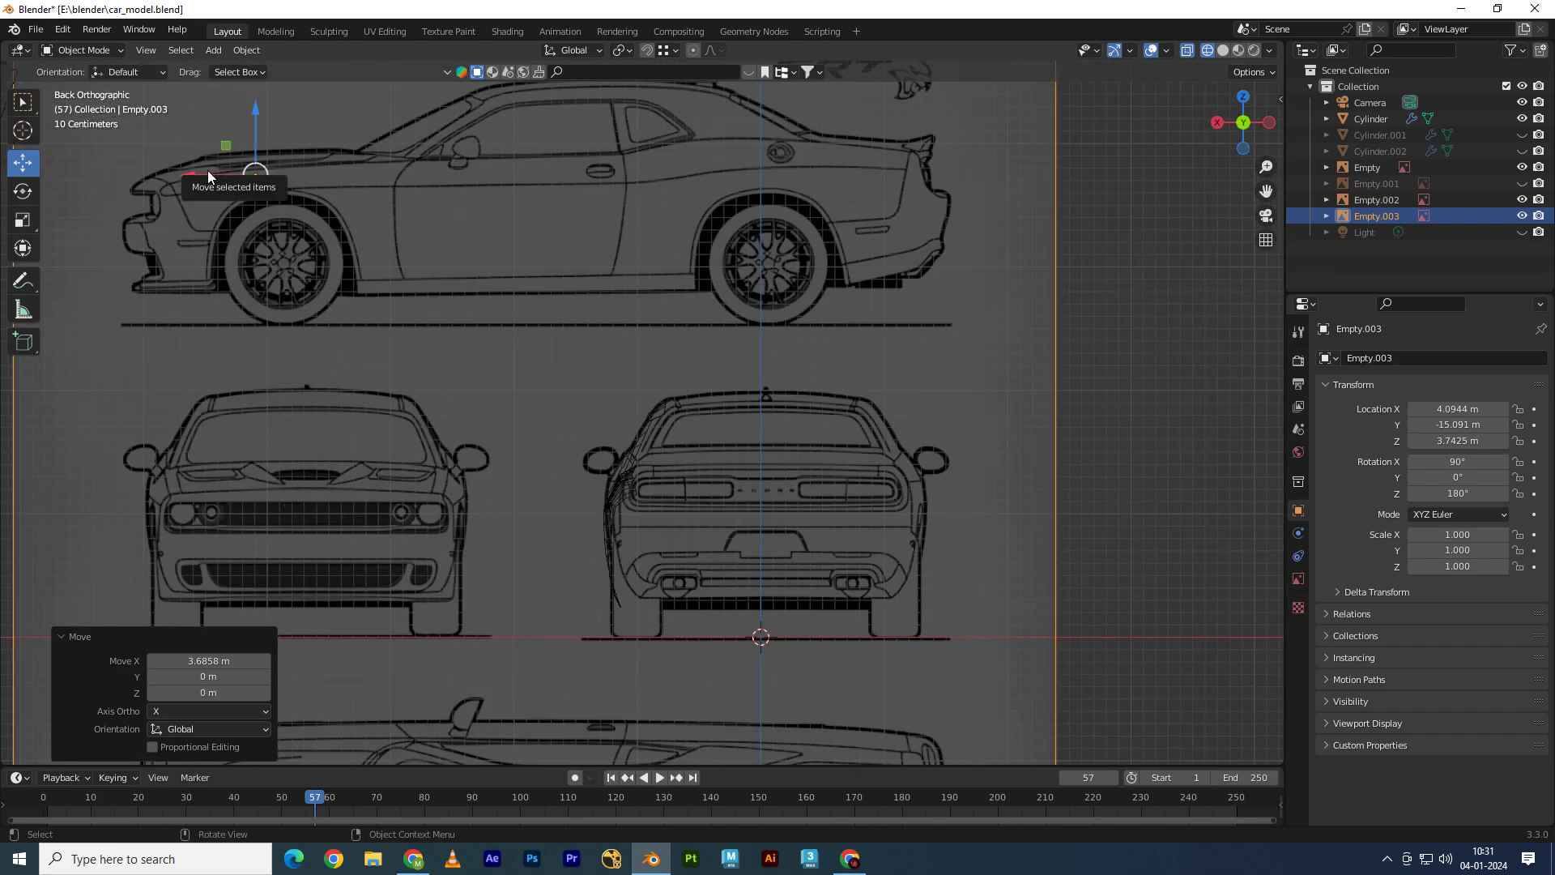
pyautogui.moveTo(208, 170); pyautogui.dragTo(211, 172)
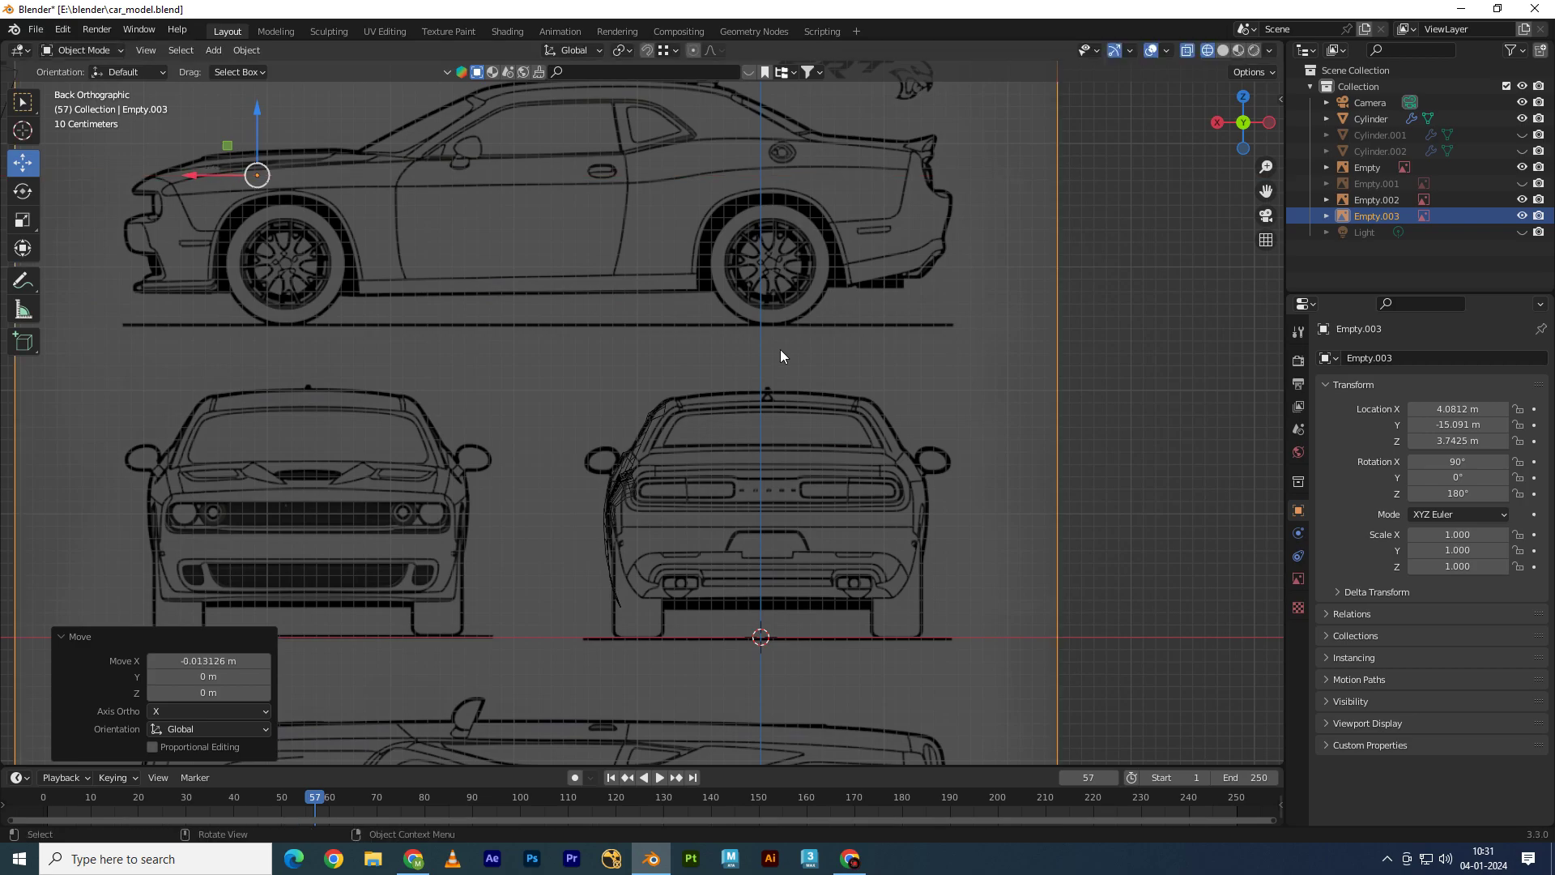
pyautogui.scroll(-5, 780, 349)
pyautogui.moveTo(795, 470)
pyautogui.mouseDown(button='middle')
pyautogui.moveTo(897, 423)
pyautogui.moveTo(619, 327)
pyautogui.mouseUp(button='middle')
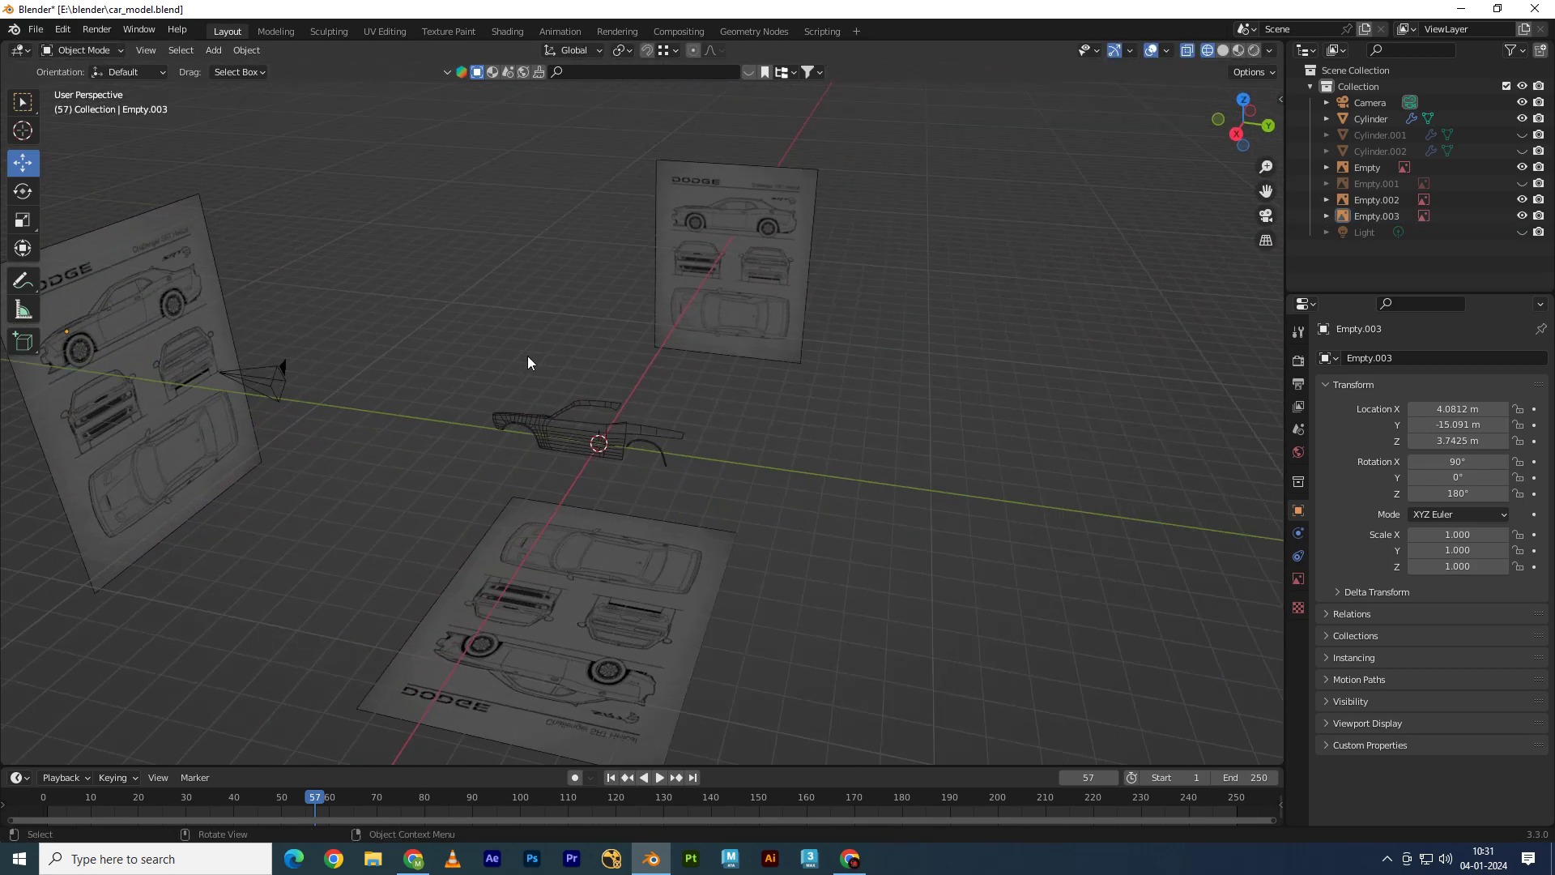
pyautogui.hotkey('shift', 'a')
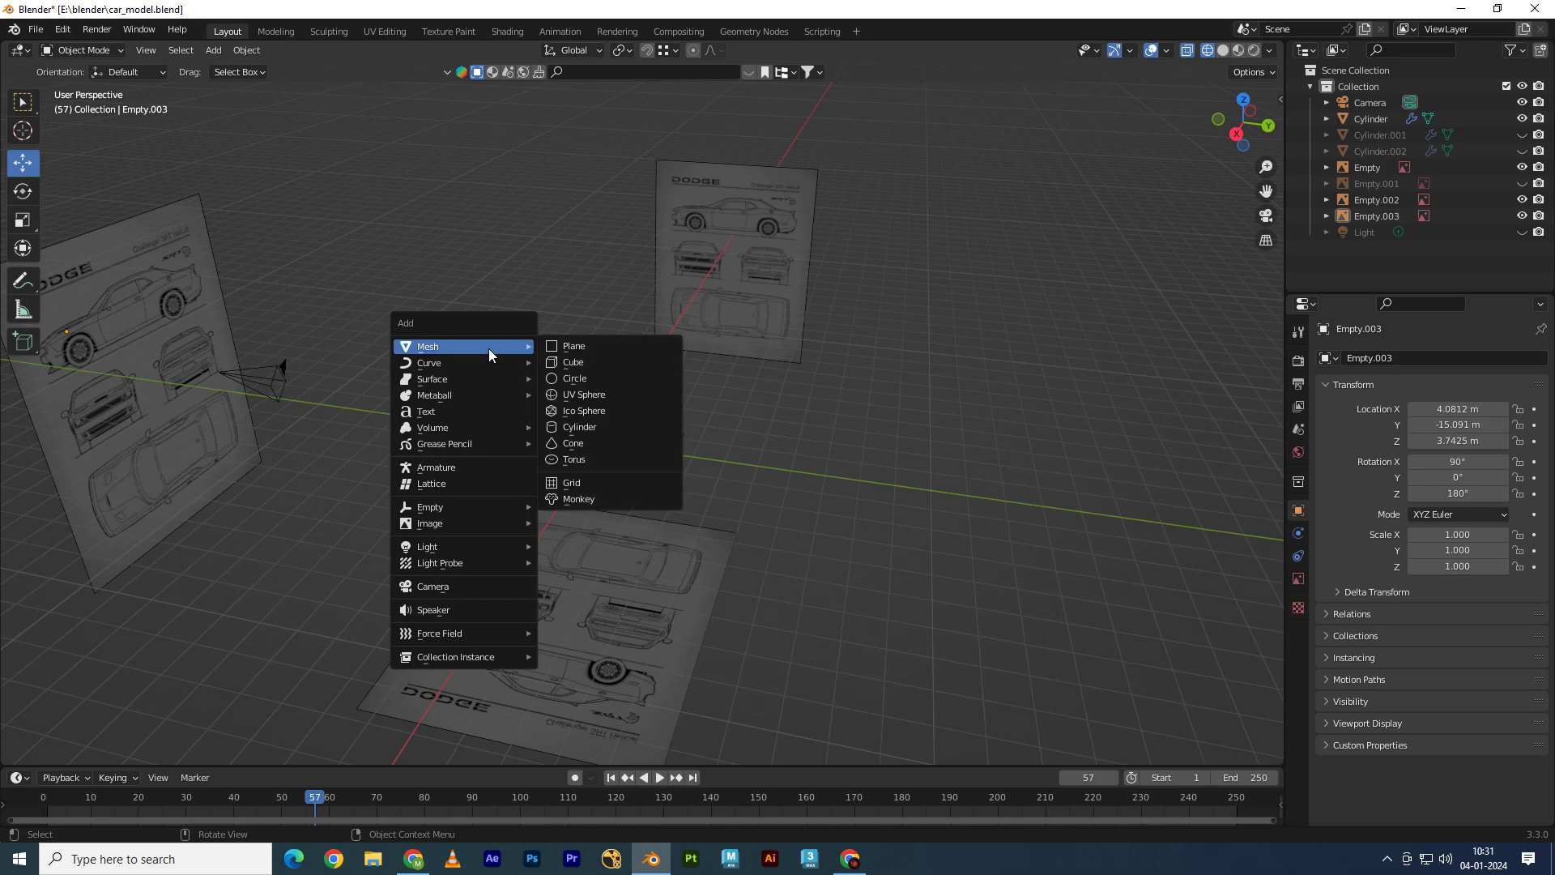
# Step: Add a cube and, in top view Edit Mode, stretch its top edge to the car's rear outline
pyautogui.click(571, 362)
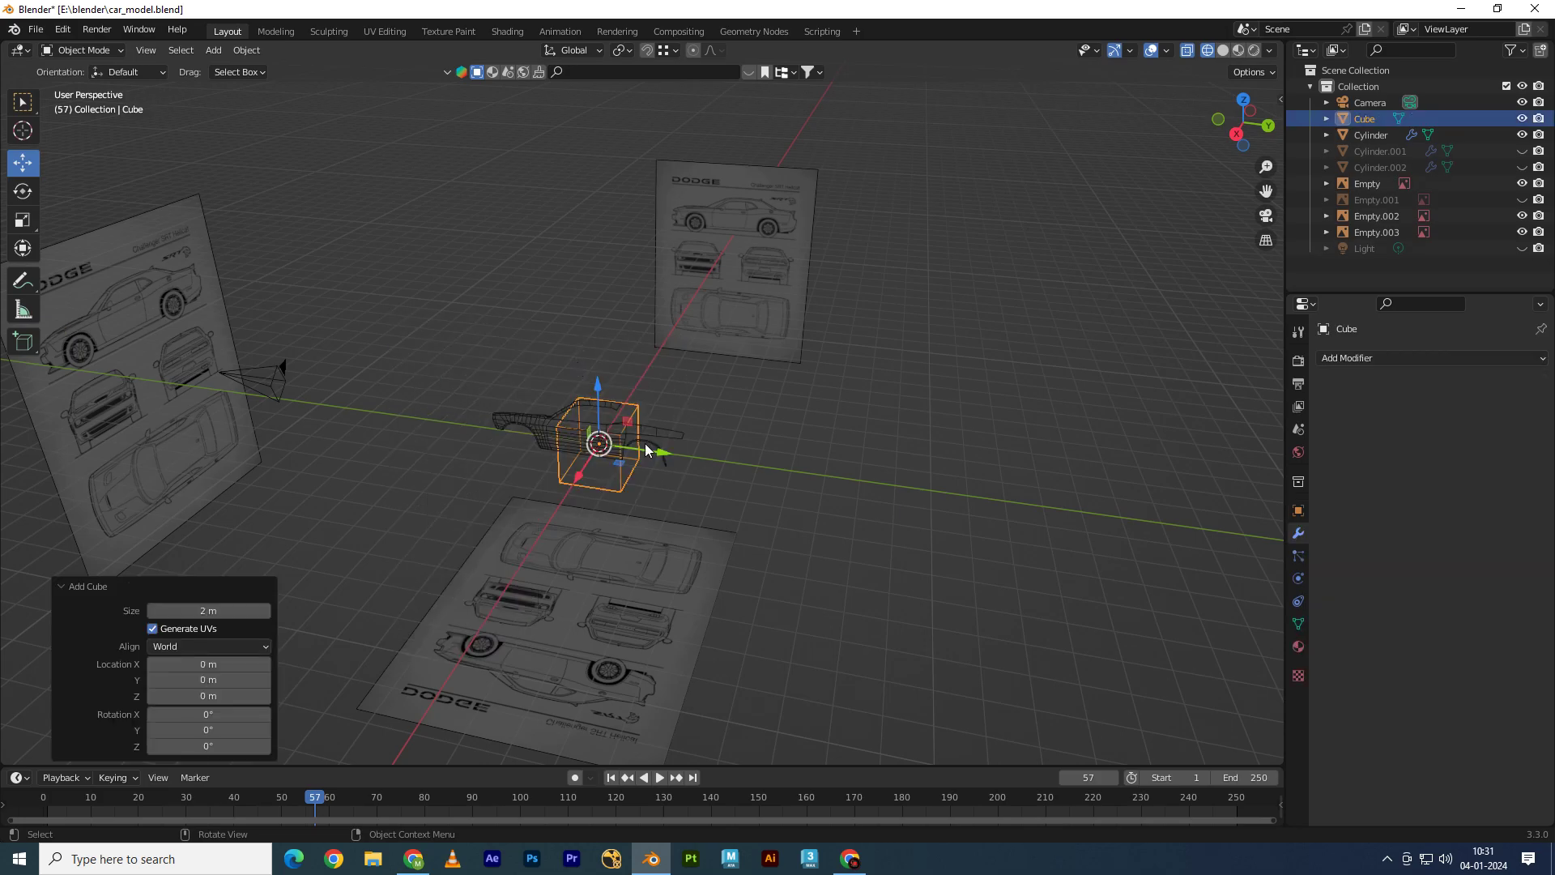
pyautogui.press('KP_7')
pyautogui.scroll(5, 673, 419)
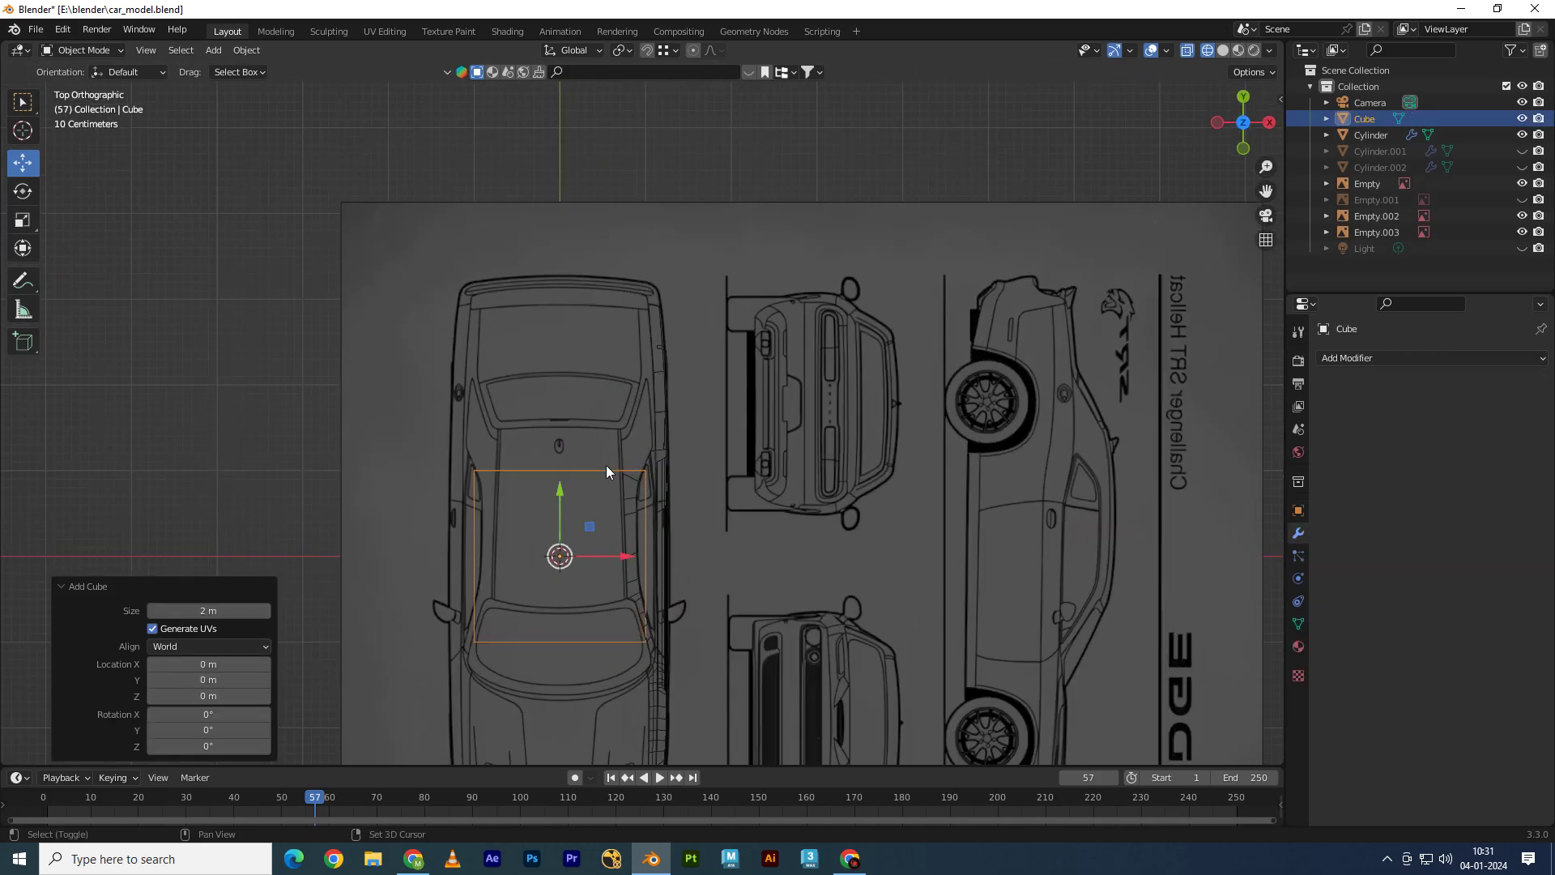
pyautogui.scroll(2, 606, 465)
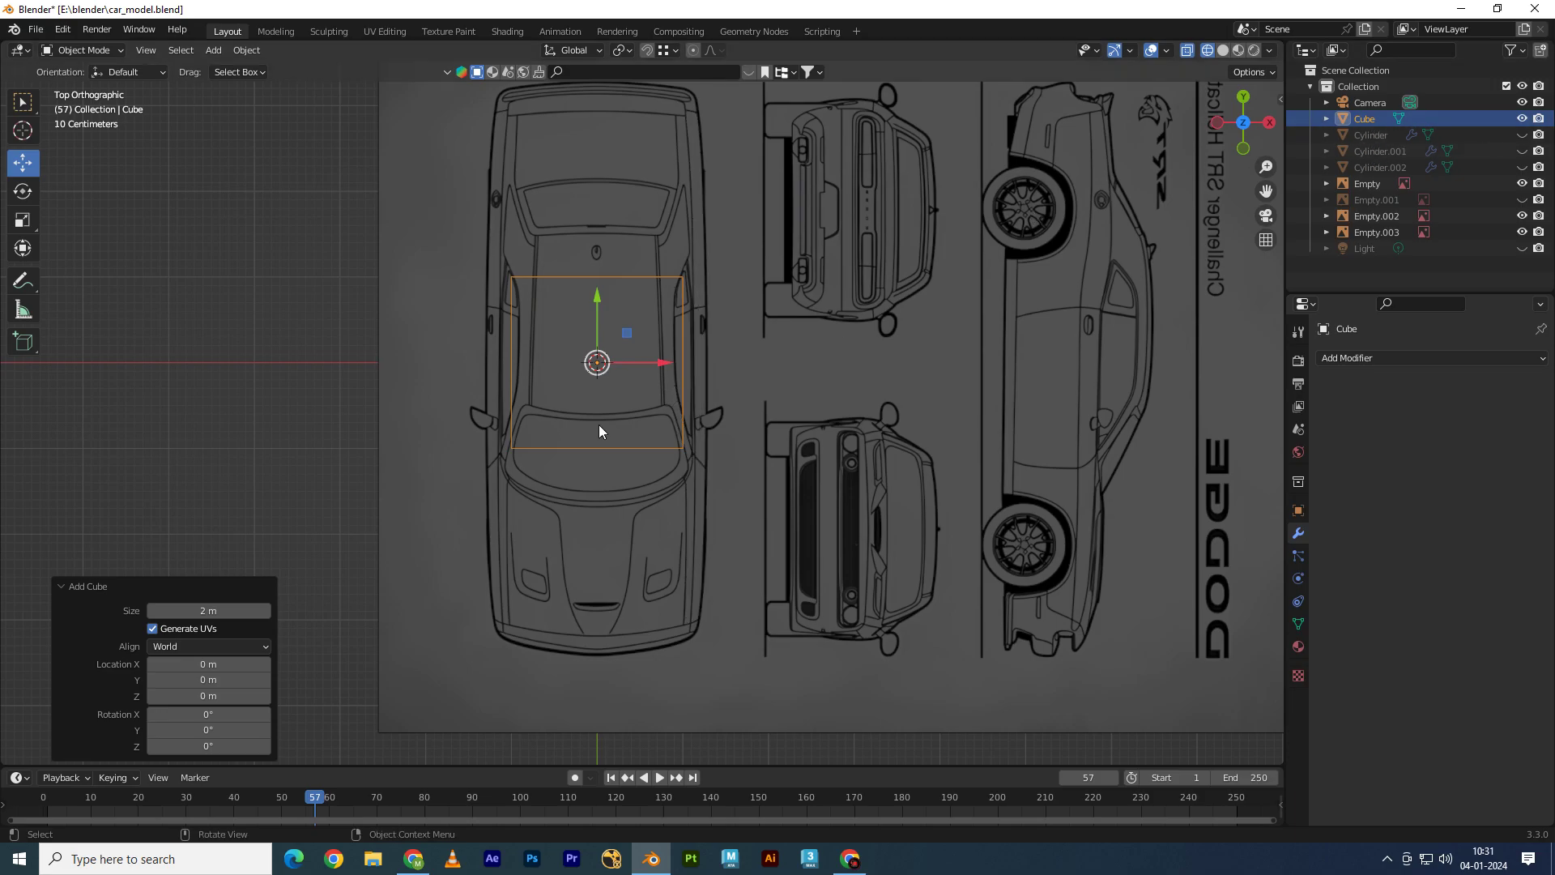
pyautogui.press('Tab')
pyautogui.moveTo(316, 383); pyautogui.dragTo(1014, 126)
pyautogui.keyDown('shift'); pyautogui.moveTo(1013, 130); pyautogui.dragTo(1012, 256, button='middle'); pyautogui.keyUp('shift')
pyautogui.moveTo(597, 332); pyautogui.dragTo(597, 154)
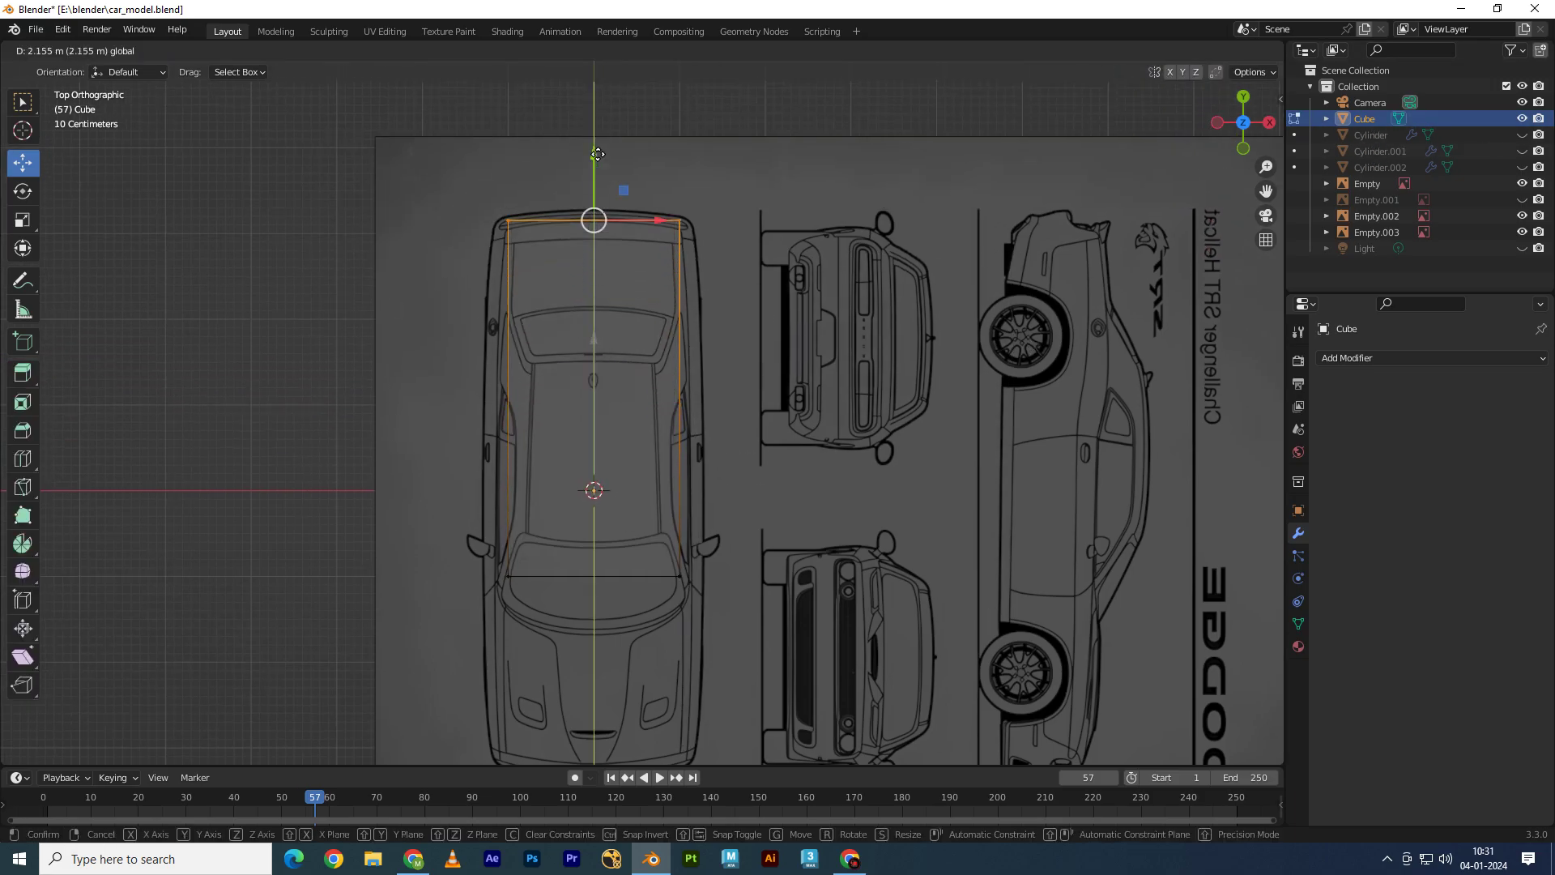
pyautogui.keyDown('shift'); pyautogui.moveTo(615, 454); pyautogui.dragTo(604, 206, button='middle'); pyautogui.keyUp('shift')
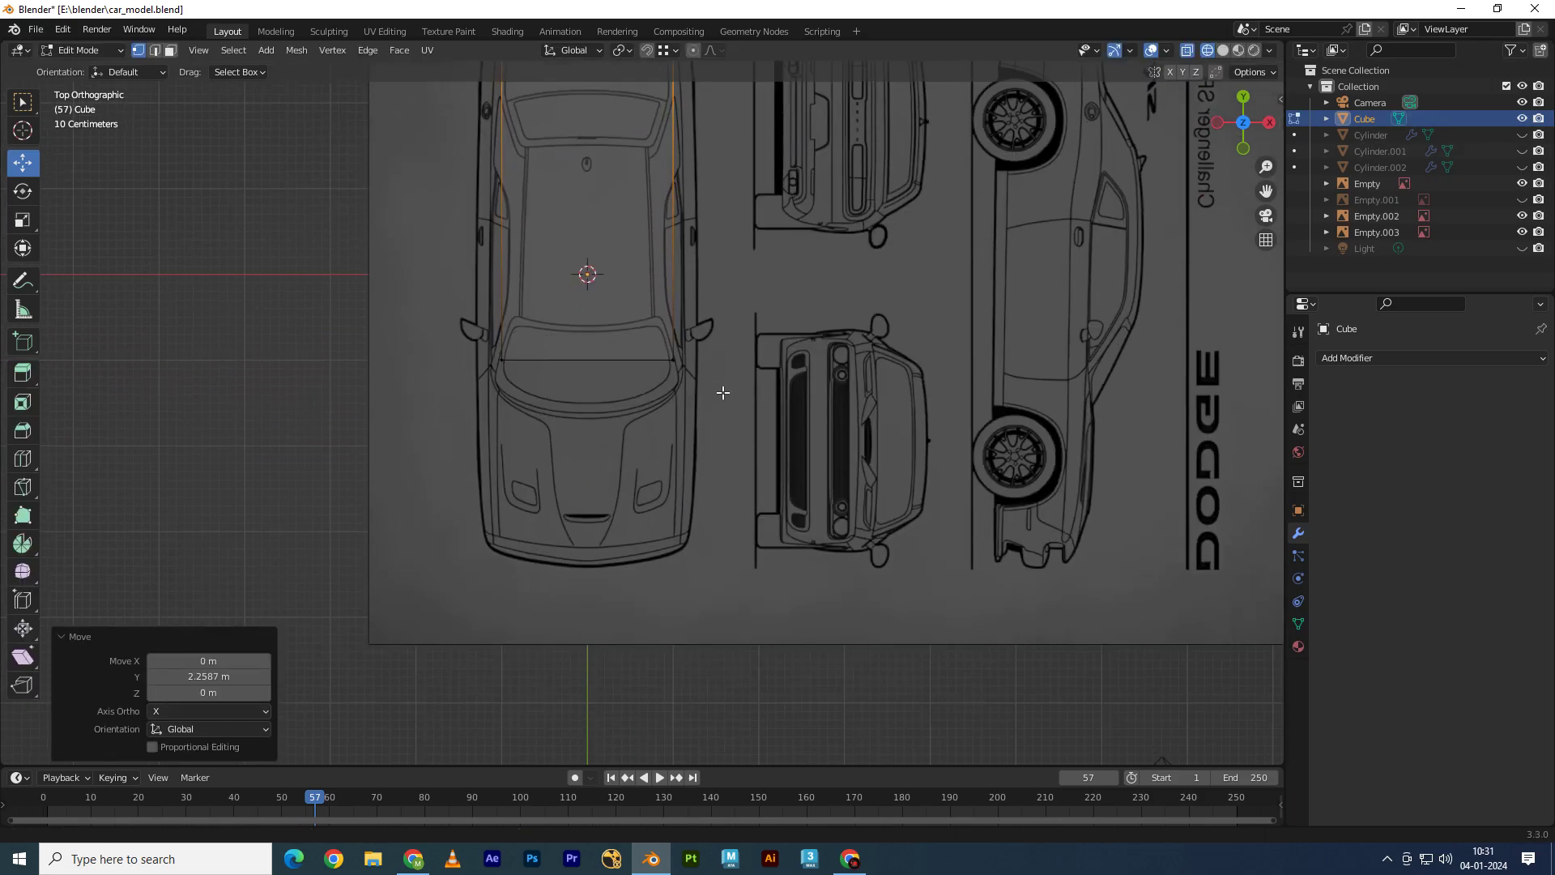
# Step: Pull the cube's bottom edge to the nose and its side edges out to the car's width
pyautogui.moveTo(365, 470); pyautogui.dragTo(729, 299)
pyautogui.moveTo(582, 279); pyautogui.dragTo(570, 498)
pyautogui.scroll(-2, 518, 510)
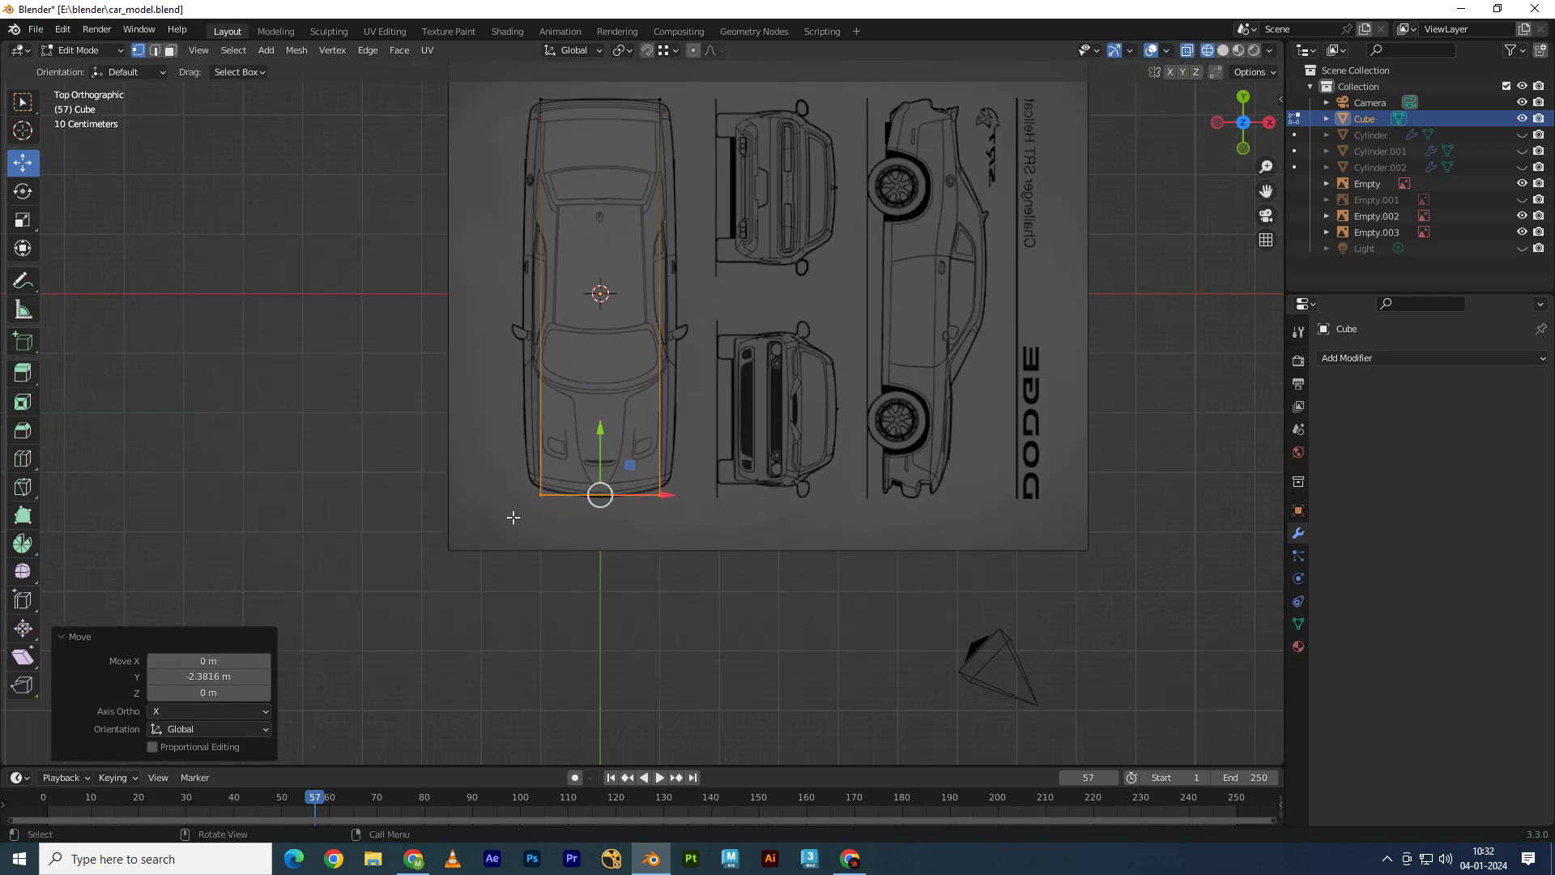
pyautogui.moveTo(445, 648); pyautogui.dragTo(559, 89)
pyautogui.moveTo(571, 304); pyautogui.dragTo(548, 304)
pyautogui.moveTo(769, 624); pyautogui.dragTo(603, 90)
pyautogui.moveTo(712, 298); pyautogui.dragTo(739, 301)
# Step: In side view, raise the box and lift its top edge to the roofline
pyautogui.press('KP_3')
pyautogui.moveTo(452, 412); pyautogui.dragTo(1122, 701)
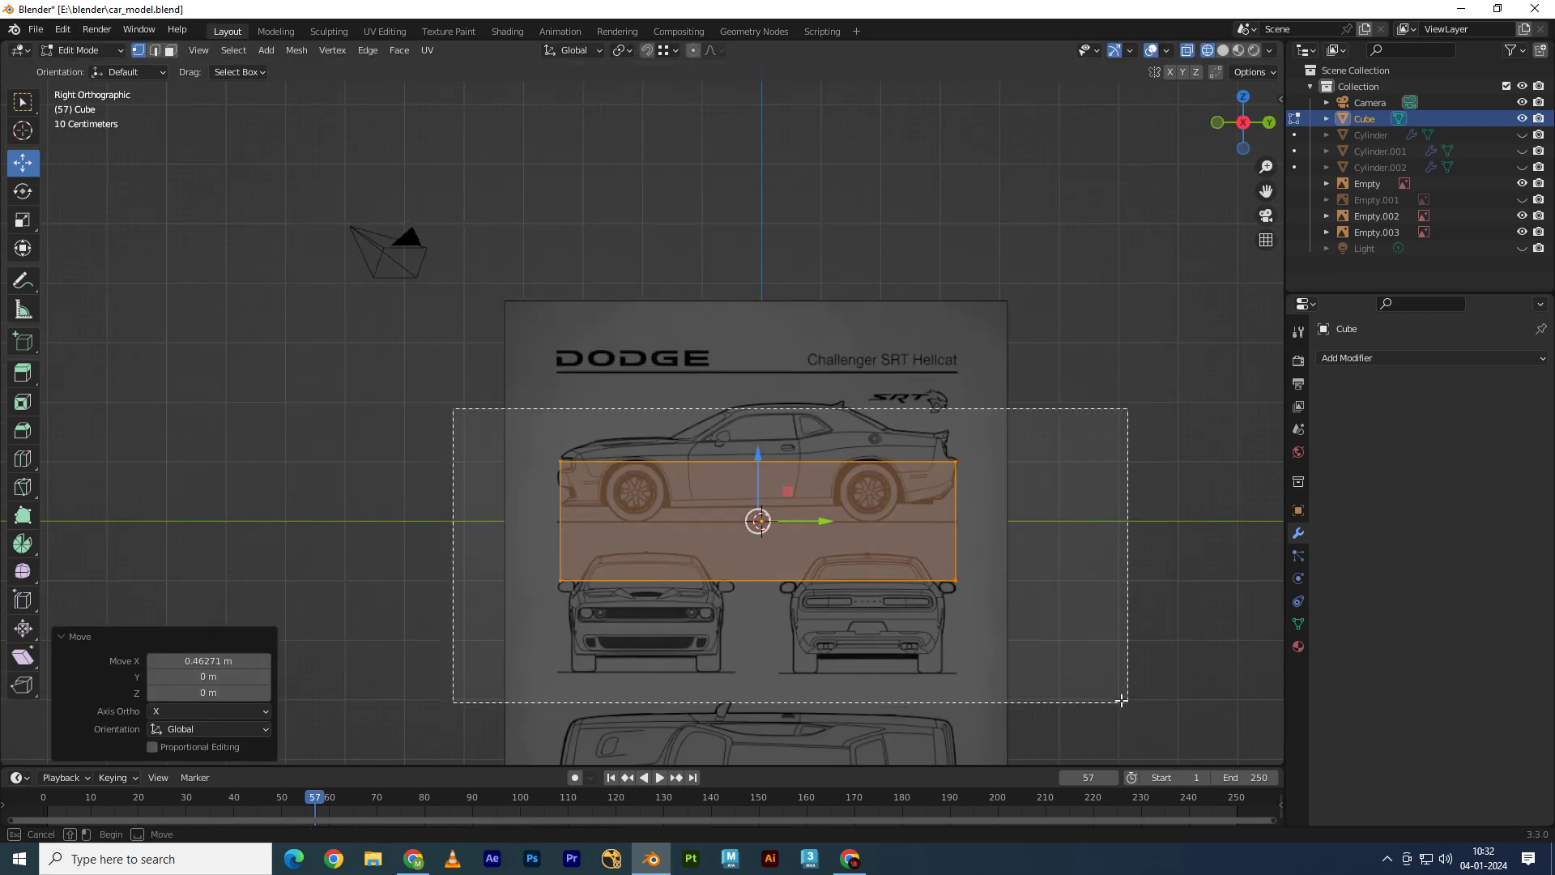
pyautogui.scroll(3, 1121, 701)
pyautogui.moveTo(846, 536); pyautogui.dragTo(845, 428)
pyautogui.moveTo(410, 382); pyautogui.dragTo(1232, 469)
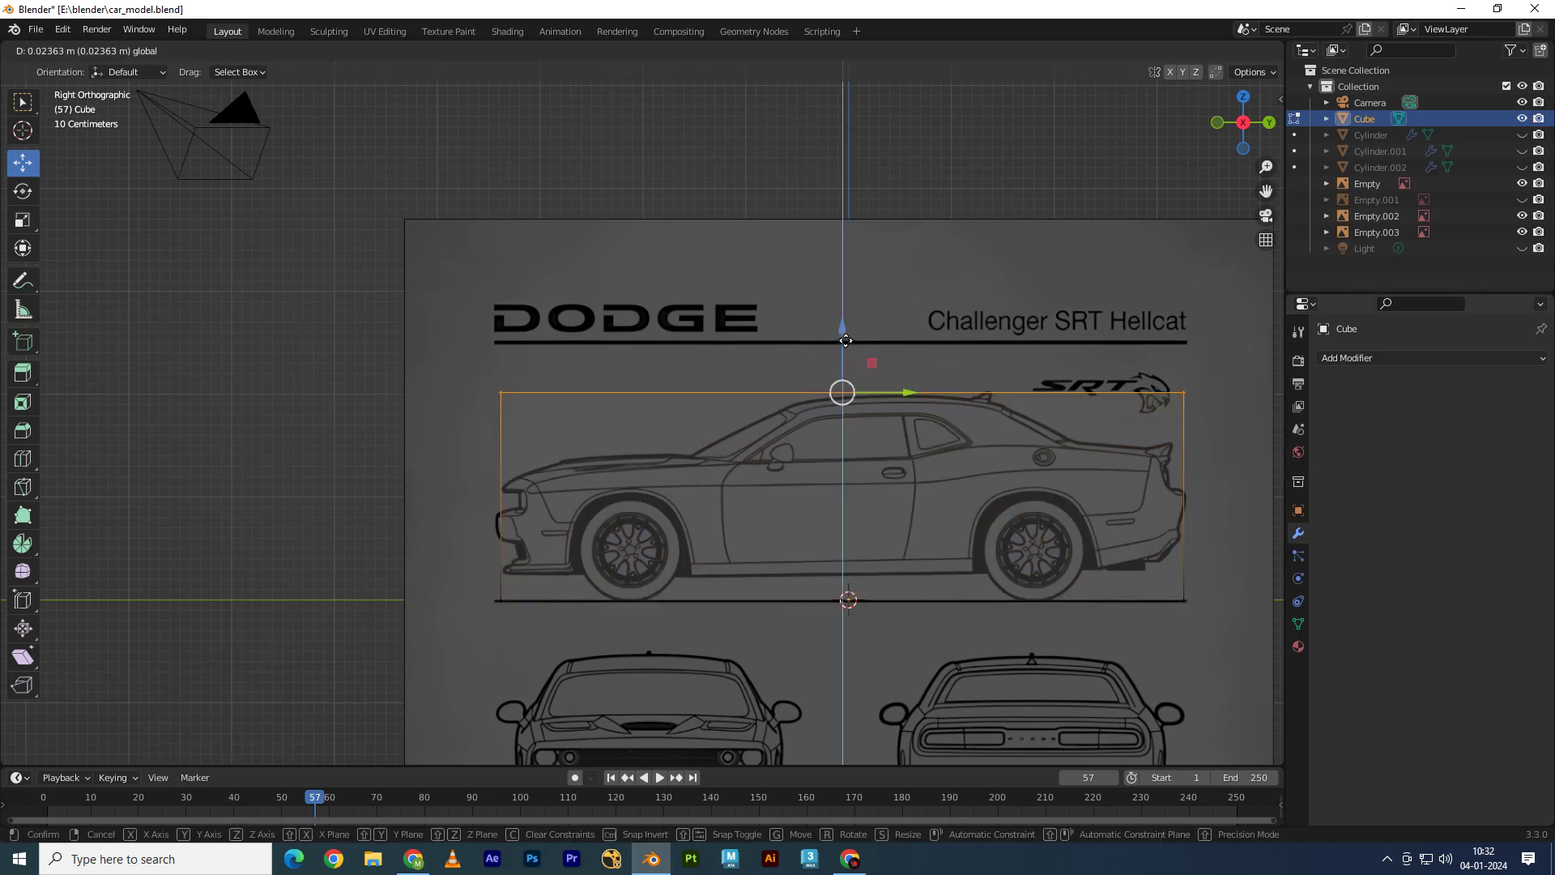
pyautogui.moveTo(844, 343); pyautogui.dragTo(846, 338)
# Step: Align the box's front and rear ends with the bumpers, then return to Object Mode
pyautogui.keyDown('shift'); pyautogui.moveTo(870, 392); pyautogui.dragTo(747, 348, button='middle'); pyautogui.keyUp('shift')
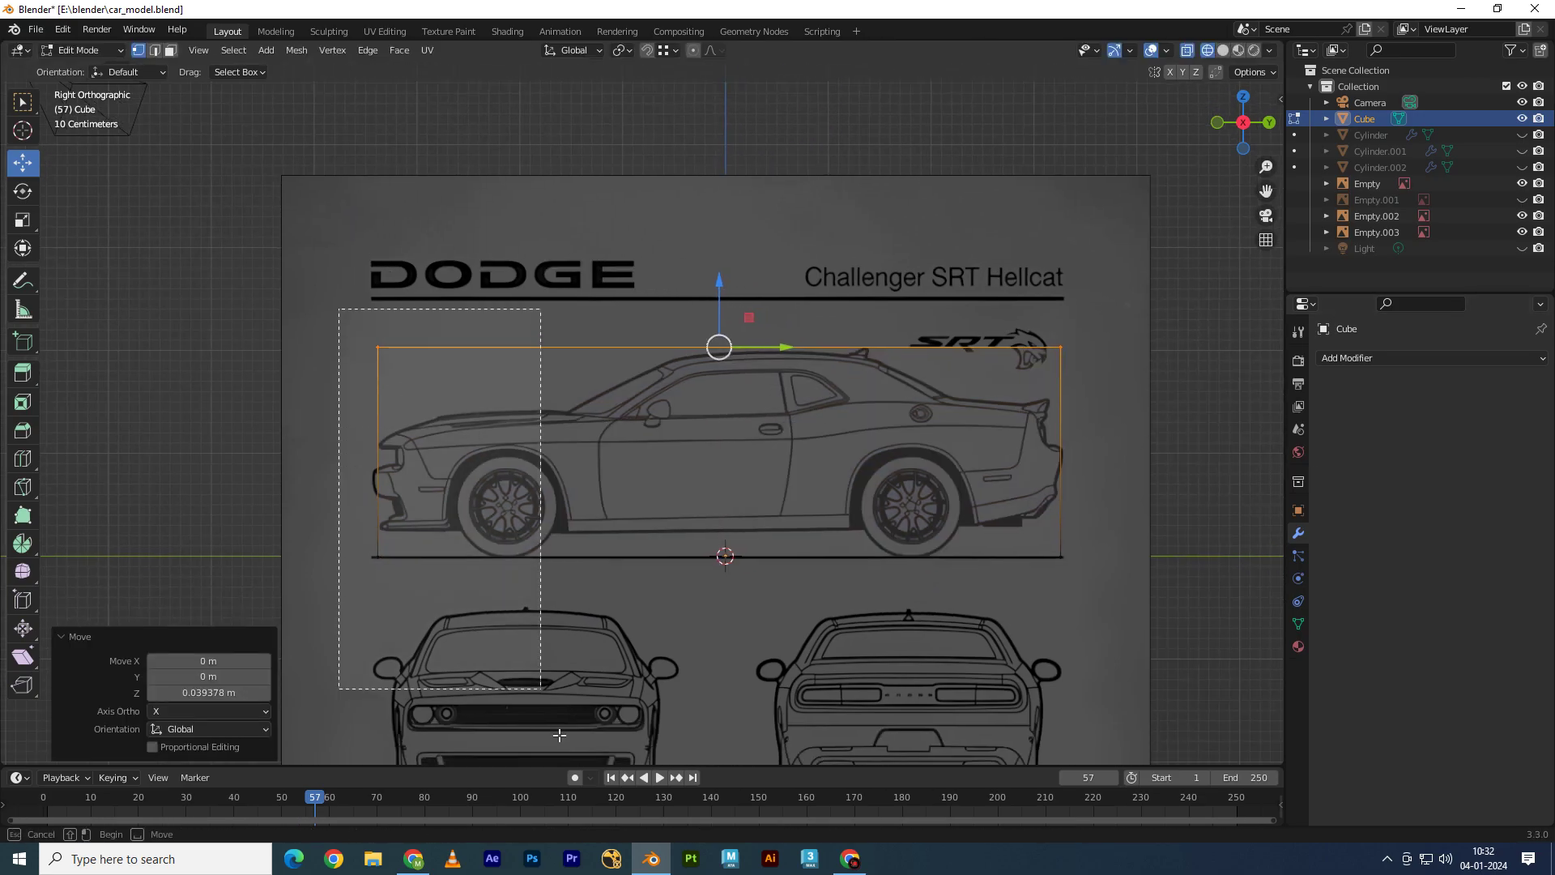
pyautogui.moveTo(338, 309); pyautogui.dragTo(539, 690)
pyautogui.moveTo(425, 450); pyautogui.dragTo(419, 448)
pyautogui.moveTo(1004, 316); pyautogui.dragTo(1088, 609)
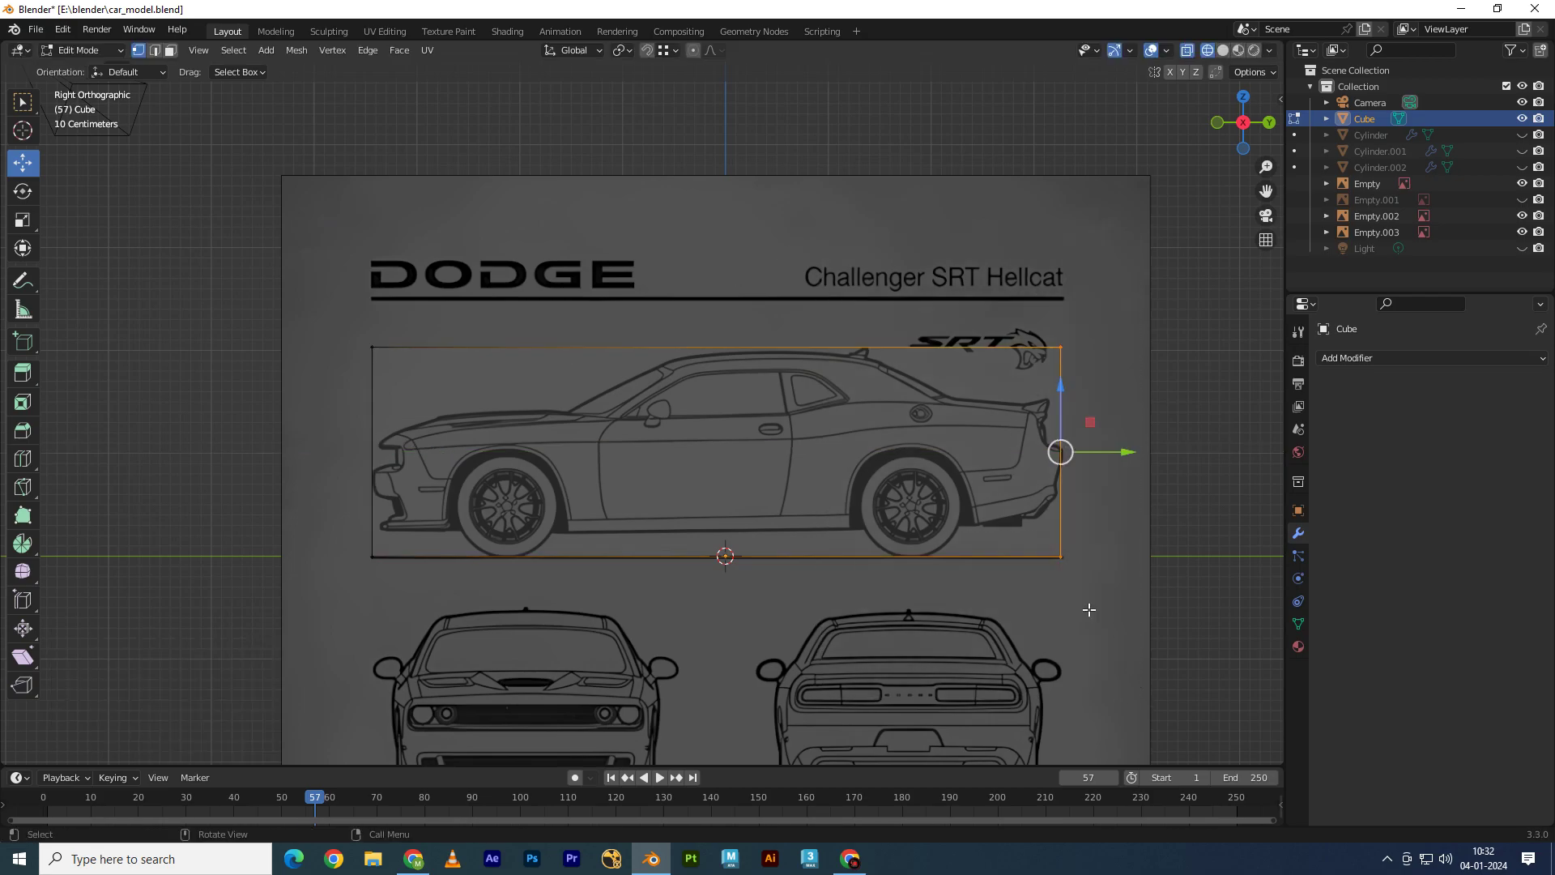
pyautogui.moveTo(1107, 451); pyautogui.dragTo(1112, 451)
pyautogui.press('KP_7')
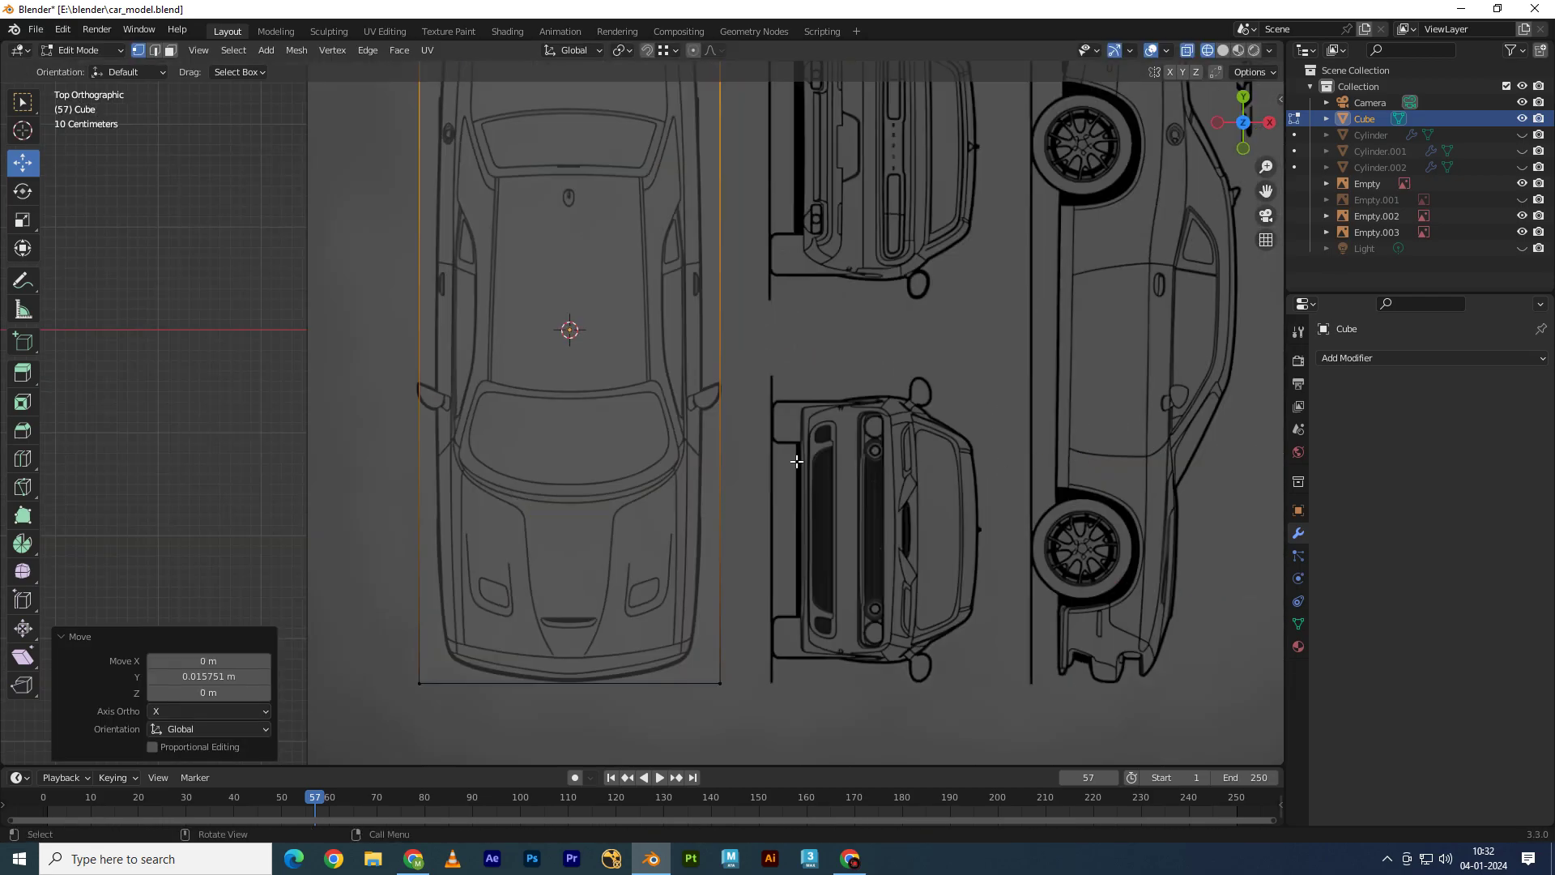
pyautogui.moveTo(1229, 102); pyautogui.dragTo(706, 271)
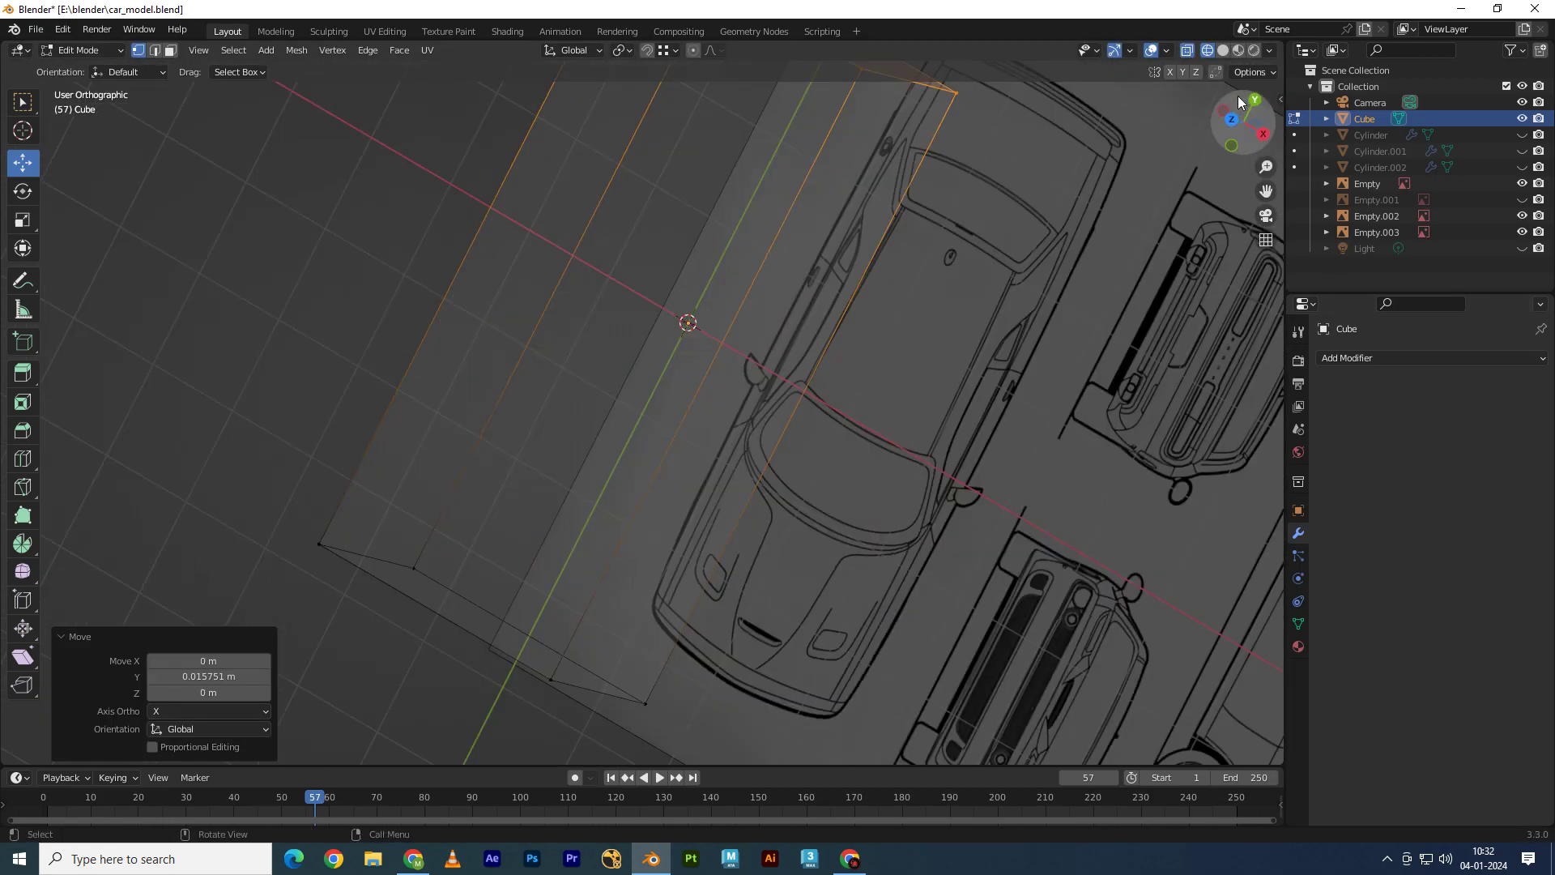
pyautogui.scroll(1, 656, 403)
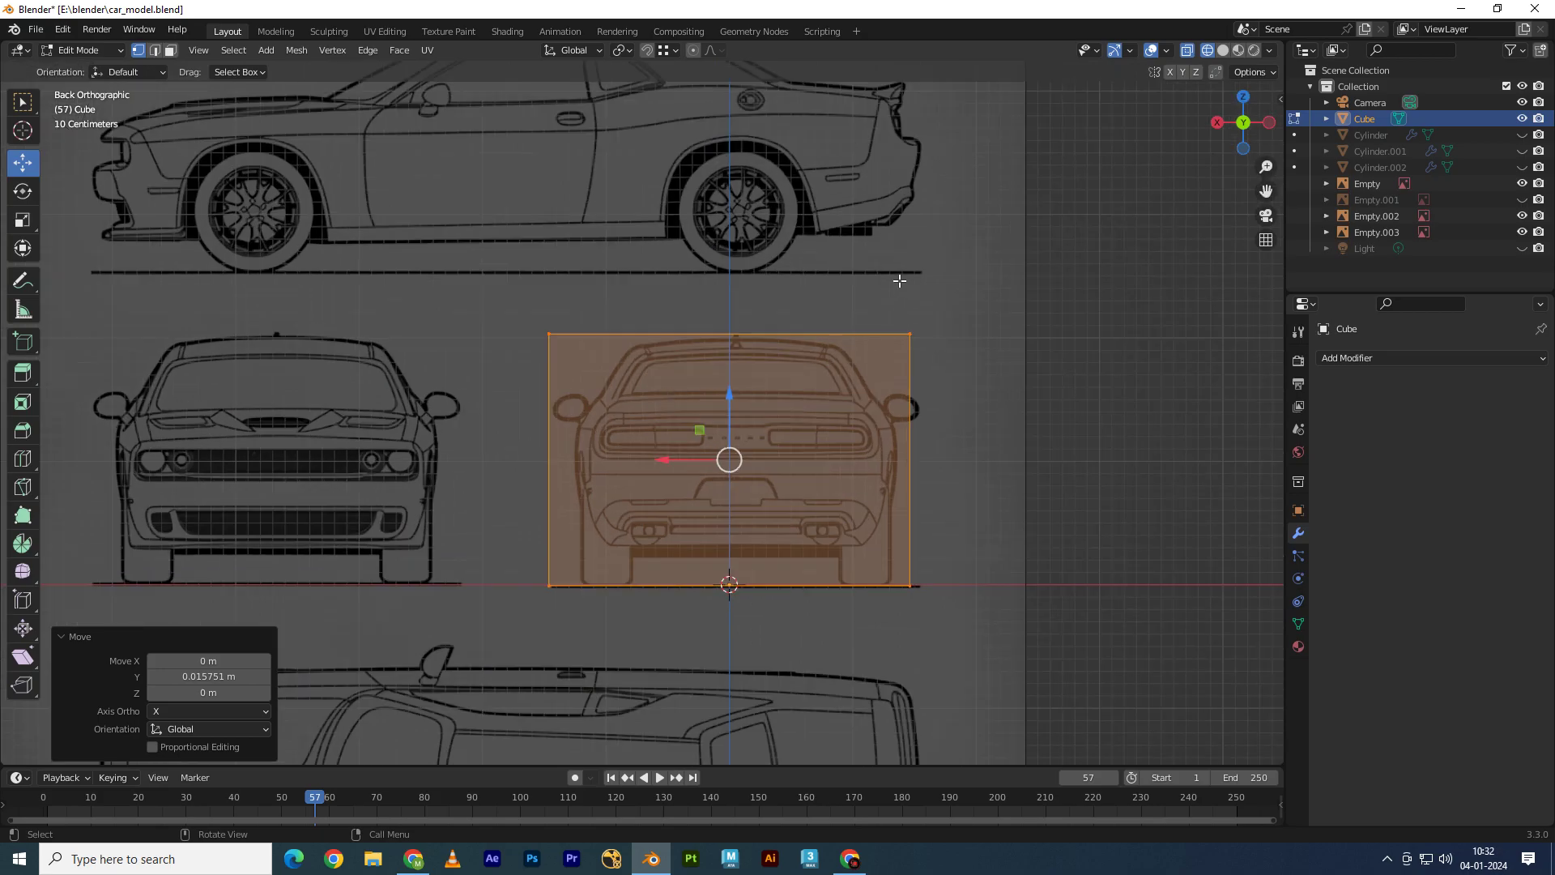
pyautogui.press('Tab')
# Step: Nudge the side blueprint along X and start editing the guide box
pyautogui.click(901, 274)
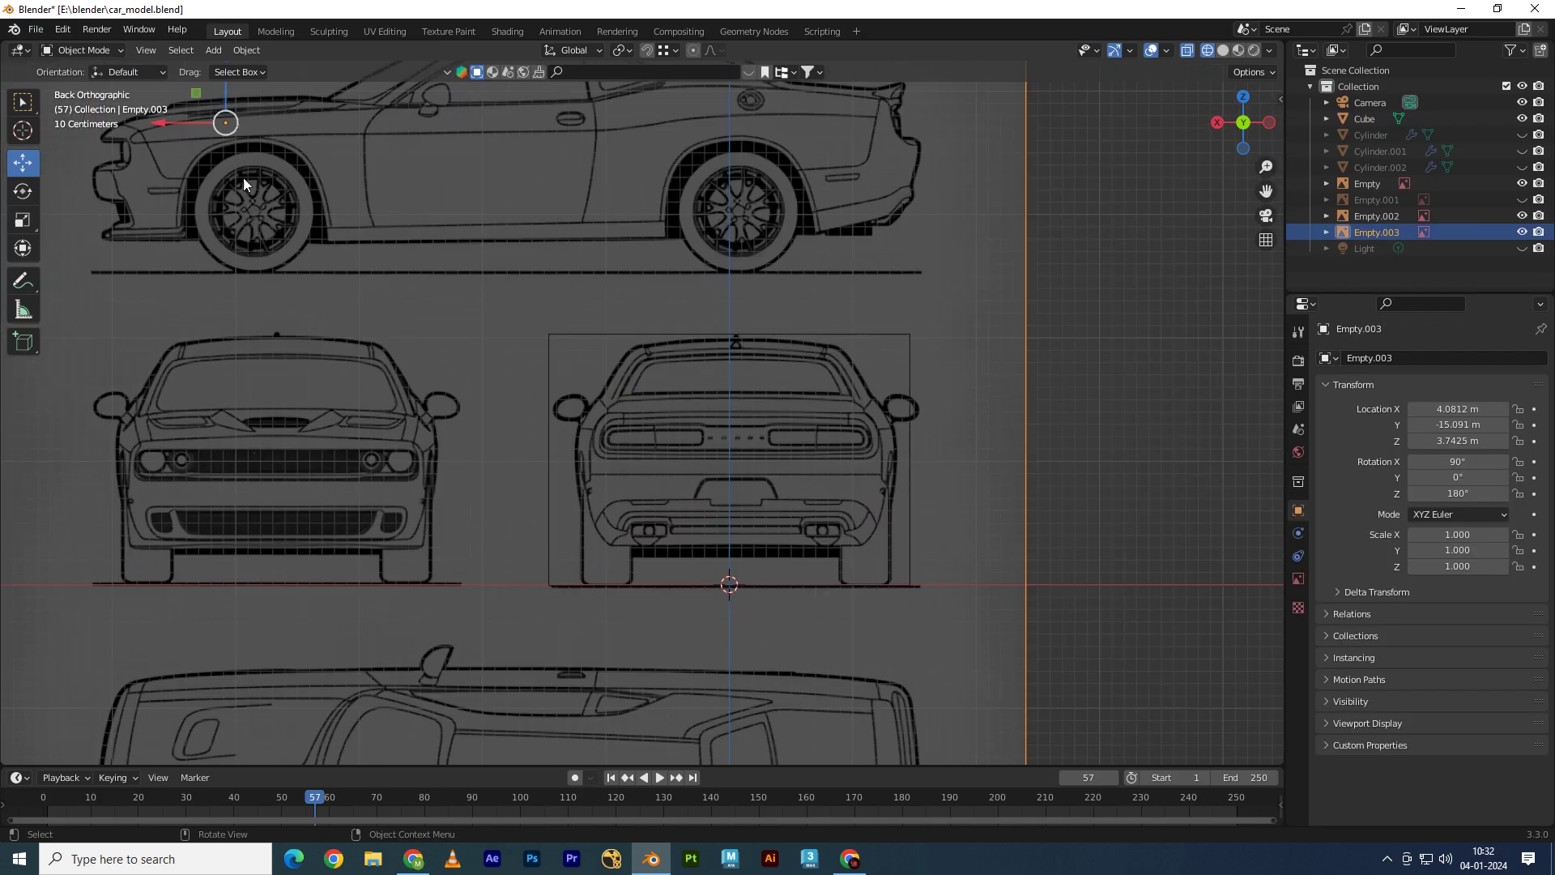
pyautogui.moveTo(176, 125); pyautogui.dragTo(167, 126)
pyautogui.click(906, 335)
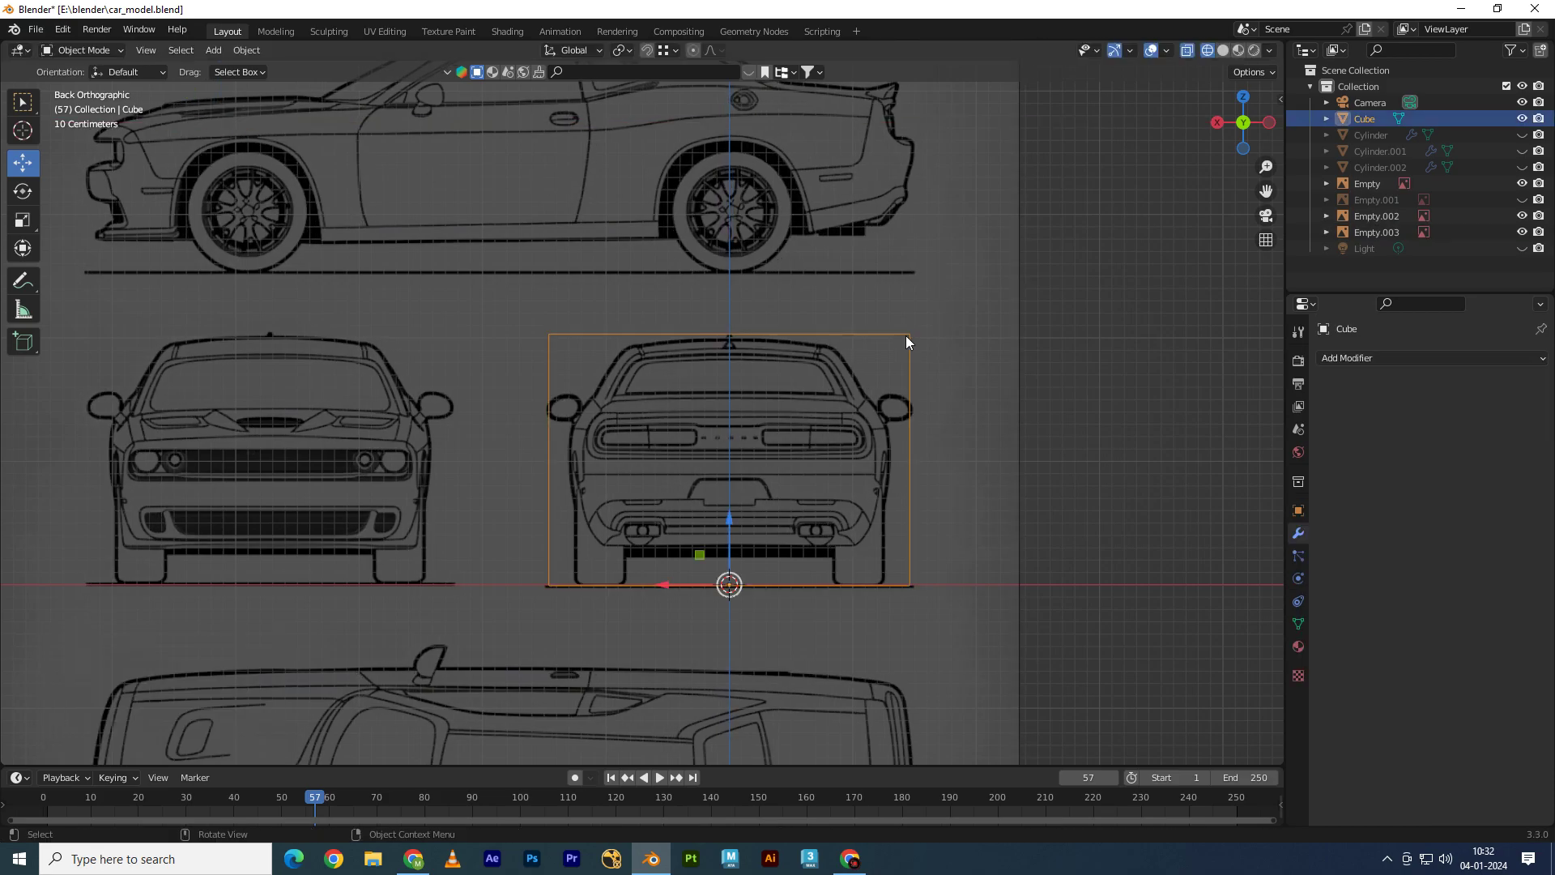
pyautogui.press('Tab')
# Step: Move the box's left and right edges to match the rear view's width
pyautogui.click(524, 503)
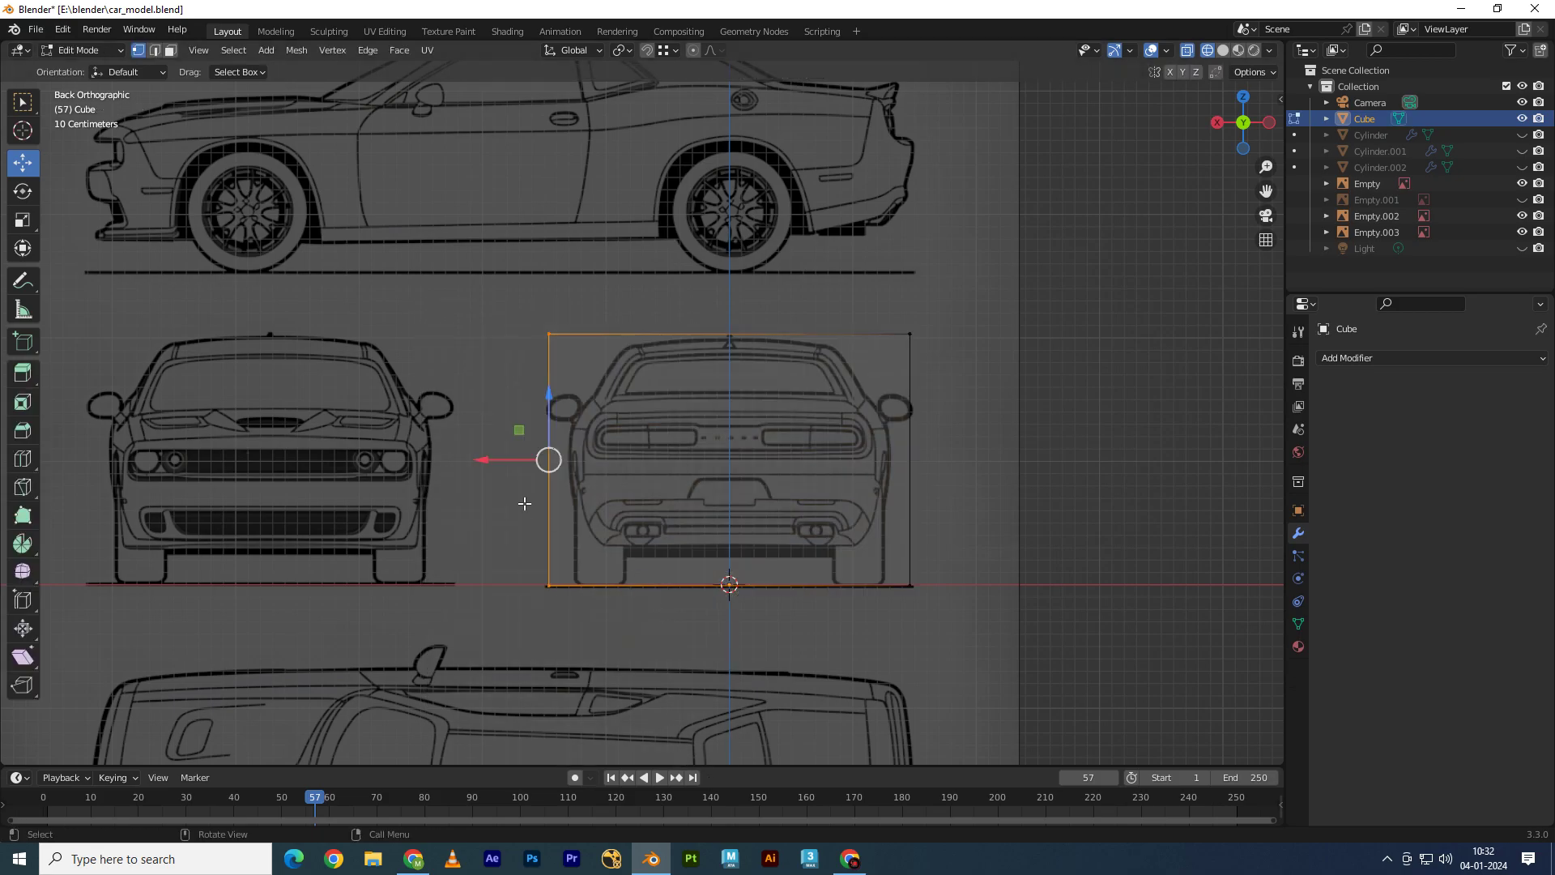
pyautogui.press('g')
pyautogui.click(514, 459)
pyautogui.click(905, 477)
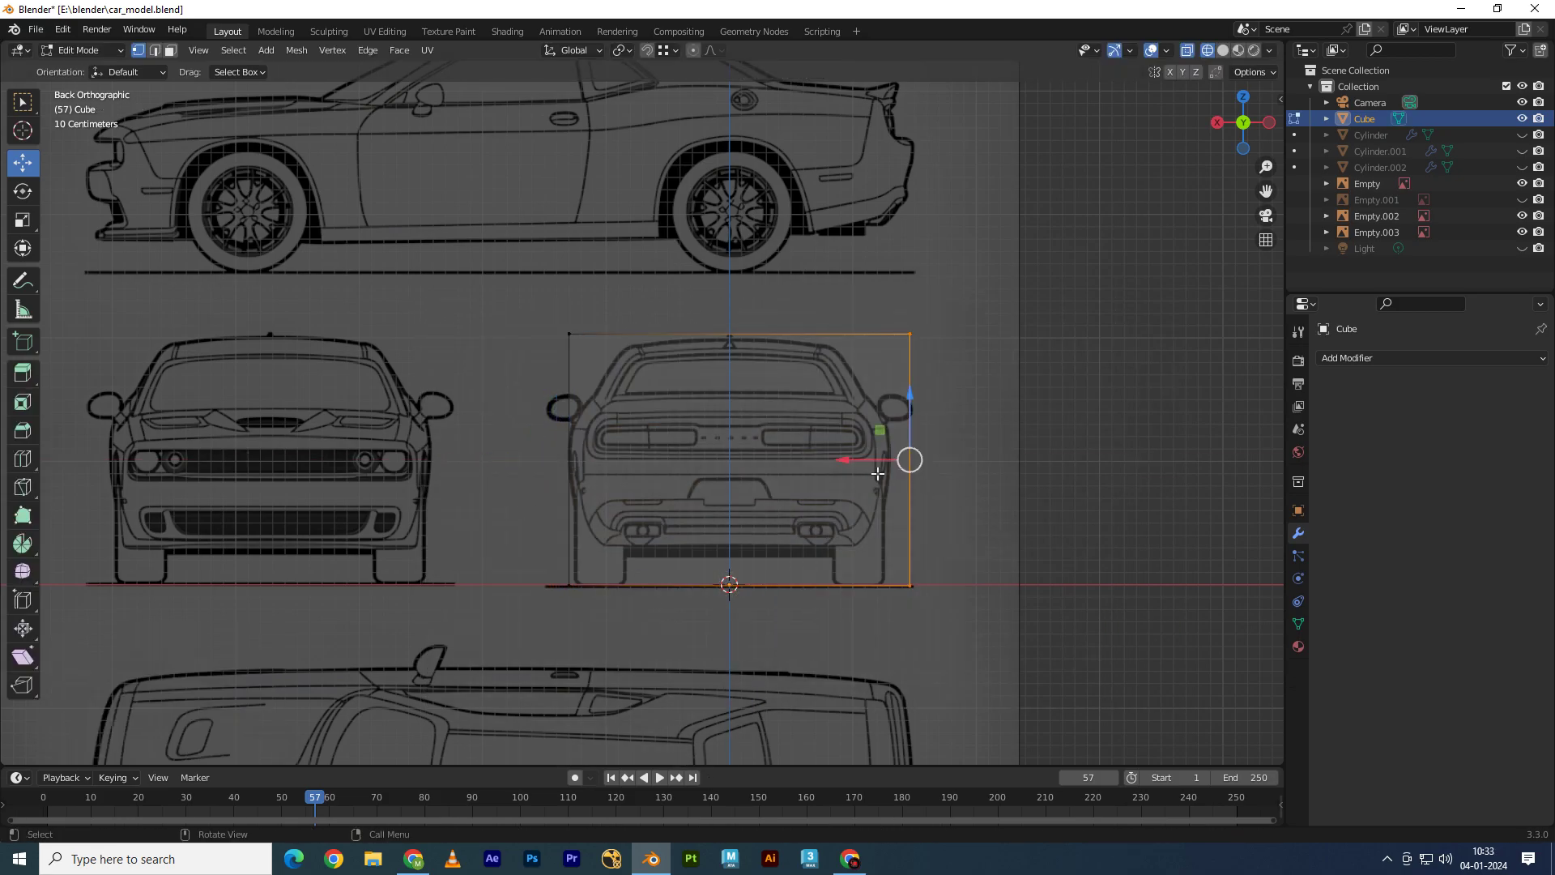
pyautogui.press('g')
pyautogui.click(832, 467)
# Step: Return to Object Mode and delete the guide box
pyautogui.press('KP_7')
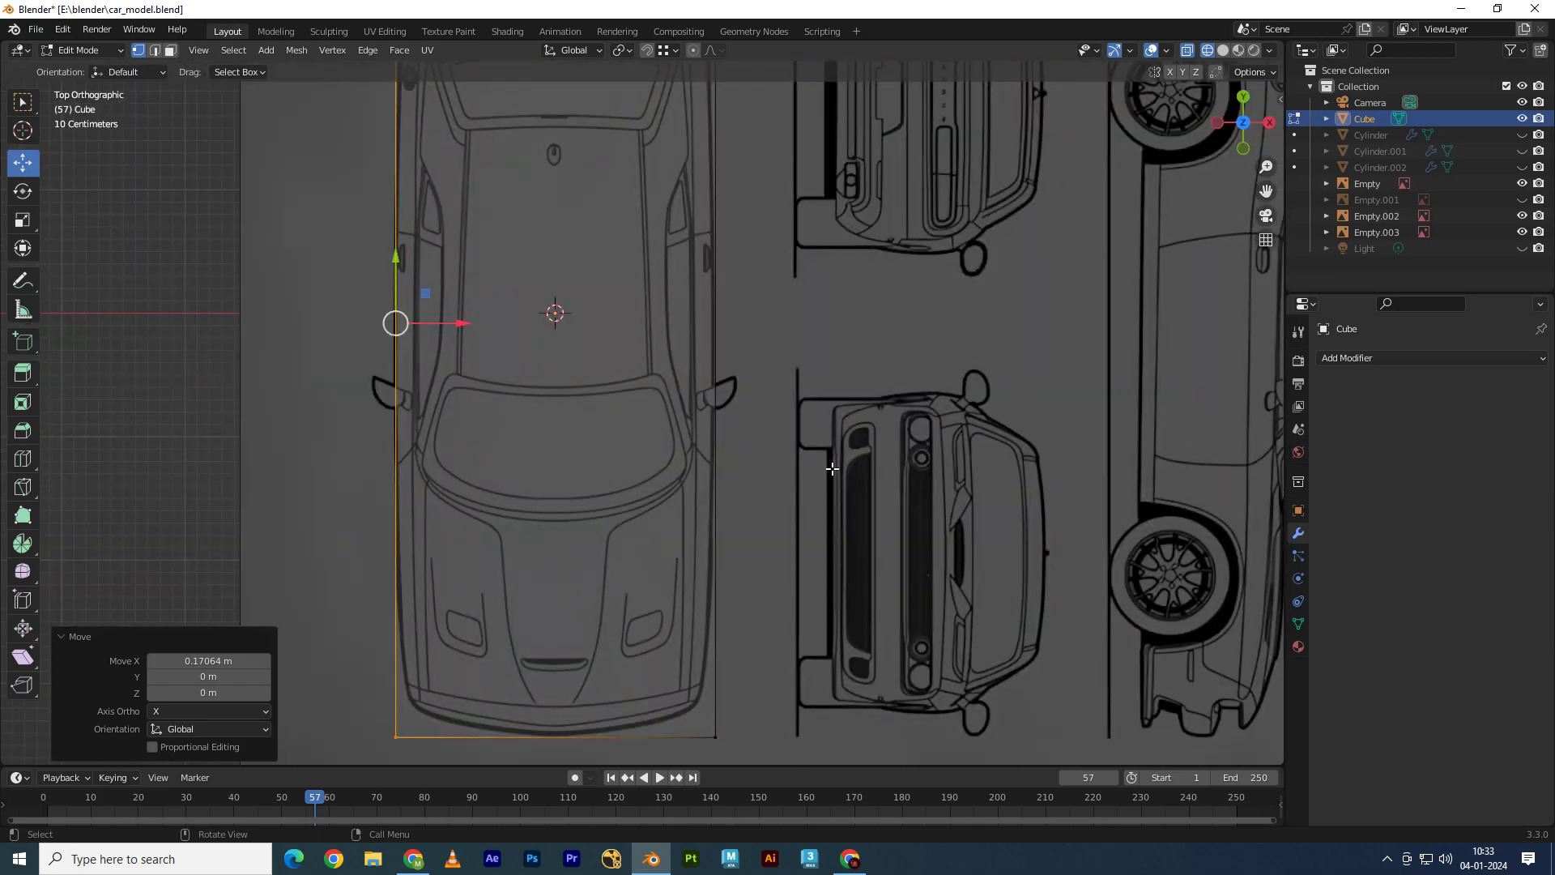
pyautogui.scroll(-5, 832, 468)
pyautogui.moveTo(832, 468); pyautogui.dragTo(744, 414, button='middle')
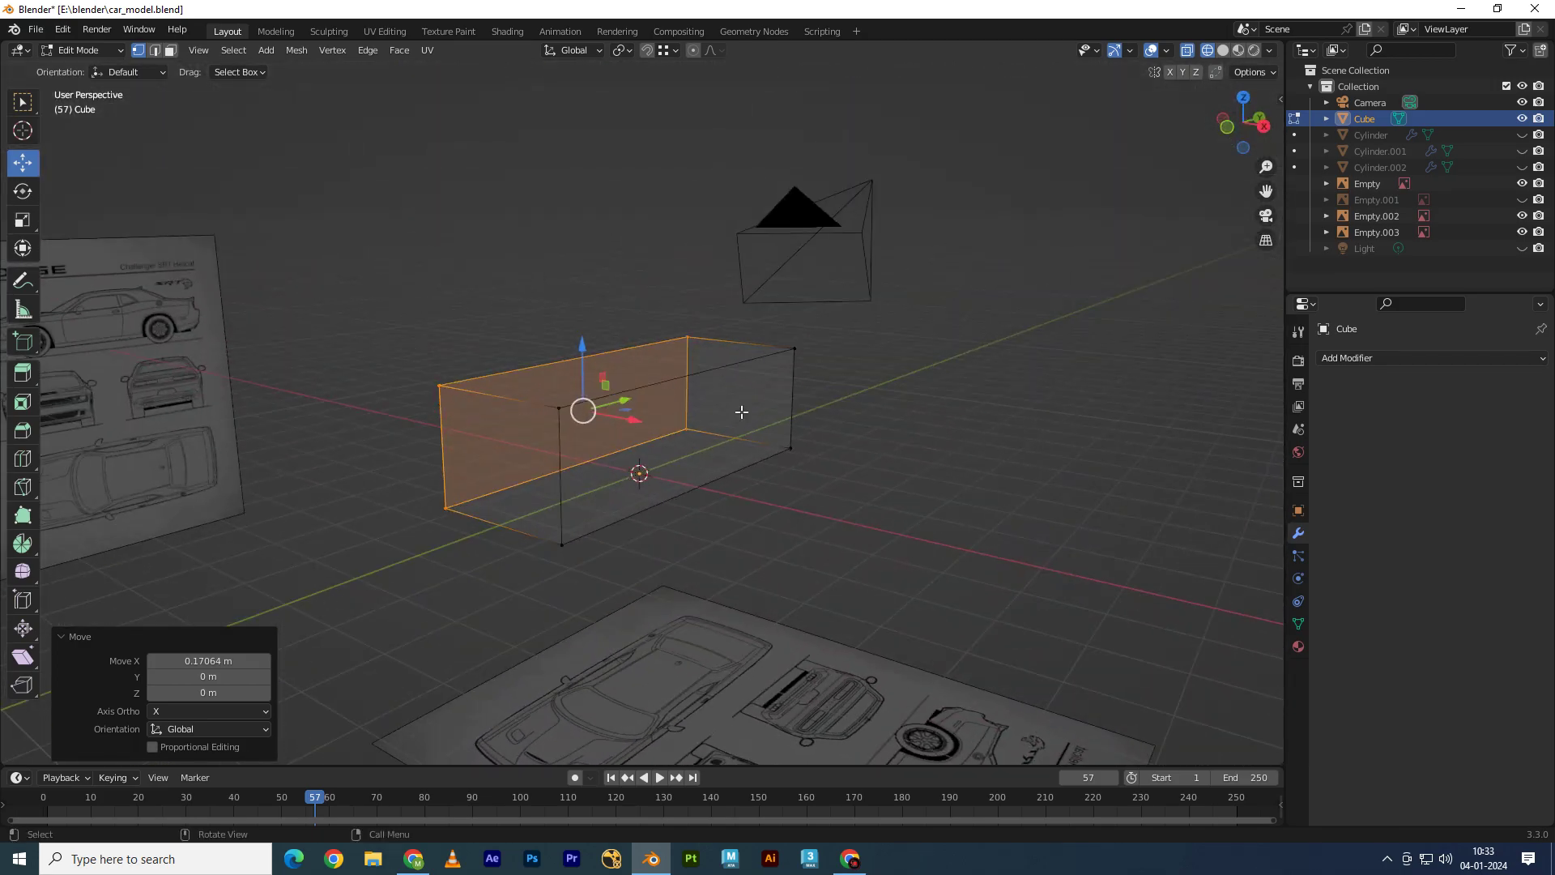
pyautogui.press('Tab')
pyautogui.press('Delete')
pyautogui.click(1521, 118)
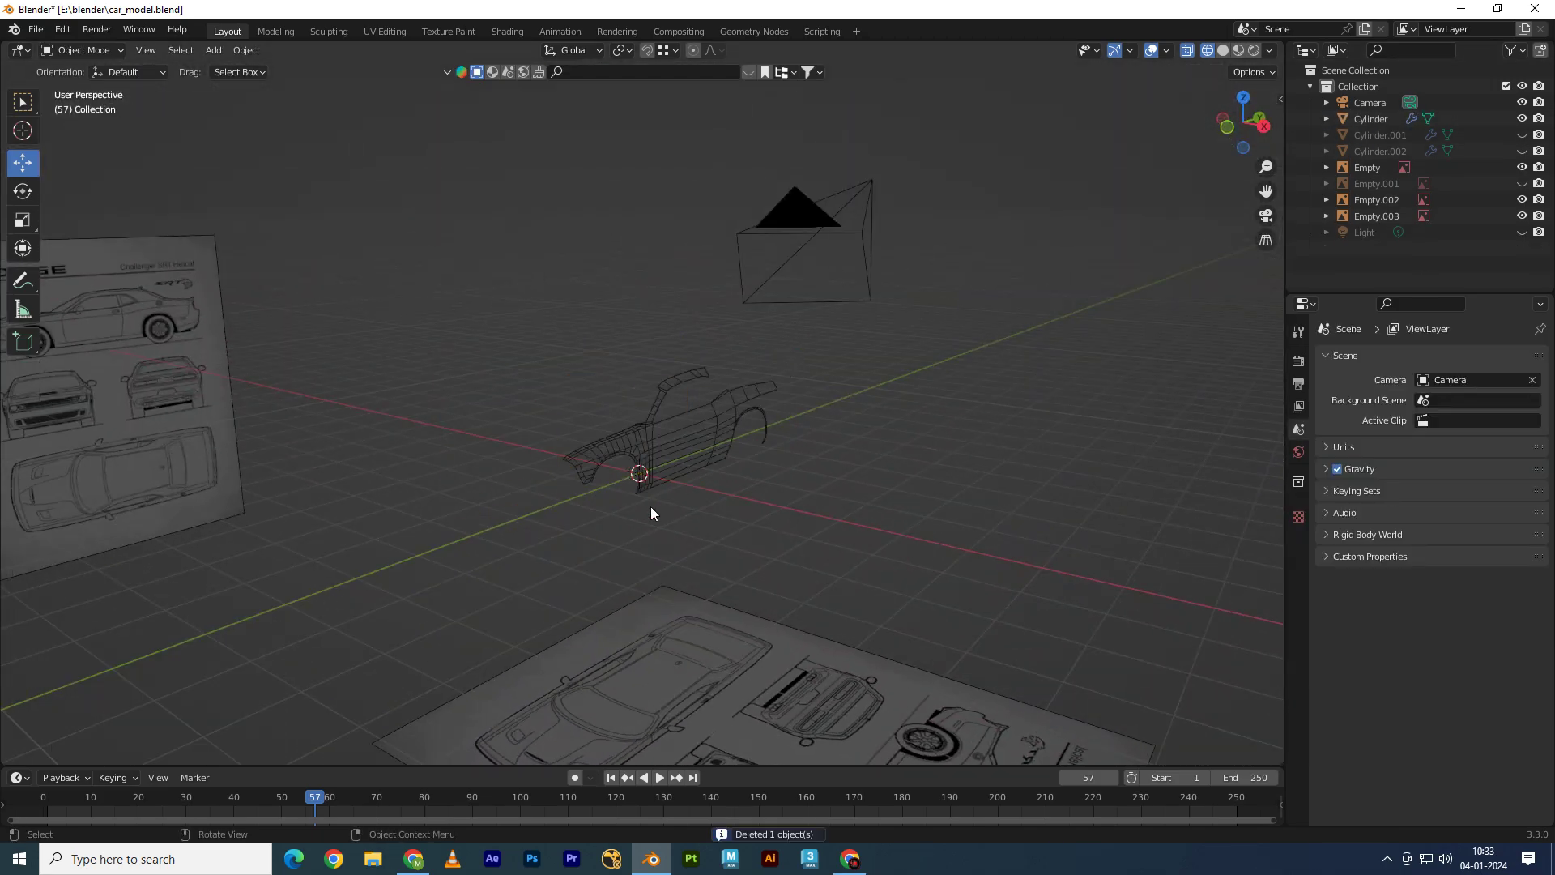
# Step: Select the car body mesh and box-select its front fender faces in Edit Mode
pyautogui.click(664, 456)
pyautogui.scroll(3, 664, 456)
pyautogui.moveTo(664, 457); pyautogui.dragTo(745, 542, button='middle')
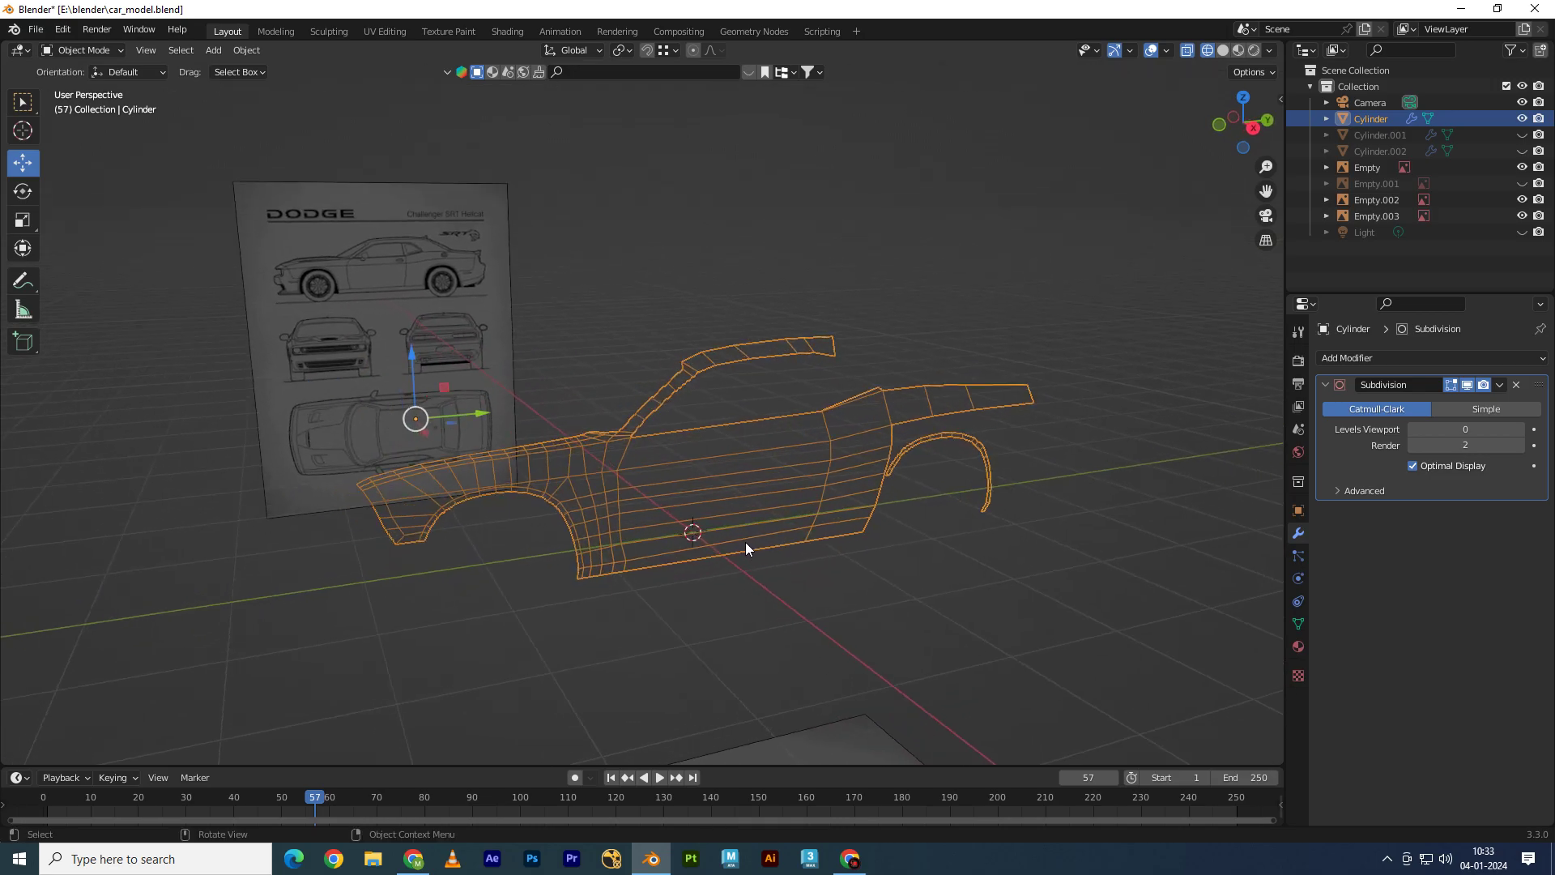
pyautogui.press('Tab')
pyautogui.moveTo(289, 398); pyautogui.dragTo(647, 690)
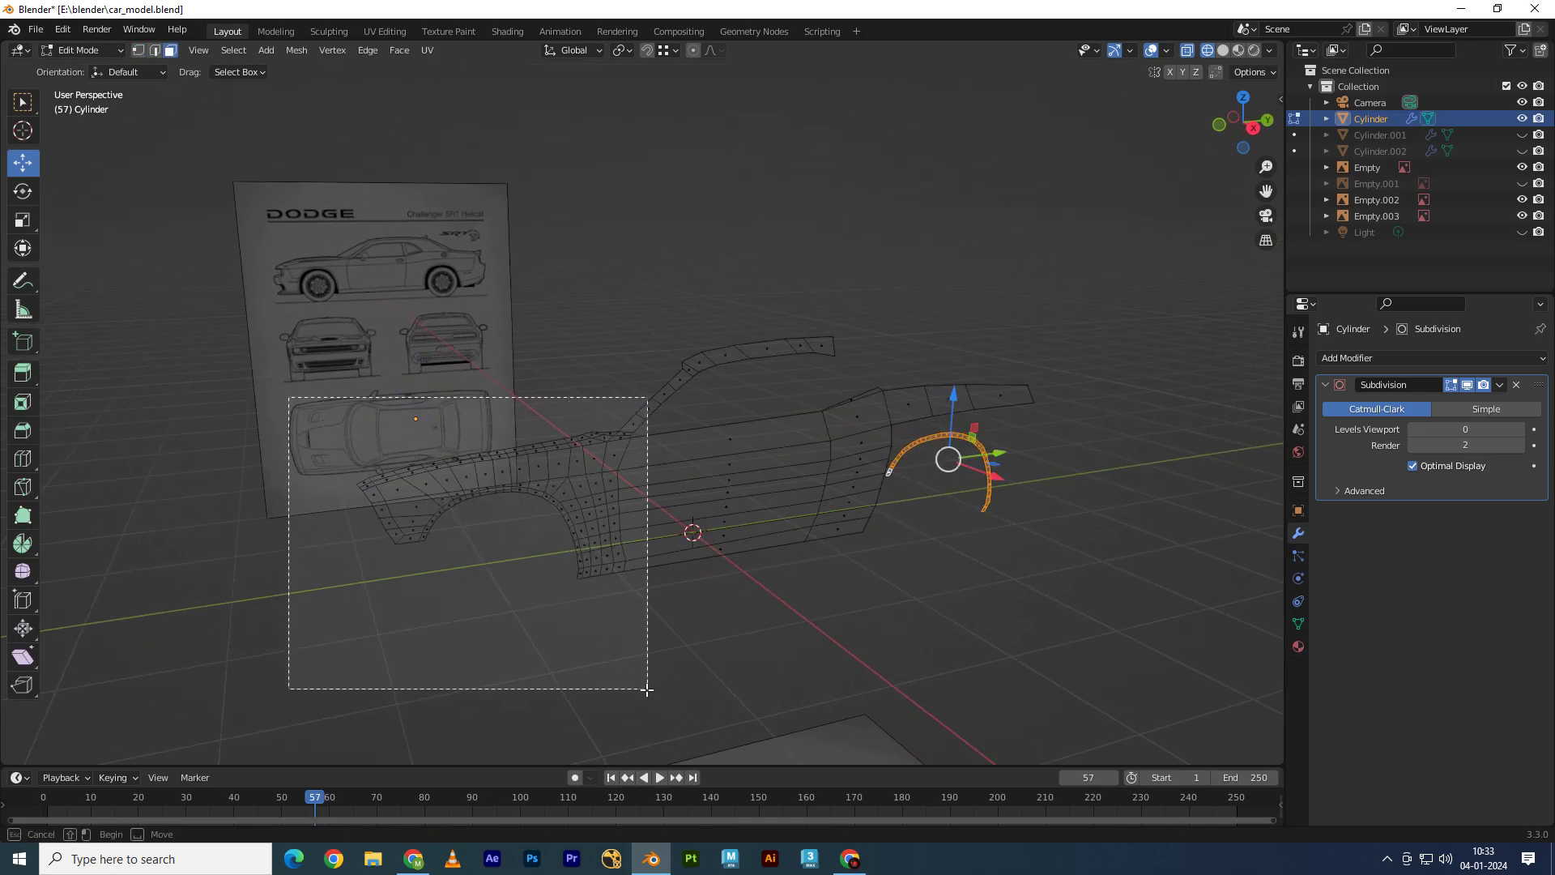
pyautogui.moveTo(633, 316)
pyautogui.mouseDown()
pyautogui.moveTo(841, 414)
pyautogui.moveTo(697, 419)
pyautogui.mouseUp()
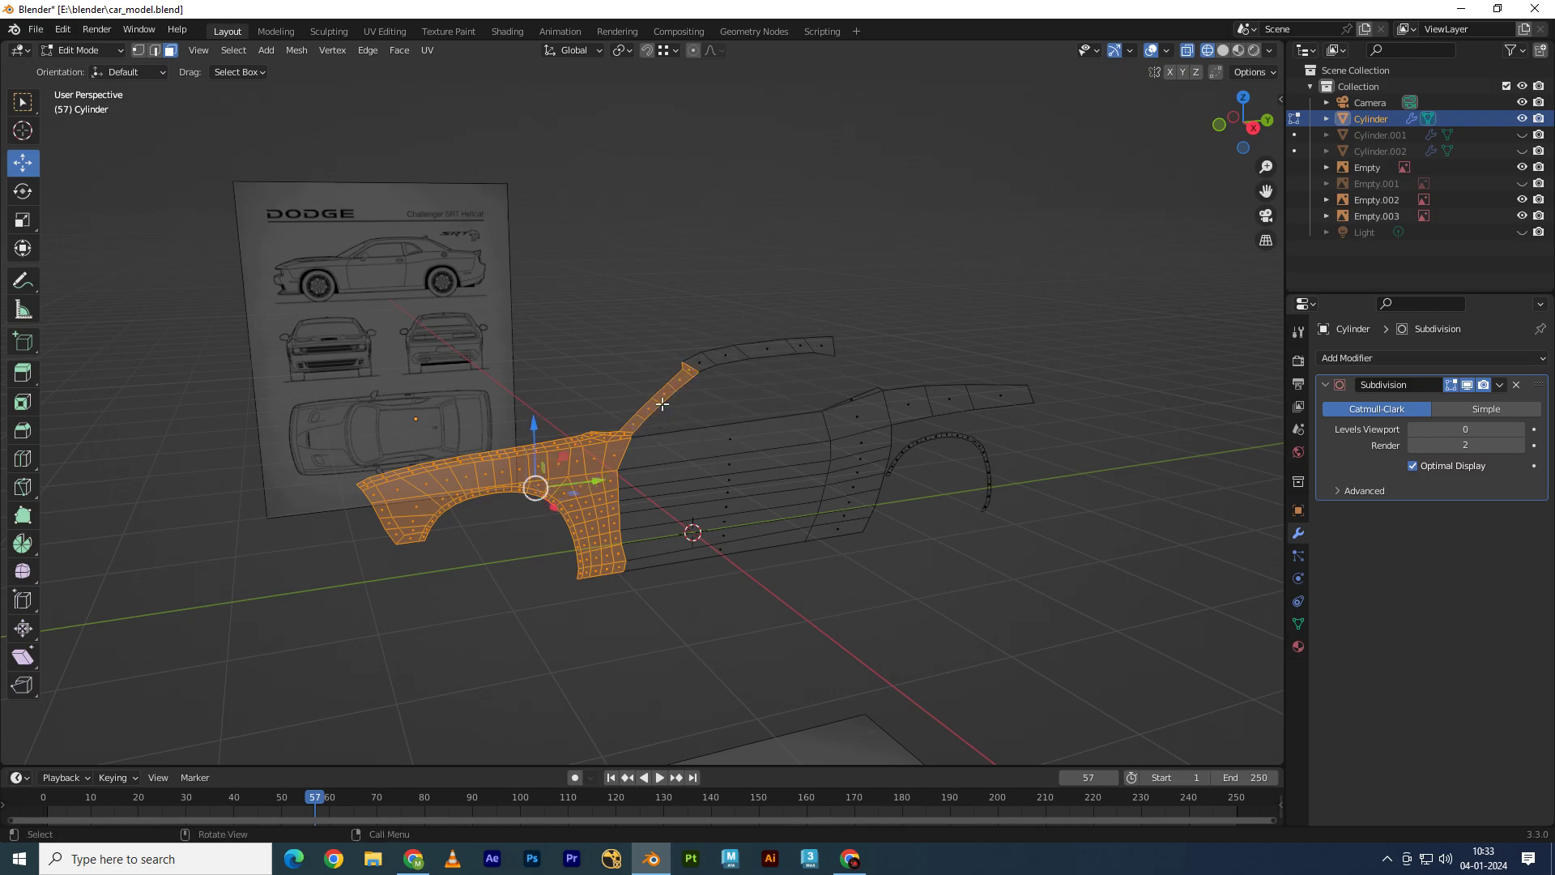
# Step: Separate the fender faces into their own object, Cylinder.003, and hide it
pyautogui.rightClick(663, 402)
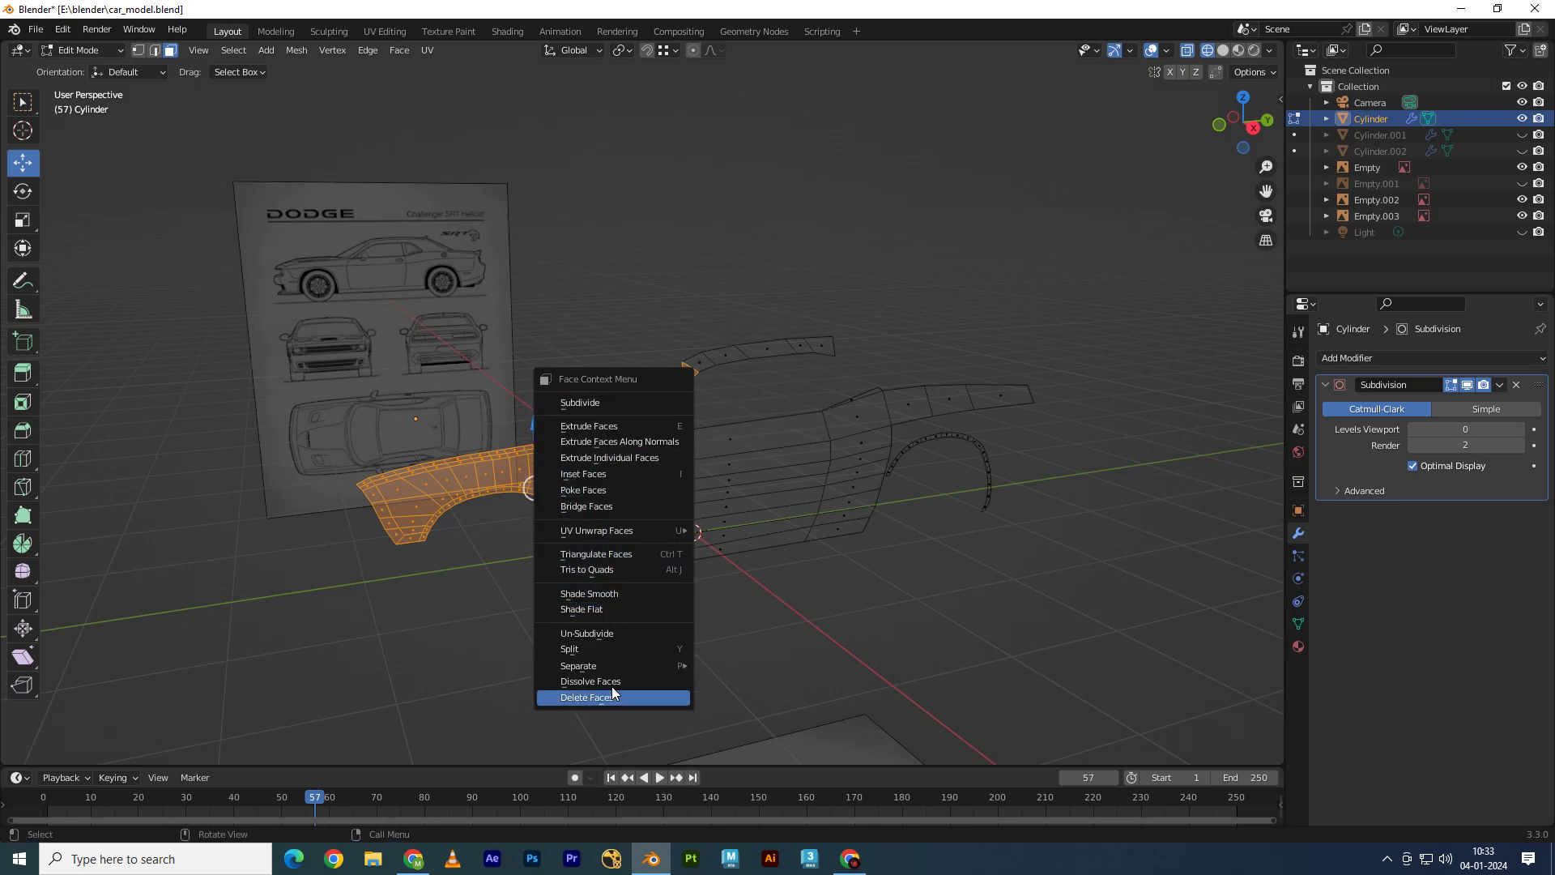
pyautogui.moveTo(580, 666)
pyautogui.click(750, 666)
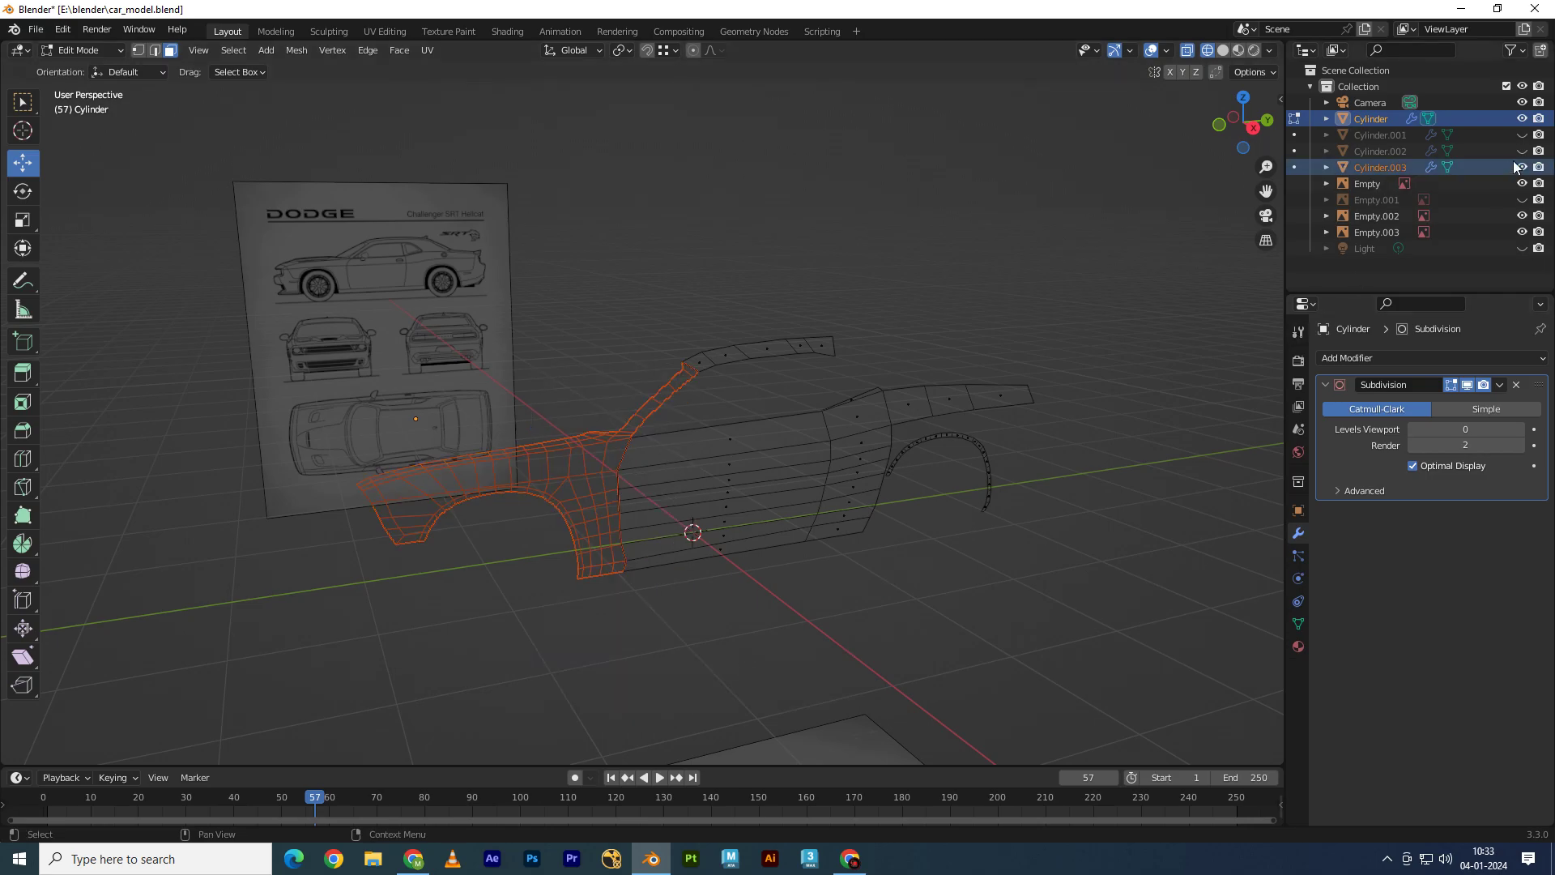
pyautogui.click(1521, 120)
pyautogui.click(1521, 167)
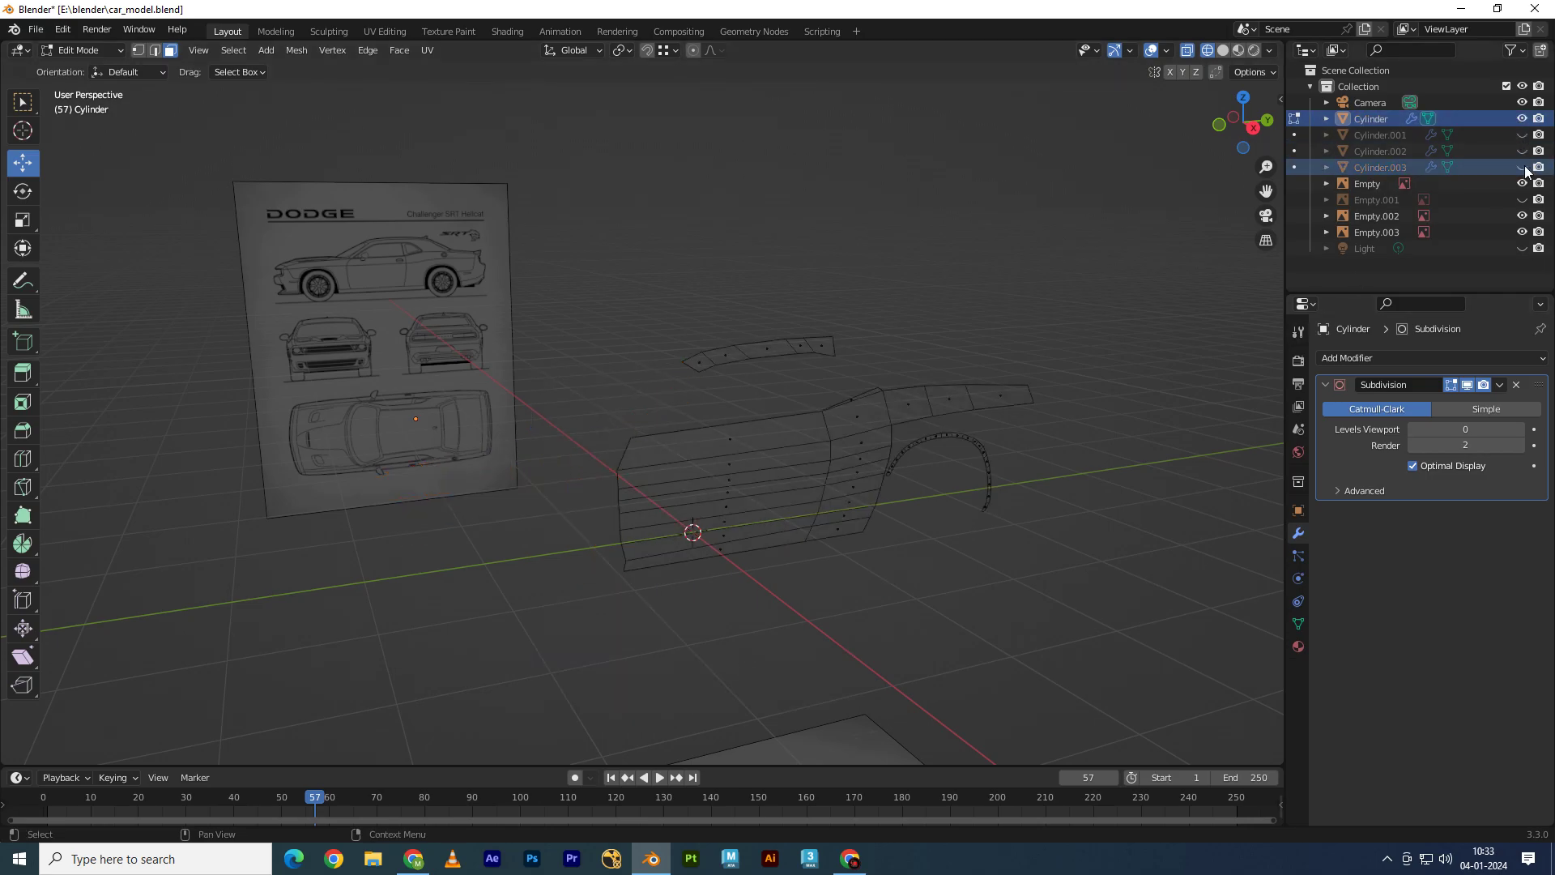
pyautogui.click(988, 471)
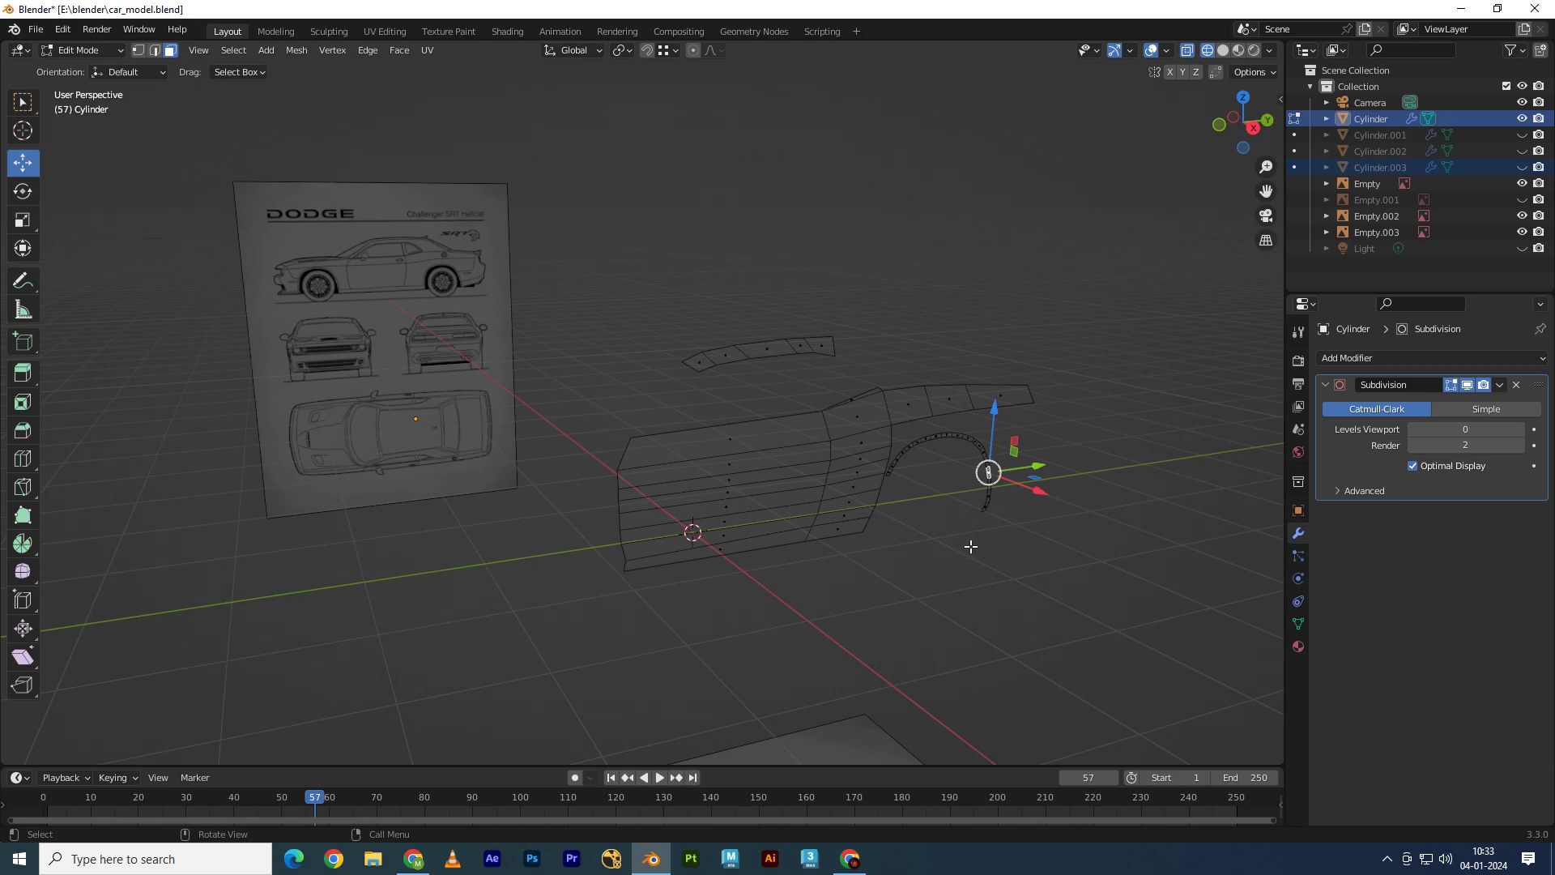
# Step: Frame the rear in Back view, return to Object Mode and select blueprint Empty.003
pyautogui.press('KP_3')
pyautogui.scroll(3, 971, 544)
pyautogui.keyDown('shift'); pyautogui.moveTo(978, 540); pyautogui.dragTo(668, 487, button='middle'); pyautogui.keyUp('shift')
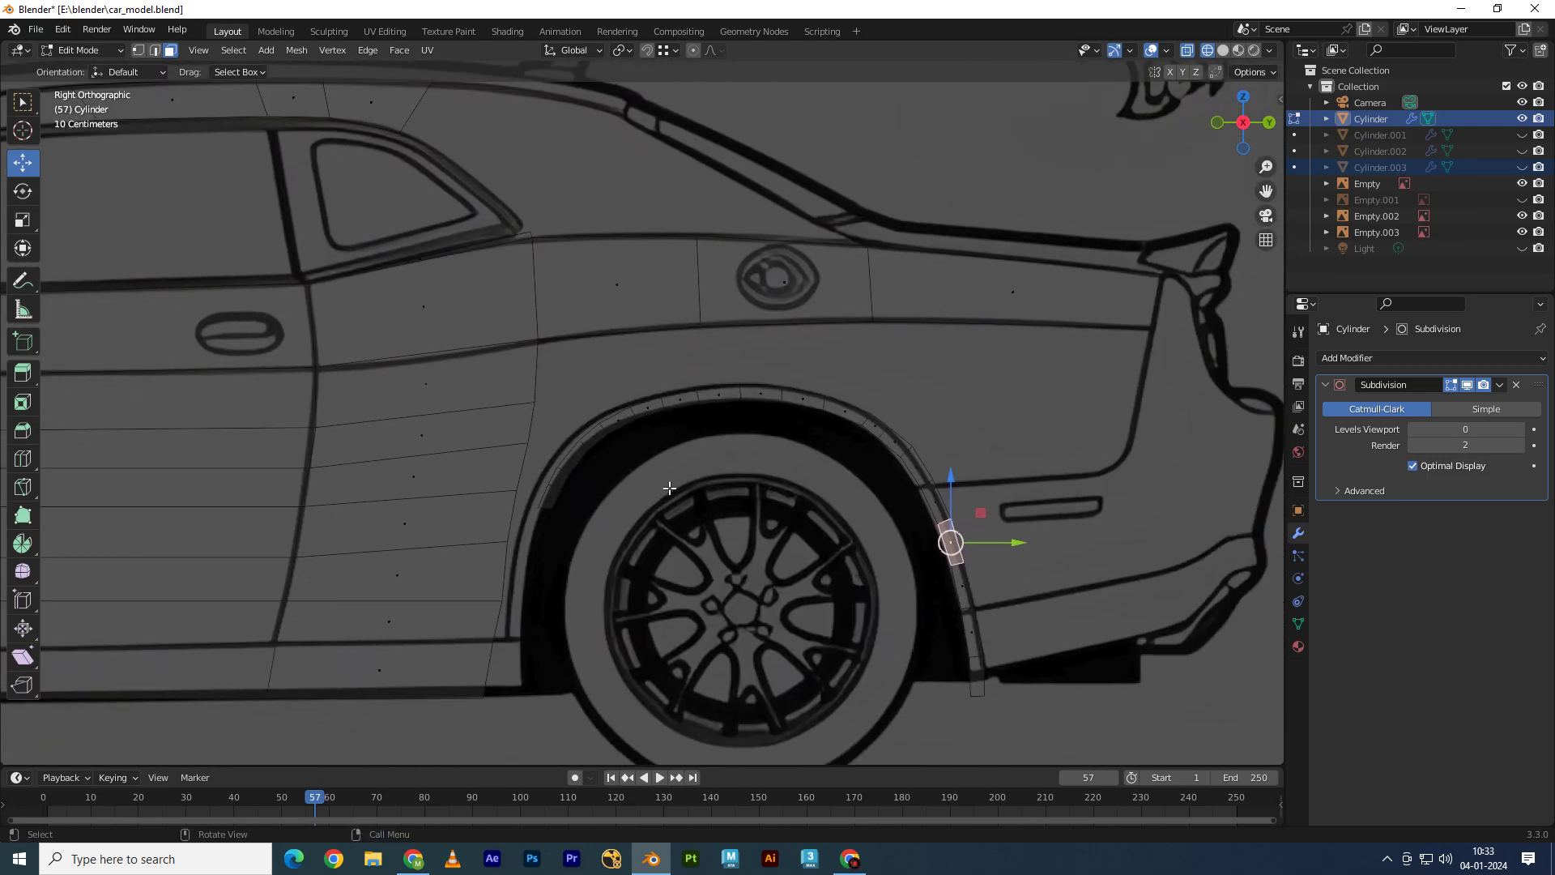
pyautogui.click(1269, 123)
pyautogui.scroll(1, 486, 314)
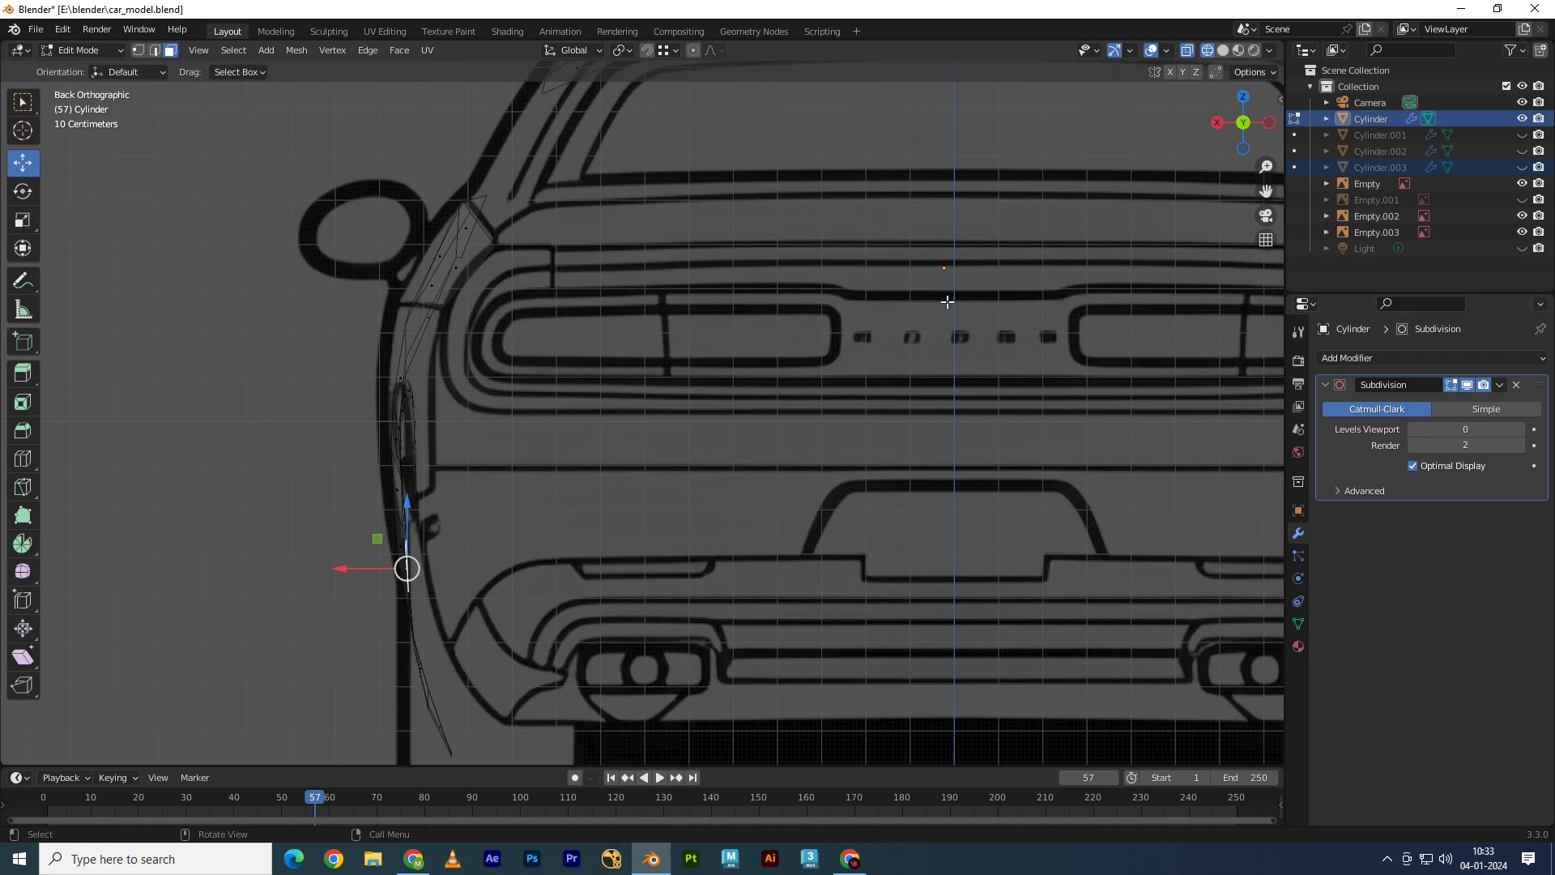
pyautogui.scroll(-2, 636, 414)
pyautogui.scroll(-1, 636, 414)
pyautogui.press('Tab')
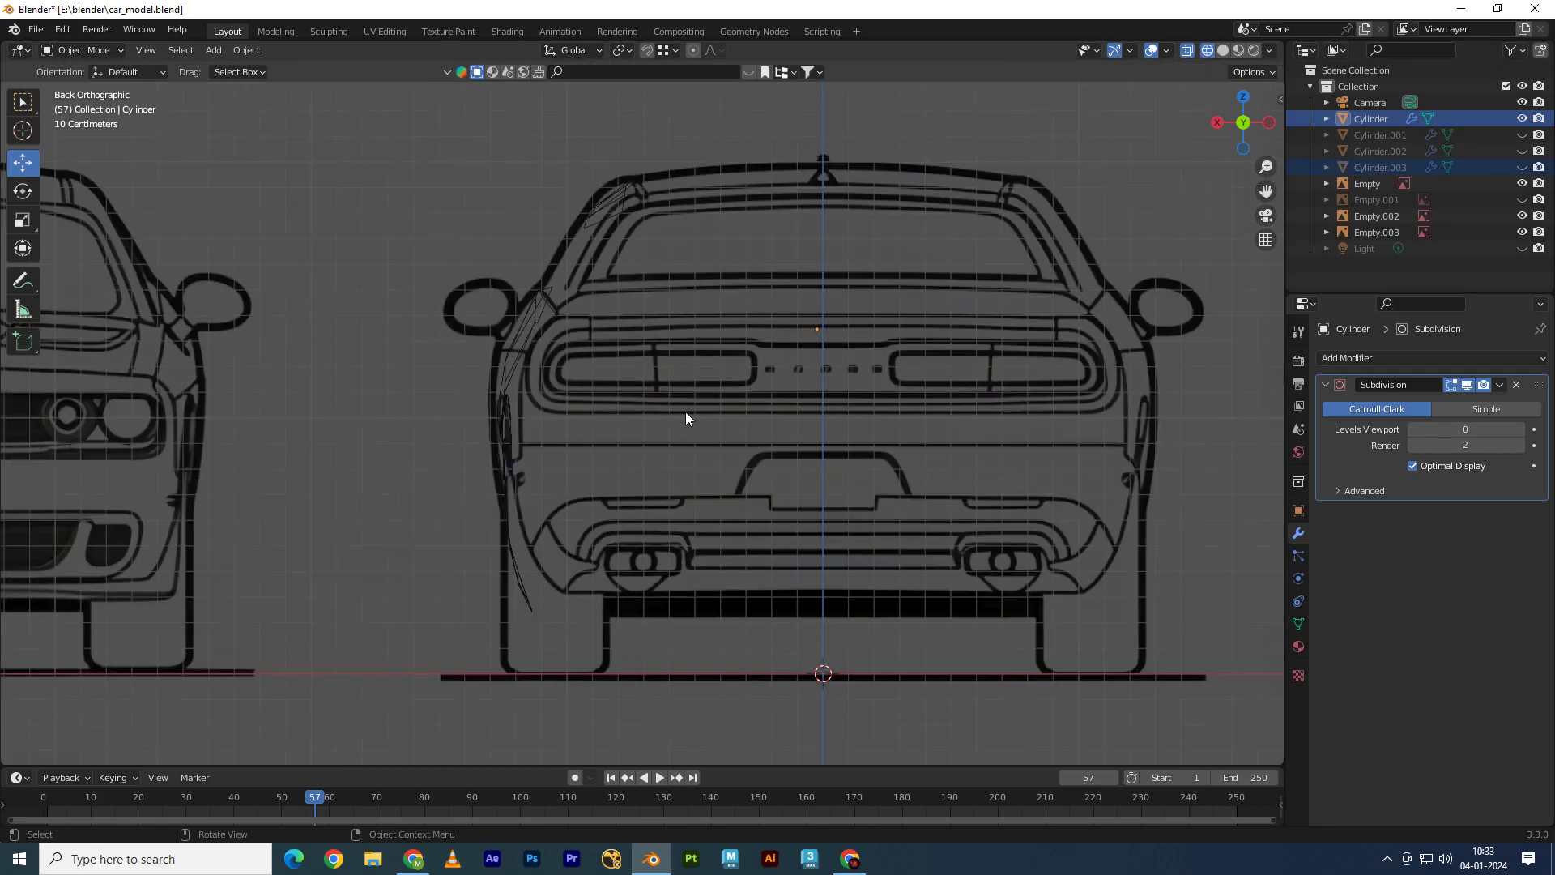
pyautogui.click(686, 412)
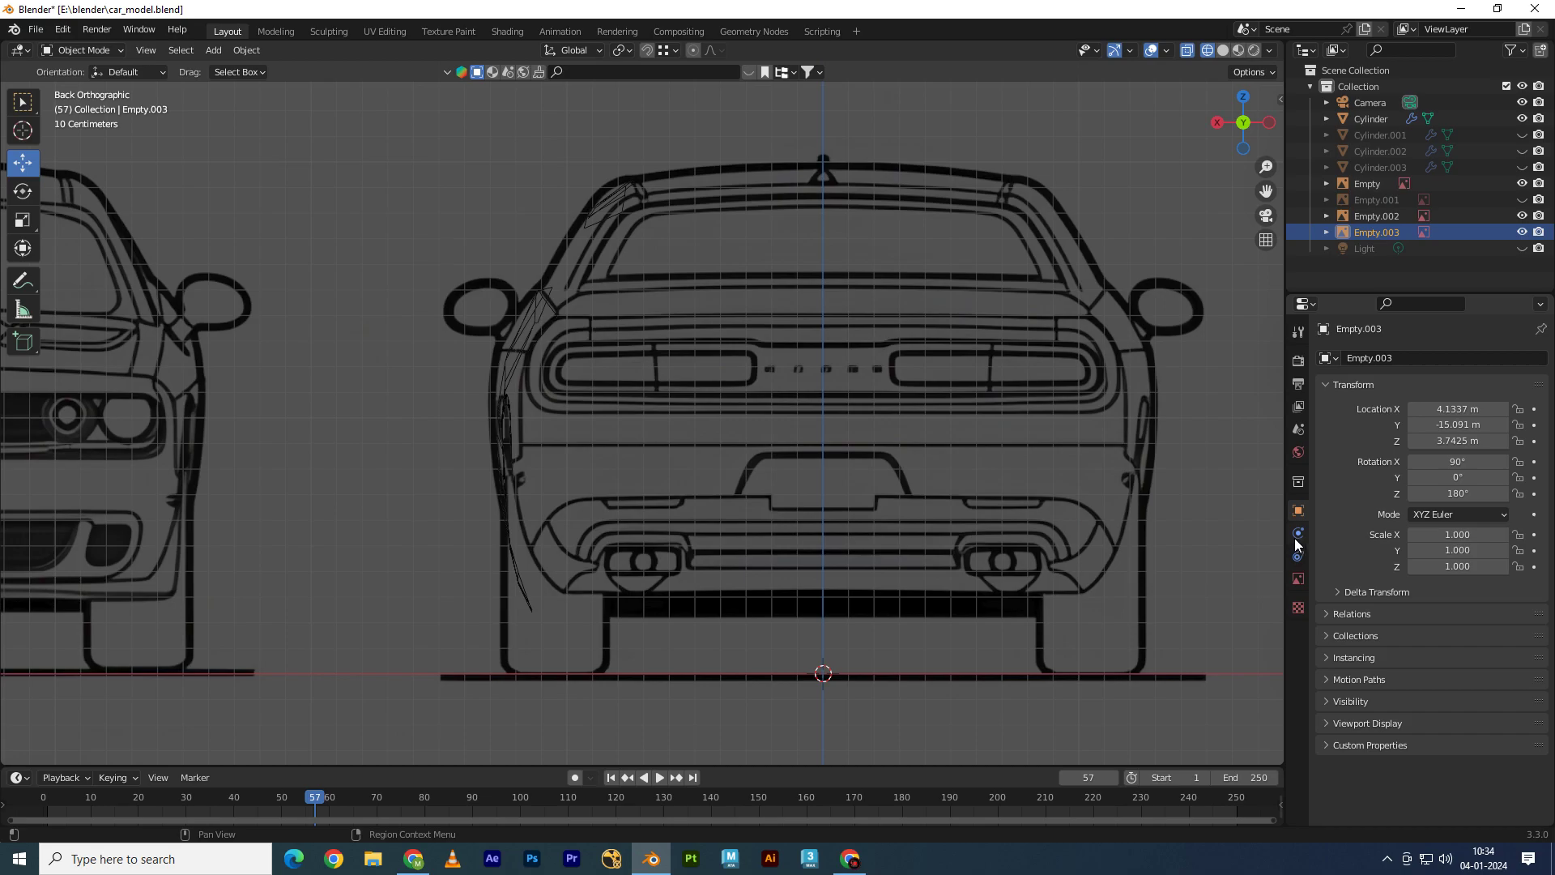
# Step: Untick Opacity in Empty.003's Object Data settings, then reselect the Cylinder body mesh
pyautogui.scroll(-4, 969, 442)
pyautogui.click(1298, 452)
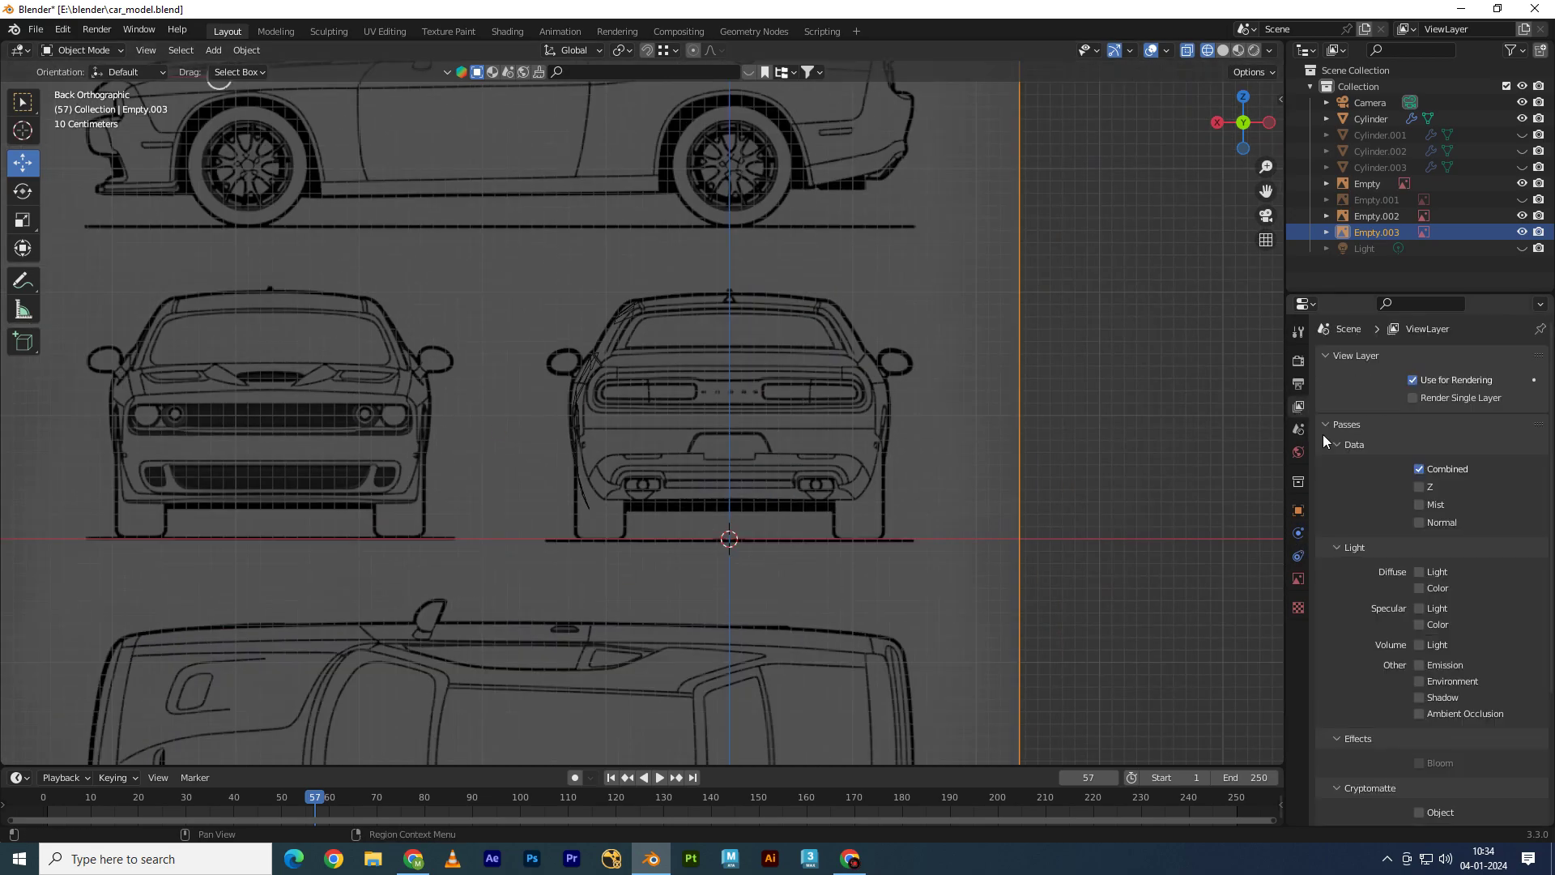
pyautogui.click(1298, 510)
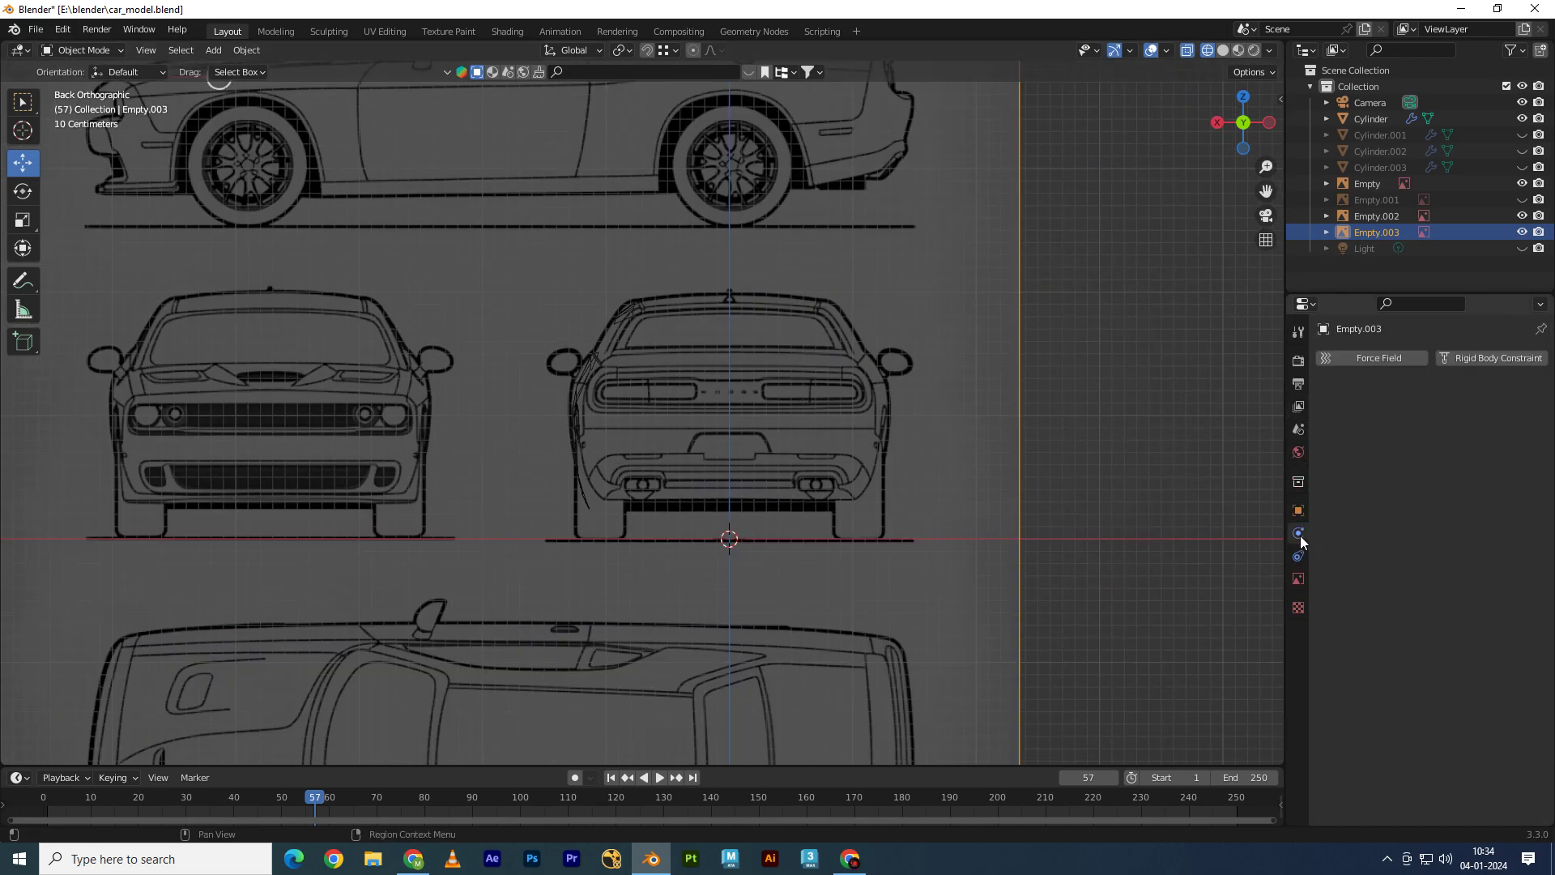
pyautogui.click(1298, 555)
pyautogui.click(1412, 547)
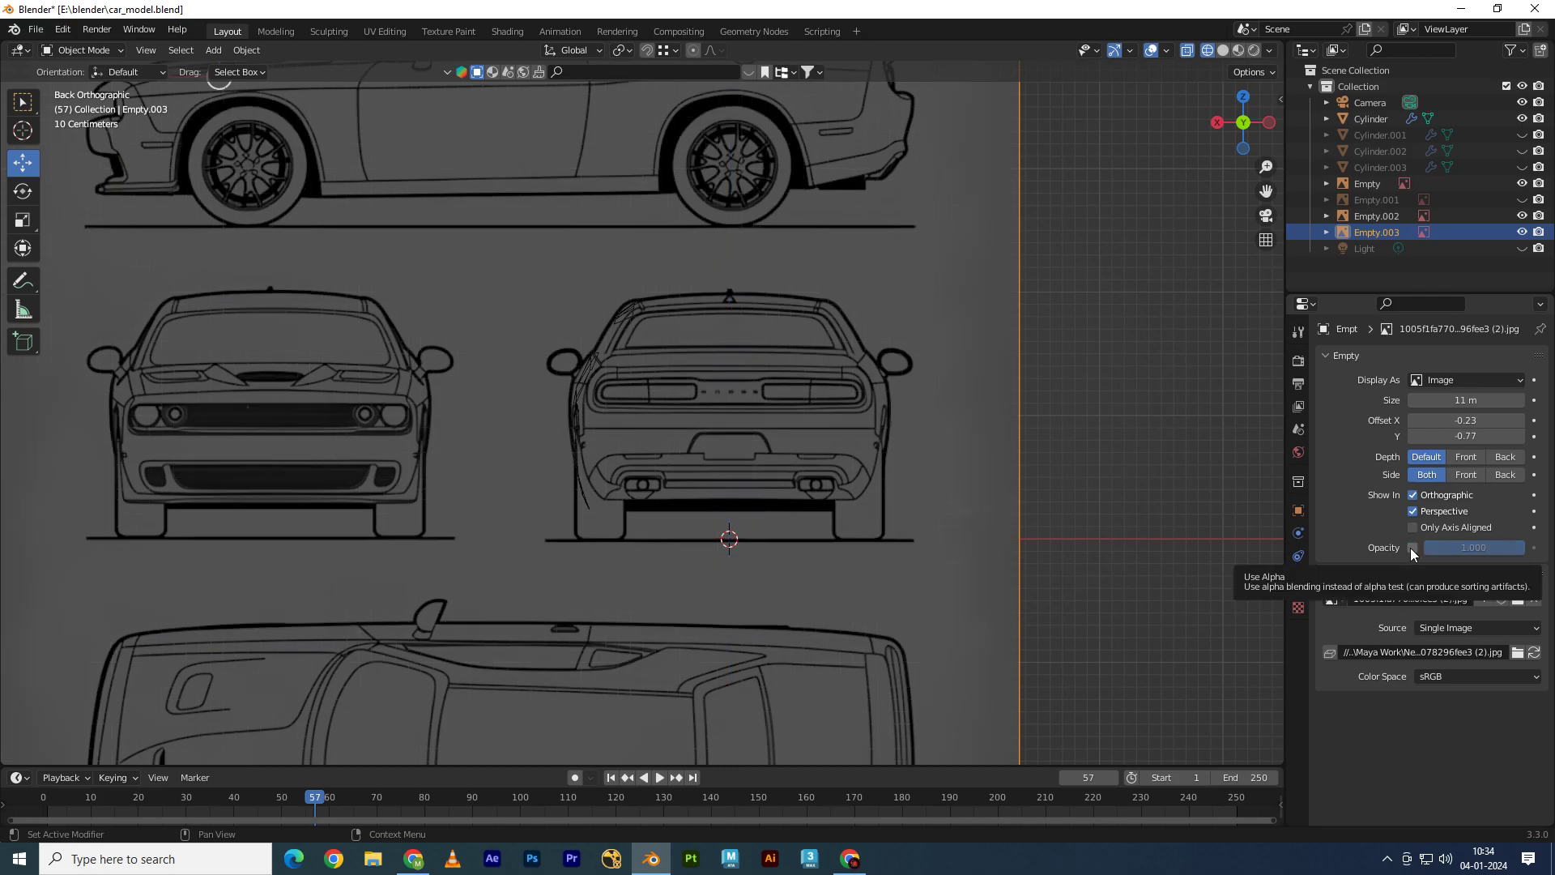
pyautogui.scroll(3, 304, 480)
pyautogui.keyDown('shift'); pyautogui.moveTo(303, 480); pyautogui.dragTo(323, 508, button='middle'); pyautogui.keyUp('shift')
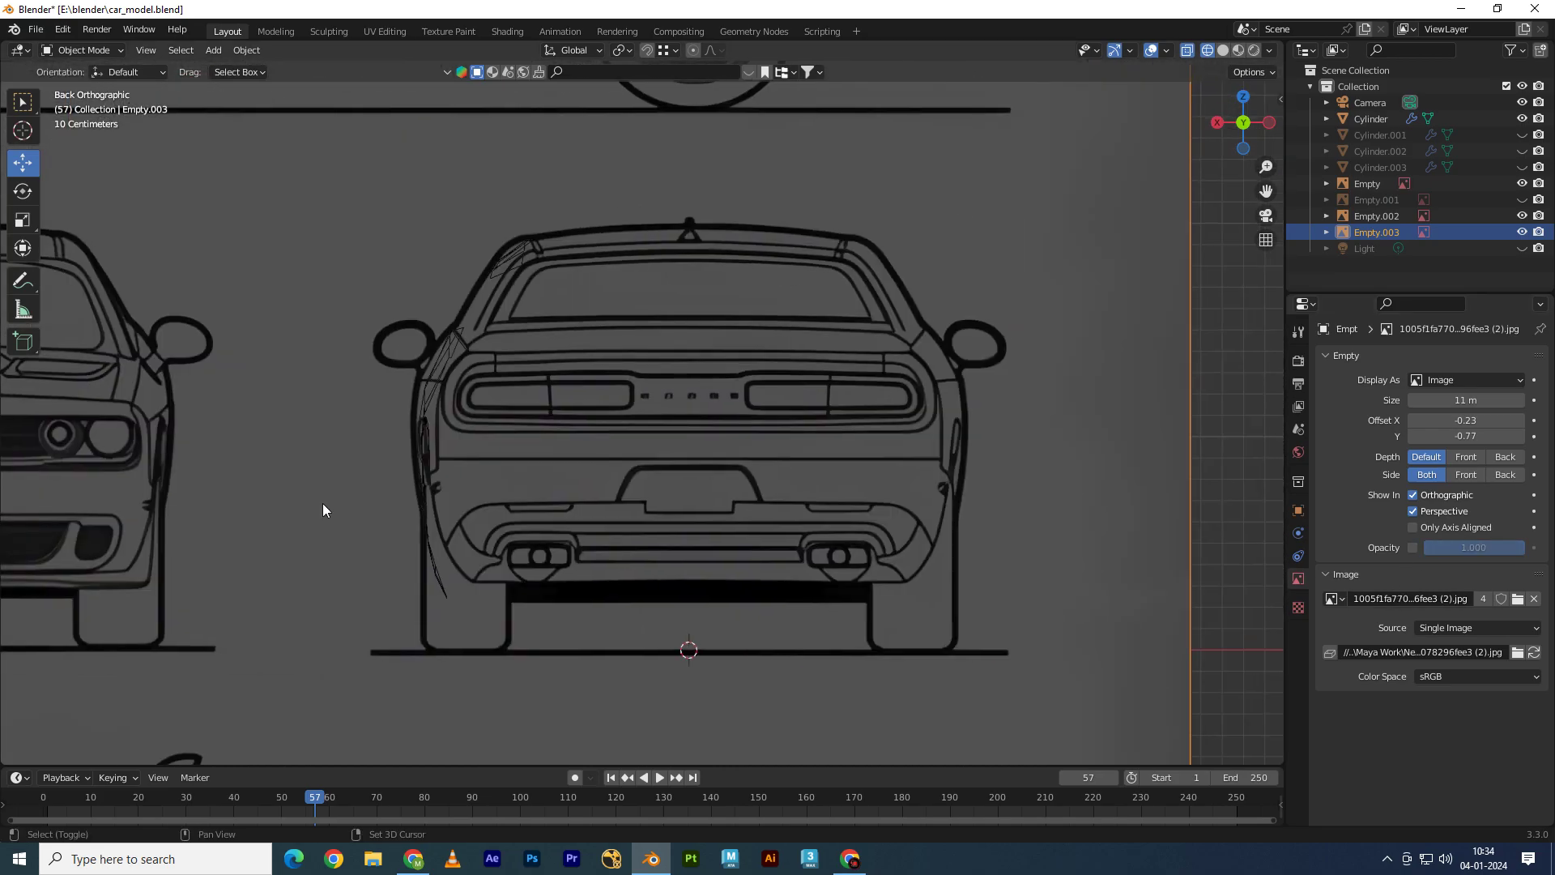
pyautogui.click(444, 373)
# Step: View the rear wheel arch from the right in Edit Mode and select its front vertices
pyautogui.press('KP_3')
pyautogui.scroll(2, 658, 492)
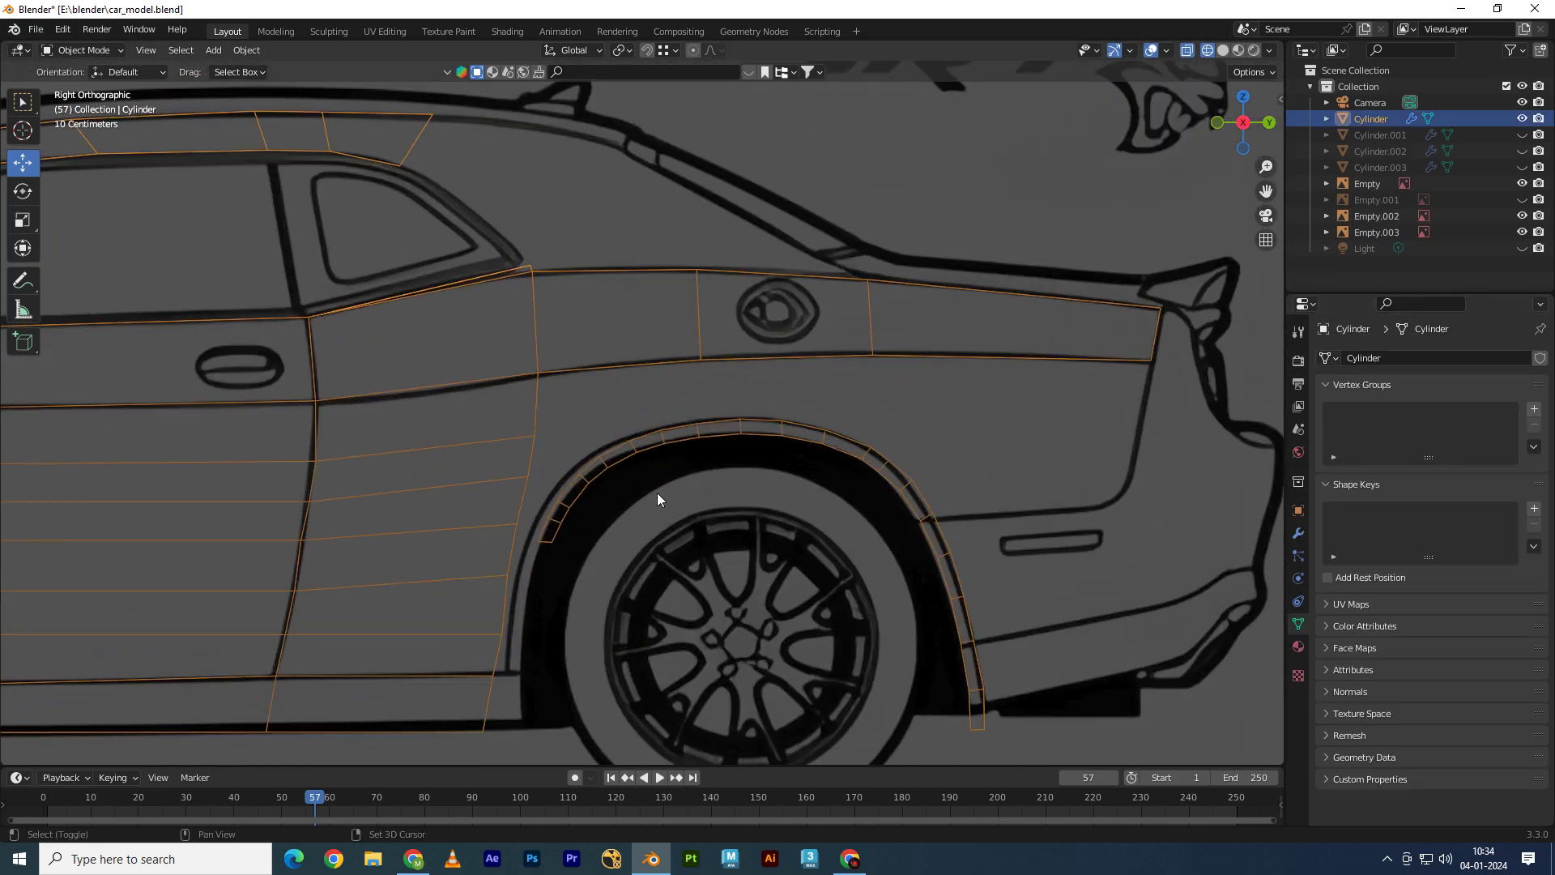
pyautogui.scroll(2, 590, 406)
pyautogui.scroll(2, 504, 425)
pyautogui.keyDown('shift'); pyautogui.moveTo(503, 424); pyautogui.dragTo(575, 398, button='middle'); pyautogui.keyUp('shift')
pyautogui.press('Tab')
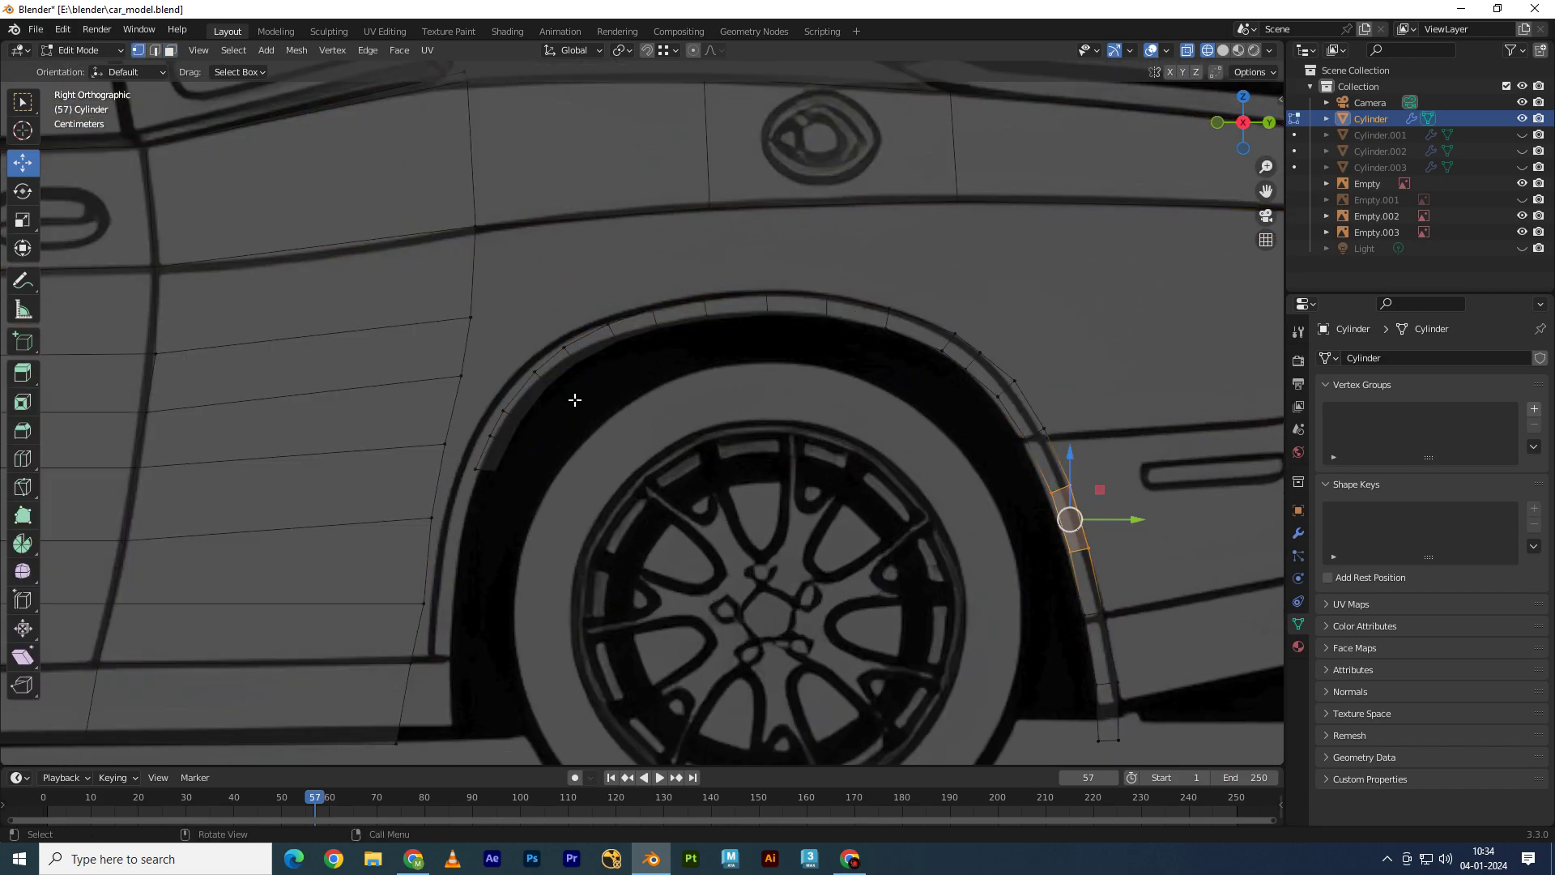
pyautogui.keyDown('shift'); pyautogui.moveTo(518, 462); pyautogui.dragTo(503, 371, button='middle'); pyautogui.keyUp('shift')
pyautogui.click(500, 379)
pyautogui.press('w')
pyautogui.moveTo(463, 370); pyautogui.dragTo(523, 419)
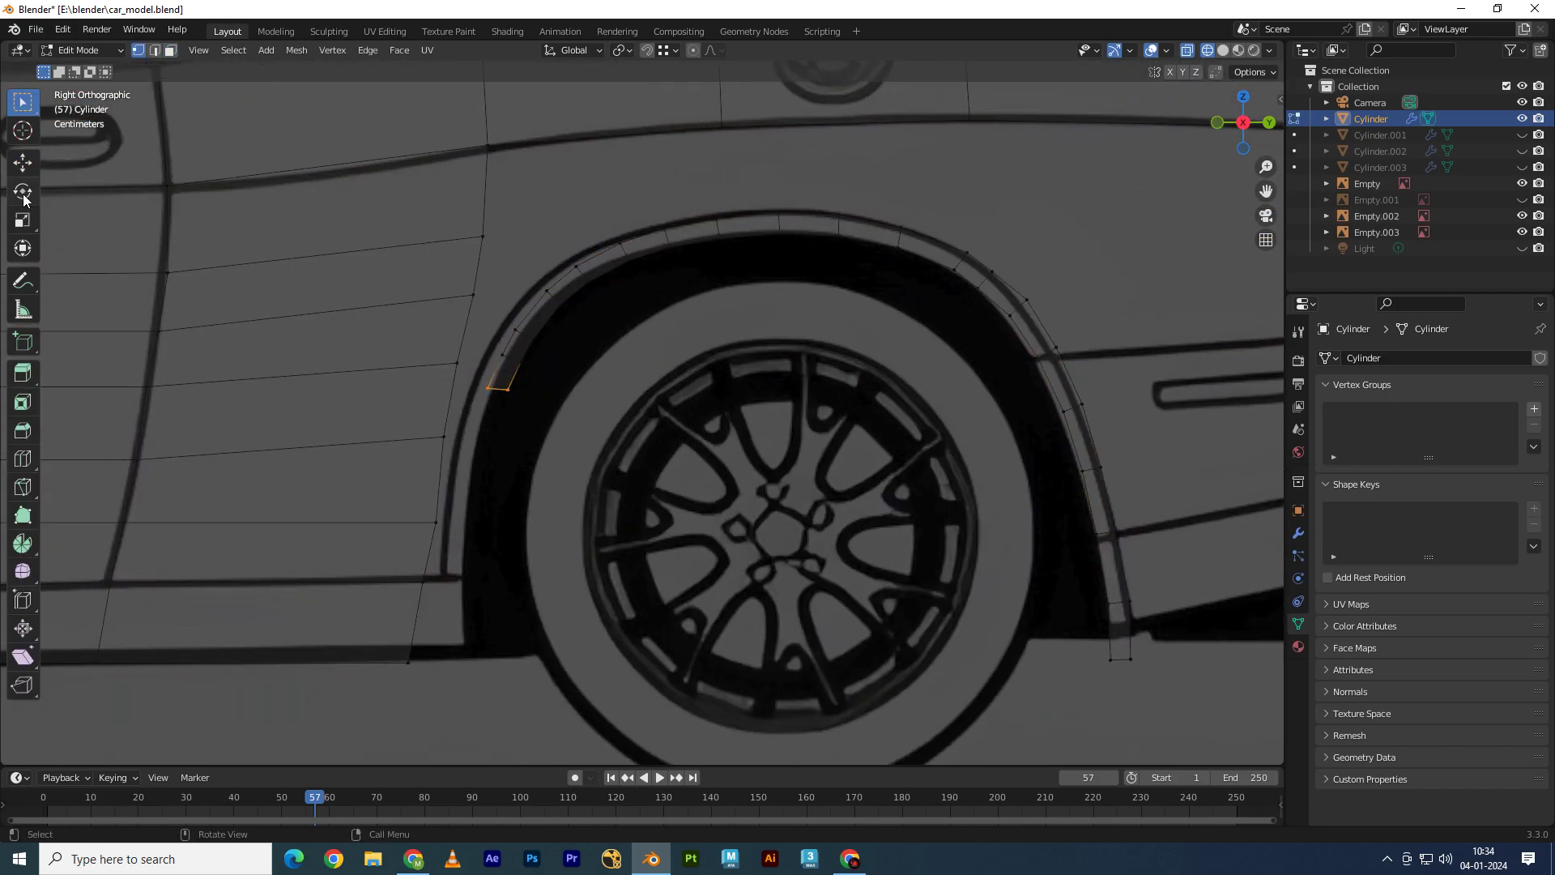
# Step: Move the lower front and upper arch vertices onto the blueprint's arch line
pyautogui.press('g')
pyautogui.click(468, 625)
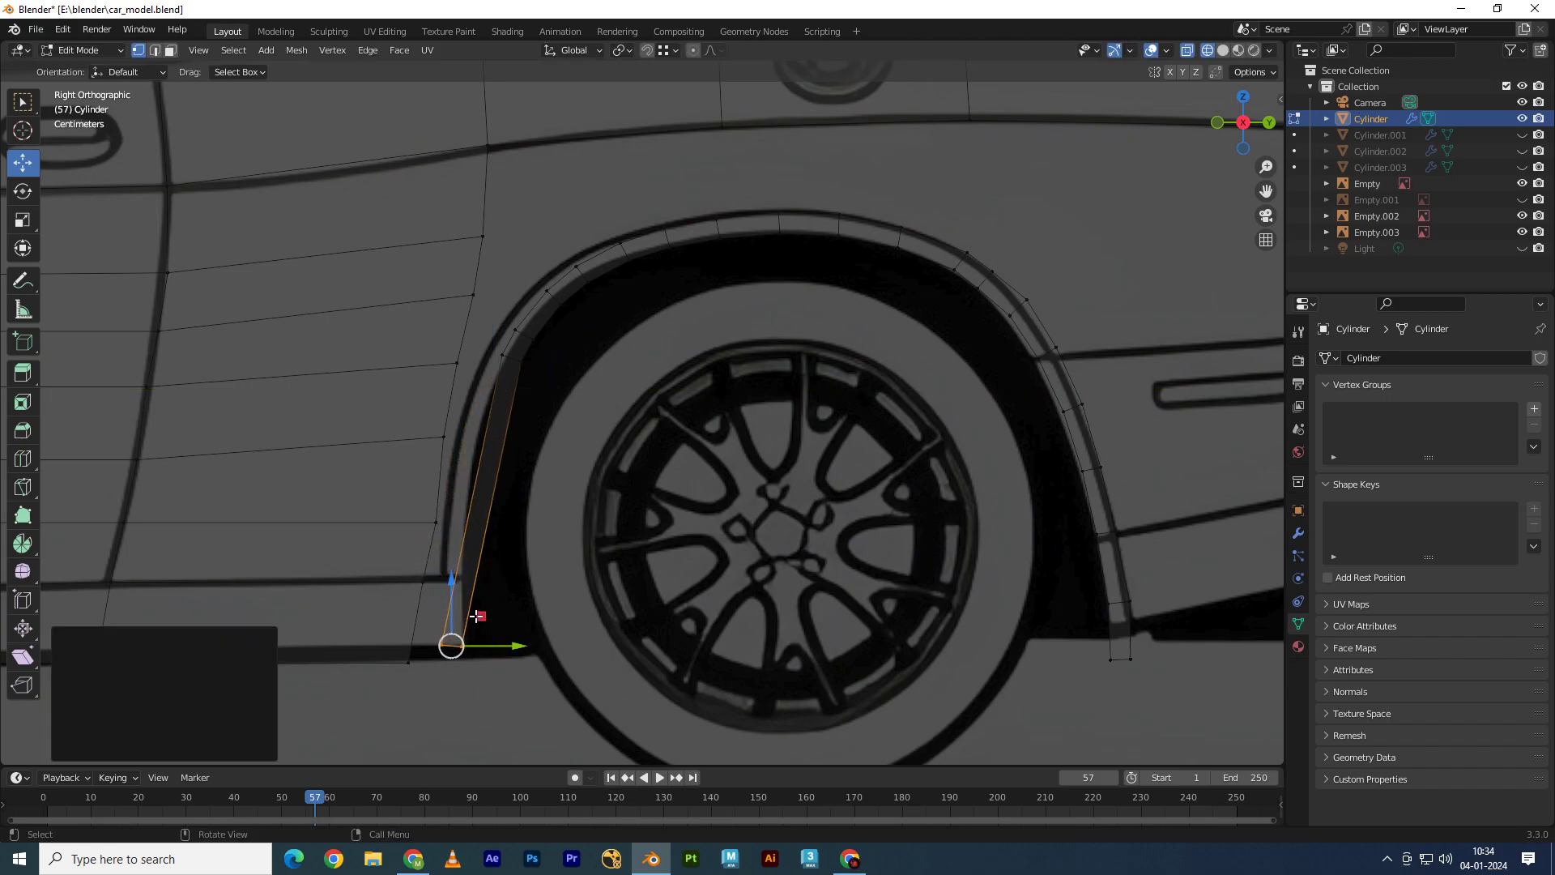
pyautogui.moveTo(497, 337); pyautogui.dragTo(555, 434)
pyautogui.press('g')
pyautogui.moveTo(477, 547); pyautogui.dragTo(478, 547)
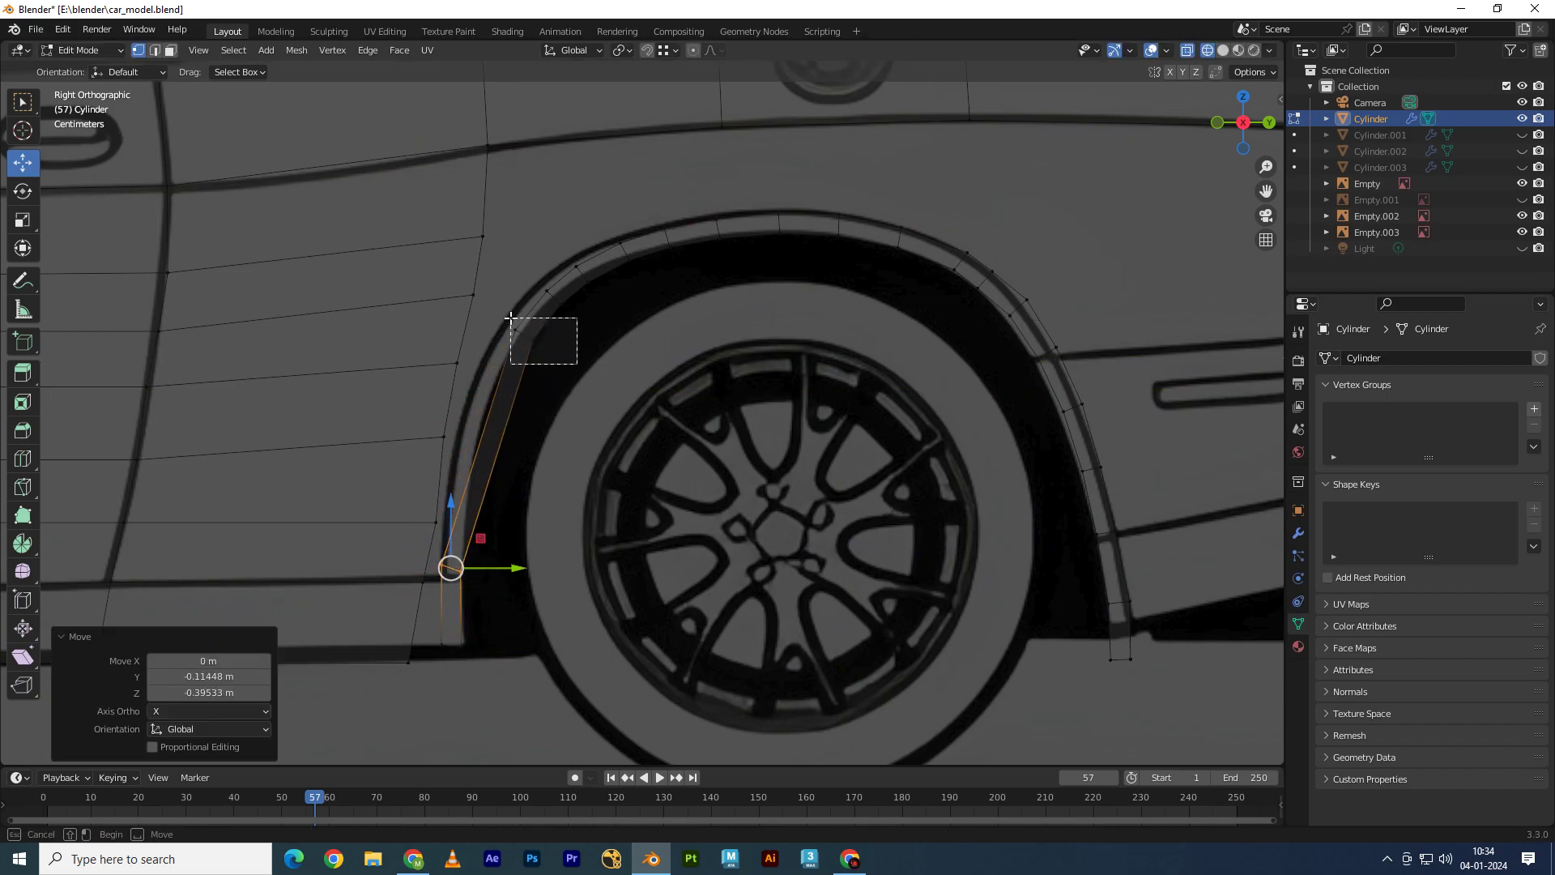
pyautogui.click(515, 329)
pyautogui.moveTo(541, 303); pyautogui.dragTo(493, 427)
pyautogui.moveTo(612, 281); pyautogui.dragTo(537, 389)
pyautogui.moveTo(567, 272); pyautogui.dragTo(512, 334)
pyautogui.moveTo(552, 337)
pyautogui.mouseDown()
pyautogui.moveTo(602, 239)
pyautogui.moveTo(570, 257)
pyautogui.moveTo(598, 226)
pyautogui.mouseUp()
pyautogui.moveTo(687, 243); pyautogui.dragTo(664, 255)
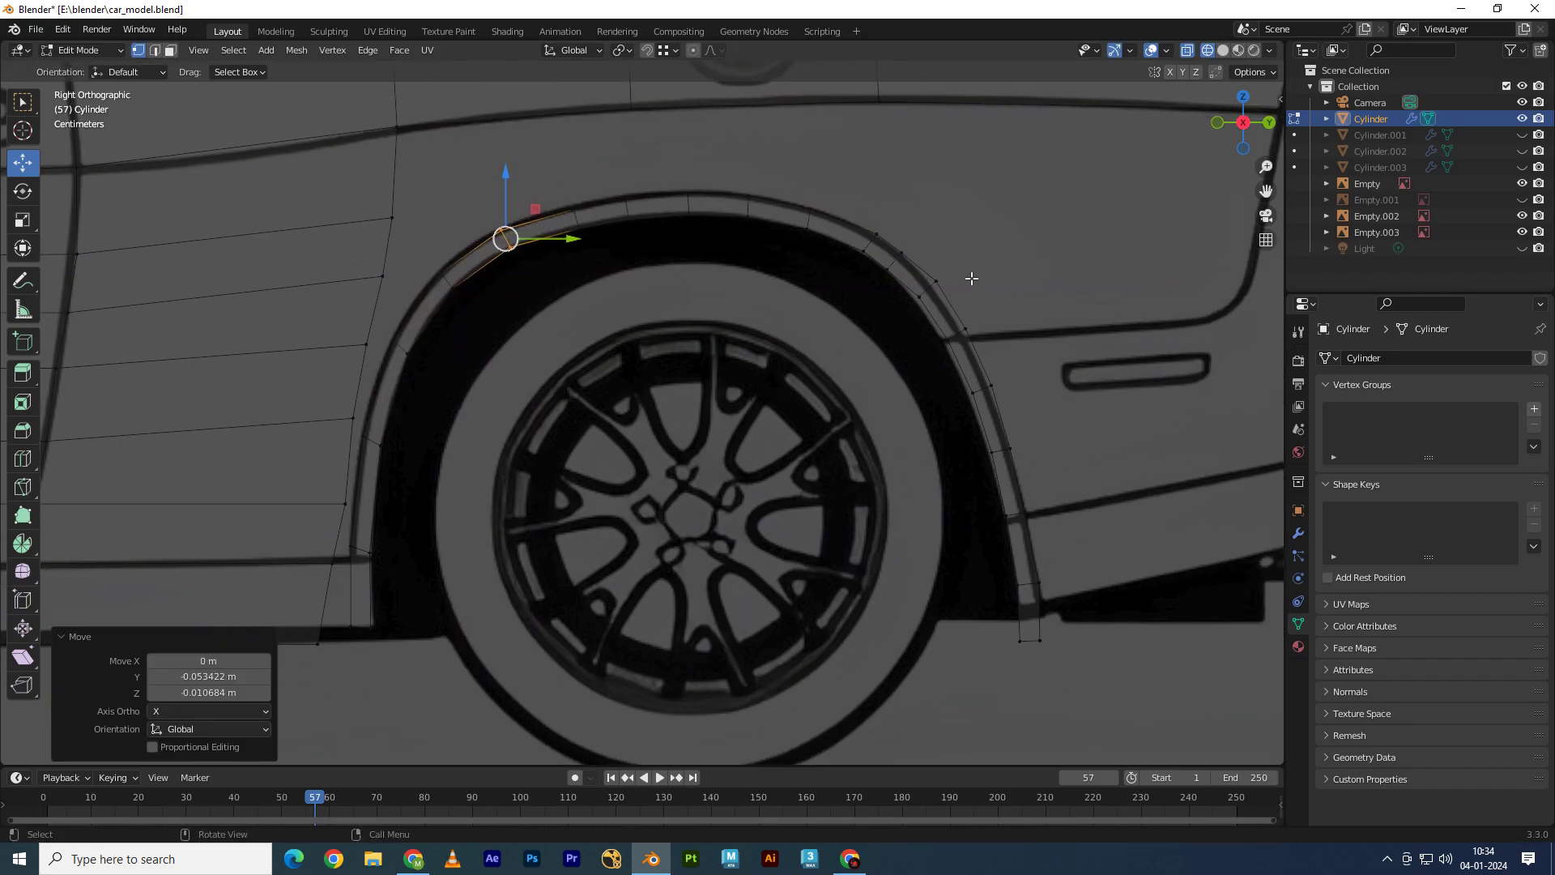
pyautogui.scroll(3, 747, 378)
# Step: Dissolve an extra edge on the upper arch with Ctrl+X and realign the nearby vertex
pyautogui.press('2')
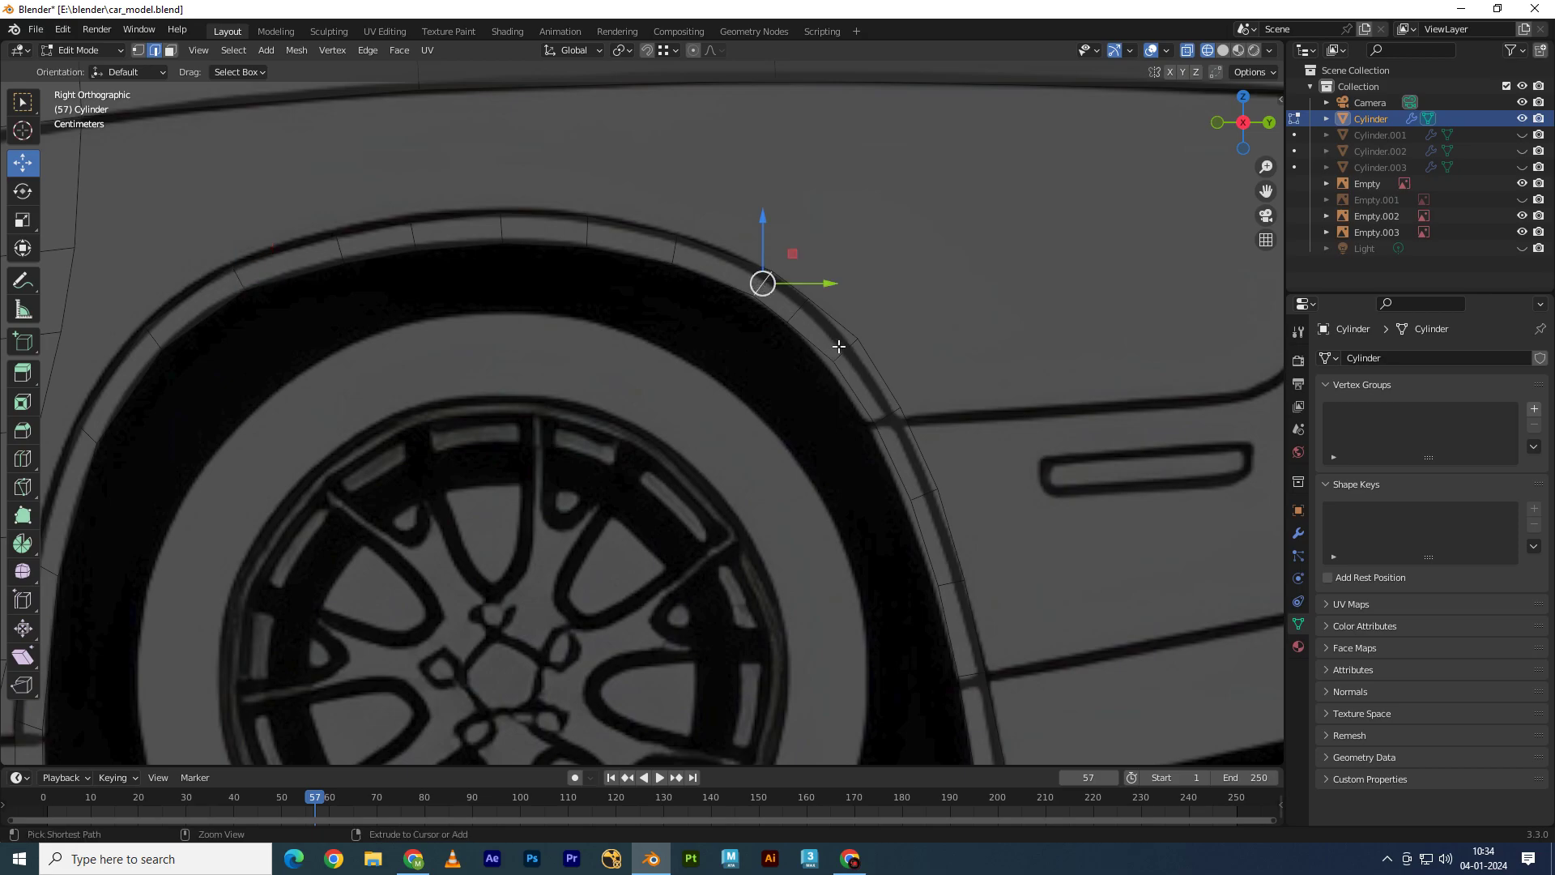
pyautogui.keyDown('ctrl'); pyautogui.click(838, 346); pyautogui.keyUp('ctrl')
pyautogui.hotkey('ctrl', 'x')
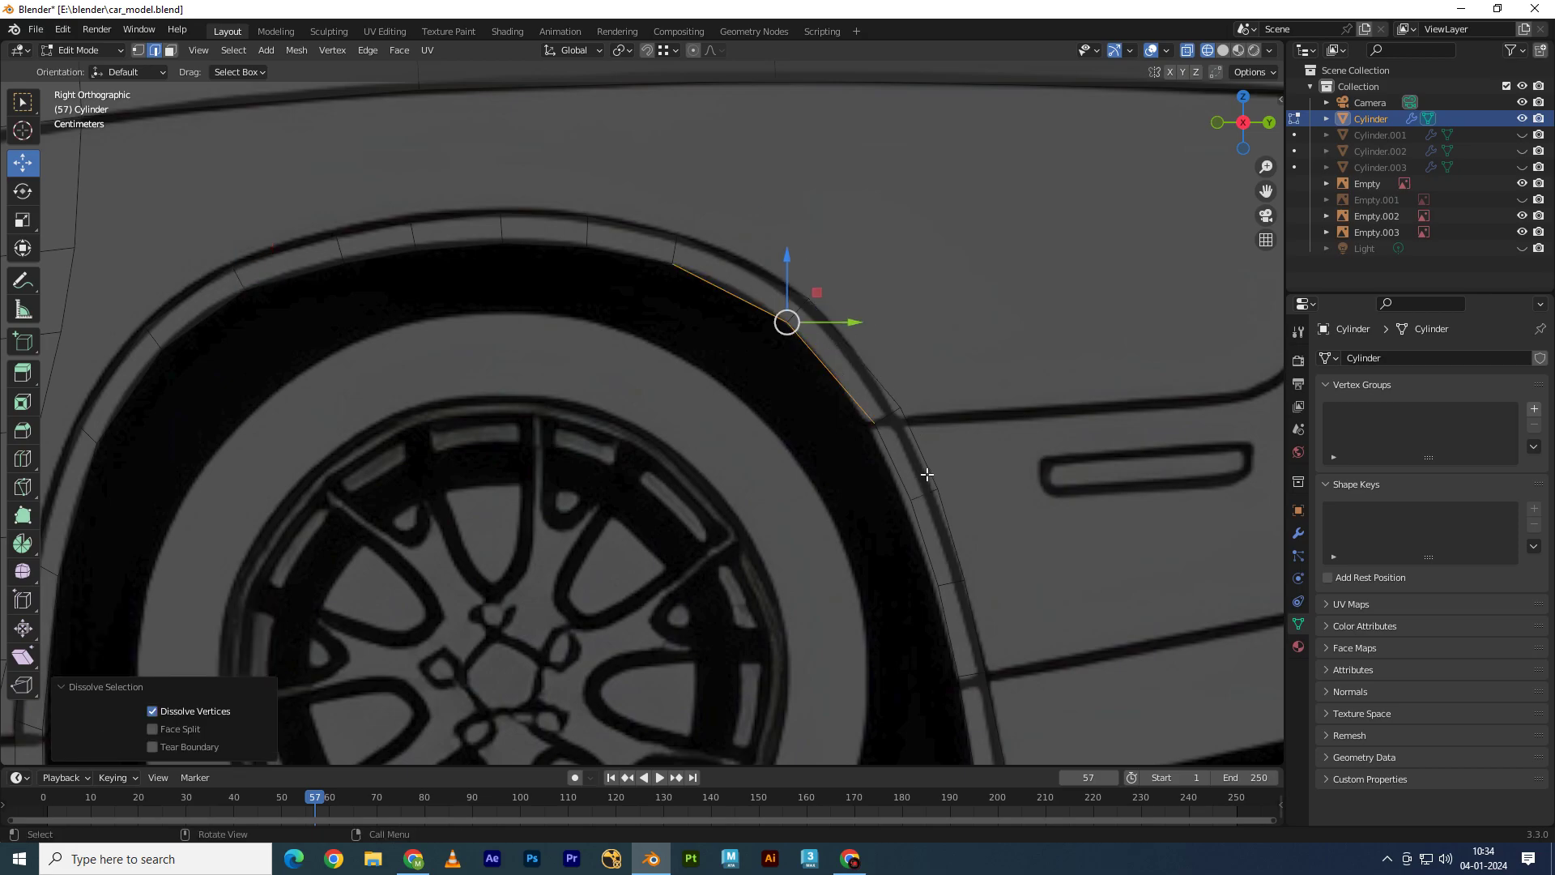
pyautogui.press('1')
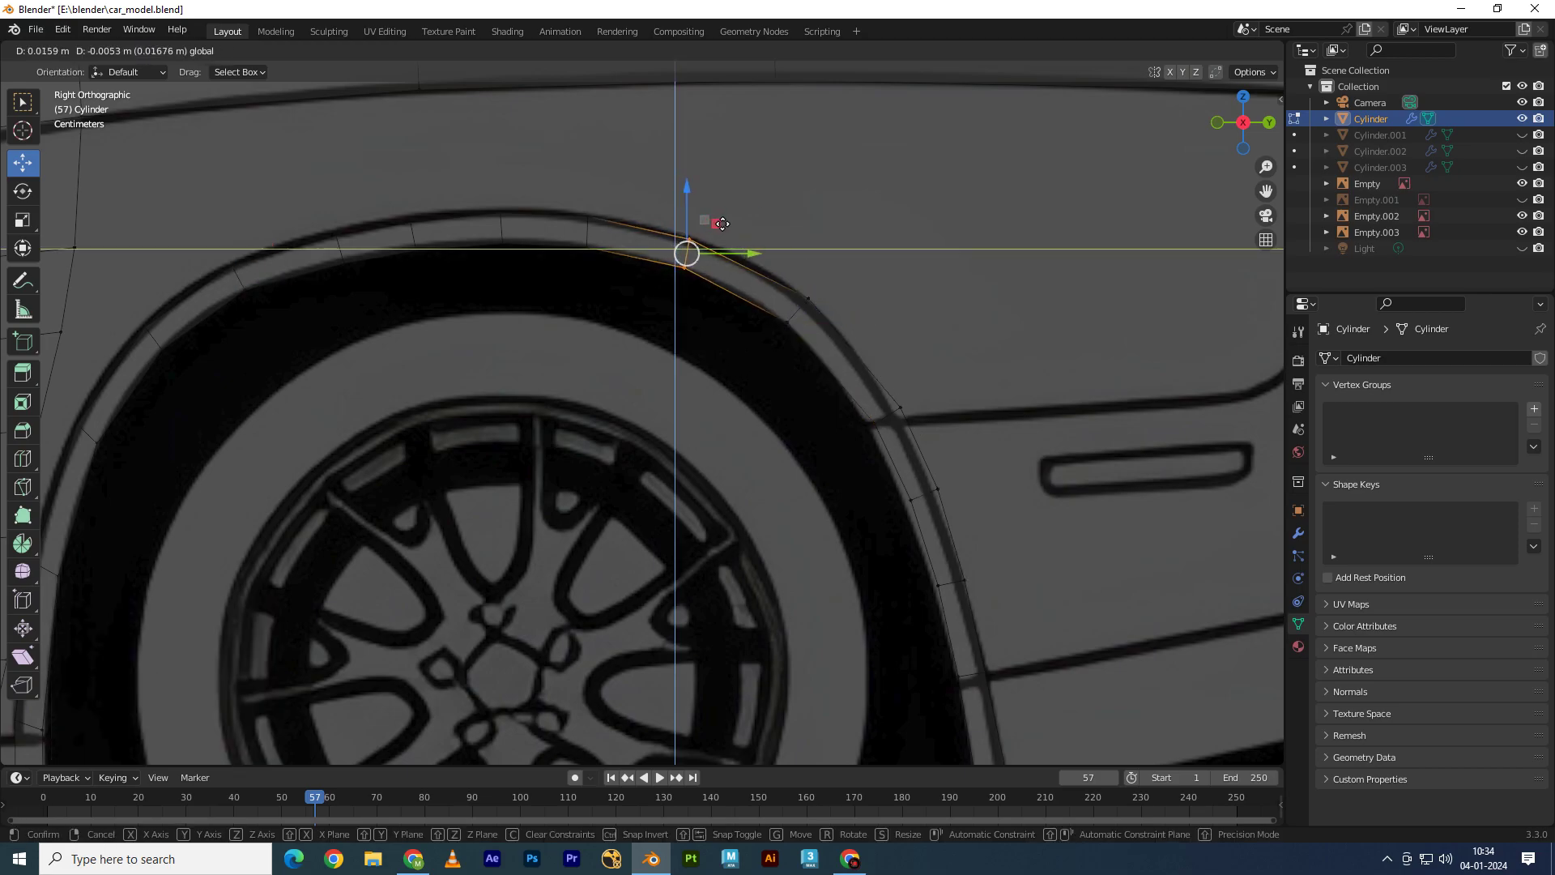
pyautogui.moveTo(706, 231)
pyautogui.mouseDown()
pyautogui.moveTo(698, 243)
pyautogui.moveTo(734, 215)
pyautogui.mouseUp()
# Step: Pull the next upper arch vertices and edge onto the blueprint curve
pyautogui.scroll(-2, 625, 260)
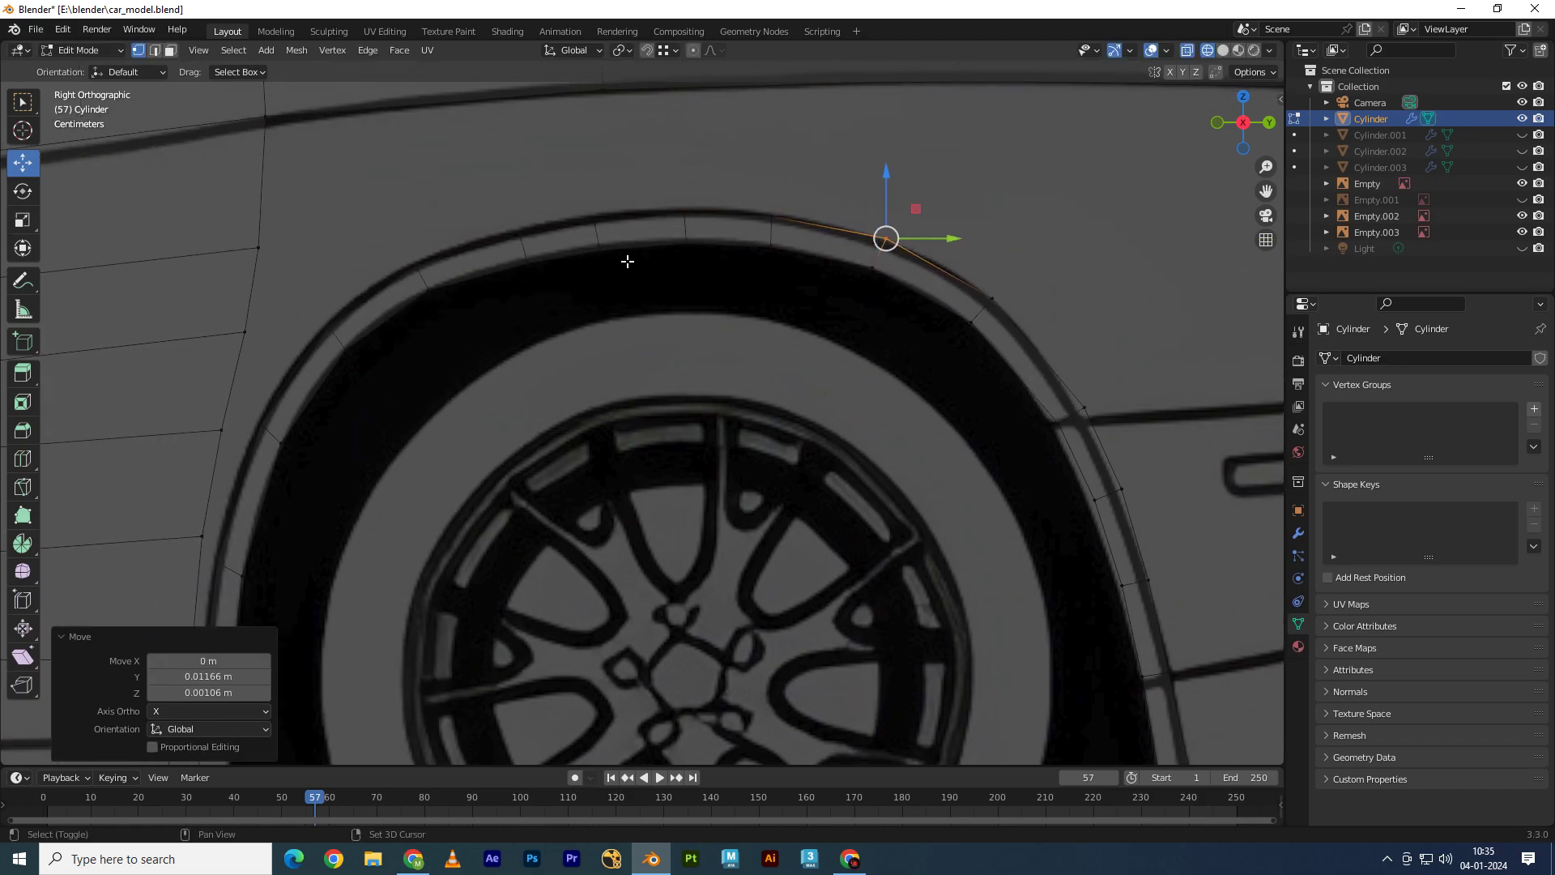
pyautogui.click(592, 236)
pyautogui.press('1')
pyautogui.click(666, 268)
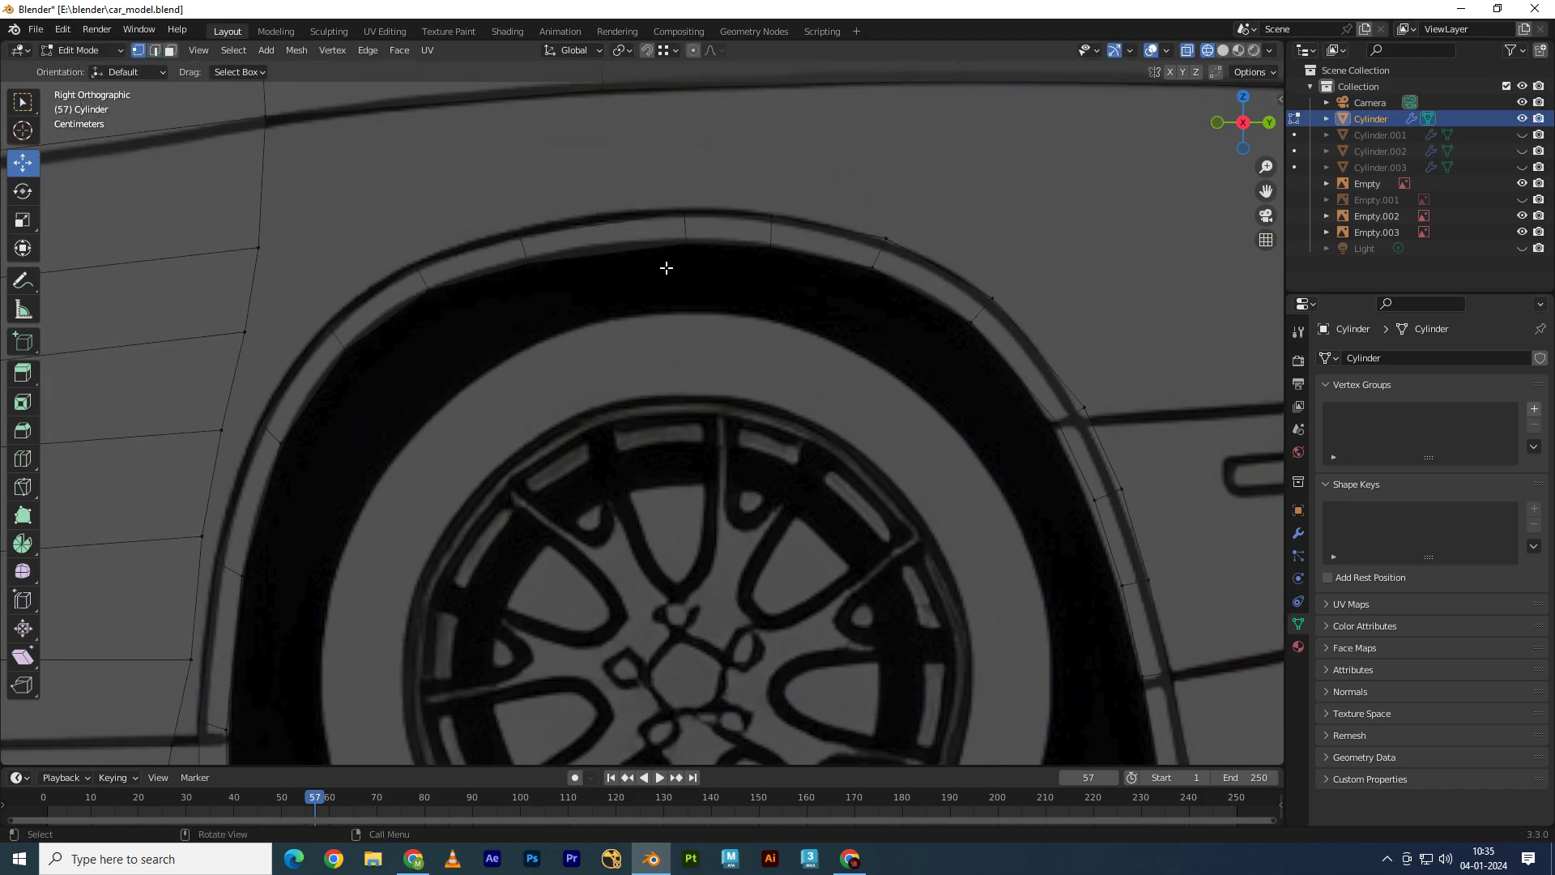
pyautogui.moveTo(715, 200); pyautogui.dragTo(568, 212)
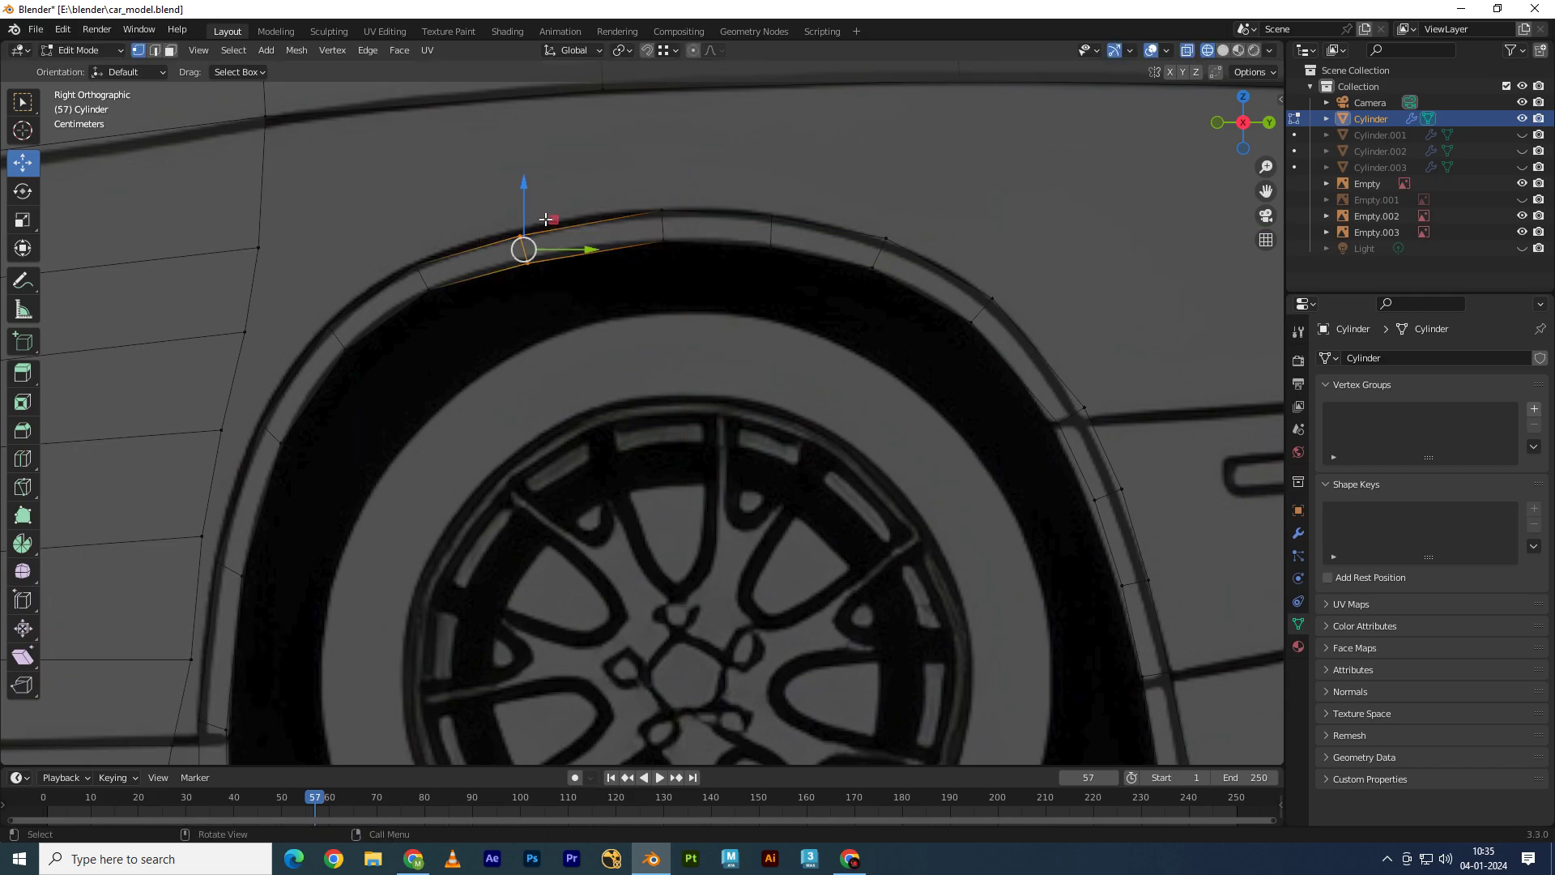
pyautogui.keyDown('shift'); pyautogui.moveTo(513, 363); pyautogui.dragTo(602, 268, button='middle'); pyautogui.keyUp('shift')
pyautogui.click(421, 242)
pyautogui.moveTo(451, 214)
pyautogui.mouseDown()
pyautogui.moveTo(463, 289)
pyautogui.moveTo(443, 215)
pyautogui.mouseUp()
pyautogui.scroll(2, 519, 337)
pyautogui.keyDown('shift'); pyautogui.moveTo(448, 312); pyautogui.dragTo(475, 237, button='middle'); pyautogui.keyUp('shift')
# Step: Place the front arch vertices on the blueprint outline, working downward
pyautogui.moveTo(344, 237); pyautogui.dragTo(417, 339)
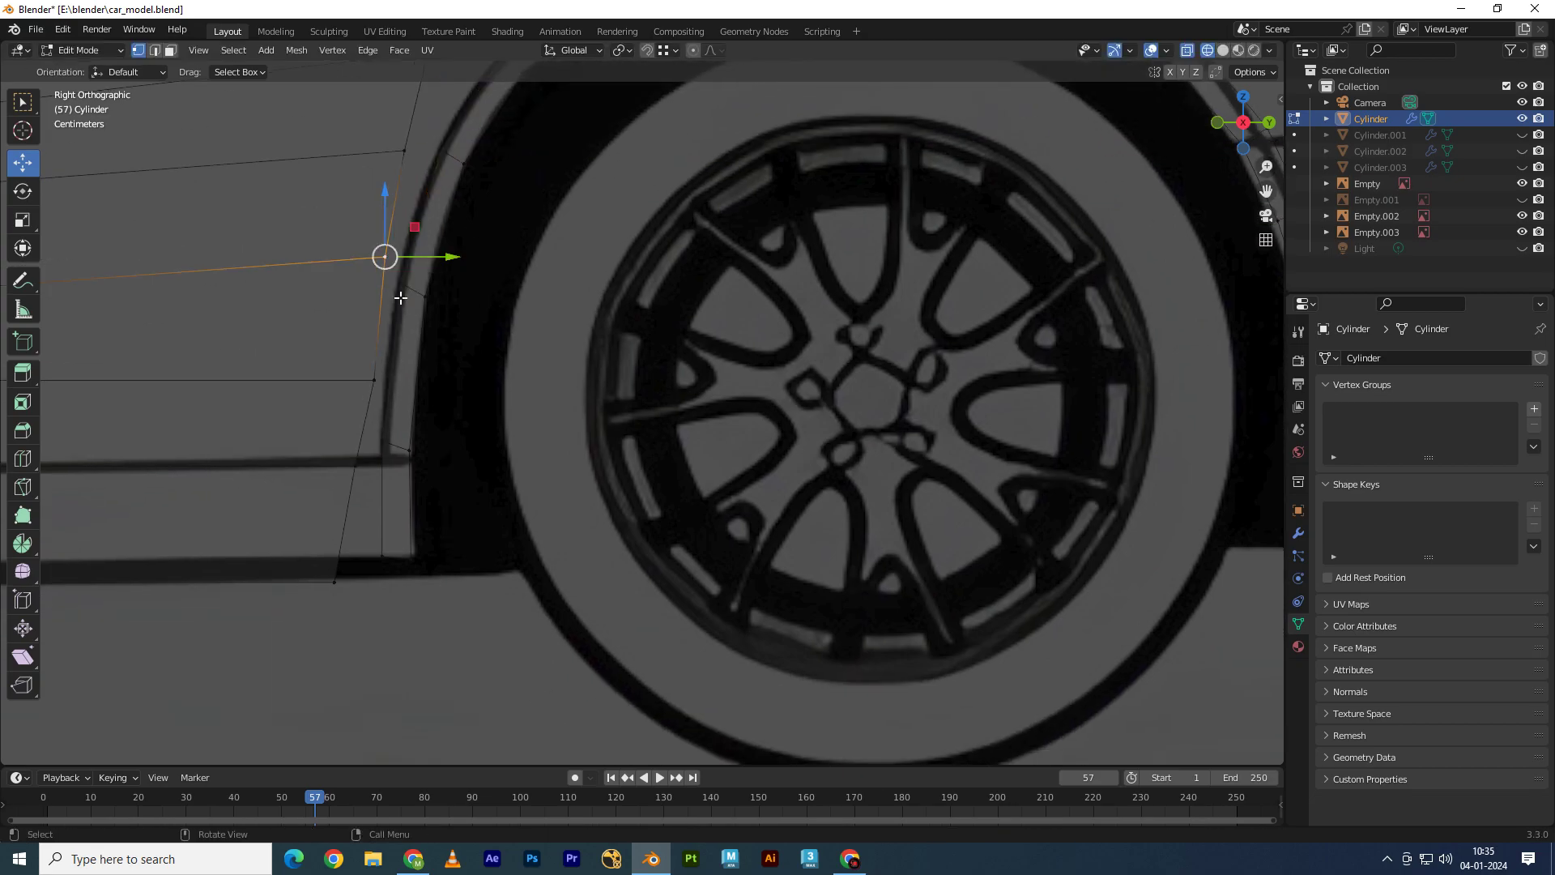
pyautogui.click(423, 253)
pyautogui.moveTo(422, 253); pyautogui.dragTo(388, 278)
pyautogui.moveTo(442, 262); pyautogui.dragTo(452, 229)
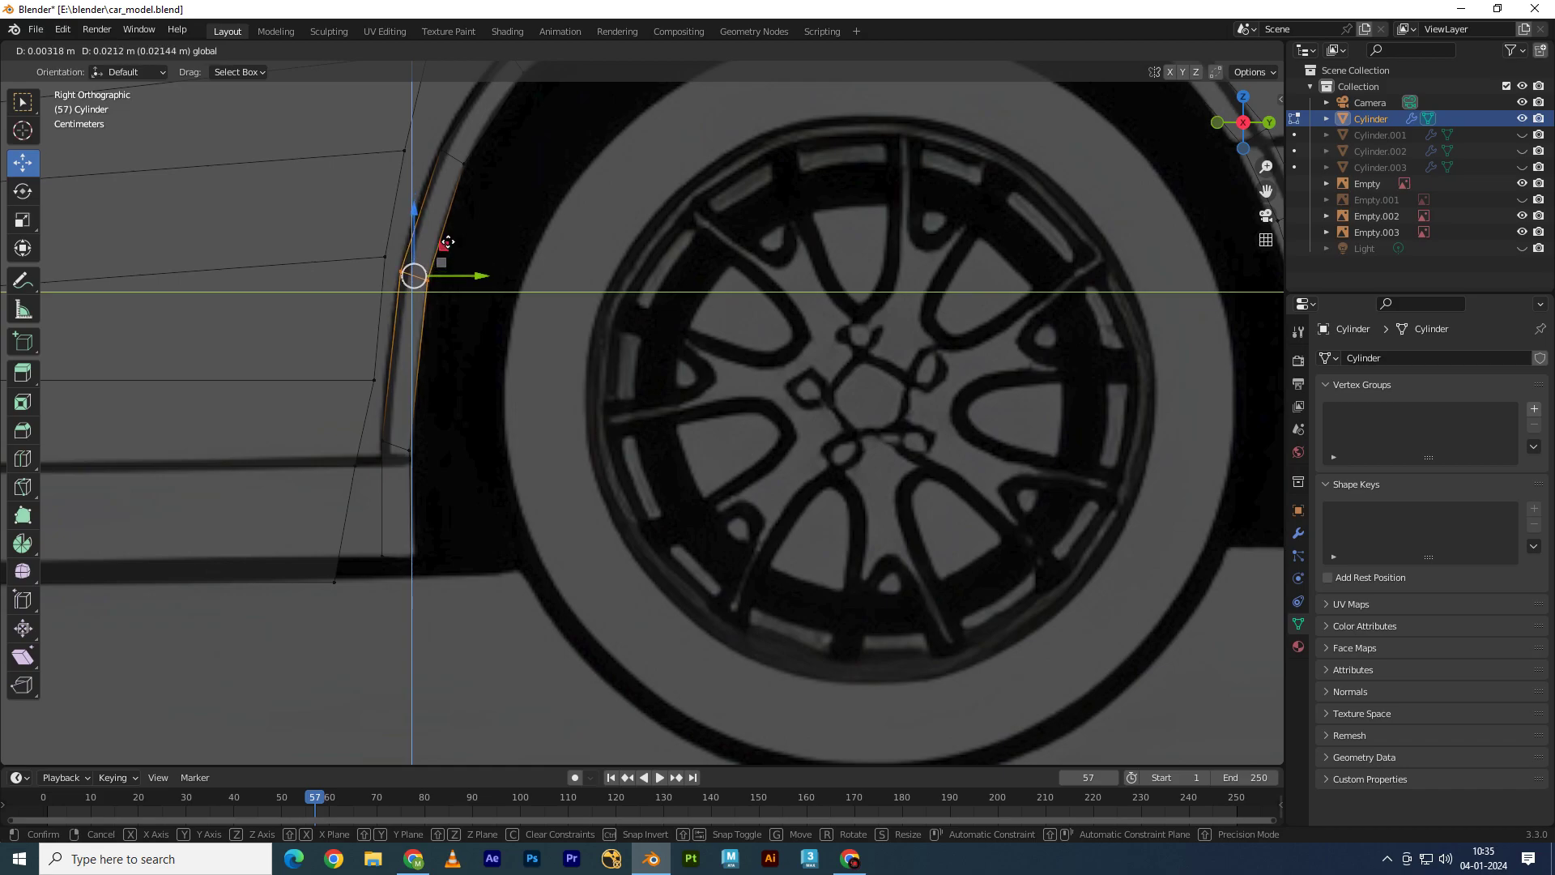
pyautogui.moveTo(438, 306); pyautogui.dragTo(437, 306)
pyautogui.click(409, 416)
pyautogui.moveTo(409, 416)
pyautogui.mouseDown()
pyautogui.moveTo(413, 454)
pyautogui.moveTo(418, 423)
pyautogui.mouseUp()
pyautogui.click(419, 414)
pyautogui.keyDown('shift'); pyautogui.moveTo(469, 359); pyautogui.dragTo(475, 424, button='middle'); pyautogui.keyUp('shift')
# Step: Fine-tune the remaining lower and top arch vertices along the curve
pyautogui.moveTo(382, 445)
pyautogui.mouseDown()
pyautogui.moveTo(469, 375)
pyautogui.moveTo(445, 415)
pyautogui.mouseUp()
pyautogui.keyDown('shift'); pyautogui.moveTo(497, 340); pyautogui.dragTo(524, 404, button='middle'); pyautogui.keyUp('shift')
pyautogui.click(486, 299)
pyautogui.moveTo(515, 271)
pyautogui.mouseDown()
pyautogui.moveTo(481, 369)
pyautogui.moveTo(467, 365)
pyautogui.mouseUp()
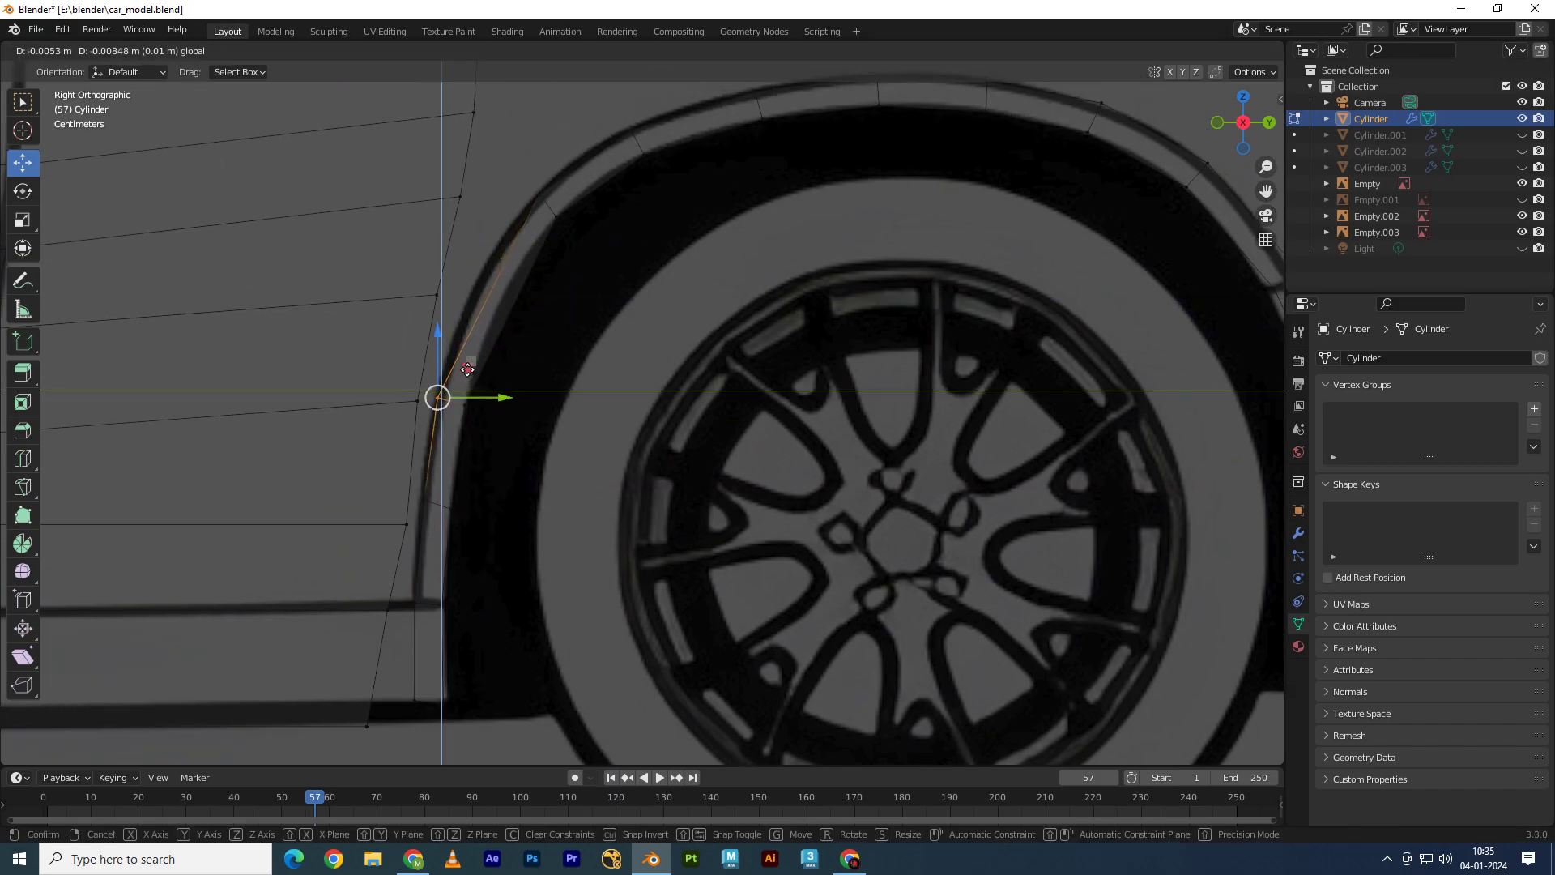
pyautogui.moveTo(583, 297)
pyautogui.mouseDown()
pyautogui.moveTo(516, 197)
pyautogui.moveTo(513, 276)
pyautogui.moveTo(497, 270)
pyautogui.mouseUp()
pyautogui.keyDown('shift'); pyautogui.moveTo(496, 271); pyautogui.dragTo(524, 399, button='middle'); pyautogui.keyUp('shift')
pyautogui.moveTo(698, 333); pyautogui.dragTo(601, 208)
pyautogui.moveTo(686, 246); pyautogui.dragTo(673, 255)
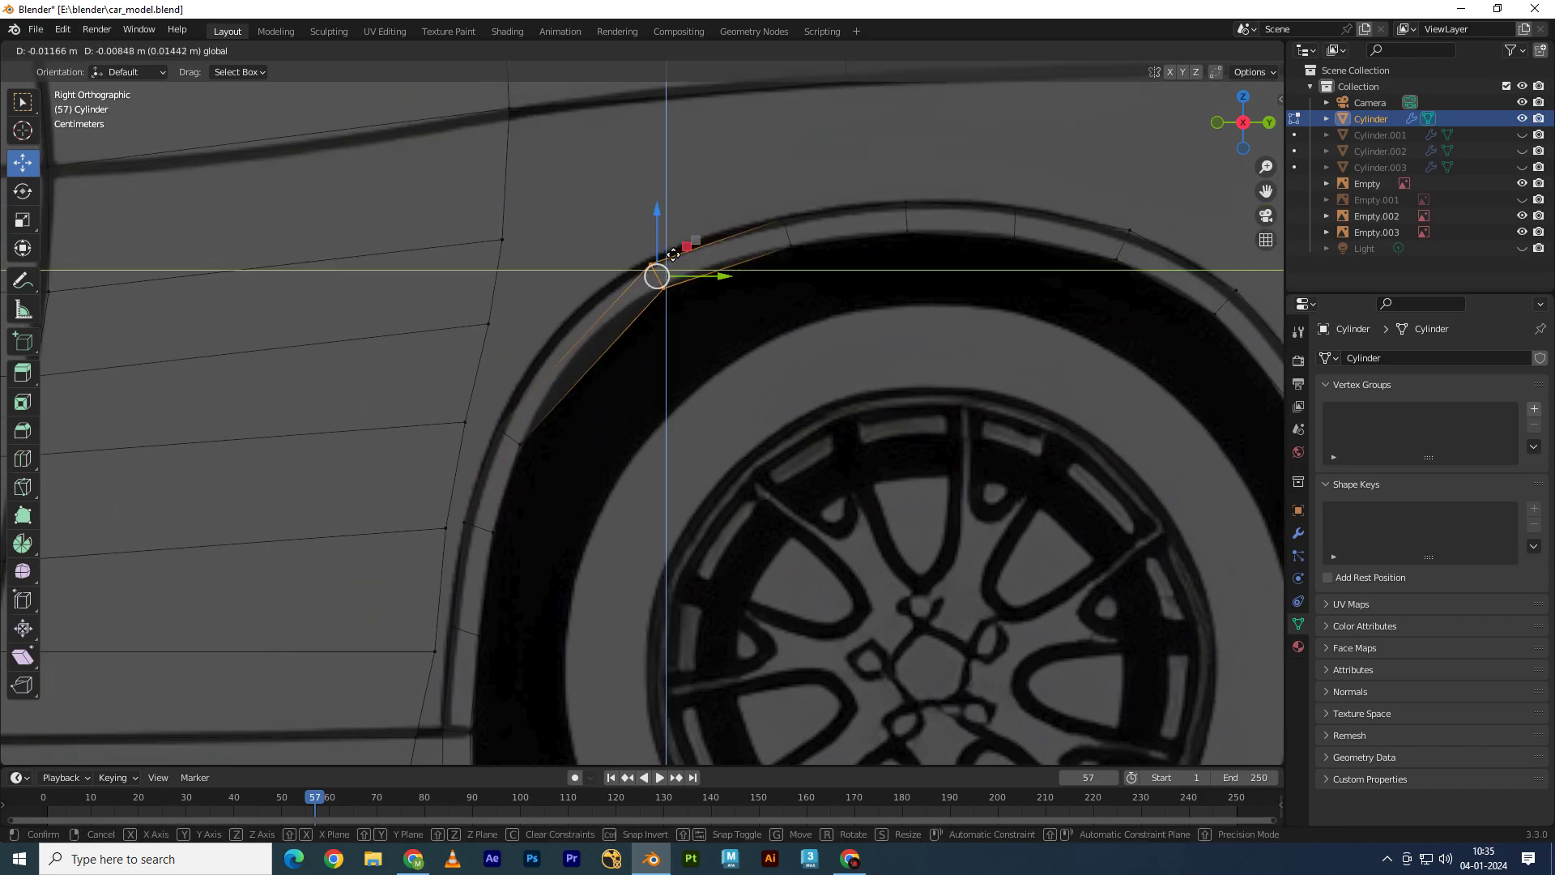
pyautogui.moveTo(593, 314); pyautogui.dragTo(594, 315)
pyautogui.moveTo(608, 279)
pyautogui.mouseDown()
pyautogui.moveTo(539, 346)
pyautogui.moveTo(817, 201)
pyautogui.moveTo(669, 236)
pyautogui.mouseUp()
# Step: Align the vertices across the arch top with the blueprint's wheel-arch curve
pyautogui.keyDown('shift'); pyautogui.moveTo(669, 236); pyautogui.dragTo(551, 316, button='middle'); pyautogui.keyUp('shift')
pyautogui.moveTo(808, 225); pyautogui.dragTo(624, 398)
pyautogui.moveTo(757, 279); pyautogui.dragTo(639, 264)
pyautogui.keyDown('shift'); pyautogui.moveTo(638, 264); pyautogui.dragTo(550, 279, button='middle'); pyautogui.keyUp('shift')
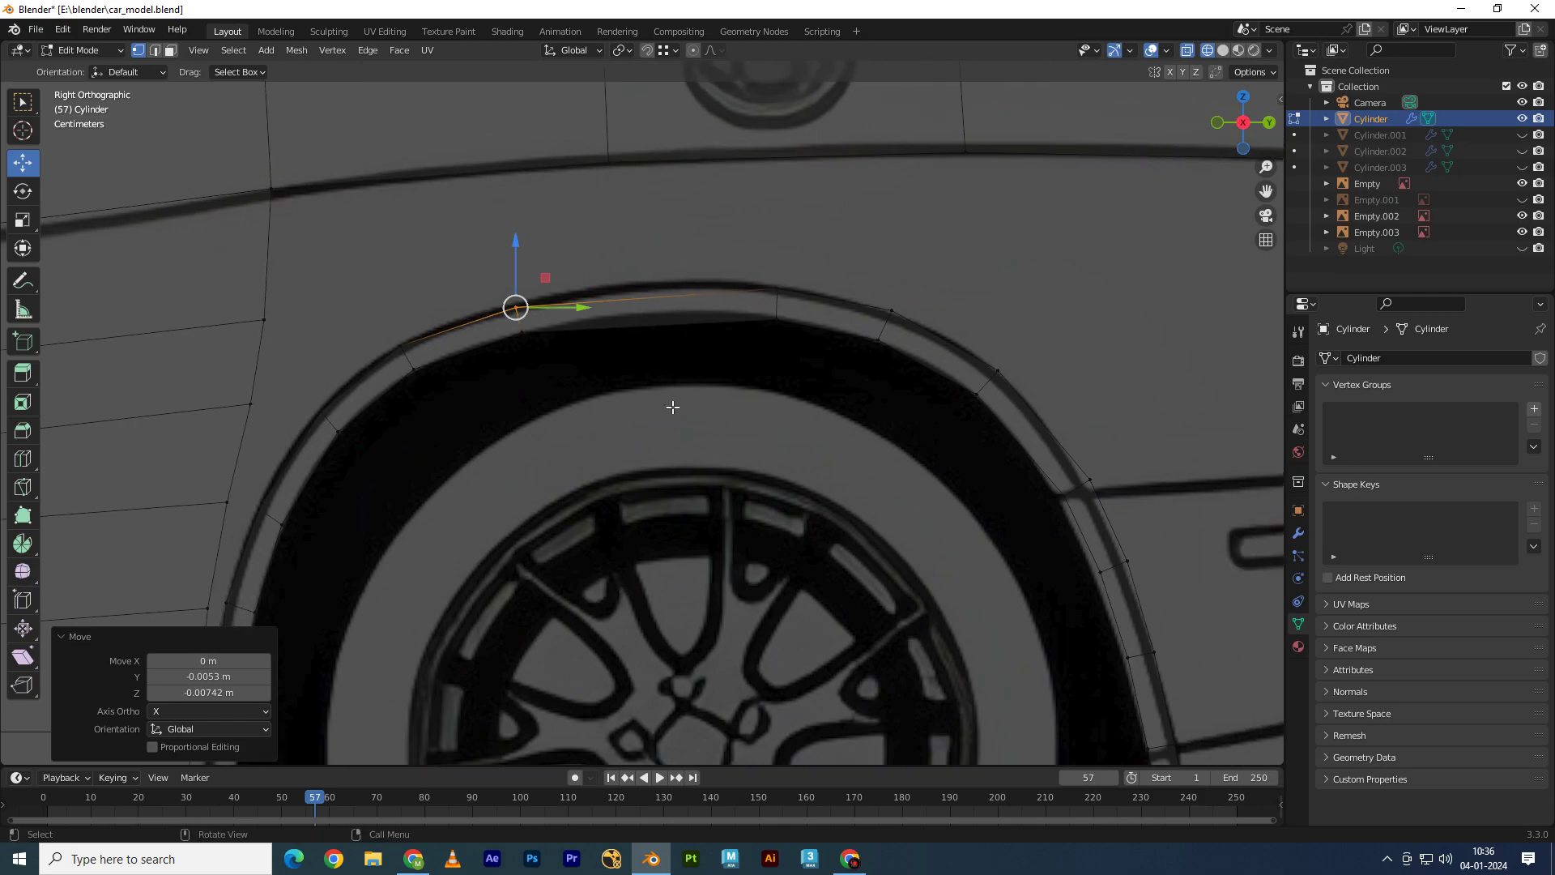
pyautogui.moveTo(673, 406)
pyautogui.mouseDown()
pyautogui.moveTo(807, 276)
pyautogui.moveTo(662, 259)
pyautogui.mouseUp()
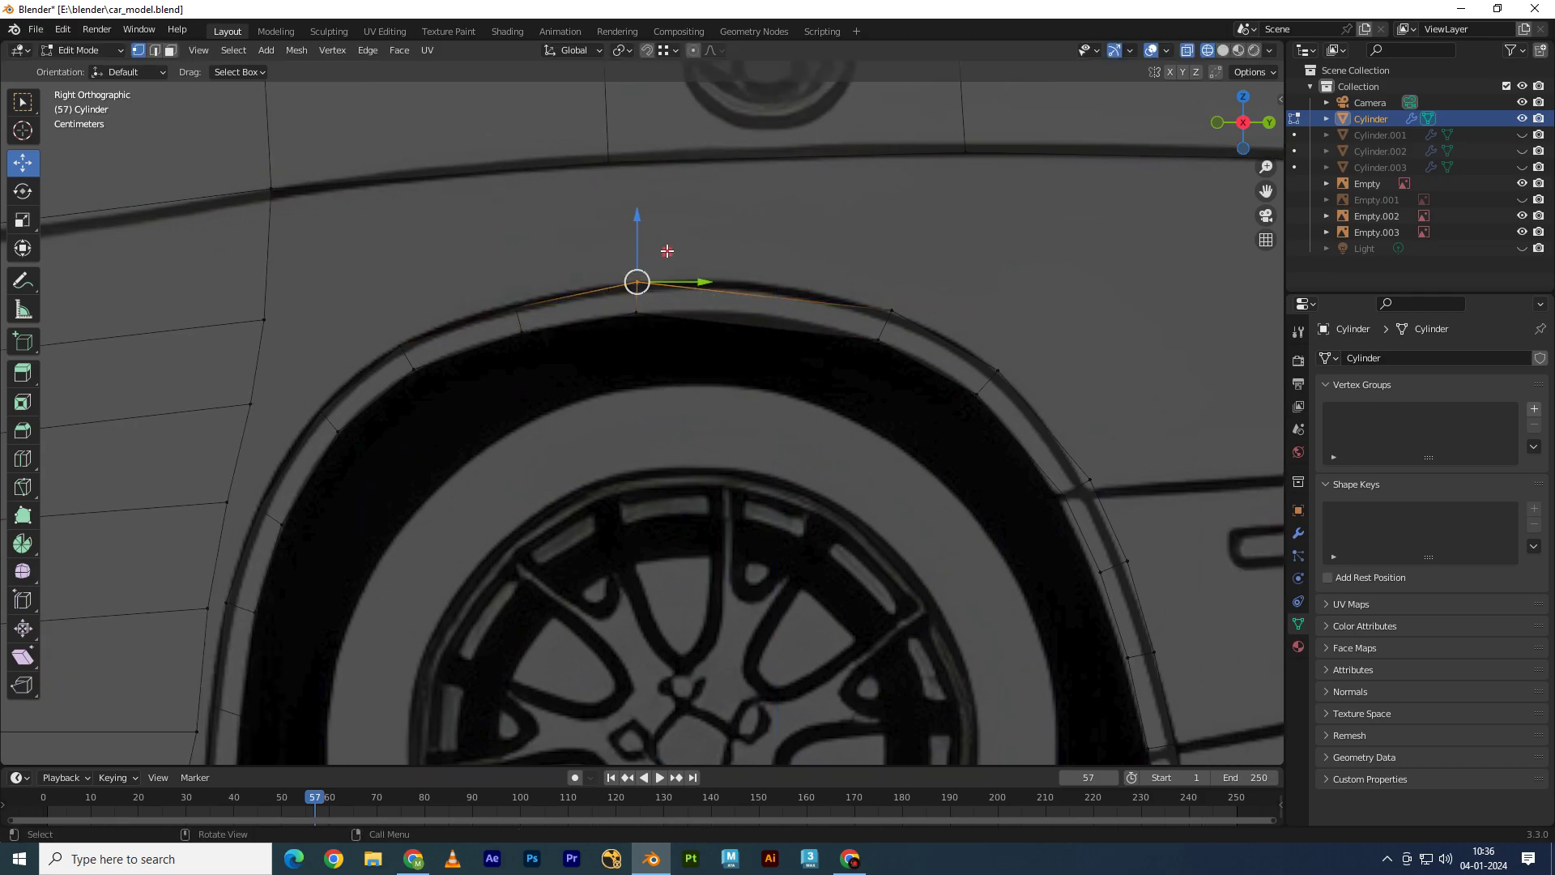
pyautogui.keyDown('shift'); pyautogui.moveTo(663, 259); pyautogui.dragTo(585, 231, button='middle'); pyautogui.keyUp('shift')
pyautogui.moveTo(712, 278); pyautogui.dragTo(861, 389)
pyautogui.moveTo(834, 289); pyautogui.dragTo(694, 252)
pyautogui.keyDown('shift'); pyautogui.moveTo(694, 251); pyautogui.dragTo(857, 304, button='middle'); pyautogui.keyUp('shift')
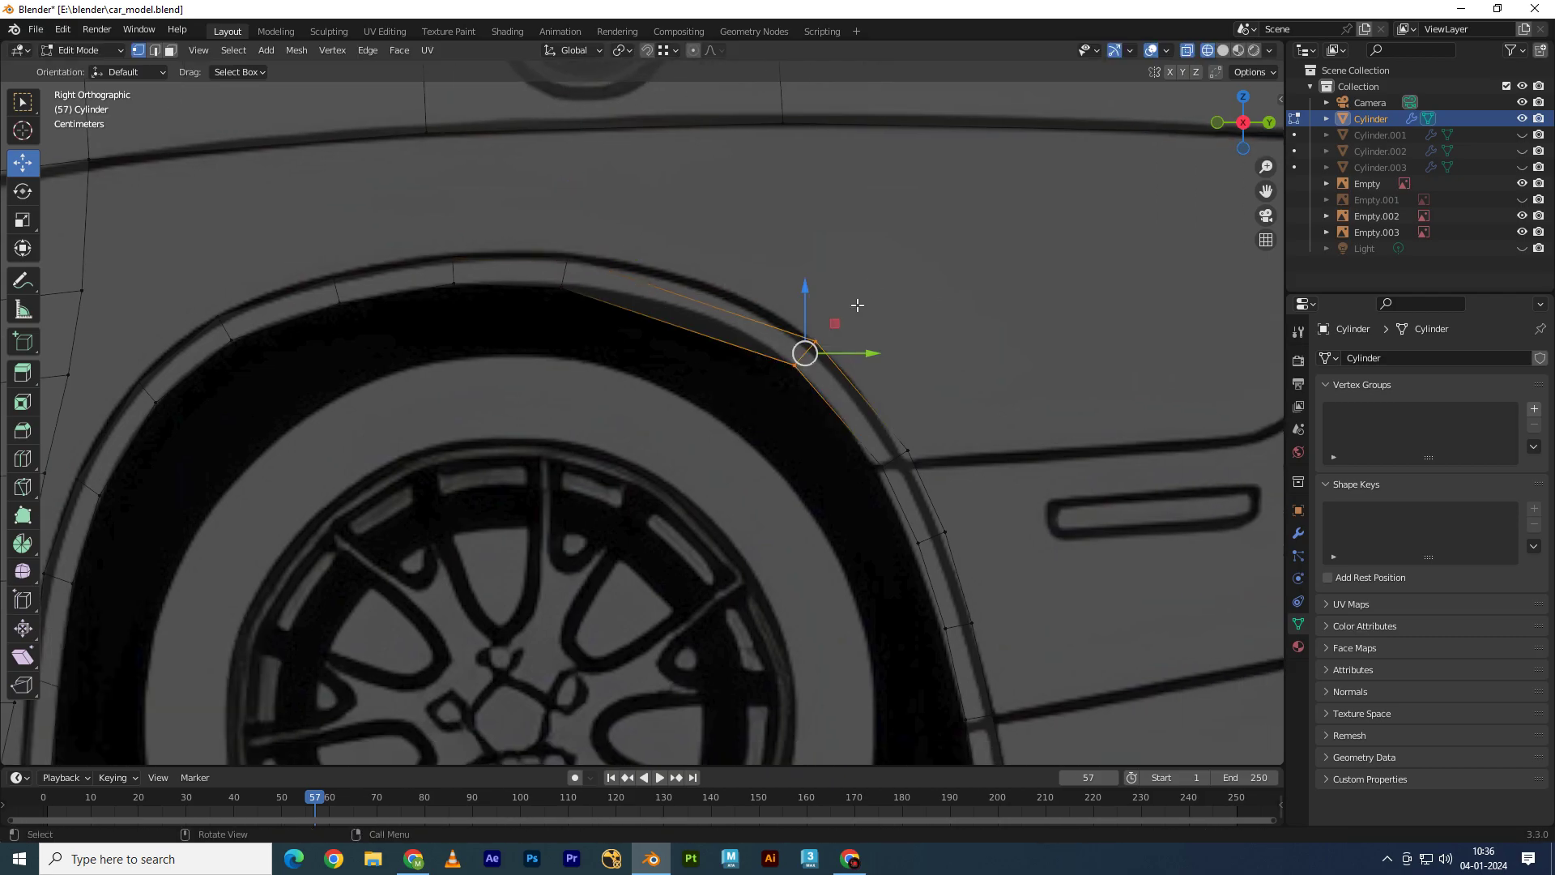
pyautogui.moveTo(835, 324)
pyautogui.mouseDown()
pyautogui.moveTo(735, 280)
pyautogui.moveTo(732, 254)
pyautogui.moveTo(729, 279)
pyautogui.mouseUp()
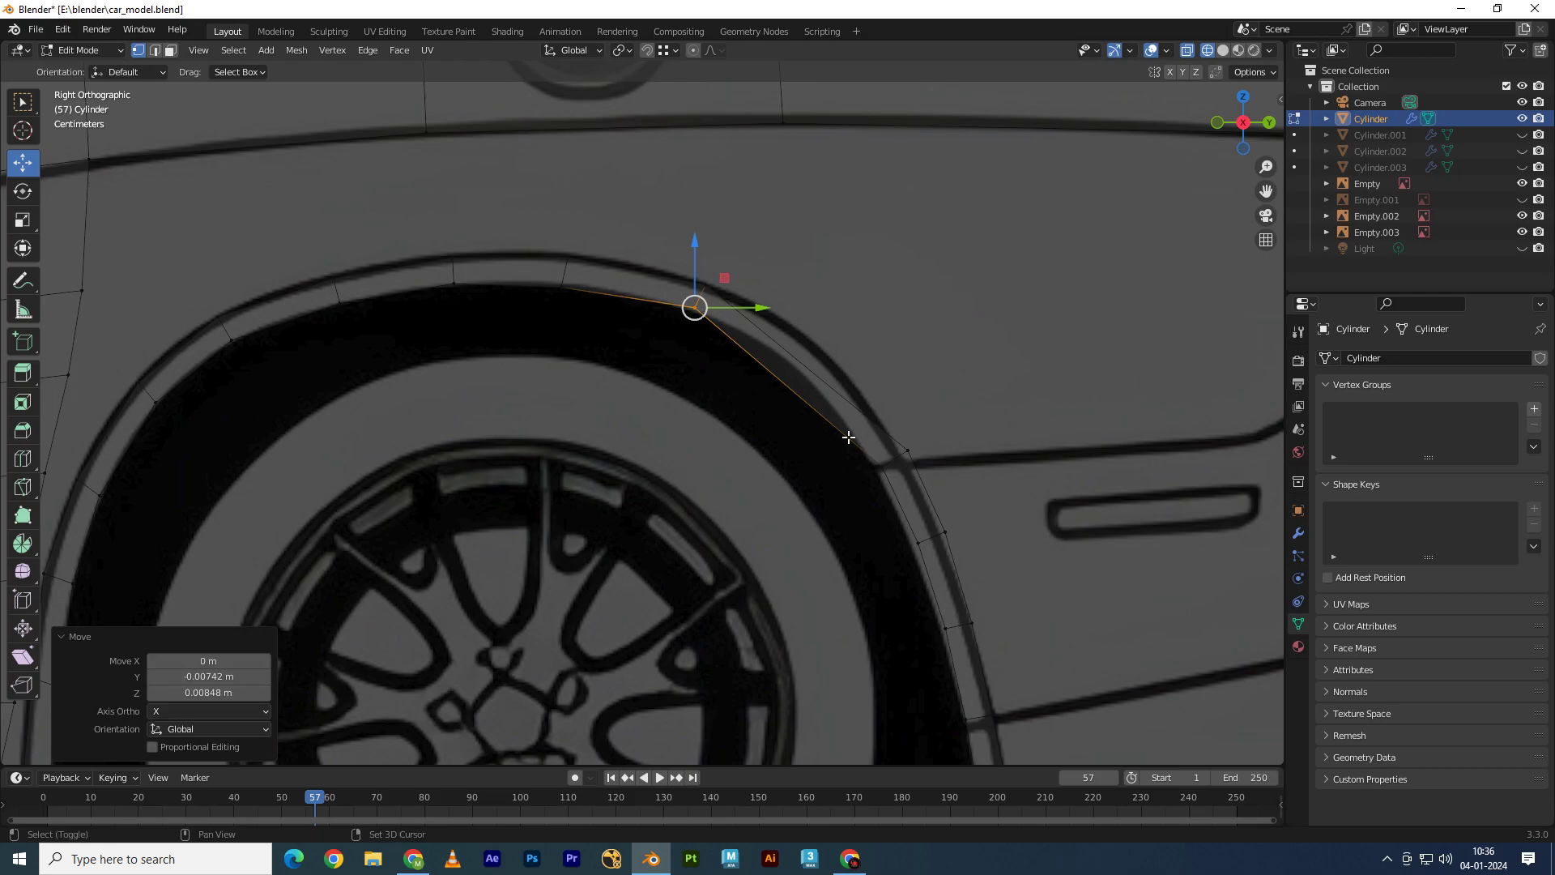
pyautogui.keyDown('shift'); pyautogui.moveTo(850, 434); pyautogui.dragTo(948, 458, button='middle'); pyautogui.keyUp('shift')
pyautogui.moveTo(825, 301); pyautogui.dragTo(749, 190)
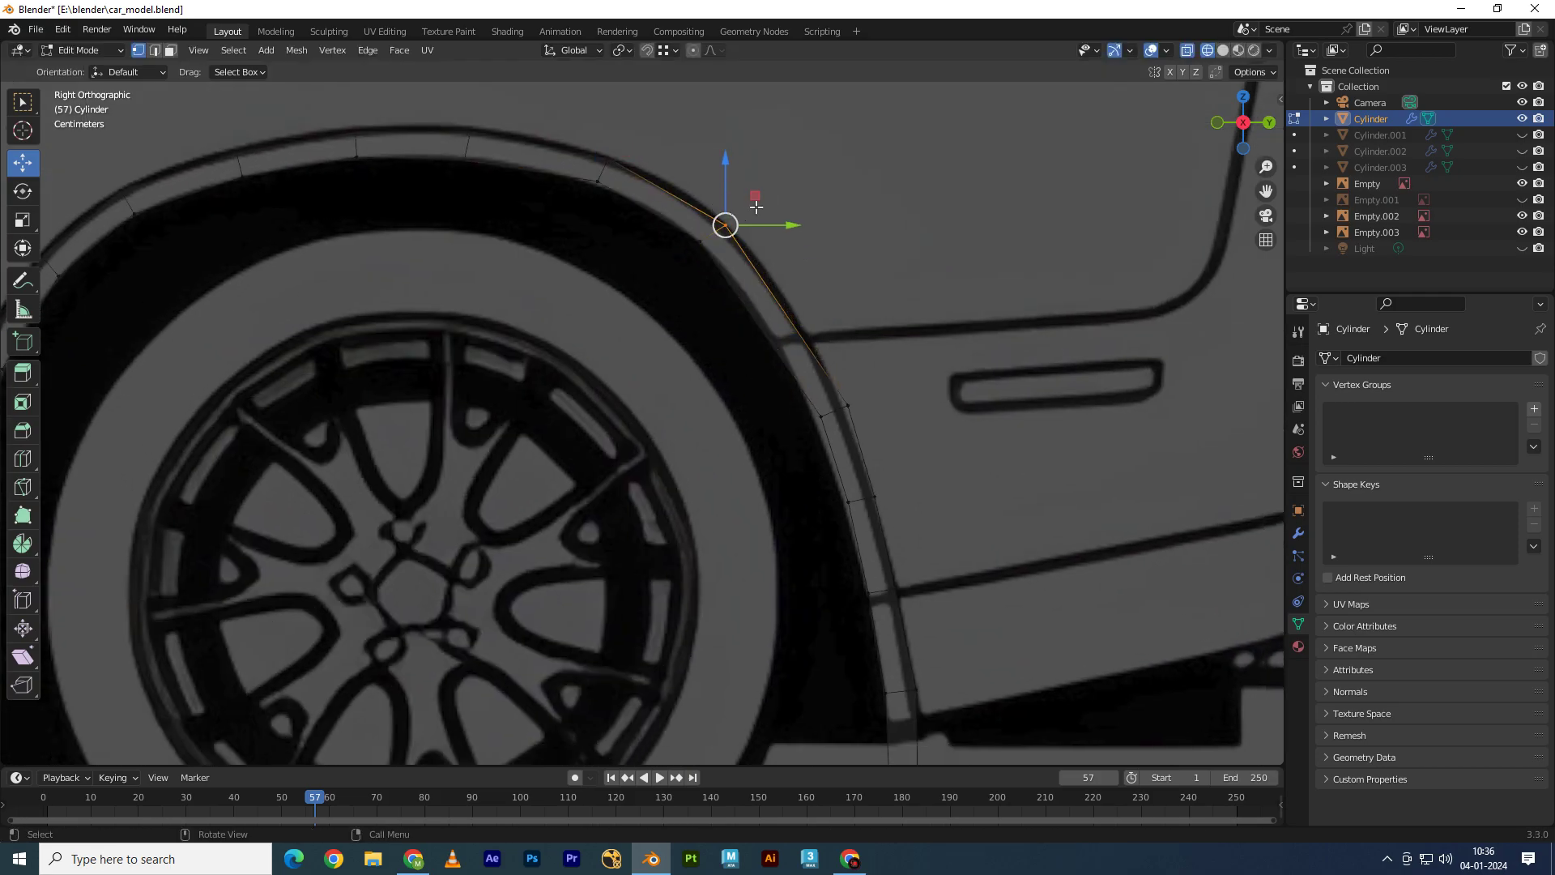
# Step: Move the next vertices down the arch edge onto the outline
pyautogui.moveTo(718, 371); pyautogui.dragTo(895, 468)
pyautogui.moveTo(863, 381)
pyautogui.mouseDown()
pyautogui.moveTo(814, 312)
pyautogui.moveTo(806, 324)
pyautogui.mouseUp()
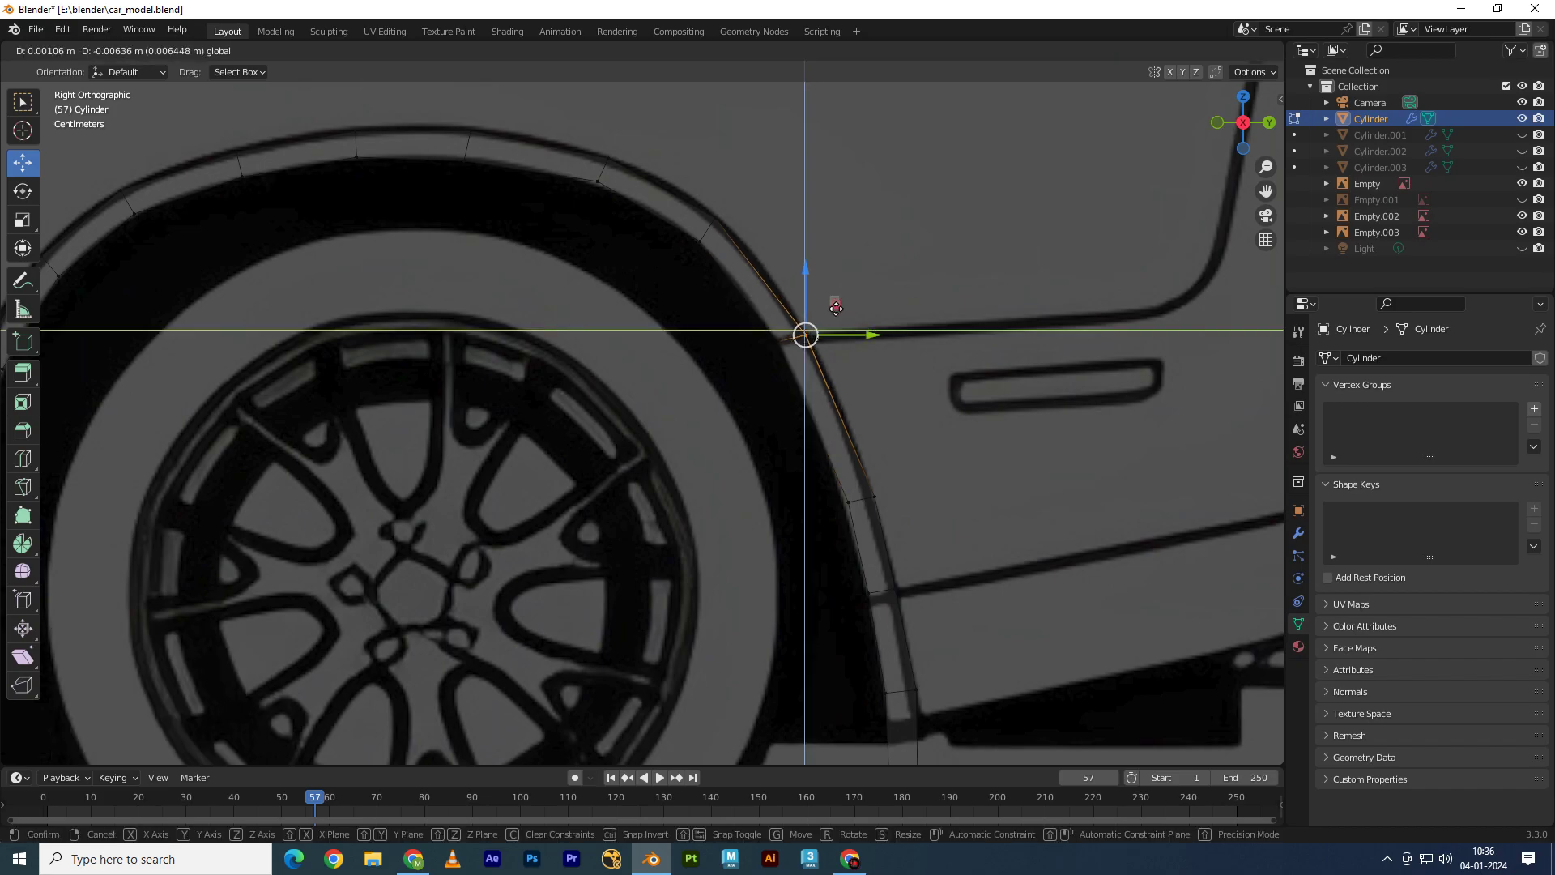
pyautogui.keyDown('shift'); pyautogui.moveTo(848, 461); pyautogui.dragTo(820, 433, button='middle'); pyautogui.keyUp('shift')
pyautogui.moveTo(820, 434)
pyautogui.mouseDown()
pyautogui.moveTo(860, 409)
pyautogui.moveTo(815, 392)
pyautogui.mouseUp()
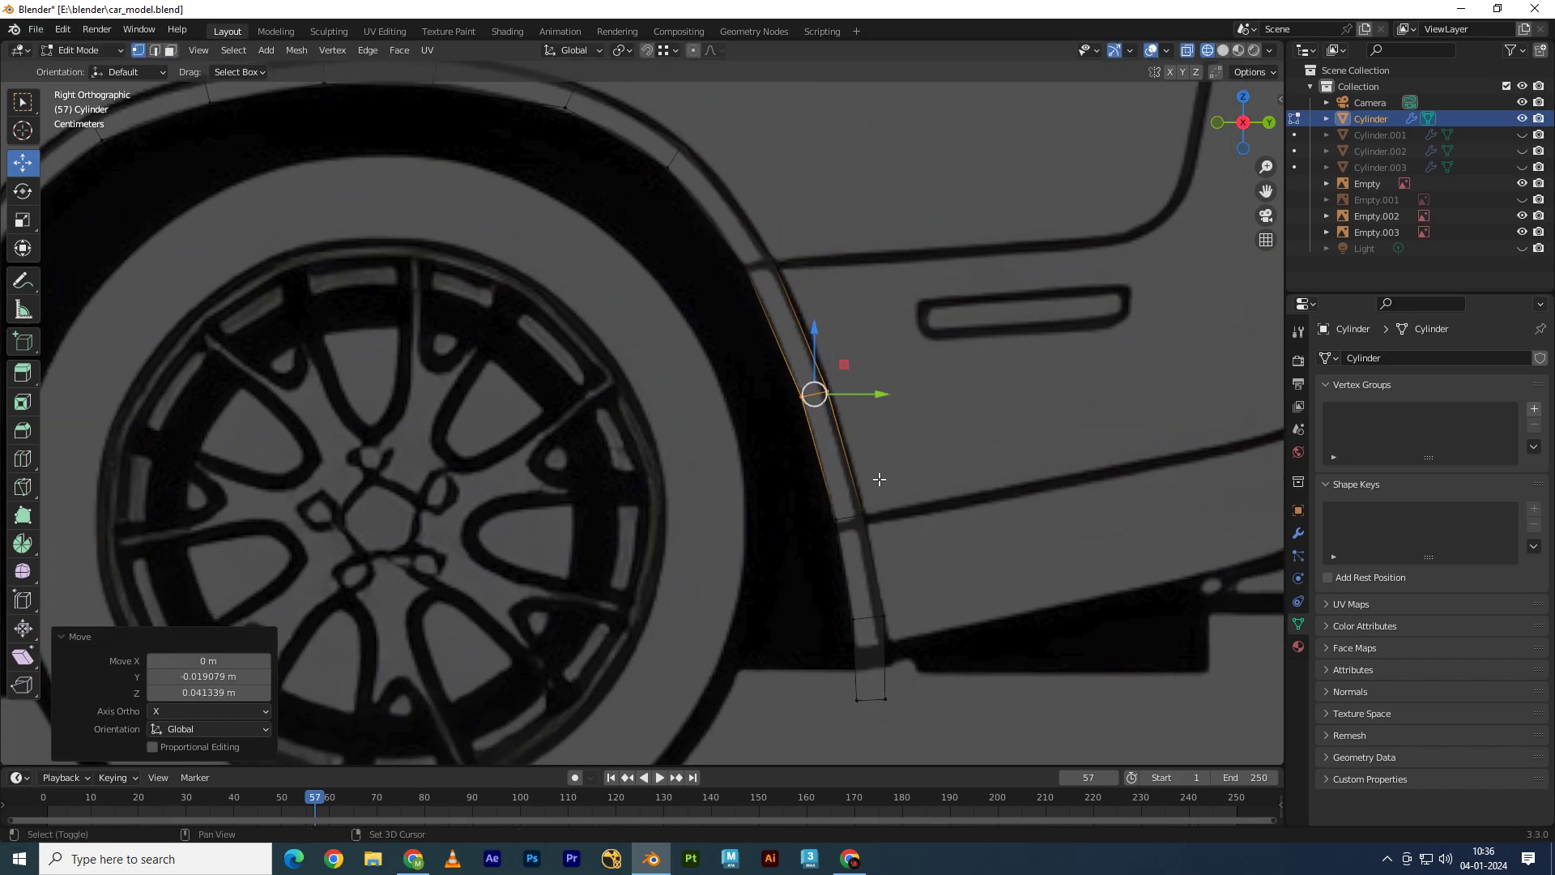
pyautogui.keyDown('shift'); pyautogui.moveTo(823, 659); pyautogui.dragTo(808, 550, button='middle'); pyautogui.keyUp('shift')
pyautogui.moveTo(808, 551); pyautogui.dragTo(899, 460)
pyautogui.moveTo(869, 479); pyautogui.dragTo(873, 411)
pyautogui.keyDown('shift'); pyautogui.moveTo(740, 410); pyautogui.dragTo(767, 580, button='middle'); pyautogui.keyUp('shift')
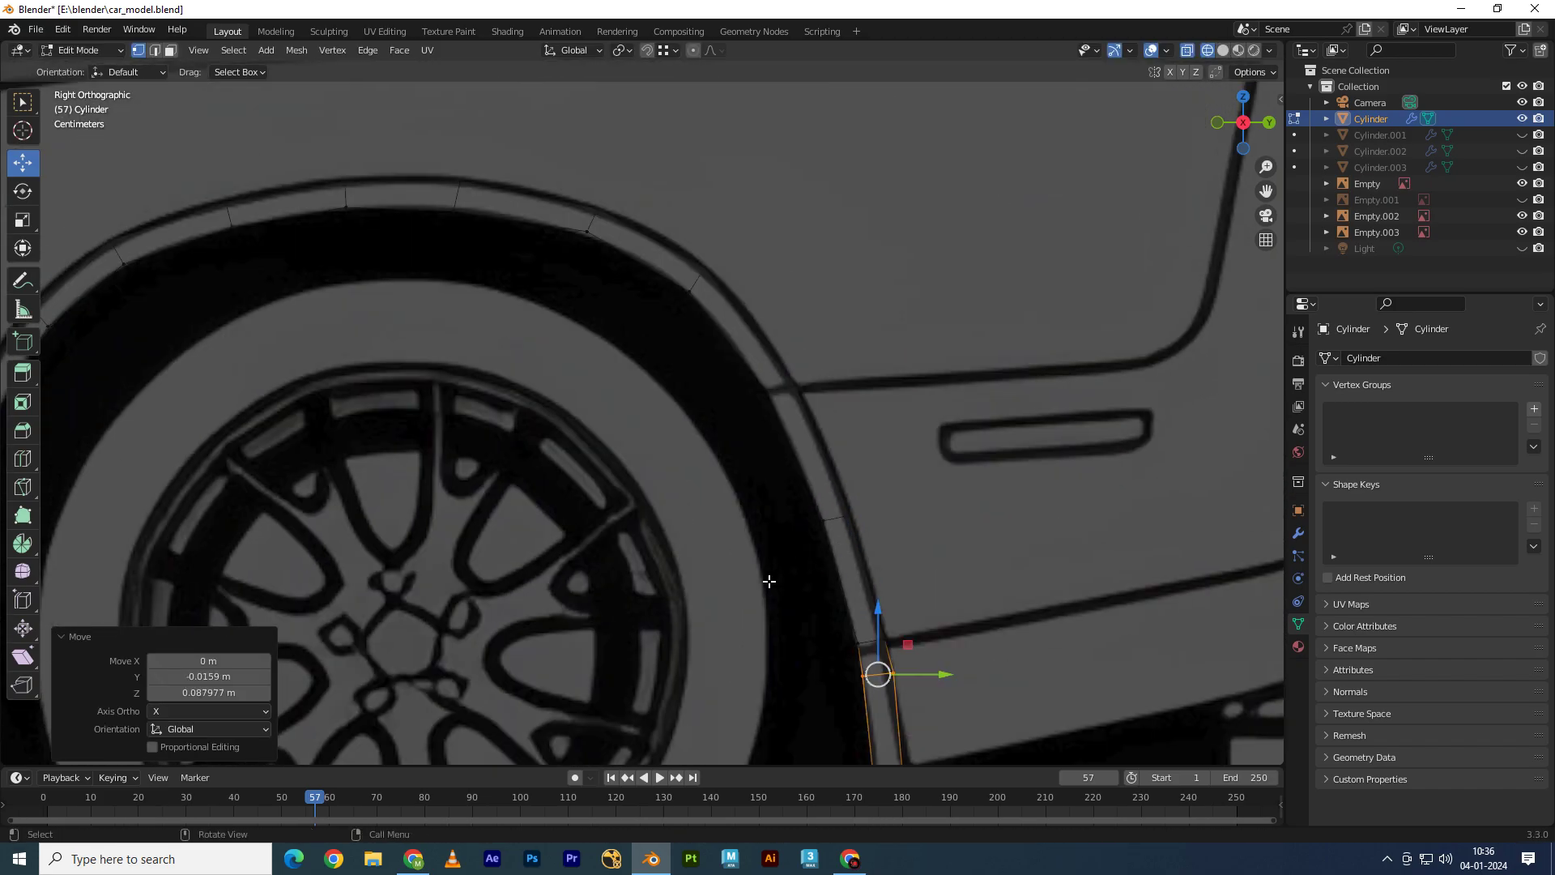
pyautogui.moveTo(907, 641); pyautogui.dragTo(843, 424)
# Step: Bring the lowest arch vertices onto the blueprint's sill line
pyautogui.moveTo(770, 572); pyautogui.dragTo(910, 653)
pyautogui.moveTo(894, 600); pyautogui.dragTo(868, 494)
pyautogui.keyDown('shift'); pyautogui.moveTo(867, 519); pyautogui.dragTo(867, 437, button='middle'); pyautogui.keyUp('shift')
pyautogui.click(850, 520)
pyautogui.moveTo(883, 490); pyautogui.dragTo(843, 489)
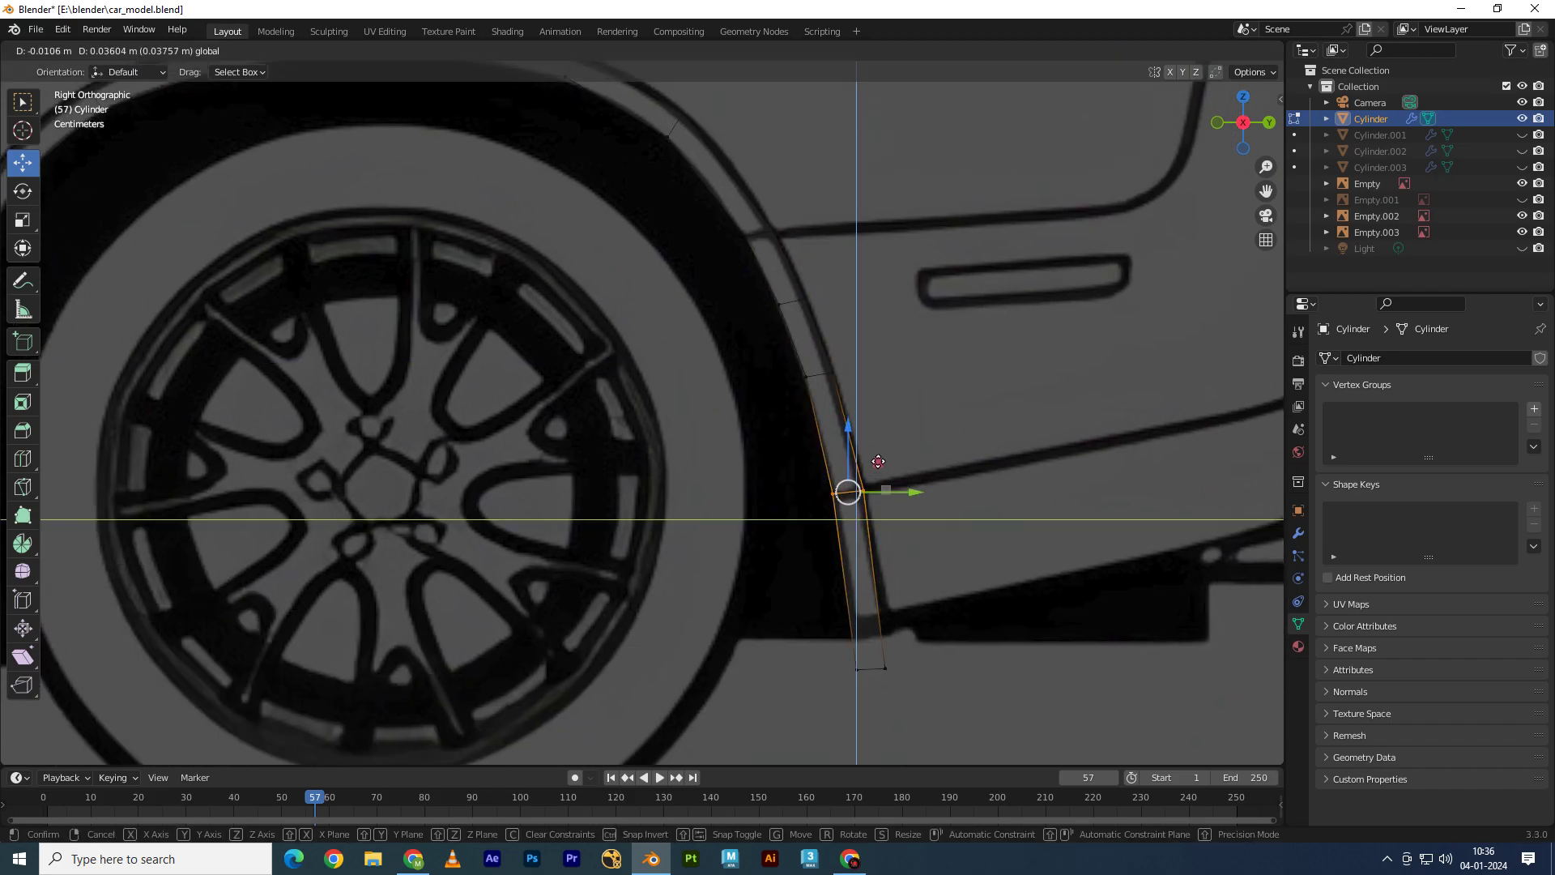
pyautogui.scroll(3, 842, 489)
pyautogui.moveTo(757, 434); pyautogui.dragTo(740, 427)
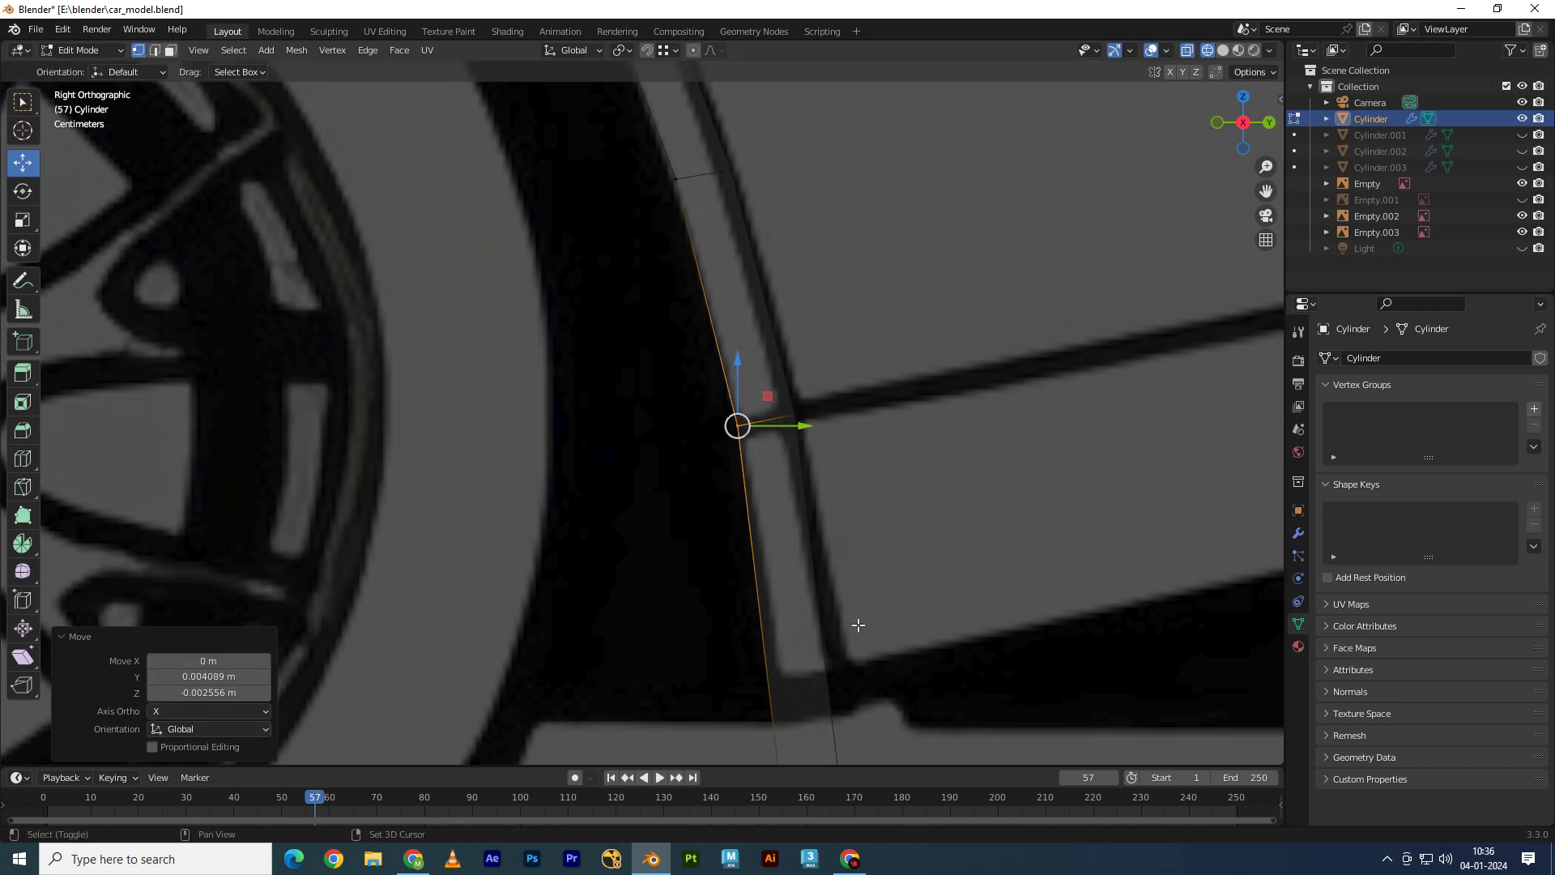
pyautogui.keyDown('shift'); pyautogui.moveTo(859, 625); pyautogui.dragTo(746, 360, button='middle'); pyautogui.keyUp('shift')
pyautogui.press('.')
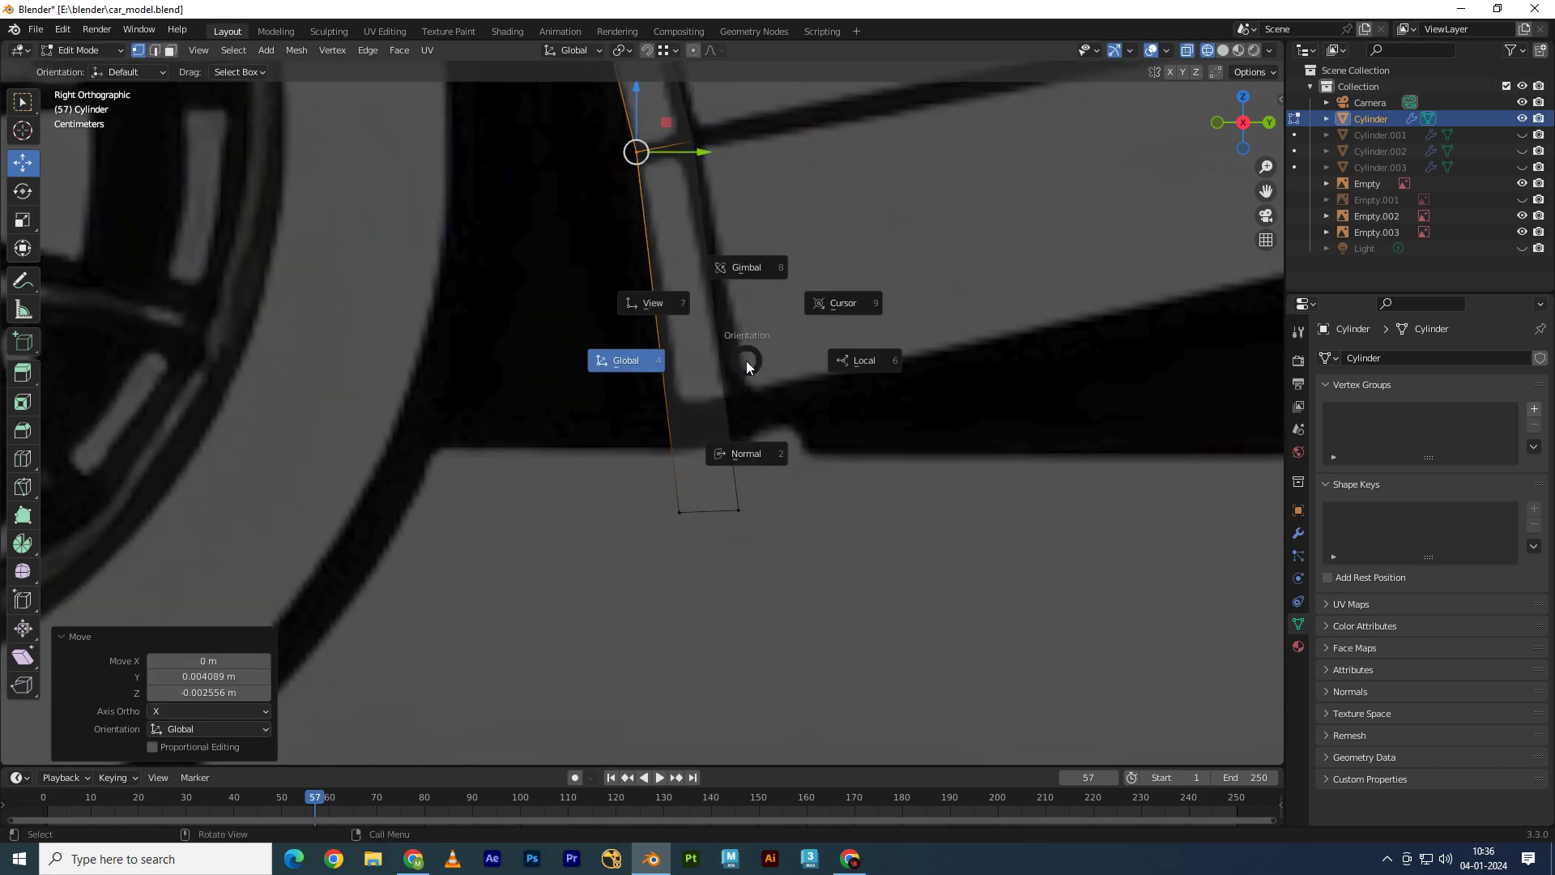
pyautogui.click(746, 362)
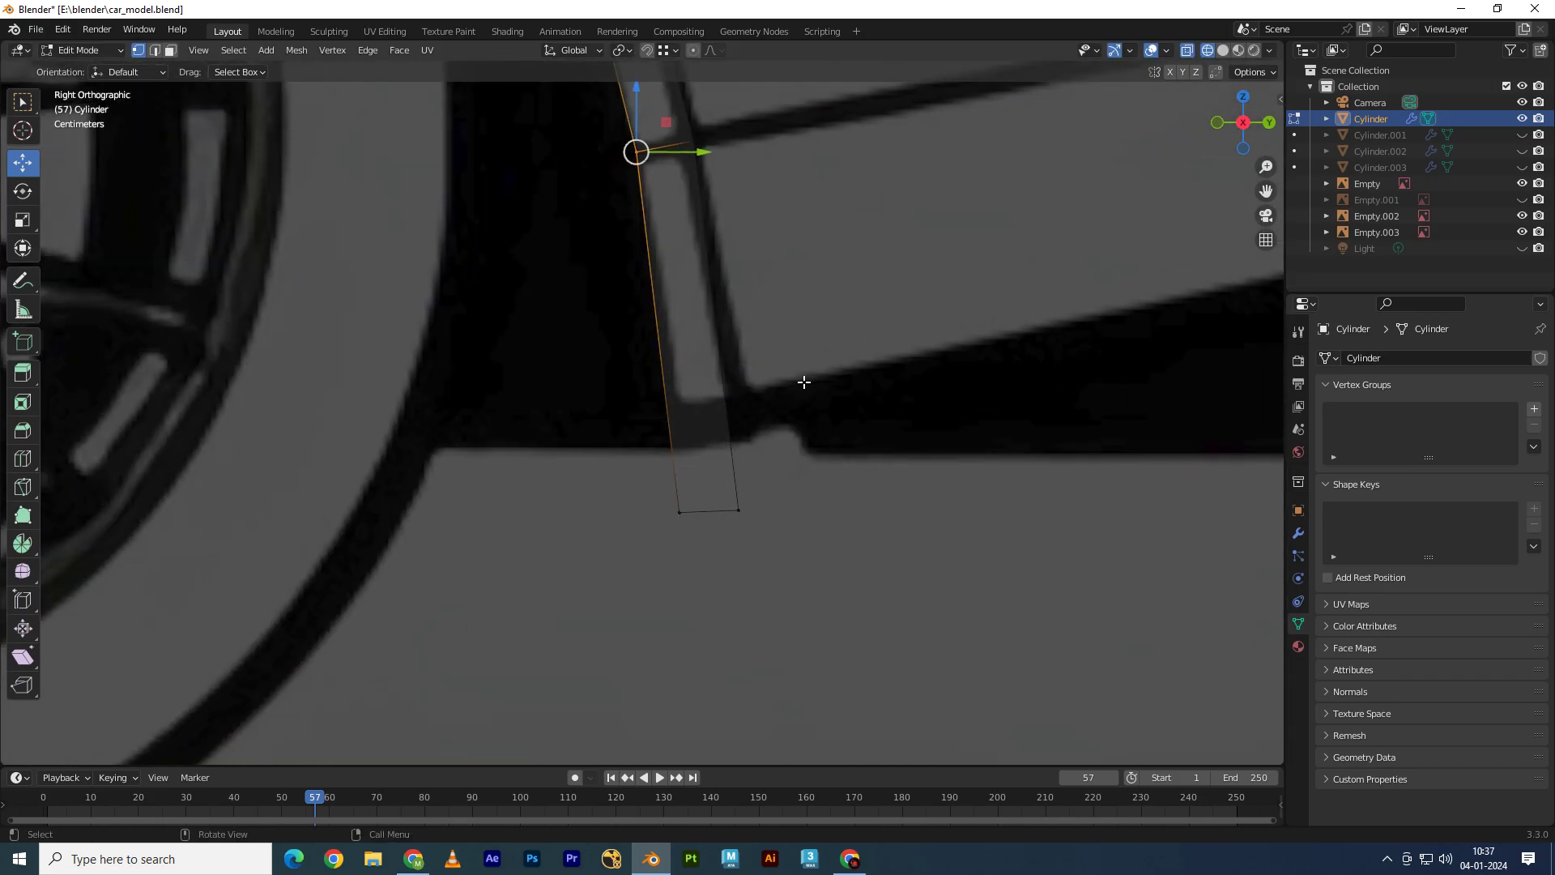
pyautogui.moveTo(738, 481)
pyautogui.mouseDown()
pyautogui.moveTo(744, 371)
pyautogui.moveTo(816, 334)
pyautogui.moveTo(867, 382)
pyautogui.mouseUp()
# Step: Nudge a vertex and an edge near the rear panel slightly into place
pyautogui.scroll(-3, 816, 333)
pyautogui.press('g')
pyautogui.click(806, 547)
pyautogui.scroll(5, 852, 393)
pyautogui.click(856, 353)
# Step: Merge the body panel's bottom-corner vertex into its neighbour with Merge At Last
pyautogui.scroll(-5, 868, 382)
pyautogui.keyDown('shift'); pyautogui.moveTo(698, 369); pyautogui.dragTo(673, 451, button='middle'); pyautogui.keyUp('shift')
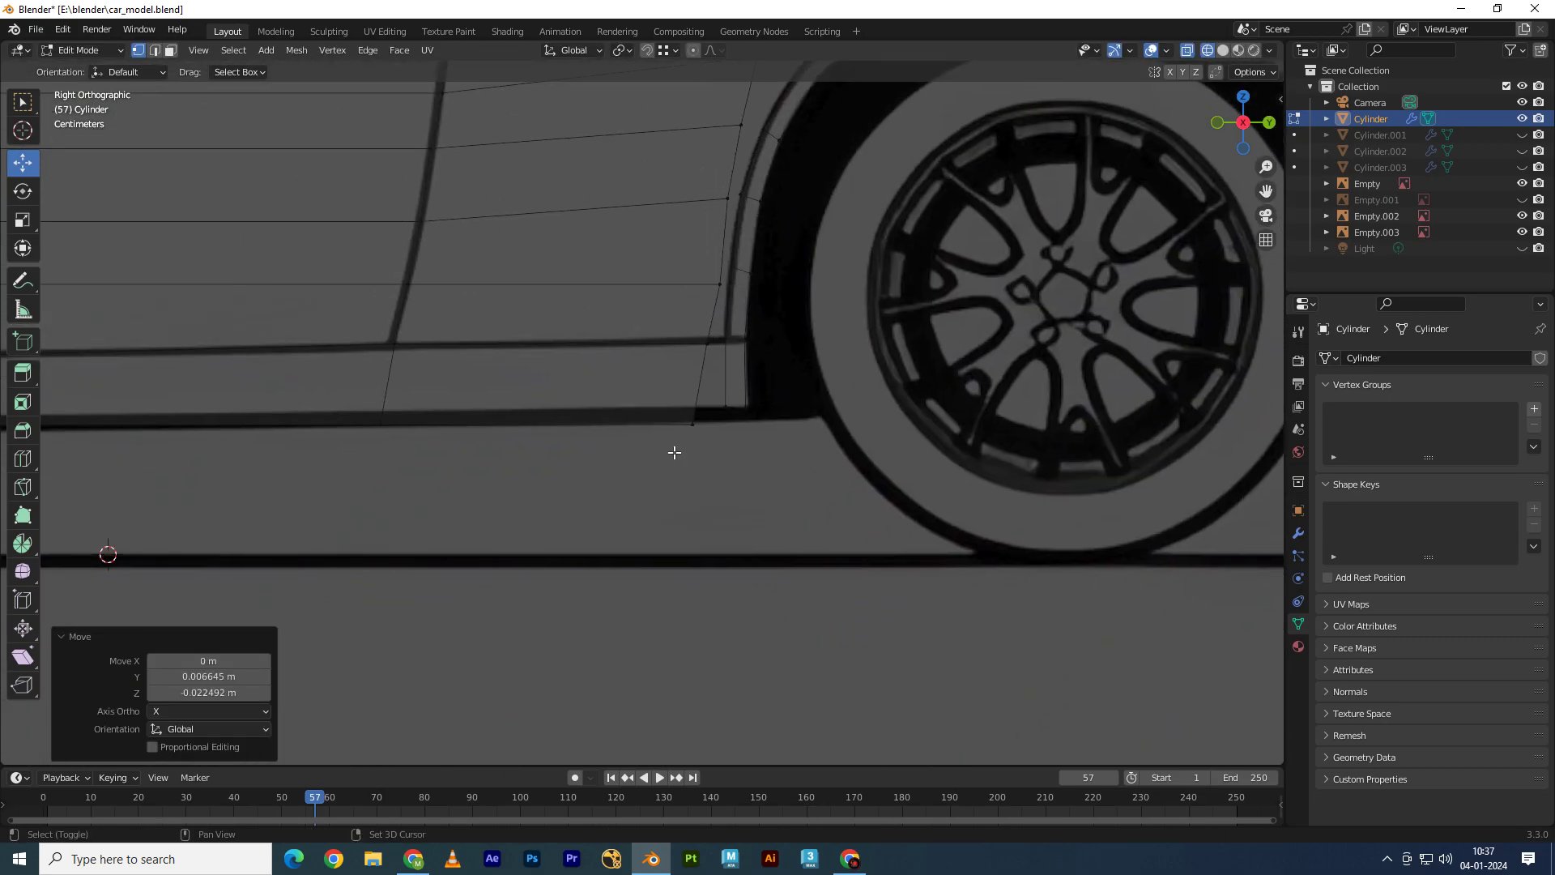
pyautogui.click(733, 415)
pyautogui.scroll(2, 733, 415)
pyautogui.scroll(2, 805, 417)
pyautogui.scroll(2, 689, 478)
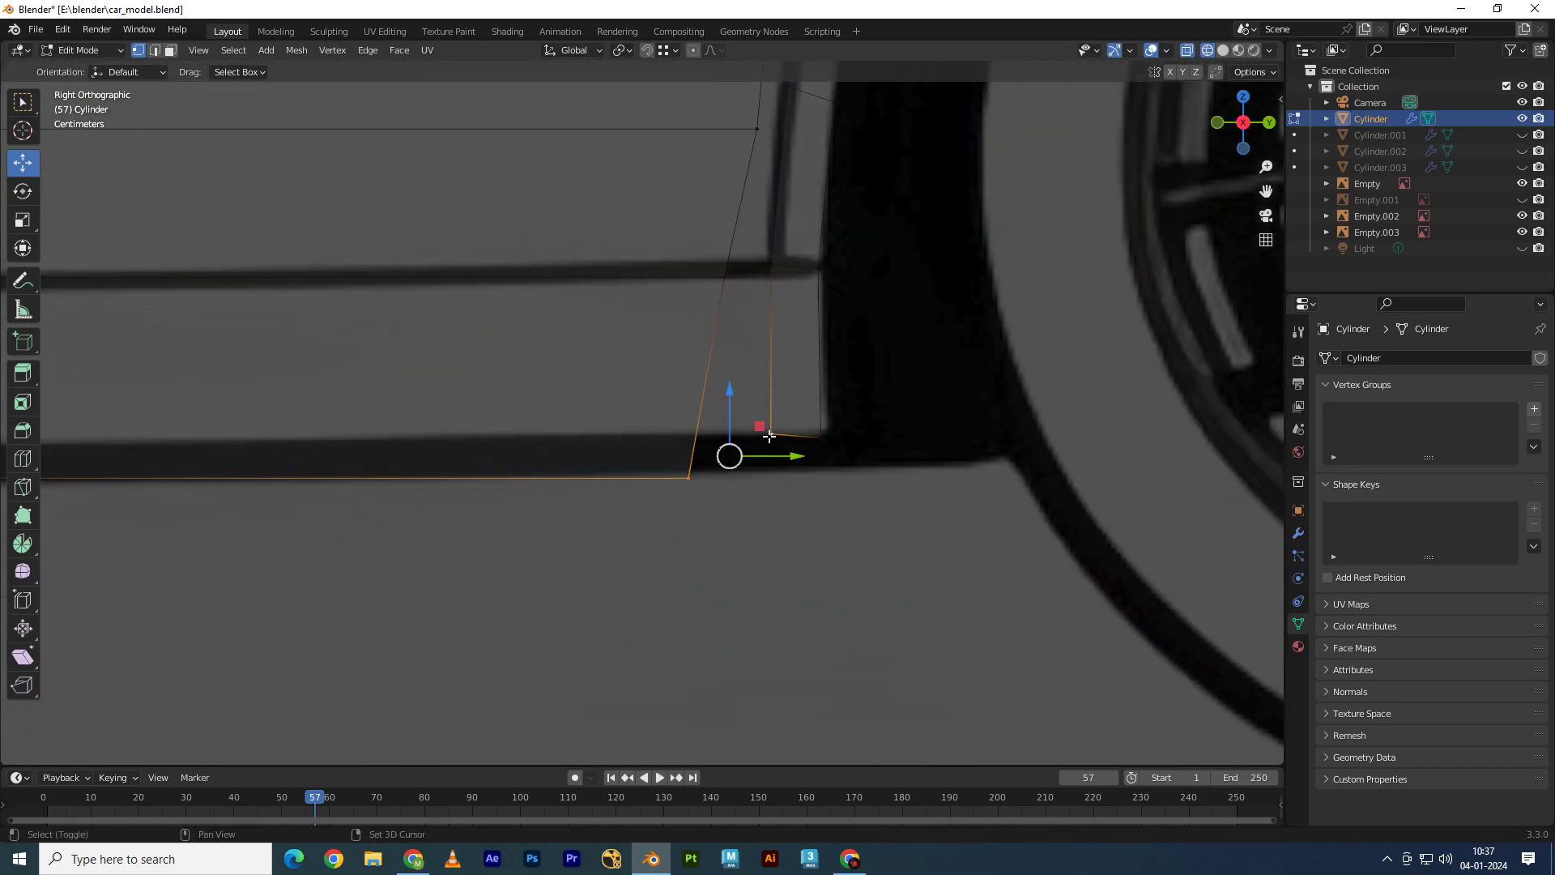
pyautogui.press('m')
pyautogui.click(709, 512)
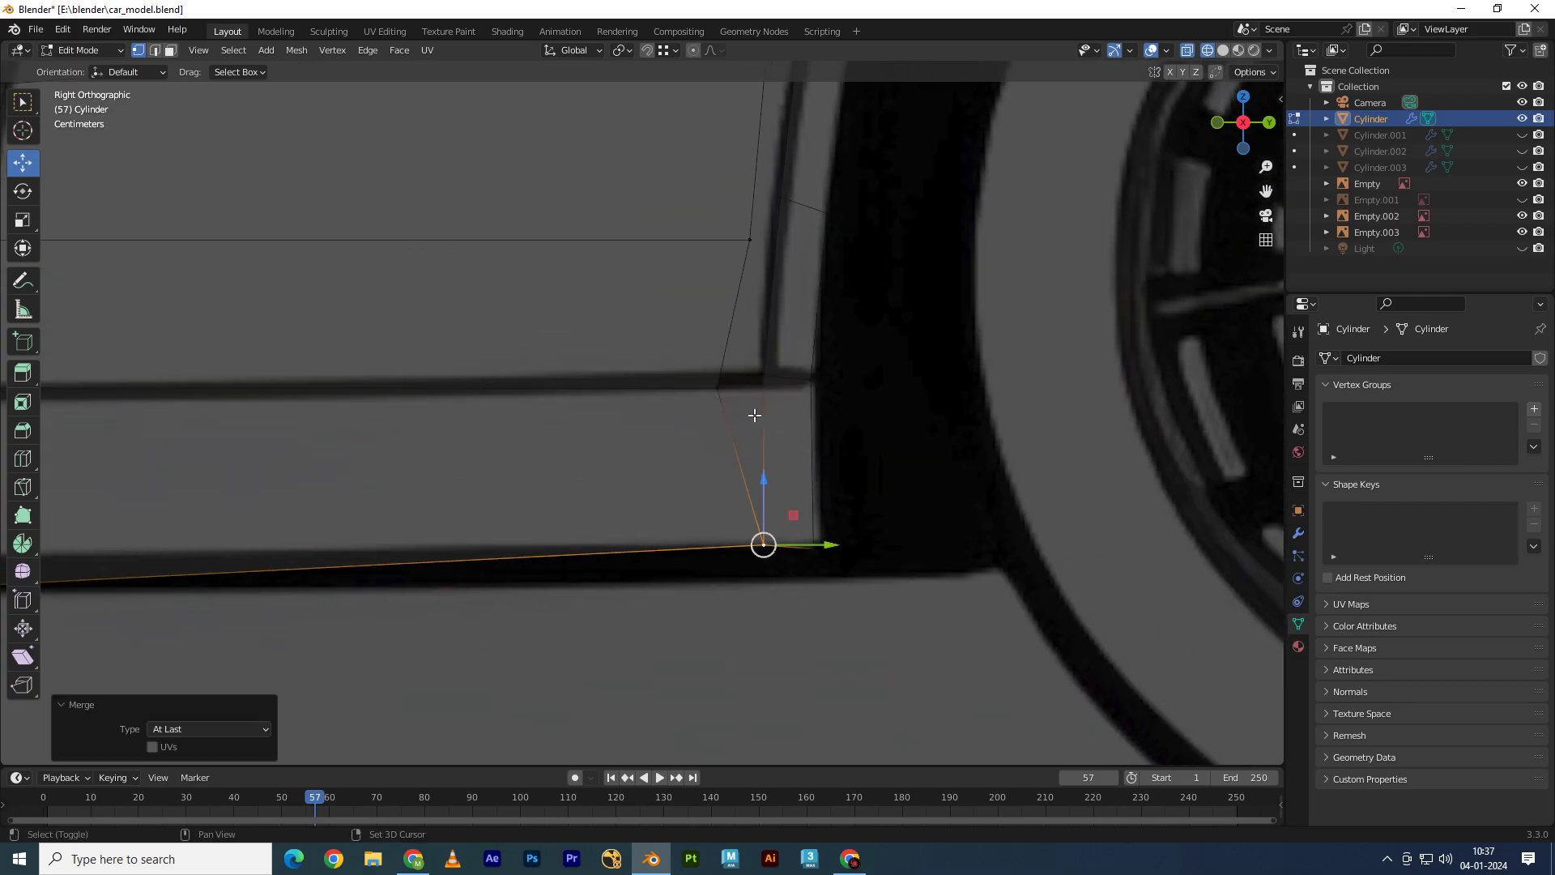
# Step: Merge the next corner vertex At Last, undoing a stray extra merge
pyautogui.moveTo(769, 526)
pyautogui.keyDown('shift'); pyautogui.mouseDown(button='middle')
pyautogui.moveTo(777, 375)
pyautogui.moveTo(762, 480)
pyautogui.moveTo(749, 315)
pyautogui.mouseUp(button='middle'); pyautogui.keyUp('shift')
pyautogui.press('m')
pyautogui.click(767, 379)
pyautogui.press('m')
pyautogui.click(749, 316)
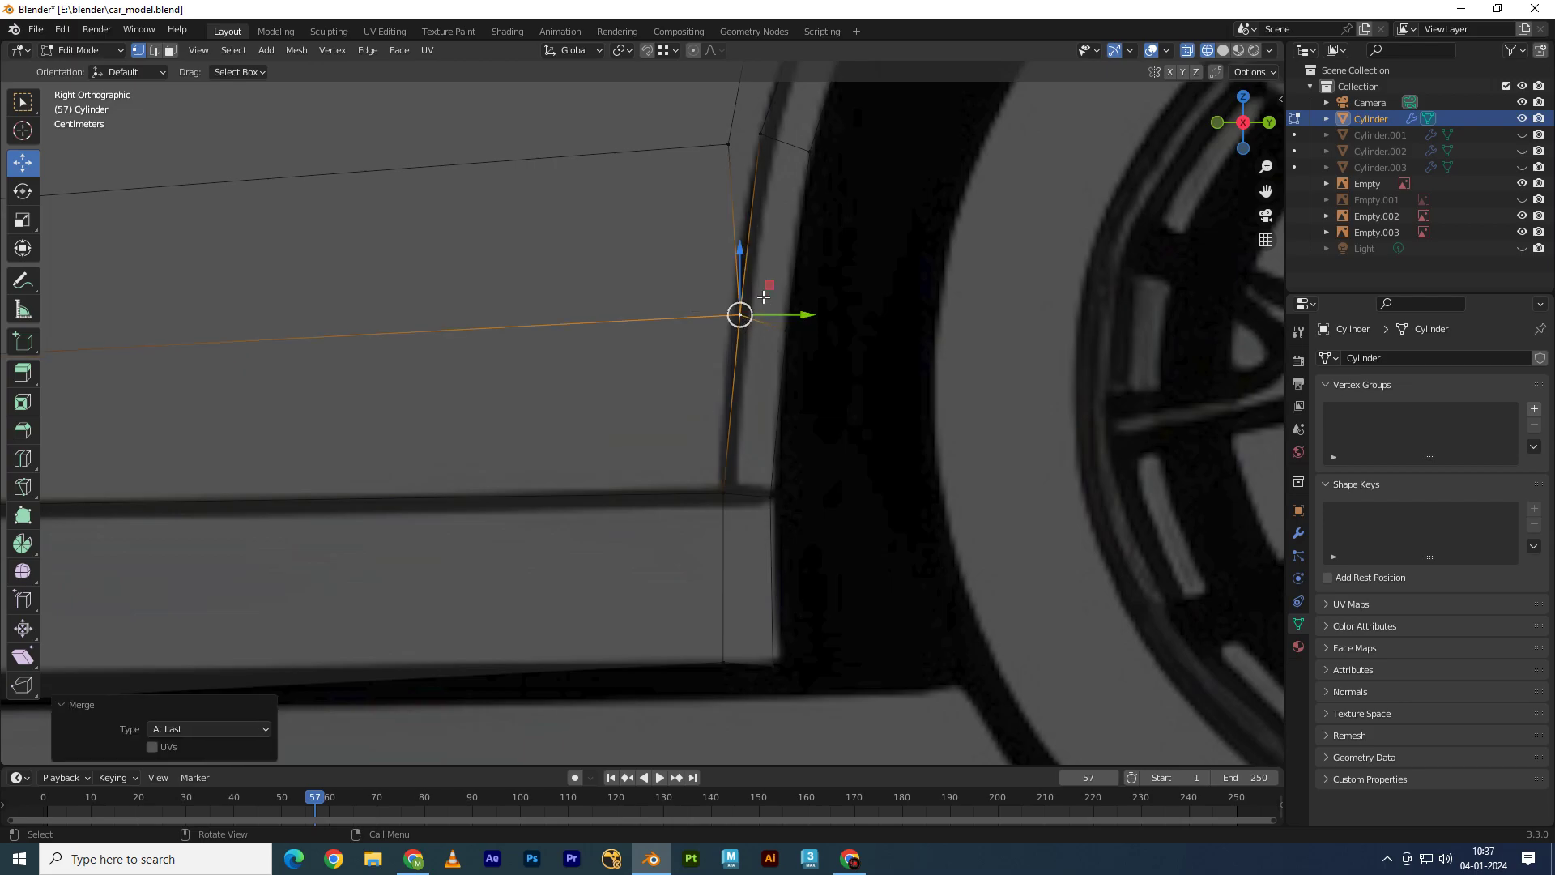
pyautogui.hotkey('ctrl', 'z')
# Step: Check the merged corner from the Back view, then return to the Right side view
pyautogui.click(1268, 122)
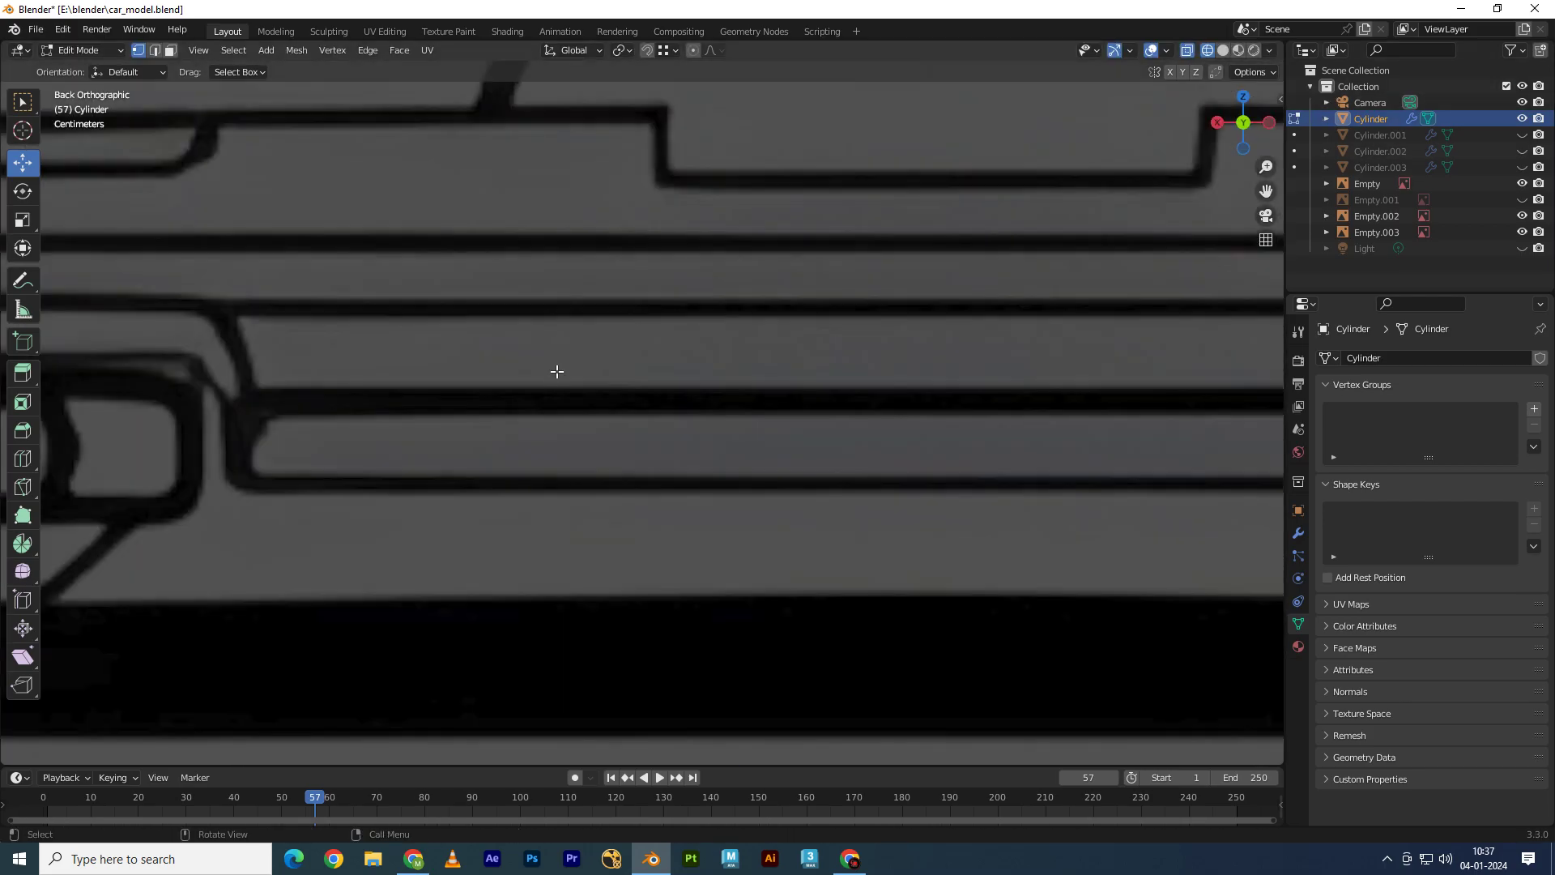
pyautogui.scroll(-5, 556, 371)
pyautogui.scroll(3, 364, 380)
pyautogui.scroll(2, 372, 389)
pyautogui.scroll(-1, 496, 391)
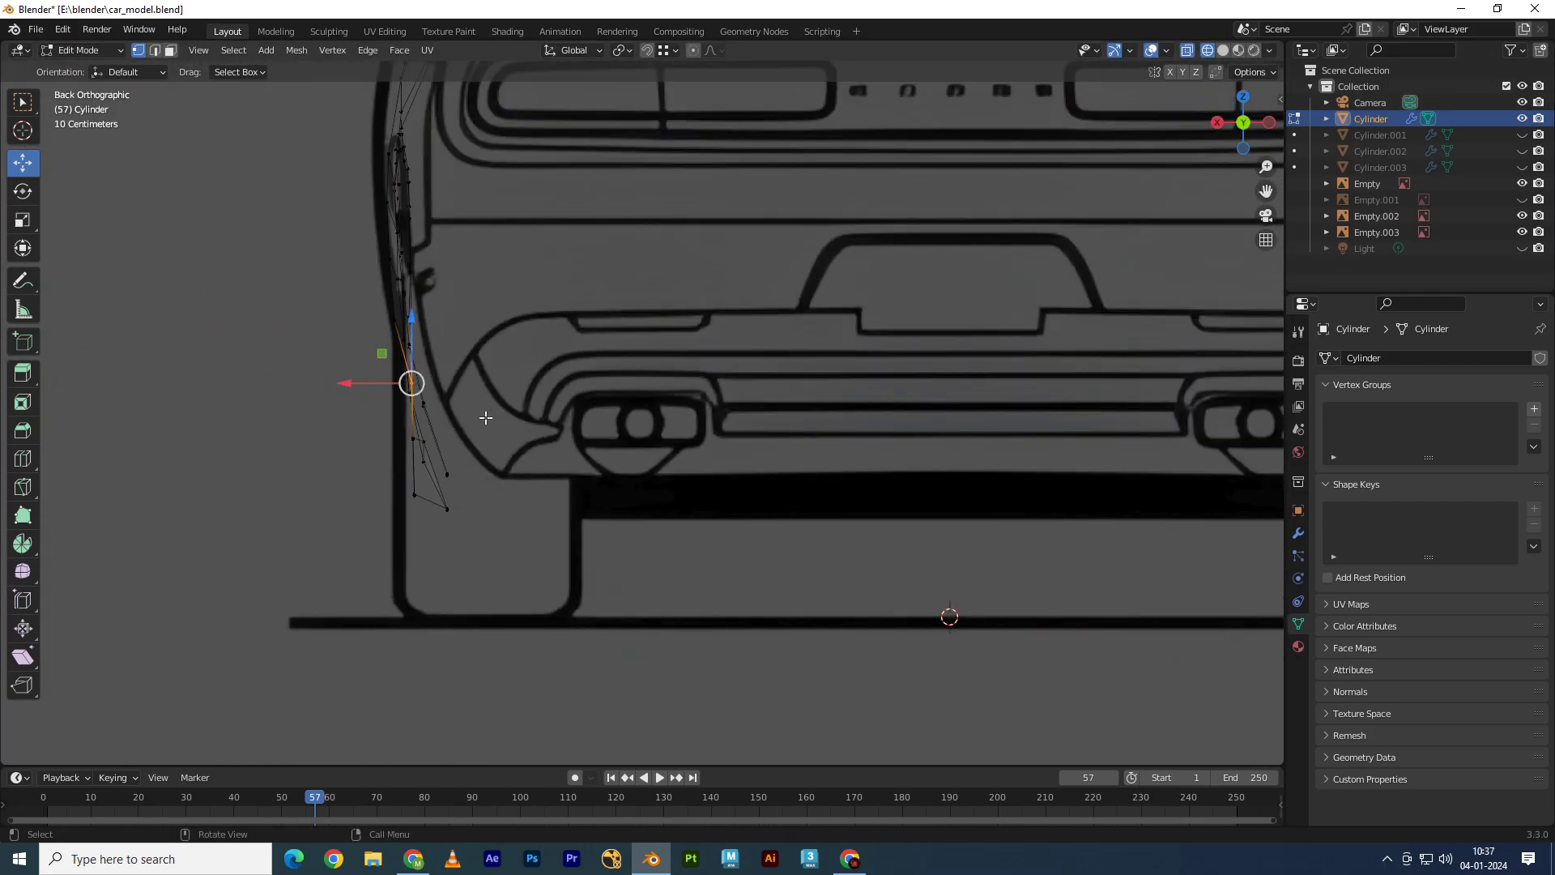
pyautogui.scroll(-1, 485, 417)
pyautogui.press('KP_3')
pyautogui.scroll(1, 709, 328)
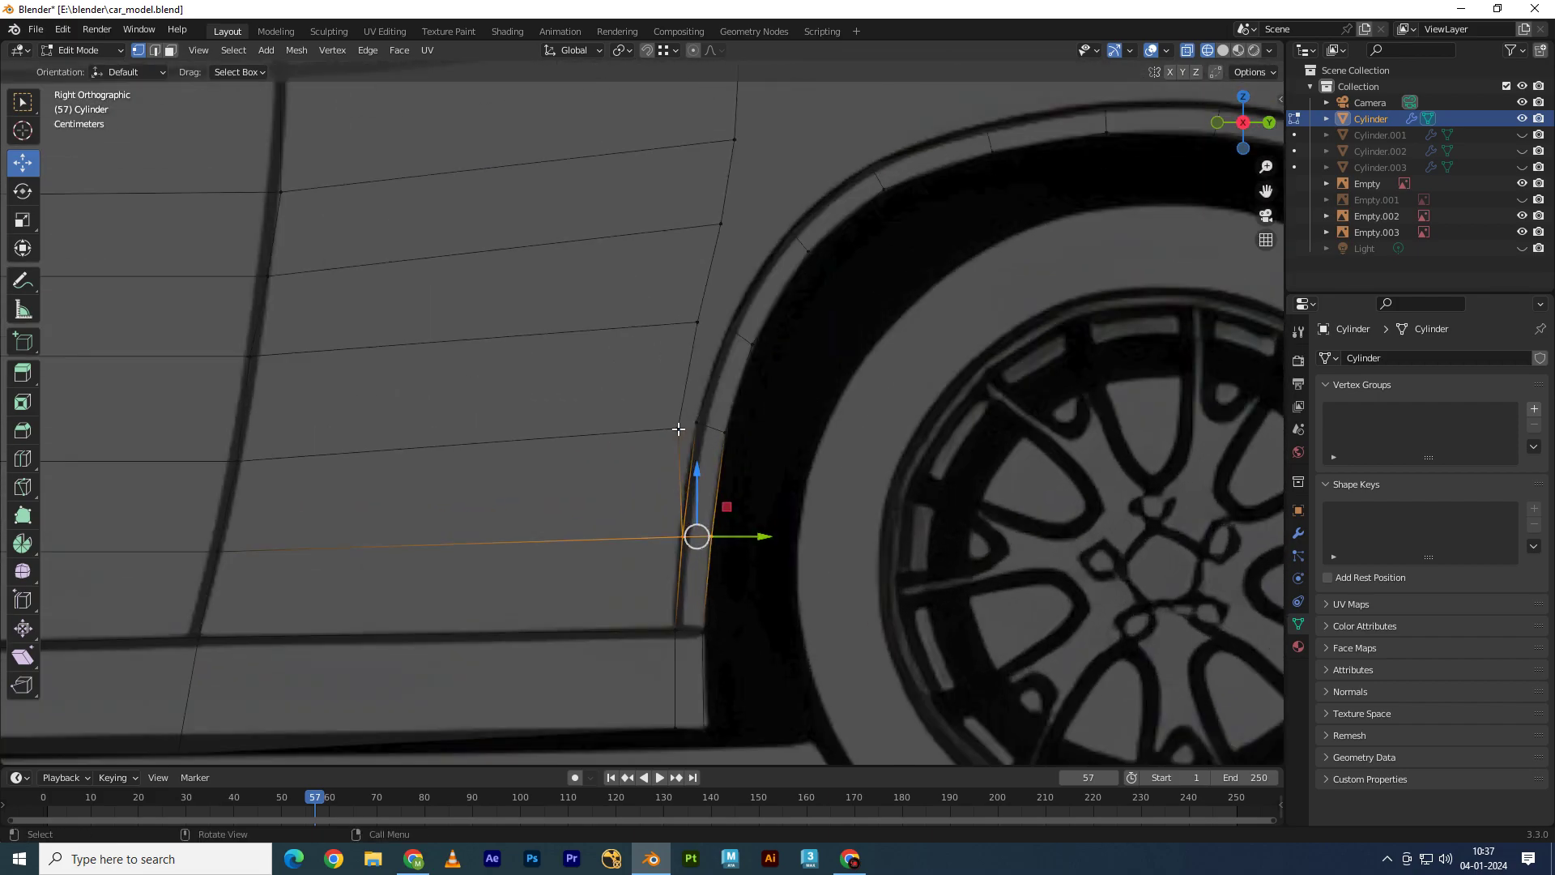
pyautogui.scroll(3, 680, 421)
pyautogui.scroll(1, 628, 424)
# Step: Merge three vertex pairs along the wheel arch At Last
pyautogui.press('m')
pyautogui.click(687, 416)
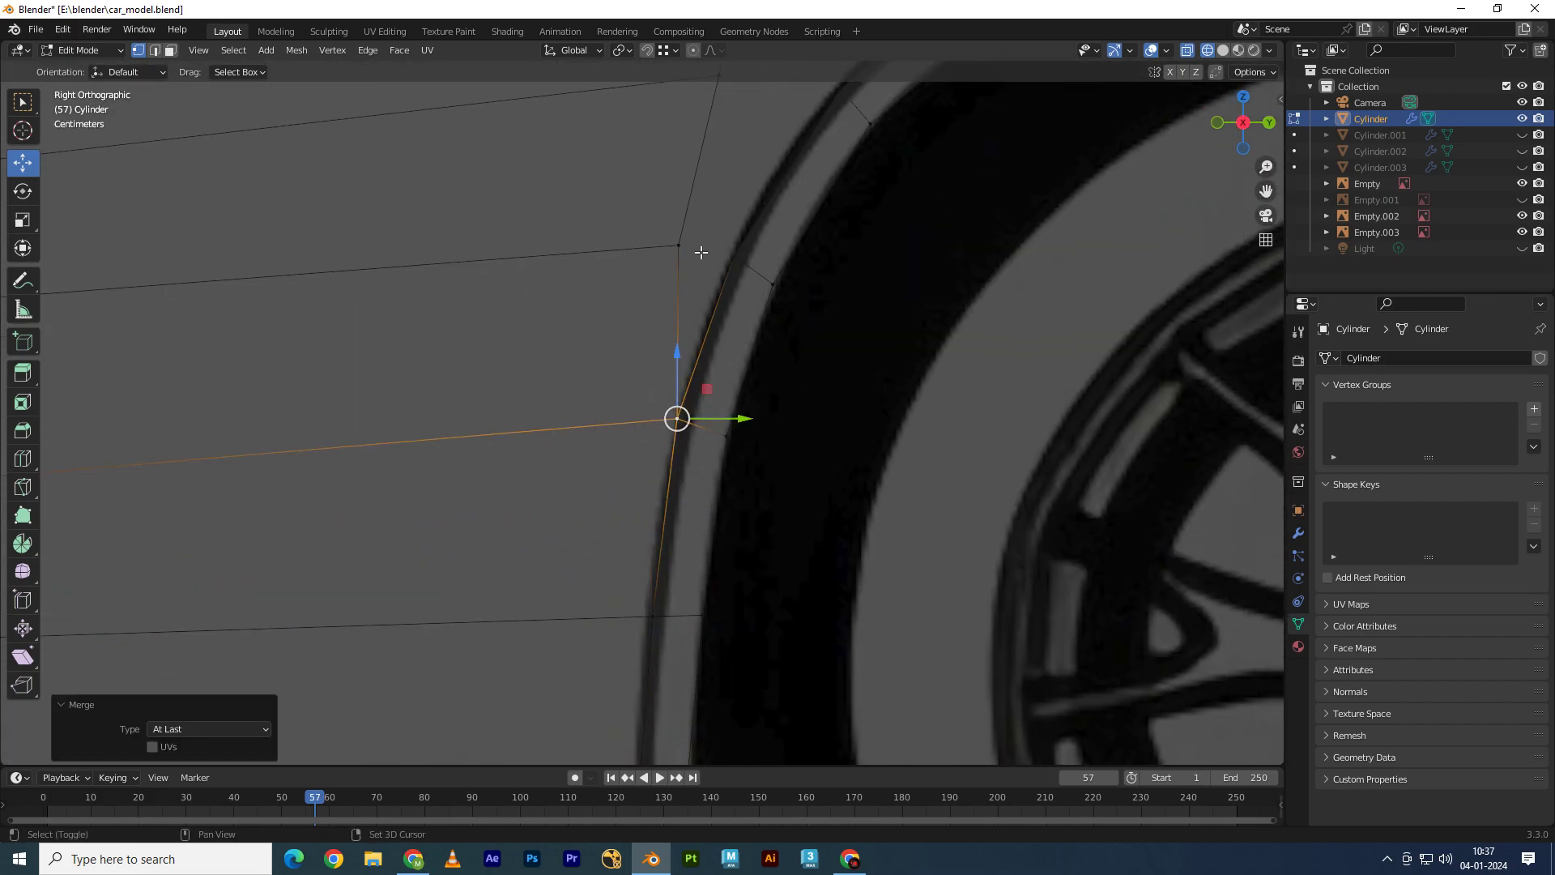
pyautogui.keyDown('shift'); pyautogui.moveTo(711, 418); pyautogui.dragTo(657, 342, button='middle'); pyautogui.keyUp('shift')
pyautogui.press('m')
pyautogui.click(705, 365)
pyautogui.scroll(-1, 680, 381)
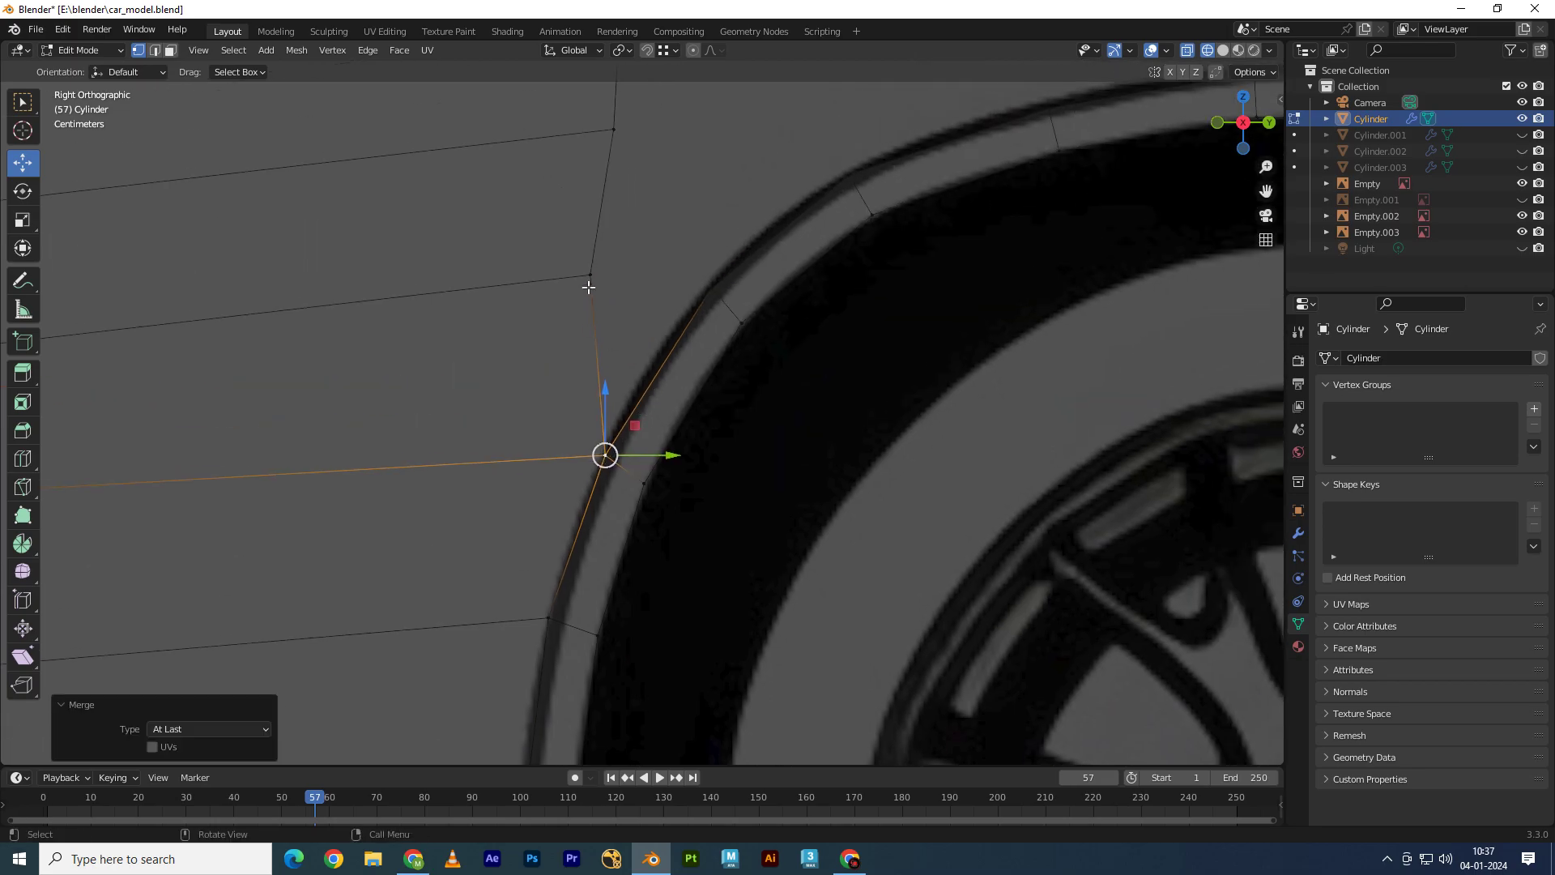
pyautogui.scroll(-2, 680, 381)
pyautogui.scroll(-1, 679, 405)
pyautogui.press('m')
pyautogui.click(683, 406)
# Step: Raise the merged vertex slightly so it sits on the wheel arch
pyautogui.scroll(-1, 678, 405)
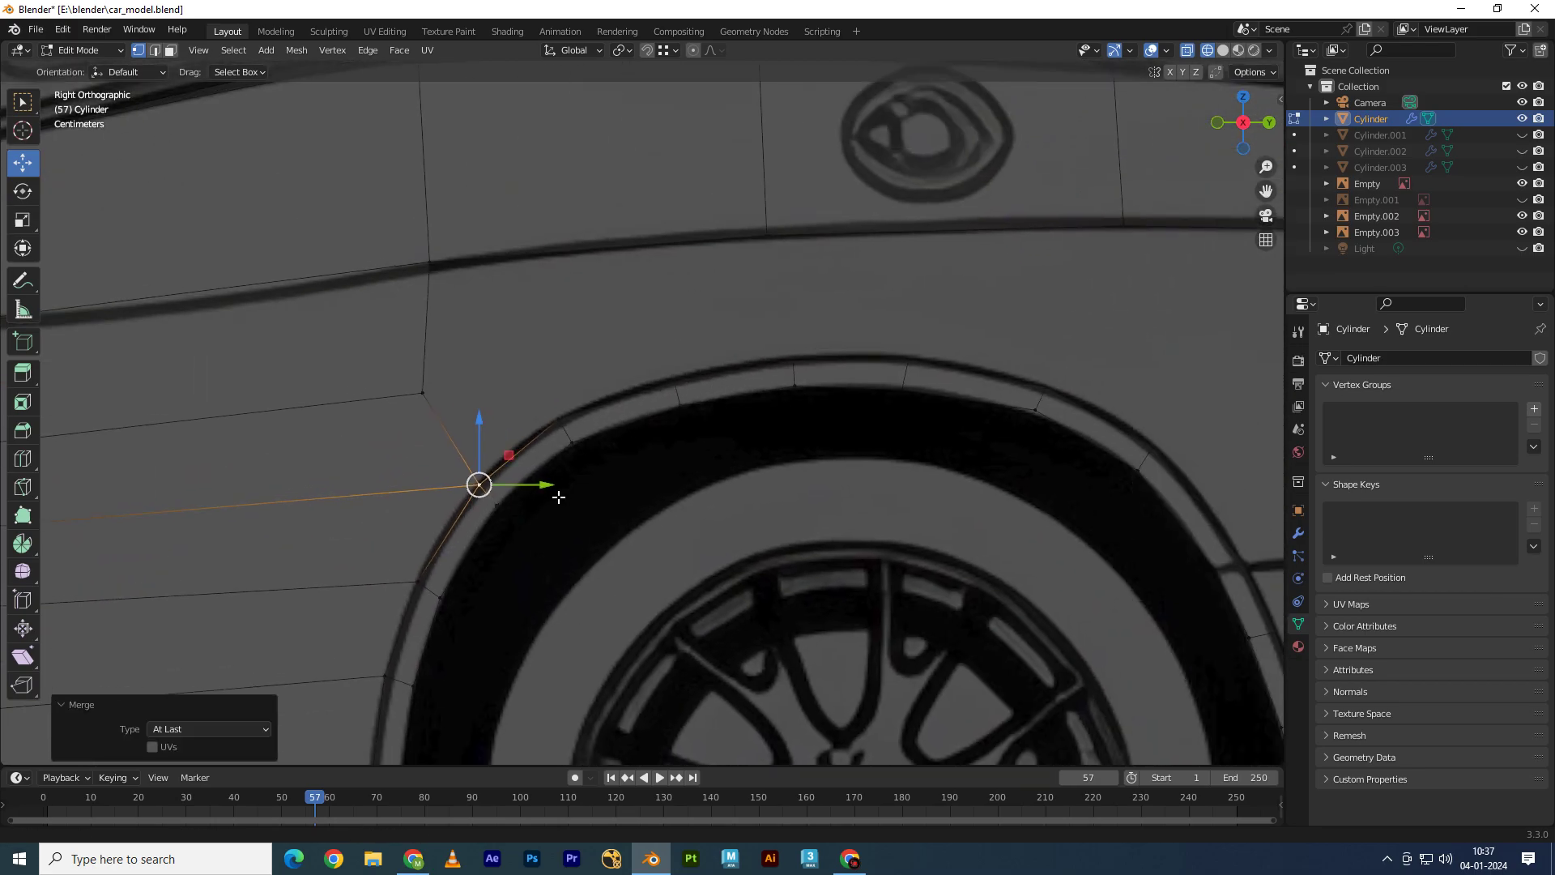
pyautogui.scroll(-1, 647, 438)
pyautogui.scroll(1, 639, 459)
pyautogui.scroll(1, 567, 437)
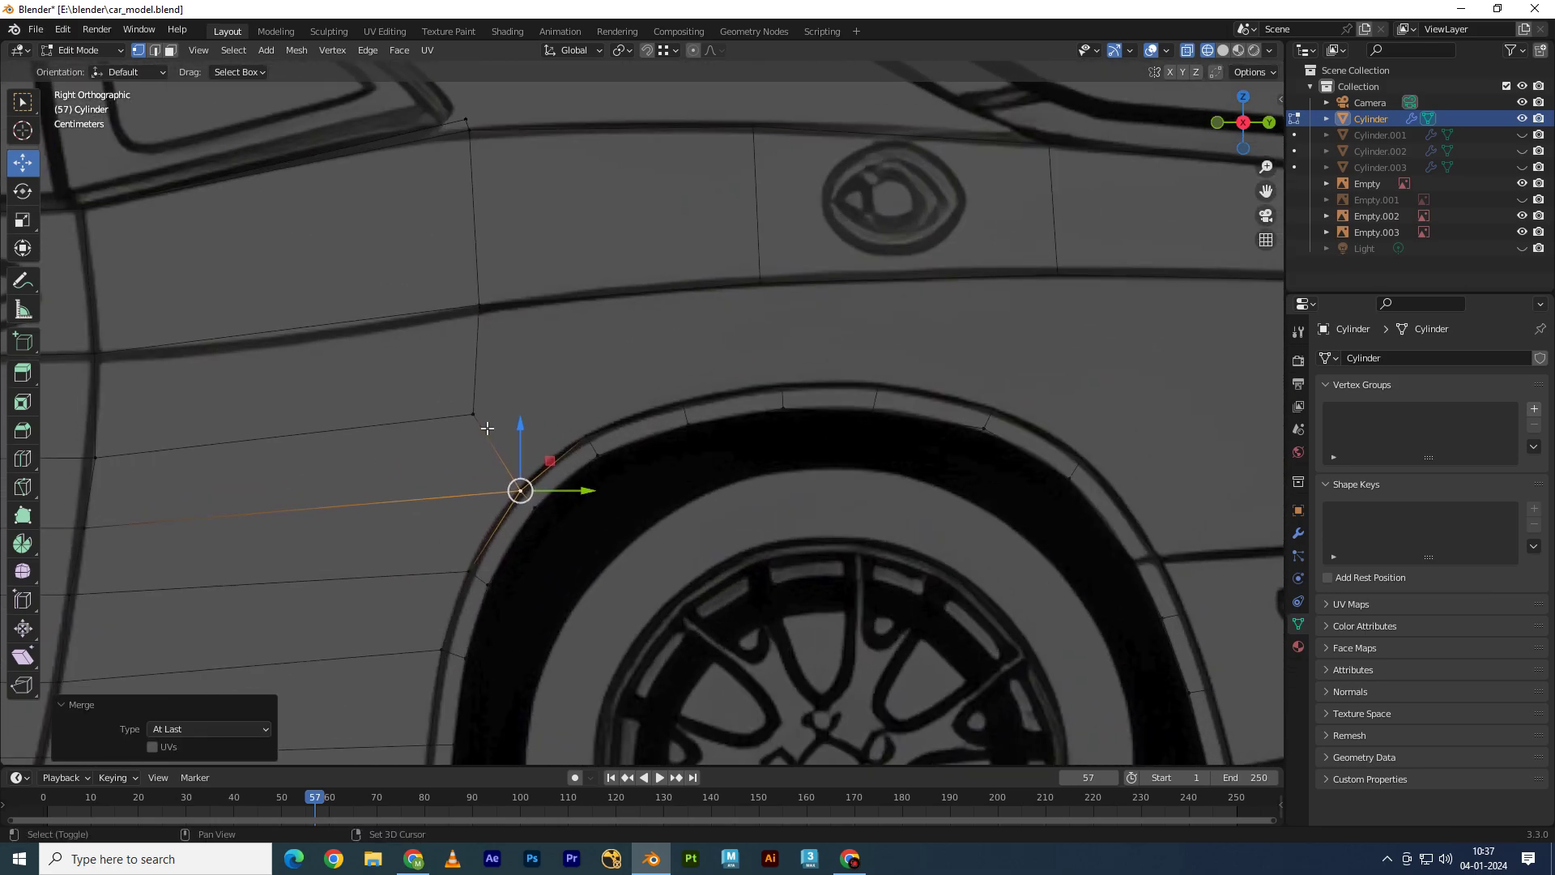
pyautogui.moveTo(521, 442); pyautogui.dragTo(474, 369)
pyautogui.scroll(-3, 567, 378)
# Step: In Back view, push the door-edge column's top vertices outward along the car's width
pyautogui.moveTo(349, 226); pyautogui.dragTo(522, 652)
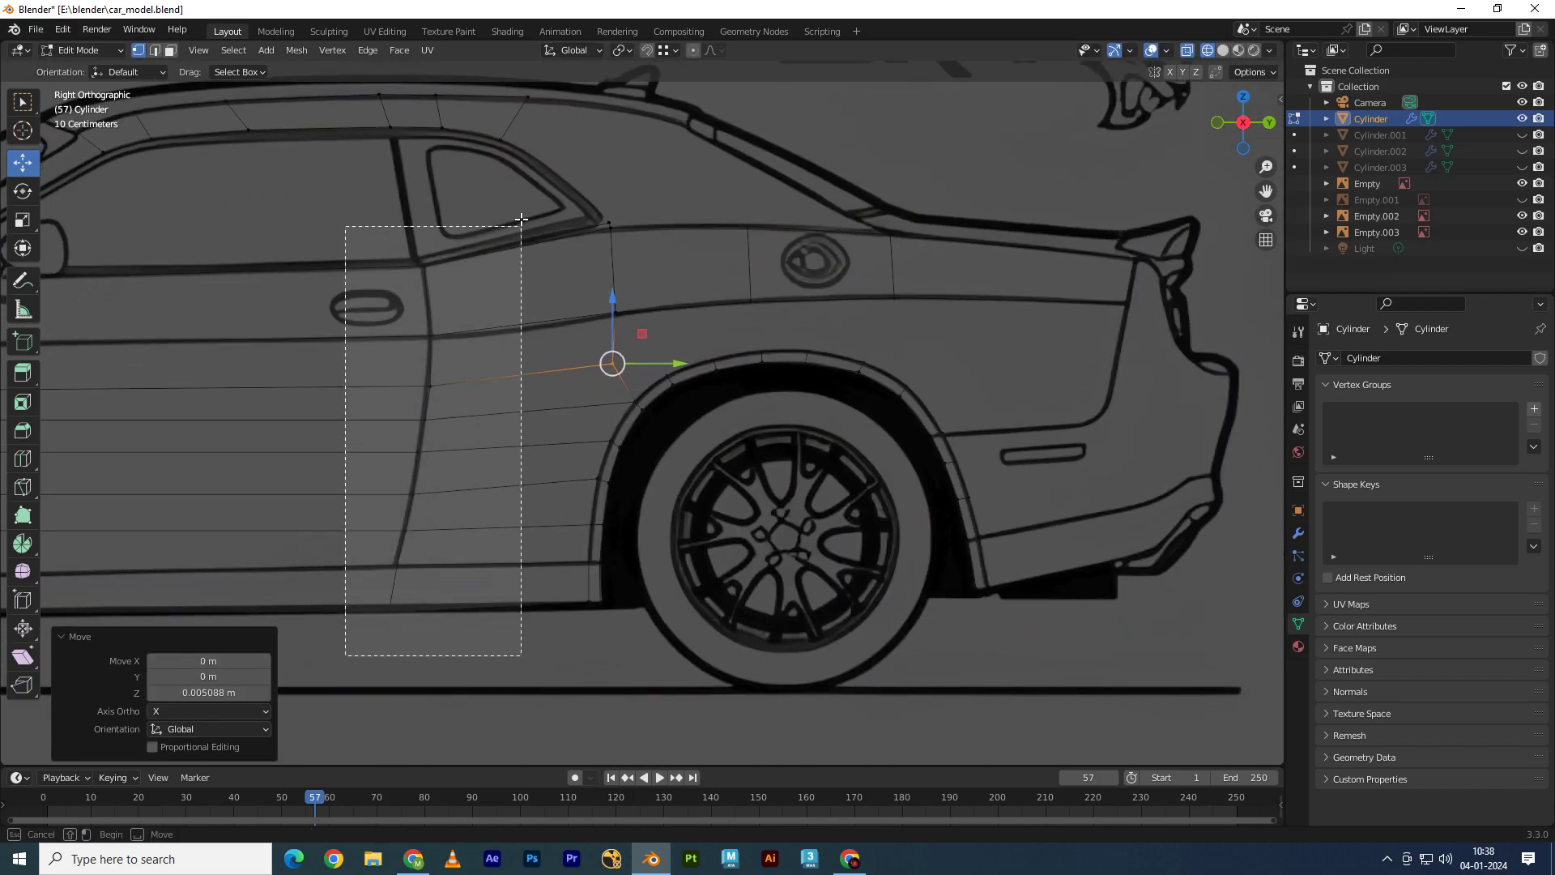
pyautogui.click(1270, 123)
pyautogui.scroll(5, 583, 378)
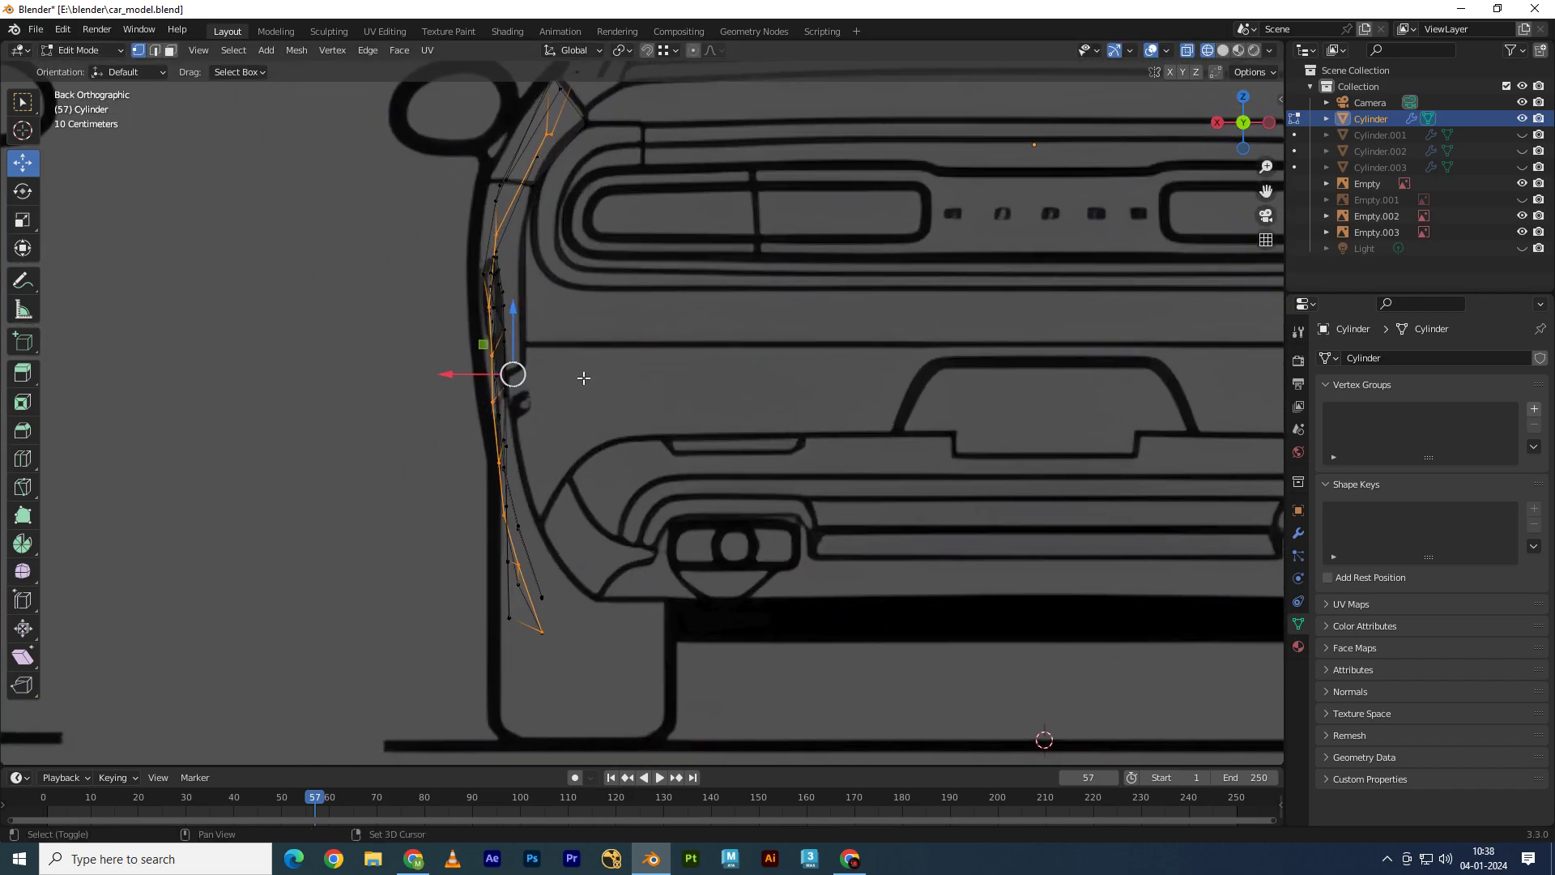
pyautogui.scroll(2, 525, 376)
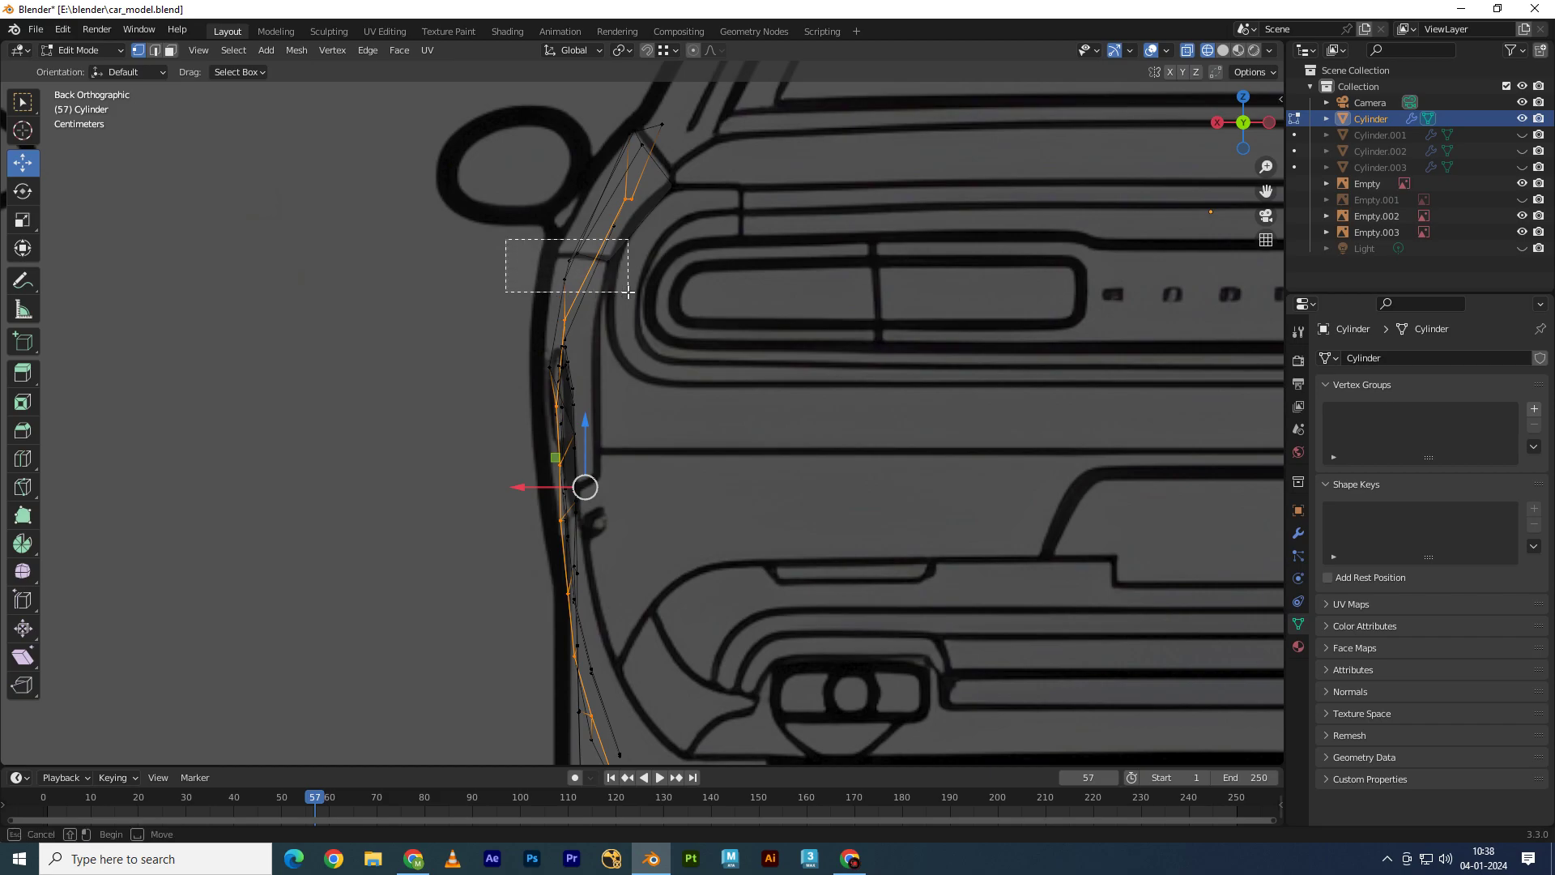
pyautogui.moveTo(505, 239)
pyautogui.mouseDown()
pyautogui.moveTo(627, 292)
pyautogui.moveTo(506, 260)
pyautogui.mouseUp()
pyautogui.keyDown('shift'); pyautogui.moveTo(682, 223); pyautogui.dragTo(688, 286, button='middle'); pyautogui.keyUp('shift')
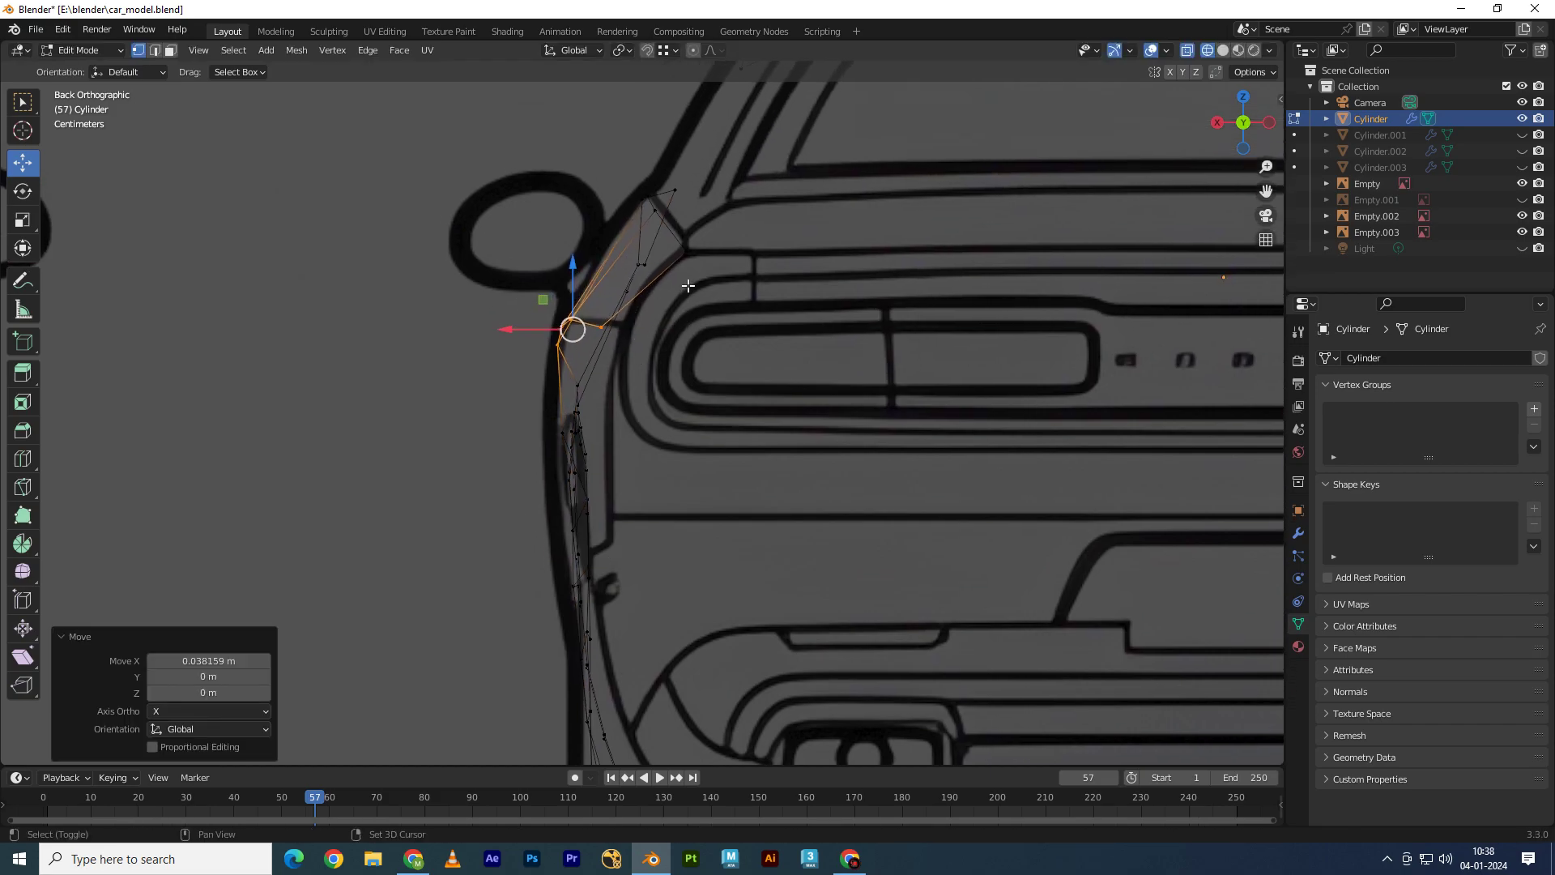
pyautogui.keyDown('alt'); pyautogui.moveTo(662, 349); pyautogui.dragTo(706, 317, button='middle'); pyautogui.keyUp('alt')
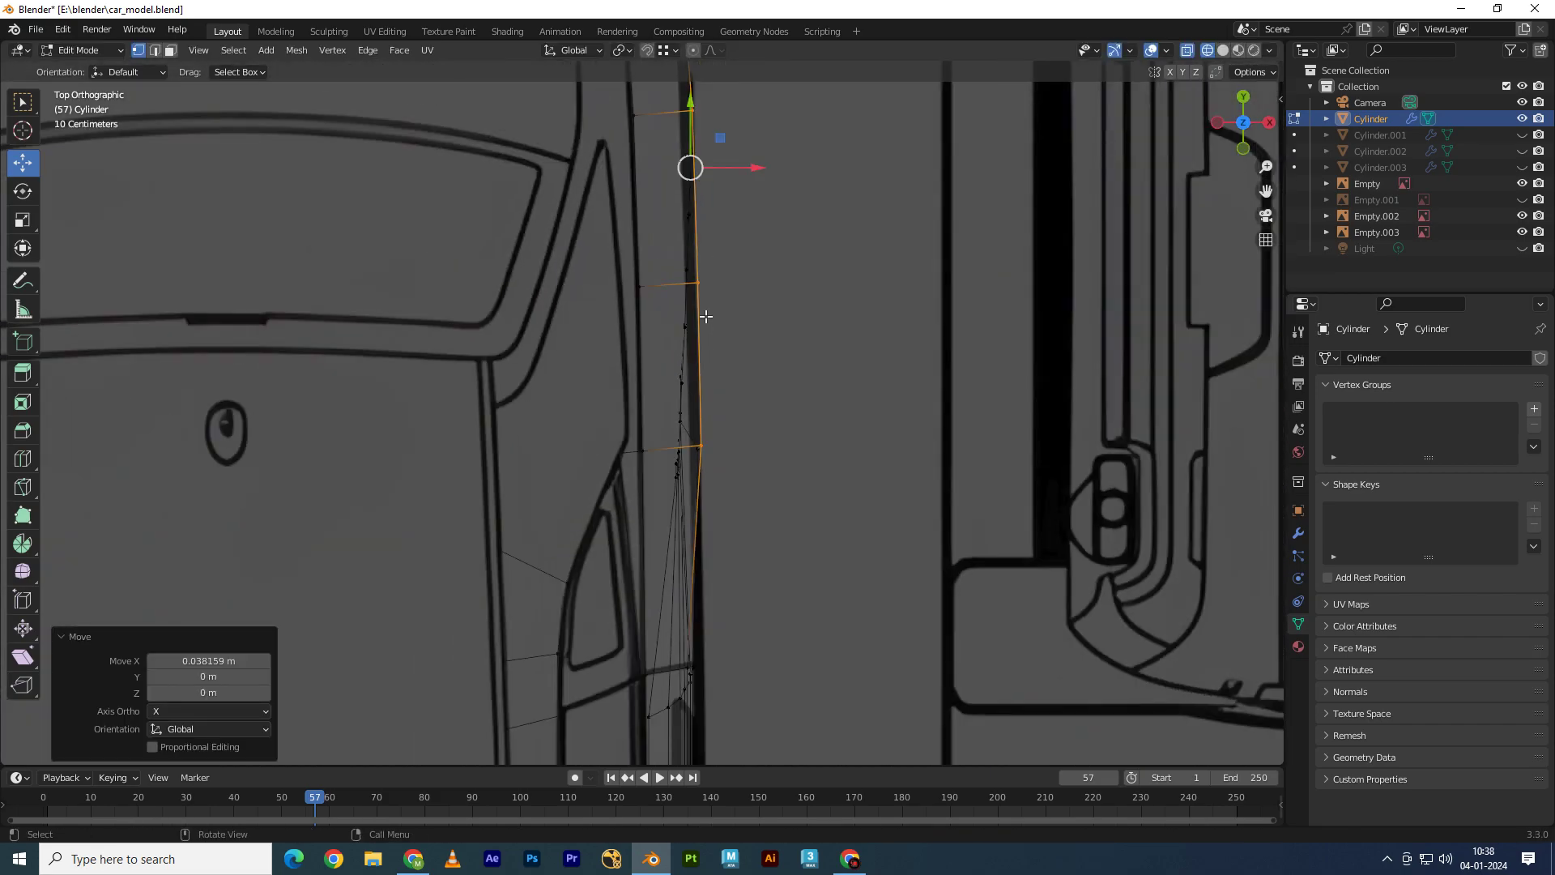
pyautogui.moveTo(745, 168); pyautogui.dragTo(743, 434)
# Step: Push a lower edge loop of the body outward along the width
pyautogui.keyDown('shift'); pyautogui.moveTo(698, 638); pyautogui.dragTo(683, 371, button='middle'); pyautogui.keyUp('shift')
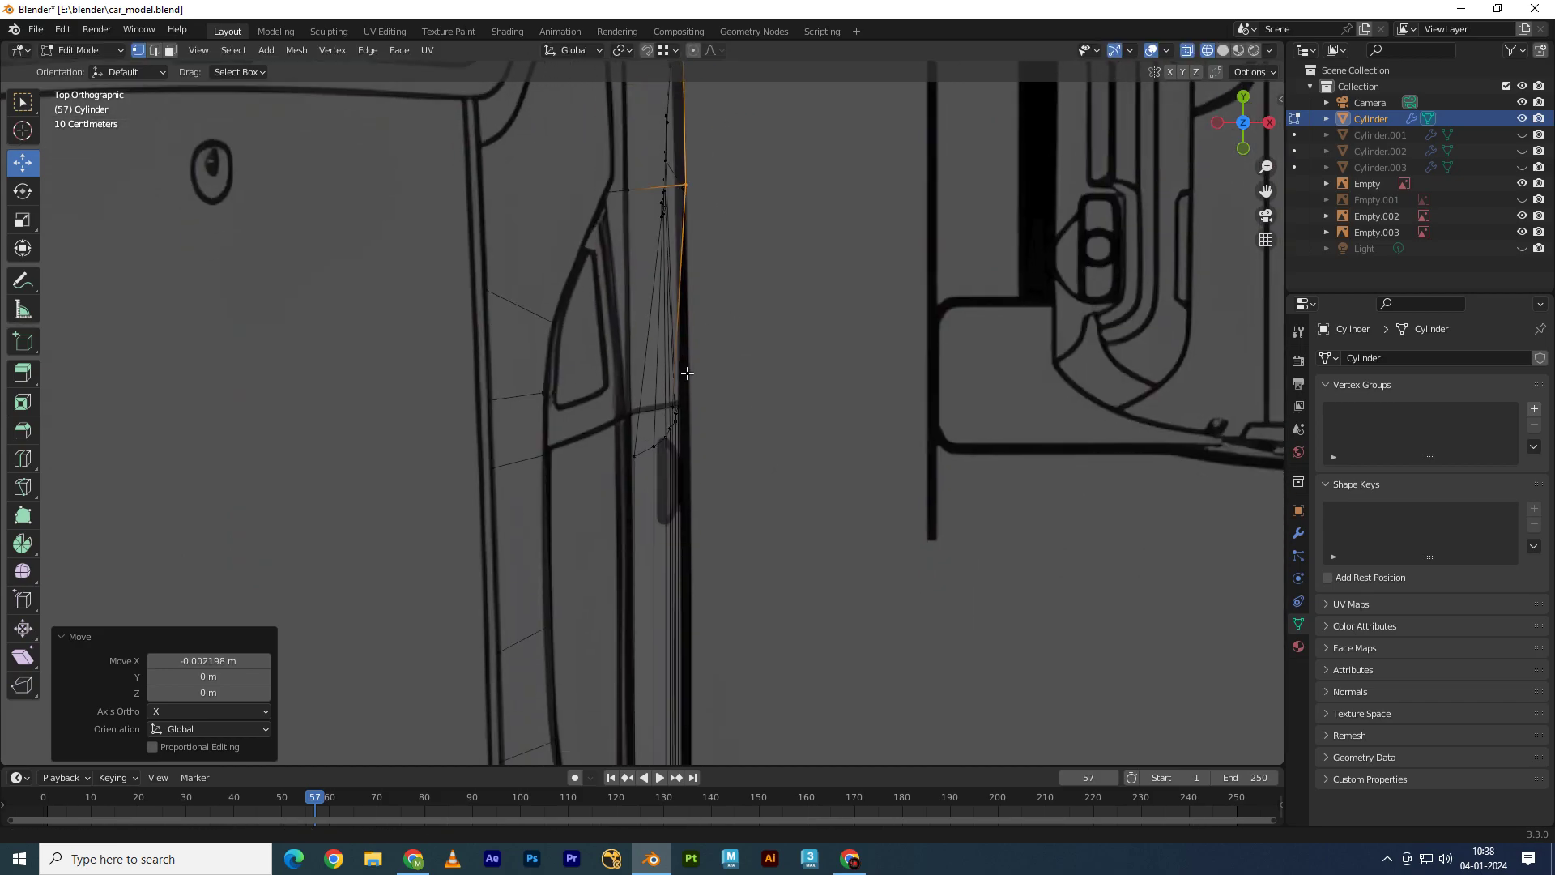
pyautogui.keyDown('alt'); pyautogui.click(696, 436); pyautogui.keyUp('alt')
pyautogui.moveTo(713, 410); pyautogui.dragTo(722, 409)
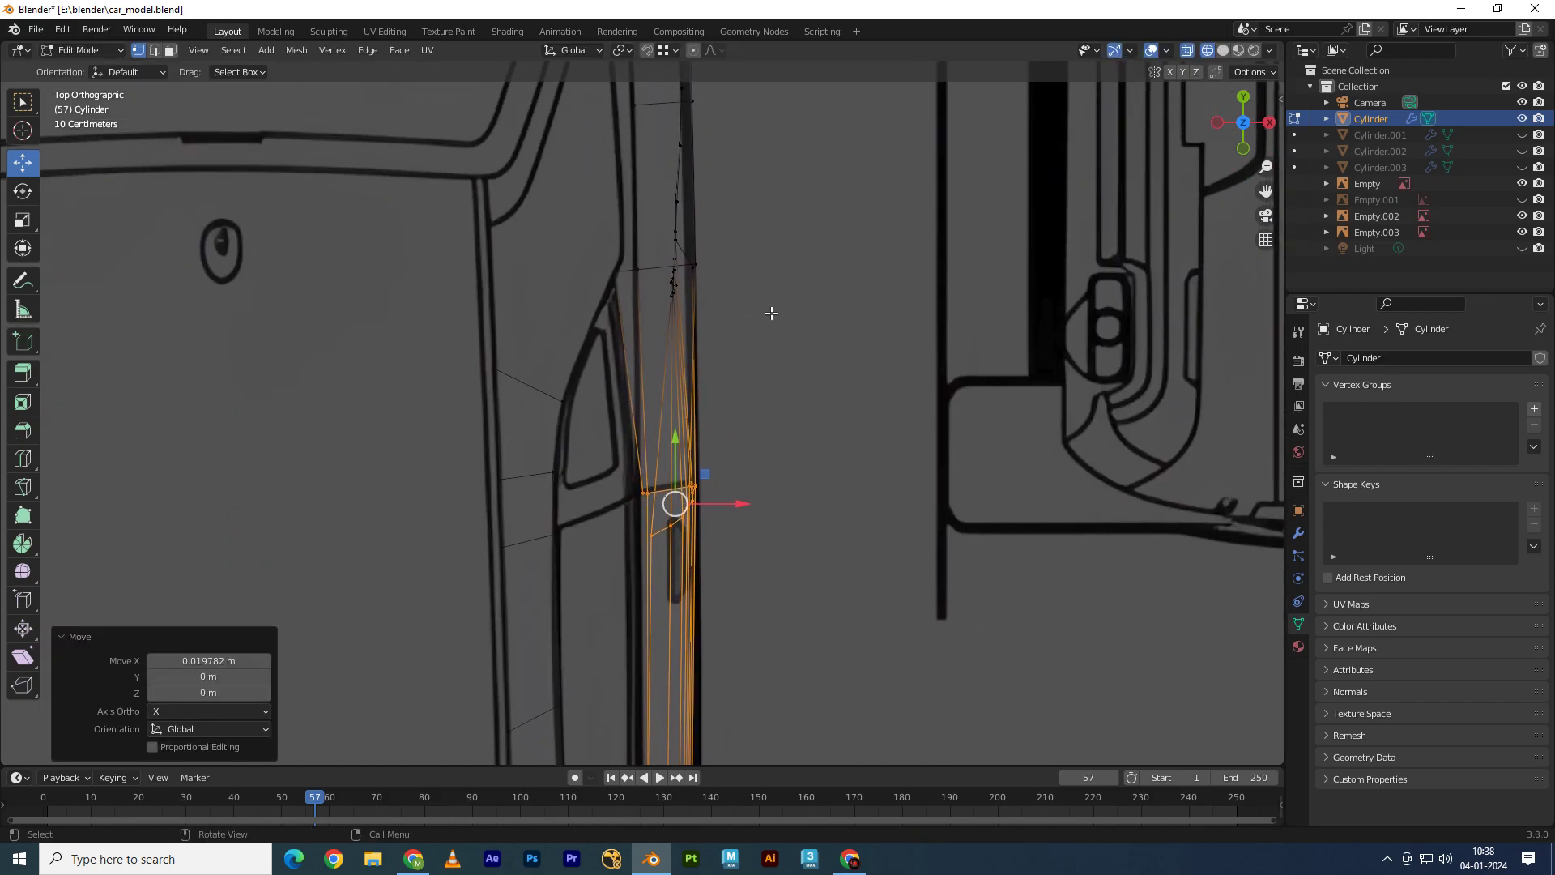
pyautogui.press('KP_3')
pyautogui.scroll(1, 712, 461)
pyautogui.scroll(1, 664, 580)
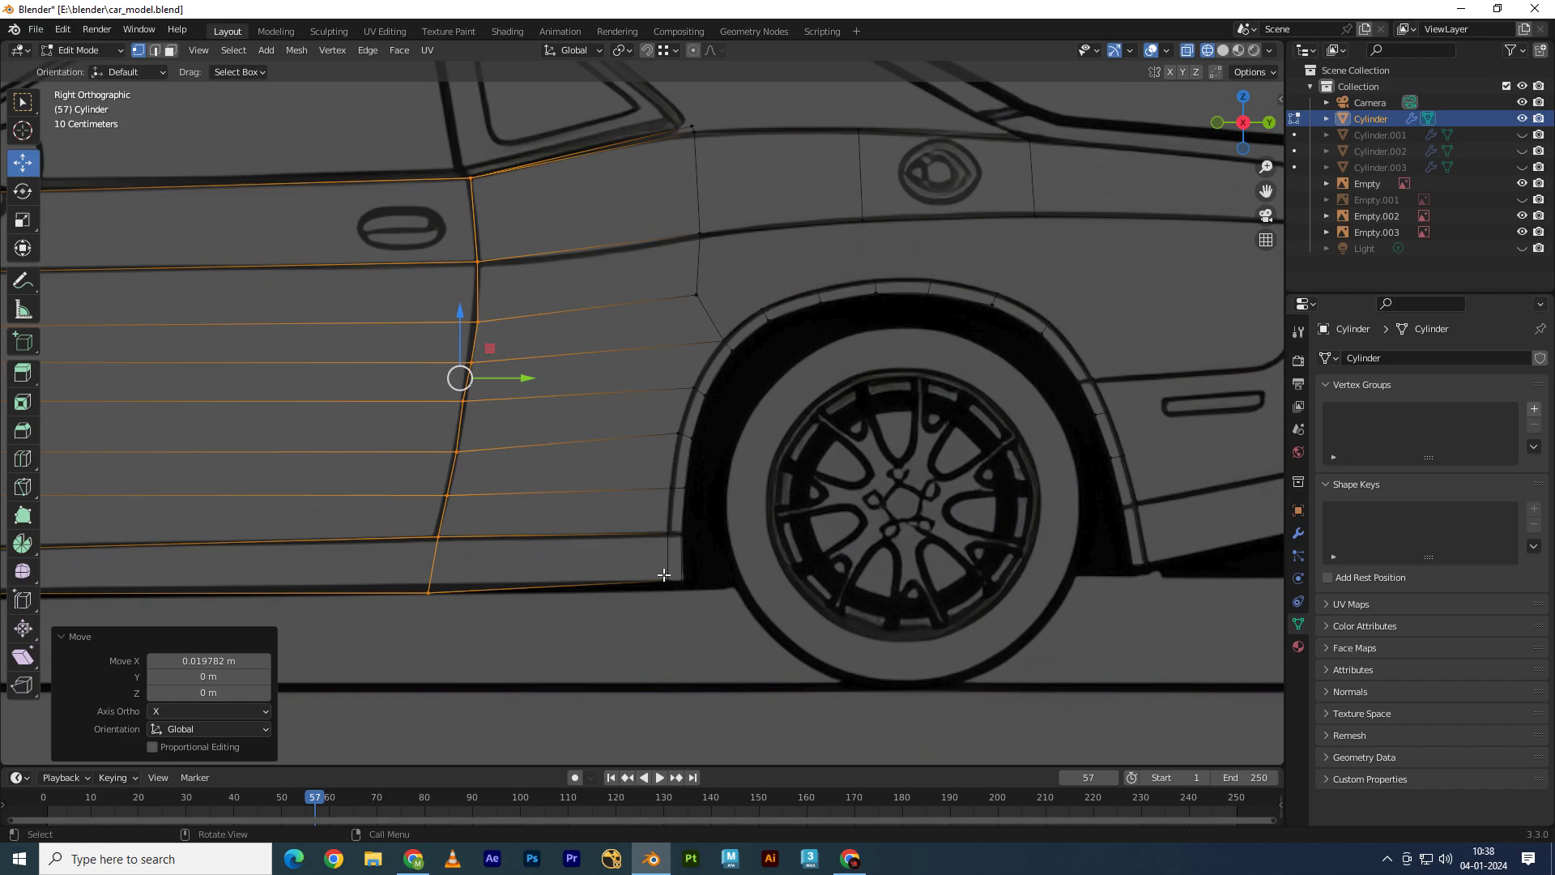
# Step: In Back view, move the bottom rear-side vertex inward and the one above outward
pyautogui.click(1268, 123)
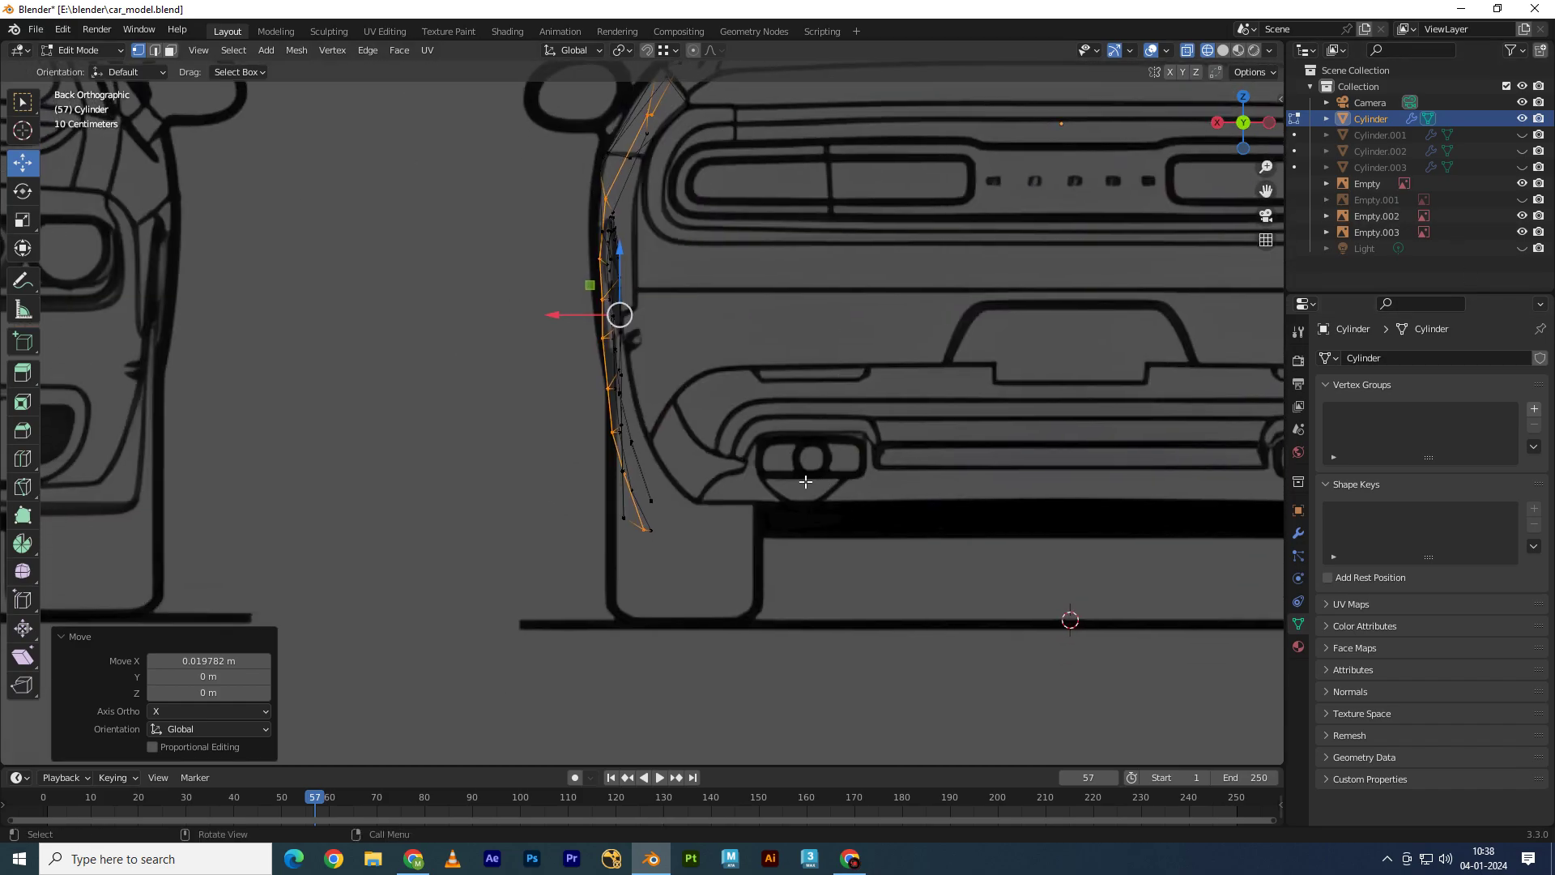
pyautogui.moveTo(642, 485); pyautogui.dragTo(644, 488)
pyautogui.moveTo(632, 500)
pyautogui.mouseDown()
pyautogui.moveTo(613, 500)
pyautogui.moveTo(647, 501)
pyautogui.mouseUp()
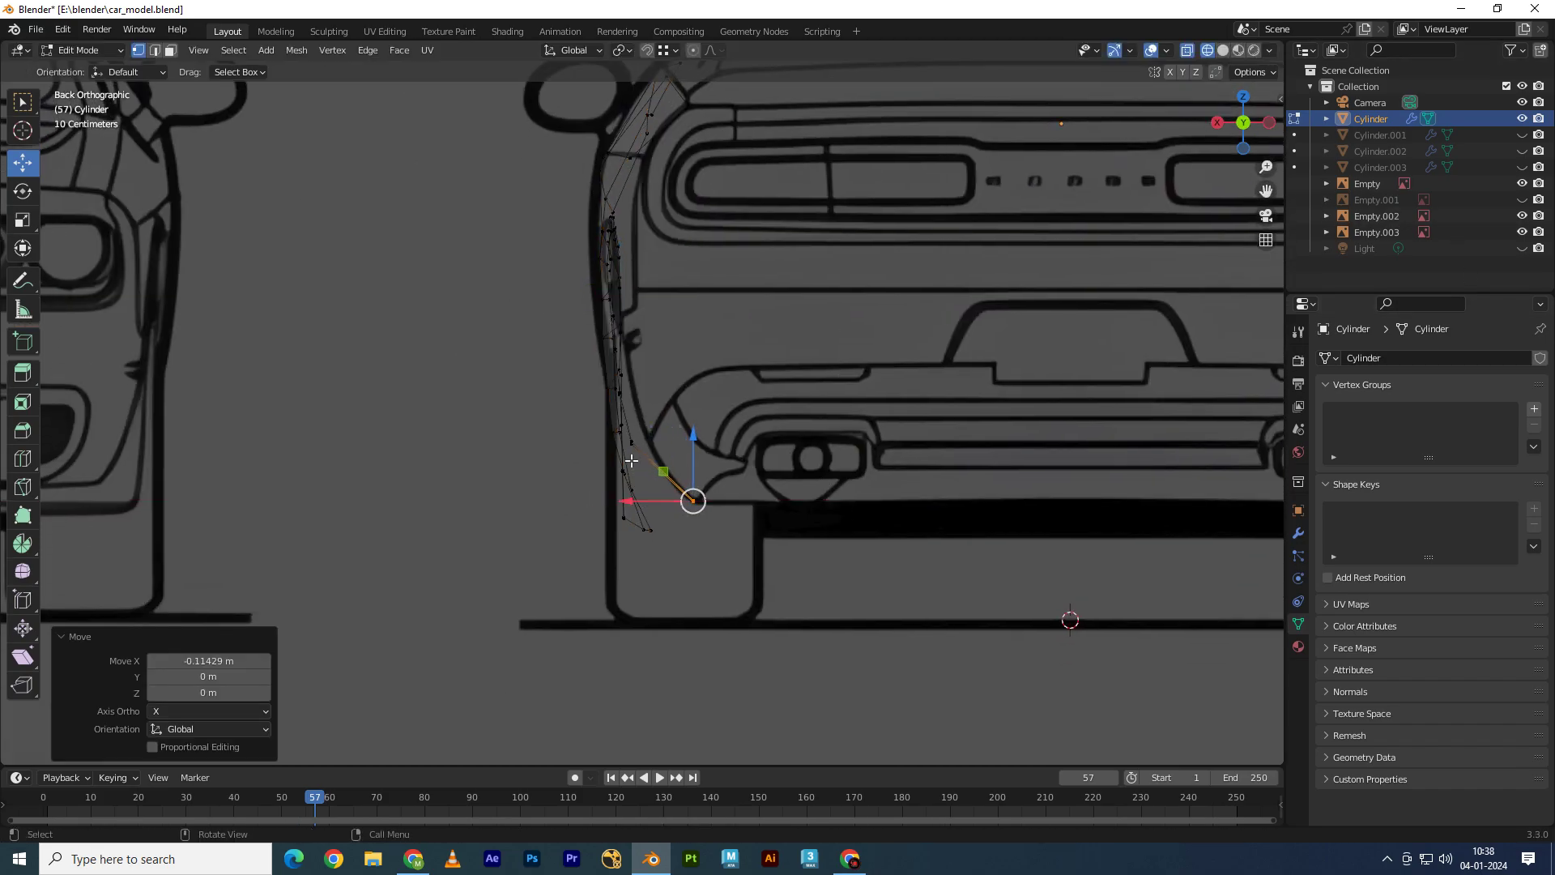
pyautogui.click(632, 441)
pyautogui.moveTo(587, 443); pyautogui.dragTo(606, 445)
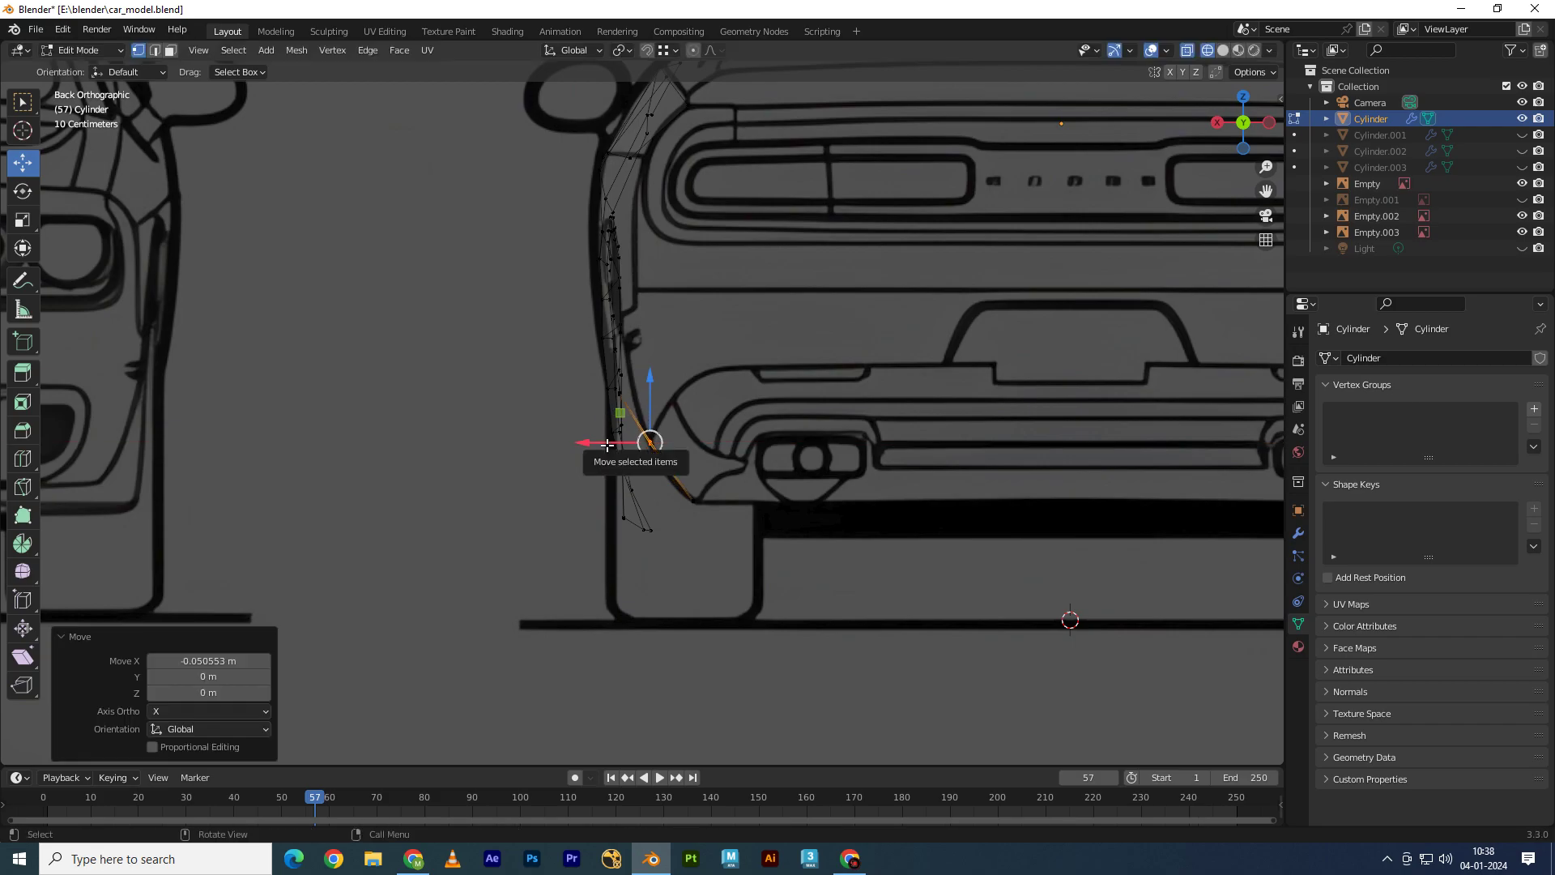
pyautogui.press('KP_3')
pyautogui.keyDown('shift'); pyautogui.moveTo(1098, 441); pyautogui.dragTo(977, 486, button='middle'); pyautogui.keyUp('shift')
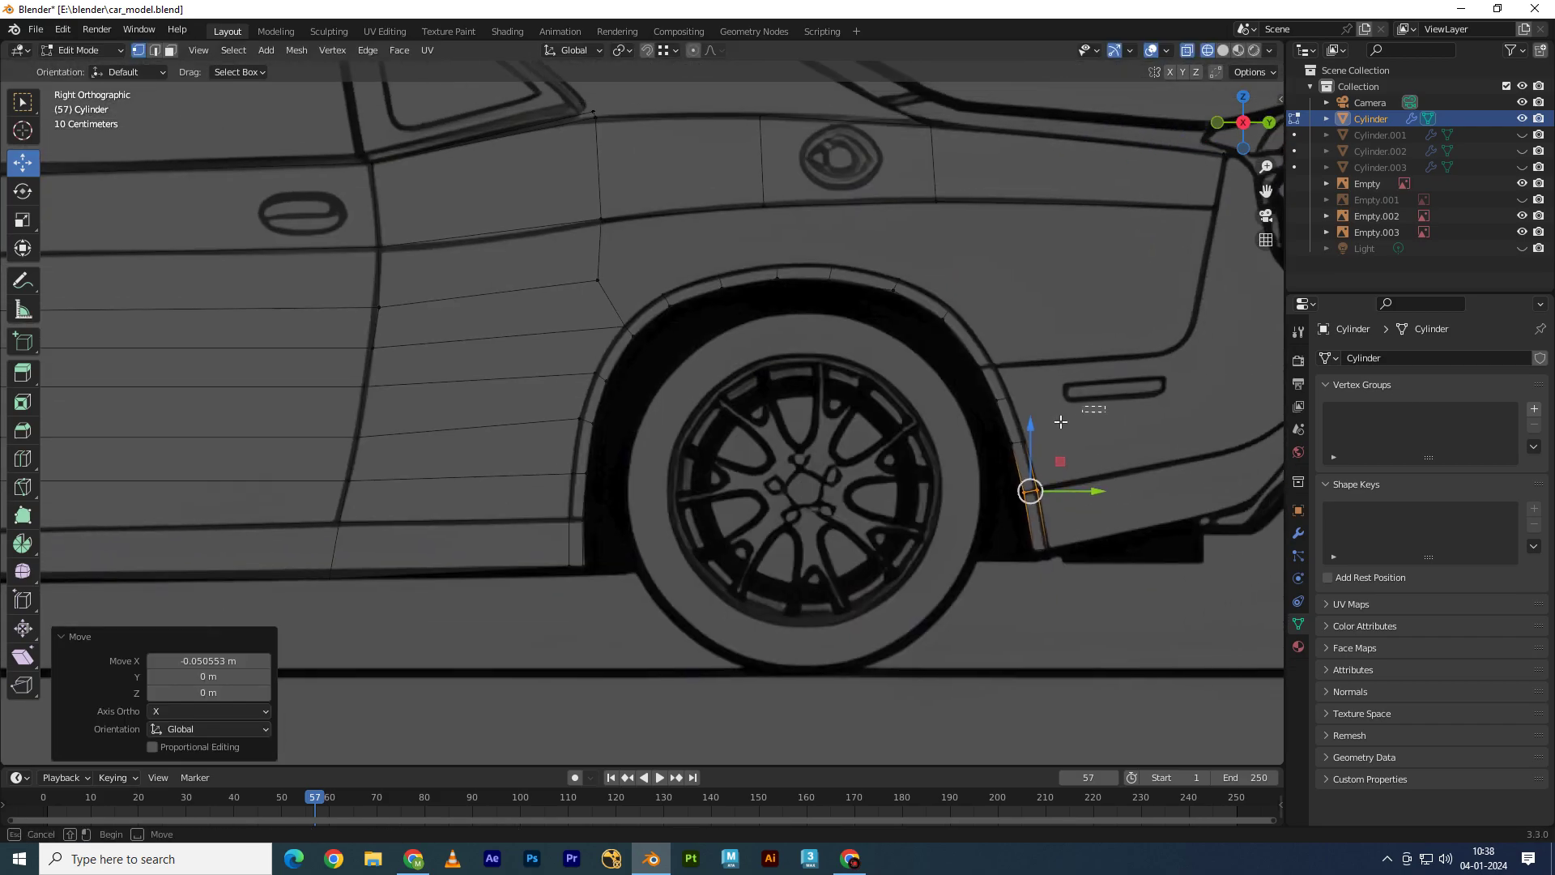
# Step: Pull the lowest two wheel-arch vertices in to the body width seen from behind
pyautogui.click(1268, 125)
pyautogui.moveTo(554, 442); pyautogui.dragTo(605, 436)
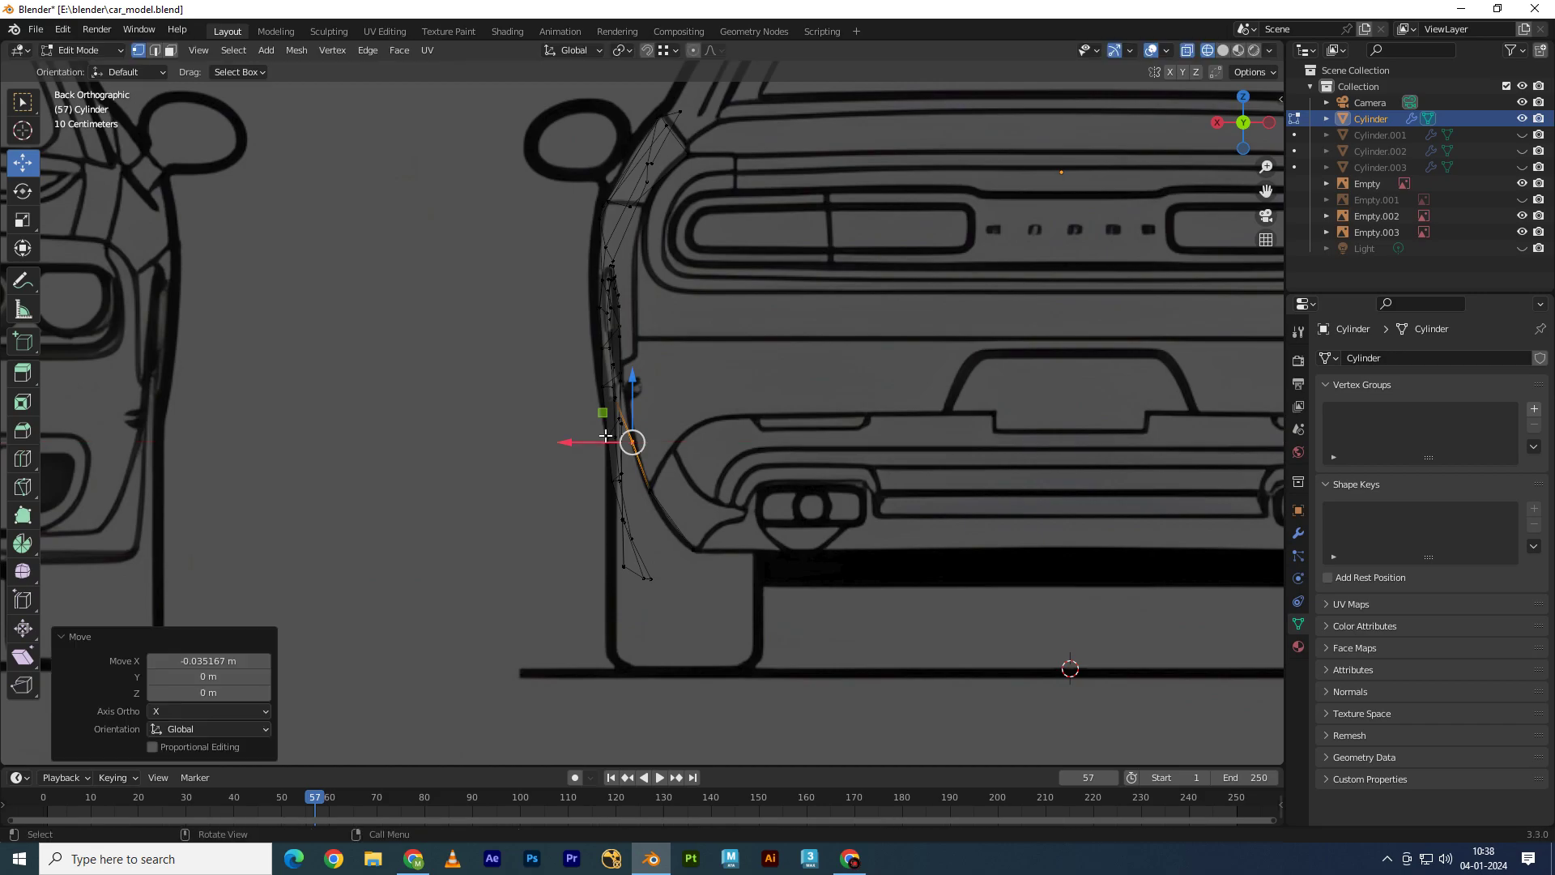
pyautogui.press('KP_3')
pyautogui.click(1031, 390)
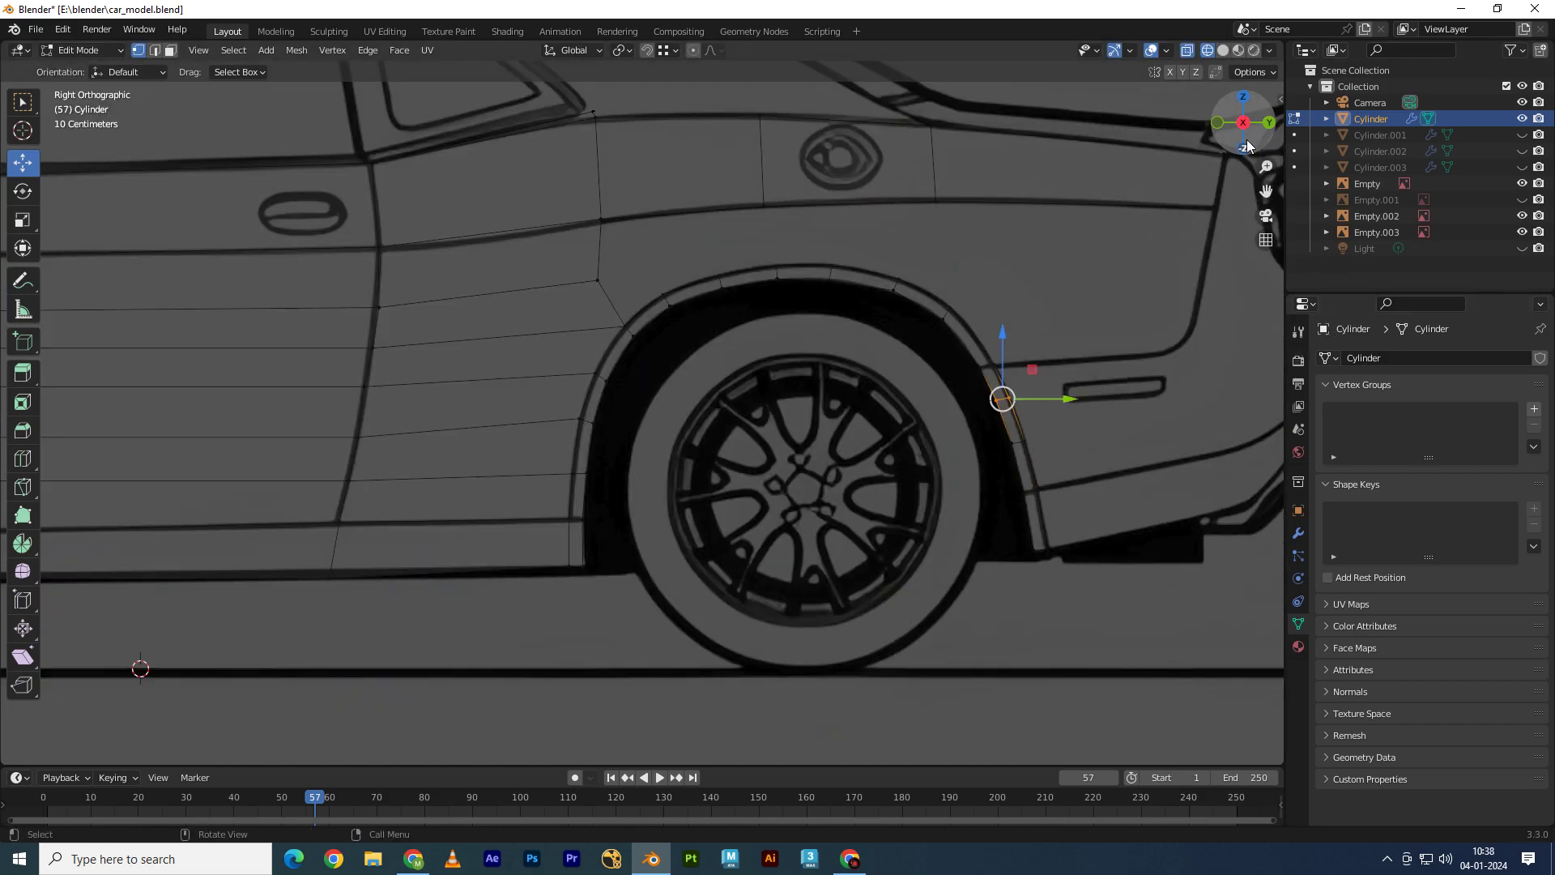
pyautogui.click(1267, 123)
pyautogui.moveTo(552, 401); pyautogui.dragTo(573, 400)
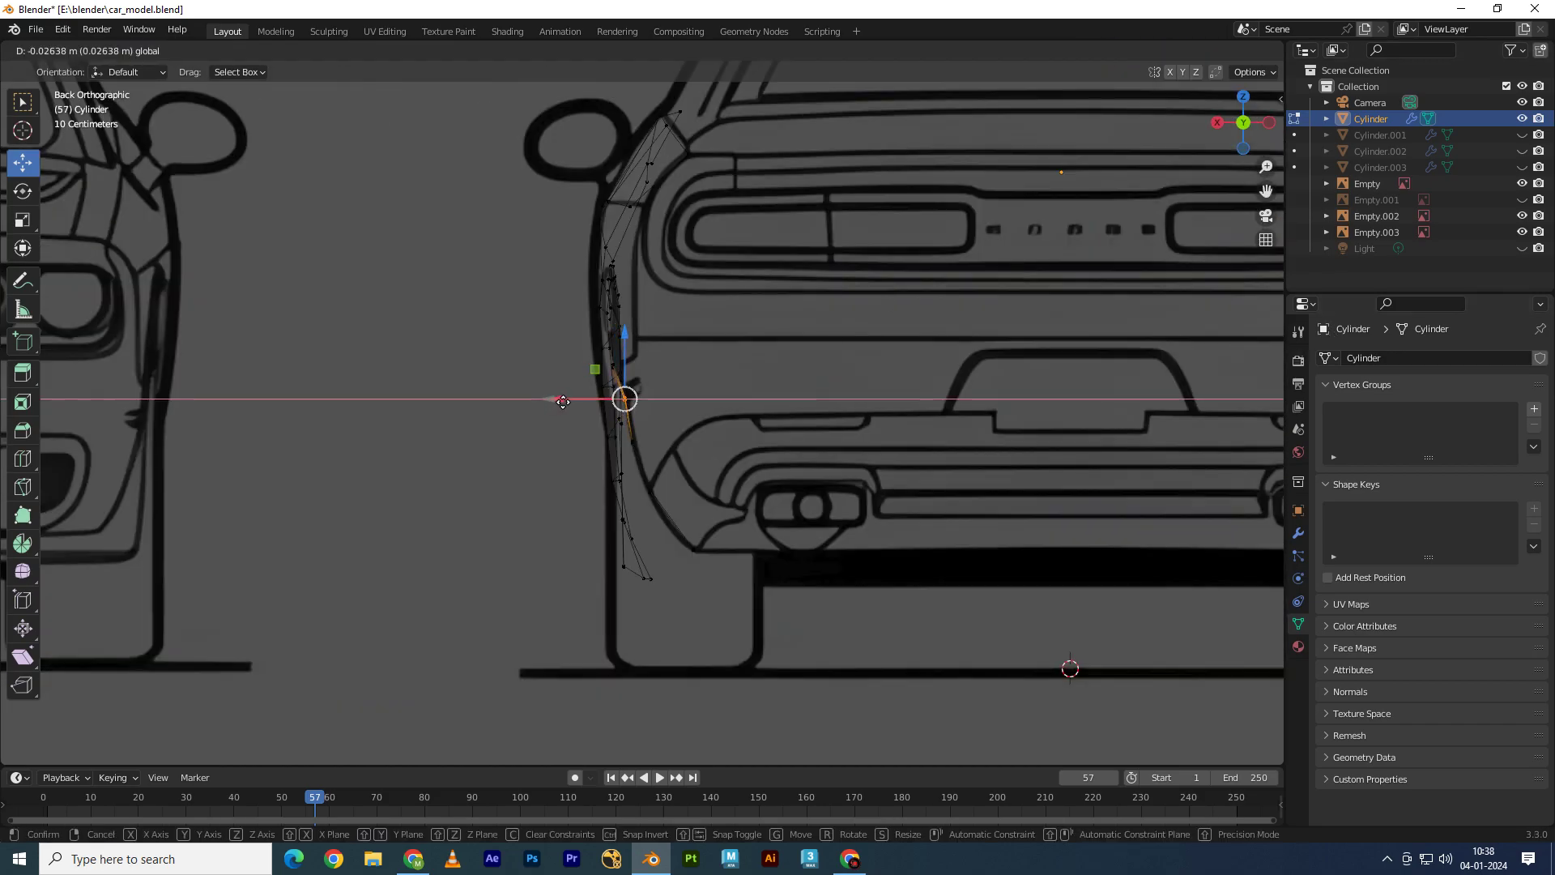
pyautogui.press('KP_3')
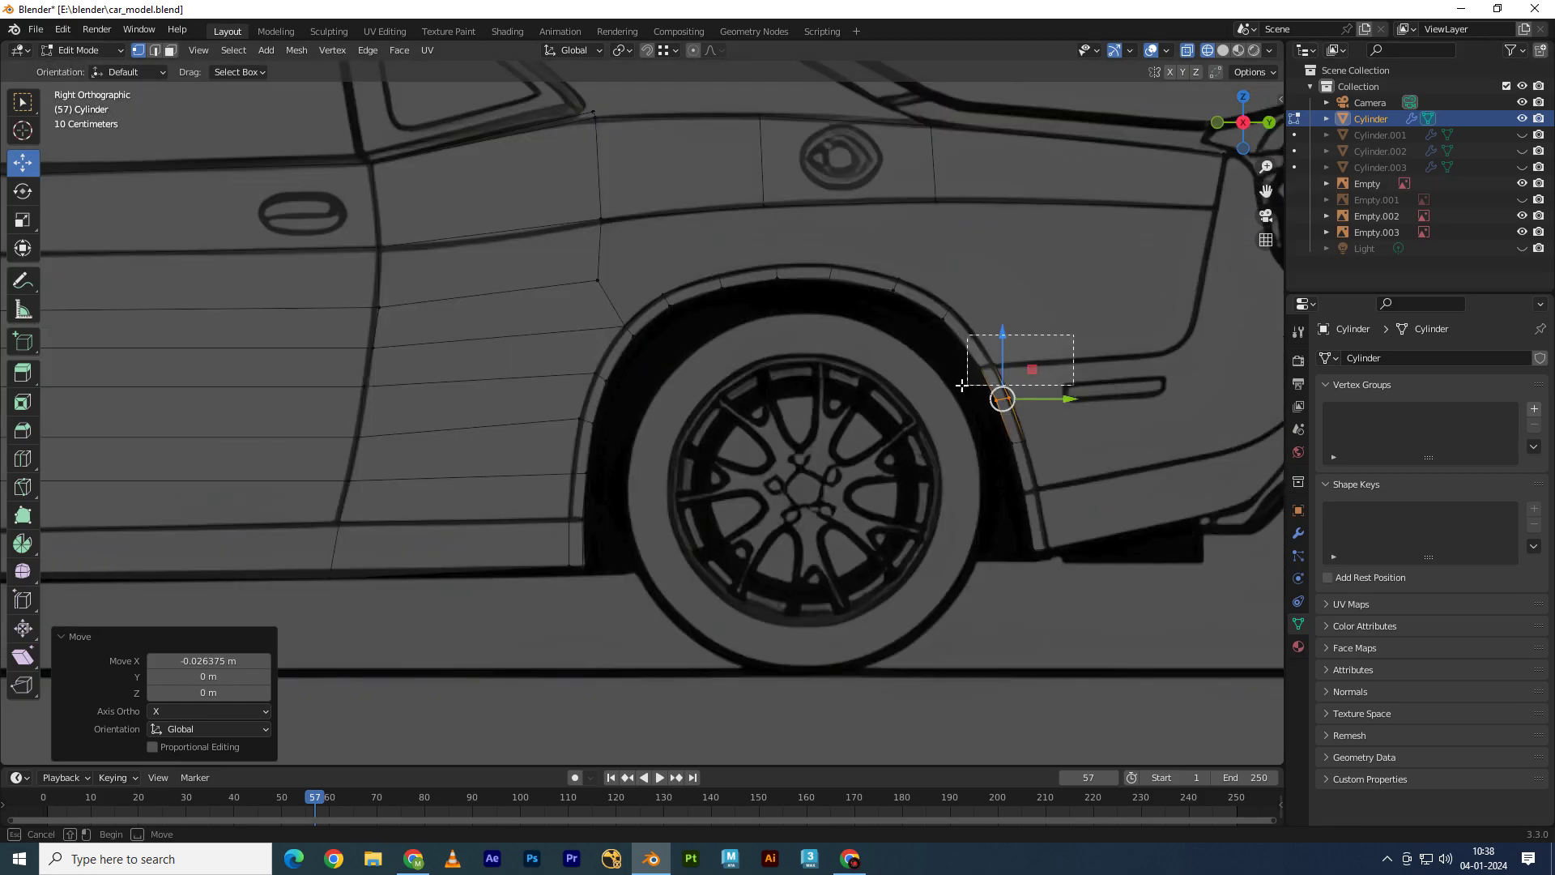
# Step: Slide the upper wheel-arch vertices sideways along the width in Back view
pyautogui.moveTo(1074, 334); pyautogui.dragTo(961, 386)
pyautogui.click(1269, 122)
pyautogui.moveTo(571, 366); pyautogui.dragTo(586, 366)
pyautogui.press('KP_3')
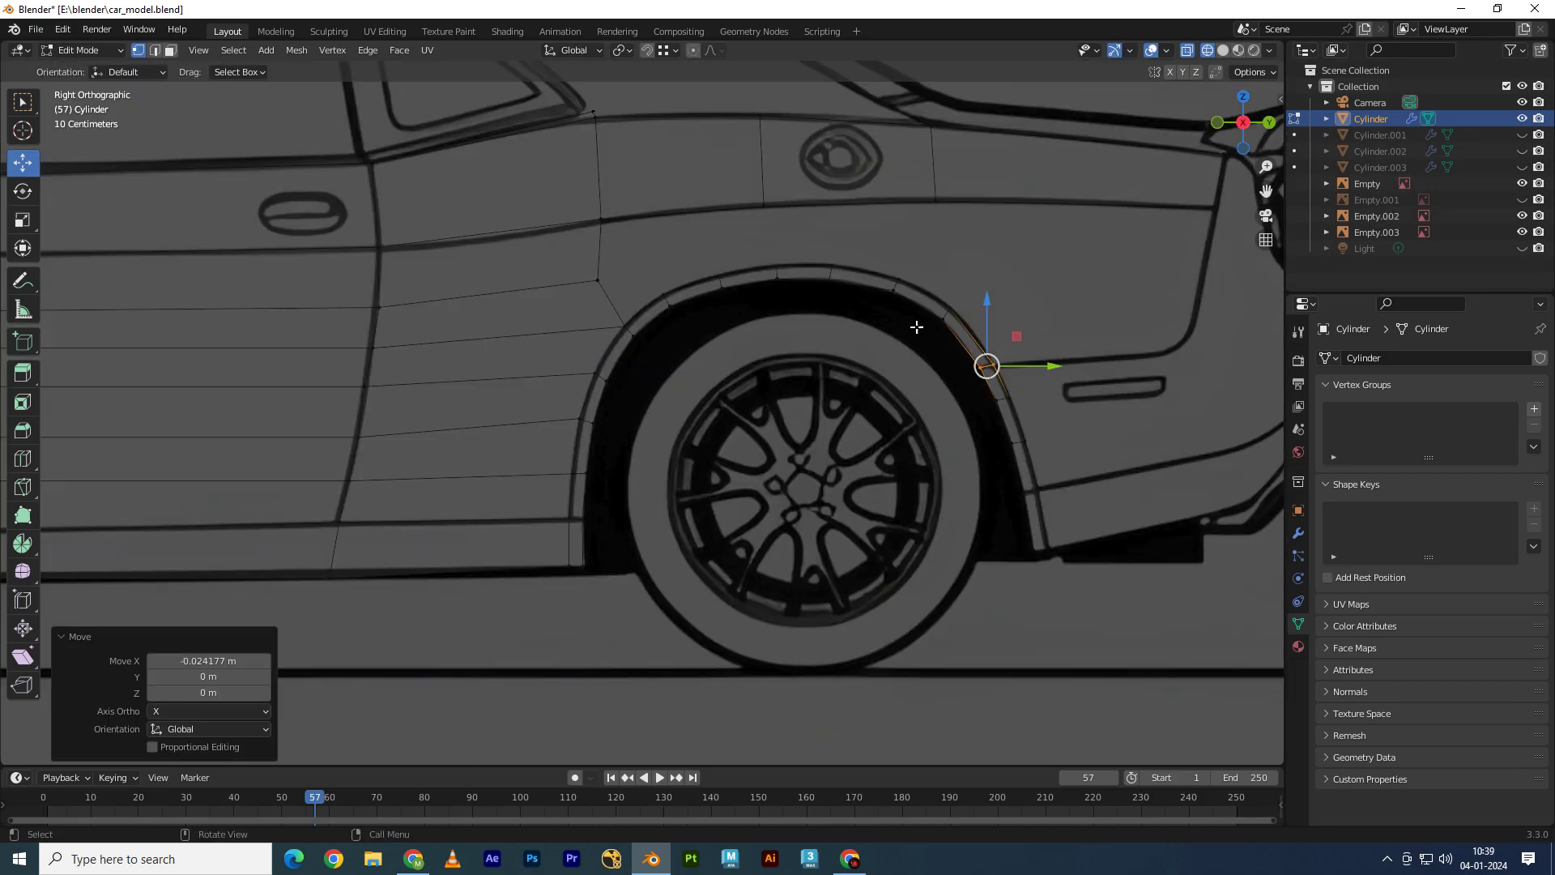
pyautogui.scroll(4, 916, 326)
pyautogui.scroll(3, 1052, 322)
# Step: Refine an arch vertex onto the blueprint's wheel-arch line in side view
pyautogui.press('g')
pyautogui.click(494, 279)
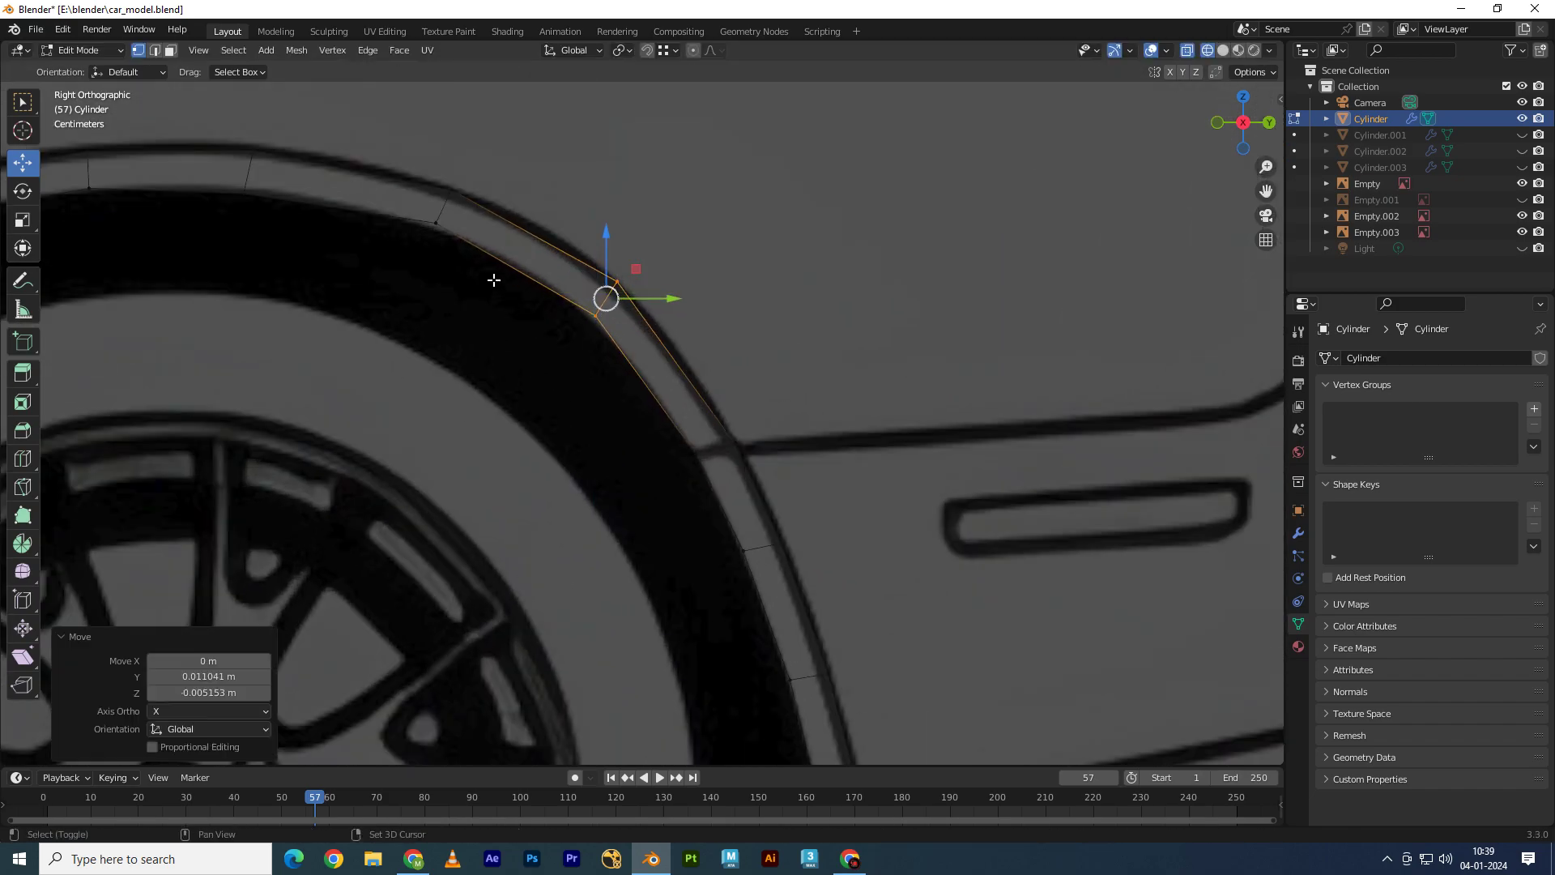
pyautogui.scroll(-2, 494, 279)
pyautogui.press('g')
pyautogui.click(627, 270)
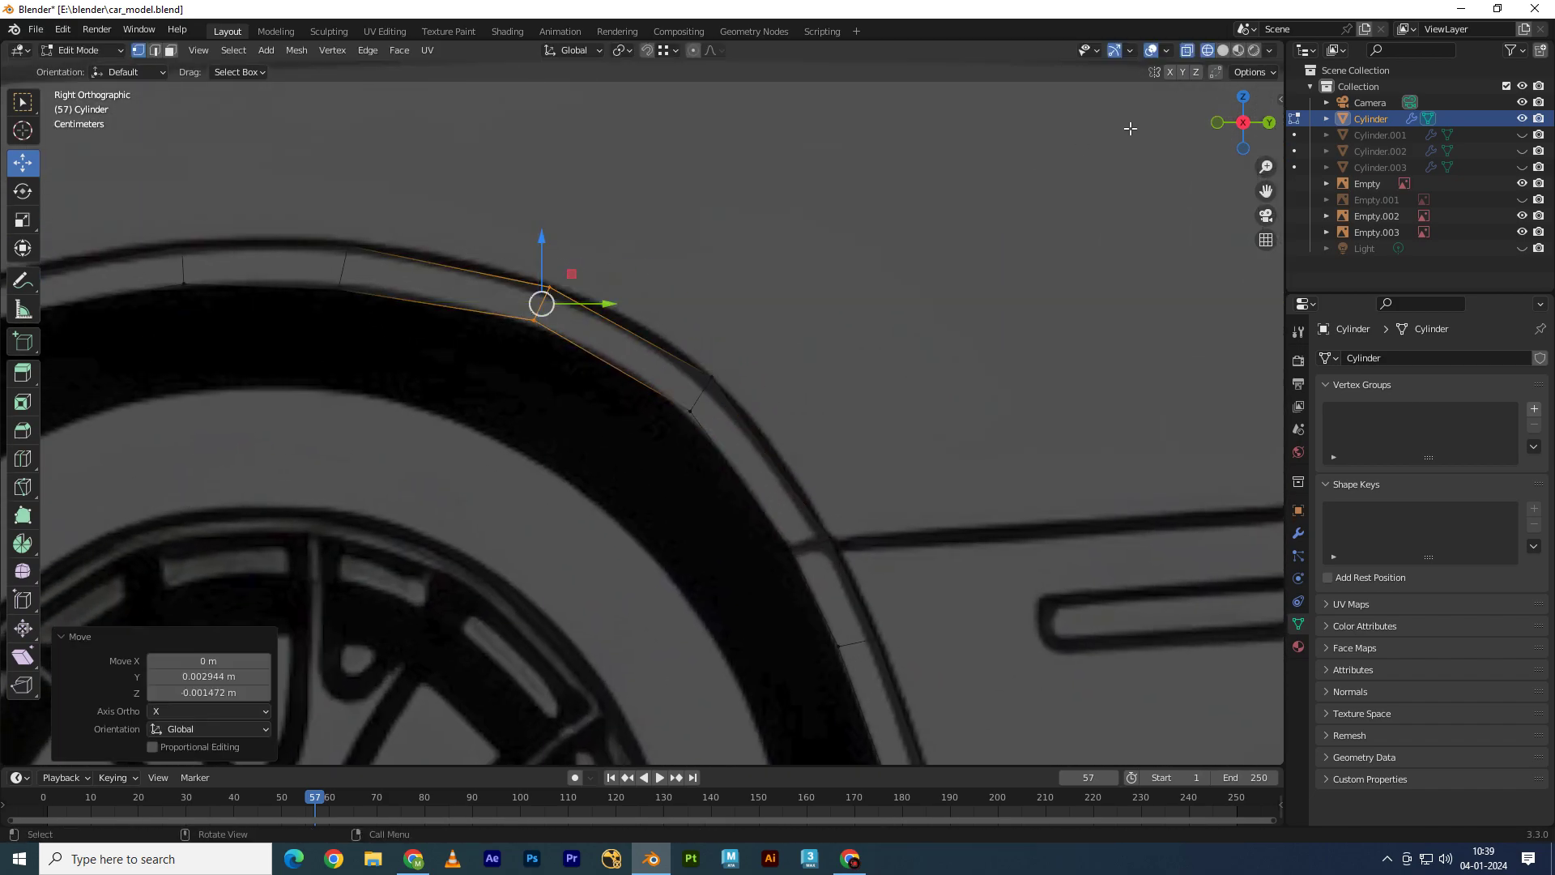
# Step: Move that arch vertex along X in the rear view to match the silhouette
pyautogui.press('ctrl+KP_1')
pyautogui.press('g')
pyautogui.press('x')
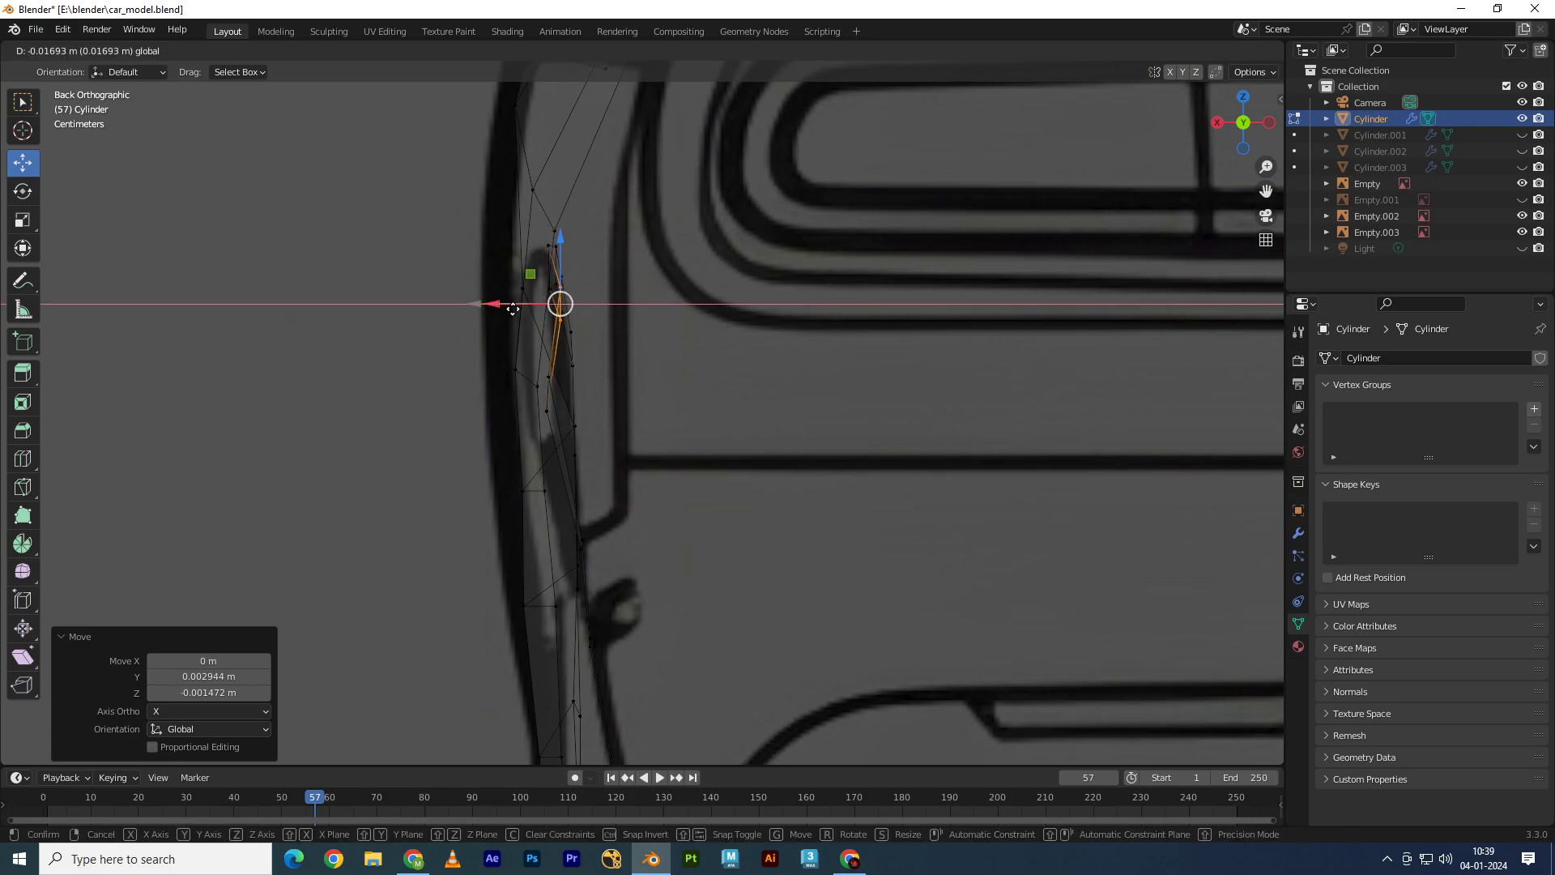
pyautogui.click(513, 309)
pyautogui.press('KP_3')
# Step: Place another arch vertex on the arch line, then shift it along X in rear view
pyautogui.press('b')
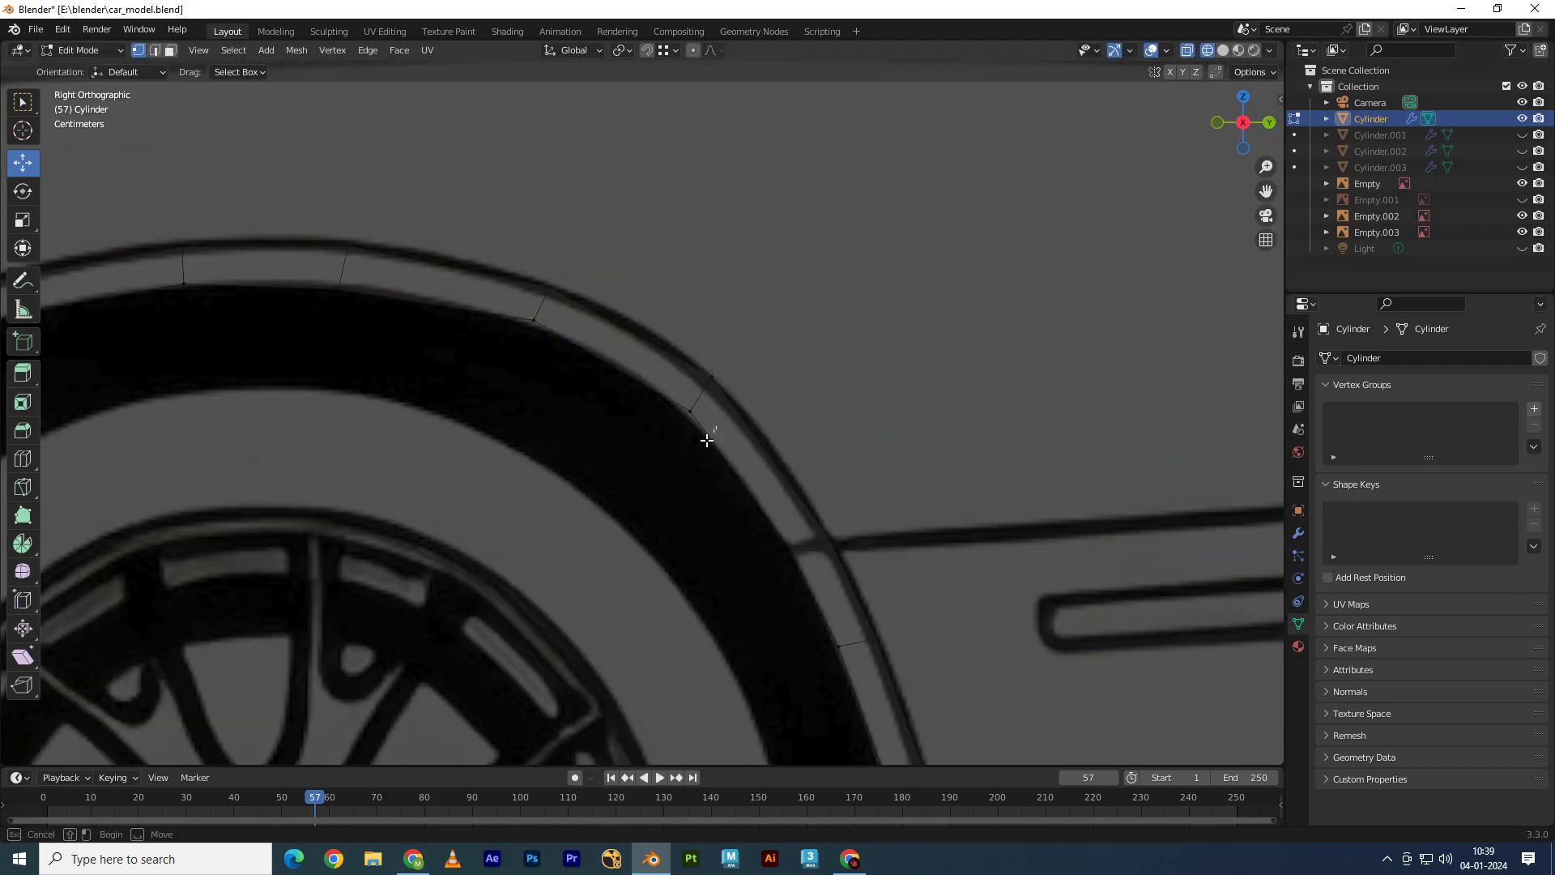
pyautogui.press('g')
pyautogui.click(837, 332)
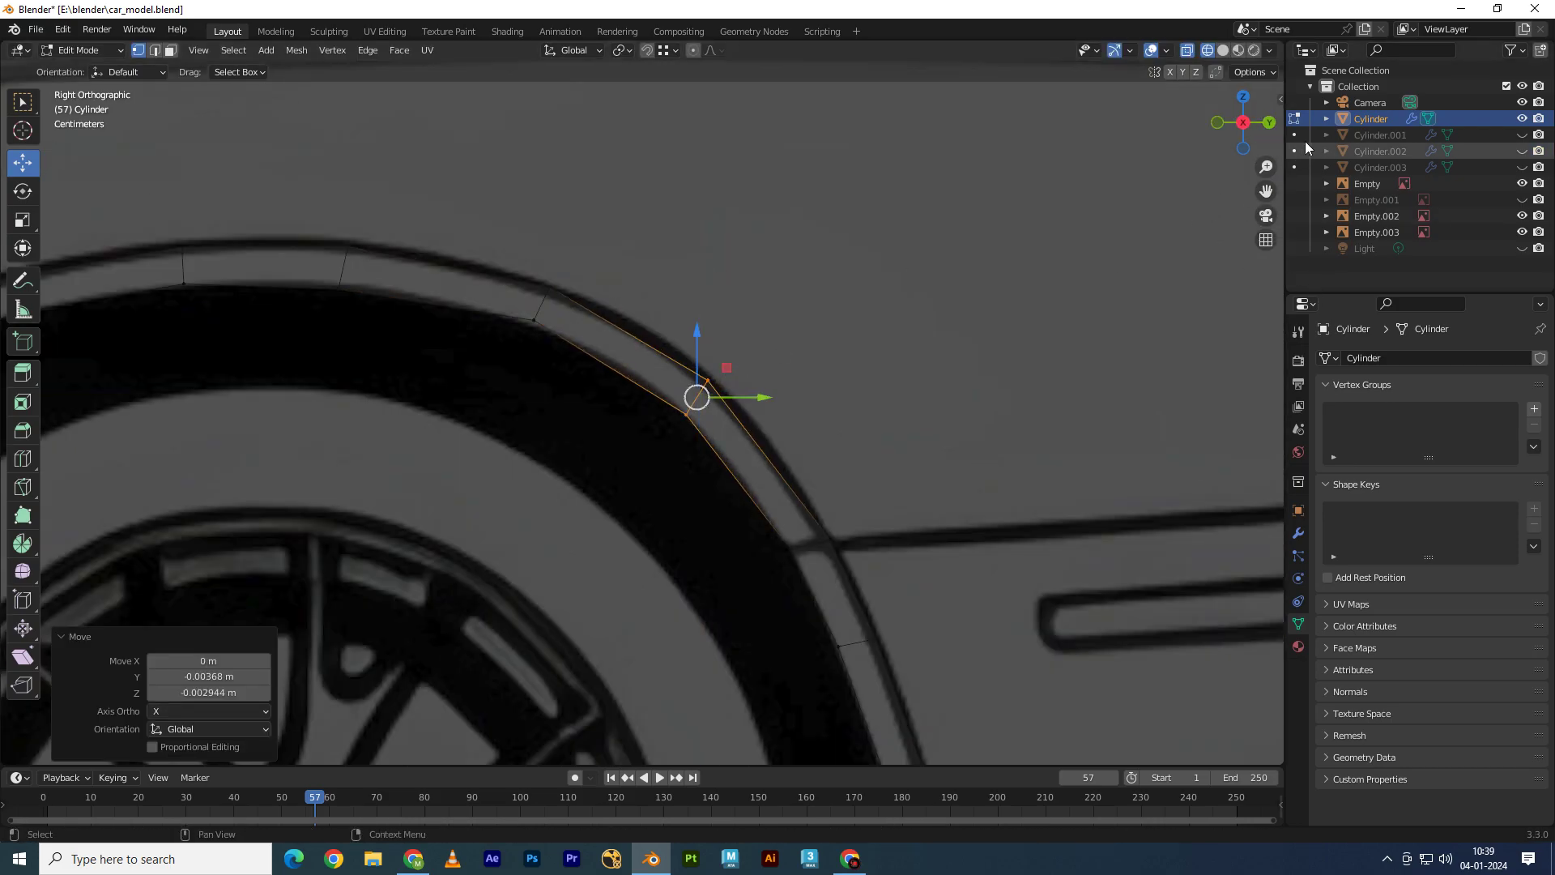
pyautogui.click(1269, 121)
pyautogui.press('g')
pyautogui.press('x')
pyautogui.click(527, 398)
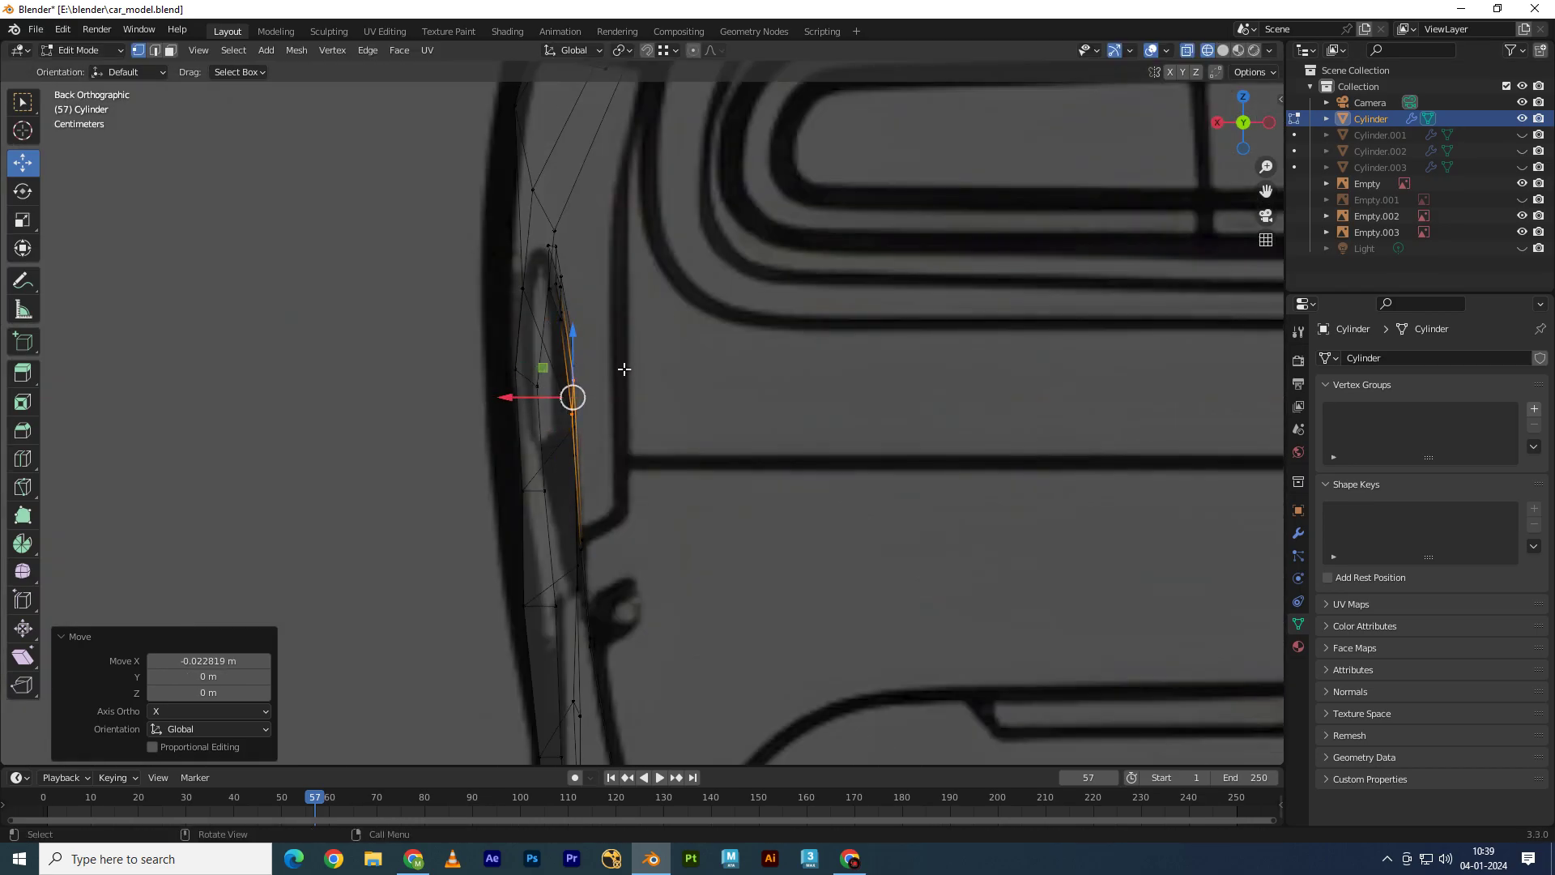
pyautogui.scroll(-3, 624, 368)
pyautogui.scroll(-3, 637, 342)
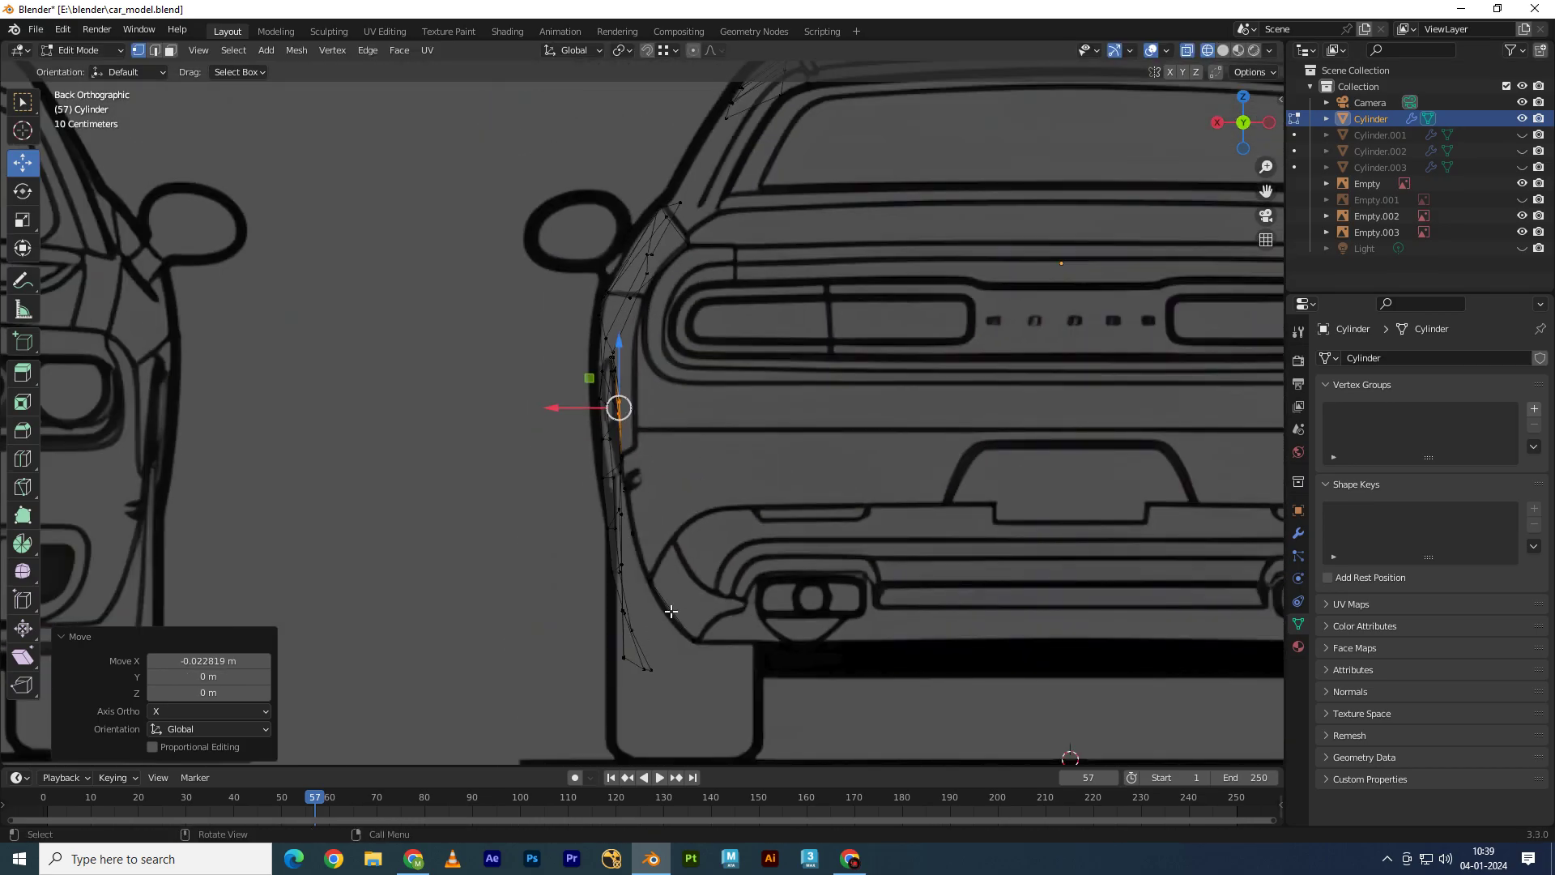
pyautogui.press('KP_3')
# Step: Slide two lower sill vertices along one axis, then select a top rear-quarter vertex
pyautogui.keyDown('ctrl'); pyautogui.scroll(5, 632, 526); pyautogui.keyUp('ctrl')
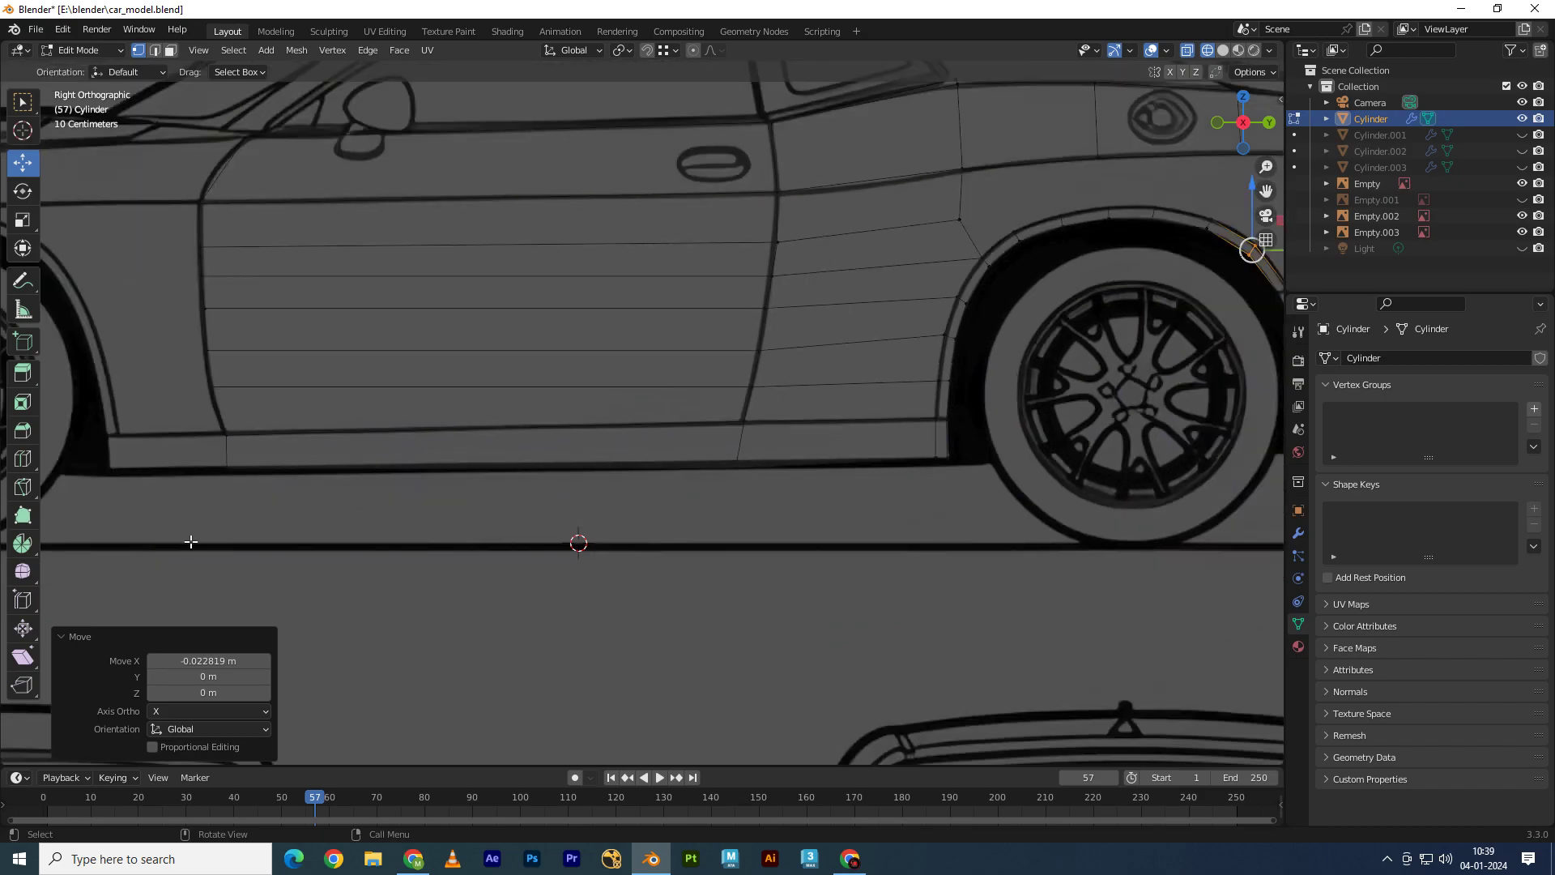
pyautogui.click(226, 463)
pyautogui.press('g')
pyautogui.press('x')
pyautogui.click(279, 467)
pyautogui.click(736, 463)
pyautogui.press('g')
pyautogui.press('x')
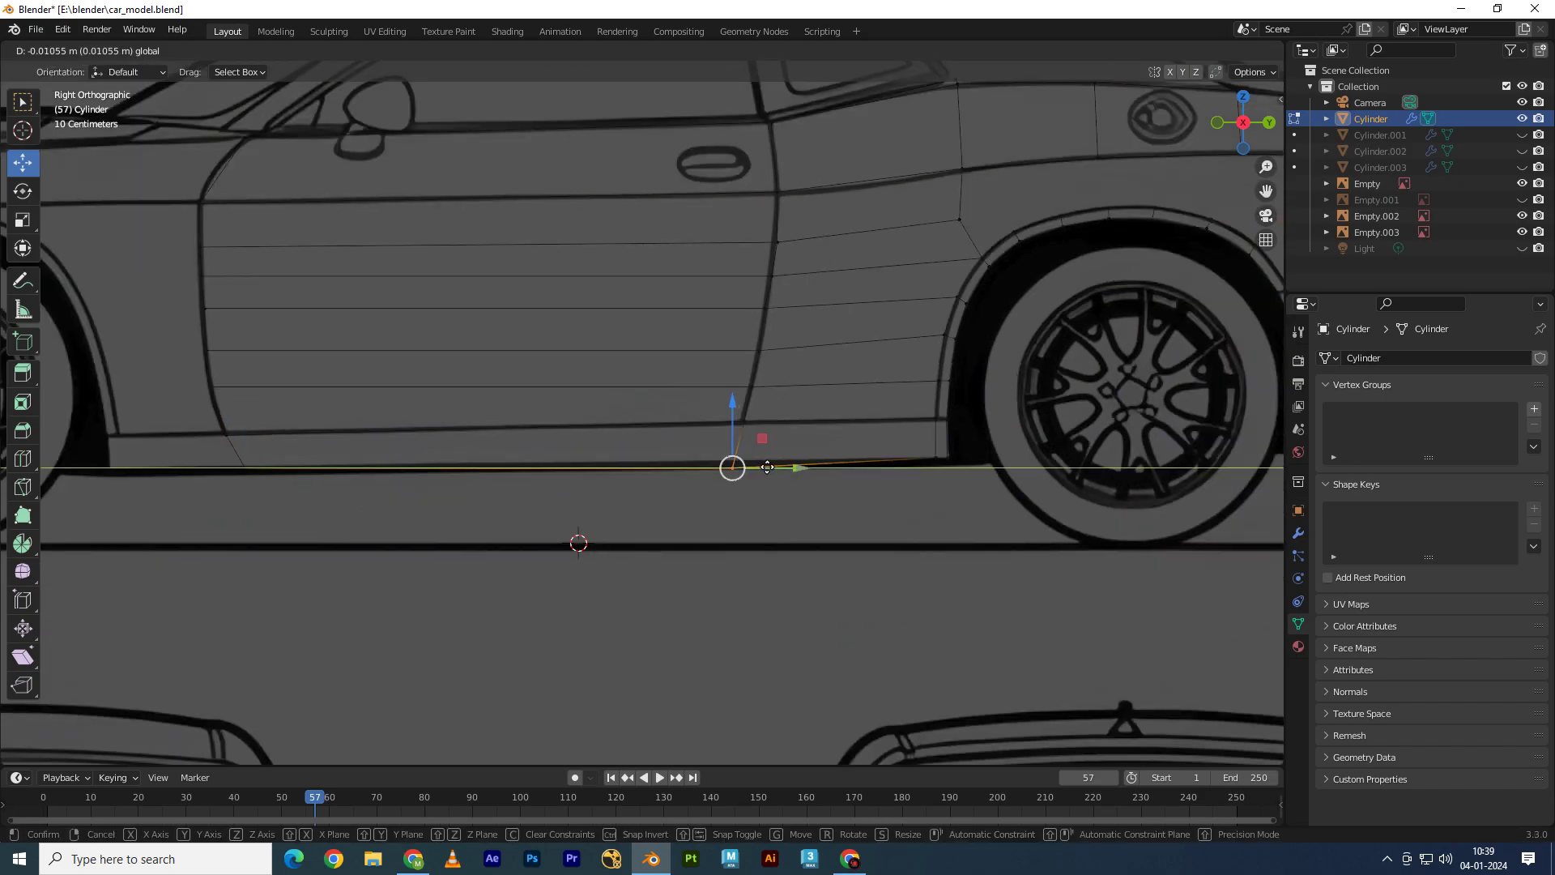
pyautogui.click(767, 467)
pyautogui.moveTo(729, 454)
pyautogui.keyDown('shift'); pyautogui.mouseDown(button='middle')
pyautogui.moveTo(347, 382)
pyautogui.moveTo(372, 358)
pyautogui.mouseUp(button='middle'); pyautogui.keyUp('shift')
pyautogui.scroll(1, 486, 268)
pyautogui.click(526, 228)
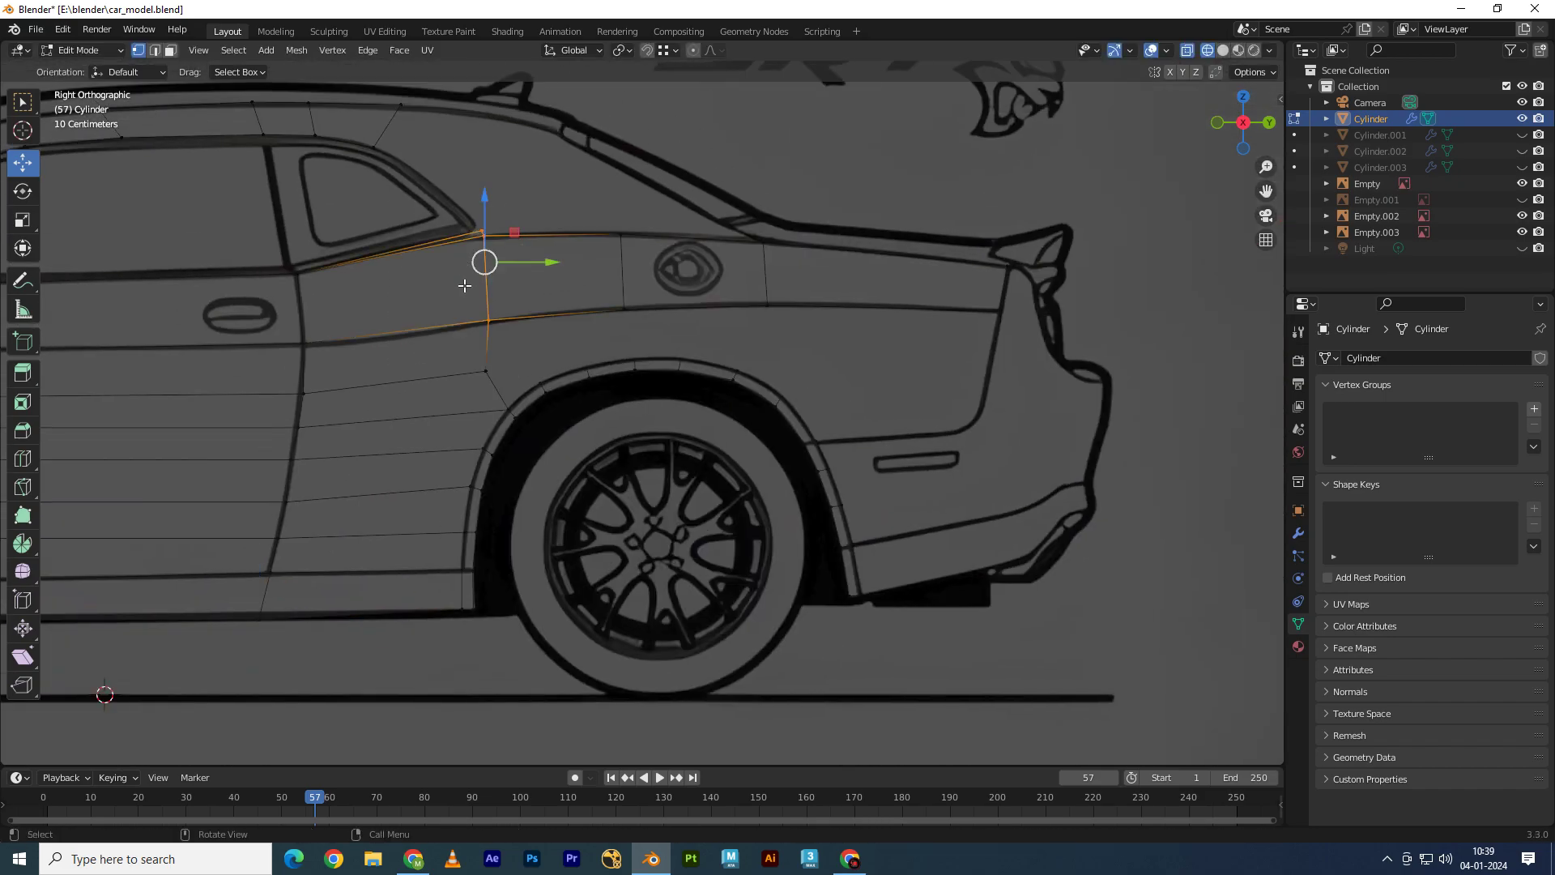
# Step: In the rear view, slide the rear-corner vertices along X, redoing the first attempt
pyautogui.click(1269, 122)
pyautogui.scroll(4, 647, 203)
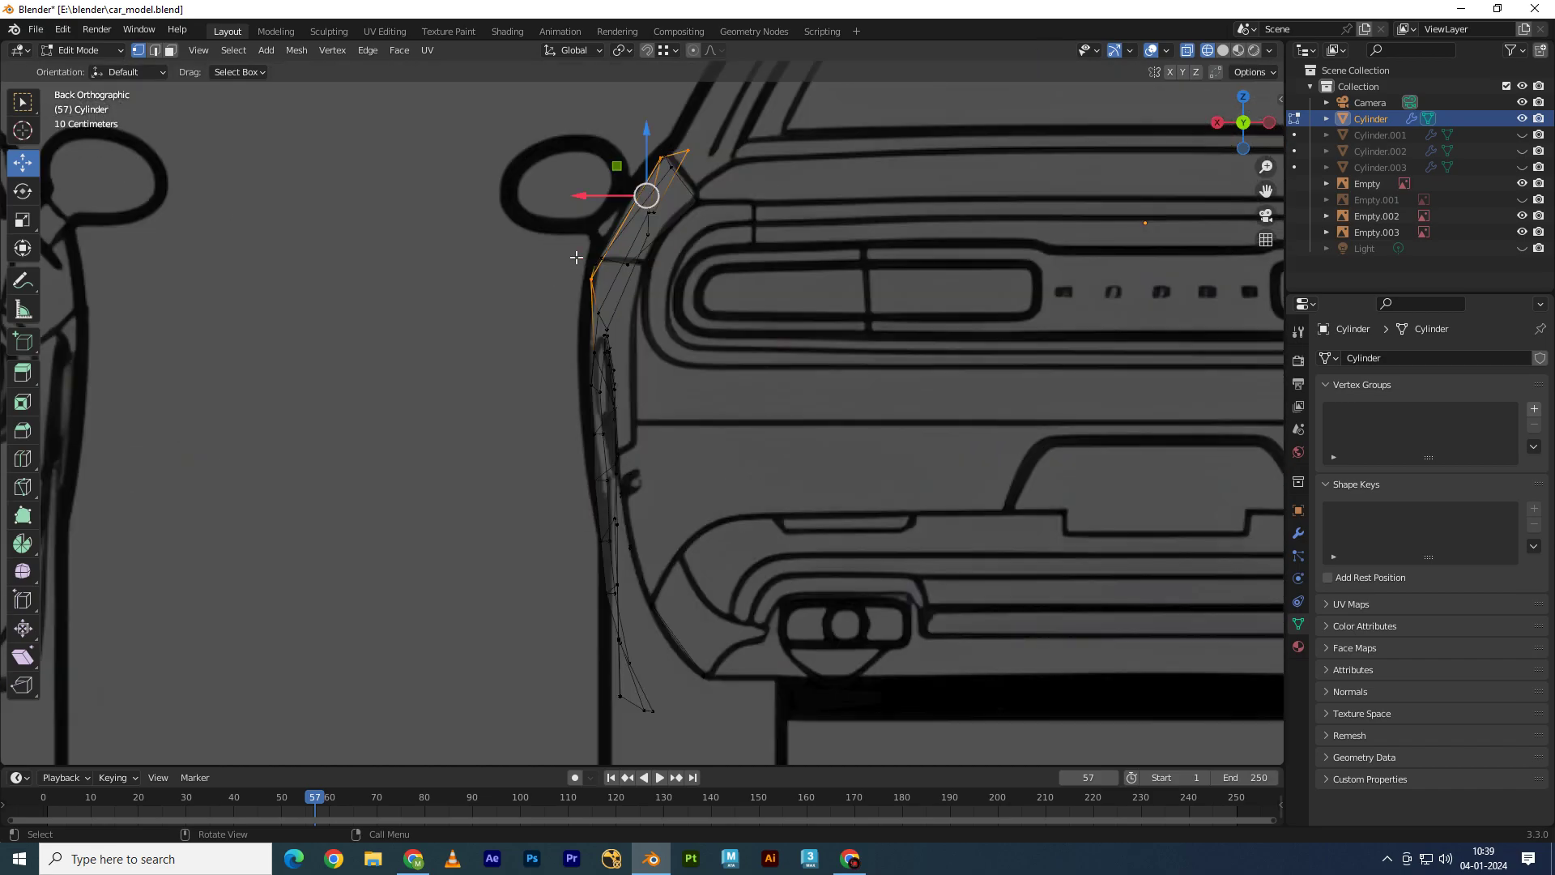
pyautogui.scroll(2, 648, 203)
pyautogui.press('g')
pyautogui.press('x')
pyautogui.click(632, 204)
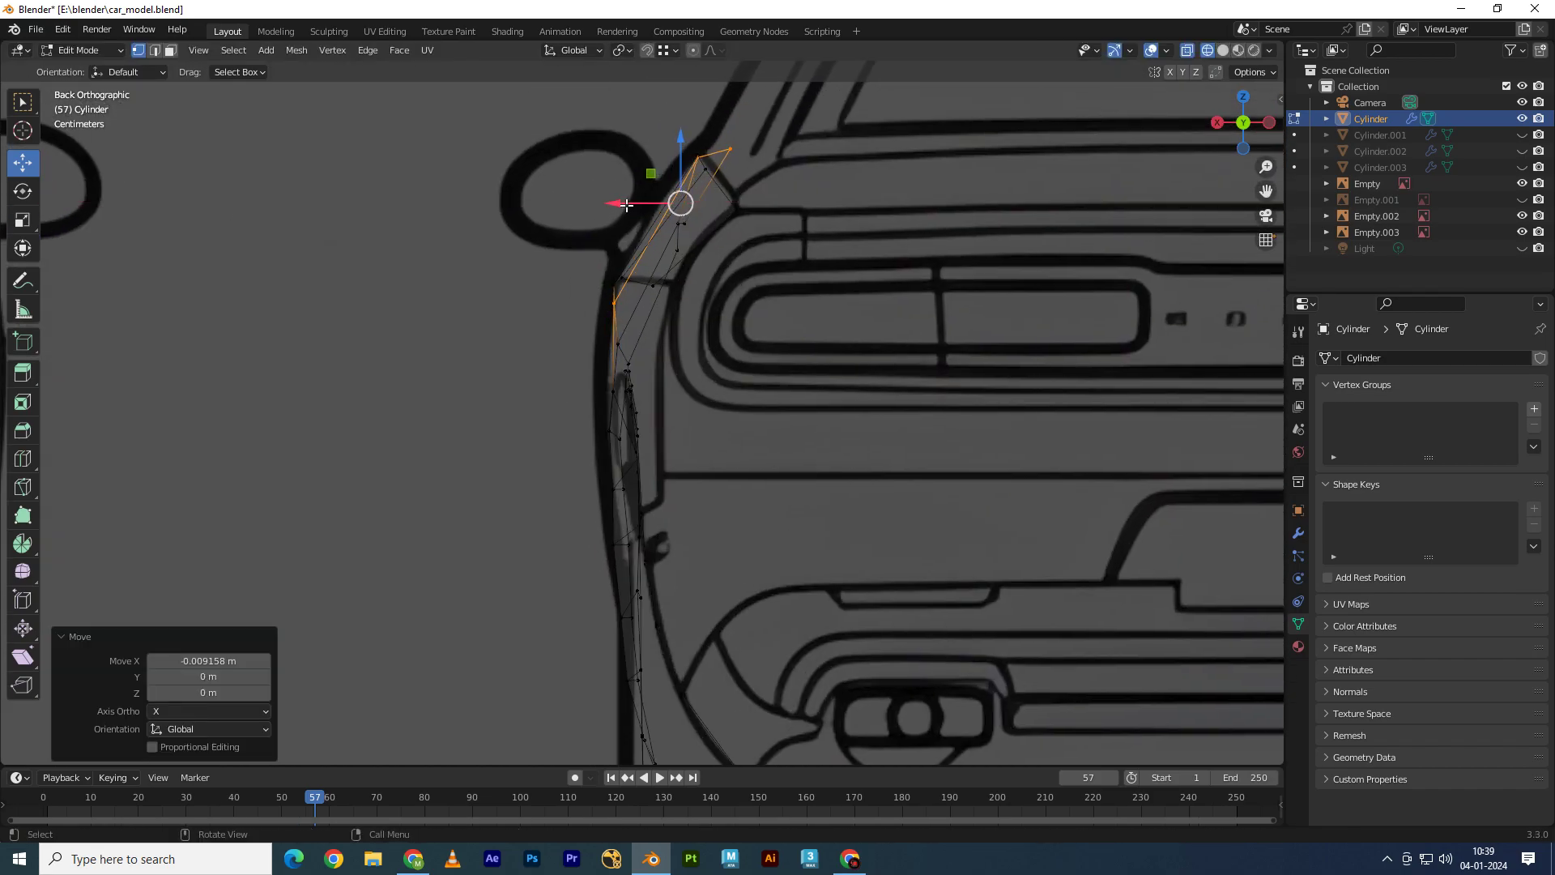
pyautogui.hotkey('ctrl', 'z')
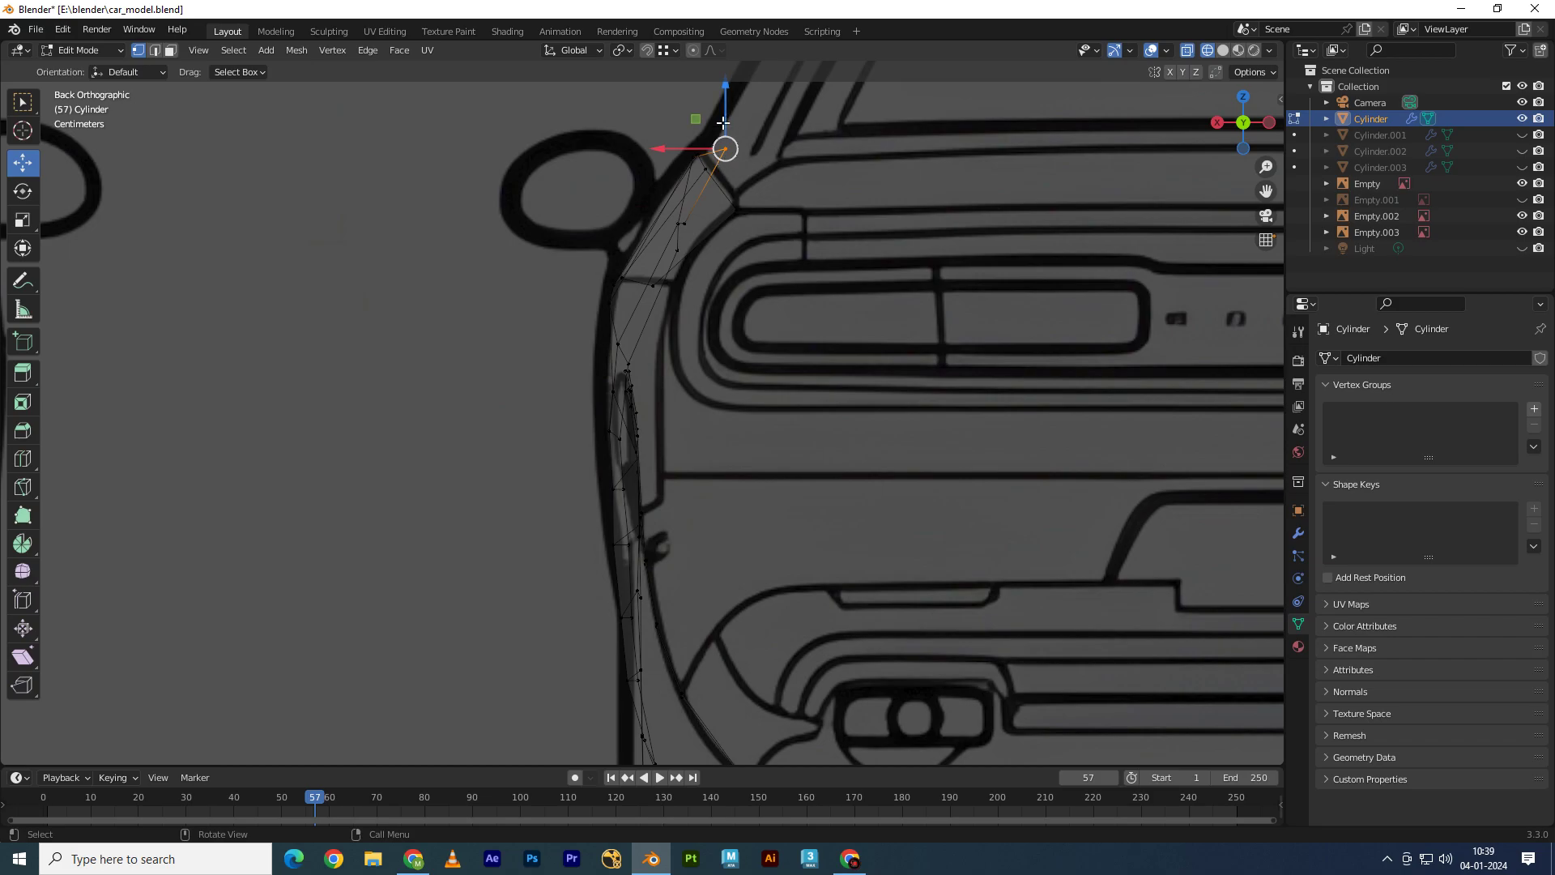
pyautogui.press('g')
pyautogui.press('x')
pyautogui.click(721, 123)
# Step: In the top view, move the selected vertices within the horizontal plane onto the outline
pyautogui.press('KP_7')
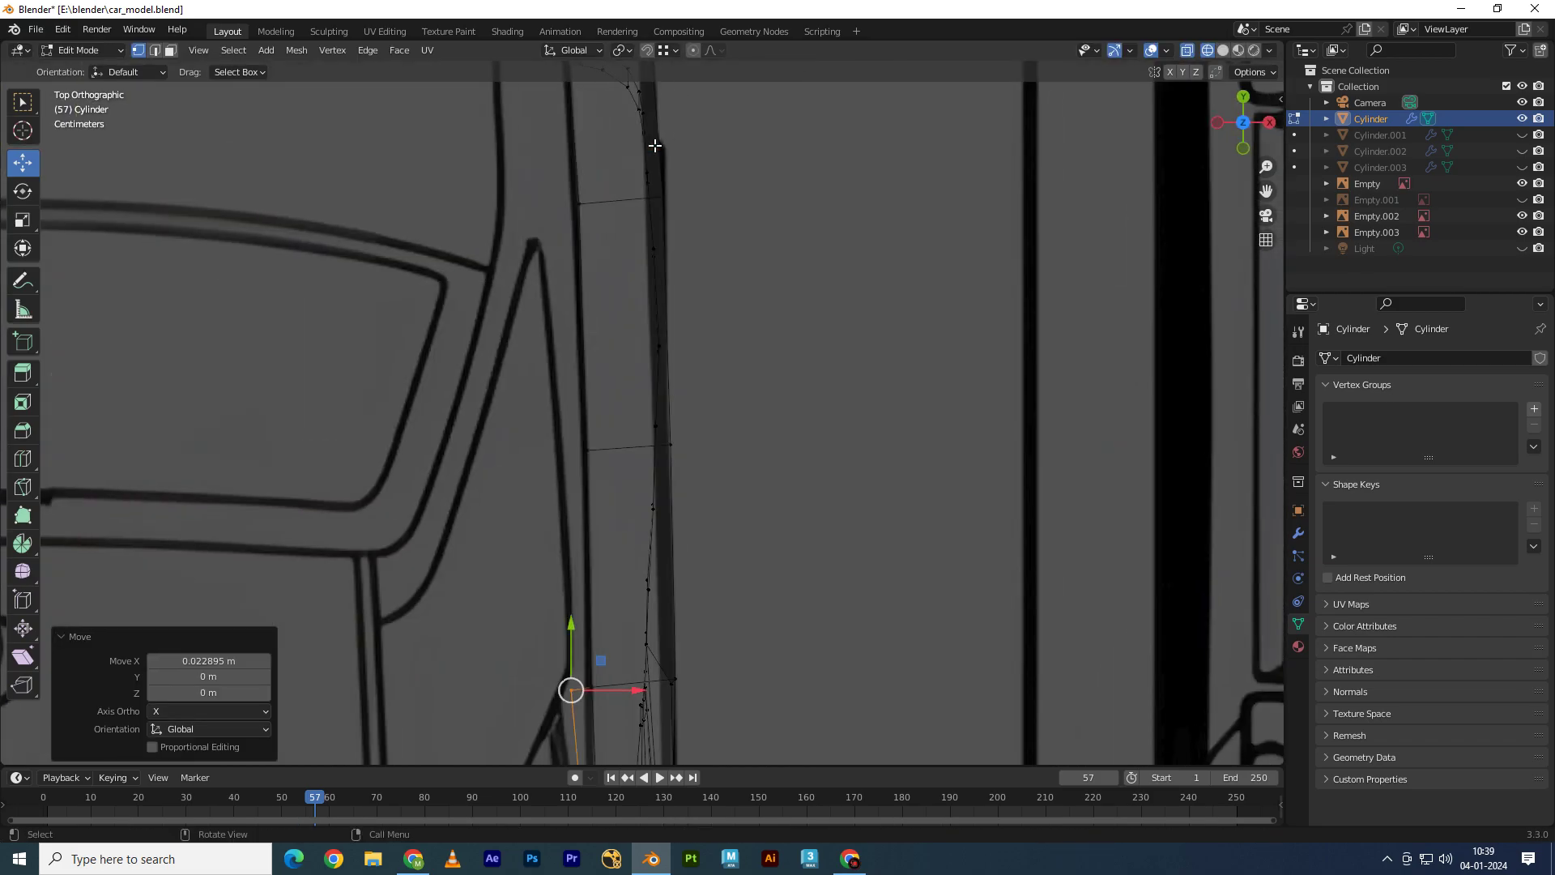
pyautogui.scroll(-3, 723, 365)
pyautogui.scroll(2, 723, 365)
pyautogui.scroll(2, 723, 365)
pyautogui.scroll(2, 723, 365)
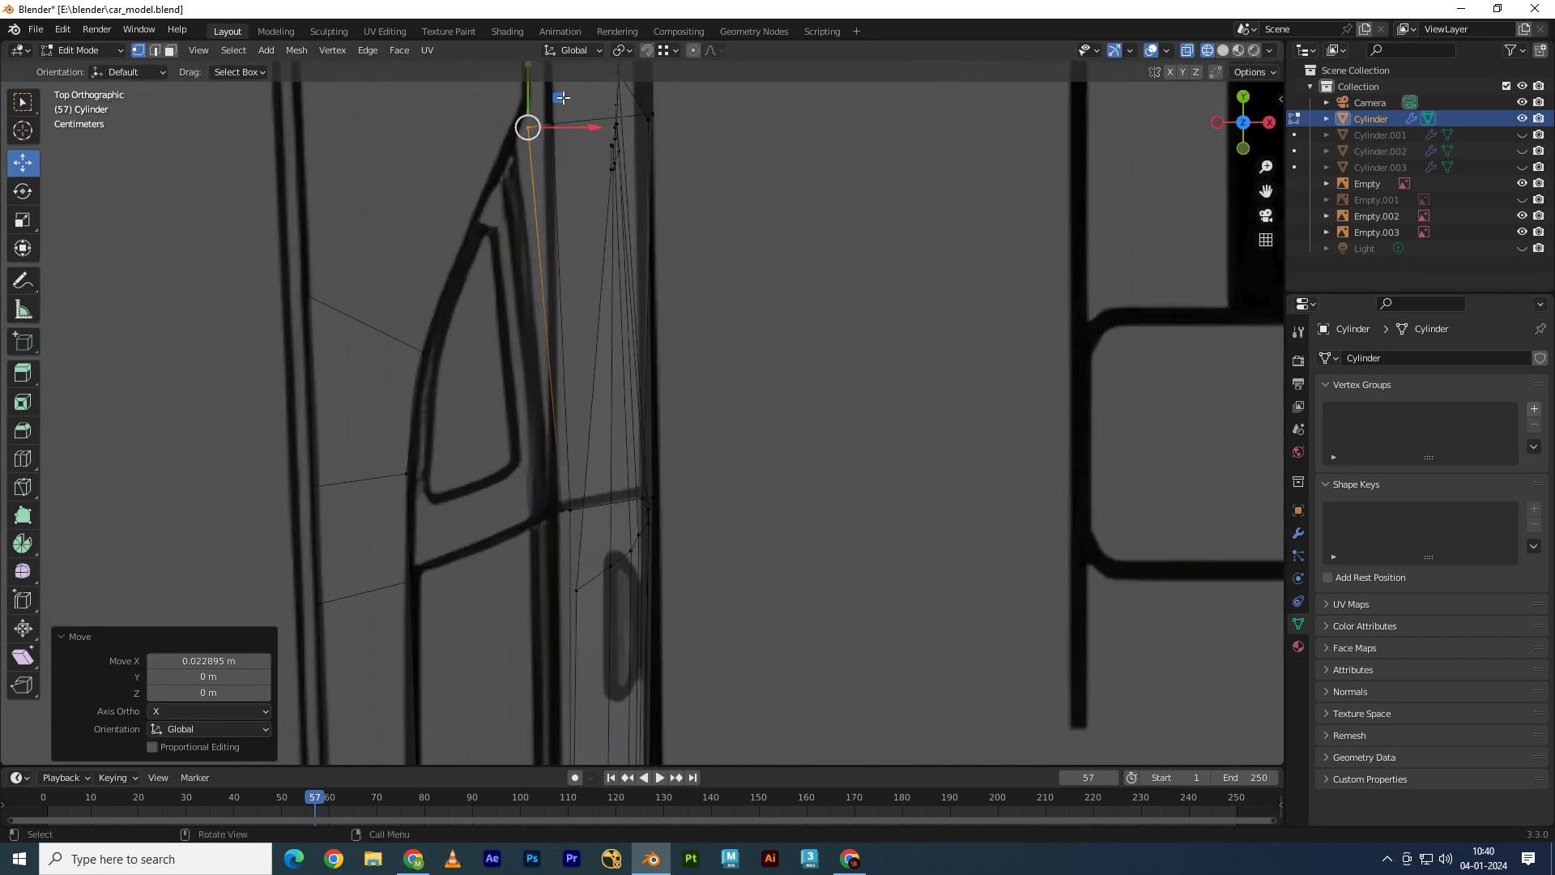
pyautogui.press('g')
pyautogui.hotkey('shift', 'z')
pyautogui.click(543, 115)
pyautogui.keyDown('shift'); pyautogui.moveTo(683, 234); pyautogui.dragTo(679, 406, button='middle'); pyautogui.keyUp('shift')
pyautogui.keyDown('shift'); pyautogui.moveTo(682, 183); pyautogui.dragTo(667, 357, button='middle'); pyautogui.keyUp('shift')
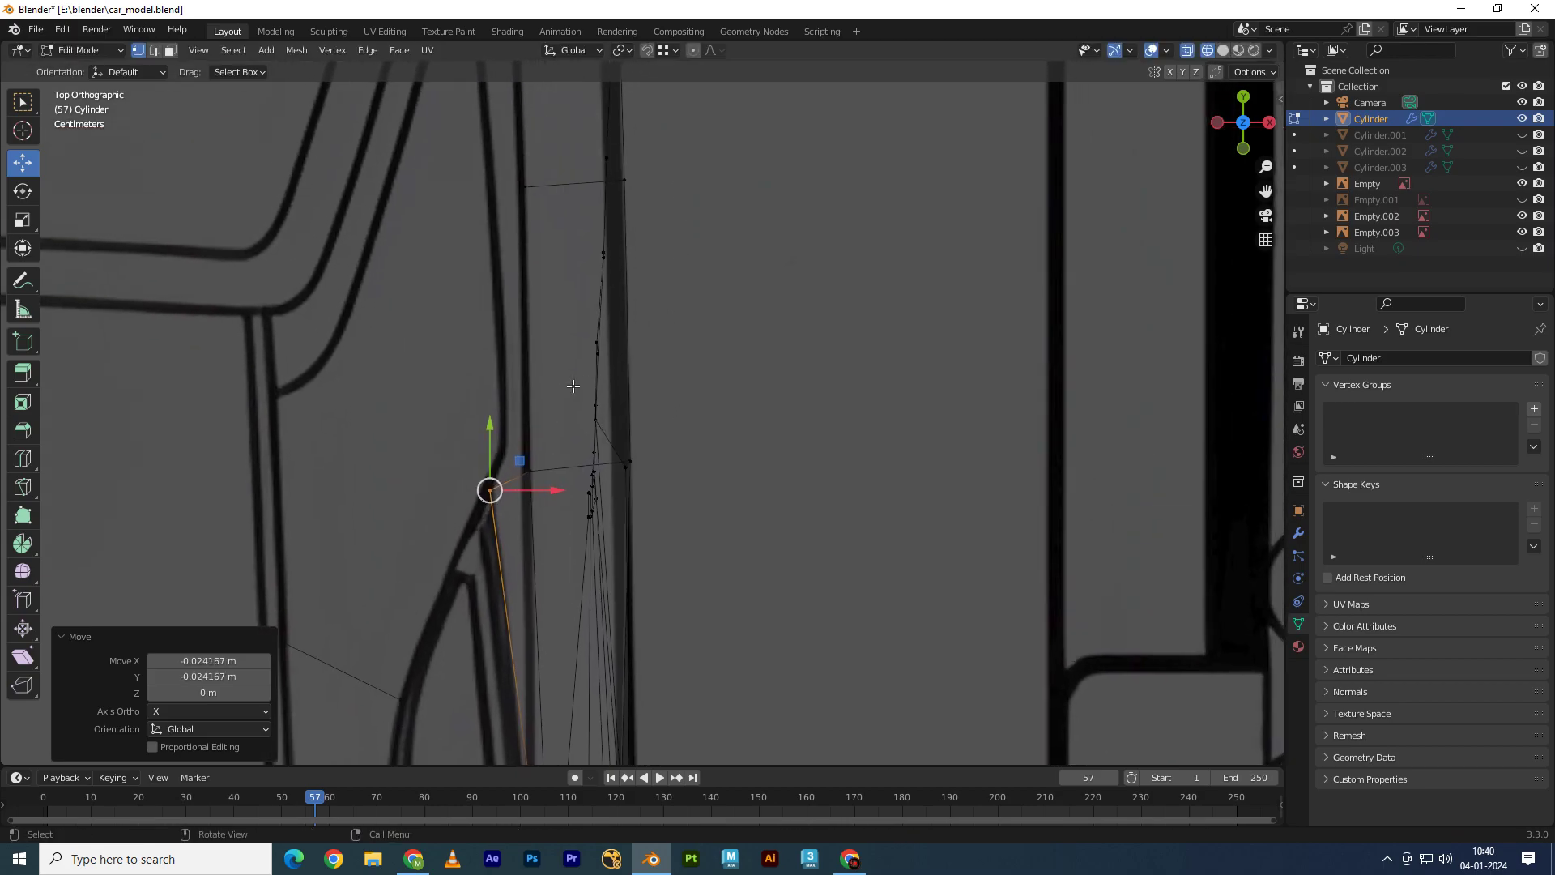
# Step: Slide the upper and lower edge vertices along X to match the top-view outline
pyautogui.click(596, 353)
pyautogui.press('g')
pyautogui.press('x')
pyautogui.click(646, 264)
pyautogui.press('g')
pyautogui.press('x')
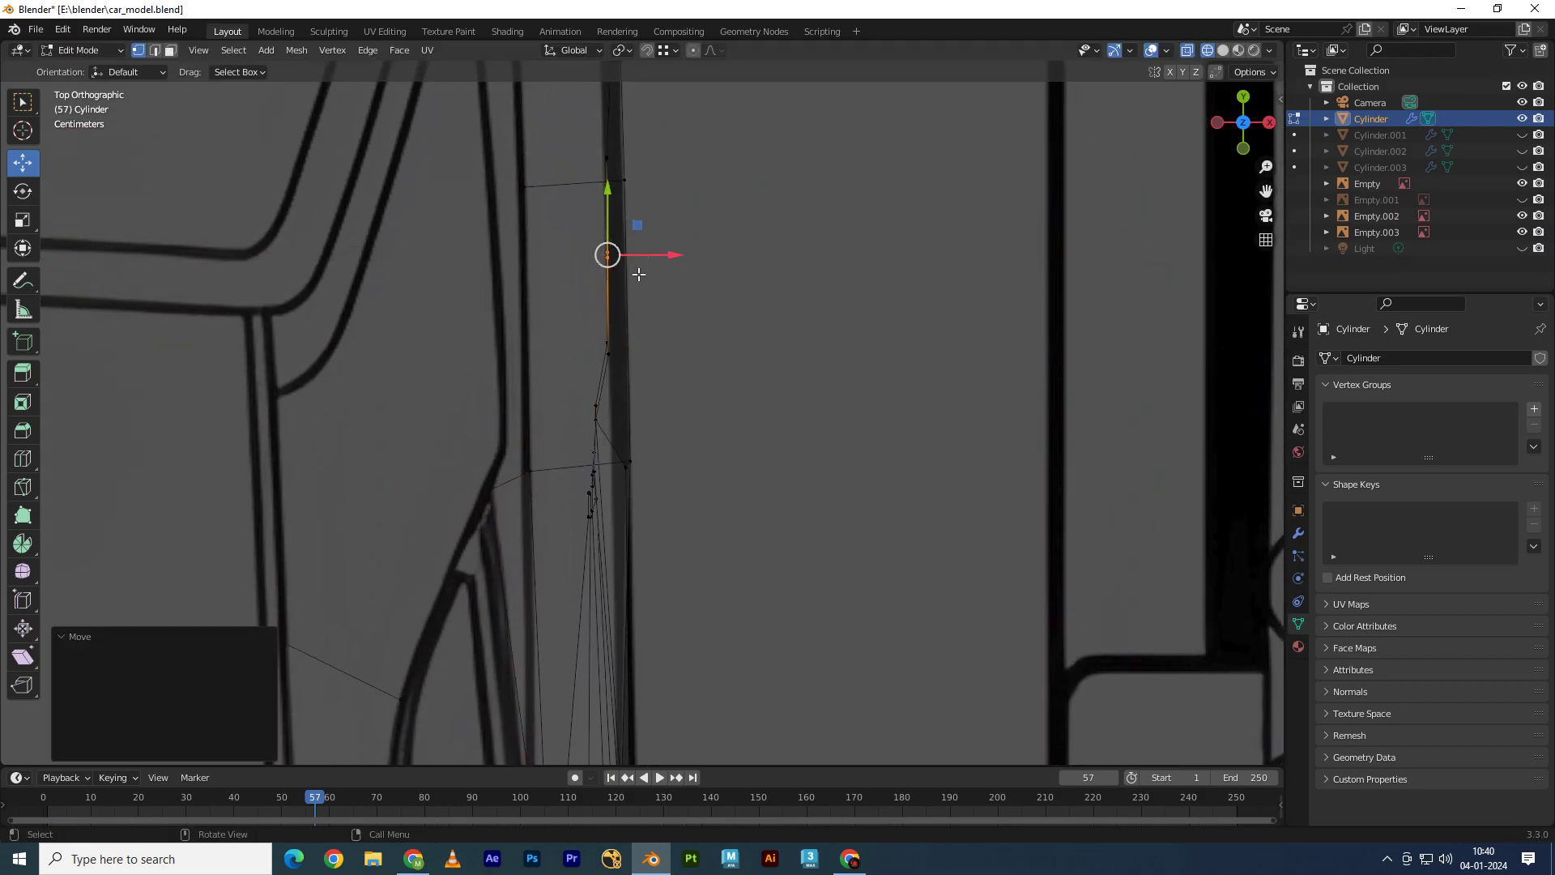
pyautogui.click(596, 419)
pyautogui.press('g')
pyautogui.press('x')
pyautogui.click(577, 396)
# Step: Cancel a further X move and compare the side and top views
pyautogui.press('g')
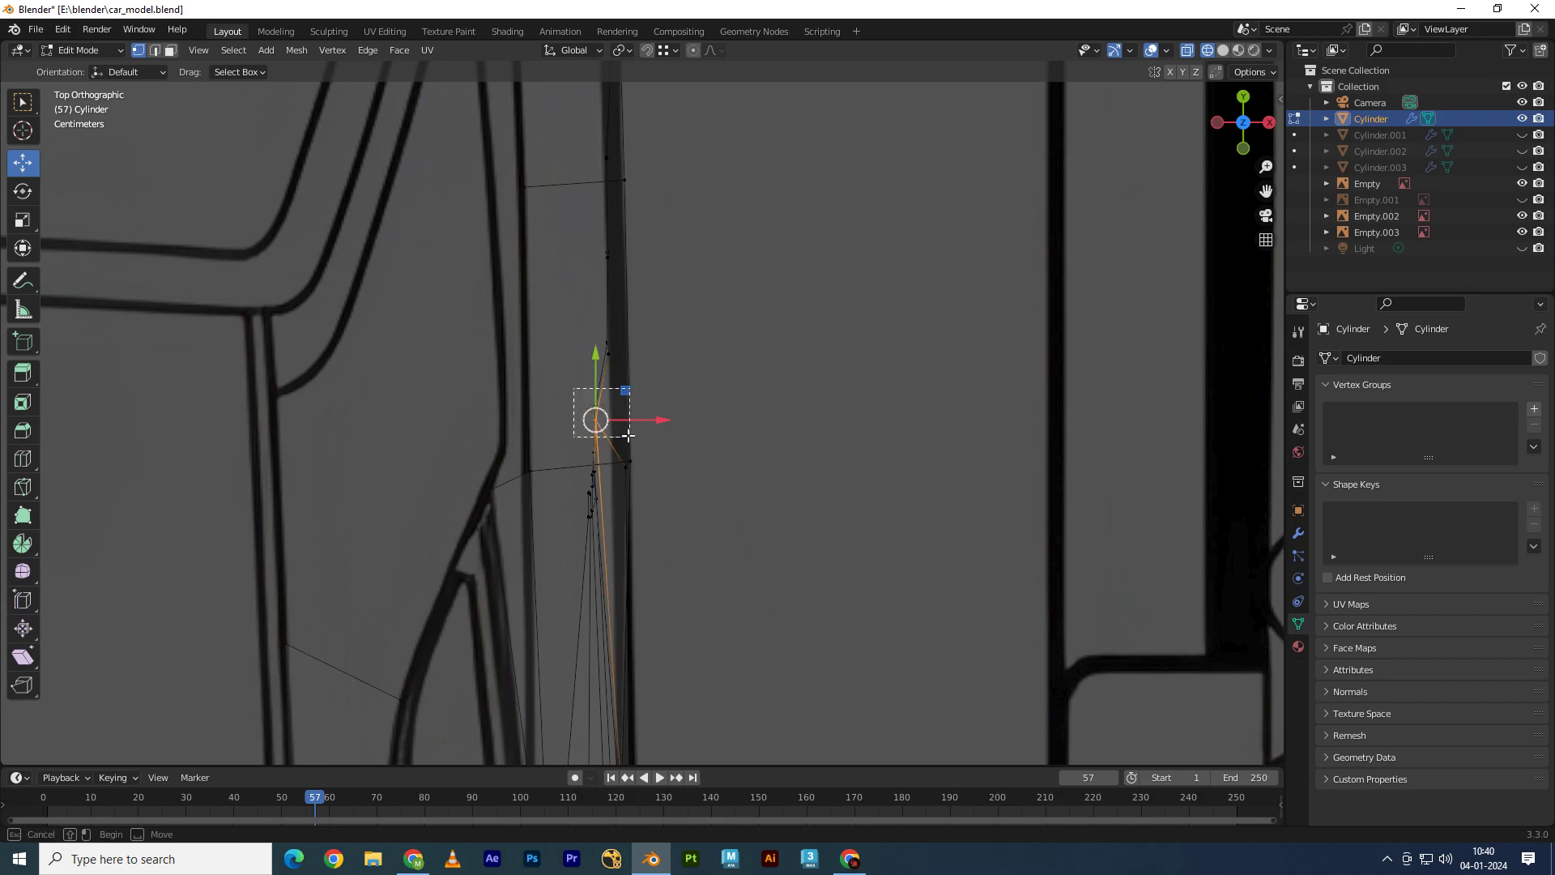
pyautogui.press('x')
pyautogui.press('Escape')
pyautogui.press('KP_3')
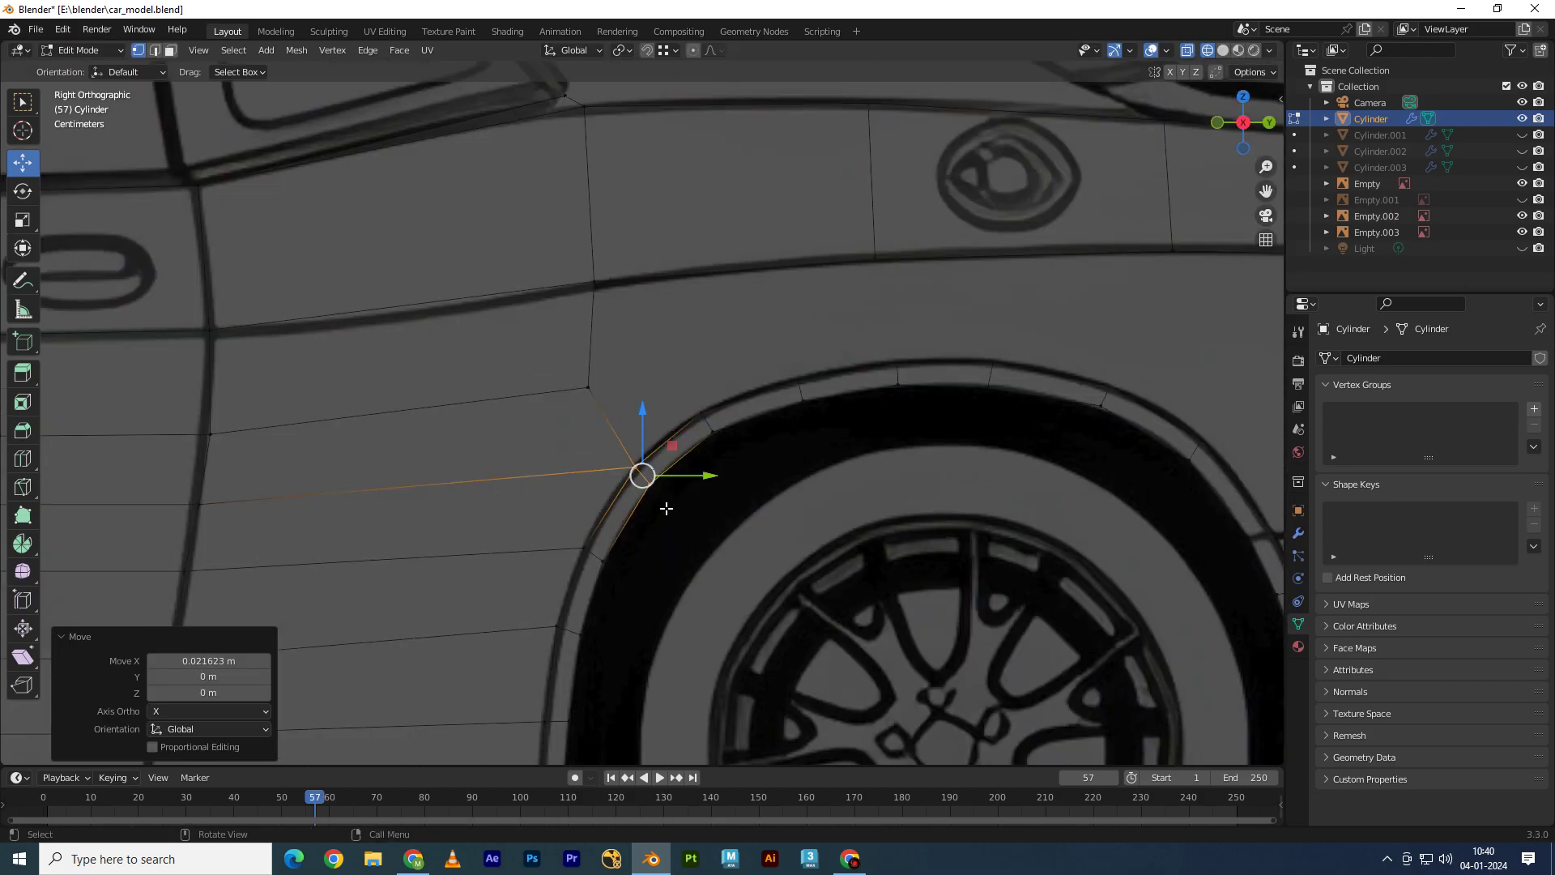
pyautogui.press('KP_7')
# Step: Undo the stray move, orbit the mesh, and give a vertex a small sideways offset
pyautogui.click(1243, 97)
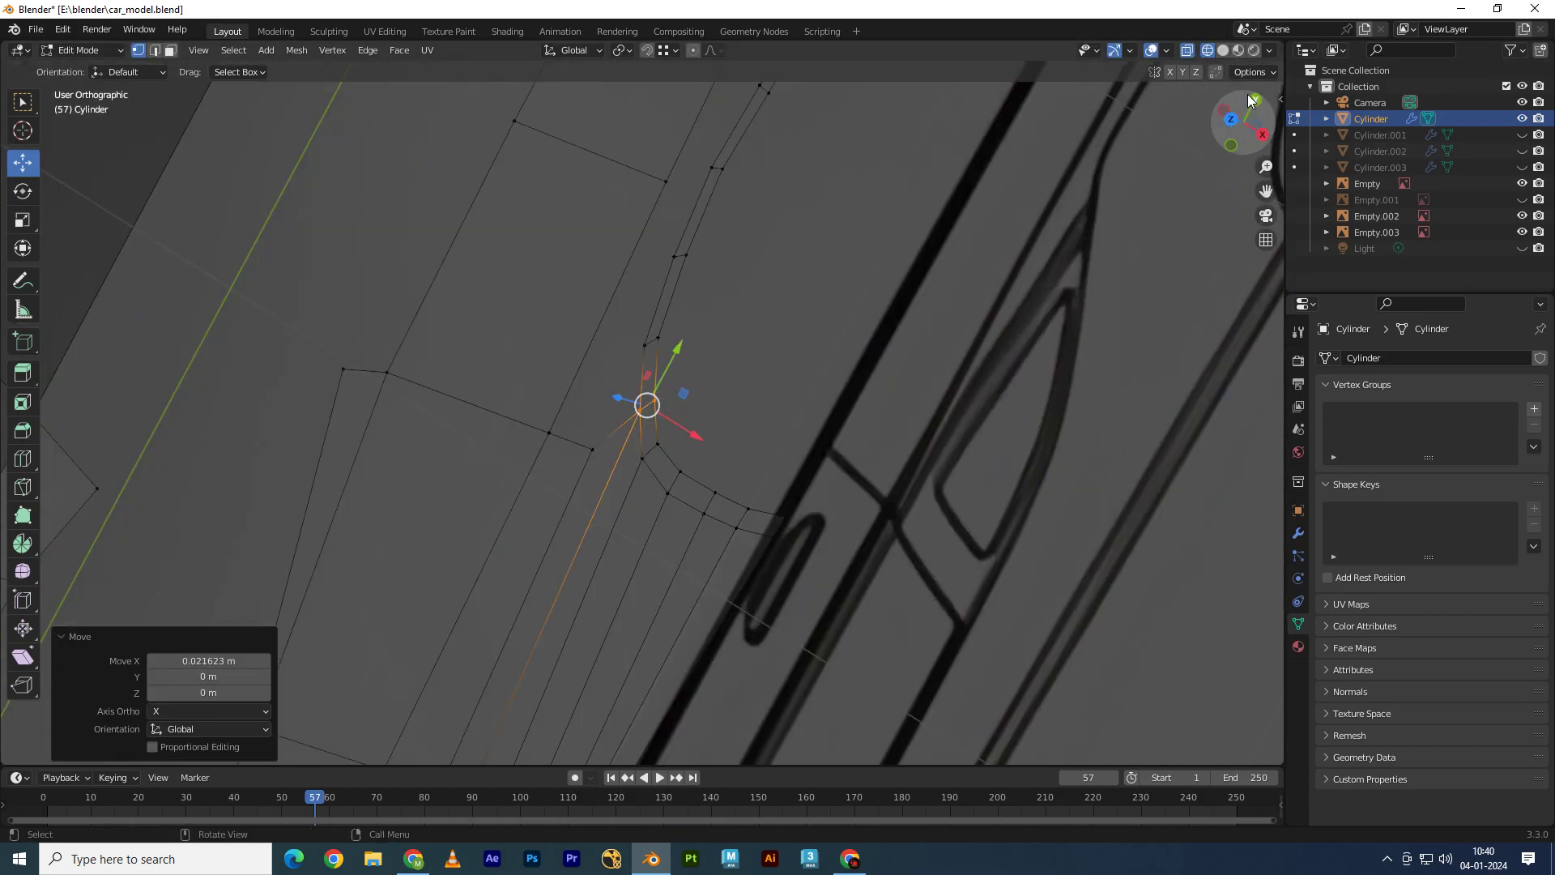
pyautogui.hotkey('ctrl', 'z')
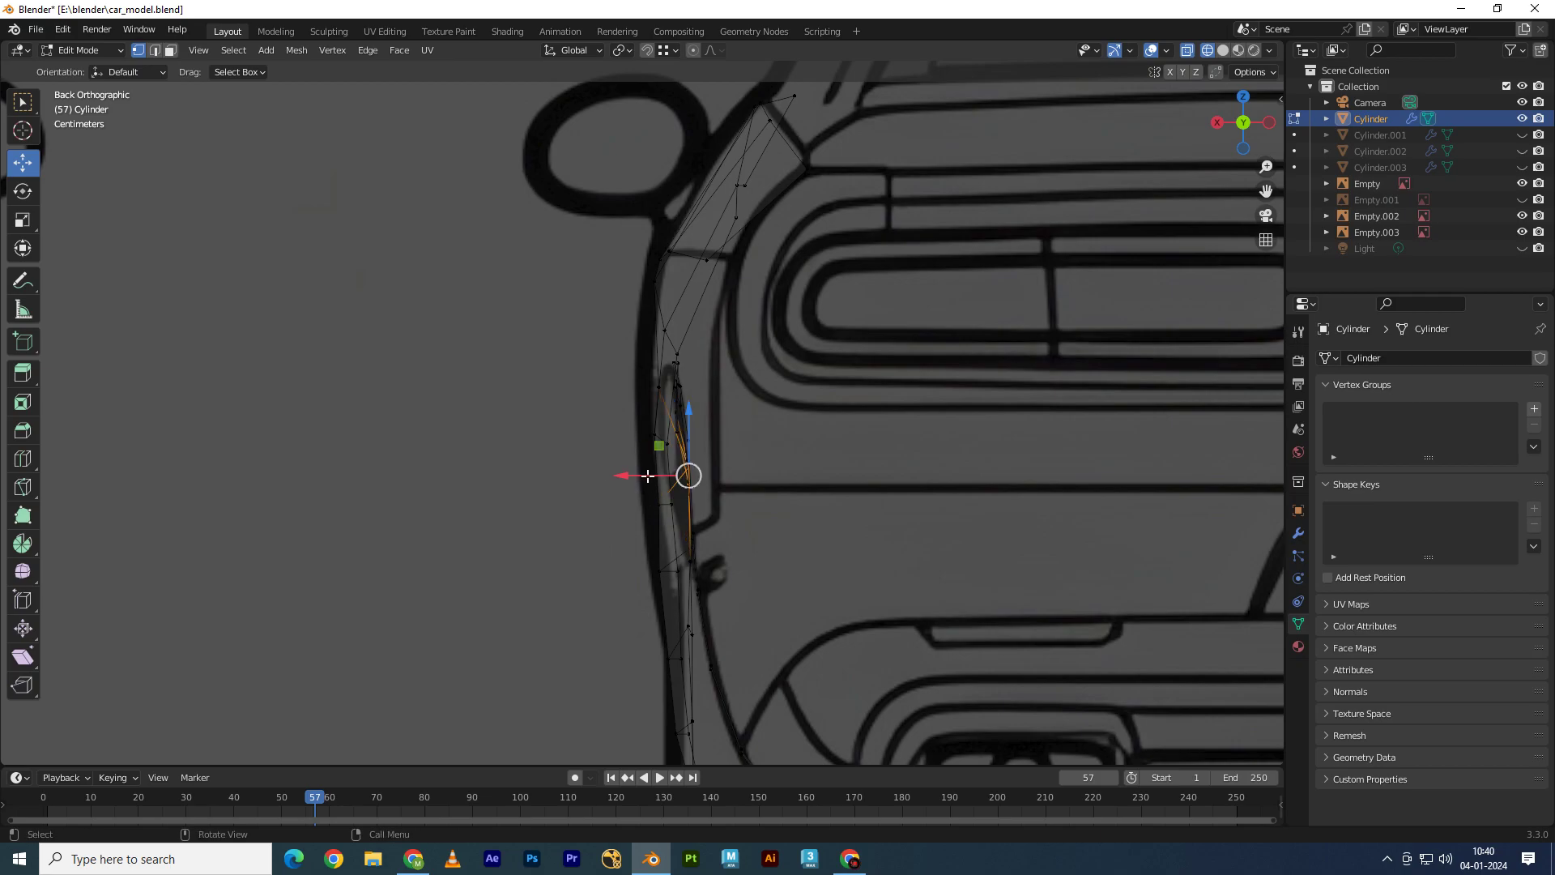
pyautogui.moveTo(679, 347)
pyautogui.mouseDown(button='middle')
pyautogui.moveTo(794, 528)
pyautogui.moveTo(545, 493)
pyautogui.moveTo(670, 537)
pyautogui.moveTo(662, 548)
pyautogui.moveTo(627, 519)
pyautogui.mouseUp(button='middle')
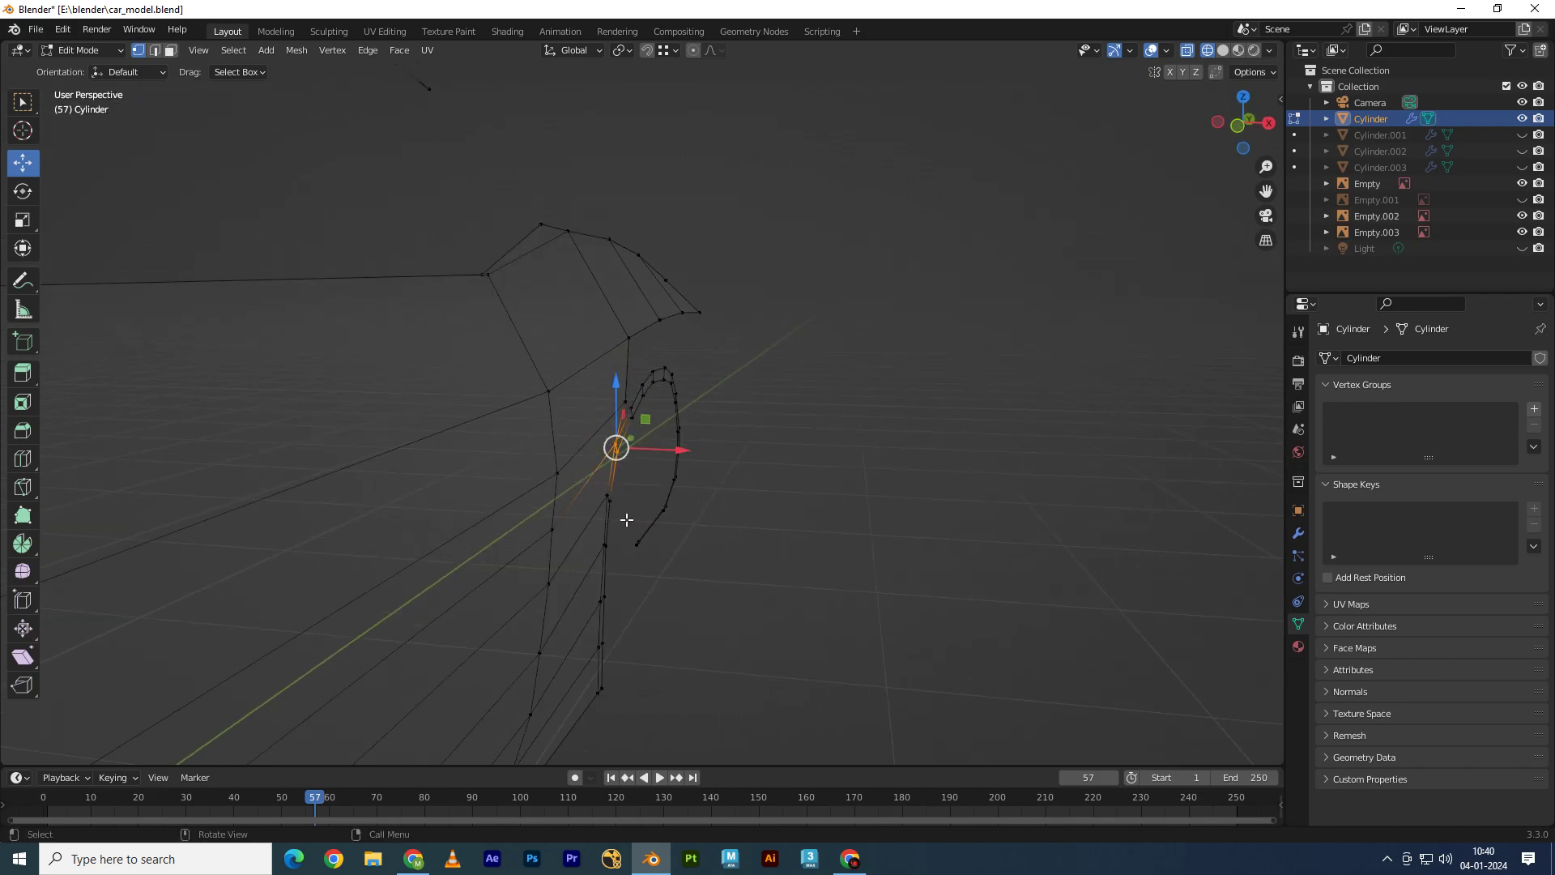
pyautogui.moveTo(629, 550)
pyautogui.mouseDown()
pyautogui.moveTo(649, 654)
pyautogui.moveTo(611, 700)
pyautogui.mouseUp()
pyautogui.hotkey('ctrl', 'z')
pyautogui.moveTo(641, 649); pyautogui.dragTo(625, 649)
pyautogui.moveTo(650, 448); pyautogui.dragTo(658, 449)
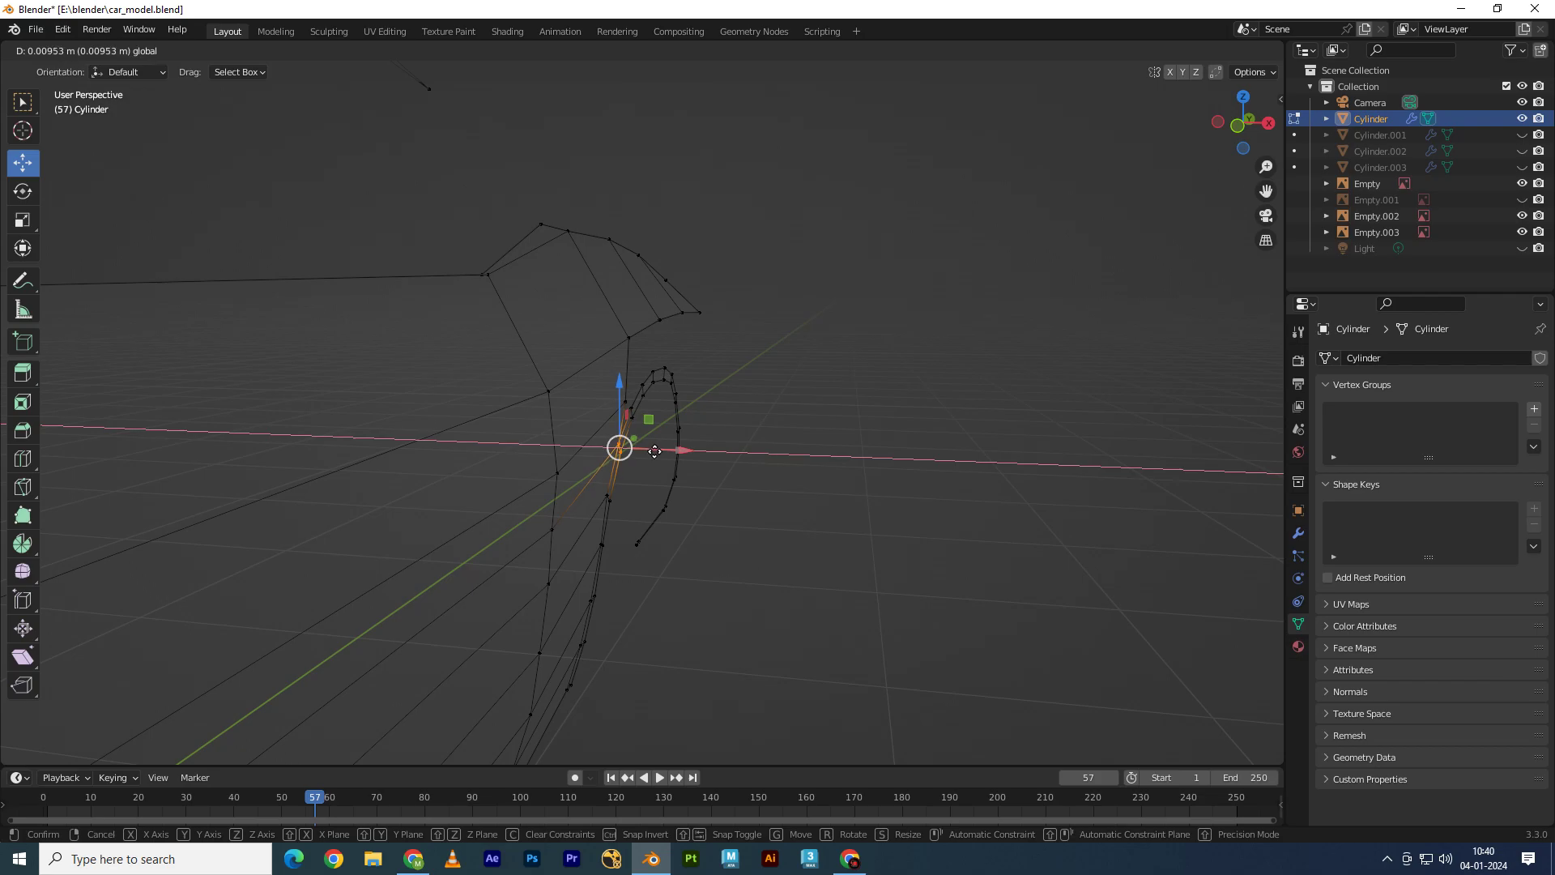
pyautogui.moveTo(657, 449); pyautogui.dragTo(381, 519, button='middle')
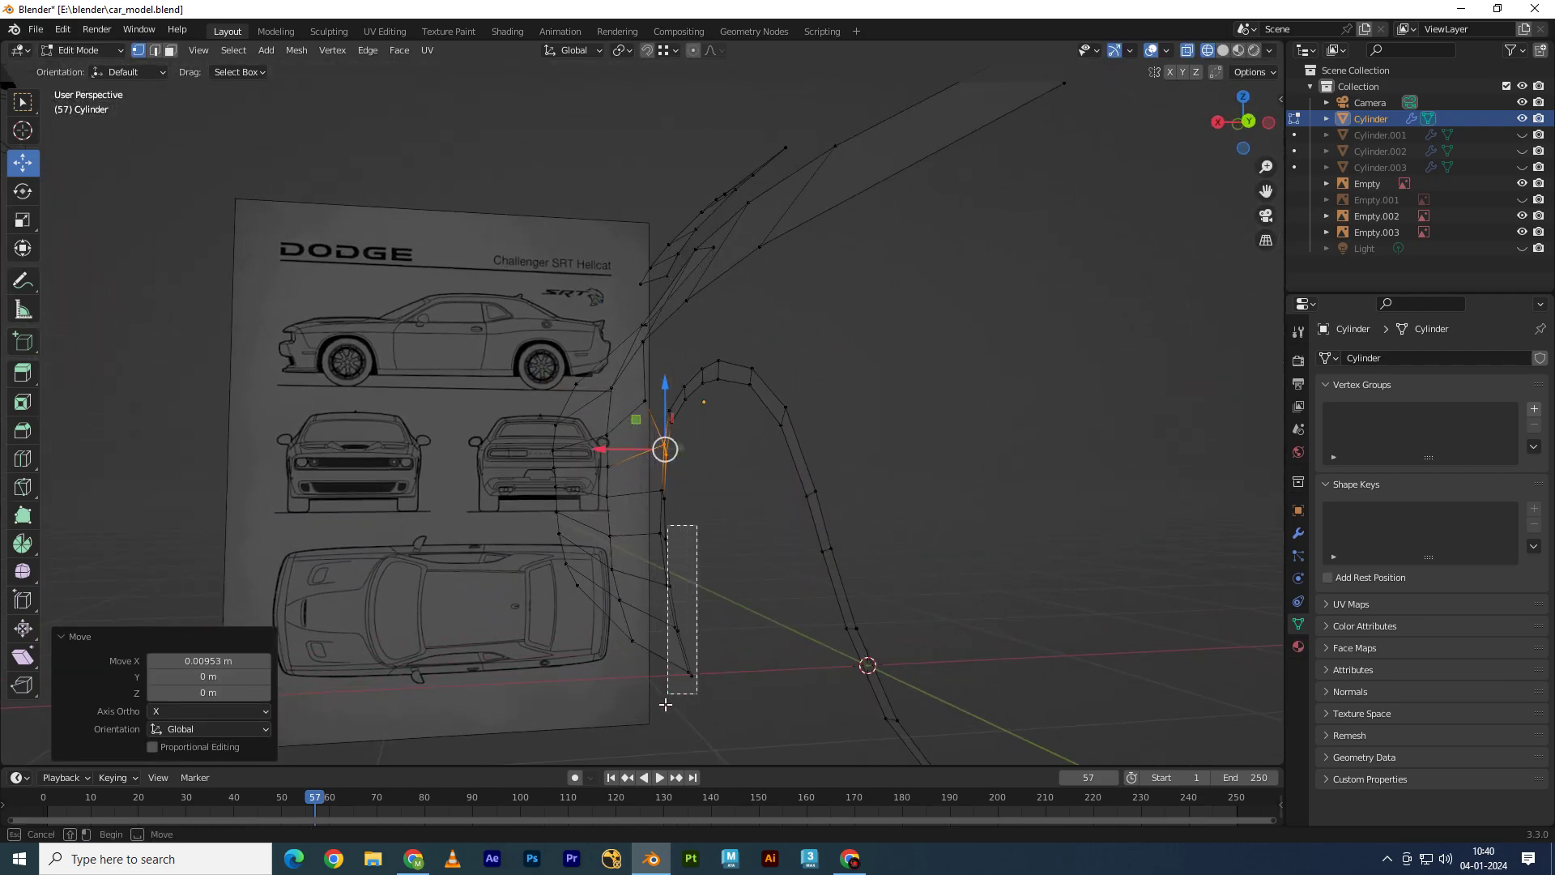
# Step: Box-select the panel's lower edge vertices and shift them and the vertices above along X
pyautogui.moveTo(648, 421); pyautogui.dragTo(696, 713)
pyautogui.moveTo(623, 608); pyautogui.dragTo(638, 609)
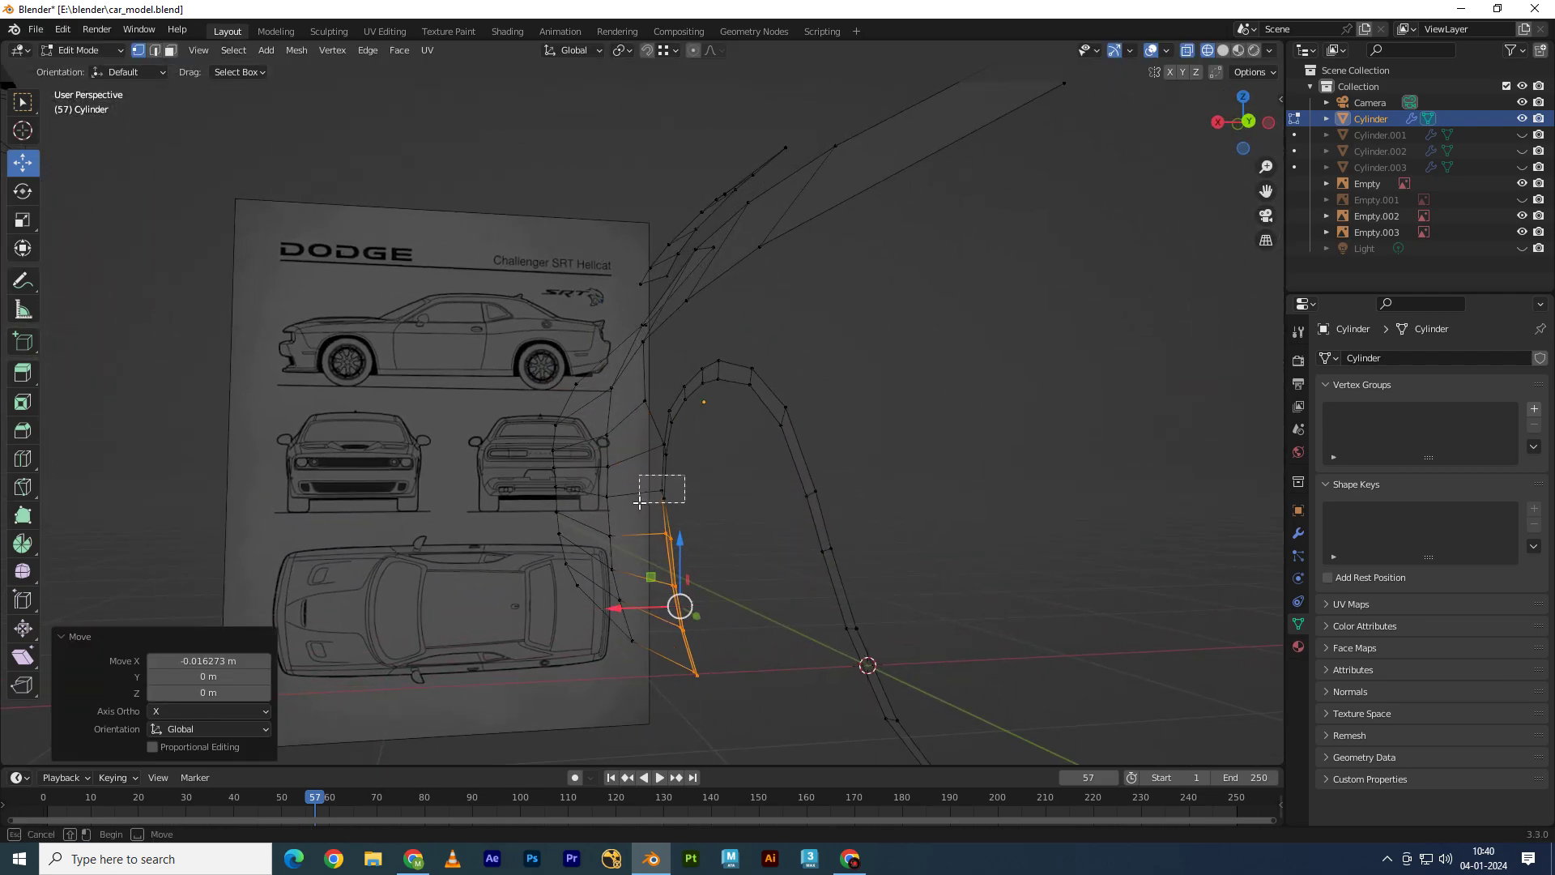
pyautogui.click(666, 494)
pyautogui.moveTo(640, 495); pyautogui.dragTo(635, 496)
pyautogui.moveTo(635, 496)
pyautogui.mouseDown(button='middle')
pyautogui.moveTo(830, 642)
pyautogui.moveTo(718, 524)
pyautogui.moveTo(733, 494)
pyautogui.mouseUp(button='middle')
# Step: Select the upper rear edge vertices in side view and raise them slightly from behind
pyautogui.press('KP_3')
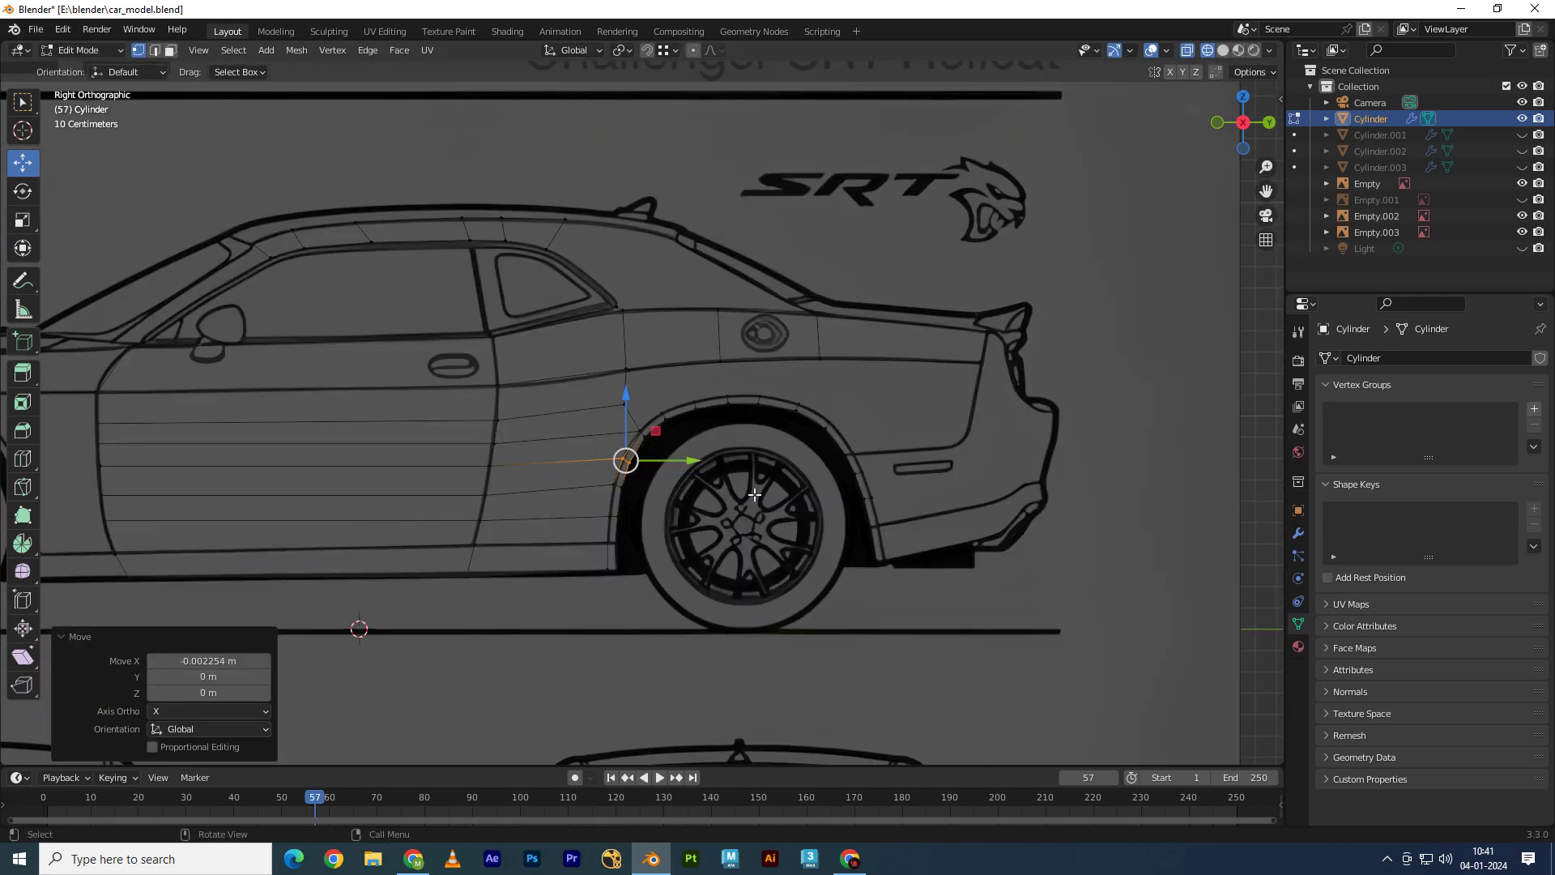
pyautogui.moveTo(885, 316); pyautogui.dragTo(775, 390)
pyautogui.moveTo(1074, 301); pyautogui.dragTo(933, 399)
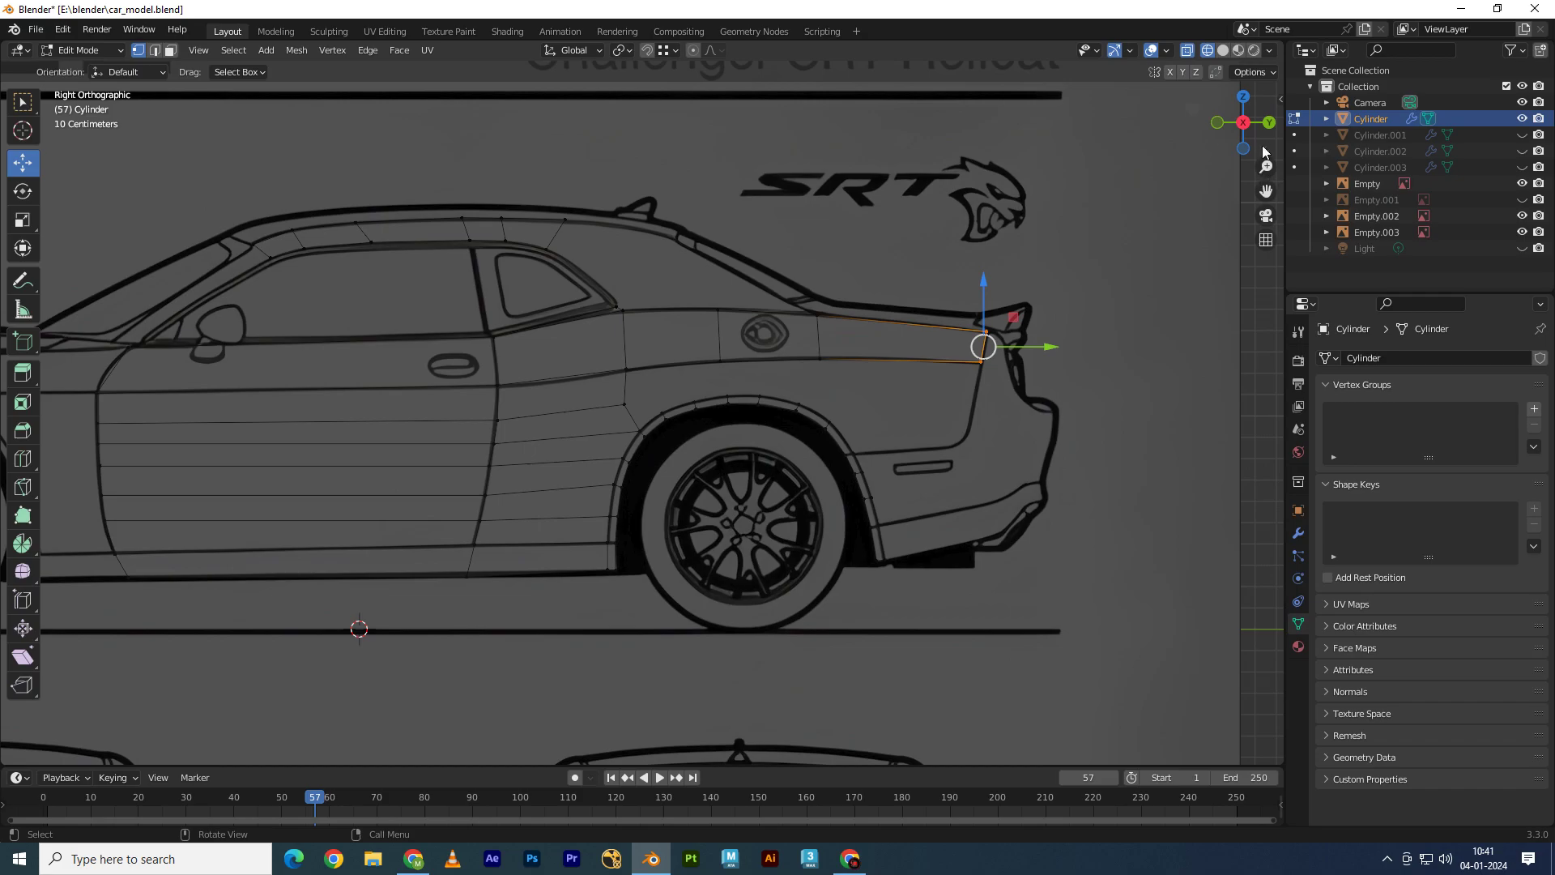
pyautogui.click(1269, 123)
pyautogui.scroll(3, 709, 371)
pyautogui.scroll(3, 710, 371)
pyautogui.scroll(2, 802, 291)
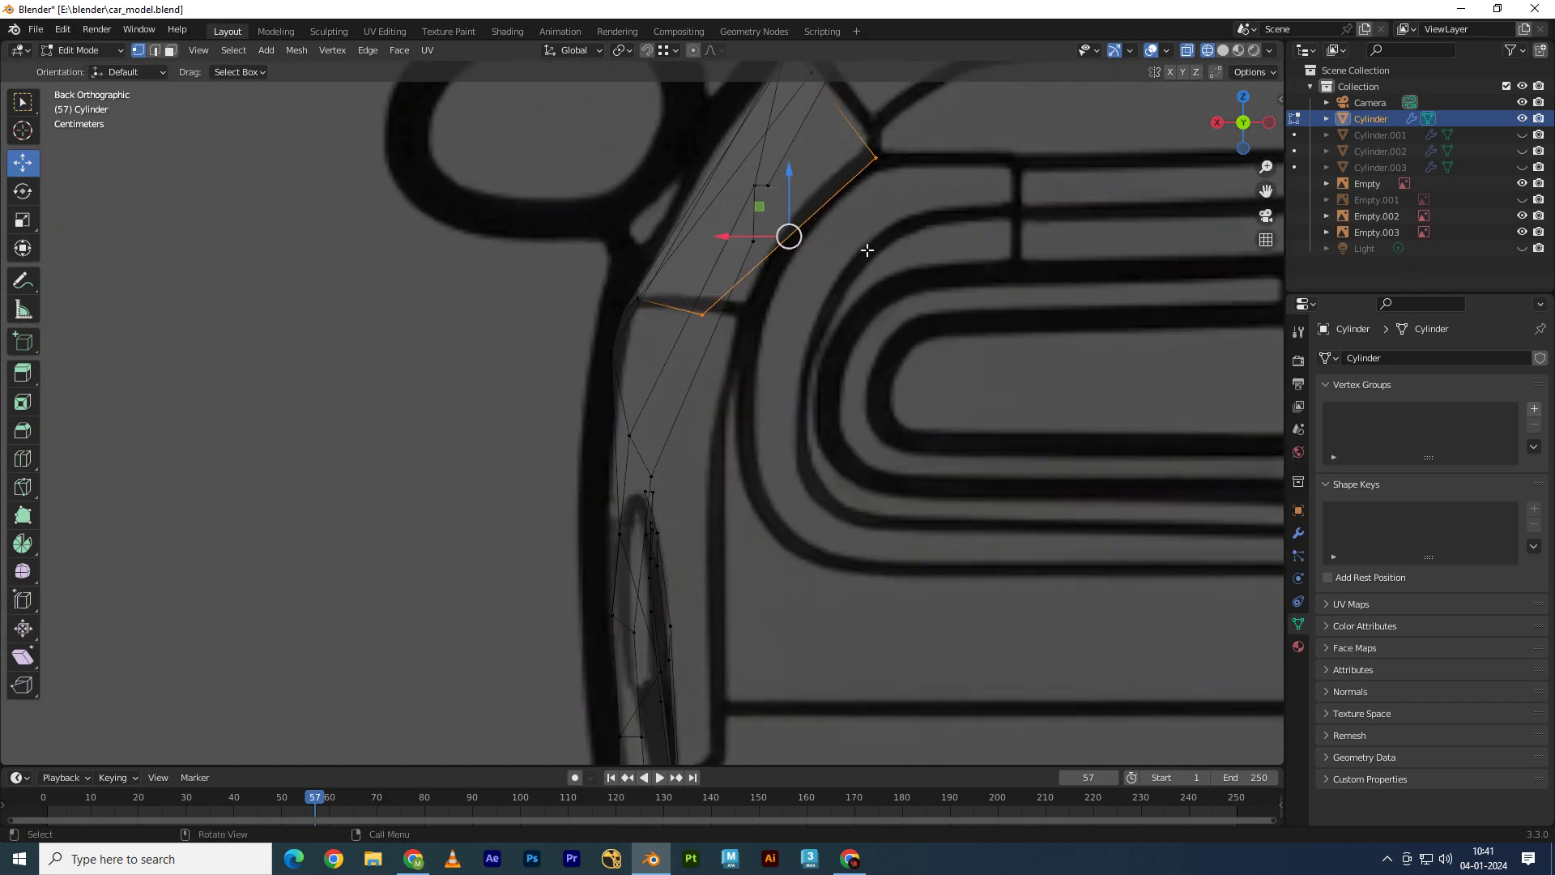
pyautogui.scroll(1, 802, 292)
pyautogui.moveTo(798, 243); pyautogui.dragTo(798, 234)
# Step: Start an X move on a rear vertex, then return to the side view at the rear wheel
pyautogui.click(629, 438)
pyautogui.press('g')
pyautogui.press('x')
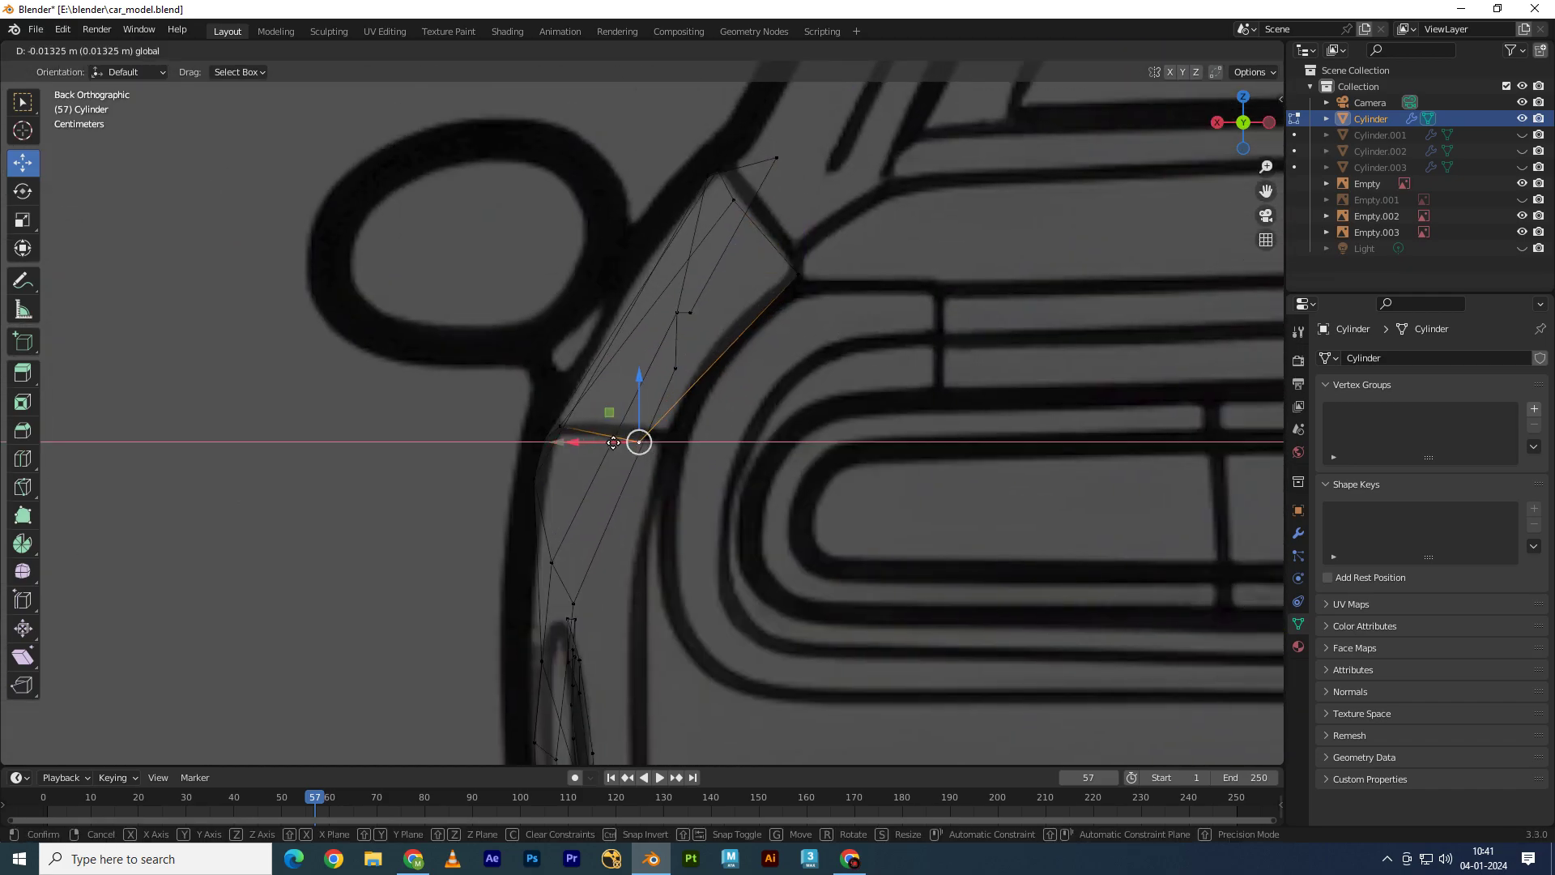
pyautogui.scroll(-1, 772, 443)
pyautogui.press('KP_1')
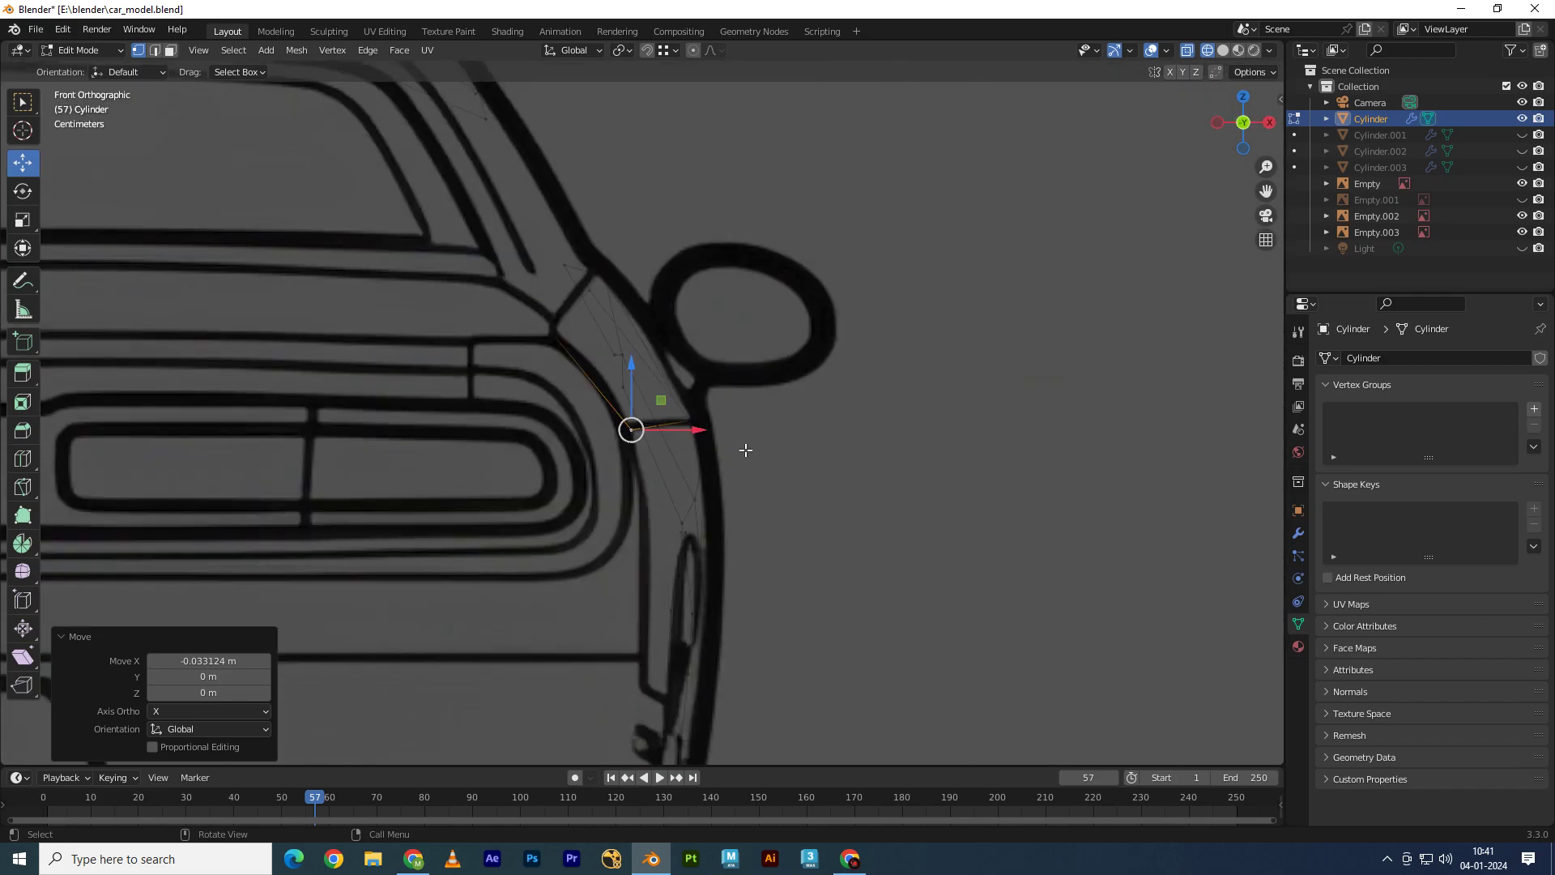
pyautogui.press('KP_3')
pyautogui.keyDown('shift'); pyautogui.moveTo(763, 440); pyautogui.dragTo(377, 420, button='middle'); pyautogui.keyUp('shift')
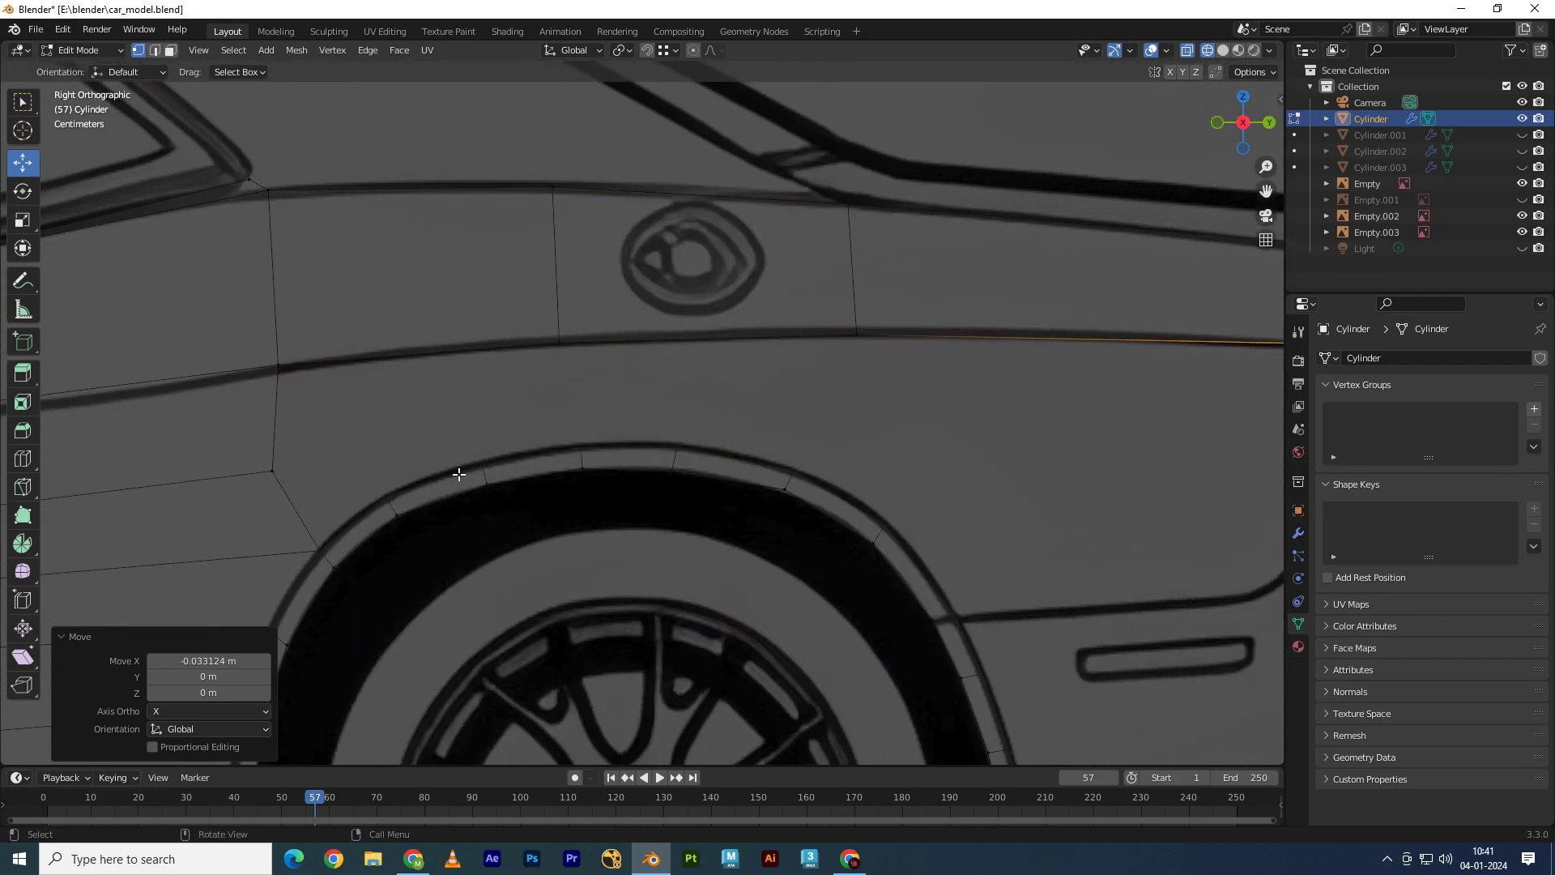
# Step: Select the wheel-arch edges and extrude them straight up along Z
pyautogui.press('2')
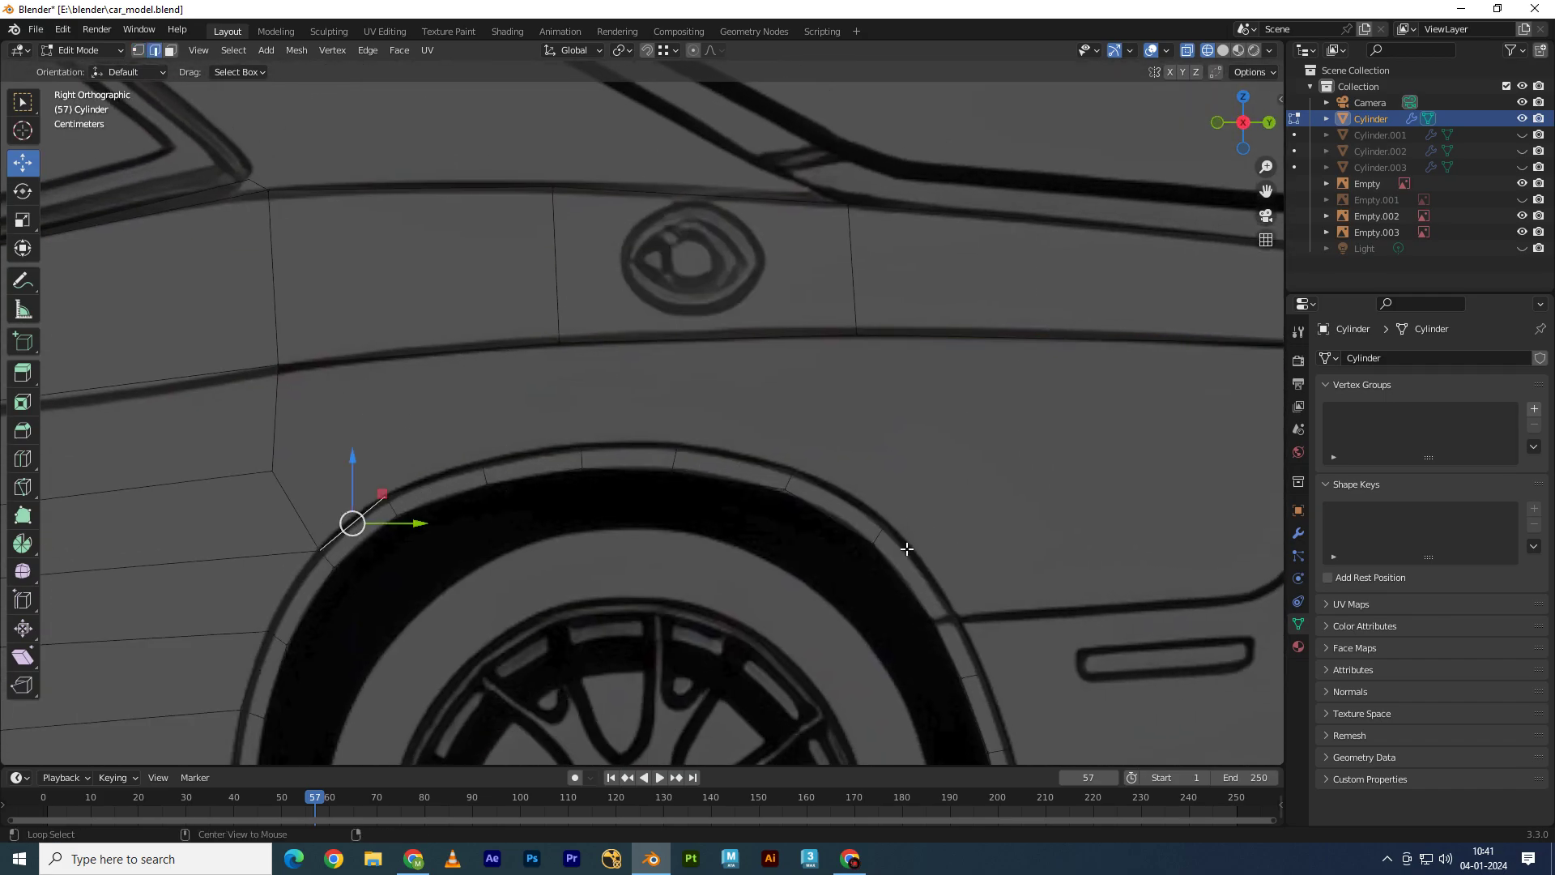
pyautogui.keyDown('alt'); pyautogui.click(906, 548); pyautogui.keyUp('alt')
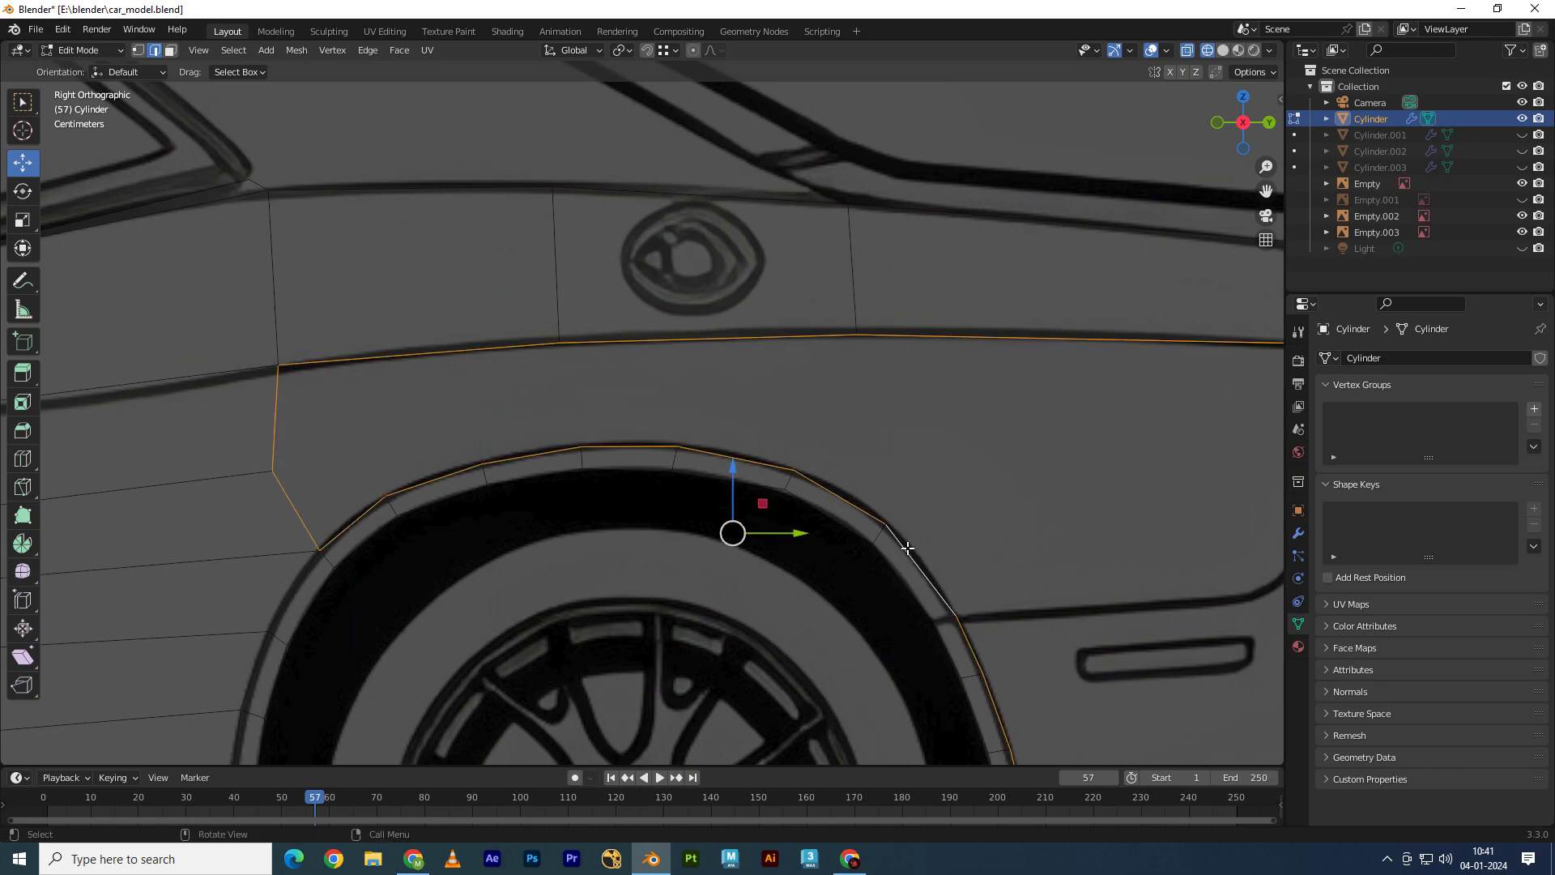
pyautogui.keyDown('ctrl'); pyautogui.click(366, 508); pyautogui.keyUp('ctrl')
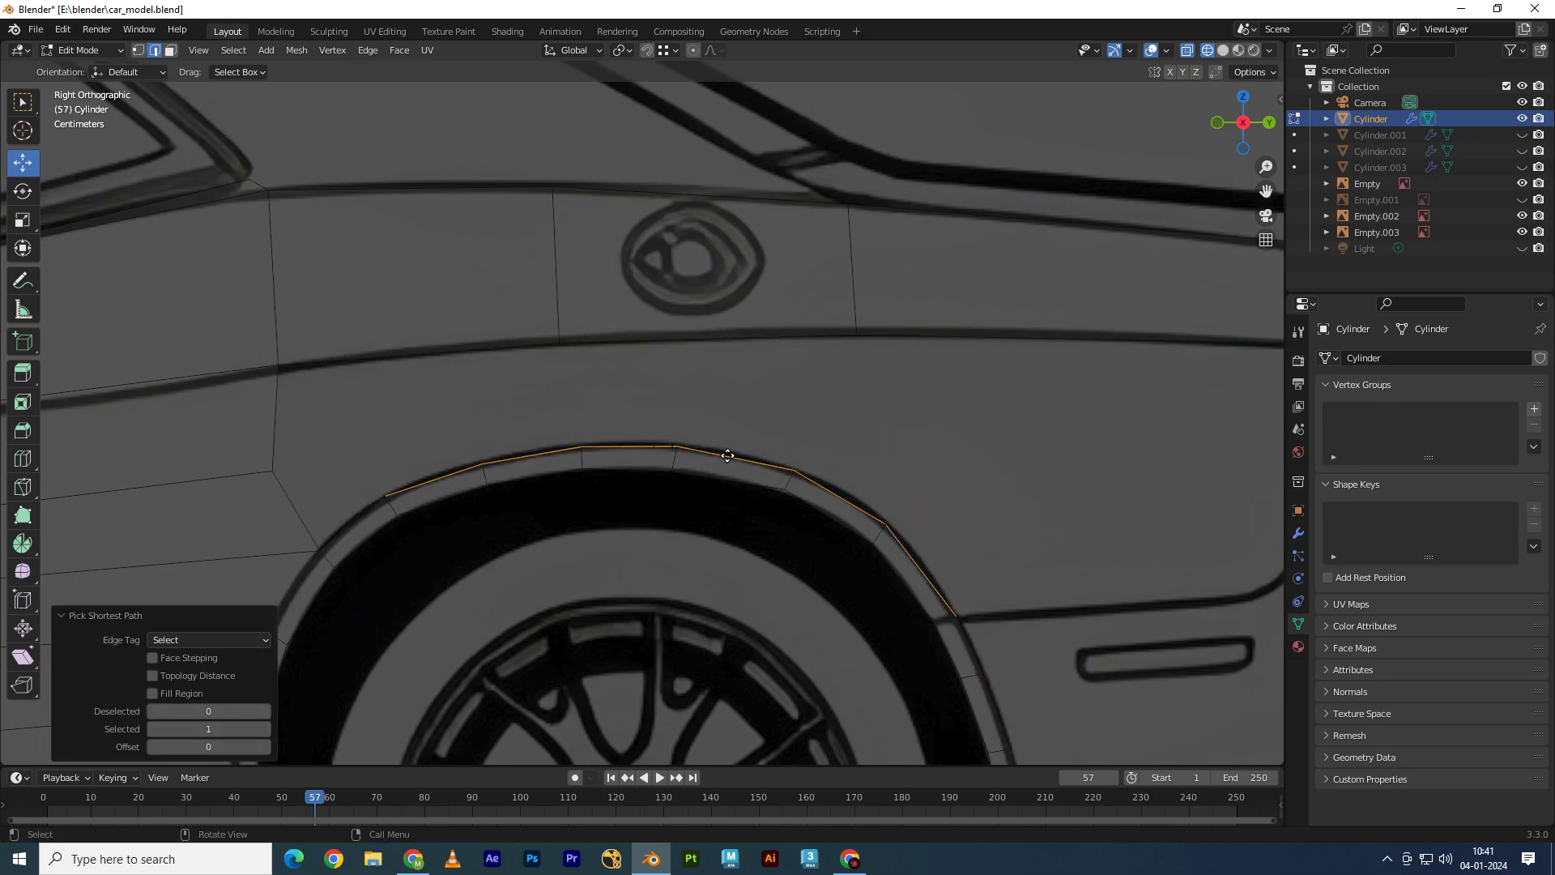
pyautogui.press('e')
pyautogui.press('z')
pyautogui.click(459, 454)
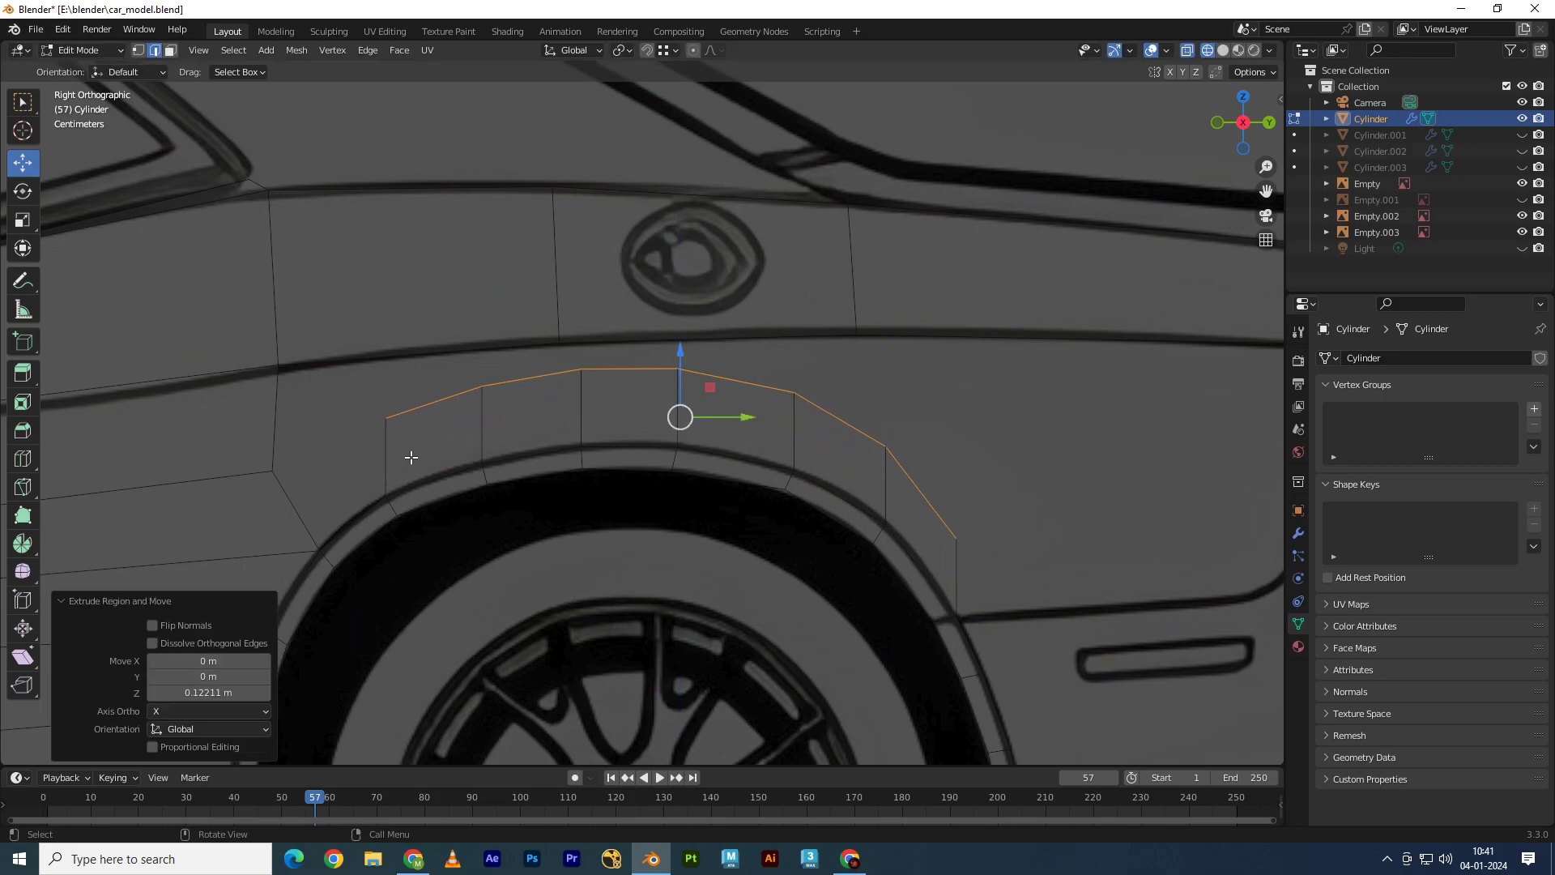
# Step: Merge two extruded corner vertices into the beltline vertices using At Last
pyautogui.press('1')
pyautogui.click(385, 419)
pyautogui.keyDown('shift'); pyautogui.click(279, 370); pyautogui.keyUp('shift')
pyautogui.press('m')
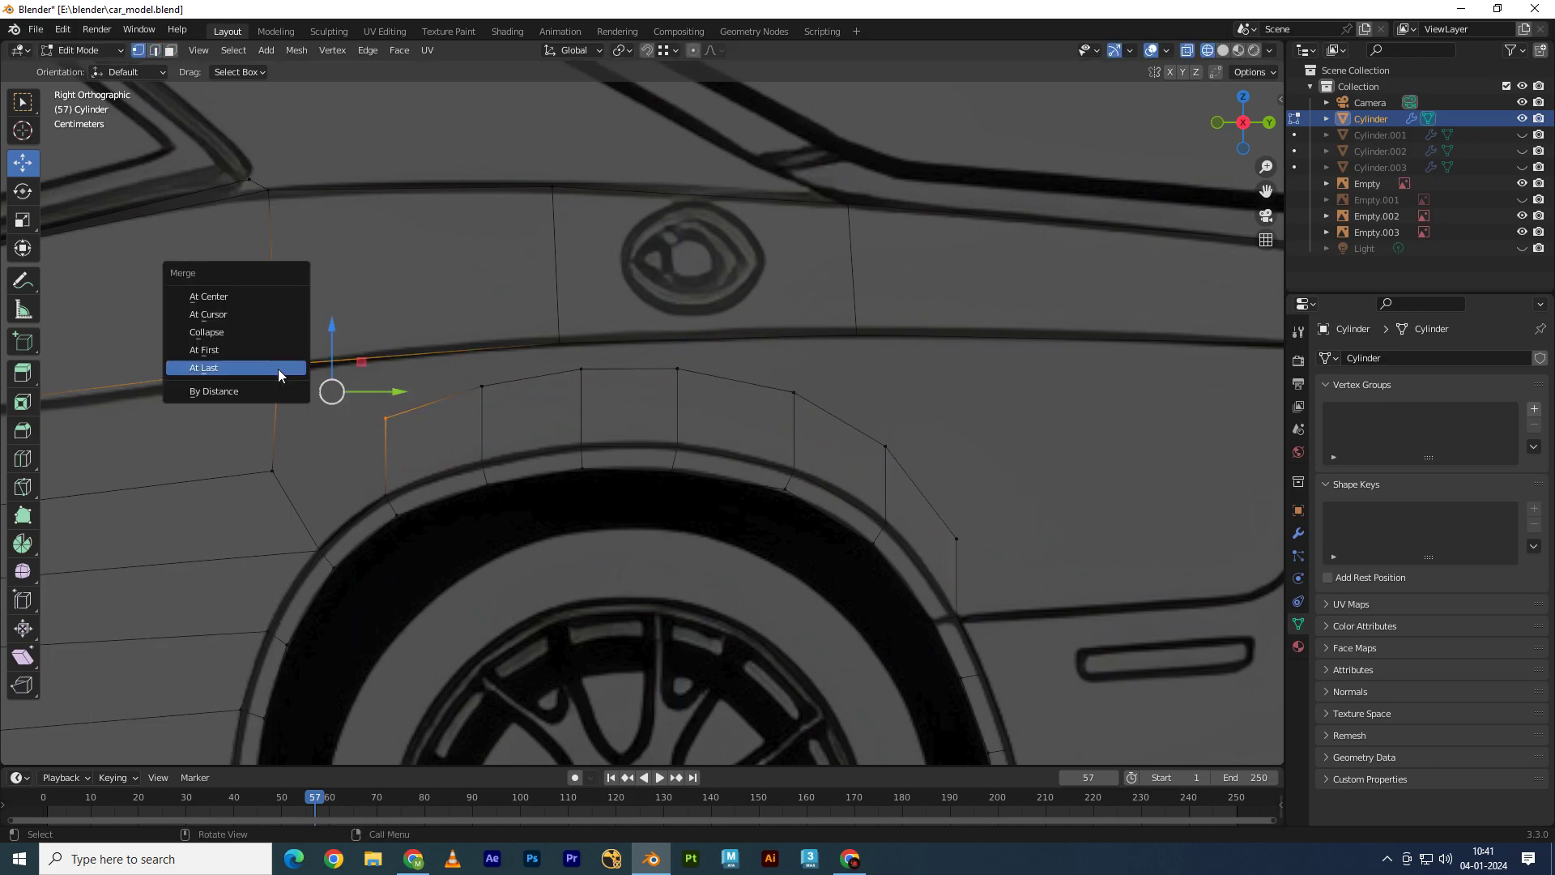
pyautogui.click(279, 368)
pyautogui.click(580, 371)
pyautogui.keyDown('shift'); pyautogui.click(558, 340); pyautogui.keyUp('shift')
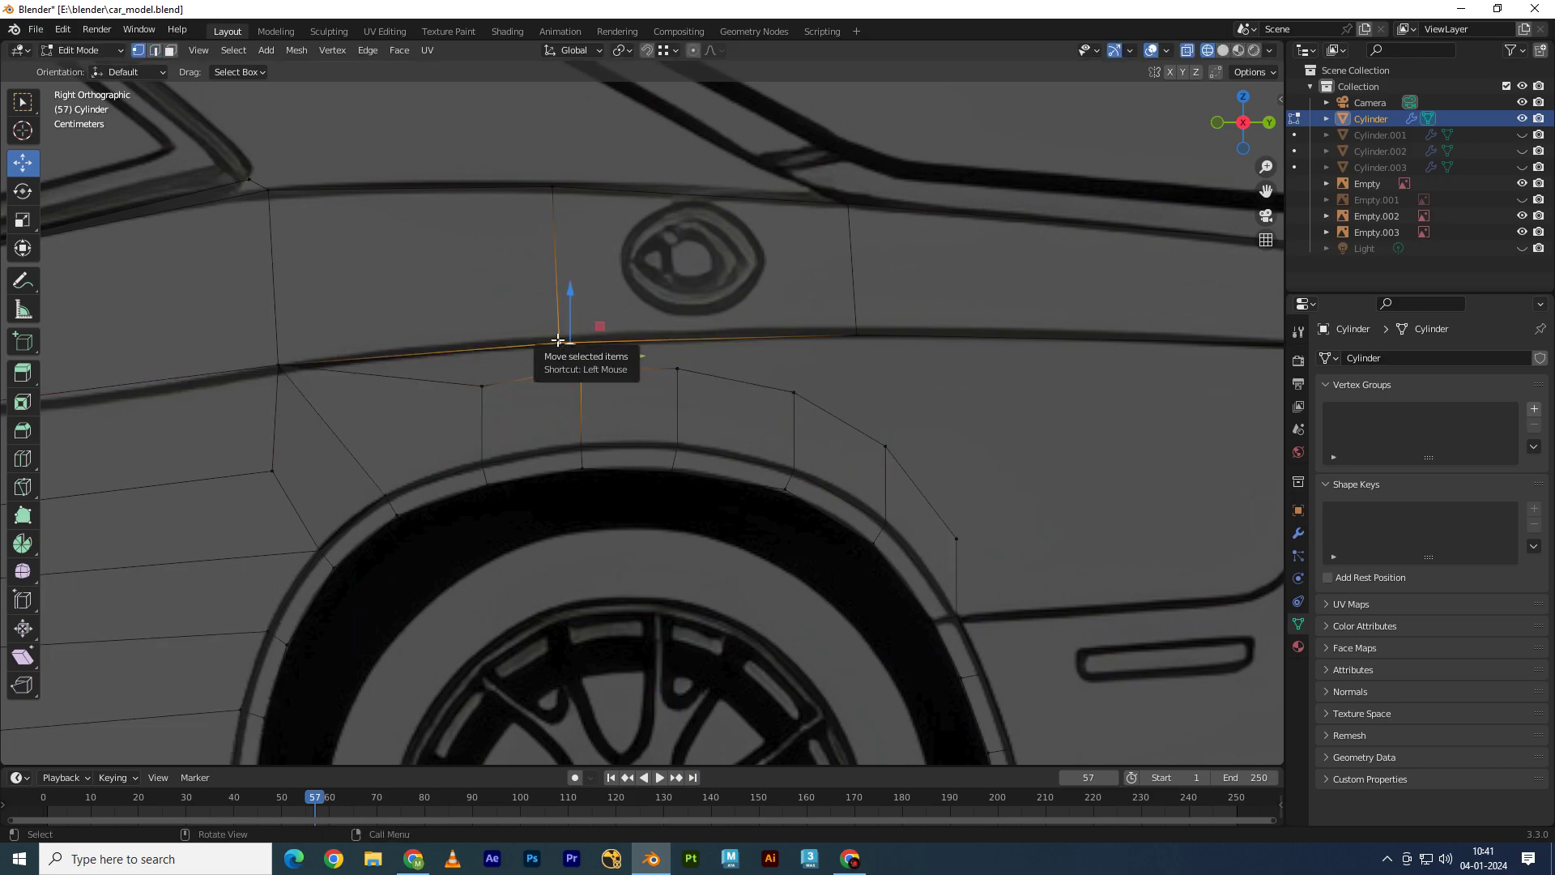
pyautogui.press('m')
pyautogui.click(557, 338)
pyautogui.scroll(-2, 574, 417)
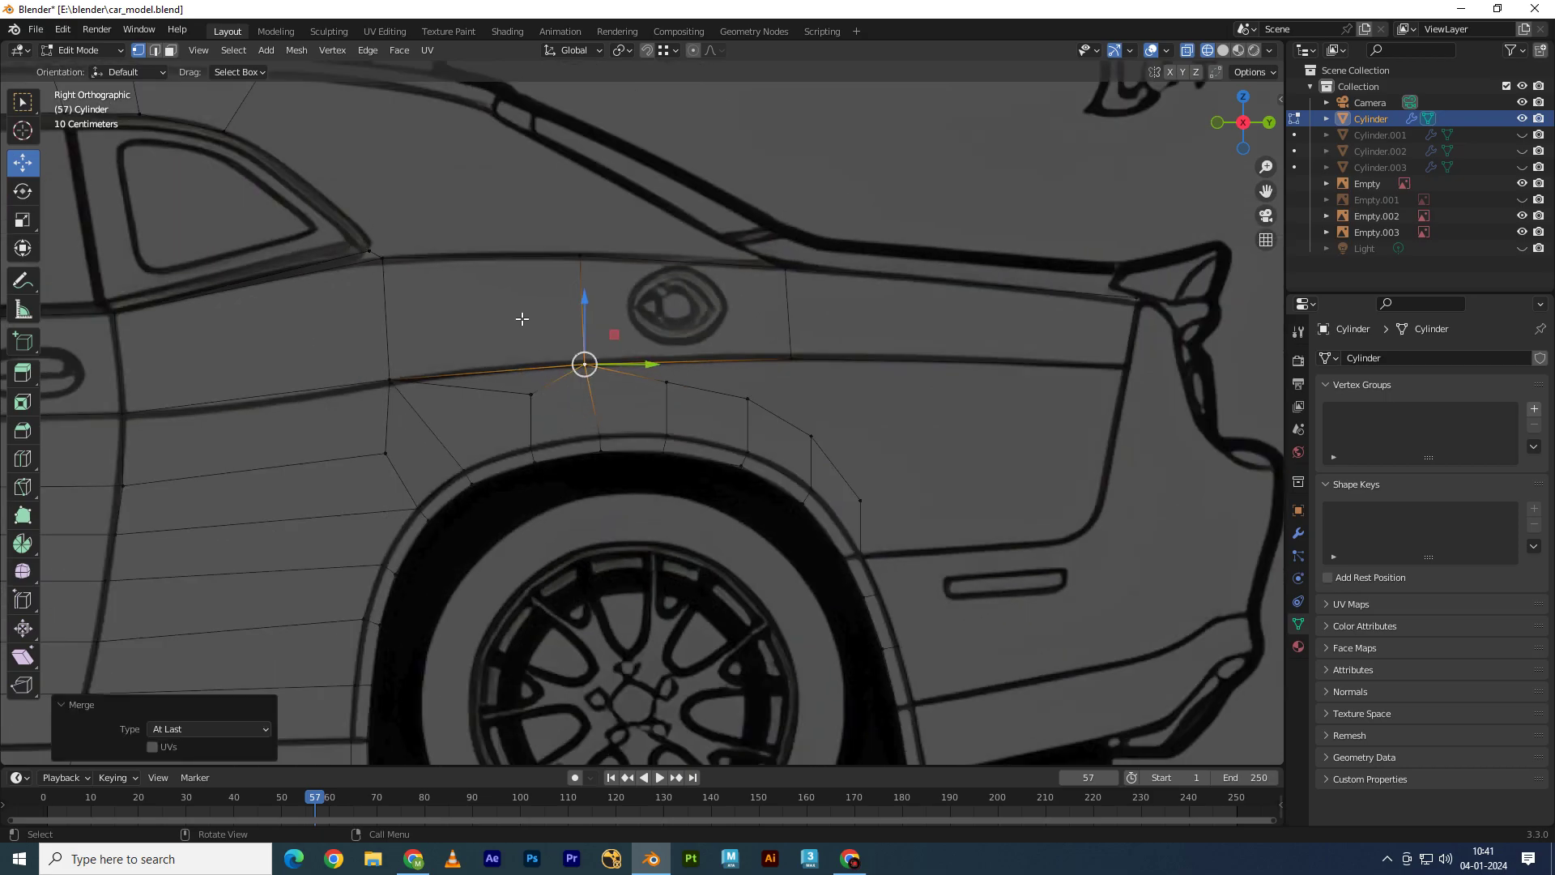
pyautogui.scroll(1, 521, 318)
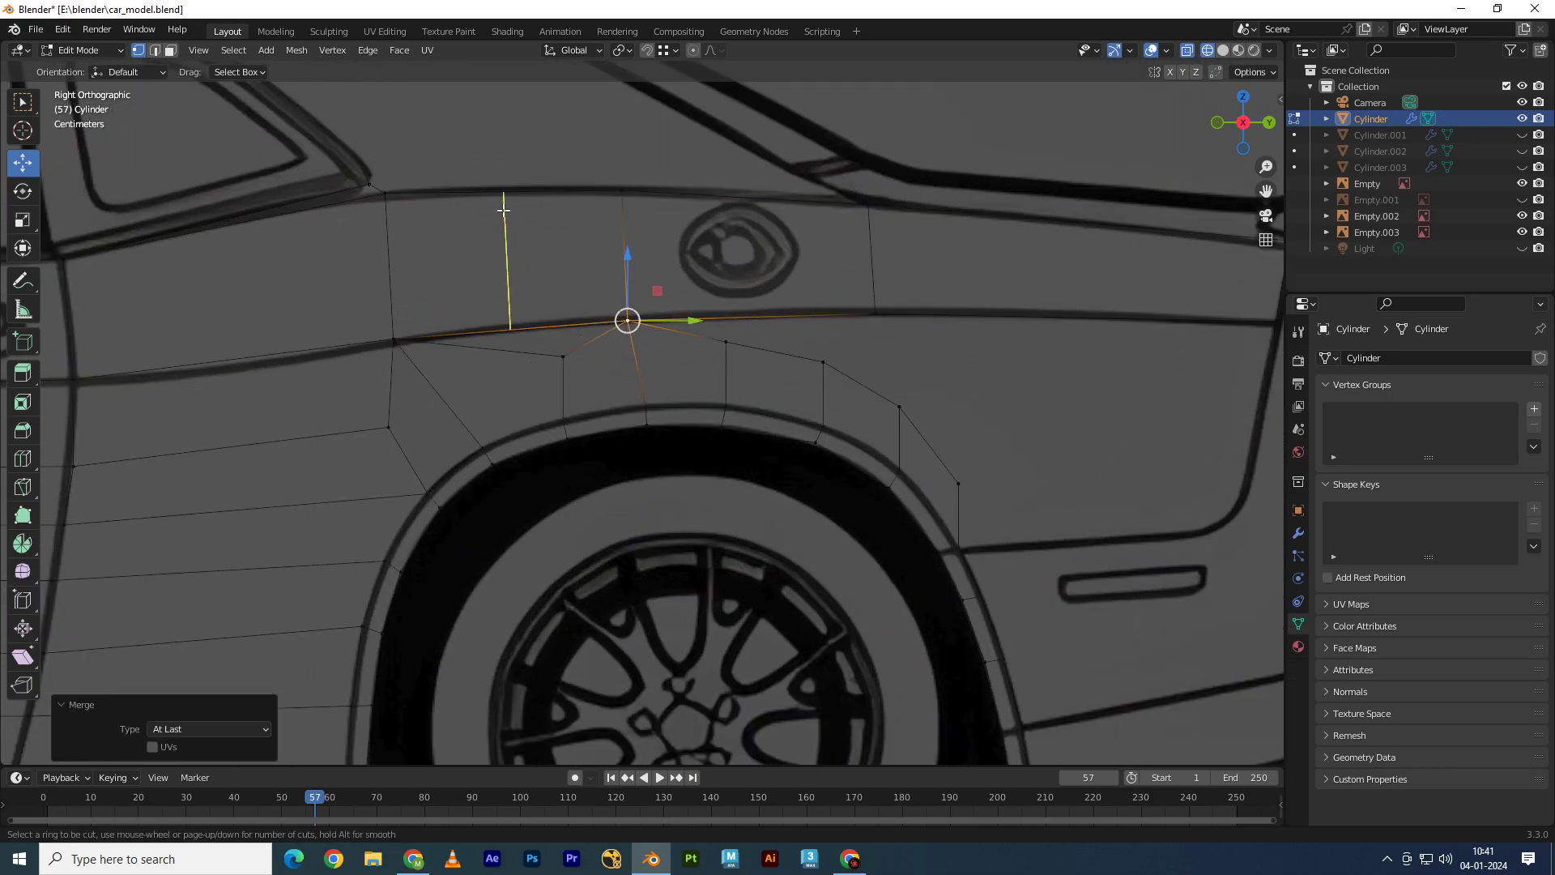
# Step: Add a vertical loop cut through the panel and merge a loose vertex into the beltline
pyautogui.click(503, 210)
pyautogui.click(563, 354)
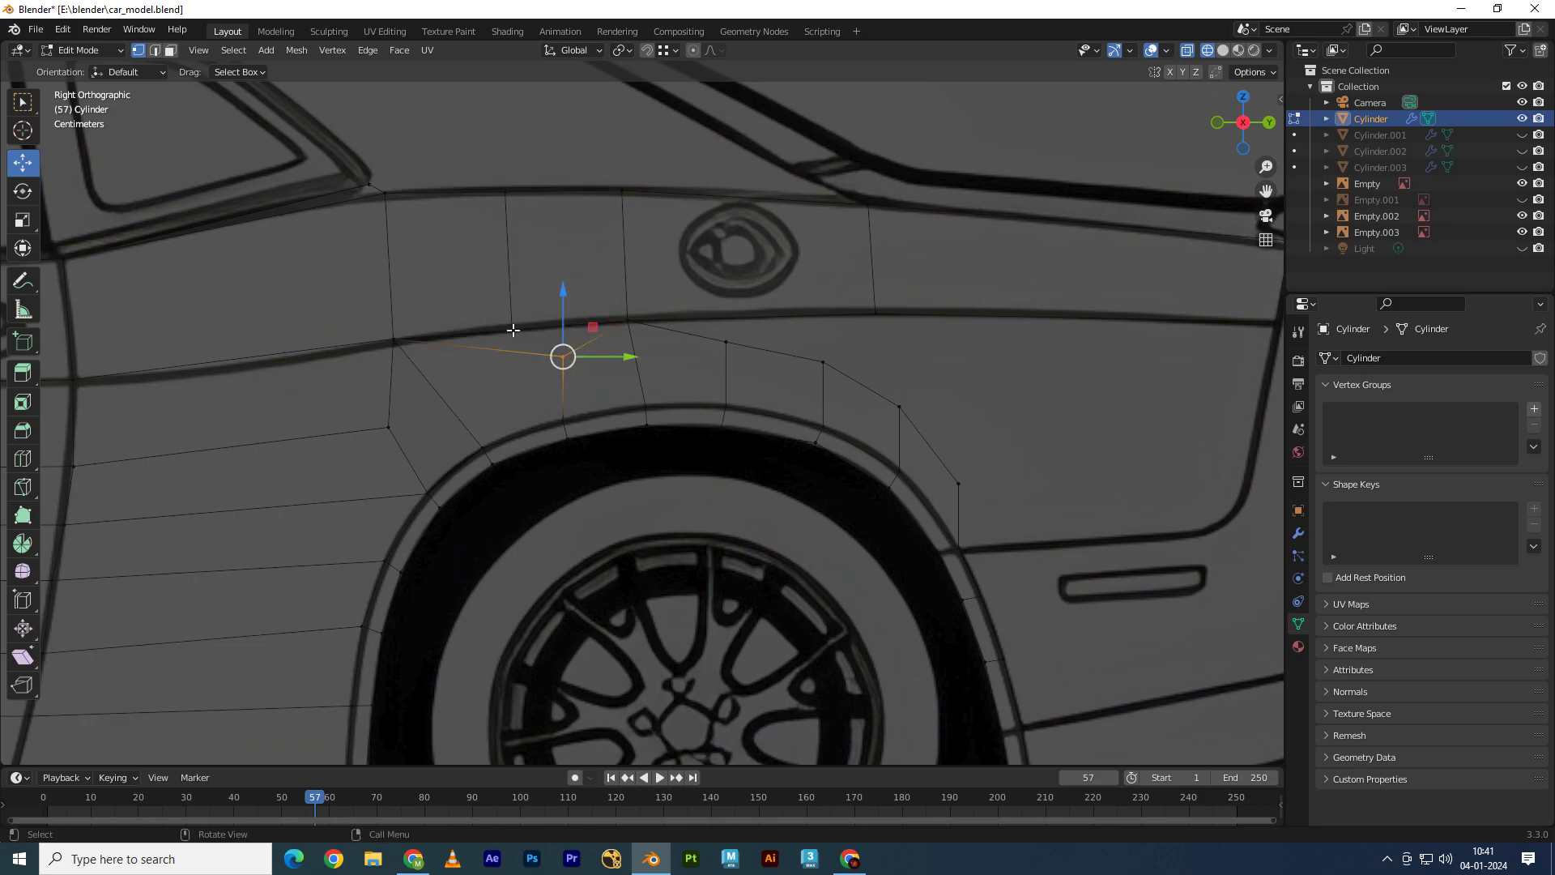
pyautogui.keyDown('shift'); pyautogui.click(512, 329); pyautogui.keyUp('shift')
pyautogui.press('m')
pyautogui.moveTo(734, 339); pyautogui.dragTo(733, 340)
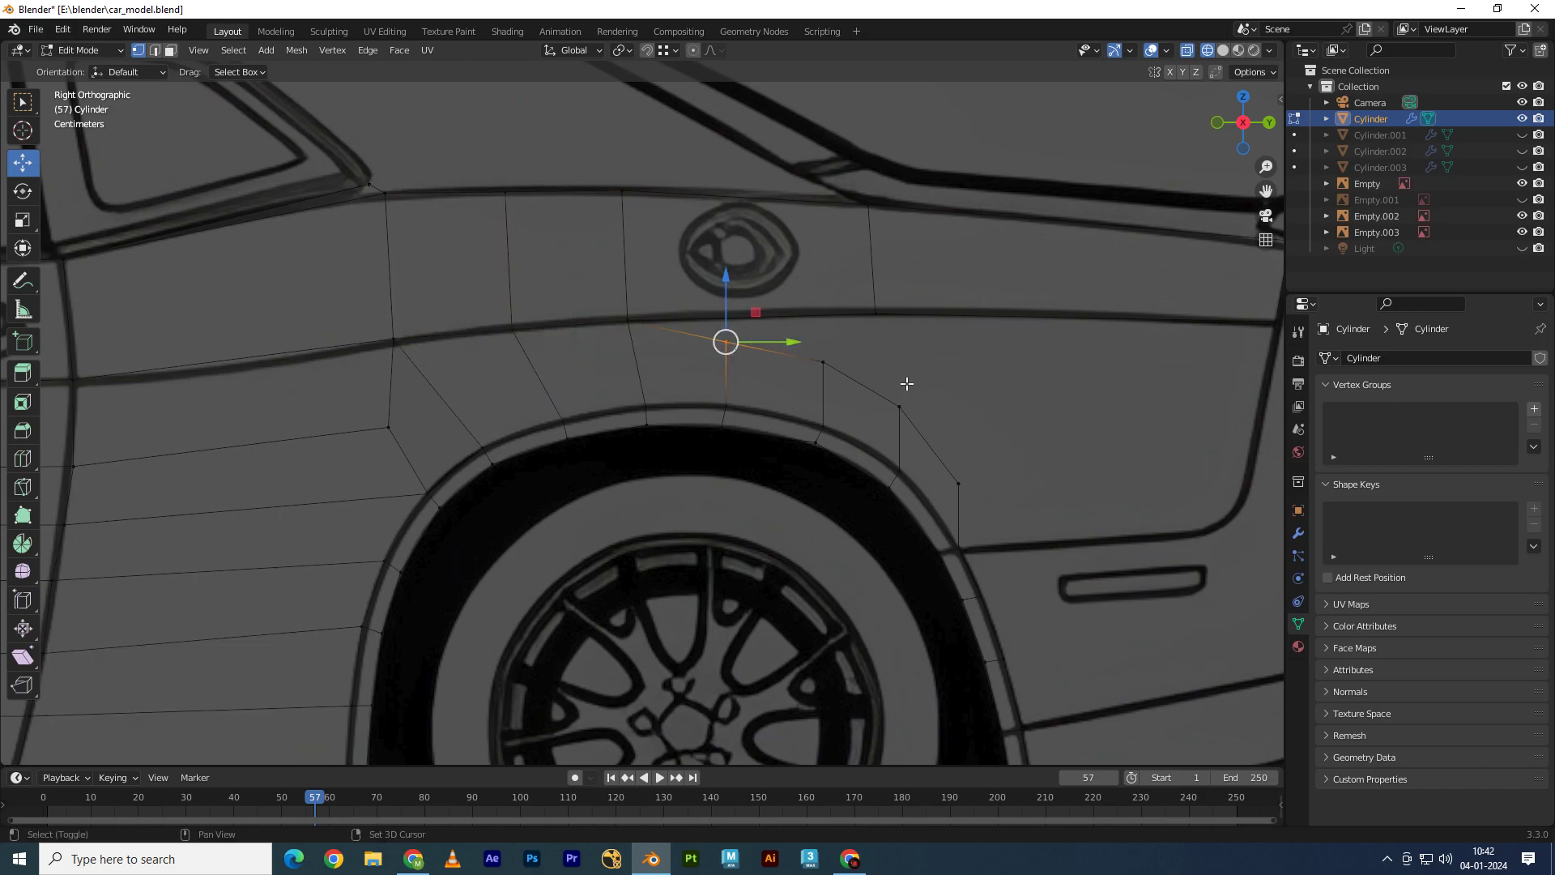
pyautogui.keyDown('ctrl'); pyautogui.scroll(-3, 644, 260); pyautogui.keyUp('ctrl')
# Step: Add another loop cut and merge the vertex below the beltline into the beltline vertex
pyautogui.click(643, 260)
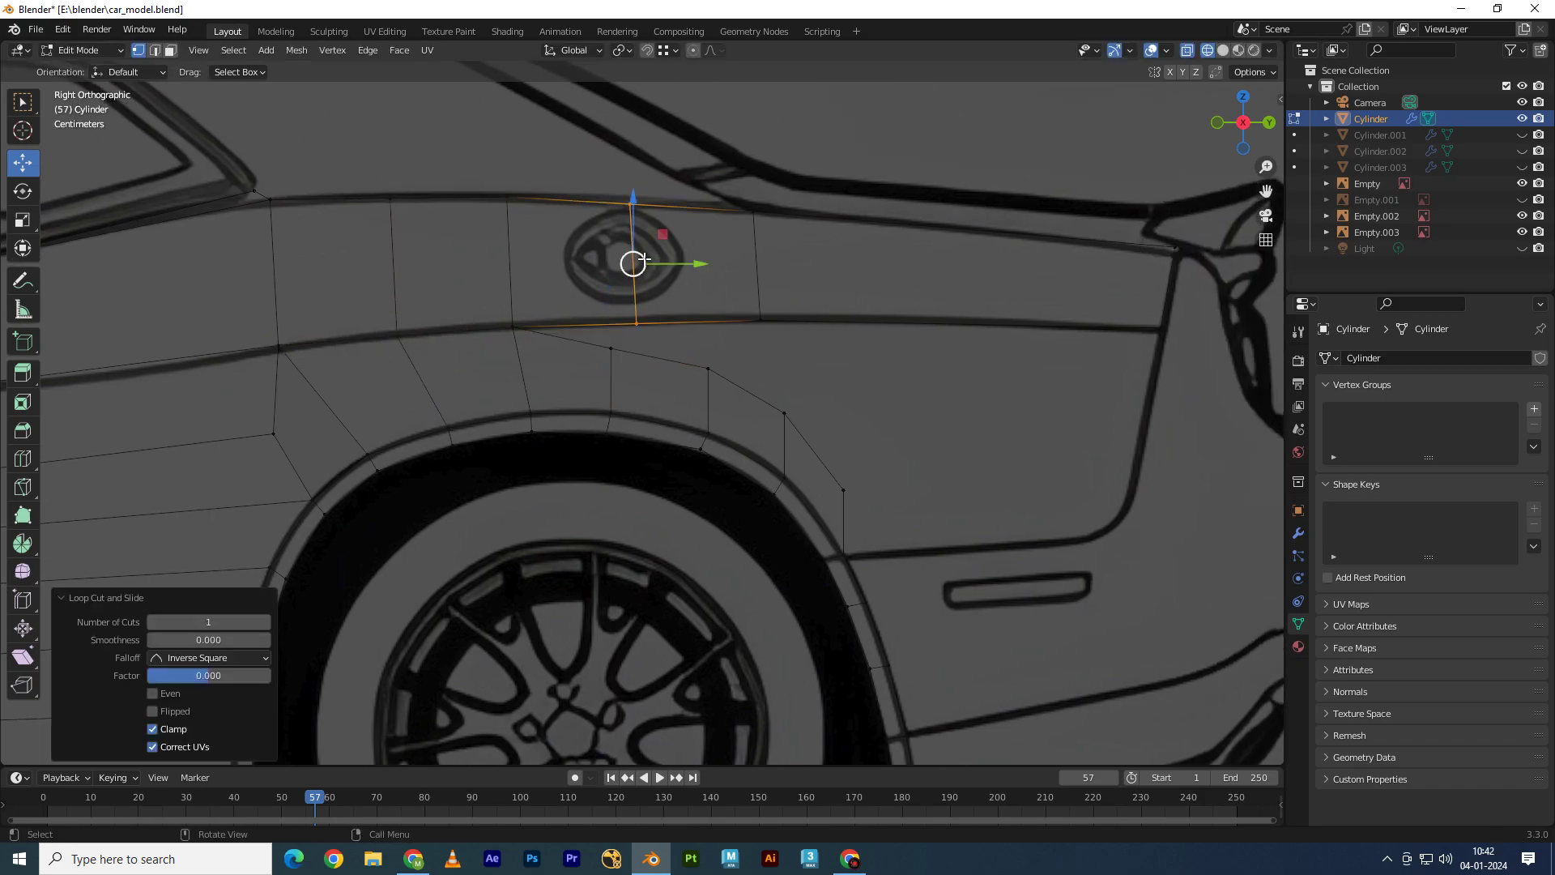
pyautogui.moveTo(633, 199); pyautogui.dragTo(633, 195)
pyautogui.click(634, 195)
pyautogui.scroll(2, 739, 333)
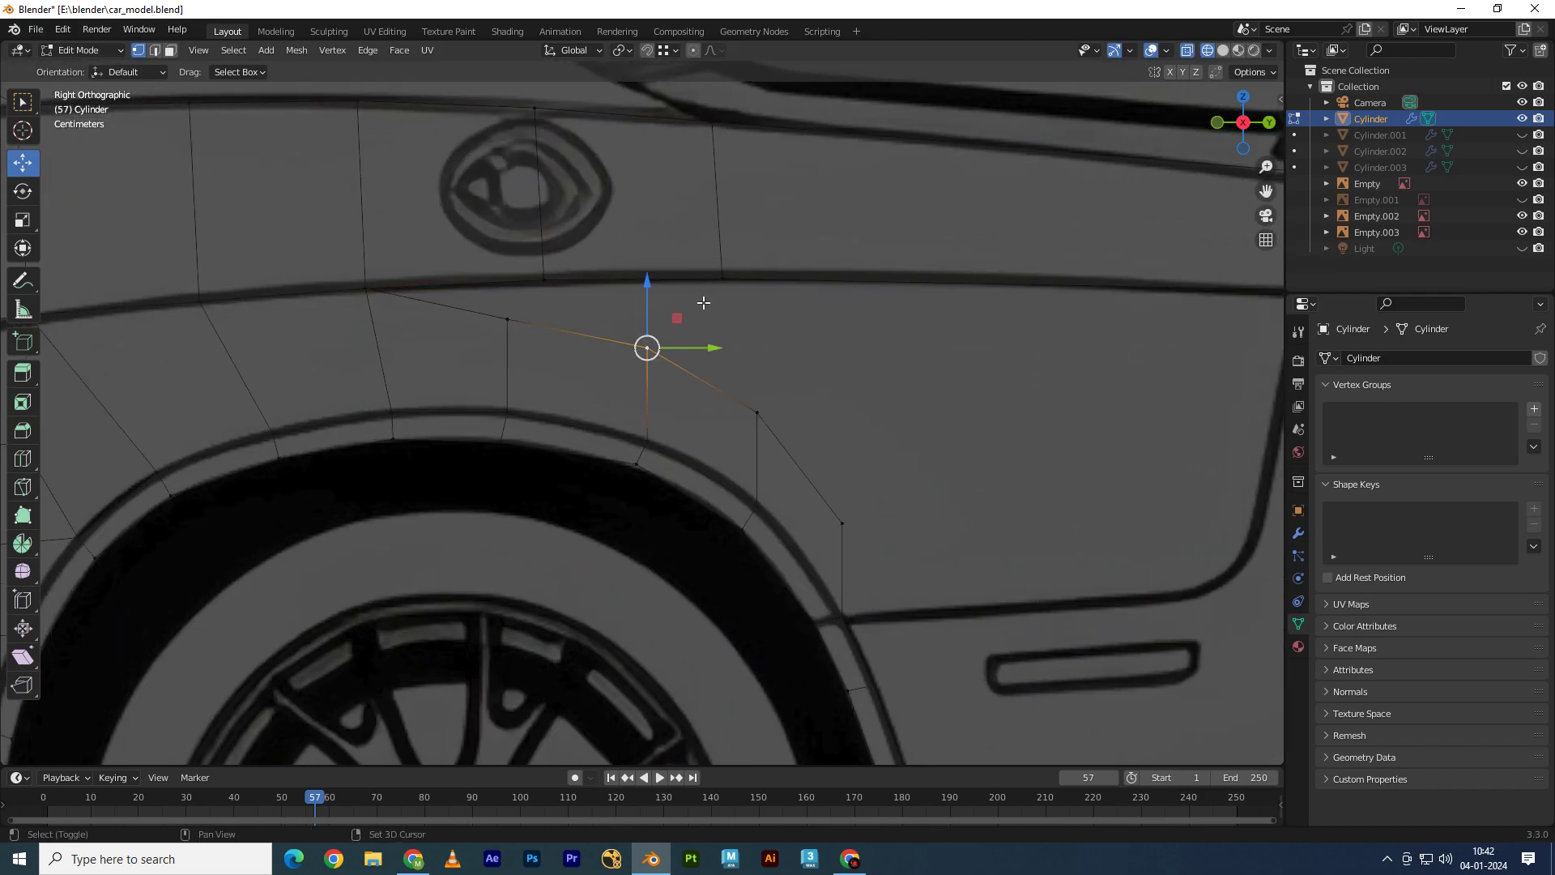
pyautogui.keyDown('shift'); pyautogui.click(741, 282); pyautogui.keyUp('shift')
pyautogui.press('m')
pyautogui.click(484, 321)
pyautogui.keyDown('shift'); pyautogui.click(544, 280); pyautogui.keyUp('shift')
pyautogui.press('m')
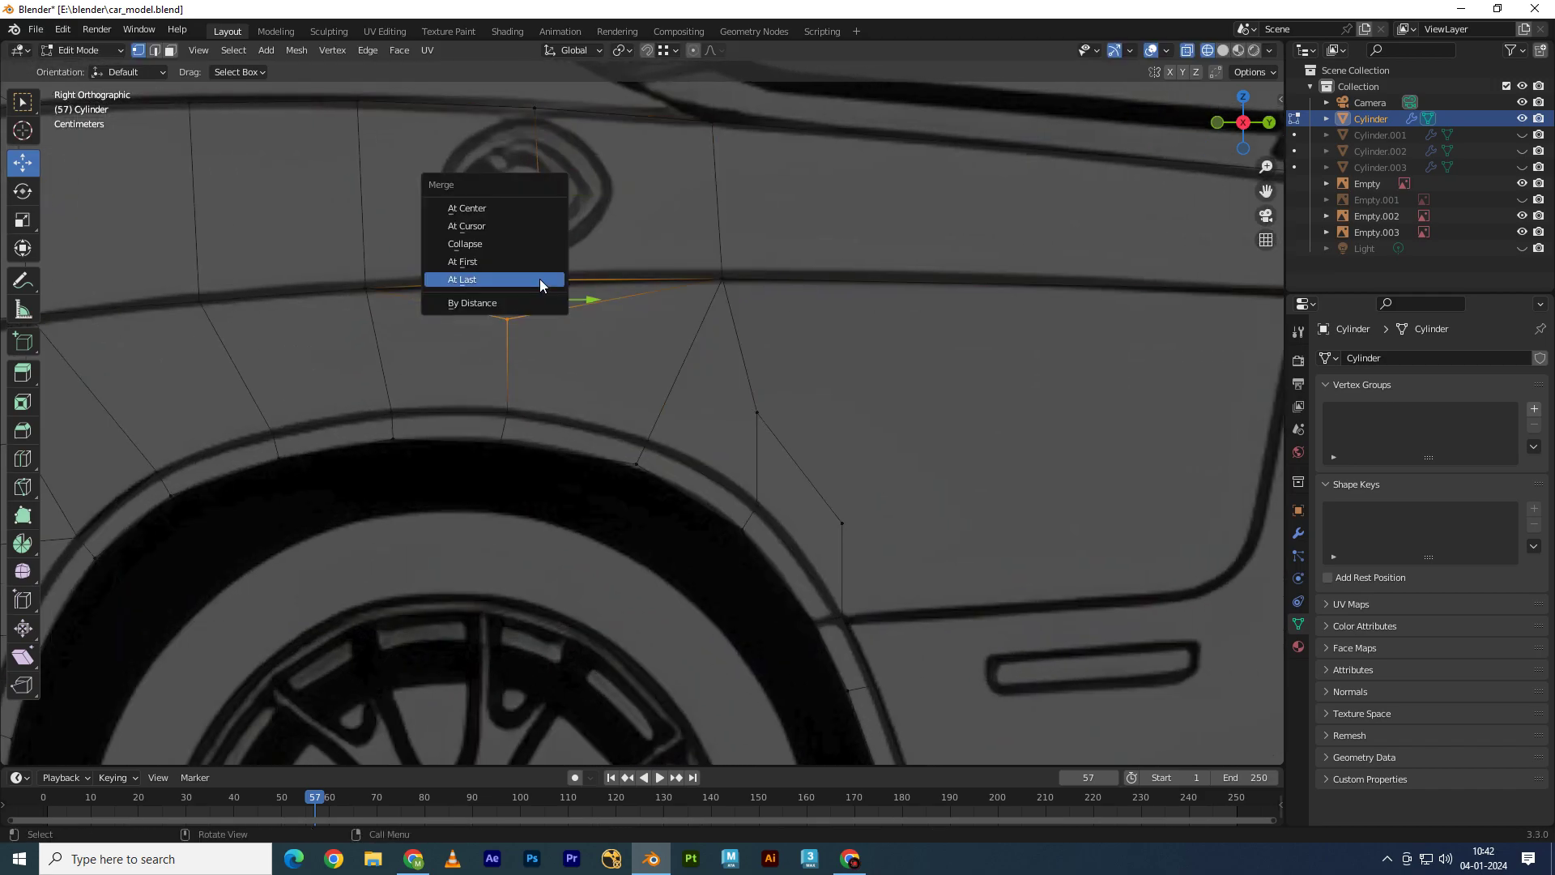
pyautogui.moveTo(864, 450)
pyautogui.keyDown('shift'); pyautogui.mouseDown(button='middle')
pyautogui.moveTo(725, 395)
pyautogui.moveTo(770, 402)
pyautogui.moveTo(760, 386)
pyautogui.mouseUp(button='middle'); pyautogui.keyUp('shift')
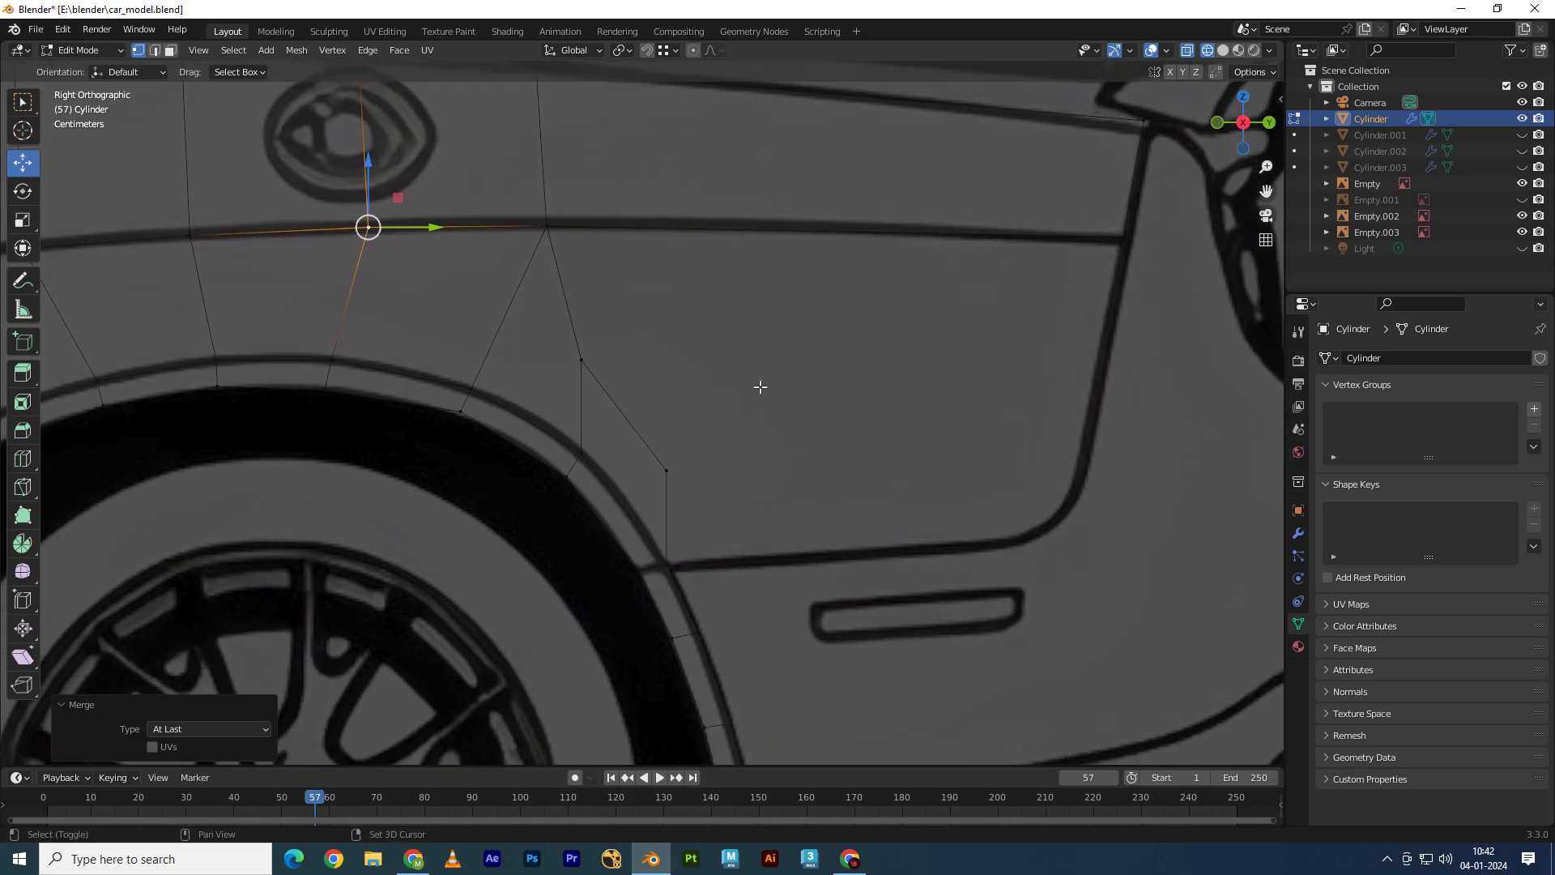
pyautogui.click(666, 470)
# Step: Move the panel's free end vertices onto the rear body line in side view
pyautogui.press('g')
pyautogui.click(1051, 520)
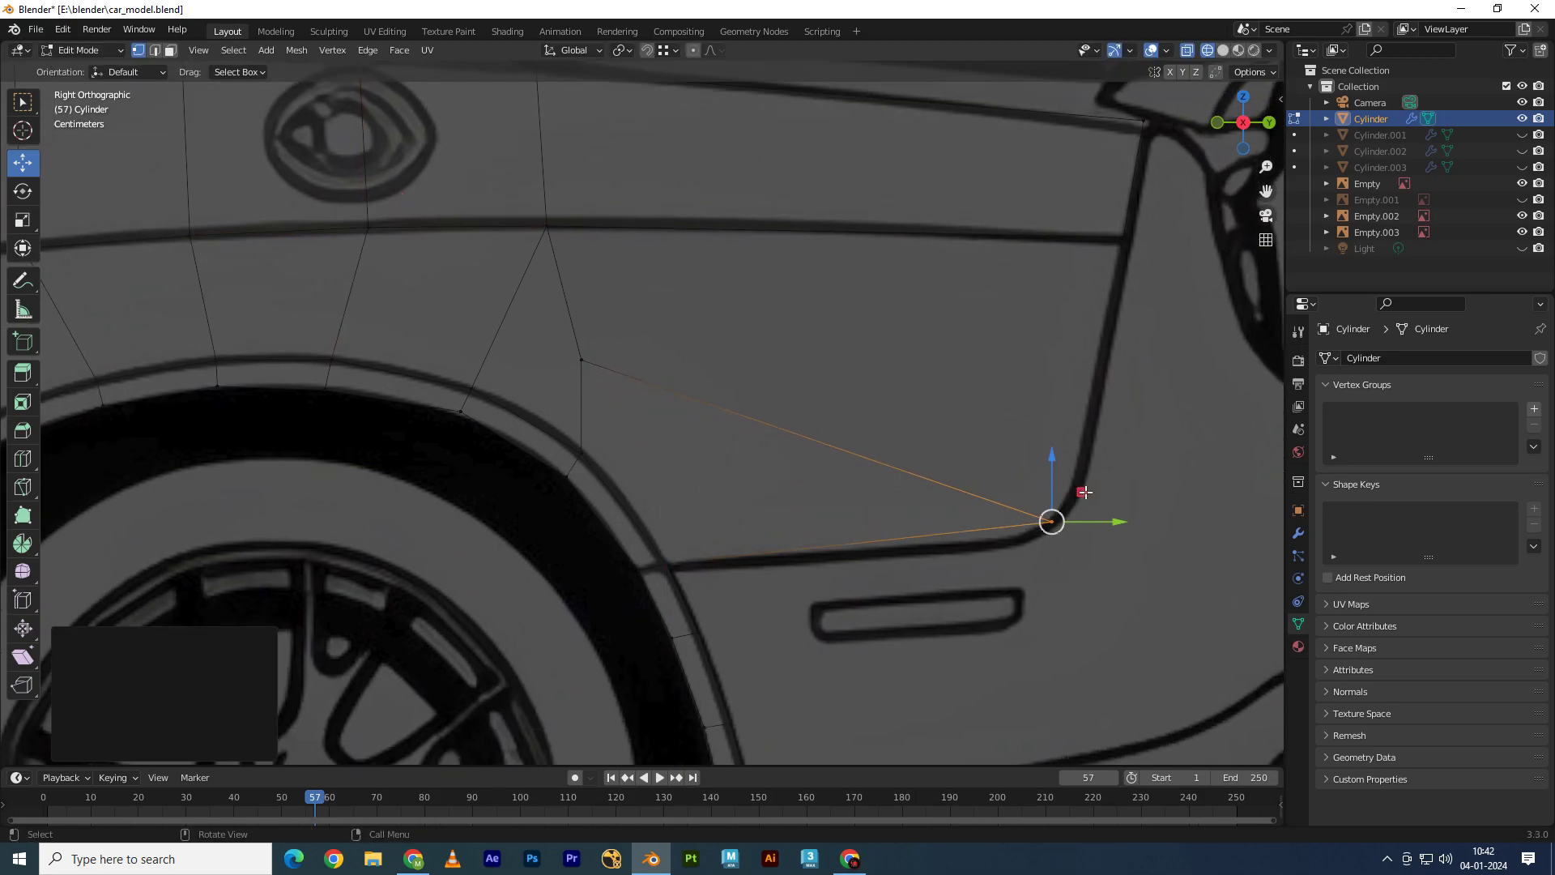
pyautogui.scroll(-2, 951, 481)
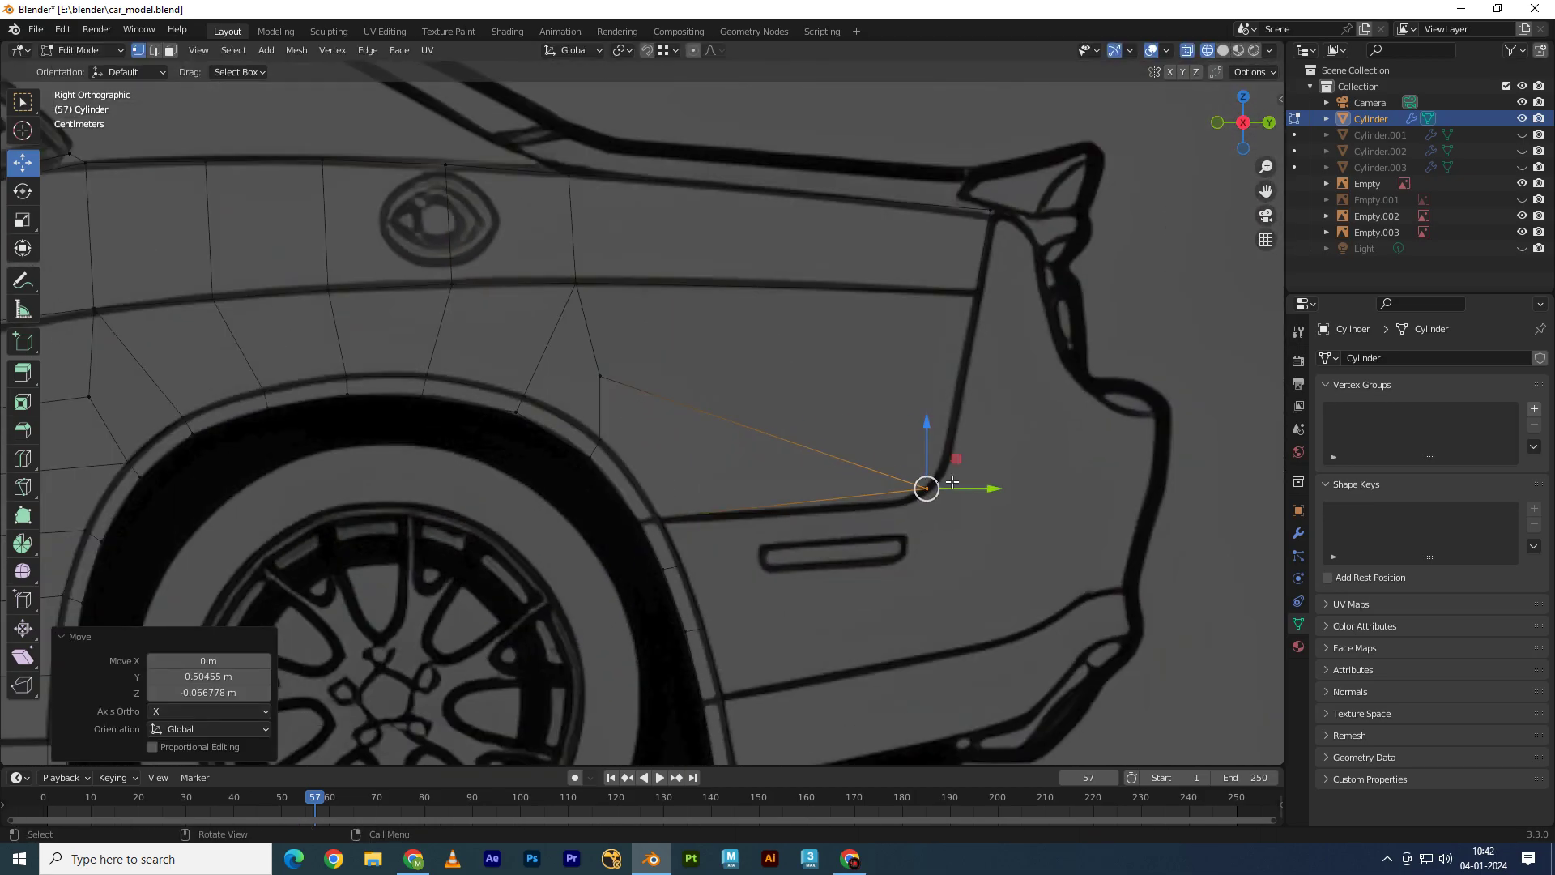
pyautogui.click(1269, 123)
pyautogui.keyDown('shift'); pyautogui.scroll(-2, 751, 449); pyautogui.keyUp('shift')
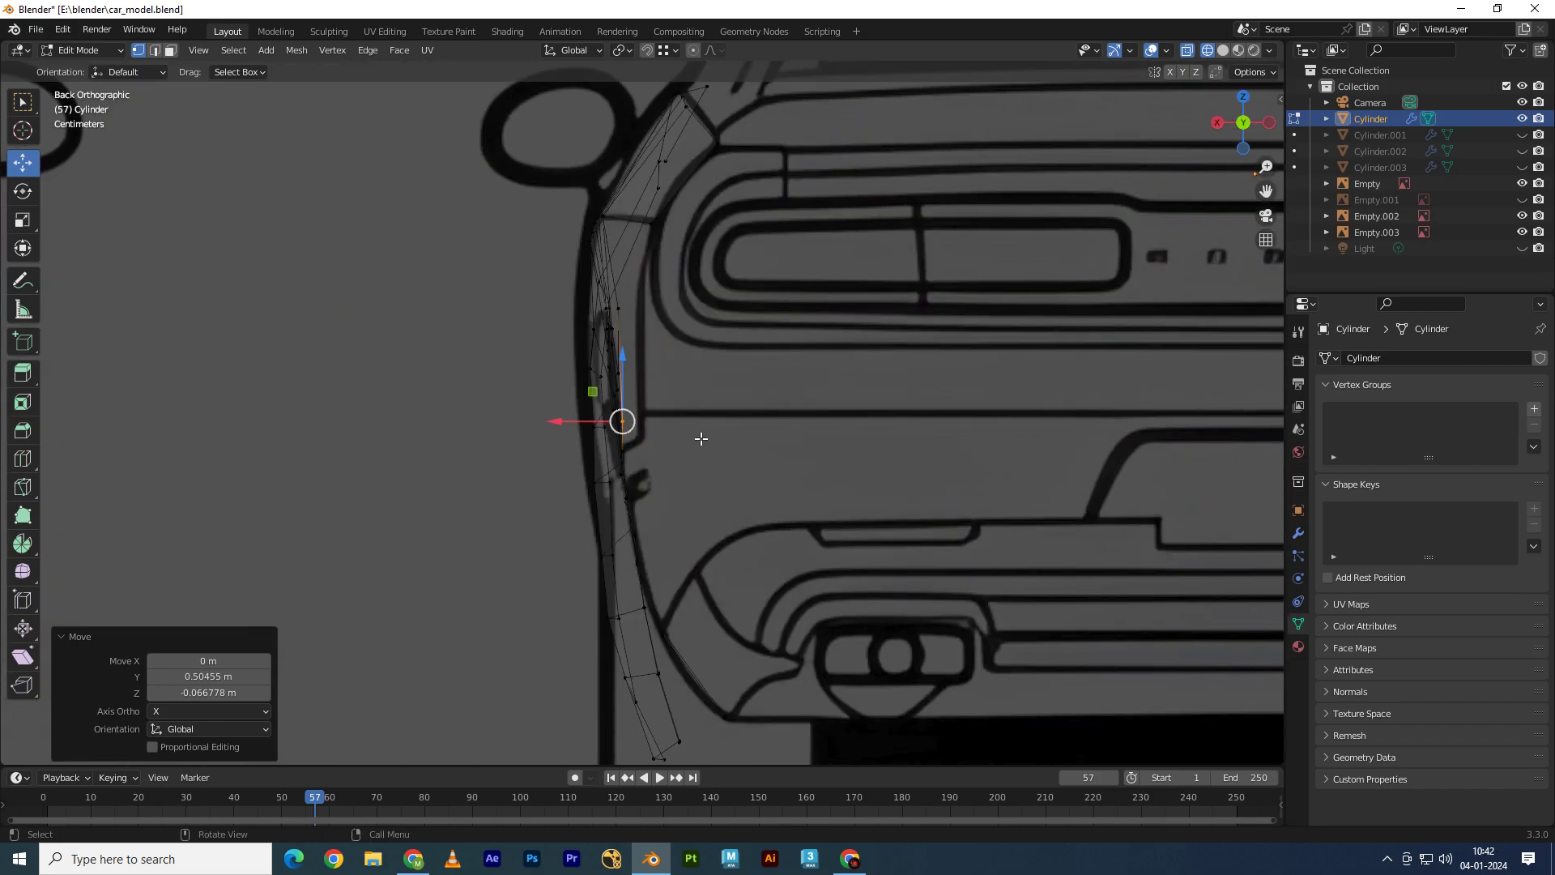
pyautogui.press('KP_3')
pyautogui.keyDown('shift'); pyautogui.scroll(1, 620, 512); pyautogui.keyUp('shift')
pyautogui.press('g')
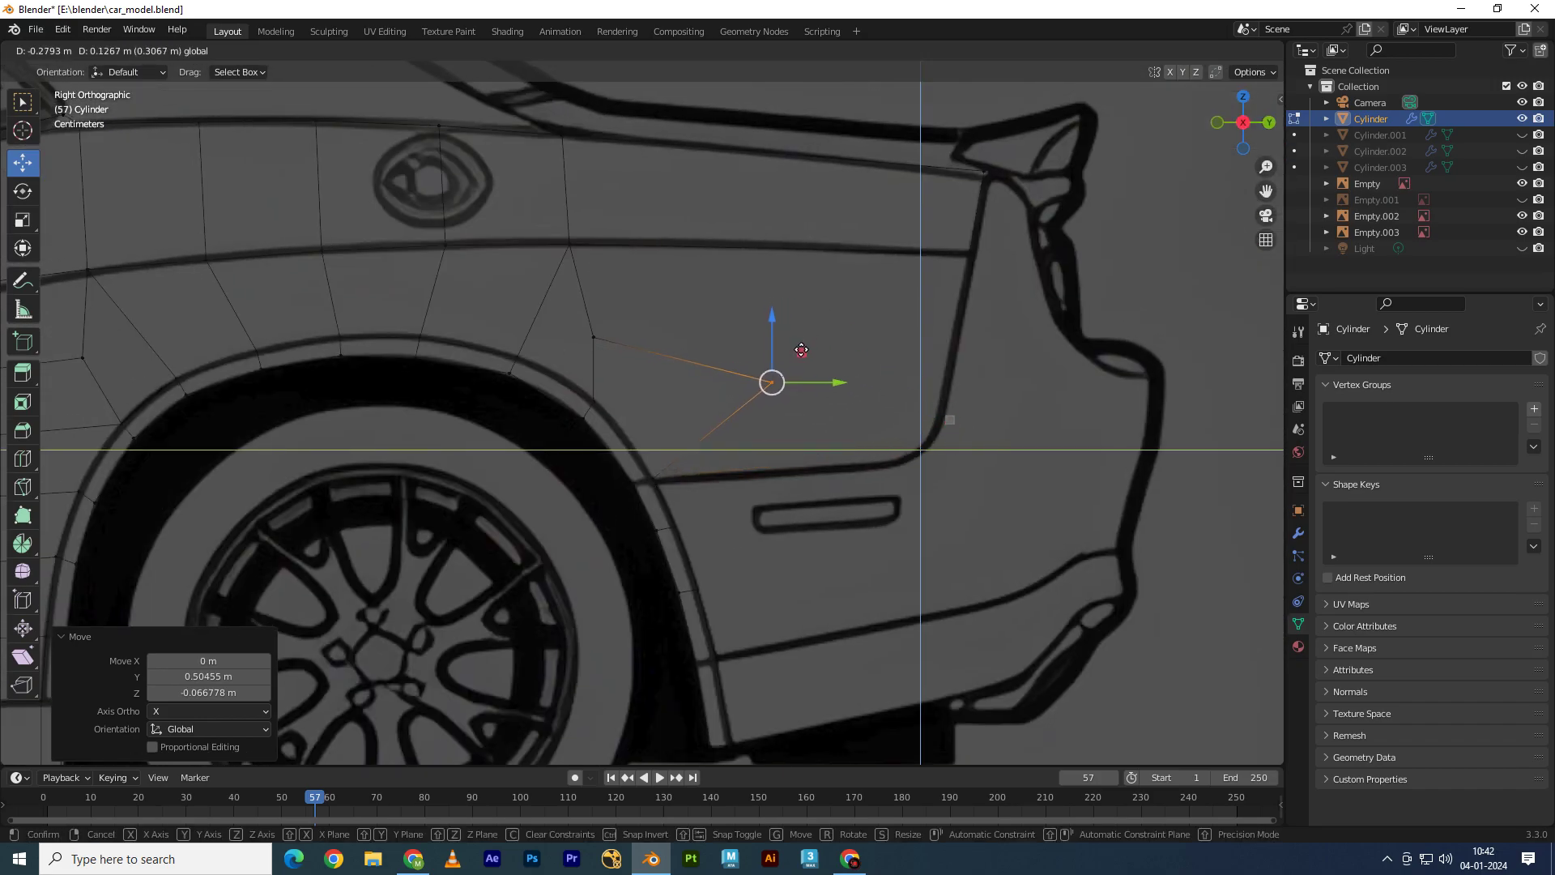
pyautogui.click(782, 435)
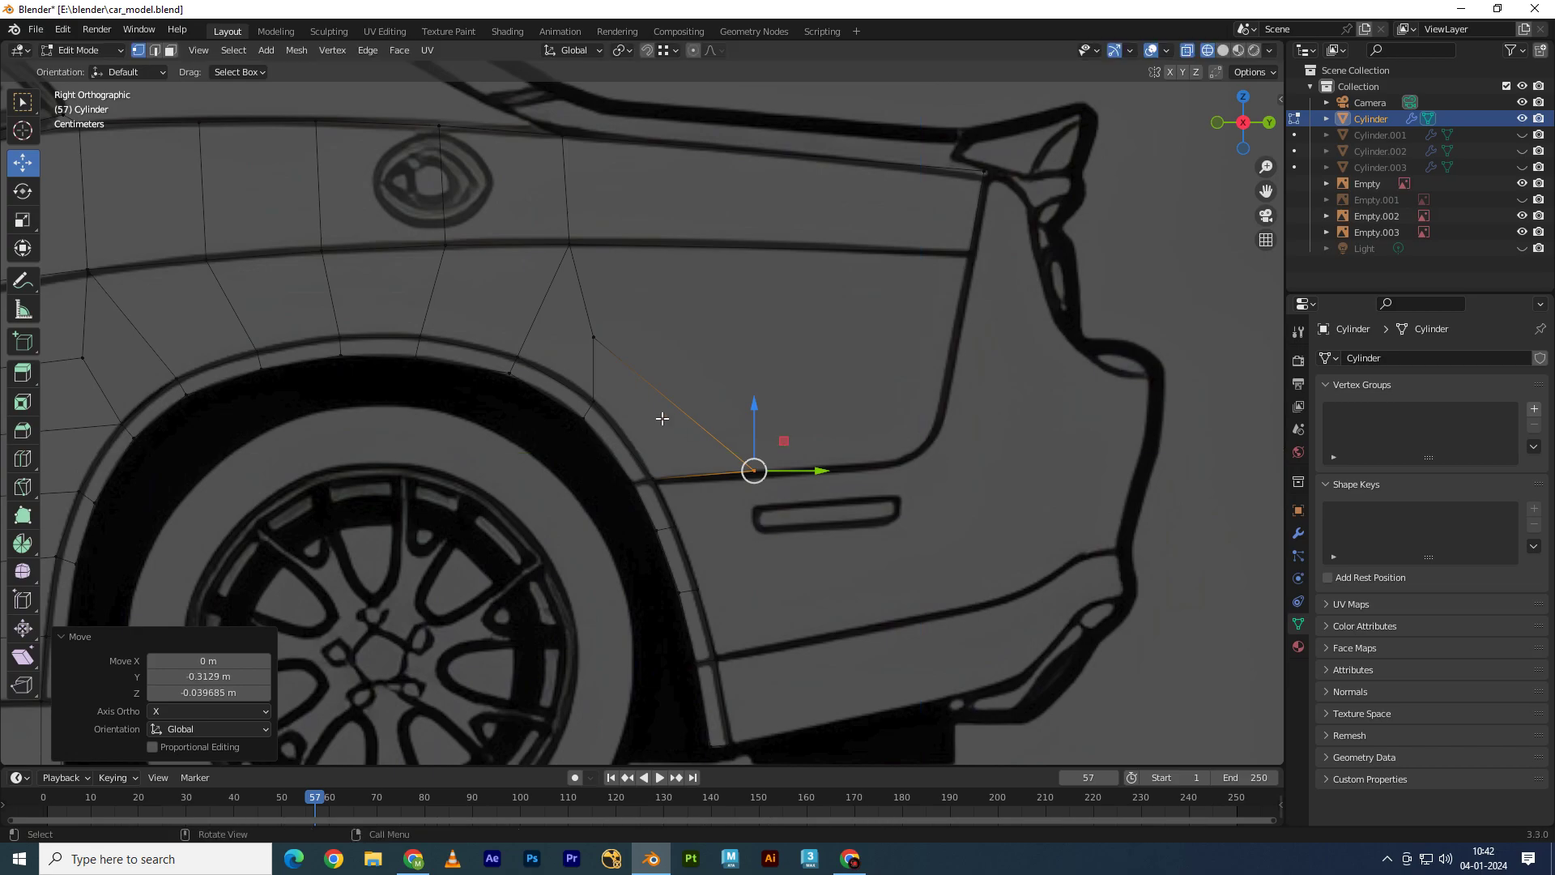
# Step: Extrude a chain of edges up the rear outline toward the tail, cancelling the extra extrusion
pyautogui.click(619, 324)
pyautogui.moveTo(627, 310); pyautogui.dragTo(826, 394)
pyautogui.click(723, 419)
pyautogui.click(891, 391)
pyautogui.press('e')
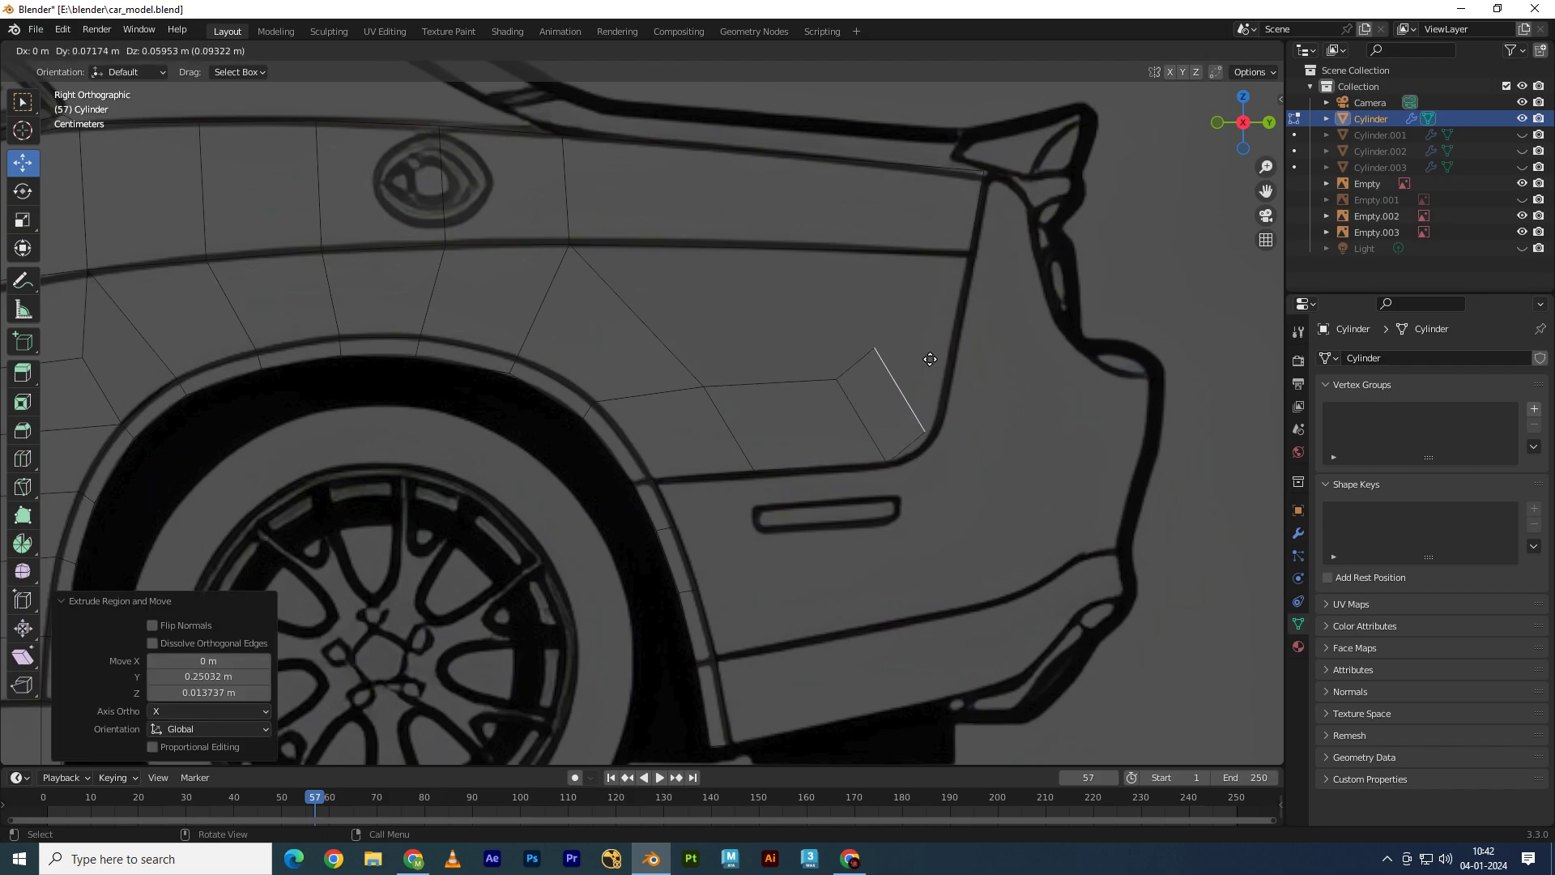
pyautogui.click(953, 303)
pyautogui.press('e')
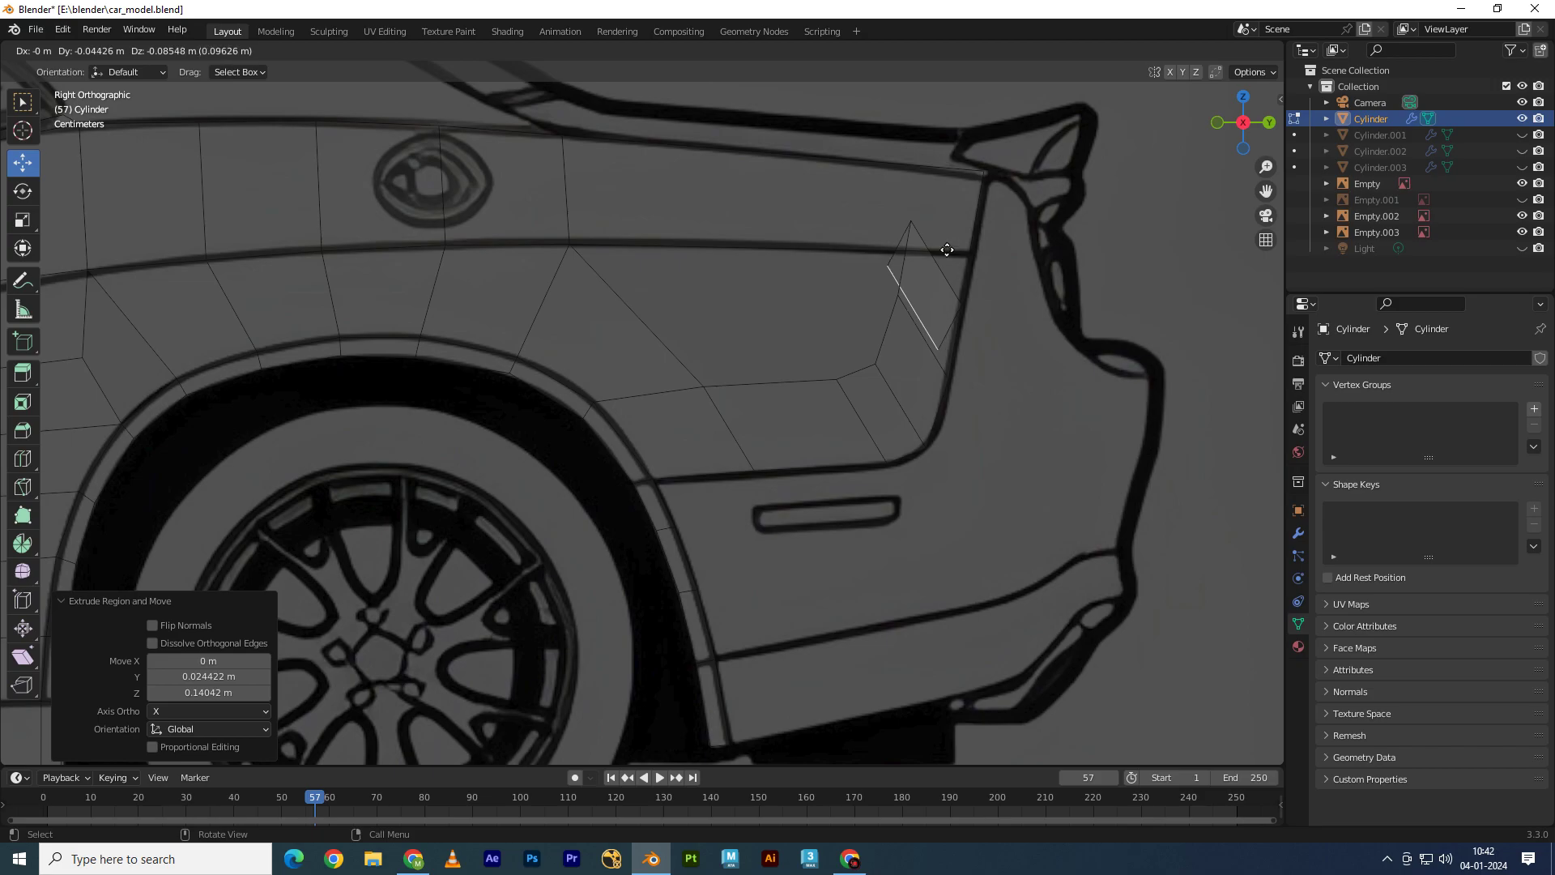
pyautogui.rightClick(981, 229)
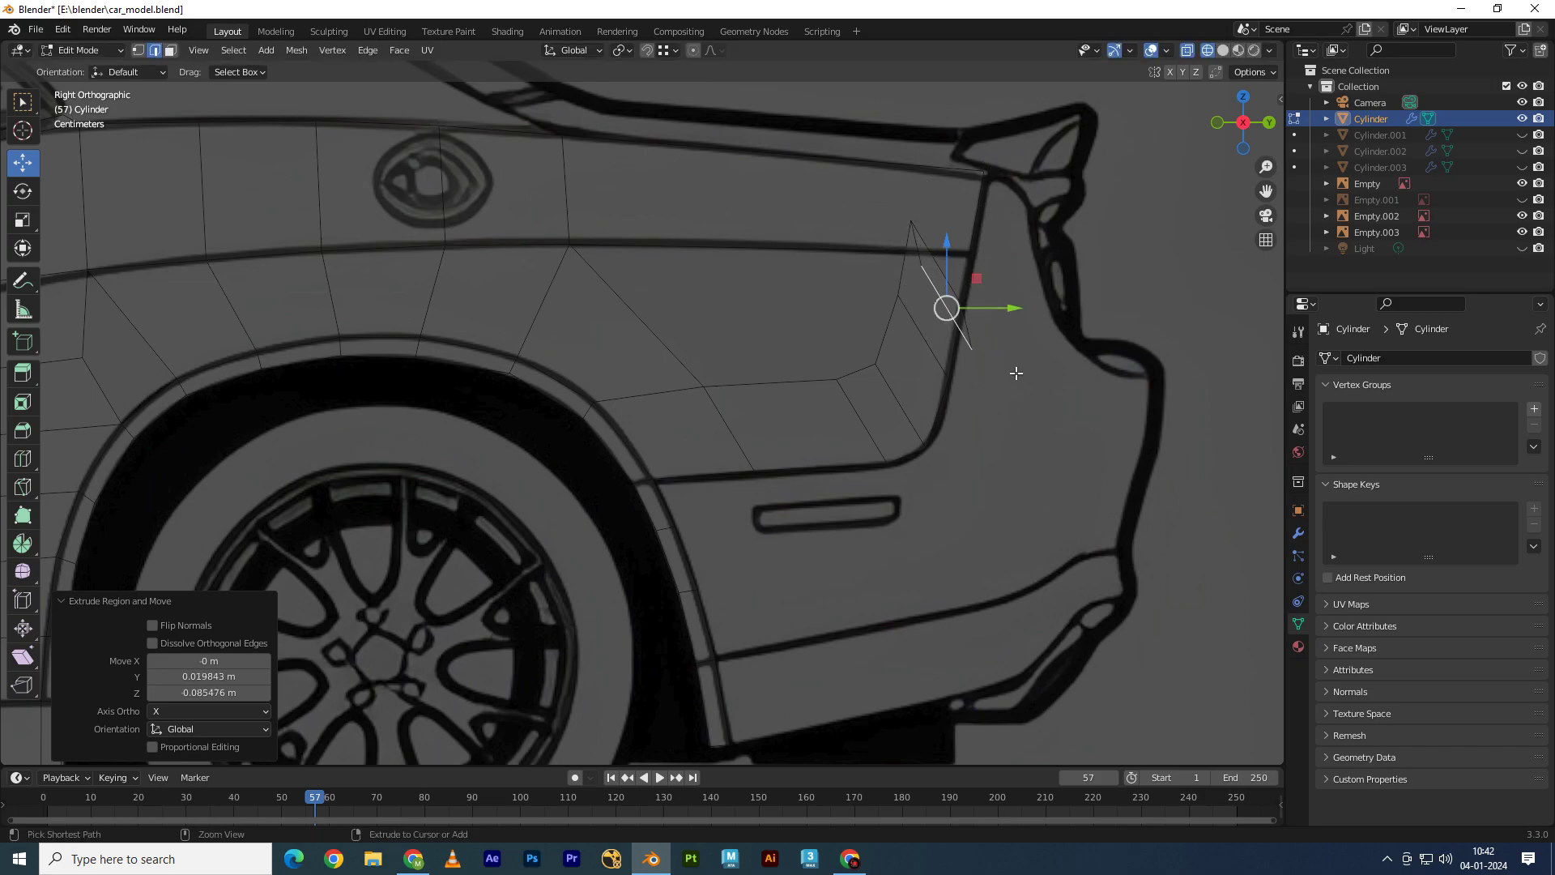
# Step: Slide two rear-edge vertices along Y onto the blueprint curve
pyautogui.click(843, 385)
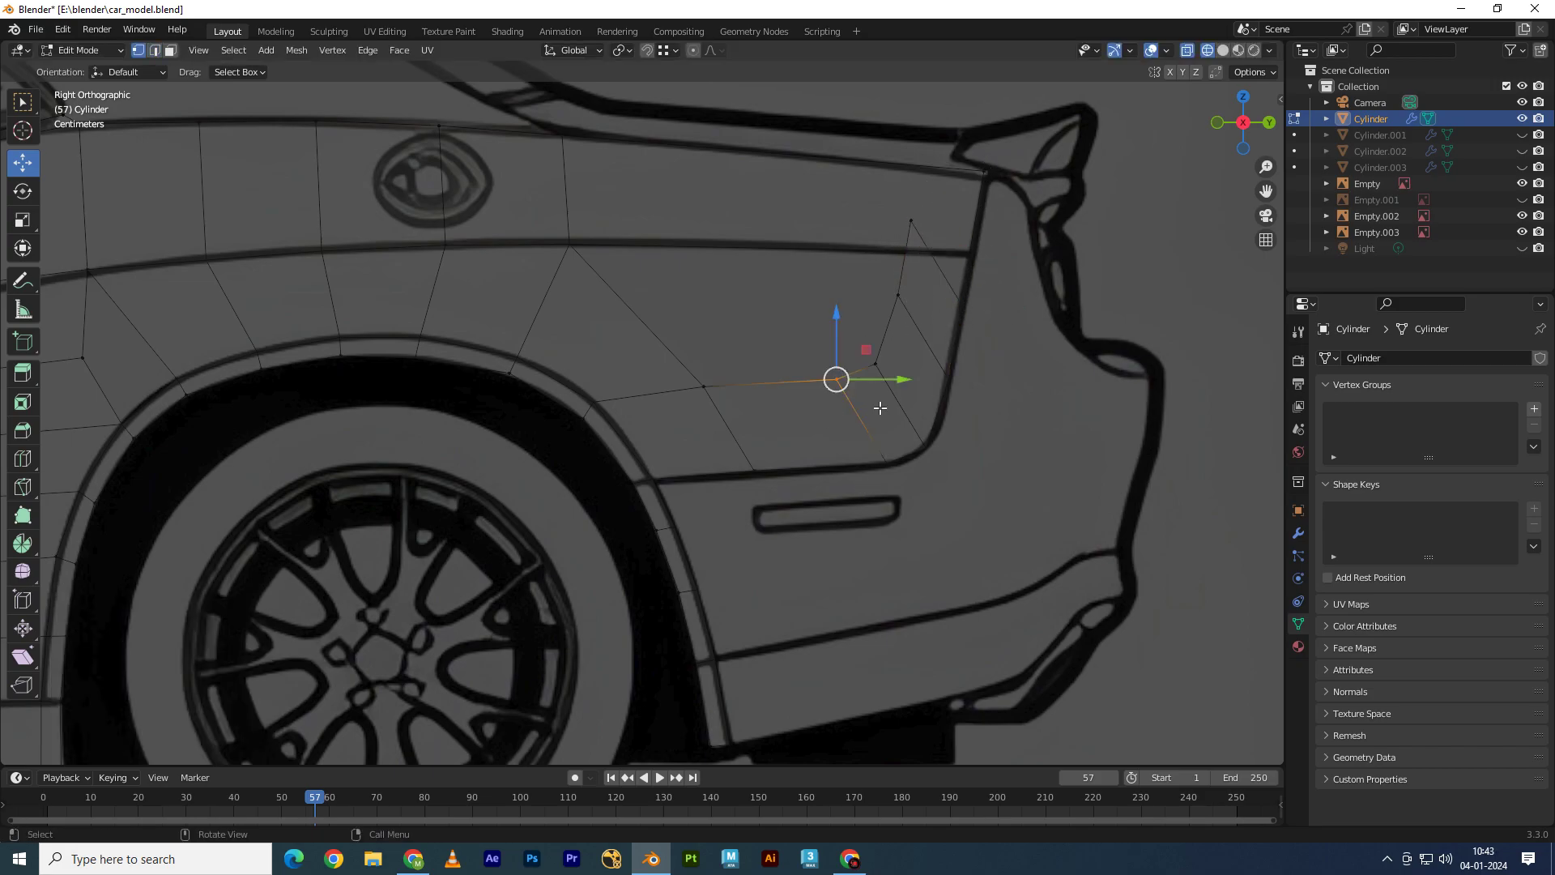
pyautogui.press('g')
pyautogui.press('y')
pyautogui.click(798, 405)
pyautogui.click(803, 468)
pyautogui.press('g')
pyautogui.press('y')
pyautogui.click(765, 468)
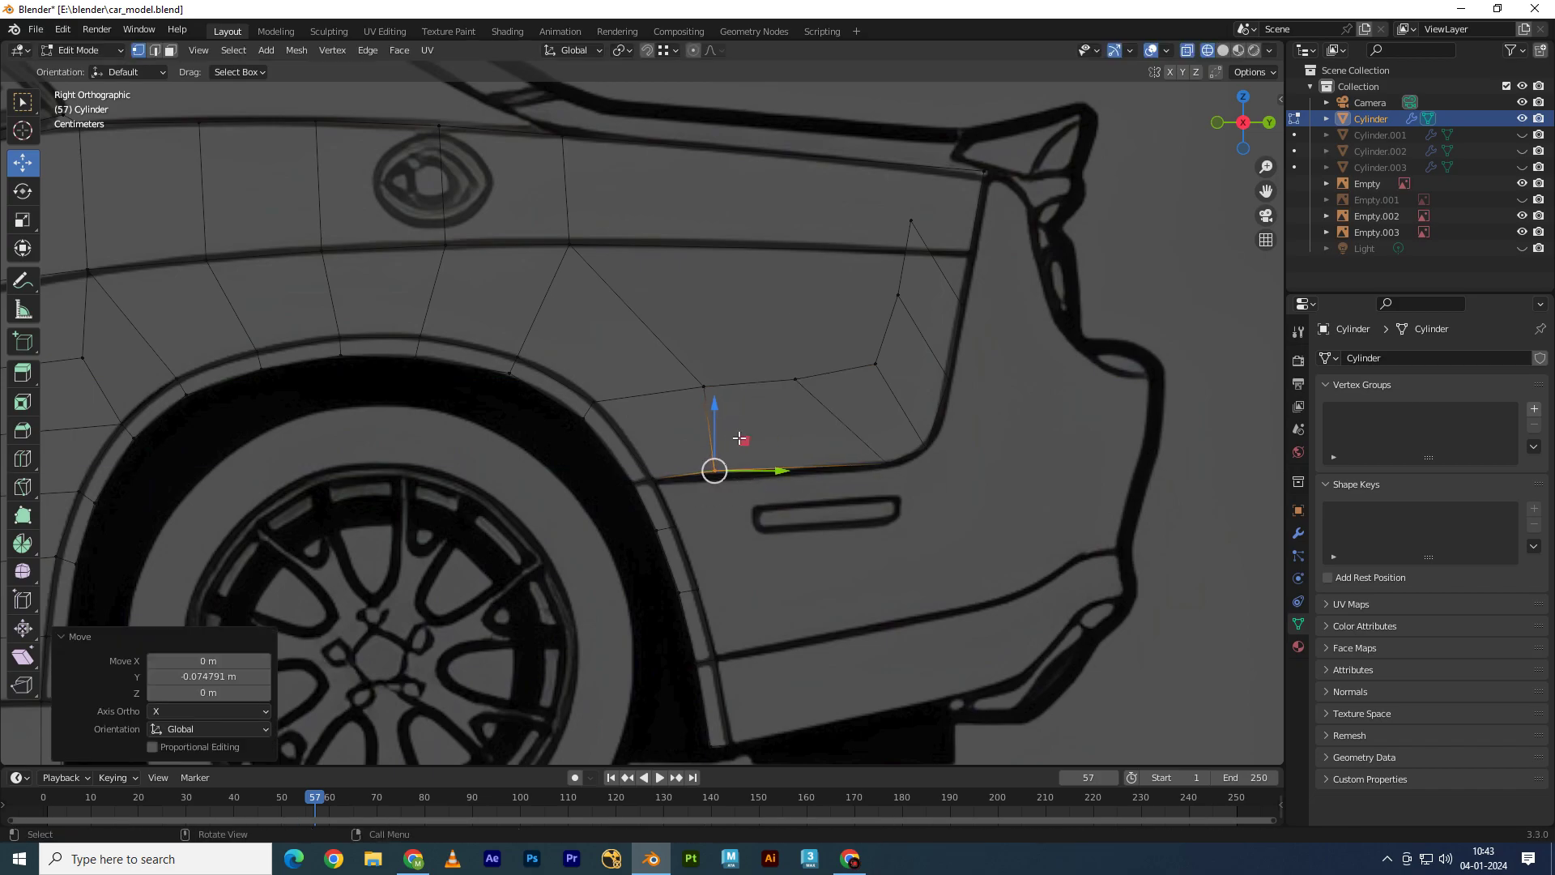
pyautogui.click(870, 472)
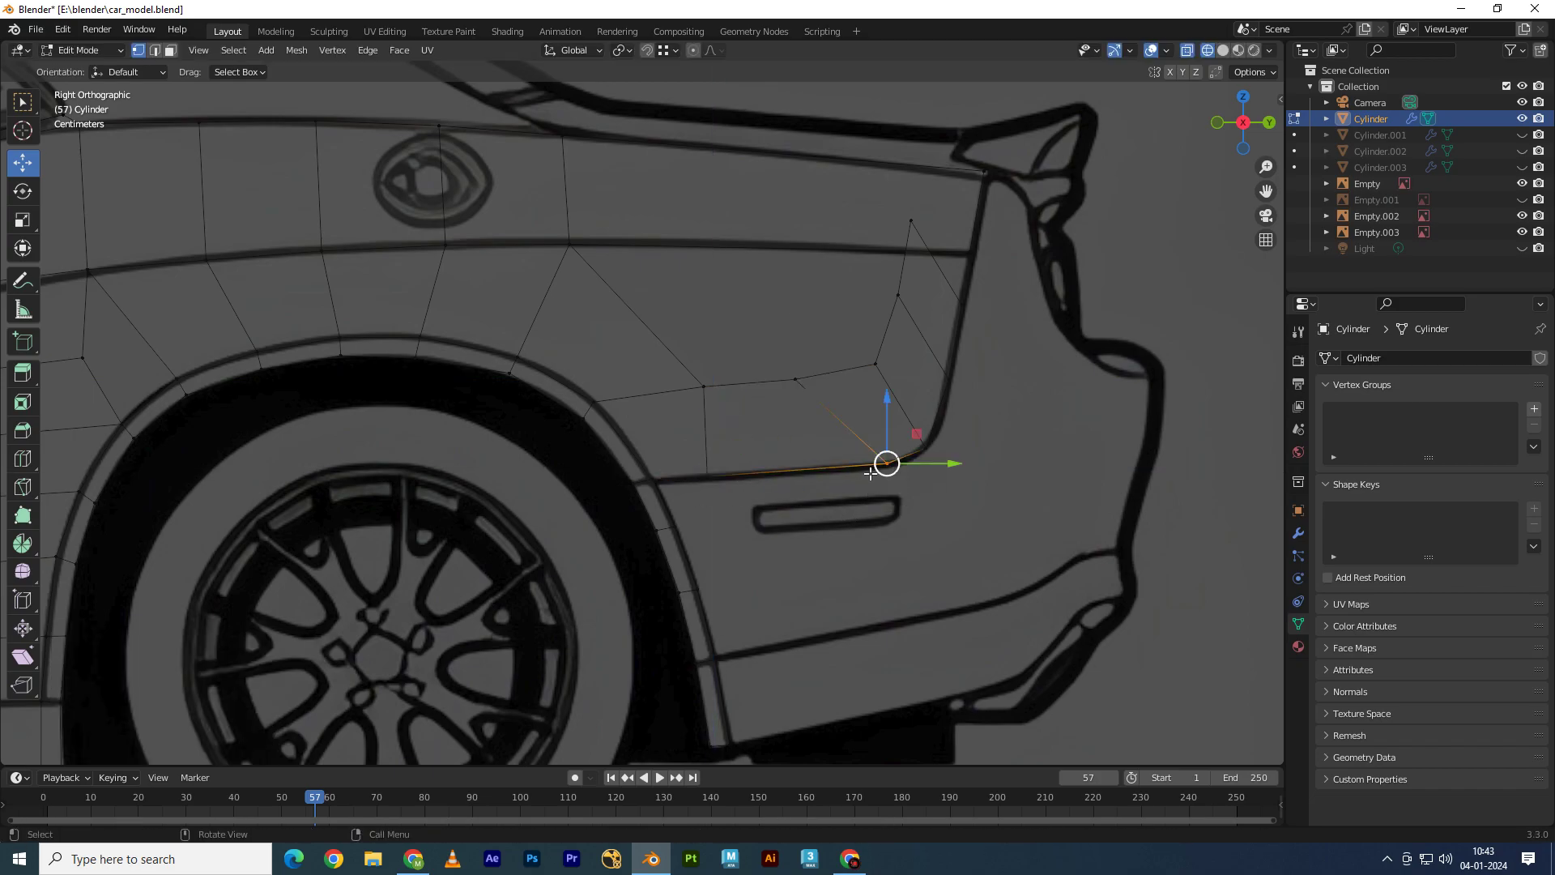
pyautogui.click(1268, 122)
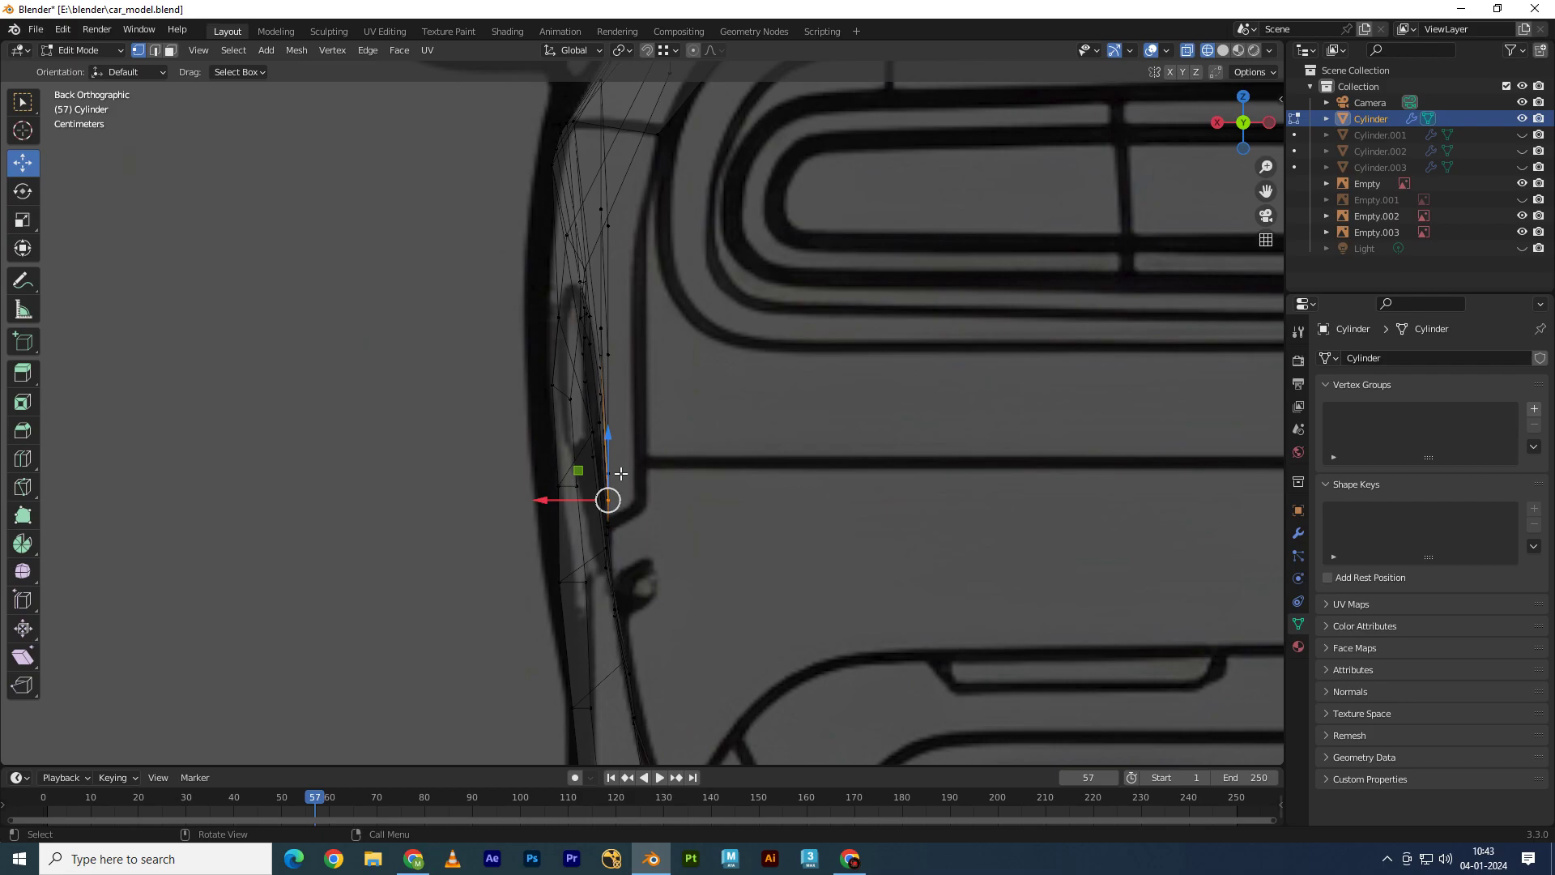
# Step: Inspect the rear panel in front and back orthographic views, then return to the right side view
pyautogui.press('KP_1')
pyautogui.click(1243, 128)
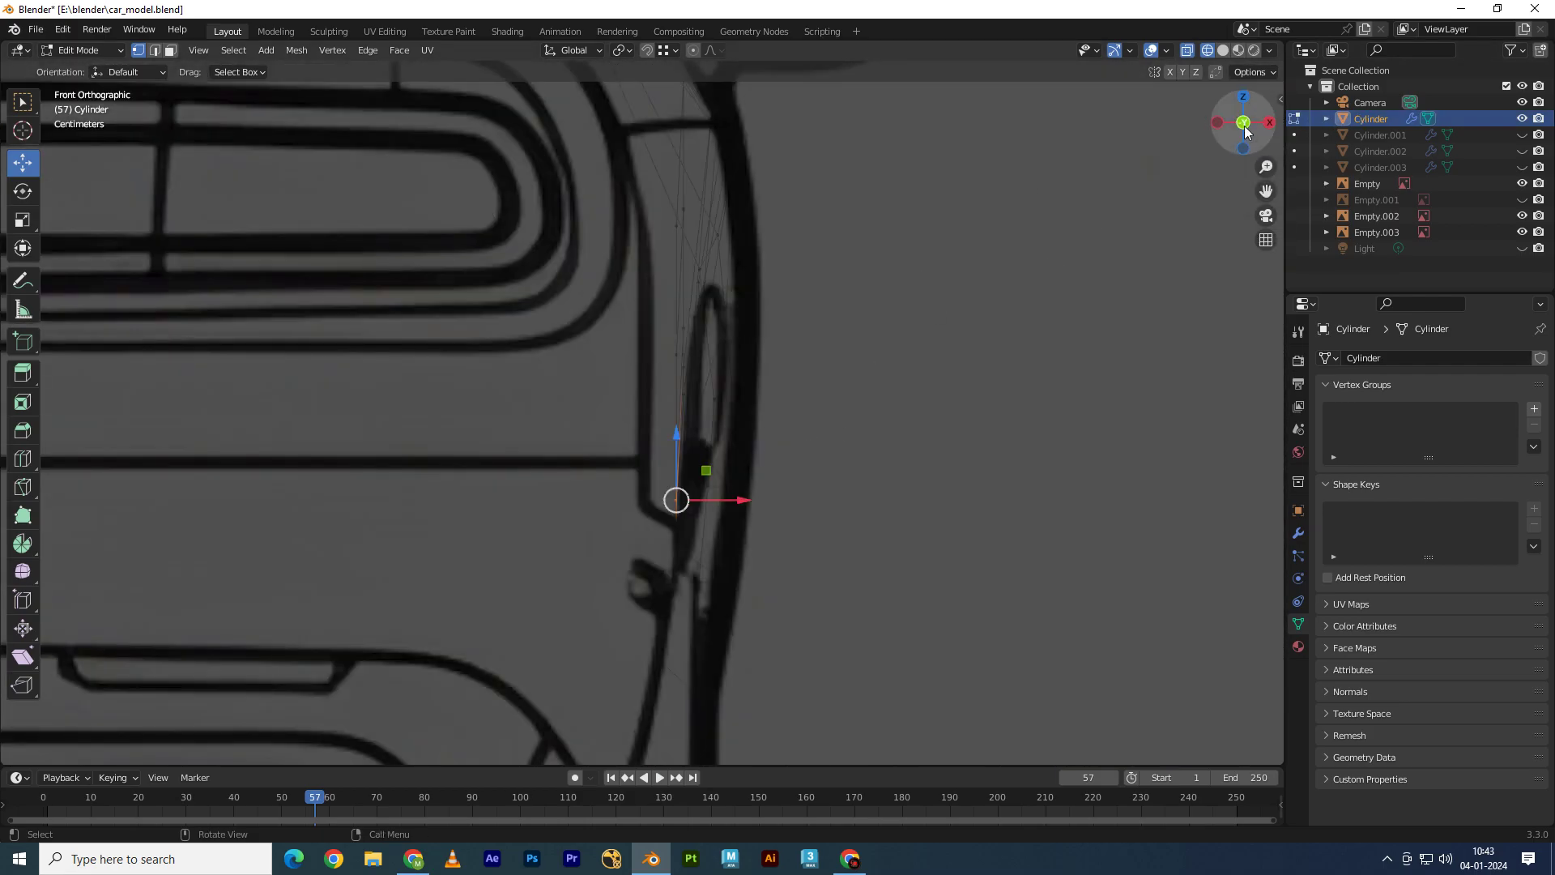
pyautogui.click(1245, 129)
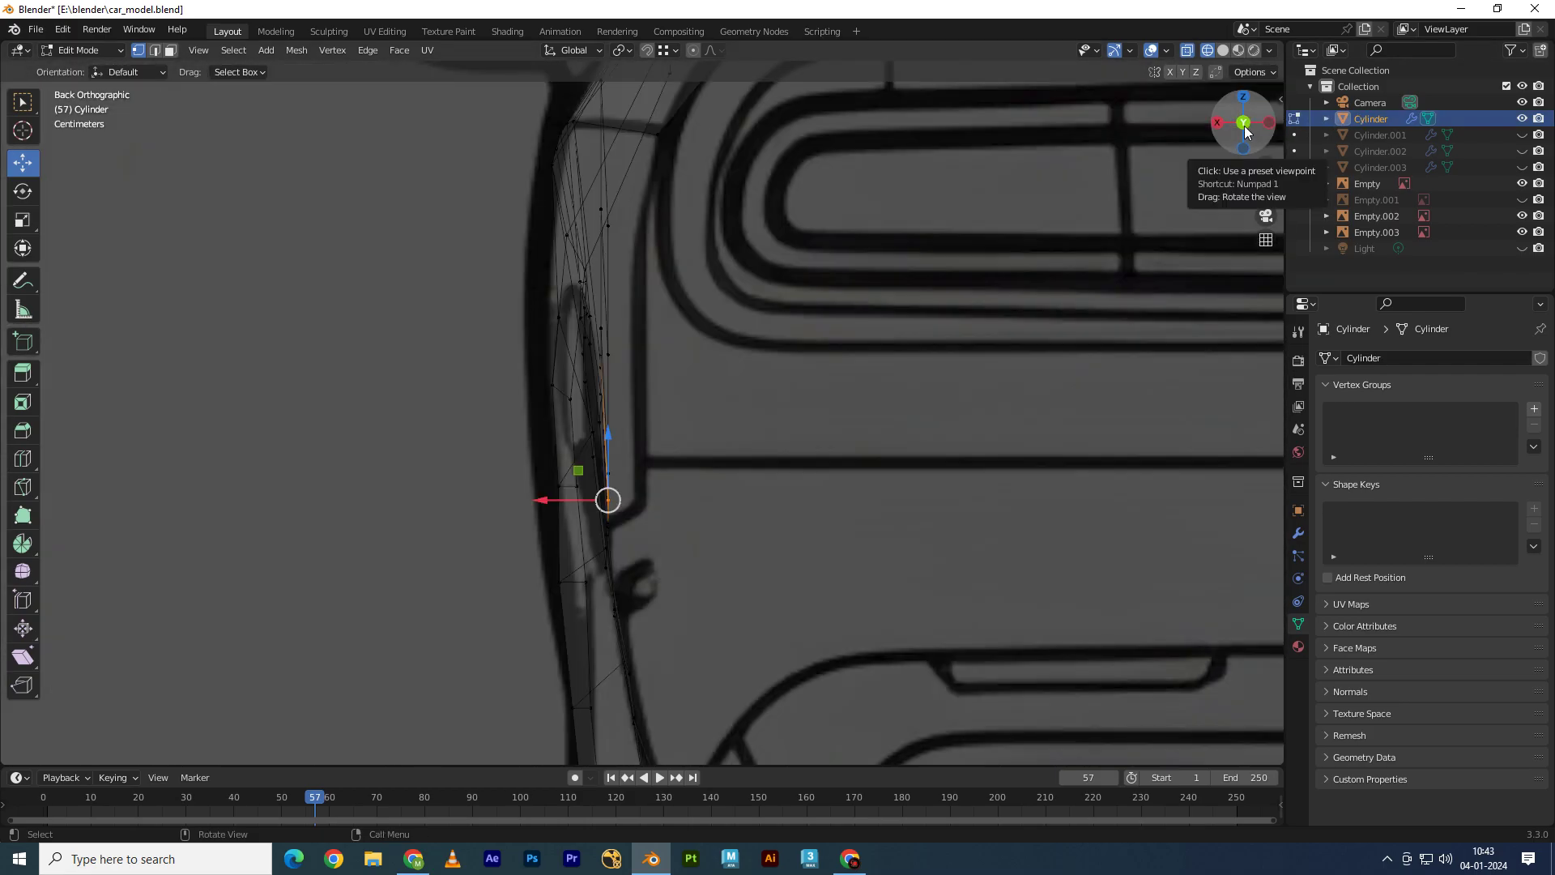
pyautogui.scroll(-7, 686, 405)
pyautogui.scroll(-5, 727, 333)
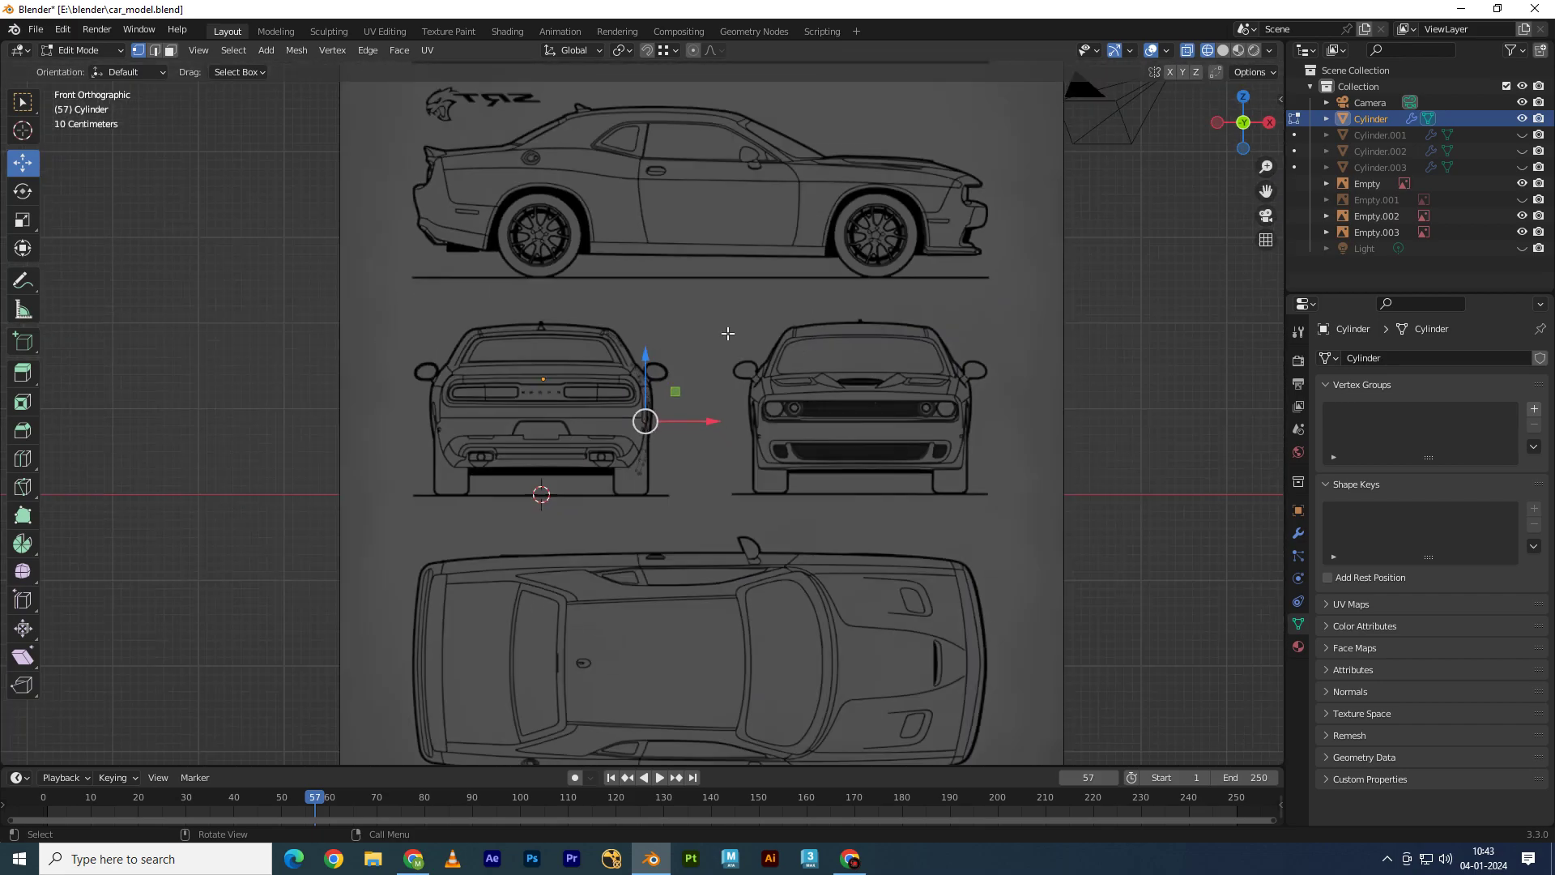
pyautogui.moveTo(1243, 123); pyautogui.dragTo(1256, 109)
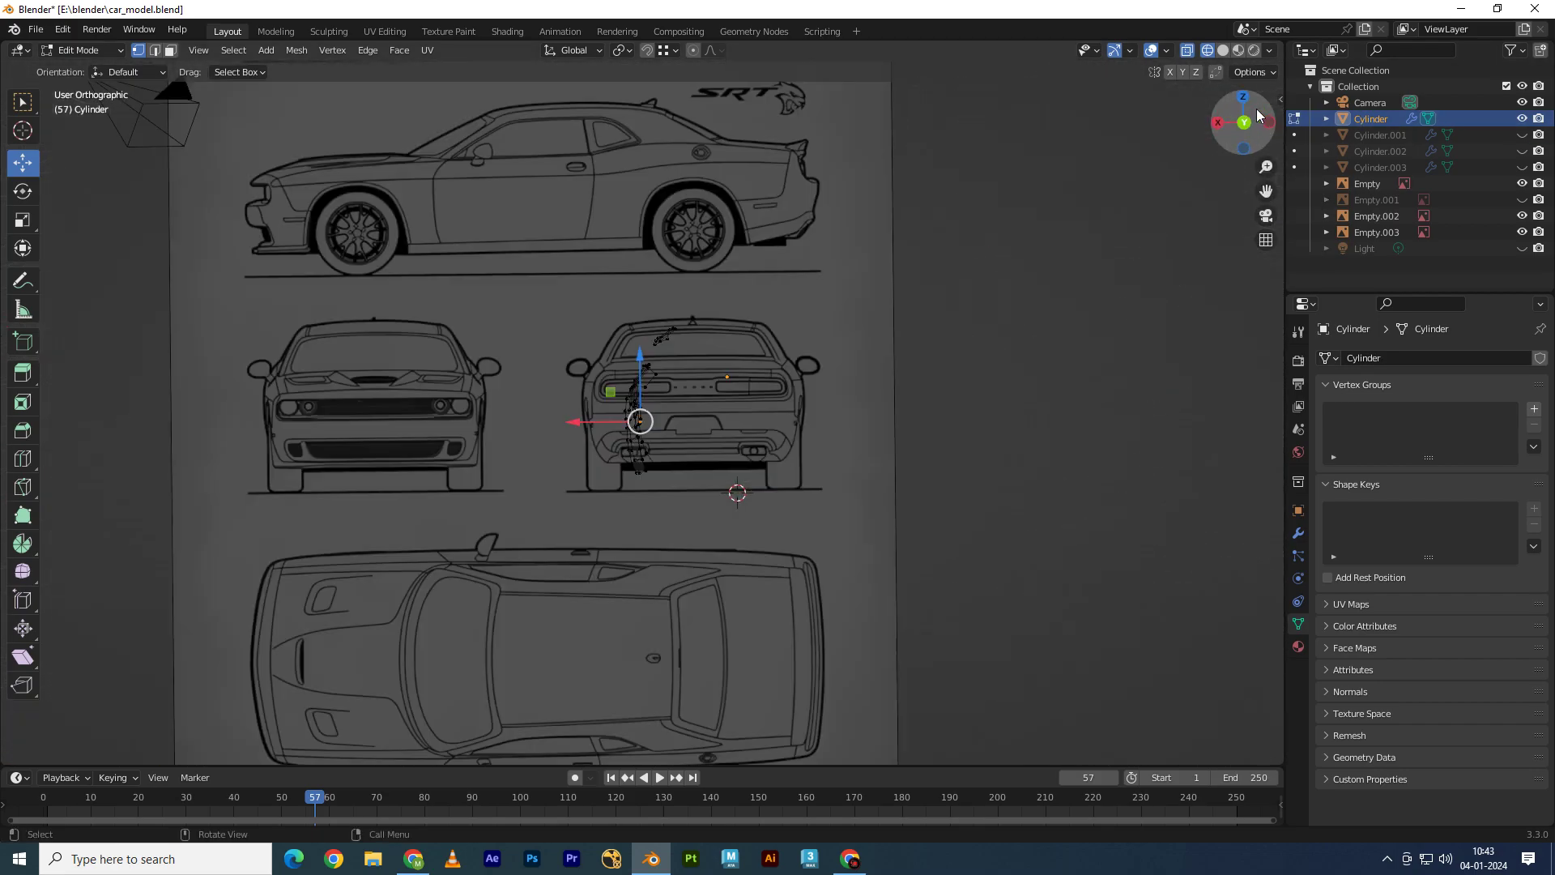
pyautogui.click(1243, 123)
pyautogui.scroll(4, 624, 455)
pyautogui.scroll(5, 624, 455)
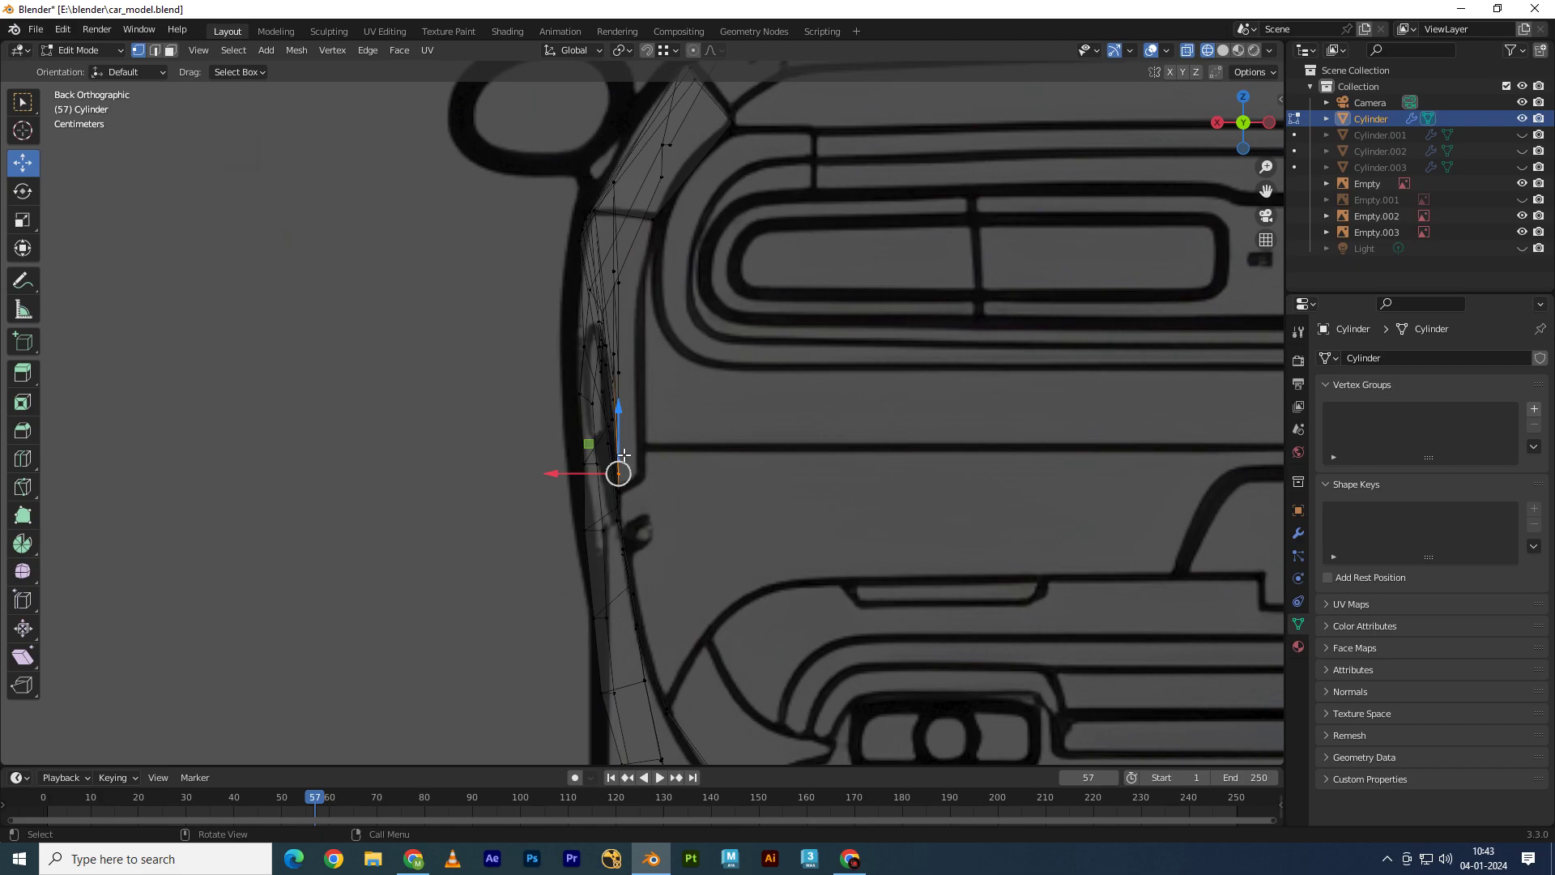
pyautogui.press('KP_3')
# Step: Slide the first rear-panel vertices onto the blueprint corner and outline line
pyautogui.press('g')
pyautogui.press('y')
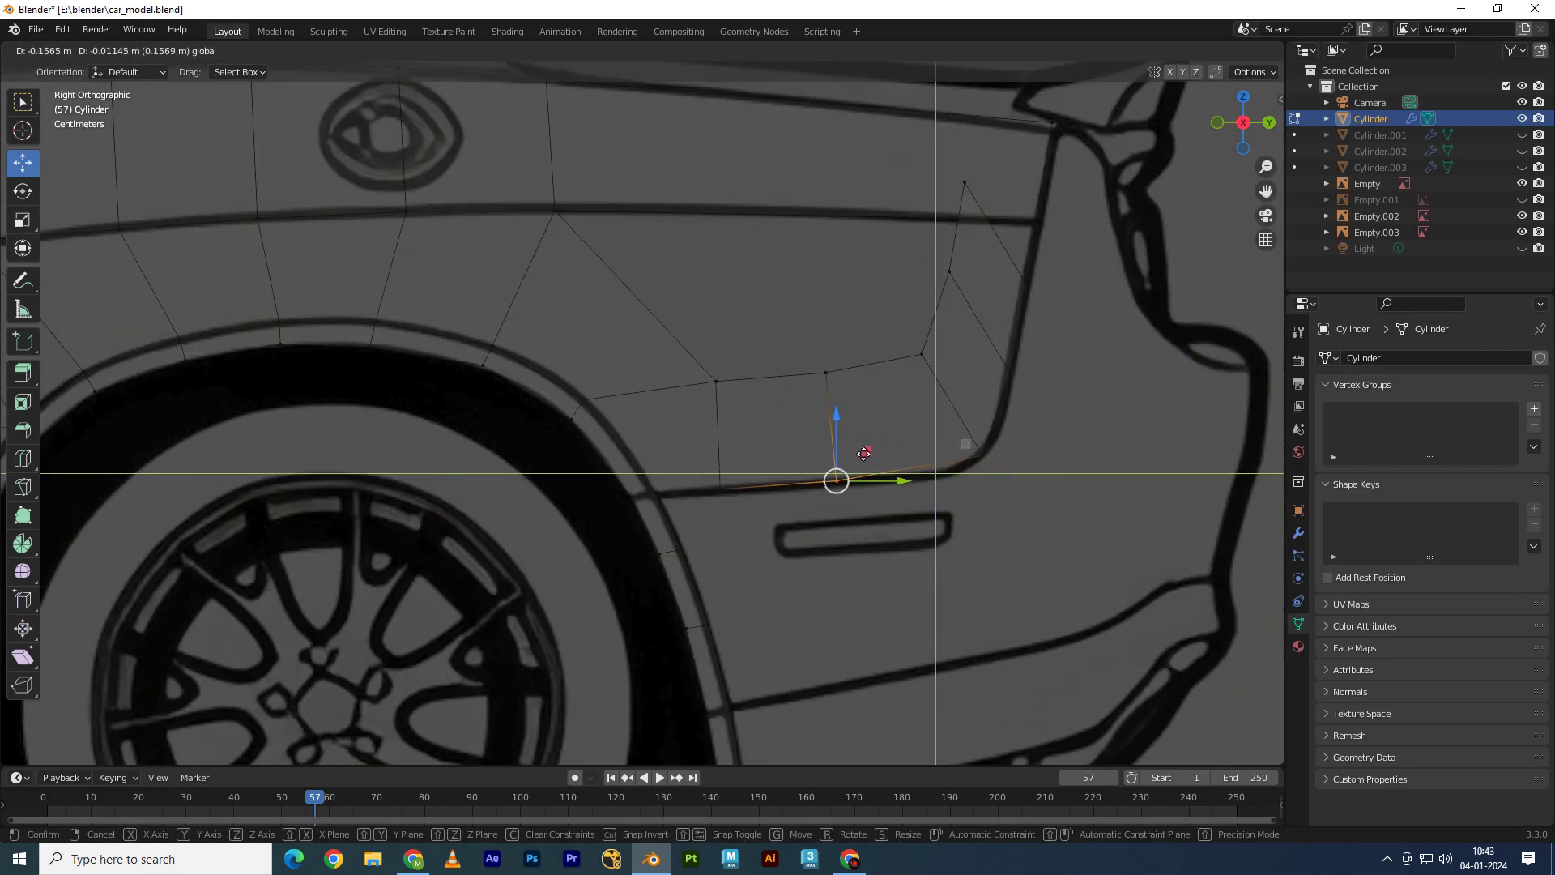
pyautogui.click(986, 430)
pyautogui.press('g')
pyautogui.press('y')
pyautogui.click(962, 437)
pyautogui.press('g')
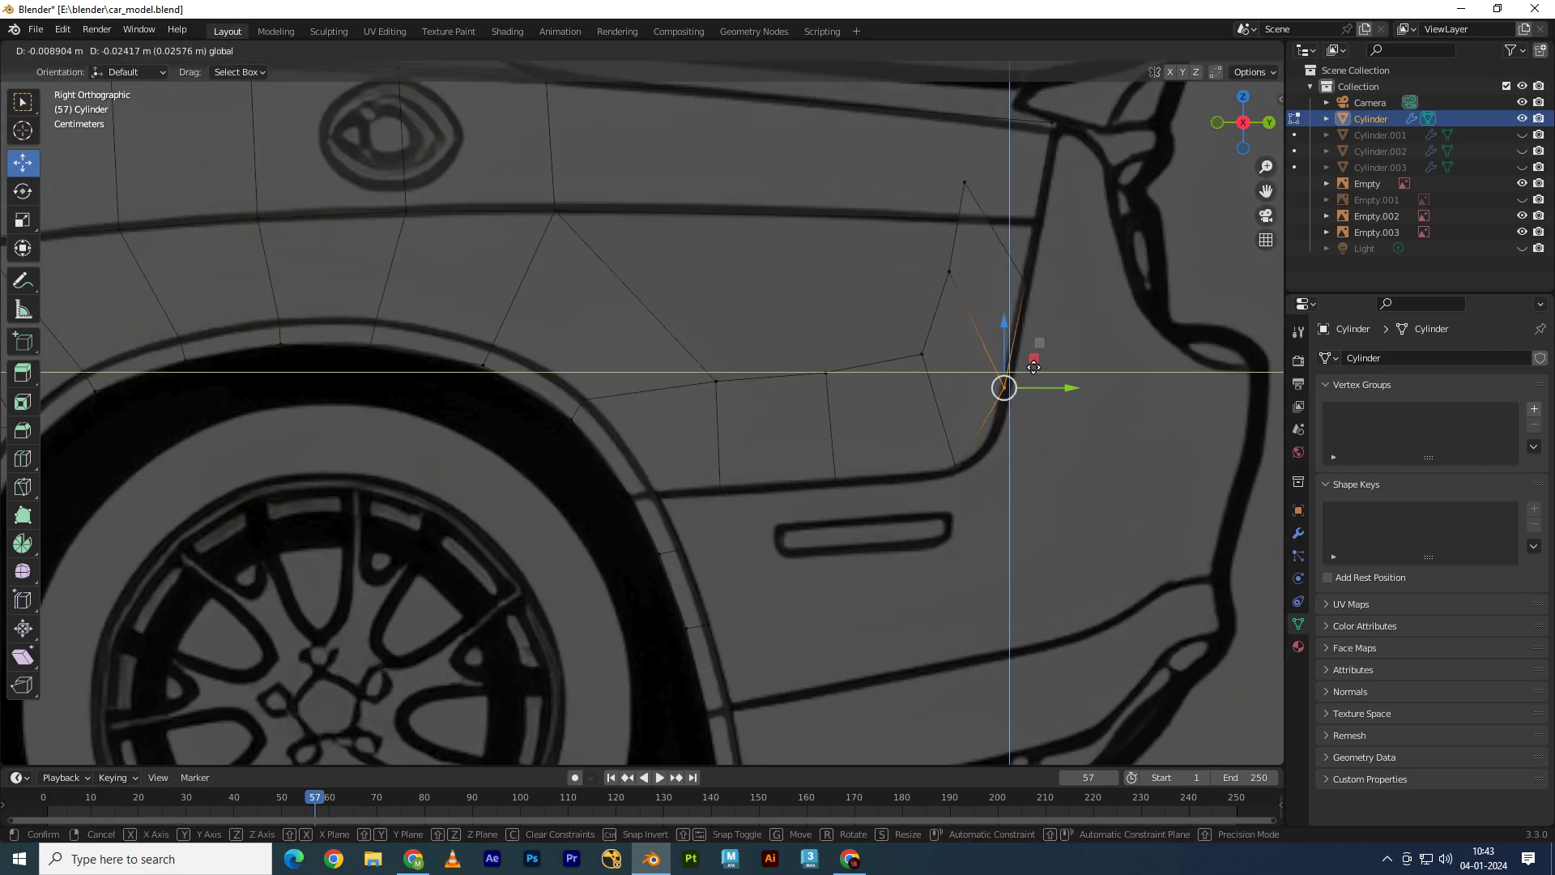
pyautogui.hotkey('shift', 'x')
pyautogui.click(1022, 391)
# Step: Snap three more vertices along the blueprint's lower body line
pyautogui.press('g')
pyautogui.hotkey('shift', 'x')
pyautogui.click(908, 341)
pyautogui.press('g')
pyautogui.hotkey('shift', 'x')
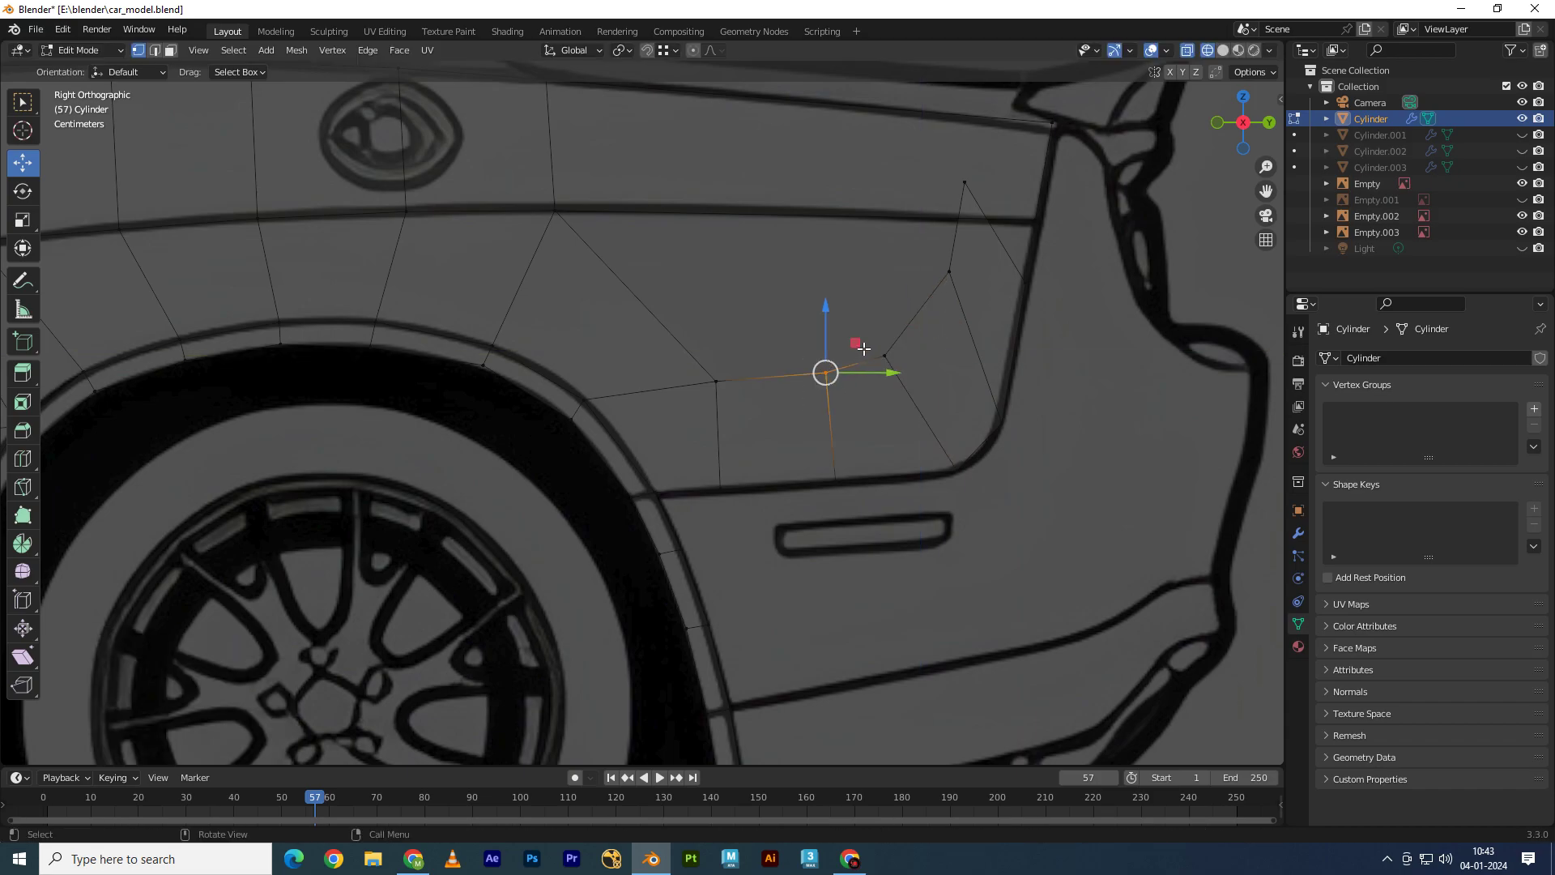
pyautogui.click(747, 349)
pyautogui.press('g')
pyautogui.hotkey('shift', 'x')
pyautogui.click(733, 351)
# Step: Align further vertices to the outline and lower the two bottom edge vertices onto the body line
pyautogui.keyDown('shift'); pyautogui.moveTo(733, 351); pyautogui.dragTo(680, 425, button='middle'); pyautogui.keyUp('shift')
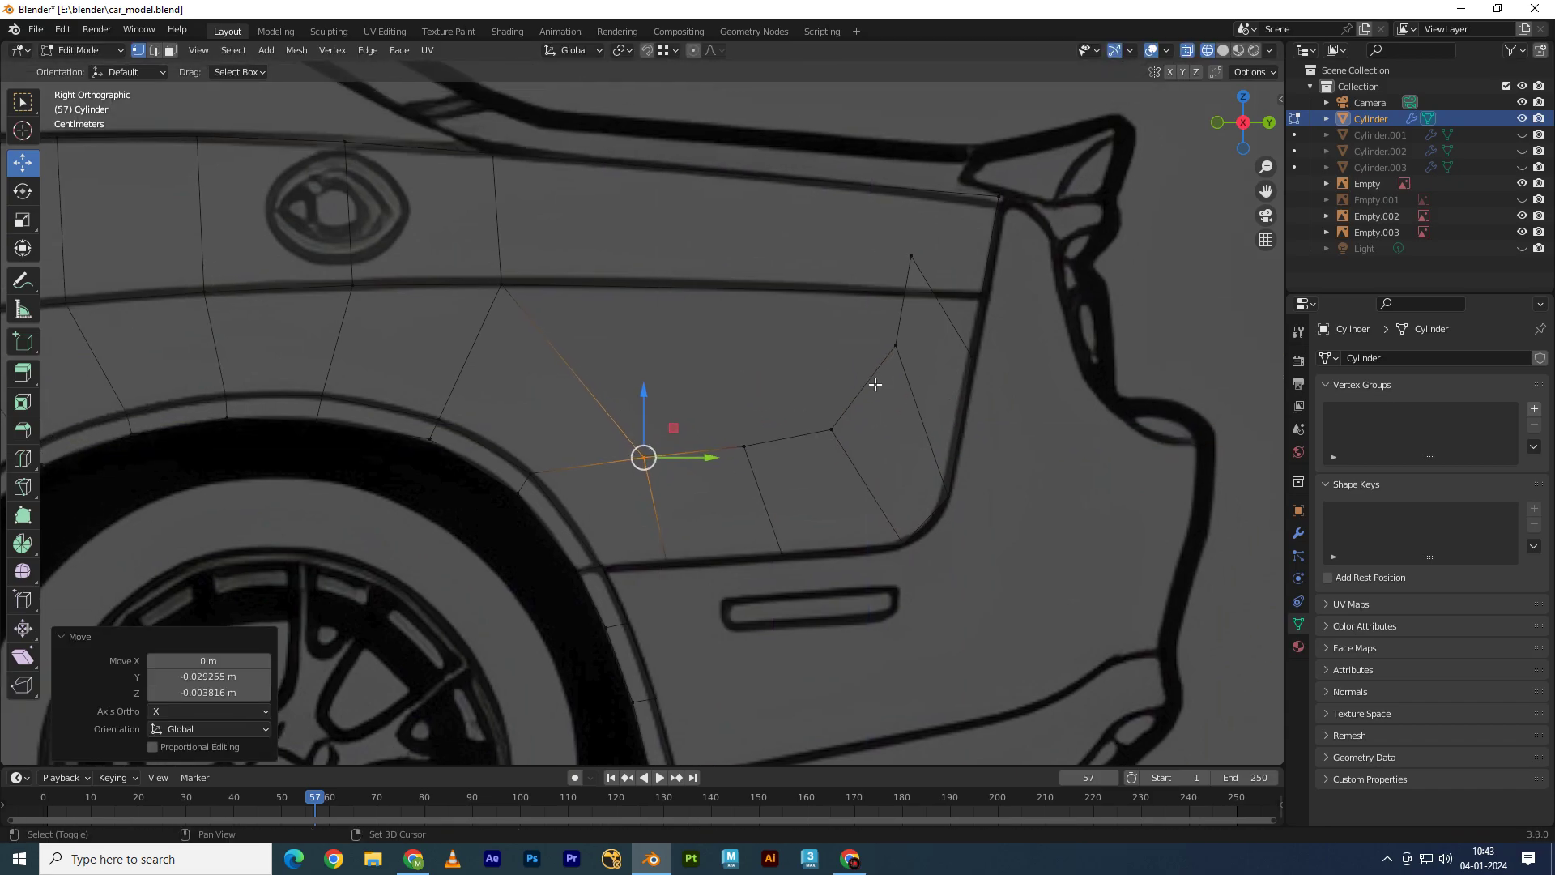
pyautogui.press('g')
pyautogui.hotkey('shift', 'x')
pyautogui.click(911, 358)
pyautogui.press('g')
pyautogui.hotkey('shift', 'x')
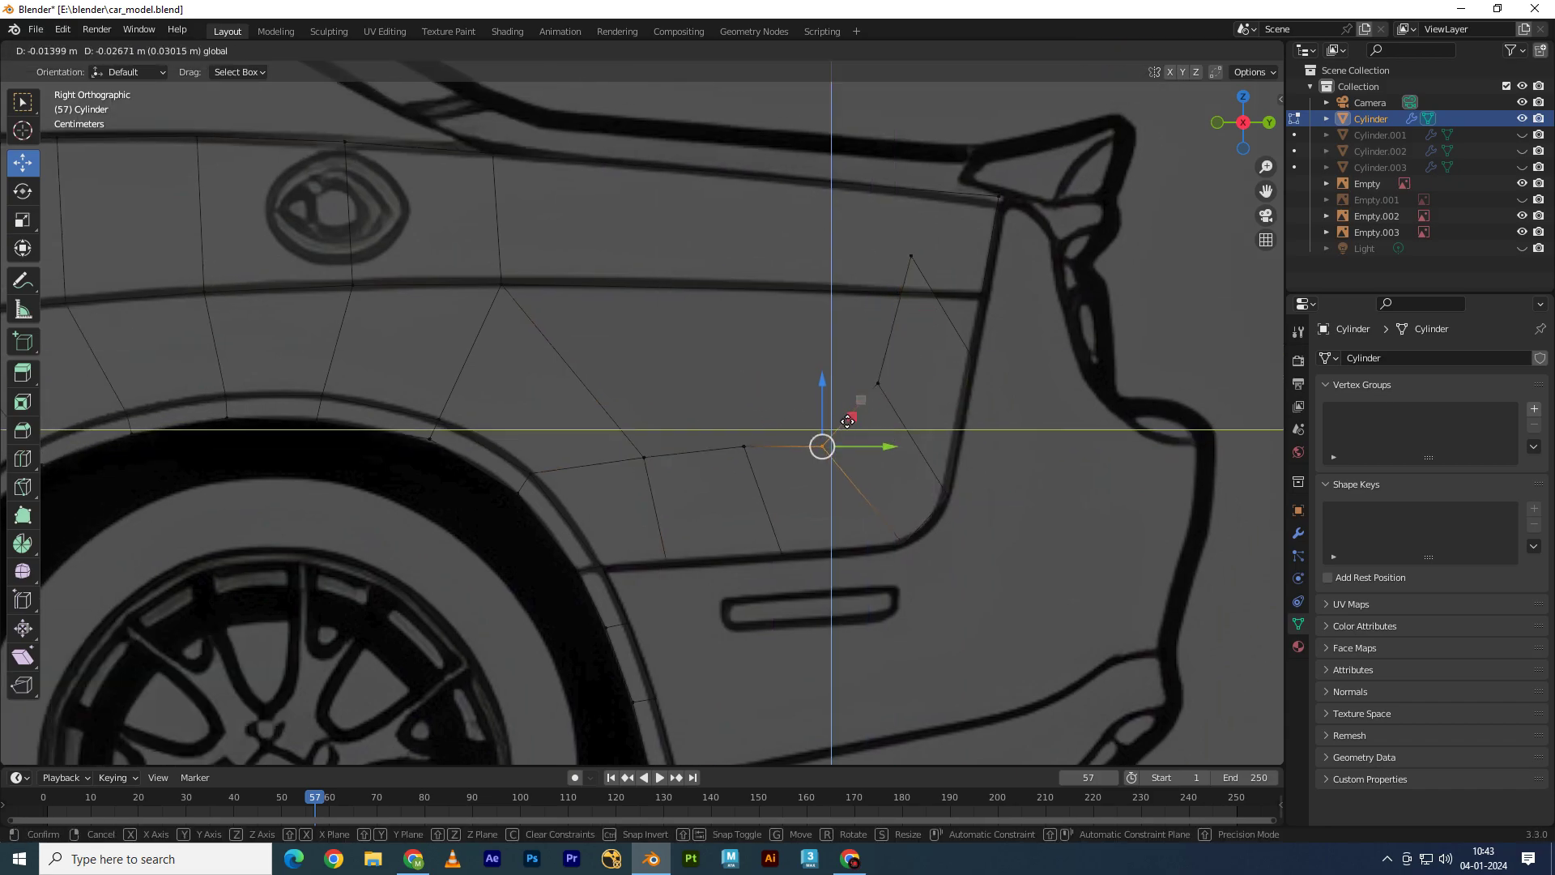
pyautogui.click(709, 486)
pyautogui.moveTo(605, 509); pyautogui.dragTo(806, 417)
pyautogui.press('g')
pyautogui.hotkey('shift', 'x')
pyautogui.click(733, 486)
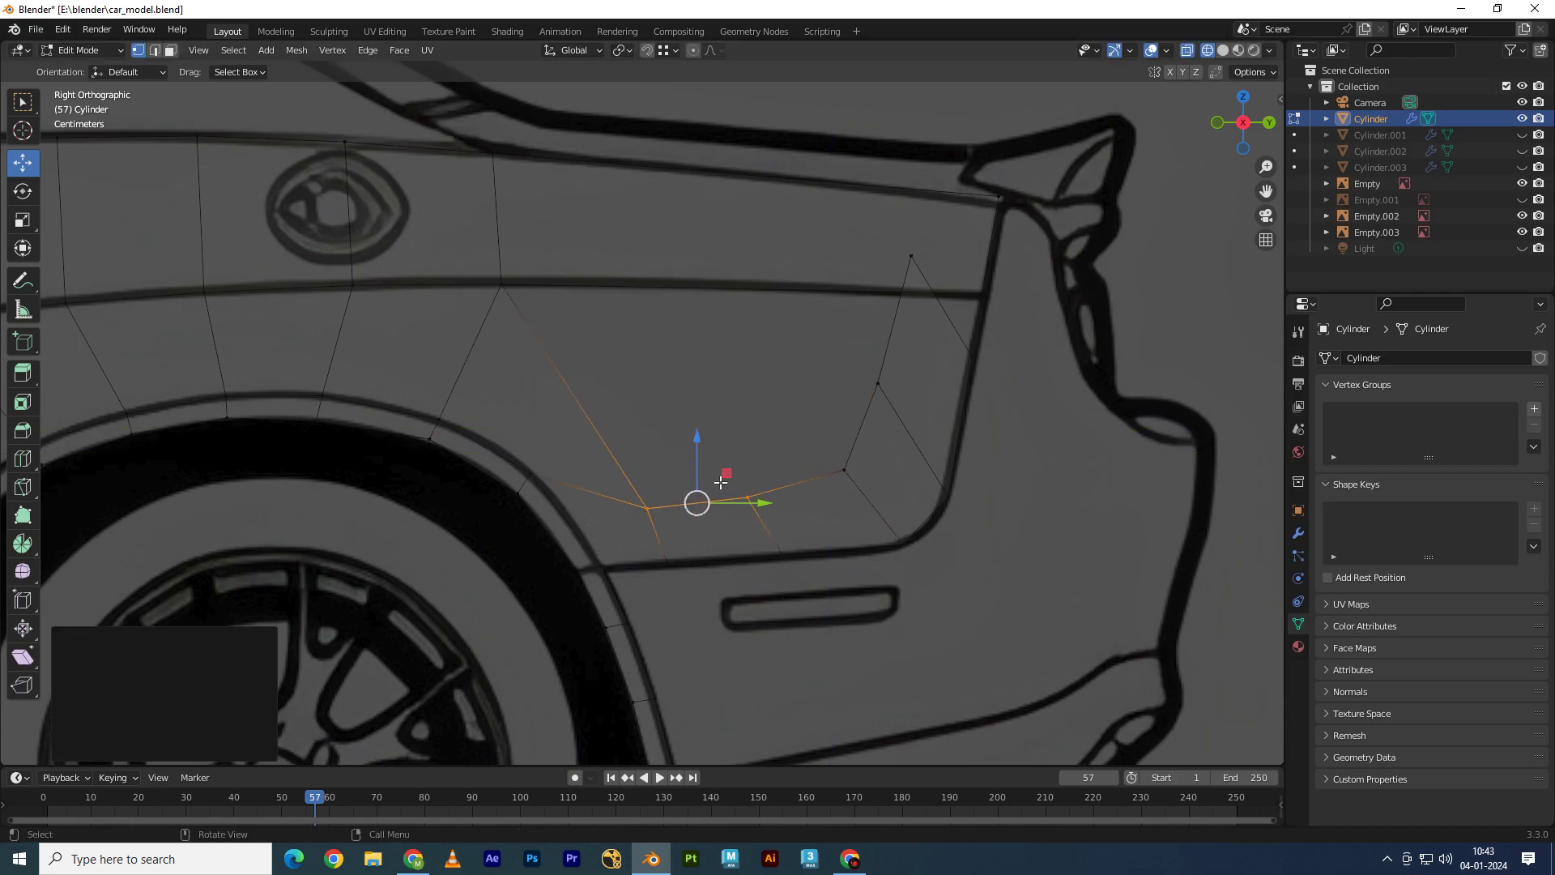
# Step: Reposition the panel-corner vertex and the next edge vertex onto the blueprint outline
pyautogui.moveTo(472, 540); pyautogui.dragTo(547, 466)
pyautogui.press('g')
pyautogui.hotkey('shift', 'x')
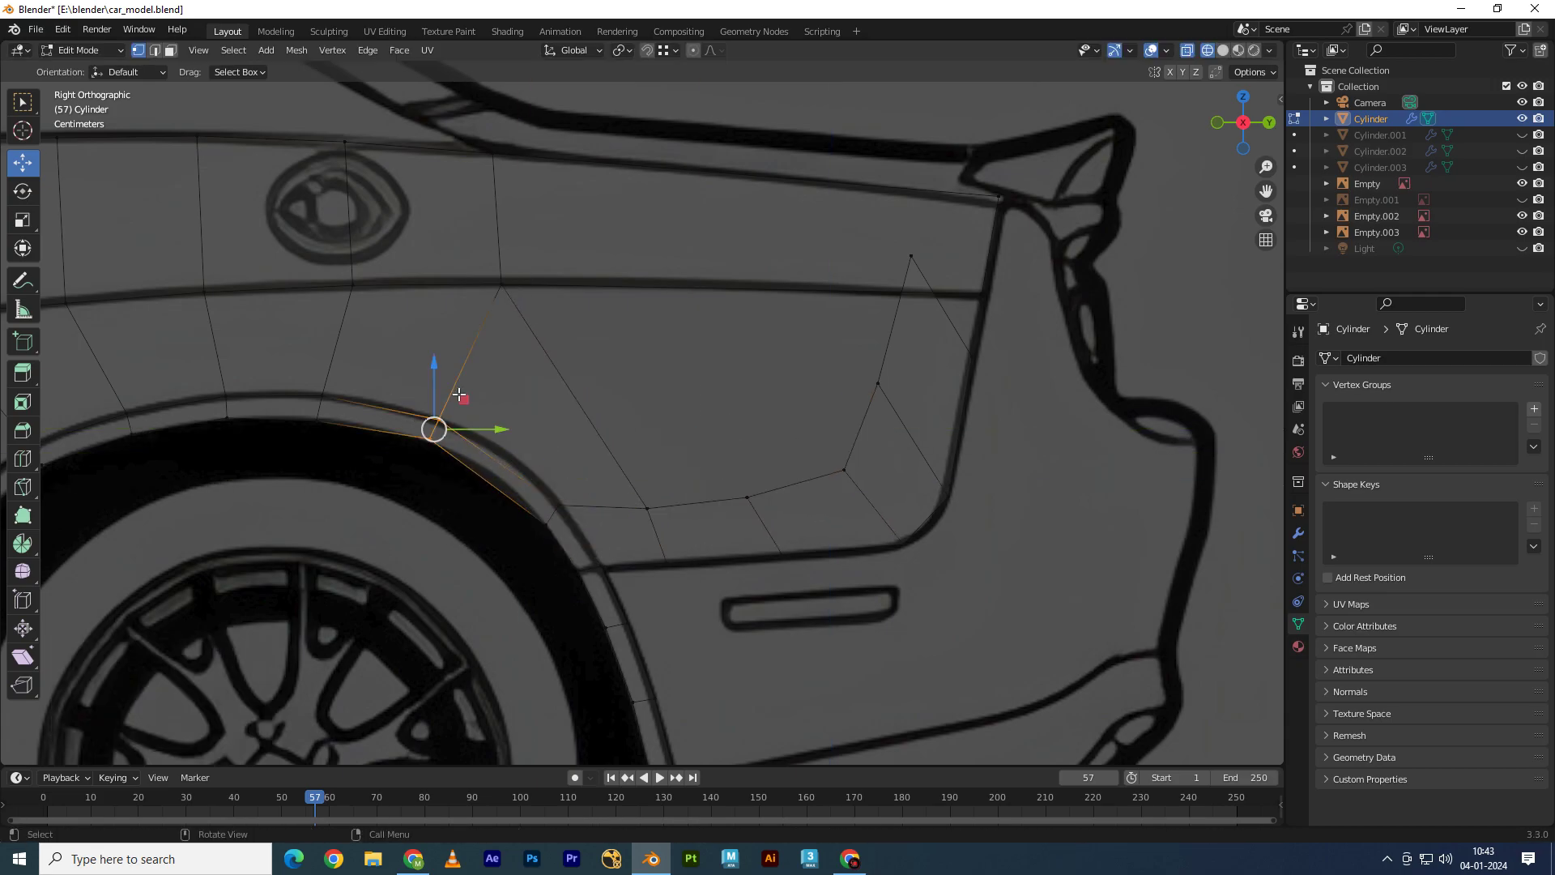
pyautogui.click(488, 405)
pyautogui.keyDown('shift'); pyautogui.moveTo(502, 421); pyautogui.dragTo(449, 412, button='middle'); pyautogui.keyUp('shift')
pyautogui.moveTo(743, 519); pyautogui.dragTo(804, 434)
pyautogui.press('g')
pyautogui.hotkey('shift', 'x')
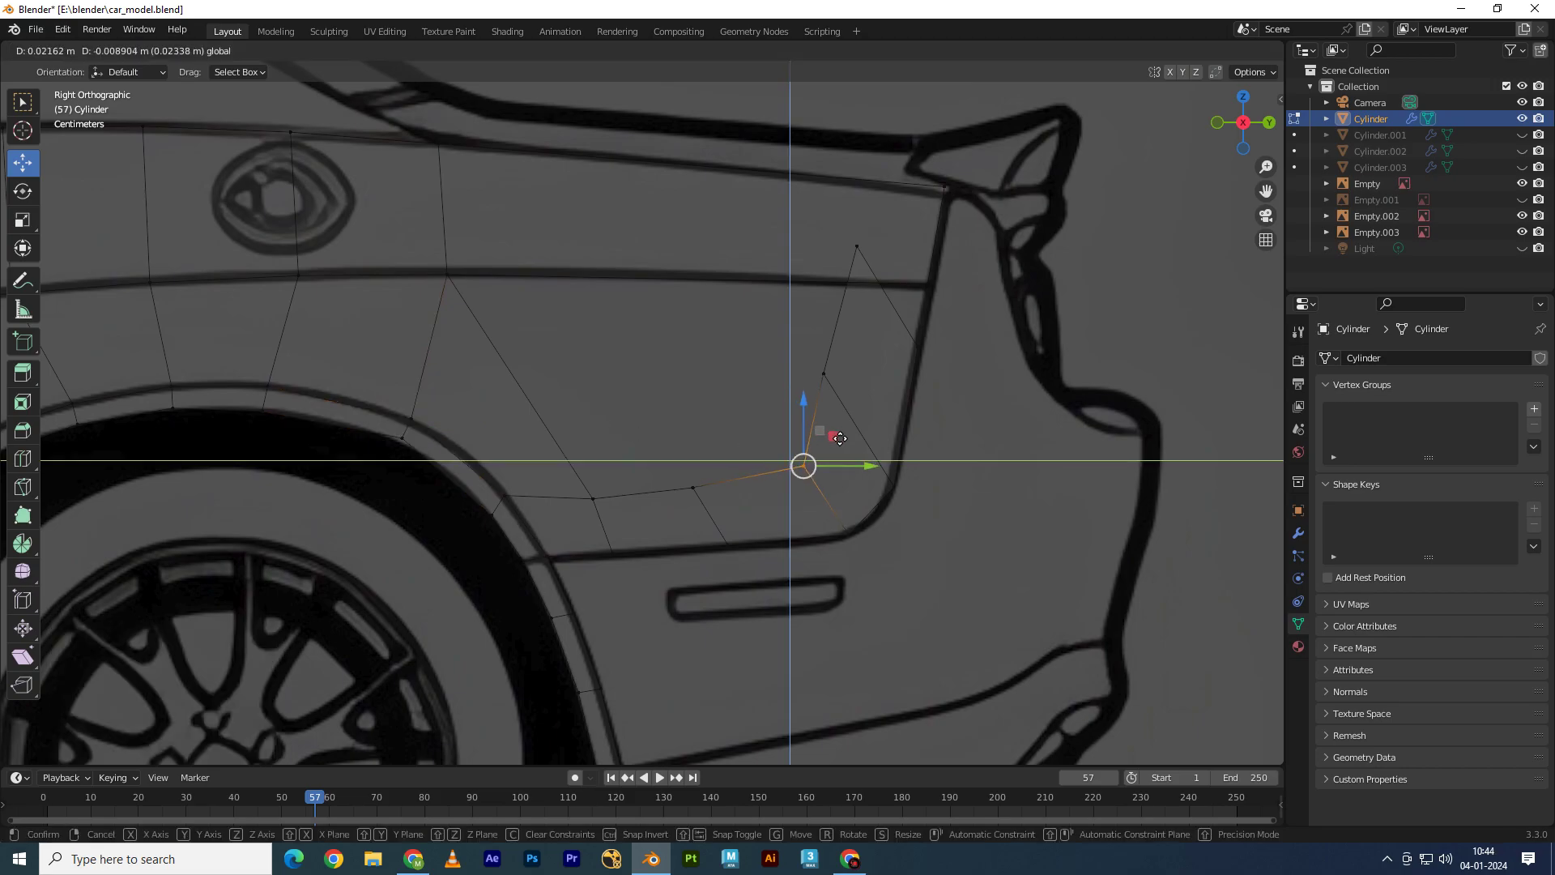
pyautogui.click(818, 441)
# Step: Adjust two more lower panel vertices to follow the body line
pyautogui.click(692, 487)
pyautogui.press('g')
pyautogui.hotkey('shift', 'x')
pyautogui.moveTo(664, 512); pyautogui.dragTo(579, 481)
pyautogui.press('g')
pyautogui.hotkey('shift', 'x')
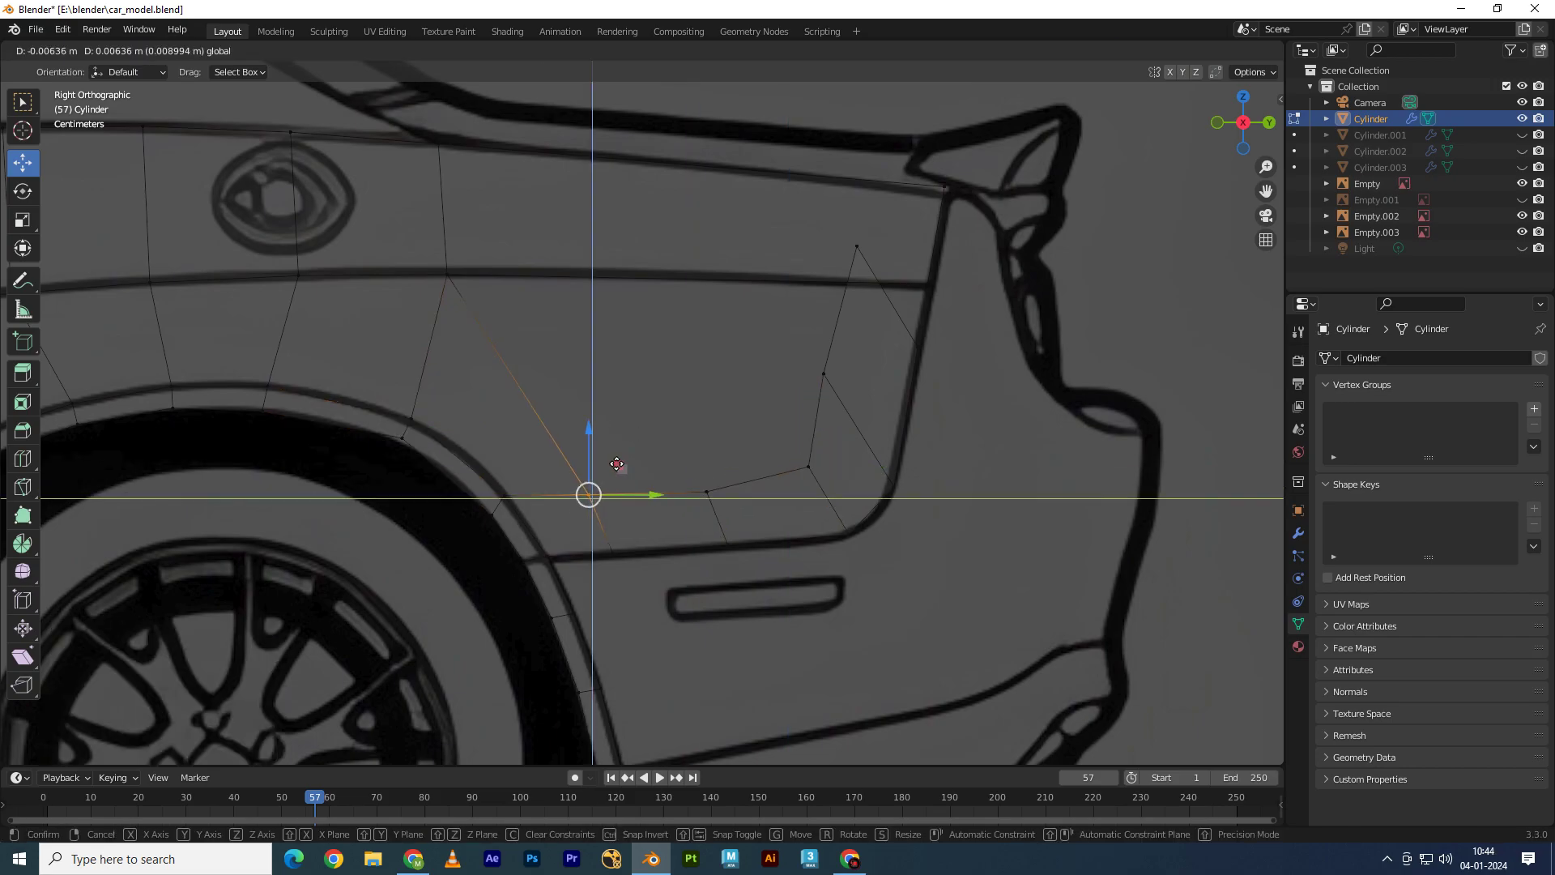
pyautogui.click(584, 486)
# Step: Move the rear-edge vertices to trace the tail outline
pyautogui.click(706, 491)
pyautogui.press('g')
pyautogui.hotkey('shift', 'x')
pyautogui.keyDown('shift'); pyautogui.moveTo(855, 386); pyautogui.dragTo(822, 435, button='middle'); pyautogui.keyUp('shift')
pyautogui.click(885, 392)
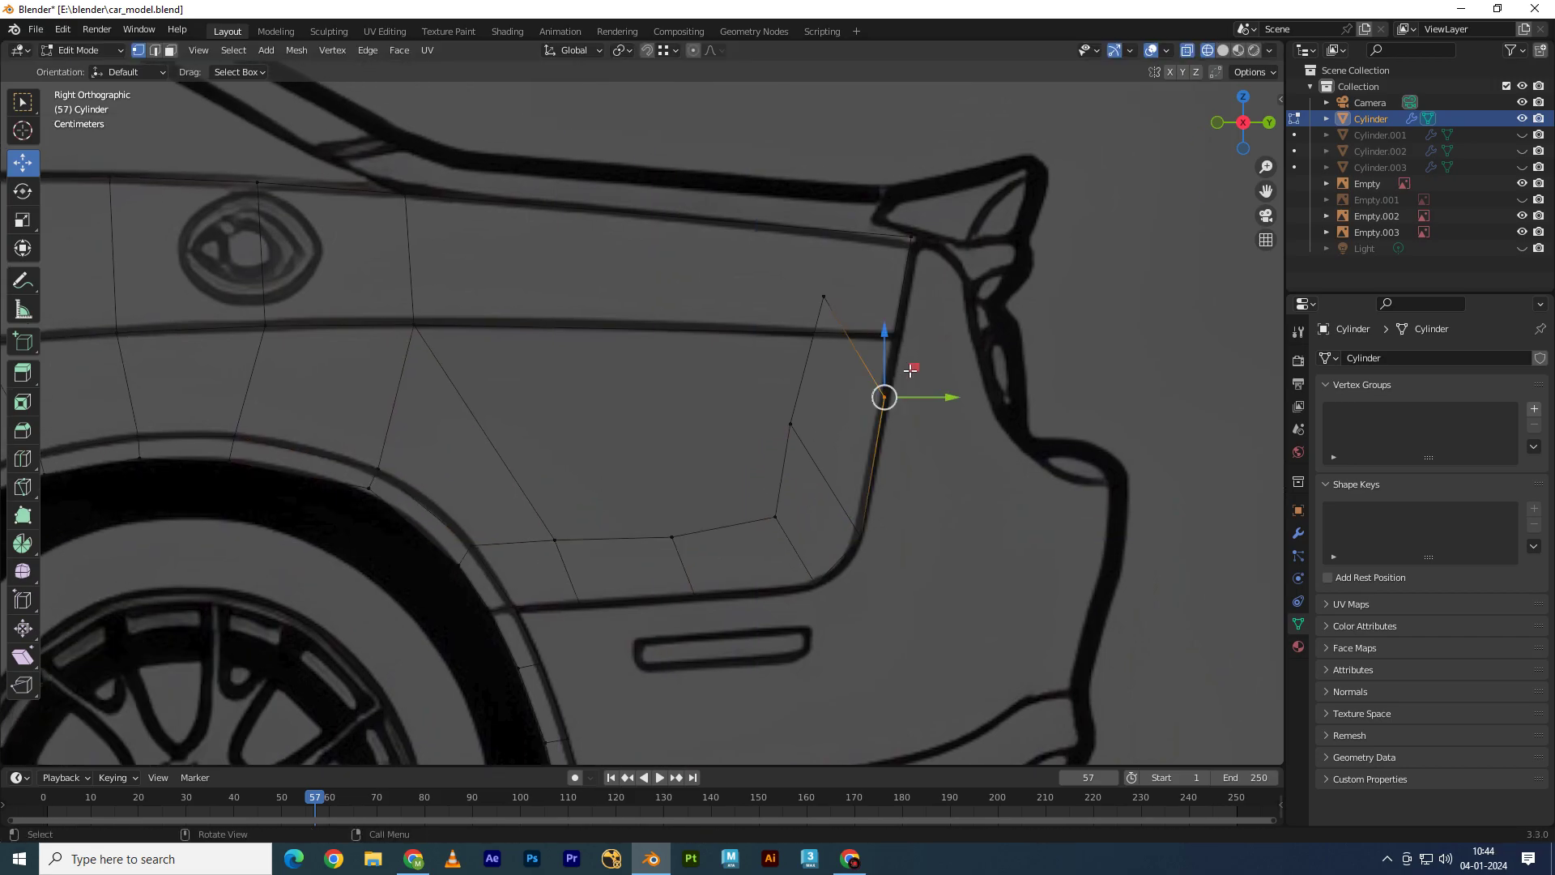
pyautogui.press('g')
pyautogui.hotkey('shift', 'x')
pyautogui.click(824, 296)
pyautogui.press('g')
pyautogui.hotkey('shift', 'x')
pyautogui.click(826, 336)
# Step: Fine-tune the remaining lower-corner vertices of the rear quarter panel
pyautogui.click(790, 424)
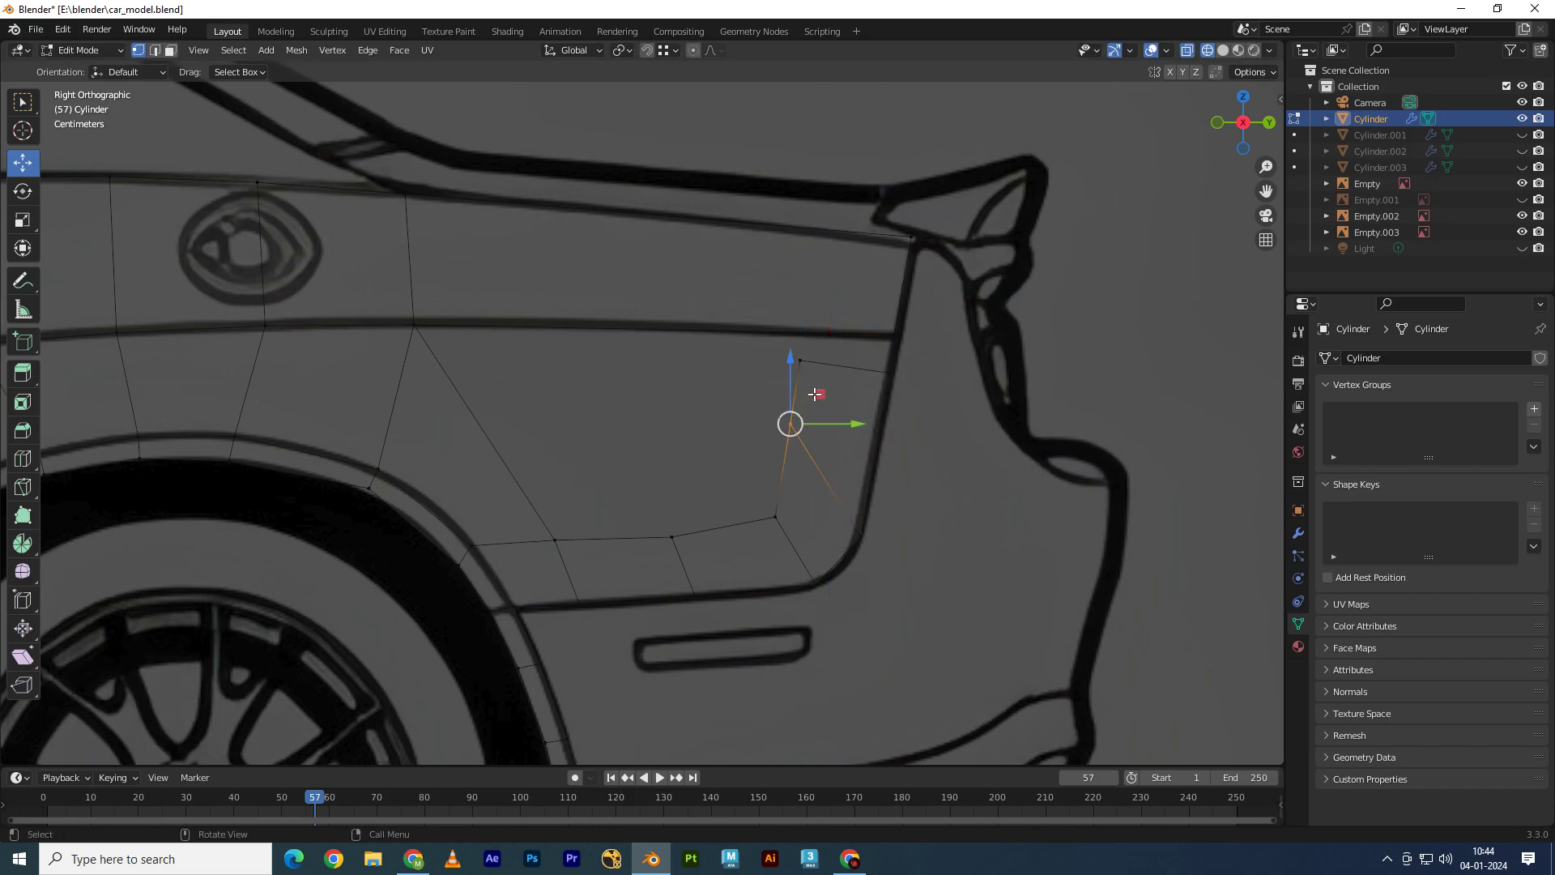
pyautogui.press('g')
pyautogui.hotkey('shift', 'x')
pyautogui.moveTo(857, 569); pyautogui.dragTo(888, 508)
pyautogui.press('g')
pyautogui.hotkey('shift', 'x')
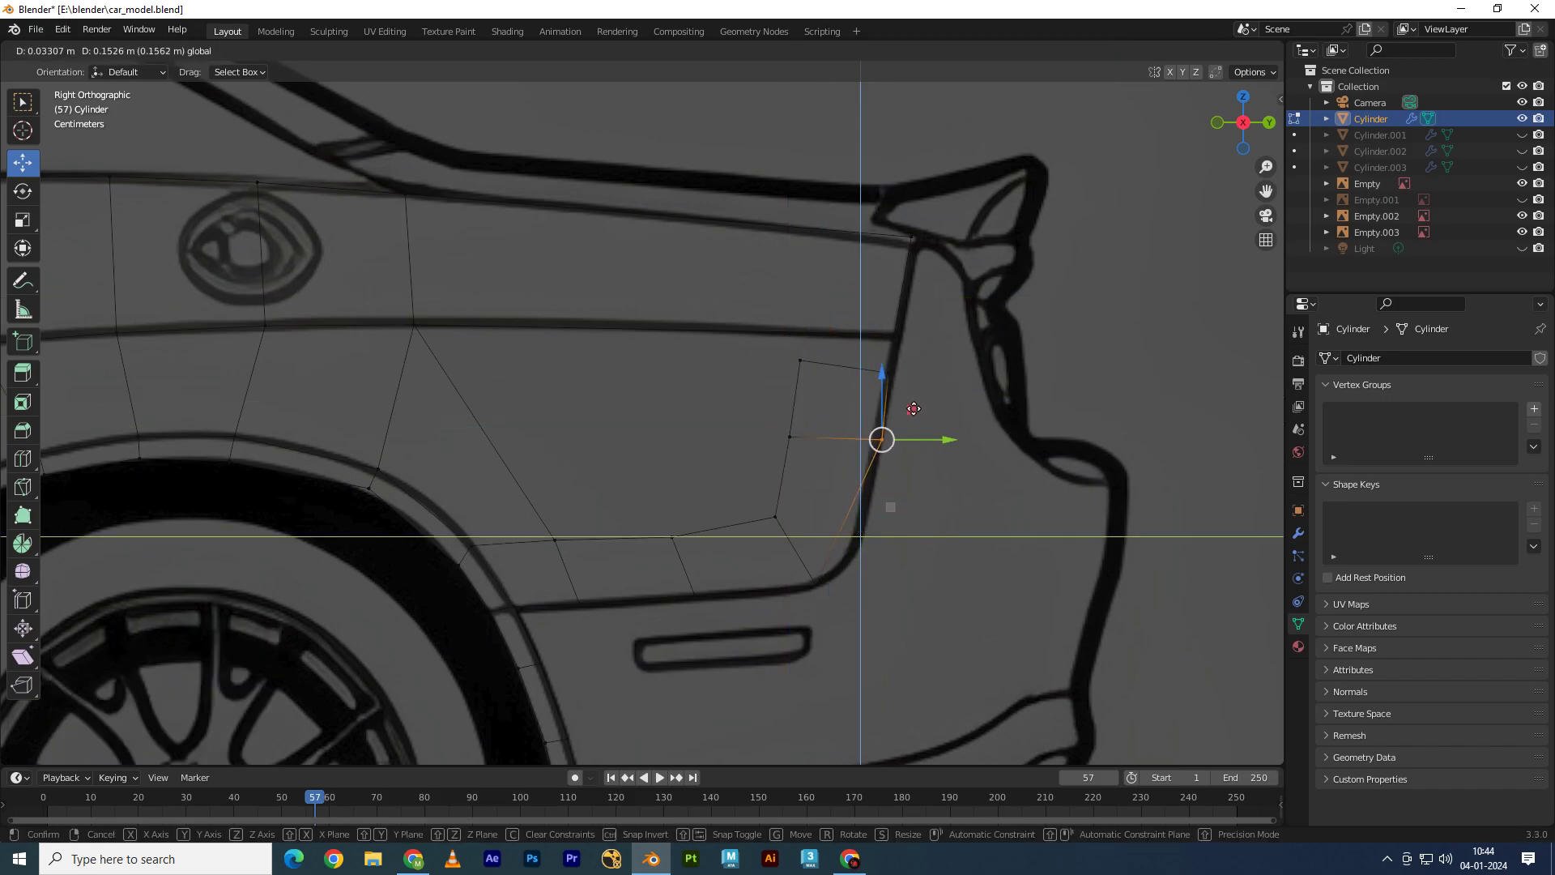
pyautogui.click(913, 408)
pyautogui.click(790, 434)
pyautogui.press('g')
pyautogui.hotkey('shift', 'x')
pyautogui.click(792, 433)
# Step: Merge the two upper panel vertices at the last selected vertex
pyautogui.click(889, 372)
pyautogui.keyDown('shift'); pyautogui.click(895, 334); pyautogui.keyUp('shift')
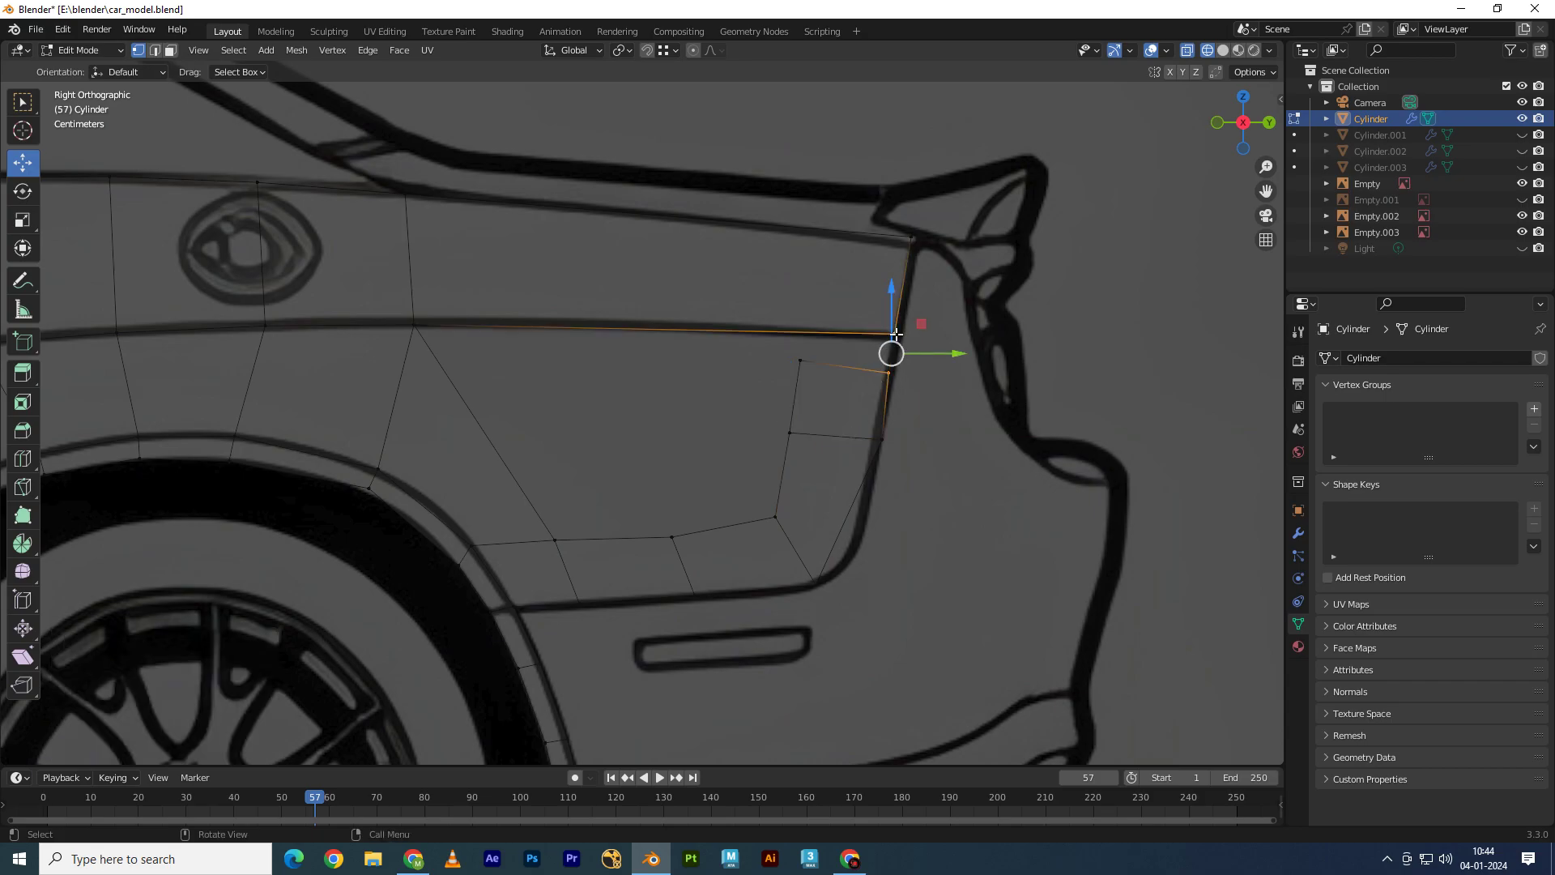
pyautogui.press('m')
pyautogui.click(889, 335)
# Step: Add an edge loop across the upper panel and select the next pair of corner vertices
pyautogui.hotkey('ctrl', 'r')
pyautogui.click(805, 311)
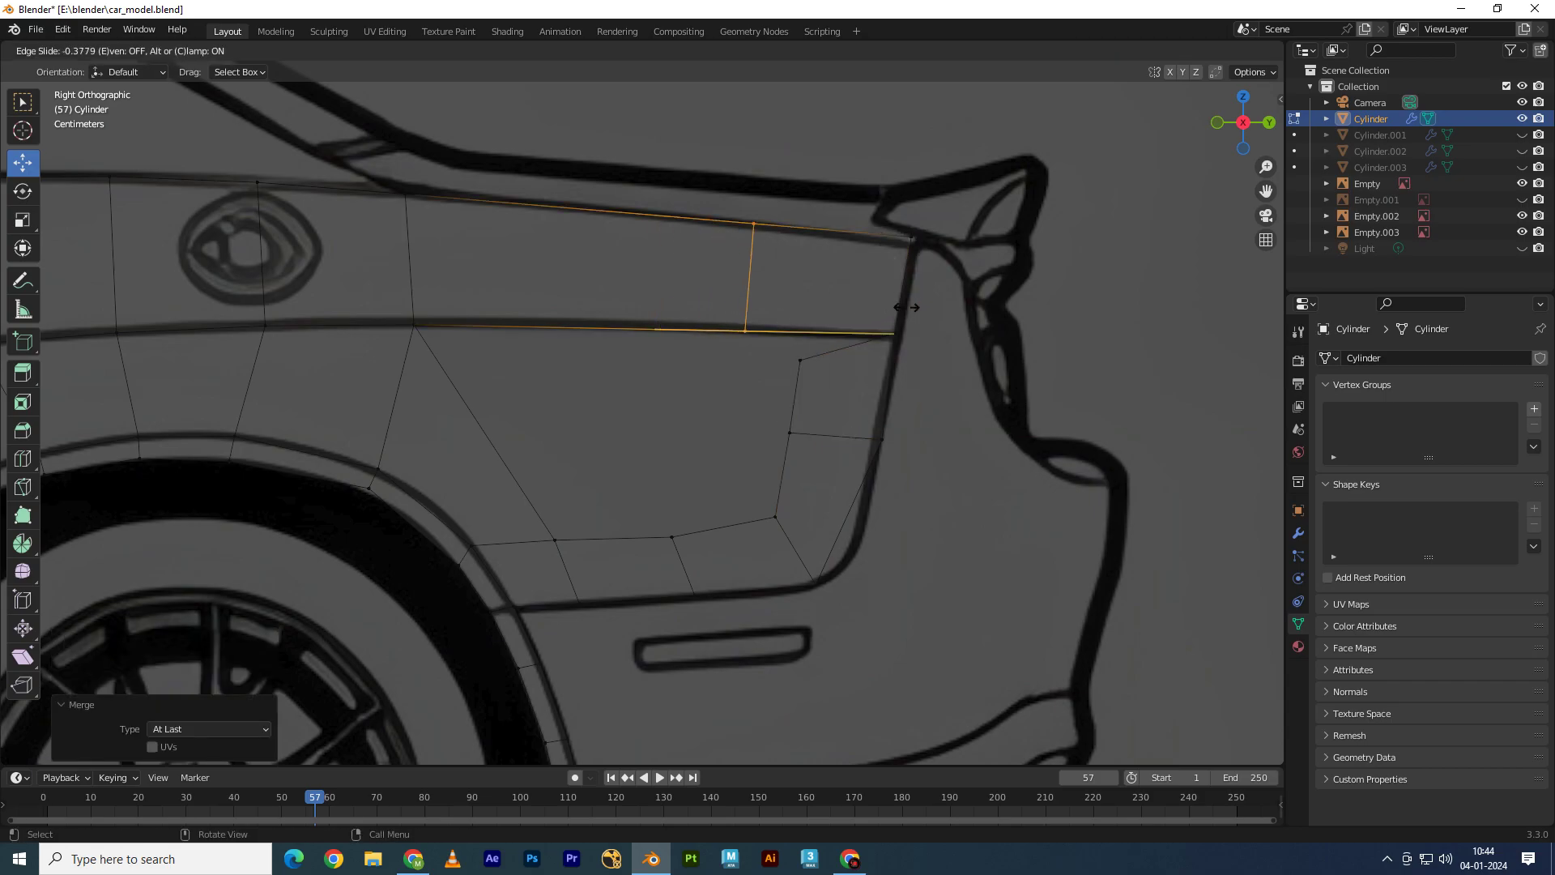
pyautogui.click(911, 308)
pyautogui.click(800, 360)
pyautogui.keyDown('shift'); pyautogui.click(803, 332); pyautogui.keyUp('shift')
# Step: Merge the selected vertices at last, then nudge a rear-panel vertex sideways along X in back view
pyautogui.press('m')
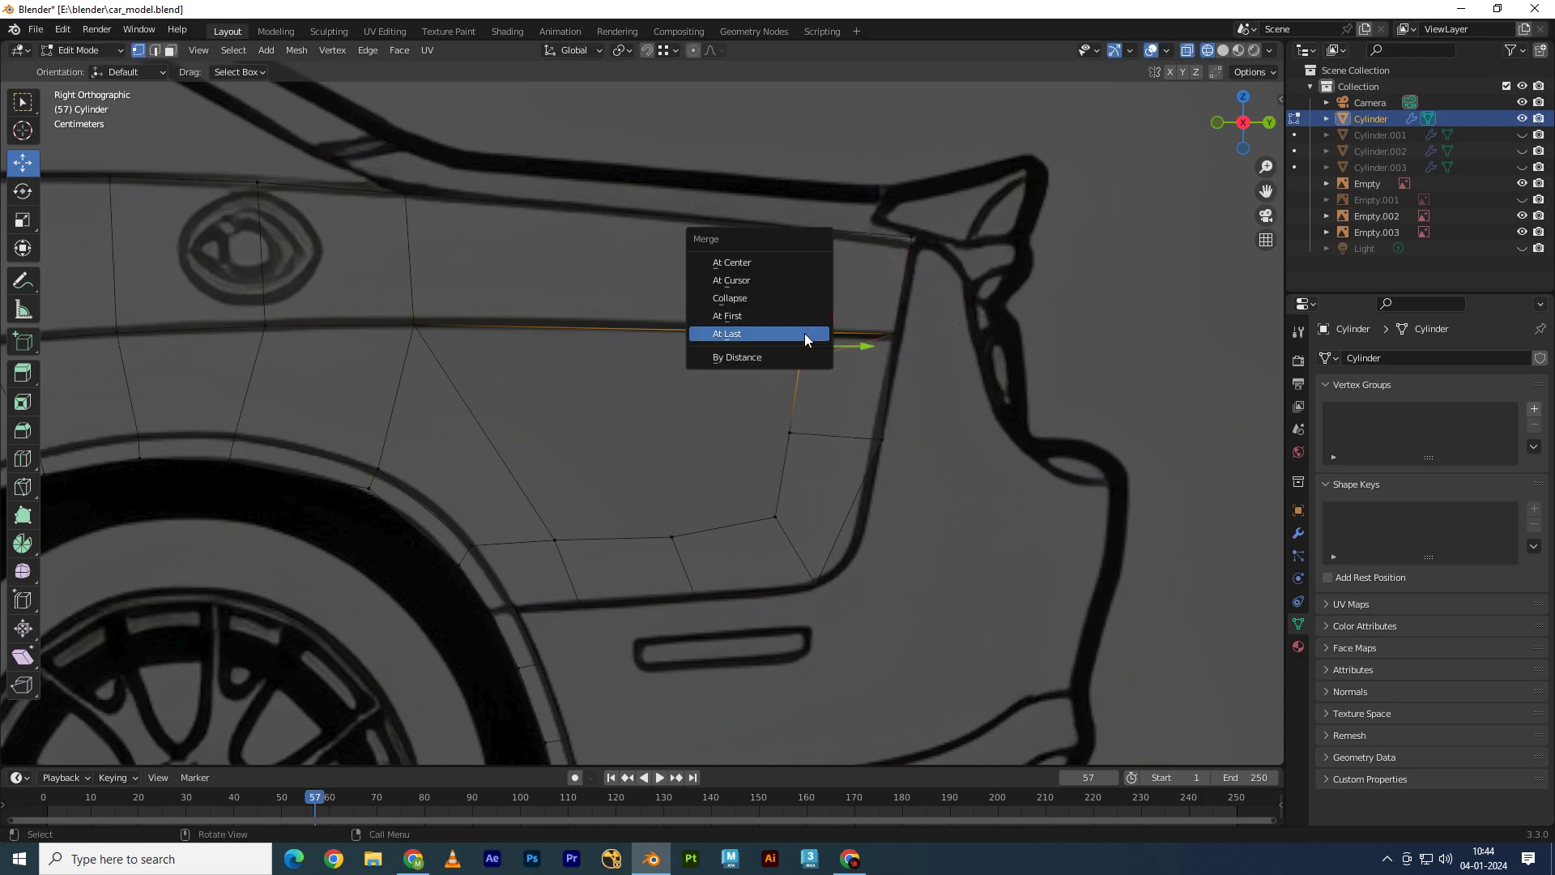
pyautogui.click(805, 338)
pyautogui.moveTo(815, 462)
pyautogui.mouseDown(button='middle')
pyautogui.moveTo(794, 402)
pyautogui.moveTo(638, 470)
pyautogui.moveTo(645, 459)
pyautogui.mouseUp(button='middle')
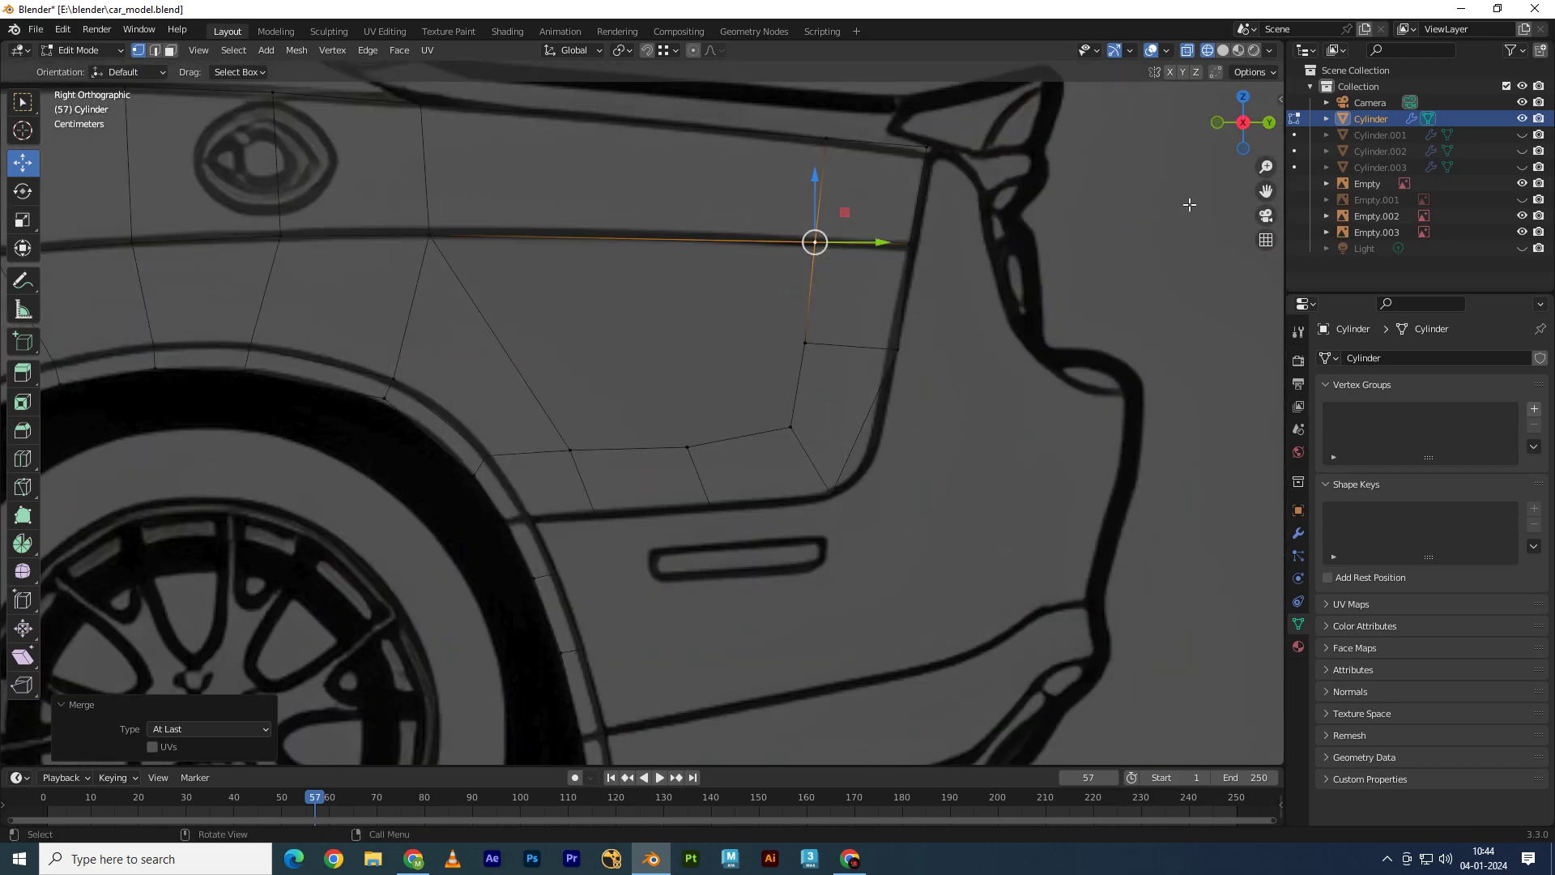
pyautogui.click(1269, 122)
pyautogui.moveTo(606, 343); pyautogui.dragTo(605, 341)
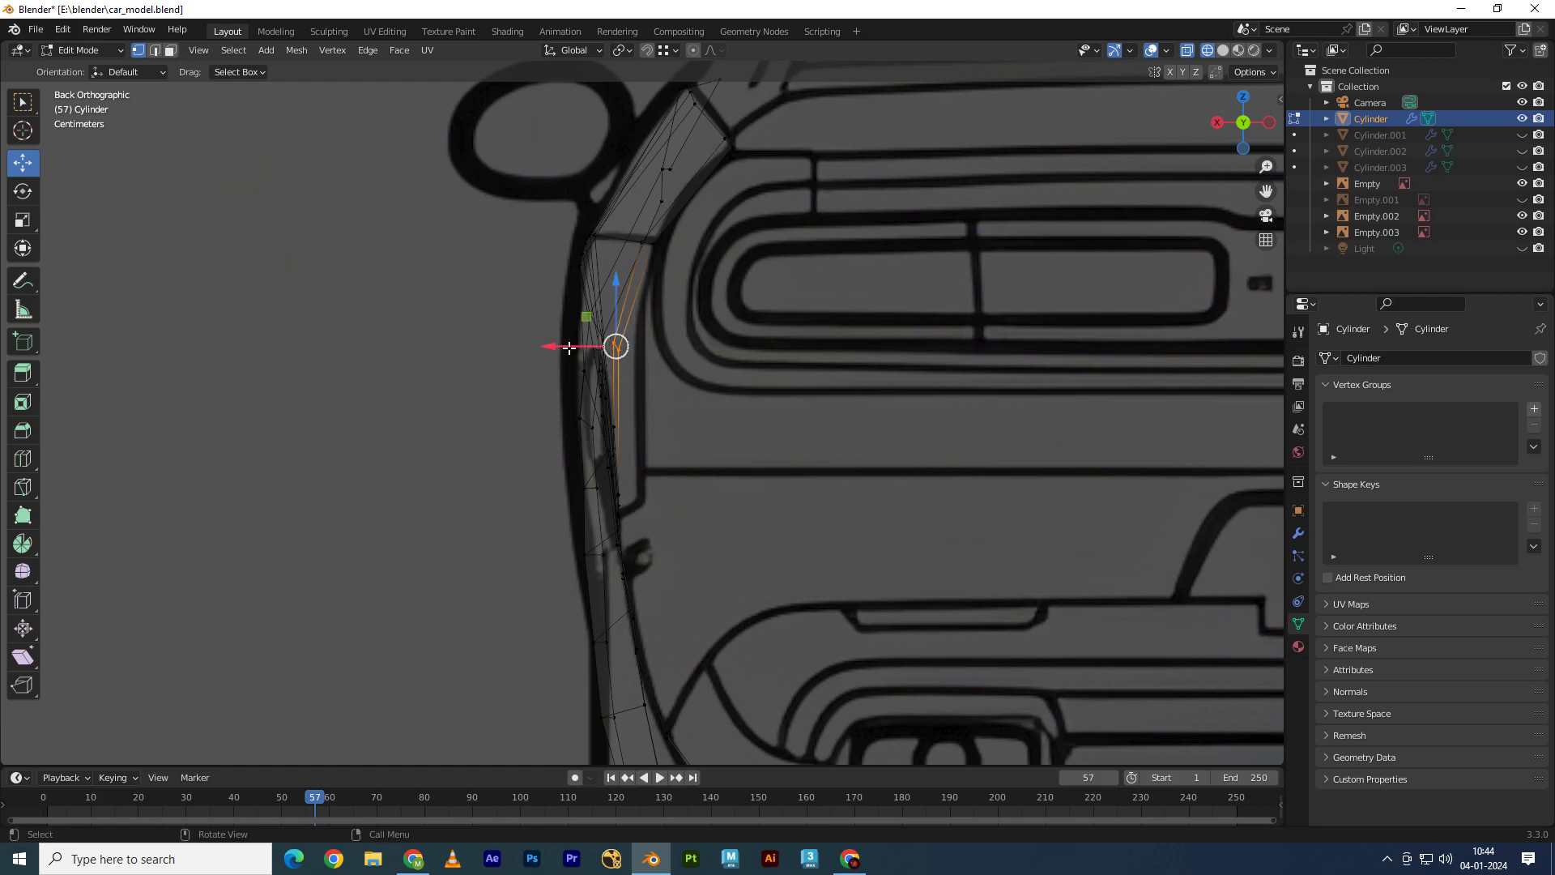
pyautogui.press('g')
pyautogui.press('x')
pyautogui.click(639, 452)
# Step: In side view, reposition the lower-right corner vertex and its neighbour within the side plane
pyautogui.press('KP_3')
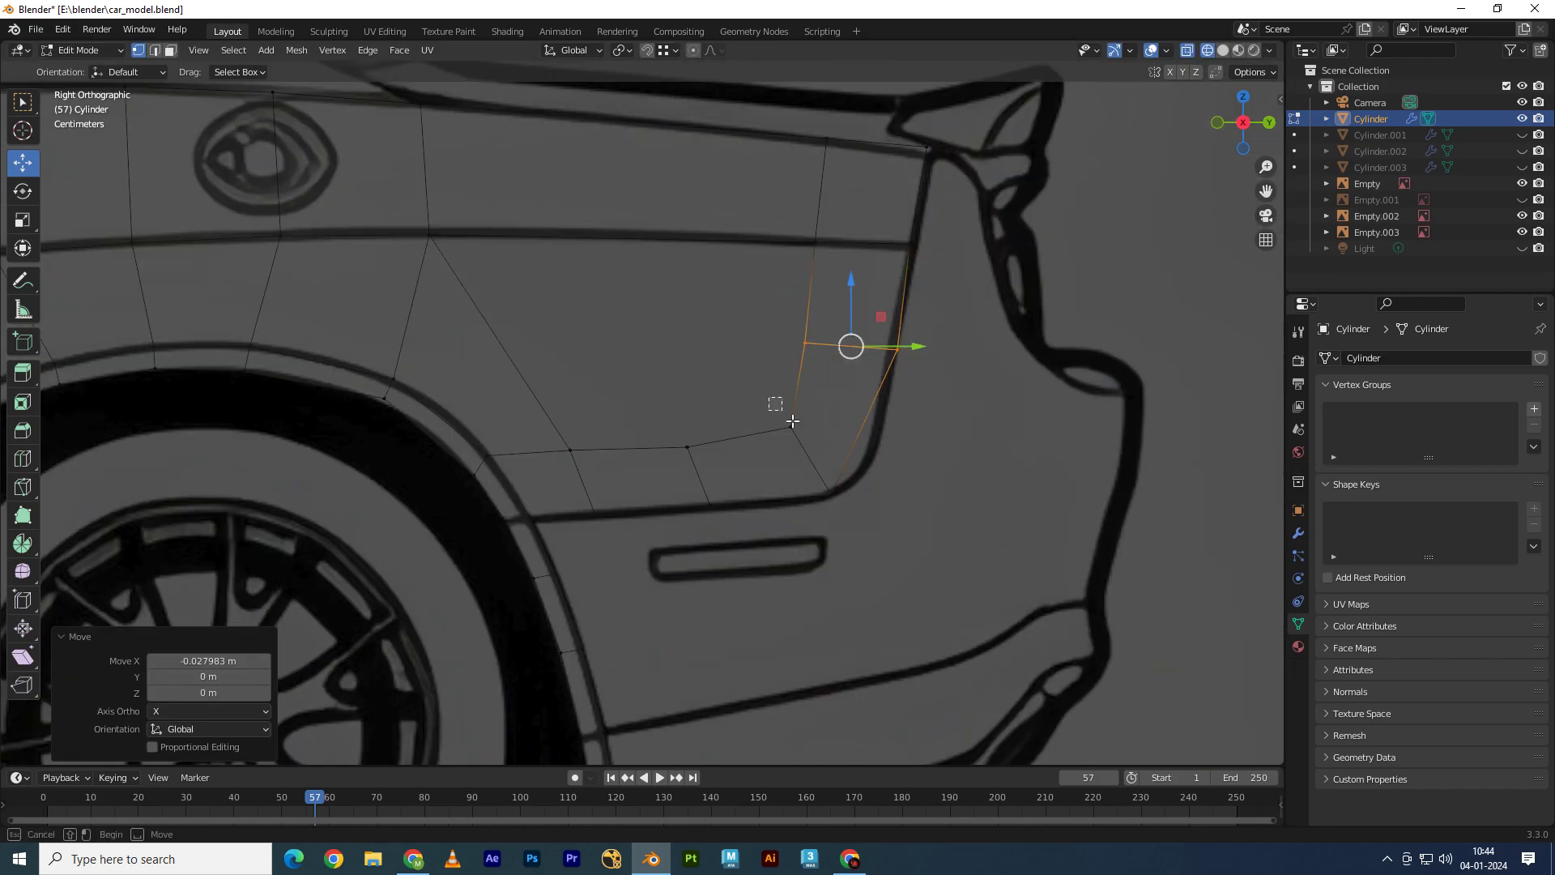
pyautogui.scroll(1, 792, 421)
pyautogui.click(873, 506)
pyautogui.press('g')
pyautogui.hotkey('shift', 'x')
pyautogui.click(762, 451)
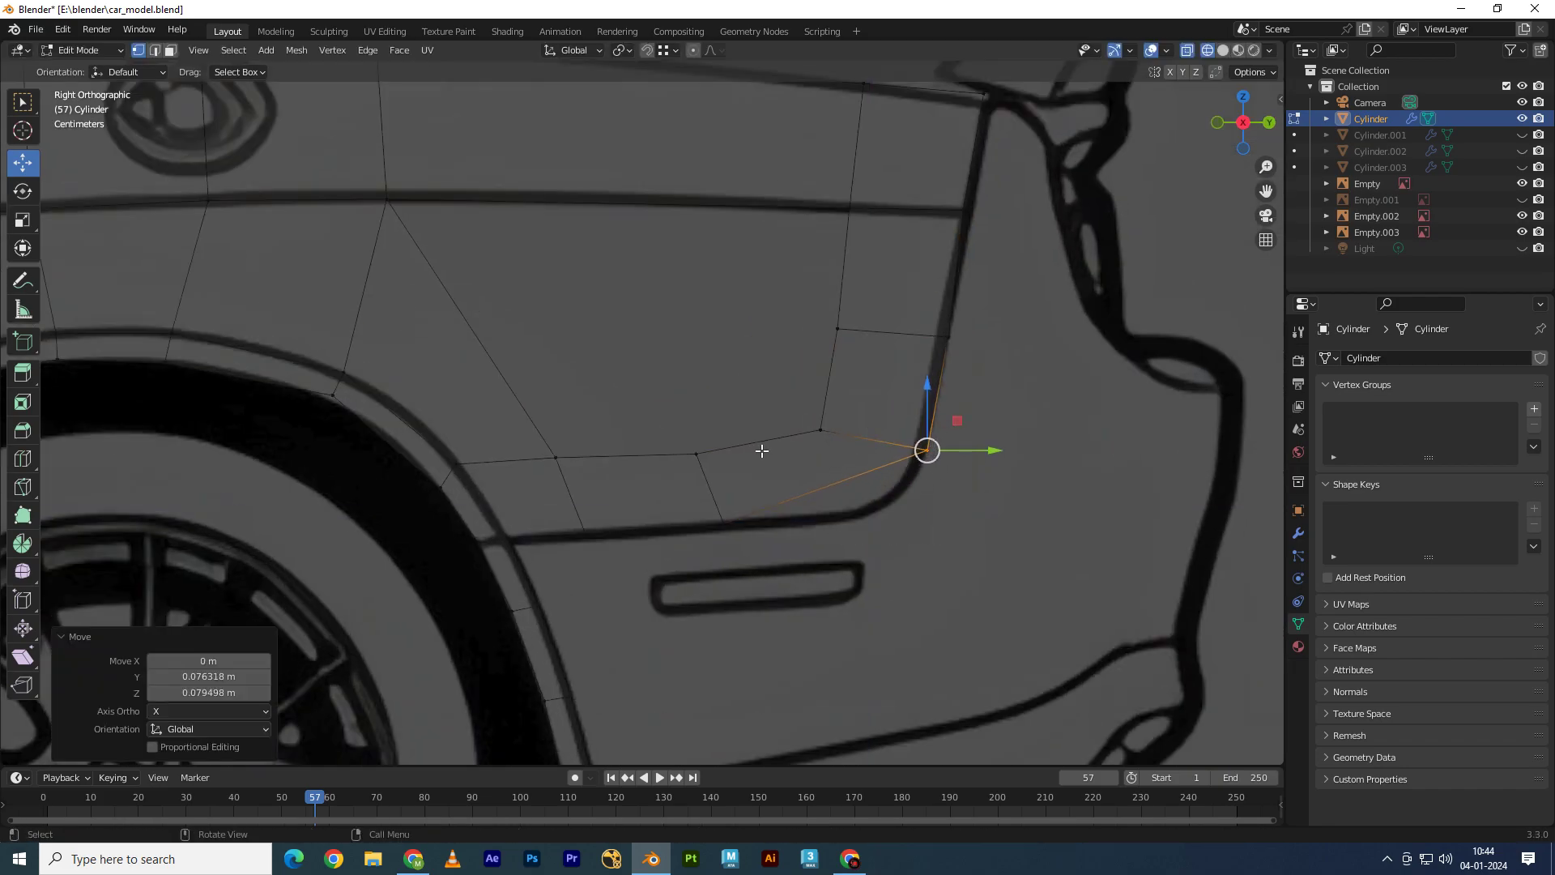
pyautogui.click(821, 430)
pyautogui.press('g')
pyautogui.hotkey('shift', 'x')
pyautogui.click(856, 369)
# Step: Extrude a new corner vertex and align it and the lower-line vertex to the blueprint
pyautogui.press('e')
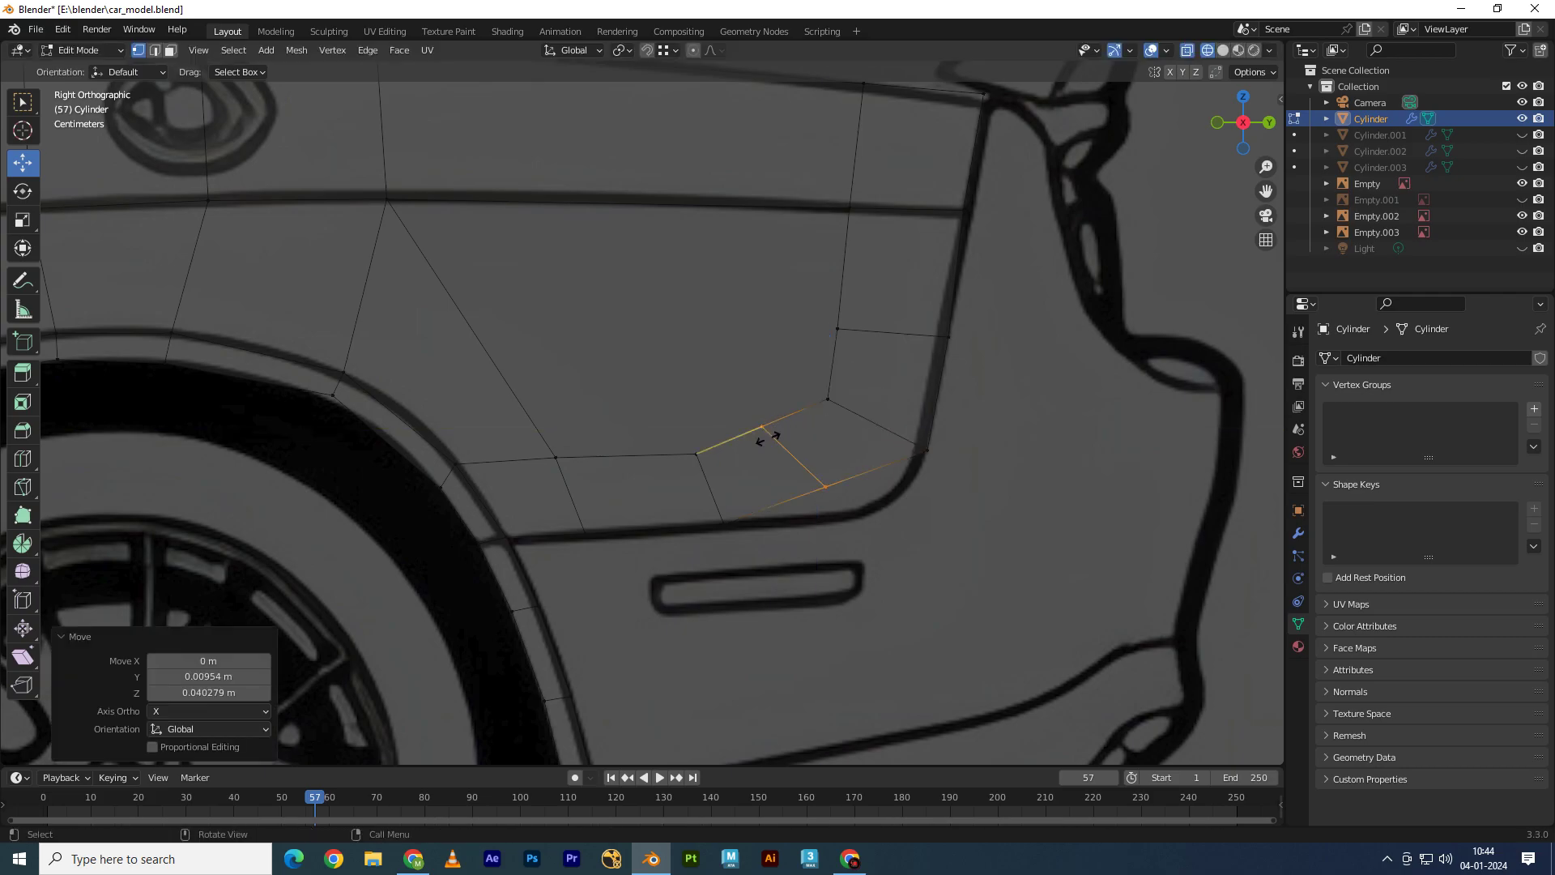
pyautogui.click(795, 452)
pyautogui.press('g')
pyautogui.click(848, 467)
pyautogui.press('g')
pyautogui.hotkey('shift', 'x')
pyautogui.click(887, 491)
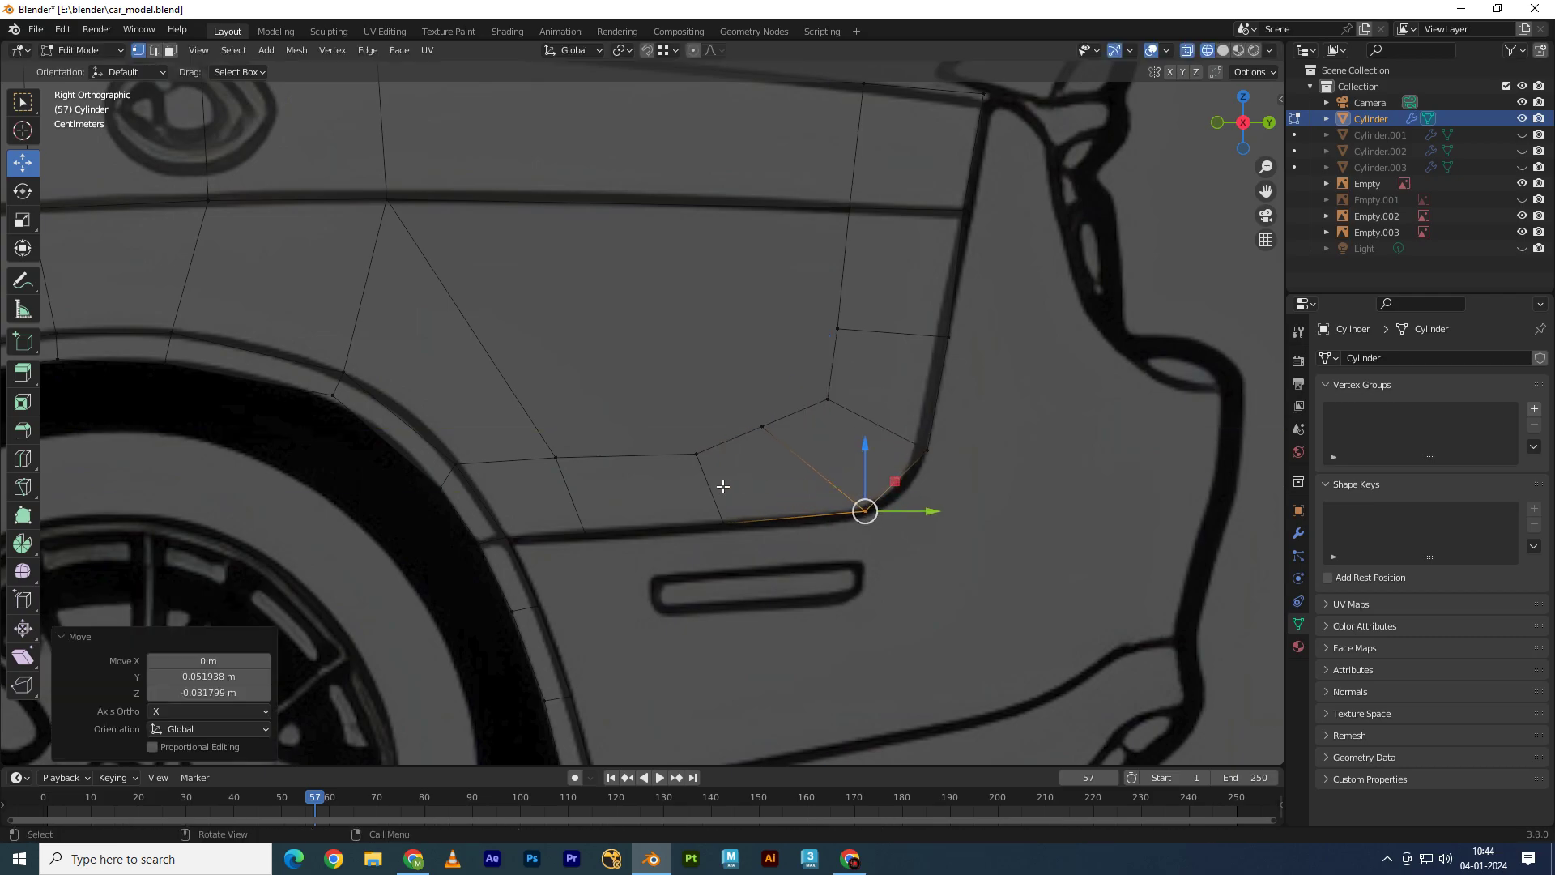
pyautogui.click(761, 426)
pyautogui.press('g')
pyautogui.hotkey('shift', 'x')
pyautogui.click(815, 423)
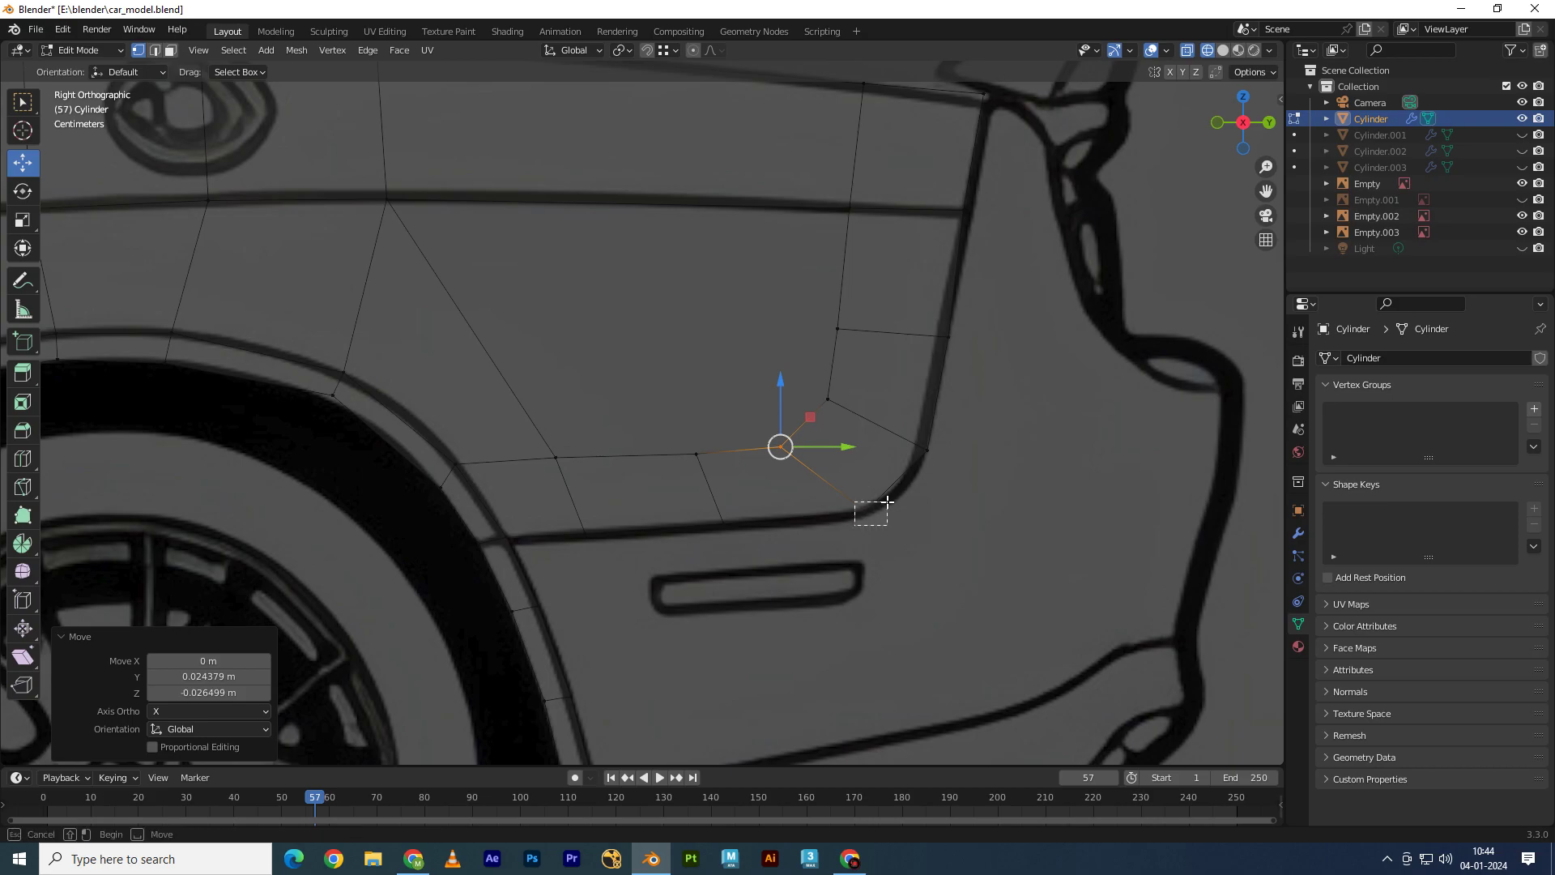
# Step: Shift the new corner vertices sideways along X in the back view
pyautogui.moveTo(774, 433); pyautogui.dragTo(932, 550)
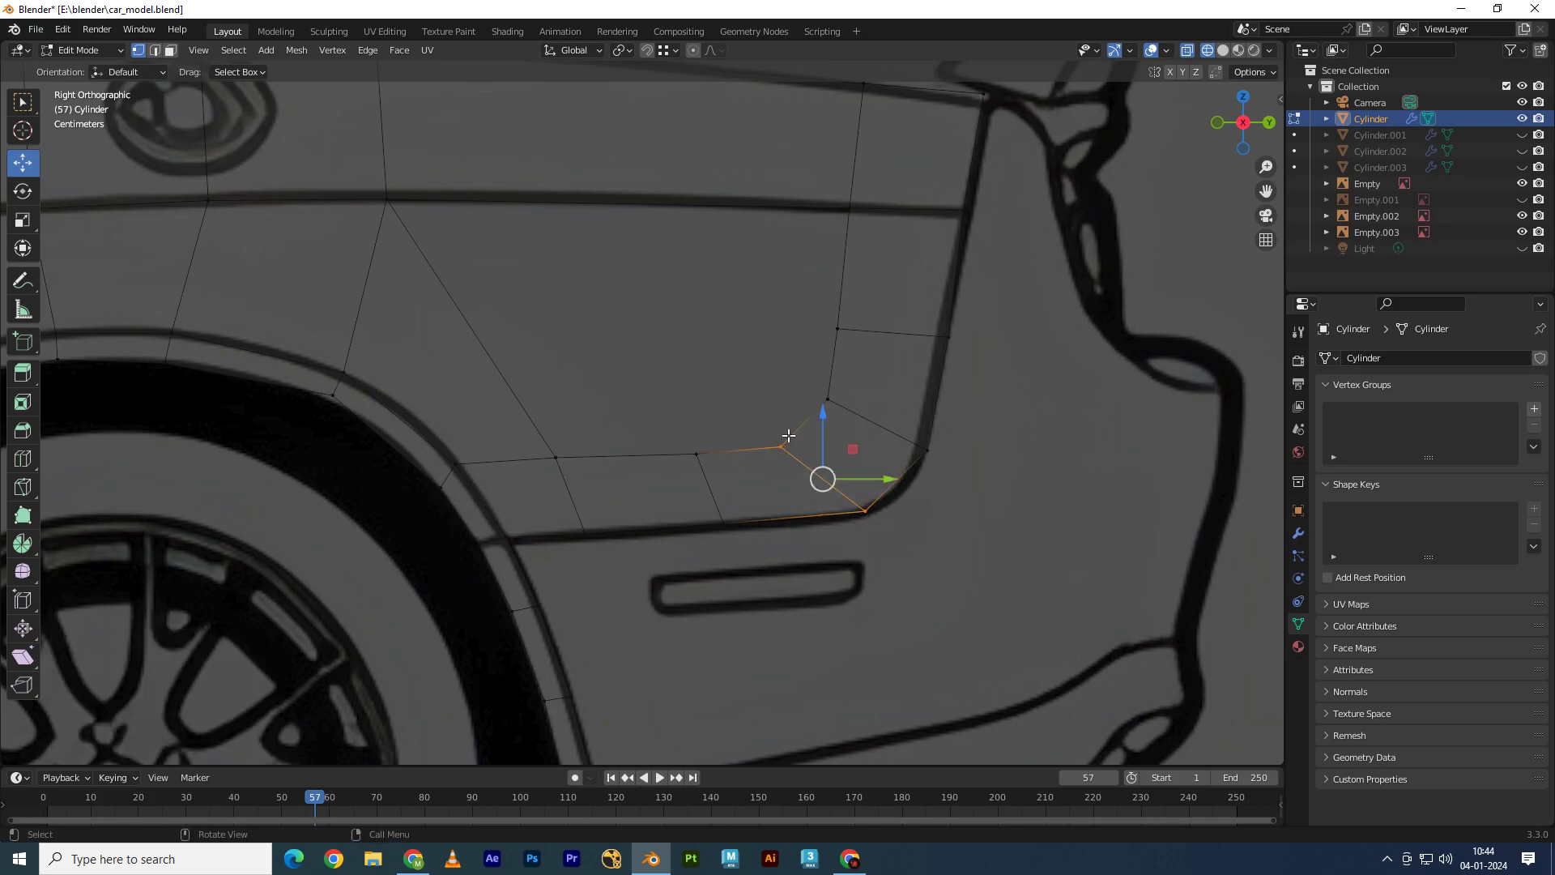
pyautogui.click(1270, 126)
pyautogui.press('g')
pyautogui.press('x')
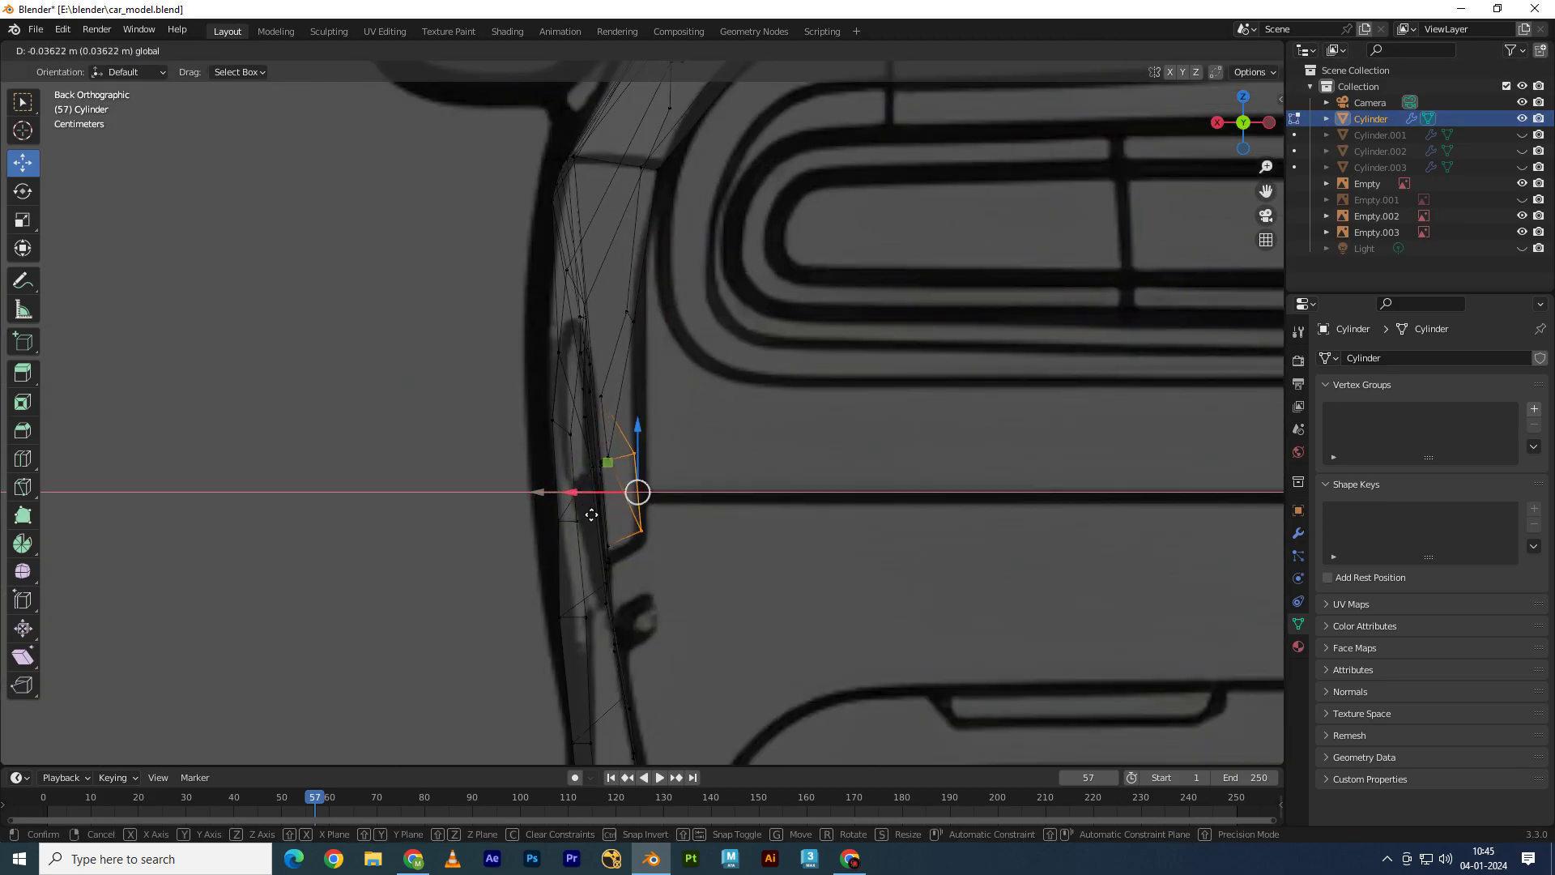
pyautogui.click(592, 515)
pyautogui.click(1217, 122)
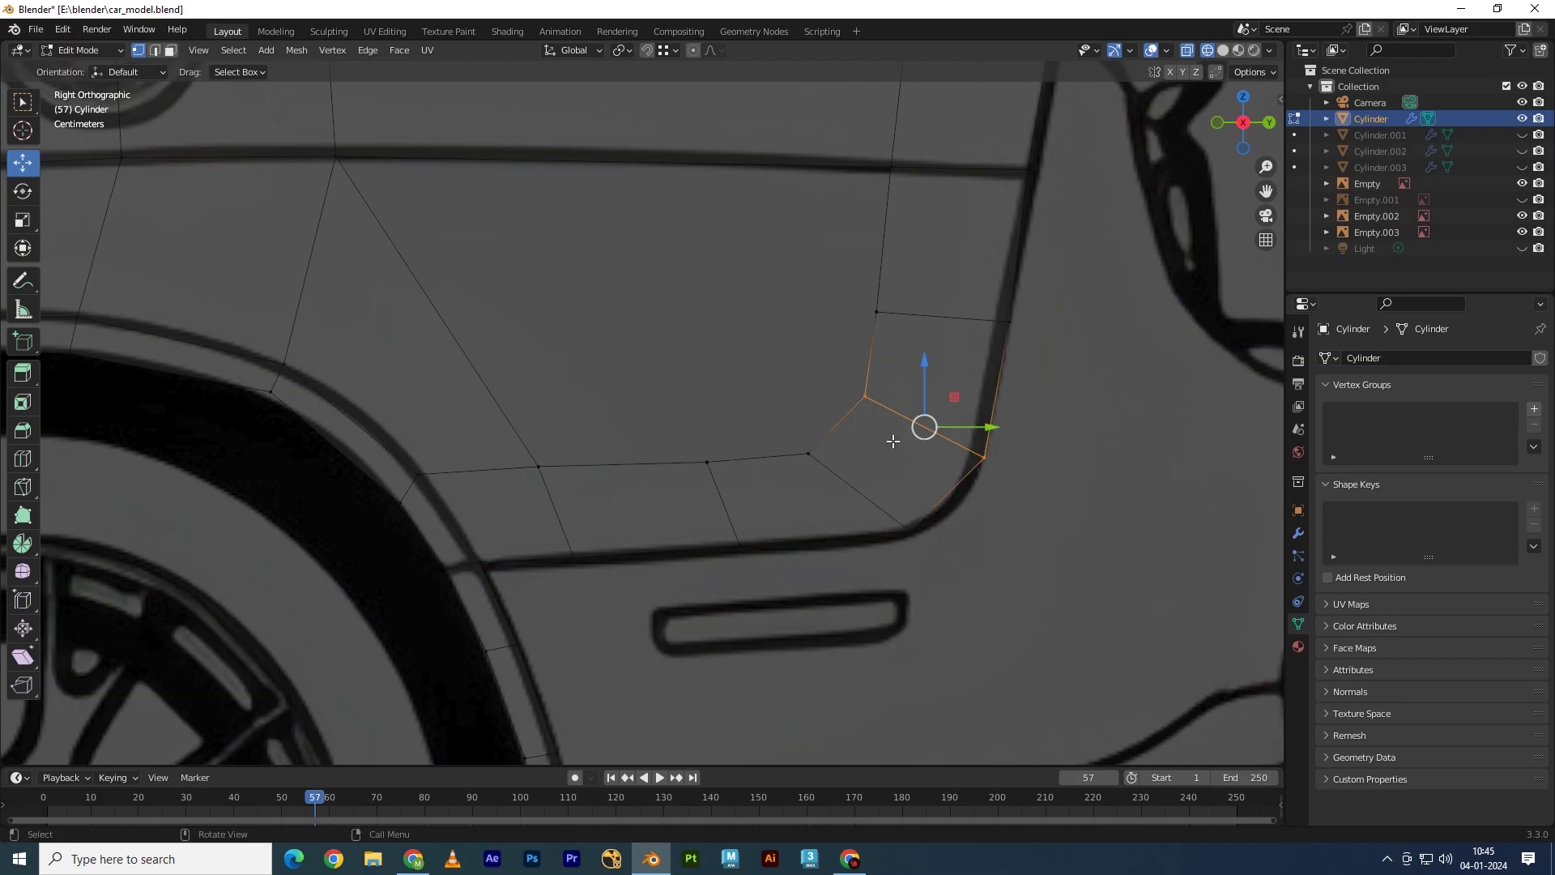
# Step: Readjust the corner vertices and an upper panel edge along X in back view
pyautogui.click(1268, 123)
pyautogui.press('g')
pyautogui.press('x')
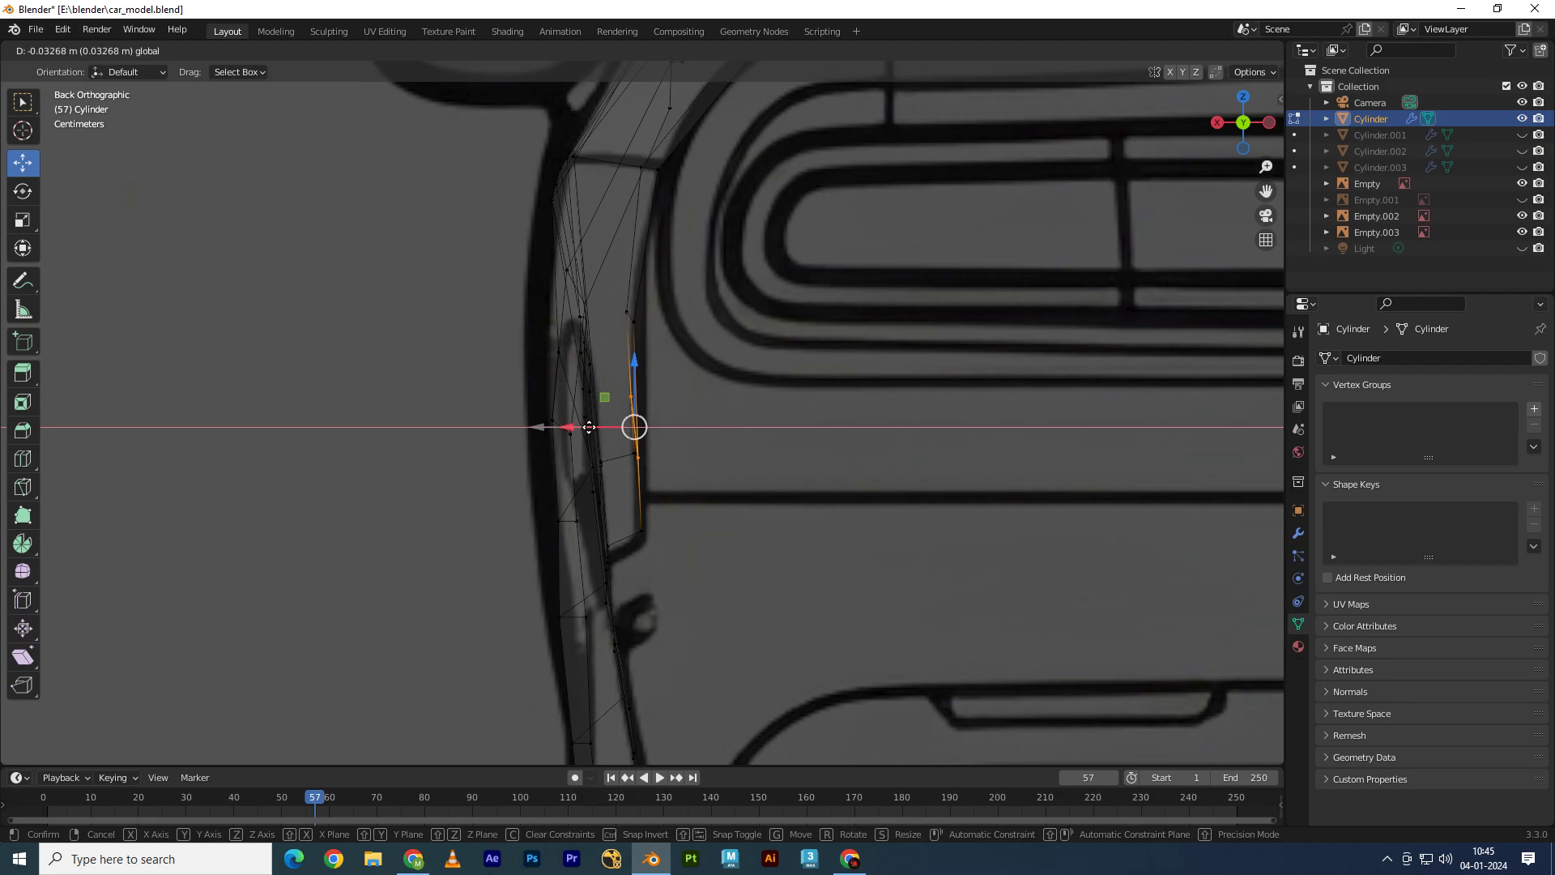
pyautogui.click(589, 427)
pyautogui.click(637, 316)
pyautogui.press('g')
pyautogui.press('x')
pyautogui.click(602, 316)
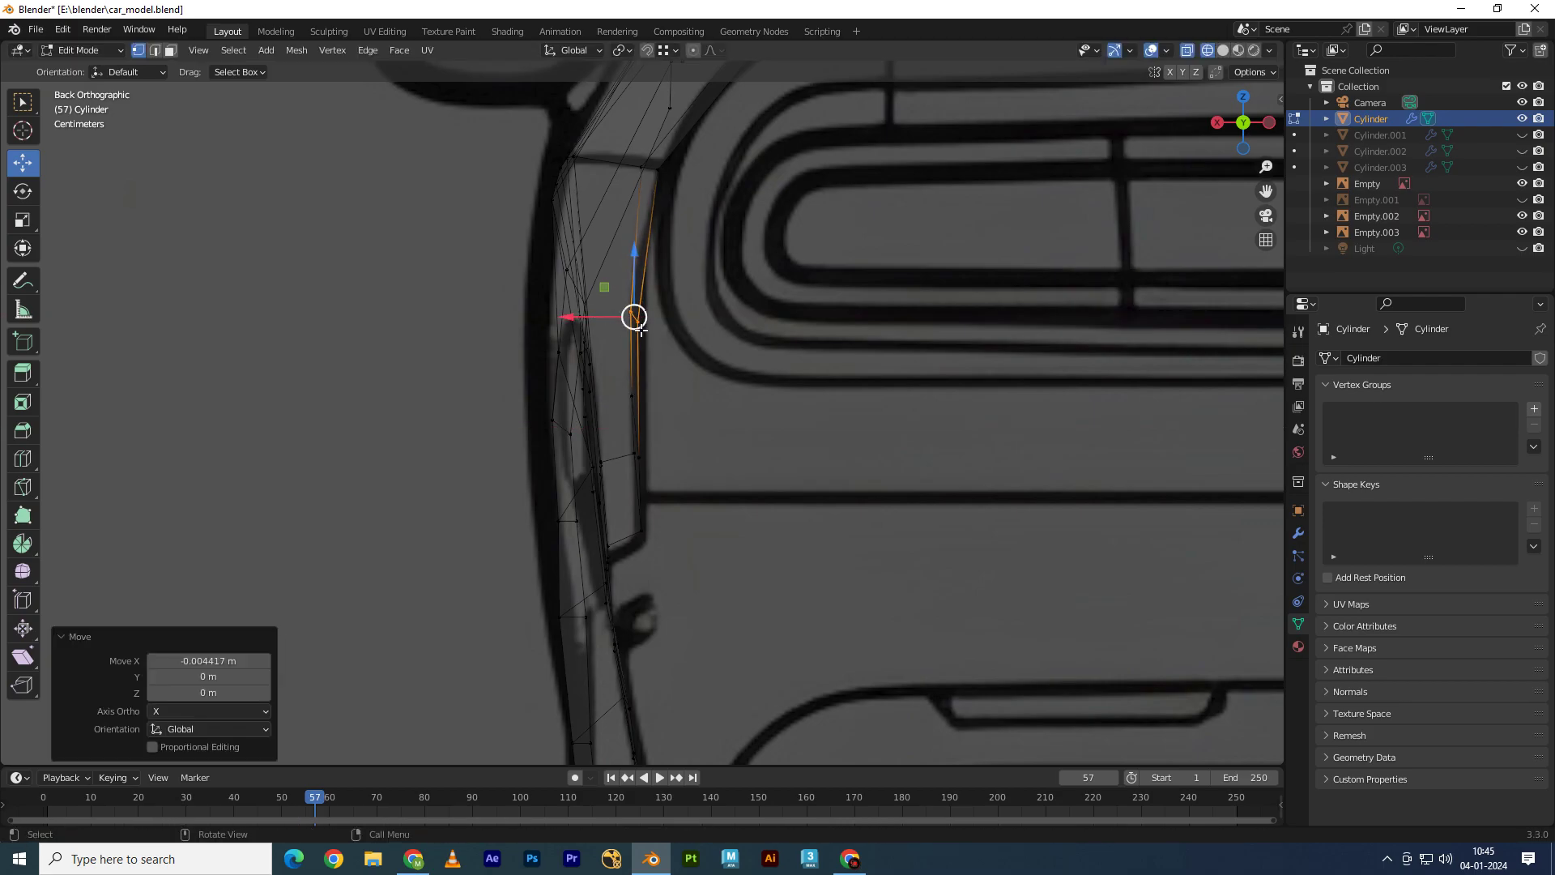
# Step: Move the upper panel vertices within the side plane to follow the outline
pyautogui.press('KP_3')
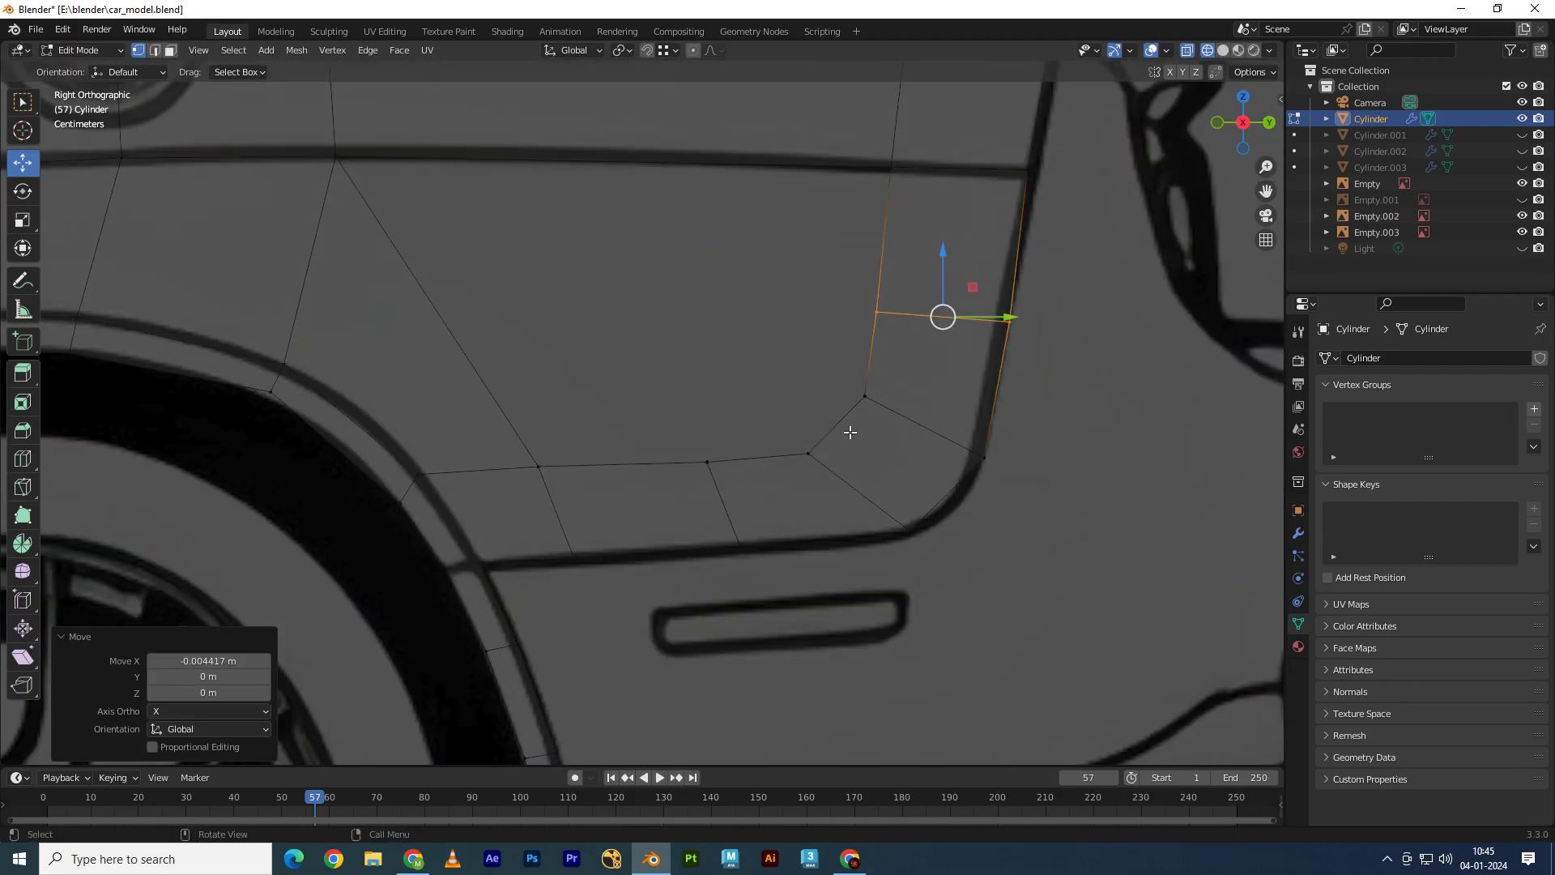
pyautogui.press('g')
pyautogui.hotkey('shift', 'x')
pyautogui.rightClick(902, 292)
pyautogui.moveTo(851, 156); pyautogui.dragTo(962, 347)
pyautogui.press('g')
pyautogui.hotkey('shift', 'x')
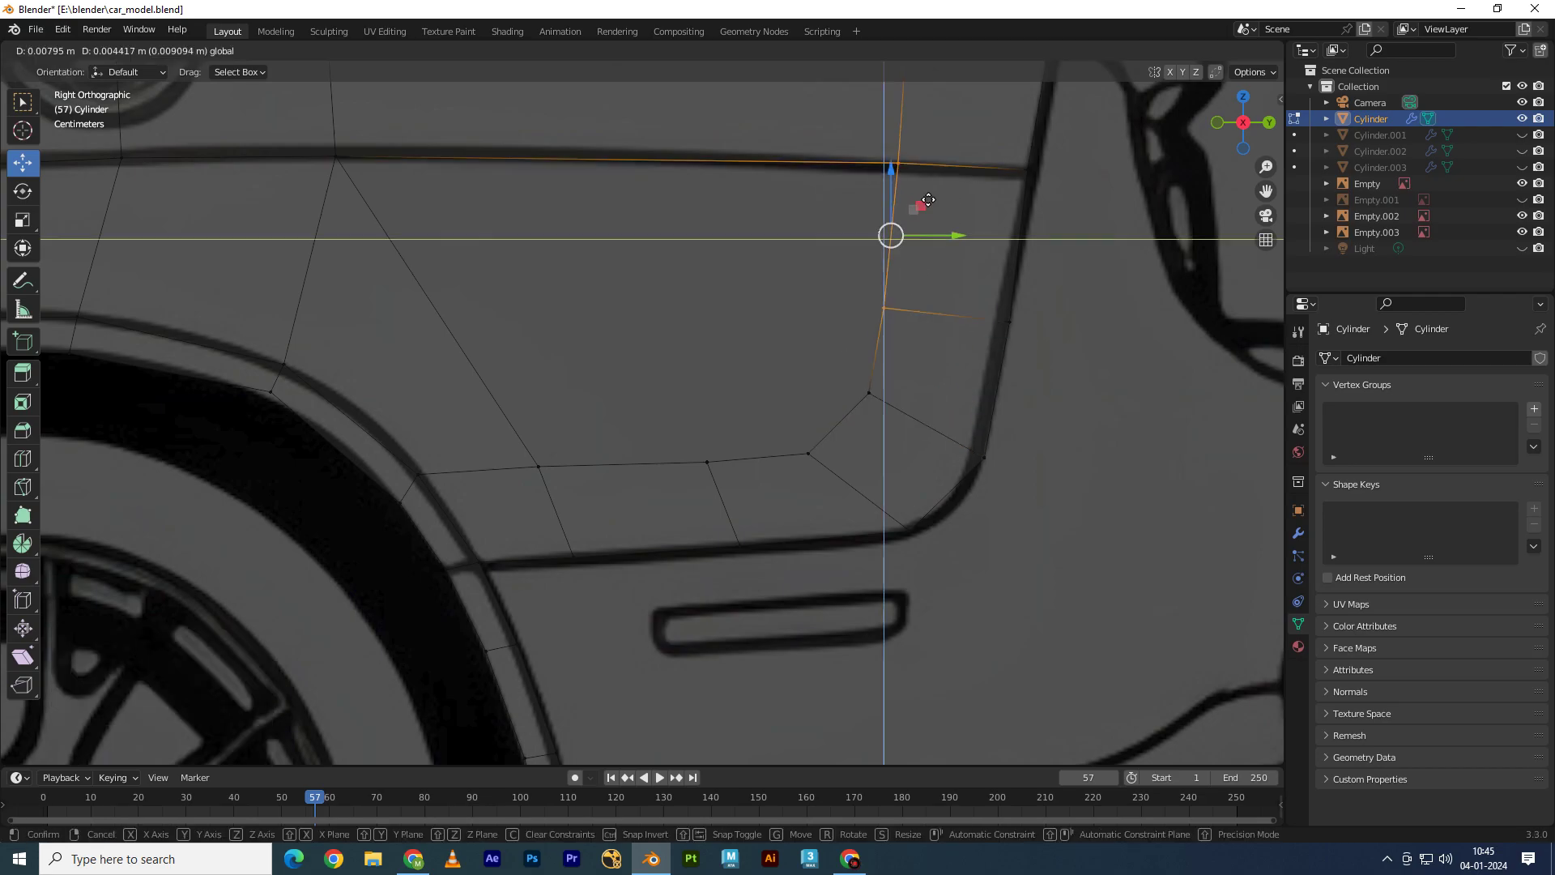
pyautogui.click(930, 202)
# Step: Adjust the lower panel vertices, moving two near the corner along Y
pyautogui.click(869, 393)
pyautogui.press('g')
pyautogui.click(878, 453)
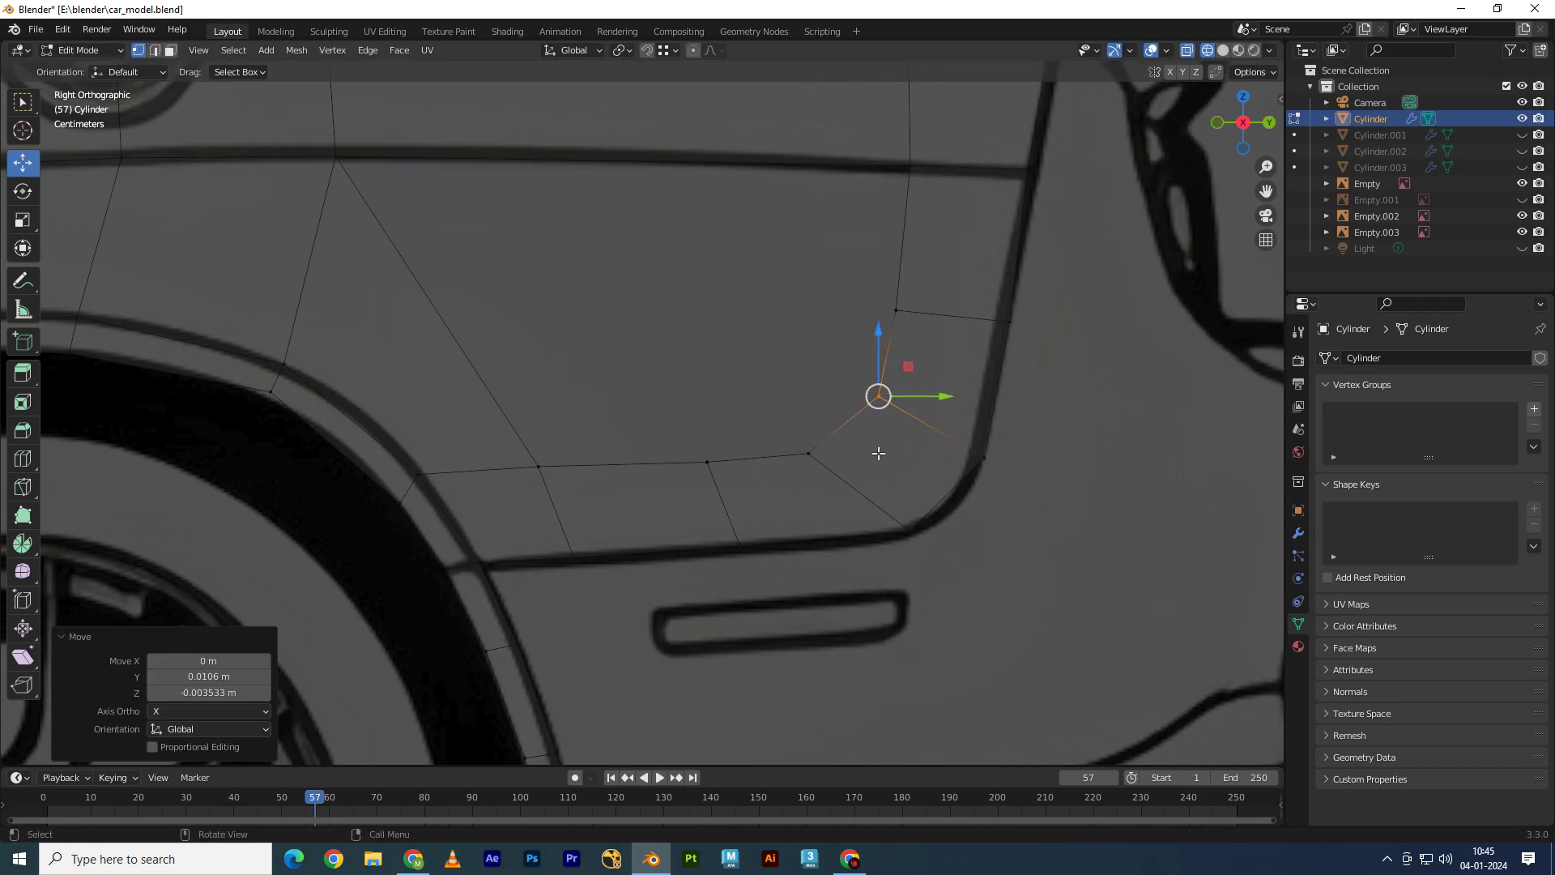
pyautogui.click(844, 518)
pyautogui.press('g')
pyautogui.click(942, 503)
pyautogui.moveTo(676, 442); pyautogui.dragTo(757, 567)
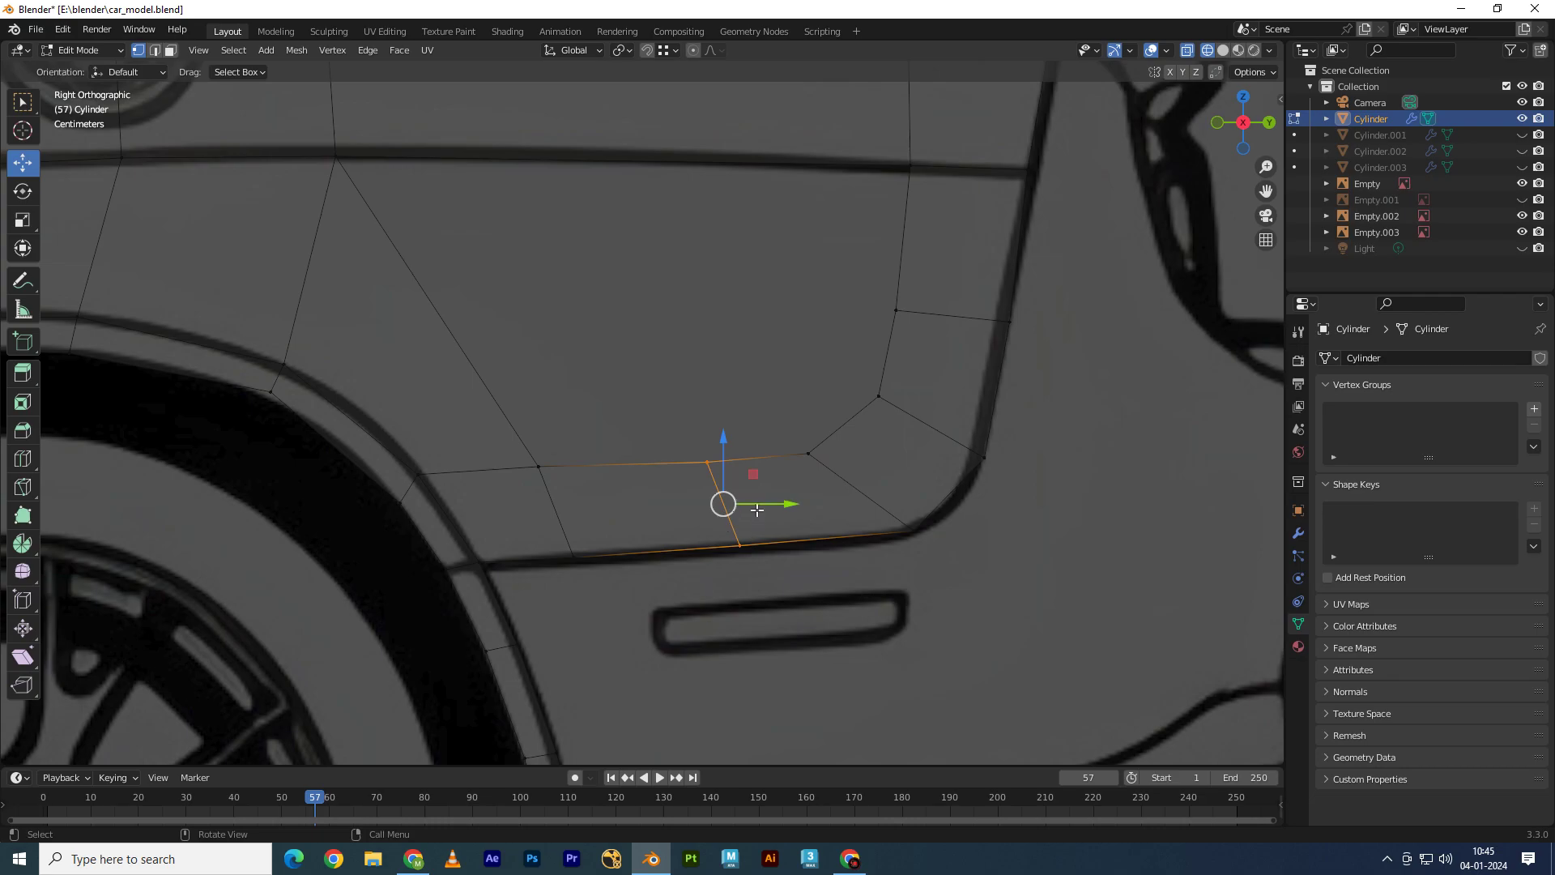
pyautogui.press('g')
pyautogui.press('y')
pyautogui.click(700, 601)
# Step: Move the corner vertices inward along X and push the vertical edge outward in back view
pyautogui.click(1268, 123)
pyautogui.press('g')
pyautogui.press('x')
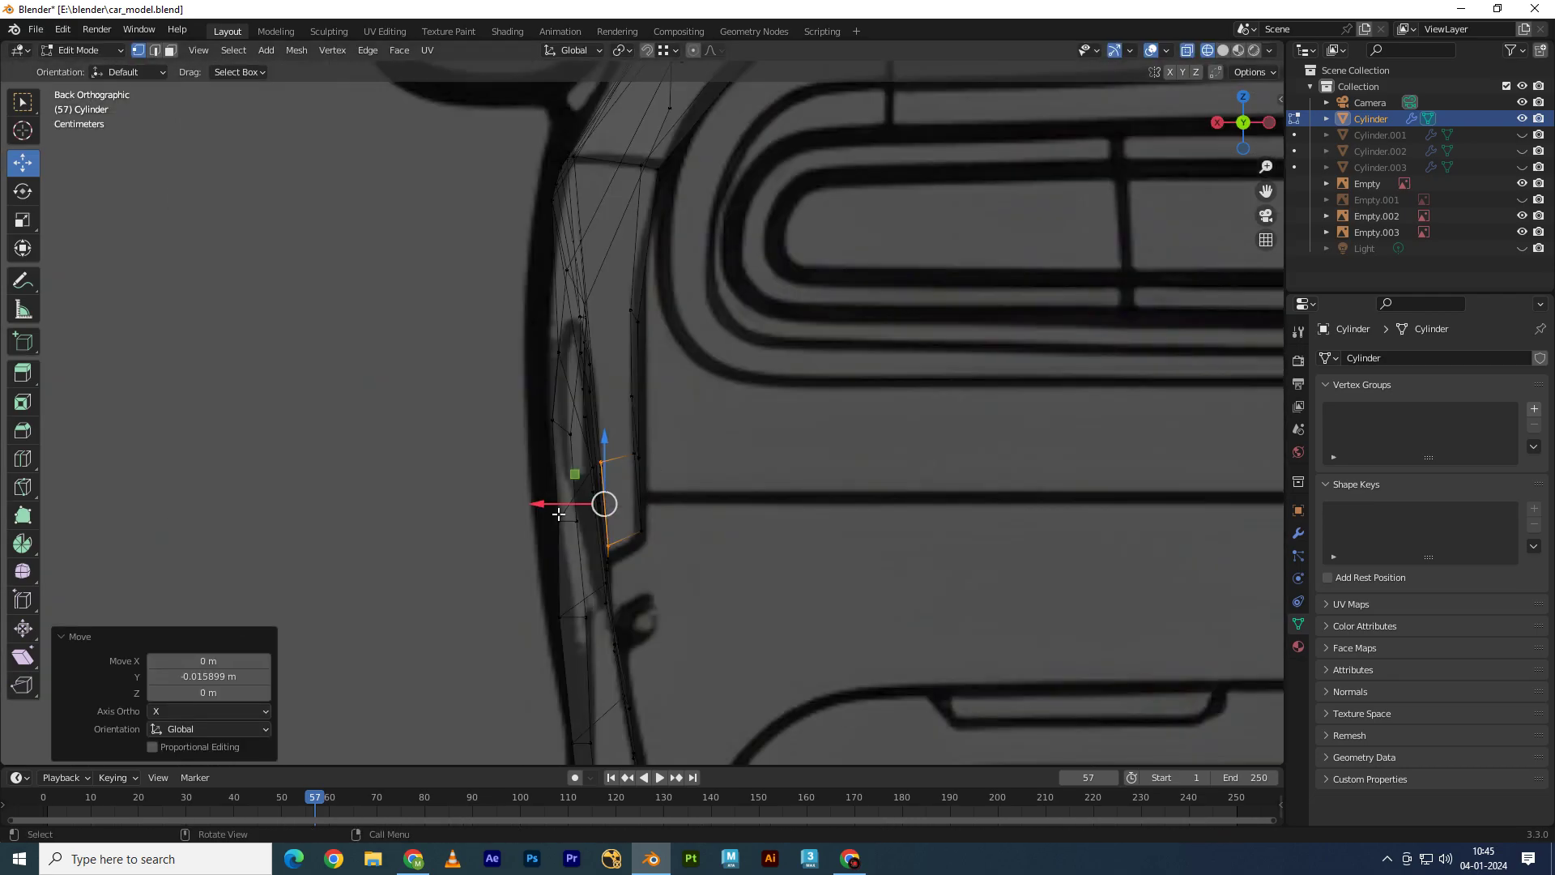
pyautogui.click(552, 507)
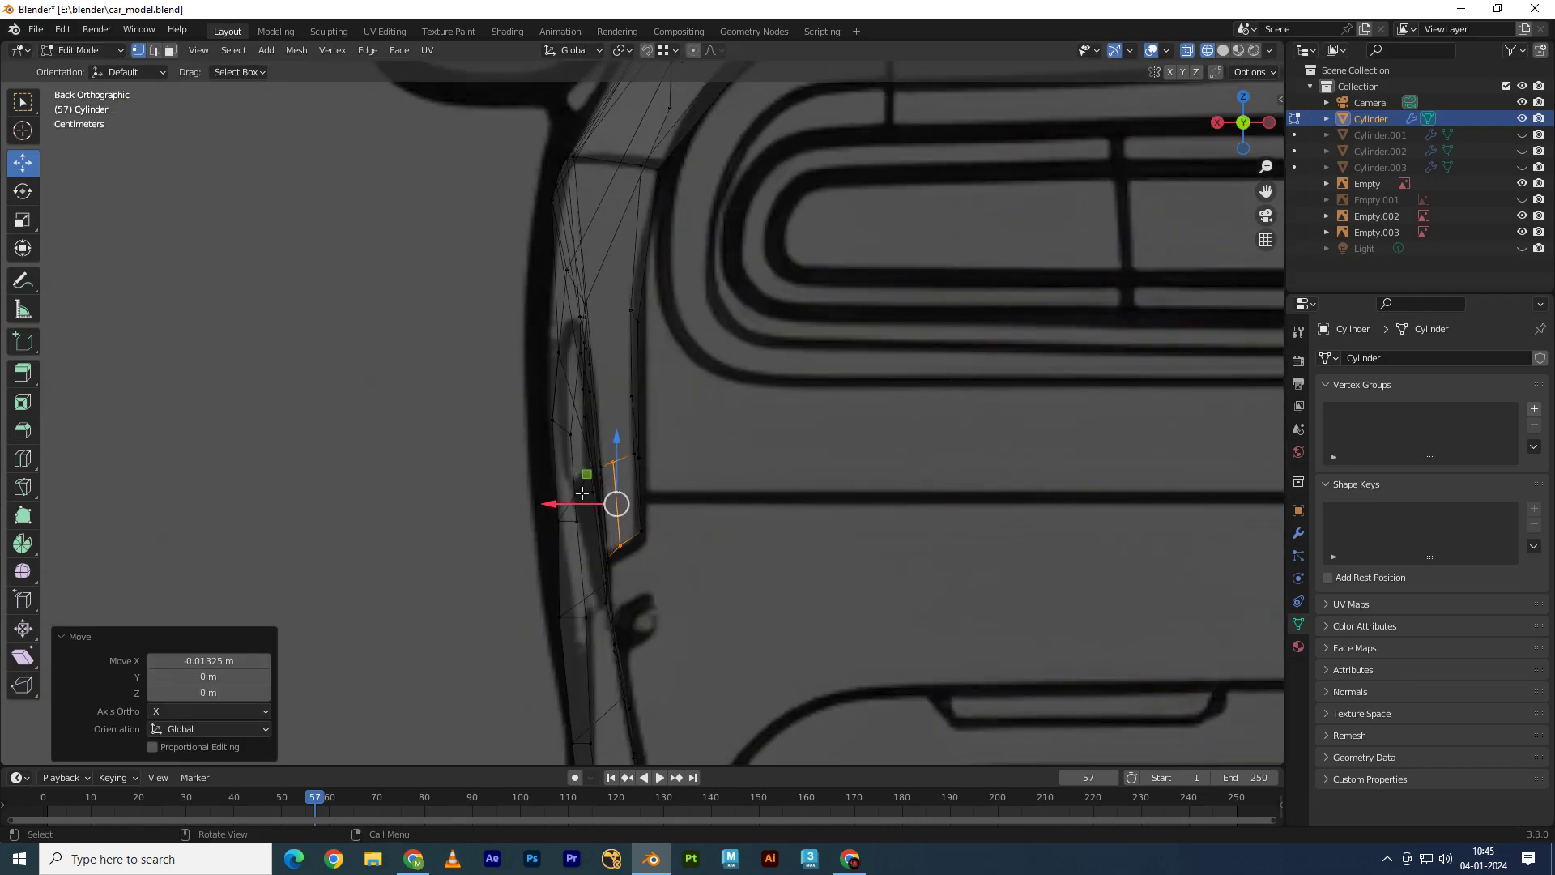
pyautogui.press('KP_3')
pyautogui.click(558, 498)
pyautogui.click(1268, 123)
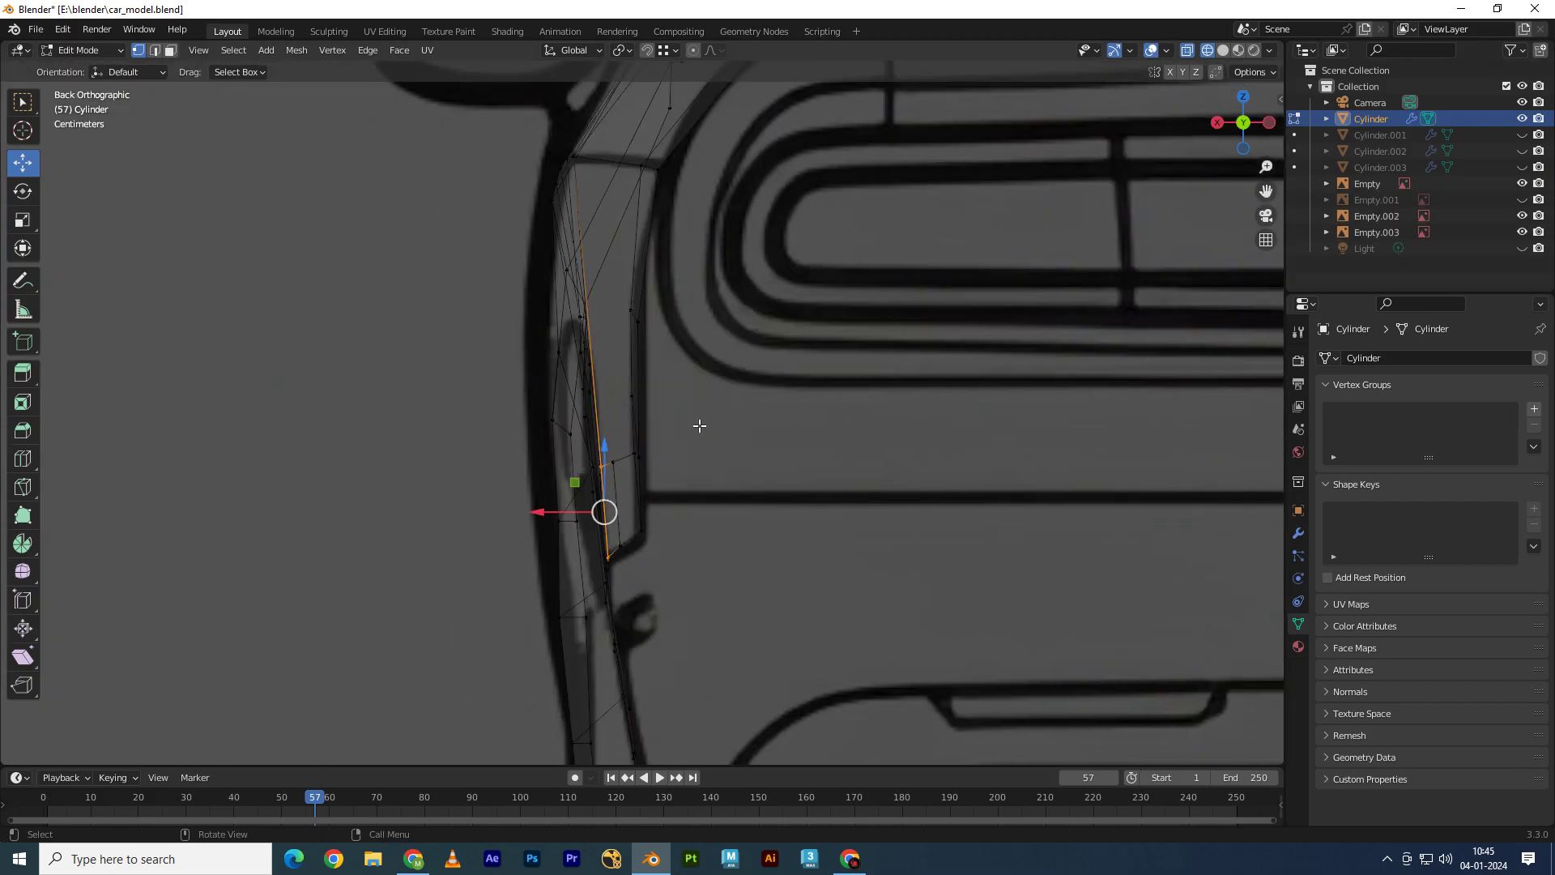
pyautogui.moveTo(552, 513); pyautogui.dragTo(590, 503)
pyautogui.click(615, 498)
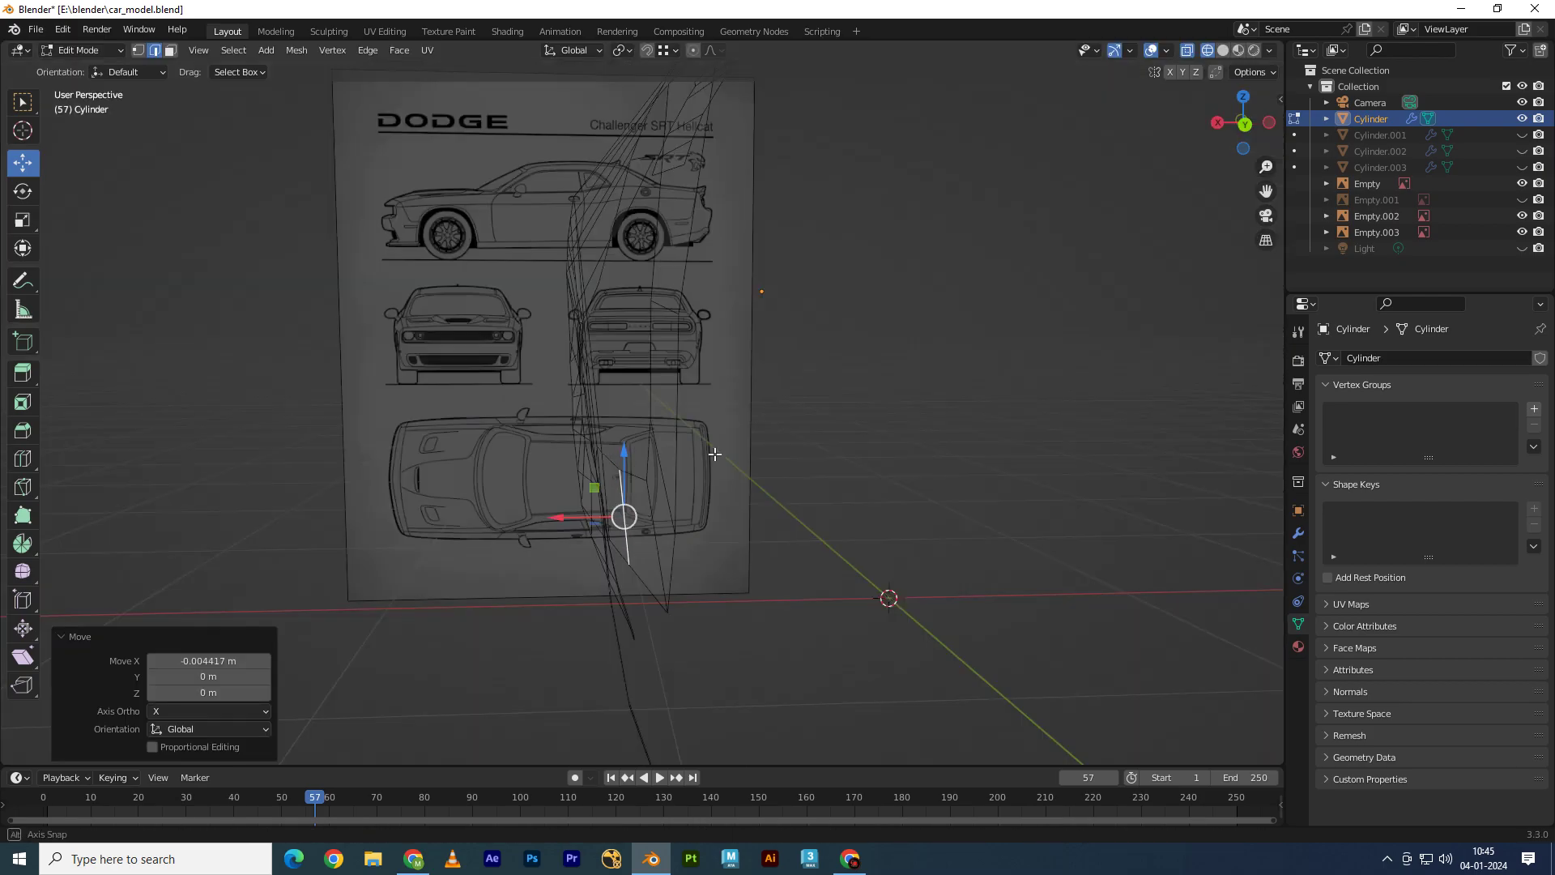
# Step: Select the body-edge vertices from top view and begin a two-cut loop cut above the beltline
pyautogui.moveTo(615, 486)
pyautogui.mouseDown(button='middle')
pyautogui.moveTo(958, 455)
pyautogui.moveTo(607, 493)
pyautogui.mouseUp(button='middle')
pyautogui.press('KP_3')
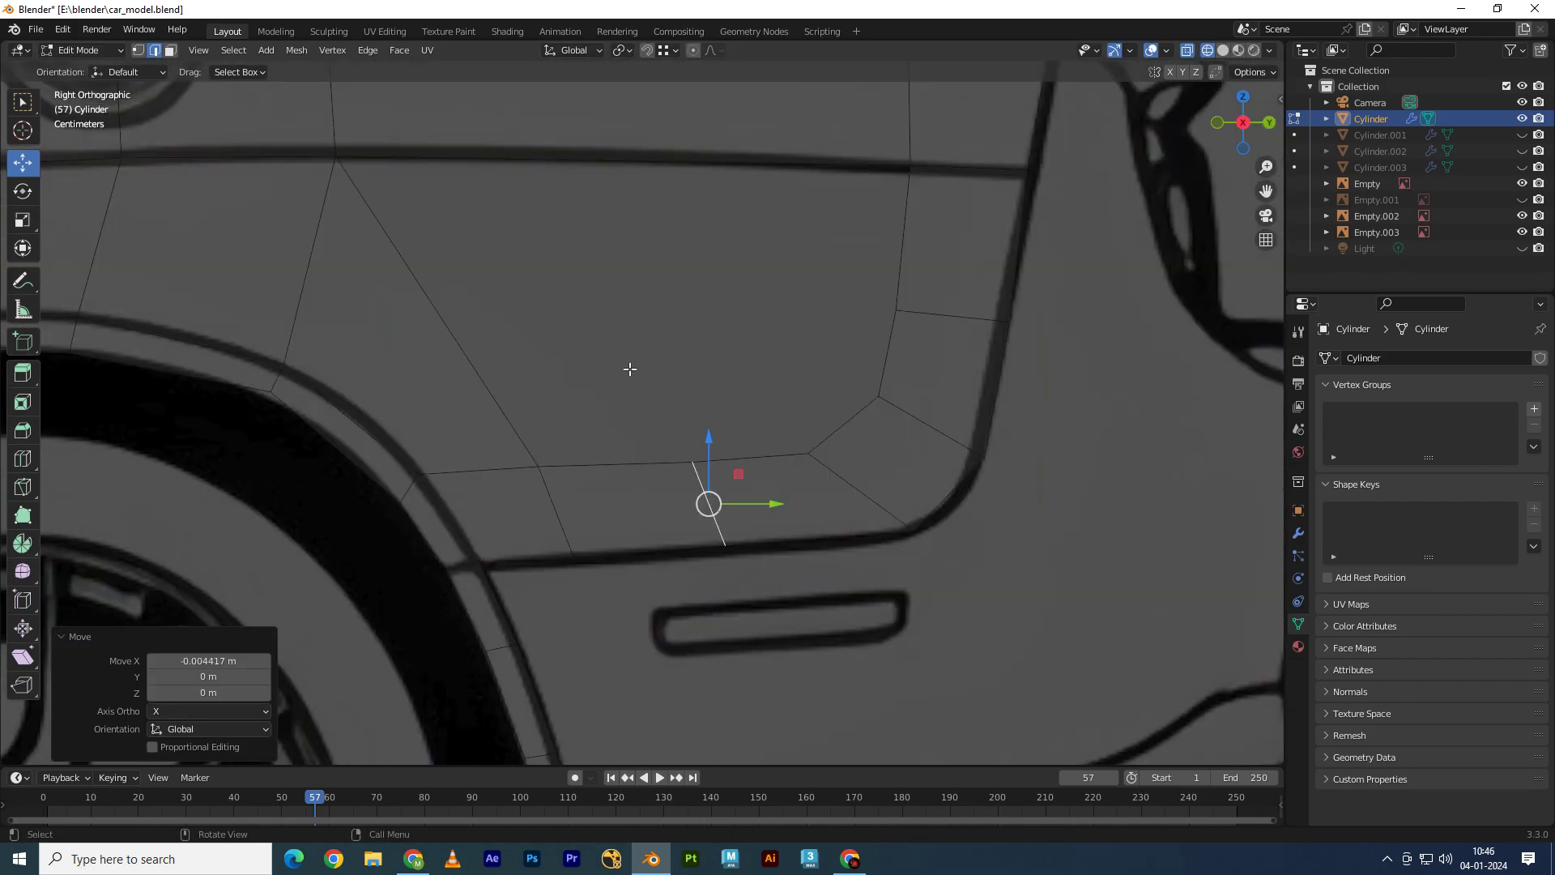
pyautogui.scroll(-3, 679, 435)
pyautogui.scroll(2, 642, 376)
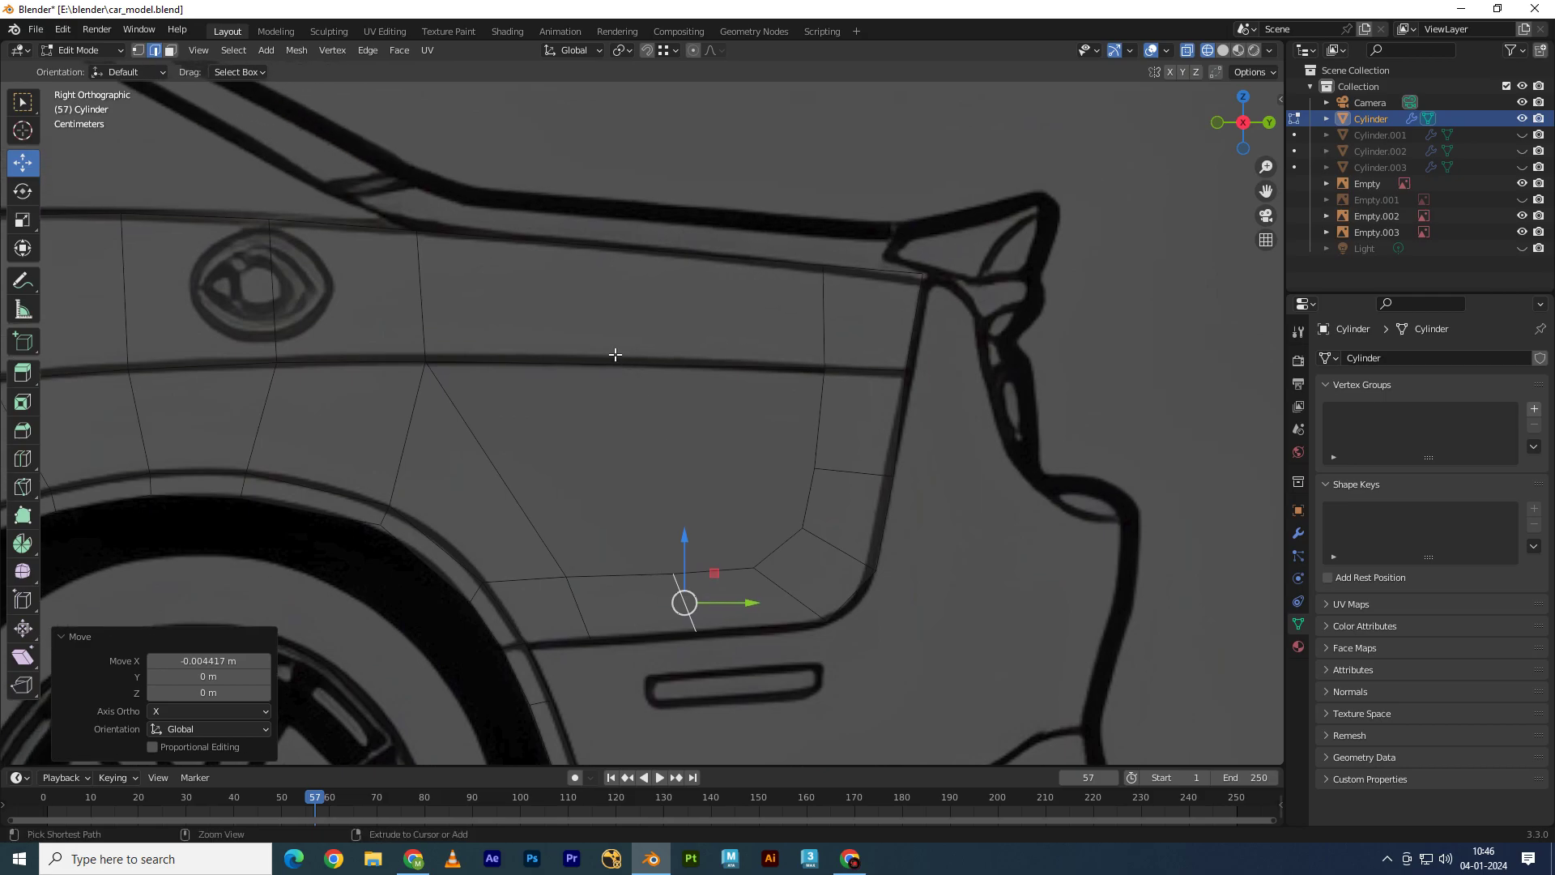
pyautogui.press('KP_7')
pyautogui.press('1')
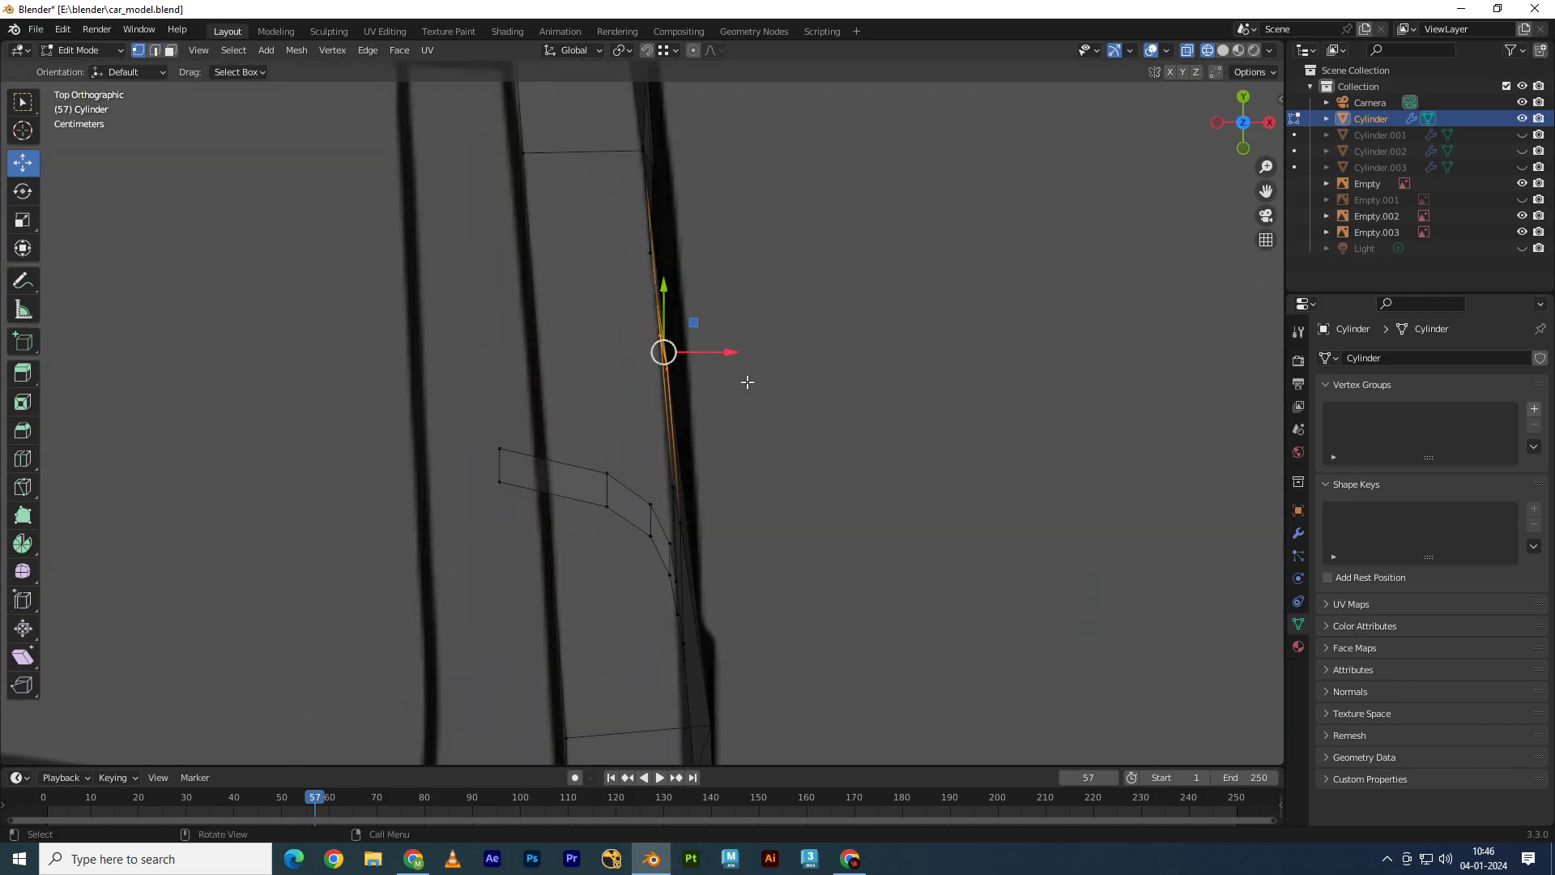
pyautogui.moveTo(703, 369); pyautogui.dragTo(629, 511)
pyautogui.press('KP_3')
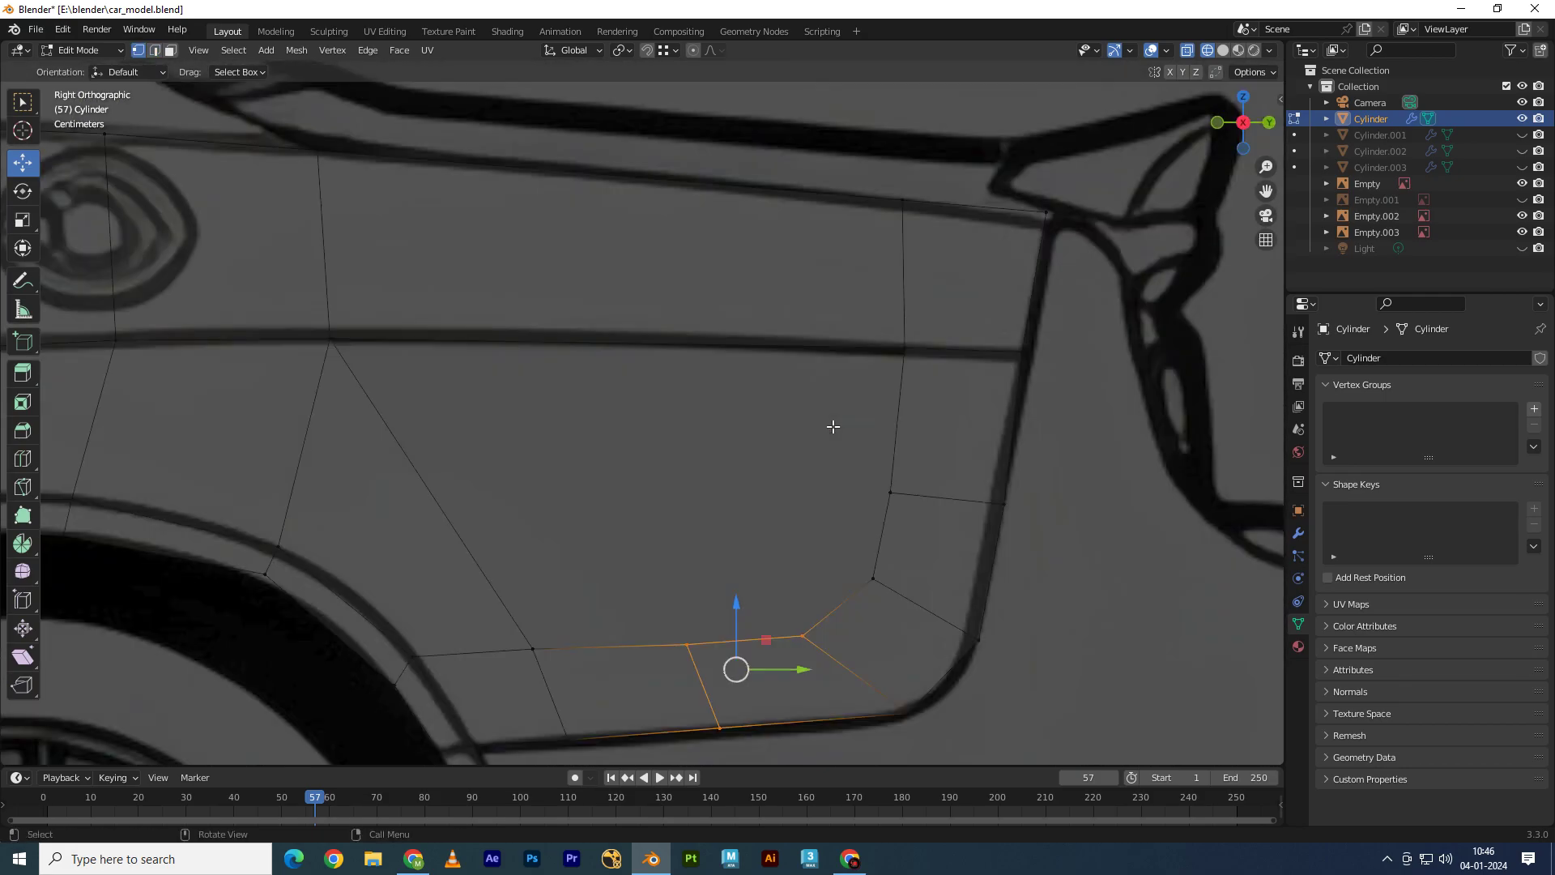
pyautogui.scroll(-2, 640, 405)
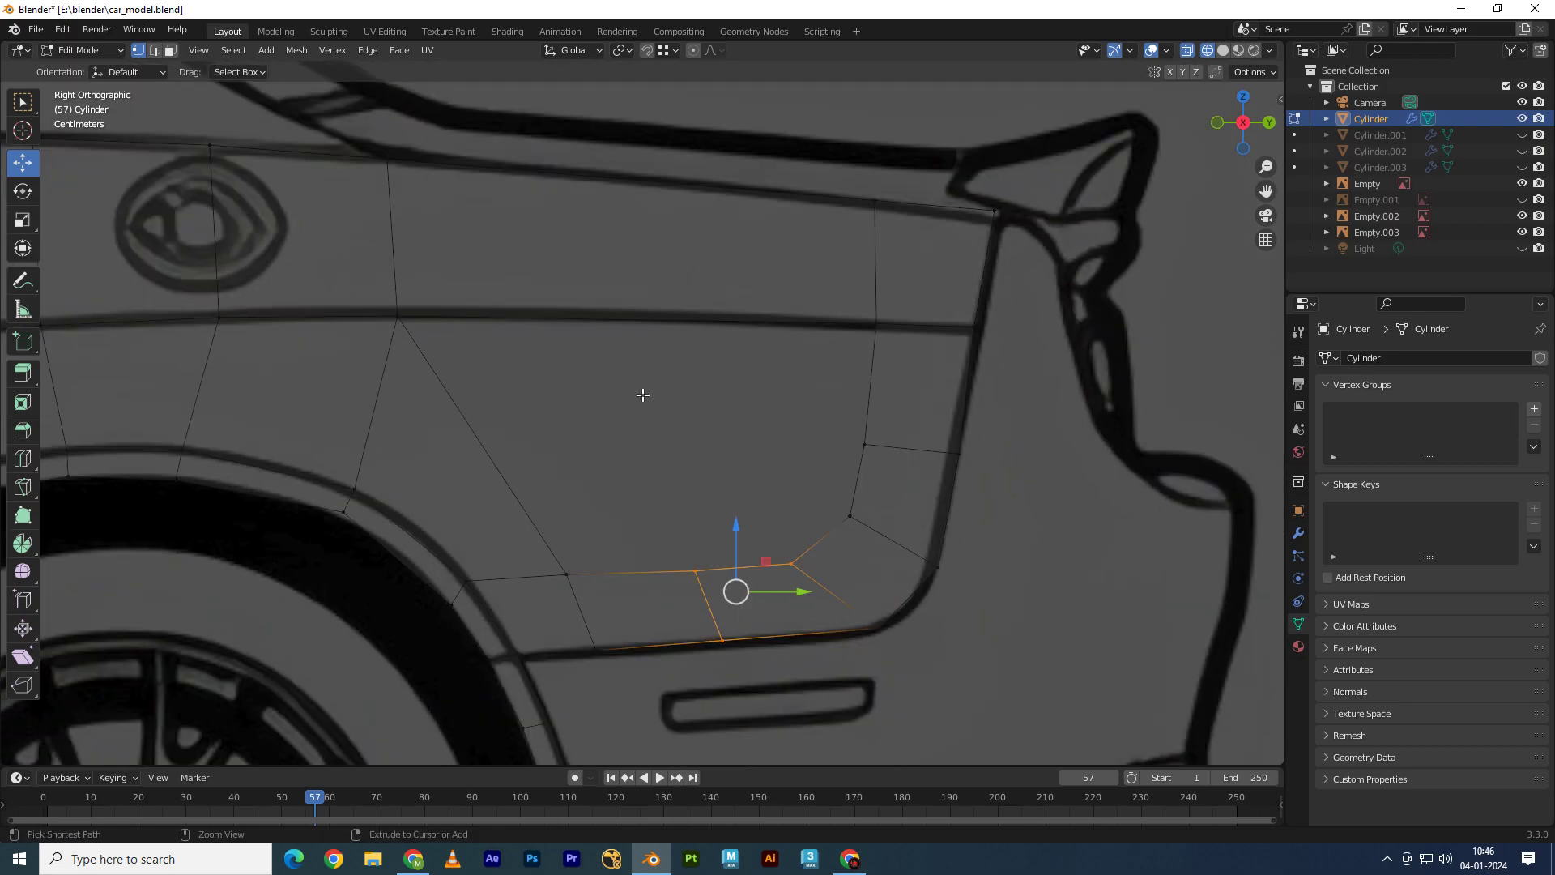
pyautogui.hotkey('ctrl', 'r')
pyautogui.scroll(1, 653, 308)
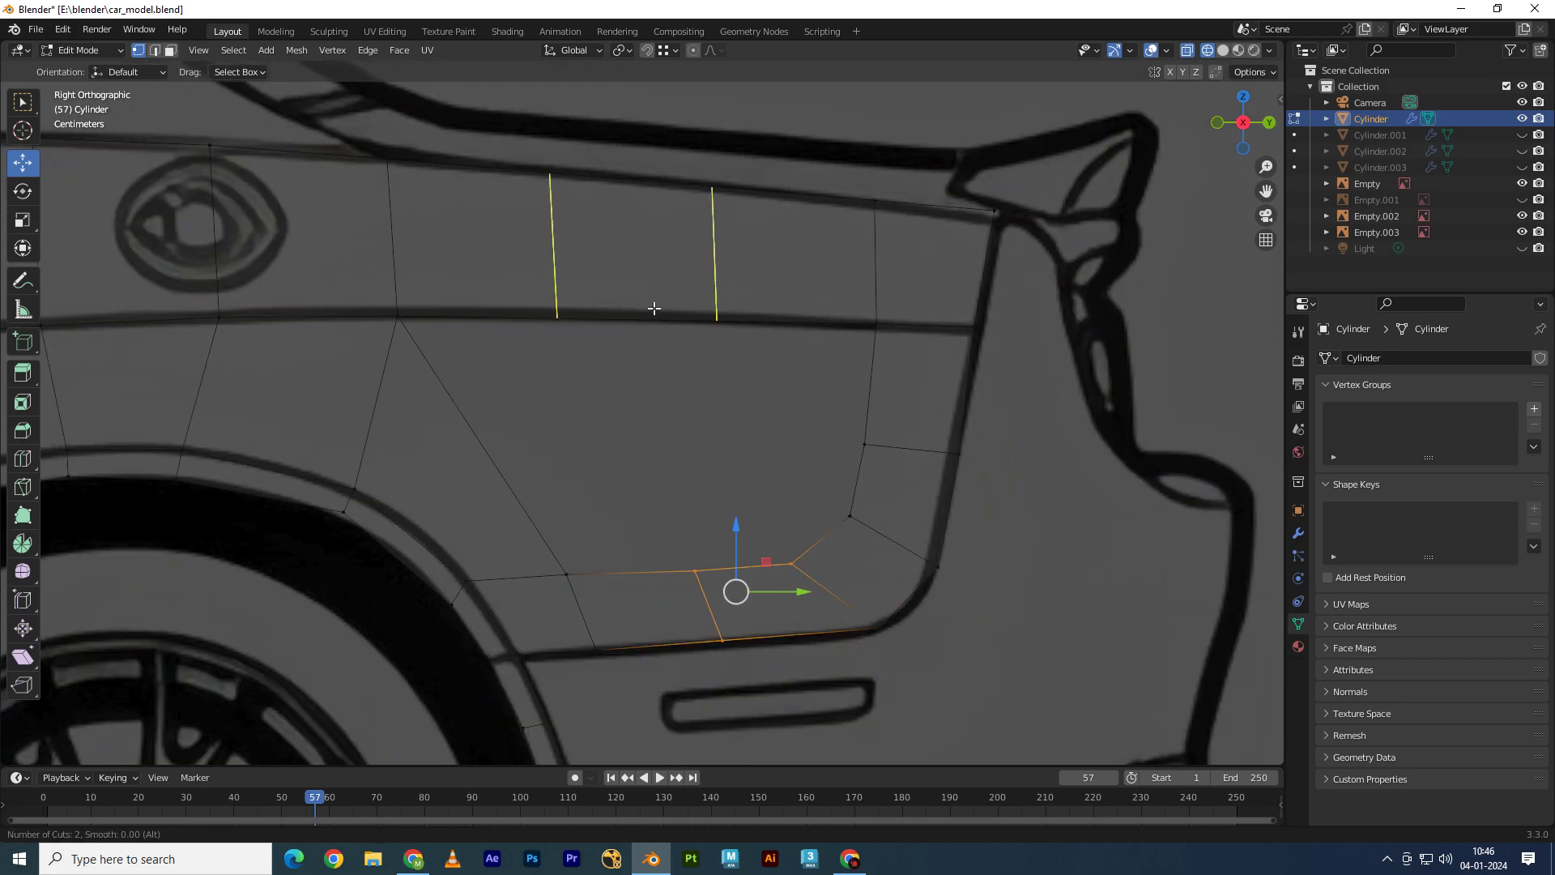
# Step: Place the two edge loops and extrude the gap's bottom edge upward into a new face
pyautogui.click(654, 308)
pyautogui.click(653, 318)
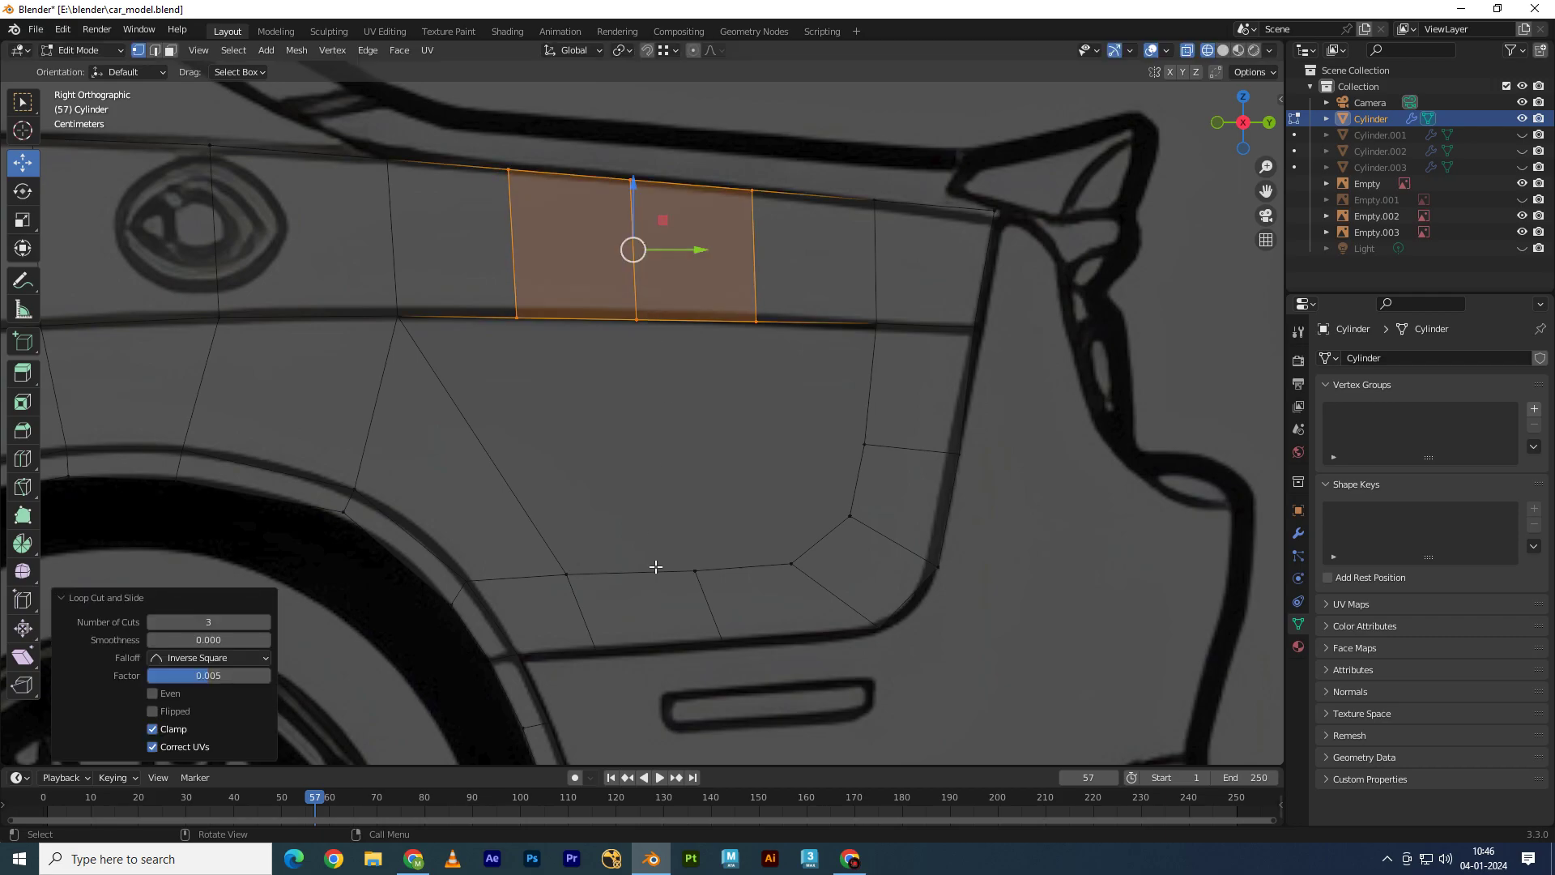
pyautogui.click(648, 571)
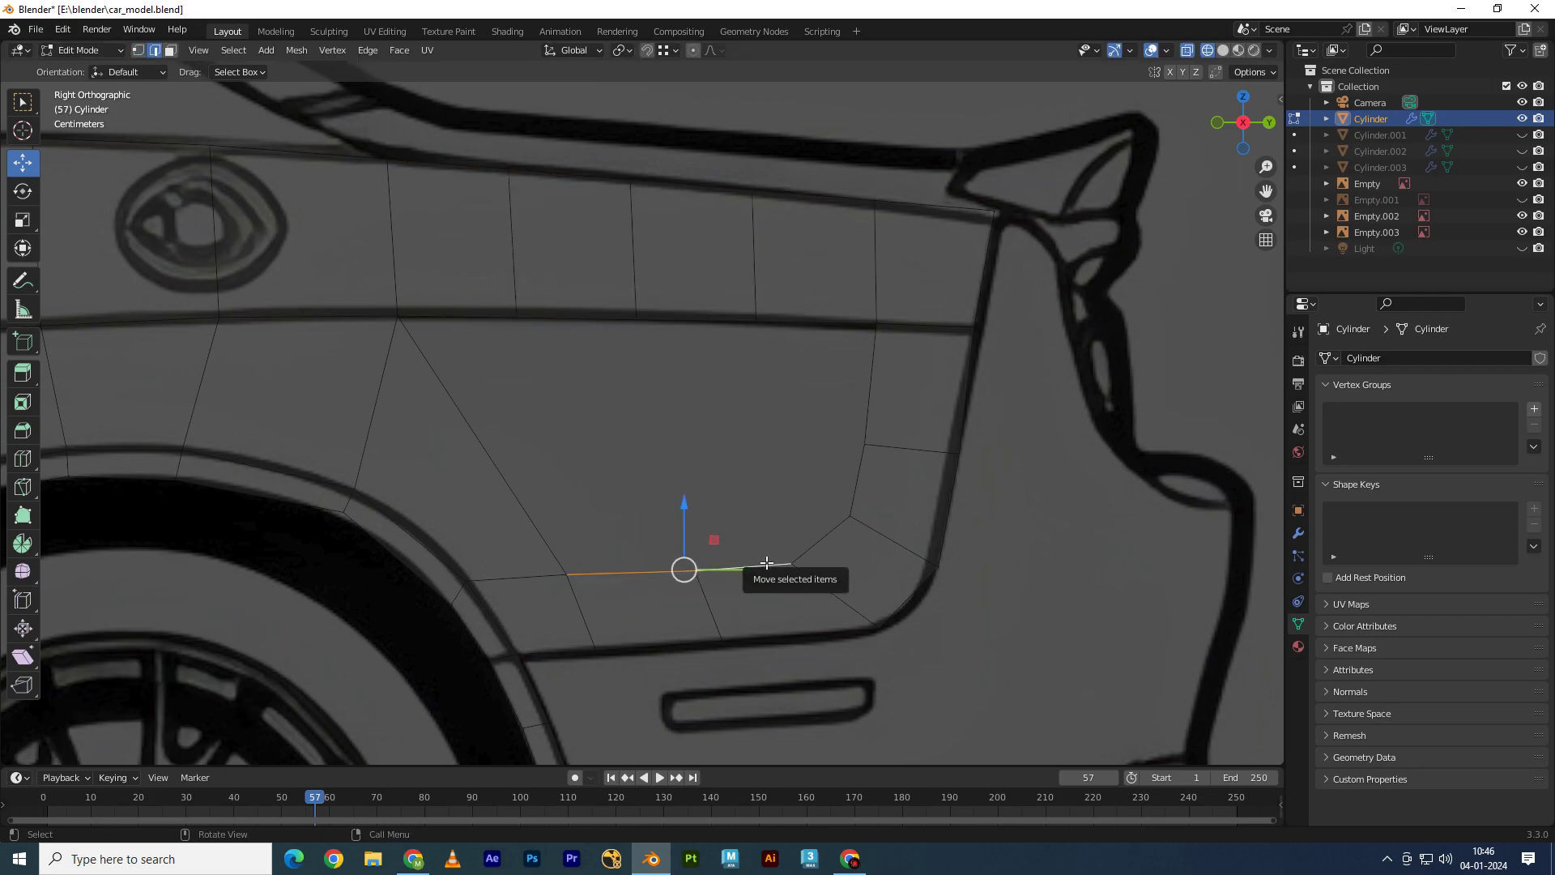
pyautogui.press('e')
pyautogui.click(680, 442)
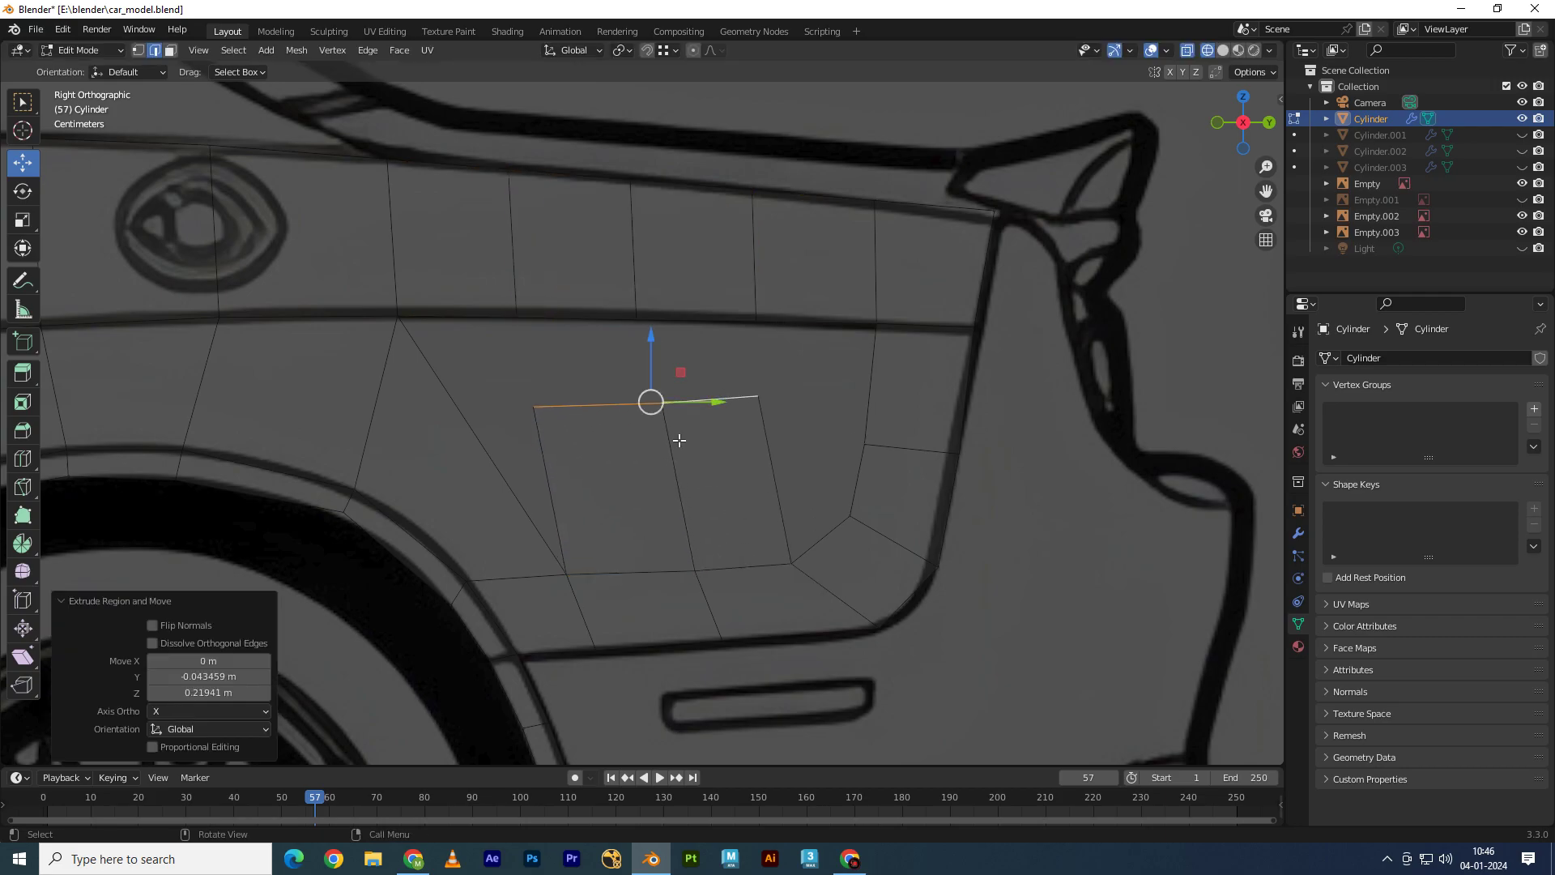
# Step: Merge the new face's first corner vertex onto its neighbour at last
pyautogui.press('1')
pyautogui.click(534, 406)
pyautogui.keyDown('shift'); pyautogui.click(395, 315); pyautogui.keyUp('shift')
pyautogui.press('m')
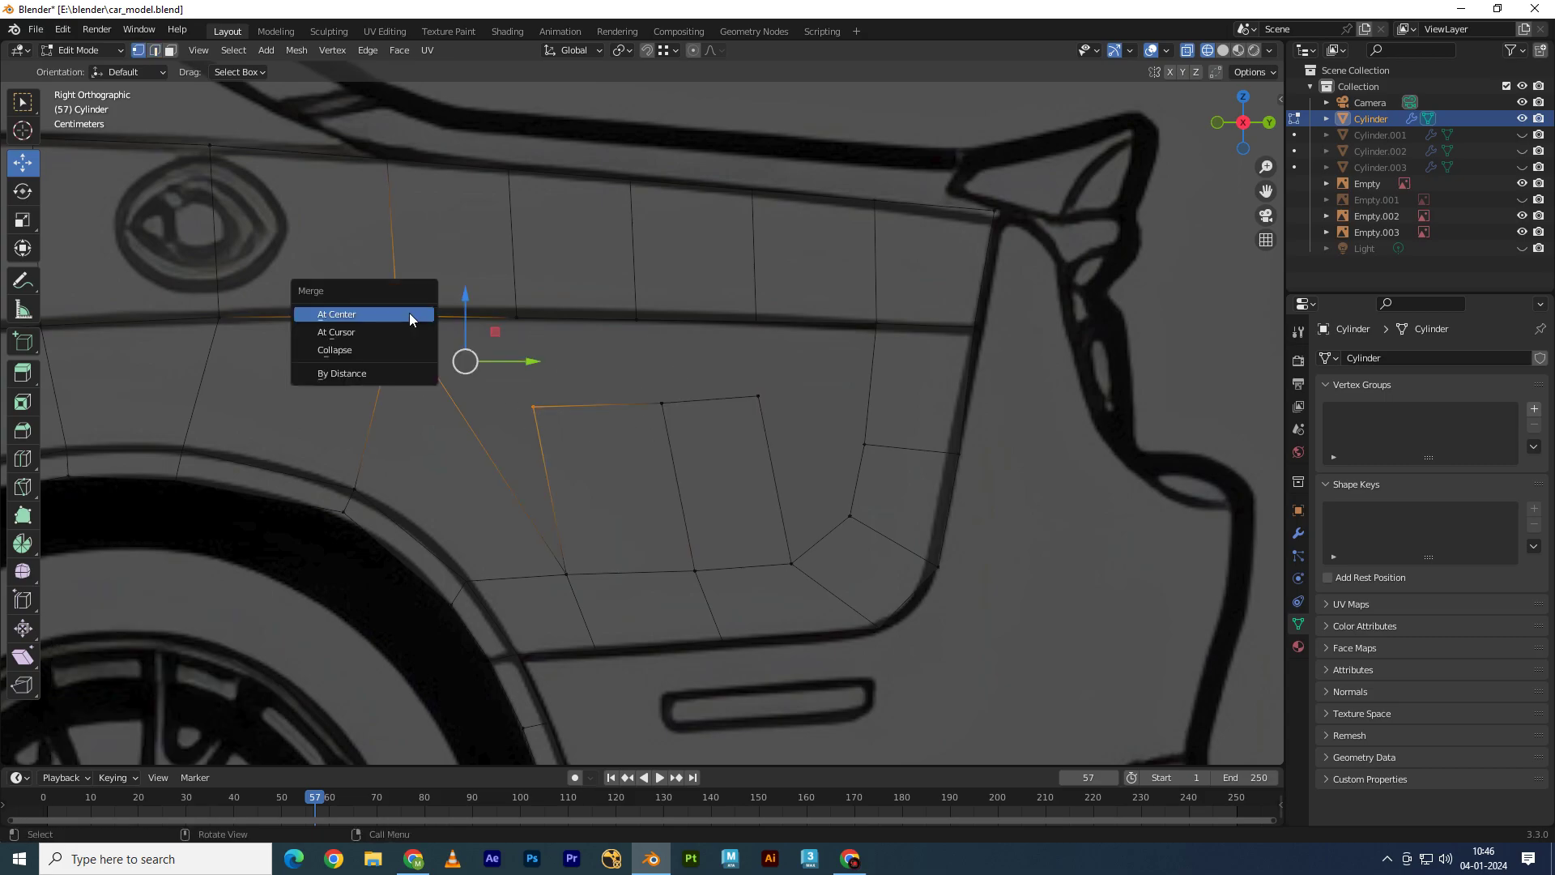
pyautogui.click(535, 407)
pyautogui.keyDown('shift'); pyautogui.click(395, 316); pyautogui.keyUp('shift')
pyautogui.press('m')
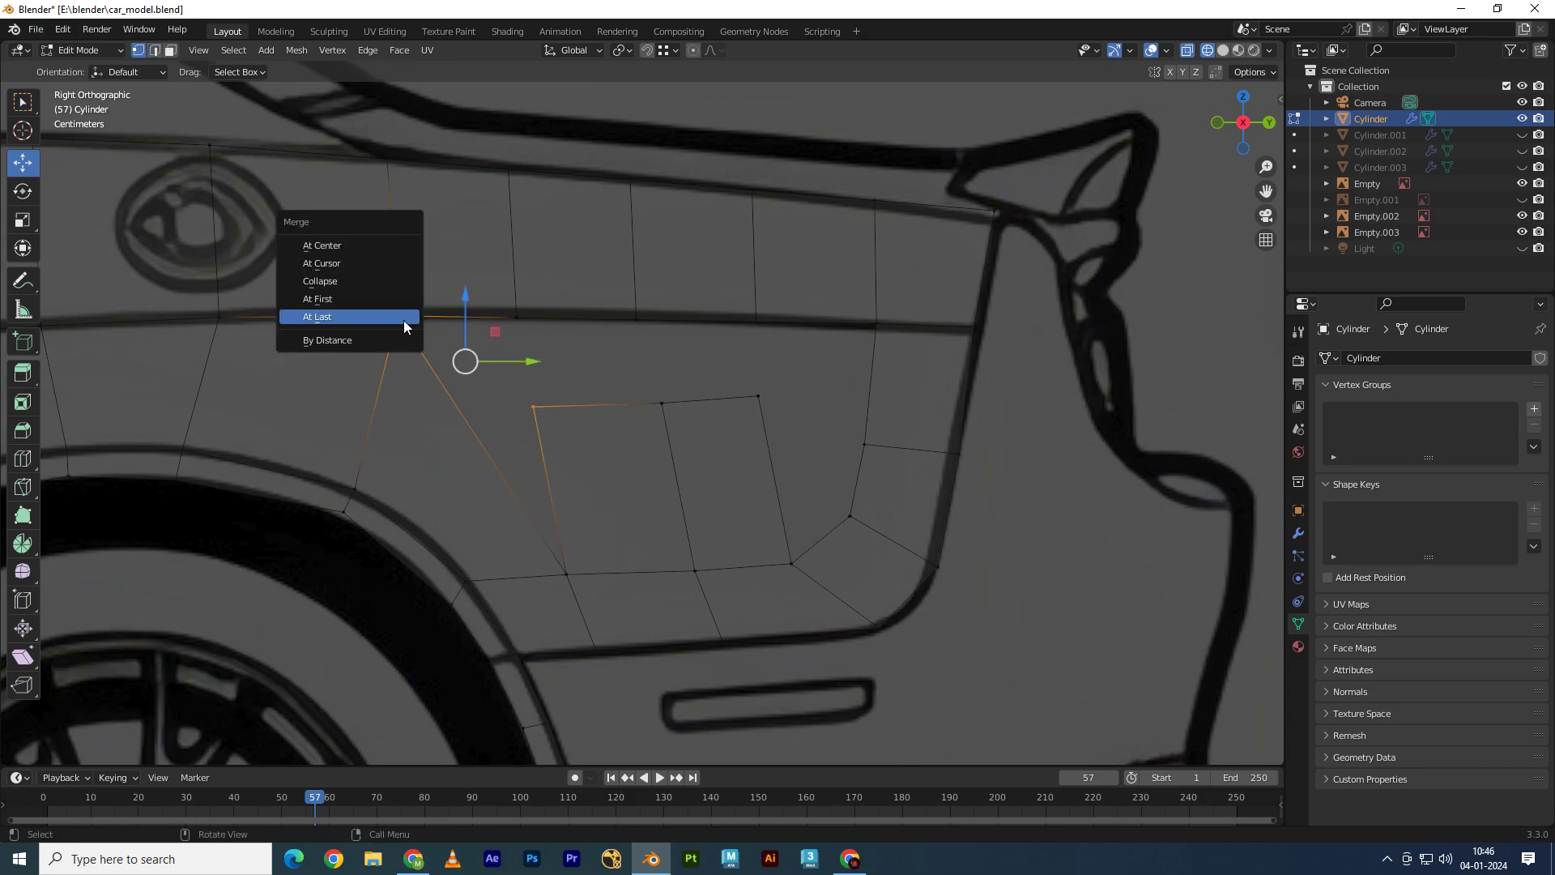
pyautogui.click(398, 319)
# Step: Merge the face's remaining corner vertices onto the existing panel vertices
pyautogui.click(756, 396)
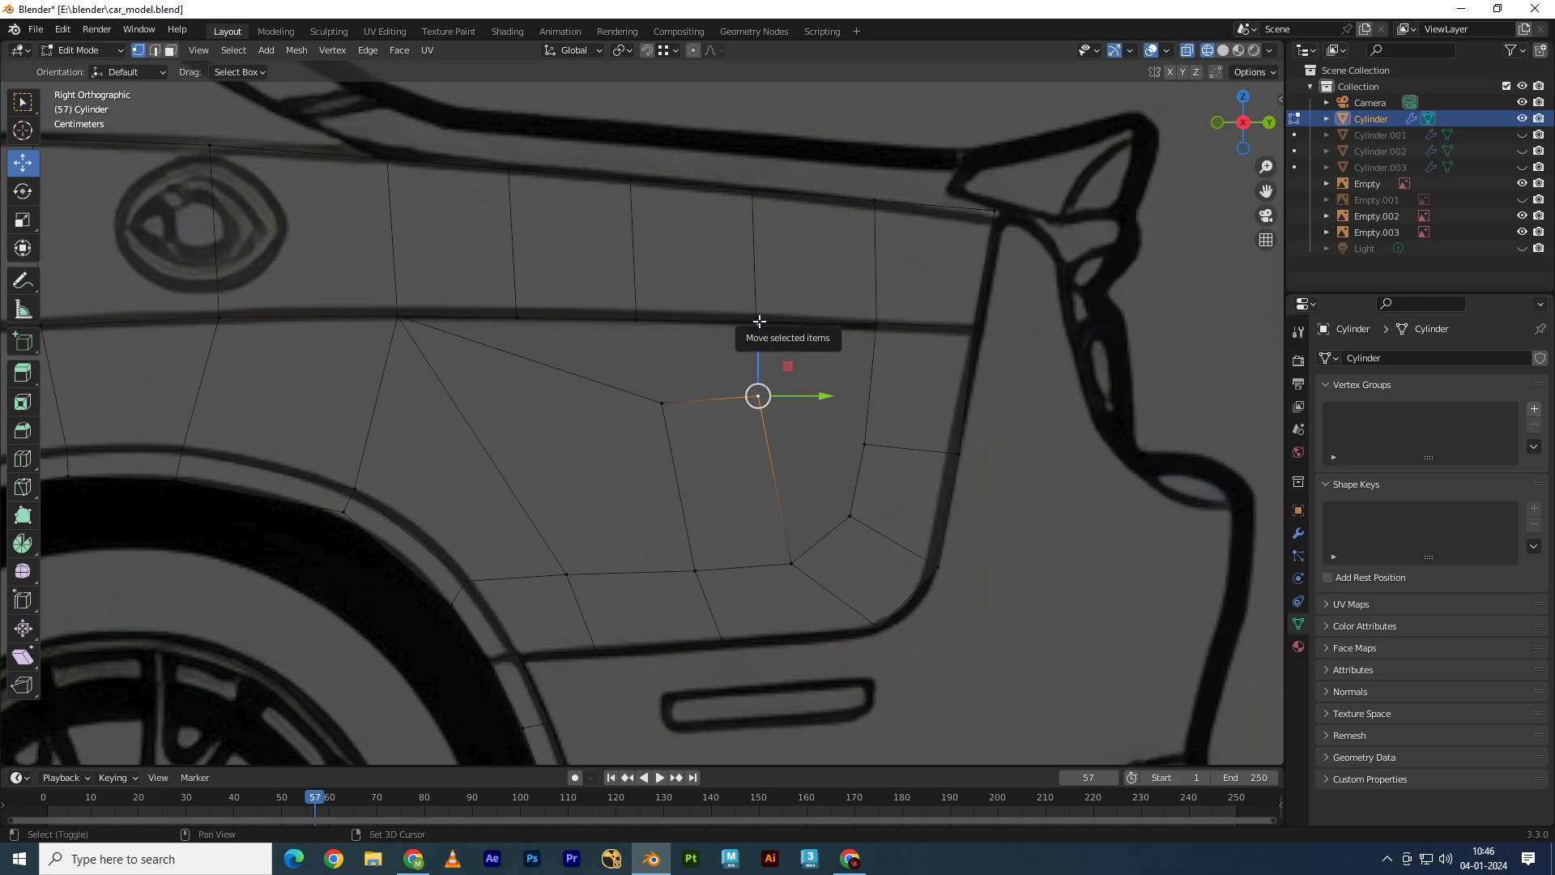
pyautogui.keyDown('shift'); pyautogui.click(756, 321); pyautogui.keyUp('shift')
pyautogui.press('m')
pyautogui.click(753, 316)
pyautogui.click(662, 403)
pyautogui.keyDown('shift'); pyautogui.click(636, 318); pyautogui.keyUp('shift')
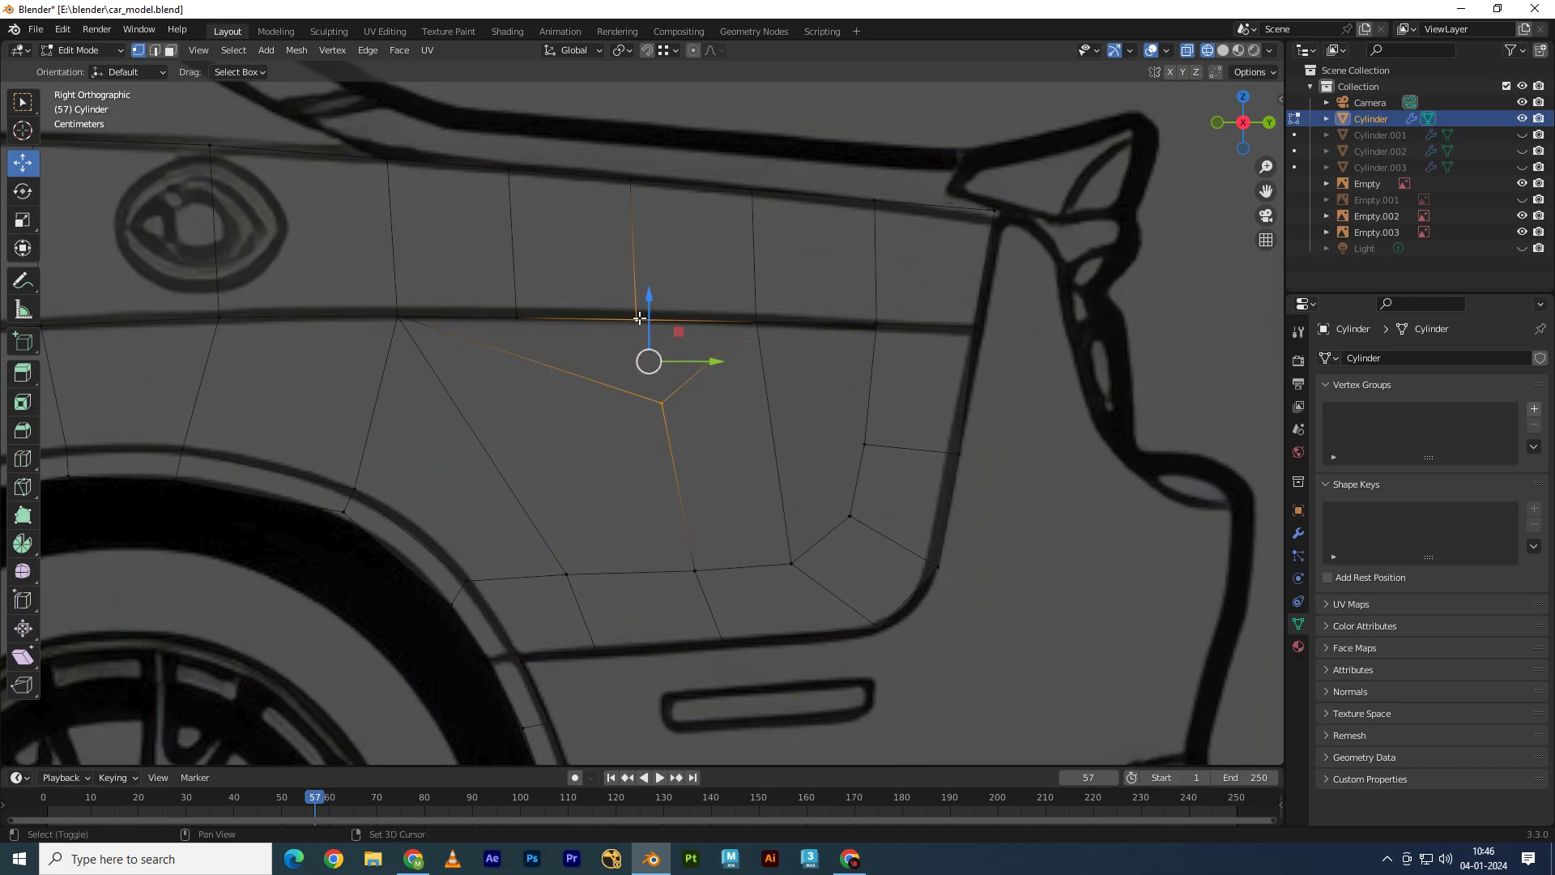
pyautogui.press('m')
pyautogui.click(638, 318)
# Step: Shift the vertical edge above the new face forward along Y
pyautogui.press('2')
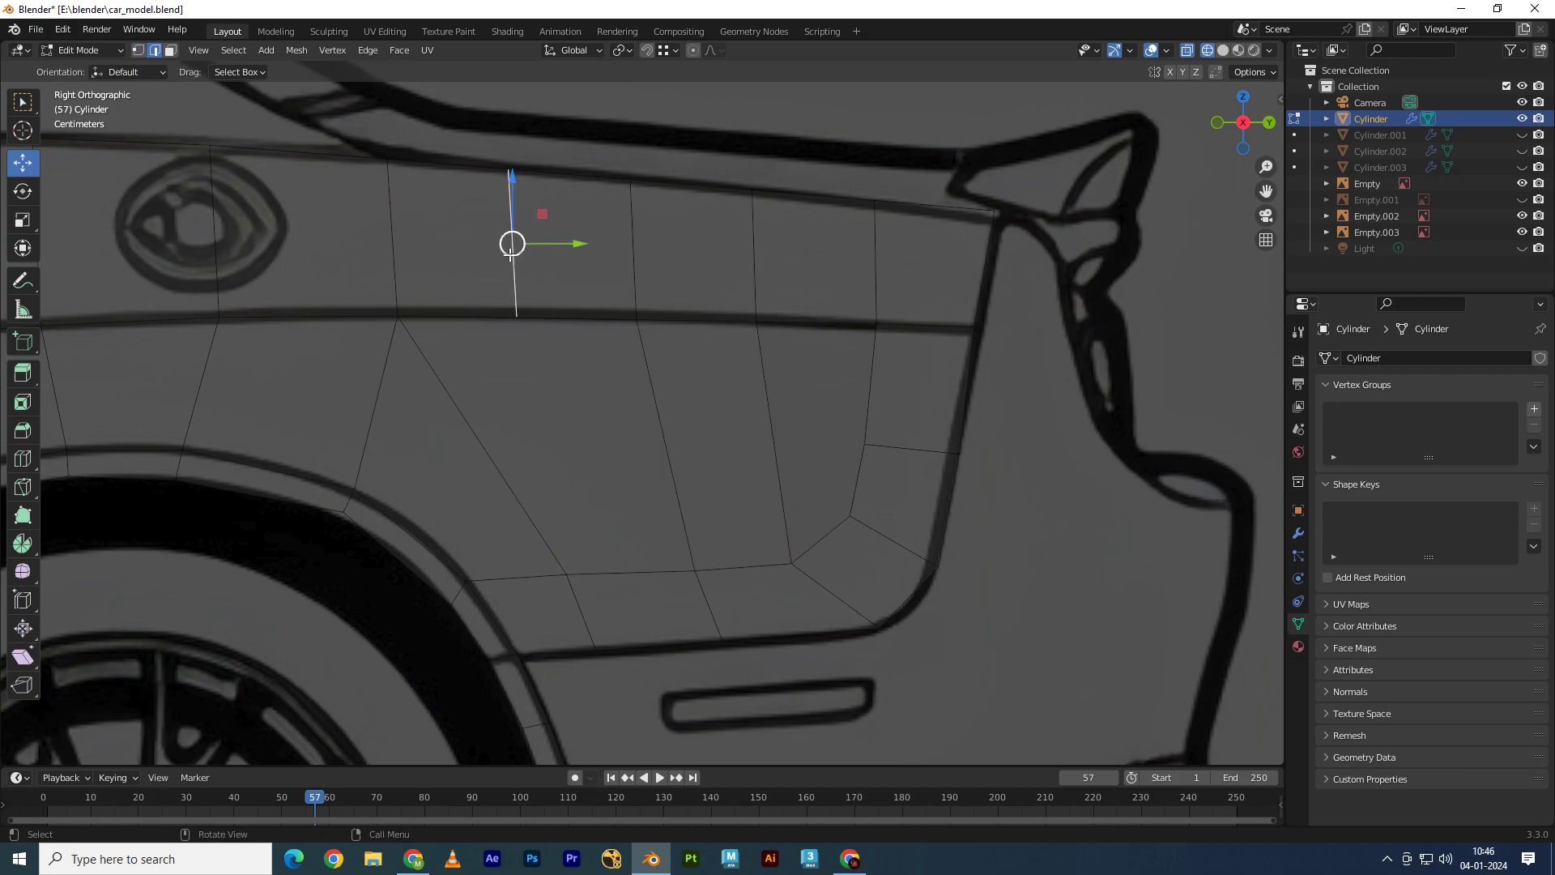
pyautogui.hotkey('alt', 'a')
pyautogui.press('1')
pyautogui.moveTo(568, 151); pyautogui.dragTo(748, 406)
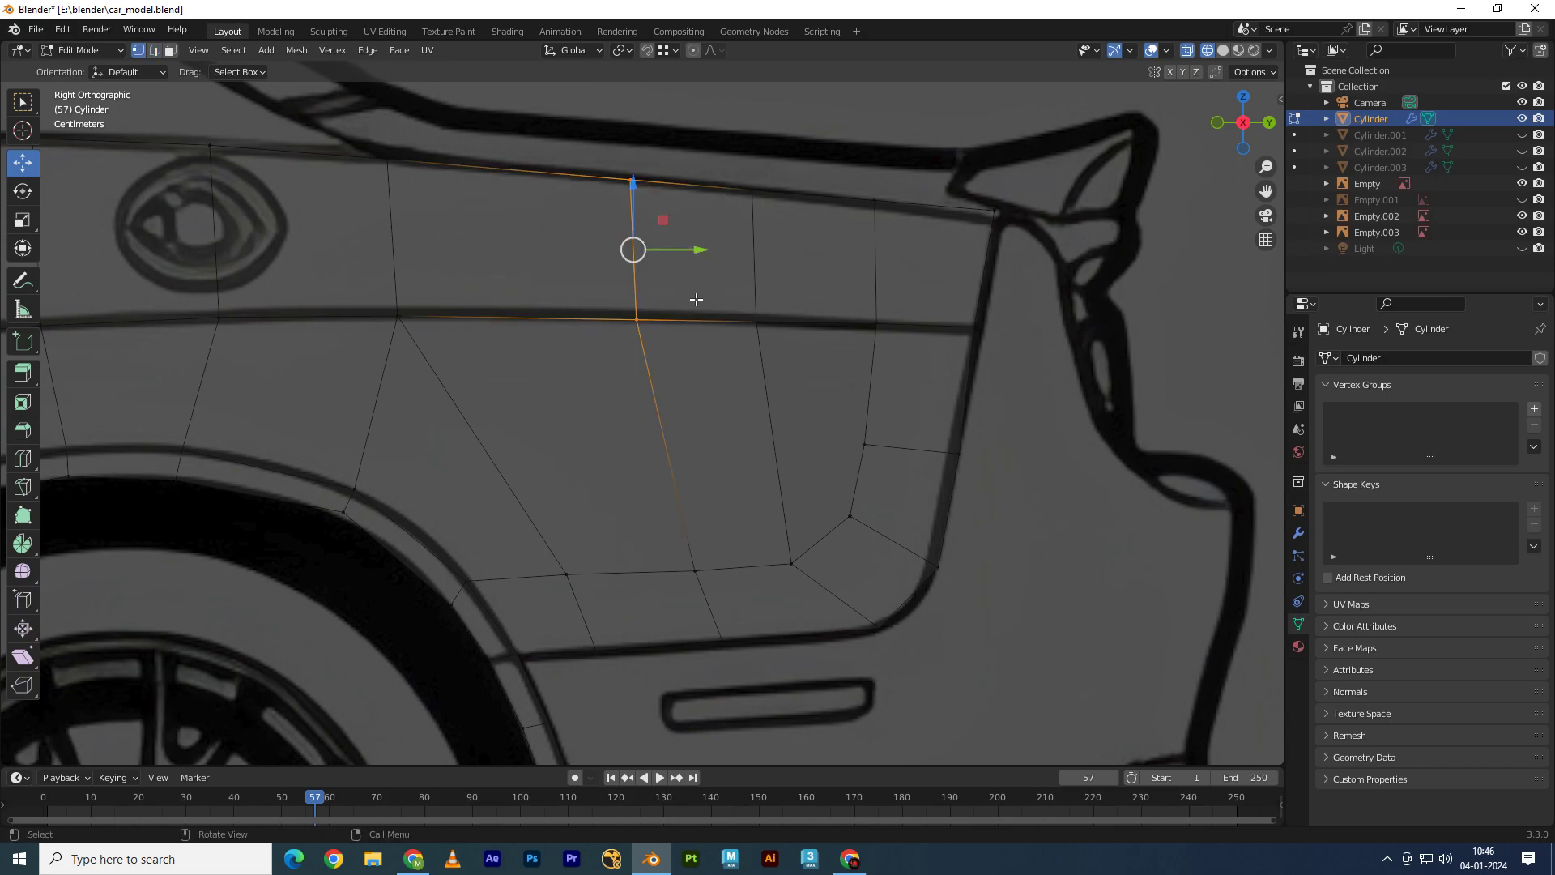
pyautogui.press('g')
pyautogui.press('y')
pyautogui.click(619, 251)
# Step: Align the lower sill vertices along Y, shifting the bottom one by −0.00848 m
pyautogui.keyDown('shift'); pyautogui.scroll(-2, 708, 372); pyautogui.keyUp('shift')
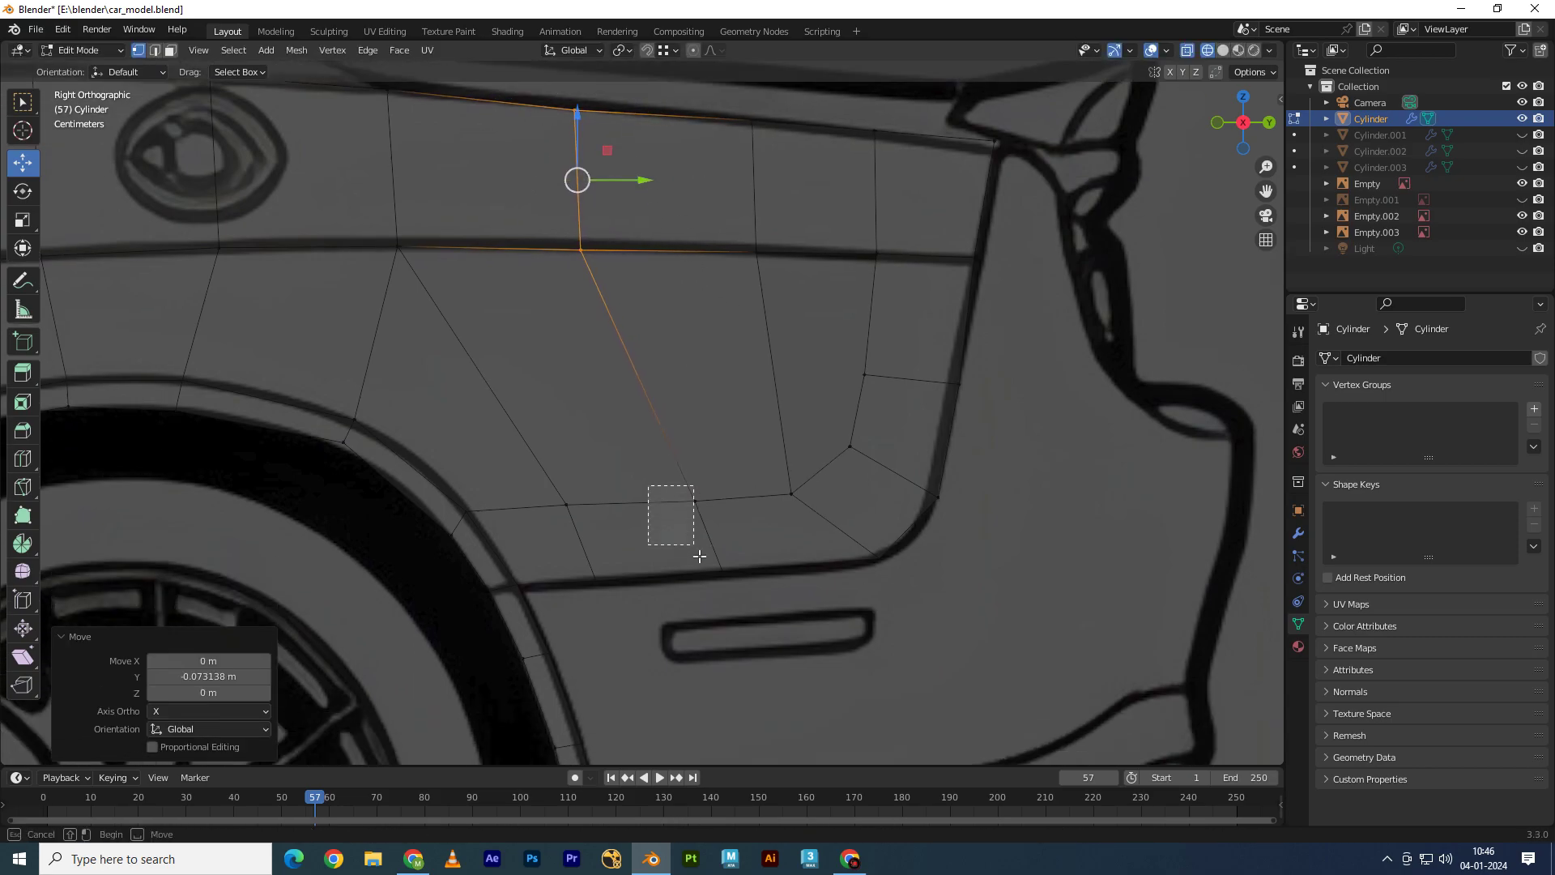
pyautogui.moveTo(646, 483); pyautogui.dragTo(734, 599)
pyautogui.press('g')
pyautogui.press('y')
pyautogui.click(726, 551)
pyautogui.press('g')
pyautogui.press('y')
pyautogui.click(723, 553)
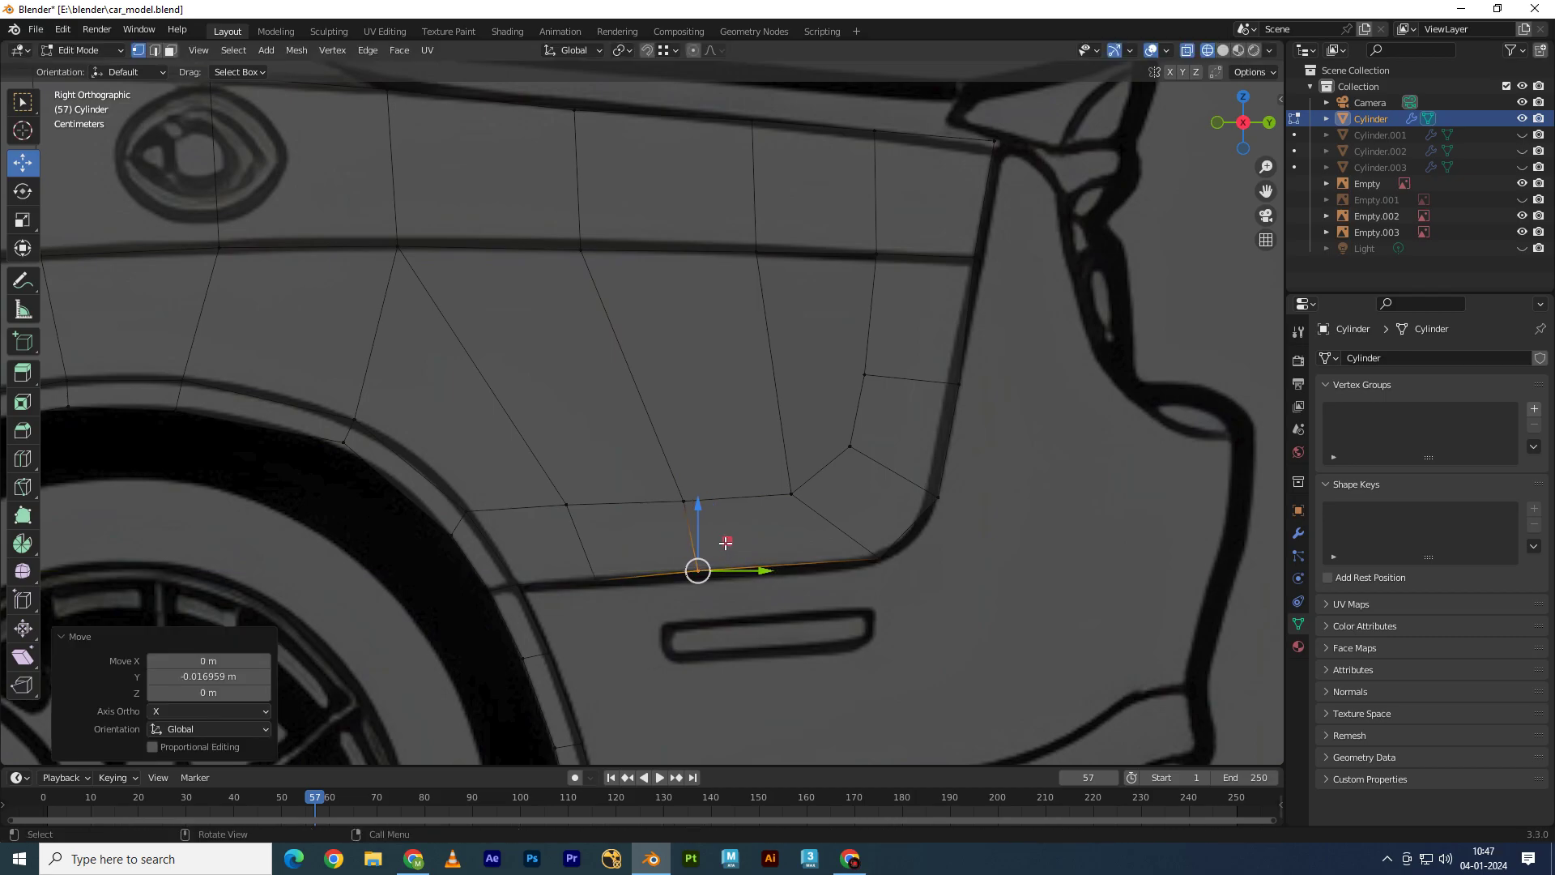
pyautogui.press('g')
pyautogui.press('y')
pyautogui.click(722, 552)
pyautogui.click(596, 578)
pyautogui.click(624, 582)
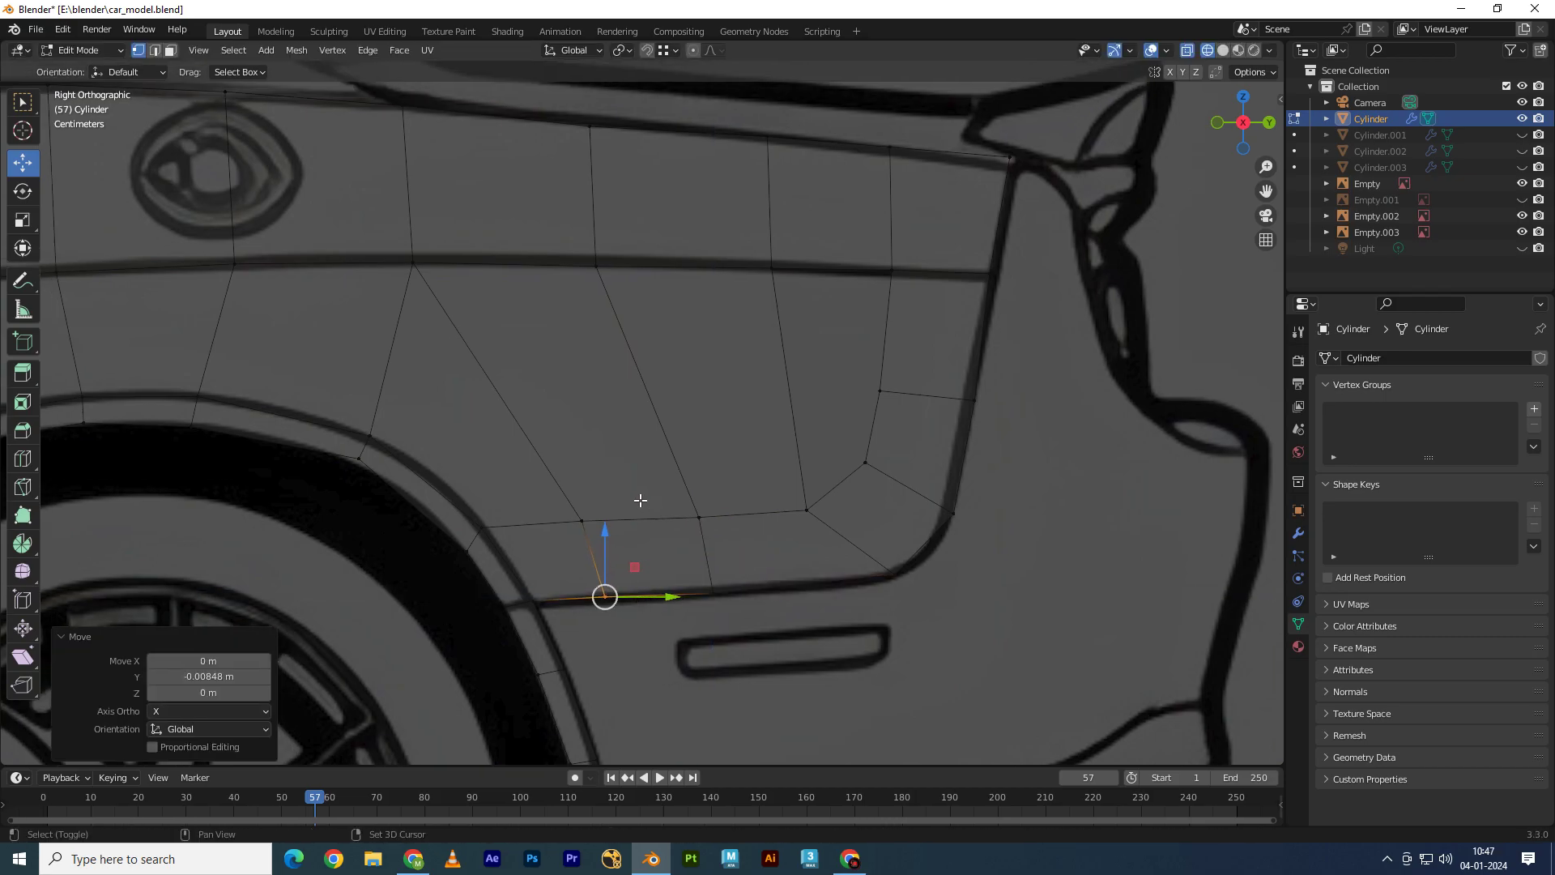
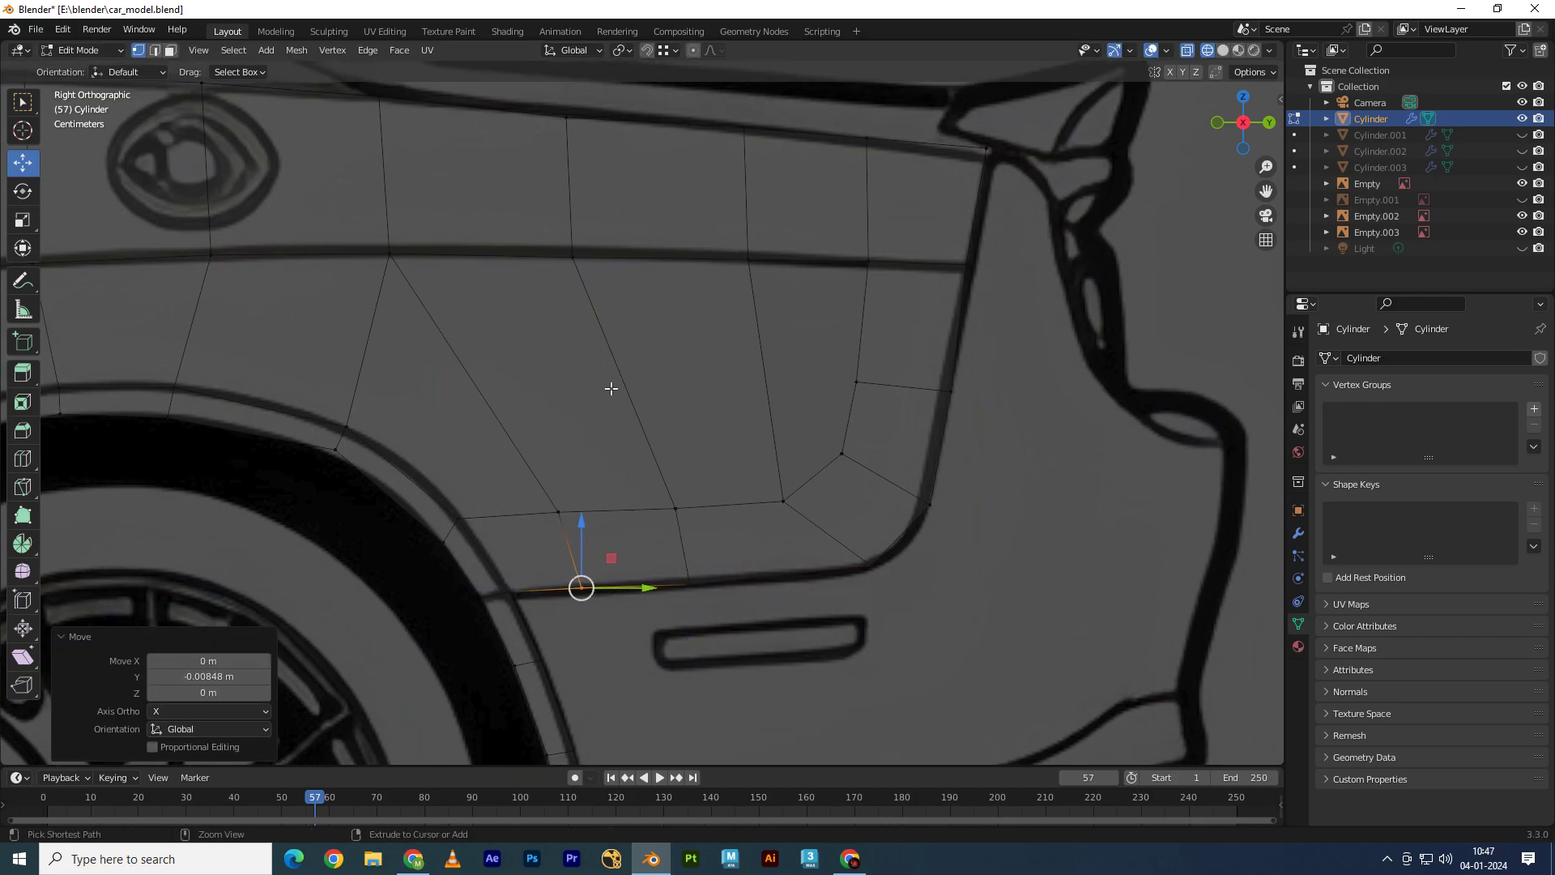
# Step: Move the wheel-arch vertices onto the blueprint outline, keeping one within the side plane
pyautogui.moveTo(285, 410); pyautogui.dragTo(347, 520)
pyautogui.press('g')
pyautogui.click(267, 414)
pyautogui.keyDown('shift'); pyautogui.moveTo(268, 414); pyautogui.dragTo(440, 391, button='middle'); pyautogui.keyUp('shift')
pyautogui.press('g')
pyautogui.hotkey('shift', 'x')
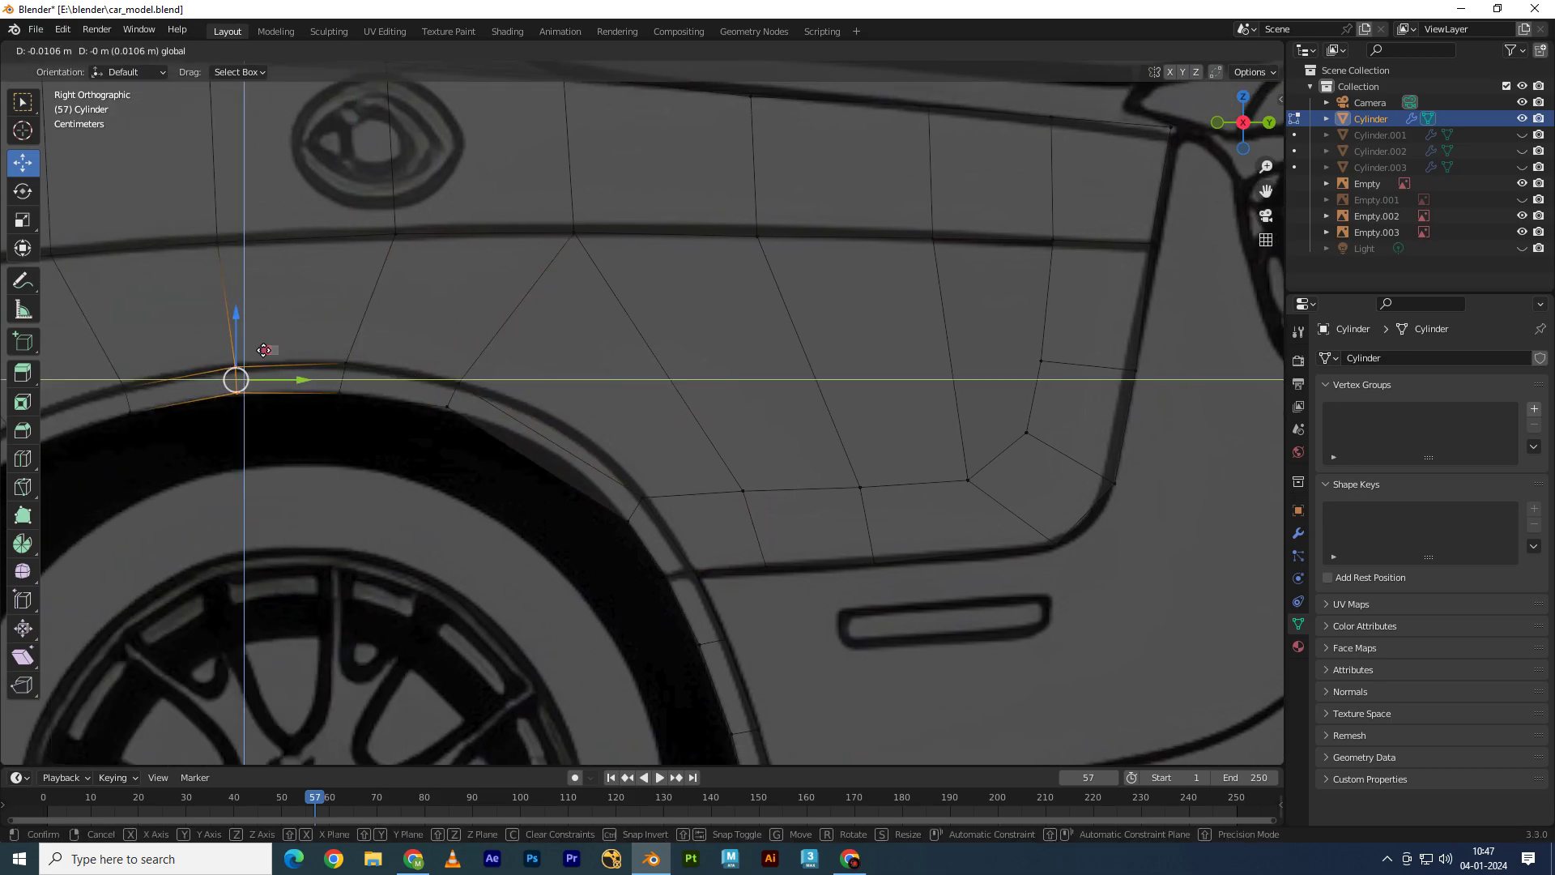
pyautogui.click(264, 356)
pyautogui.scroll(2, 566, 360)
pyautogui.moveTo(567, 360)
pyautogui.keyDown('shift'); pyautogui.mouseDown(button='middle')
pyautogui.moveTo(460, 377)
pyautogui.moveTo(331, 362)
pyautogui.mouseUp(button='middle'); pyautogui.keyUp('shift')
# Step: Add an edge loop across the rear panel and set its arch vertex onto the outline
pyautogui.click(677, 387)
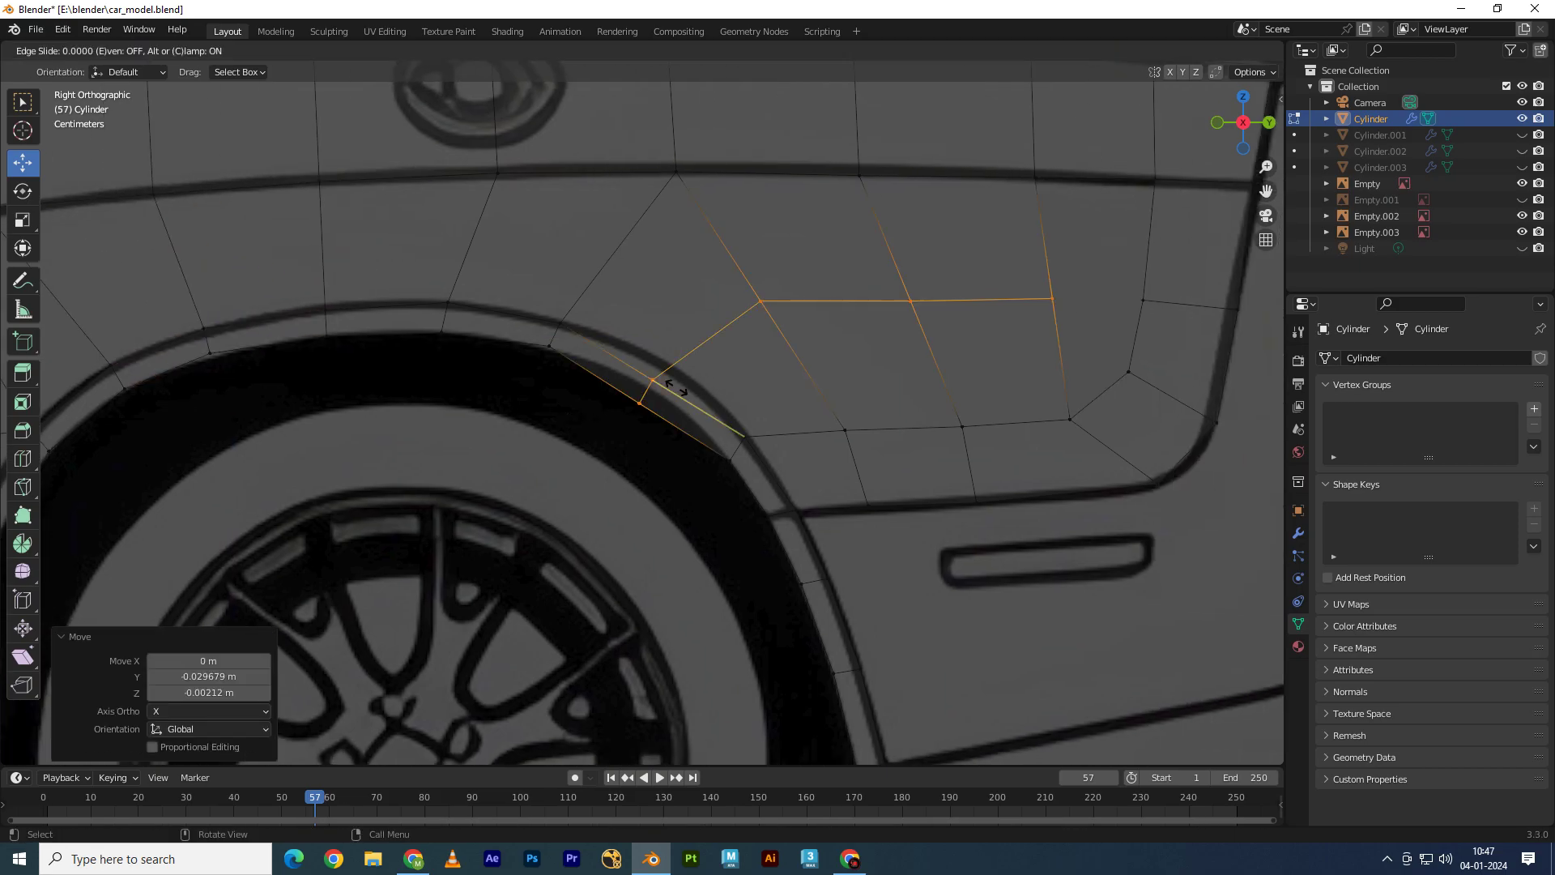
pyautogui.click(676, 387)
pyautogui.hotkey('alt', 'a')
pyautogui.click(663, 377)
pyautogui.press('g')
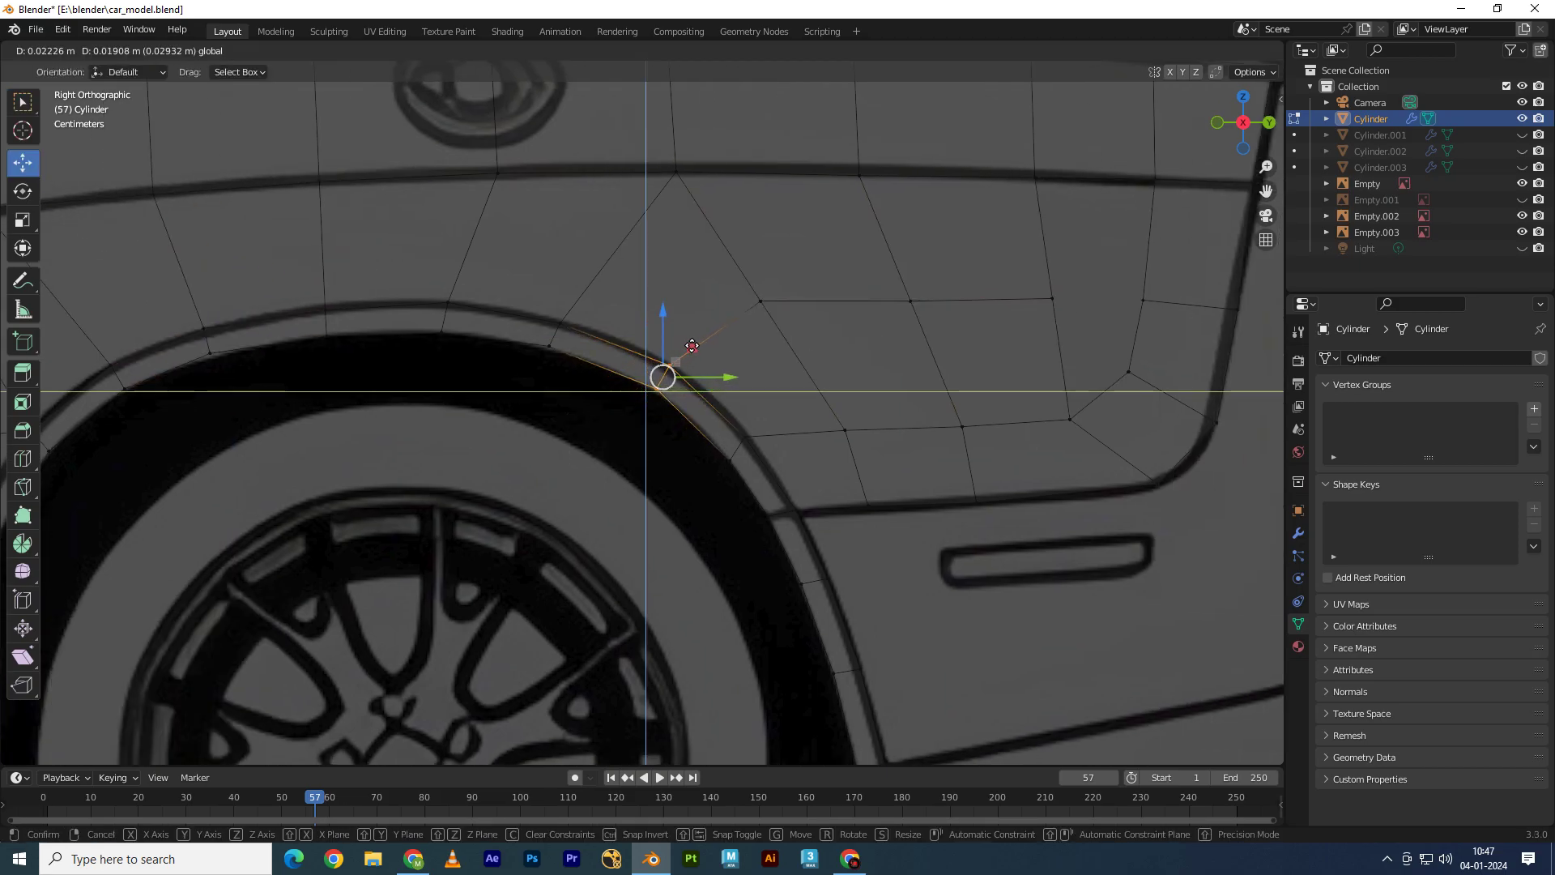
pyautogui.click(692, 346)
# Step: Extrude a new face rearward beside the taillight surround and merge its top vertices At Last
pyautogui.keyDown('shift'); pyautogui.moveTo(985, 301); pyautogui.dragTo(625, 352, button='middle'); pyautogui.keyUp('shift')
pyautogui.press('2')
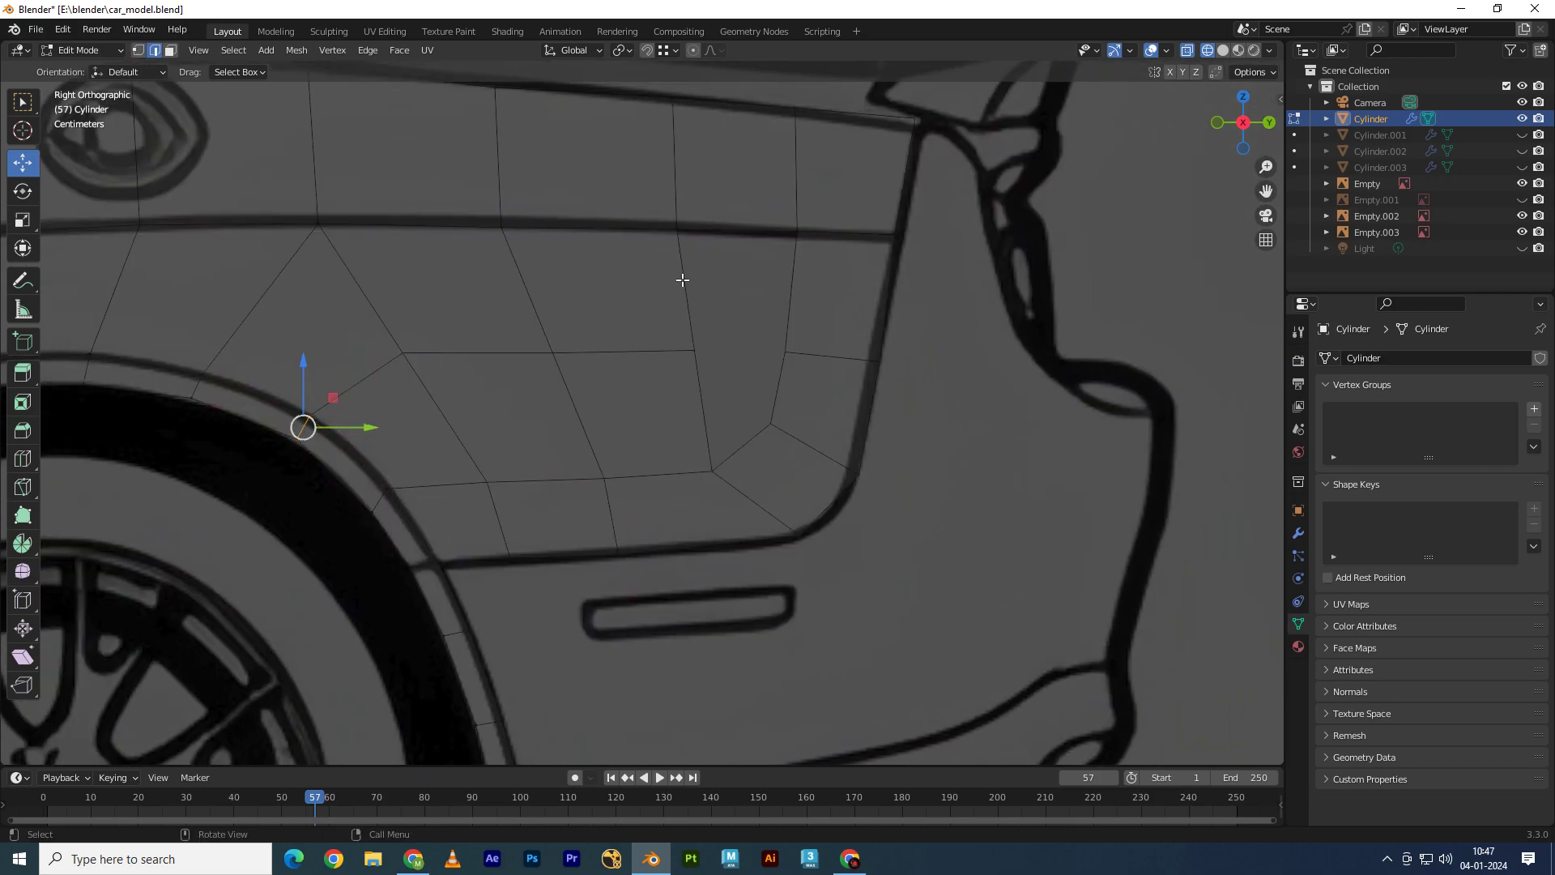
pyautogui.press('e')
pyautogui.click(736, 355)
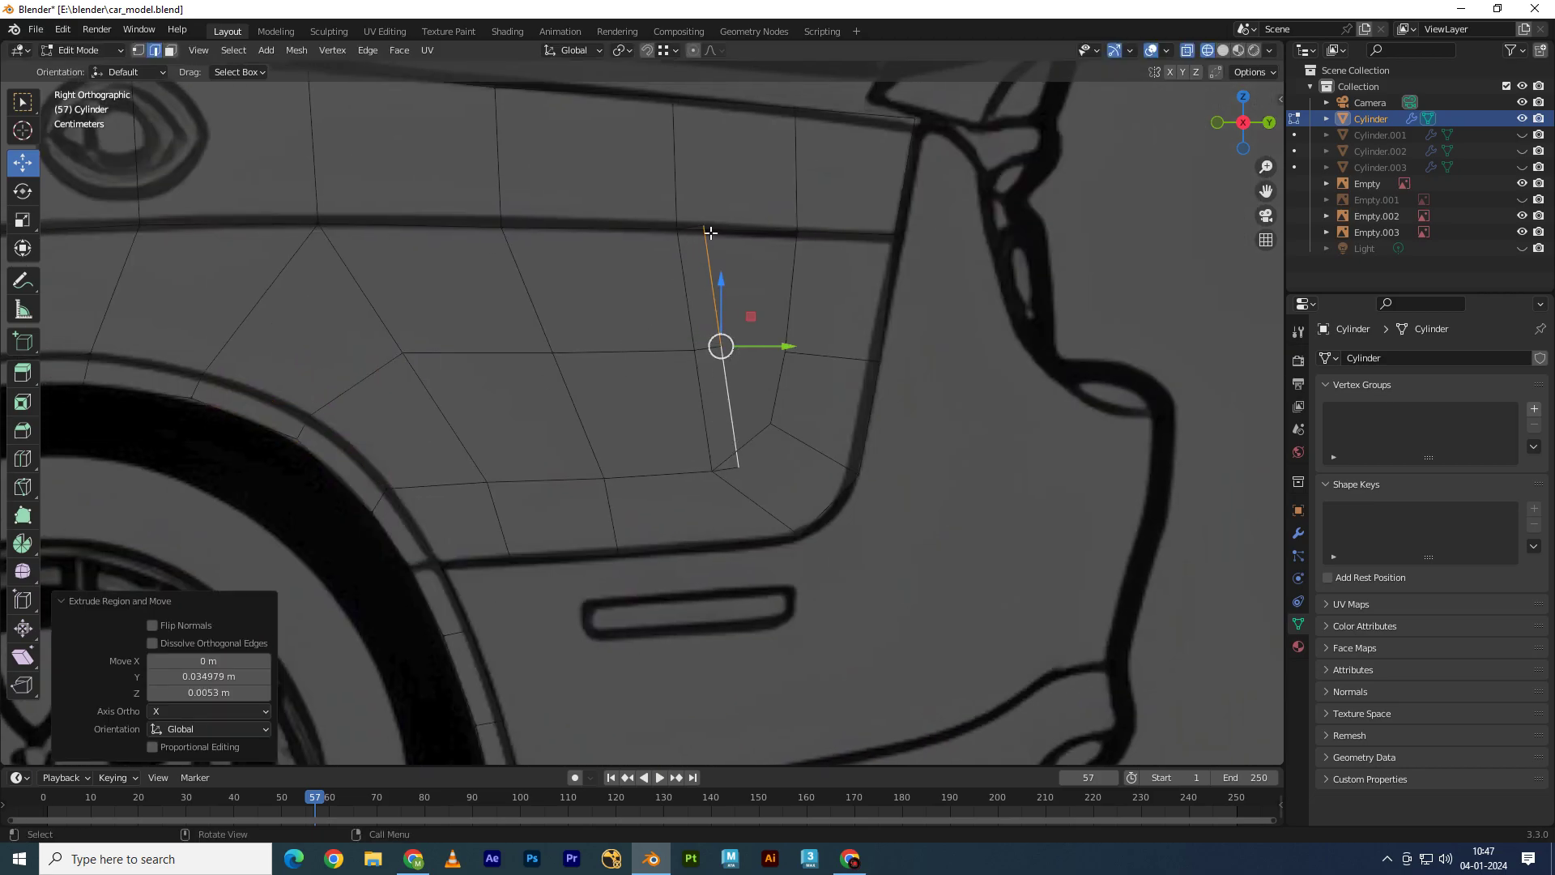
pyautogui.press('1')
pyautogui.click(701, 226)
pyautogui.press('m')
pyautogui.click(796, 232)
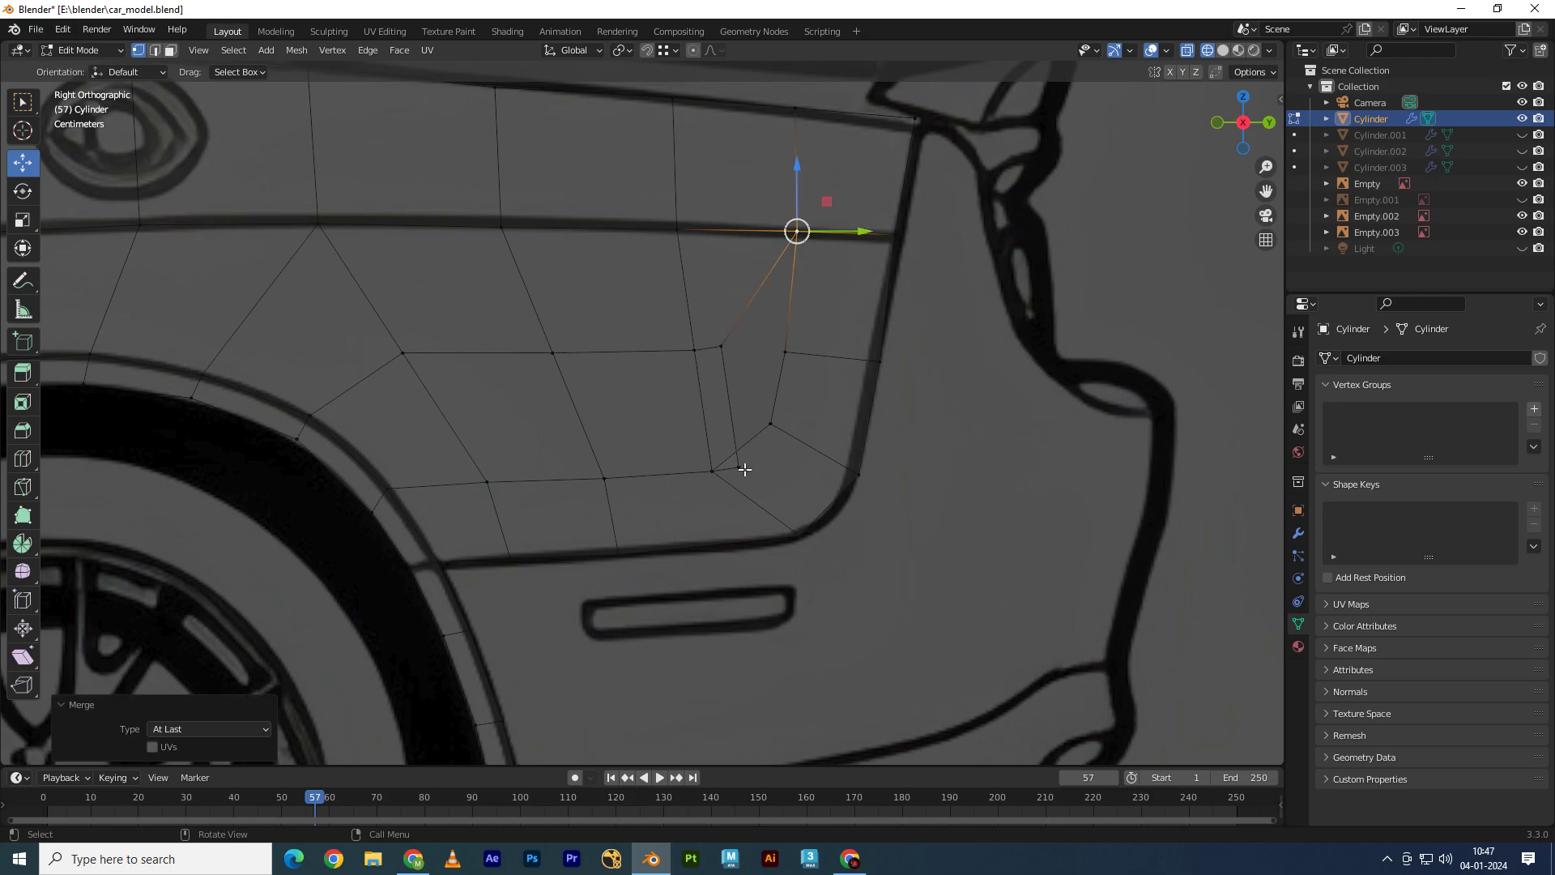
# Step: Merge the remaining lower vertex pairs At Last, then view the model from the back
pyautogui.click(738, 467)
pyautogui.keyDown('shift'); pyautogui.click(770, 423); pyautogui.keyUp('shift')
pyautogui.press('m')
pyautogui.click(769, 426)
pyautogui.click(720, 344)
pyautogui.keyDown('shift'); pyautogui.click(784, 350); pyautogui.keyUp('shift')
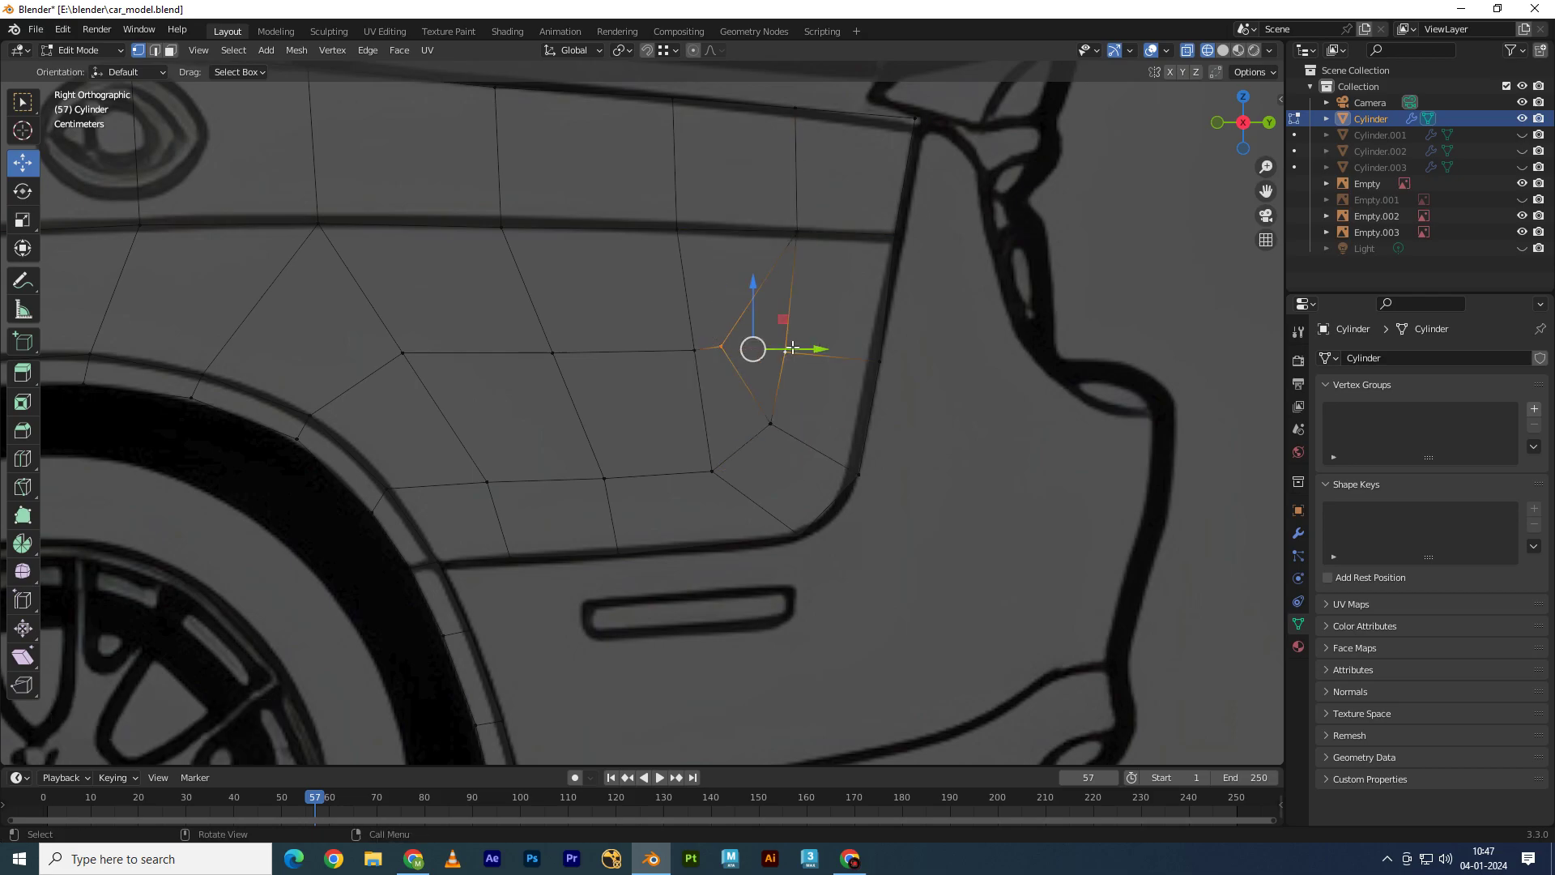
pyautogui.press('m')
pyautogui.scroll(-2, 834, 405)
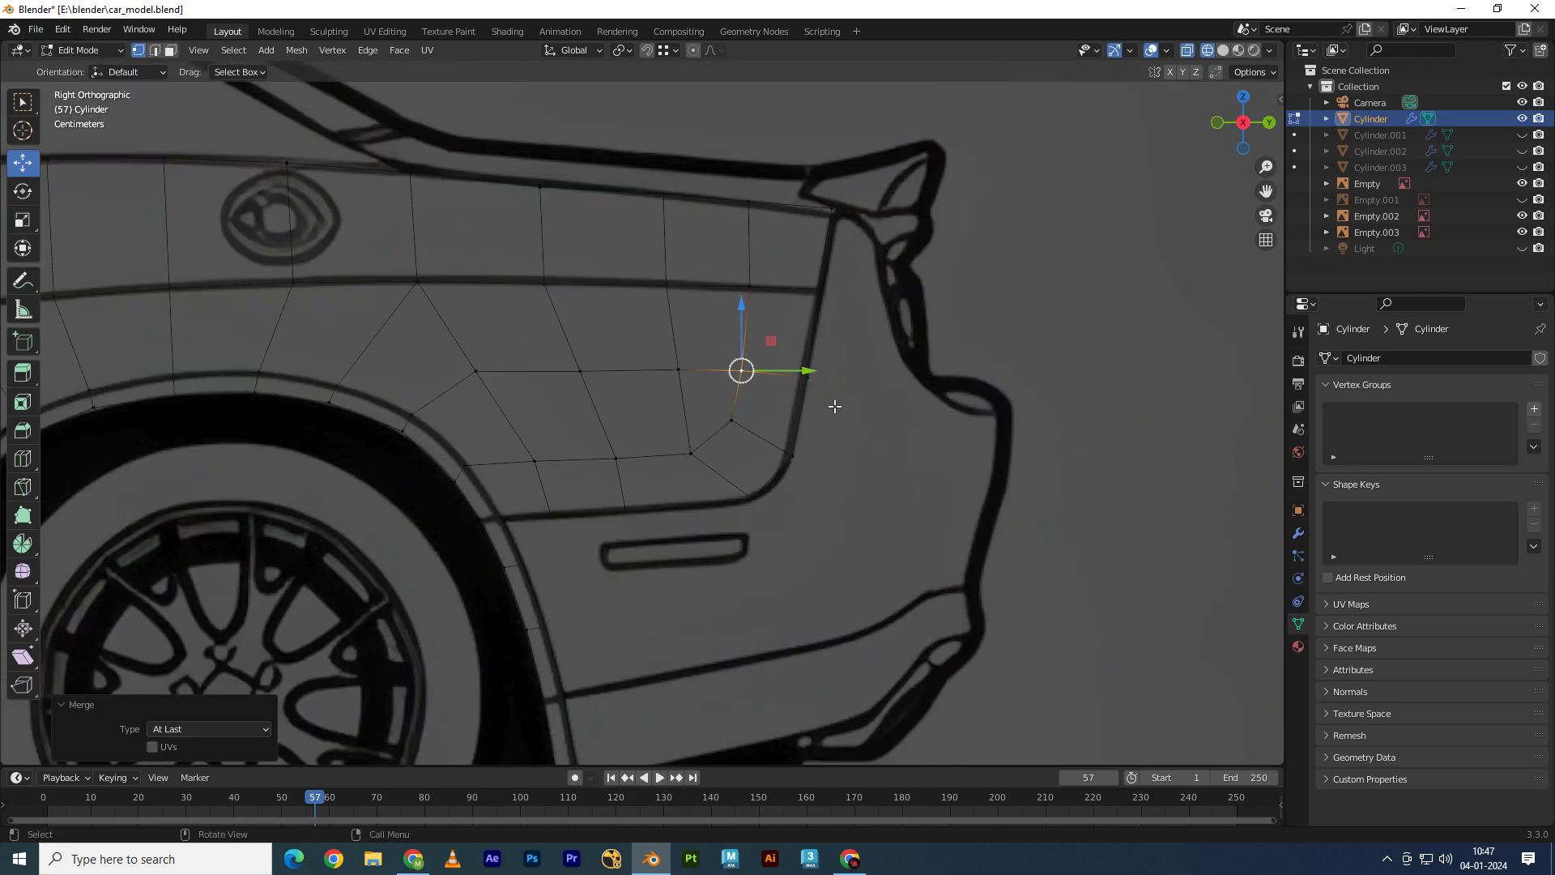
pyautogui.click(1269, 123)
pyautogui.scroll(1, 584, 356)
pyautogui.scroll(1, 585, 356)
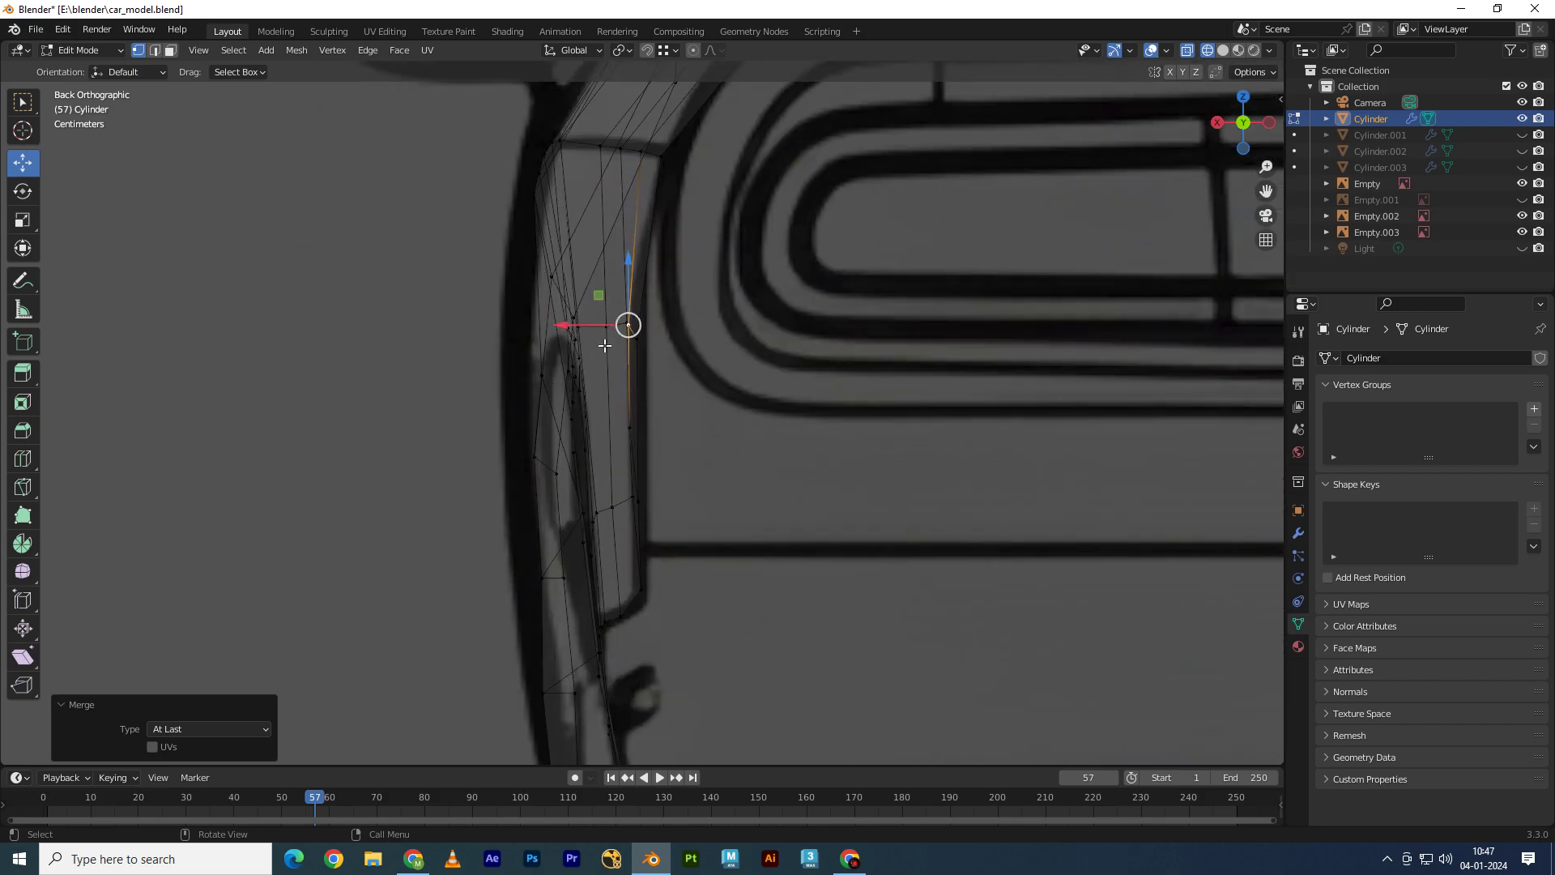
# Step: Nudge a rear edge vertex along X and switch the viewport to Solid shading
pyautogui.moveTo(605, 346)
pyautogui.mouseDown(button='middle')
pyautogui.moveTo(805, 475)
pyautogui.moveTo(735, 430)
pyautogui.moveTo(746, 406)
pyautogui.moveTo(759, 464)
pyautogui.mouseUp(button='middle')
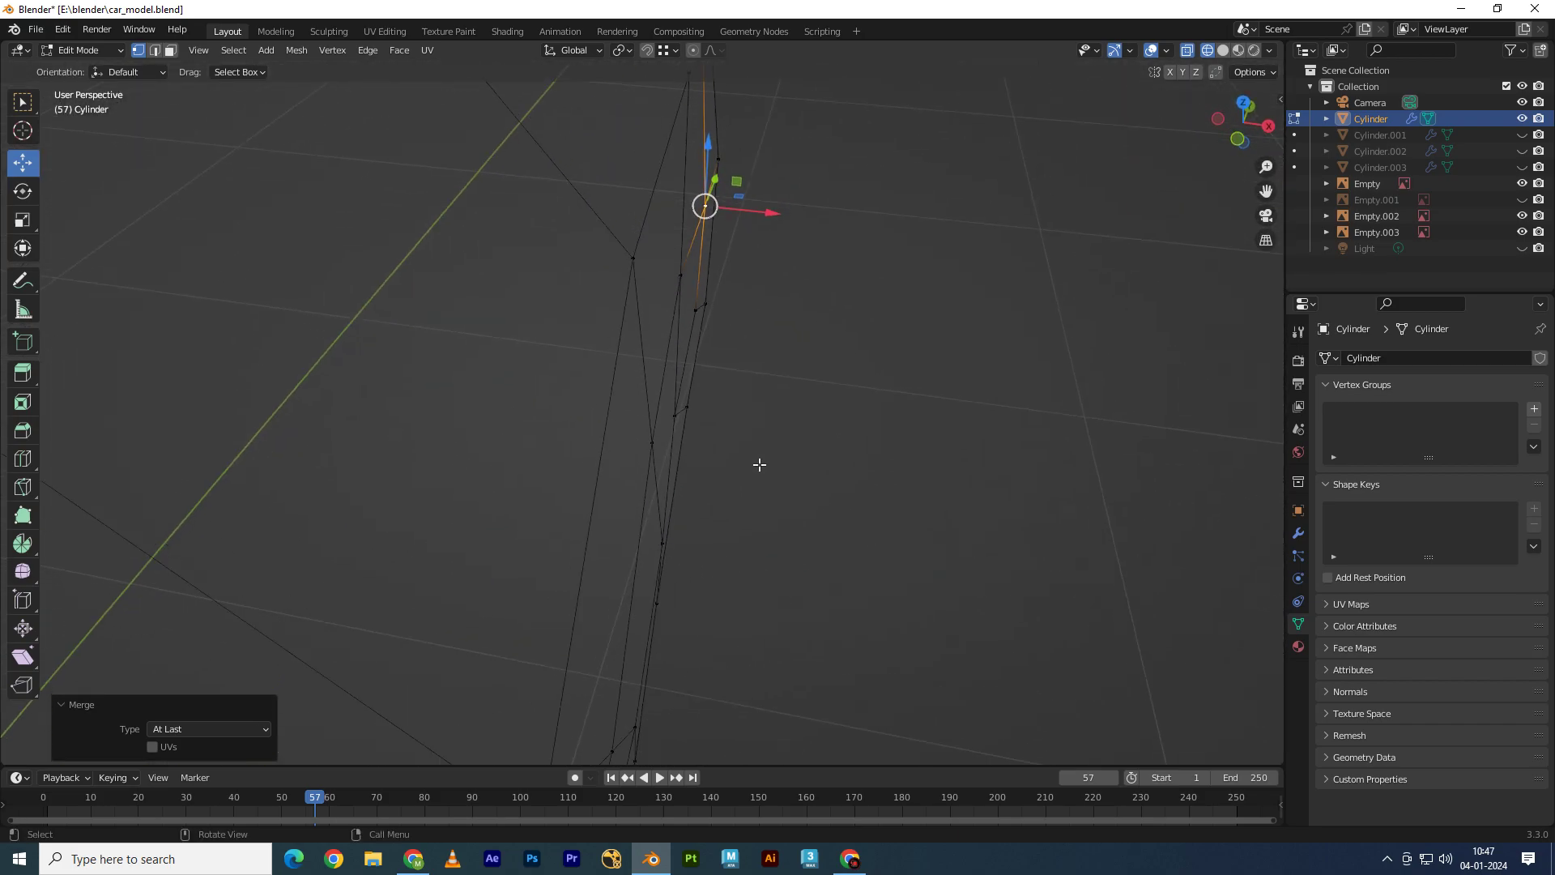
pyautogui.click(681, 280)
pyautogui.press('g')
pyautogui.press('x')
pyautogui.click(725, 282)
pyautogui.press('z')
pyautogui.click(832, 284)
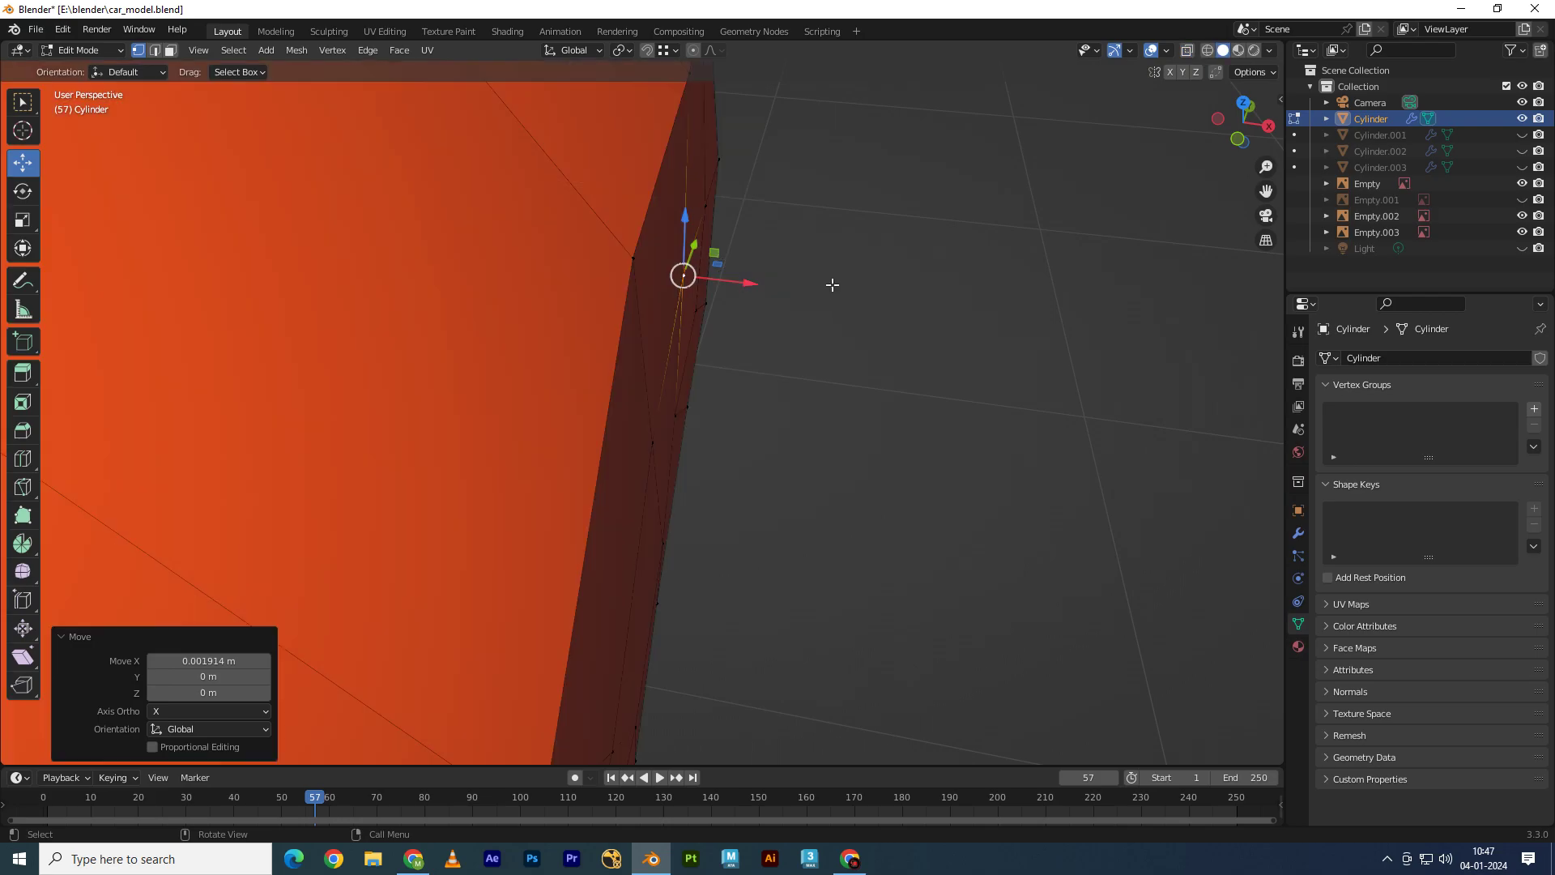
pyautogui.scroll(-3, 833, 285)
pyautogui.moveTo(832, 284)
pyautogui.mouseDown(button='middle')
pyautogui.moveTo(482, 406)
pyautogui.moveTo(554, 398)
pyautogui.moveTo(583, 295)
pyautogui.moveTo(641, 524)
pyautogui.moveTo(643, 417)
pyautogui.moveTo(660, 417)
pyautogui.mouseUp(button='middle')
# Step: Slide a rear panel vertex along the car's width in two small X moves
pyautogui.click(583, 294)
pyautogui.click(641, 525)
pyautogui.click(590, 508)
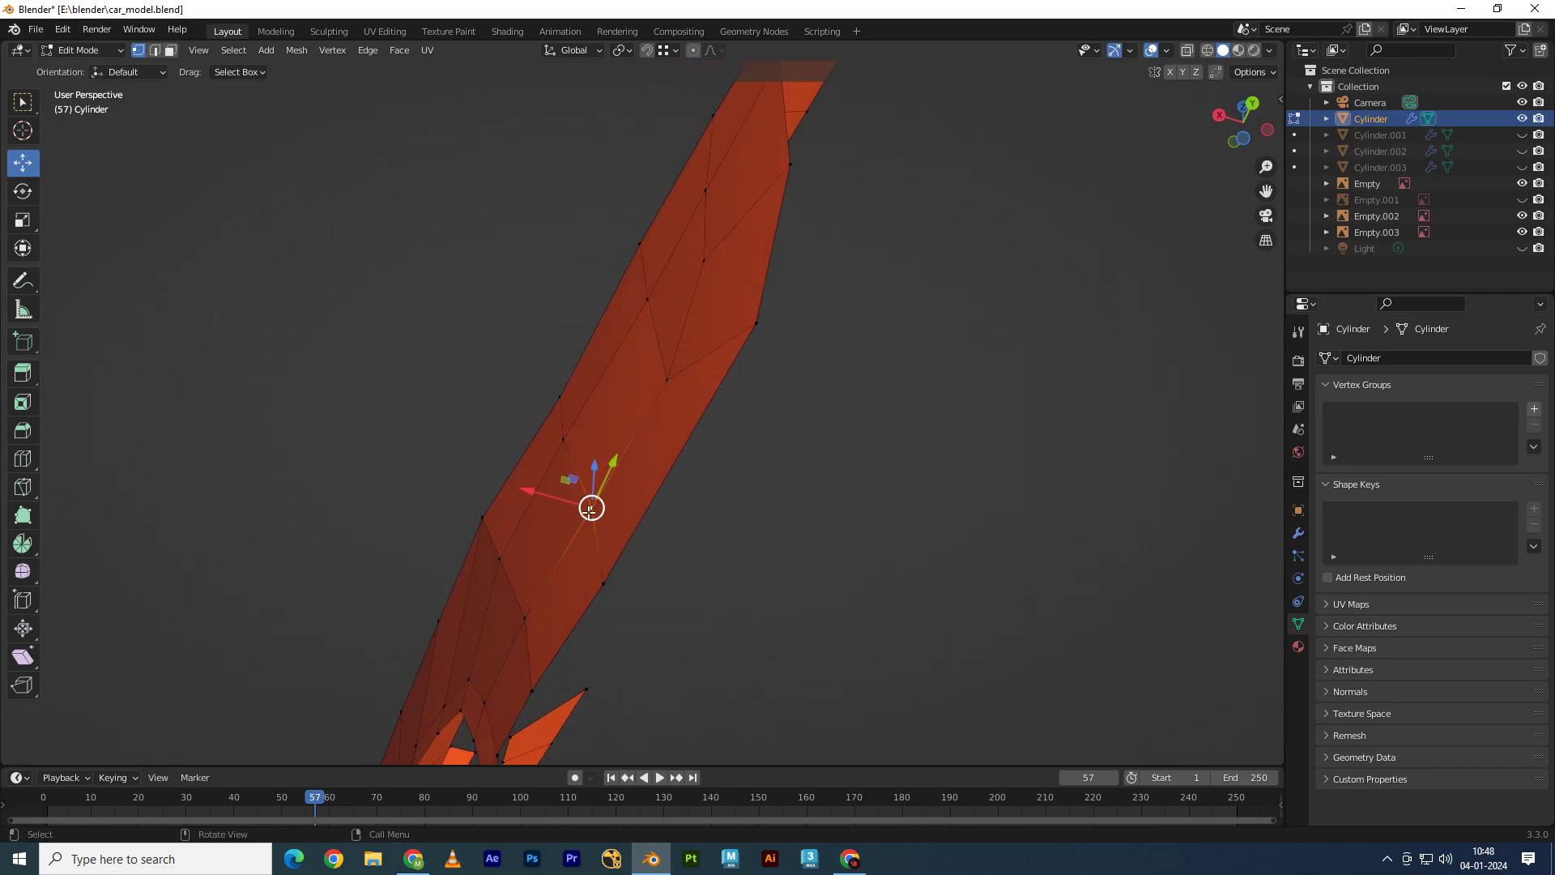
pyautogui.press('g')
pyautogui.press('x')
pyautogui.click(562, 437)
pyautogui.press('g')
pyautogui.press('x')
pyautogui.click(566, 437)
# Step: Lower the rear panel edge vertex slightly along Z
pyautogui.moveTo(566, 438)
pyautogui.mouseDown(button='middle')
pyautogui.moveTo(882, 585)
pyautogui.moveTo(899, 608)
pyautogui.mouseUp(button='middle')
pyautogui.moveTo(629, 158); pyautogui.dragTo(627, 127)
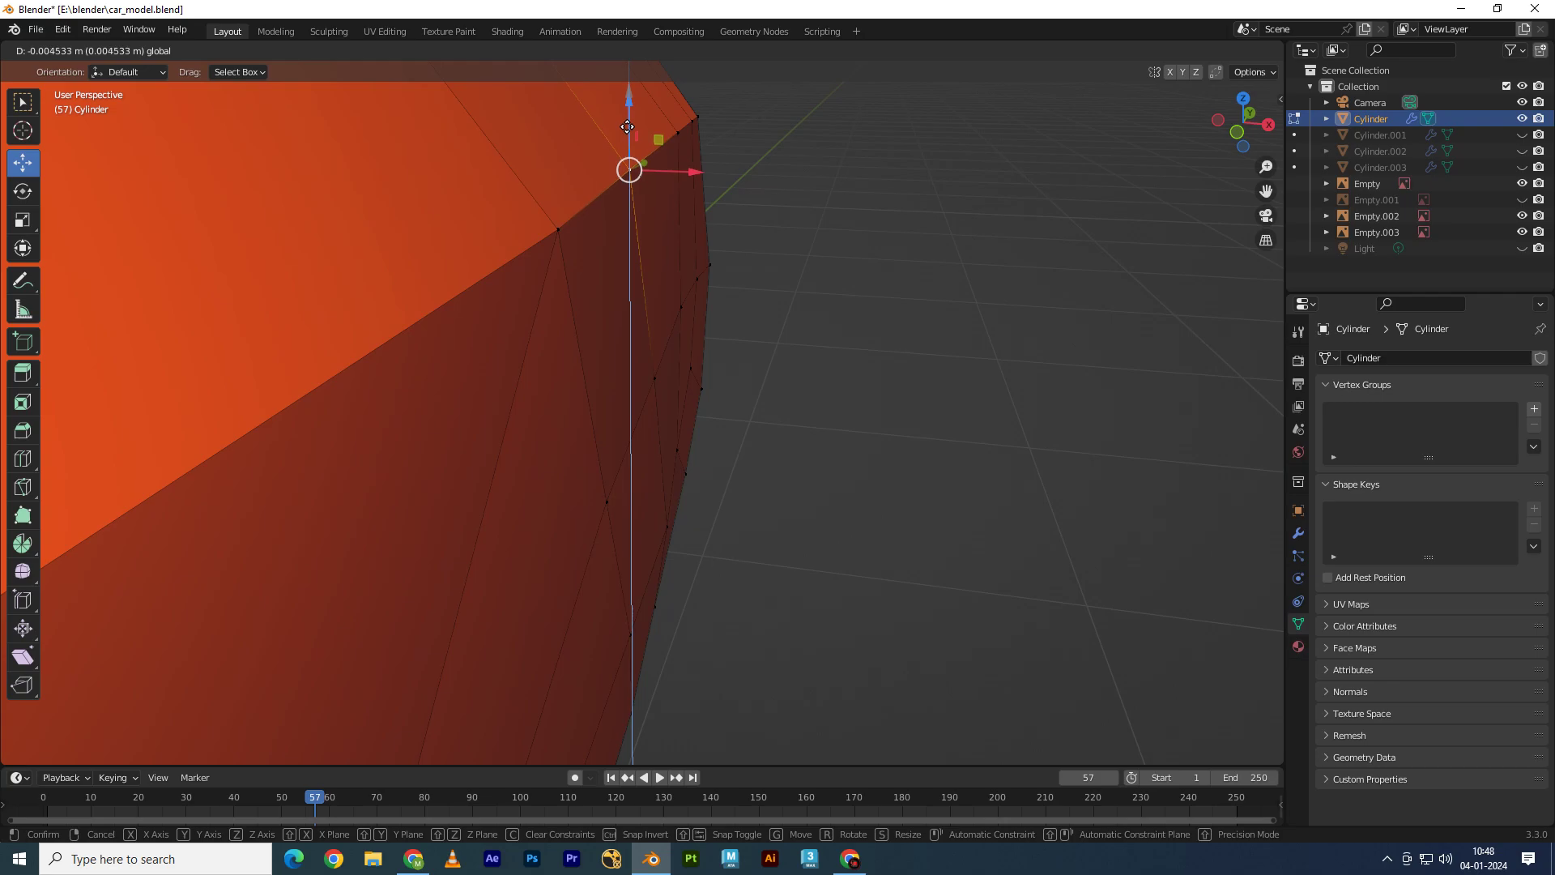
pyautogui.click(627, 128)
pyautogui.press('g')
pyautogui.press('z')
pyautogui.click(681, 255)
pyautogui.moveTo(681, 255)
pyautogui.mouseDown(button='middle')
pyautogui.moveTo(741, 417)
pyautogui.moveTo(448, 374)
pyautogui.moveTo(453, 285)
pyautogui.mouseUp(button='middle')
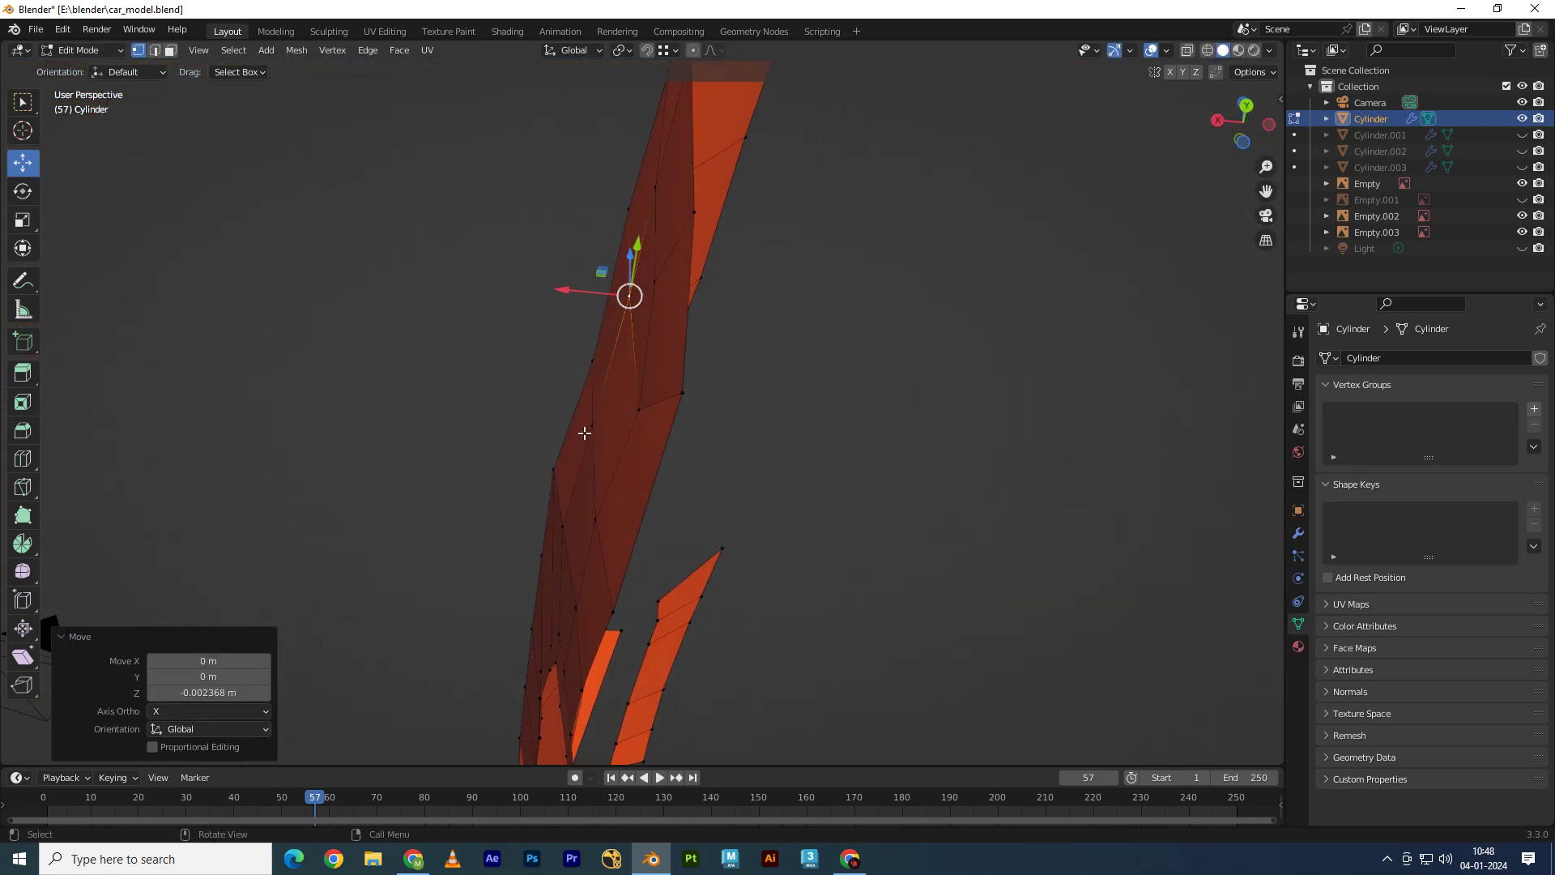
# Step: Nudge the top and lower vertices of the panel edge along X
pyautogui.press('g')
pyautogui.press('x')
pyautogui.click(534, 466)
pyautogui.moveTo(534, 465); pyautogui.dragTo(906, 631, button='middle')
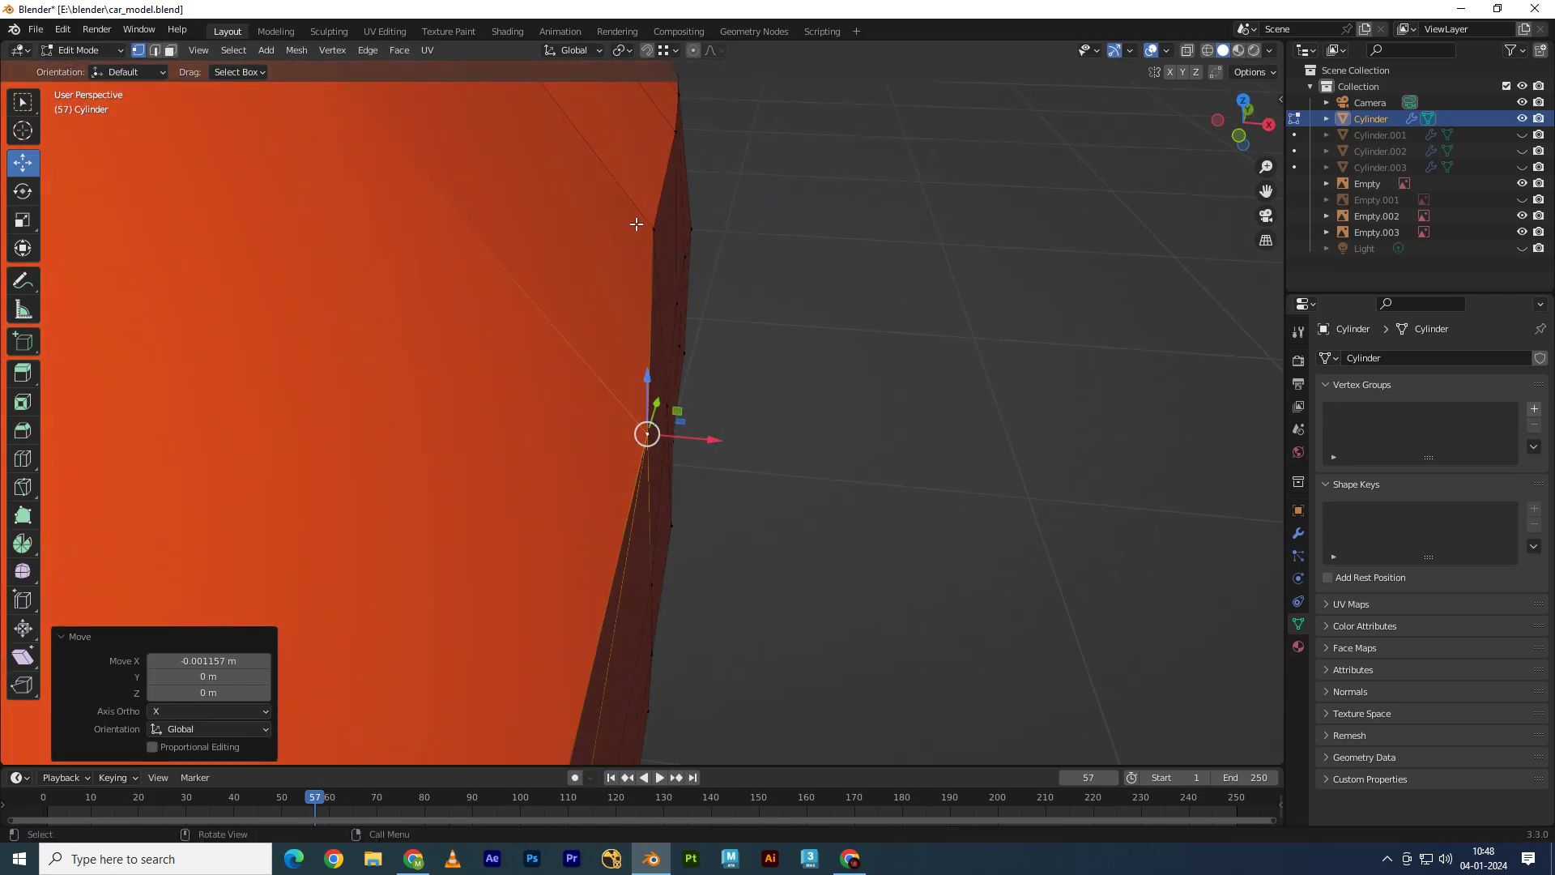
pyautogui.click(636, 223)
pyautogui.press('g')
pyautogui.press('x')
pyautogui.click(672, 243)
pyautogui.click(647, 434)
pyautogui.press('g')
pyautogui.press('x')
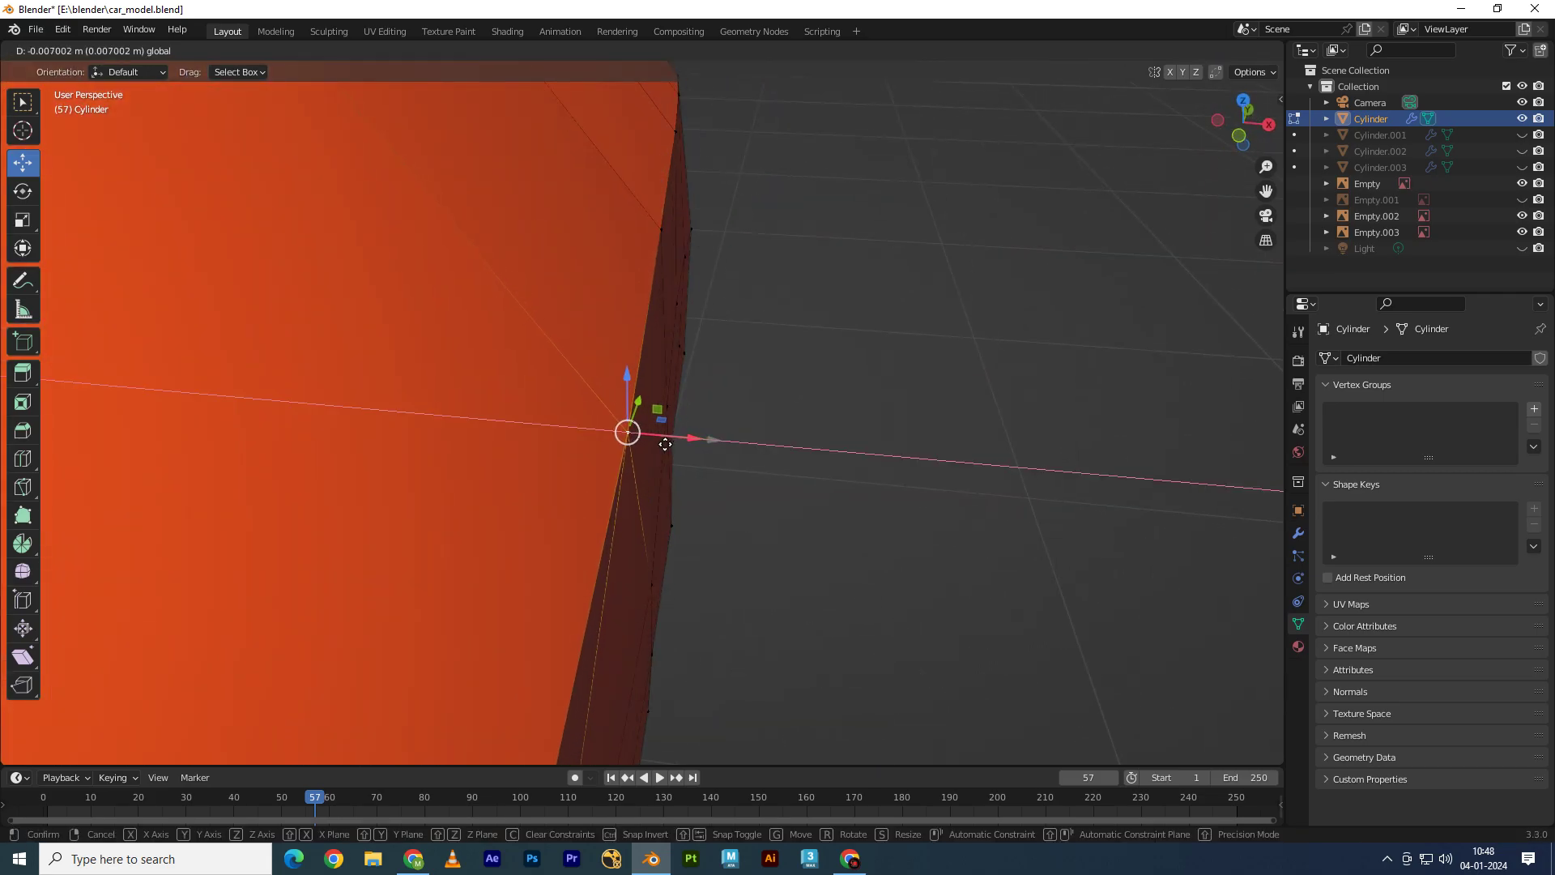
pyautogui.click(665, 443)
# Step: In Top view, slide the lower vertex along X onto the top-view outline
pyautogui.press('`')
pyautogui.press('KP_7')
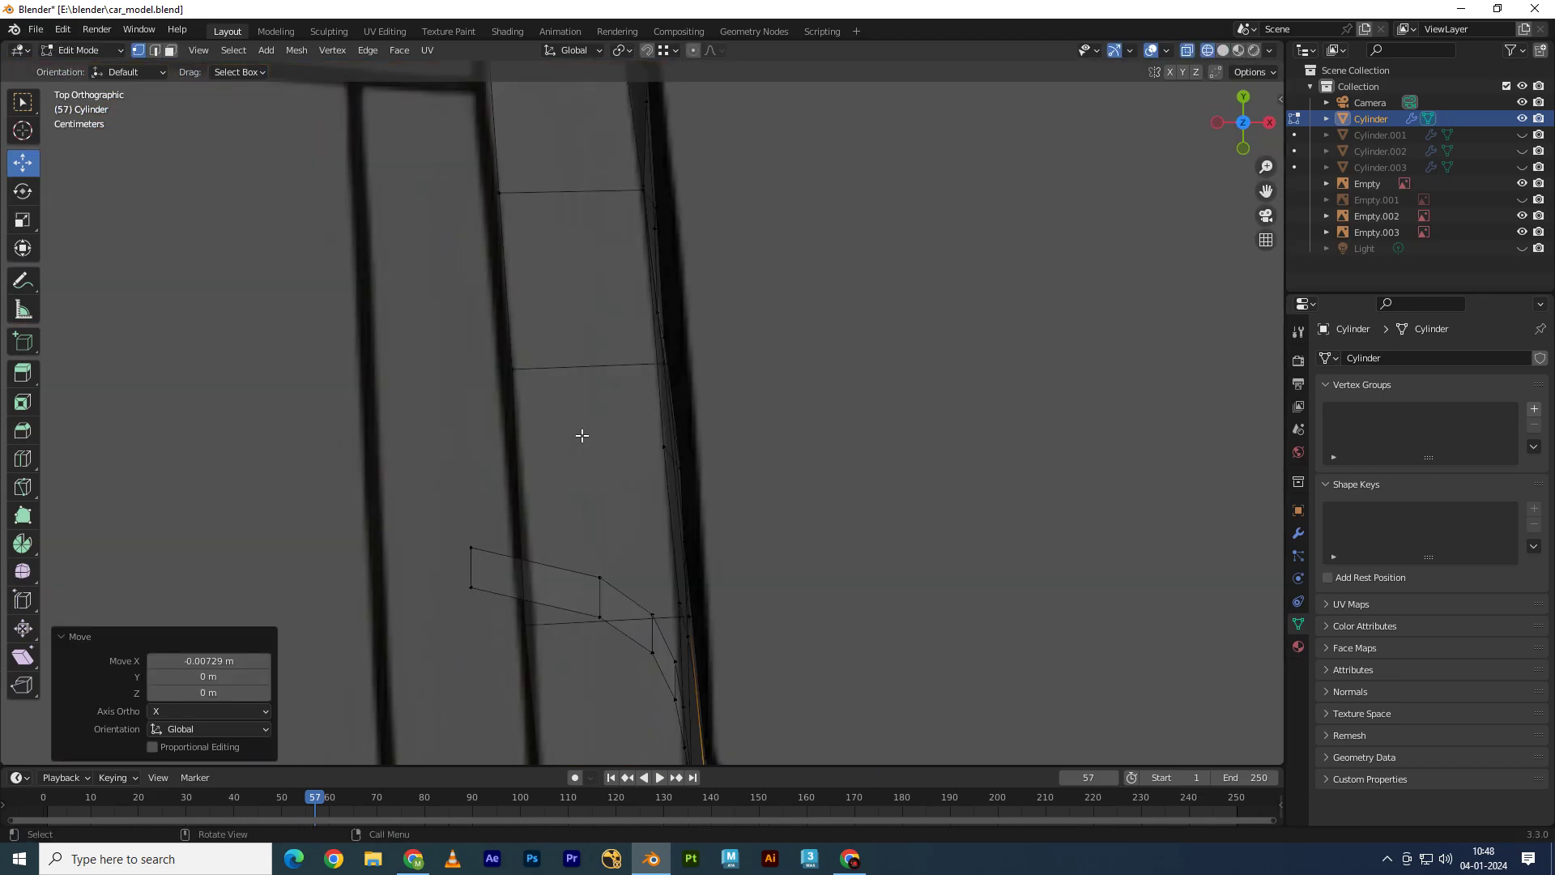
pyautogui.scroll(-2, 582, 434)
pyautogui.moveTo(741, 587)
pyautogui.keyDown('shift'); pyautogui.mouseDown(button='middle')
pyautogui.moveTo(688, 186)
pyautogui.moveTo(687, 405)
pyautogui.mouseUp(button='middle'); pyautogui.keyUp('shift')
pyautogui.press('g')
pyautogui.press('x')
pyautogui.click(696, 446)
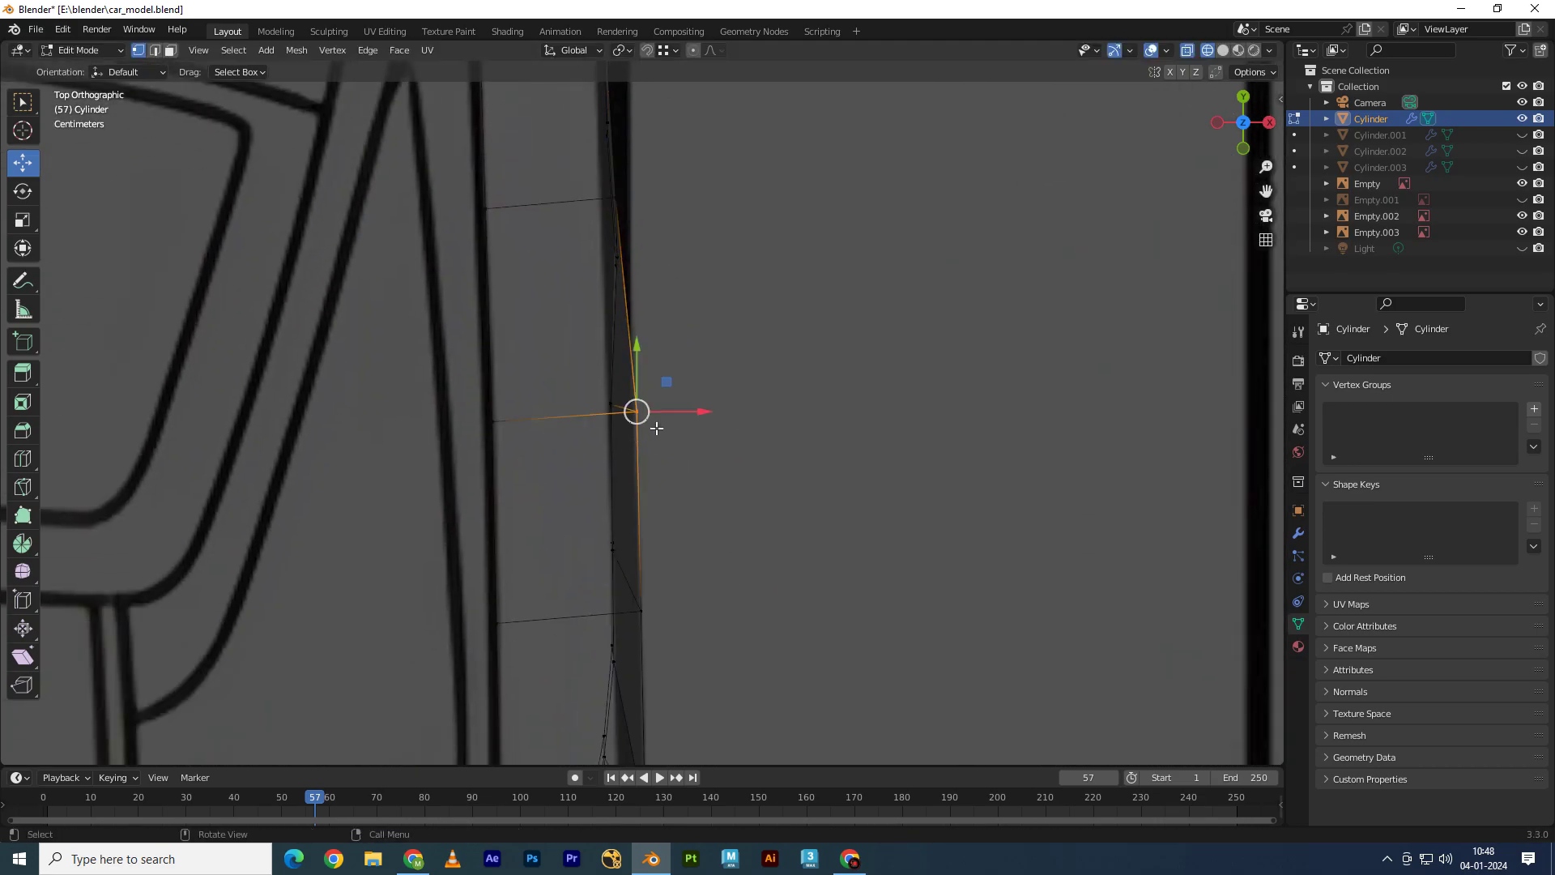
pyautogui.press('g')
pyautogui.press('x')
pyautogui.click(634, 428)
# Step: Slide the panel-edge vertices along X to align with the body outline
pyautogui.keyDown('shift'); pyautogui.moveTo(667, 580); pyautogui.dragTo(667, 338, button='middle'); pyautogui.keyUp('shift')
pyautogui.moveTo(626, 593); pyautogui.dragTo(627, 589)
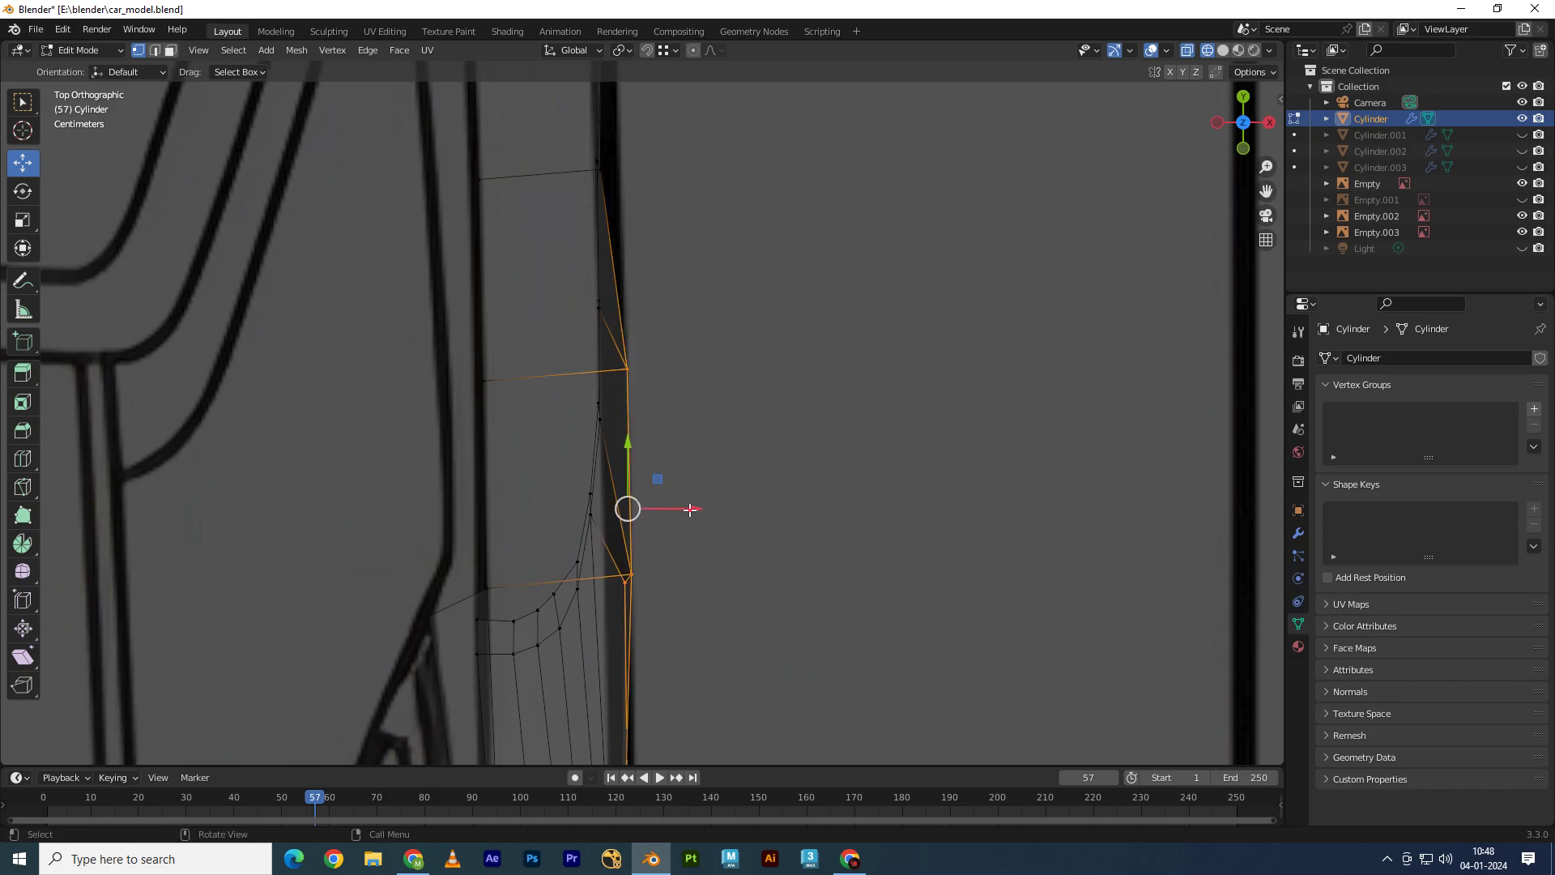
pyautogui.press('g')
pyautogui.press('x')
pyautogui.click(652, 482)
# Step: Shift a single rear vertex slightly inward along X and compare with the blueprint
pyautogui.press('KP_3')
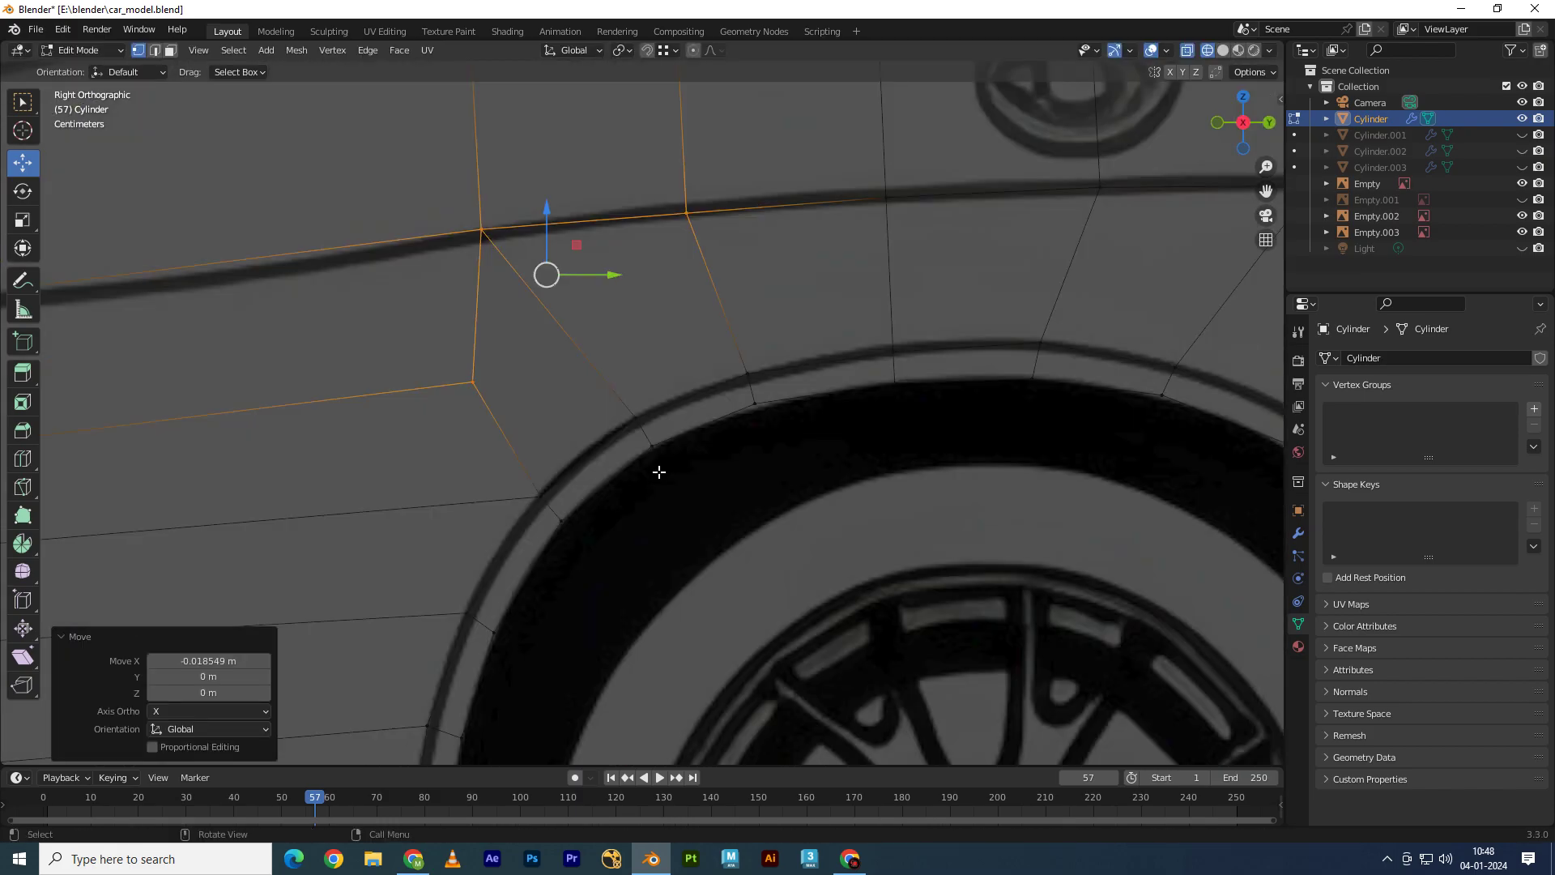
pyautogui.scroll(-5, 699, 446)
pyautogui.moveTo(497, 445)
pyautogui.mouseDown(button='middle')
pyautogui.moveTo(528, 466)
pyautogui.moveTo(618, 417)
pyautogui.moveTo(616, 347)
pyautogui.moveTo(718, 343)
pyautogui.moveTo(937, 375)
pyautogui.mouseUp(button='middle')
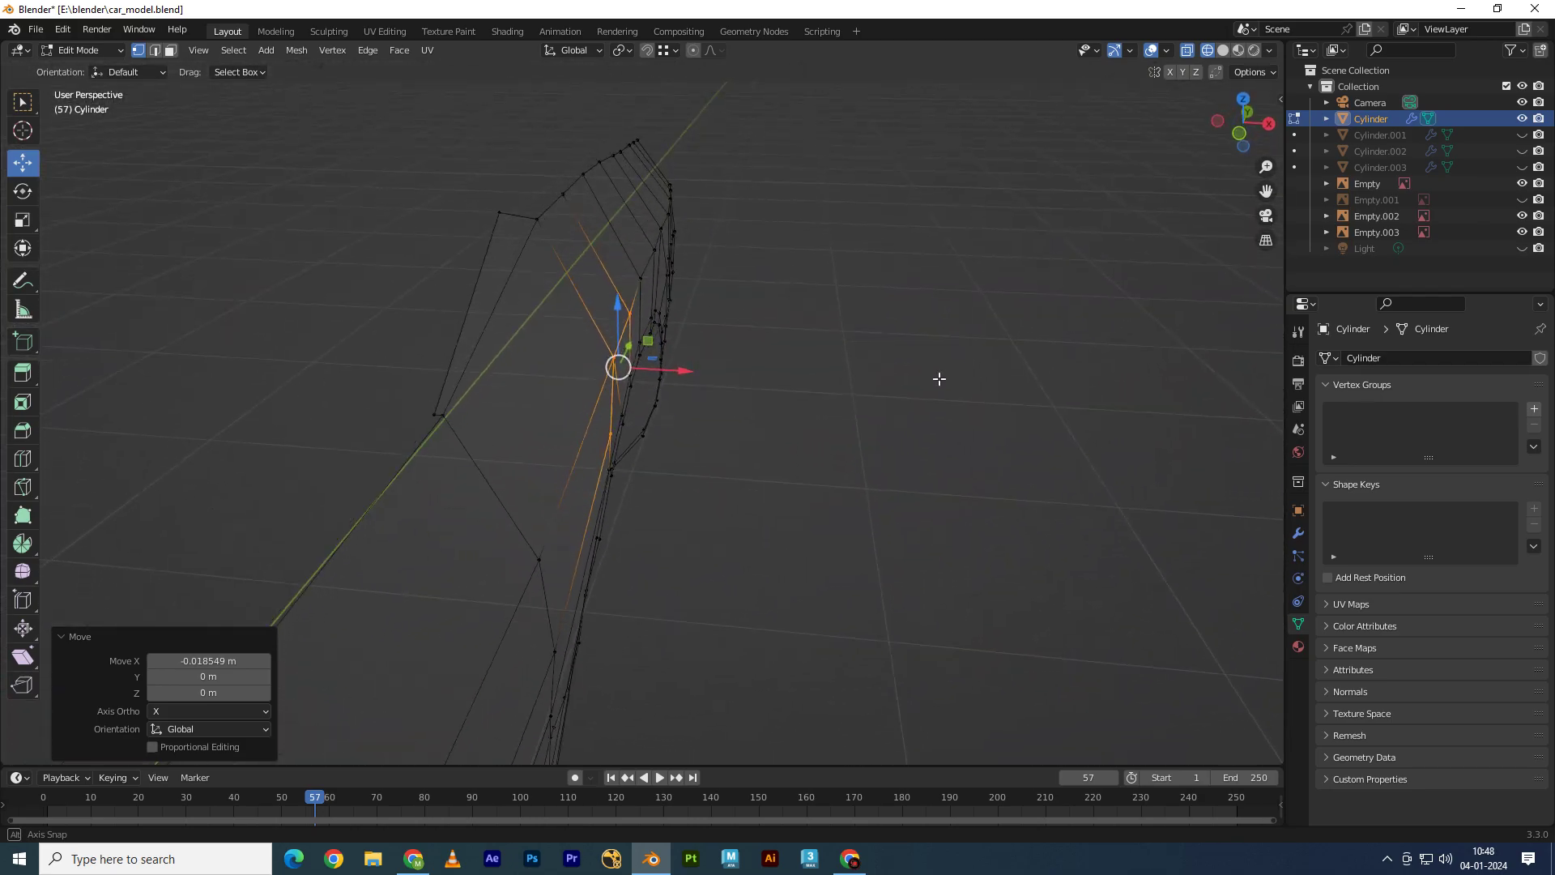
pyautogui.moveTo(705, 218); pyautogui.dragTo(666, 295, button='middle')
pyautogui.click(670, 247)
pyautogui.press('g')
pyautogui.press('x')
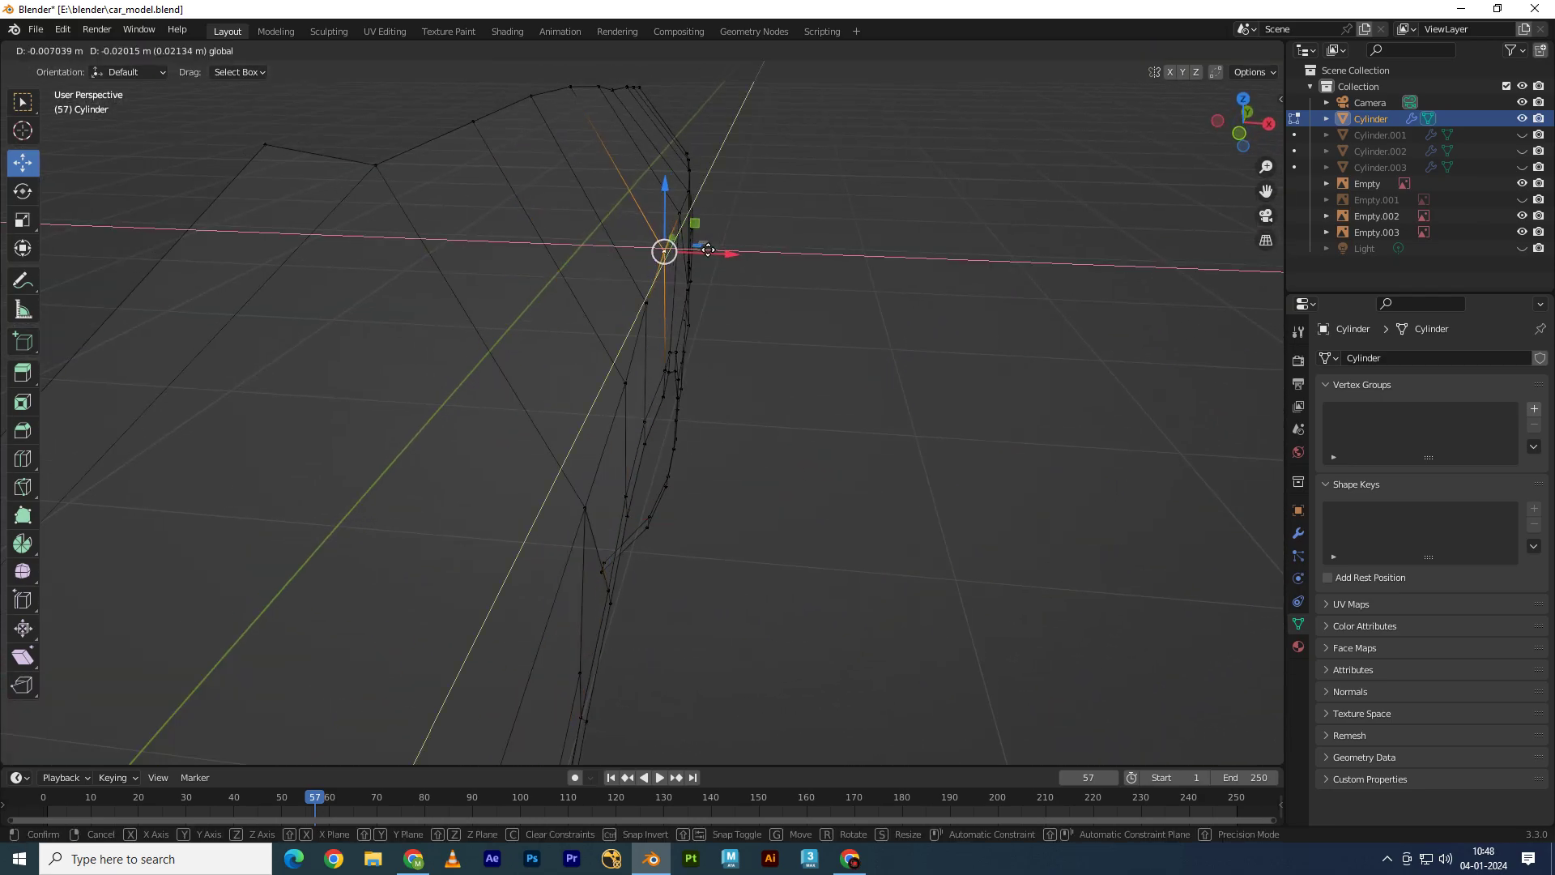
pyautogui.click(722, 252)
pyautogui.moveTo(721, 252); pyautogui.dragTo(713, 254)
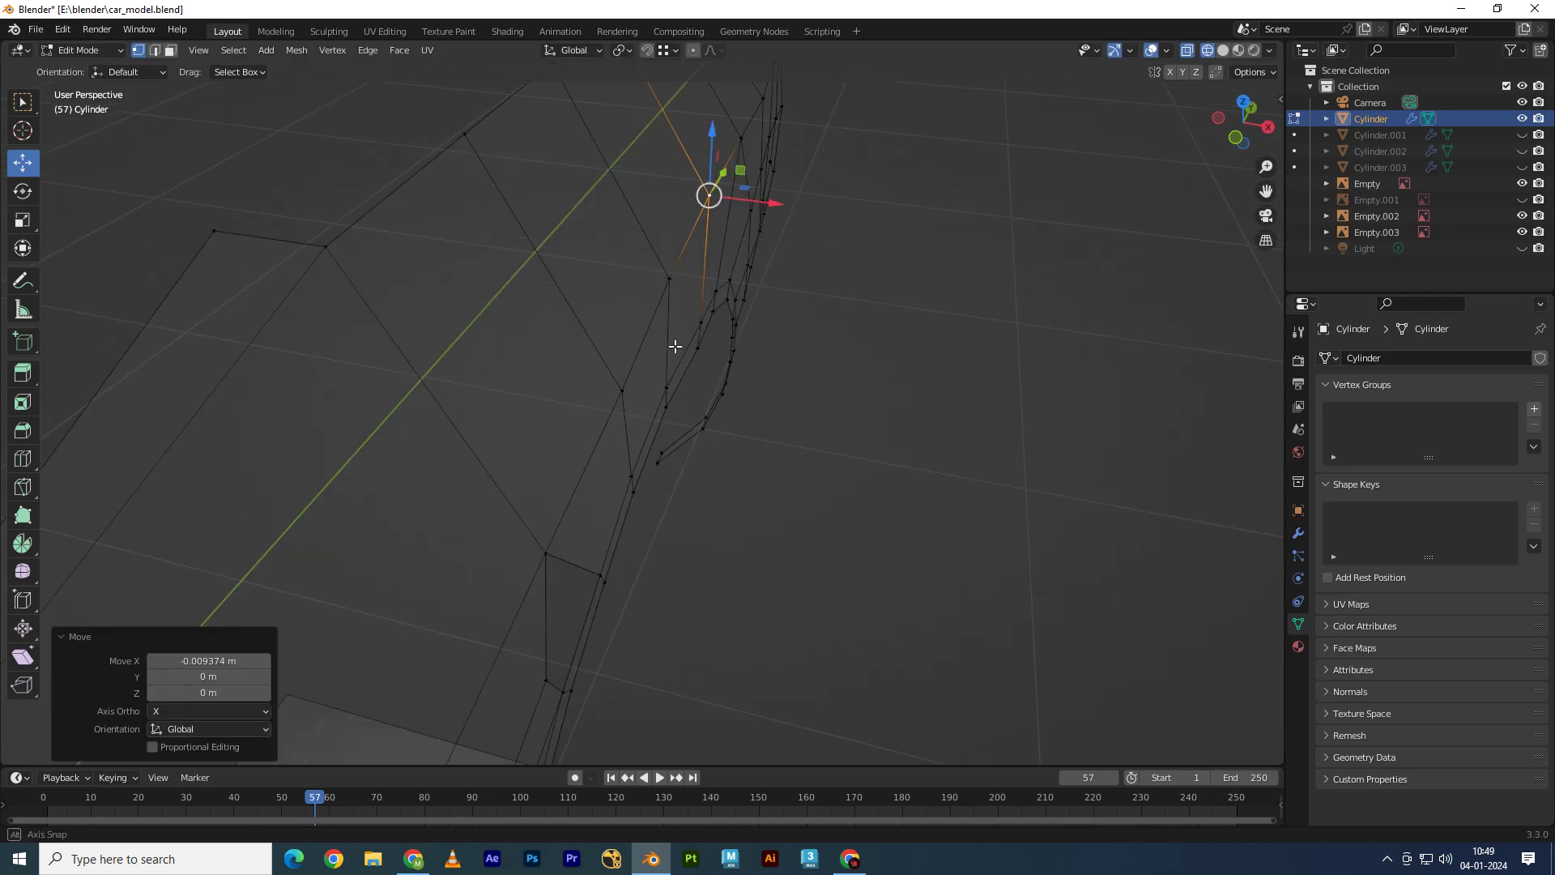
pyautogui.moveTo(677, 344)
pyautogui.mouseDown(button='middle')
pyautogui.moveTo(715, 462)
pyautogui.moveTo(677, 341)
pyautogui.moveTo(684, 407)
pyautogui.moveTo(753, 368)
pyautogui.mouseUp(button='middle')
# Step: In Right view, move the corner vertices under the spoiler onto the outline
pyautogui.click(684, 407)
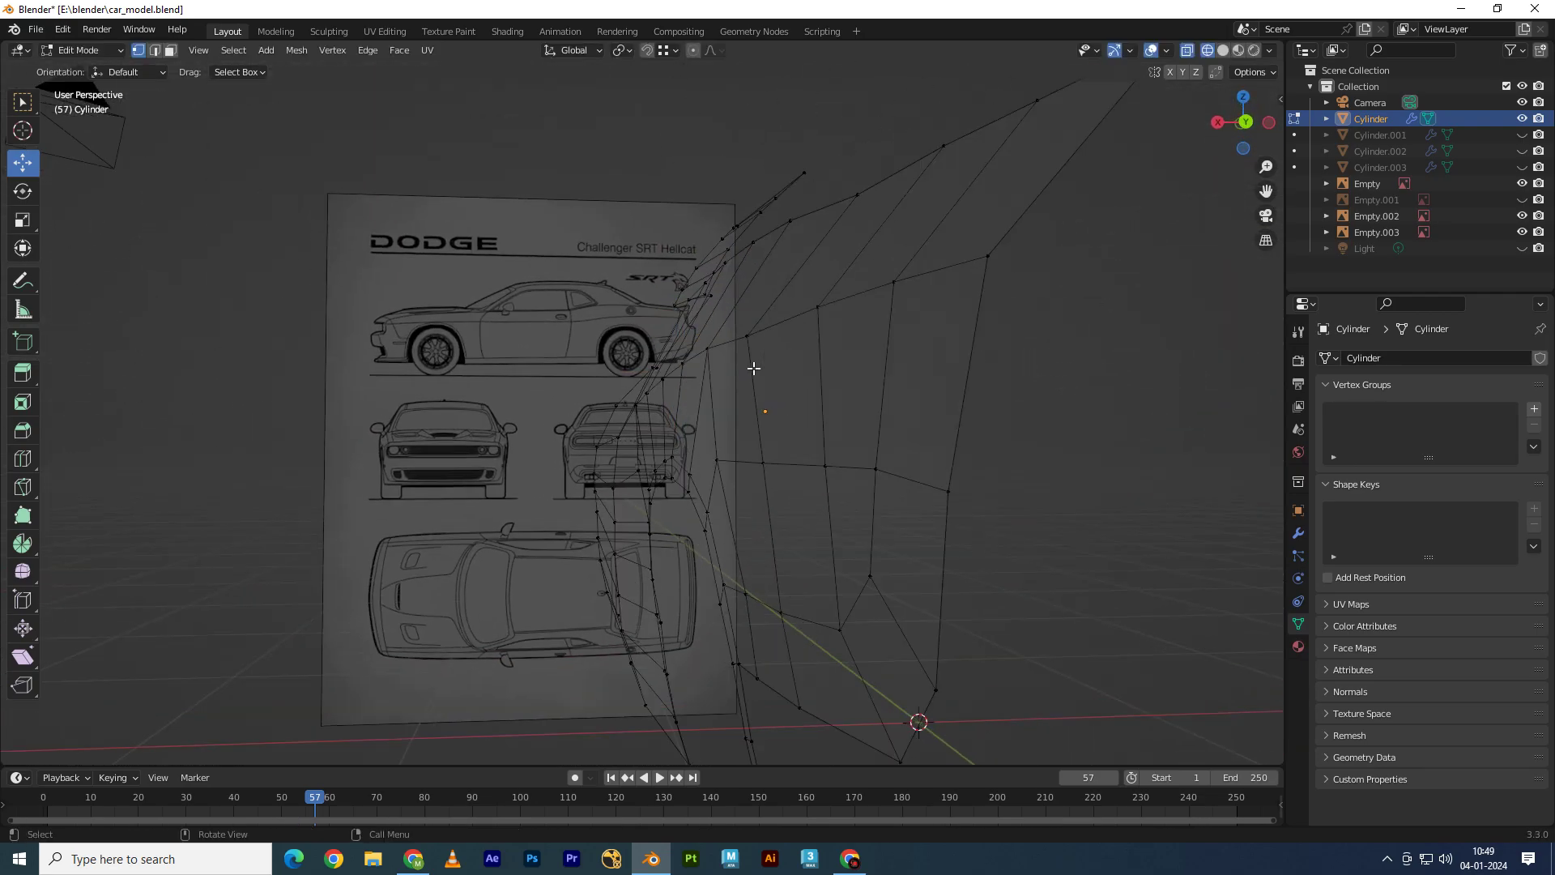
pyautogui.moveTo(742, 305); pyautogui.dragTo(743, 301)
pyautogui.moveTo(742, 301); pyautogui.dragTo(827, 479, button='middle')
pyautogui.press('KP_3')
pyautogui.scroll(3, 734, 295)
pyautogui.scroll(2, 717, 340)
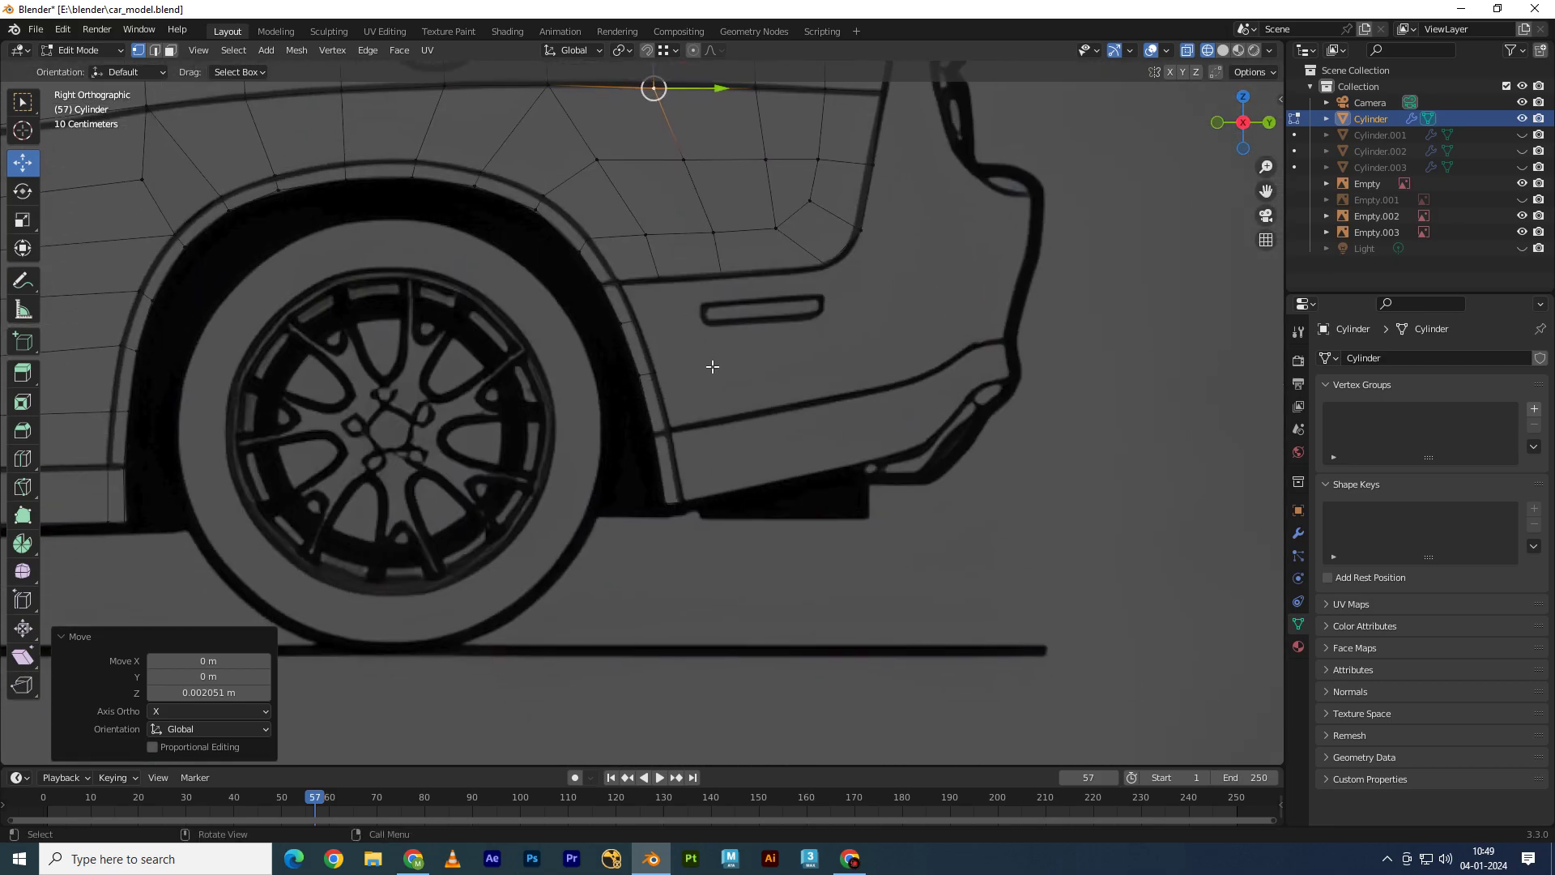
pyautogui.scroll(2, 767, 287)
pyautogui.click(771, 260)
pyautogui.press('g')
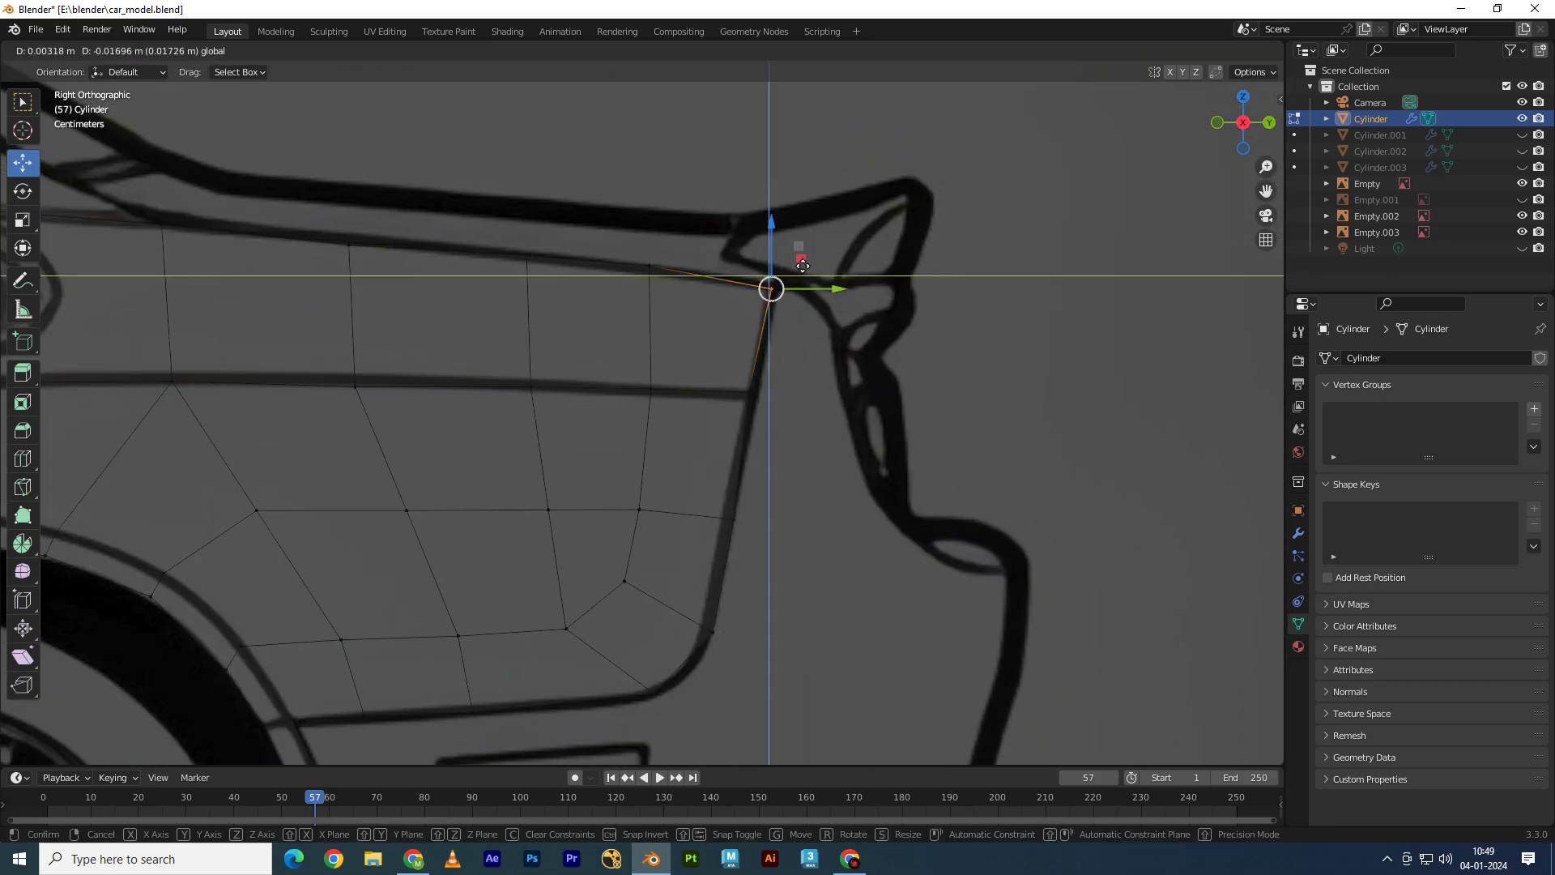
pyautogui.click(771, 285)
pyautogui.scroll(1, 704, 398)
pyautogui.click(709, 347)
pyautogui.moveTo(709, 347); pyautogui.dragTo(710, 344)
# Step: Move the edge chain on the tail panel border into place along the panel
pyautogui.keyDown('shift'); pyautogui.moveTo(854, 468); pyautogui.dragTo(785, 389, button='middle'); pyautogui.keyUp('shift')
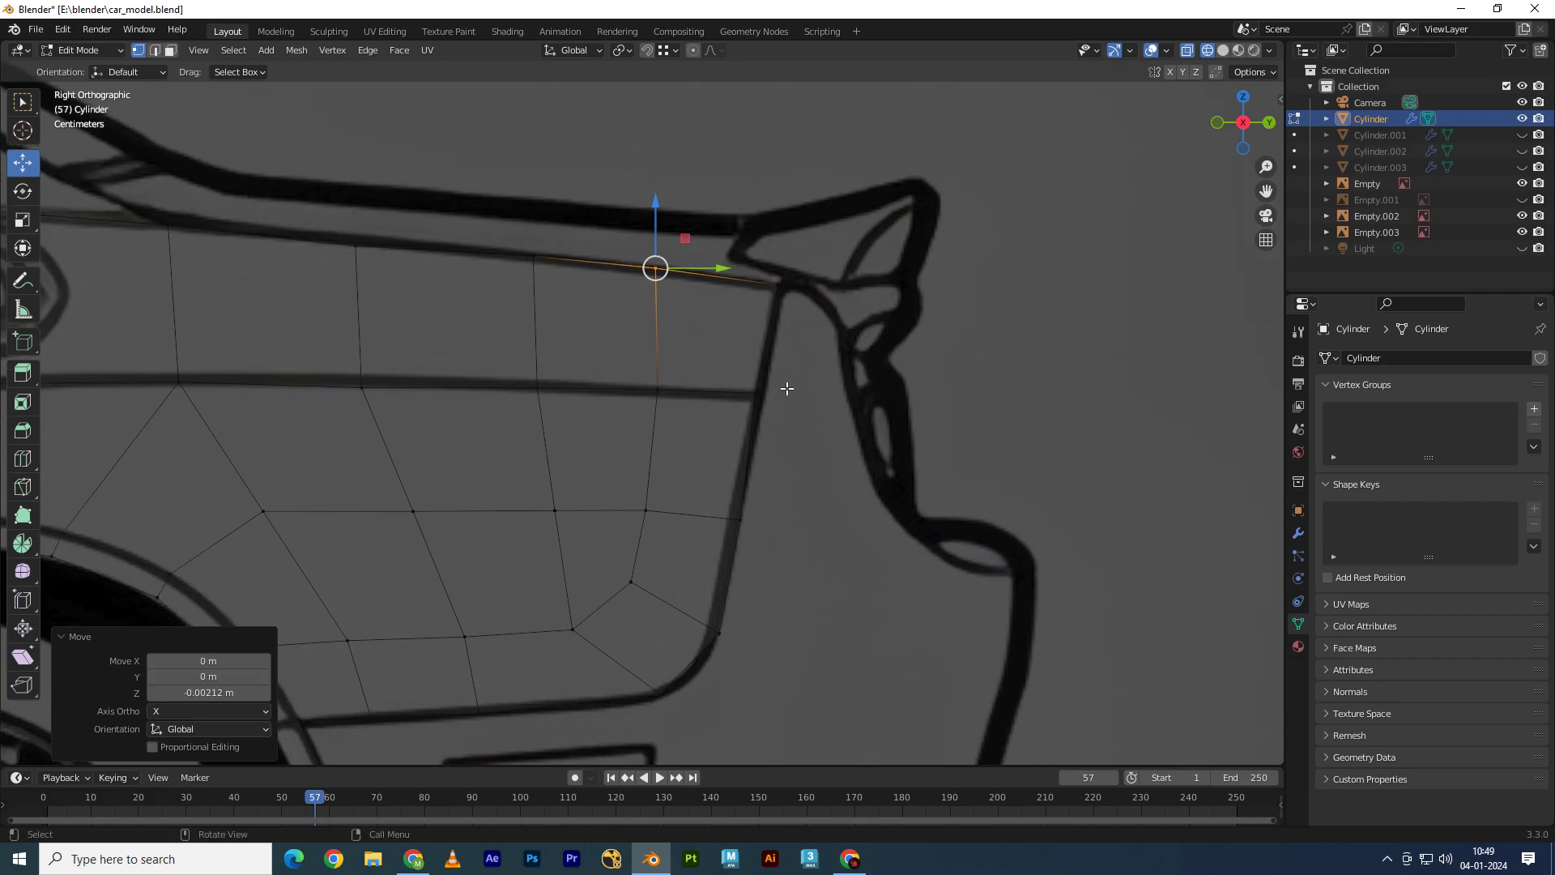
pyautogui.press('2')
pyautogui.click(761, 352)
pyautogui.keyDown('shift'); pyautogui.scroll(-4, 716, 503); pyautogui.keyUp('shift')
pyautogui.keyDown('ctrl'); pyautogui.click(687, 519); pyautogui.keyUp('ctrl')
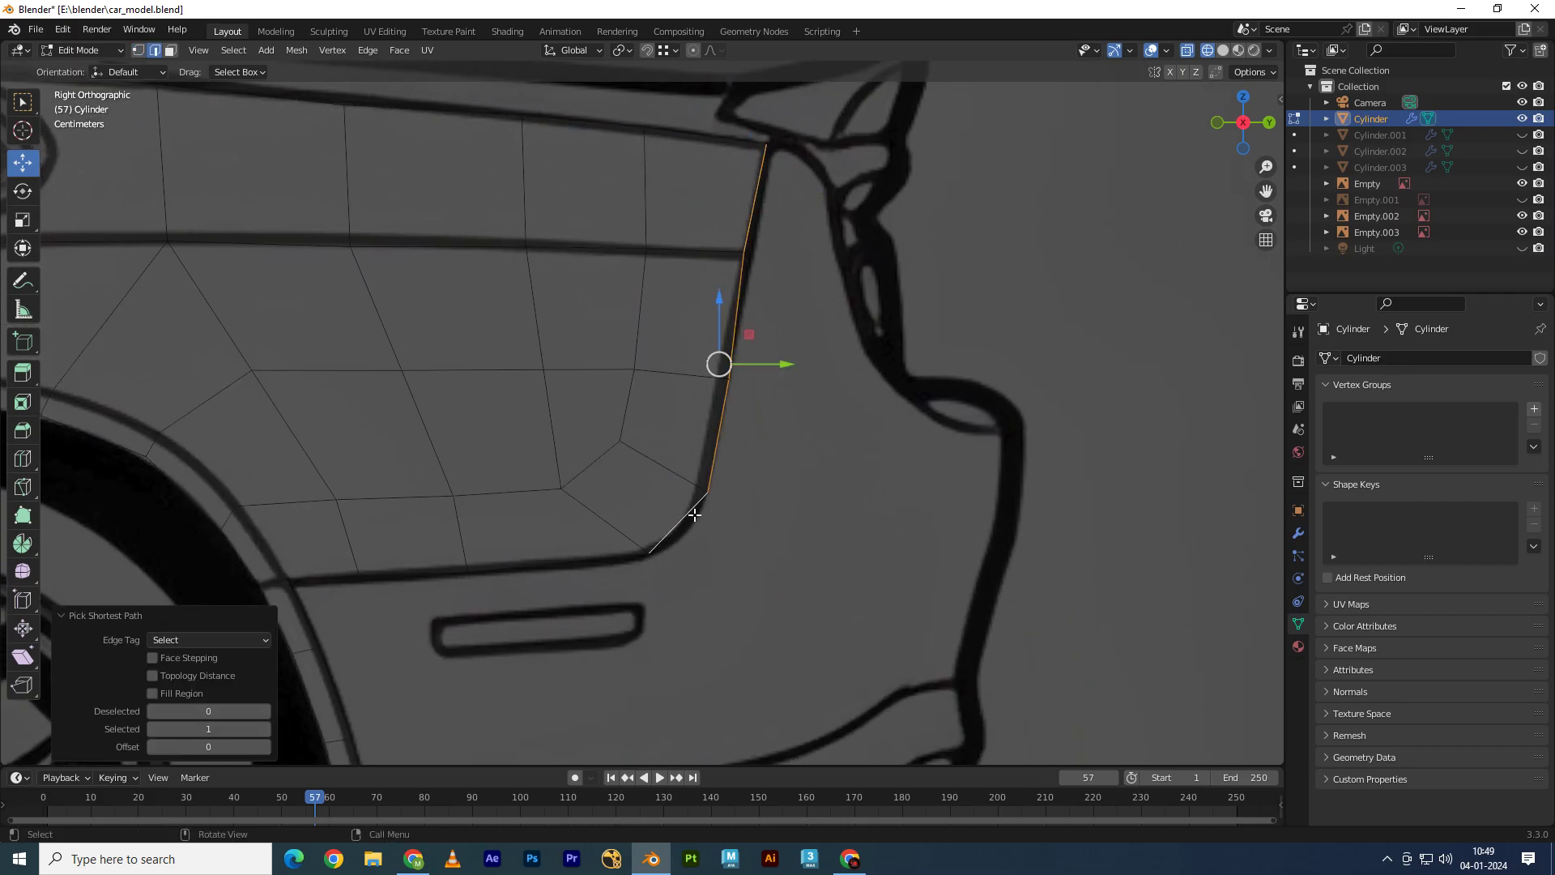
pyautogui.press('g')
pyautogui.click(753, 554)
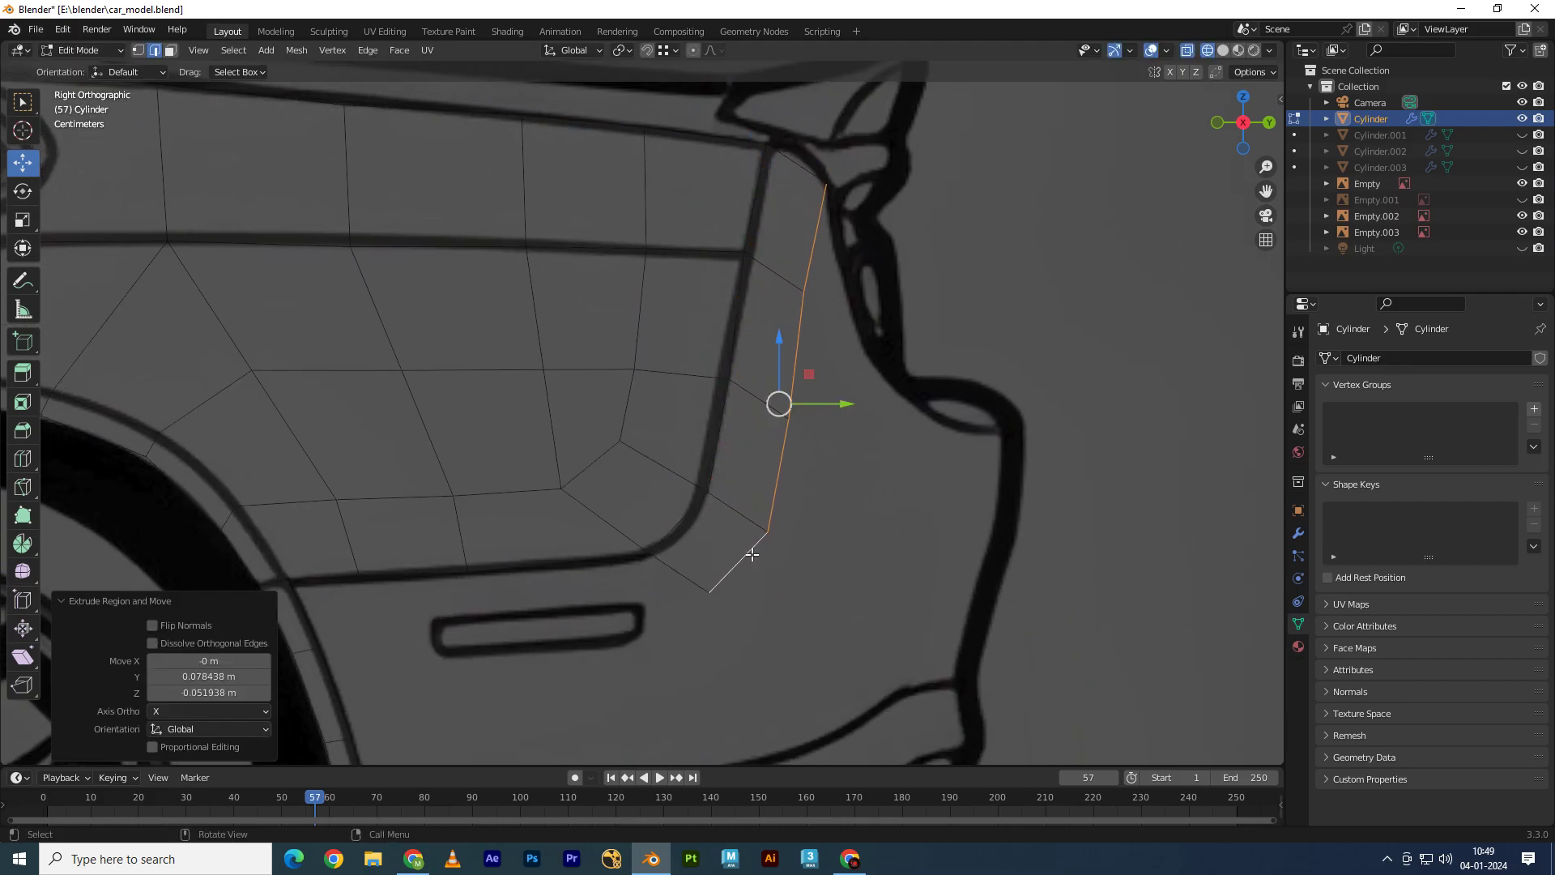
pyautogui.press('1')
pyautogui.click(812, 301)
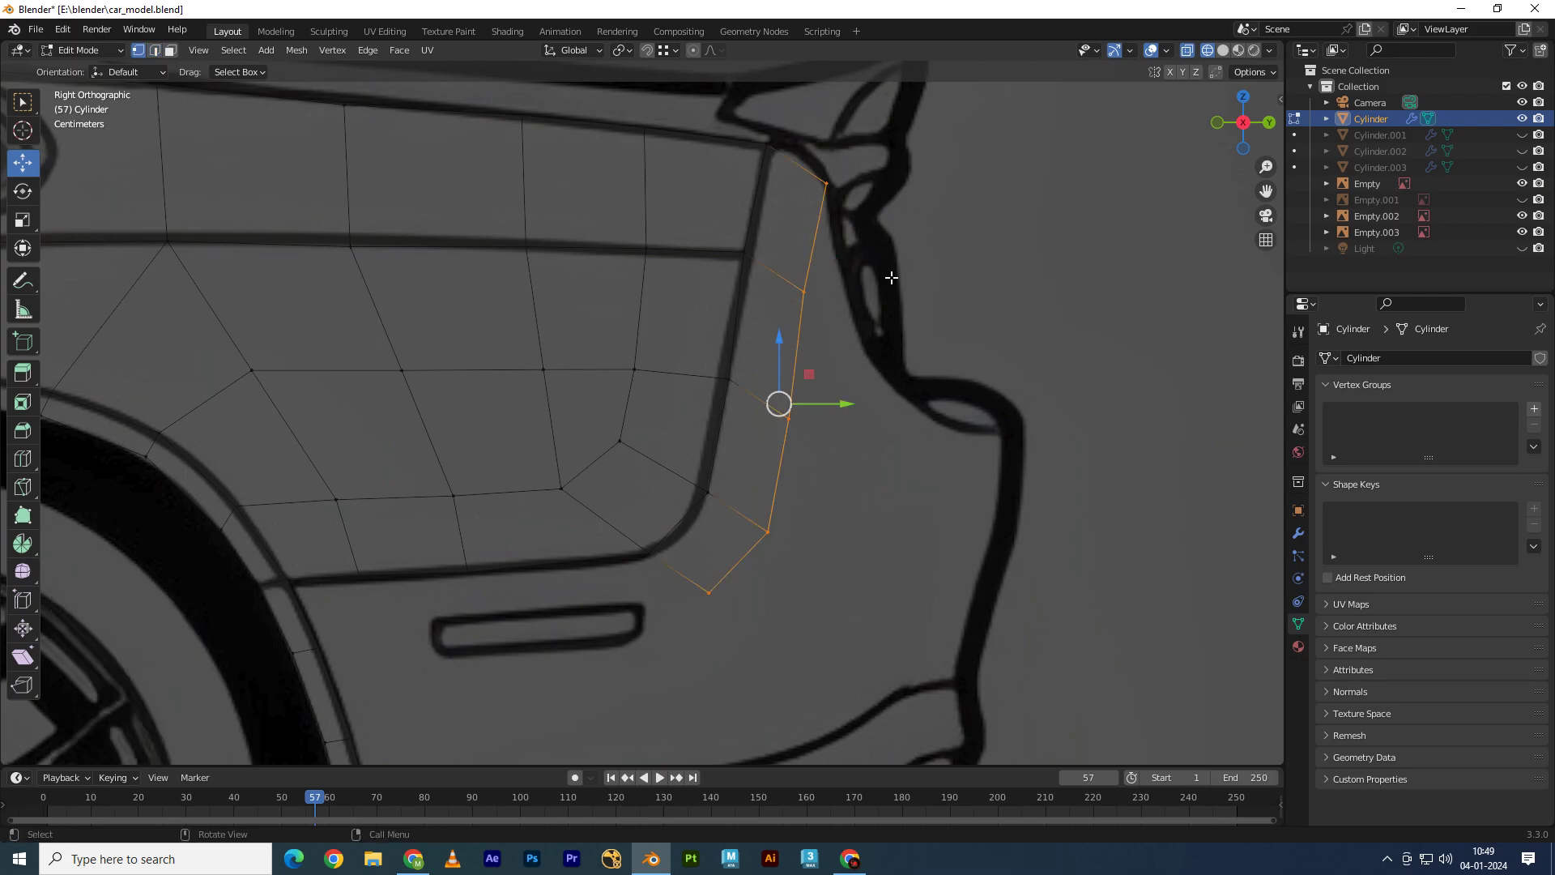
# Step: Check the rear strip from behind and shift the edge chain along the rear outline
pyautogui.click(1269, 125)
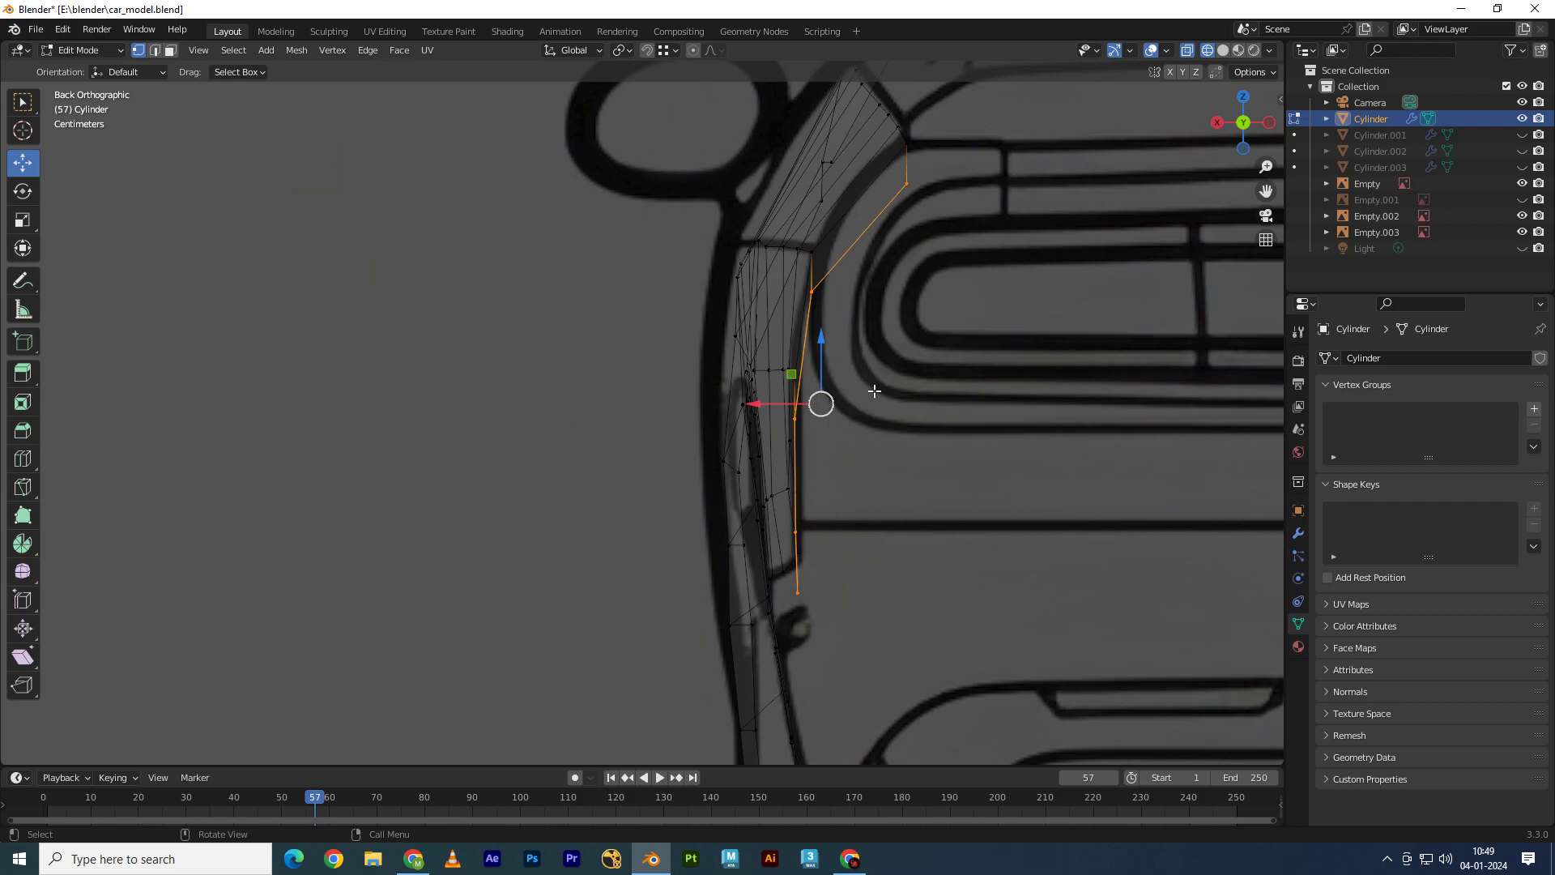
pyautogui.scroll(-2, 861, 409)
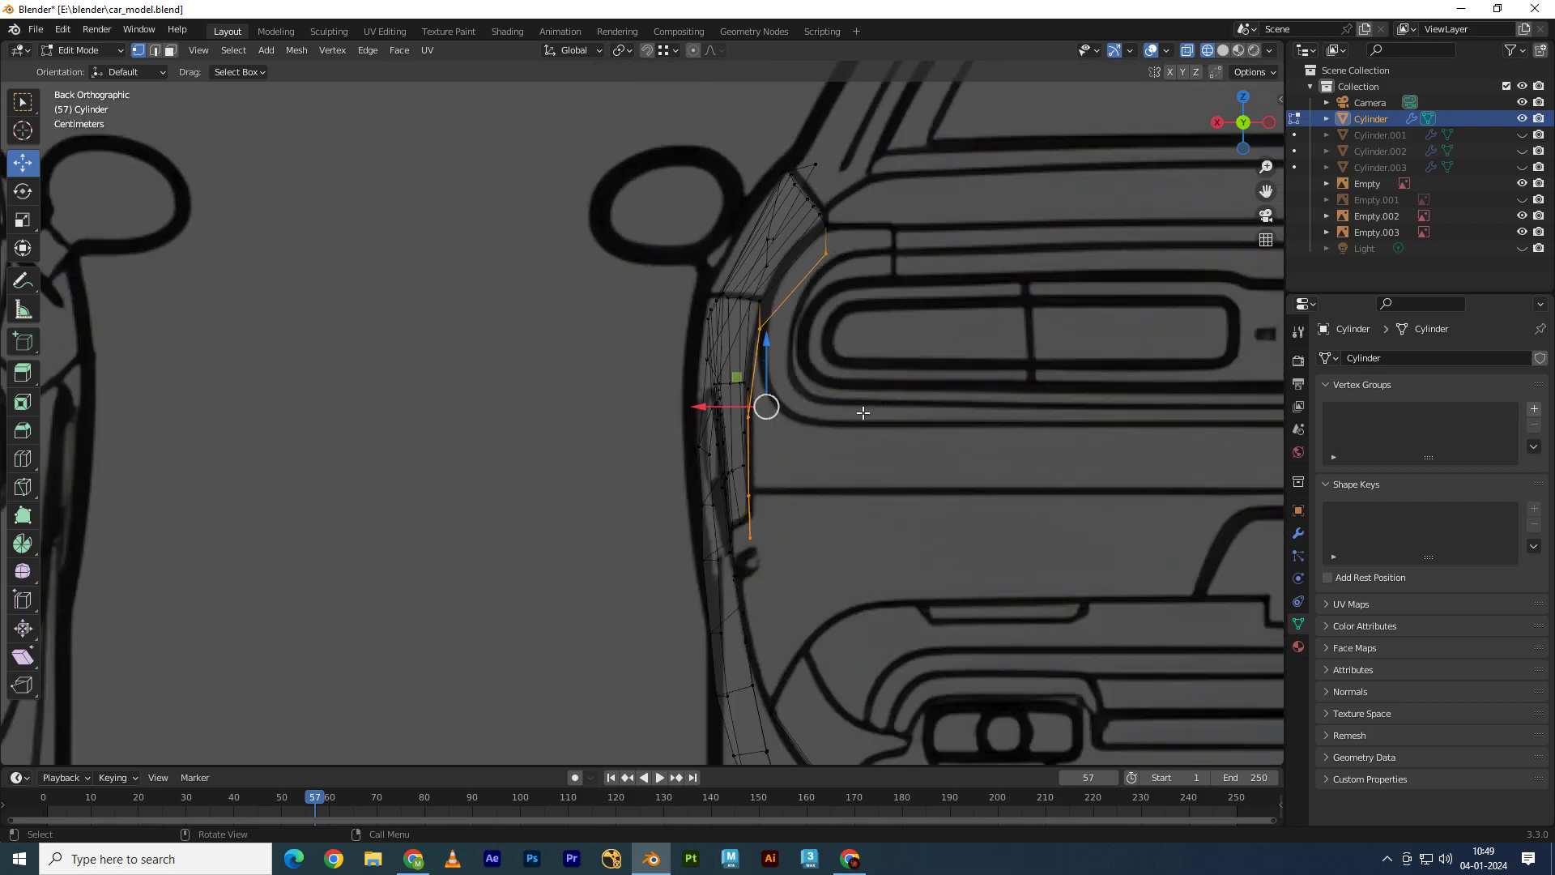
pyautogui.press('KP_3')
pyautogui.moveTo(765, 409); pyautogui.dragTo(770, 340)
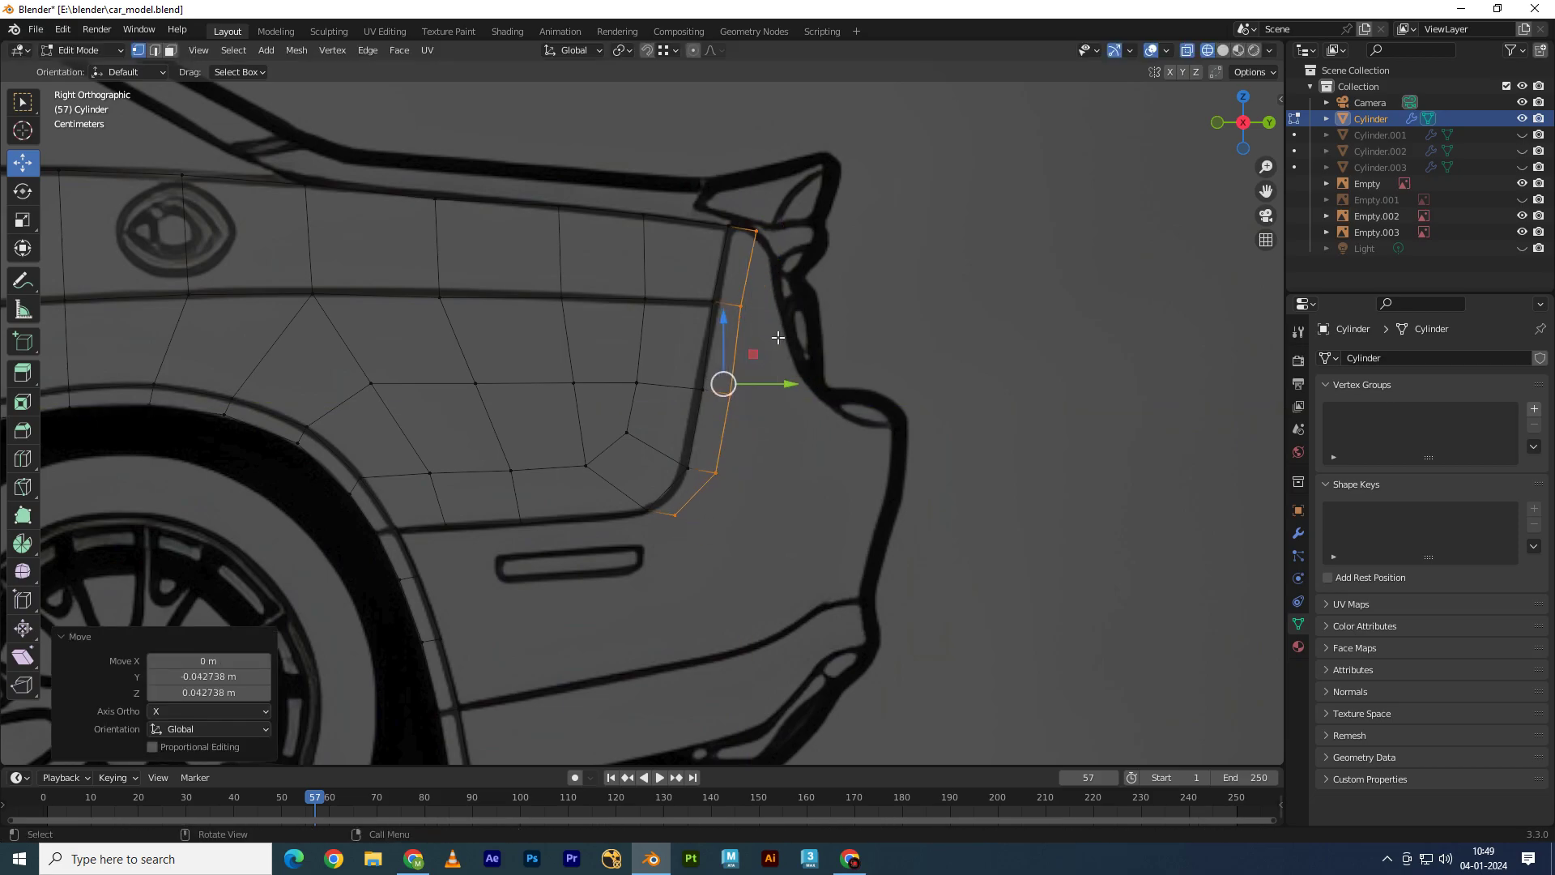
# Step: In Top view, move the vertices onto the curved rear corner, then raise them in side view
pyautogui.press('KP_7')
pyautogui.scroll(2, 596, 314)
pyautogui.press('g')
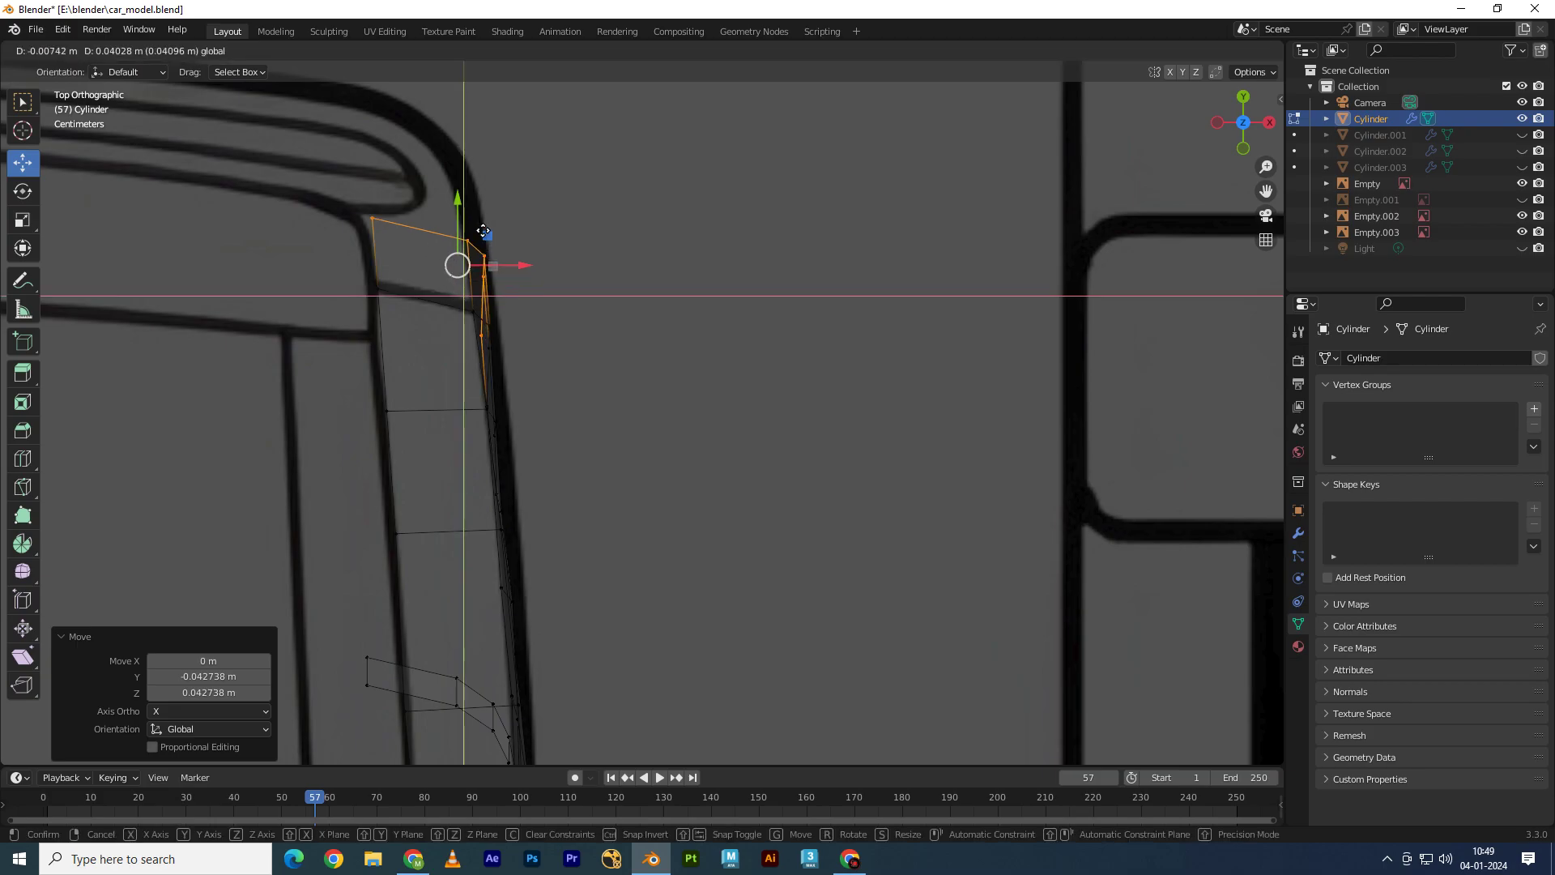
pyautogui.click(476, 225)
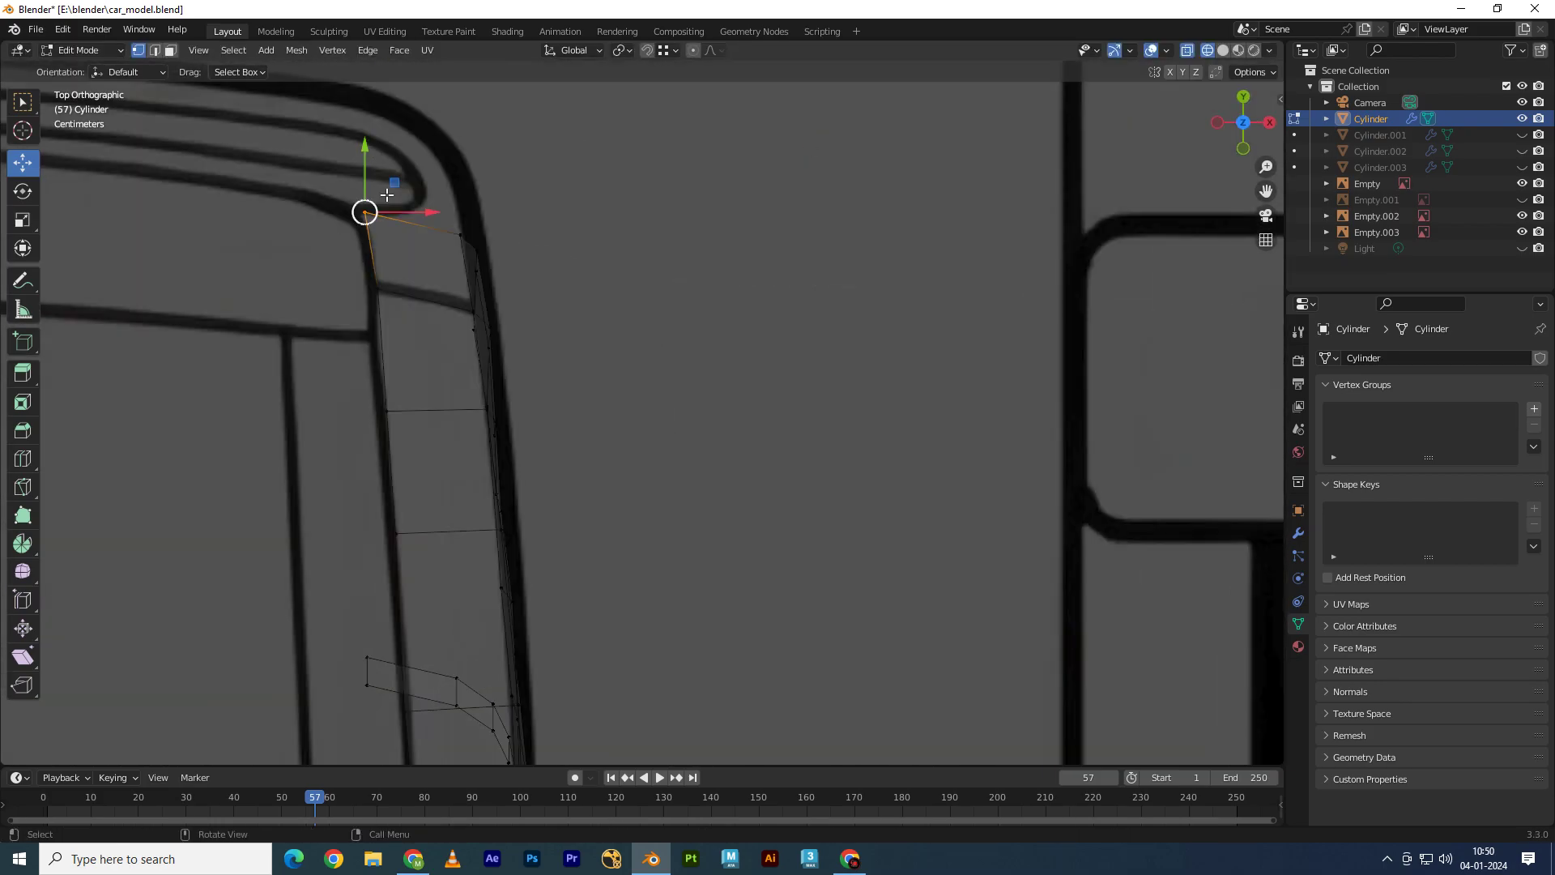
pyautogui.moveTo(387, 195)
pyautogui.mouseDown()
pyautogui.moveTo(477, 218)
pyautogui.moveTo(438, 173)
pyautogui.mouseUp()
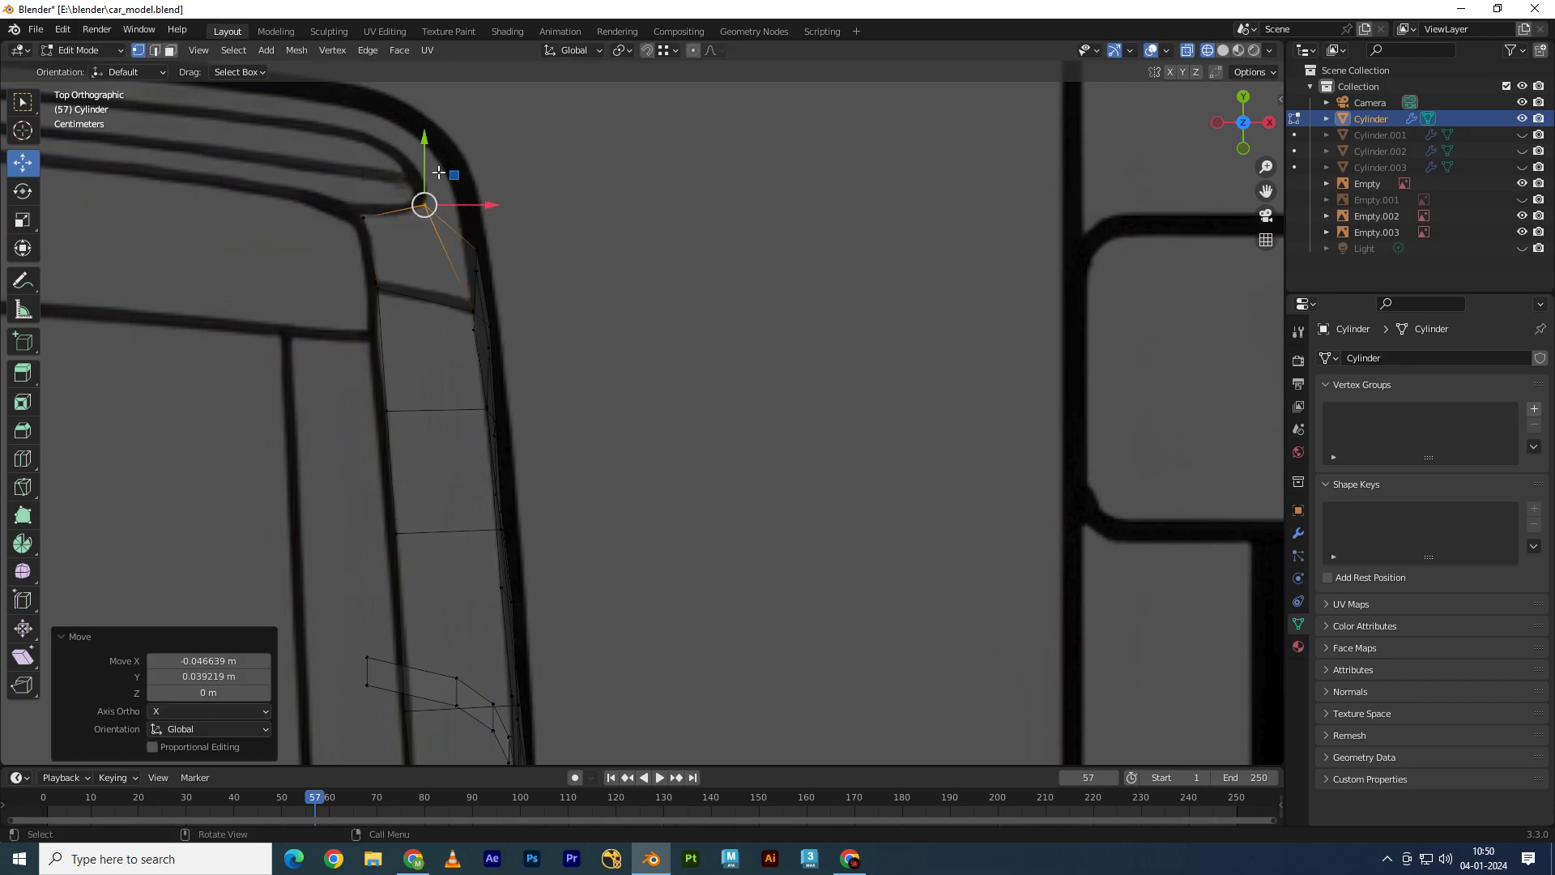
pyautogui.press('KP_3')
pyautogui.moveTo(877, 232)
pyautogui.mouseDown()
pyautogui.moveTo(859, 155)
pyautogui.moveTo(912, 381)
pyautogui.moveTo(969, 493)
pyautogui.moveTo(877, 488)
pyautogui.mouseUp()
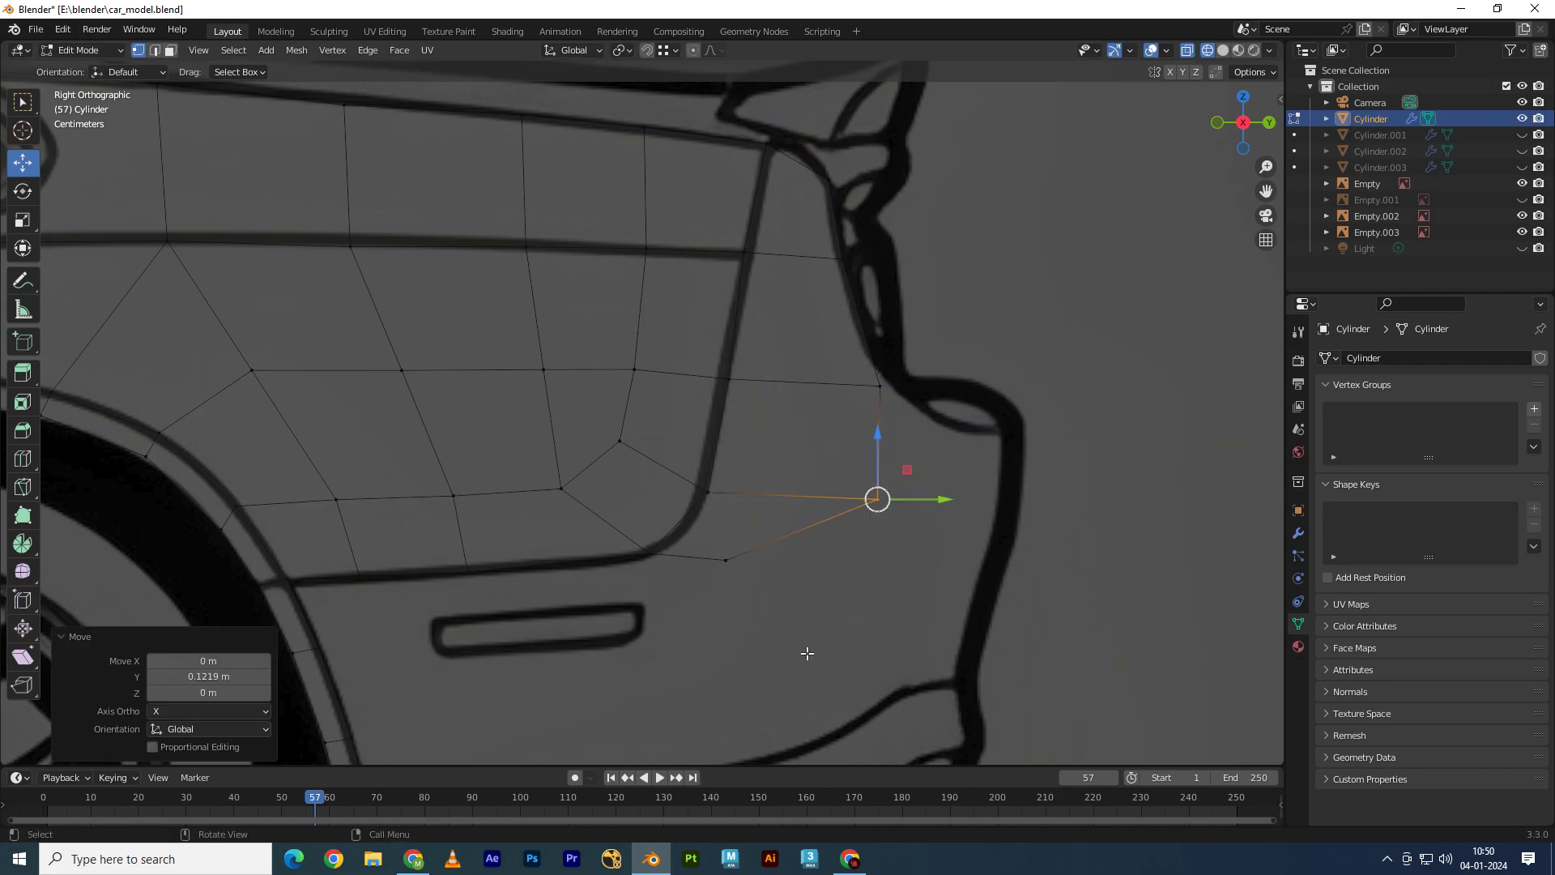
# Step: Move the tail strip's lower corner vertex 0.1272 m on Y and -0.055118 m on Z onto the blueprint
pyautogui.click(726, 559)
pyautogui.moveTo(726, 556); pyautogui.dragTo(824, 602)
pyautogui.scroll(-3, 835, 566)
pyautogui.scroll(1, 829, 559)
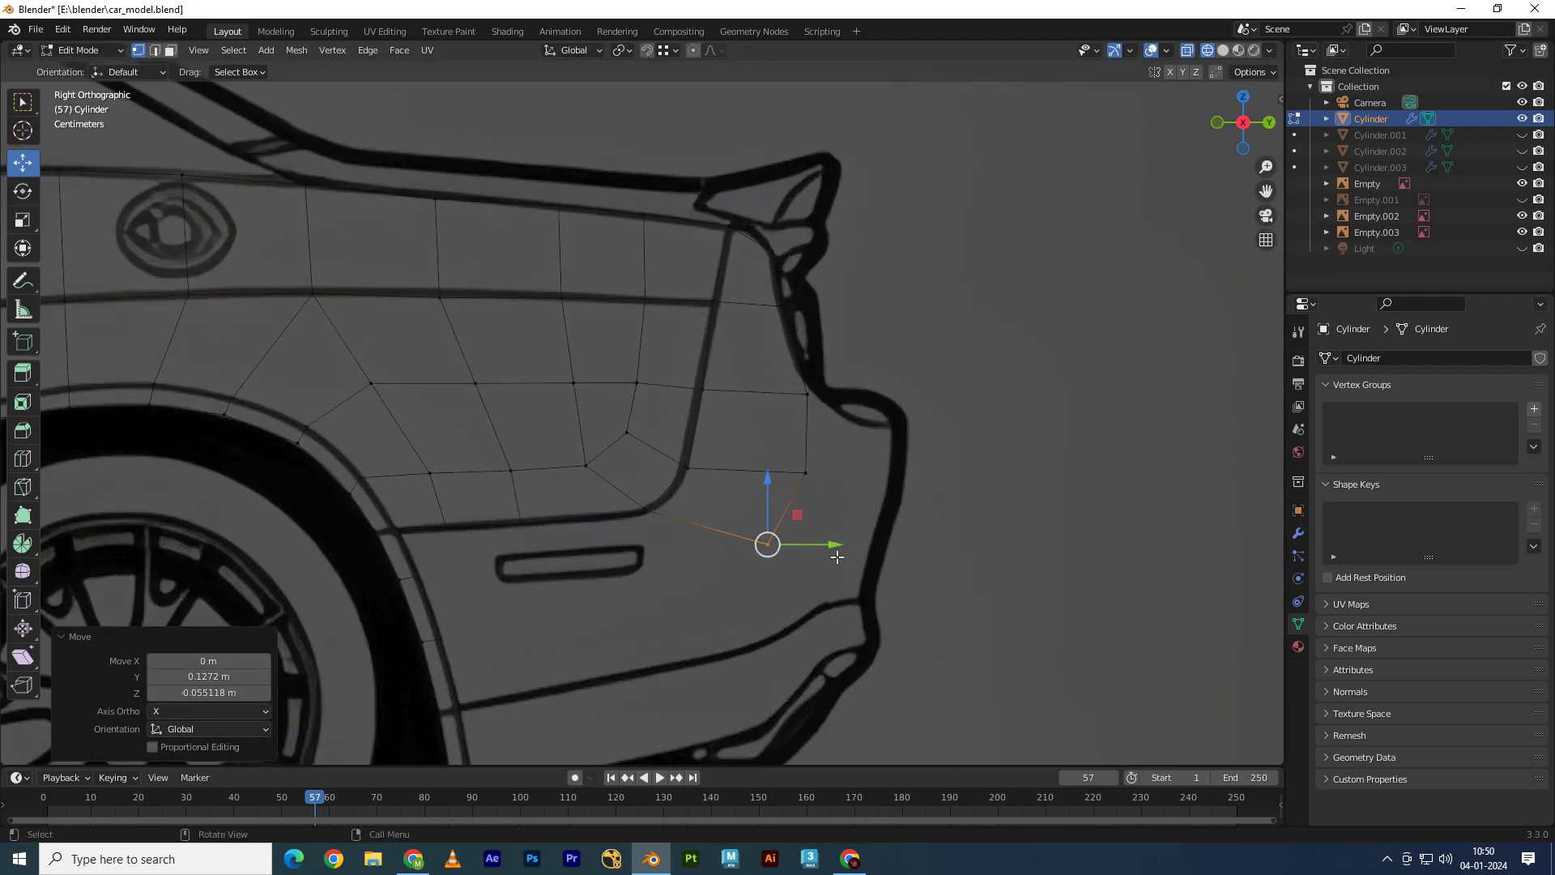
pyautogui.keyDown('shift'); pyautogui.moveTo(837, 556); pyautogui.dragTo(855, 492, button='middle'); pyautogui.keyUp('shift')
# Step: Check the tail corner in Front and Back orthographic views, then switch to a new Chrome tab
pyautogui.press('KP_1')
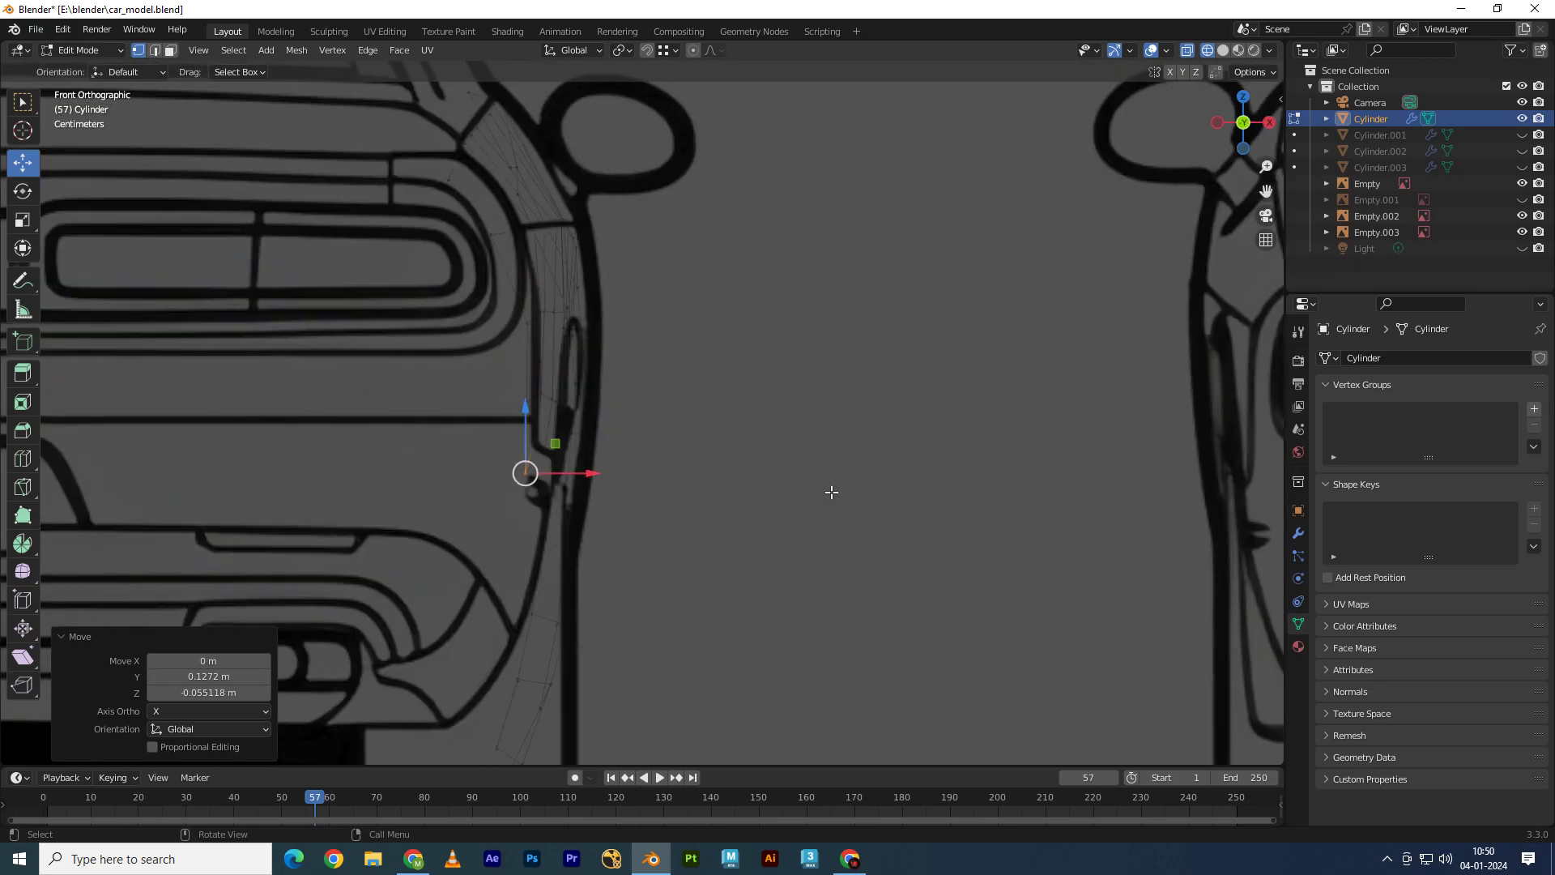
pyautogui.moveTo(1243, 123); pyautogui.dragTo(1255, 130)
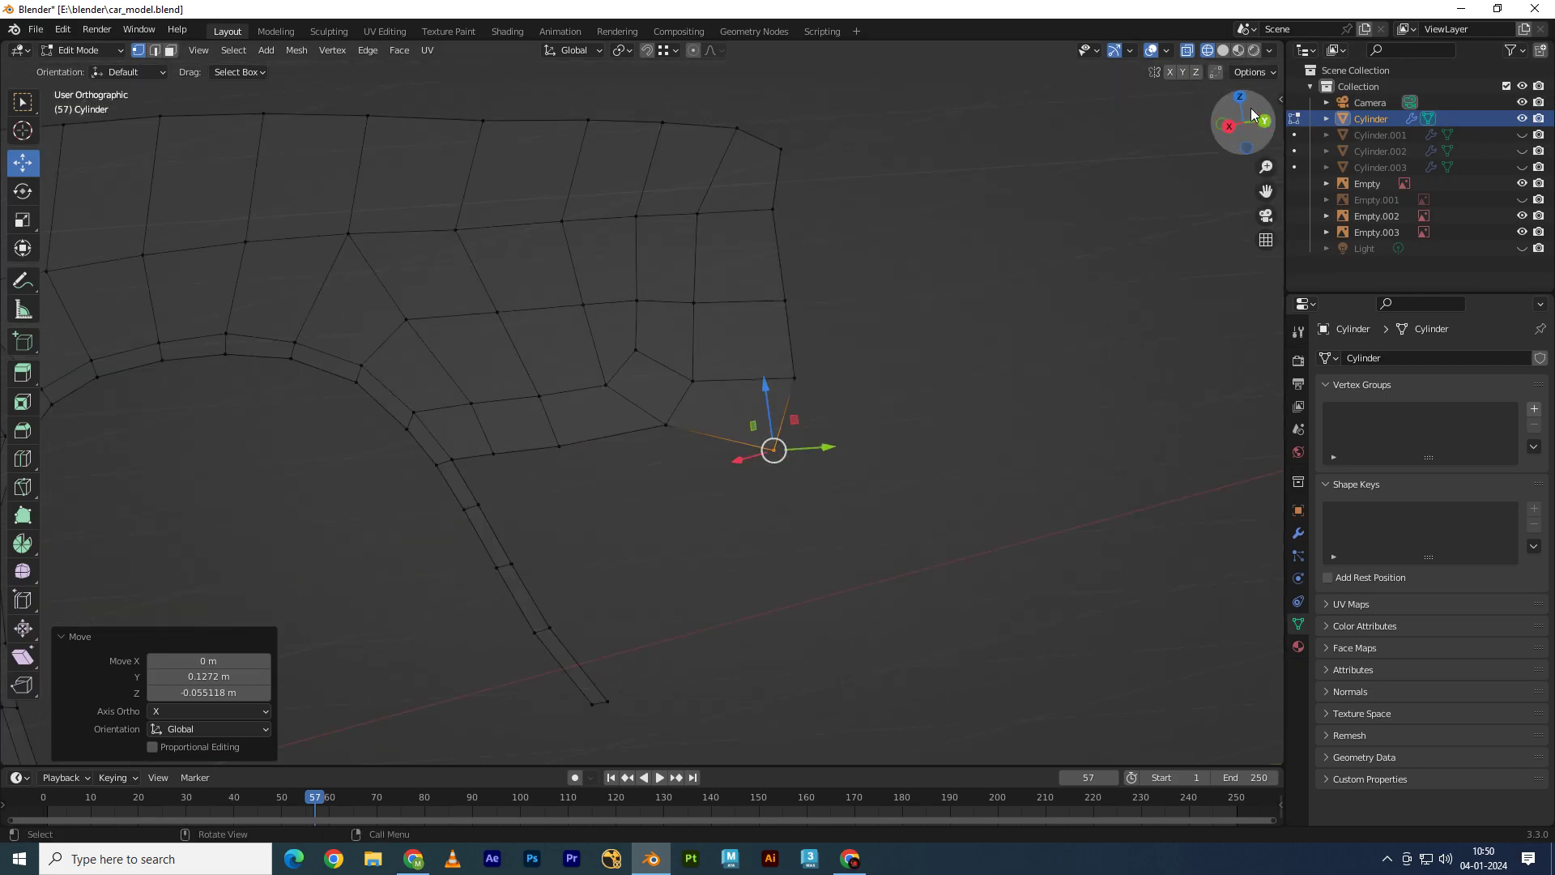
pyautogui.press('ctrl+KP_1')
pyautogui.keyDown('shift'); pyautogui.moveTo(755, 465); pyautogui.dragTo(742, 463, button='middle'); pyautogui.keyUp('shift')
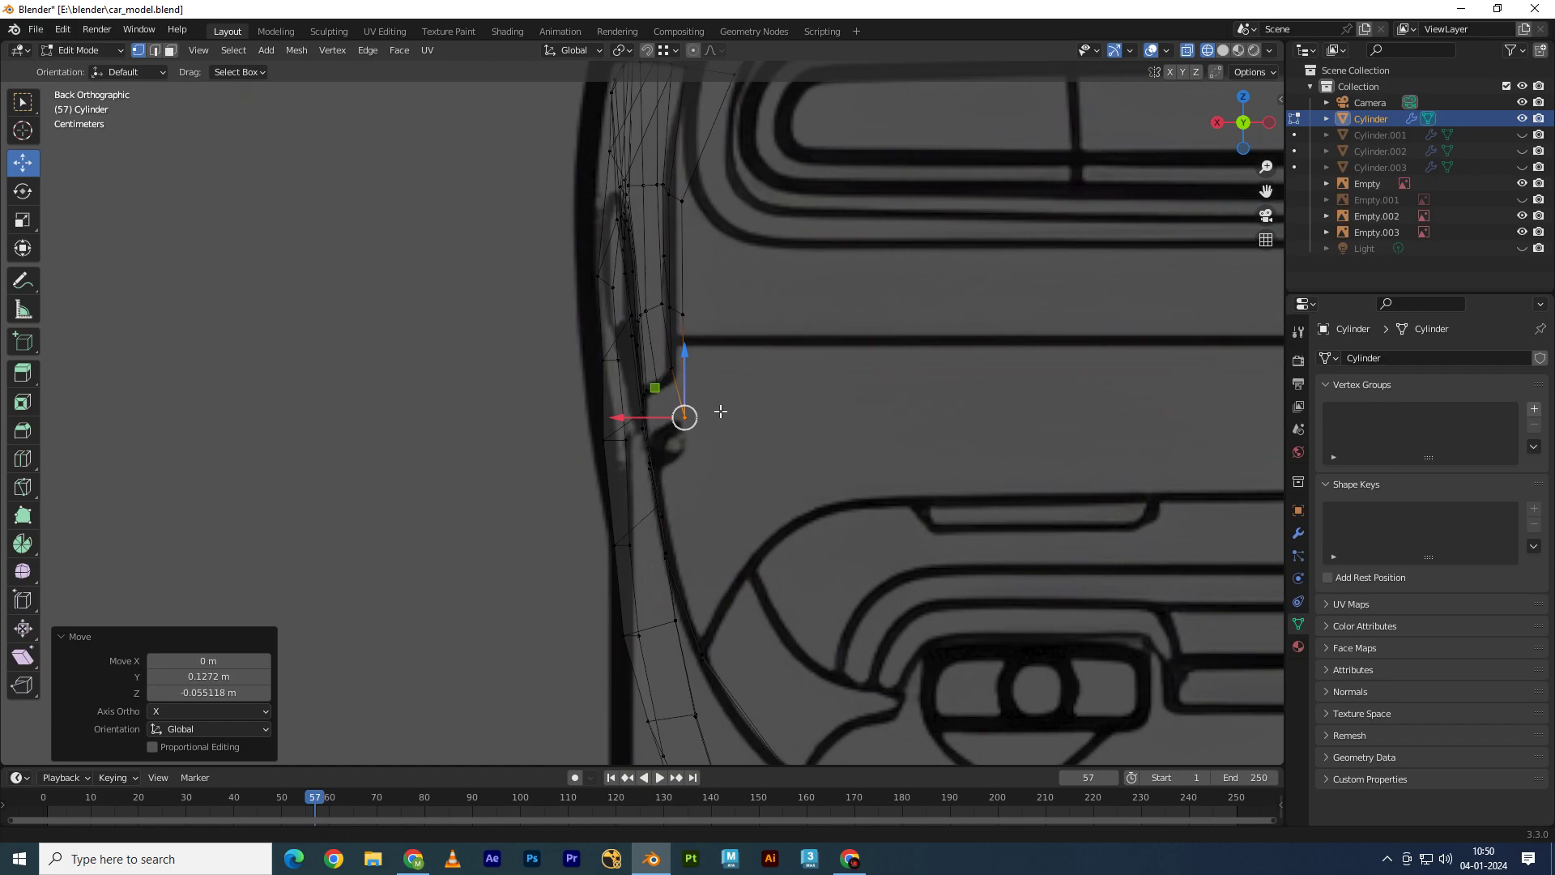
pyautogui.keyDown('shift'); pyautogui.scroll(1, 760, 319); pyautogui.keyUp('shift')
pyautogui.keyDown('shift'); pyautogui.scroll(1, 808, 327); pyautogui.keyUp('shift')
pyautogui.keyDown('shift'); pyautogui.scroll(1, 808, 322); pyautogui.keyUp('shift')
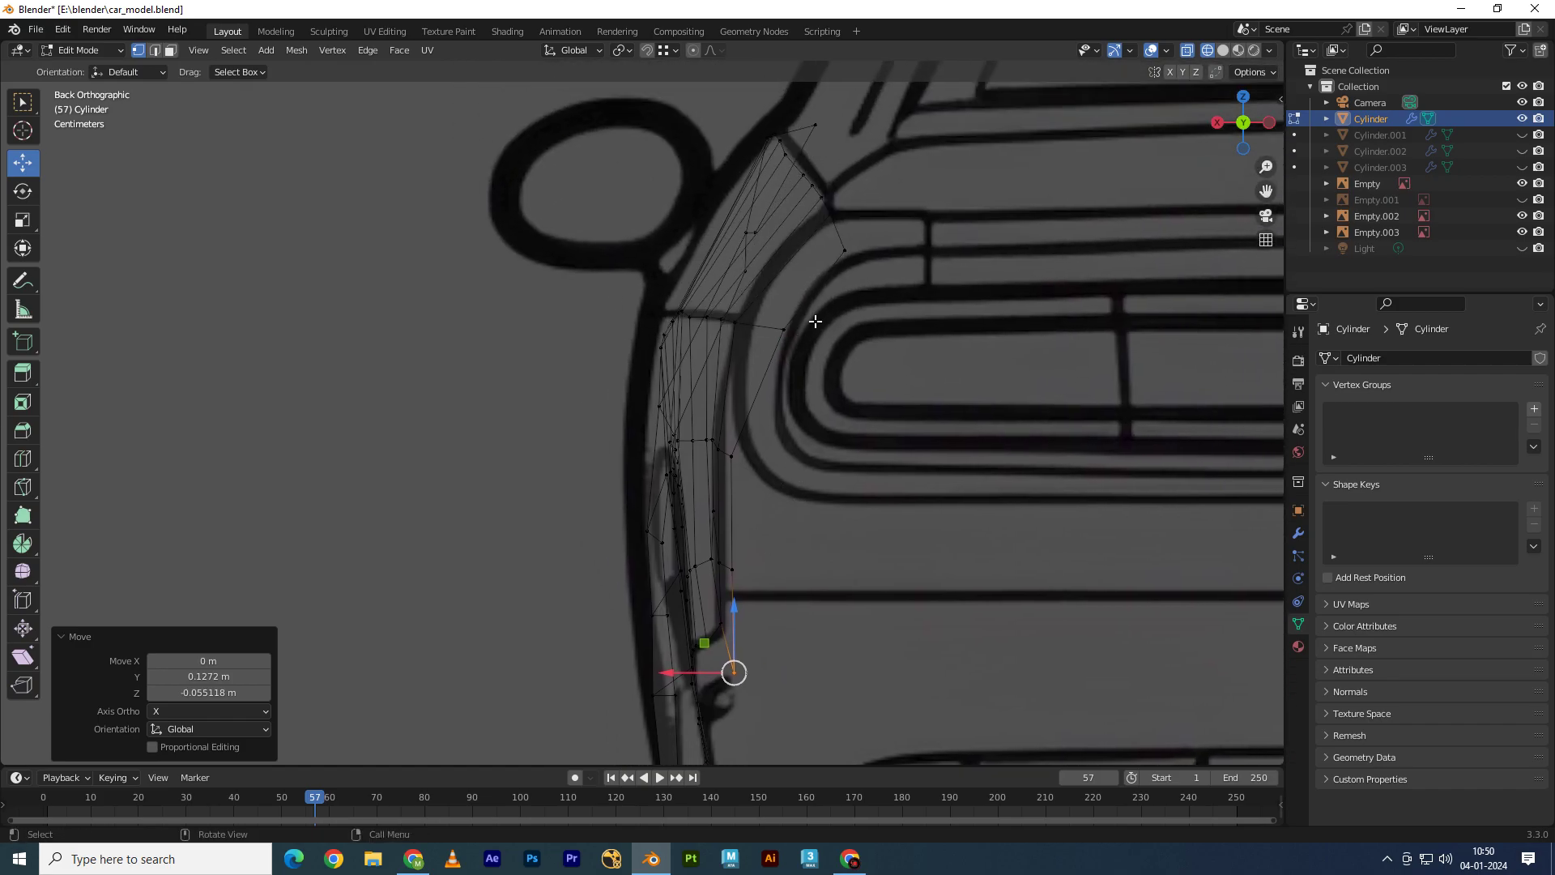
pyautogui.keyDown('shift'); pyautogui.scroll(1, 818, 320); pyautogui.keyUp('shift')
pyautogui.scroll(-2, 817, 320)
pyautogui.scroll(-1, 817, 348)
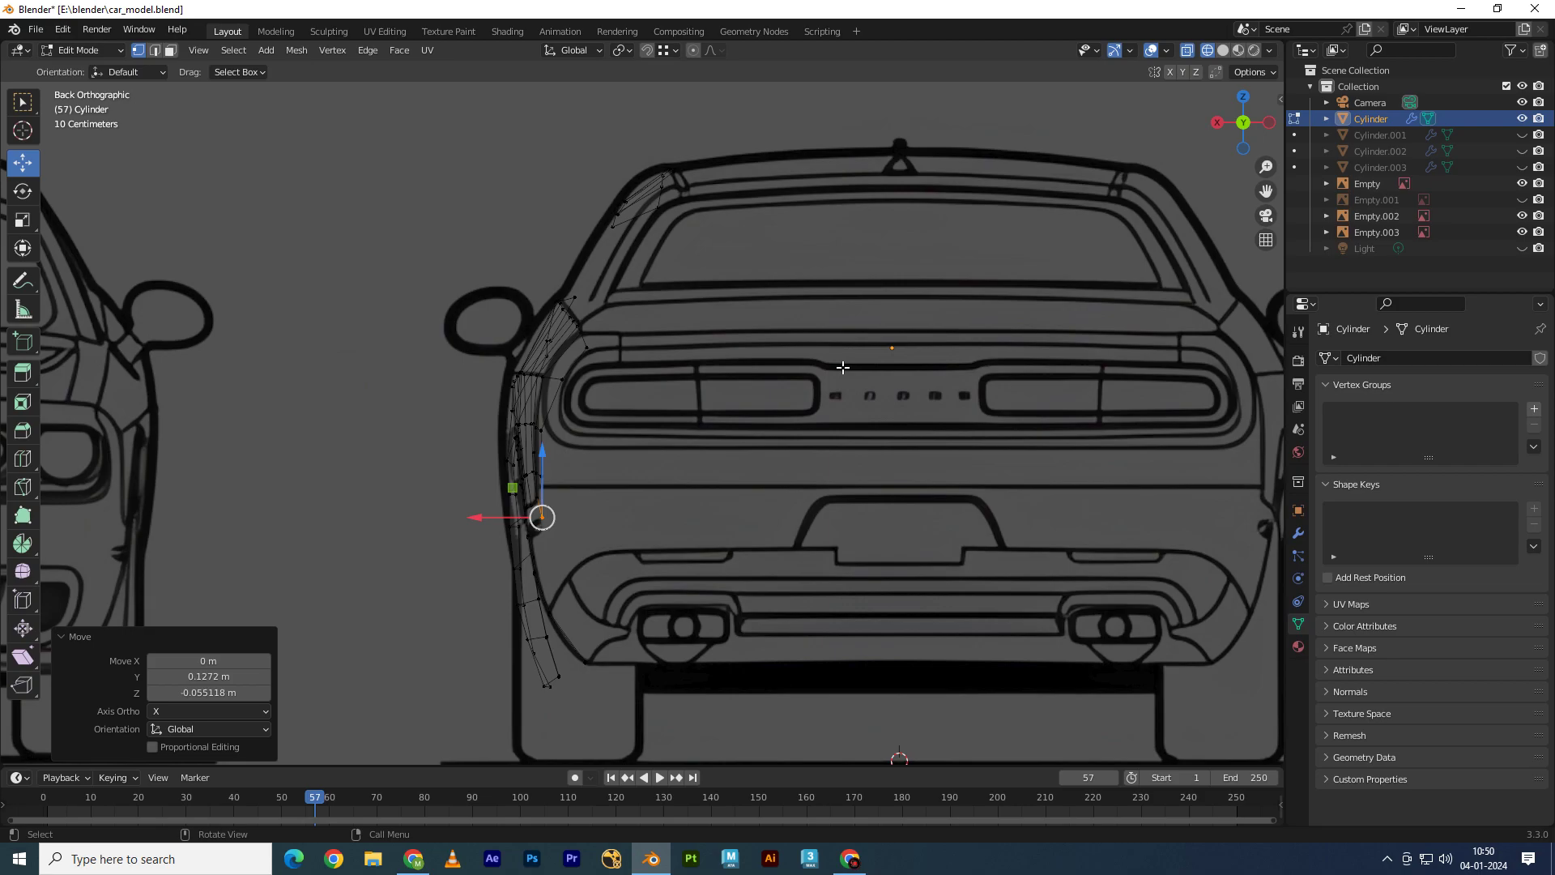
pyautogui.scroll(3, 811, 366)
pyautogui.click(850, 858)
# Step: Search Google for 'dodge car back view' and use the corrected query
pyautogui.click(353, 25)
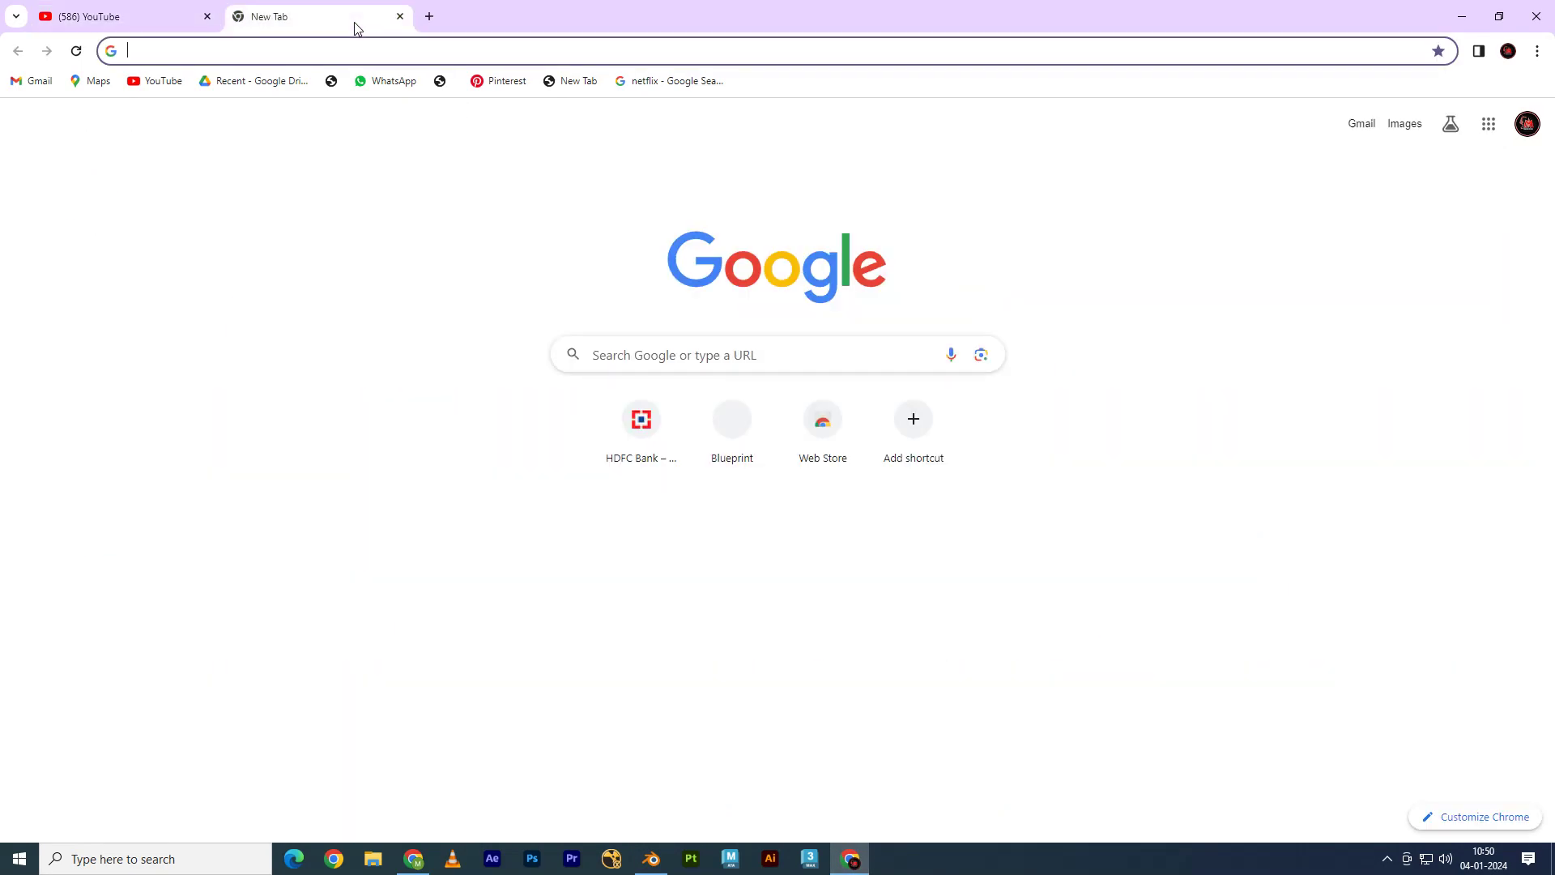
pyautogui.click(633, 369)
pyautogui.write('dodg')
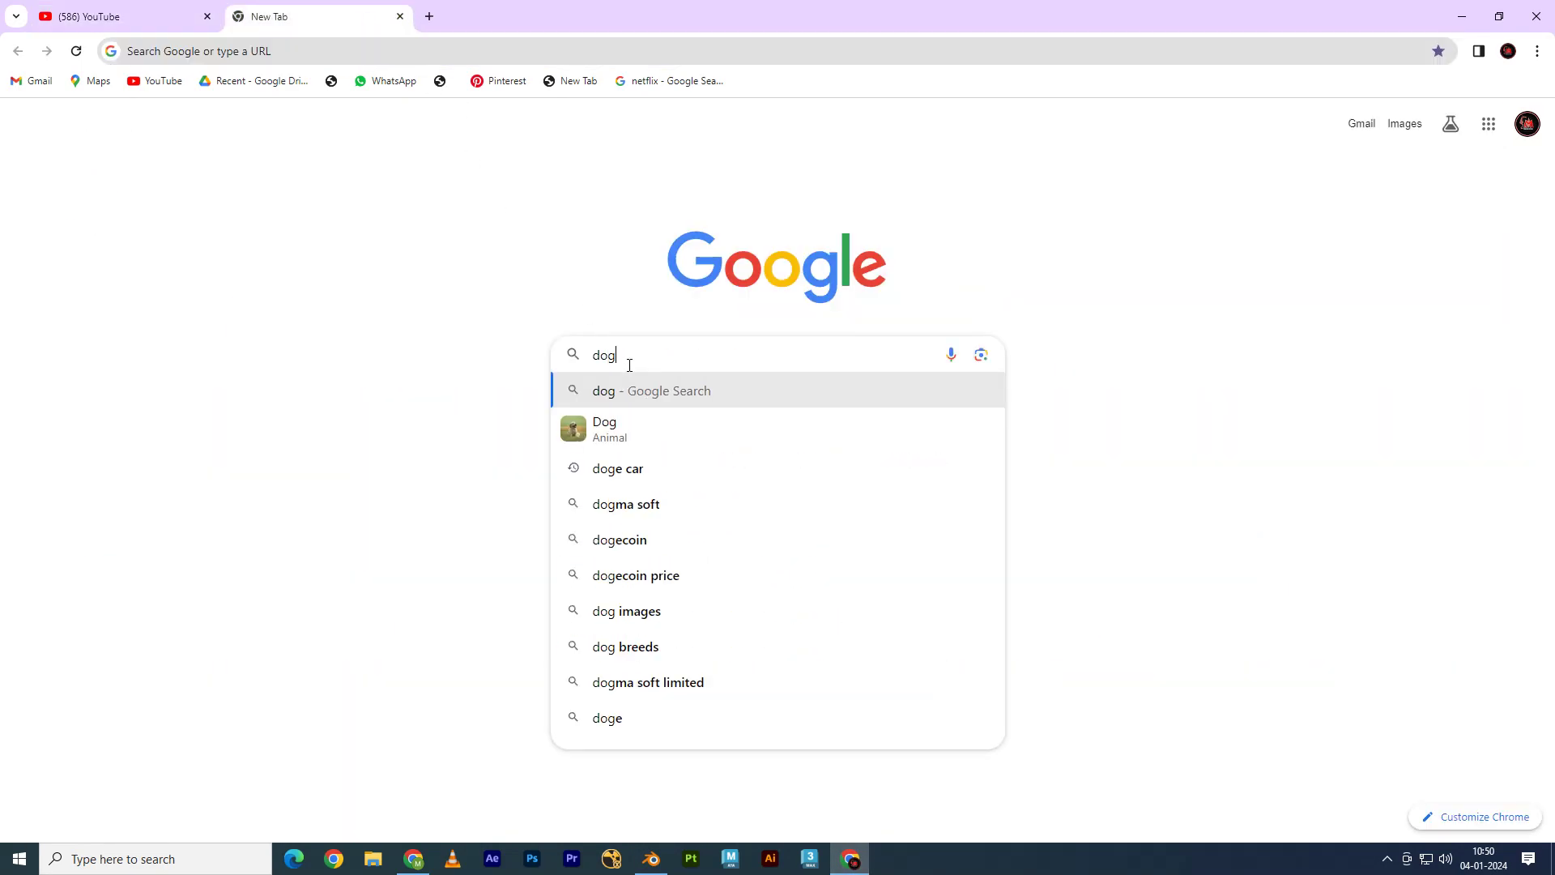
pyautogui.write('e car back')
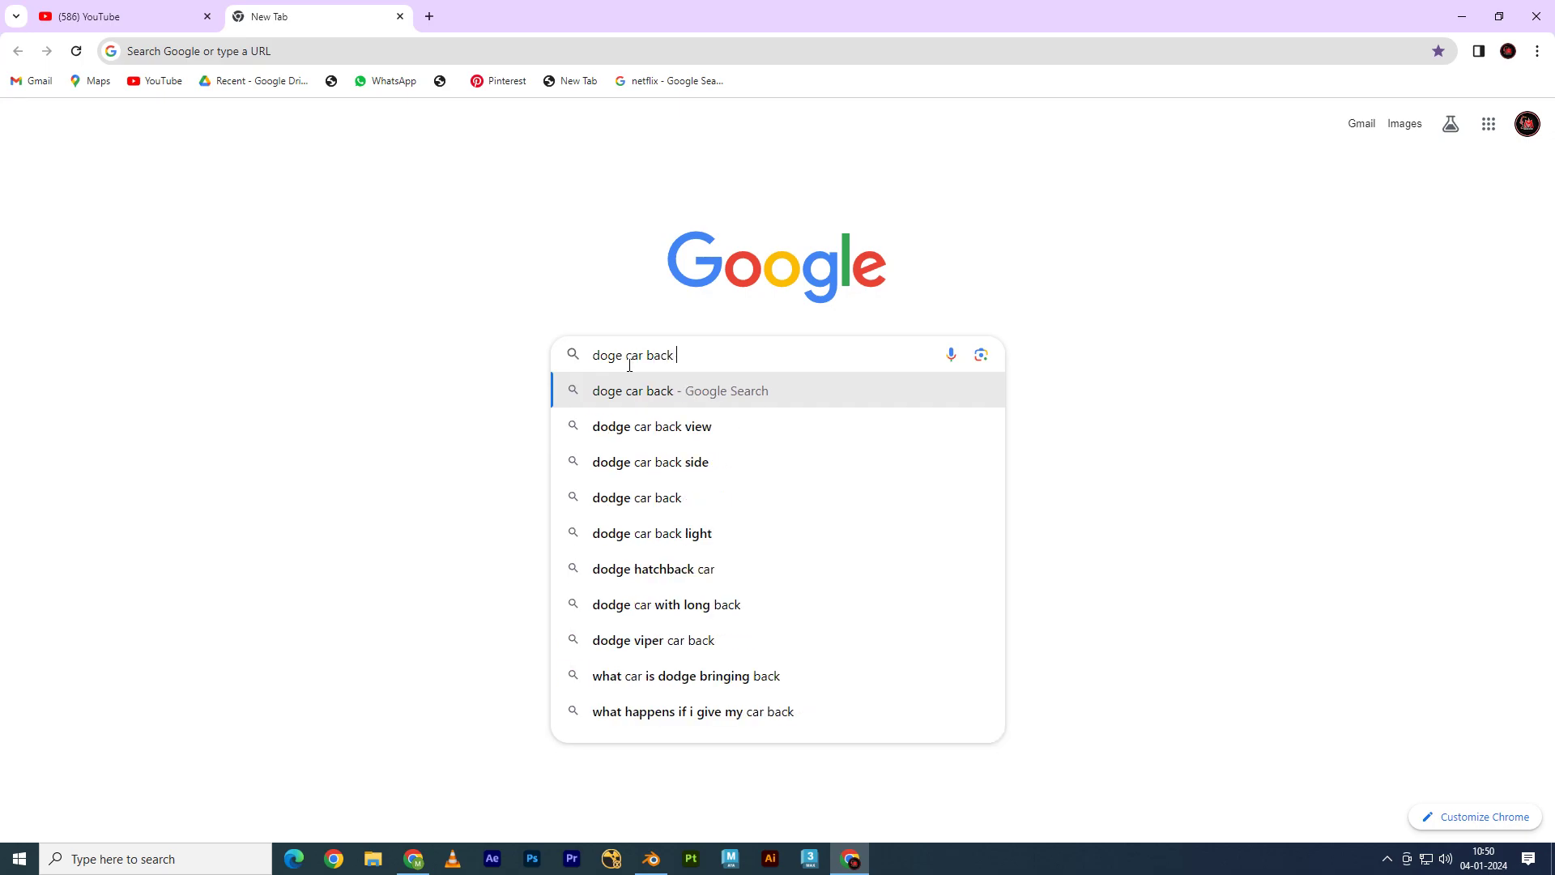
pyautogui.write(' view')
pyautogui.press('Return')
pyautogui.click(380, 256)
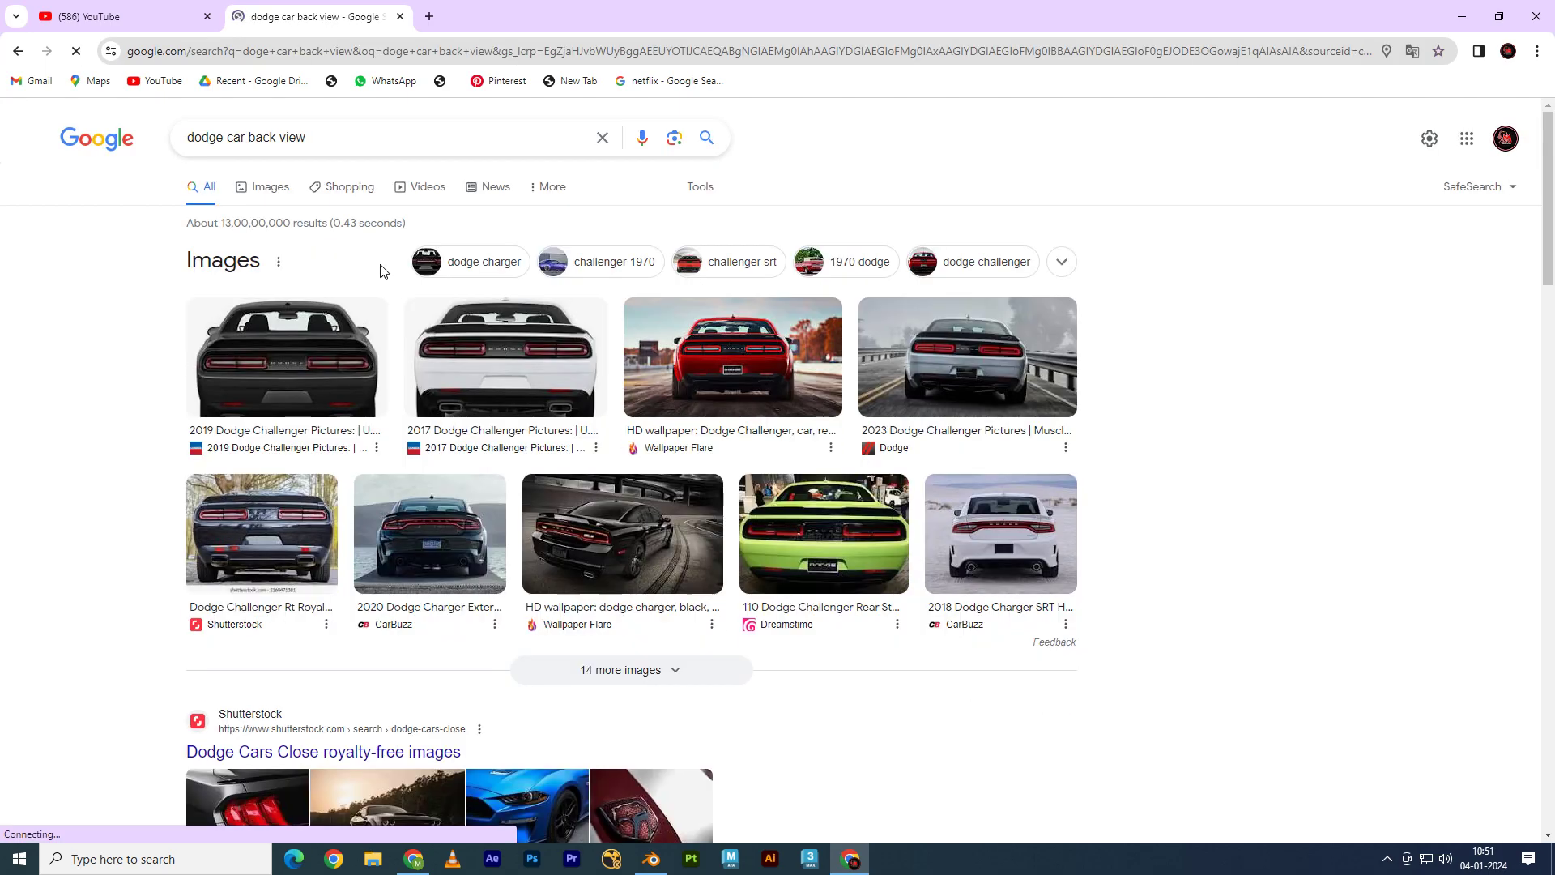
# Step: Preview the 2017 and 2023 Challenger rear photos, then return to Blender
pyautogui.click(472, 379)
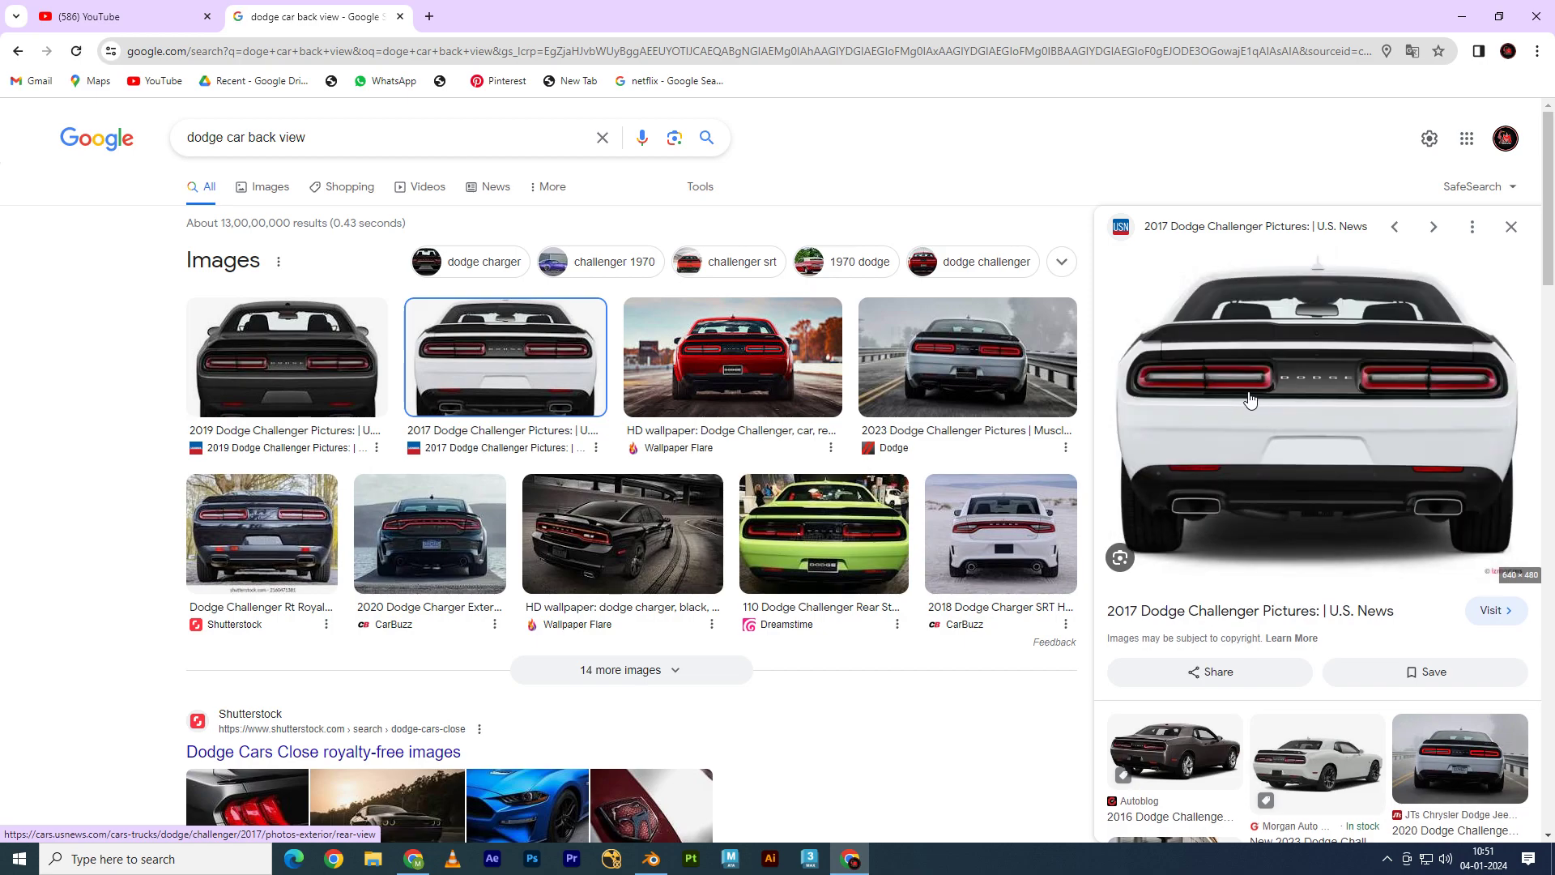
pyautogui.scroll(-3, 1261, 582)
pyautogui.click(1296, 544)
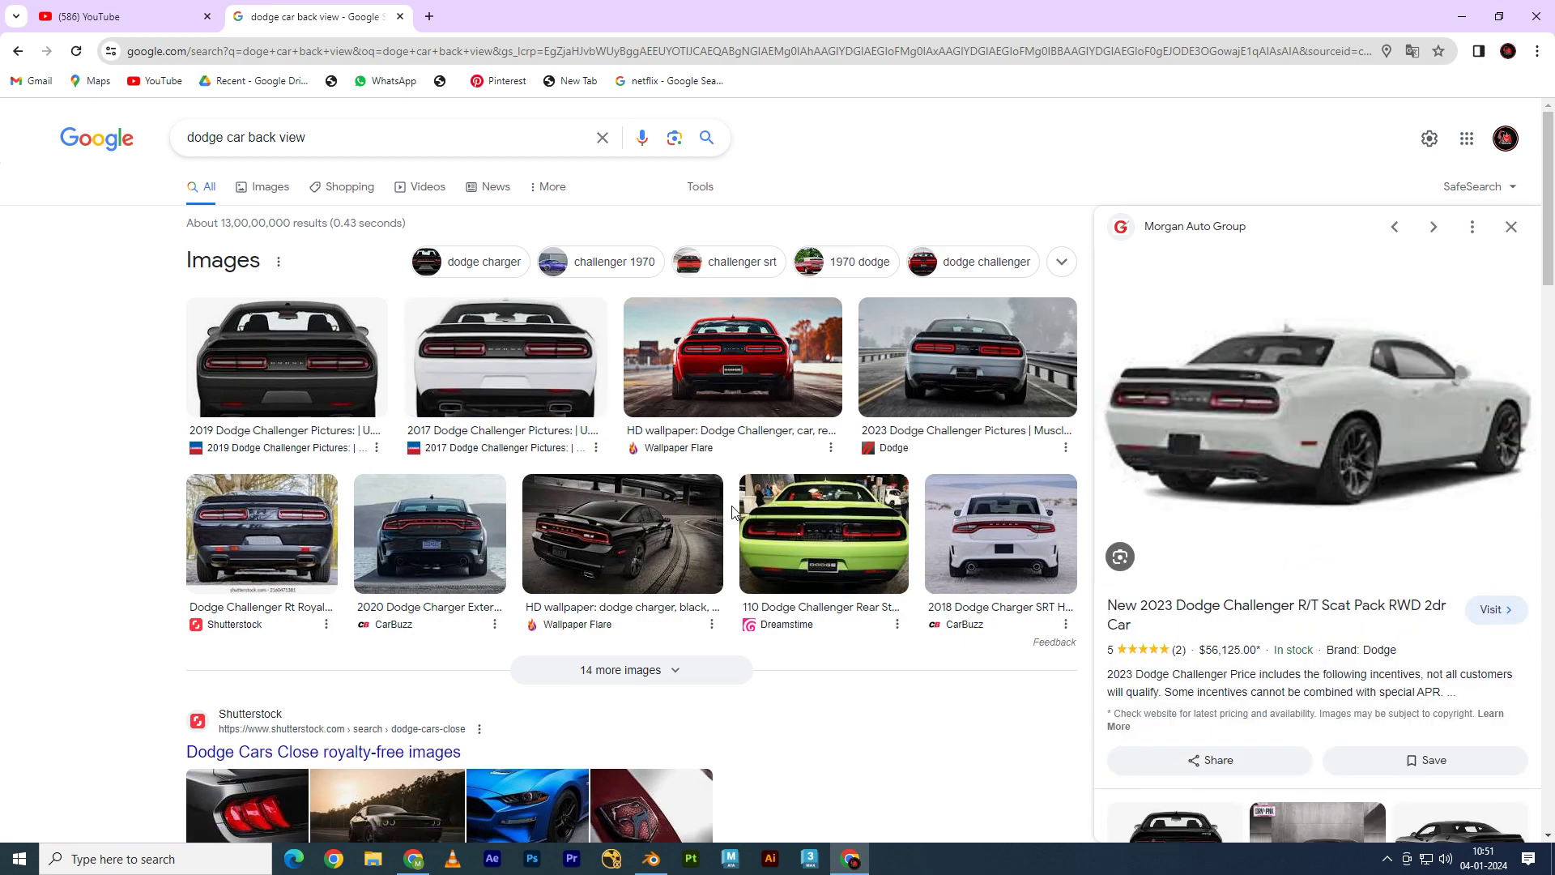
pyautogui.click(652, 858)
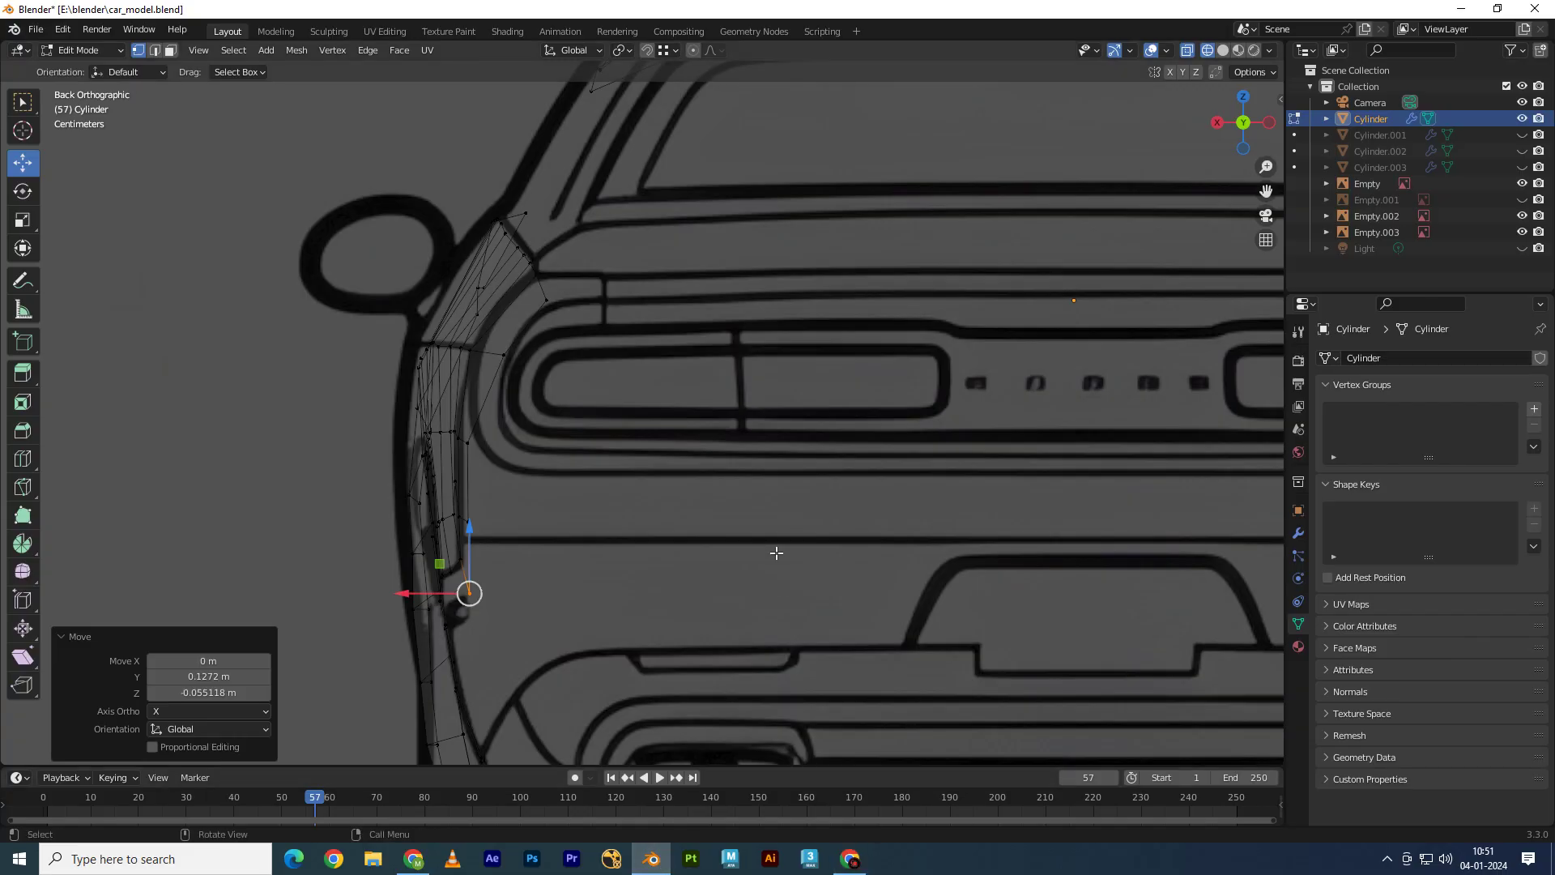
# Step: Move the taillight surround's upper vertex toward the blueprint corner
pyautogui.scroll(2, 632, 366)
pyautogui.scroll(2, 640, 373)
pyautogui.click(639, 366)
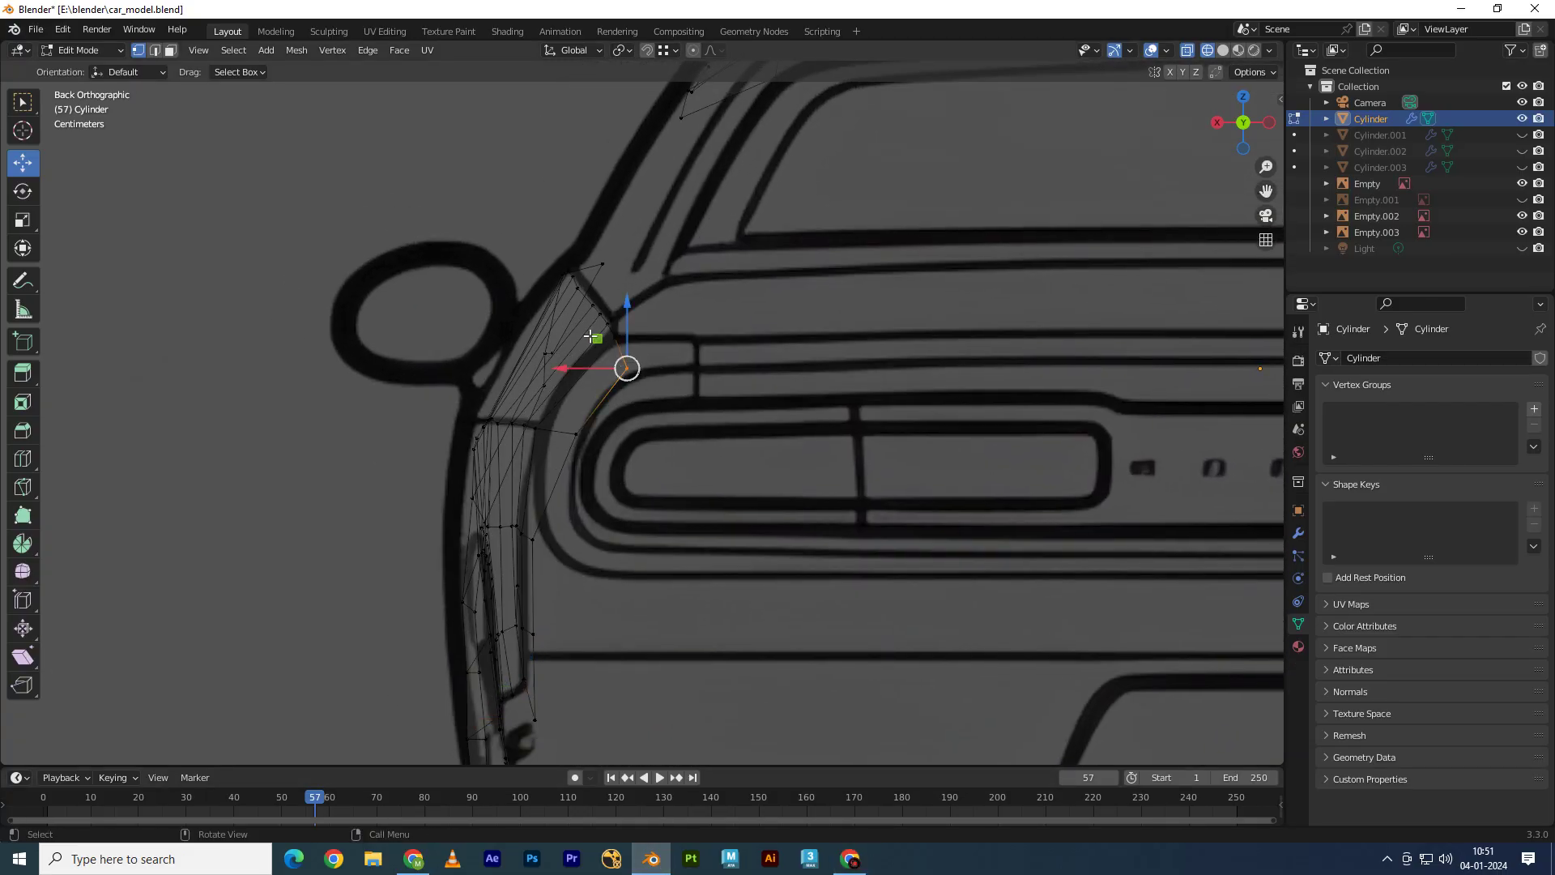
pyautogui.moveTo(590, 335)
pyautogui.mouseDown()
pyautogui.moveTo(648, 330)
pyautogui.moveTo(684, 404)
pyautogui.mouseUp()
pyautogui.scroll(2, 600, 328)
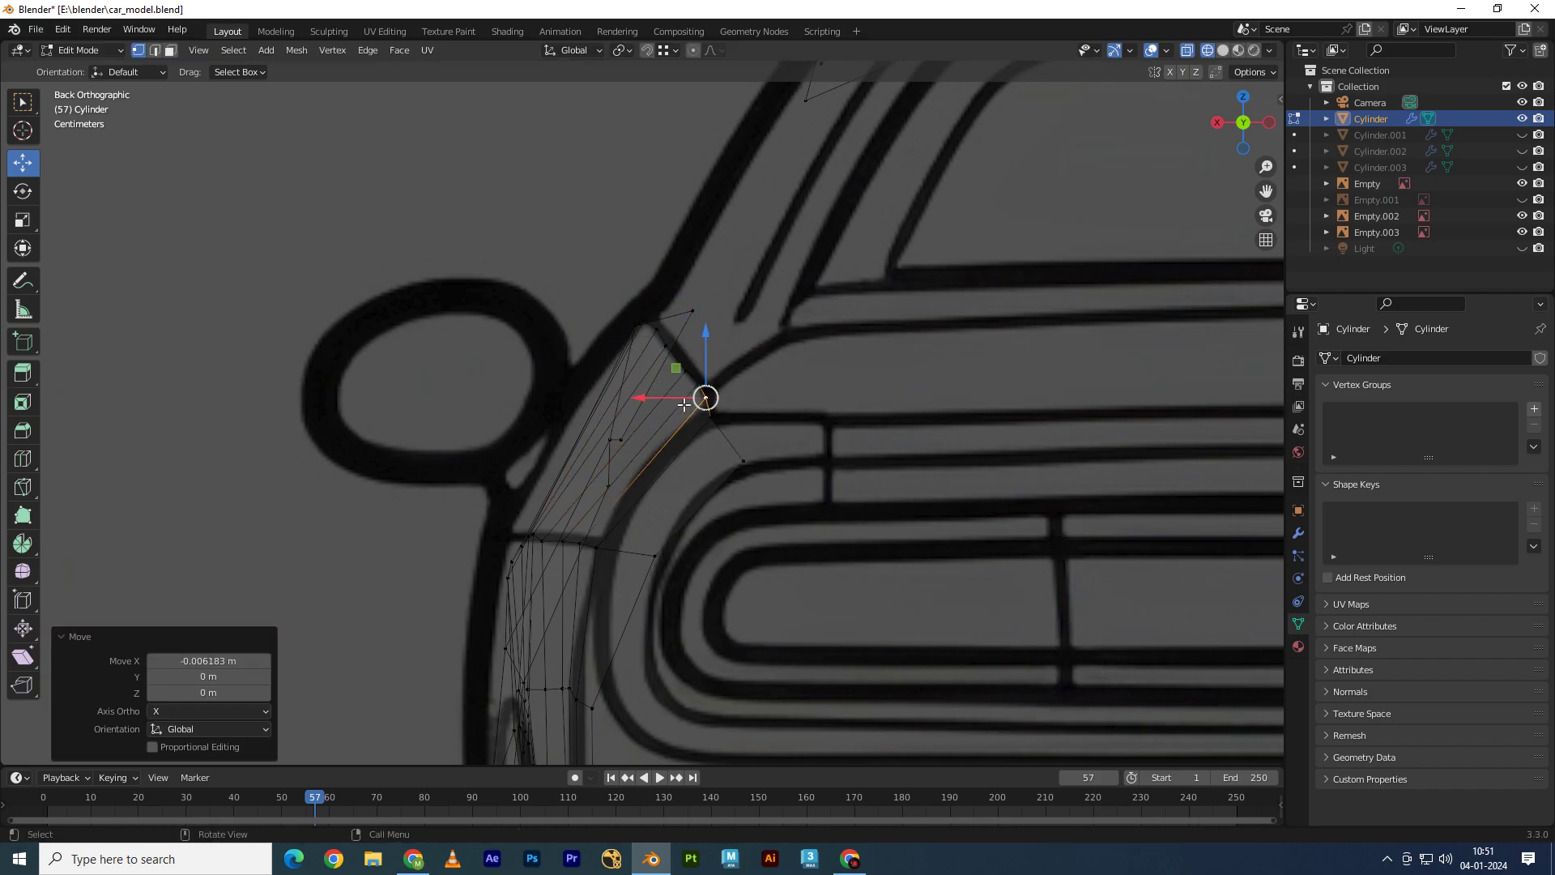
pyautogui.scroll(1, 683, 405)
pyautogui.scroll(1, 645, 373)
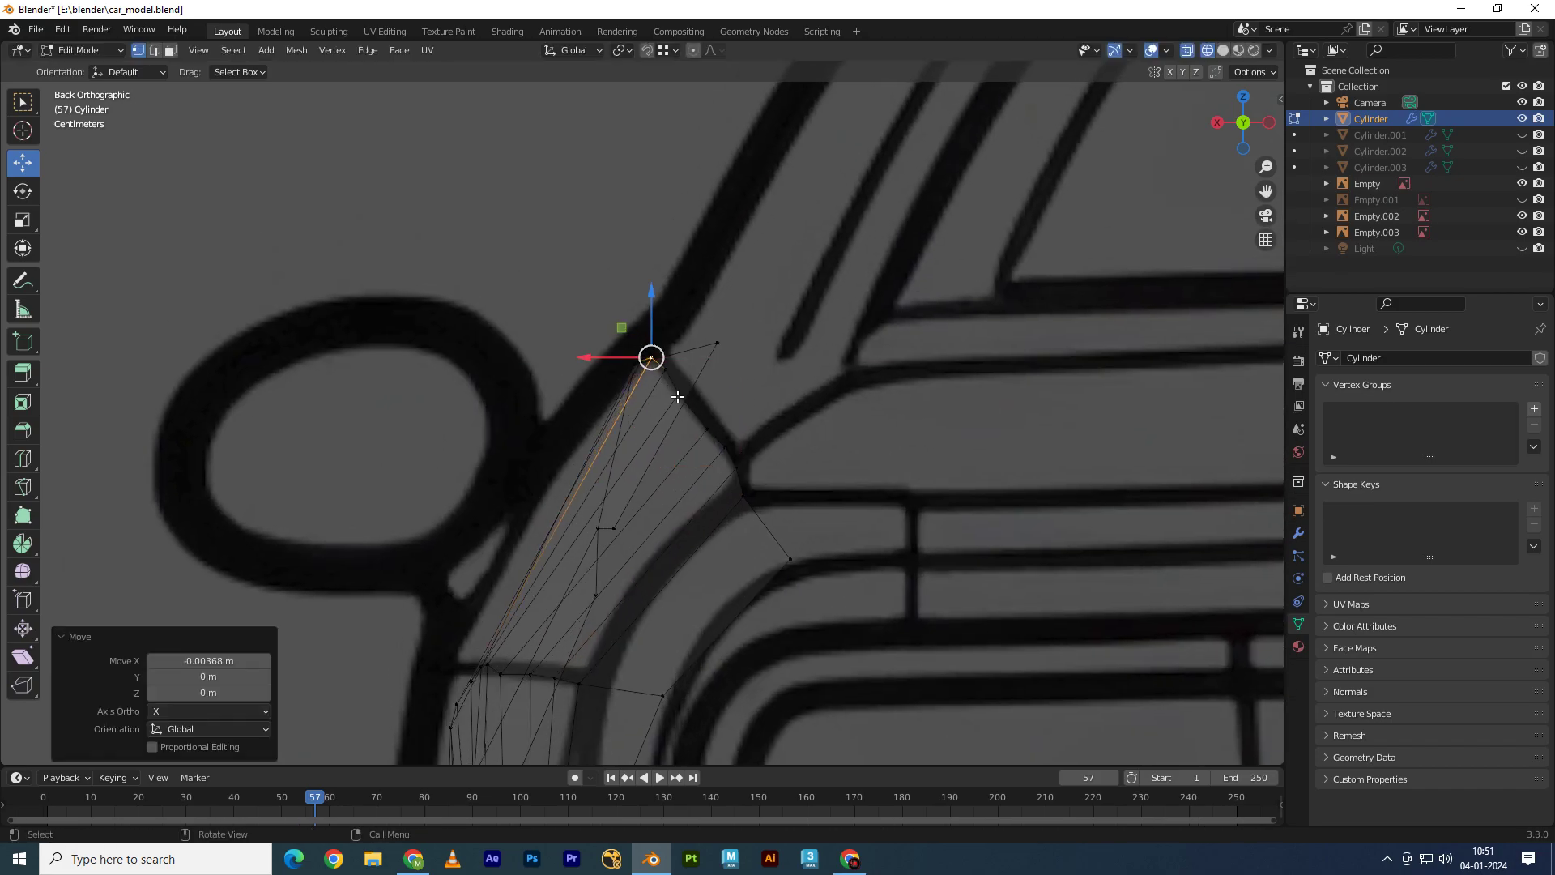
# Step: Slide the upper vertex onto the blueprint's inner corner and outline
pyautogui.moveTo(625, 357)
pyautogui.mouseDown()
pyautogui.moveTo(677, 392)
pyautogui.moveTo(675, 429)
pyautogui.moveTo(710, 428)
pyautogui.moveTo(719, 494)
pyautogui.mouseUp()
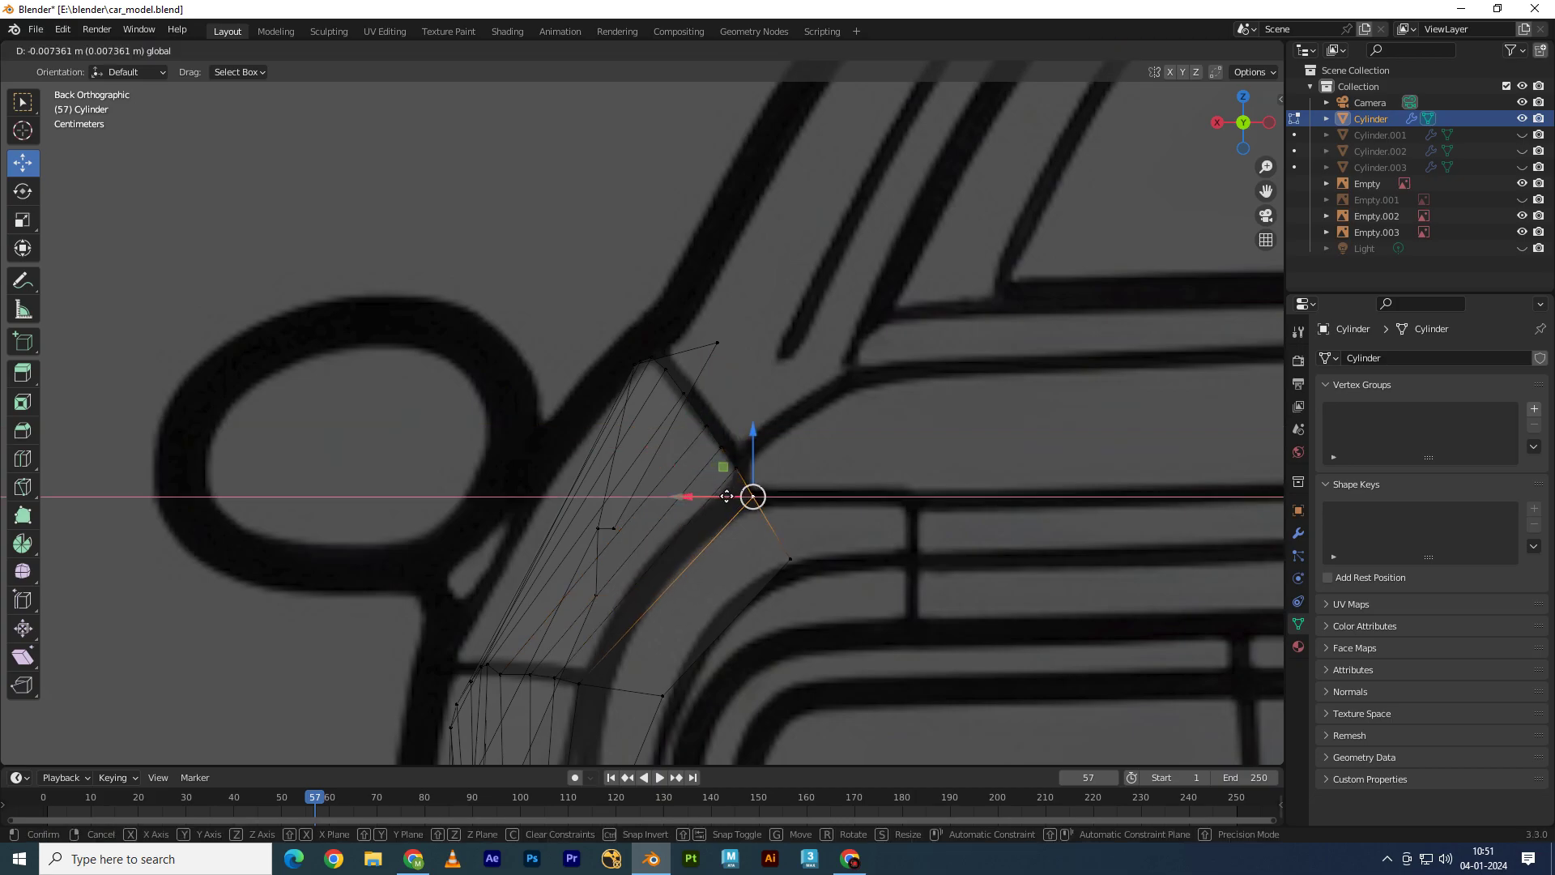
pyautogui.keyDown('shift'); pyautogui.moveTo(762, 720); pyautogui.dragTo(752, 294, button='middle'); pyautogui.keyUp('shift')
pyautogui.keyDown('shift'); pyautogui.moveTo(679, 403); pyautogui.dragTo(650, 504, button='middle'); pyautogui.keyUp('shift')
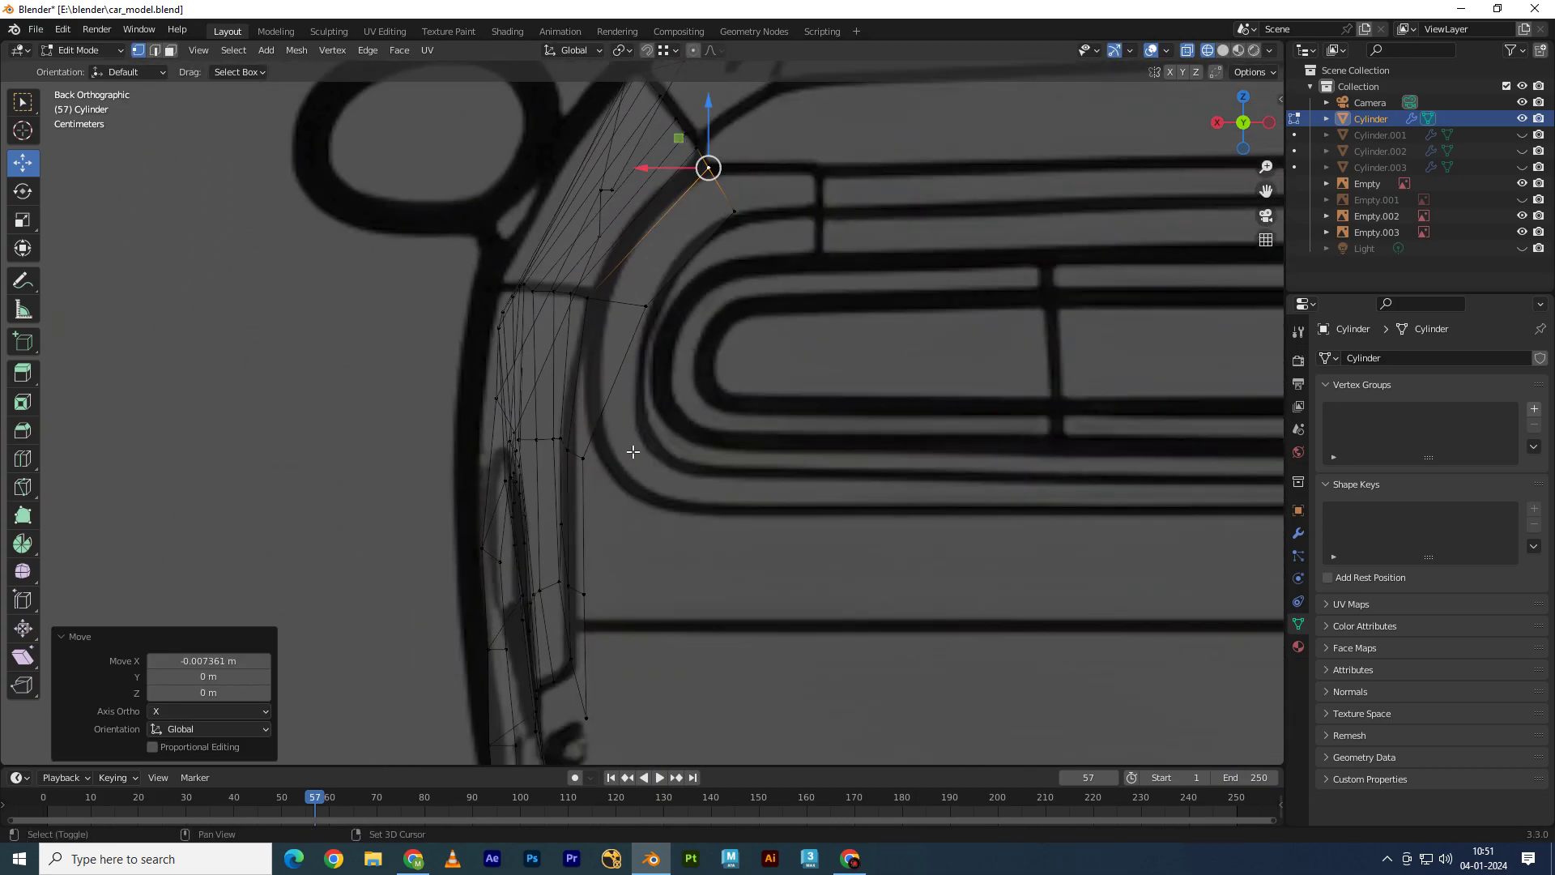
pyautogui.keyDown('shift'); pyautogui.moveTo(717, 169); pyautogui.dragTo(606, 409, button='middle'); pyautogui.keyUp('shift')
pyautogui.moveTo(606, 409); pyautogui.dragTo(632, 408)
pyautogui.moveTo(631, 409)
pyautogui.keyDown('shift'); pyautogui.mouseDown(button='middle')
pyautogui.moveTo(649, 462)
pyautogui.moveTo(721, 381)
pyautogui.mouseUp(button='middle'); pyautogui.keyUp('shift')
pyautogui.moveTo(656, 382); pyautogui.dragTo(688, 382)
pyautogui.keyDown('shift'); pyautogui.moveTo(701, 469); pyautogui.dragTo(650, 424, button='middle'); pyautogui.keyUp('shift')
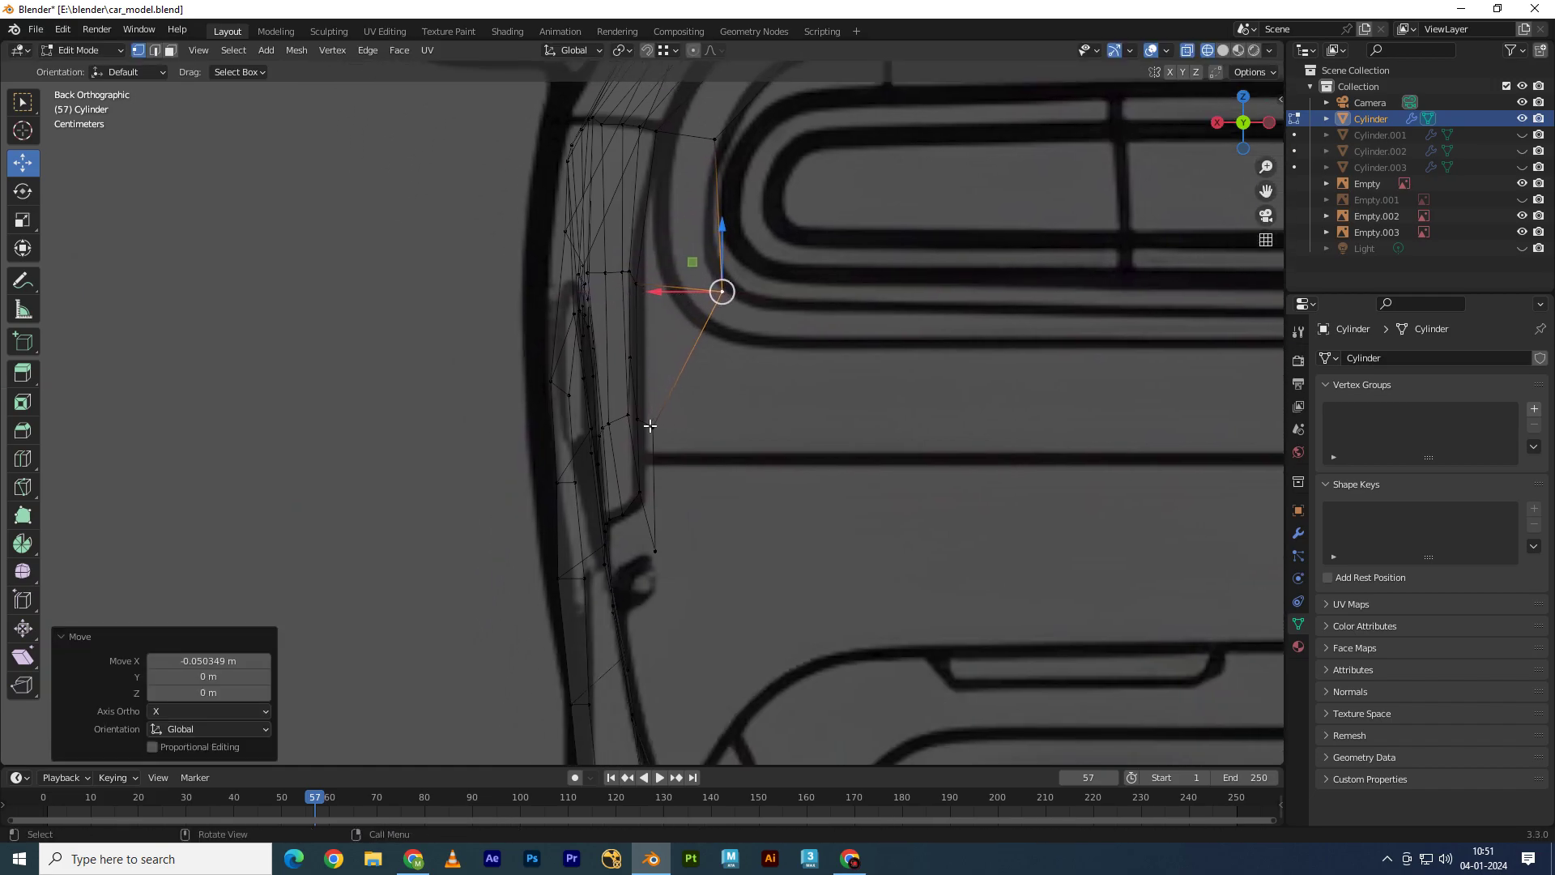
pyautogui.moveTo(611, 434); pyautogui.dragTo(719, 435)
pyautogui.keyDown('shift'); pyautogui.moveTo(718, 435); pyautogui.dragTo(731, 383, button='middle'); pyautogui.keyUp('shift')
# Step: Move the strip's lower vertex down and outward, checking it in side view
pyautogui.click(670, 498)
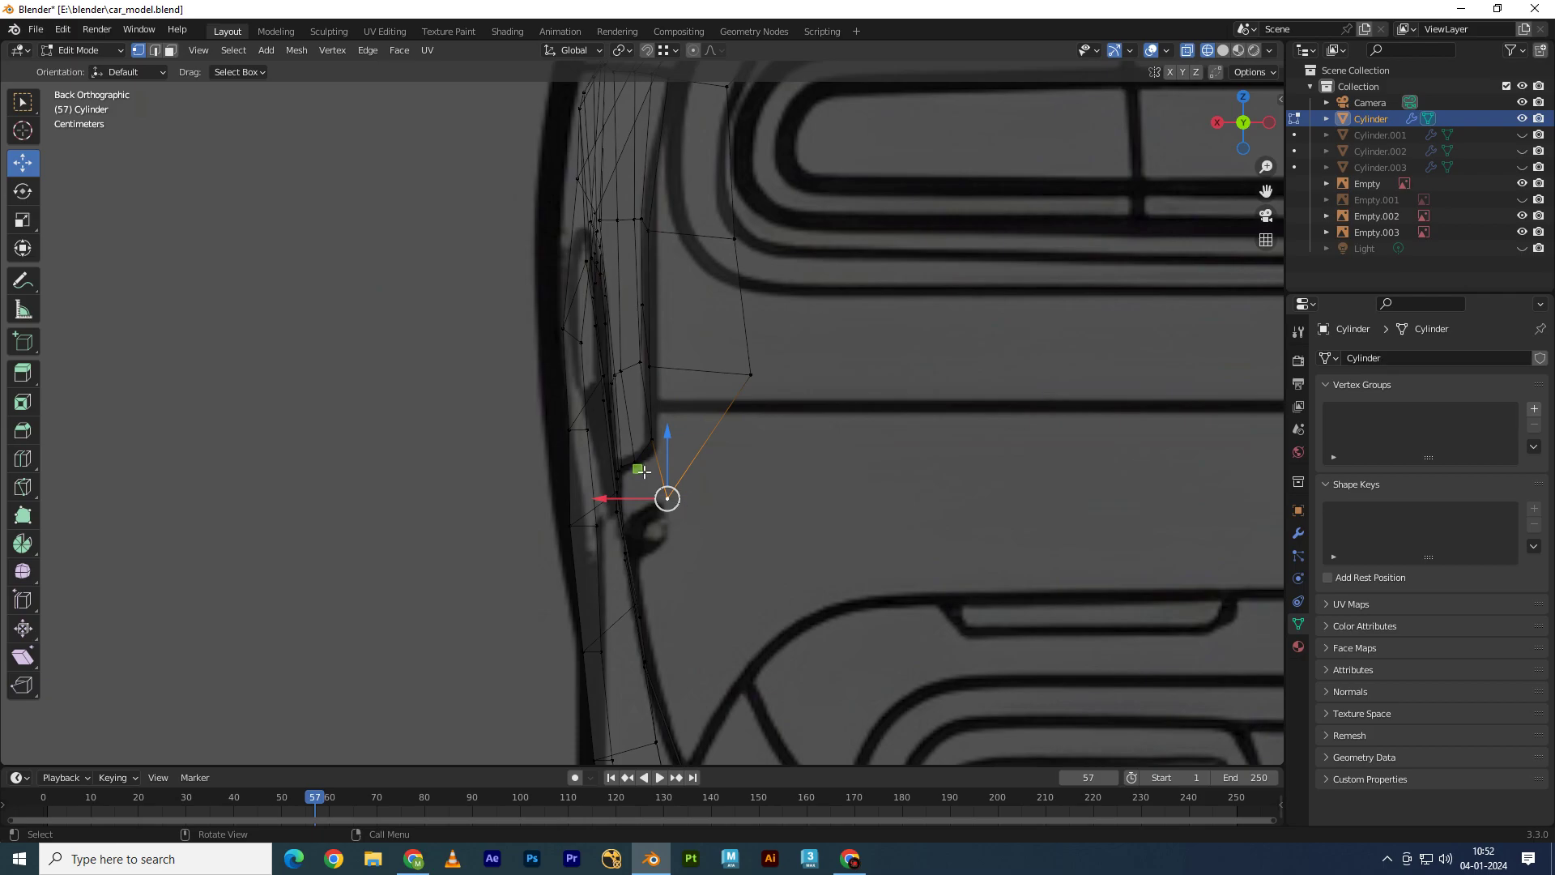
pyautogui.moveTo(642, 471); pyautogui.dragTo(731, 407)
pyautogui.press('KP_3')
pyautogui.keyDown('shift'); pyautogui.moveTo(738, 382); pyautogui.dragTo(687, 438, button='middle'); pyautogui.keyUp('shift')
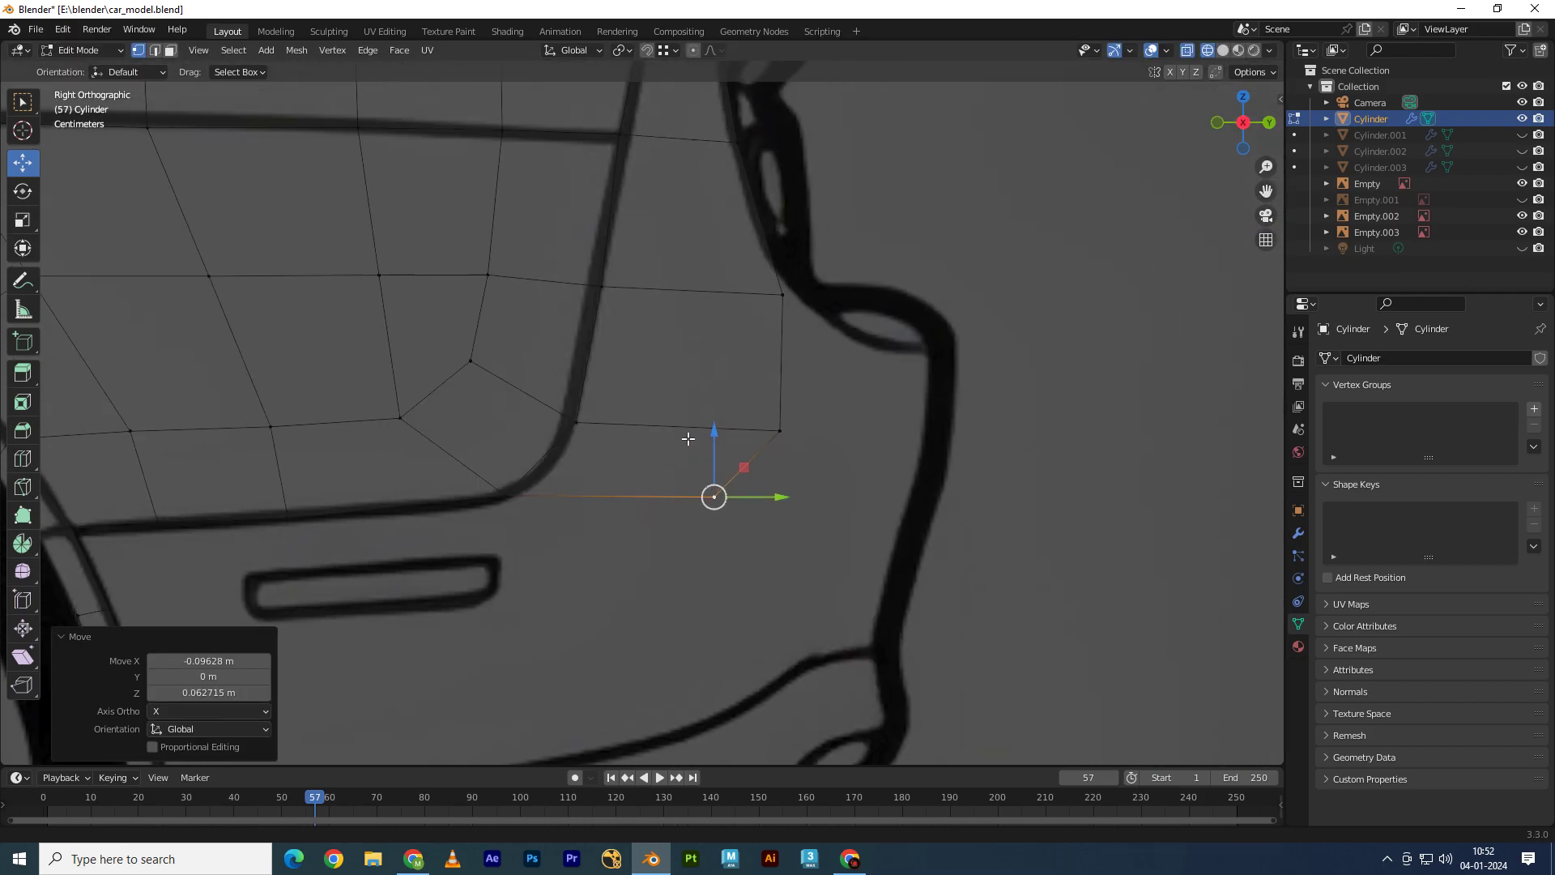
# Step: Compare the rear mesh in back and side views, then switch to the Chrome reference images
pyautogui.click(1269, 125)
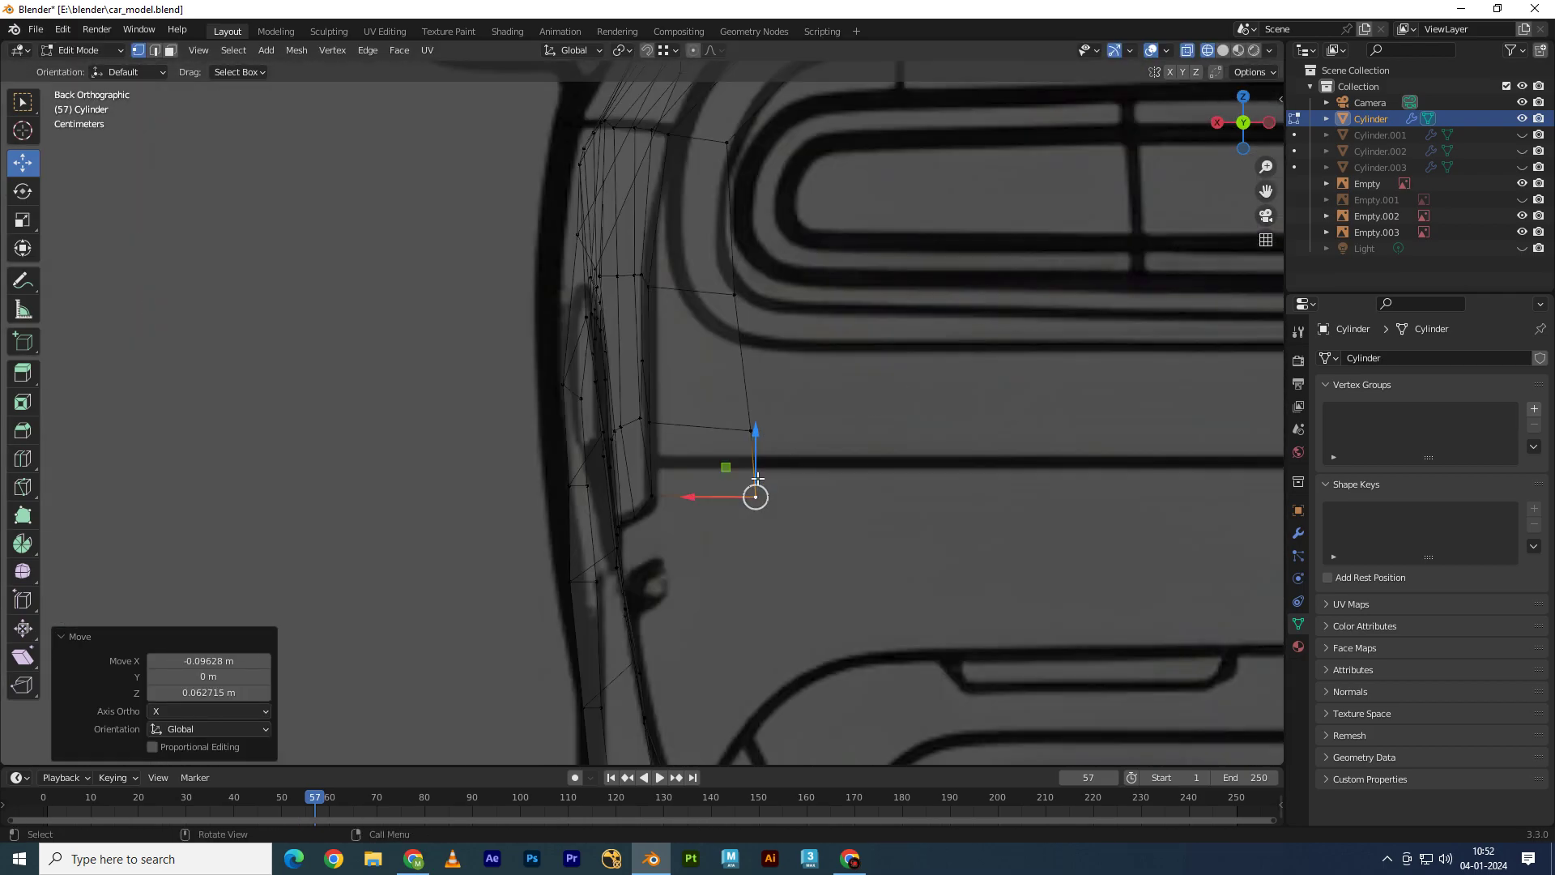
pyautogui.scroll(-4, 762, 501)
pyautogui.moveTo(939, 522)
pyautogui.keyDown('shift'); pyautogui.mouseDown(button='middle')
pyautogui.moveTo(509, 489)
pyautogui.moveTo(591, 496)
pyautogui.moveTo(637, 546)
pyautogui.moveTo(620, 527)
pyautogui.mouseUp(button='middle'); pyautogui.keyUp('shift')
pyautogui.press('KP_3')
pyautogui.press('KP_3')
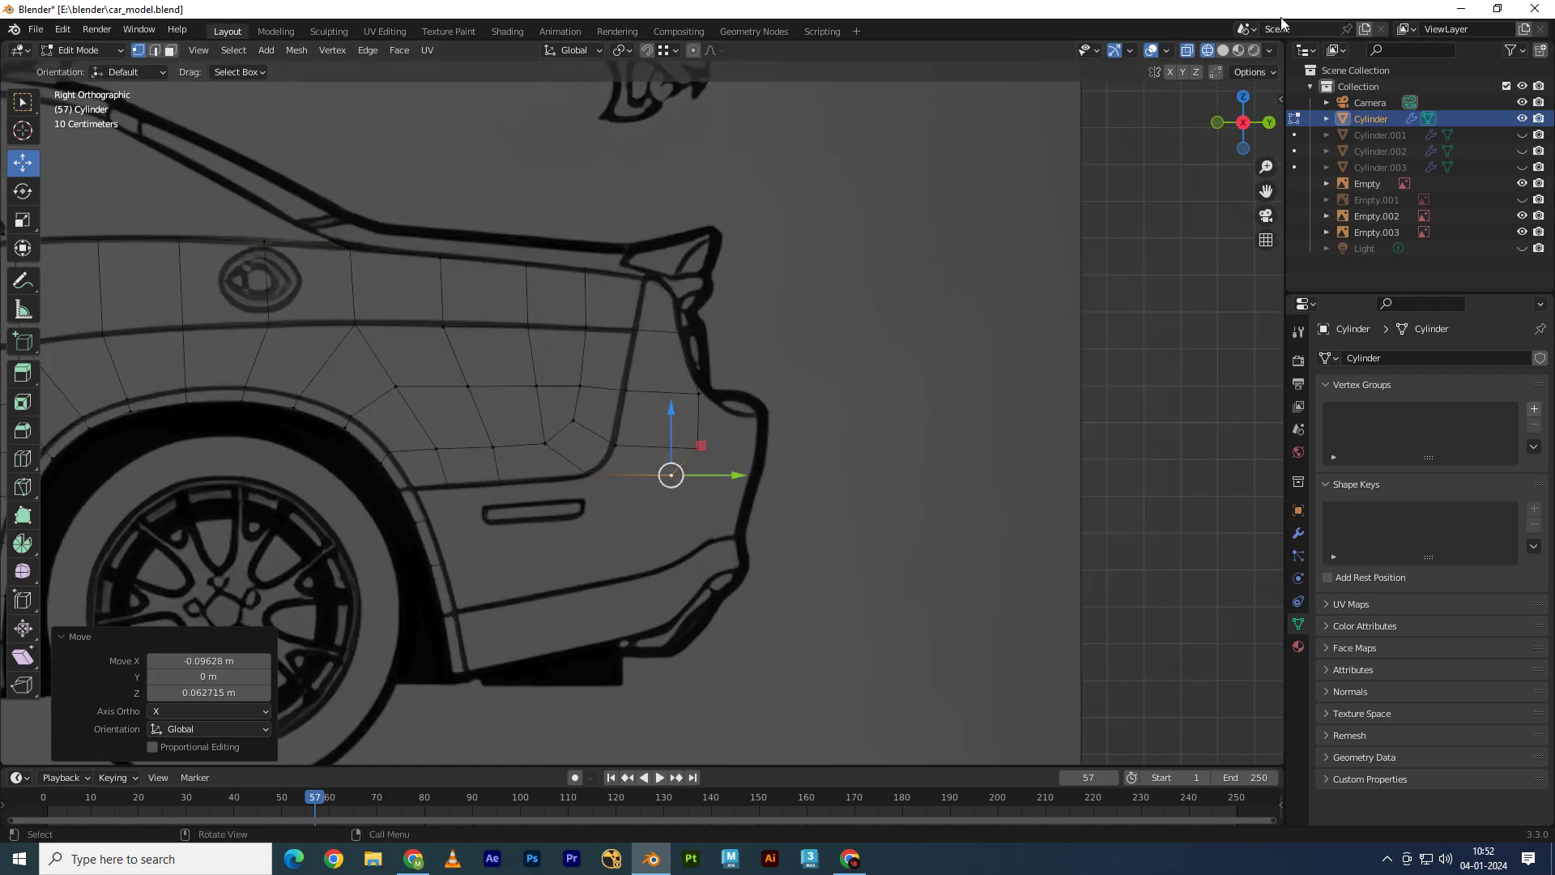
pyautogui.click(1268, 125)
pyautogui.scroll(2, 449, 460)
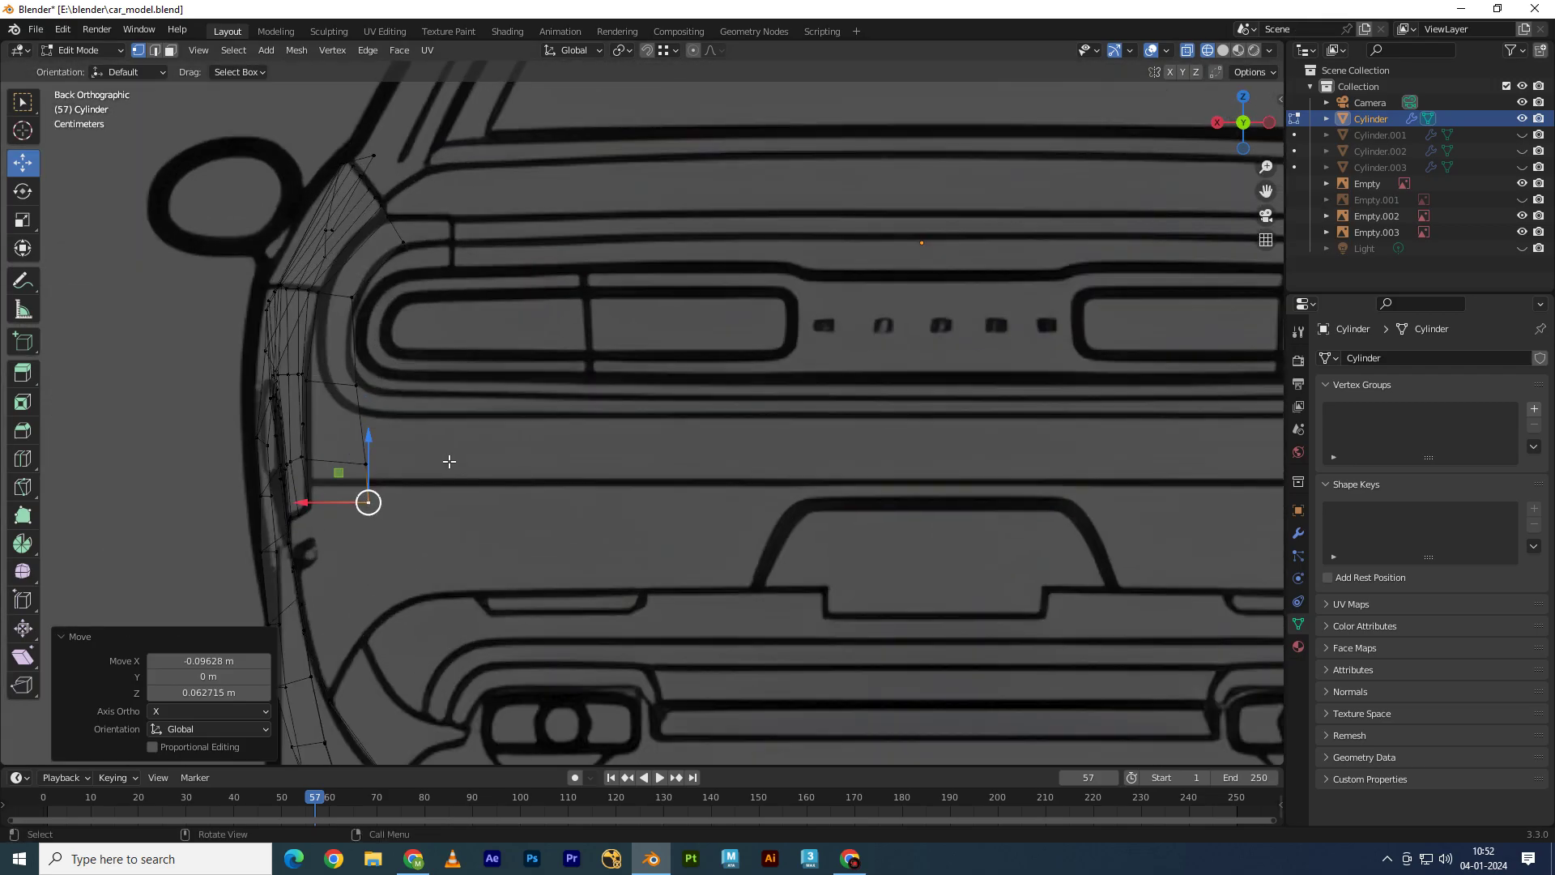
pyautogui.click(851, 858)
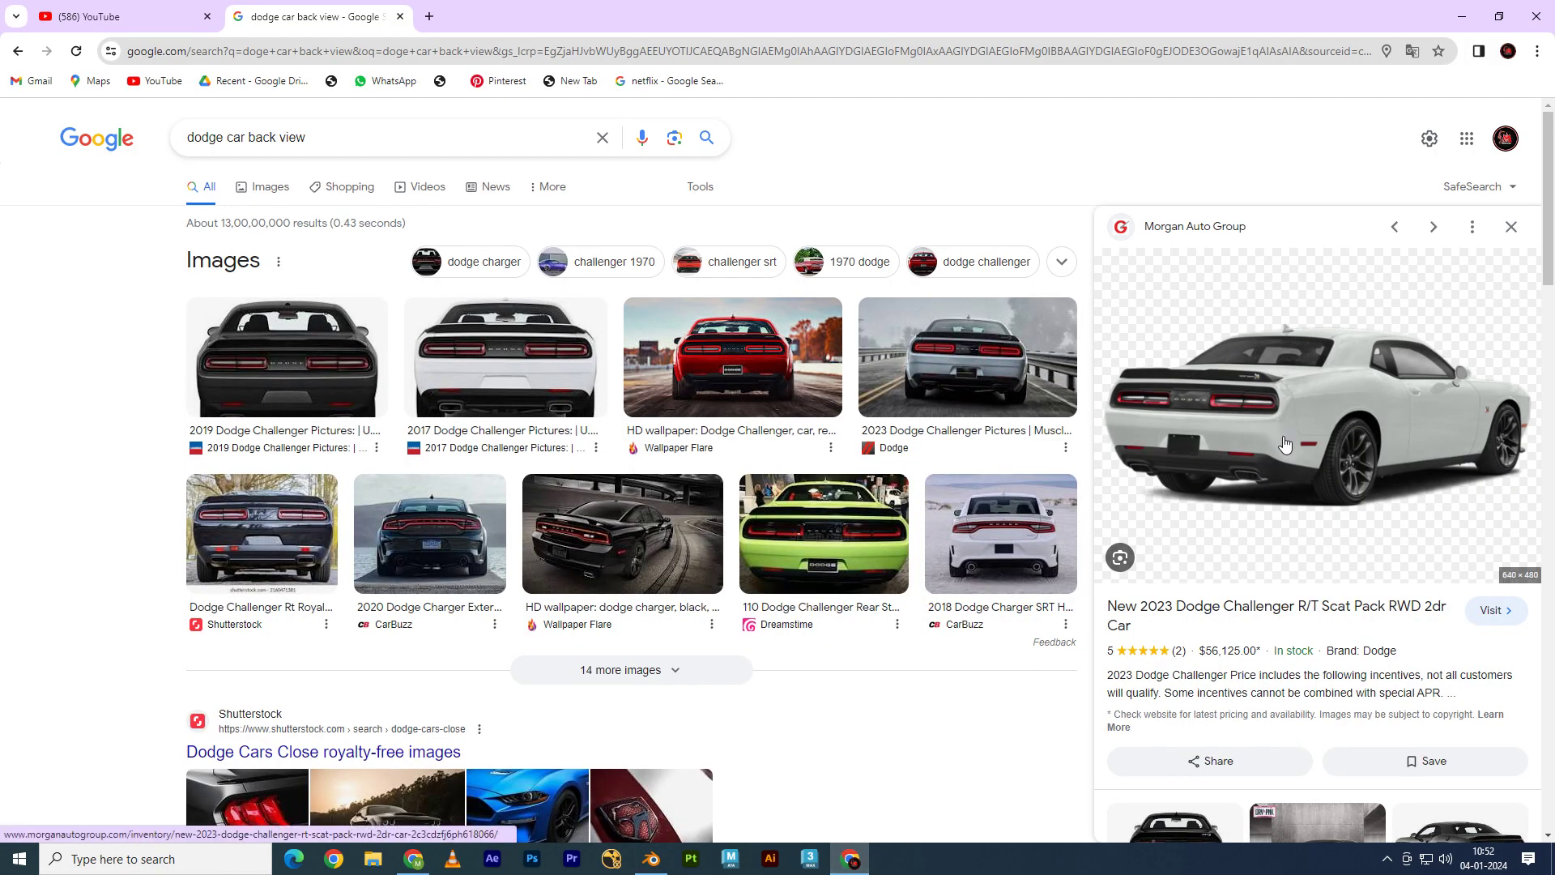
# Step: Open the black 2022 Challenger rear-quarter photo, then return to the Blender blueprint setup
pyautogui.scroll(-2, 1288, 583)
pyautogui.scroll(-2, 1287, 583)
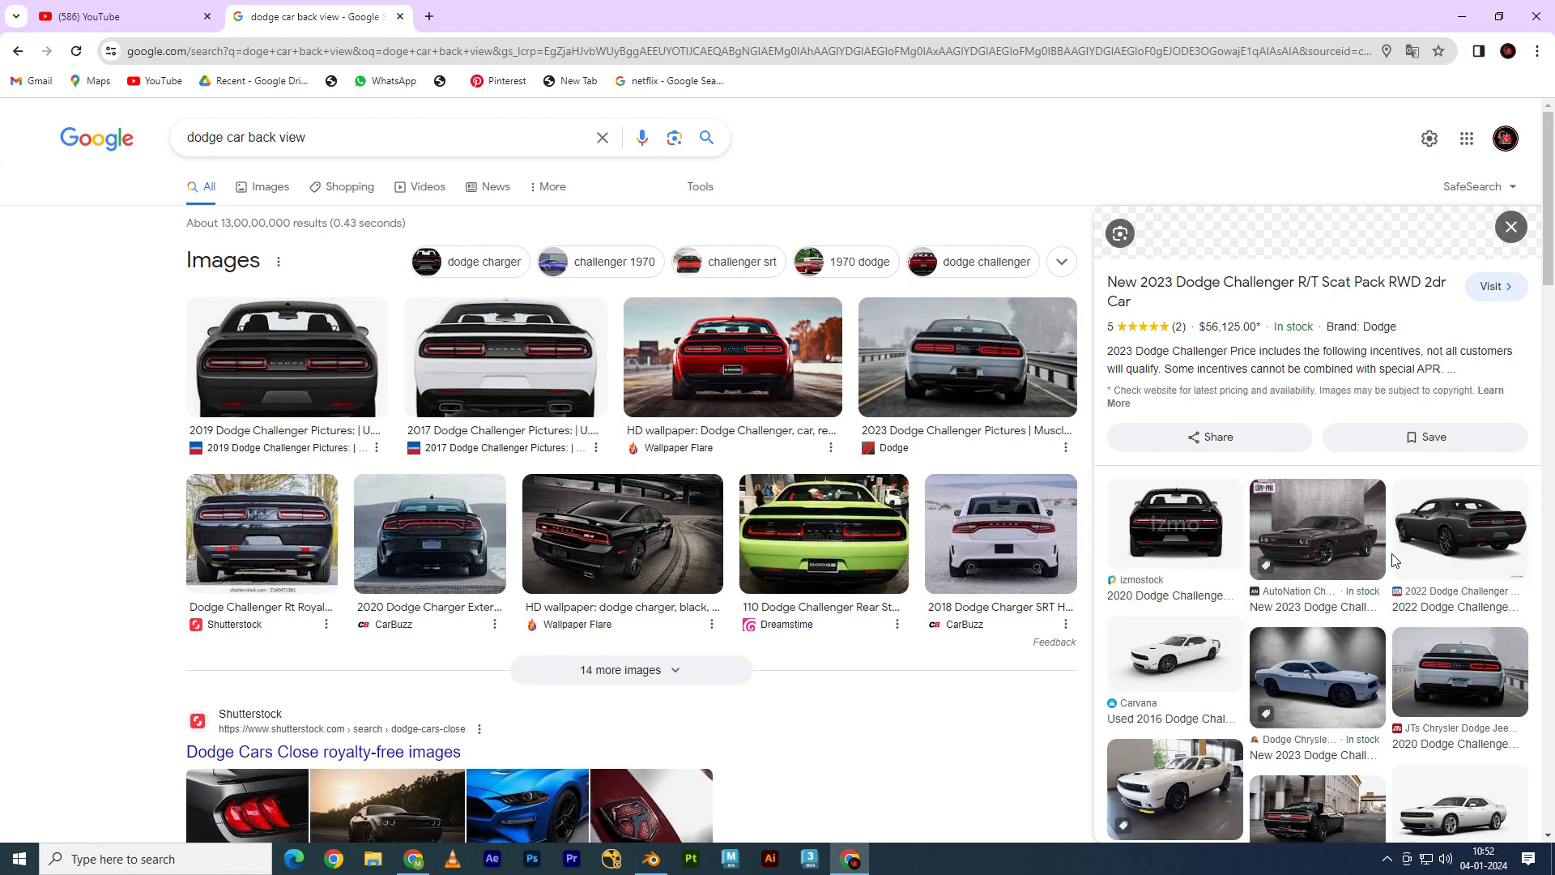
pyautogui.click(1462, 541)
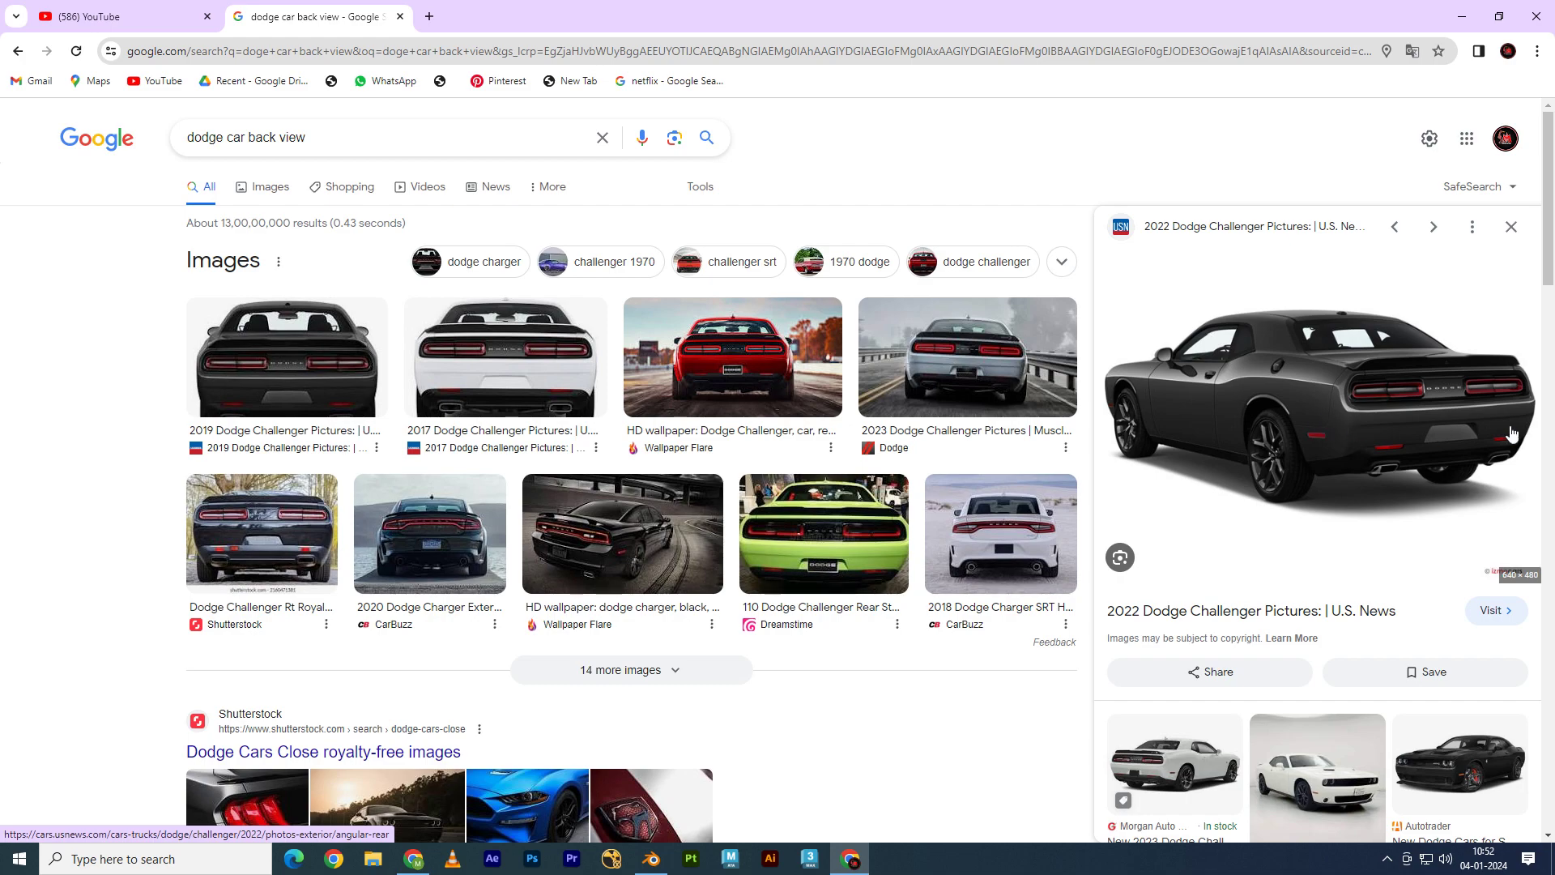
pyautogui.click(658, 861)
pyautogui.click(658, 861)
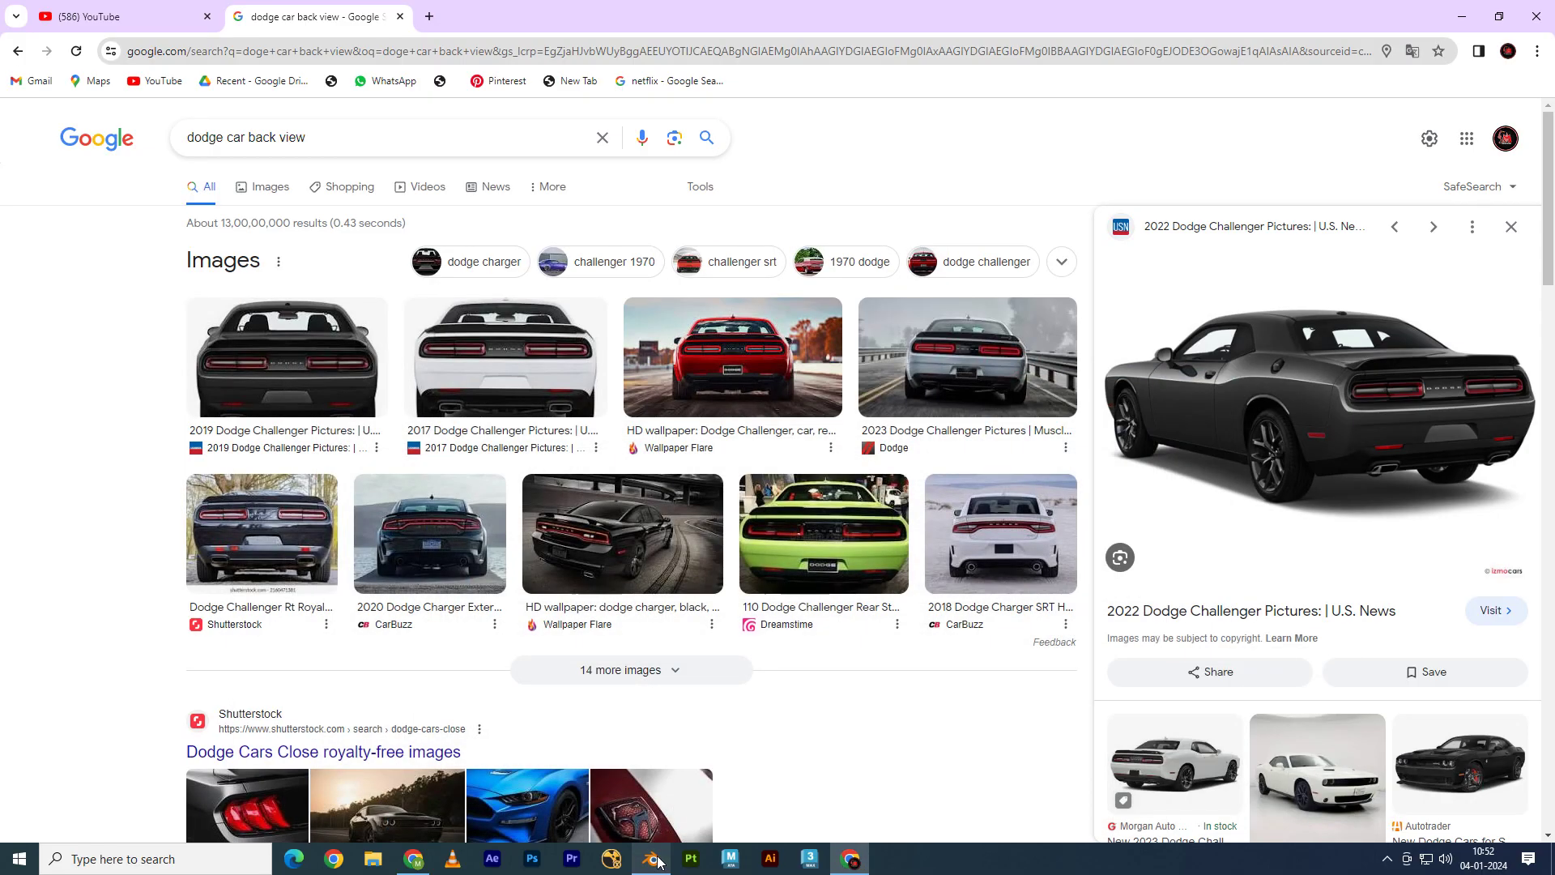
pyautogui.click(658, 861)
pyautogui.moveTo(432, 520)
pyautogui.mouseDown(button='middle')
pyautogui.moveTo(642, 607)
pyautogui.moveTo(557, 536)
pyautogui.mouseUp(button='middle')
# Step: Box-select the taillight corner vertices in back and side views and reposition them
pyautogui.click(1260, 123)
pyautogui.scroll(3, 357, 507)
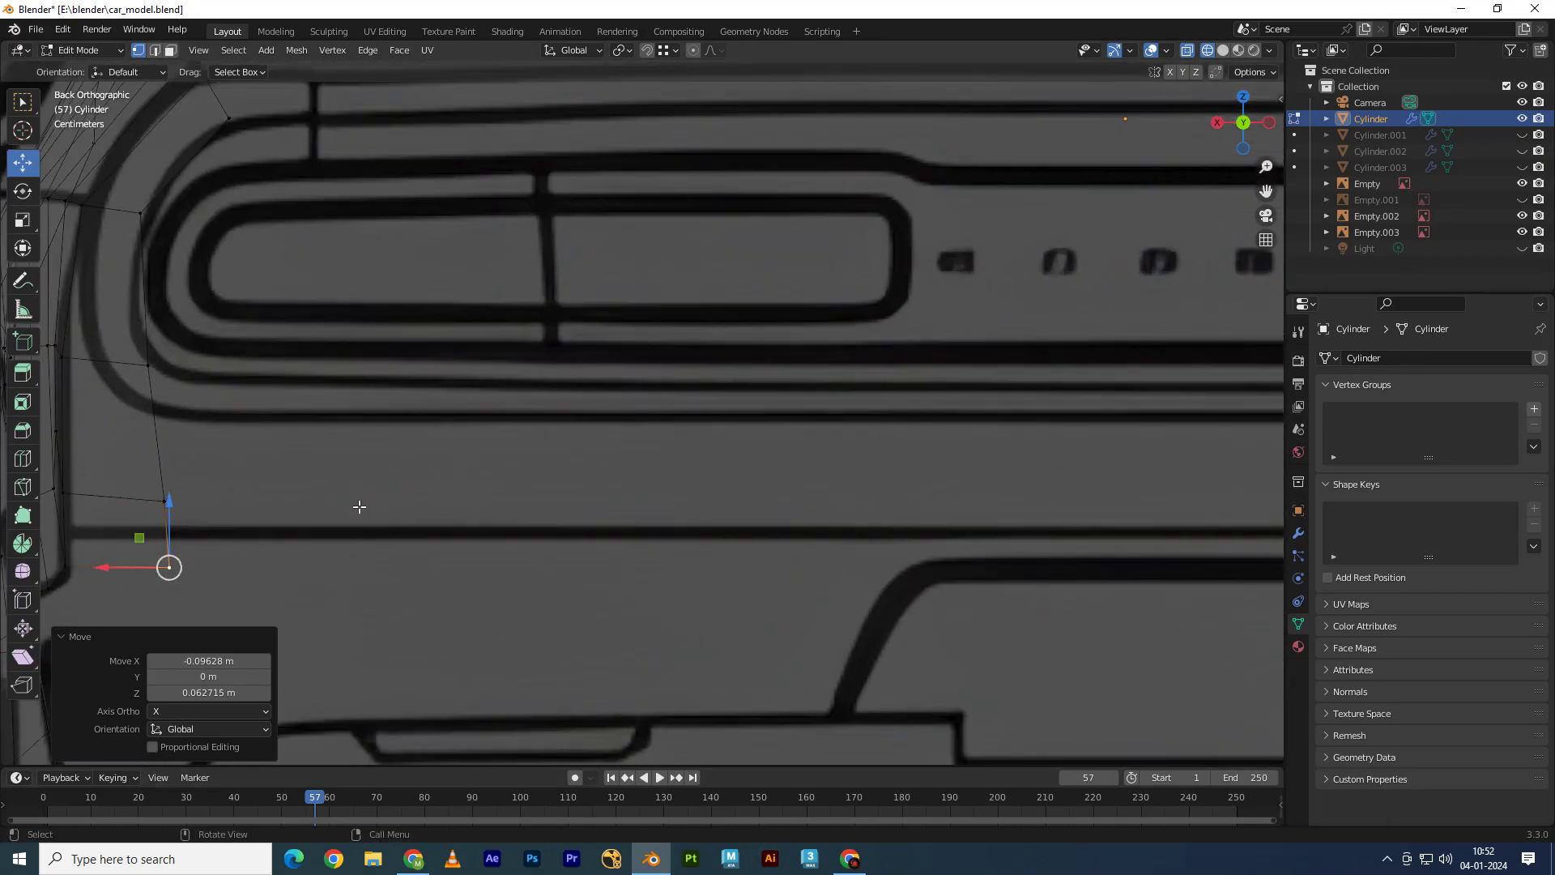
pyautogui.keyDown('shift'); pyautogui.moveTo(357, 507); pyautogui.dragTo(856, 403, button='middle'); pyautogui.keyUp('shift')
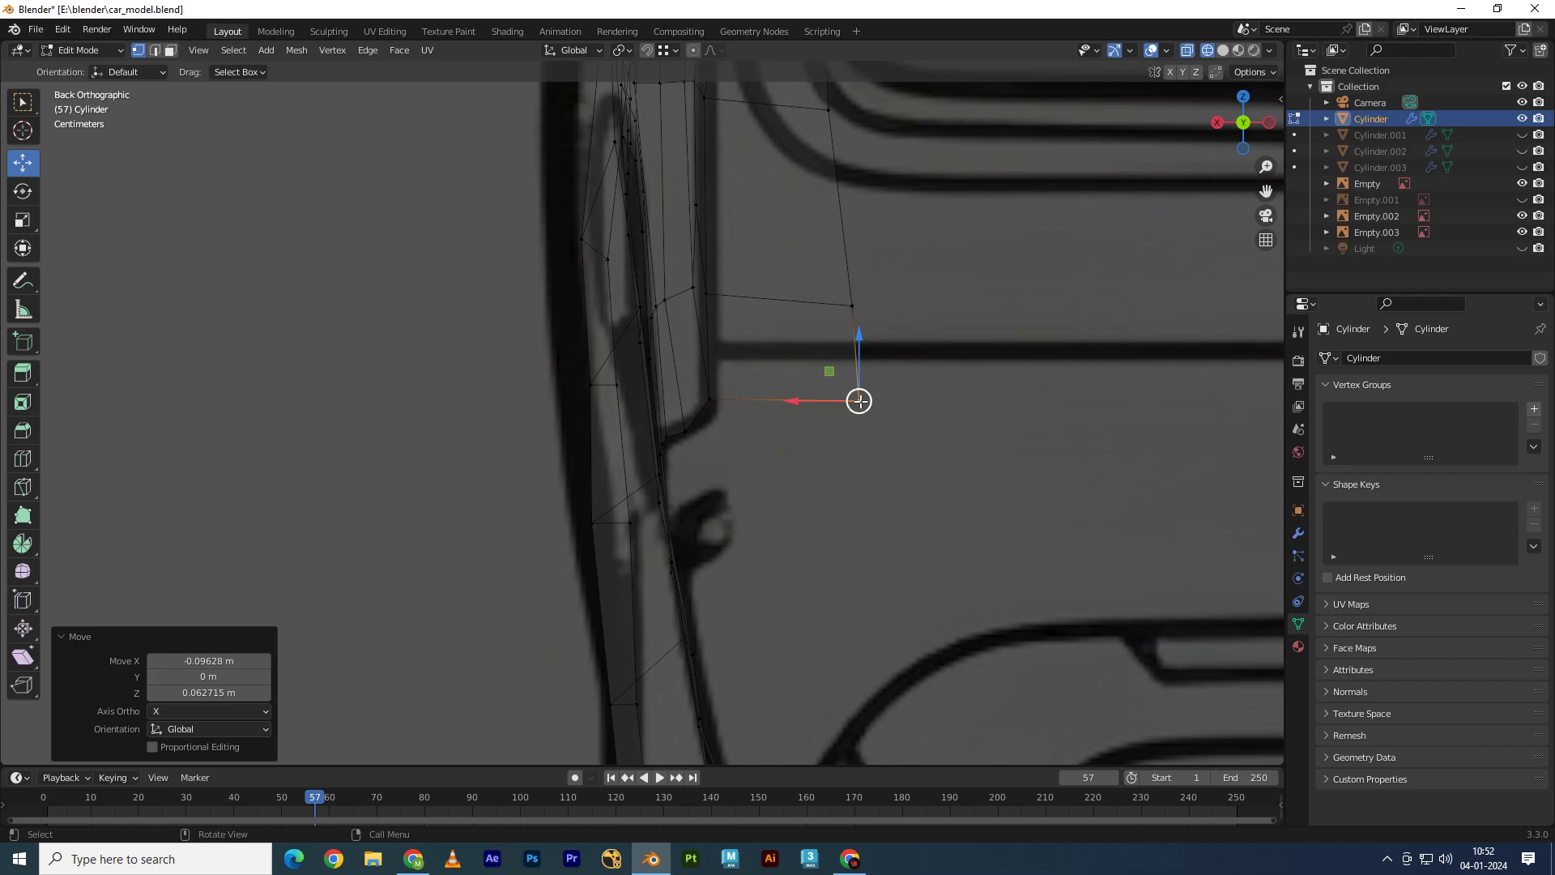
pyautogui.moveTo(703, 288); pyautogui.dragTo(896, 338)
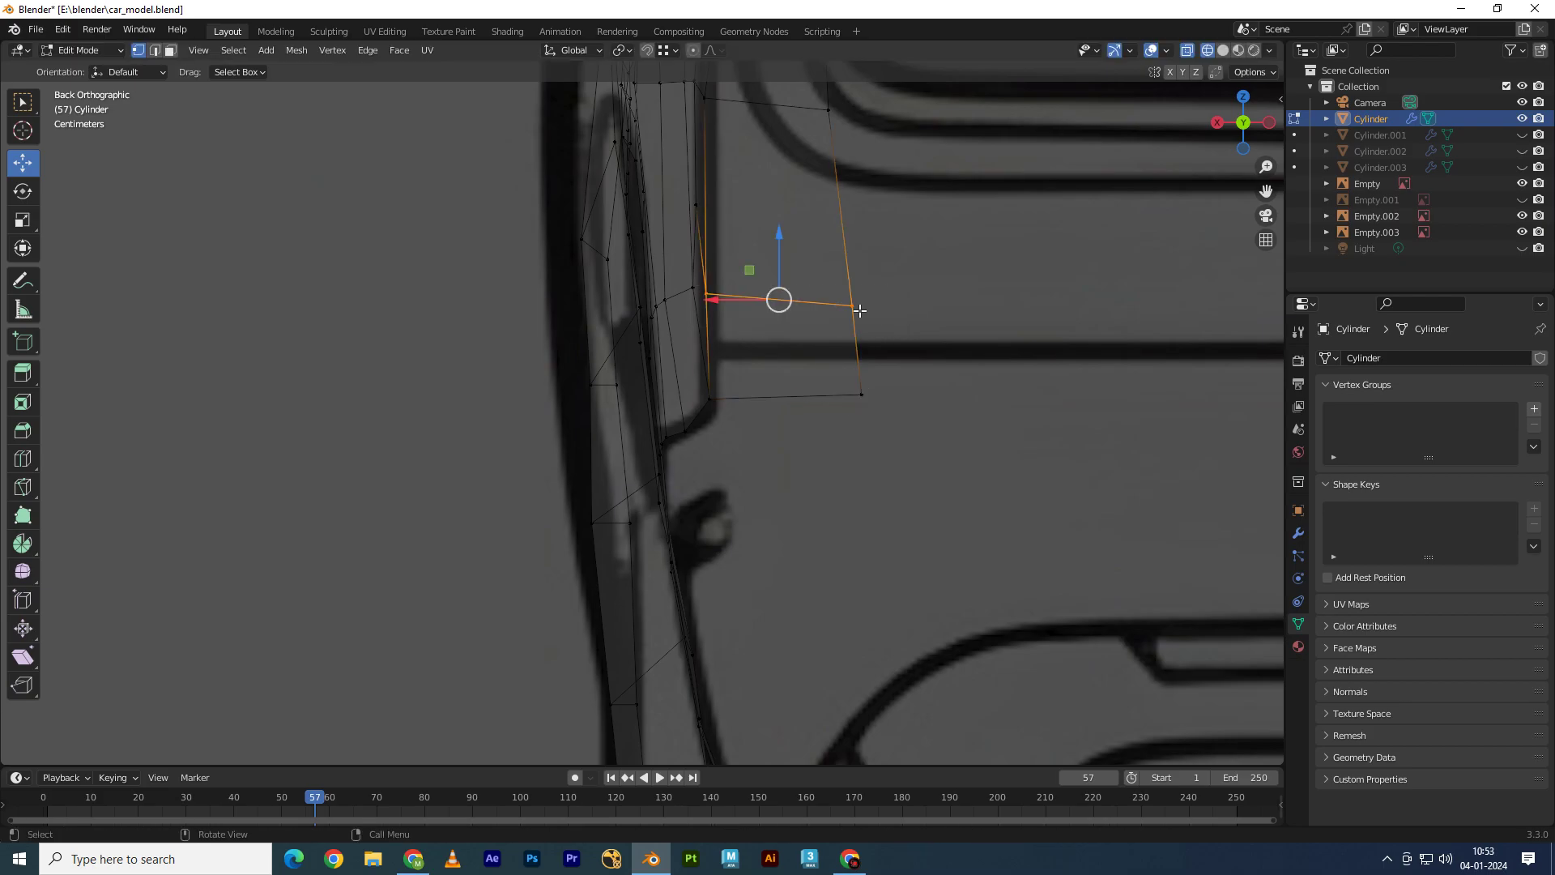
pyautogui.press('KP_3')
pyautogui.scroll(-1, 590, 319)
pyautogui.scroll(-1, 590, 319)
pyautogui.moveTo(456, 241); pyautogui.dragTo(803, 357)
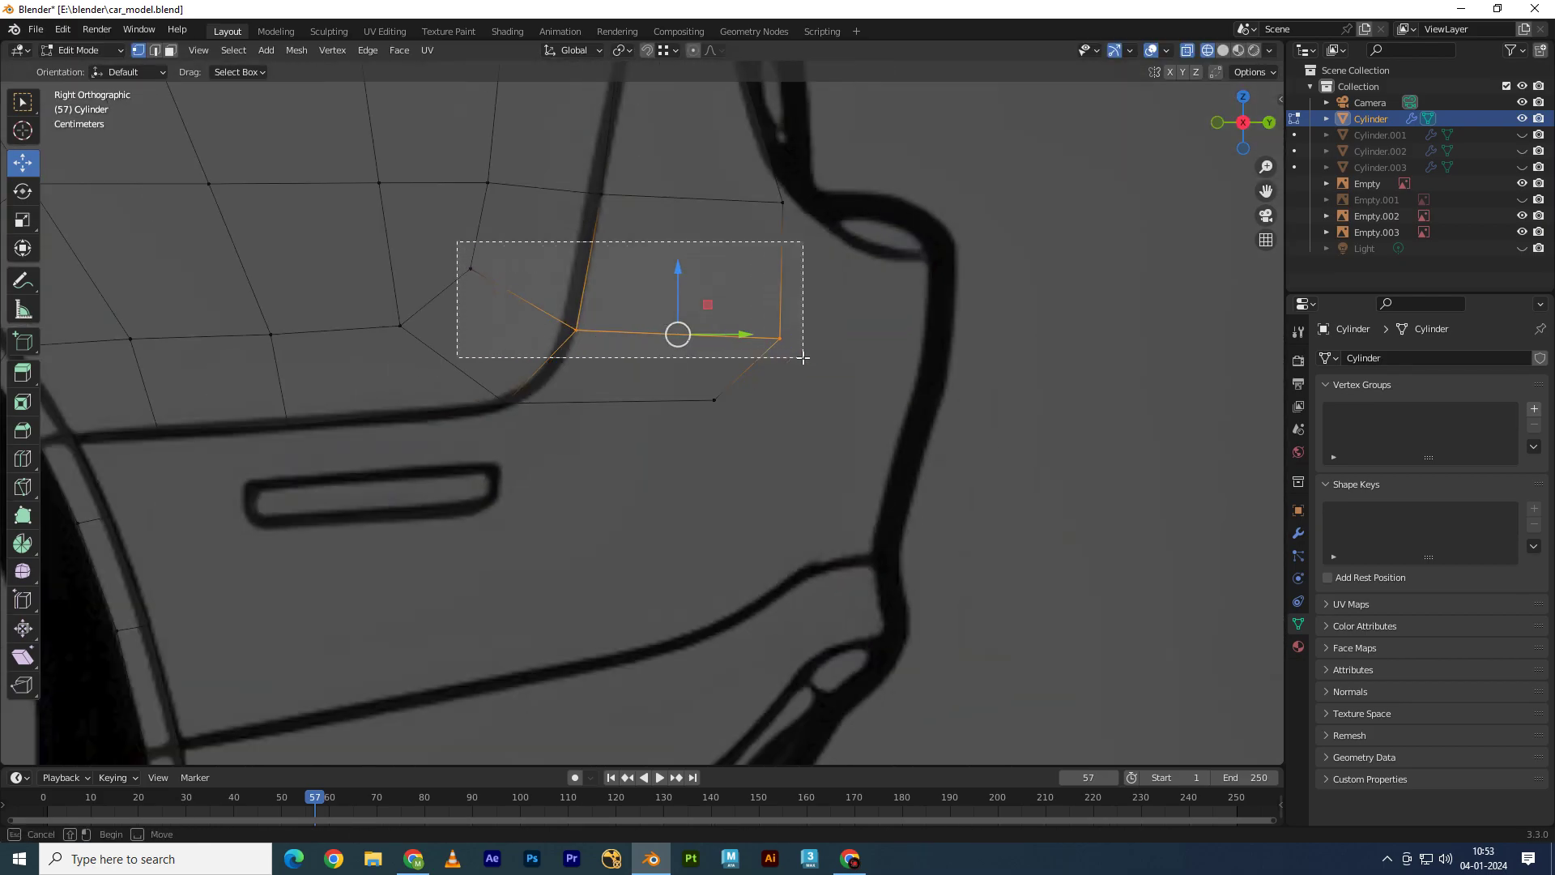
pyautogui.press('g')
pyautogui.click(596, 337)
# Step: Nudge individual corner vertices, one along Y, and lower the bottom vertex onto the outline
pyautogui.click(400, 327)
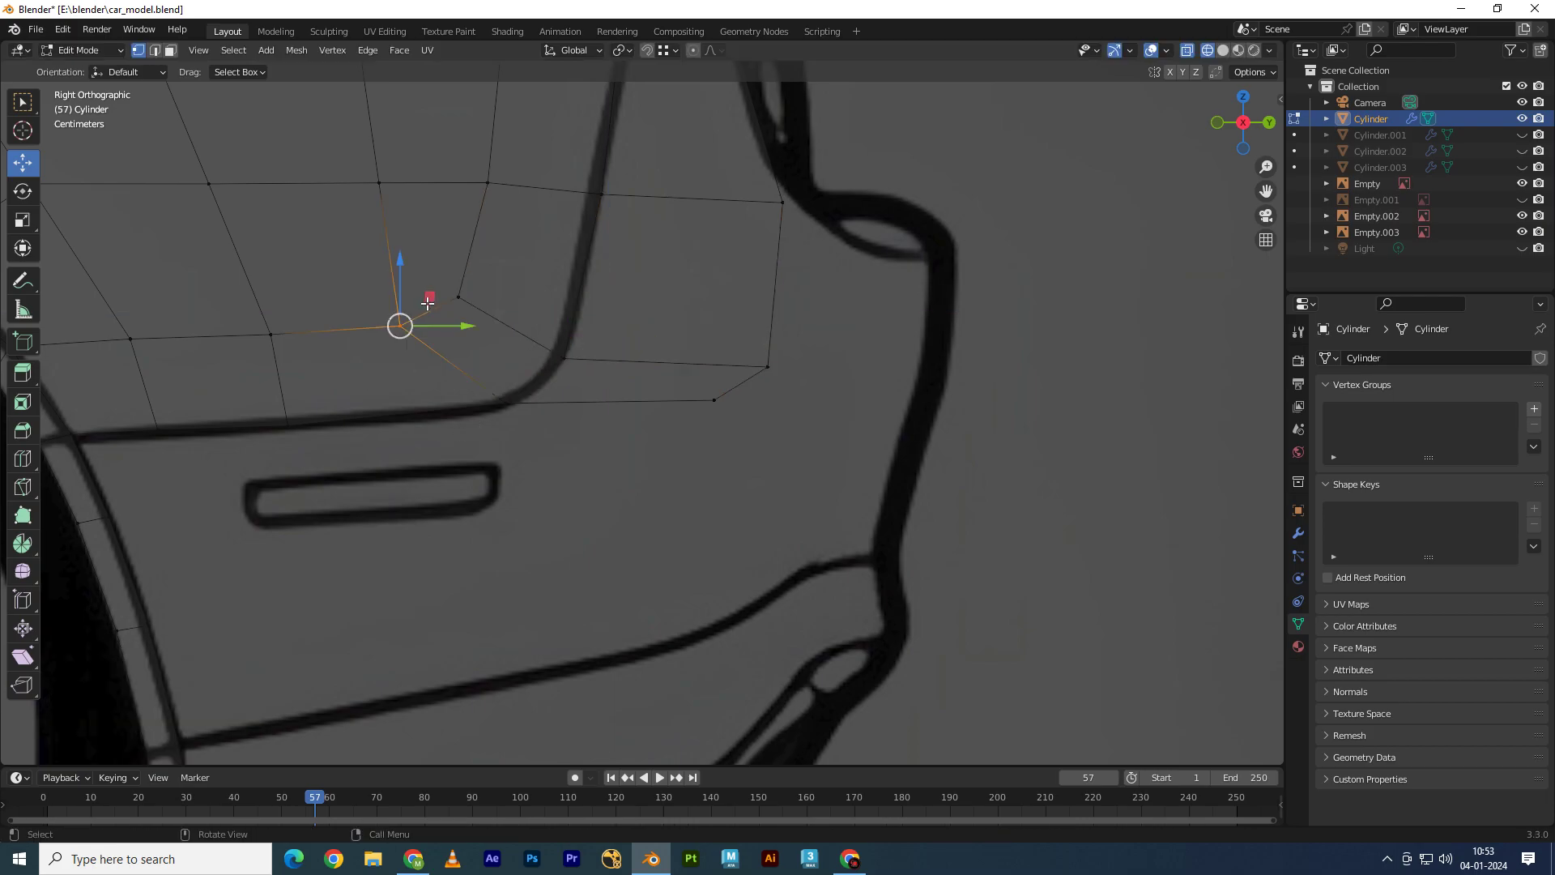
pyautogui.press('g')
pyautogui.click(466, 428)
pyautogui.click(494, 397)
pyautogui.press('g')
pyautogui.press('y')
pyautogui.click(604, 445)
pyautogui.click(714, 400)
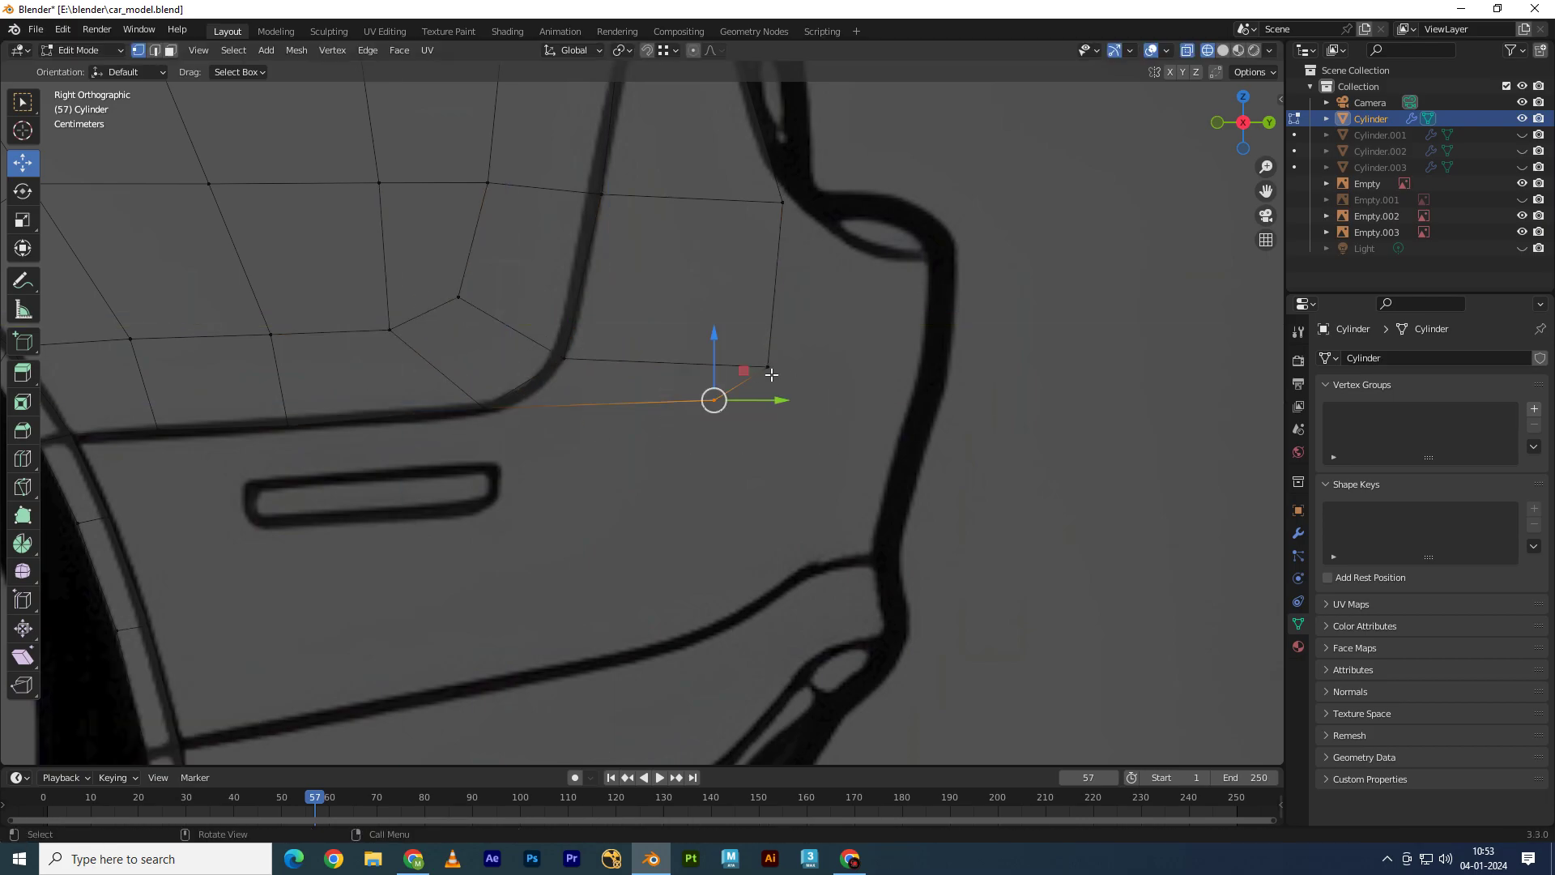
pyautogui.moveTo(743, 371); pyautogui.dragTo(737, 398)
# Step: Shift the next tail-panel vertices along X and down onto the outline
pyautogui.scroll(2, 760, 310)
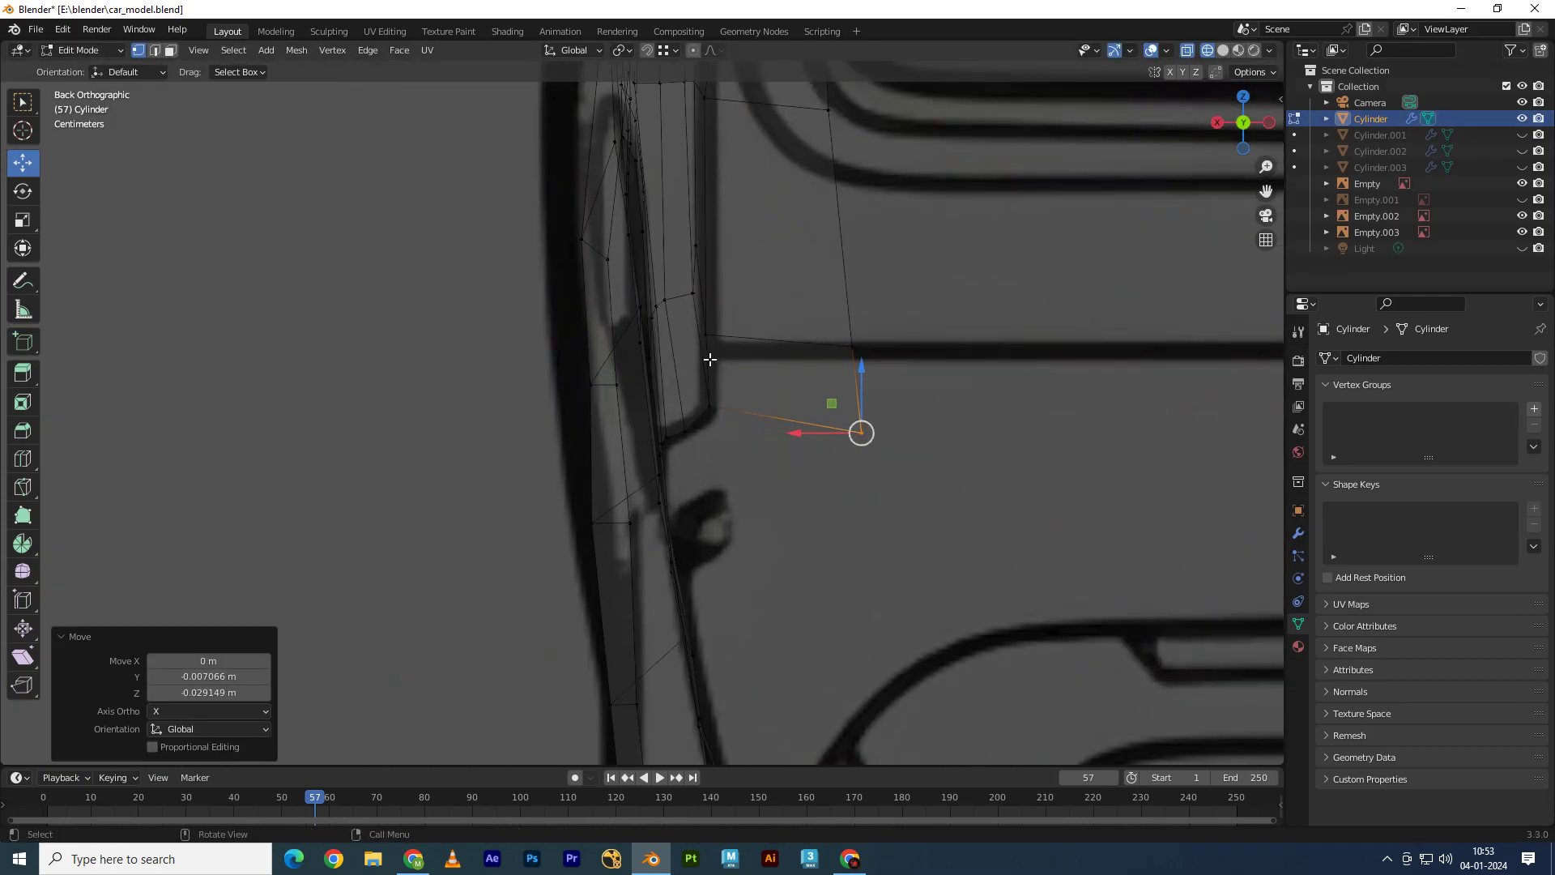
pyautogui.click(732, 325)
pyautogui.moveTo(703, 290); pyautogui.dragTo(664, 283)
pyautogui.moveTo(664, 298)
pyautogui.mouseDown()
pyautogui.moveTo(683, 426)
pyautogui.moveTo(649, 421)
pyautogui.moveTo(676, 471)
pyautogui.moveTo(717, 435)
pyautogui.moveTo(672, 484)
pyautogui.mouseUp()
pyautogui.scroll(4, 652, 426)
pyautogui.click(735, 437)
pyautogui.click(780, 398)
pyautogui.moveTo(712, 398); pyautogui.dragTo(725, 401)
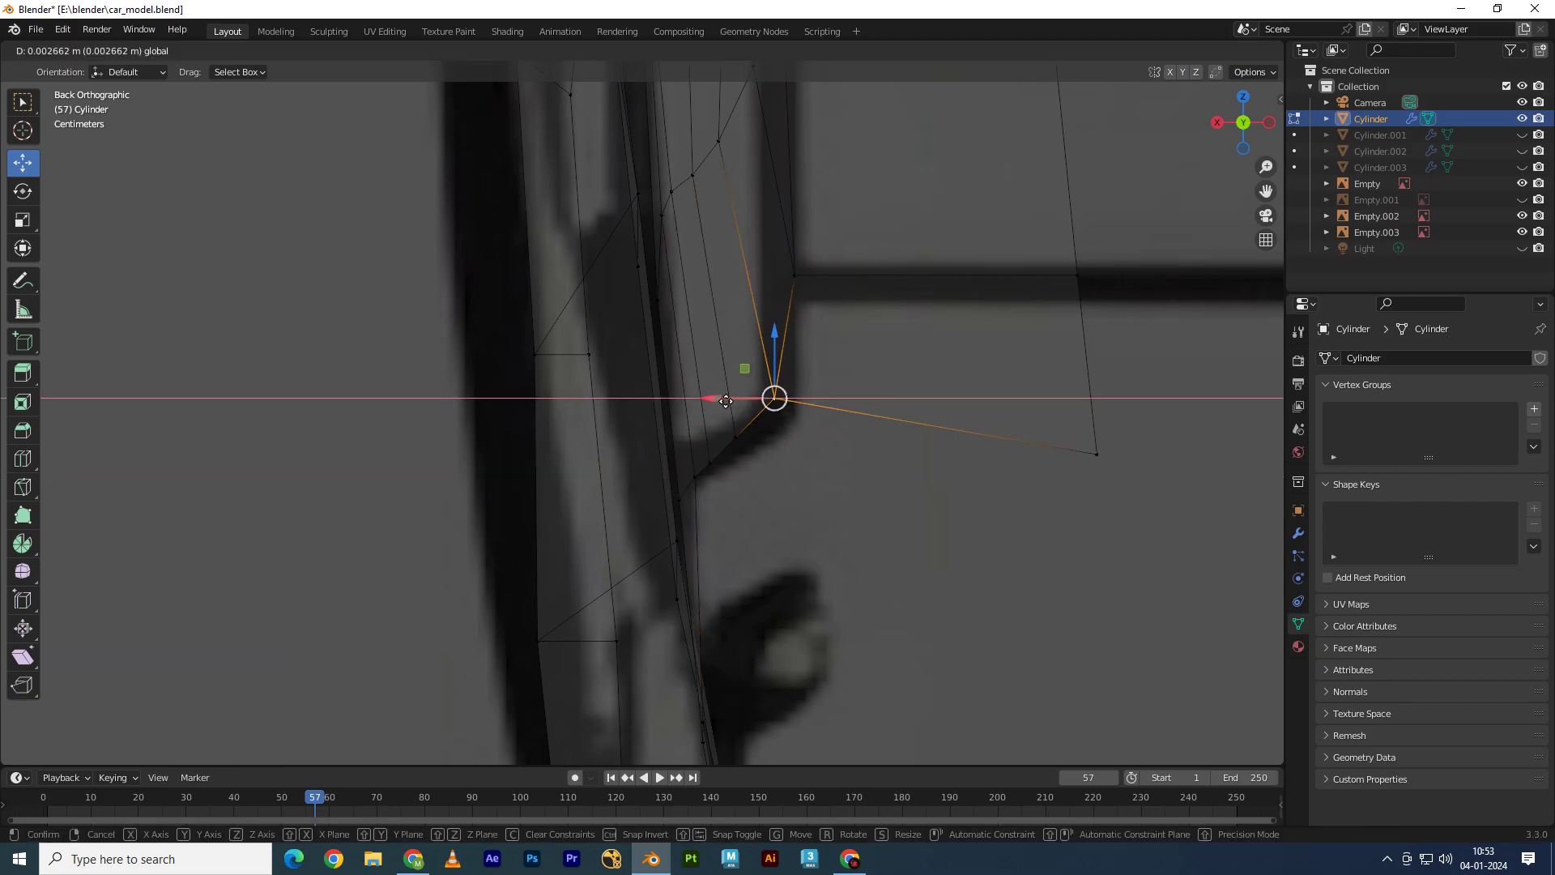
pyautogui.click(719, 403)
# Step: Move another vertex along X onto the back-view outline, nudging it 0.002662 m
pyautogui.moveTo(667, 298)
pyautogui.mouseDown()
pyautogui.moveTo(722, 280)
pyautogui.moveTo(708, 245)
pyautogui.mouseUp()
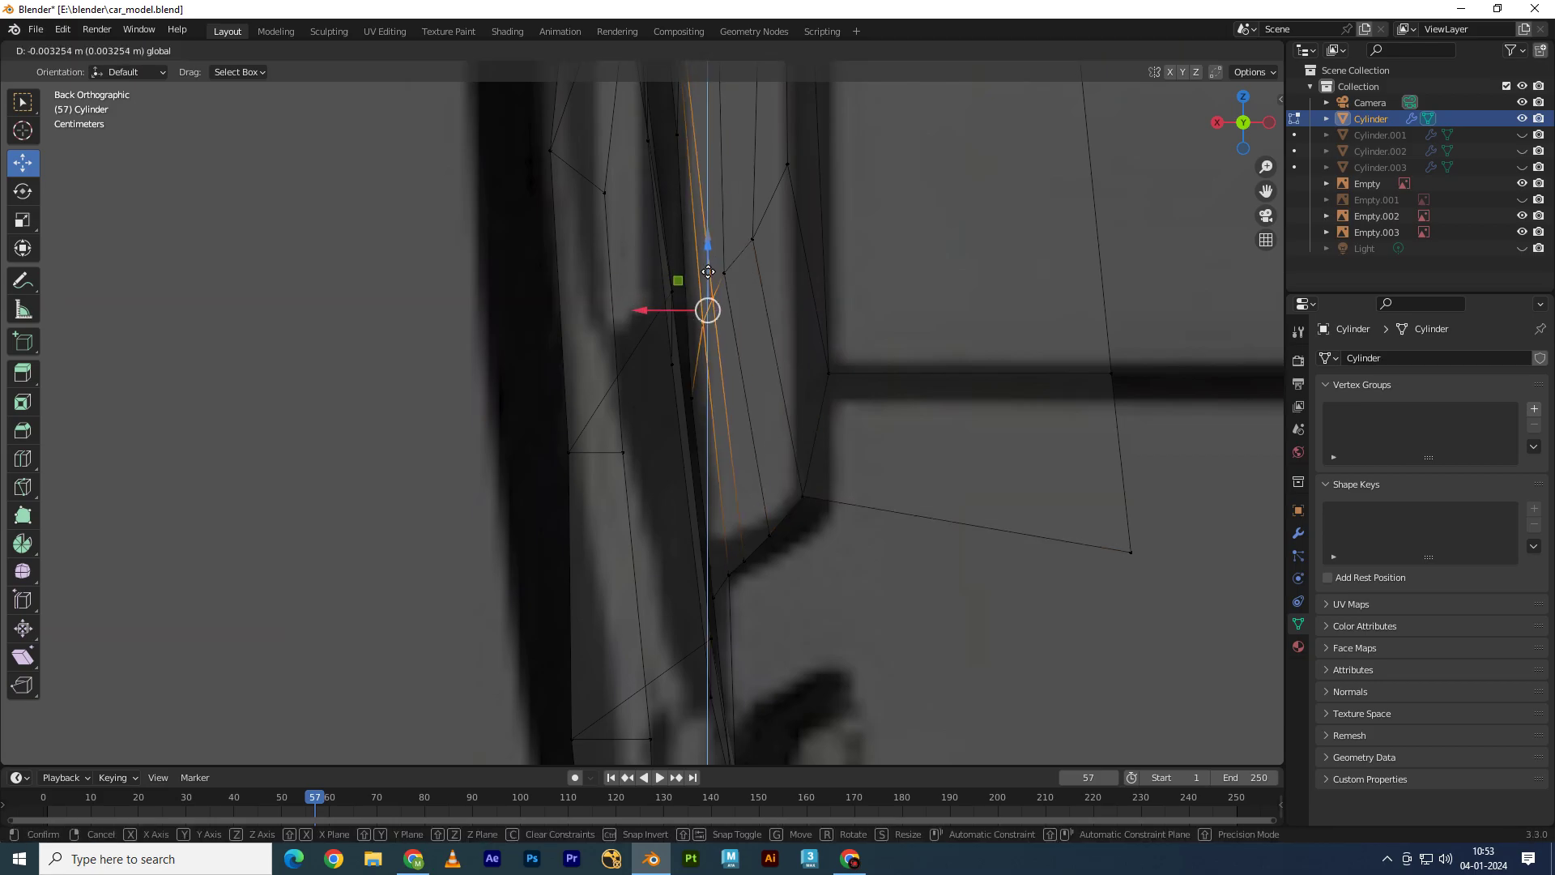
pyautogui.press('g')
pyautogui.press('x')
pyautogui.click(769, 240)
pyautogui.keyDown('shift'); pyautogui.moveTo(1012, 493); pyautogui.dragTo(850, 388, button='middle'); pyautogui.keyUp('shift')
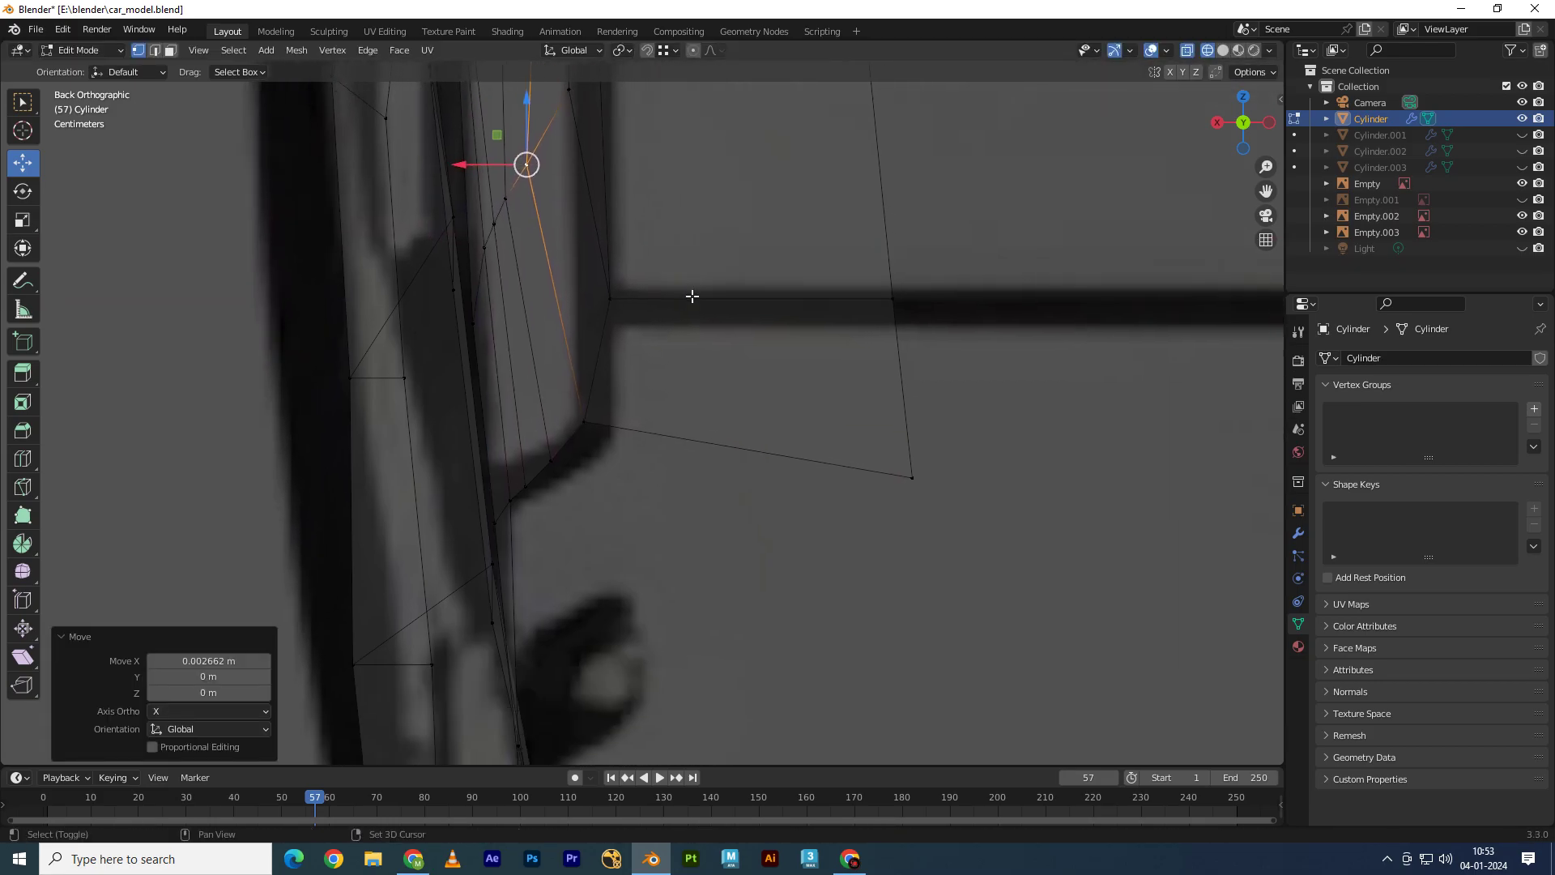
pyautogui.scroll(-2, 850, 388)
pyautogui.keyDown('shift'); pyautogui.scroll(2, 695, 295); pyautogui.keyUp('shift')
# Step: Slide a tail-panel edge vertex along its edges with repeated G moves
pyautogui.keyDown('shift'); pyautogui.scroll(2, 677, 347); pyautogui.keyUp('shift')
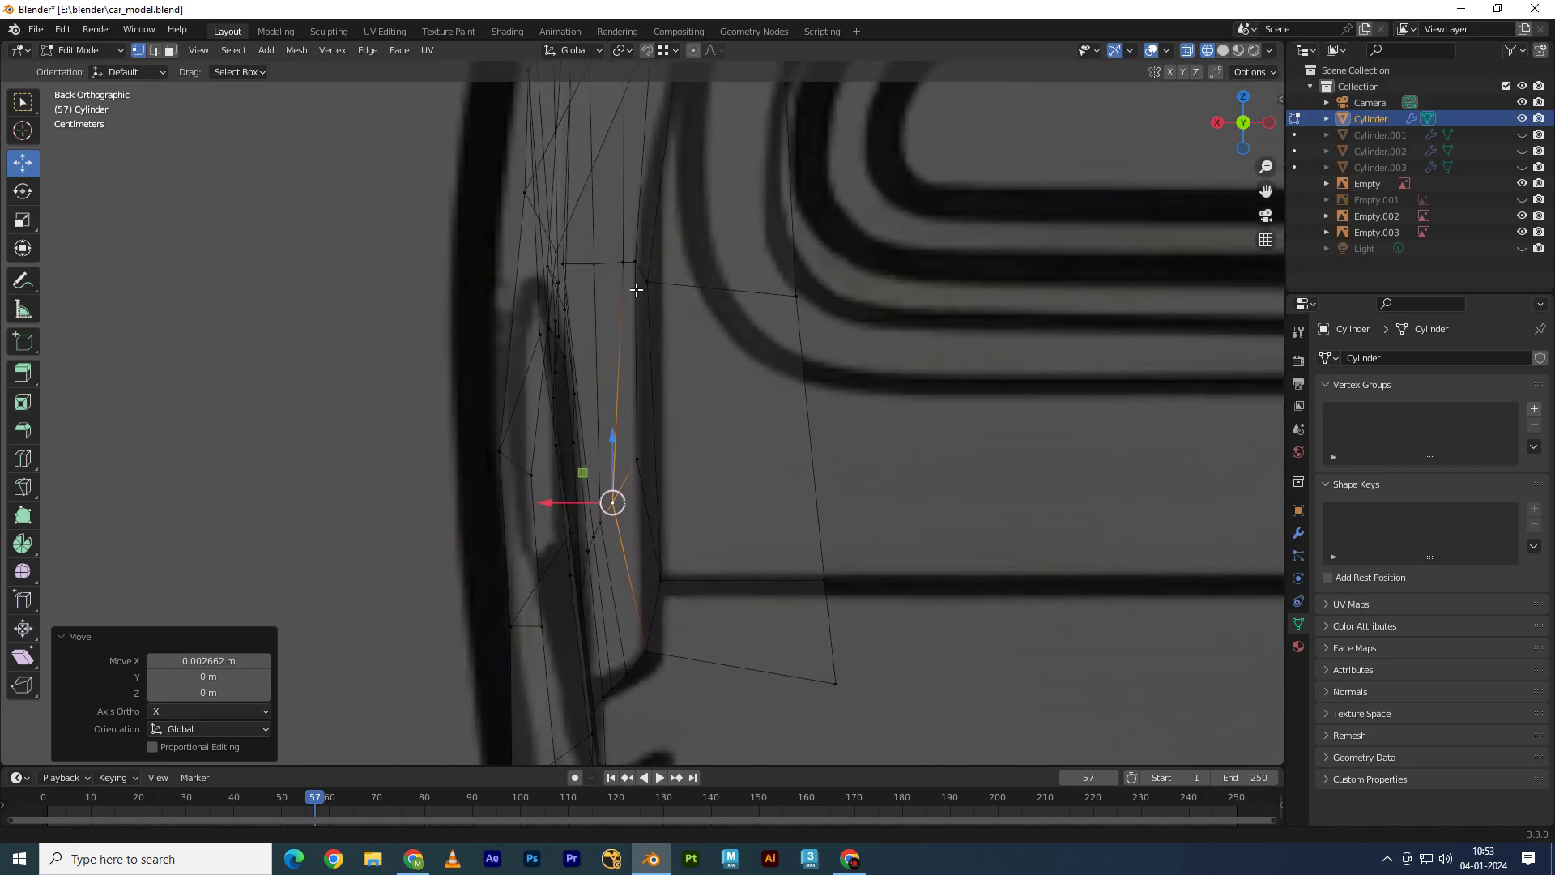
pyautogui.click(641, 244)
pyautogui.press('g')
pyautogui.press('g')
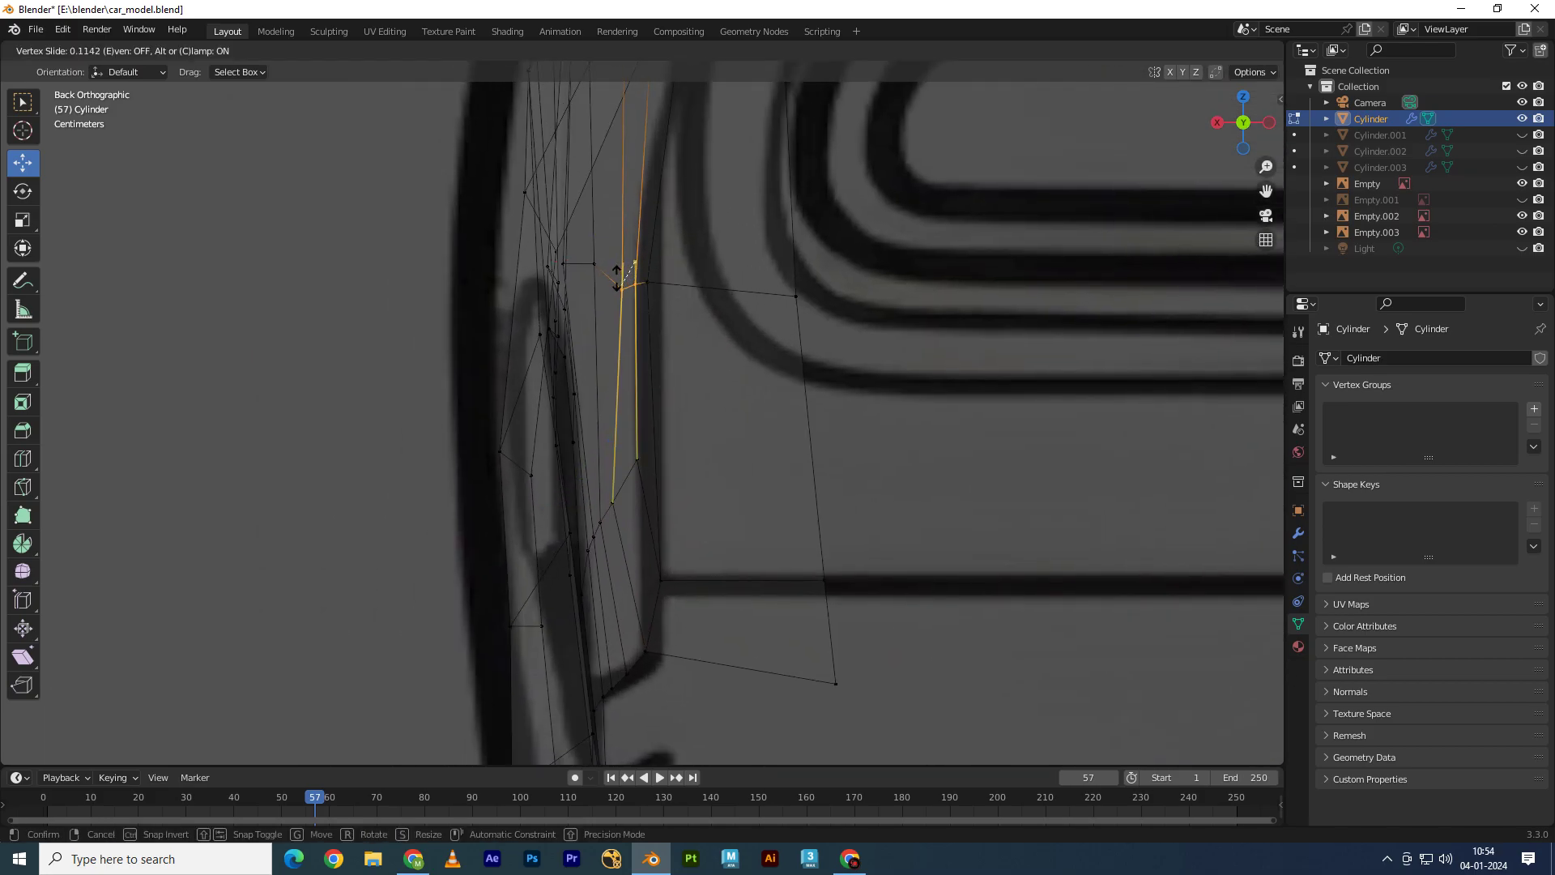
pyautogui.click(616, 276)
pyautogui.press('g')
pyautogui.press('g')
pyautogui.click(594, 272)
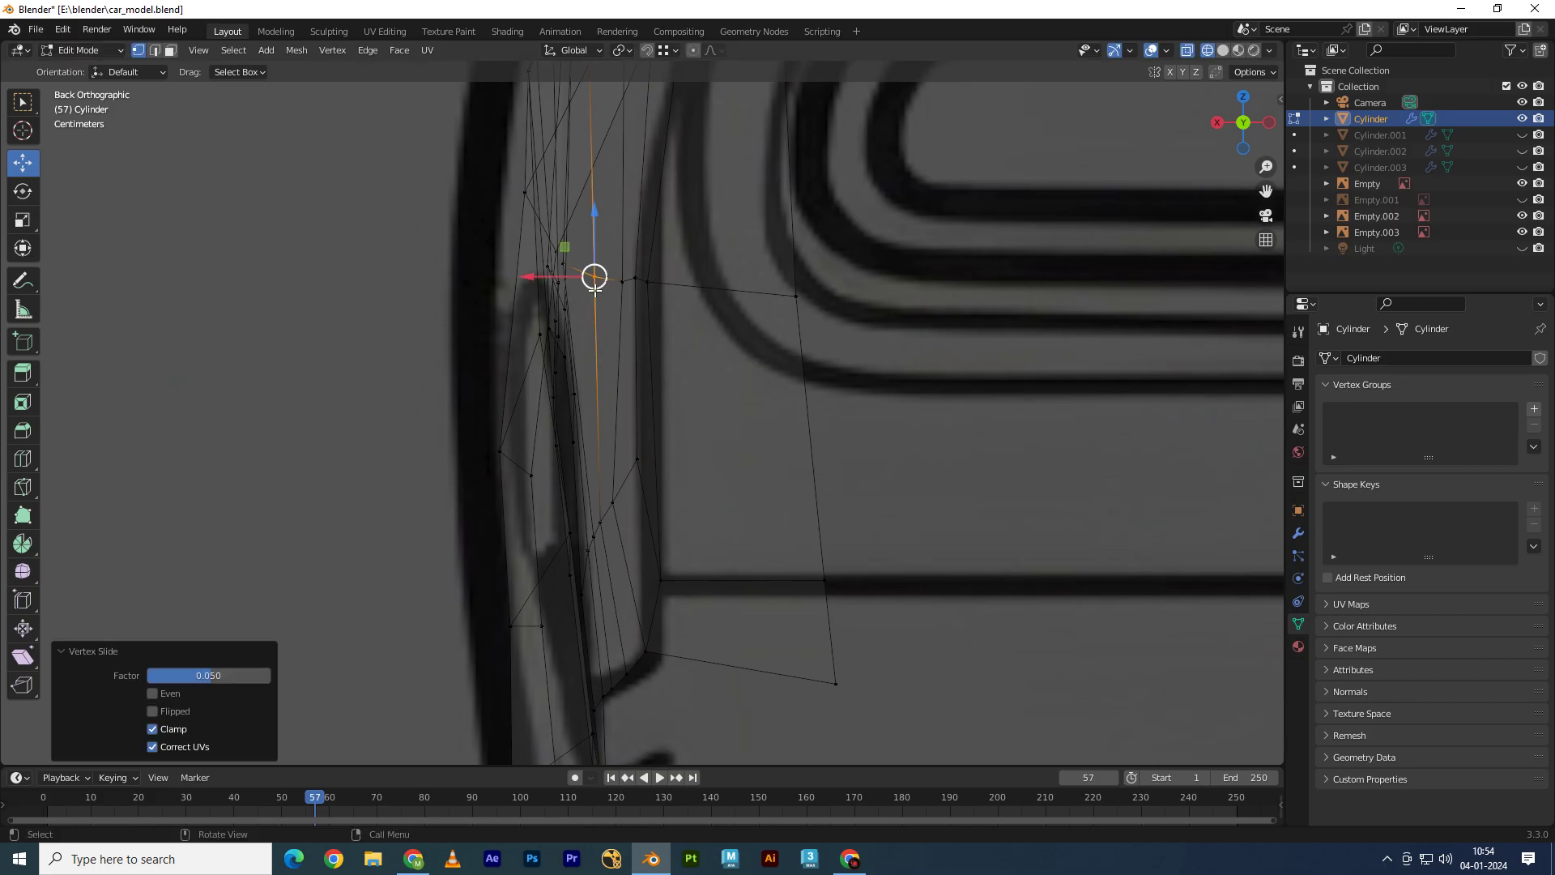
pyautogui.press('g')
pyautogui.click(642, 257)
pyautogui.press('g')
pyautogui.press('g')
pyautogui.click(646, 280)
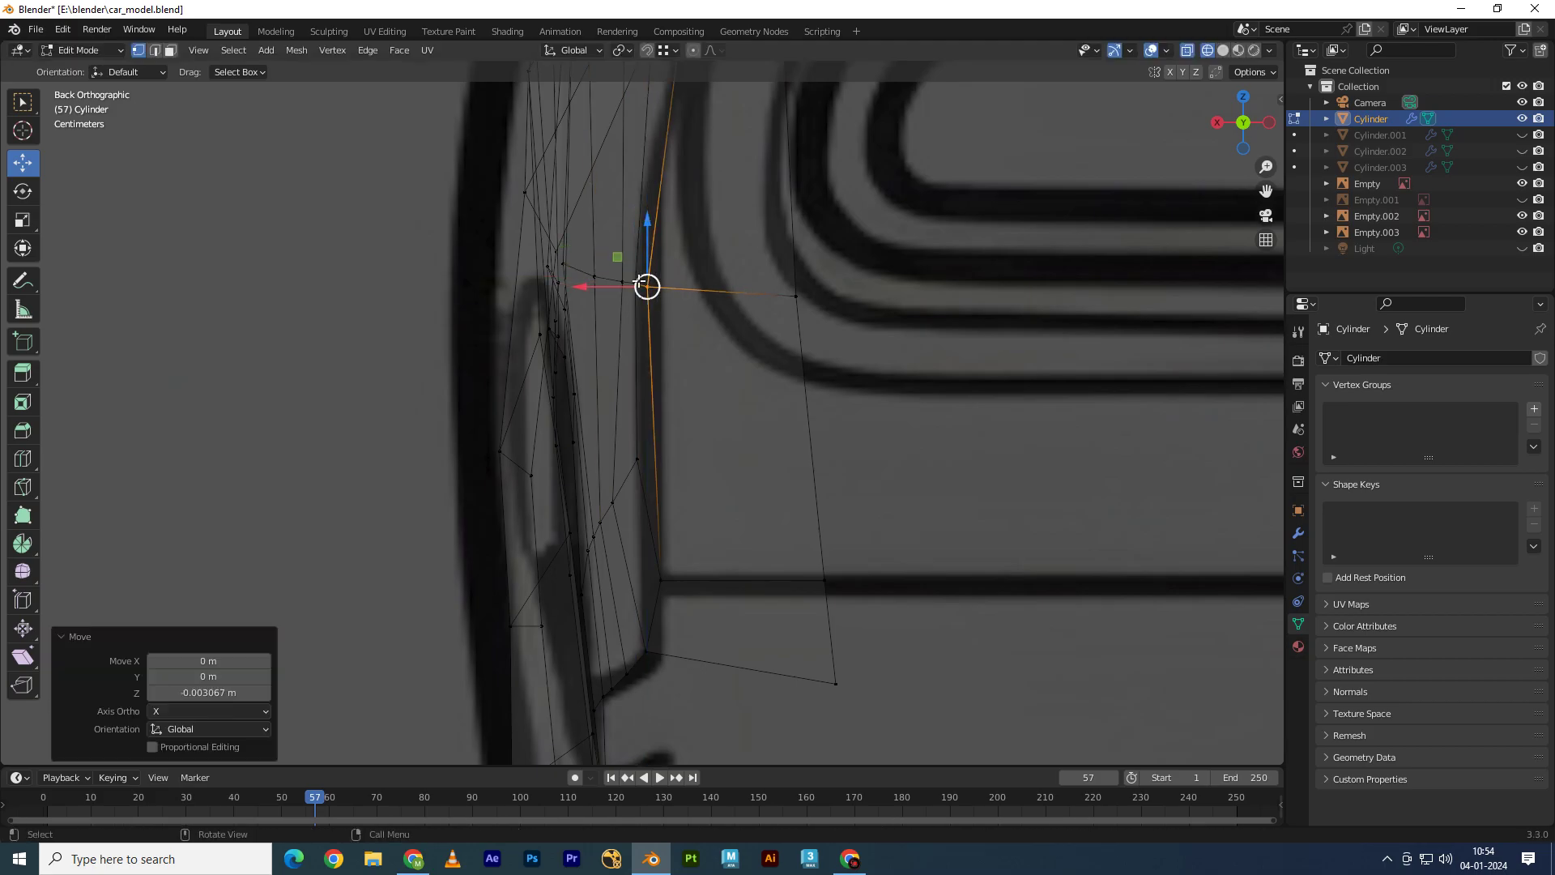
# Step: Move the lower corner vertices along X onto the taillight surround outline
pyautogui.moveTo(649, 285)
pyautogui.mouseDown()
pyautogui.moveTo(798, 297)
pyautogui.moveTo(675, 261)
pyautogui.mouseUp()
pyautogui.keyDown('shift'); pyautogui.moveTo(674, 261); pyautogui.dragTo(753, 392, button='middle'); pyautogui.keyUp('shift')
pyautogui.moveTo(749, 390); pyautogui.dragTo(764, 390)
pyautogui.moveTo(764, 390)
pyautogui.keyDown('shift'); pyautogui.mouseDown(button='middle')
pyautogui.moveTo(715, 340)
pyautogui.moveTo(753, 279)
pyautogui.mouseUp(button='middle'); pyautogui.keyUp('shift')
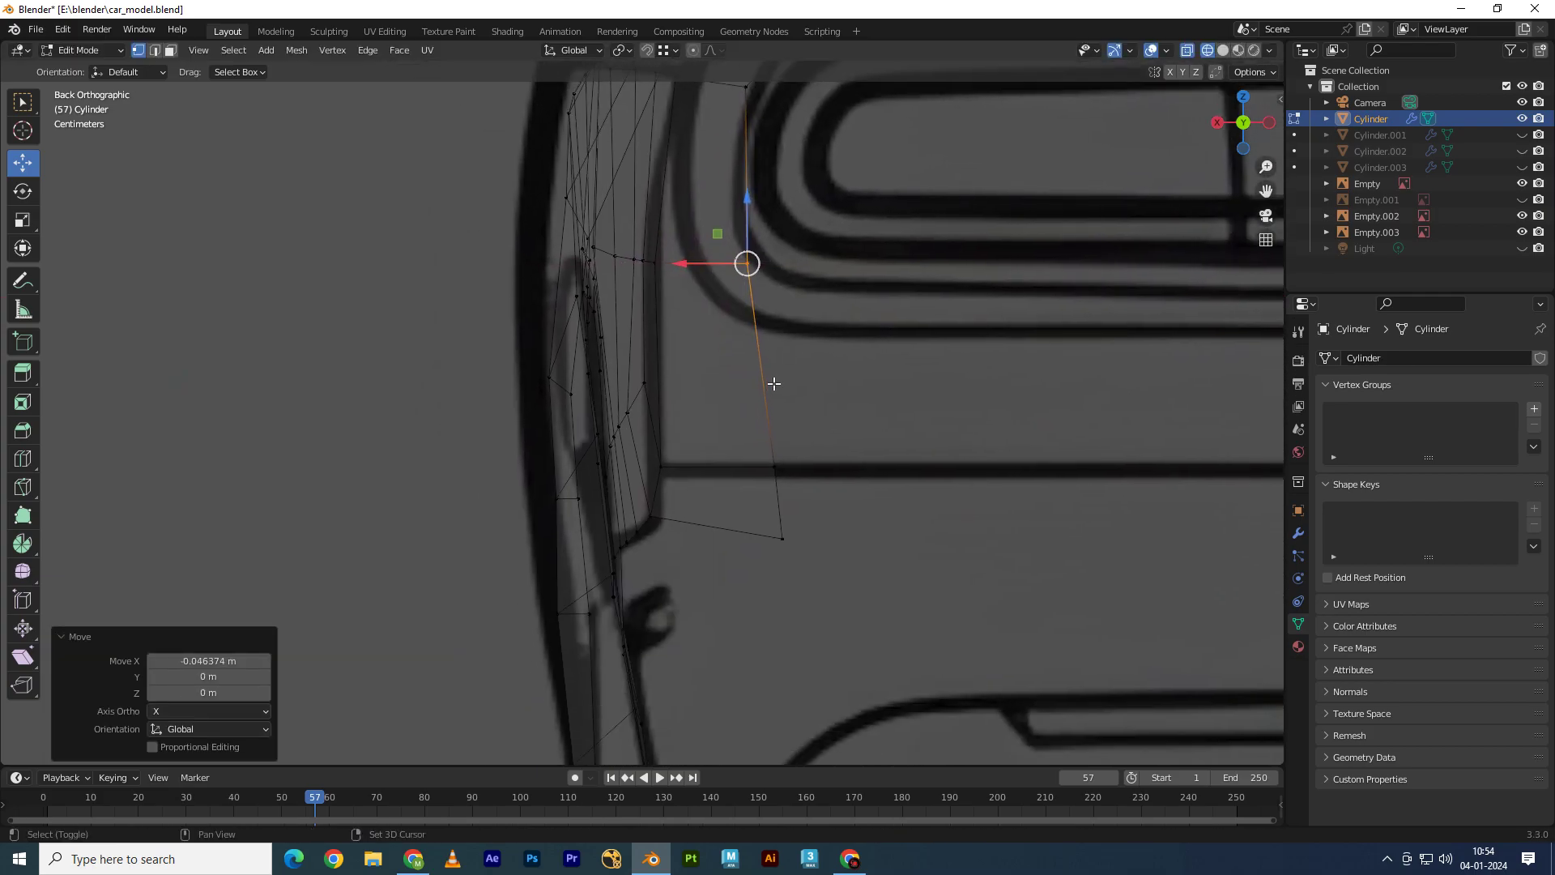
pyautogui.click(779, 542)
pyautogui.moveTo(751, 523)
pyautogui.mouseDown()
pyautogui.moveTo(759, 504)
pyautogui.moveTo(723, 510)
pyautogui.mouseUp()
pyautogui.keyDown('shift'); pyautogui.click(757, 482); pyautogui.keyUp('shift')
pyautogui.keyDown('shift'); pyautogui.moveTo(763, 412); pyautogui.dragTo(786, 472, button='middle'); pyautogui.keyUp('shift')
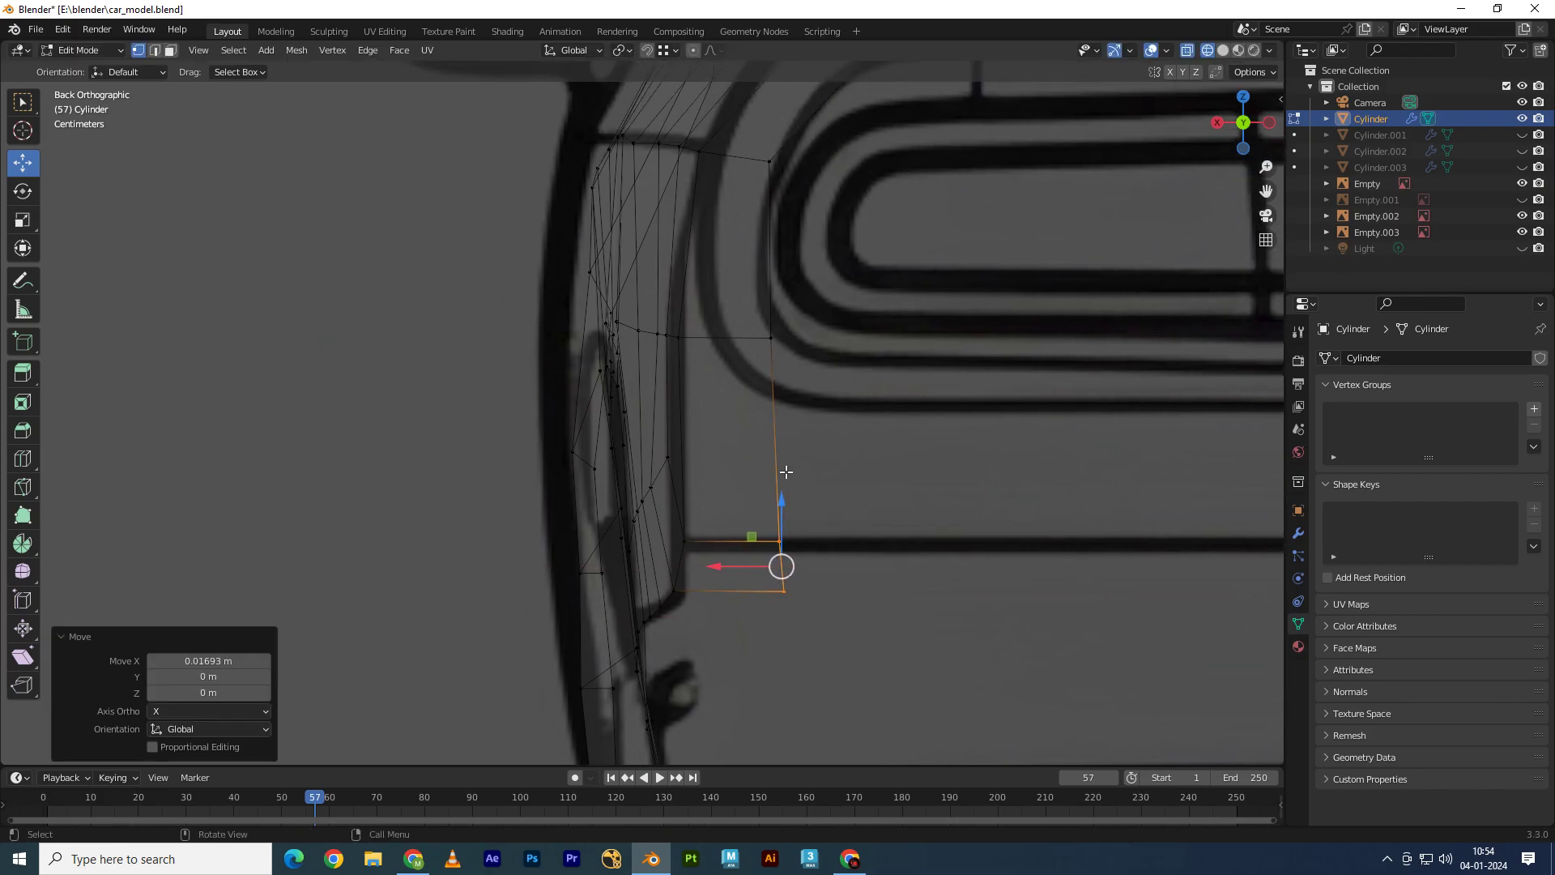
# Step: Add an edge loop across the tail panel corner, slid to -0.842
pyautogui.click(754, 381)
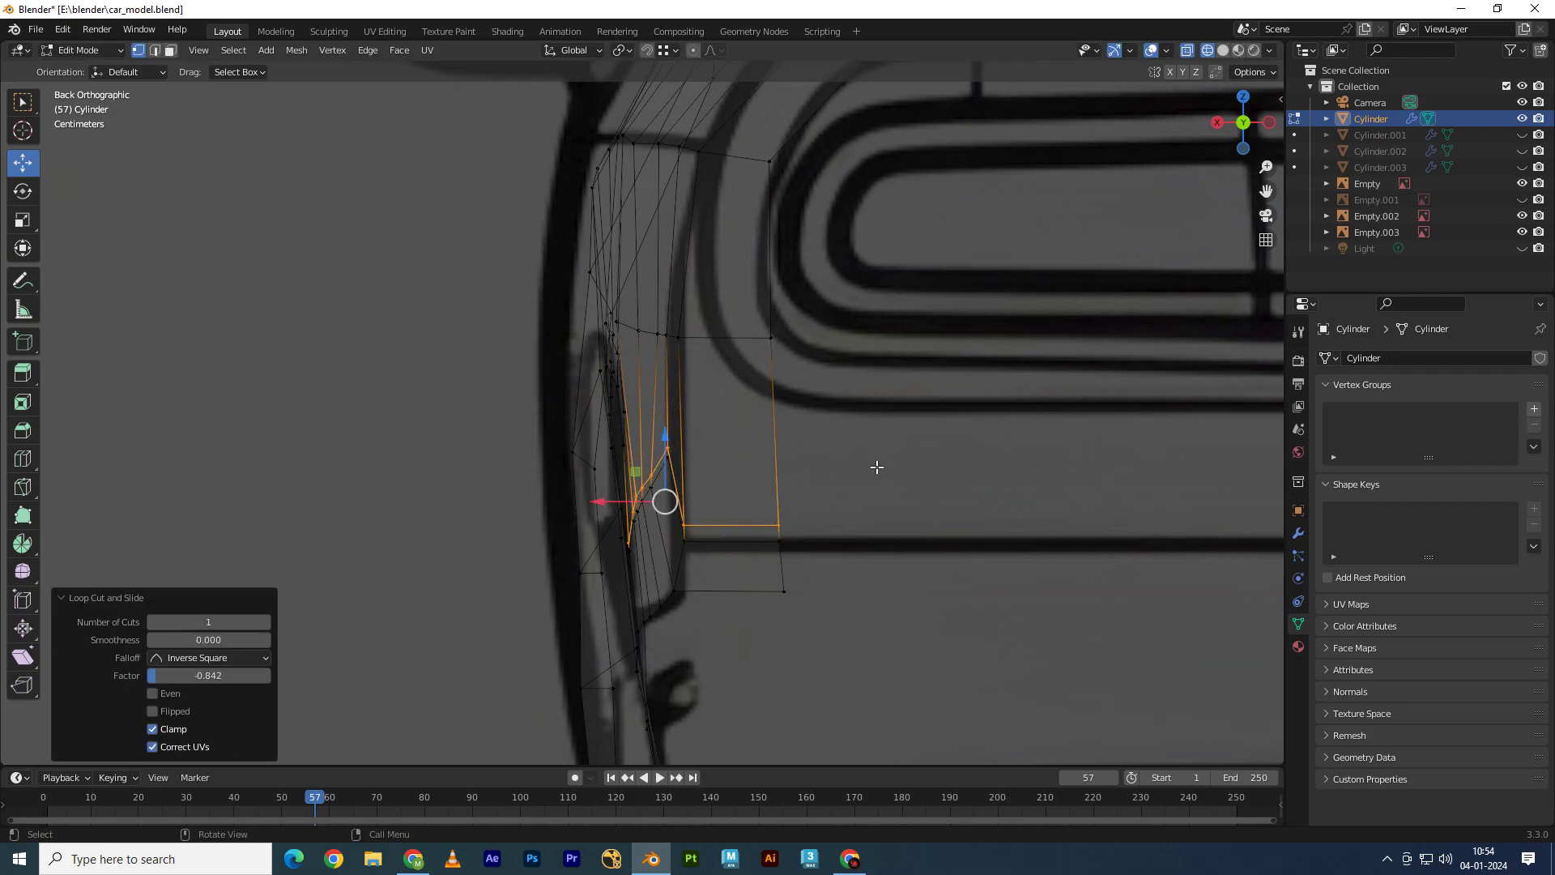
pyautogui.click(853, 350)
pyautogui.keyDown('shift'); pyautogui.click(754, 321); pyautogui.keyUp('shift')
pyautogui.keyDown('shift'); pyautogui.moveTo(743, 309); pyautogui.dragTo(678, 304, button='middle'); pyautogui.keyUp('shift')
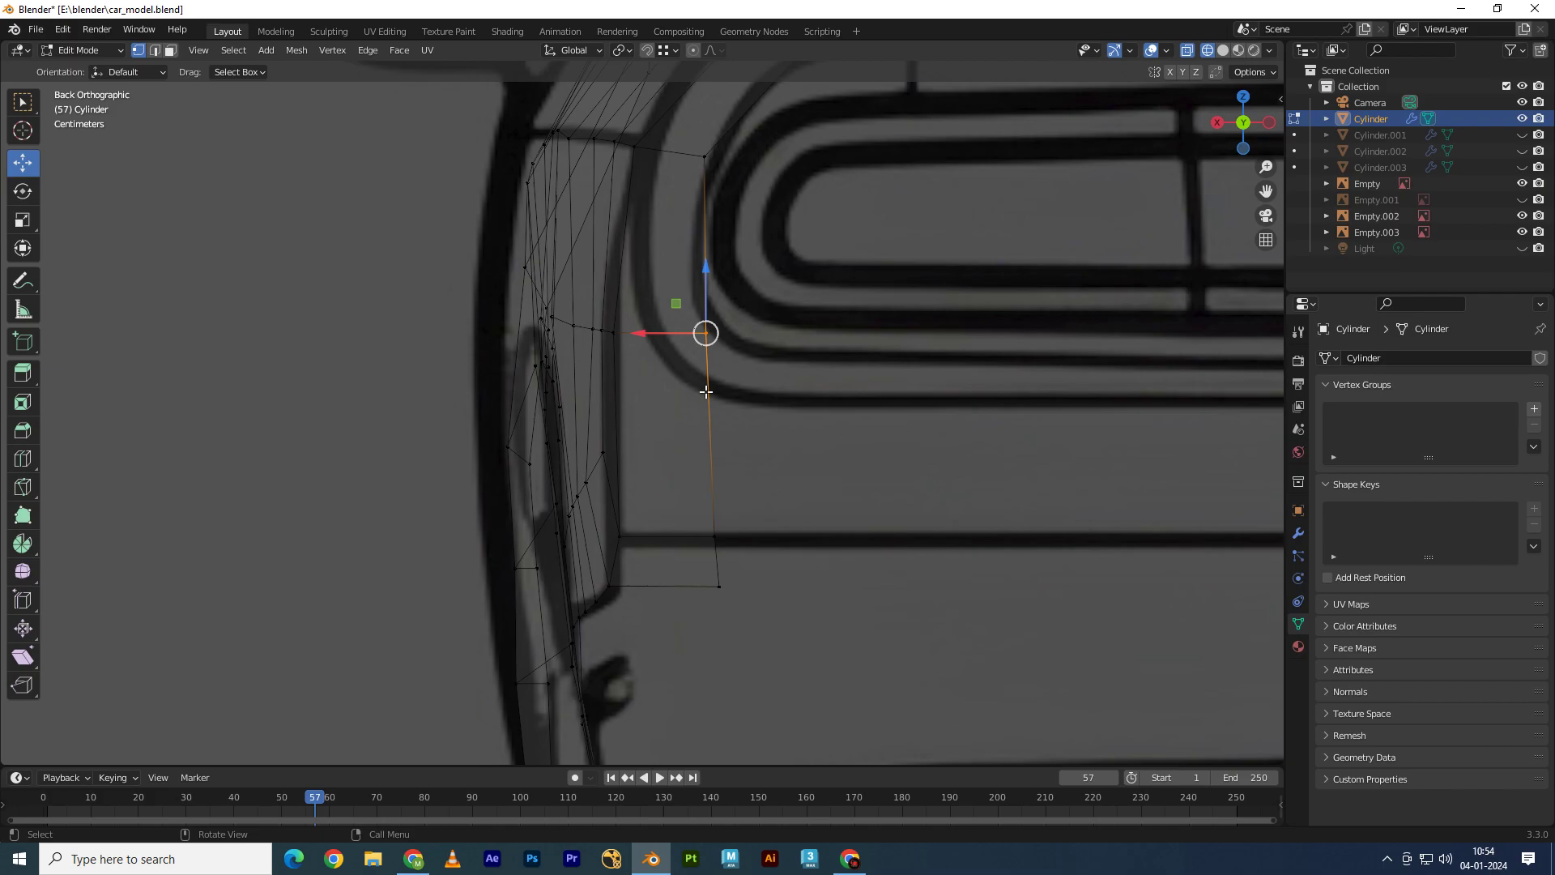
pyautogui.moveTo(668, 357)
pyautogui.mouseDown(button='middle')
pyautogui.moveTo(932, 476)
pyautogui.moveTo(843, 580)
pyautogui.mouseUp(button='middle')
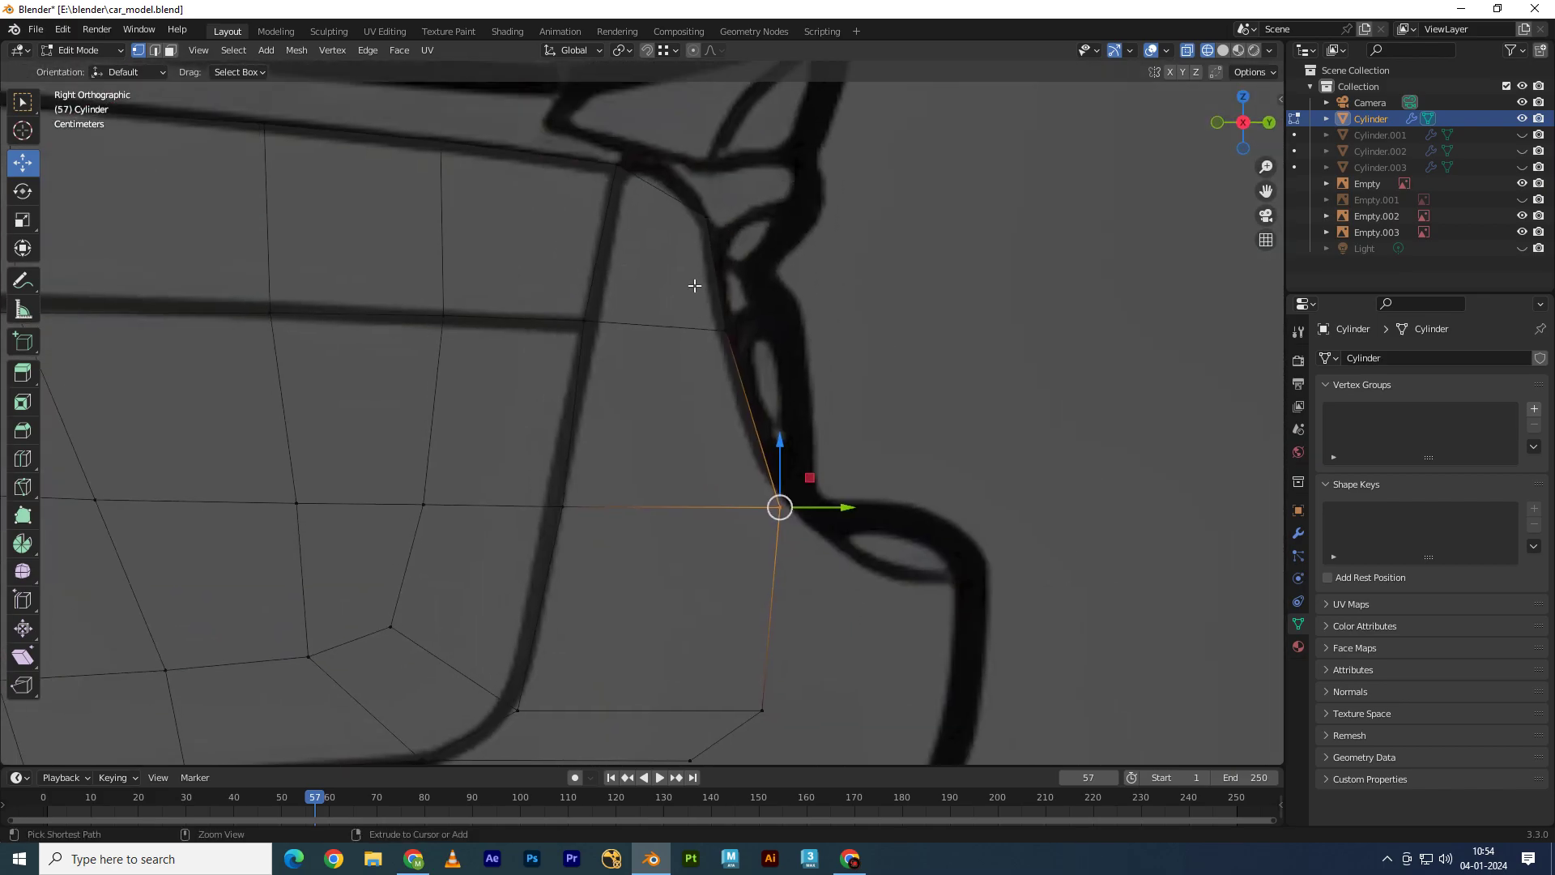
# Step: Add a centred edge loop to the surround and drop two corner vertices onto the outline
pyautogui.hotkey('ctrl', 'r')
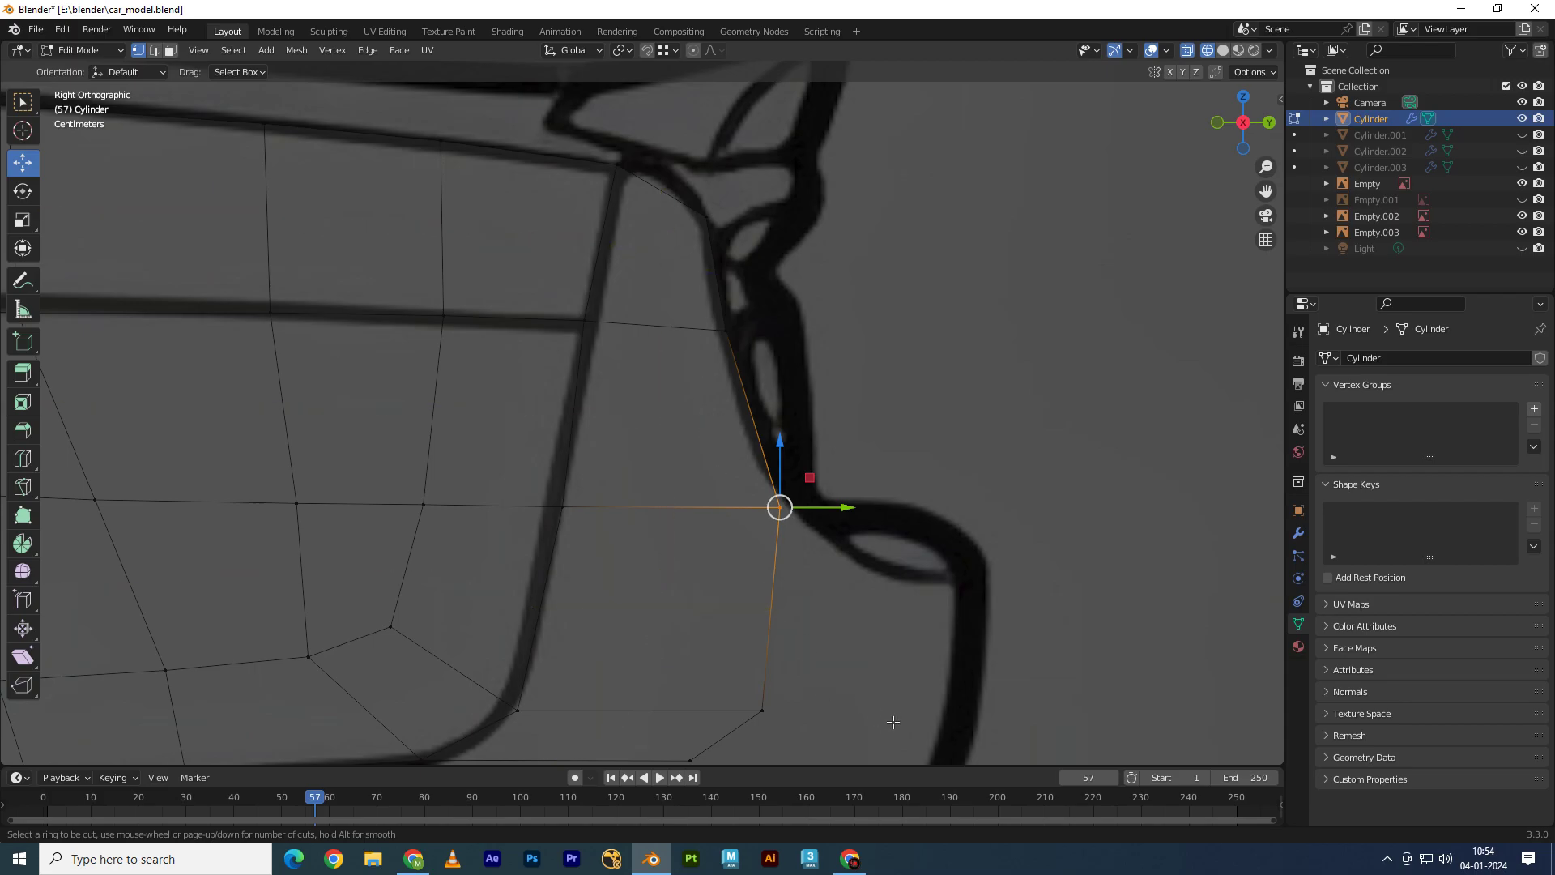
pyautogui.click(702, 339)
pyautogui.rightClick(702, 339)
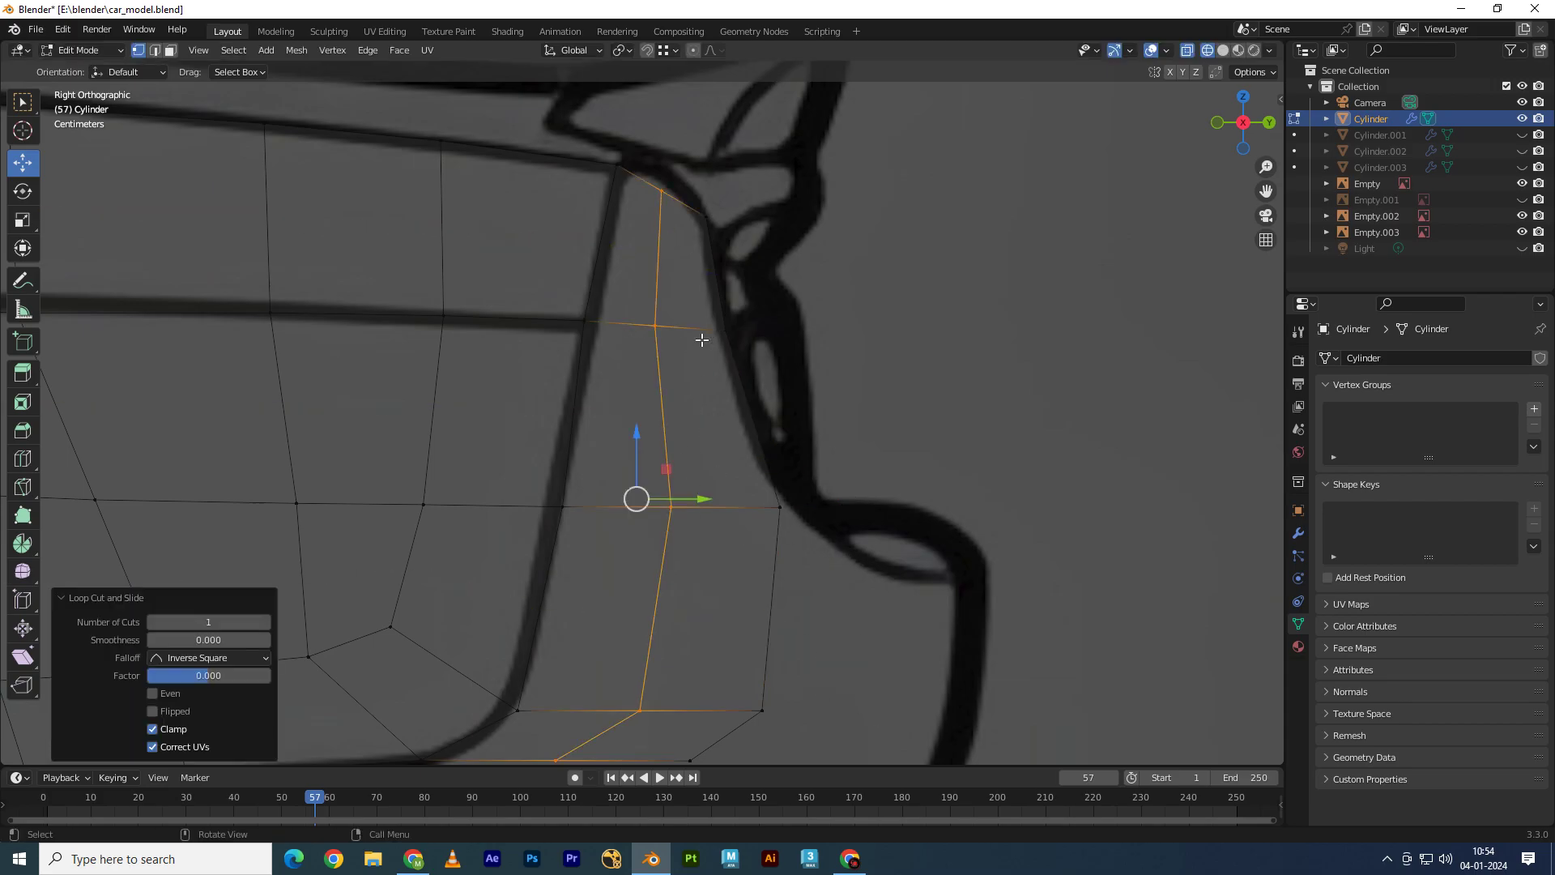
pyautogui.click(661, 191)
pyautogui.scroll(-2, 657, 162)
pyautogui.keyDown('shift'); pyautogui.scroll(-3, 639, 324); pyautogui.keyUp('shift')
pyautogui.click(595, 517)
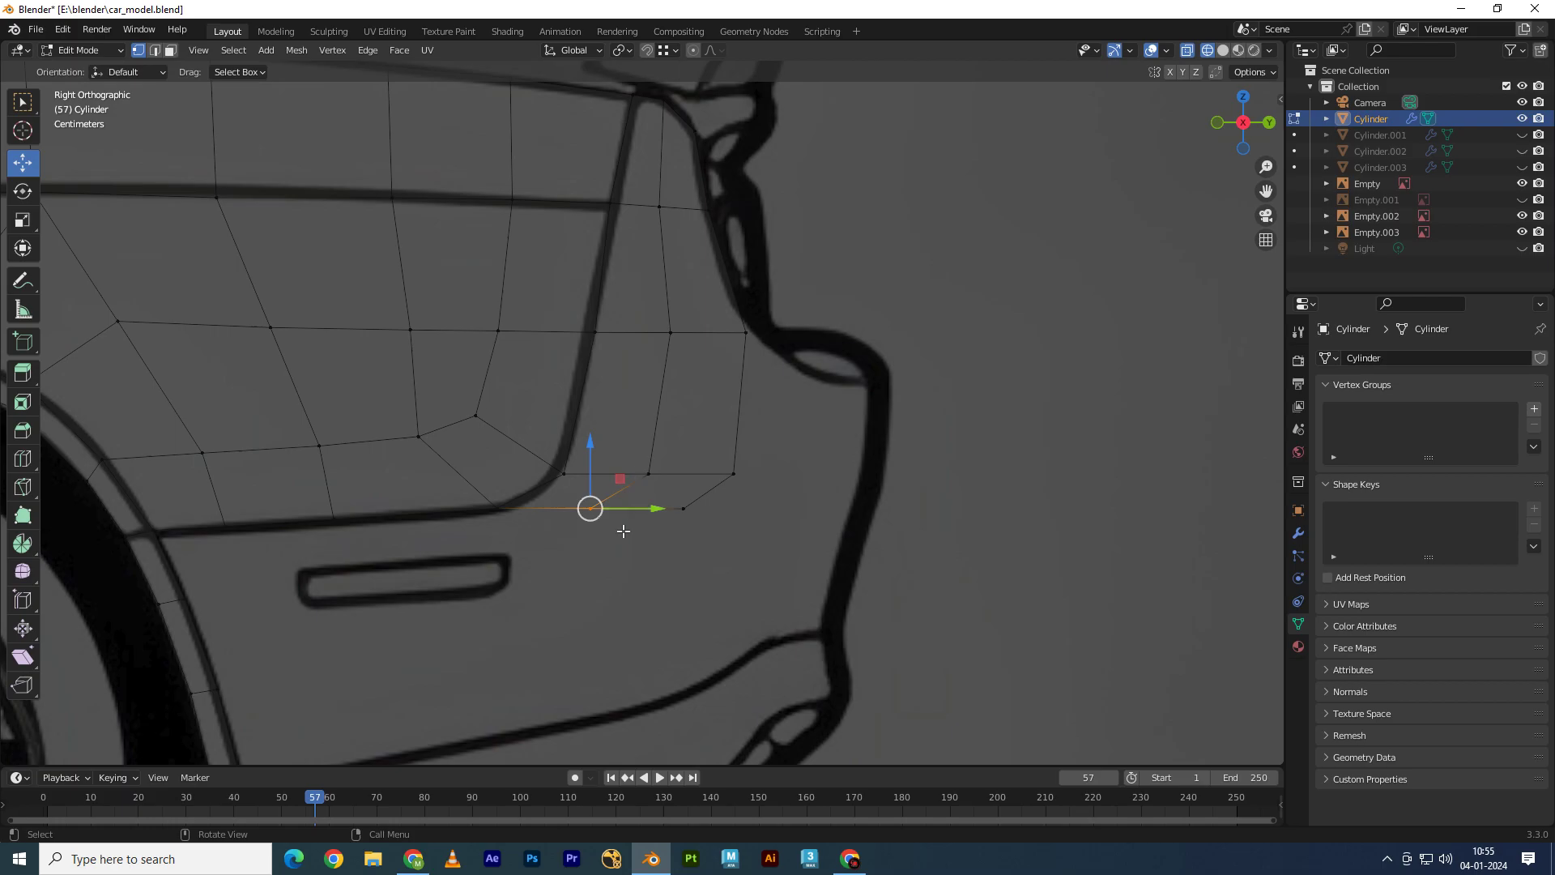
pyautogui.moveTo(590, 509)
pyautogui.mouseDown()
pyautogui.moveTo(628, 543)
pyautogui.moveTo(736, 545)
pyautogui.moveTo(722, 528)
pyautogui.mouseUp()
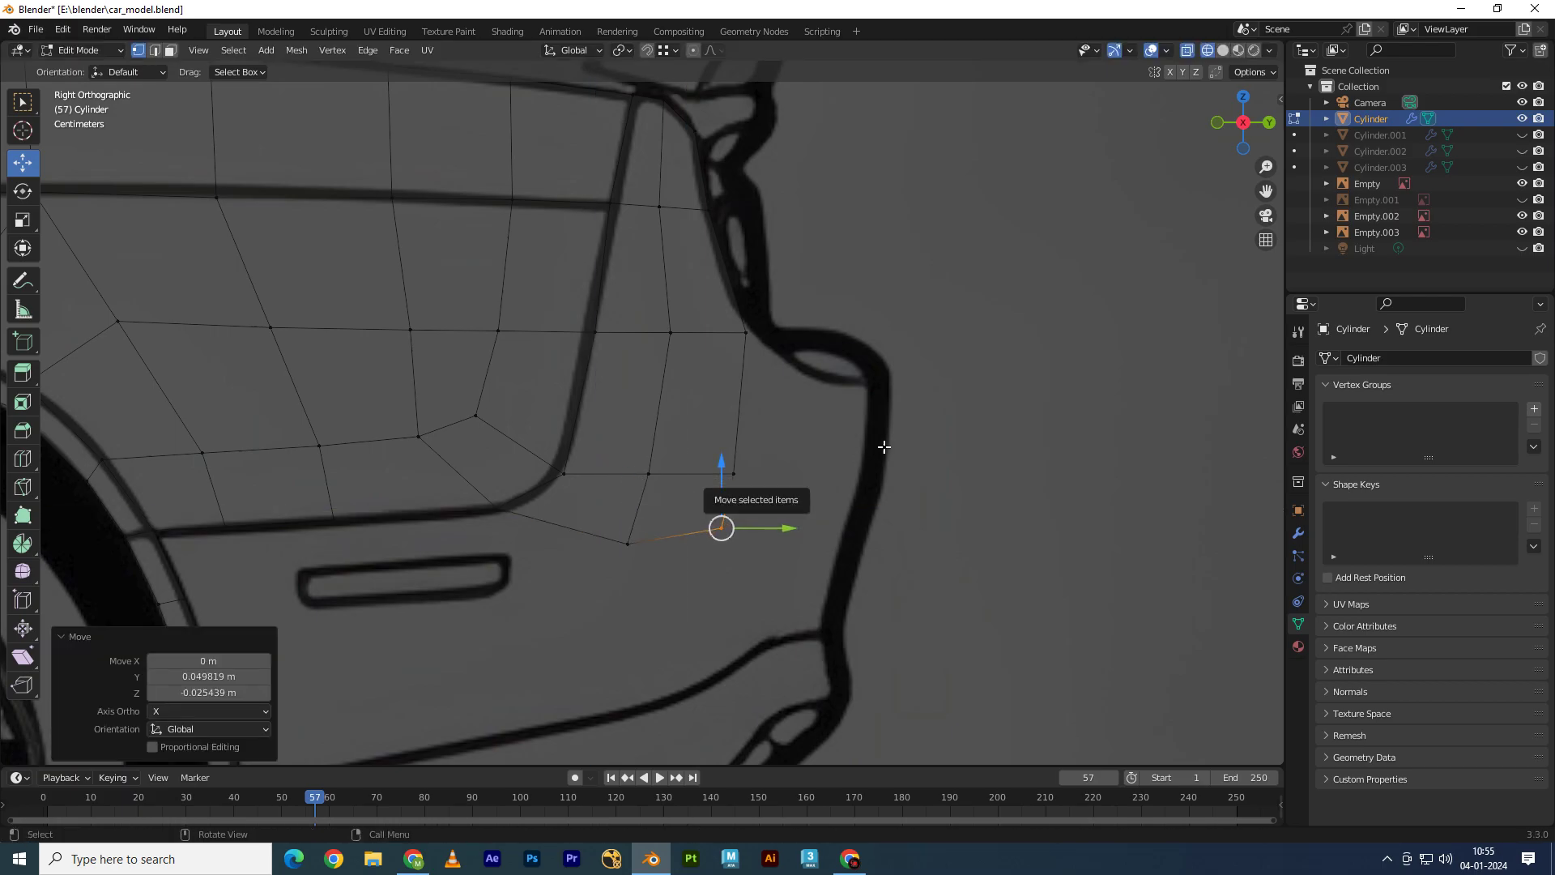
# Step: In back view, slide a surround vertex 0.015 m along X onto the outline
pyautogui.click(1268, 123)
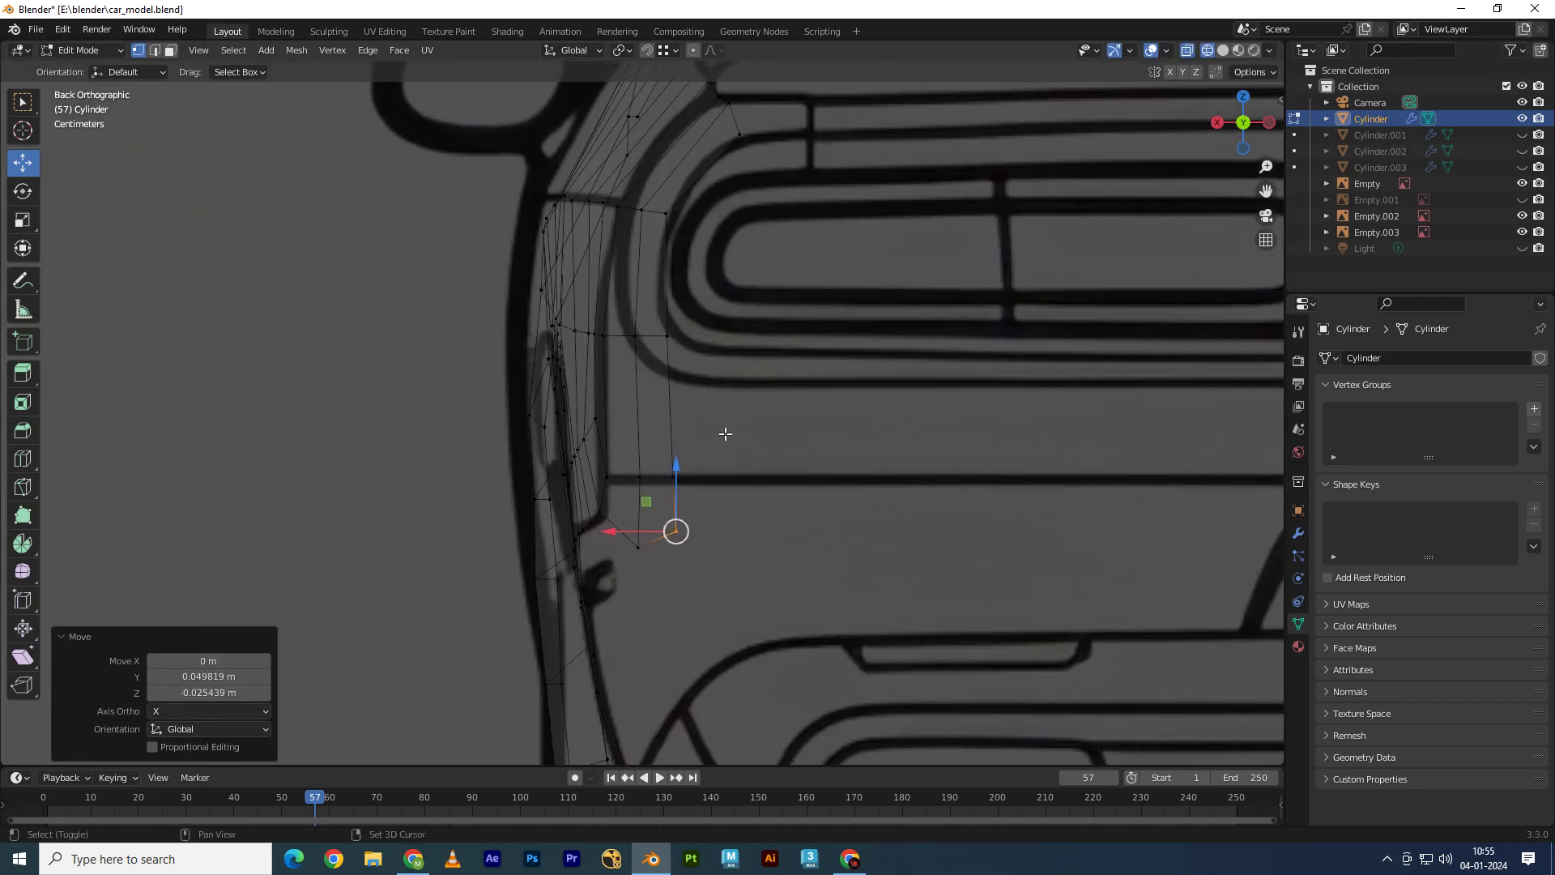
pyautogui.keyDown('shift'); pyautogui.scroll(2, 713, 421); pyautogui.keyUp('shift')
pyautogui.scroll(1, 675, 340)
pyautogui.moveTo(704, 293); pyautogui.dragTo(703, 293)
pyautogui.press('g')
pyautogui.press('x')
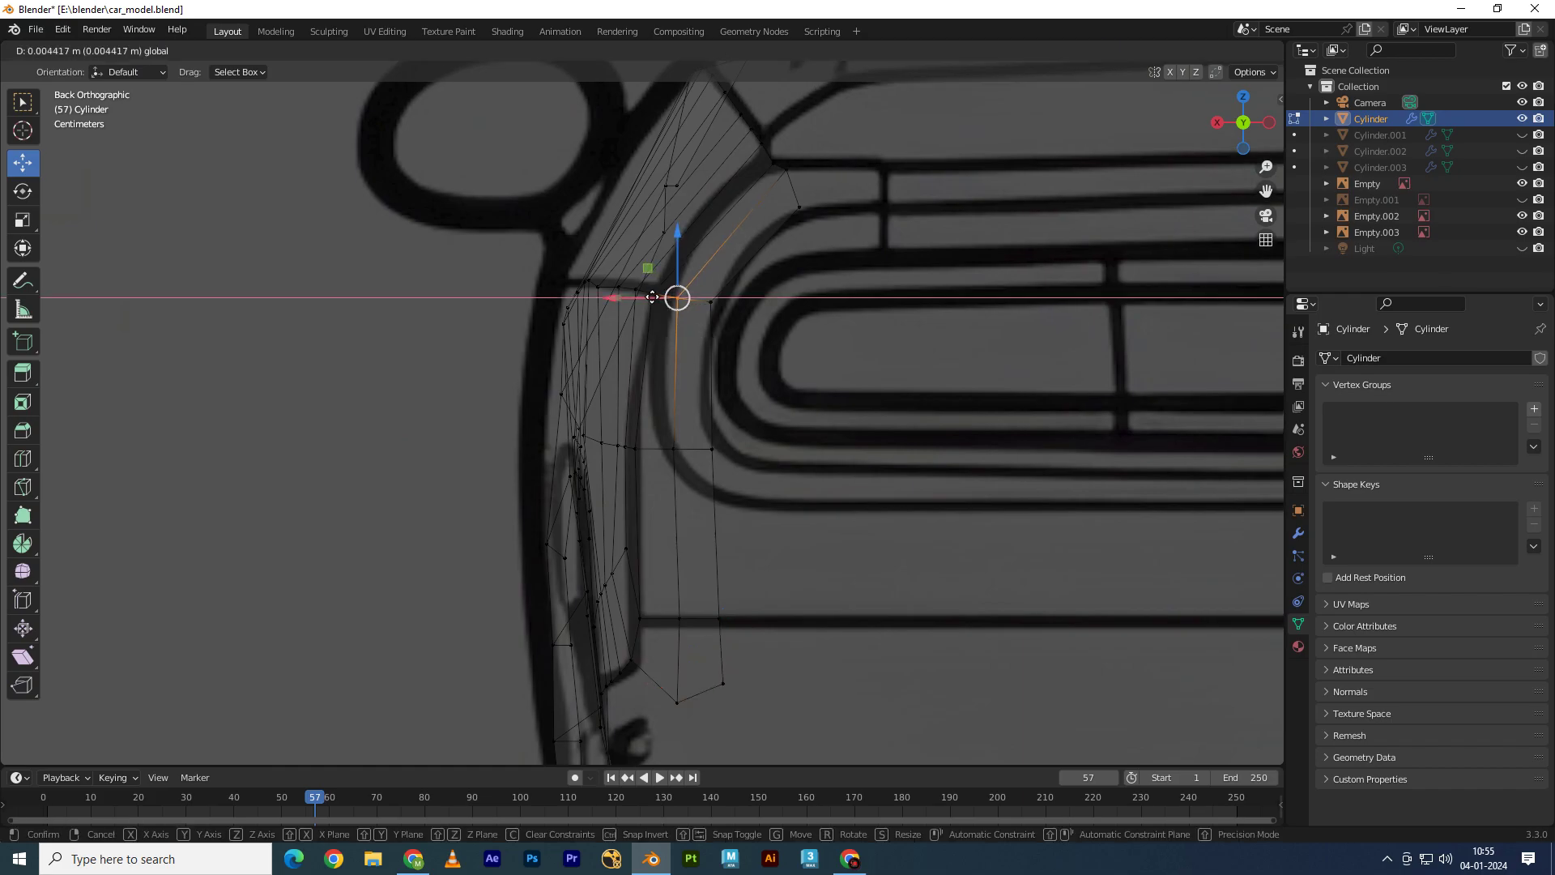
pyautogui.click(780, 208)
# Step: Reposition the next surround edge vertex within the back plane to follow the outline
pyautogui.scroll(2, 808, 216)
pyautogui.click(873, 162)
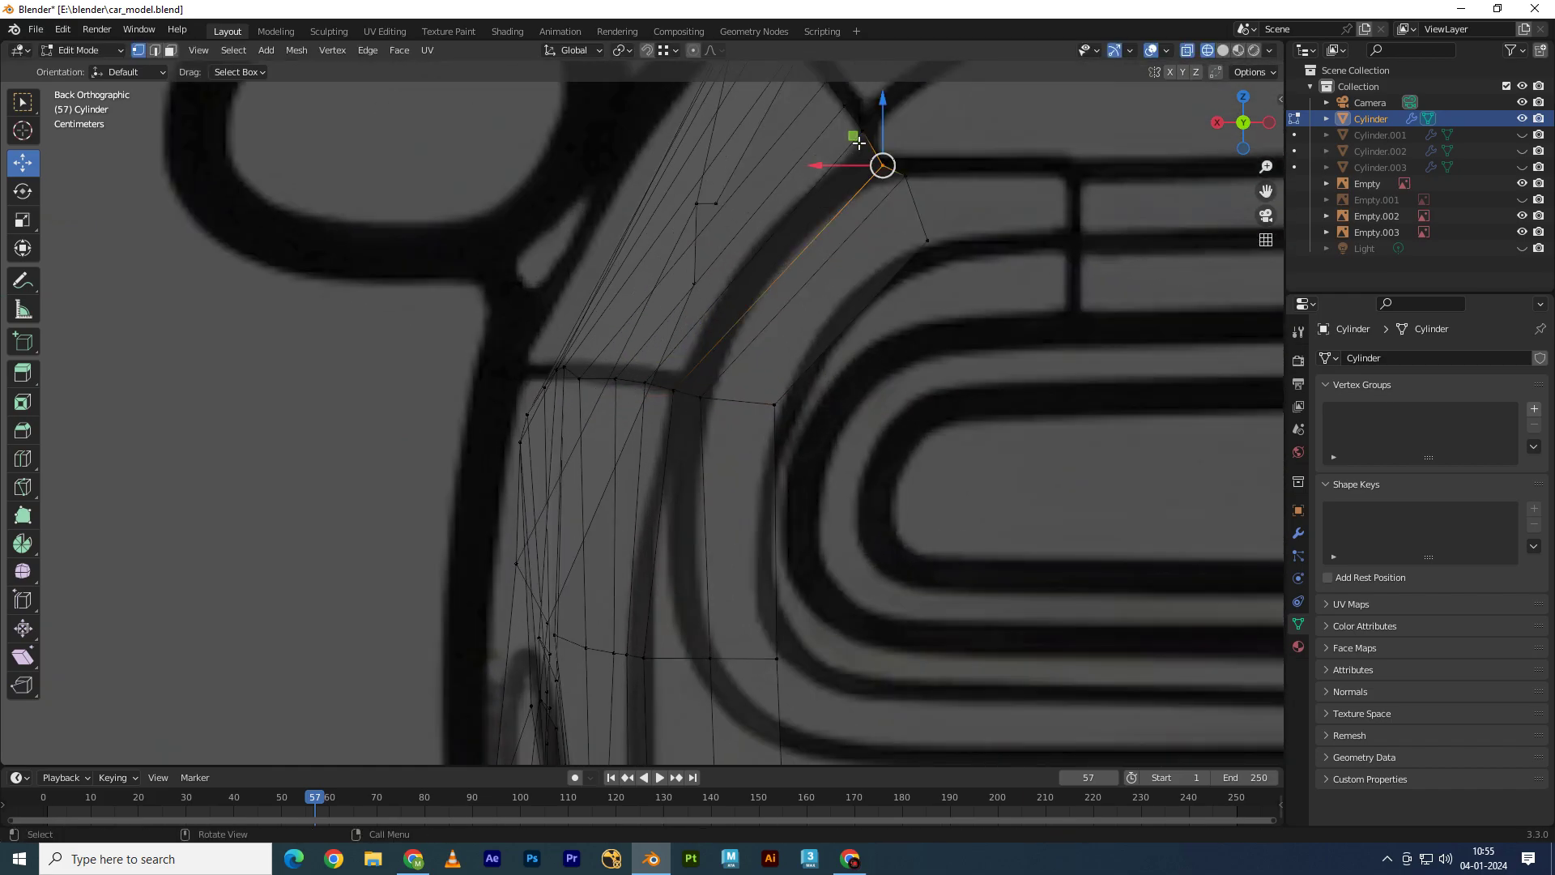
pyautogui.press('g')
pyautogui.press('x')
pyautogui.press('g')
pyautogui.hotkey('shift', 'y')
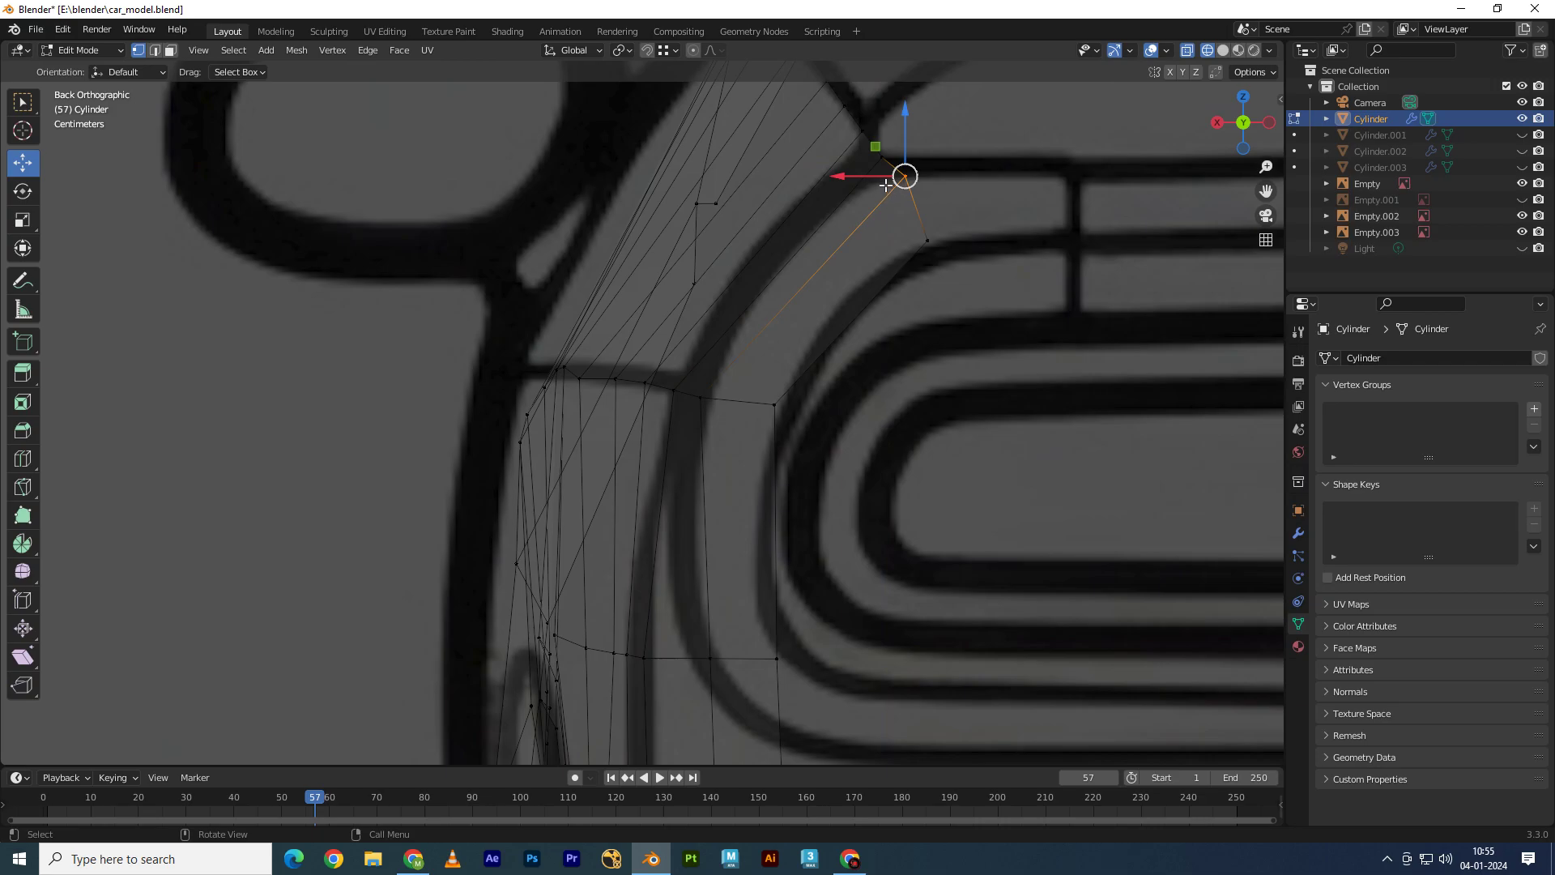
pyautogui.click(871, 148)
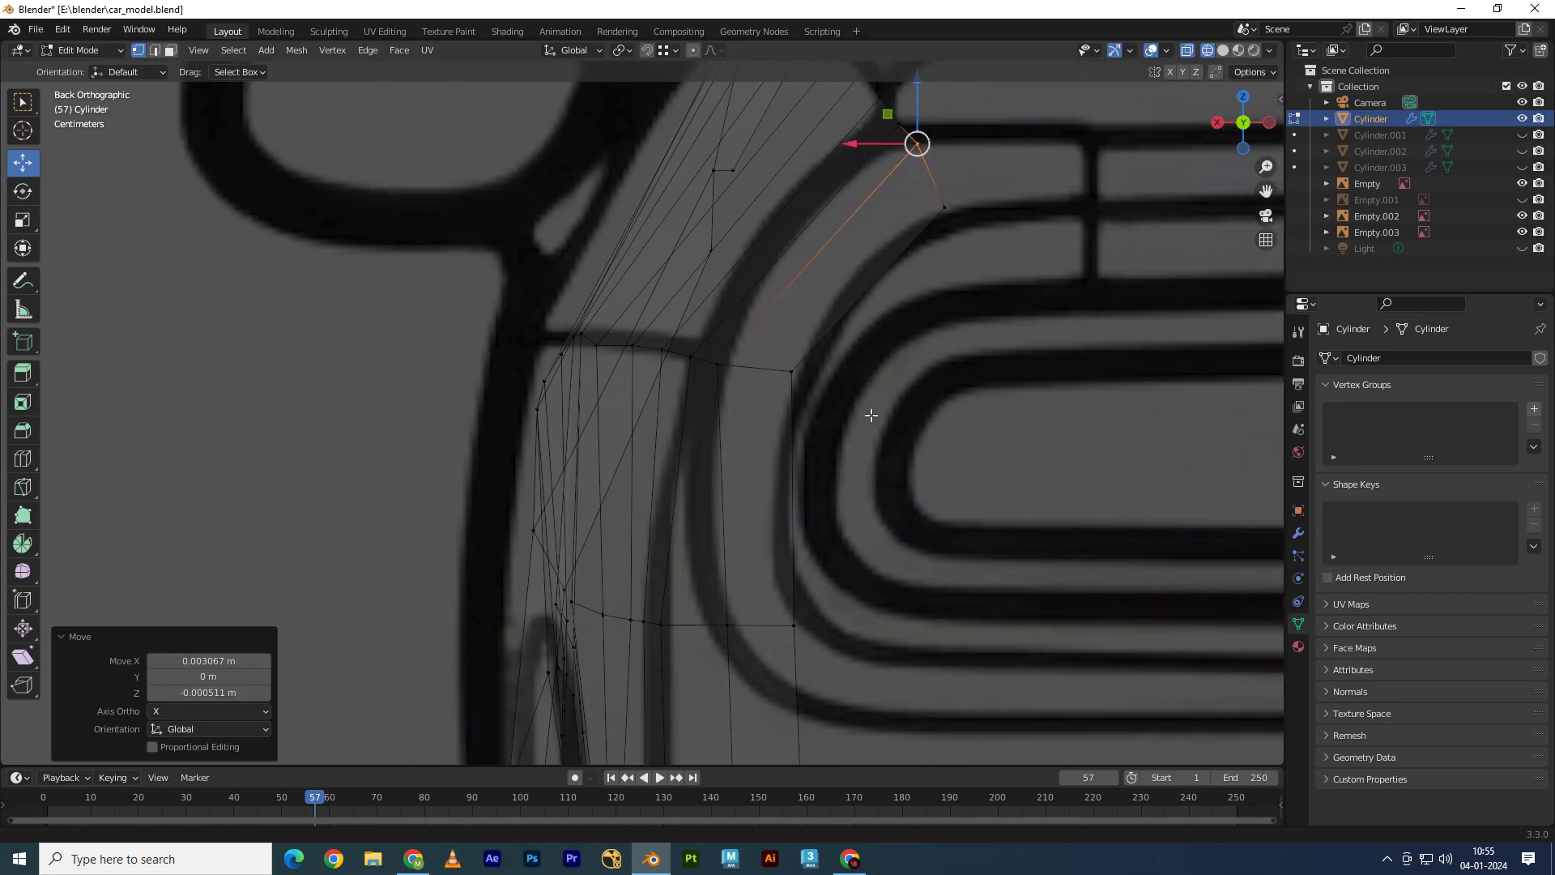
pyautogui.keyDown('shift'); pyautogui.moveTo(871, 148); pyautogui.dragTo(857, 175, button='middle'); pyautogui.keyUp('shift')
pyautogui.press('g')
pyautogui.press('x')
pyautogui.press('Escape')
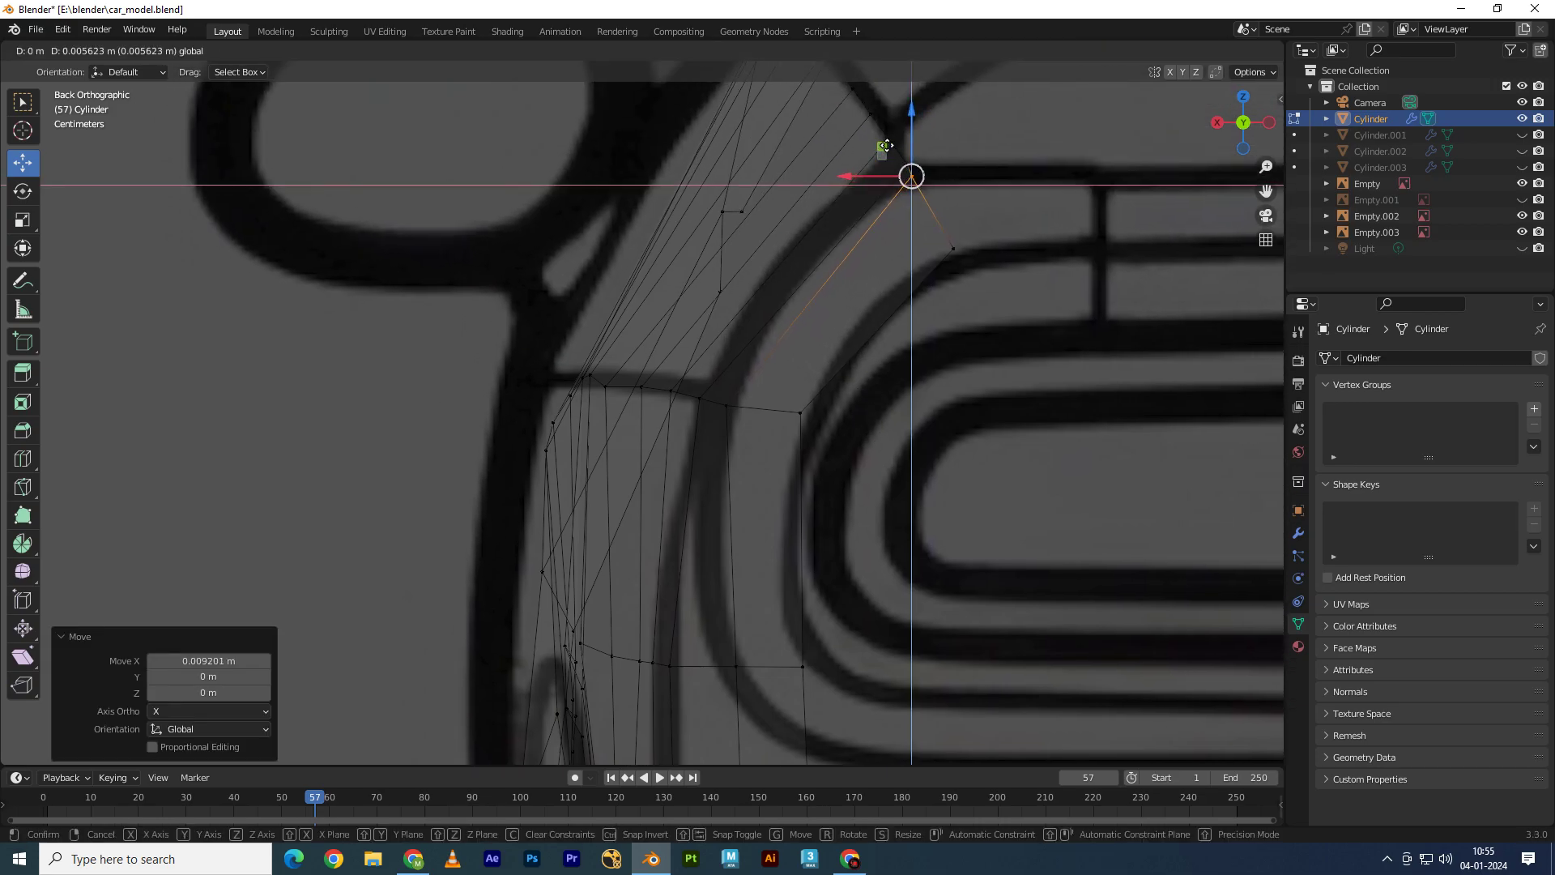
# Step: Raise the lower corner vertices vertically onto the blueprint taillight line
pyautogui.click(716, 407)
pyautogui.scroll(2, 647, 406)
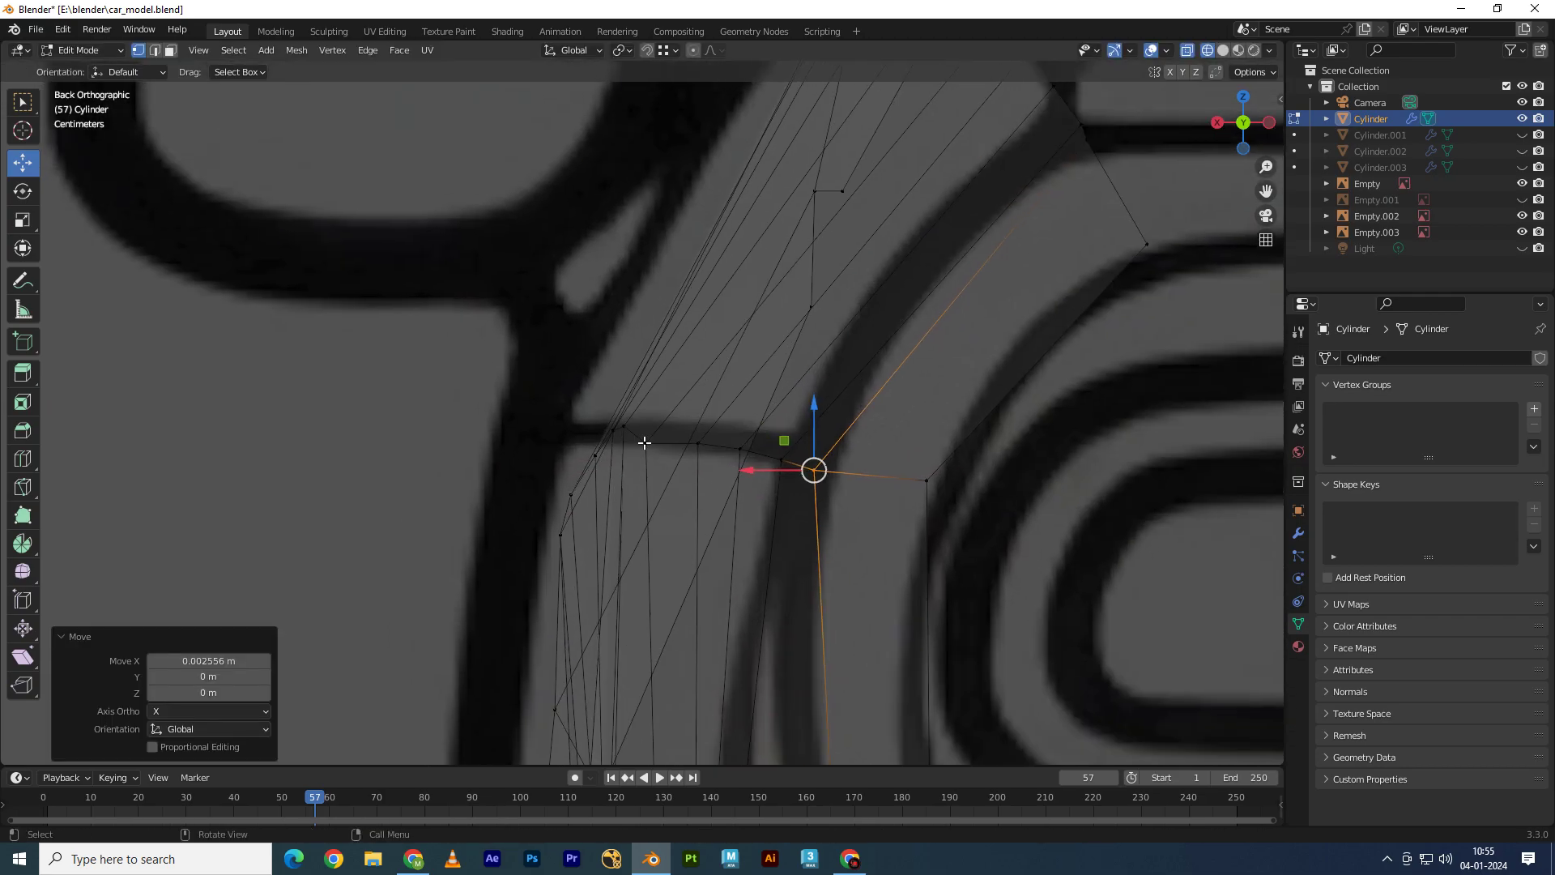
pyautogui.click(644, 429)
pyautogui.press('g')
pyautogui.press('z')
pyautogui.click(695, 447)
pyautogui.press('g')
pyautogui.press('z')
pyautogui.click(697, 439)
# Step: Lift the neighbouring edge vertices along Z onto the taillight outline
pyautogui.moveTo(730, 443); pyautogui.dragTo(807, 492)
pyautogui.press('g')
pyautogui.press('z')
pyautogui.click(813, 469)
pyautogui.press('g')
pyautogui.press('z')
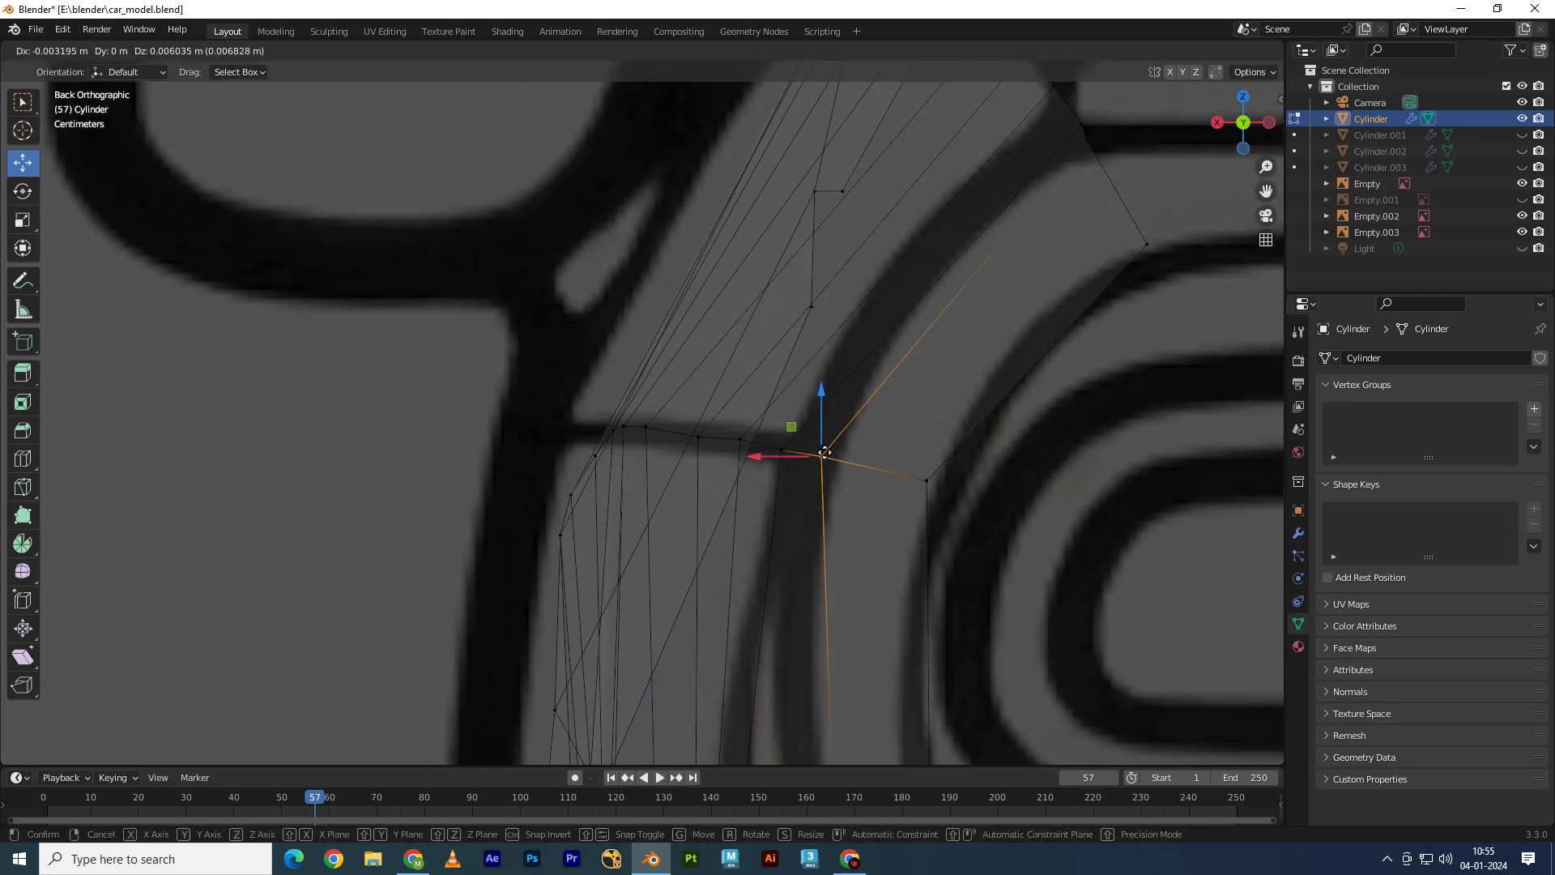
pyautogui.click(818, 457)
# Step: Adjust the surround corner vertex vertically and begin moving the left-side edge loop along Z
pyautogui.click(698, 420)
pyautogui.press('g')
pyautogui.press('z')
pyautogui.click(698, 413)
pyautogui.keyDown('shift'); pyautogui.moveTo(698, 412); pyautogui.dragTo(698, 373, button='middle'); pyautogui.keyUp('shift')
pyautogui.keyDown('alt'); pyautogui.click(599, 405); pyautogui.keyUp('alt')
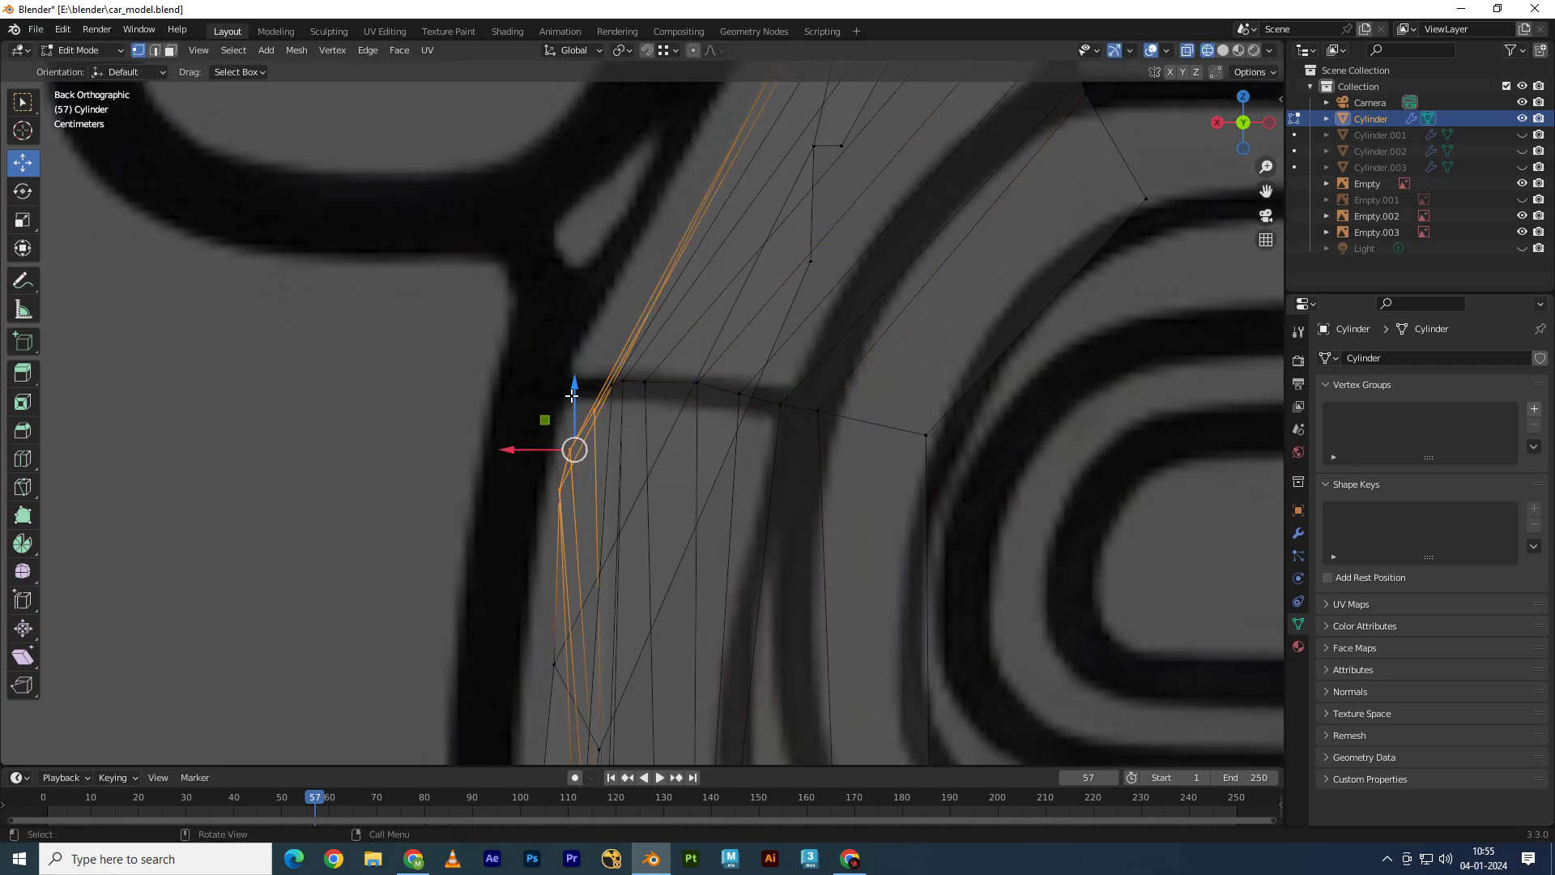
pyautogui.press('g')
pyautogui.press('z')
# Step: Check the mesh from the side and in perspective, then lower a vertex onto the back outline
pyautogui.scroll(-5, 810, 422)
pyautogui.press('KP_3')
pyautogui.scroll(4, 430, 472)
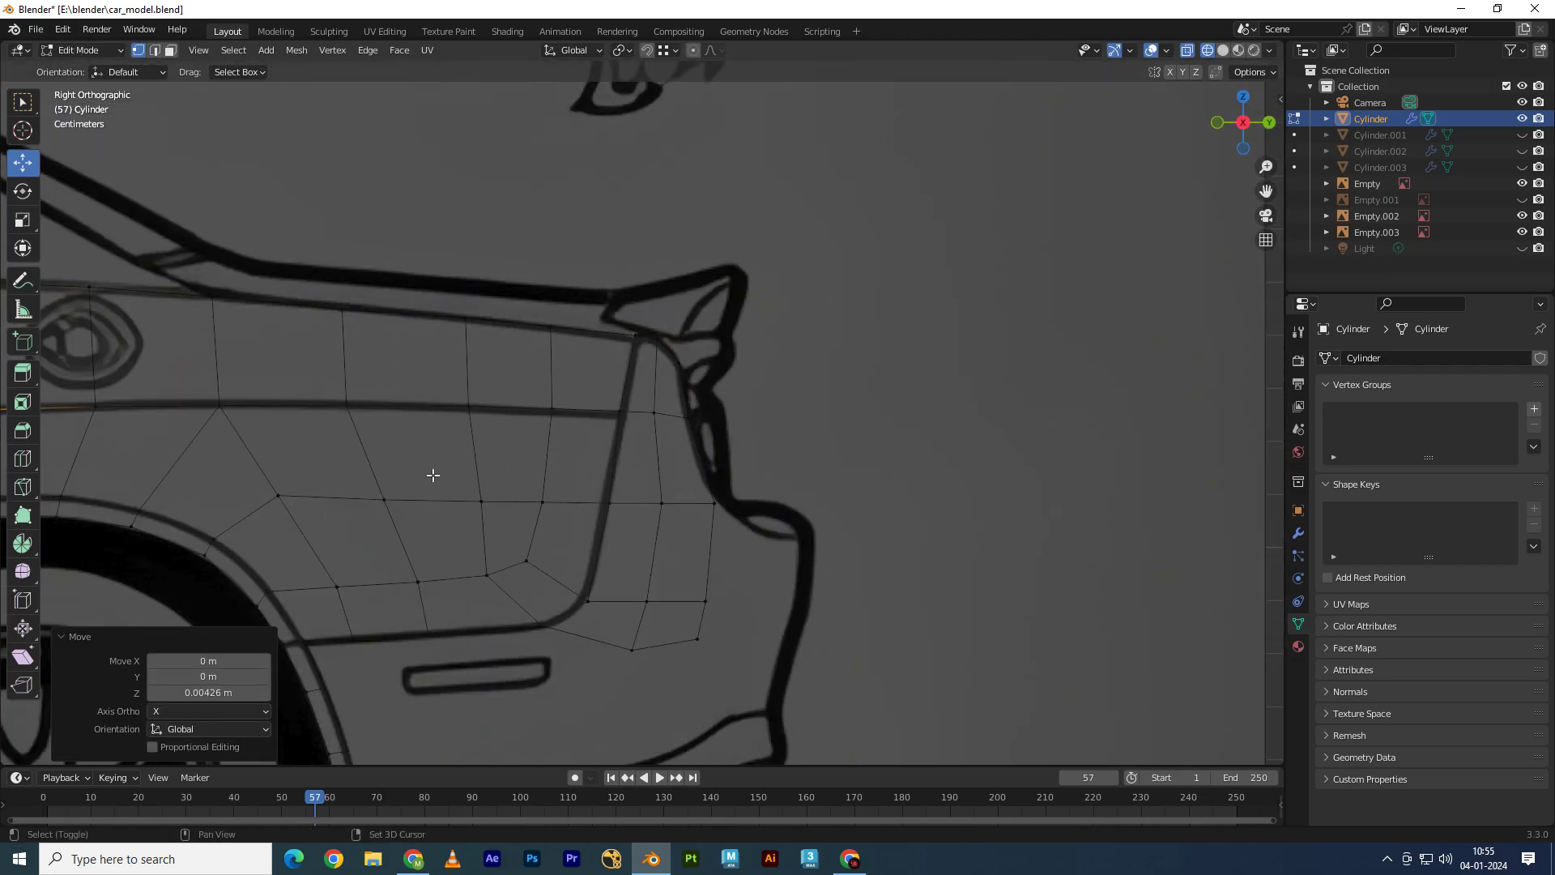
pyautogui.moveTo(569, 439)
pyautogui.keyDown('shift'); pyautogui.mouseDown(button='middle')
pyautogui.moveTo(378, 427)
pyautogui.moveTo(686, 509)
pyautogui.moveTo(660, 521)
pyautogui.moveTo(642, 469)
pyautogui.moveTo(679, 471)
pyautogui.moveTo(627, 481)
pyautogui.mouseUp(button='middle'); pyautogui.keyUp('shift')
pyautogui.scroll(-2, 454, 421)
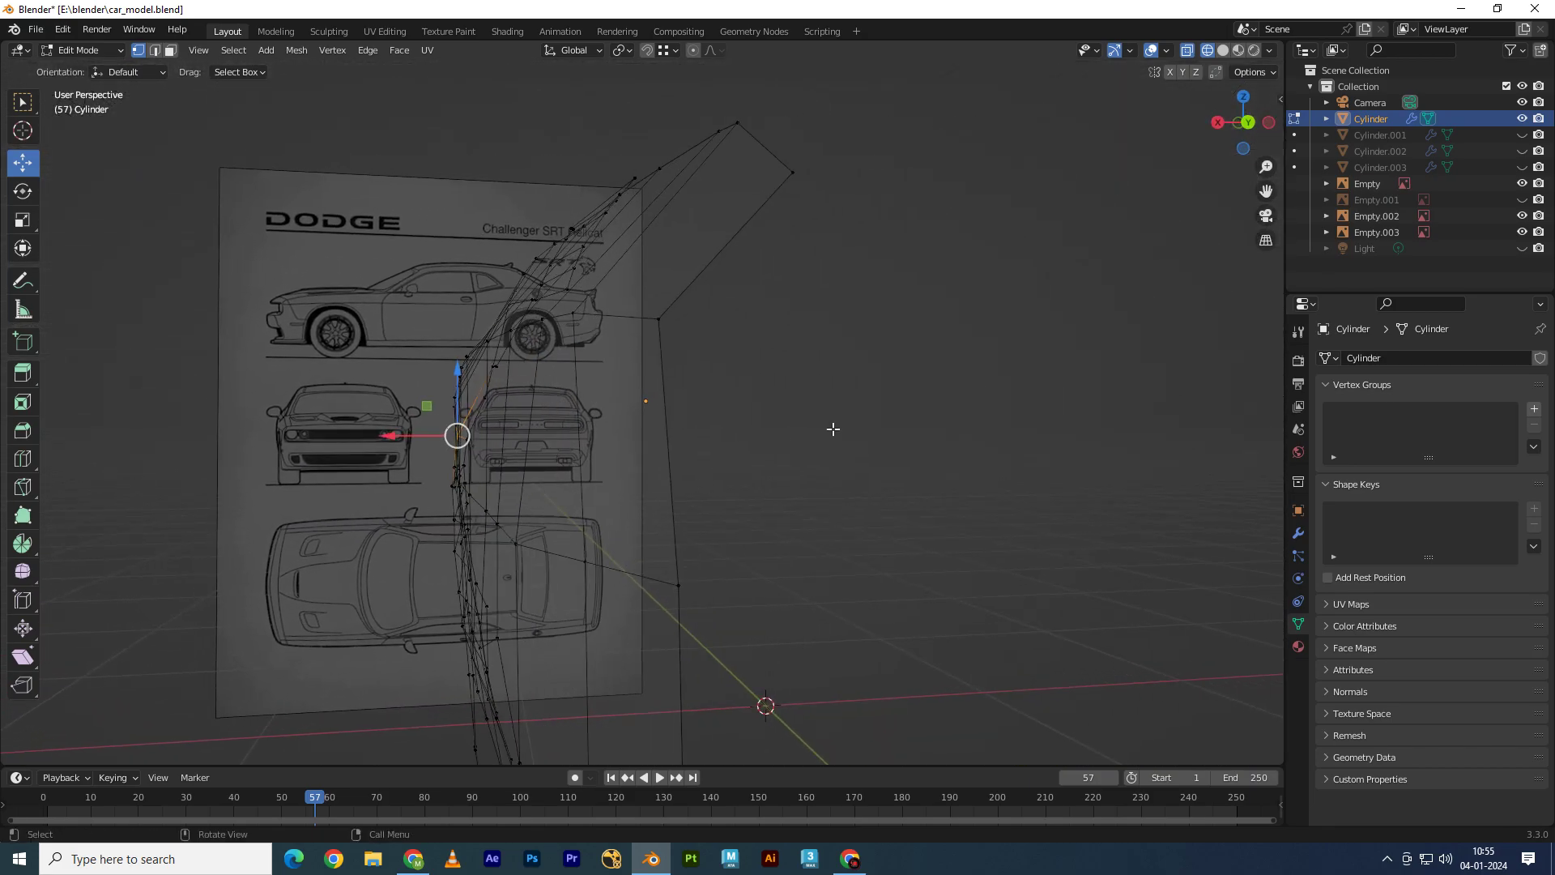
pyautogui.click(1243, 122)
pyautogui.scroll(3, 510, 444)
pyautogui.scroll(2, 625, 382)
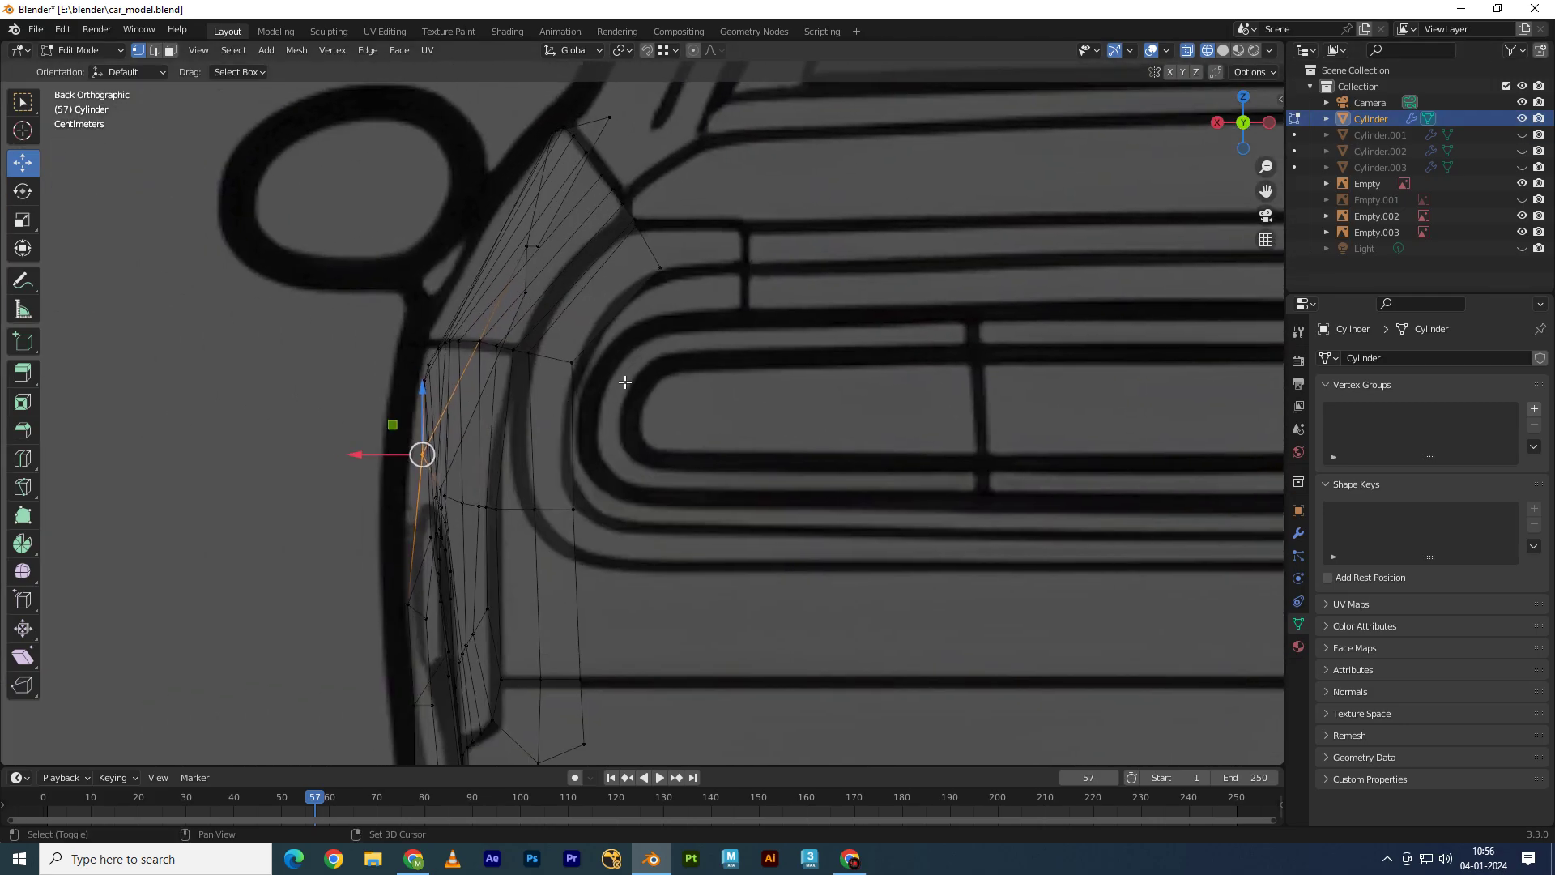
pyautogui.scroll(2, 625, 382)
pyautogui.moveTo(617, 289); pyautogui.dragTo(620, 510)
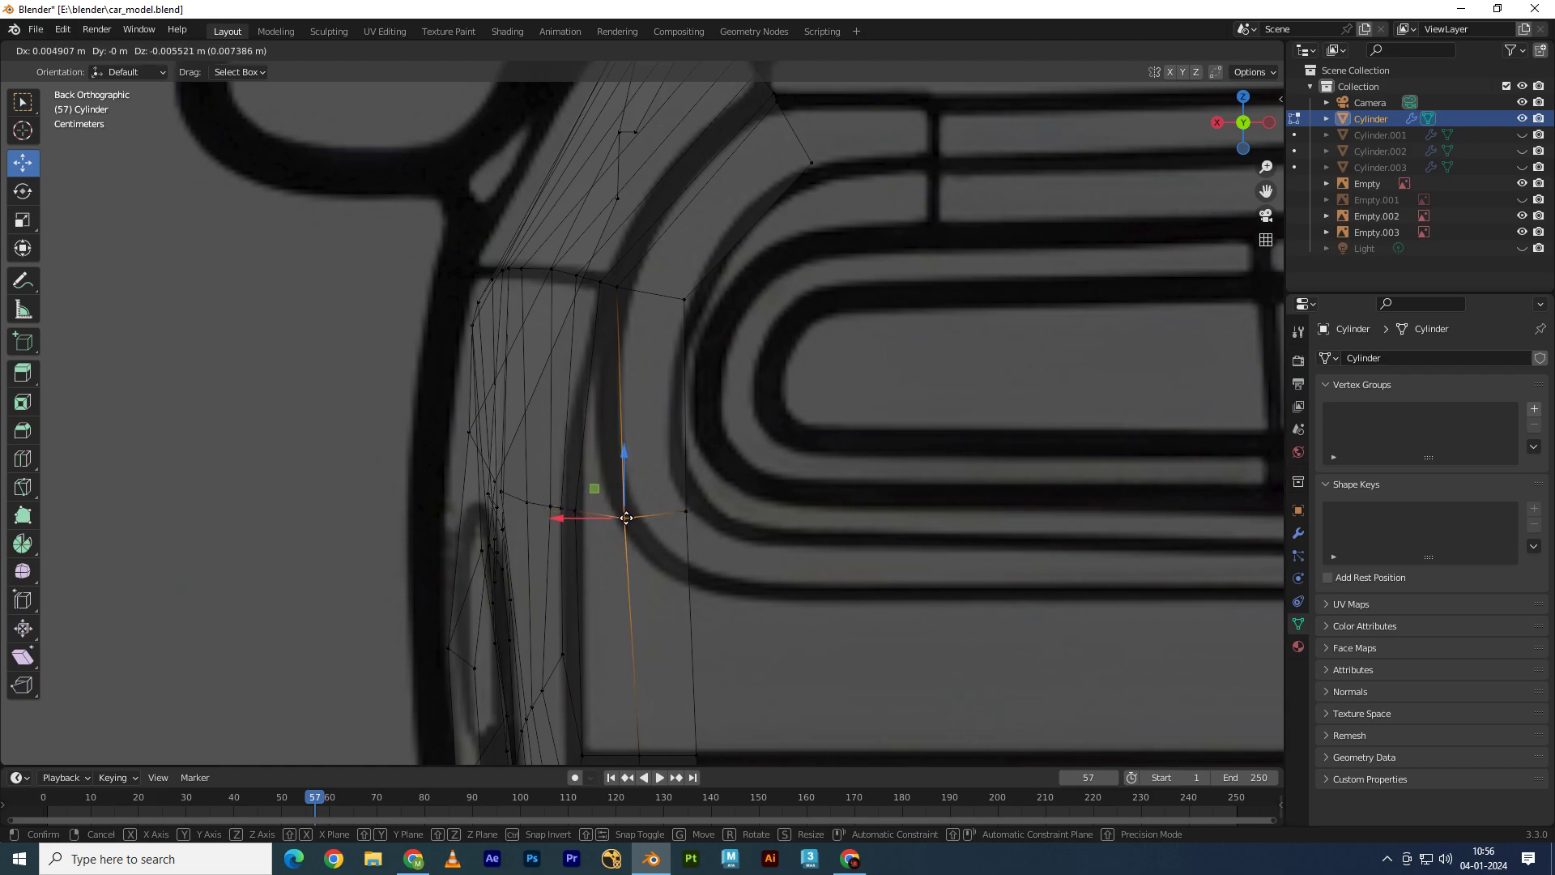
pyautogui.click(625, 512)
# Step: Slide the vertex sideways along X to match the taillight outline
pyautogui.moveTo(625, 513)
pyautogui.keyDown('shift'); pyautogui.mouseDown(button='middle')
pyautogui.moveTo(714, 419)
pyautogui.moveTo(617, 496)
pyautogui.mouseUp(button='middle'); pyautogui.keyUp('shift')
pyautogui.moveTo(617, 496); pyautogui.dragTo(597, 497)
pyautogui.keyDown('shift'); pyautogui.moveTo(596, 496); pyautogui.dragTo(635, 451, button='middle'); pyautogui.keyUp('shift')
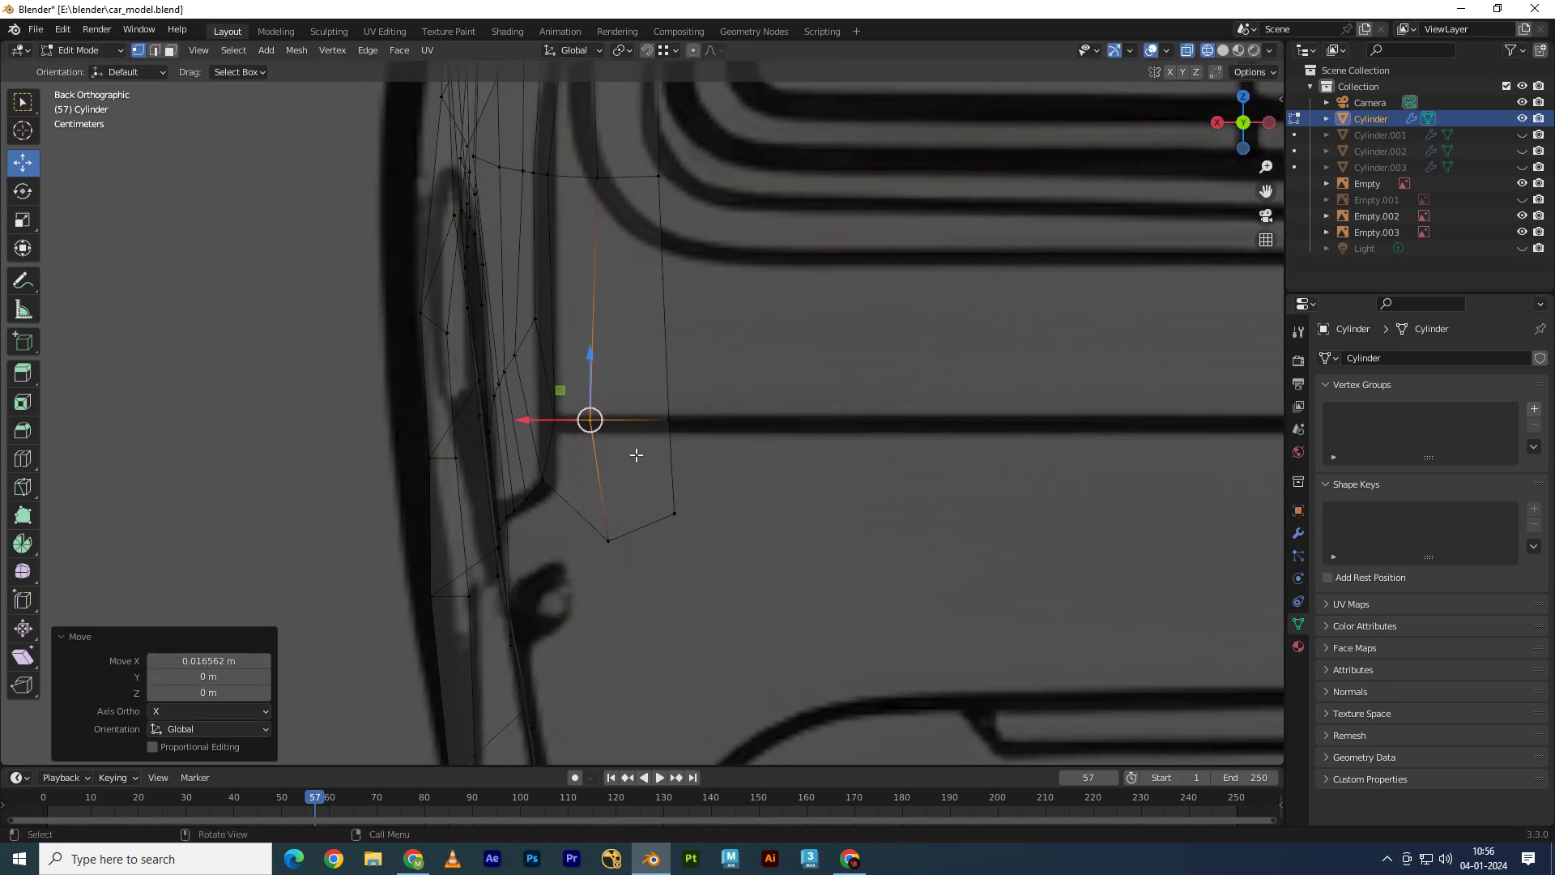
pyautogui.moveTo(579, 420); pyautogui.dragTo(639, 421)
pyautogui.keyDown('shift'); pyautogui.moveTo(668, 344); pyautogui.dragTo(668, 424, button='middle'); pyautogui.keyUp('shift')
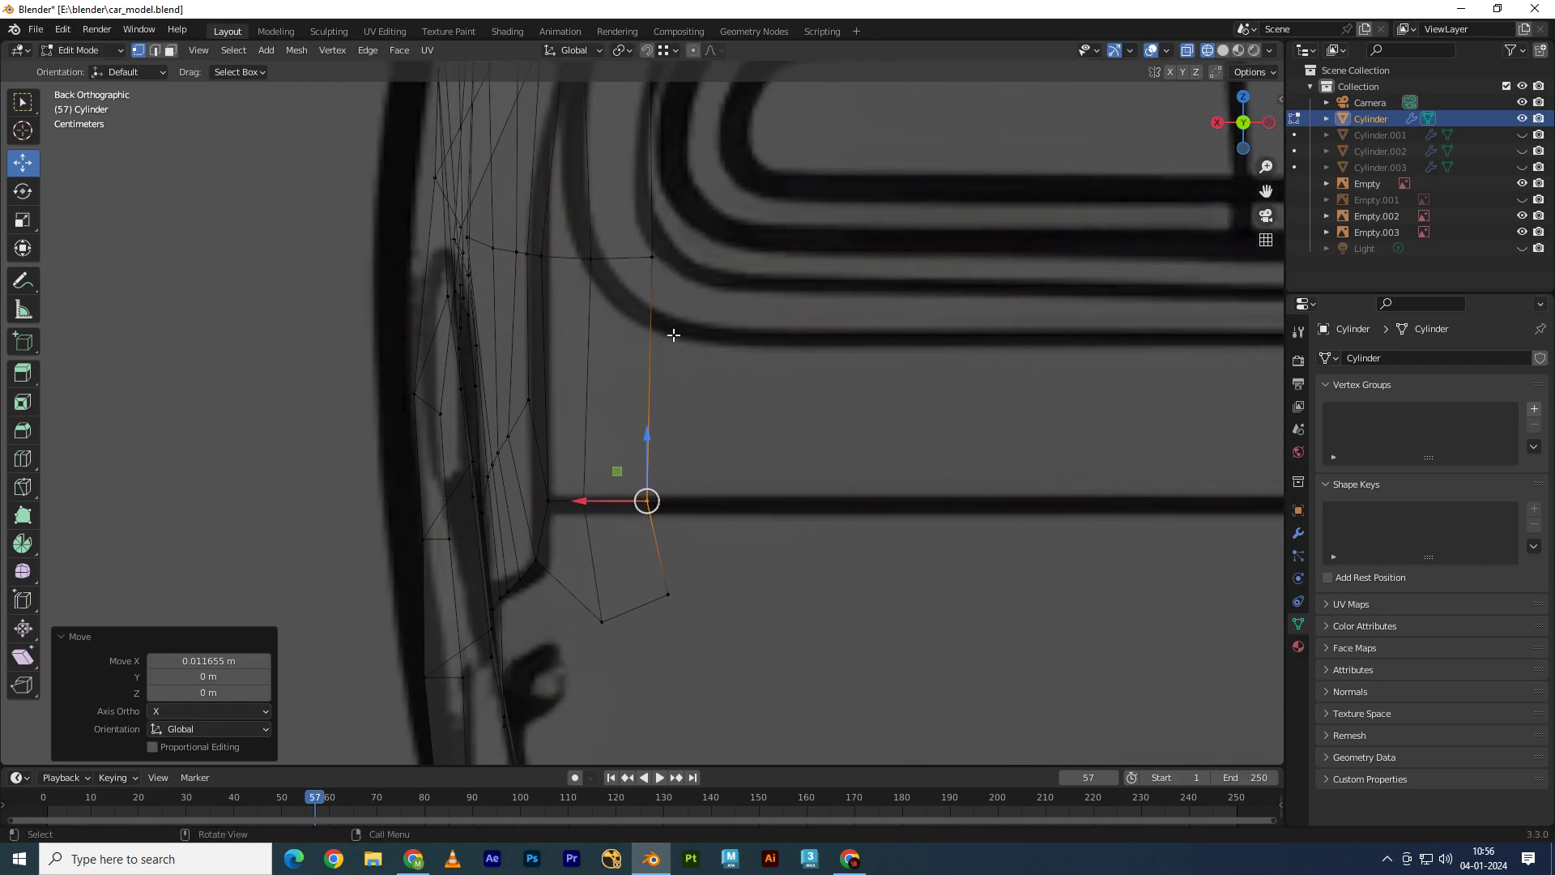
pyautogui.keyDown('shift'); pyautogui.moveTo(673, 334); pyautogui.dragTo(712, 441, button='middle'); pyautogui.keyUp('shift')
pyautogui.keyDown('shift'); pyautogui.moveTo(680, 324); pyautogui.dragTo(722, 427, button='middle'); pyautogui.keyUp('shift')
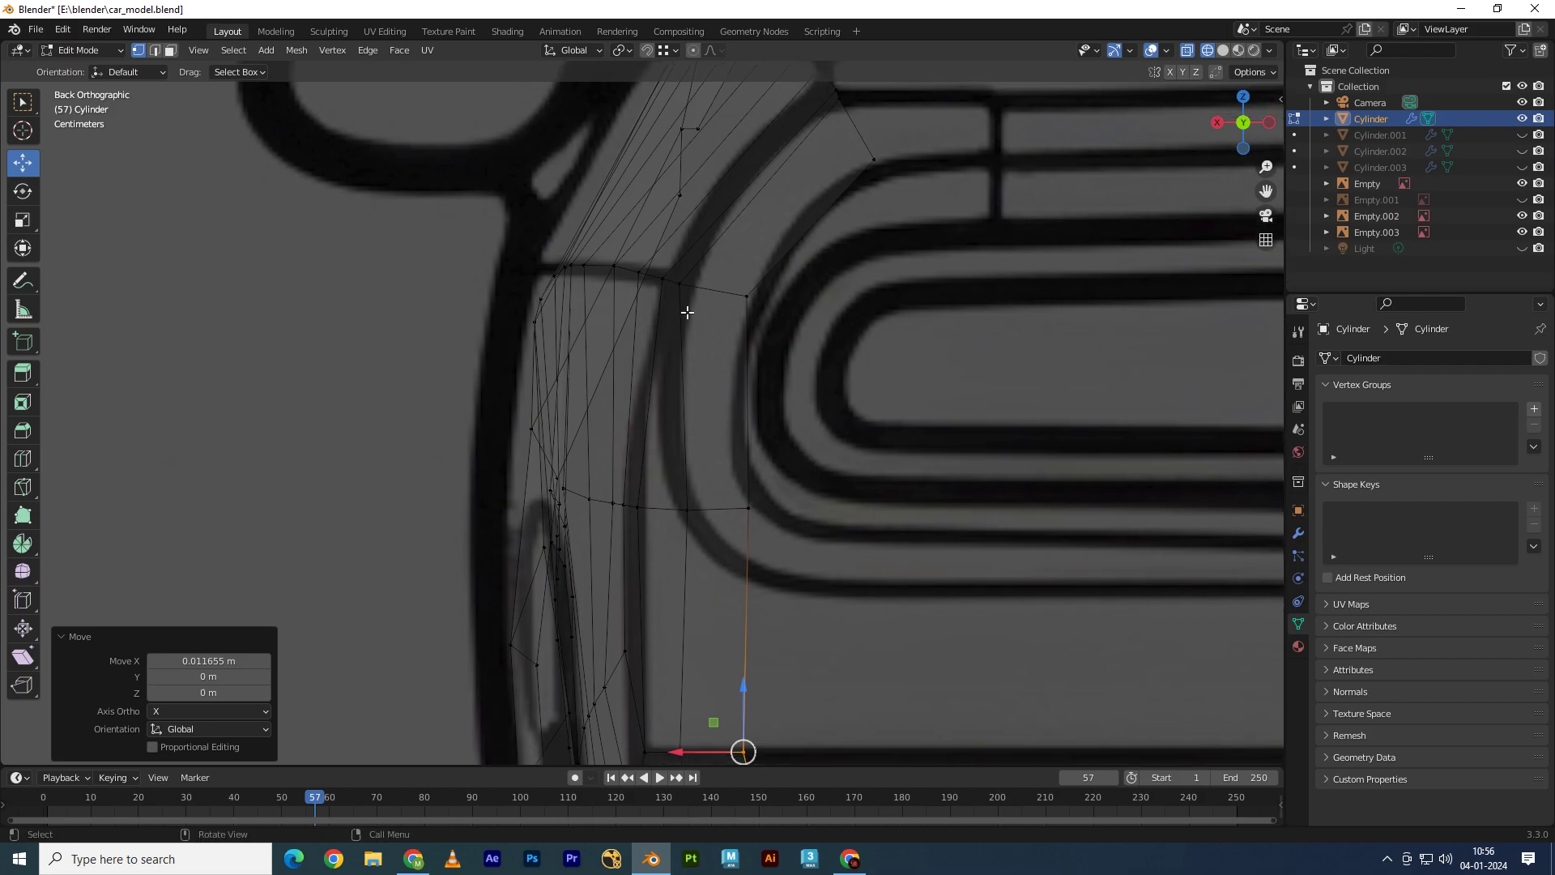
pyautogui.keyDown('shift'); pyautogui.moveTo(704, 551); pyautogui.dragTo(638, 77, button='middle'); pyautogui.keyUp('shift')
# Step: Fine-tune vertices sideways, ending with -0.00184 m X and 0.003067 m Z on the upper corner
pyautogui.moveTo(696, 281); pyautogui.dragTo(680, 281)
pyautogui.keyDown('shift'); pyautogui.moveTo(725, 445); pyautogui.dragTo(731, 402, button='middle'); pyautogui.keyUp('shift')
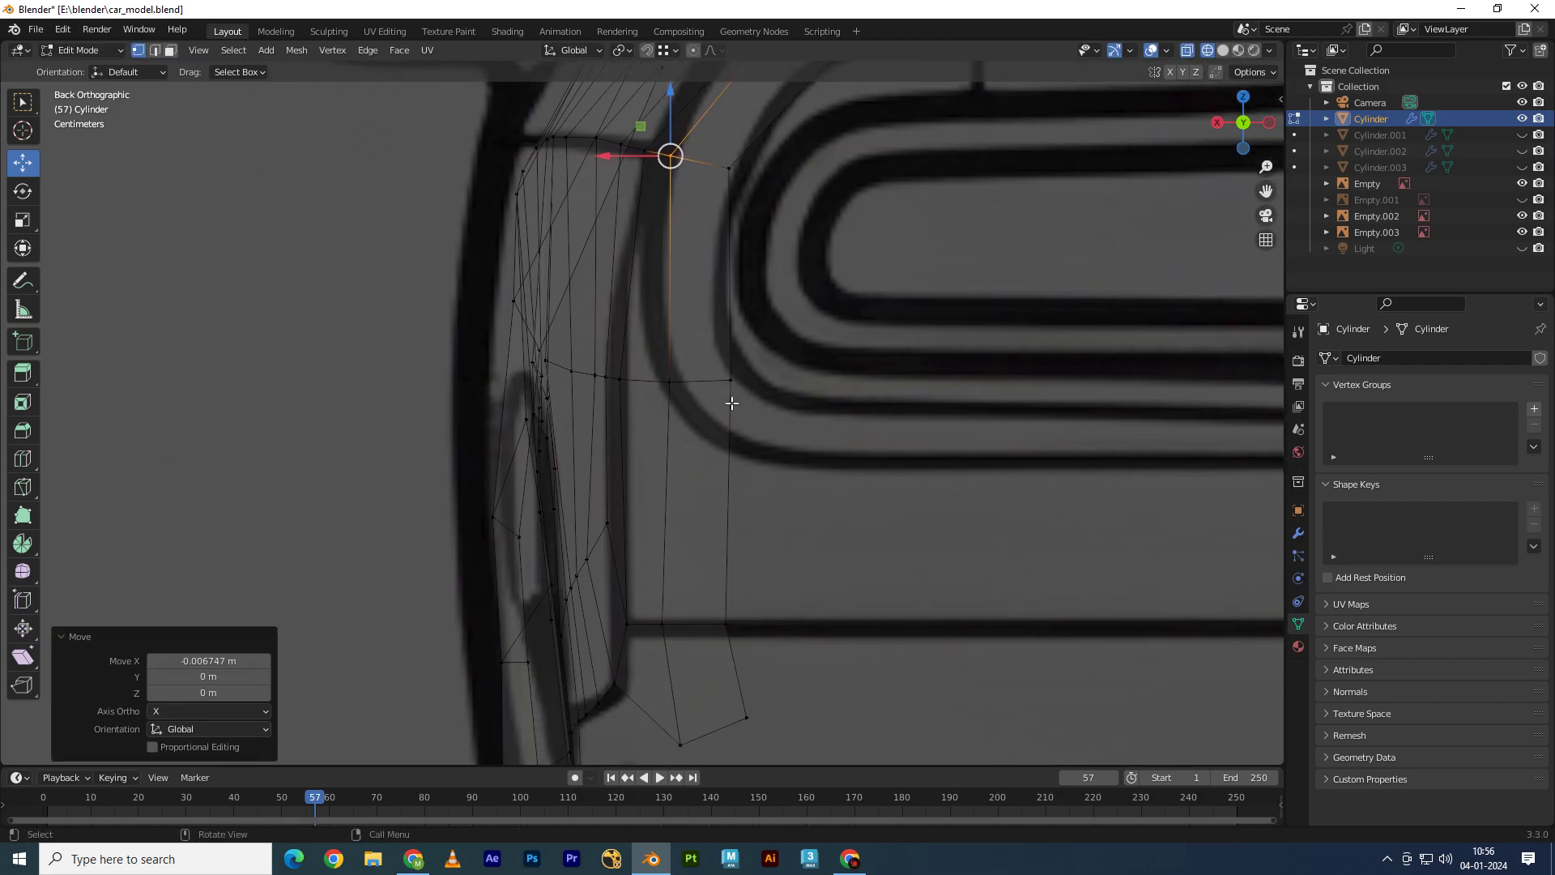
pyautogui.click(731, 402)
pyautogui.moveTo(731, 403); pyautogui.dragTo(734, 398)
pyautogui.keyDown('shift'); pyautogui.moveTo(741, 517); pyautogui.dragTo(729, 387, button='middle'); pyautogui.keyUp('shift')
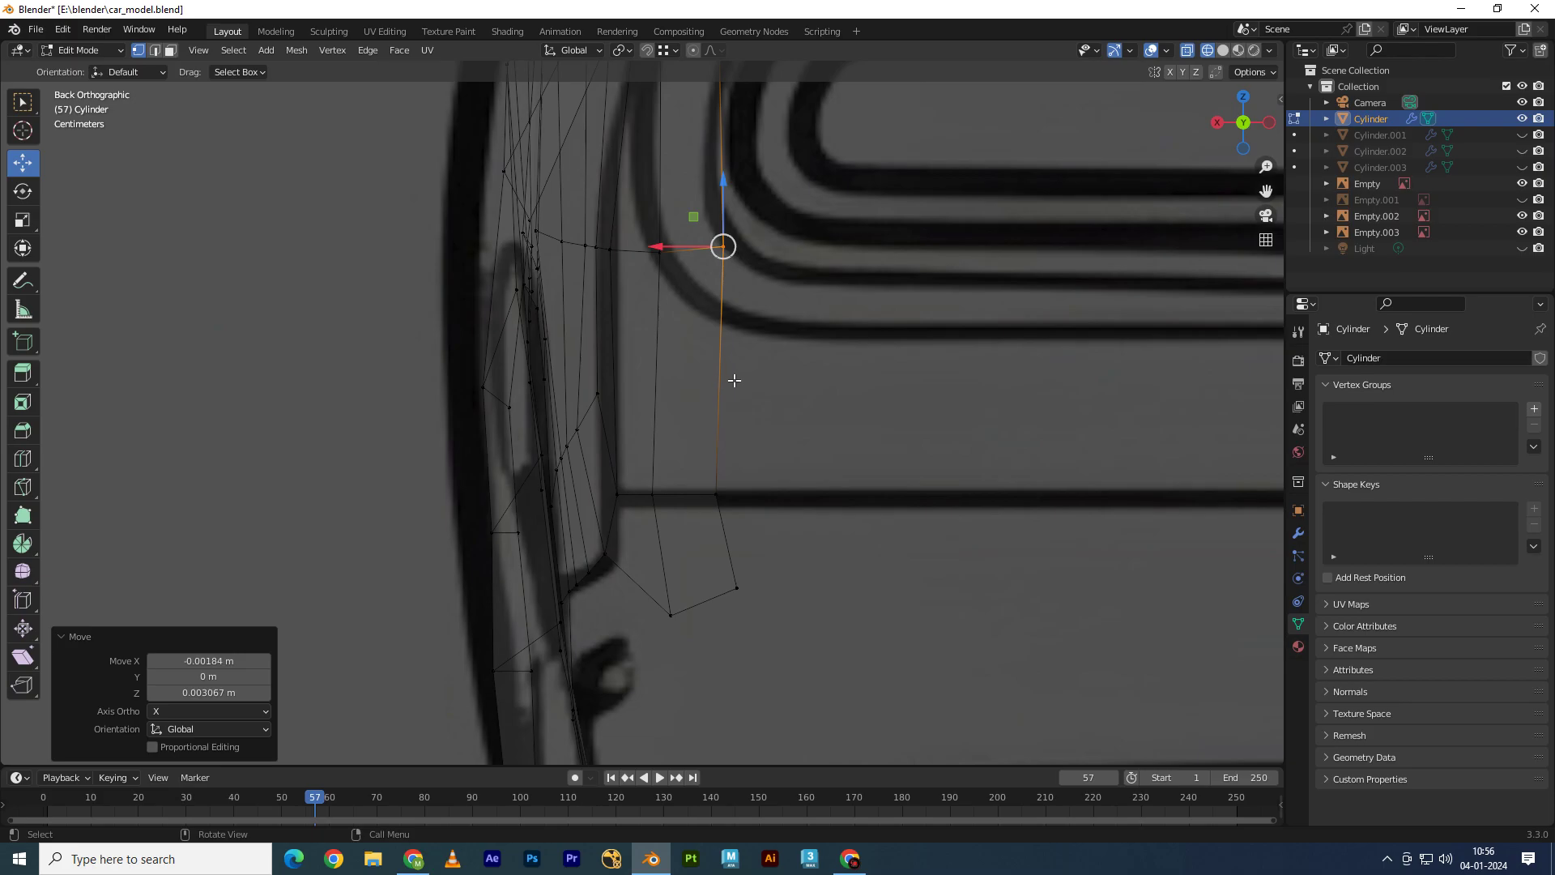
# Step: Knife-cut a new edge in the surround and extrude it -0.44901 m along X
pyautogui.press('k')
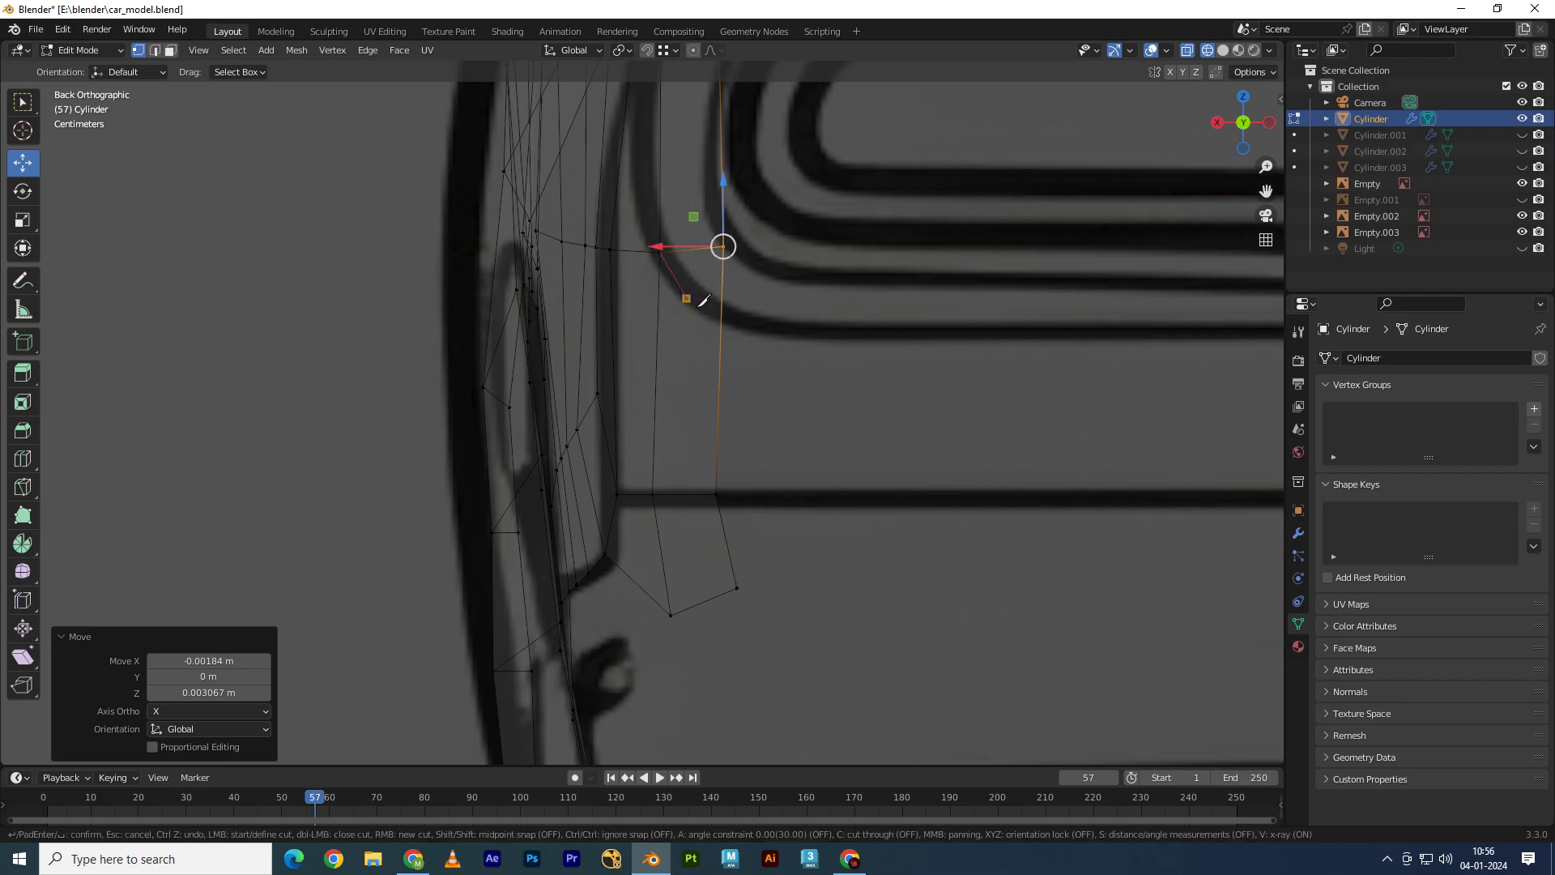
pyautogui.press('Return')
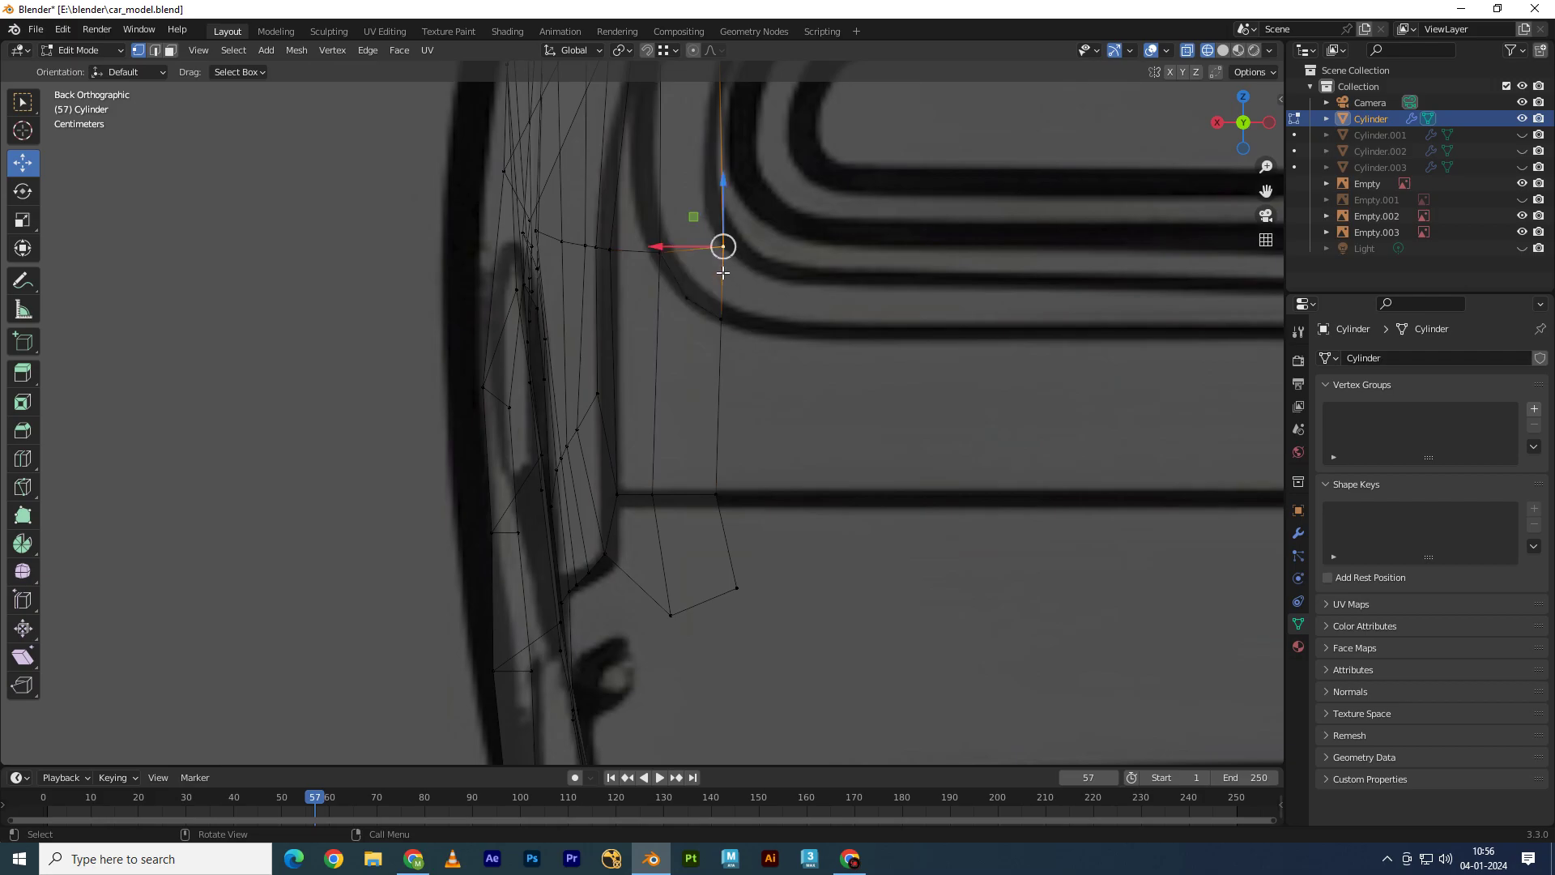
pyautogui.keyDown('shift'); pyautogui.moveTo(730, 293); pyautogui.dragTo(585, 339, button='middle'); pyautogui.keyUp('shift')
pyautogui.press('g')
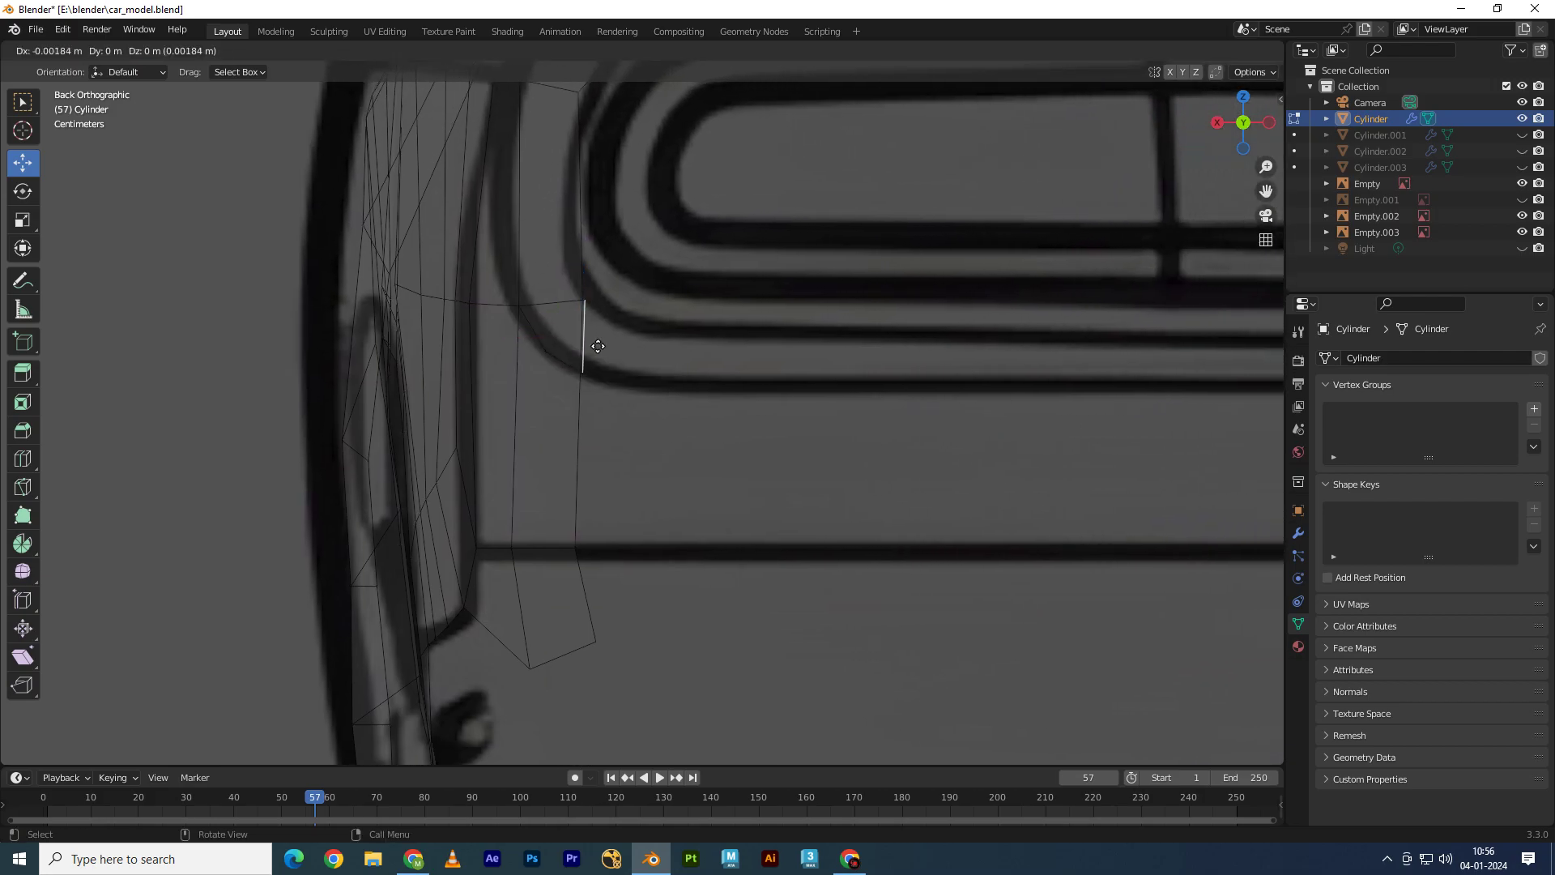
pyautogui.click(1187, 349)
pyautogui.keyDown('shift'); pyautogui.moveTo(1182, 344); pyautogui.dragTo(635, 416, button='middle'); pyautogui.keyUp('shift')
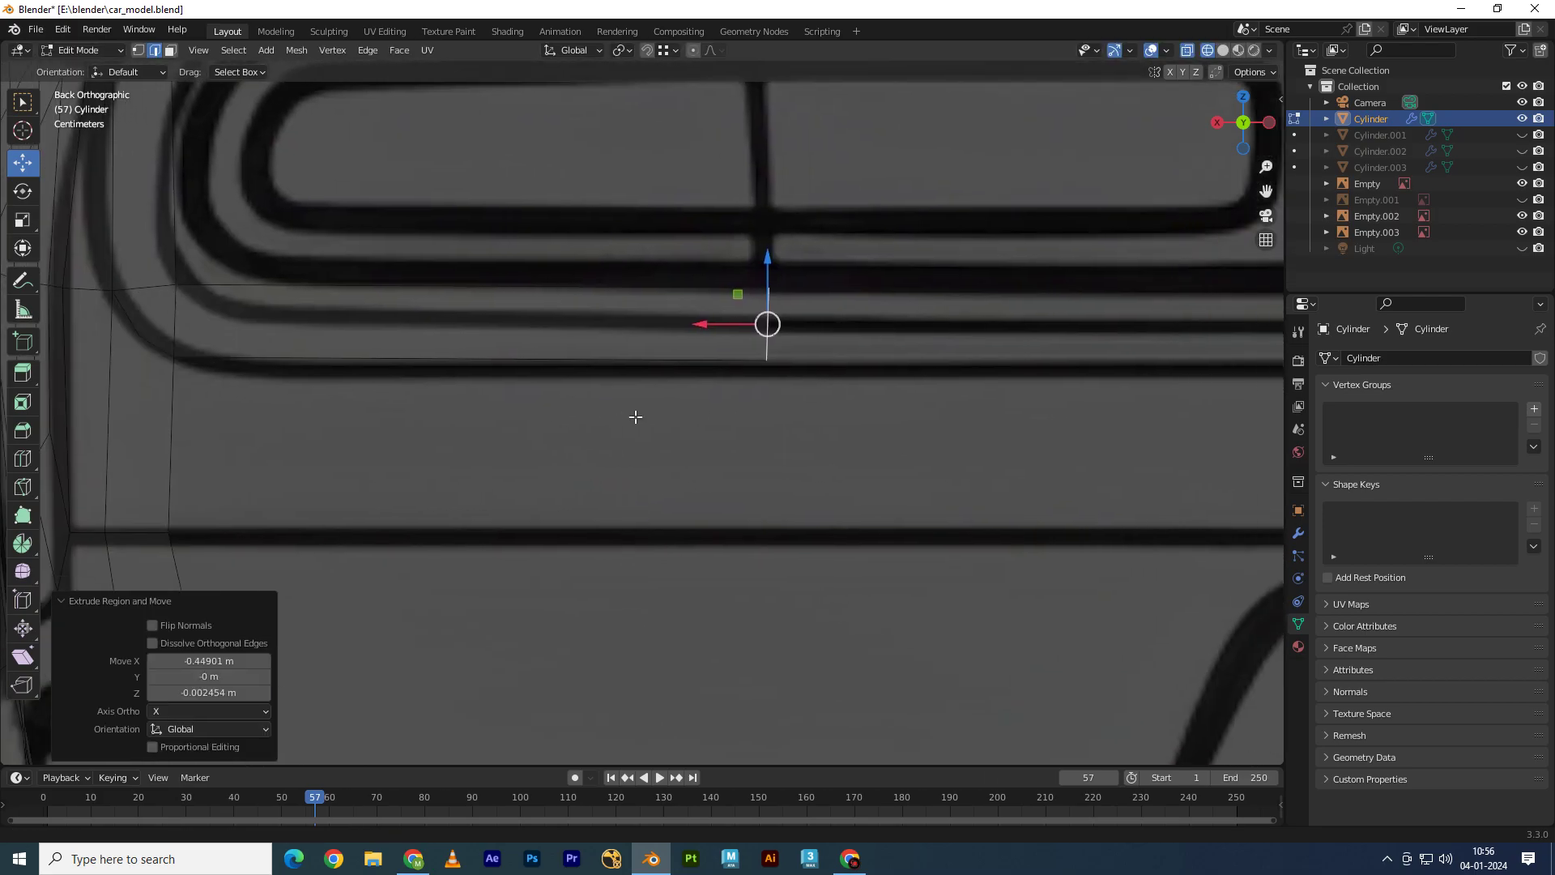
pyautogui.scroll(-3, 732, 406)
pyautogui.scroll(-2, 711, 407)
pyautogui.moveTo(574, 385); pyautogui.dragTo(855, 384)
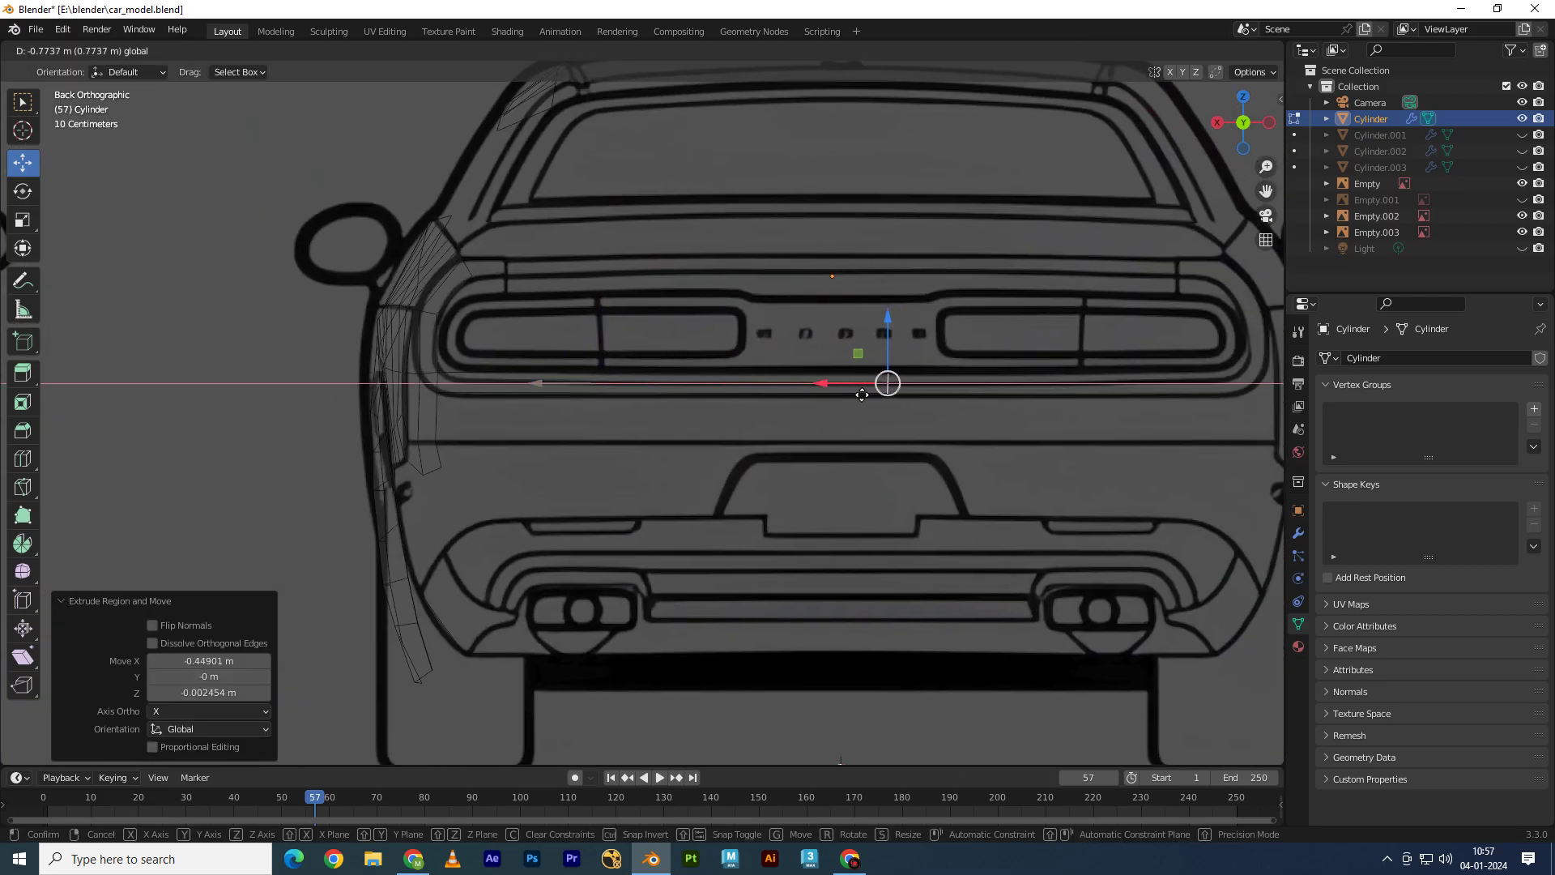
# Step: In Right view, push the strip vertex back (-0.77368 m X, 0.18638 m Y) to the rear outline
pyautogui.scroll(2, 556, 396)
pyautogui.scroll(2, 677, 396)
pyautogui.scroll(1, 701, 391)
pyautogui.keyDown('shift'); pyautogui.moveTo(701, 390); pyautogui.dragTo(746, 399, button='middle'); pyautogui.keyUp('shift')
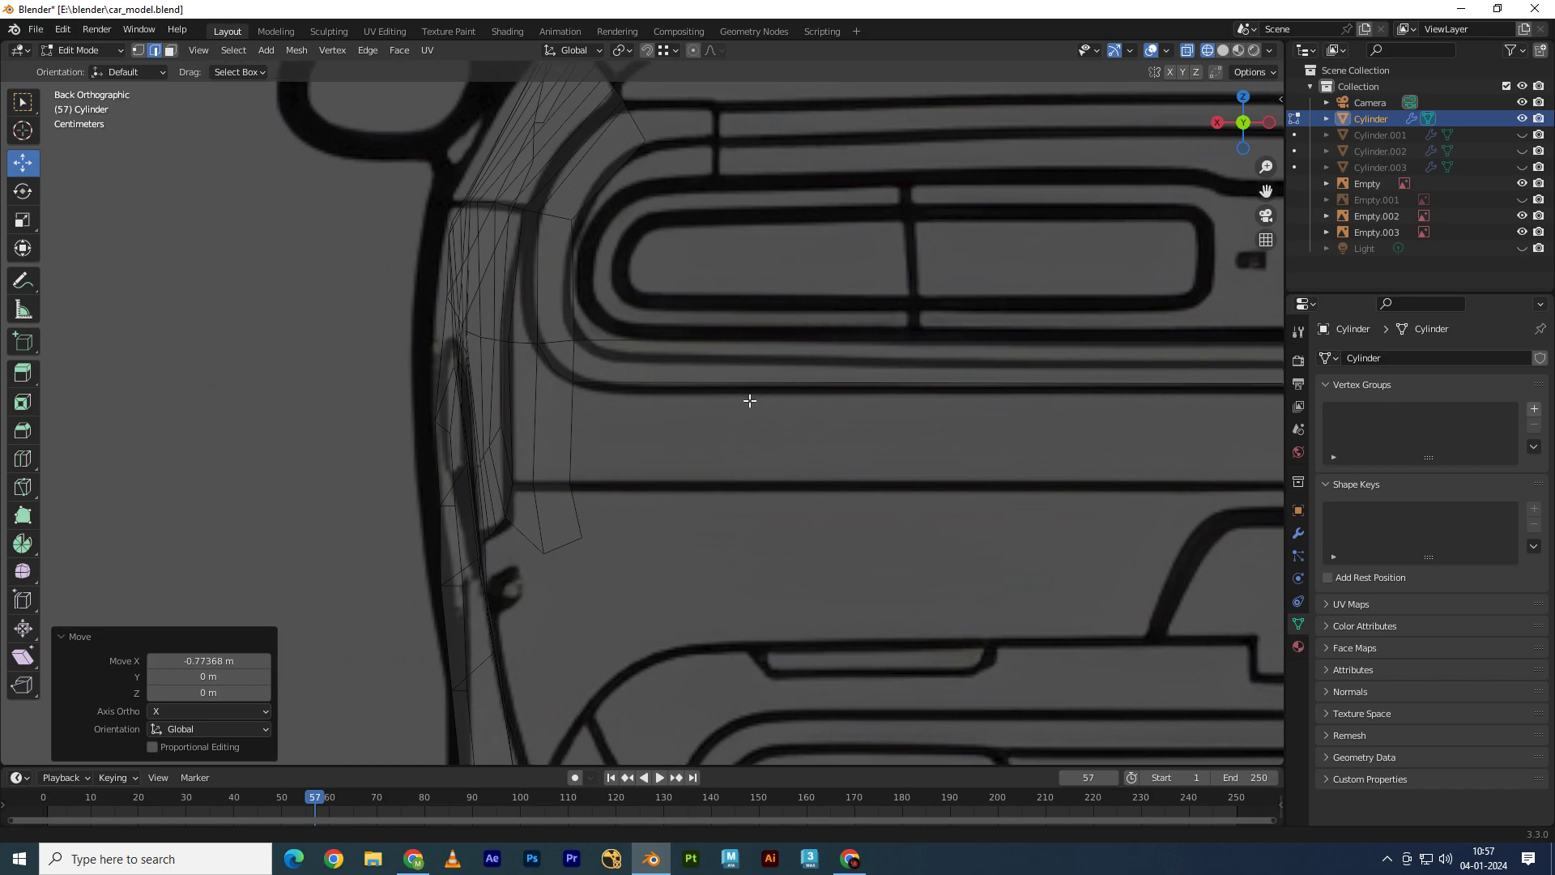
pyautogui.press('KP_3')
pyautogui.keyDown('shift'); pyautogui.moveTo(876, 387); pyautogui.dragTo(406, 371, button='middle'); pyautogui.keyUp('shift')
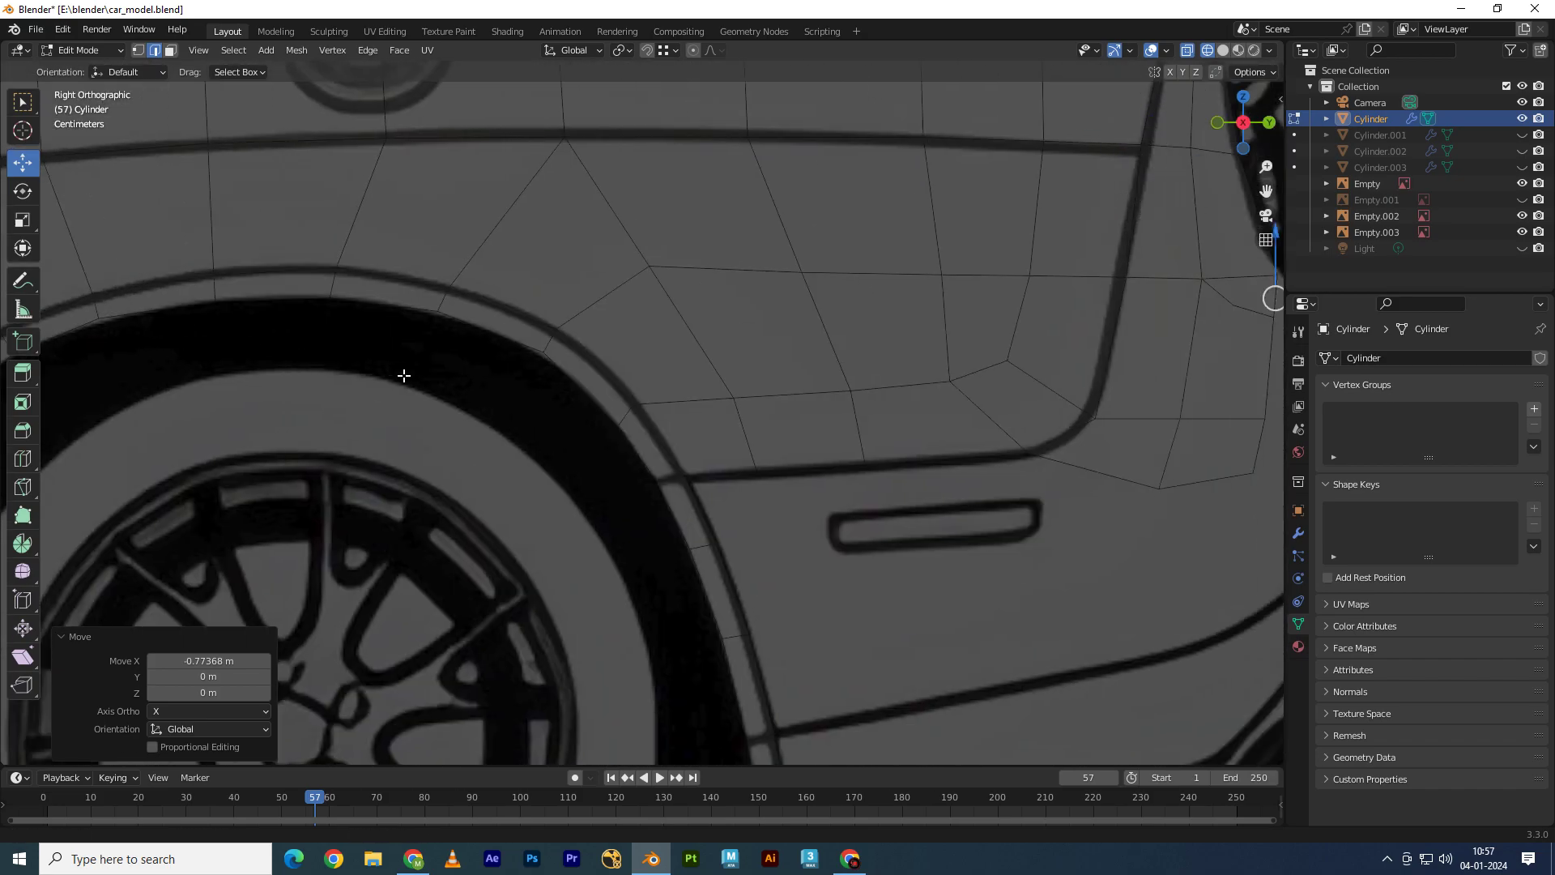
pyautogui.keyDown('shift'); pyautogui.moveTo(802, 399); pyautogui.dragTo(664, 365, button='middle'); pyautogui.keyUp('shift')
pyautogui.moveTo(665, 365); pyautogui.dragTo(842, 364)
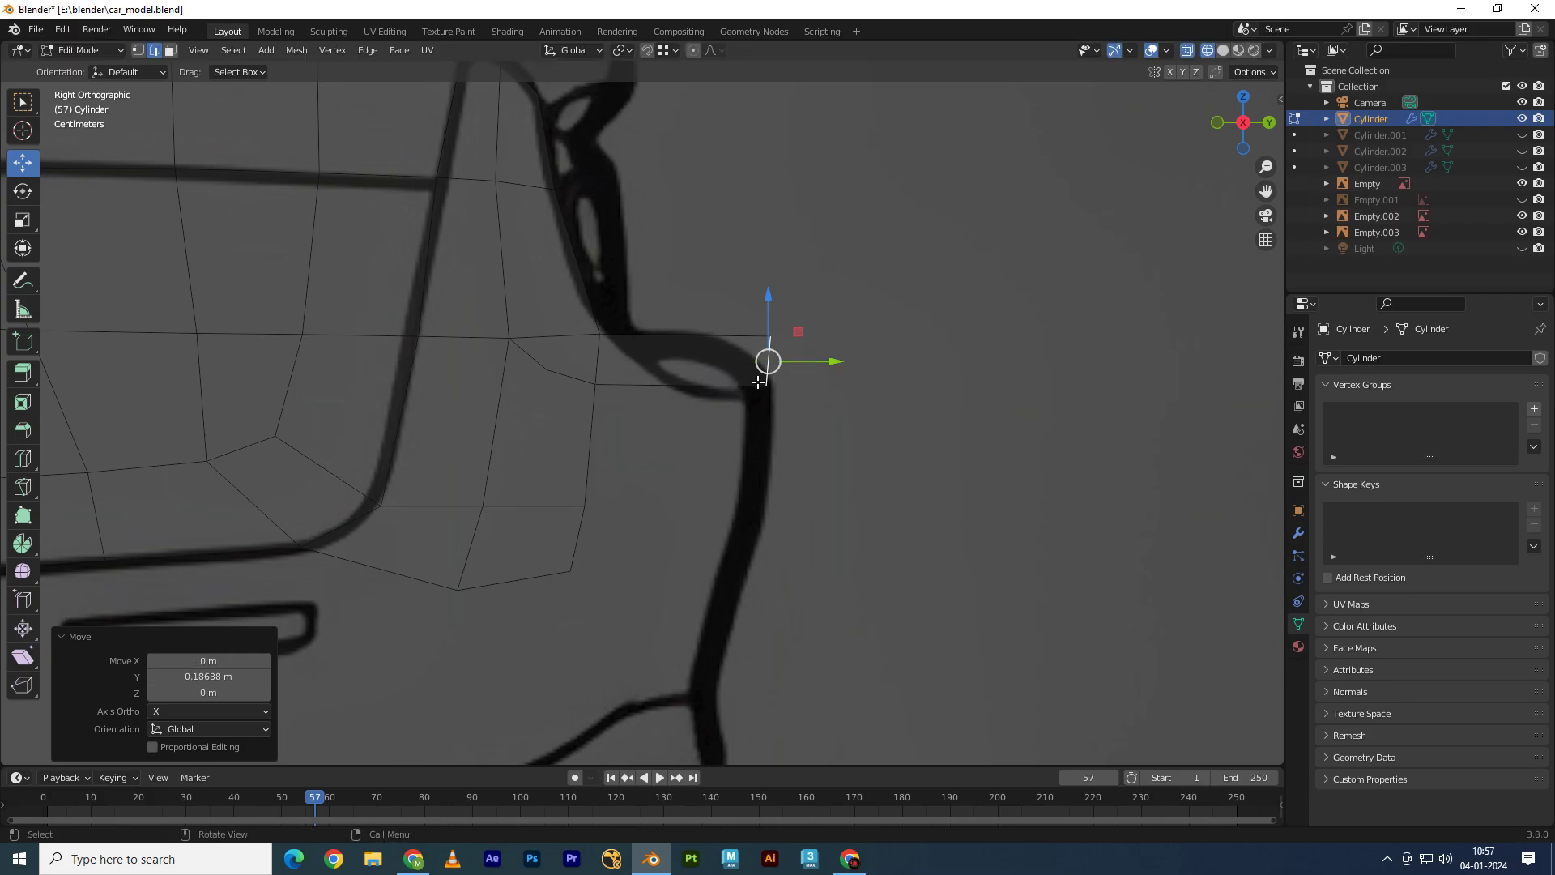
# Step: Orbit the view, then switch to Top view and frame the roof
pyautogui.scroll(-6, 758, 382)
pyautogui.moveTo(694, 444)
pyautogui.mouseDown(button='middle')
pyautogui.moveTo(718, 479)
pyautogui.moveTo(752, 453)
pyautogui.mouseUp(button='middle')
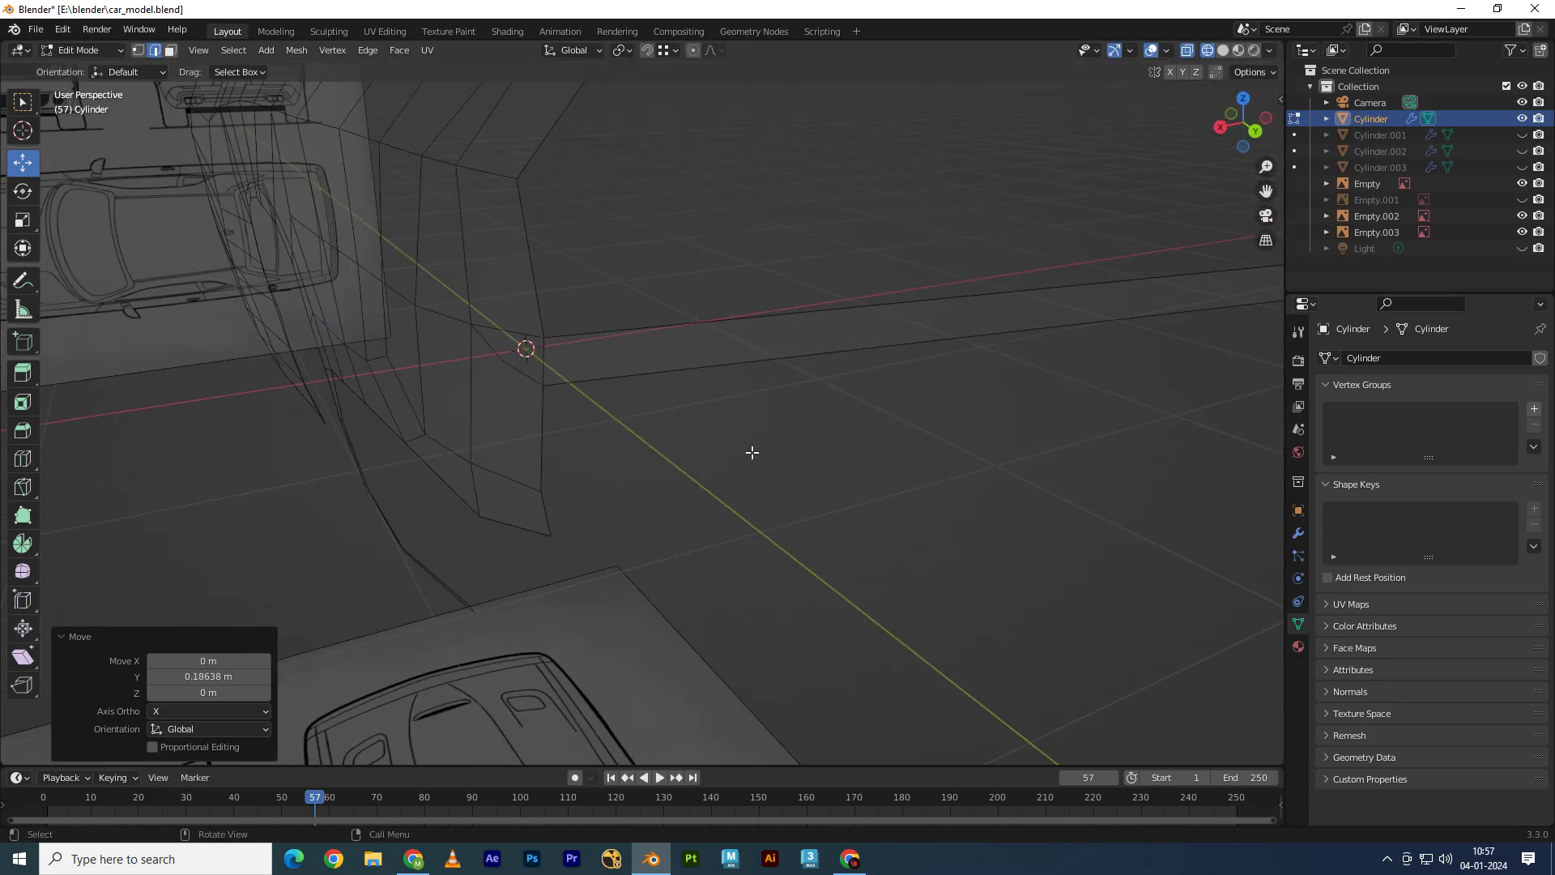
pyautogui.press('KP_7')
pyautogui.keyDown('shift'); pyautogui.moveTo(302, 447); pyautogui.dragTo(635, 351, button='middle'); pyautogui.keyUp('shift')
pyautogui.scroll(-3, 729, 454)
# Step: In back view, shift the tail strip vertices sideways along X (-0.028485 m) onto the outline
pyautogui.scroll(3, 661, 259)
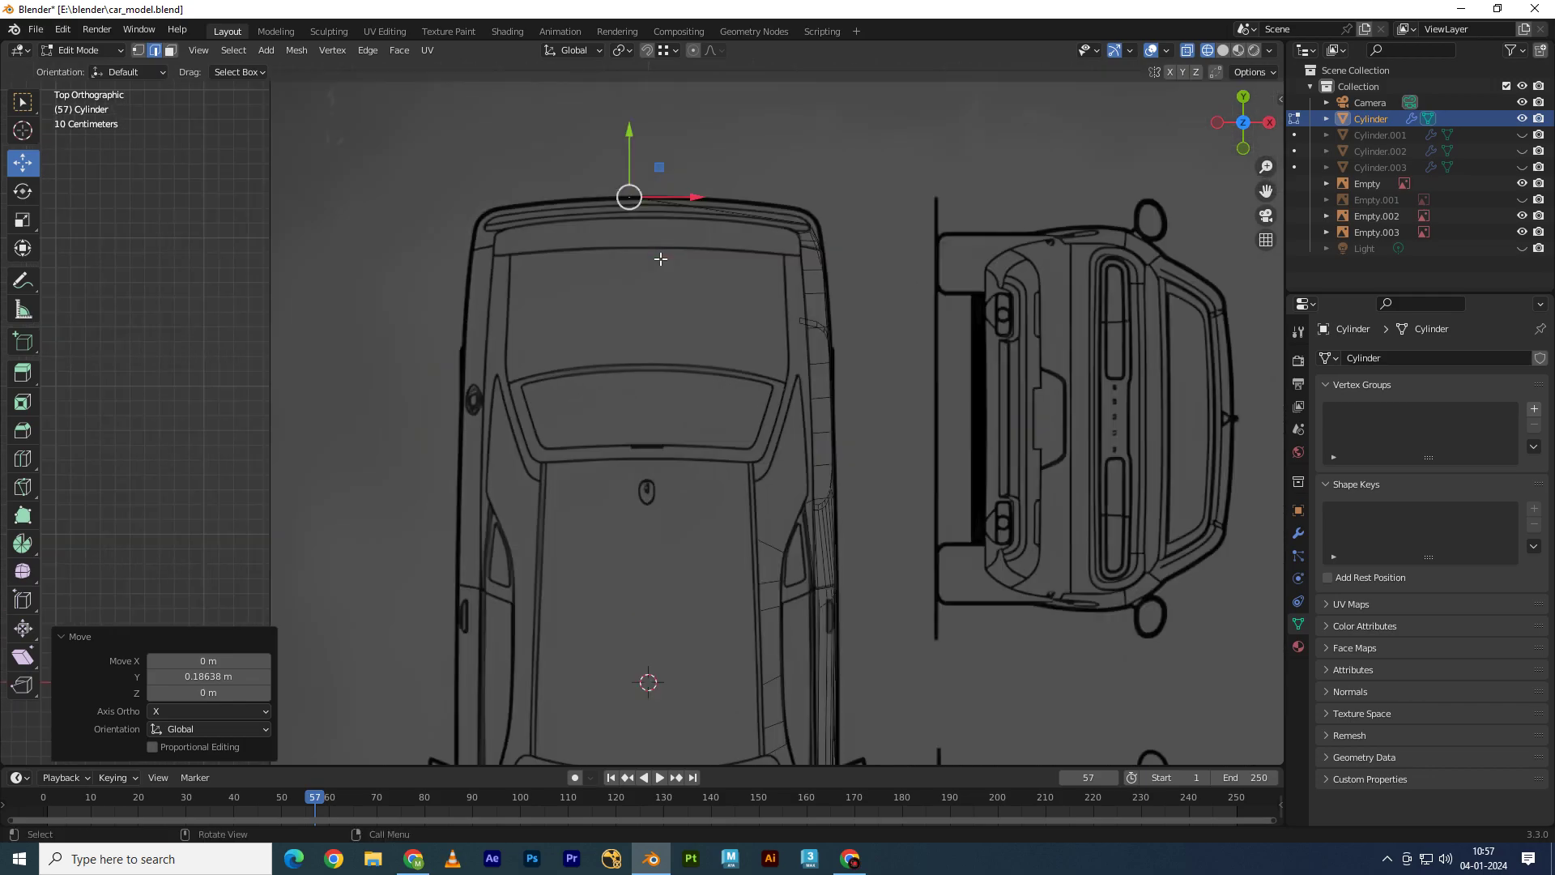
pyautogui.scroll(2, 661, 259)
pyautogui.click(1243, 97)
pyautogui.scroll(2, 673, 388)
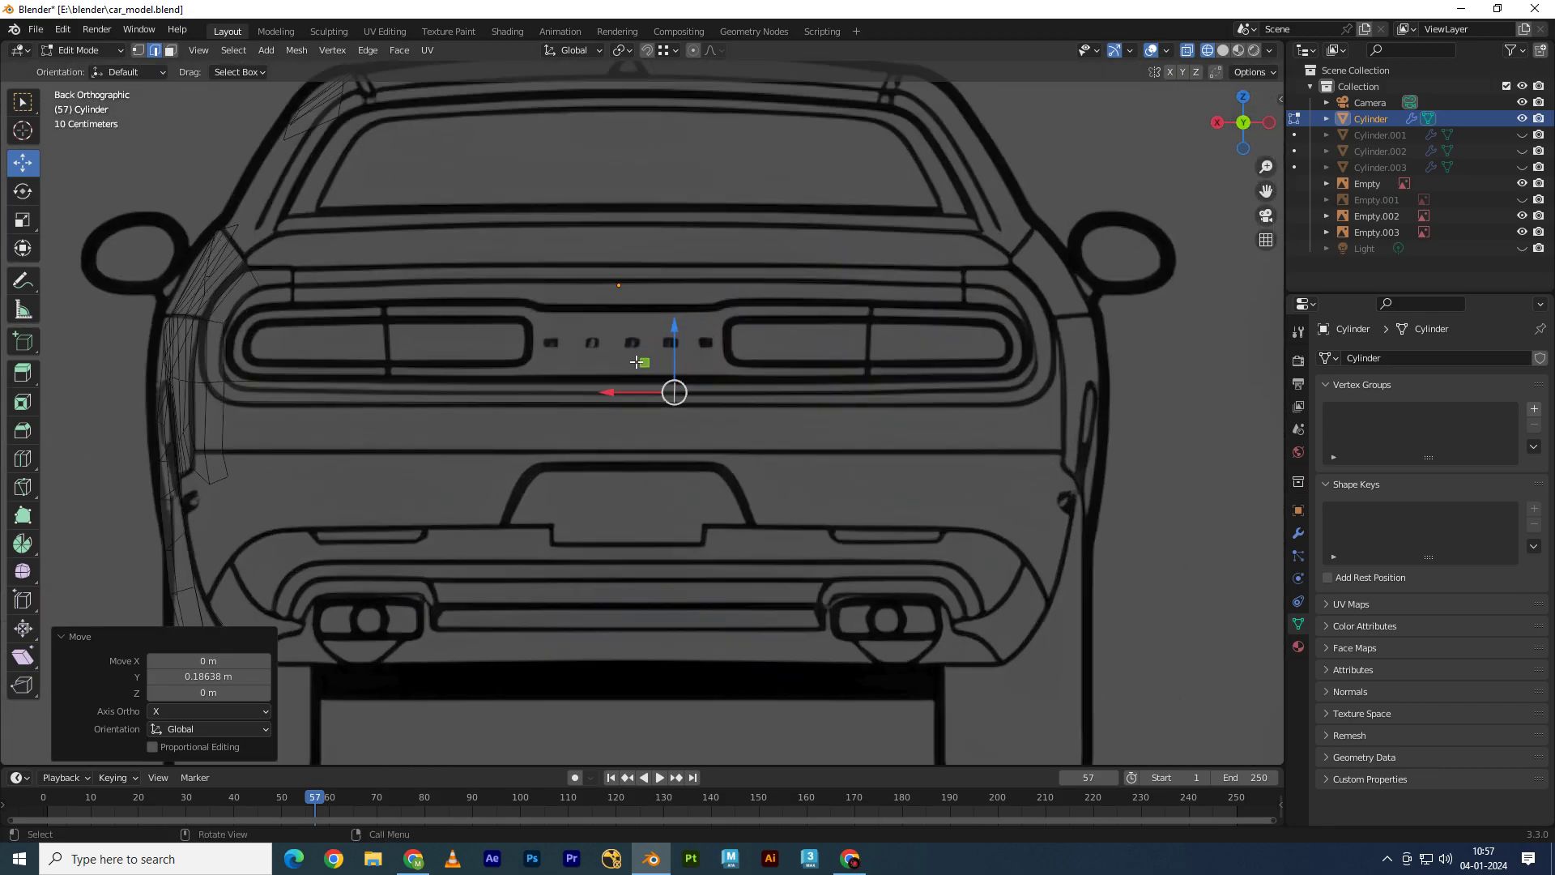
pyautogui.scroll(-2, 667, 392)
pyautogui.press('g')
pyautogui.press('x')
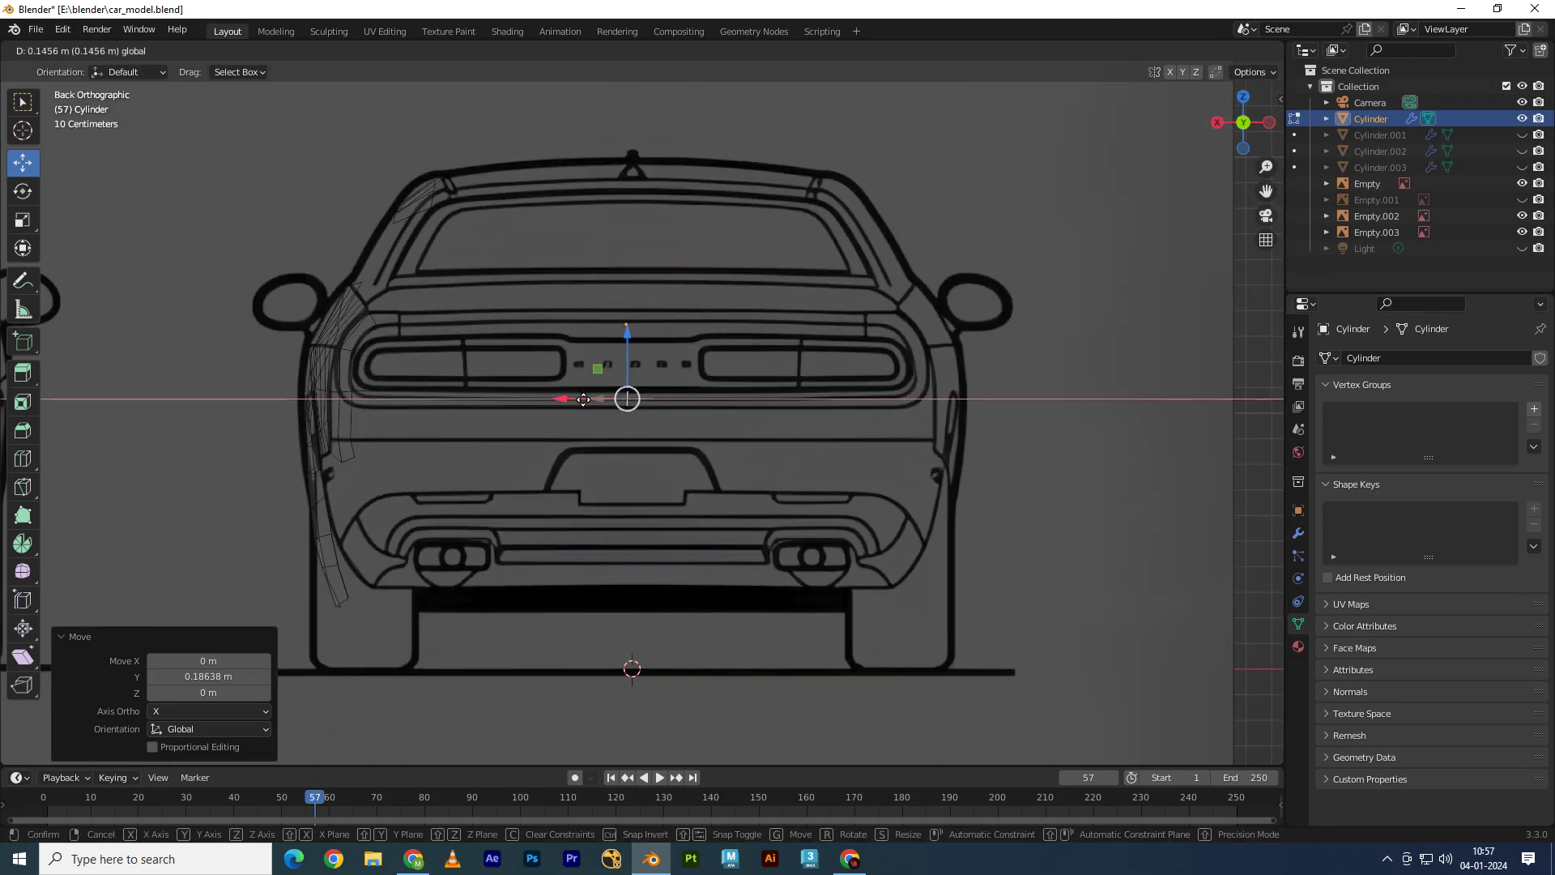
pyautogui.click(583, 399)
pyautogui.press('g')
pyautogui.press('x')
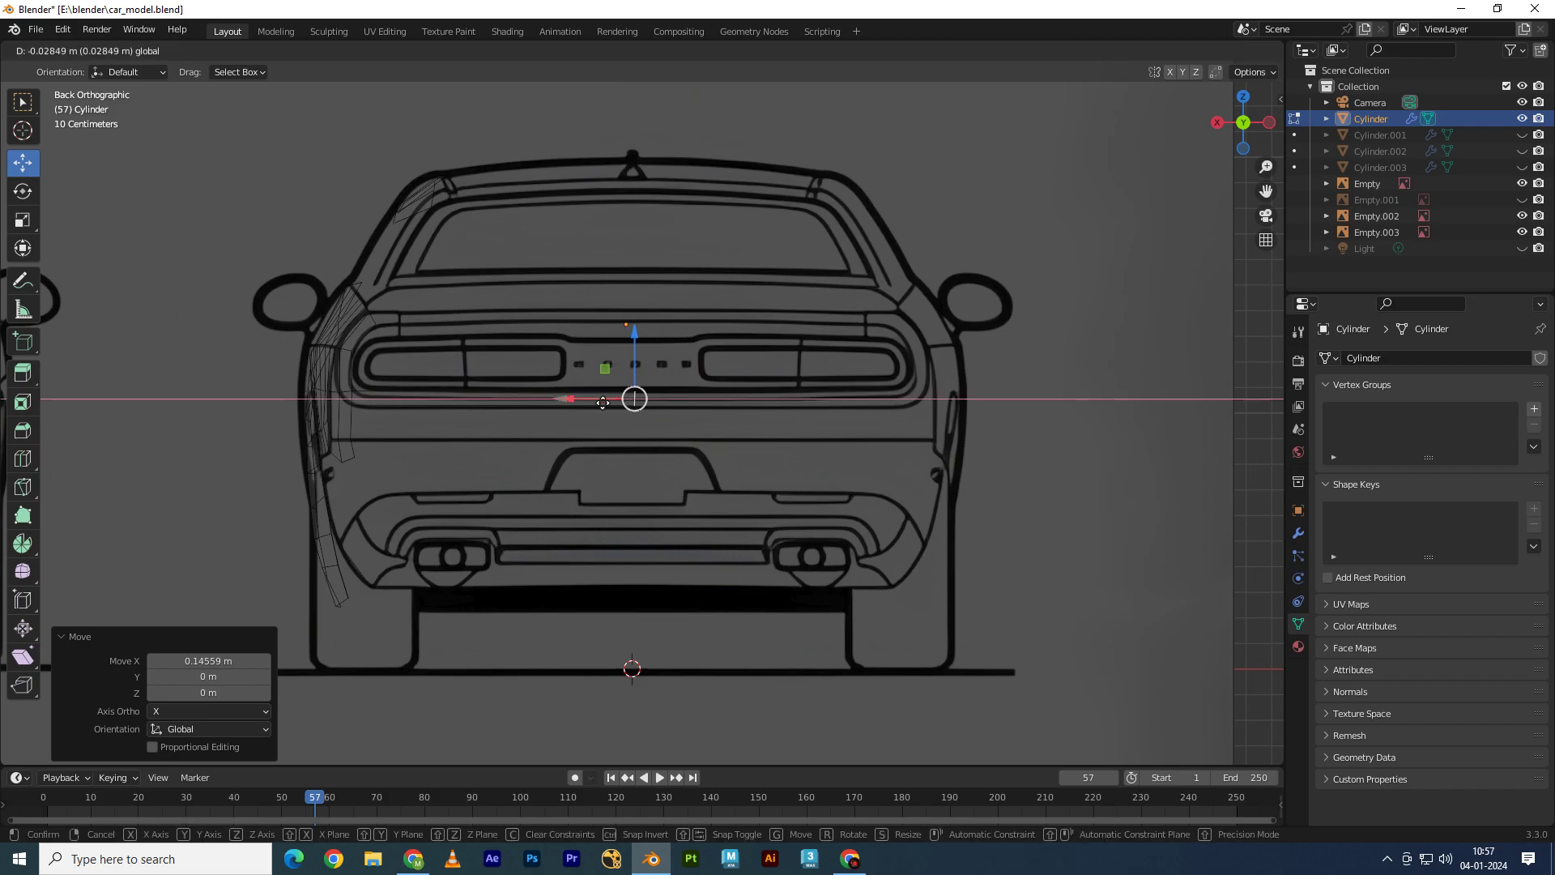
pyautogui.click(622, 413)
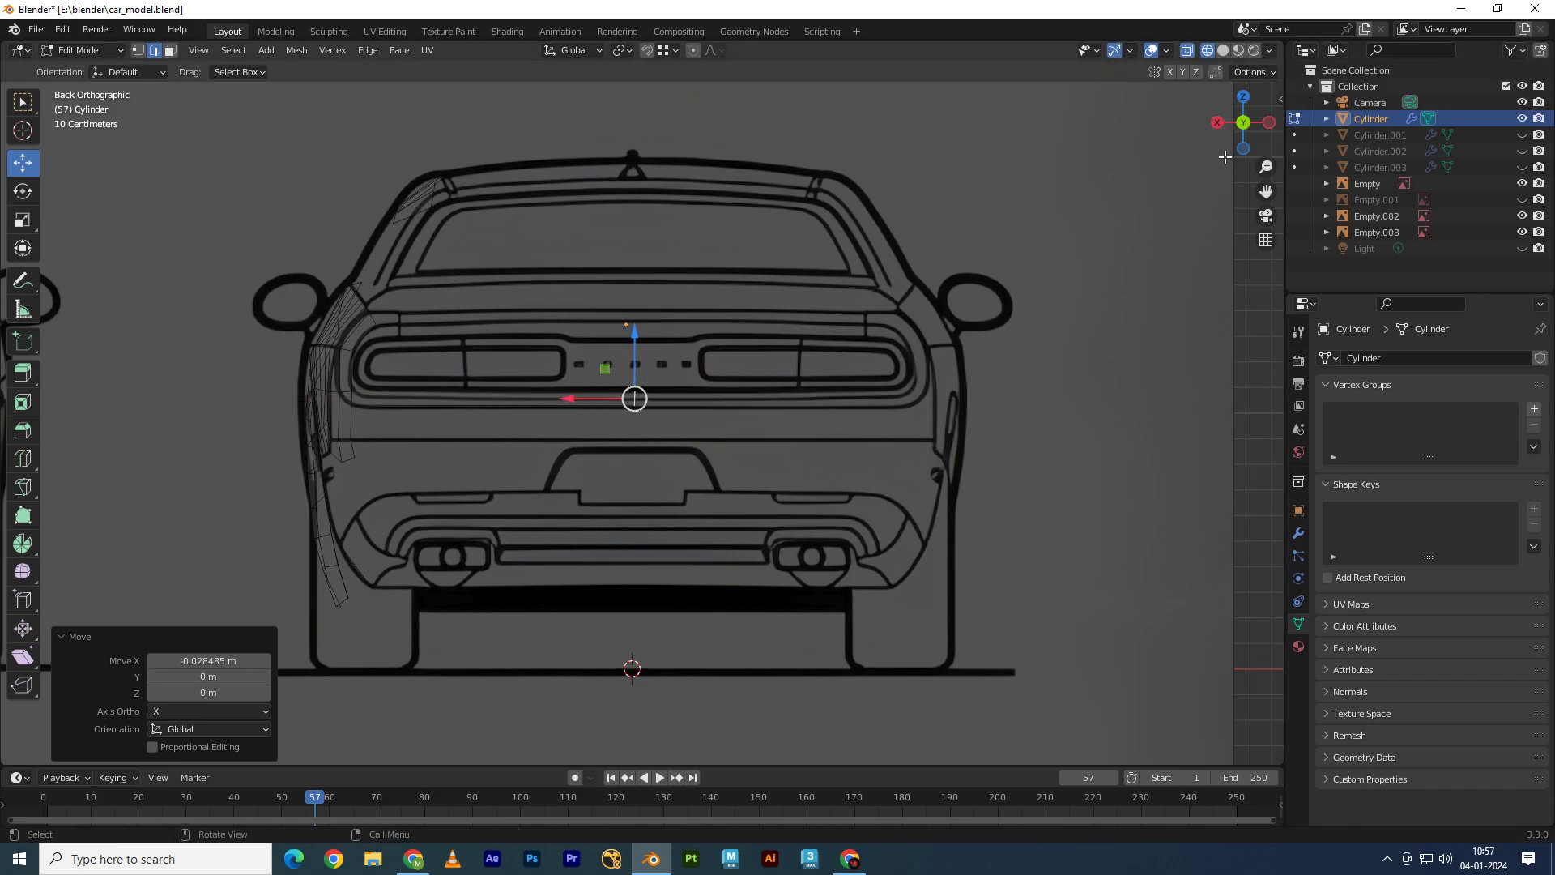
# Step: In Top view, zoom onto the roof's rear corner and slide a corner vertex along X
pyautogui.press('KP_7')
pyautogui.keyDown('shift'); pyautogui.moveTo(1215, 157); pyautogui.dragTo(740, 458, button='middle'); pyautogui.keyUp('shift')
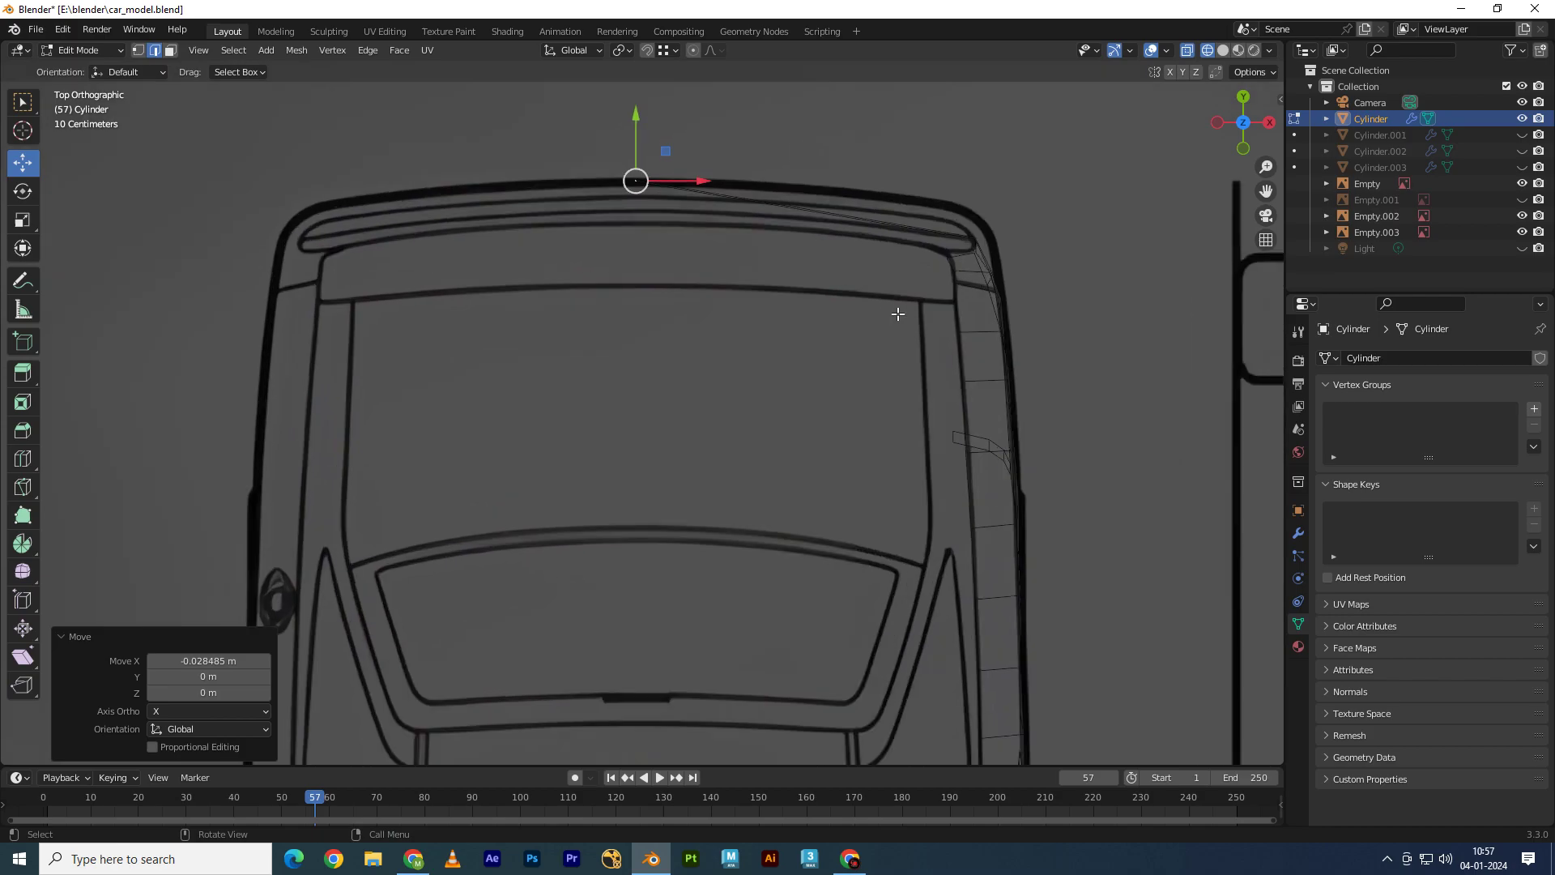
pyautogui.scroll(3, 810, 364)
pyautogui.scroll(2, 729, 451)
pyautogui.scroll(2, 739, 428)
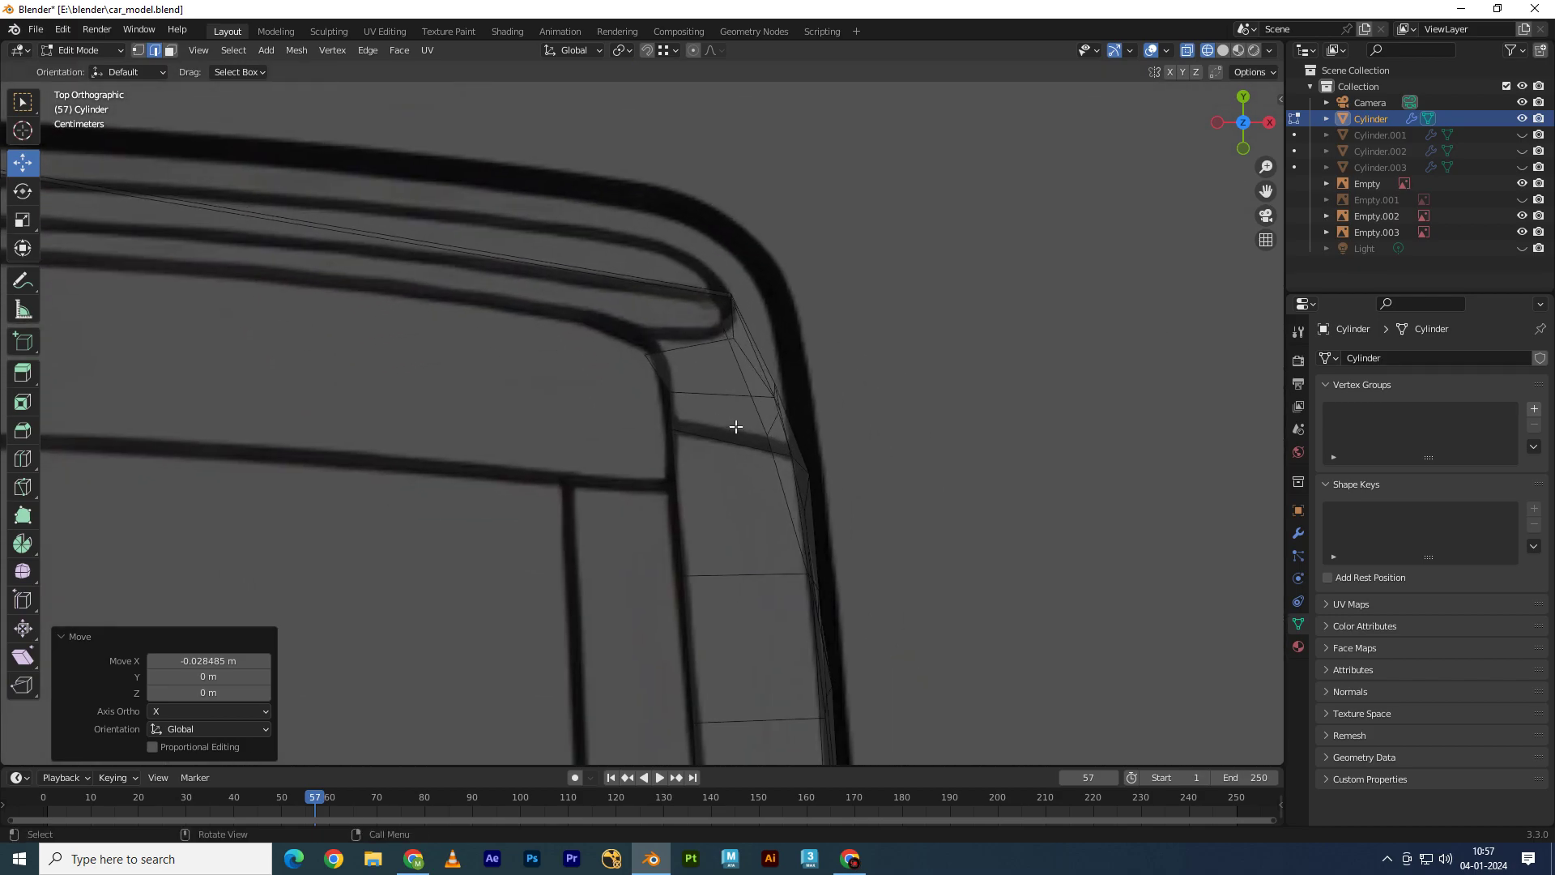
pyautogui.click(652, 346)
pyautogui.press('g')
pyautogui.press('x')
pyautogui.click(660, 340)
# Step: Move the remaining corner vertices (0.009716 m X, 0.033566 m Y) onto the rounded blueprint curve
pyautogui.click(757, 346)
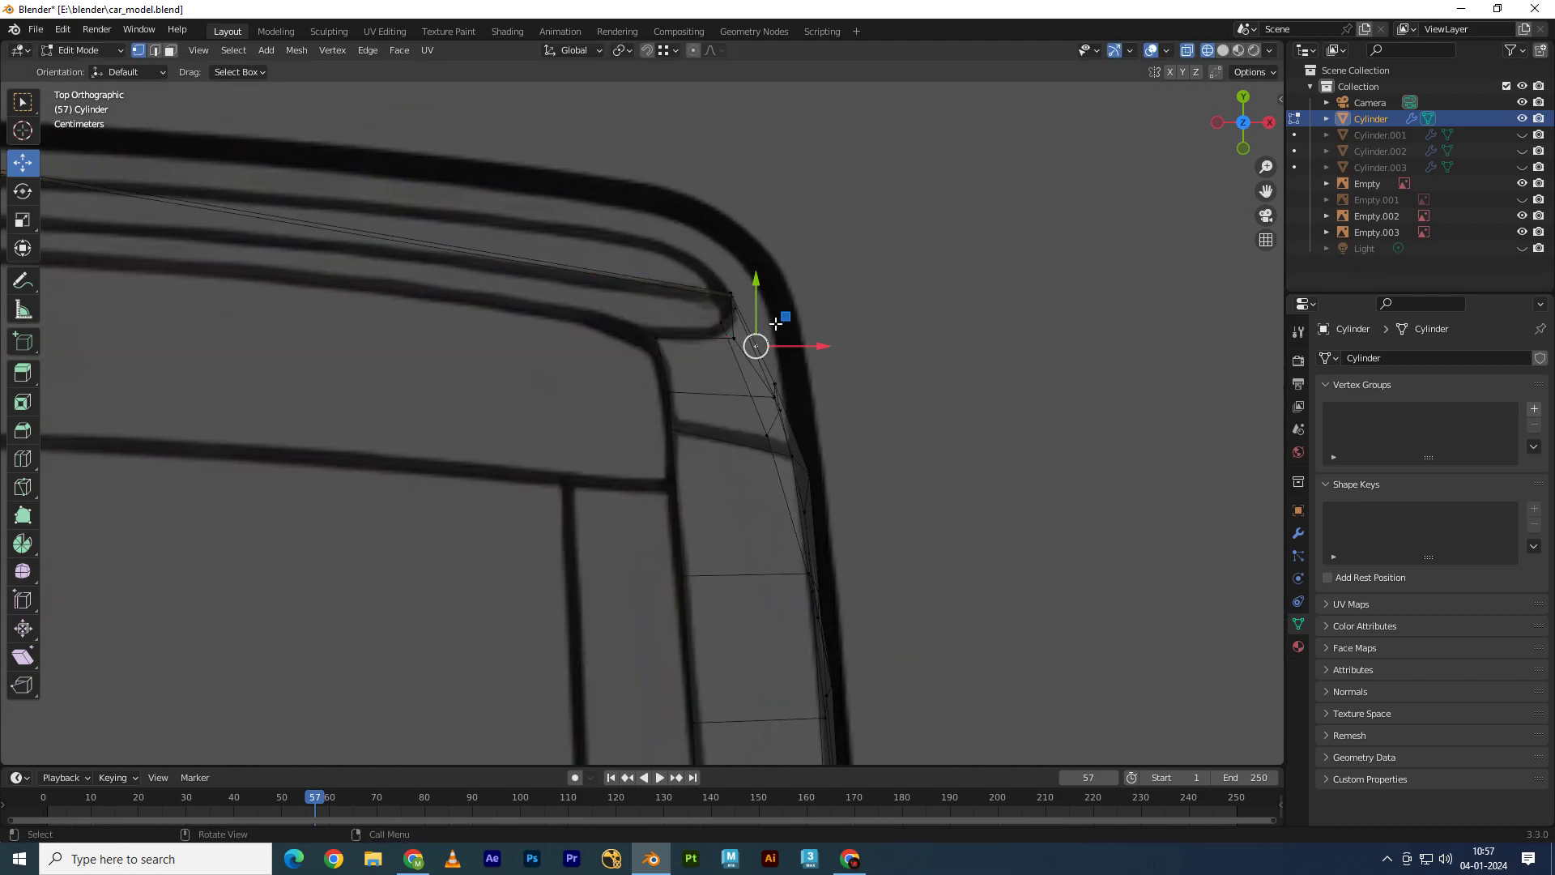
pyautogui.moveTo(734, 338); pyautogui.dragTo(728, 331)
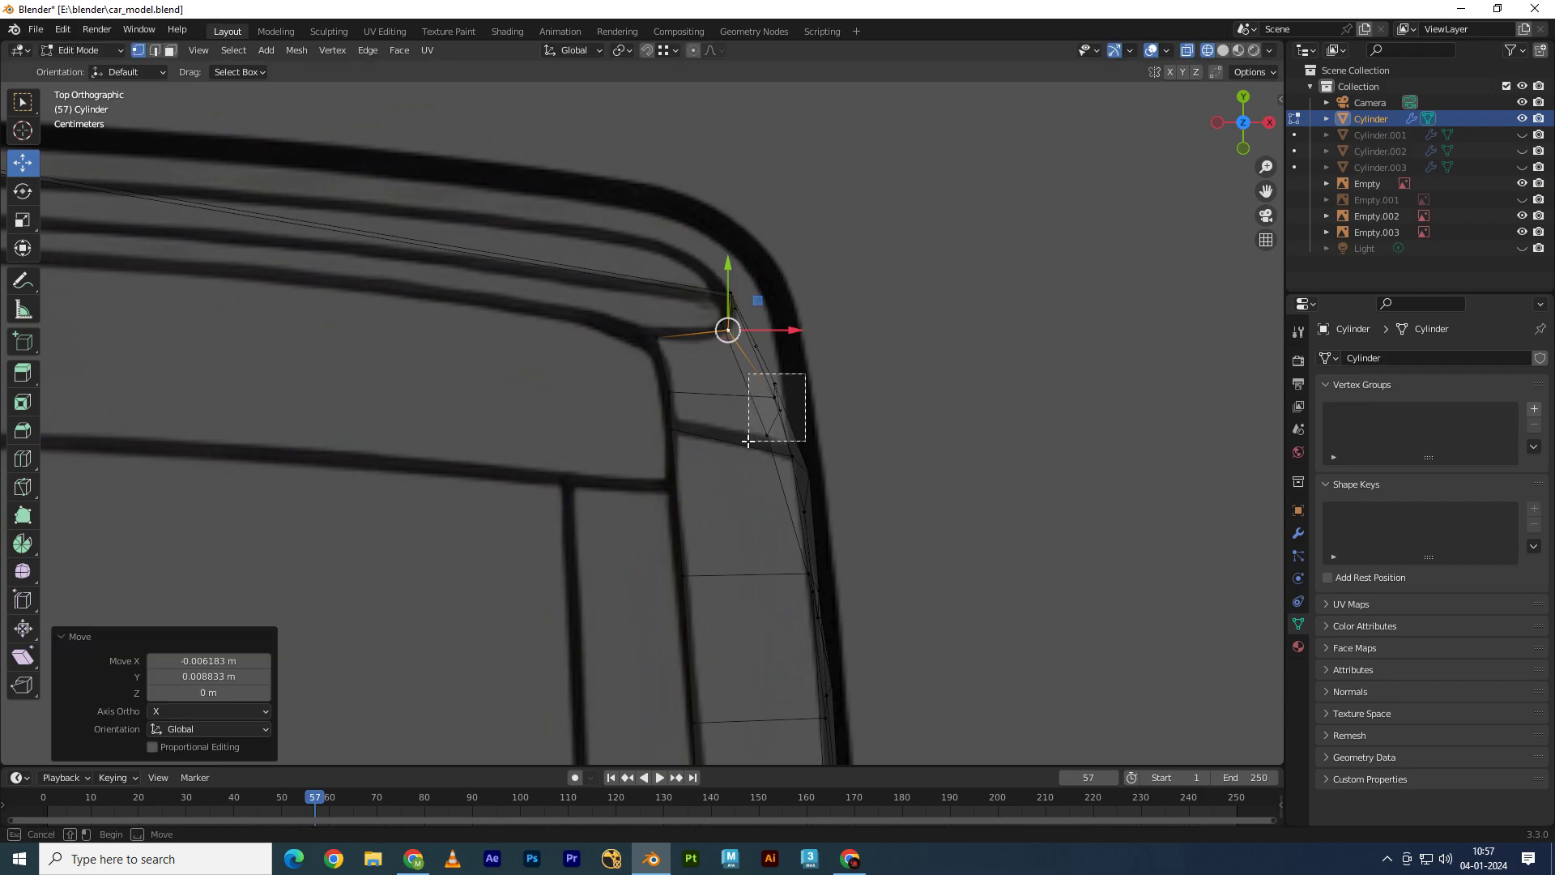
pyautogui.moveTo(747, 442); pyautogui.dragTo(748, 441)
pyautogui.moveTo(804, 367); pyautogui.dragTo(813, 336)
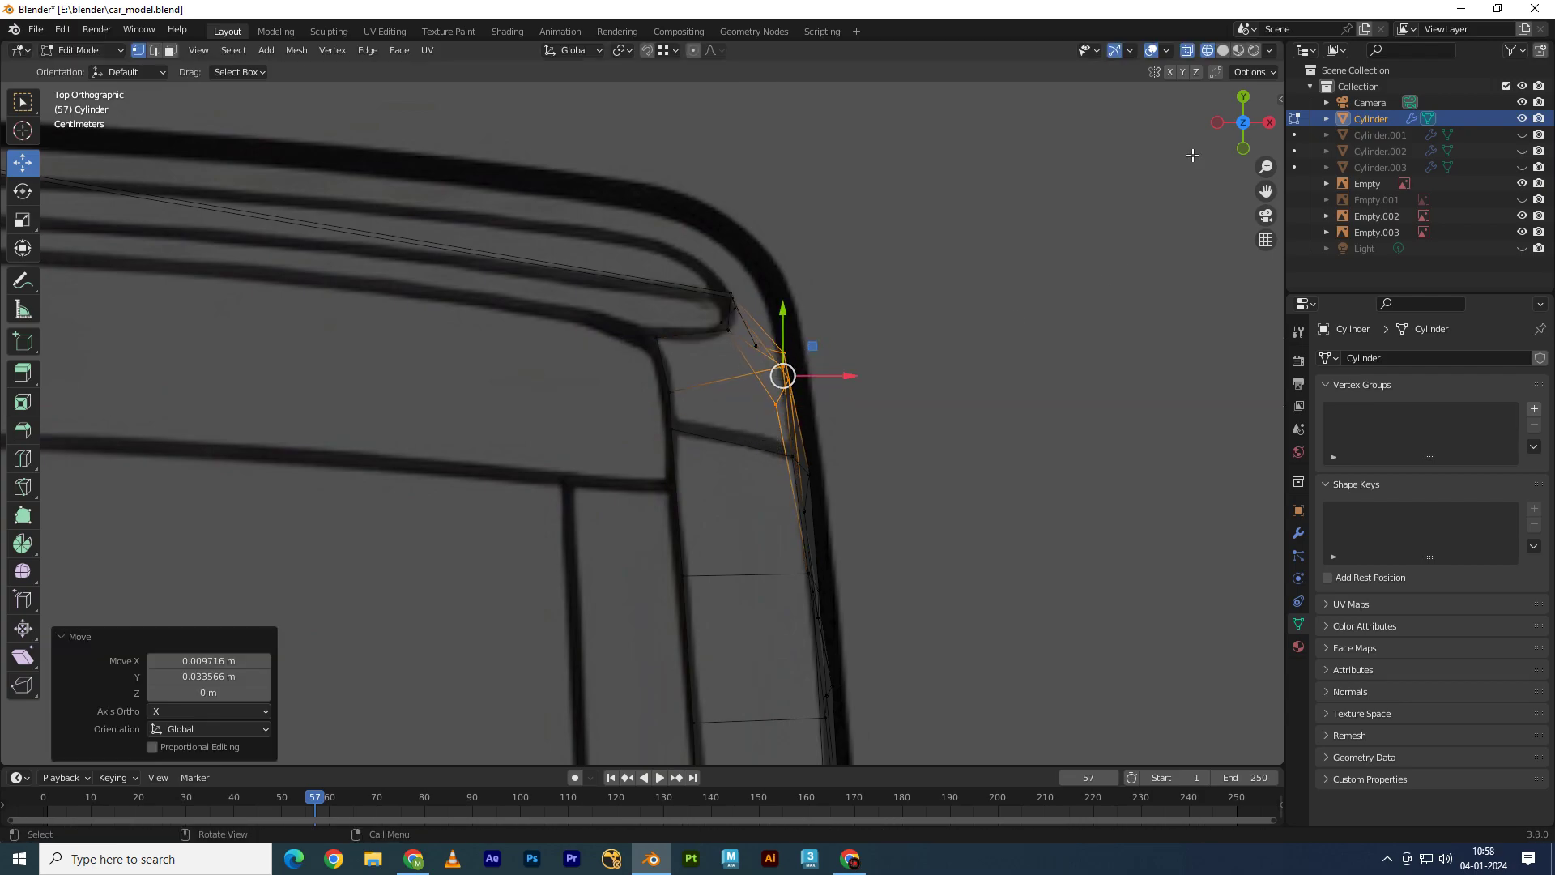
# Step: In Back view, move the tail panel's horizontal edge up onto the taillight outline
pyautogui.click(1246, 101)
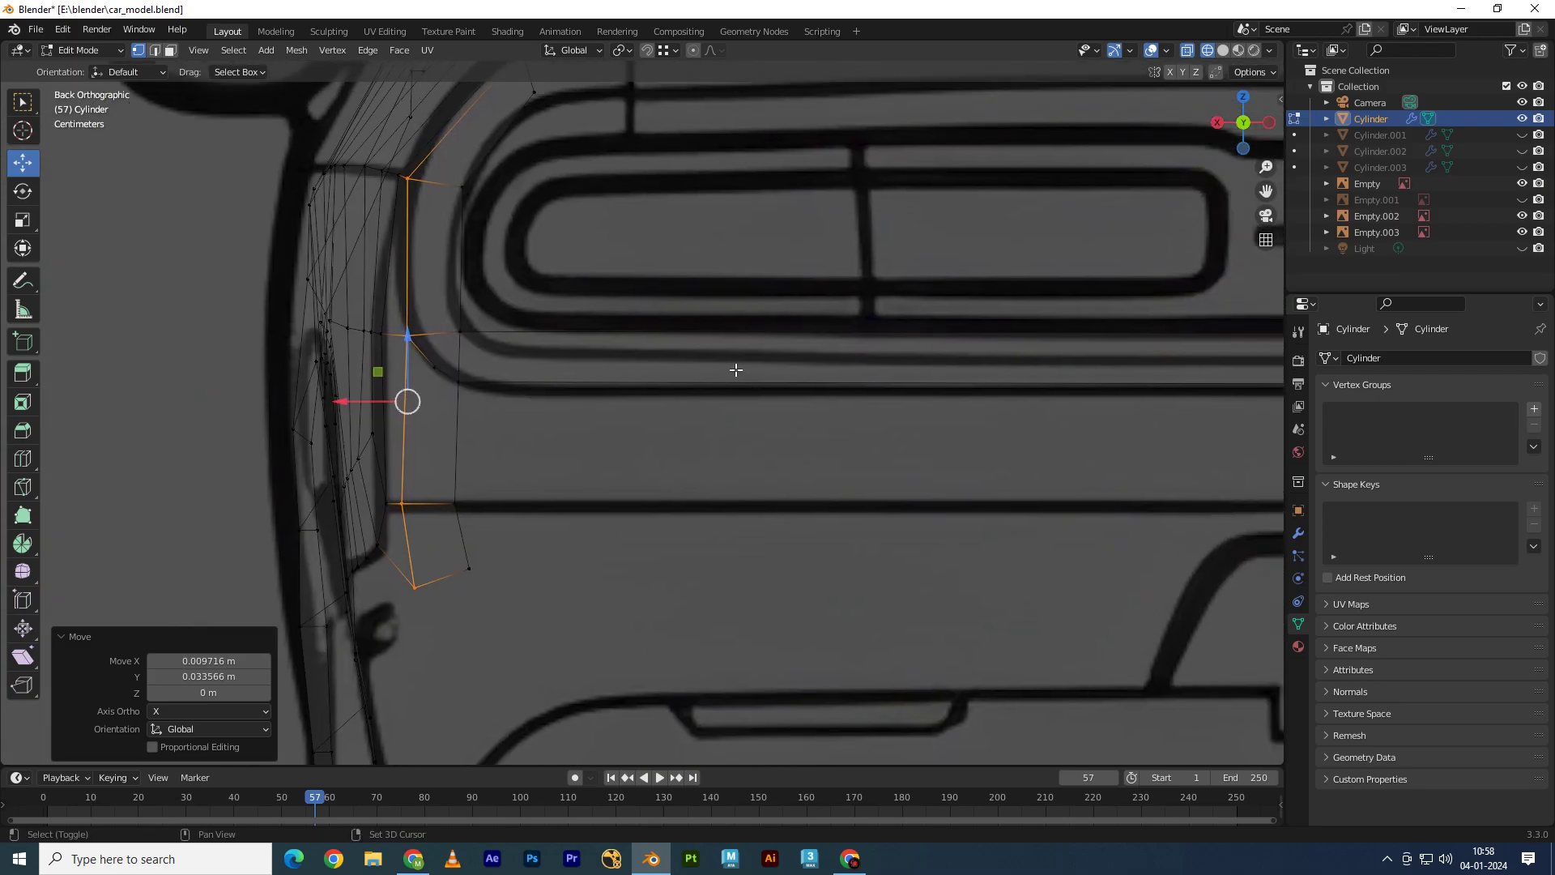
pyautogui.keyDown('shift'); pyautogui.scroll(-5, 837, 414); pyautogui.keyUp('shift')
pyautogui.keyDown('shift'); pyautogui.scroll(-4, 837, 414); pyautogui.keyUp('shift')
pyautogui.keyDown('shift'); pyautogui.scroll(-2, 883, 405); pyautogui.keyUp('shift')
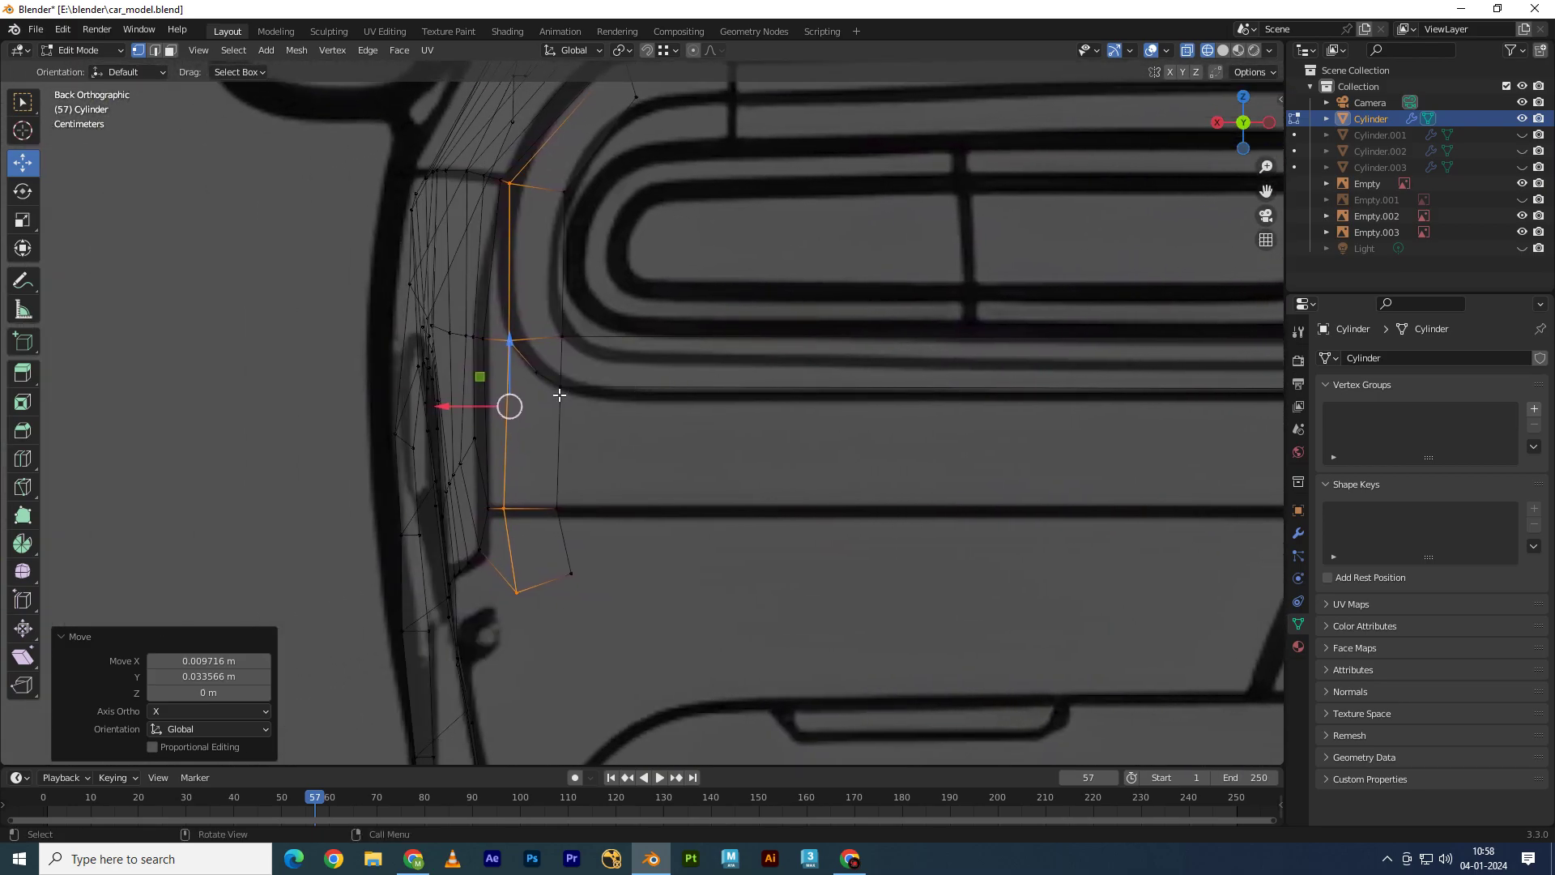
pyautogui.scroll(1, 540, 413)
pyautogui.keyDown('shift'); pyautogui.moveTo(540, 413); pyautogui.dragTo(602, 384, button='middle'); pyautogui.keyUp('shift')
pyautogui.keyDown('shift'); pyautogui.scroll(2, 711, 392); pyautogui.keyUp('shift')
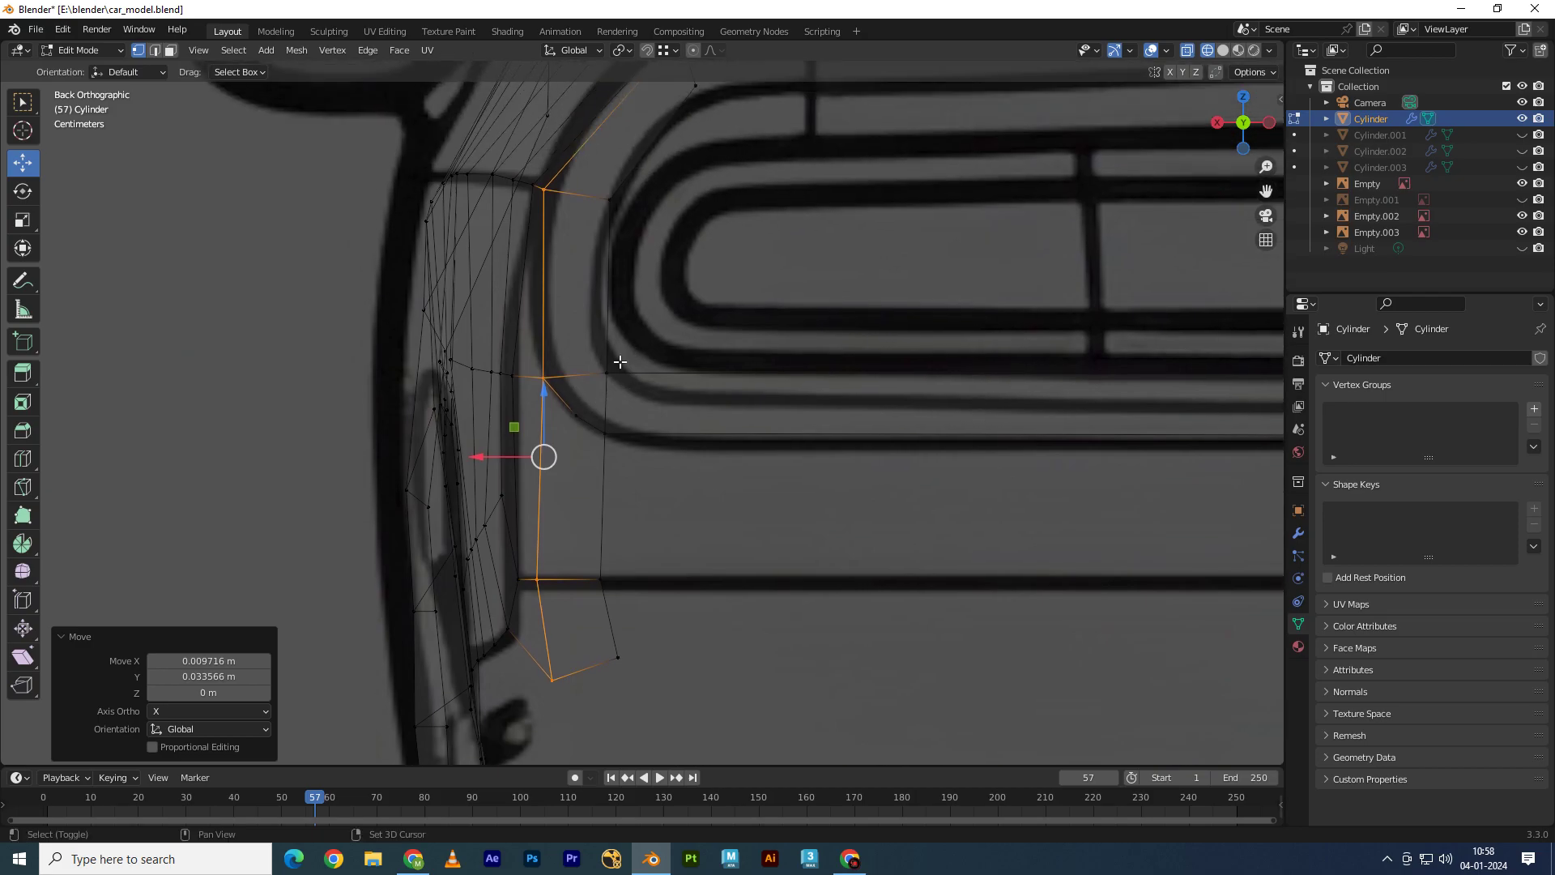
pyautogui.click(633, 353)
pyautogui.moveTo(583, 344); pyautogui.dragTo(596, 334)
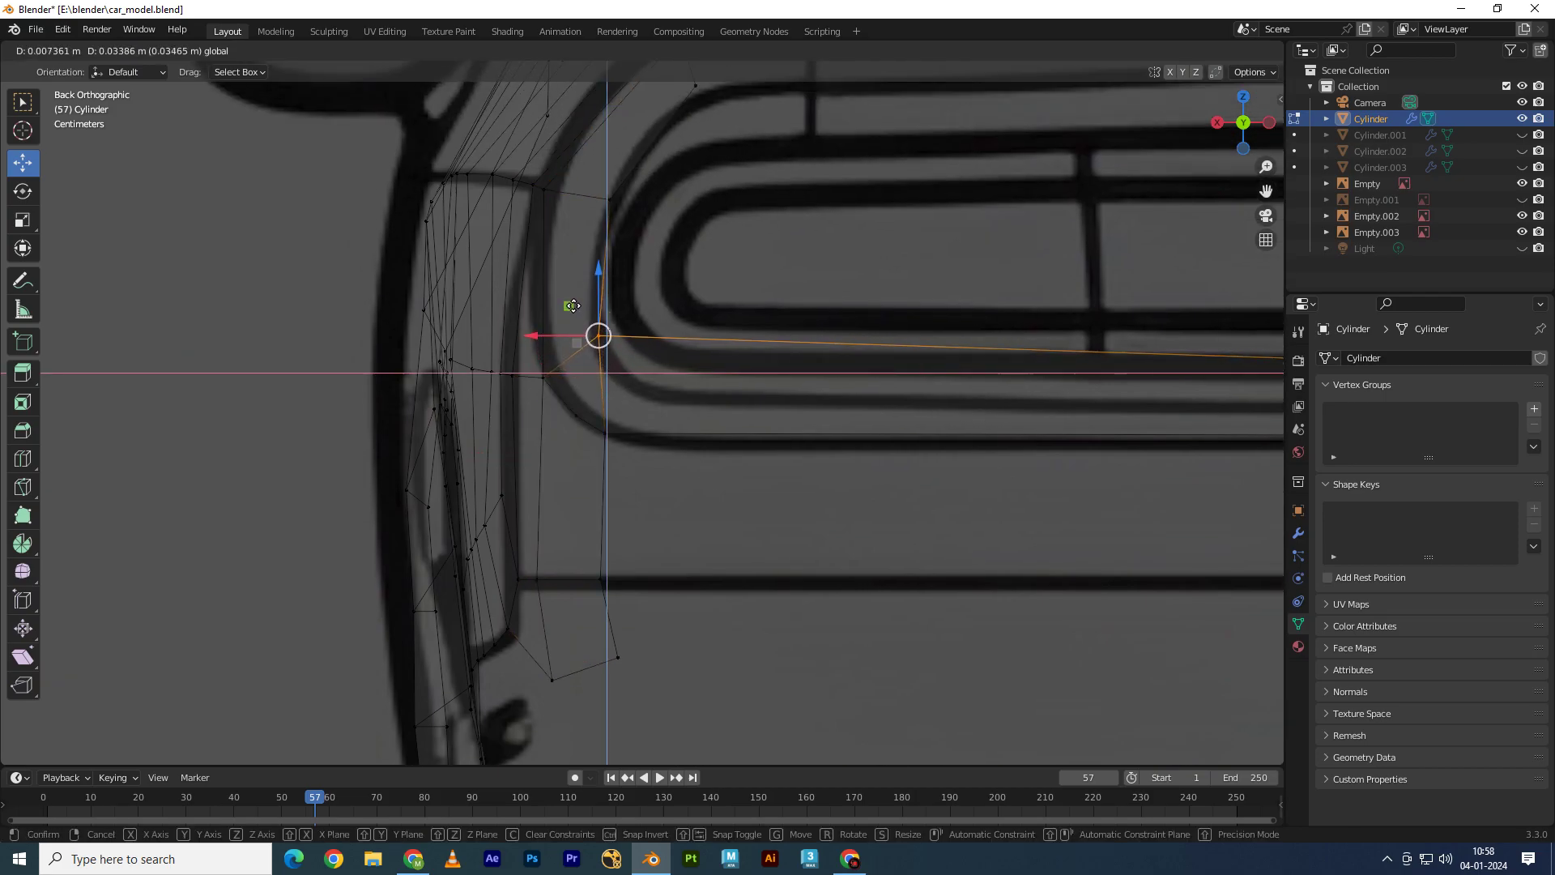
# Step: Dissolve the unwanted strip edge, then knife-cut a new vertex in vertex mode
pyautogui.hotkey('alt', 'a')
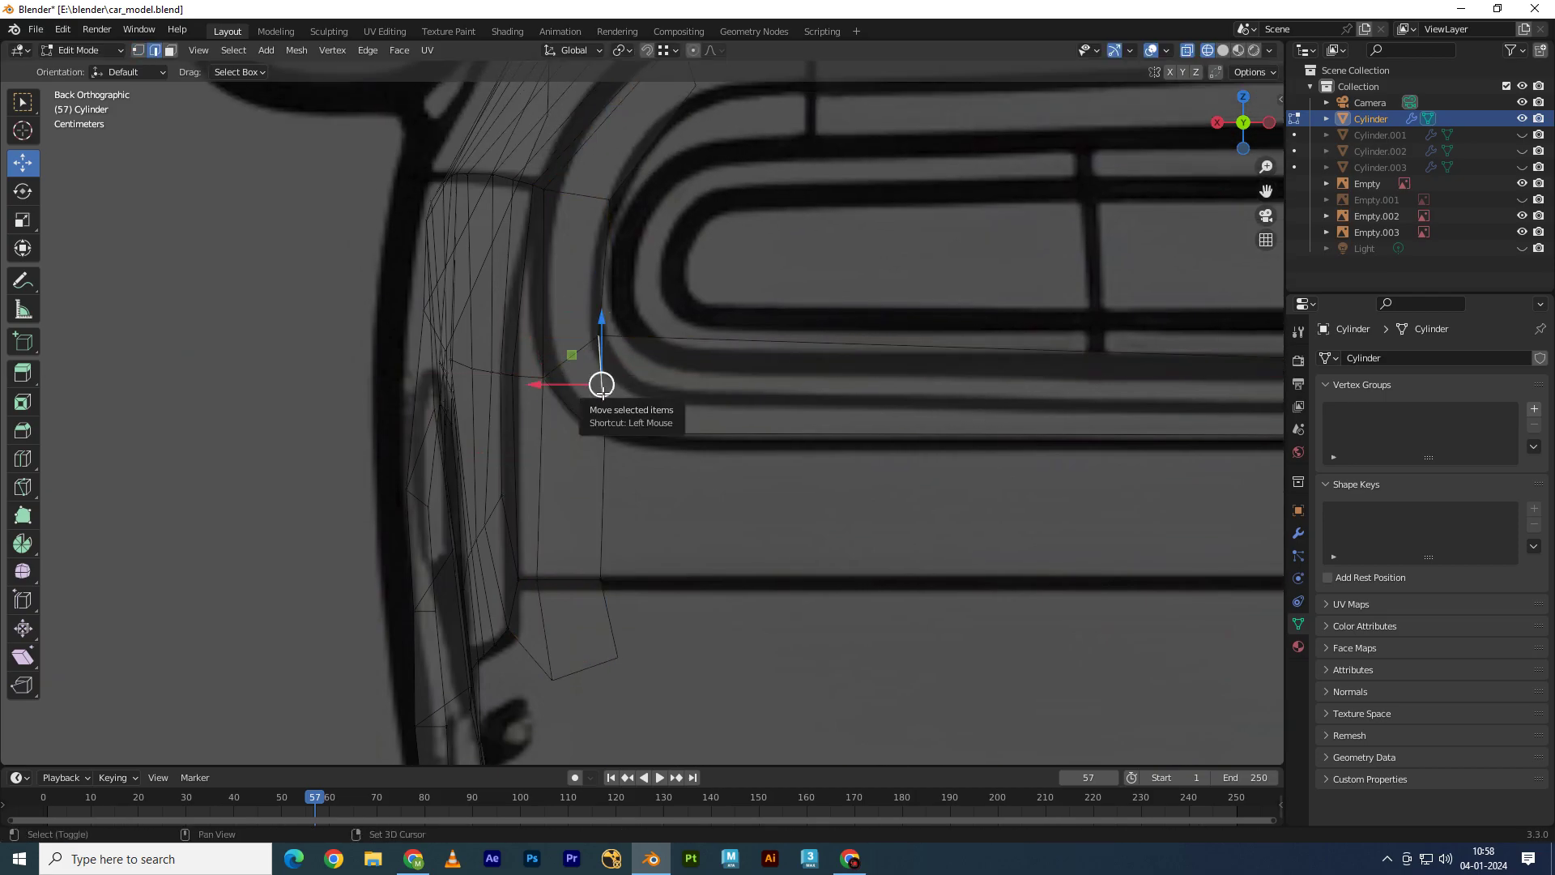
pyautogui.hotkey('ctrl', 'x')
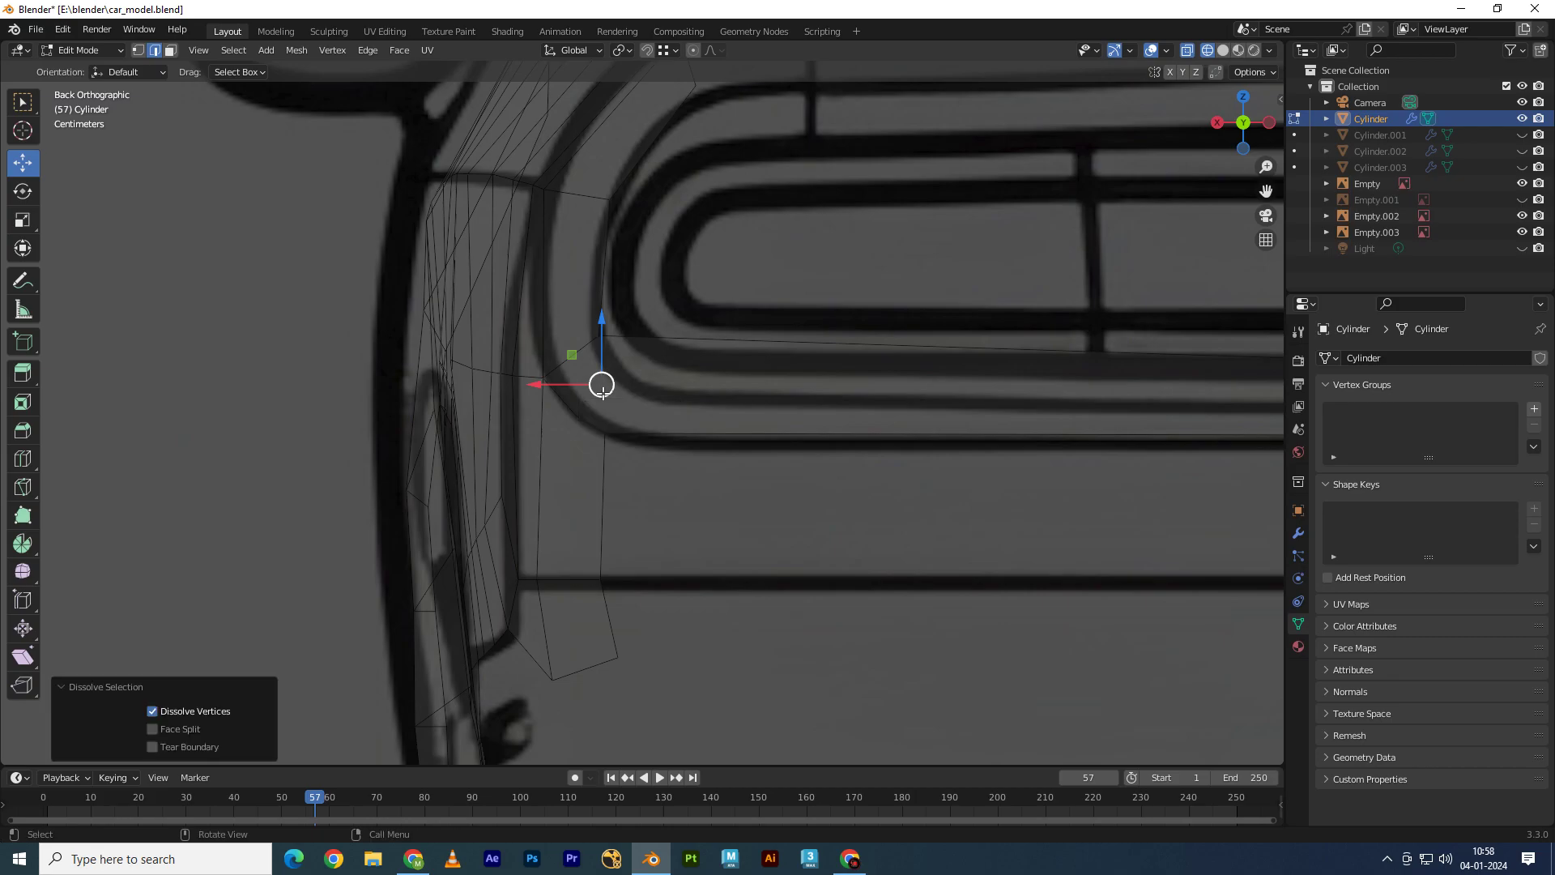
pyautogui.press('1')
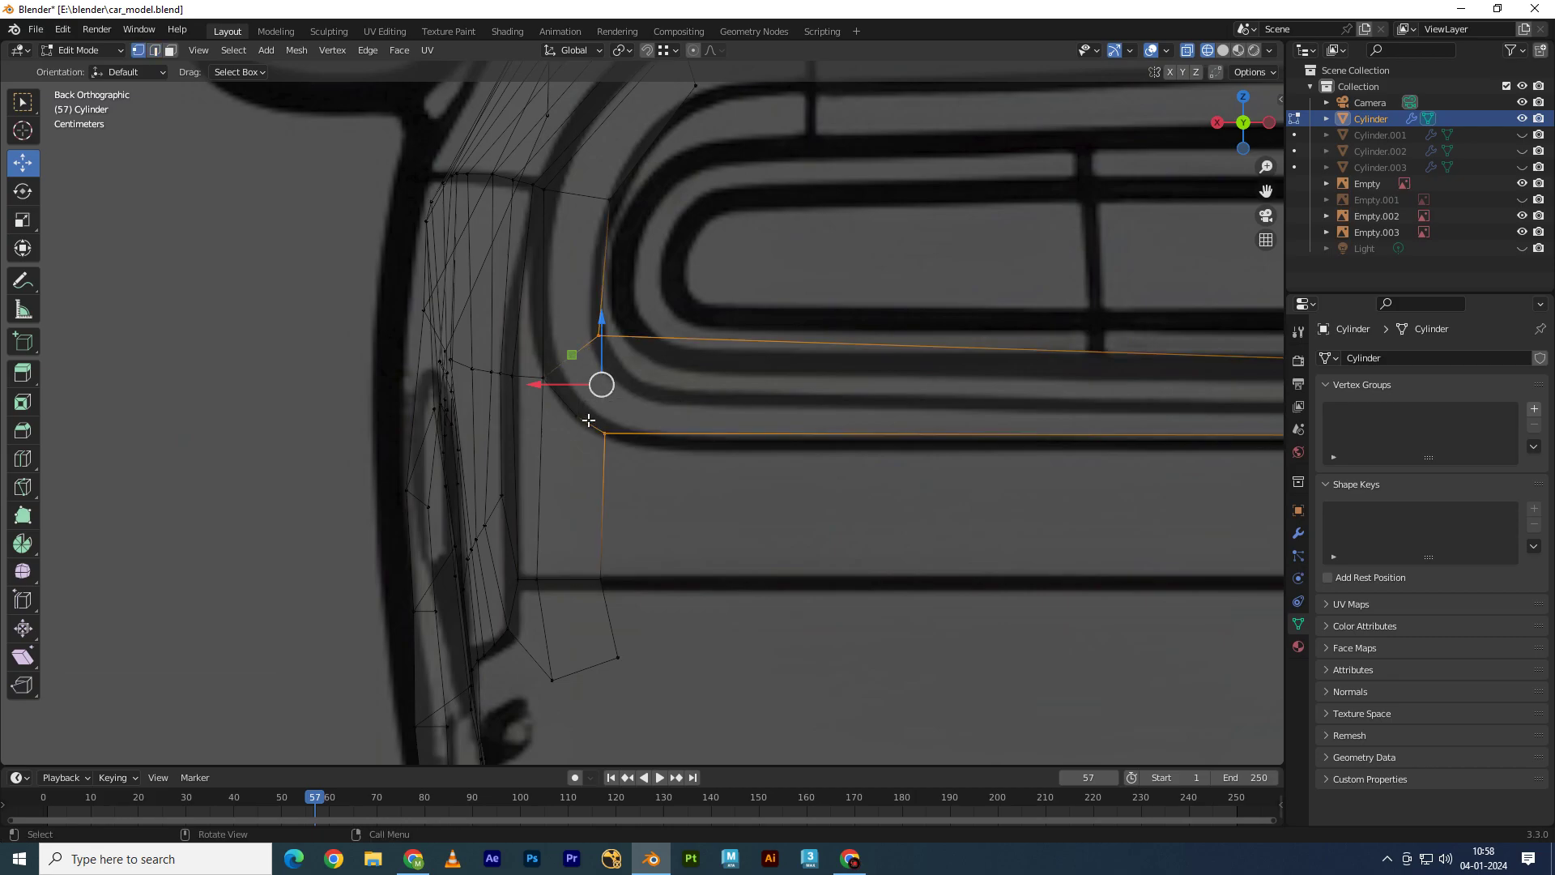
pyautogui.press('k')
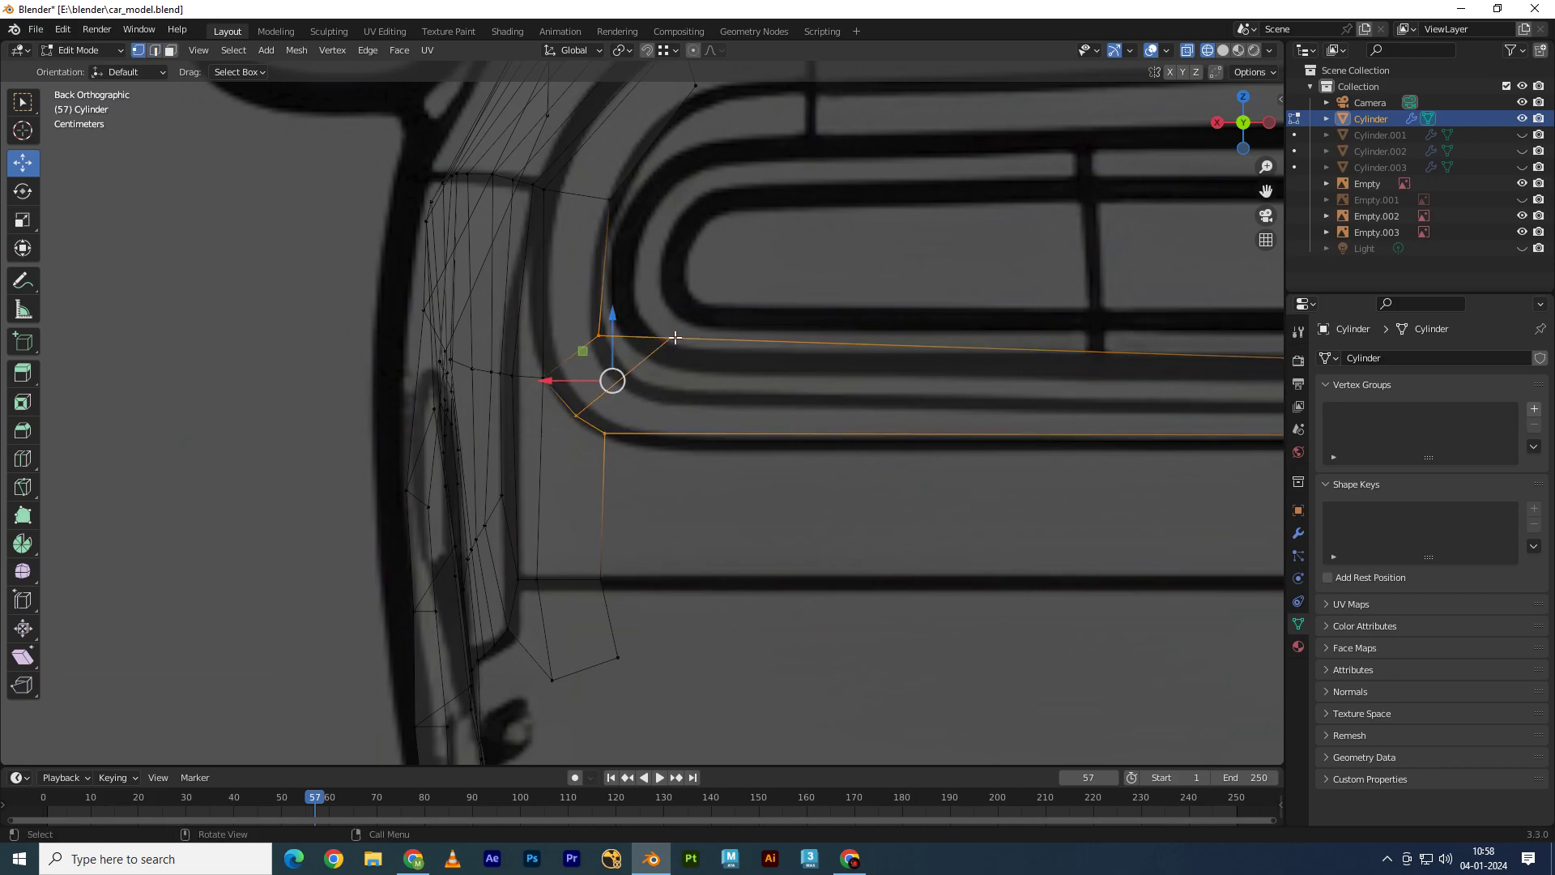
pyautogui.press('Return')
# Step: Move the new vertex onto the rounded taillight corner, constrained to the back plane
pyautogui.press('g')
pyautogui.hotkey('shift', 'y')
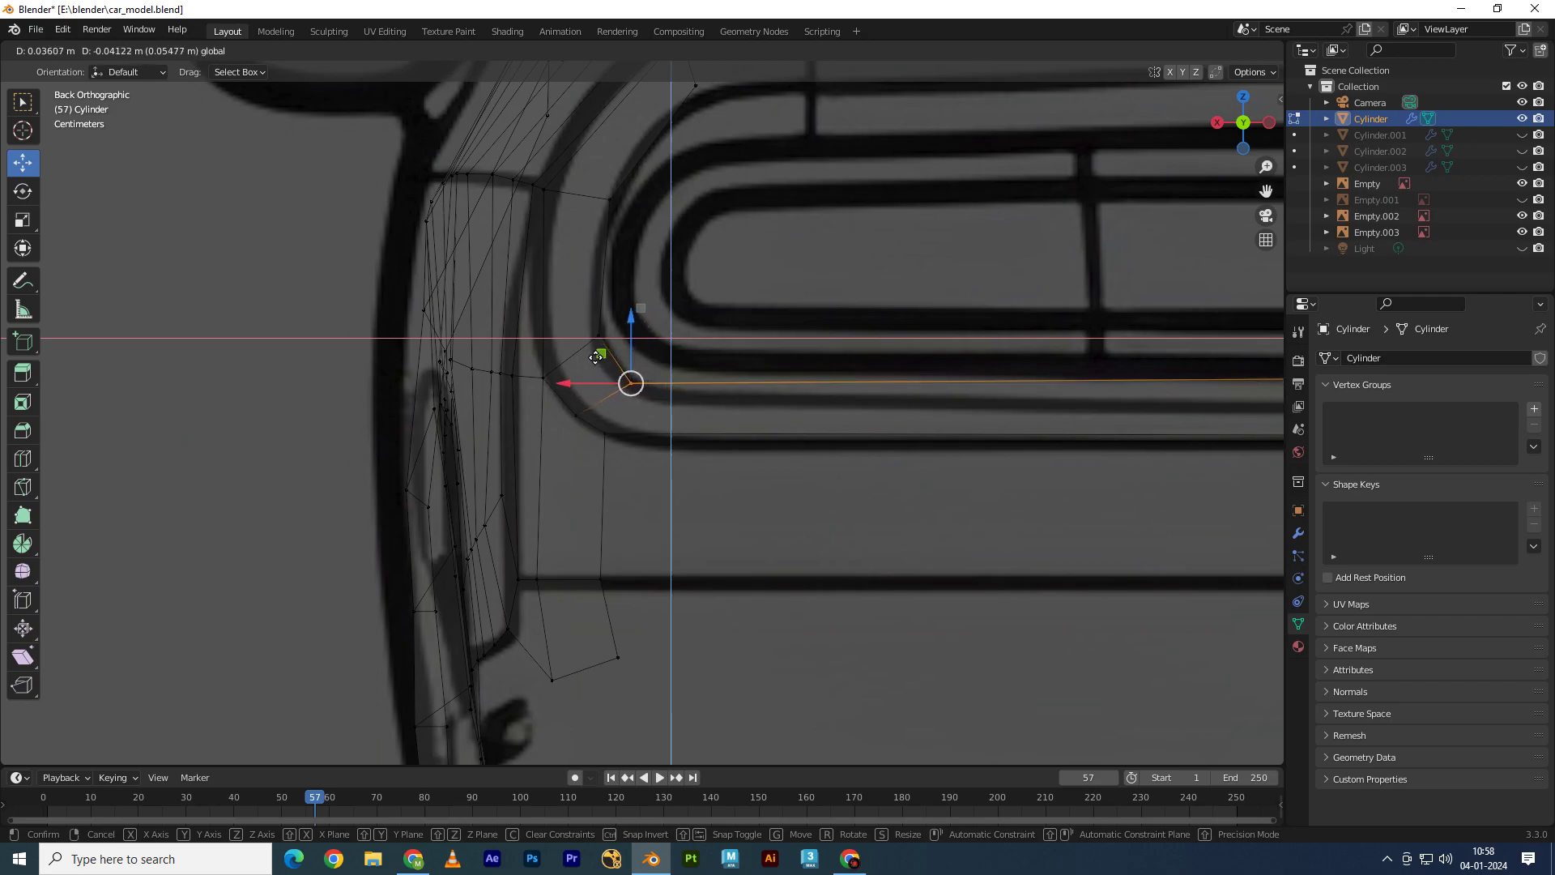
pyautogui.click(603, 361)
pyautogui.keyDown('shift'); pyautogui.moveTo(604, 362); pyautogui.dragTo(556, 434, button='middle'); pyautogui.keyUp('shift')
# Step: Place two more corner vertices on the taillight outline, excluding the Y axis
pyautogui.press('g')
pyautogui.hotkey('shift', 'y')
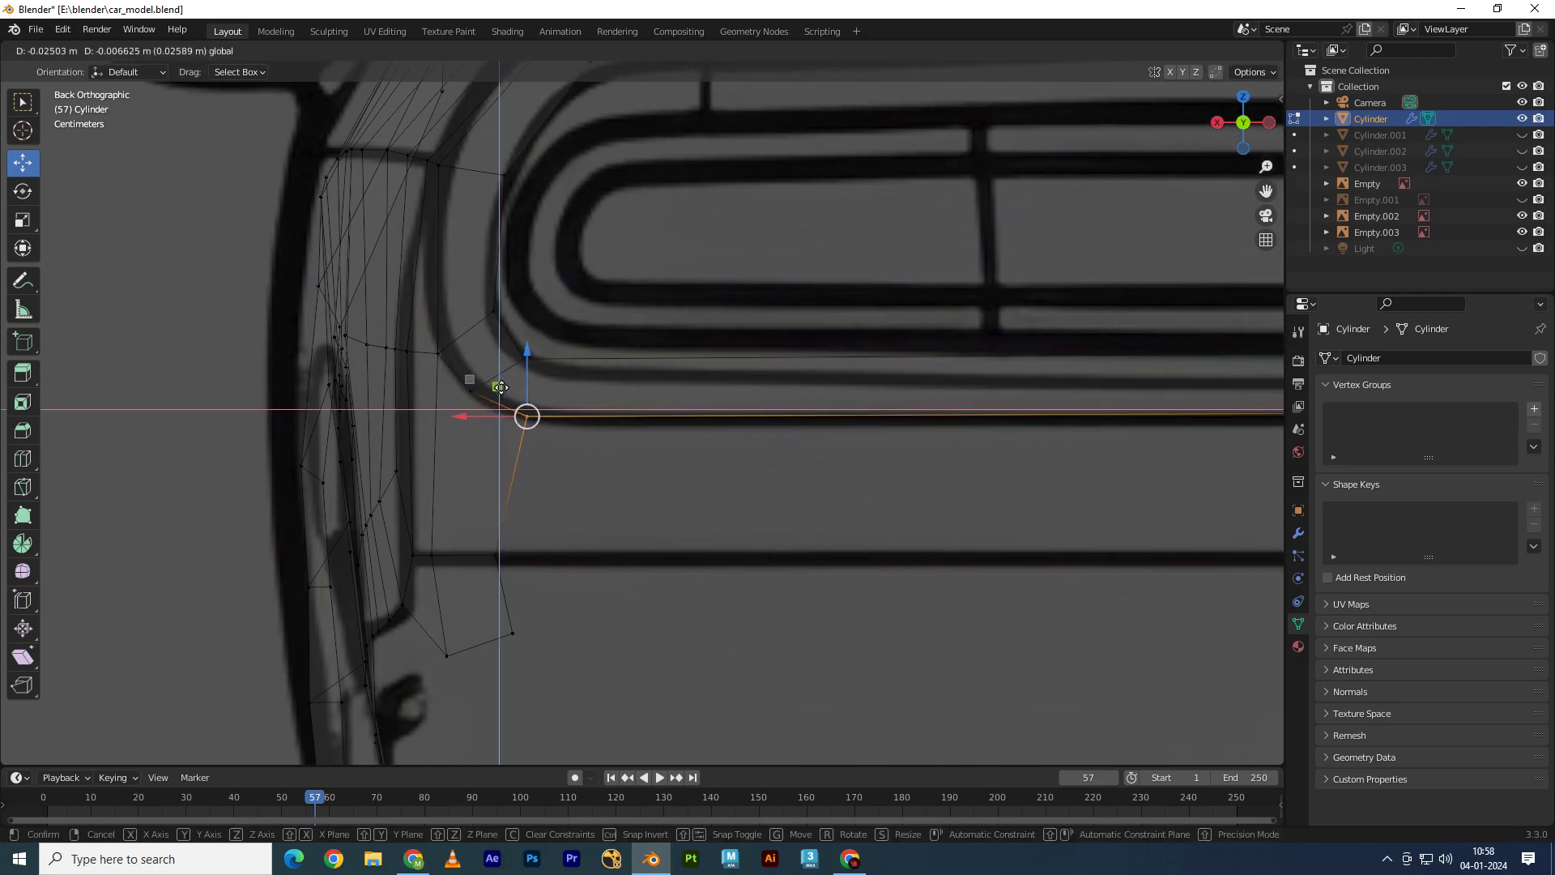
pyautogui.click(522, 415)
pyautogui.click(523, 356)
pyautogui.press('g')
pyautogui.hotkey('shift', 'y')
pyautogui.click(494, 326)
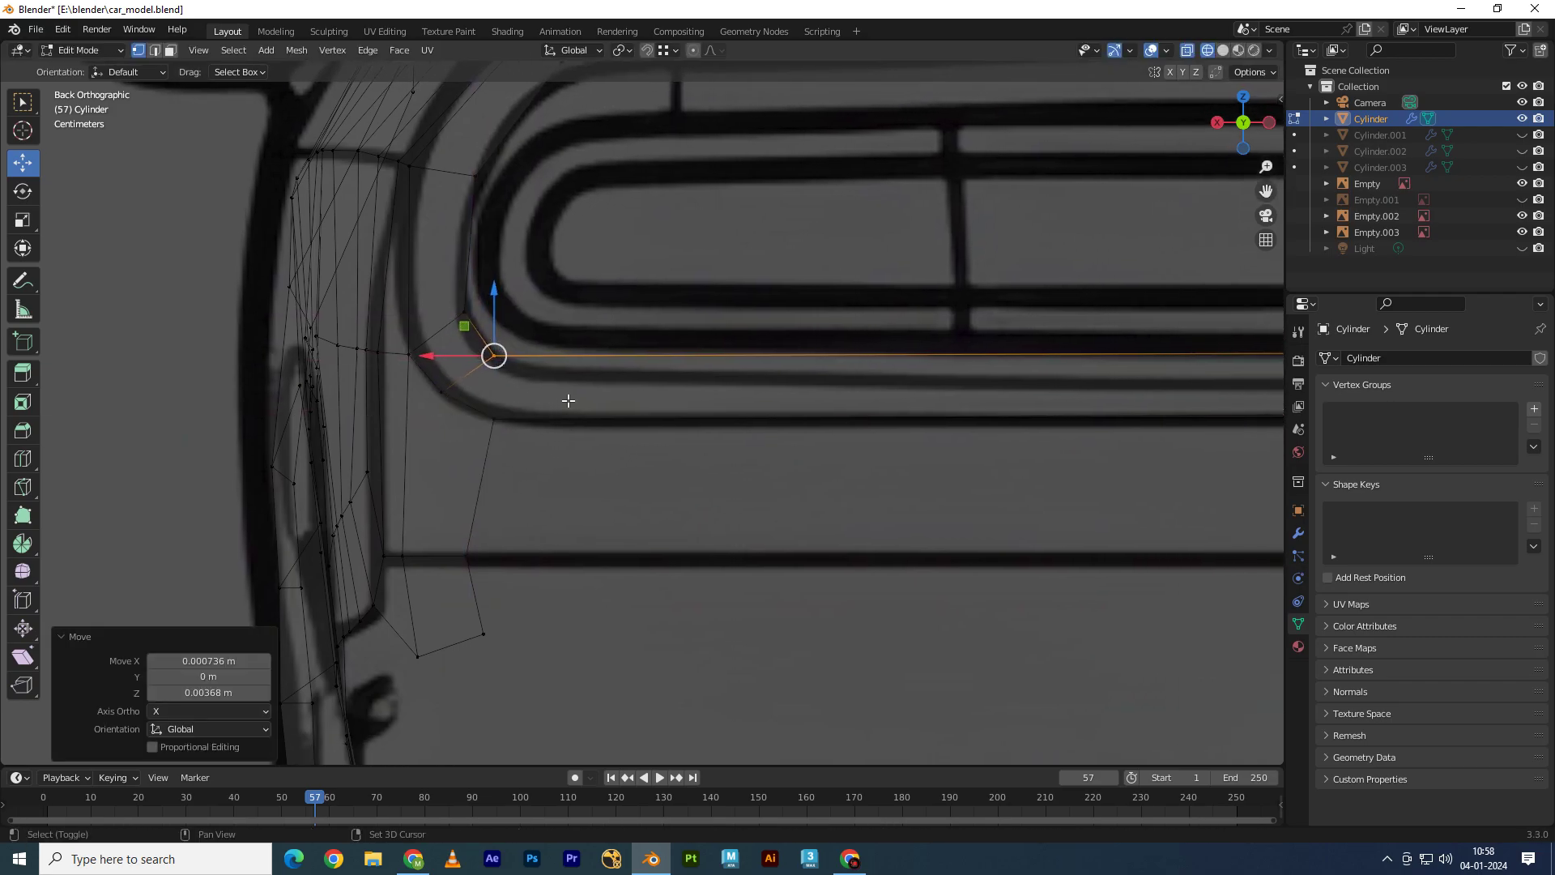
pyautogui.keyDown('shift'); pyautogui.moveTo(494, 327); pyautogui.dragTo(502, 403, button='middle'); pyautogui.keyUp('shift')
pyautogui.press('KP_3')
# Step: In Right view, reposition two rear-corner vertices within the side plane
pyautogui.keyDown('shift'); pyautogui.moveTo(691, 431); pyautogui.dragTo(601, 413, button='middle'); pyautogui.keyUp('shift')
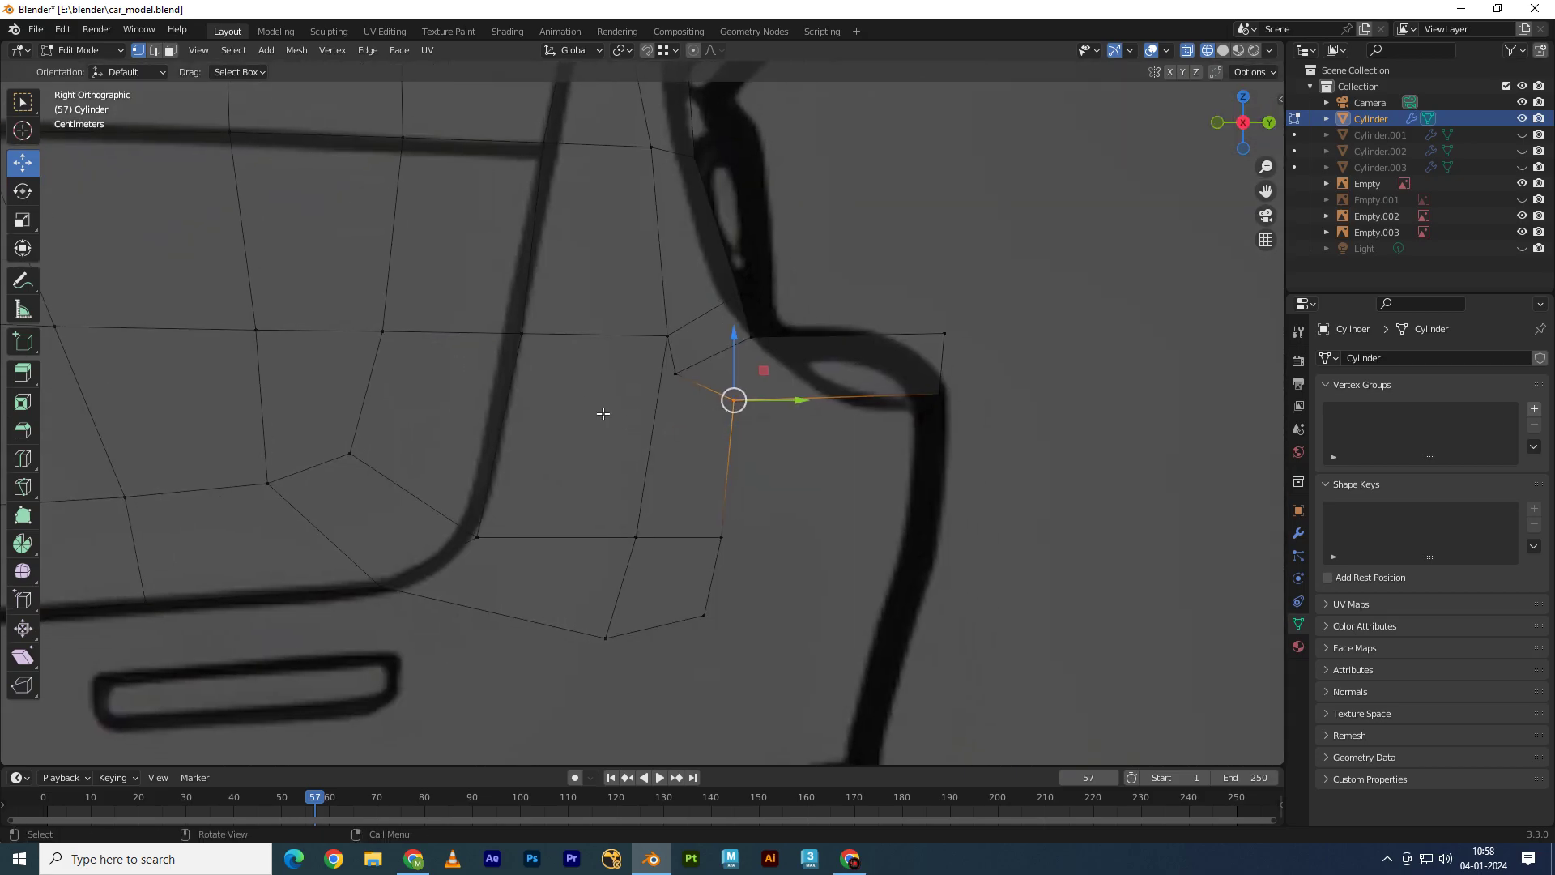
pyautogui.click(677, 372)
pyautogui.press('g')
pyautogui.hotkey('shift', 'x')
pyautogui.click(734, 350)
pyautogui.click(734, 400)
pyautogui.press('g')
pyautogui.hotkey('shift', 'x')
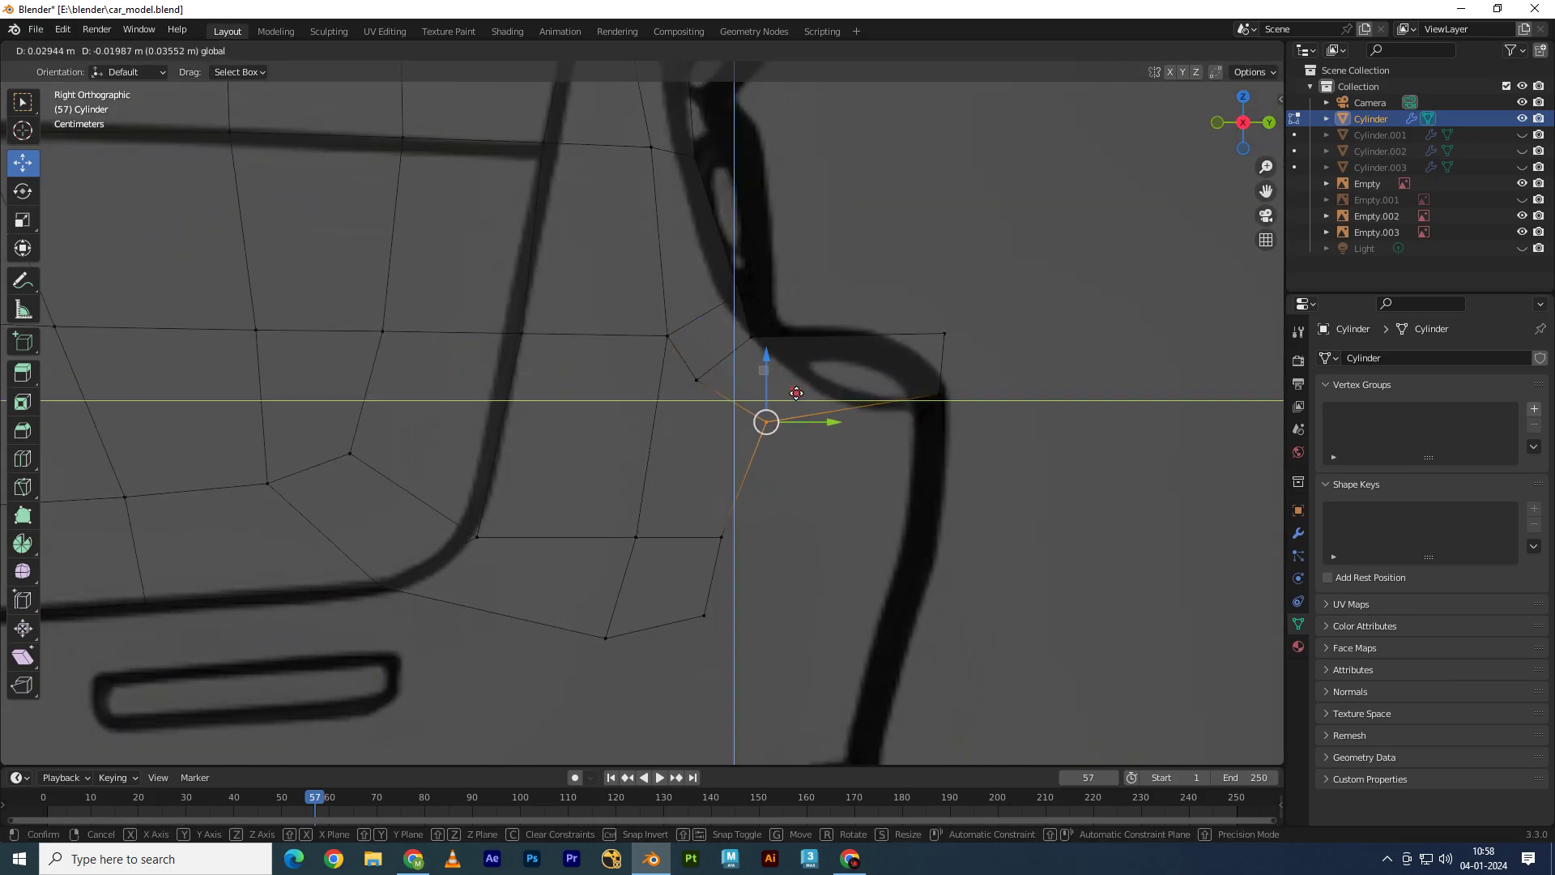
pyautogui.click(765, 427)
# Step: Nudge the corner vertex and shift the two lower vertices right and down
pyautogui.click(697, 379)
pyautogui.press('g')
pyautogui.hotkey('shift', 'x')
pyautogui.click(738, 359)
pyautogui.keyDown('shift'); pyautogui.moveTo(738, 359); pyautogui.dragTo(709, 273, button='middle'); pyautogui.keyUp('shift')
pyautogui.moveTo(664, 547); pyautogui.dragTo(698, 441)
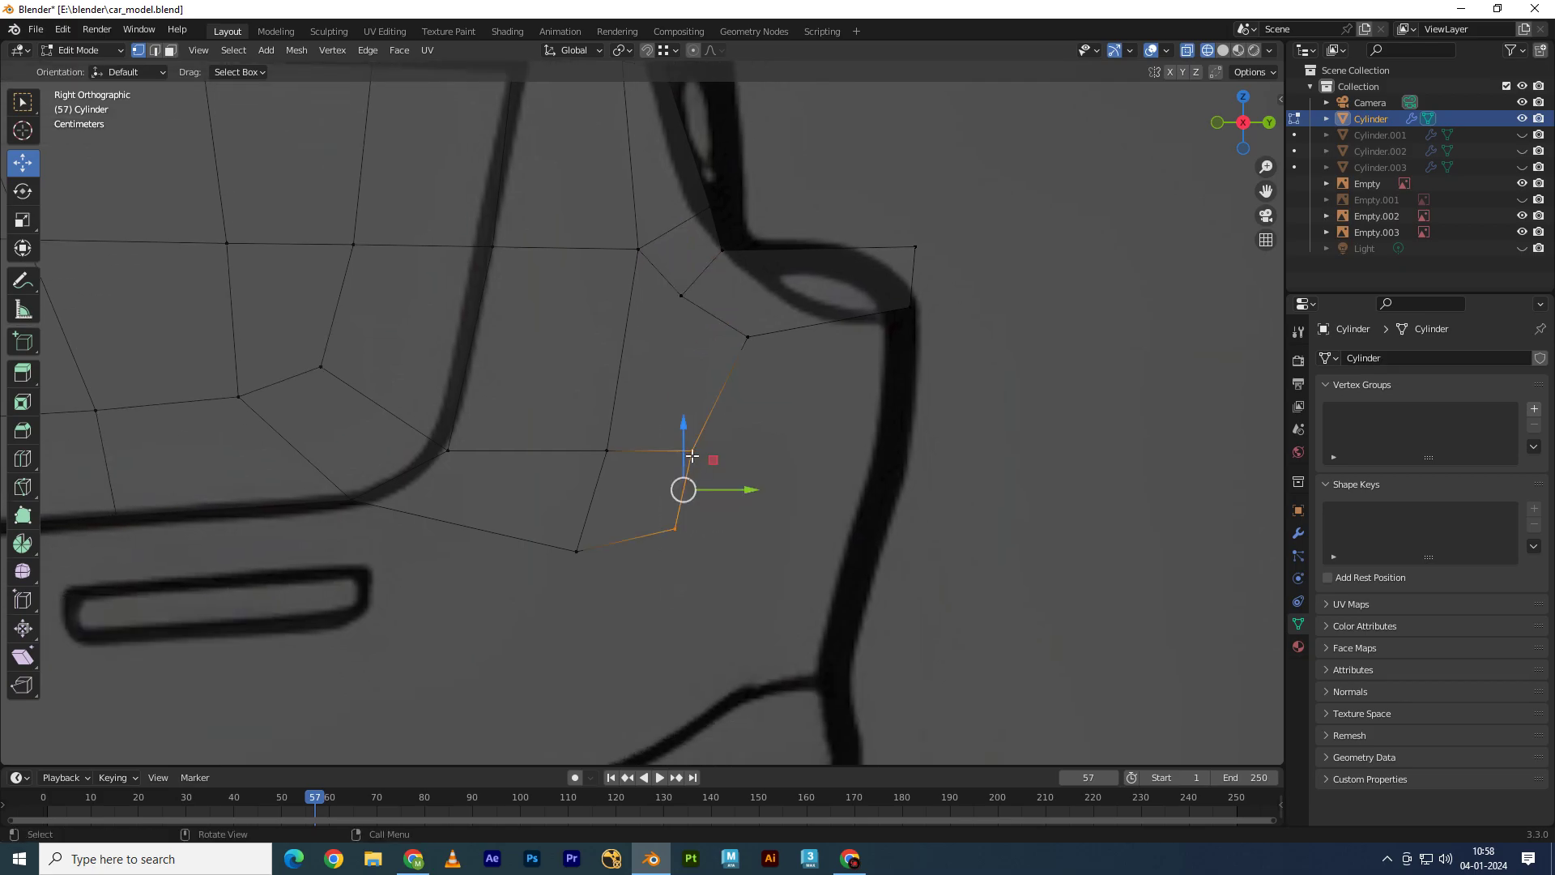
pyautogui.press('g')
pyautogui.hotkey('shift', 'x')
pyautogui.click(749, 476)
# Step: Add an edge loop across the rear quarter faces and move its vertices up-left
pyautogui.click(685, 472)
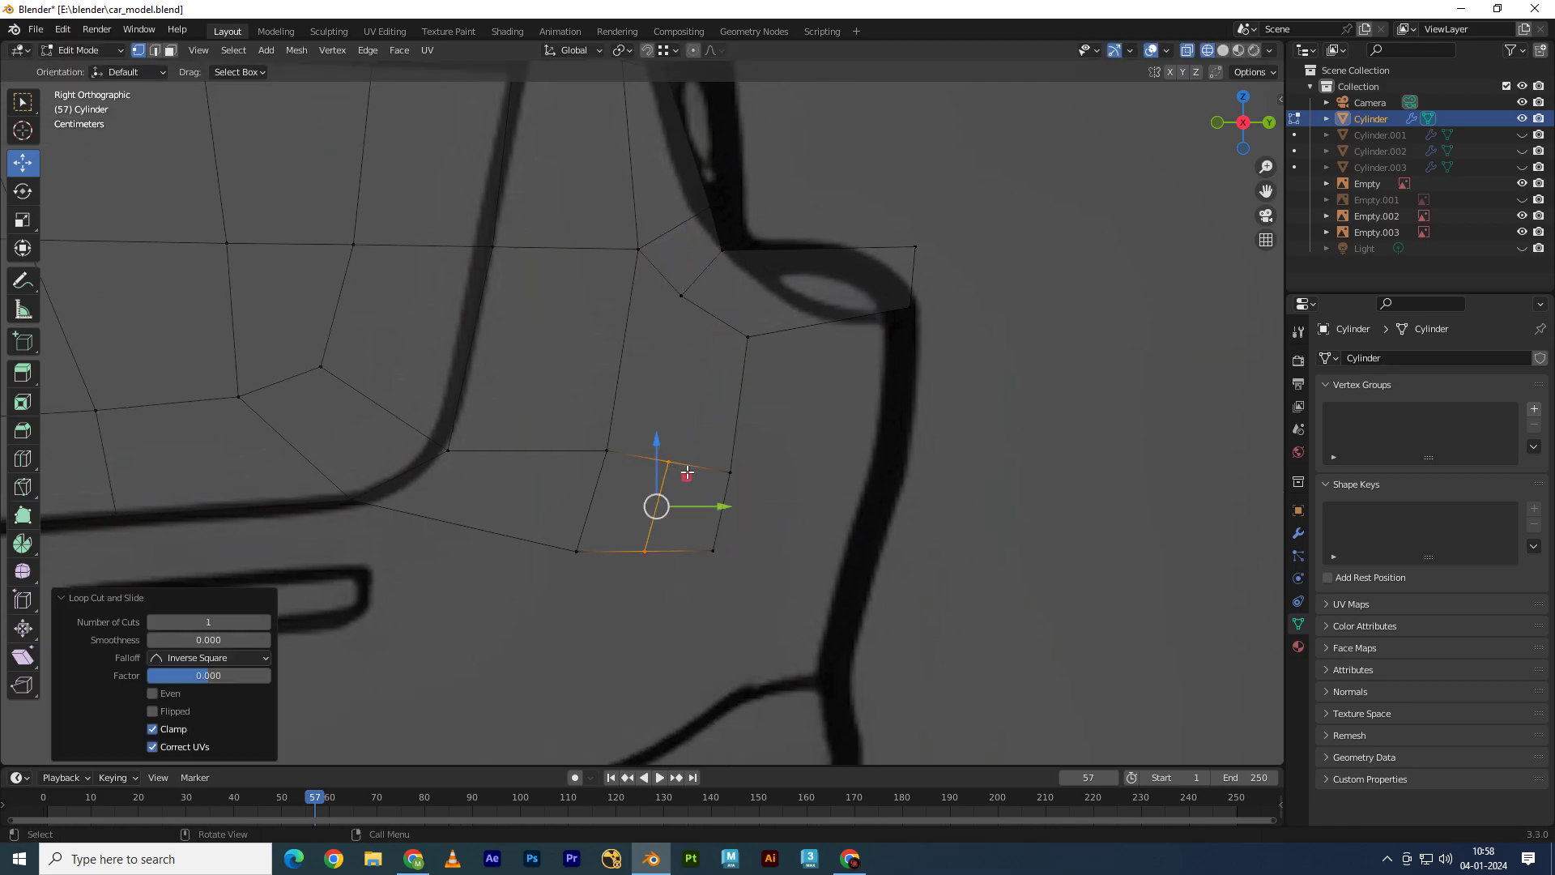
pyautogui.press('w')
pyautogui.click(637, 429)
pyautogui.click(23, 163)
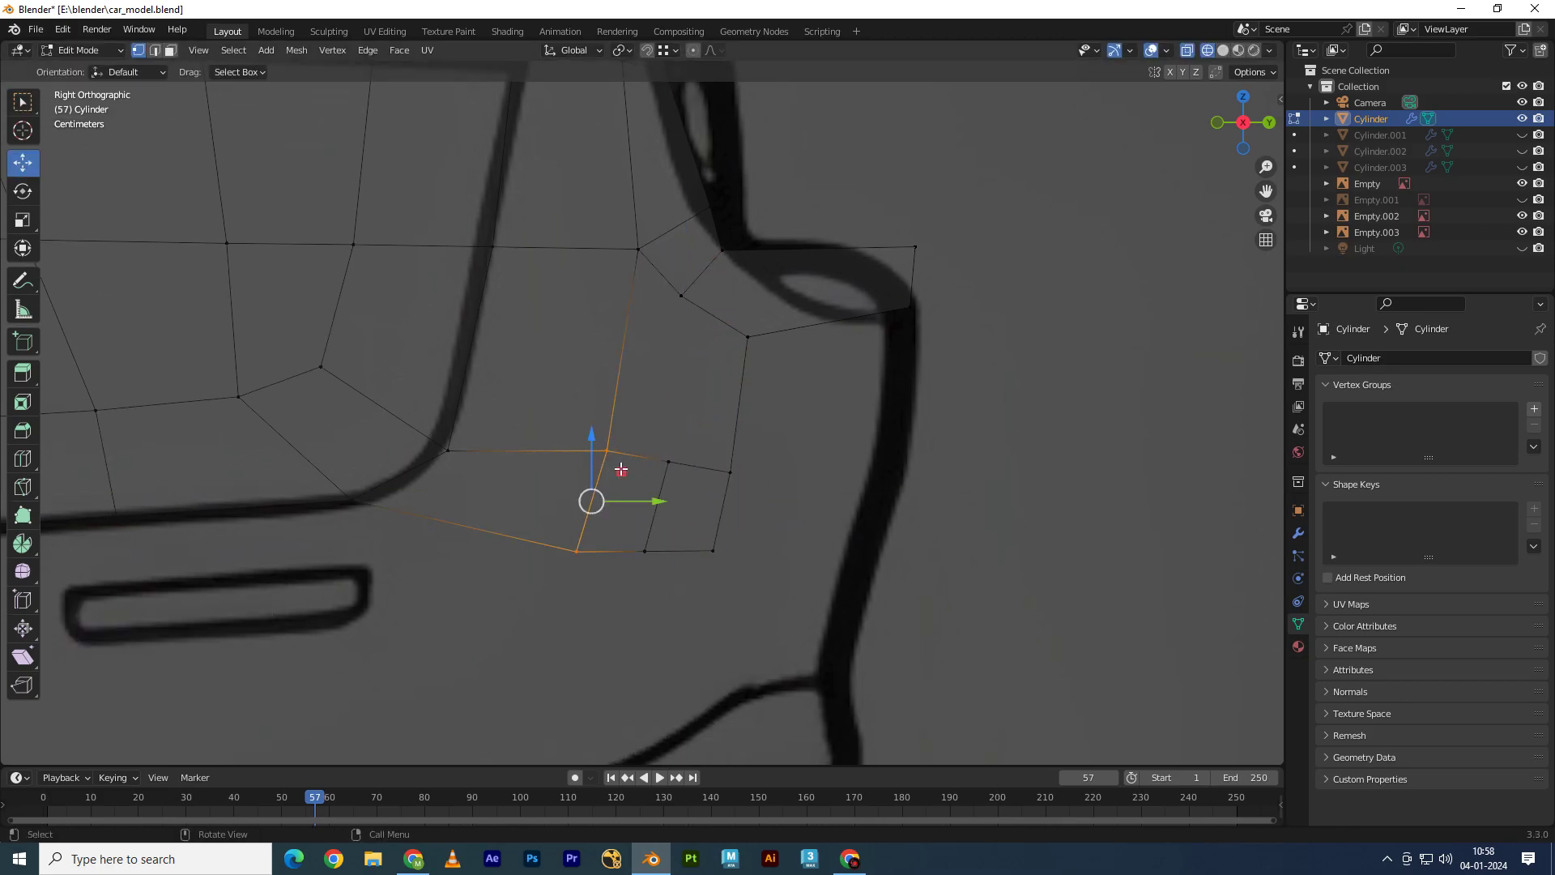
pyautogui.press('g')
pyautogui.hotkey('shift', 'x')
pyautogui.click(588, 435)
# Step: Connect two vertices with J and merge a stray vertex At Last
pyautogui.click(681, 296)
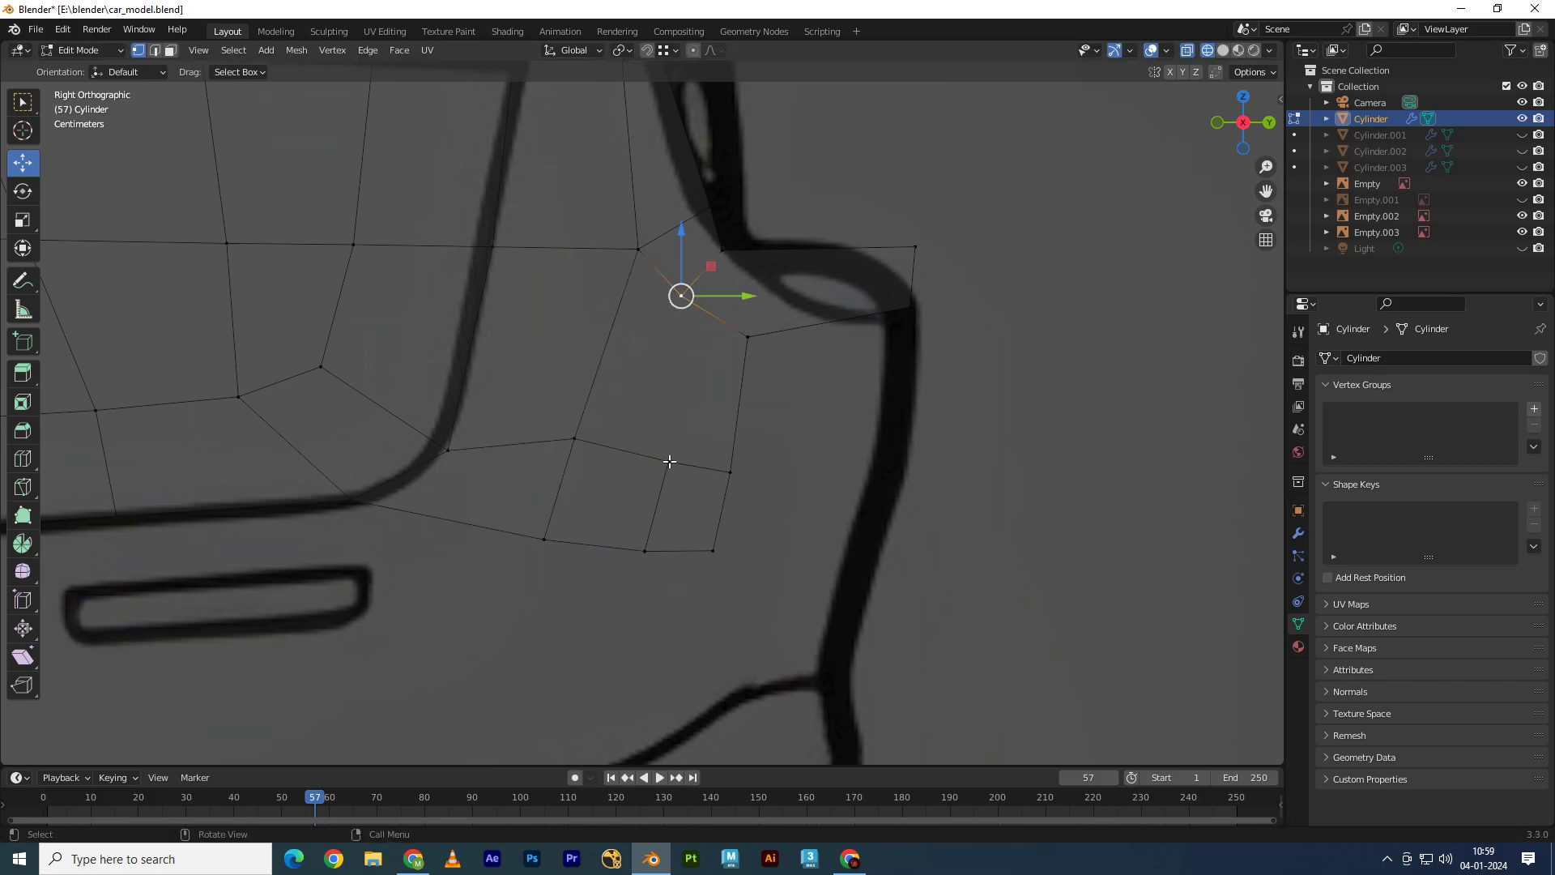
pyautogui.press('j')
pyautogui.hotkey('alt', 'a')
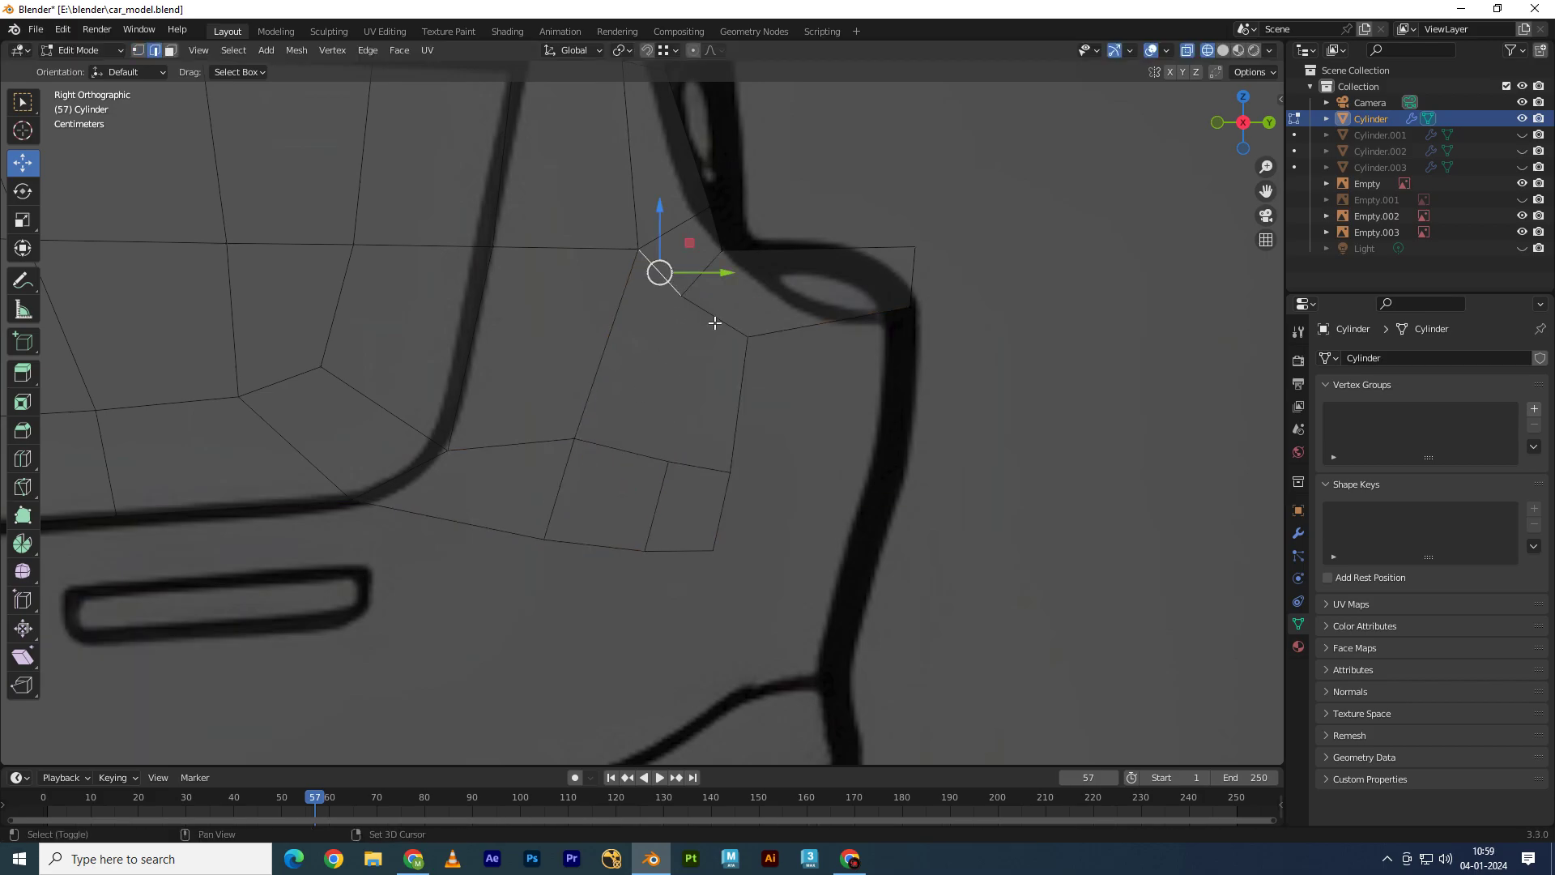
pyautogui.moveTo(691, 301); pyautogui.dragTo(677, 375)
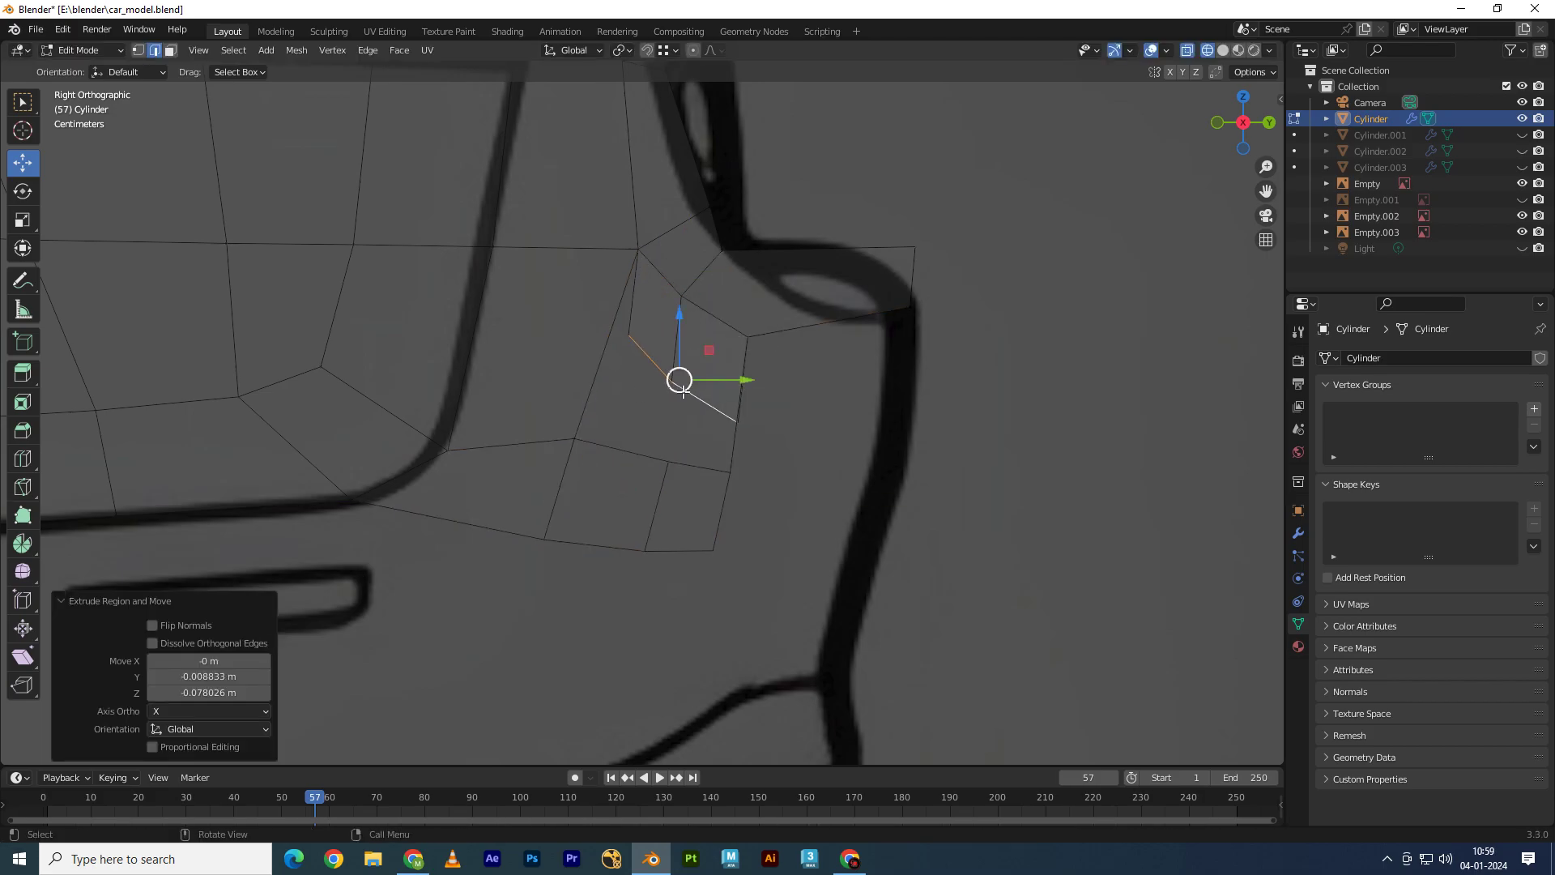
pyautogui.press('m')
pyautogui.click(583, 434)
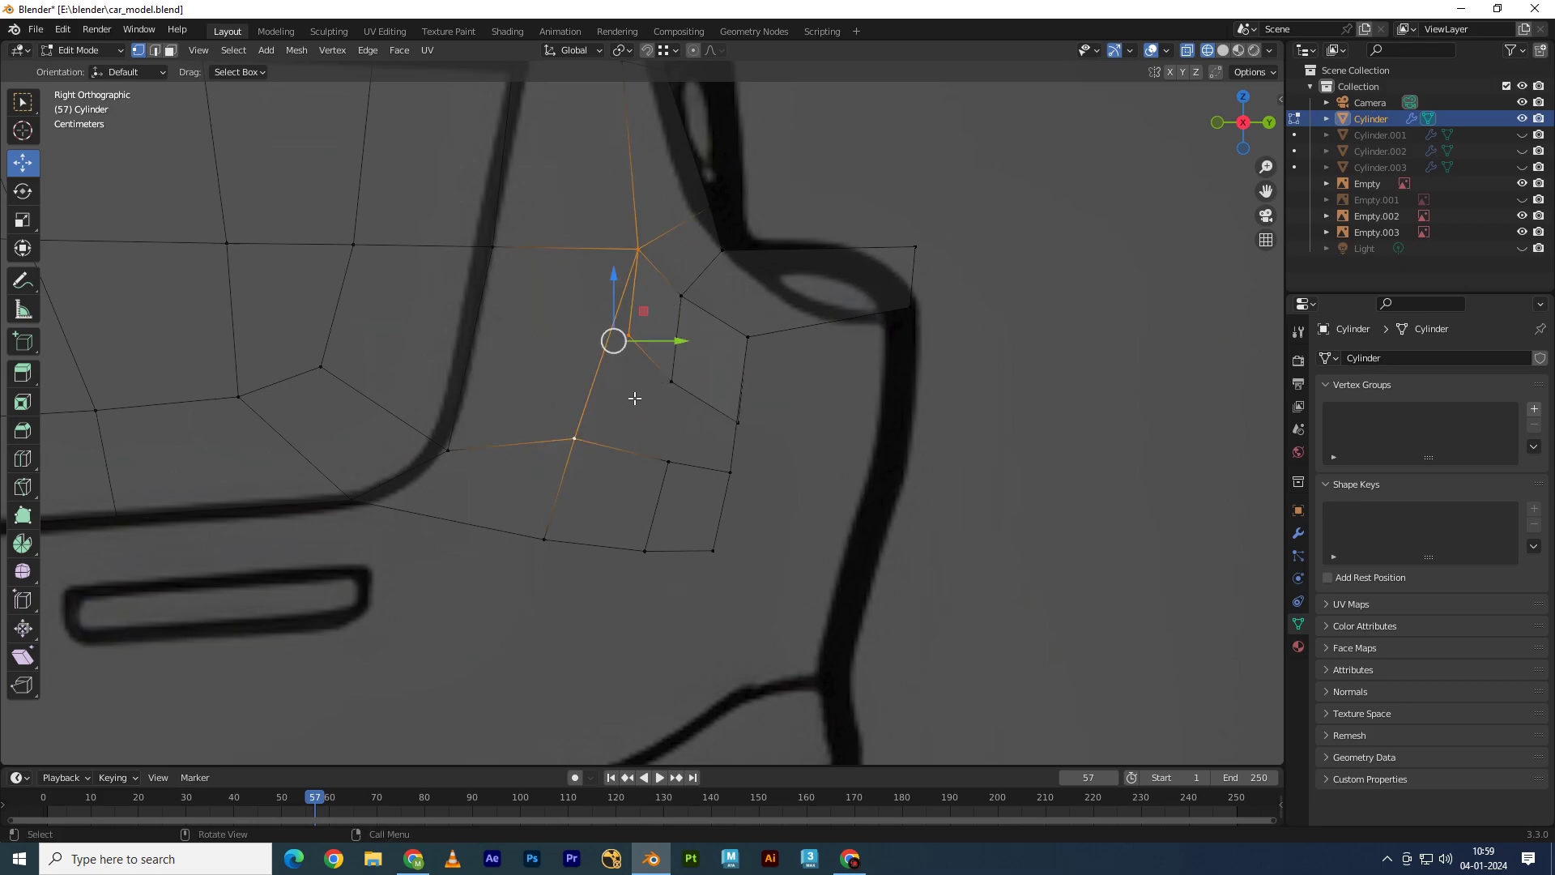
pyautogui.press('m')
# Step: Merge two more stray vertex pairs At Last
pyautogui.click(580, 434)
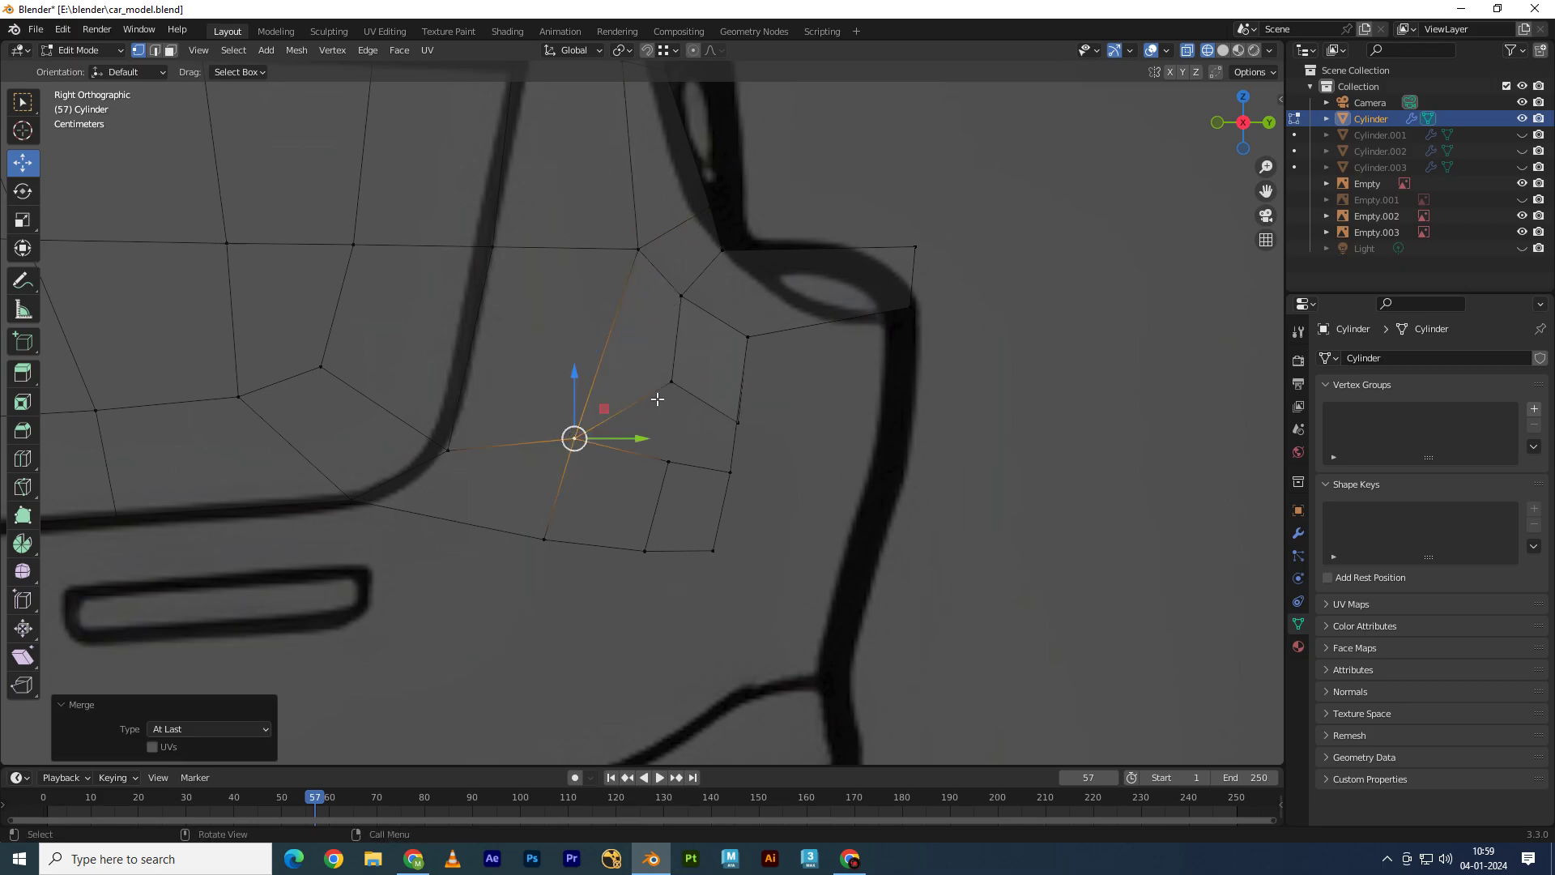
pyautogui.click(672, 380)
pyautogui.keyDown('shift'); pyautogui.click(667, 461); pyautogui.keyUp('shift')
pyautogui.press('m')
pyautogui.click(737, 417)
pyautogui.keyDown('shift'); pyautogui.click(730, 472); pyautogui.keyUp('shift')
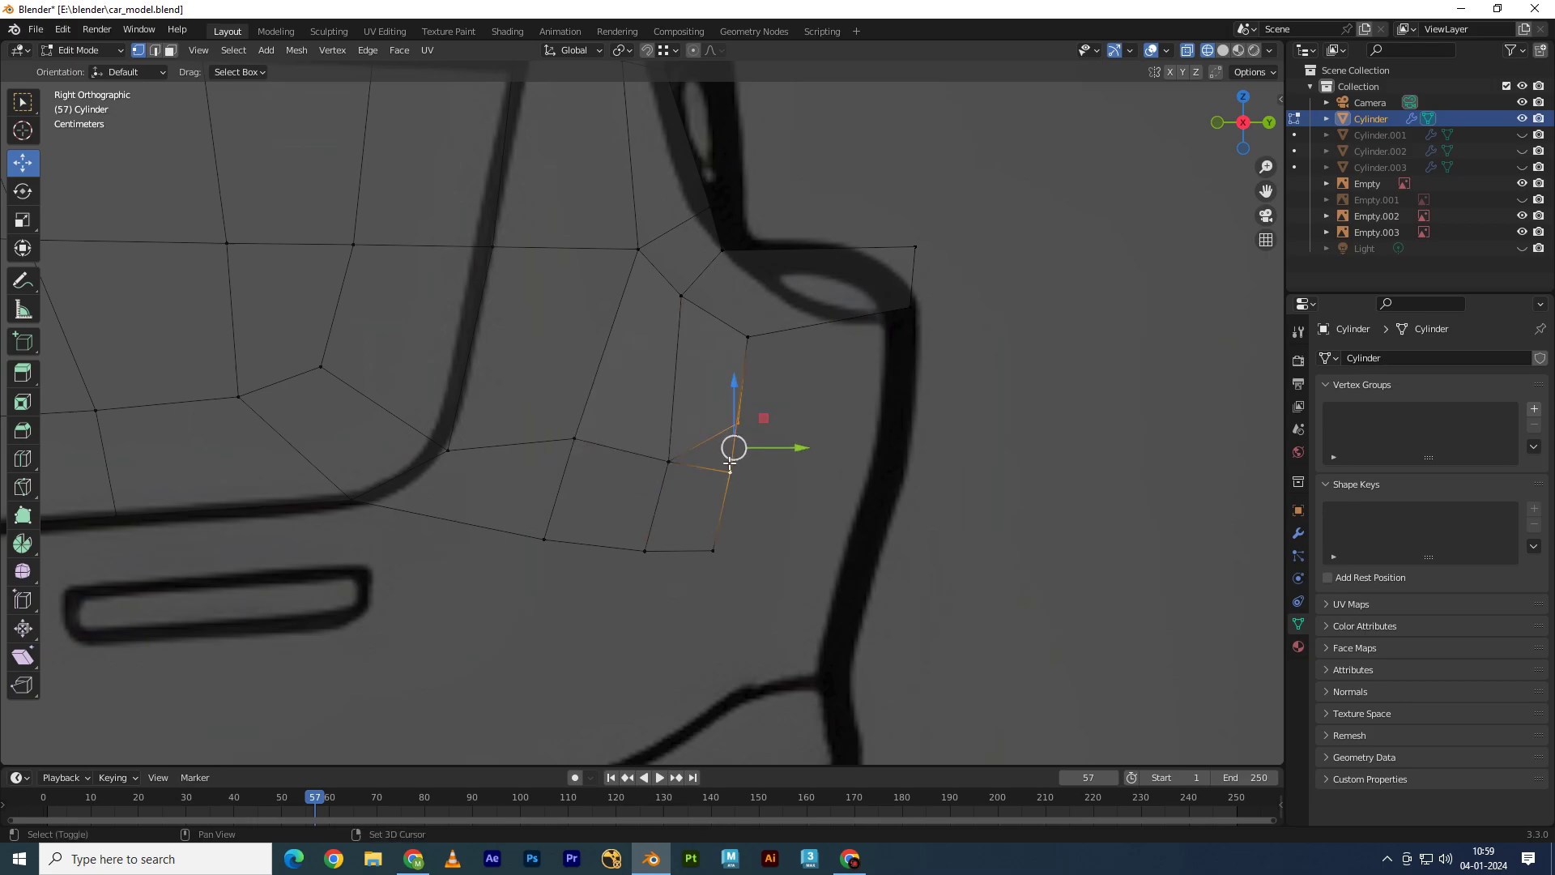
pyautogui.press('m')
pyautogui.click(729, 460)
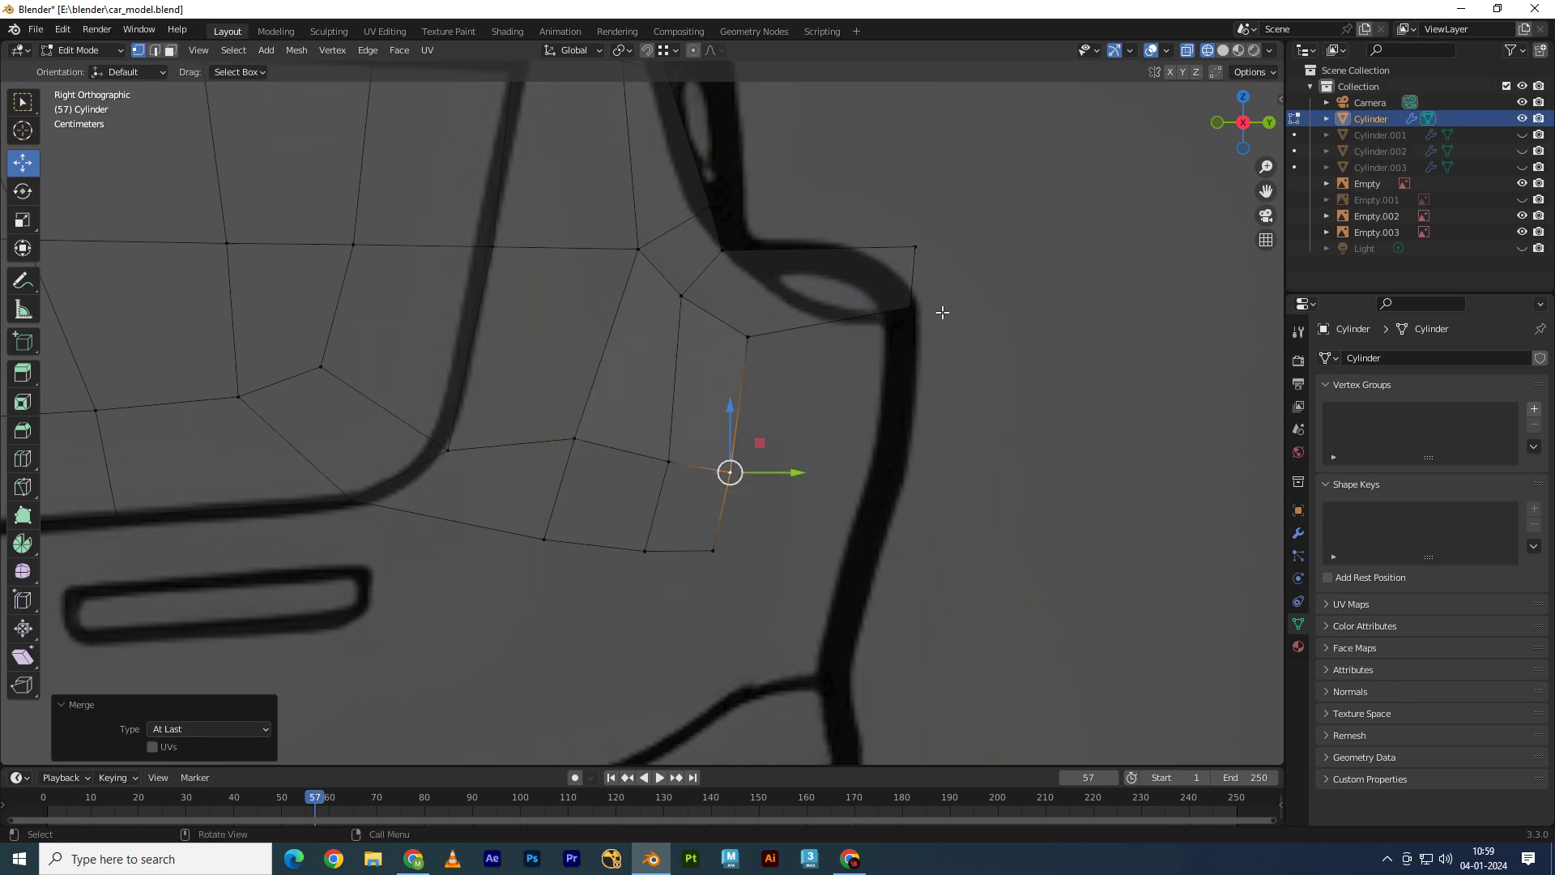
# Step: Knife-cut new edges and move the rear corner vertex -0.00368 m Y, -0.035332 m Z
pyautogui.press('k')
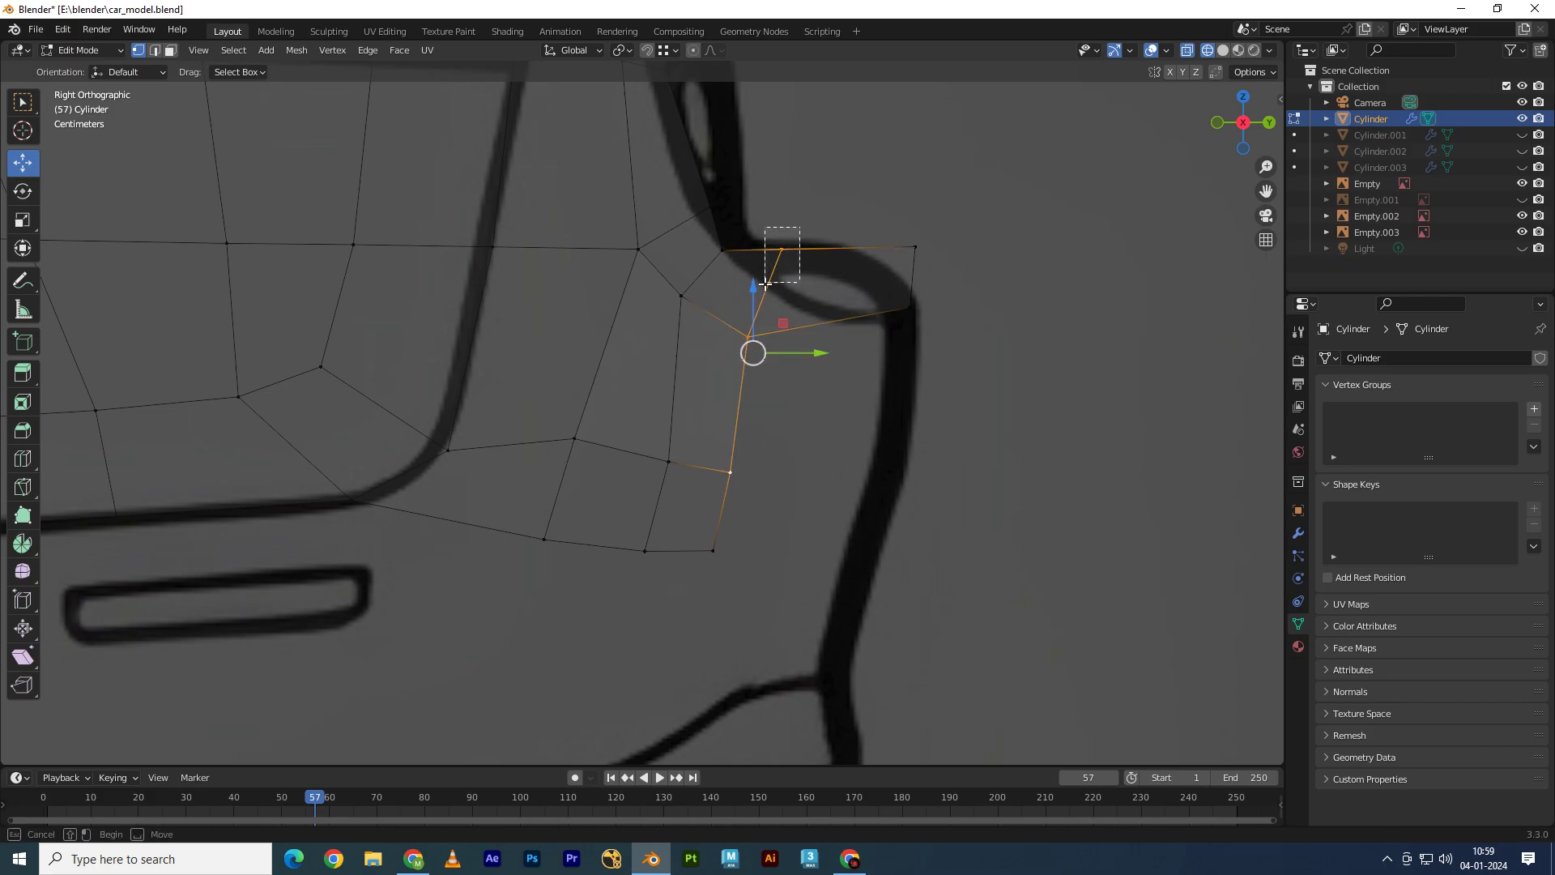
pyautogui.moveTo(766, 284); pyautogui.dragTo(766, 285)
pyautogui.moveTo(811, 219); pyautogui.dragTo(808, 259)
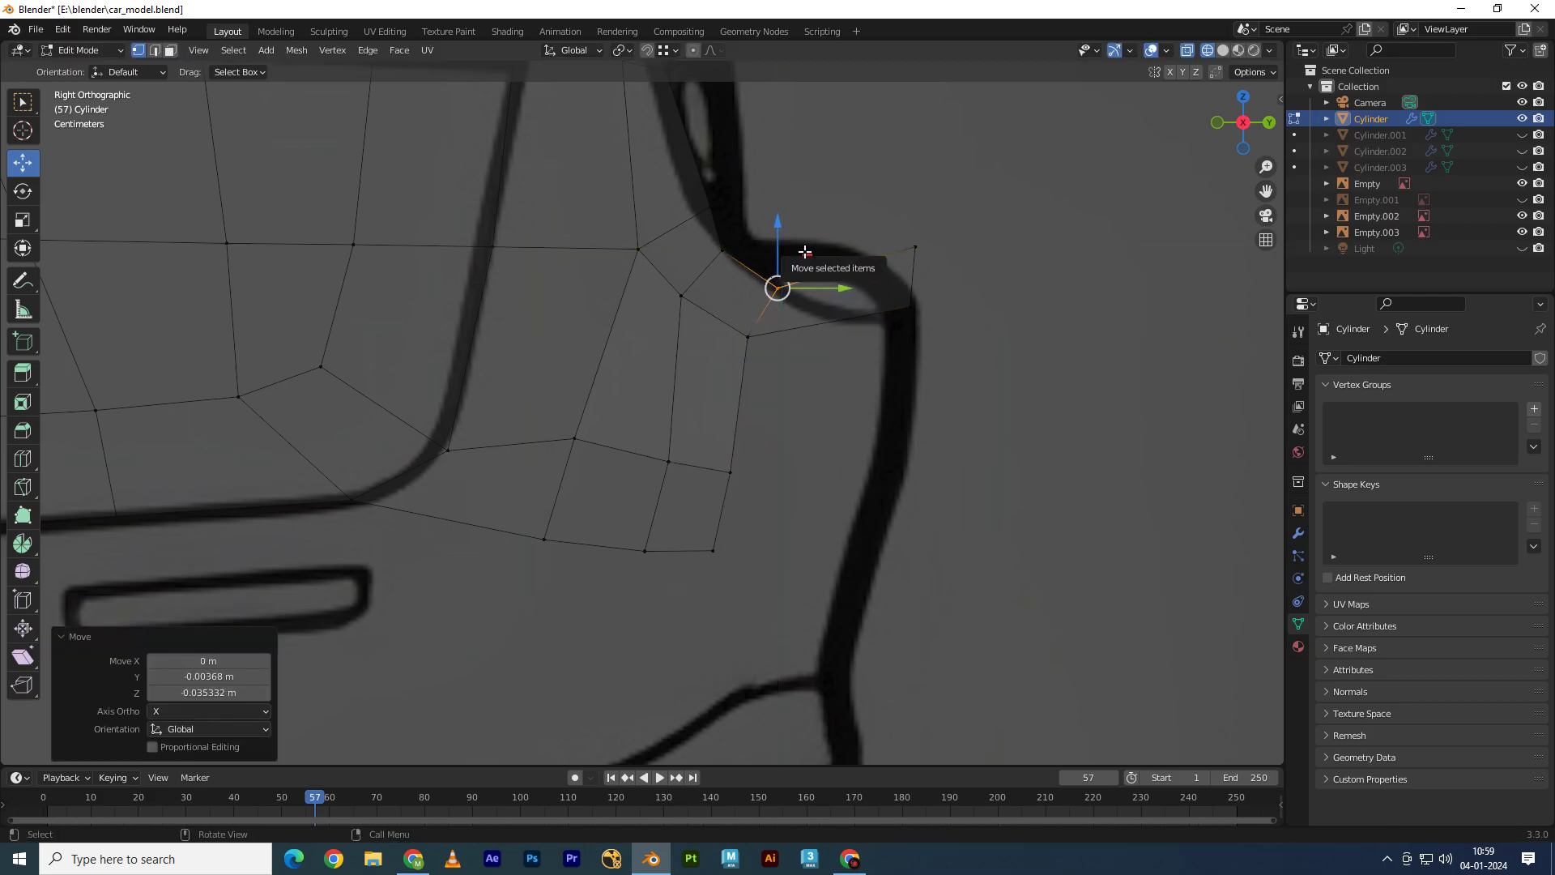
pyautogui.click(1267, 123)
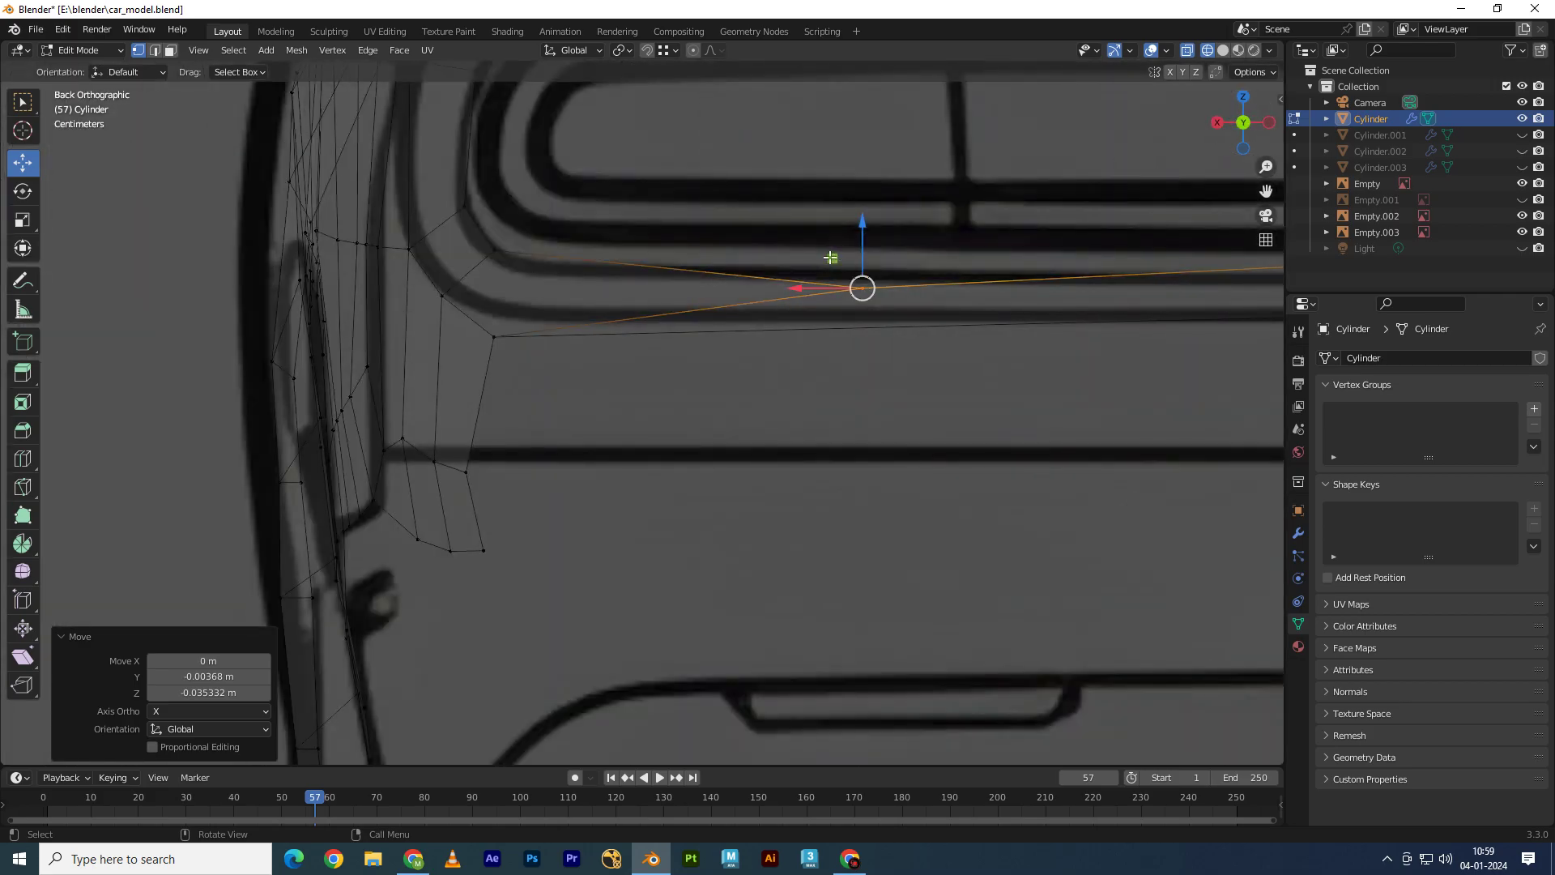
# Step: In Back view, slide a vertex along the tail strip and snap a surround vertex to the blueprint line
pyautogui.moveTo(830, 258)
pyautogui.mouseDown()
pyautogui.moveTo(505, 237)
pyautogui.moveTo(431, 174)
pyautogui.mouseUp()
pyautogui.keyDown('shift'); pyautogui.moveTo(431, 175); pyautogui.dragTo(572, 240, button='middle'); pyautogui.keyUp('shift')
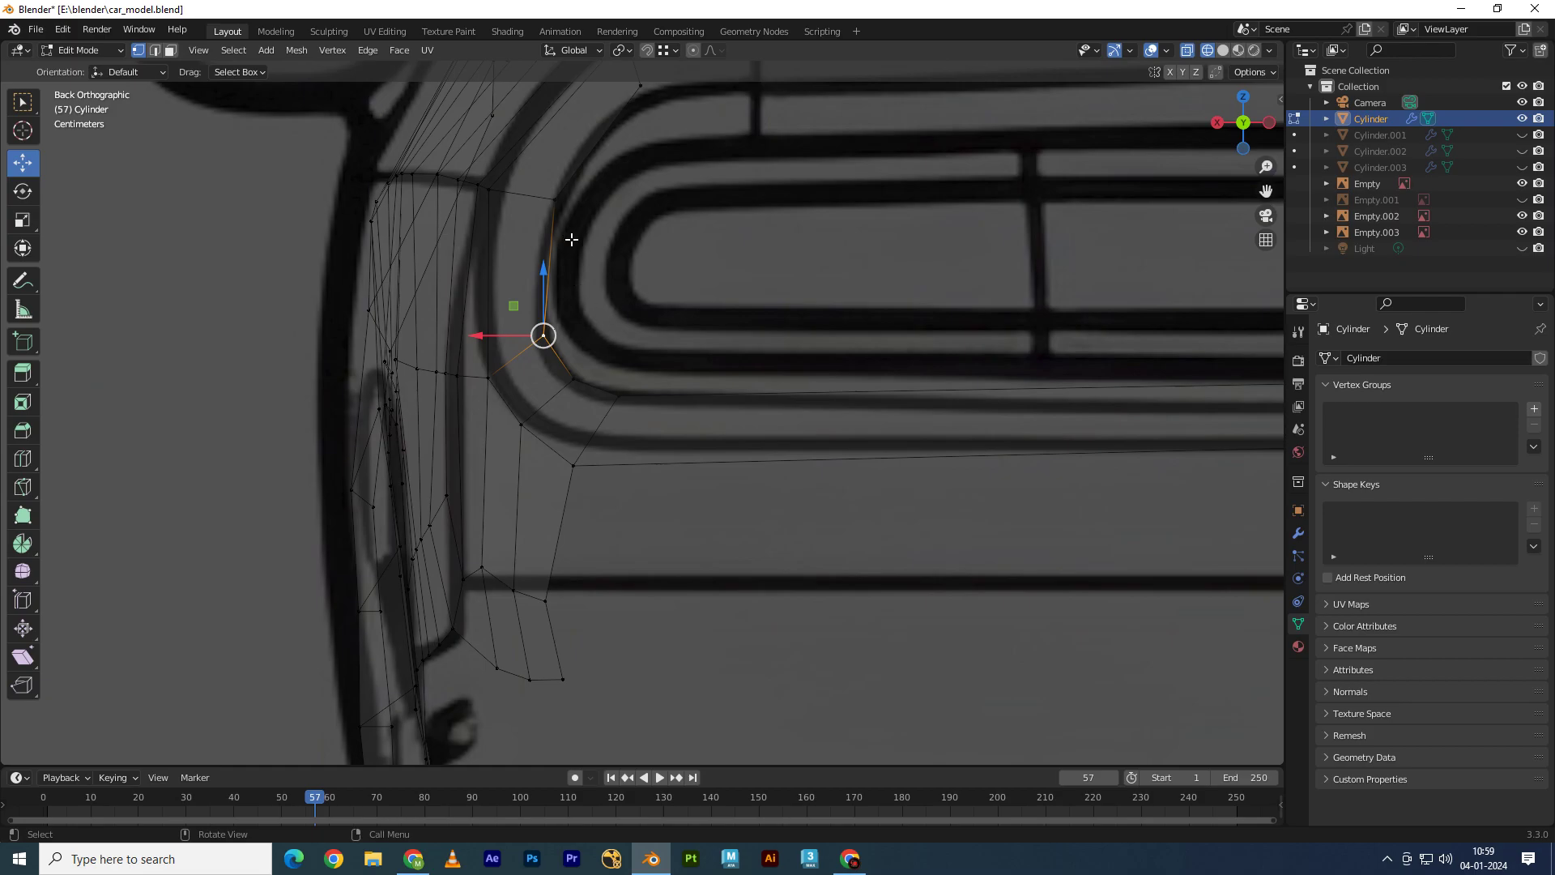
pyautogui.moveTo(526, 171); pyautogui.dragTo(529, 175)
pyautogui.keyDown('shift'); pyautogui.moveTo(471, 371); pyautogui.dragTo(518, 322, button='middle'); pyautogui.keyUp('shift')
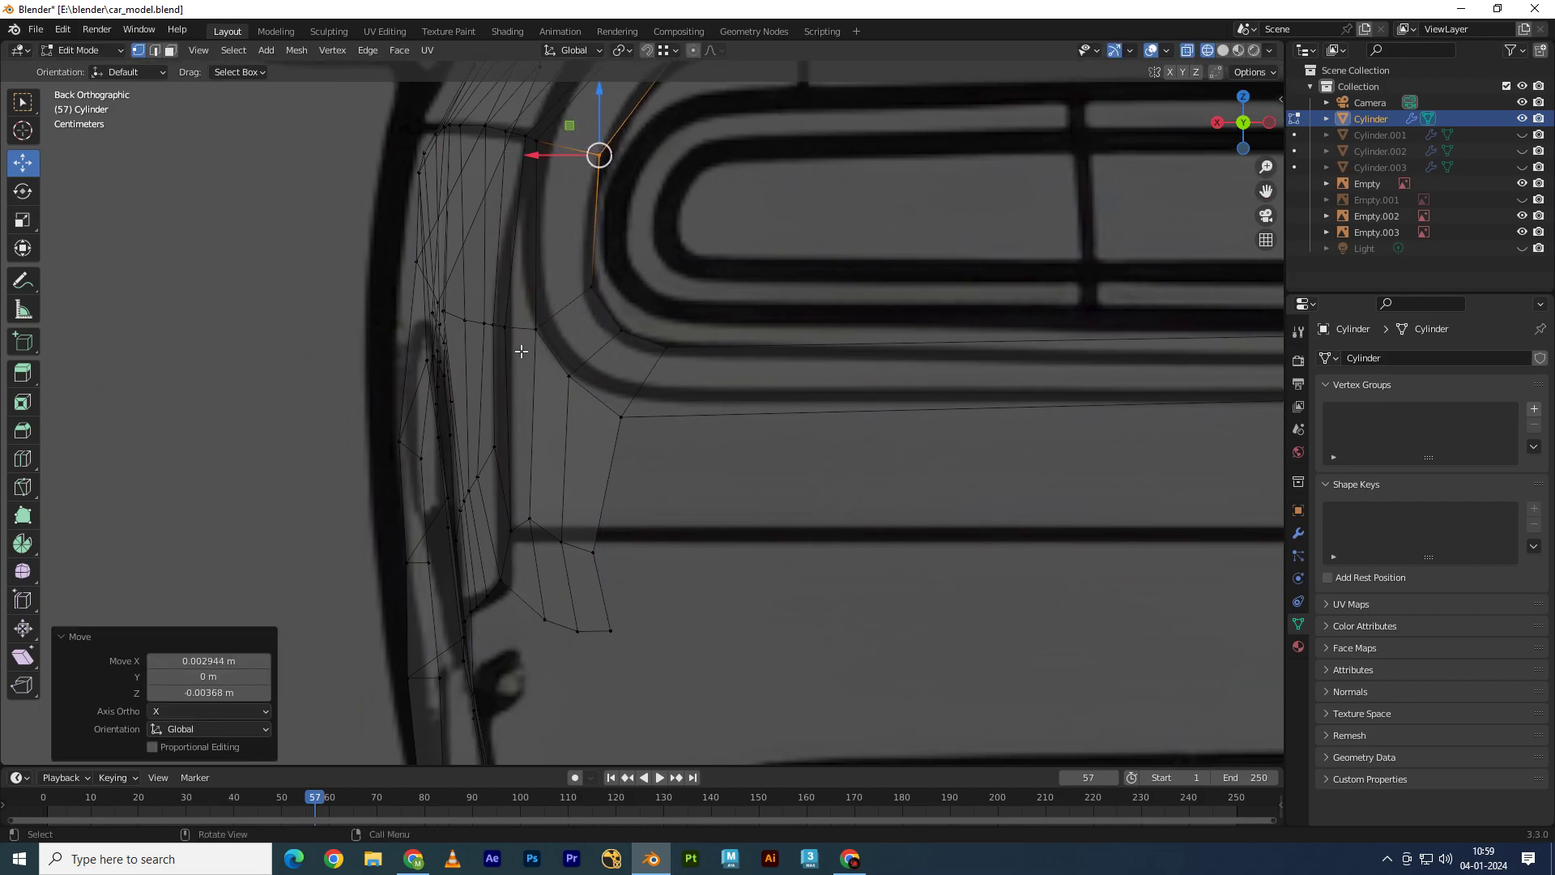
pyautogui.click(534, 330)
pyautogui.moveTo(535, 330); pyautogui.dragTo(541, 323)
# Step: In Right view, box-select the middle row of vertices and move it
pyautogui.press('KP_3')
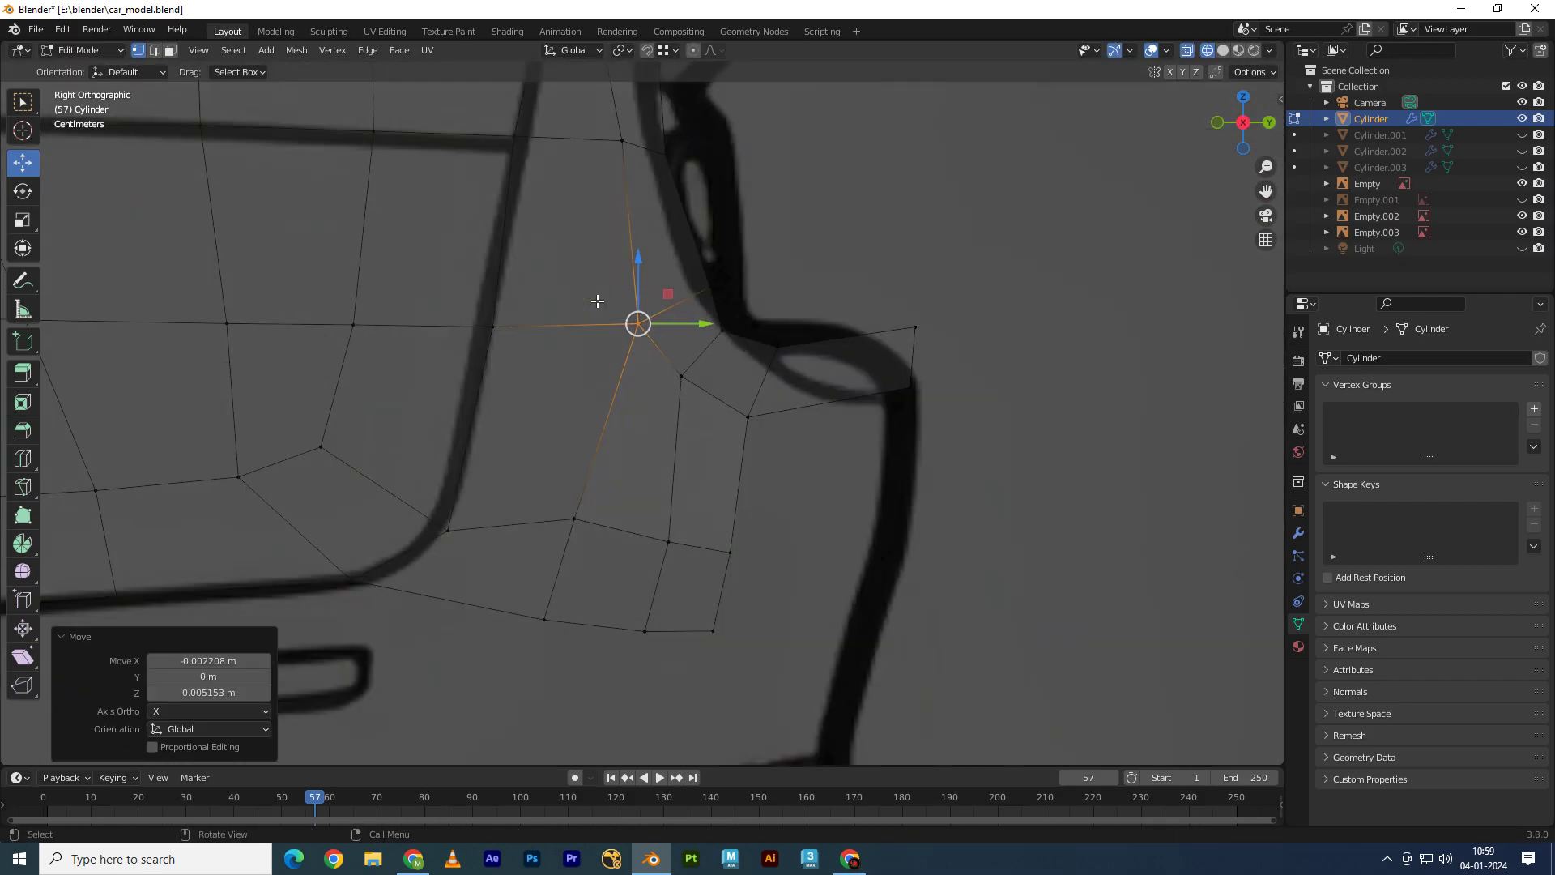
pyautogui.scroll(-5, 597, 301)
pyautogui.scroll(-1, 597, 301)
pyautogui.keyDown('shift'); pyautogui.moveTo(319, 348); pyautogui.dragTo(444, 323, button='middle'); pyautogui.keyUp('shift')
pyautogui.moveTo(430, 315); pyautogui.dragTo(767, 371)
pyautogui.press('g')
pyautogui.click(622, 302)
# Step: Refine a single side-view corner vertex onto the blueprint line
pyautogui.scroll(2, 622, 302)
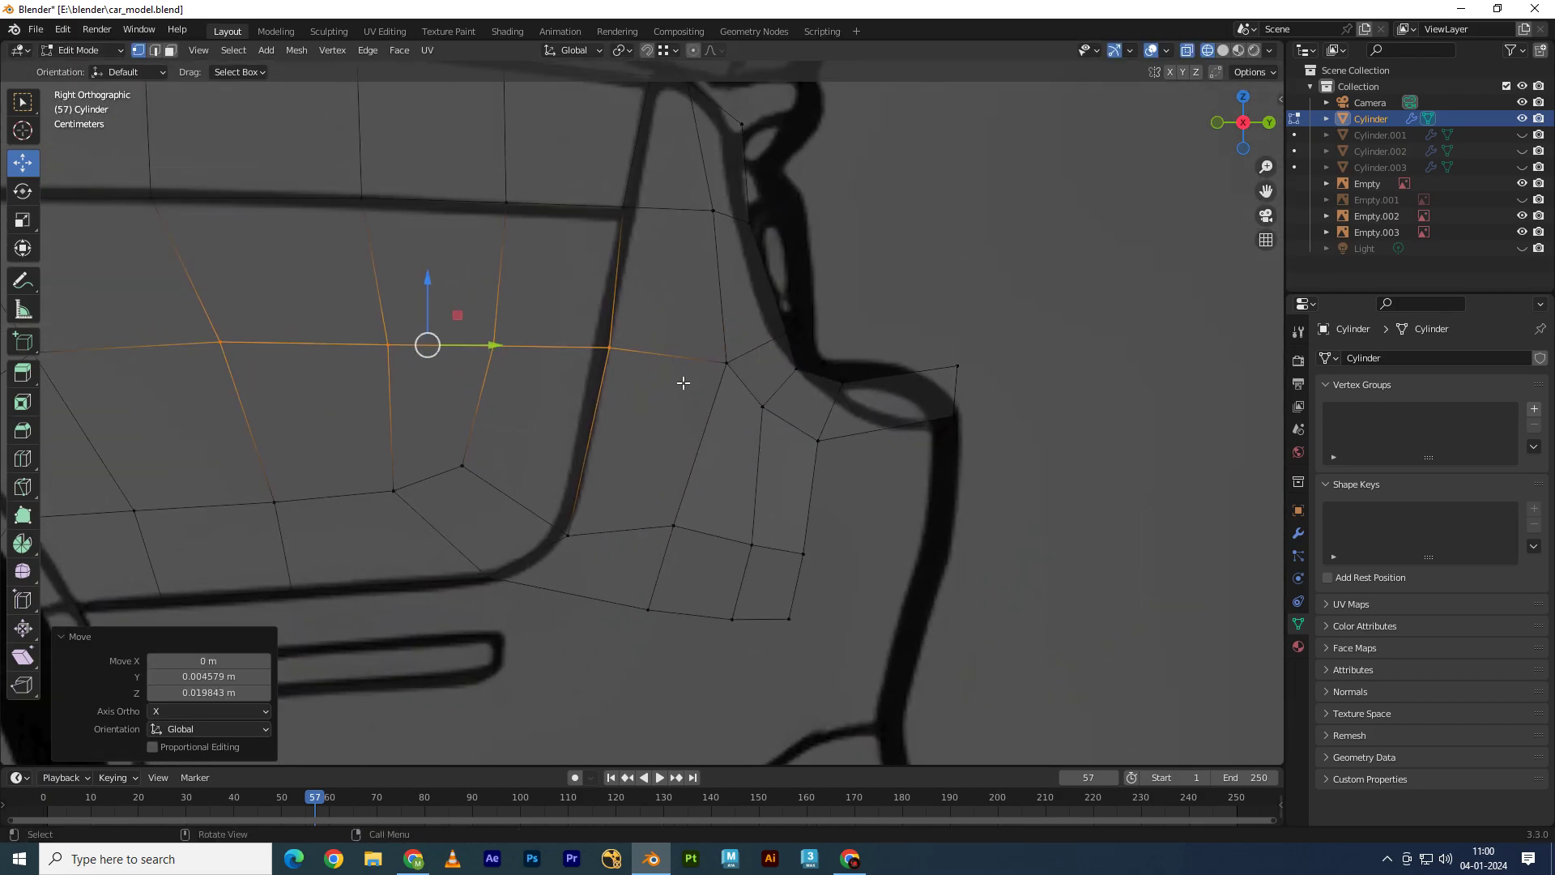
pyautogui.click(718, 337)
pyautogui.press('g')
pyautogui.click(748, 322)
pyautogui.press('g')
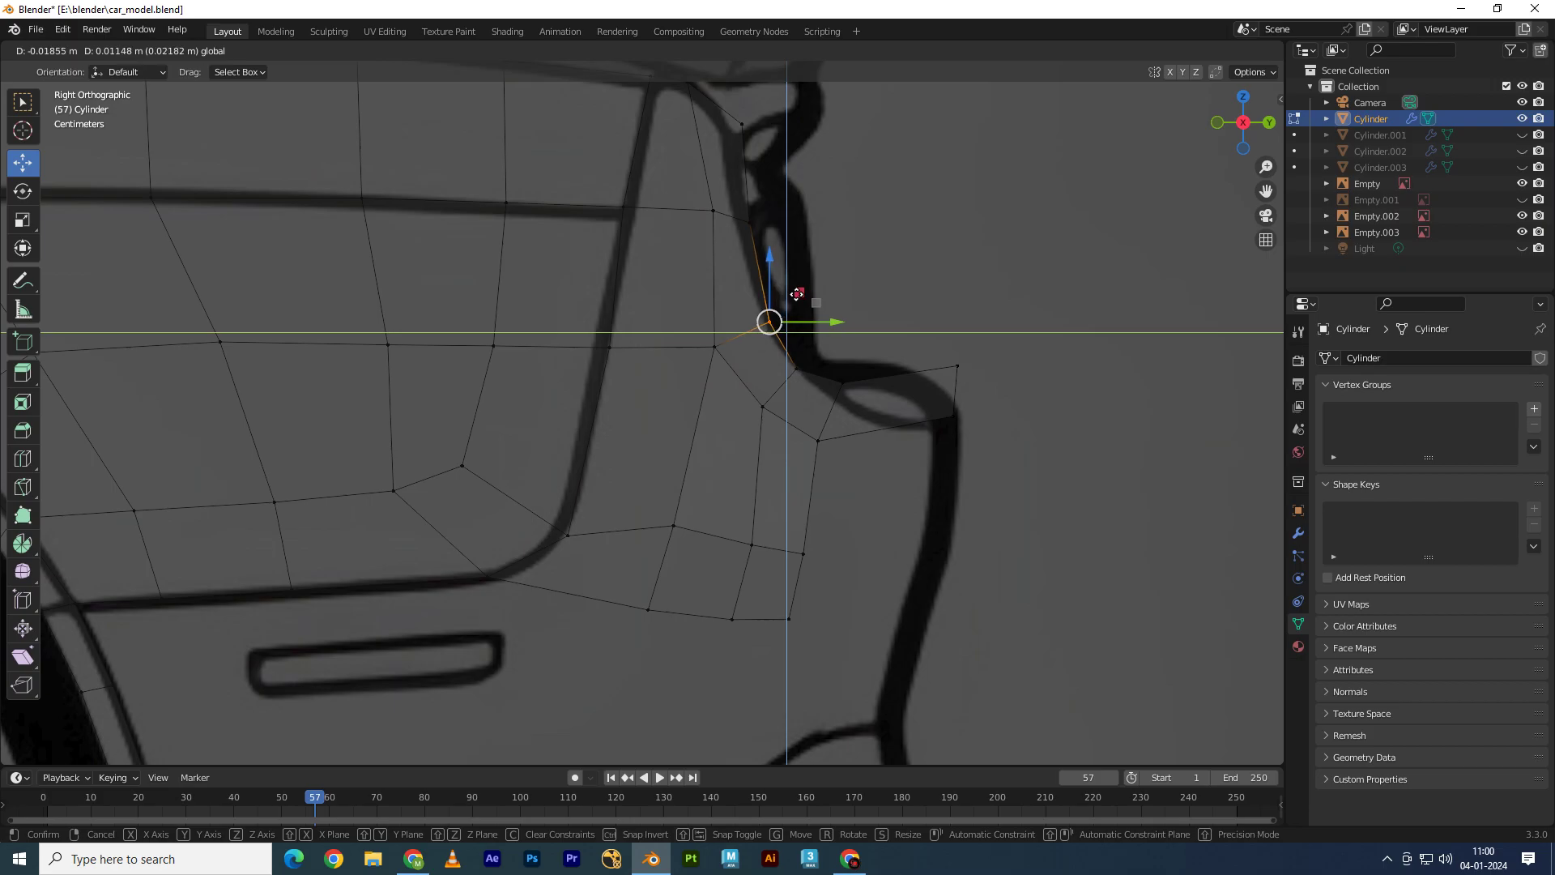
pyautogui.click(794, 293)
pyautogui.keyDown('shift'); pyautogui.moveTo(794, 293); pyautogui.dragTo(739, 261, button='middle'); pyautogui.keyUp('shift')
pyautogui.press('g')
pyautogui.click(803, 332)
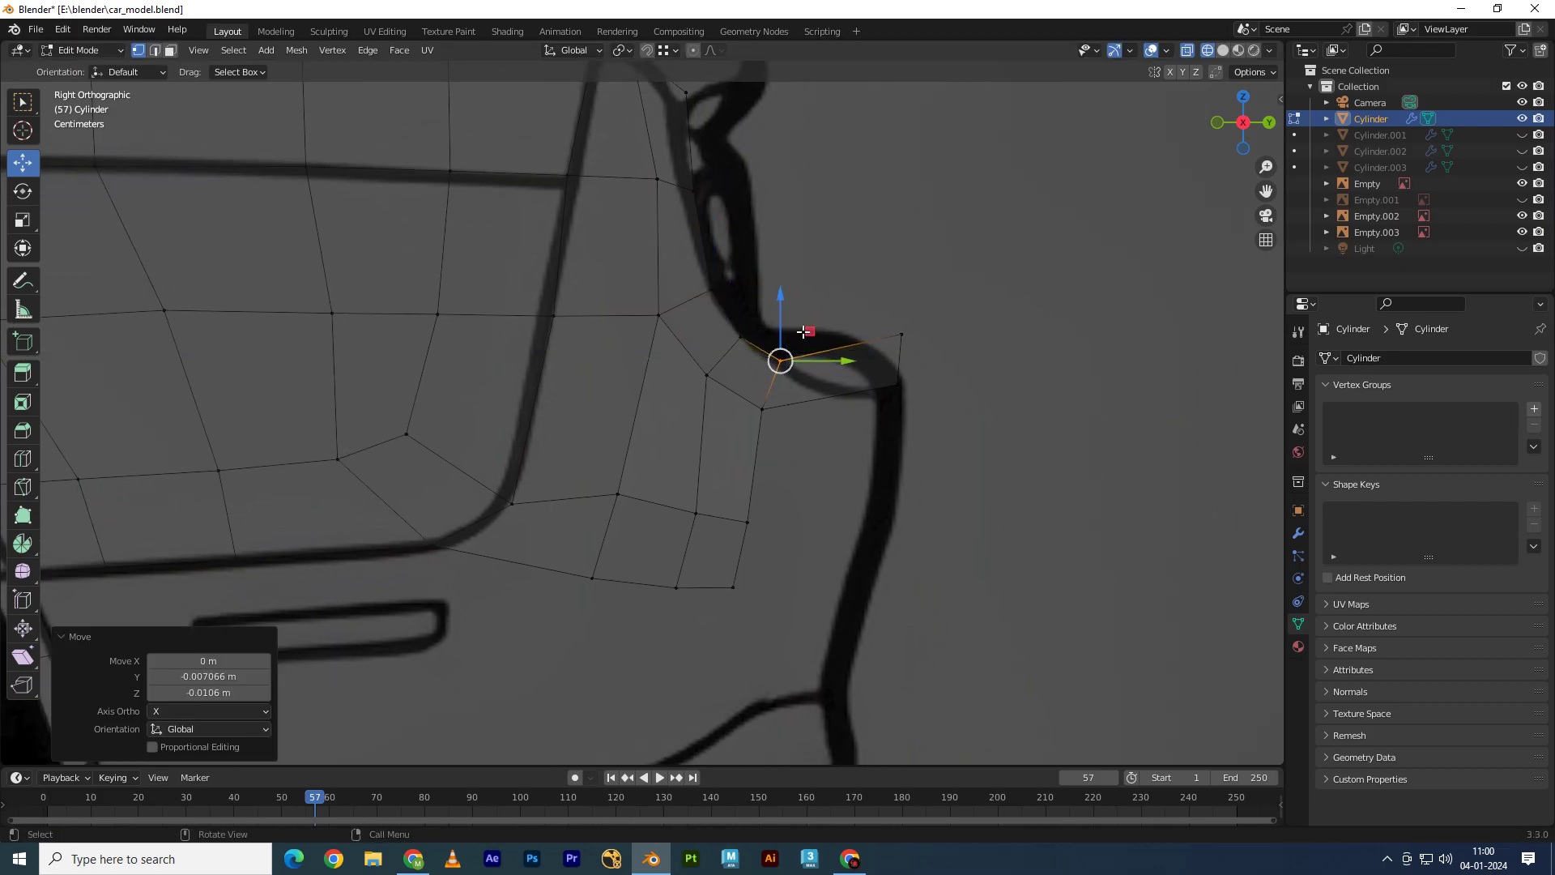
pyautogui.keyDown('shift'); pyautogui.moveTo(803, 332); pyautogui.dragTo(687, 319, button='middle'); pyautogui.keyUp('shift')
# Step: Move a vertex down-left and shift another slightly along Y
pyautogui.press('g')
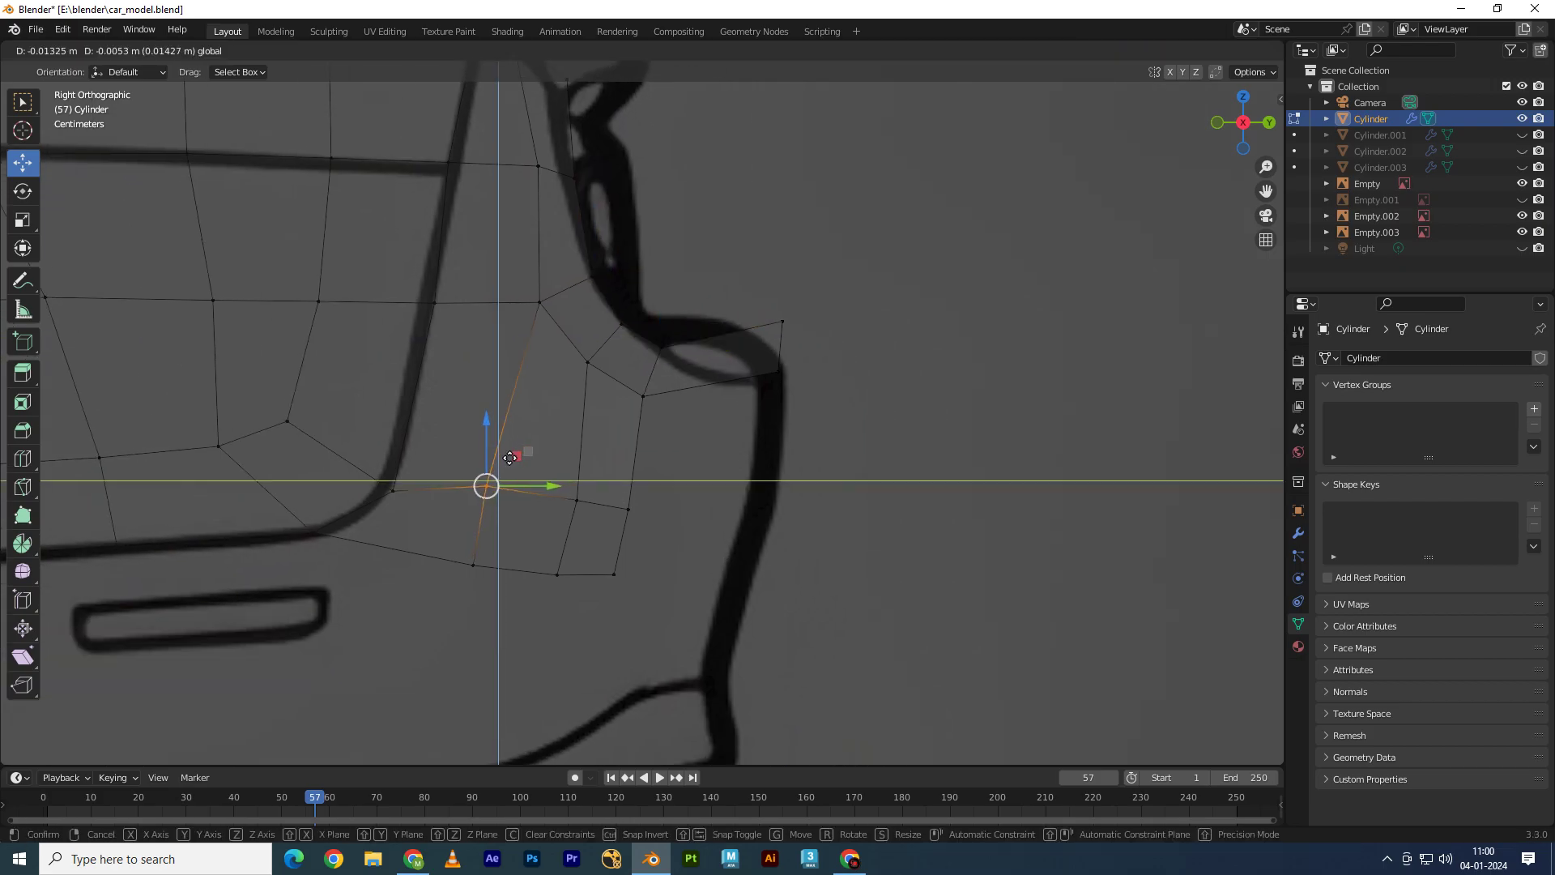
pyautogui.click(564, 524)
pyautogui.press('g')
pyautogui.press('y')
pyautogui.click(566, 499)
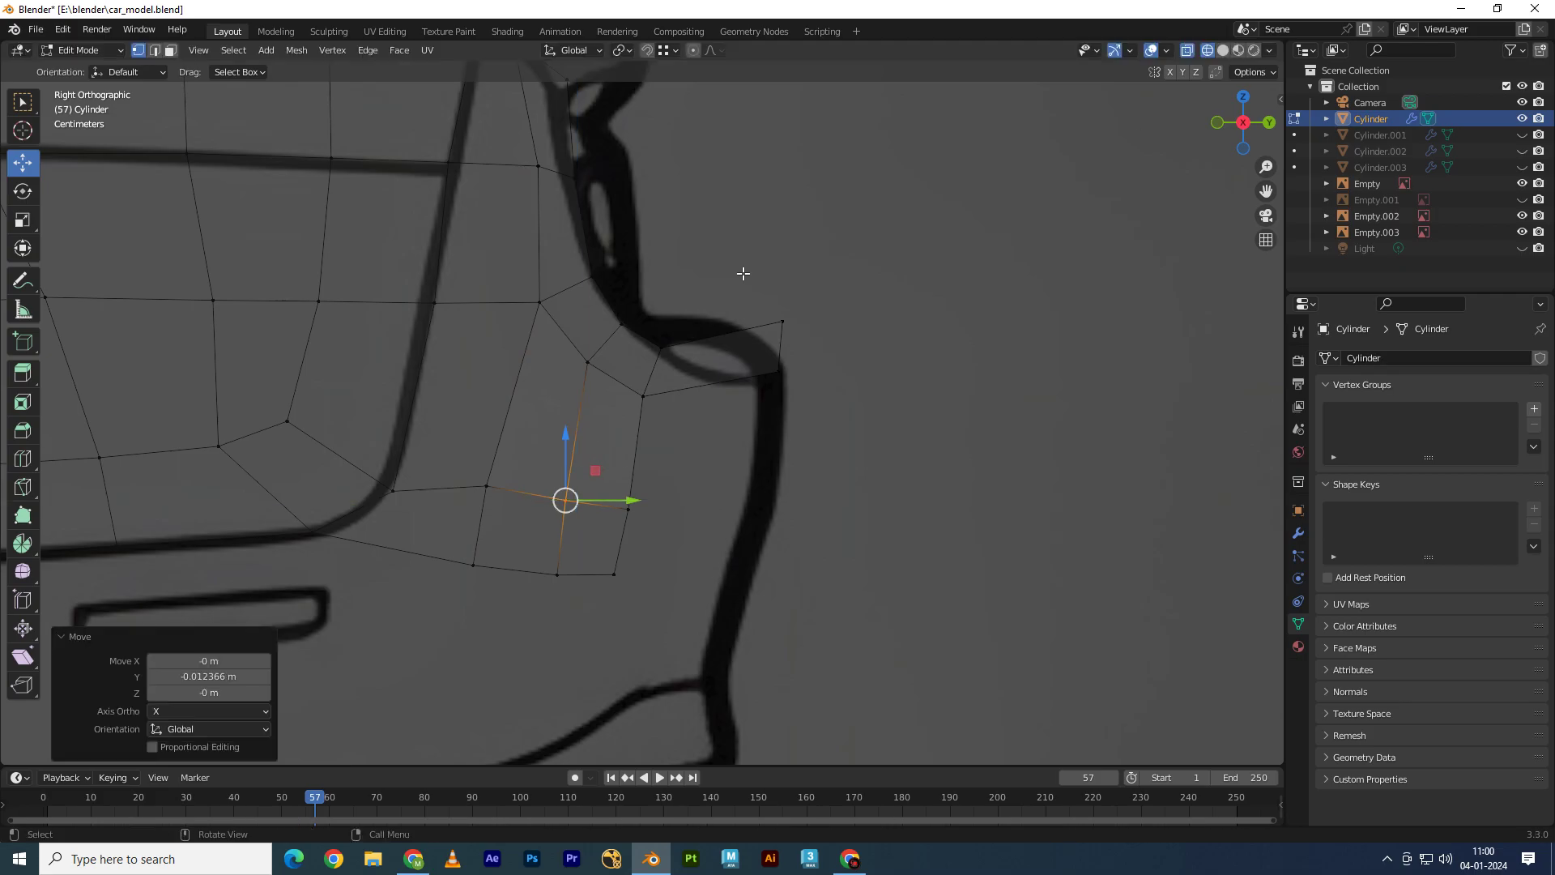
# Step: In Back view, move the selected vertex vertically and reposition it on the surround
pyautogui.click(1265, 122)
pyautogui.press('g')
pyautogui.press('z')
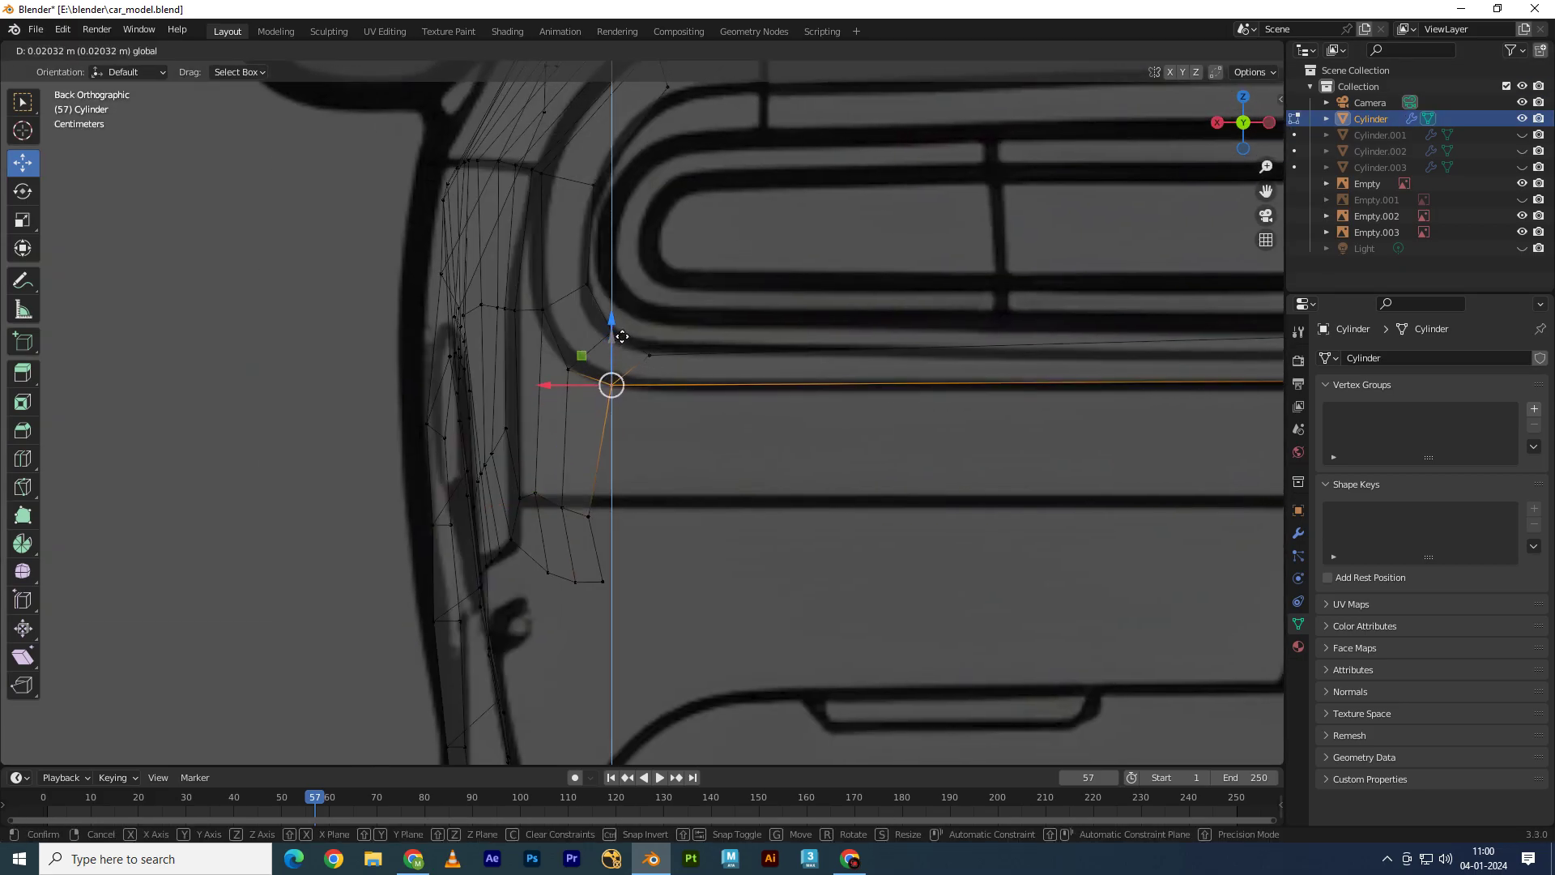
pyautogui.click(621, 336)
pyautogui.keyDown('shift'); pyautogui.moveTo(621, 336); pyautogui.dragTo(604, 341, button='middle'); pyautogui.keyUp('shift')
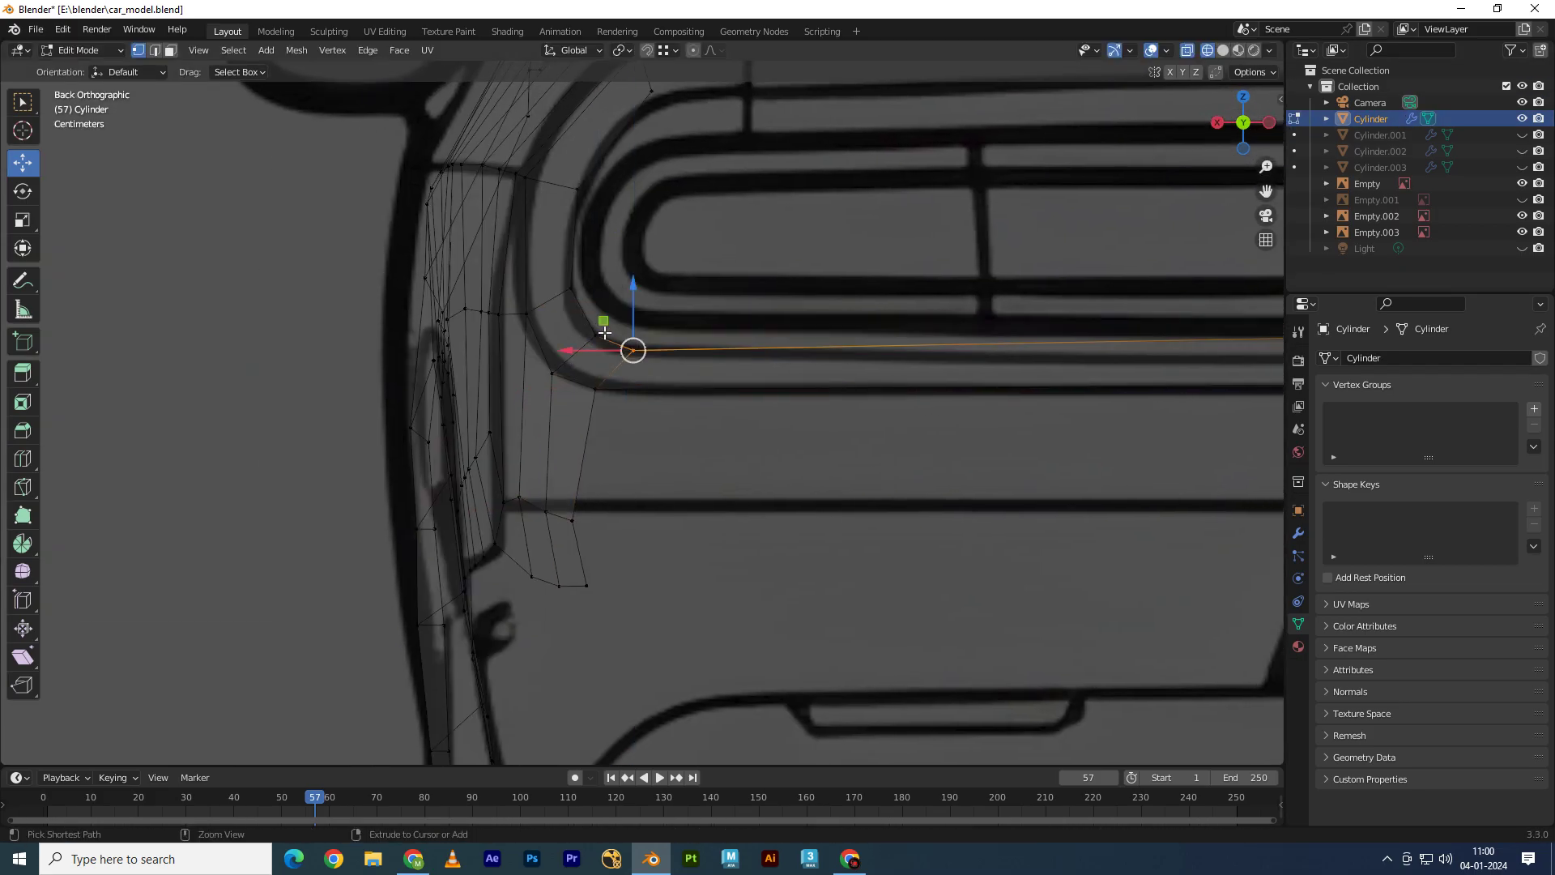
pyautogui.press('g')
pyautogui.click(558, 302)
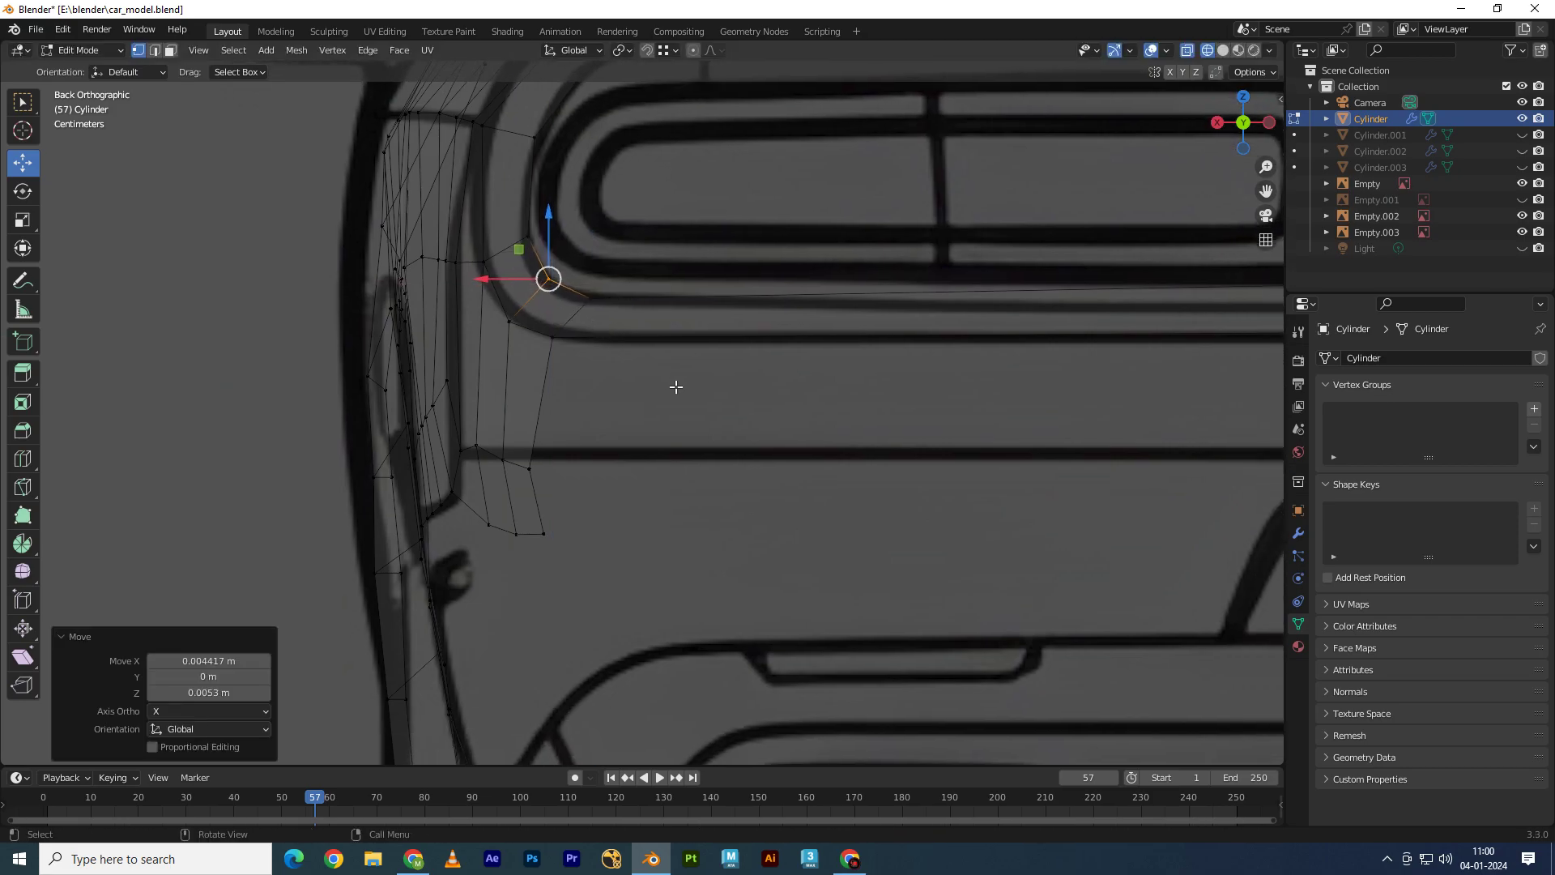
pyautogui.keyDown('shift'); pyautogui.moveTo(567, 340); pyautogui.dragTo(527, 269, button='middle'); pyautogui.keyUp('shift')
# Step: Adjust the lower corner vertex vertically onto the taillight surround
pyautogui.click(529, 451)
pyautogui.press('g')
pyautogui.click(514, 431)
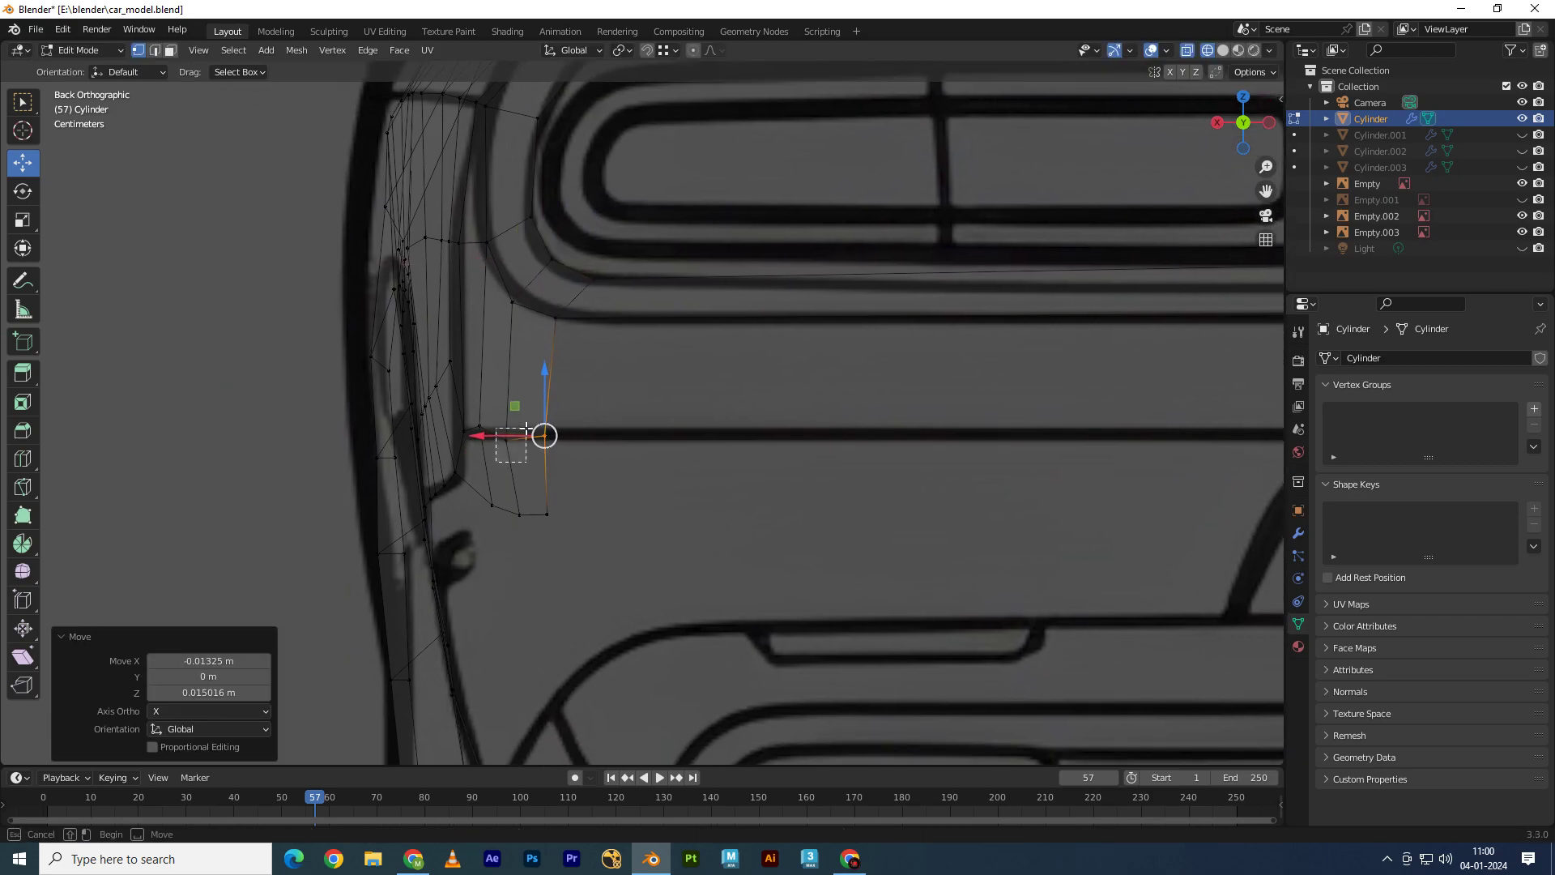
pyautogui.press('g')
pyautogui.press('z')
pyautogui.click(477, 416)
pyautogui.press('g')
pyautogui.press('z')
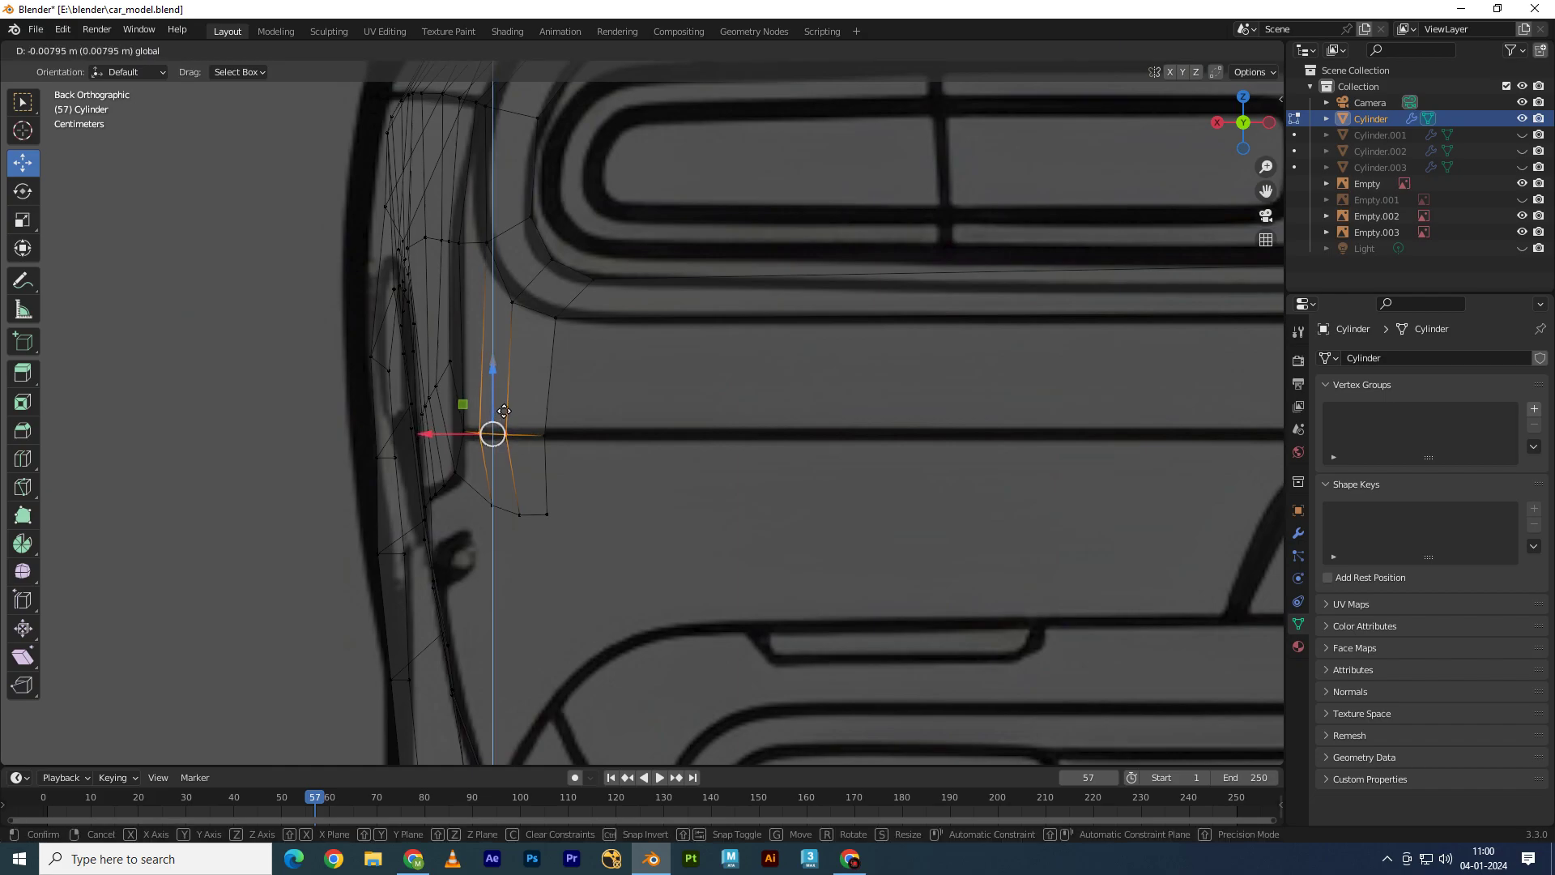
pyautogui.click(498, 429)
# Step: Reposition the bottom vertex along the surround outline
pyautogui.keyDown('shift'); pyautogui.moveTo(569, 463); pyautogui.dragTo(569, 406, button='middle'); pyautogui.keyUp('shift')
pyautogui.press('g')
pyautogui.click(461, 416)
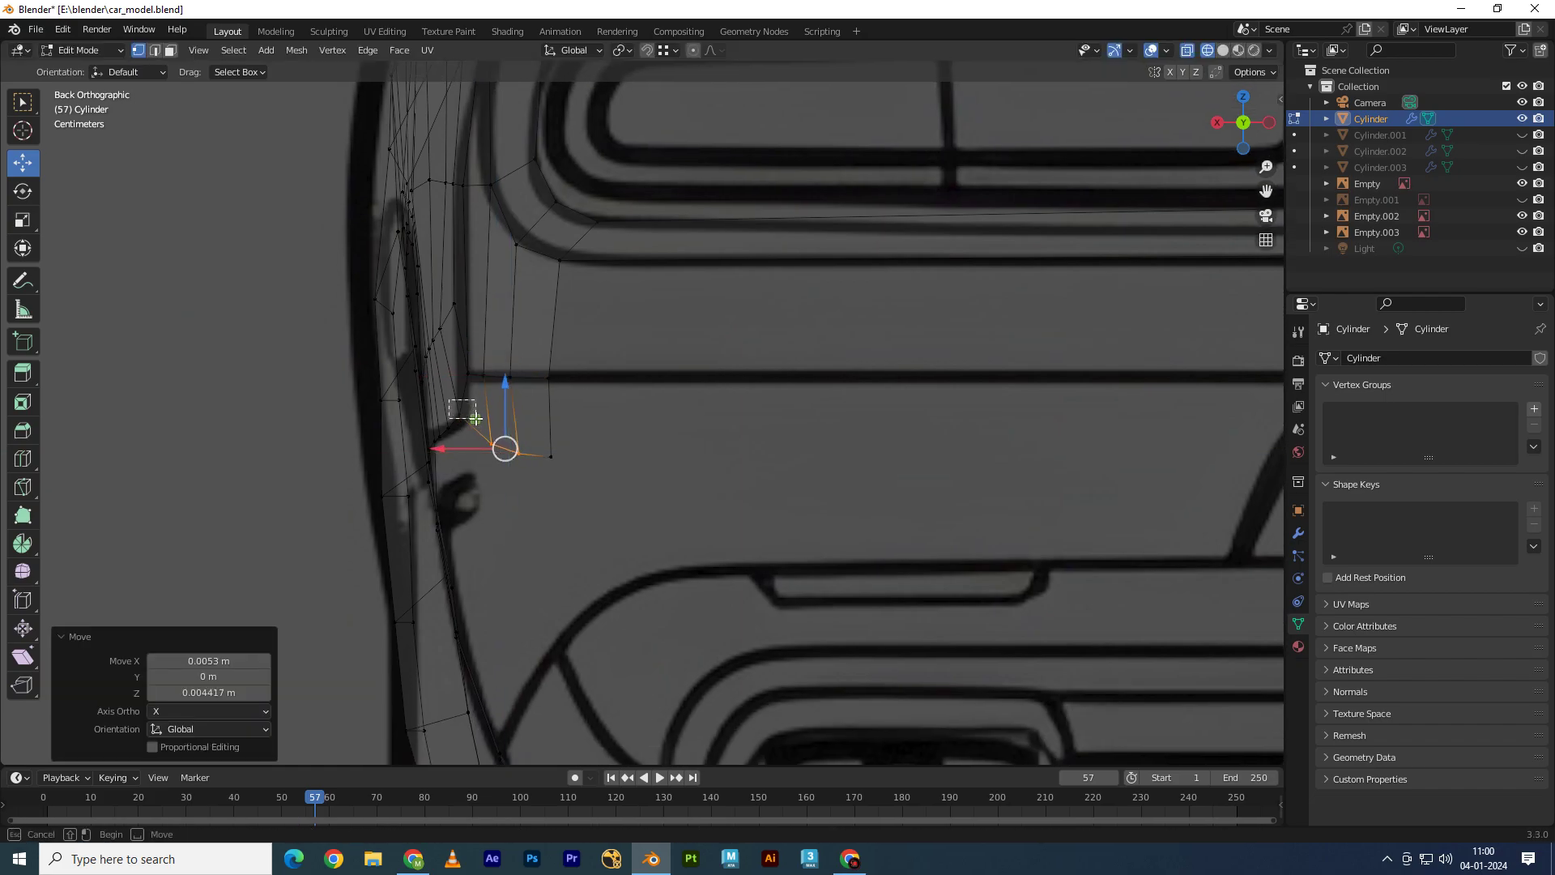
pyautogui.press('g')
pyautogui.click(550, 436)
pyautogui.keyDown('shift'); pyautogui.moveTo(551, 436); pyautogui.dragTo(533, 446, button='middle'); pyautogui.keyUp('shift')
# Step: Move the bottom corner vertex 0.008833 m on Z to extend the tail-panel edge
pyautogui.click(518, 462)
pyautogui.press('g')
pyautogui.press('z')
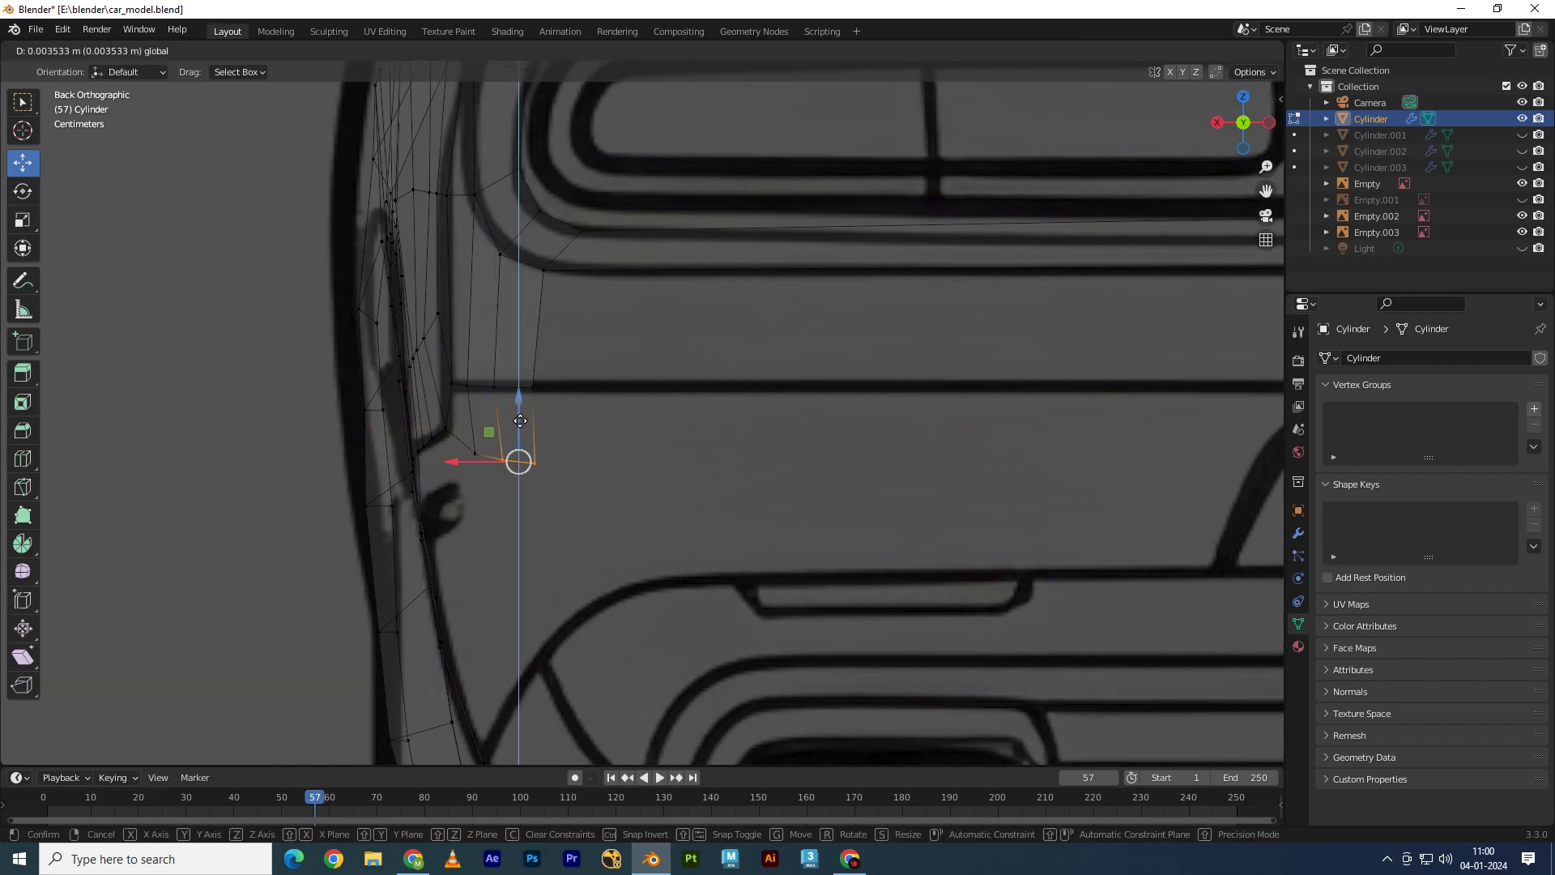
pyautogui.click(518, 417)
pyautogui.keyDown('shift'); pyautogui.moveTo(740, 494); pyautogui.dragTo(656, 468, button='middle'); pyautogui.keyUp('shift')
pyautogui.keyDown('shift'); pyautogui.moveTo(527, 398); pyautogui.dragTo(520, 434, button='middle'); pyautogui.keyUp('shift')
pyautogui.scroll(-1, 490, 421)
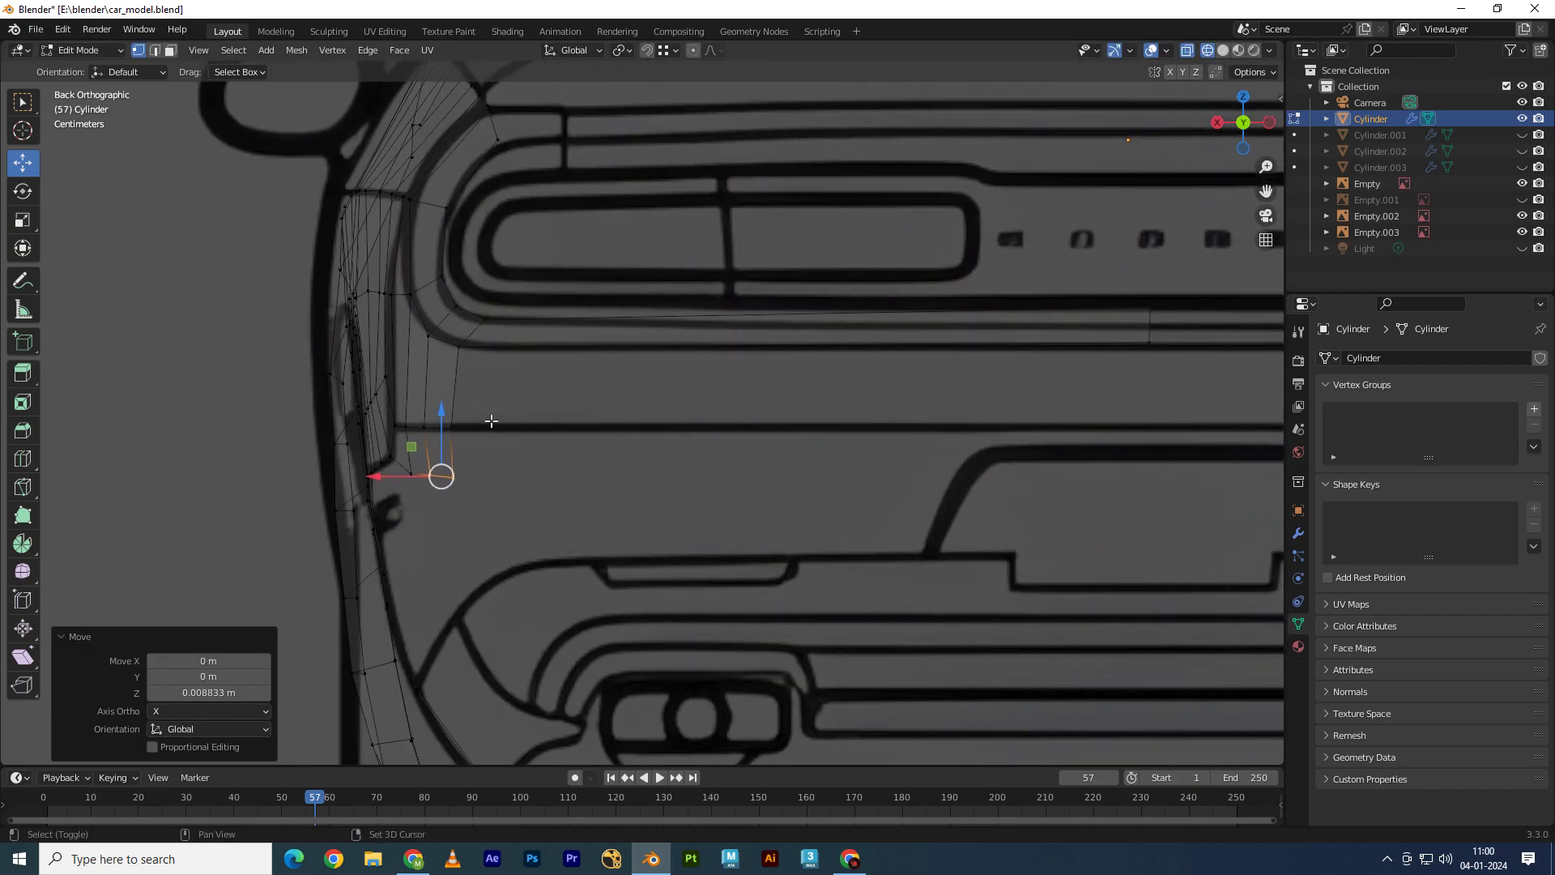
pyautogui.scroll(-1, 565, 398)
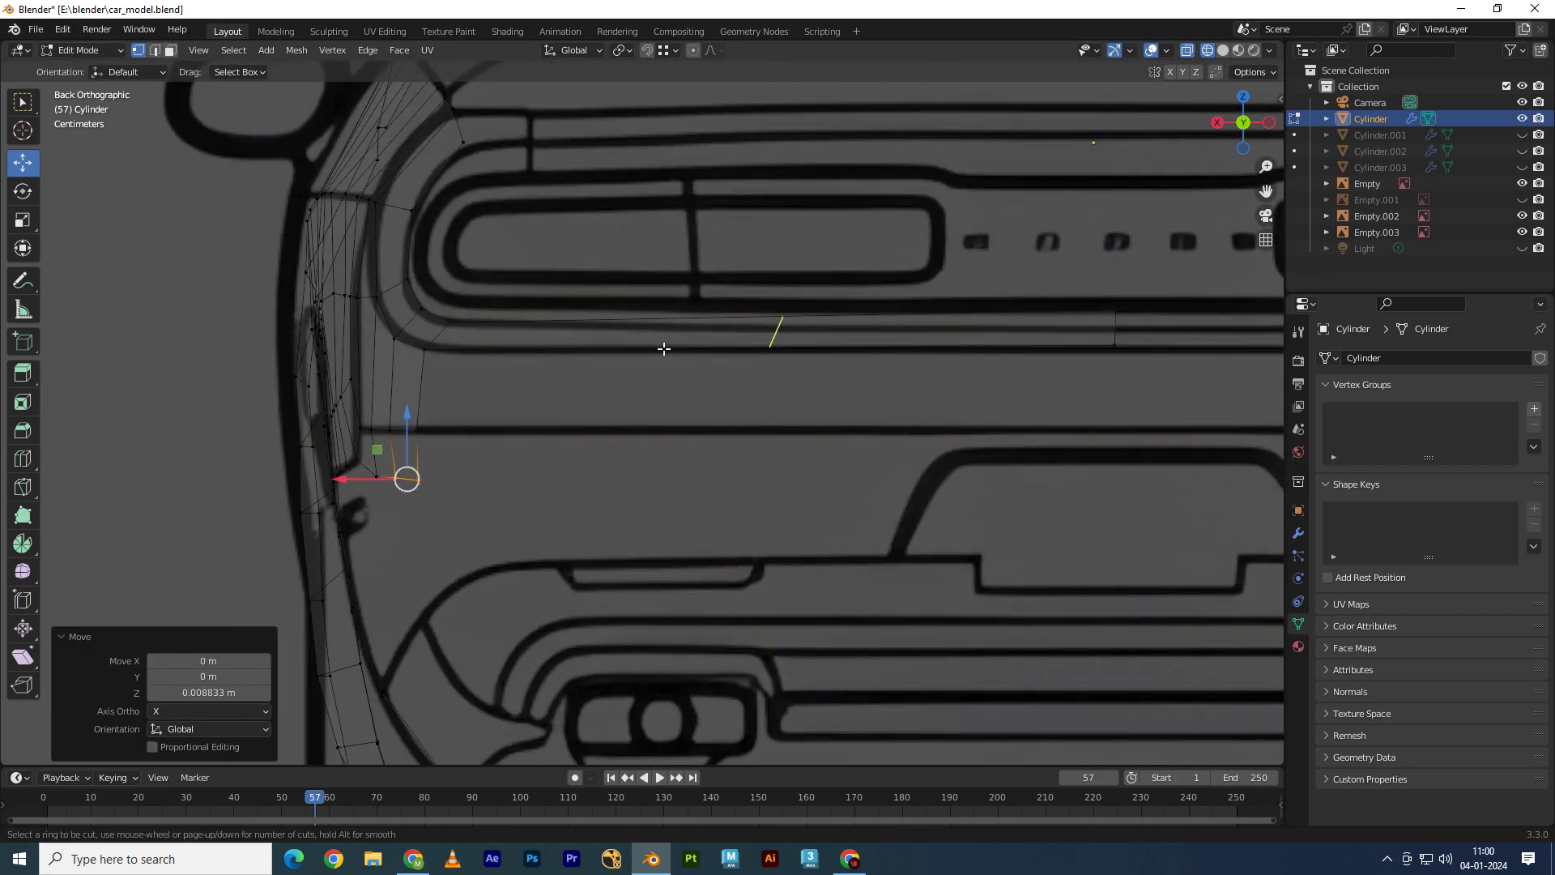
# Step: Add three centred loop cuts across the tail panel strip
pyautogui.click(664, 348)
pyautogui.rightClick(664, 348)
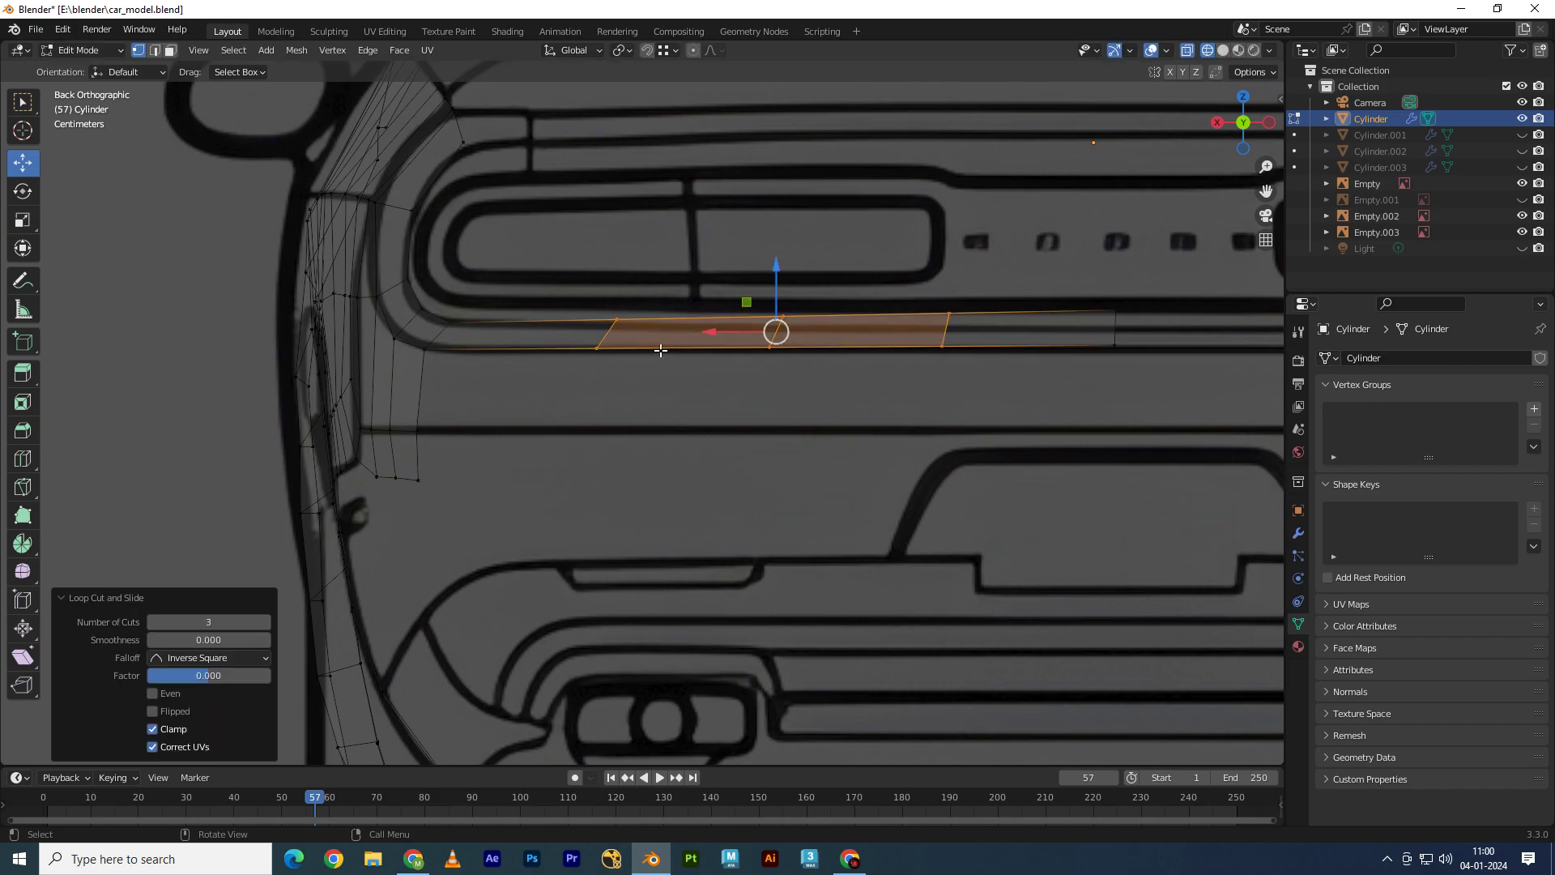
pyautogui.press('r')
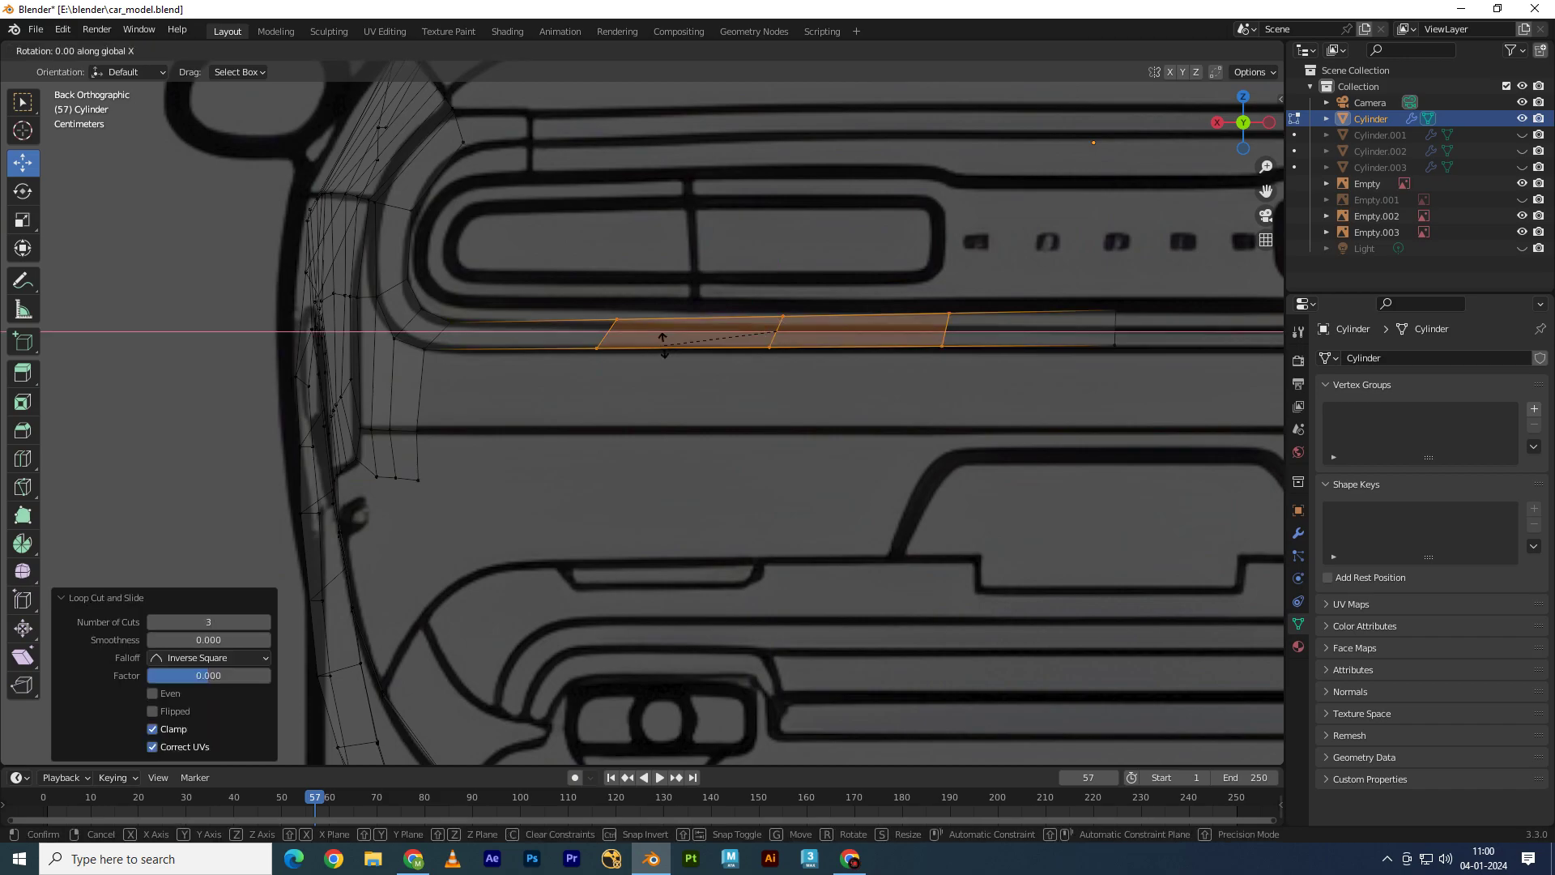
pyautogui.click(633, 332)
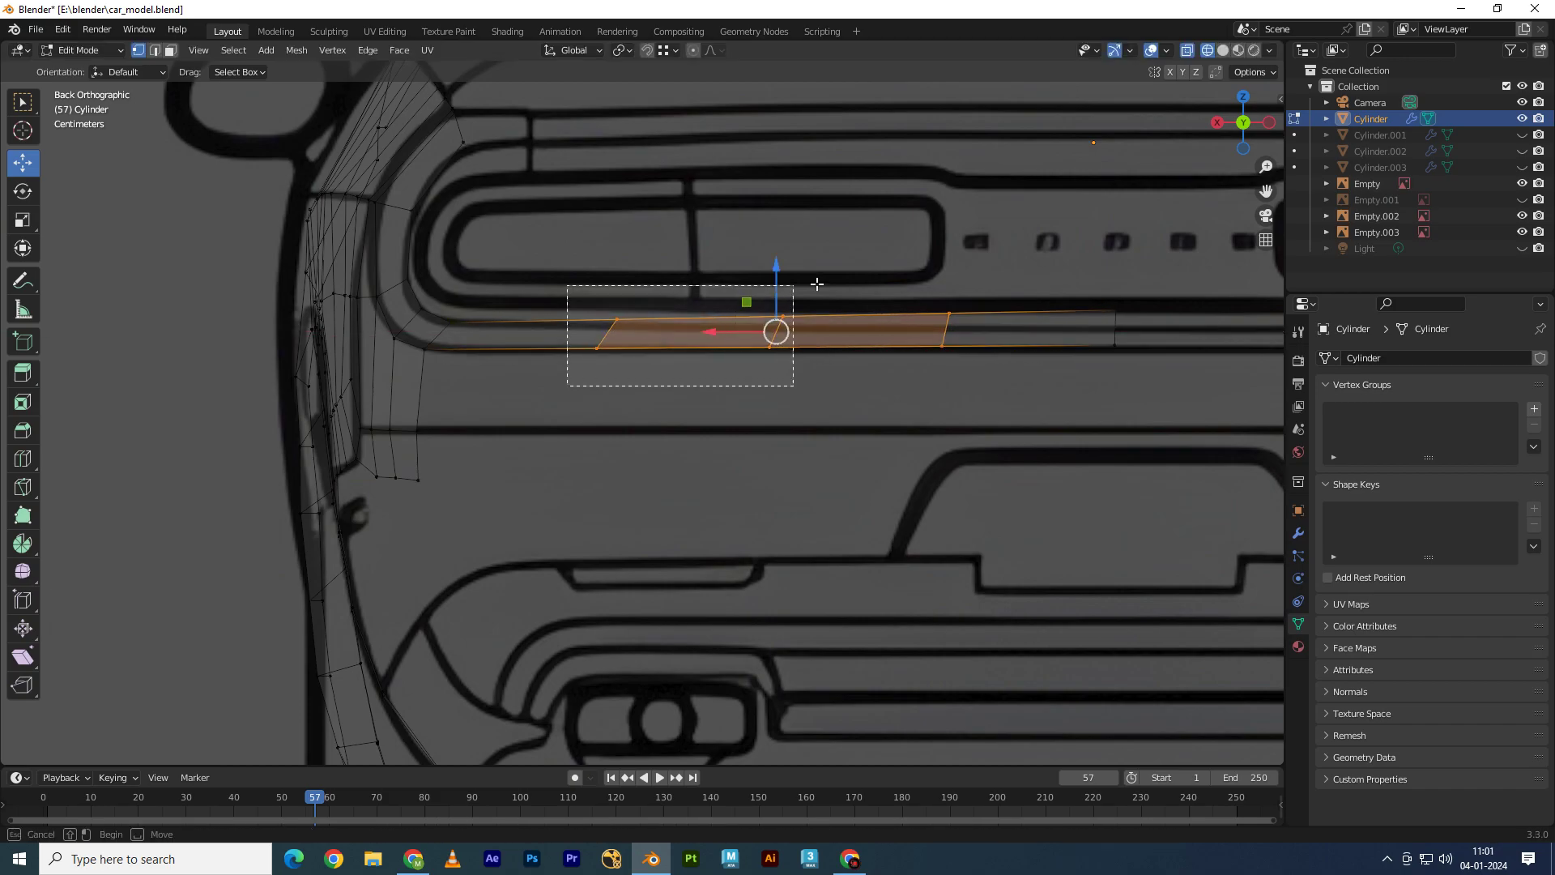
# Step: Select the new cut loops and scale them along X to adjust their spacing
pyautogui.moveTo(571, 389); pyautogui.dragTo(960, 280)
pyautogui.click(712, 332)
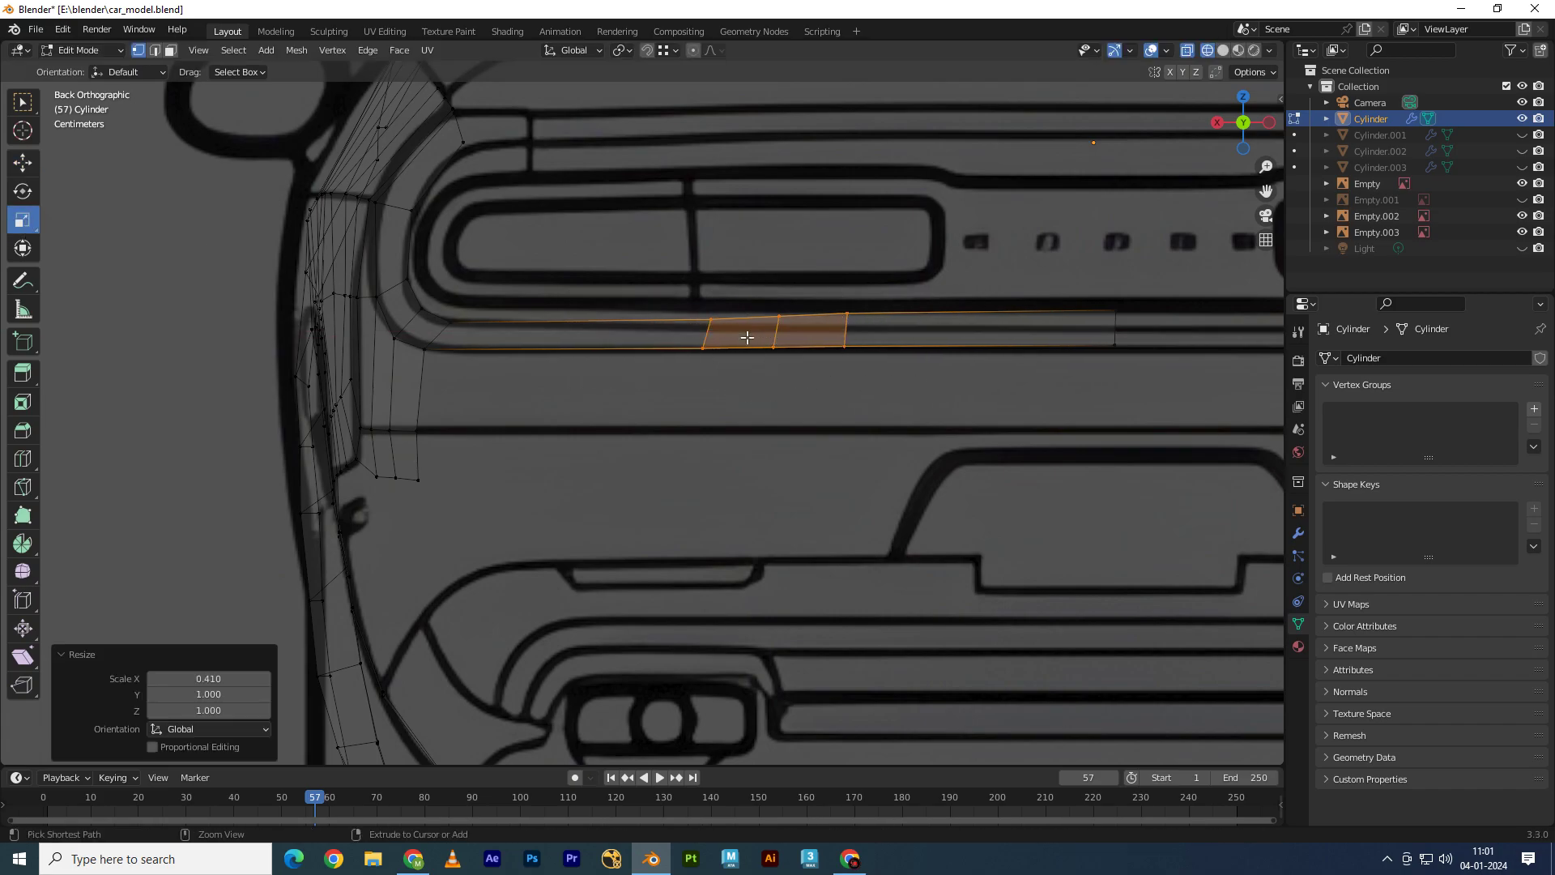
pyautogui.moveTo(611, 400); pyautogui.dragTo(527, 260)
pyautogui.moveTo(640, 380); pyautogui.dragTo(577, 276)
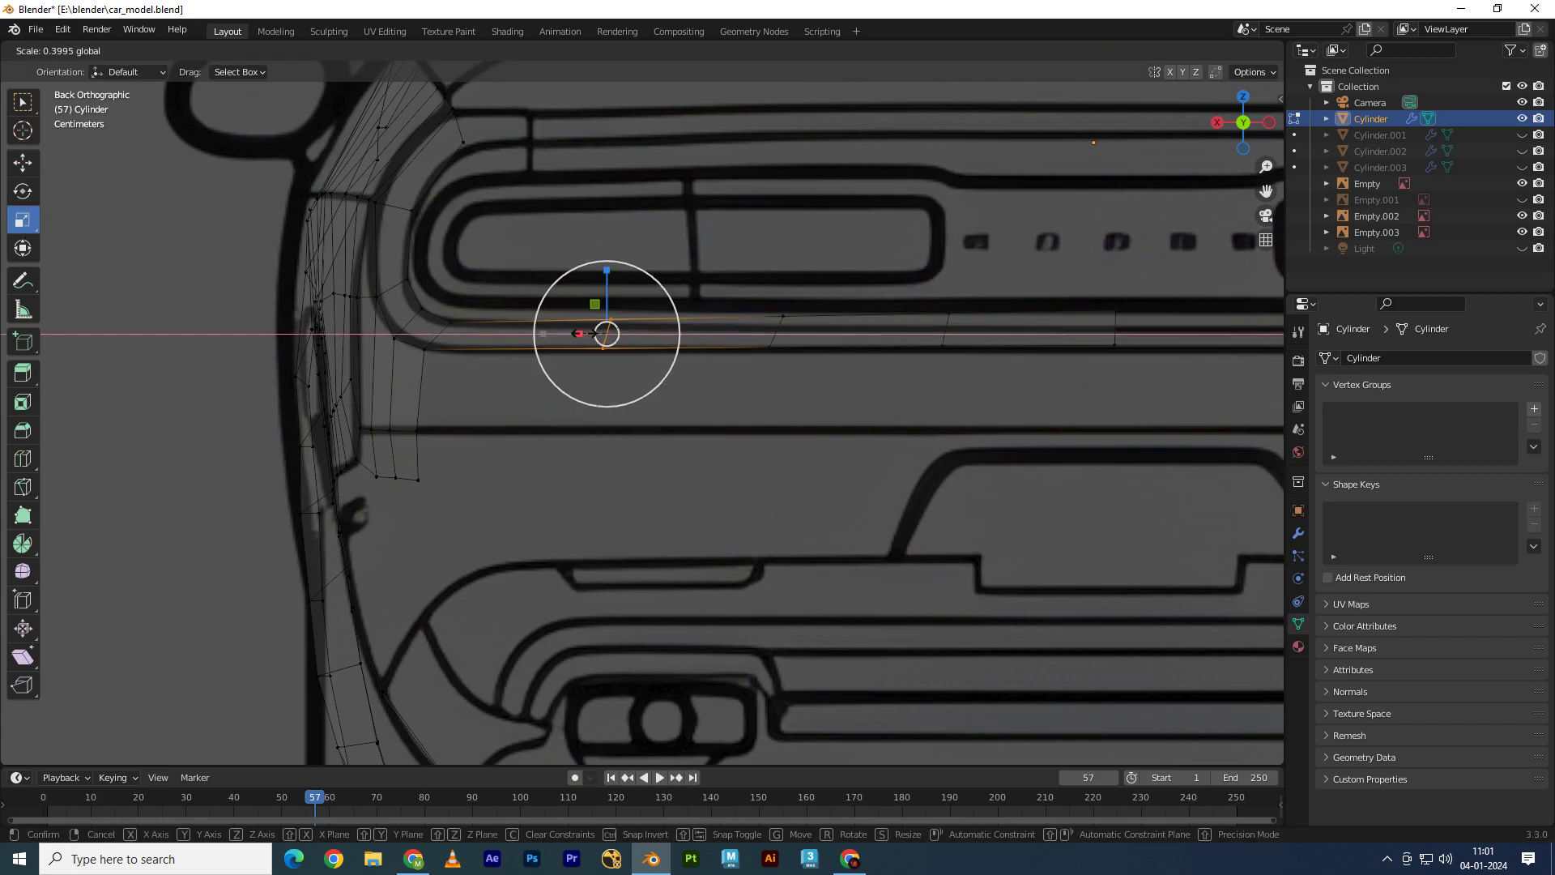
pyautogui.moveTo(543, 334)
pyautogui.mouseDown()
pyautogui.moveTo(616, 333)
pyautogui.moveTo(531, 333)
pyautogui.moveTo(567, 340)
pyautogui.mouseUp()
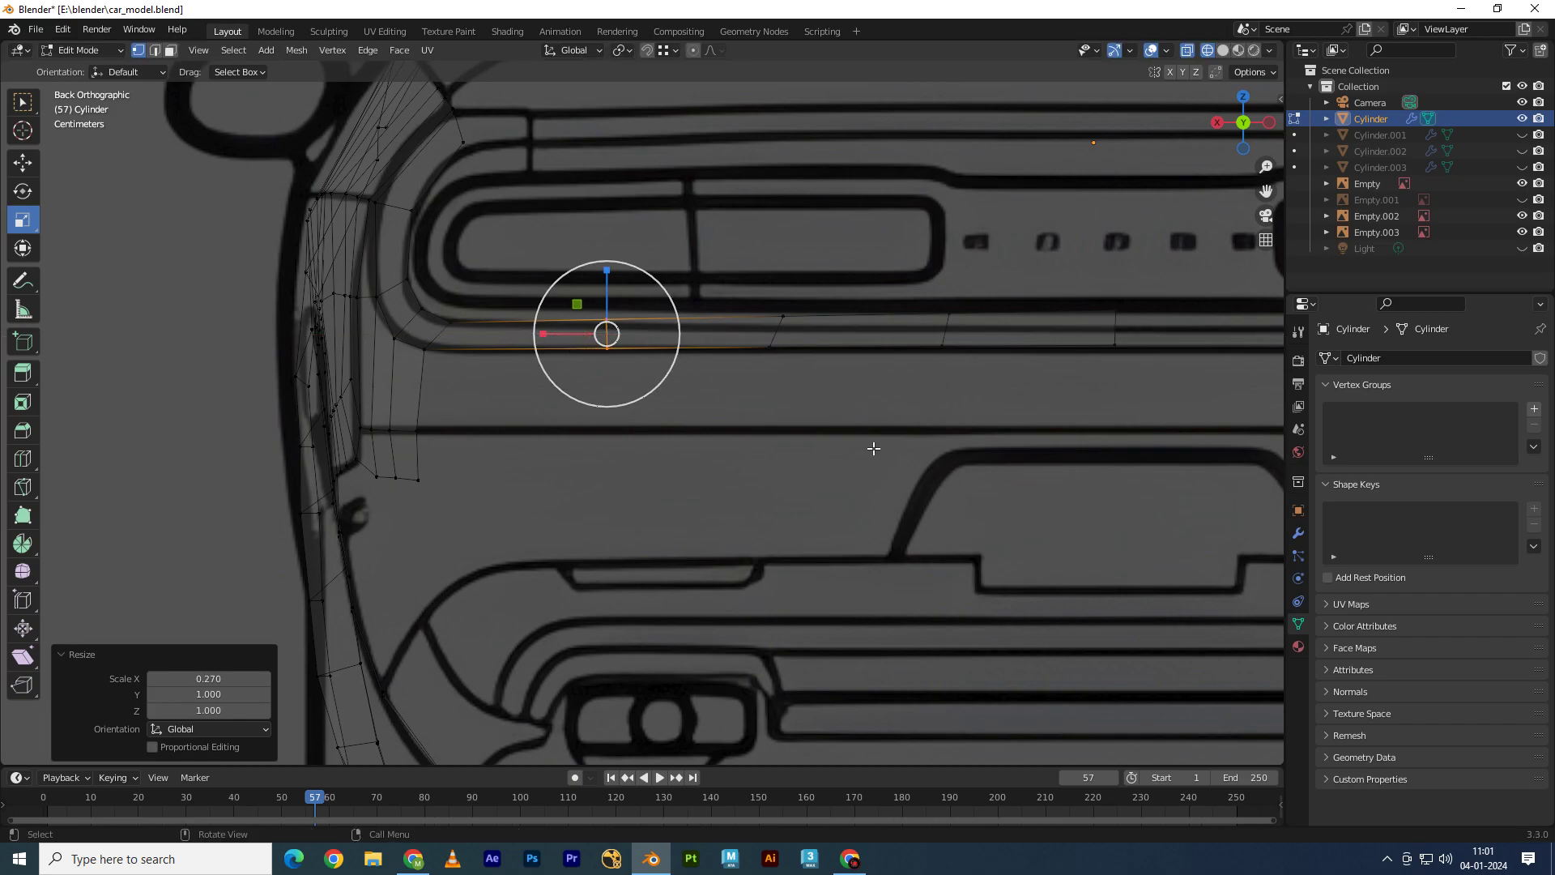
# Step: Narrow the next strip face and shift the strip's right edge along its length
pyautogui.click(769, 332)
pyautogui.moveTo(715, 332); pyautogui.dragTo(775, 340)
pyautogui.click(944, 332)
pyautogui.moveTo(960, 333); pyautogui.dragTo(909, 371)
pyautogui.press('w')
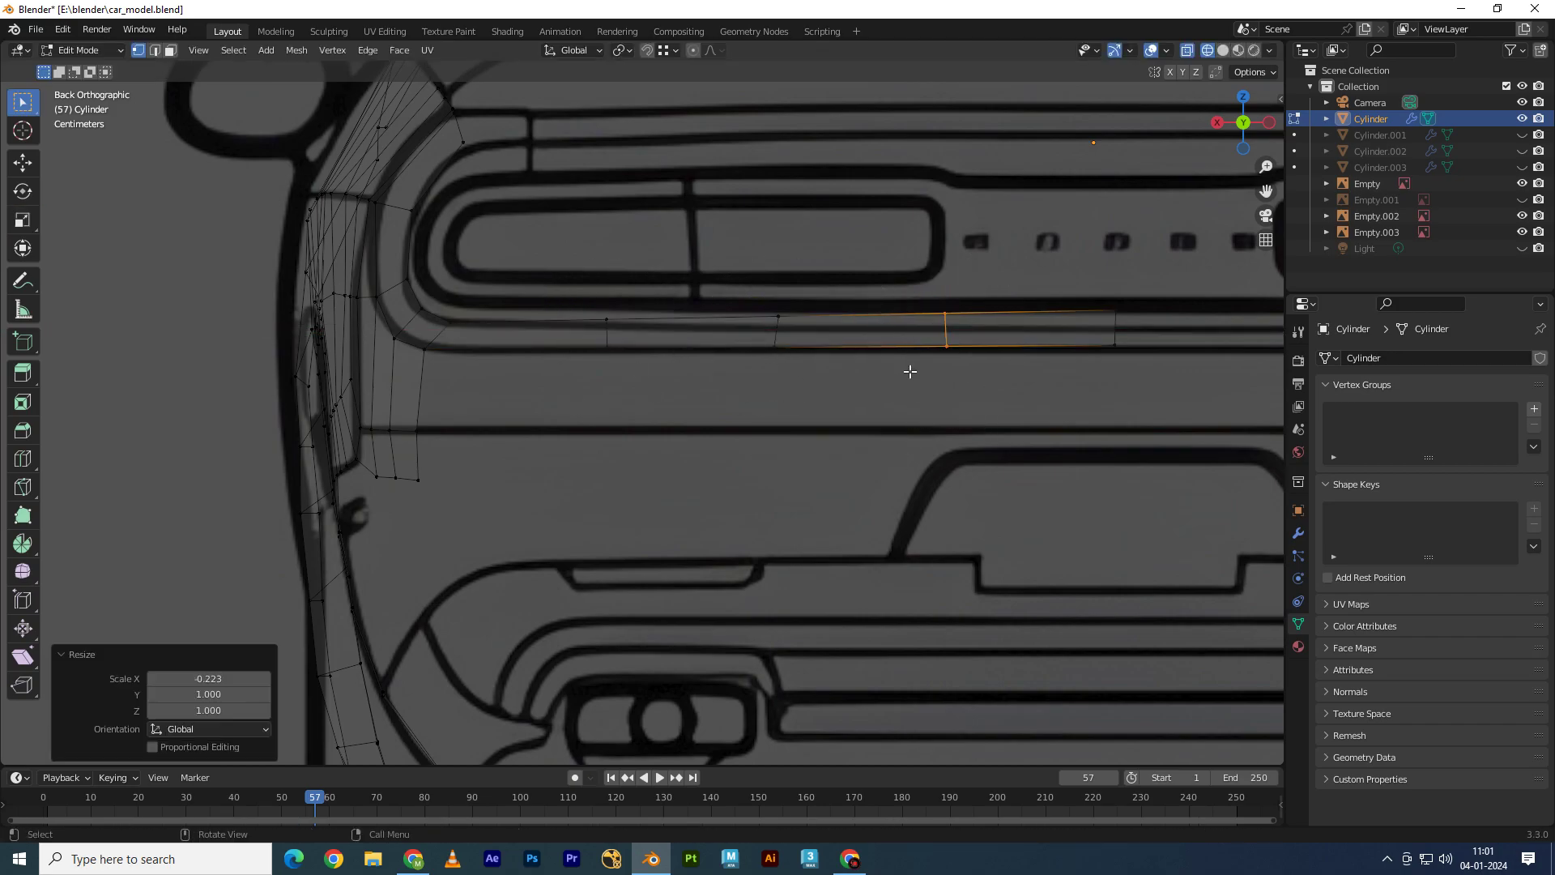
pyautogui.click(769, 332)
# Step: In top view, move the strip's vertices along Y onto the outline
pyautogui.press('KP_7')
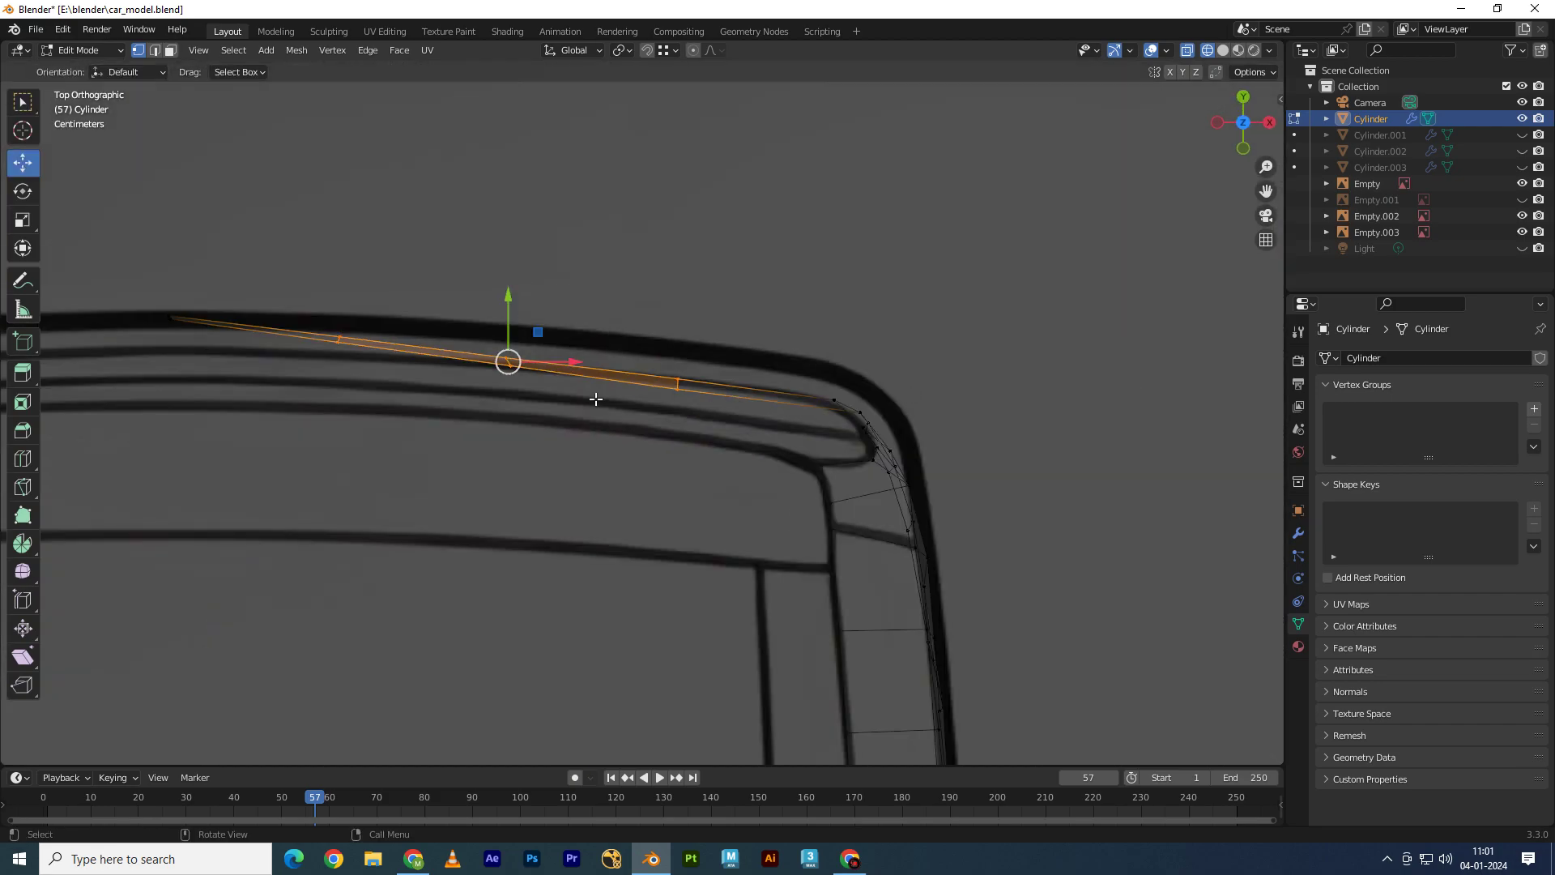
pyautogui.moveTo(338, 296); pyautogui.dragTo(339, 283)
pyautogui.click(508, 360)
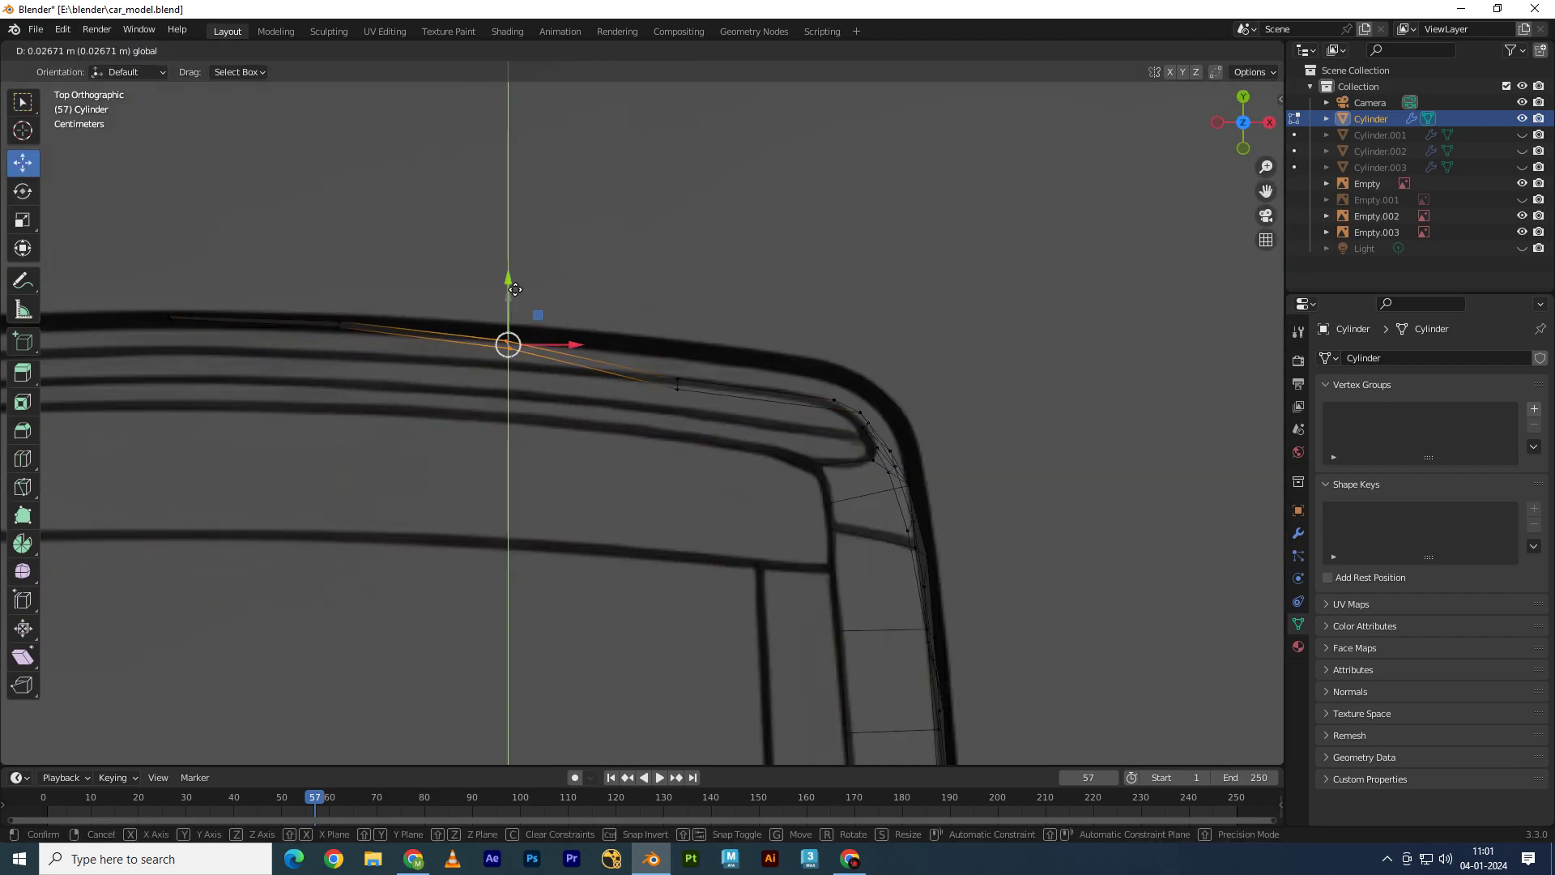
pyautogui.moveTo(508, 291)
pyautogui.mouseDown()
pyautogui.moveTo(694, 348)
pyautogui.moveTo(676, 375)
pyautogui.mouseUp()
pyautogui.moveTo(678, 312); pyautogui.dragTo(689, 309)
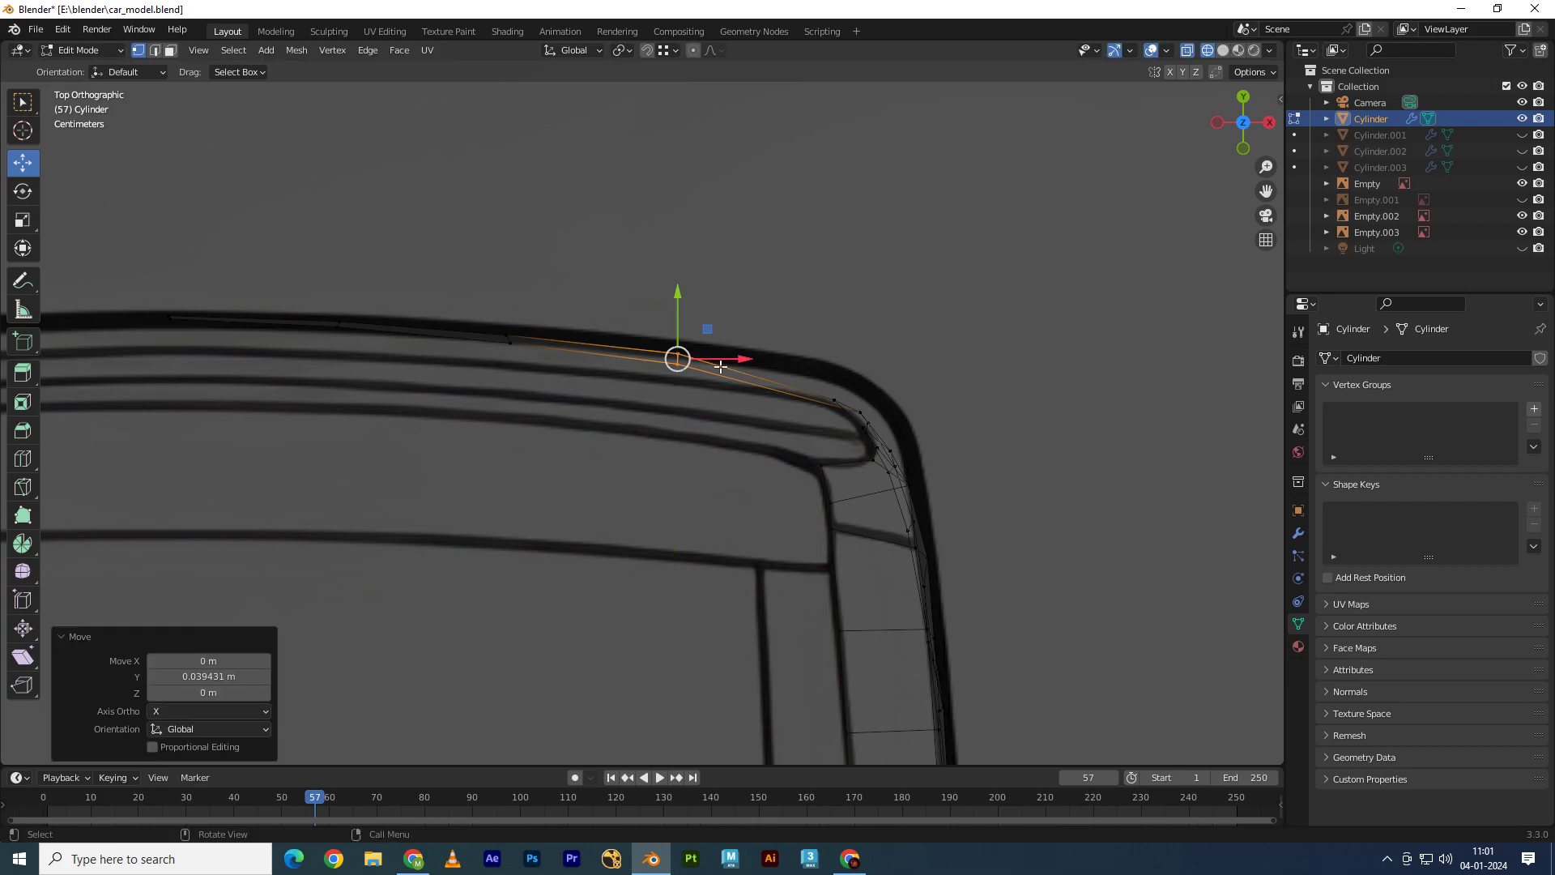
# Step: In front view, move a strip edge vertically (Z) onto the rear blueprint line
pyautogui.press('KP_3')
pyautogui.press('KP_7')
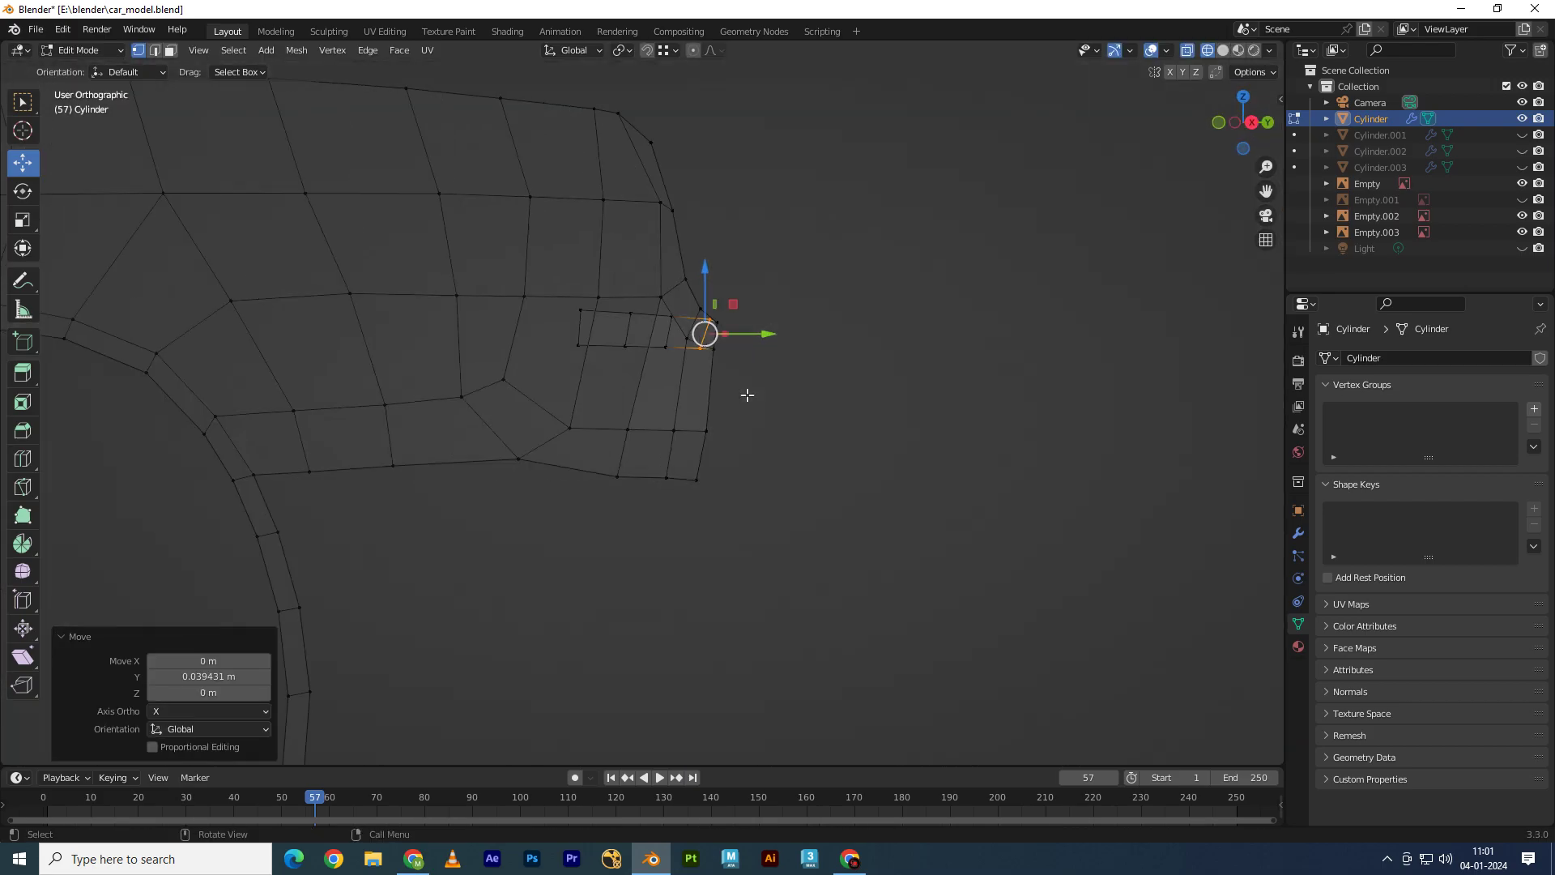
pyautogui.press('KP_1')
pyautogui.moveTo(1243, 124); pyautogui.dragTo(1215, 122)
pyautogui.scroll(5, 607, 337)
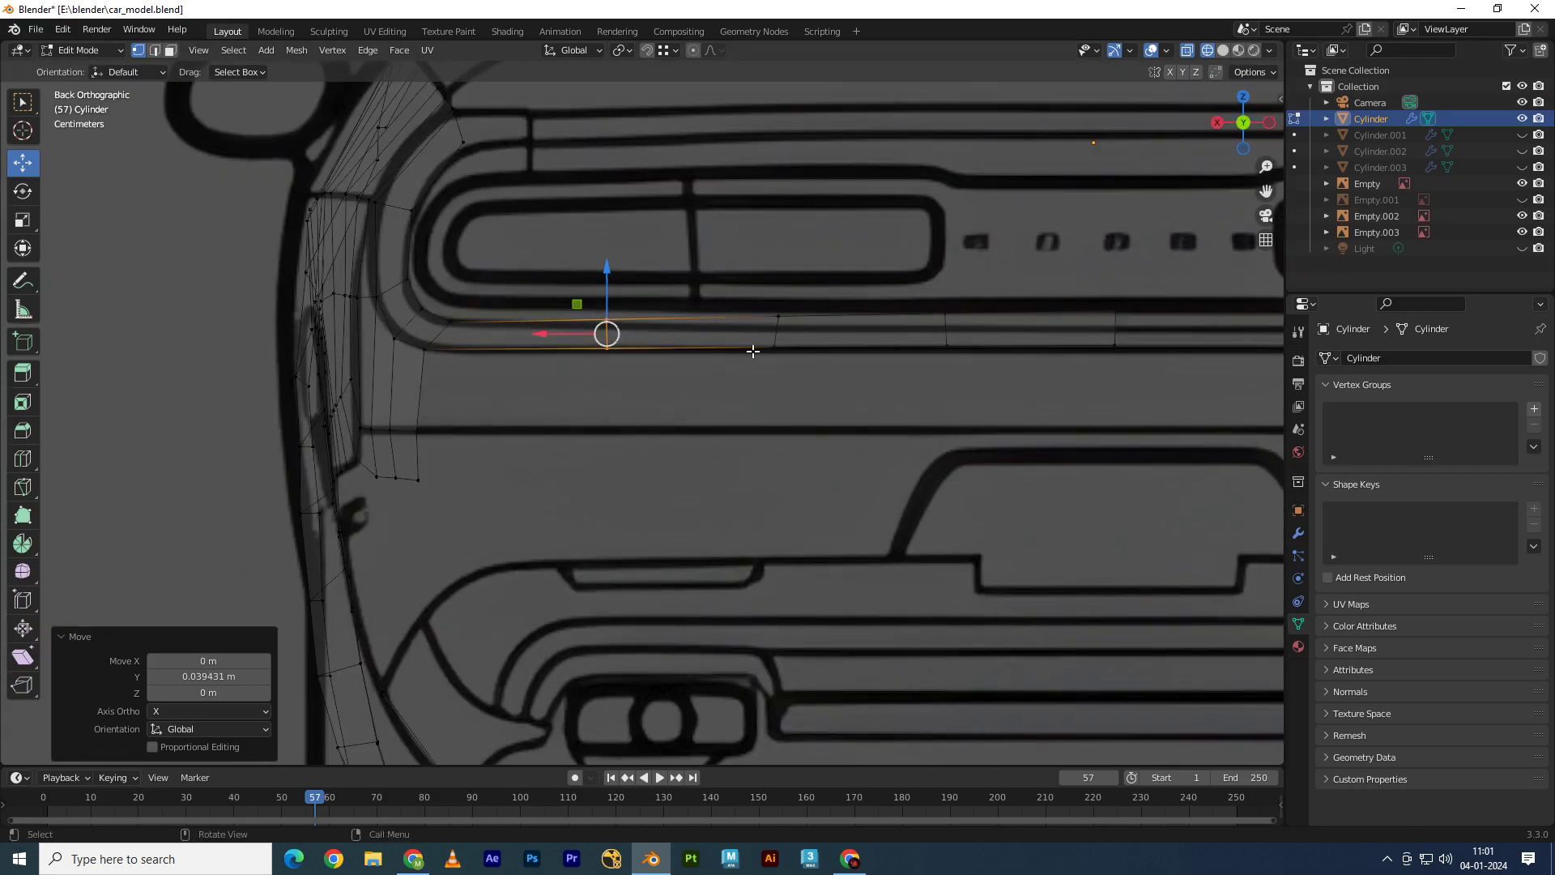
pyautogui.keyDown('shift'); pyautogui.moveTo(636, 280); pyautogui.dragTo(494, 345, button='middle'); pyautogui.keyUp('shift')
pyautogui.moveTo(706, 293); pyautogui.dragTo(988, 374)
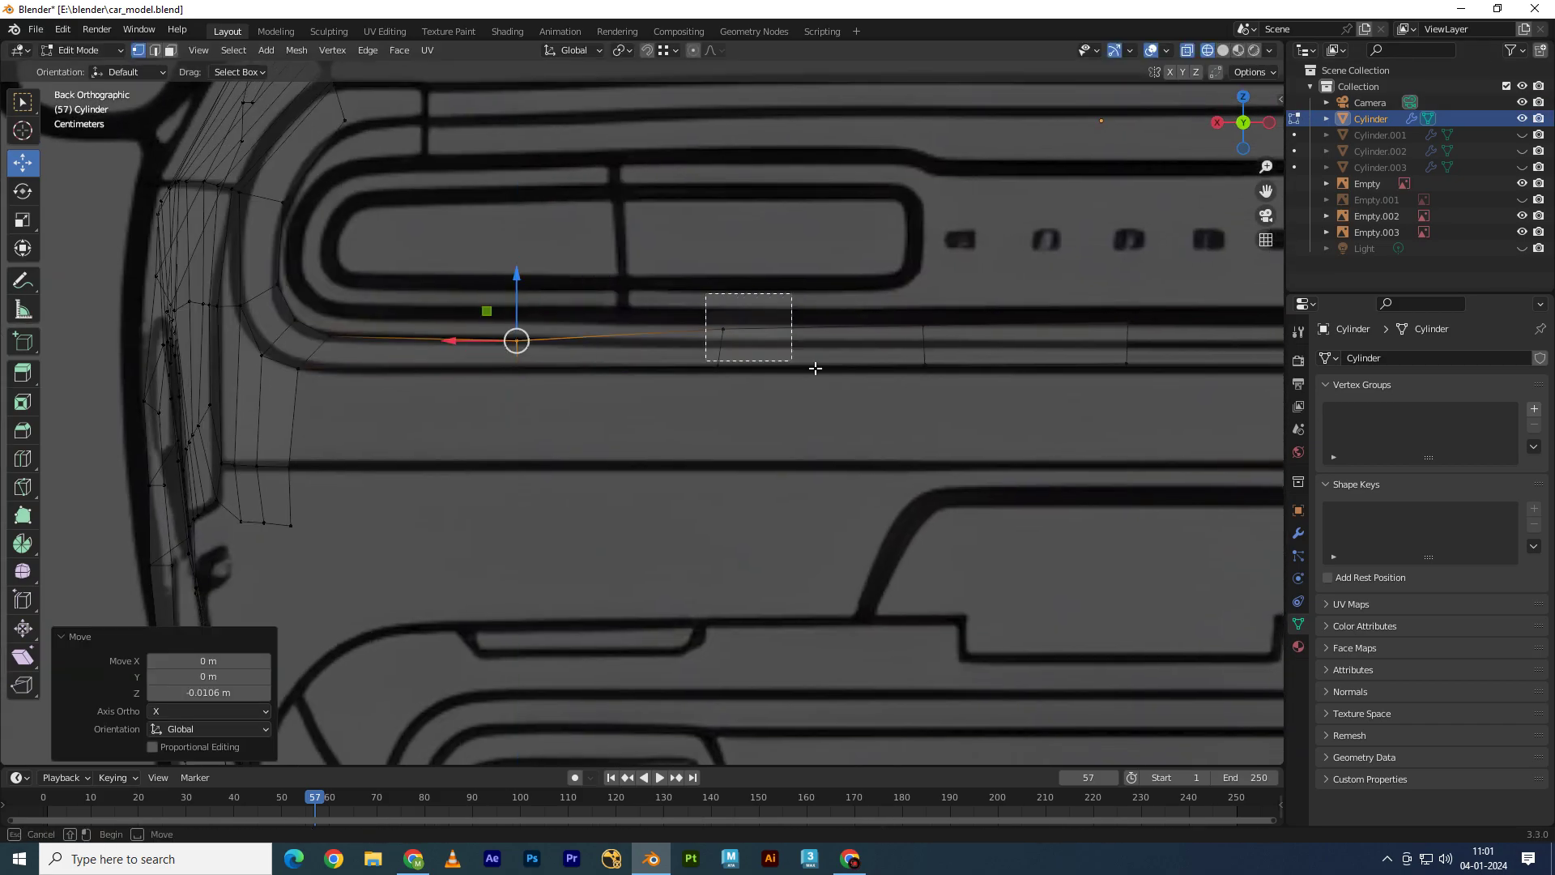
pyautogui.press('g')
pyautogui.press('z')
pyautogui.click(825, 282)
# Step: Move two more strip vertices along Z onto the blueprint line
pyautogui.keyDown('shift'); pyautogui.moveTo(825, 282); pyautogui.dragTo(712, 285, button='middle'); pyautogui.keyUp('shift')
pyautogui.click(1012, 342)
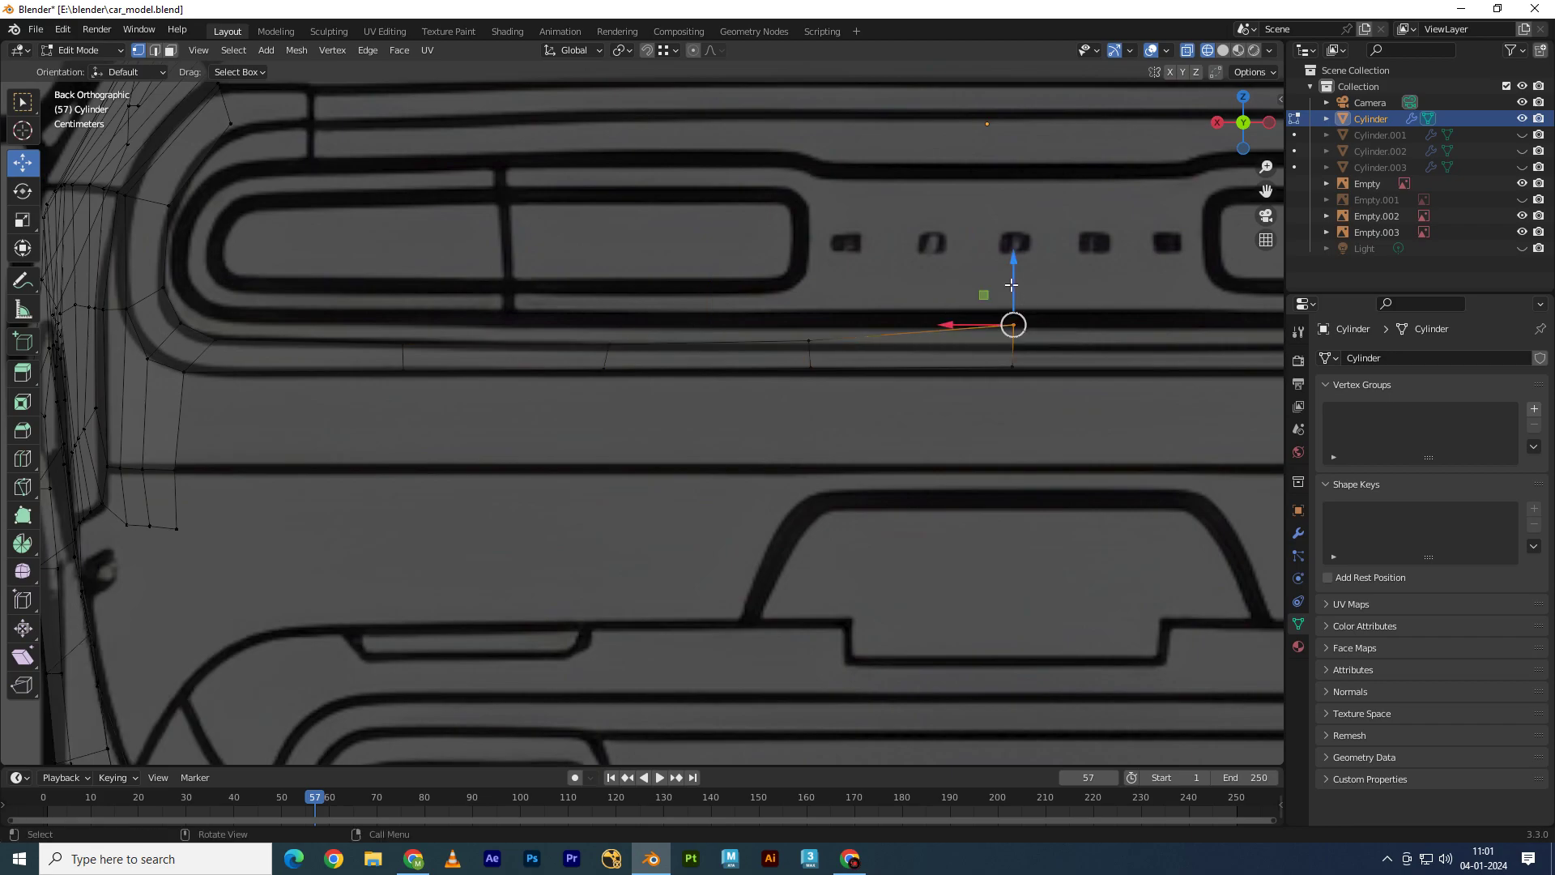
pyautogui.press('g')
pyautogui.press('z')
pyautogui.click(905, 324)
pyautogui.click(809, 341)
pyautogui.press('g')
pyautogui.press('z')
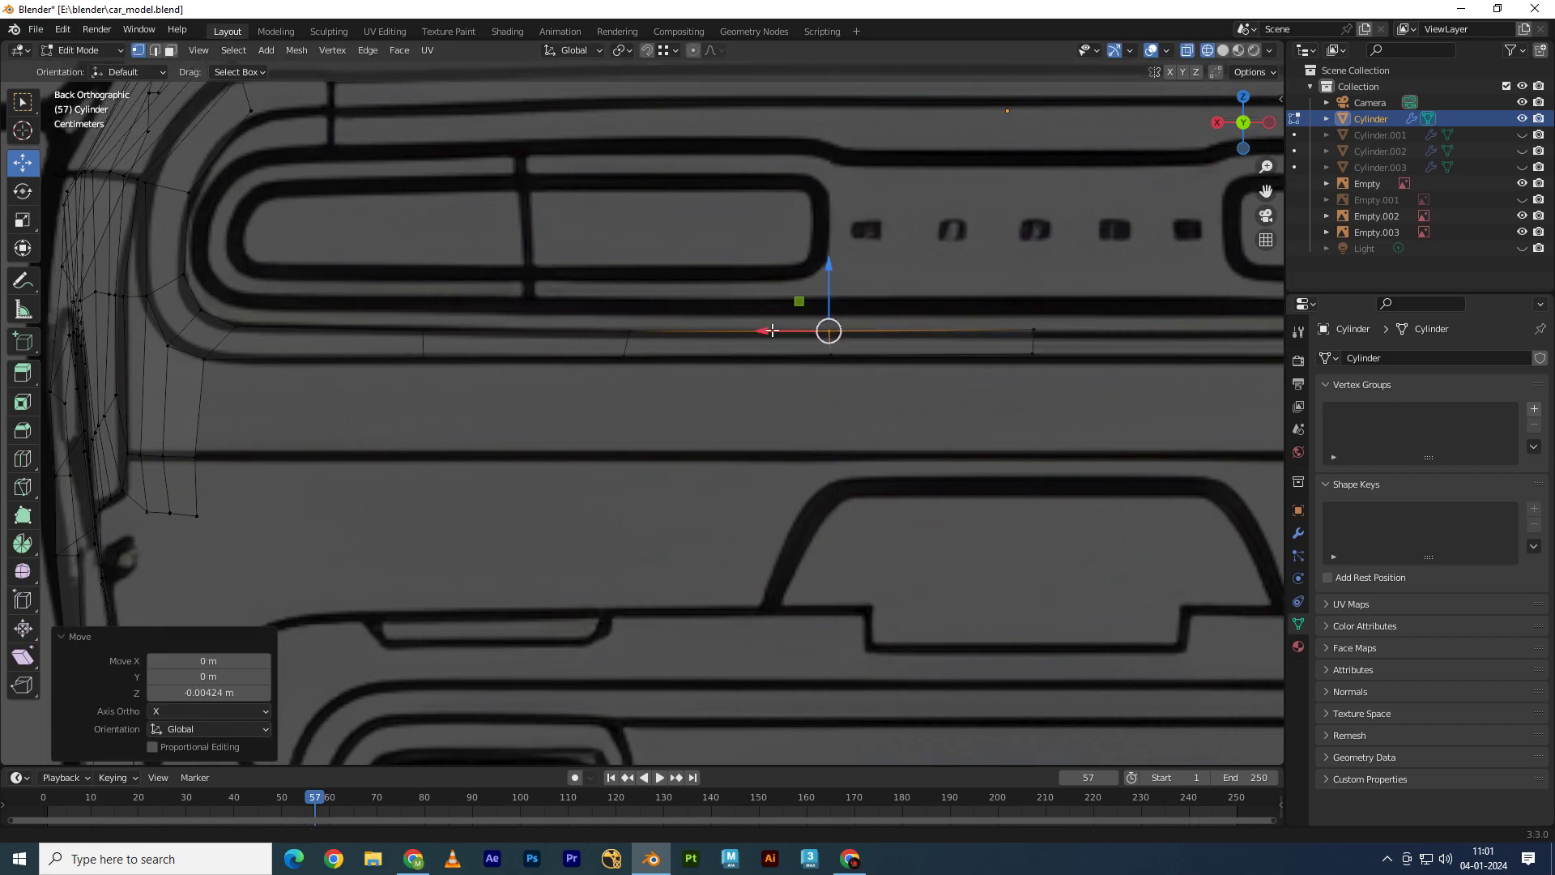
pyautogui.keyDown('shift'); pyautogui.moveTo(589, 401); pyautogui.dragTo(669, 369, button='middle'); pyautogui.keyUp('shift')
pyautogui.click(404, 332)
# Step: Select the edge path running along the tail strip
pyautogui.click(414, 328)
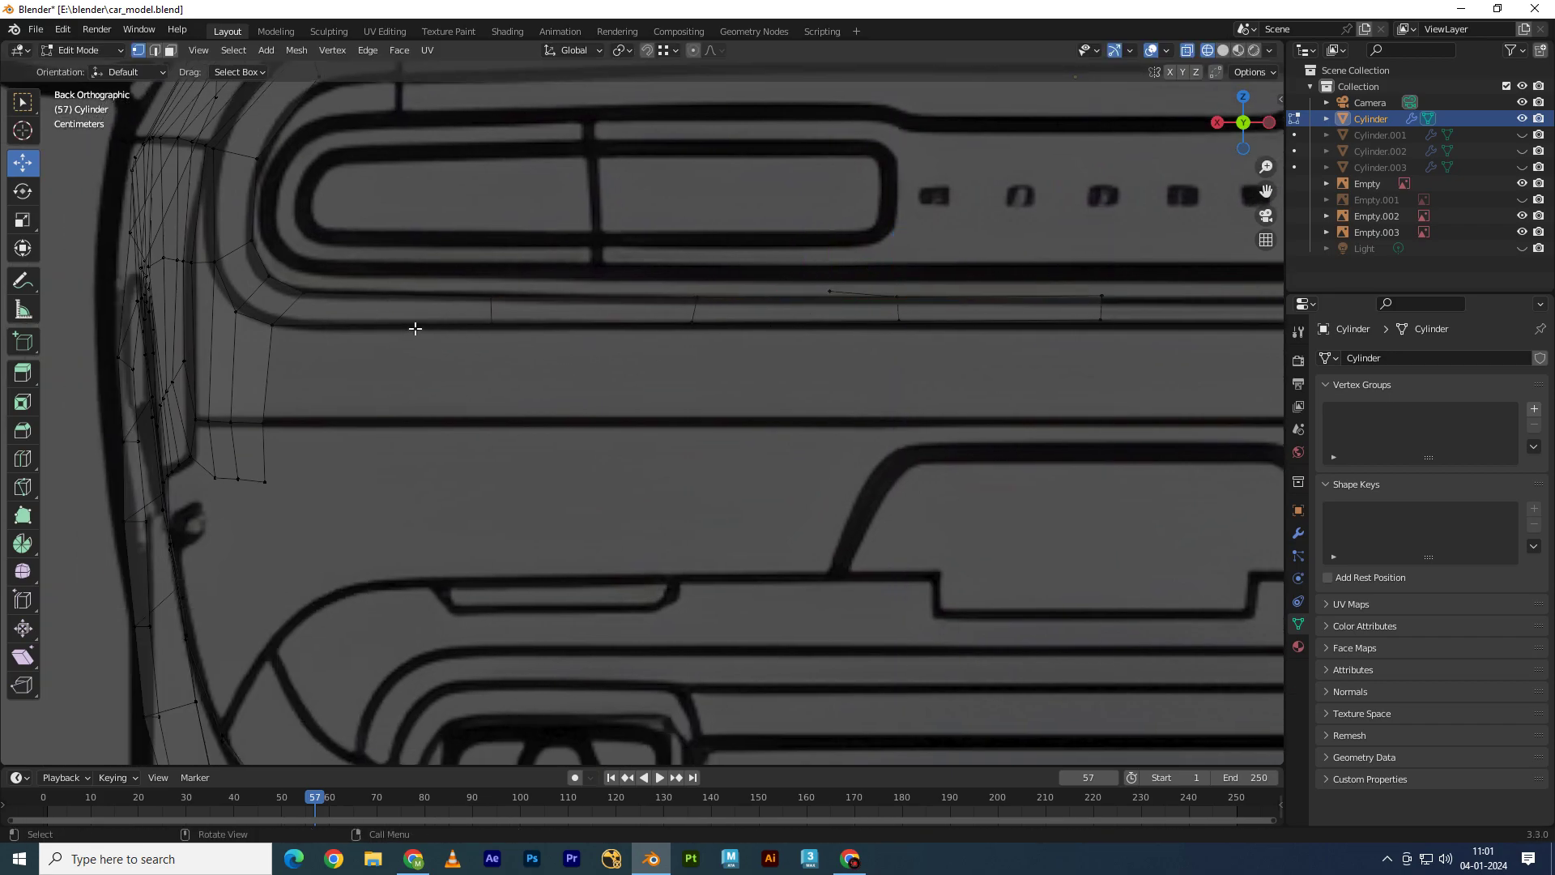
pyautogui.keyDown('ctrl'); pyautogui.click(1068, 325); pyautogui.keyUp('ctrl')
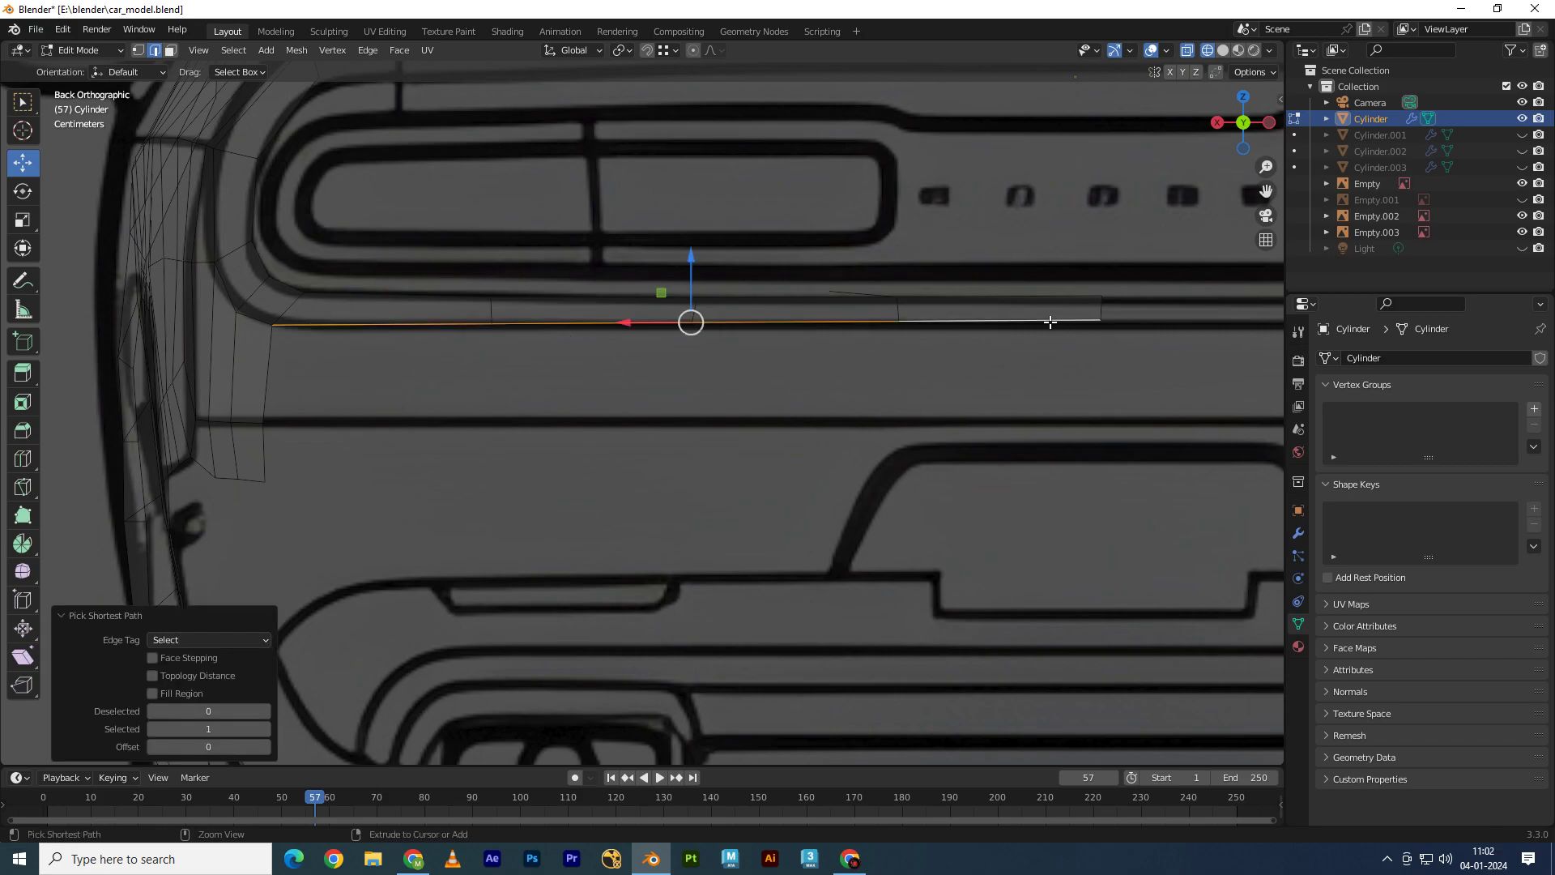
pyautogui.moveTo(1049, 319); pyautogui.dragTo(878, 340, button='middle')
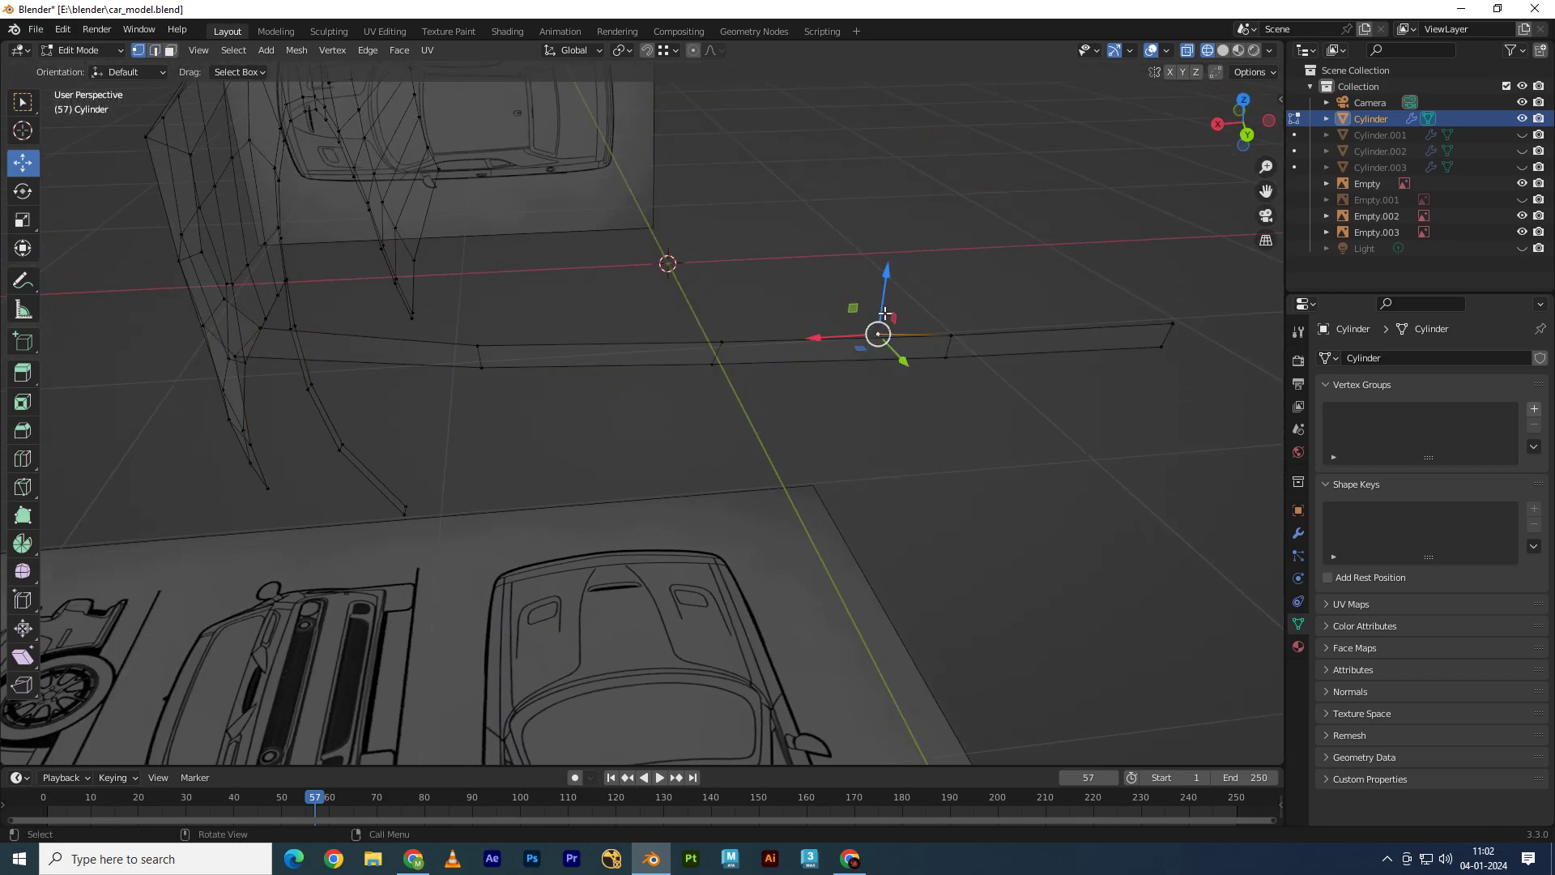
# Step: Delete the stray vertex from the tail strip
pyautogui.press('x')
pyautogui.click(873, 187)
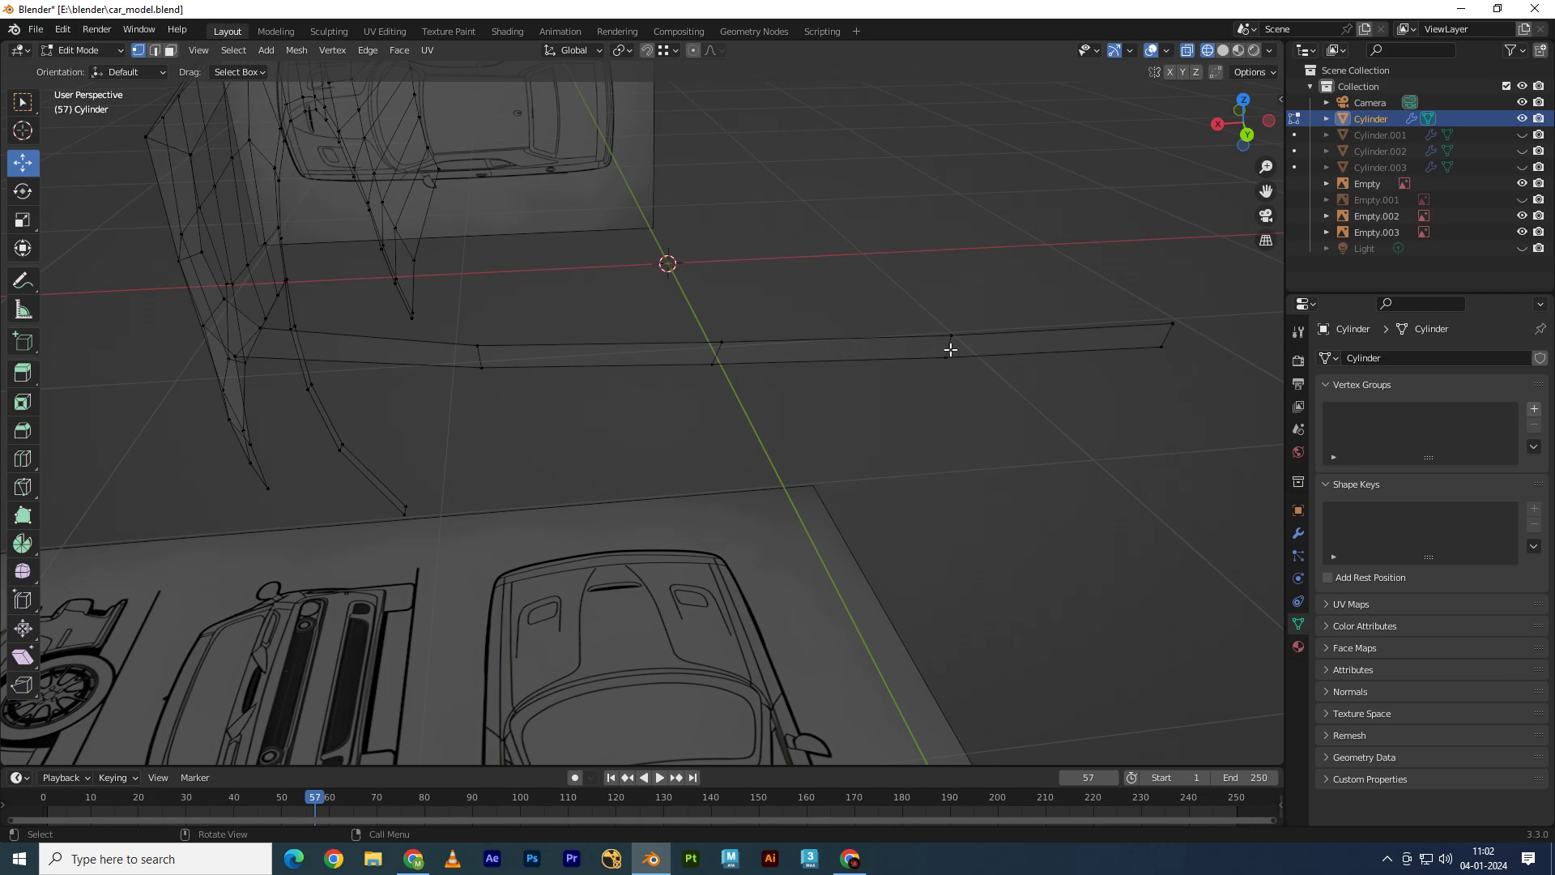
pyautogui.press('KP_3')
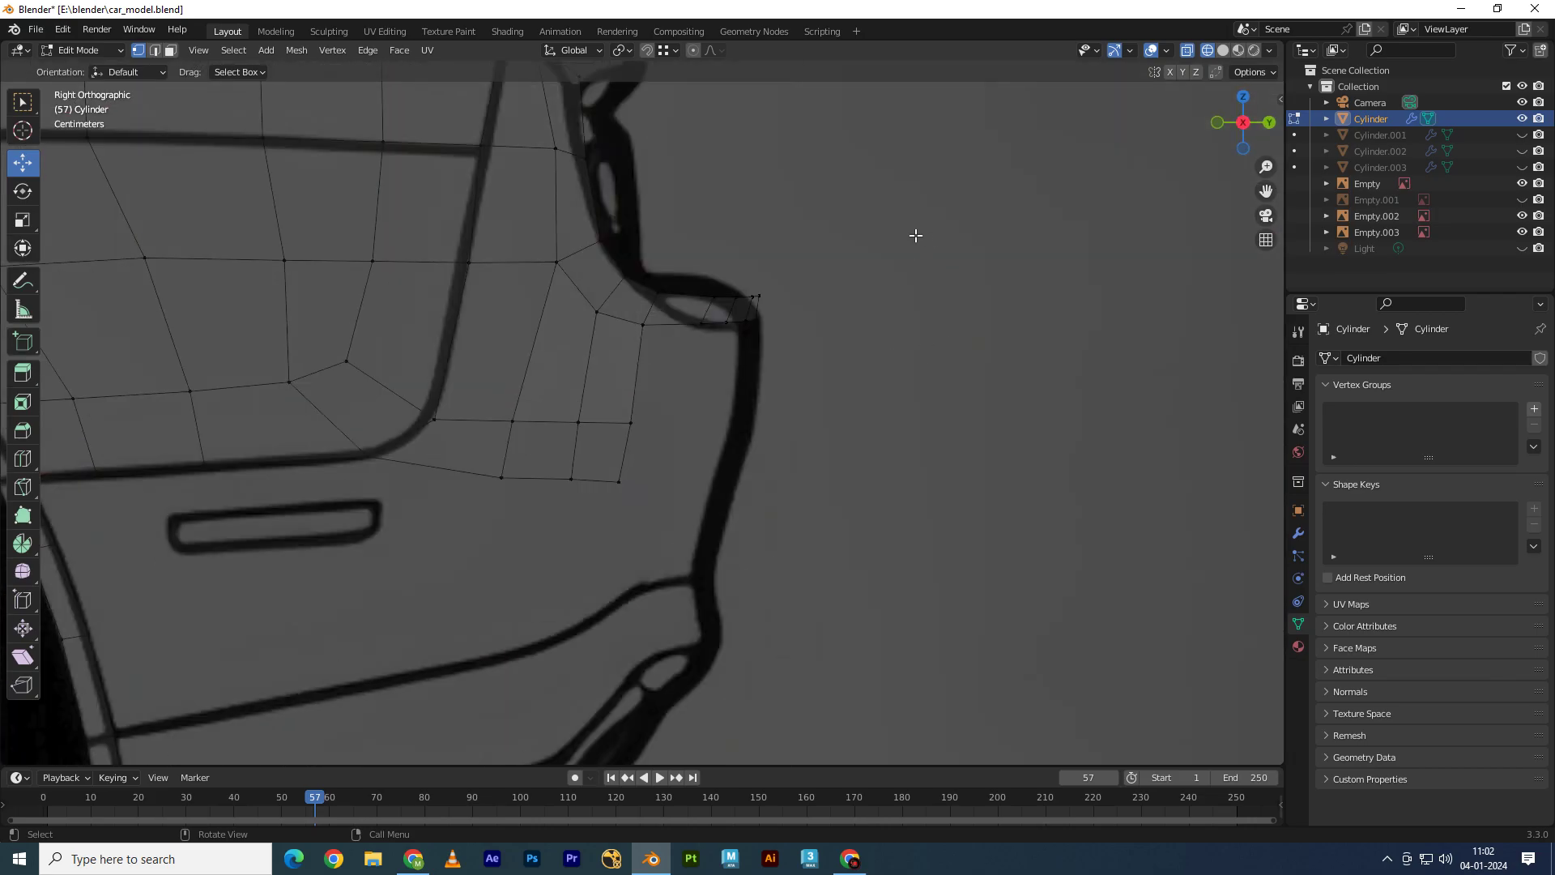
pyautogui.moveTo(847, 281); pyautogui.dragTo(799, 314, button='middle')
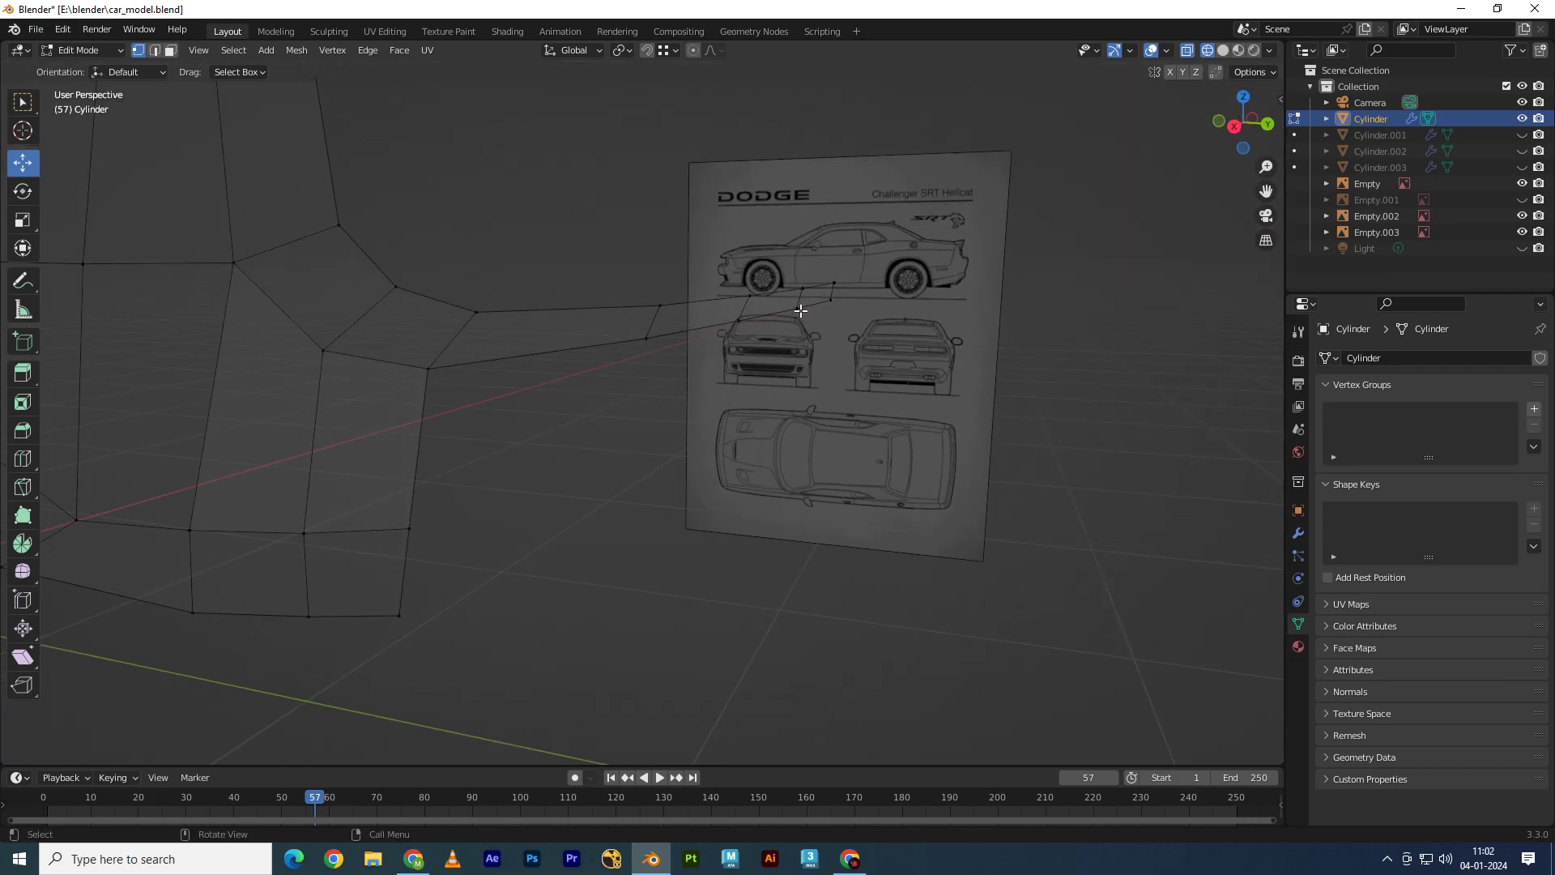
# Step: Return to rear view and select the edge run along the strip's lower line
pyautogui.click(1268, 125)
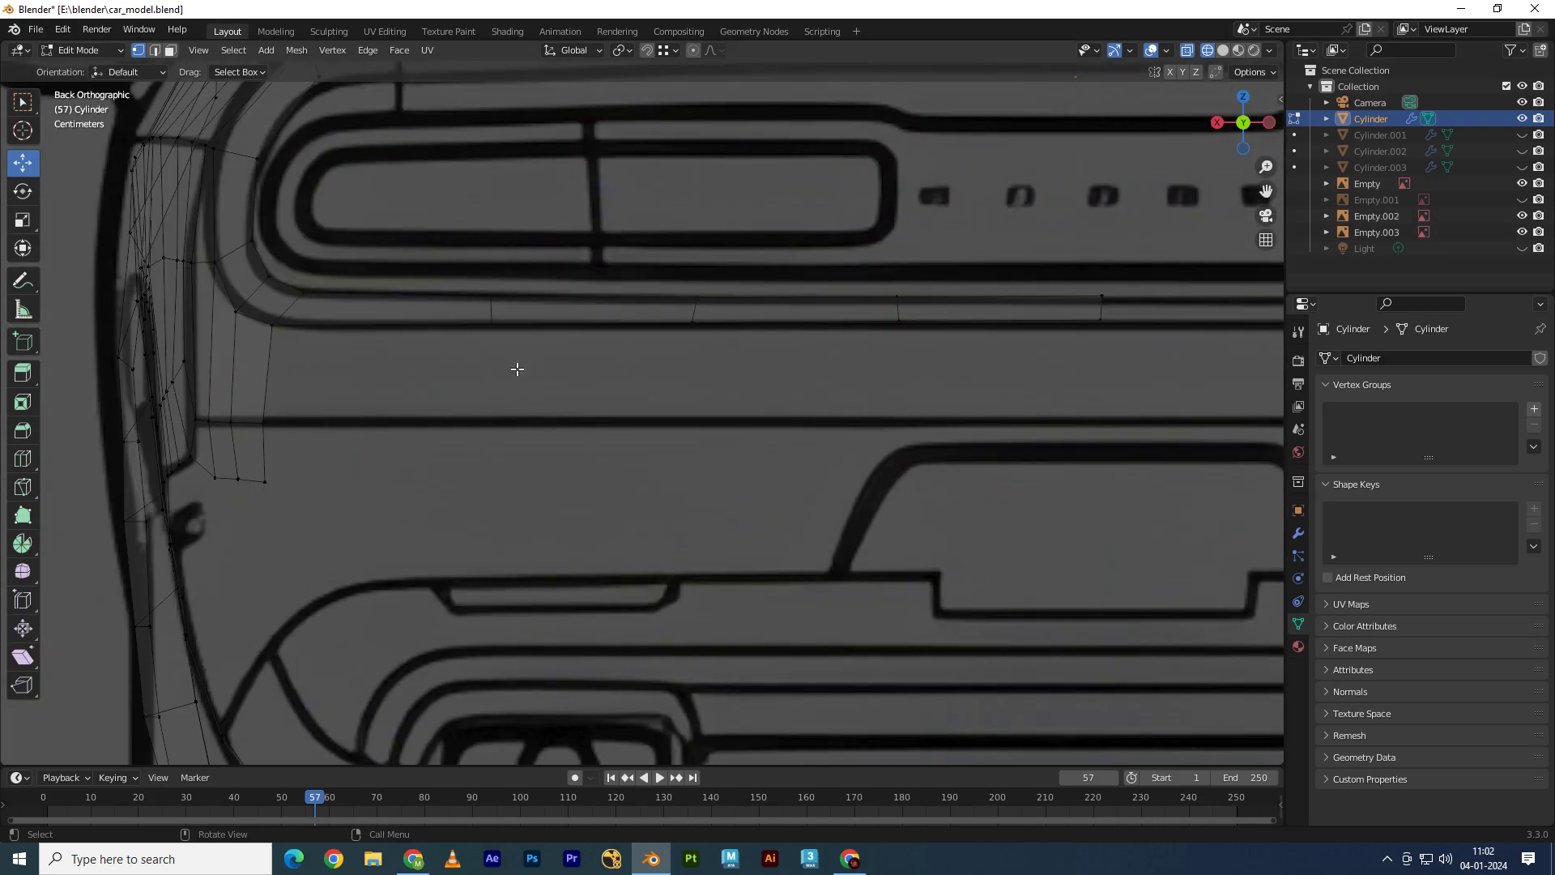
pyautogui.press('KP_3')
pyautogui.press('KP_1')
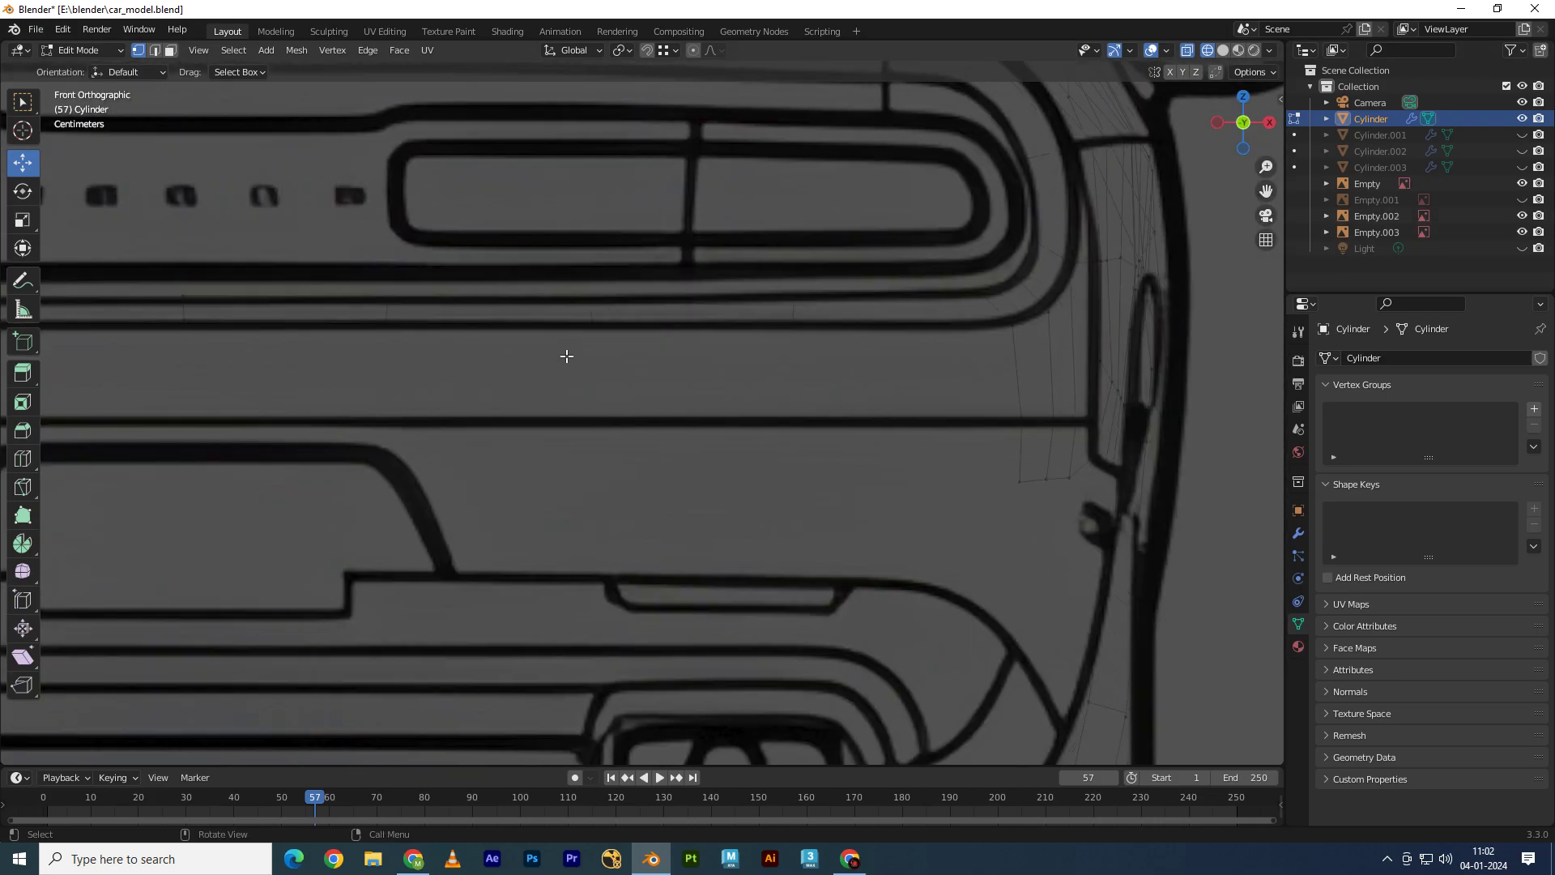
pyautogui.scroll(-3, 566, 357)
pyautogui.scroll(-1, 666, 396)
pyautogui.moveTo(1243, 126); pyautogui.dragTo(1253, 134)
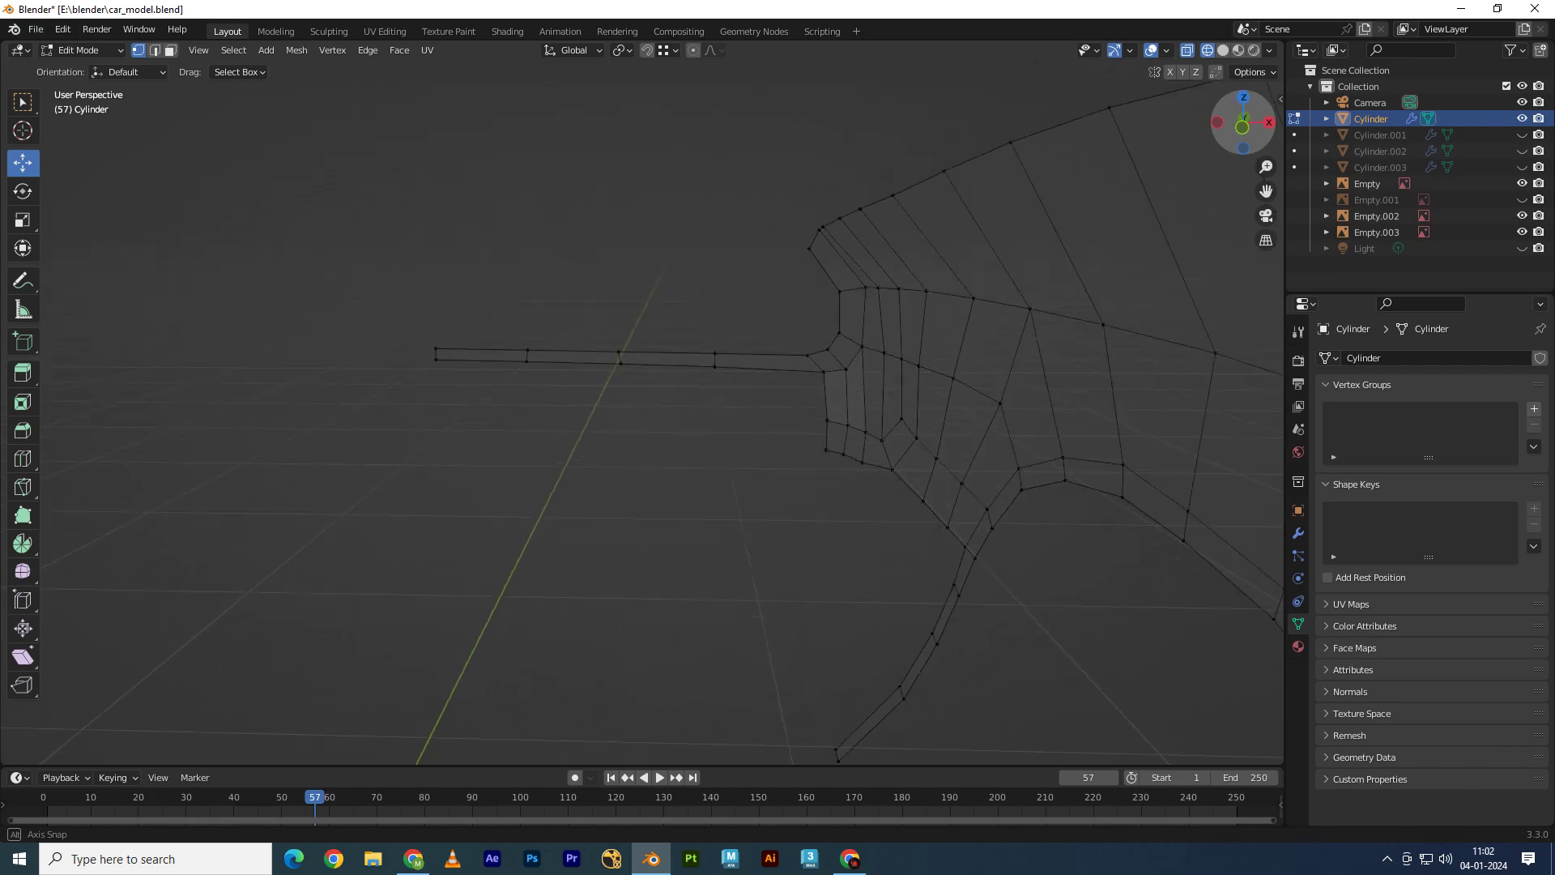
pyautogui.click(1243, 121)
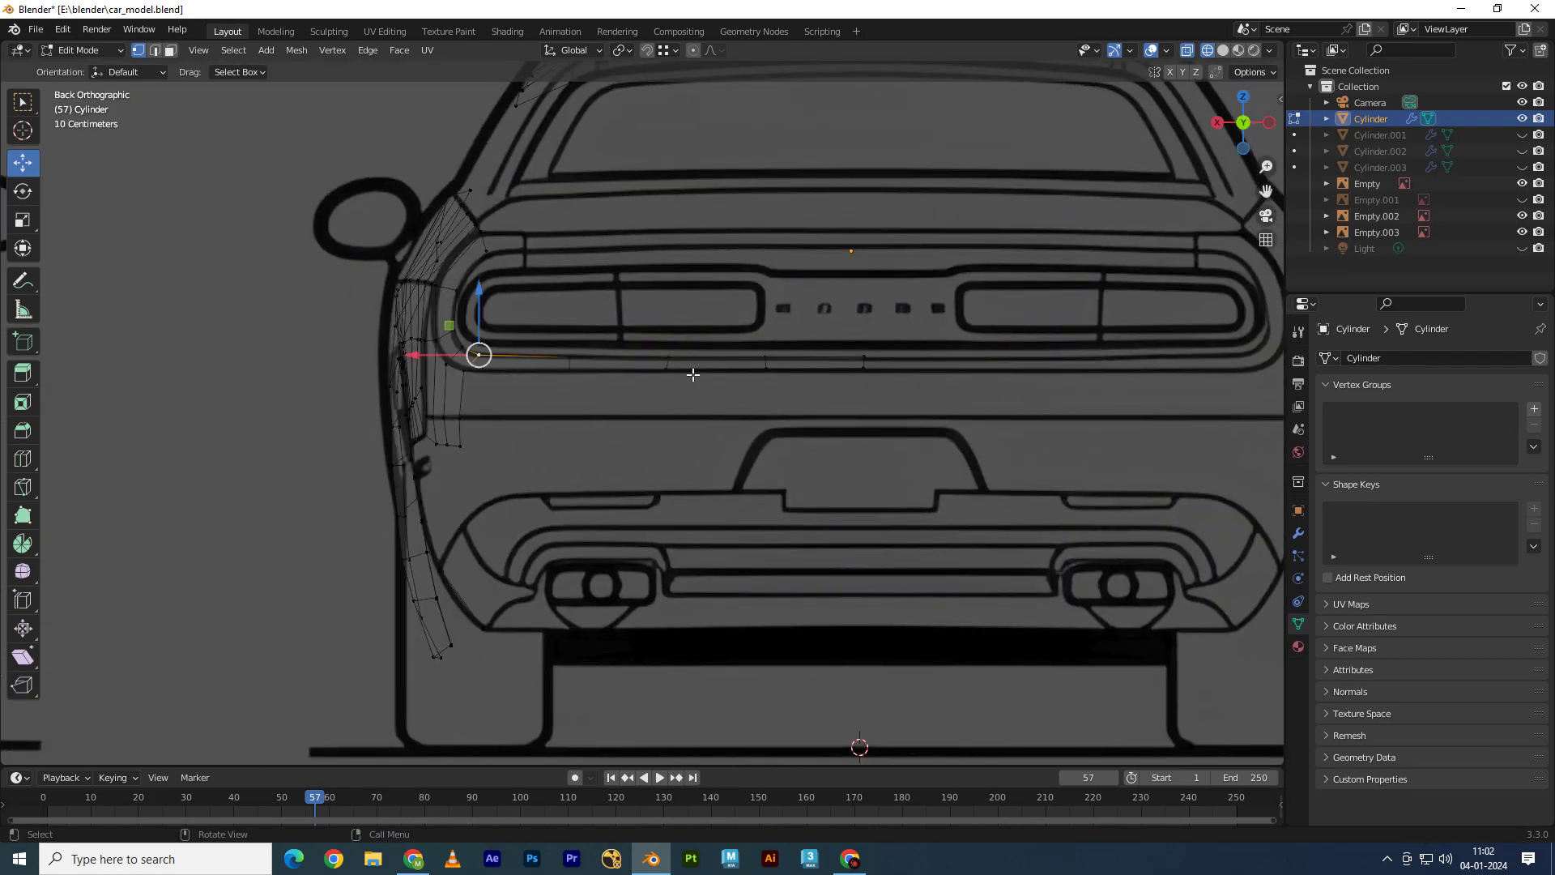
pyautogui.keyDown('ctrl'); pyautogui.click(840, 370); pyautogui.keyUp('ctrl')
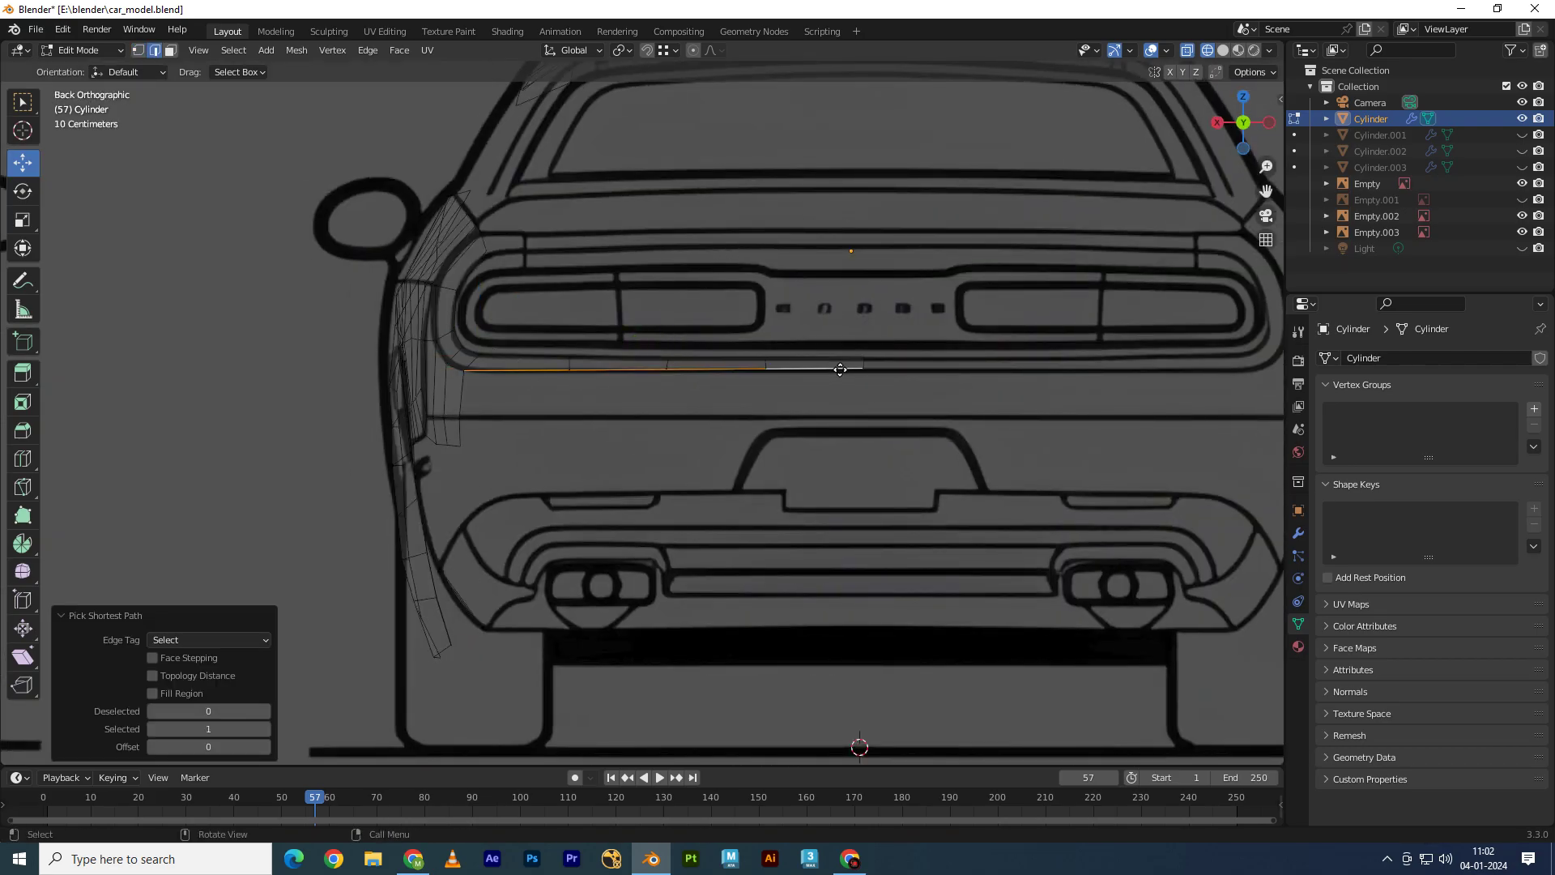
# Step: Extend the edge selection and extrude the strip 0.1033 m straight down
pyautogui.click(839, 408)
pyautogui.scroll(2, 839, 408)
pyautogui.scroll(2, 810, 389)
pyautogui.press('g')
pyautogui.press('z')
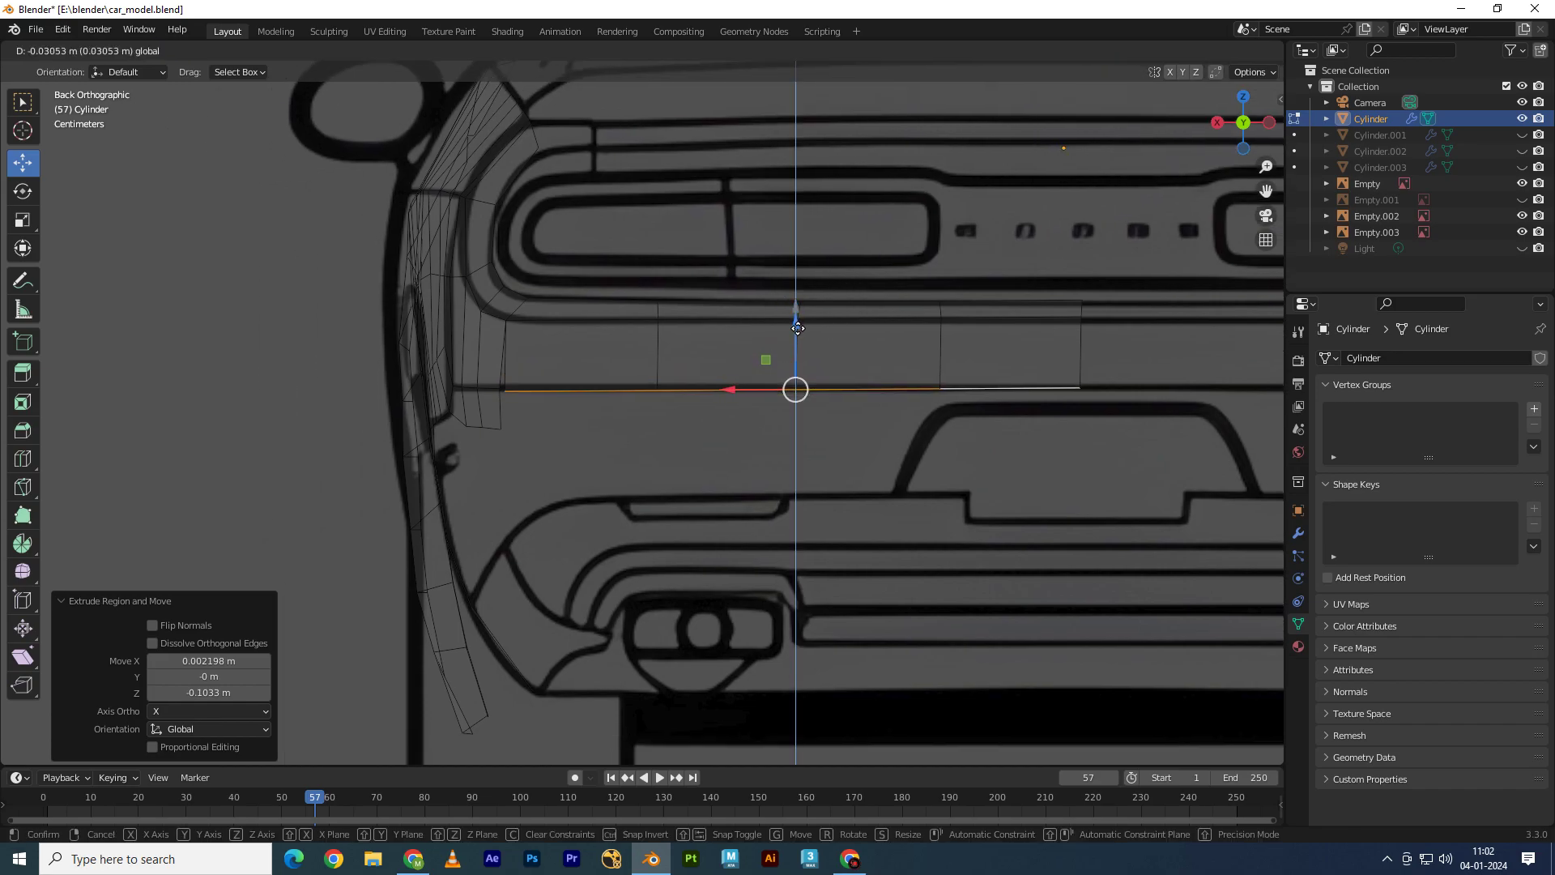
pyautogui.click(459, 404)
# Step: Merge the band's end vertices at last into the body's rear corner
pyautogui.scroll(2, 458, 404)
pyautogui.scroll(2, 680, 409)
pyautogui.click(683, 411)
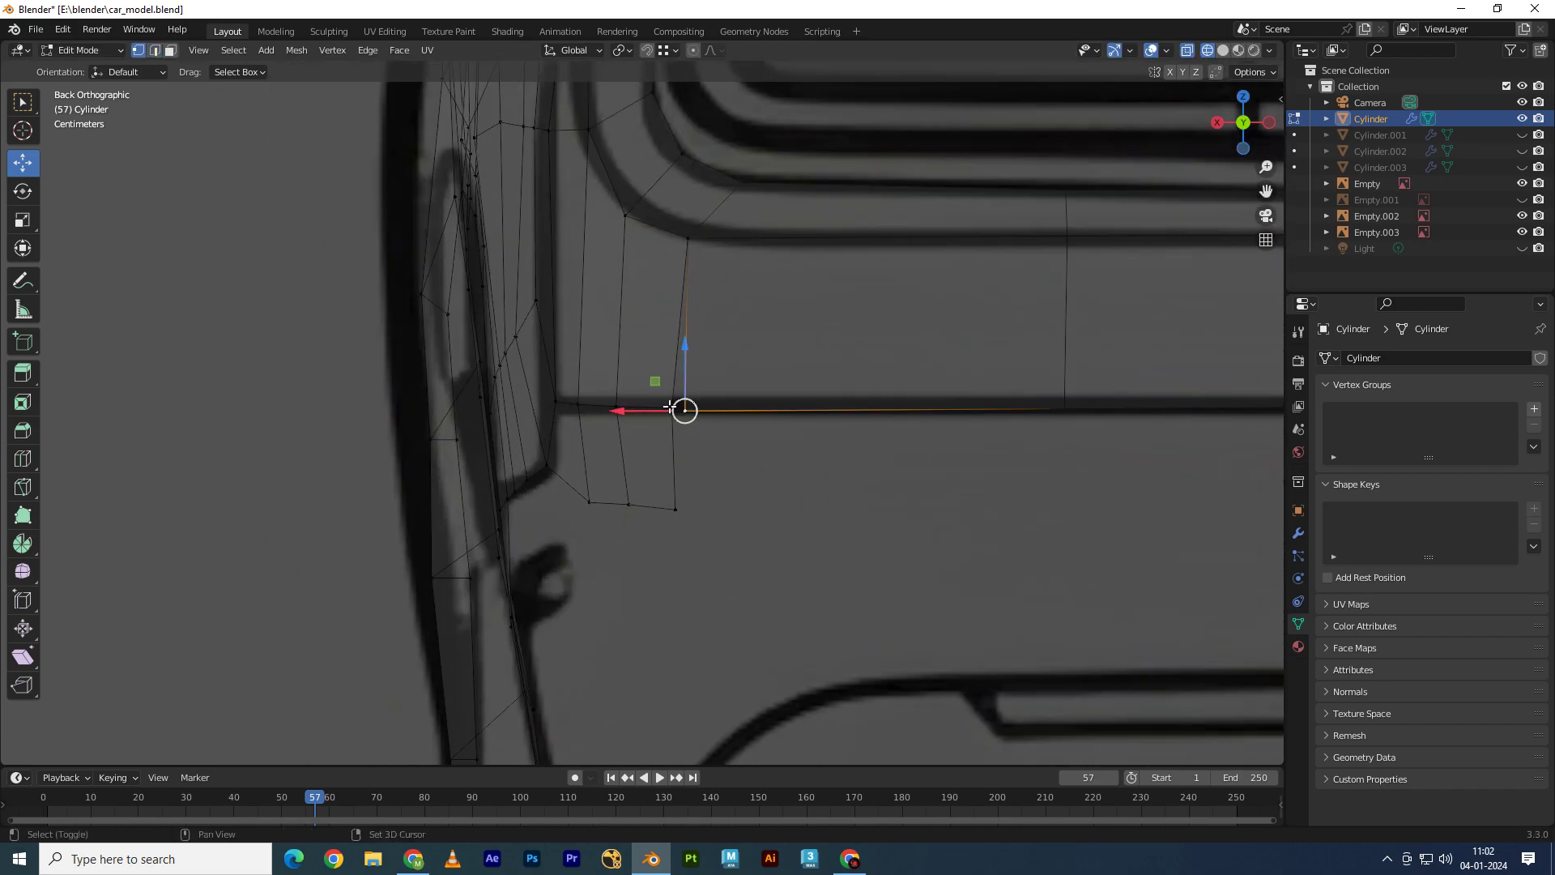
pyautogui.press('m')
pyautogui.click(669, 407)
# Step: Box-select the strip edges and check them in top and side views
pyautogui.scroll(-2, 669, 406)
pyautogui.scroll(-2, 648, 458)
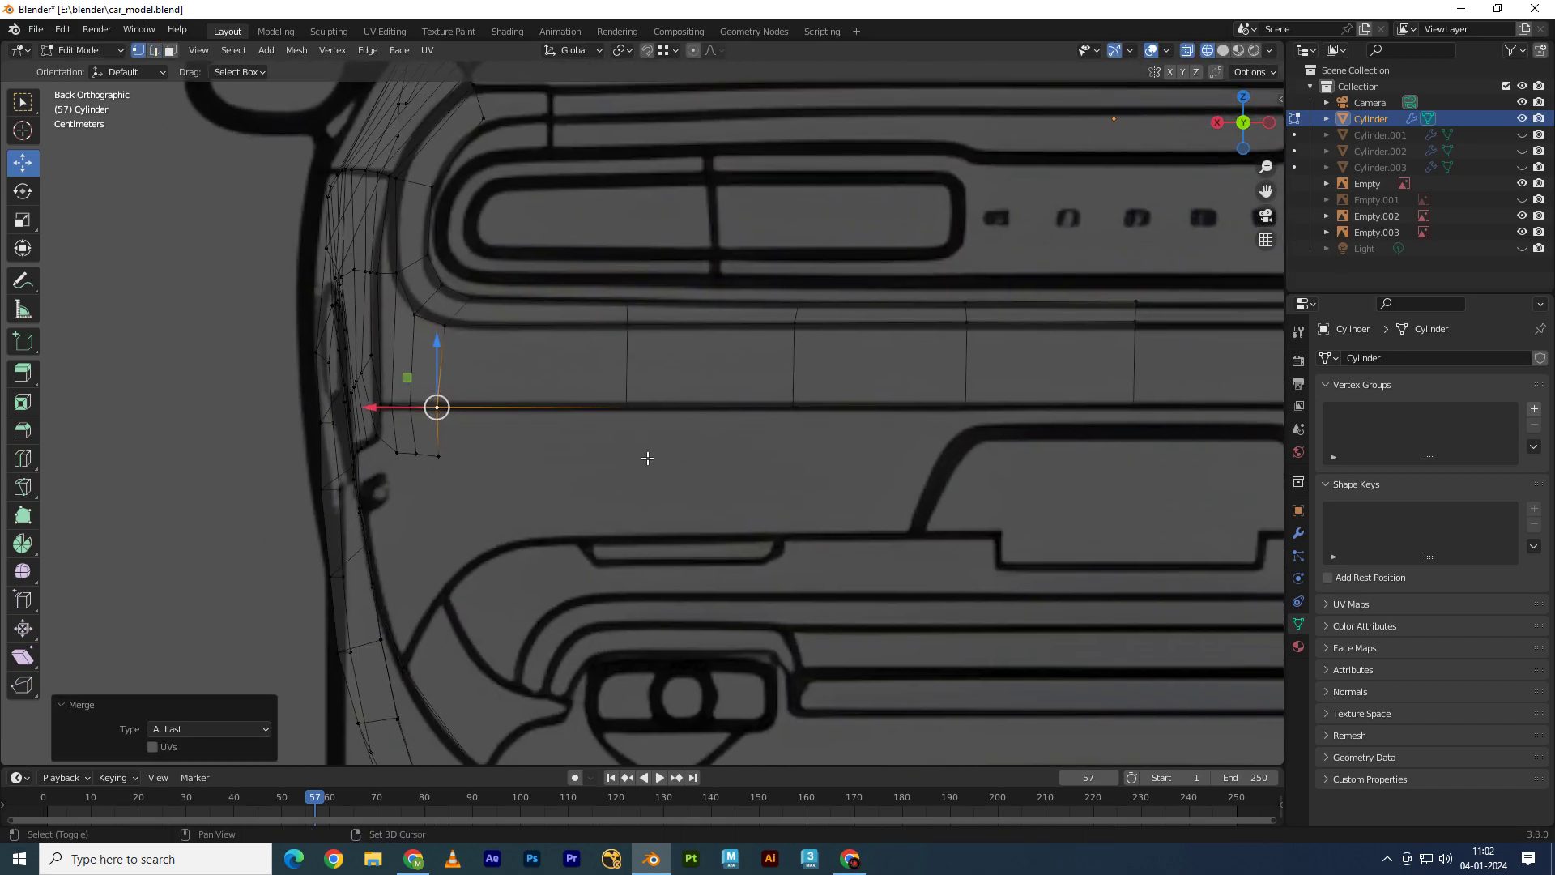
pyautogui.moveTo(632, 466); pyautogui.dragTo(1184, 379)
pyautogui.moveTo(628, 502); pyautogui.dragTo(1191, 389)
pyautogui.press('KP_7')
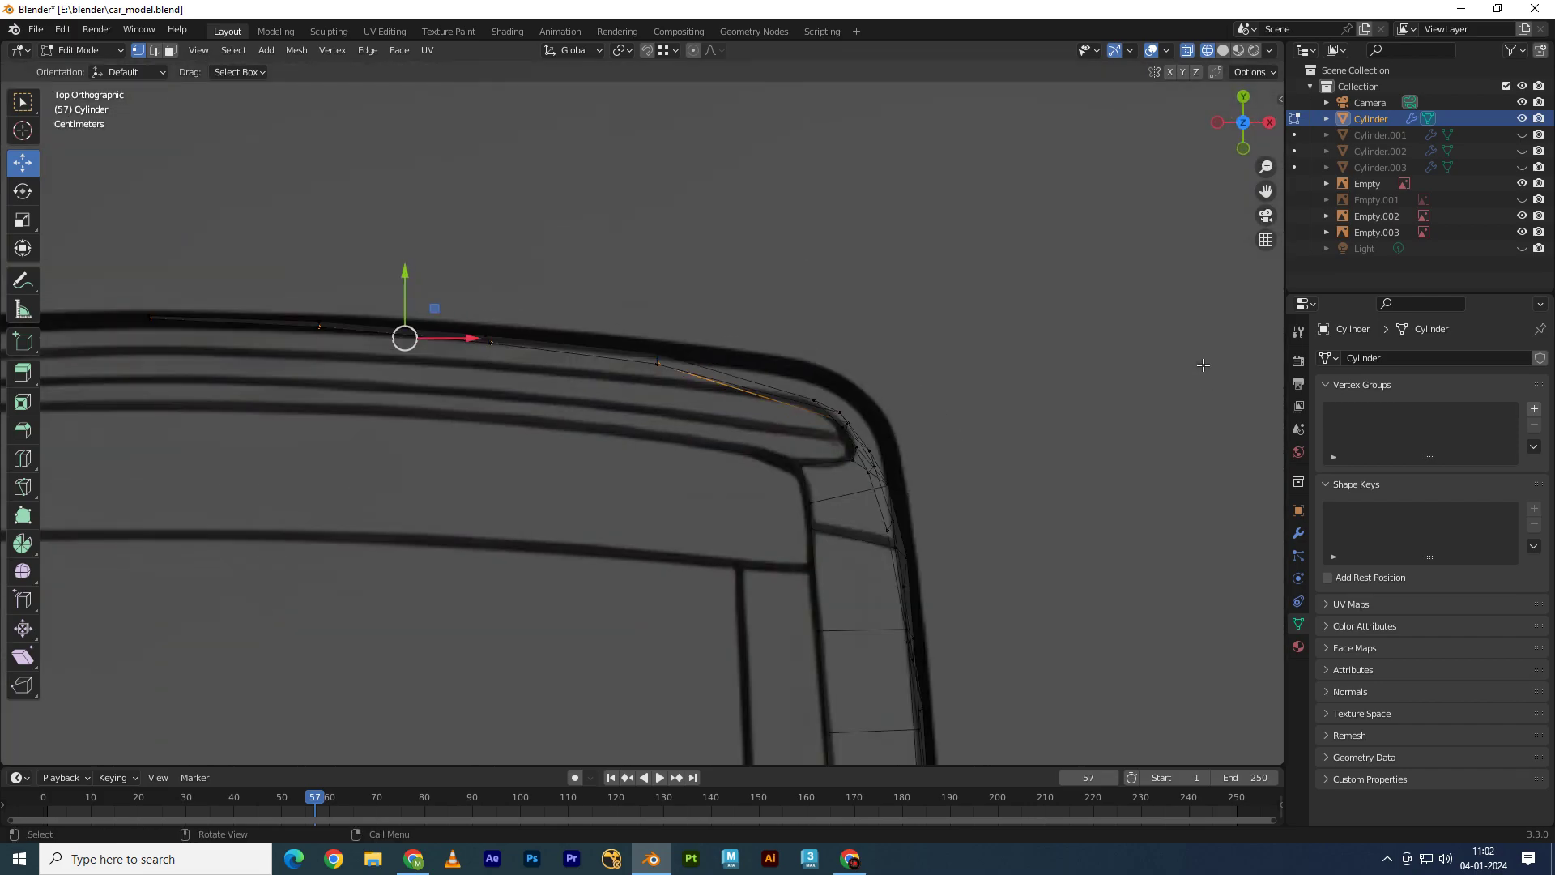
pyautogui.keyDown('shift'); pyautogui.moveTo(669, 369); pyautogui.dragTo(749, 340, button='middle'); pyautogui.keyUp('shift')
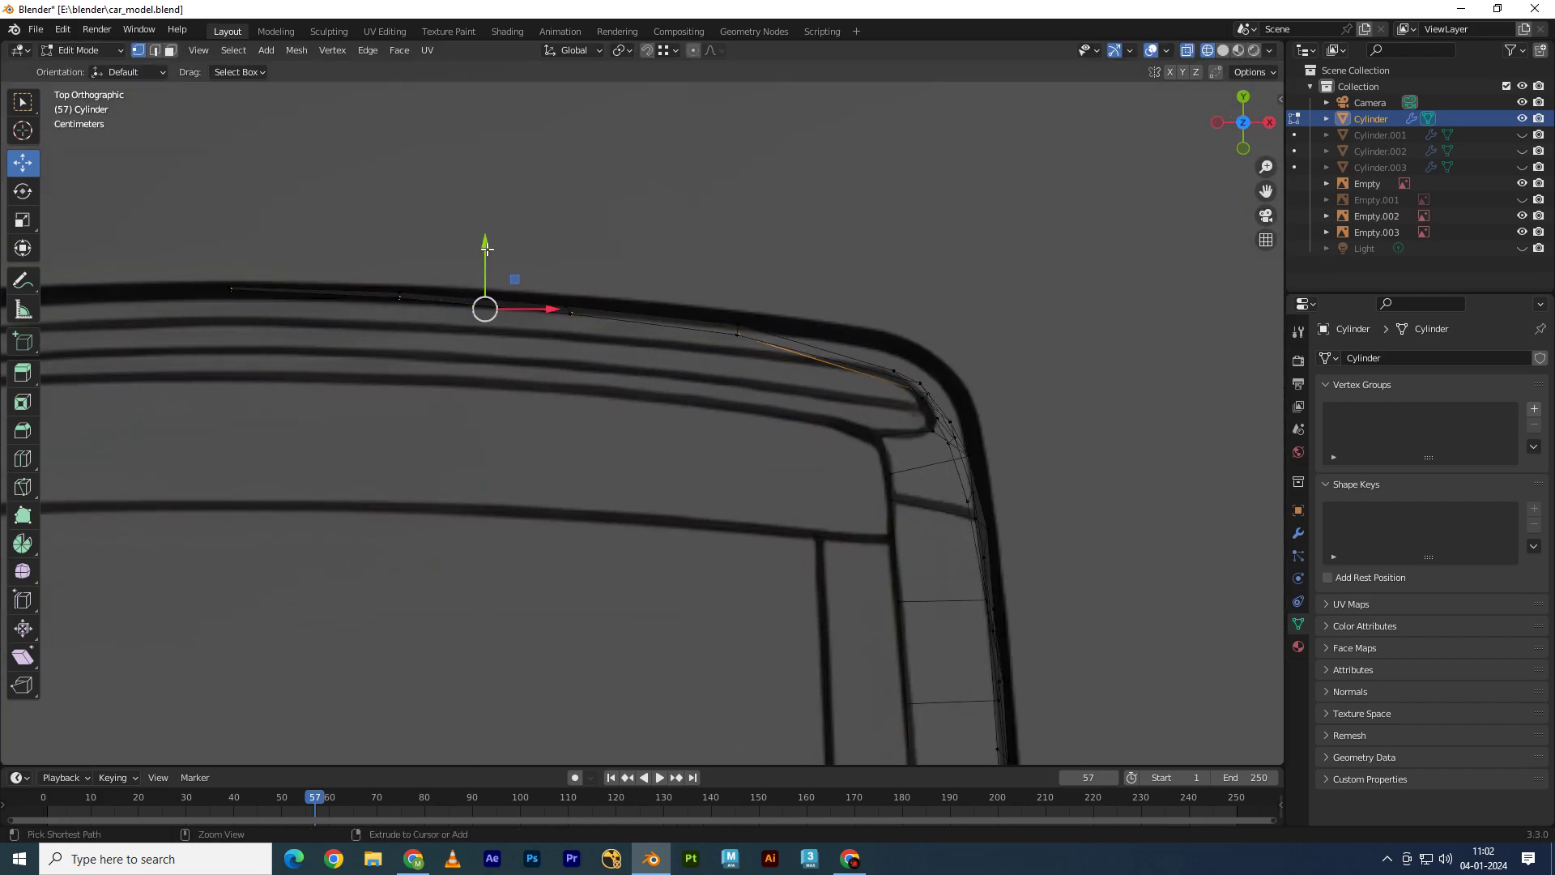
pyautogui.press('KP_3')
pyautogui.scroll(3, 824, 357)
# Step: Try shifting the tail strip edges front-to-back along Y, undoing unsatisfactory attempts
pyautogui.press('g')
pyautogui.press('y')
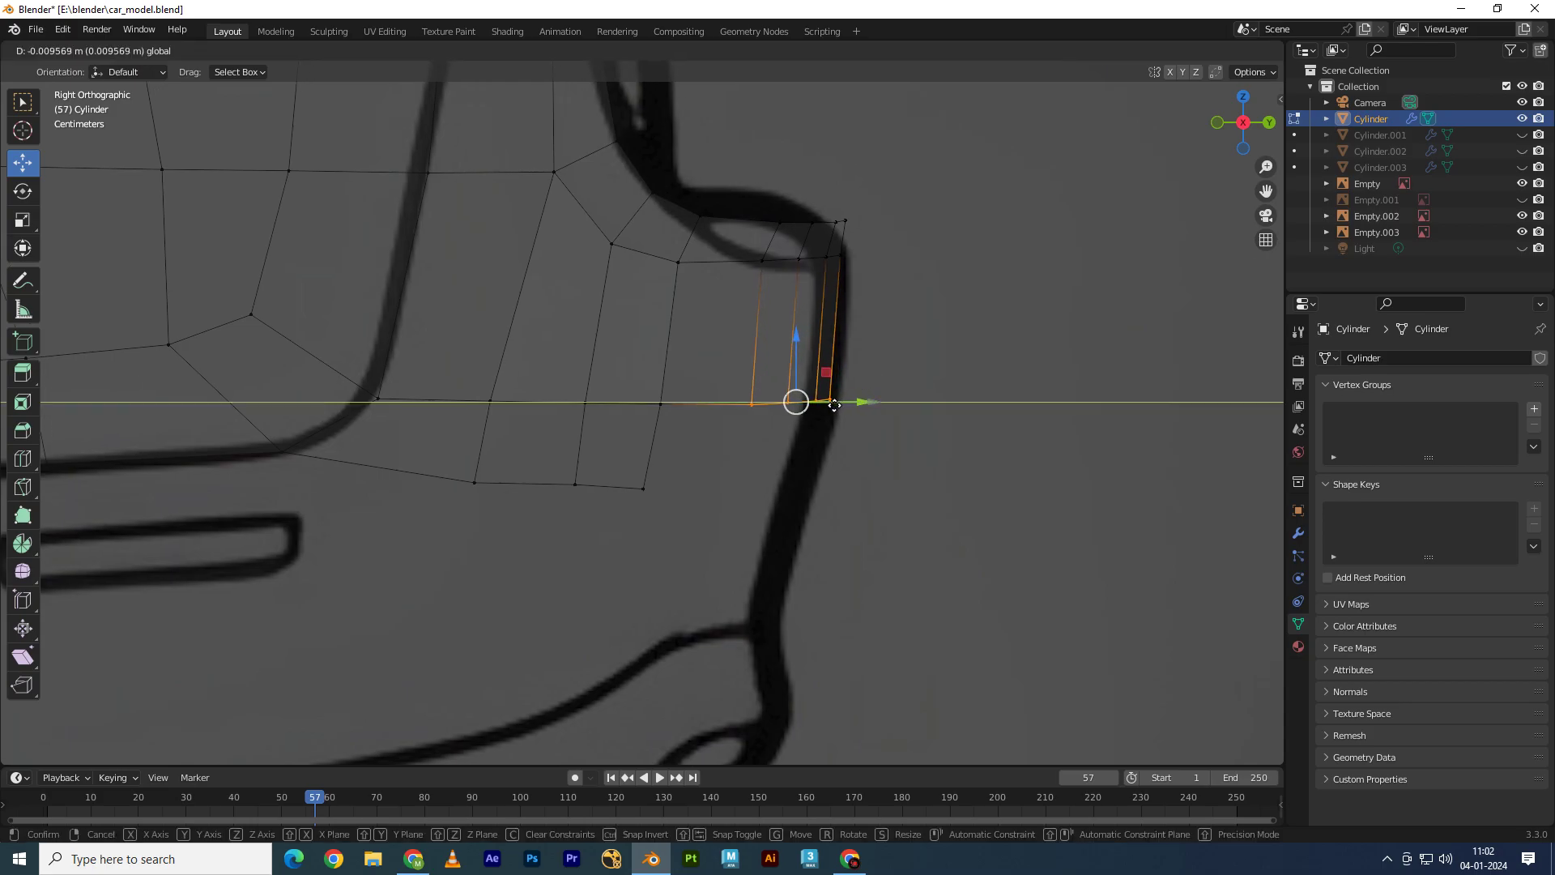
pyautogui.click(816, 405)
pyautogui.keyDown('shift'); pyautogui.moveTo(817, 405); pyautogui.dragTo(806, 487, button='middle'); pyautogui.keyUp('shift')
pyautogui.hotkey('ctrl', 'z')
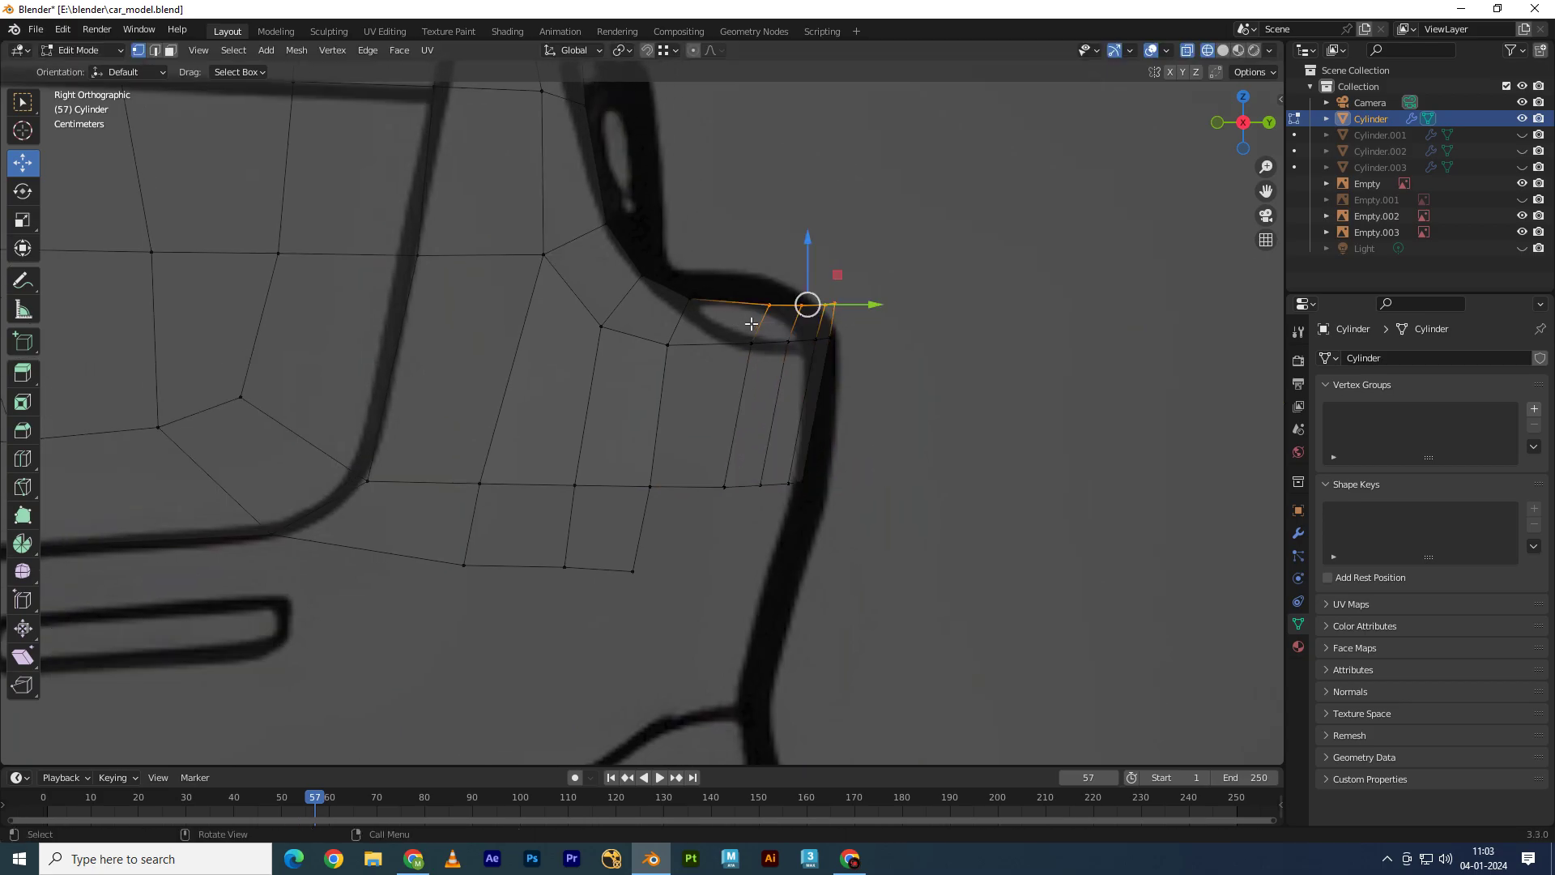
pyautogui.press('g')
pyautogui.press('y')
pyautogui.click(780, 305)
pyautogui.hotkey('ctrl', 'z')
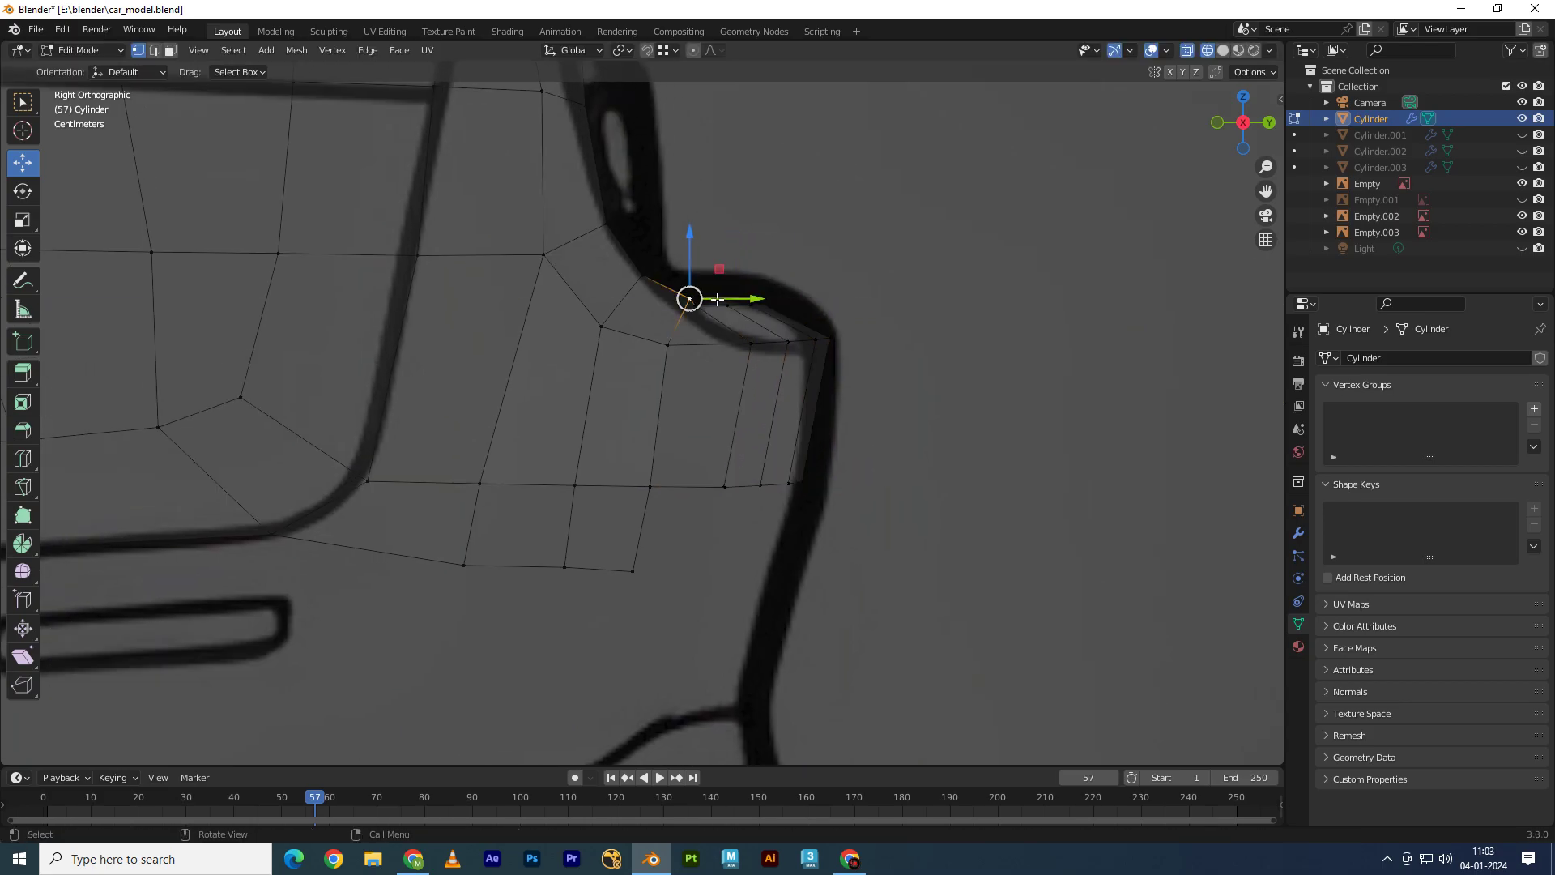
pyautogui.press('g')
pyautogui.press('y')
pyautogui.click(600, 283)
pyautogui.keyDown('shift'); pyautogui.moveTo(600, 283); pyautogui.dragTo(625, 387, button='middle'); pyautogui.keyUp('shift')
pyautogui.hotkey('ctrl', 'z')
pyautogui.press('g')
pyautogui.press('y')
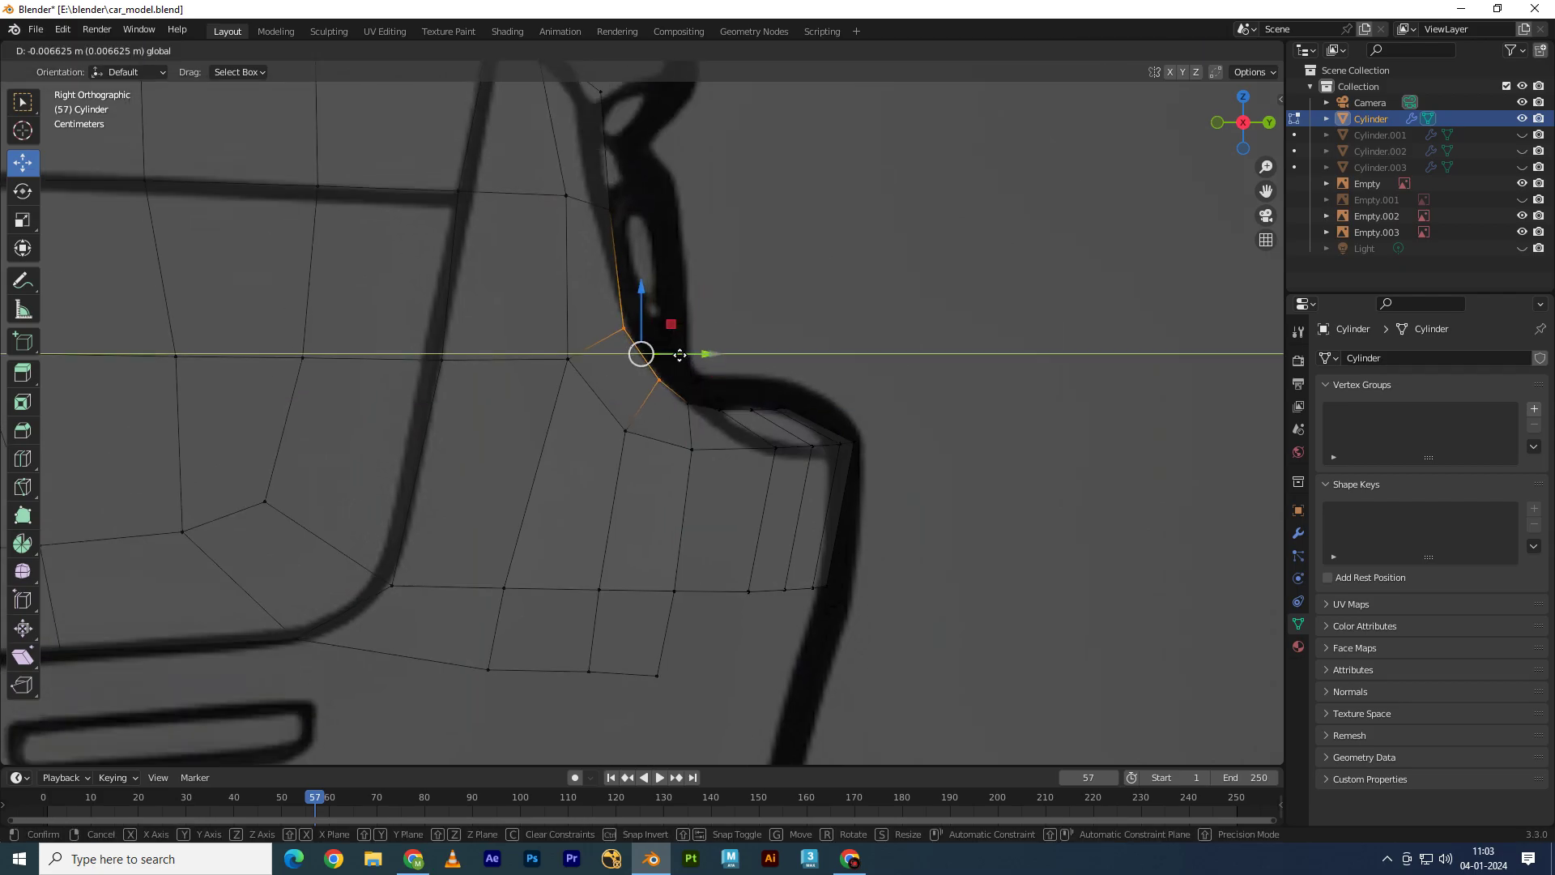
pyautogui.click(659, 250)
pyautogui.keyDown('shift'); pyautogui.moveTo(659, 250); pyautogui.dragTo(694, 261, button='middle'); pyautogui.keyUp('shift')
# Step: Settle the tail band's Y position (-0.0053 m) onto the blueprint outline
pyautogui.hotkey('ctrl', 'z')
pyautogui.press('g')
pyautogui.press('y')
pyautogui.click(705, 347)
pyautogui.hotkey('ctrl', 'z')
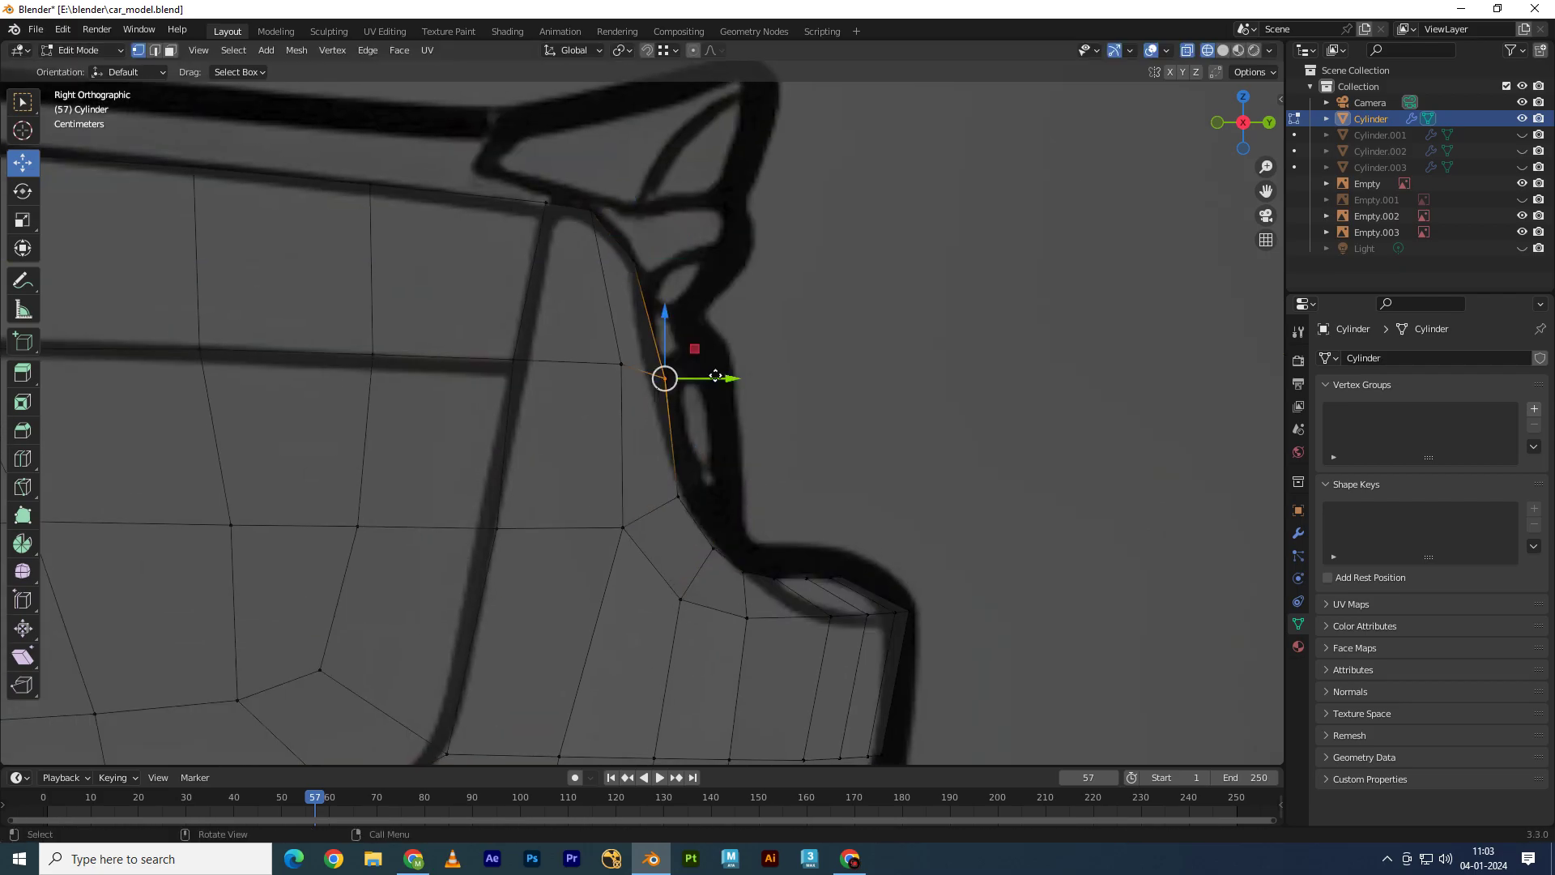
pyautogui.press('g')
pyautogui.press('y')
pyautogui.click(580, 431)
pyautogui.hotkey('ctrl', 'z')
pyautogui.press('g')
pyautogui.press('y')
pyautogui.click(631, 341)
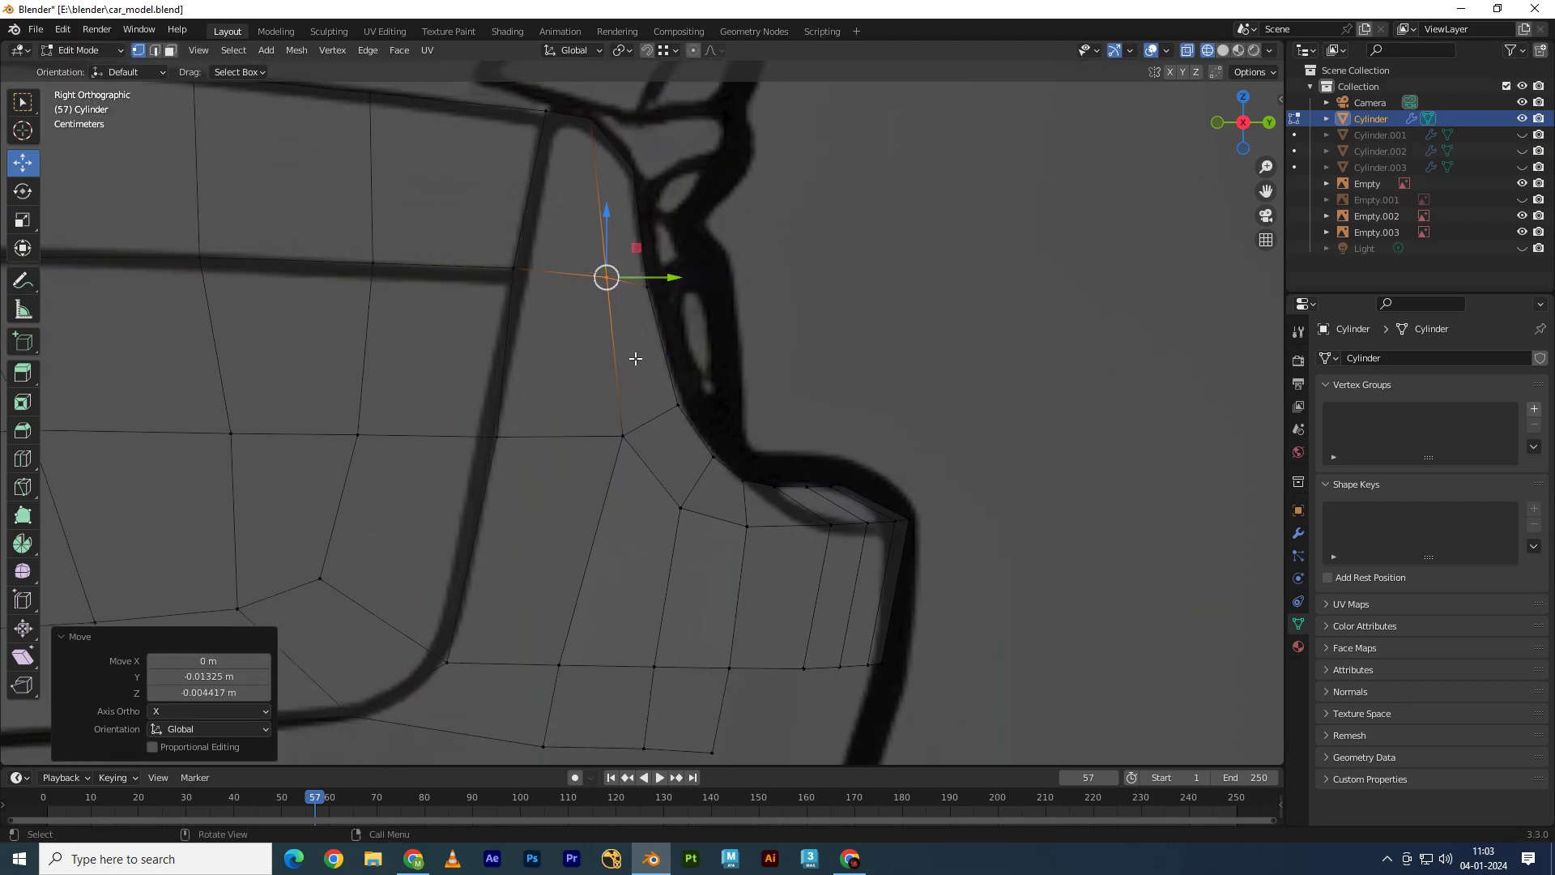
pyautogui.scroll(-4, 635, 357)
pyautogui.scroll(-2, 723, 361)
pyautogui.scroll(3, 717, 371)
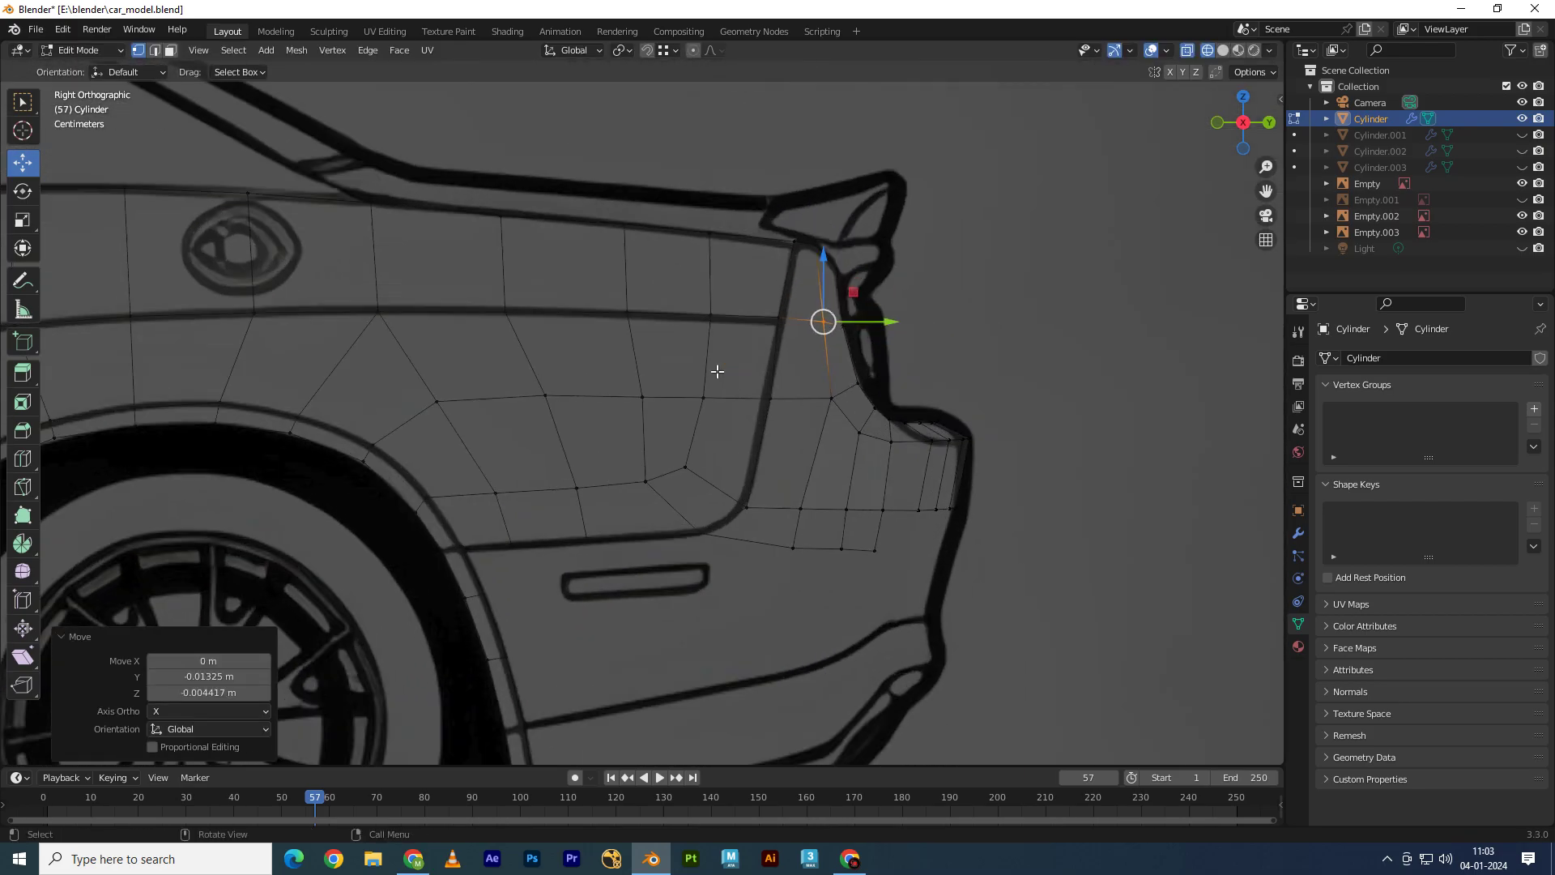
pyautogui.scroll(2, 729, 397)
# Step: Reposition the selected tail vertex along Y, redoing the move once
pyautogui.press('g')
pyautogui.press('y')
pyautogui.click(813, 349)
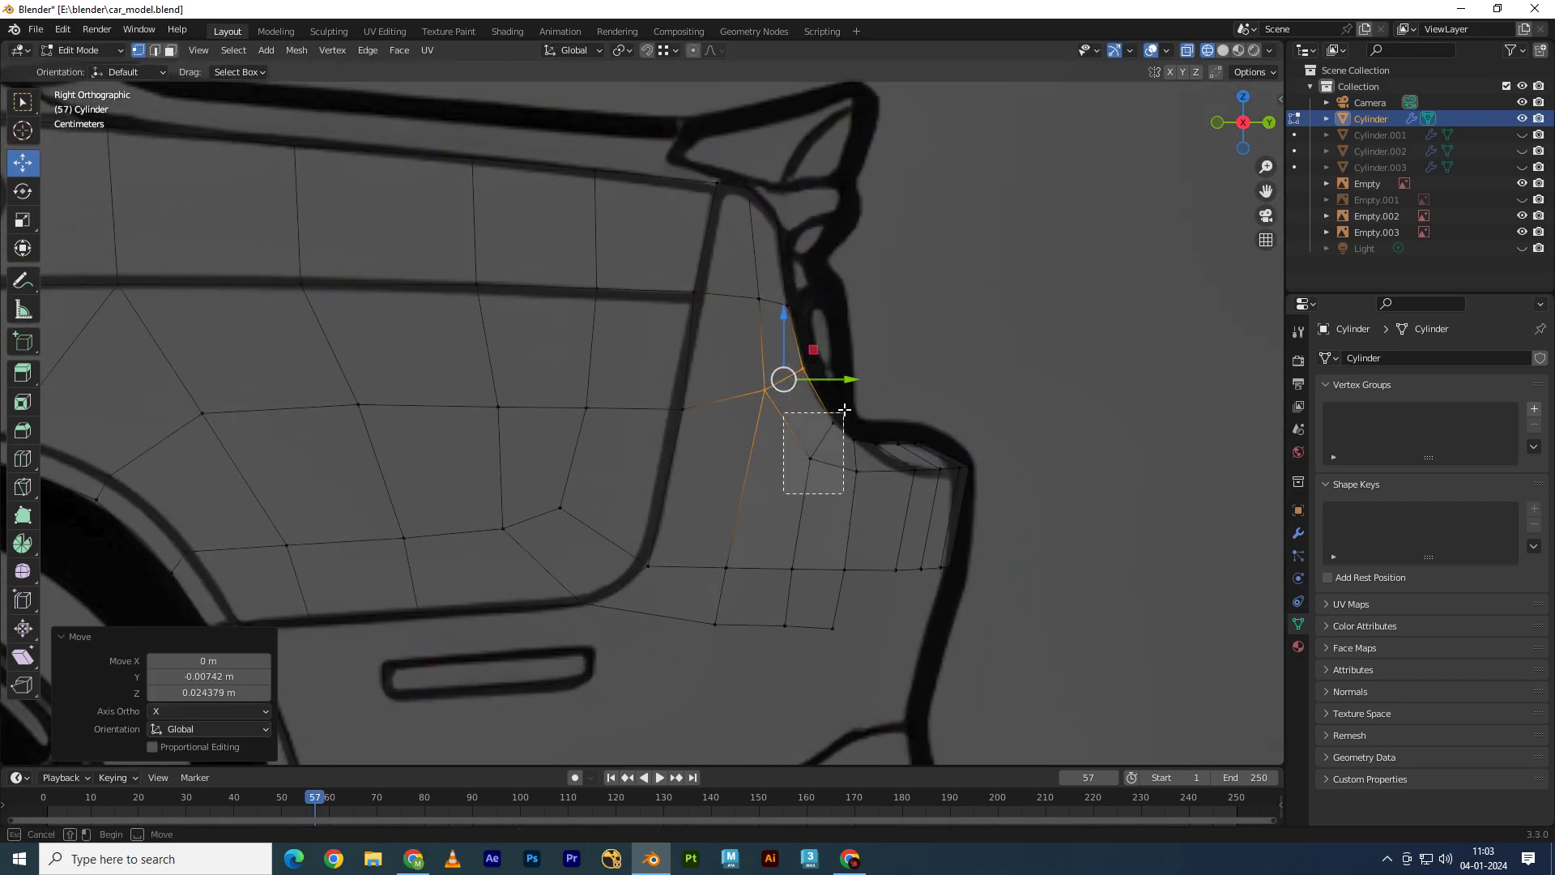
pyautogui.hotkey('ctrl', 'z')
pyautogui.press('g')
pyautogui.press('y')
pyautogui.click(739, 409)
# Step: Reposition the box-selected tail corner vertices and a single rear-quarter vertex
pyautogui.keyDown('shift'); pyautogui.moveTo(709, 395); pyautogui.dragTo(740, 410, button='middle'); pyautogui.keyUp('shift')
pyautogui.moveTo(553, 474); pyautogui.dragTo(741, 389)
pyautogui.press('g')
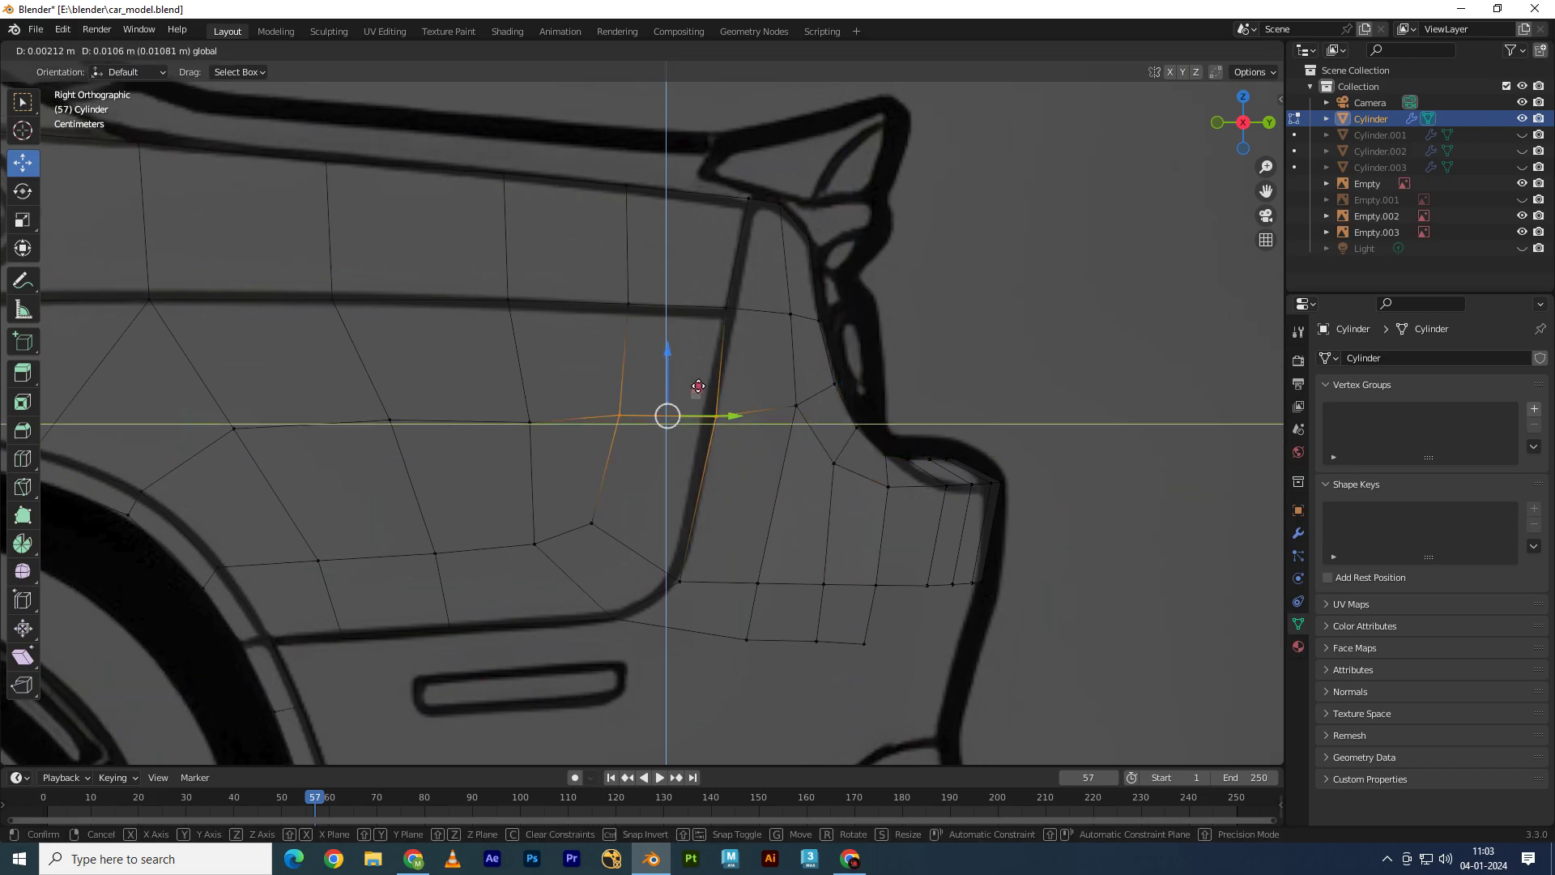
pyautogui.click(691, 382)
pyautogui.click(562, 378)
pyautogui.press('g')
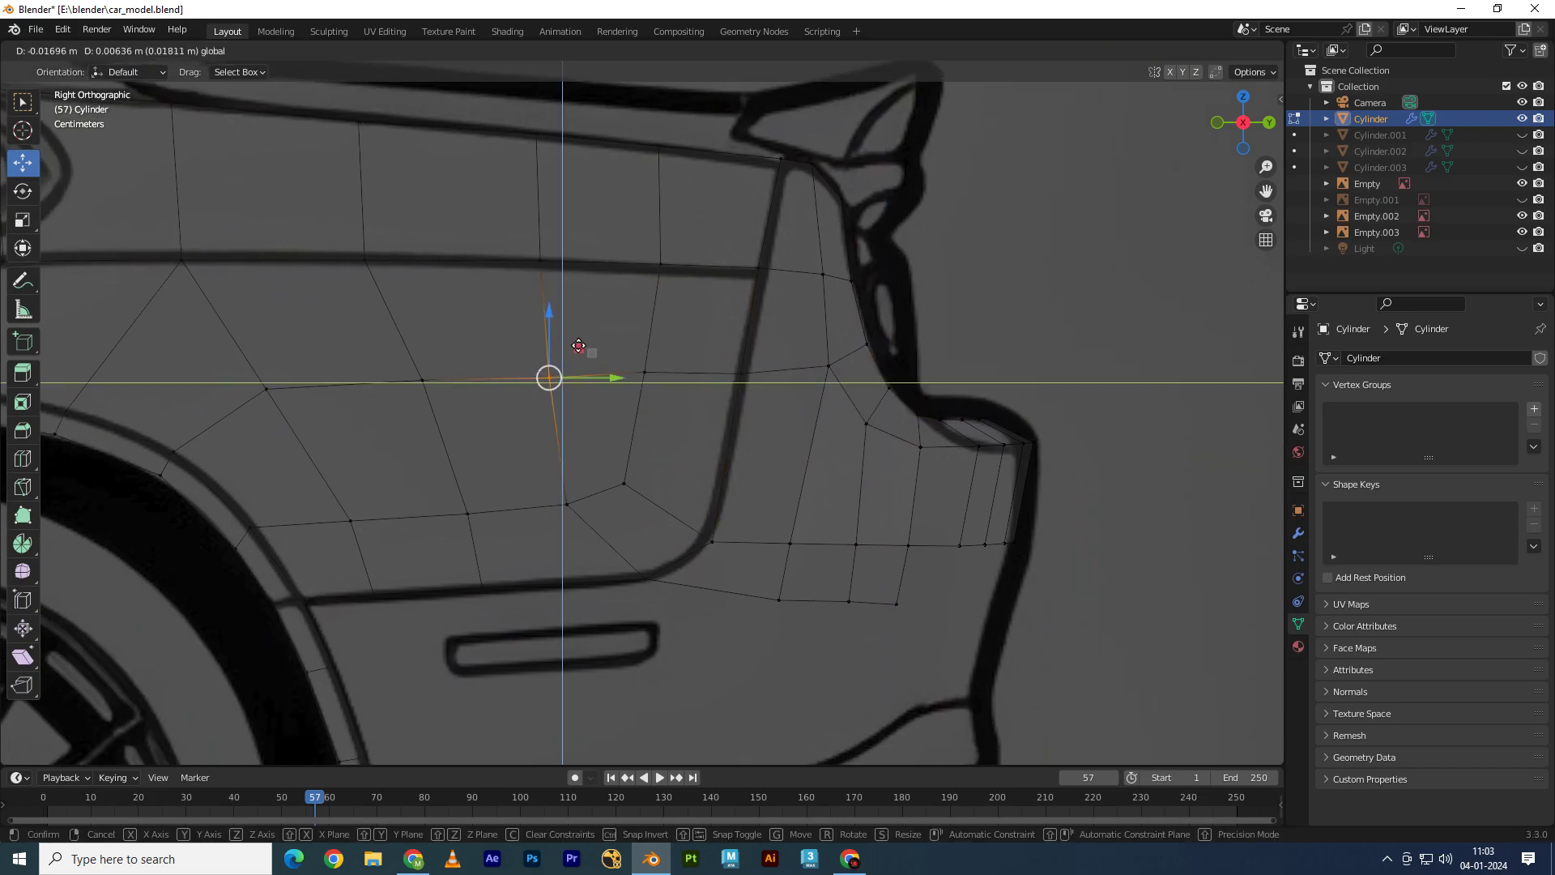
pyautogui.click(550, 373)
pyautogui.keyDown('shift'); pyautogui.moveTo(589, 512); pyautogui.dragTo(640, 429, button='middle'); pyautogui.keyUp('shift')
pyautogui.scroll(-3, 641, 429)
# Step: Align the selected vertices with the blueprint outline along Y and check from perspective
pyautogui.press('g')
pyautogui.press('y')
pyautogui.click(648, 429)
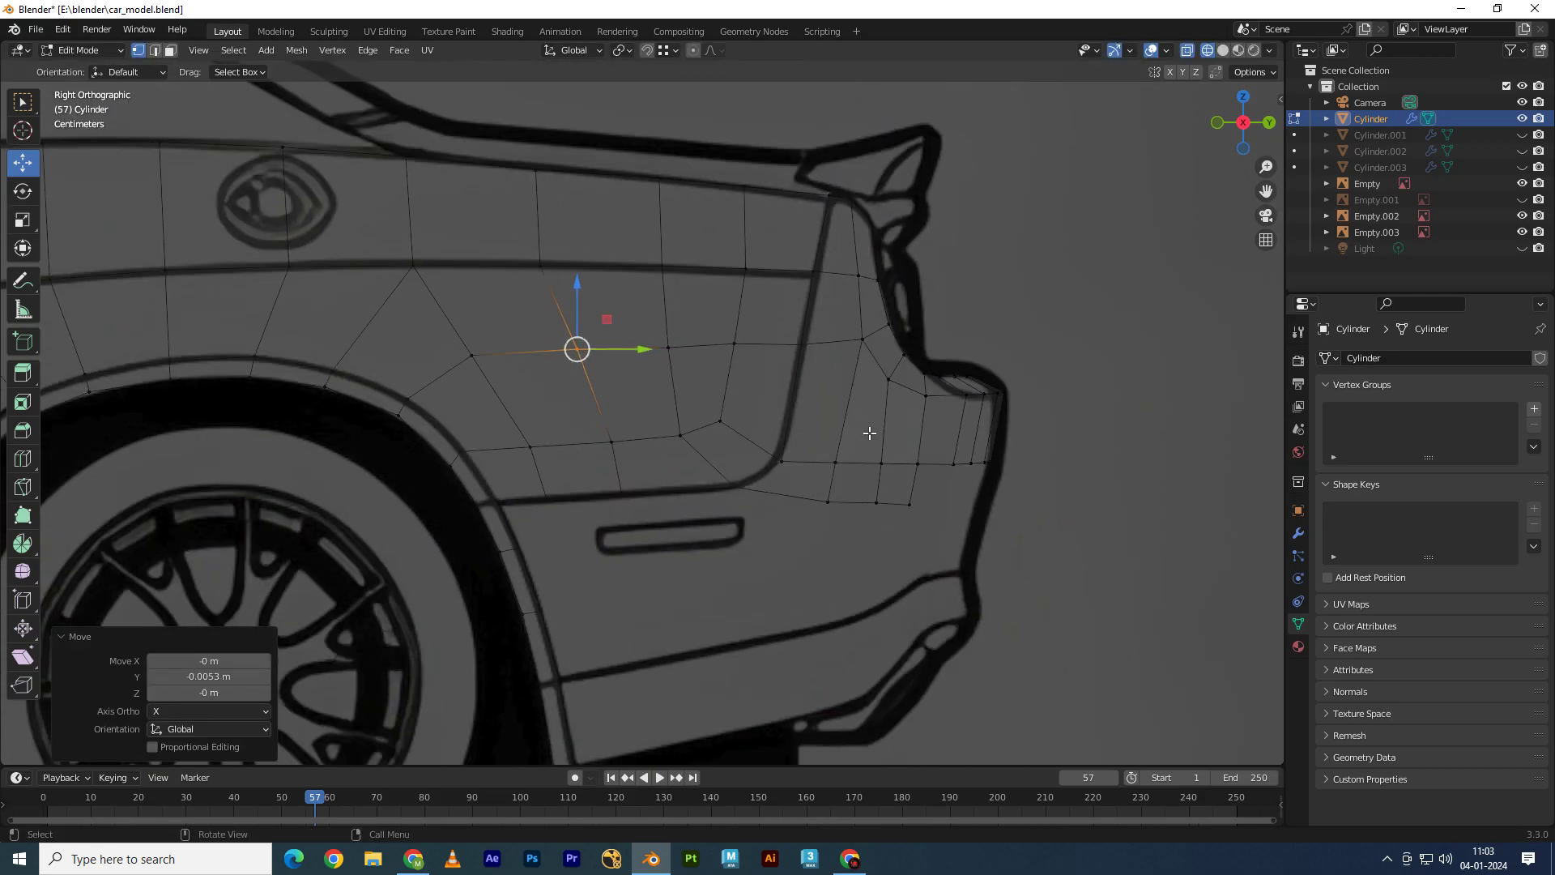
pyautogui.moveTo(867, 434)
pyautogui.mouseDown(button='middle')
pyautogui.moveTo(815, 468)
pyautogui.moveTo(372, 524)
pyautogui.mouseUp(button='middle')
pyautogui.scroll(3, 357, 445)
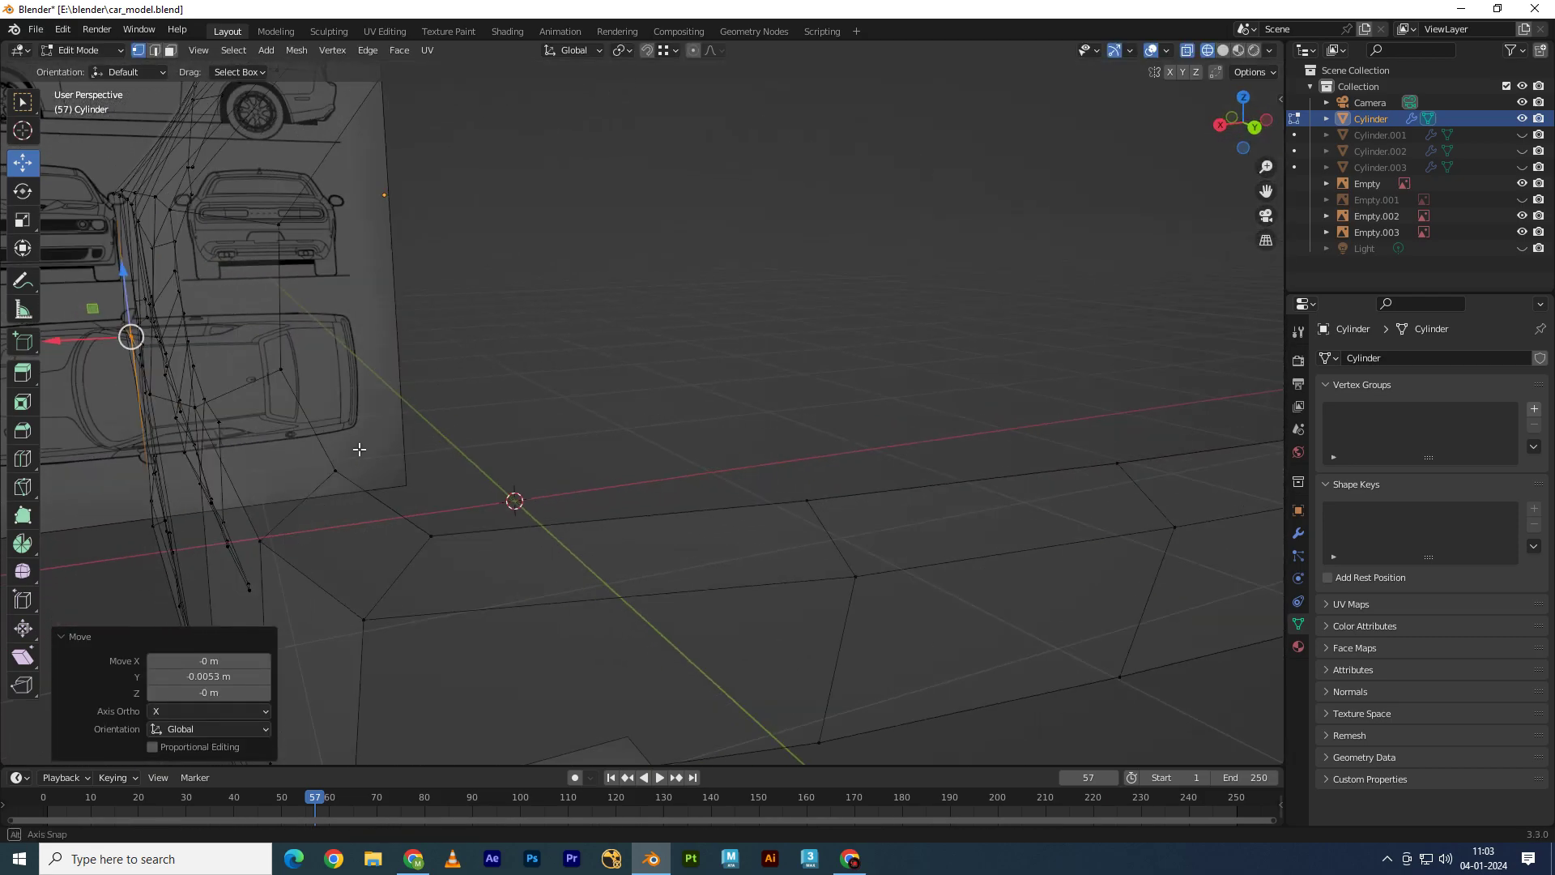
pyautogui.moveTo(538, 423)
pyautogui.mouseDown(button='middle')
pyautogui.moveTo(308, 400)
pyautogui.moveTo(597, 388)
pyautogui.moveTo(562, 403)
pyautogui.moveTo(1005, 340)
pyautogui.mouseUp(button='middle')
# Step: In solid shading, nudge the rear corner vertex -0.004504 m along X
pyautogui.click(426, 402)
pyautogui.press('g')
pyautogui.press('x')
pyautogui.click(330, 393)
pyautogui.press('g')
pyautogui.press('x')
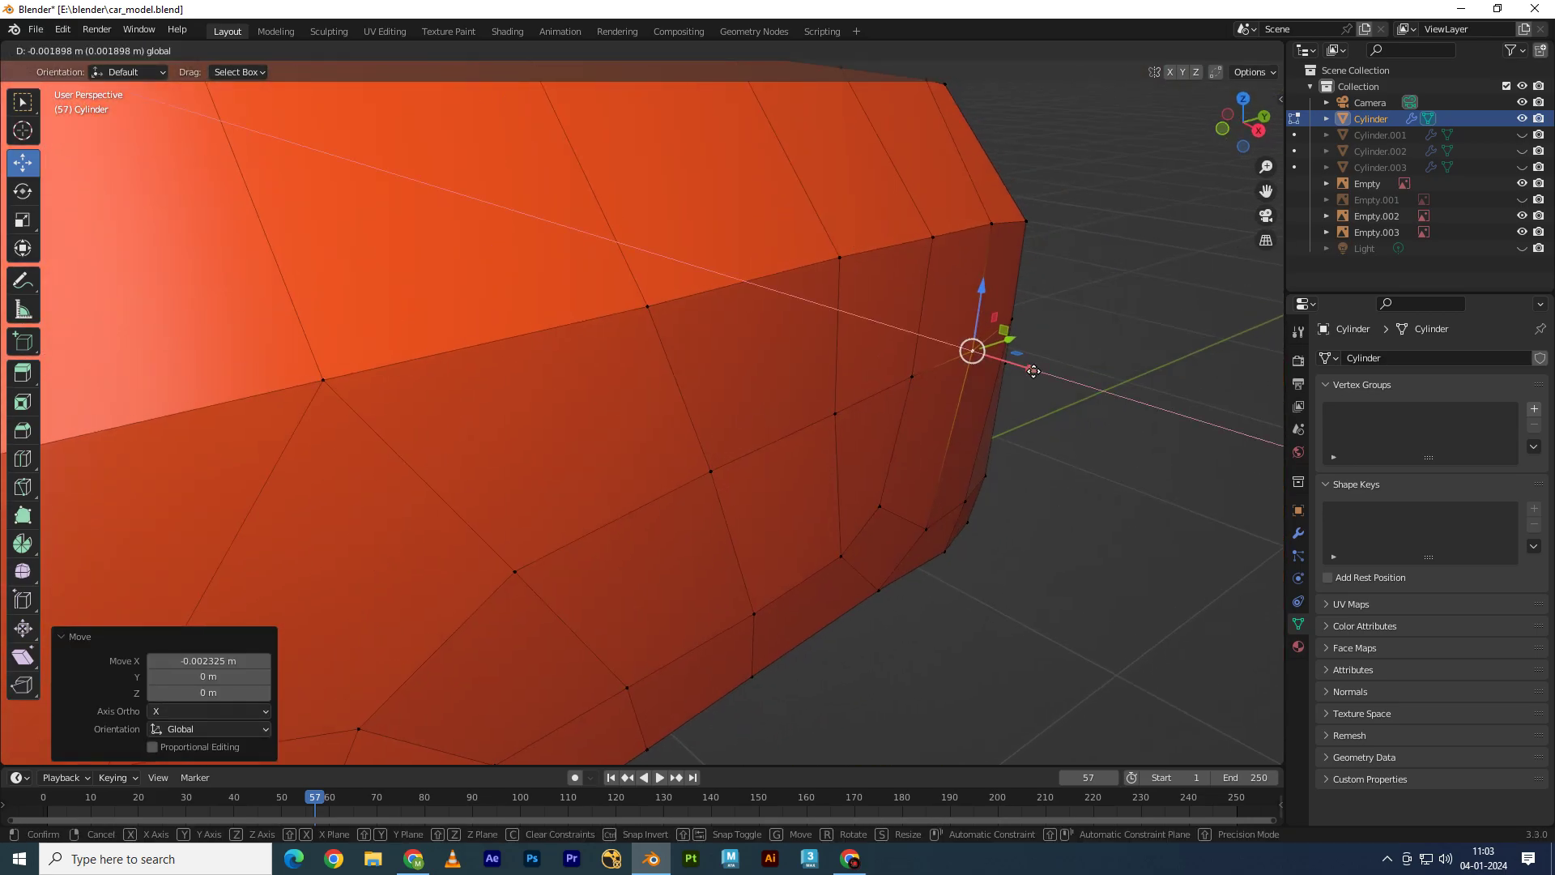
pyautogui.click(1034, 370)
# Step: Show the mesh as see-through wireframe and look down from top view
pyautogui.press('z')
pyautogui.click(991, 377)
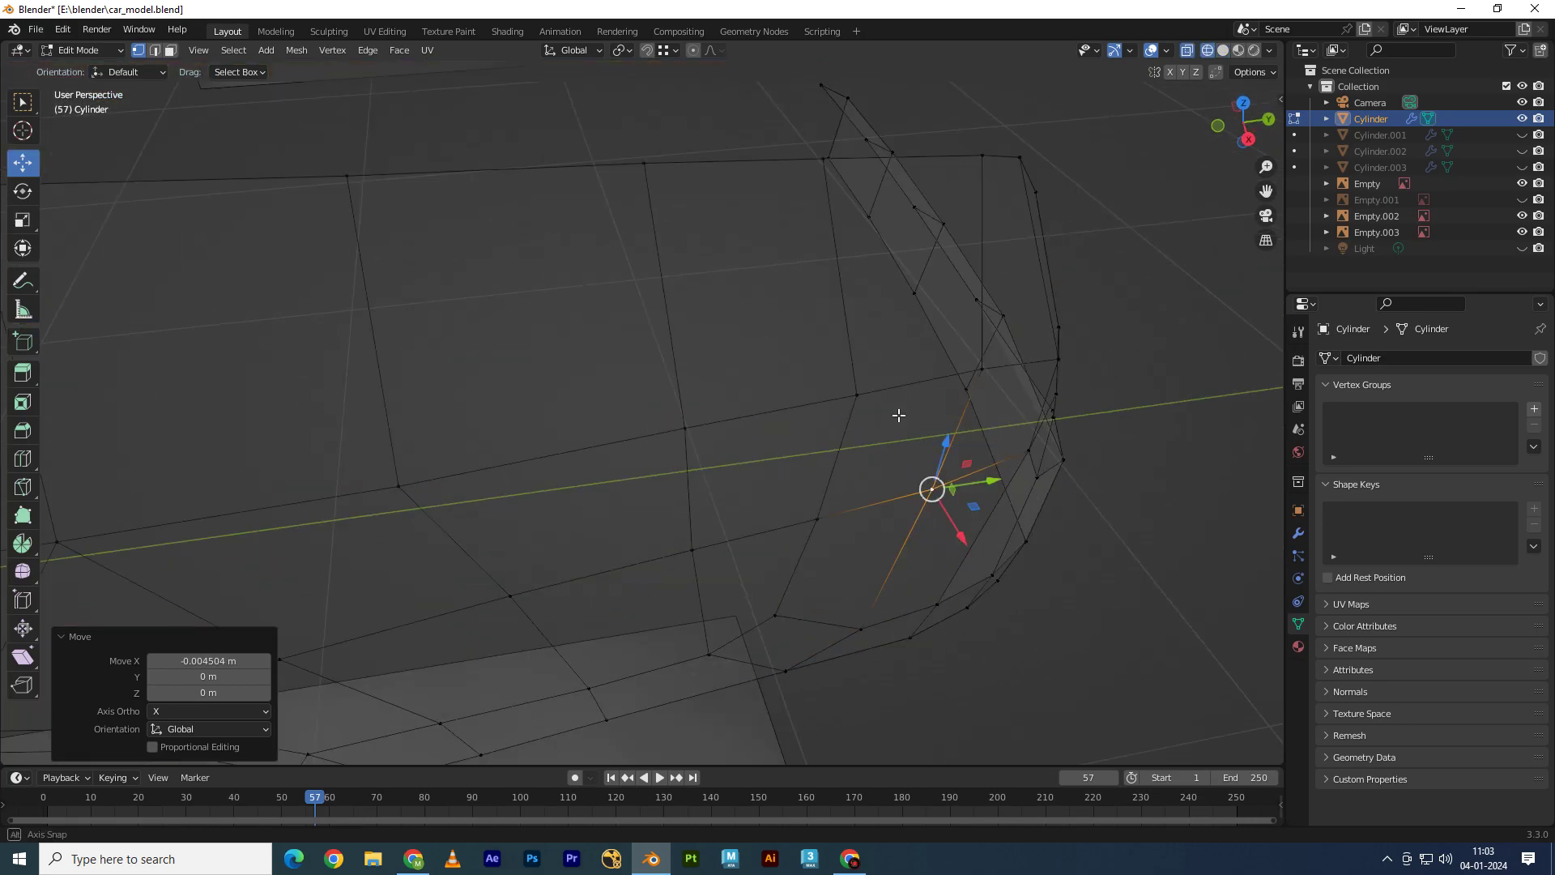
pyautogui.moveTo(899, 413)
pyautogui.mouseDown(button='middle')
pyautogui.moveTo(899, 347)
pyautogui.moveTo(797, 462)
pyautogui.mouseUp(button='middle')
pyautogui.press('KP_7')
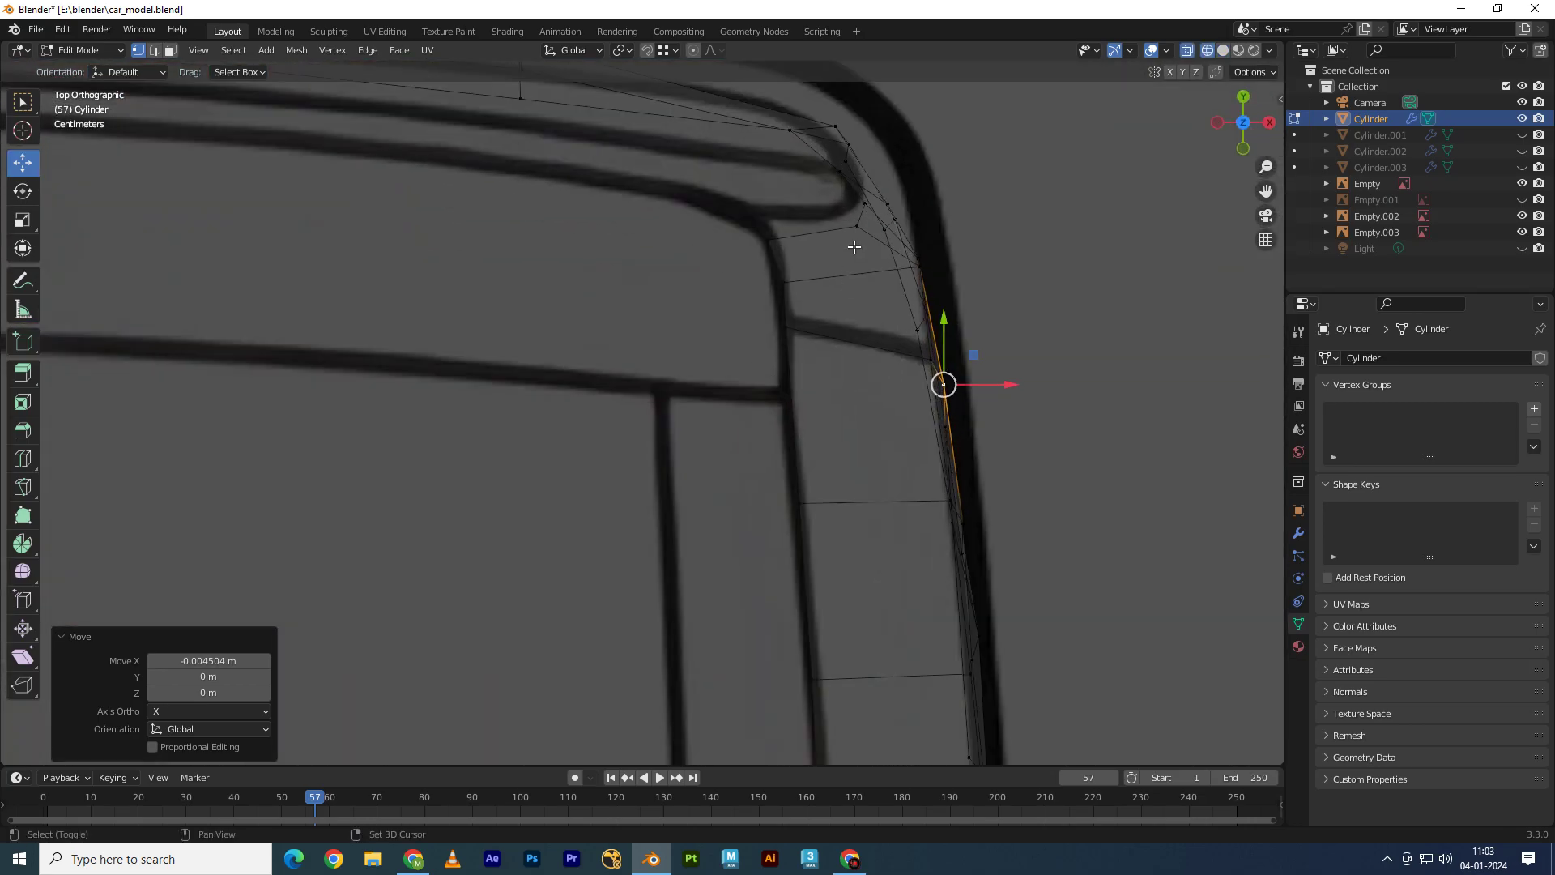
# Step: Select the rear strip band and raise its first vertices up to the blueprint in top view
pyautogui.press('KP_3')
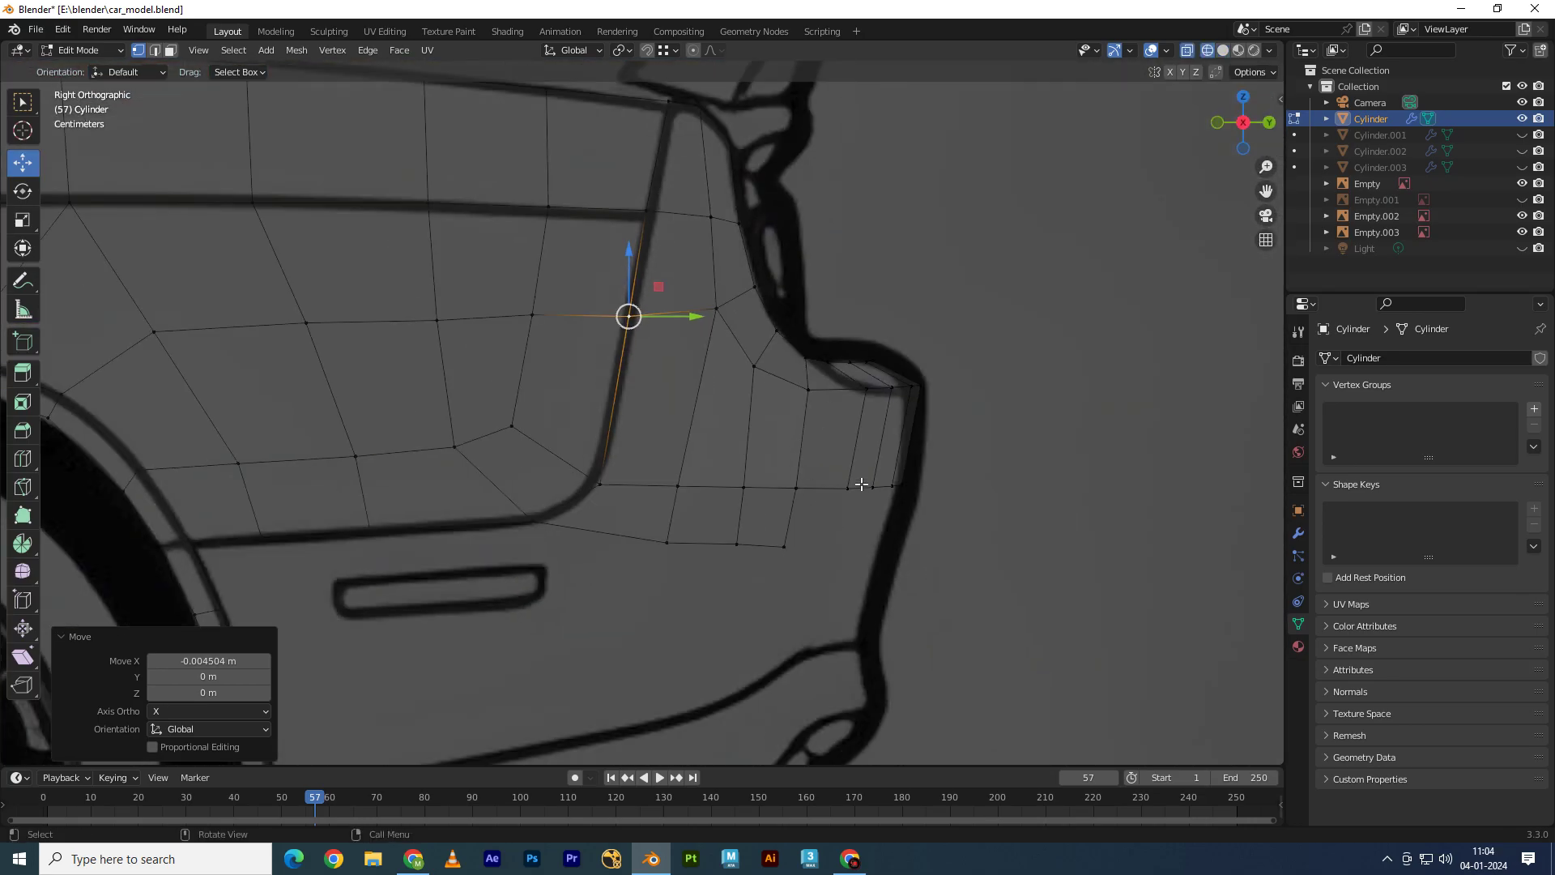
pyautogui.moveTo(969, 310); pyautogui.dragTo(967, 310)
pyautogui.press('KP_7')
pyautogui.moveTo(171, 155)
pyautogui.keyDown('shift'); pyautogui.mouseDown(button='middle')
pyautogui.moveTo(289, 214)
pyautogui.moveTo(620, 252)
pyautogui.mouseUp(button='middle'); pyautogui.keyUp('shift')
pyautogui.moveTo(633, 217); pyautogui.dragTo(633, 200)
pyautogui.moveTo(510, 192); pyautogui.dragTo(409, 276)
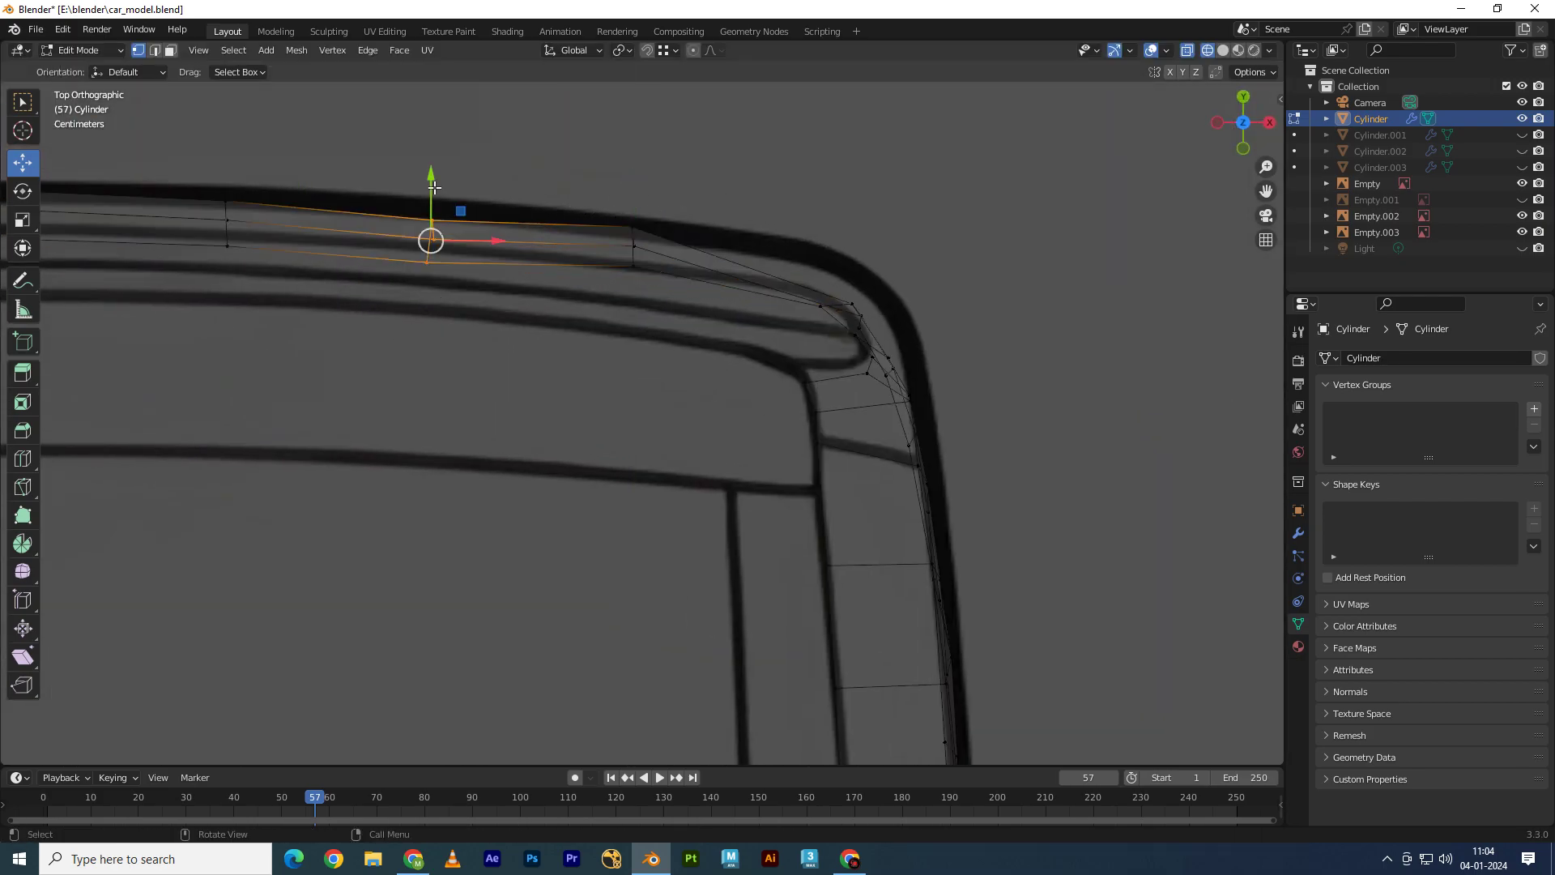
pyautogui.moveTo(430, 174); pyautogui.dragTo(435, 161)
# Step: Select a group of rounded-corner vertices and shift them along X
pyautogui.keyDown('shift'); pyautogui.moveTo(729, 267); pyautogui.dragTo(858, 332, button='middle'); pyautogui.keyUp('shift')
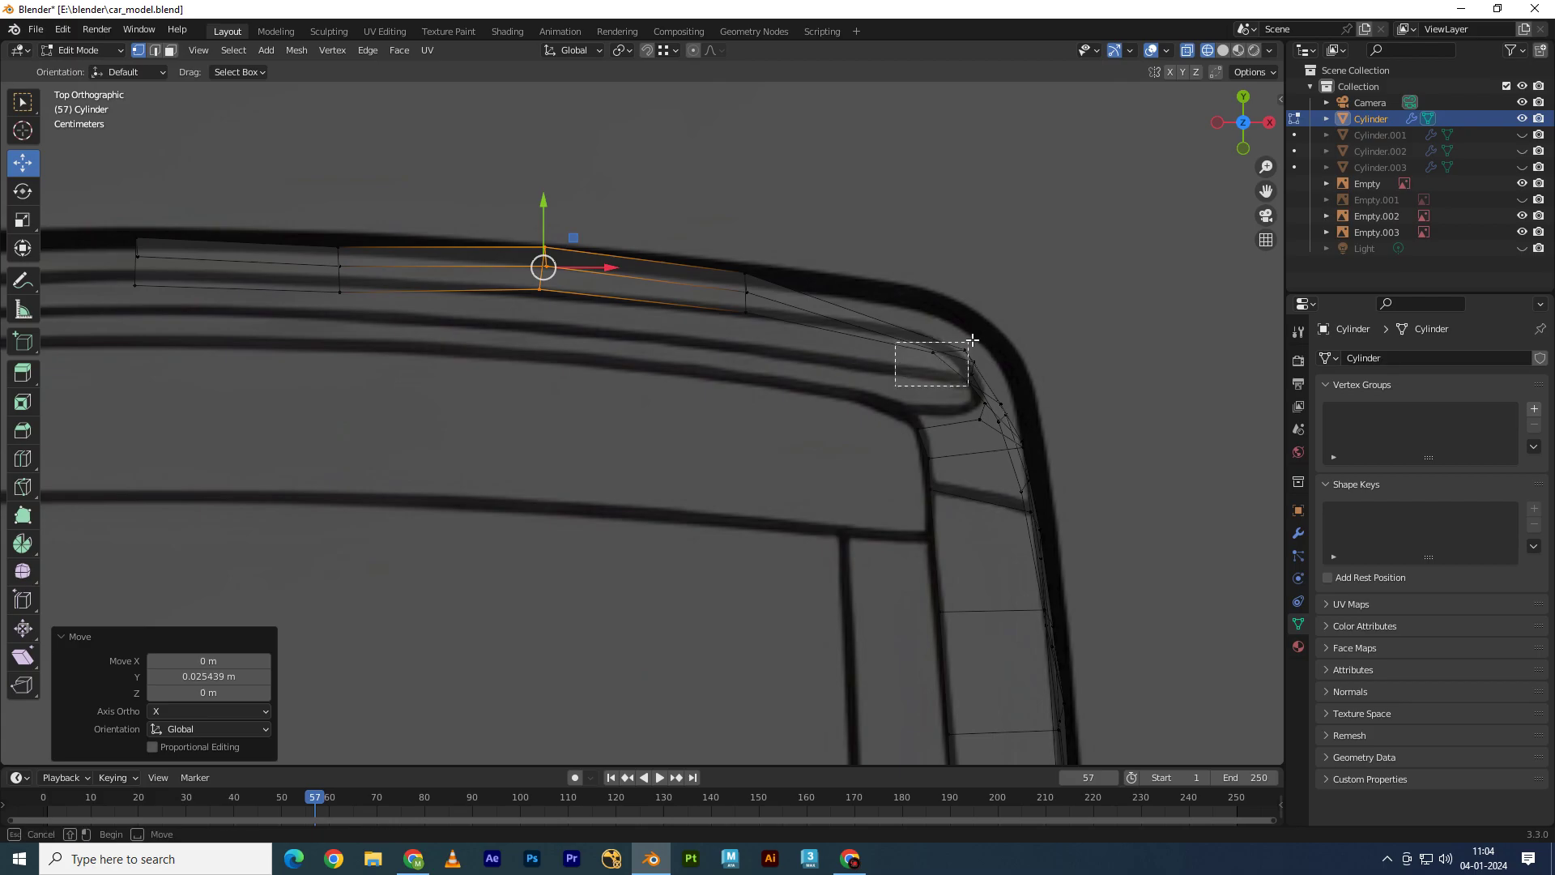
pyautogui.moveTo(939, 381)
pyautogui.mouseDown()
pyautogui.moveTo(978, 343)
pyautogui.moveTo(983, 293)
pyautogui.mouseUp()
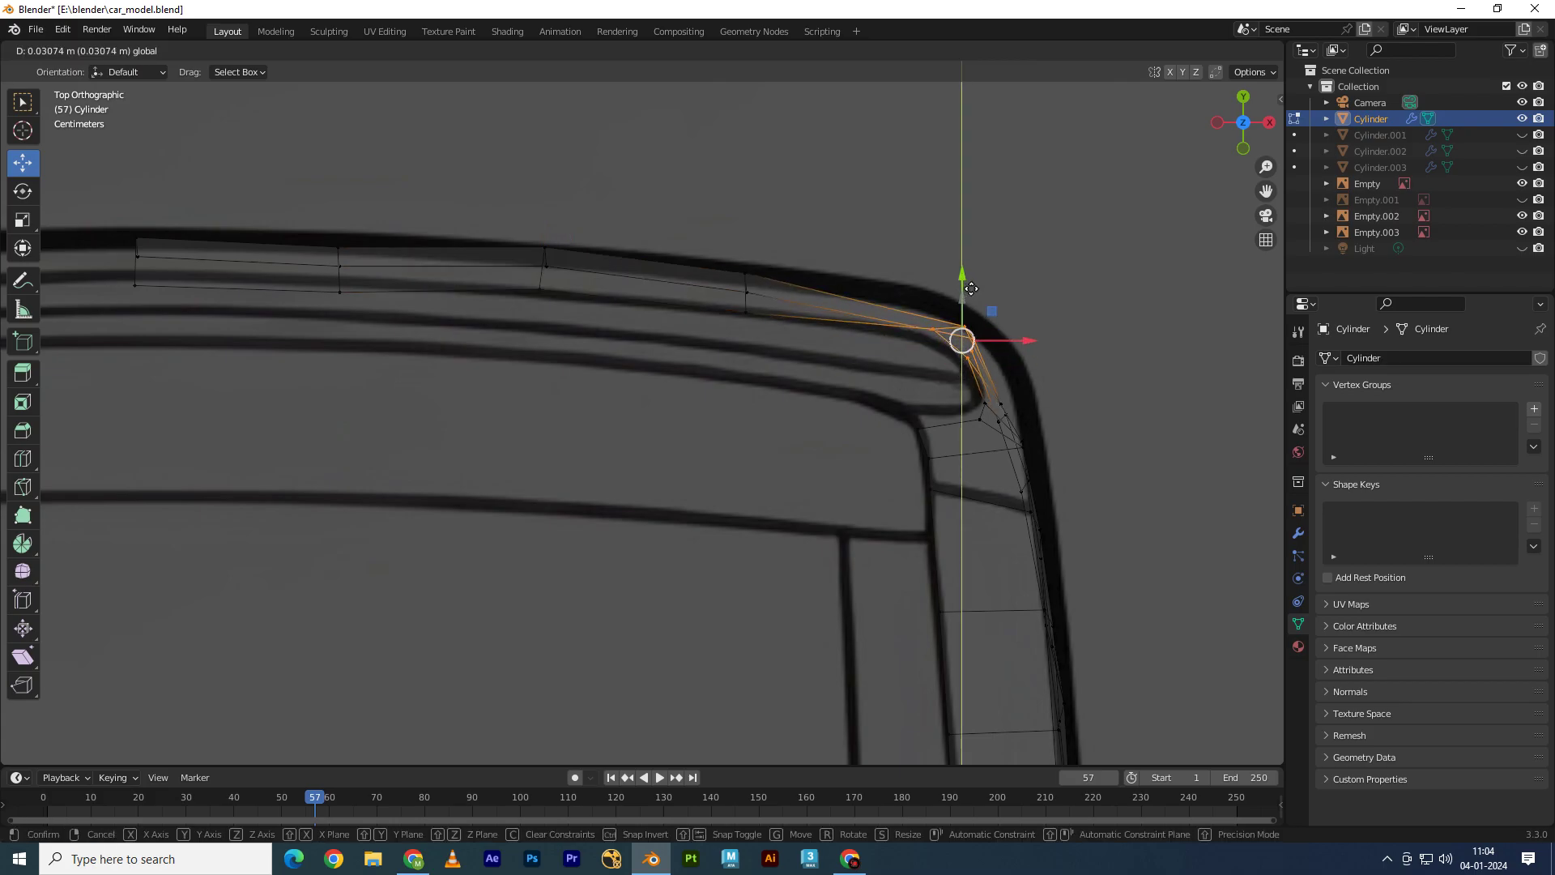
pyautogui.moveTo(1028, 385); pyautogui.dragTo(955, 434)
pyautogui.press('g')
pyautogui.press('x')
pyautogui.click(970, 421)
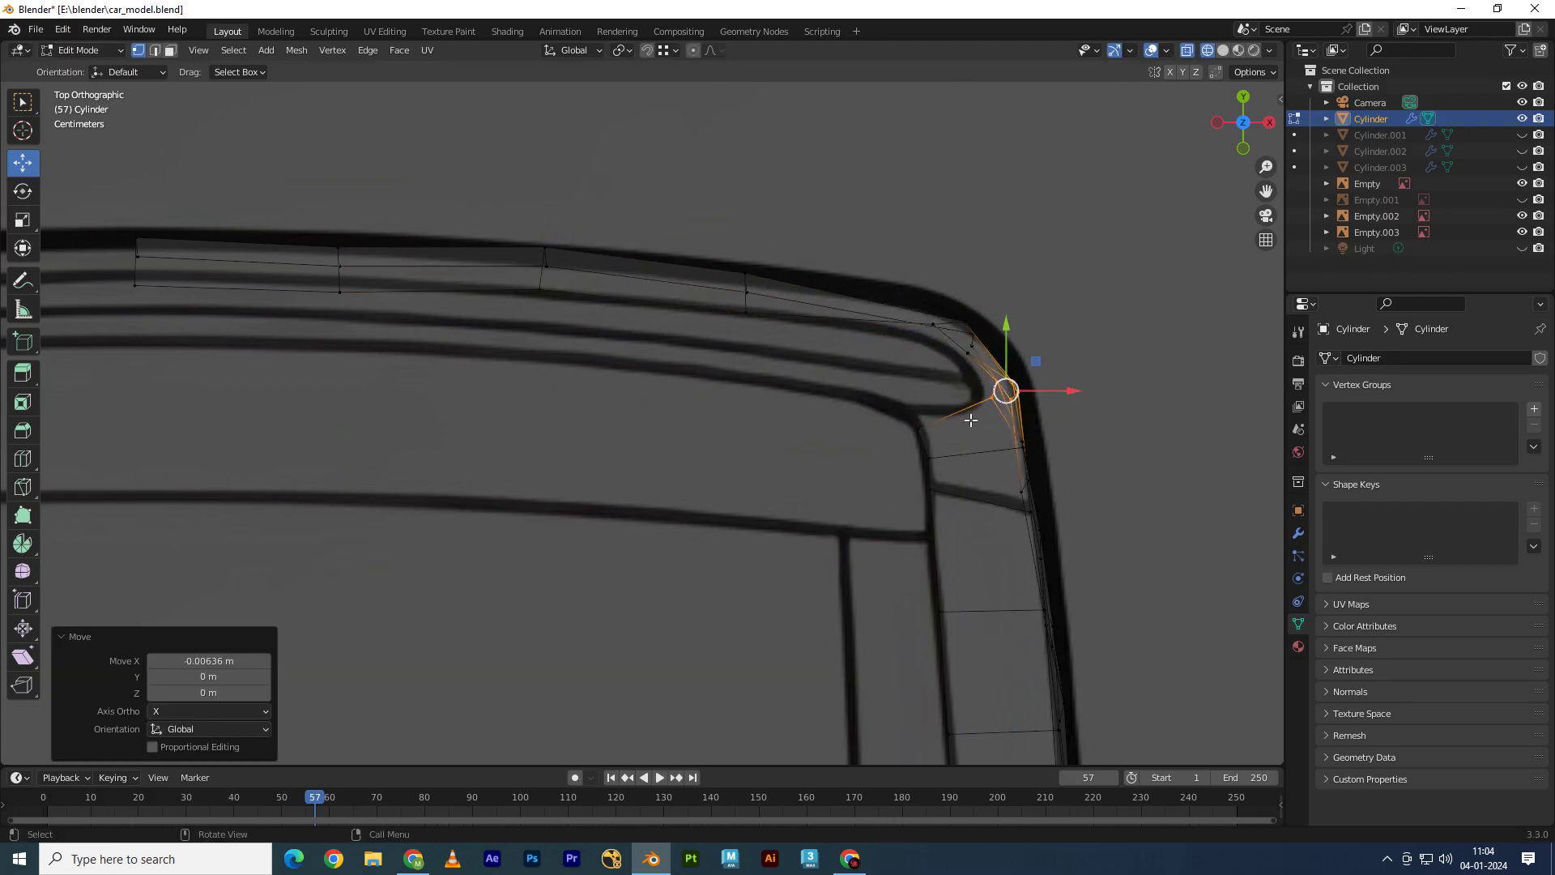
pyautogui.hotkey('alt', 'a')
# Step: Move individual corner vertices along X to fit the rounded outline
pyautogui.press('g')
pyautogui.press('x')
pyautogui.click(984, 389)
pyautogui.press('g')
pyautogui.press('x')
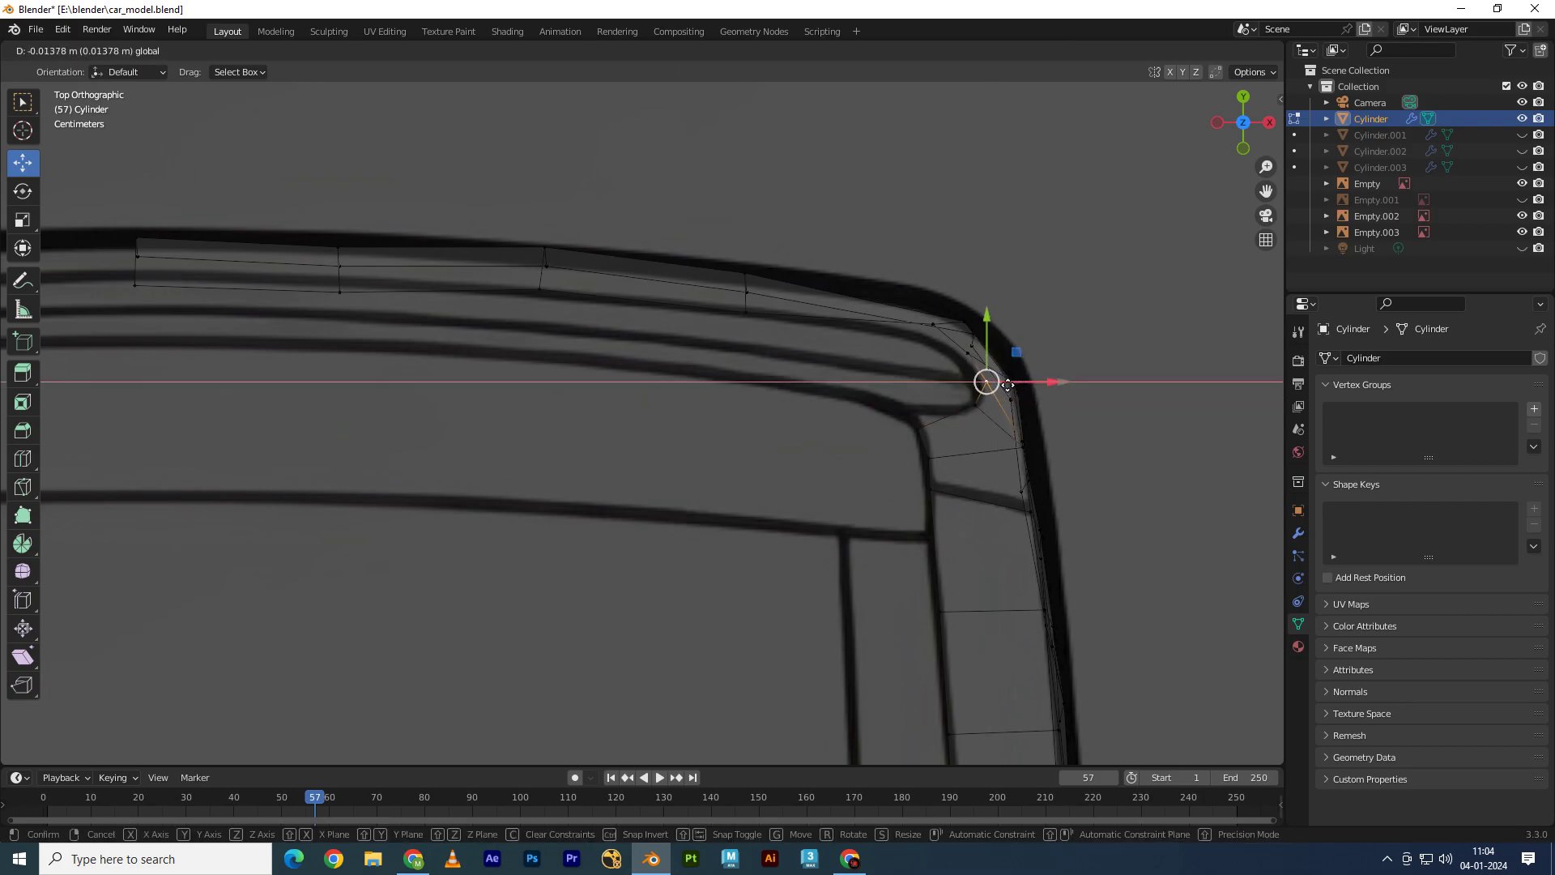
pyautogui.click(960, 381)
# Step: Drop the leftmost top-strip vertices onto the blueprint line along Y
pyautogui.moveTo(936, 341)
pyautogui.keyDown('shift'); pyautogui.mouseDown(button='middle')
pyautogui.moveTo(948, 385)
pyautogui.moveTo(1091, 363)
pyautogui.mouseUp(button='middle'); pyautogui.keyUp('shift')
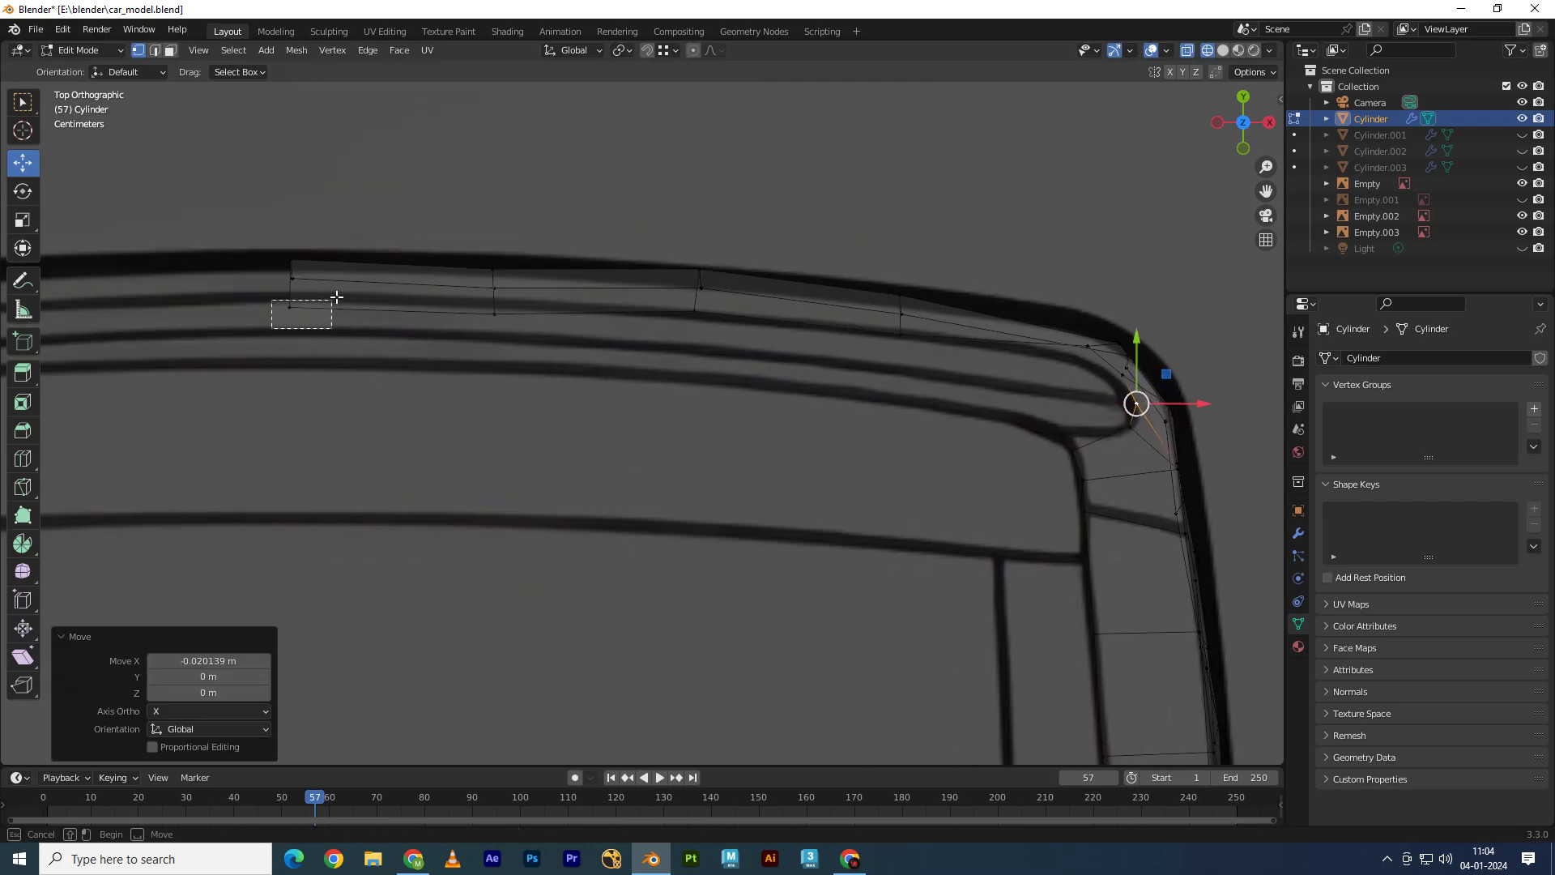
pyautogui.moveTo(271, 328); pyautogui.dragTo(336, 297)
pyautogui.keyDown('shift'); pyautogui.moveTo(435, 347); pyautogui.dragTo(535, 323, button='middle'); pyautogui.keyUp('shift')
pyautogui.press('g')
pyautogui.press('y')
pyautogui.click(389, 295)
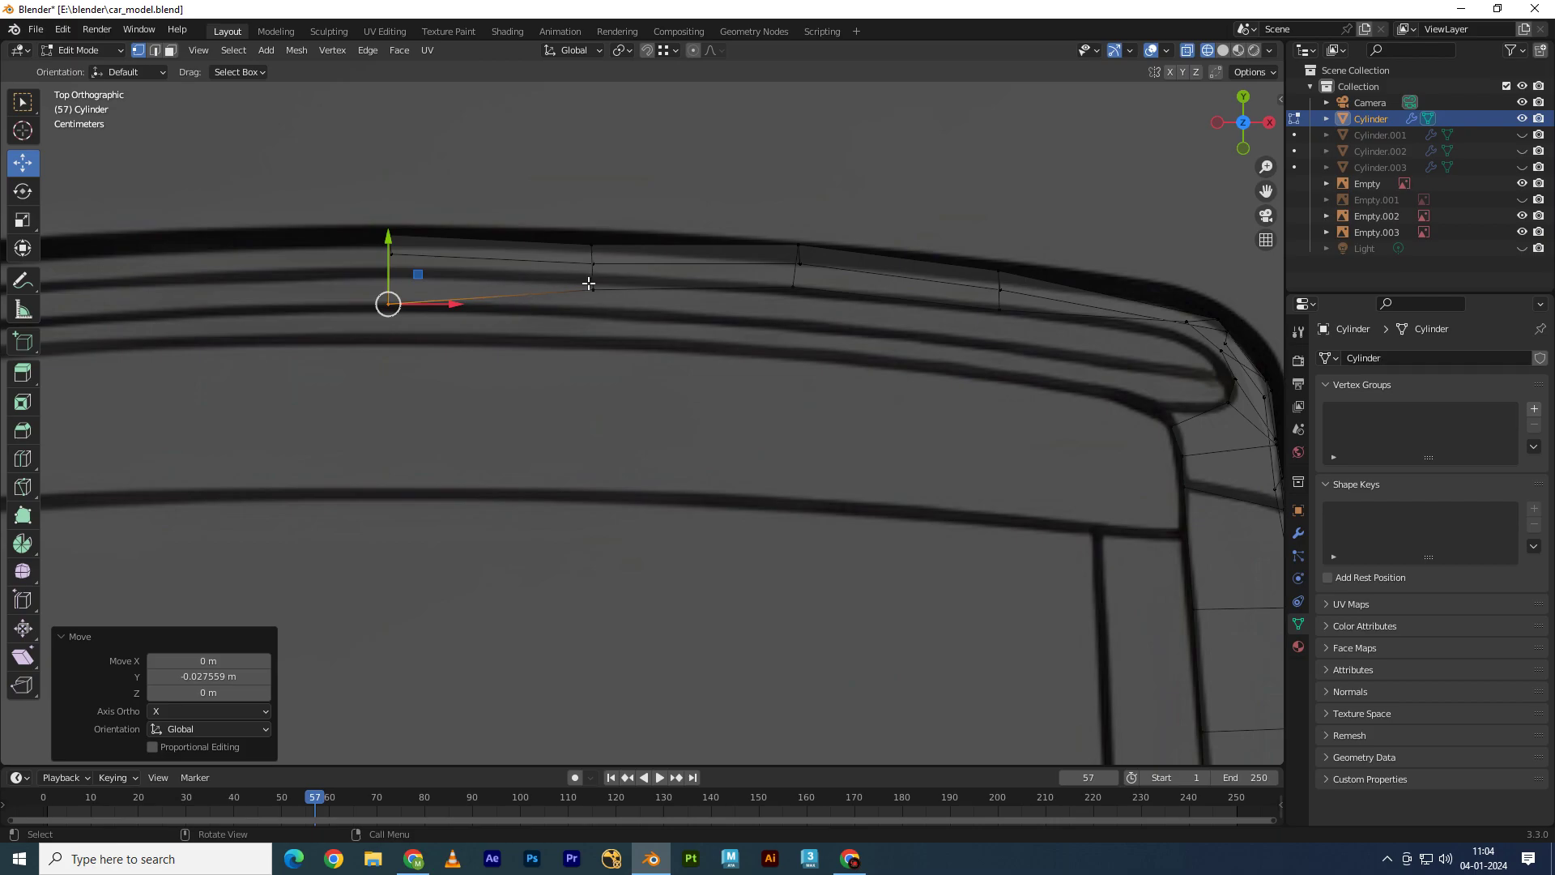
pyautogui.click(593, 289)
pyautogui.press('g')
pyautogui.press('y')
pyautogui.click(775, 289)
# Step: Lower further top-strip vertices along Y onto the outline, orbiting once to check the strip
pyautogui.press('g')
pyautogui.press('y')
pyautogui.click(789, 302)
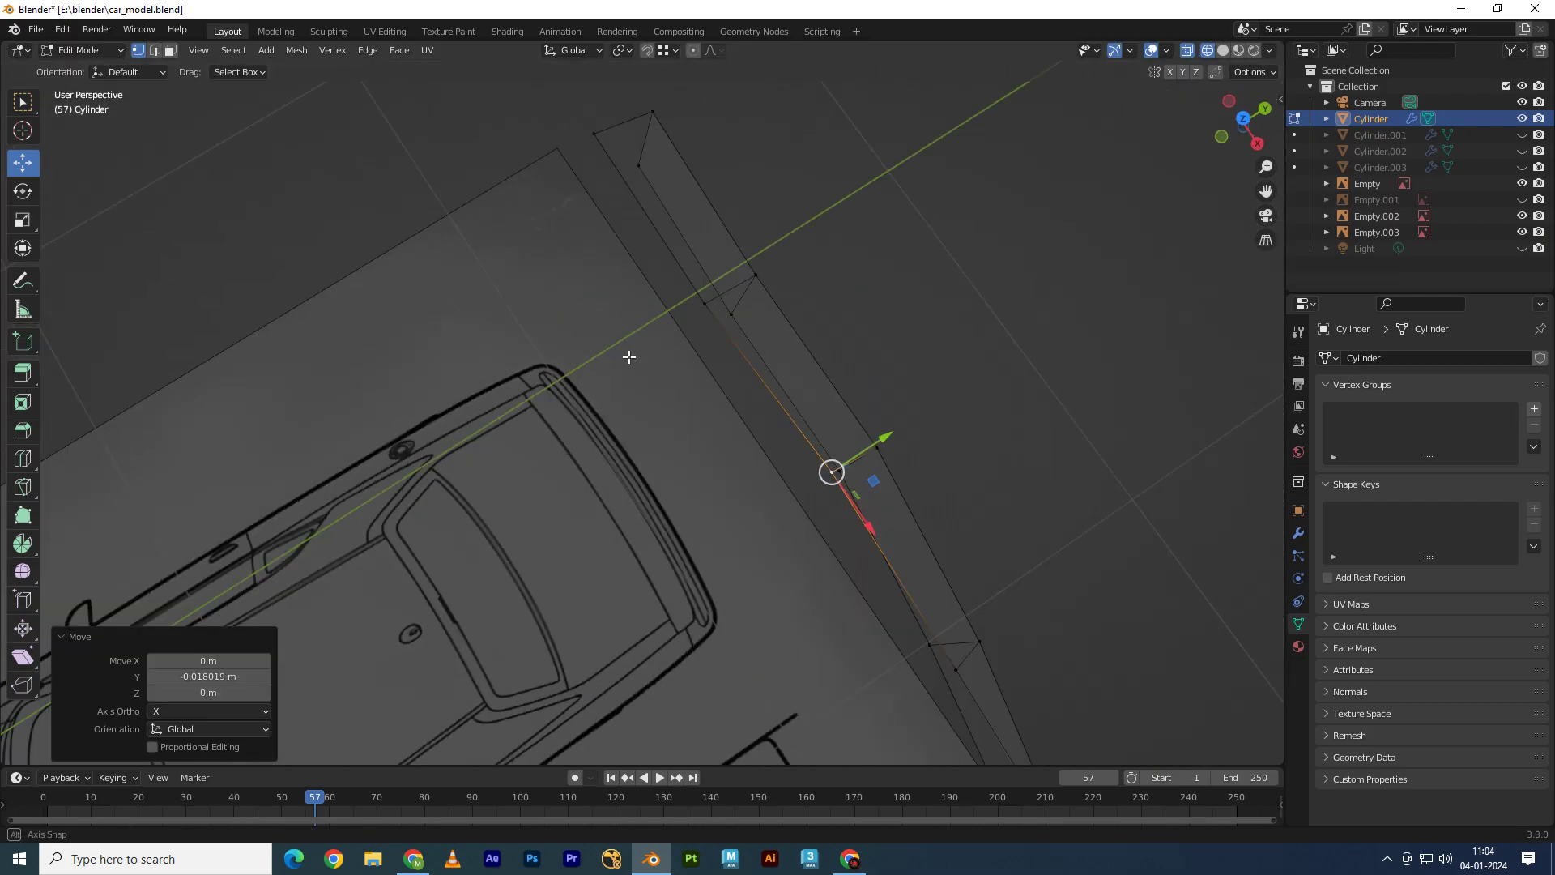
pyautogui.moveTo(790, 301); pyautogui.dragTo(466, 246, button='middle')
pyautogui.press('KP_7')
pyautogui.press('g')
pyautogui.press('y')
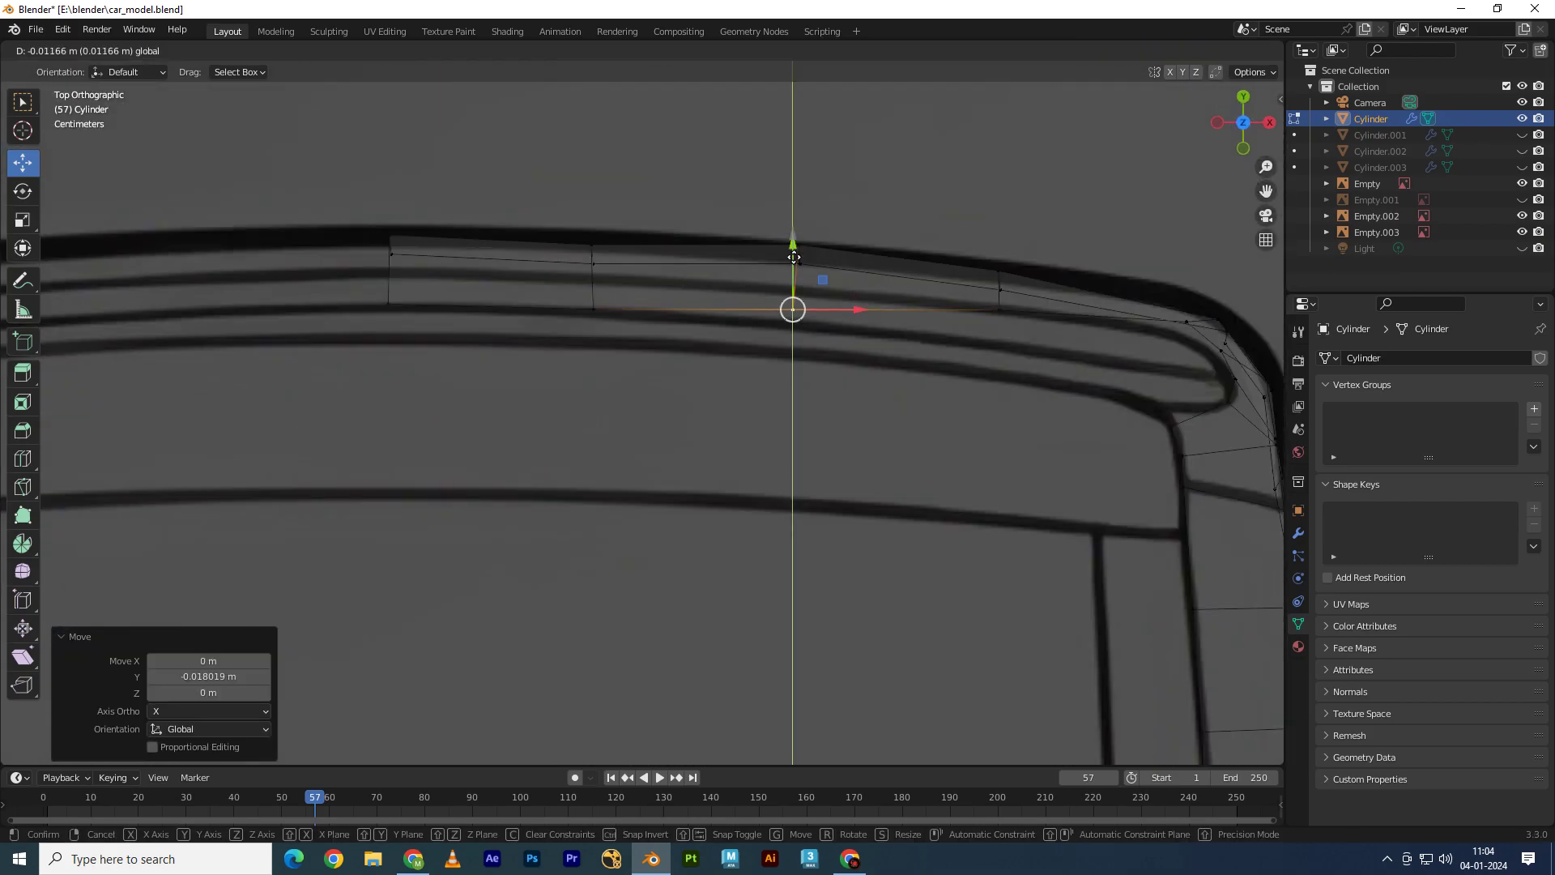
pyautogui.click(791, 316)
pyautogui.click(999, 309)
pyautogui.press('g')
pyautogui.press('y')
pyautogui.click(999, 301)
pyautogui.scroll(2, 809, 291)
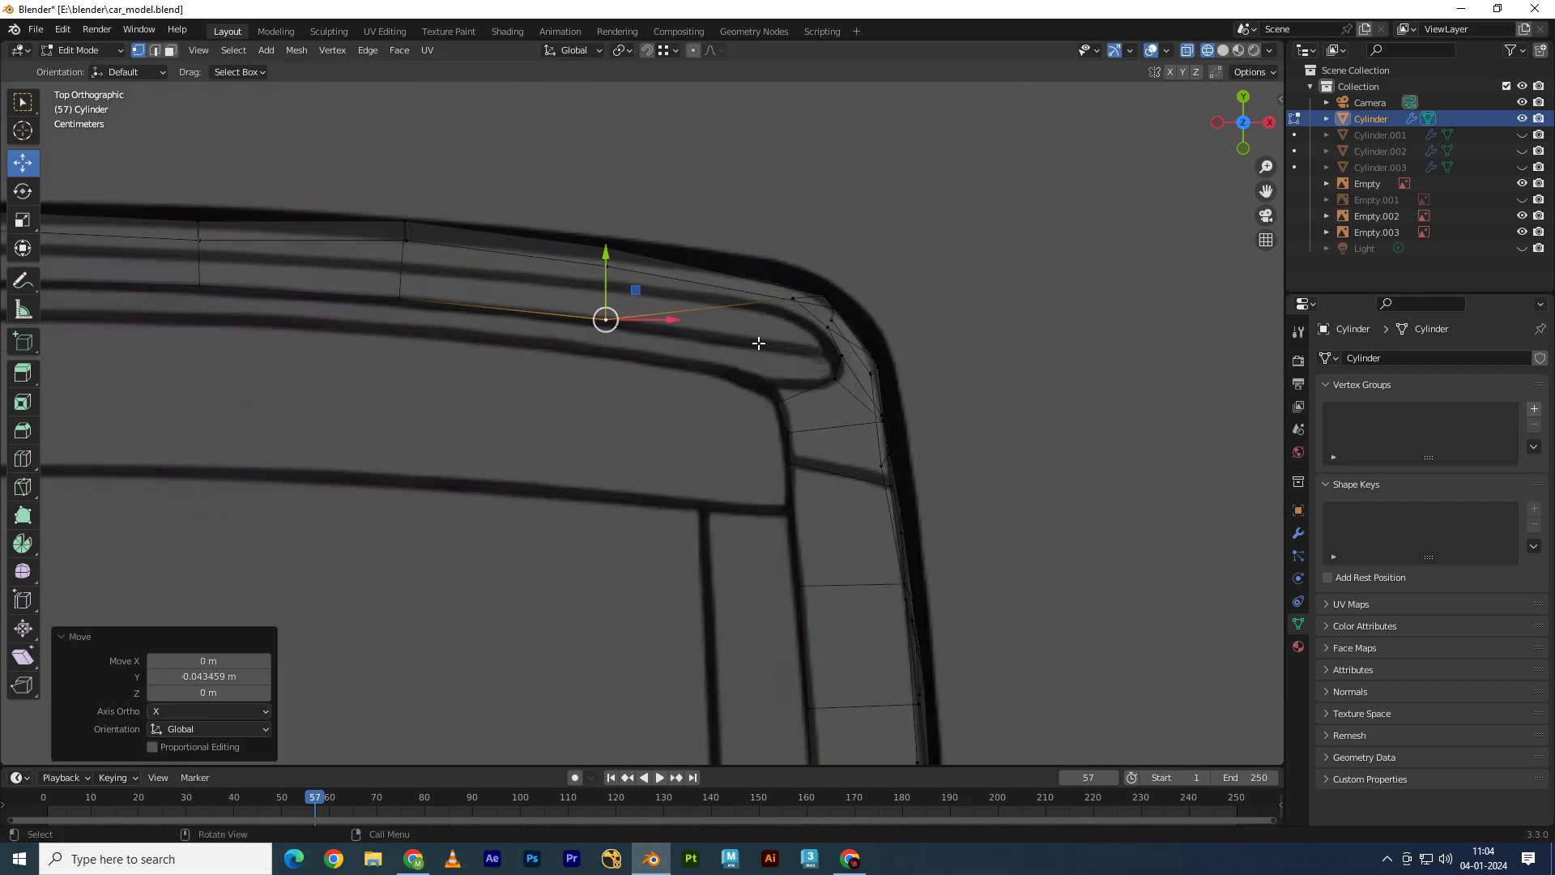
# Step: Move the vertices near the rounded corner down along Y to follow the curve
pyautogui.click(857, 216)
pyautogui.press('g')
pyautogui.press('y')
pyautogui.click(857, 281)
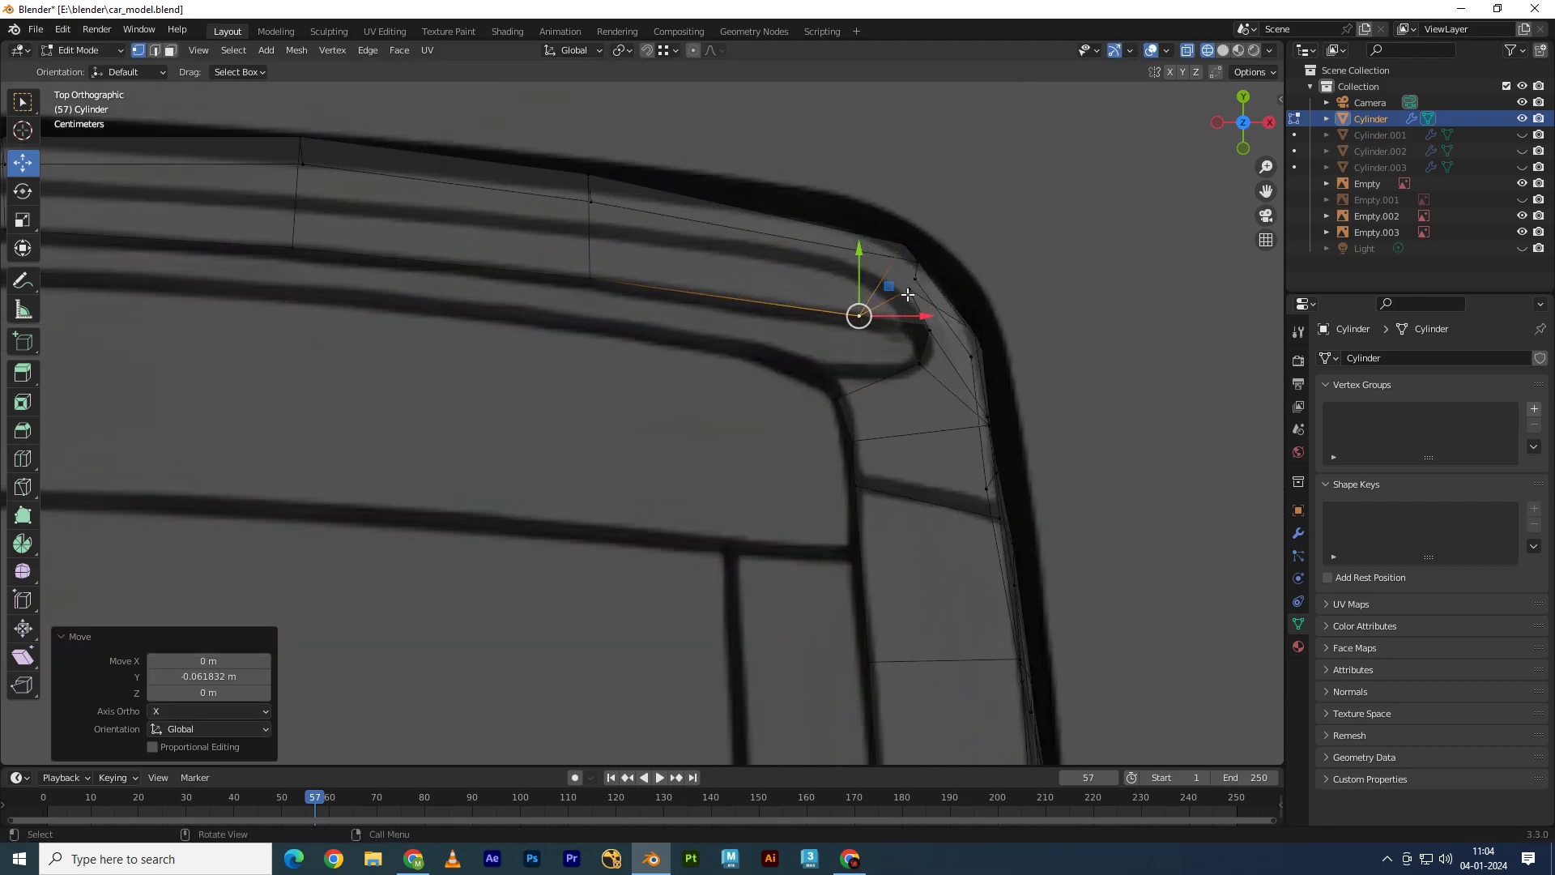
pyautogui.click(911, 288)
pyautogui.press('g')
pyautogui.press('y')
pyautogui.click(929, 355)
pyautogui.press('g')
pyautogui.click(901, 370)
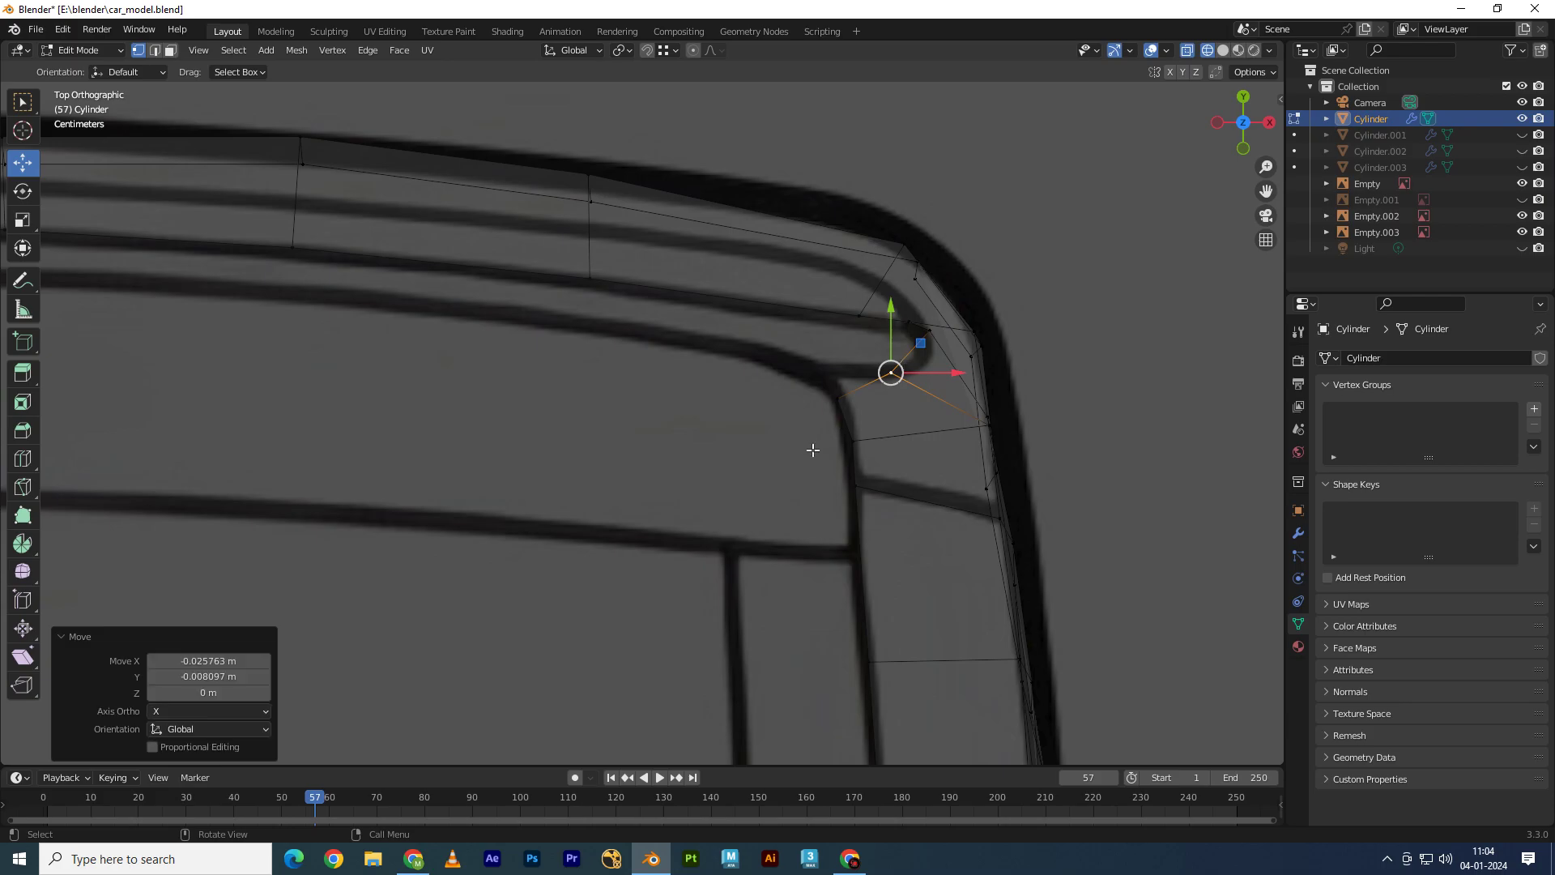
pyautogui.click(838, 396)
# Step: Fine-tune more corner vertices onto the curve with Y and X constrained moves
pyautogui.press('g')
pyautogui.click(915, 337)
pyautogui.press('g')
pyautogui.press('y')
pyautogui.click(896, 323)
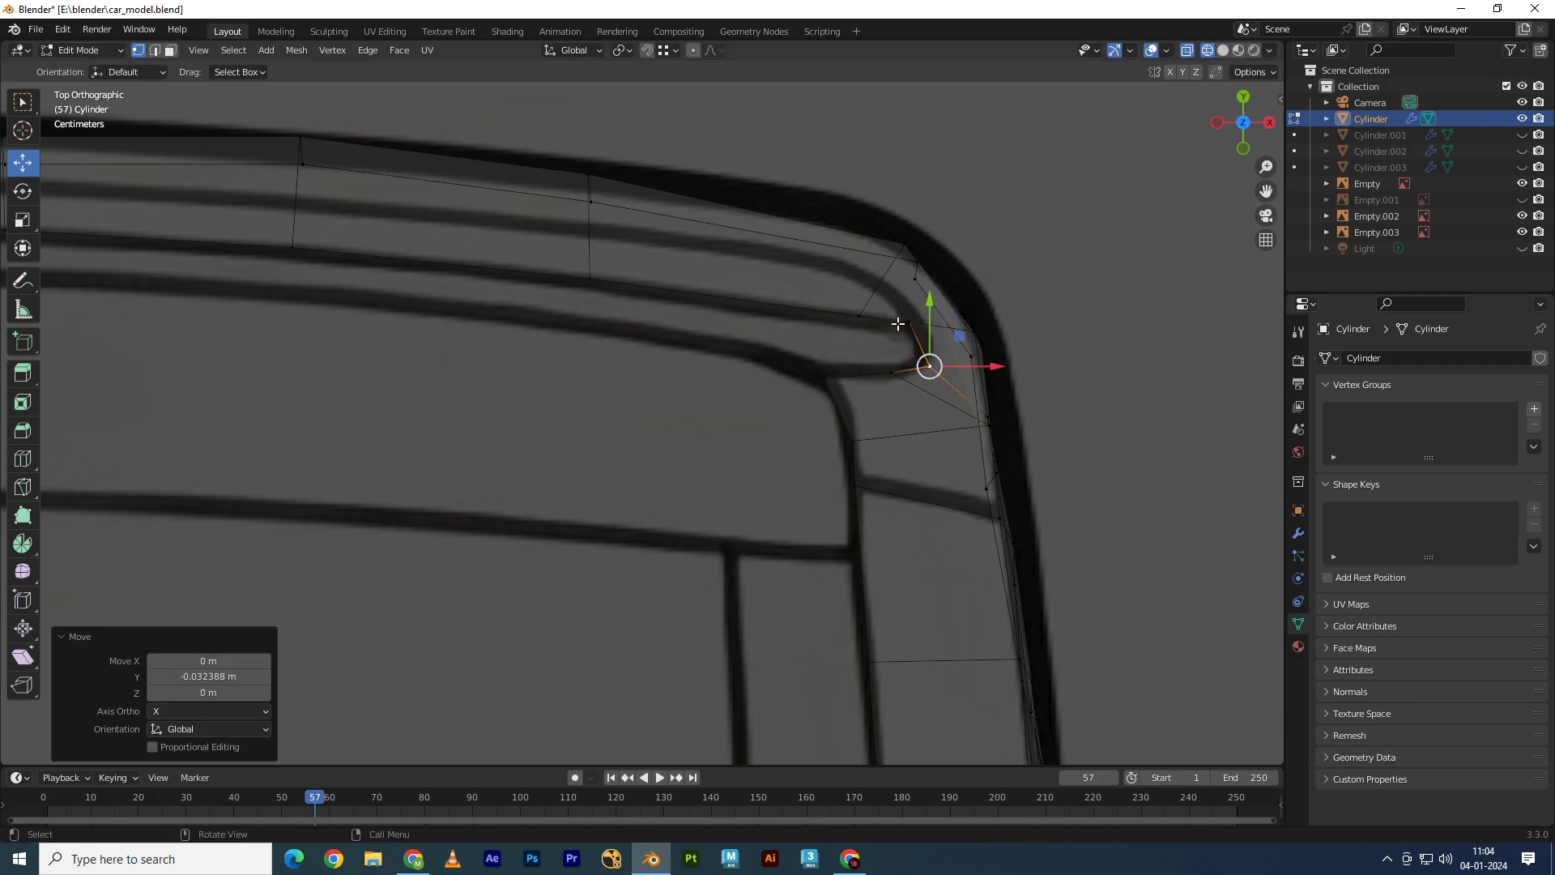
pyautogui.press('g')
pyautogui.press('x')
pyautogui.keyDown('shift'); pyautogui.moveTo(877, 320); pyautogui.dragTo(952, 394, button='middle'); pyautogui.keyUp('shift')
pyautogui.moveTo(420, 285)
pyautogui.keyDown('shift'); pyautogui.mouseDown(button='middle')
pyautogui.moveTo(392, 230)
pyautogui.moveTo(337, 346)
pyautogui.mouseUp(button='middle'); pyautogui.keyUp('shift')
# Step: Adjust two more top-strip vertices along Y onto the blueprint outline
pyautogui.click(434, 268)
pyautogui.press('g')
pyautogui.press('y')
pyautogui.click(372, 270)
pyautogui.press('g')
pyautogui.click(572, 305)
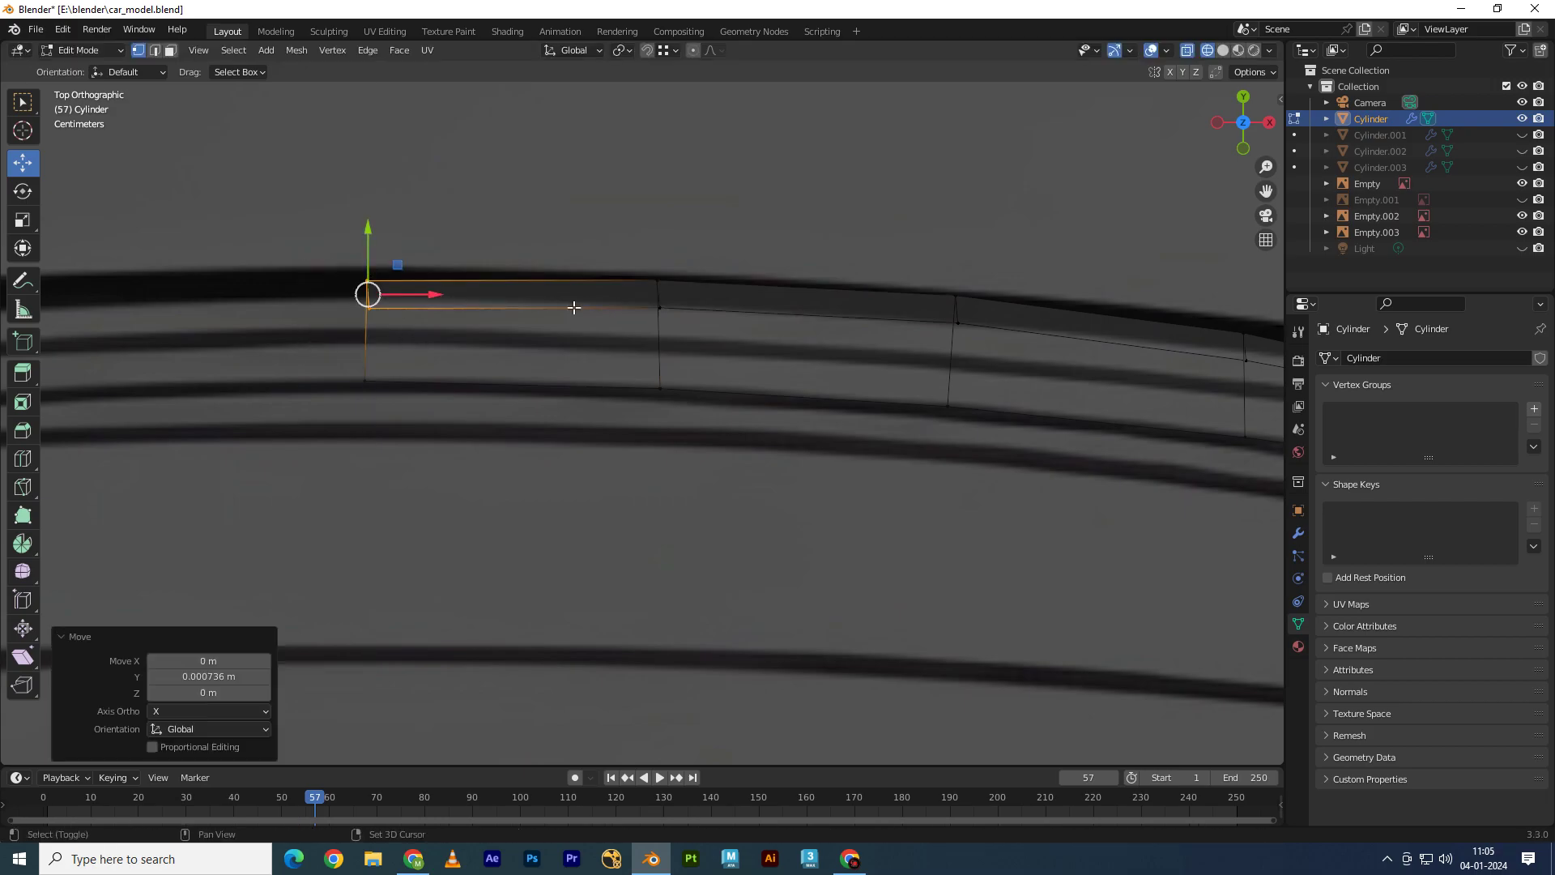
# Step: Raise the rounded-corner vertex slightly, then select a tail-panel vertex in rear view
pyautogui.moveTo(572, 306)
pyautogui.keyDown('shift'); pyautogui.mouseDown(button='middle')
pyautogui.moveTo(768, 372)
pyautogui.moveTo(705, 372)
pyautogui.mouseUp(button='middle'); pyautogui.keyUp('shift')
pyautogui.click(770, 360)
pyautogui.press('g')
pyautogui.click(796, 318)
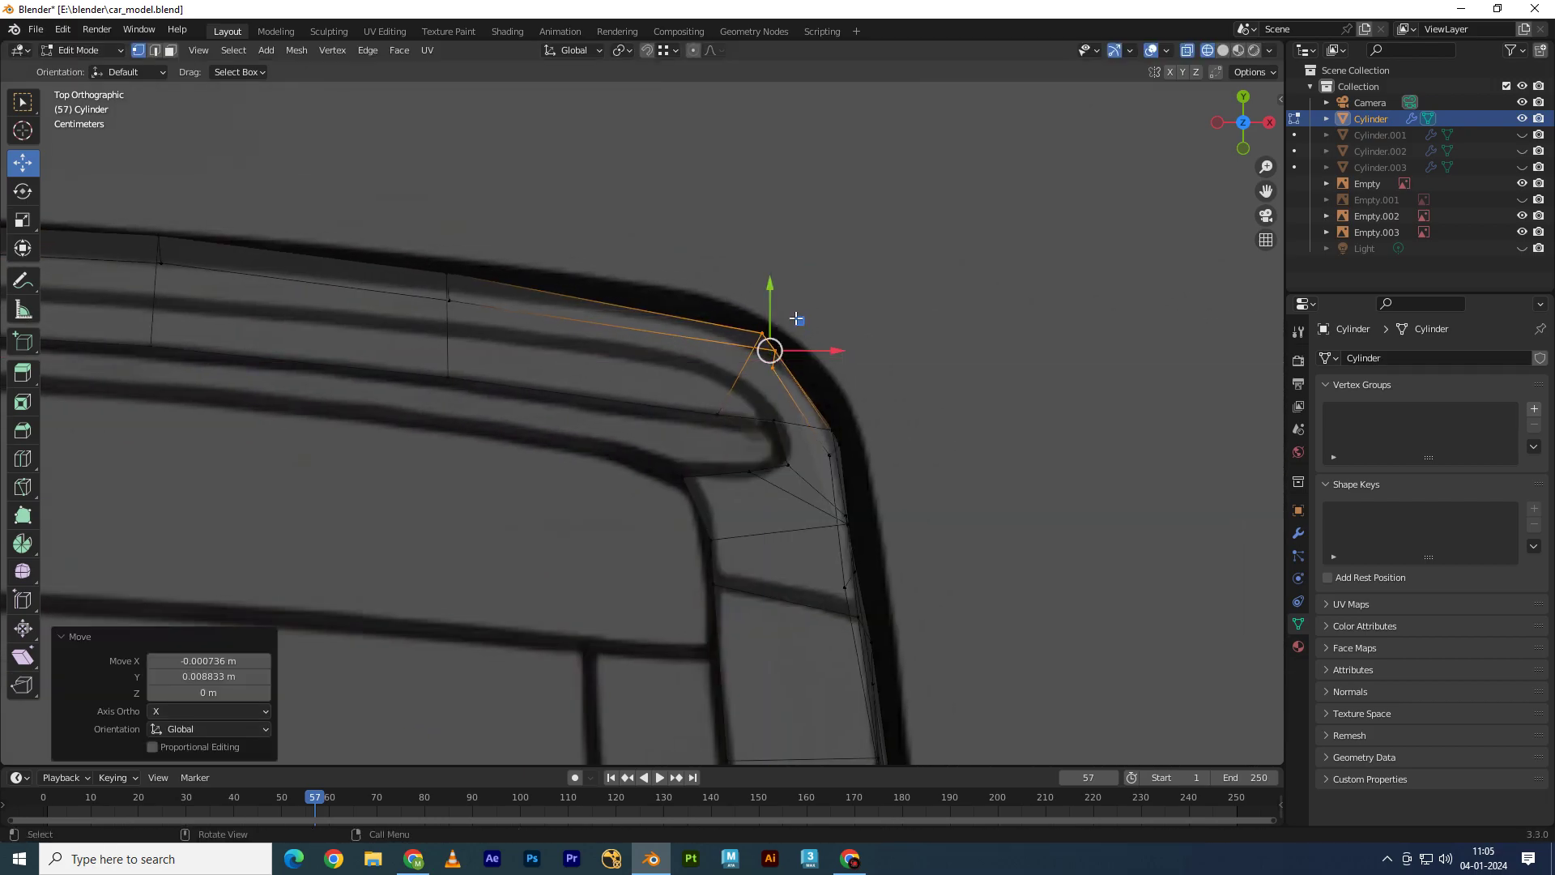
pyautogui.click(1244, 104)
pyautogui.moveTo(711, 347)
pyautogui.keyDown('shift'); pyautogui.mouseDown(button='middle')
pyautogui.moveTo(669, 306)
pyautogui.moveTo(721, 357)
pyautogui.mouseUp(button='middle'); pyautogui.keyUp('shift')
pyautogui.click(717, 328)
# Step: Add a centred edge loop at the taillight corner and fit its vertices to the outline
pyautogui.moveTo(687, 318); pyautogui.dragTo(686, 312)
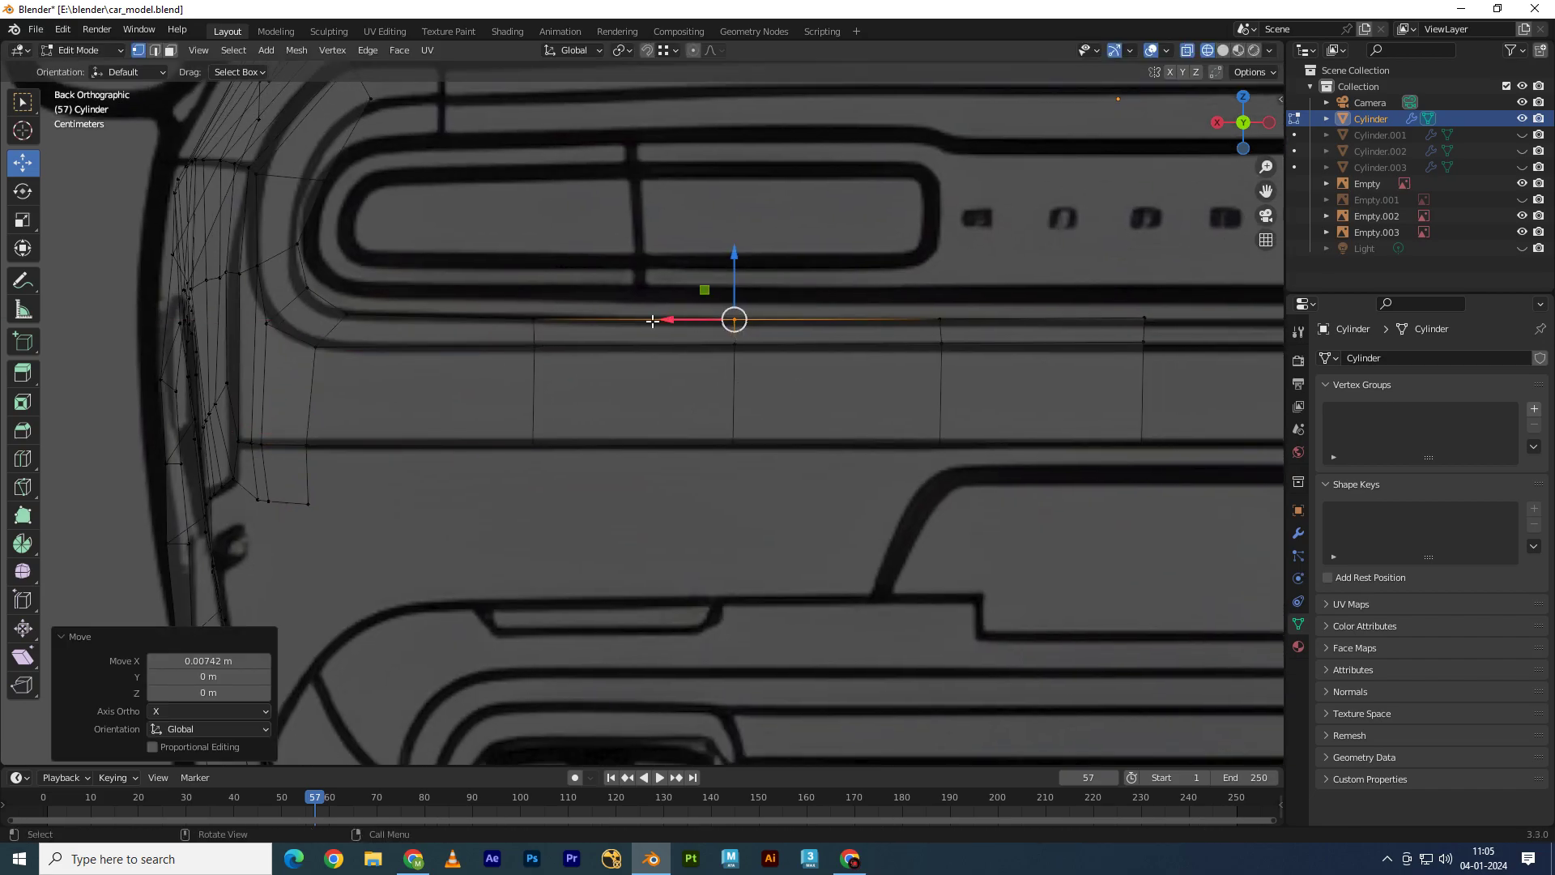
pyautogui.moveTo(686, 312)
pyautogui.keyDown('shift'); pyautogui.mouseDown(button='middle')
pyautogui.moveTo(930, 410)
pyautogui.moveTo(562, 295)
pyautogui.moveTo(561, 269)
pyautogui.moveTo(648, 296)
pyautogui.moveTo(682, 344)
pyautogui.mouseUp(button='middle'); pyautogui.keyUp('shift')
pyautogui.press('g')
pyautogui.click(537, 288)
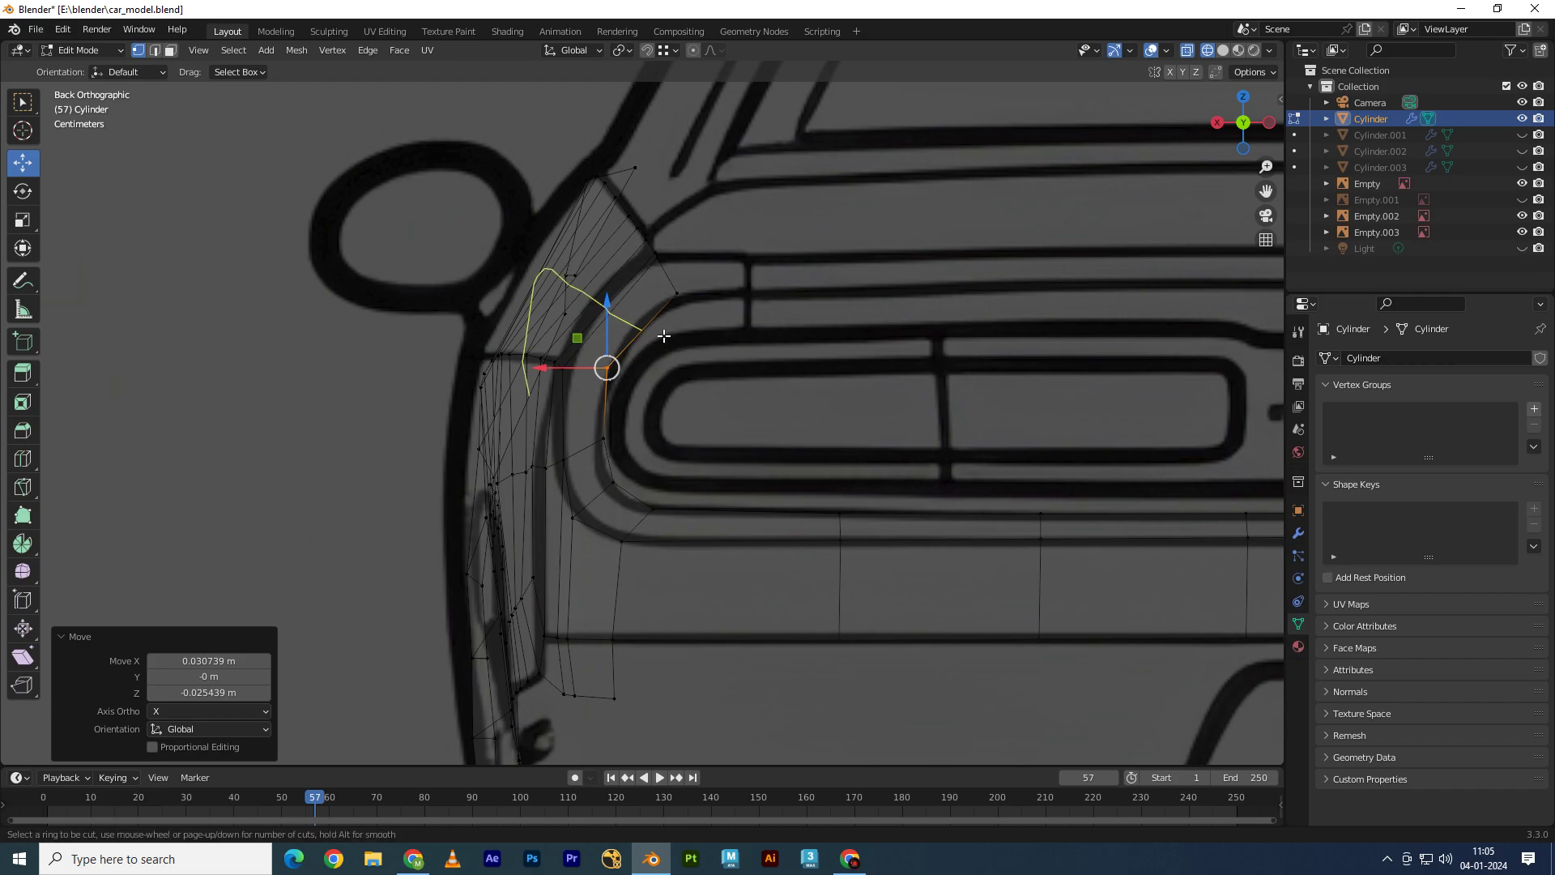
pyautogui.rightClick(662, 332)
pyautogui.moveTo(558, 300); pyautogui.dragTo(520, 267)
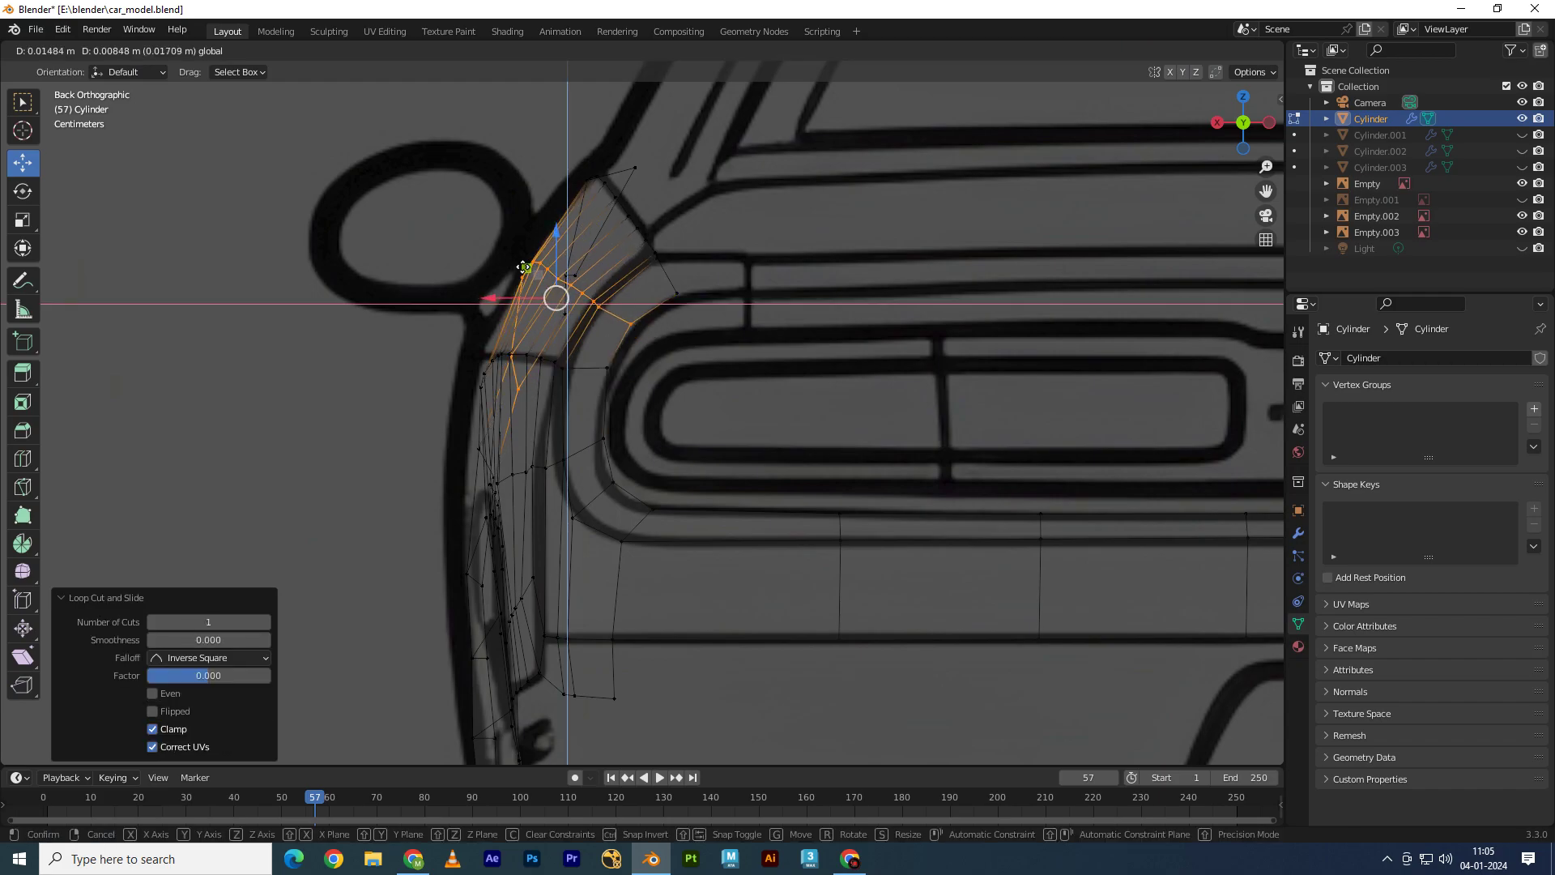
pyautogui.click(520, 267)
pyautogui.press('g')
pyautogui.click(623, 317)
# Step: Nudge an upper taillight-corner vertex along X and orbit to check it in 3D
pyautogui.scroll(3, 640, 307)
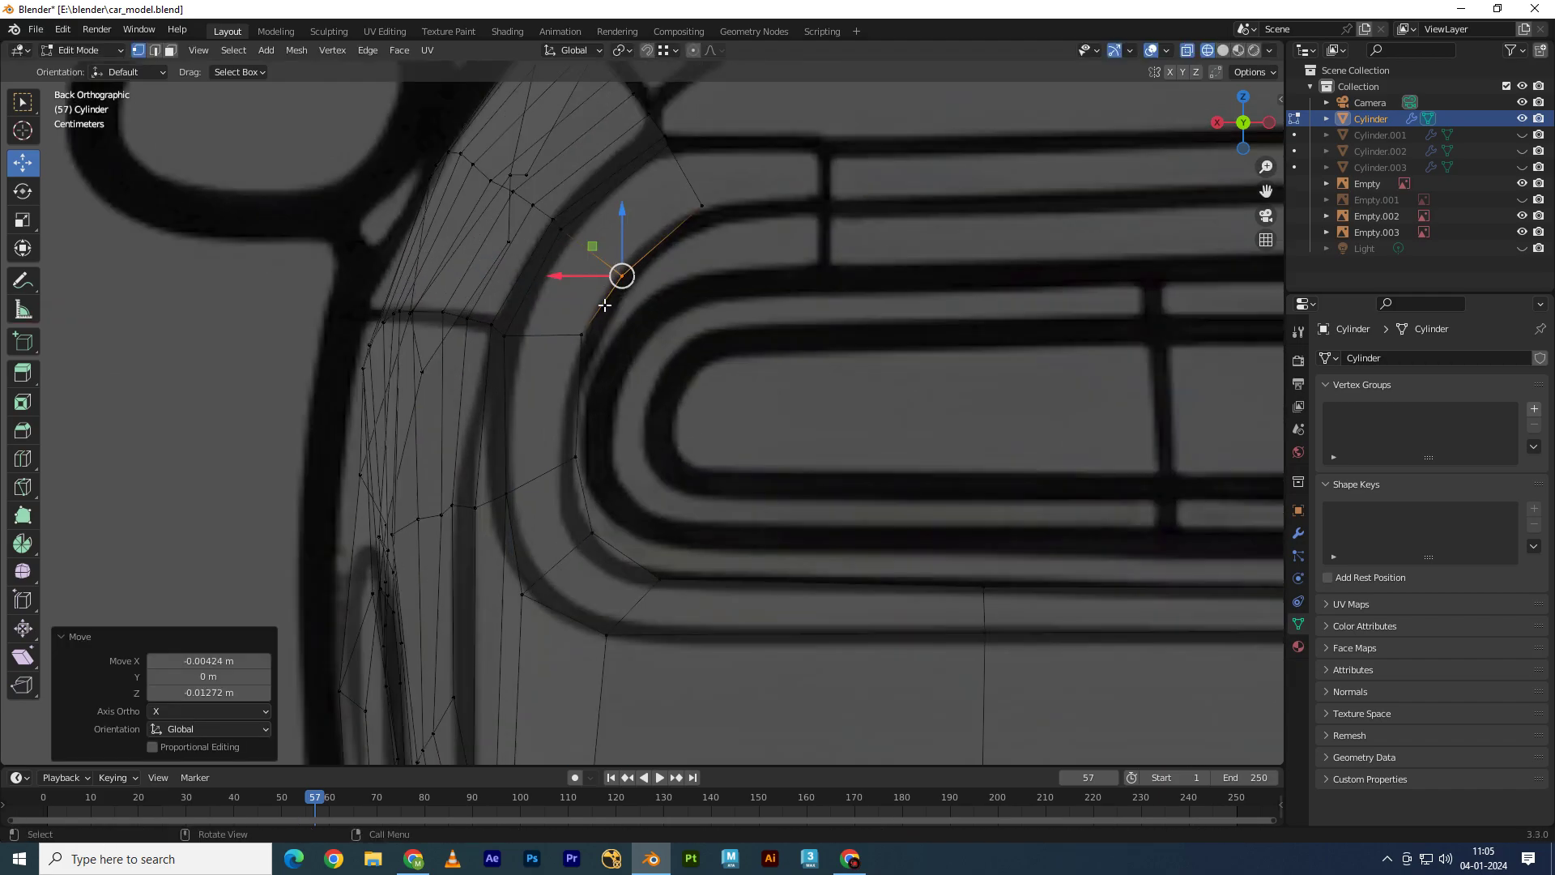
pyautogui.scroll(3, 656, 294)
pyautogui.keyDown('shift'); pyautogui.moveTo(656, 294); pyautogui.dragTo(658, 448, button='middle'); pyautogui.keyUp('shift')
pyautogui.click(659, 329)
pyautogui.press('g')
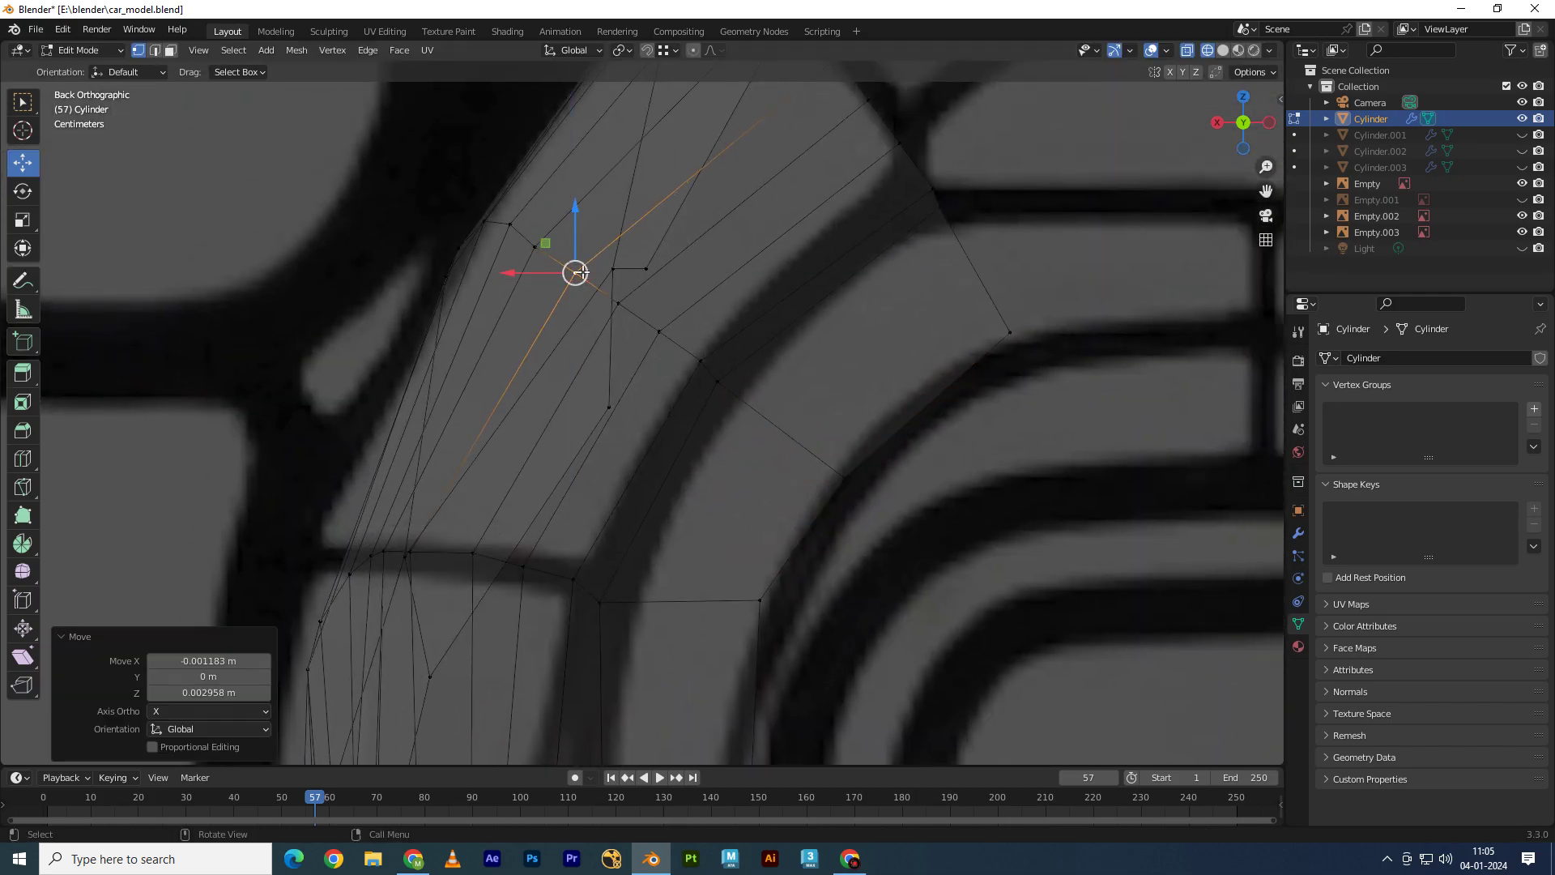
pyautogui.press('g')
pyautogui.click(713, 381)
pyautogui.scroll(-5, 777, 437)
pyautogui.moveTo(786, 444)
pyautogui.mouseDown(button='middle')
pyautogui.moveTo(810, 504)
pyautogui.moveTo(853, 476)
pyautogui.moveTo(670, 493)
pyautogui.moveTo(840, 507)
pyautogui.moveTo(695, 480)
pyautogui.moveTo(712, 491)
pyautogui.moveTo(795, 455)
pyautogui.moveTo(687, 552)
pyautogui.mouseUp(button='middle')
# Step: In side view, move the spoiler-corner vertex up onto the blueprint outline
pyautogui.press('KP_3')
pyautogui.scroll(2, 853, 486)
pyautogui.scroll(3, 853, 487)
pyautogui.scroll(3, 652, 405)
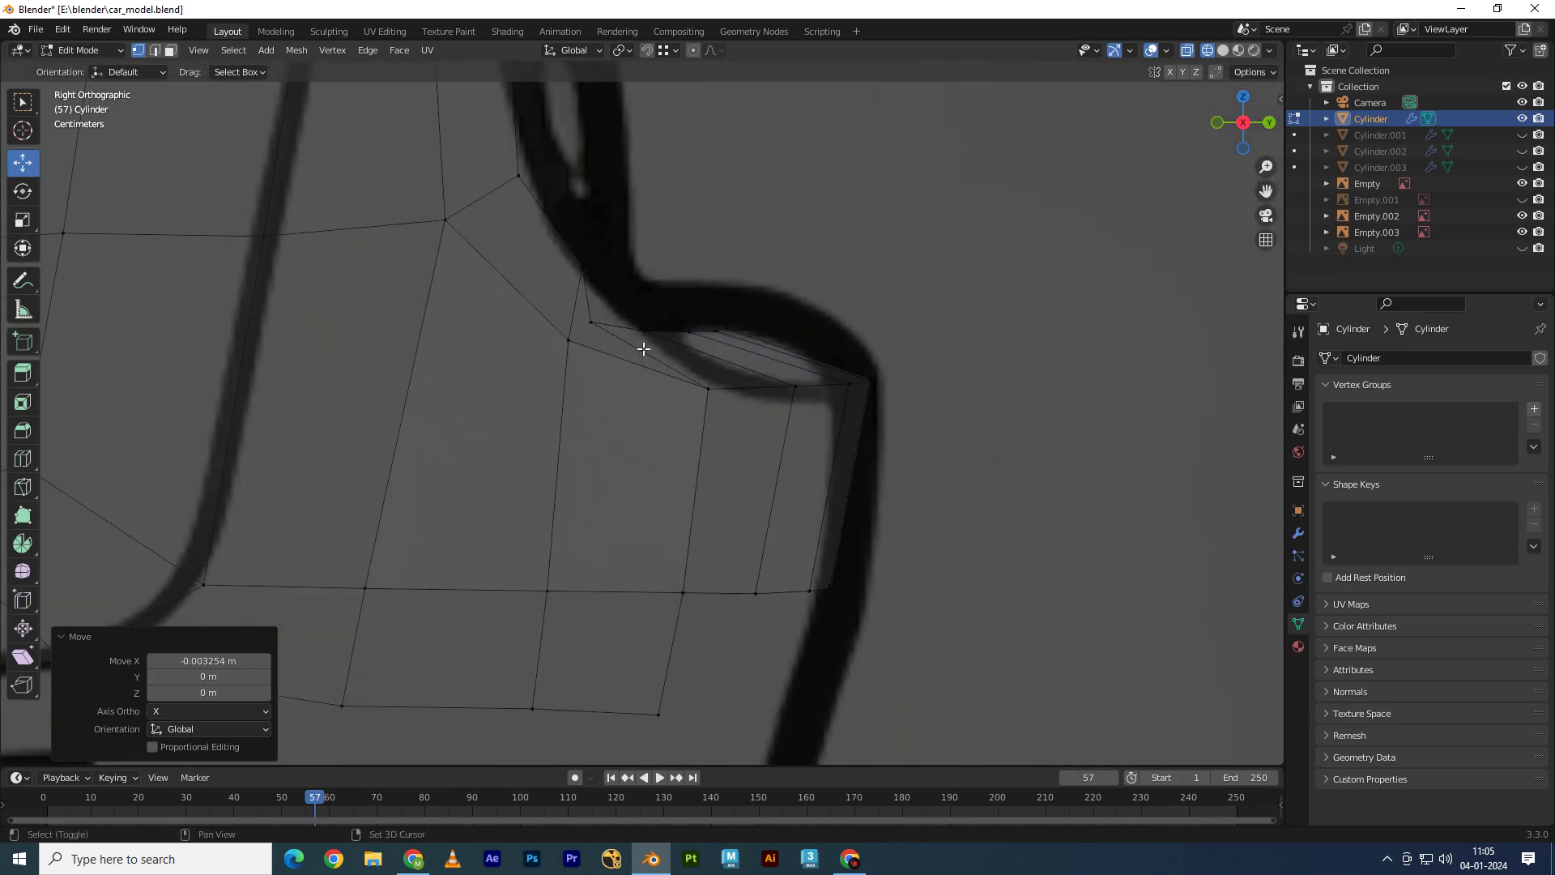
pyautogui.scroll(2, 616, 421)
pyautogui.press('b')
pyautogui.moveTo(629, 411); pyautogui.dragTo(656, 398)
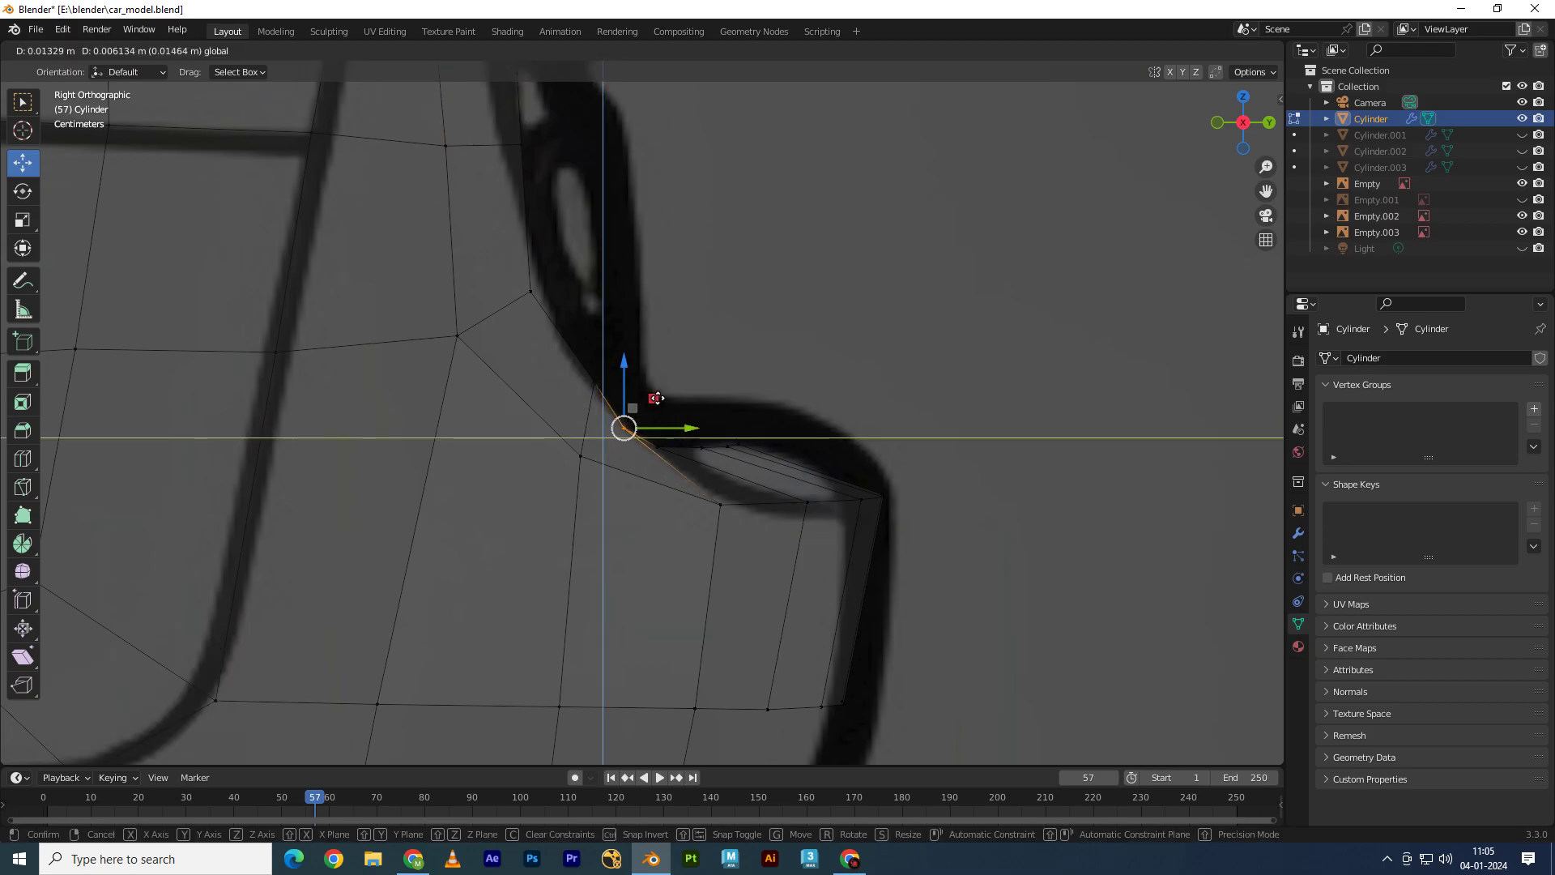
# Step: Nudge another spoiler-corner vertex slightly inward while orbiting to inspect the corner
pyautogui.scroll(-5, 656, 398)
pyautogui.moveTo(656, 398)
pyautogui.mouseDown(button='middle')
pyautogui.moveTo(156, 545)
pyautogui.moveTo(445, 445)
pyautogui.moveTo(694, 468)
pyautogui.moveTo(652, 486)
pyautogui.mouseUp(button='middle')
pyautogui.moveTo(652, 486); pyautogui.dragTo(628, 486)
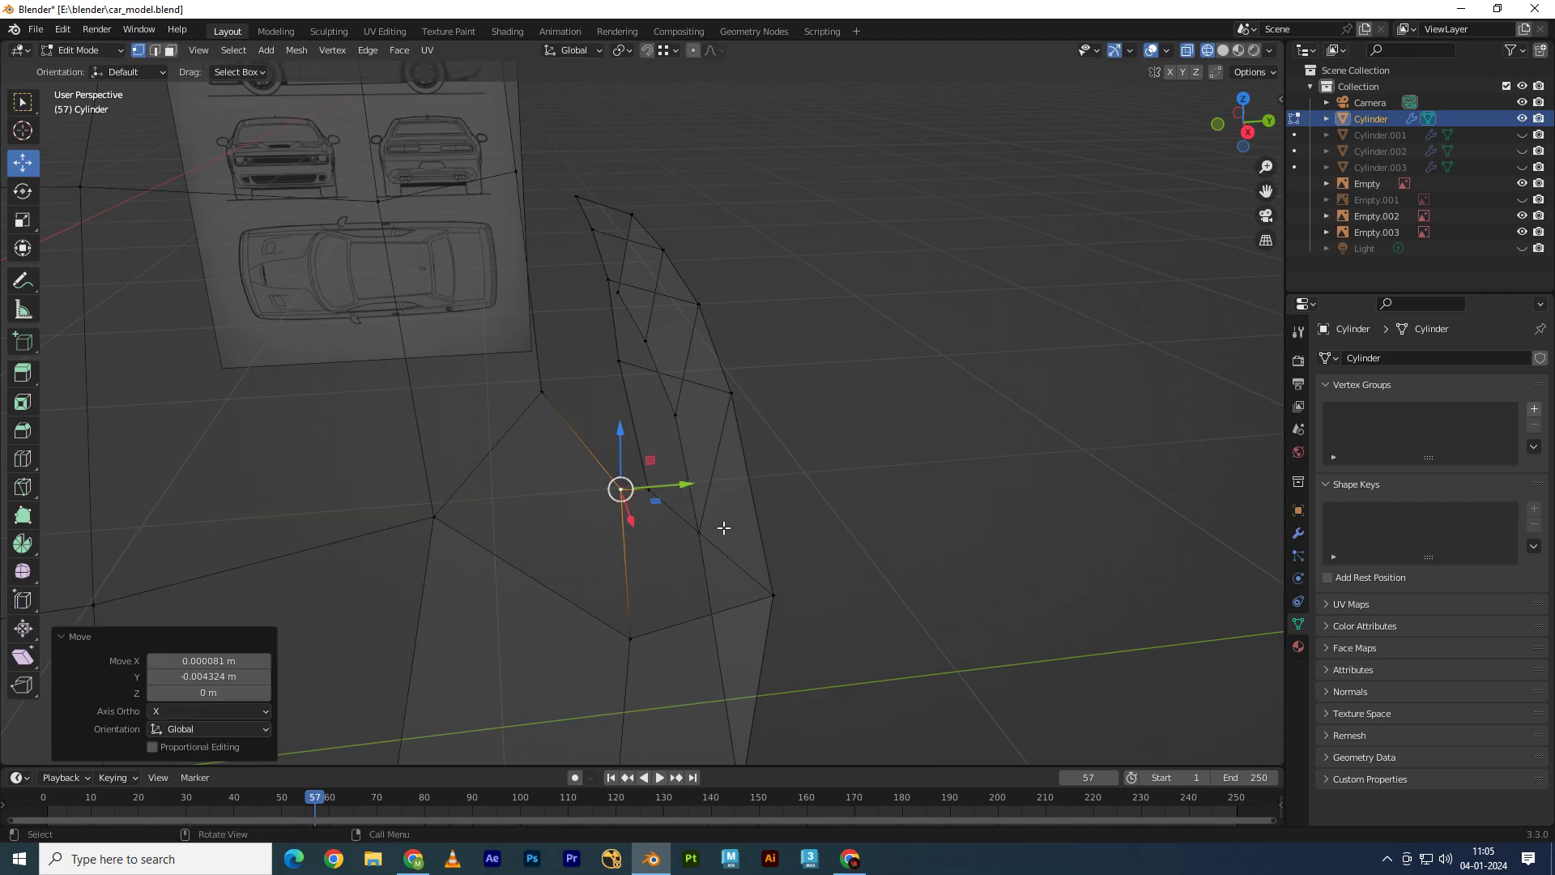
pyautogui.moveTo(721, 527)
pyautogui.mouseDown(button='middle')
pyautogui.moveTo(634, 508)
pyautogui.moveTo(639, 584)
pyautogui.moveTo(503, 531)
pyautogui.moveTo(746, 527)
pyautogui.moveTo(664, 402)
pyautogui.mouseUp(button='middle')
pyautogui.press('KP_3')
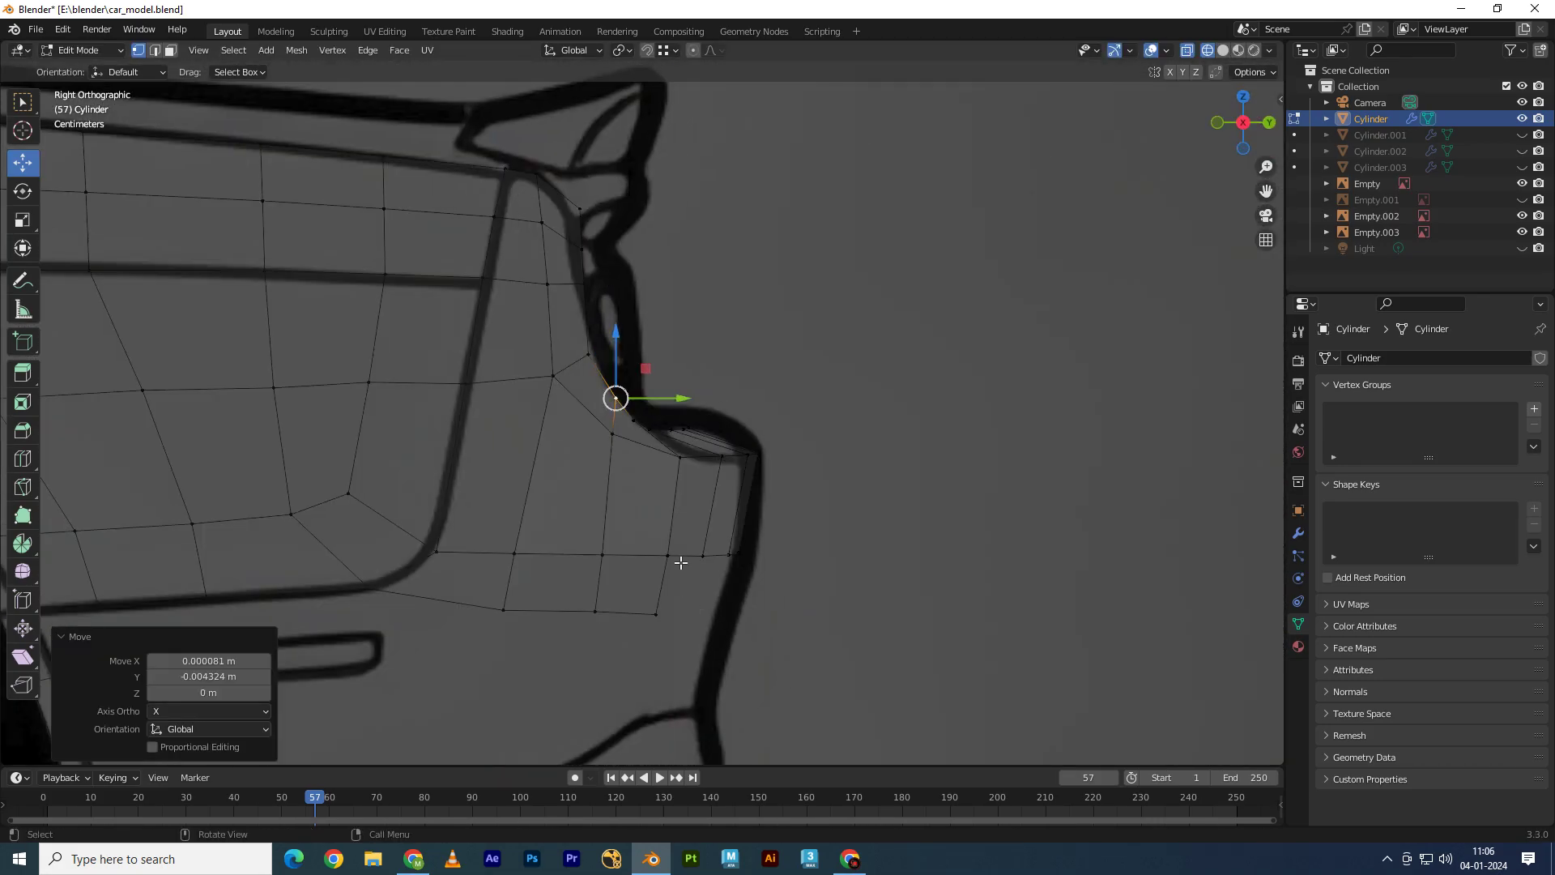
pyautogui.click(1267, 122)
pyautogui.moveTo(729, 426)
pyautogui.keyDown('shift'); pyautogui.mouseDown(button='middle')
pyautogui.moveTo(636, 351)
pyautogui.moveTo(834, 320)
pyautogui.mouseUp(button='middle'); pyautogui.keyUp('shift')
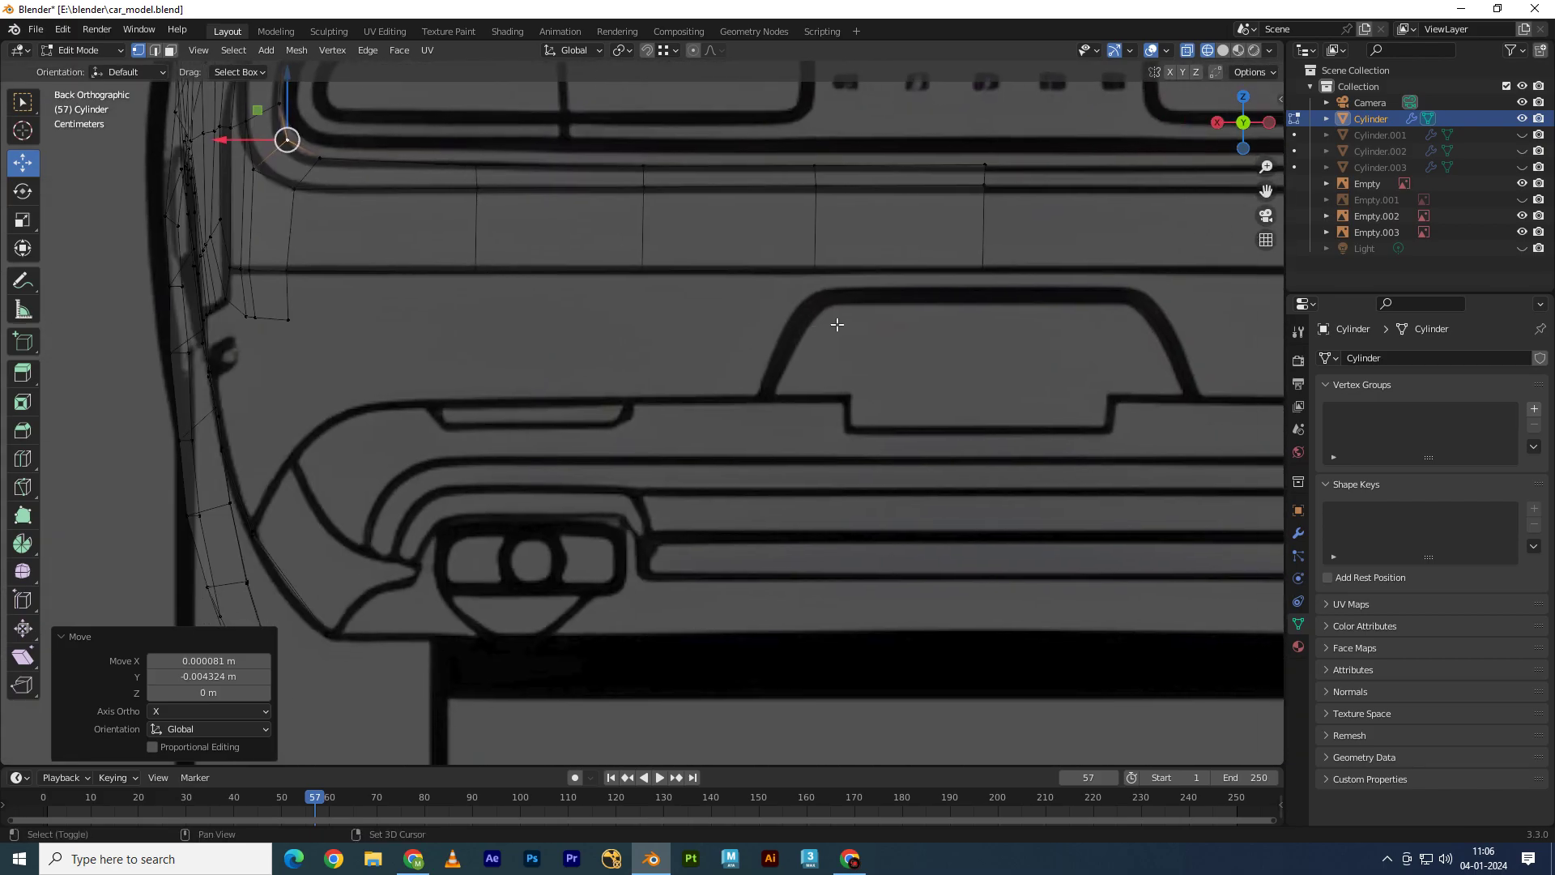
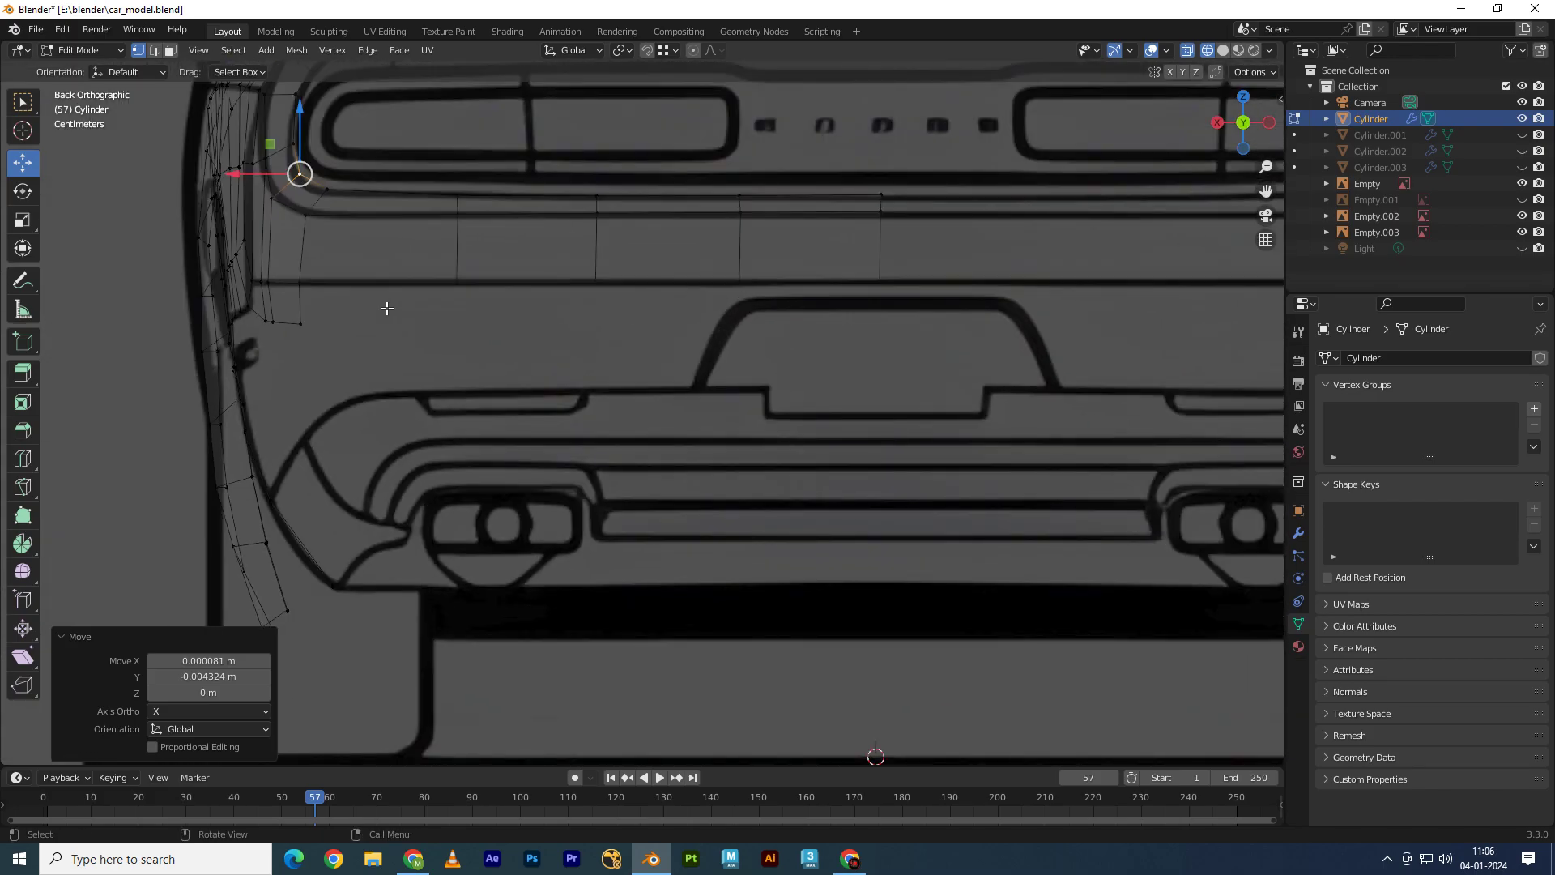
# Step: Extrude the rear panel's bottom edge row down onto the bumper line
pyautogui.press('2')
pyautogui.keyDown('shift'); pyautogui.moveTo(650, 343); pyautogui.dragTo(502, 343, button='middle'); pyautogui.keyUp('shift')
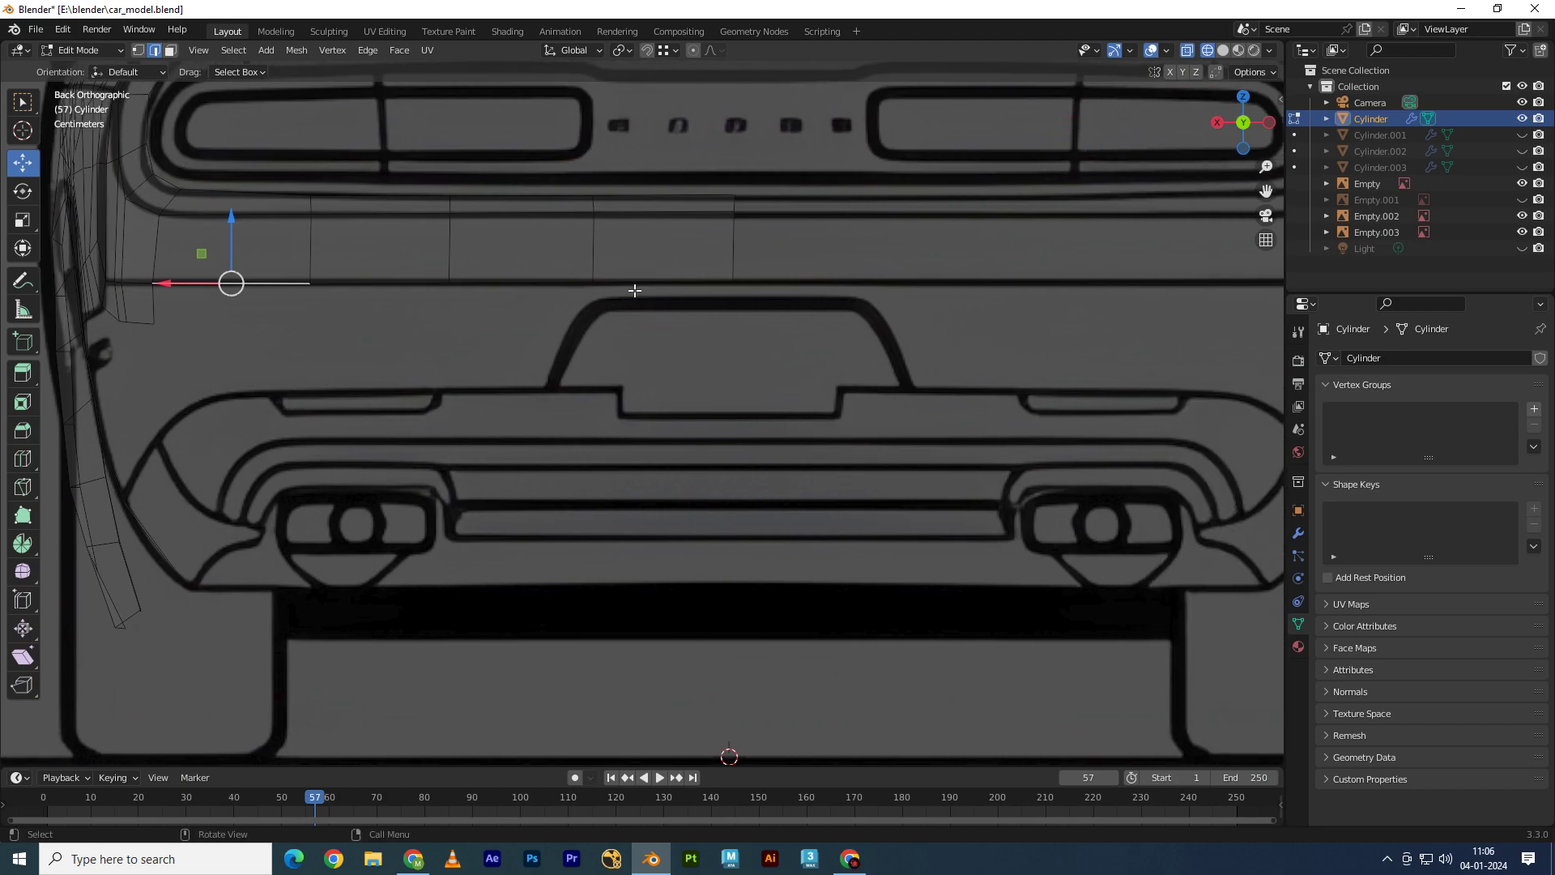
pyautogui.keyDown('ctrl'); pyautogui.click(642, 284); pyautogui.keyUp('ctrl')
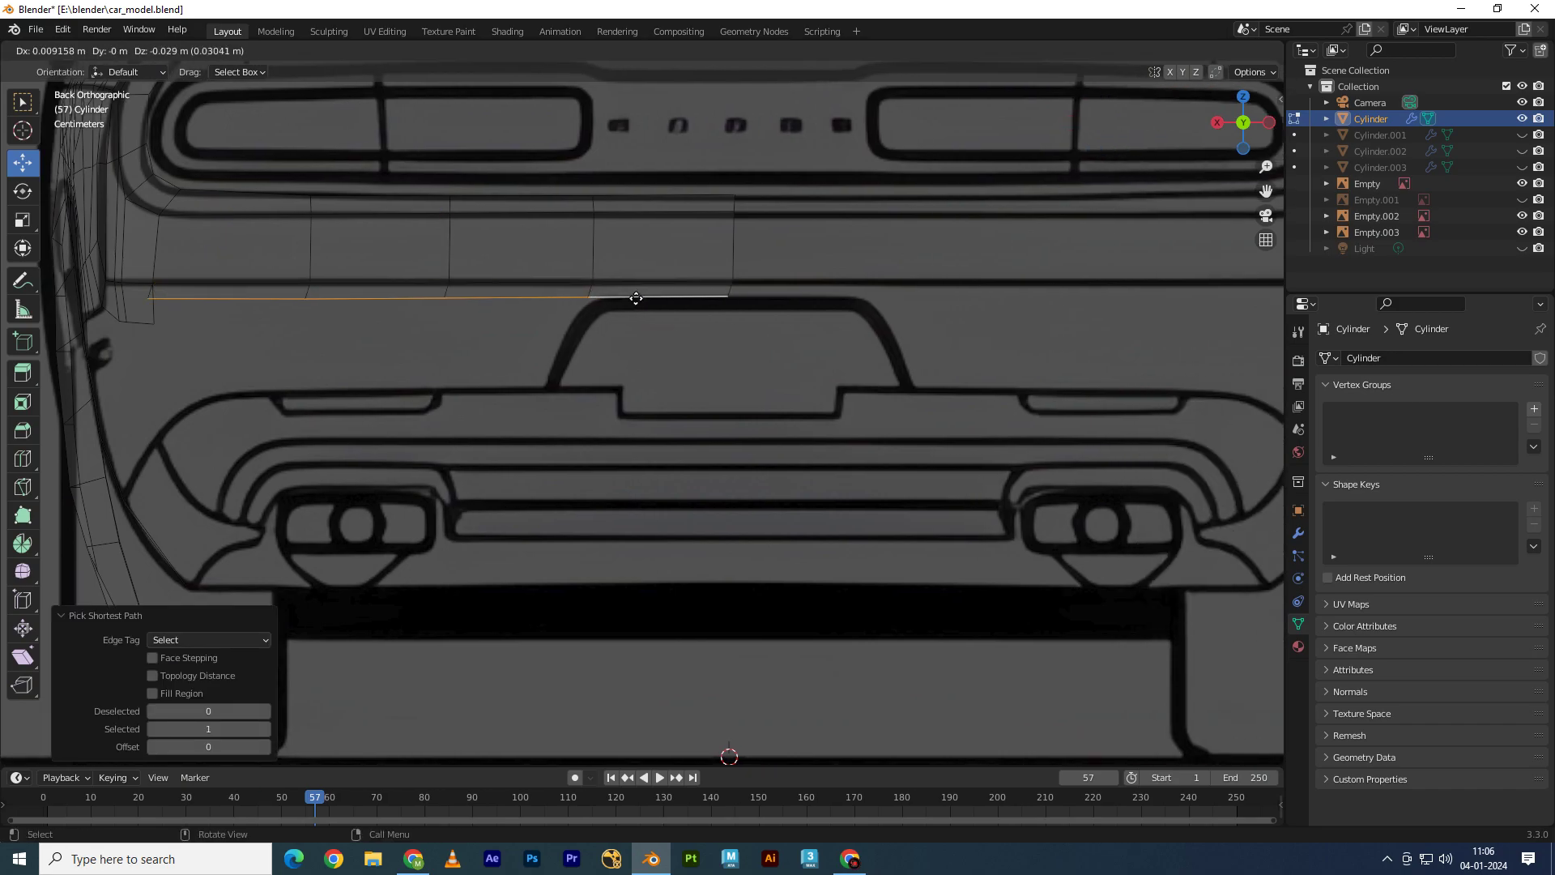
pyautogui.rightClick(640, 302)
pyautogui.keyDown('shift'); pyautogui.moveTo(551, 360); pyautogui.dragTo(846, 364, button='middle'); pyautogui.keyUp('shift')
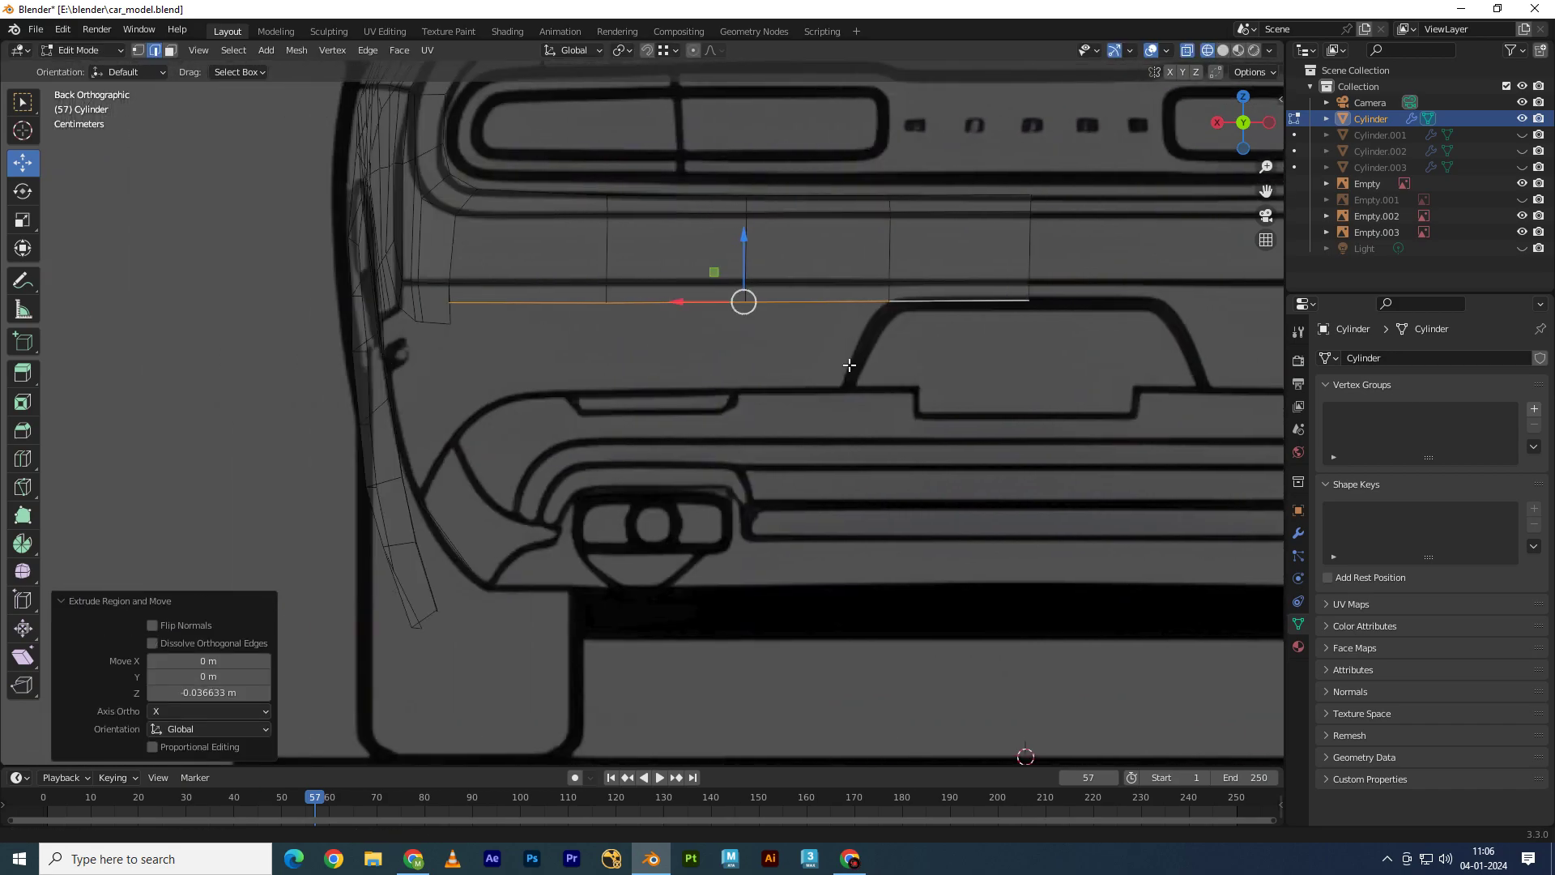
pyautogui.hotkey('ctrl', 'z')
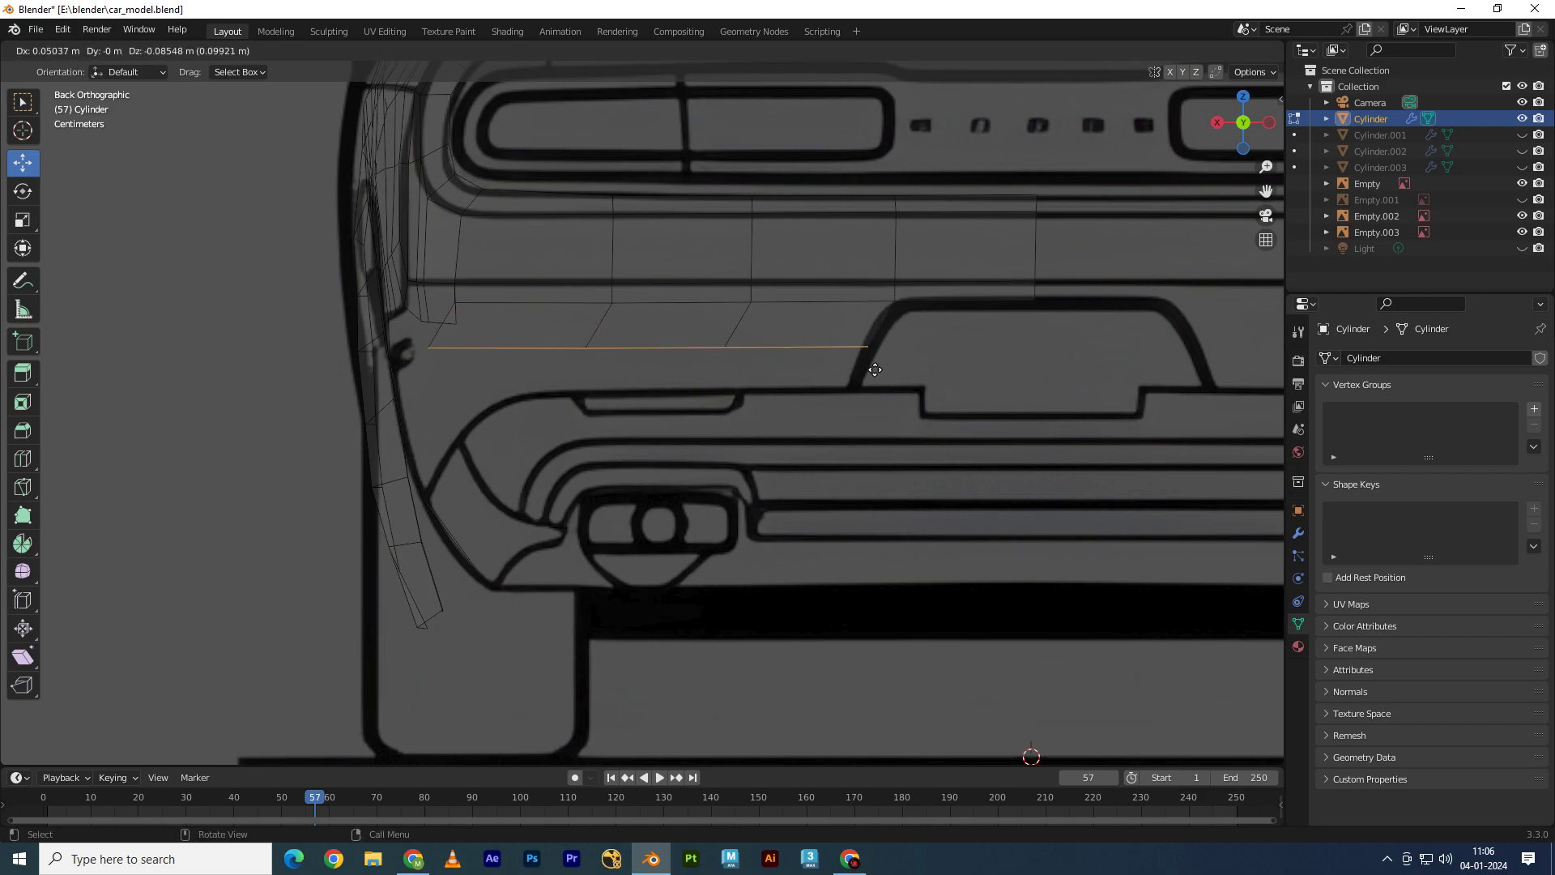
pyautogui.click(859, 402)
# Step: Slide the new row's end vertex along X to line up with the panel outline
pyautogui.press('1')
pyautogui.click(891, 389)
pyautogui.press('g')
pyautogui.press('x')
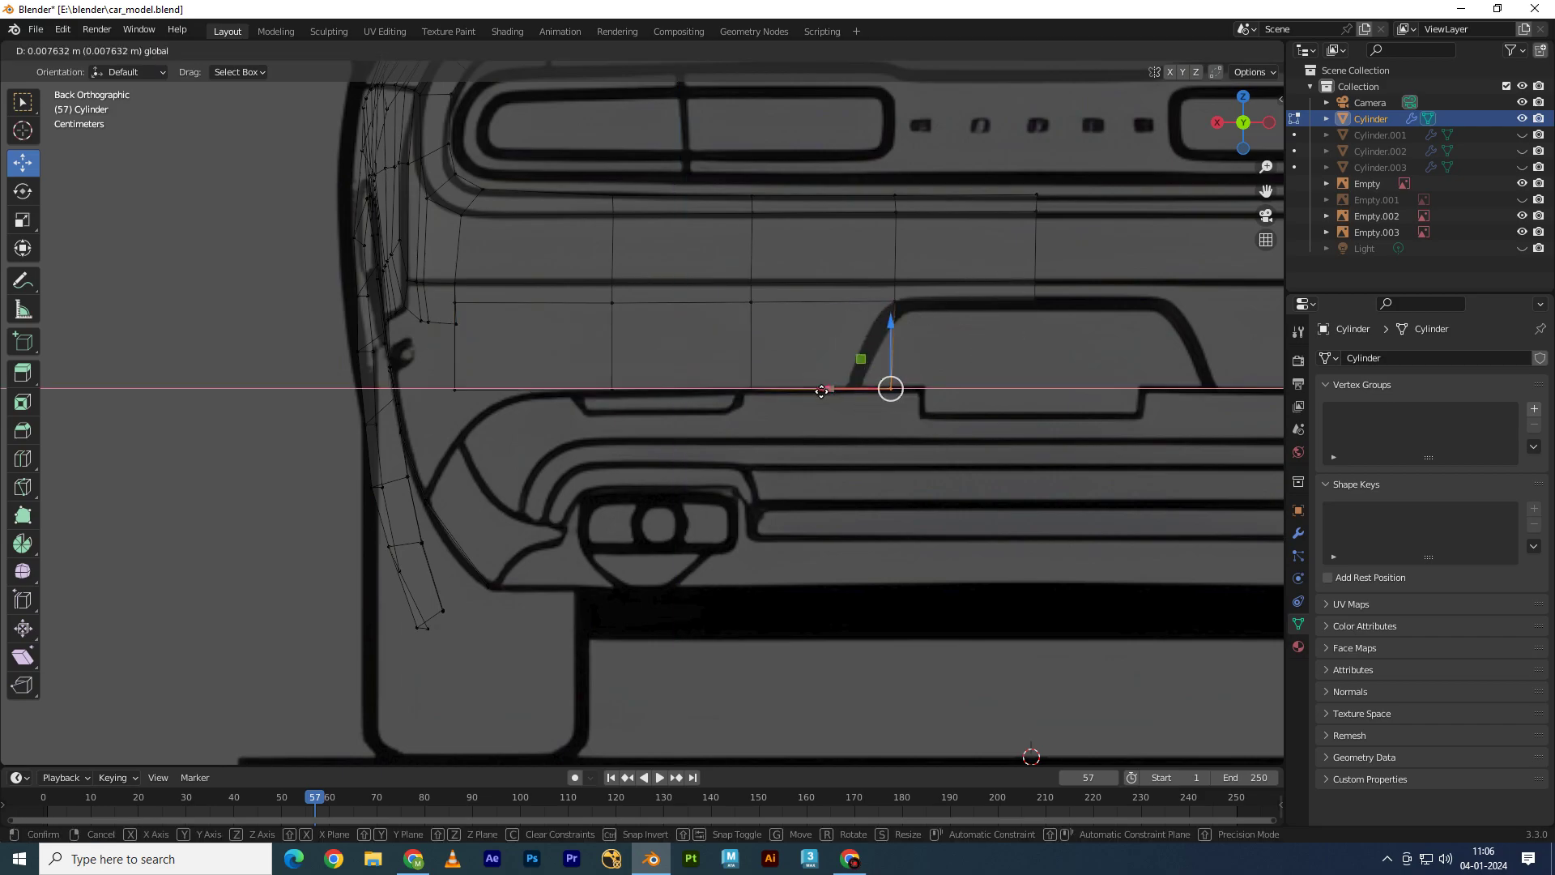
pyautogui.click(808, 395)
pyautogui.keyDown('shift'); pyautogui.moveTo(717, 396); pyautogui.dragTo(842, 388, button='middle'); pyautogui.keyUp('shift')
pyautogui.press('g')
pyautogui.press('x')
pyautogui.click(688, 389)
pyautogui.press('g')
pyautogui.press('x')
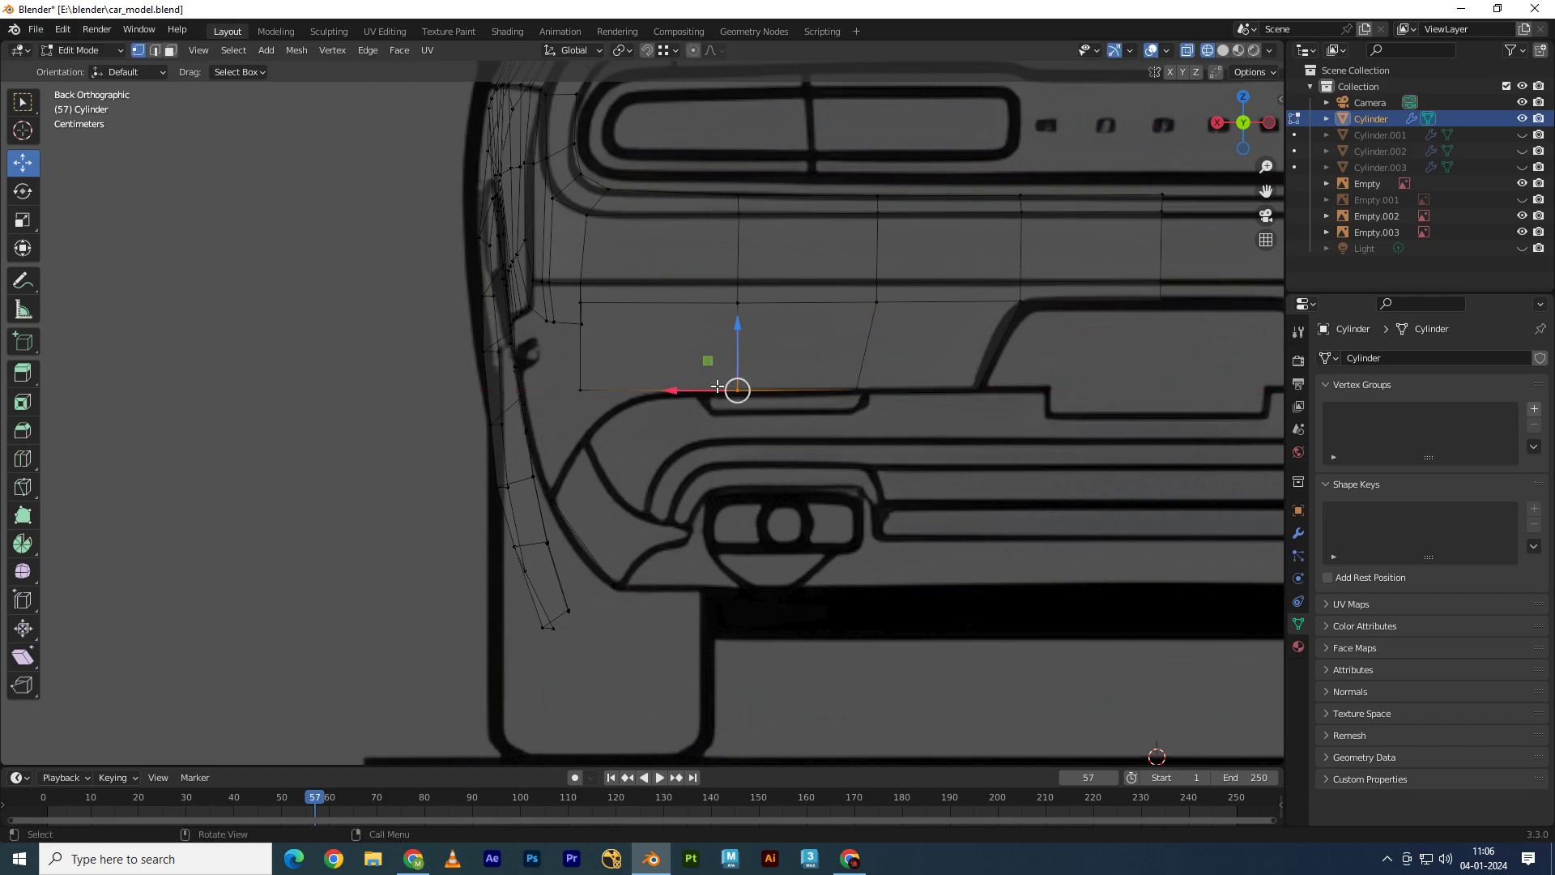
pyautogui.click(570, 395)
# Step: Drop the corner vertex onto the outline and merge it At Last into the side panel's vertex
pyautogui.press('g')
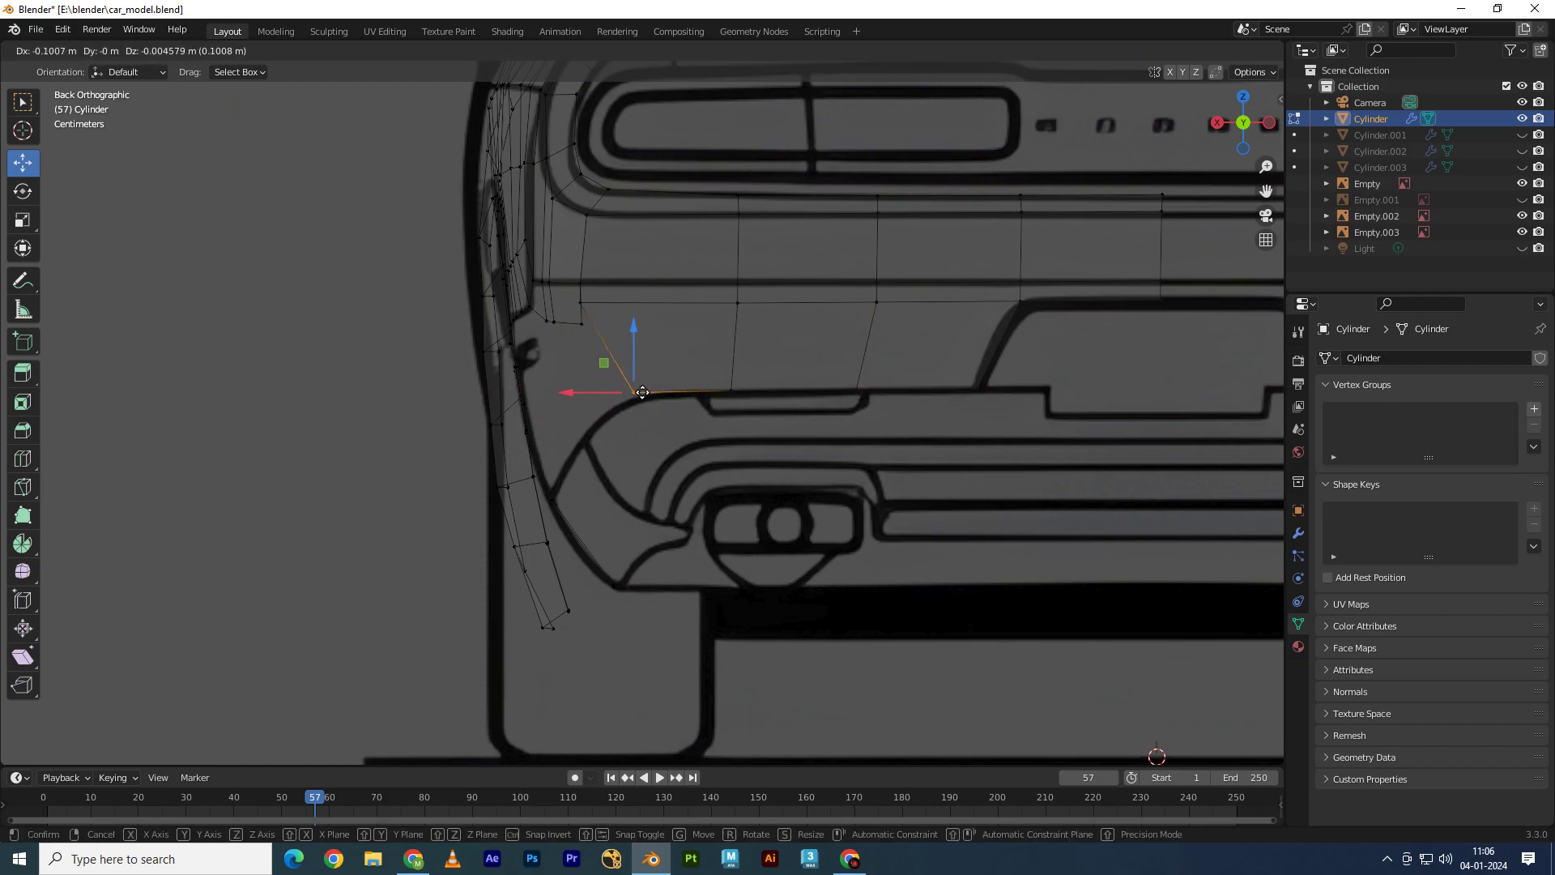
pyautogui.click(639, 386)
pyautogui.scroll(2, 583, 294)
pyautogui.keyDown('shift'); pyautogui.moveTo(583, 294); pyautogui.dragTo(638, 305, button='middle'); pyautogui.keyUp('shift')
pyautogui.click(635, 306)
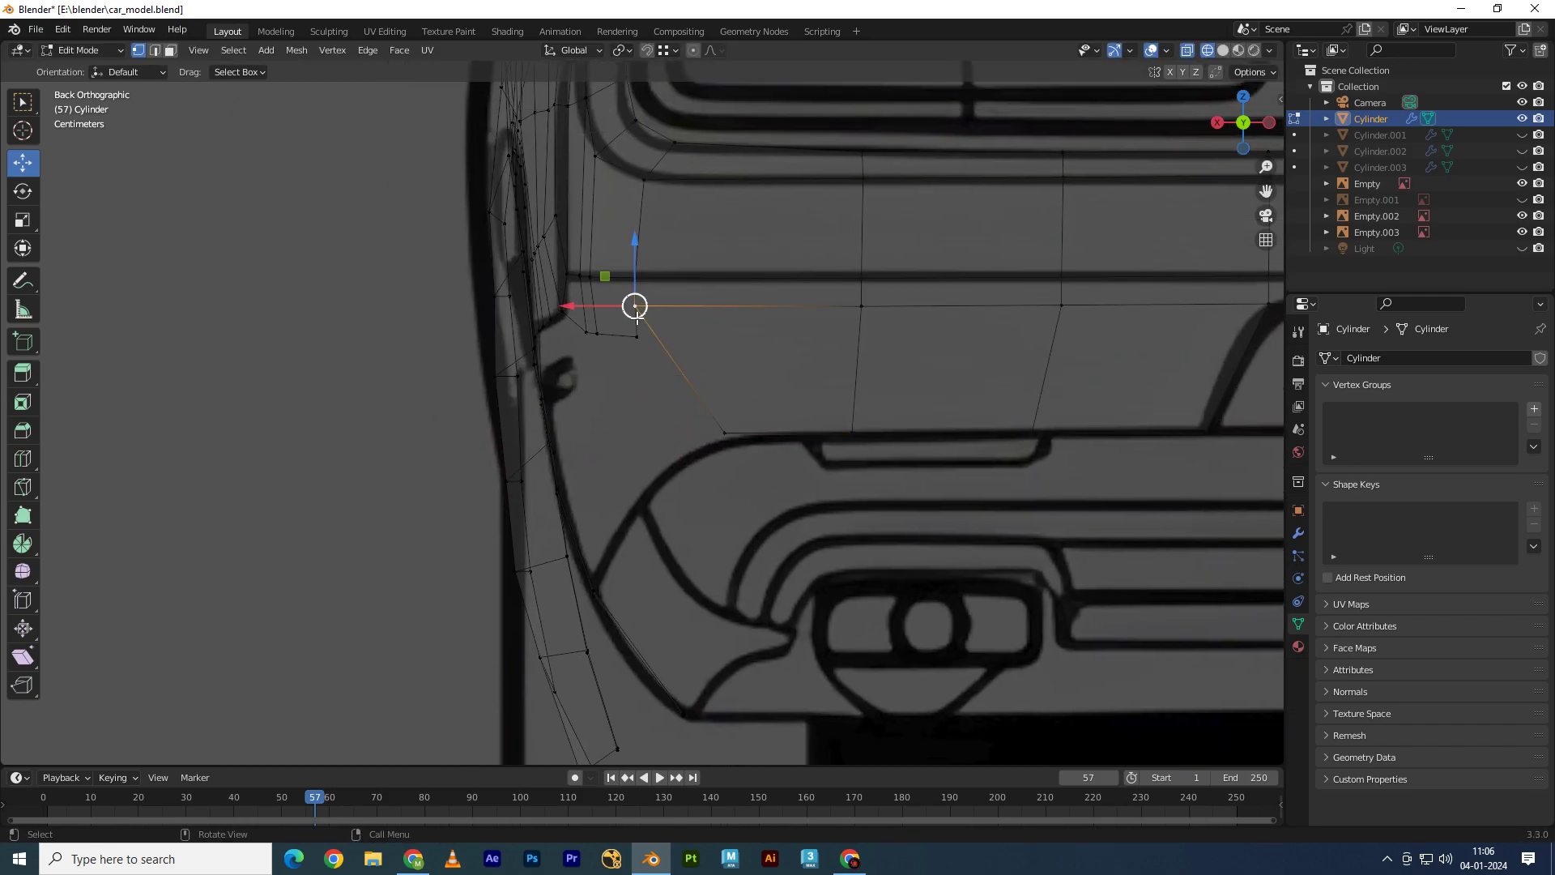
pyautogui.press('m')
pyautogui.click(634, 332)
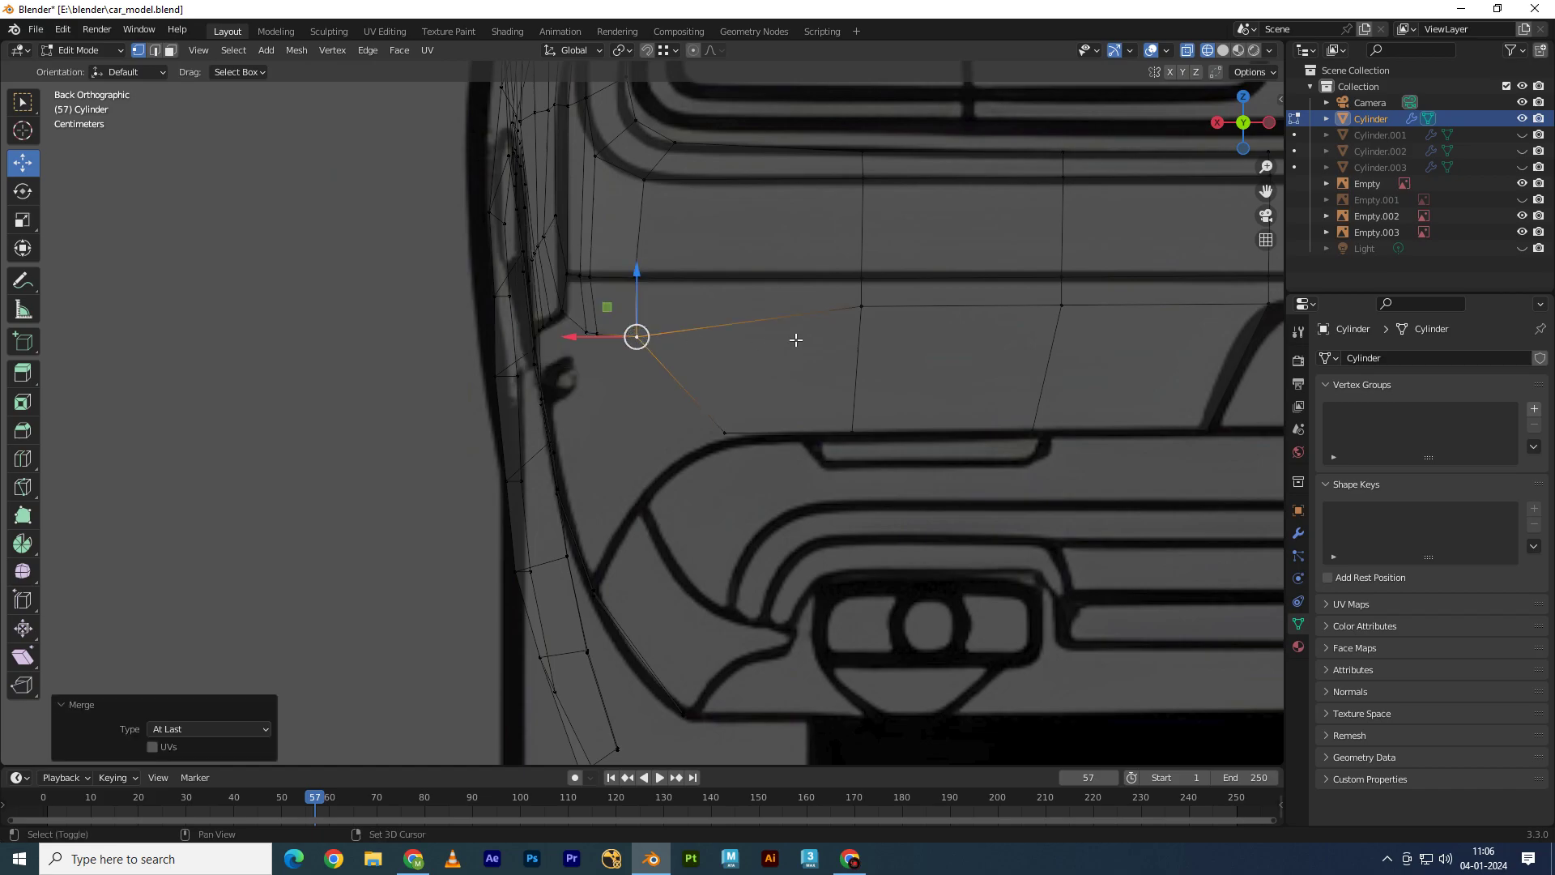
pyautogui.moveTo(843, 347)
pyautogui.keyDown('shift'); pyautogui.mouseDown(button='middle')
pyautogui.moveTo(524, 347)
pyautogui.moveTo(640, 340)
pyautogui.mouseUp(button='middle'); pyautogui.keyUp('shift')
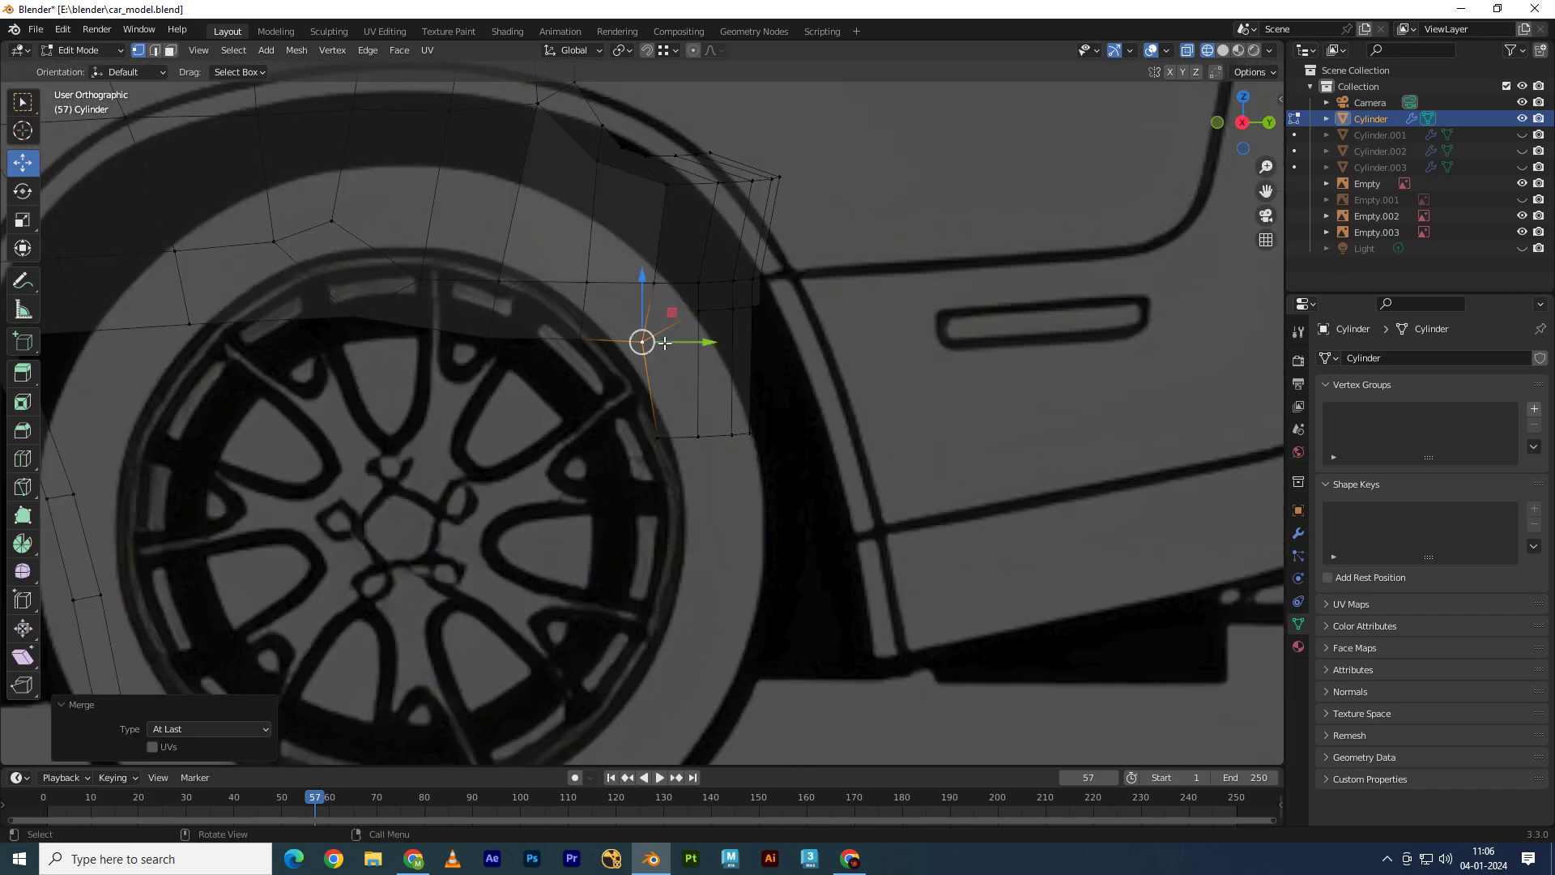
# Step: Slide the lower side-edge vertex along Y toward the dark body outline
pyautogui.scroll(3, 640, 340)
pyautogui.keyDown('shift'); pyautogui.moveTo(728, 389); pyautogui.dragTo(751, 412, button='middle'); pyautogui.keyUp('shift')
pyautogui.click(737, 474)
pyautogui.press('g')
pyautogui.press('y')
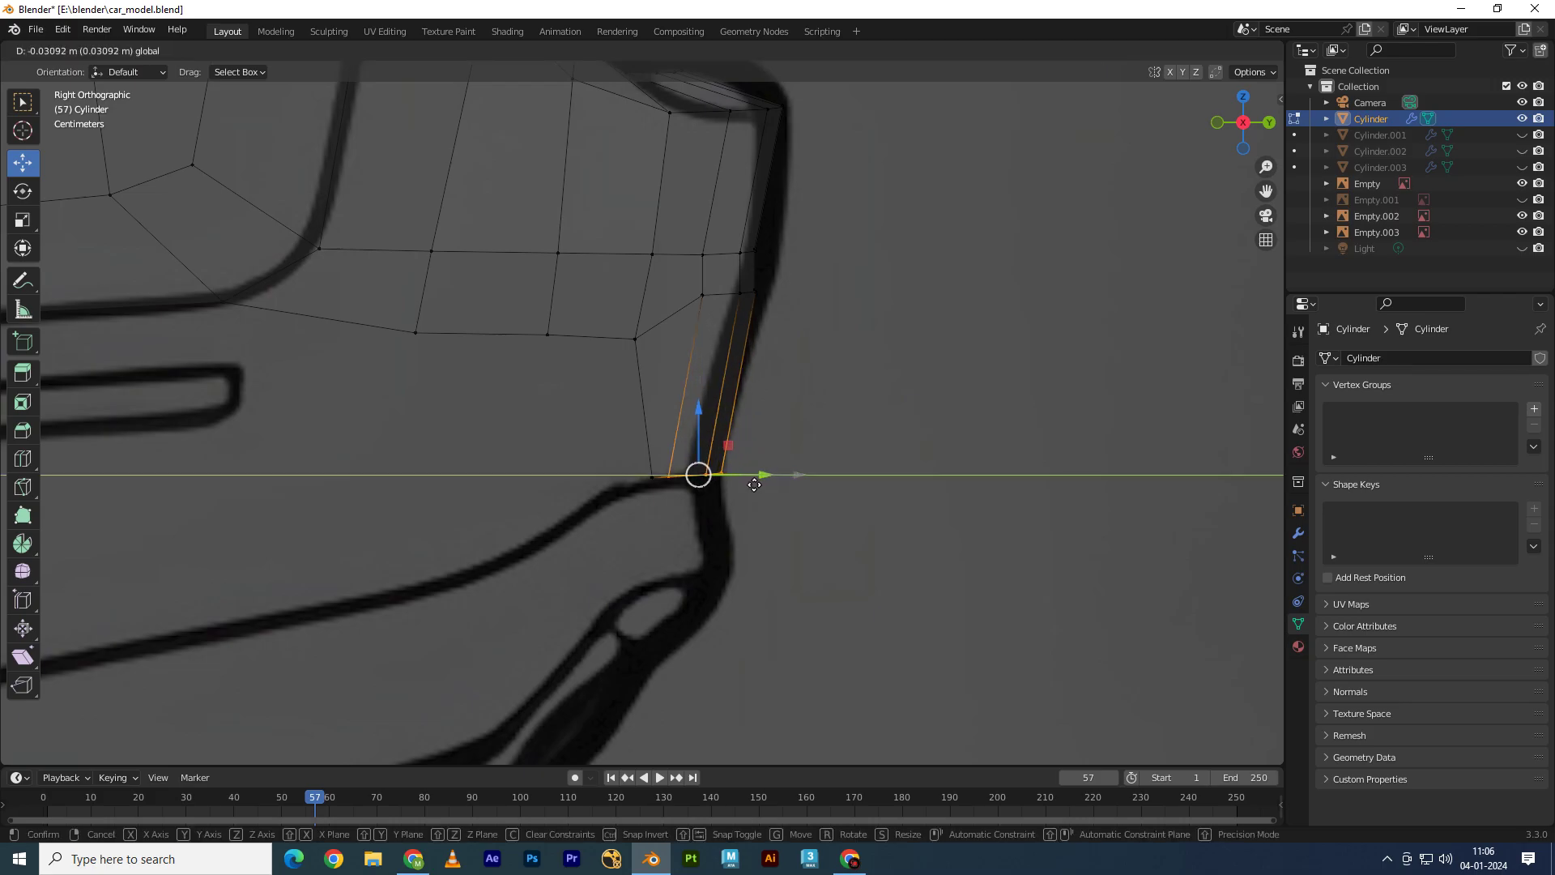
pyautogui.click(690, 478)
pyautogui.press('g')
pyautogui.press('y')
pyautogui.click(640, 478)
pyautogui.press('g')
pyautogui.press('y')
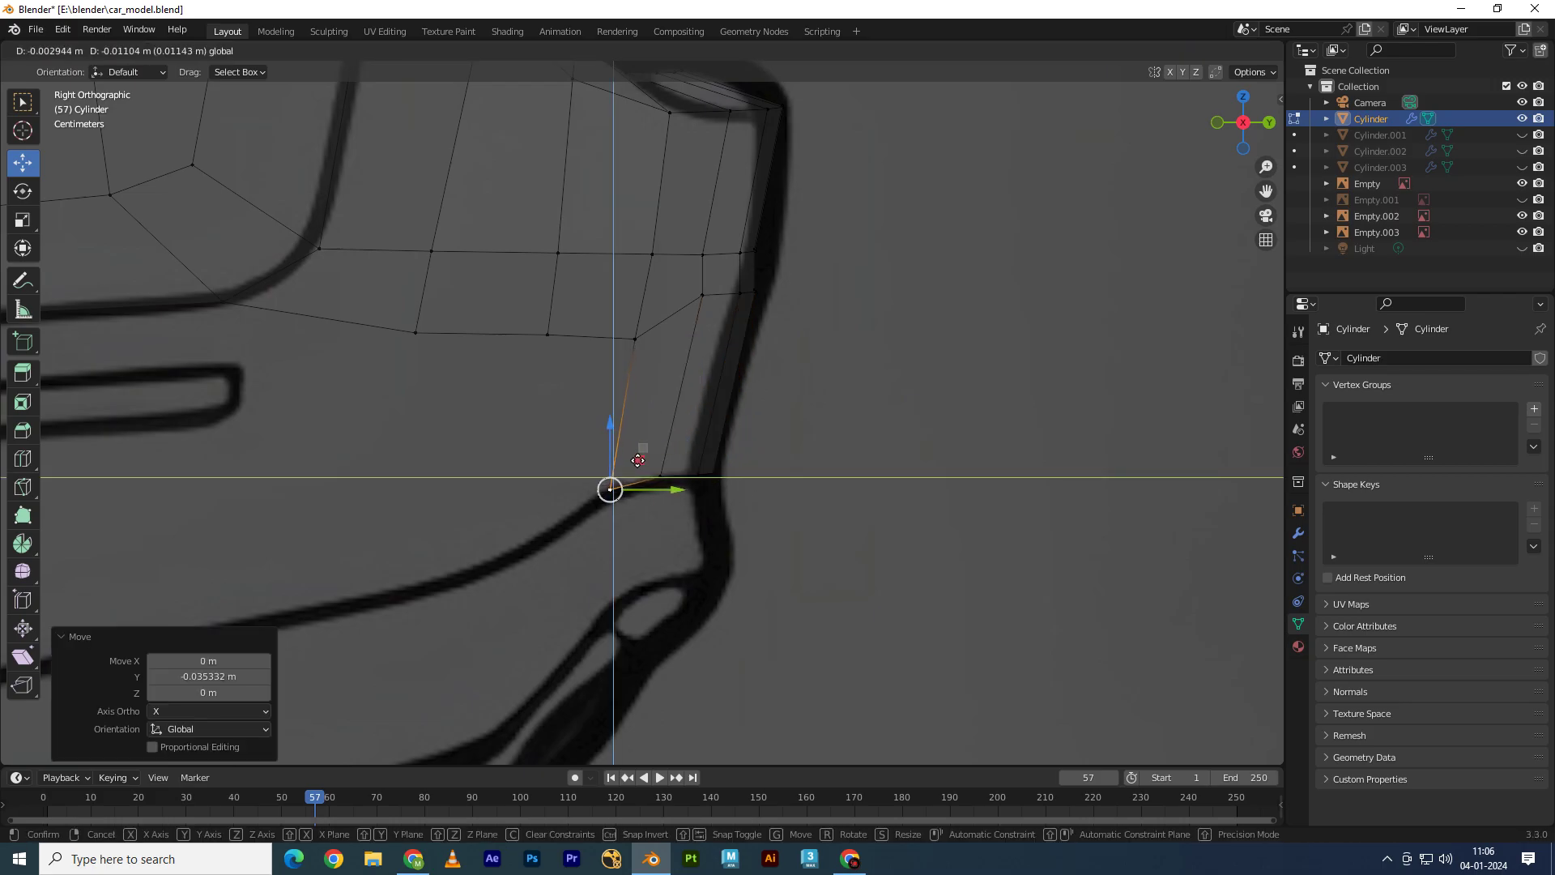
pyautogui.click(695, 508)
# Step: Undo the last move, then refine the lower vertex's Y position onto the outline
pyautogui.hotkey('ctrl', 'z')
pyautogui.press('g')
pyautogui.press('y')
pyautogui.click(653, 474)
pyautogui.press('g')
pyautogui.press('y')
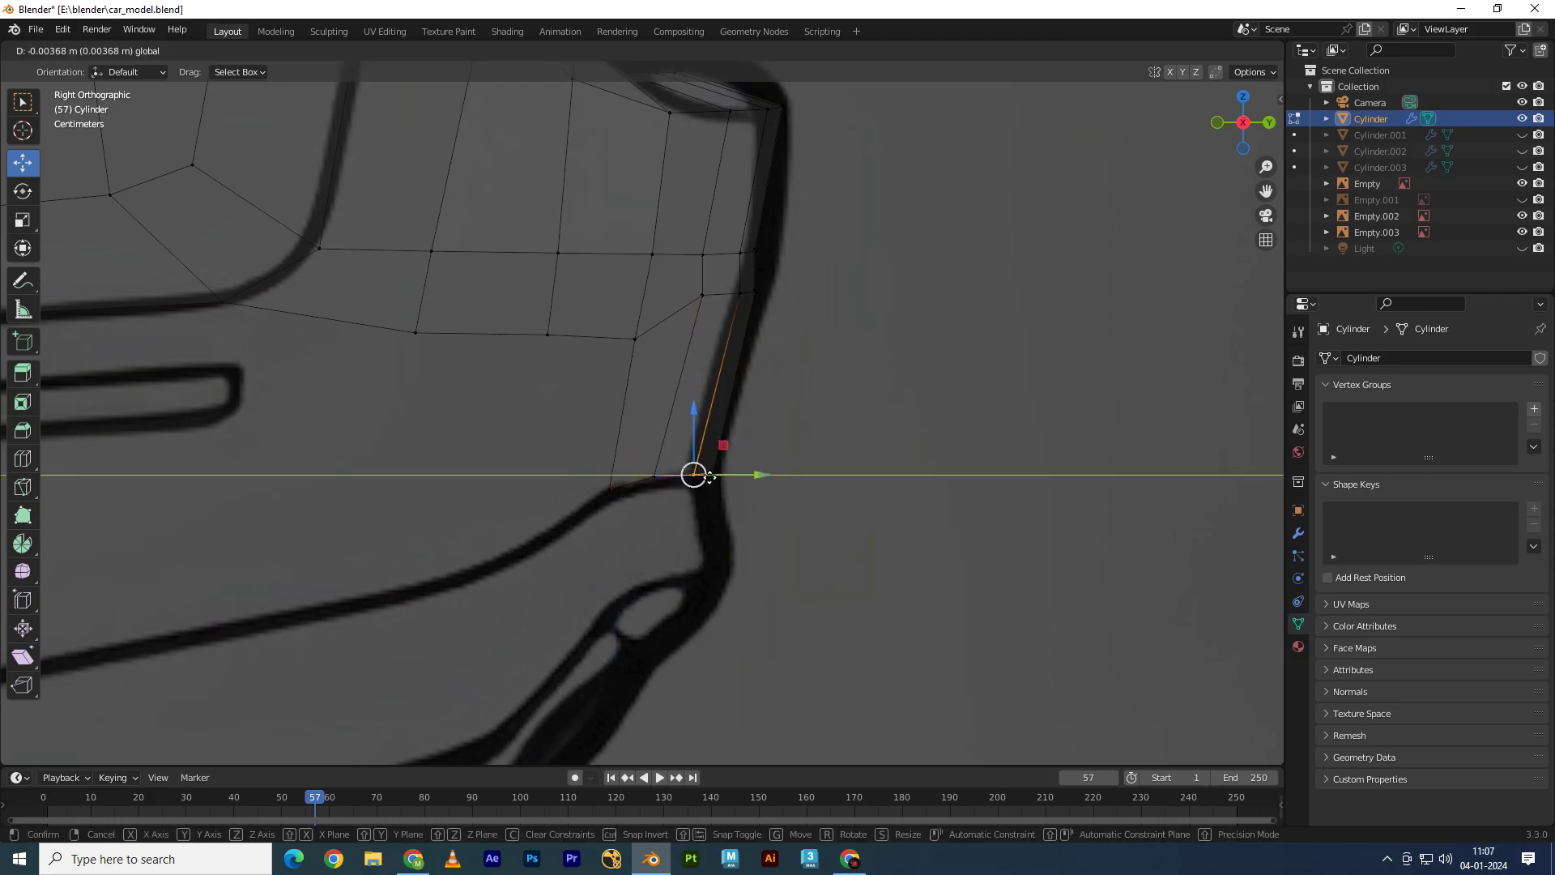
pyautogui.click(698, 474)
pyautogui.press('g')
pyautogui.press('y')
pyautogui.click(732, 475)
# Step: Move the next corner edge along Y onto the dark band and pick neighbouring band edges
pyautogui.keyDown('shift'); pyautogui.moveTo(749, 256); pyautogui.dragTo(749, 337, button='middle'); pyautogui.keyUp('shift')
pyautogui.click(729, 337)
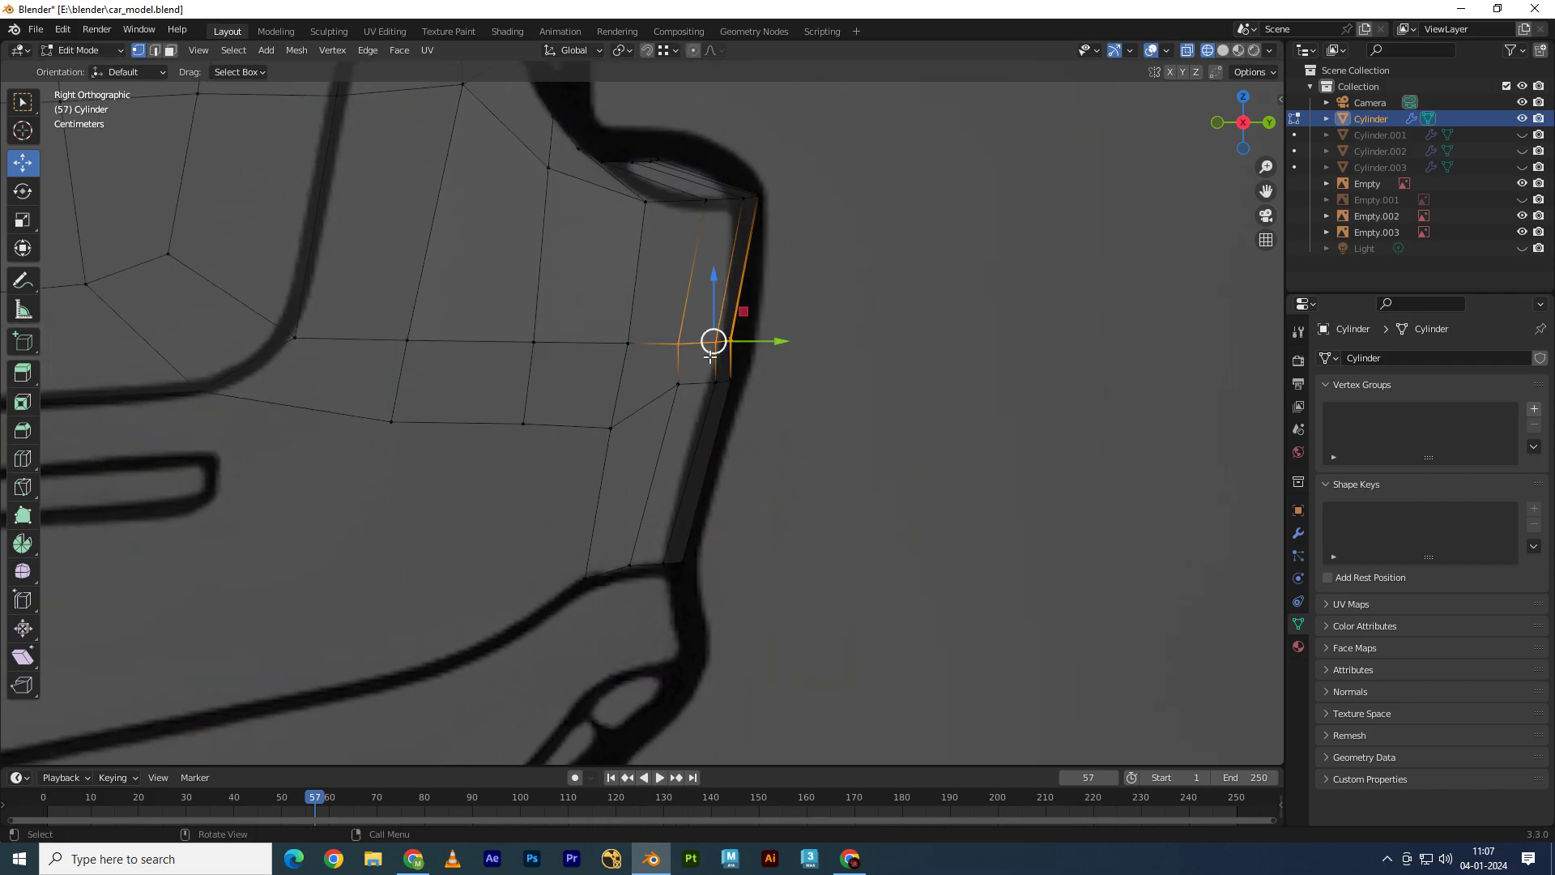
pyautogui.press('g')
pyautogui.press('y')
pyautogui.click(727, 397)
pyautogui.keyDown('shift'); pyautogui.moveTo(726, 397); pyautogui.dragTo(753, 373, button='middle'); pyautogui.keyUp('shift')
pyautogui.click(762, 363)
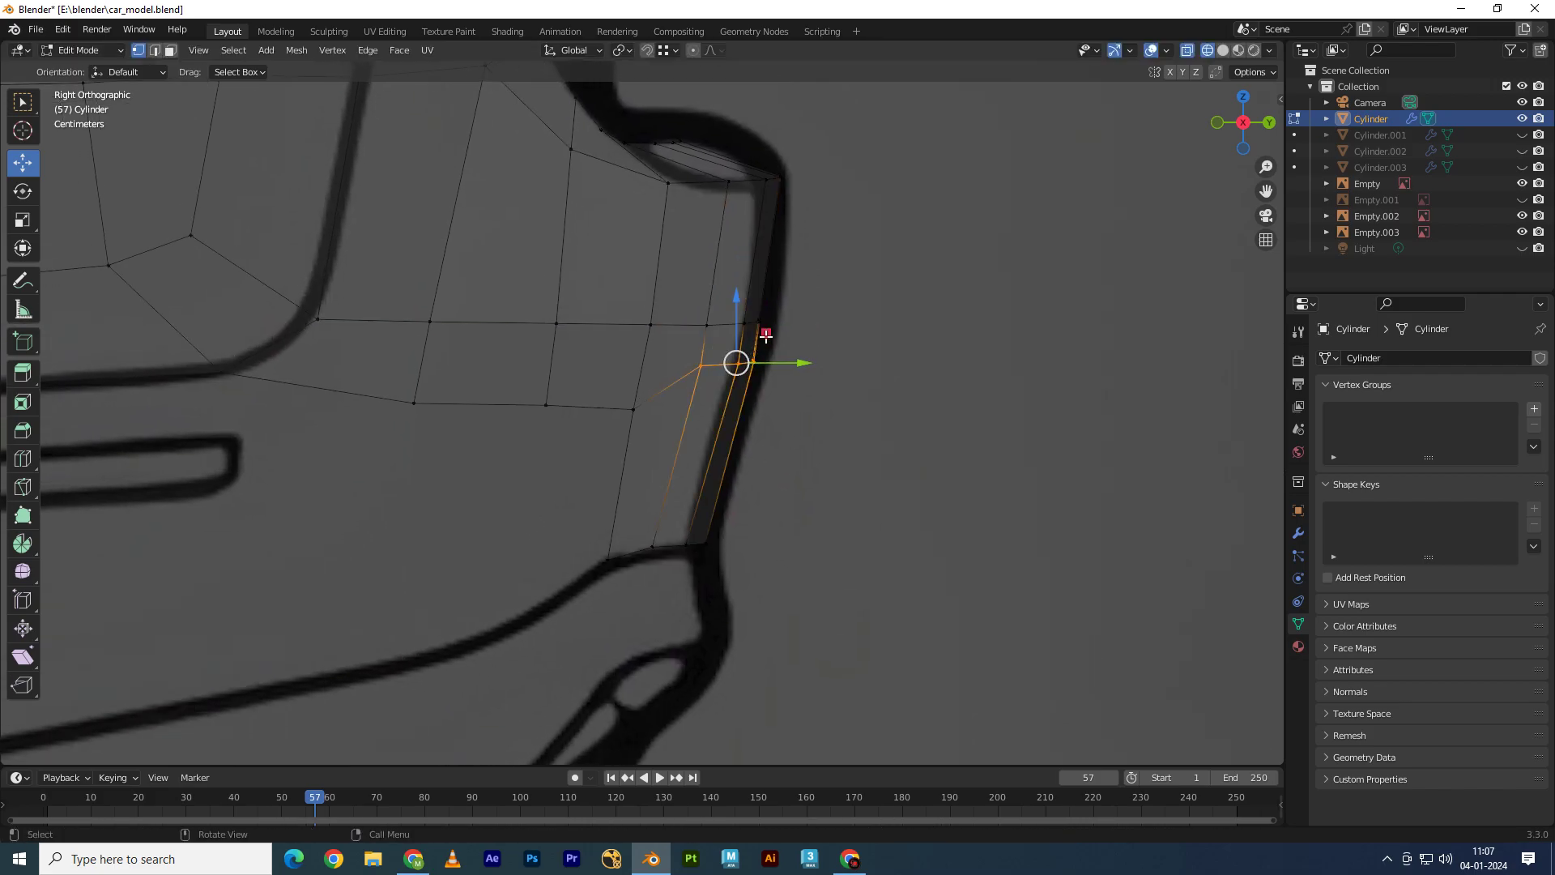
pyautogui.click(764, 333)
pyautogui.keyDown('shift'); pyautogui.moveTo(635, 439); pyautogui.dragTo(704, 408, button='middle'); pyautogui.keyUp('shift')
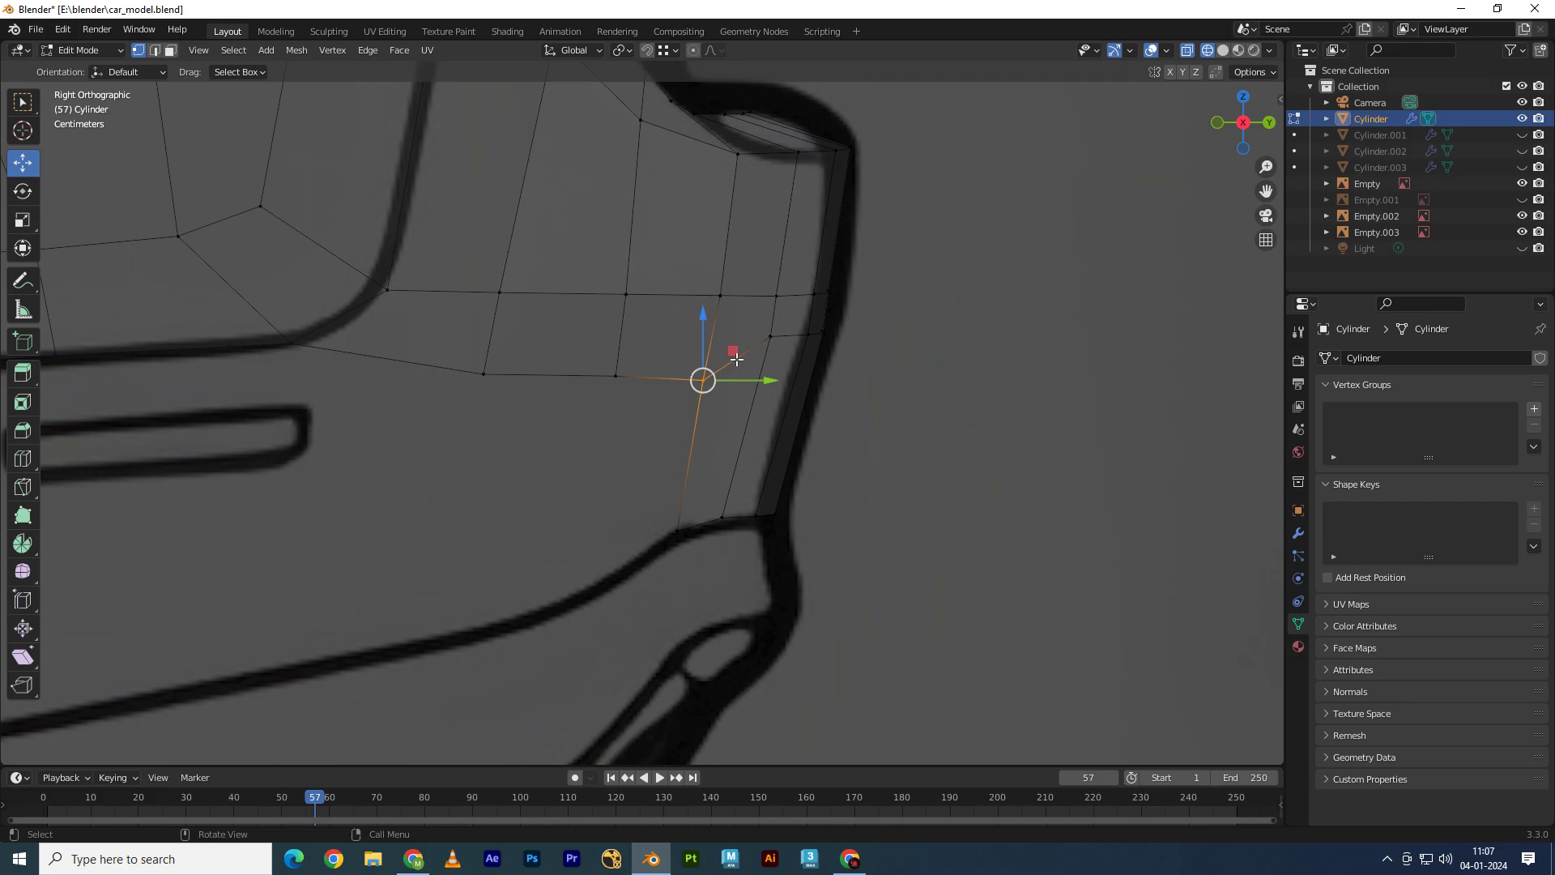
# Step: Place the top corner vertex onto the dark band, then orbit to check it in perspective
pyautogui.press('g')
pyautogui.click(764, 357)
pyautogui.keyDown('shift'); pyautogui.moveTo(764, 357); pyautogui.dragTo(775, 491, button='middle'); pyautogui.keyUp('shift')
pyautogui.click(816, 303)
pyautogui.press('g')
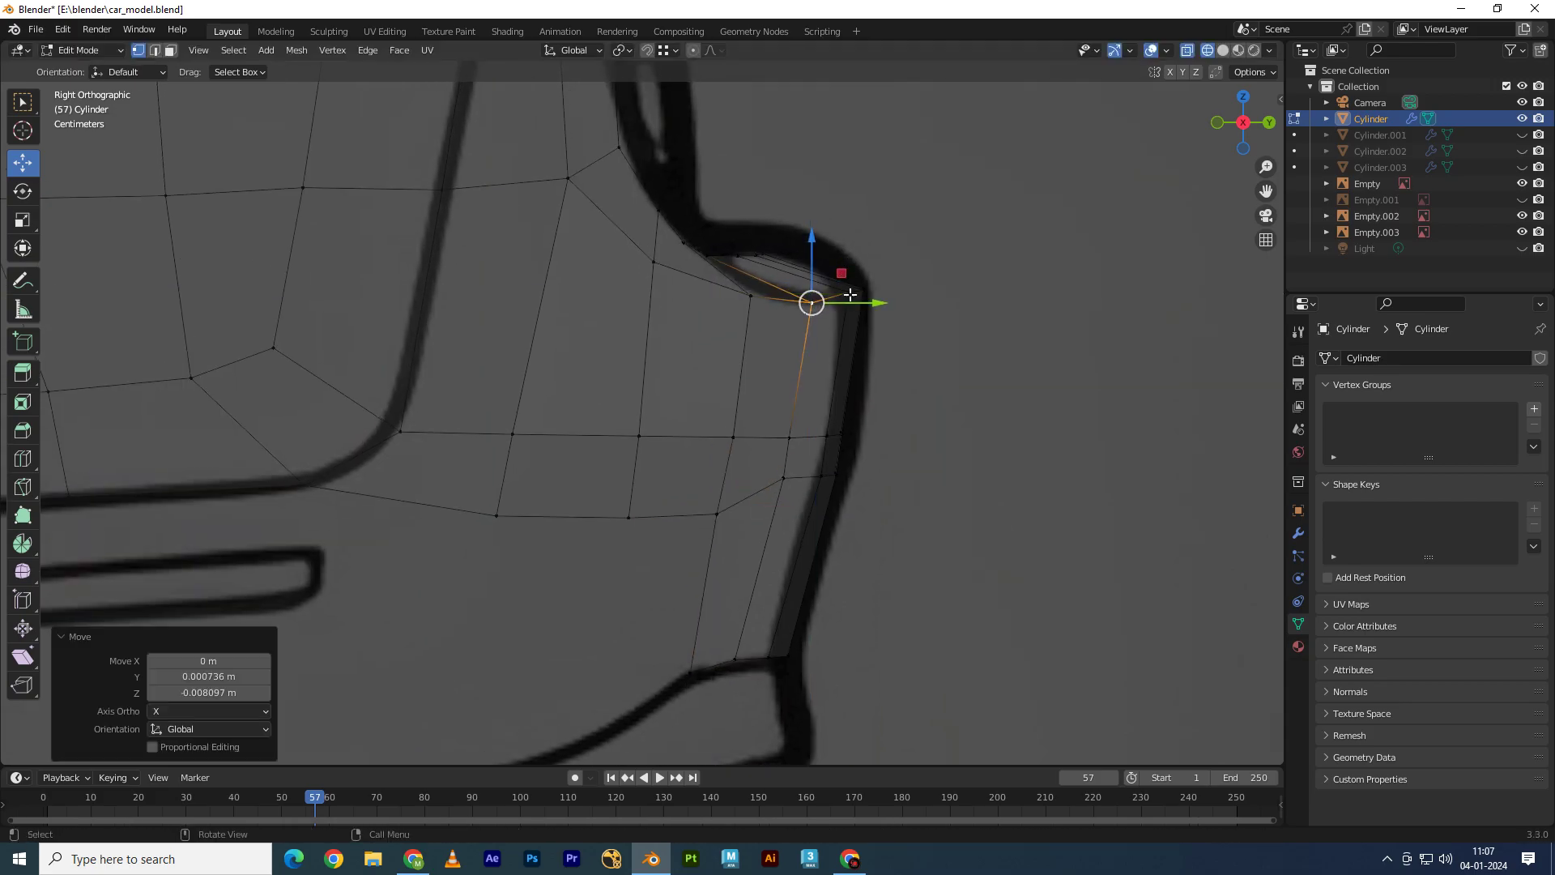
pyautogui.press('g')
pyautogui.click(875, 275)
pyautogui.press('g')
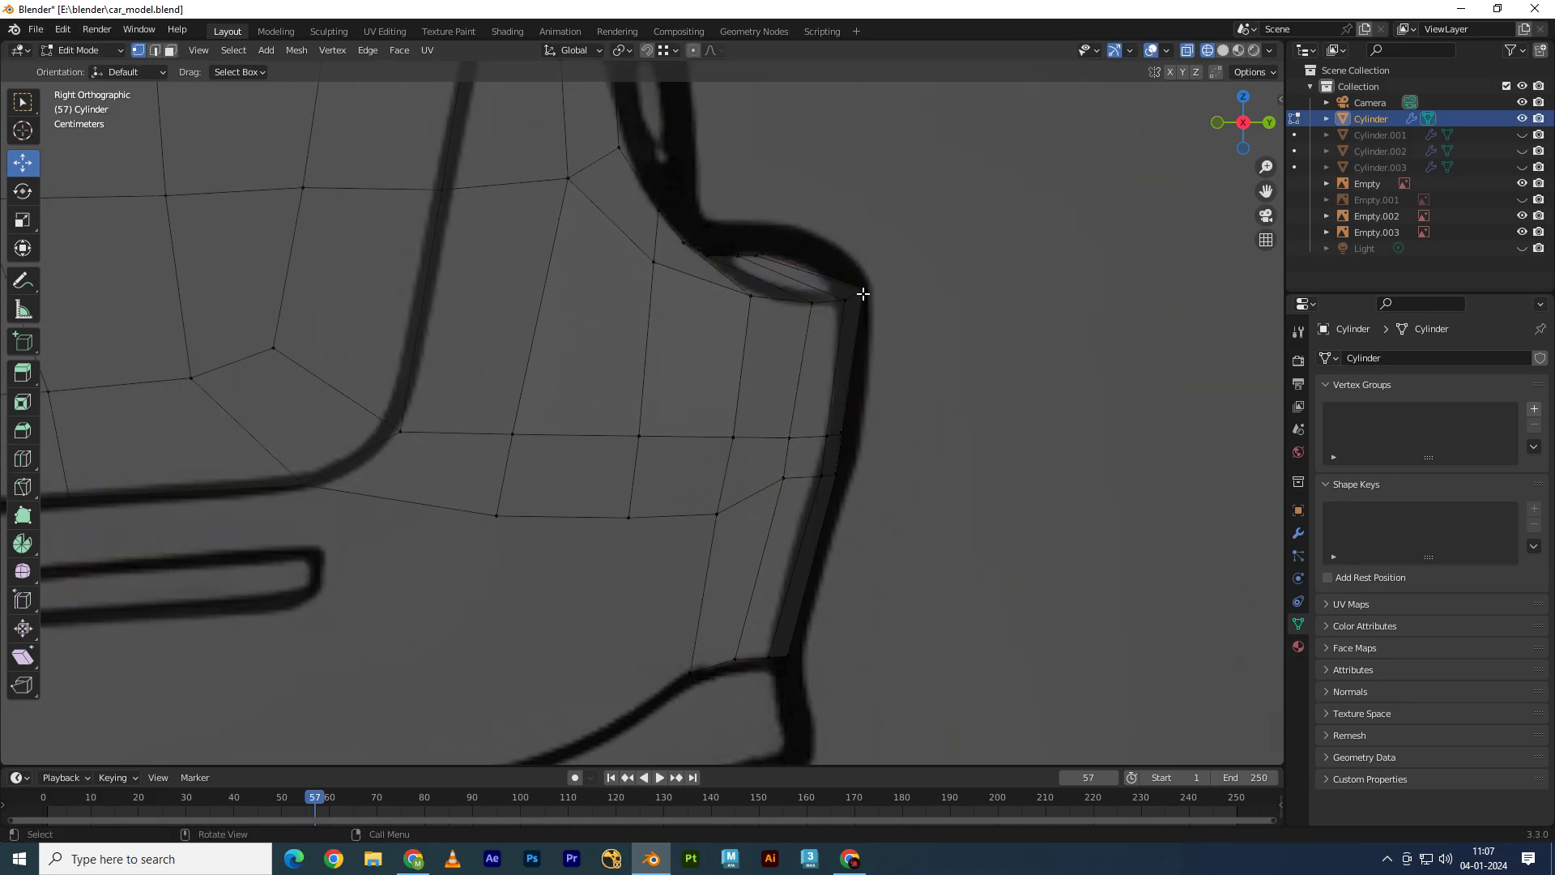
pyautogui.press('g')
pyautogui.click(892, 258)
pyautogui.moveTo(892, 257); pyautogui.dragTo(1113, 327, button='middle')
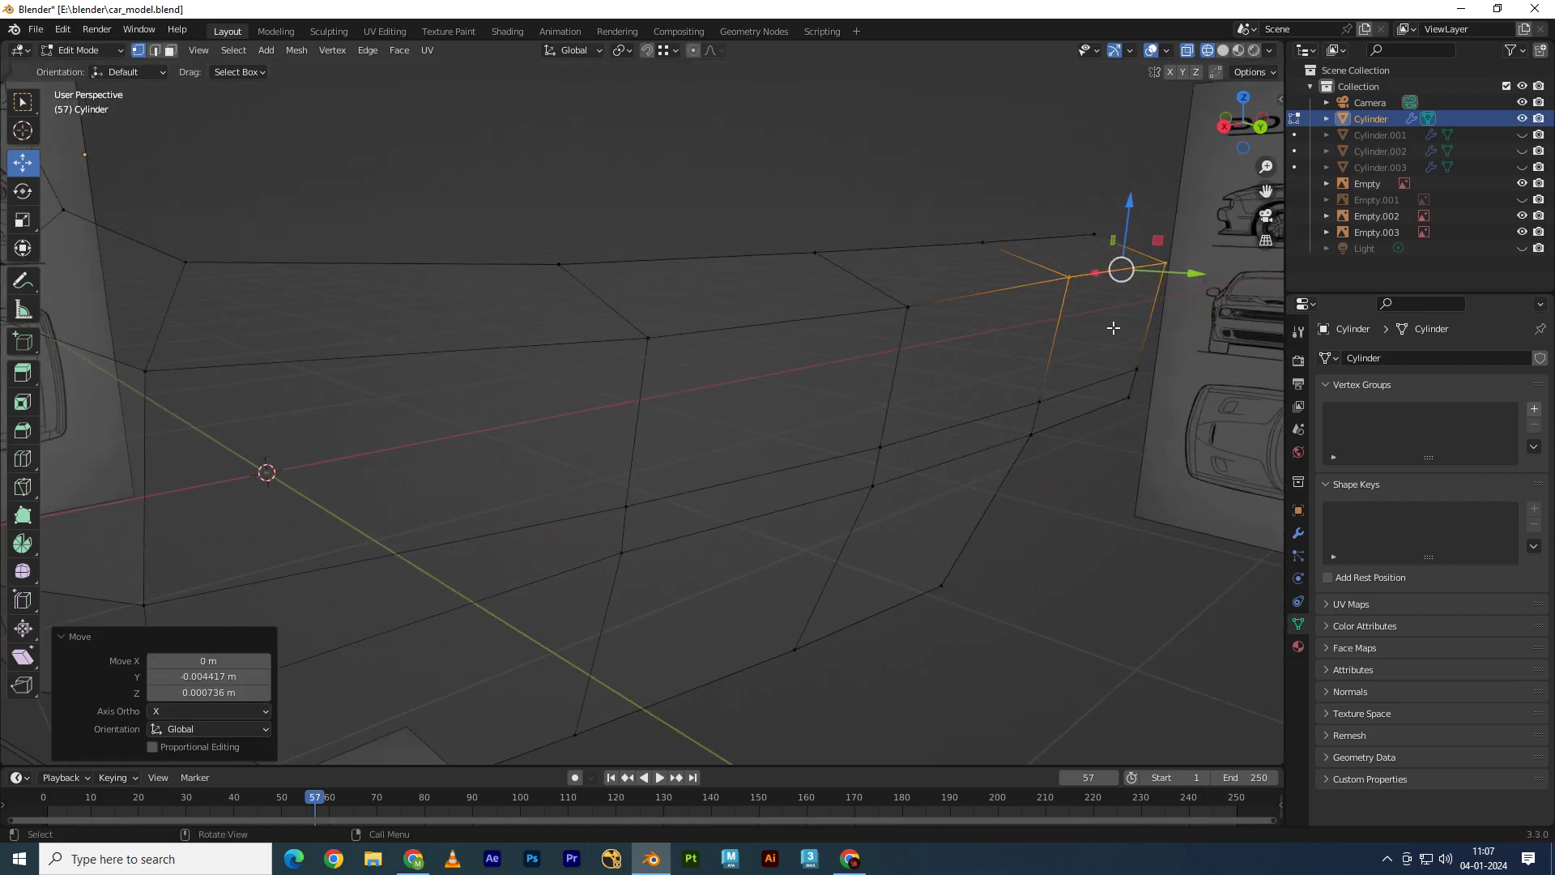
# Step: Adjust vertex heights along Z in side view, selecting the top corner and side-edge vertices
pyautogui.press('g')
pyautogui.press('z')
pyautogui.click(1130, 241)
pyautogui.press('KP_3')
pyautogui.click(890, 336)
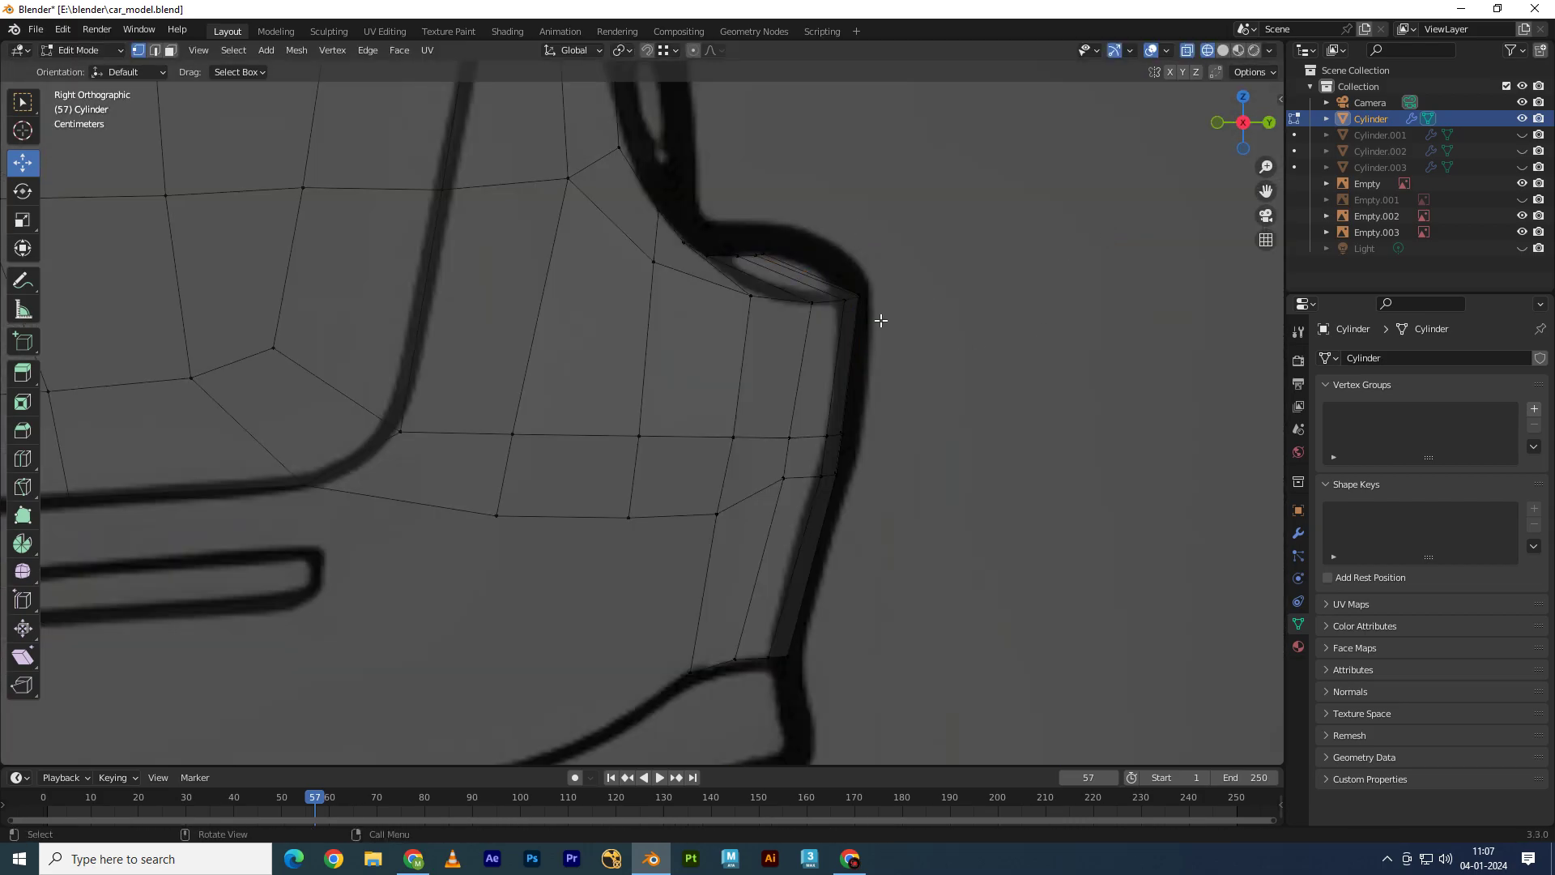
pyautogui.click(767, 256)
pyautogui.press('g')
pyautogui.press('z')
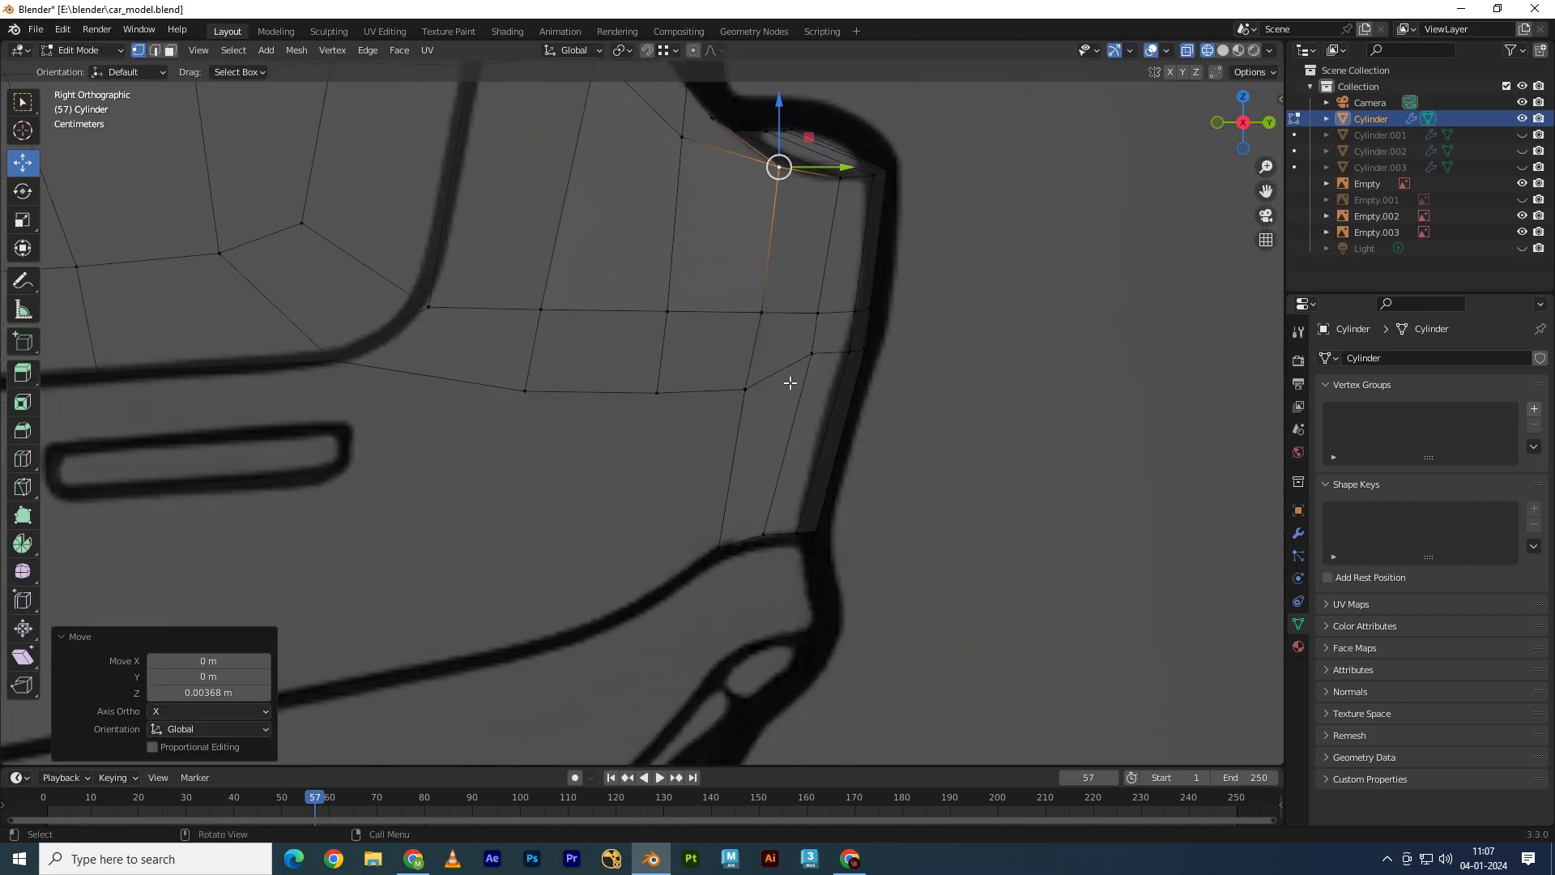
pyautogui.keyDown('shift'); pyautogui.moveTo(791, 381); pyautogui.dragTo(831, 306, button='middle'); pyautogui.keyUp('shift')
pyautogui.click(830, 306)
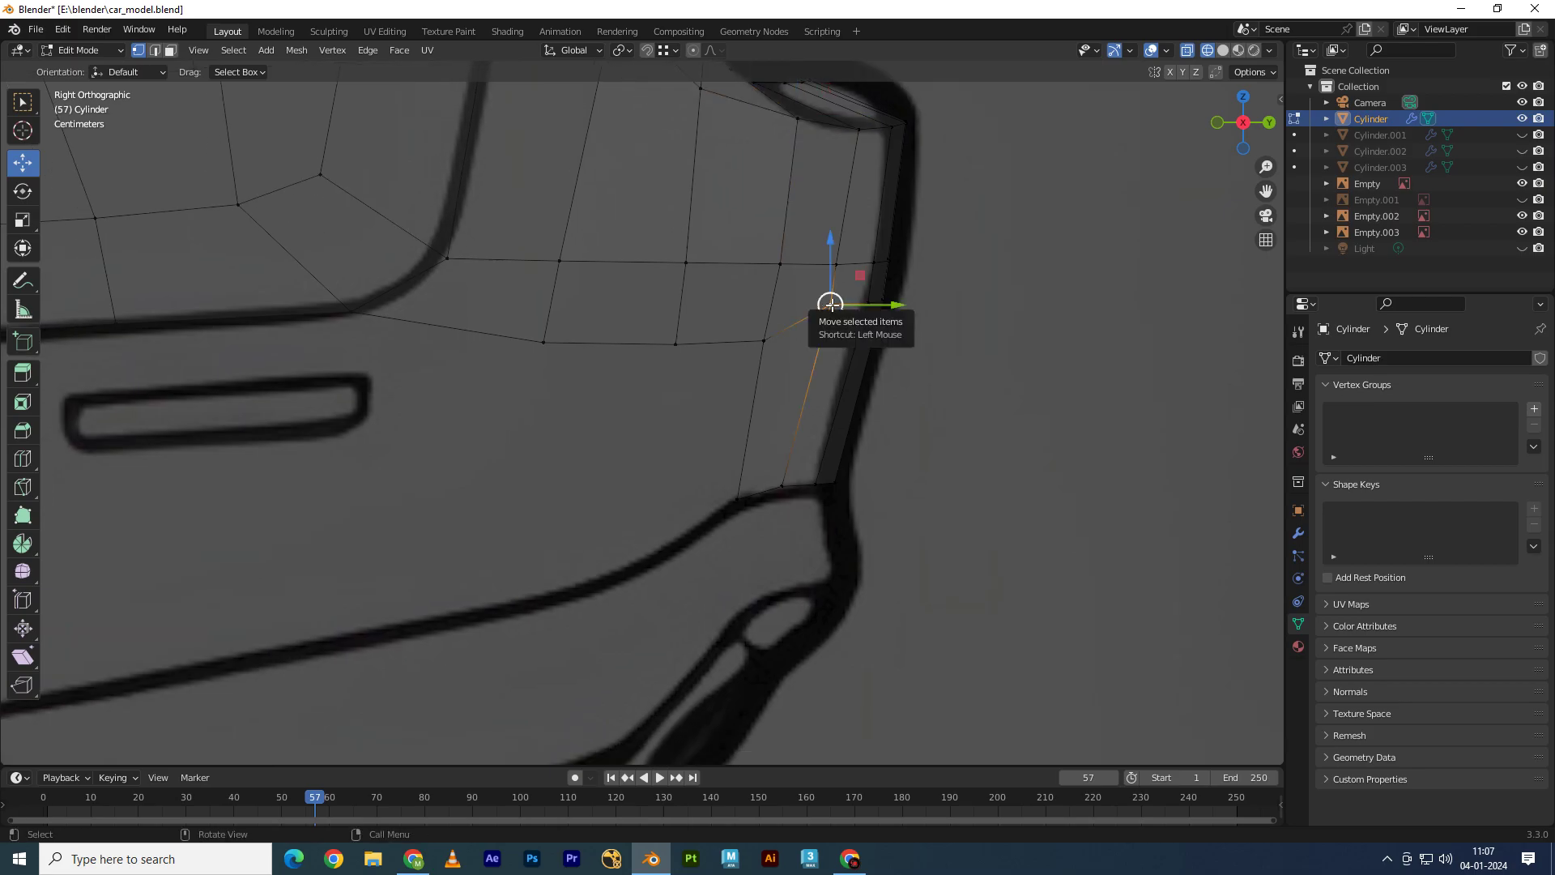
# Step: In the back view, lower the corner vertex onto the bumper line and nudge it into place
pyautogui.click(1268, 123)
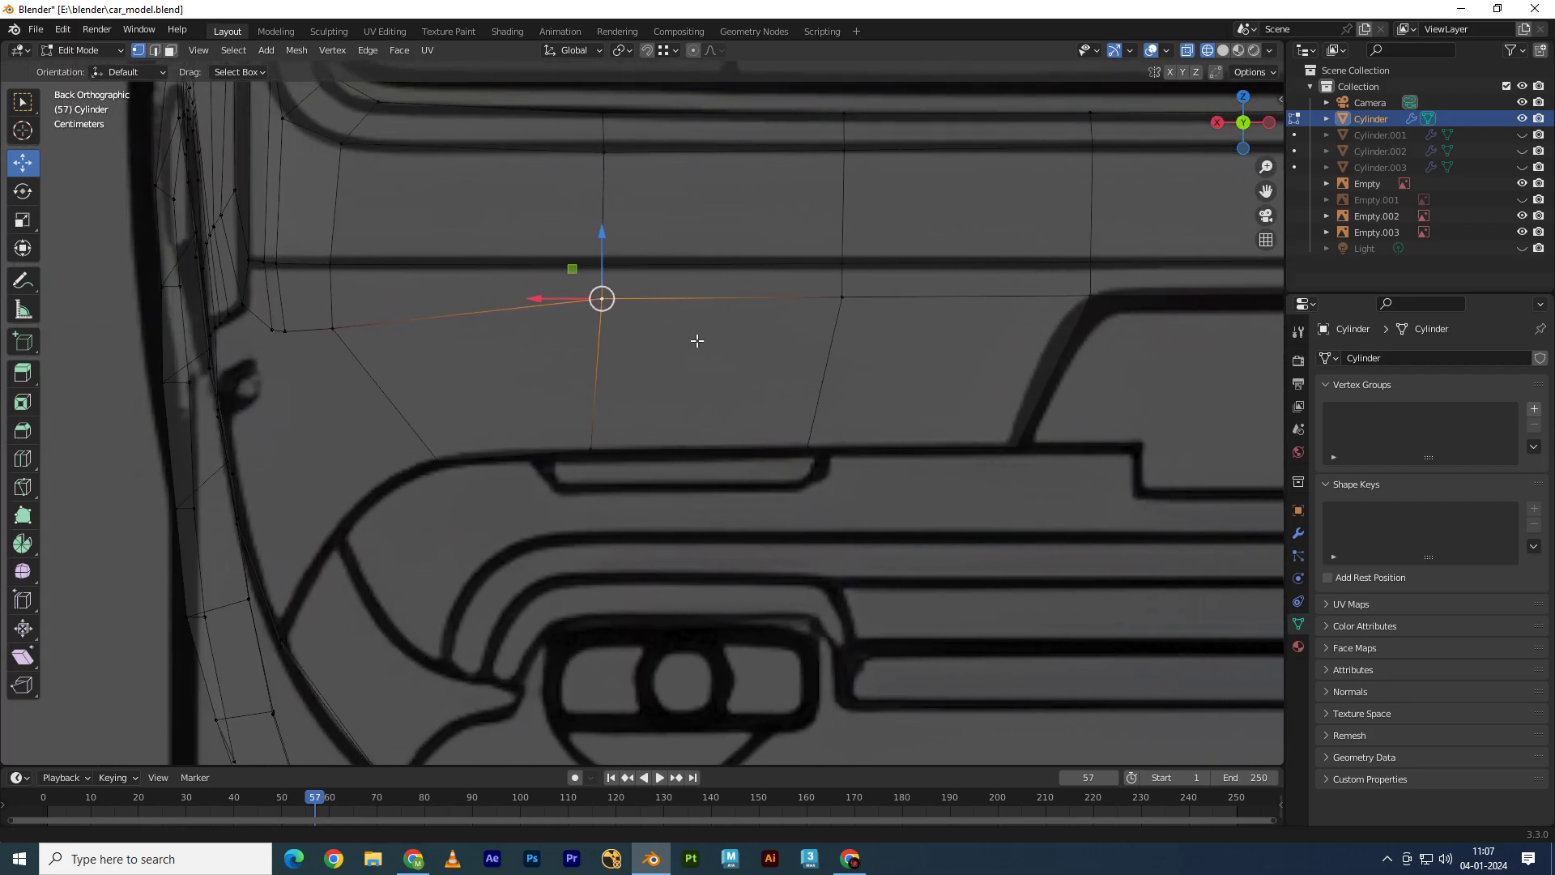
pyautogui.keyDown('shift'); pyautogui.moveTo(696, 340); pyautogui.dragTo(498, 326, button='middle'); pyautogui.keyUp('shift')
pyautogui.moveTo(462, 268); pyautogui.dragTo(462, 290)
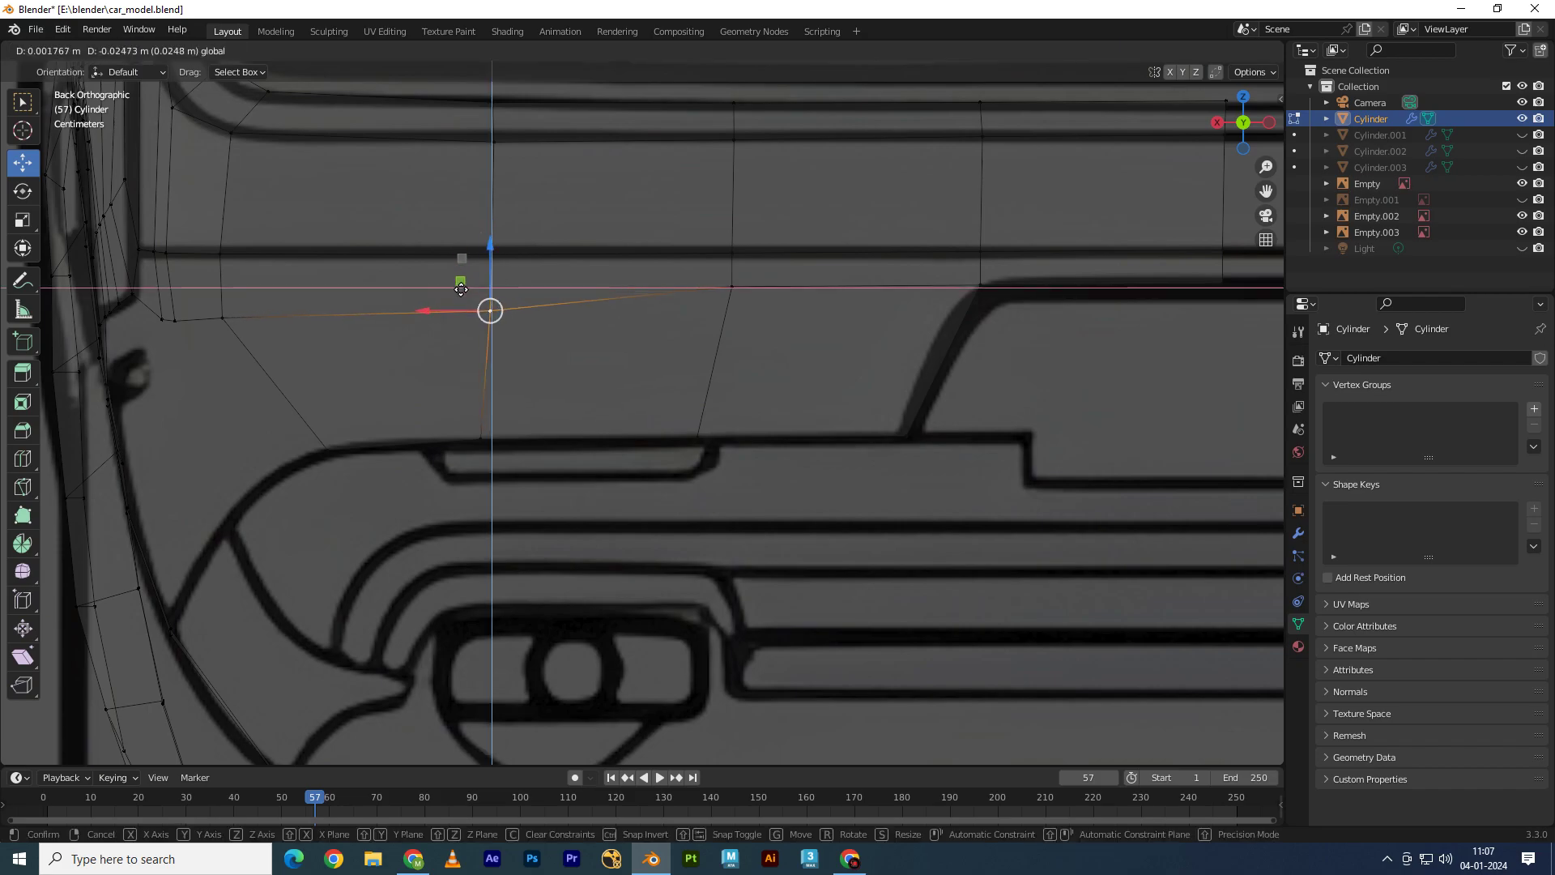
pyautogui.click(714, 278)
pyautogui.moveTo(711, 262); pyautogui.dragTo(705, 267)
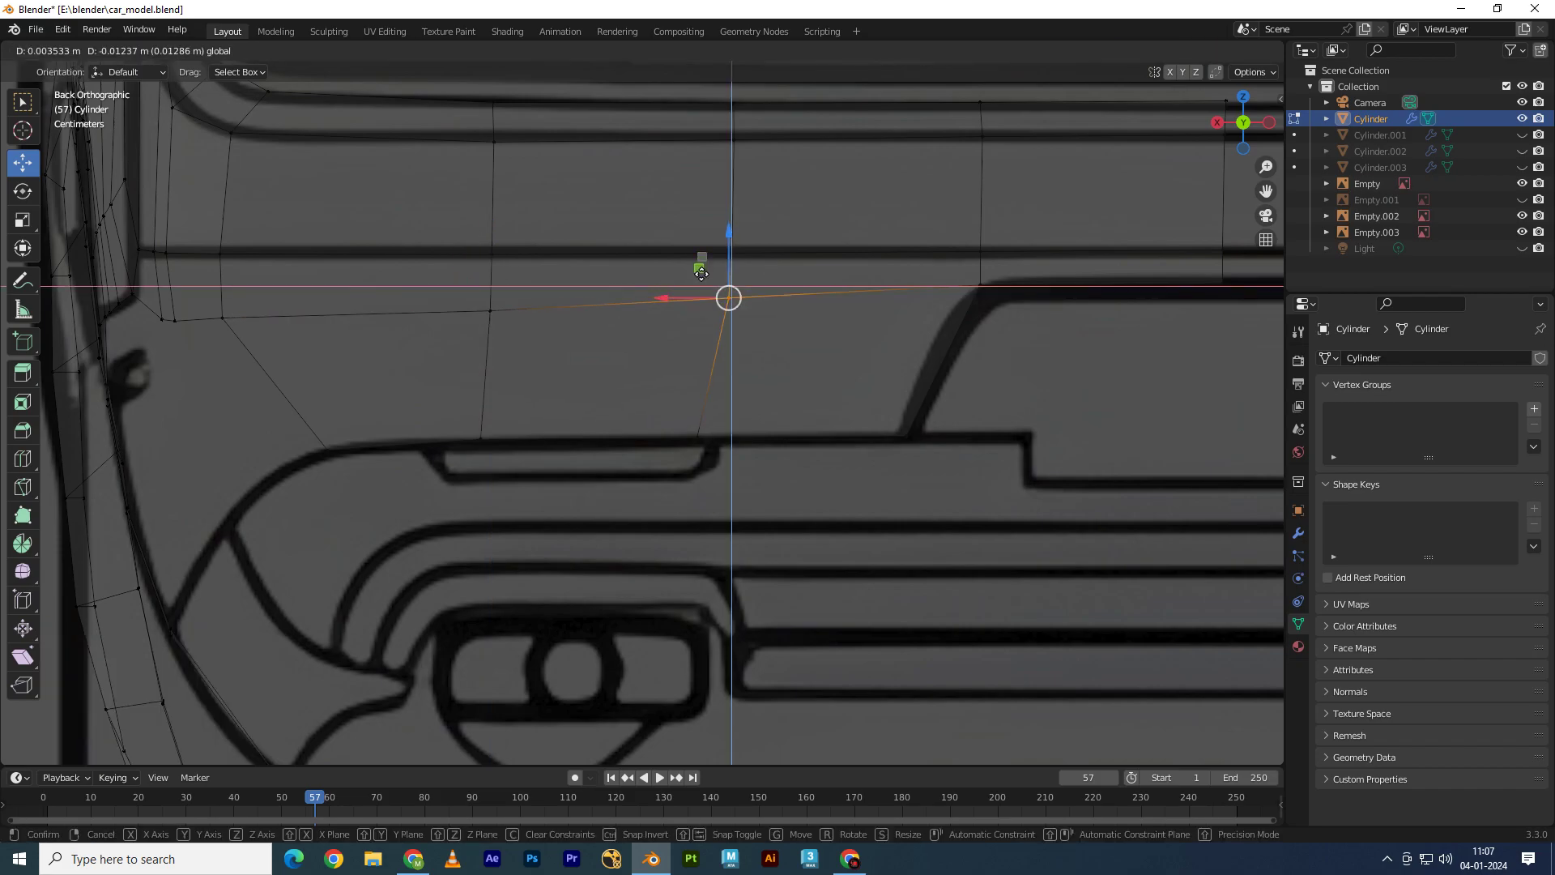
# Step: Reposition the vertex at the rear panel's left end to follow the blueprint
pyautogui.keyDown('shift'); pyautogui.moveTo(194, 356); pyautogui.dragTo(508, 378, button='middle'); pyautogui.keyUp('shift')
pyautogui.click(484, 324)
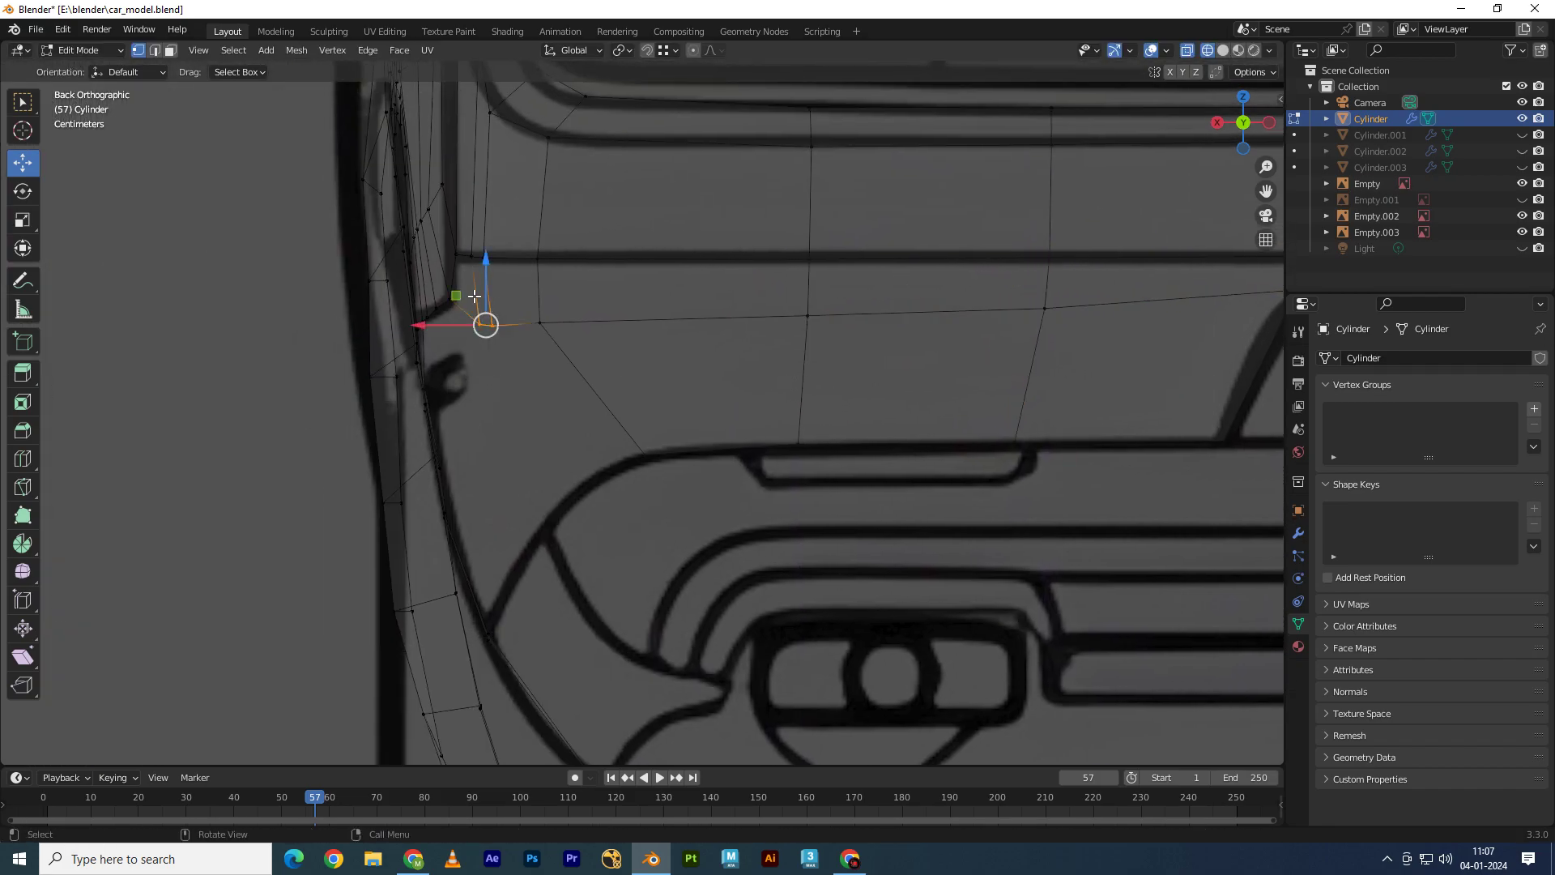
pyautogui.press('g')
pyautogui.press('x')
pyautogui.click(507, 307)
pyautogui.press('g')
pyautogui.click(508, 289)
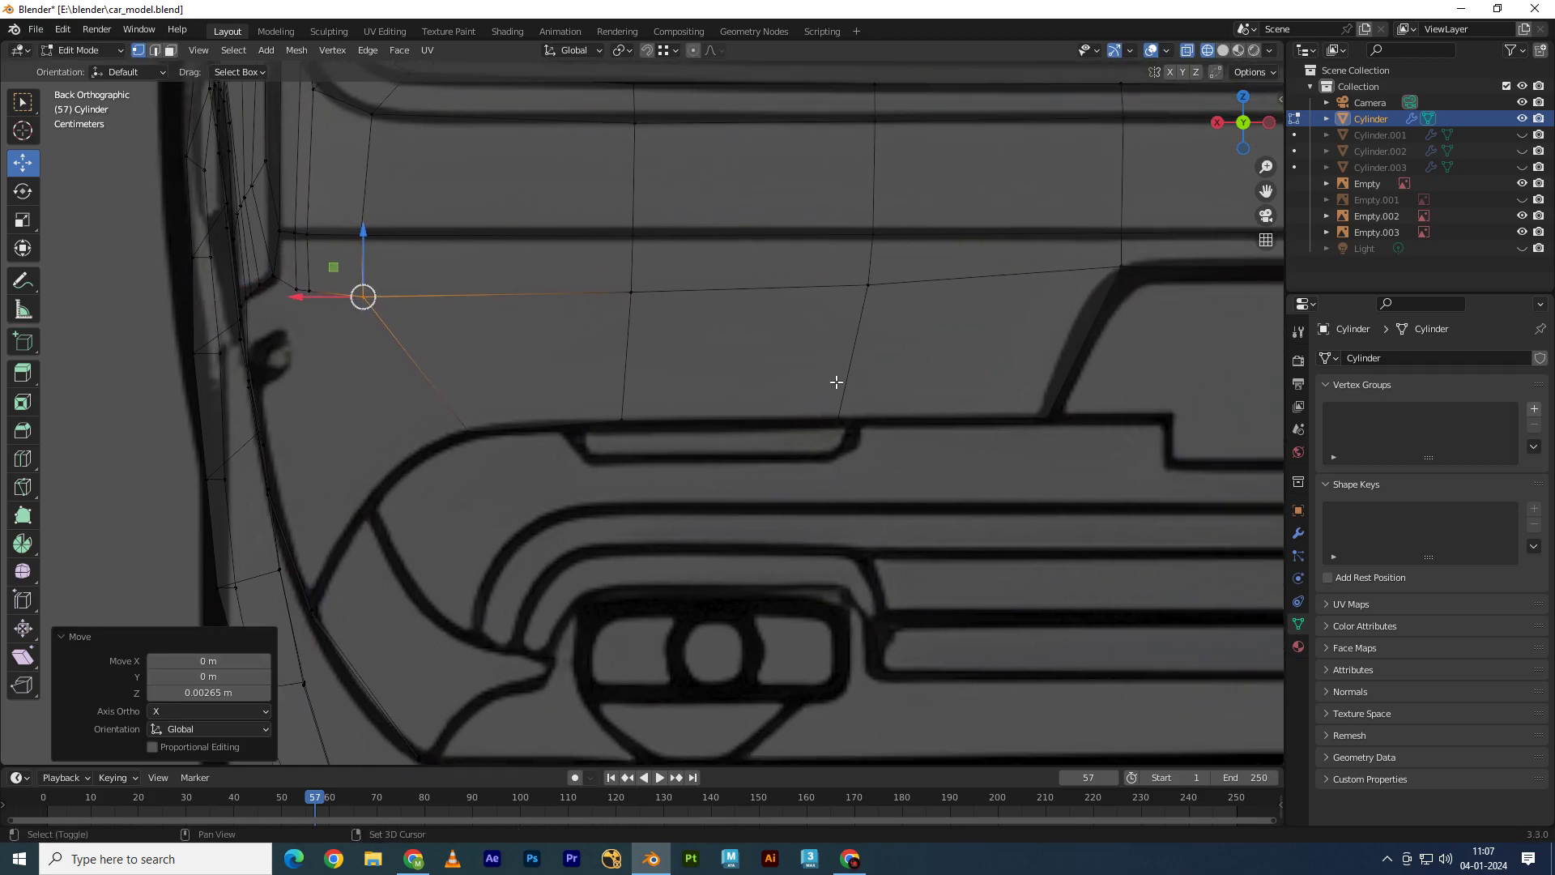
pyautogui.keyDown('shift'); pyautogui.moveTo(835, 381); pyautogui.dragTo(651, 388, button='middle'); pyautogui.keyUp('shift')
# Step: In side view, move the corner vertex with Shift+X, then select the lower rear corner vertex
pyautogui.press('KP_3')
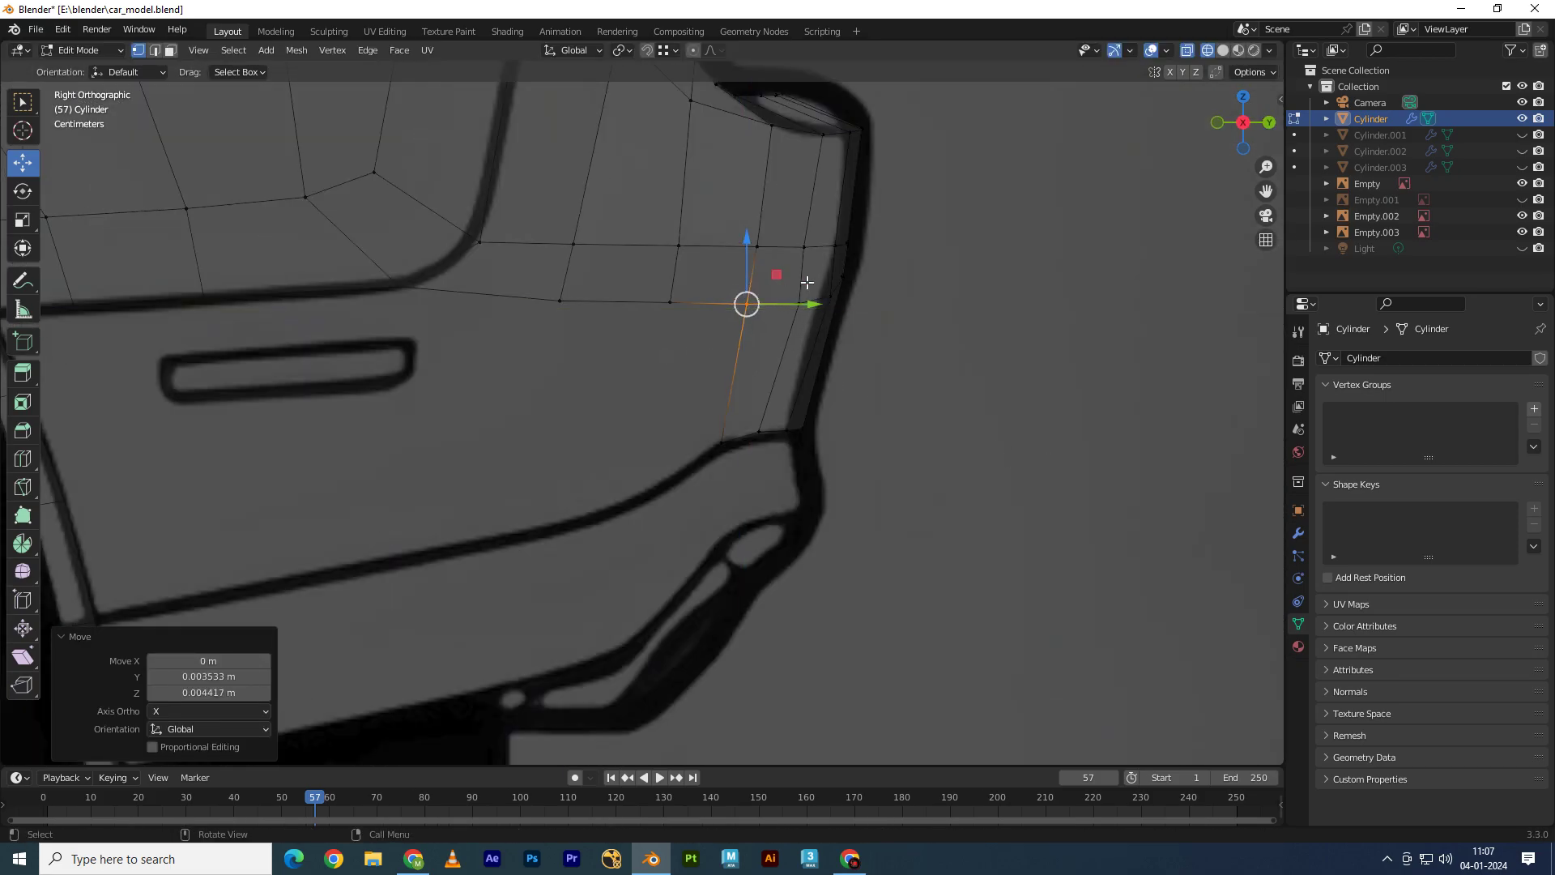
pyautogui.scroll(2, 771, 278)
pyautogui.press('g')
pyautogui.hotkey('shift', 'x')
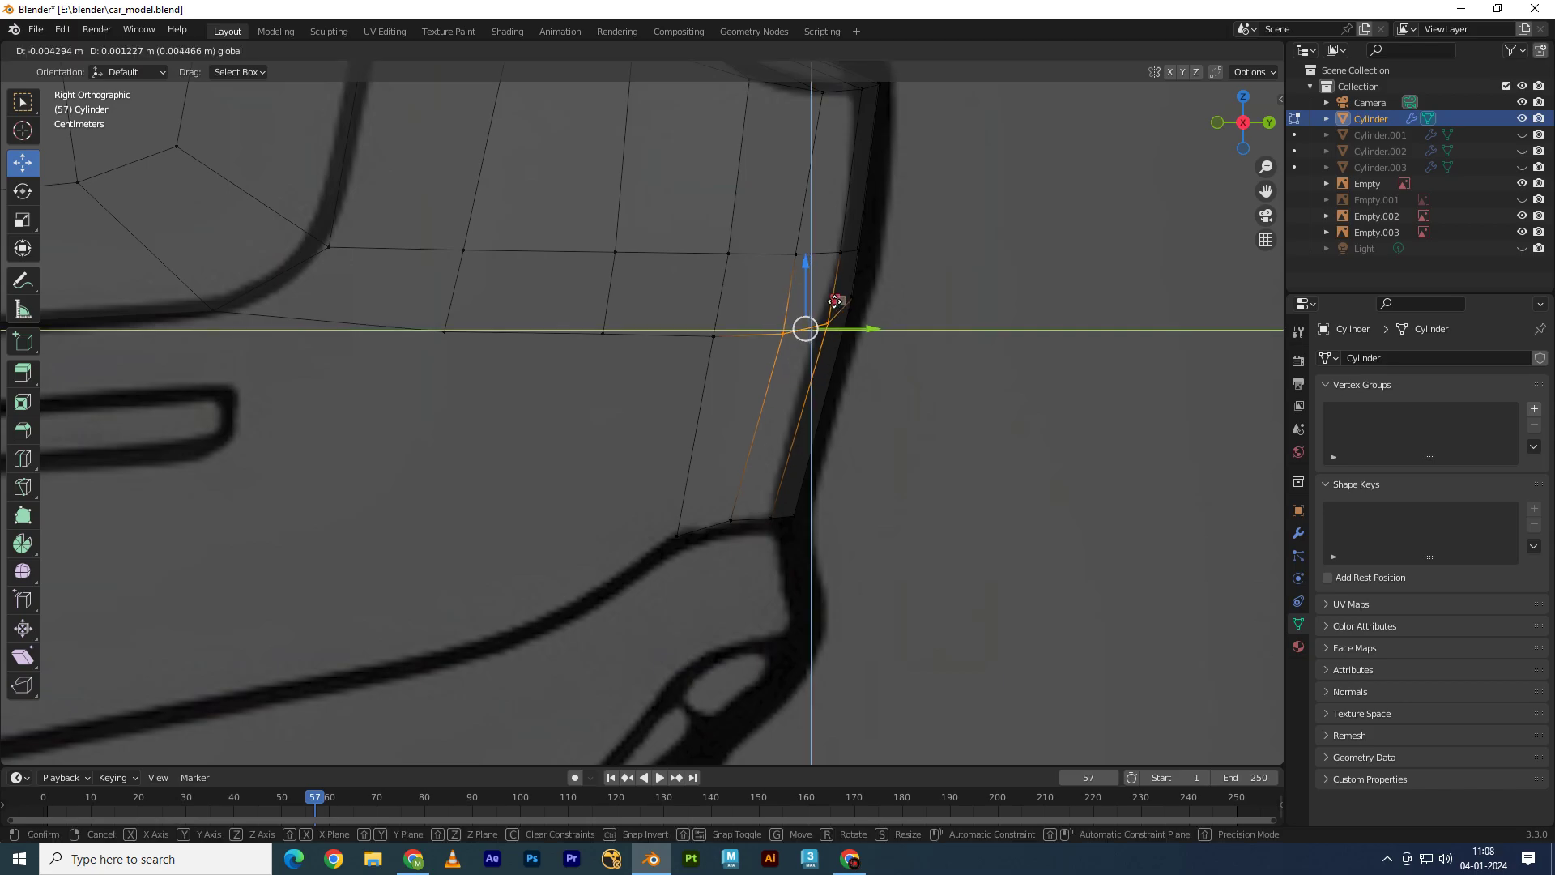
pyautogui.click(834, 302)
pyautogui.click(790, 474)
pyautogui.scroll(-3, 729, 469)
pyautogui.scroll(1, 813, 410)
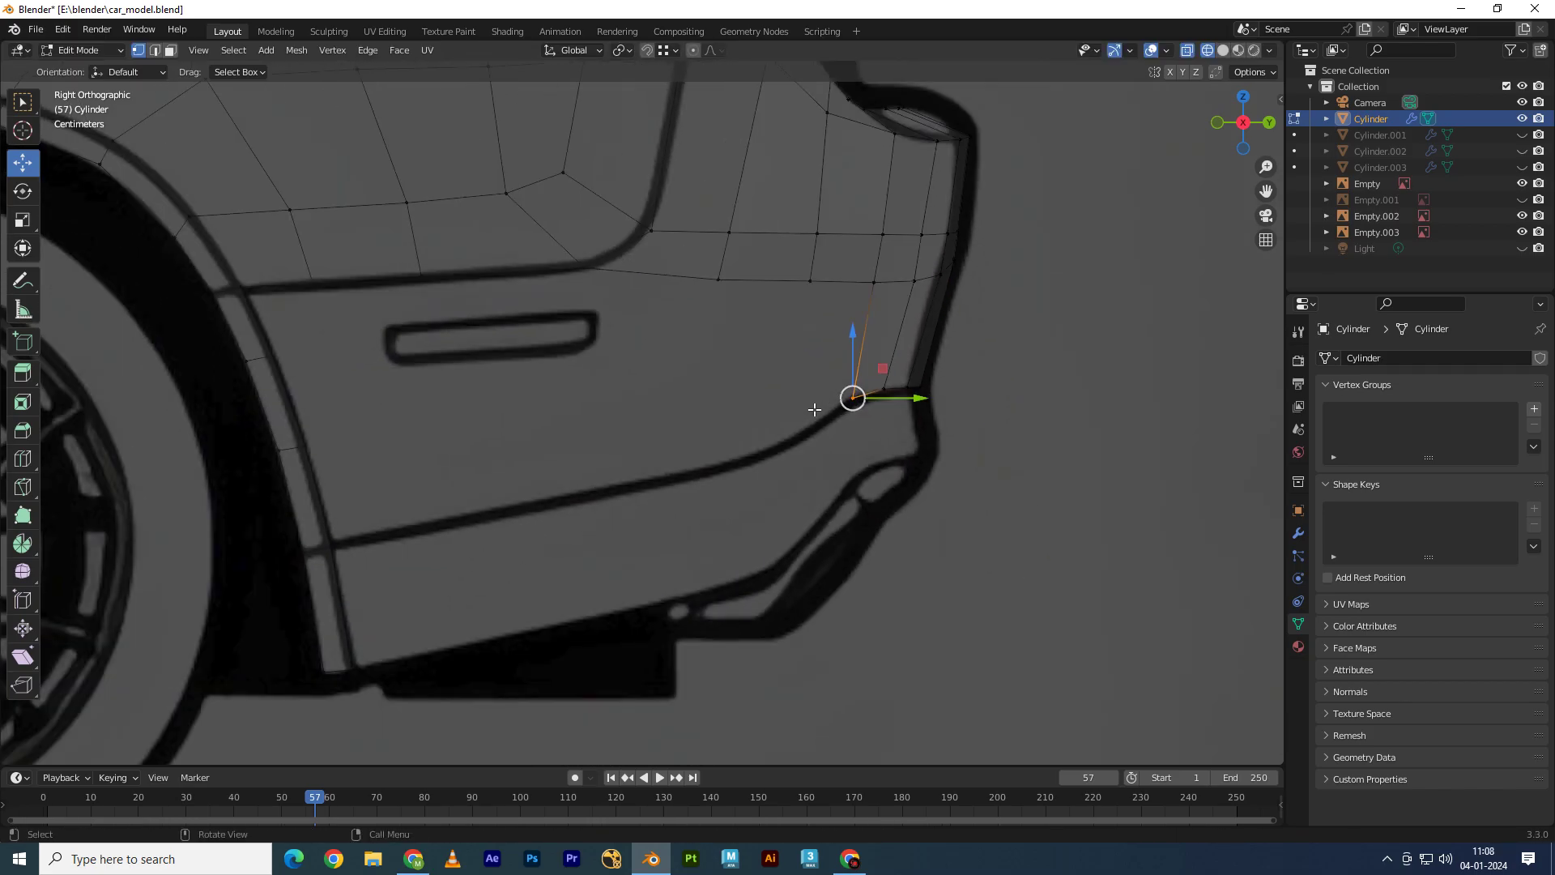
pyautogui.keyDown('shift'); pyautogui.moveTo(814, 410); pyautogui.dragTo(841, 383, button='middle'); pyautogui.keyUp('shift')
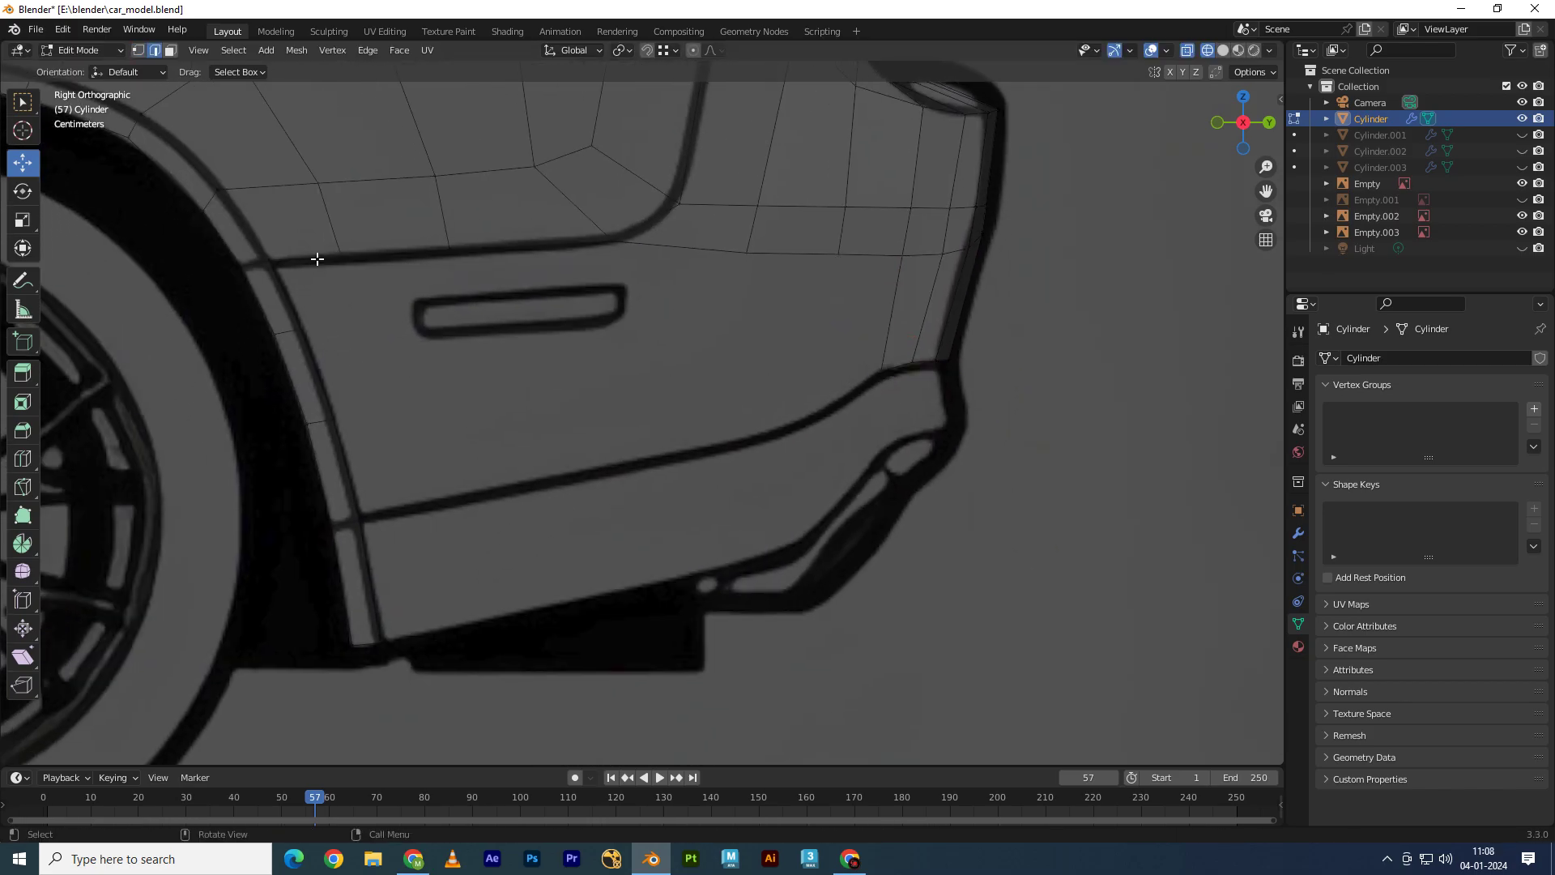
# Step: Drop the panel's lower edge row onto the lower body line and set a vertex on the crease
pyautogui.keyDown('ctrl'); pyautogui.click(573, 241); pyautogui.keyUp('ctrl')
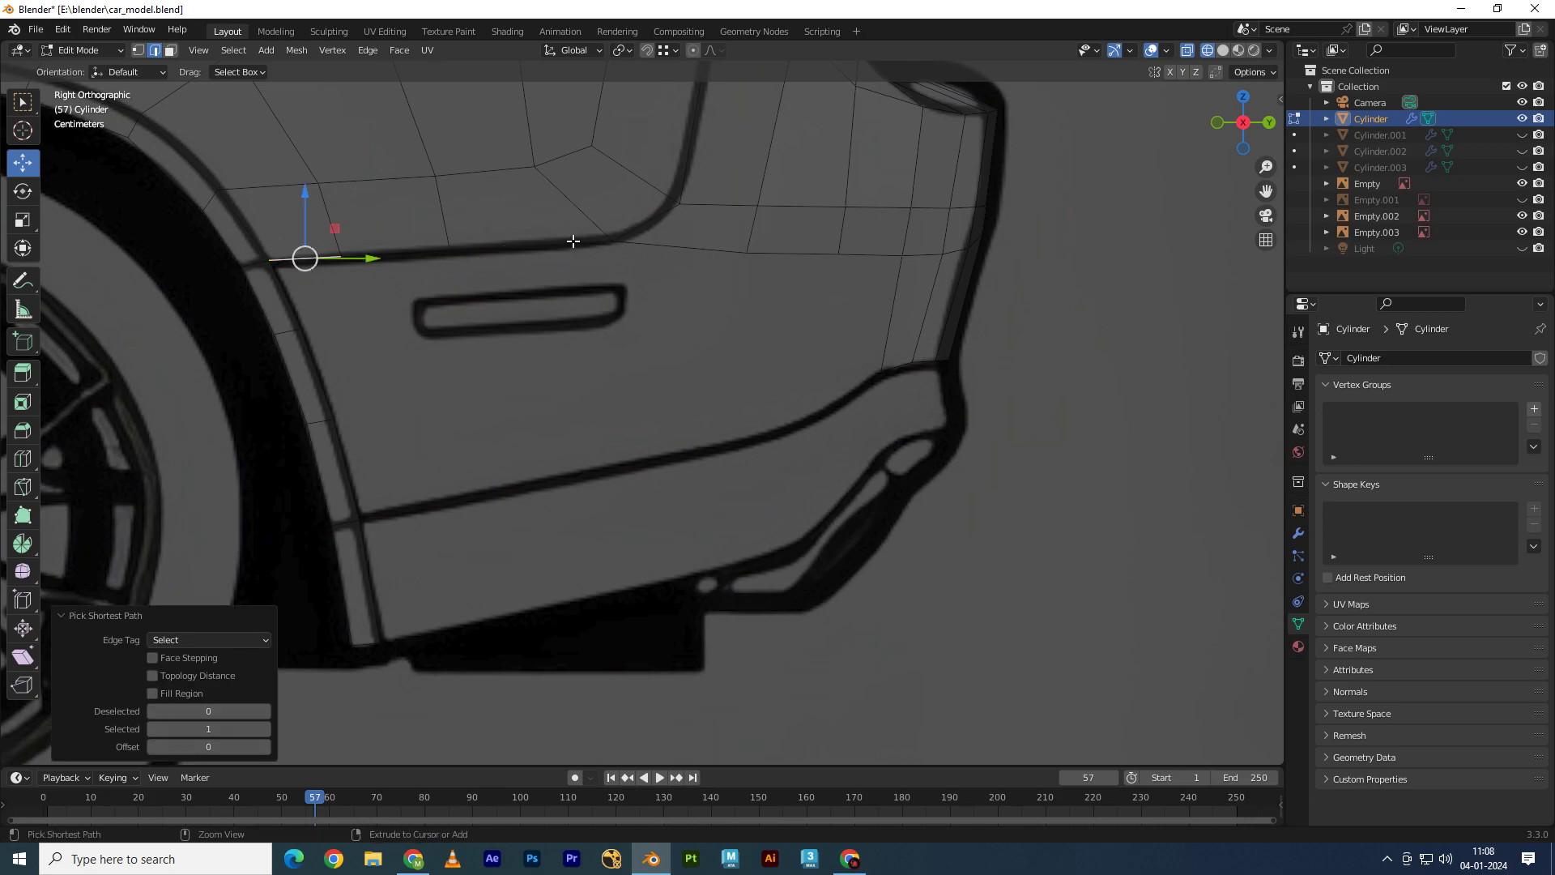
pyautogui.press('g')
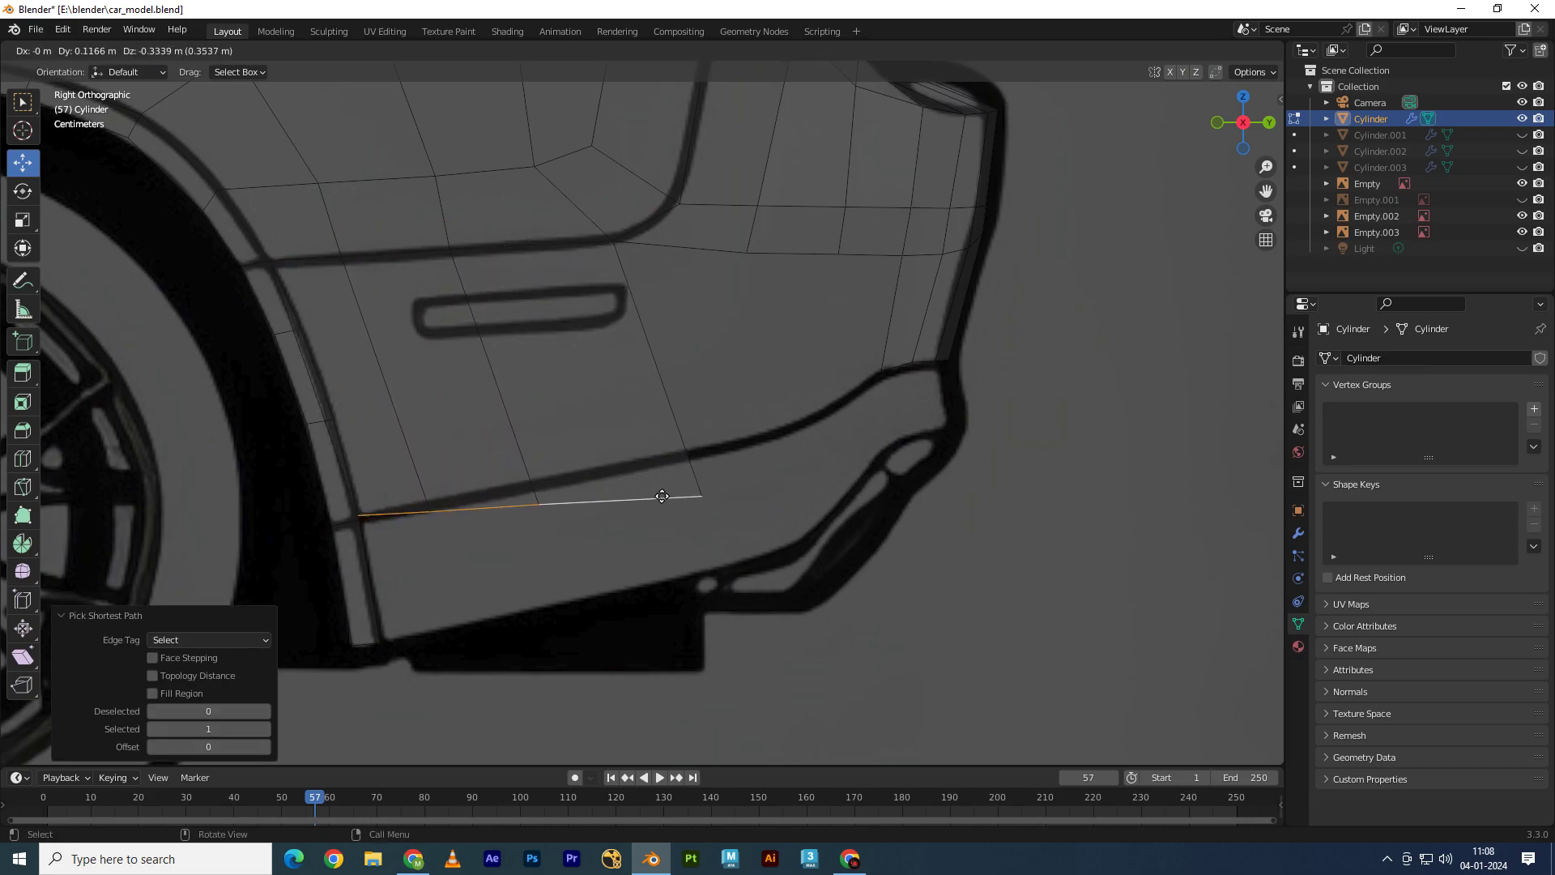
pyautogui.click(662, 495)
pyautogui.click(711, 492)
pyautogui.press('g')
pyautogui.click(688, 451)
# Step: Align the neighbouring vertices onto the crease line, moving them with Shift+X
pyautogui.scroll(1, 439, 534)
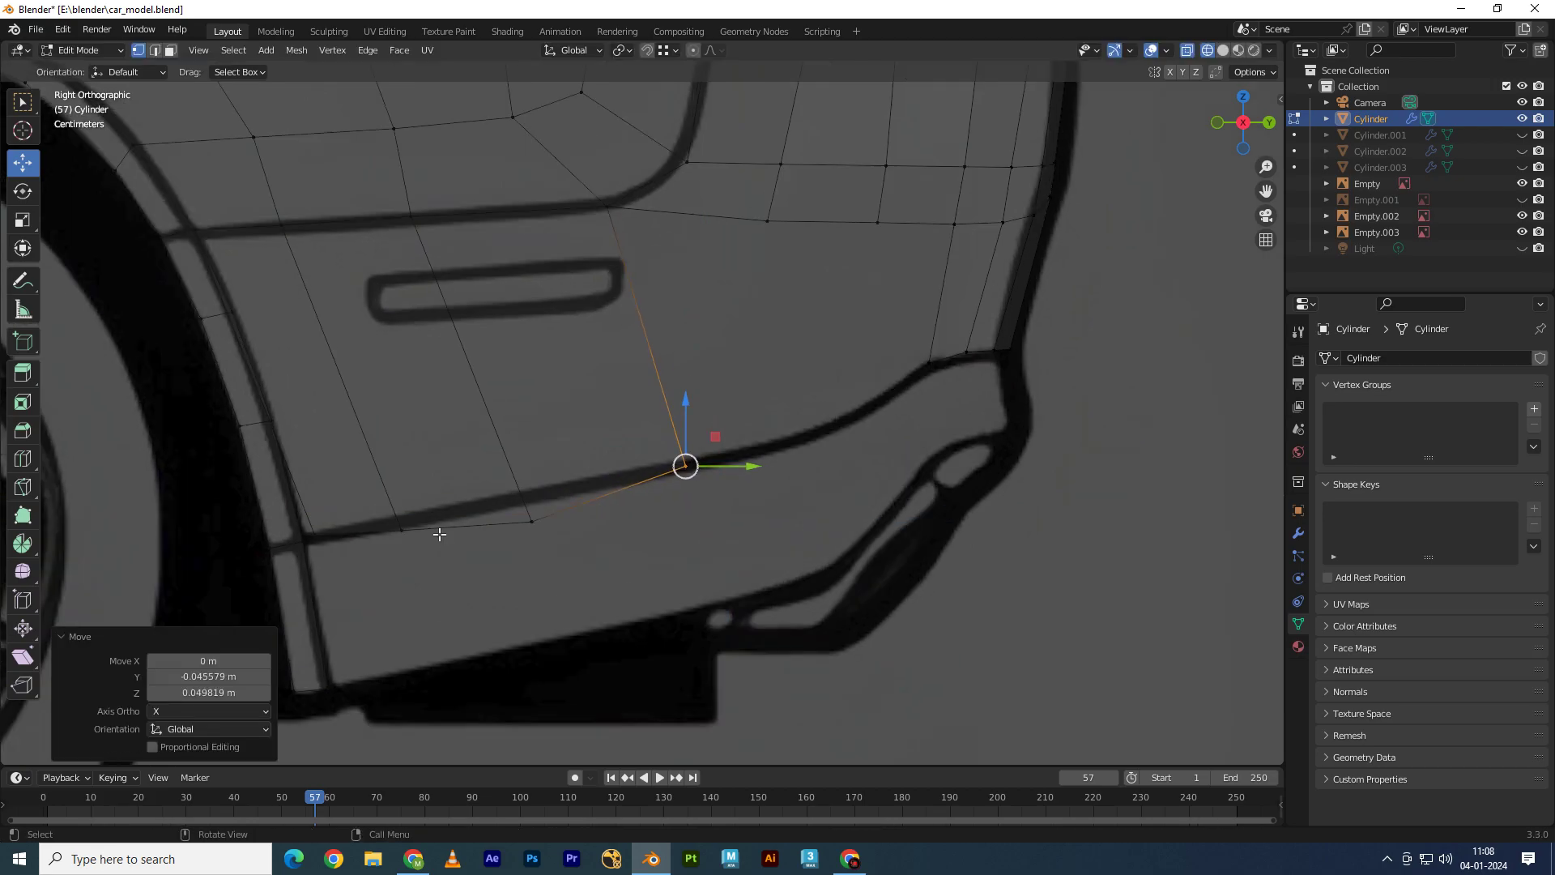
pyautogui.scroll(1, 439, 535)
pyautogui.moveTo(439, 535)
pyautogui.keyDown('shift'); pyautogui.mouseDown(button='middle')
pyautogui.moveTo(534, 465)
pyautogui.moveTo(487, 461)
pyautogui.mouseUp(button='middle'); pyautogui.keyUp('shift')
pyautogui.click(531, 468)
pyautogui.click(604, 453)
pyautogui.press('g')
pyautogui.hotkey('shift', 'x')
pyautogui.click(626, 417)
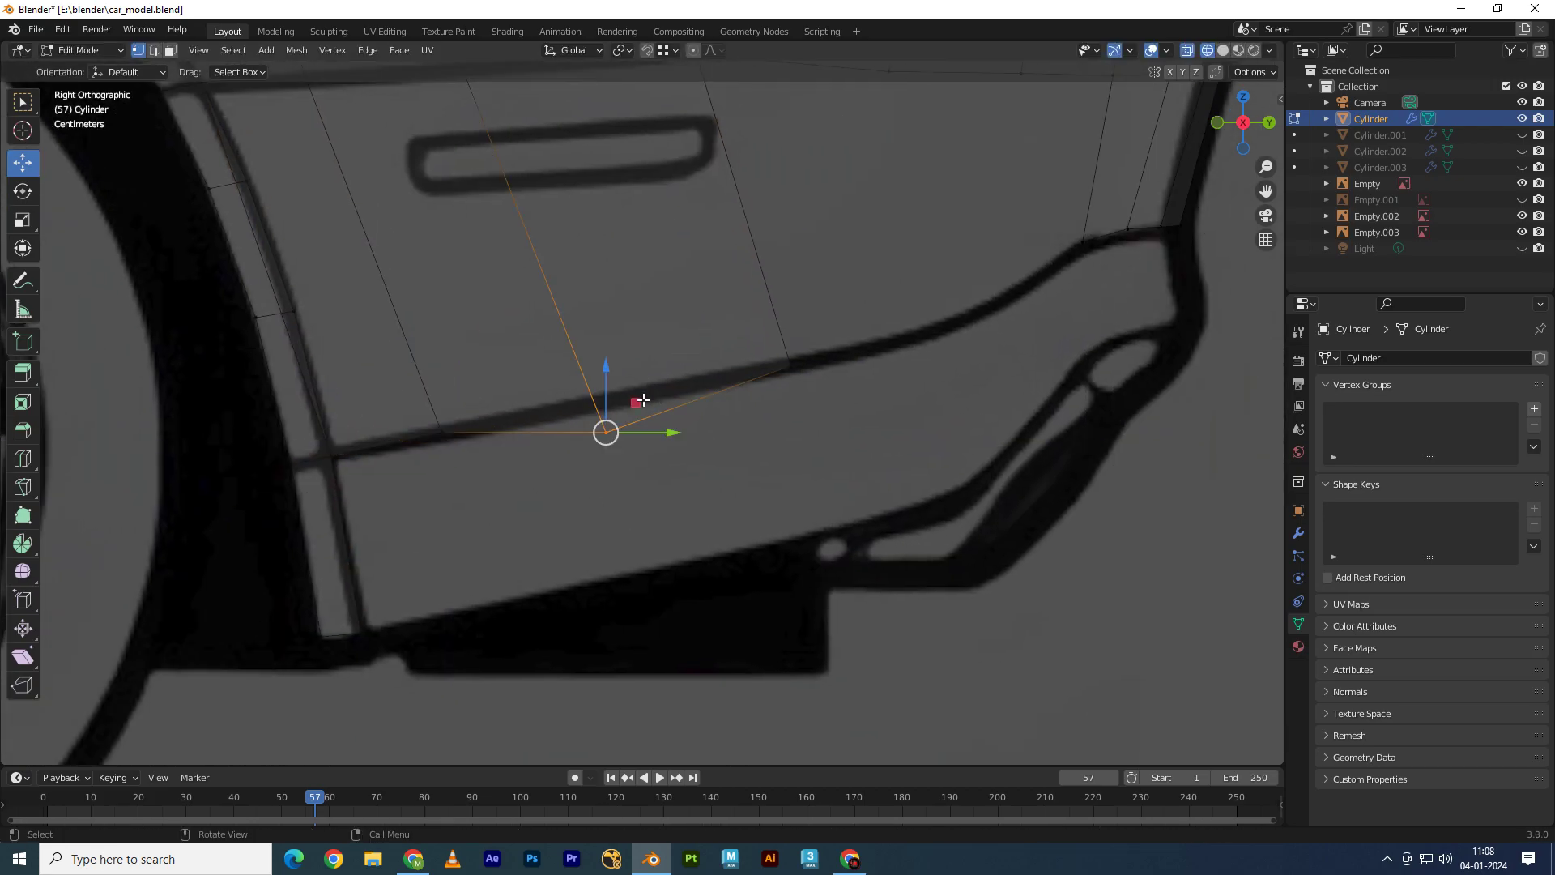
pyautogui.moveTo(777, 337)
pyautogui.keyDown('shift'); pyautogui.mouseDown(button='middle')
pyautogui.moveTo(604, 337)
pyautogui.moveTo(844, 402)
pyautogui.moveTo(677, 351)
pyautogui.moveTo(500, 337)
pyautogui.mouseUp(button='middle'); pyautogui.keyUp('shift')
pyautogui.scroll(1, 664, 333)
pyautogui.click(664, 333)
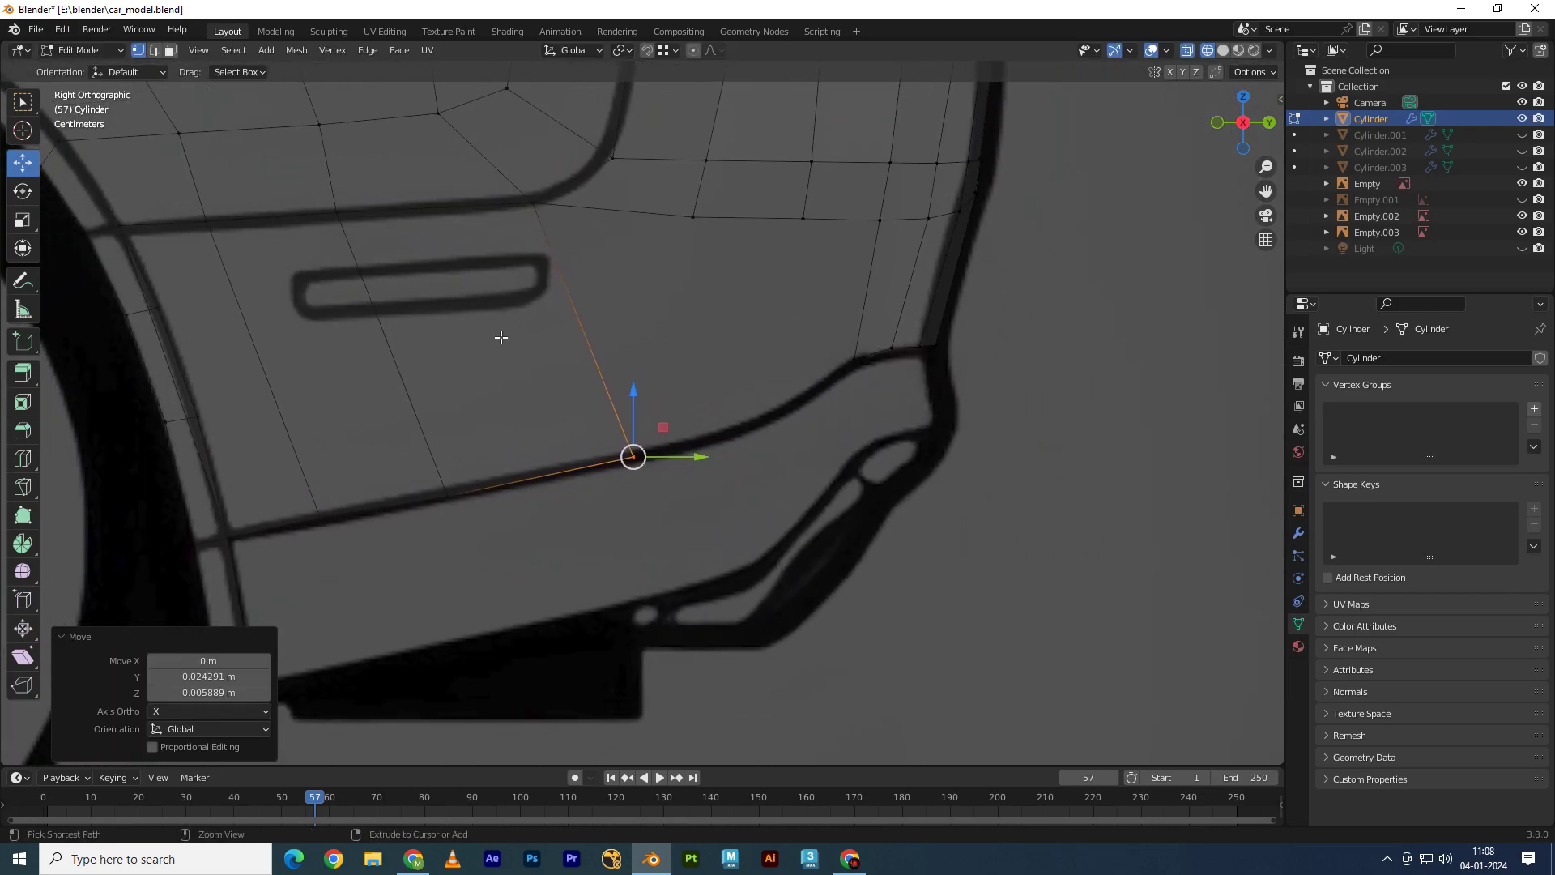
# Step: Cut two edge loops across the door-handle area and shift those faces sideways
pyautogui.click(547, 294)
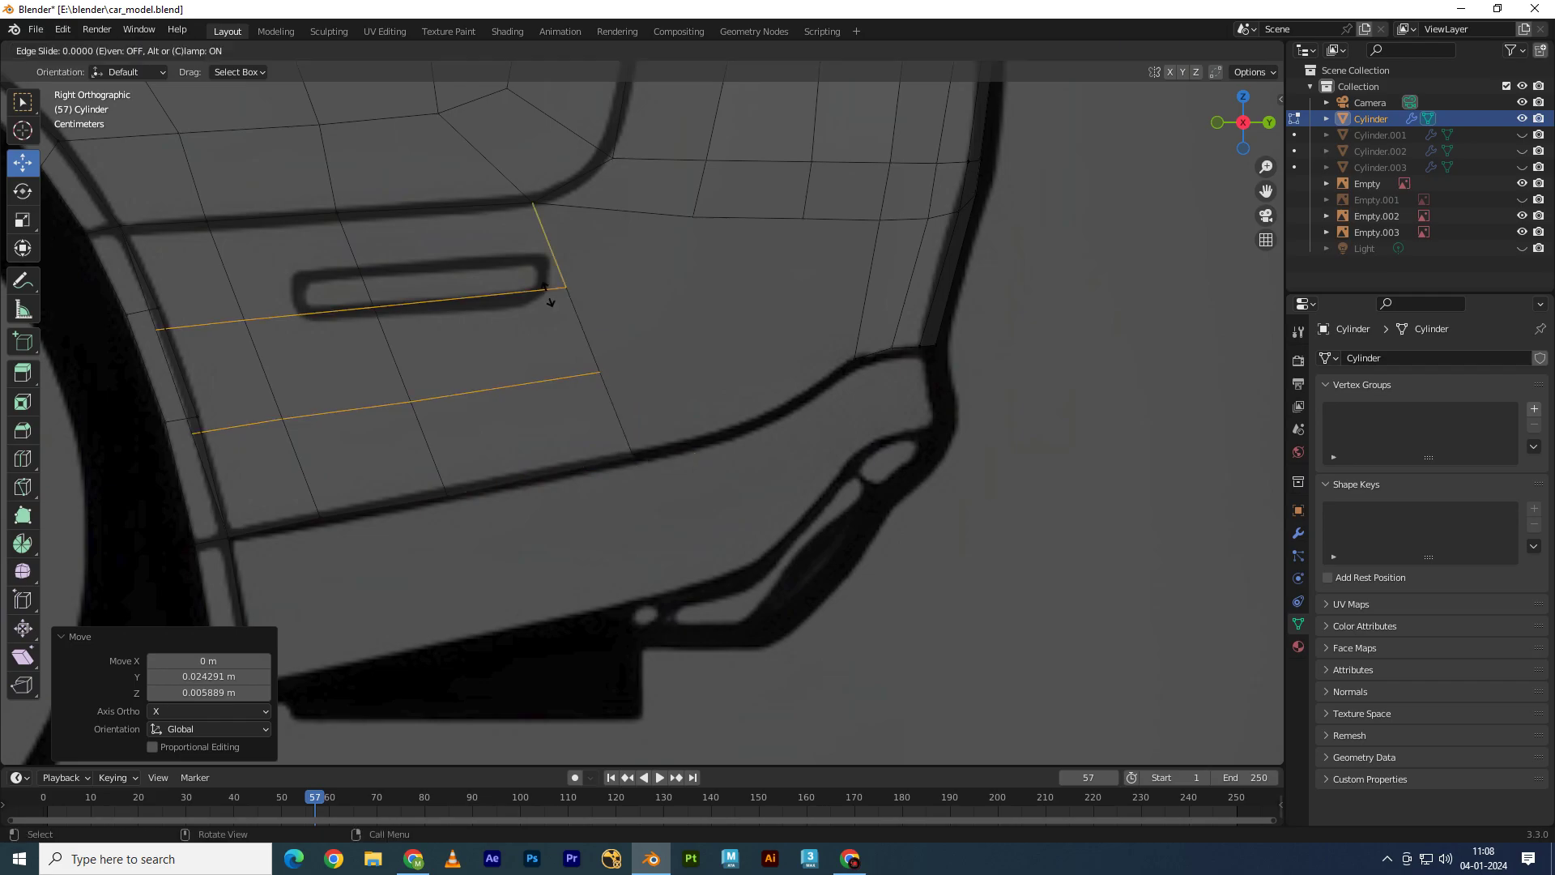
pyautogui.moveTo(402, 337); pyautogui.dragTo(421, 333)
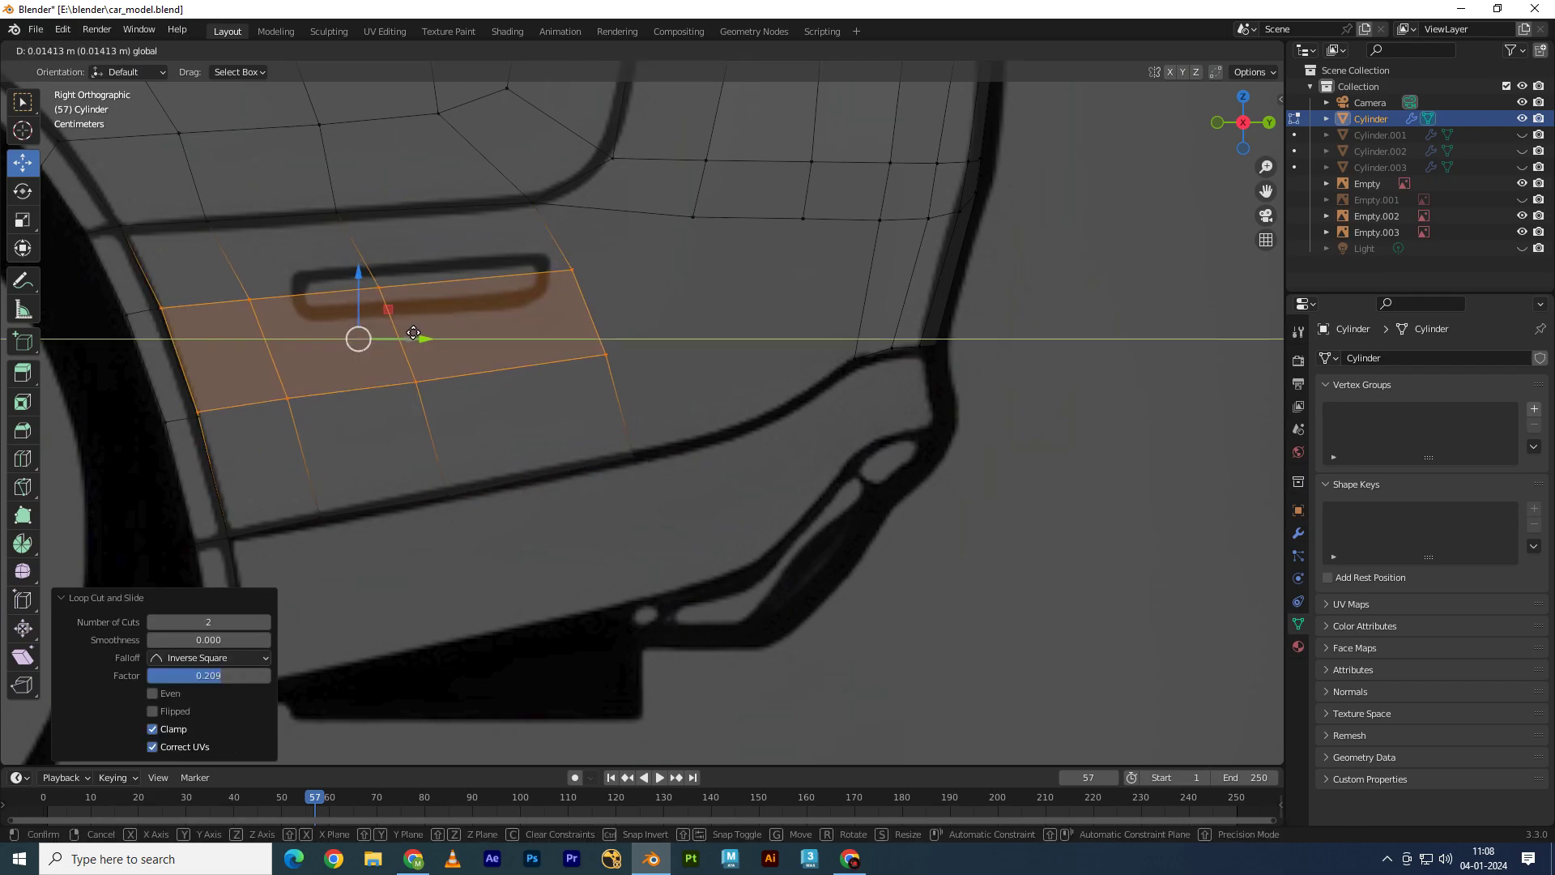
pyautogui.scroll(-3, 413, 333)
pyautogui.scroll(5, 735, 320)
pyautogui.scroll(3, 720, 318)
# Step: Merge the stray vertex at the panel's front edge At Last
pyautogui.click(720, 318)
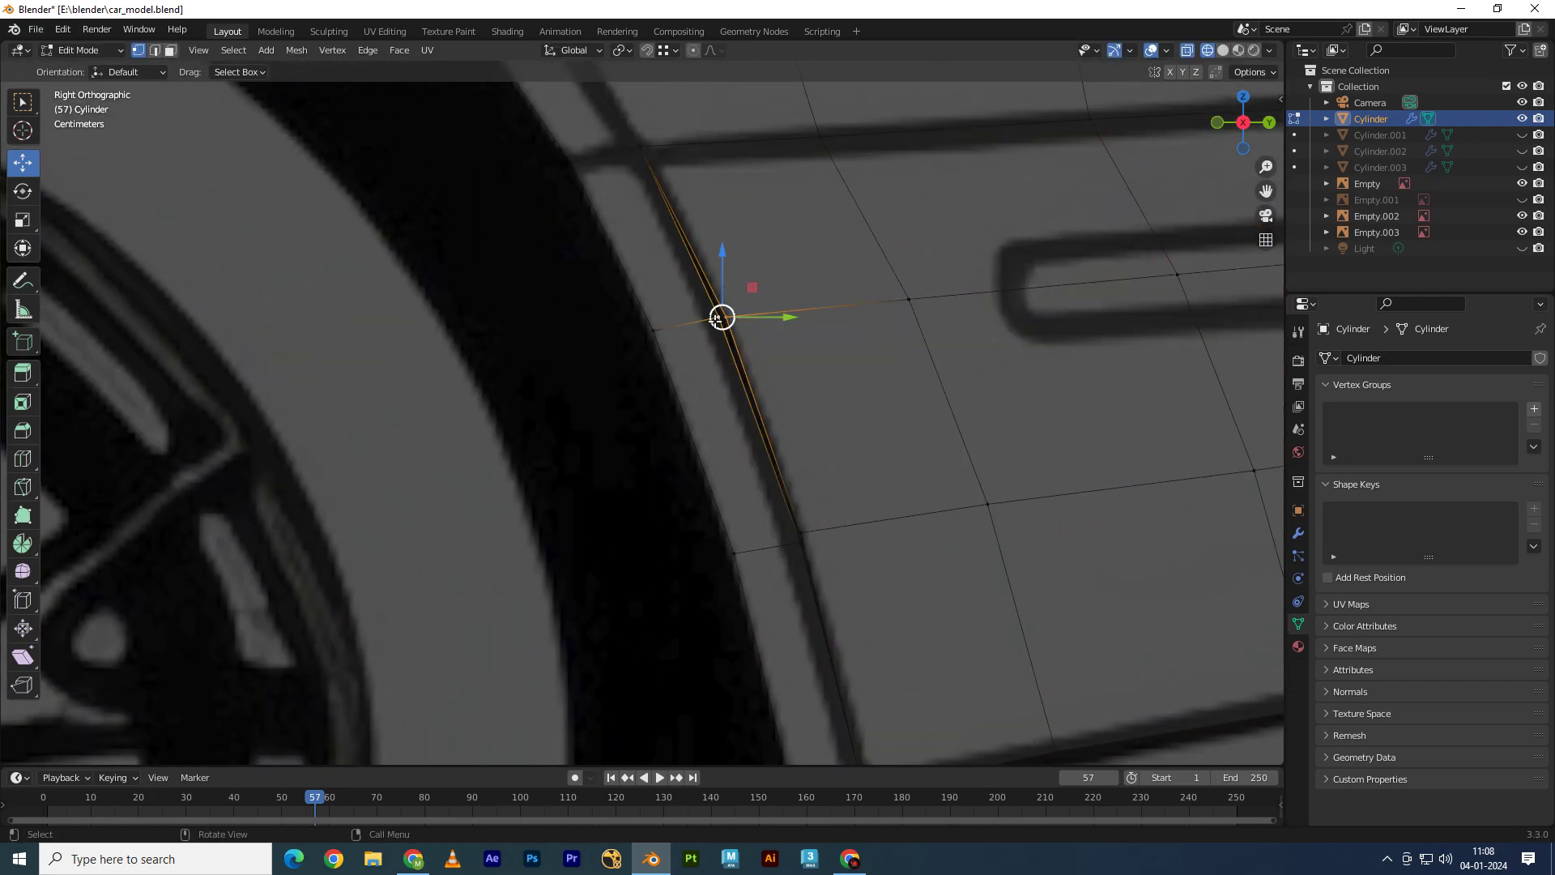
pyautogui.press('m')
pyautogui.click(715, 321)
pyautogui.scroll(3, 712, 397)
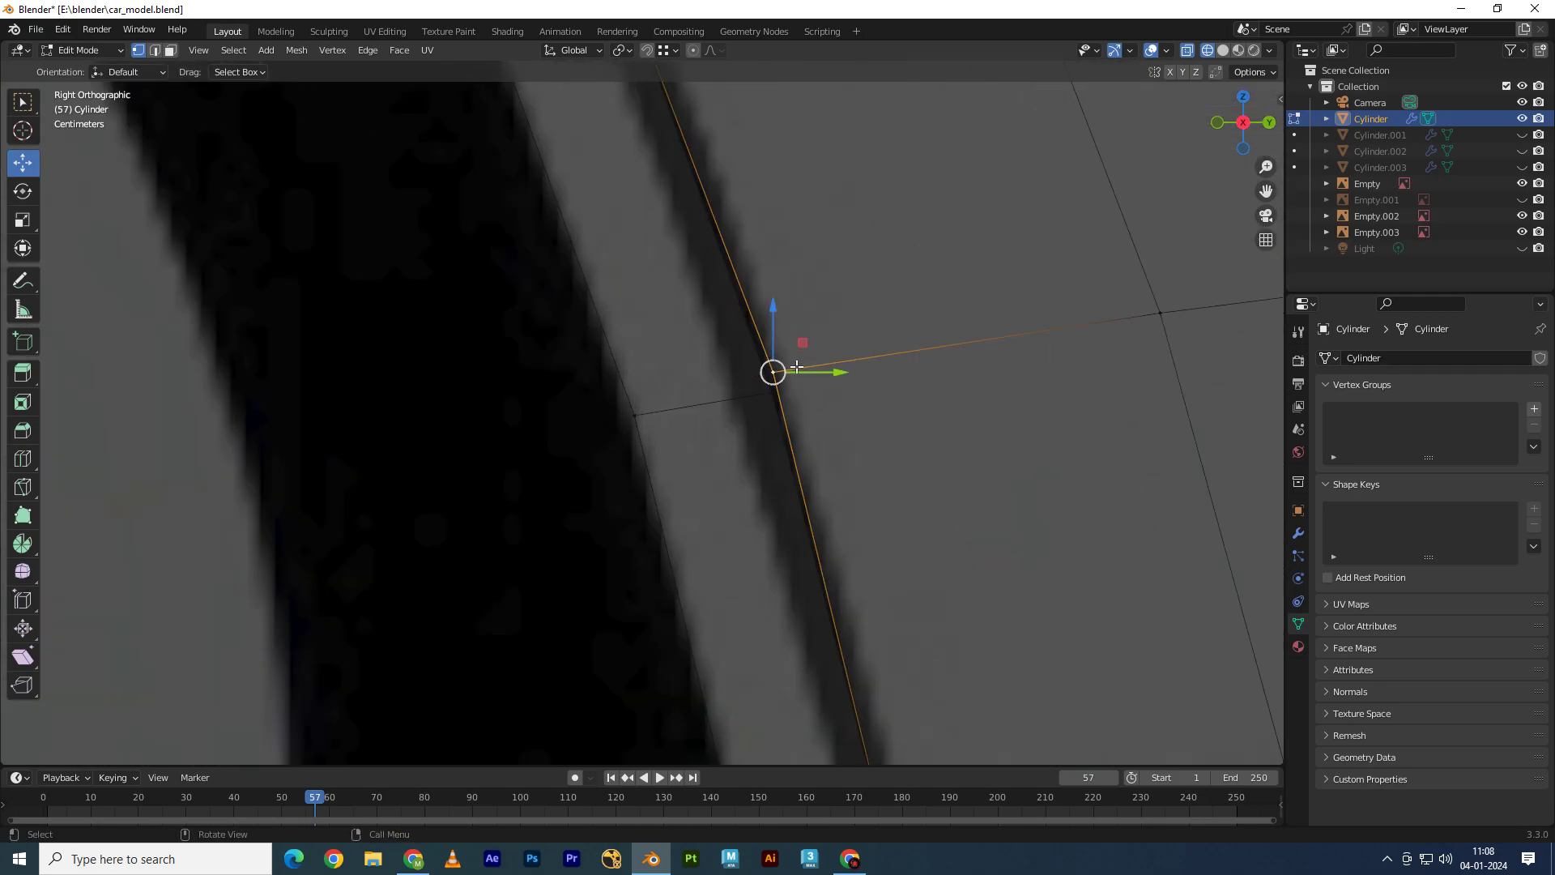
# Step: Select three vertices along the door's front edge
pyautogui.press('m')
pyautogui.click(775, 389)
pyautogui.scroll(-5, 770, 405)
pyautogui.scroll(3, 798, 410)
pyautogui.keyDown('shift'); pyautogui.moveTo(799, 410); pyautogui.dragTo(674, 411, button='middle'); pyautogui.keyUp('shift')
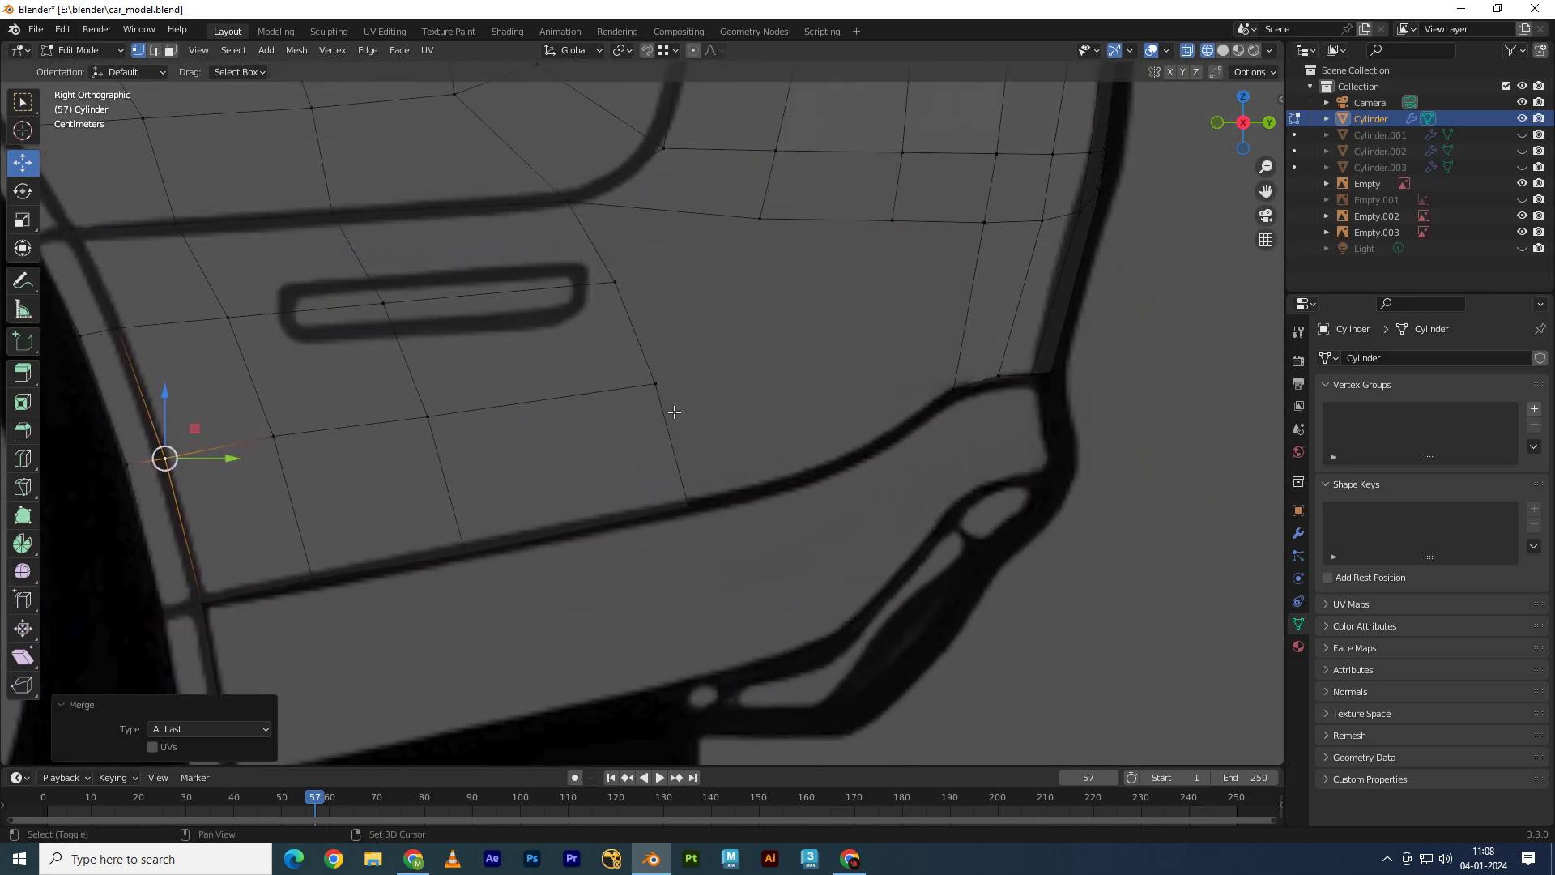
pyautogui.moveTo(741, 526); pyautogui.dragTo(583, 261)
# Step: In back view, pull the selected edge and a lower panel vertex along X onto the outline
pyautogui.press('KP_7')
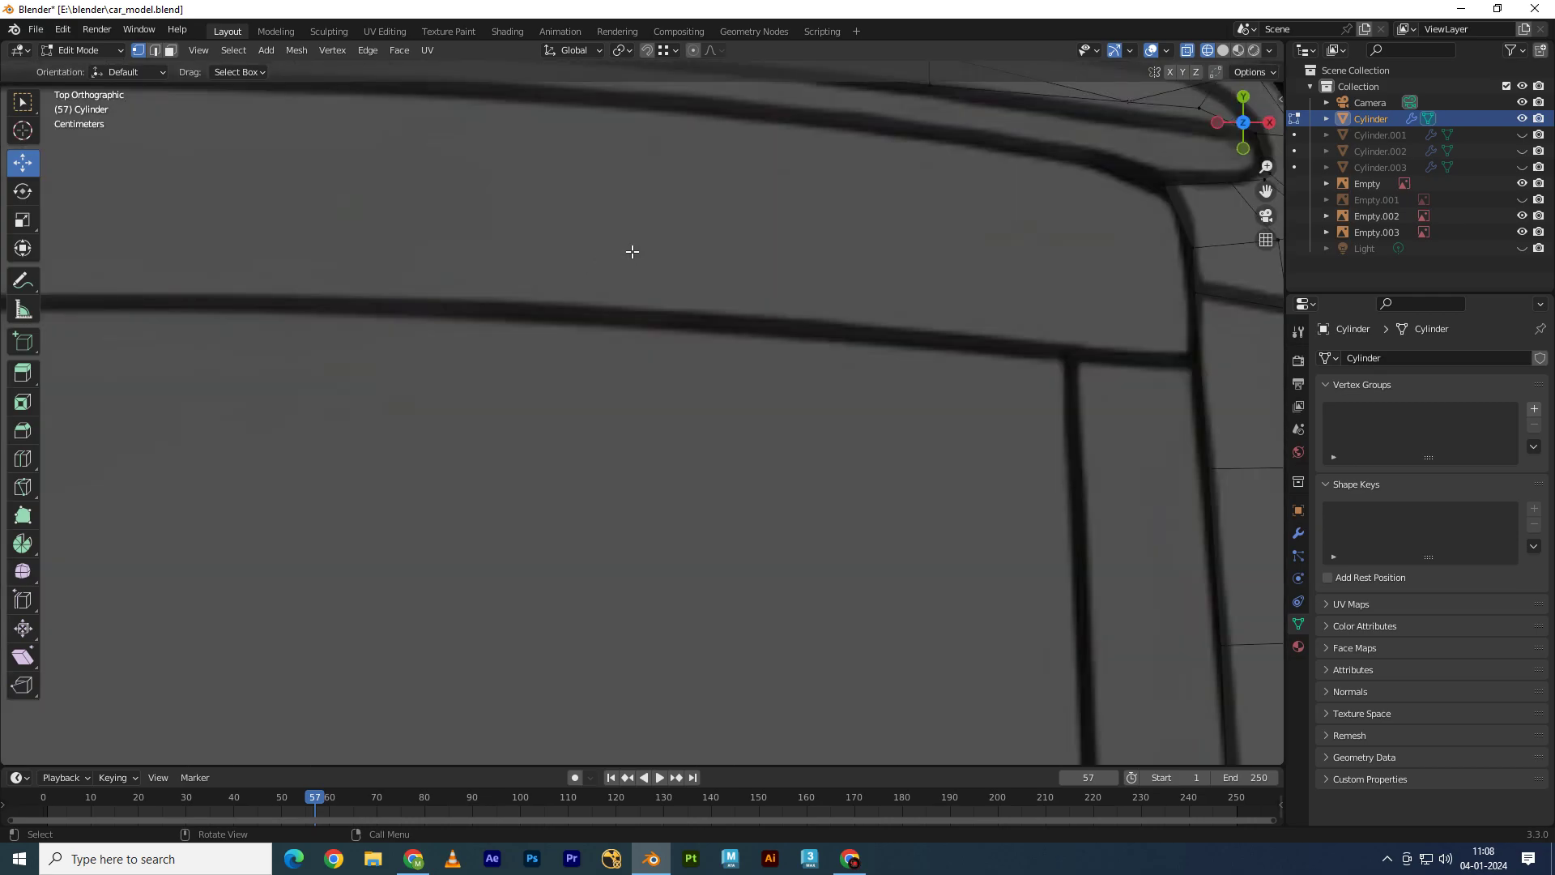
pyautogui.scroll(-3, 648, 324)
pyautogui.scroll(3, 619, 291)
pyautogui.click(1242, 100)
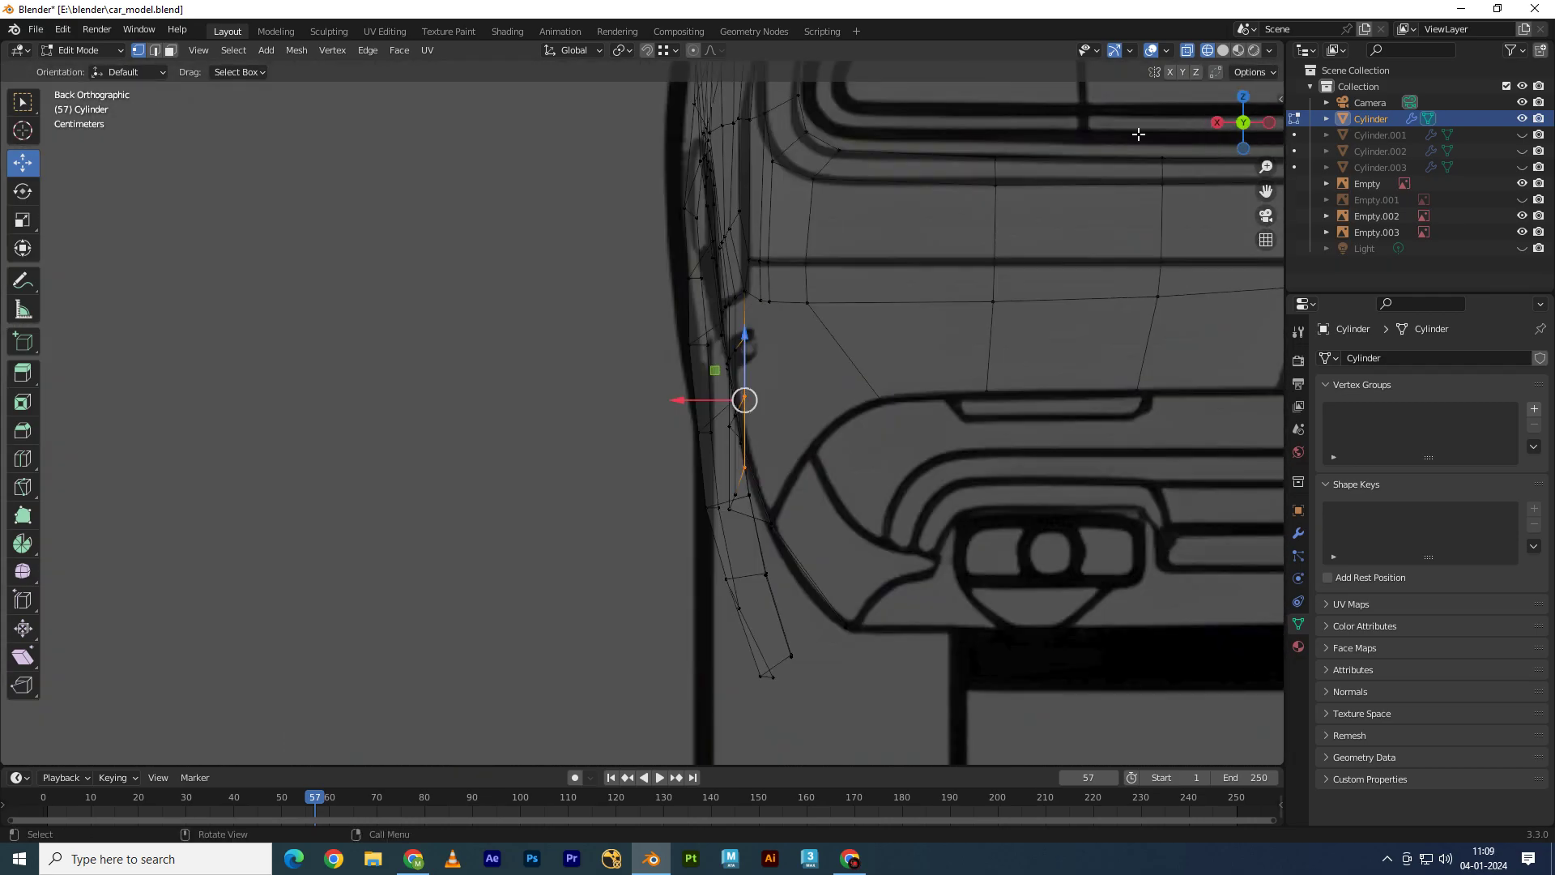
pyautogui.scroll(2, 723, 466)
pyautogui.moveTo(787, 386); pyautogui.dragTo(794, 387)
pyautogui.click(847, 505)
pyautogui.moveTo(806, 502); pyautogui.dragTo(862, 502)
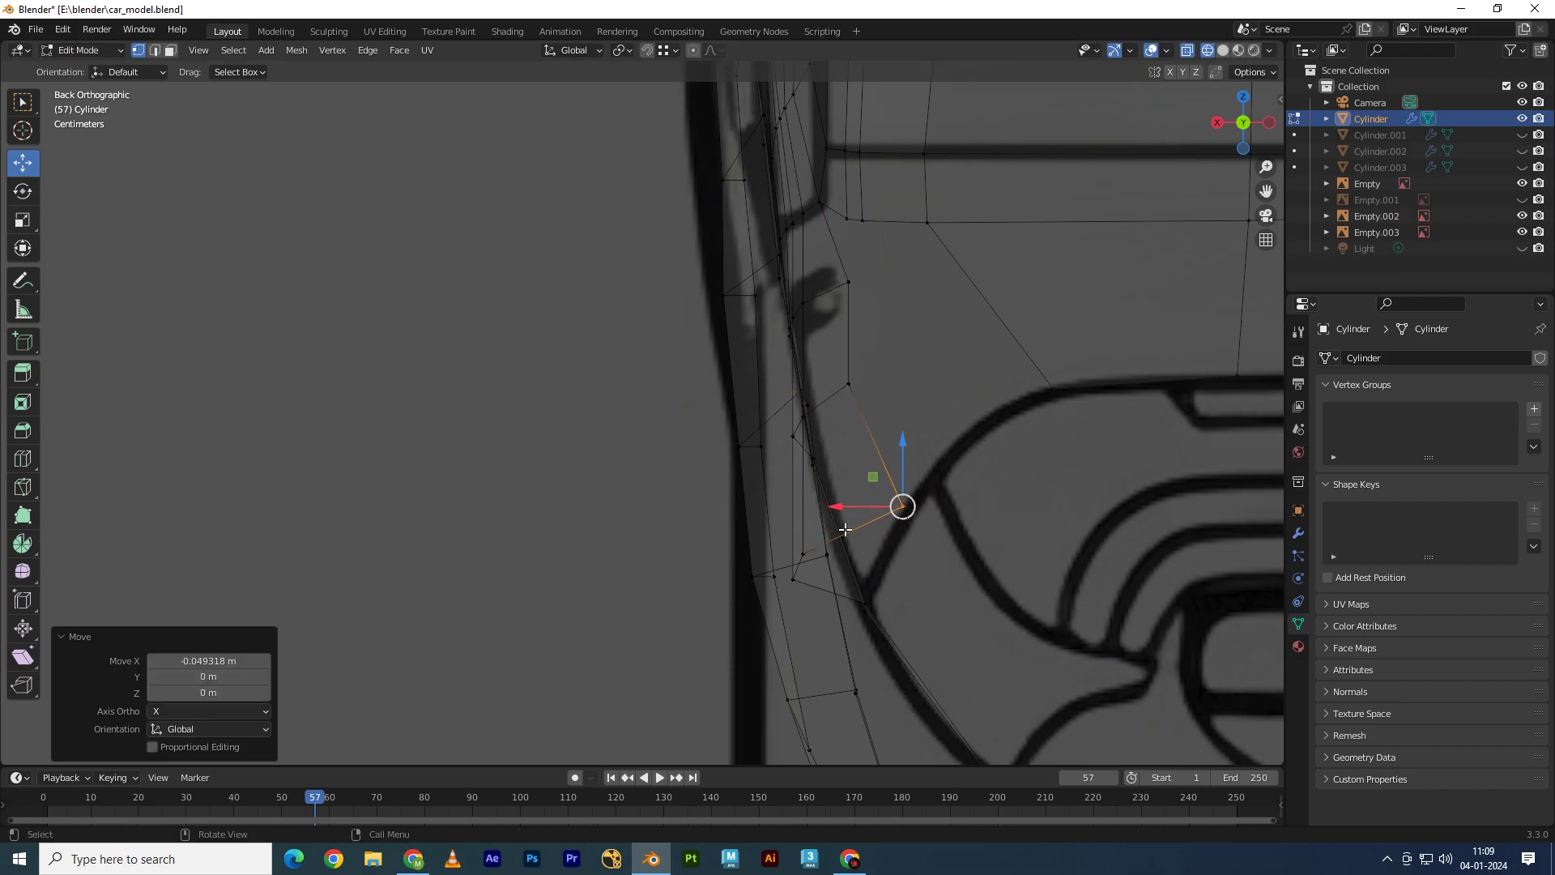
# Step: Select the edges around the handle slot and shift them along X to follow the rear body curve
pyautogui.press('KP_3')
pyautogui.scroll(-2, 871, 583)
pyautogui.keyDown('shift'); pyautogui.click(794, 279); pyautogui.keyUp('shift')
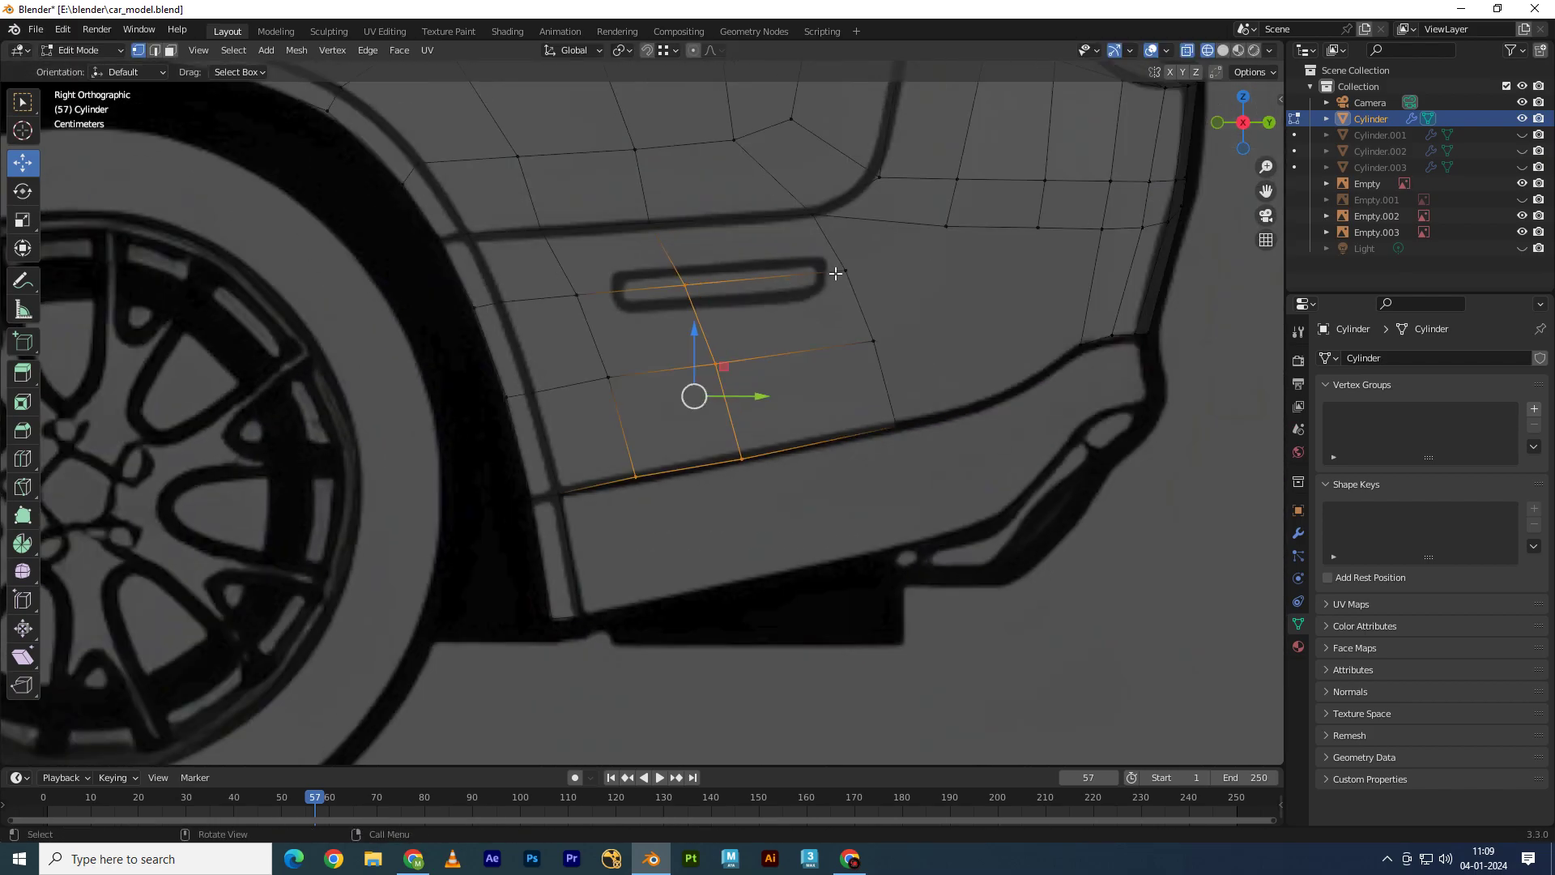
pyautogui.click(1266, 125)
pyautogui.moveTo(687, 396)
pyautogui.mouseDown()
pyautogui.moveTo(729, 396)
pyautogui.moveTo(741, 352)
pyautogui.moveTo(744, 370)
pyautogui.mouseUp()
pyautogui.click(793, 332)
pyautogui.scroll(2, 753, 361)
pyautogui.keyDown('shift'); pyautogui.moveTo(736, 344); pyautogui.dragTo(822, 347, button='middle'); pyautogui.keyUp('shift')
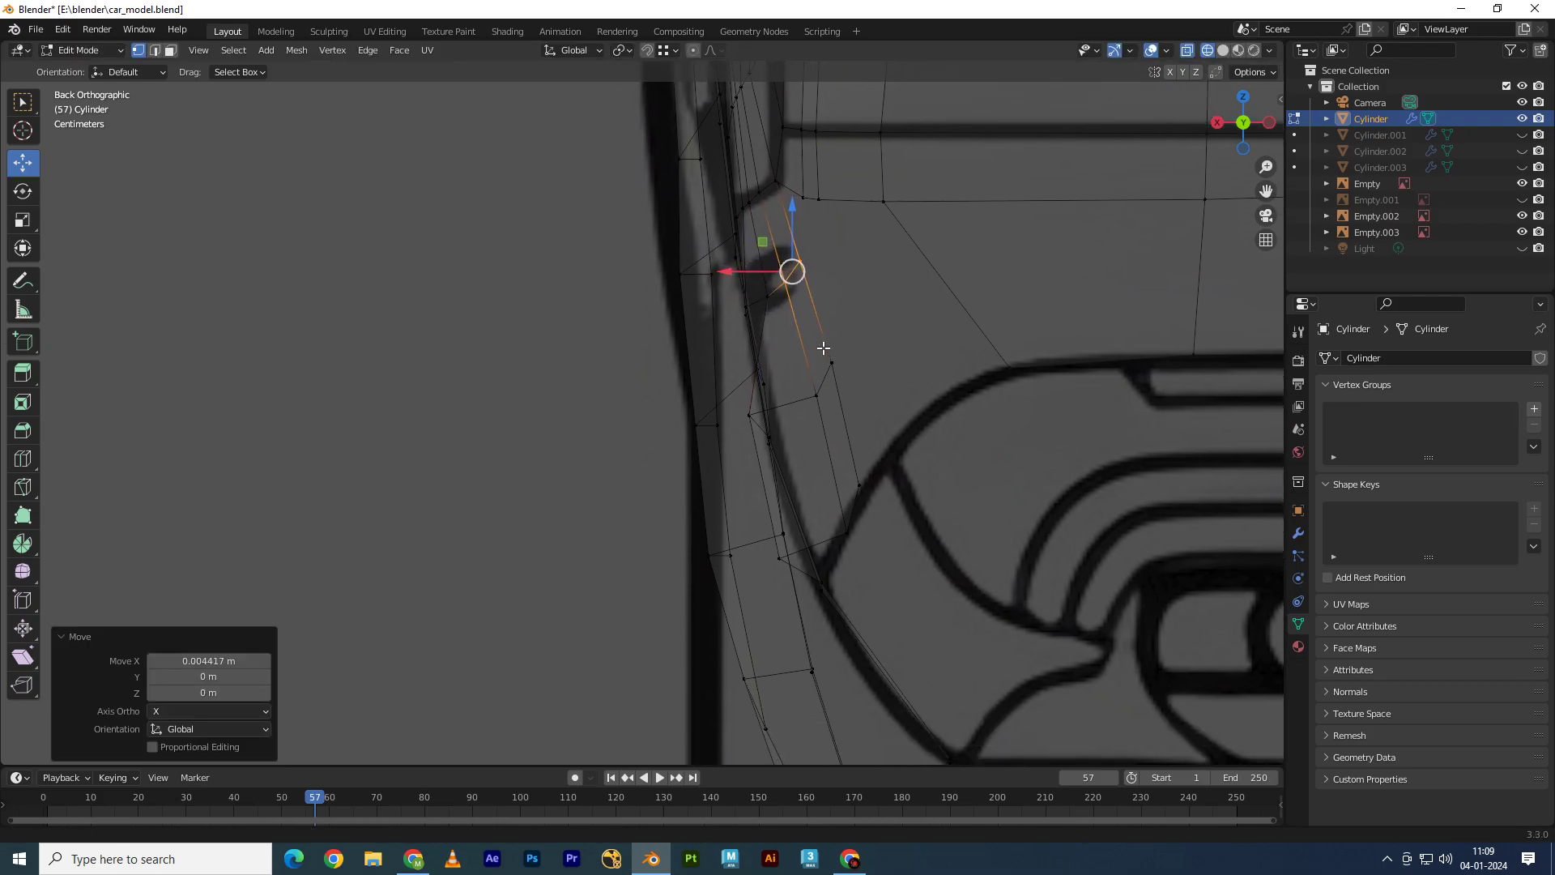
pyautogui.moveTo(719, 418); pyautogui.dragTo(766, 421)
pyautogui.keyDown('shift'); pyautogui.moveTo(792, 448); pyautogui.dragTo(761, 490, button='middle'); pyautogui.keyUp('shift')
pyautogui.moveTo(750, 455)
pyautogui.mouseDown()
pyautogui.moveTo(818, 437)
pyautogui.moveTo(835, 338)
pyautogui.mouseUp()
# Step: Move further edges up the rear curve along X to match the blueprint's curve
pyautogui.click(790, 324)
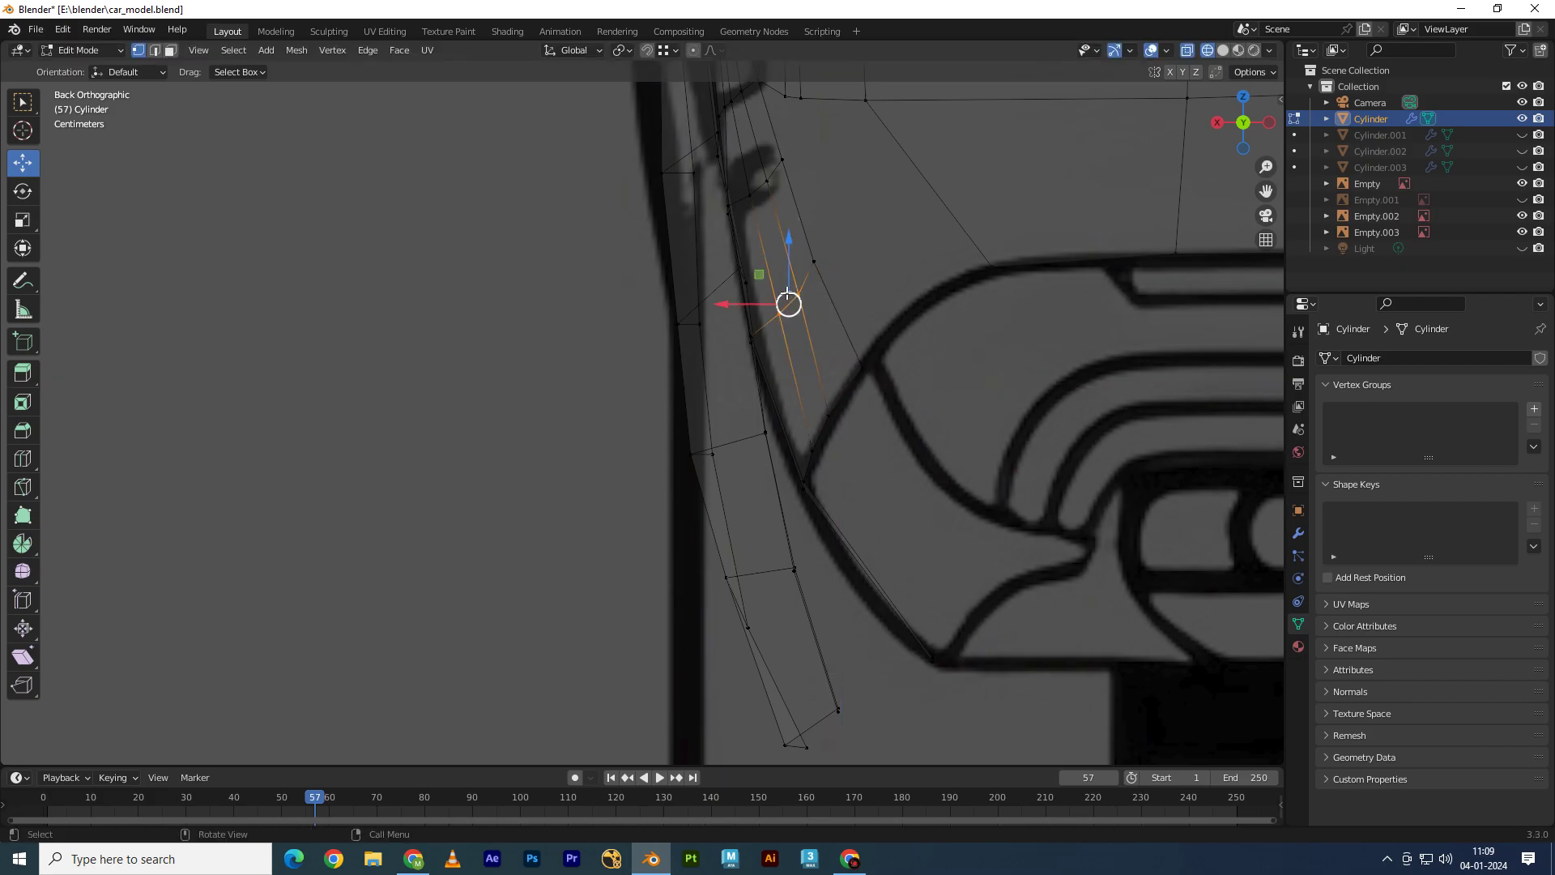
pyautogui.moveTo(729, 305); pyautogui.dragTo(722, 305)
pyautogui.keyDown('shift'); pyautogui.moveTo(818, 248); pyautogui.dragTo(855, 337, button='middle'); pyautogui.keyUp('shift')
pyautogui.moveTo(818, 356)
pyautogui.mouseDown()
pyautogui.moveTo(792, 238)
pyautogui.moveTo(766, 279)
pyautogui.mouseUp()
pyautogui.click(834, 357)
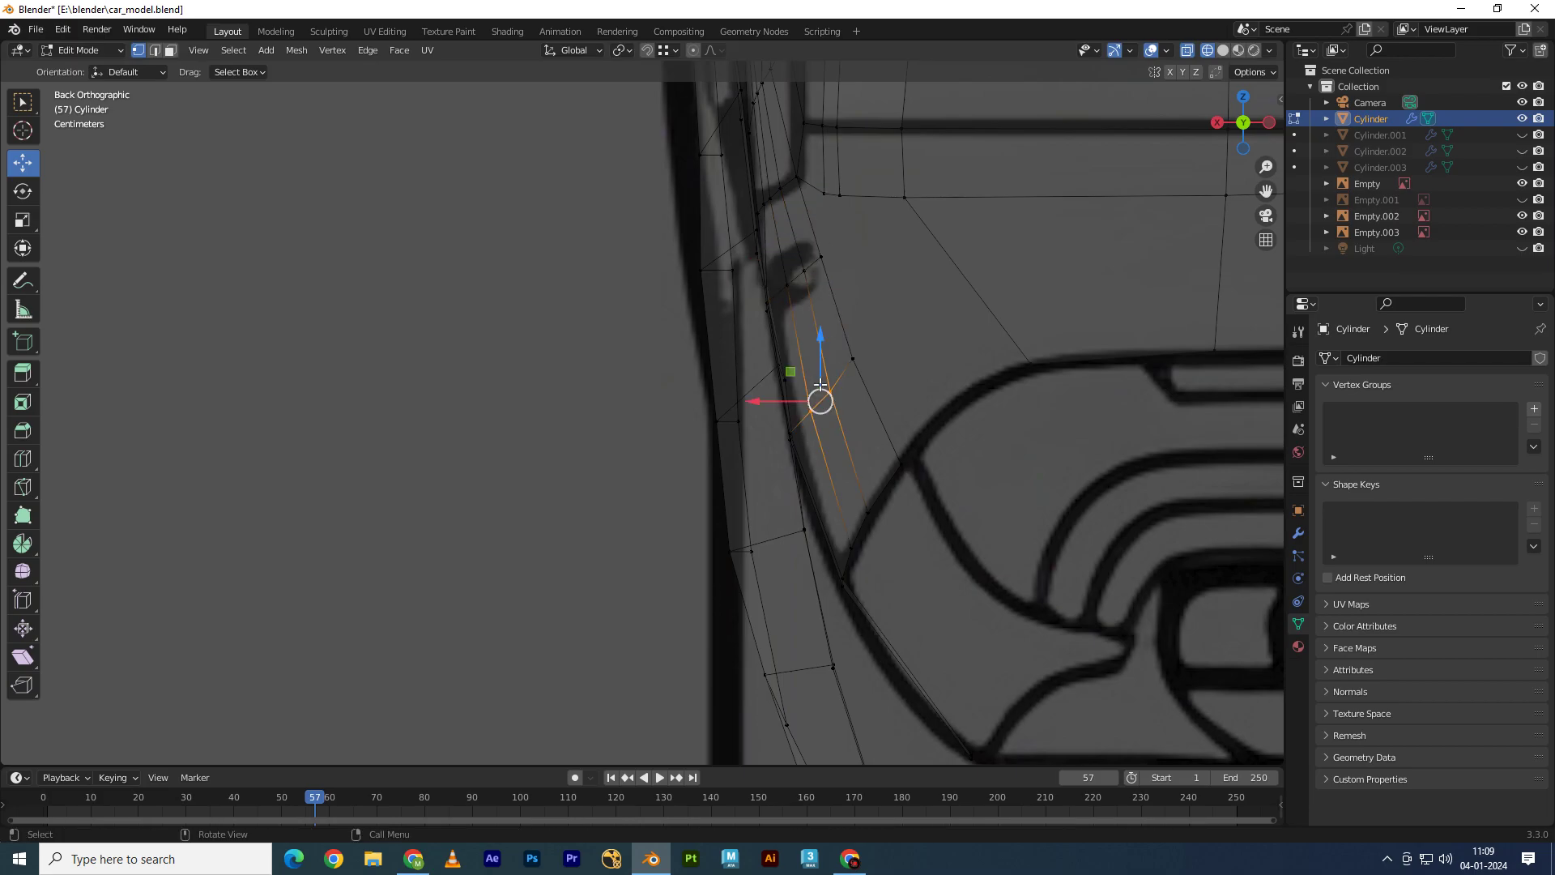
pyautogui.moveTo(820, 385); pyautogui.dragTo(824, 327)
# Step: In side view, settle the crease edge and lower vertices onto the lower body crease, checking the back view
pyautogui.press('KP_3')
pyautogui.click(580, 448)
pyautogui.moveTo(437, 475); pyautogui.dragTo(493, 396)
pyautogui.moveTo(829, 433); pyautogui.dragTo(1024, 510)
pyautogui.moveTo(1008, 410); pyautogui.dragTo(1008, 425)
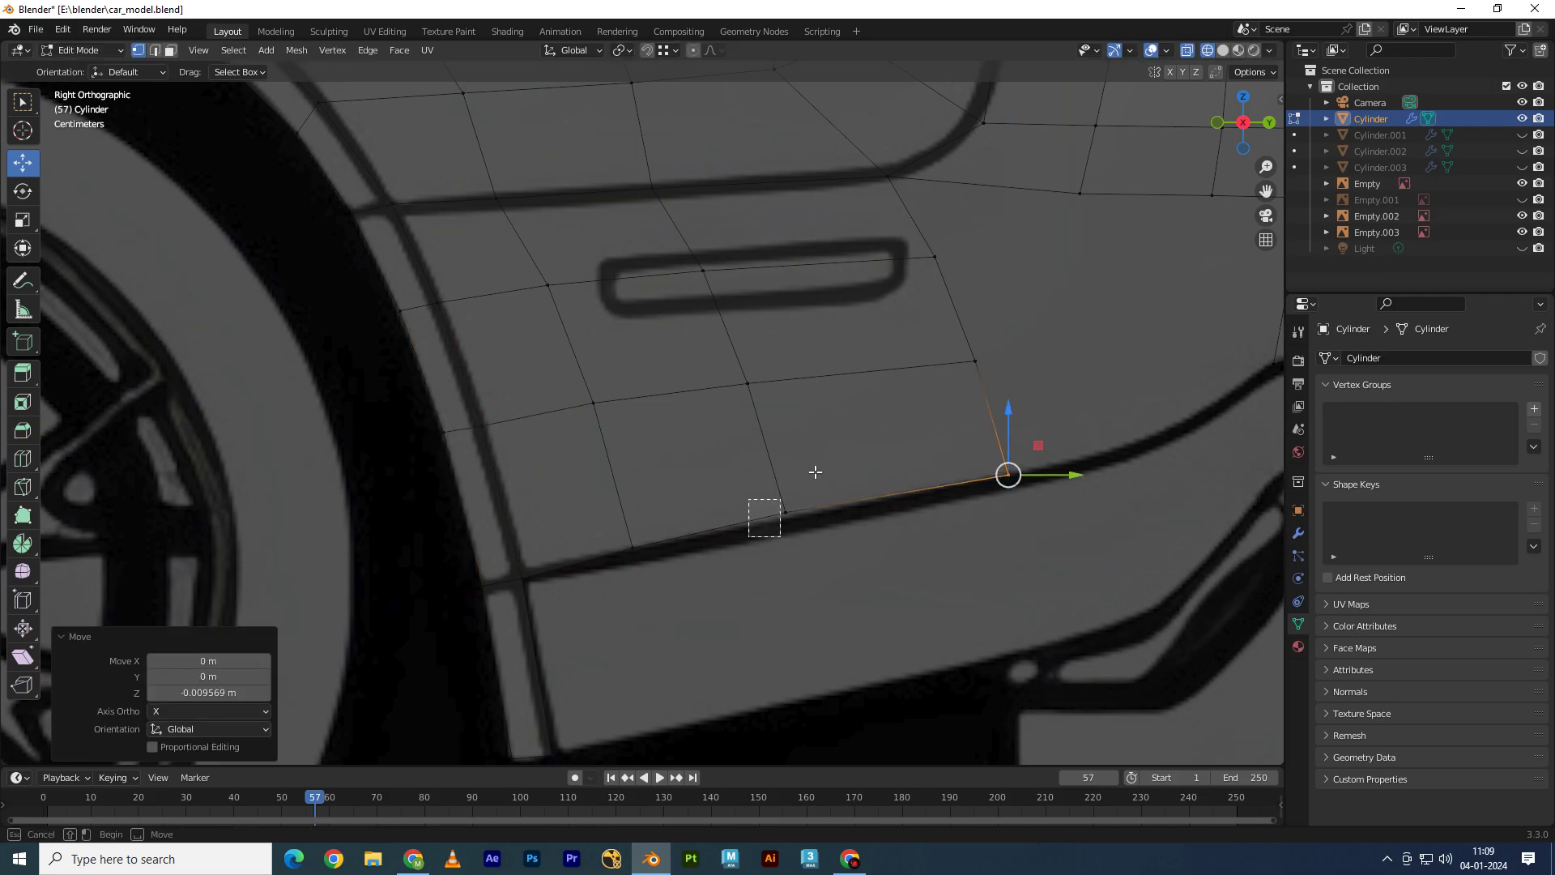
pyautogui.moveTo(814, 471); pyautogui.dragTo(782, 521)
pyautogui.click(661, 540)
pyautogui.moveTo(666, 520); pyautogui.dragTo(708, 507)
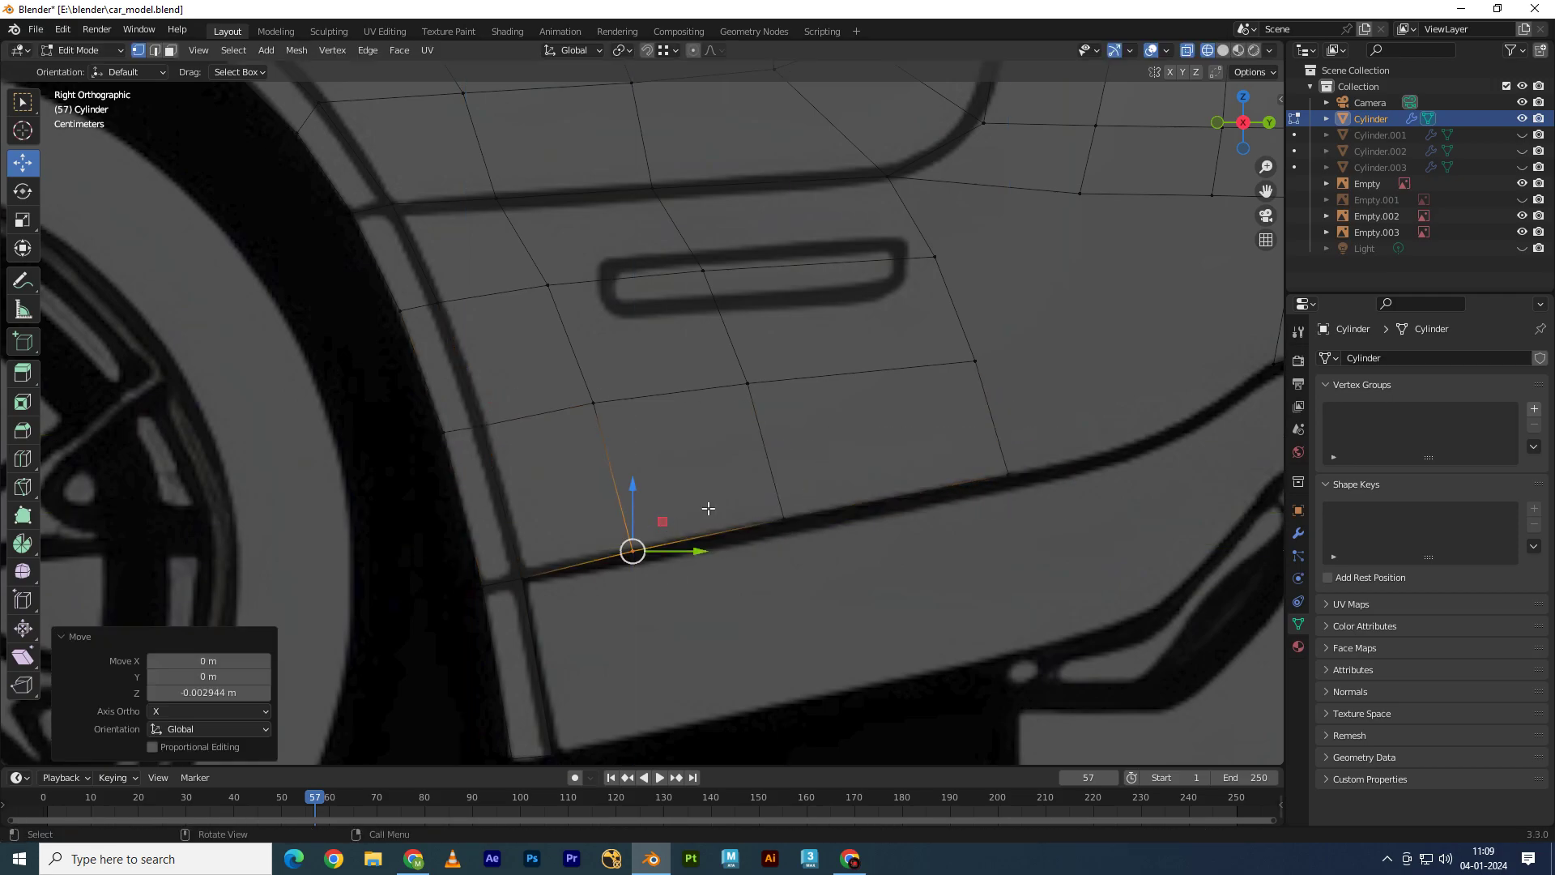
pyautogui.click(1269, 126)
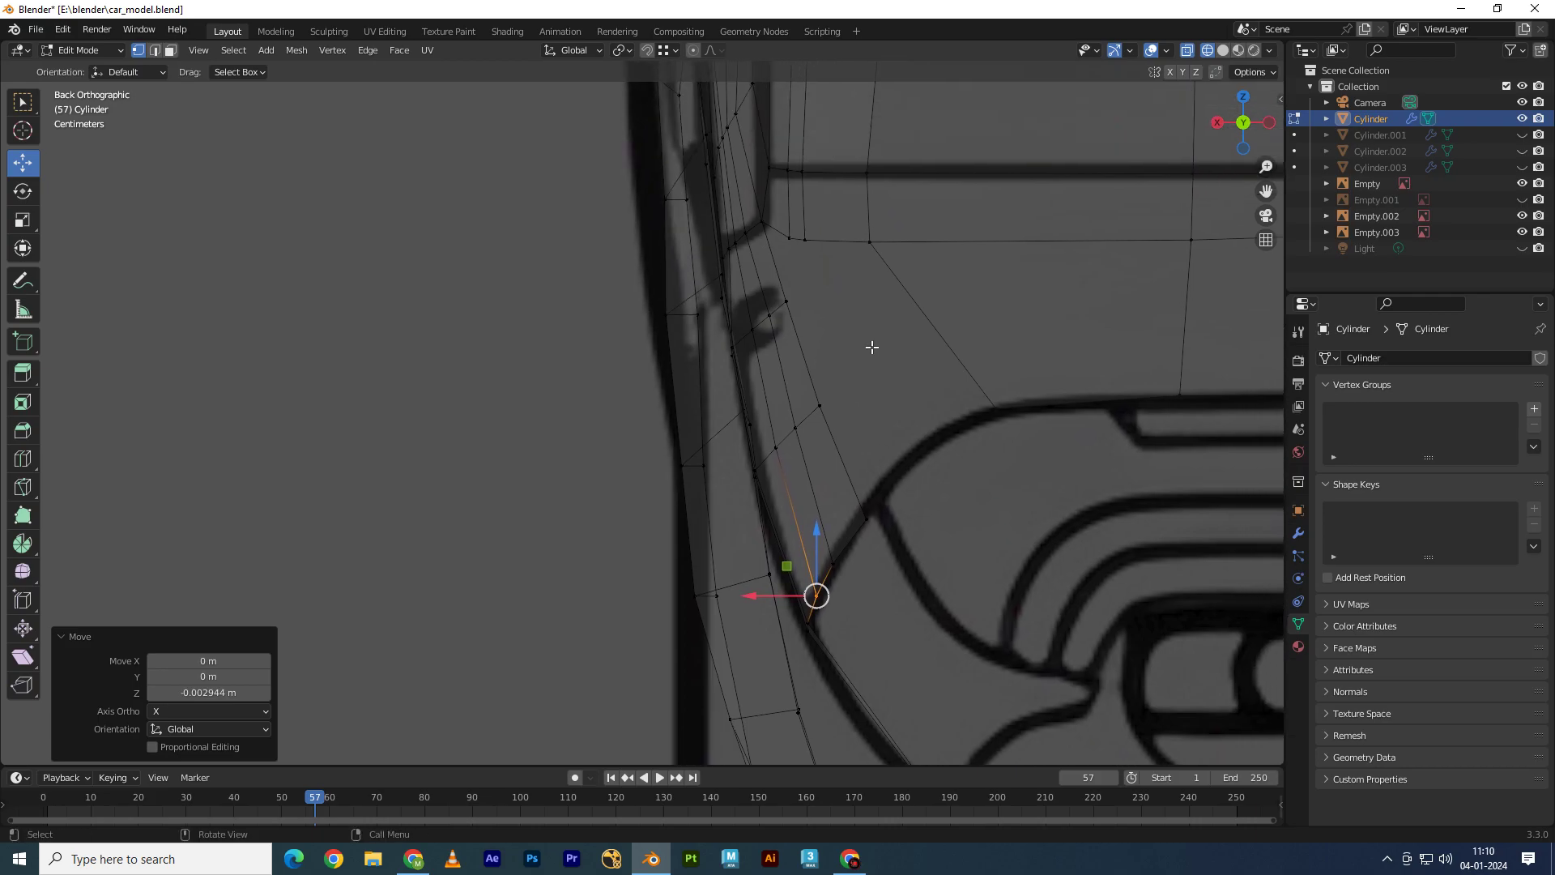
pyautogui.press('KP_3')
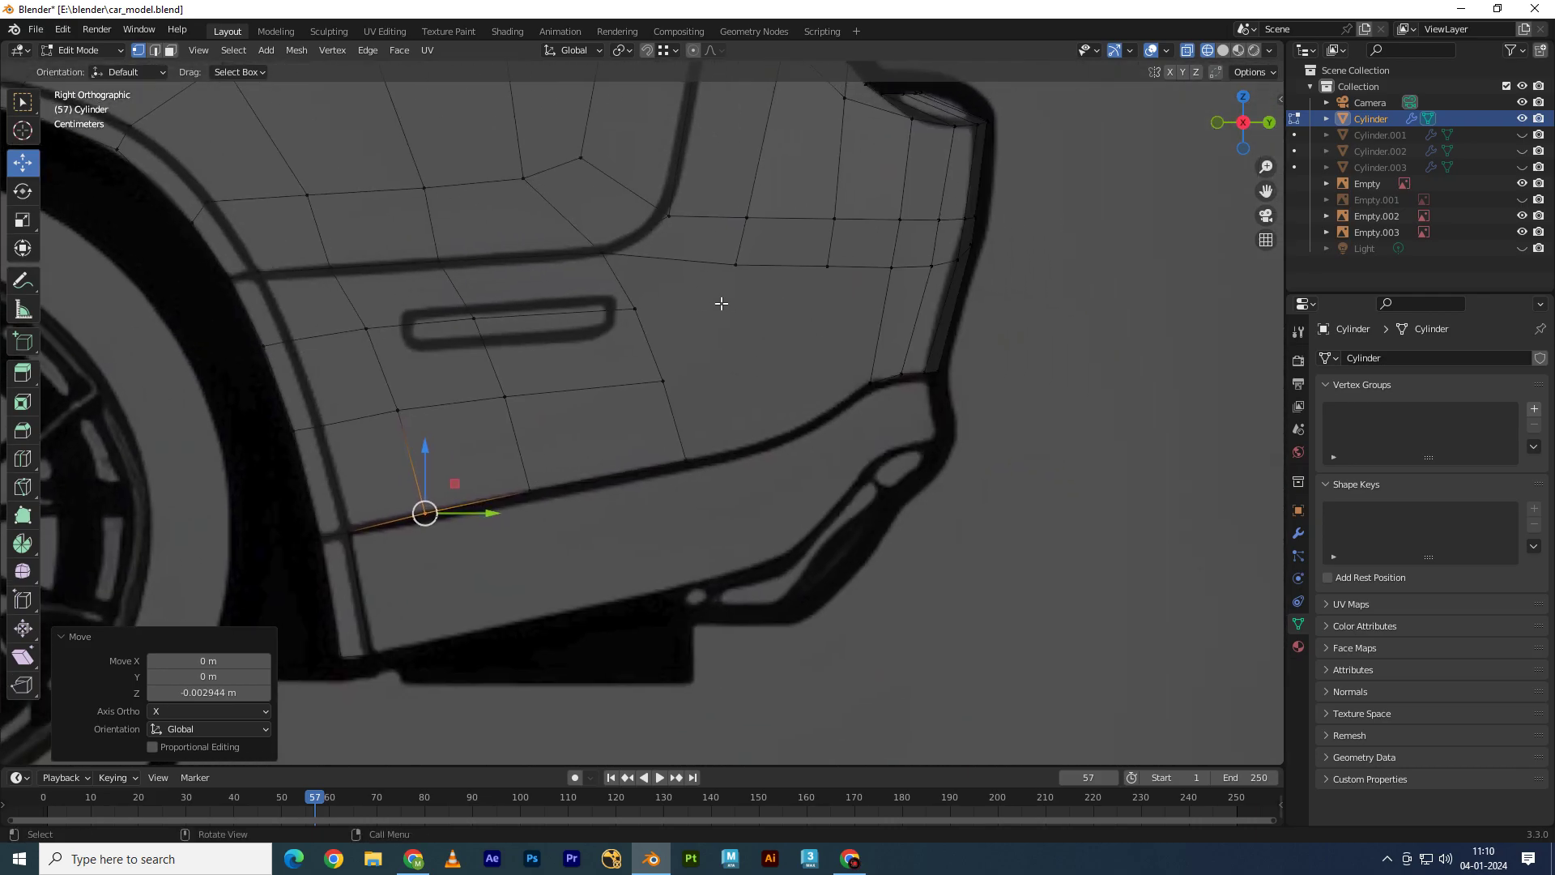
# Step: Add two loops across the rear corner and drop the edge row onto the lower body line
pyautogui.press('2')
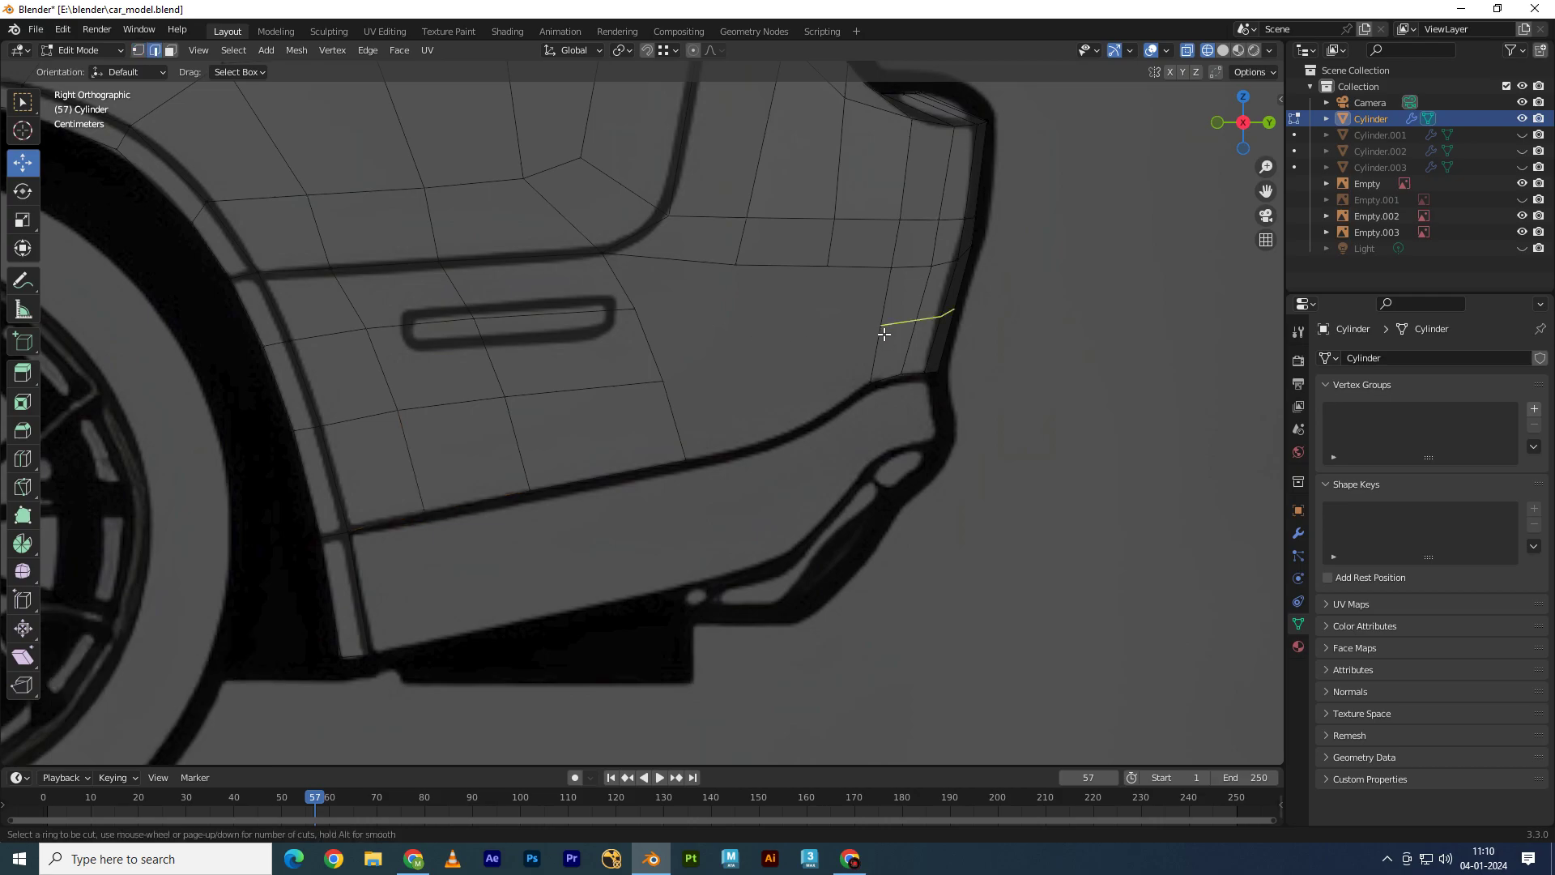
pyautogui.click(884, 334)
pyautogui.rightClick(884, 333)
pyautogui.keyDown('shift'); pyautogui.moveTo(818, 348); pyautogui.dragTo(786, 350, button='middle'); pyautogui.keyUp('shift')
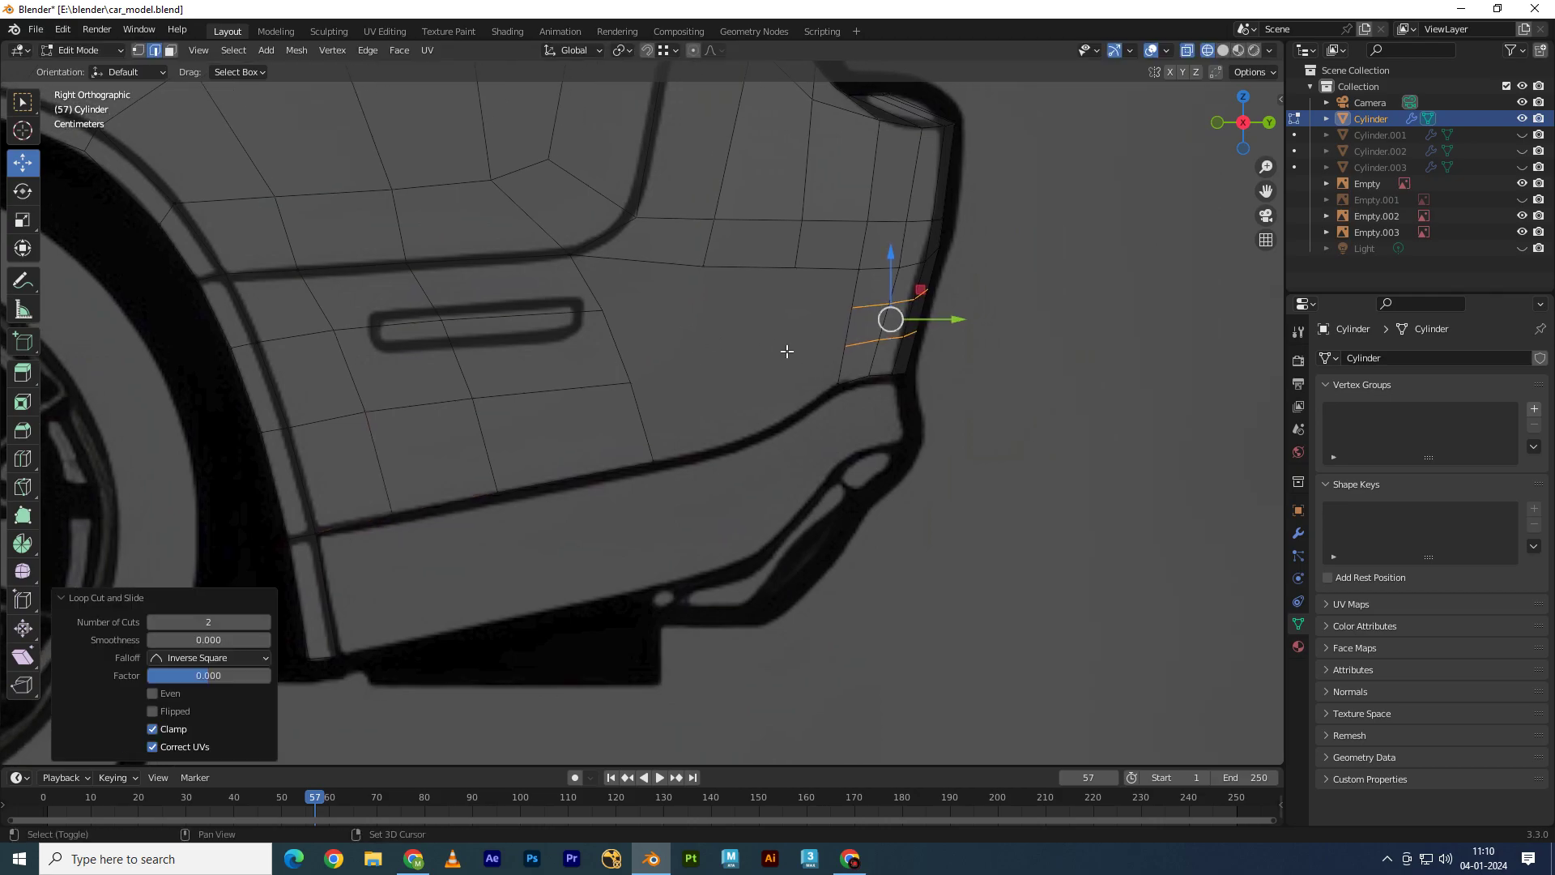
pyautogui.press('3')
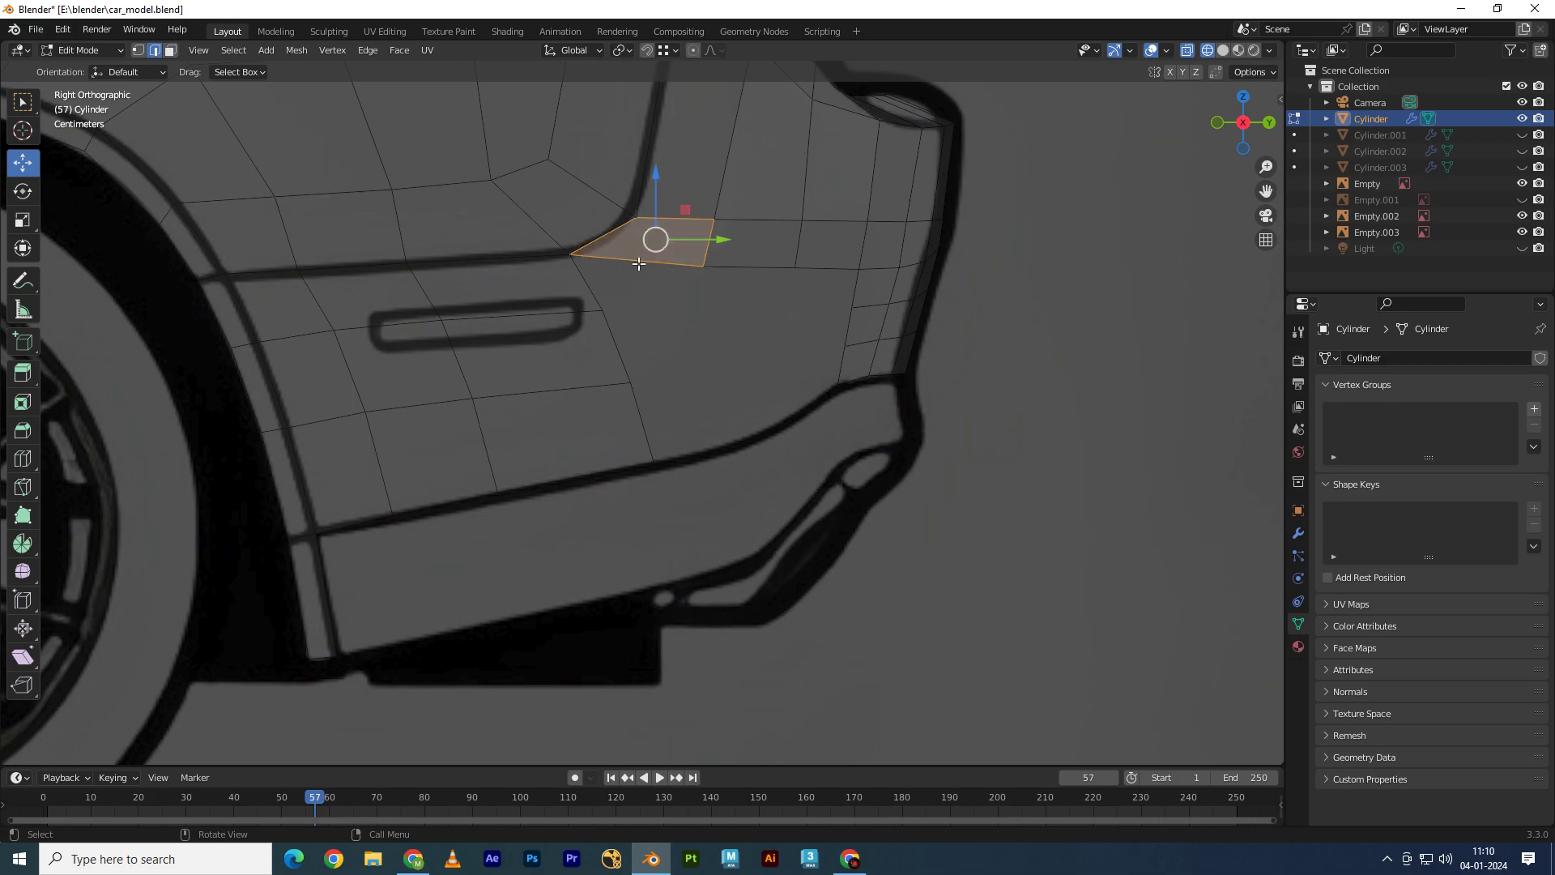
pyautogui.keyDown('ctrl'); pyautogui.click(822, 269); pyautogui.keyUp('ctrl')
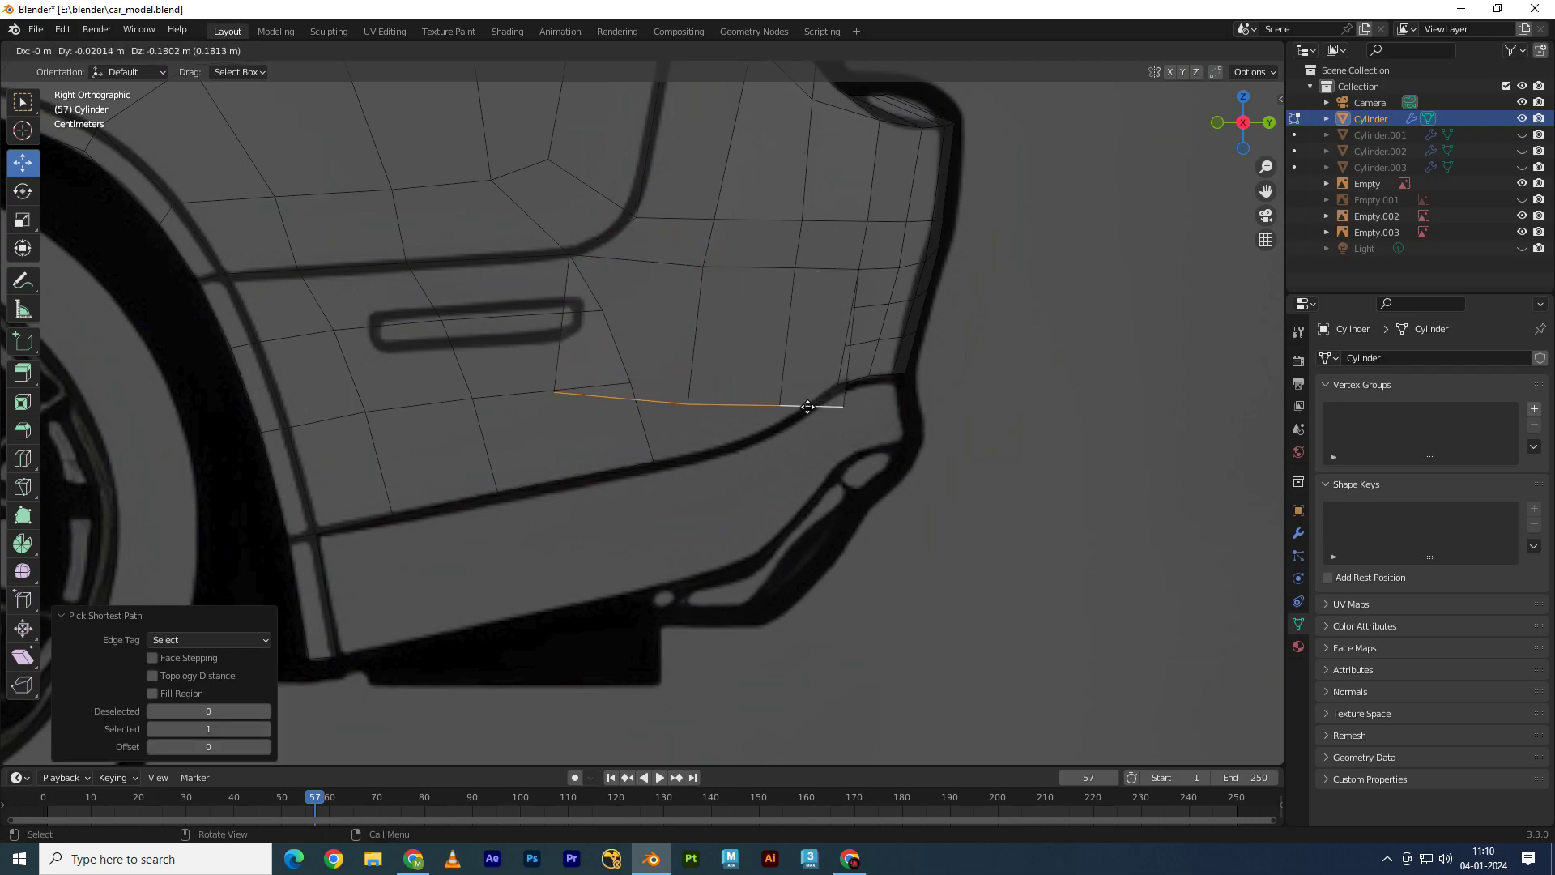
pyautogui.moveTo(807, 407); pyautogui.dragTo(807, 400)
# Step: Merge the stray vertex into the lower one with Merge At Last
pyautogui.keyDown('shift'); pyautogui.click(670, 467); pyautogui.keyUp('shift')
pyautogui.press('m')
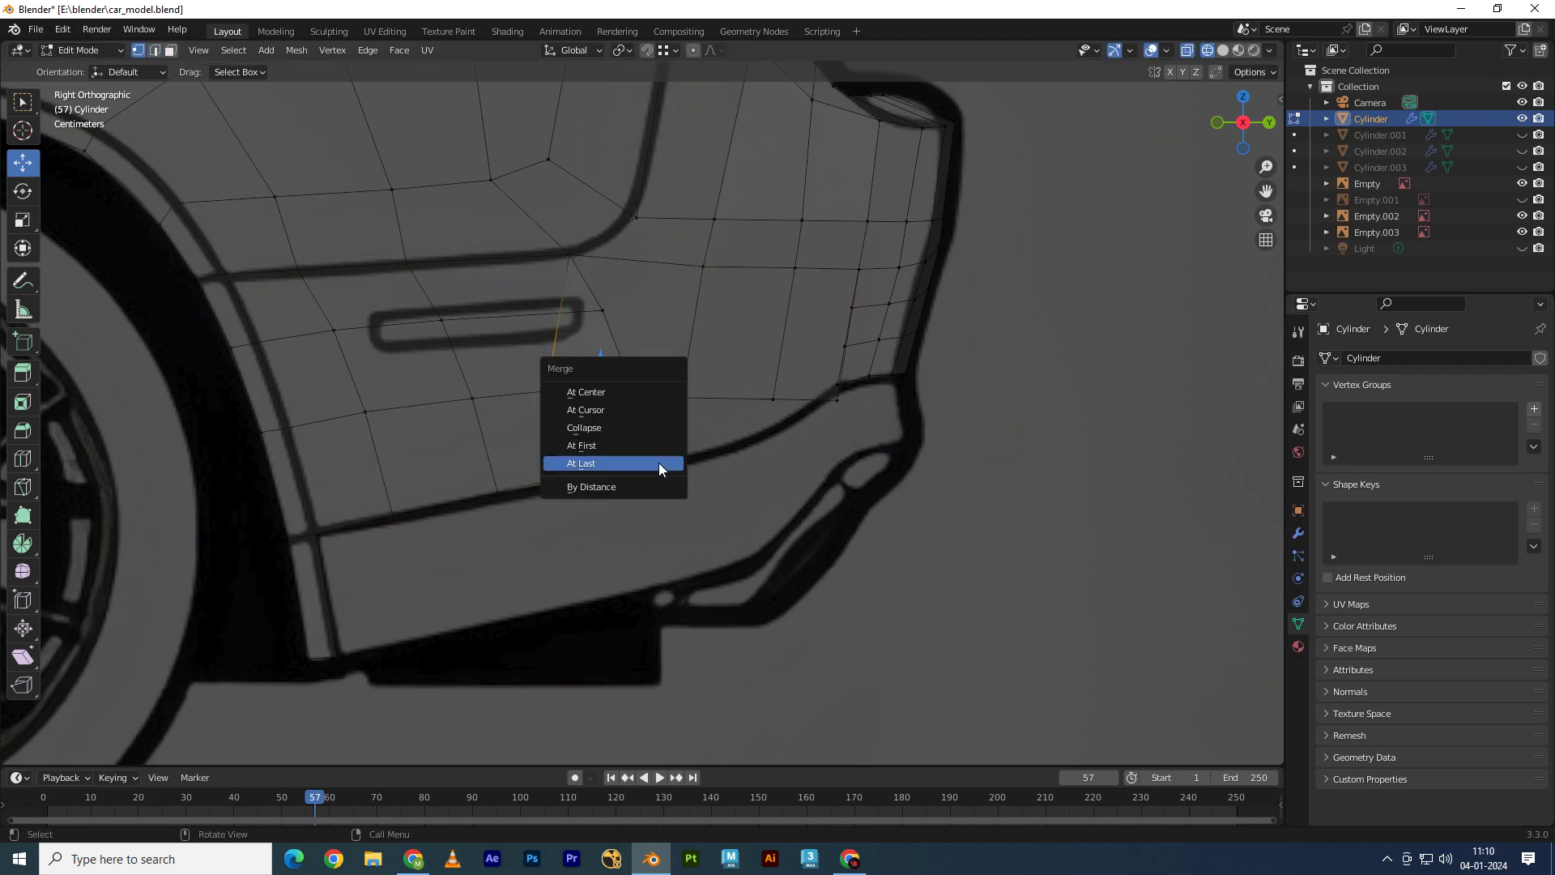
pyautogui.keyDown('shift'); pyautogui.click(840, 397); pyautogui.keyUp('shift')
pyautogui.press('m')
pyautogui.click(838, 387)
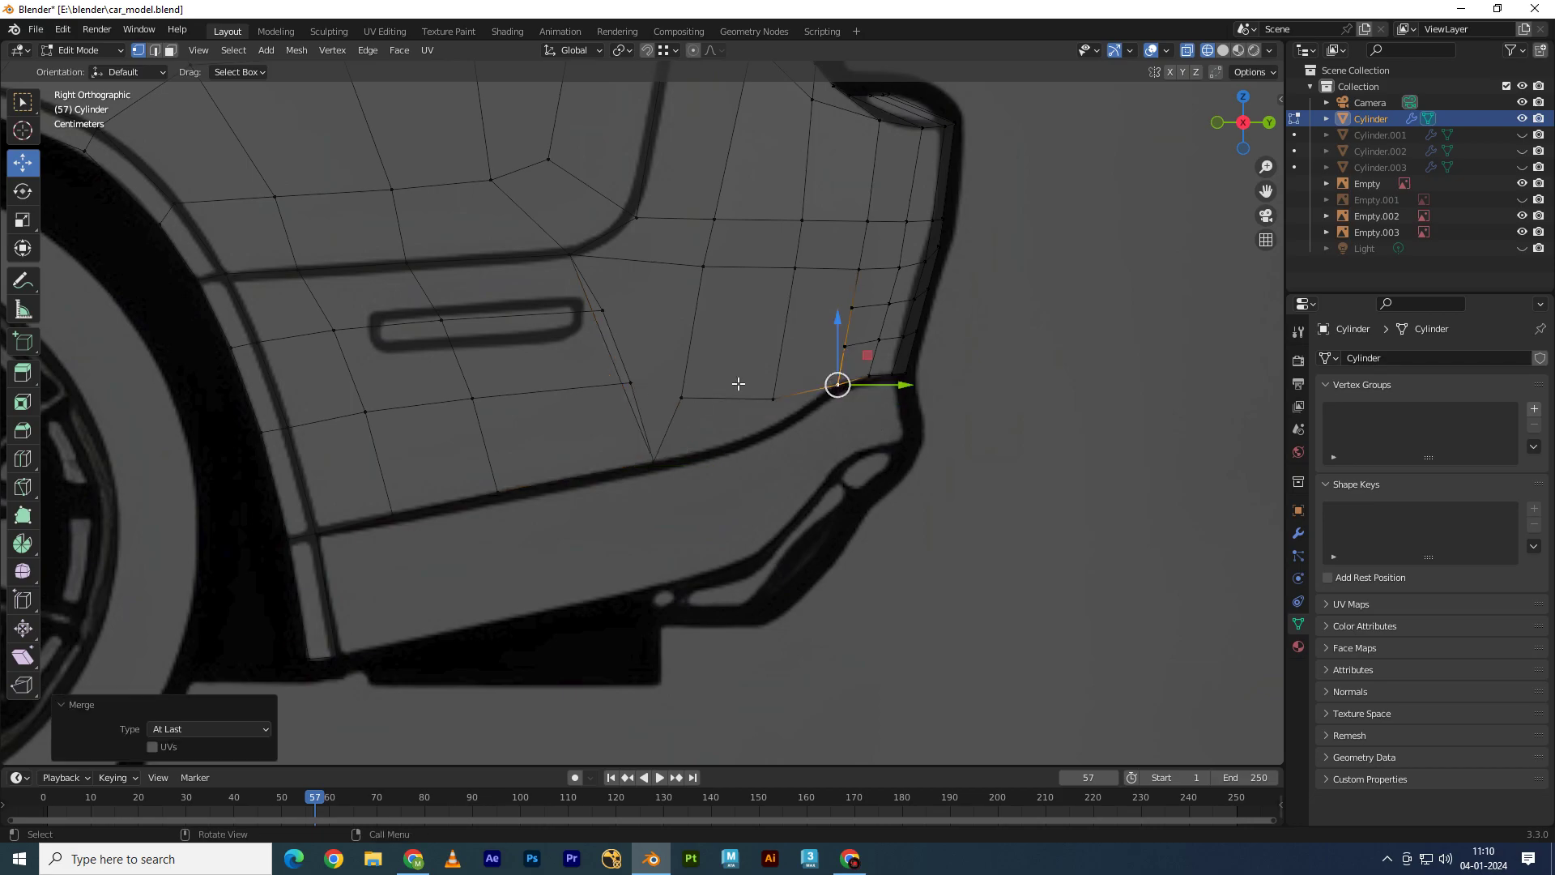
pyautogui.scroll(2, 688, 360)
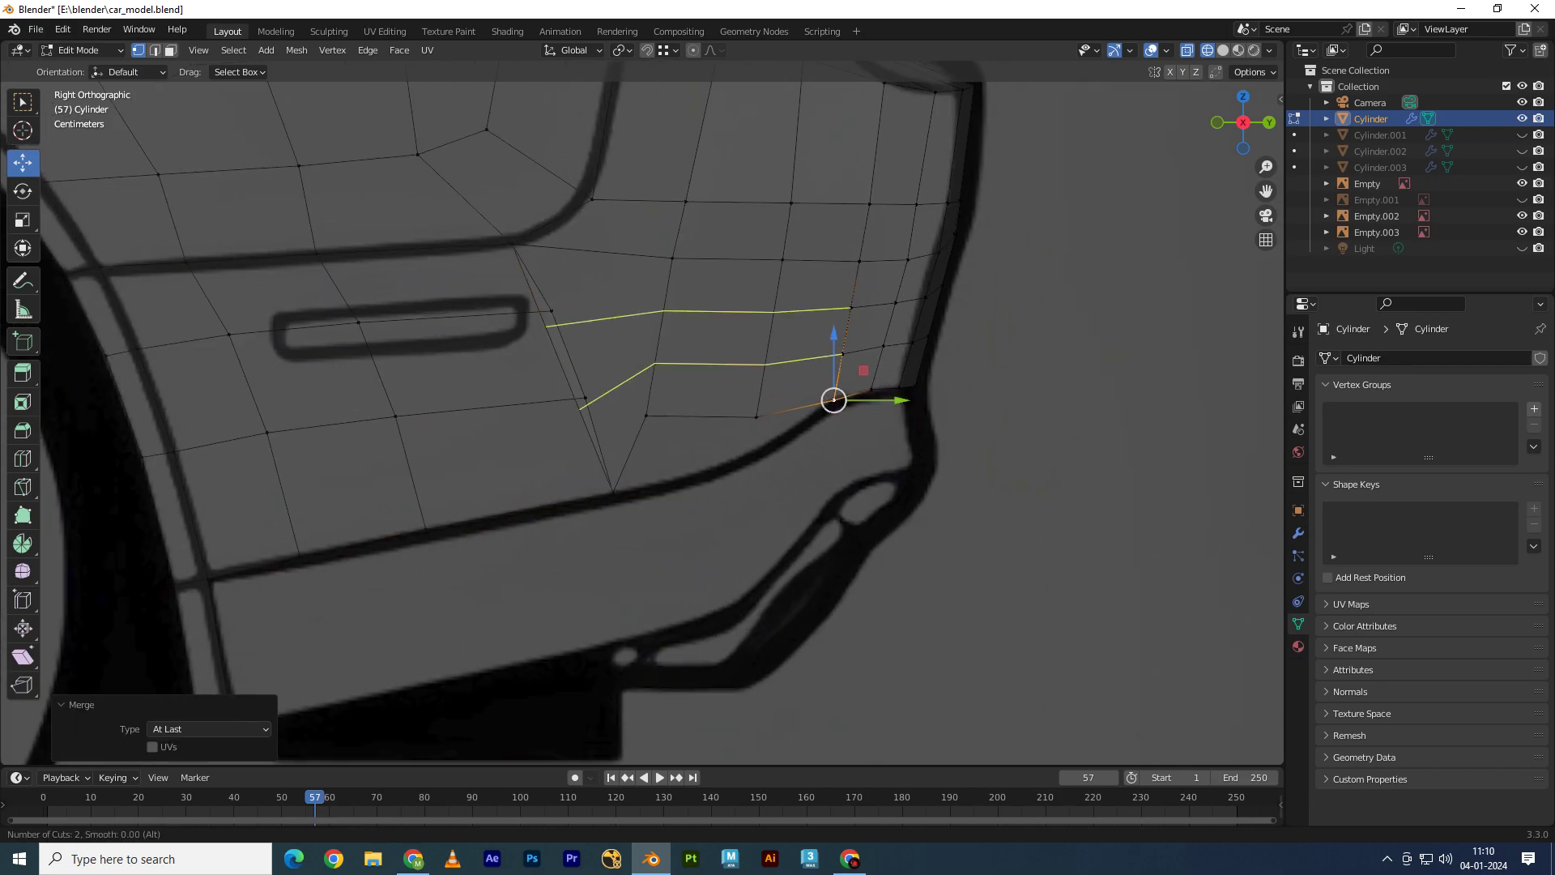
# Step: Place the two new loops unslid at the rear lower corner and merge a stray vertex at last
pyautogui.click(607, 340)
pyautogui.rightClick(607, 324)
pyautogui.scroll(2, 689, 324)
pyautogui.scroll(2, 567, 308)
pyautogui.click(510, 294)
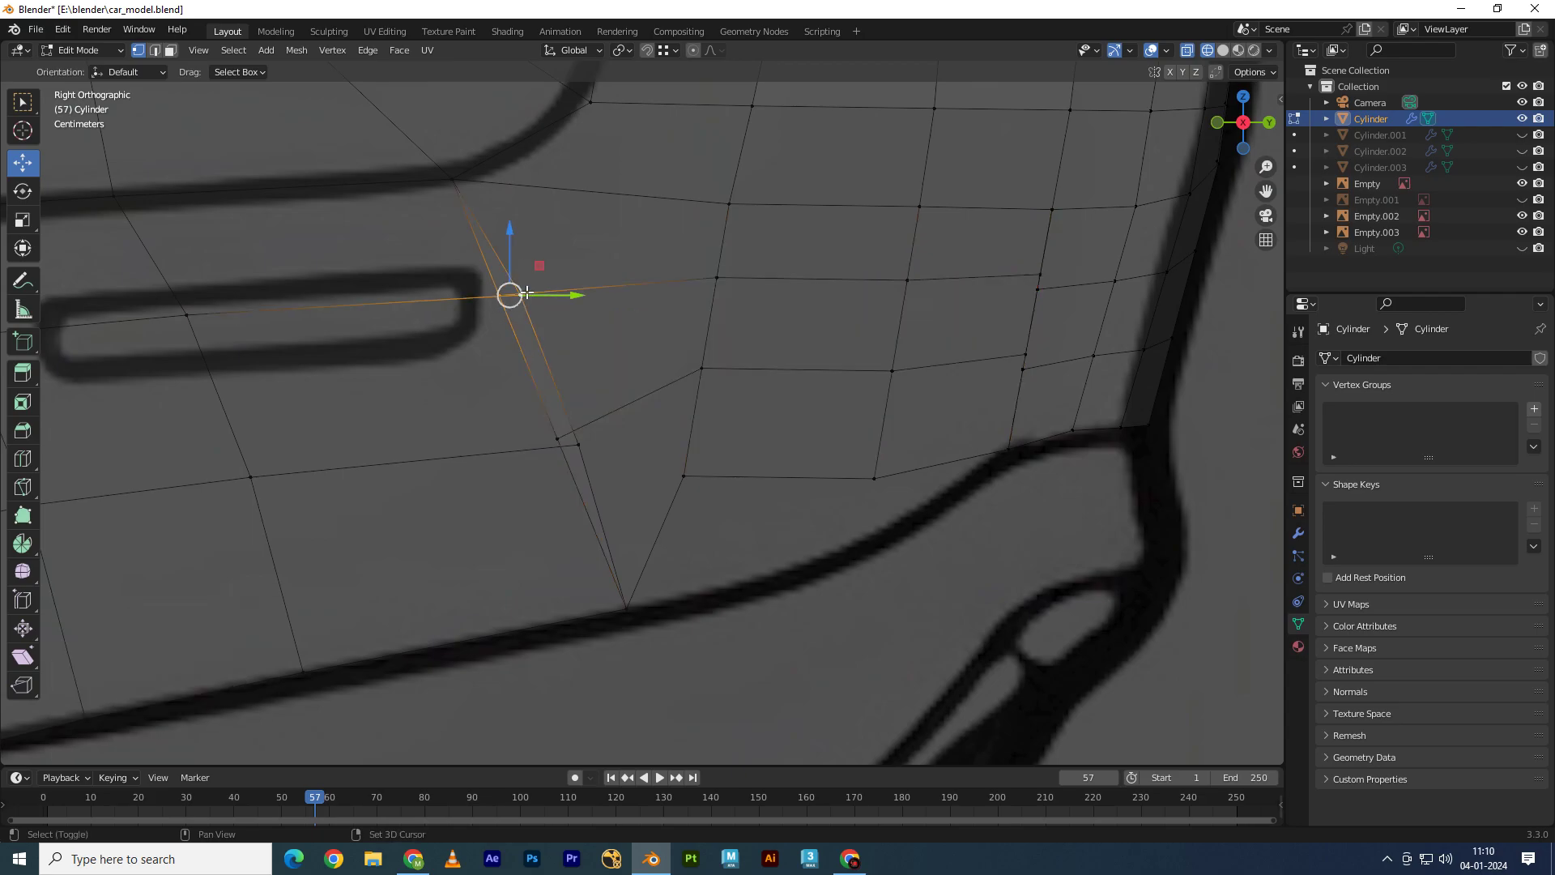
pyautogui.press('m')
pyautogui.click(528, 295)
# Step: Merge the next stray vertex pairs into single vertices at the last selected one
pyautogui.keyDown('shift'); pyautogui.click(578, 444); pyautogui.keyUp('shift')
pyautogui.press('m')
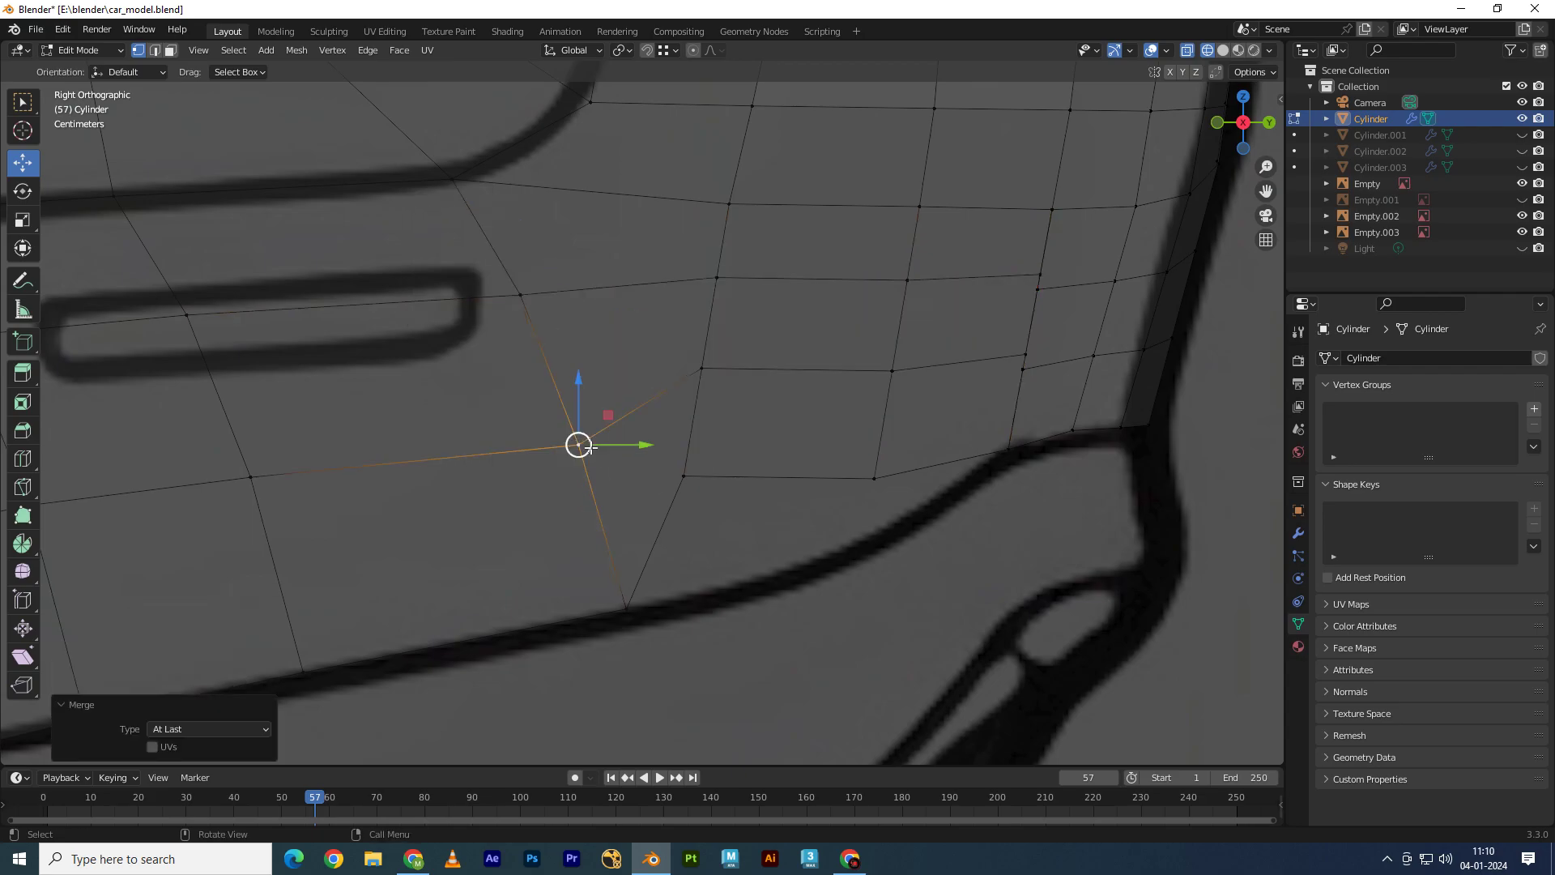
pyautogui.keyDown('shift'); pyautogui.moveTo(589, 448); pyautogui.dragTo(307, 464, button='middle'); pyautogui.keyUp('shift')
pyautogui.keyDown('shift'); pyautogui.click(742, 389); pyautogui.keyUp('shift')
pyautogui.press('m')
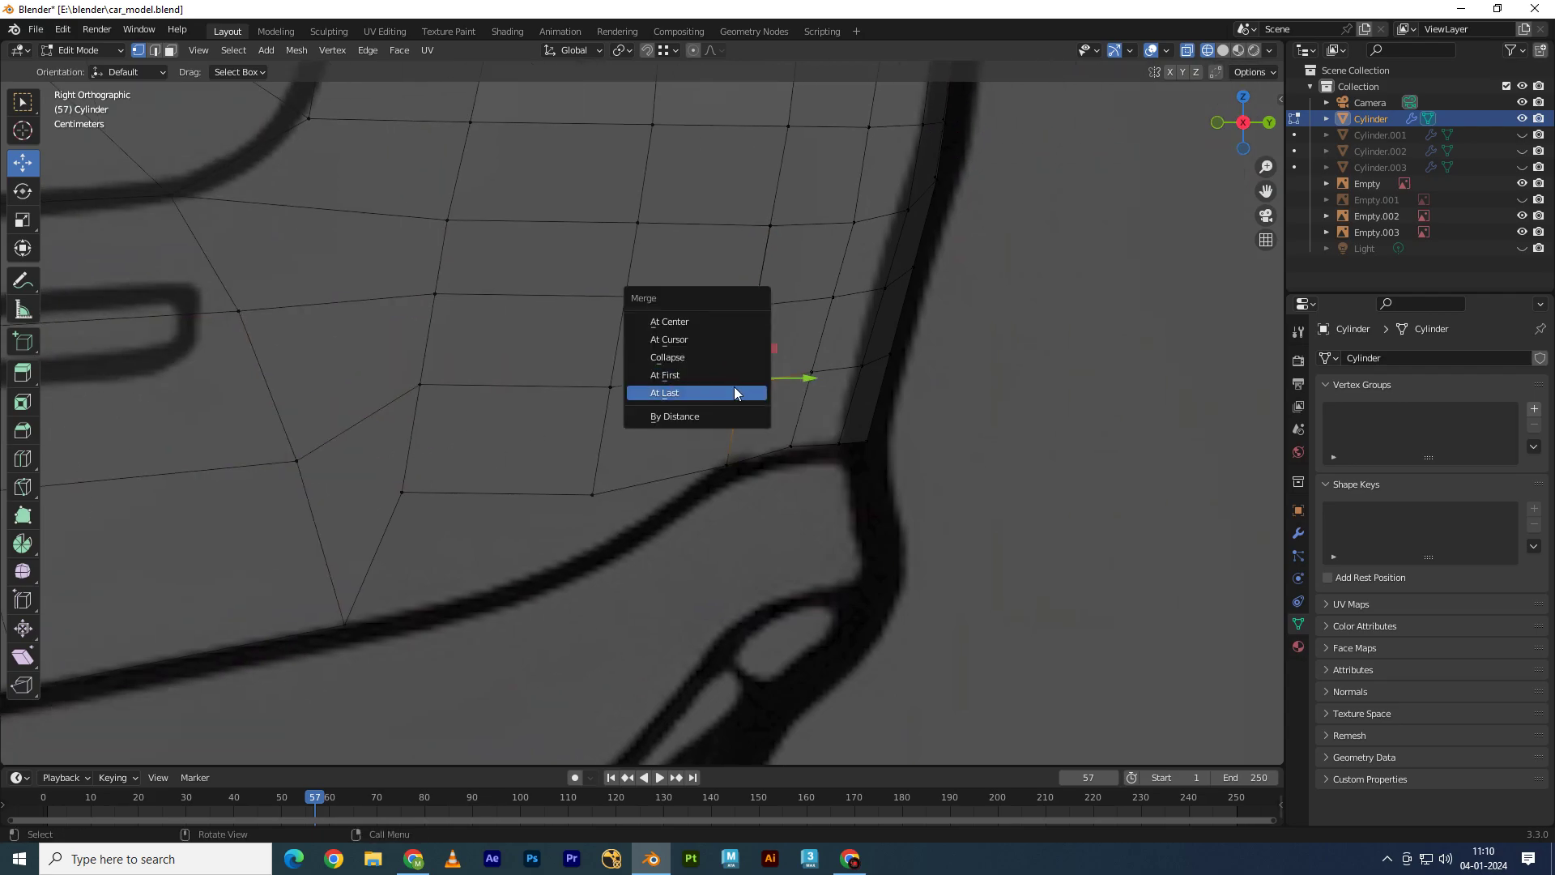
pyautogui.click(734, 389)
# Step: Move vertices along the door edge onto the blueprint's door outline
pyautogui.keyDown('shift'); pyautogui.moveTo(751, 306); pyautogui.dragTo(724, 406, button='middle'); pyautogui.keyUp('shift')
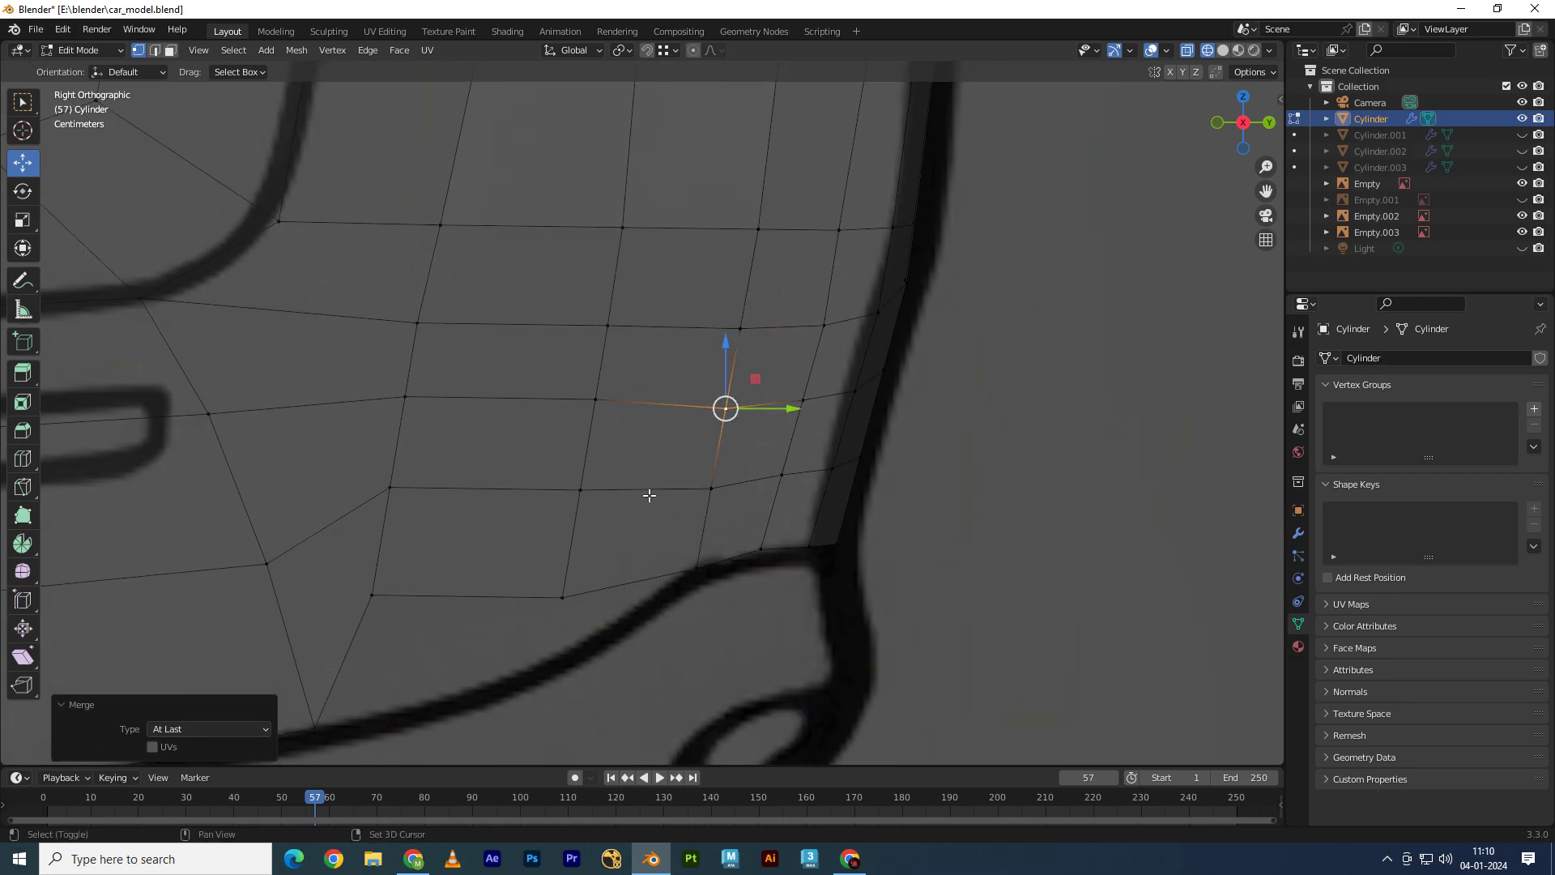
pyautogui.scroll(2, 648, 486)
pyautogui.press('g')
pyautogui.click(729, 524)
pyautogui.moveTo(791, 410); pyautogui.dragTo(875, 510)
pyautogui.press('g')
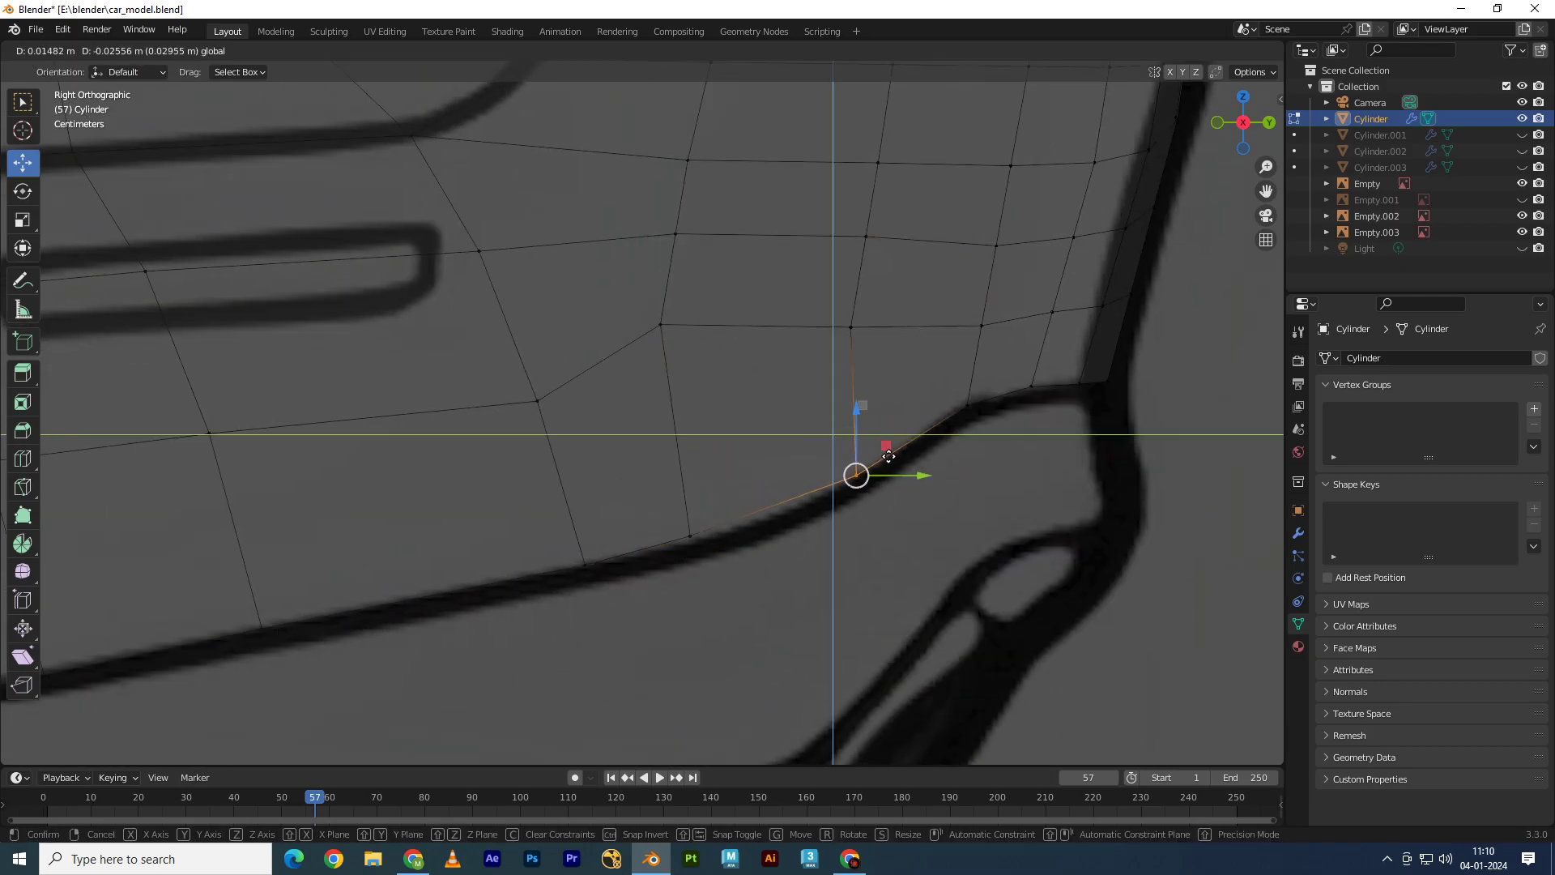
pyautogui.click(859, 454)
# Step: Move the vertex near the door's lower corner onto the door outline
pyautogui.scroll(-2, 809, 454)
pyautogui.scroll(2, 723, 407)
pyautogui.click(723, 407)
pyautogui.press('g')
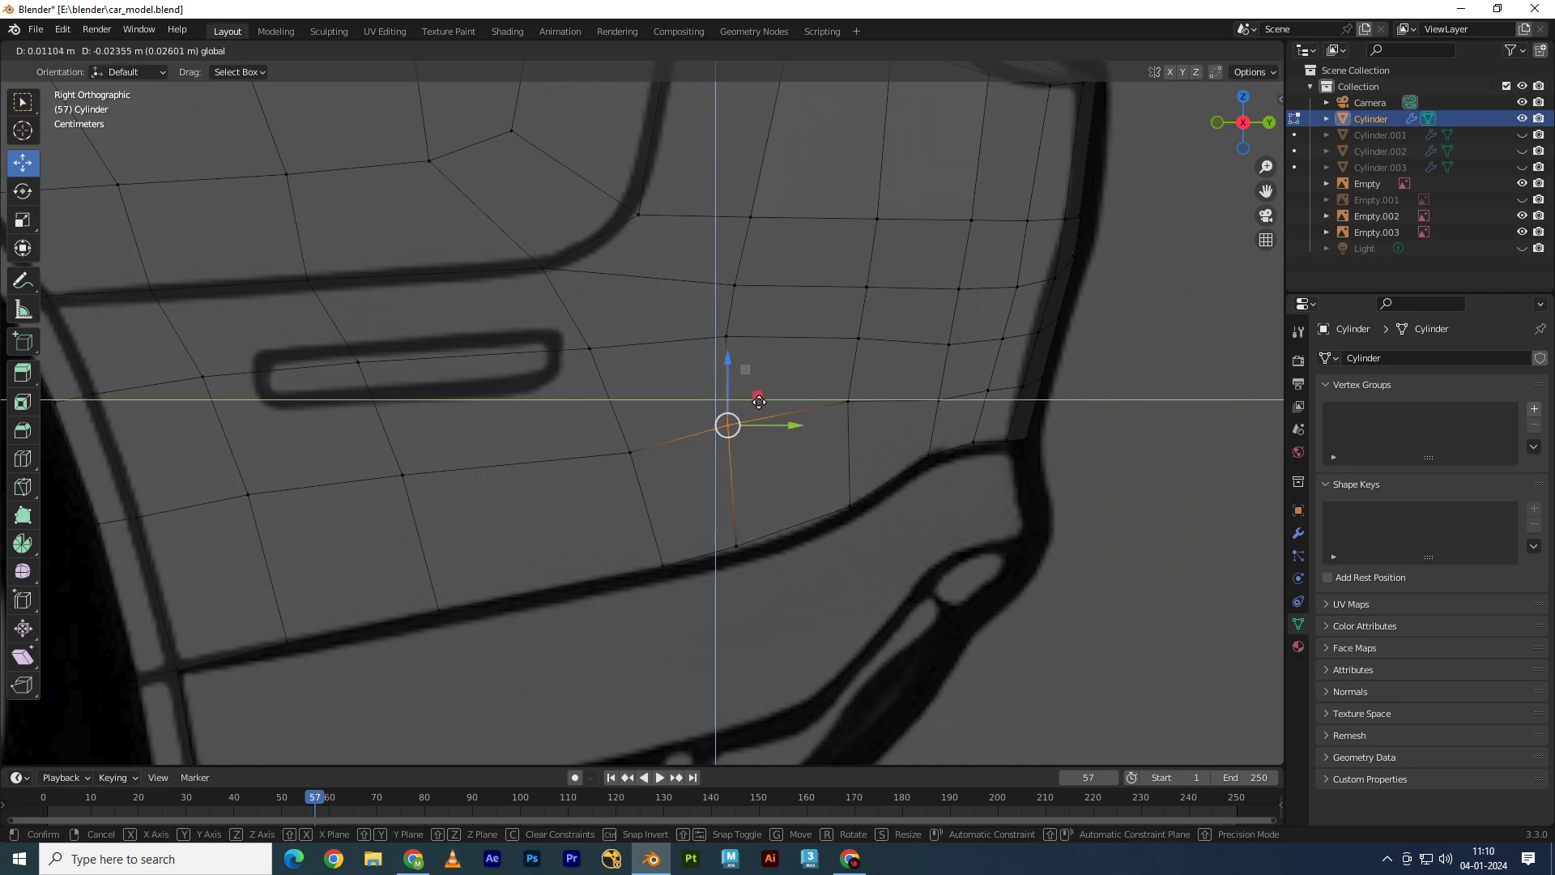
pyautogui.click(758, 401)
pyautogui.click(850, 417)
# Step: Switch to Back Orthographic view and shift the selected vertices along X onto the blueprint
pyautogui.click(1268, 123)
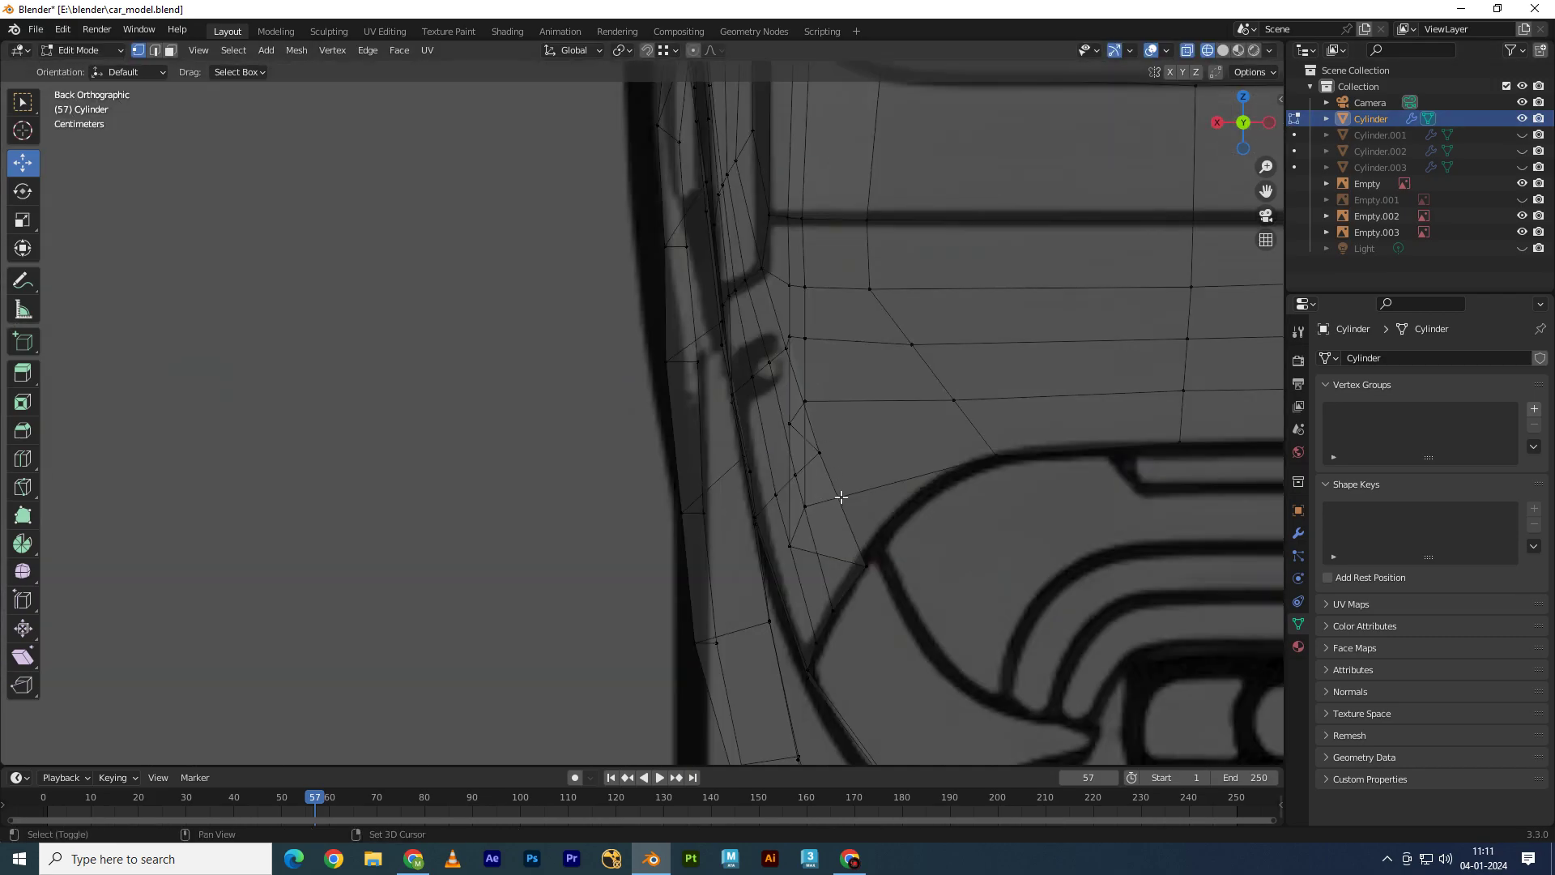
pyautogui.scroll(2, 794, 399)
pyautogui.press('g')
pyautogui.press('x')
pyautogui.click(865, 380)
# Step: Move the next rear vertex along X and Z to match the blueprint outline
pyautogui.click(776, 415)
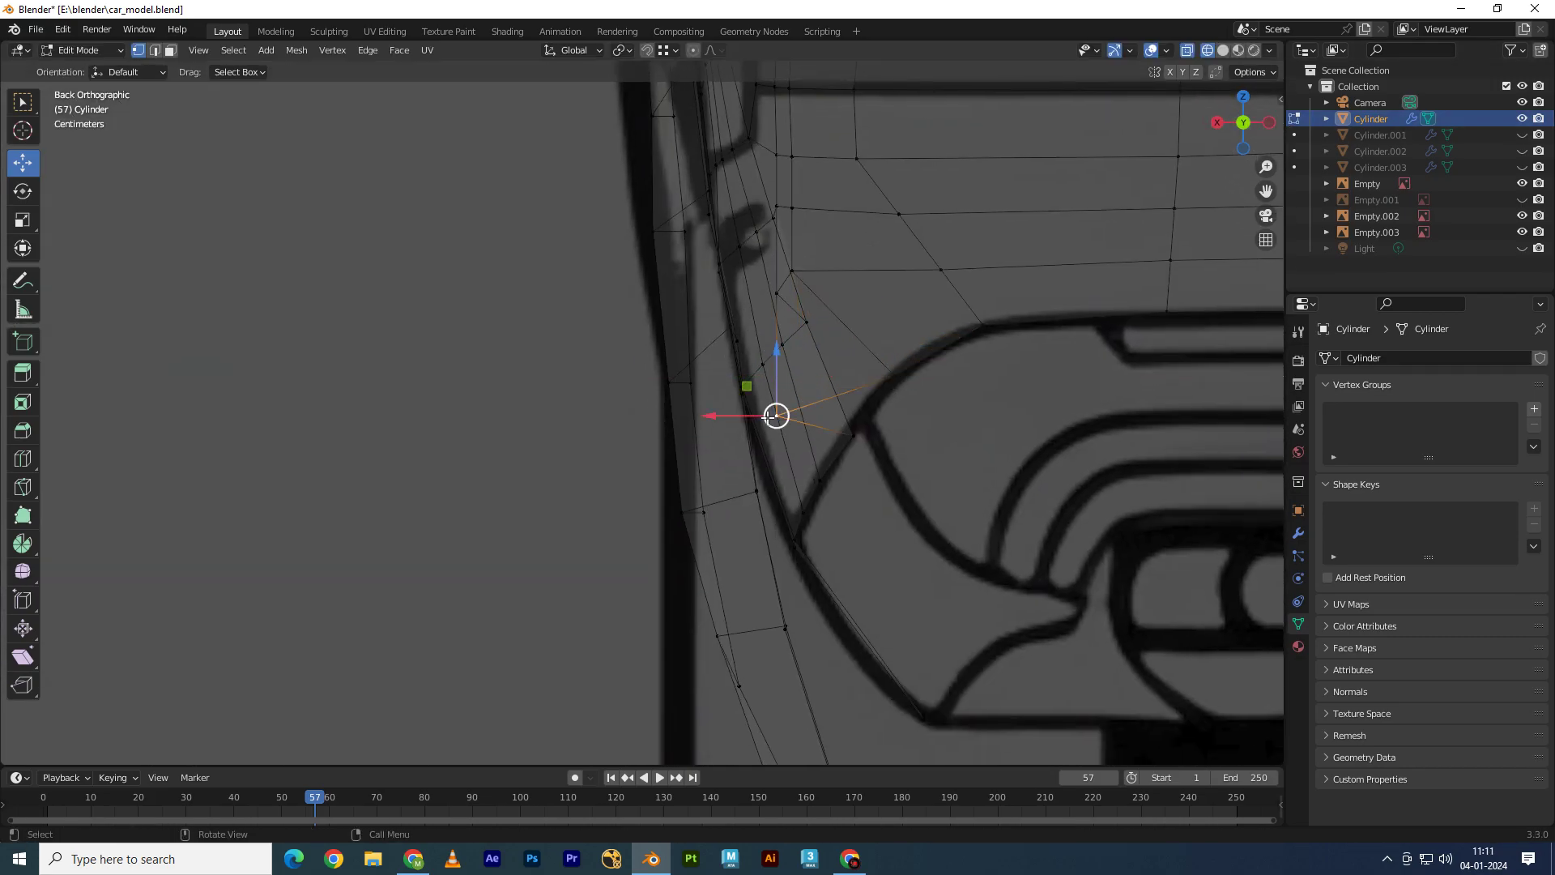
pyautogui.press('g')
pyautogui.press('x')
pyautogui.click(881, 409)
pyautogui.press('g')
pyautogui.press('z')
pyautogui.click(883, 355)
# Step: Place the vertex on the blueprint curve at the rear corner
pyautogui.press('g')
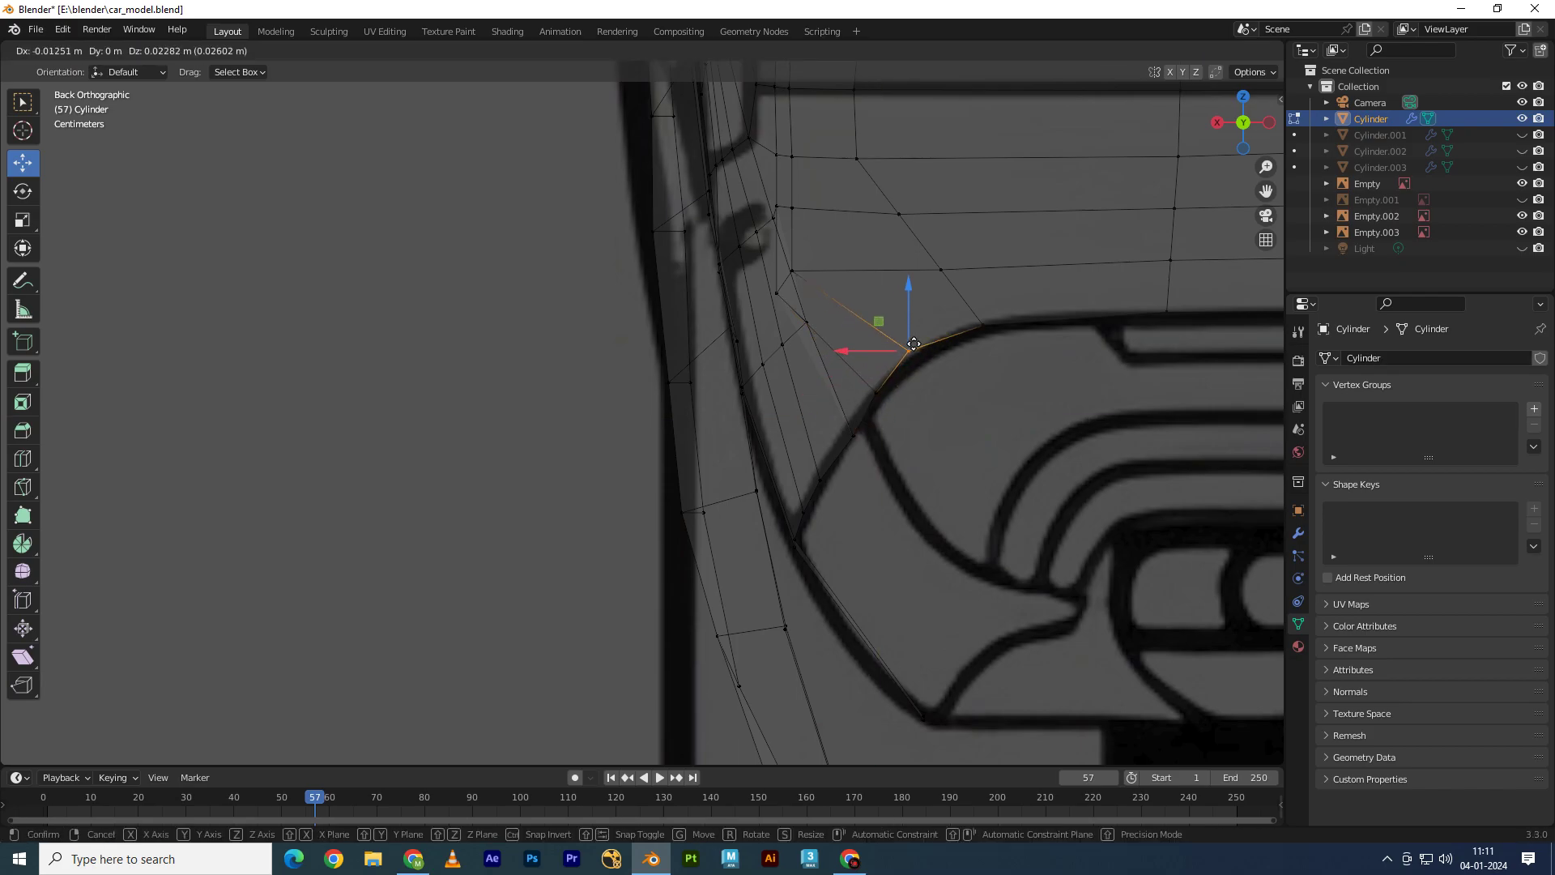
pyautogui.click(890, 393)
pyautogui.press('g')
pyautogui.click(777, 293)
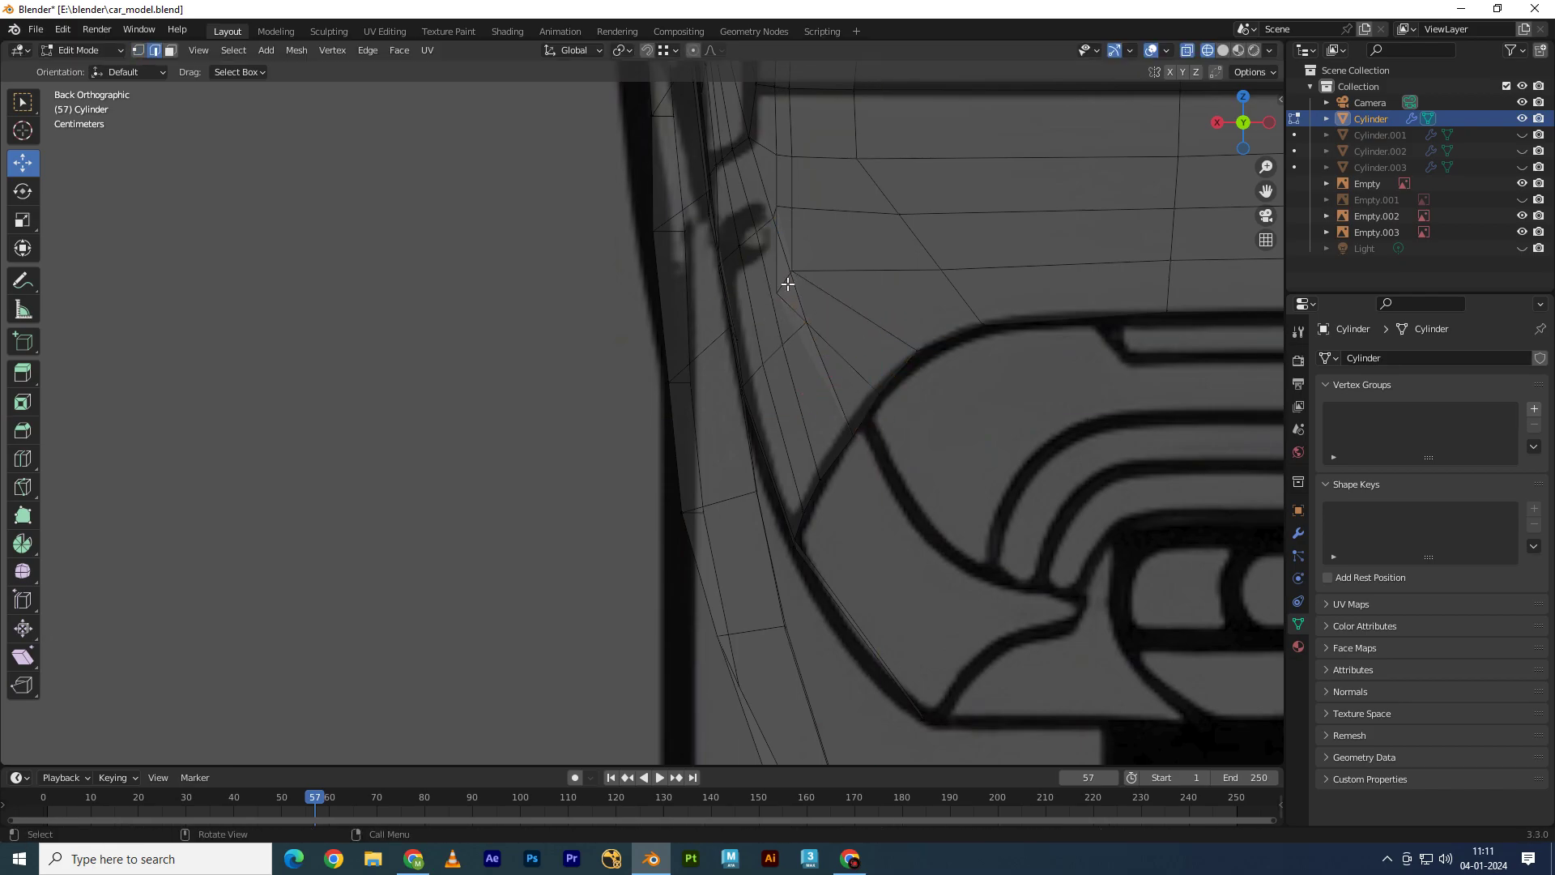
# Step: Shift the next rear-corner vertex sideways along X onto the blueprint line
pyautogui.click(787, 283)
pyautogui.press('g')
pyautogui.press('x')
pyautogui.click(811, 284)
pyautogui.press('g')
pyautogui.press('x')
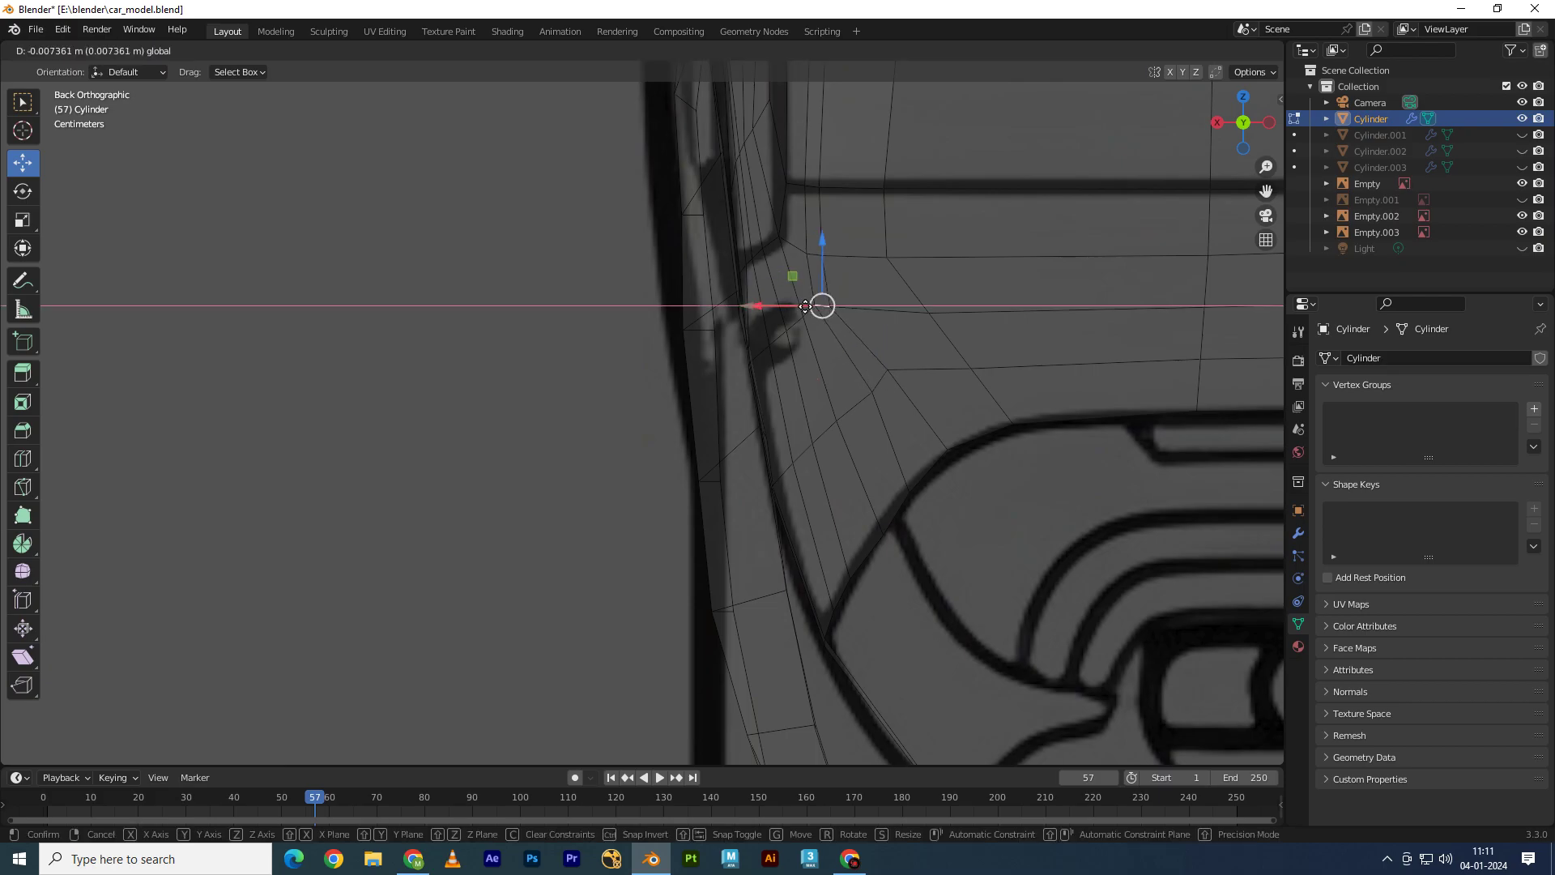
pyautogui.click(802, 306)
# Step: Align the upper rear-corner vertex along X and fine-tune its position
pyautogui.click(810, 253)
pyautogui.press('g')
pyautogui.press('x')
pyautogui.keyDown('shift'); pyautogui.moveTo(801, 252); pyautogui.dragTo(834, 324, button='middle'); pyautogui.keyUp('shift')
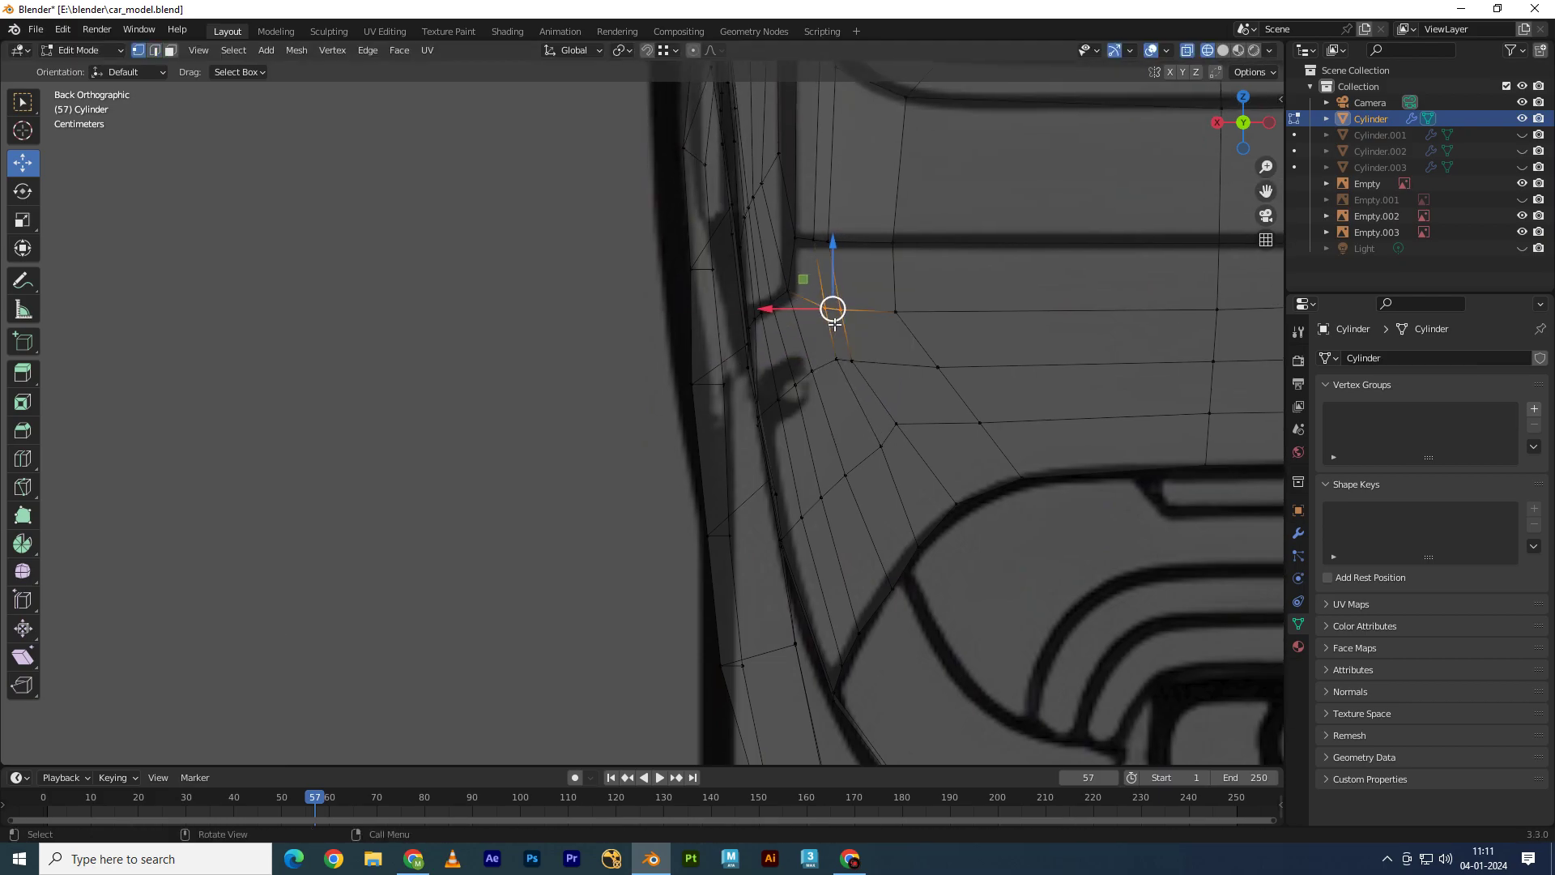
pyautogui.press('g')
pyautogui.press('x')
pyautogui.click(826, 306)
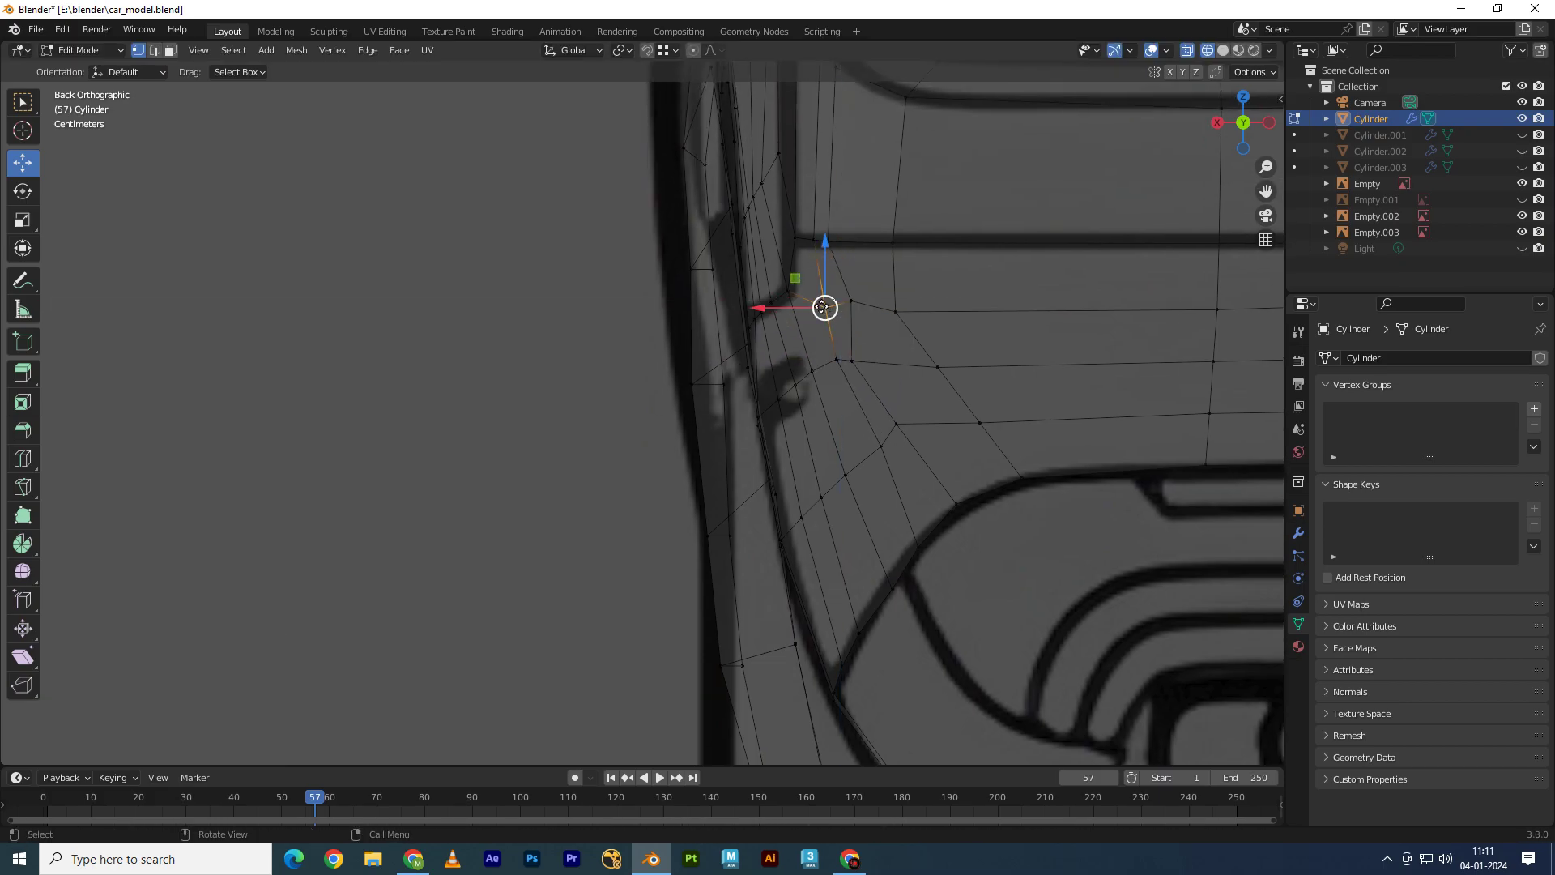
pyautogui.press('g')
pyautogui.click(875, 362)
pyautogui.press('g')
pyautogui.click(833, 319)
# Step: Shift further vertices along X to follow the rear corner's curve
pyautogui.keyDown('shift'); pyautogui.moveTo(833, 319); pyautogui.dragTo(843, 381, button='middle'); pyautogui.keyUp('shift')
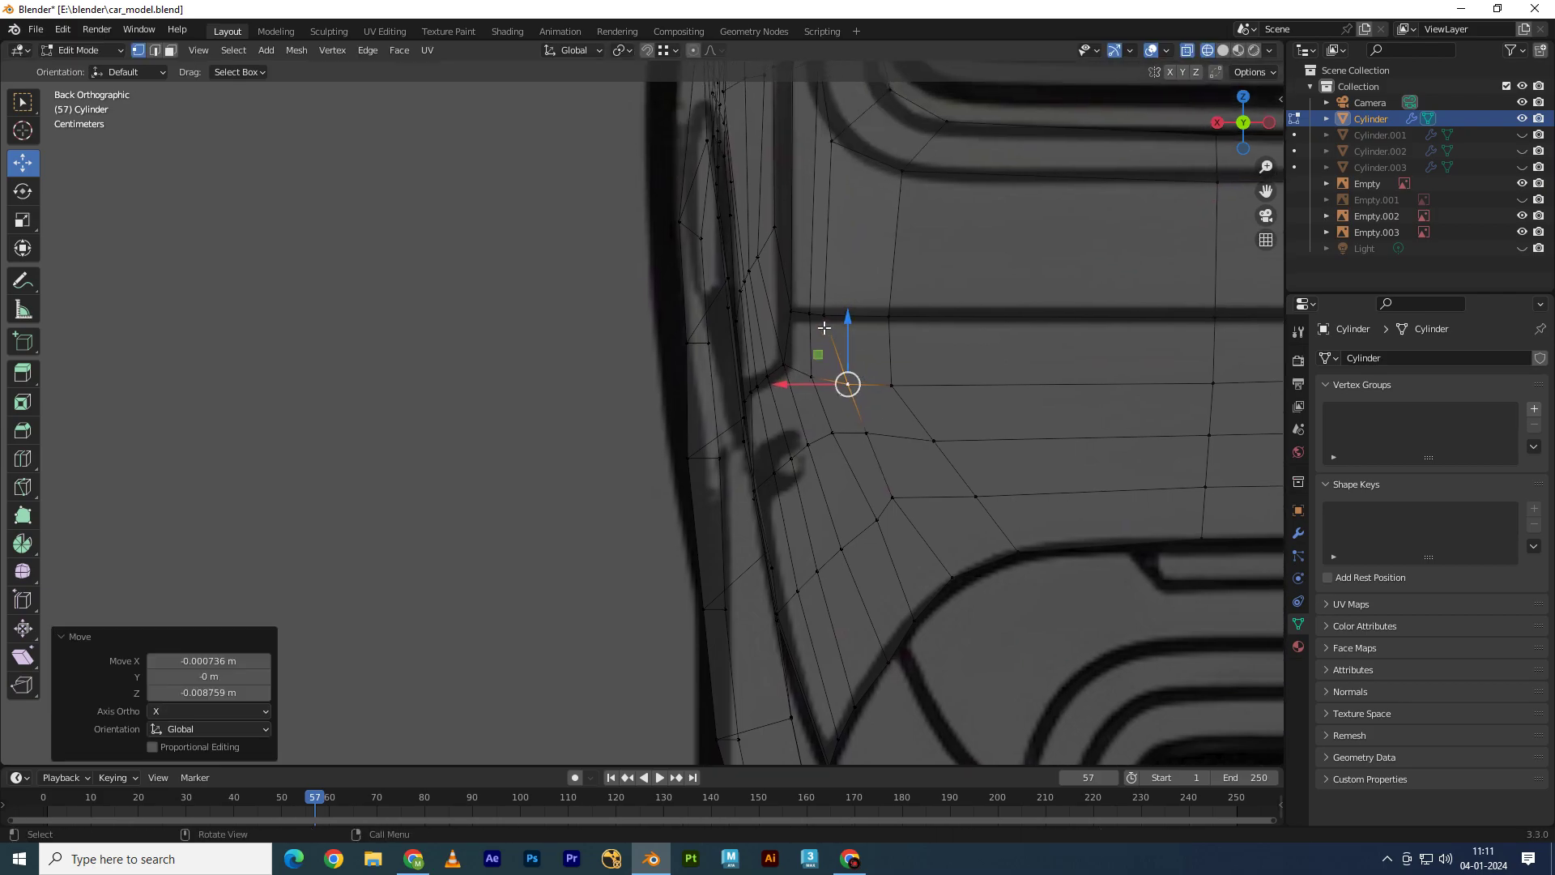
pyautogui.press('g')
pyautogui.press('x')
pyautogui.click(824, 316)
pyautogui.keyDown('shift'); pyautogui.moveTo(823, 316); pyautogui.dragTo(842, 350, button='middle'); pyautogui.keyUp('shift')
pyautogui.press('g')
pyautogui.press('x')
pyautogui.click(905, 350)
pyautogui.press('g')
pyautogui.press('x')
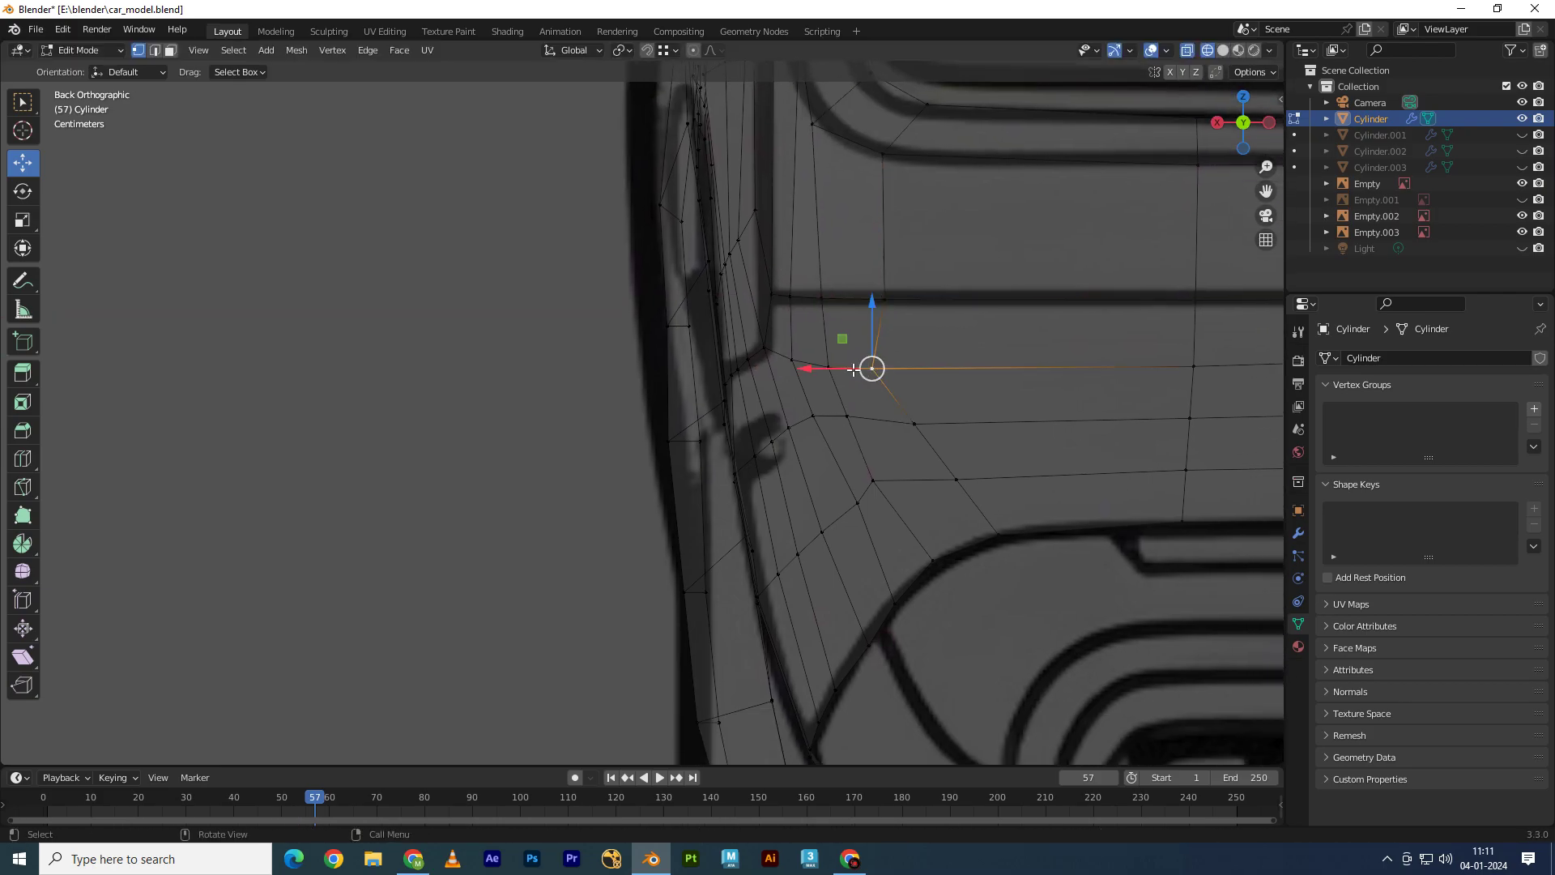
pyautogui.click(905, 403)
# Step: Move the lower rear vertex down and left, then align the next one along X
pyautogui.keyDown('shift'); pyautogui.moveTo(905, 403); pyautogui.dragTo(910, 348, button='middle'); pyautogui.keyUp('shift')
pyautogui.press('g')
pyautogui.click(860, 451)
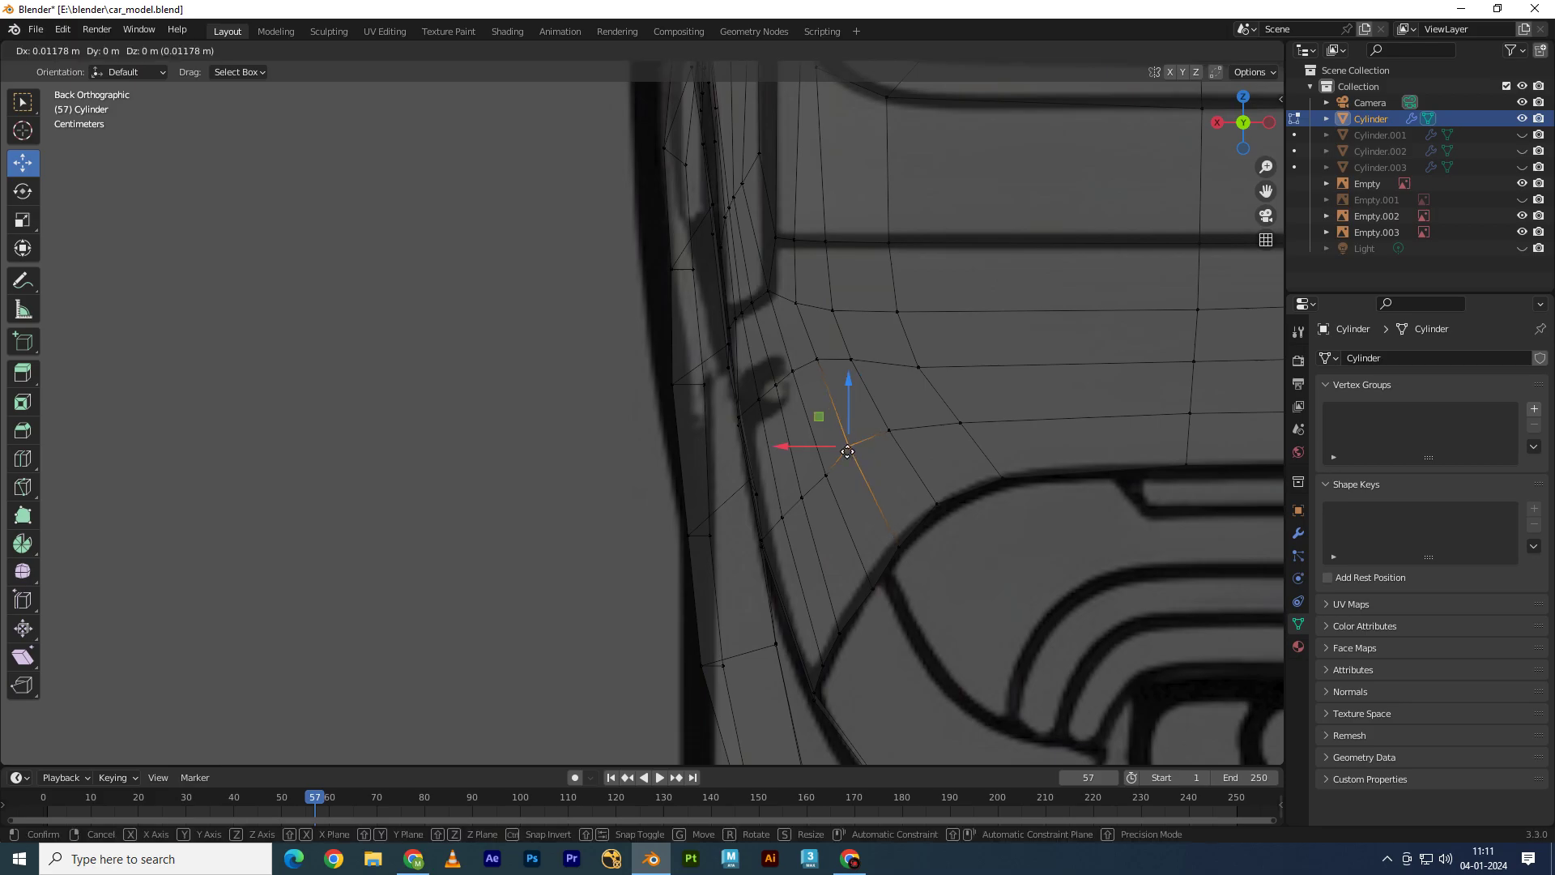
pyautogui.click(847, 451)
pyautogui.moveTo(850, 451)
pyautogui.keyDown('shift'); pyautogui.mouseDown(button='middle')
pyautogui.moveTo(843, 319)
pyautogui.moveTo(858, 393)
pyautogui.moveTo(980, 451)
pyautogui.mouseUp(button='middle'); pyautogui.keyUp('shift')
pyautogui.press('g')
pyautogui.press('x')
pyautogui.click(869, 406)
pyautogui.click(852, 419)
# Step: Reposition the rear-corner vertex and move the rear panel step vertex along X
pyautogui.click(911, 333)
pyautogui.press('g')
pyautogui.click(954, 384)
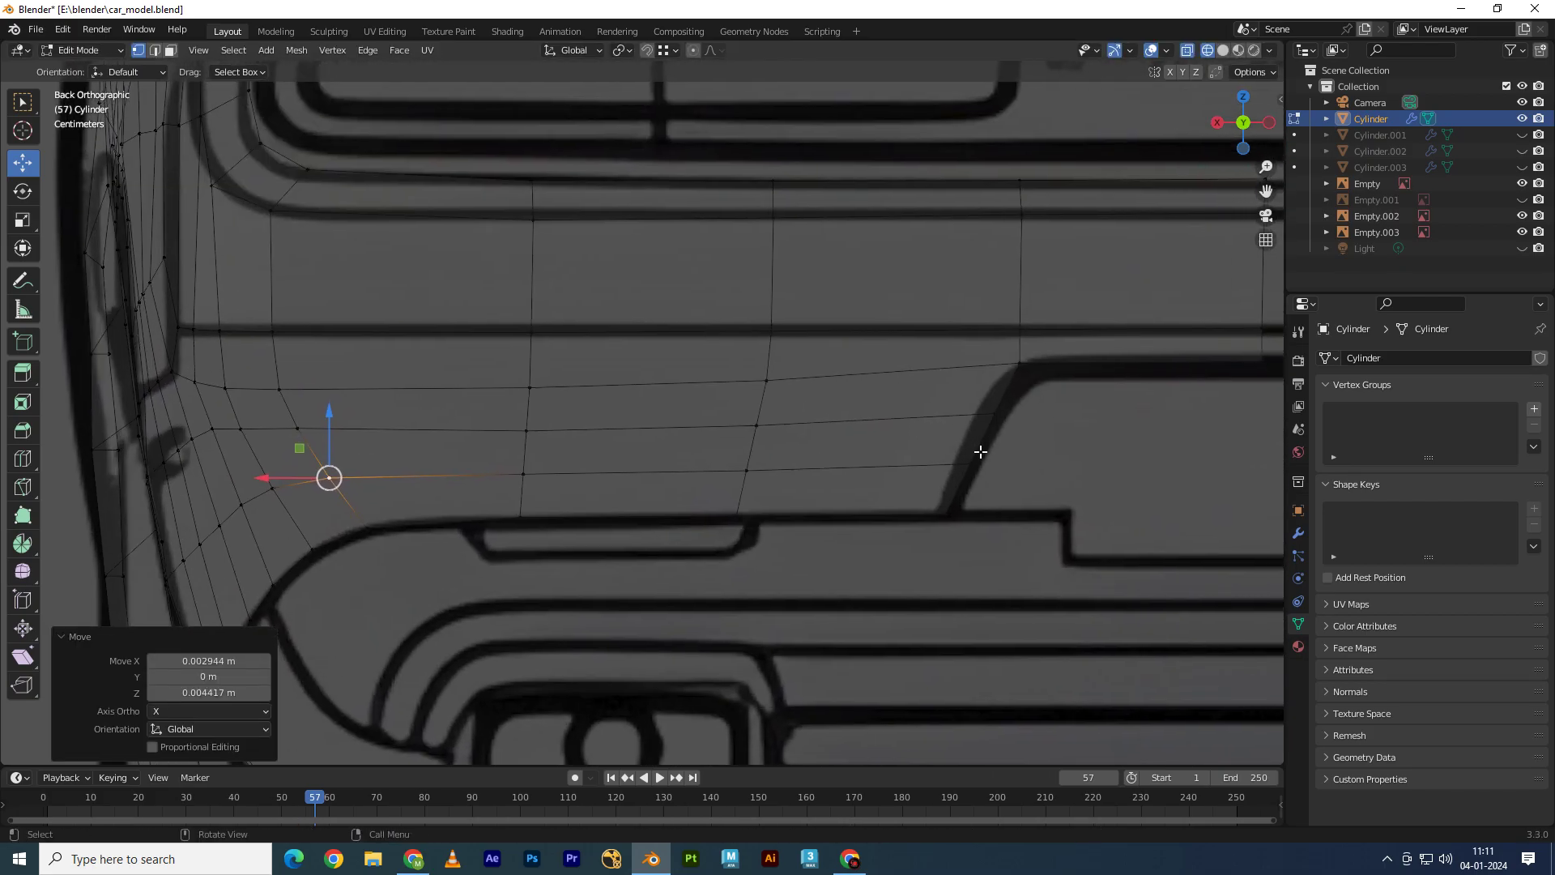
pyautogui.click(976, 415)
pyautogui.press('g')
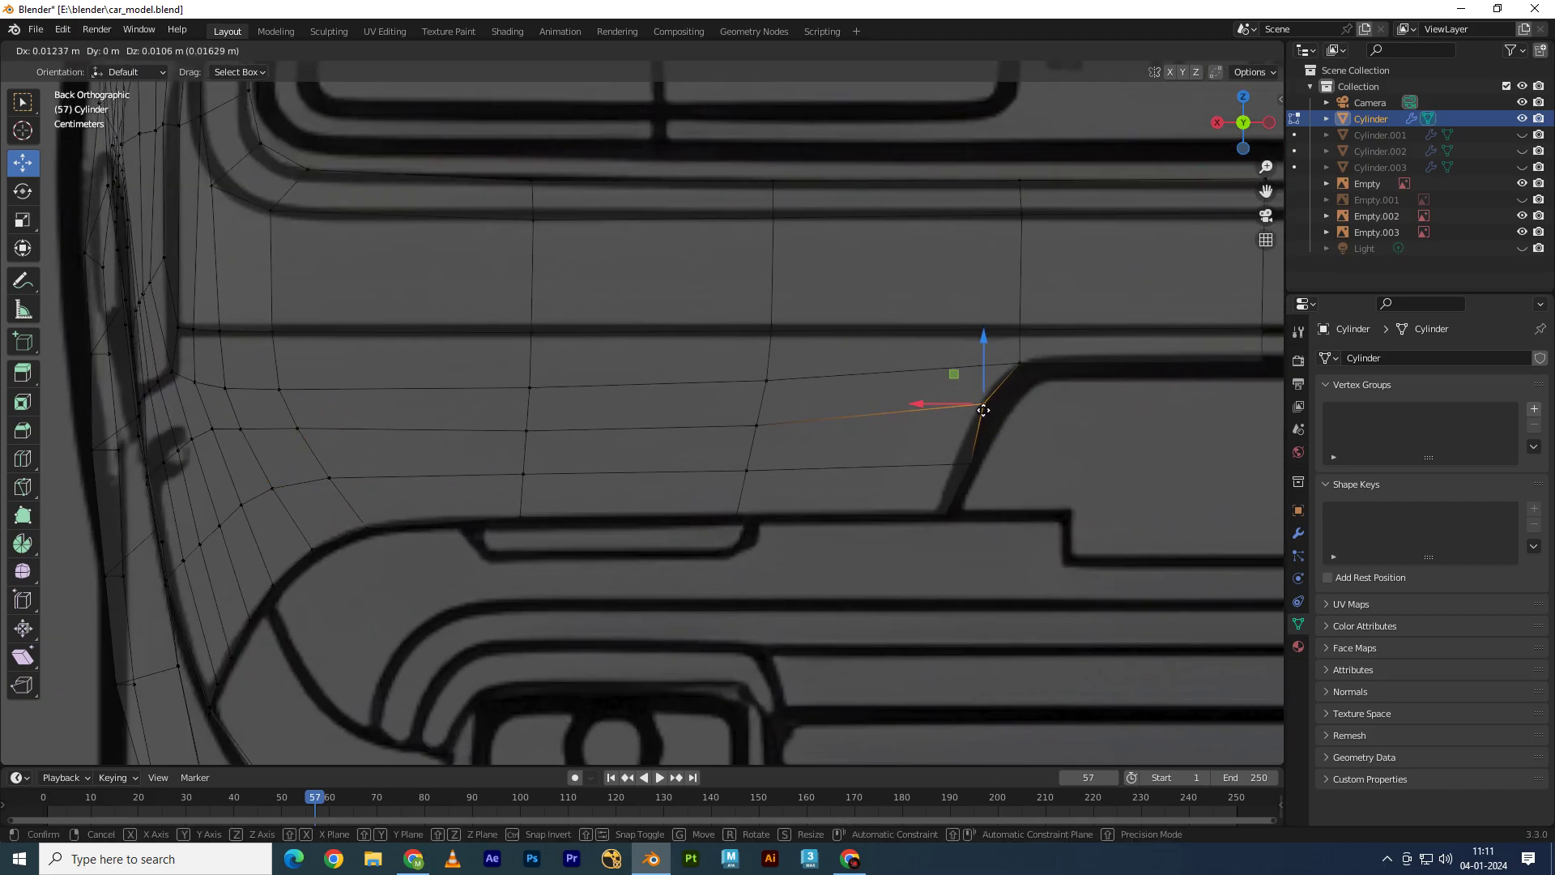
pyautogui.press('x')
pyautogui.click(944, 489)
# Step: Place the vertex on the panel step corner and adjust it along Z
pyautogui.keyDown('shift'); pyautogui.moveTo(944, 489); pyautogui.dragTo(975, 532, button='middle'); pyautogui.keyUp('shift')
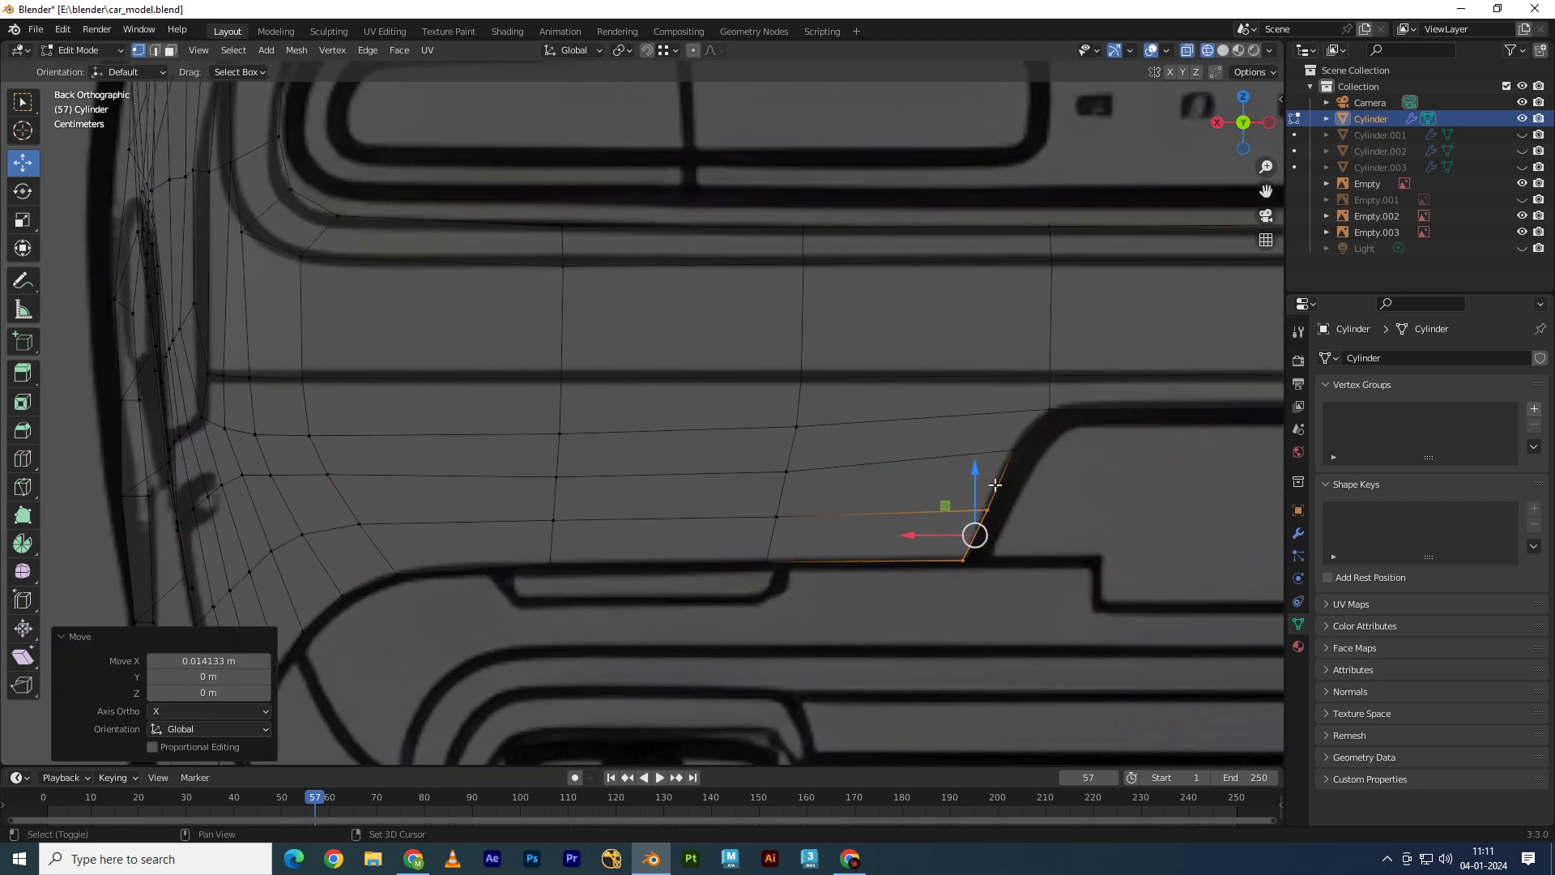
pyautogui.press('g')
pyautogui.press('x')
pyautogui.click(1060, 380)
pyautogui.press('g')
pyautogui.press('z')
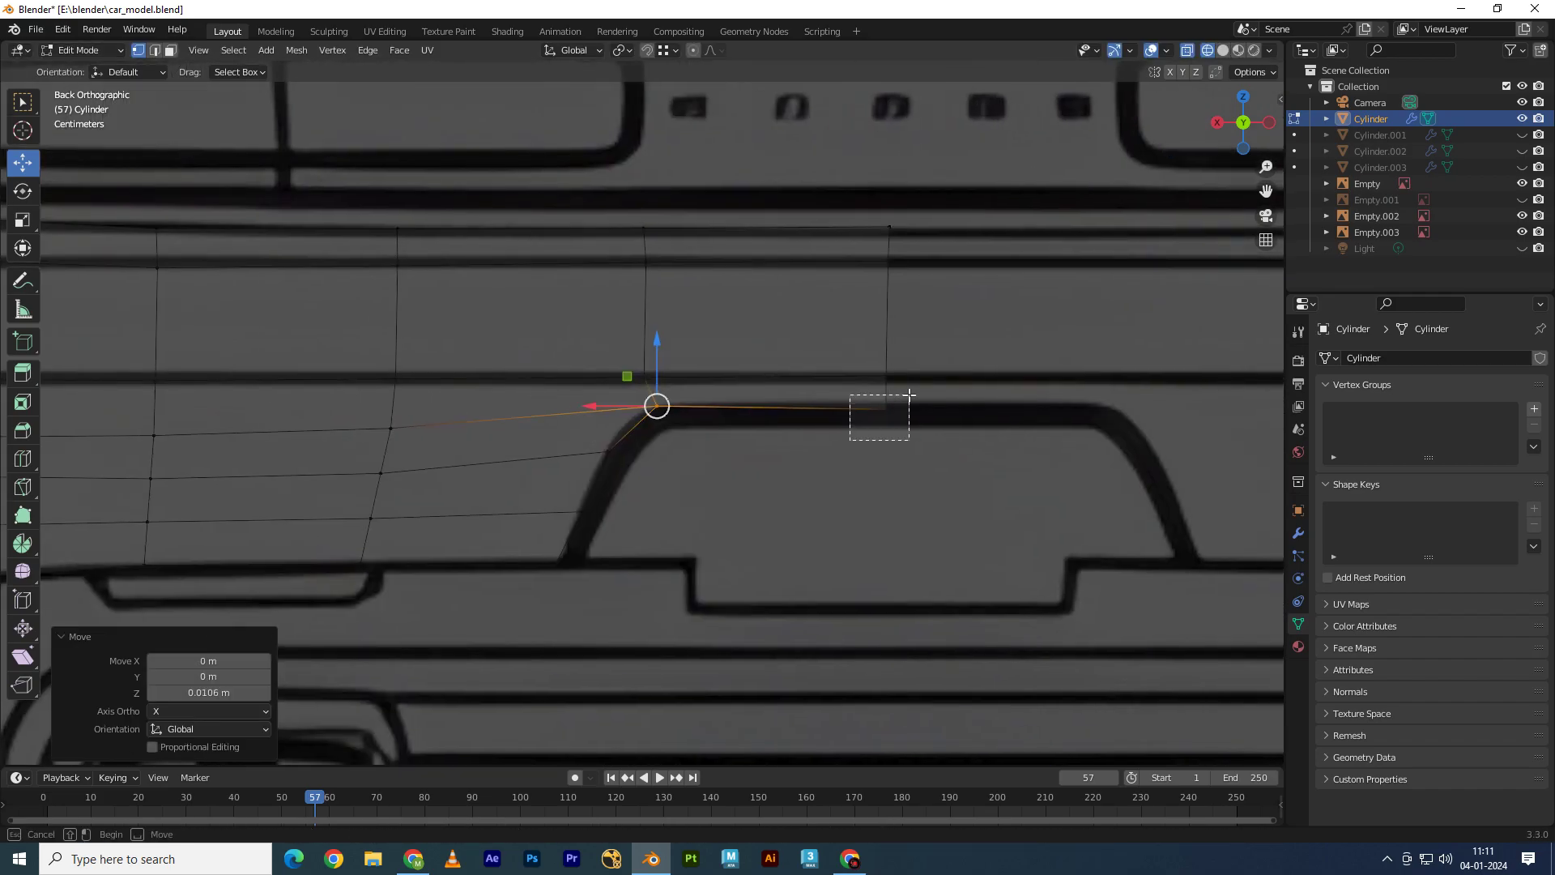
# Step: Select the horizontal edge loop below the roof line
pyautogui.keyDown('shift'); pyautogui.moveTo(909, 394); pyautogui.dragTo(664, 442, button='middle'); pyautogui.keyUp('shift')
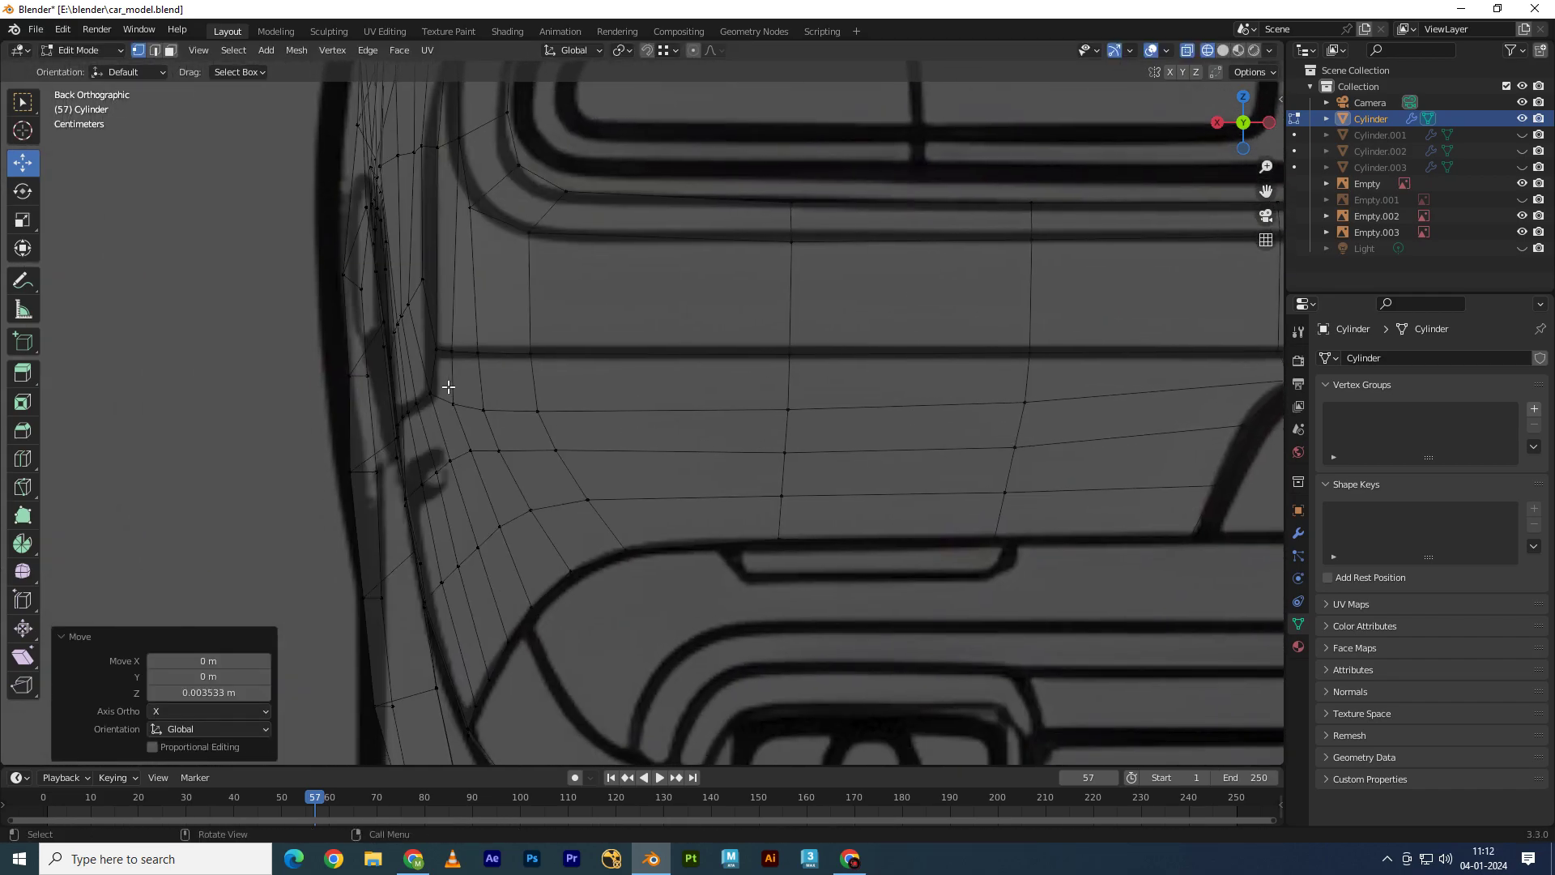
pyautogui.moveTo(448, 387); pyautogui.dragTo(1066, 430)
pyautogui.moveTo(656, 348); pyautogui.dragTo(656, 336)
pyautogui.keyDown('shift'); pyautogui.moveTo(461, 414); pyautogui.dragTo(532, 409, button='middle'); pyautogui.keyUp('shift')
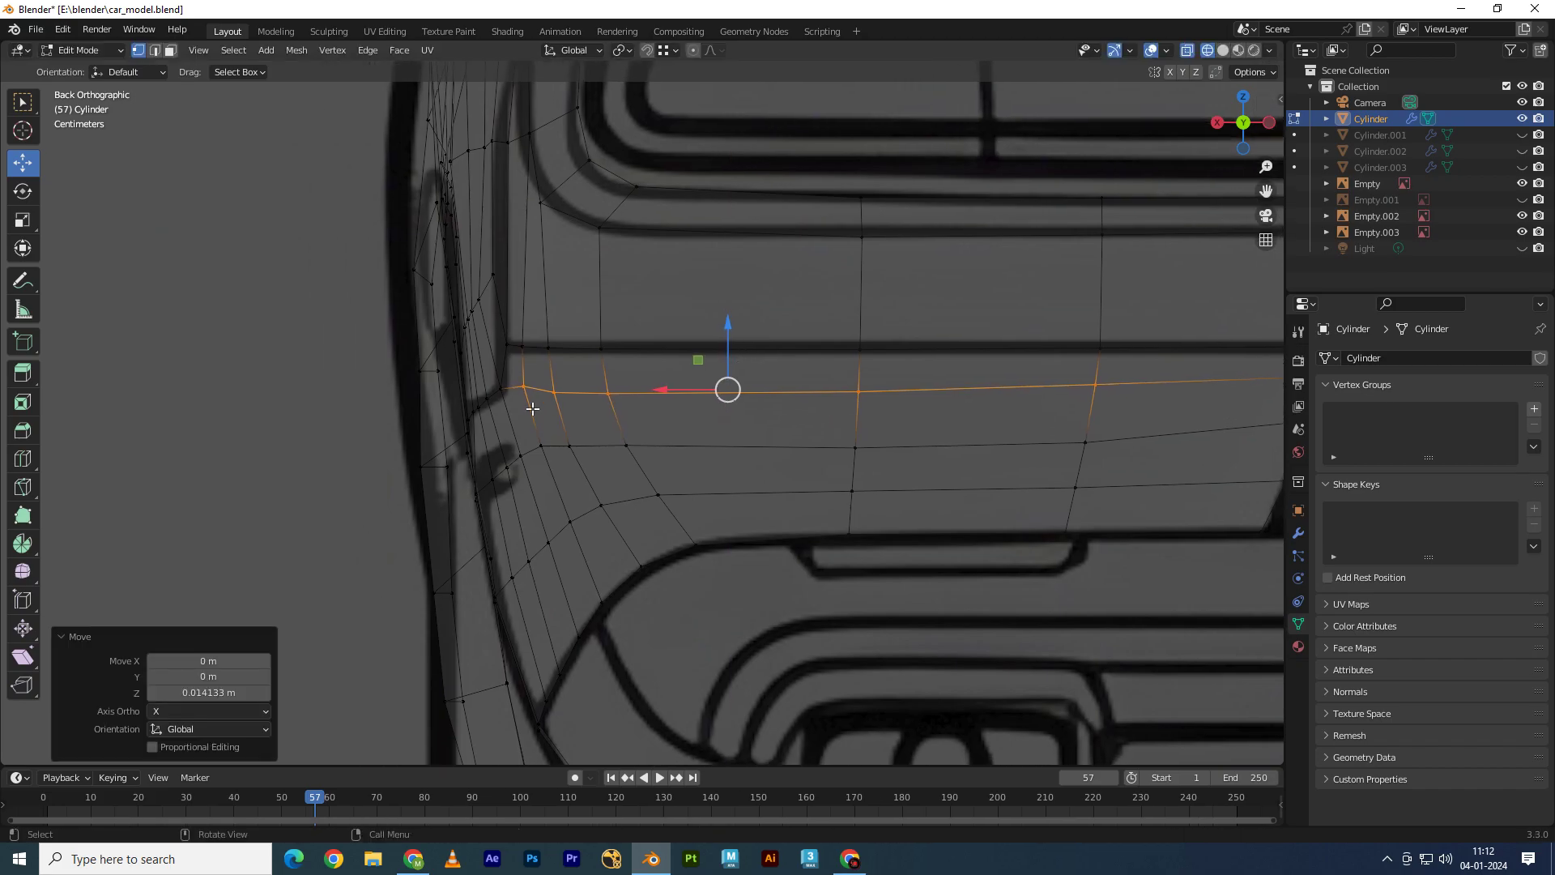
pyautogui.click(532, 409)
pyautogui.moveTo(521, 348); pyautogui.dragTo(520, 356)
pyautogui.keyDown('shift'); pyautogui.moveTo(688, 410); pyautogui.dragTo(879, 379, button='middle'); pyautogui.keyUp('shift')
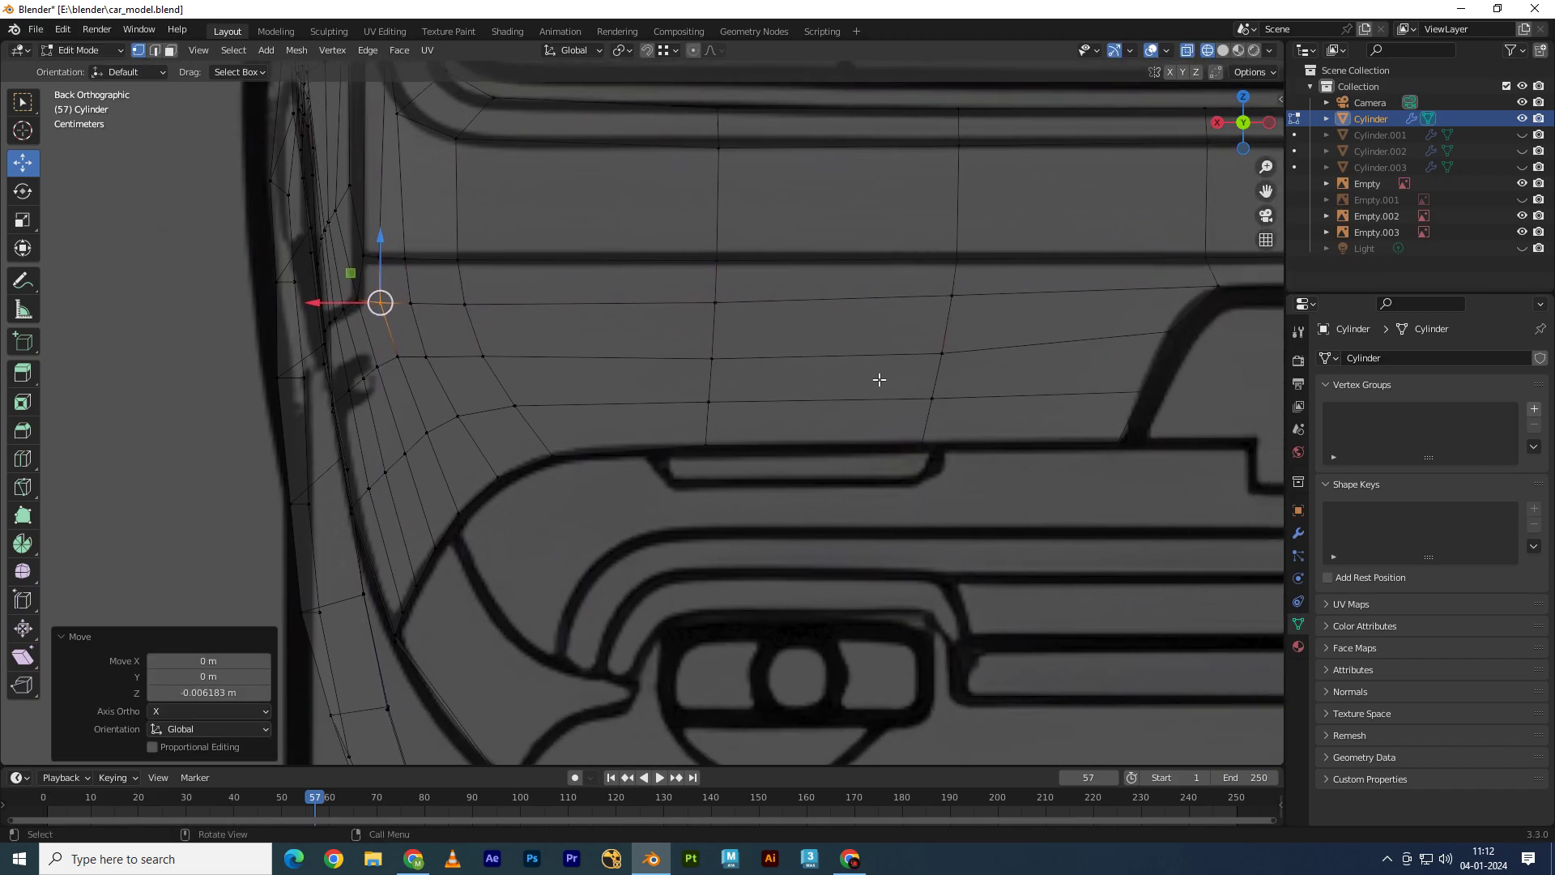
pyautogui.moveTo(1021, 394); pyautogui.dragTo(1022, 394)
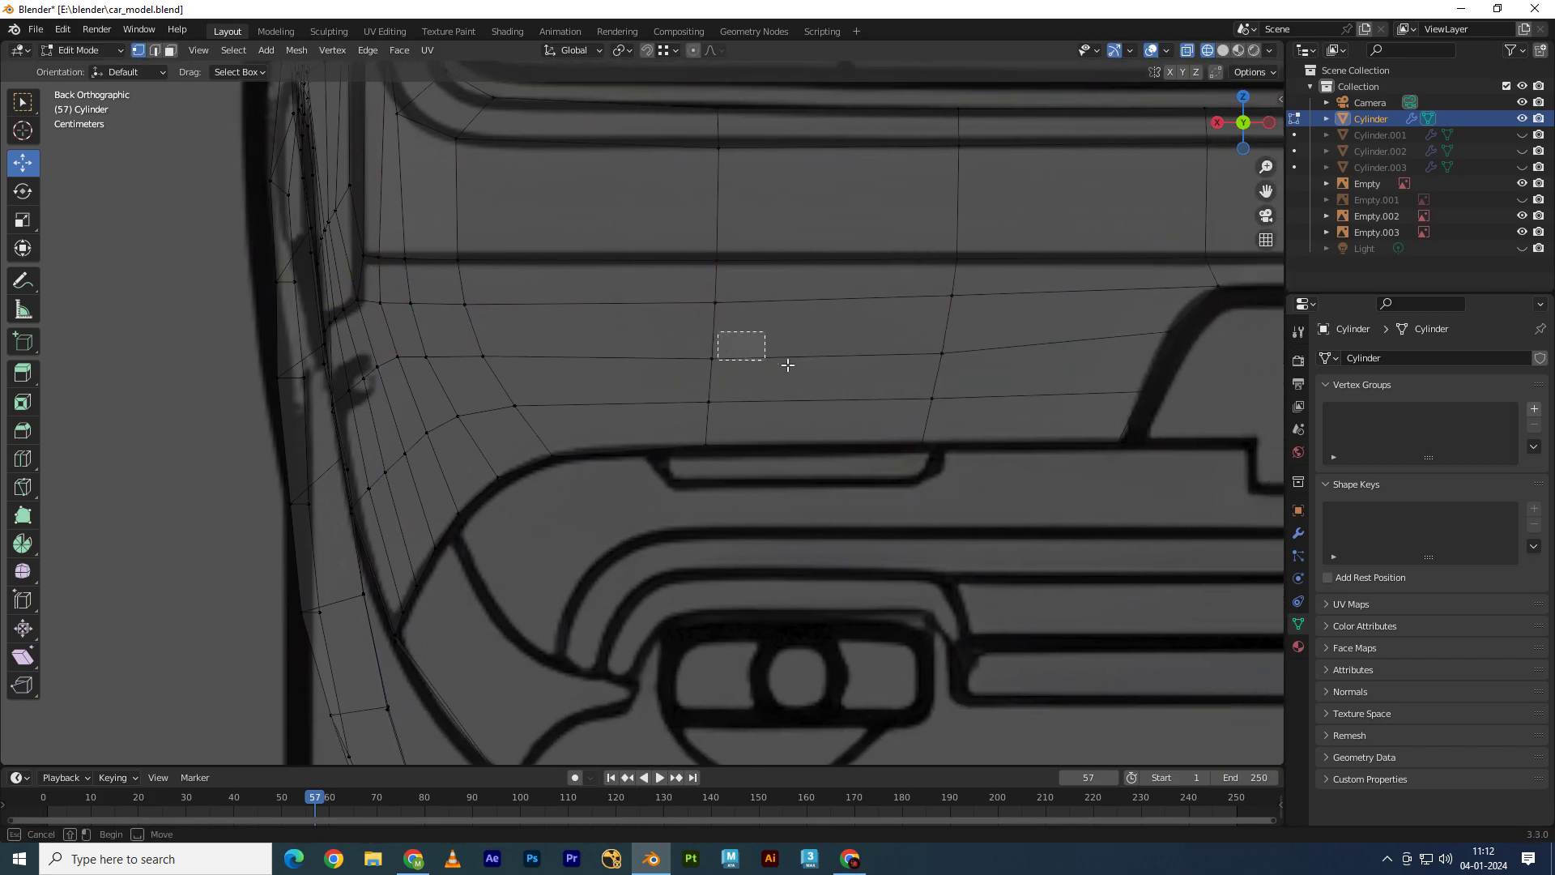
# Step: Vertex Slide the edge loop along the curve and nudge the vertex near the rear corner
pyautogui.click(1024, 338)
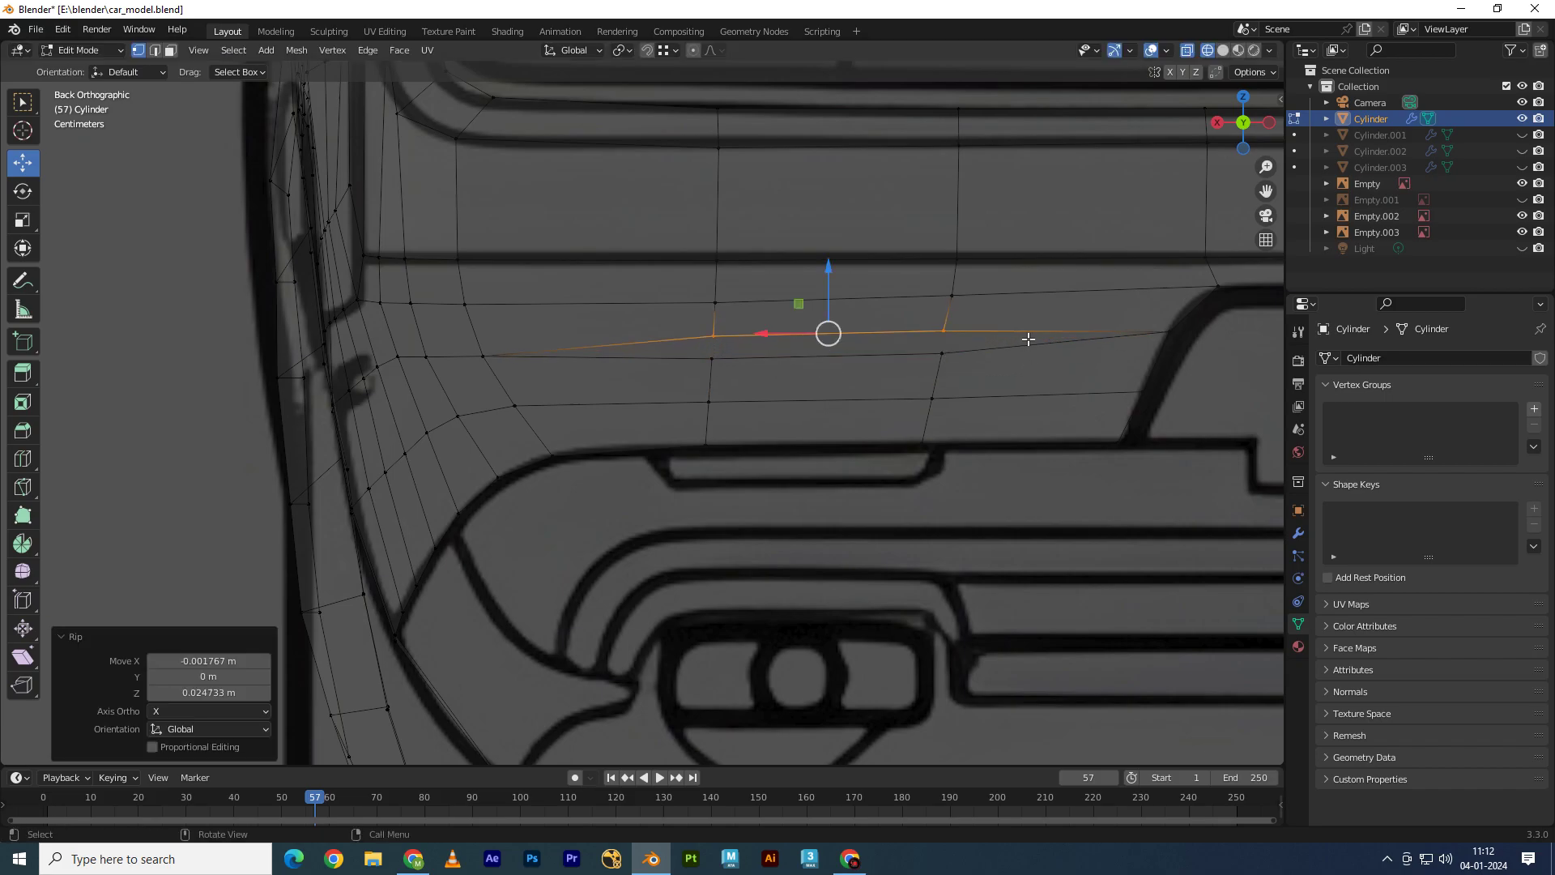
pyautogui.hotkey('ctrl', 'z')
pyautogui.click(875, 385)
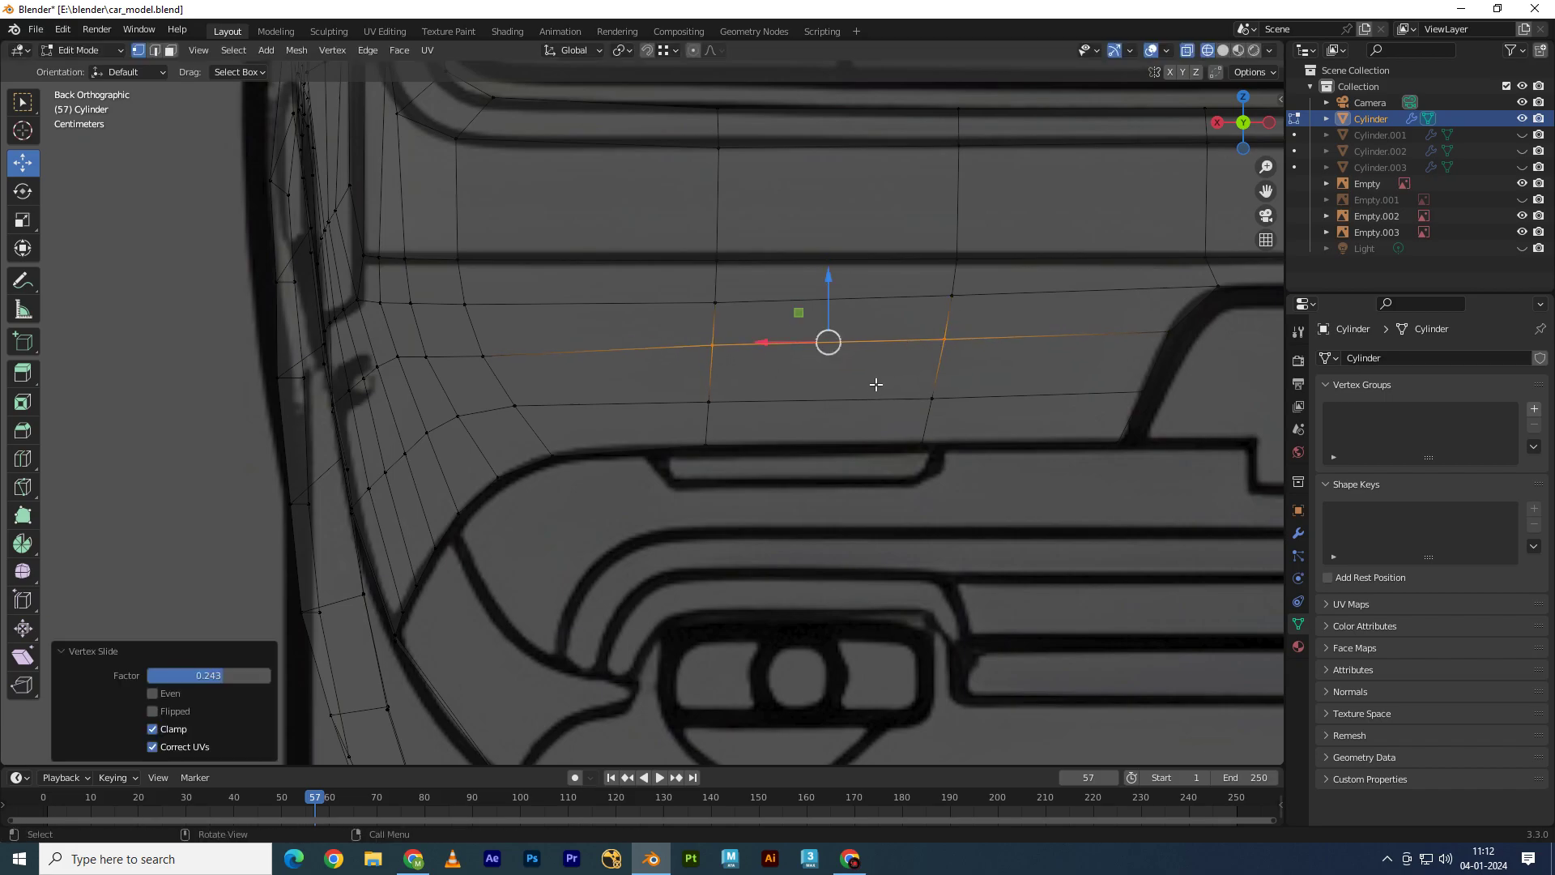
pyautogui.press('g')
pyautogui.press('z')
pyautogui.click(539, 423)
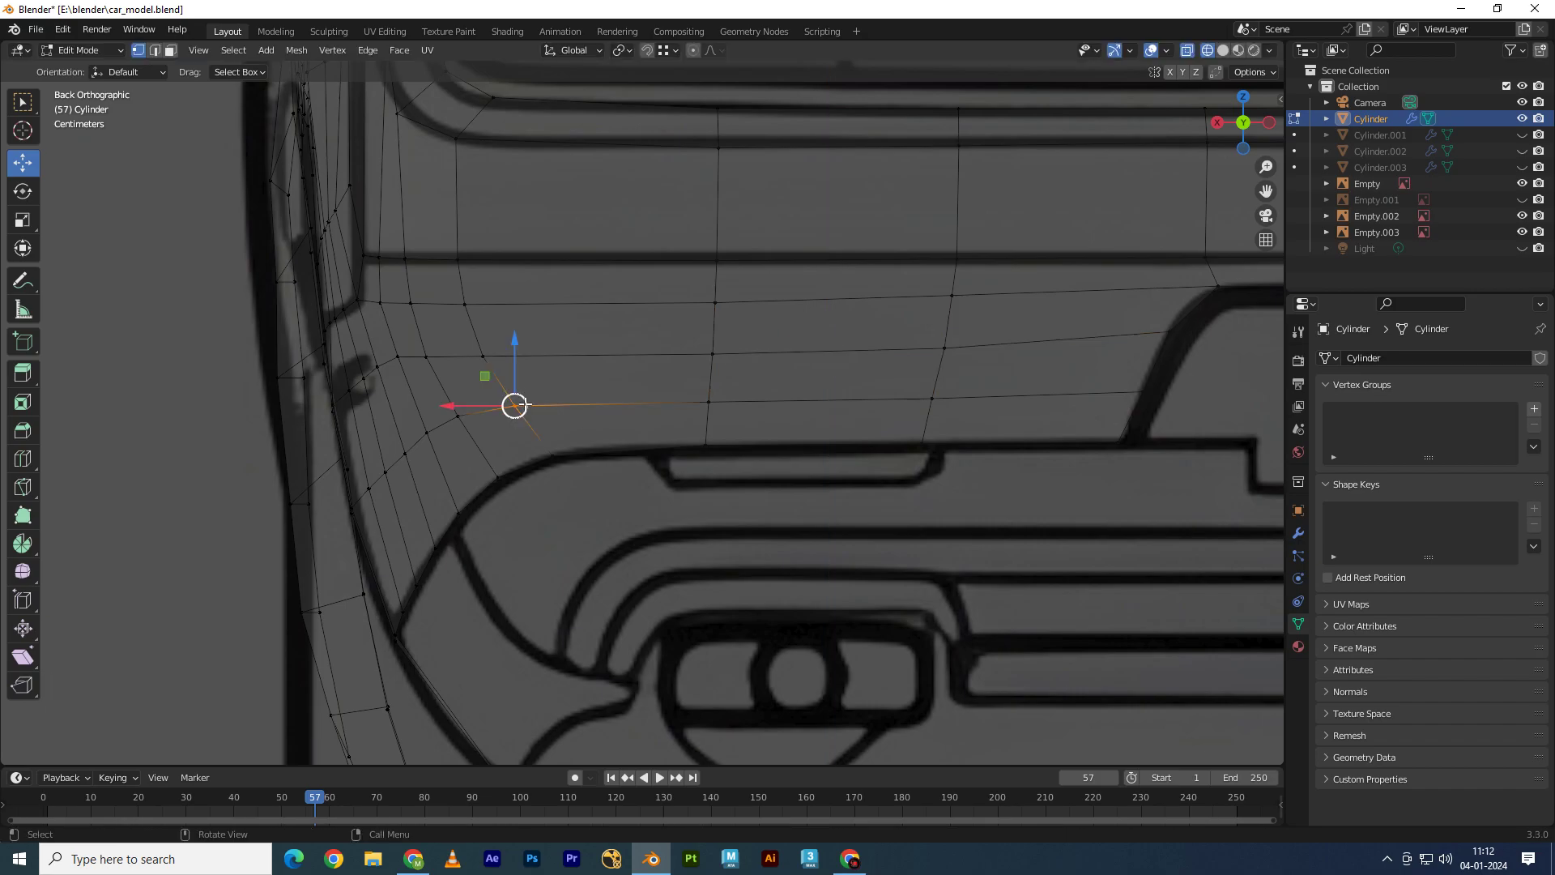
pyautogui.moveTo(484, 377); pyautogui.dragTo(478, 371)
# Step: In side view, move the door's rear-top vertex along Y onto the door outline
pyautogui.press('KP_3')
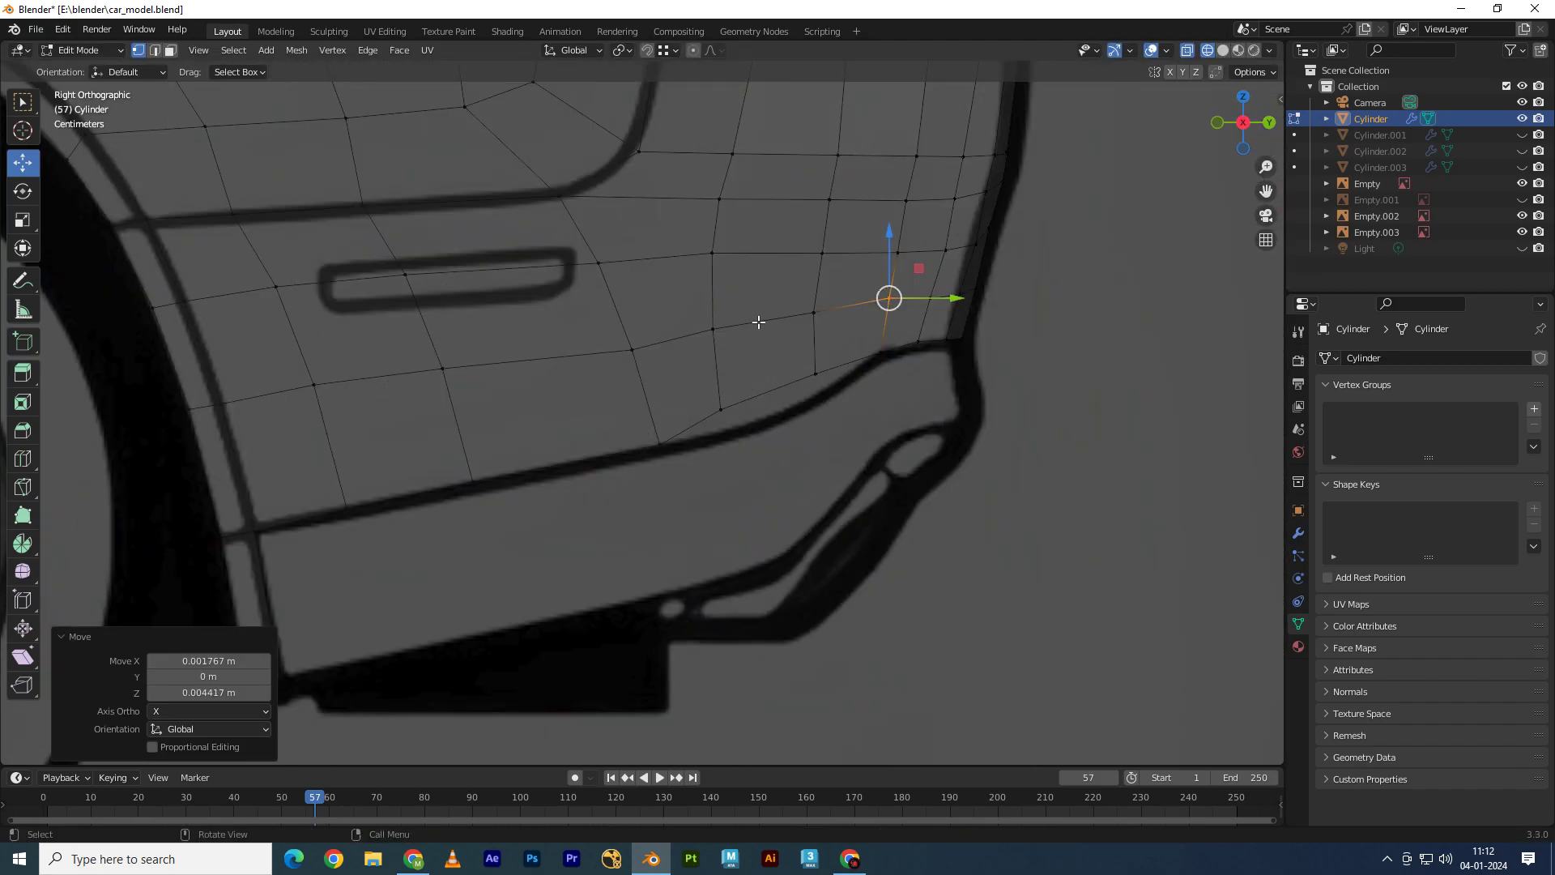
pyautogui.click(948, 209)
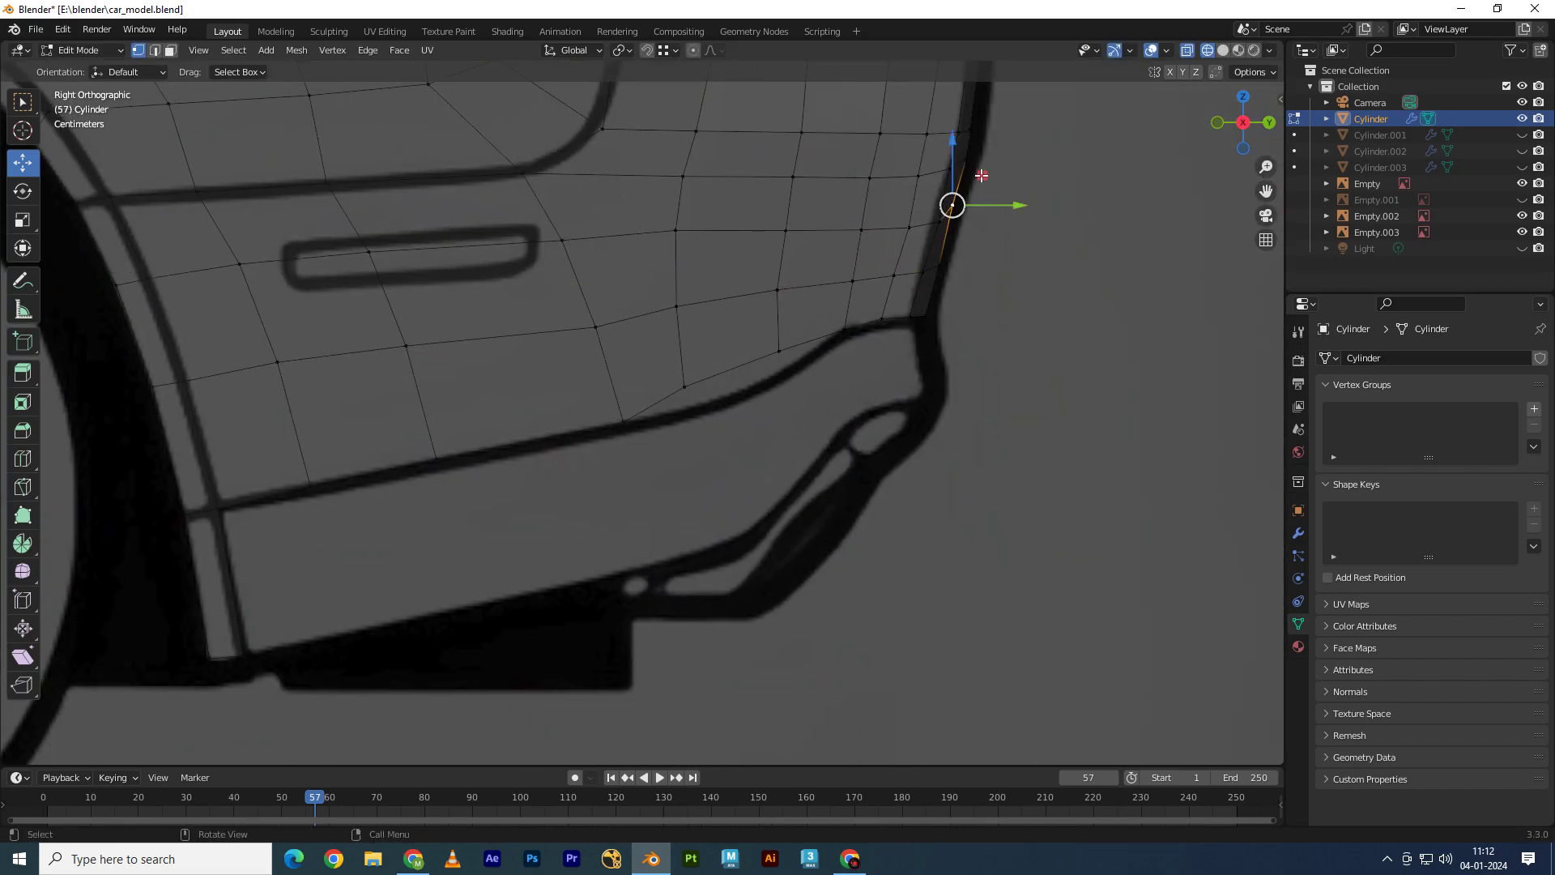
pyautogui.press('g')
pyautogui.press('y')
pyautogui.click(954, 217)
pyautogui.press('g')
pyautogui.press('y')
pyautogui.click(958, 220)
# Step: Reposition vertices near the sill, and nudge two vertices beside the handle recess down
pyautogui.keyDown('shift'); pyautogui.moveTo(891, 405); pyautogui.dragTo(931, 341, button='middle'); pyautogui.keyUp('shift')
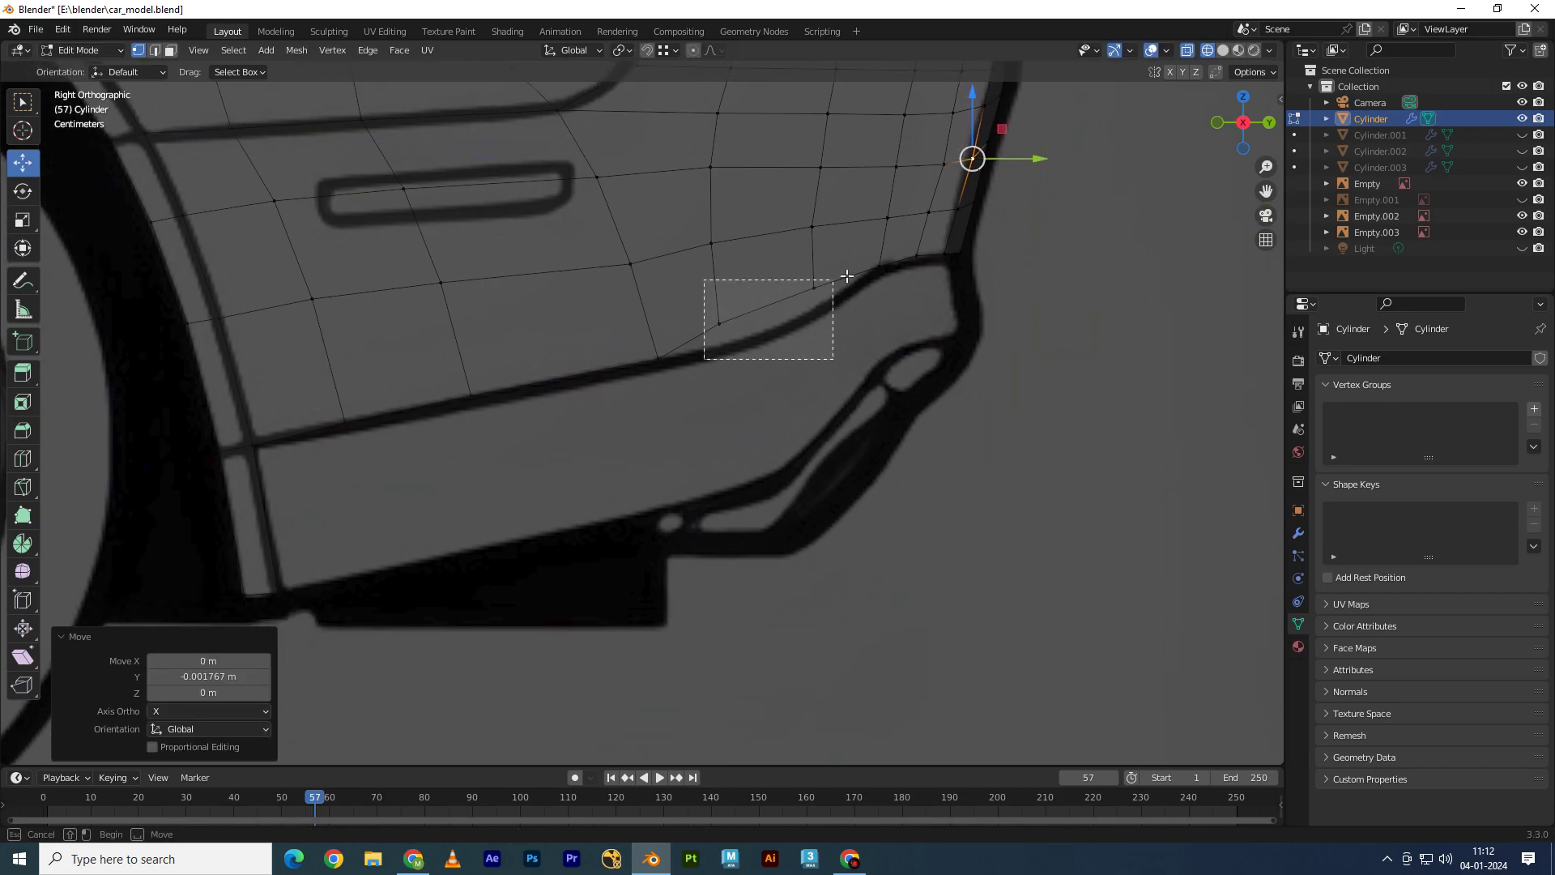
pyautogui.moveTo(705, 350); pyautogui.dragTo(837, 278)
pyautogui.press('g')
pyautogui.click(767, 305)
pyautogui.moveTo(707, 234); pyautogui.dragTo(872, 185)
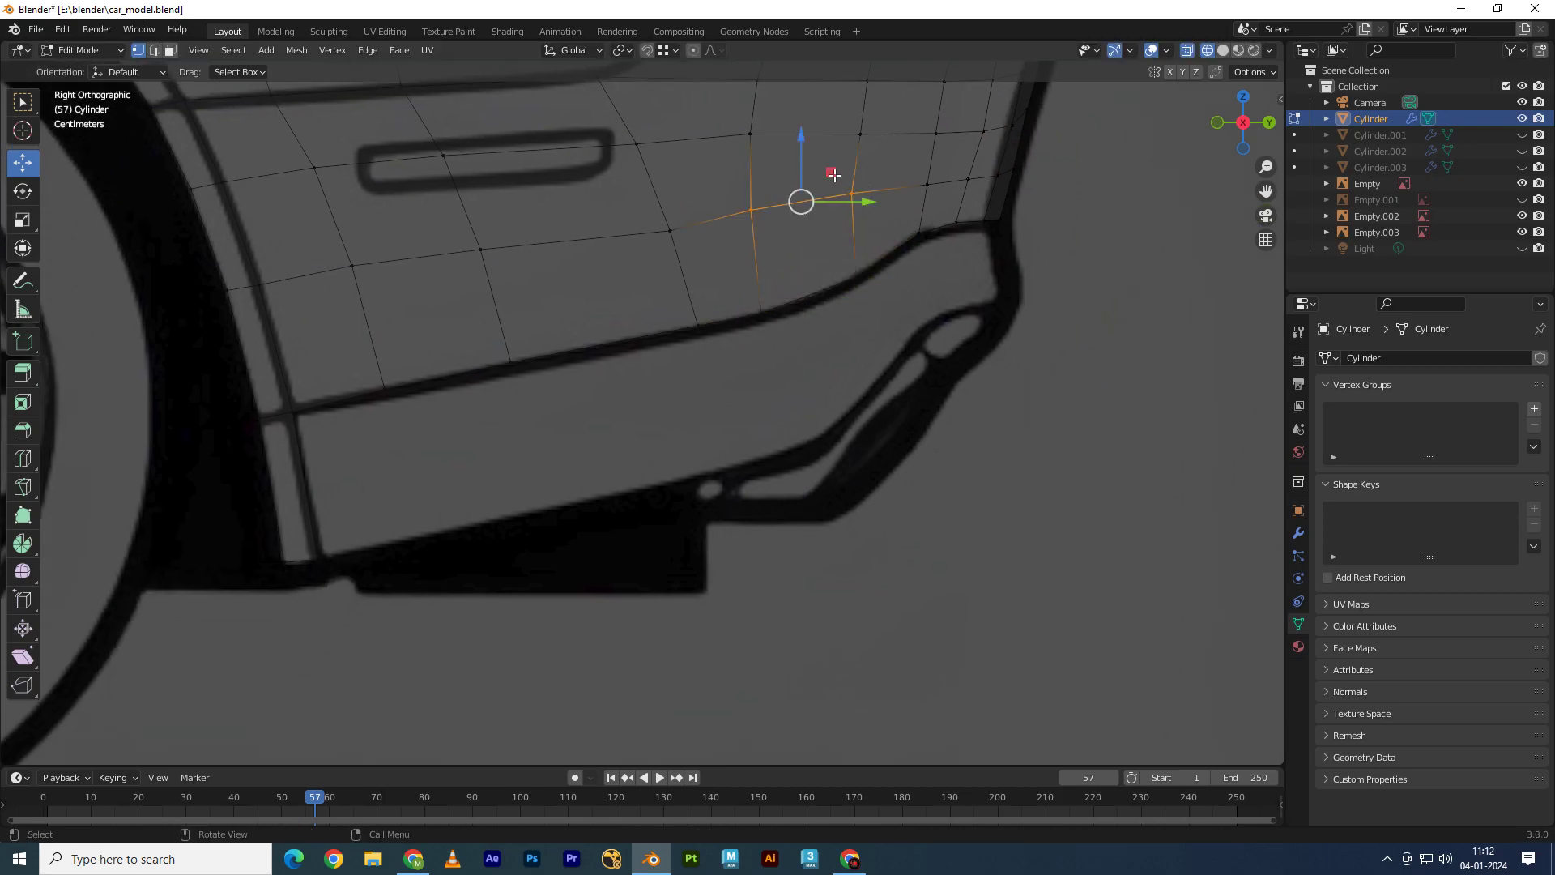
pyautogui.moveTo(777, 73)
pyautogui.keyDown('shift'); pyautogui.mouseDown(button='middle')
pyautogui.moveTo(830, 207)
pyautogui.moveTo(851, 350)
pyautogui.moveTo(857, 295)
pyautogui.mouseUp(button='middle'); pyautogui.keyUp('shift')
pyautogui.keyDown('shift'); pyautogui.click(830, 206); pyautogui.keyUp('shift')
pyautogui.press('g')
pyautogui.click(831, 211)
# Step: Move two lower rear panel vertices onto the side blueprint outline
pyautogui.scroll(-3, 857, 295)
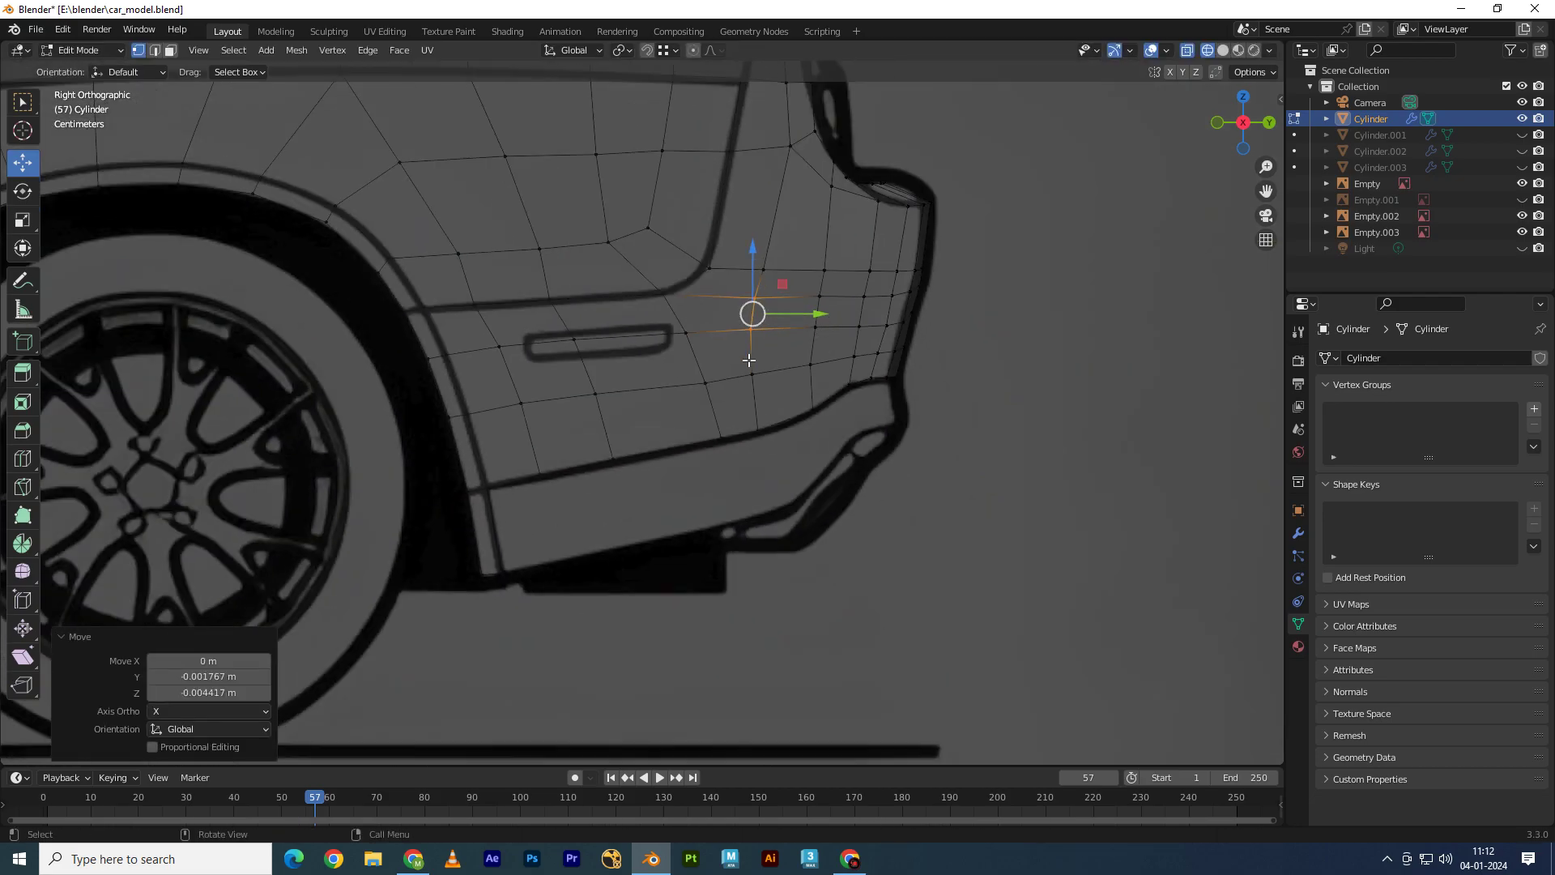
pyautogui.scroll(1, 721, 340)
pyautogui.scroll(1, 708, 420)
pyautogui.click(785, 348)
pyautogui.press('g')
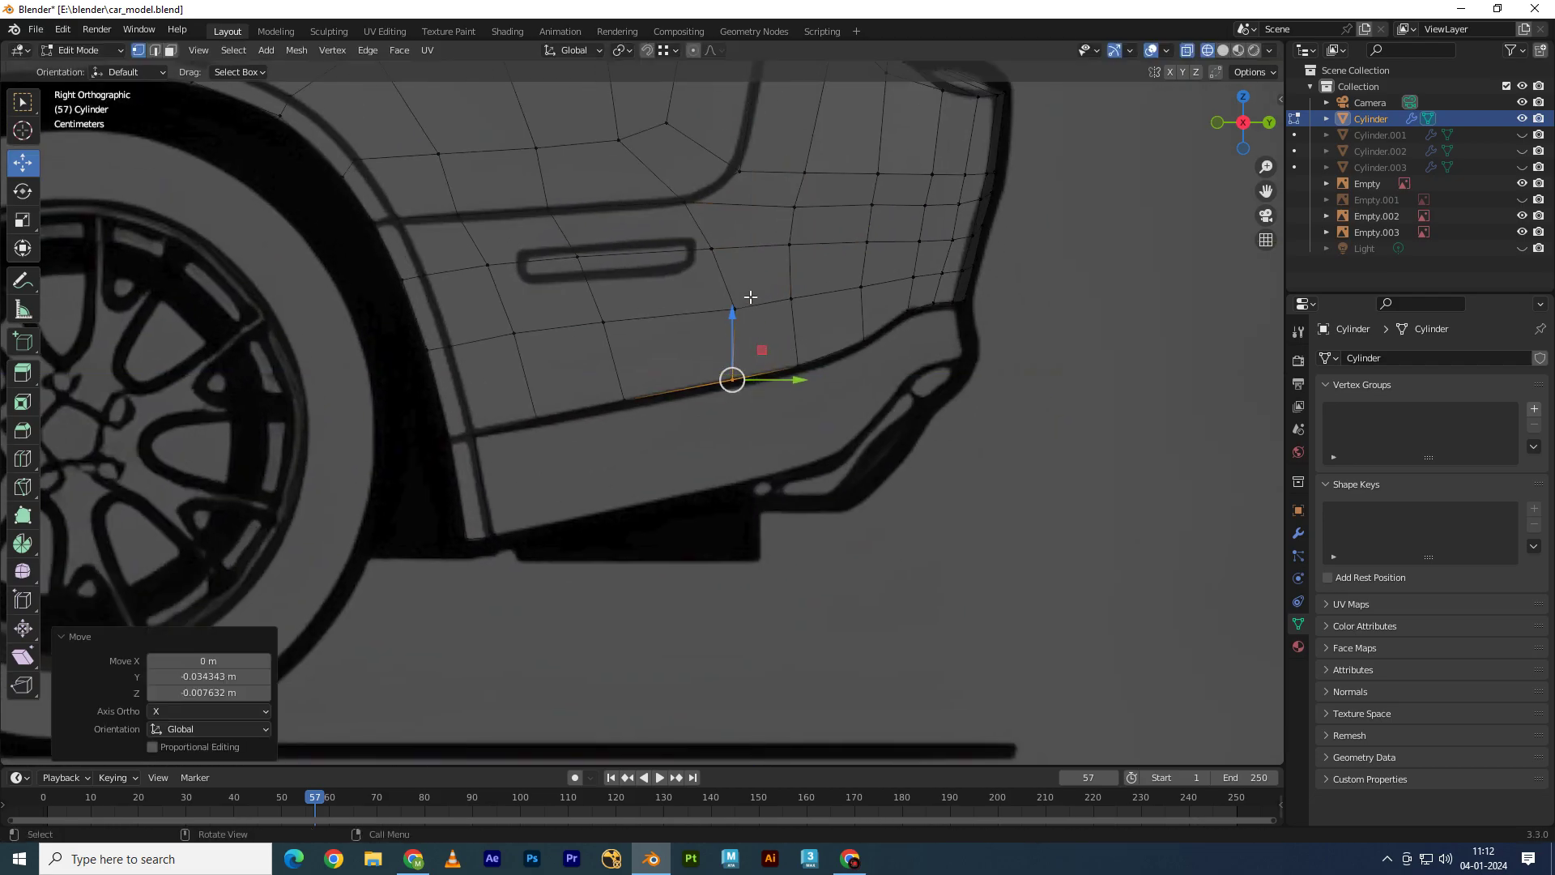
pyautogui.click(733, 309)
pyautogui.press('g')
pyautogui.click(713, 311)
# Step: Pull the lower body crease vertices onto the blueprint's lower body line
pyautogui.click(703, 253)
pyautogui.press('g')
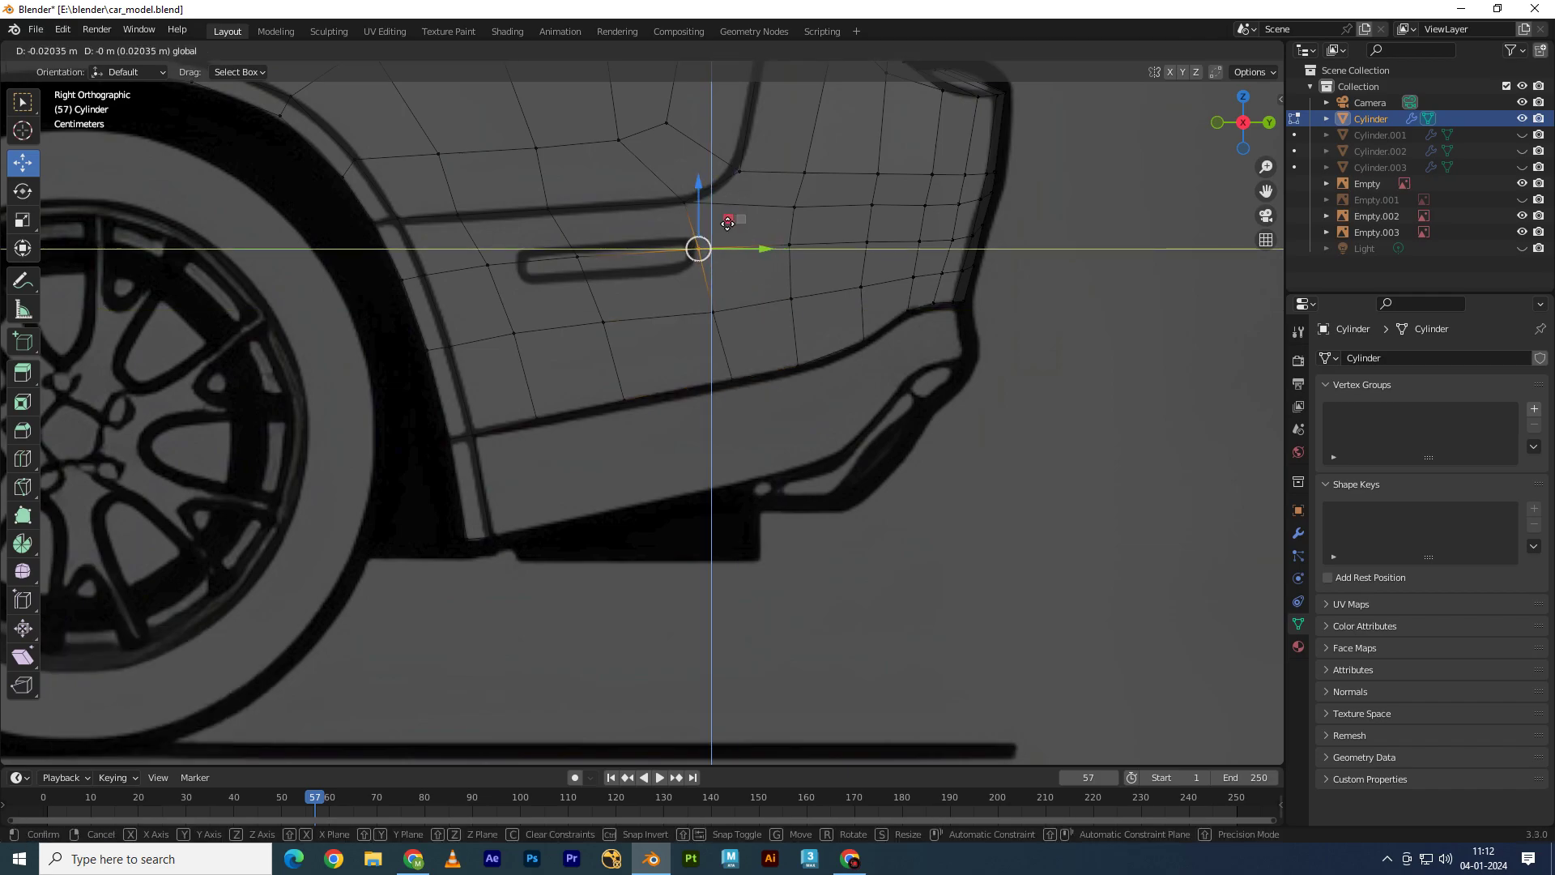
pyautogui.click(702, 251)
pyautogui.click(723, 382)
pyautogui.press('g')
pyautogui.keyDown('shift'); pyautogui.moveTo(720, 421); pyautogui.dragTo(732, 376, button='middle'); pyautogui.keyUp('shift')
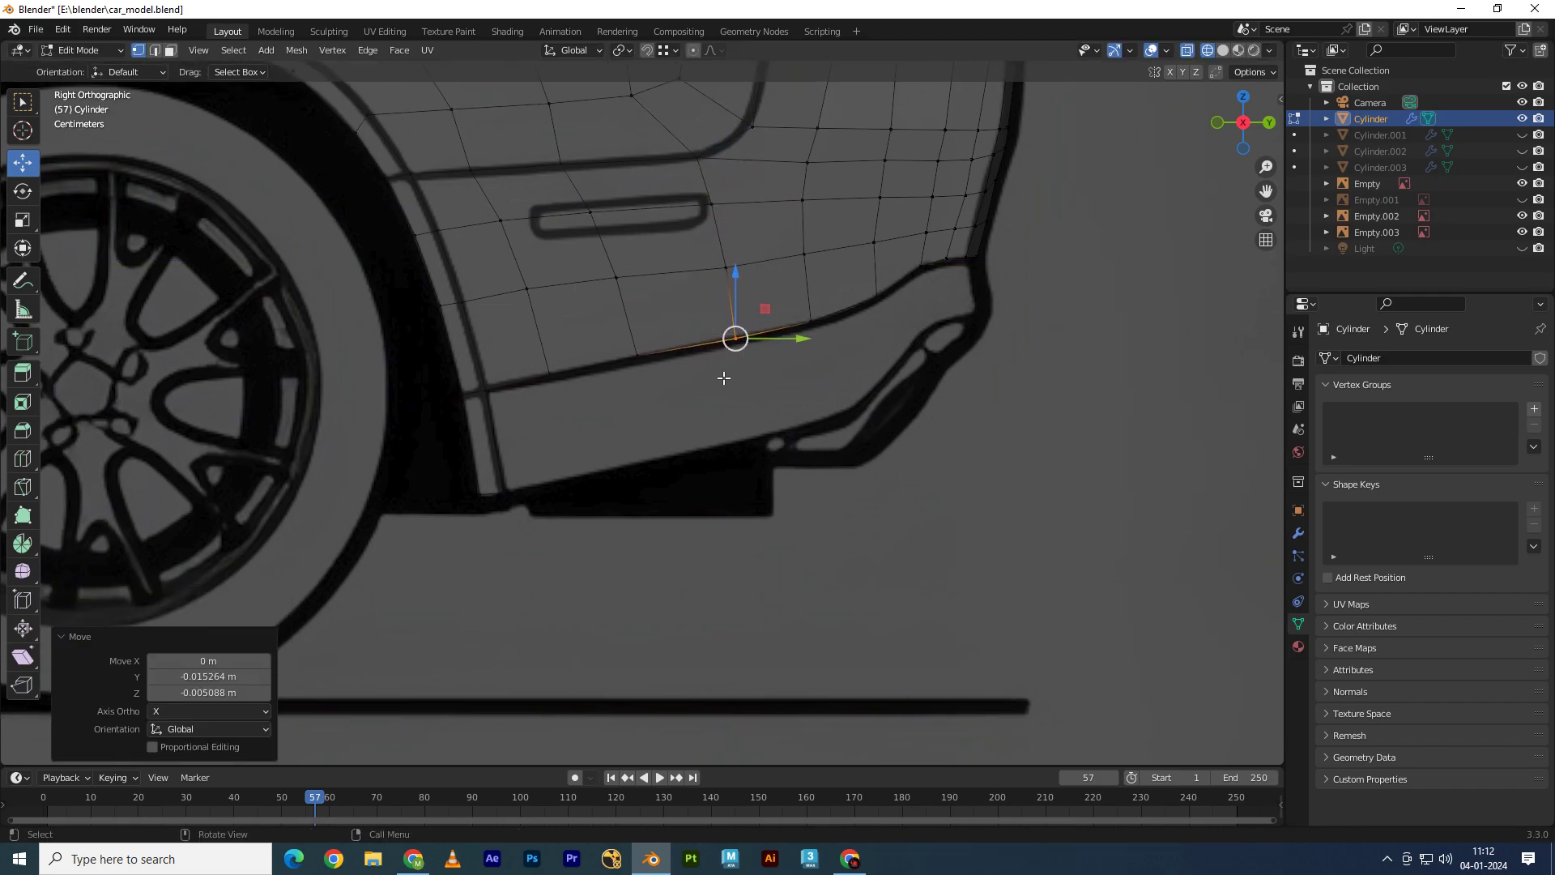
# Step: In edge select mode, reposition the edge path along the lower body line
pyautogui.press('2')
pyautogui.click(488, 443)
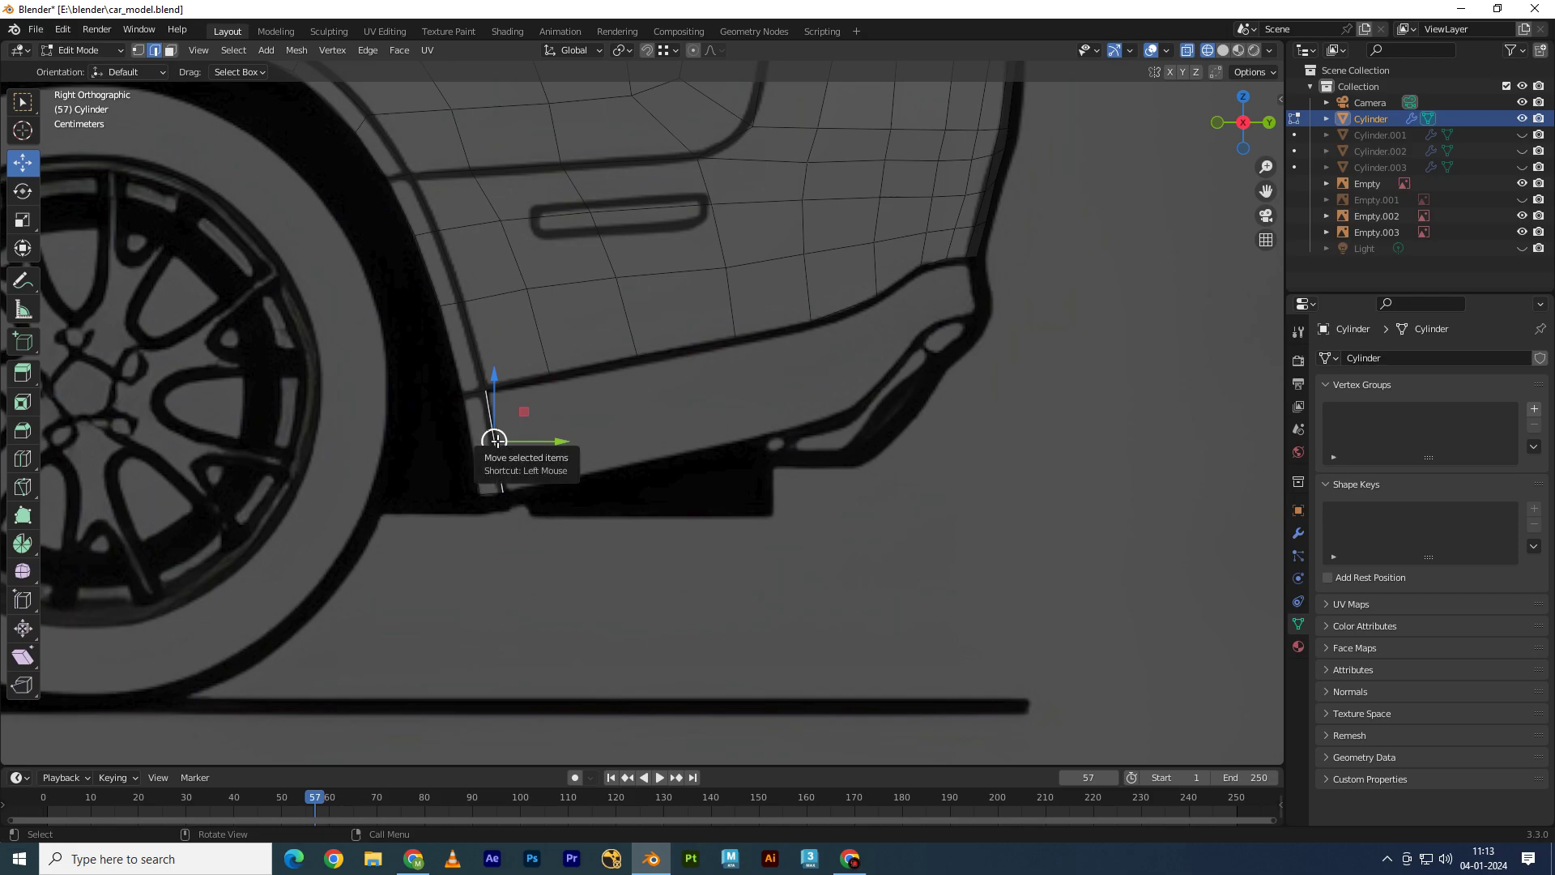
pyautogui.keyDown('ctrl'); pyautogui.click(972, 257); pyautogui.keyUp('ctrl')
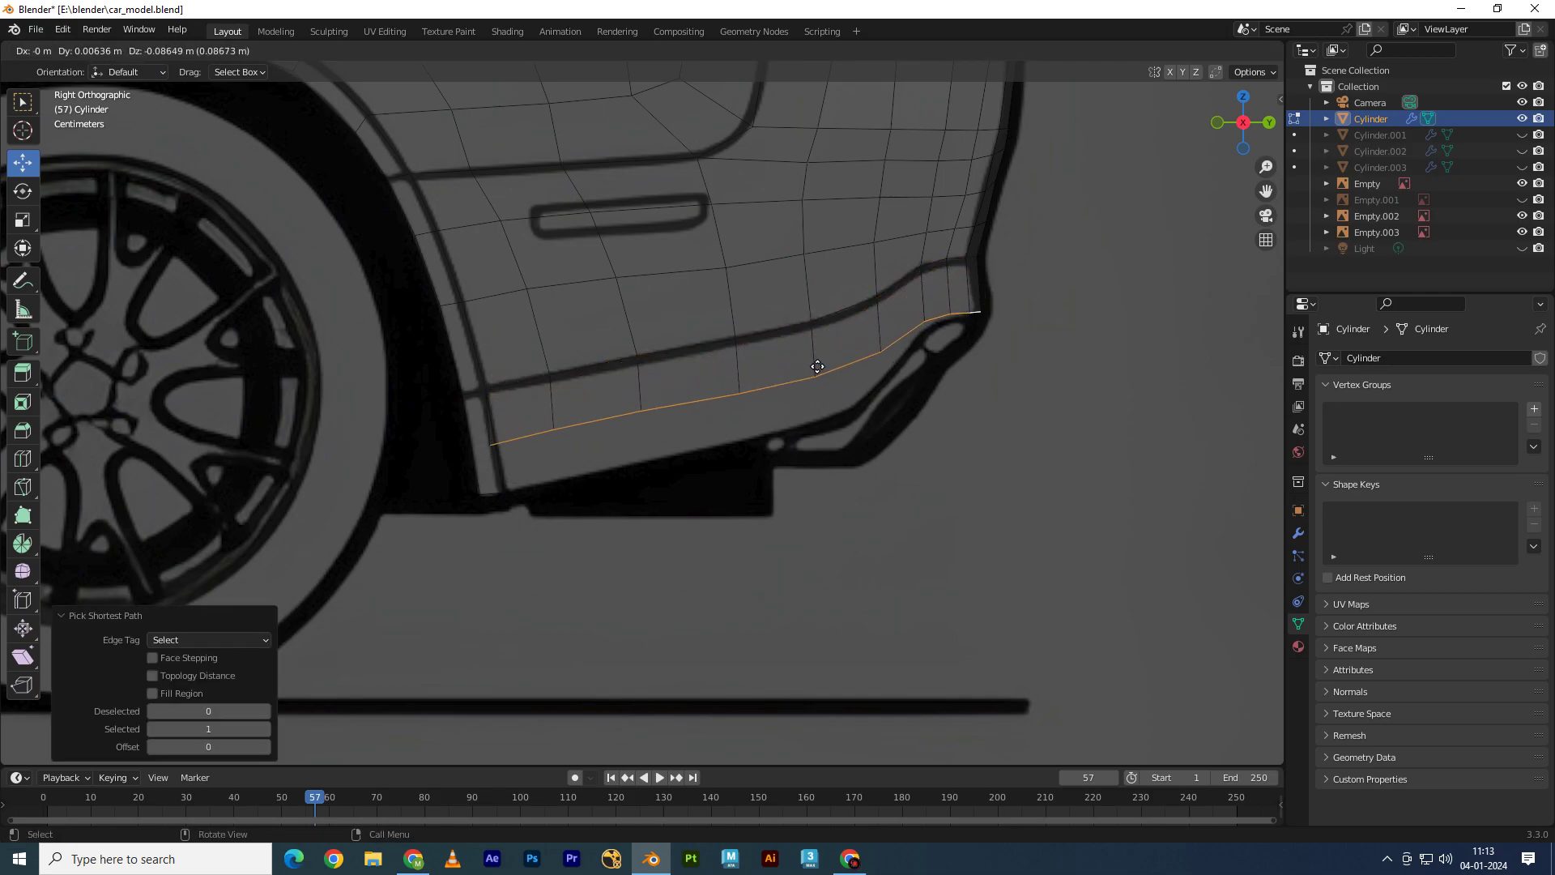
pyautogui.click(817, 366)
pyautogui.press('1')
pyautogui.click(491, 446)
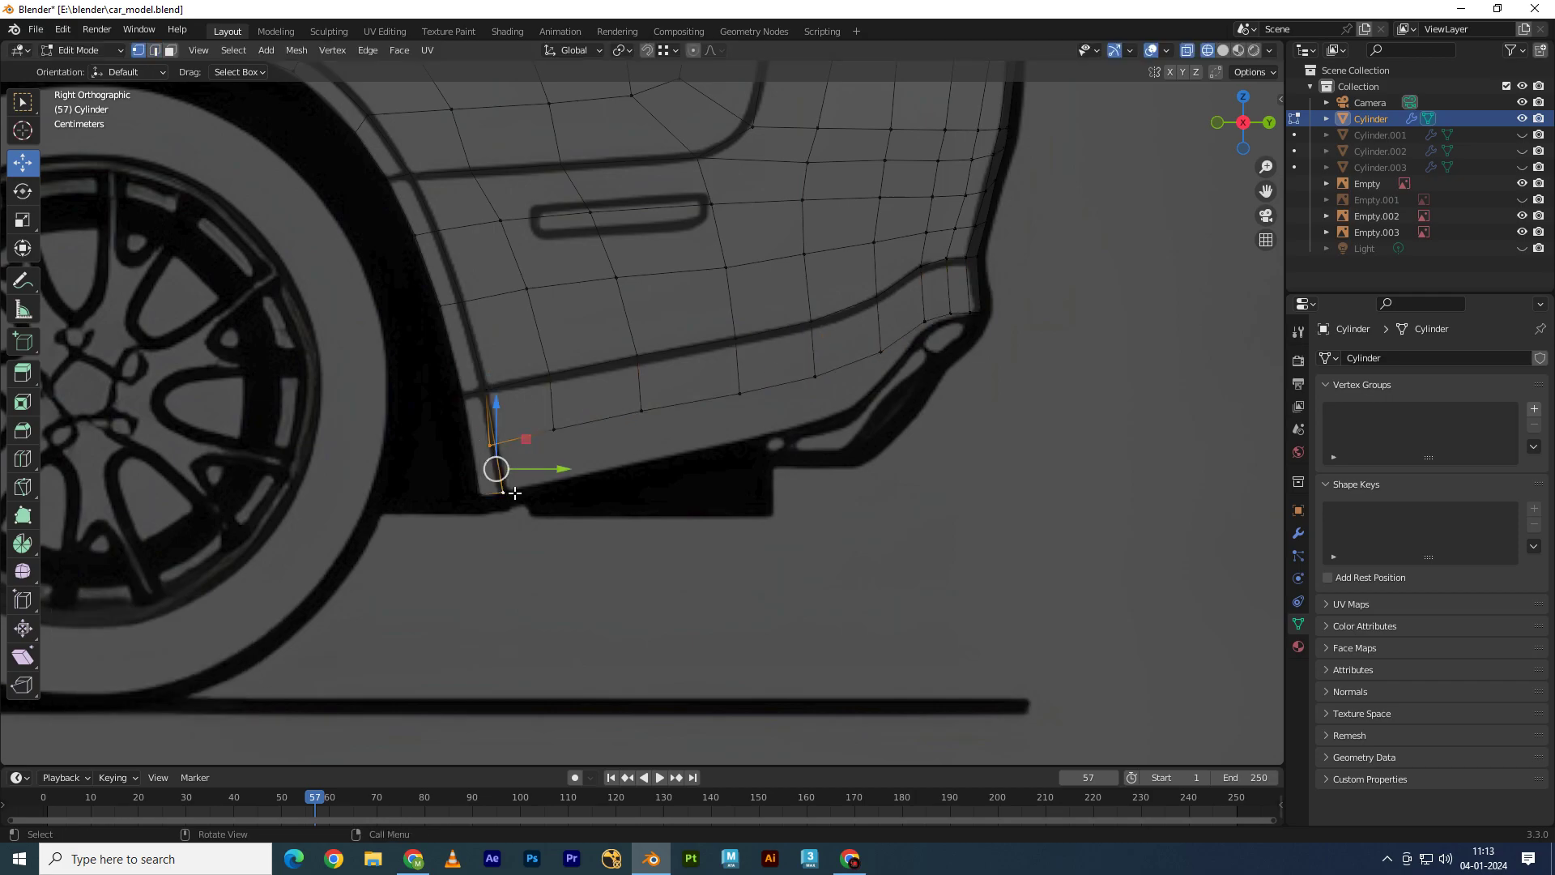
# Step: Lower the selected sill vertices onto the sill outline
pyautogui.hotkey('shift', 'g')
pyautogui.click(515, 490)
pyautogui.moveTo(579, 401); pyautogui.dragTo(643, 449)
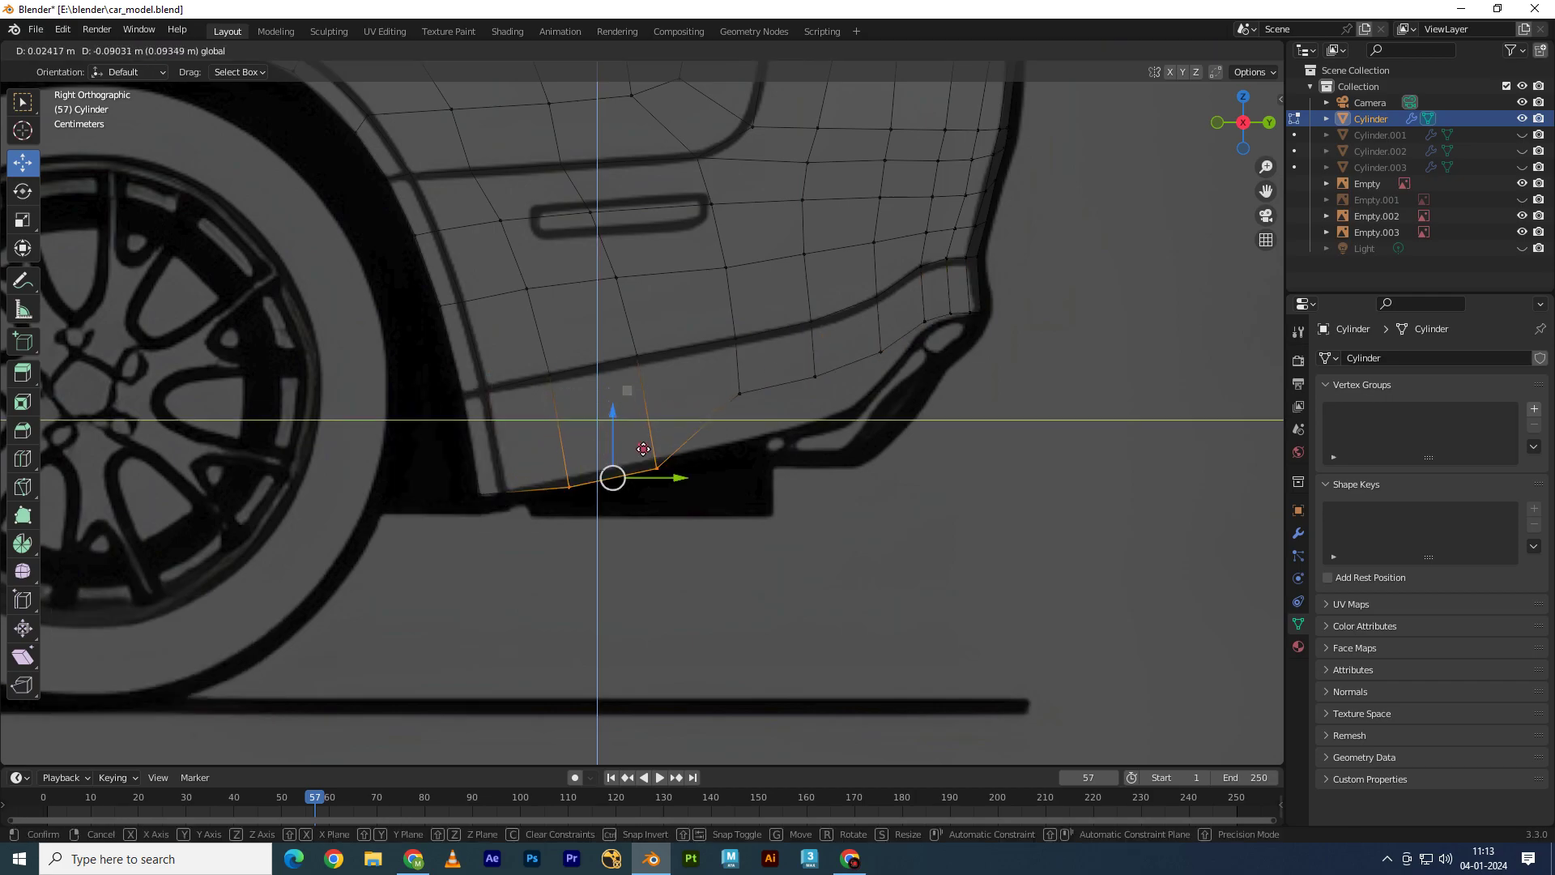
pyautogui.click(643, 448)
pyautogui.click(820, 372)
pyautogui.moveTo(778, 381); pyautogui.dragTo(781, 430)
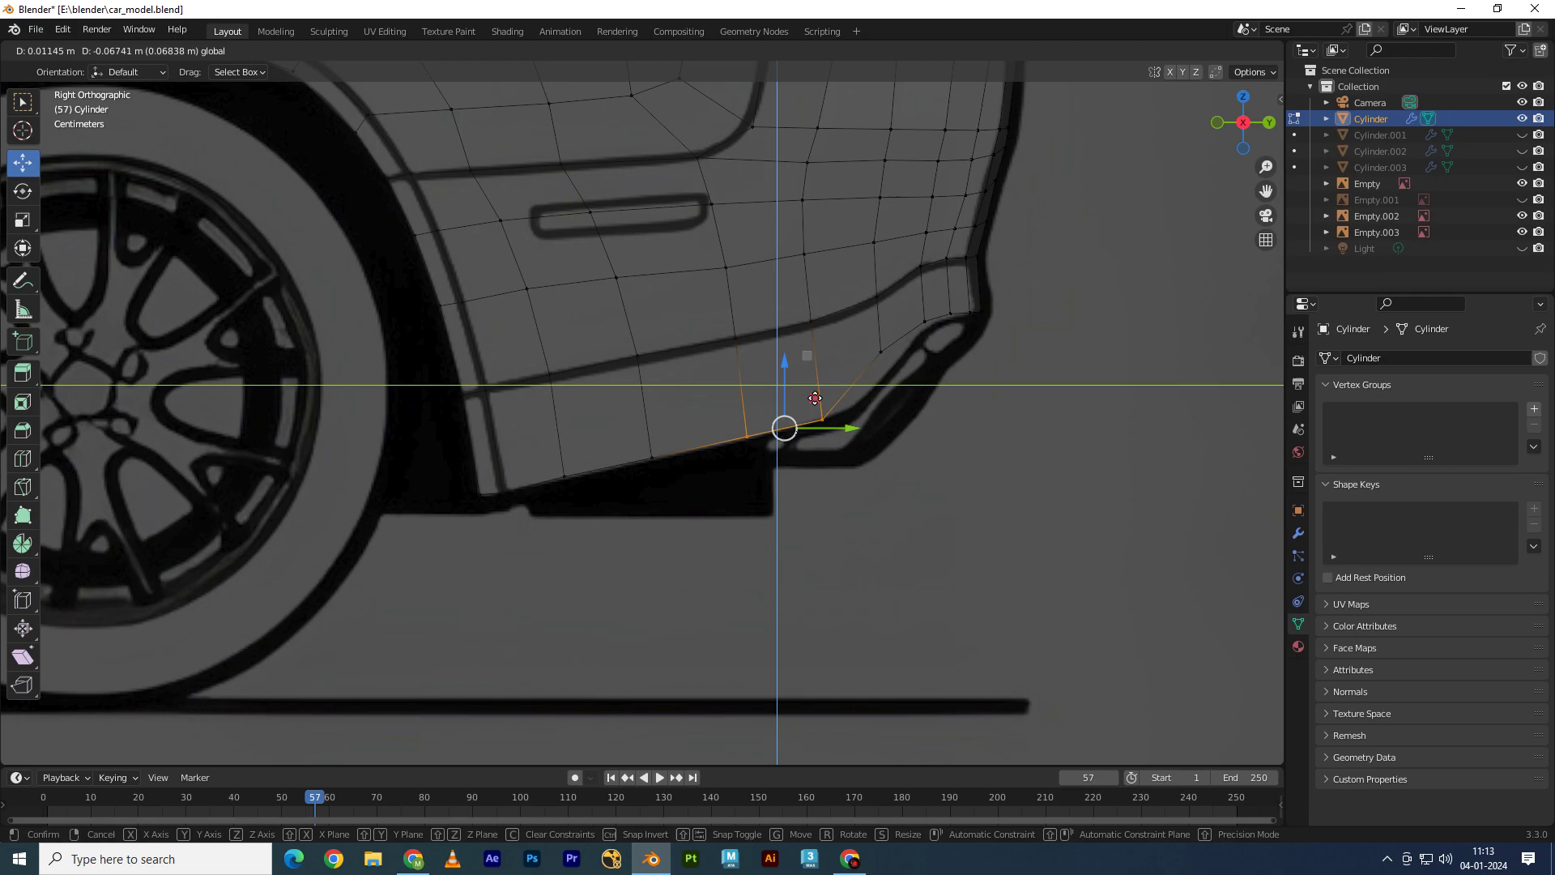
# Step: Place the sill vertex near the bumper on the sill line, constrained to the side plane
pyautogui.click(881, 348)
pyautogui.press('g')
pyautogui.hotkey('shift', 'x')
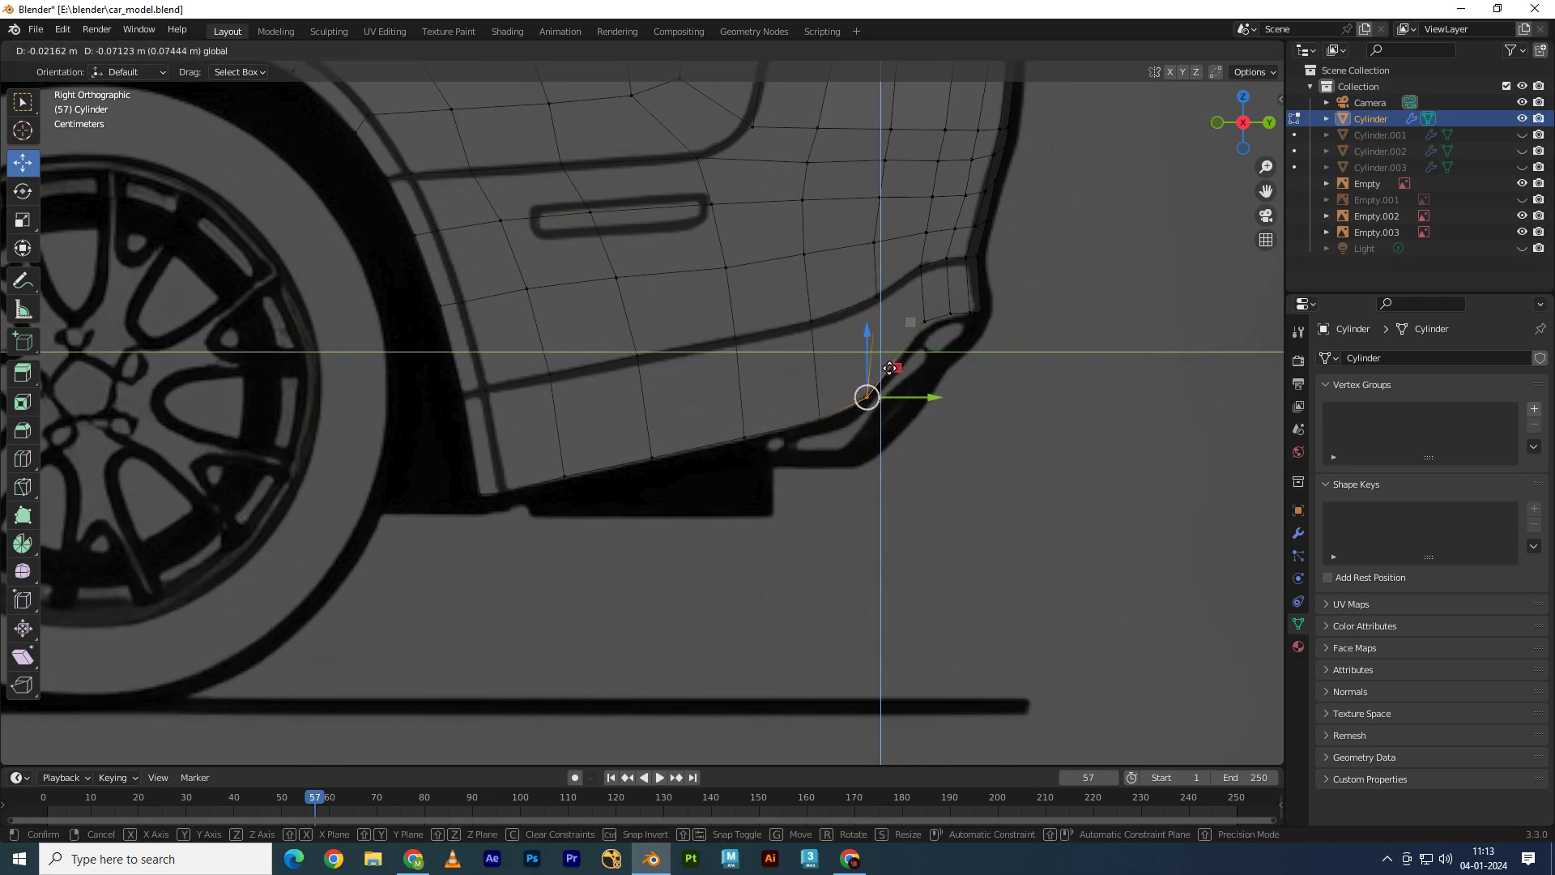
pyautogui.click(890, 368)
pyautogui.scroll(2, 810, 405)
pyautogui.scroll(1, 810, 405)
# Step: Move the rear bumper corner vertices onto the bumper line within the side plane
pyautogui.moveTo(619, 450); pyautogui.dragTo(741, 355)
pyautogui.press('g')
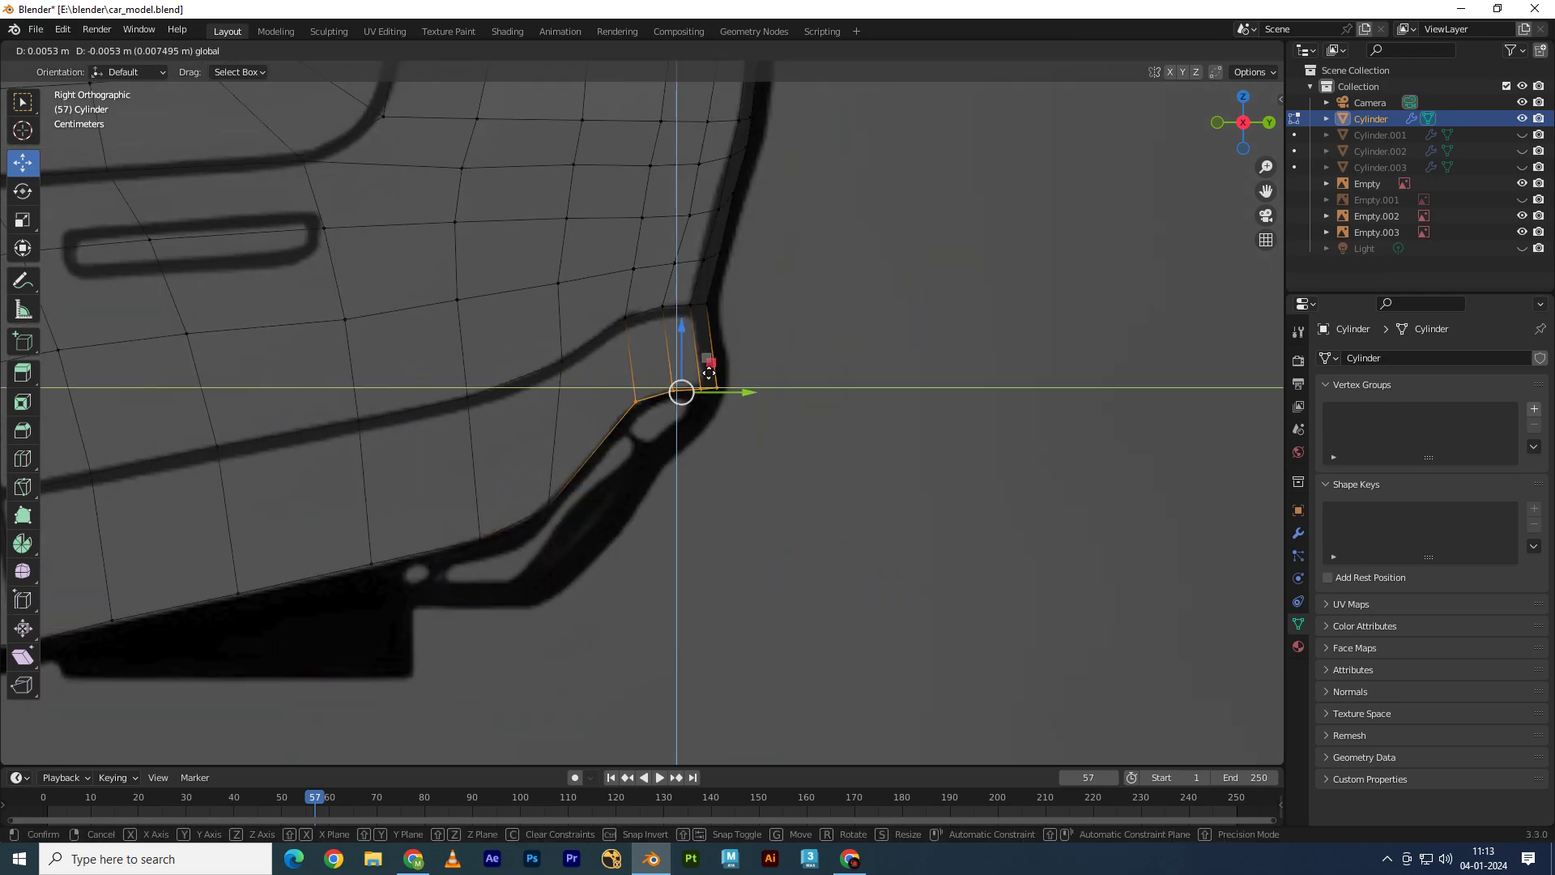
pyautogui.click(709, 372)
pyautogui.scroll(2, 696, 405)
pyautogui.scroll(-1, 697, 404)
pyautogui.press('g')
pyautogui.hotkey('shift', 'x')
pyautogui.click(663, 479)
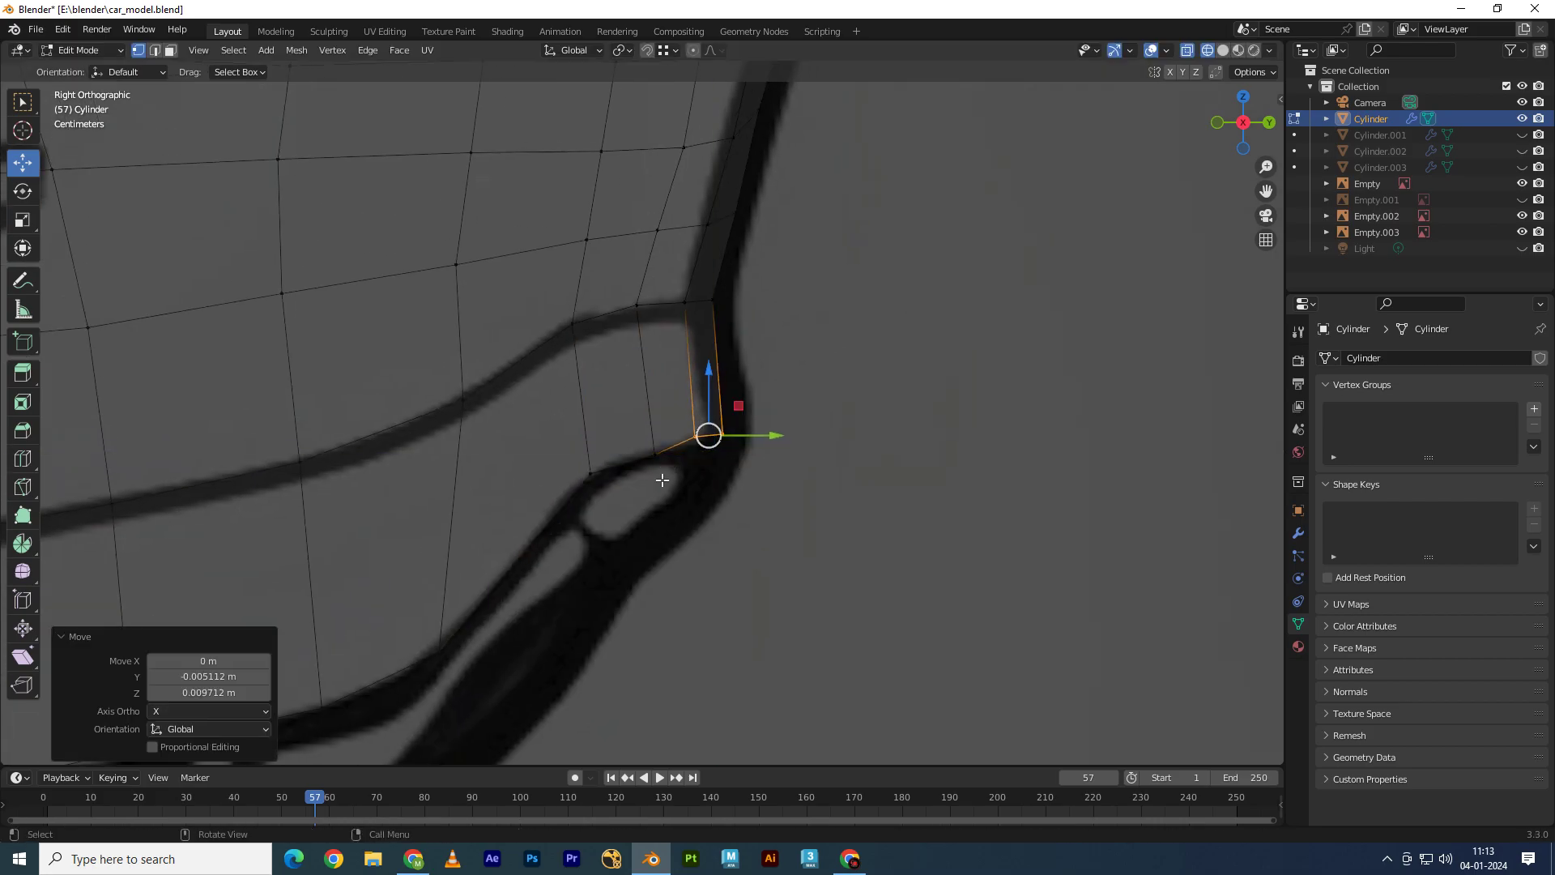
# Step: Fine-tune the bumper corner vertices' position and switch to Back view
pyautogui.press('g')
pyautogui.hotkey('shift', 'x')
pyautogui.click(745, 461)
pyautogui.press('g')
pyautogui.press('z')
pyautogui.click(858, 367)
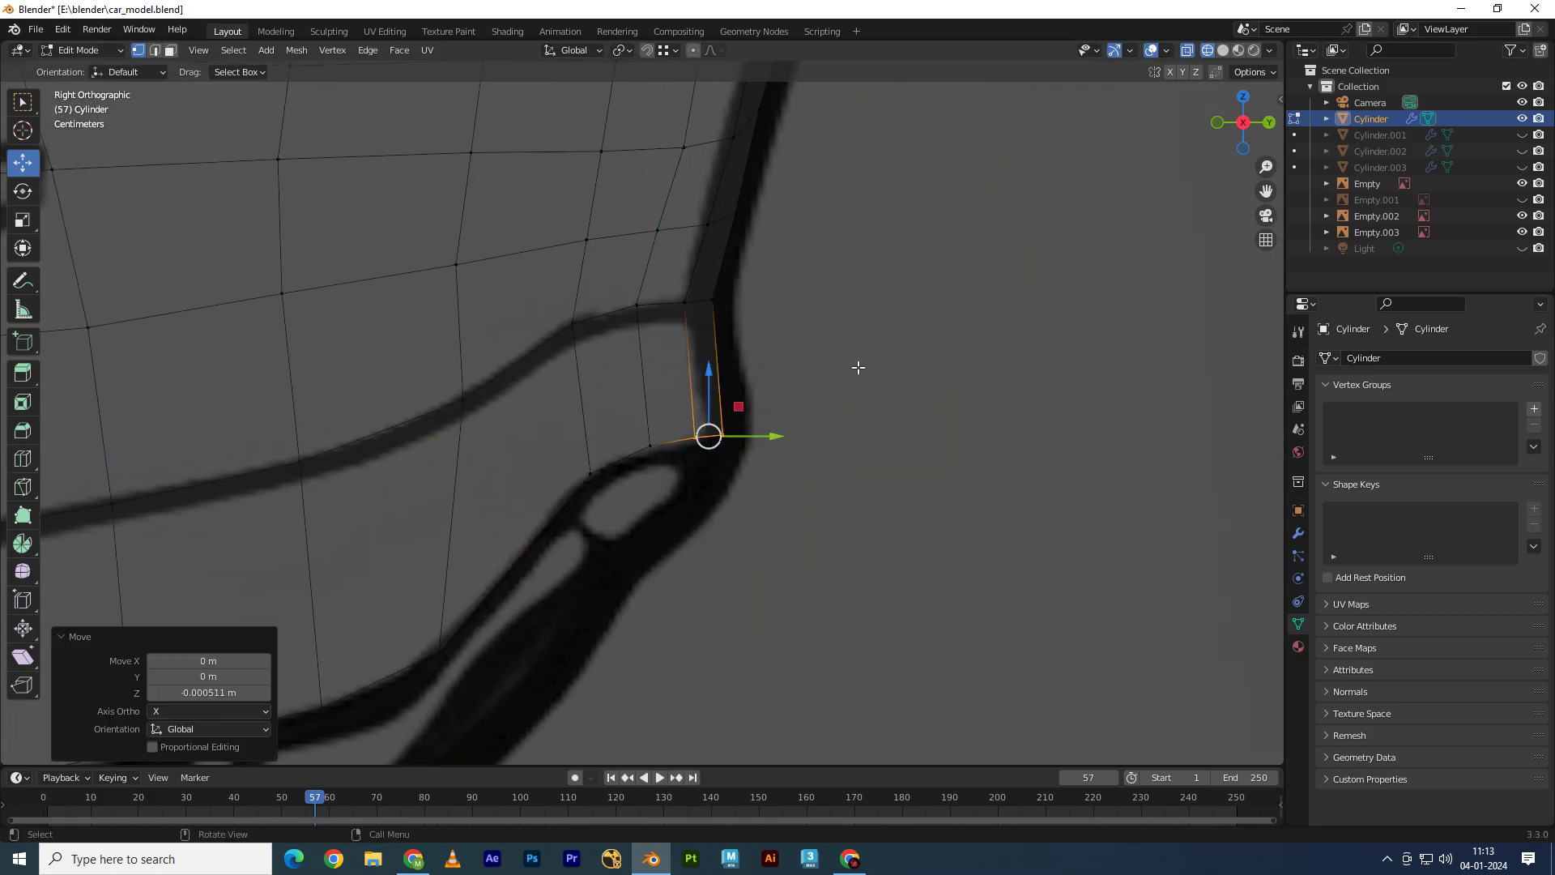
pyautogui.click(1273, 121)
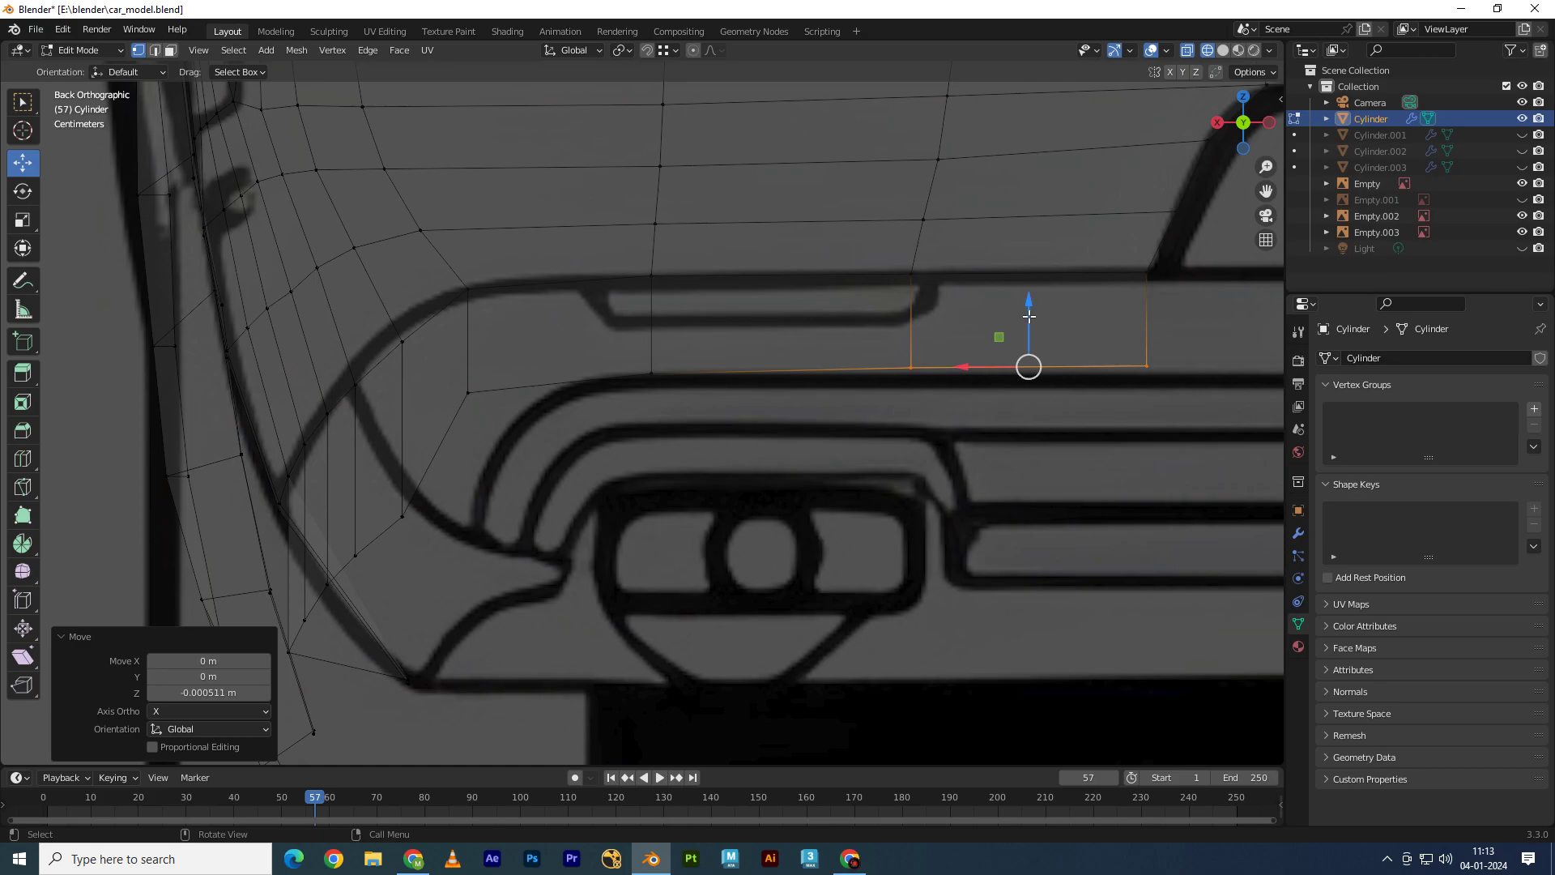
# Step: Move the first rear-corner vertices near the rear light onto the back blueprint curve
pyautogui.scroll(-2, 937, 371)
pyautogui.keyDown('shift'); pyautogui.moveTo(486, 405); pyautogui.dragTo(558, 288, button='middle'); pyautogui.keyUp('shift')
pyautogui.click(559, 288)
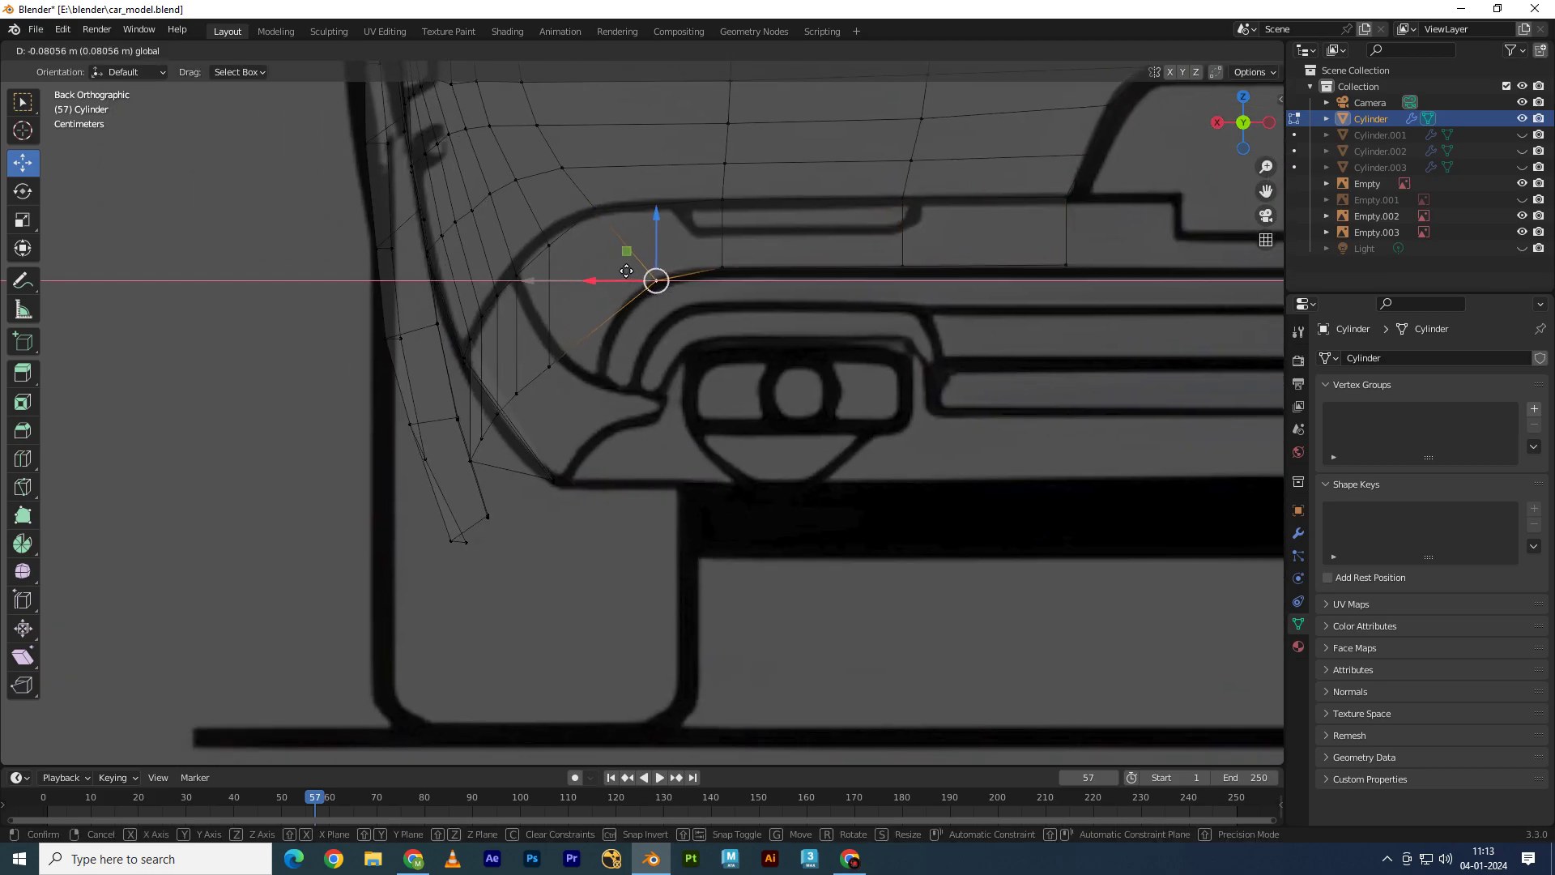
pyautogui.click(626, 271)
pyautogui.click(600, 364)
pyautogui.press('g')
pyautogui.press('x')
pyautogui.press('g')
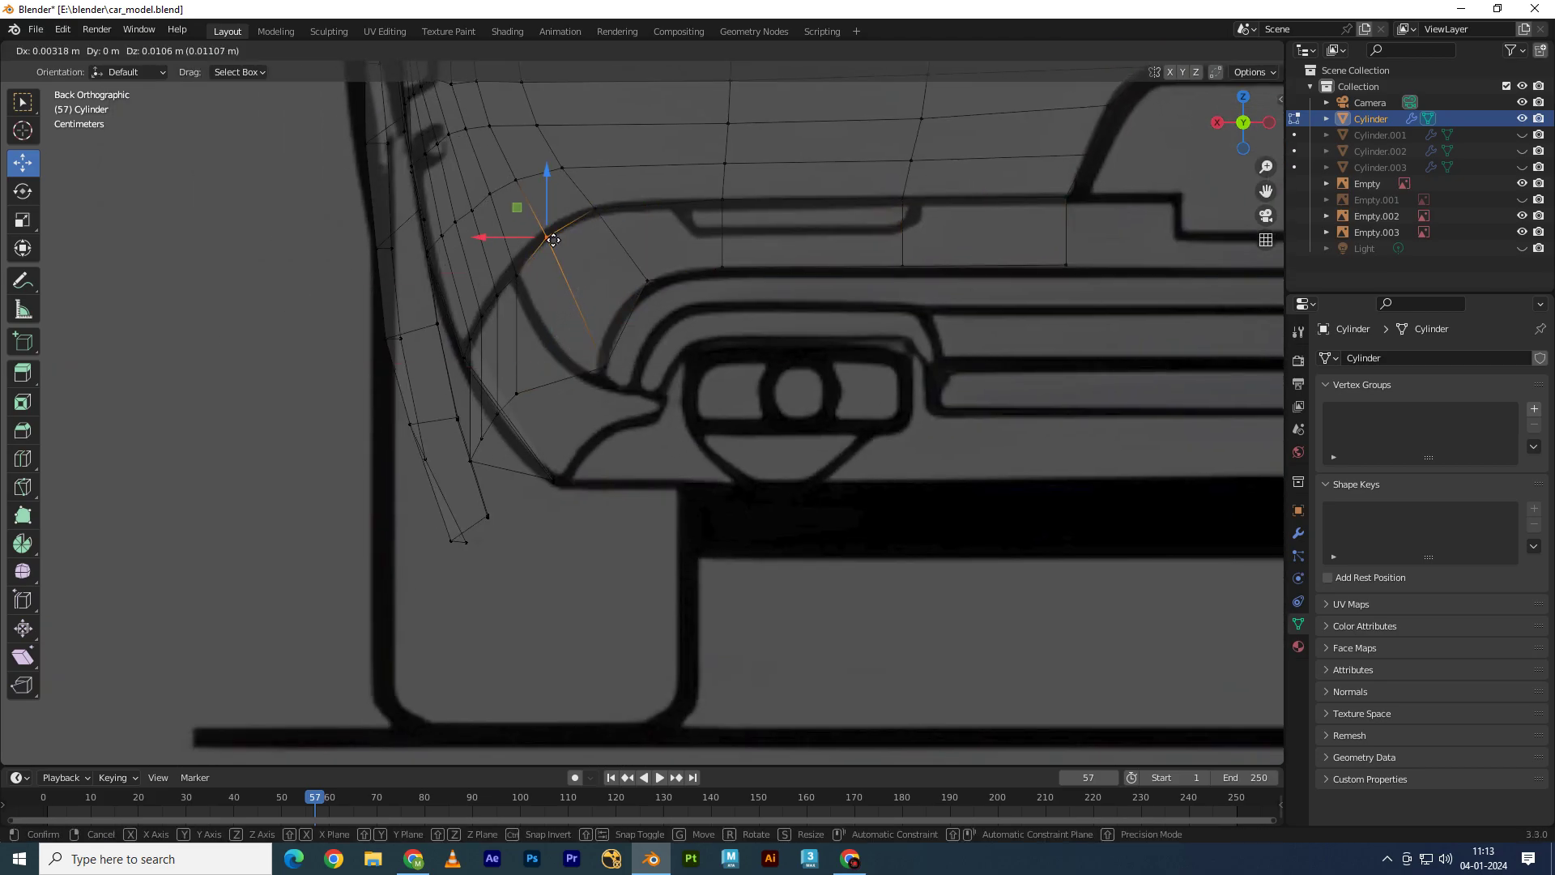
pyautogui.click(550, 241)
# Step: Fit the next rear-corner vertices to the back blueprint curve, sliding one along X
pyautogui.click(591, 279)
pyautogui.press('g')
pyautogui.click(607, 319)
pyautogui.click(539, 381)
pyautogui.press('g')
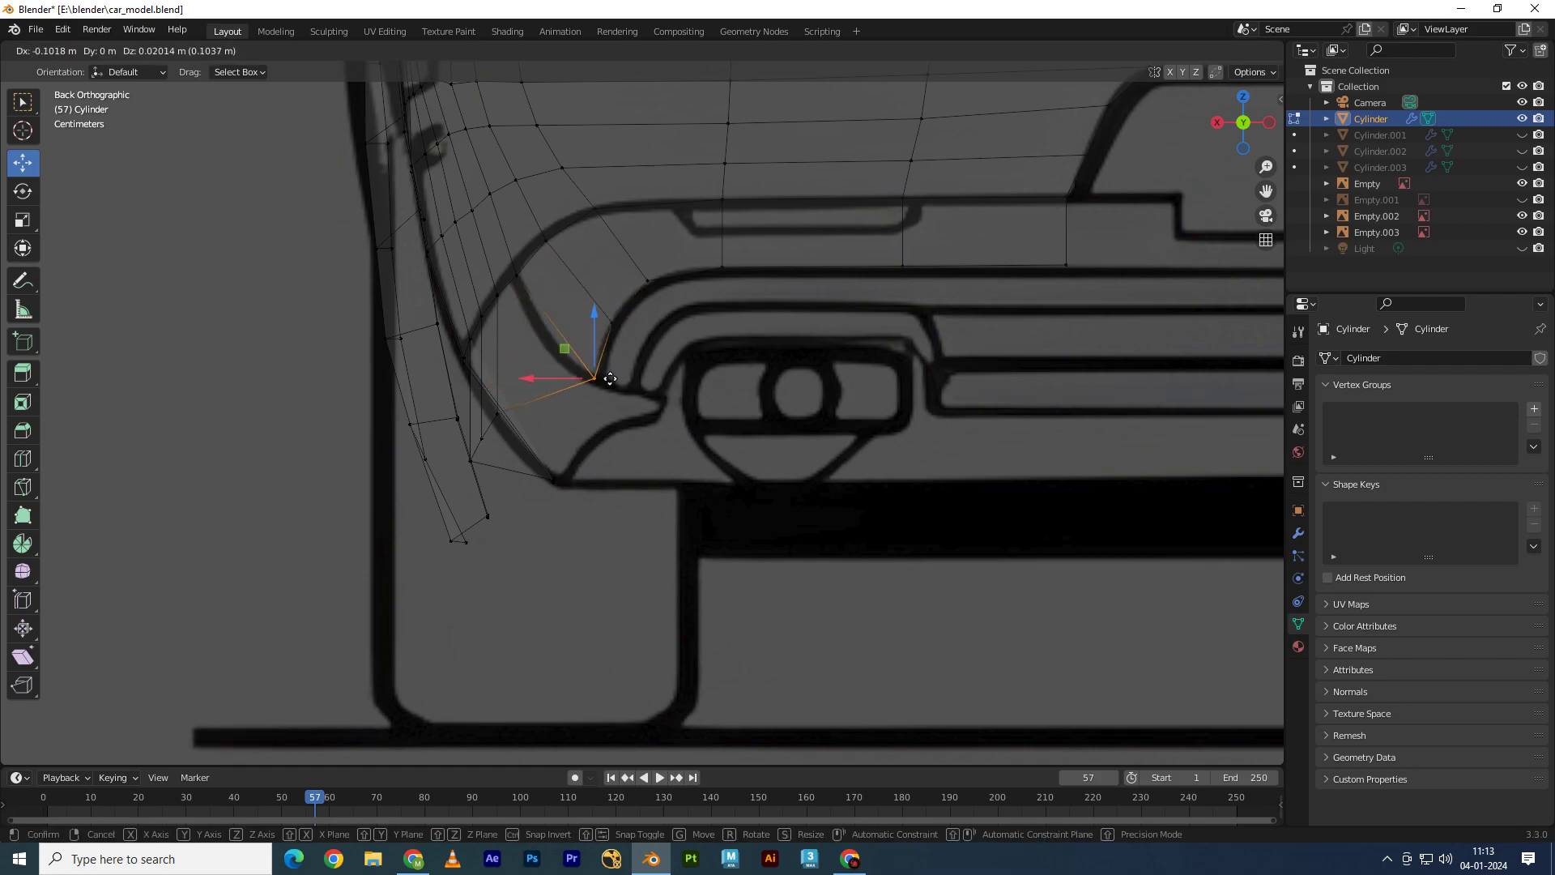
pyautogui.click(600, 374)
pyautogui.click(513, 269)
pyautogui.press('g')
pyautogui.press('x')
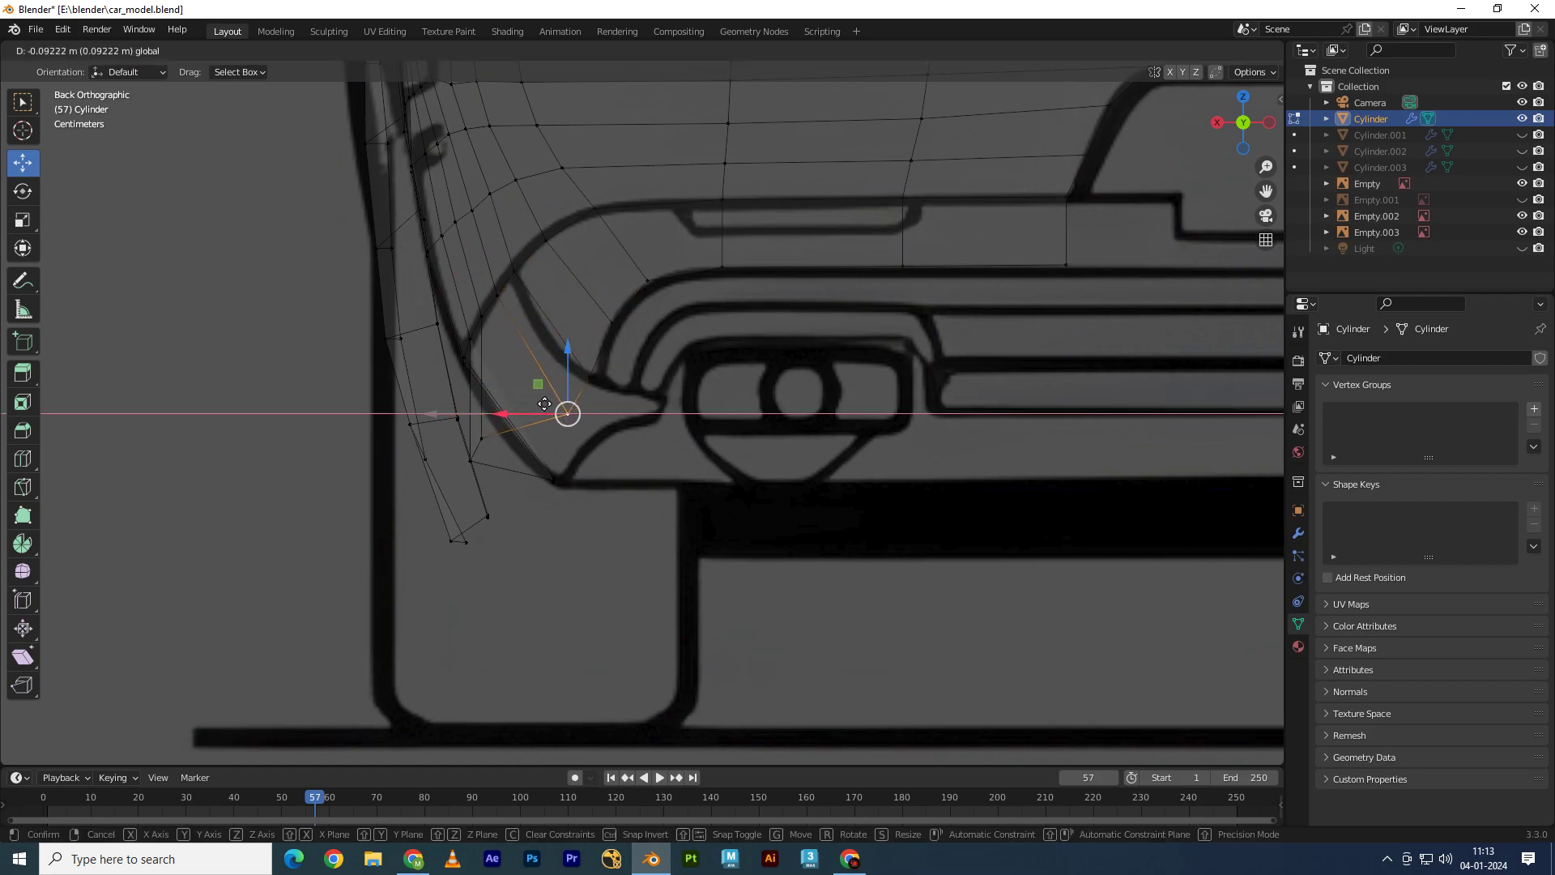
pyautogui.click(561, 403)
# Step: Shift the lower corner vertices sideways onto the rear bumper curve
pyautogui.keyDown('shift'); pyautogui.moveTo(560, 404); pyautogui.dragTo(601, 358, button='middle'); pyautogui.keyUp('shift')
pyautogui.press('g')
pyautogui.click(596, 392)
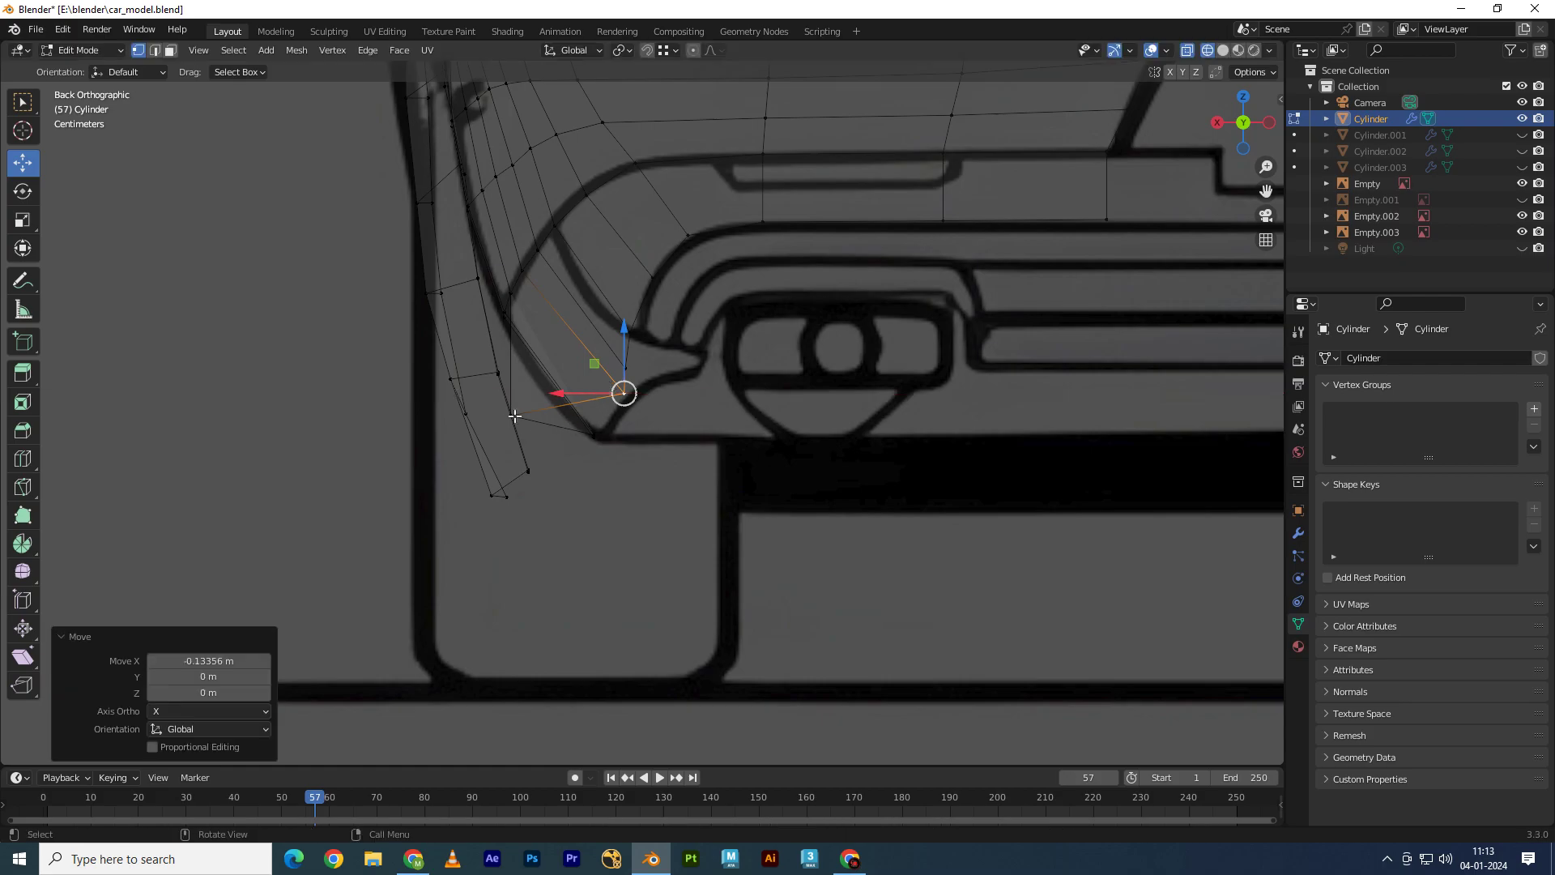
pyautogui.press('g')
pyautogui.press('x')
pyautogui.click(582, 411)
pyautogui.click(594, 437)
pyautogui.press('g')
pyautogui.press('x')
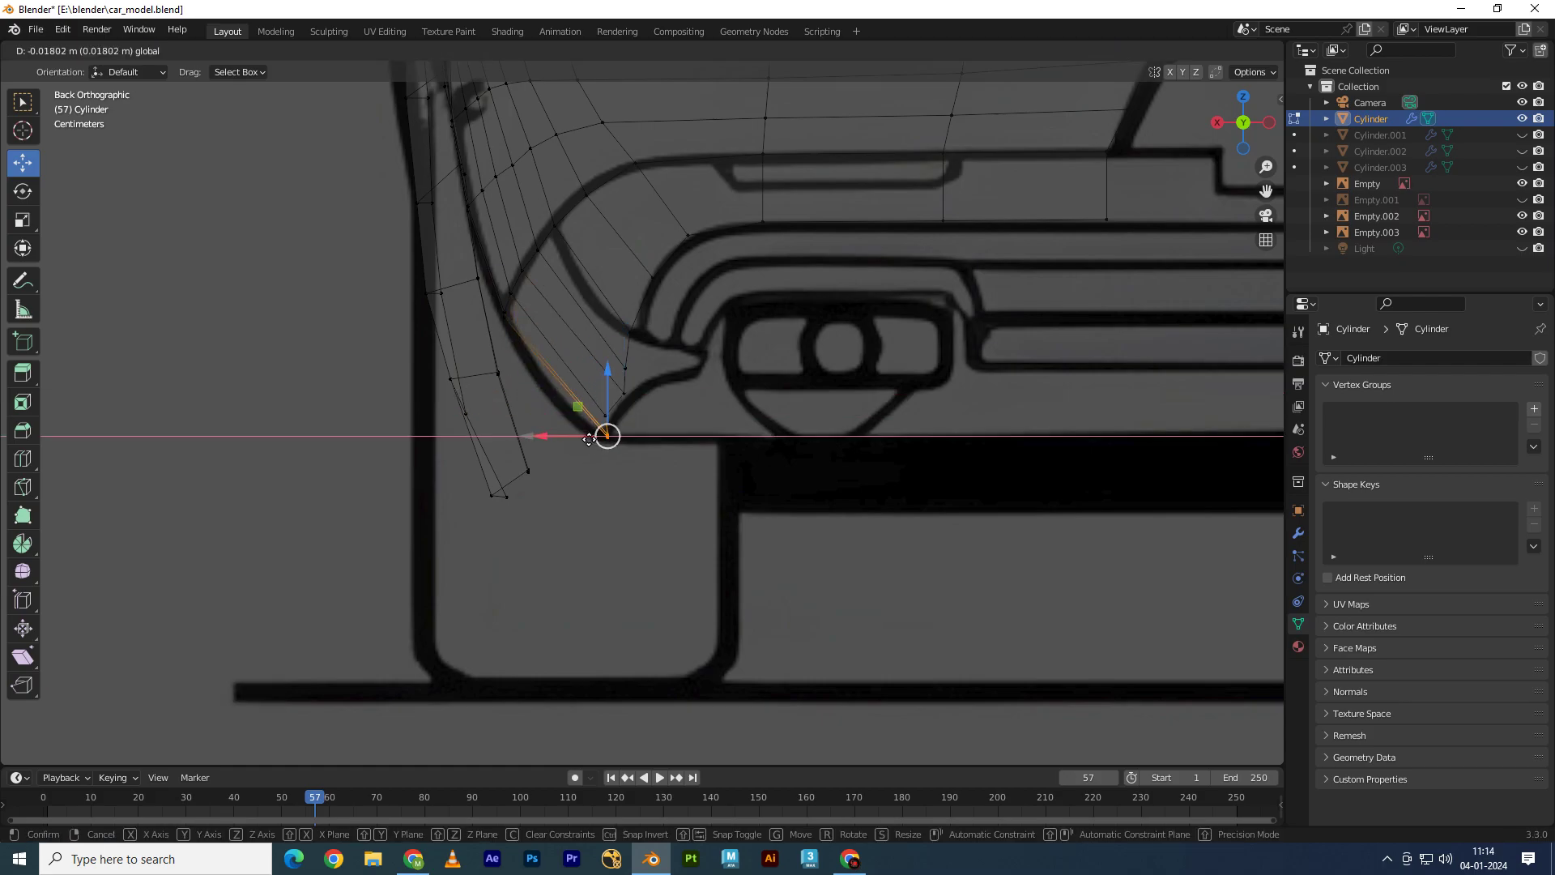
pyautogui.click(611, 431)
pyautogui.scroll(3, 586, 437)
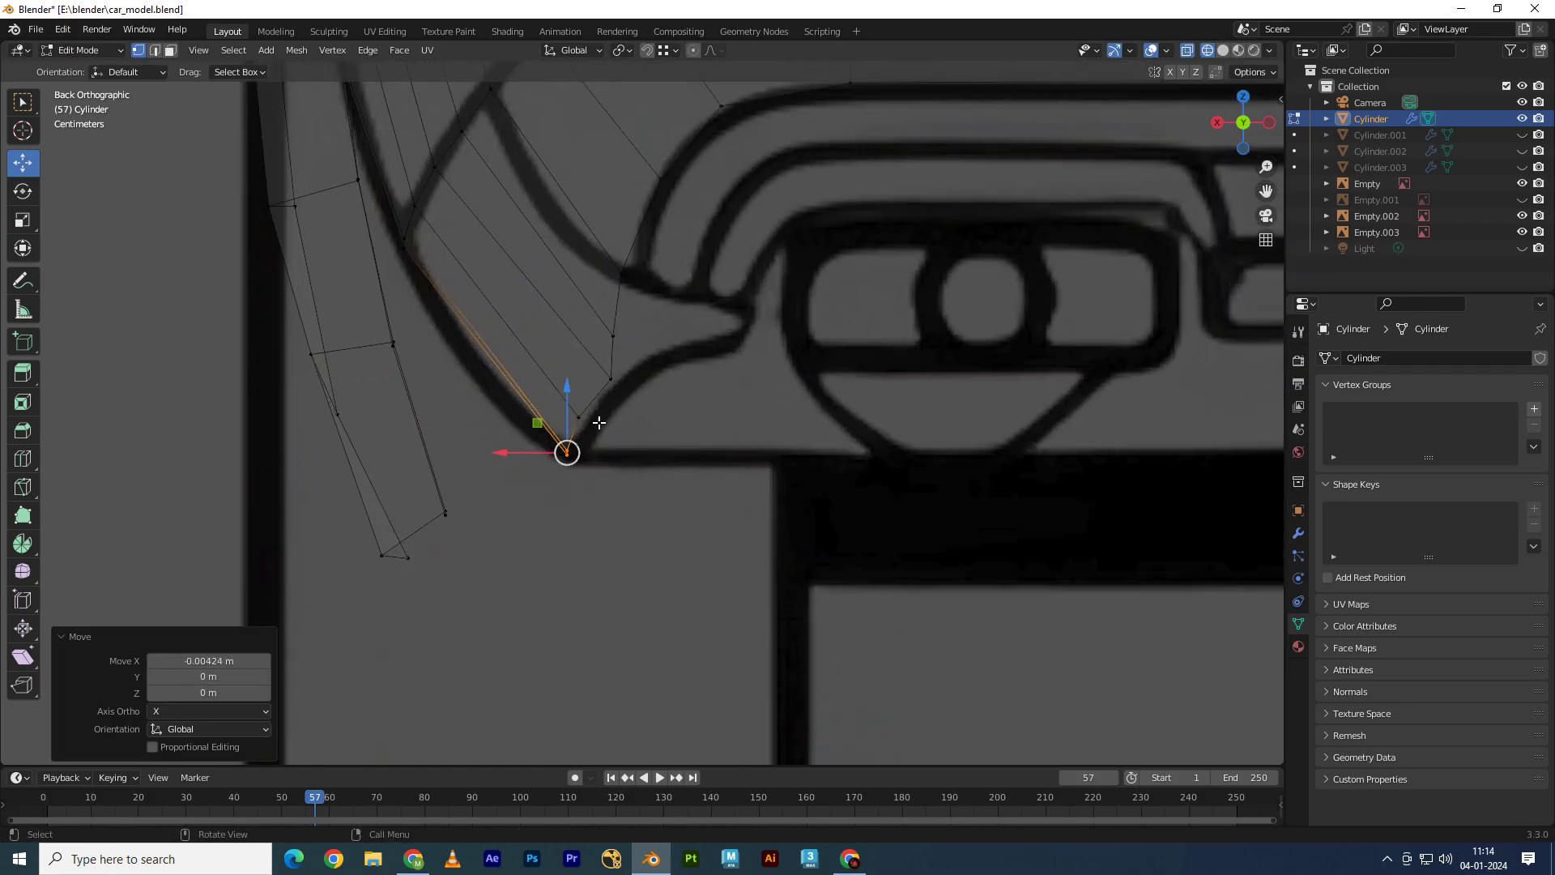
pyautogui.click(603, 384)
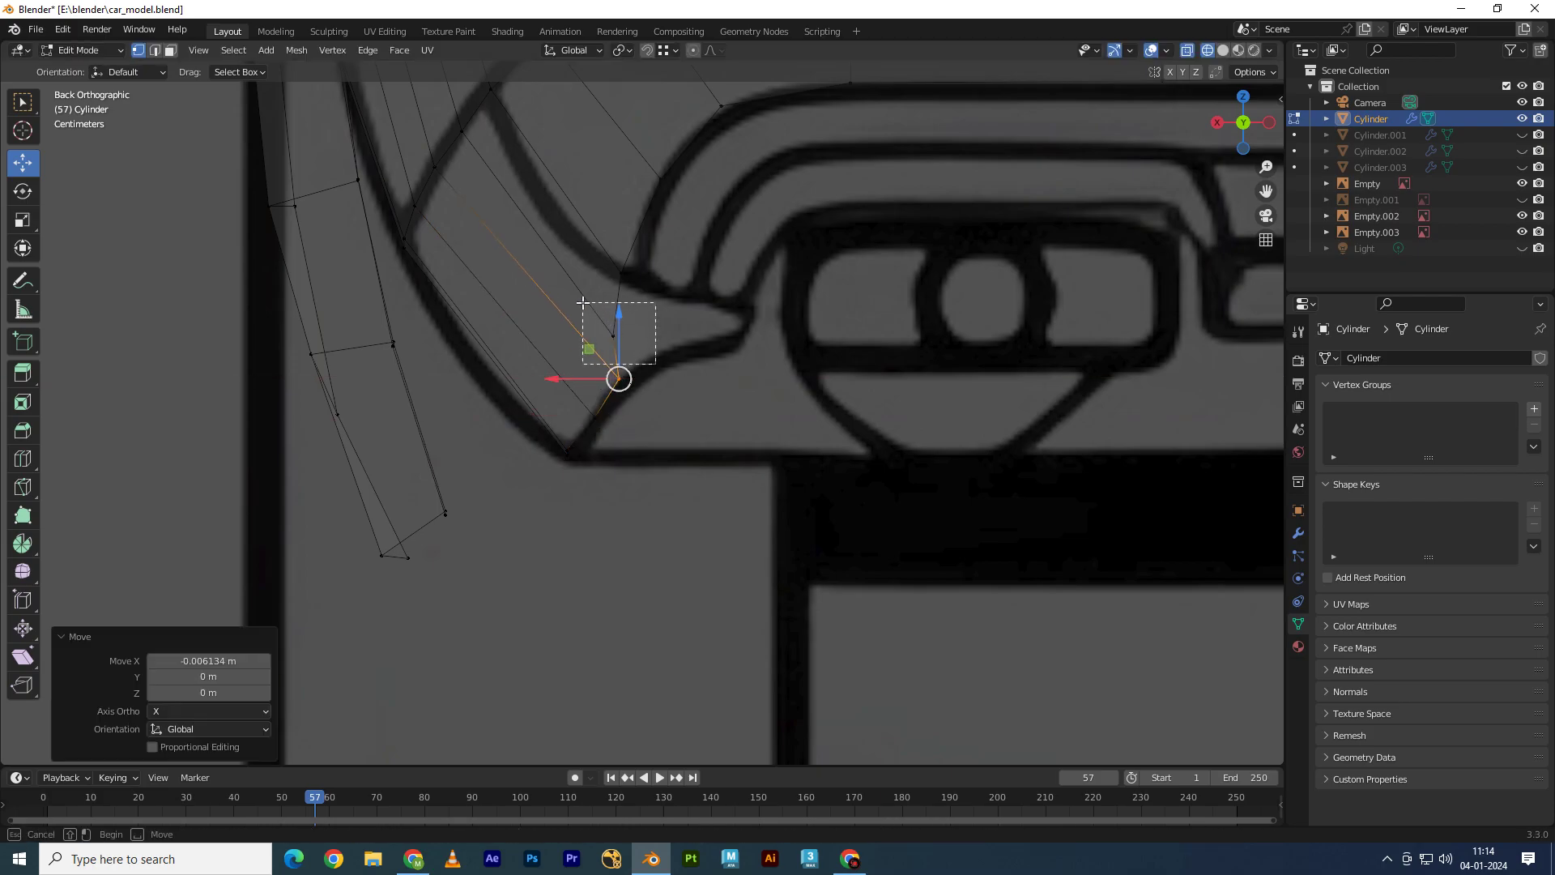
# Step: Shift the upper rear-corner vertices sideways to match the blueprint
pyautogui.click(613, 335)
pyautogui.press('g')
pyautogui.press('x')
pyautogui.click(620, 277)
pyautogui.press('g')
pyautogui.press('x')
pyautogui.click(609, 274)
pyautogui.scroll(-1, 640, 316)
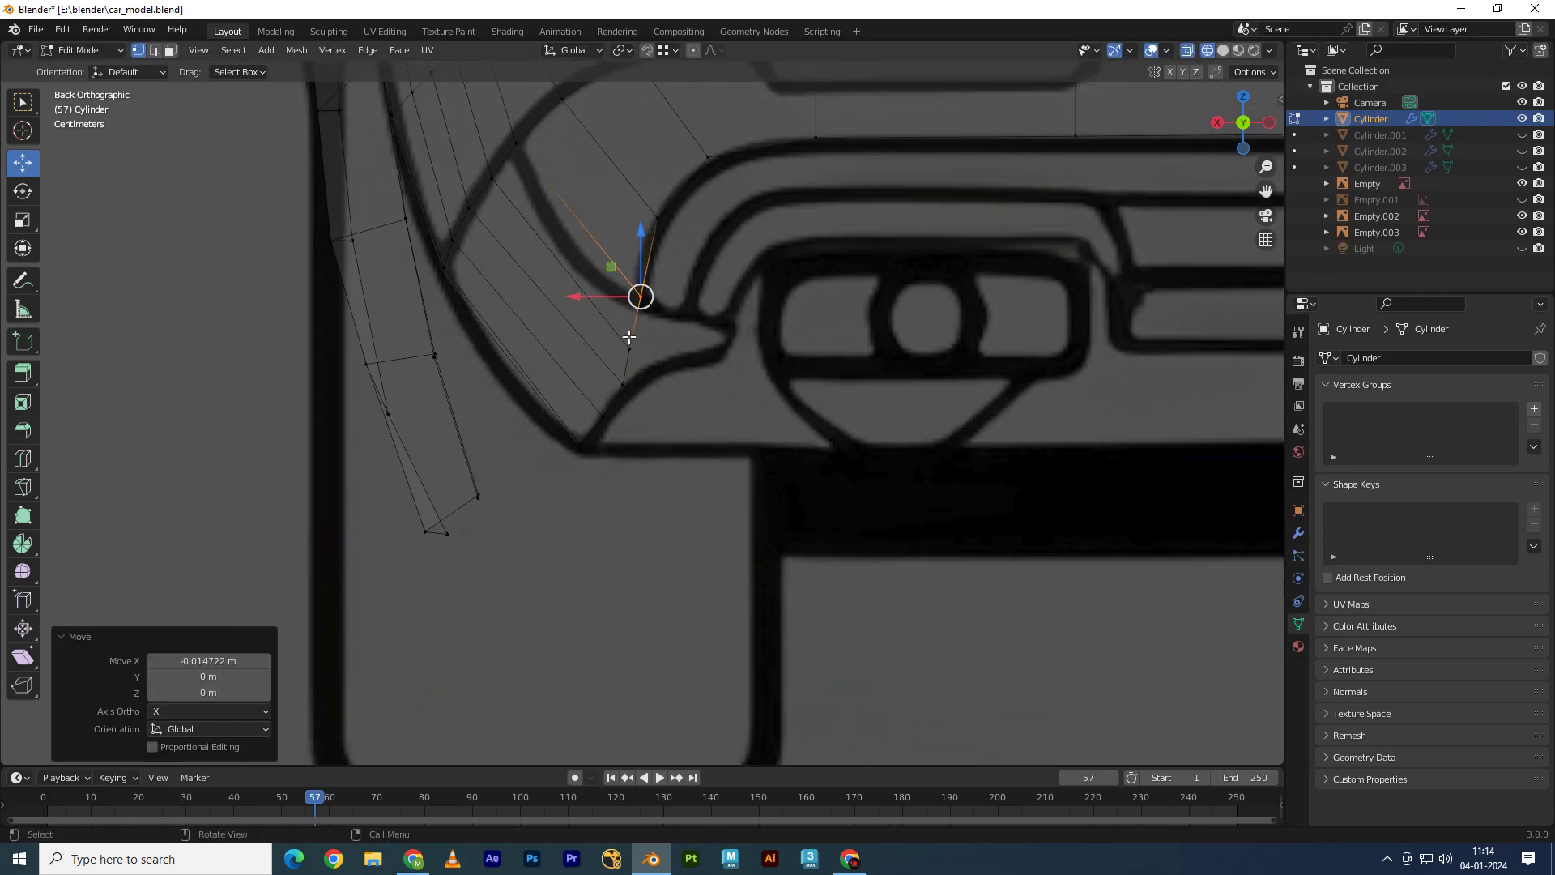
pyautogui.scroll(-1, 672, 349)
pyautogui.scroll(-1, 693, 381)
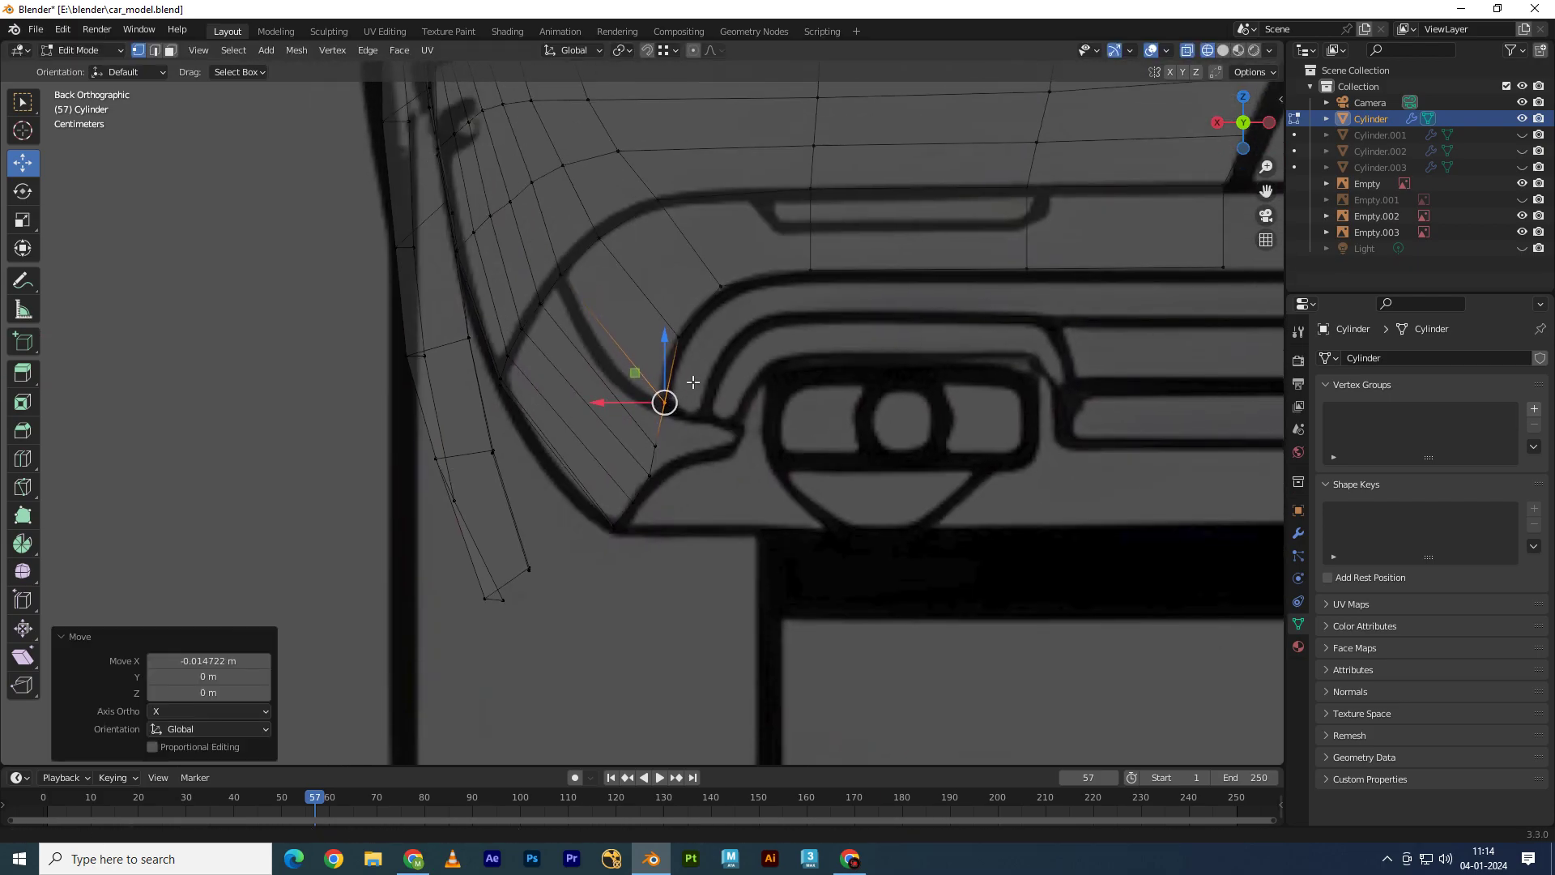
# Step: Add an edge loop across the rear corner and fit its vertices to the curve
pyautogui.click(609, 344)
pyautogui.click(555, 445)
pyautogui.press('g')
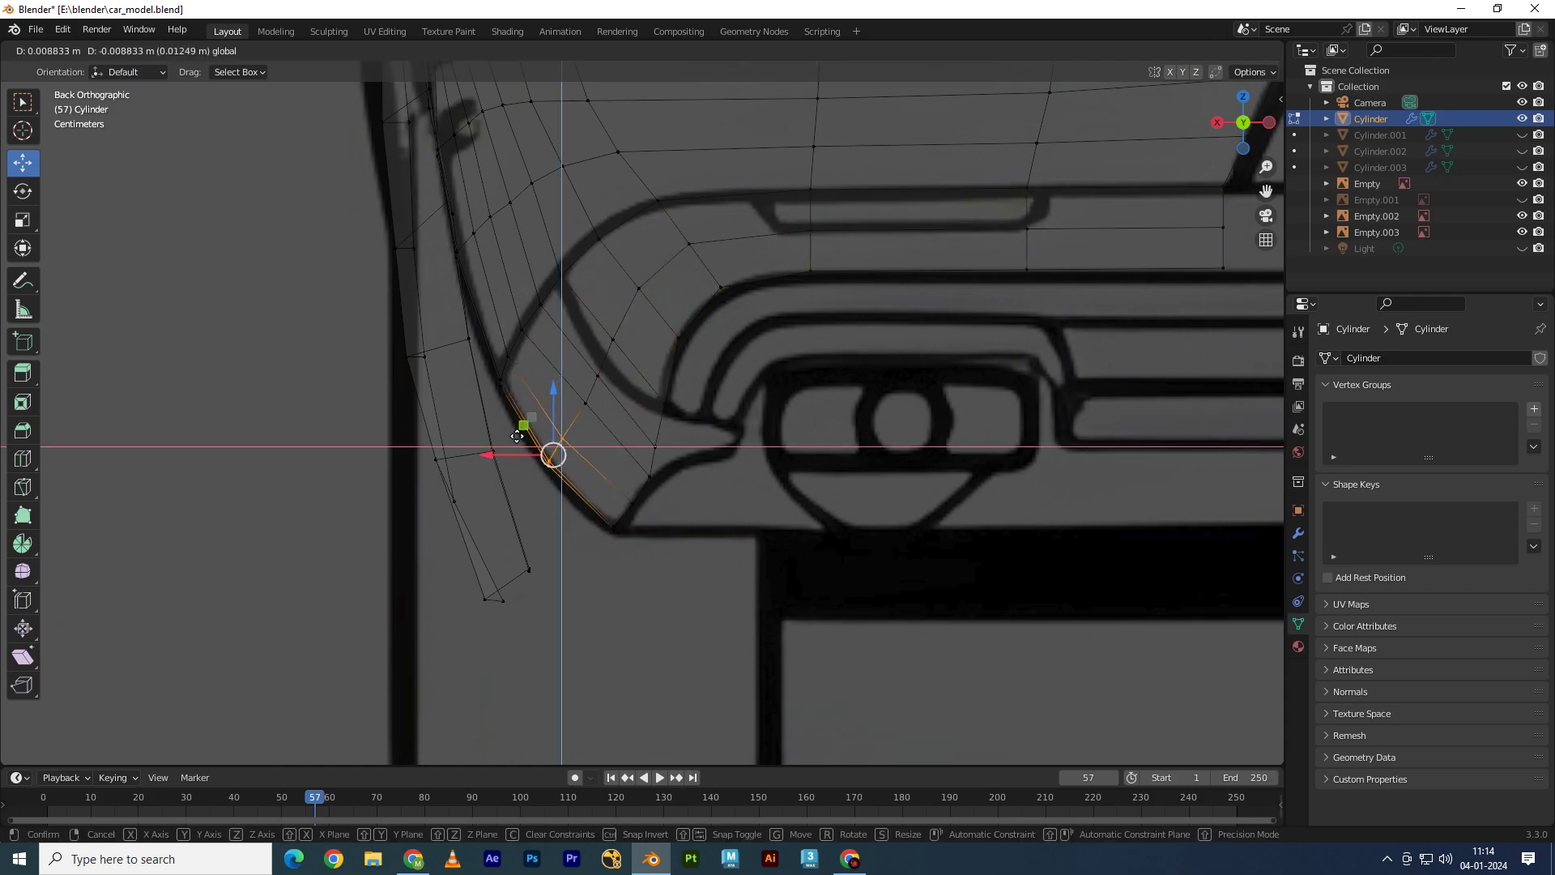
pyautogui.click(579, 403)
pyautogui.press('g')
pyautogui.press('x')
pyautogui.click(578, 405)
pyautogui.click(596, 375)
pyautogui.press('g')
pyautogui.press('x')
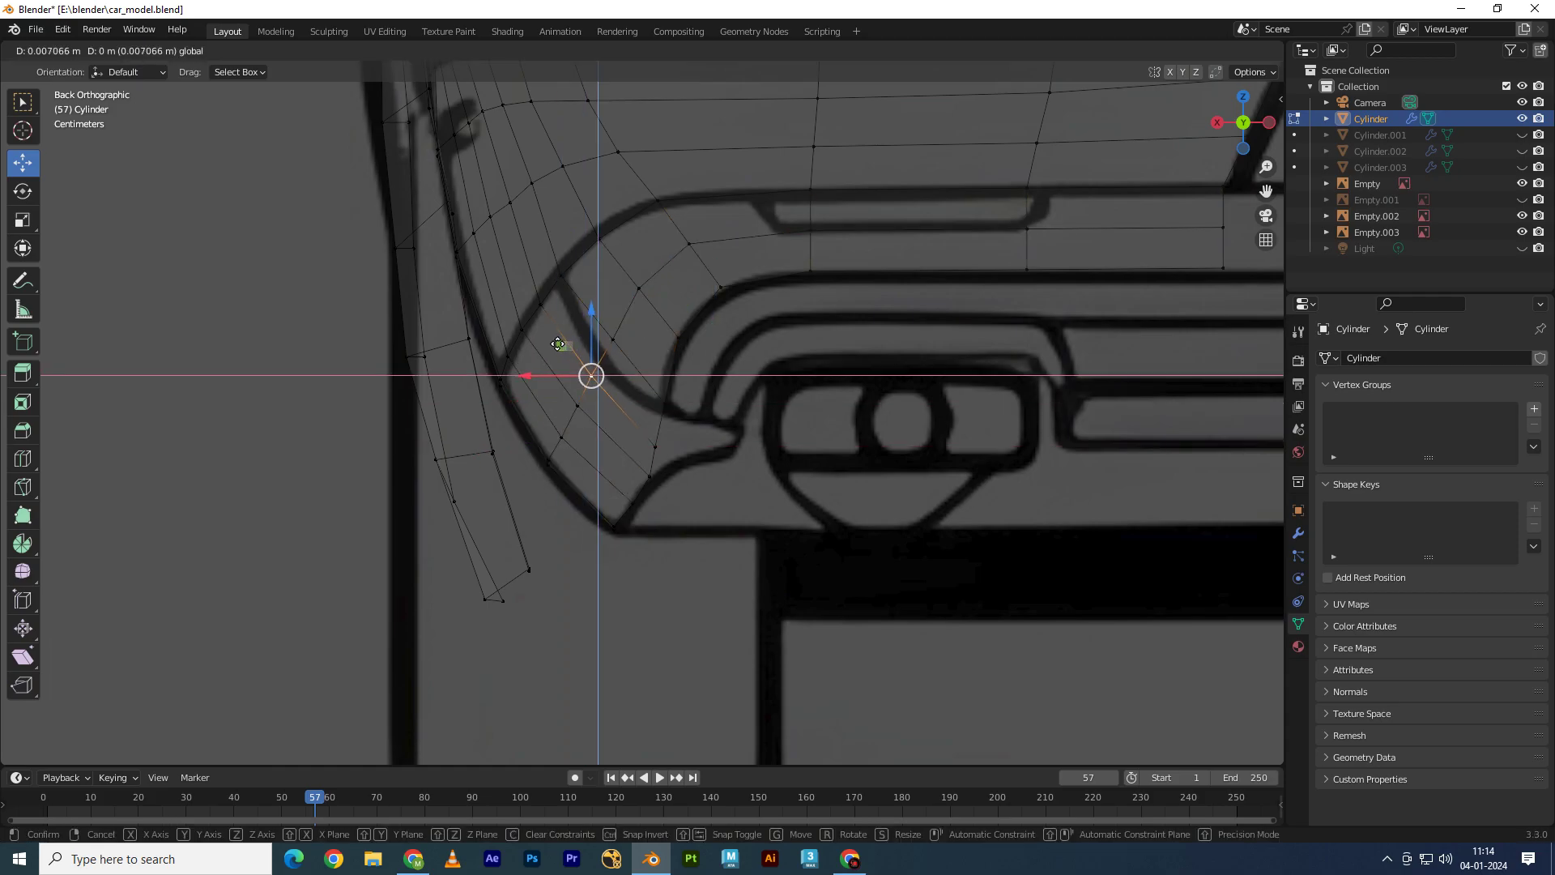
pyautogui.click(595, 371)
# Step: Place another loop vertex down the curve and the top corner vertices on the rear outline
pyautogui.click(618, 341)
pyautogui.press('g')
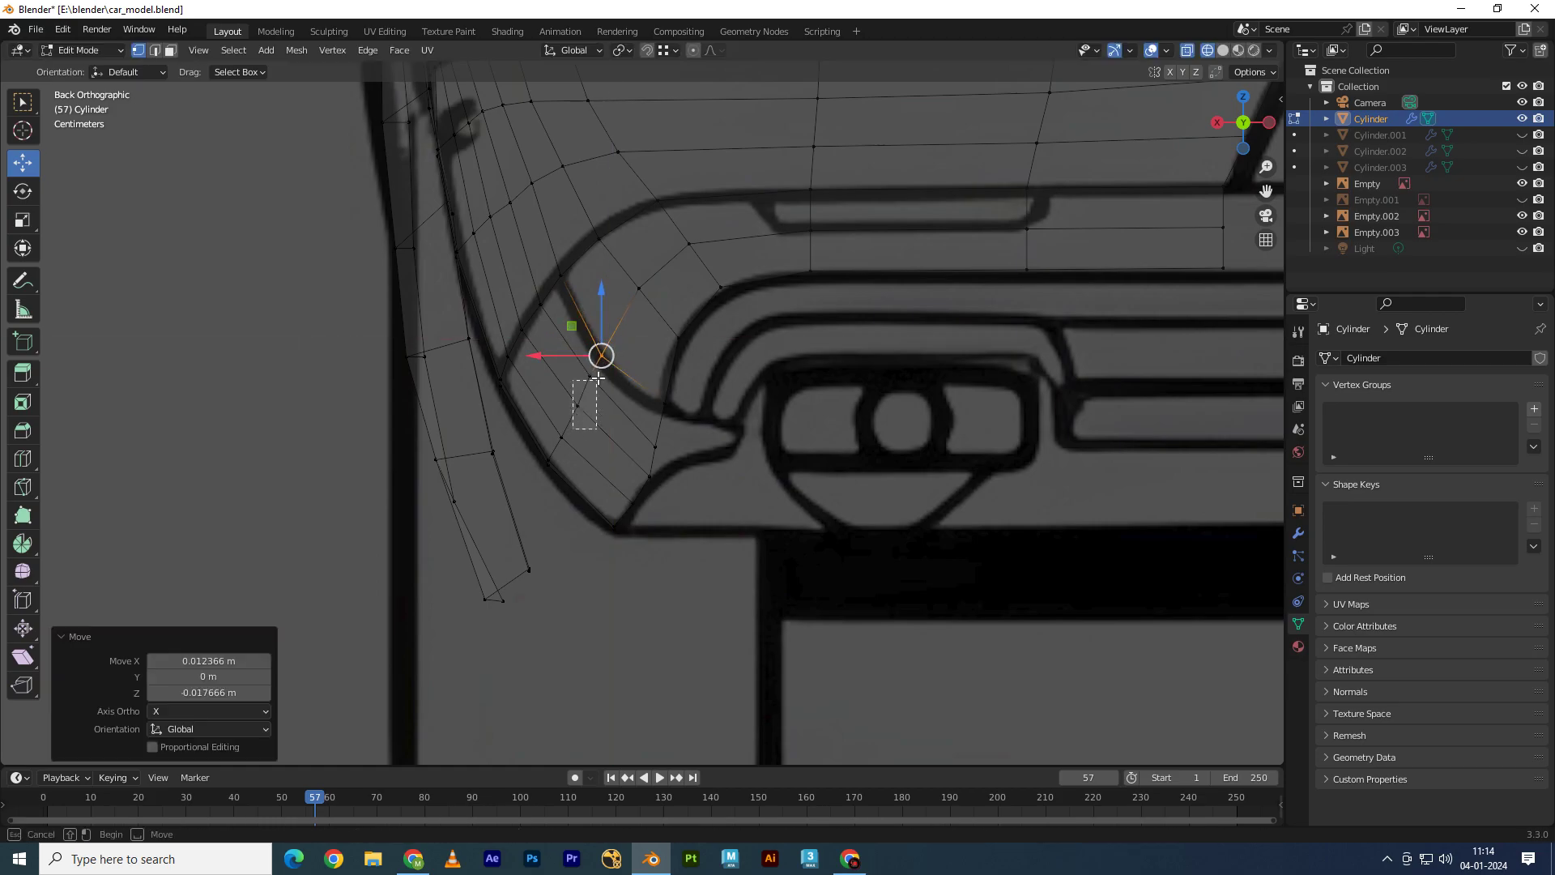
pyautogui.press('g')
pyautogui.click(573, 423)
pyautogui.press('g')
pyautogui.click(558, 462)
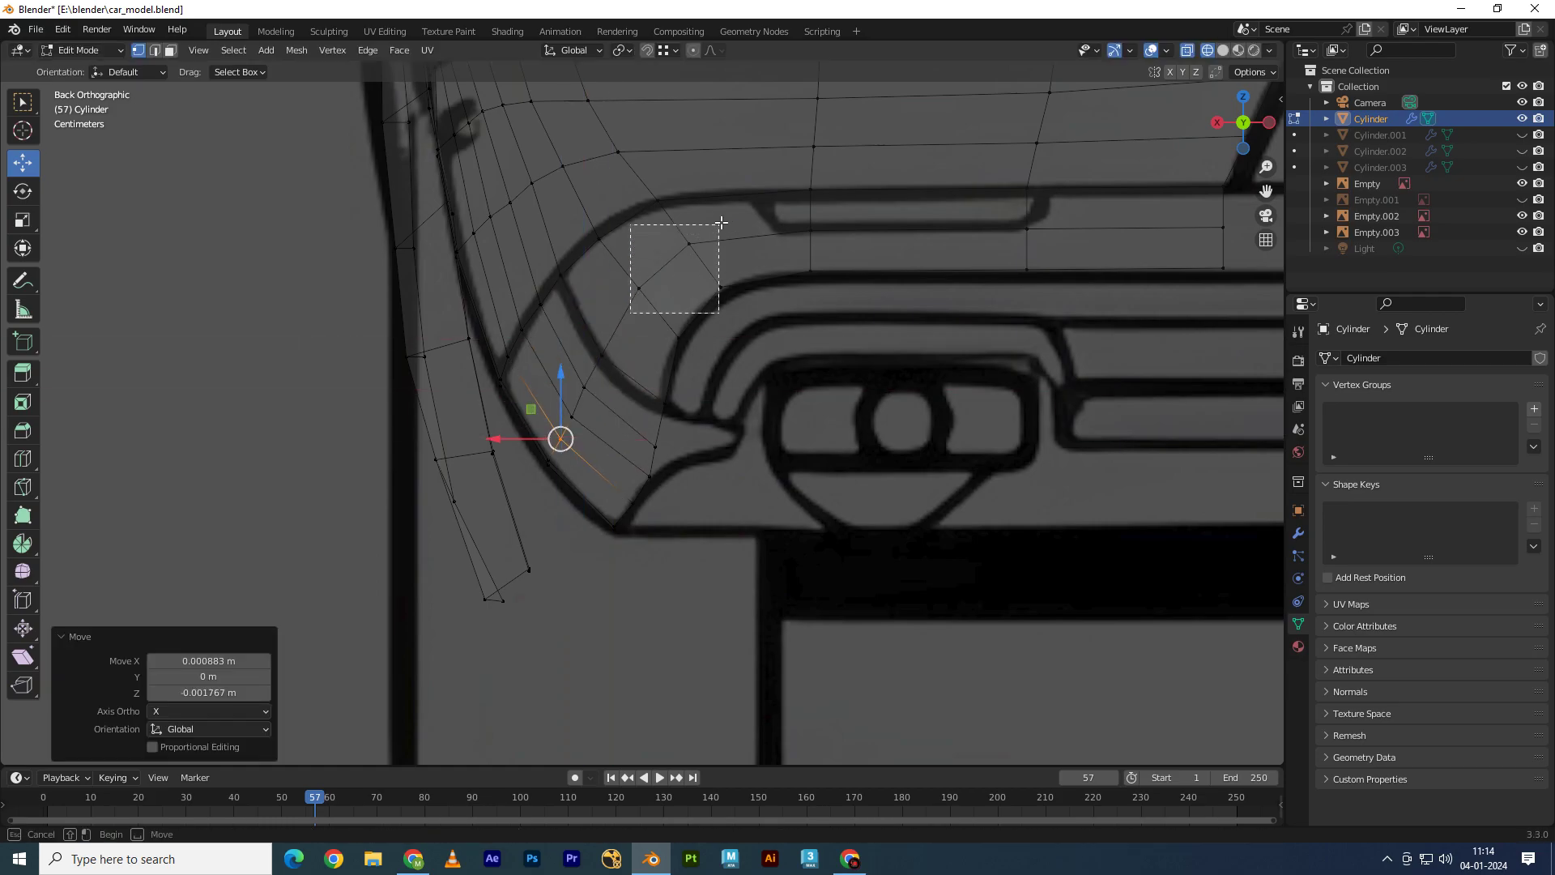
pyautogui.moveTo(721, 222); pyautogui.dragTo(720, 223)
pyautogui.press('g')
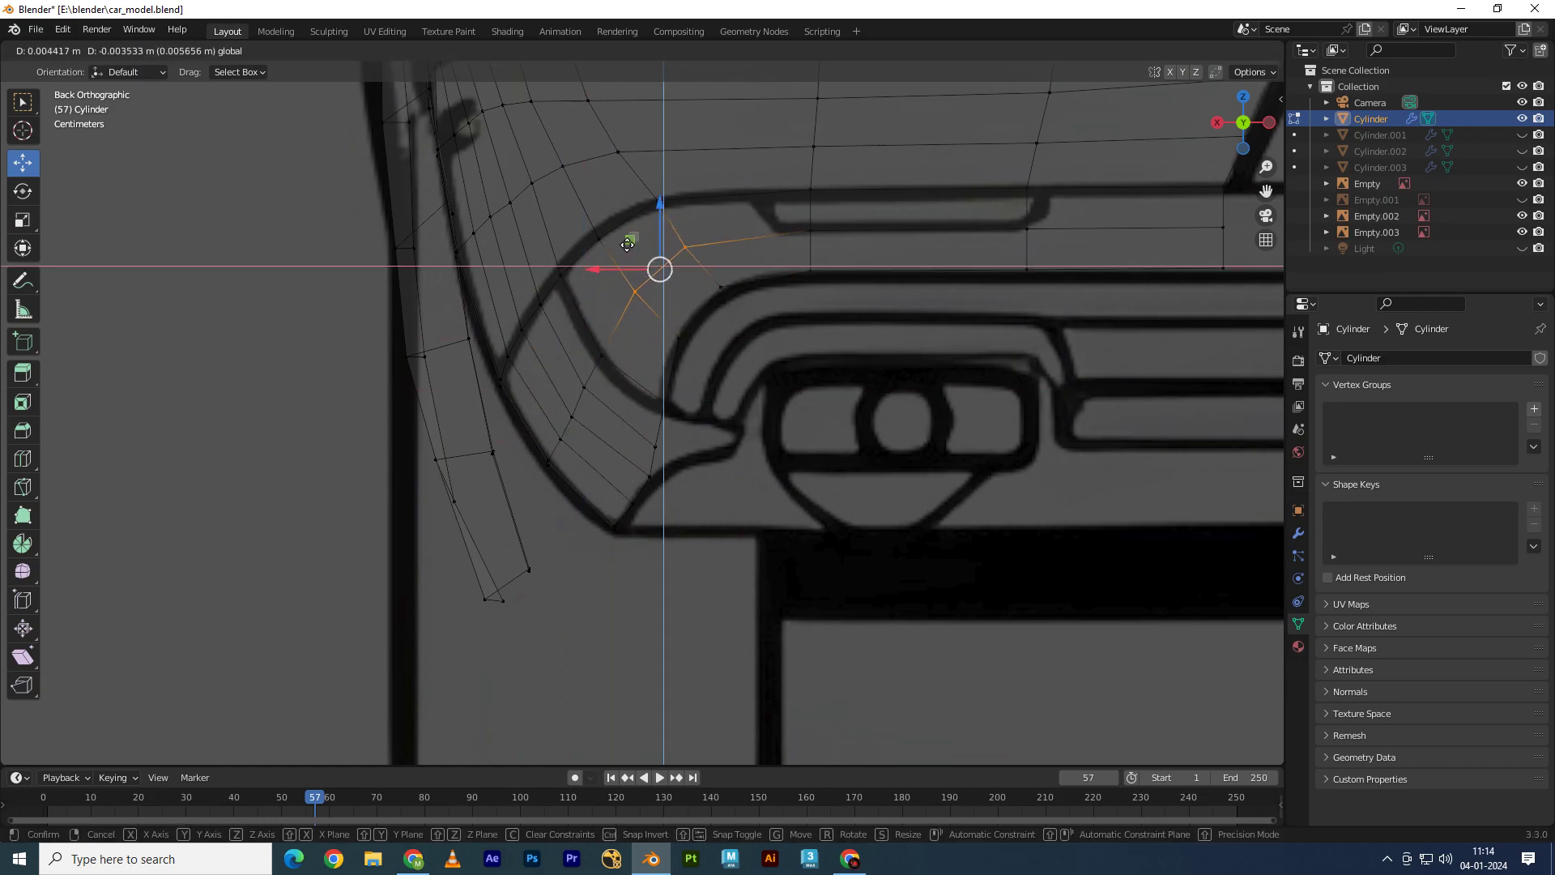
pyautogui.click(628, 245)
pyautogui.keyDown('shift'); pyautogui.moveTo(792, 364); pyautogui.dragTo(679, 303, button='middle'); pyautogui.keyUp('shift')
# Step: Browse 'dodge car back view' images in Chrome, enlarging the white Challenger and black Charger photos
pyautogui.scroll(-5, 688, 445)
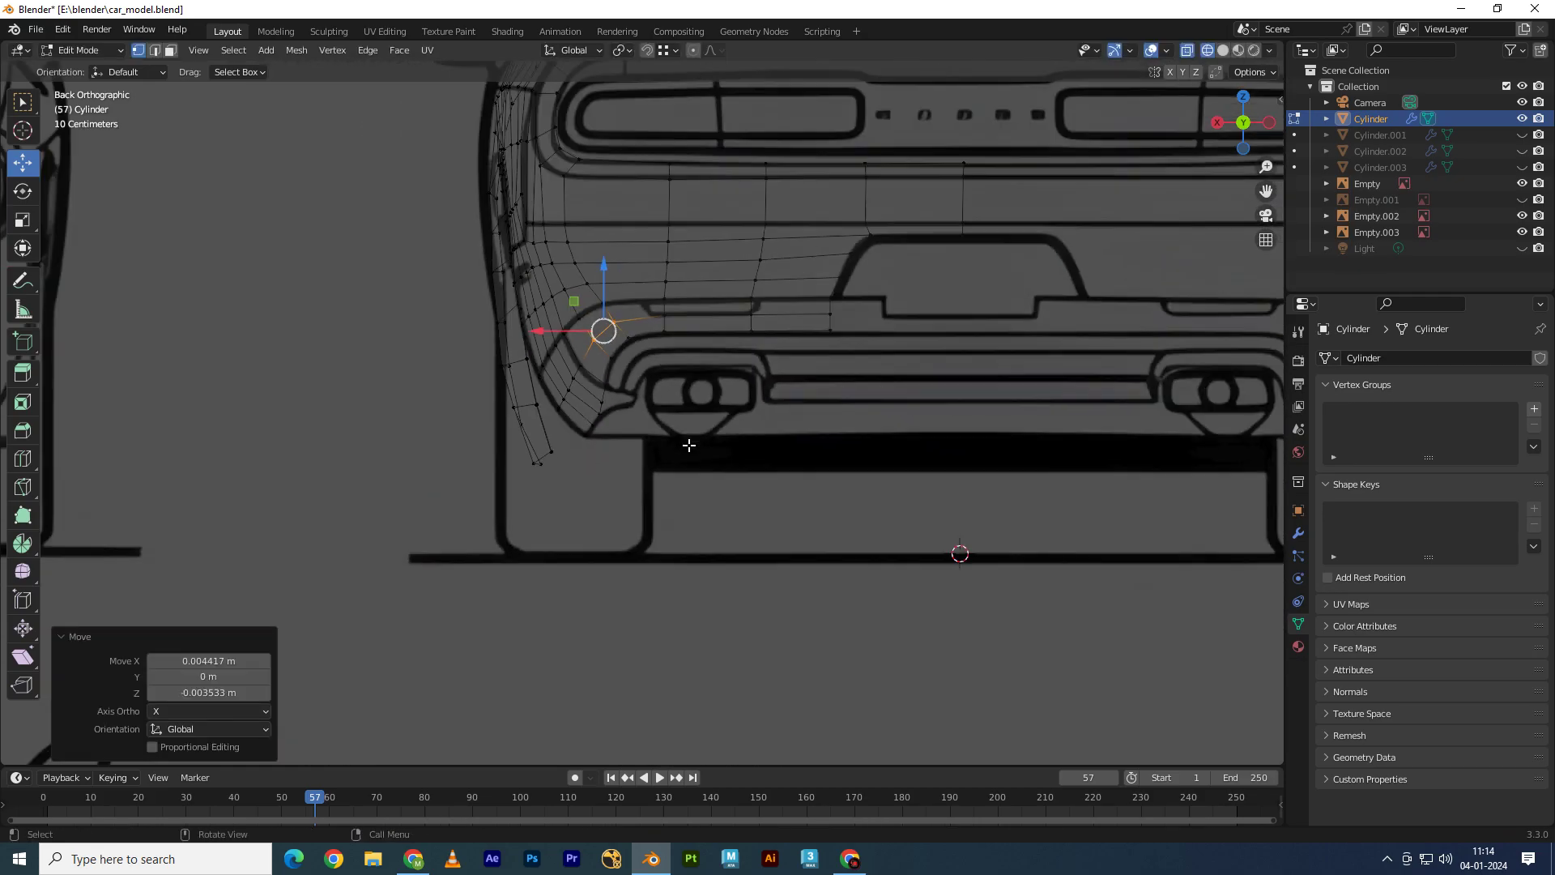
pyautogui.scroll(-4, 685, 427)
pyautogui.scroll(6, 684, 427)
pyautogui.click(850, 858)
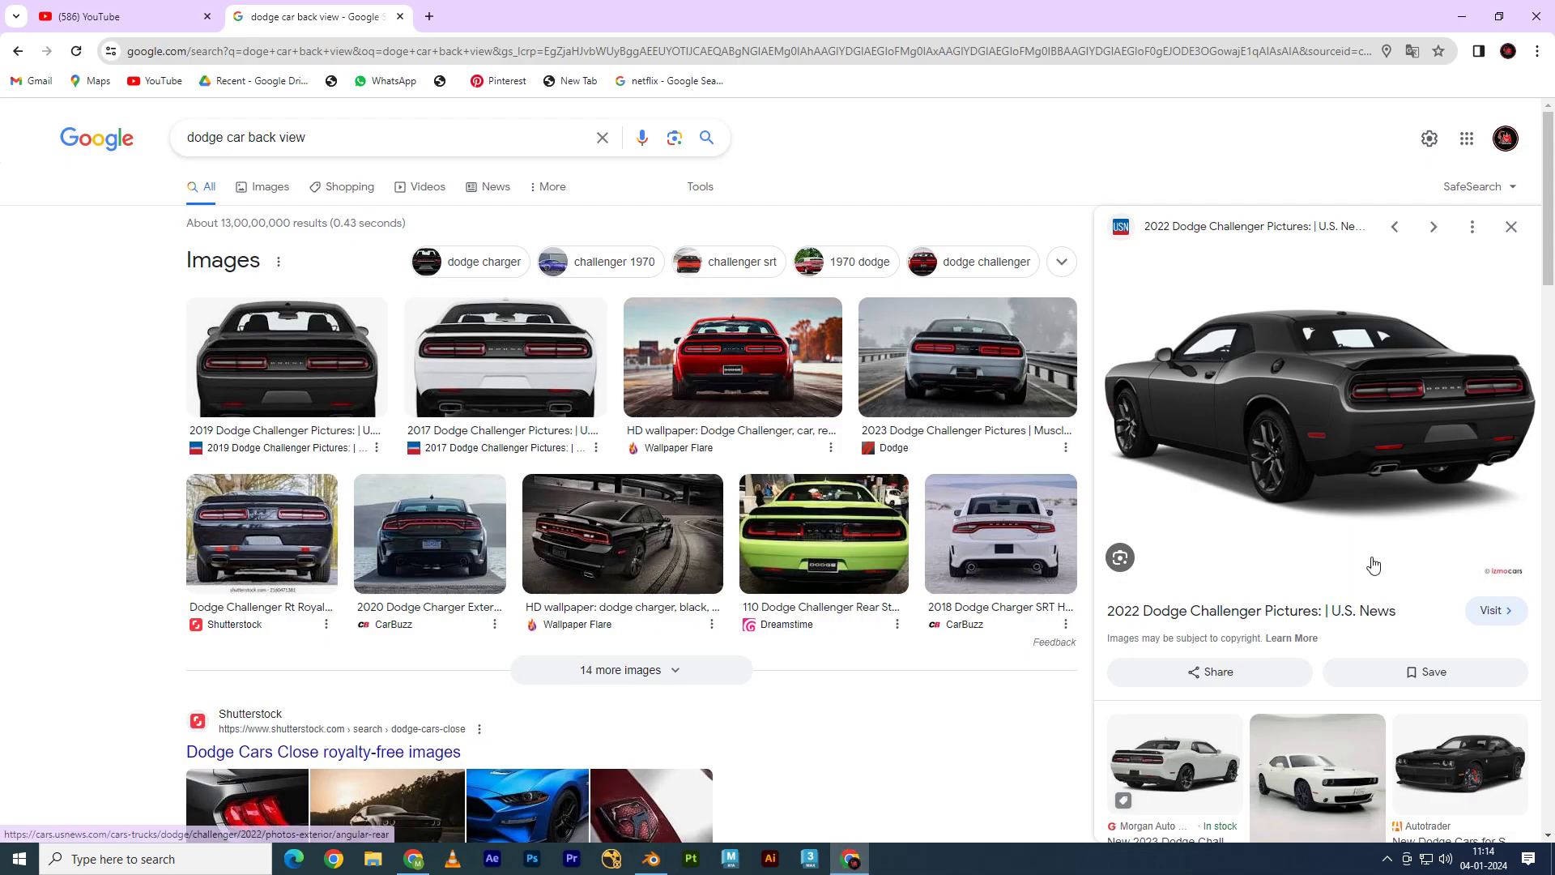
pyautogui.click(1212, 763)
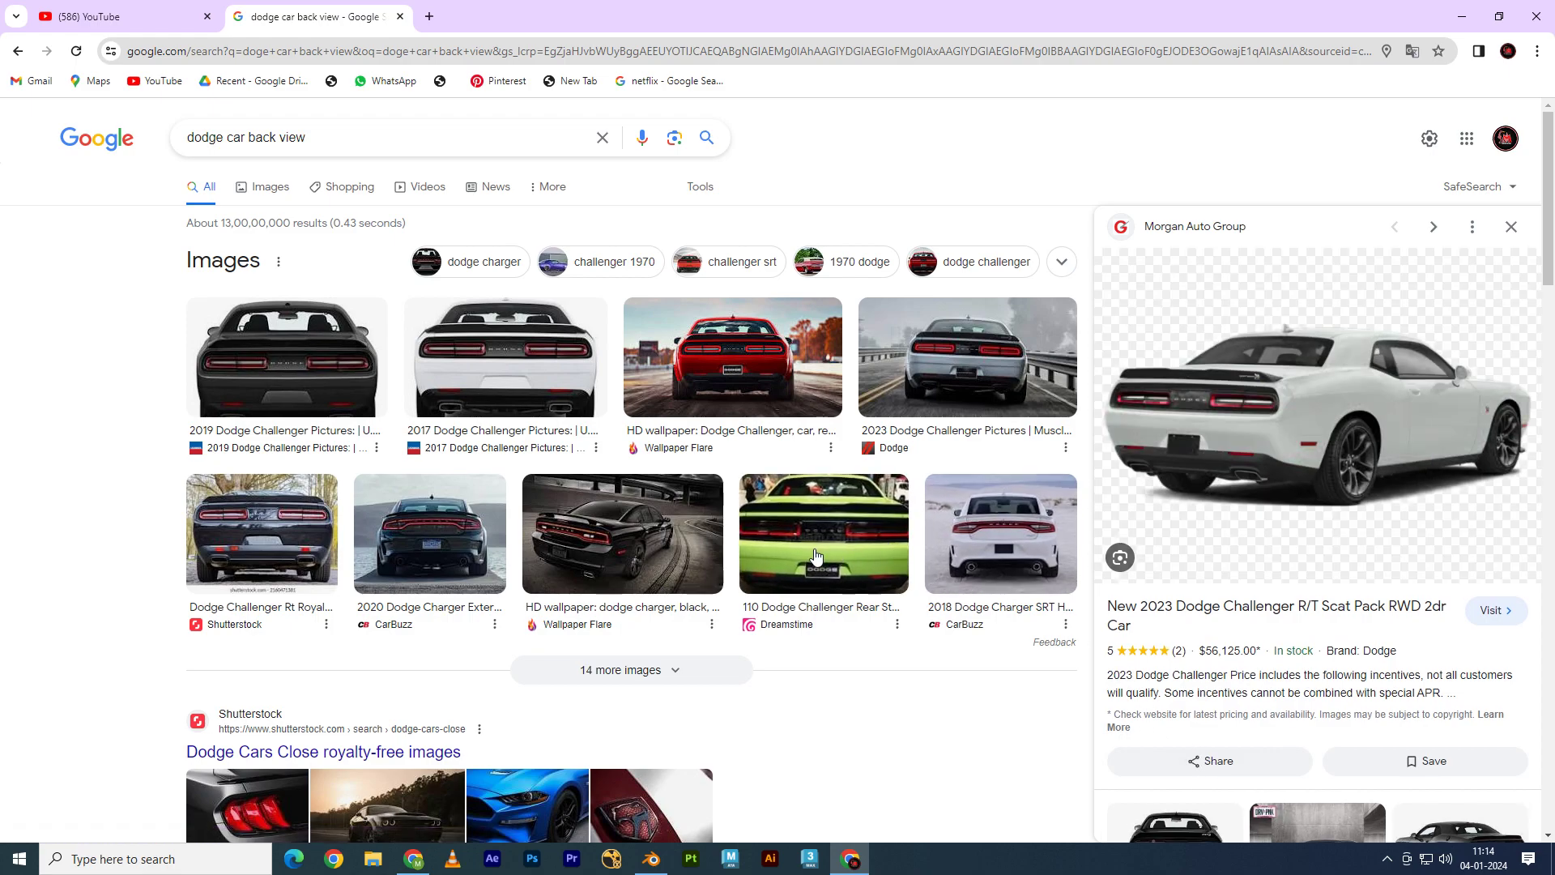
pyautogui.click(608, 548)
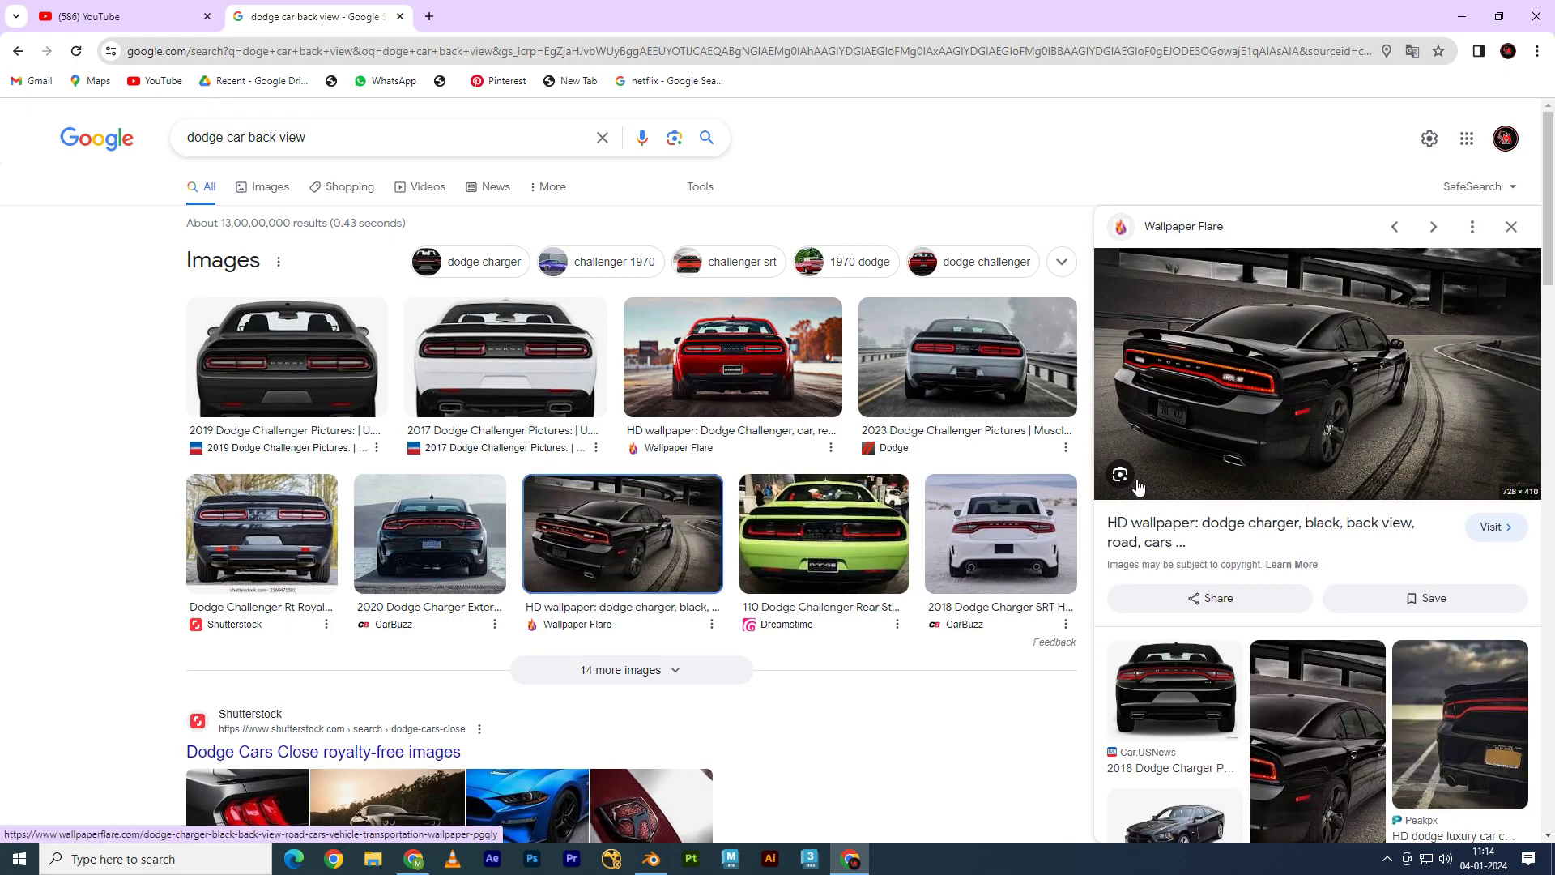
# Step: Bring the car's rear into top view and zoom in along its side over the blueprint
pyautogui.click(652, 858)
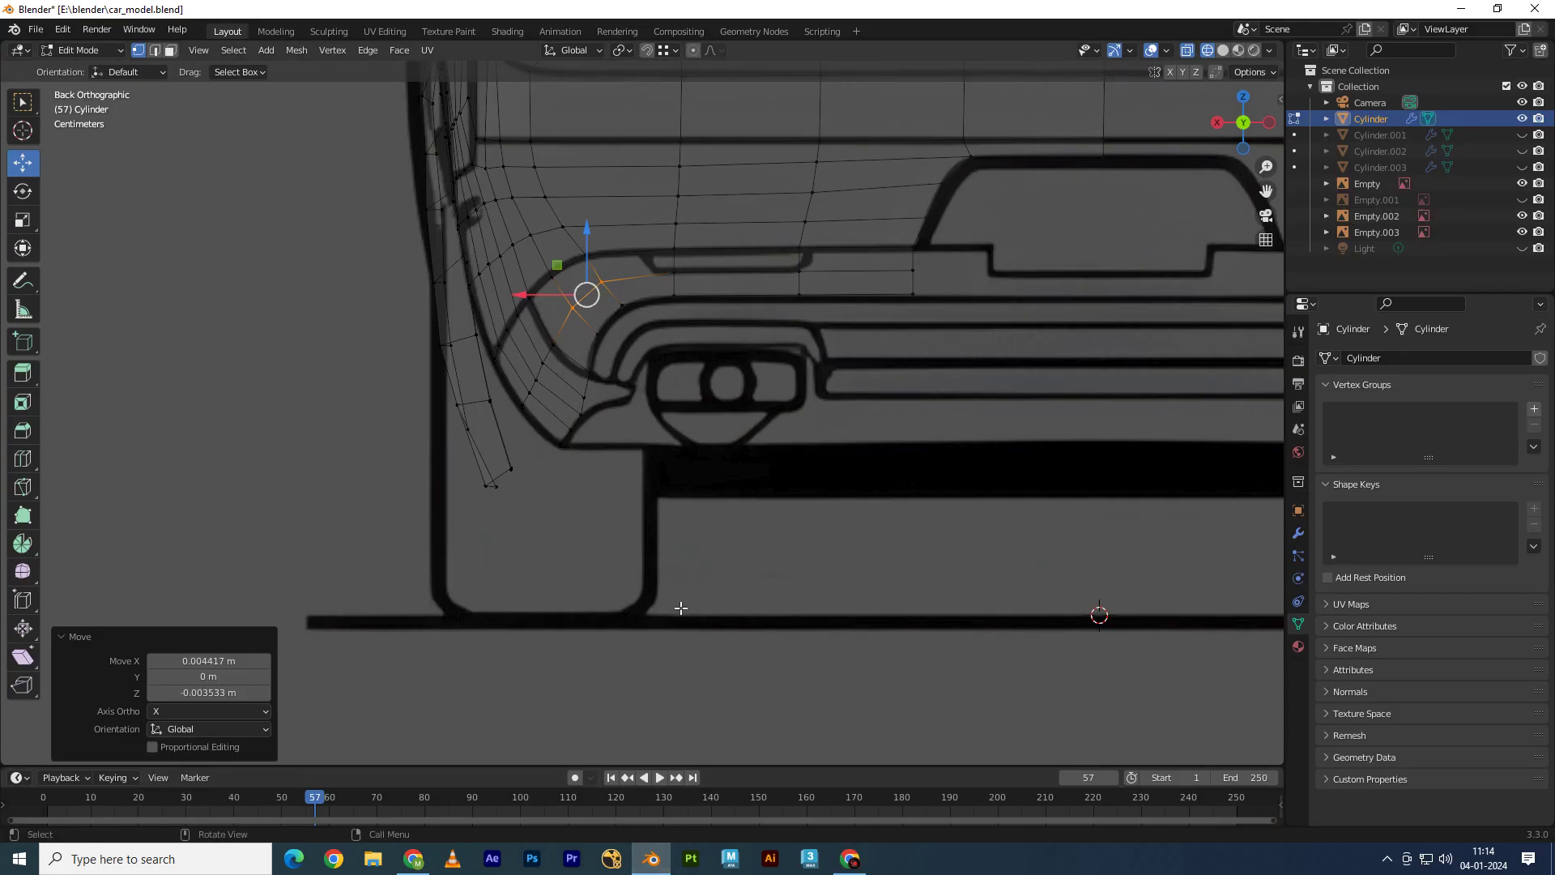
pyautogui.scroll(-2, 664, 575)
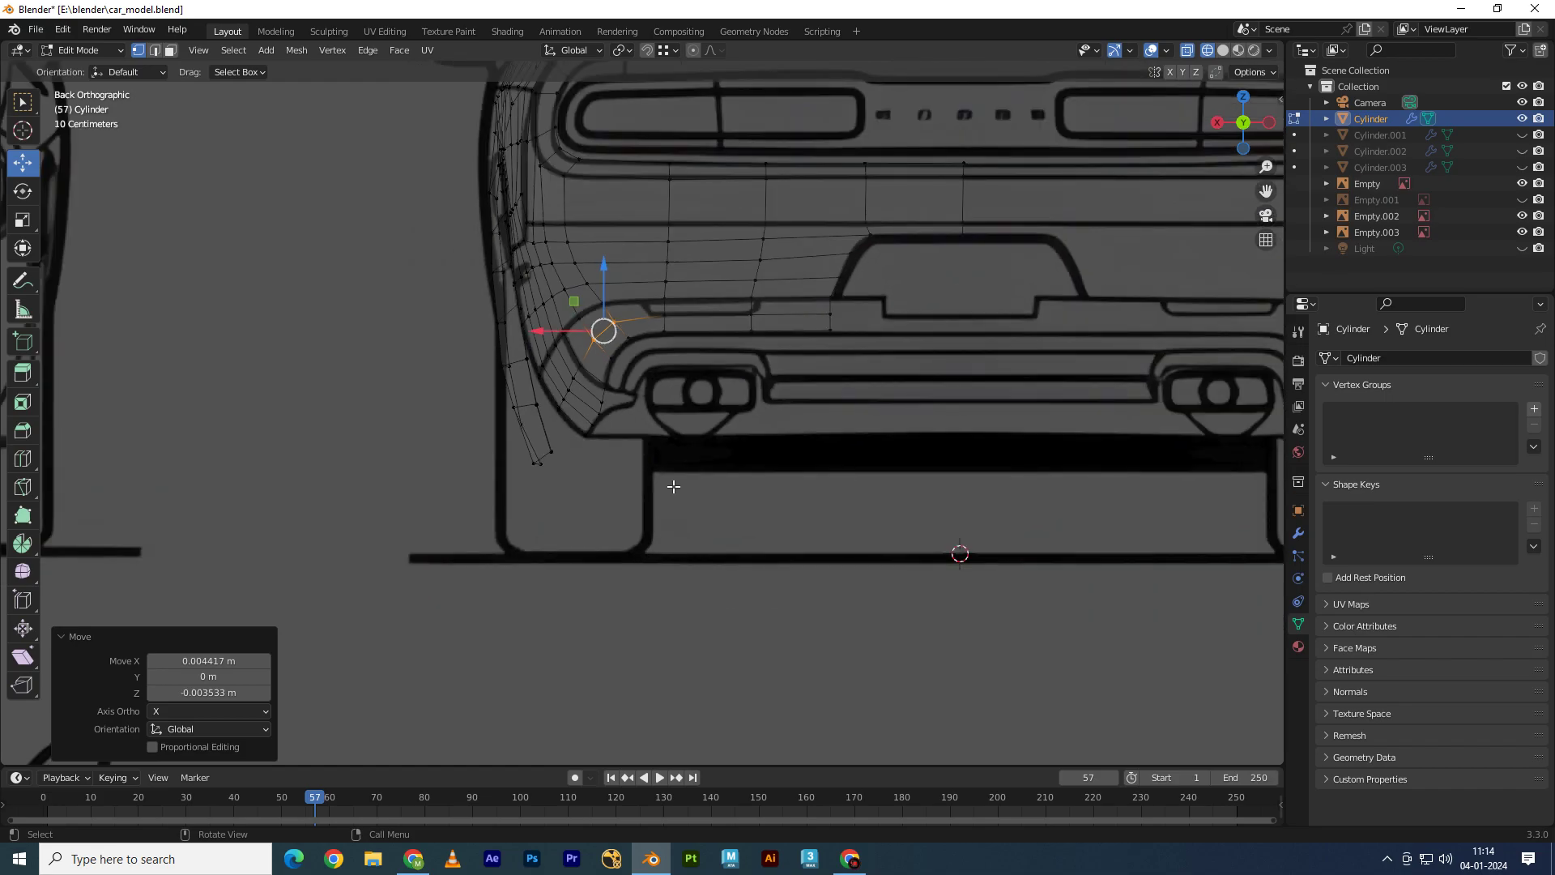
pyautogui.scroll(2, 673, 486)
pyautogui.keyDown('shift'); pyautogui.moveTo(673, 485); pyautogui.dragTo(652, 365, button='middle'); pyautogui.keyUp('shift')
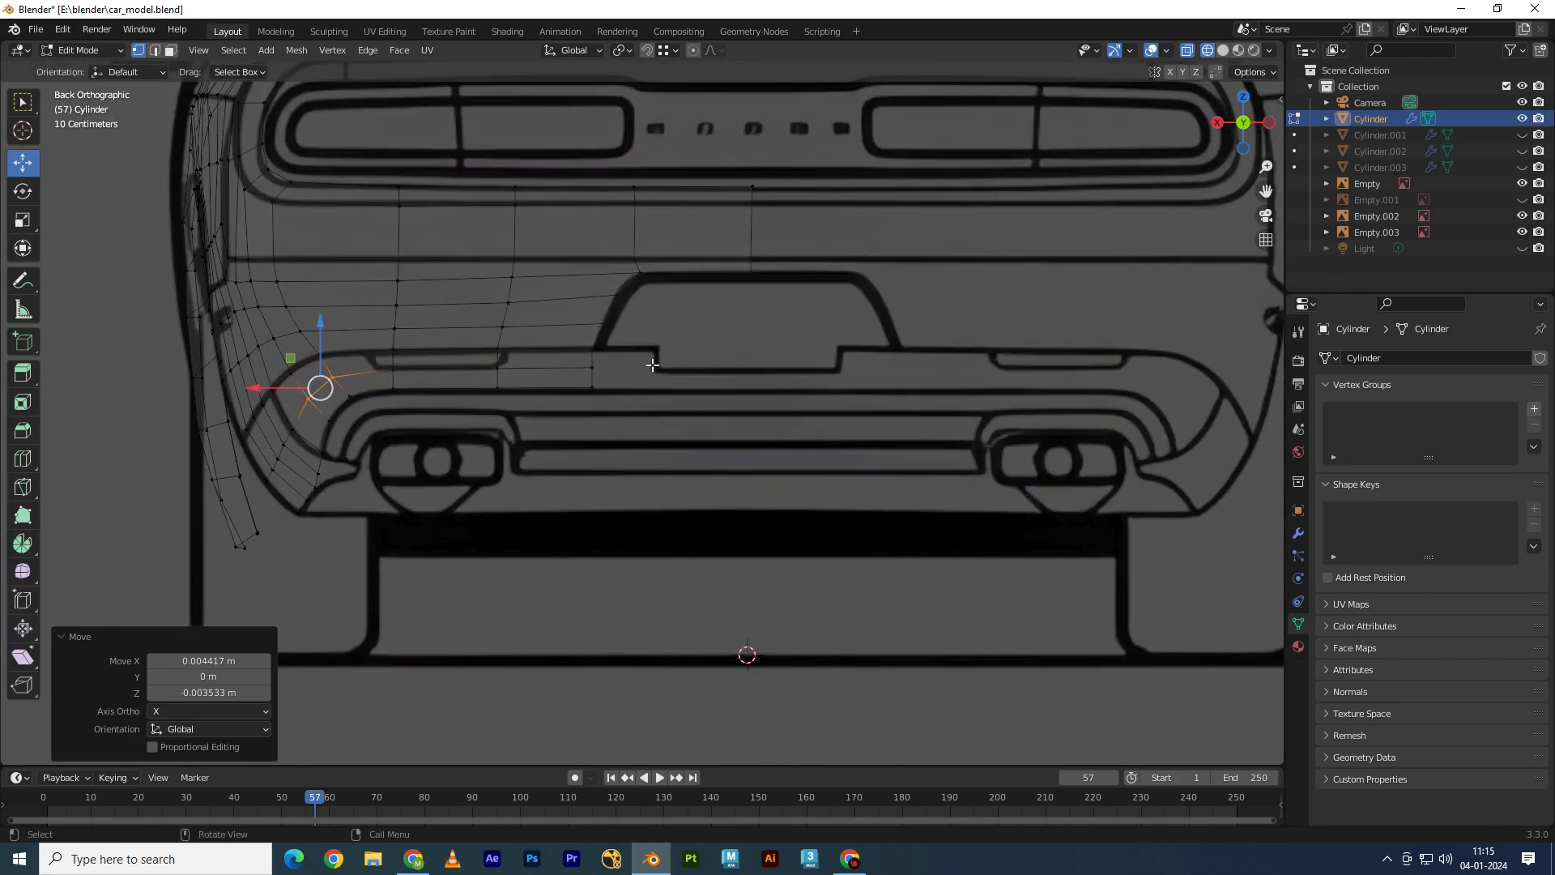
pyautogui.scroll(-3, 705, 484)
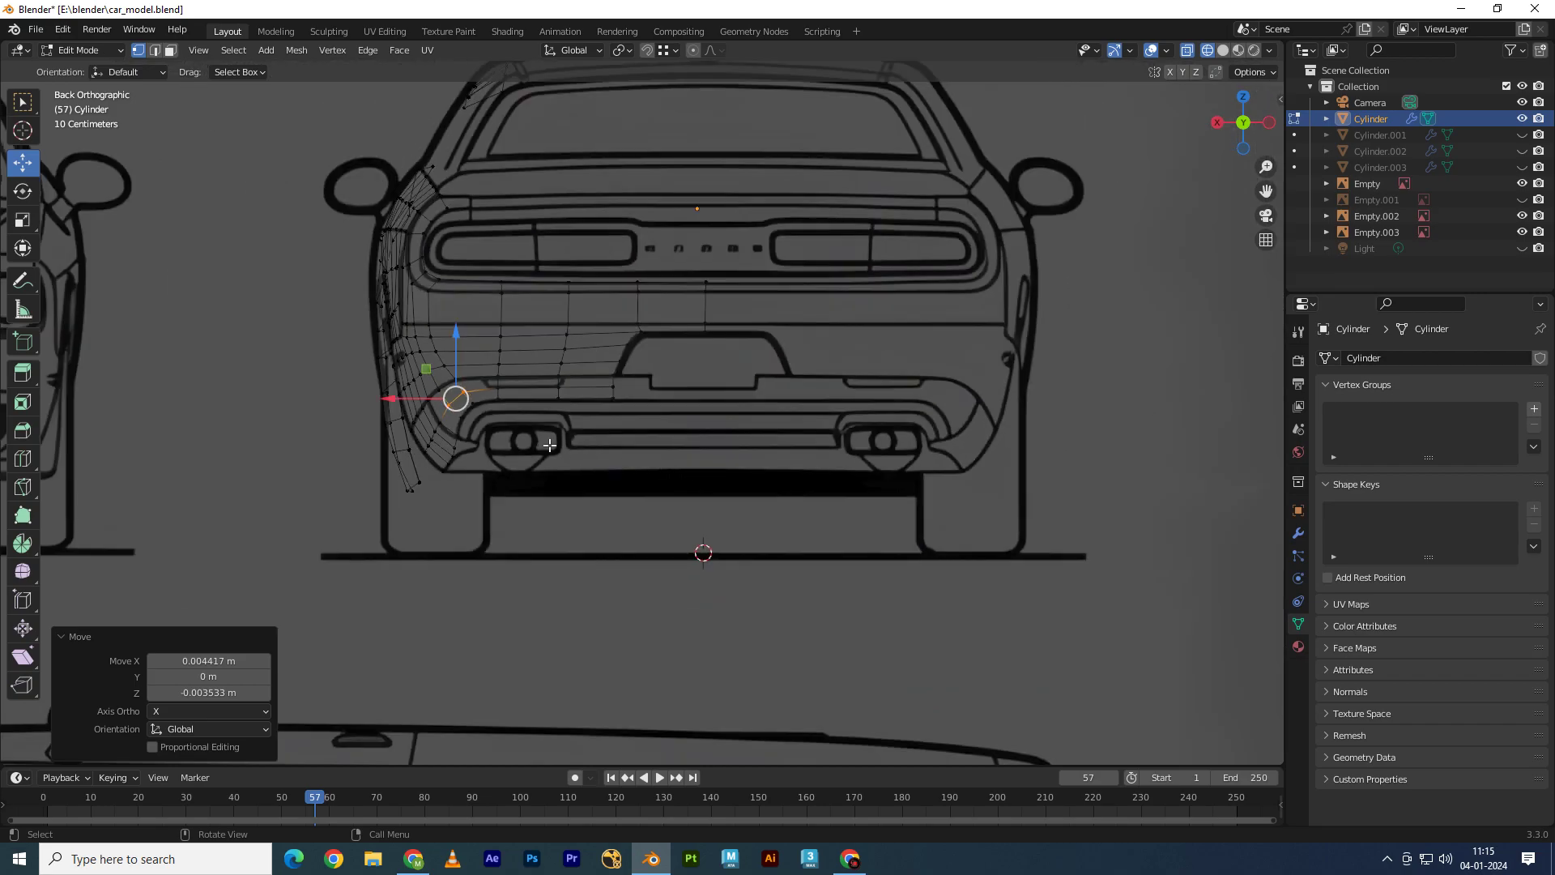
pyautogui.moveTo(701, 548)
pyautogui.mouseDown(button='middle')
pyautogui.moveTo(781, 436)
pyautogui.moveTo(631, 458)
pyautogui.moveTo(760, 482)
pyautogui.moveTo(665, 518)
pyautogui.moveTo(837, 389)
pyautogui.mouseUp(button='middle')
pyautogui.press('KP_7')
pyautogui.scroll(3, 836, 388)
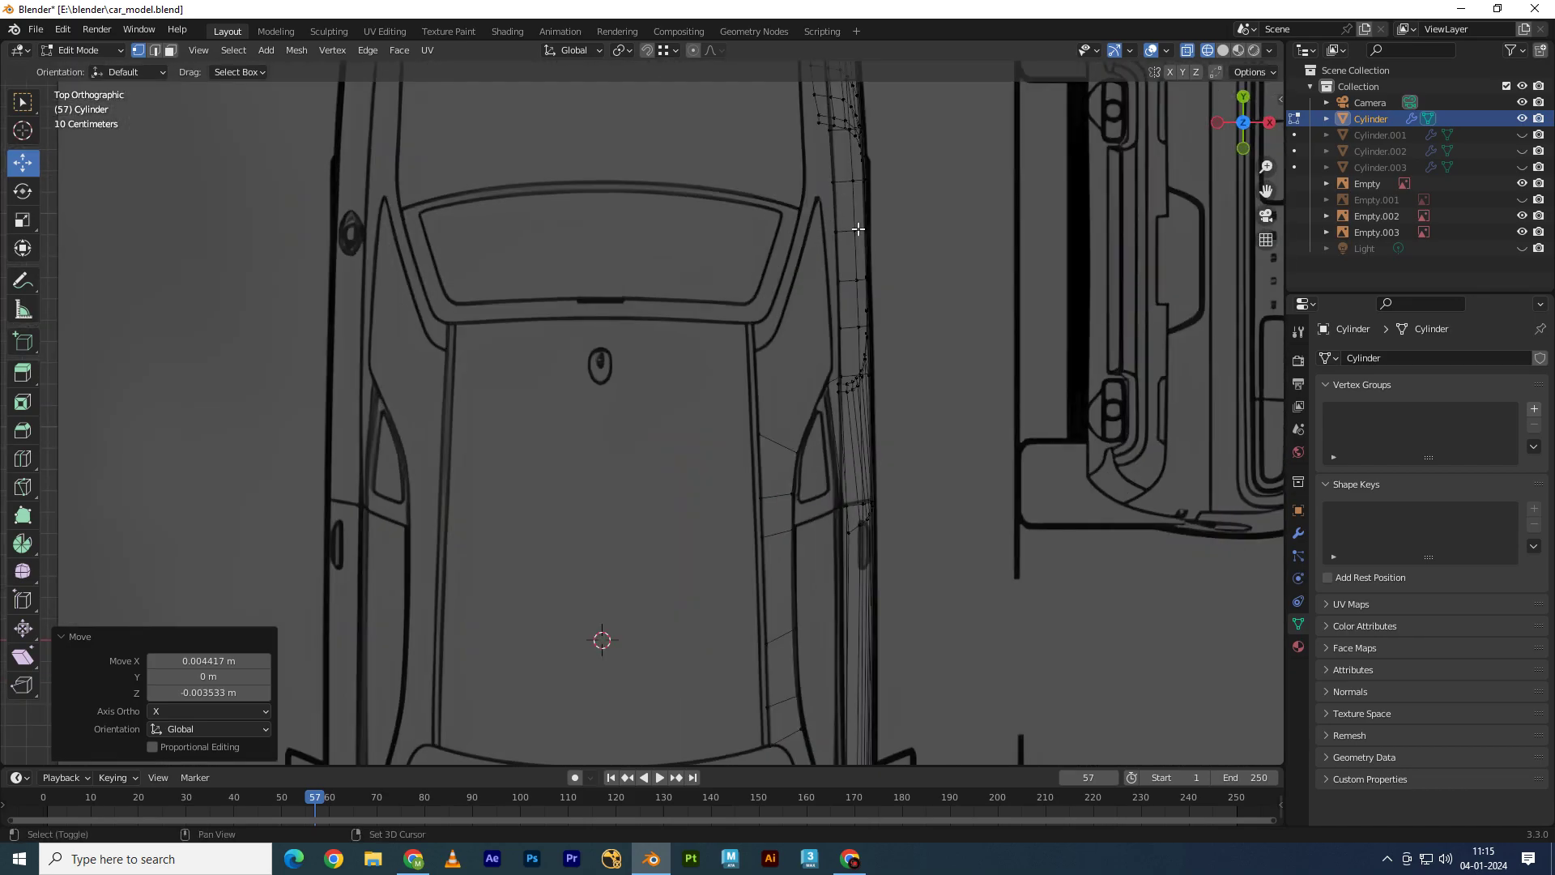
pyautogui.scroll(2, 677, 351)
pyautogui.scroll(2, 677, 351)
pyautogui.scroll(2, 694, 309)
pyautogui.keyDown('shift'); pyautogui.moveTo(694, 309); pyautogui.dragTo(712, 441, button='middle'); pyautogui.keyUp('shift')
# Step: In edge select, slide the side edges along X onto the top-view body outline
pyautogui.press('2')
pyautogui.keyDown('shift'); pyautogui.moveTo(659, 253); pyautogui.dragTo(671, 382, button='middle'); pyautogui.keyUp('shift')
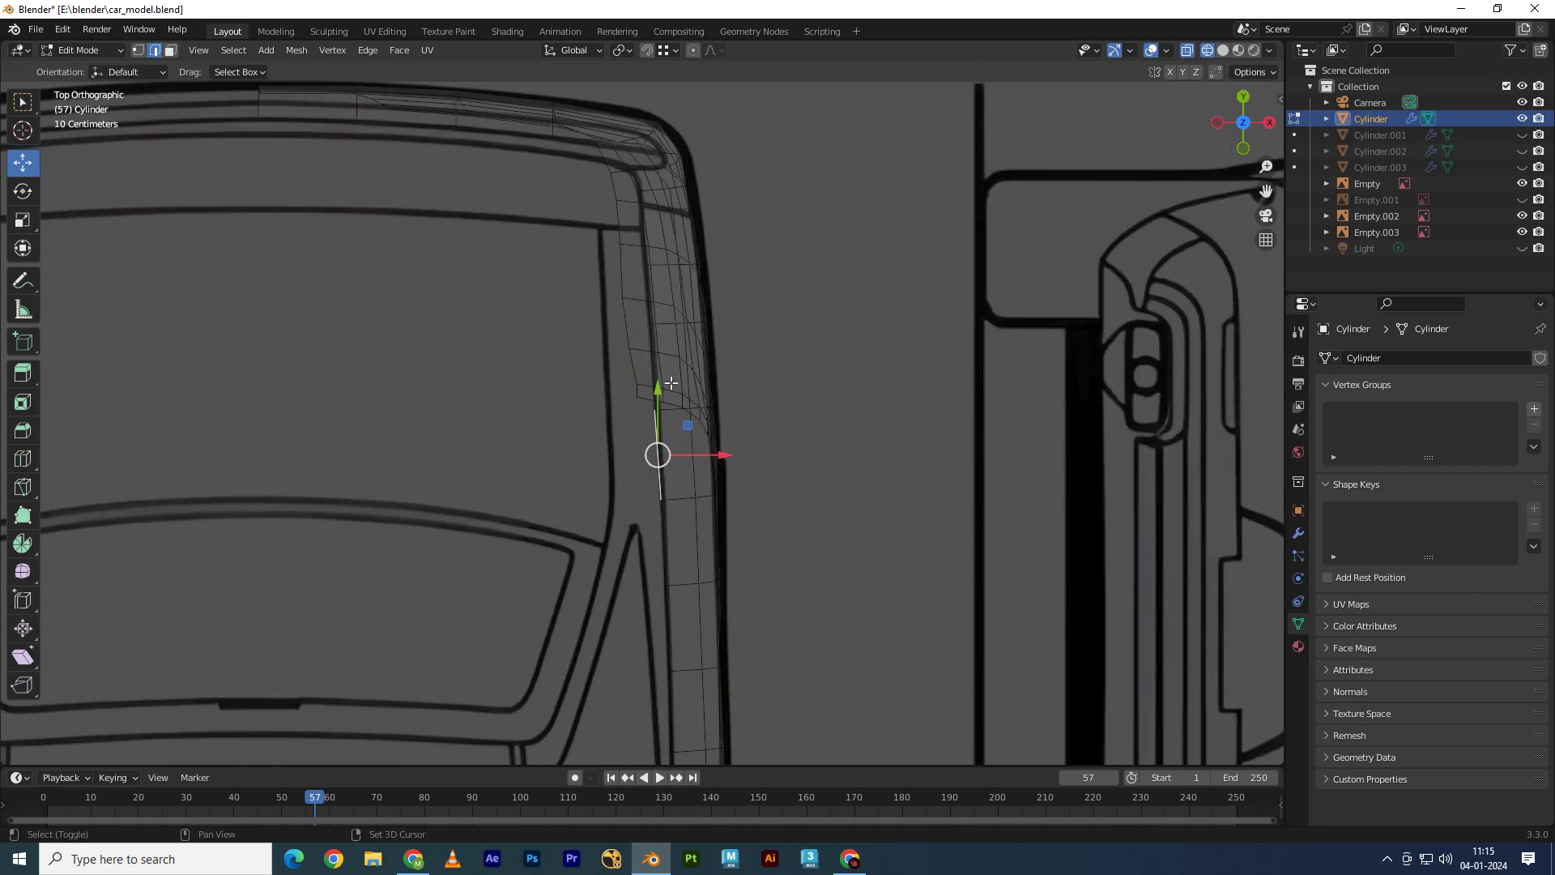
pyautogui.scroll(4, 673, 257)
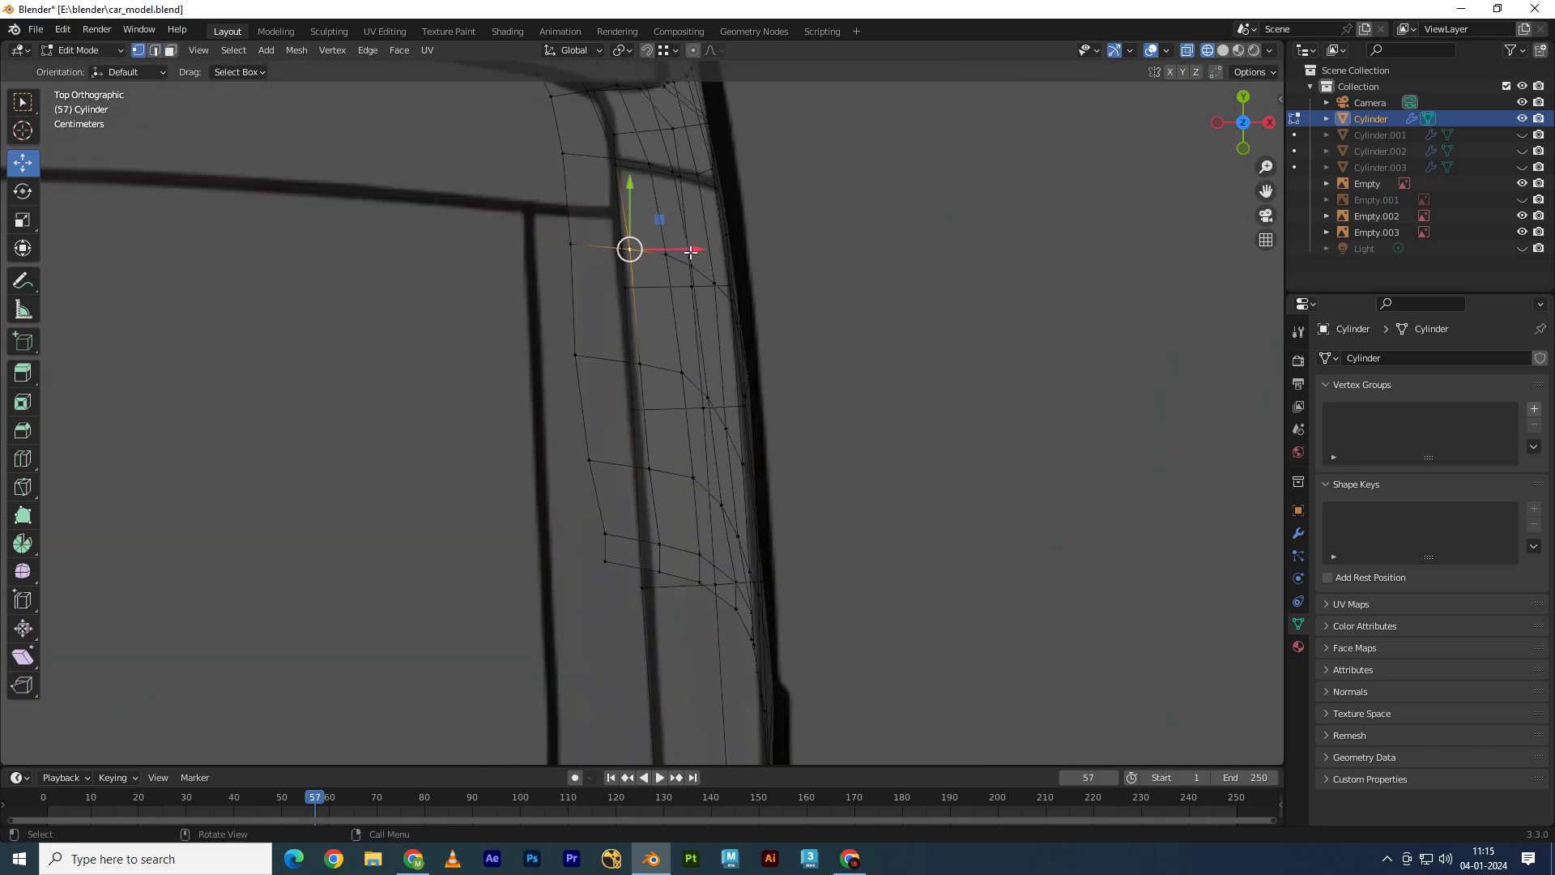
pyautogui.moveTo(690, 252); pyautogui.dragTo(685, 252)
pyautogui.click(639, 364)
pyautogui.moveTo(639, 365); pyautogui.dragTo(656, 456)
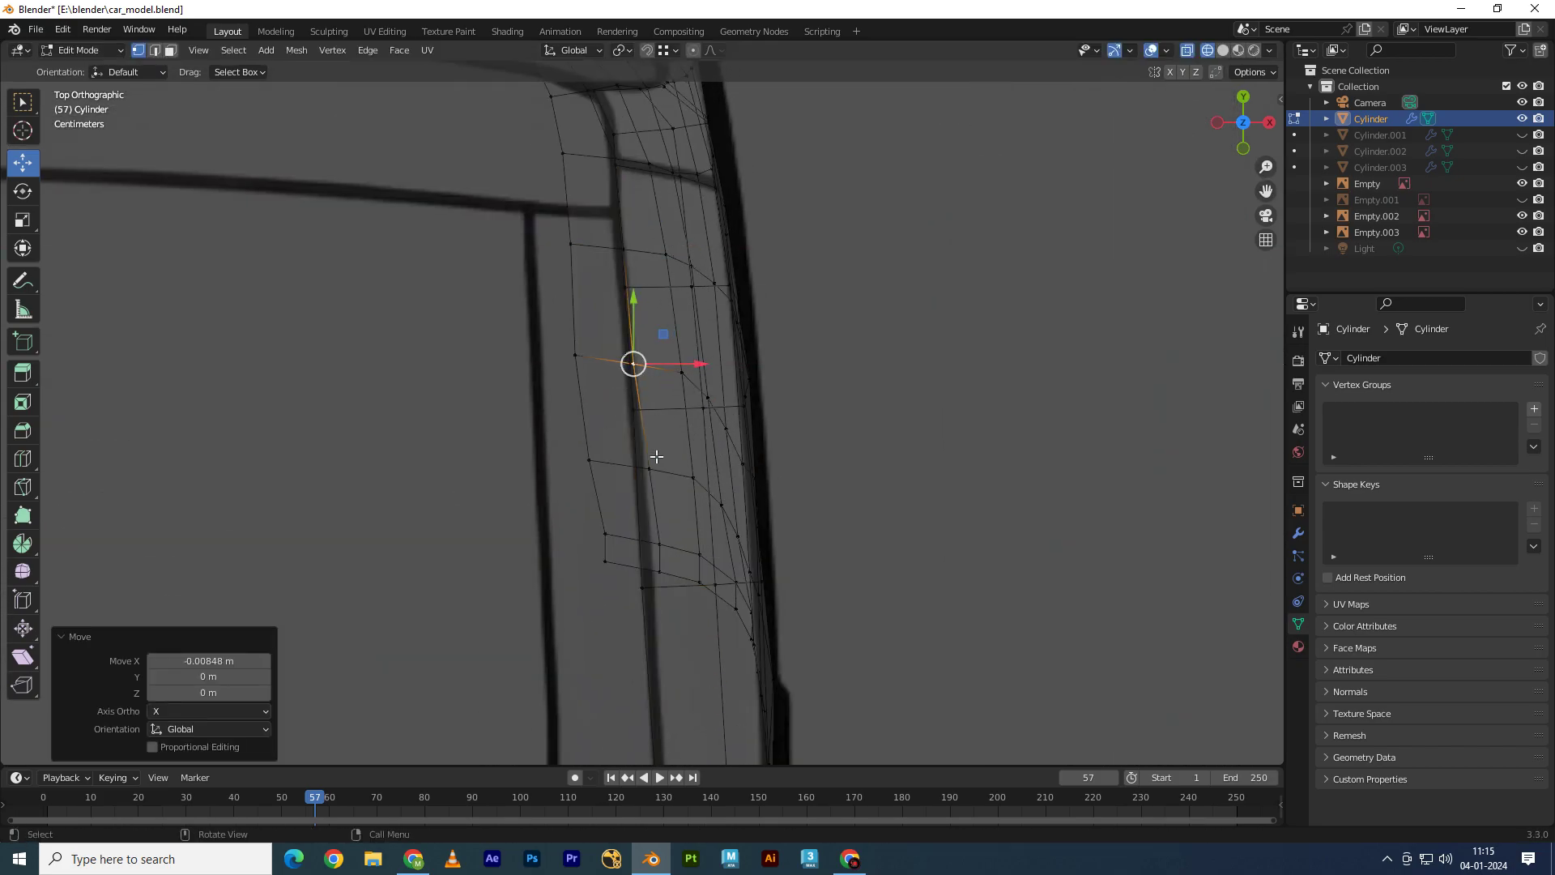
pyautogui.press('g')
pyautogui.press('x')
pyautogui.click(665, 559)
pyautogui.moveTo(812, 580); pyautogui.dragTo(729, 549, button='middle')
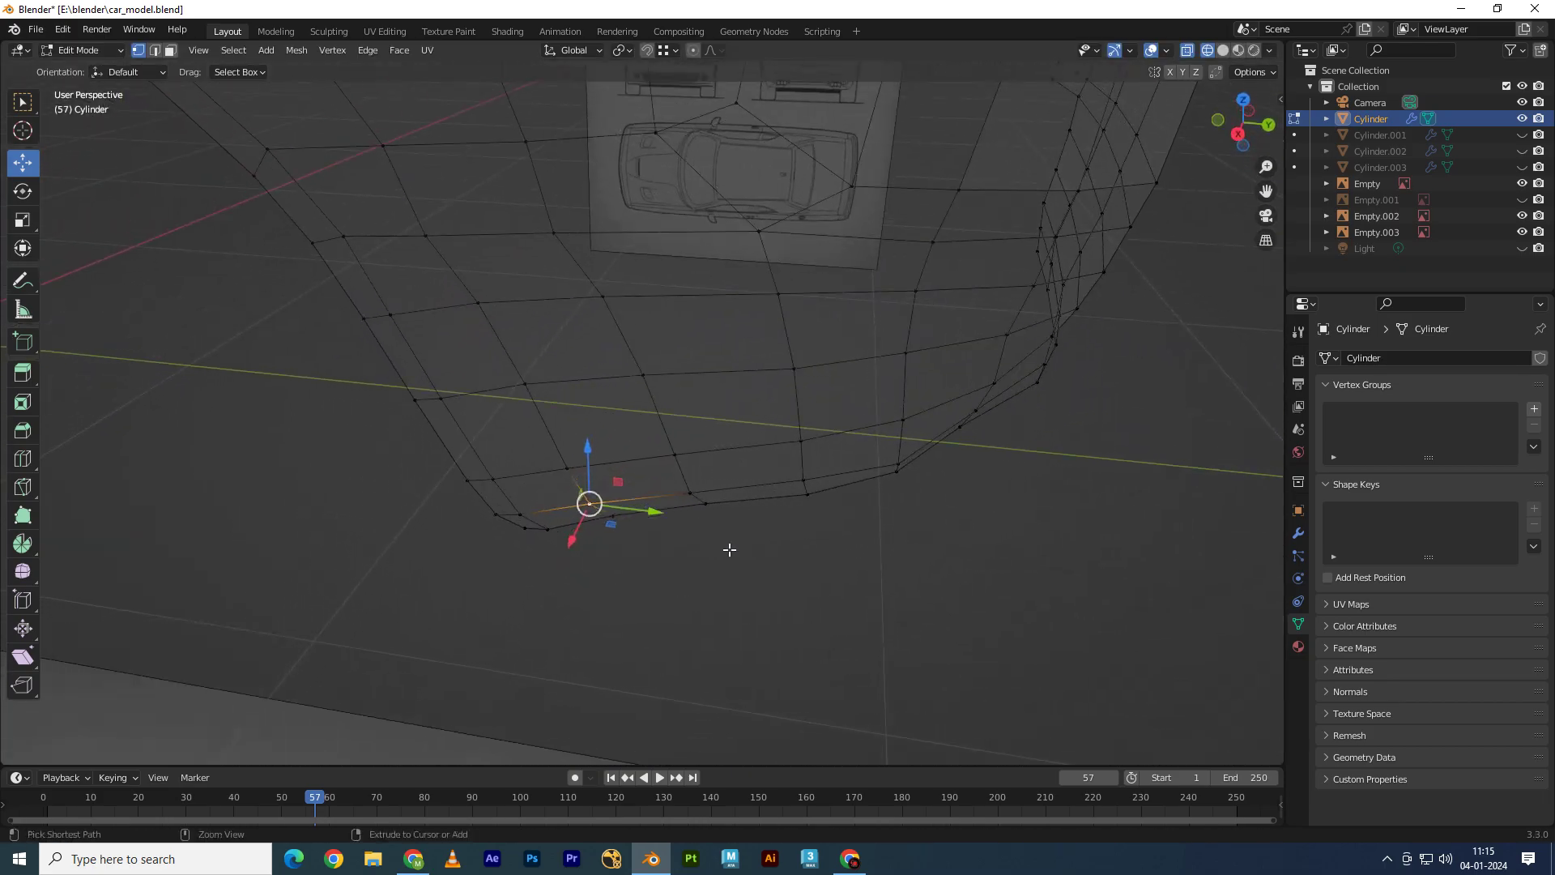
# Step: Switch to vertex select, show Solid shading, and raise the selected vertices along Z
pyautogui.moveTo(617, 548)
pyautogui.mouseDown(button='middle')
pyautogui.moveTo(615, 524)
pyautogui.moveTo(635, 597)
pyautogui.moveTo(688, 232)
pyautogui.moveTo(833, 576)
pyautogui.moveTo(915, 539)
pyautogui.moveTo(882, 529)
pyautogui.moveTo(1008, 546)
pyautogui.mouseUp(button='middle')
pyautogui.press('1')
pyautogui.click(968, 529)
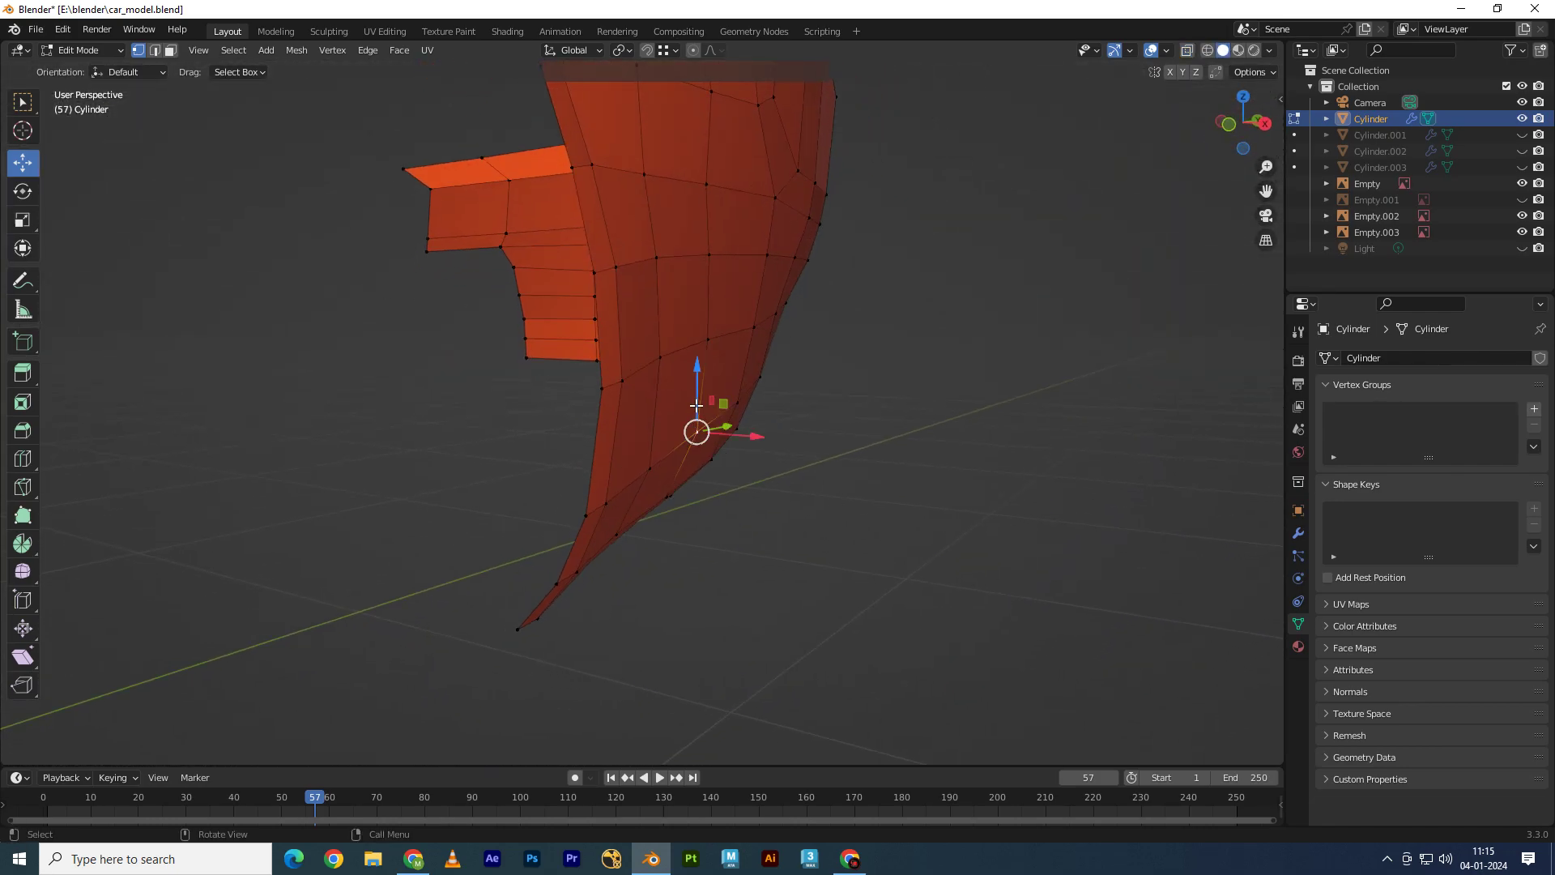
pyautogui.moveTo(697, 405); pyautogui.dragTo(708, 301)
pyautogui.moveTo(708, 301)
pyautogui.mouseDown(button='middle')
pyautogui.moveTo(510, 451)
pyautogui.moveTo(618, 538)
pyautogui.moveTo(637, 501)
pyautogui.mouseUp(button='middle')
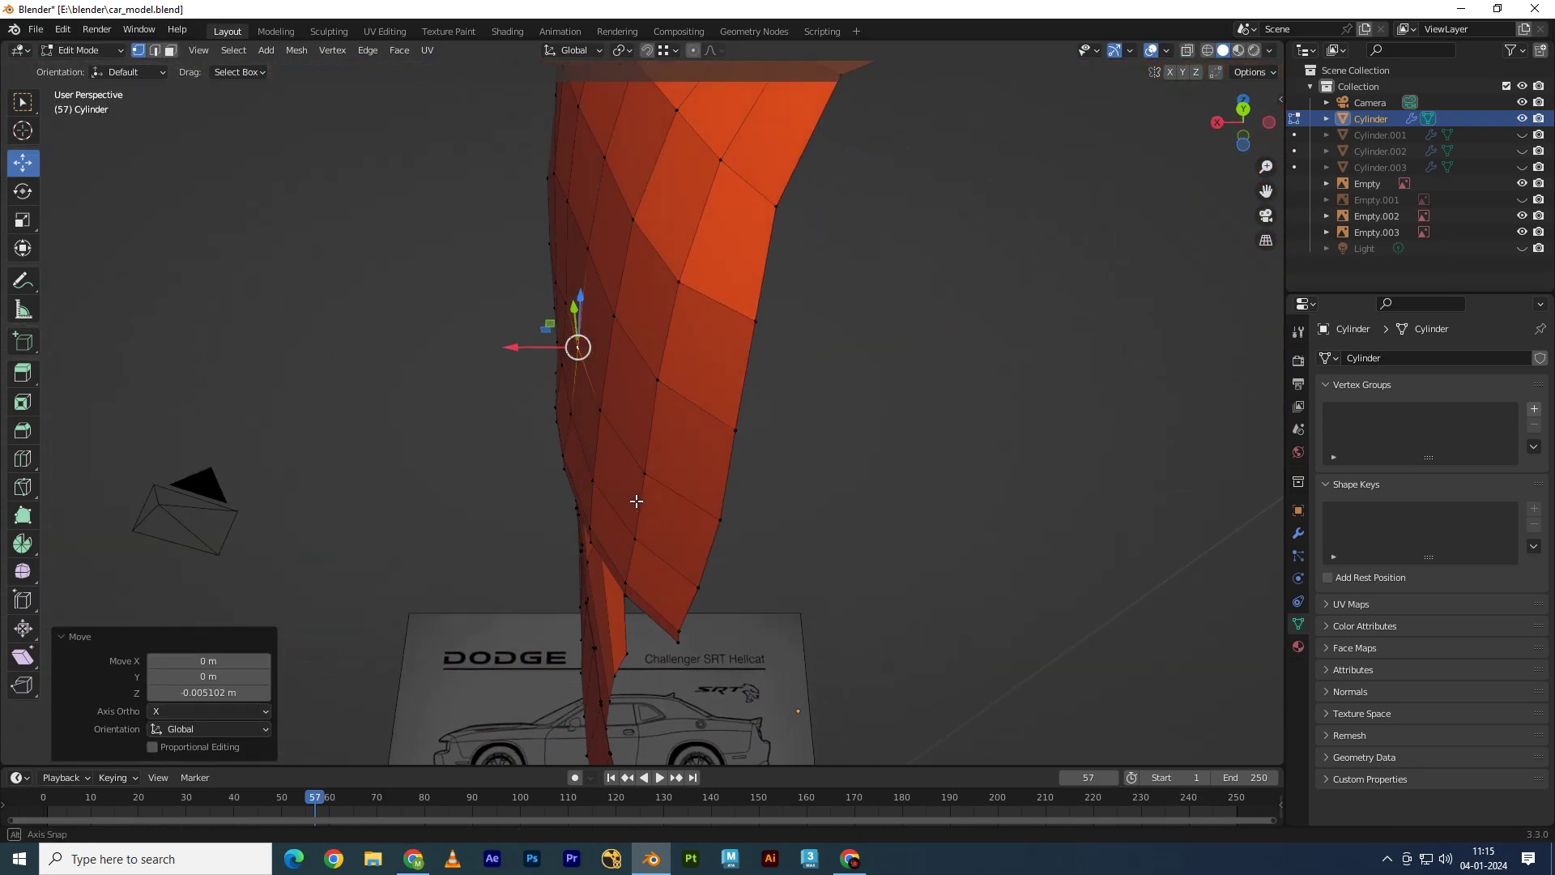
# Step: Move the fender's panel-edge vertices along X to smooth the curve
pyautogui.hotkey('ctrl', 'z')
pyautogui.press('g')
pyautogui.press('x')
pyautogui.click(640, 538)
pyautogui.press('g')
pyautogui.press('x')
pyautogui.click(750, 473)
pyautogui.moveTo(750, 473)
pyautogui.mouseDown(button='middle')
pyautogui.moveTo(1017, 458)
pyautogui.moveTo(906, 541)
pyautogui.moveTo(739, 548)
pyautogui.moveTo(769, 590)
pyautogui.moveTo(718, 591)
pyautogui.mouseUp(button='middle')
# Step: Shift a lower rear-bumper vertex 0.022724 m along X onto the side outline
pyautogui.scroll(3, 781, 451)
pyautogui.scroll(2, 885, 510)
pyautogui.moveTo(885, 511); pyautogui.dragTo(844, 537, button='middle')
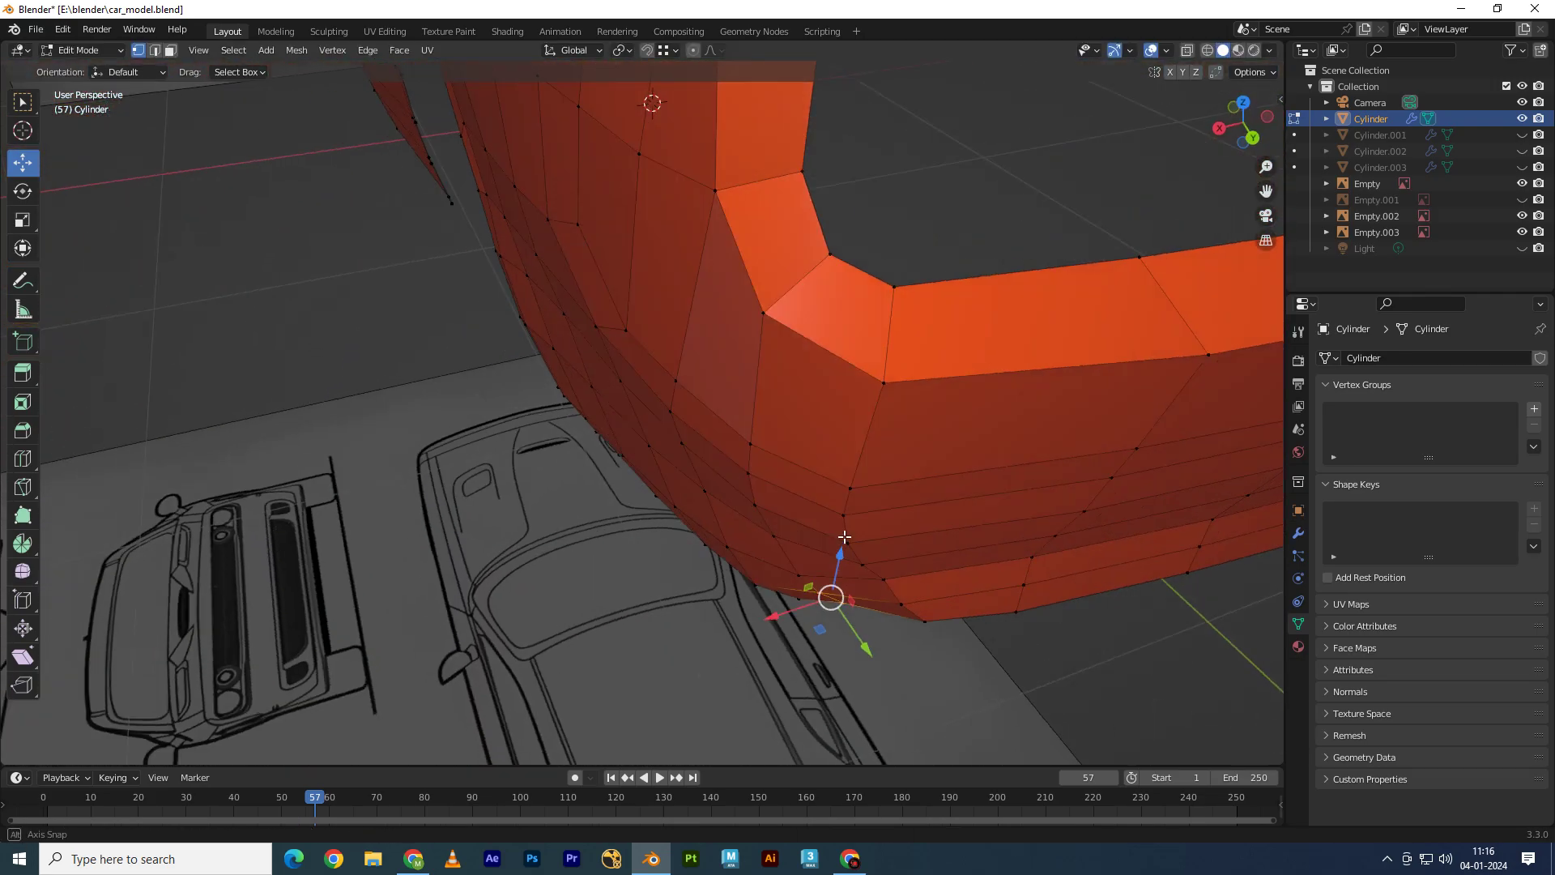
pyautogui.scroll(-3, 844, 537)
pyautogui.scroll(3, 739, 452)
pyautogui.moveTo(739, 337)
pyautogui.mouseDown(button='middle')
pyautogui.moveTo(670, 383)
pyautogui.moveTo(802, 435)
pyautogui.mouseUp(button='middle')
pyautogui.press('g')
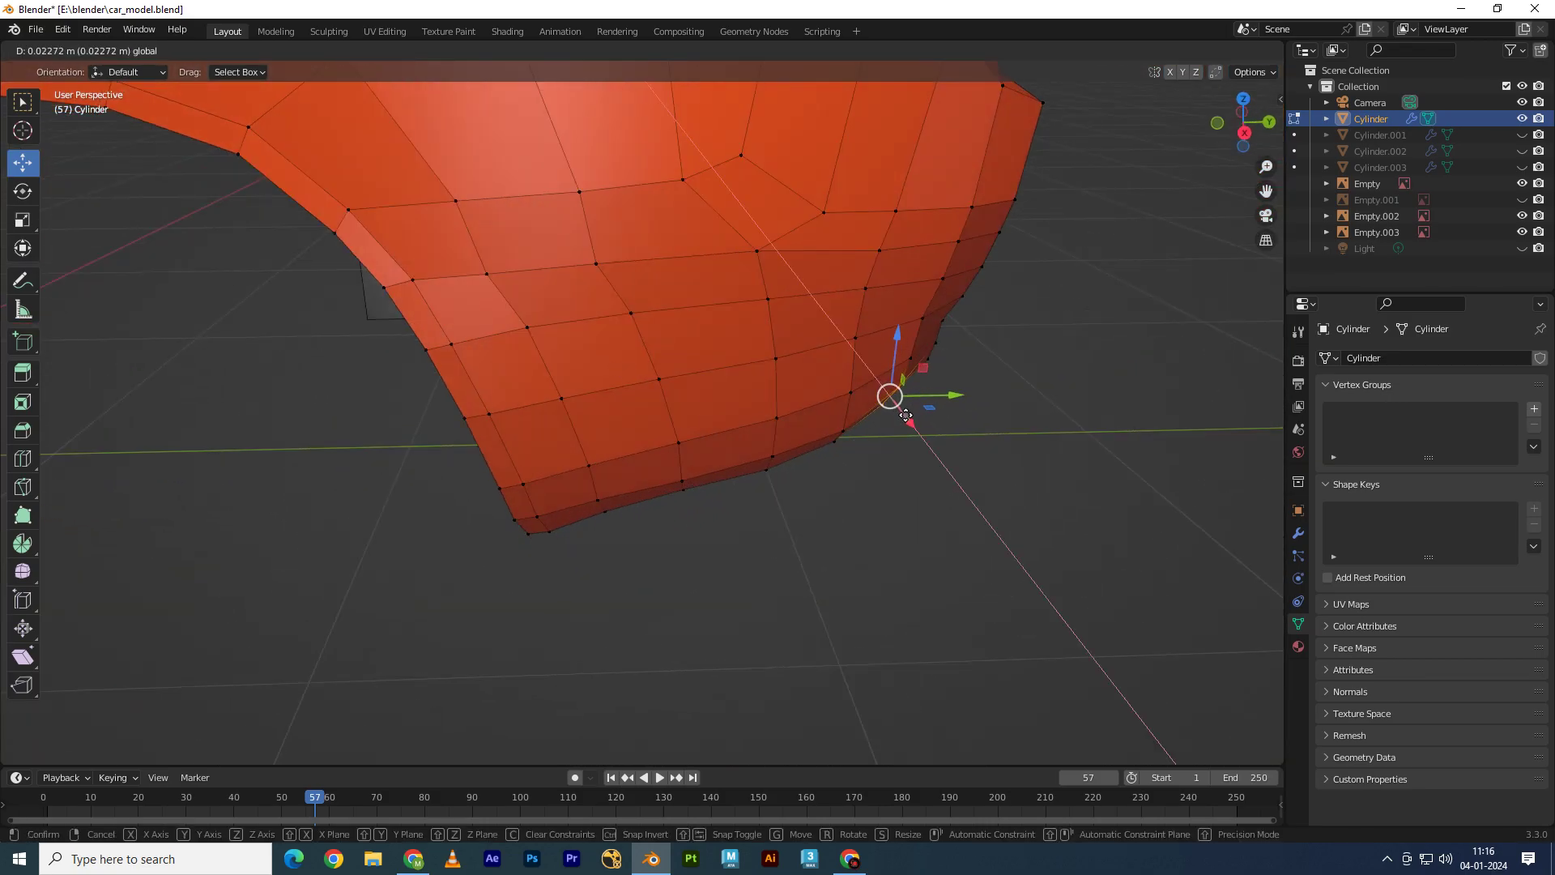
pyautogui.click(905, 415)
pyautogui.press('KP_3')
pyautogui.scroll(1, 892, 405)
# Step: Turn on X-ray and reposition two lower-edge vertices onto the blueprint lines
pyautogui.scroll(2, 892, 418)
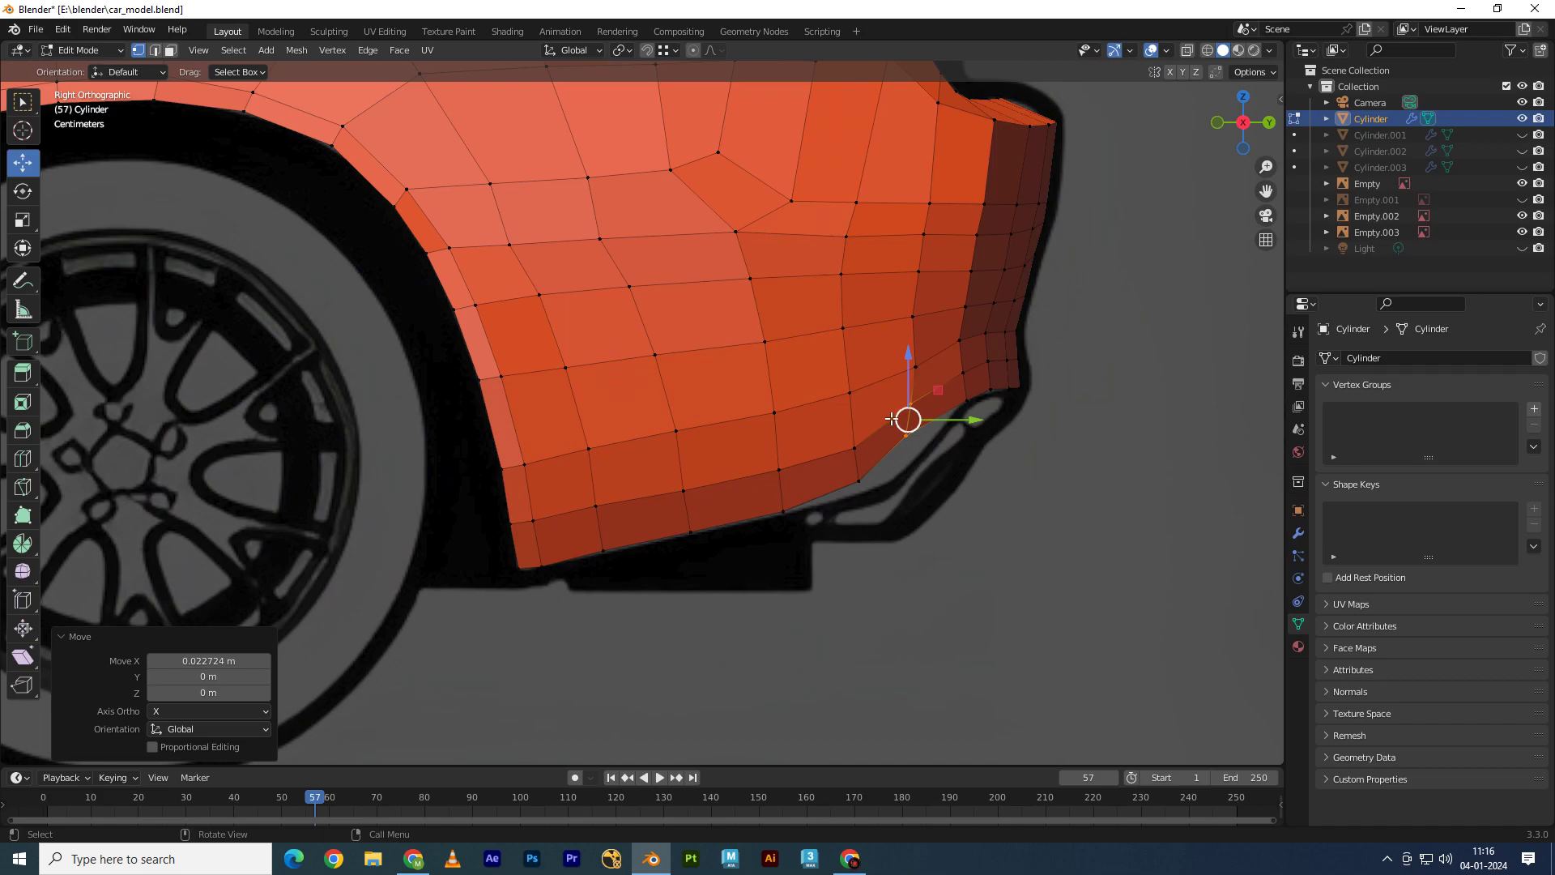
pyautogui.hotkey('alt', 'z')
pyautogui.scroll(-2, 897, 418)
pyautogui.scroll(1, 931, 421)
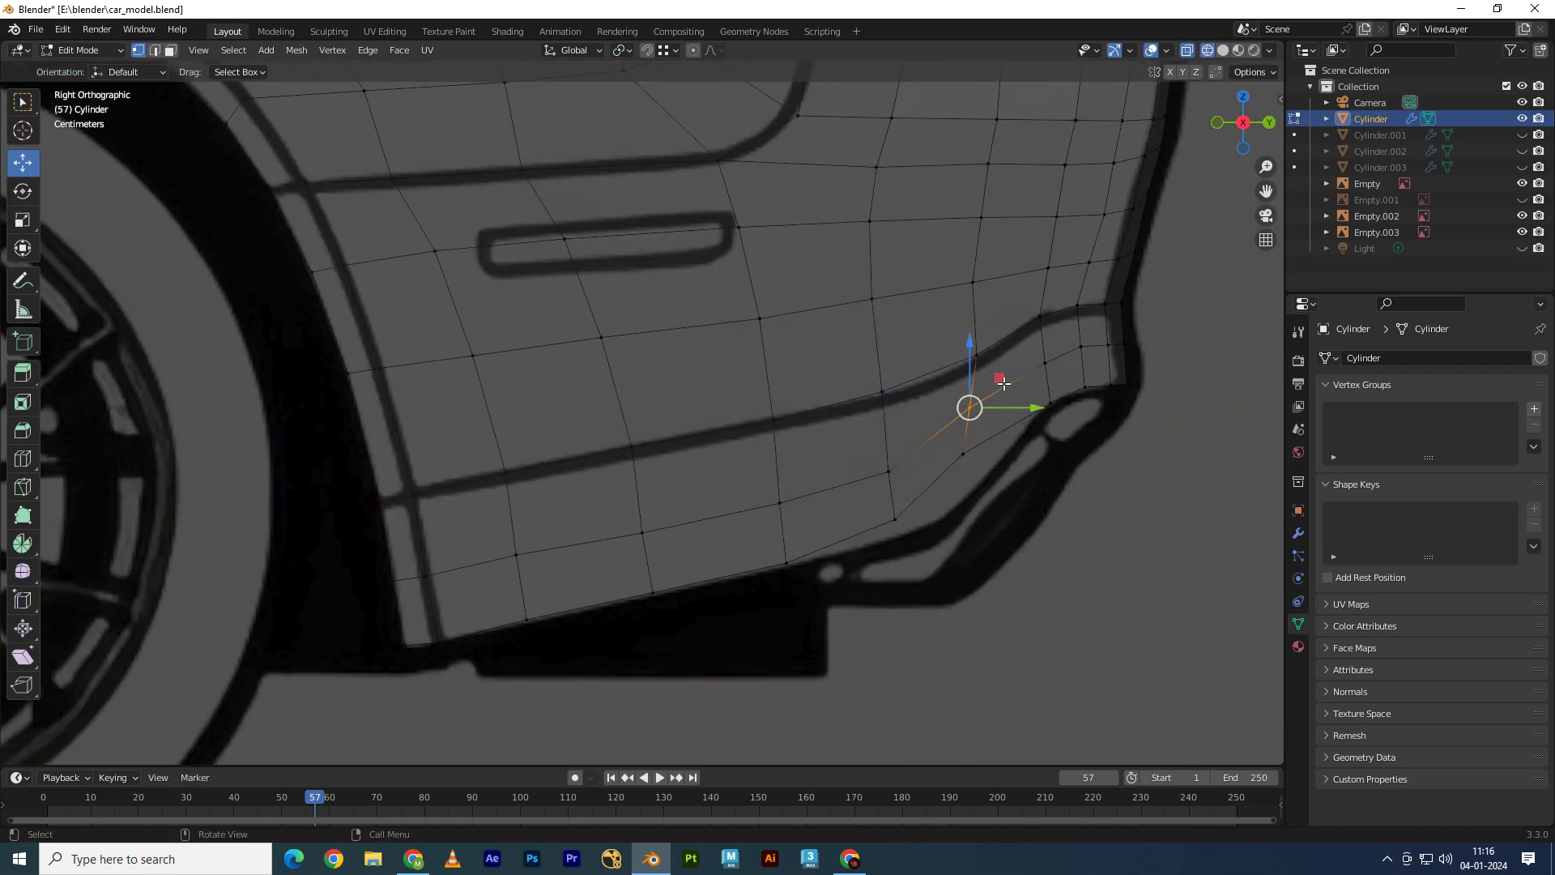
pyautogui.press('g')
pyautogui.hotkey('shift', 'x')
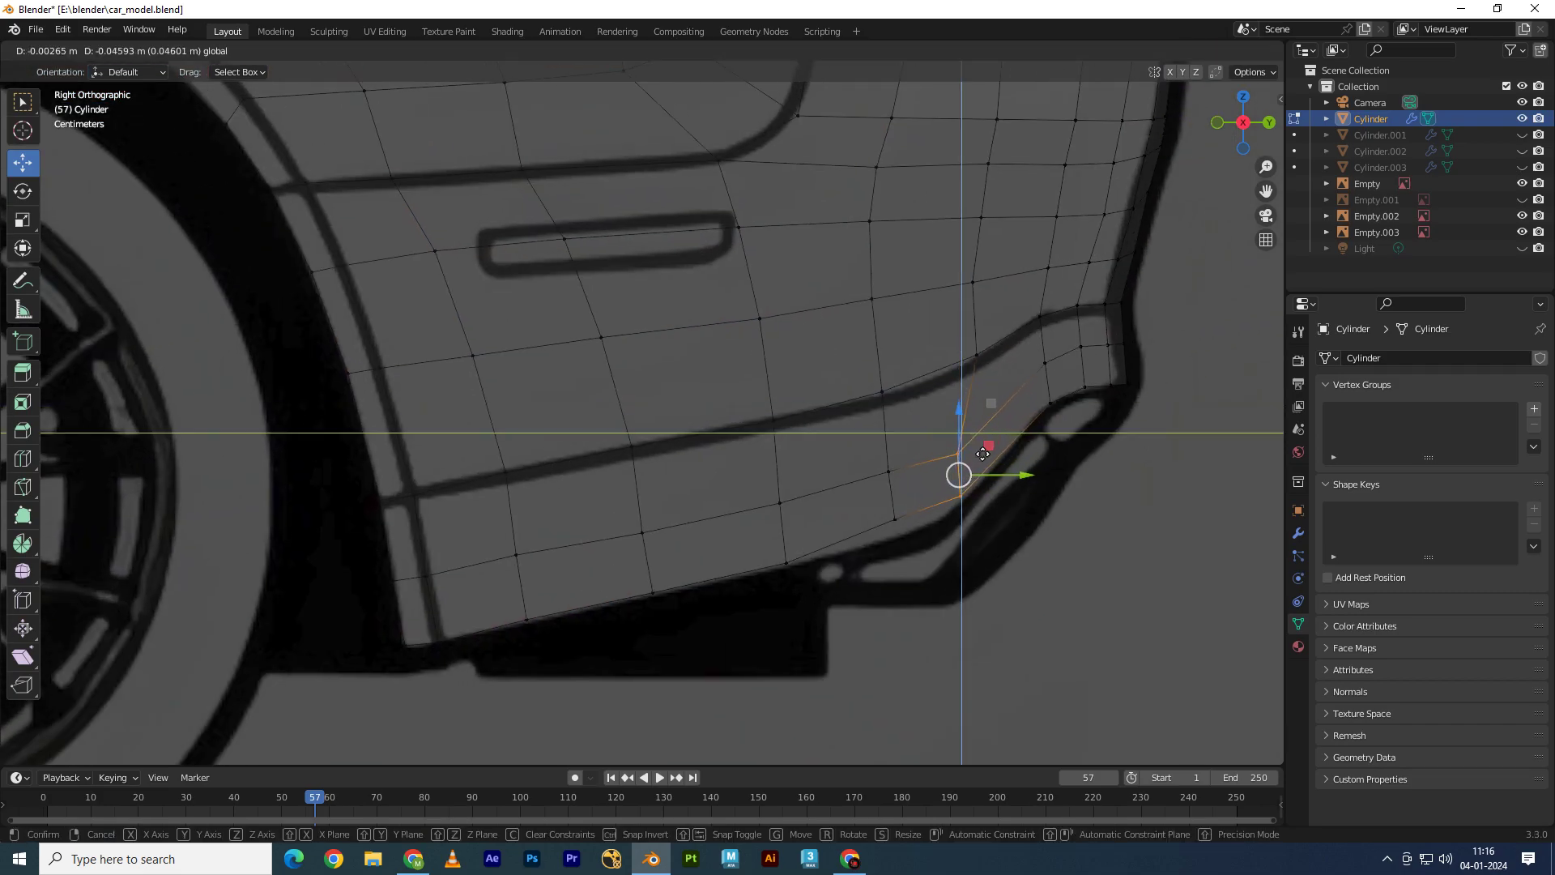
pyautogui.click(996, 446)
pyautogui.click(892, 492)
pyautogui.press('g')
pyautogui.click(895, 510)
pyautogui.moveTo(875, 357); pyautogui.dragTo(910, 416)
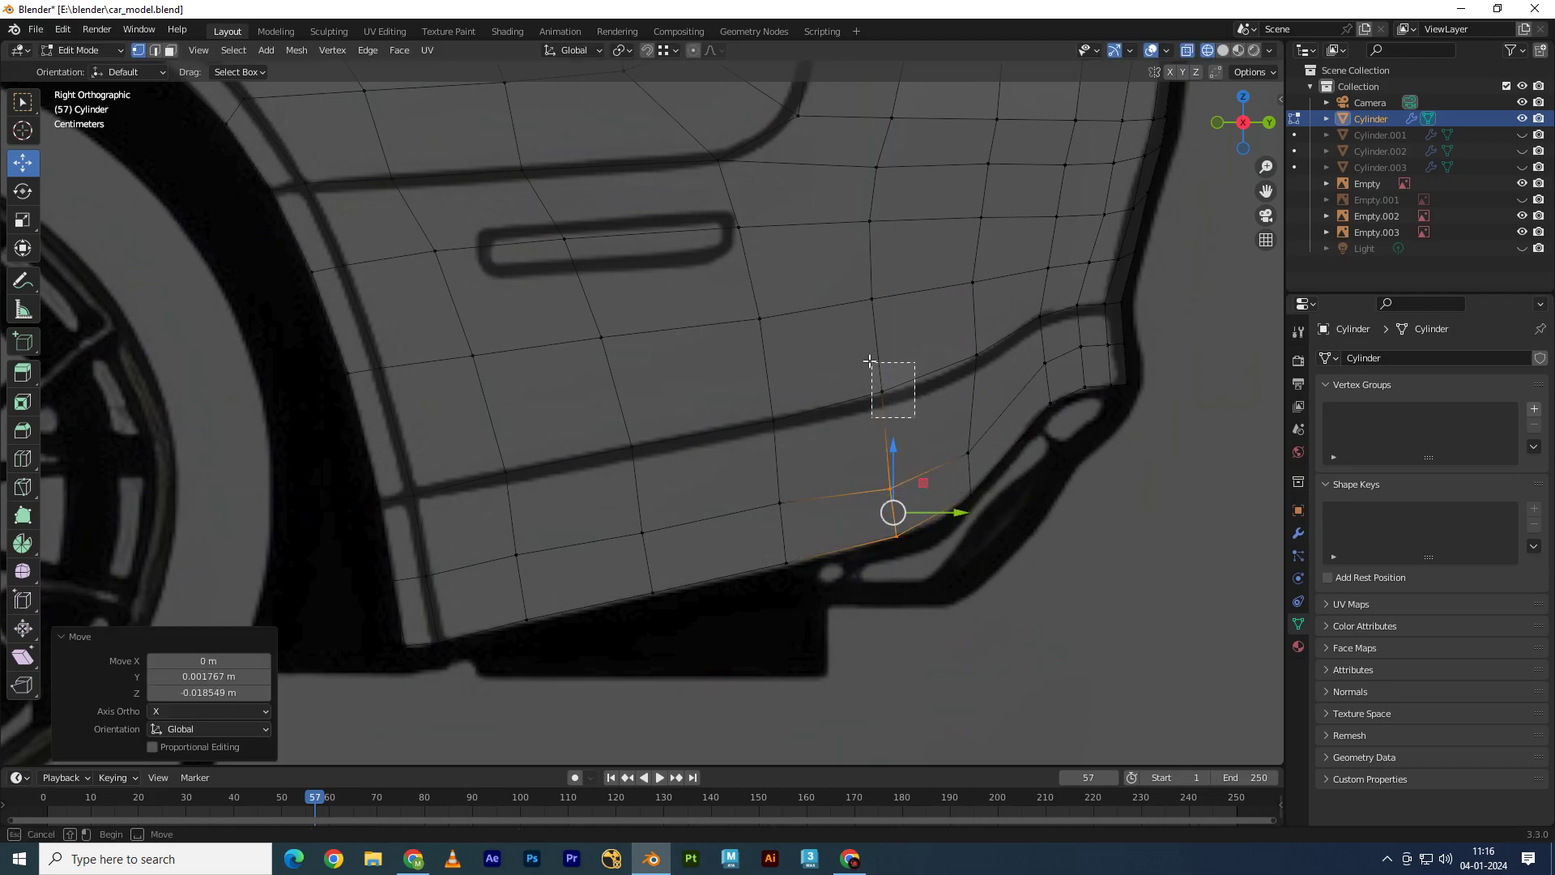
# Step: In back view, move rear-corner vertices onto the bumper line, repeating the move on the neighbour
pyautogui.click(1269, 122)
pyautogui.scroll(2, 729, 531)
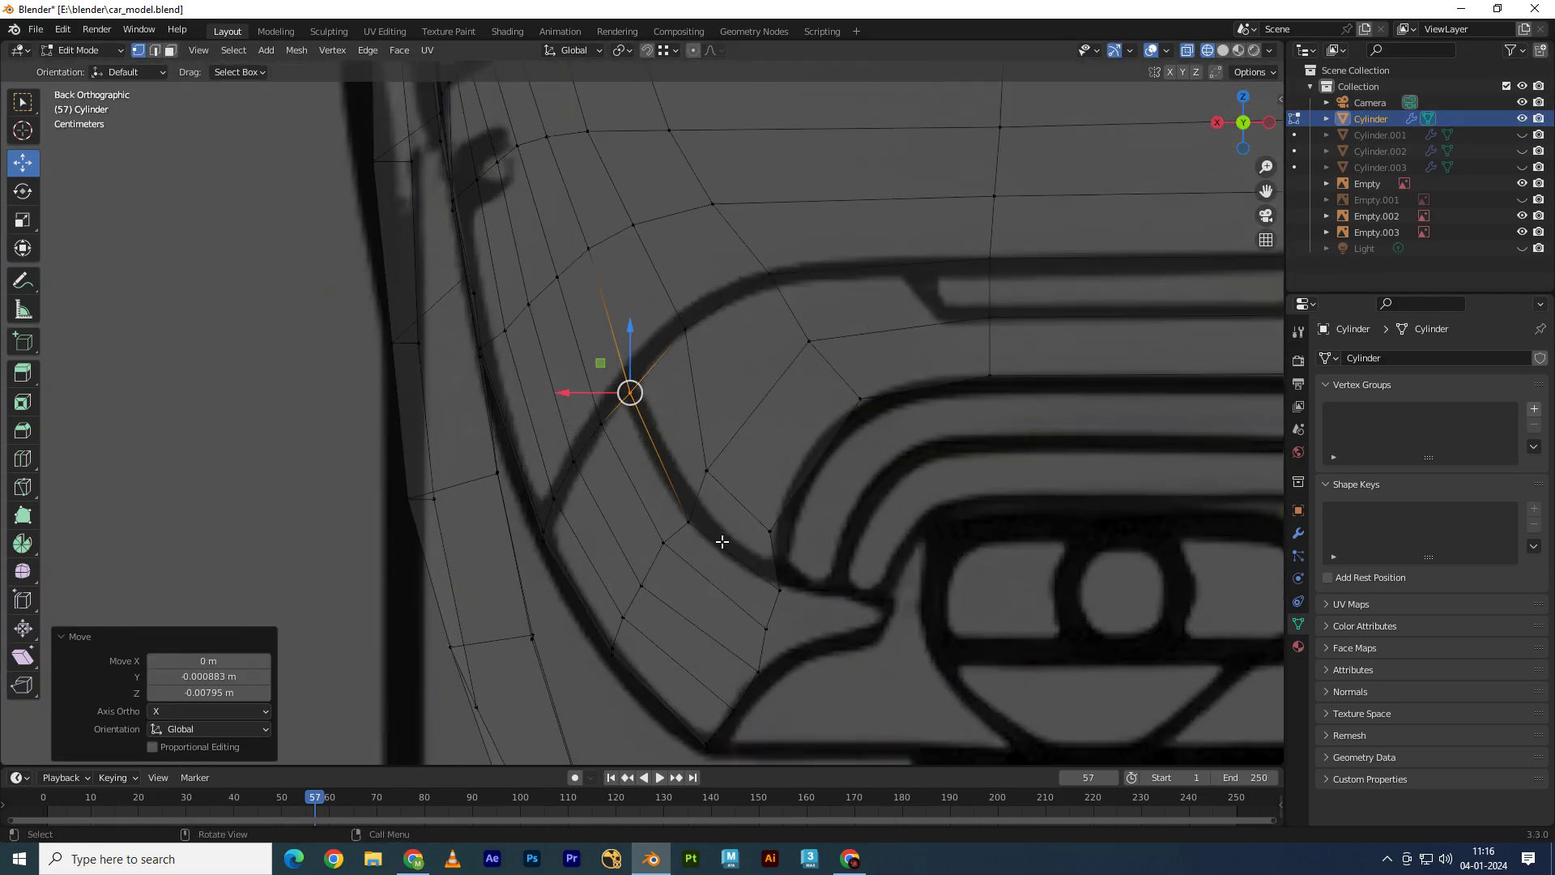
pyautogui.click(694, 419)
pyautogui.press('g')
pyautogui.press('z')
pyautogui.click(717, 356)
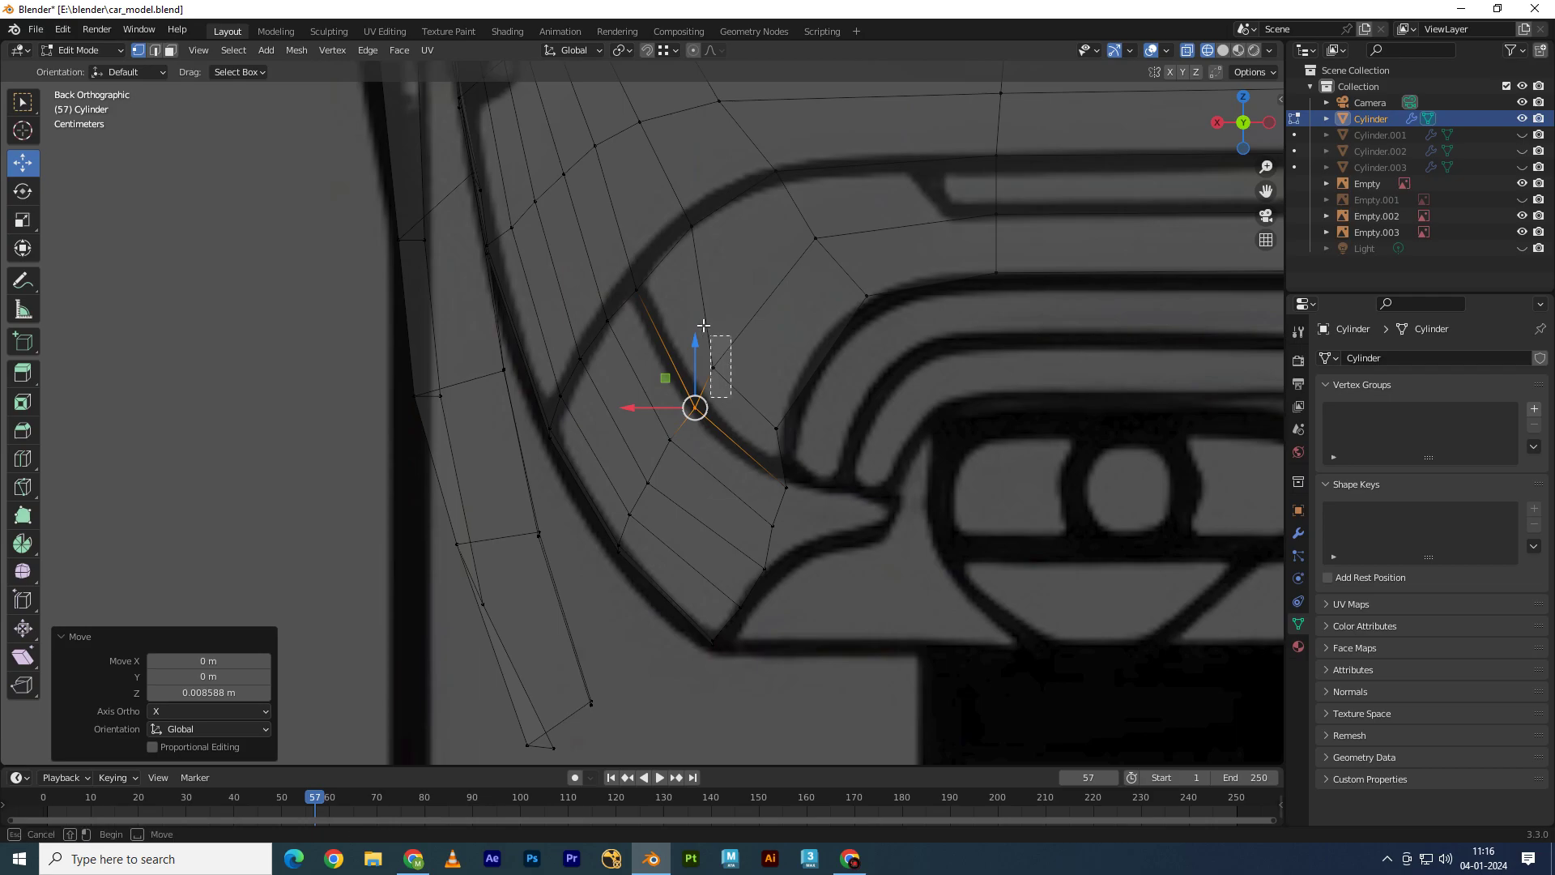
pyautogui.press('g')
pyautogui.click(748, 334)
pyautogui.click(776, 427)
pyautogui.hotkey('shift', 'r')
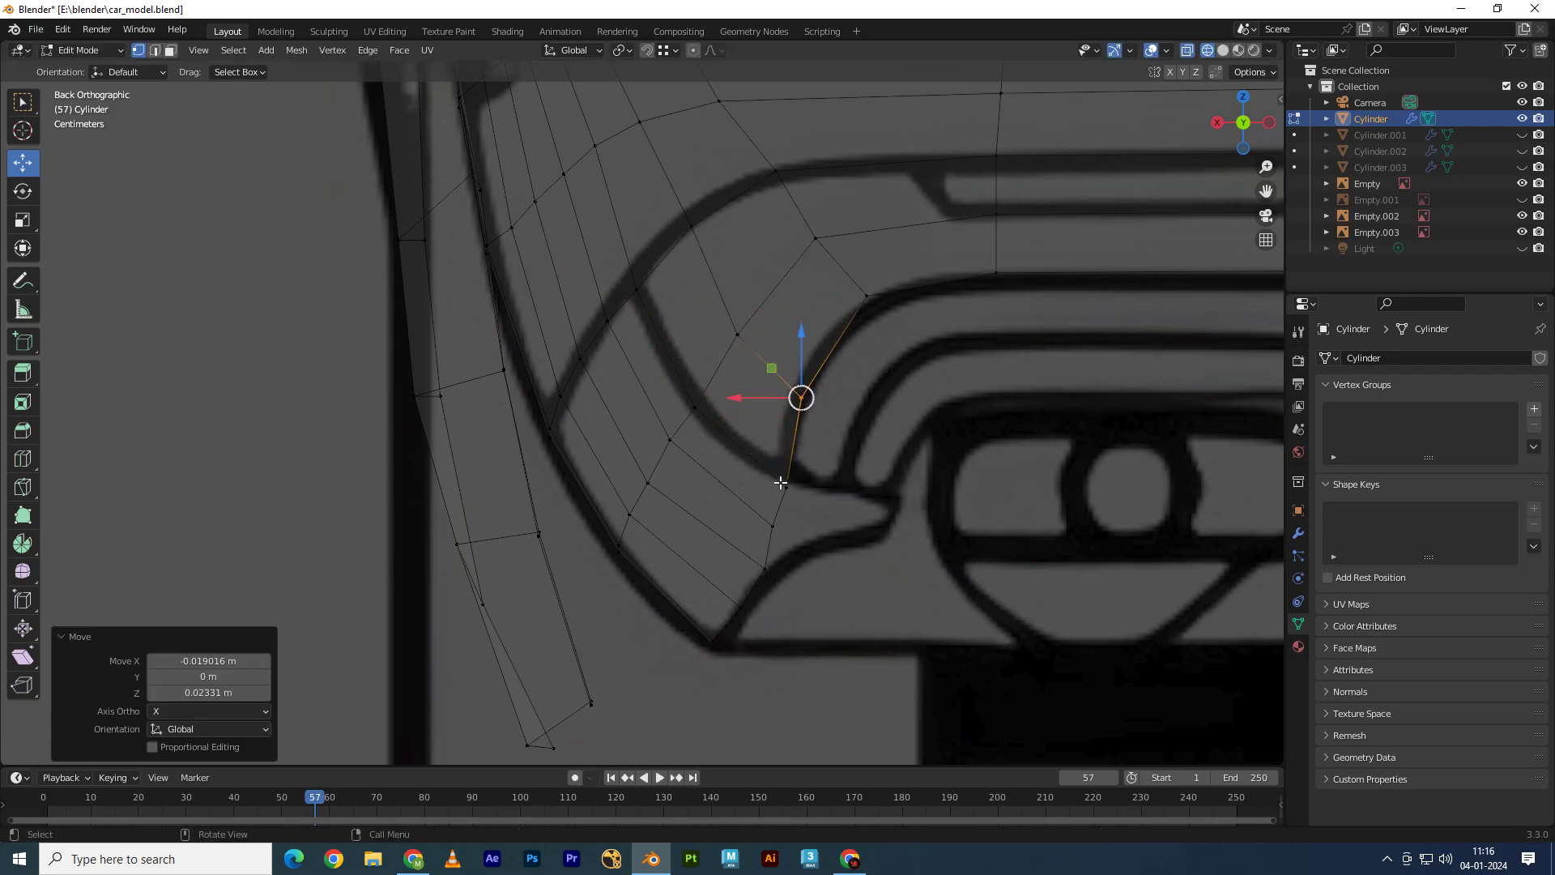
# Step: From the right side view, move the sill vertices along Y onto the outline
pyautogui.click(1243, 123)
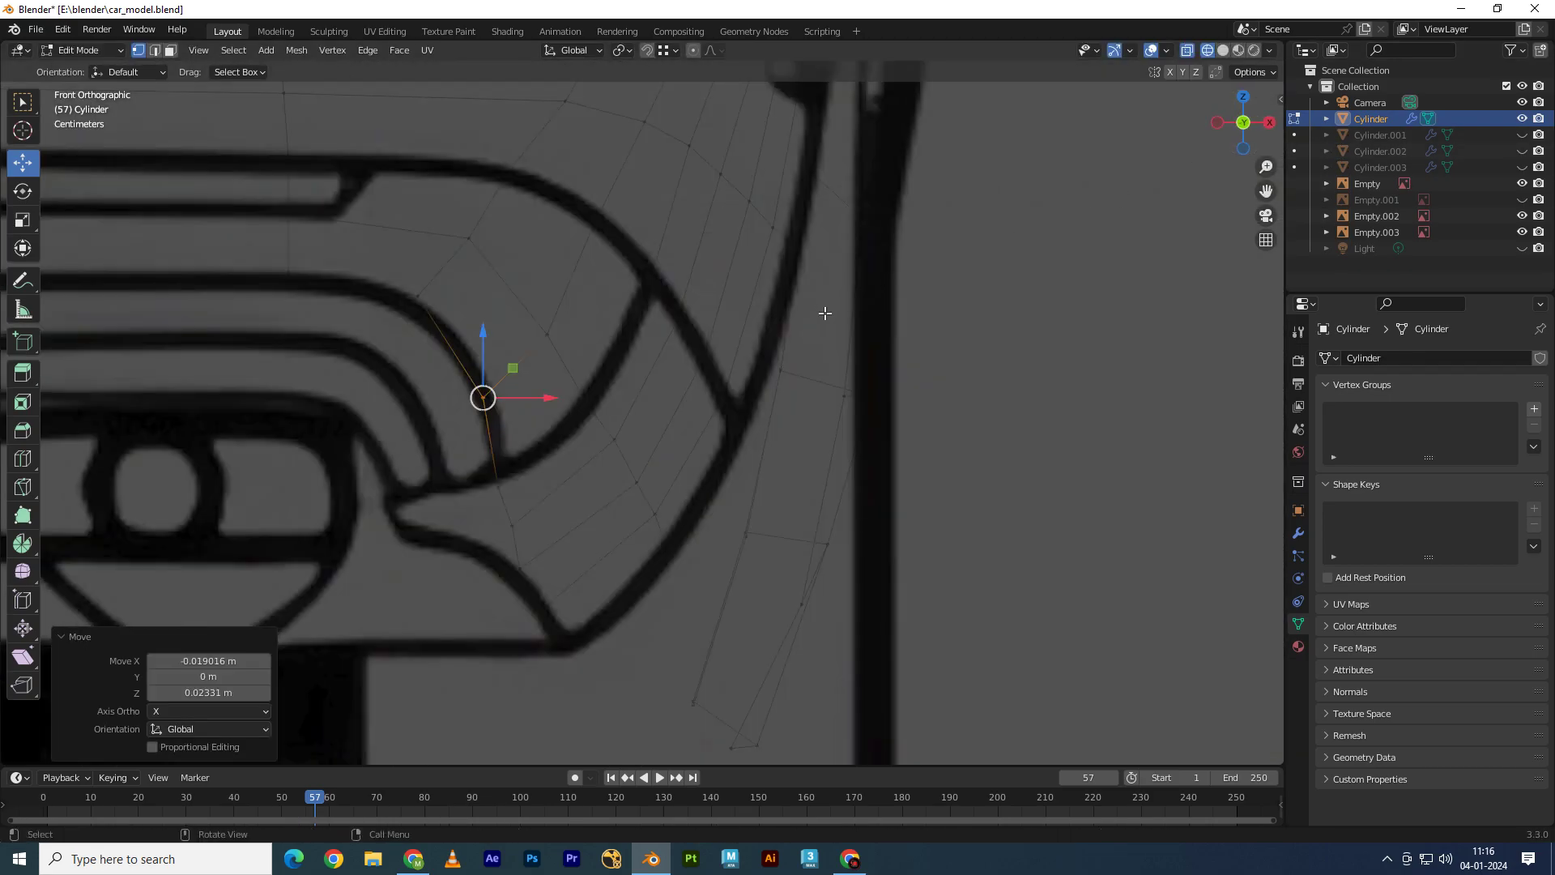
pyautogui.click(1243, 125)
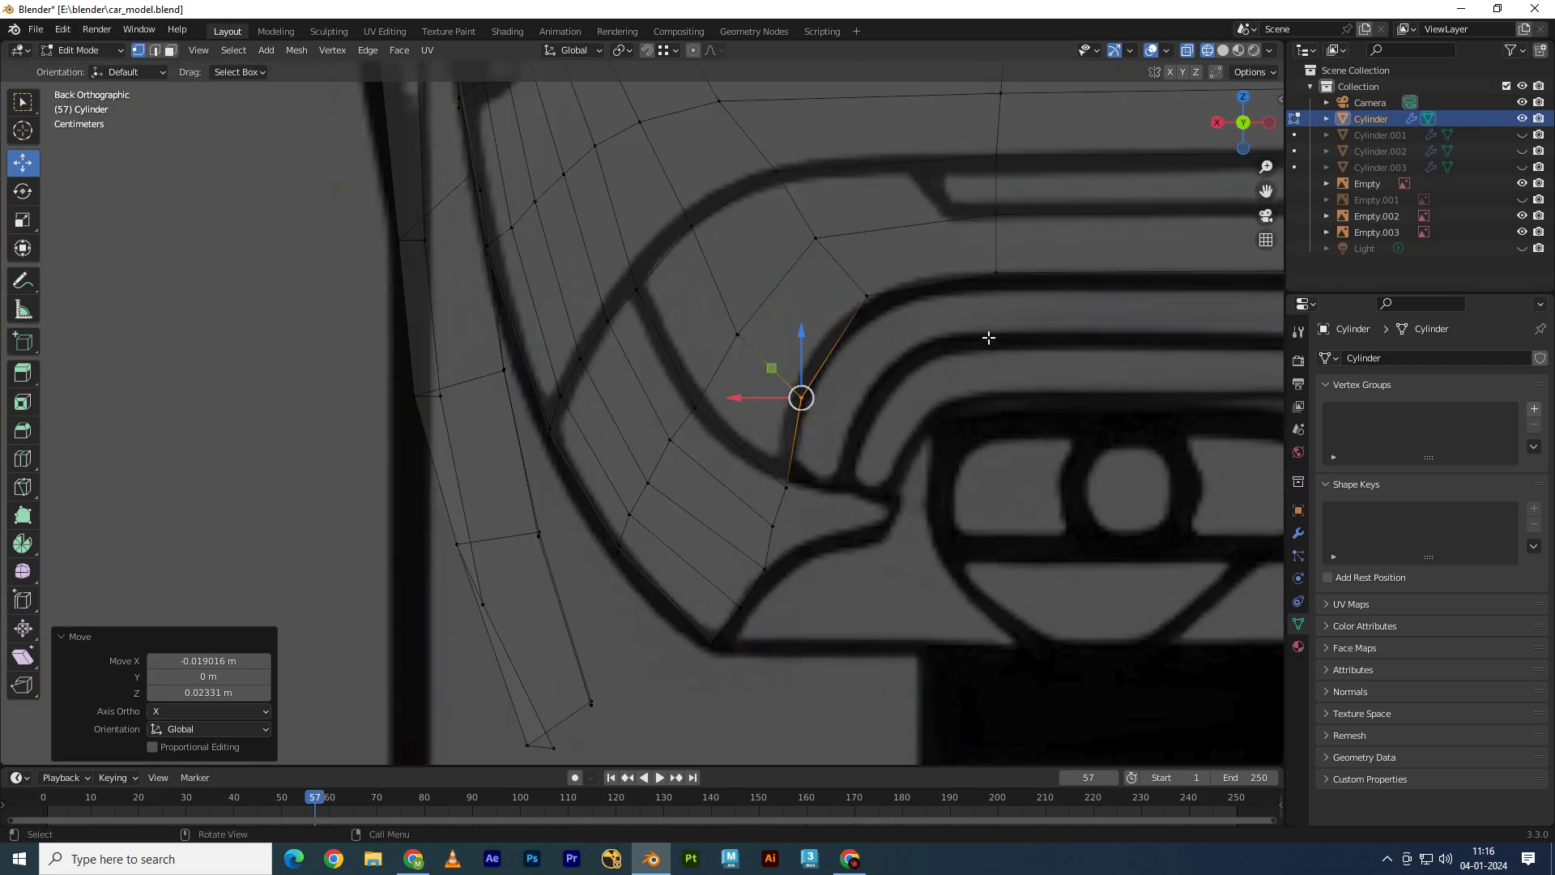
pyautogui.click(1216, 122)
pyautogui.keyDown('shift'); pyautogui.moveTo(1126, 385); pyautogui.dragTo(972, 393, button='middle'); pyautogui.keyUp('shift')
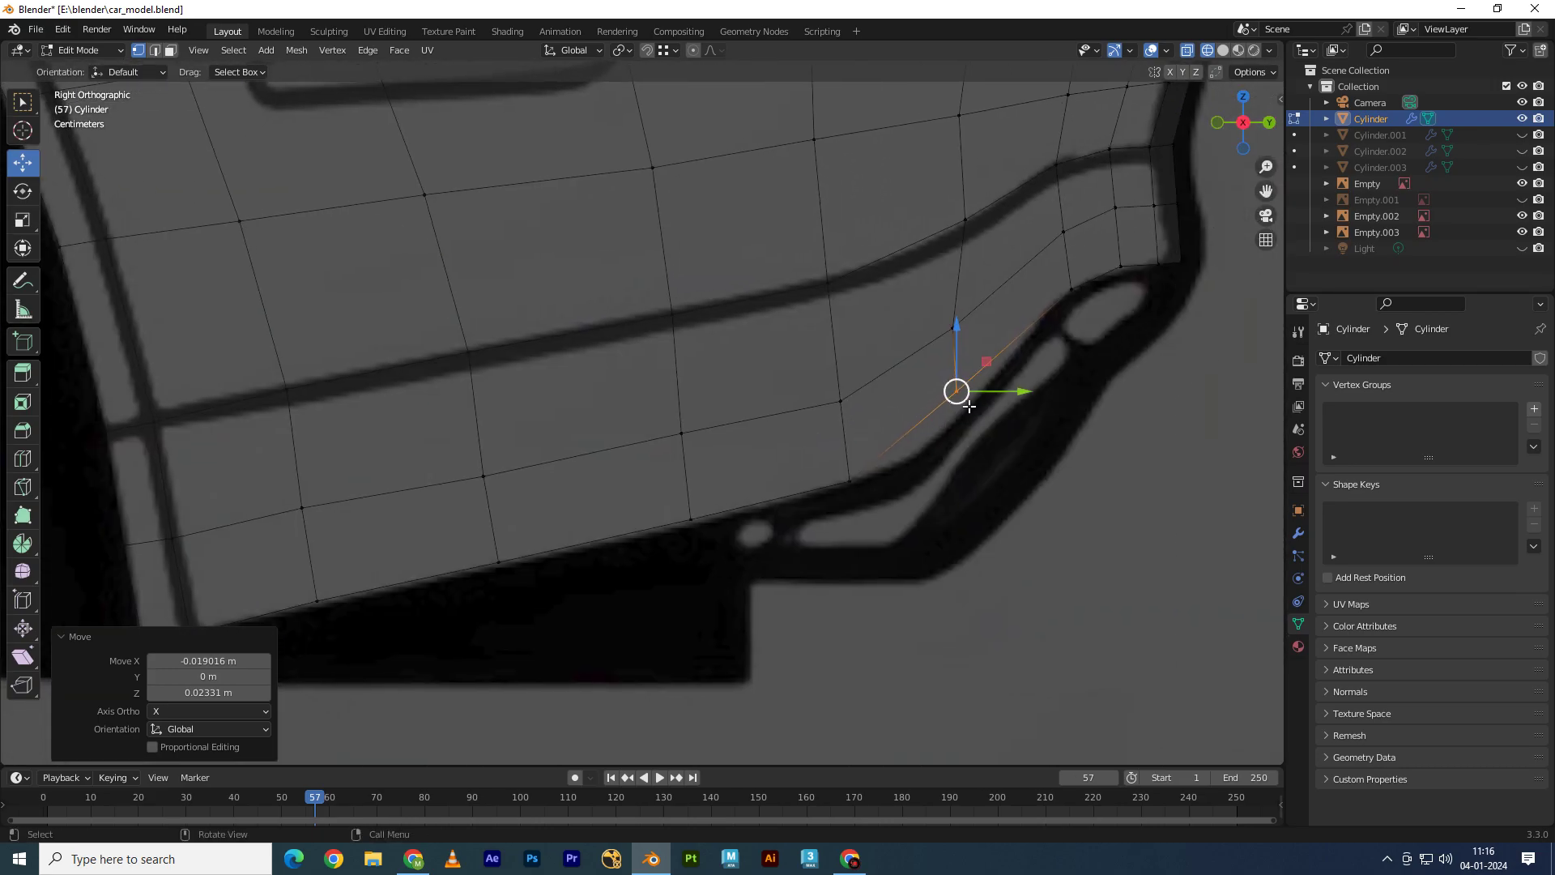
pyautogui.moveTo(1013, 391)
pyautogui.mouseDown()
pyautogui.moveTo(1035, 390)
pyautogui.moveTo(993, 293)
pyautogui.moveTo(1032, 323)
pyautogui.mouseUp()
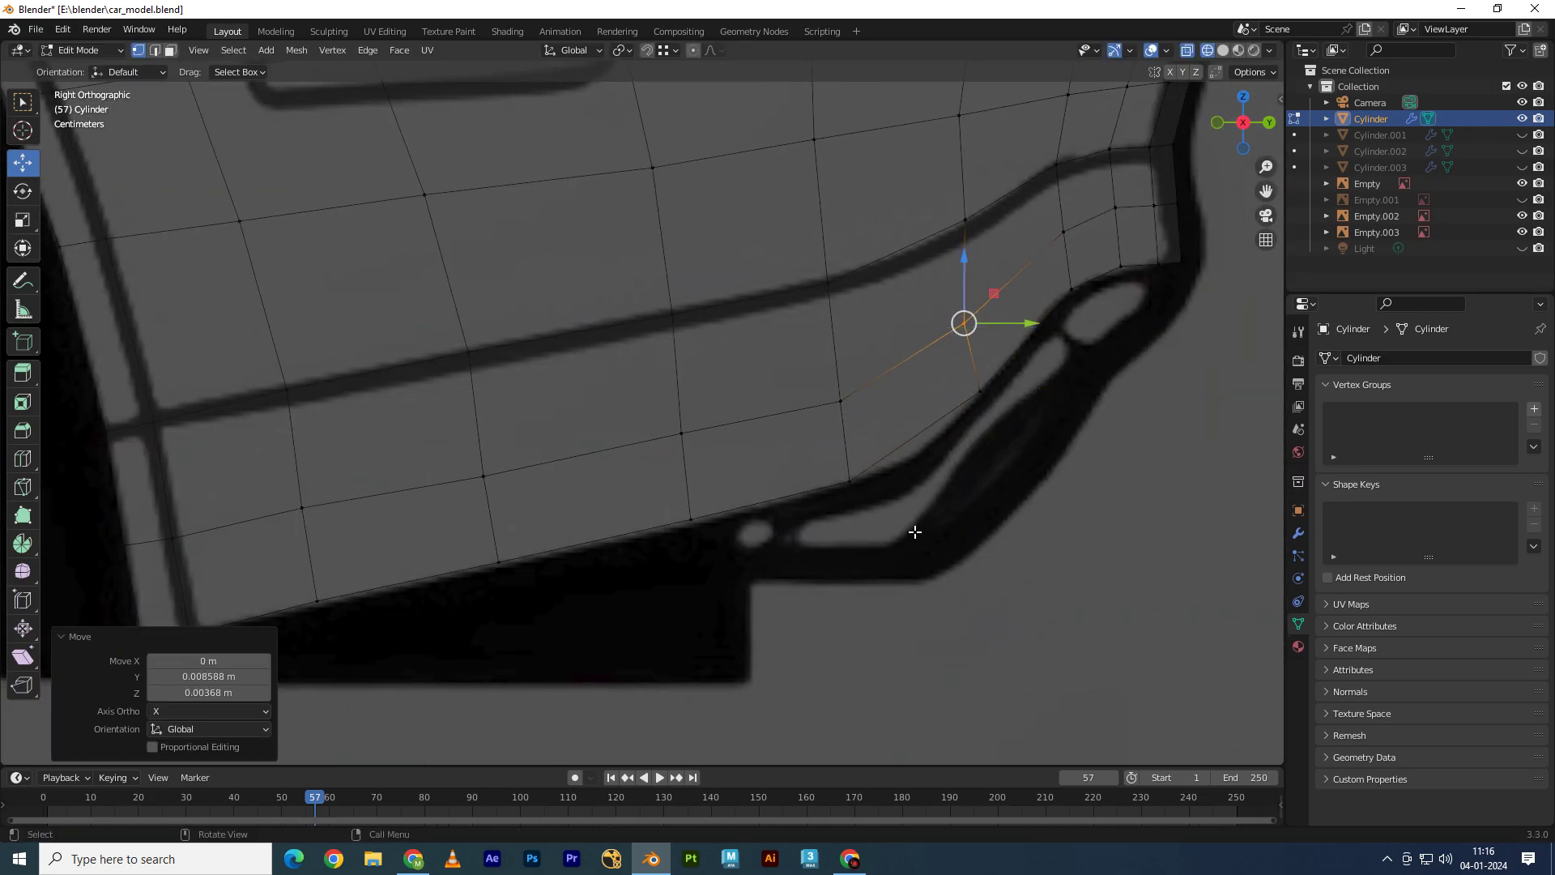
pyautogui.click(849, 480)
pyautogui.moveTo(918, 479); pyautogui.dragTo(958, 481)
pyautogui.press('g')
pyautogui.click(844, 393)
pyautogui.scroll(-3, 958, 421)
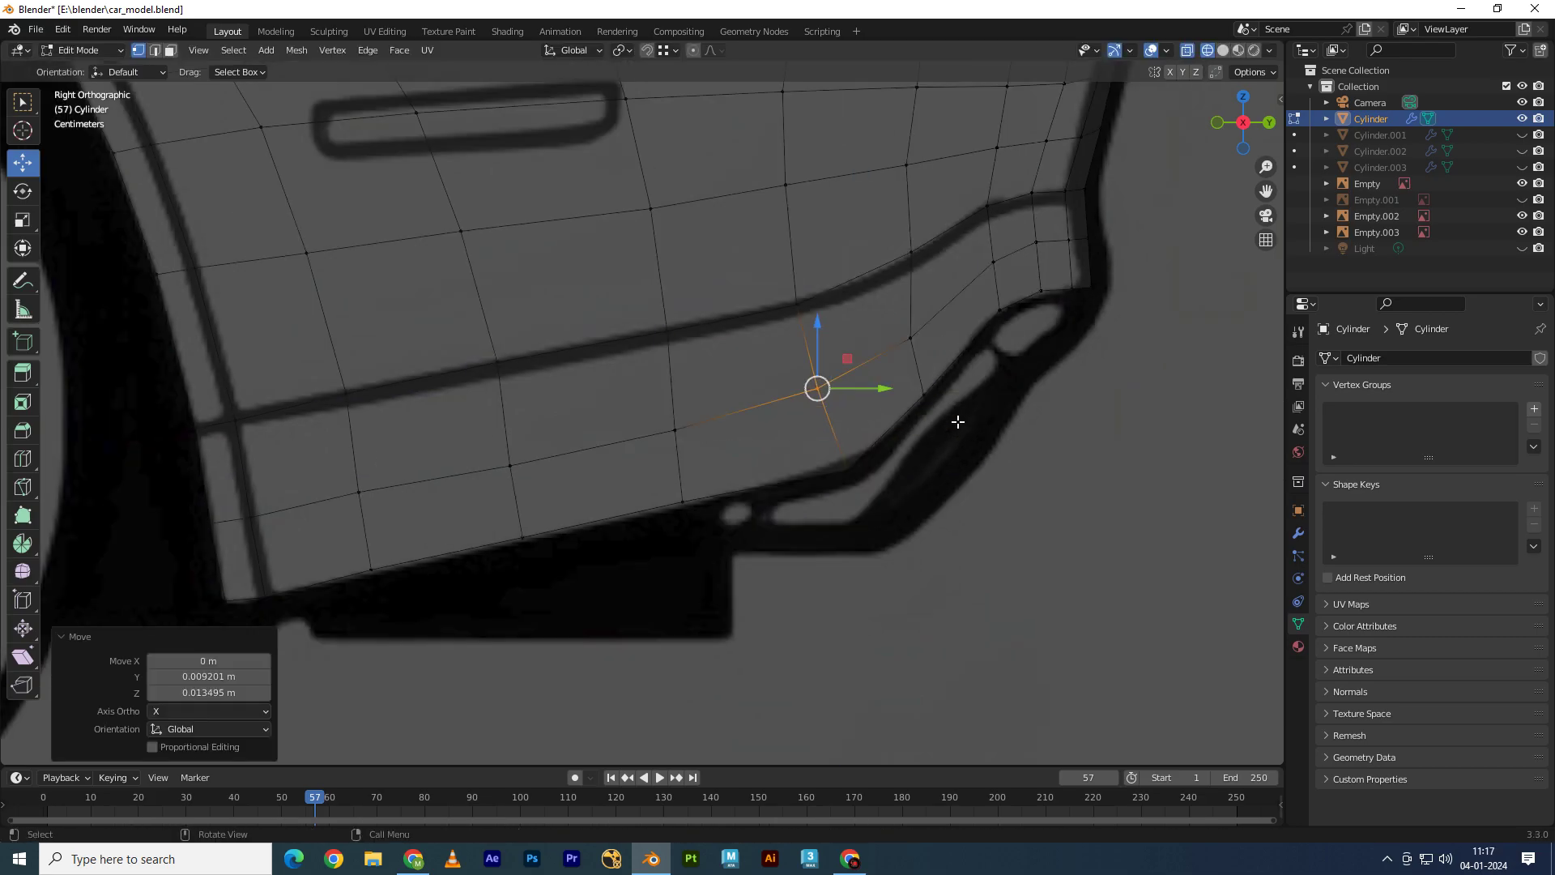
pyautogui.scroll(-2, 868, 461)
# Step: Return to the back view and nudge the corner vertex along X onto the outline
pyautogui.moveTo(868, 461); pyautogui.dragTo(846, 530, button='middle')
pyautogui.scroll(2, 846, 529)
pyautogui.scroll(2, 847, 529)
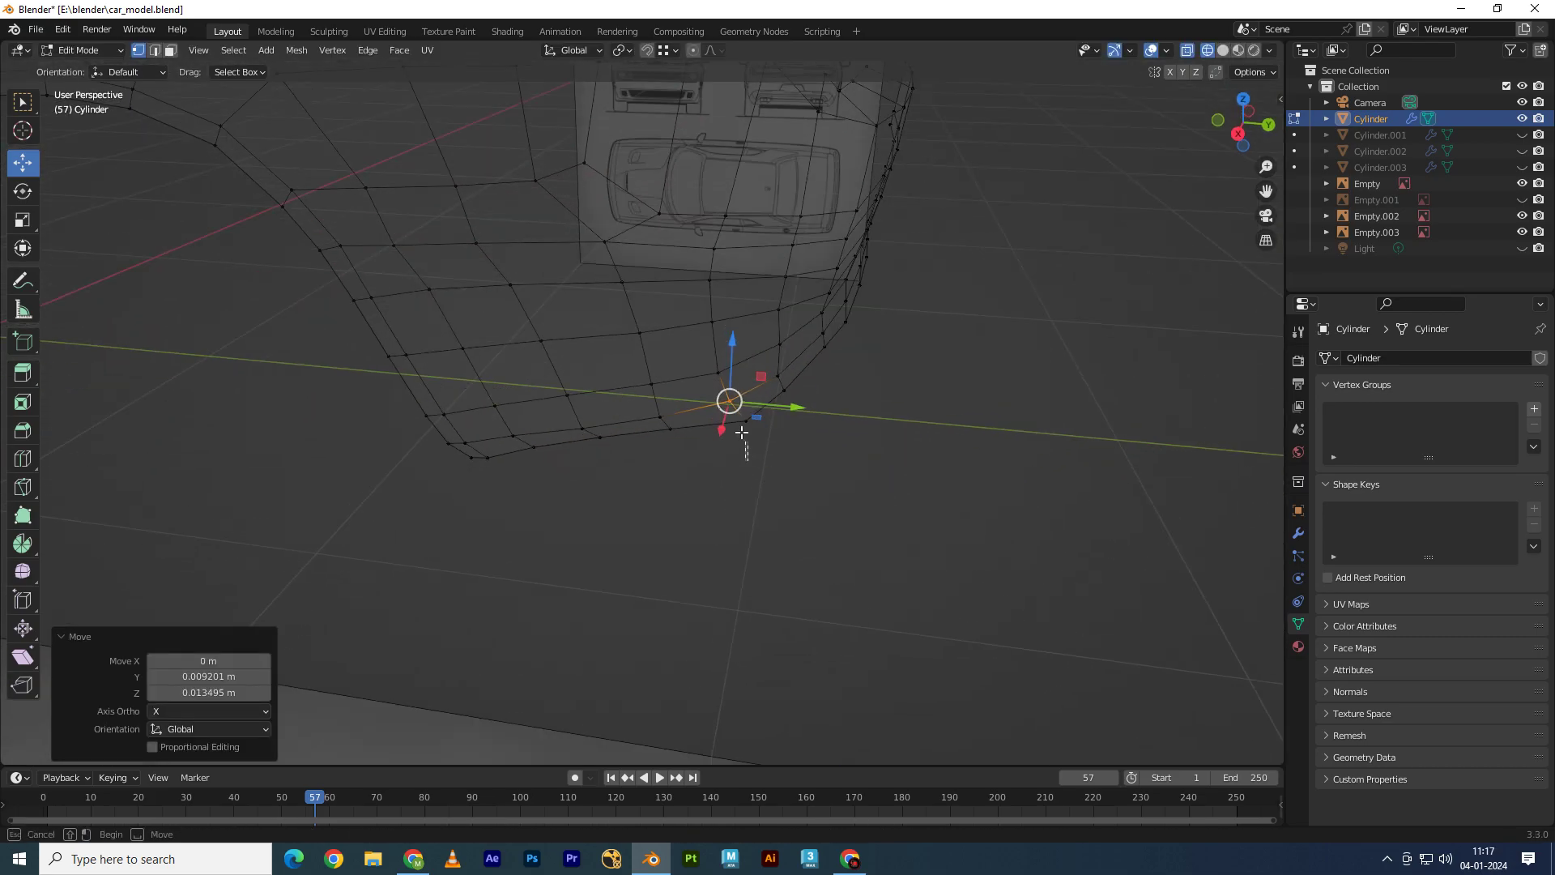
pyautogui.moveTo(740, 438); pyautogui.dragTo(741, 429)
pyautogui.click(1248, 148)
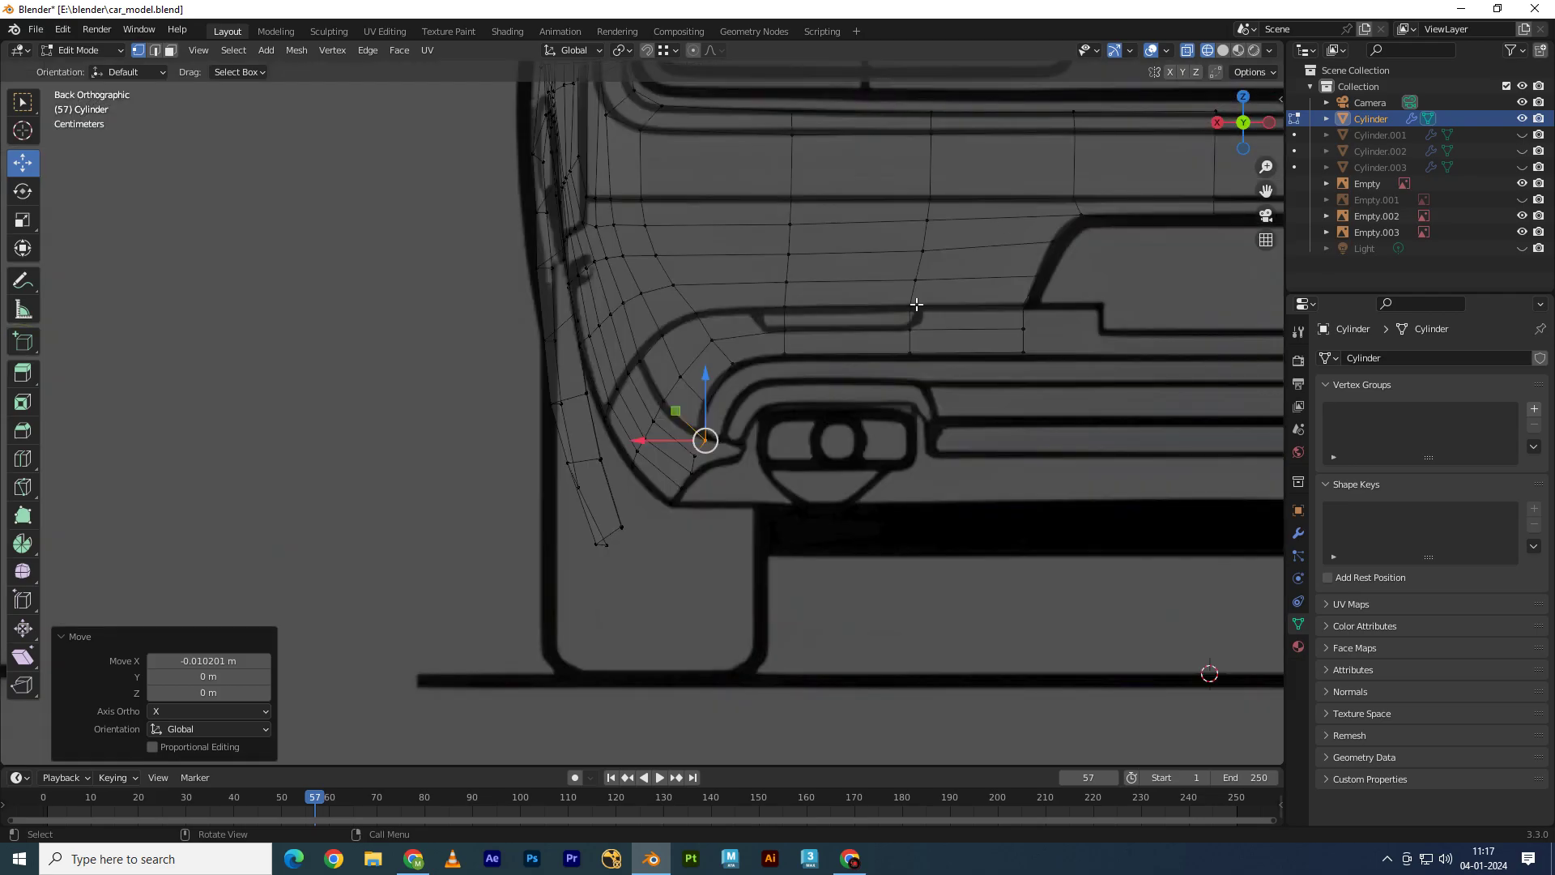
pyautogui.scroll(3, 720, 459)
pyautogui.press('g')
pyautogui.press('Escape')
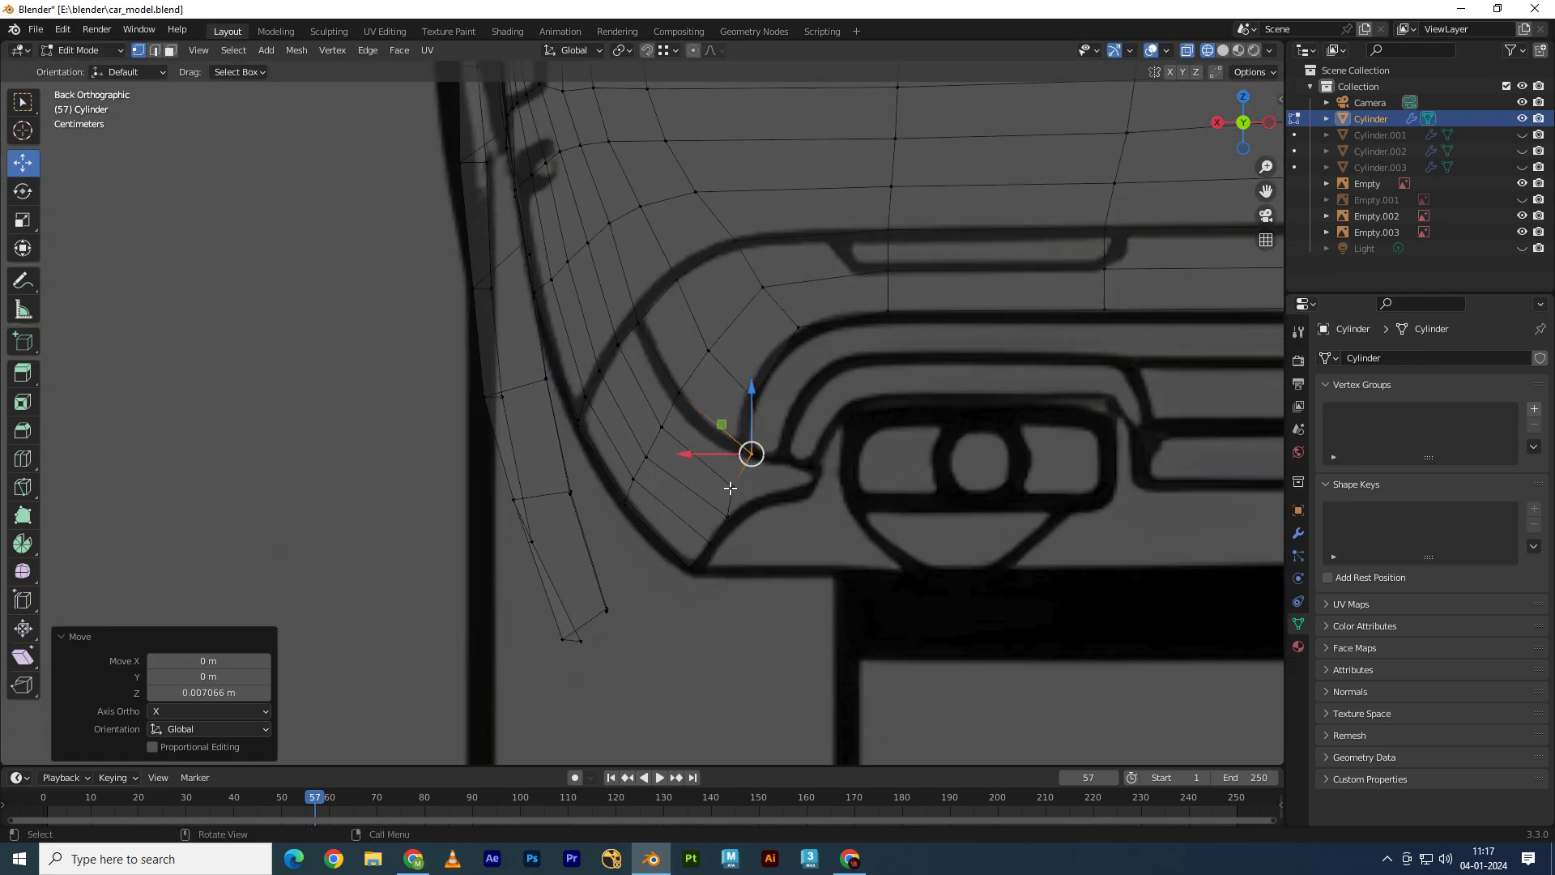
pyautogui.press('g')
pyautogui.press('x')
pyautogui.click(730, 452)
# Step: Move the next bumper vertex along X, then push one vertex 0.017693 m along Y
pyautogui.scroll(-1, 730, 452)
pyautogui.scroll(2, 730, 453)
pyautogui.keyDown('shift'); pyautogui.moveTo(731, 452); pyautogui.dragTo(666, 414, button='middle'); pyautogui.keyUp('shift')
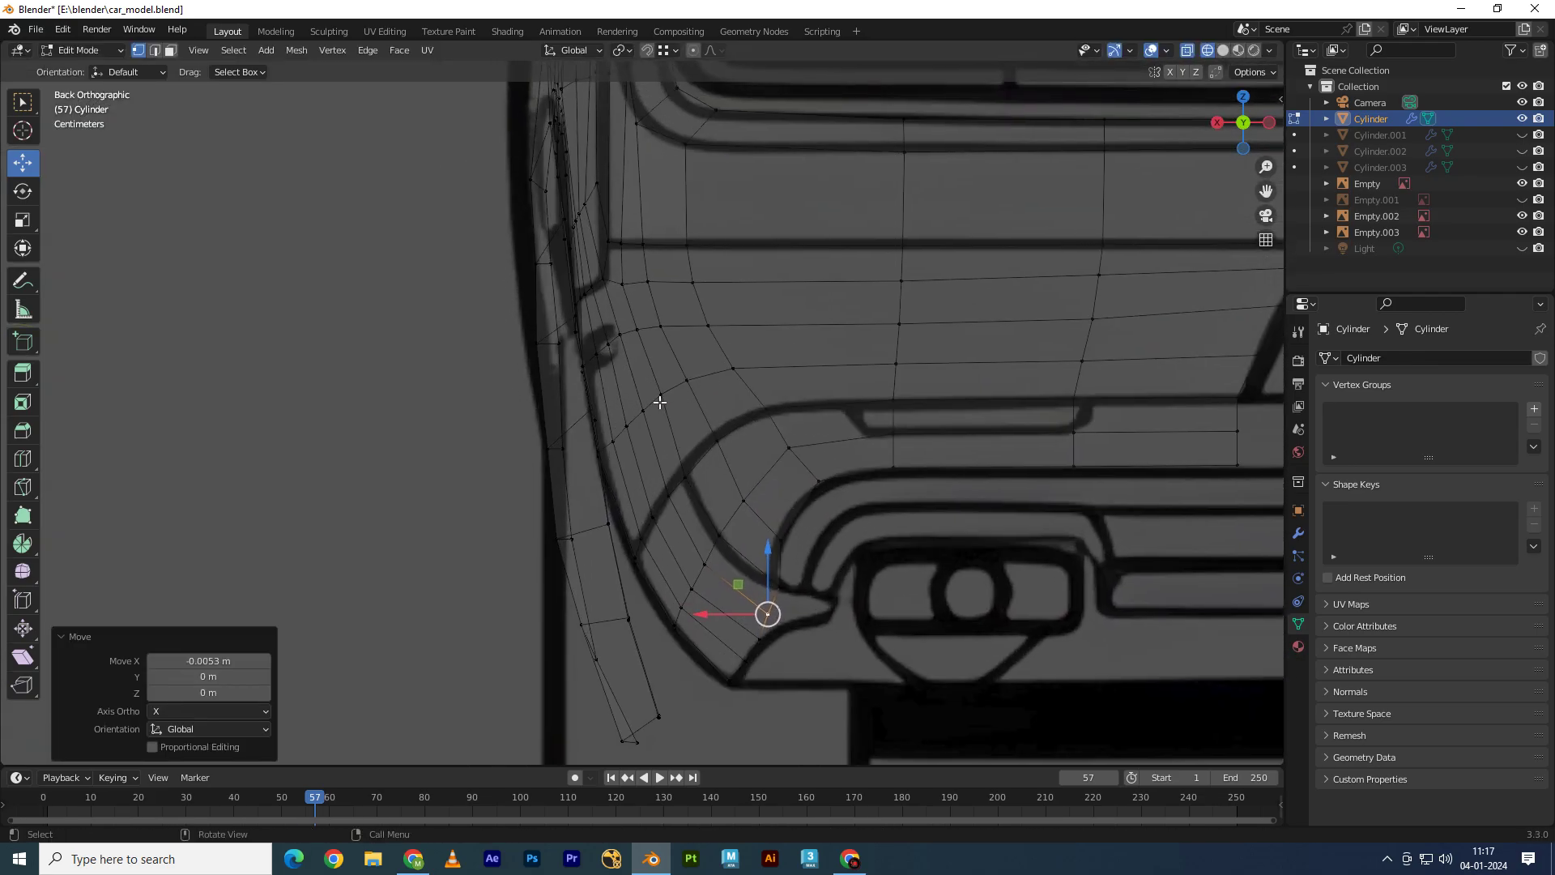
pyautogui.moveTo(639, 422); pyautogui.dragTo(721, 352)
pyautogui.press('g')
pyautogui.press('x')
pyautogui.click(670, 393)
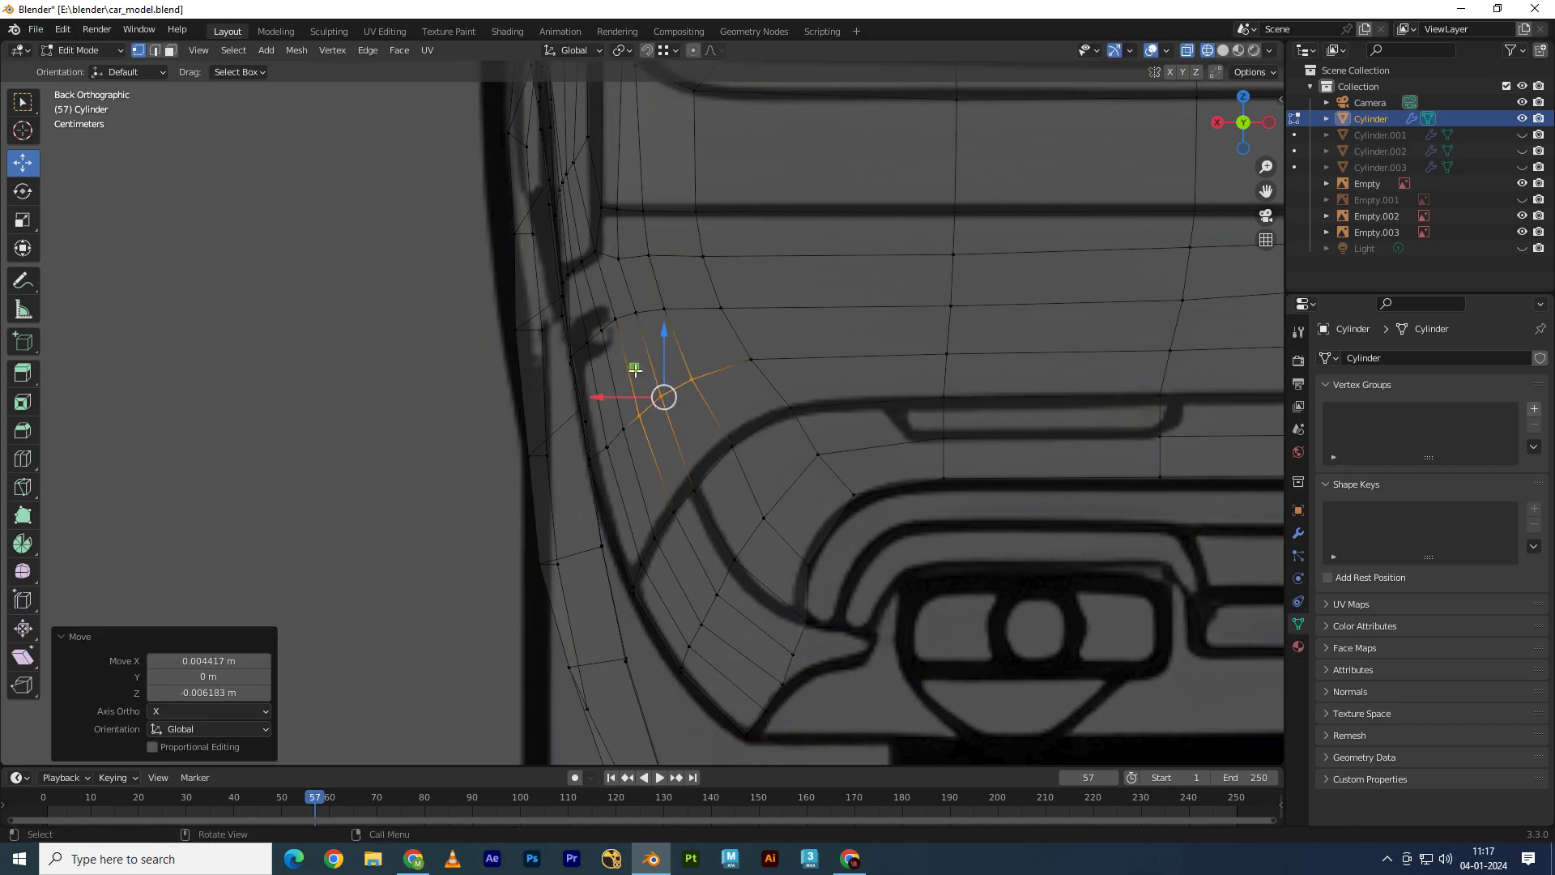
pyautogui.moveTo(729, 478)
pyautogui.mouseDown(button='middle')
pyautogui.moveTo(985, 486)
pyautogui.moveTo(521, 486)
pyautogui.moveTo(383, 414)
pyautogui.moveTo(521, 372)
pyautogui.moveTo(567, 340)
pyautogui.moveTo(549, 335)
pyautogui.moveTo(742, 406)
pyautogui.moveTo(713, 397)
pyautogui.moveTo(648, 470)
pyautogui.moveTo(634, 516)
pyautogui.moveTo(770, 497)
pyautogui.moveTo(644, 493)
pyautogui.mouseUp(button='middle')
pyautogui.press('g')
pyautogui.press('y')
pyautogui.click(527, 356)
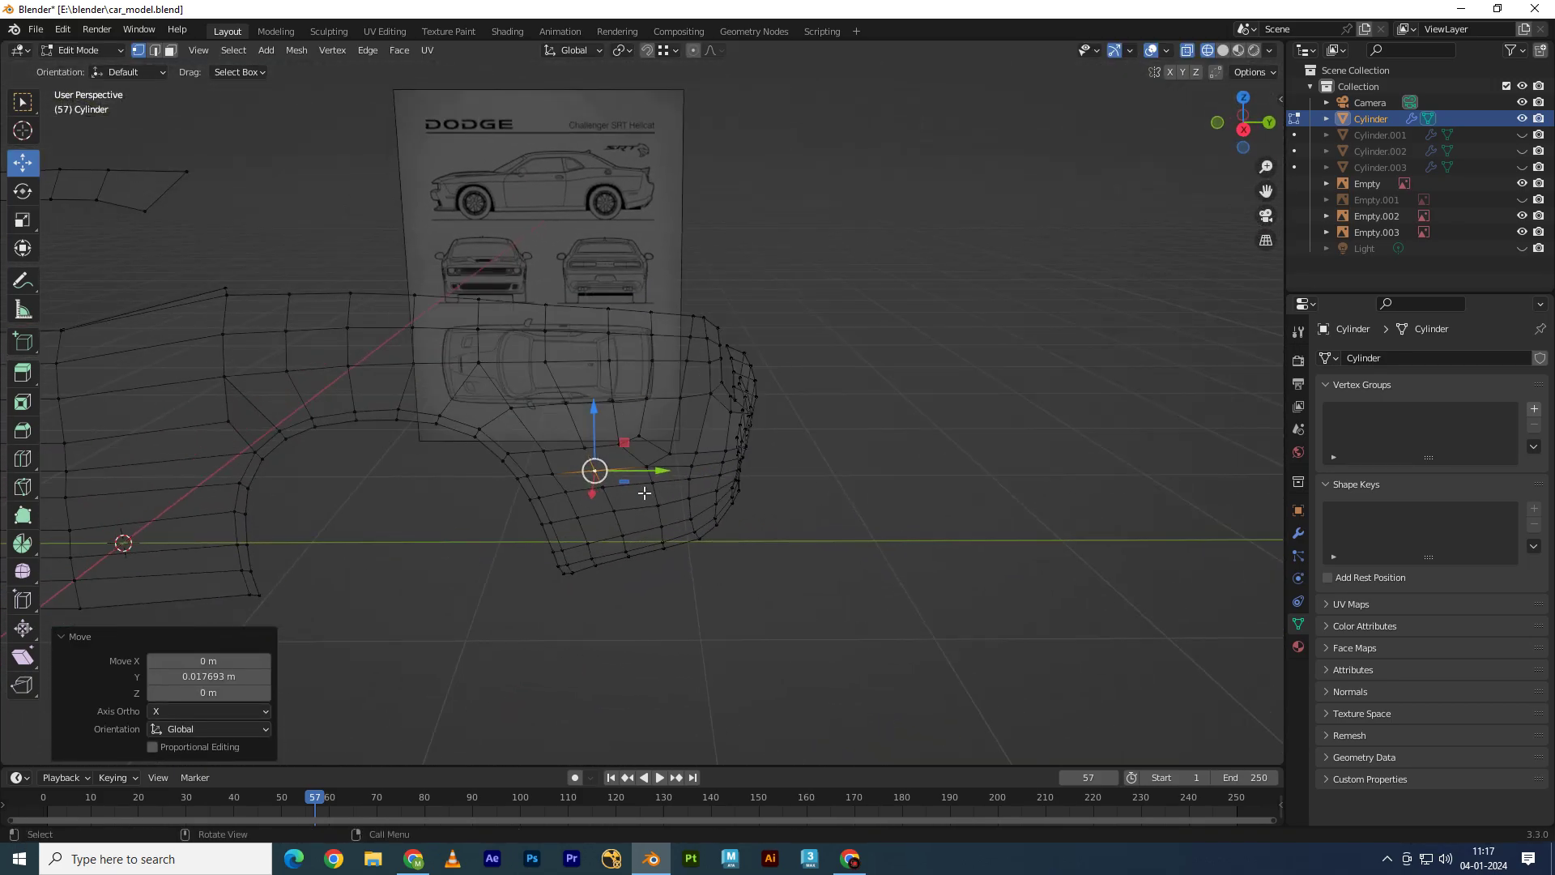
# Step: Select the rear bumper and wheel-arch faces and separate them into their own object
pyautogui.click(672, 443)
pyautogui.moveTo(673, 440)
pyautogui.mouseDown(button='middle')
pyautogui.moveTo(753, 521)
pyautogui.moveTo(629, 575)
pyautogui.mouseUp(button='middle')
pyautogui.moveTo(632, 575)
pyautogui.mouseDown()
pyautogui.moveTo(923, 417)
pyautogui.moveTo(923, 399)
pyautogui.mouseUp()
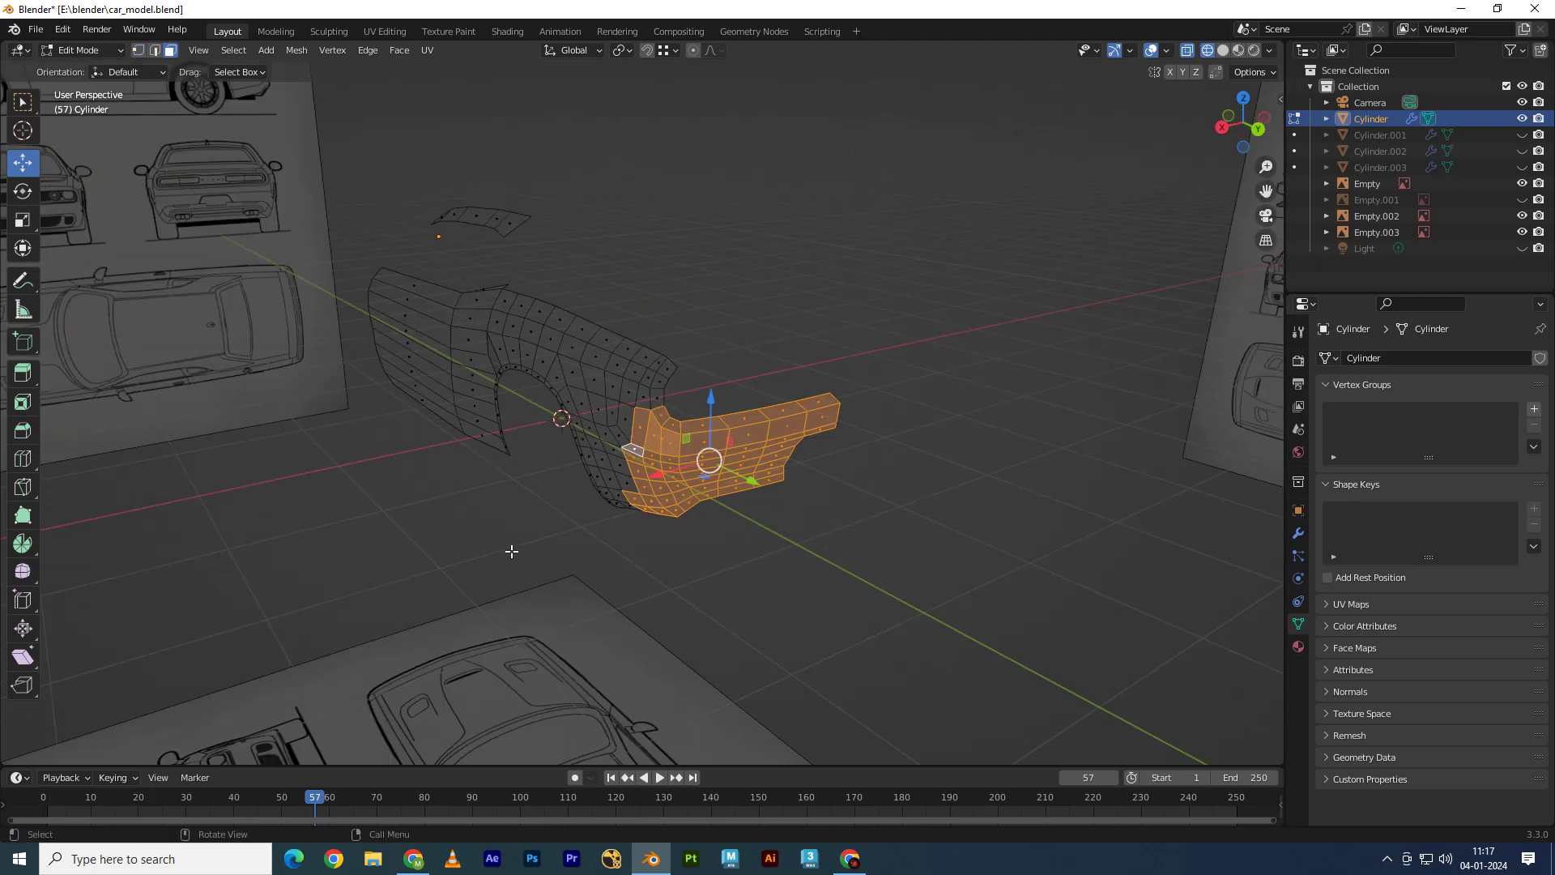
pyautogui.moveTo(511, 551); pyautogui.dragTo(364, 614, button='middle')
pyautogui.keyDown('shift'); pyautogui.moveTo(350, 624); pyautogui.dragTo(655, 402); pyautogui.keyUp('shift')
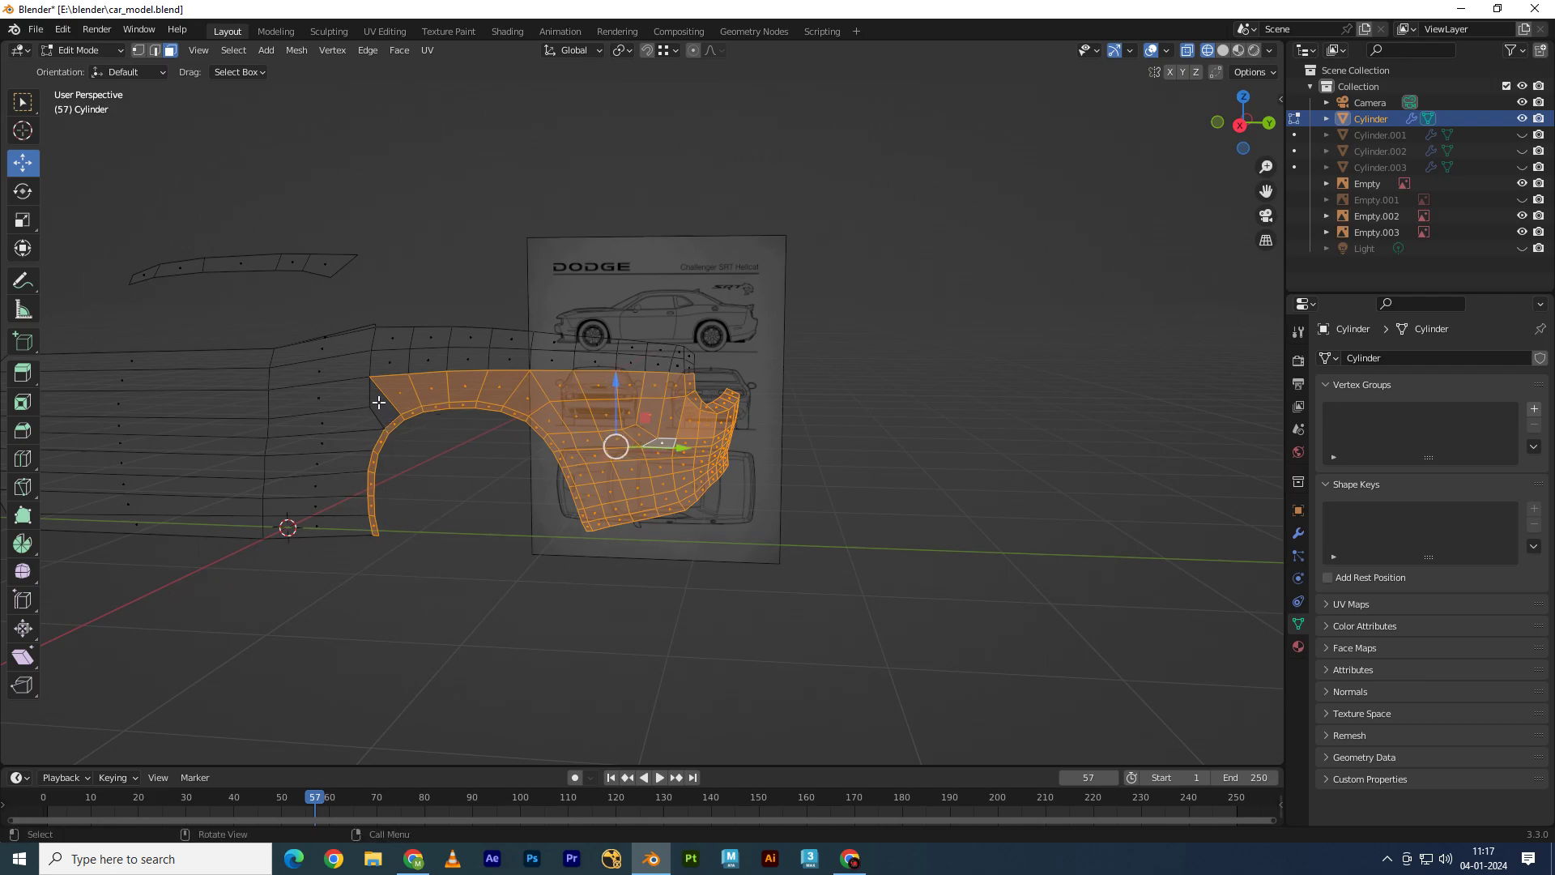
pyautogui.press('h')
pyautogui.hotkey('alt', 'h')
pyautogui.scroll(2, 600, 346)
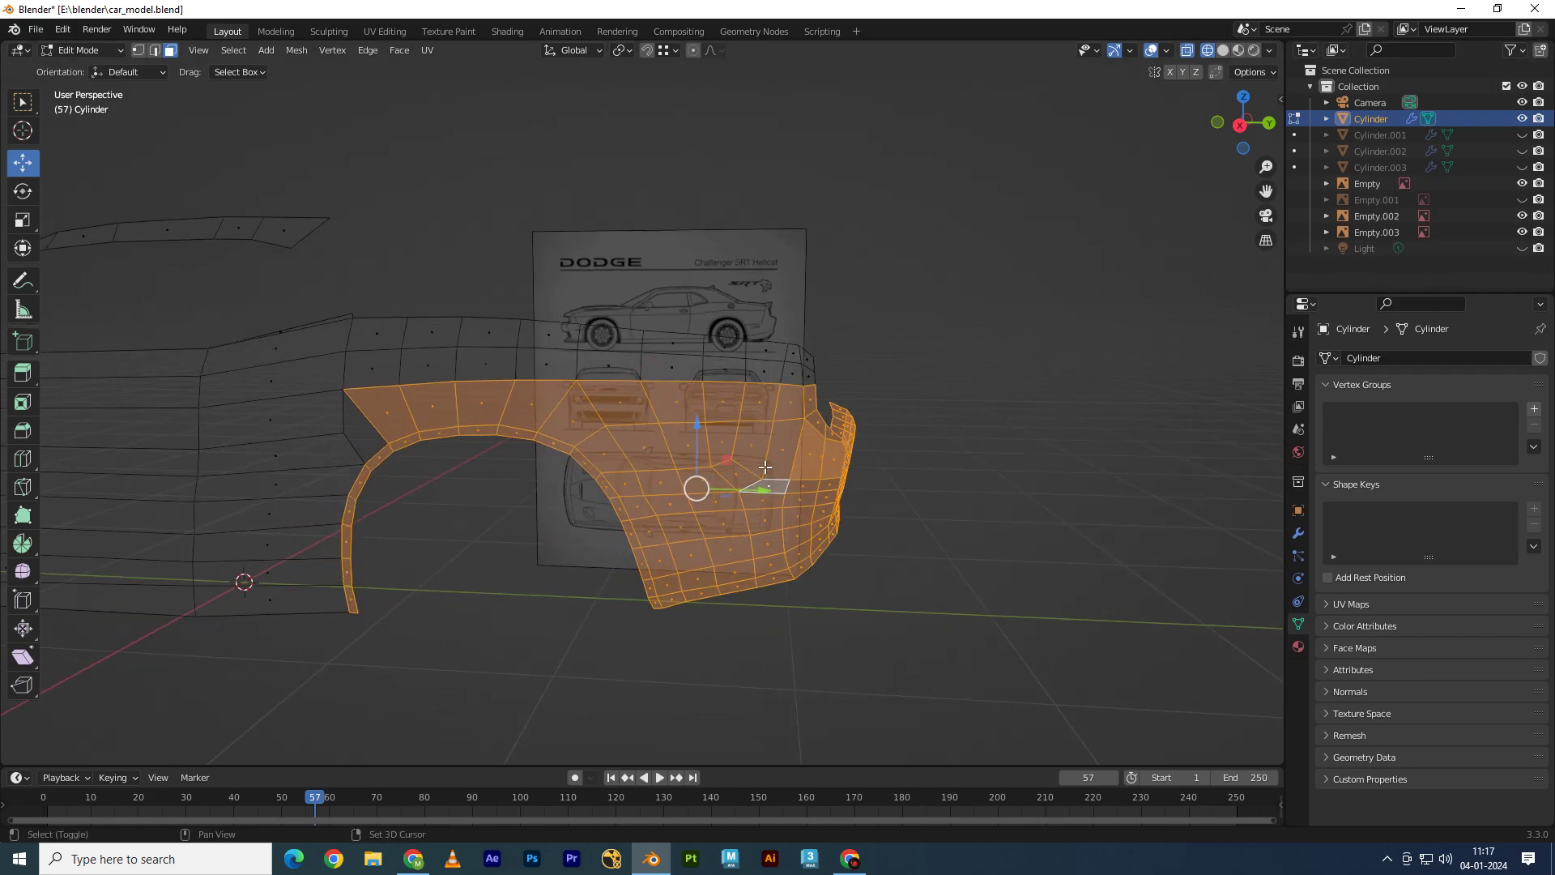
pyautogui.rightClick(766, 442)
pyautogui.click(881, 428)
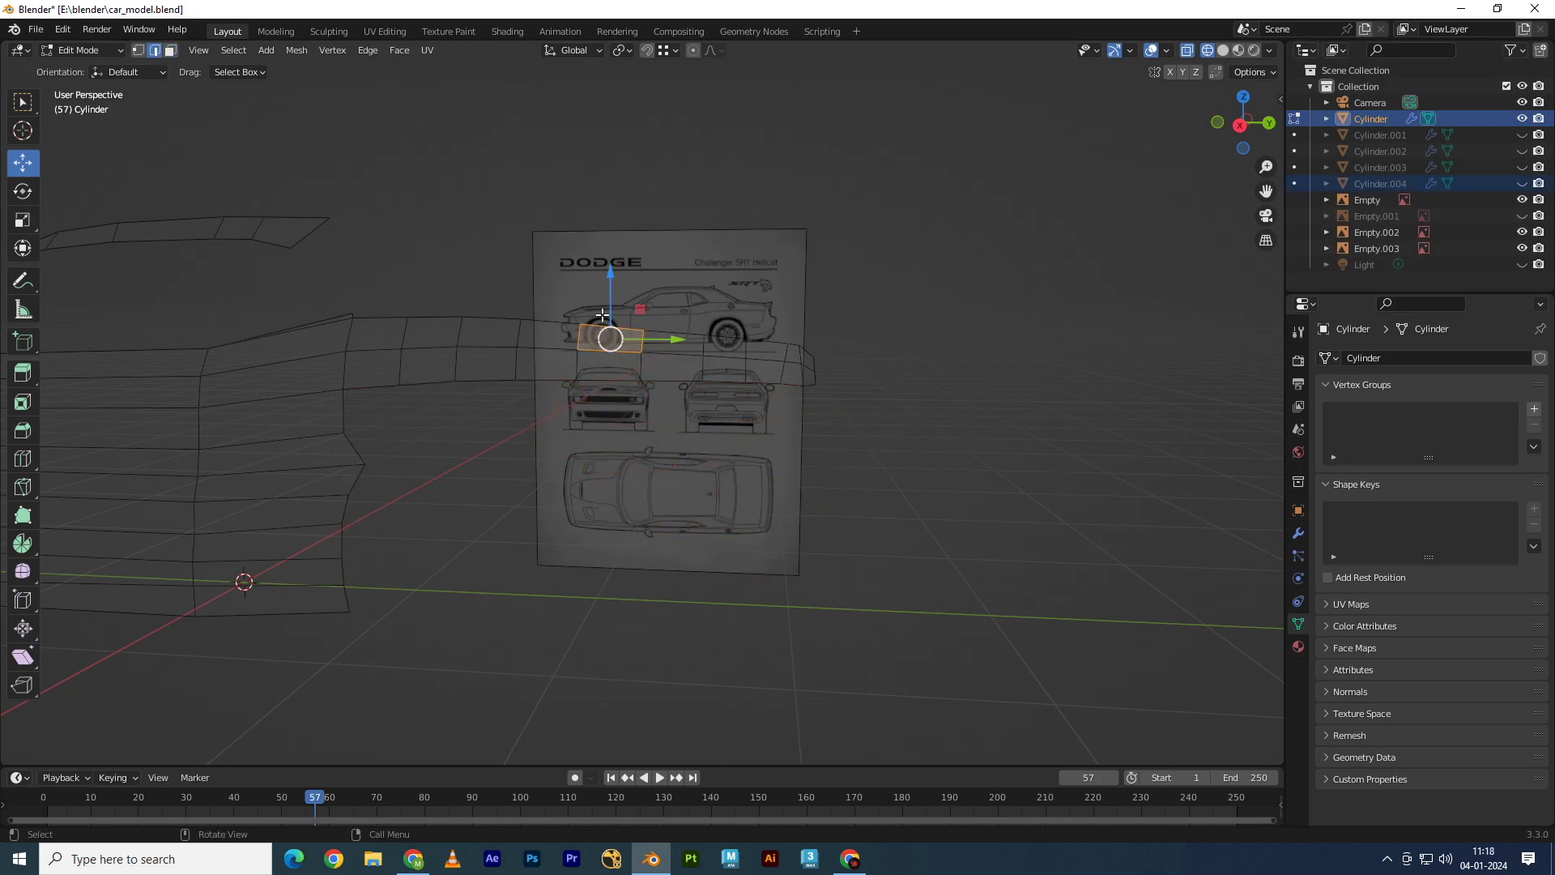
# Step: In top view with vertex selection, add an edge loop across the separated strip
pyautogui.press('KP_7')
pyautogui.scroll(3, 697, 434)
pyautogui.press('1')
pyautogui.keyDown('shift'); pyautogui.moveTo(697, 431); pyautogui.dragTo(650, 341, button='middle'); pyautogui.keyUp('shift')
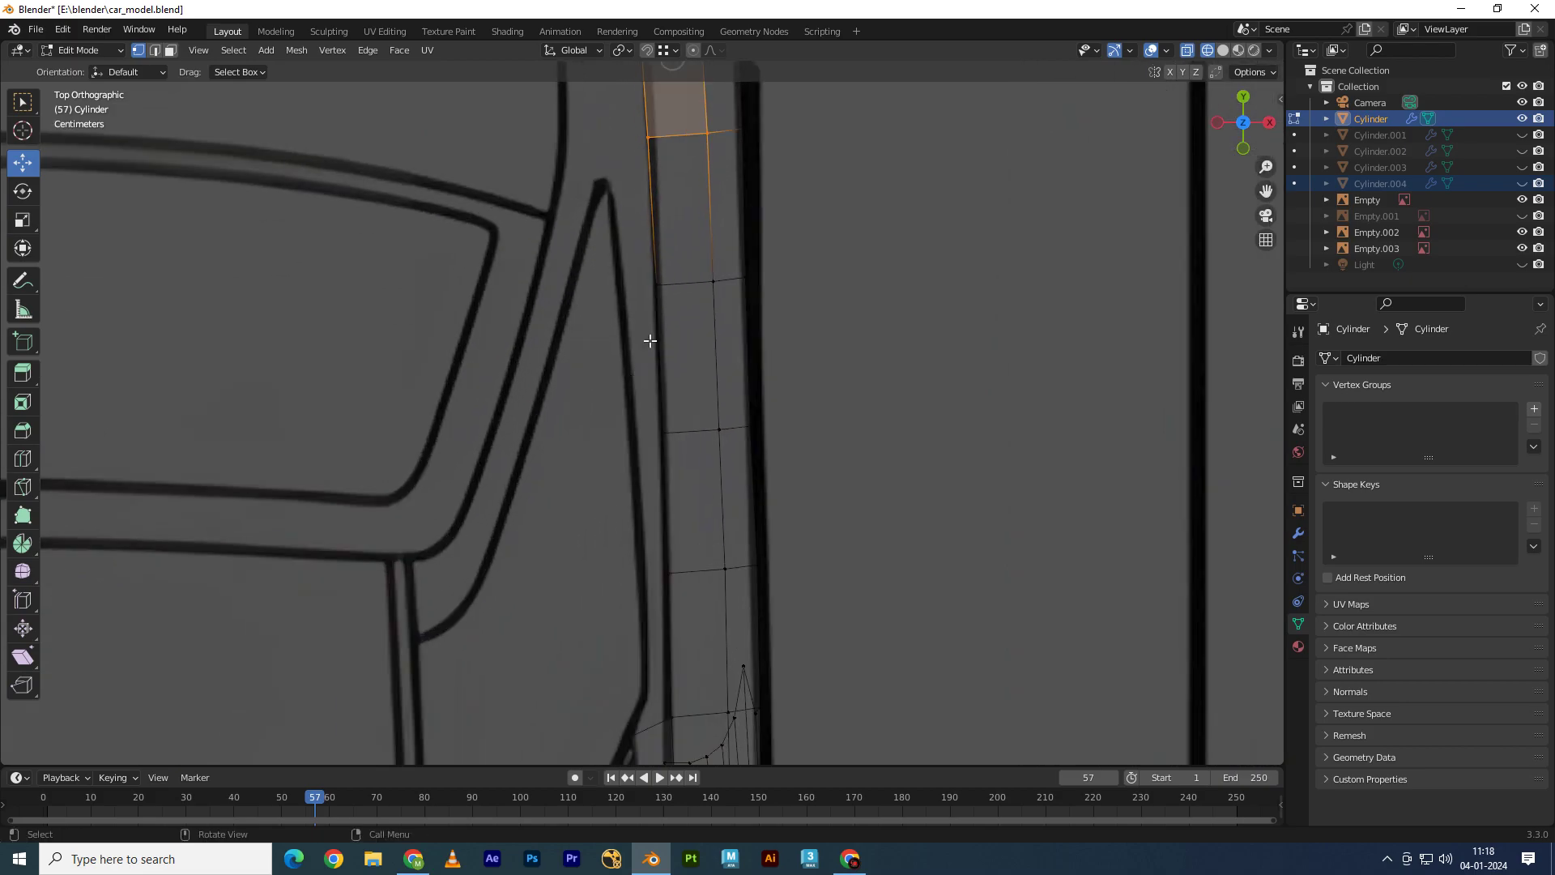
pyautogui.keyDown('shift'); pyautogui.scroll(3, 650, 340); pyautogui.keyUp('shift')
pyautogui.keyDown('shift'); pyautogui.scroll(3, 614, 343); pyautogui.keyUp('shift')
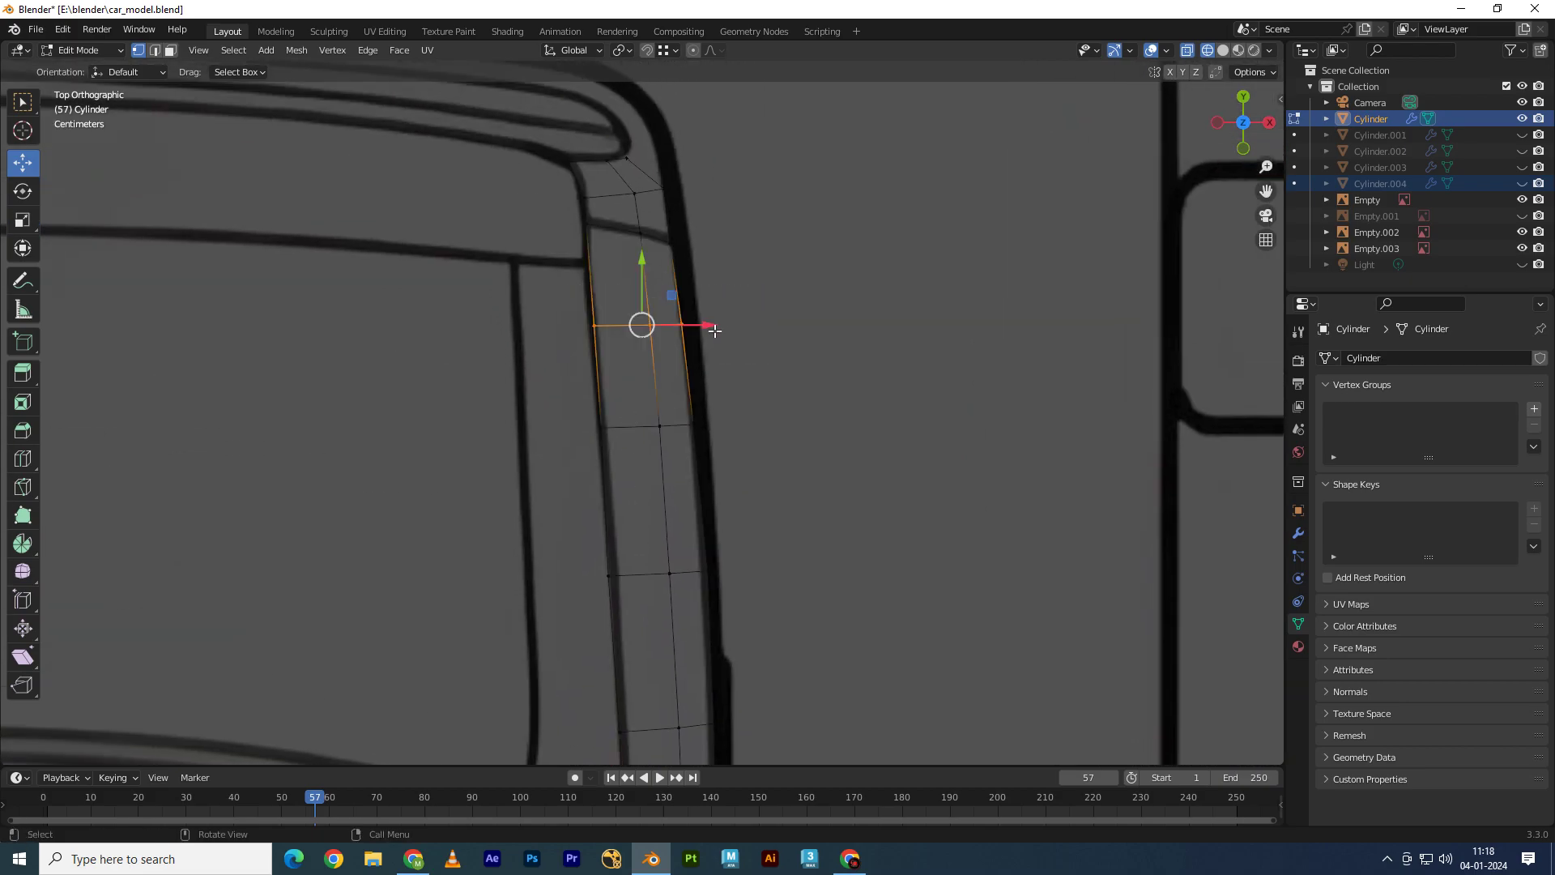
pyautogui.press('KP_3')
pyautogui.press('KP_7')
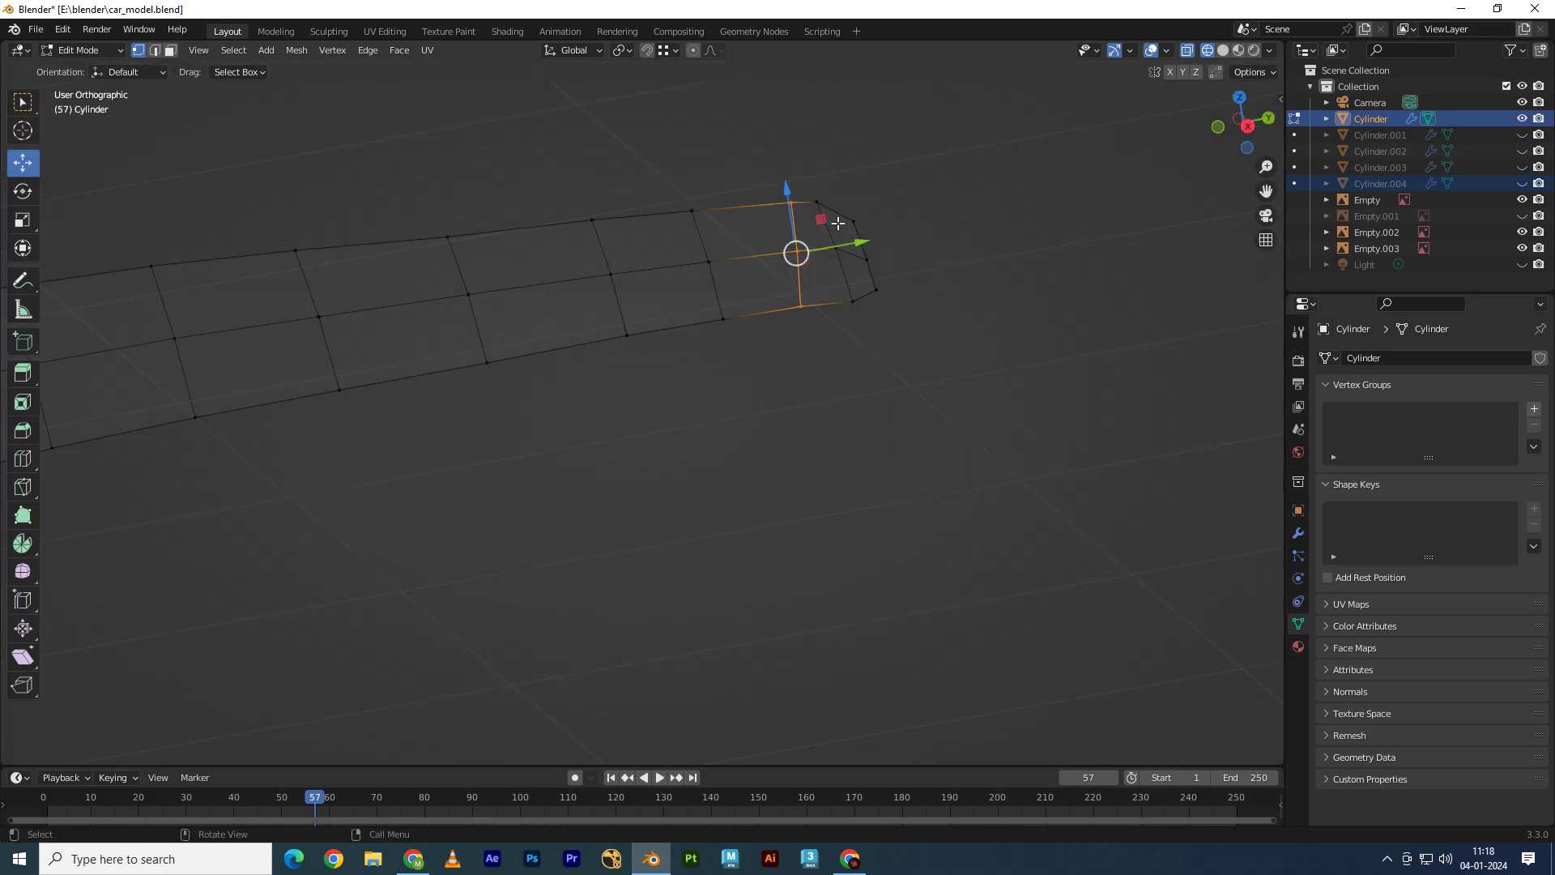
pyautogui.scroll(2, 597, 252)
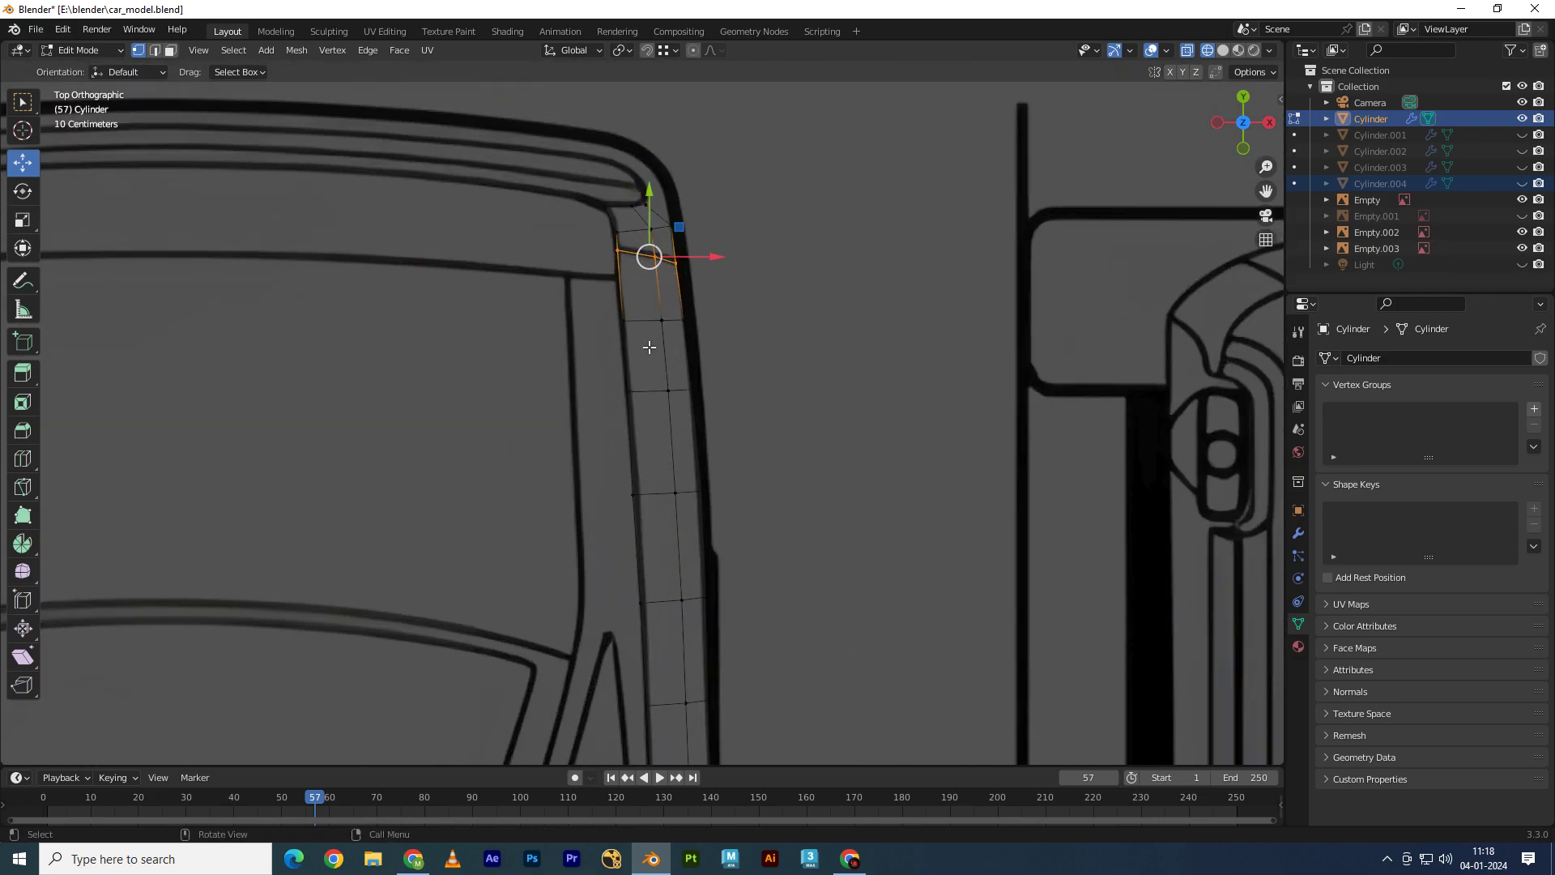
pyautogui.scroll(1, 620, 273)
pyautogui.click(633, 260)
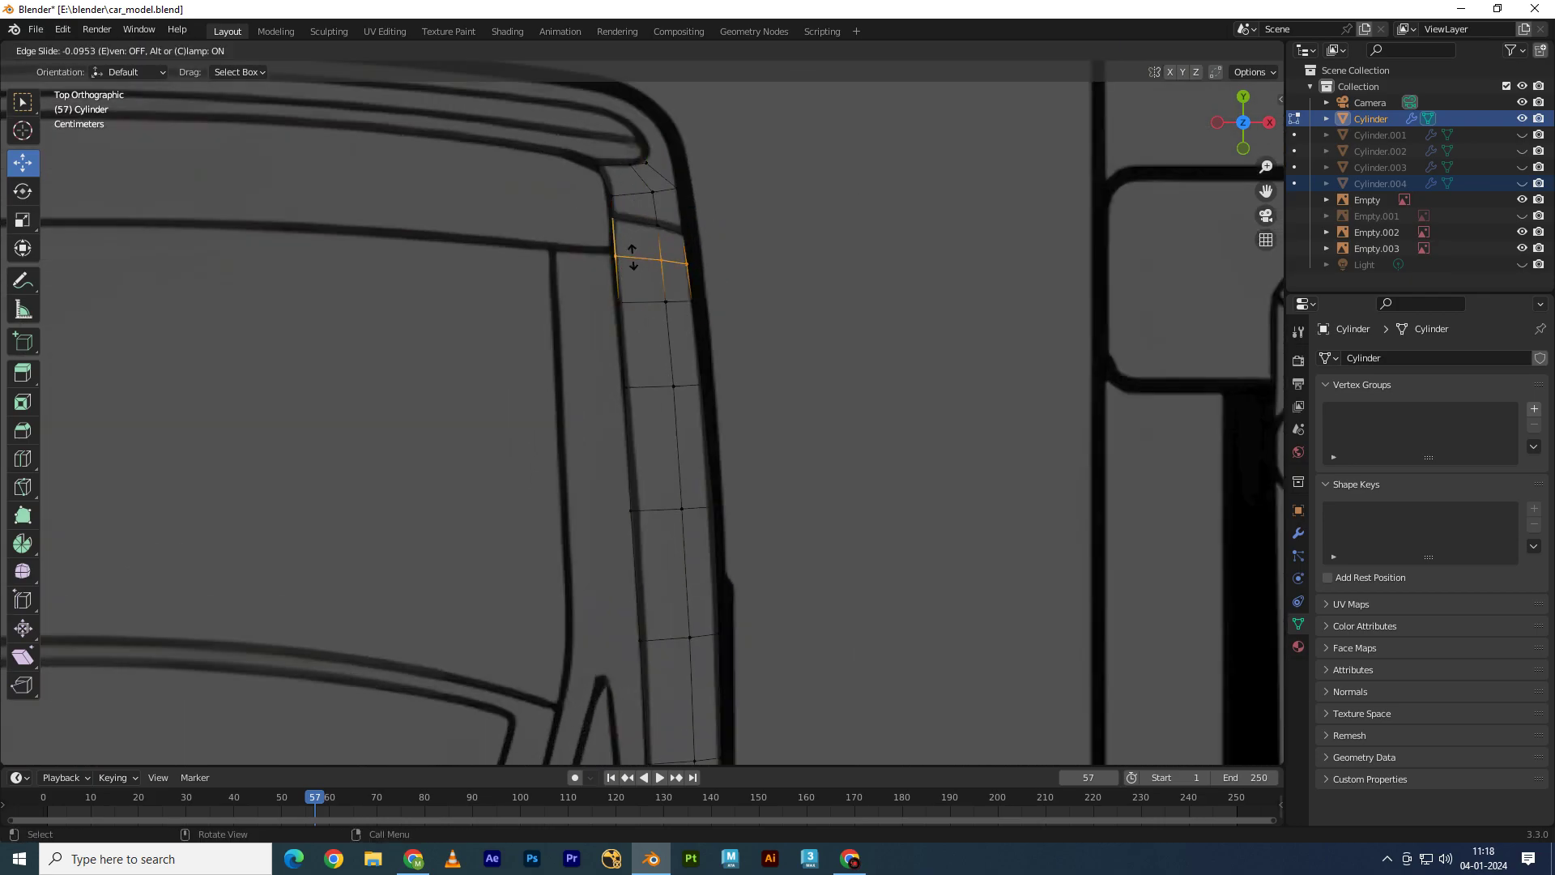
pyautogui.click(633, 254)
# Step: Move the vertical edge and edge loop beside the window outline to follow the window line
pyautogui.scroll(-3, 618, 307)
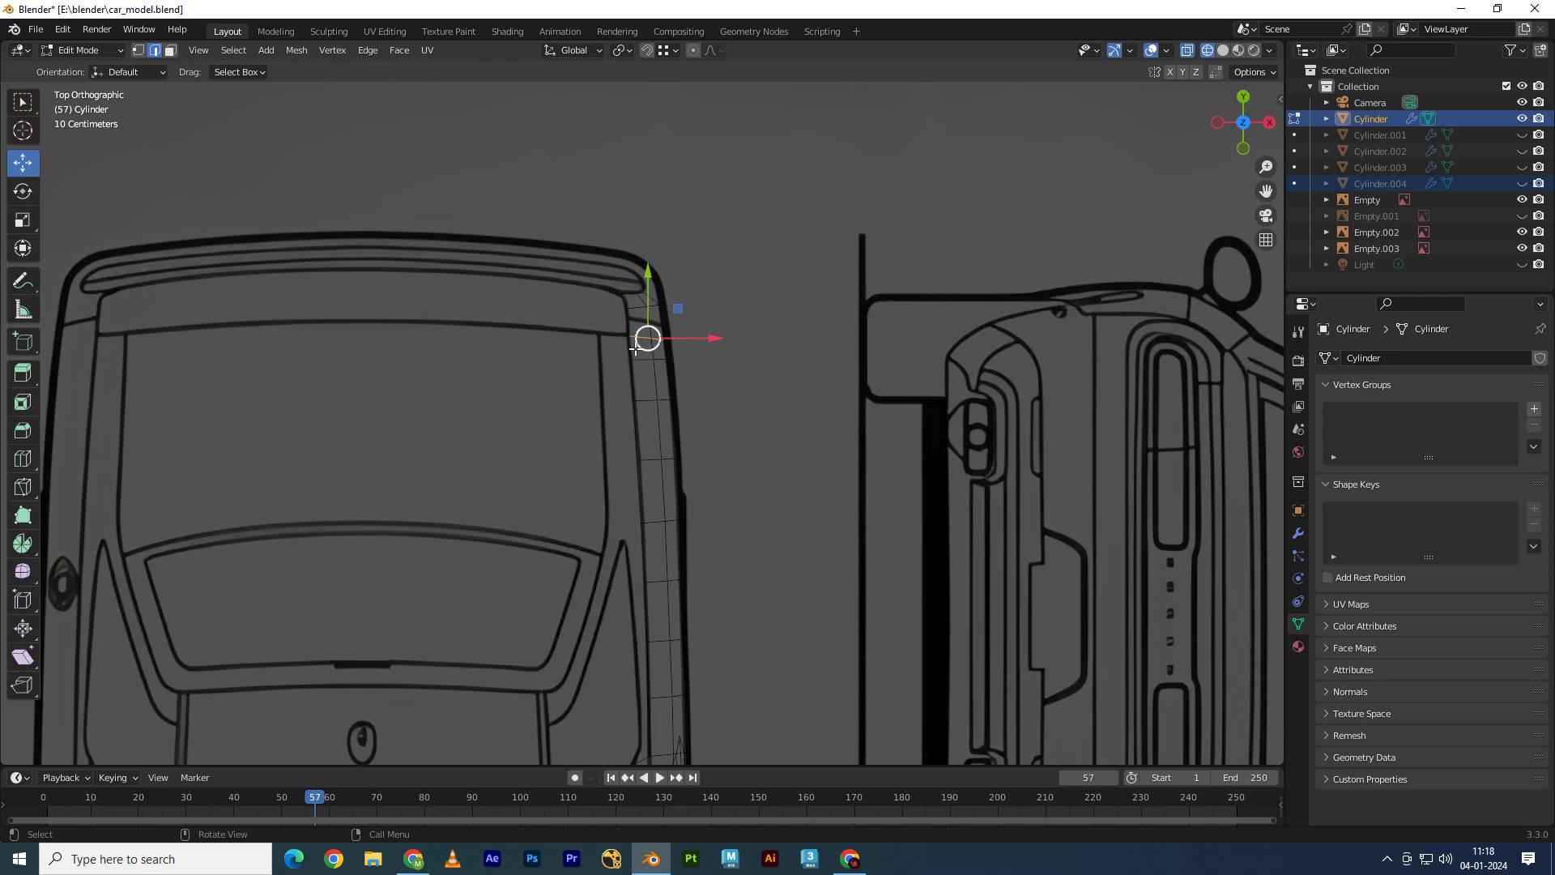
pyautogui.scroll(2, 618, 313)
pyautogui.keyDown('shift'); pyautogui.moveTo(672, 632); pyautogui.dragTo(654, 358, button='middle'); pyautogui.keyUp('shift')
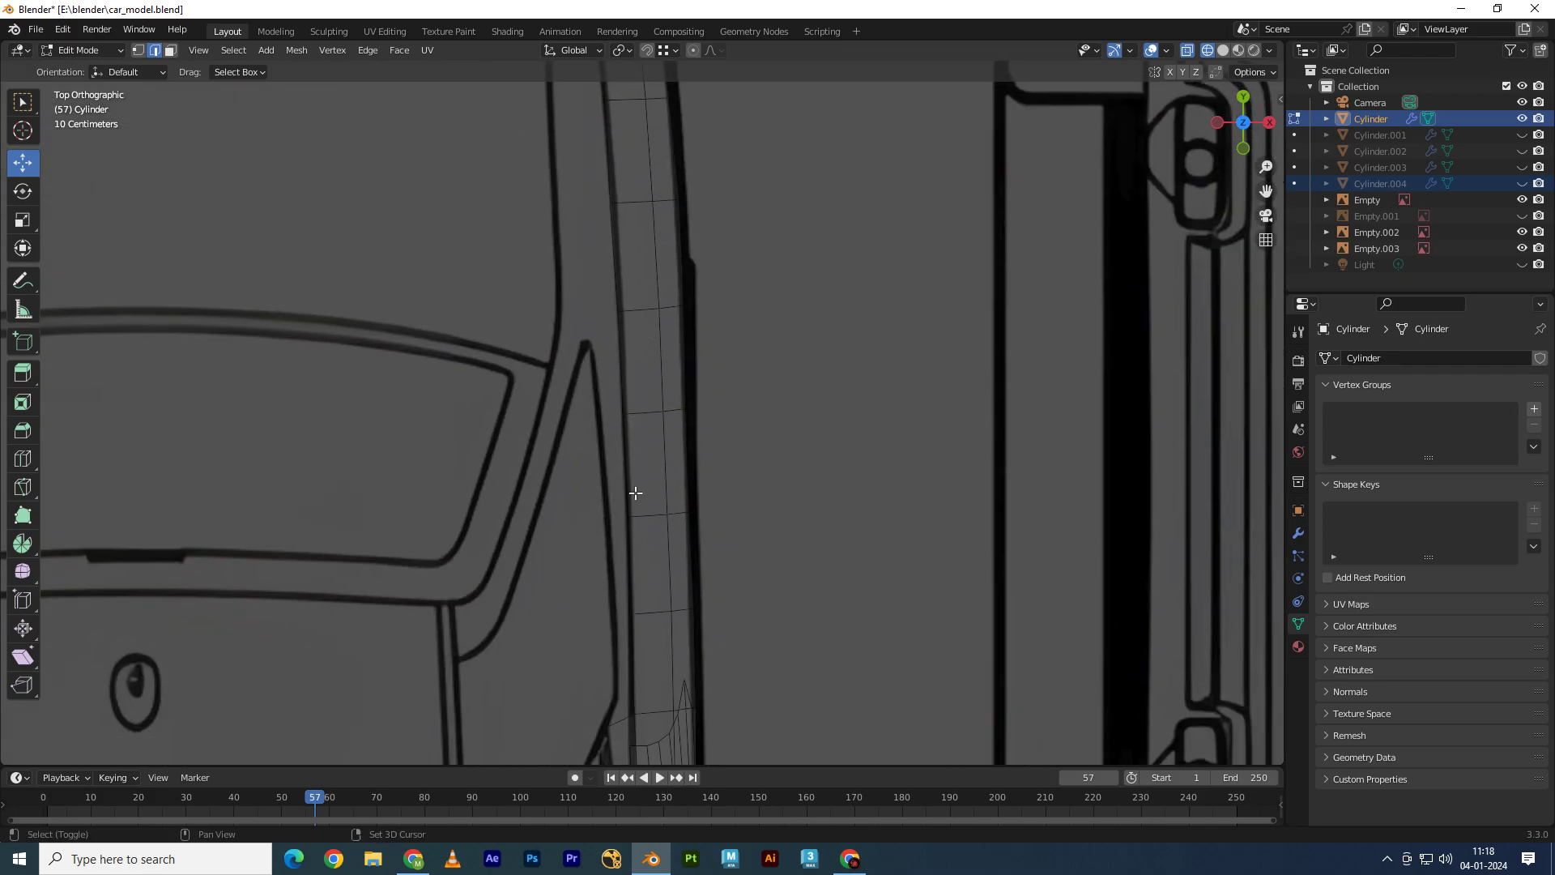
pyautogui.keyDown('ctrl'); pyautogui.click(656, 369); pyautogui.keyUp('ctrl')
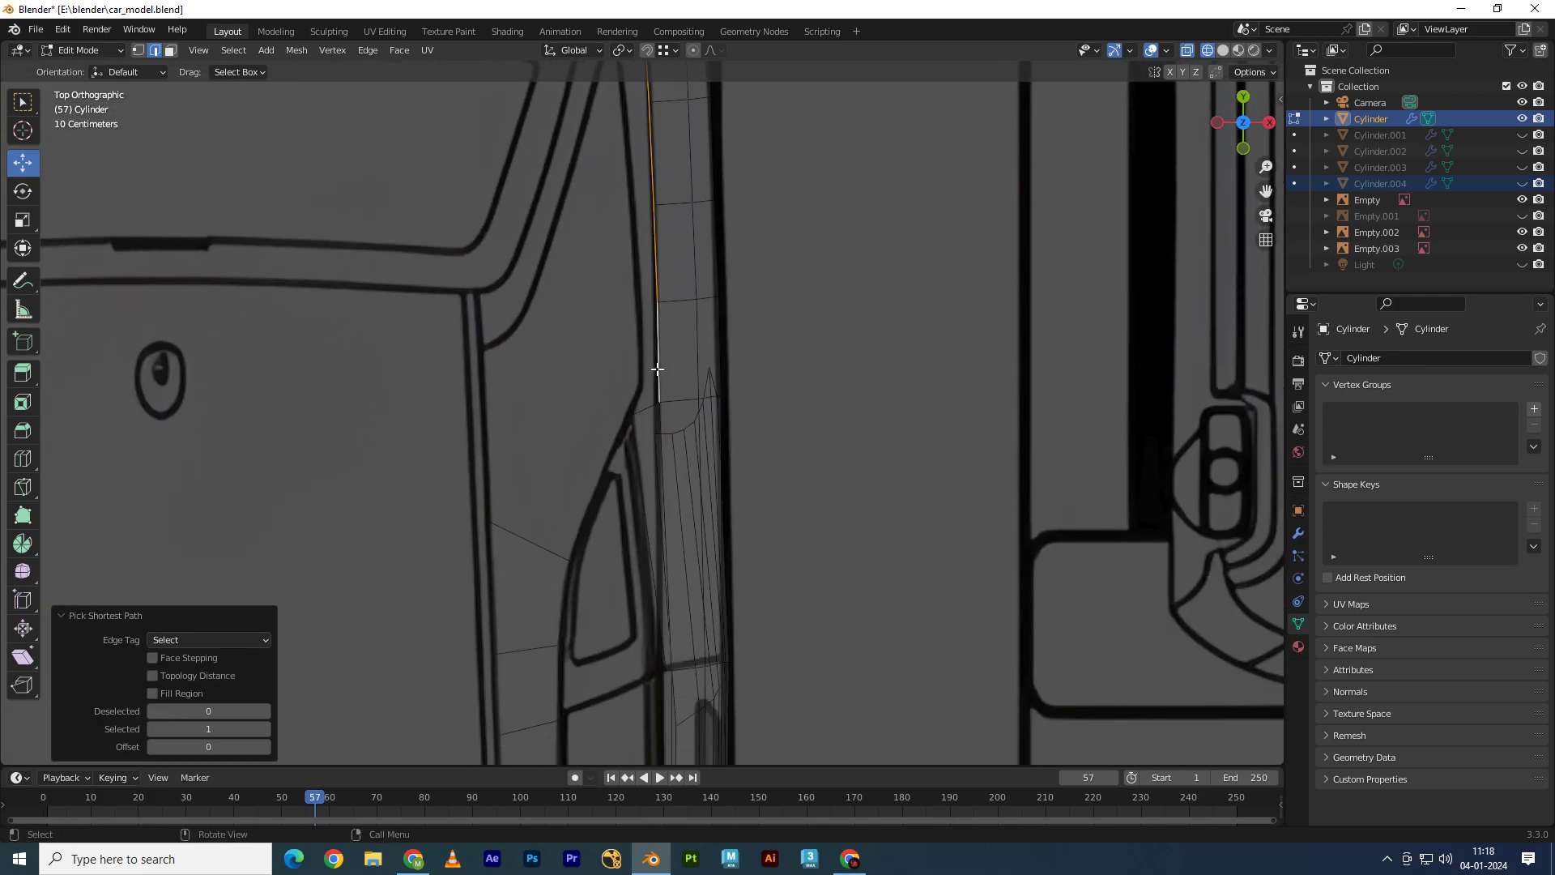
pyautogui.press('g')
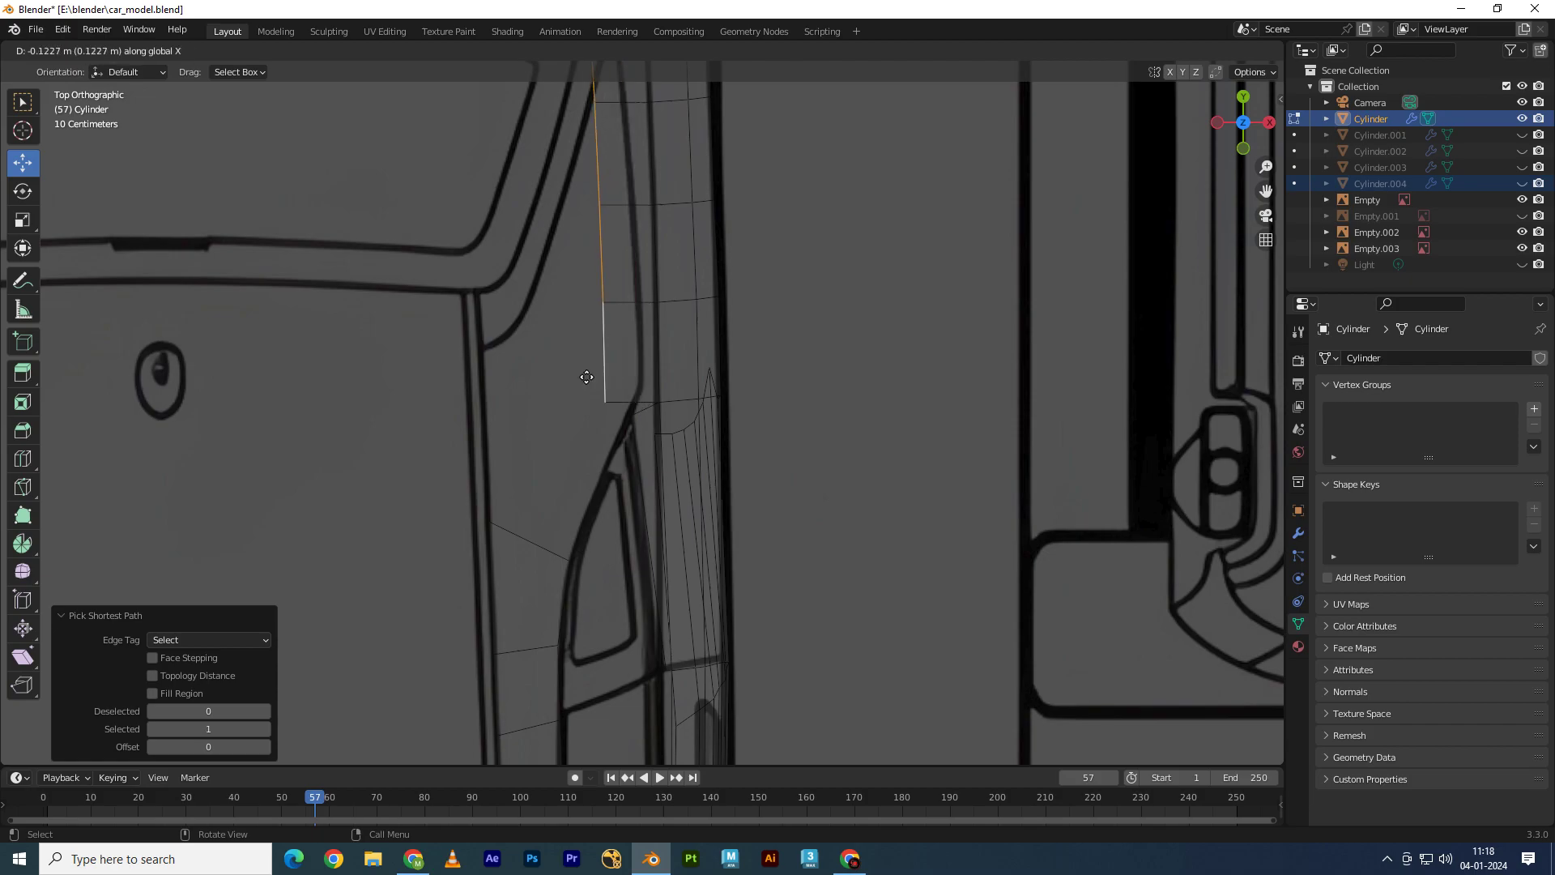
pyautogui.click(637, 325)
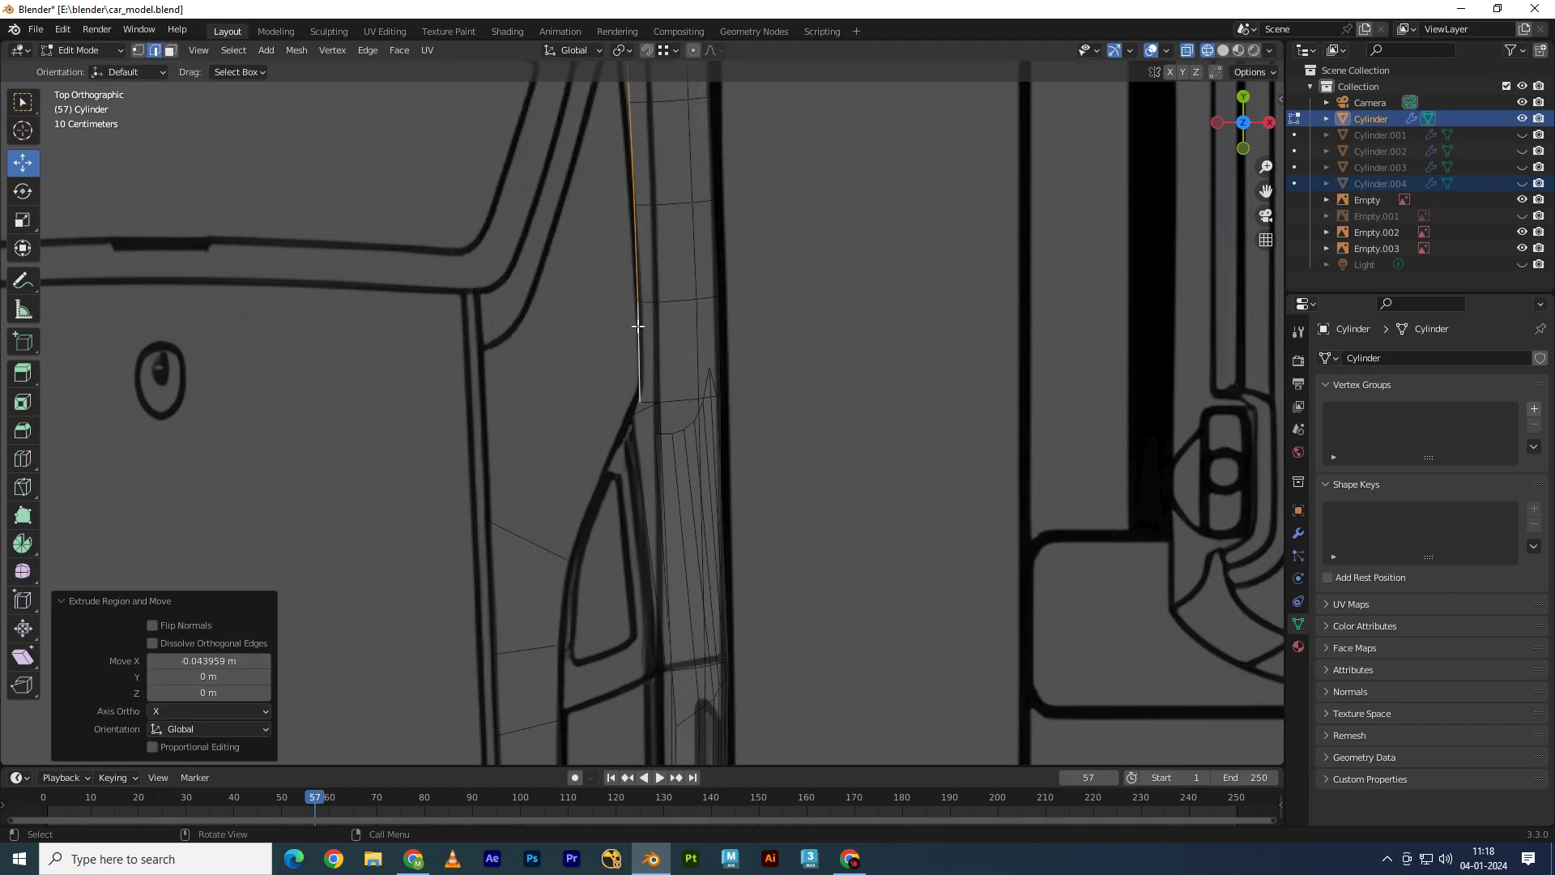
pyautogui.keyDown('shift'); pyautogui.moveTo(637, 325); pyautogui.dragTo(623, 421, button='middle'); pyautogui.keyUp('shift')
pyautogui.keyDown('alt'); pyautogui.click(627, 421); pyautogui.keyUp('alt')
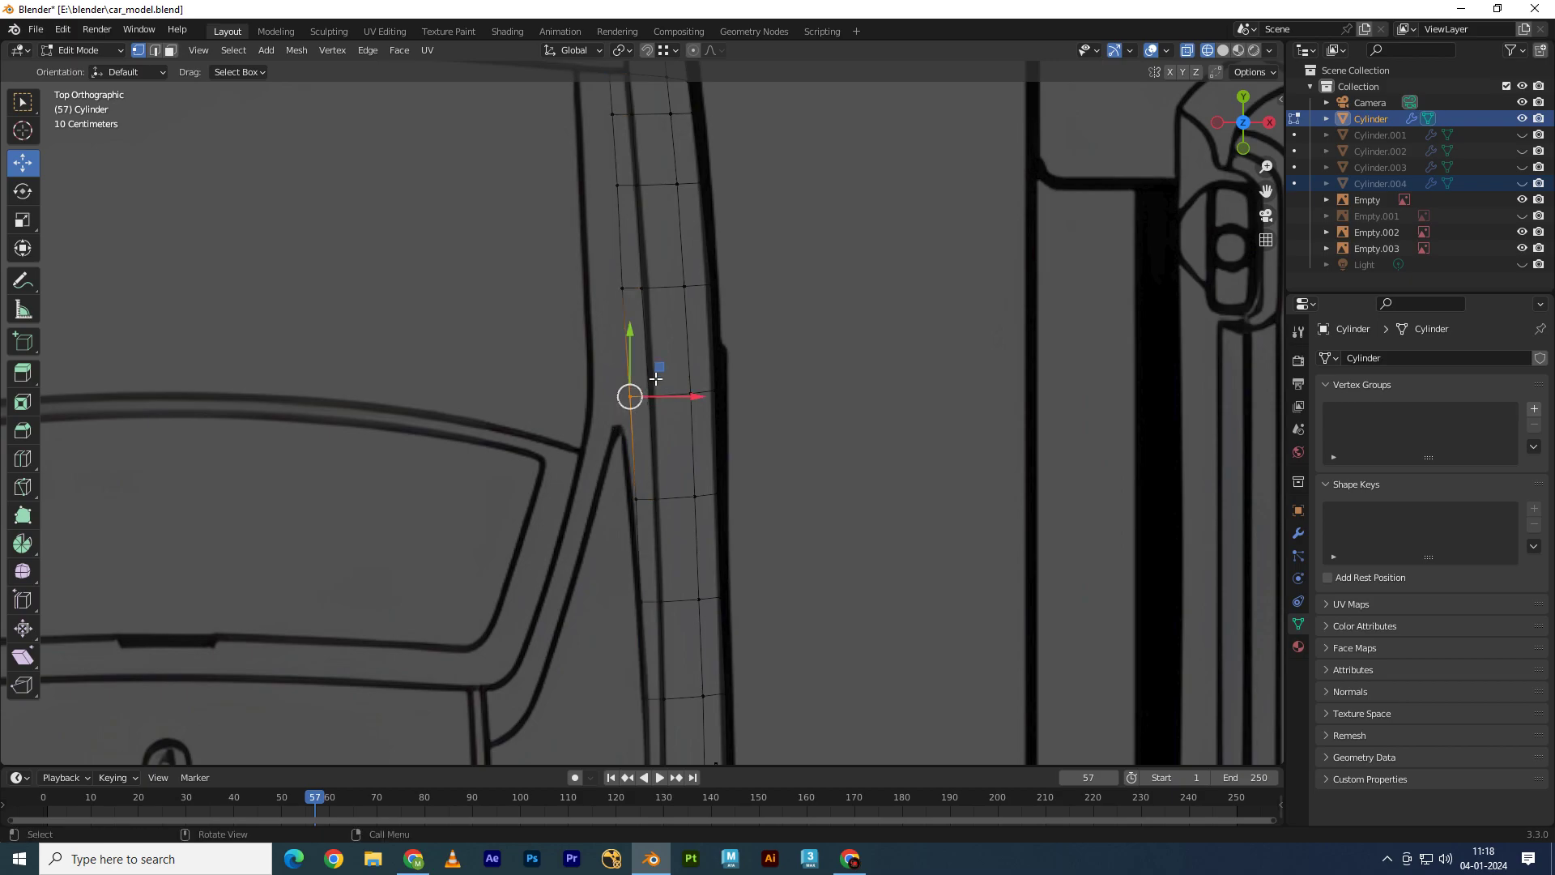
pyautogui.press('g')
pyautogui.hotkey('shift', 'z')
pyautogui.click(644, 393)
pyautogui.press('g')
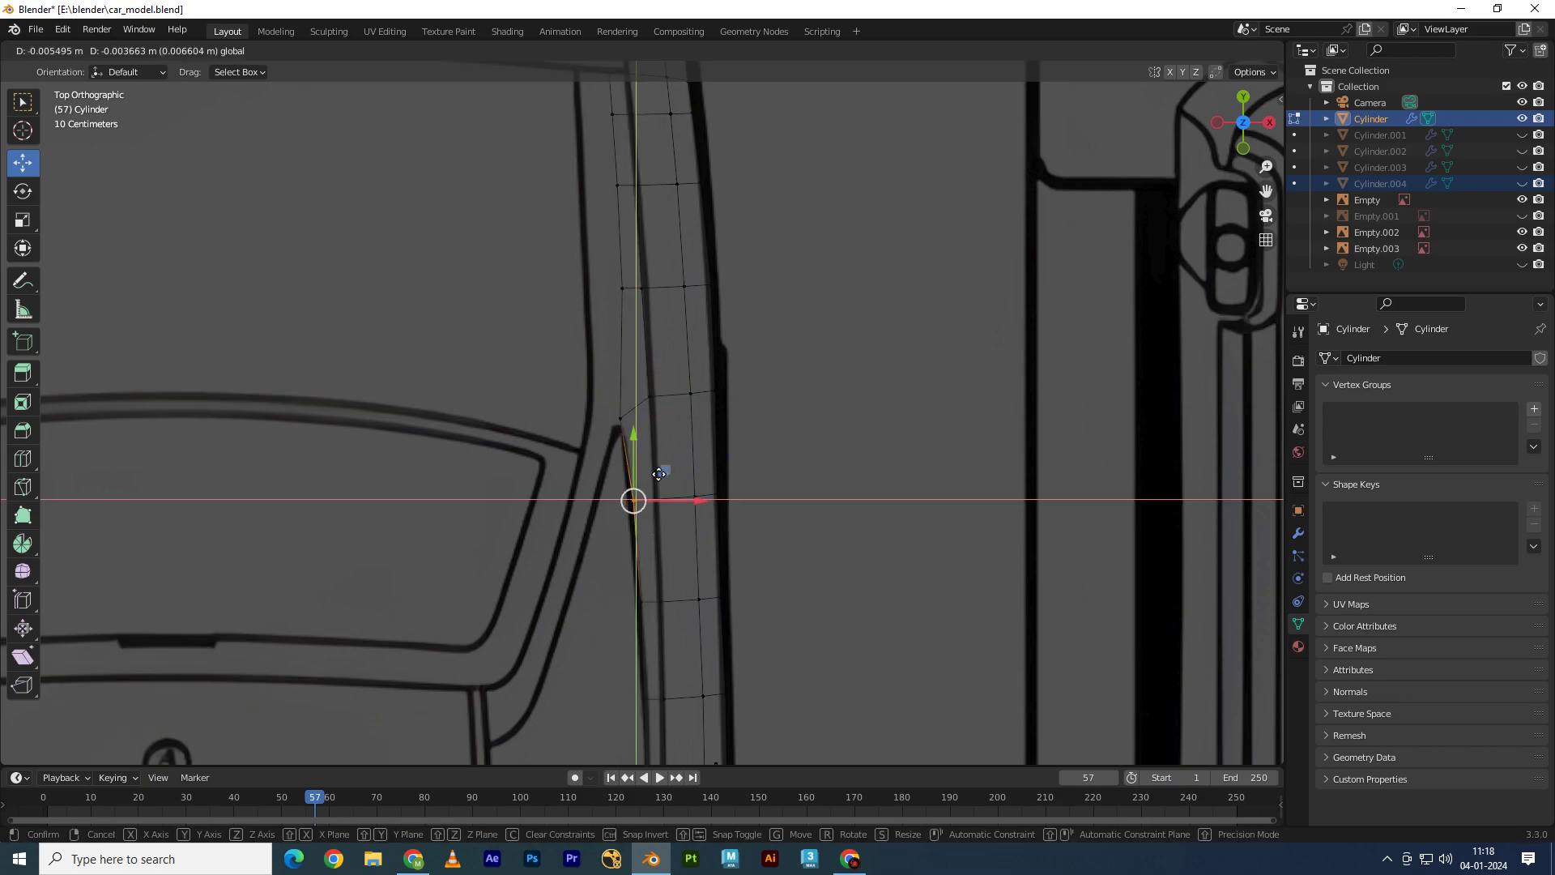
pyautogui.click(659, 478)
# Step: Merge the vertices at the strip's lower end at the last-selected vertex
pyautogui.keyDown('shift'); pyautogui.moveTo(660, 704); pyautogui.dragTo(662, 417, button='middle'); pyautogui.keyUp('shift')
pyautogui.click(644, 492)
pyautogui.press('g')
pyautogui.press('x')
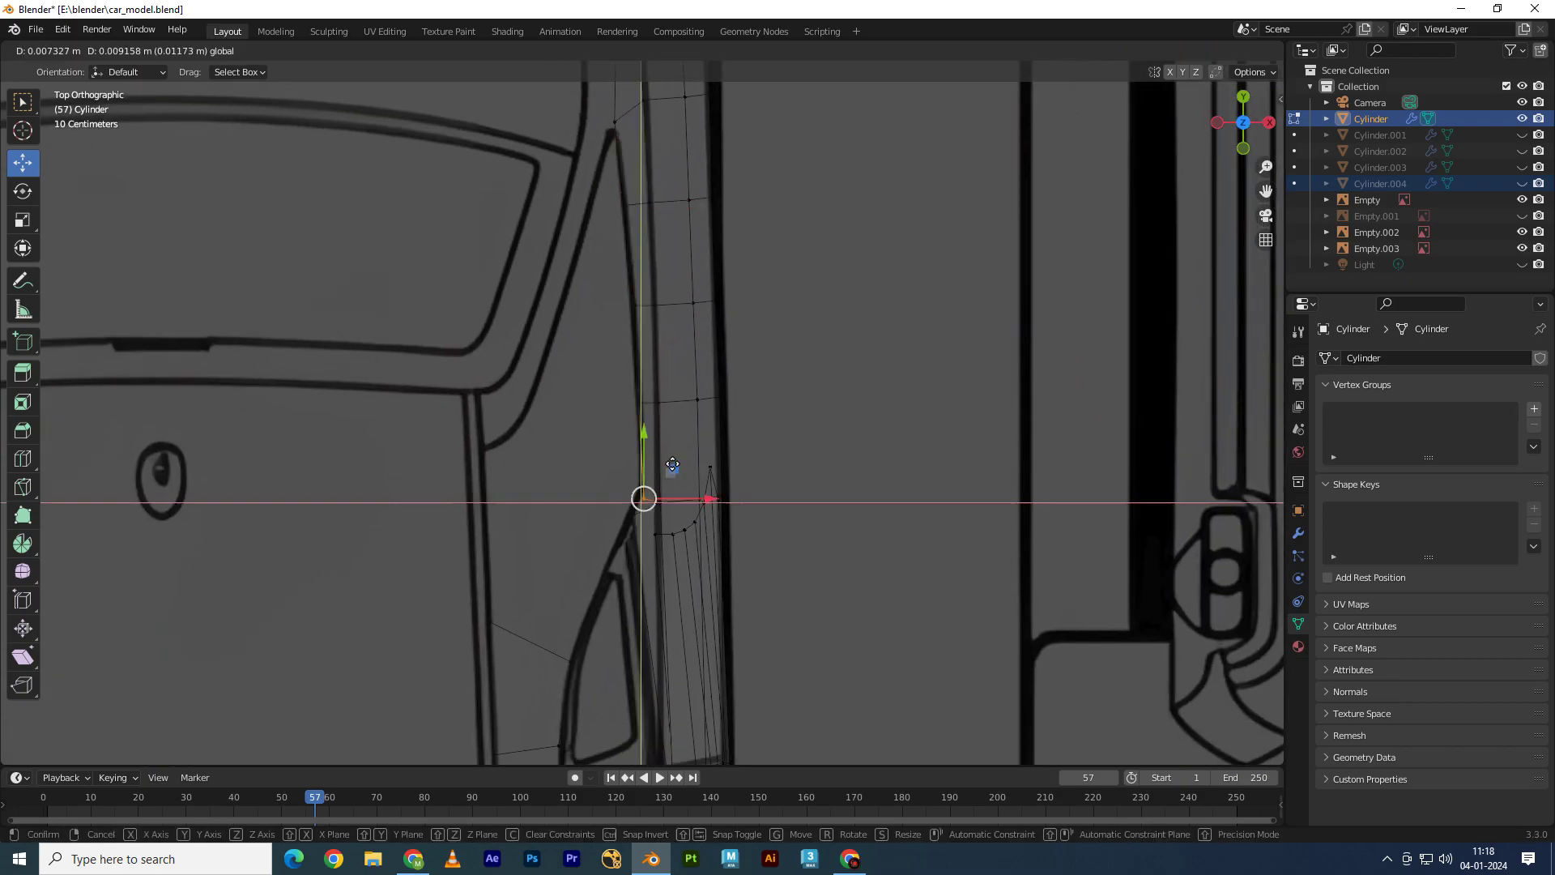
pyautogui.press('m')
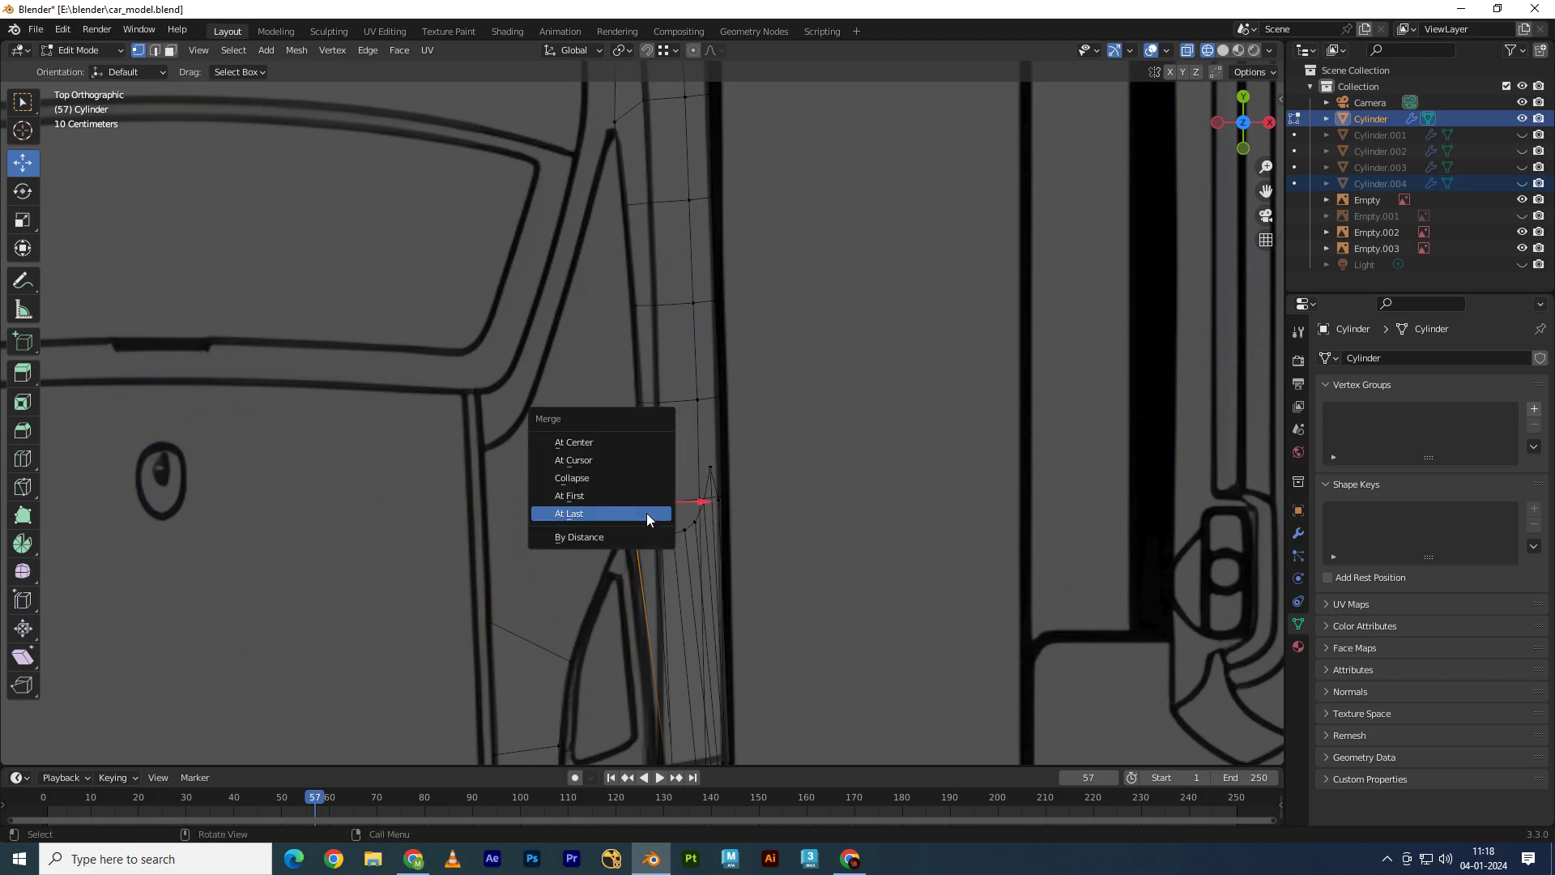
pyautogui.click(646, 513)
pyautogui.click(648, 519)
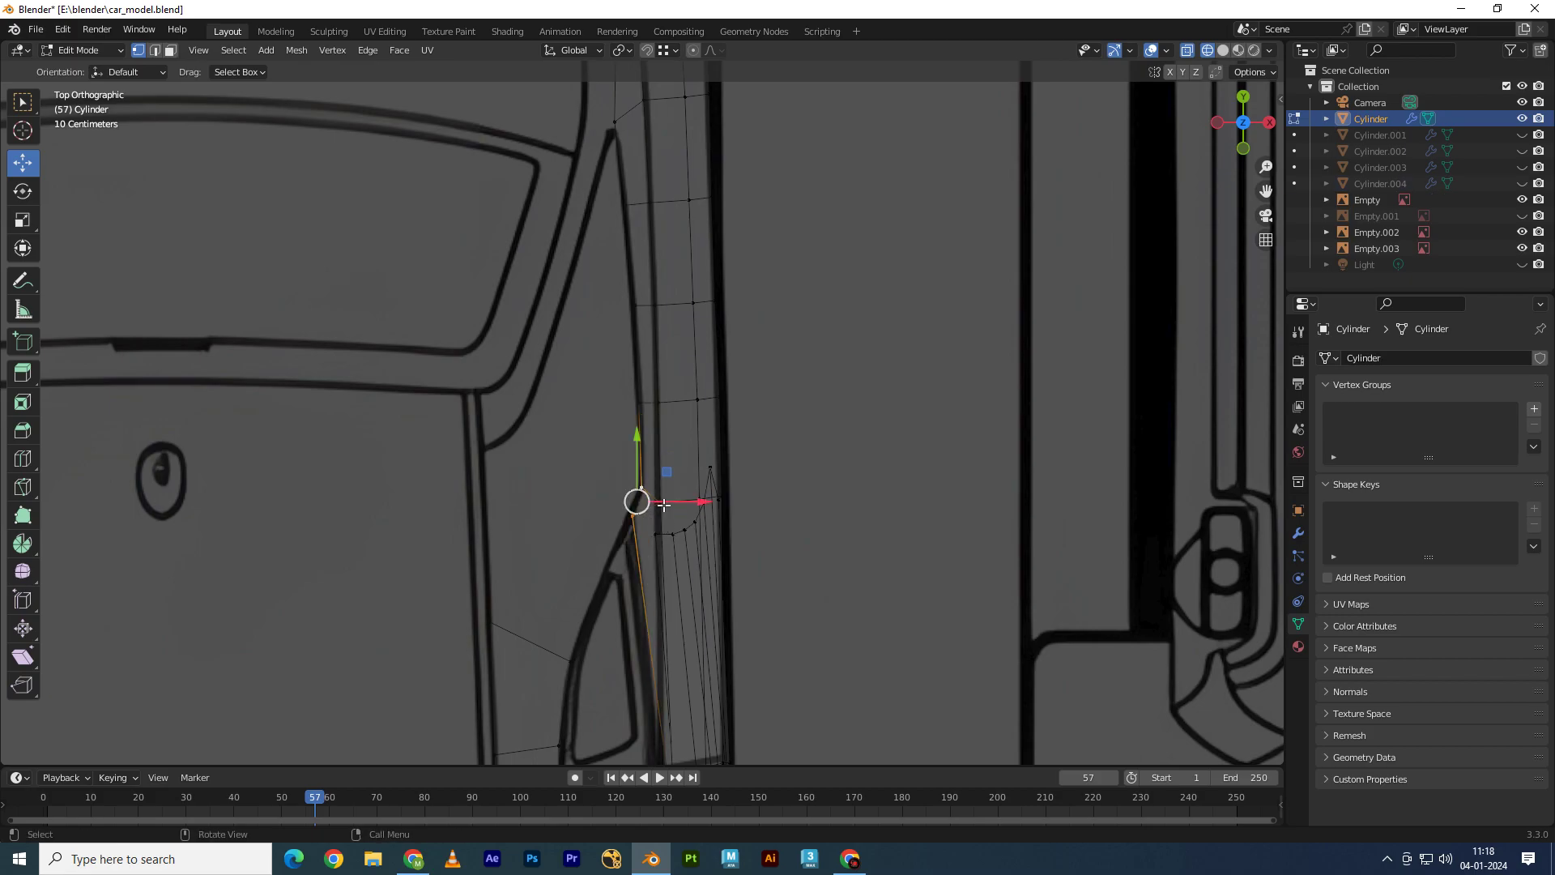
# Step: Try moving the selected vertex in side view, then undo that move
pyautogui.press('KP_3')
pyautogui.scroll(2, 576, 409)
pyautogui.scroll(2, 576, 409)
pyautogui.keyDown('shift'); pyautogui.moveTo(452, 415); pyautogui.dragTo(606, 411, button='middle'); pyautogui.keyUp('shift')
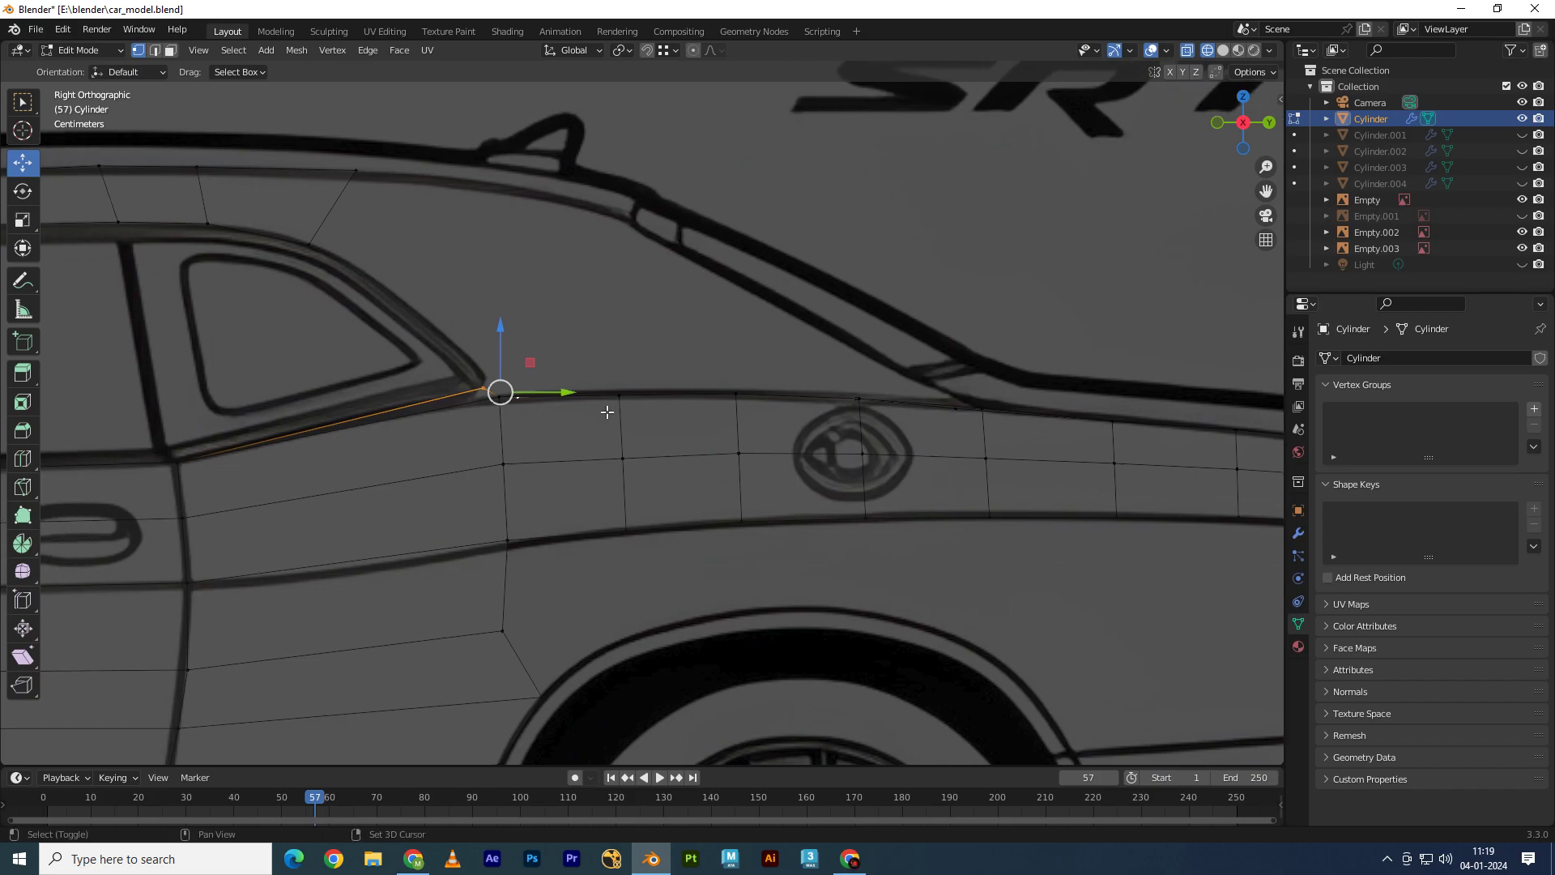
pyautogui.press('g')
pyautogui.click(477, 386)
pyautogui.press('KP_7')
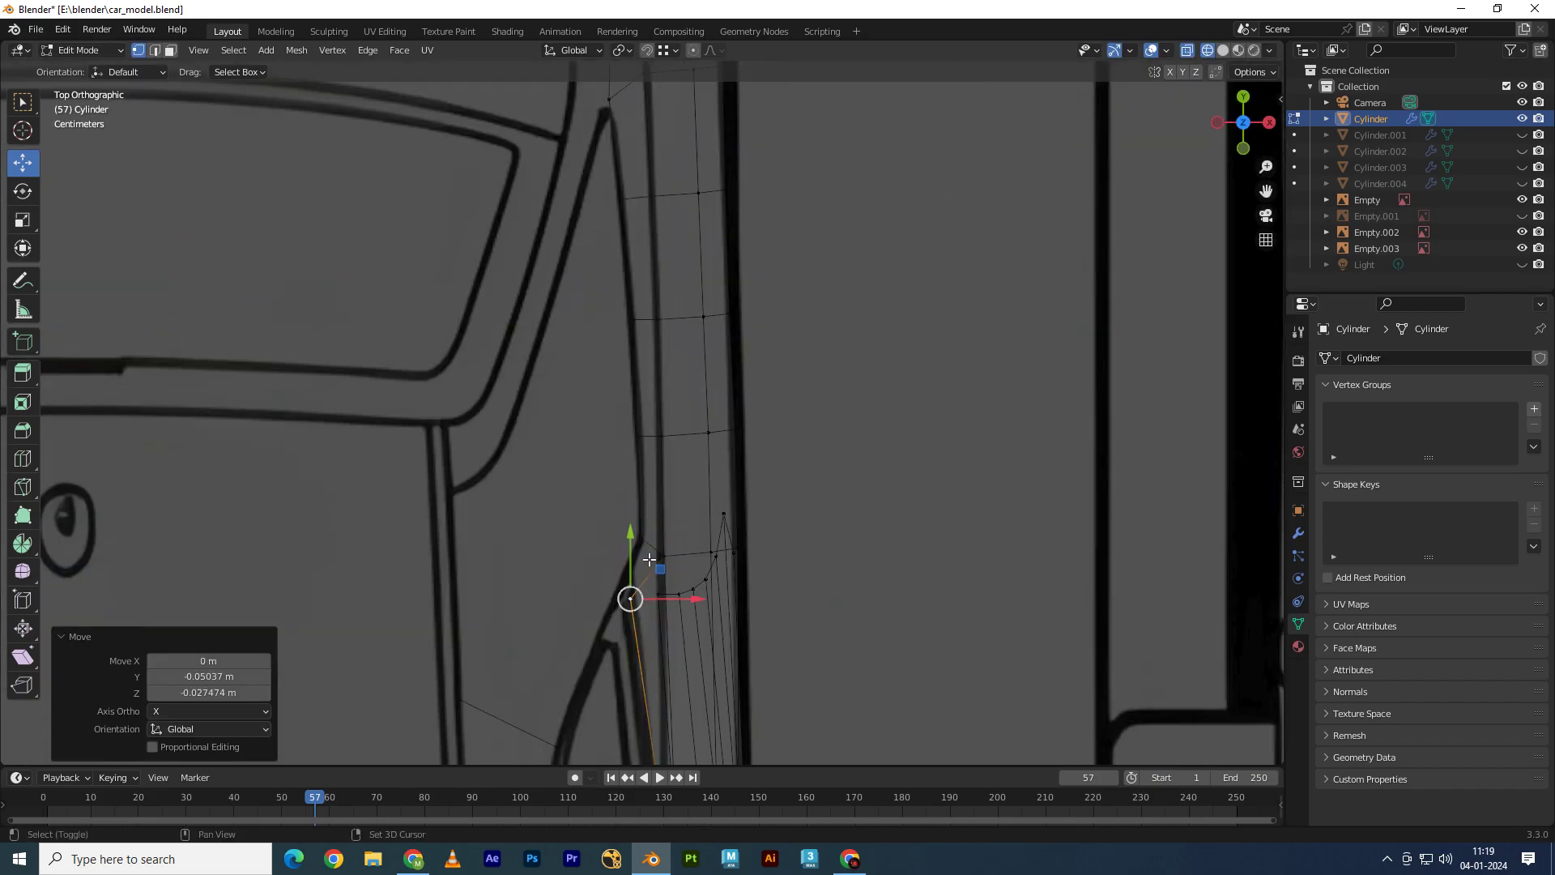
pyautogui.keyDown('shift'); pyautogui.moveTo(649, 542); pyautogui.dragTo(614, 335, button='middle'); pyautogui.keyUp('shift')
pyautogui.scroll(2, 617, 420)
pyautogui.hotkey('ctrl', 'z')
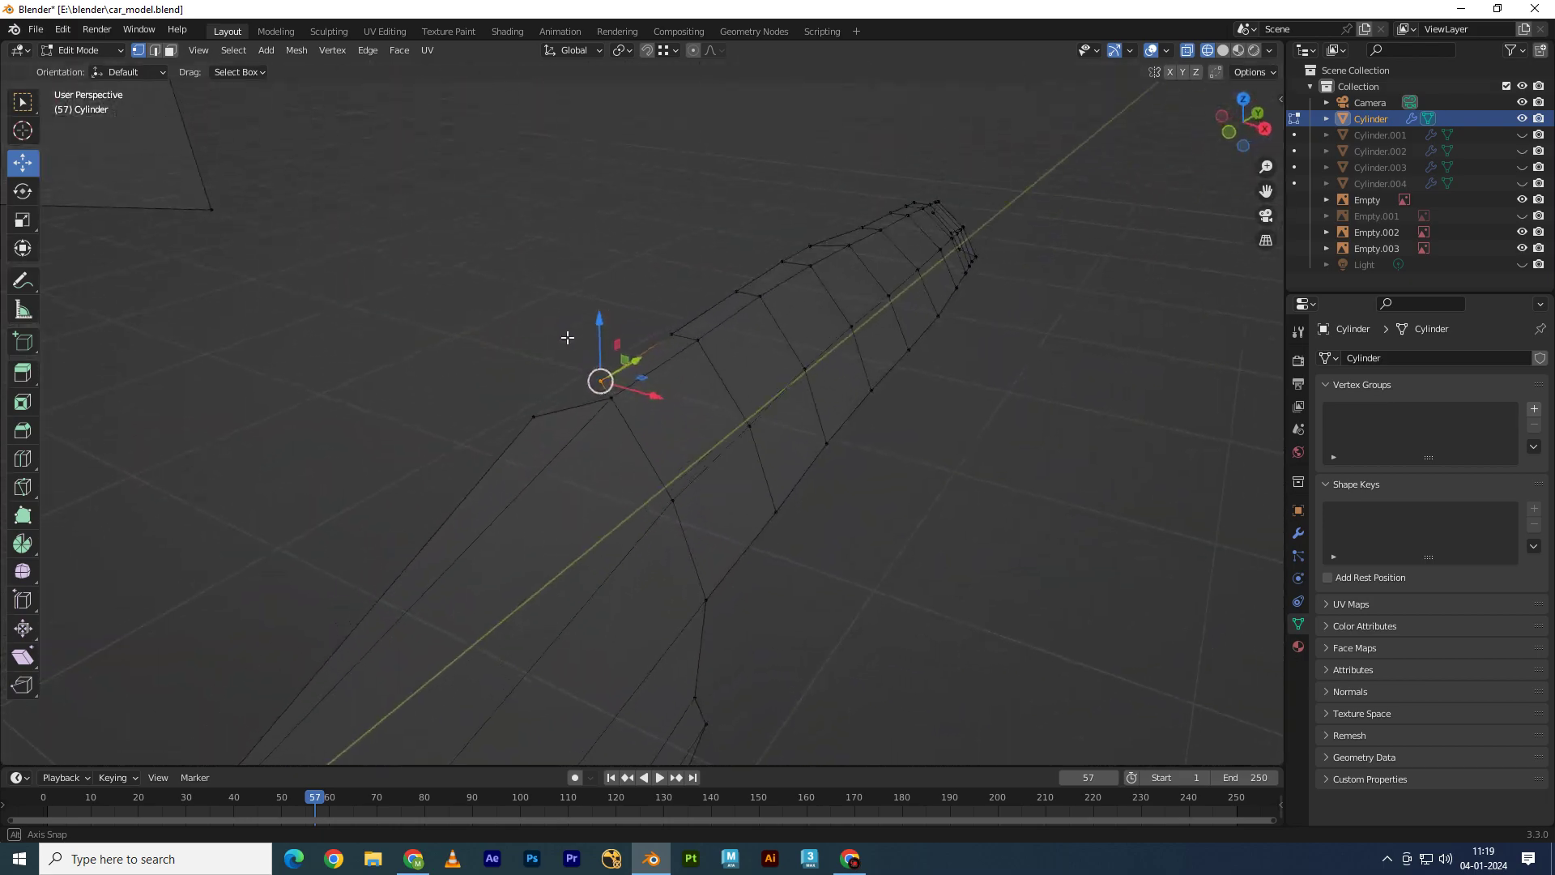
# Step: In top view, slide the strip vertex left onto the window outline
pyautogui.press('KP_7')
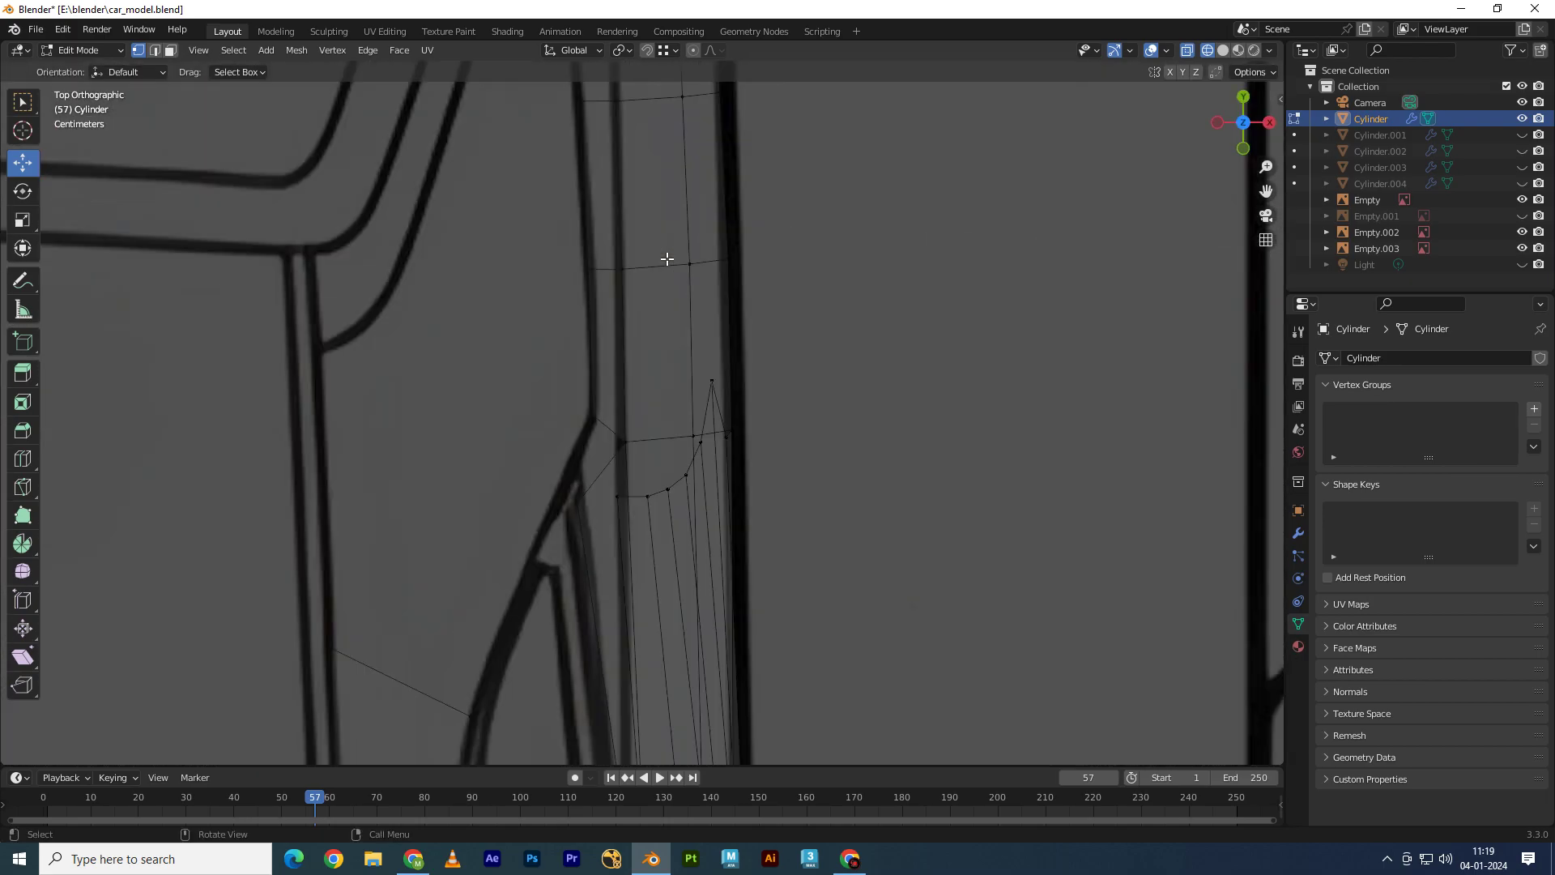
pyautogui.scroll(-2, 666, 256)
pyautogui.keyDown('shift'); pyautogui.scroll(3, 666, 332); pyautogui.keyUp('shift')
pyautogui.keyDown('shift'); pyautogui.scroll(1, 669, 350); pyautogui.keyUp('shift')
pyautogui.keyDown('shift'); pyautogui.scroll(2, 669, 350); pyautogui.keyUp('shift')
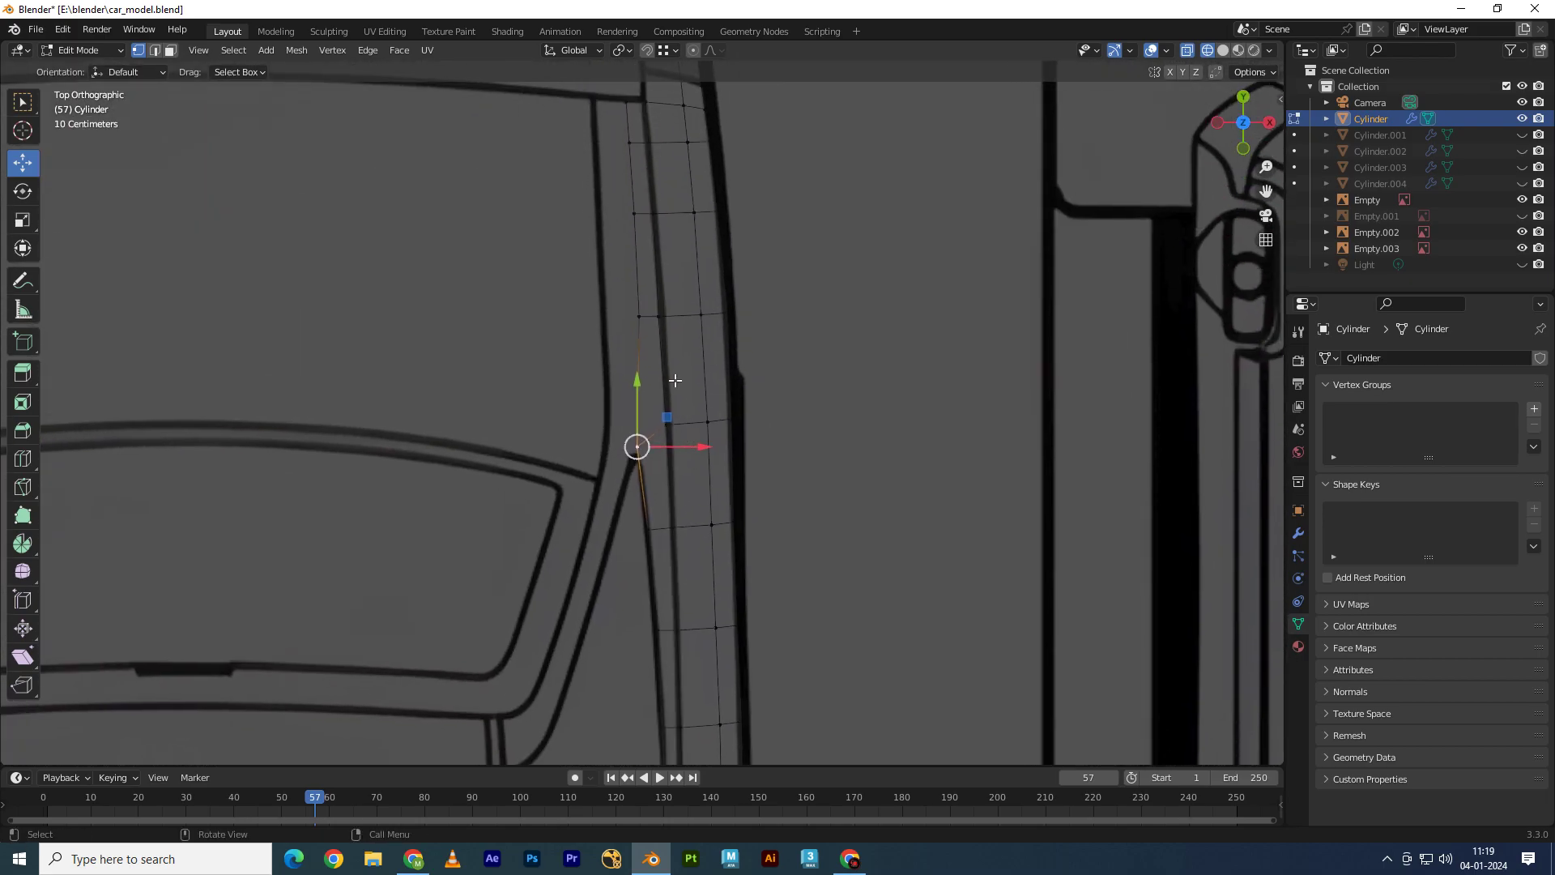
pyautogui.scroll(-1, 676, 462)
pyautogui.scroll(2, 677, 461)
pyautogui.moveTo(676, 462); pyautogui.dragTo(635, 454)
# Step: Shift the upper and lower neighbouring vertices left along X onto the outline
pyautogui.click(638, 296)
pyautogui.moveTo(703, 295)
pyautogui.mouseDown()
pyautogui.moveTo(662, 295)
pyautogui.moveTo(642, 324)
pyautogui.mouseUp()
pyautogui.keyDown('shift'); pyautogui.scroll(3, 662, 518); pyautogui.keyUp('shift')
pyautogui.moveTo(664, 365); pyautogui.dragTo(657, 365)
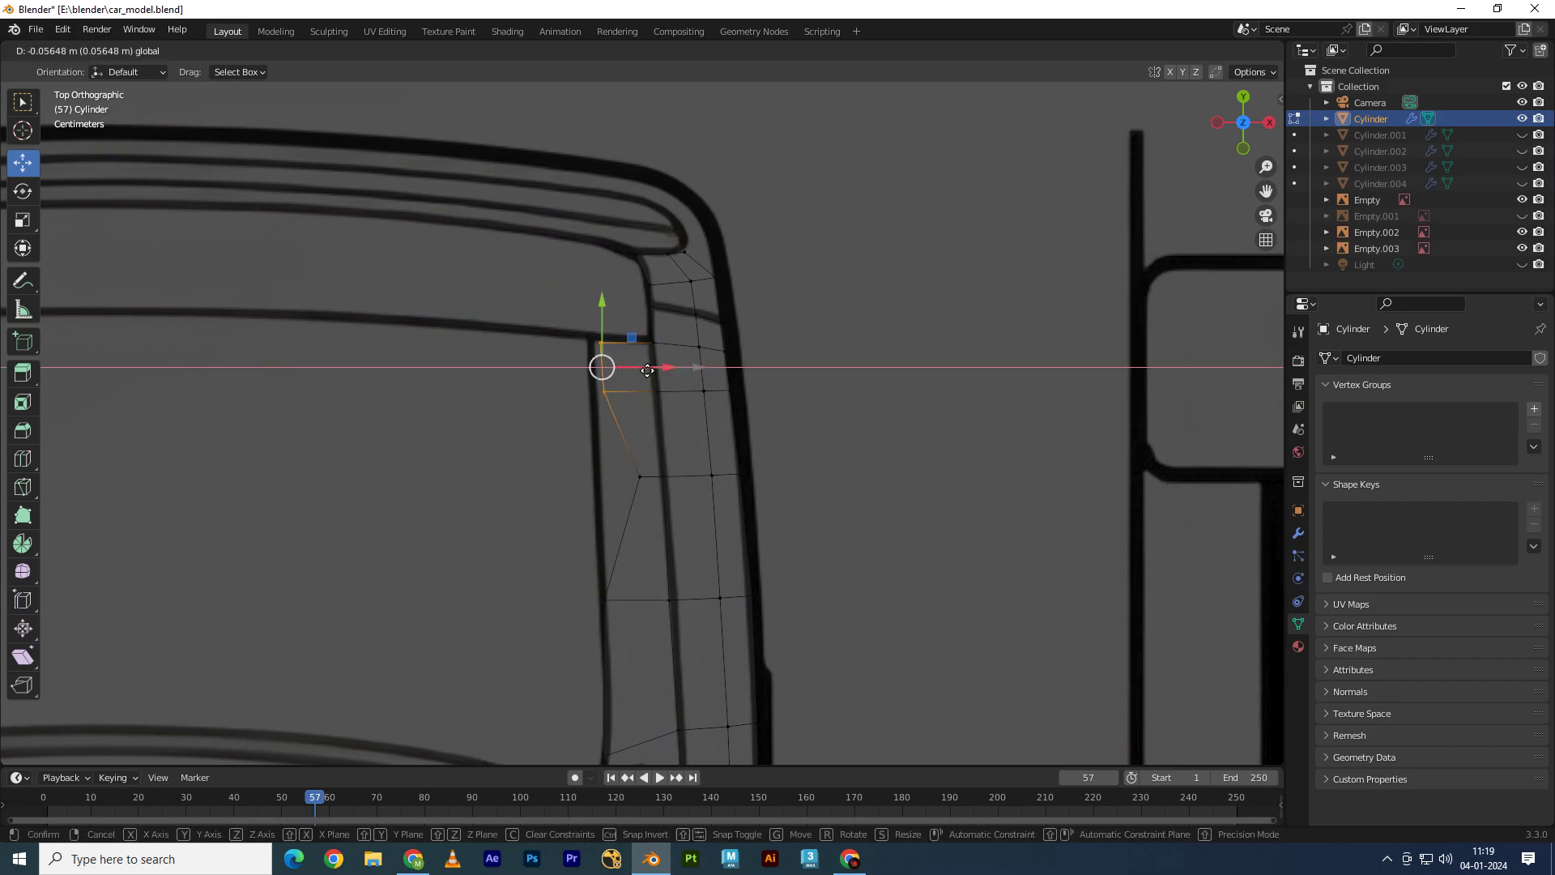
pyautogui.click(632, 478)
pyautogui.moveTo(676, 476); pyautogui.dragTo(660, 475)
pyautogui.scroll(-3, 639, 511)
pyautogui.scroll(2, 639, 511)
pyautogui.scroll(2, 636, 453)
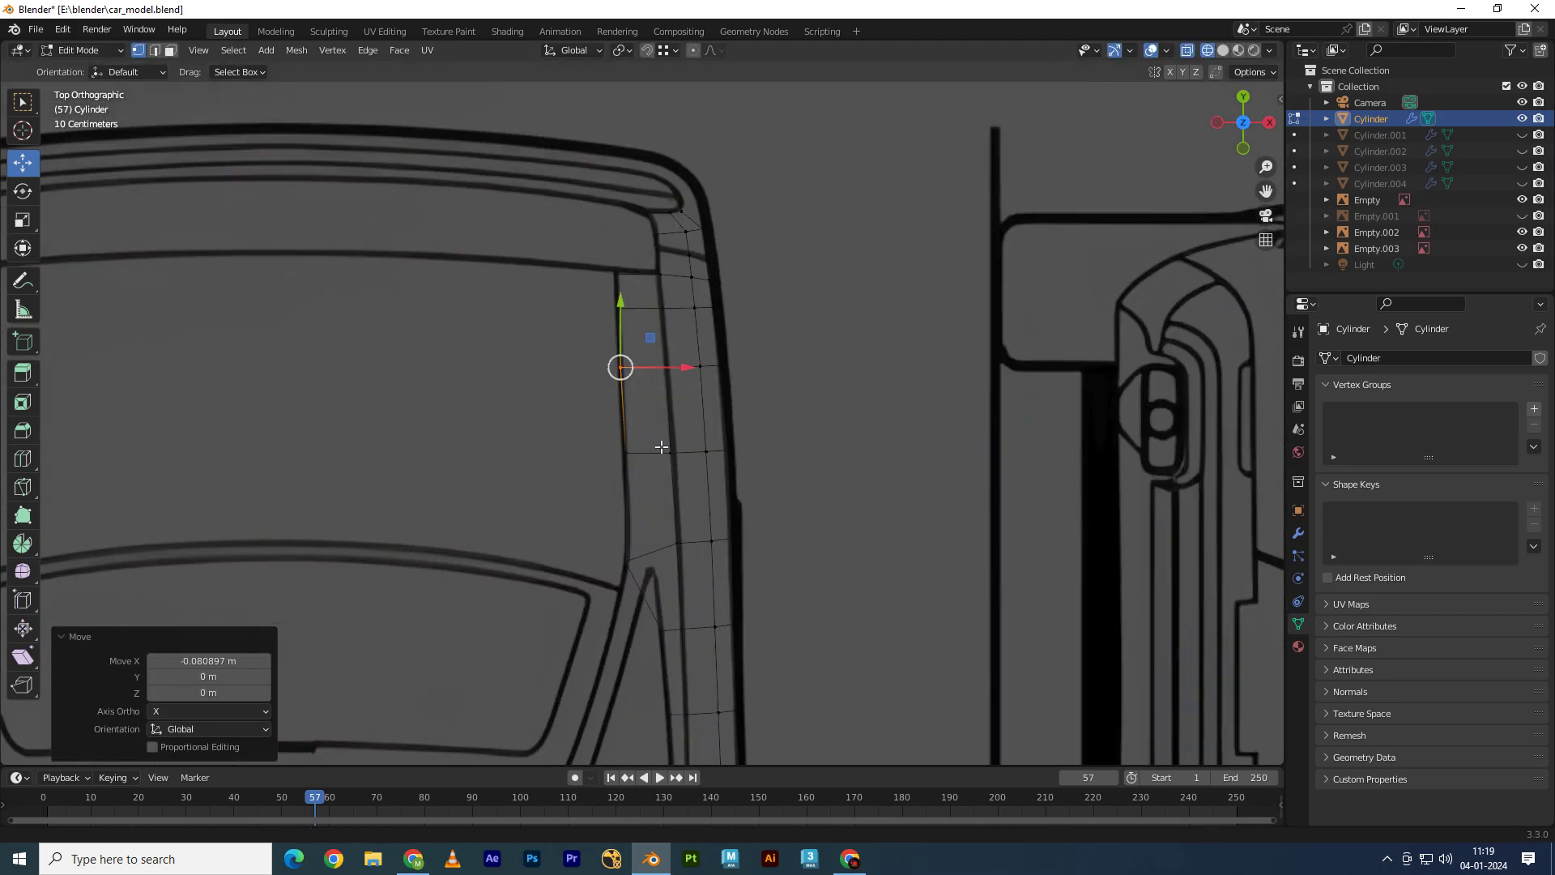
pyautogui.scroll(2, 646, 486)
pyautogui.scroll(2, 628, 391)
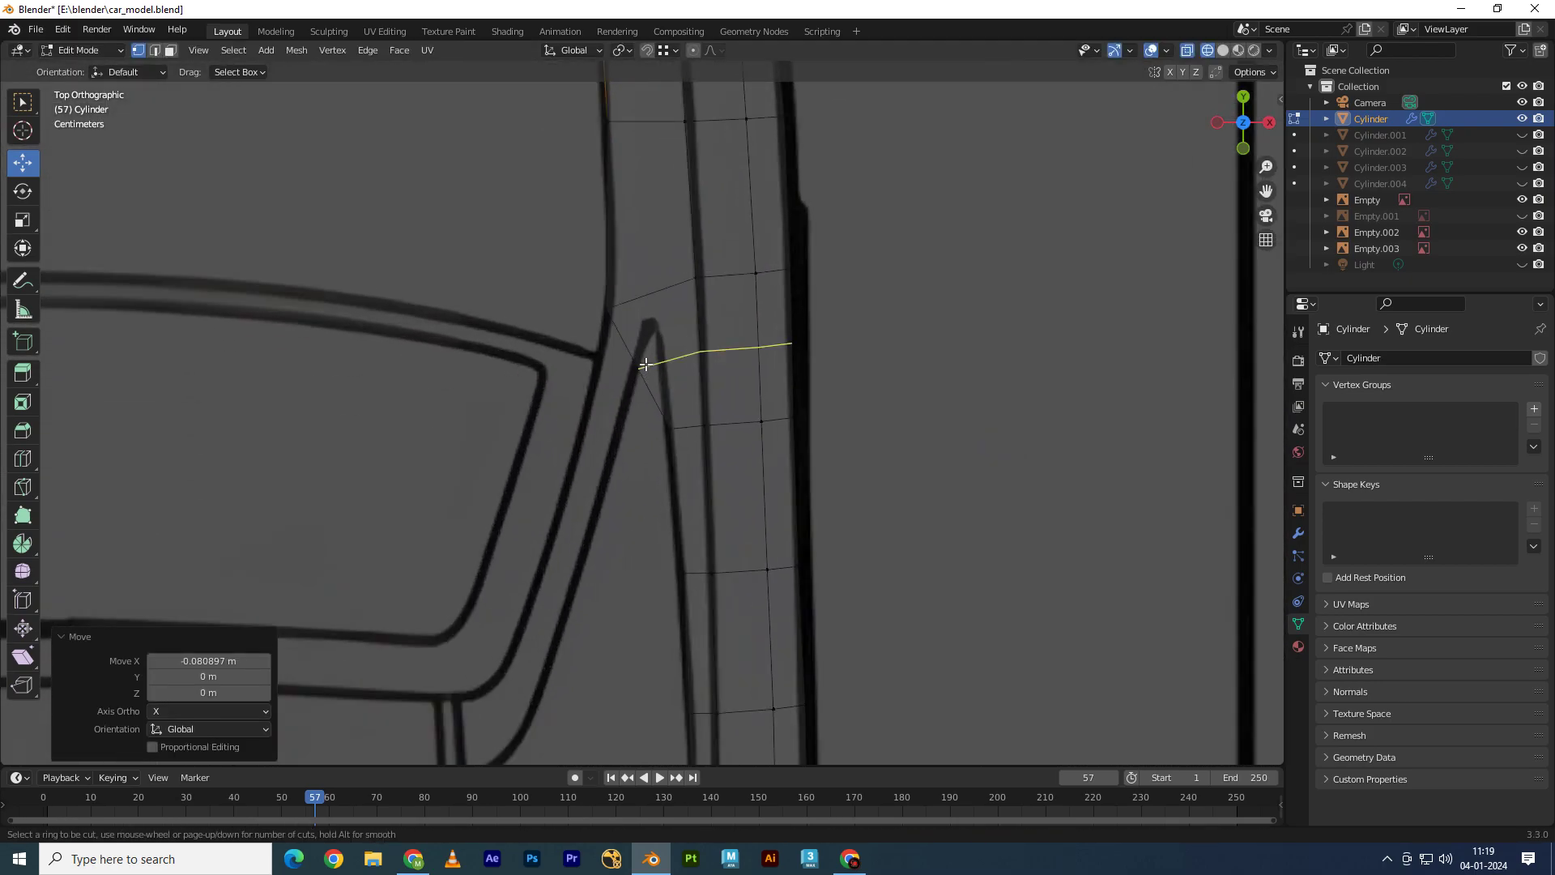
# Step: Loop cut across the pillar strip and move its outer vertex onto the pillar corner
pyautogui.click(645, 365)
pyautogui.click(648, 328)
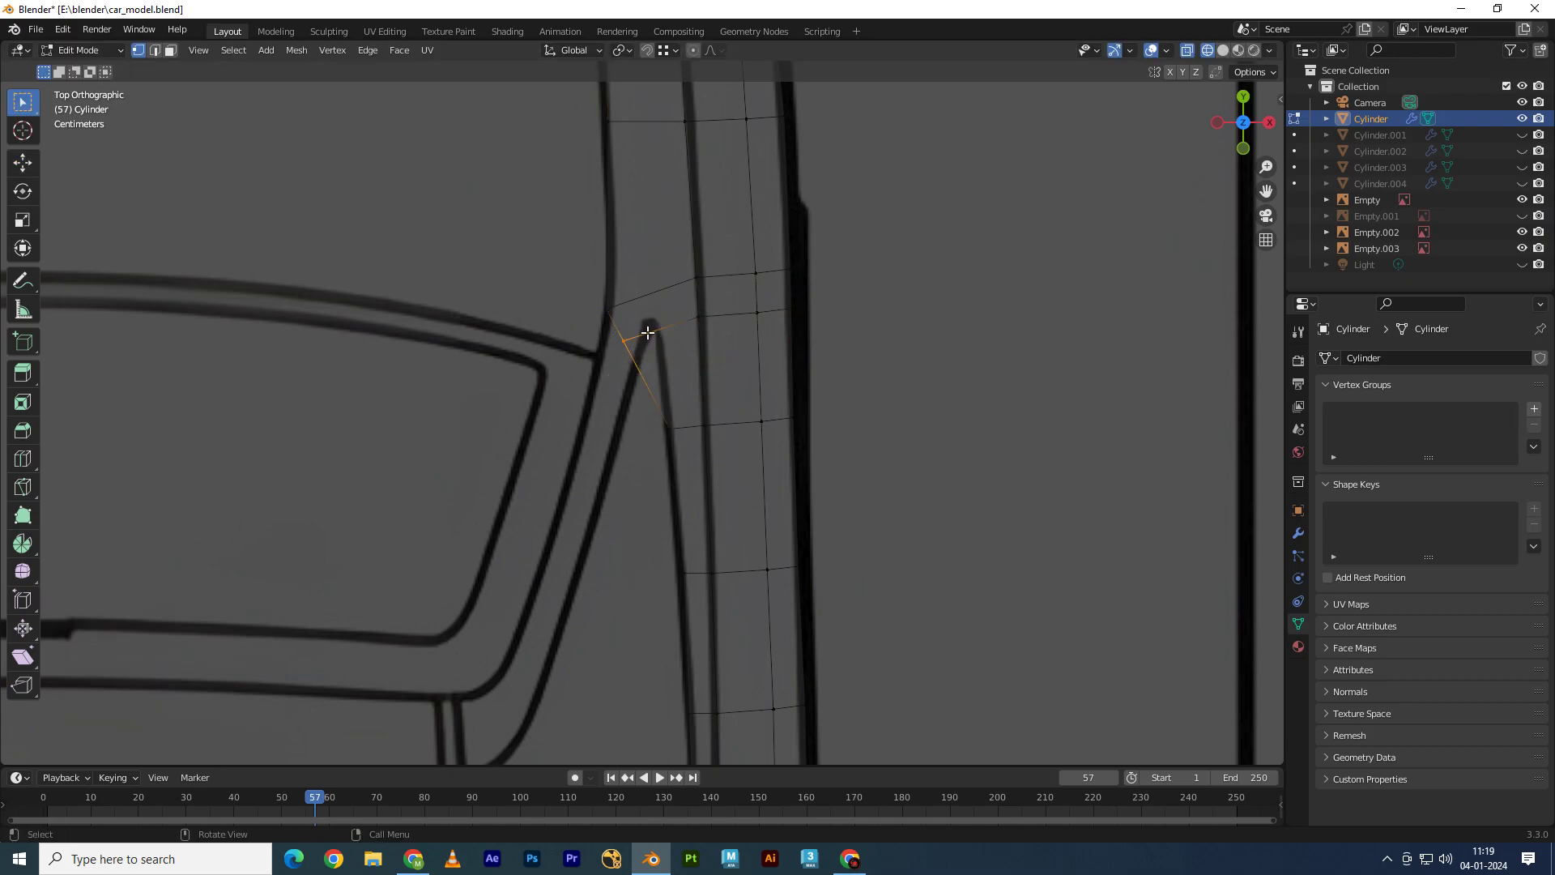
pyautogui.click(23, 165)
pyautogui.moveTo(625, 339); pyautogui.dragTo(649, 324)
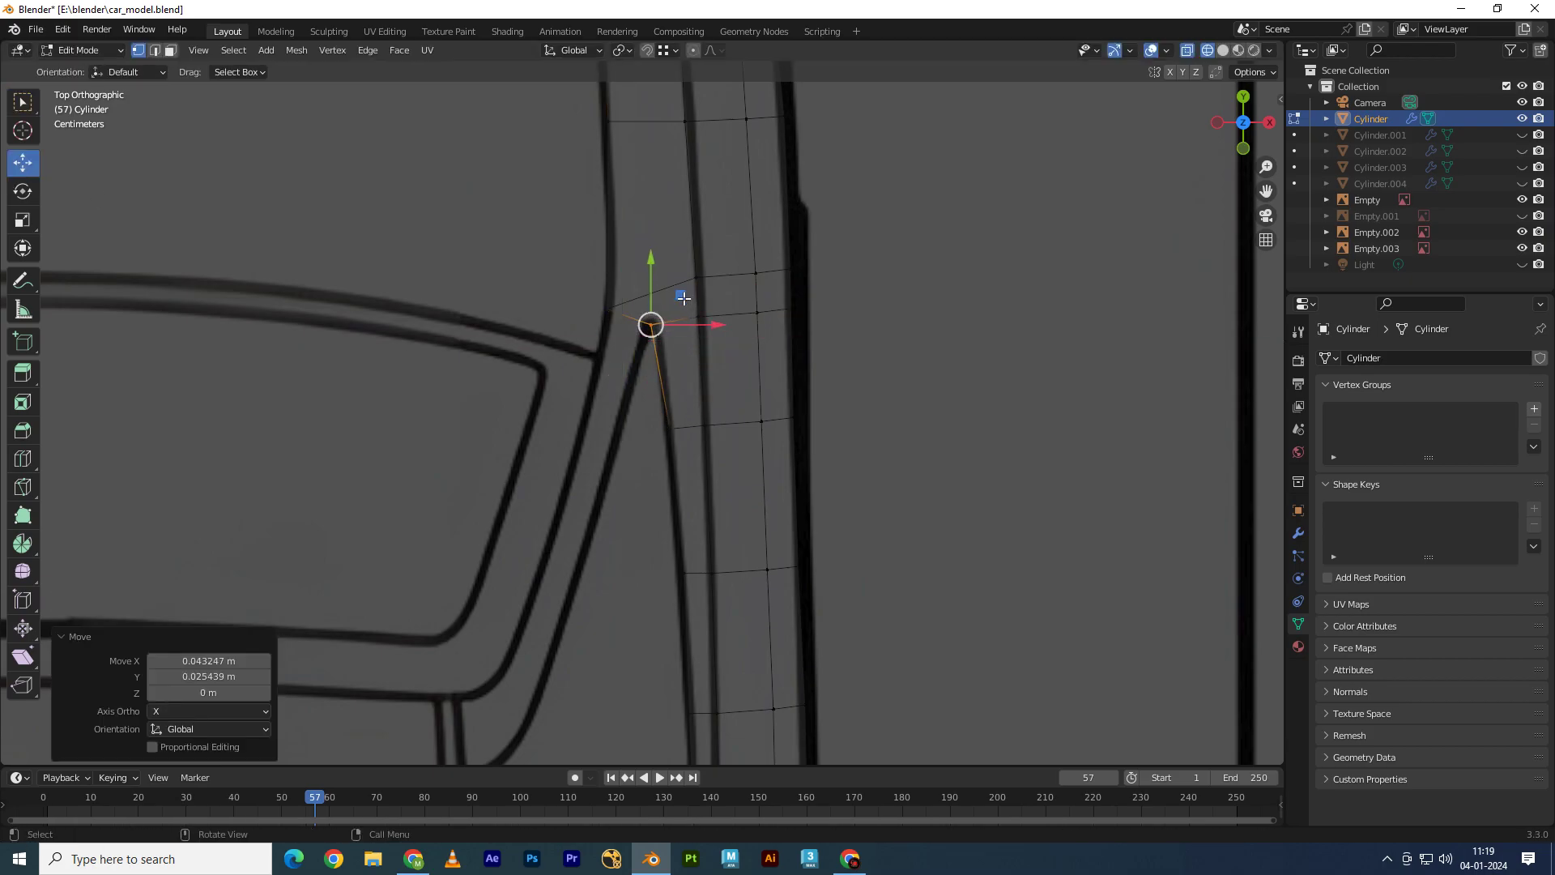
pyautogui.press('KP_3')
pyautogui.moveTo(757, 444)
pyautogui.mouseDown(button='middle')
pyautogui.moveTo(679, 405)
pyautogui.moveTo(712, 368)
pyautogui.moveTo(566, 316)
pyautogui.mouseUp(button='middle')
pyautogui.press('KP_7')
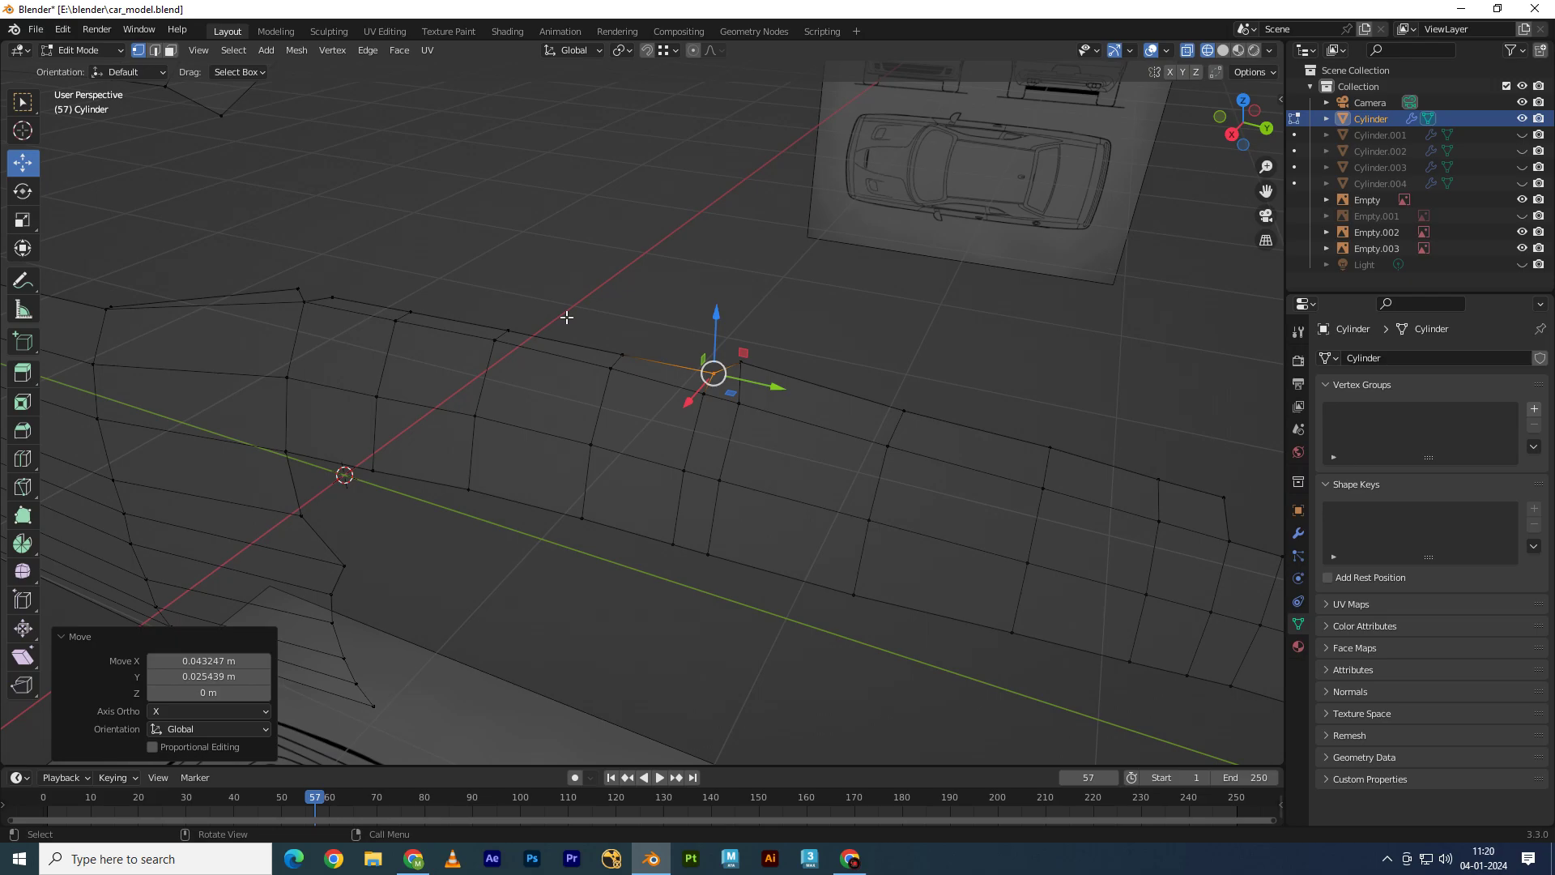
pyautogui.press('KP_7')
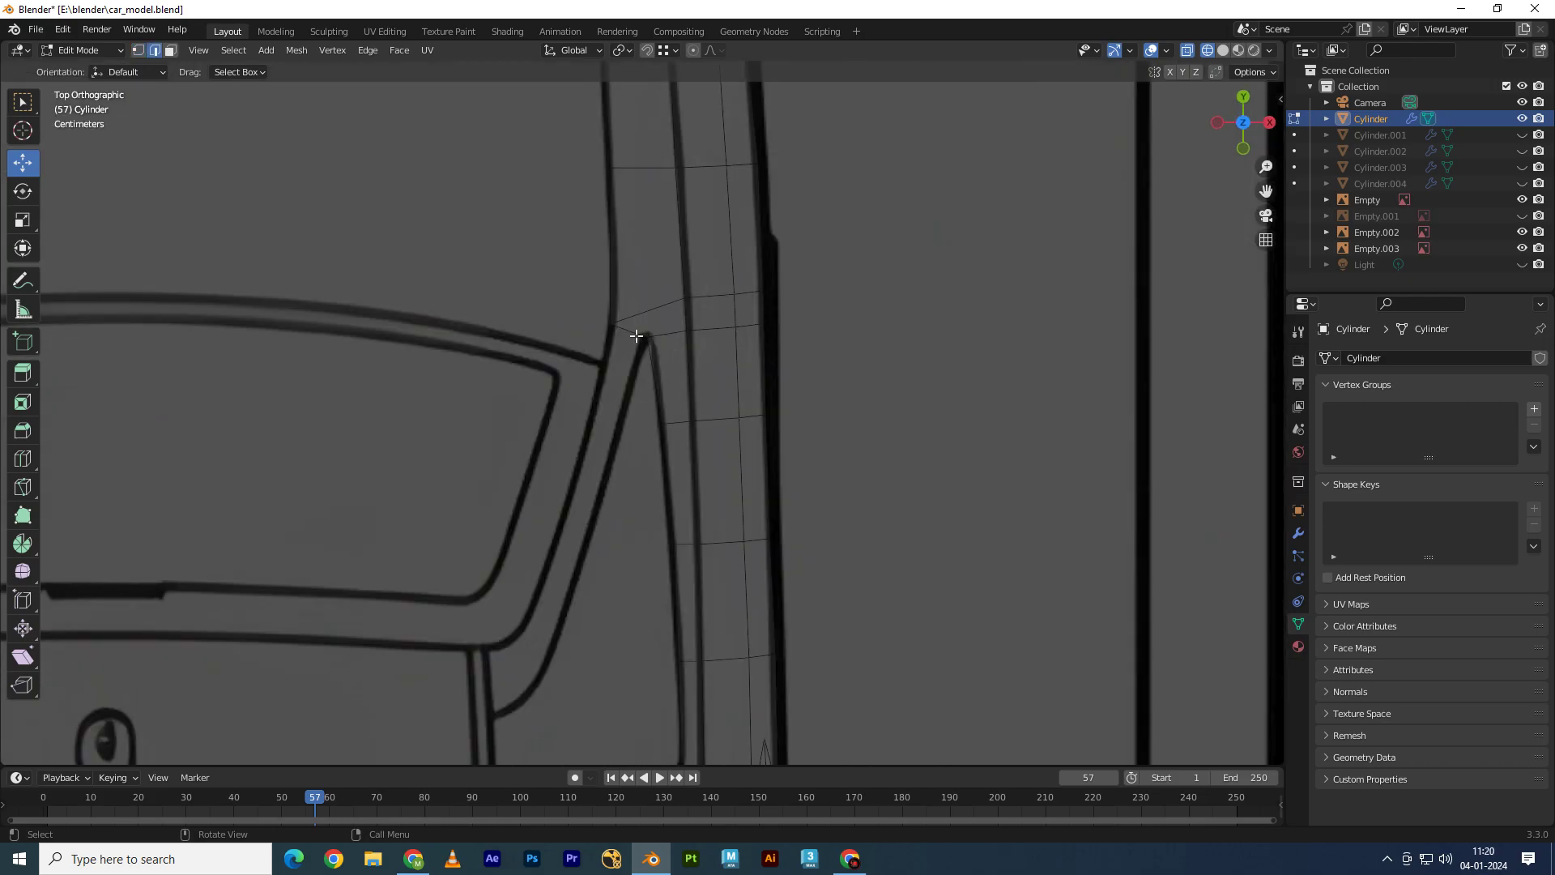
# Step: Select the edge path down the pillar in top view, then switch to the browser references
pyautogui.moveTo(636, 335)
pyautogui.keyDown('shift'); pyautogui.mouseDown(button='middle')
pyautogui.moveTo(636, 285)
pyautogui.moveTo(670, 248)
pyautogui.moveTo(502, 416)
pyautogui.moveTo(533, 400)
pyautogui.mouseUp(button='middle'); pyautogui.keyUp('shift')
pyautogui.scroll(-2, 636, 285)
pyautogui.press('KP_7')
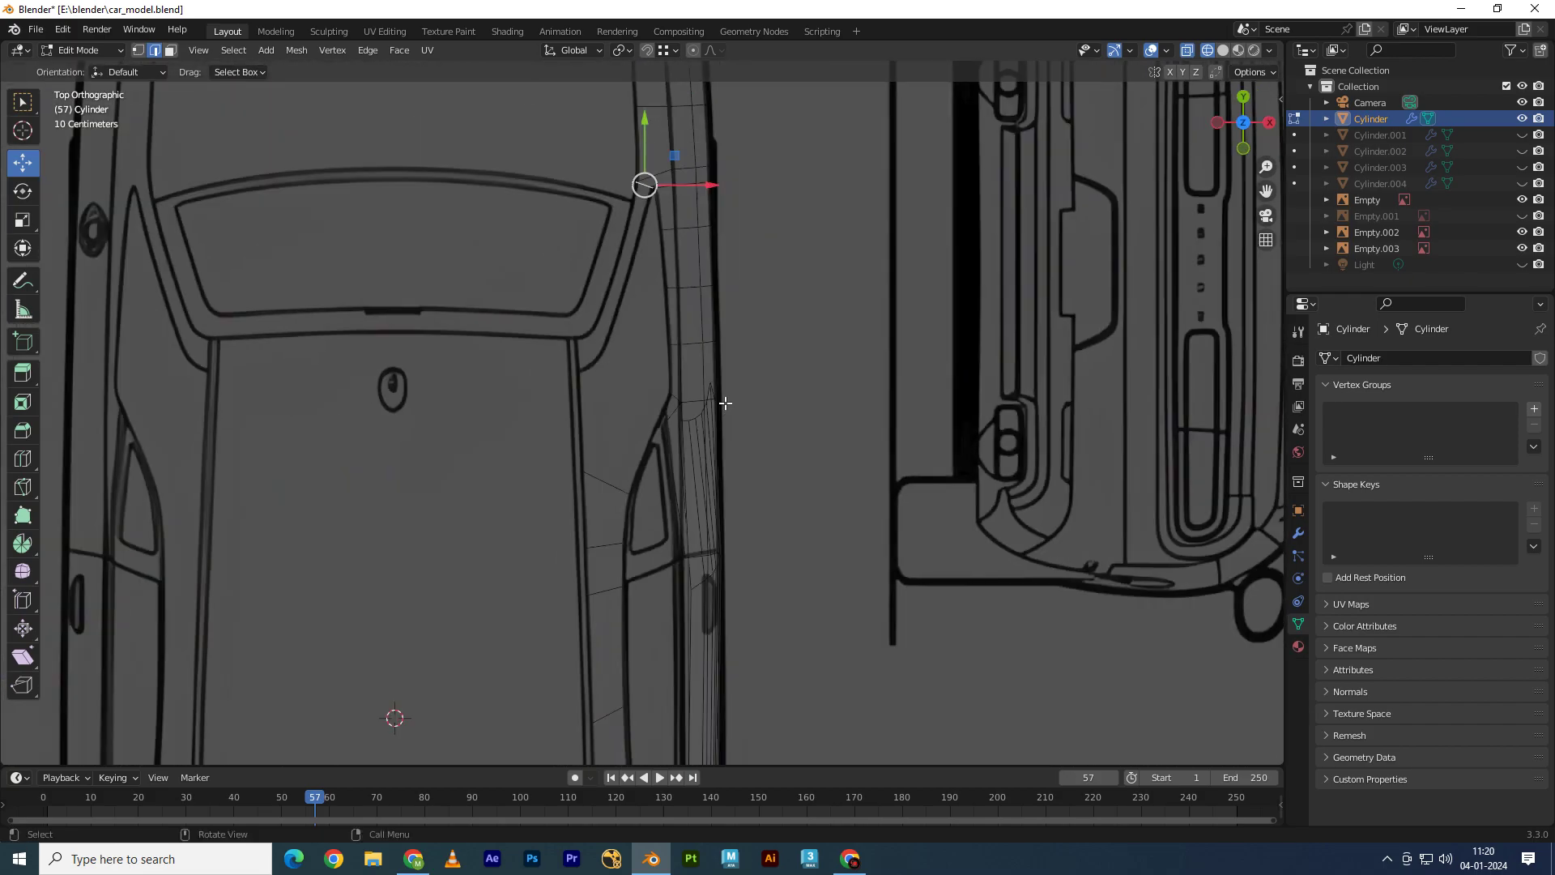
pyautogui.scroll(2, 701, 337)
pyautogui.scroll(2, 703, 342)
pyautogui.scroll(1, 703, 343)
pyautogui.scroll(1, 703, 342)
pyautogui.scroll(1, 669, 373)
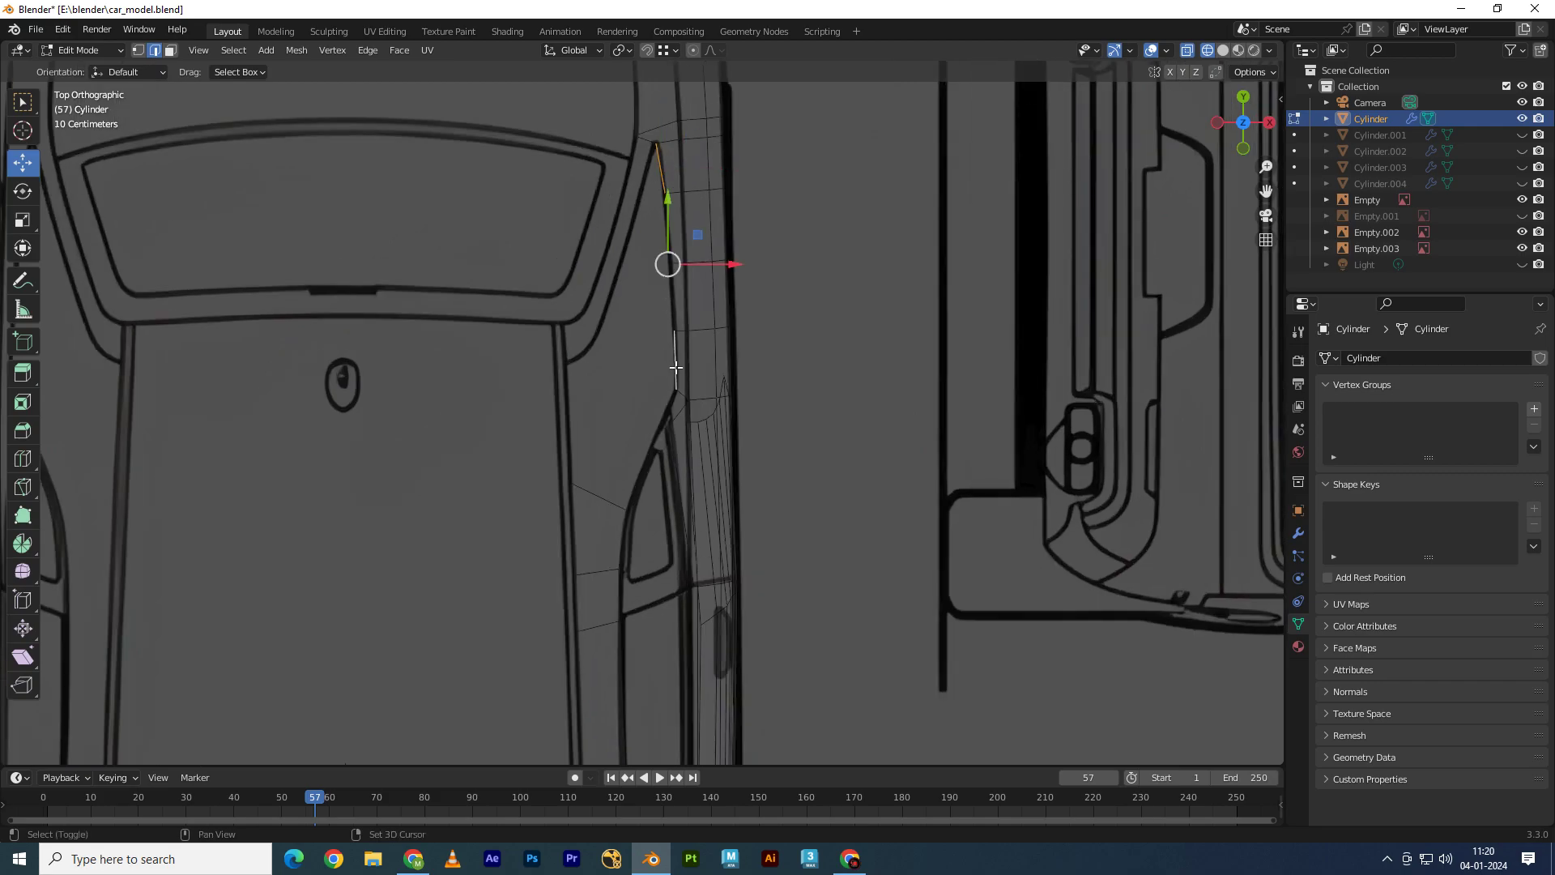
pyautogui.keyDown('ctrl'); pyautogui.click(676, 360); pyautogui.keyUp('ctrl')
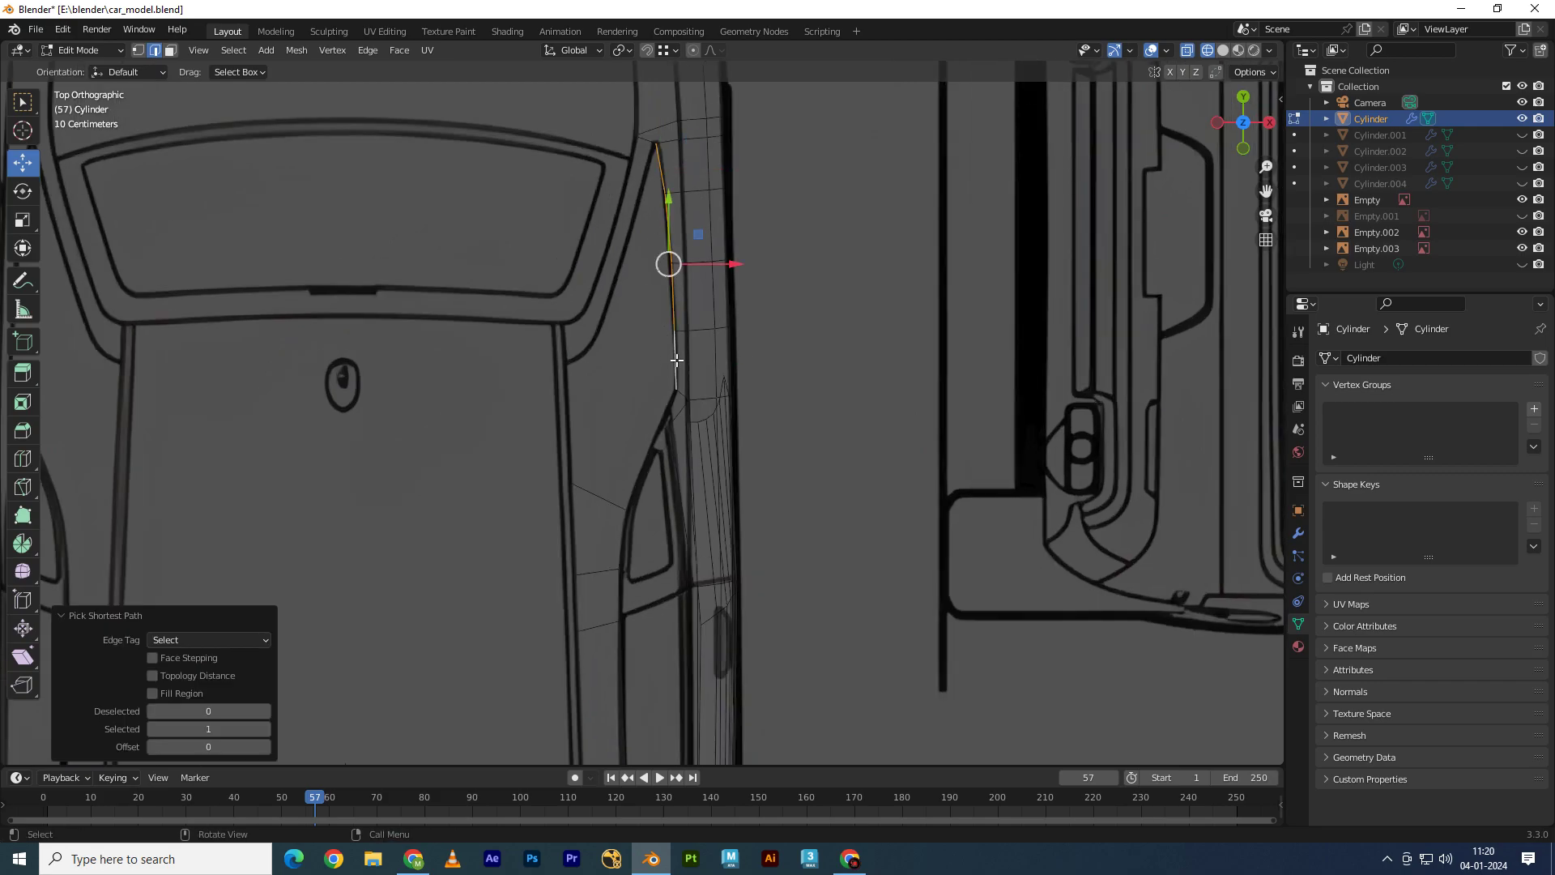
pyautogui.scroll(-3, 676, 359)
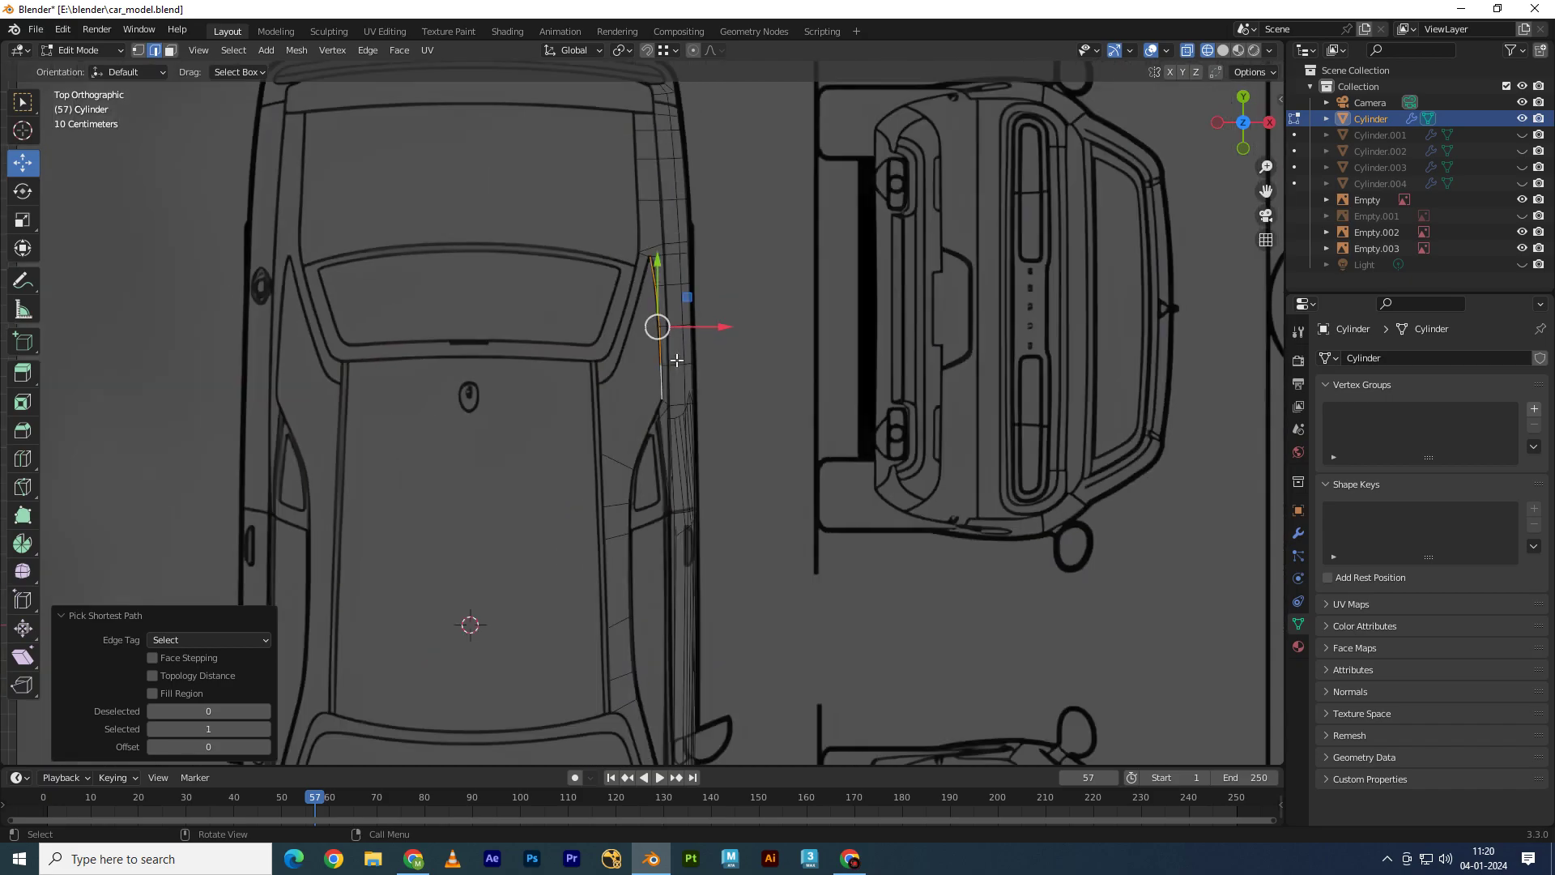
pyautogui.scroll(-1, 677, 360)
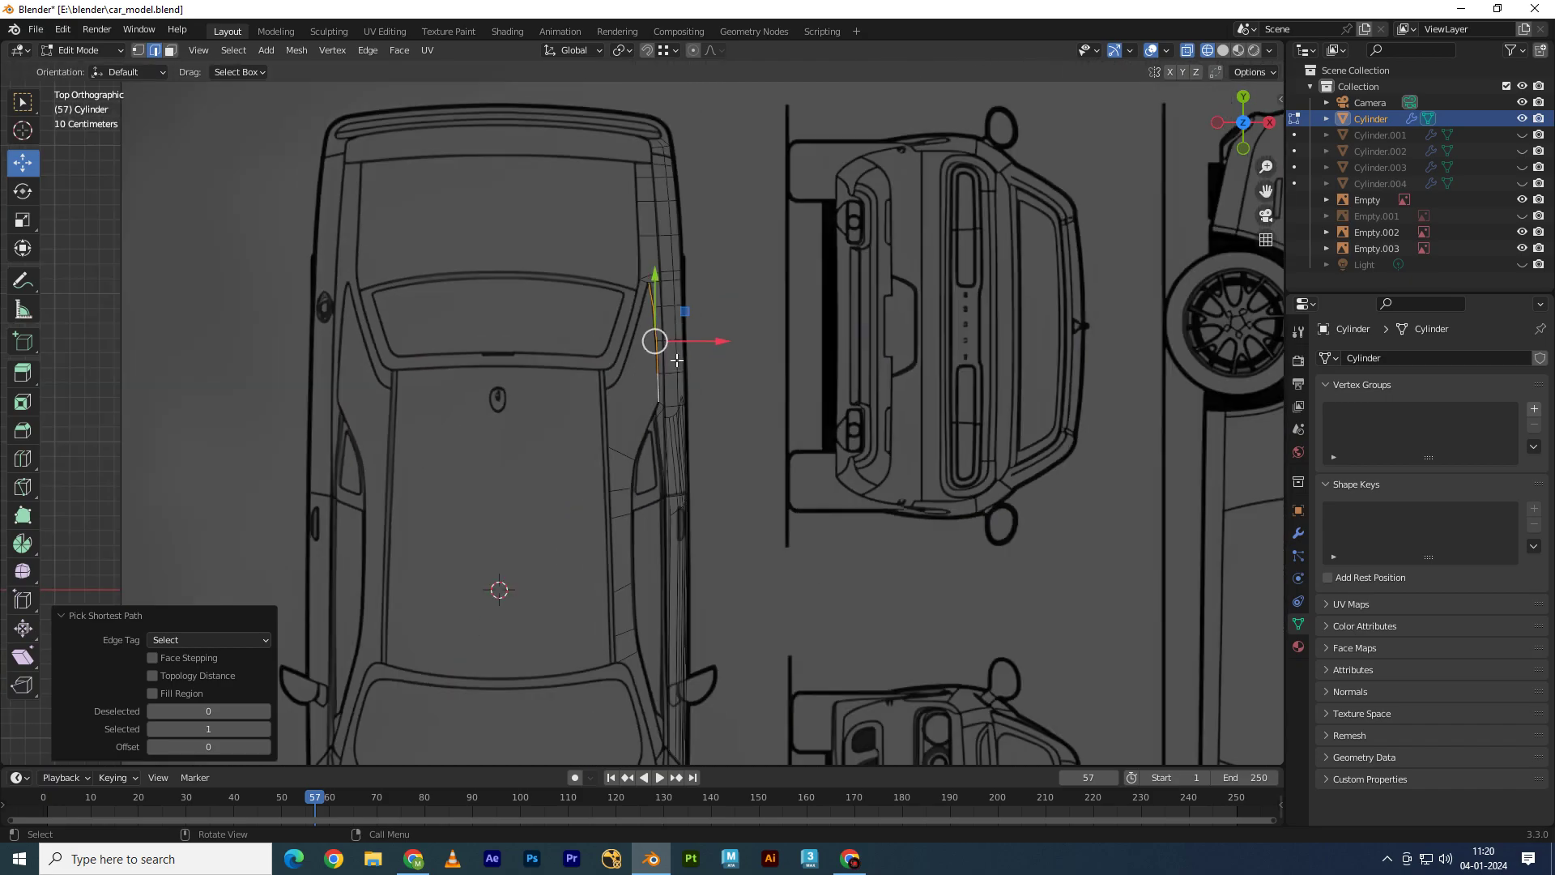
pyautogui.click(837, 856)
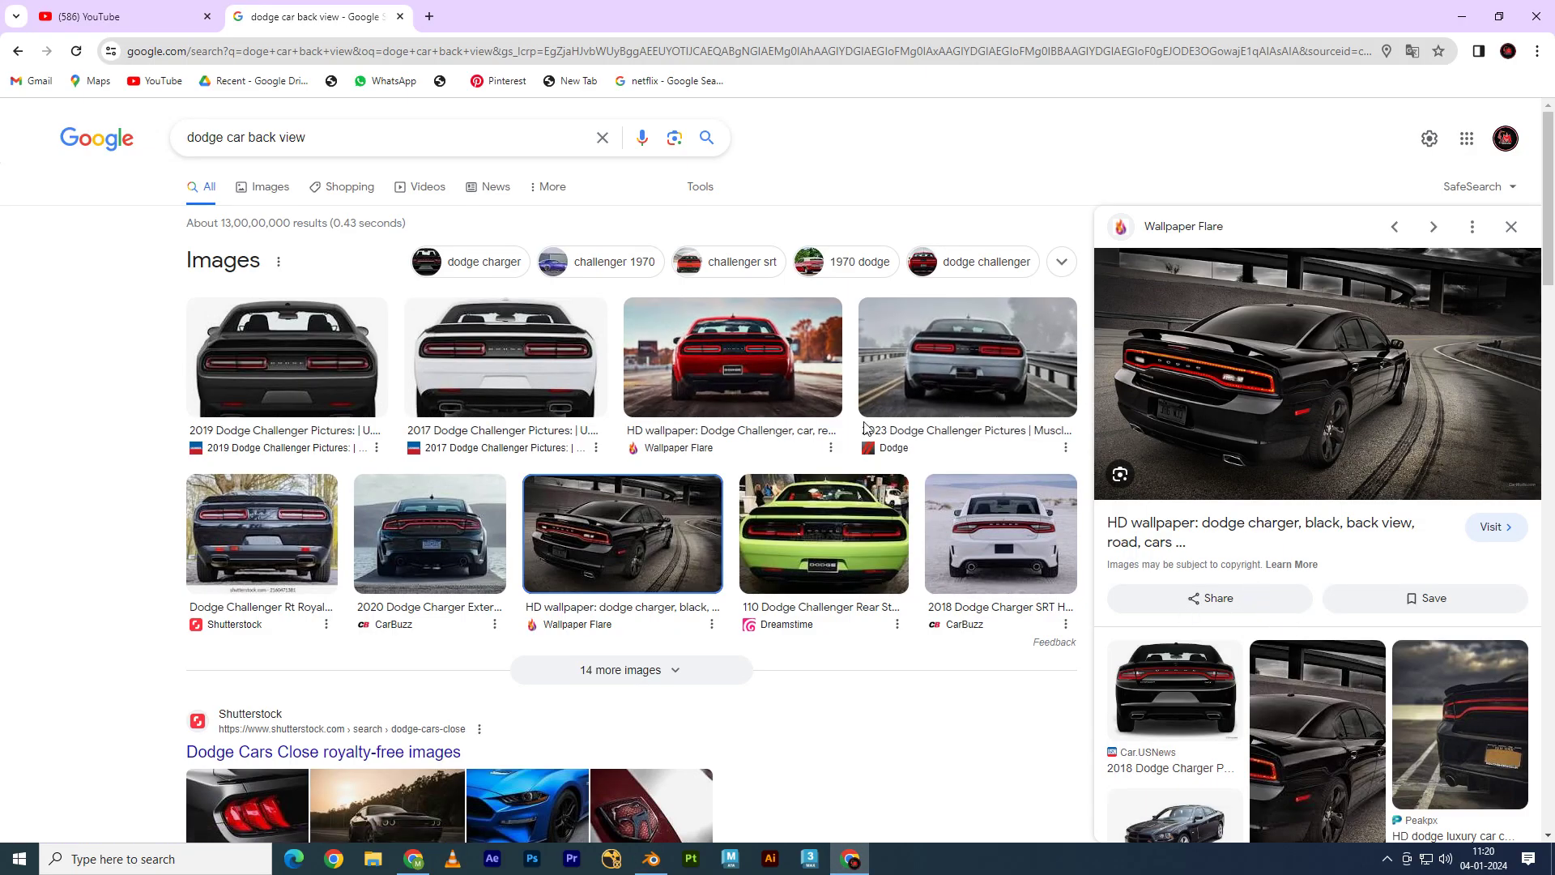
# Step: Preview three Dodge rear-view reference photos in Chrome, then return to Blender
pyautogui.click(1001, 533)
pyautogui.click(823, 533)
pyautogui.click(623, 533)
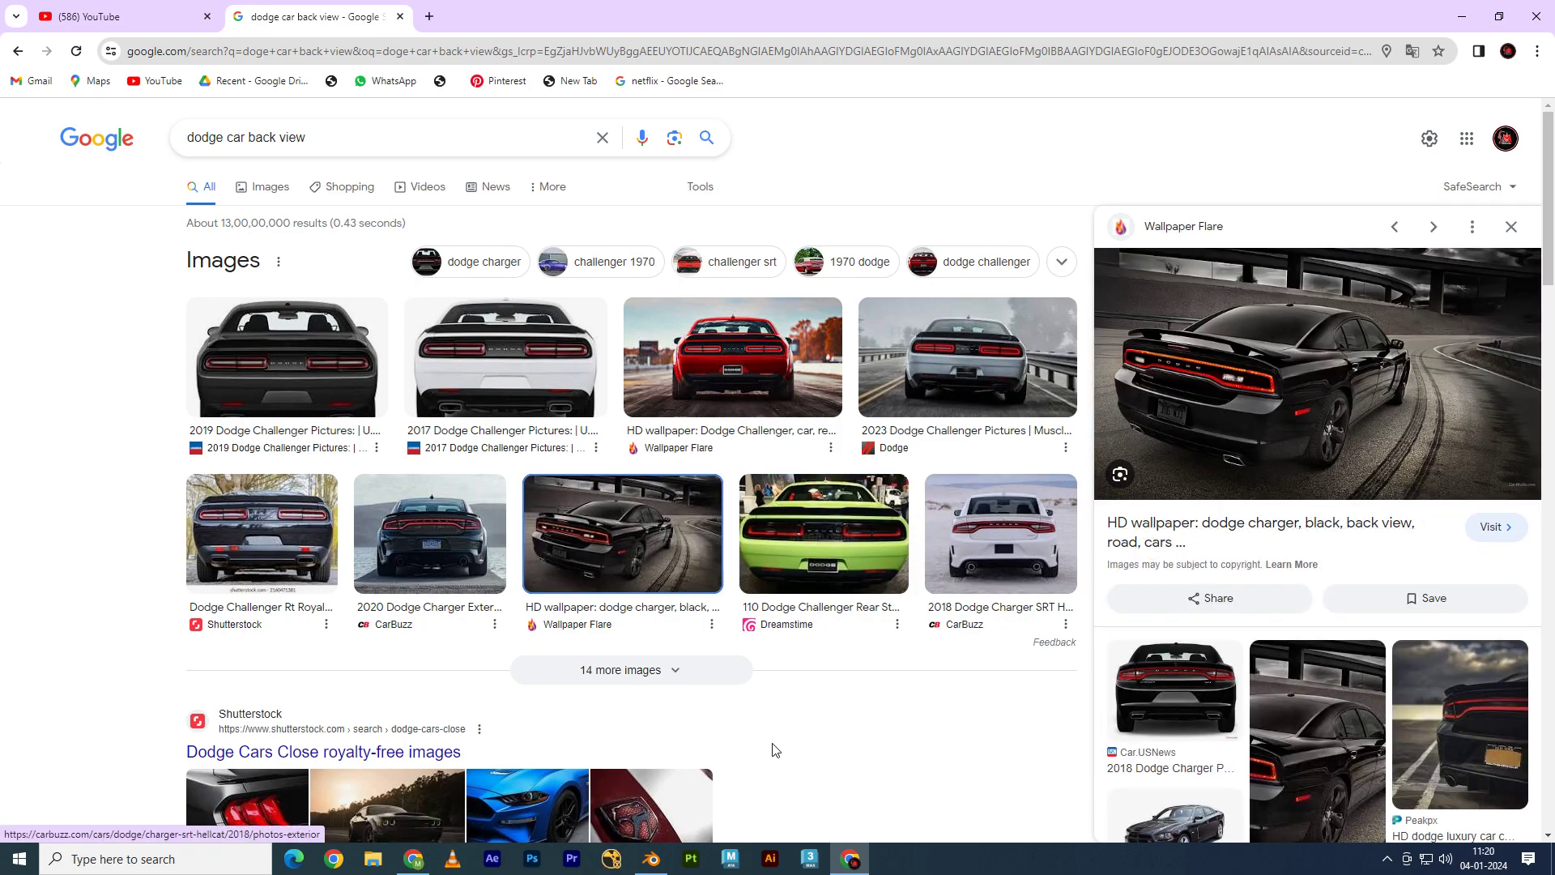
pyautogui.click(652, 859)
pyautogui.scroll(3, 633, 357)
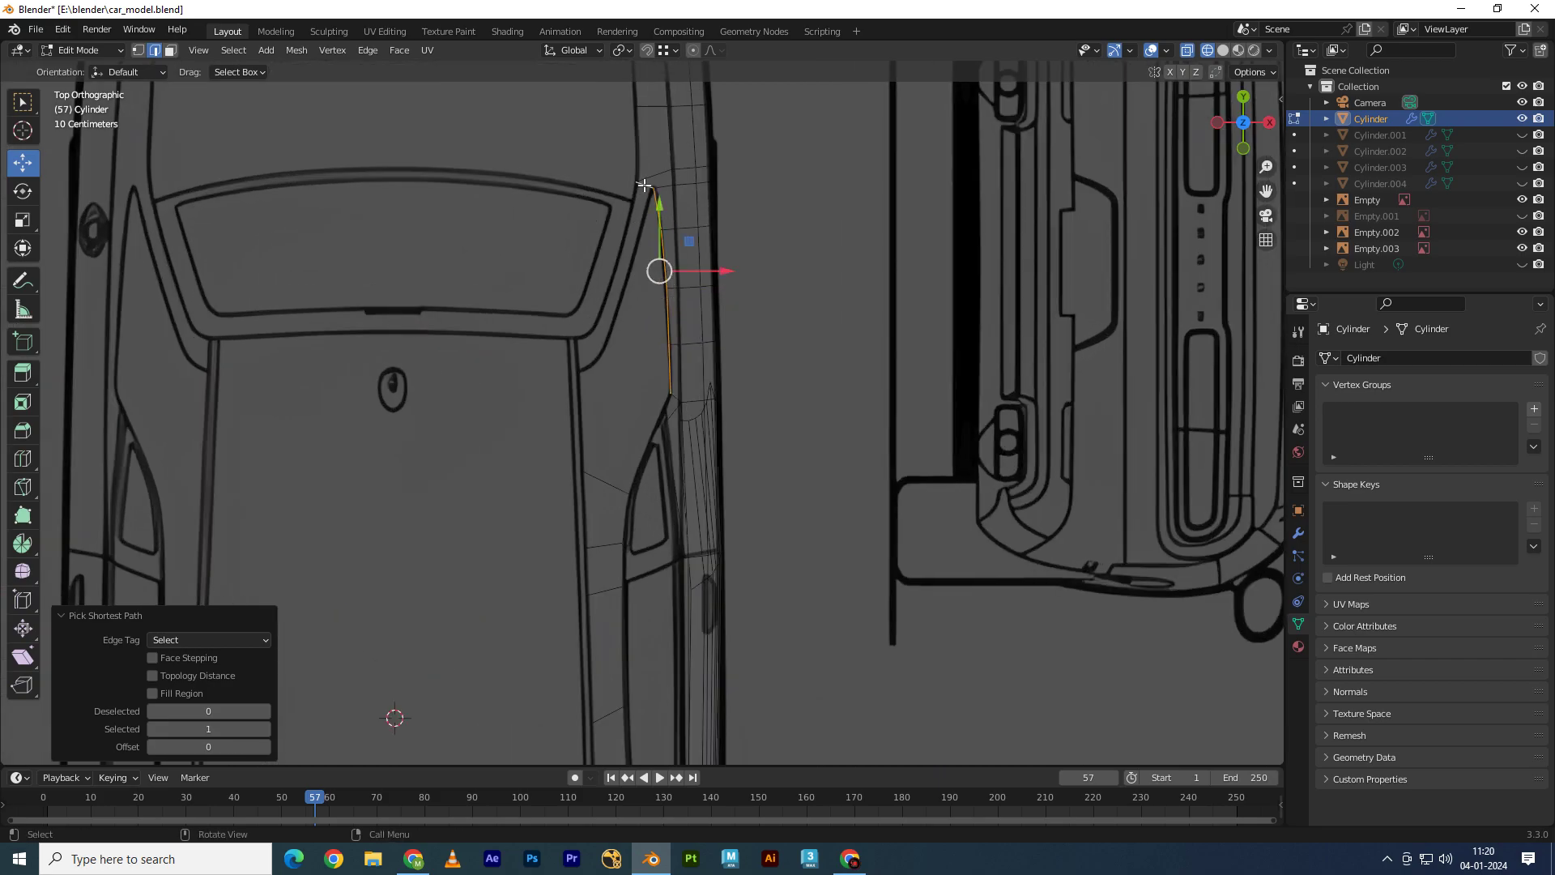
# Step: Extrude the selected edge inward along the roof-pillar outline and select the new inner vertices
pyautogui.moveTo(644, 185); pyautogui.dragTo(601, 300)
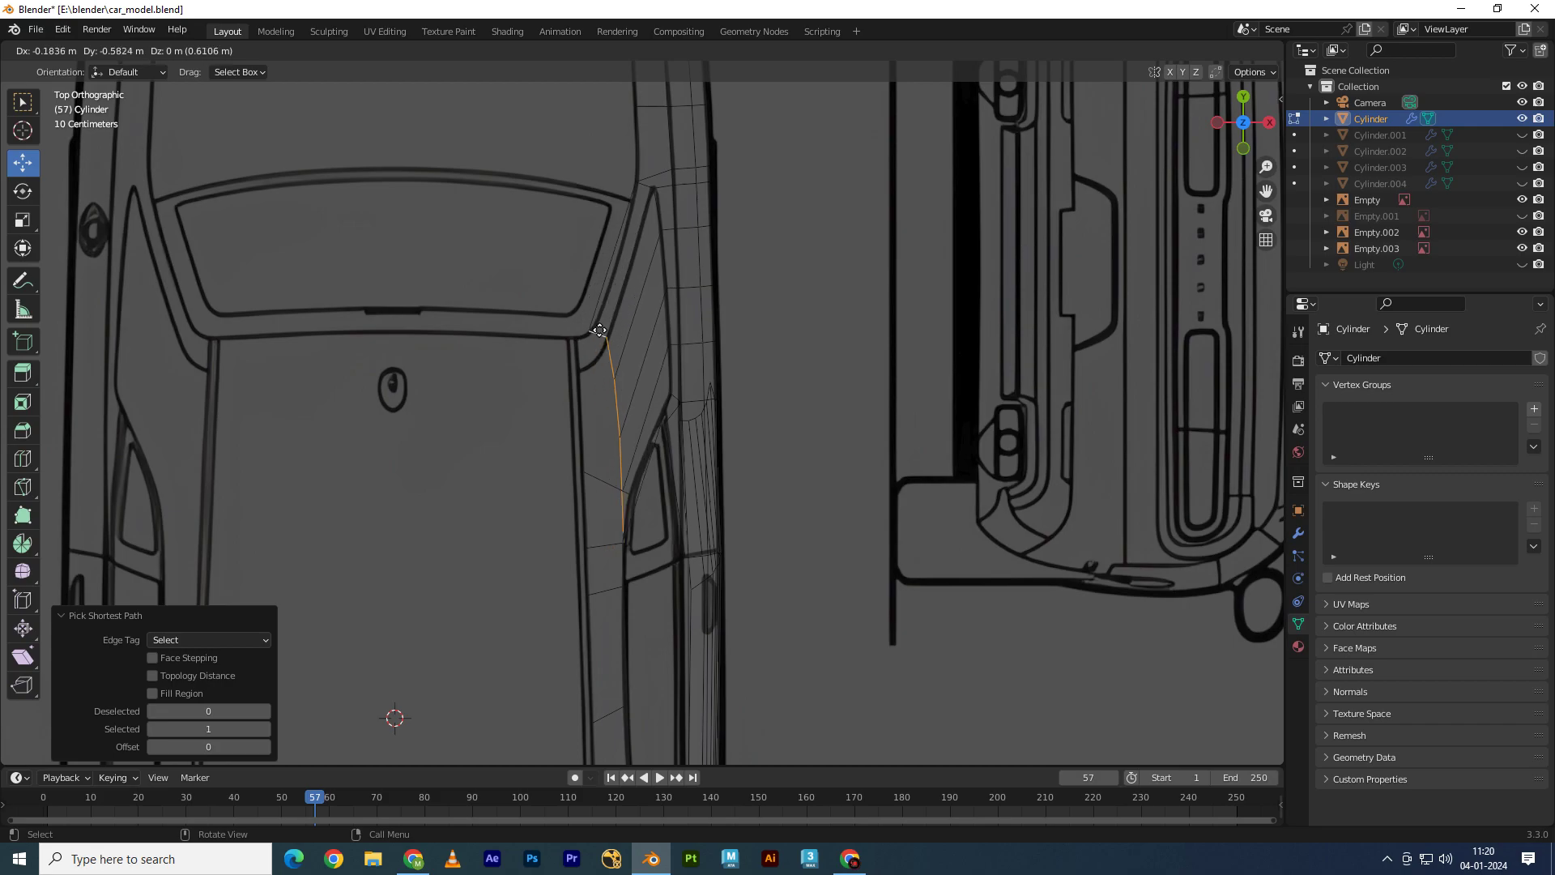
pyautogui.moveTo(614, 304)
pyautogui.mouseDown()
pyautogui.moveTo(660, 385)
pyautogui.moveTo(666, 506)
pyautogui.moveTo(697, 558)
pyautogui.moveTo(684, 557)
pyautogui.mouseUp()
pyautogui.scroll(2, 624, 357)
pyautogui.press('KP_3')
pyautogui.press('KP_7')
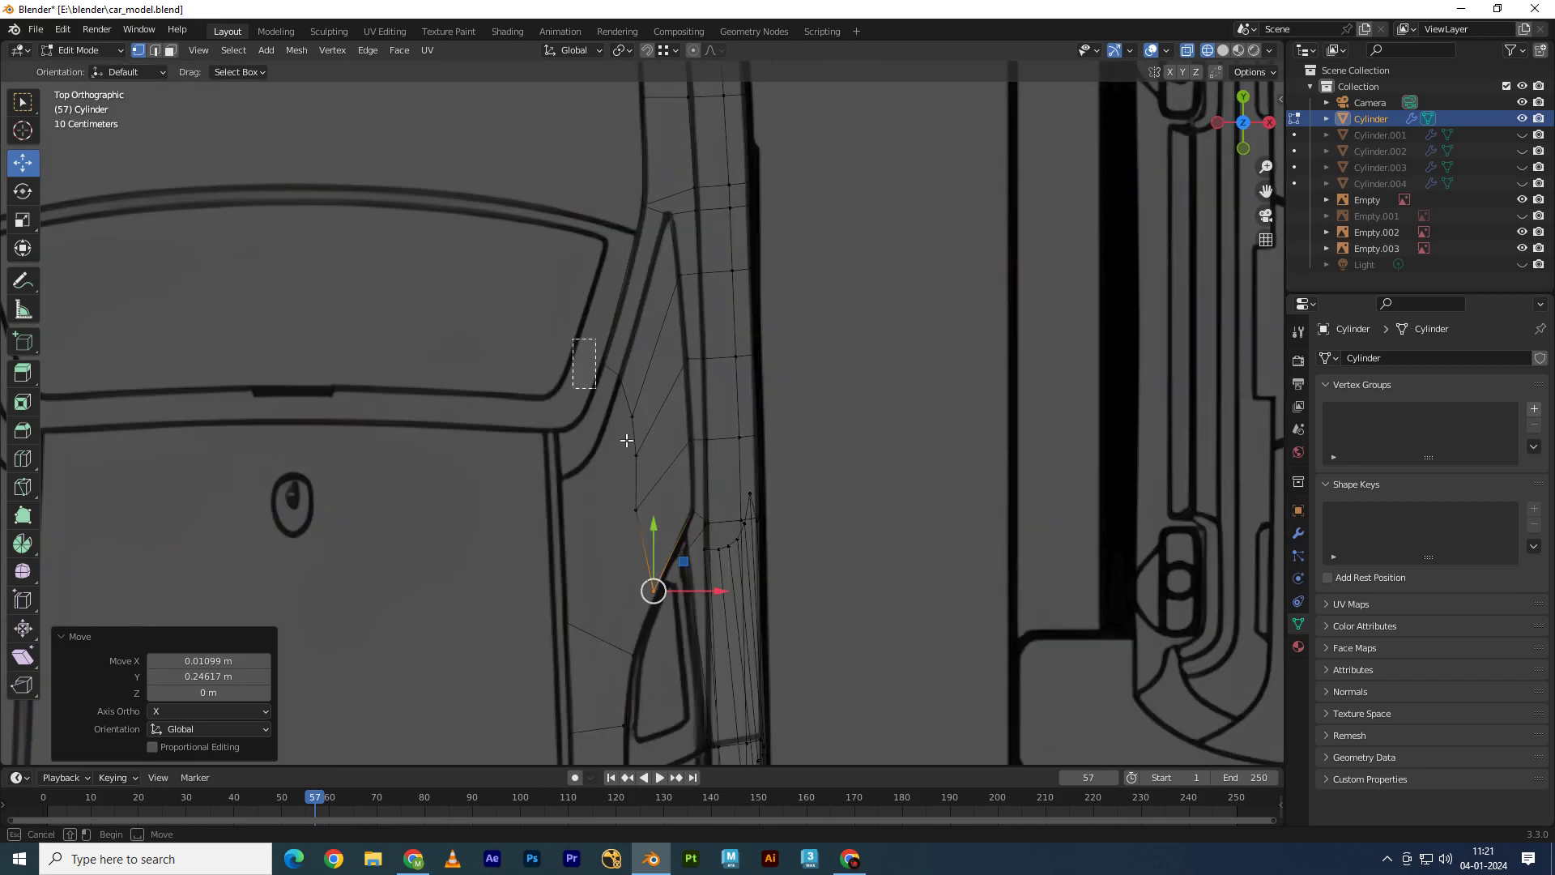
pyautogui.moveTo(626, 440); pyautogui.dragTo(640, 466)
pyautogui.press('KP_3')
# Step: In Right view, move the first new pillar vertices into the side plane with Shift+X
pyautogui.press('g')
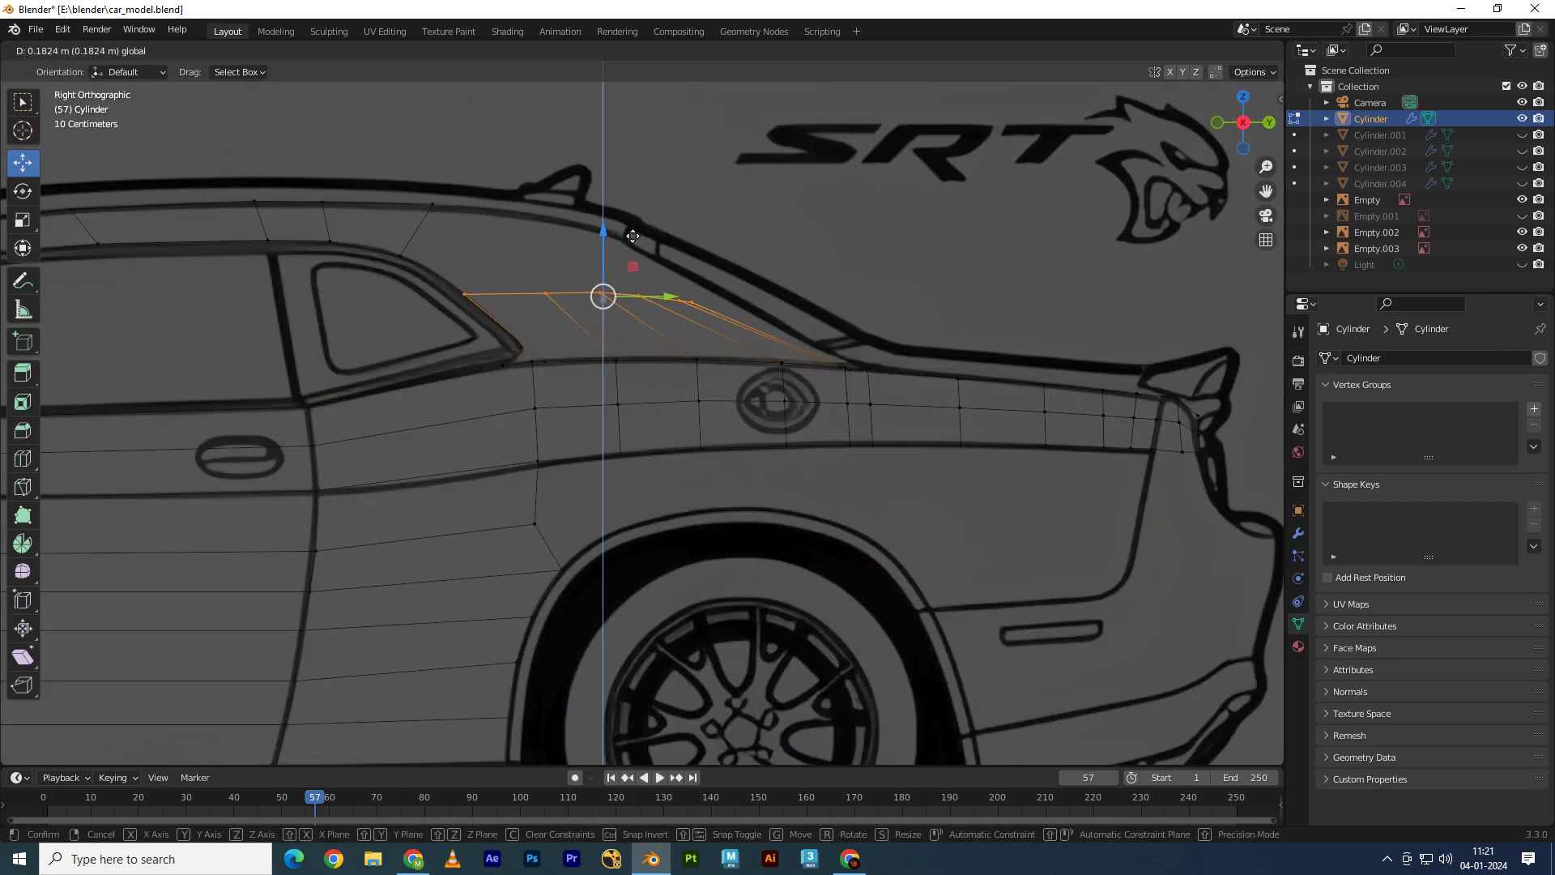
pyautogui.click(633, 235)
pyautogui.scroll(2, 632, 236)
pyautogui.click(691, 336)
pyautogui.press('g')
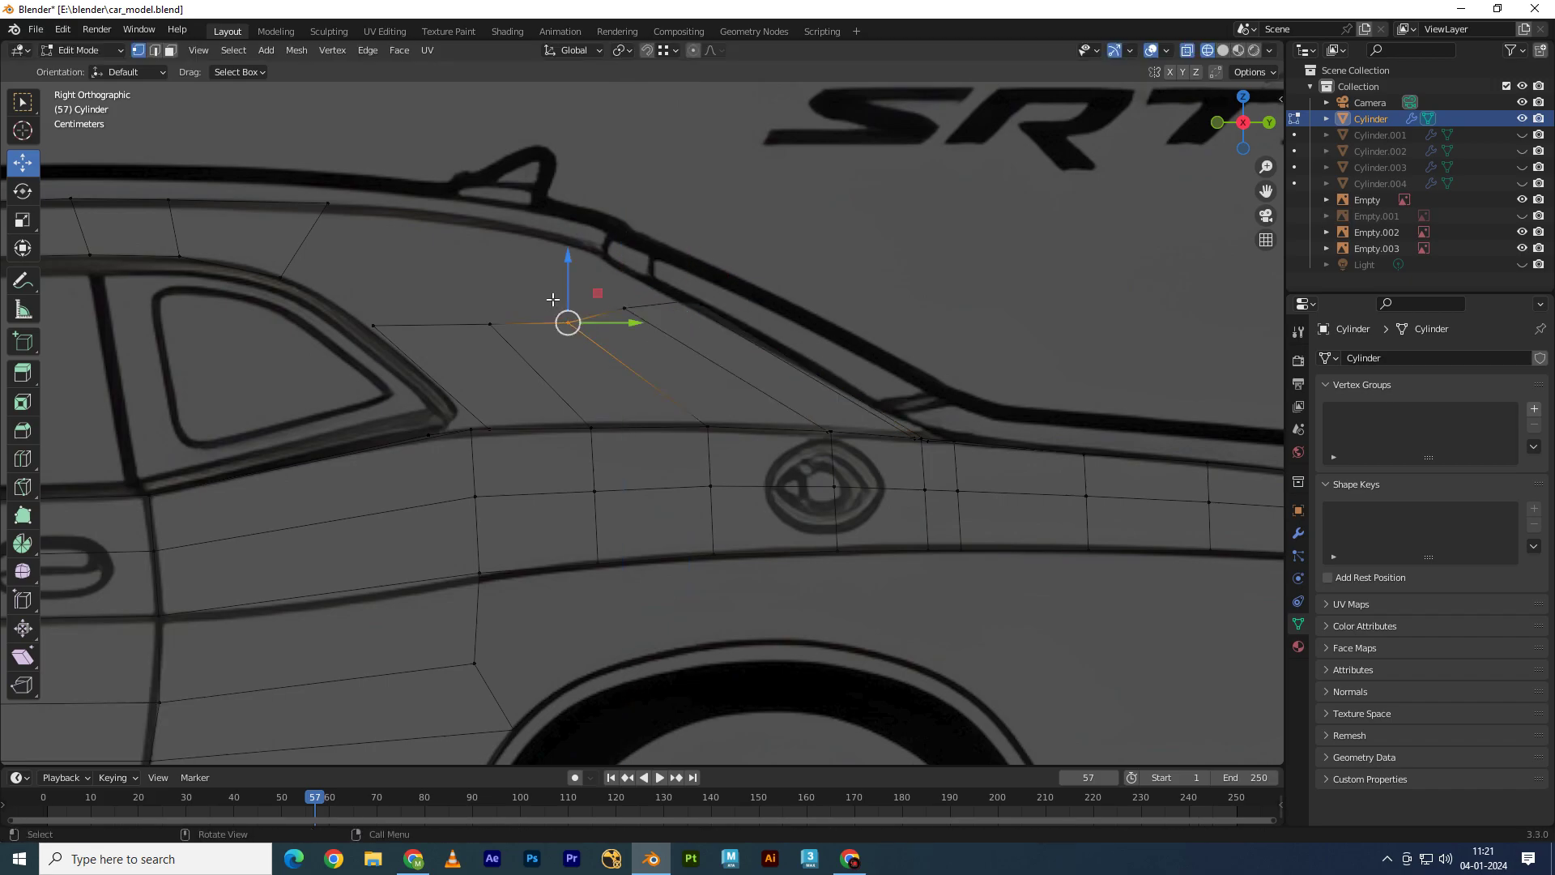
pyautogui.click(567, 286)
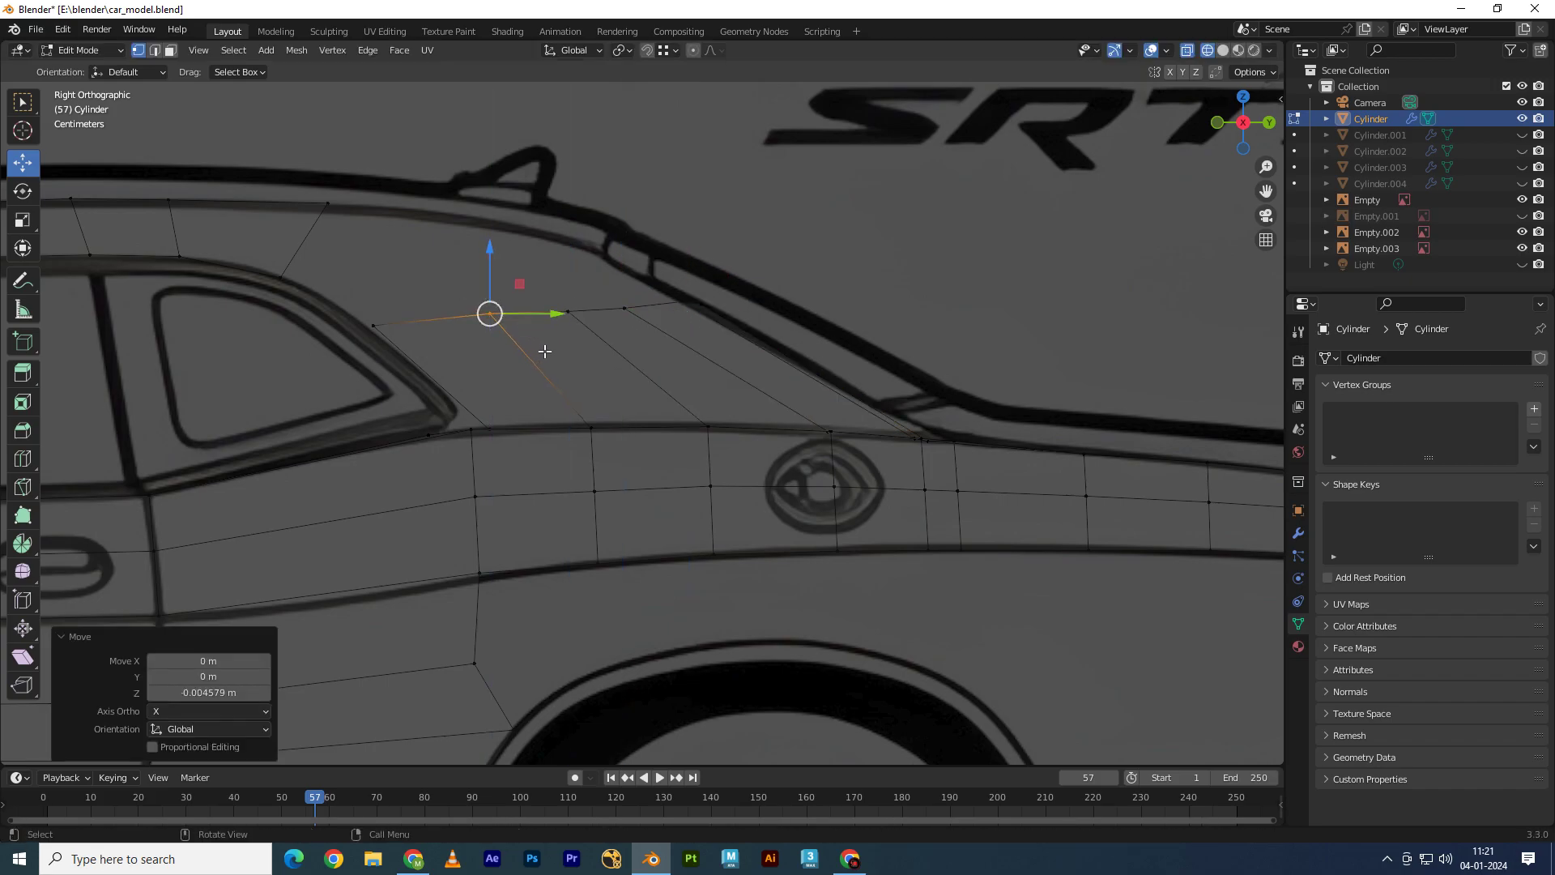
pyautogui.press('g')
pyautogui.hotkey('shift', 'x')
pyautogui.click(605, 276)
# Step: Align the next strip vertices to the rear window line using Shift+X and Y-constrained moves
pyautogui.keyDown('shift'); pyautogui.moveTo(599, 271); pyautogui.dragTo(561, 350, button='middle'); pyautogui.keyUp('shift')
pyautogui.press('g')
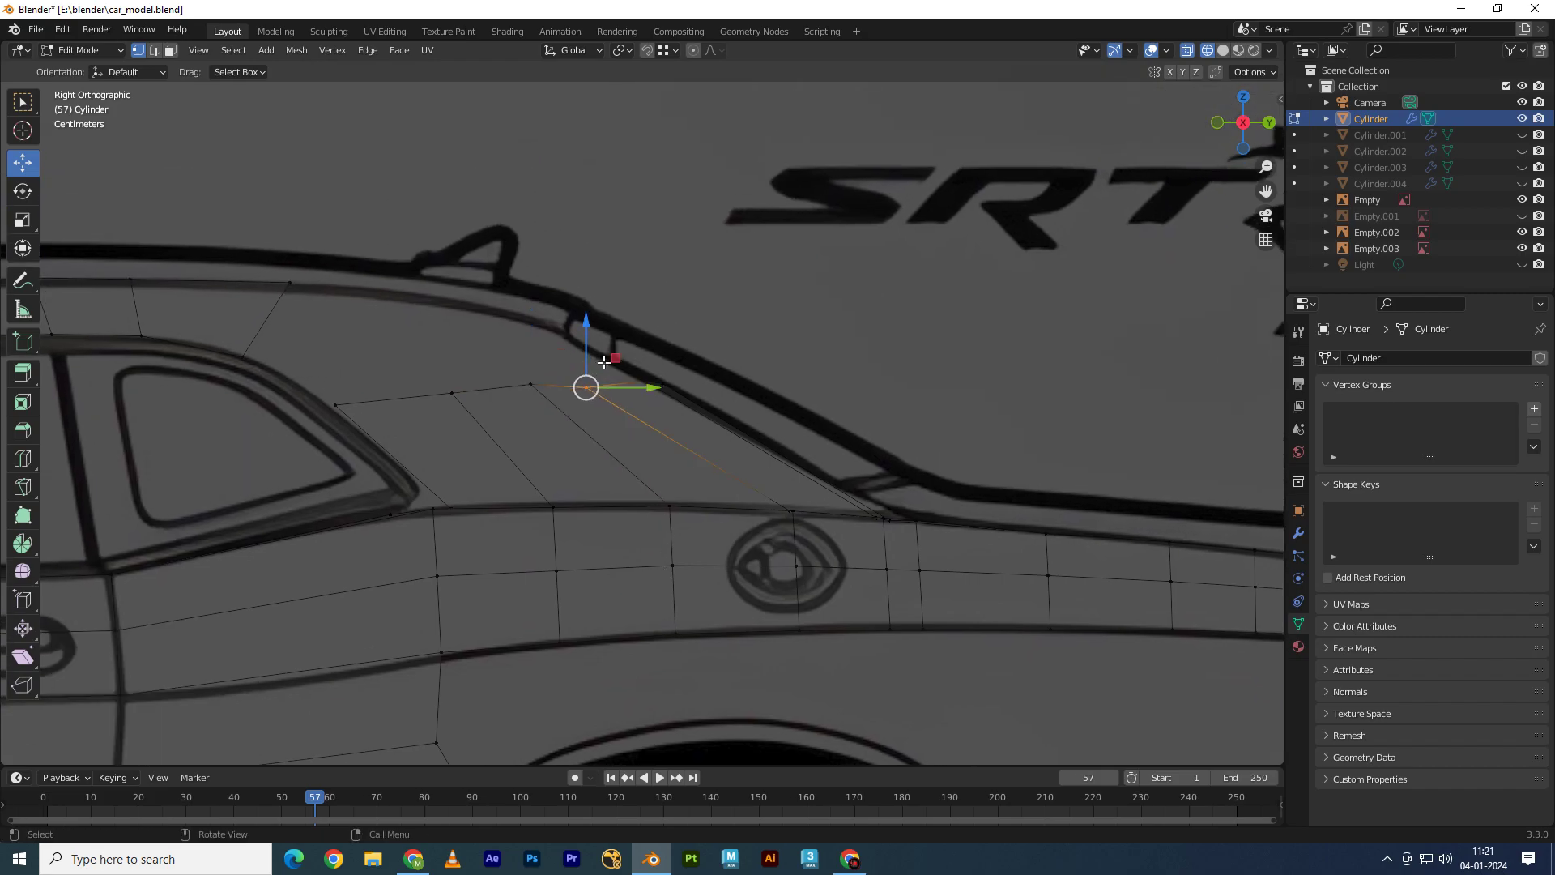
pyautogui.hotkey('shift', 'x')
pyautogui.click(618, 350)
pyautogui.moveTo(434, 434); pyautogui.dragTo(580, 358)
pyautogui.press('g')
pyautogui.hotkey('shift', 'x')
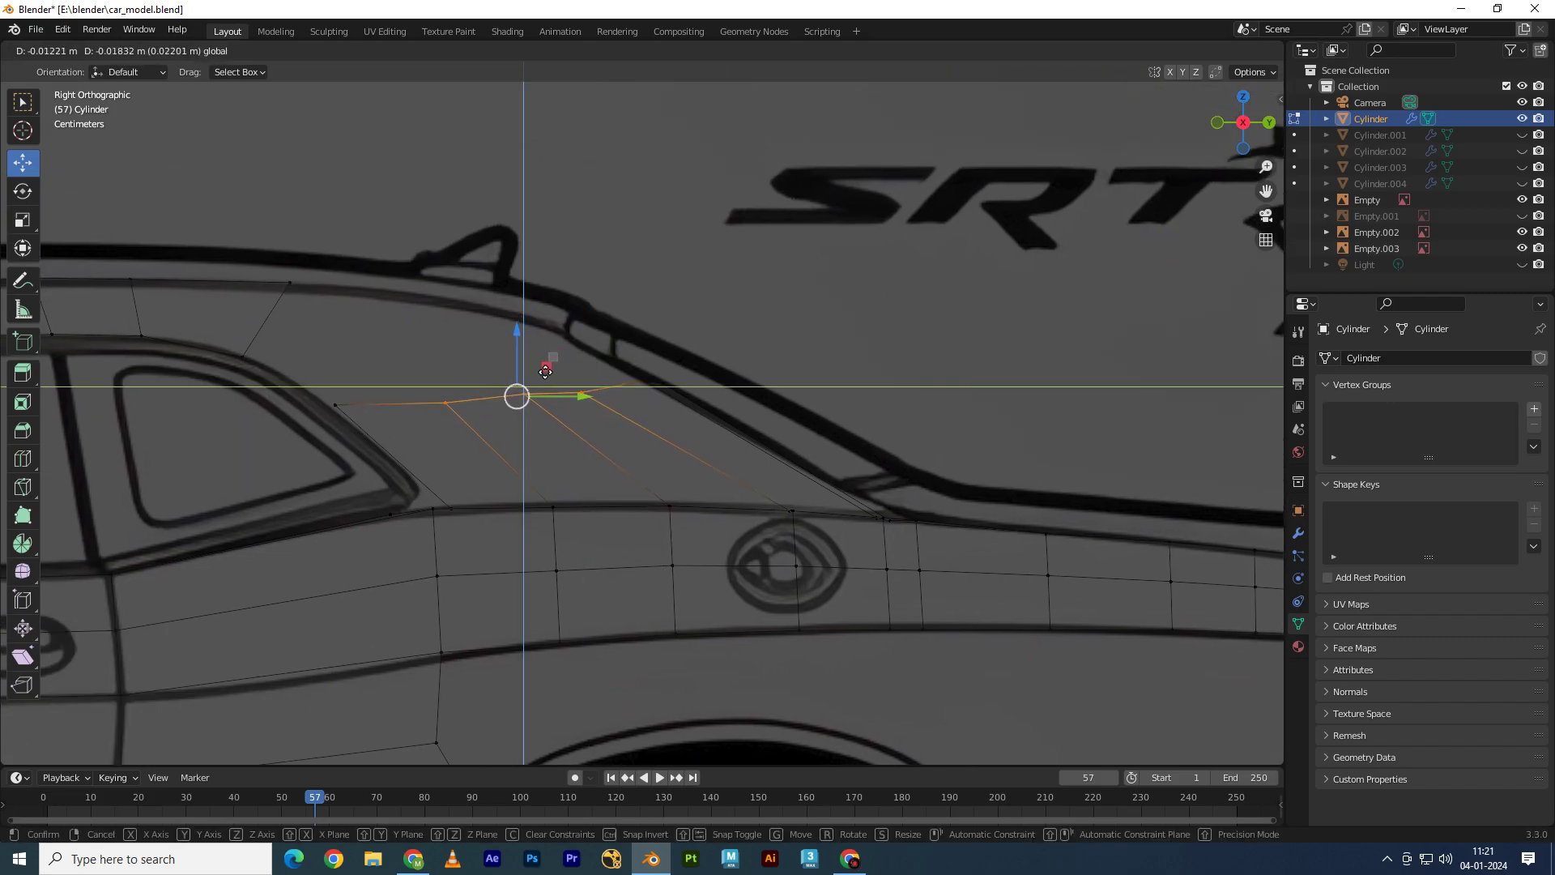
pyautogui.click(518, 380)
pyautogui.moveTo(425, 448); pyautogui.dragTo(486, 357)
pyautogui.press('g')
pyautogui.press('y')
pyautogui.click(454, 388)
# Step: Lower the top-edge vertices onto the window line and slide them along the roofline
pyautogui.click(335, 405)
pyautogui.press('g')
pyautogui.press('z')
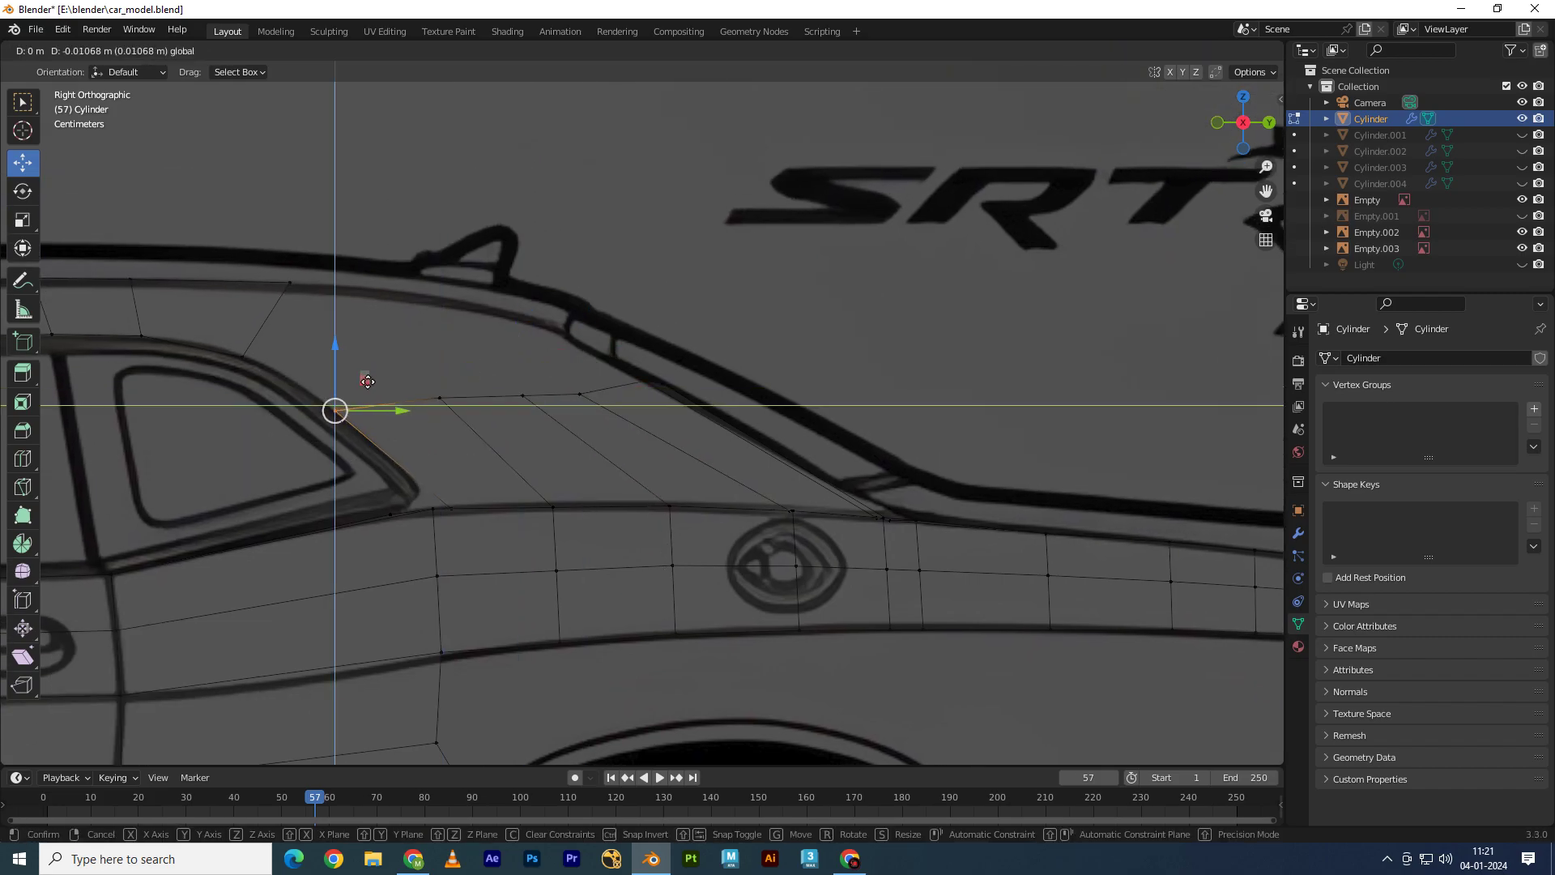
pyautogui.click(567, 405)
pyautogui.press('g')
pyautogui.press('y')
pyautogui.click(475, 421)
pyautogui.keyDown('shift'); pyautogui.moveTo(475, 420); pyautogui.dragTo(527, 417, button='middle'); pyautogui.keyUp('shift')
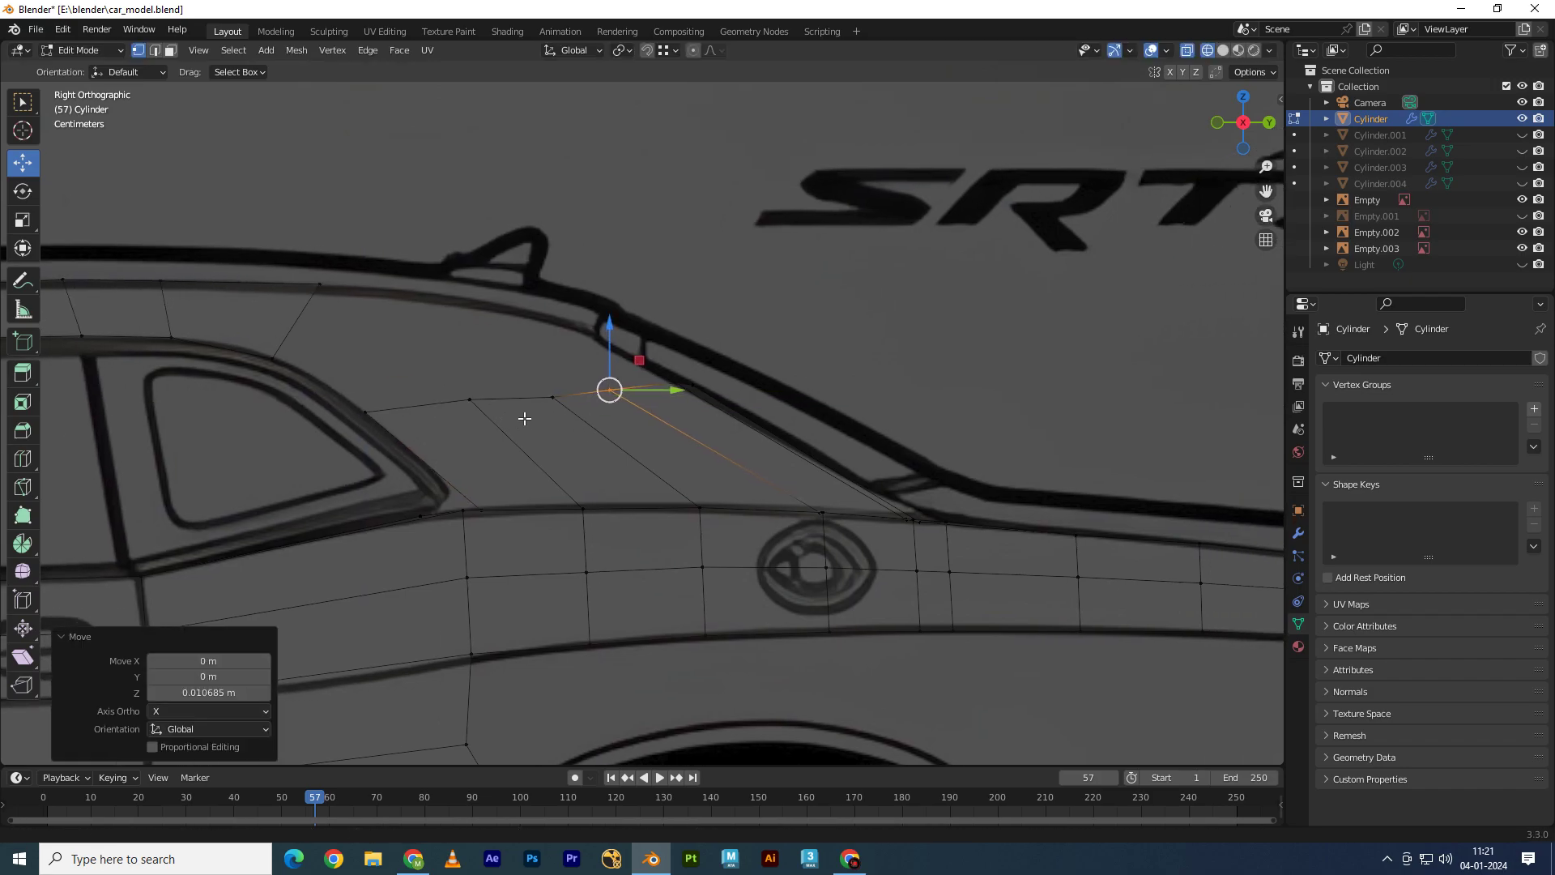
pyautogui.click(552, 397)
pyautogui.moveTo(580, 368); pyautogui.dragTo(577, 364)
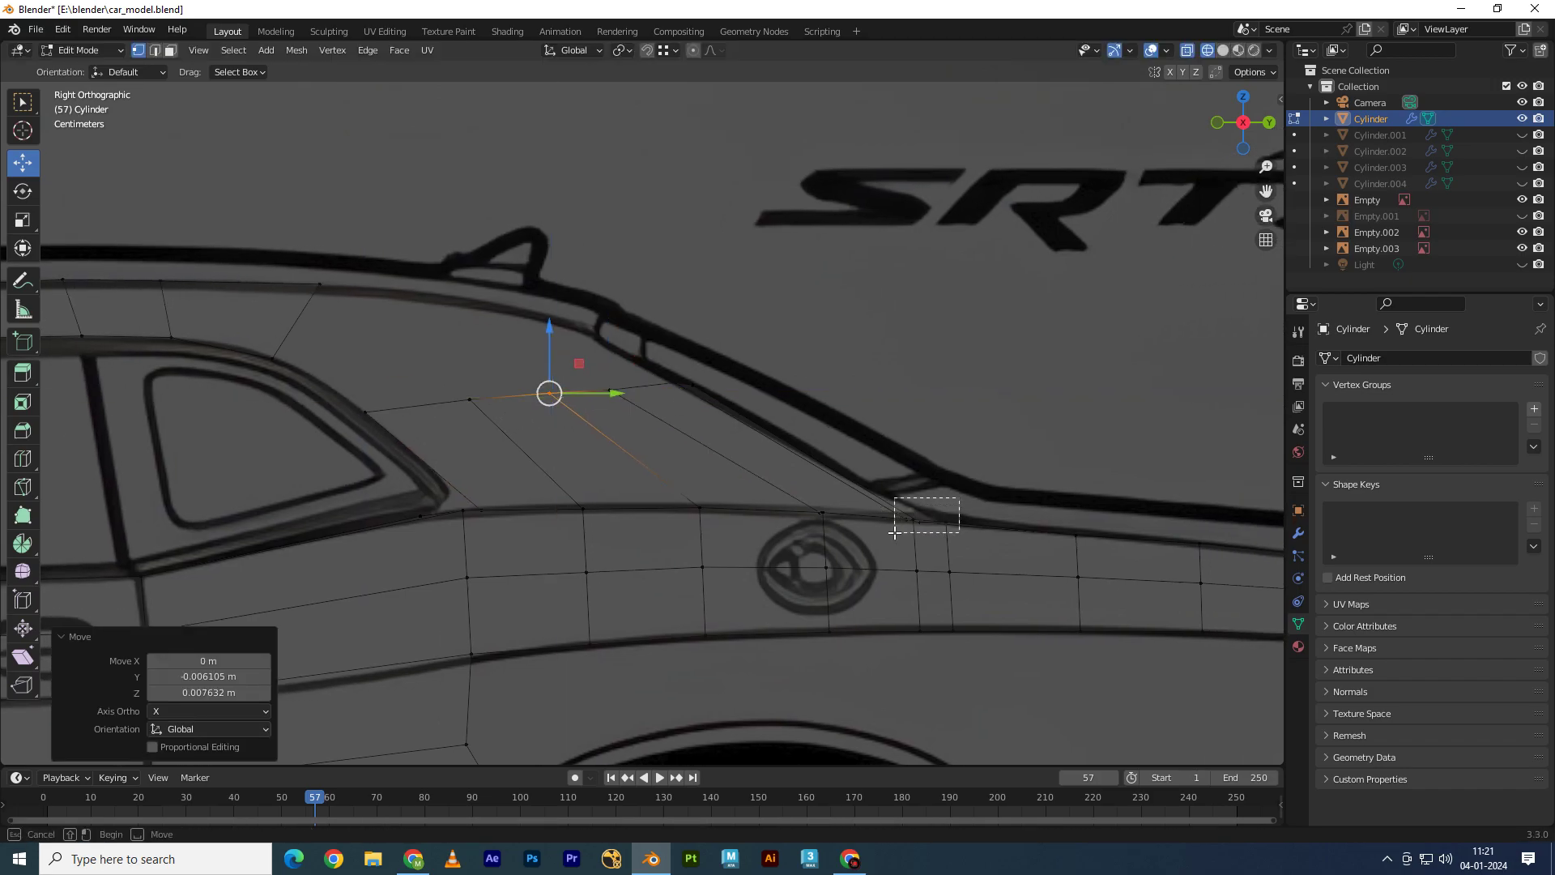
# Step: Set the rear-corner vertex heights with Z-only moves, raising them 0.00635 m, and check in 3D
pyautogui.moveTo(894, 532); pyautogui.dragTo(895, 531)
pyautogui.scroll(2, 948, 526)
pyautogui.press('g')
pyautogui.press('z')
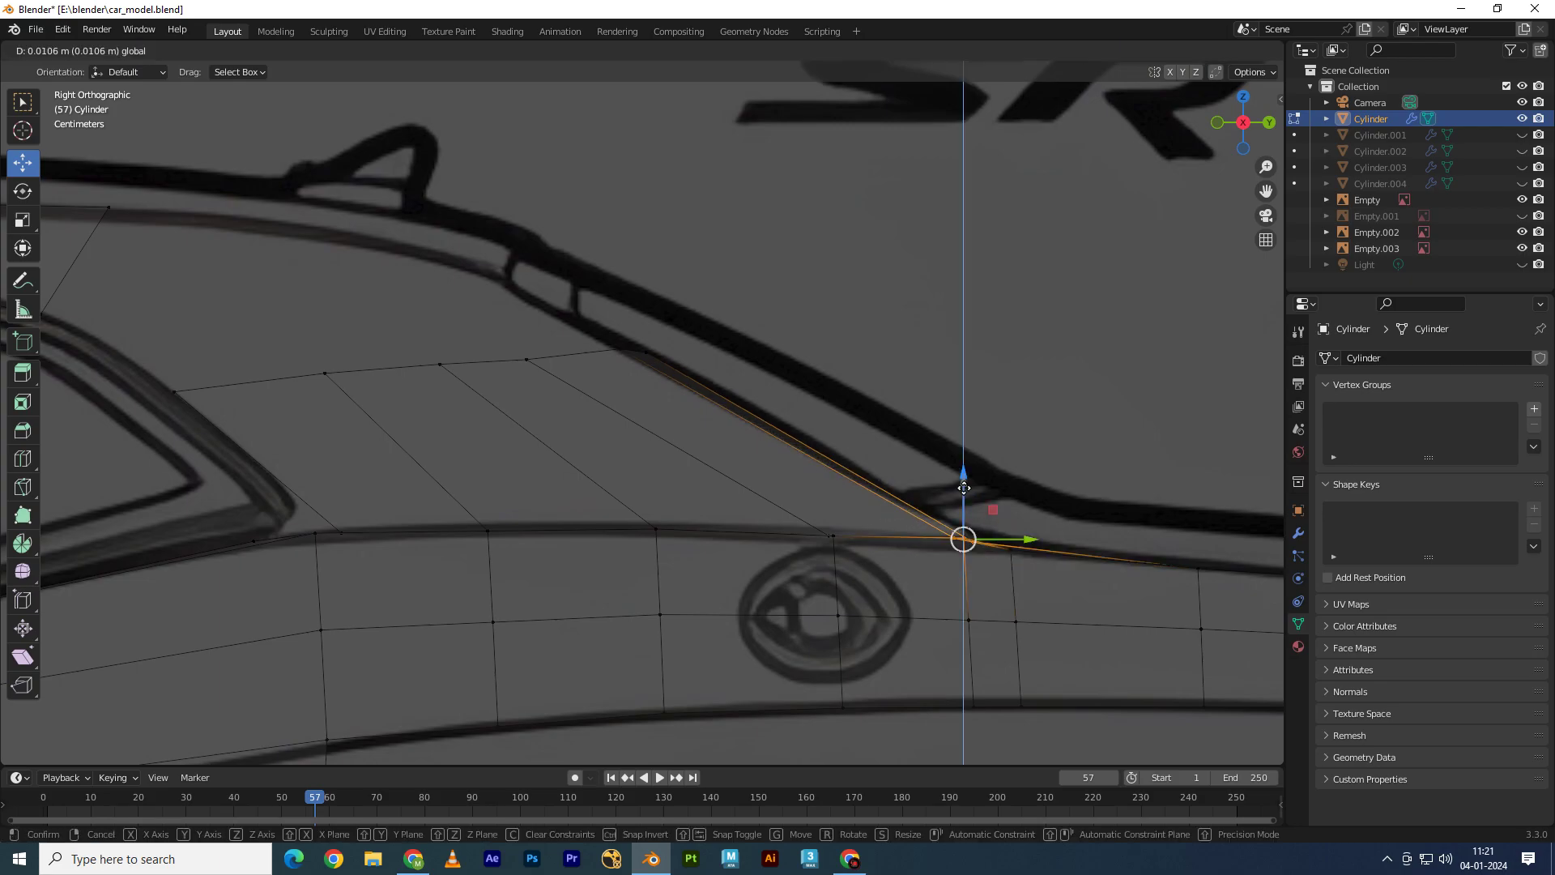
pyautogui.click(963, 487)
pyautogui.moveTo(963, 487); pyautogui.dragTo(750, 545, button='middle')
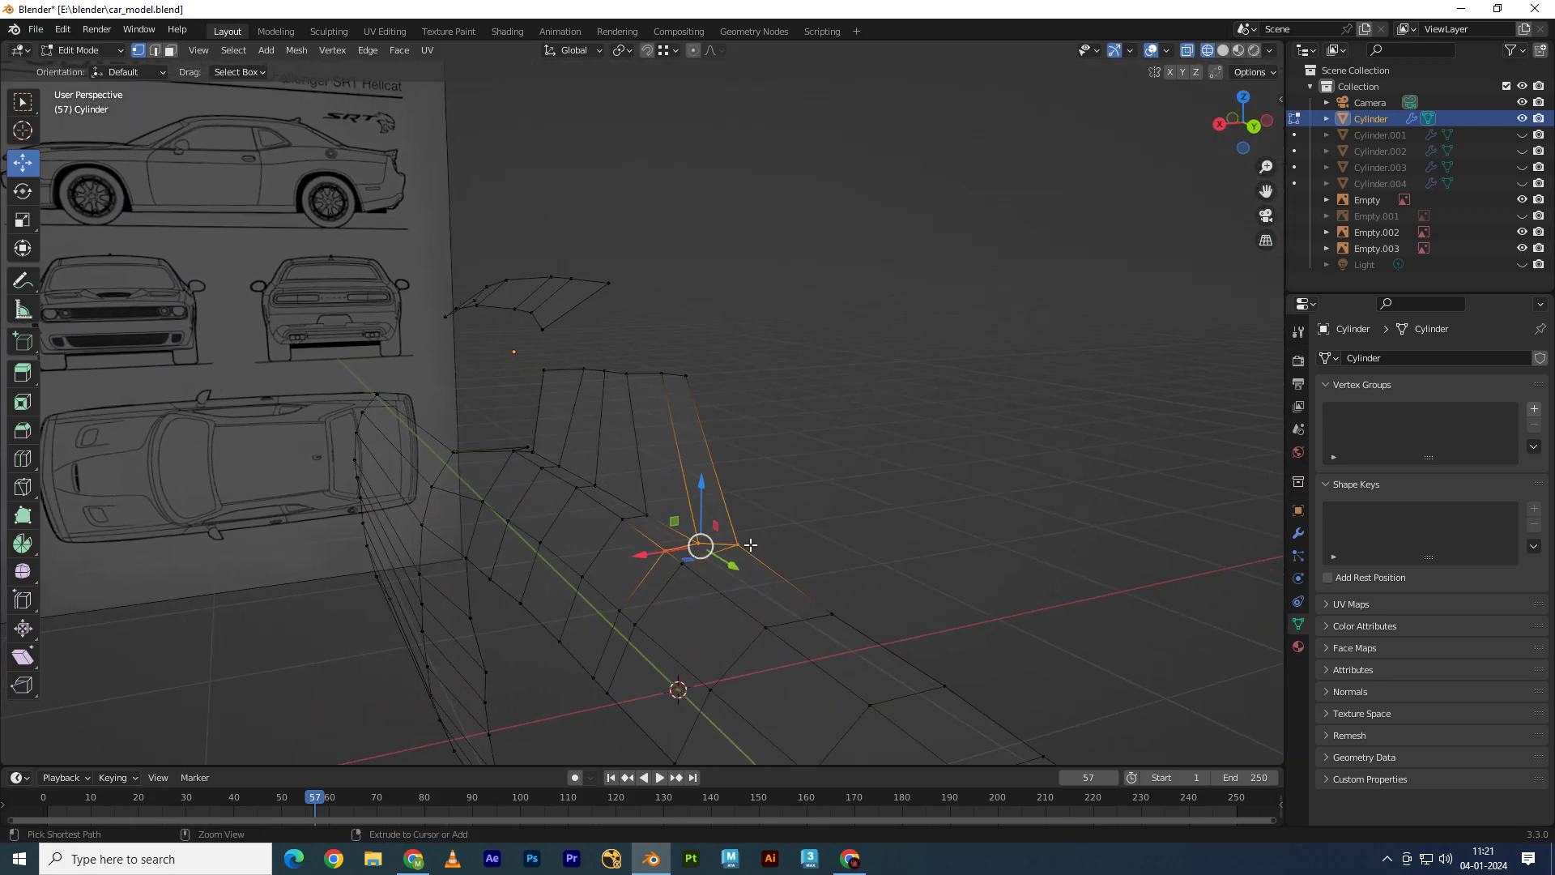
pyautogui.moveTo(685, 545); pyautogui.dragTo(686, 547)
pyautogui.press('g')
pyautogui.press('z')
pyautogui.click(689, 544)
pyautogui.moveTo(688, 544); pyautogui.dragTo(877, 541, button='middle')
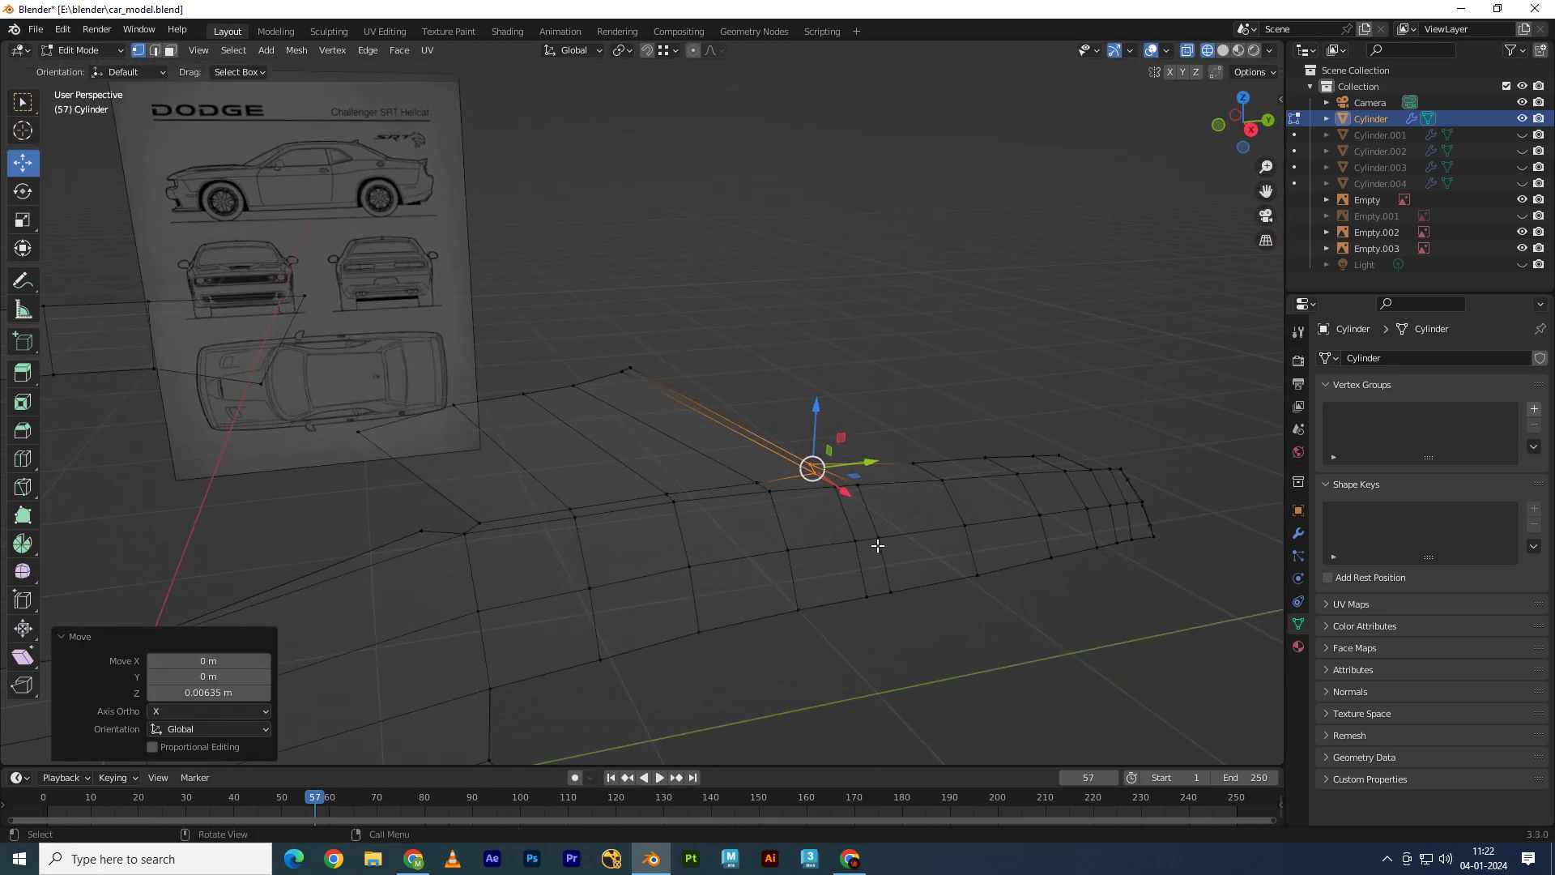
# Step: In Top view, shift the inner pillar vertex onto the pillar line and pick its border edge path
pyautogui.press('KP_7')
pyautogui.keyDown('shift'); pyautogui.moveTo(451, 451); pyautogui.dragTo(670, 427, button='middle'); pyautogui.keyUp('shift')
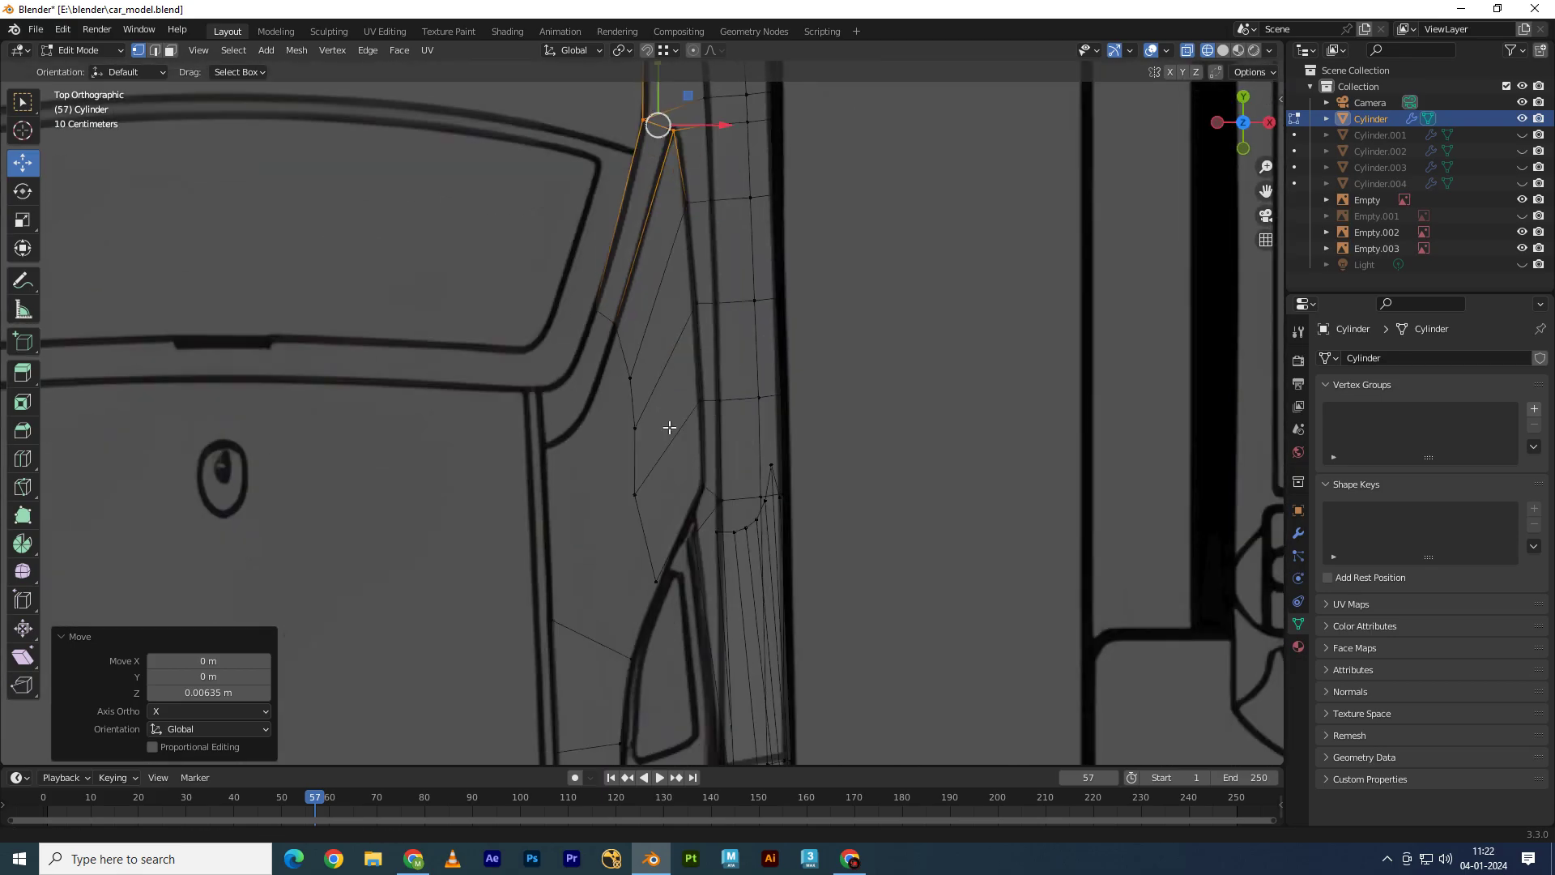
pyautogui.moveTo(607, 312); pyautogui.dragTo(675, 404)
pyautogui.moveTo(624, 344); pyautogui.dragTo(623, 253)
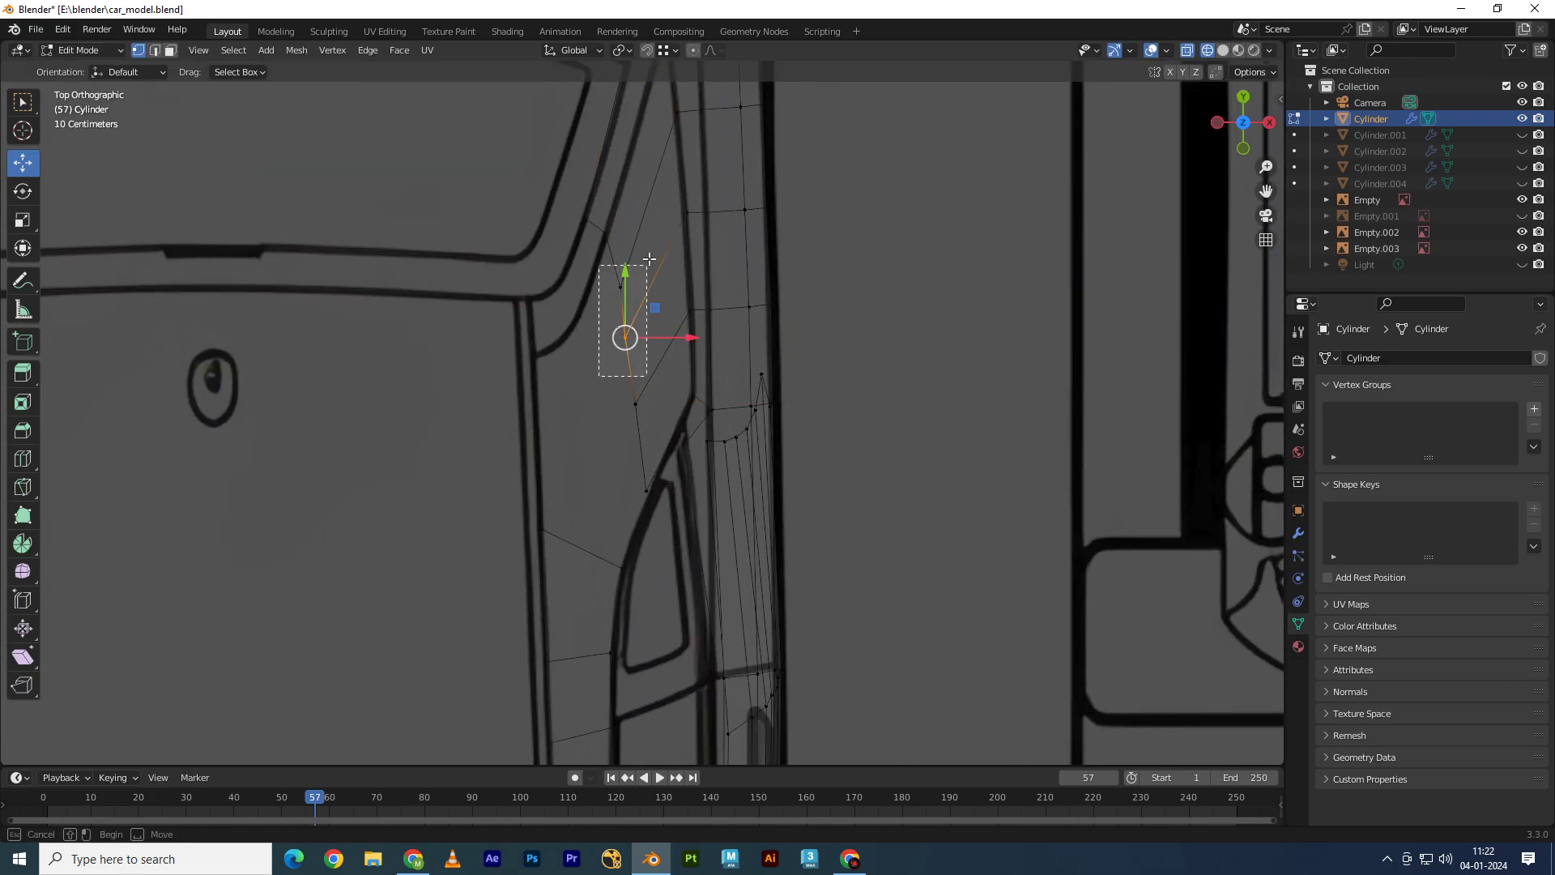
pyautogui.click(663, 315)
pyautogui.press('2')
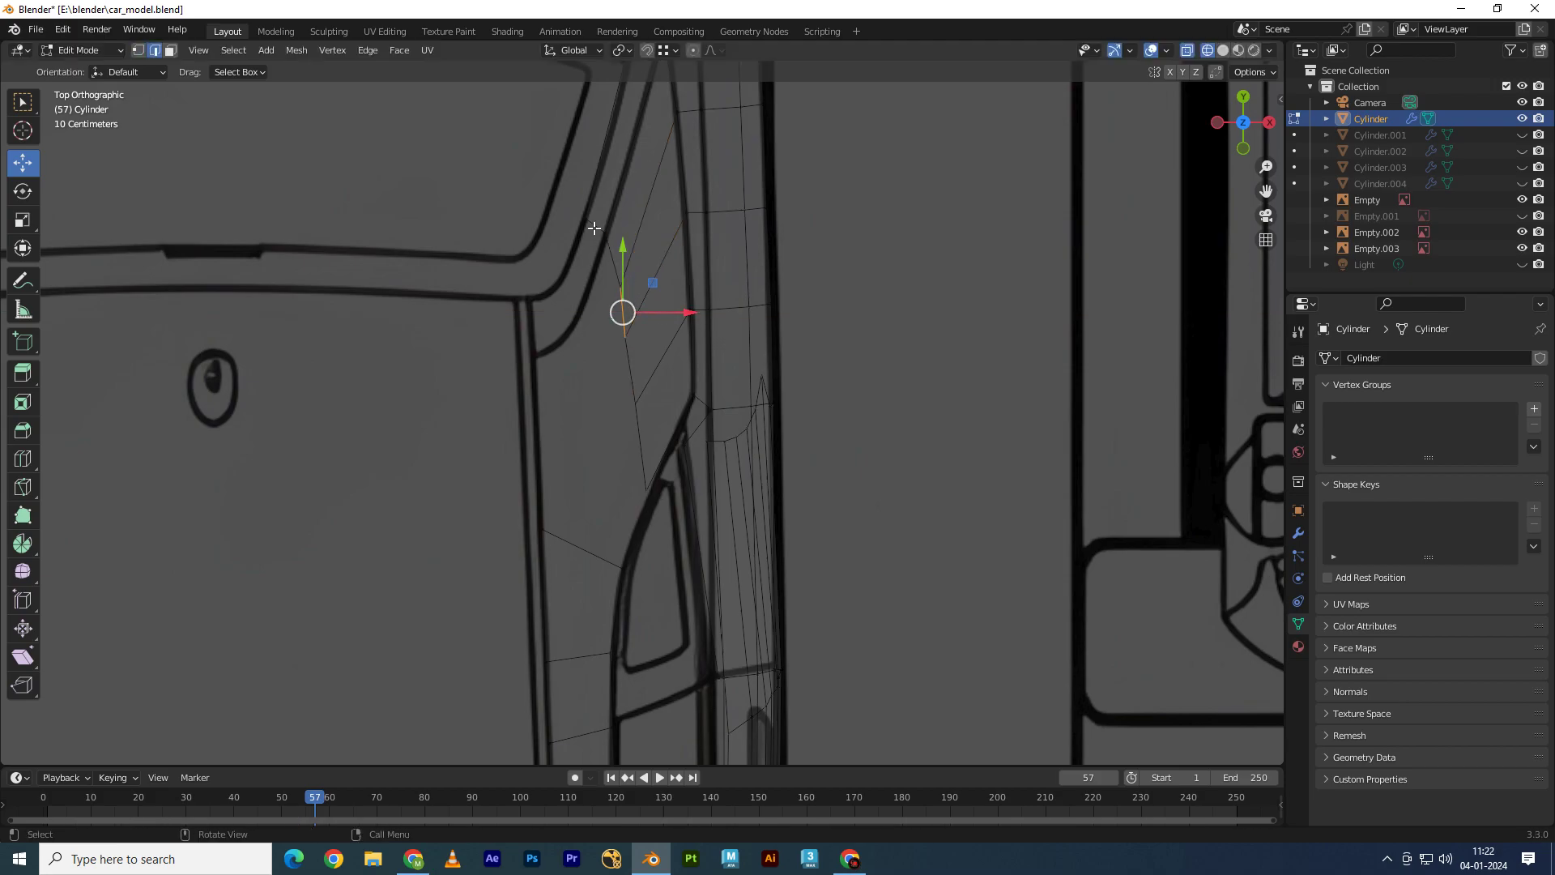
pyautogui.keyDown('ctrl'); pyautogui.click(642, 455); pyautogui.keyUp('ctrl')
# Step: Undo an X-constrained extrusion of the pillar edges and pull the vertex down the pillar
pyautogui.press('e')
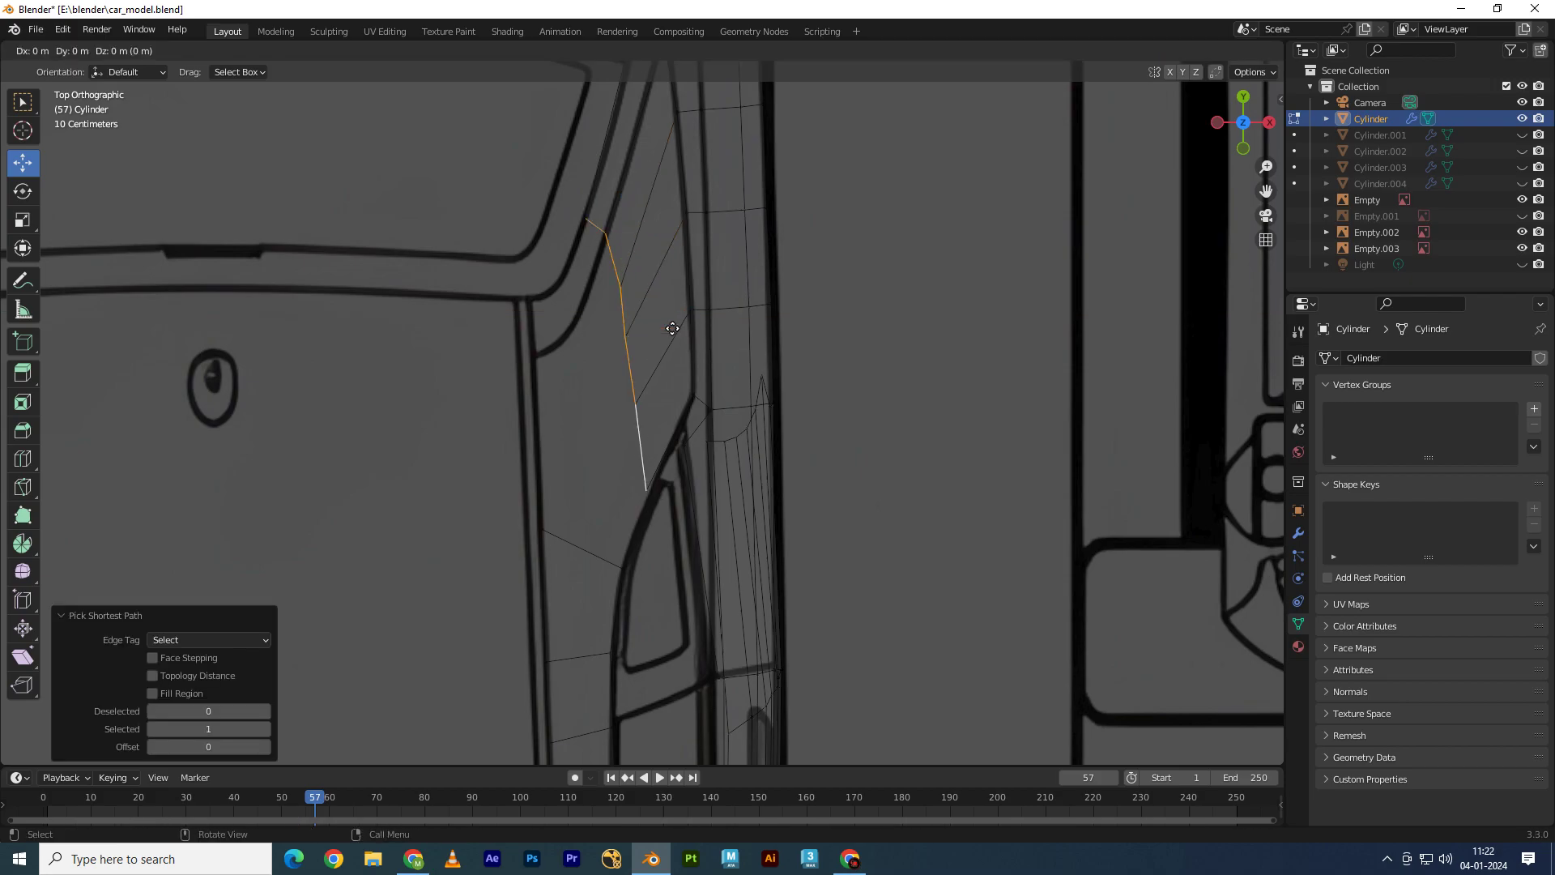
pyautogui.press('x')
pyautogui.click(575, 378)
pyautogui.hotkey('ctrl', 'z')
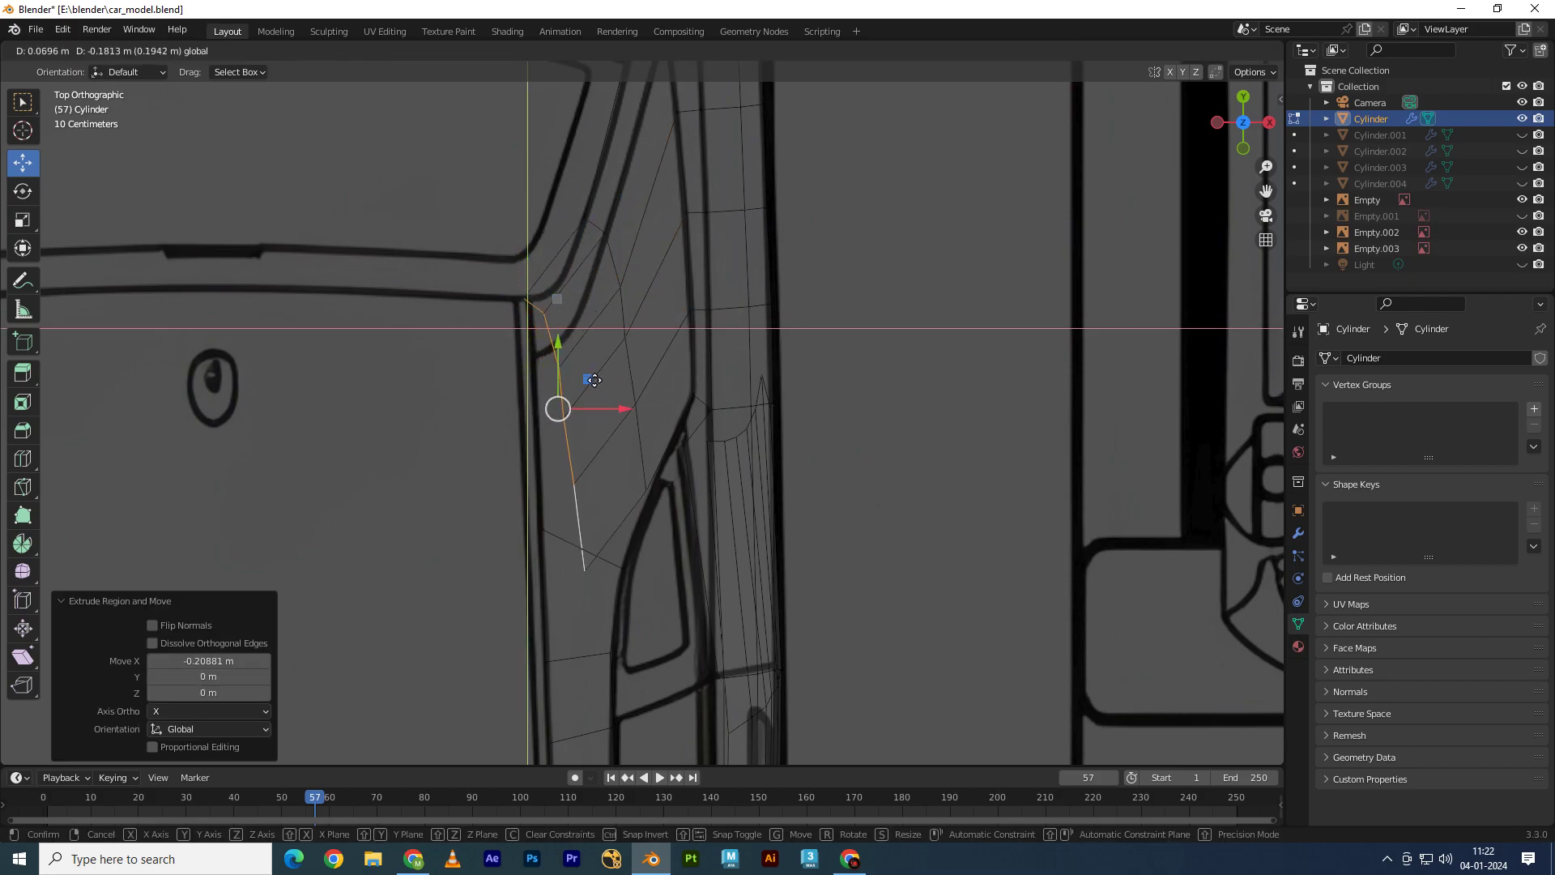
pyautogui.hotkey('ctrl', 'z')
pyautogui.hotkey('ctrl', 'z')
pyautogui.hotkey('ctrl', 'z')
pyautogui.moveTo(577, 285)
pyautogui.mouseDown()
pyautogui.moveTo(570, 475)
pyautogui.moveTo(626, 541)
pyautogui.moveTo(589, 518)
pyautogui.mouseUp()
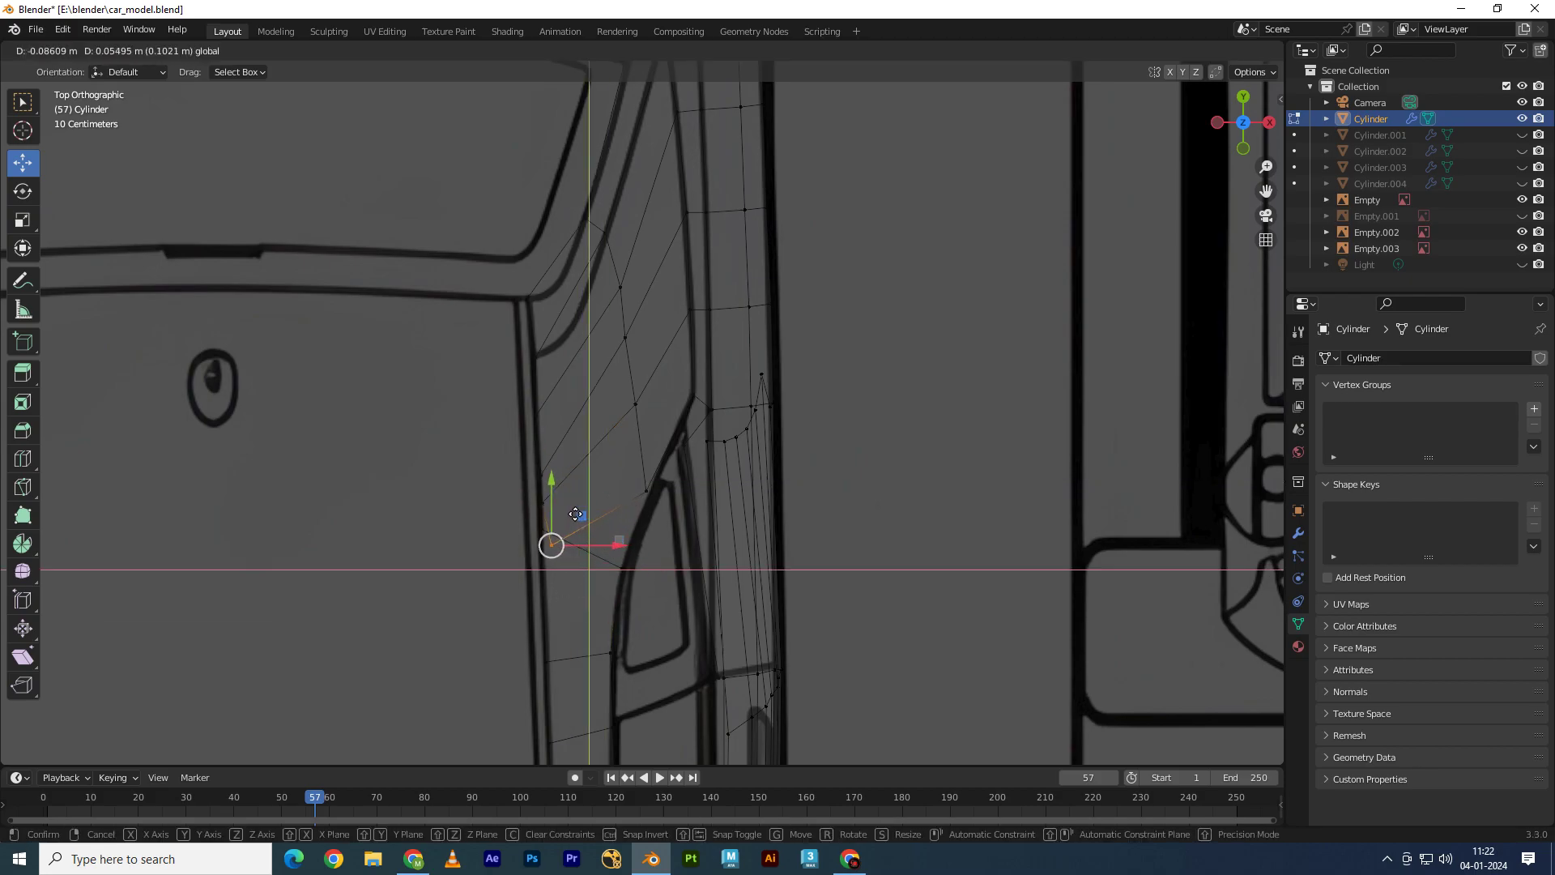
# Step: Merge the loose pillar vertex pairs At Last, then orbit and select the roof-edge vertices
pyautogui.press('m')
pyautogui.click(559, 514)
pyautogui.click(276, 466)
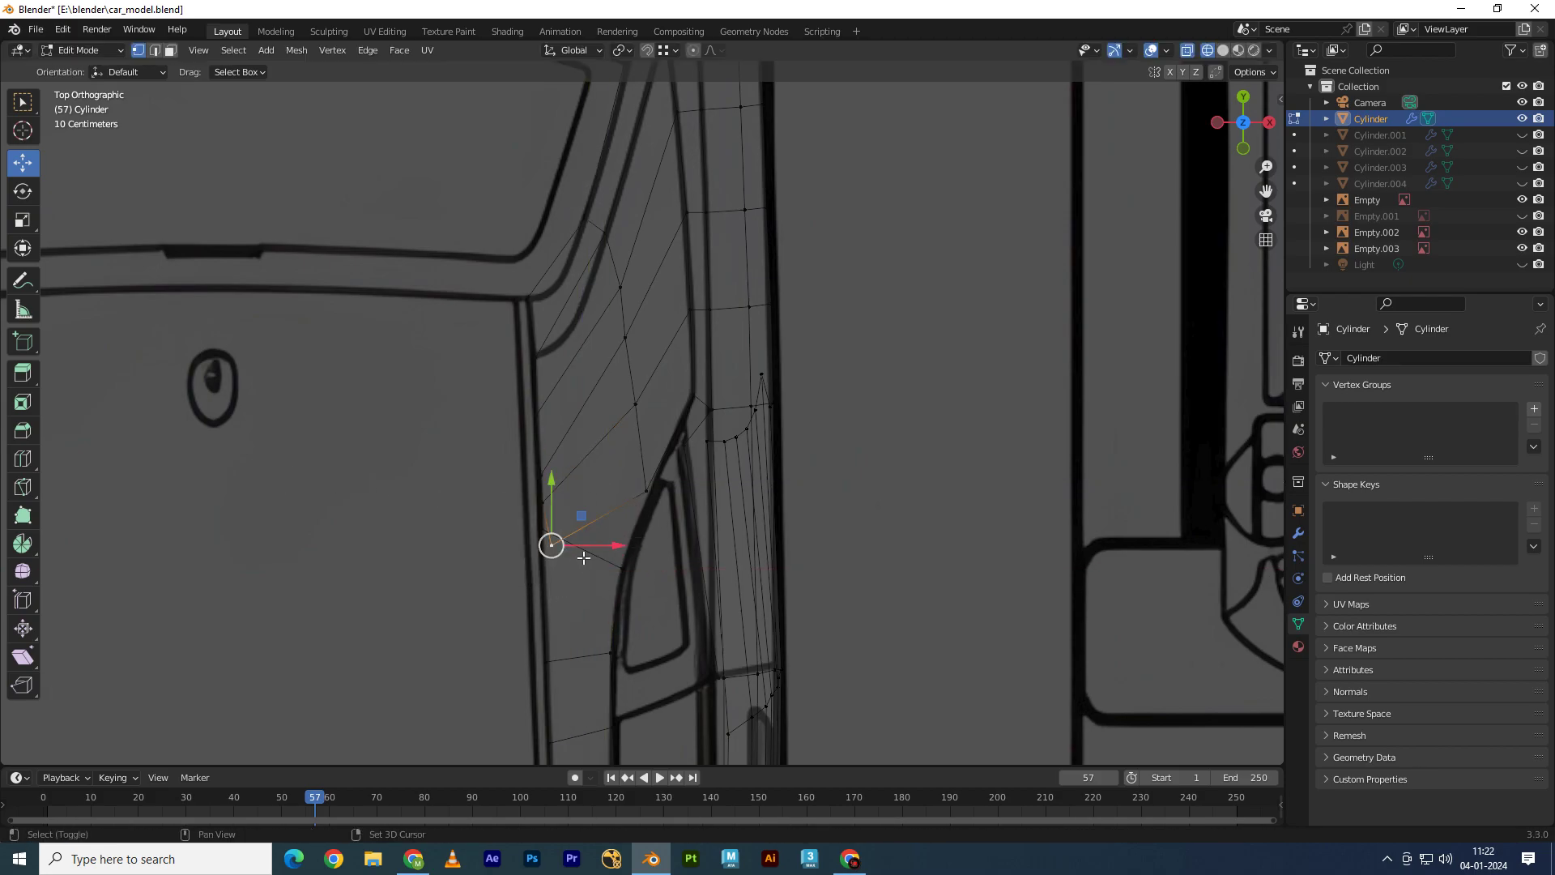
pyautogui.press('m')
pyautogui.click(620, 567)
pyautogui.click(543, 503)
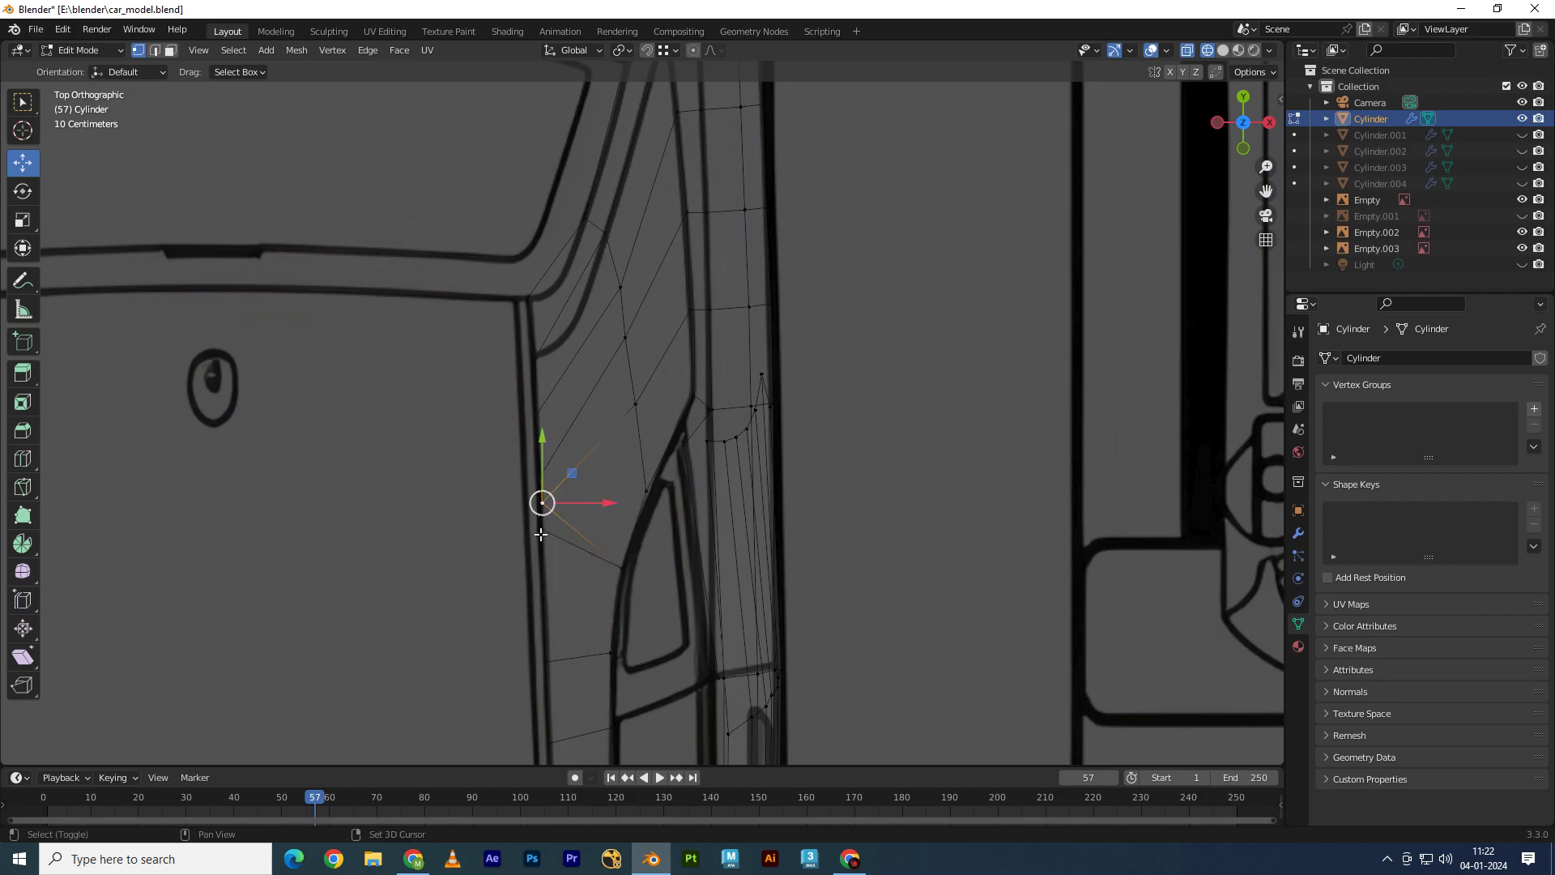
pyautogui.press('m')
pyautogui.click(547, 534)
pyautogui.moveTo(548, 534); pyautogui.dragTo(736, 376, button='middle')
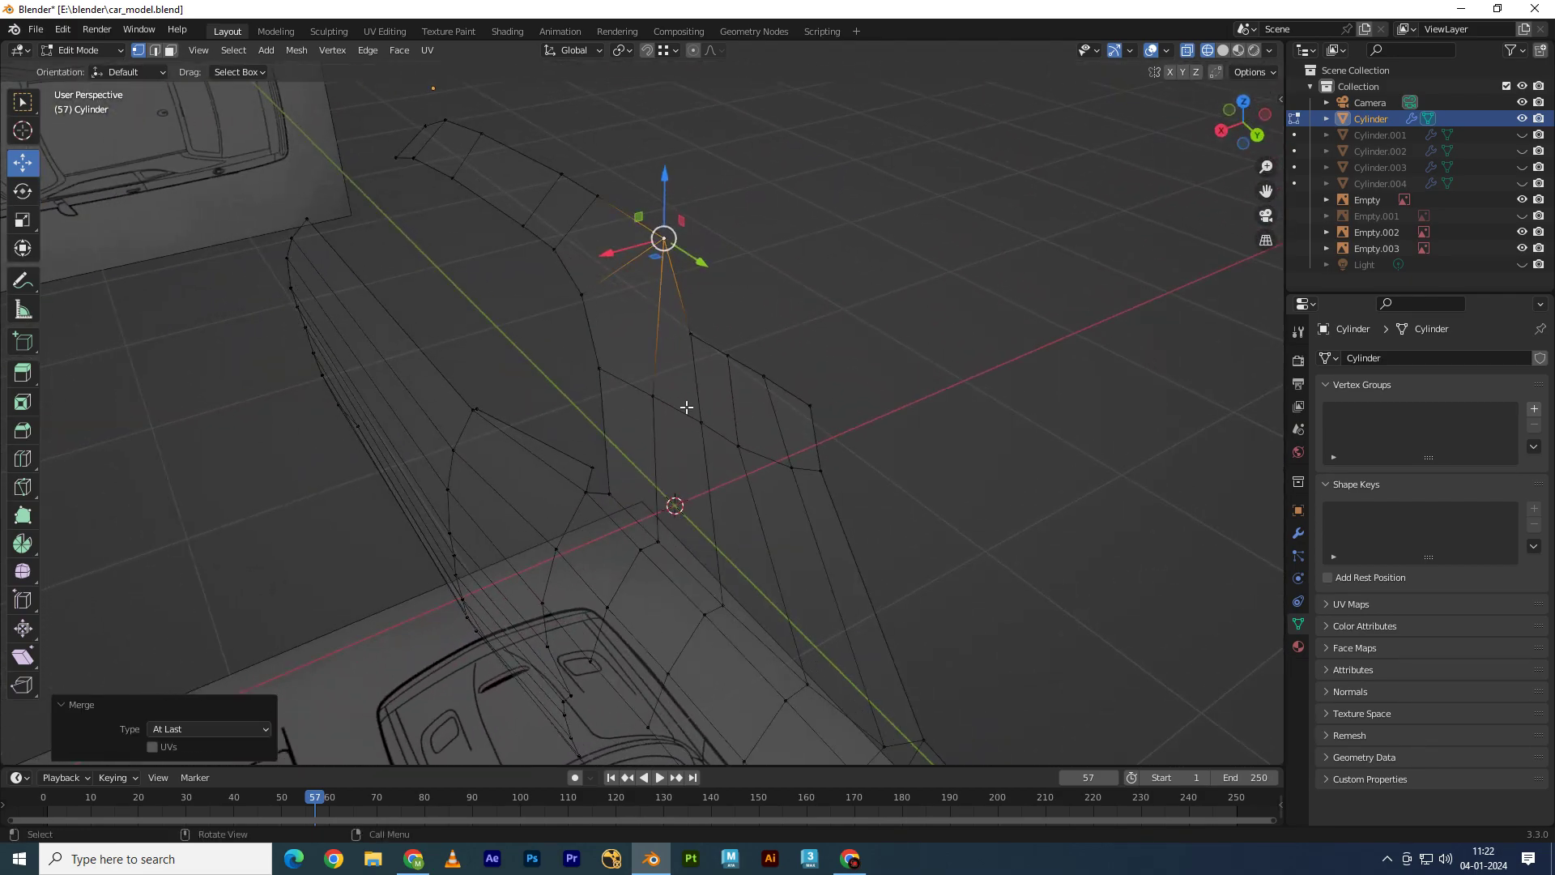
pyautogui.moveTo(834, 322); pyautogui.dragTo(634, 377)
# Step: In Right view, move the first roof vertices onto the blueprint roofline, using Shift+X for one
pyautogui.press('KP_3')
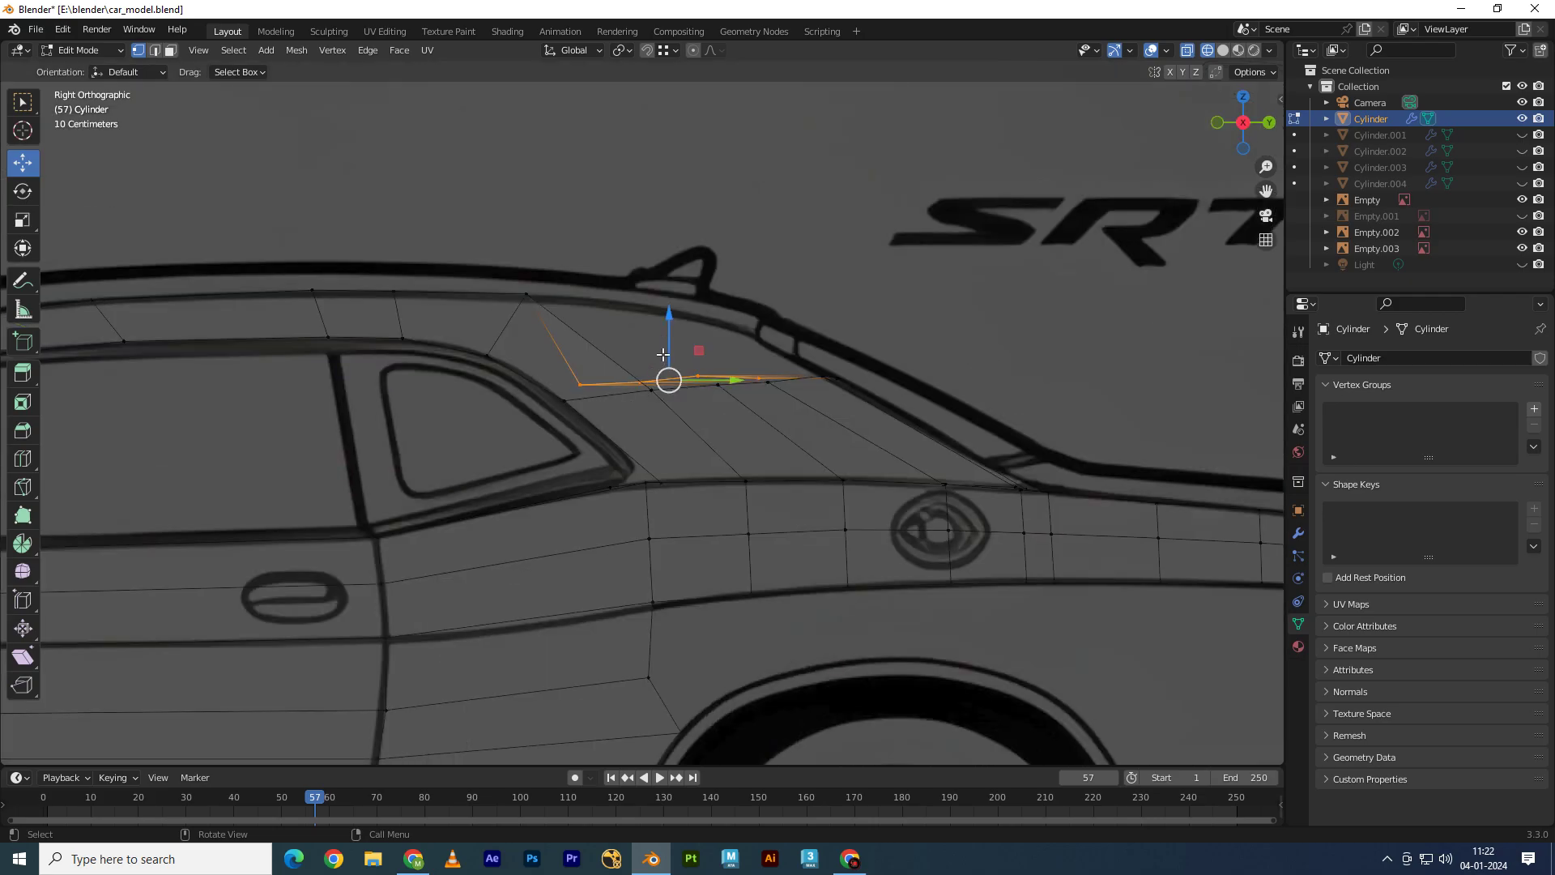
pyautogui.press('g')
pyautogui.click(689, 263)
pyautogui.scroll(3, 672, 275)
pyautogui.click(358, 323)
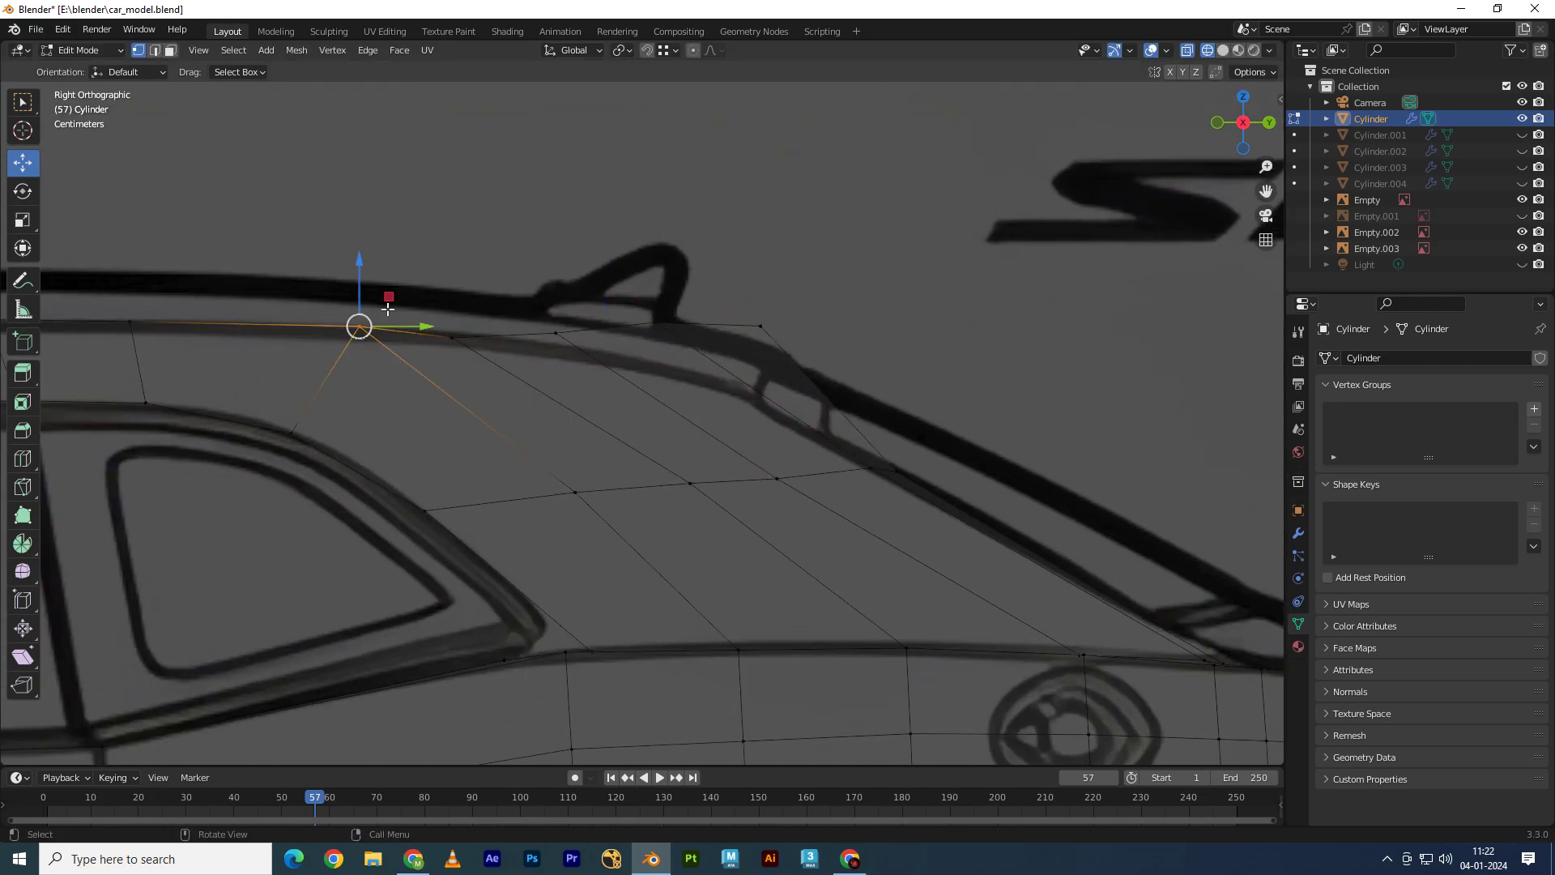
pyautogui.press('g')
pyautogui.hotkey('shift', 'x')
pyautogui.click(346, 302)
pyautogui.click(555, 332)
pyautogui.press('g')
pyautogui.click(566, 347)
# Step: Place the remaining roof vertices on the roofline and the lower pillar vertex against the window line
pyautogui.click(655, 322)
pyautogui.press('g')
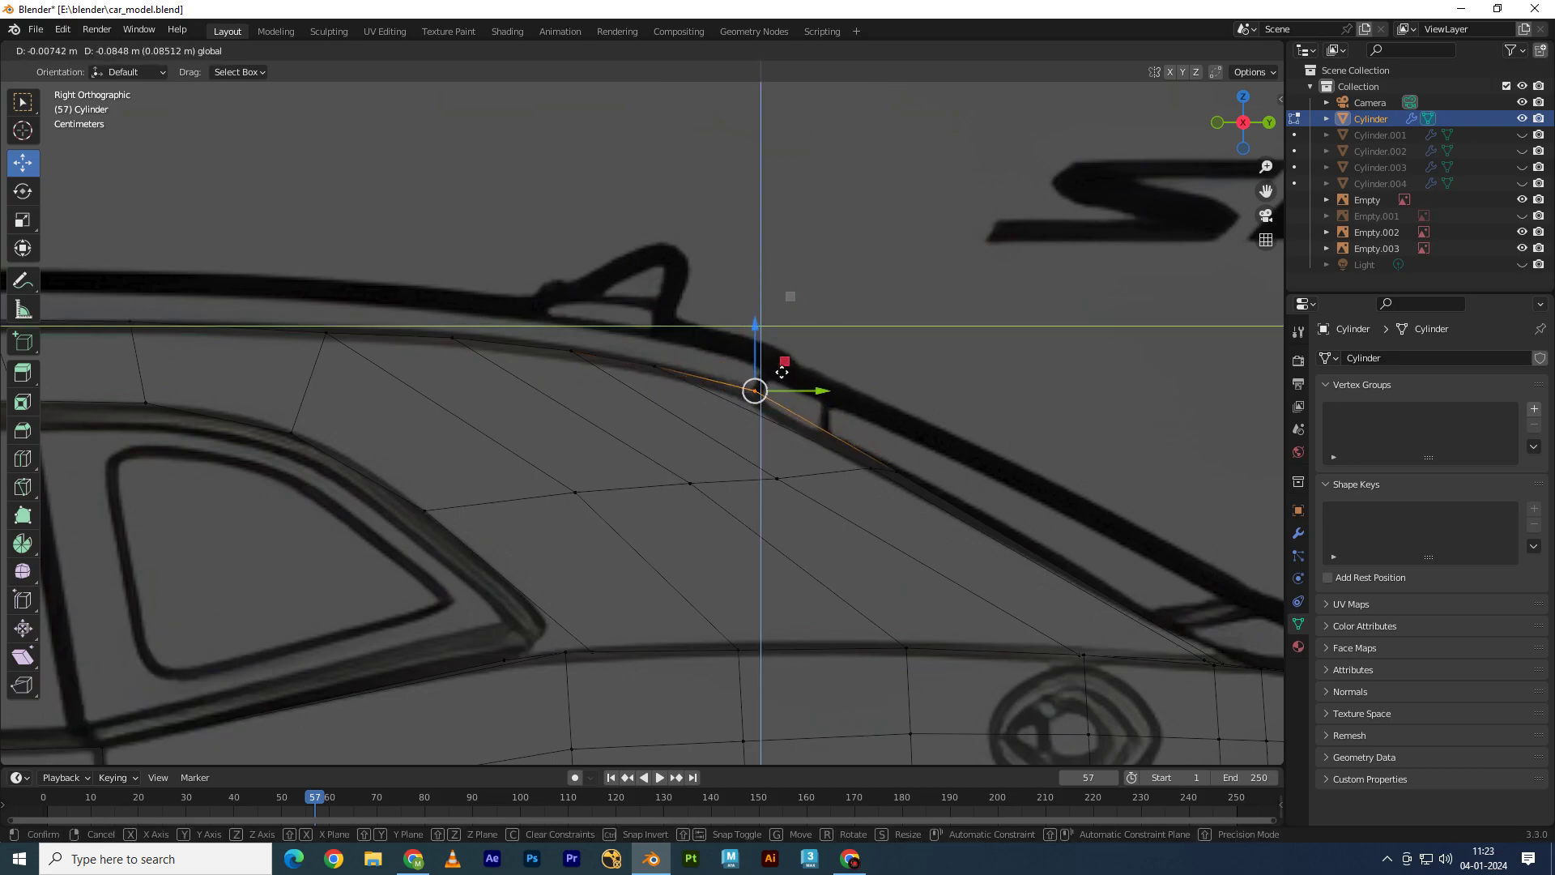
pyautogui.click(781, 371)
pyautogui.click(656, 370)
pyautogui.press('g')
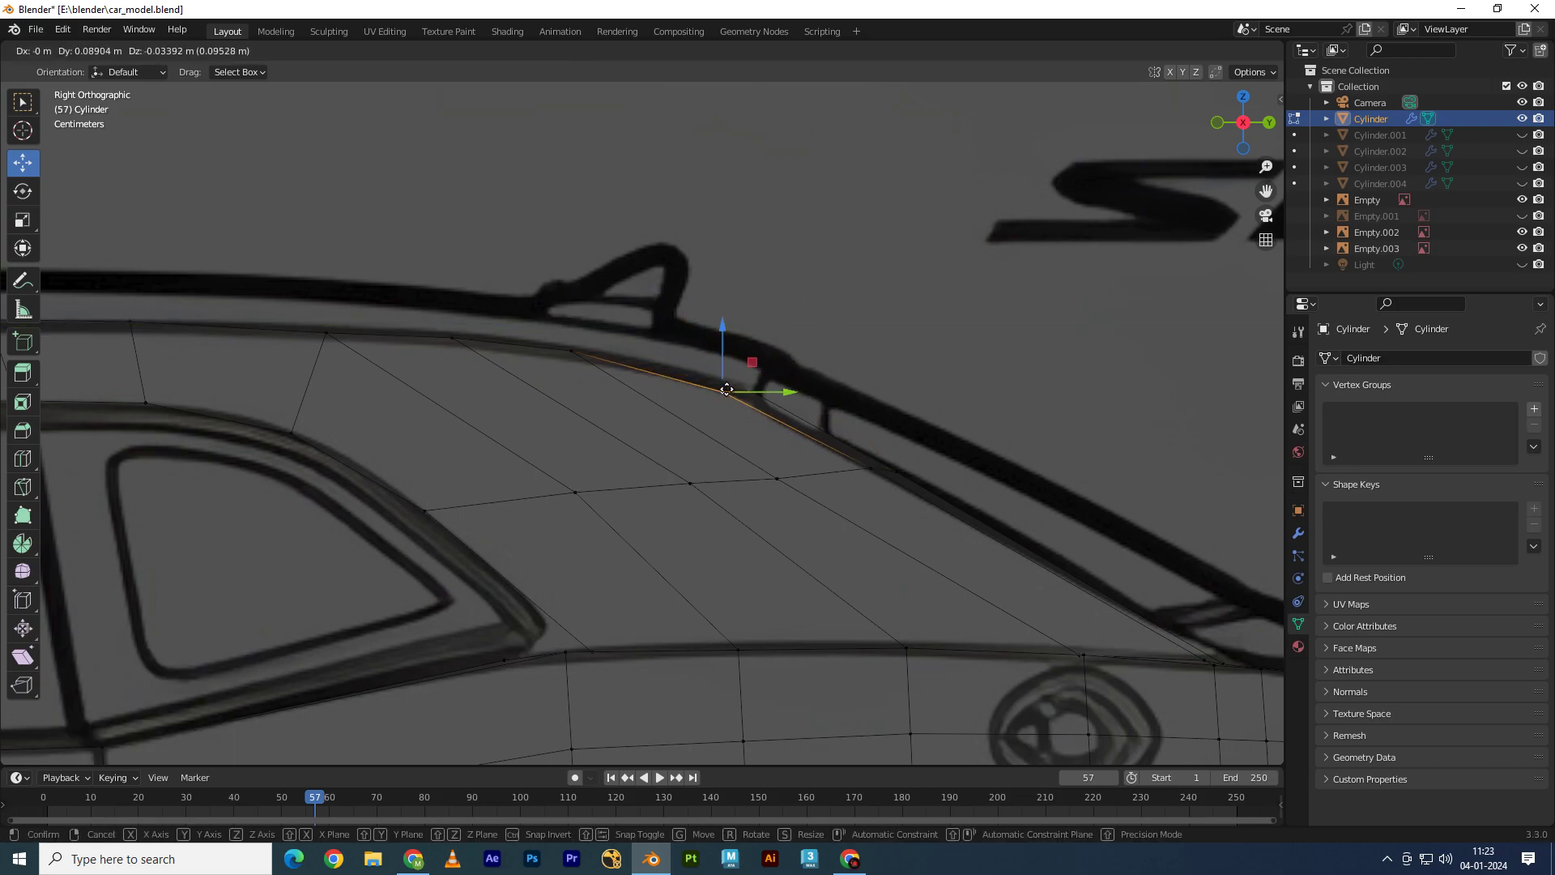
pyautogui.click(721, 384)
pyautogui.click(425, 511)
pyautogui.press('g')
pyautogui.click(514, 538)
pyautogui.keyDown('shift'); pyautogui.moveTo(513, 538); pyautogui.dragTo(605, 578, button='middle'); pyautogui.keyUp('shift')
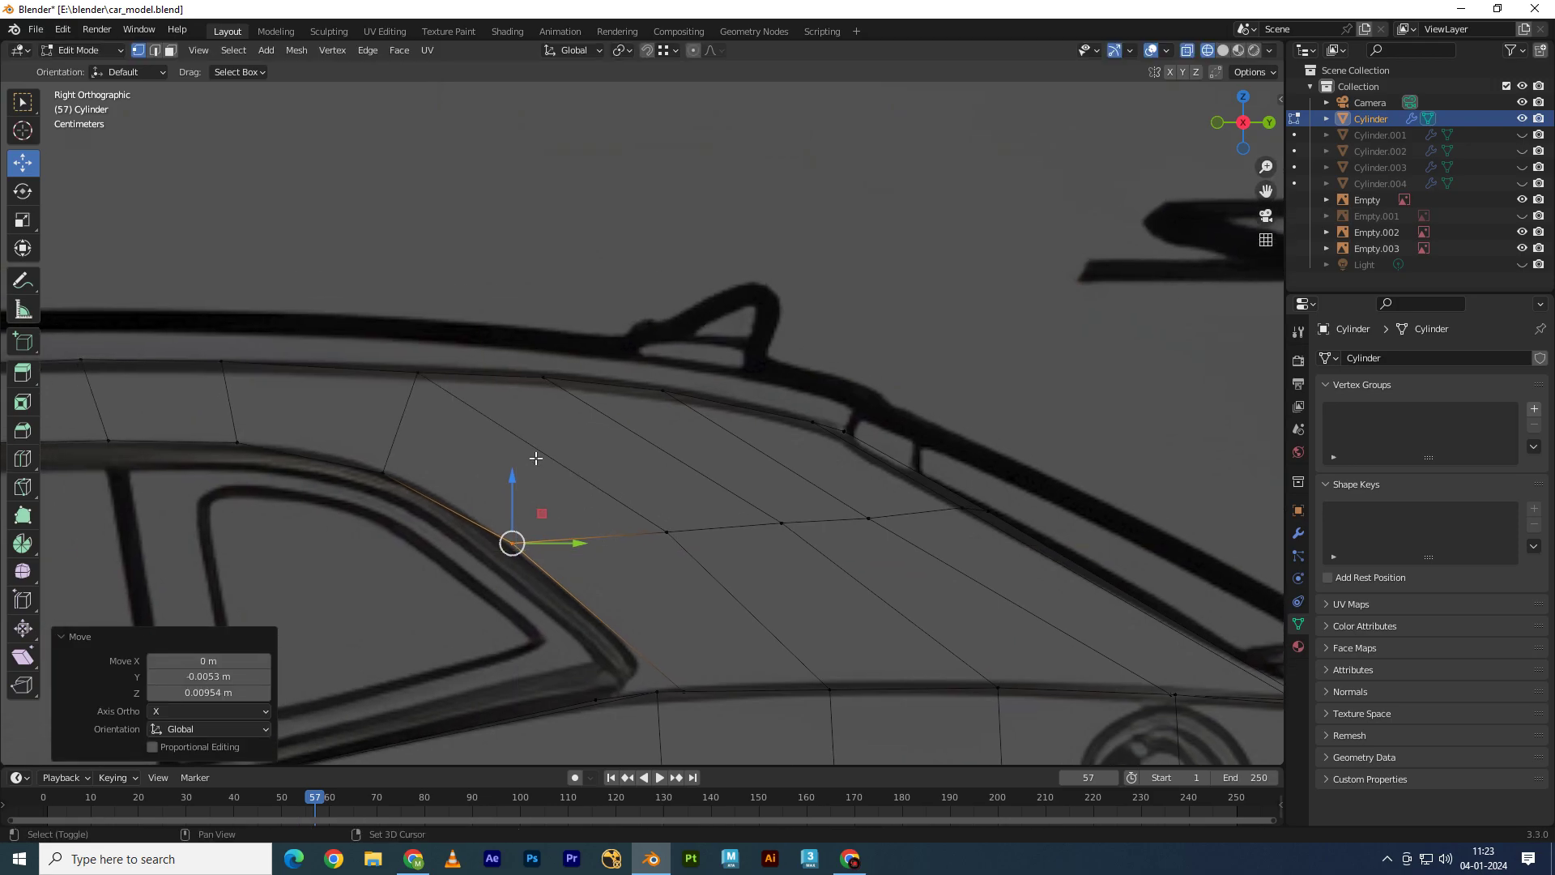
pyautogui.press('g')
pyautogui.click(417, 334)
# Step: In Top view, reposition the box-selected pillar vertex lower down the pillar
pyautogui.press('KP_7')
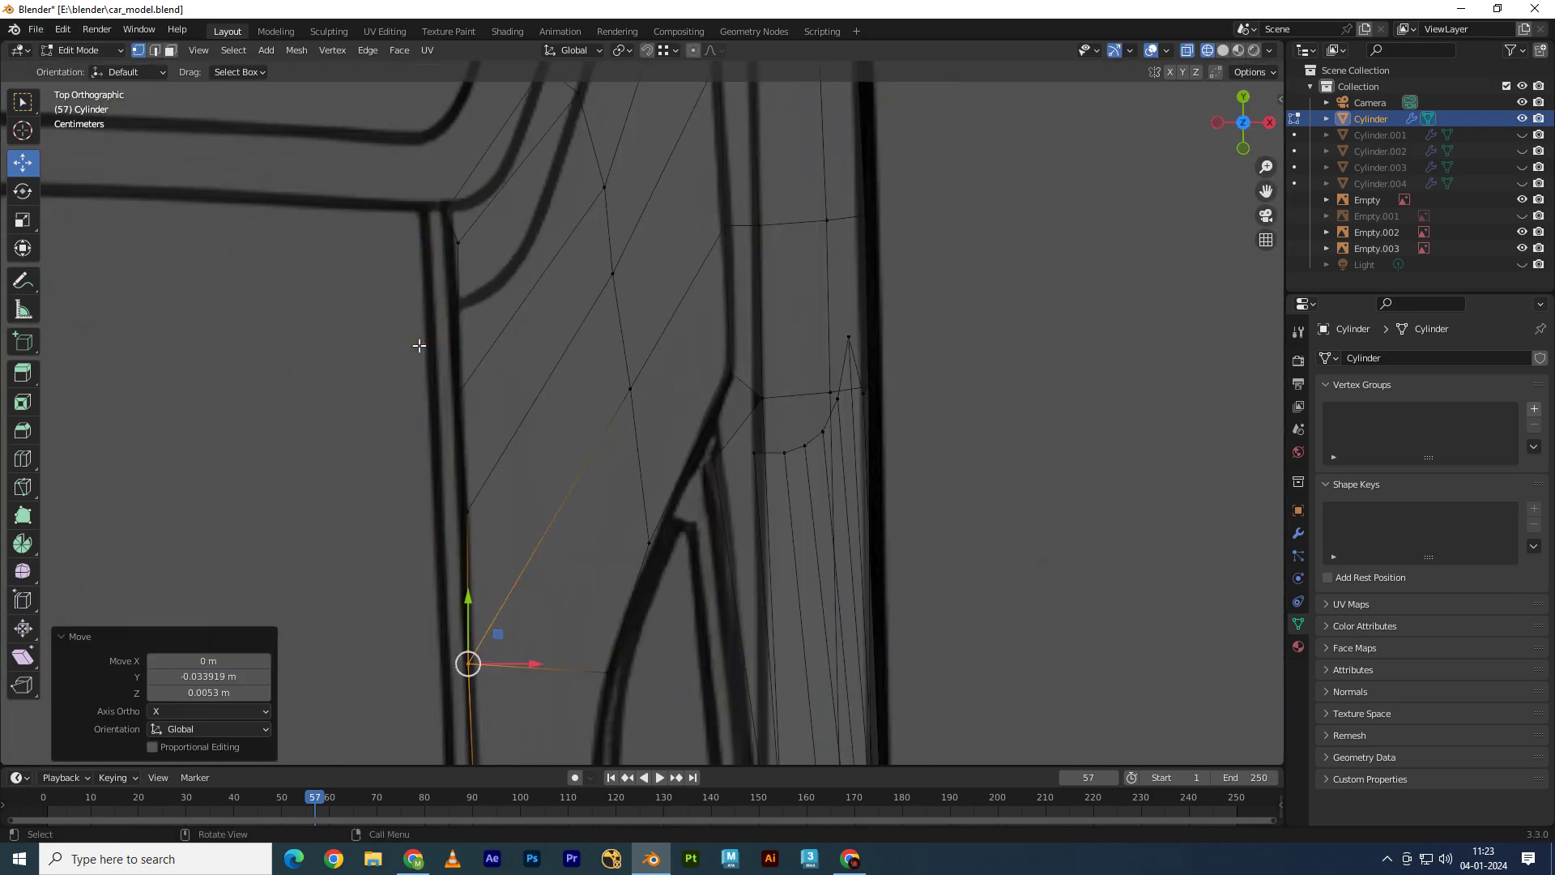
pyautogui.keyDown('shift'); pyautogui.moveTo(417, 340); pyautogui.dragTo(486, 341, button='middle'); pyautogui.keyUp('shift')
pyautogui.moveTo(487, 405); pyautogui.dragTo(538, 307)
pyautogui.press('g')
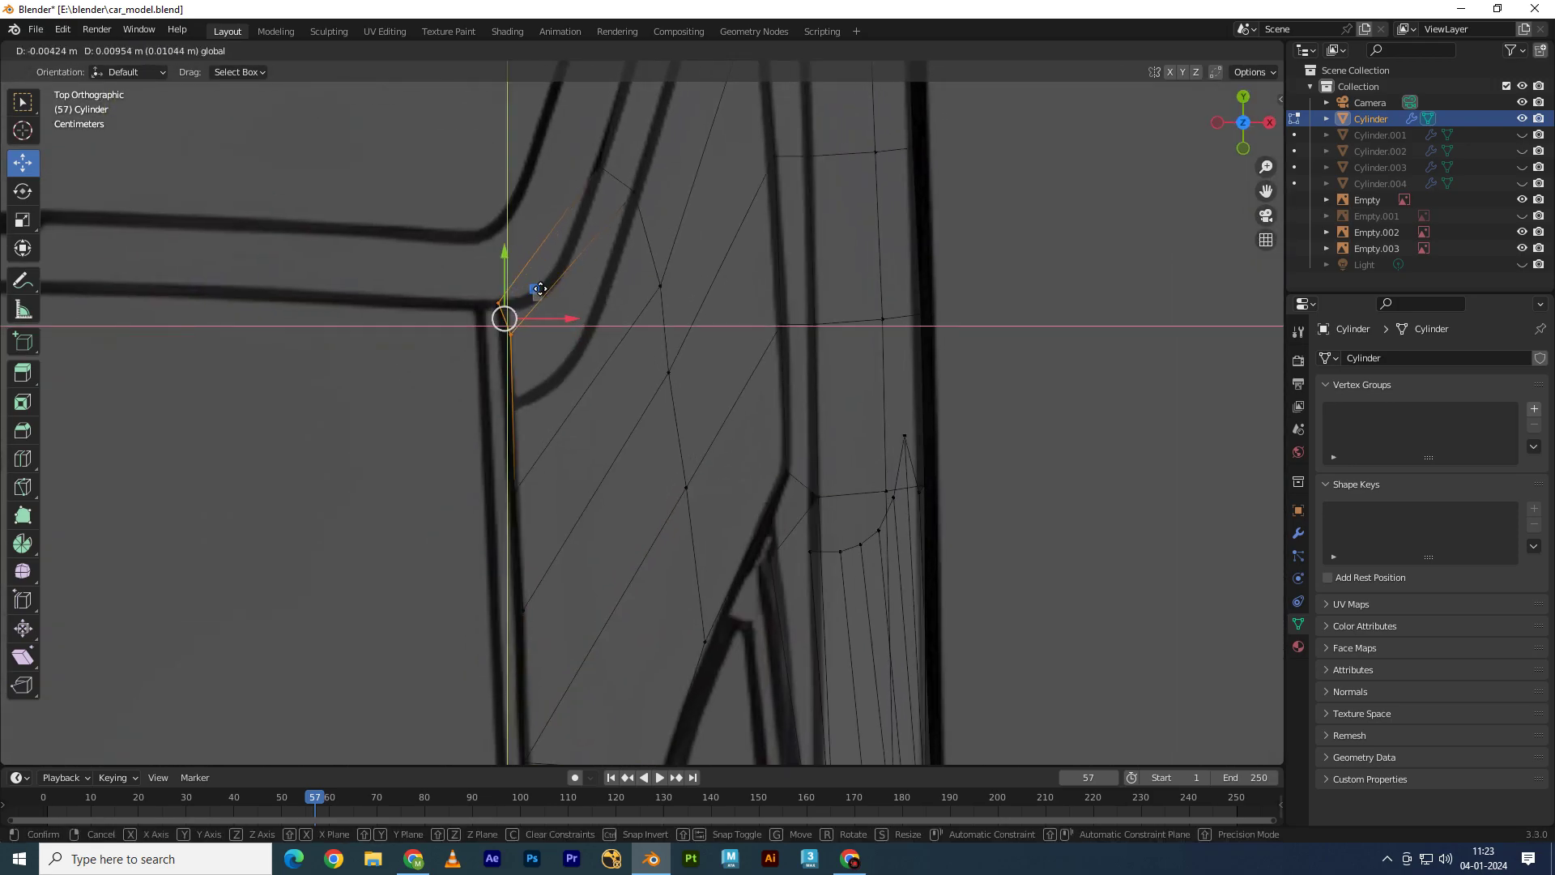
pyautogui.click(539, 289)
pyautogui.press('g')
pyautogui.click(539, 369)
pyautogui.moveTo(658, 315)
pyautogui.keyDown('shift'); pyautogui.mouseDown(button='middle')
pyautogui.moveTo(657, 421)
pyautogui.moveTo(619, 340)
pyautogui.mouseUp(button='middle'); pyautogui.keyUp('shift')
# Step: Add a centred edge loop across the pillar strip and move its vertices onto the curve line
pyautogui.click(615, 339)
pyautogui.rightClick(615, 340)
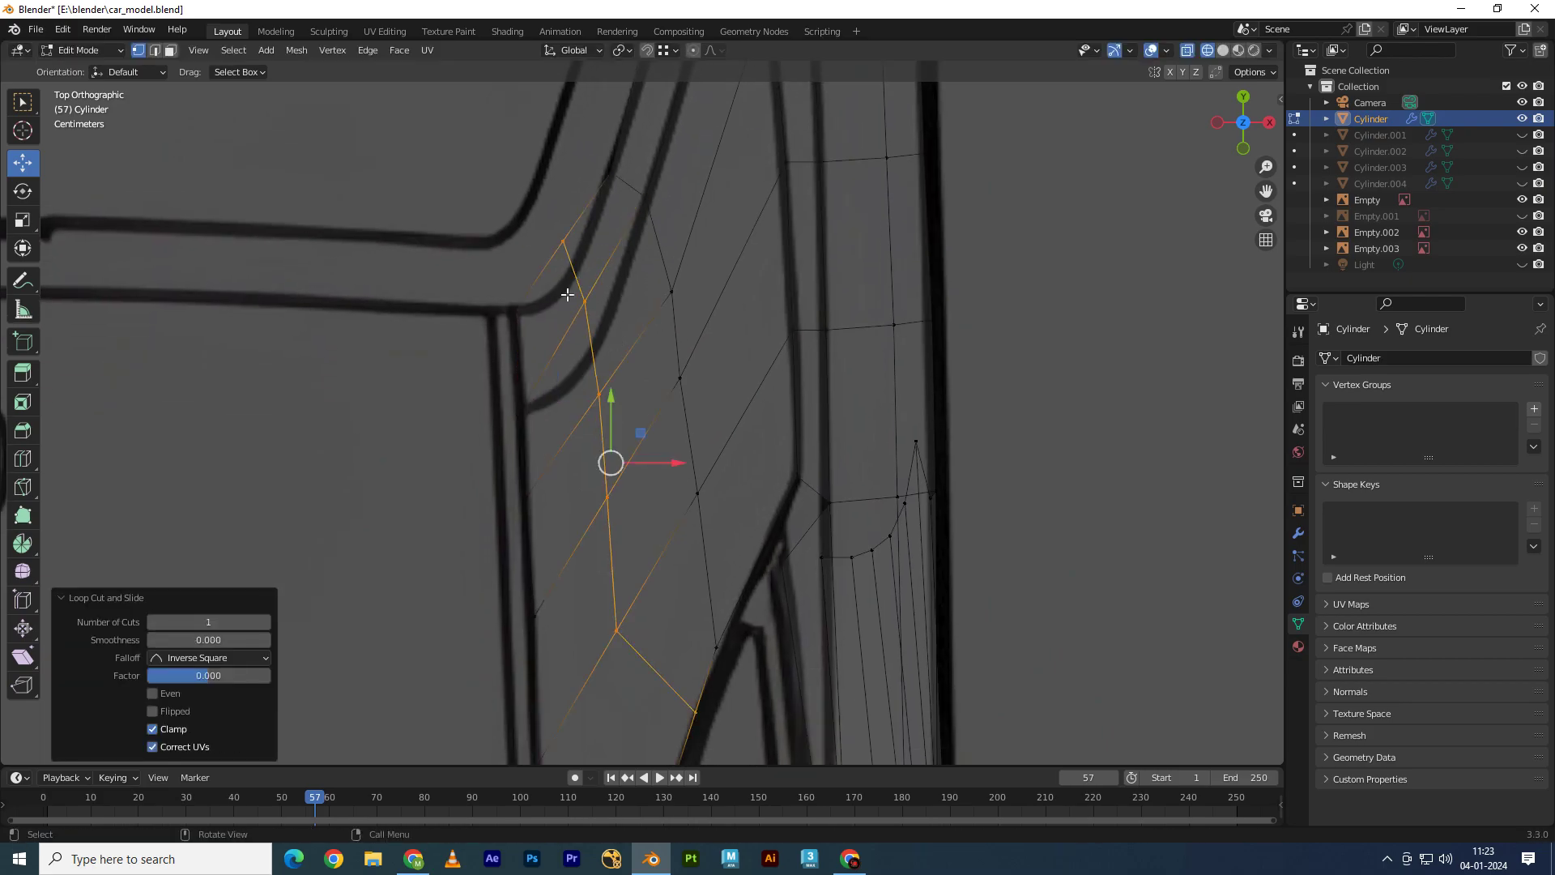
pyautogui.click(580, 270)
pyautogui.press('g')
pyautogui.click(573, 389)
pyautogui.press('g')
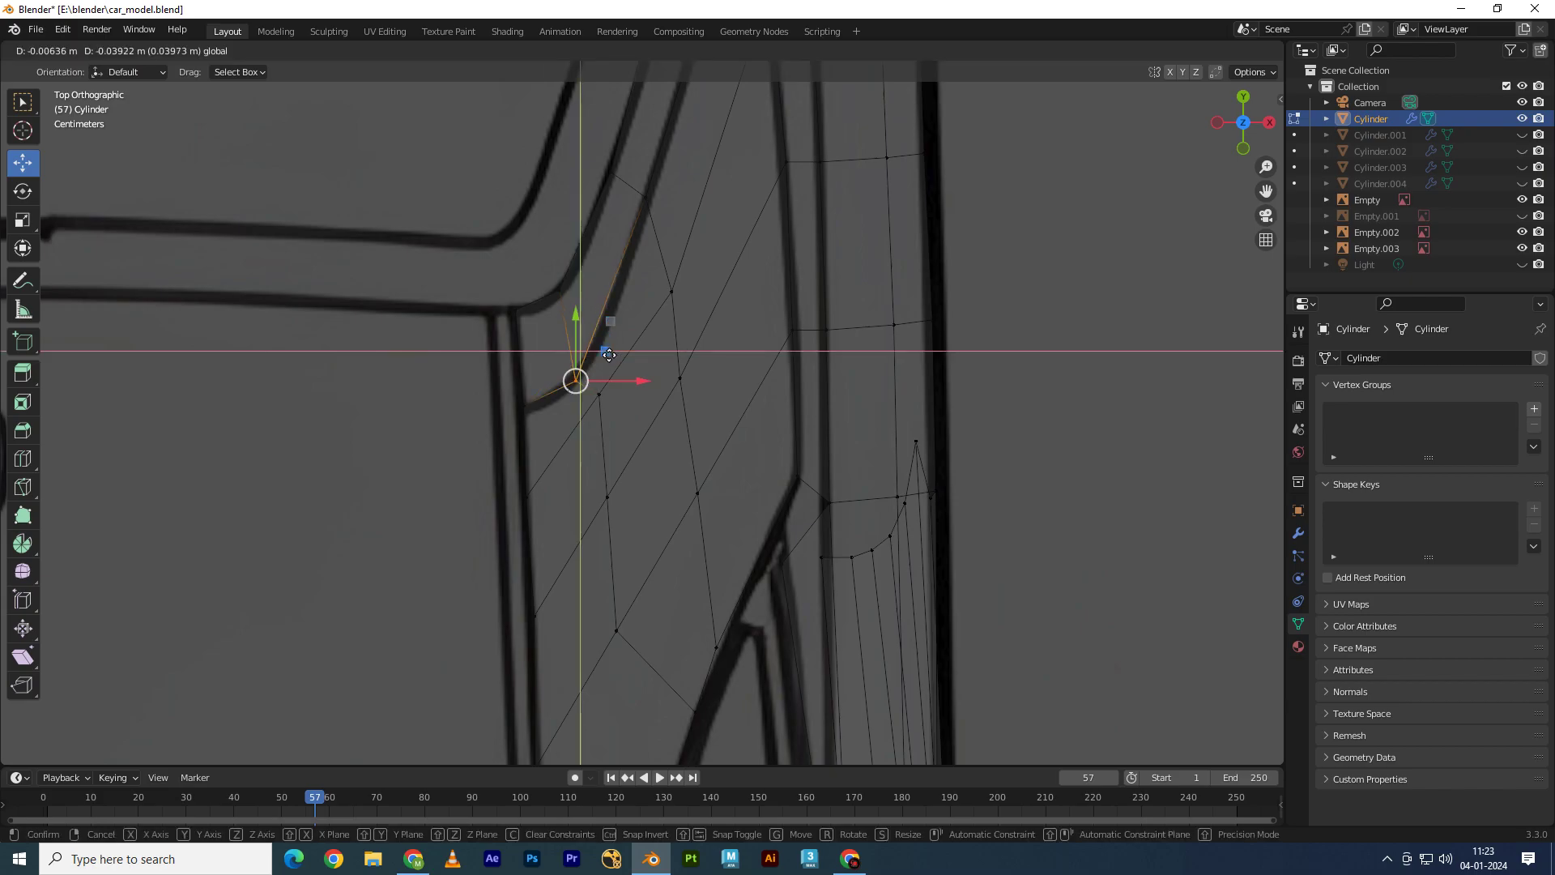
pyautogui.click(619, 504)
pyautogui.keyDown('shift'); pyautogui.moveTo(619, 503); pyautogui.dragTo(622, 372, button='middle'); pyautogui.keyUp('shift')
pyautogui.moveTo(603, 452); pyautogui.dragTo(640, 284)
pyautogui.press('g')
pyautogui.click(628, 341)
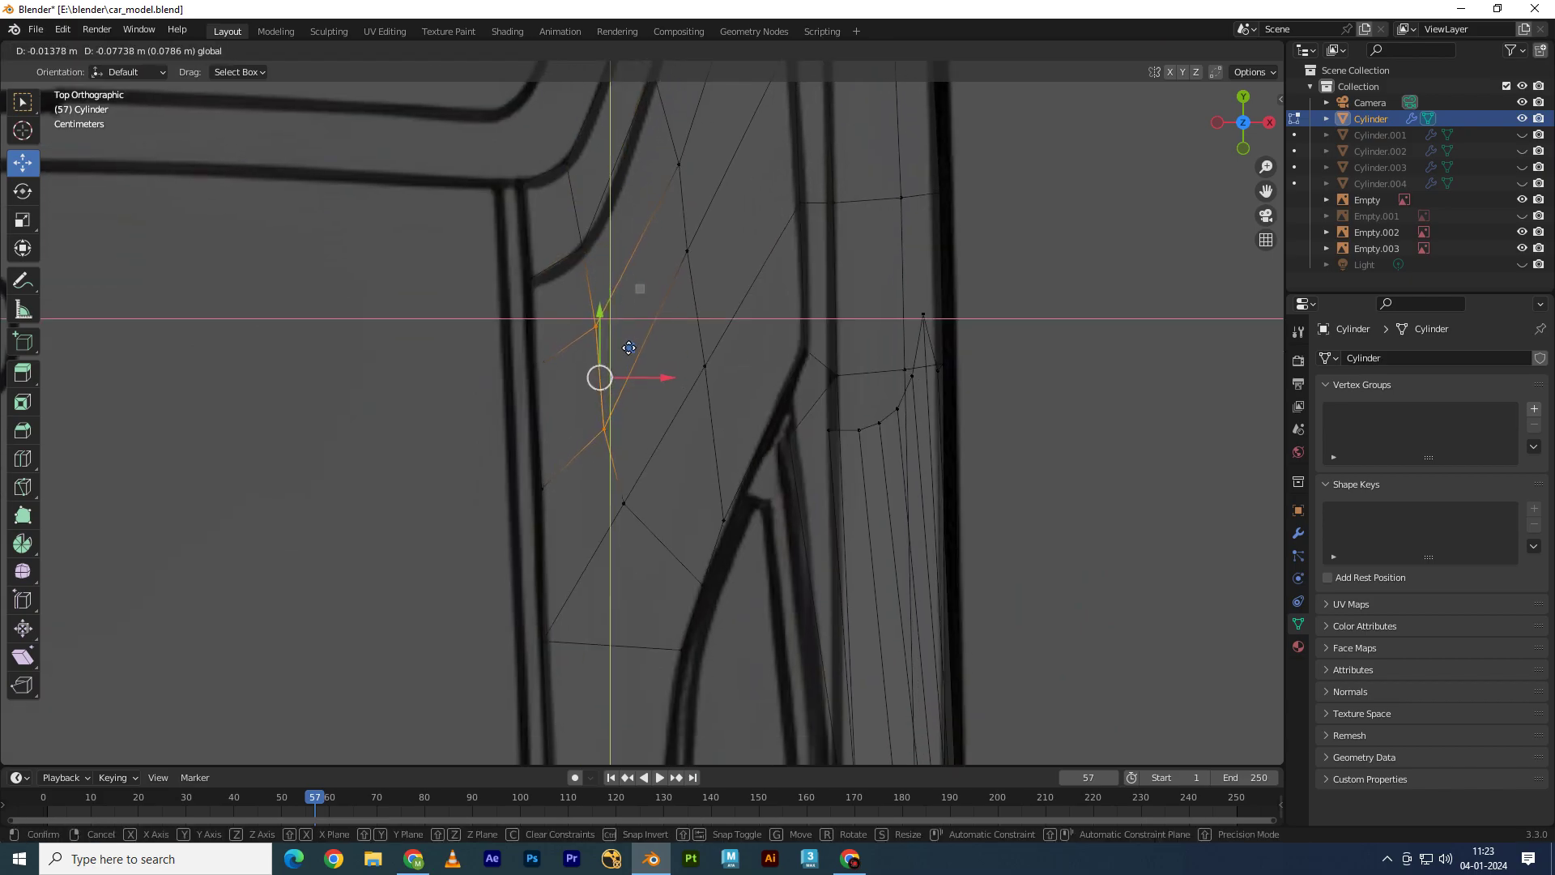
# Step: Move the lower and top pillar vertices onto the window-corner curve
pyautogui.click(623, 504)
pyautogui.press('g')
pyautogui.click(623, 538)
pyautogui.click(595, 325)
pyautogui.press('g')
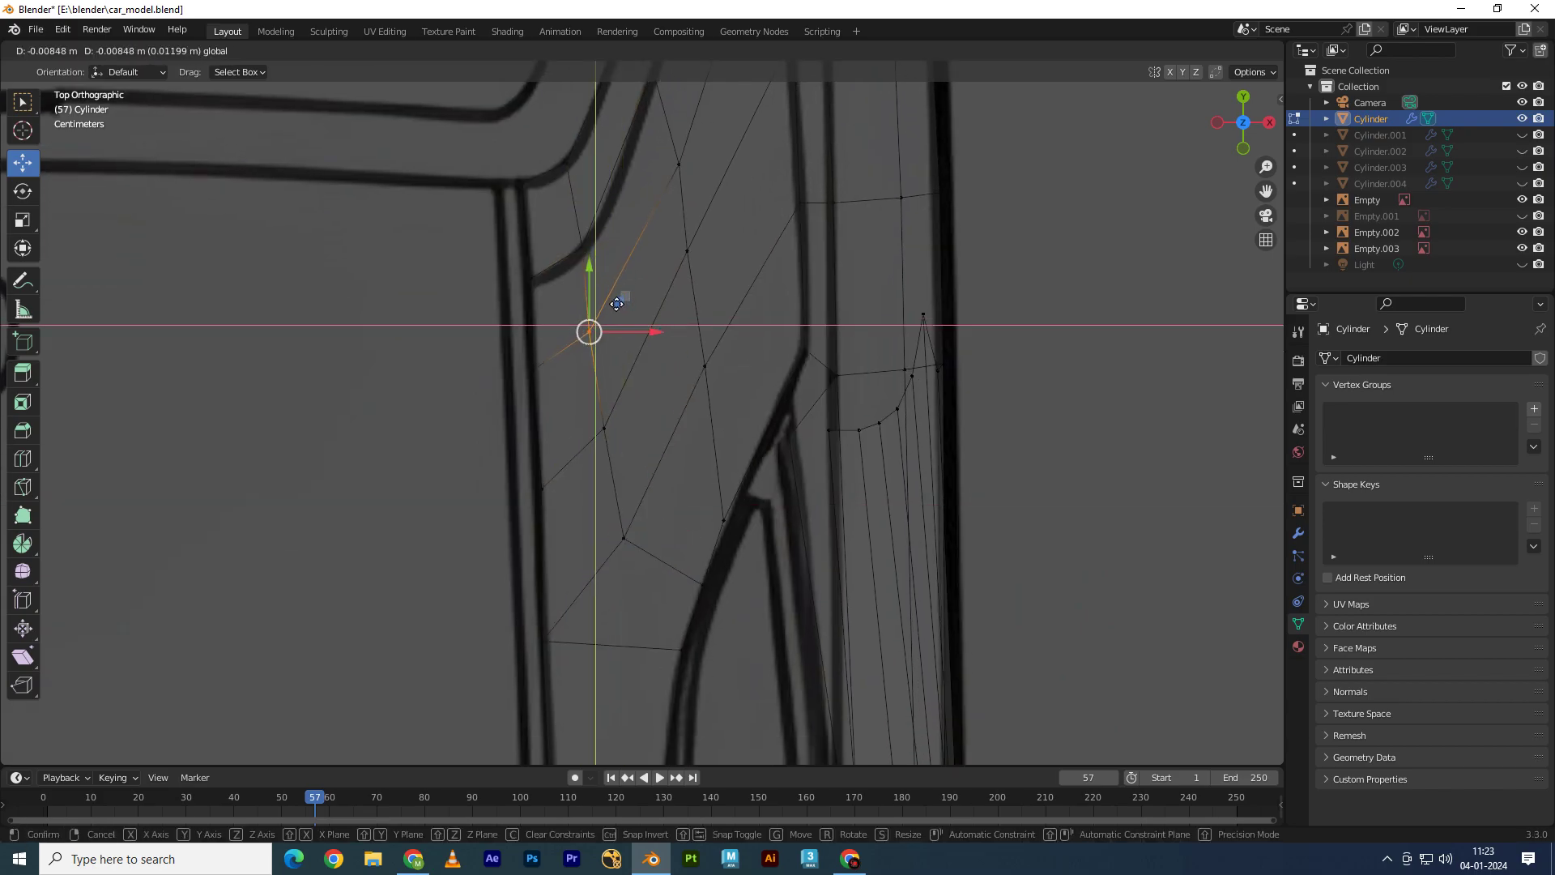
pyautogui.click(606, 228)
pyautogui.keyDown('shift'); pyautogui.moveTo(607, 227); pyautogui.dragTo(643, 289, button='middle'); pyautogui.keyUp('shift')
pyautogui.hotkey('ctrl', 'z')
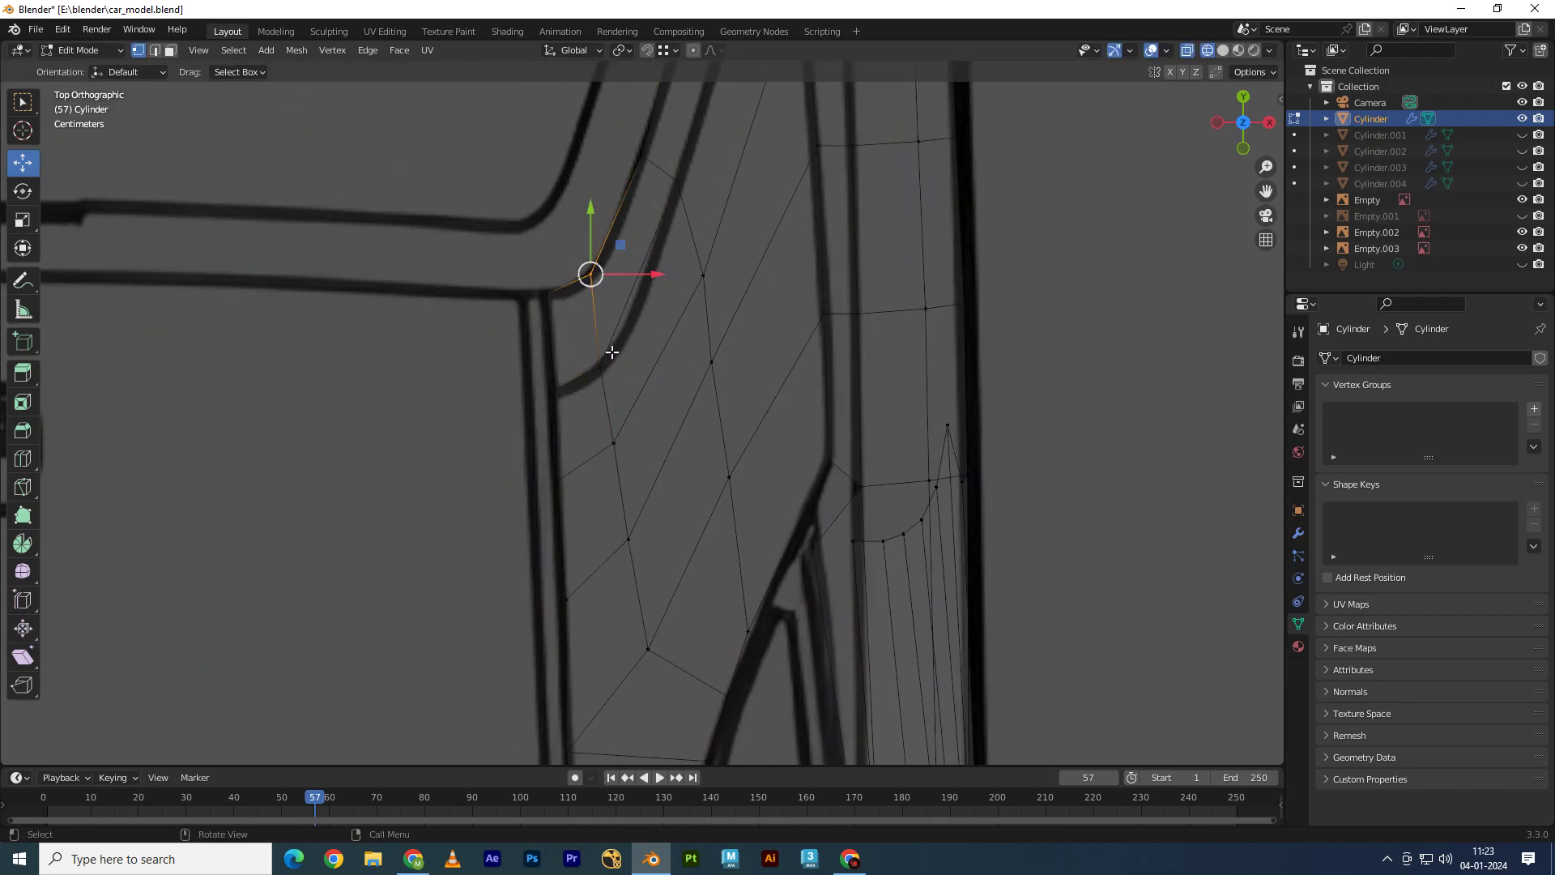
pyautogui.press('g')
pyautogui.click(605, 482)
pyautogui.press('g')
pyautogui.click(621, 454)
# Step: Place the next pillar vertices along the blueprint curve line
pyautogui.moveTo(634, 518)
pyautogui.keyDown('shift'); pyautogui.mouseDown(button='middle')
pyautogui.moveTo(635, 442)
pyautogui.moveTo(669, 364)
pyautogui.mouseUp(button='middle'); pyautogui.keyUp('shift')
pyautogui.press('g')
pyautogui.click(669, 432)
pyautogui.press('g')
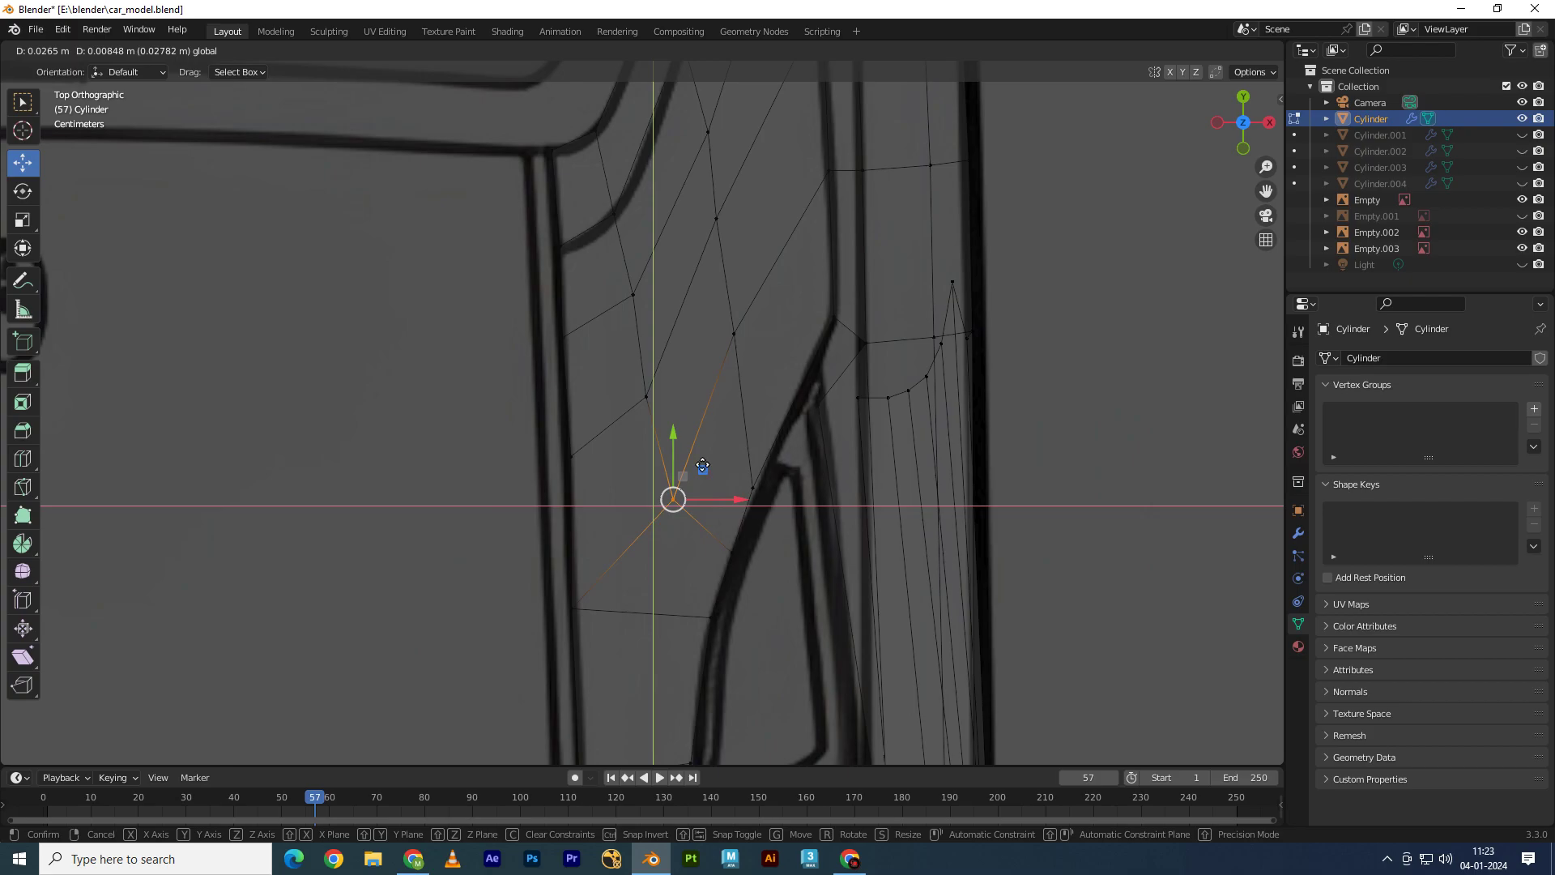
pyautogui.click(702, 465)
pyautogui.press('g')
pyautogui.moveTo(702, 466)
pyautogui.keyDown('shift'); pyautogui.mouseDown(button='middle')
pyautogui.moveTo(773, 423)
pyautogui.moveTo(725, 600)
pyautogui.mouseUp(button='middle'); pyautogui.keyUp('shift')
pyautogui.click(771, 425)
# Step: Fine-tune the remaining pillar vertices so they trace the window outline
pyautogui.press('g')
pyautogui.click(754, 465)
pyautogui.keyDown('shift'); pyautogui.moveTo(719, 496); pyautogui.dragTo(718, 580, button='middle'); pyautogui.keyUp('shift')
pyautogui.click(635, 340)
pyautogui.press('g')
pyautogui.click(637, 455)
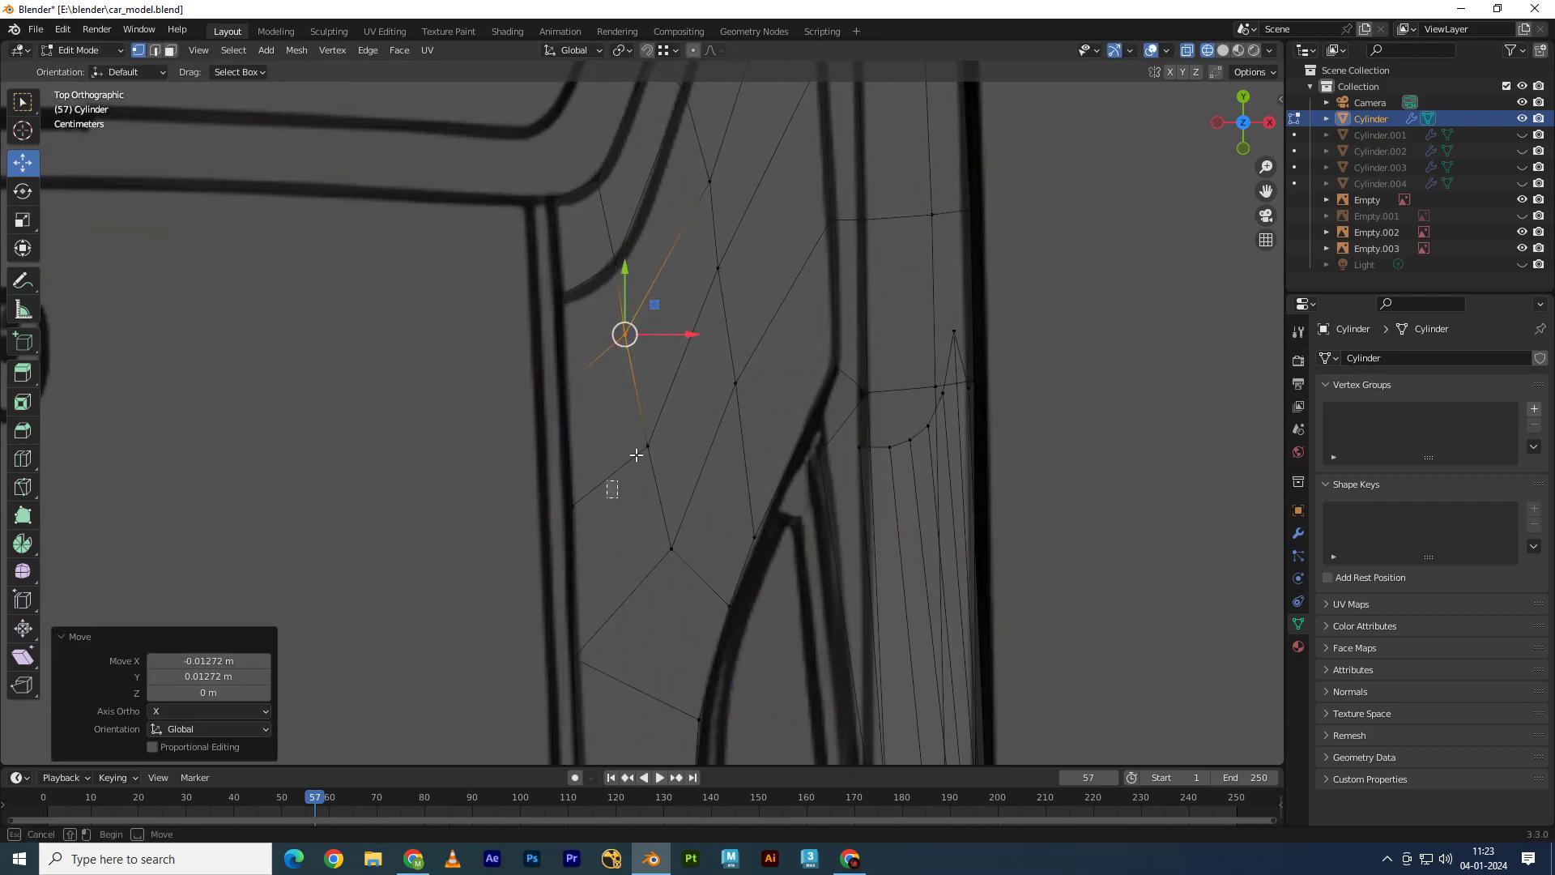
pyautogui.press('g')
pyautogui.click(716, 462)
pyautogui.moveTo(716, 462)
pyautogui.keyDown('shift'); pyautogui.mouseDown(button='middle')
pyautogui.moveTo(713, 415)
pyautogui.moveTo(645, 435)
pyautogui.moveTo(652, 346)
pyautogui.mouseUp(button='middle'); pyautogui.keyUp('shift')
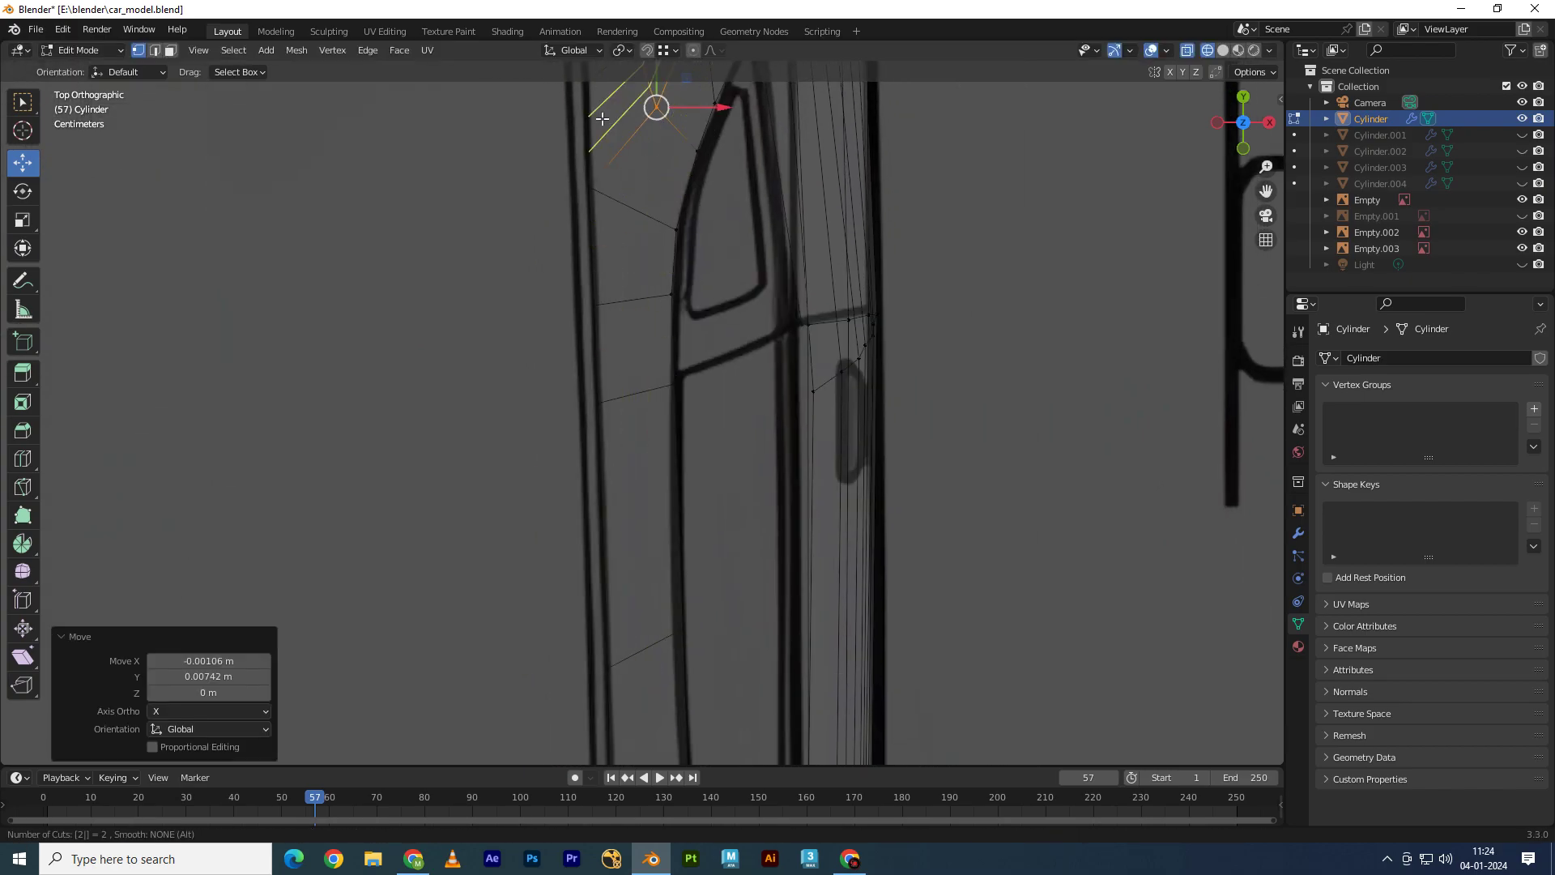
# Step: Dissolve an edge beside the side window and add a new edge loop there
pyautogui.keyDown('shift'); pyautogui.moveTo(631, 213); pyautogui.dragTo(606, 371, button='middle'); pyautogui.keyUp('shift')
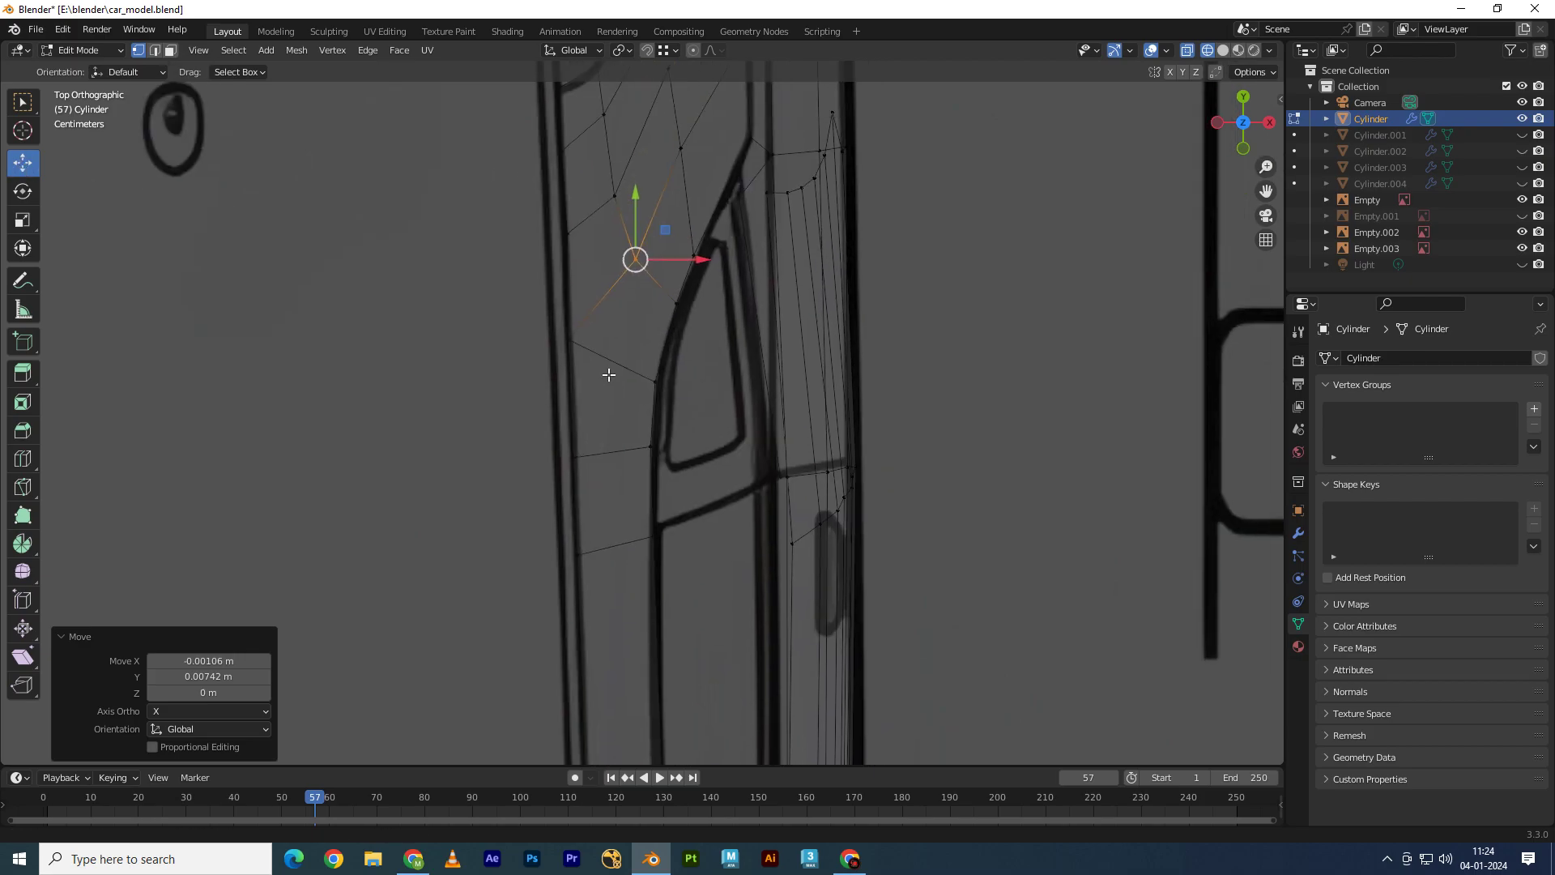
pyautogui.press('2')
pyautogui.hotkey('ctrl', 'x')
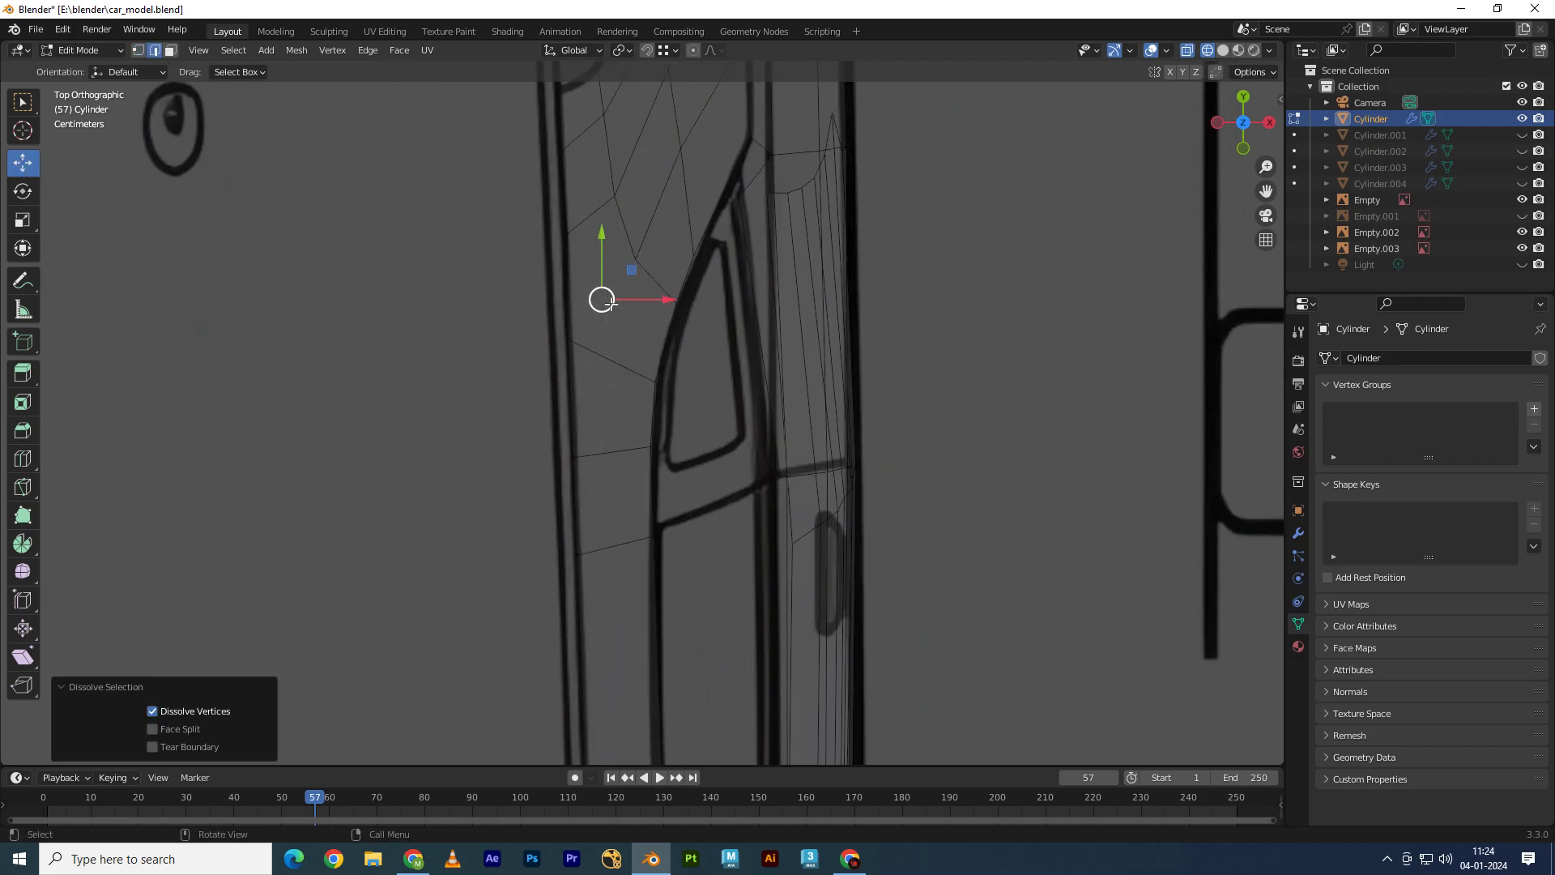
pyautogui.moveTo(607, 360); pyautogui.dragTo(617, 363)
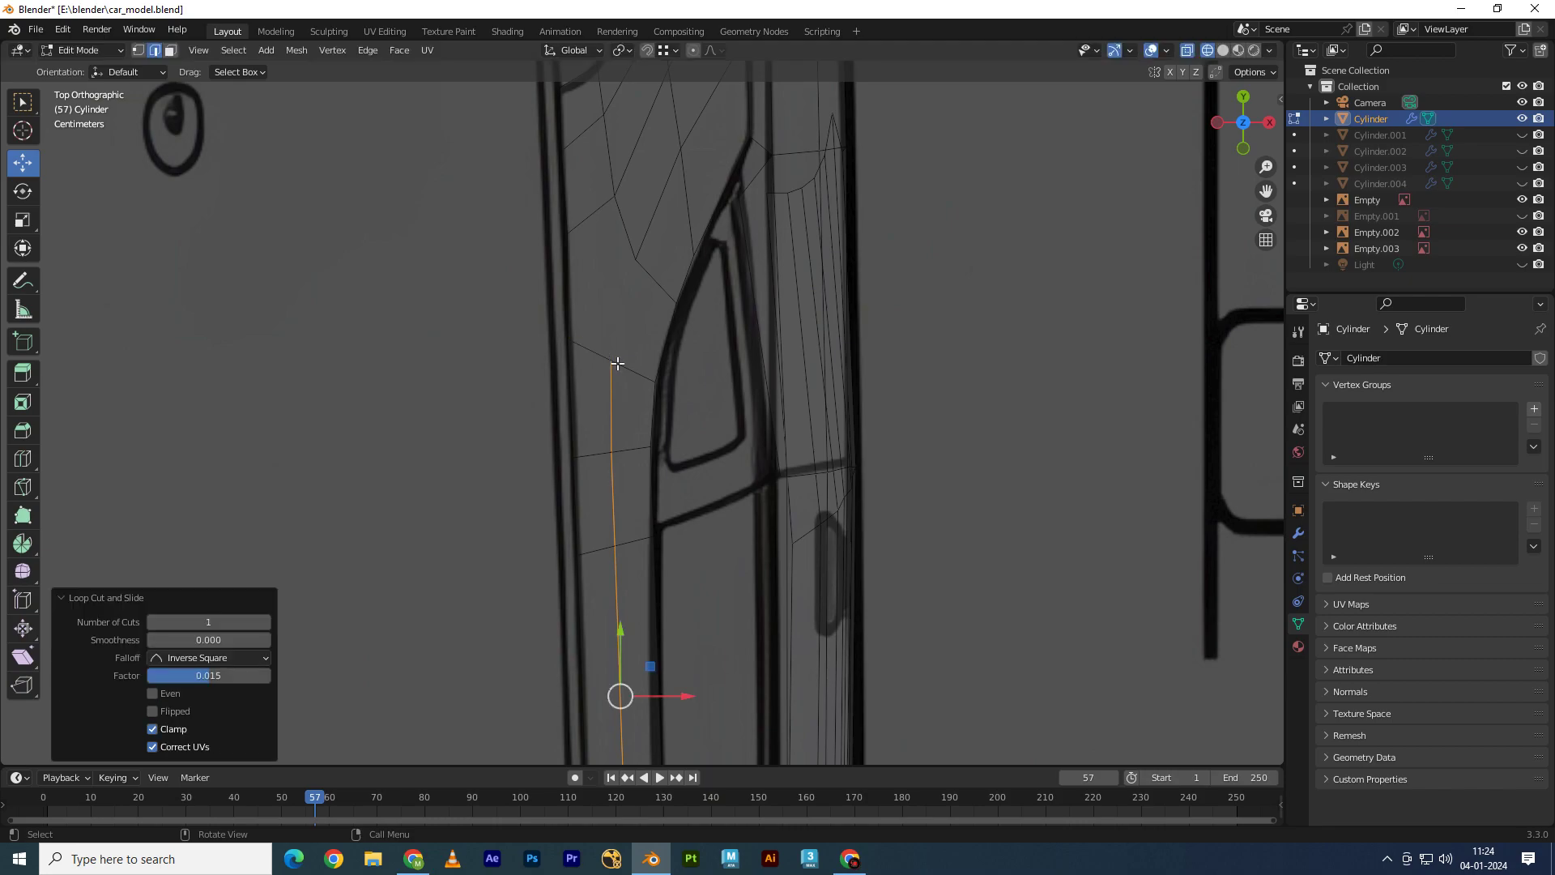
pyautogui.press('1')
# Step: Knife-cut a new edge from a pillar vertex across the faces beside the window
pyautogui.click(636, 258)
pyautogui.keyDown('ctrl'); pyautogui.click(621, 355); pyautogui.keyUp('ctrl')
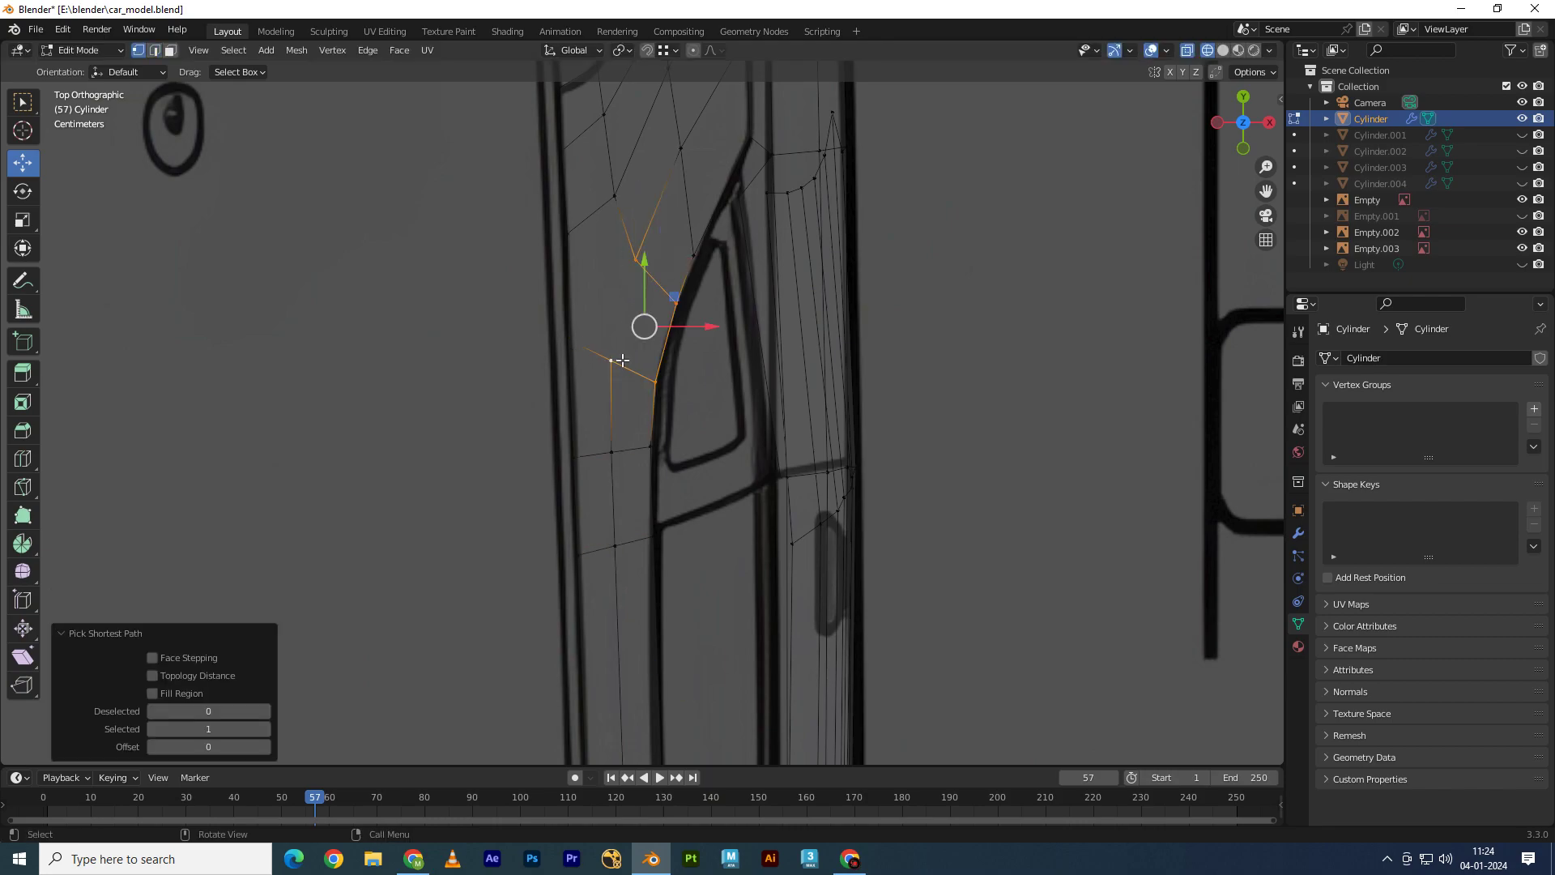
pyautogui.press('a')
pyautogui.click(615, 359)
pyautogui.click(625, 293)
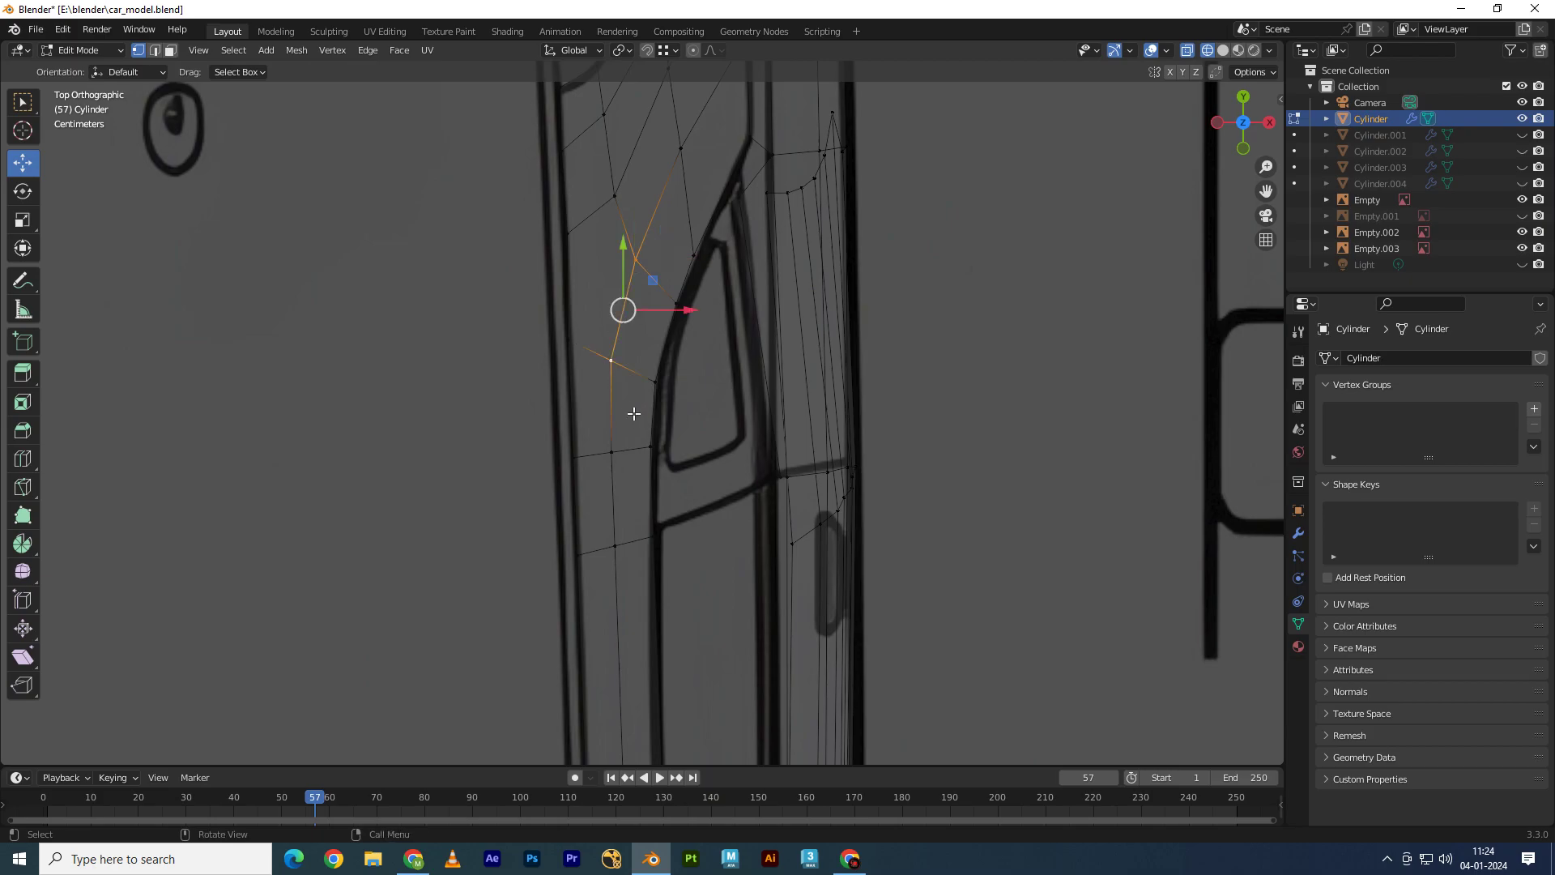
pyautogui.press('k')
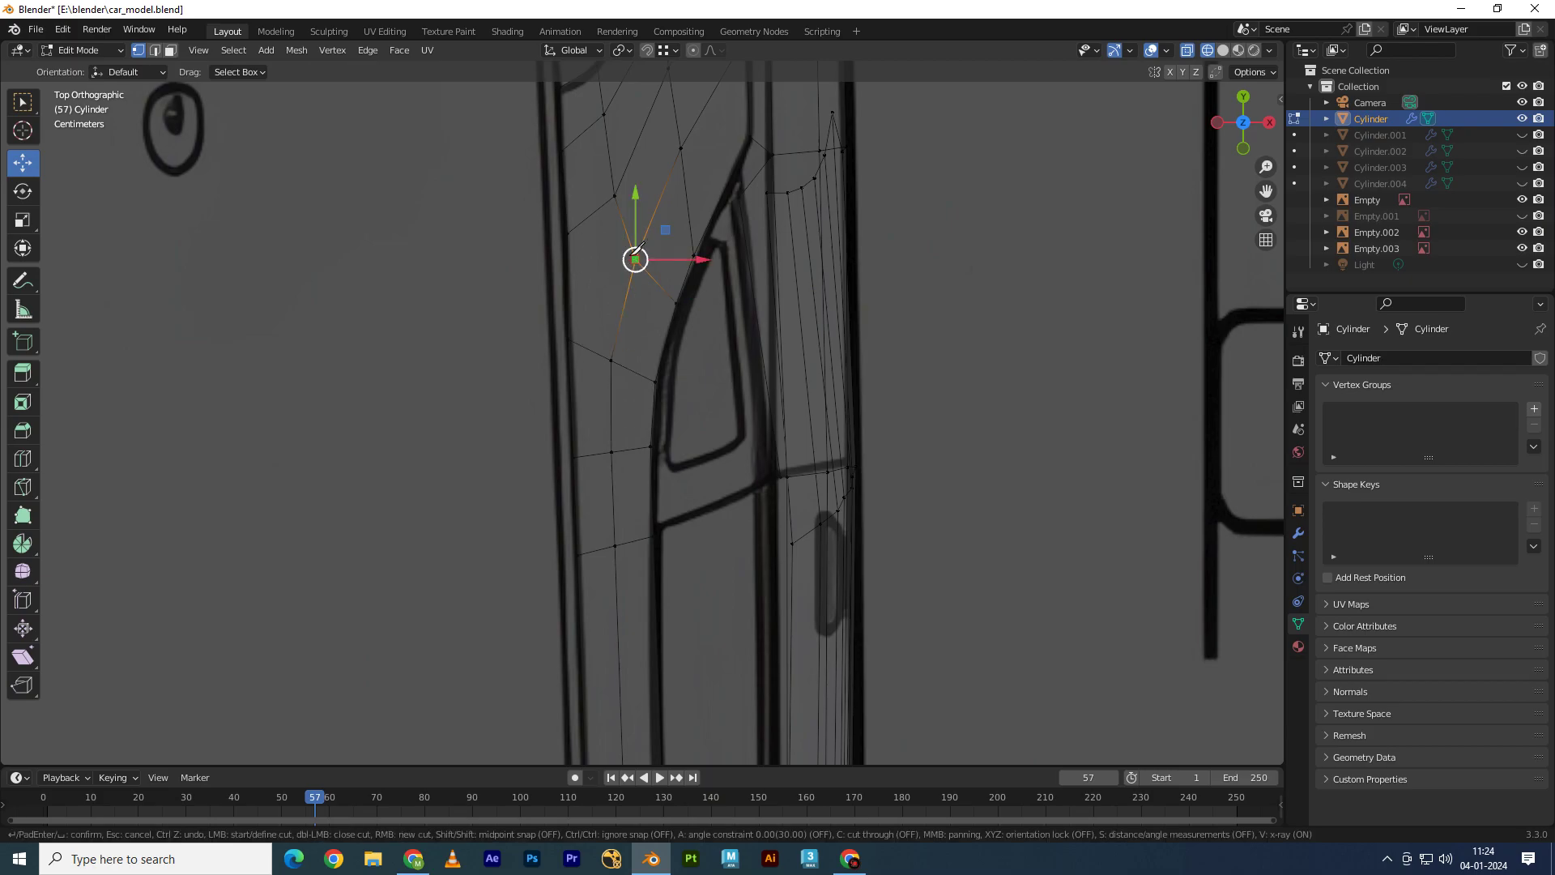
pyautogui.click(567, 284)
pyautogui.press('Return')
# Step: Pan along the pillar to its top and orbit to inspect the reshaped shell
pyautogui.scroll(2, 592, 270)
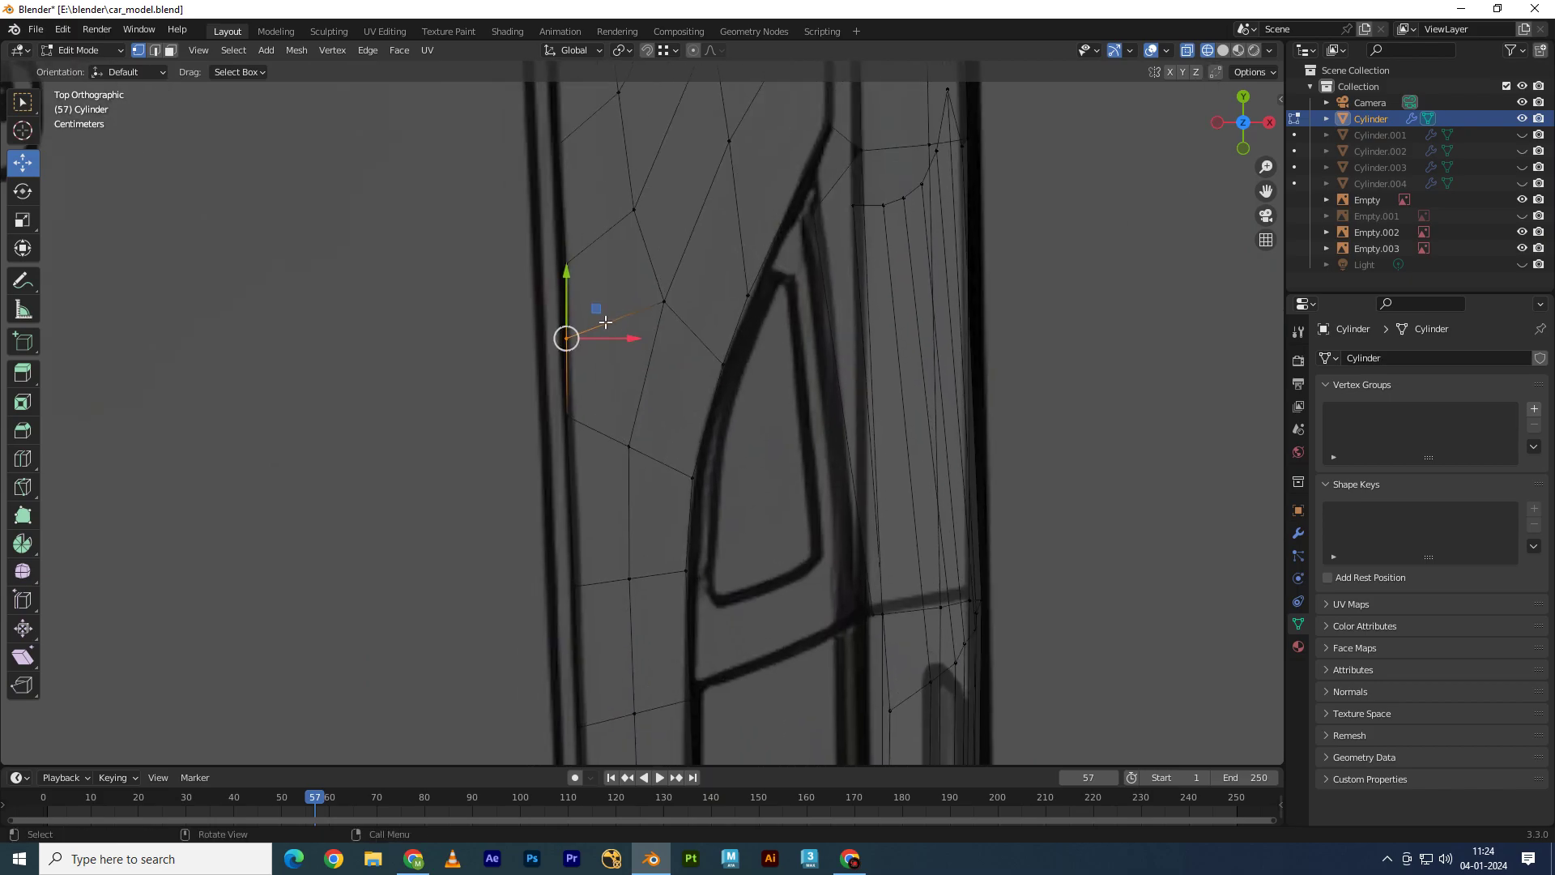
pyautogui.keyDown('shift'); pyautogui.moveTo(600, 306); pyautogui.dragTo(639, 389, button='middle'); pyautogui.keyUp('shift')
pyautogui.keyDown('shift'); pyautogui.moveTo(605, 333); pyautogui.dragTo(642, 472, button='middle'); pyautogui.keyUp('shift')
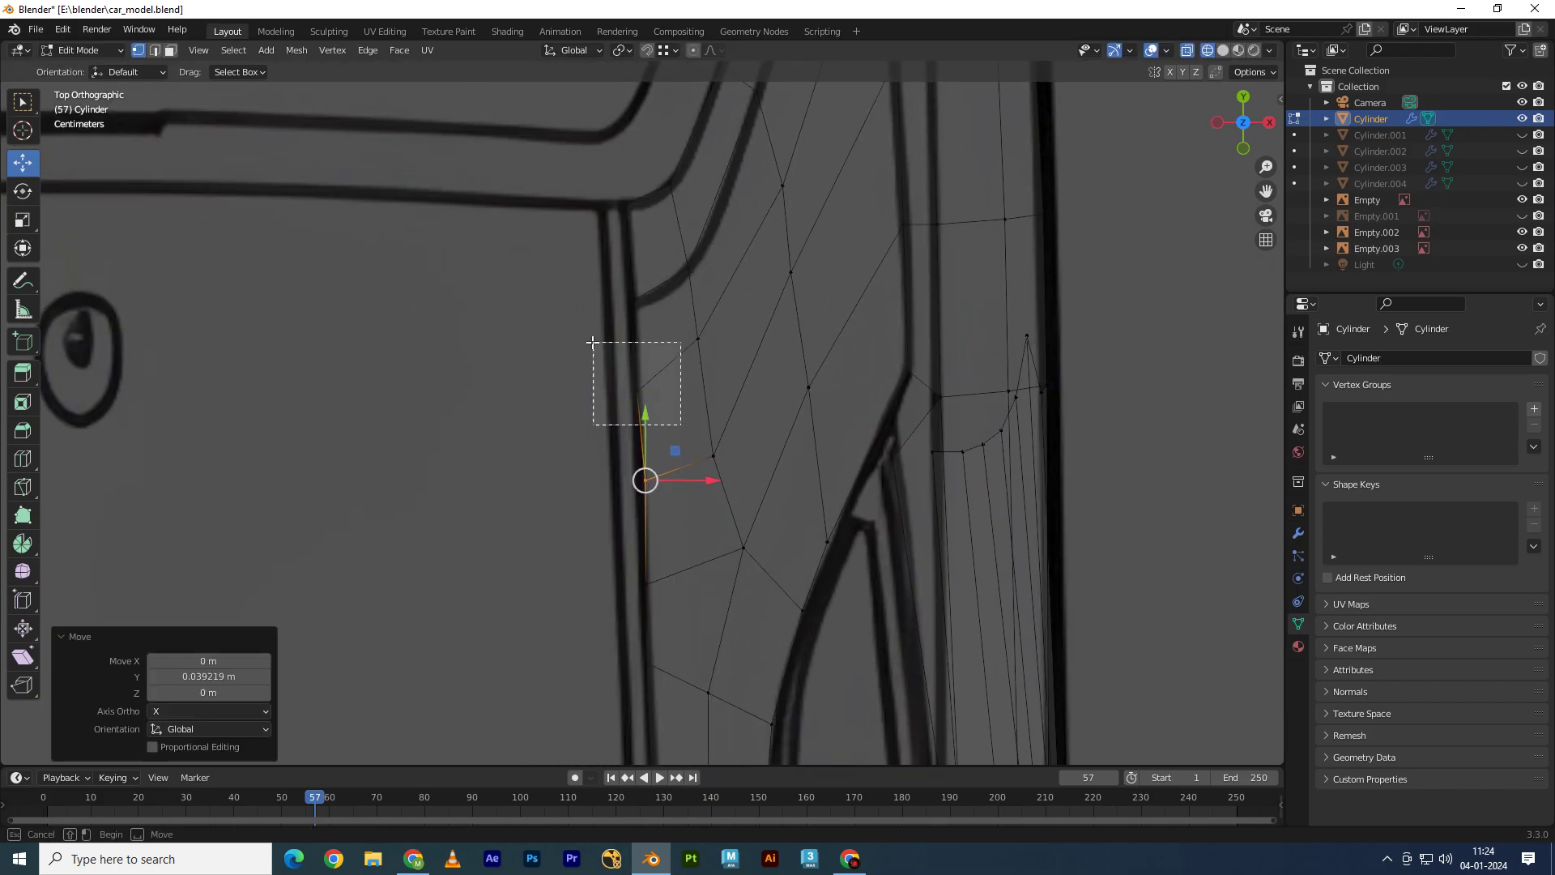
pyautogui.scroll(-2, 649, 462)
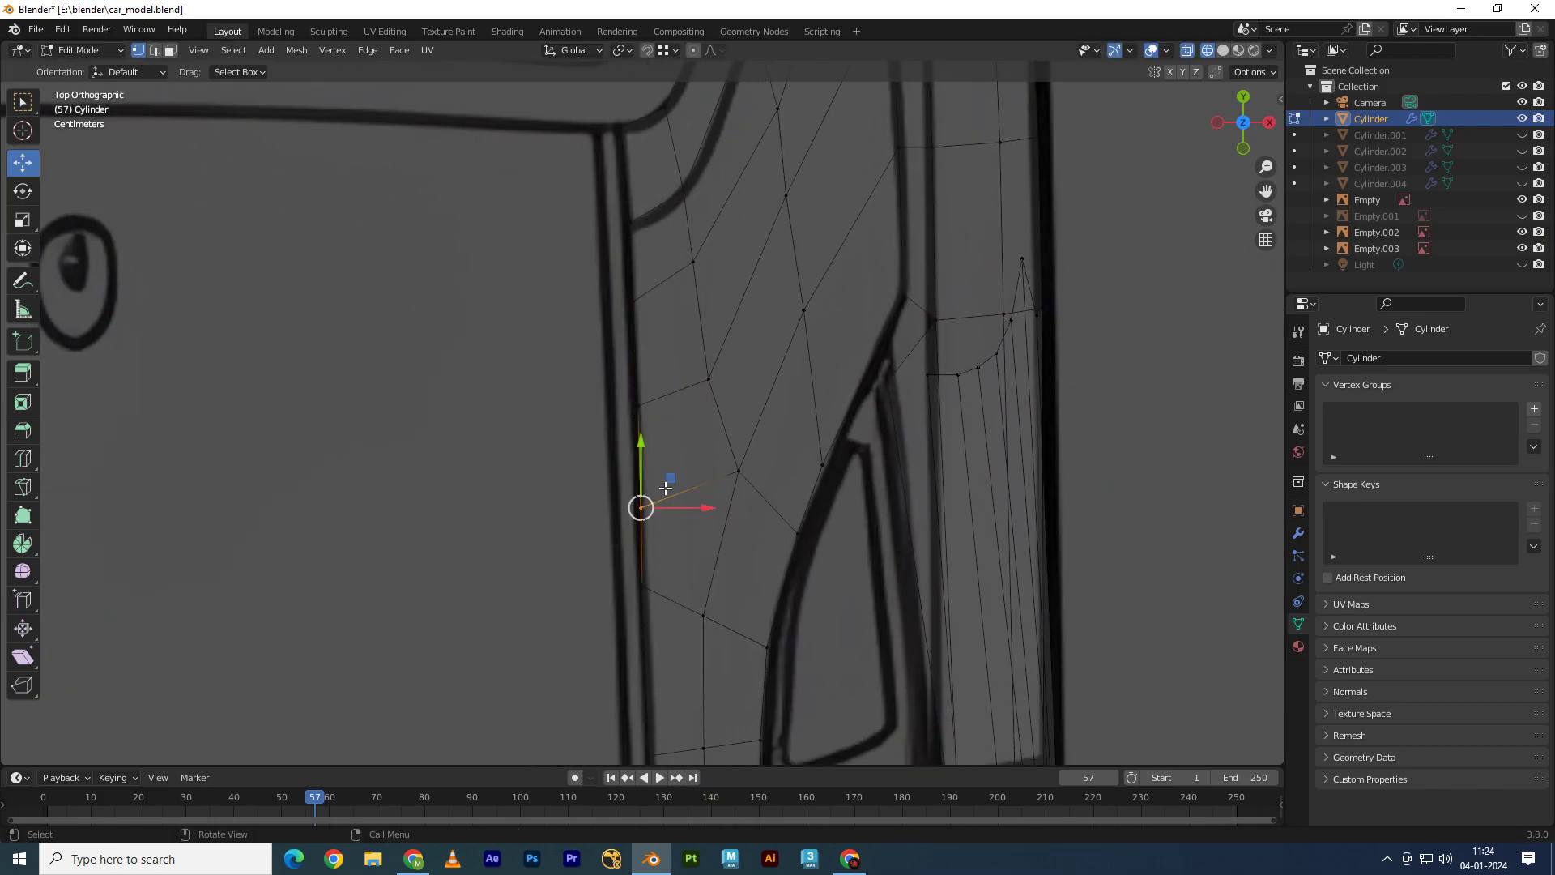
pyautogui.scroll(-3, 650, 462)
pyautogui.moveTo(393, 712)
pyautogui.mouseDown(button='middle')
pyautogui.moveTo(485, 465)
pyautogui.moveTo(895, 457)
pyautogui.moveTo(701, 451)
pyautogui.moveTo(711, 469)
pyautogui.moveTo(708, 426)
pyautogui.mouseUp(button='middle')
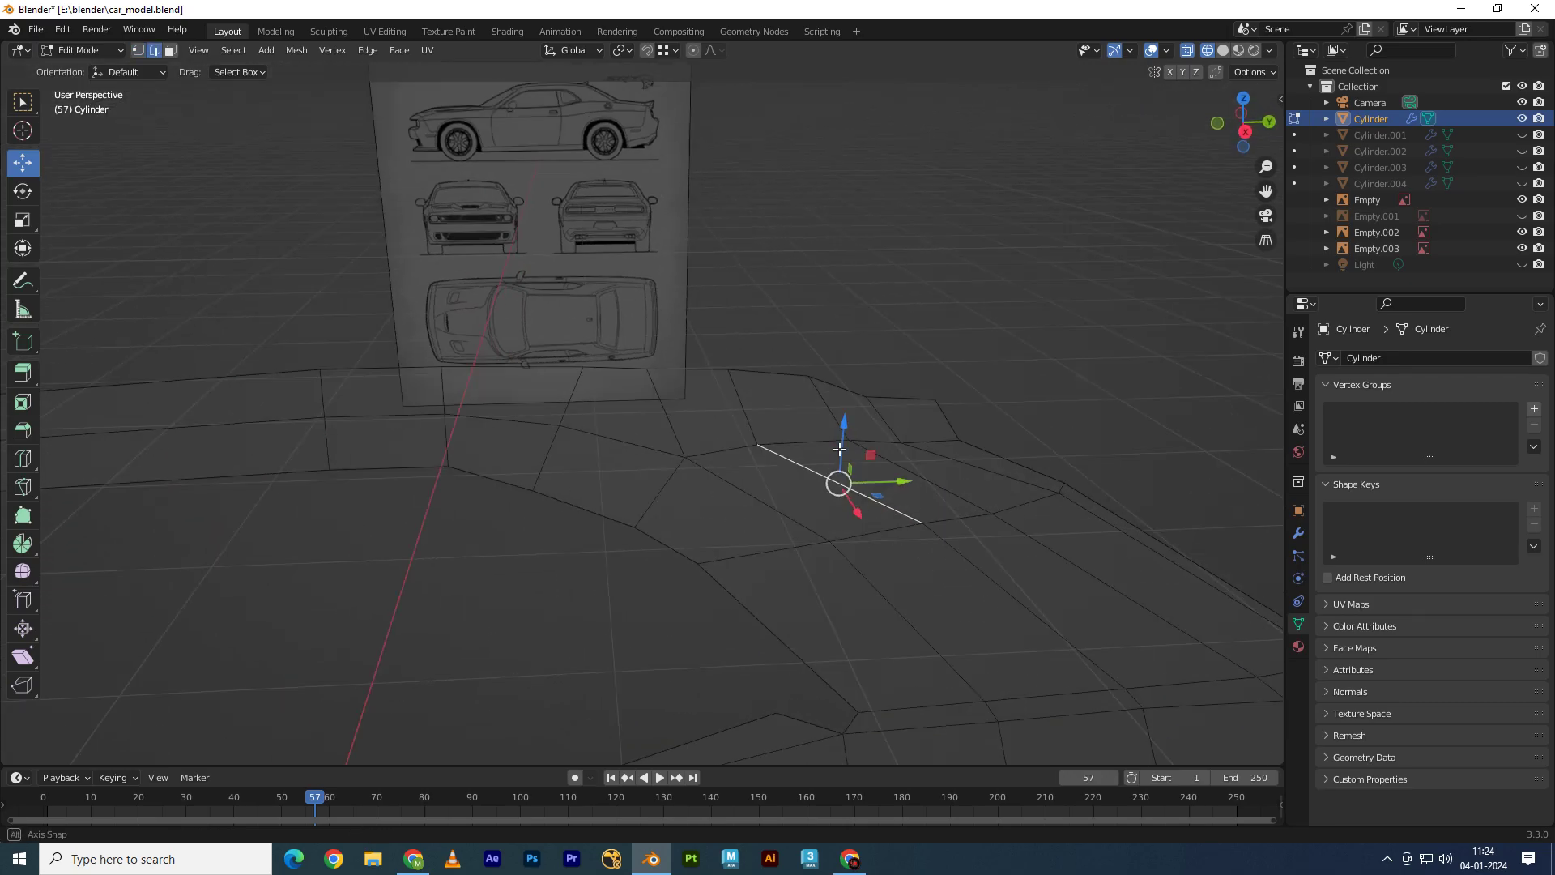
# Step: In back view, shift the pillar vertices left onto the outline and lower one vertically
pyautogui.click(1255, 133)
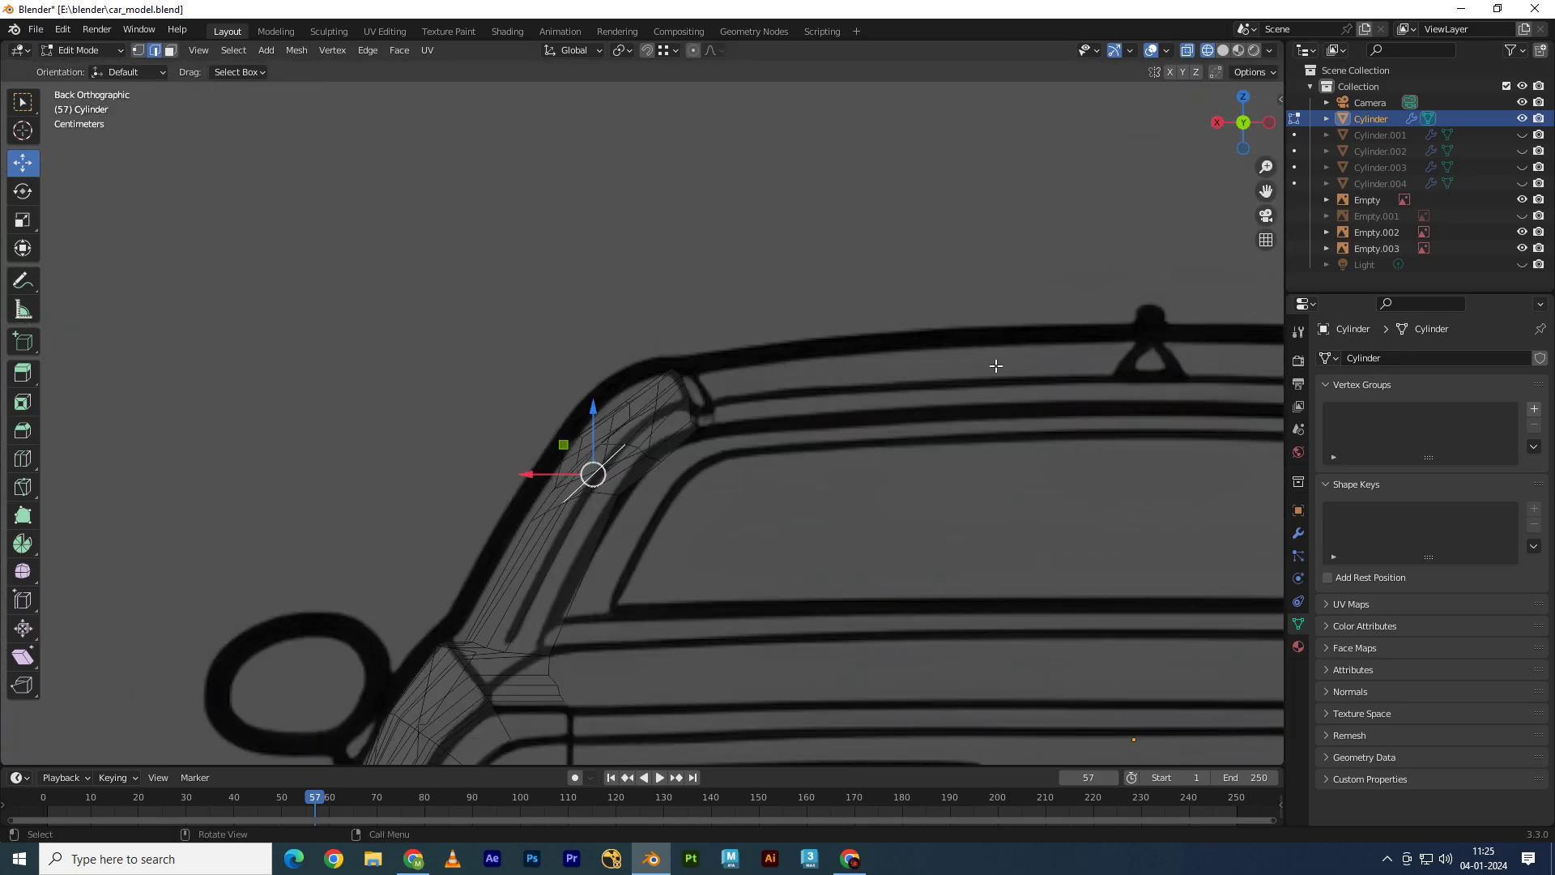
pyautogui.scroll(2, 671, 407)
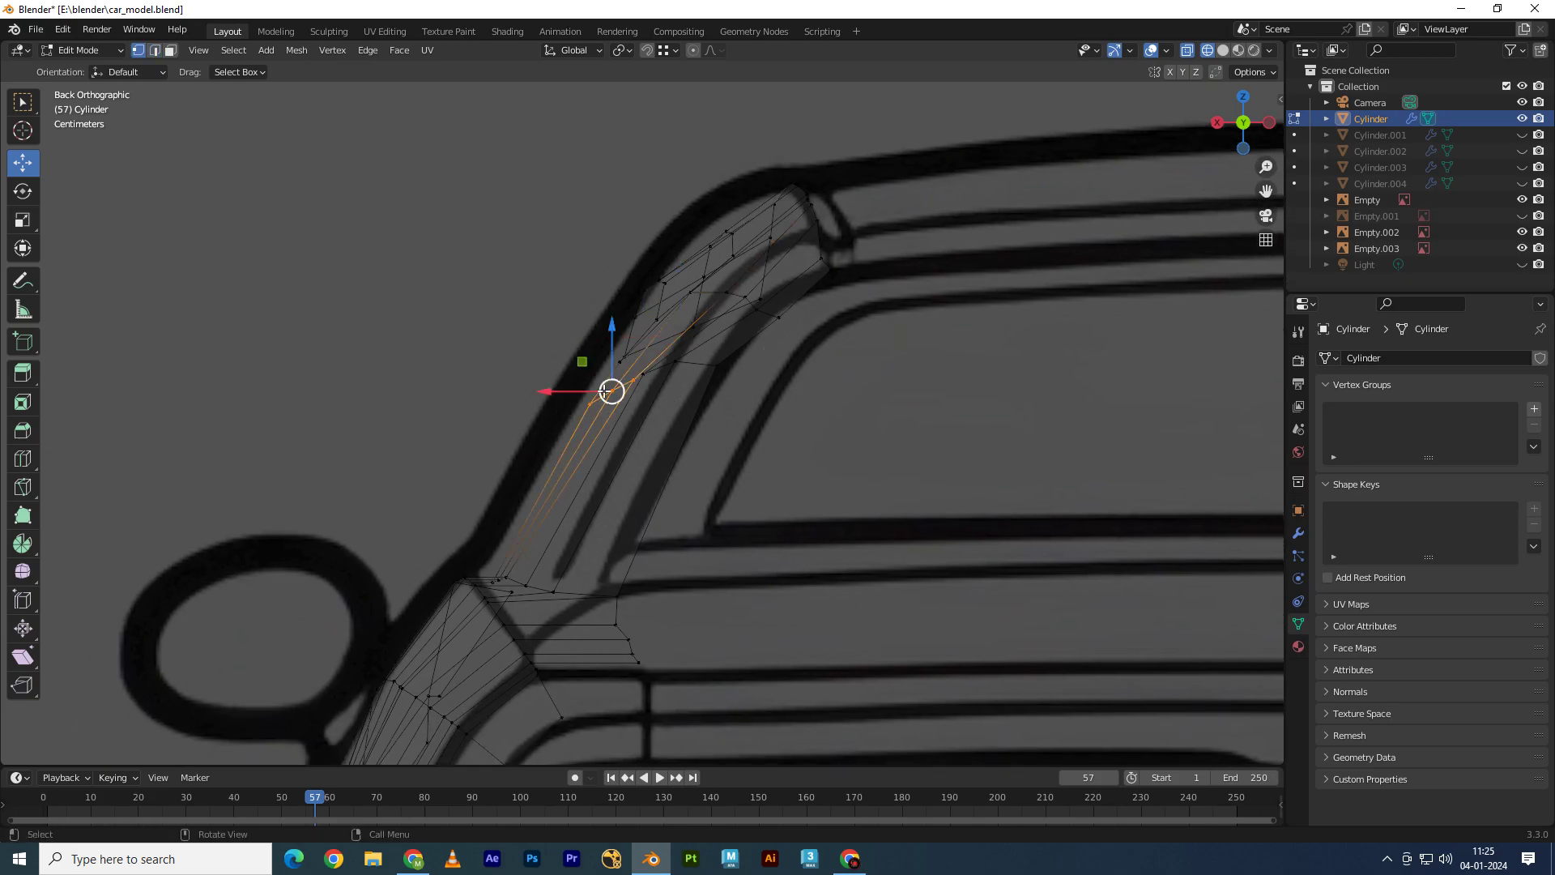
pyautogui.moveTo(605, 391); pyautogui.dragTo(510, 526)
pyautogui.click(496, 575)
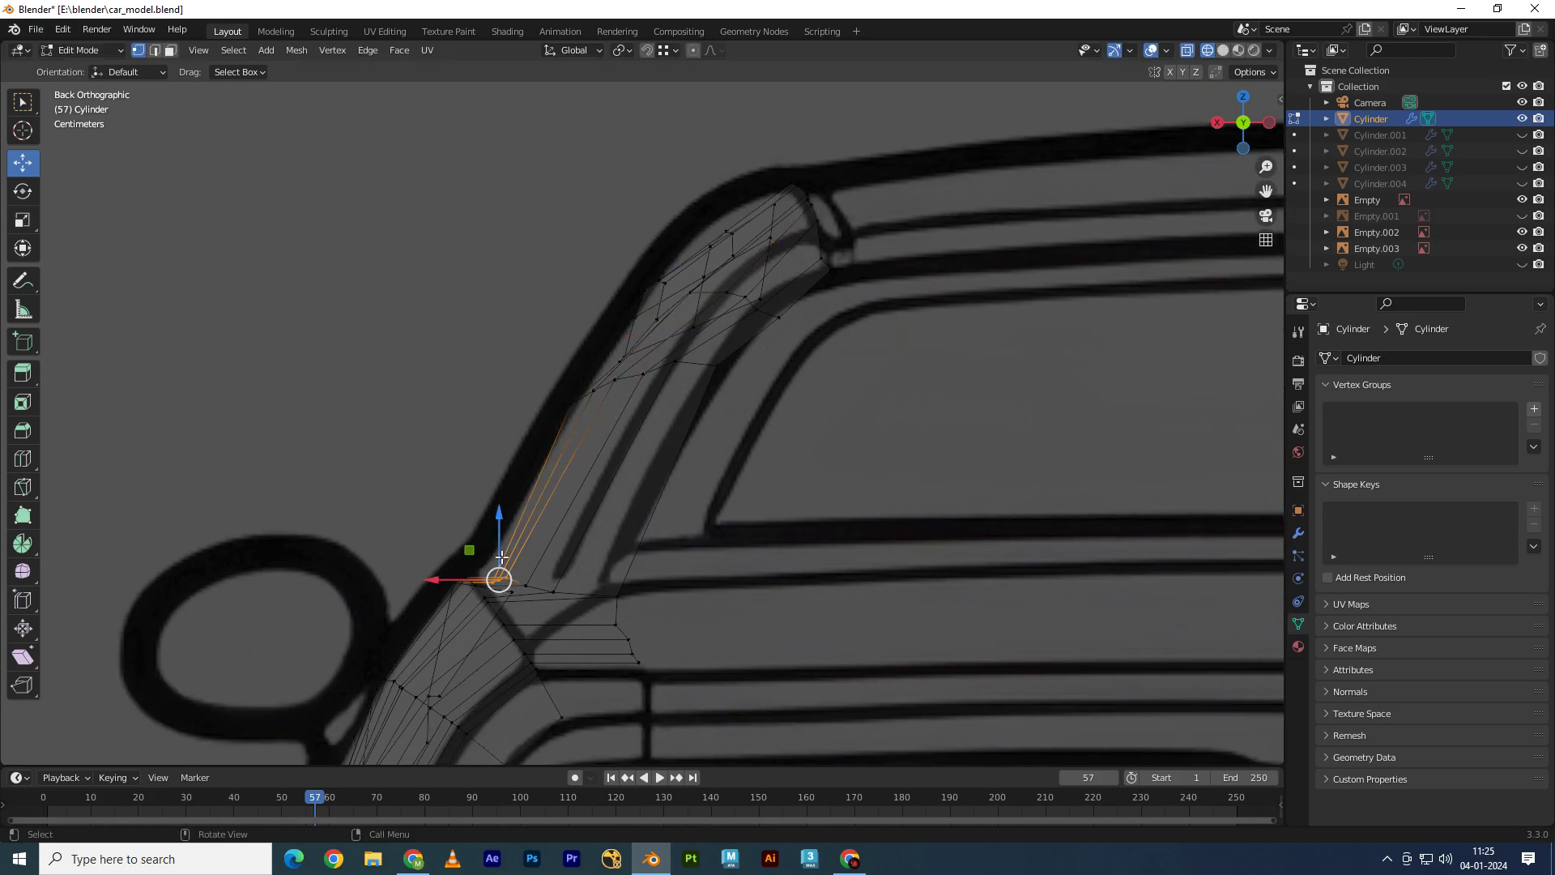
pyautogui.press('g')
pyautogui.press('z')
pyautogui.click(490, 544)
# Step: In right view, add a loop cut across the panel, then dissolve it again
pyautogui.moveTo(490, 544); pyautogui.dragTo(661, 542, button='middle')
pyautogui.press('KP_3')
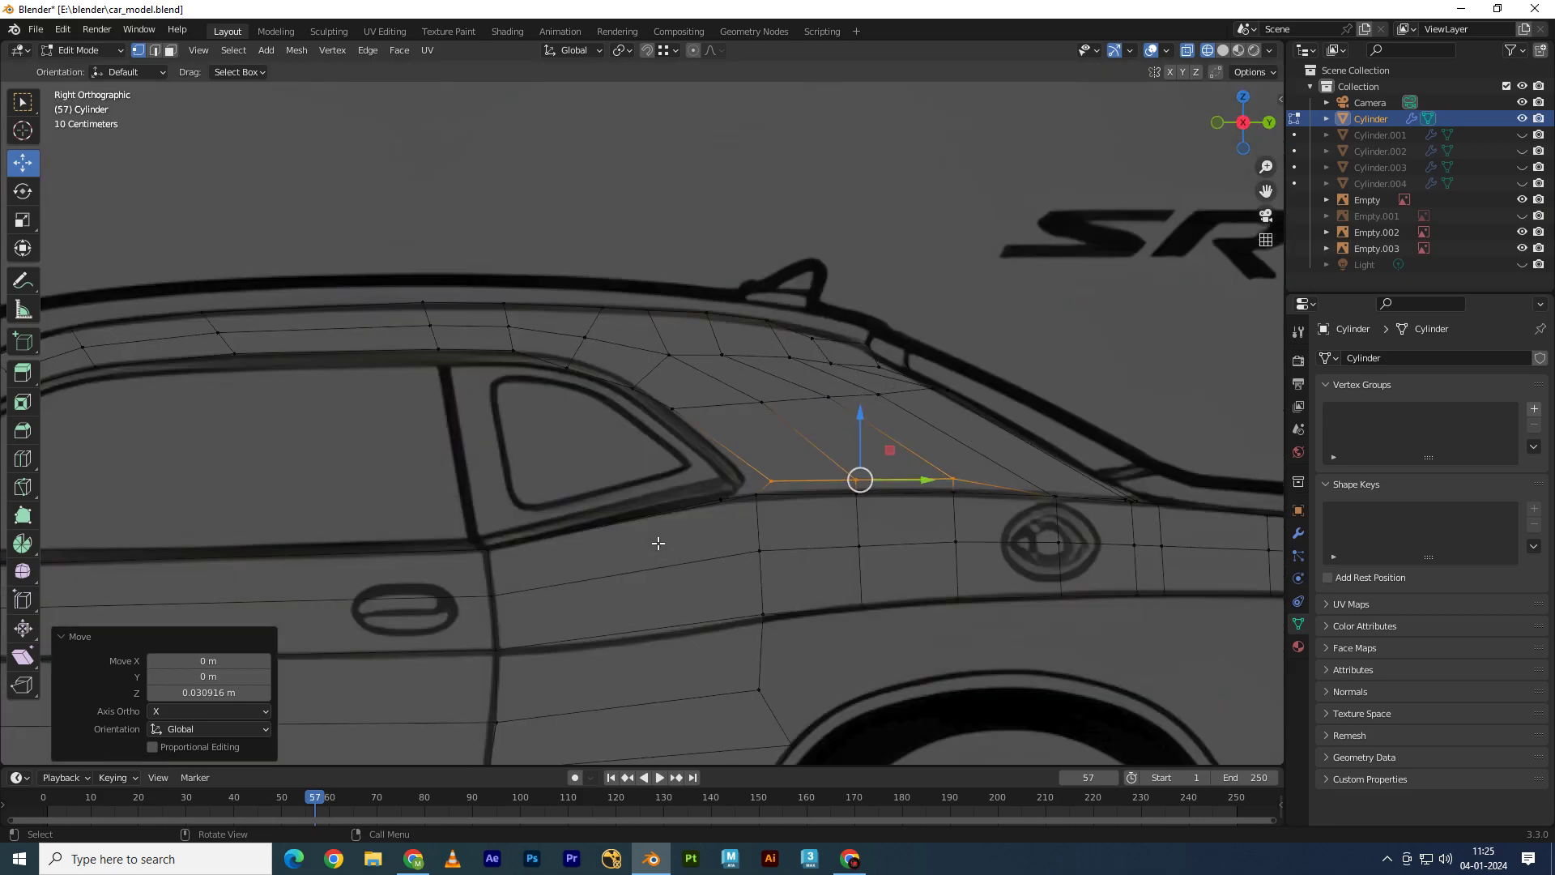
pyautogui.press('g')
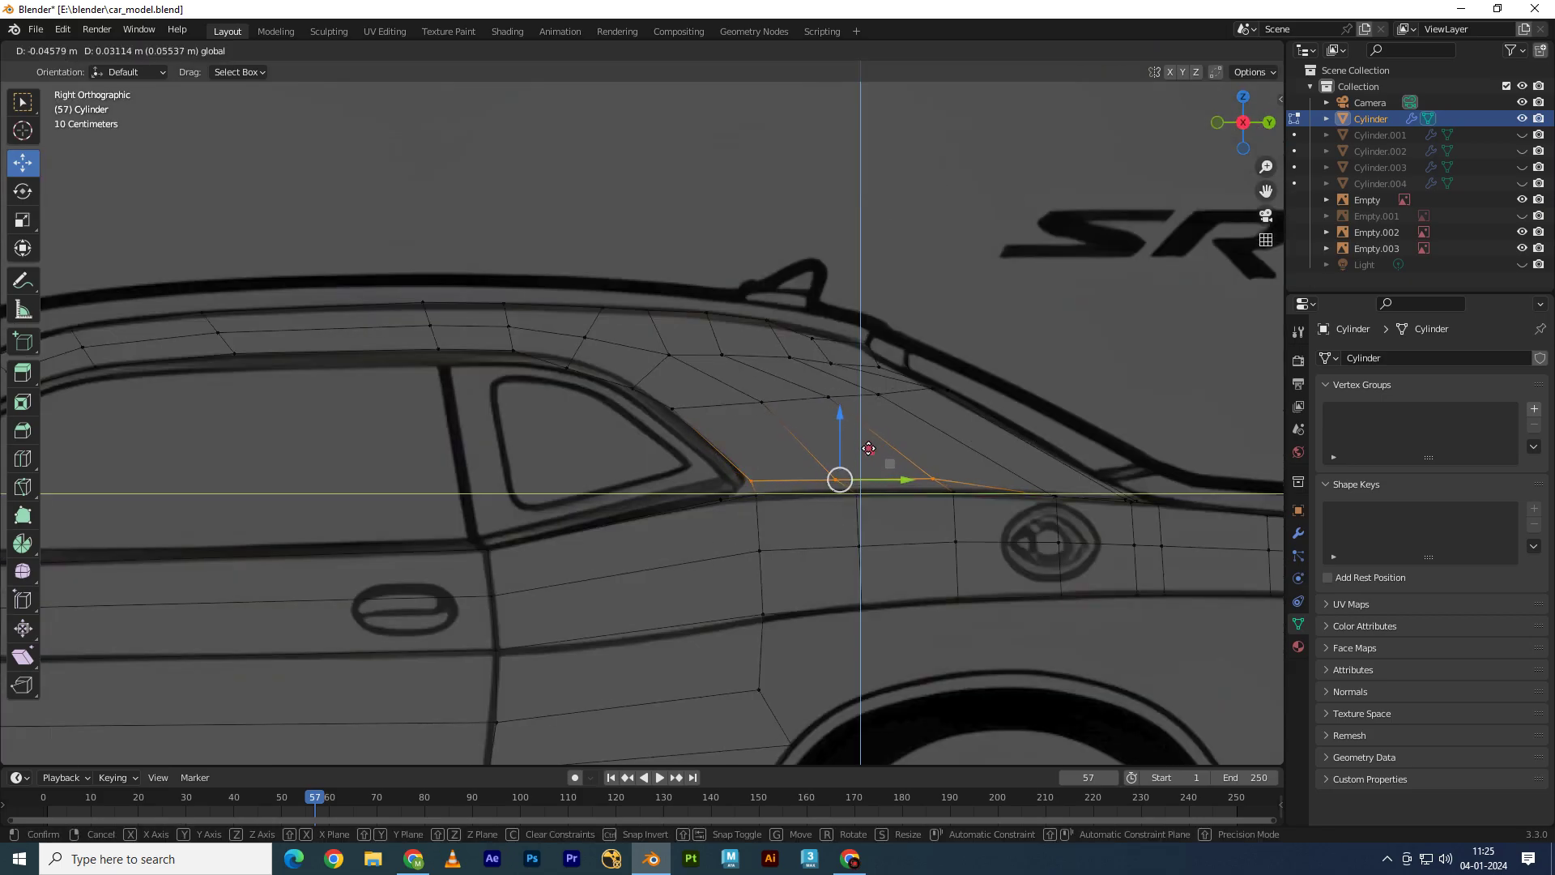
pyautogui.click(867, 442)
pyautogui.hotkey('ctrl', 'z')
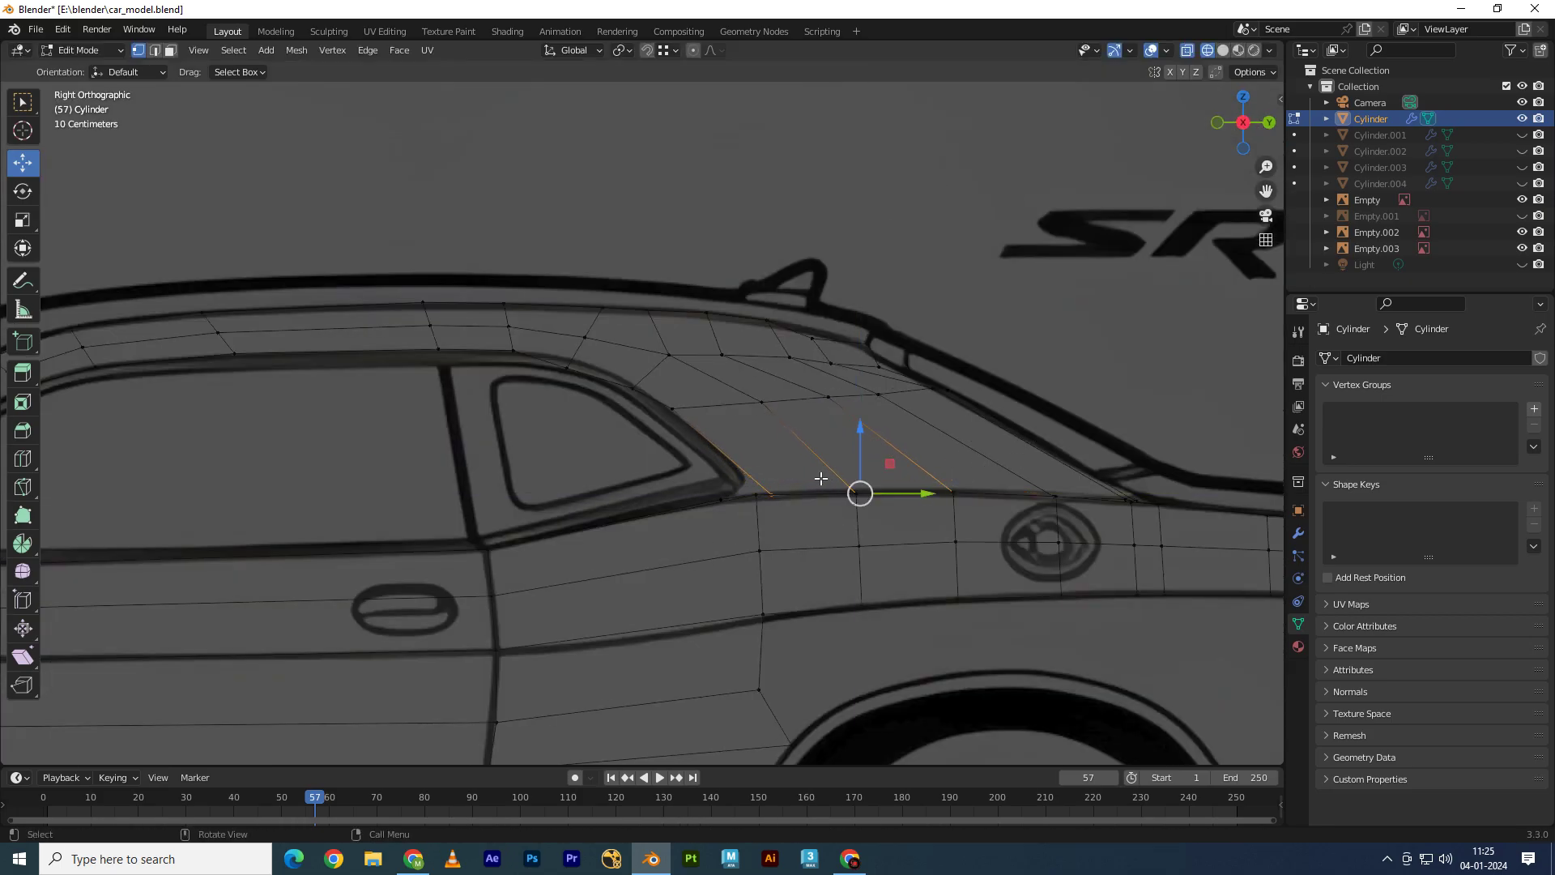
pyautogui.hotkey('ctrl', 'r')
pyautogui.click(761, 482)
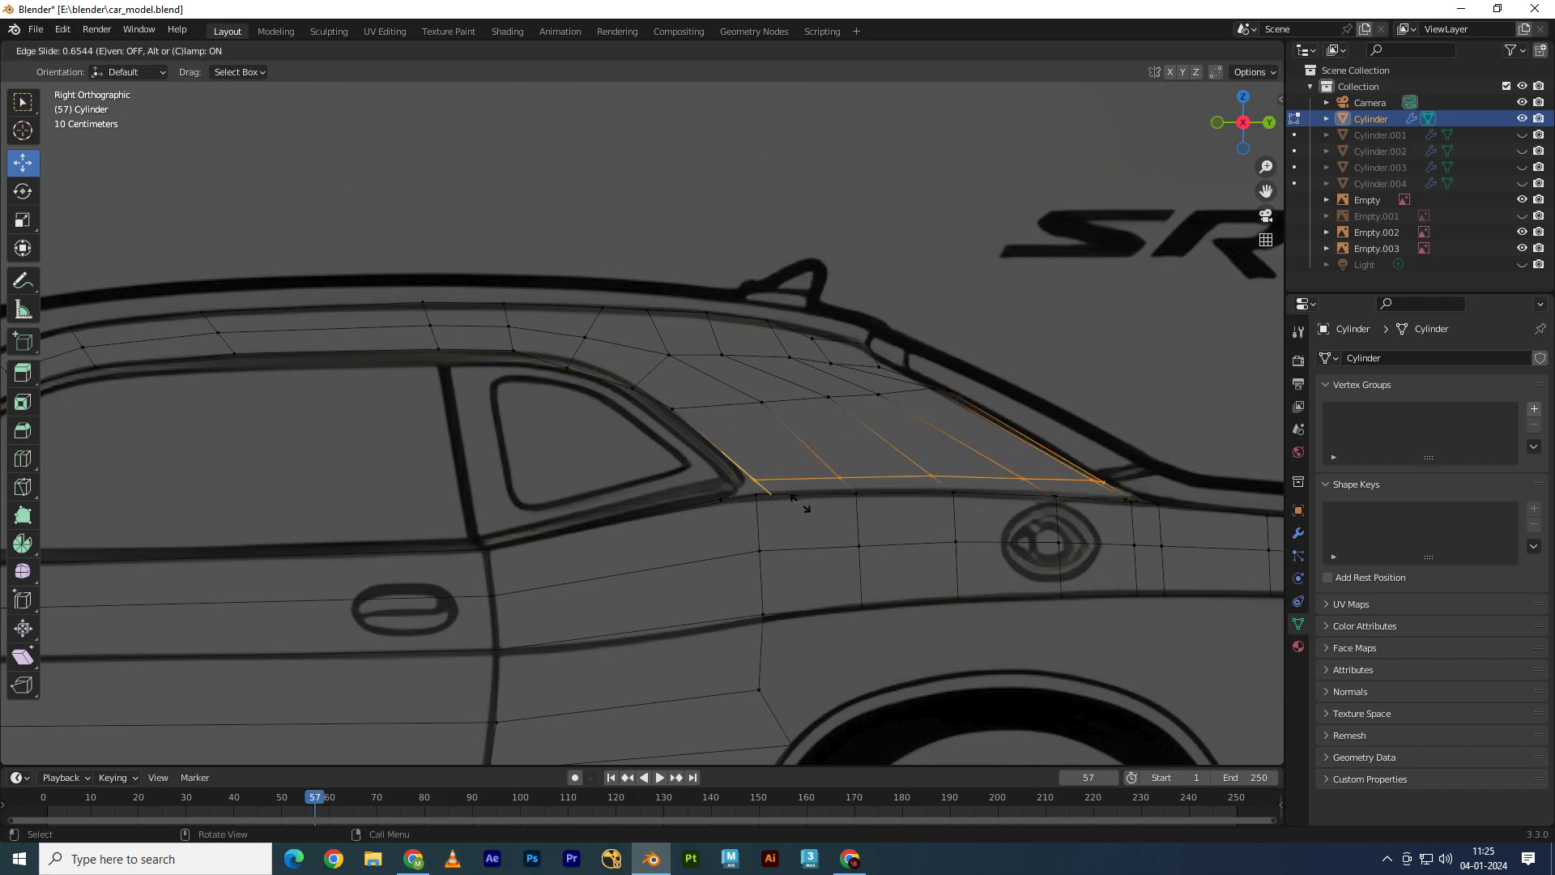
pyautogui.click(794, 497)
pyautogui.moveTo(961, 438); pyautogui.dragTo(930, 426)
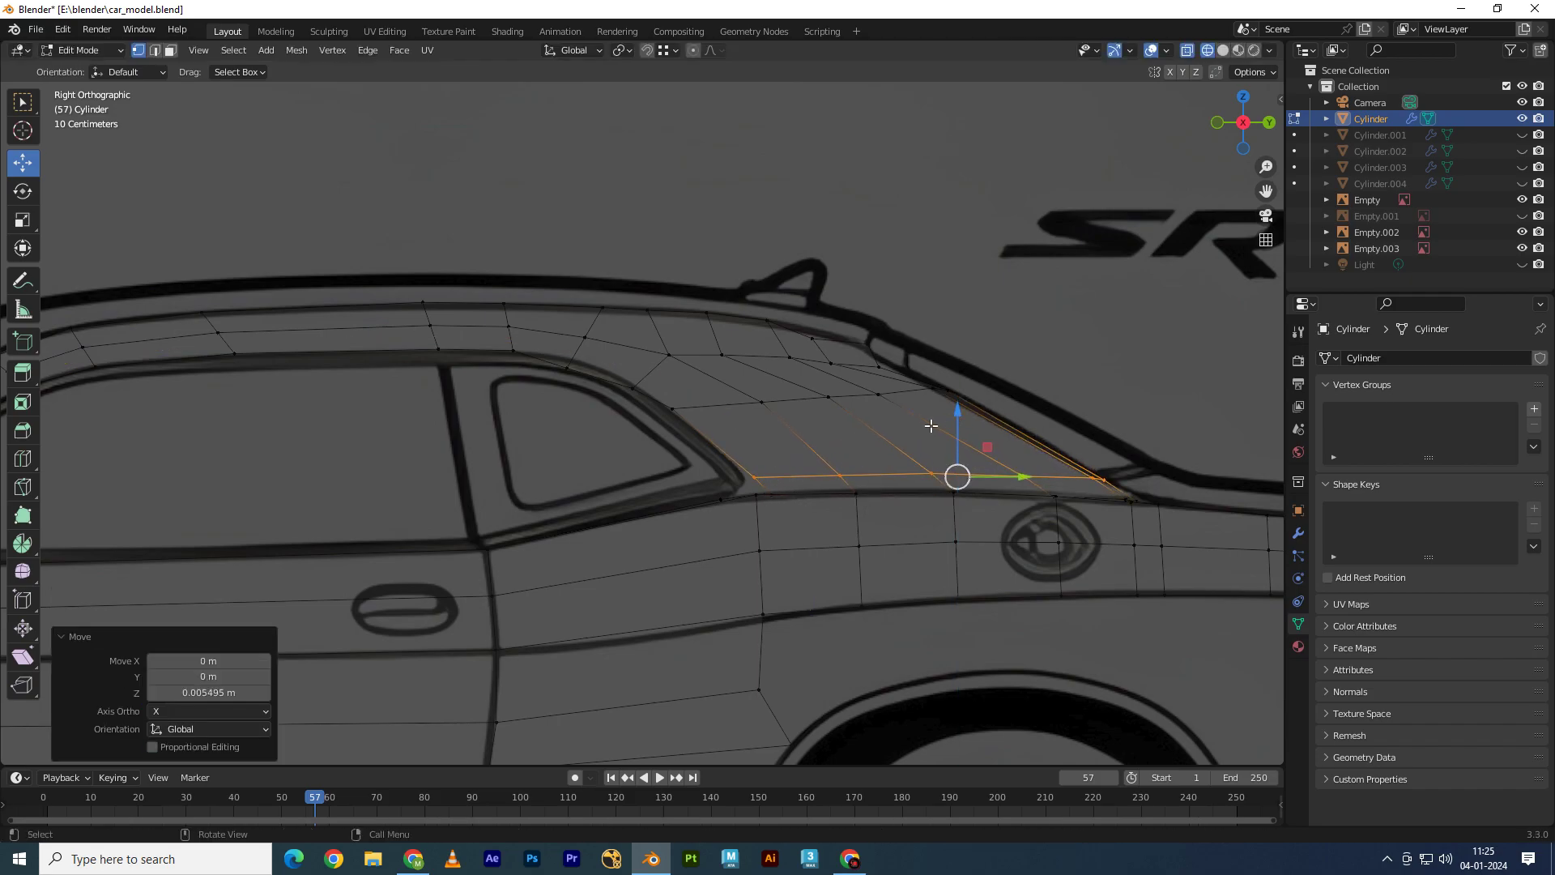
pyautogui.scroll(1, 1003, 410)
pyautogui.press('2')
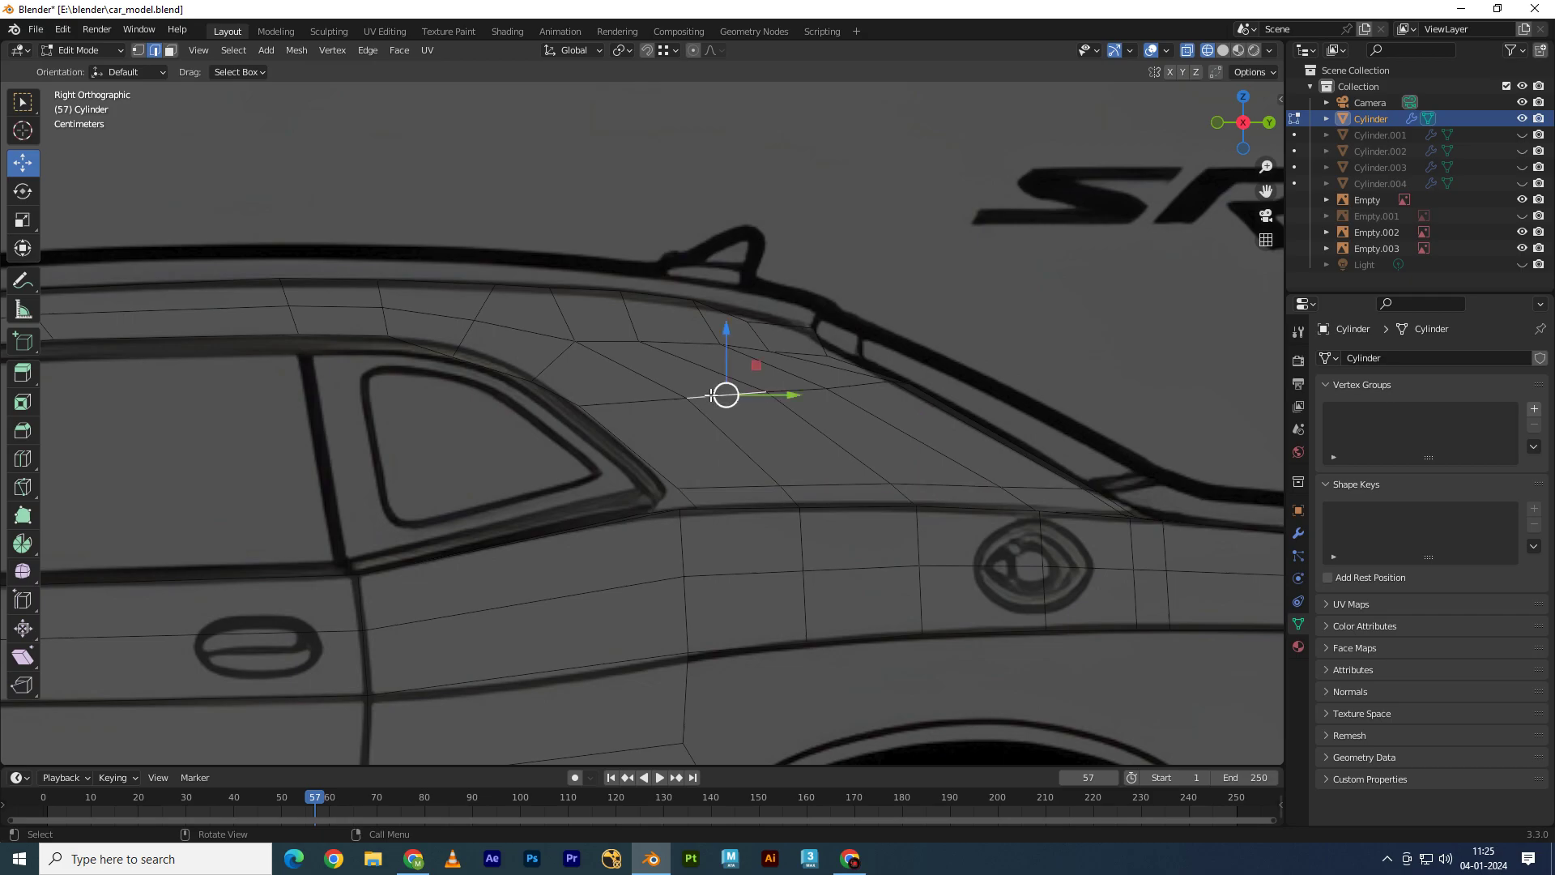
pyautogui.hotkey('ctrl', 'x')
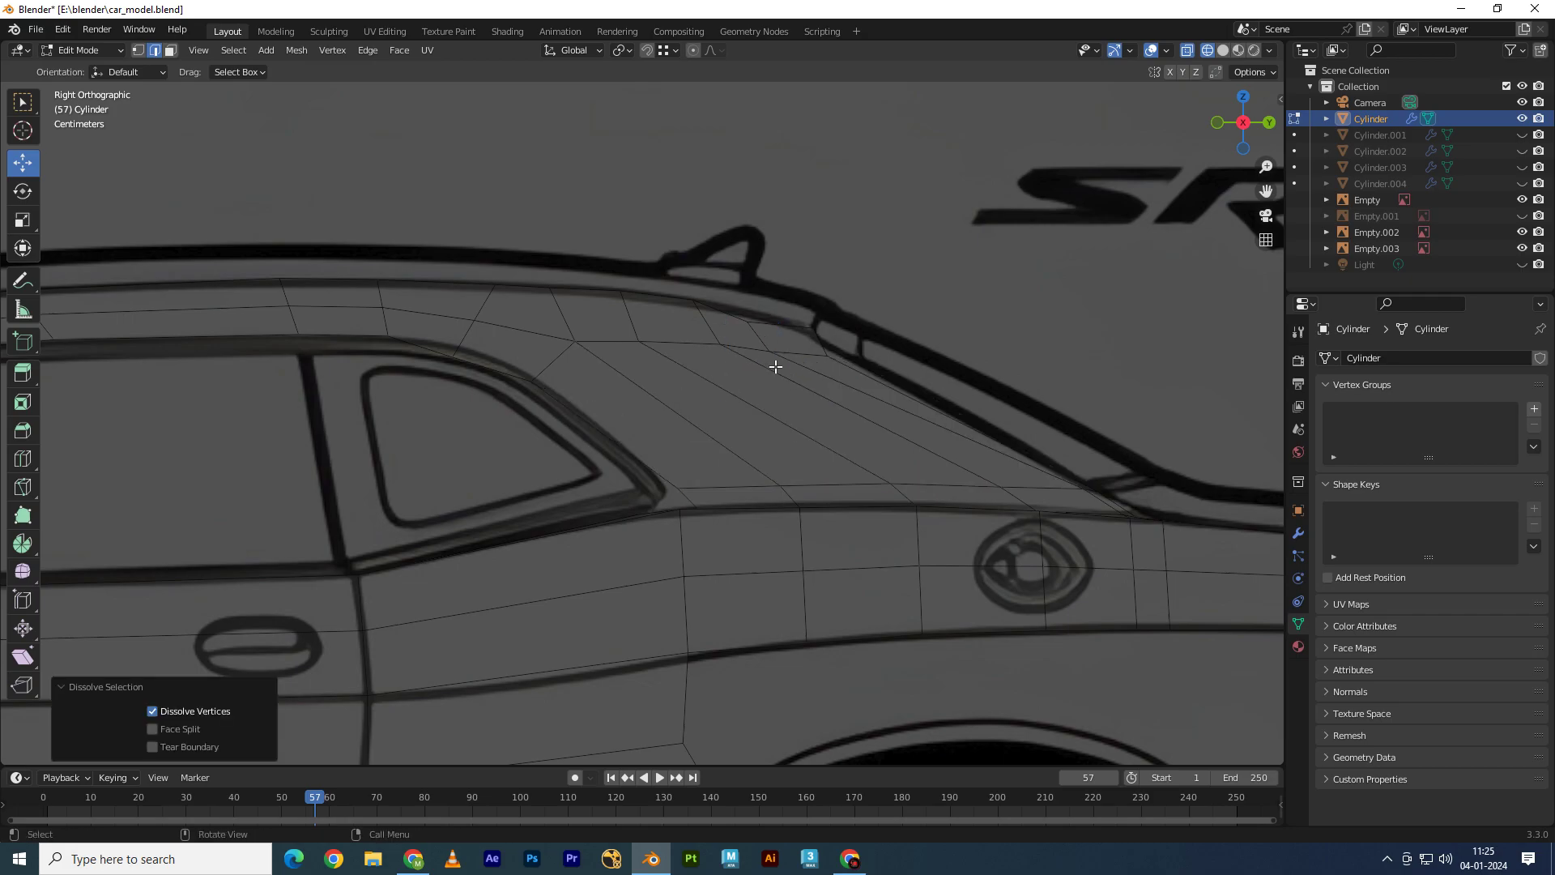
# Step: Reposition a roof vertex along the roofline in the right view
pyautogui.scroll(2, 797, 354)
pyautogui.press('1')
pyautogui.click(729, 364)
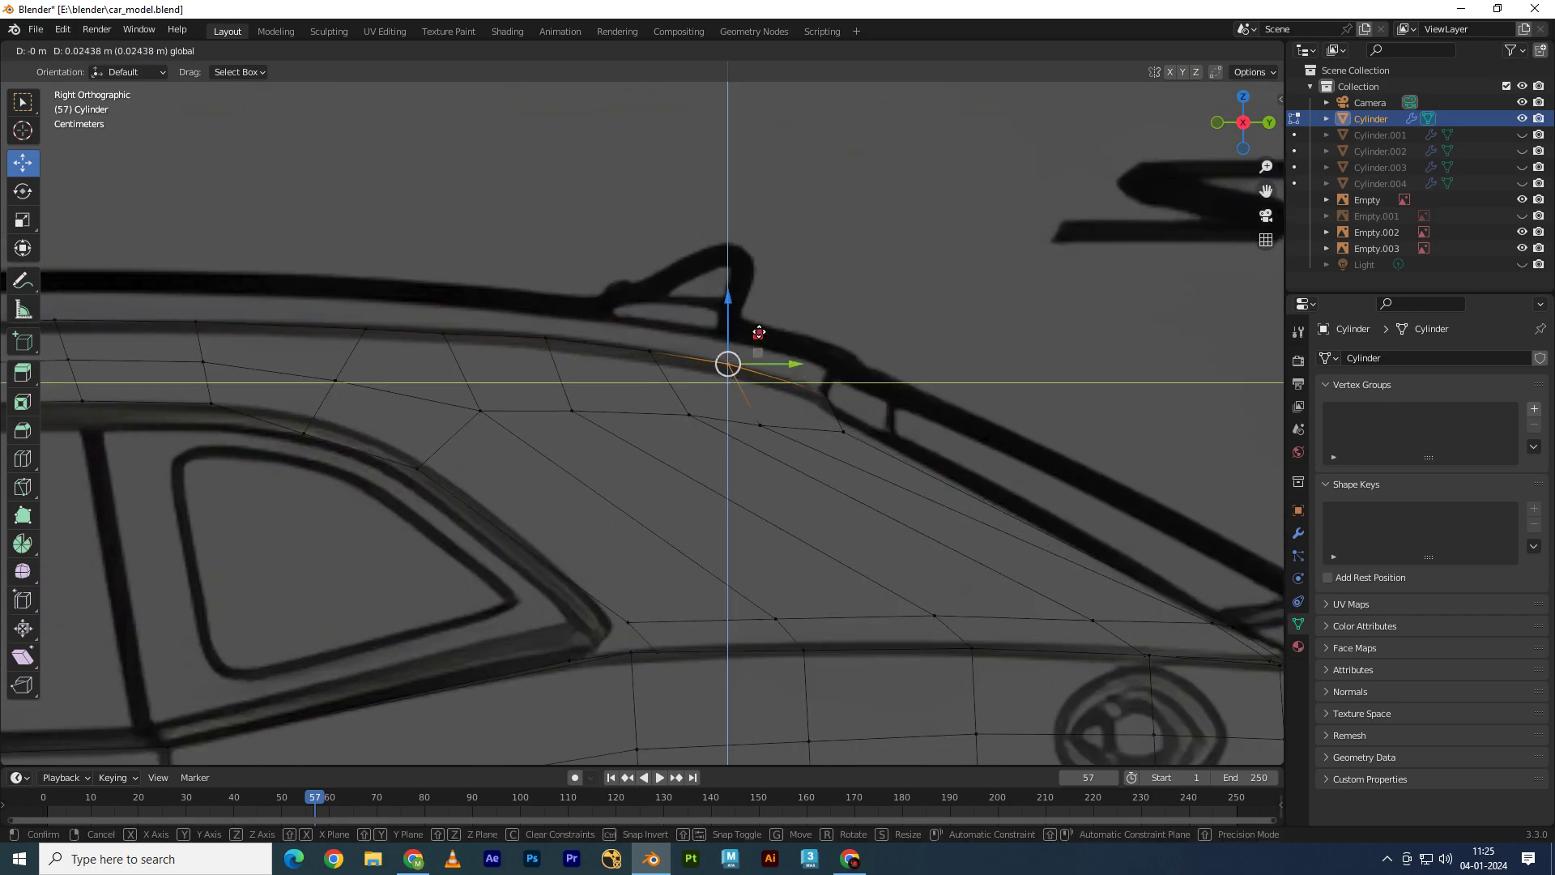
pyautogui.click(824, 392)
pyautogui.press('g')
pyautogui.click(839, 358)
pyautogui.press('g')
pyautogui.click(810, 393)
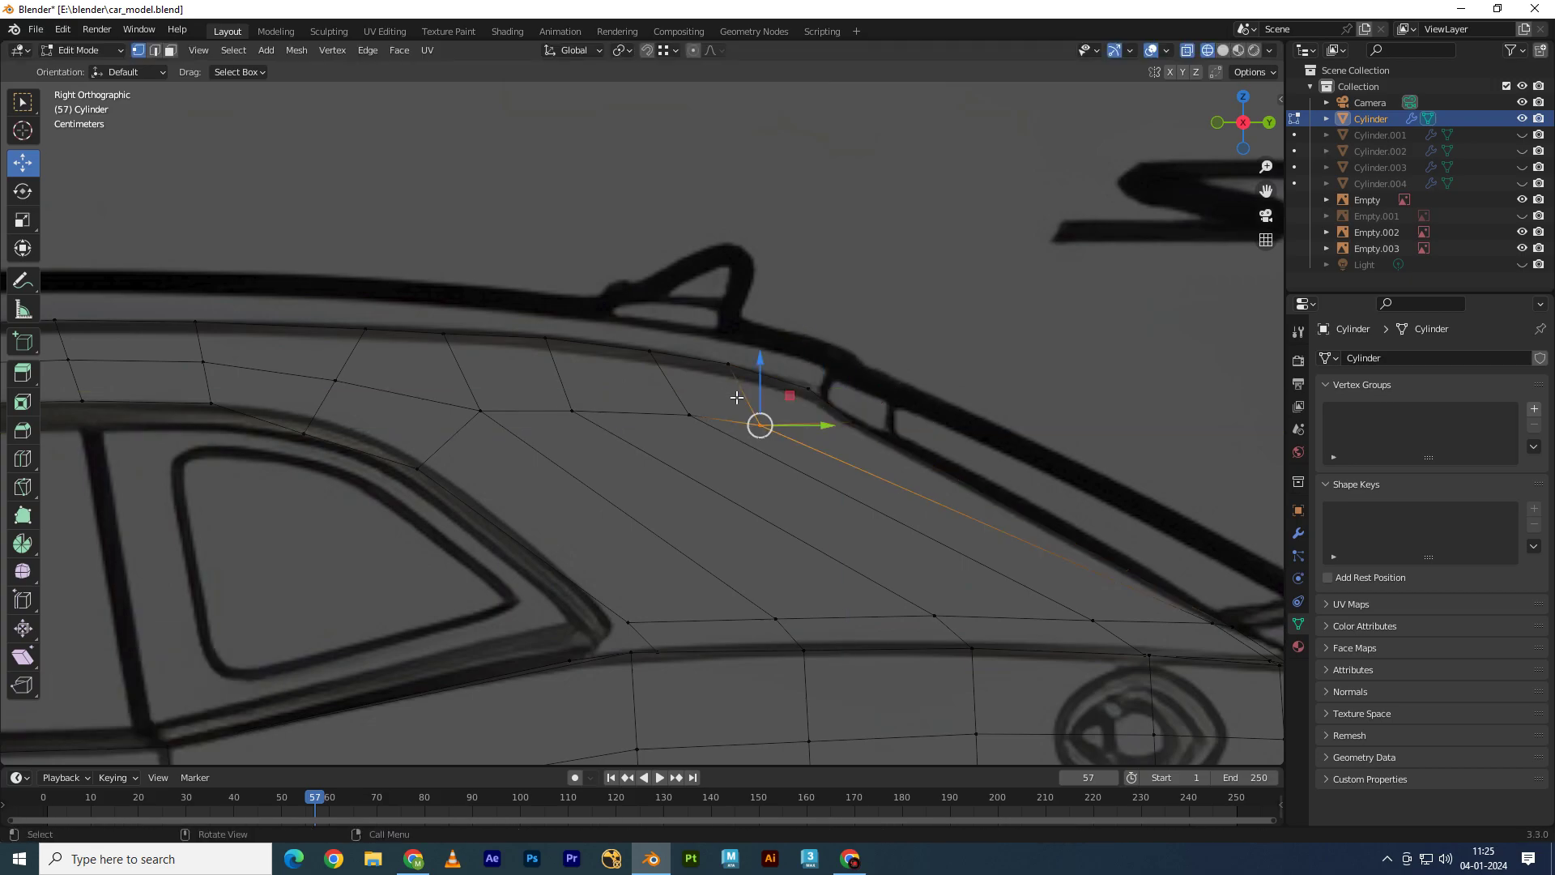
pyautogui.press('g')
pyautogui.rightClick(831, 393)
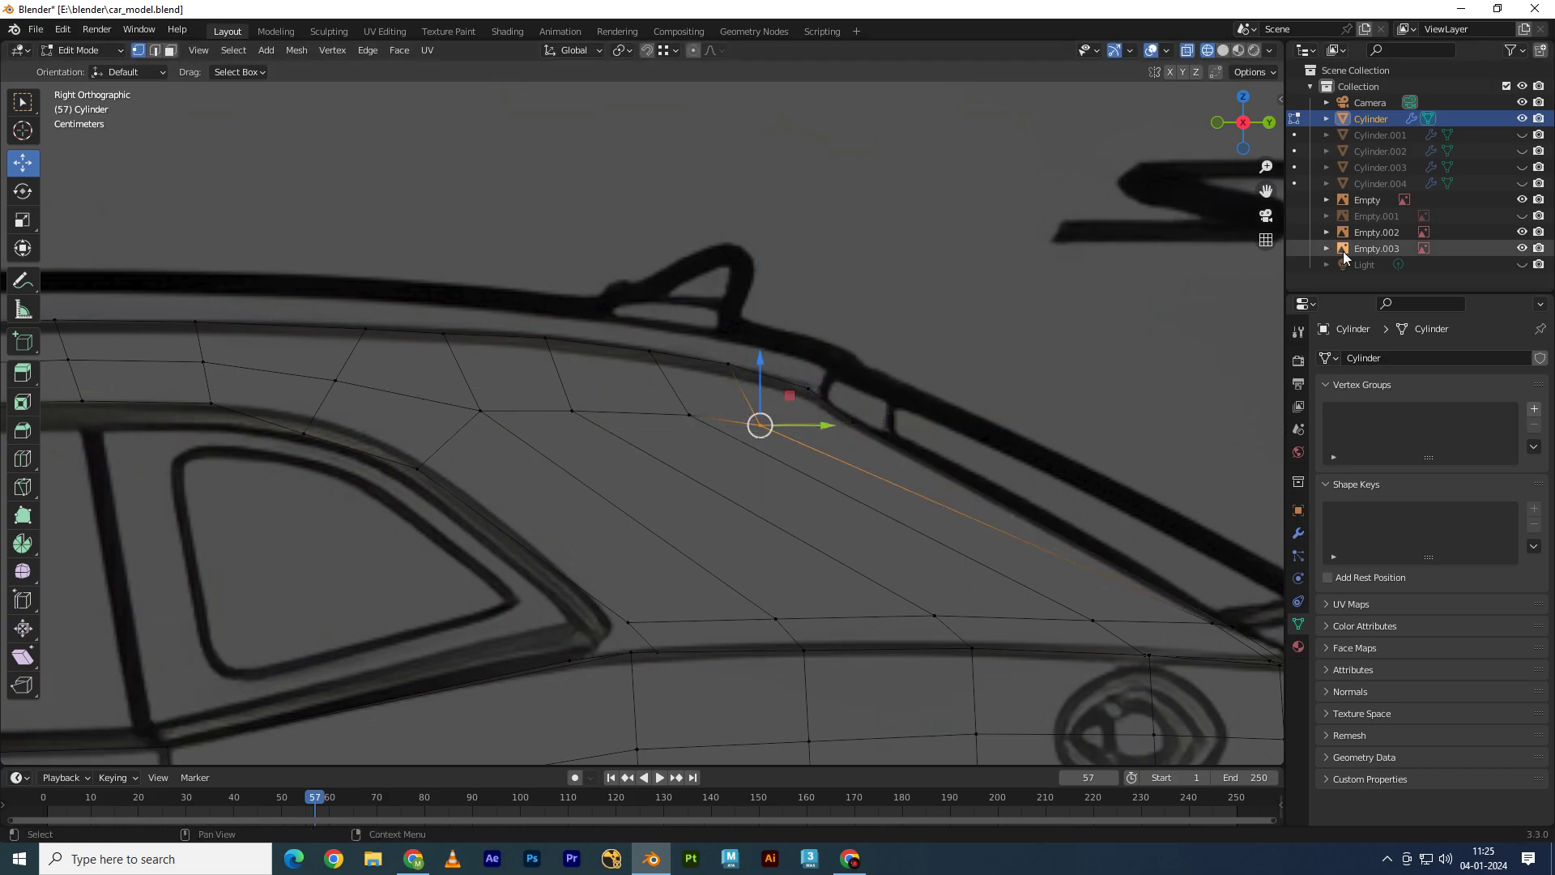
# Step: From the back, move the pillar vertices up and right onto the rear-window outline
pyautogui.click(1267, 123)
pyautogui.scroll(3, 778, 384)
pyautogui.scroll(2, 781, 356)
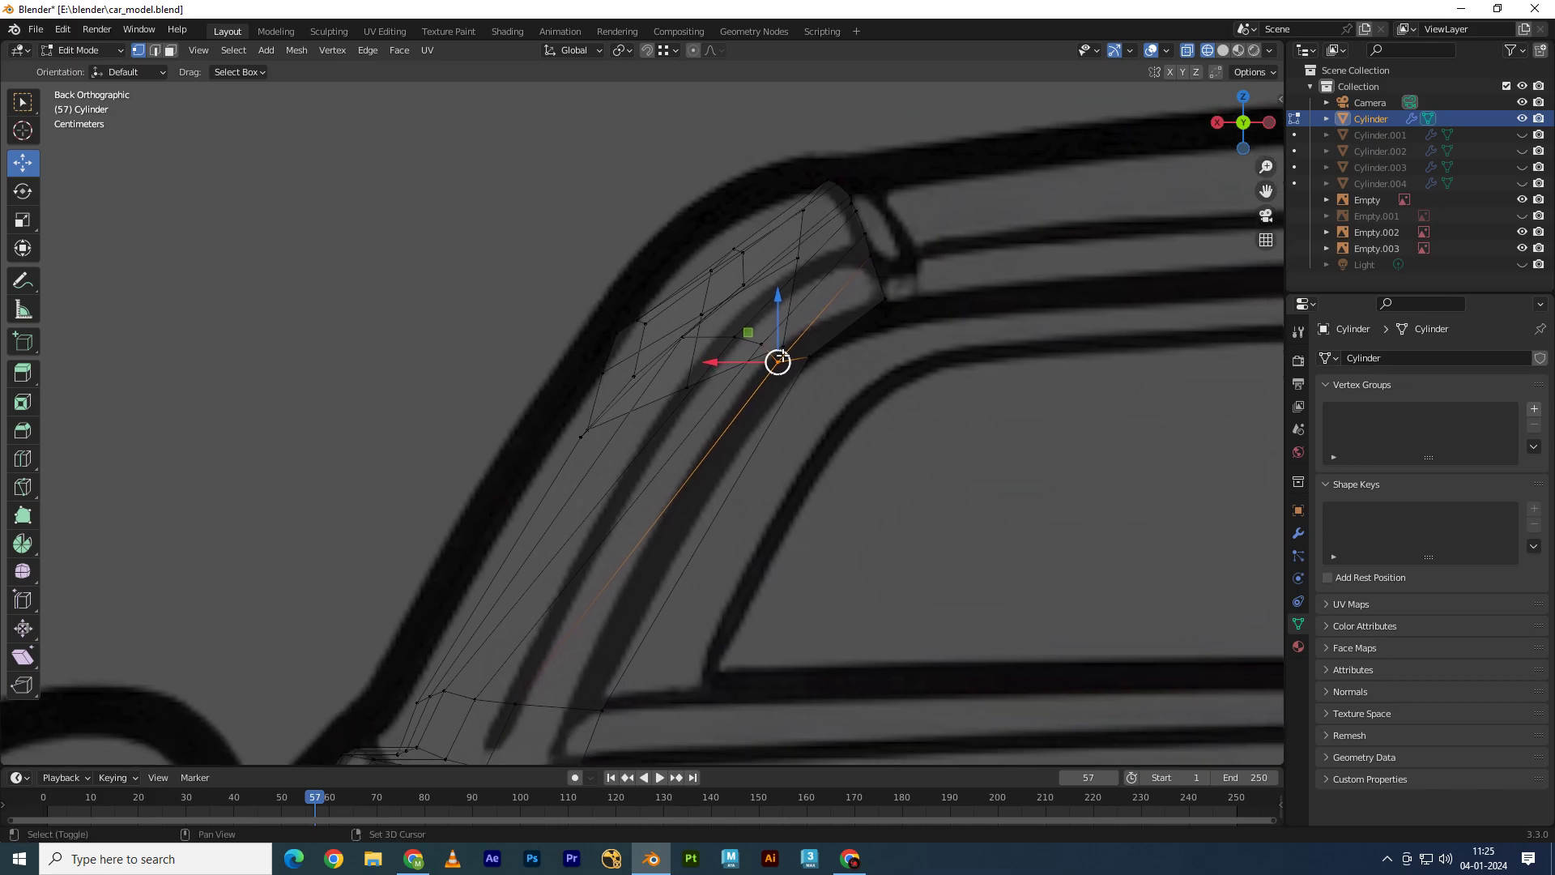
pyautogui.moveTo(747, 332)
pyautogui.mouseDown()
pyautogui.moveTo(711, 288)
pyautogui.moveTo(766, 328)
pyautogui.moveTo(736, 271)
pyautogui.mouseUp()
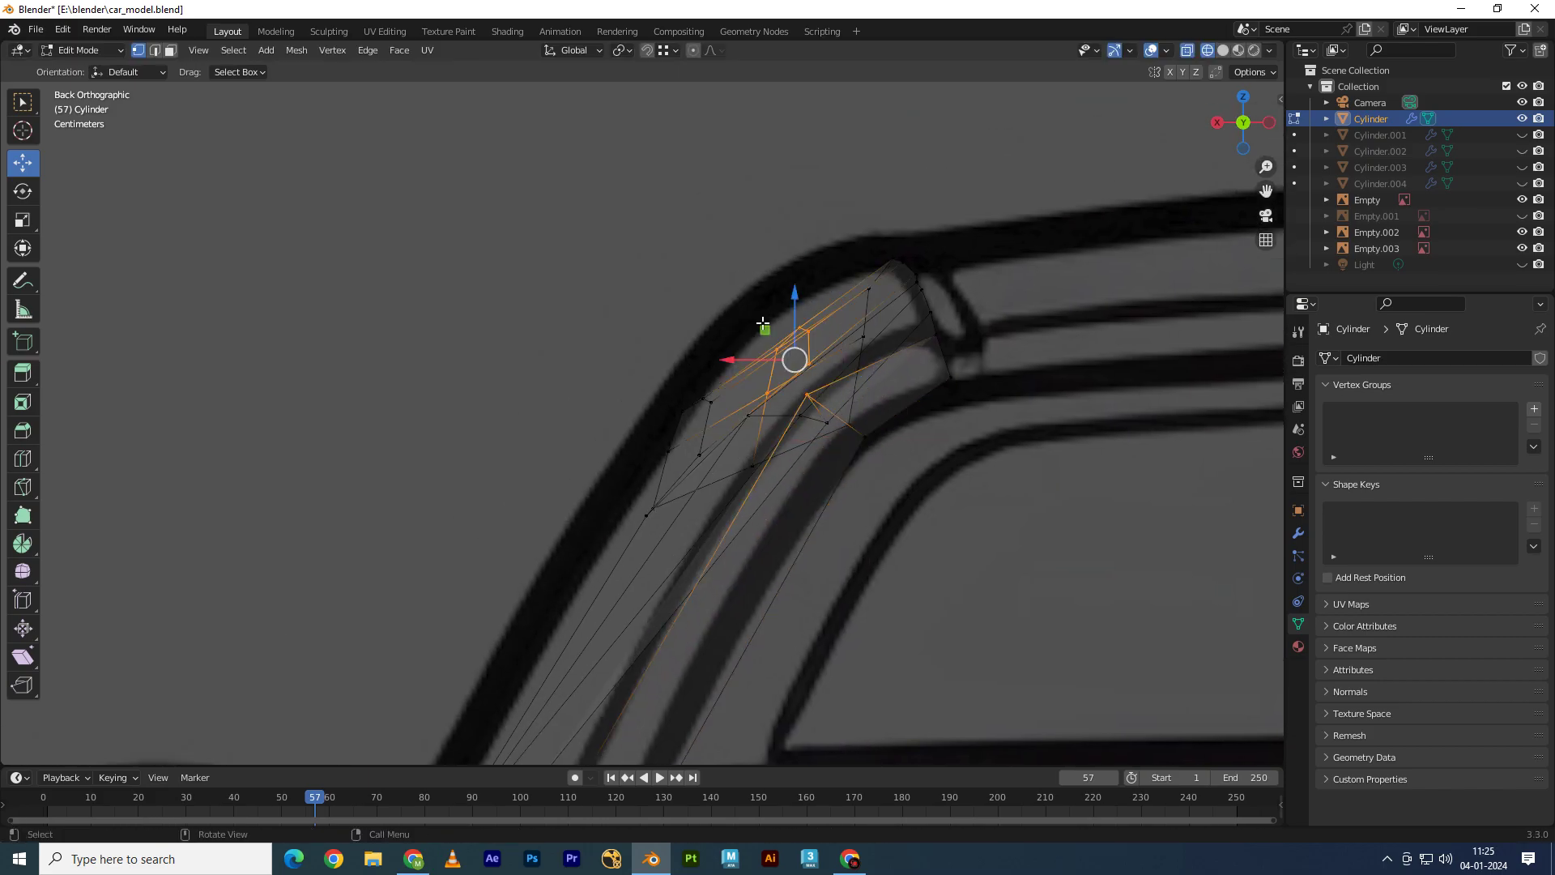
pyautogui.moveTo(769, 328); pyautogui.dragTo(760, 302)
pyautogui.scroll(-2, 826, 401)
pyautogui.scroll(-3, 823, 417)
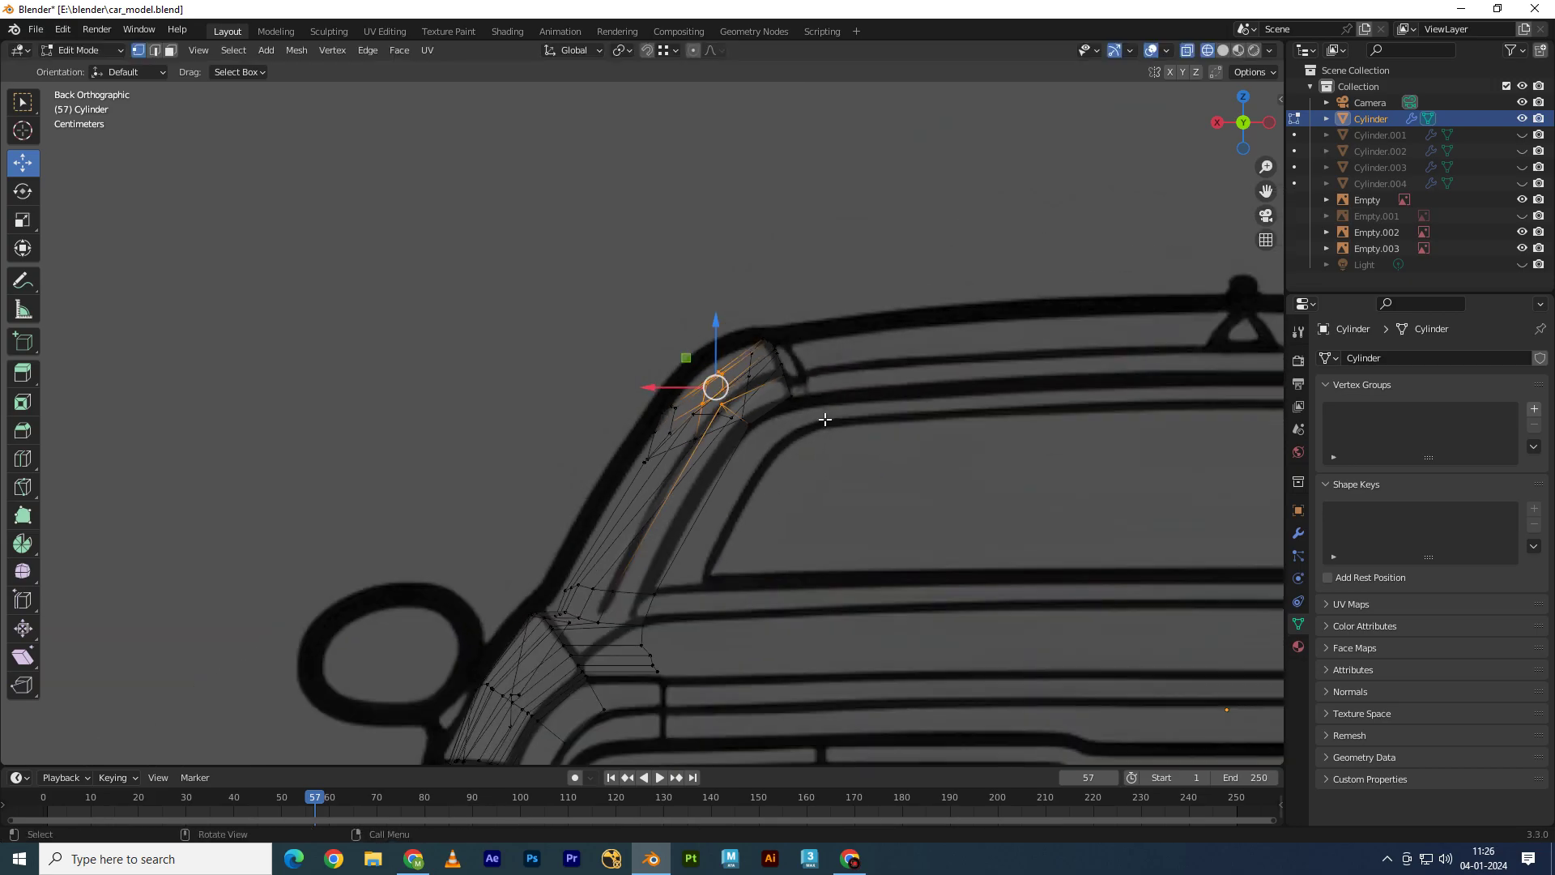
pyautogui.moveTo(823, 416)
pyautogui.mouseDown(button='middle')
pyautogui.moveTo(964, 444)
pyautogui.moveTo(727, 394)
pyautogui.mouseUp(button='middle')
# Step: Select a roof-panel edge and raise it slightly in the back view
pyautogui.press('2')
pyautogui.click(601, 374)
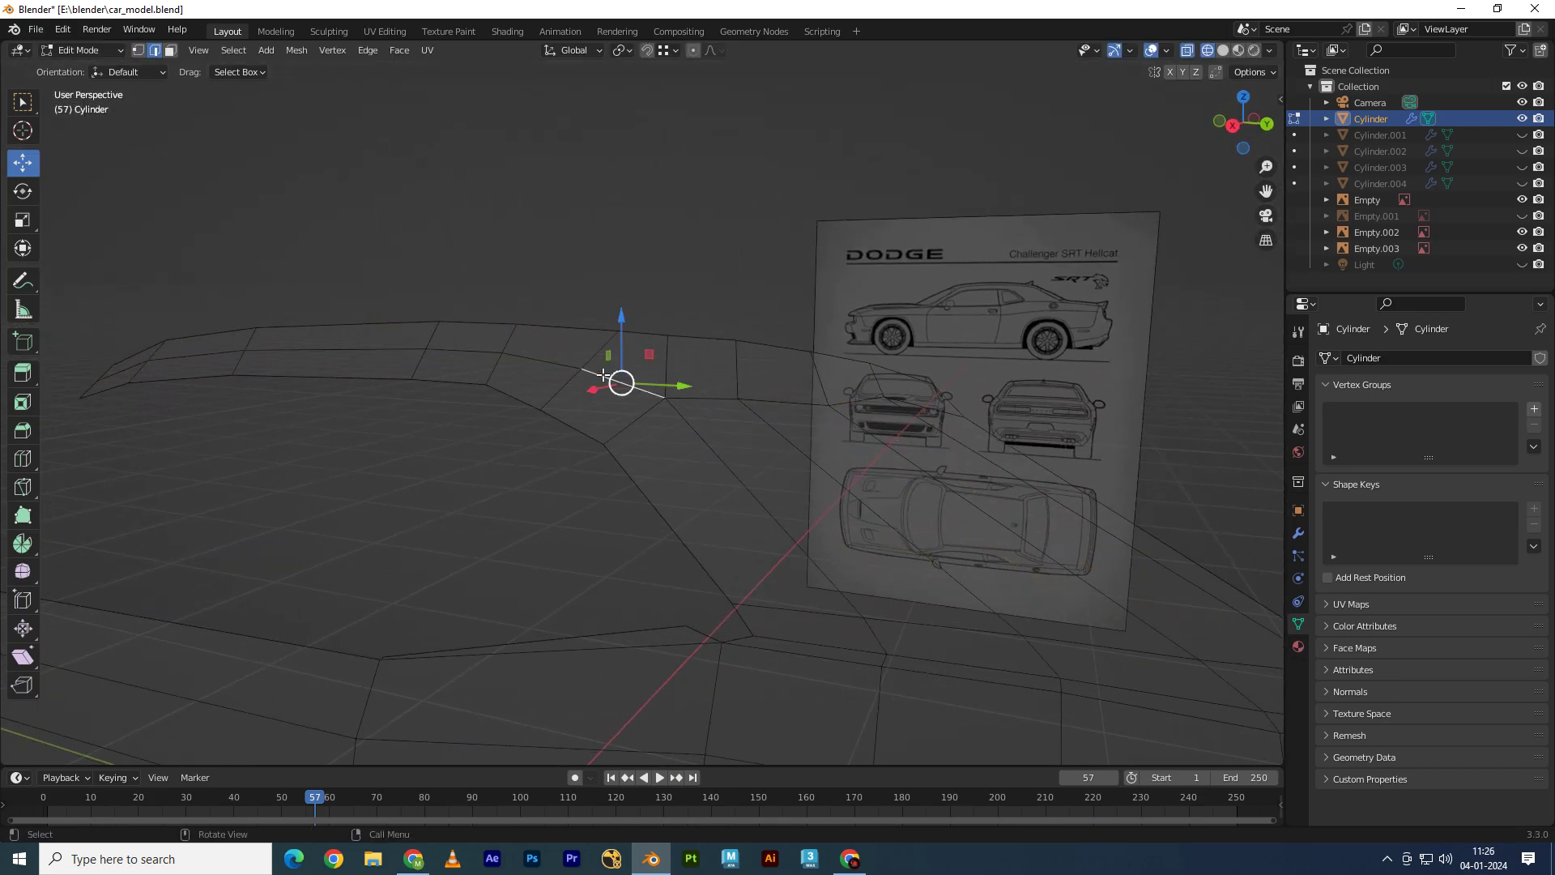
pyautogui.click(1266, 124)
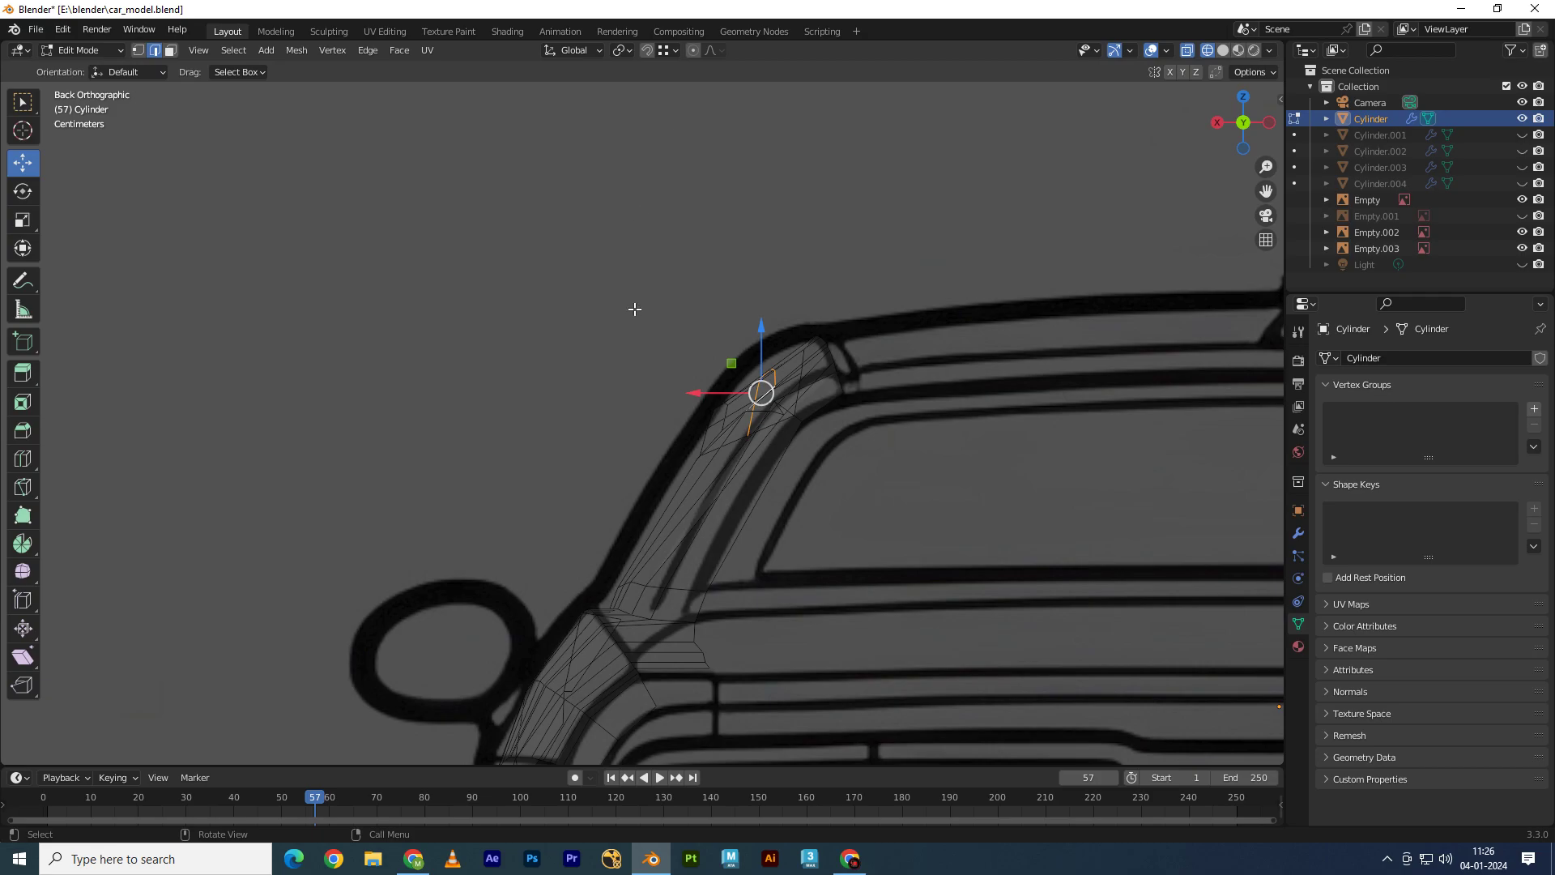
pyautogui.moveTo(762, 323); pyautogui.dragTo(756, 312)
pyautogui.scroll(-2, 784, 388)
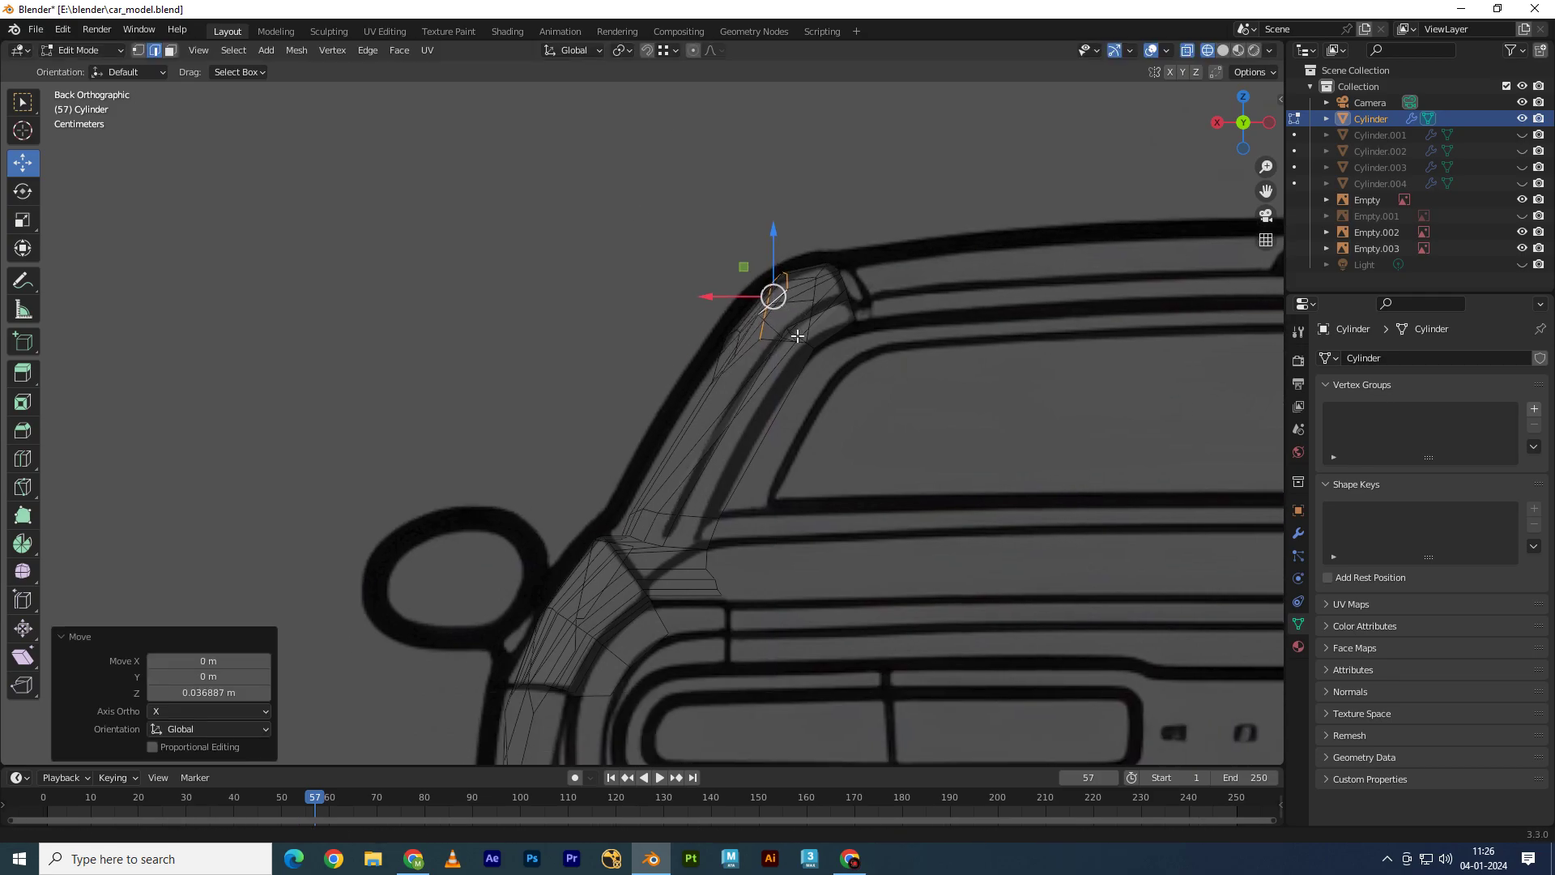
pyautogui.moveTo(785, 389); pyautogui.dragTo(850, 371, button='middle')
pyautogui.scroll(2, 853, 381)
pyautogui.press('1')
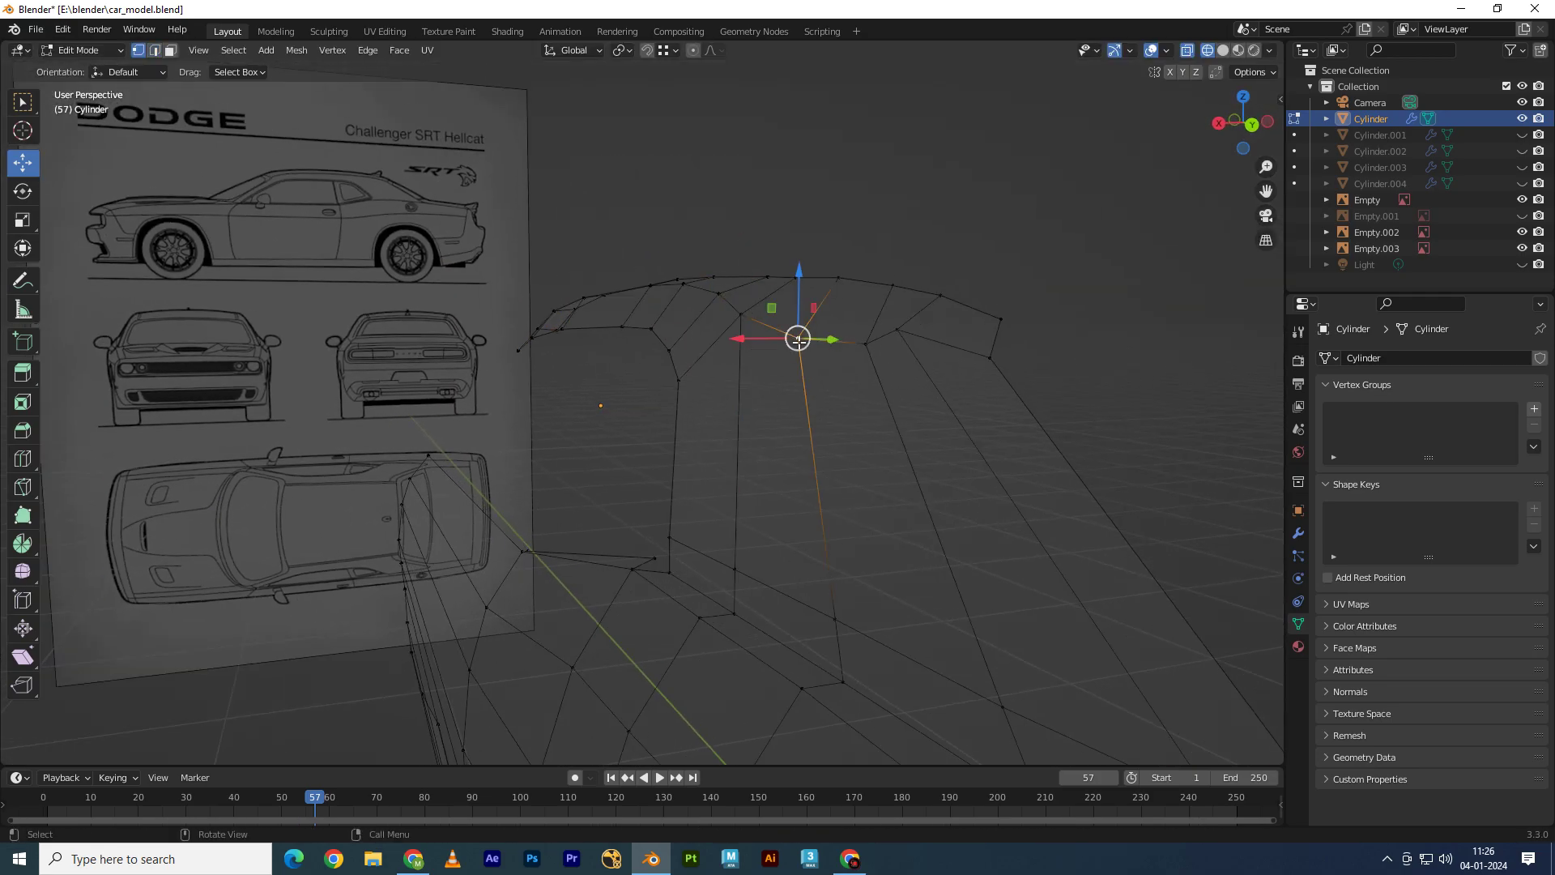
# Step: Nudge the pillar-base vertices onto the outline in back view, then orbit to the rear
pyautogui.click(1254, 127)
pyautogui.moveTo(771, 279); pyautogui.dragTo(770, 275)
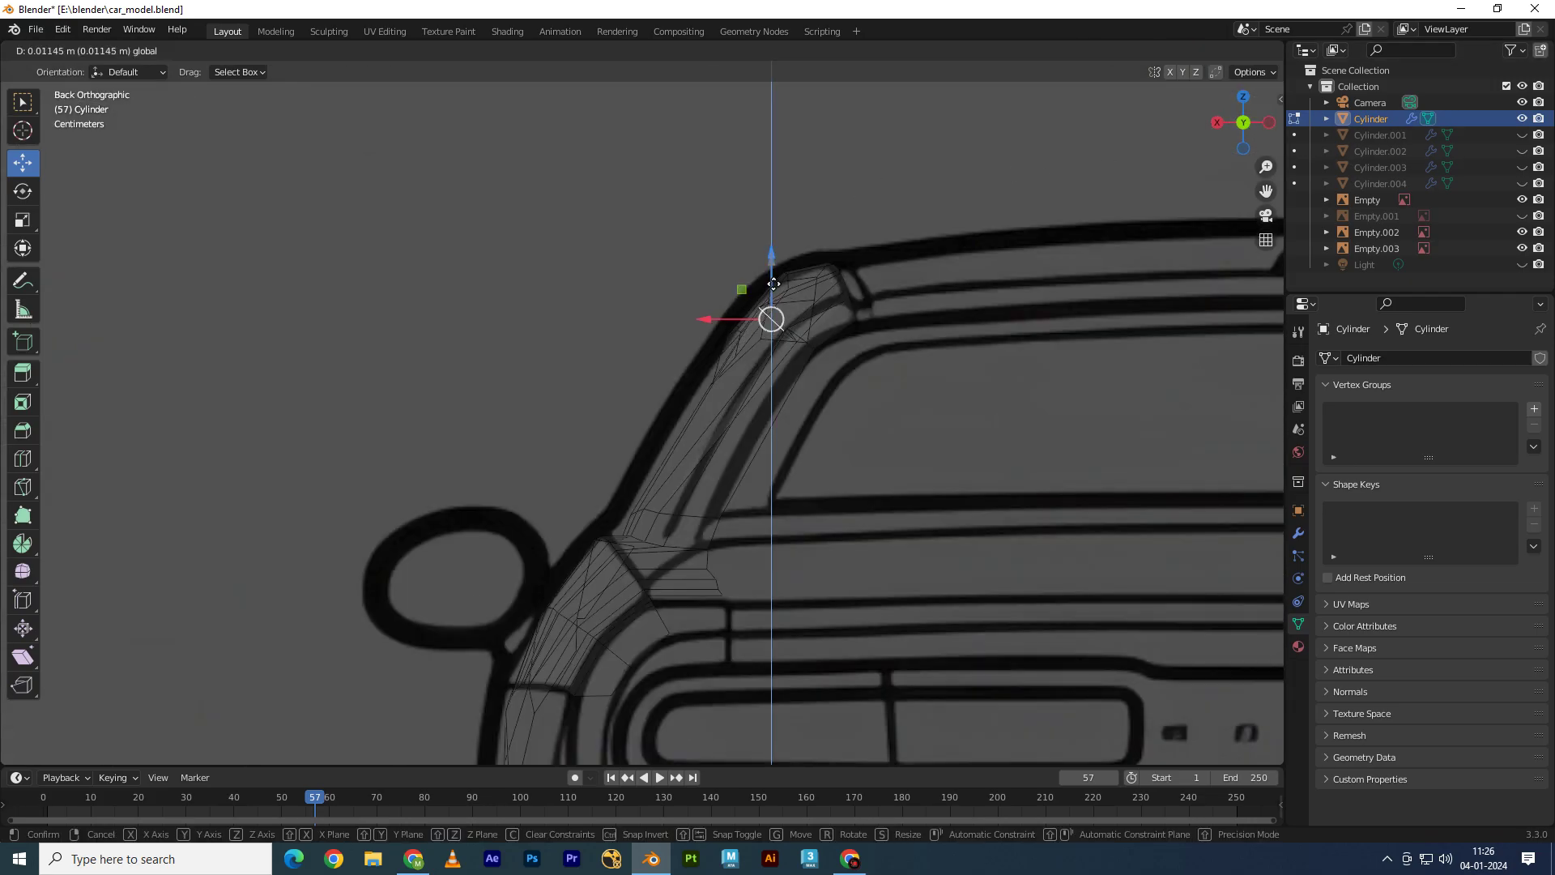
pyautogui.click(659, 516)
pyautogui.moveTo(604, 514)
pyautogui.mouseDown()
pyautogui.moveTo(680, 551)
pyautogui.moveTo(628, 532)
pyautogui.mouseUp()
pyautogui.scroll(2, 595, 512)
pyautogui.hotkey('ctrl', 'z')
pyautogui.click(646, 552)
pyautogui.click(645, 589)
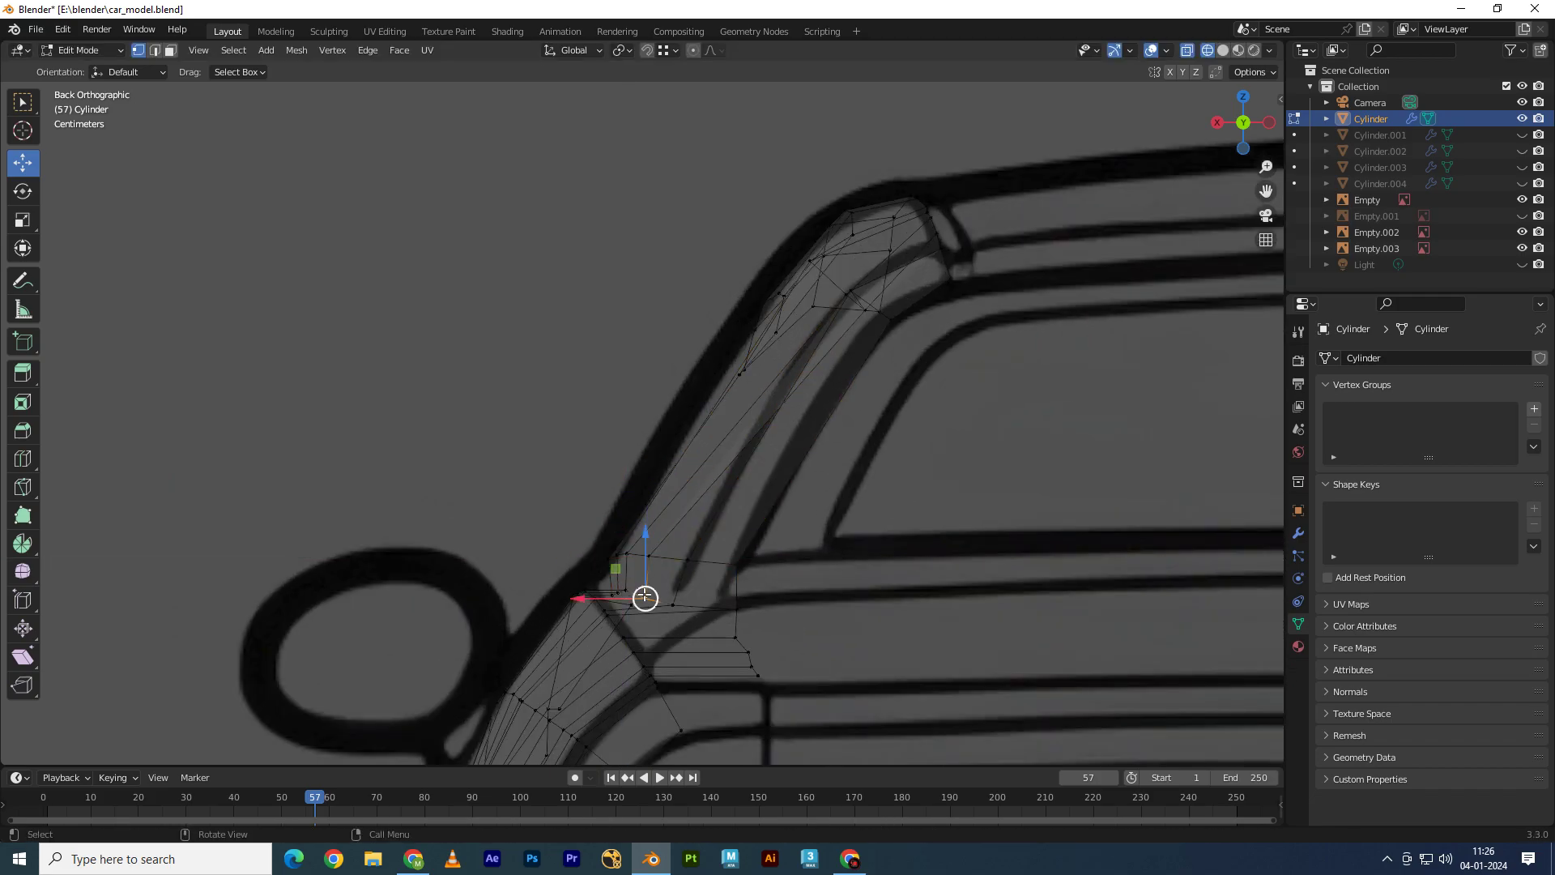
pyautogui.moveTo(646, 596); pyautogui.dragTo(645, 595)
pyautogui.scroll(-3, 755, 561)
pyautogui.scroll(-2, 399, 381)
pyautogui.moveTo(398, 382)
pyautogui.keyDown('shift'); pyautogui.mouseDown(button='middle')
pyautogui.moveTo(619, 427)
pyautogui.moveTo(868, 413)
pyautogui.moveTo(729, 416)
pyautogui.mouseUp(button='middle'); pyautogui.keyUp('shift')
# Step: Move a pillar vertex left and backward in the top view
pyautogui.hotkey('alt', 'a')
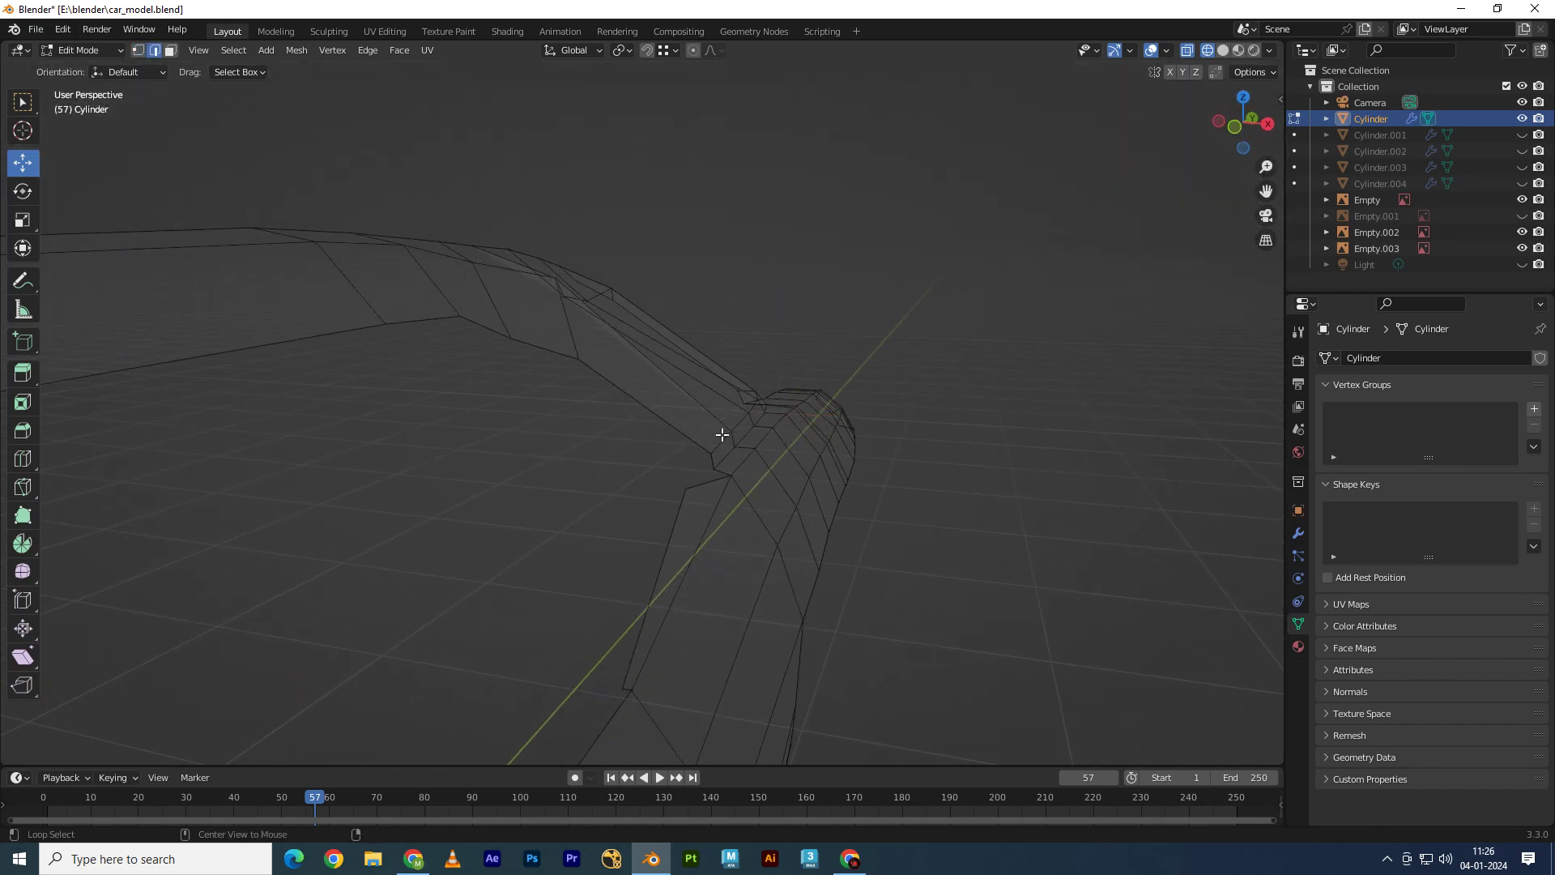
pyautogui.click(736, 409)
pyautogui.moveTo(797, 414); pyautogui.dragTo(761, 414)
pyautogui.press('KP_7')
pyautogui.keyDown('shift'); pyautogui.scroll(-3, 733, 369); pyautogui.keyUp('shift')
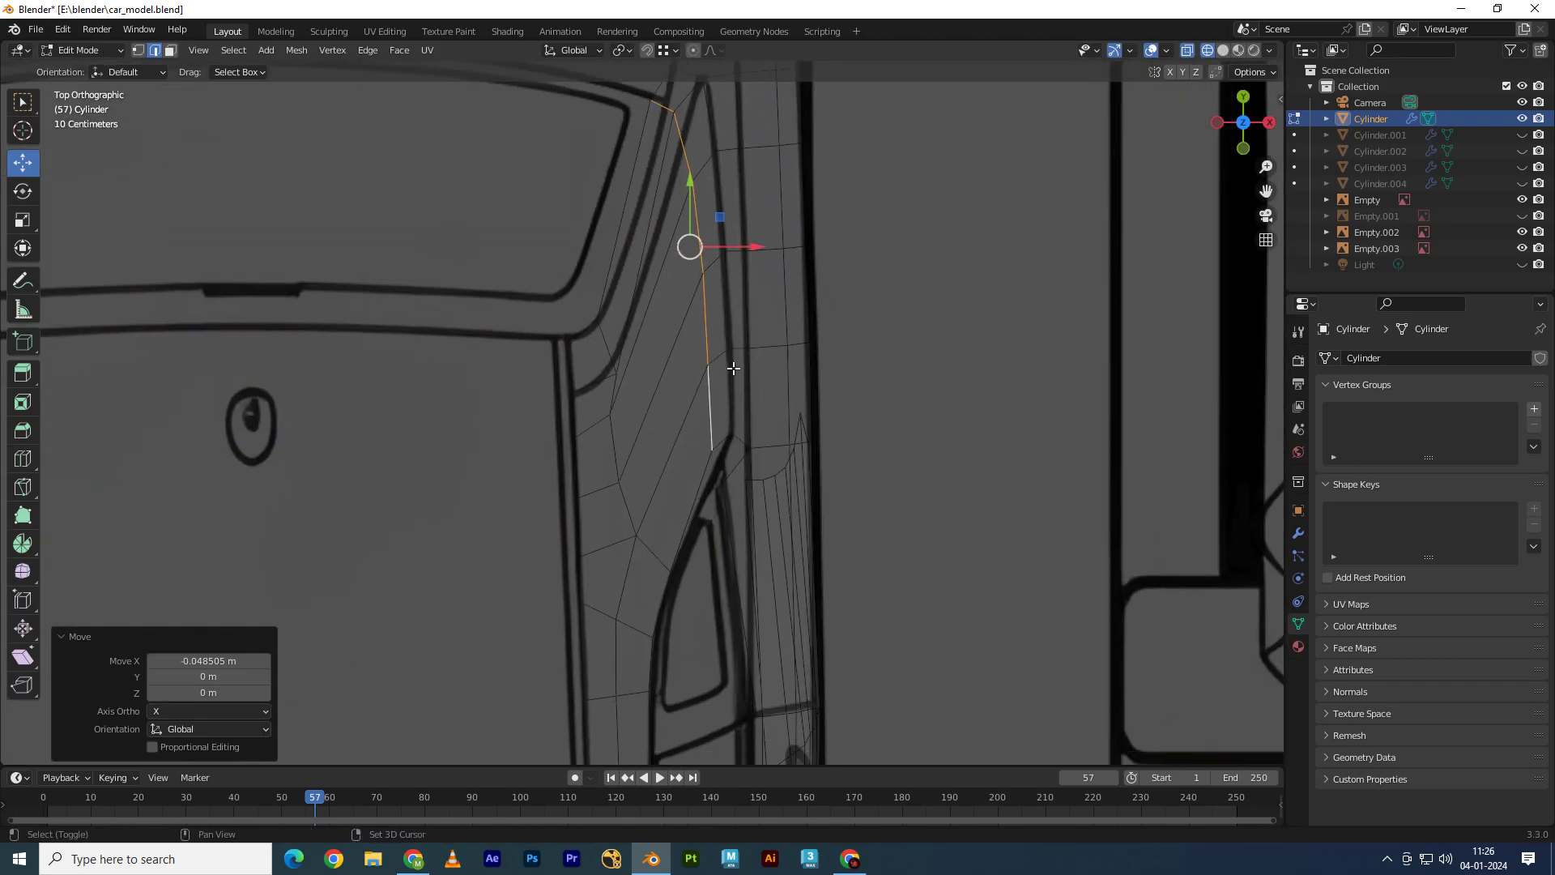
pyautogui.hotkey('ctrl', 'z')
pyautogui.moveTo(761, 247); pyautogui.dragTo(696, 214)
pyautogui.click(697, 217)
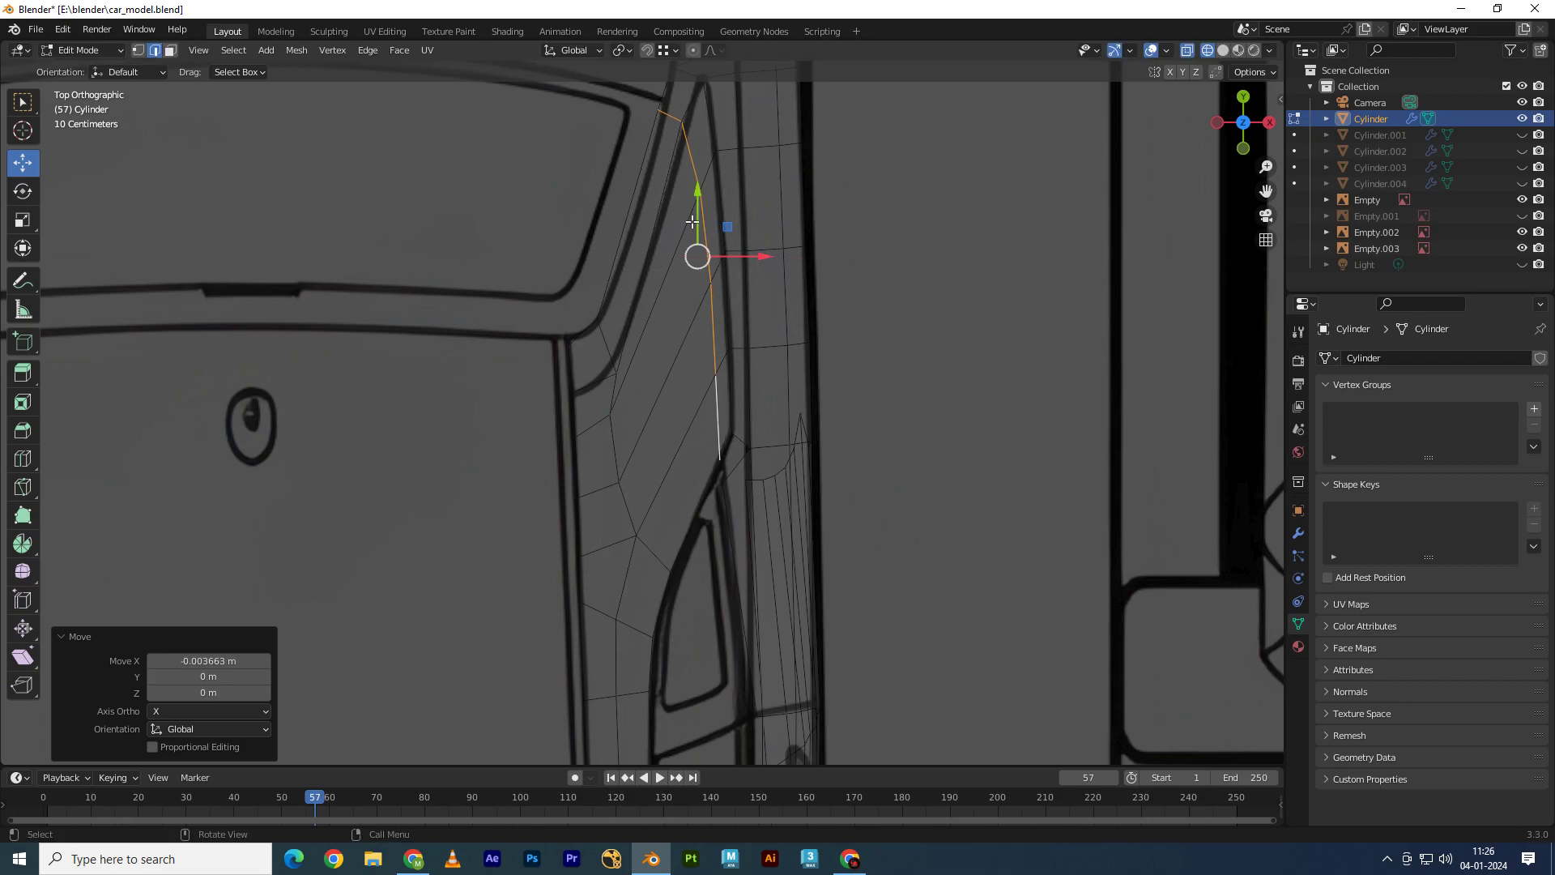
# Step: Shift three pillar vertices left onto the blueprint outline
pyautogui.press('1')
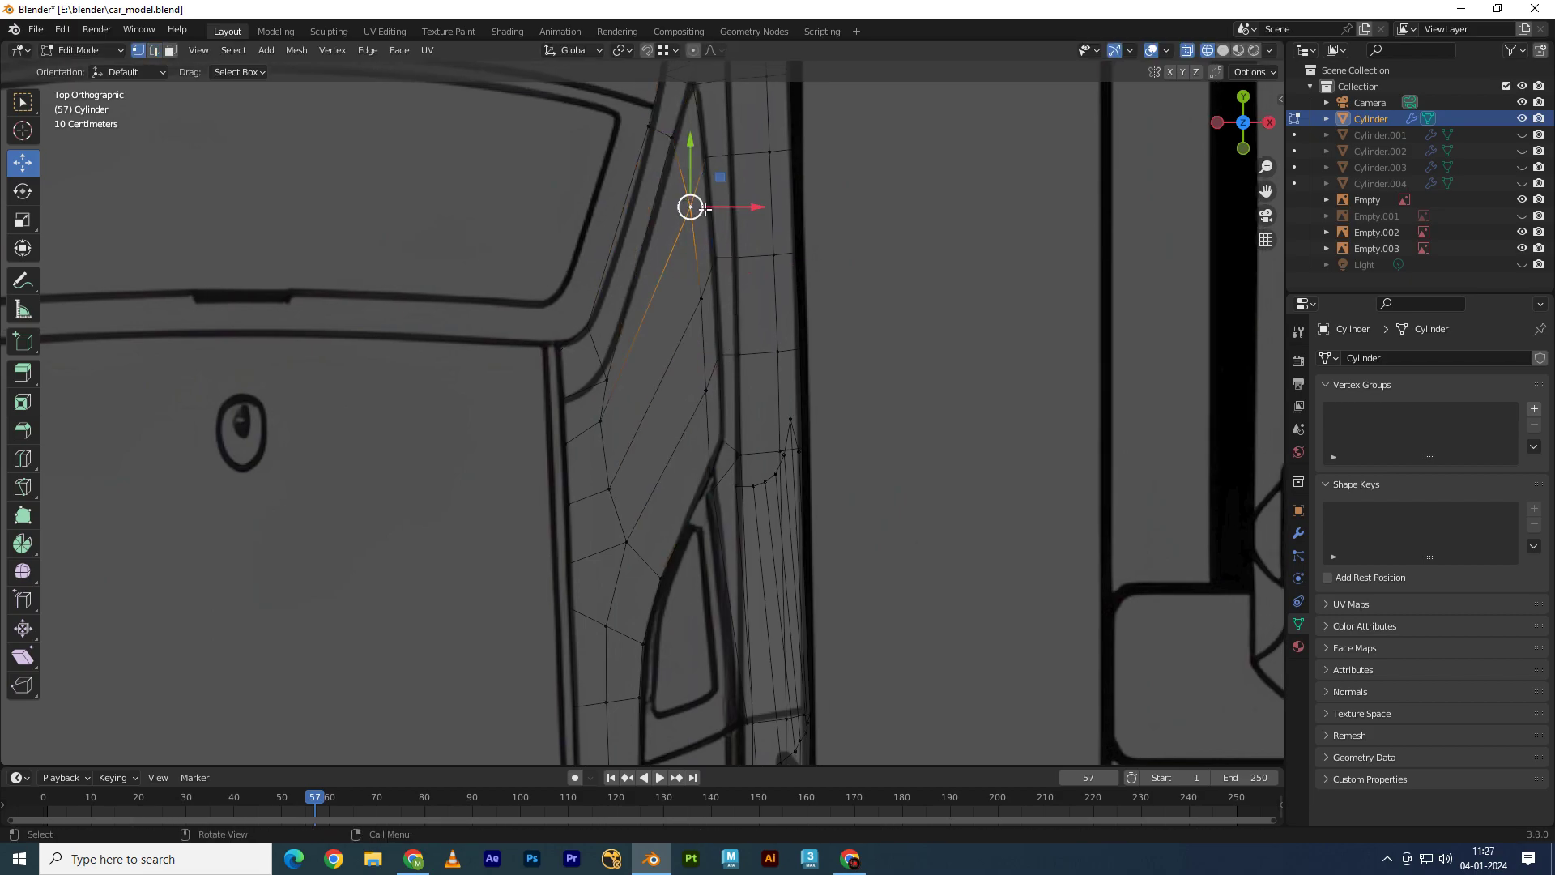
pyautogui.moveTo(705, 209); pyautogui.dragTo(698, 209)
pyautogui.click(701, 298)
pyautogui.moveTo(716, 297); pyautogui.dragTo(710, 297)
pyautogui.click(705, 390)
pyautogui.moveTo(735, 389); pyautogui.dragTo(732, 390)
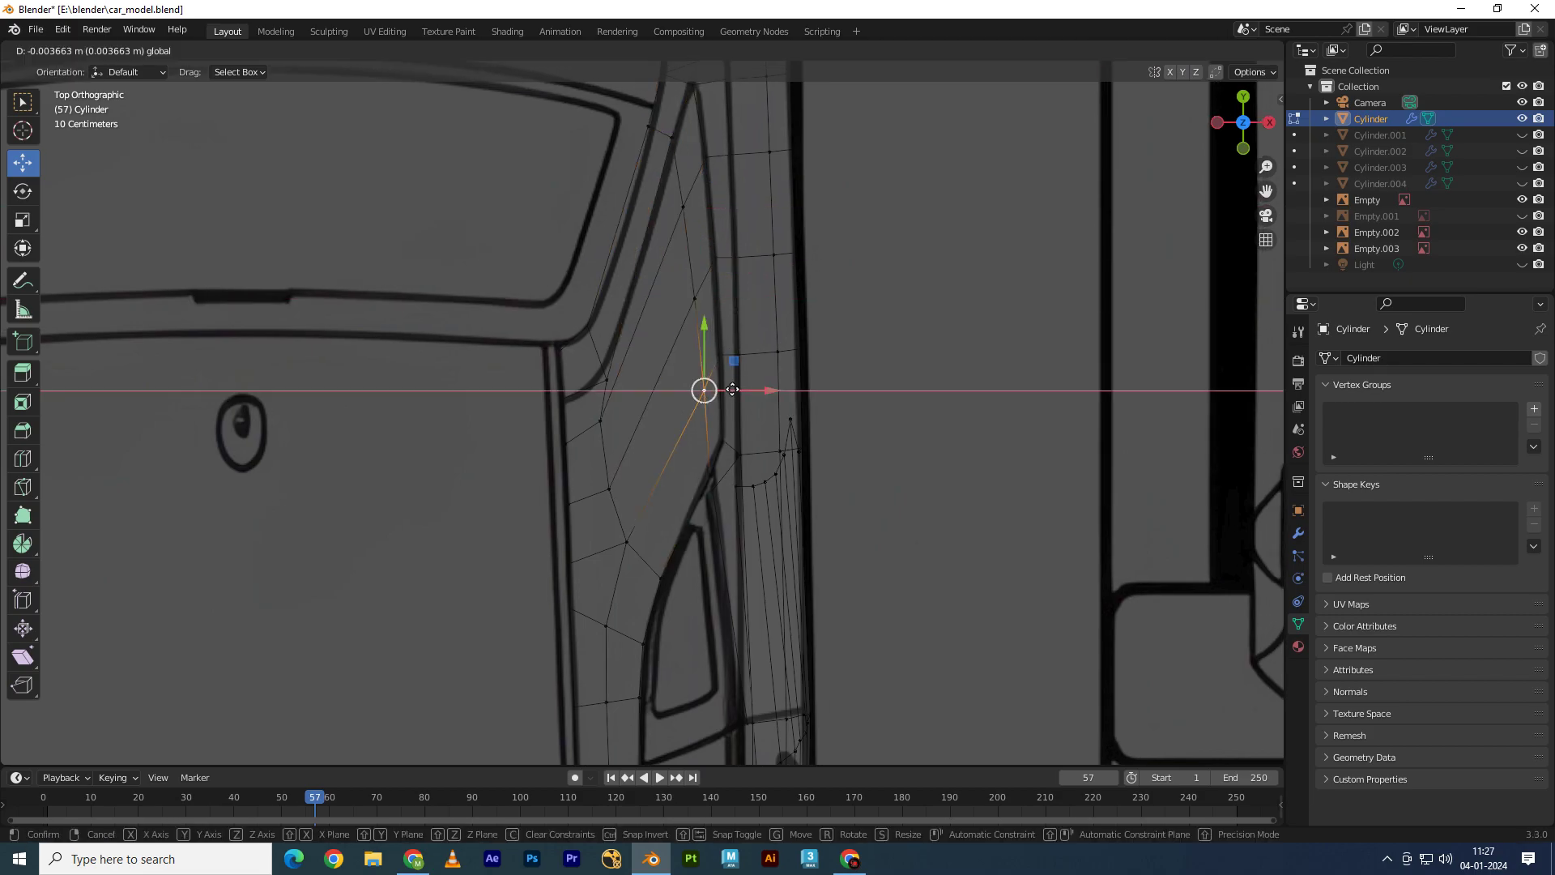
pyautogui.keyDown('shift'); pyautogui.moveTo(732, 390); pyautogui.dragTo(745, 324, button='middle'); pyautogui.keyUp('shift')
# Step: Adjust the upper and lower pillar vertices slightly to match the outline
pyautogui.click(613, 353)
pyautogui.moveTo(621, 309); pyautogui.dragTo(609, 309)
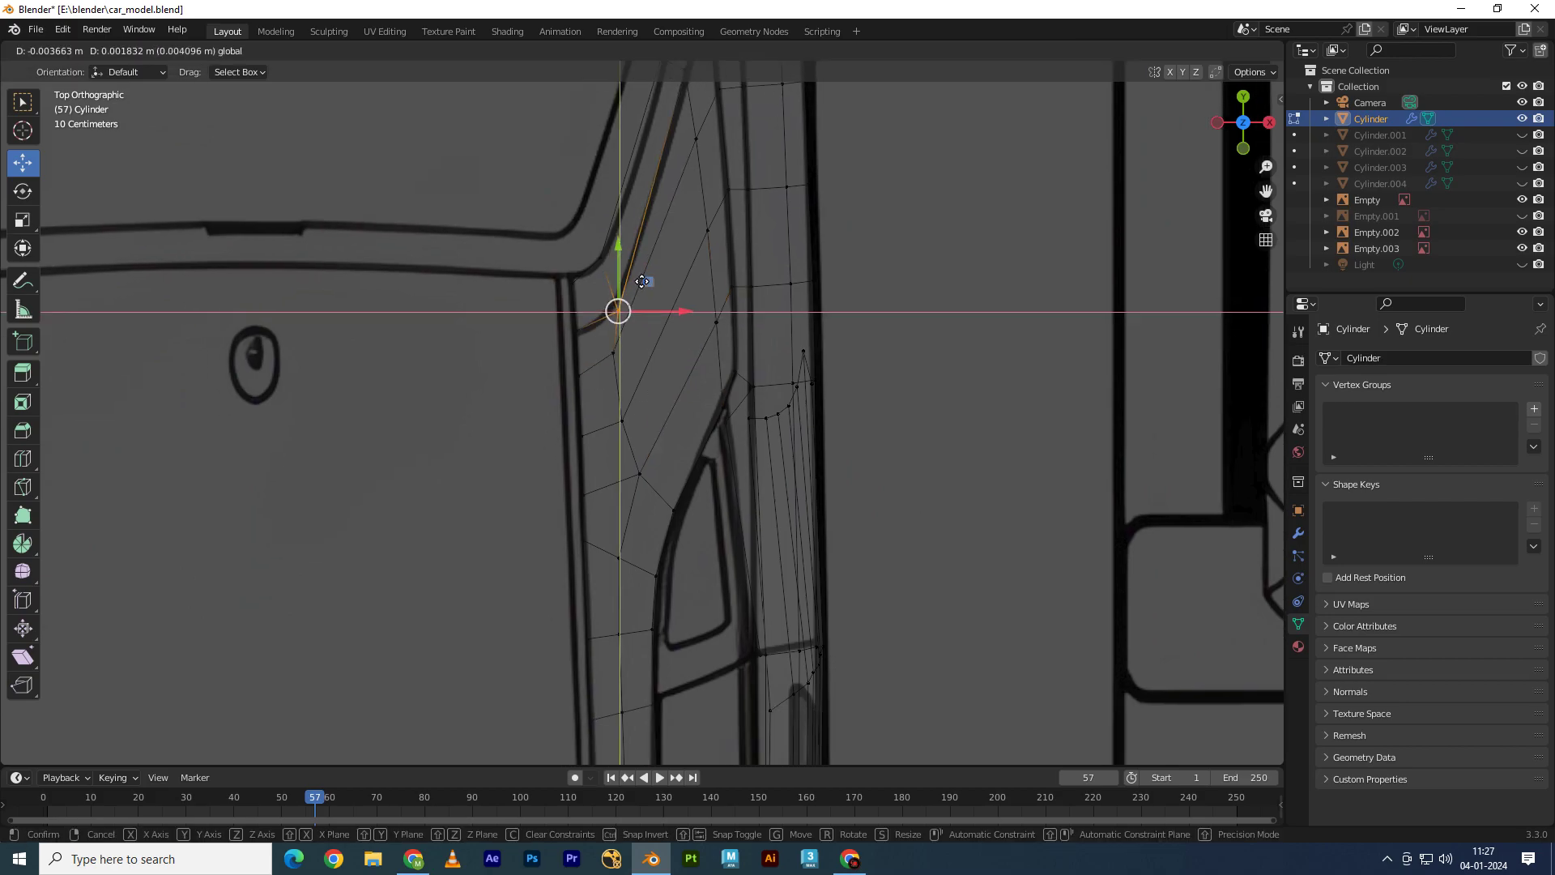
pyautogui.click(631, 445)
pyautogui.moveTo(668, 405)
pyautogui.mouseDown()
pyautogui.moveTo(681, 404)
pyautogui.moveTo(671, 376)
pyautogui.mouseUp()
pyautogui.click(681, 403)
pyautogui.click(626, 415)
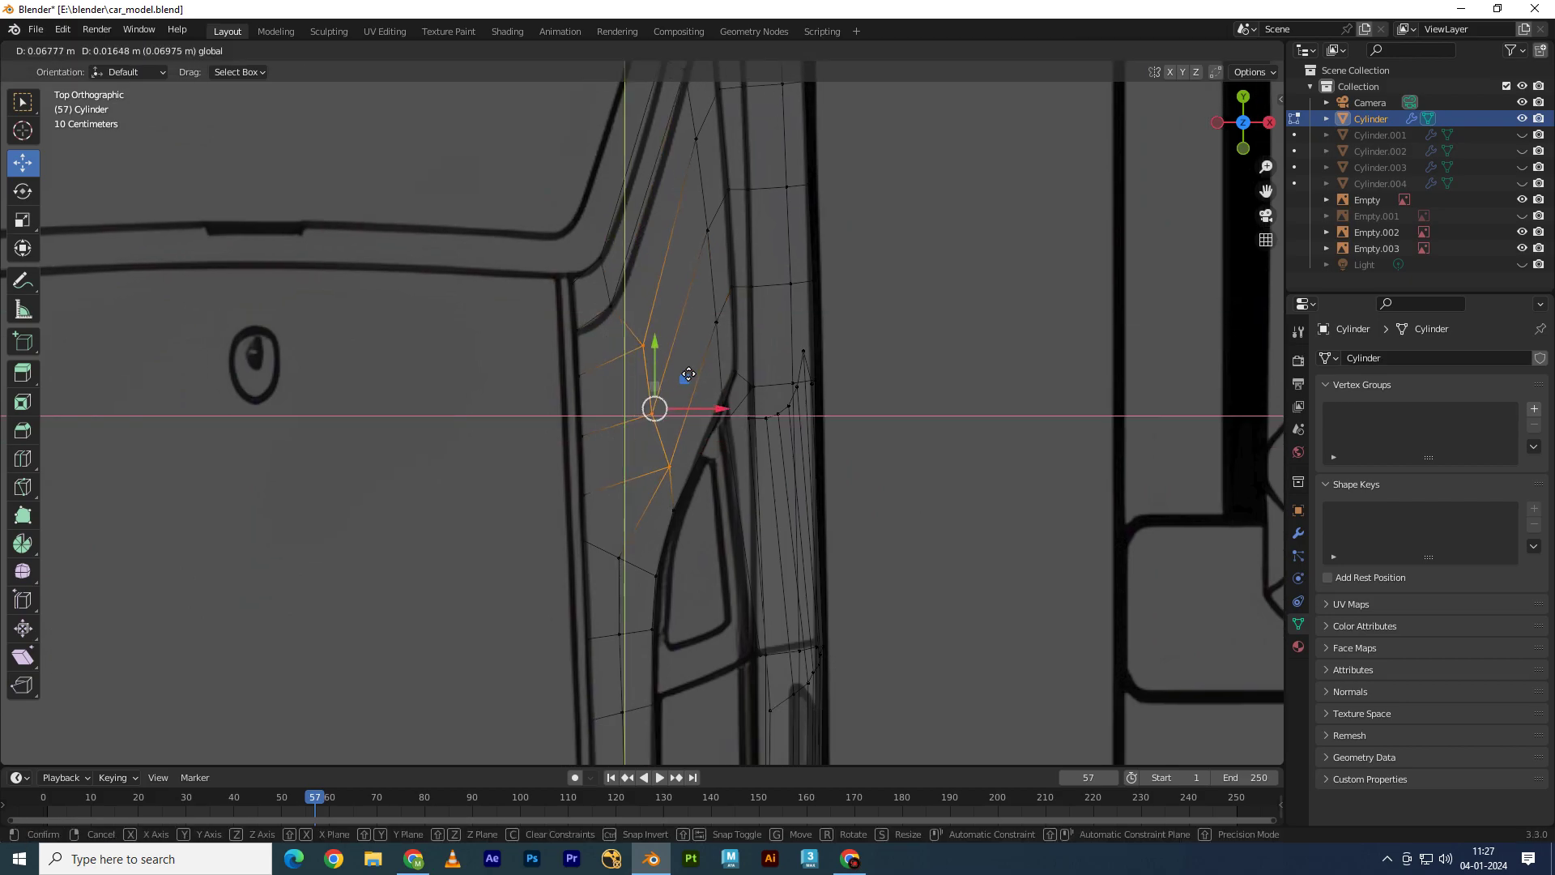
# Step: In back view, move the pillar vertices and shift a vertex strip sideways onto the blueprint
pyautogui.click(1244, 148)
pyautogui.moveTo(642, 253)
pyautogui.mouseDown()
pyautogui.moveTo(654, 223)
pyautogui.moveTo(610, 196)
pyautogui.mouseUp()
pyautogui.keyDown('shift'); pyautogui.moveTo(612, 200); pyautogui.dragTo(649, 137, button='middle'); pyautogui.keyUp('shift')
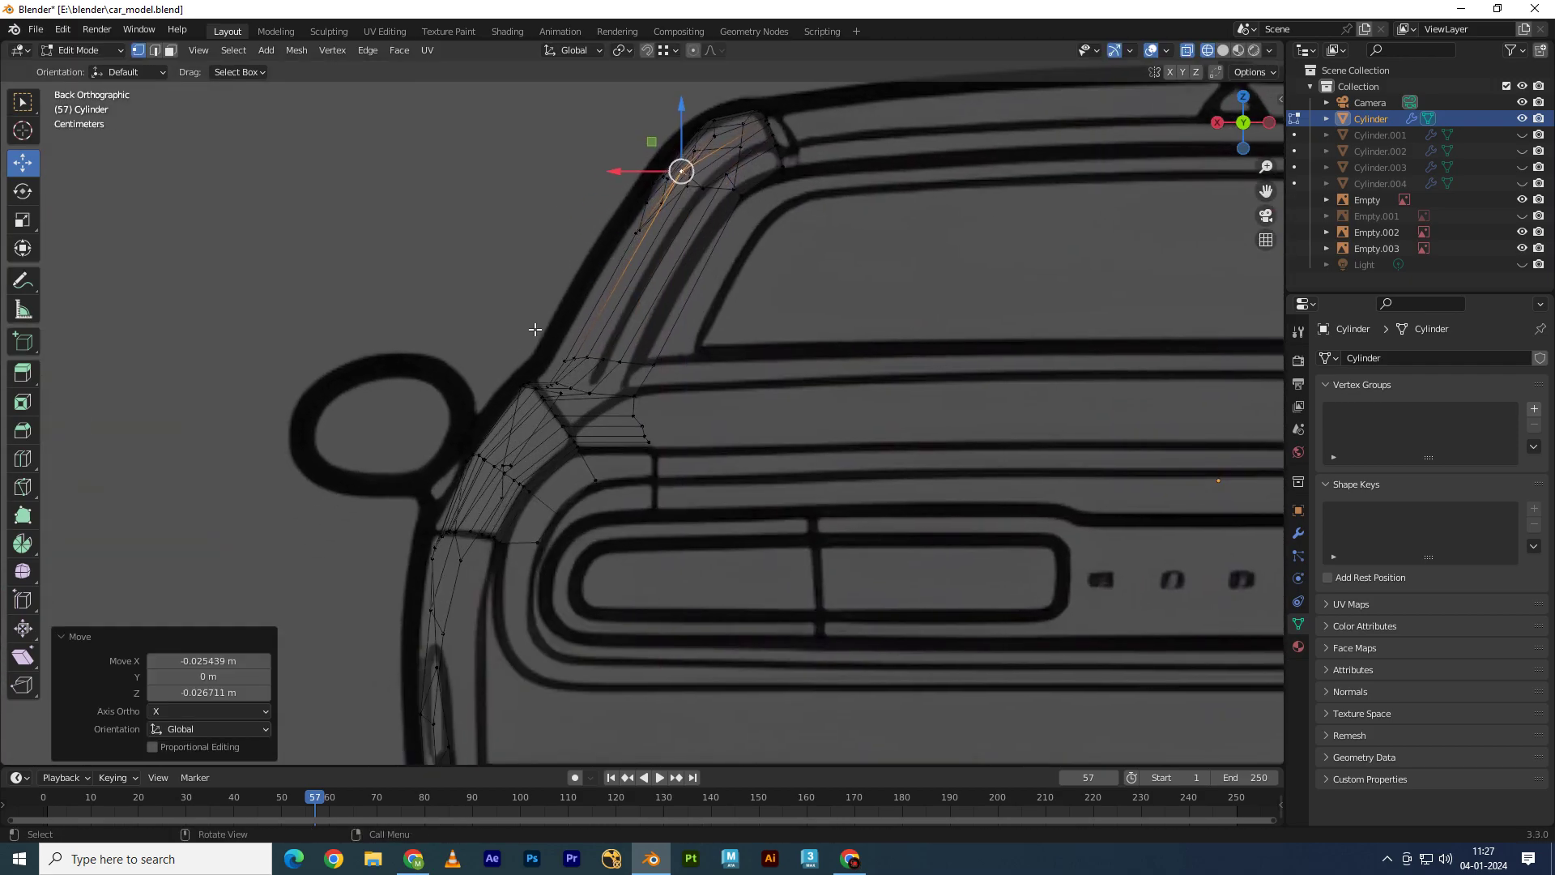
pyautogui.click(598, 362)
pyautogui.moveTo(538, 361); pyautogui.dragTo(525, 360)
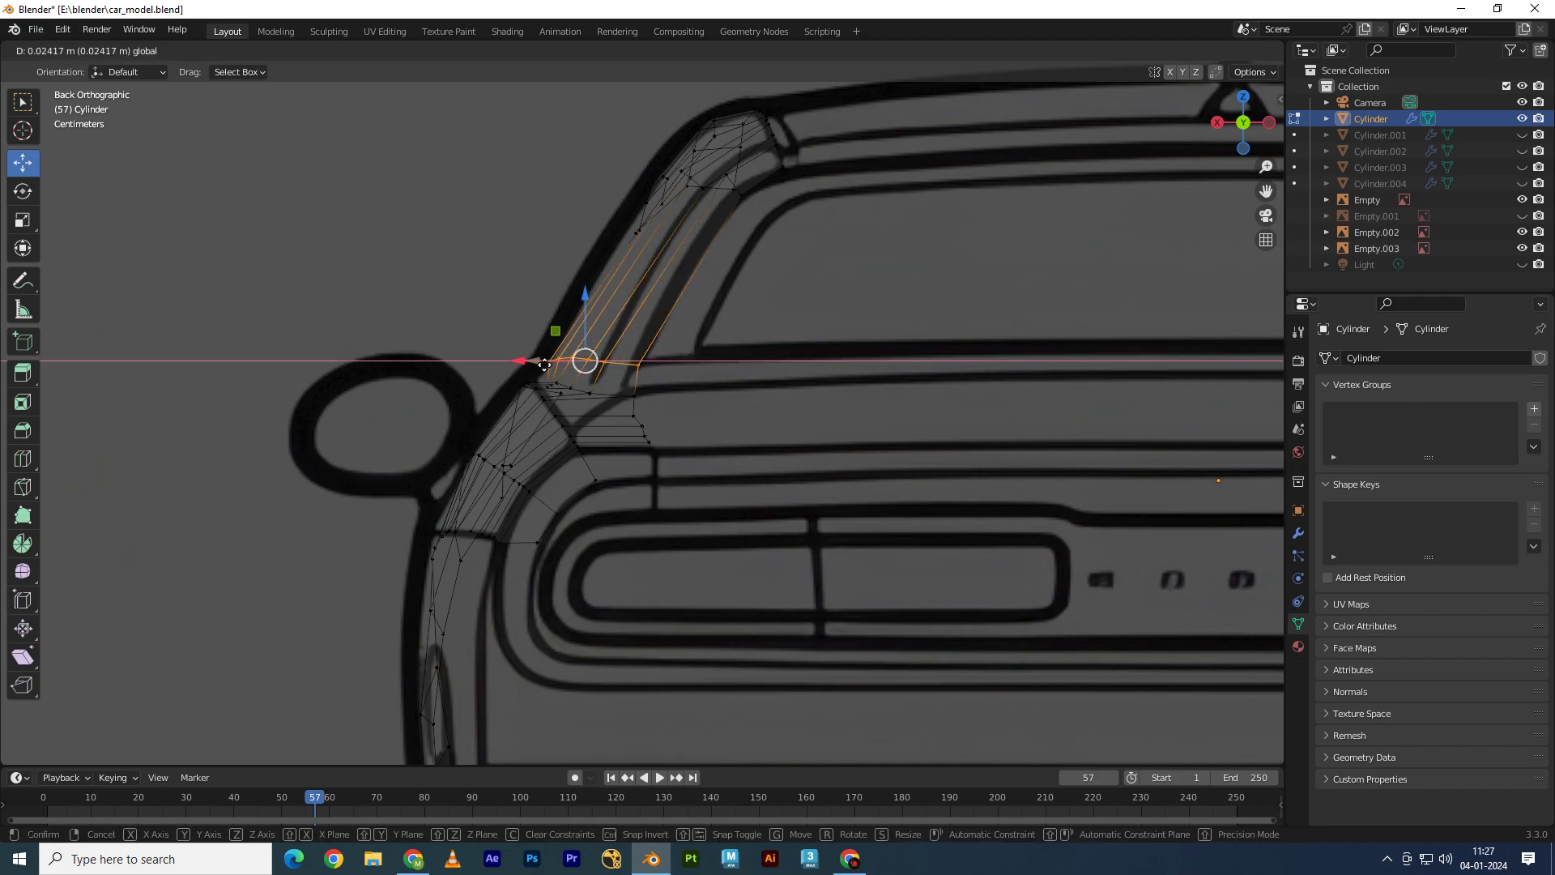
# Step: Add a centred edge loop across the pillar panel and move a vertex 0.01272 m along X in top view
pyautogui.click(608, 326)
pyautogui.rightClick(609, 326)
pyautogui.press('KP_7')
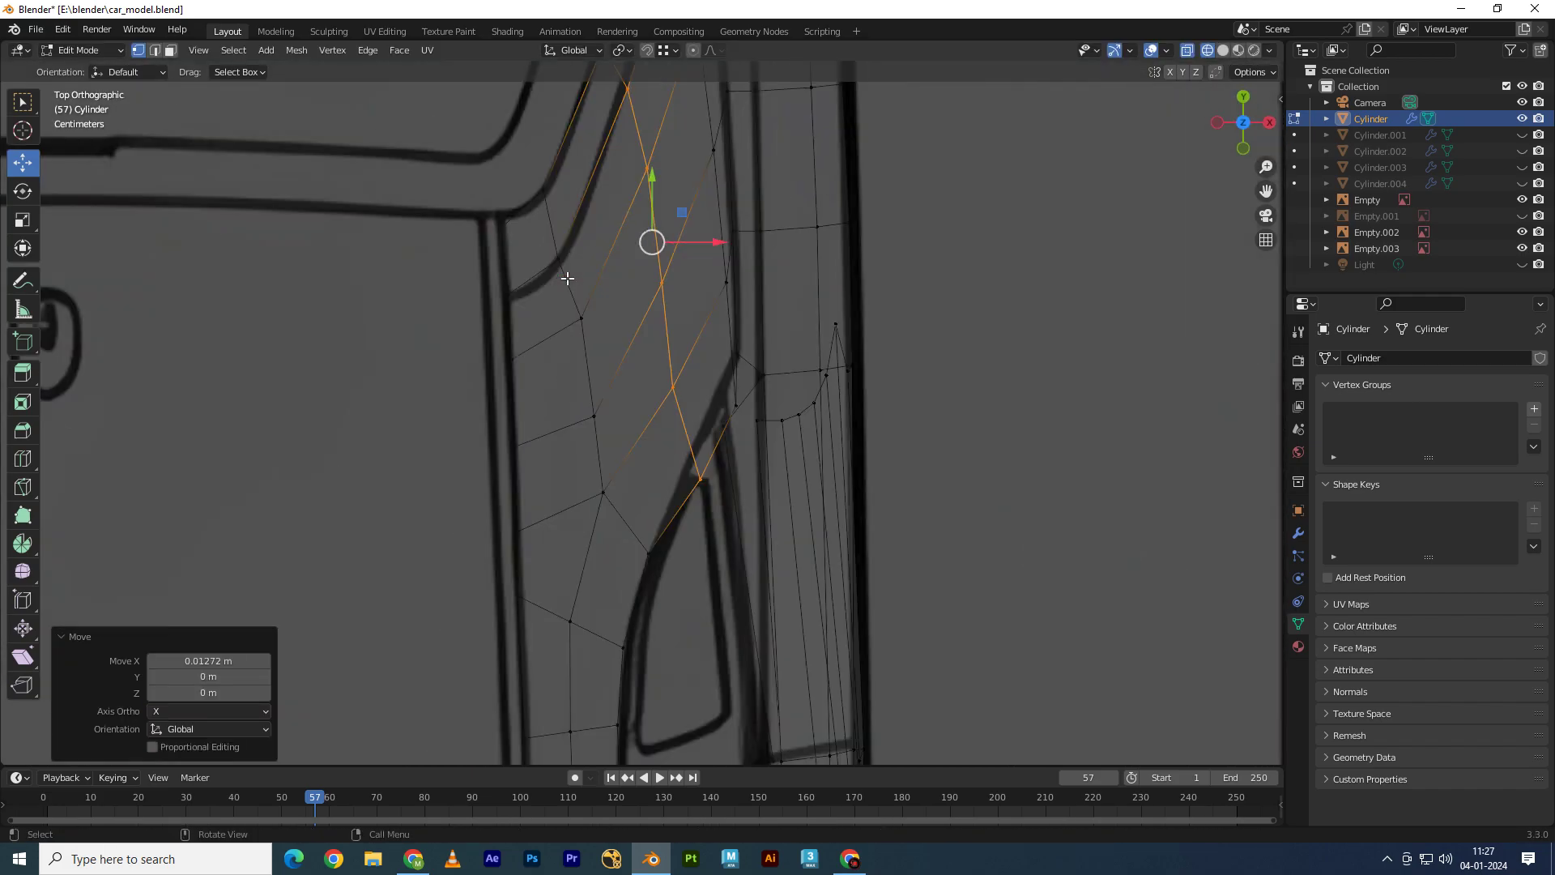
pyautogui.click(722, 387)
pyautogui.moveTo(722, 386)
pyautogui.mouseDown()
pyautogui.moveTo(765, 308)
pyautogui.moveTo(796, 344)
pyautogui.mouseUp()
pyautogui.moveTo(796, 344)
pyautogui.mouseDown(button='middle')
pyautogui.moveTo(705, 514)
pyautogui.moveTo(469, 372)
pyautogui.moveTo(682, 355)
pyautogui.moveTo(653, 303)
pyautogui.mouseUp(button='middle')
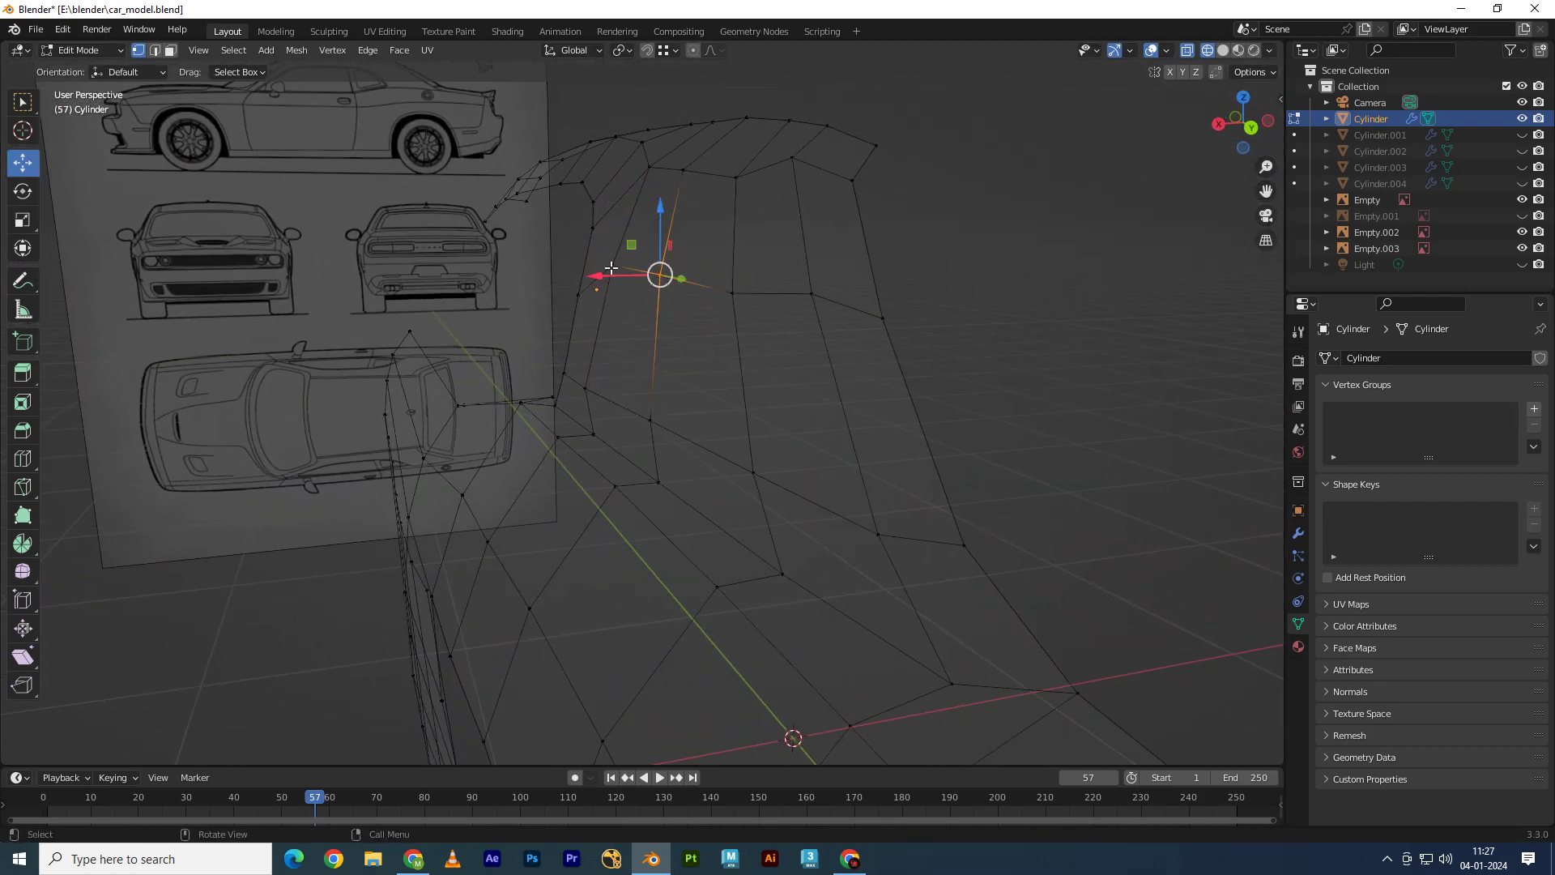
# Step: Slide the selected roof vertex along its edge several times to even the spacing
pyautogui.press('g')
pyautogui.click(673, 299)
pyautogui.press('g')
pyautogui.press('g')
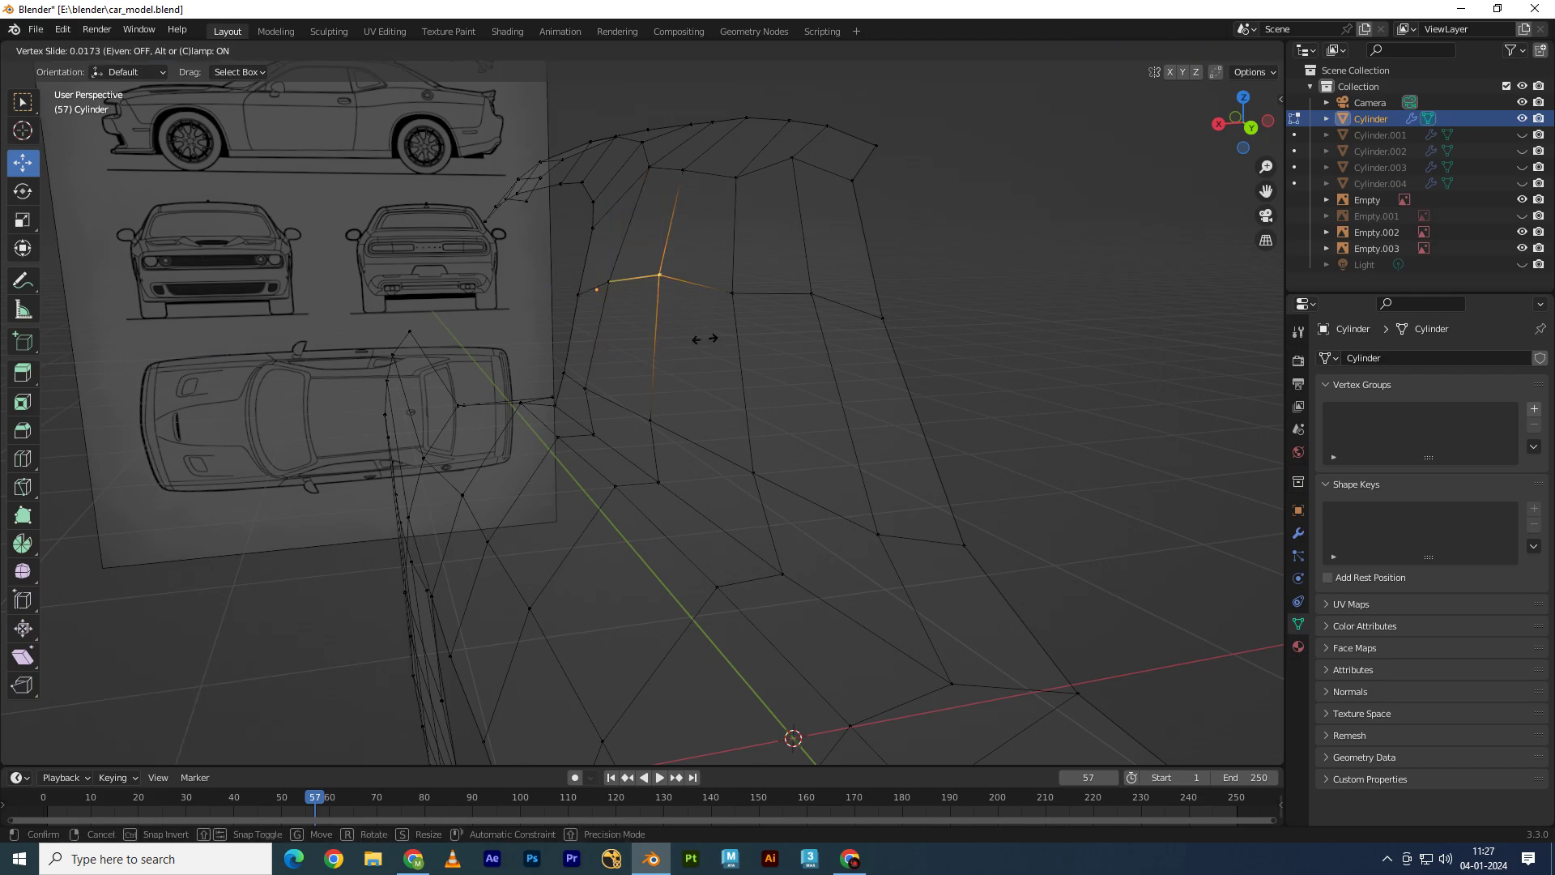
pyautogui.click(711, 353)
pyautogui.press('g')
pyautogui.press('g')
pyautogui.click(732, 291)
pyautogui.press('g')
pyautogui.press('g')
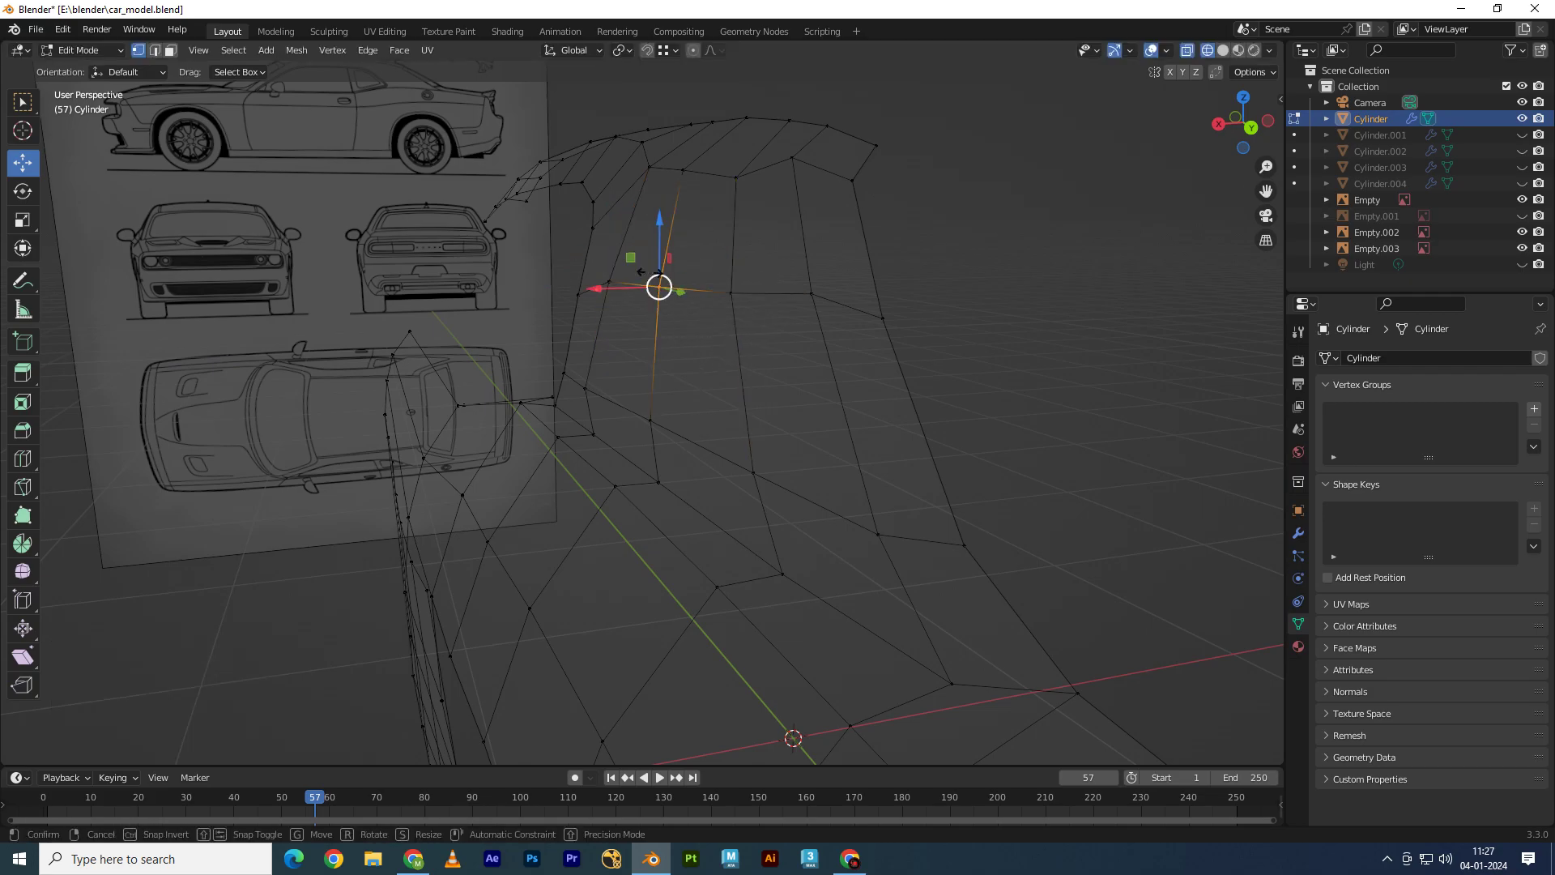
pyautogui.click(655, 267)
# Step: Slide three more roof vertices along their edges, the last at factor 0.037, and orbit to check
pyautogui.click(730, 293)
pyautogui.press('g')
pyautogui.press('g')
pyautogui.click(882, 316)
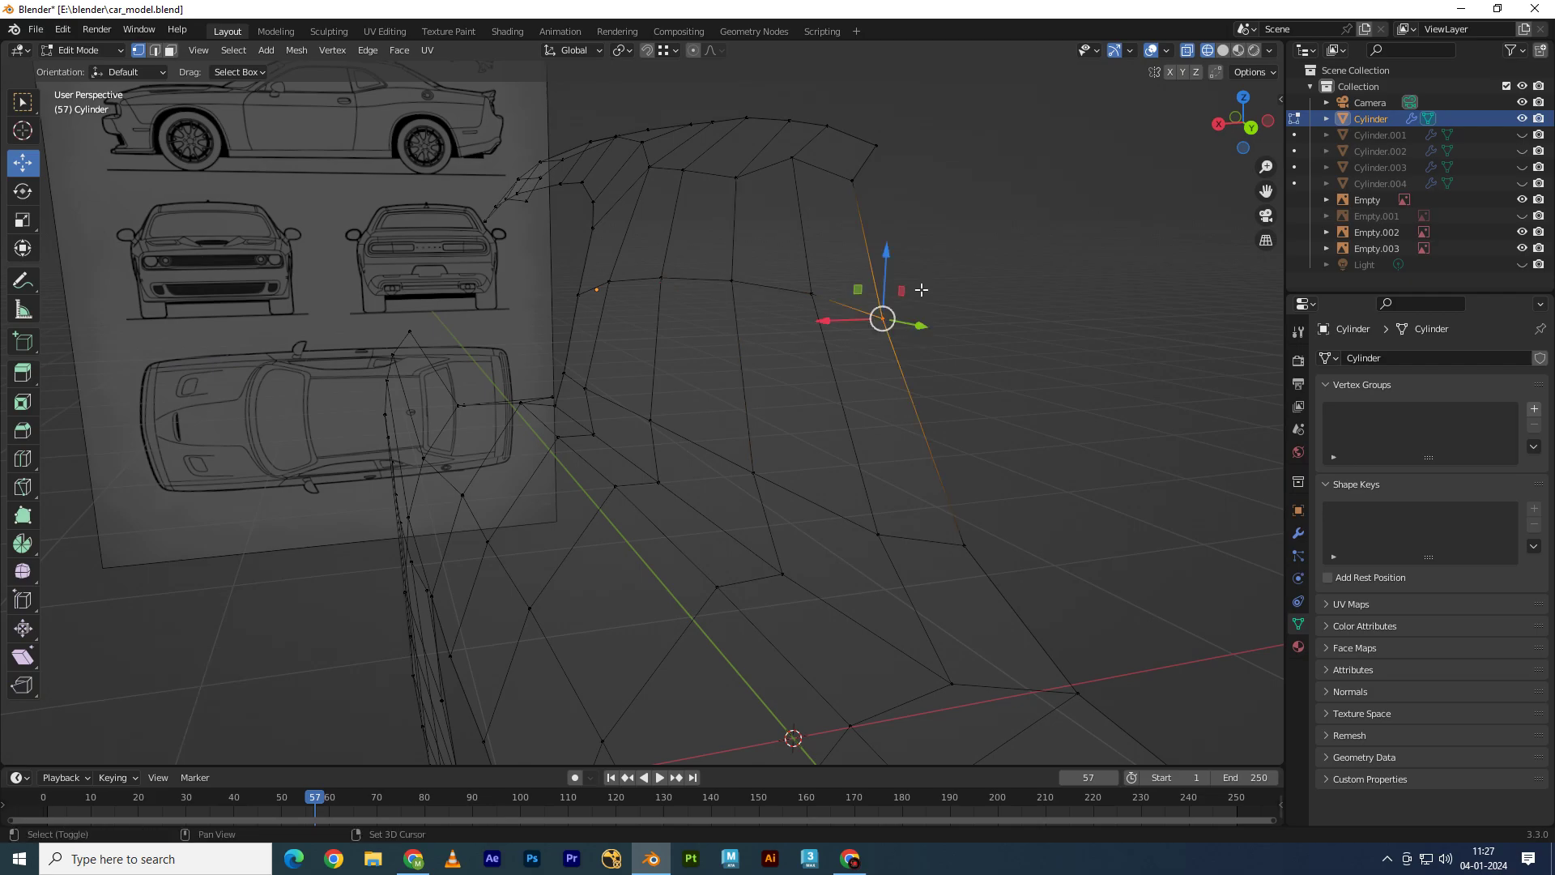
pyautogui.press('g')
pyautogui.press('g')
pyautogui.click(909, 267)
pyautogui.click(812, 293)
pyautogui.press('g')
pyautogui.press('g')
pyautogui.click(802, 280)
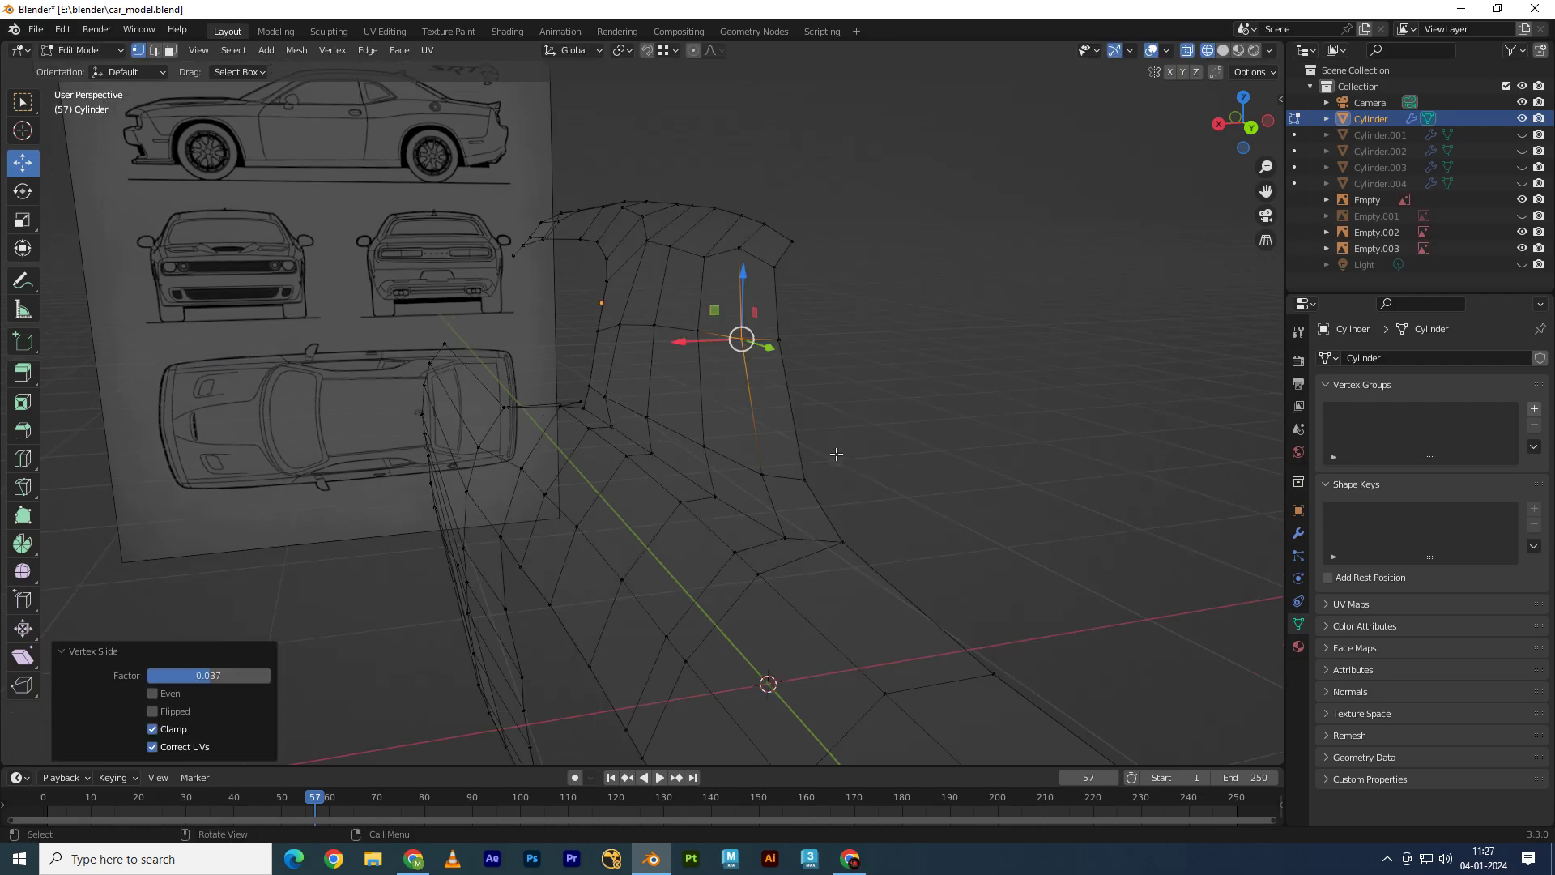
pyautogui.moveTo(802, 279)
pyautogui.mouseDown(button='middle')
pyautogui.moveTo(977, 462)
pyautogui.moveTo(1000, 465)
pyautogui.mouseUp(button='middle')
# Step: Switch to solid shading, return to Object Mode, and unhide Cylinder.001 through Cylinder.004
pyautogui.press('z')
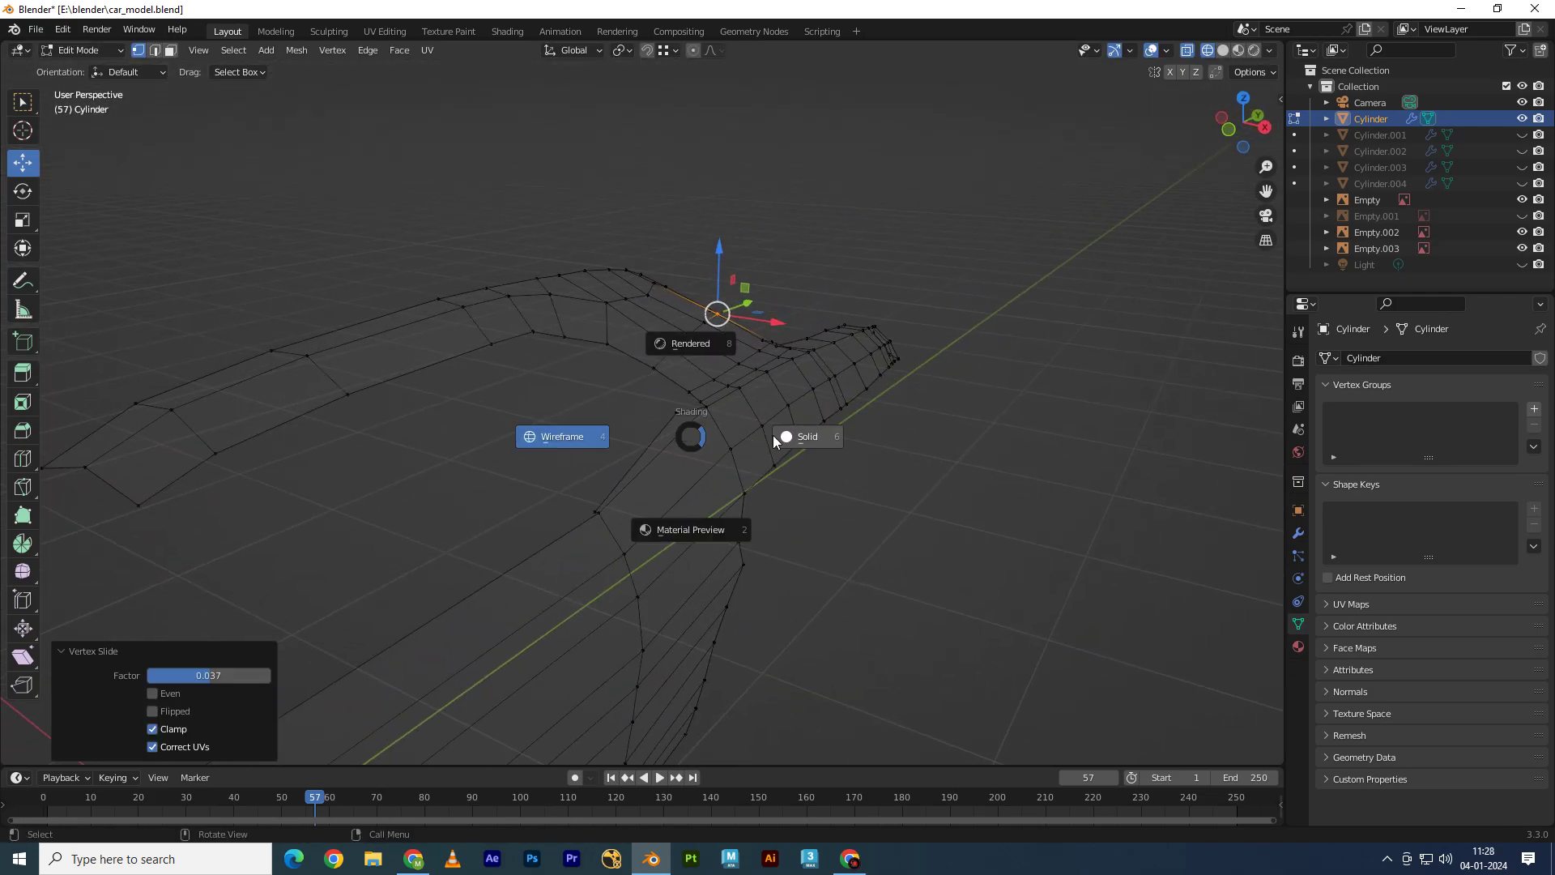
pyautogui.click(894, 482)
pyautogui.scroll(-5, 567, 510)
pyautogui.moveTo(535, 510)
pyautogui.mouseDown(button='middle')
pyautogui.moveTo(454, 514)
pyautogui.moveTo(572, 511)
pyautogui.mouseUp(button='middle')
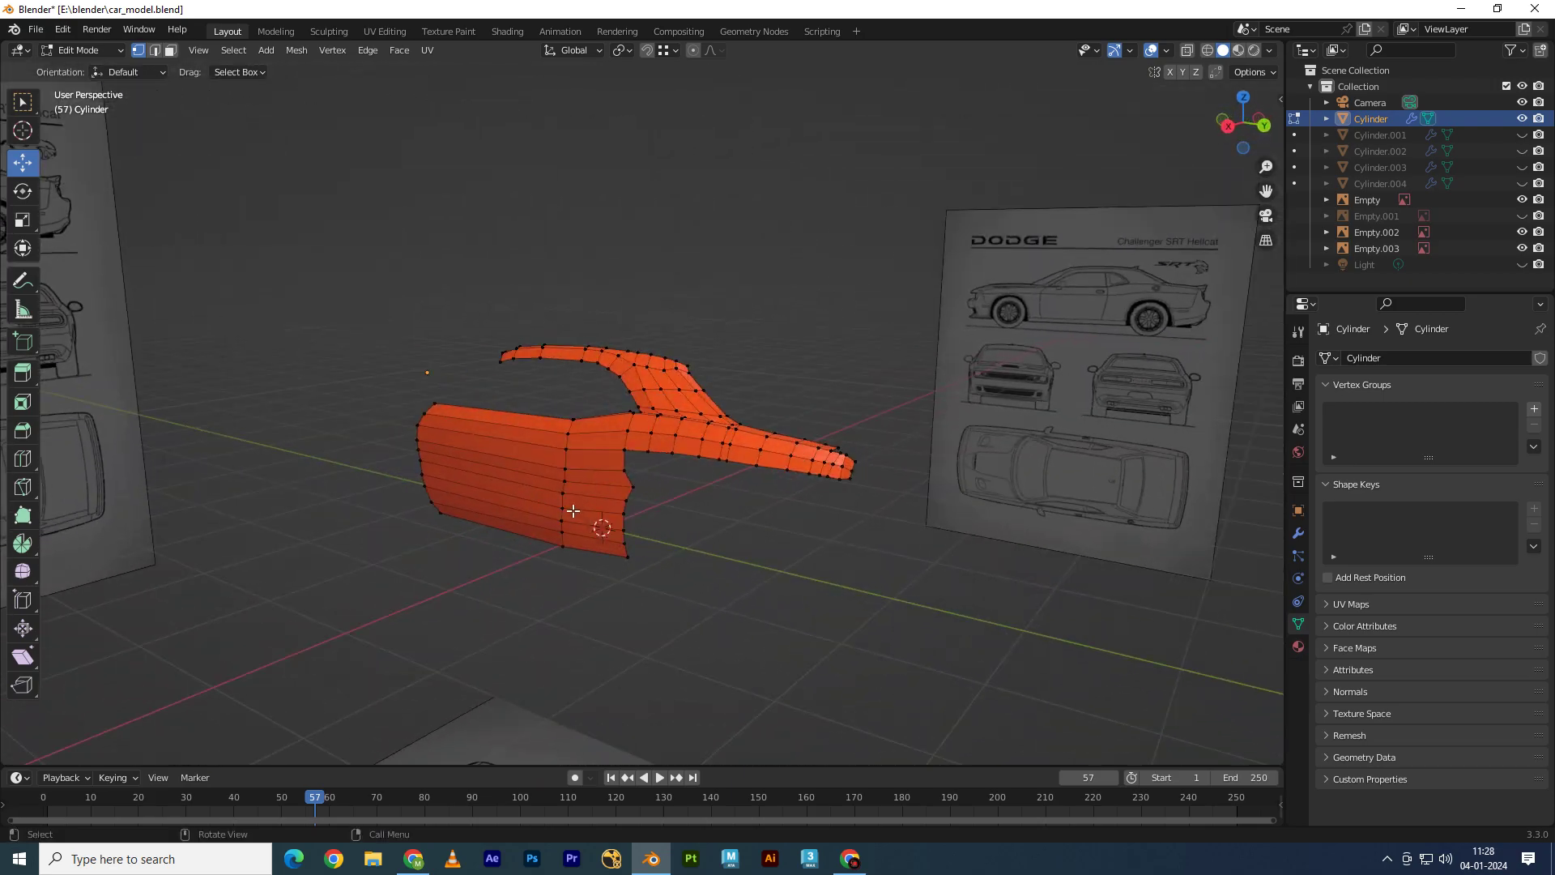
pyautogui.press('Tab')
pyautogui.moveTo(755, 565)
pyautogui.mouseDown(button='middle')
pyautogui.moveTo(874, 633)
pyautogui.moveTo(972, 583)
pyautogui.mouseUp(button='middle')
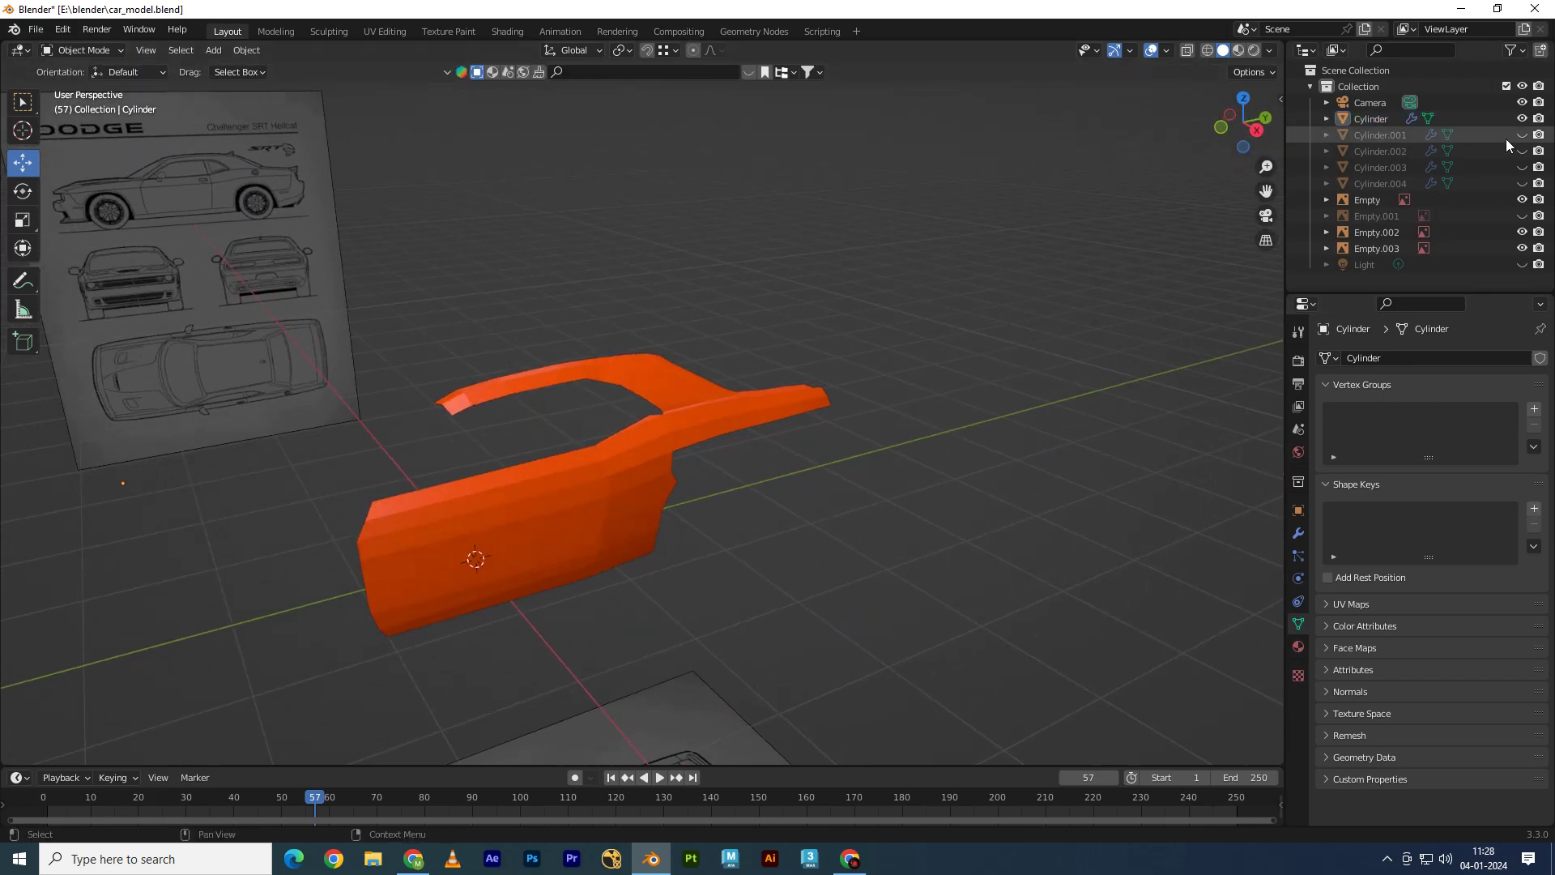
pyautogui.moveTo(1521, 134); pyautogui.dragTo(1522, 185)
# Step: Select the rear body panel, then the main Cylinder body panel
pyautogui.click(767, 450)
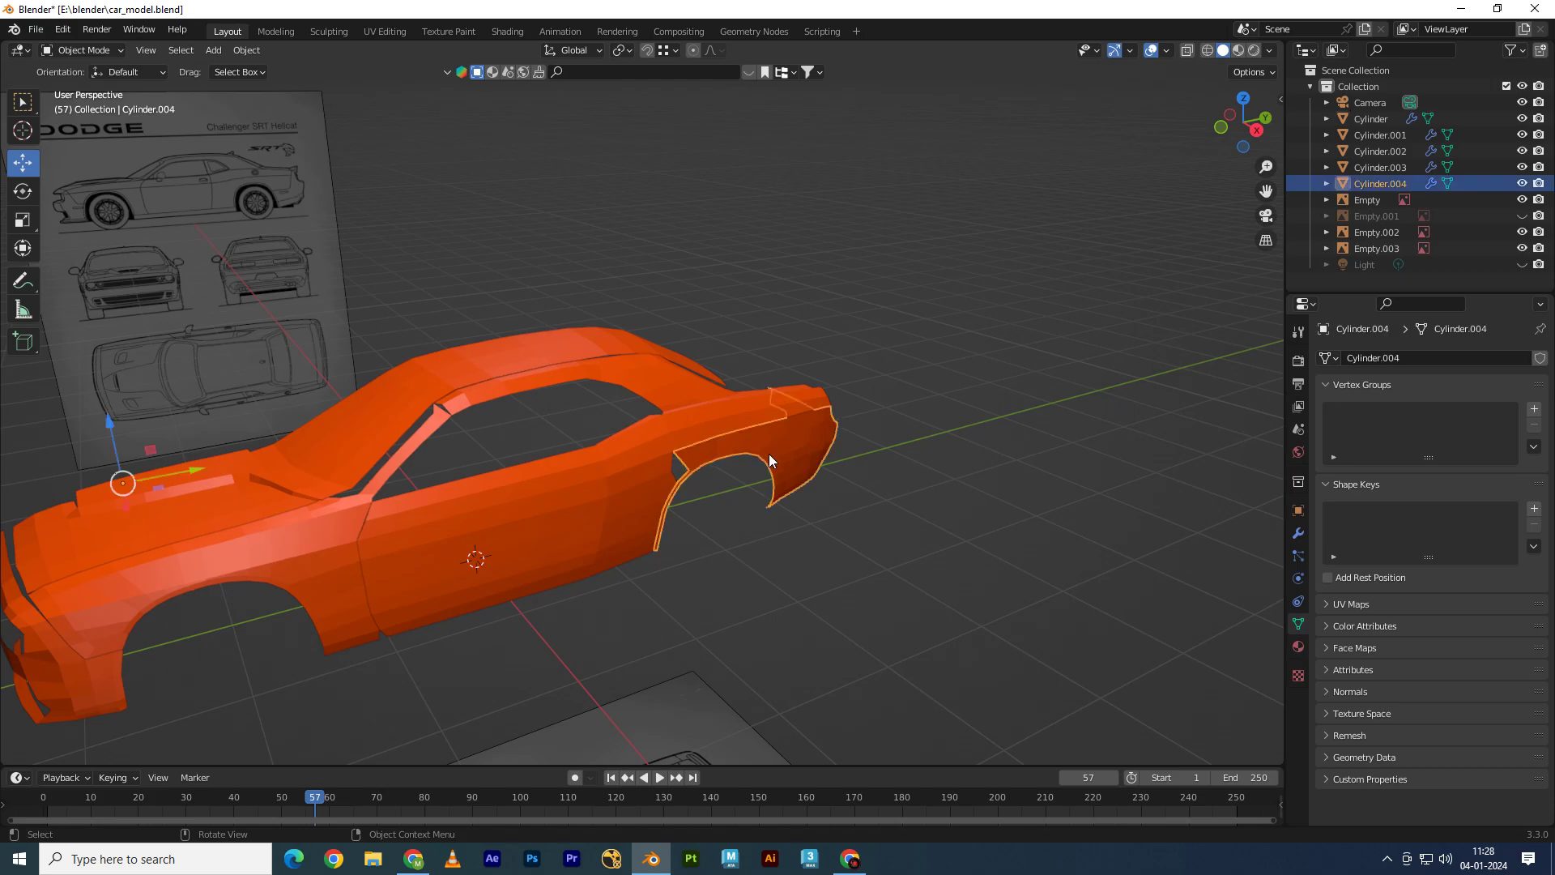
pyautogui.scroll(-2, 729, 458)
pyautogui.scroll(-2, 672, 494)
pyautogui.moveTo(646, 528)
pyautogui.mouseDown(button='middle')
pyautogui.moveTo(688, 527)
pyautogui.moveTo(503, 522)
pyautogui.mouseUp(button='middle')
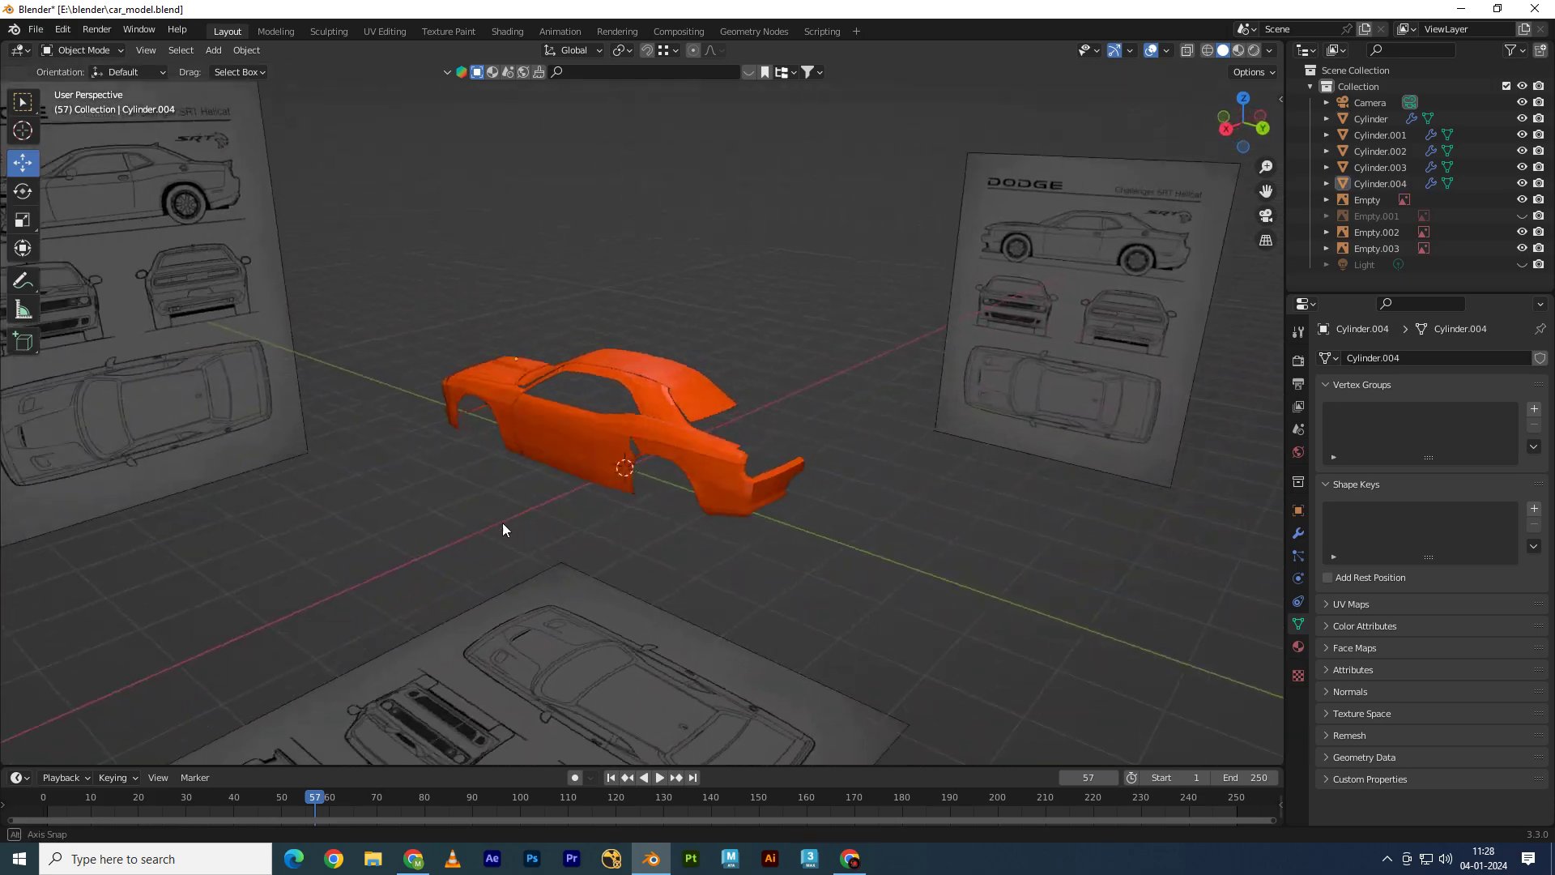
pyautogui.scroll(3, 678, 397)
pyautogui.click(678, 397)
pyautogui.scroll(2, 678, 397)
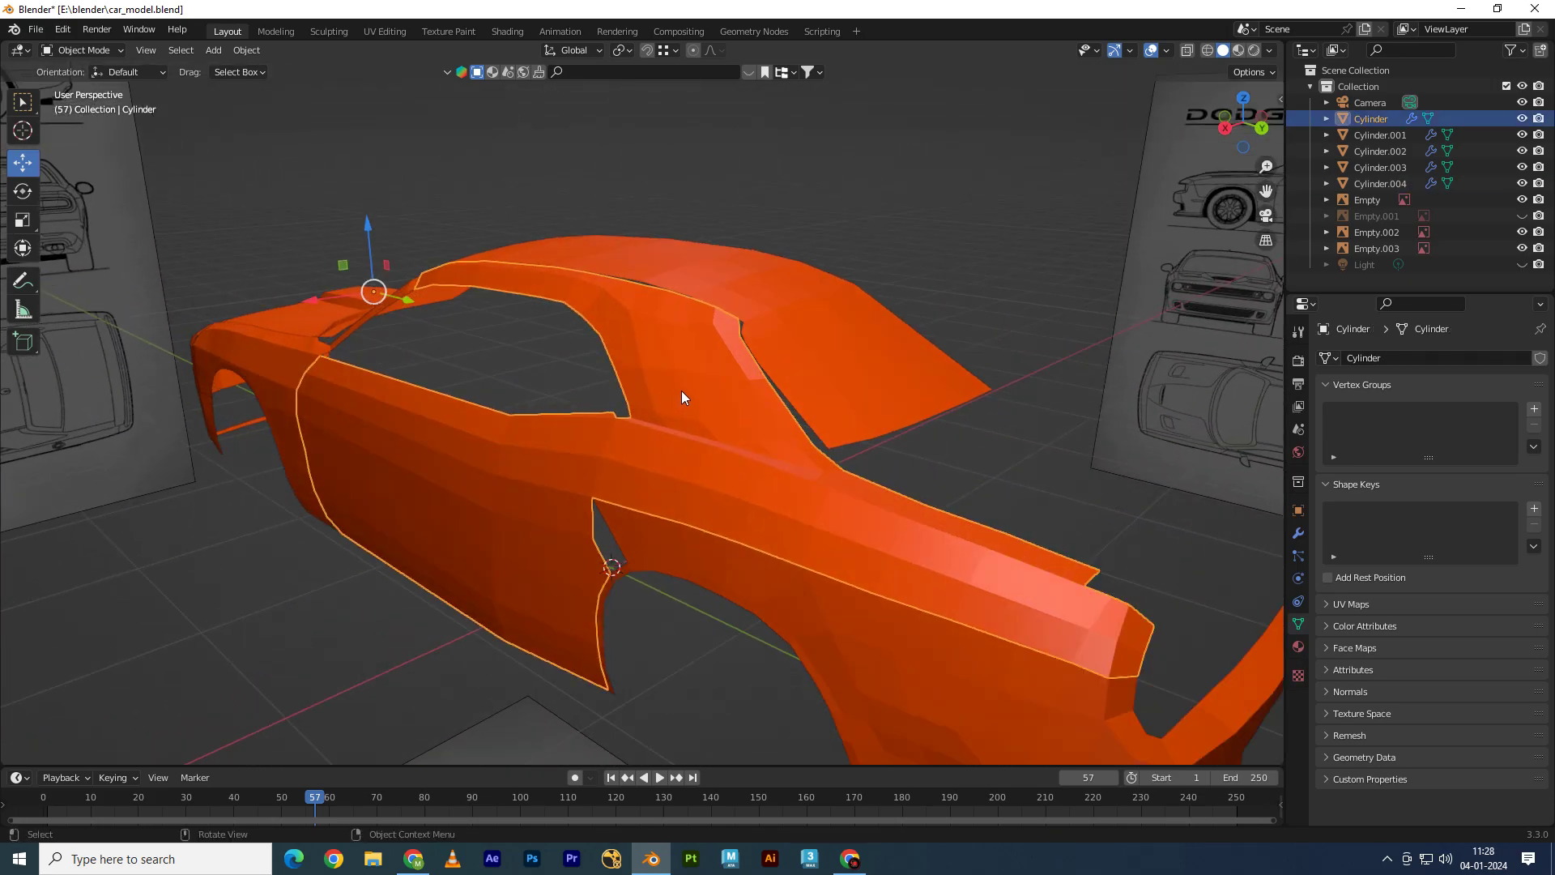
# Step: Preview the shell in wireframe and back in solid, inspecting its vertices in Edit Mode, then exit to Object Mode
pyautogui.press('z')
pyautogui.click(568, 397)
pyautogui.press('z')
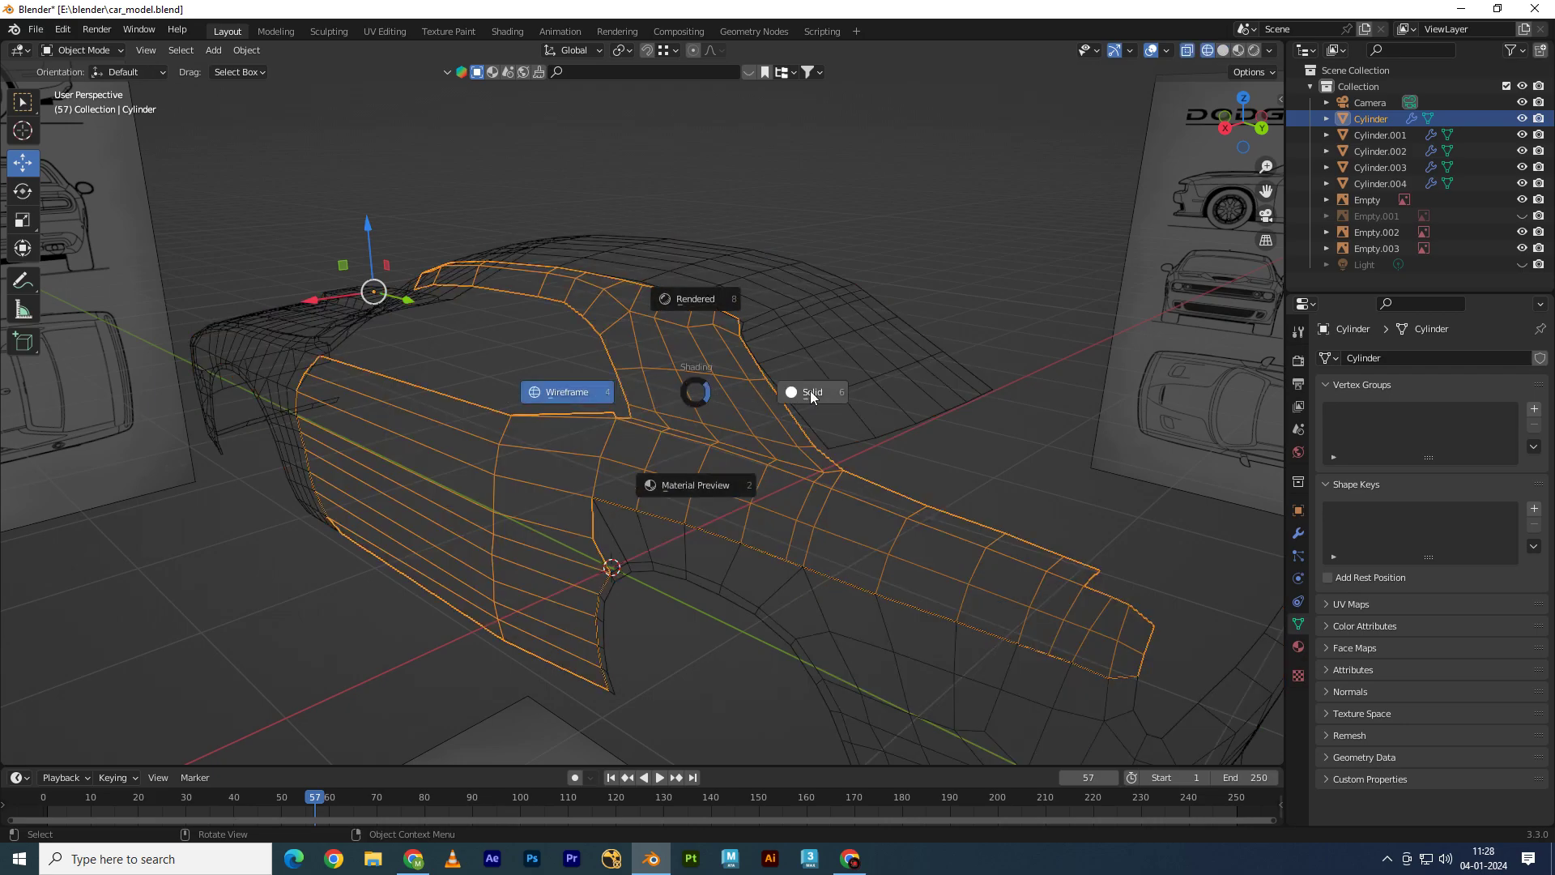
pyautogui.click(810, 390)
pyautogui.press('Tab')
pyautogui.moveTo(809, 390)
pyautogui.mouseDown(button='middle')
pyautogui.moveTo(653, 456)
pyautogui.moveTo(803, 375)
pyautogui.moveTo(914, 383)
pyautogui.mouseUp(button='middle')
pyautogui.press('Tab')
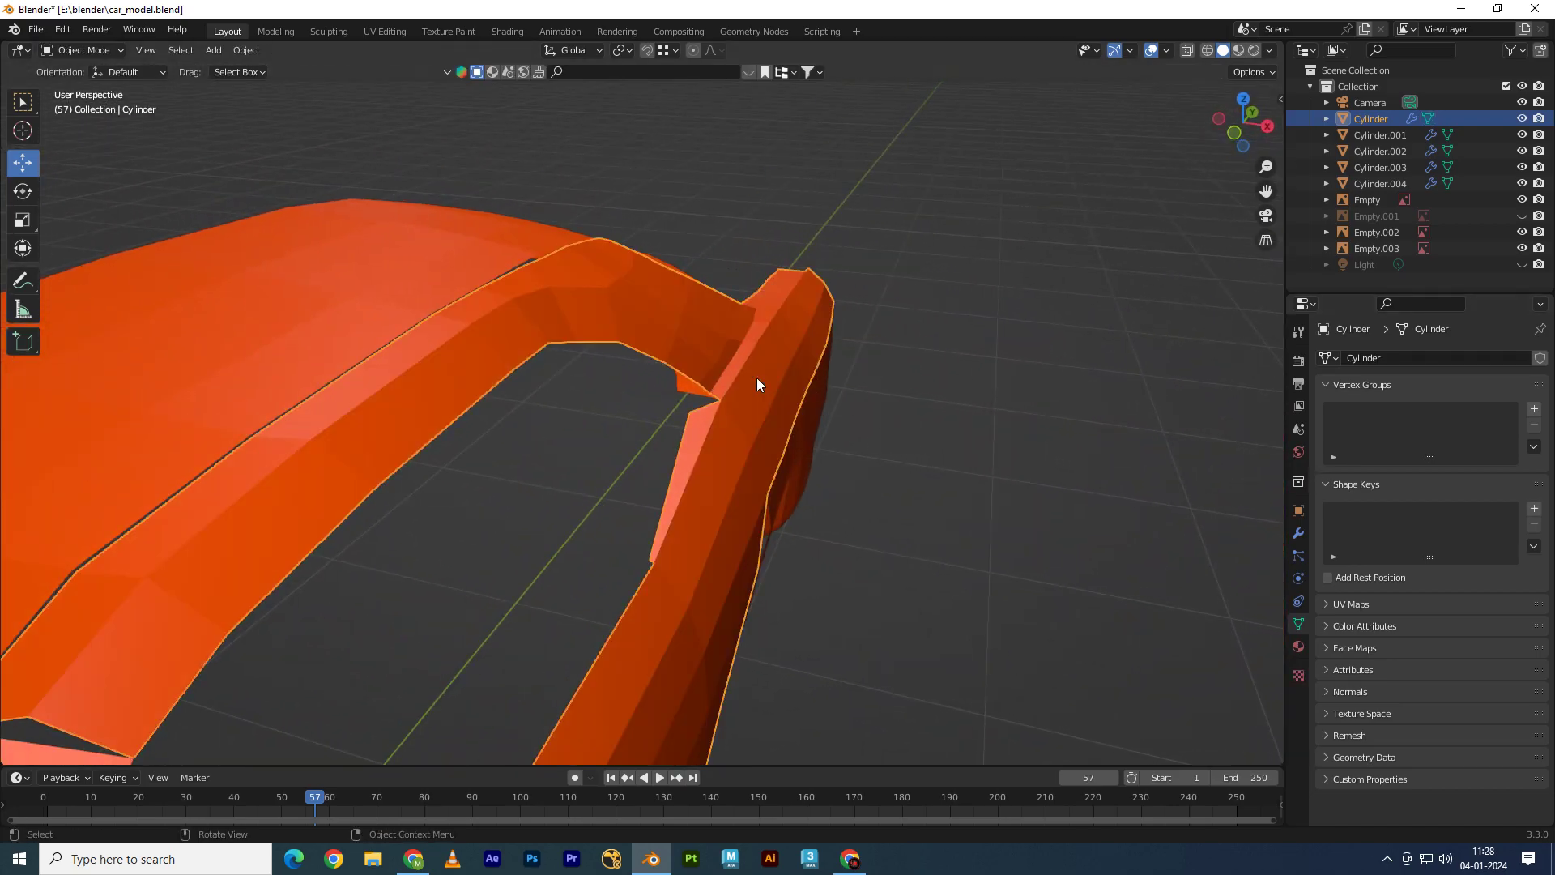
# Step: Set the Cylinder panel's Subdivision viewport level to 5 and view the whole car body
pyautogui.click(1298, 533)
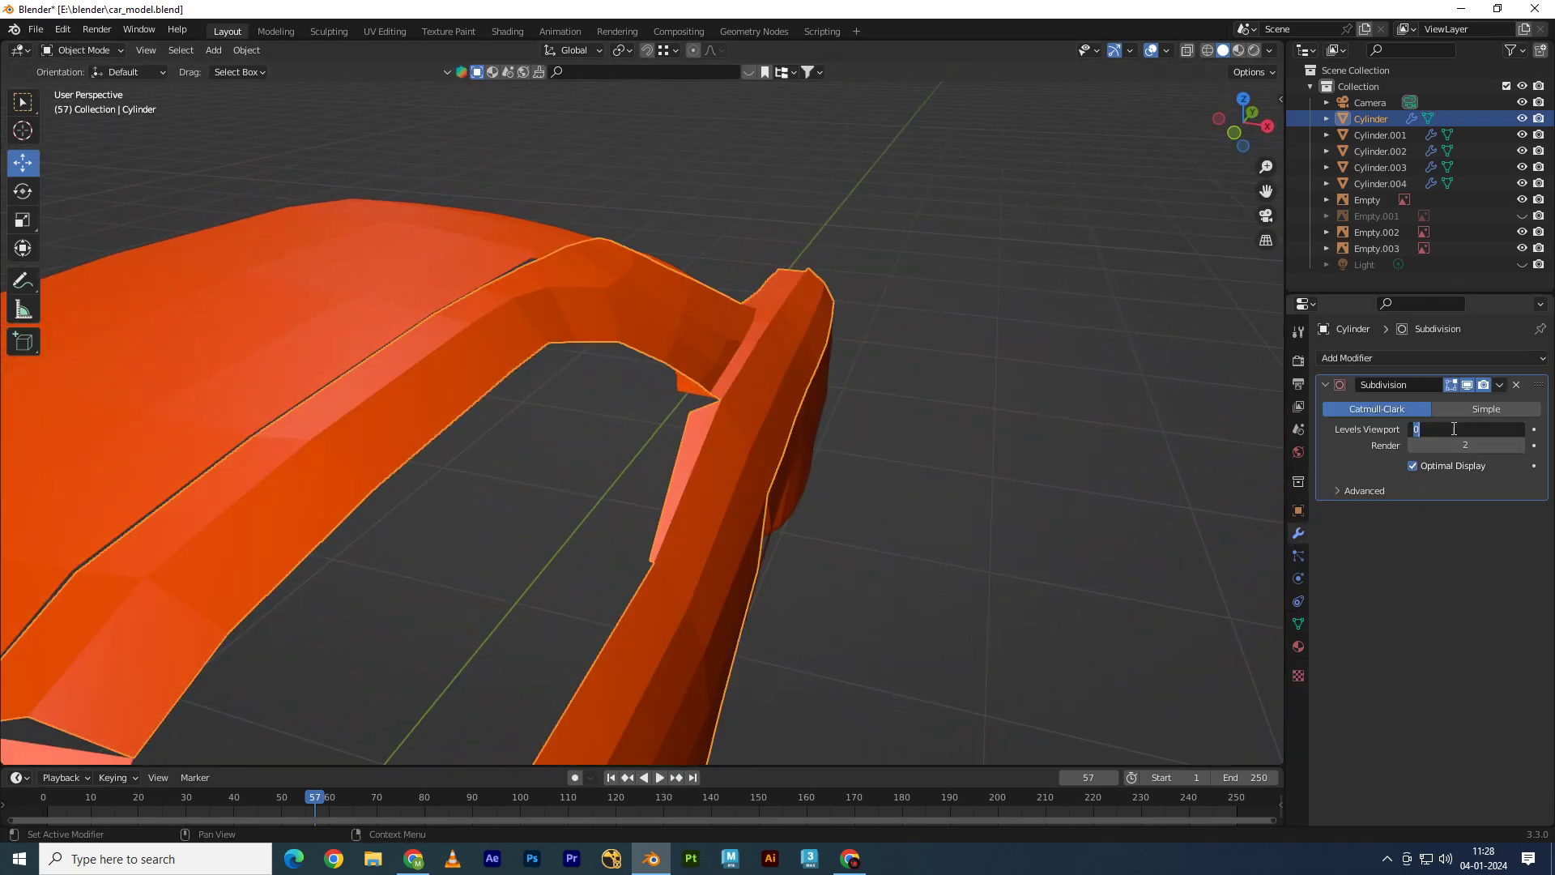
pyautogui.write('5')
pyautogui.press('Return')
pyautogui.scroll(-5, 783, 459)
pyautogui.scroll(-3, 755, 442)
pyautogui.moveTo(755, 442)
pyautogui.mouseDown(button='middle')
pyautogui.moveTo(487, 472)
pyautogui.moveTo(787, 465)
pyautogui.moveTo(680, 465)
pyautogui.moveTo(711, 458)
pyautogui.mouseUp(button='middle')
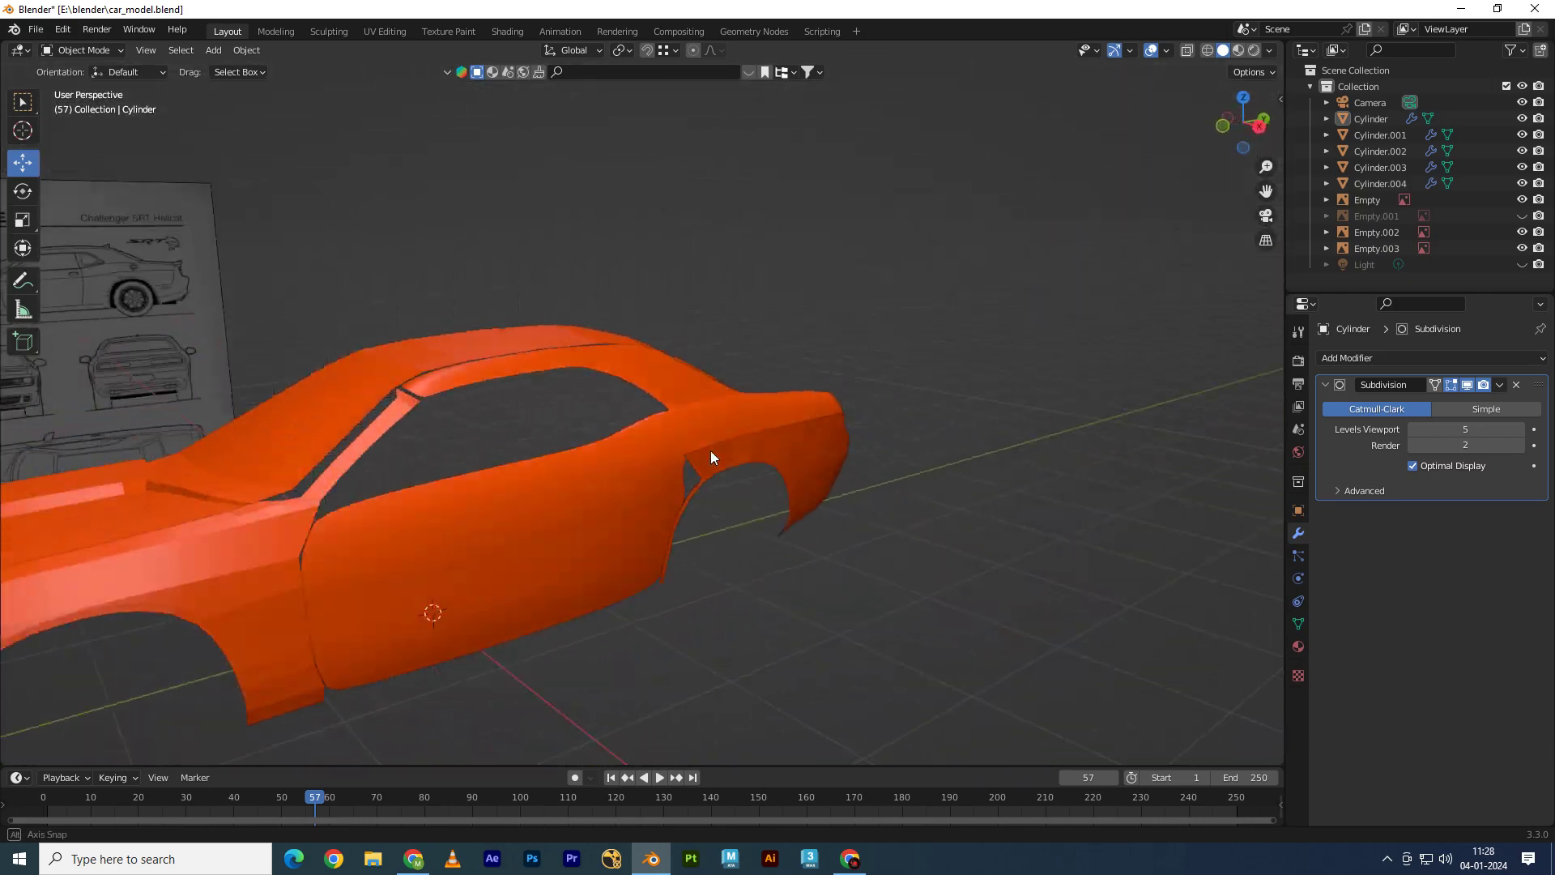
pyautogui.scroll(-3, 794, 572)
pyautogui.moveTo(793, 572); pyautogui.dragTo(770, 570, button='middle')
pyautogui.scroll(3, 626, 500)
# Step: Select the rear fender and the door panel together, then bring up the Object Context Menu
pyautogui.click(755, 456)
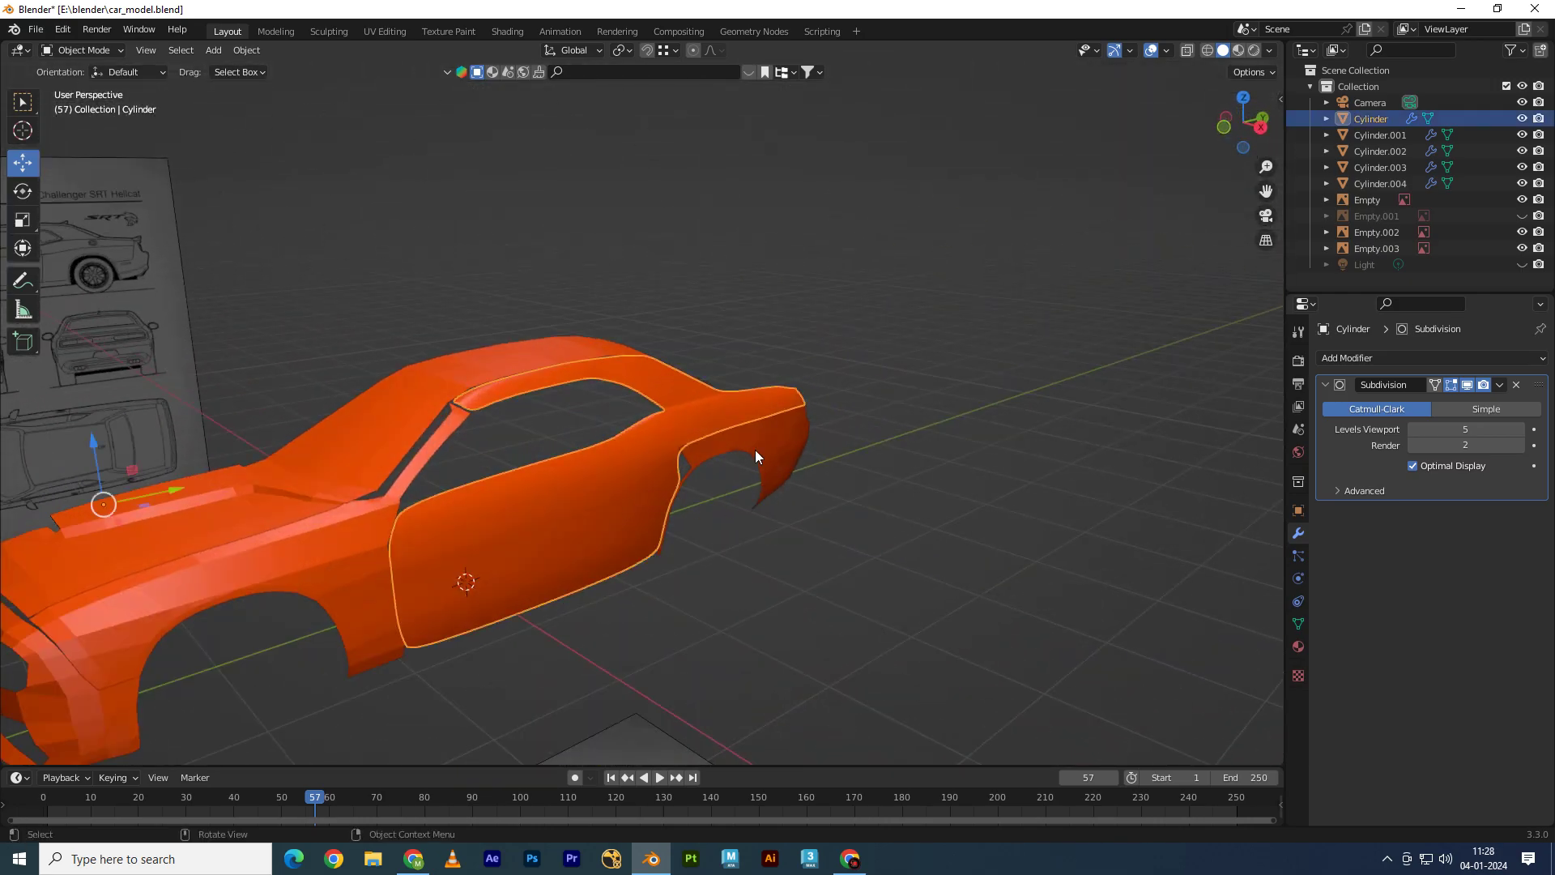
pyautogui.keyDown('alt'); pyautogui.click(765, 442); pyautogui.keyUp('alt')
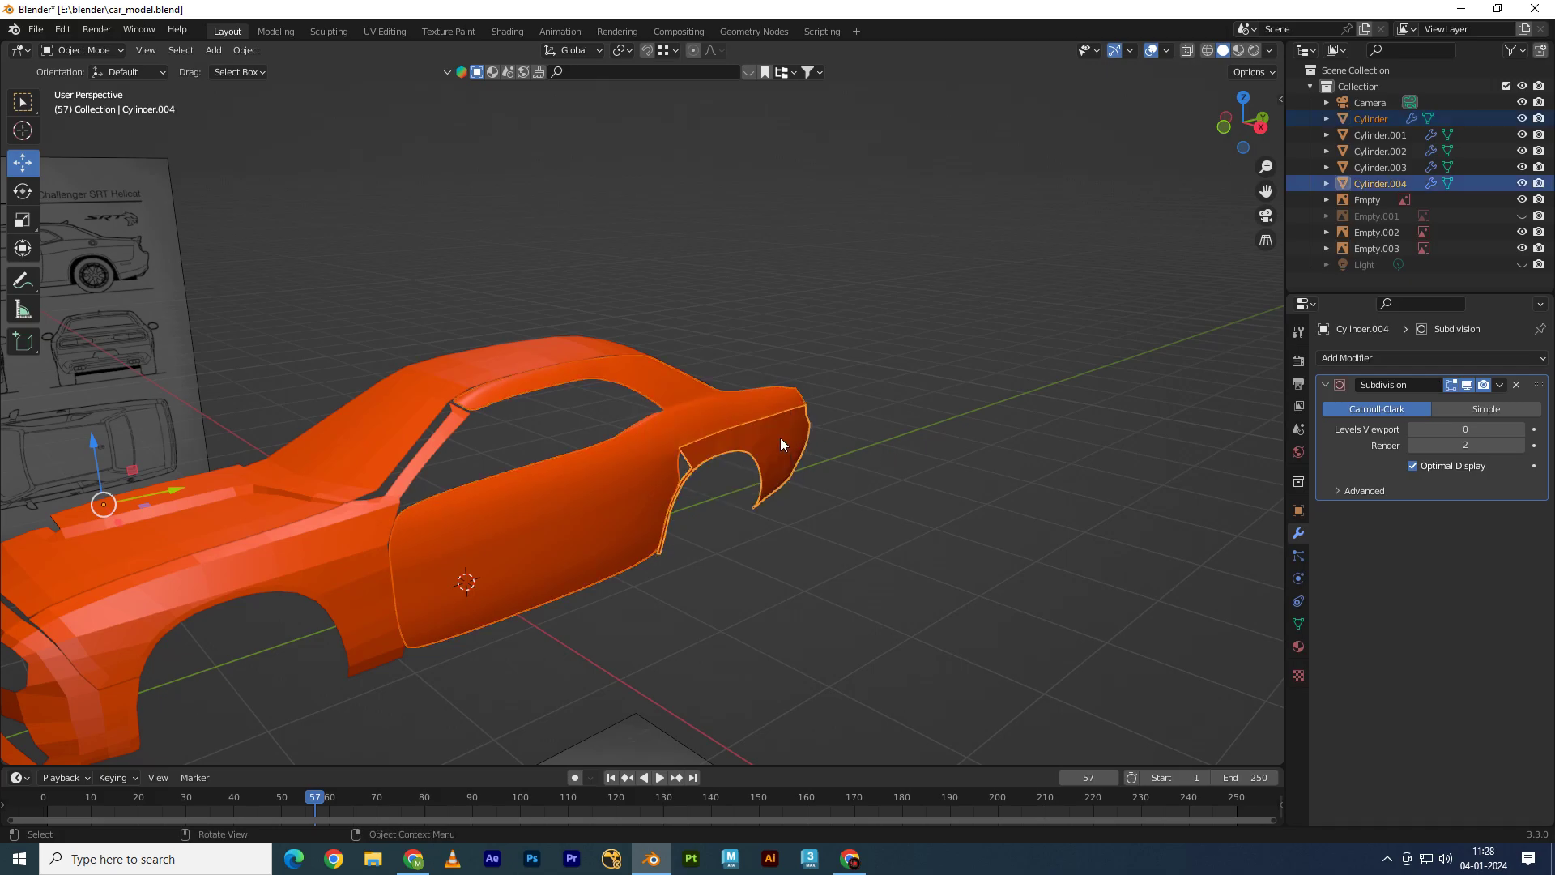
pyautogui.click(846, 479)
pyautogui.click(650, 469)
pyautogui.keyDown('shift'); pyautogui.click(761, 450); pyautogui.keyUp('shift')
pyautogui.keyDown('shift'); pyautogui.click(757, 450); pyautogui.keyUp('shift')
pyautogui.keyDown('shift'); pyautogui.click(761, 453); pyautogui.keyUp('shift')
pyautogui.click(773, 458)
pyautogui.keyDown('shift'); pyautogui.click(605, 463); pyautogui.keyUp('shift')
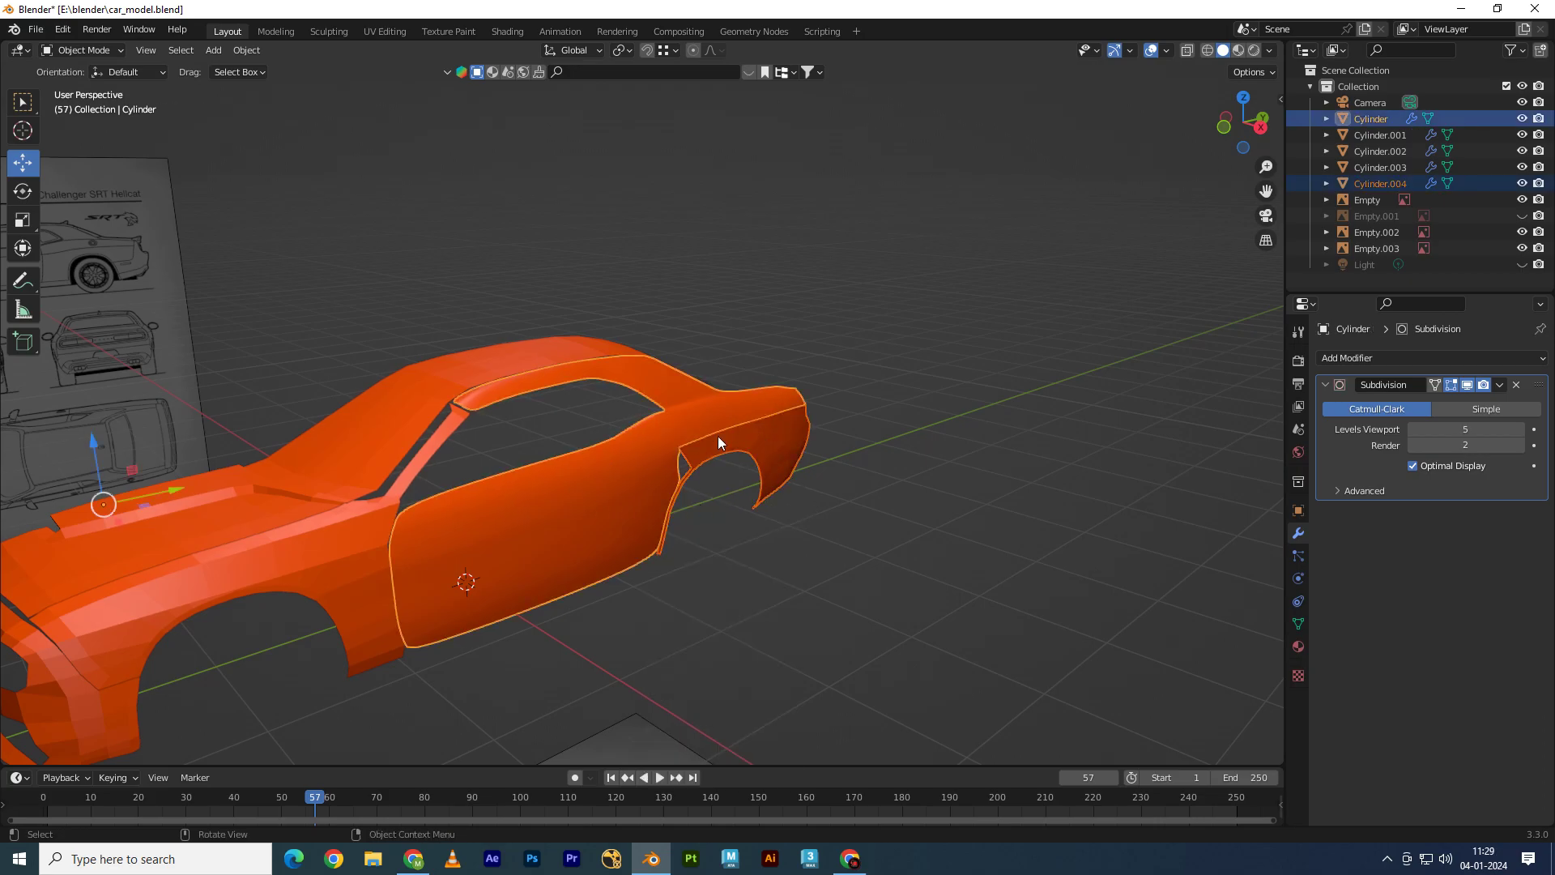
pyautogui.rightClick(720, 433)
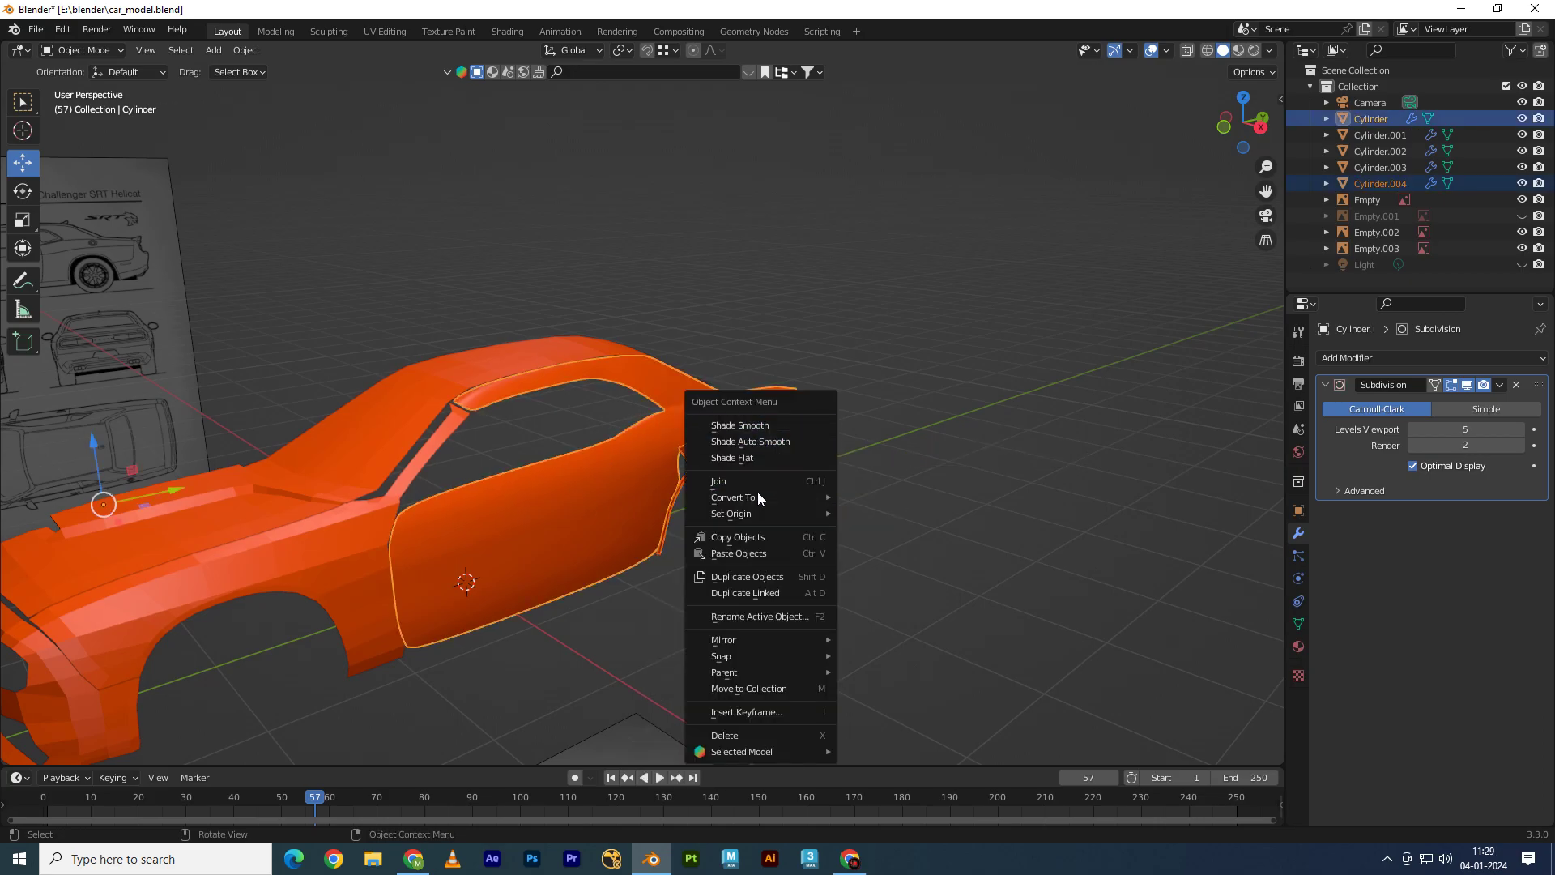
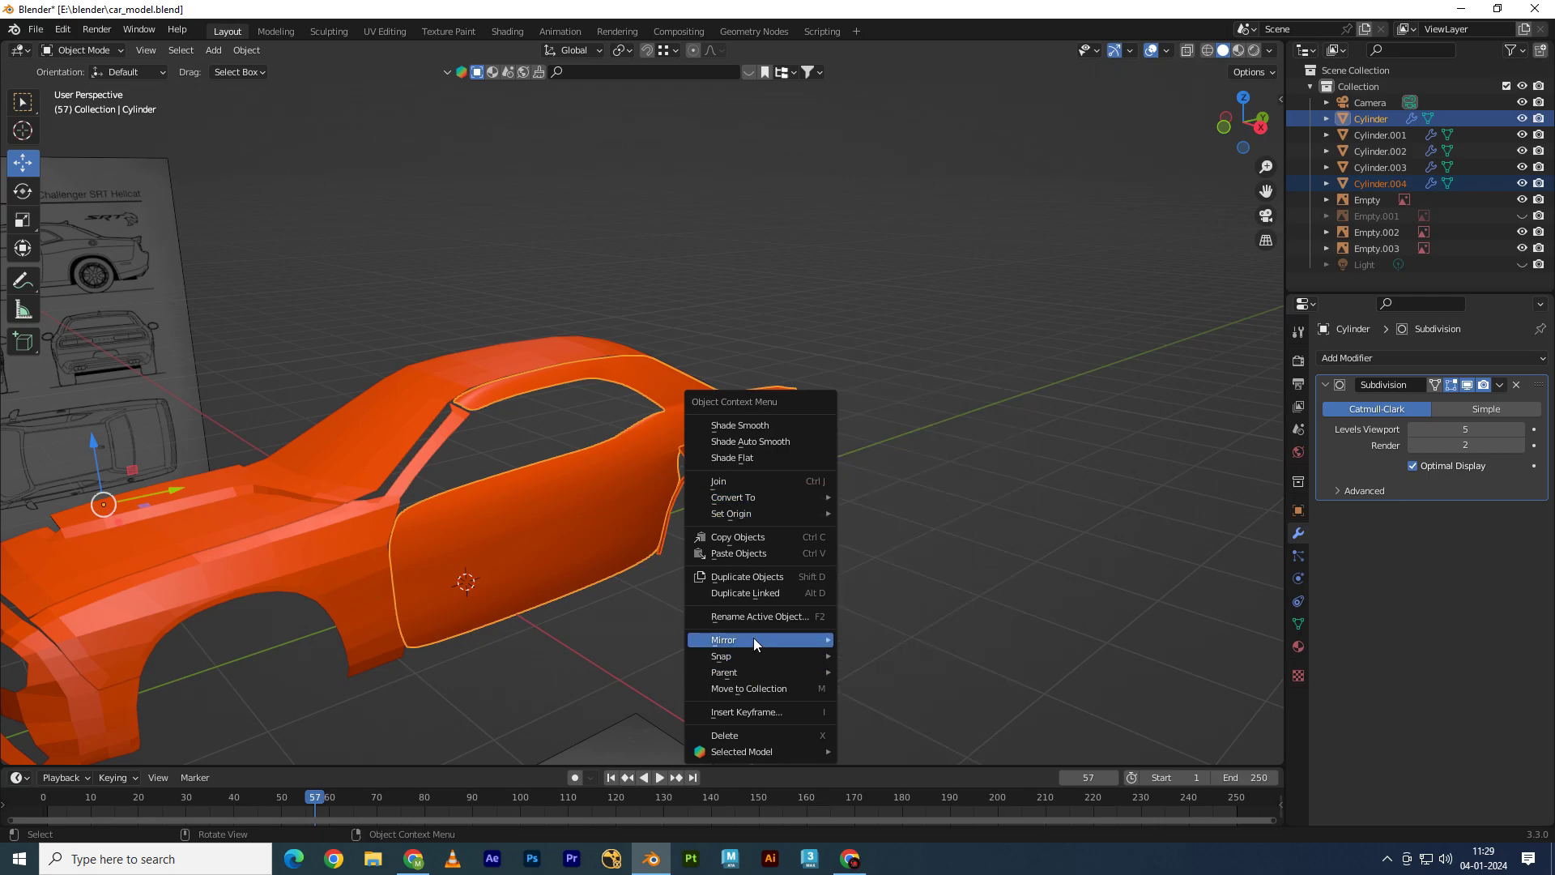
# Step: Join the rear wheel-arch panel into the car body, with subdivision viewport level at 0, in Edit Mode
pyautogui.click(735, 479)
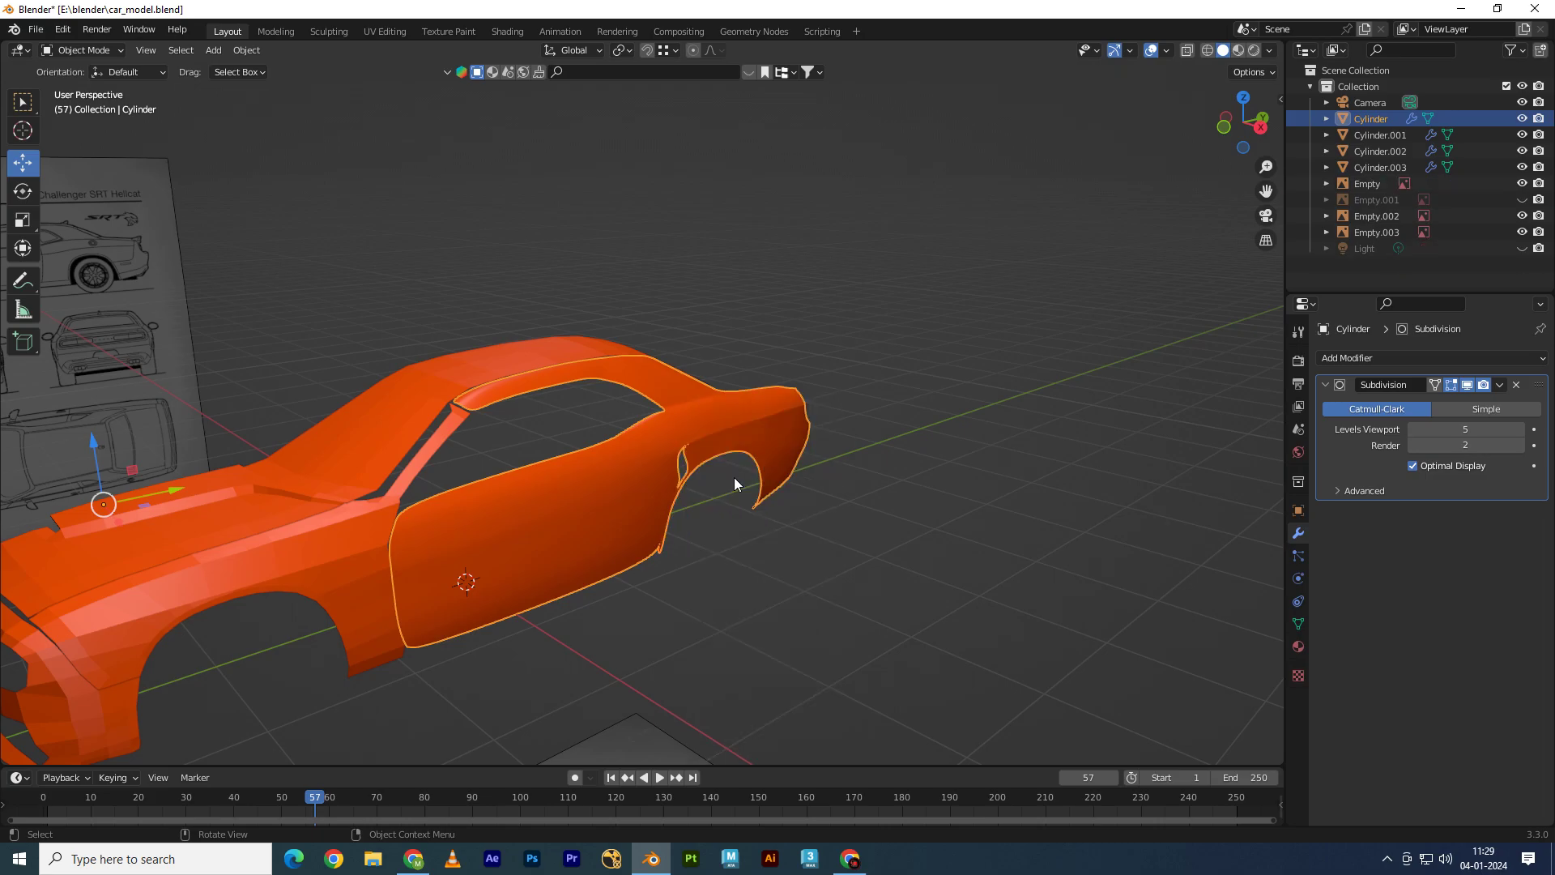
pyautogui.scroll(4, 741, 489)
pyautogui.moveTo(741, 487); pyautogui.dragTo(654, 565, button='middle')
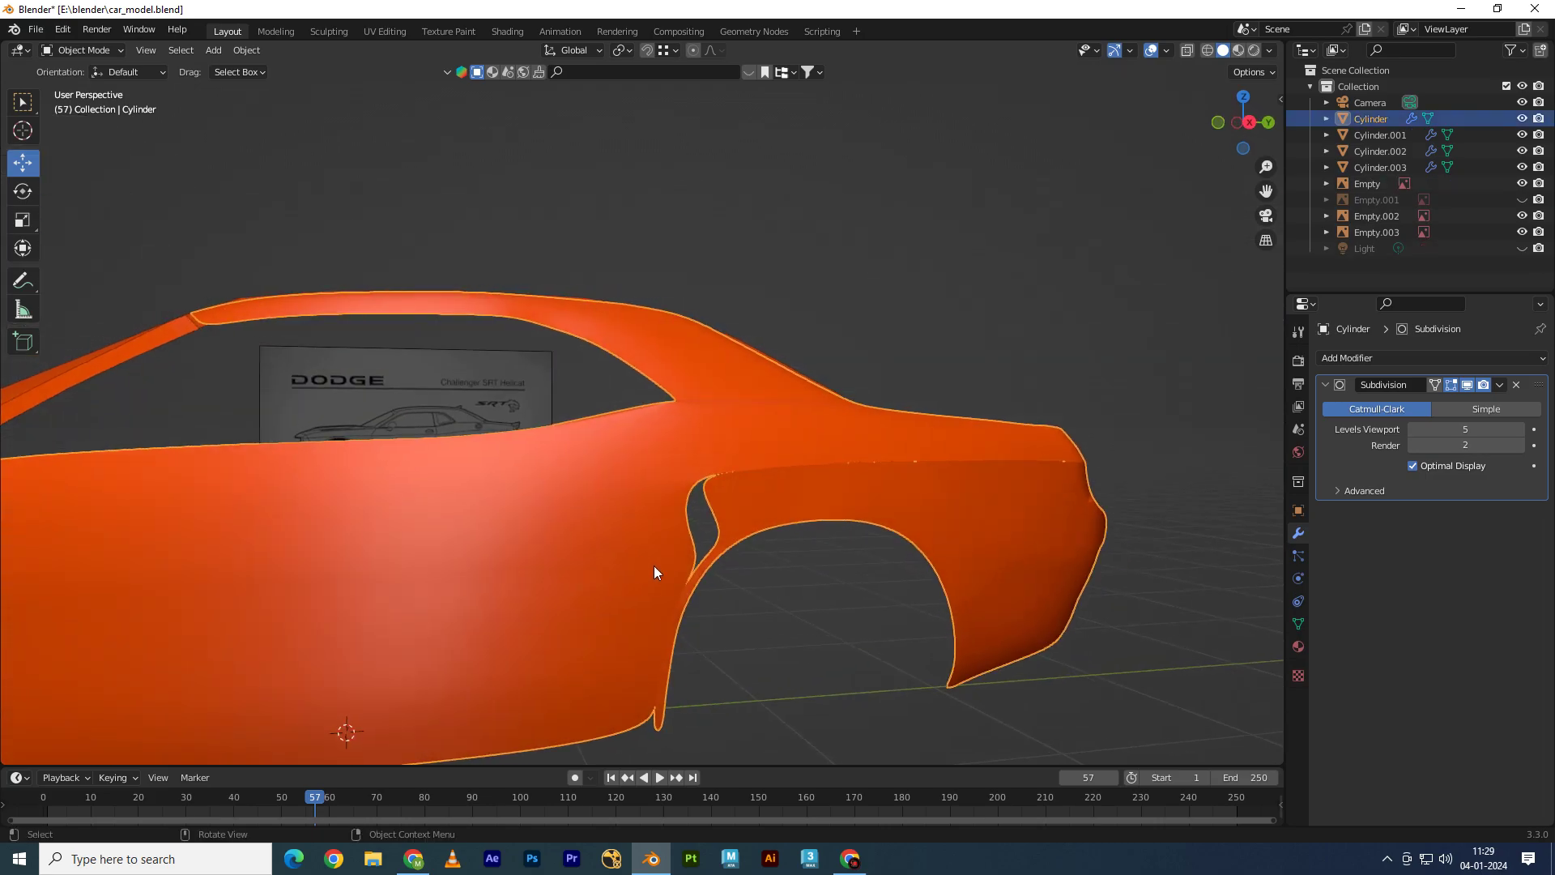
pyautogui.scroll(2, 745, 538)
pyautogui.moveTo(1462, 430); pyautogui.dragTo(1425, 430)
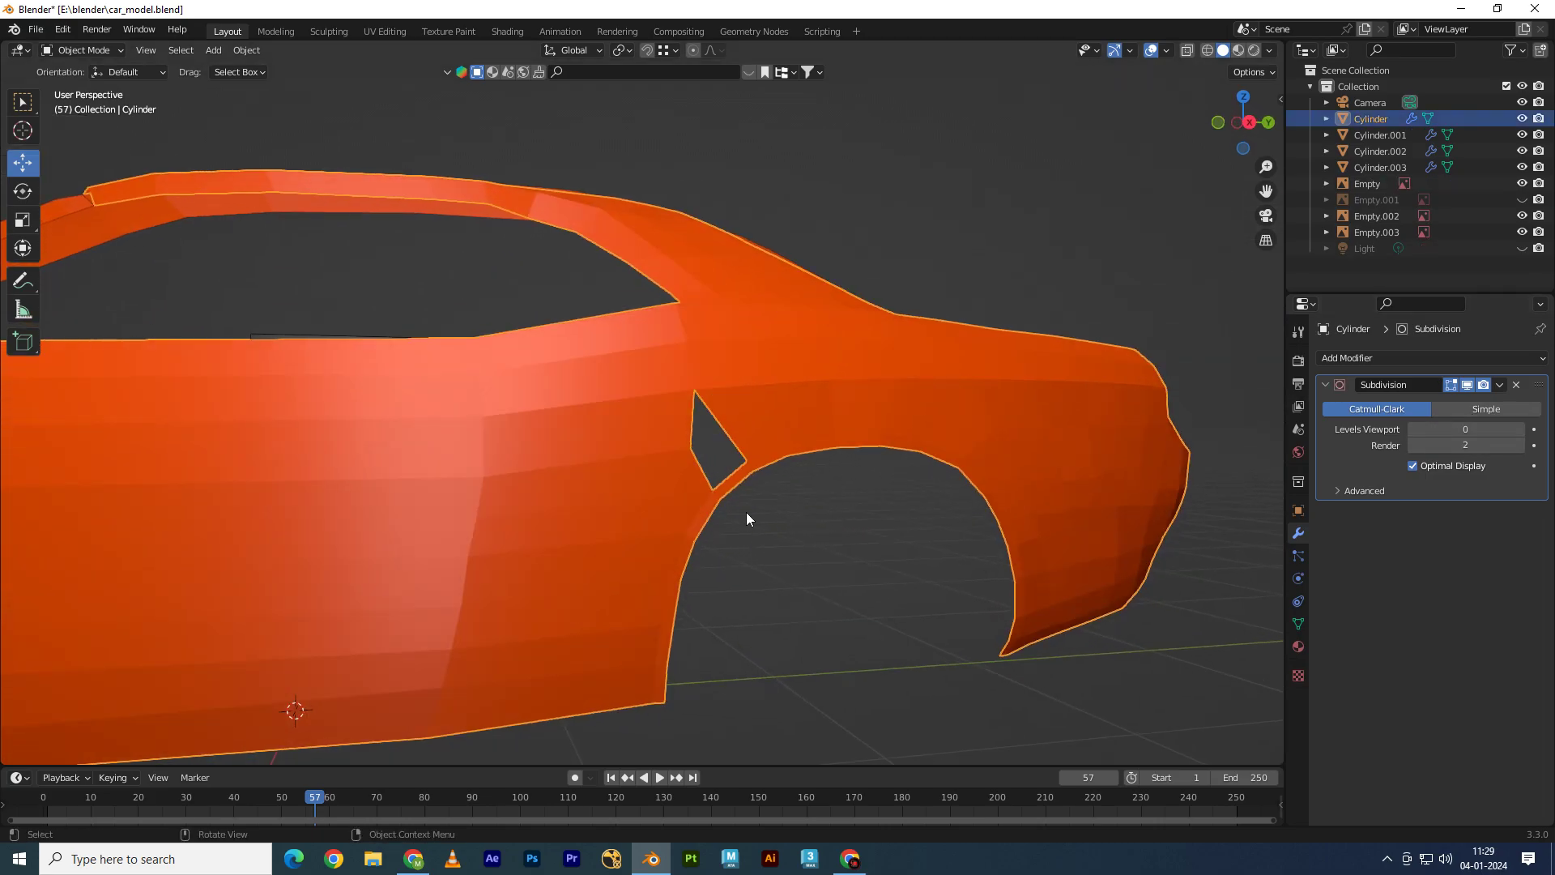
pyautogui.press('Tab')
pyautogui.scroll(5, 746, 510)
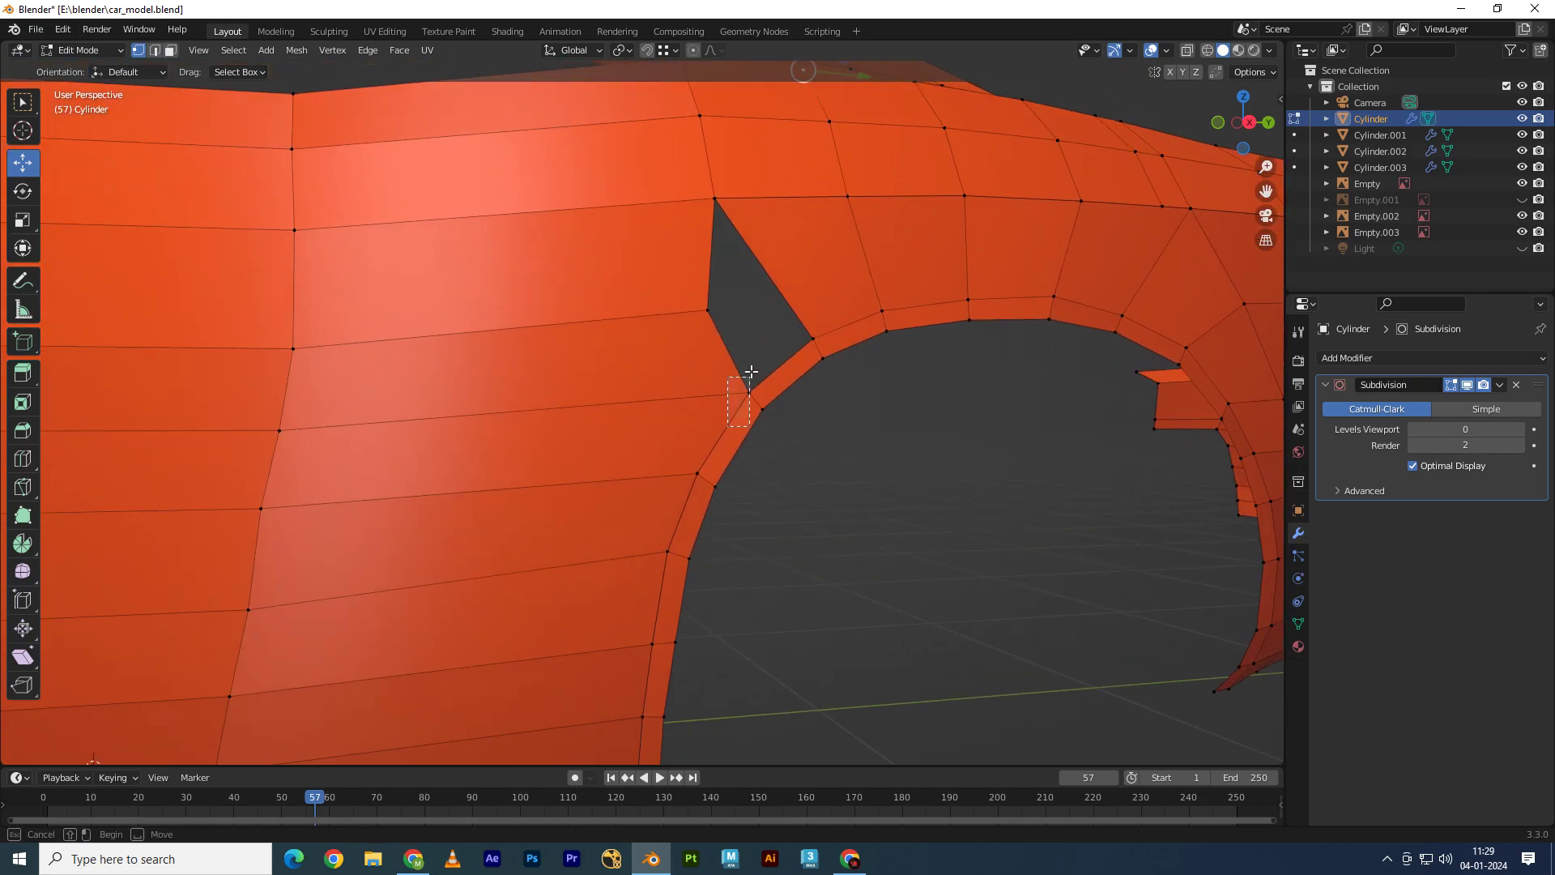
# Step: Shift the first arch vertex along Y and merge it onto the last selected vertex
pyautogui.press('g')
pyautogui.press('y')
pyautogui.click(792, 411)
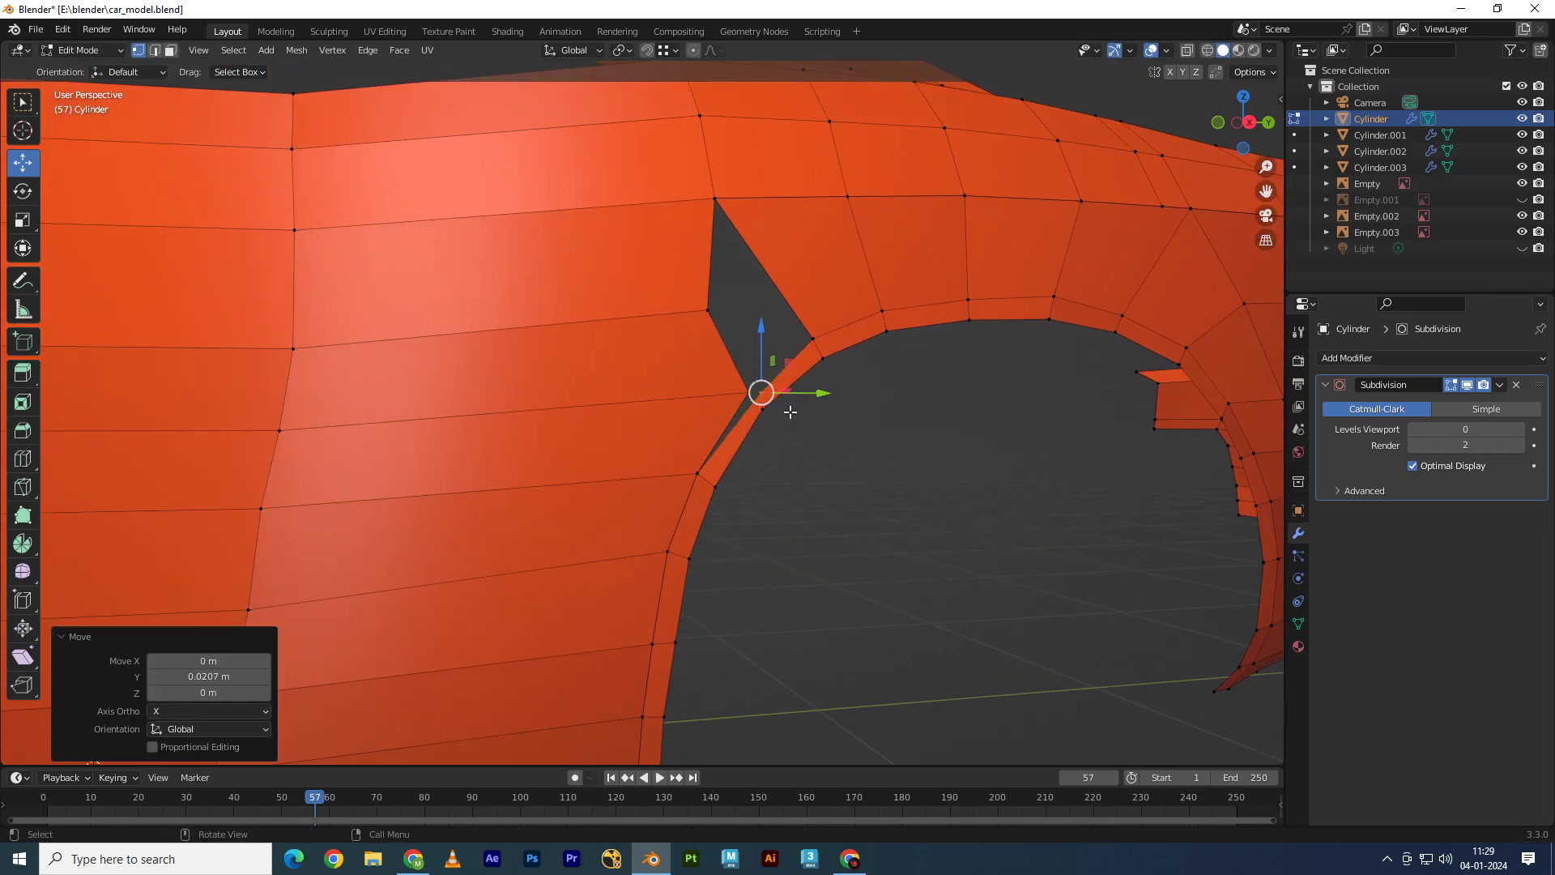
pyautogui.scroll(3, 791, 409)
pyautogui.press('m')
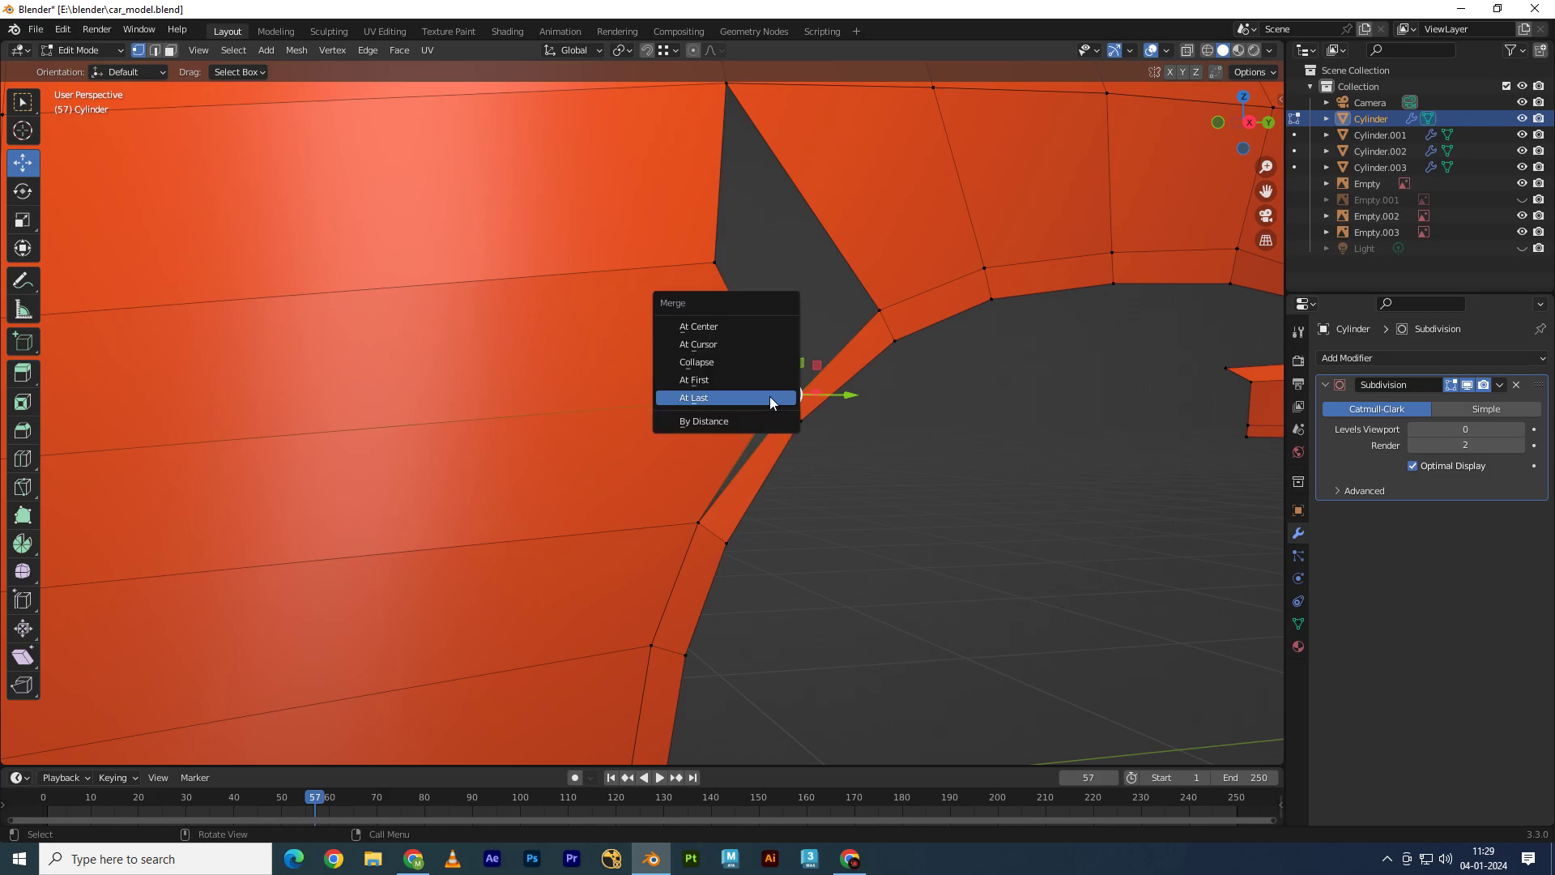
pyautogui.click(770, 396)
# Step: Merge the next pairs of arch vertices together at their centre
pyautogui.moveTo(769, 396)
pyautogui.keyDown('shift'); pyautogui.mouseDown(button='middle')
pyautogui.moveTo(745, 324)
pyautogui.moveTo(704, 303)
pyautogui.mouseUp(button='middle'); pyautogui.keyUp('shift')
pyautogui.click(731, 315)
pyautogui.press('m')
pyautogui.click(739, 313)
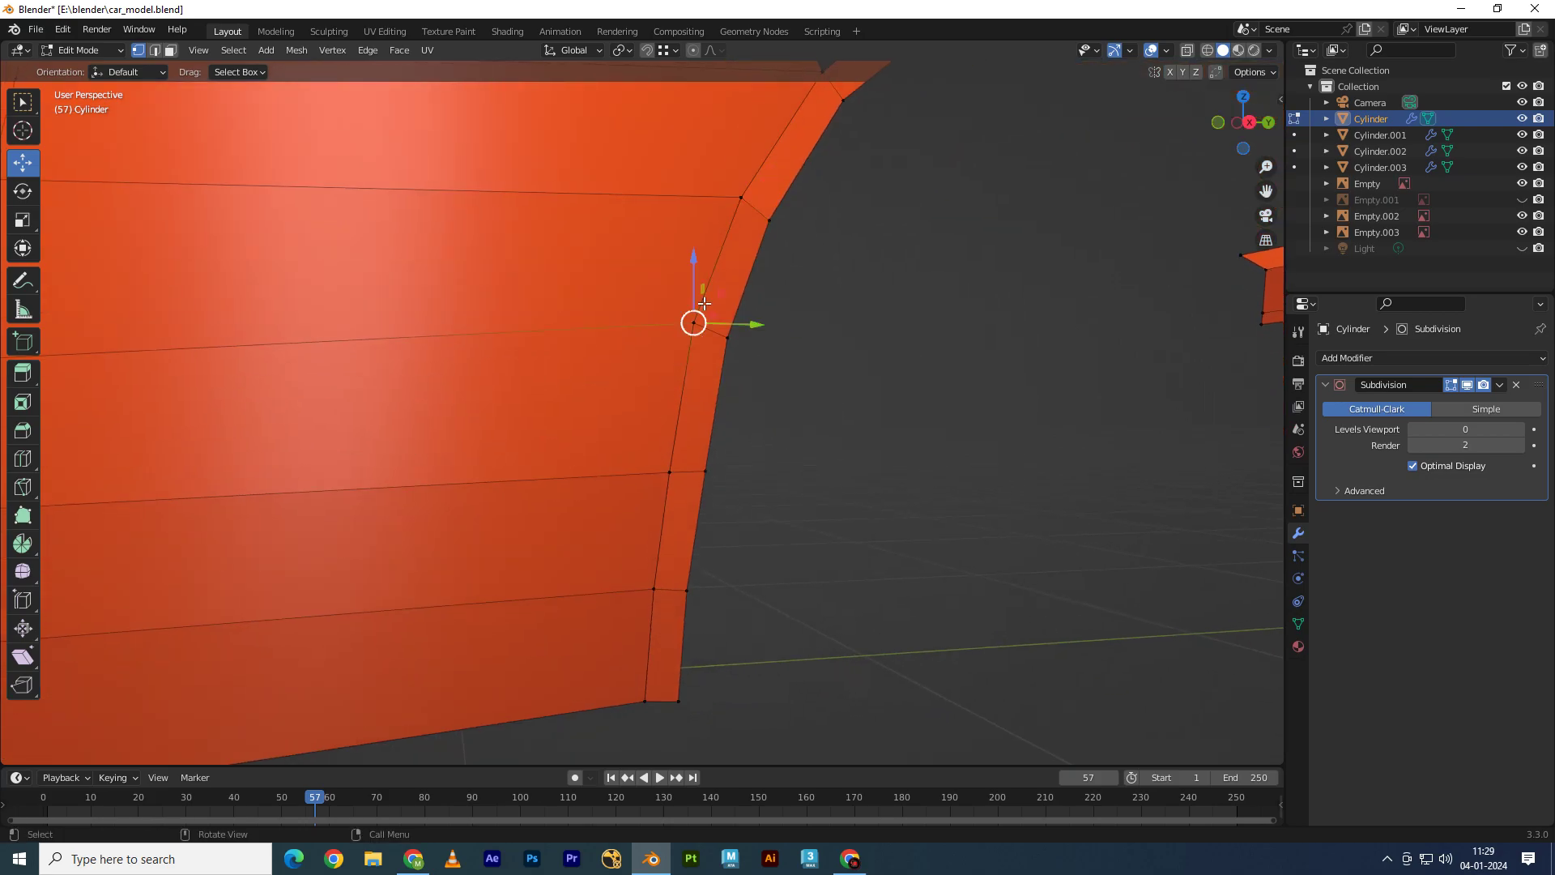
pyautogui.press('m')
pyautogui.click(653, 476)
pyautogui.press('m')
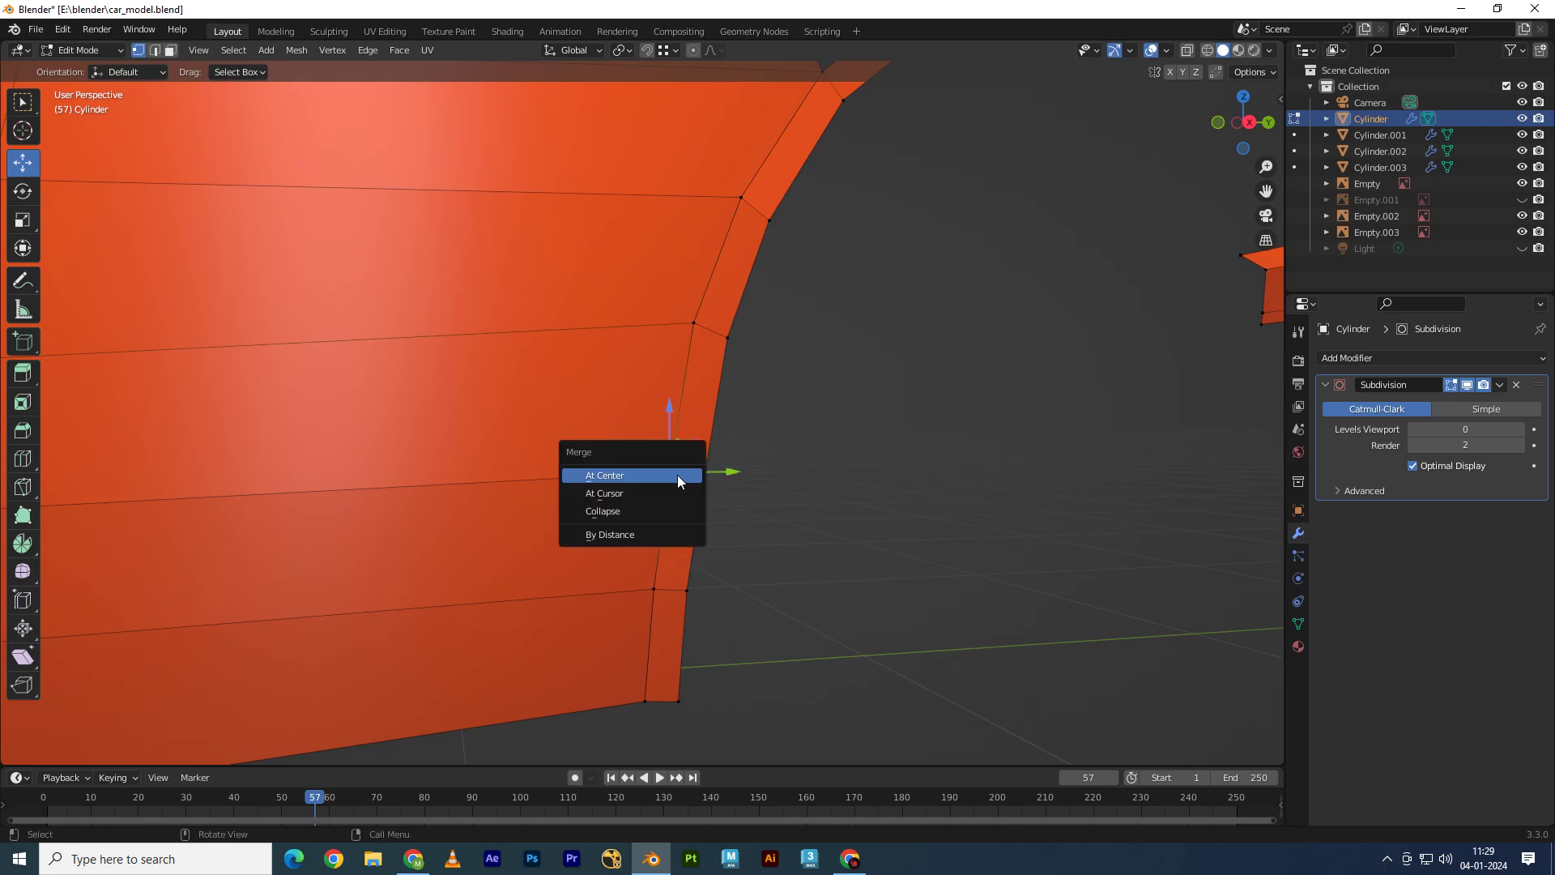
pyautogui.click(678, 475)
# Step: Merge the remaining vertex pairs down to the bottom of the arch edge
pyautogui.click(654, 589)
pyautogui.press('m')
pyautogui.click(647, 696)
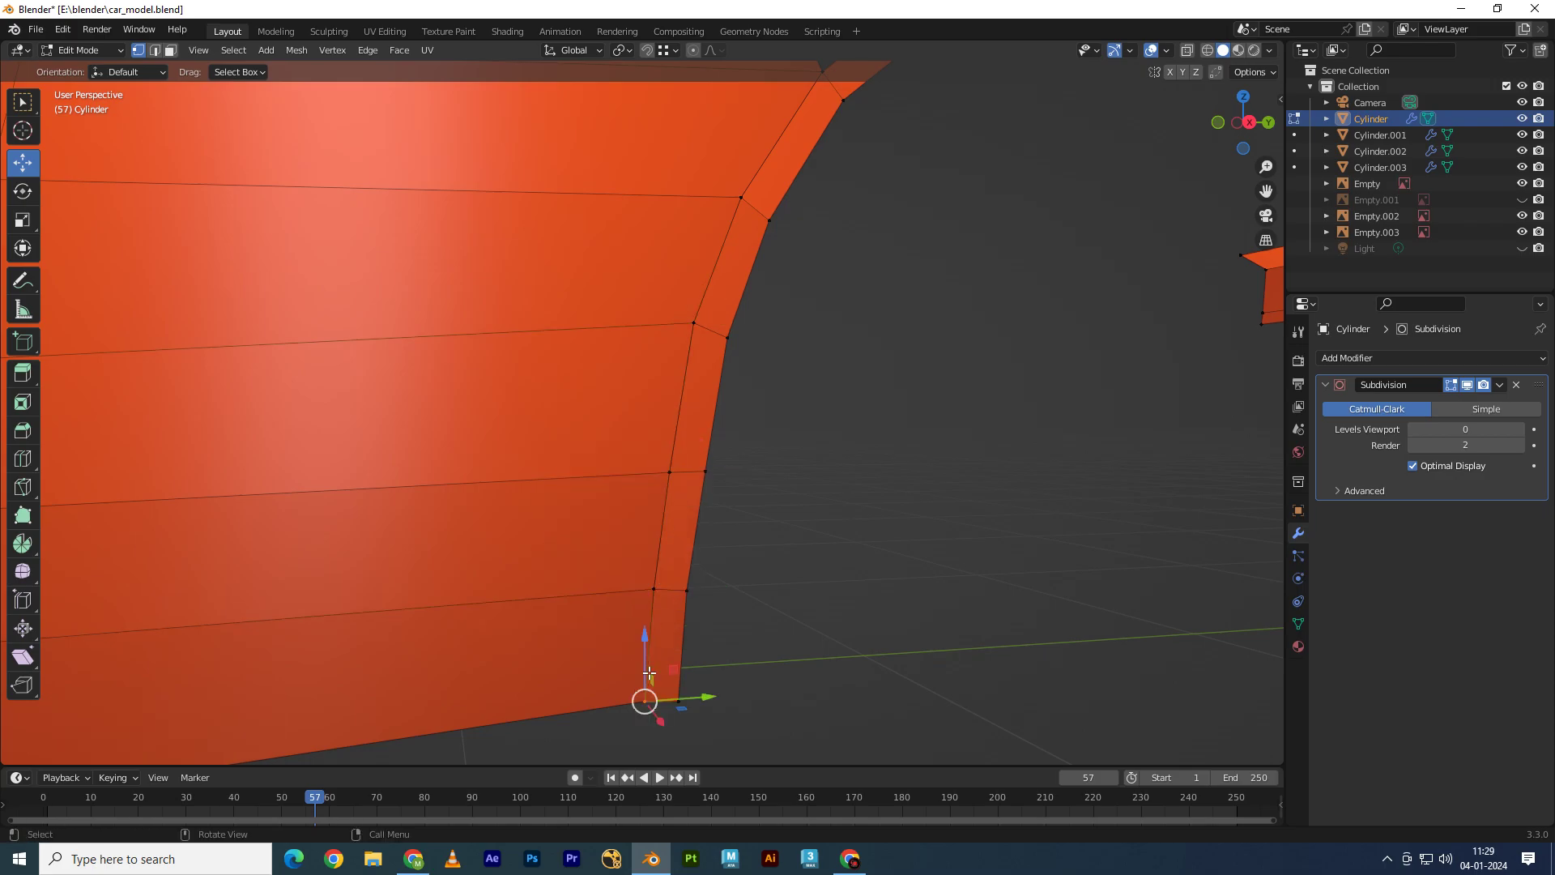
pyautogui.press('m')
pyautogui.click(648, 672)
# Step: Fill the gap above the arch with Bridge Edge Loops in edge select mode
pyautogui.scroll(-5, 749, 451)
pyautogui.moveTo(750, 451); pyautogui.dragTo(650, 337, button='middle')
pyautogui.scroll(3, 663, 338)
pyautogui.press('2')
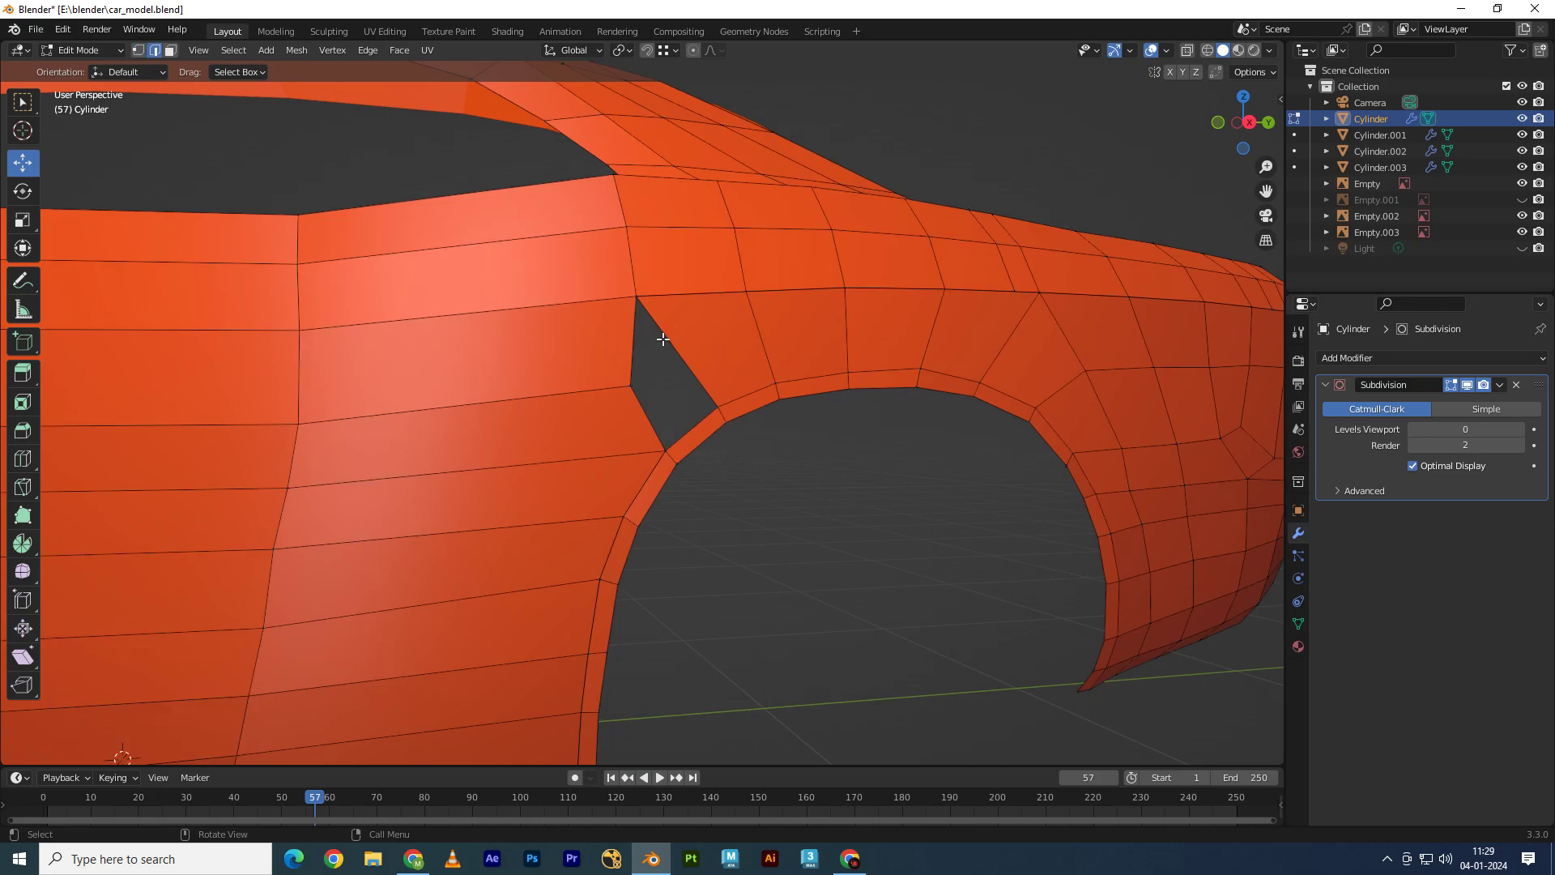
pyautogui.rightClick(645, 409)
pyautogui.rightClick(644, 410)
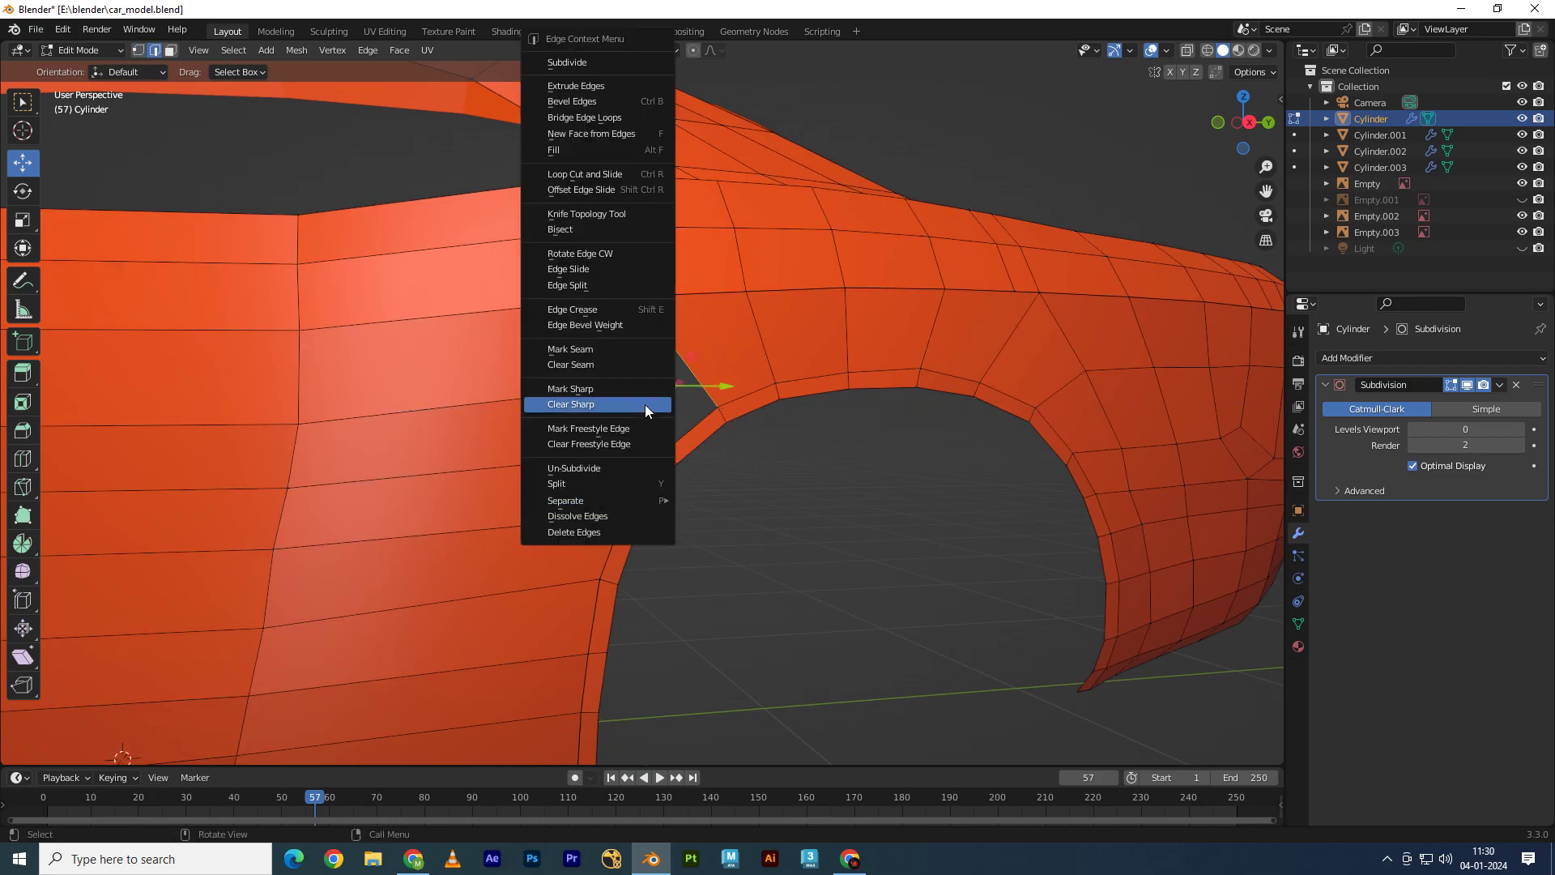
pyautogui.click(567, 119)
# Step: Restore subdivision viewport level to 5 and return to Object Mode
pyautogui.scroll(-3, 748, 486)
pyautogui.scroll(4, 631, 354)
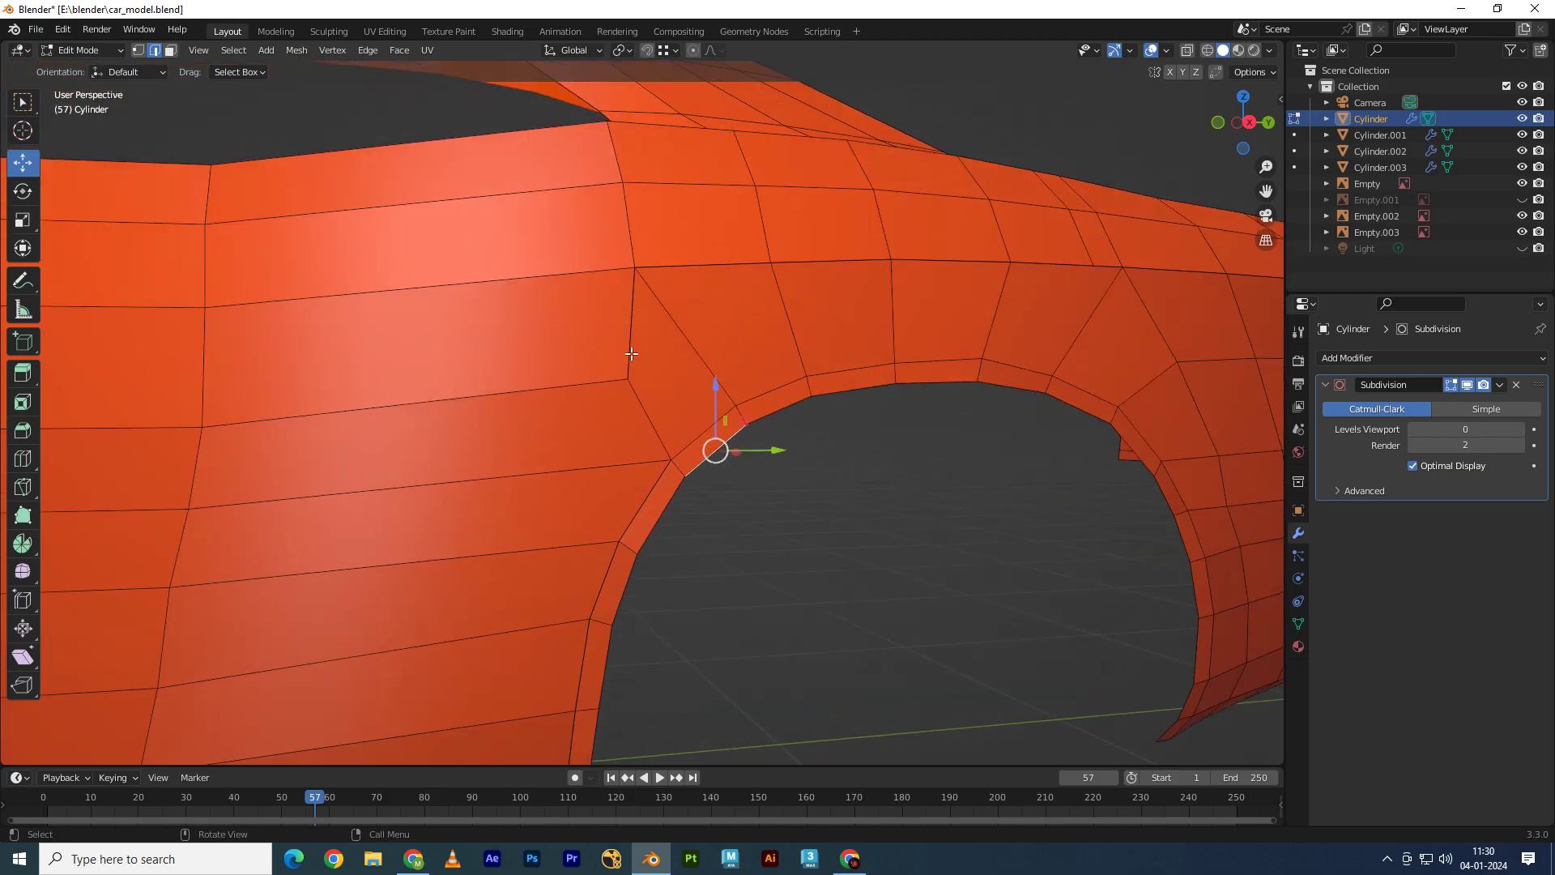
pyautogui.click(1466, 433)
pyautogui.write('5')
pyautogui.press('Return')
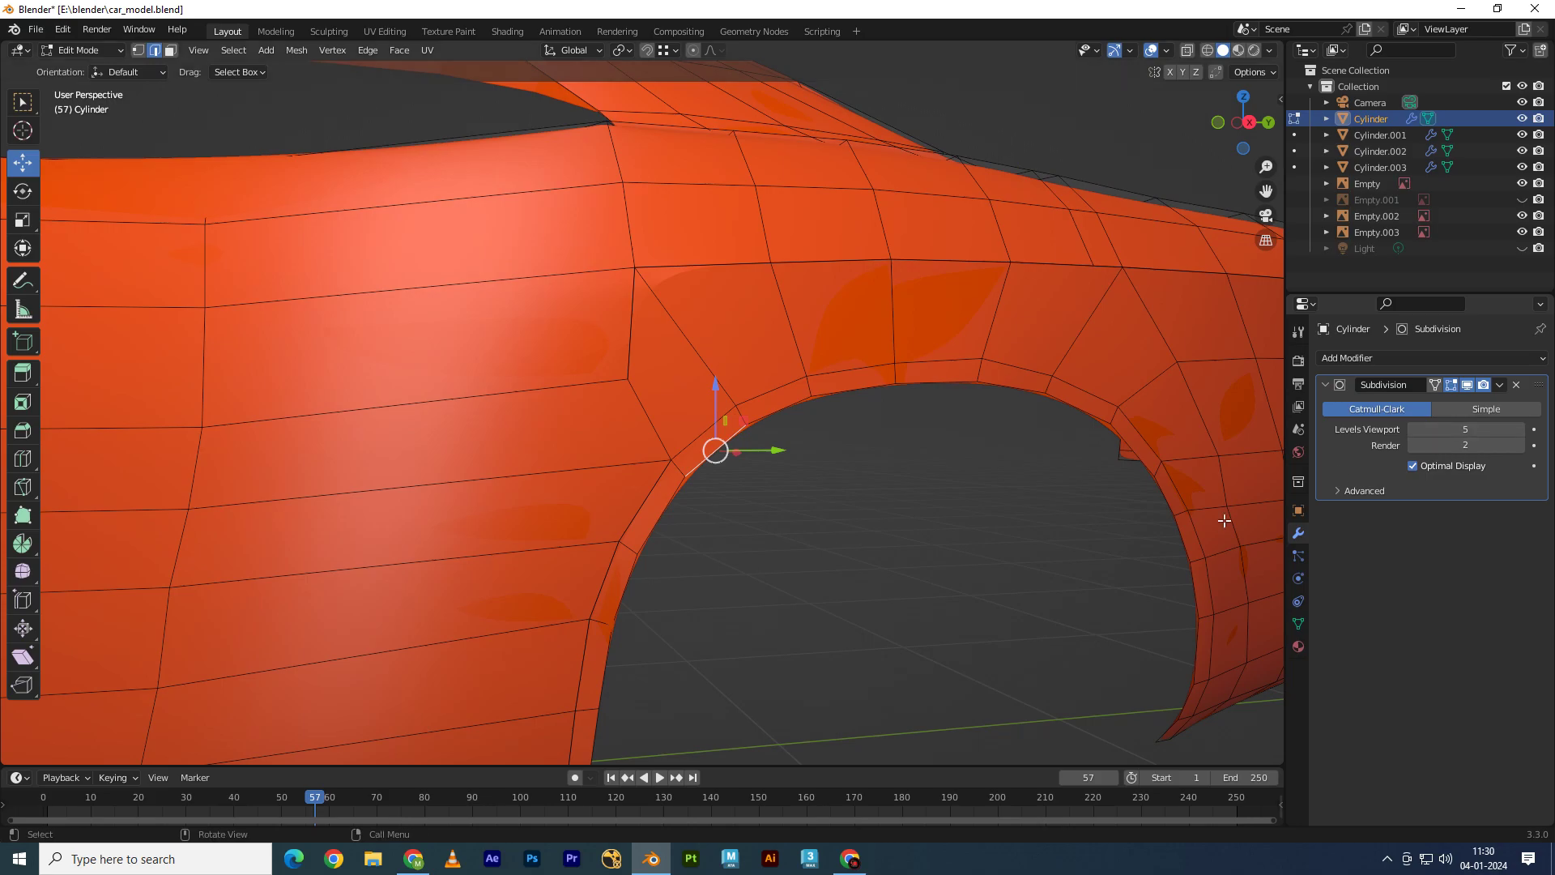
pyautogui.scroll(-3, 944, 556)
pyautogui.moveTo(945, 556); pyautogui.dragTo(874, 537, button='middle')
pyautogui.press('Tab')
# Step: Reselect the car body, set its subdivision viewport level to 0 and enter Edit Mode
pyautogui.click(995, 545)
pyautogui.scroll(-4, 790, 513)
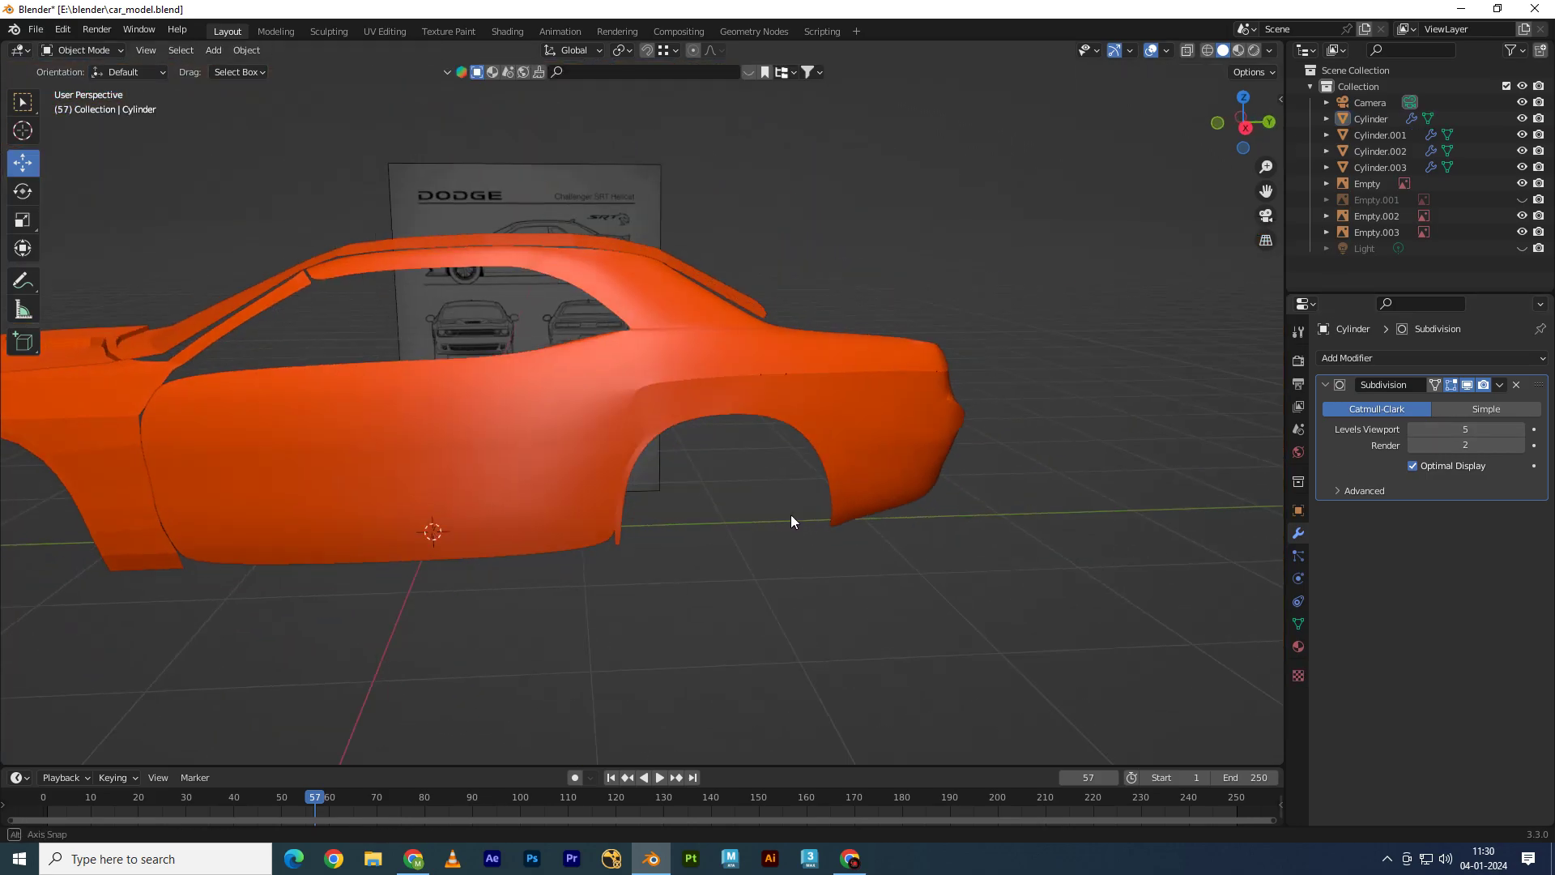
pyautogui.moveTo(791, 513)
pyautogui.mouseDown(button='middle')
pyautogui.moveTo(844, 516)
pyautogui.moveTo(813, 532)
pyautogui.mouseUp(button='middle')
pyautogui.scroll(2, 844, 516)
pyautogui.scroll(-3, 813, 538)
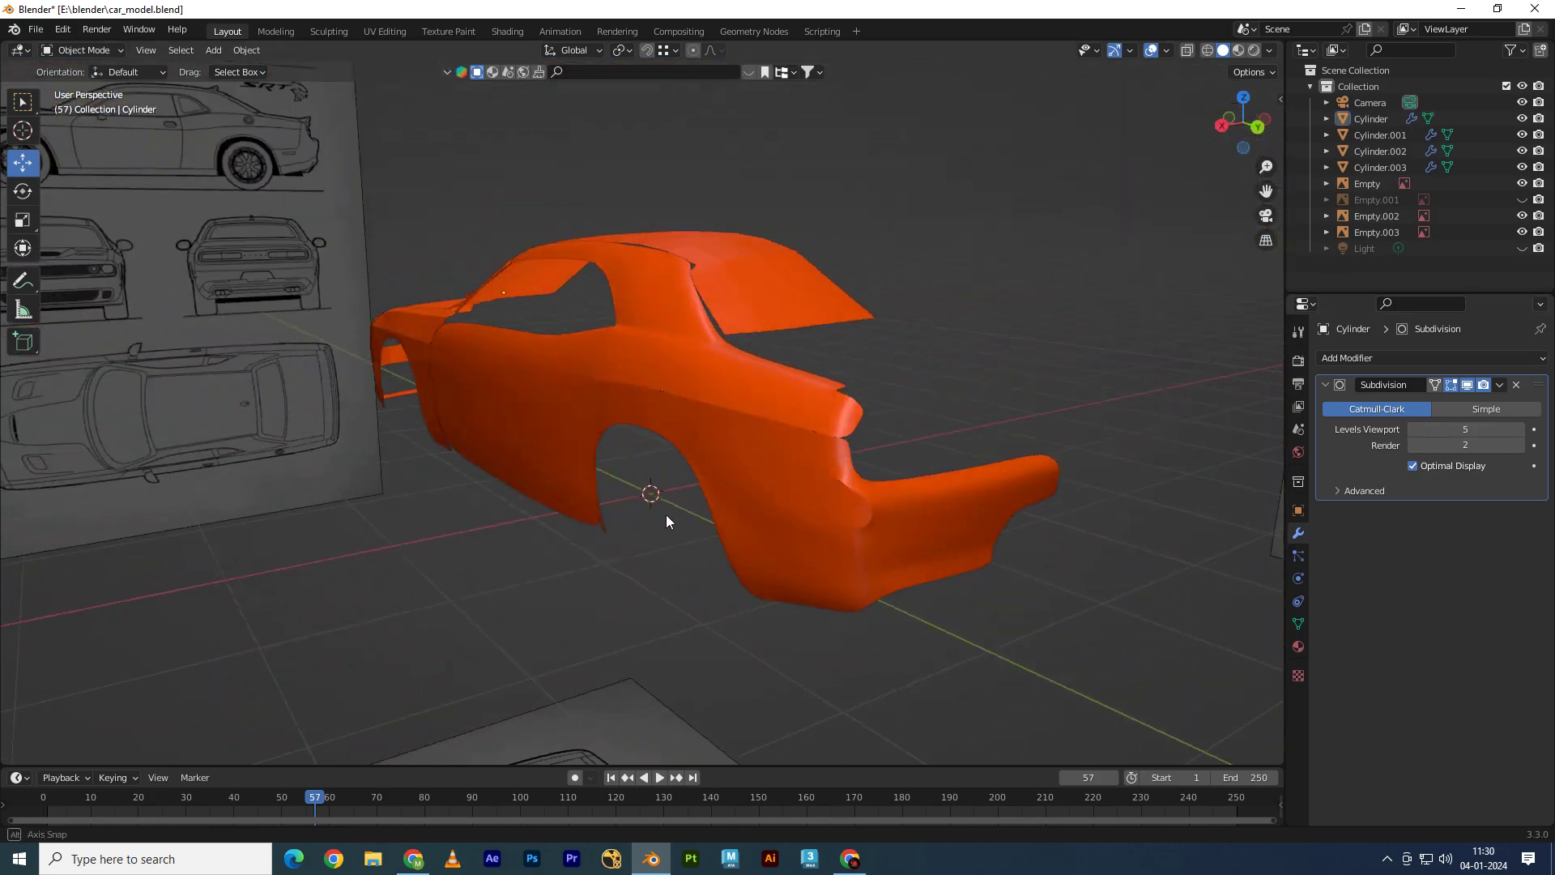
pyautogui.scroll(3, 650, 490)
pyautogui.moveTo(650, 490); pyautogui.dragTo(858, 531, button='middle')
pyautogui.click(842, 438)
pyautogui.write('1')
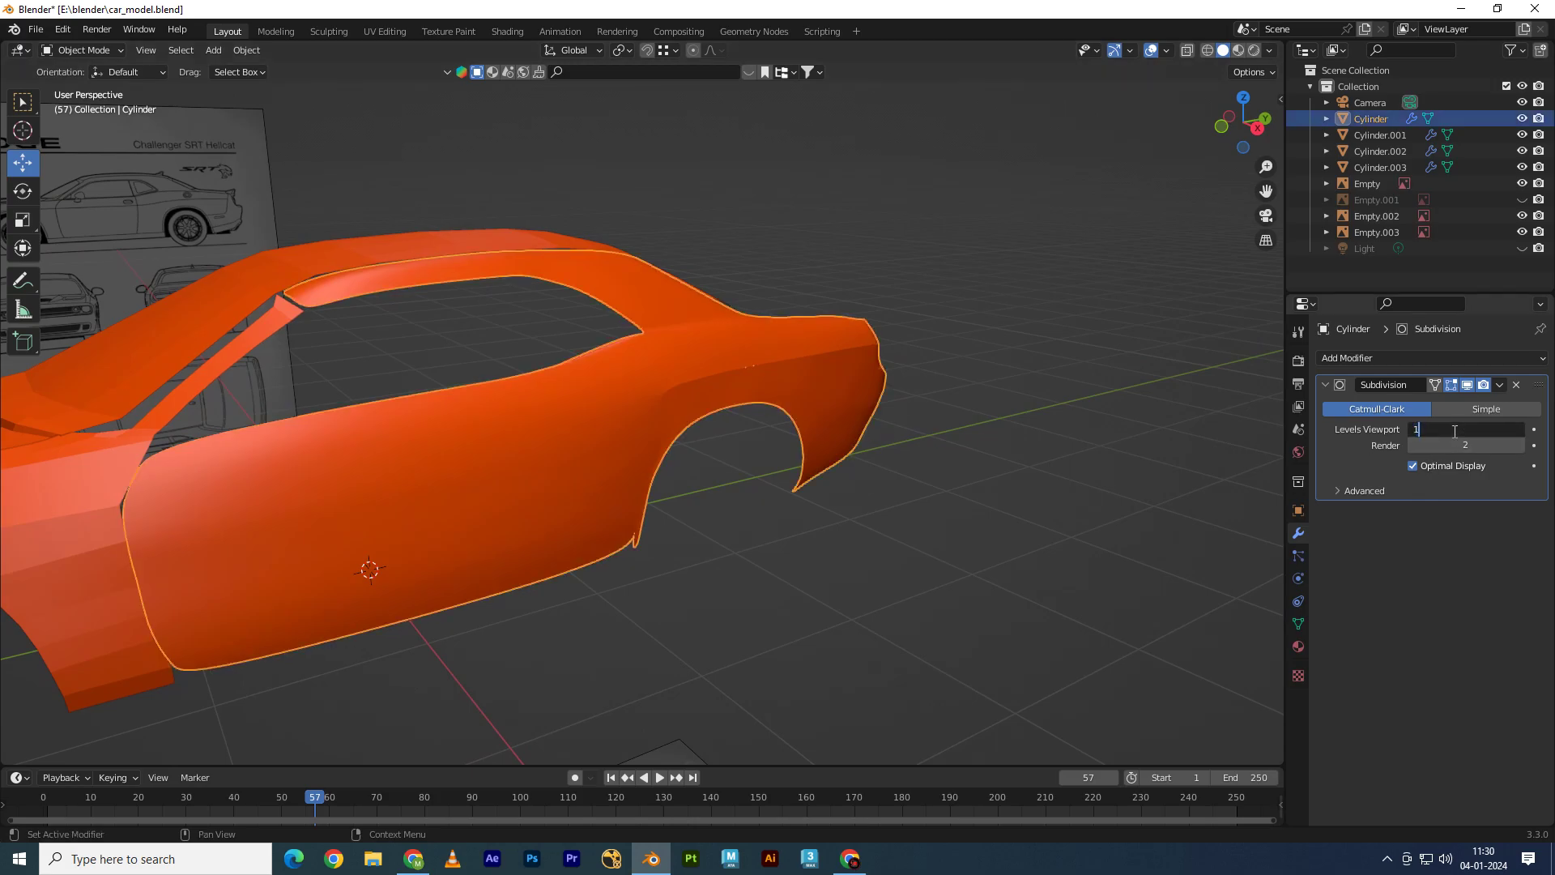
pyautogui.write('0')
pyautogui.press('Return')
pyautogui.press('Tab')
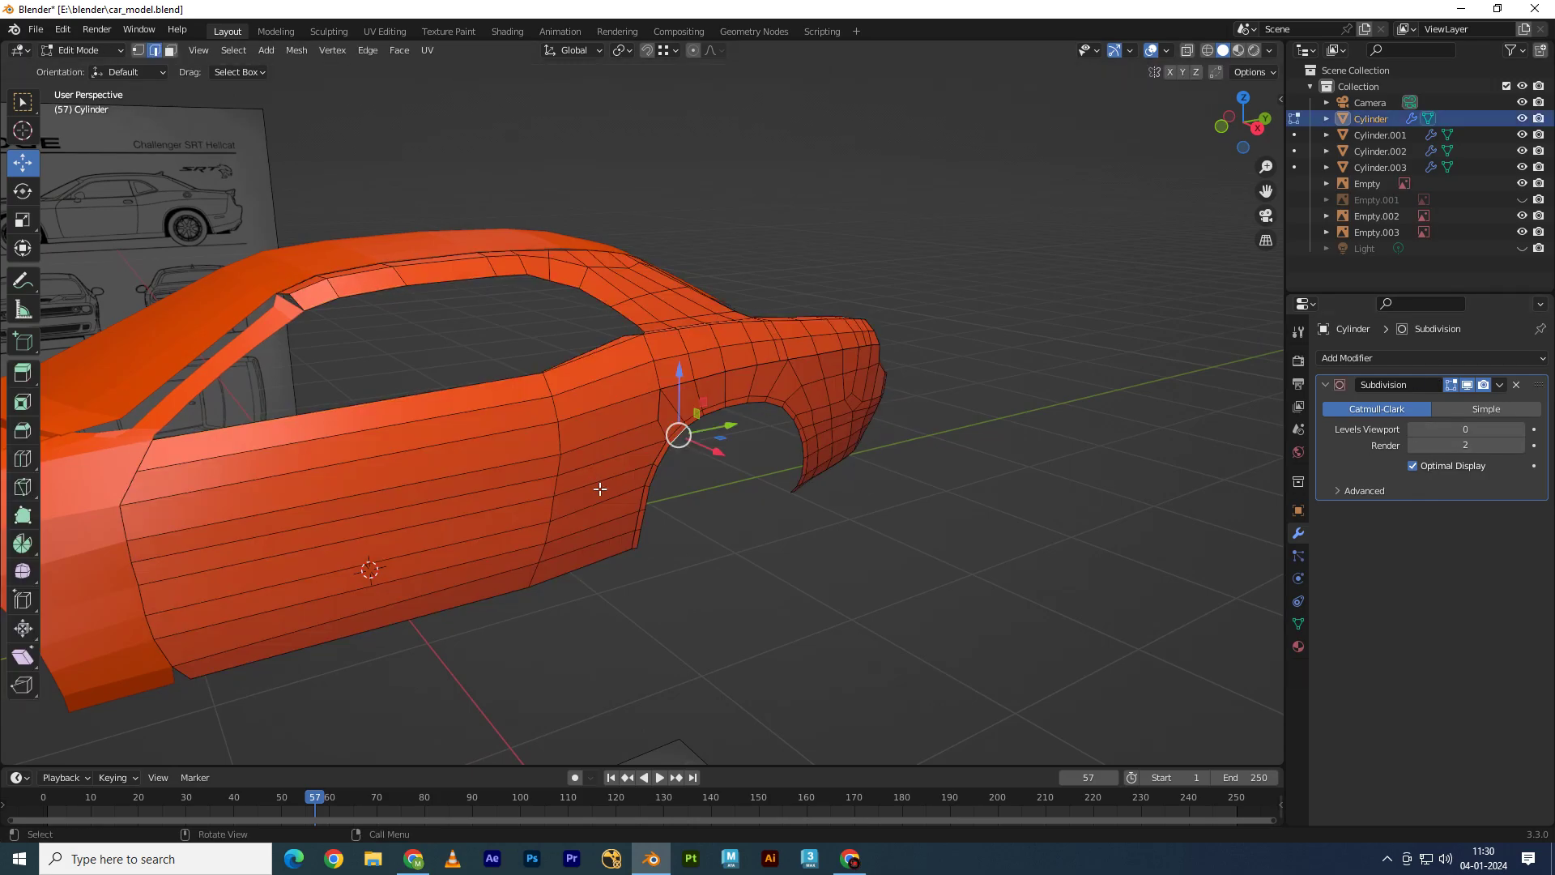
# Step: Merge a front-arch vertex pair, then try sliding the upper vertex and undo it
pyautogui.scroll(2, 673, 559)
pyautogui.scroll(3, 680, 567)
pyautogui.scroll(2, 688, 583)
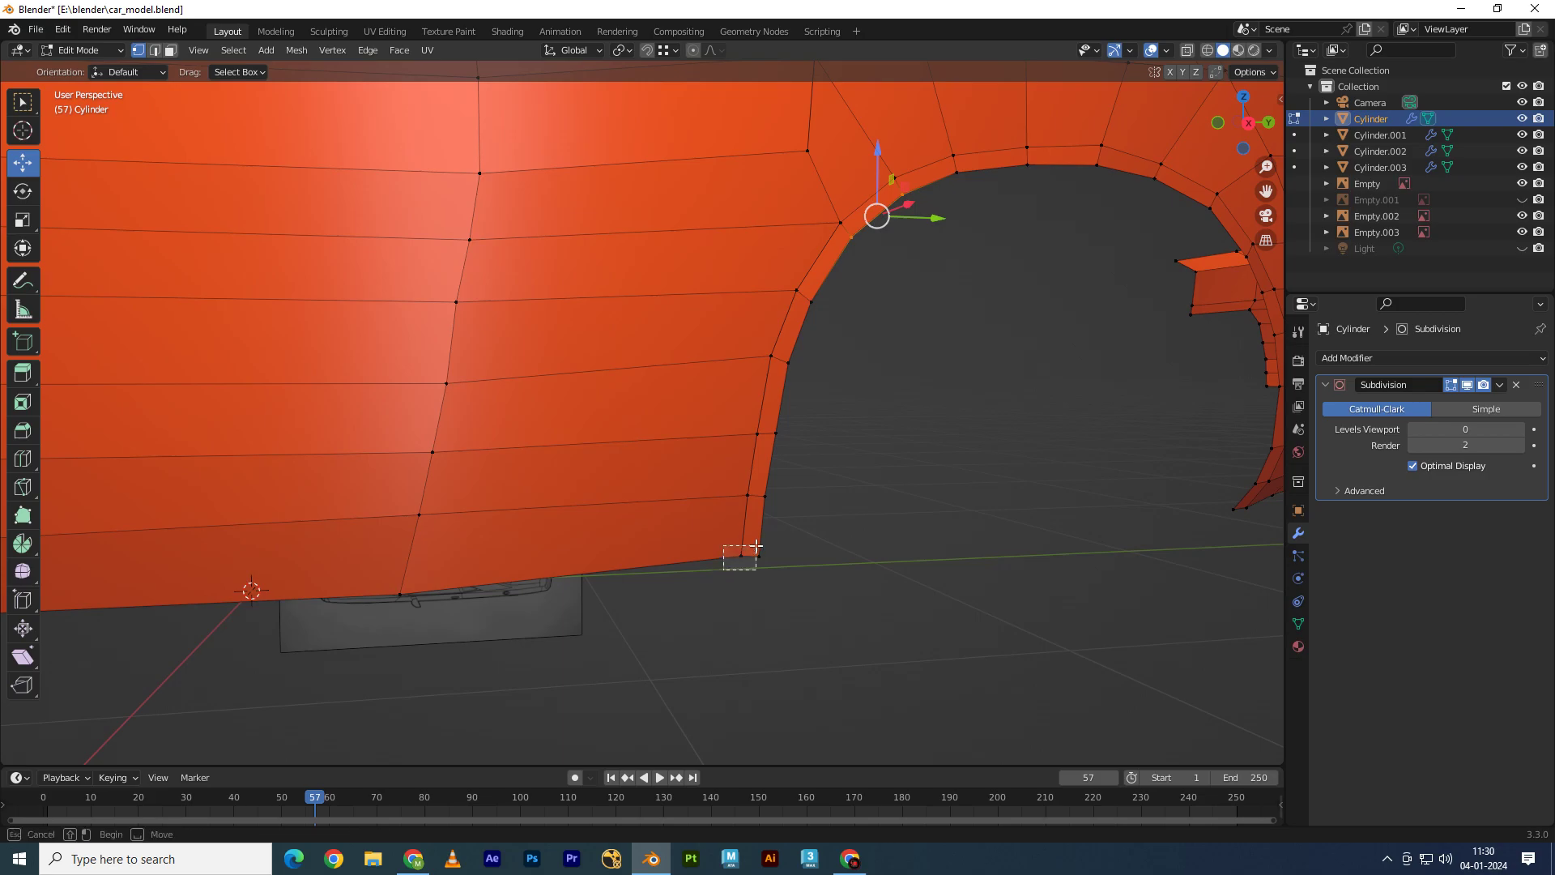
pyautogui.press('m')
pyautogui.click(718, 545)
pyautogui.click(746, 495)
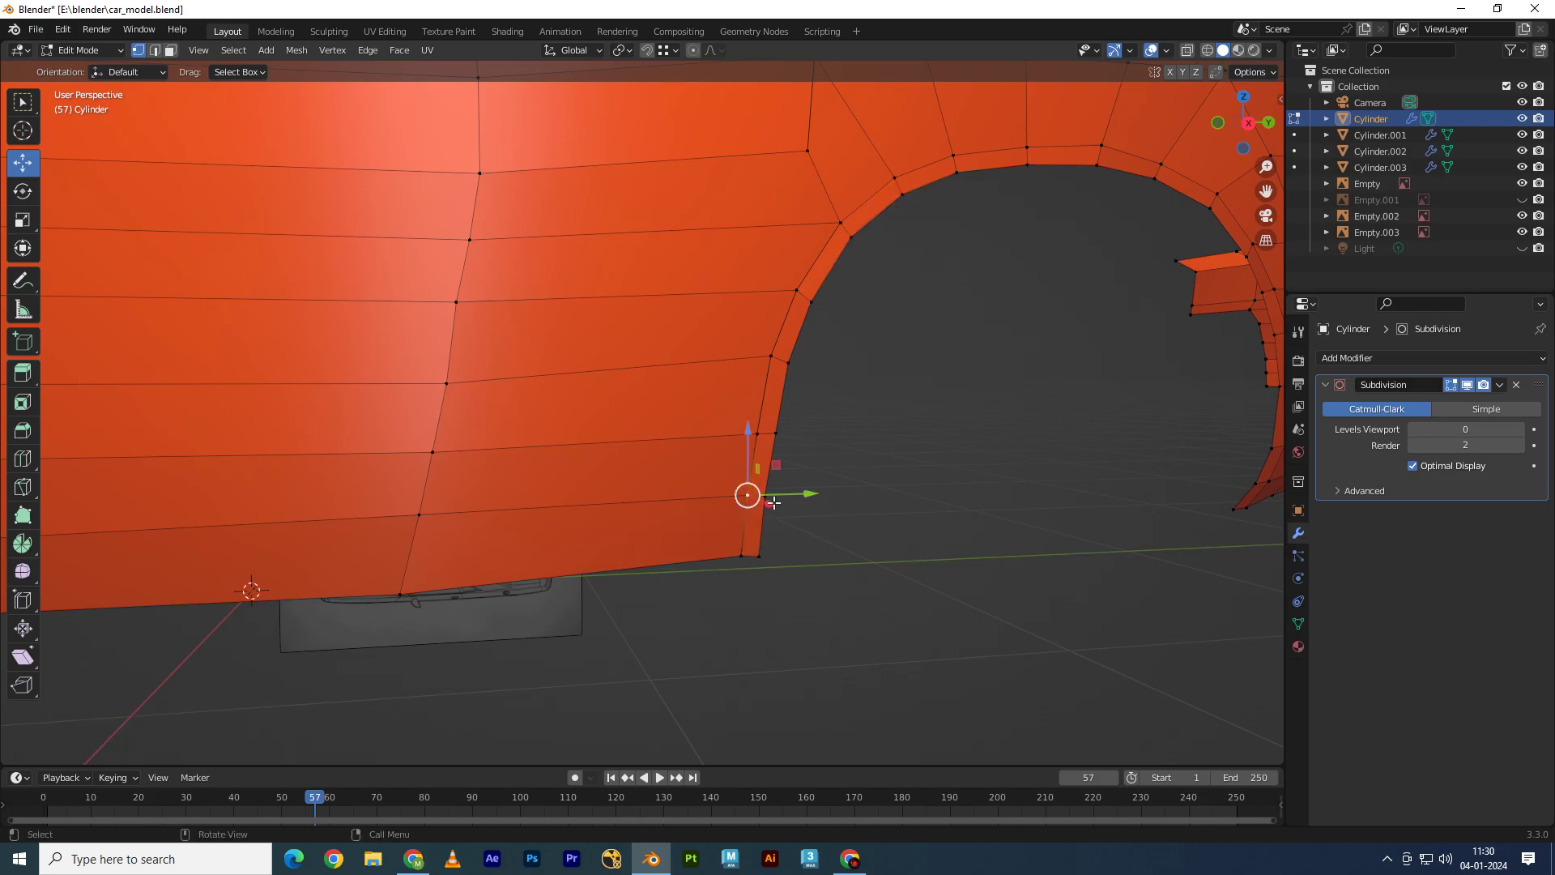
pyautogui.moveTo(779, 496); pyautogui.dragTo(742, 497)
pyautogui.hotkey('ctrl', 'z')
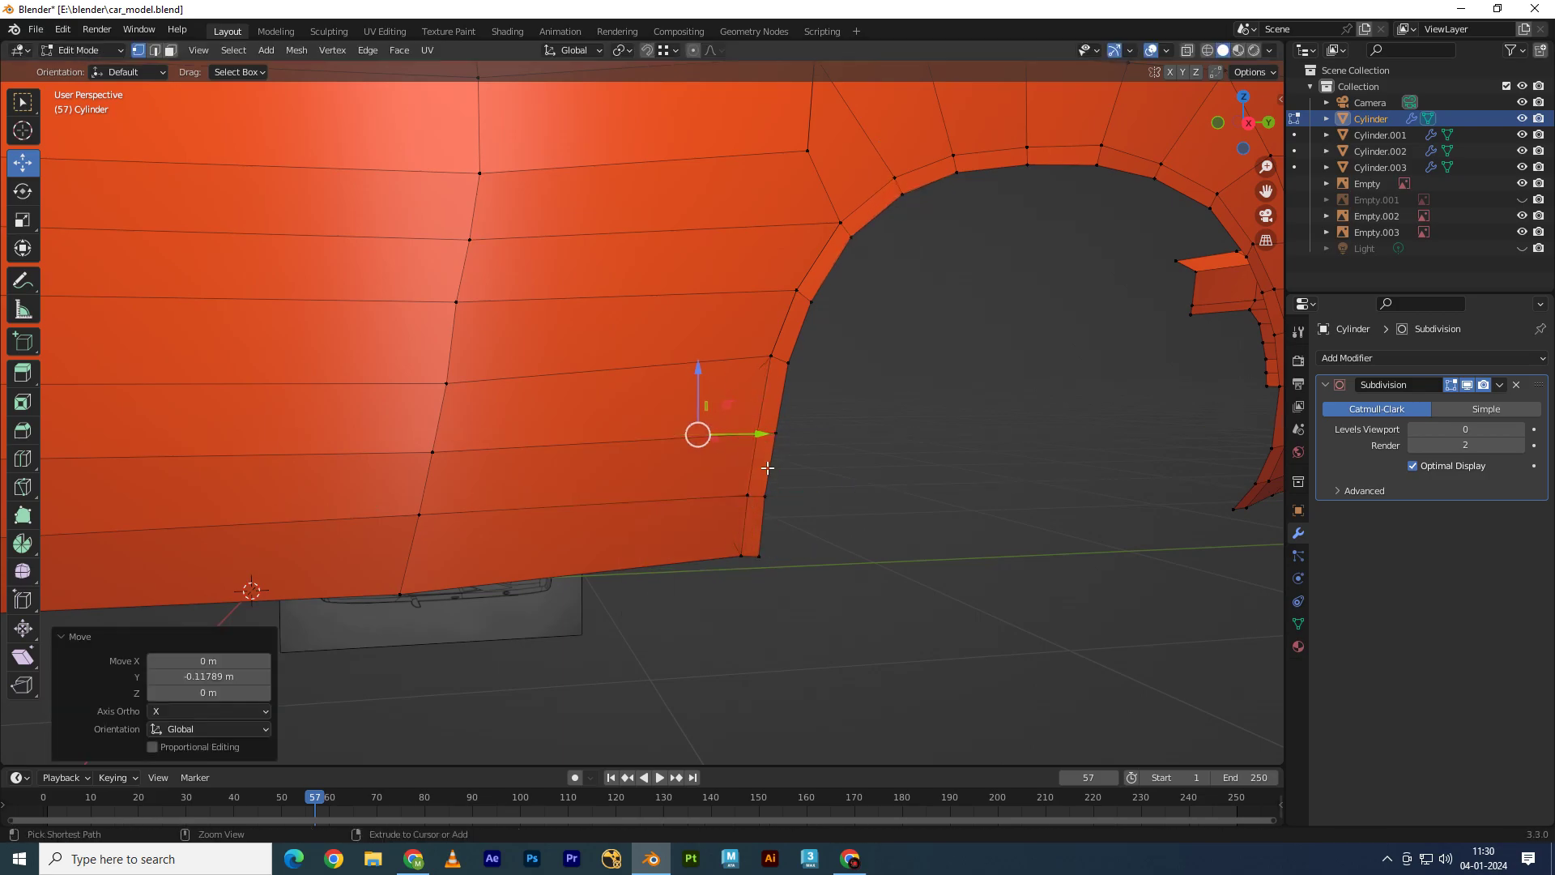
# Step: Shift the lower arch vertex outward along Y and merge the pair at the first vertex
pyautogui.click(744, 503)
pyautogui.scroll(1, 730, 523)
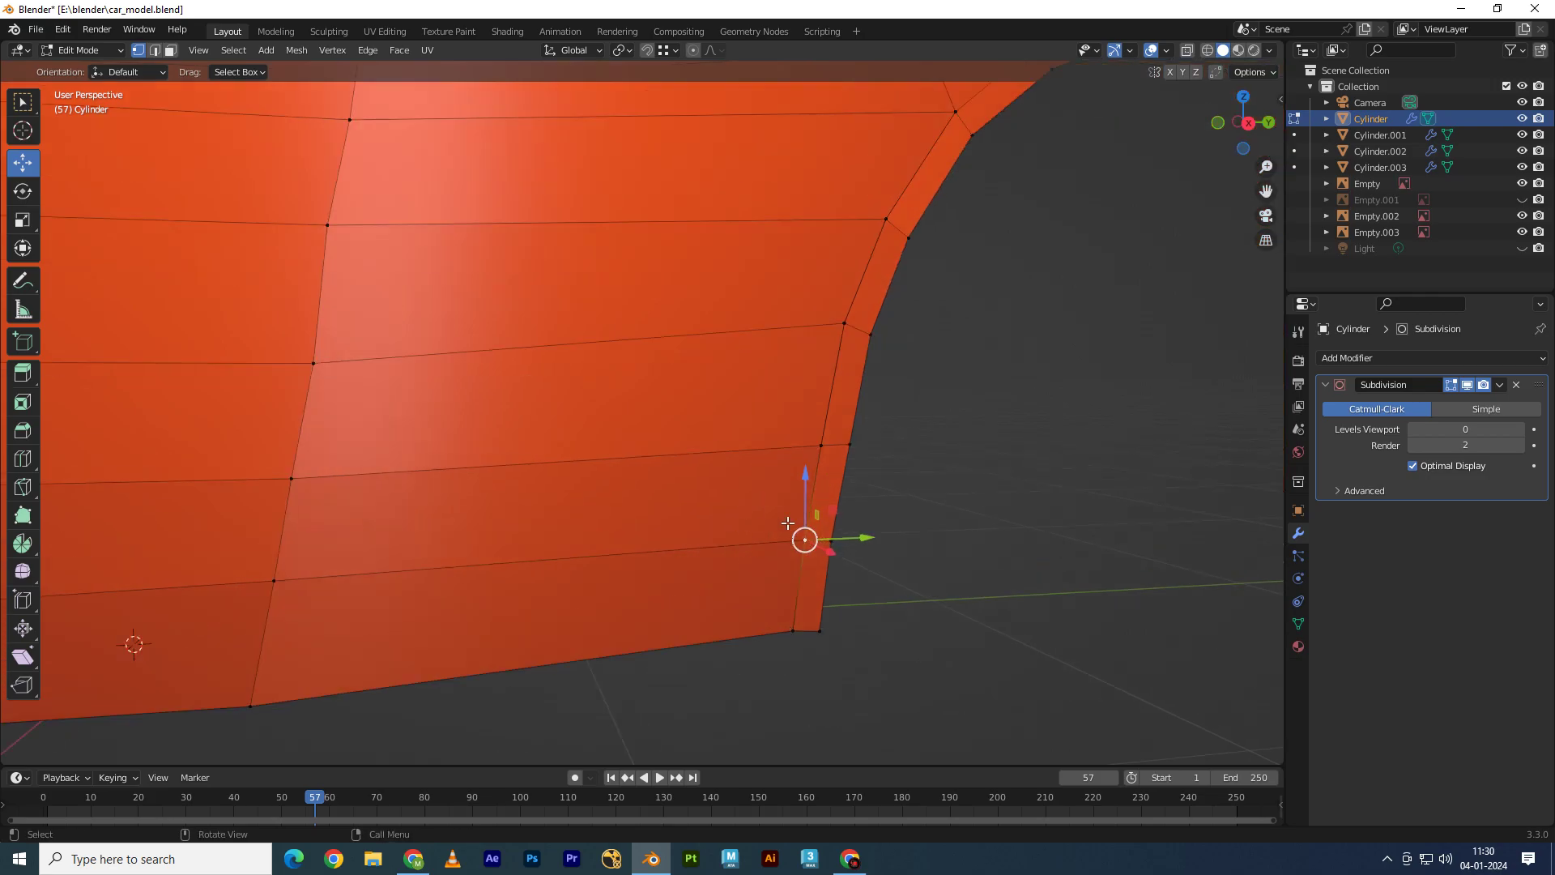
pyautogui.scroll(1, 732, 446)
pyautogui.moveTo(759, 411); pyautogui.dragTo(773, 409)
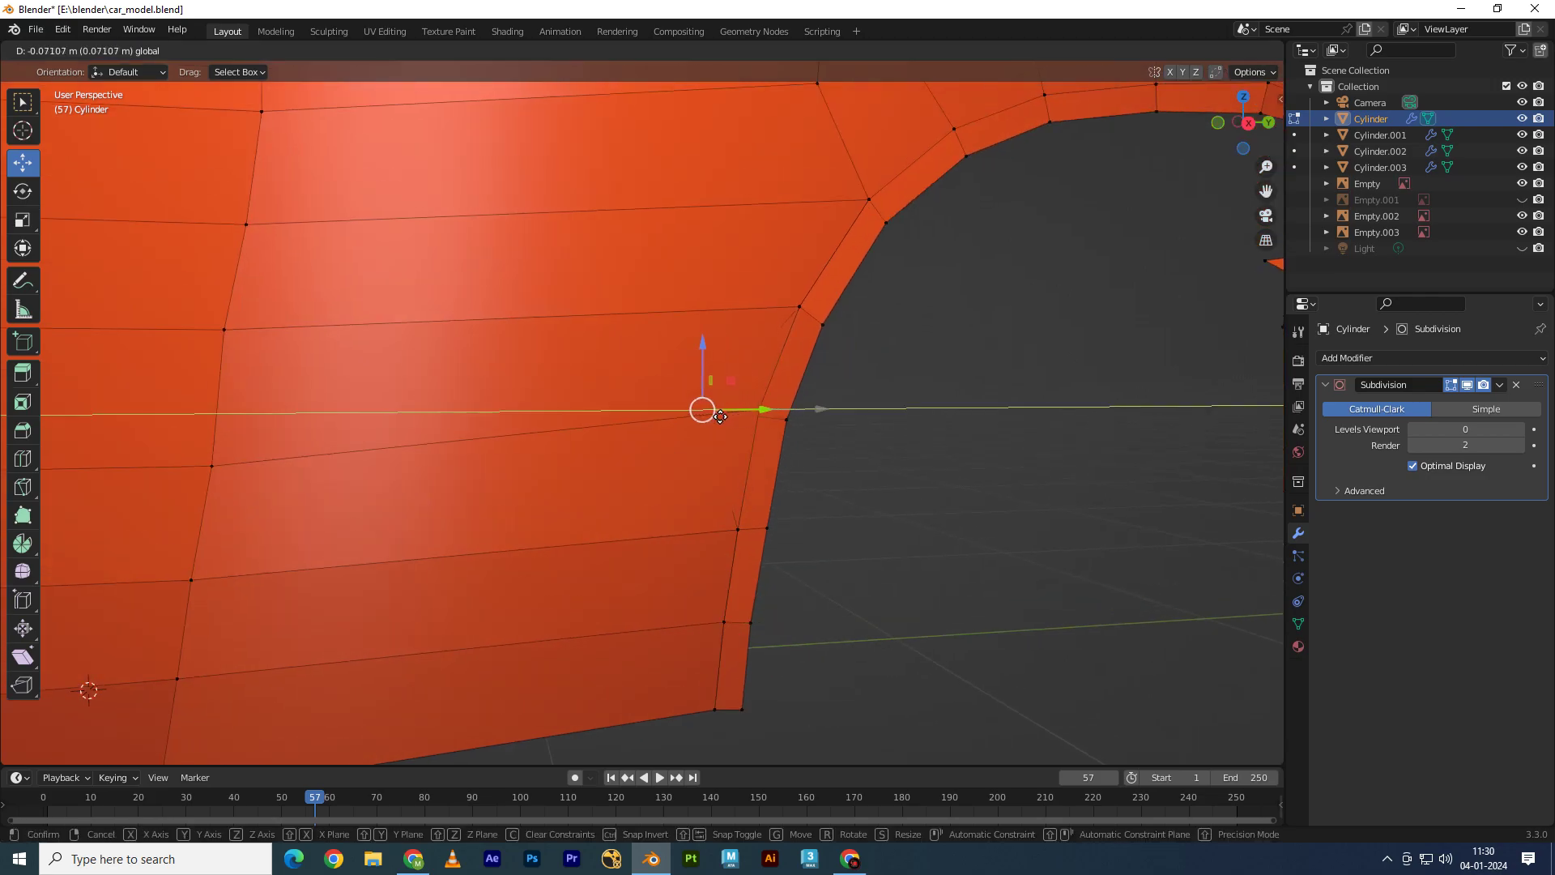
pyautogui.press('m')
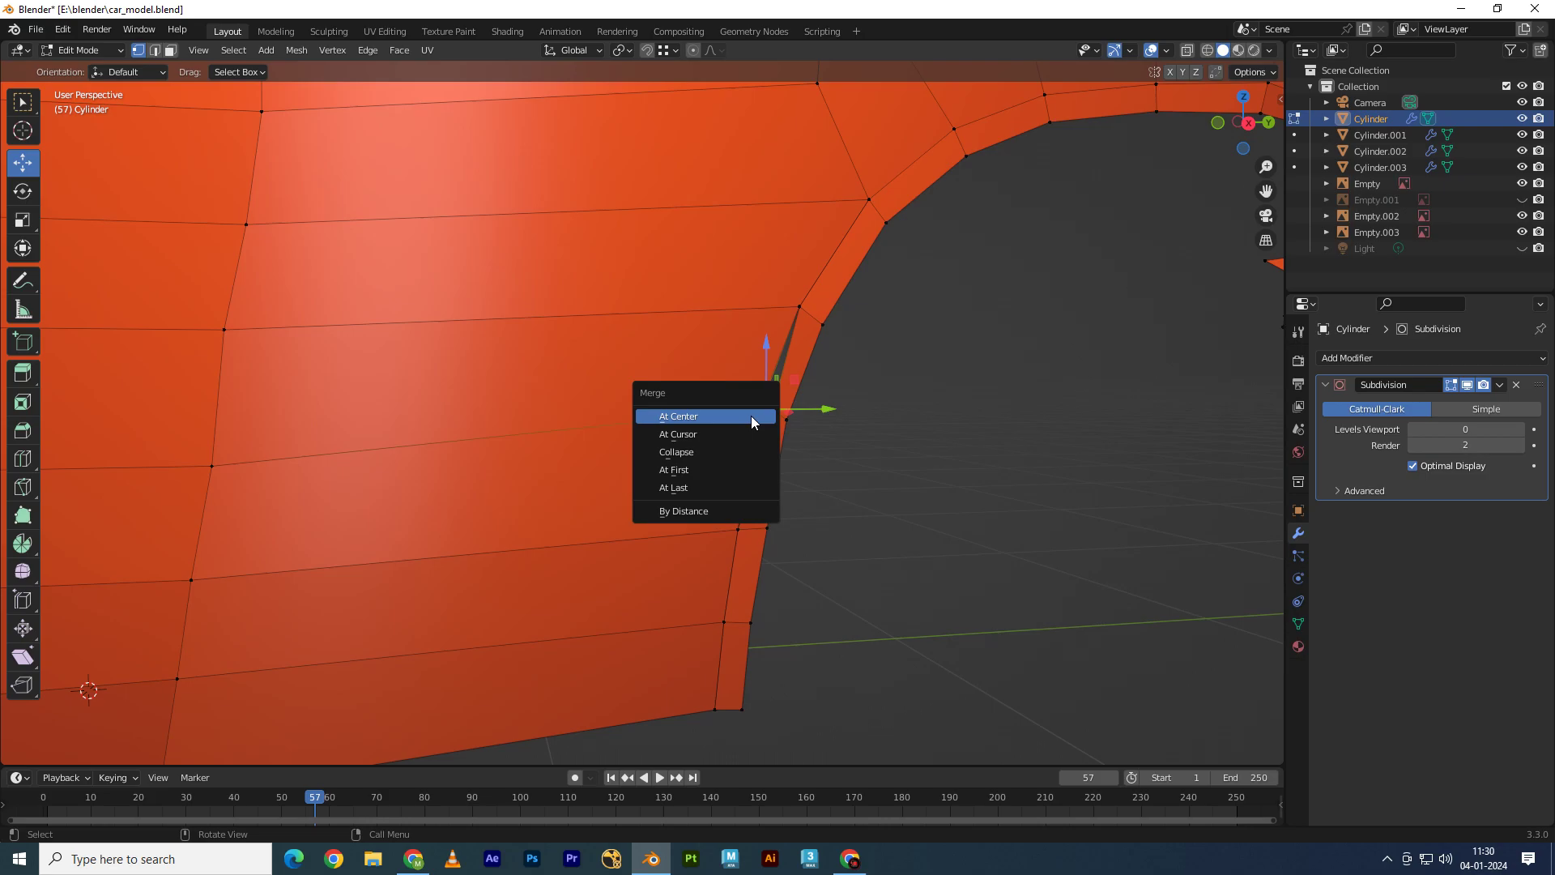
pyautogui.click(751, 416)
pyautogui.hotkey('ctrl', 'z')
pyautogui.press('m')
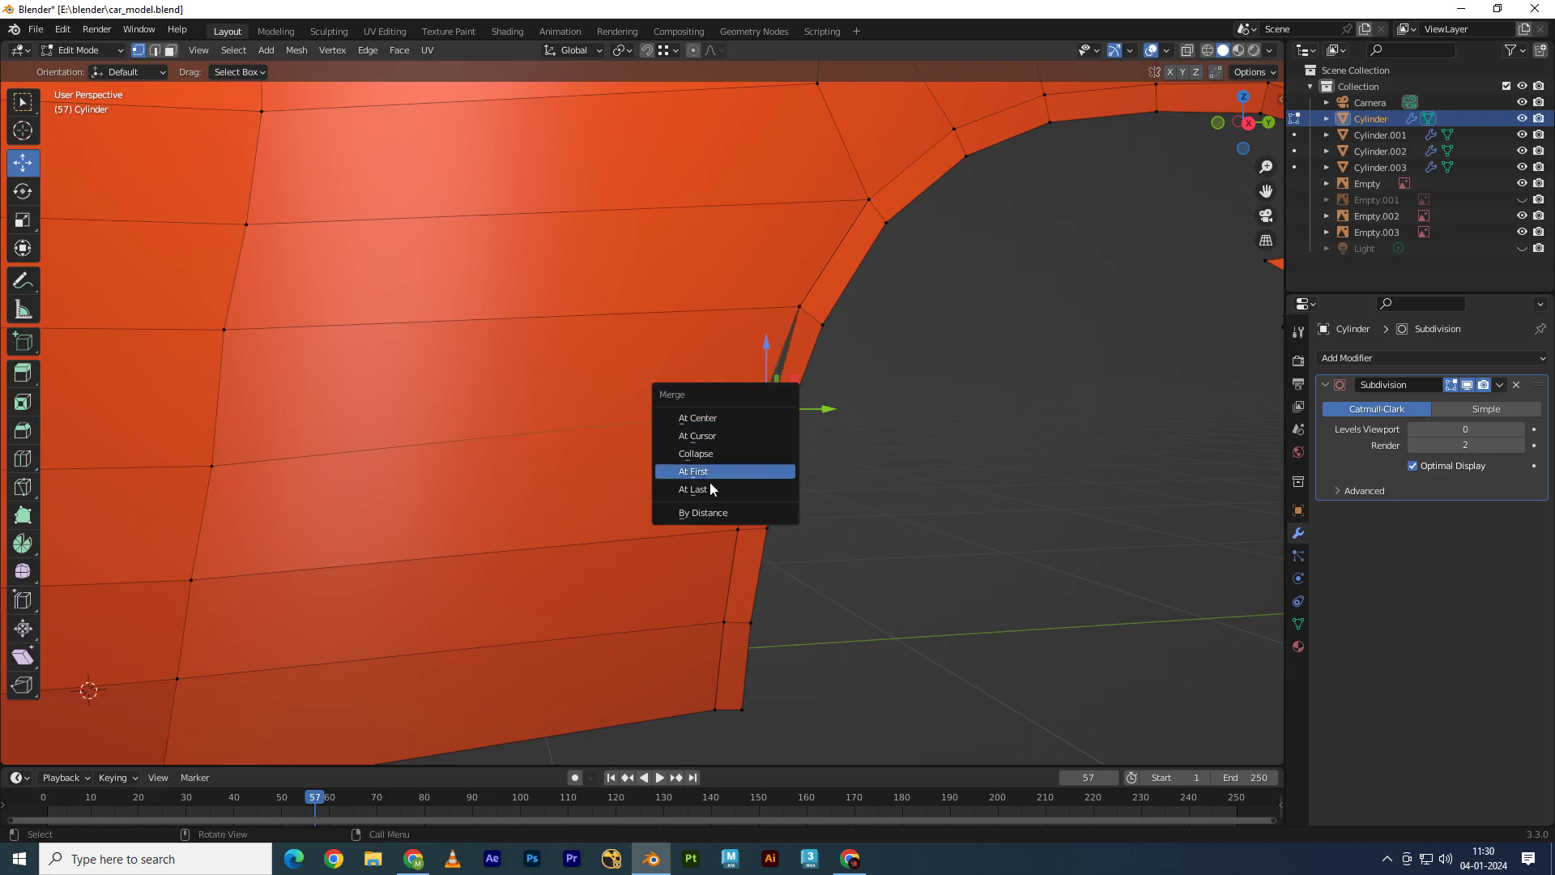
pyautogui.click(709, 482)
# Step: Move the next vertex on the arch edge along the Y axis
pyautogui.click(799, 306)
pyautogui.press('g')
pyautogui.press('y')
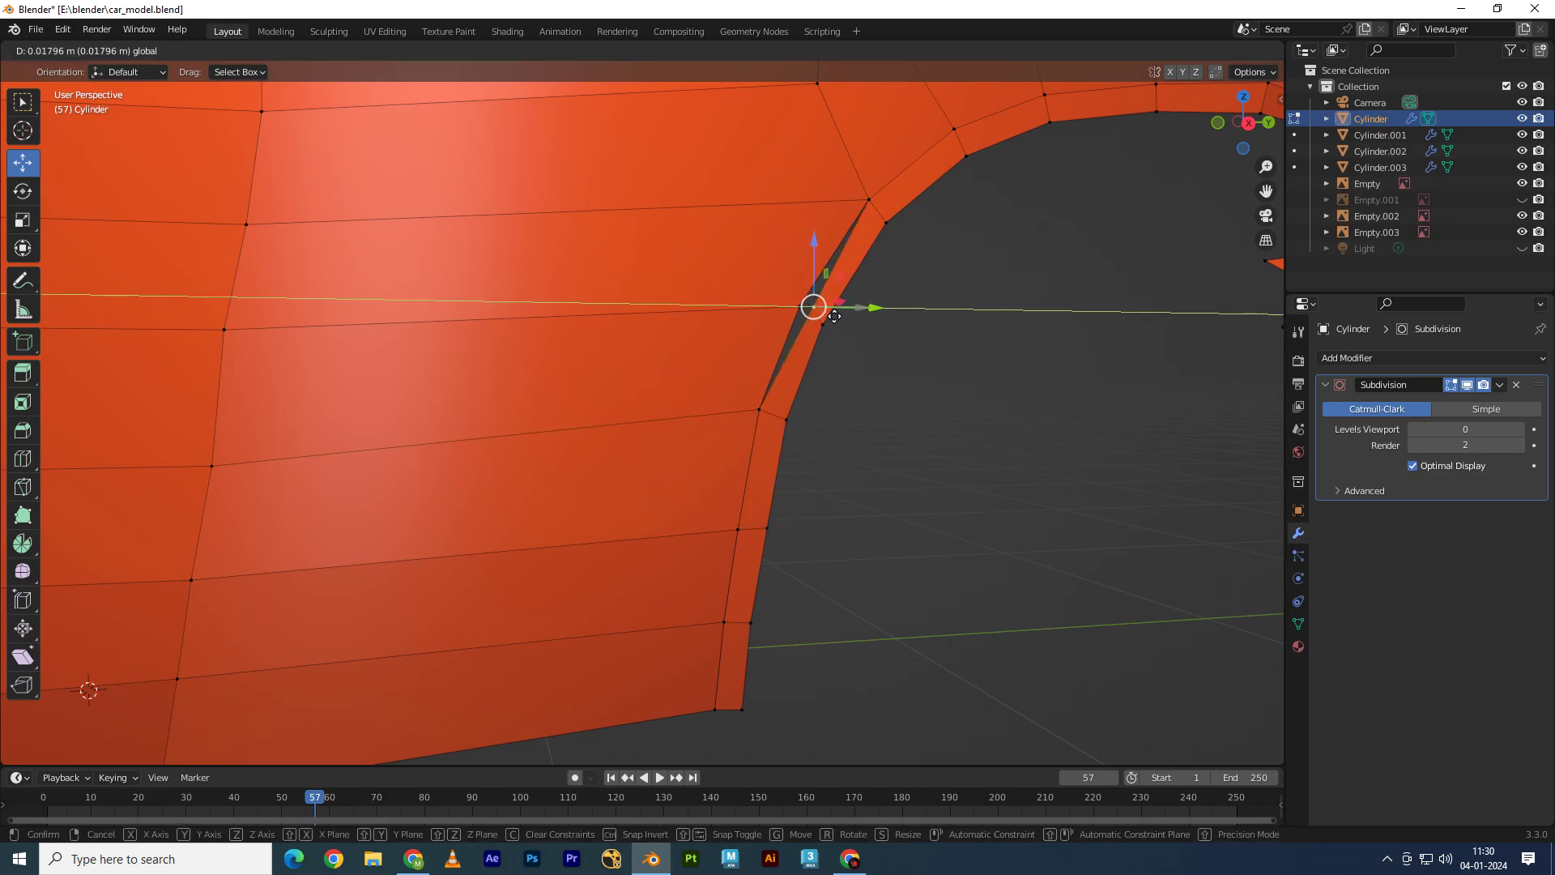
pyautogui.click(834, 316)
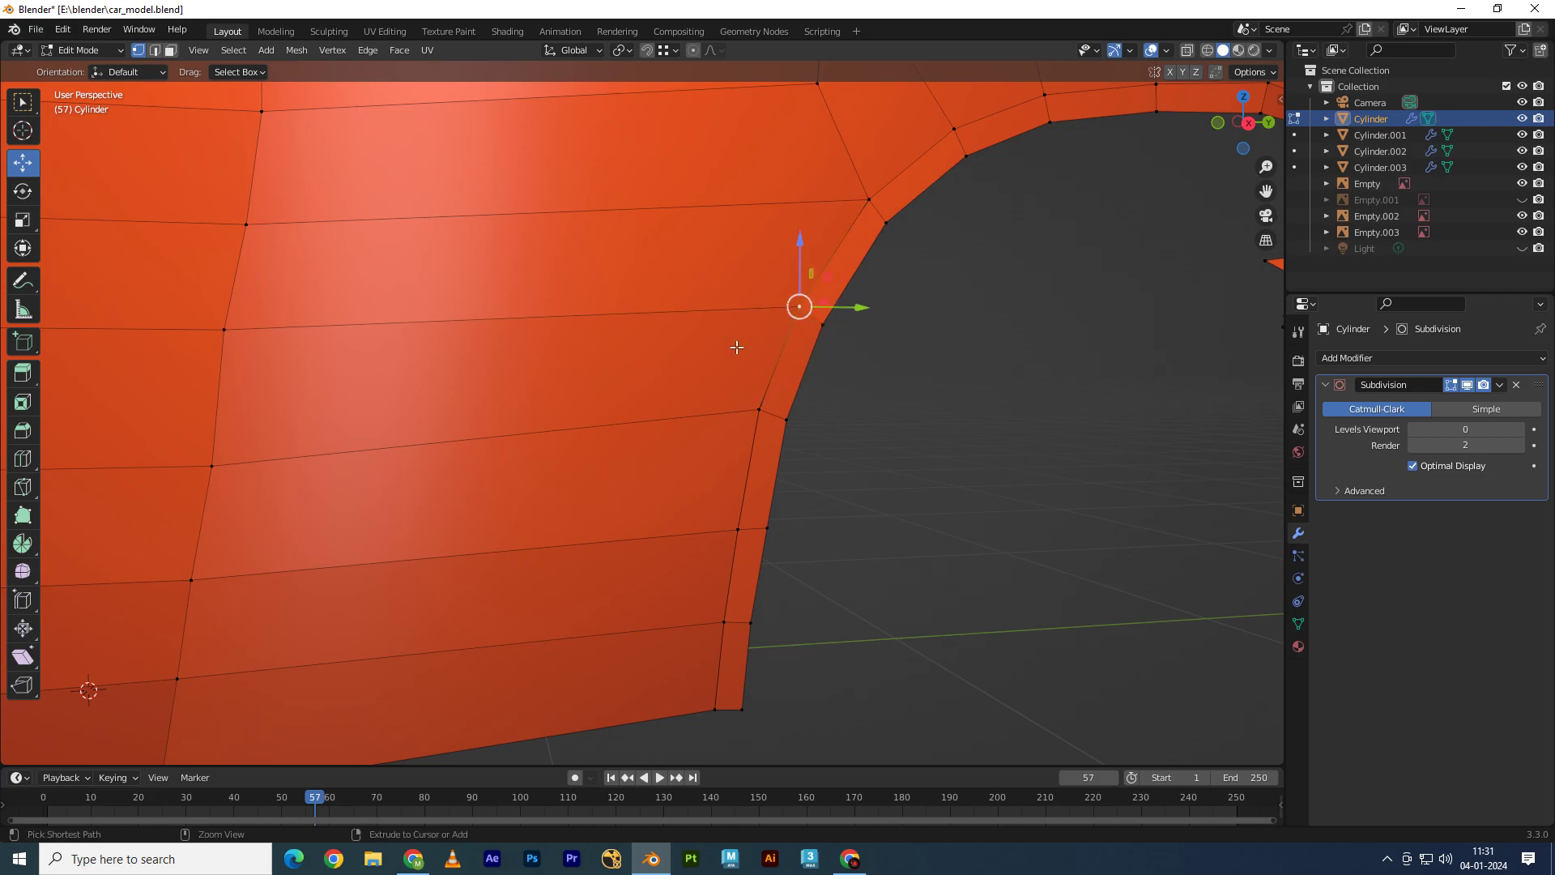
# Step: Switch to wireframe shading, merge the selected vertices at center, and unhide hidden geometry
pyautogui.press('z')
pyautogui.click(629, 347)
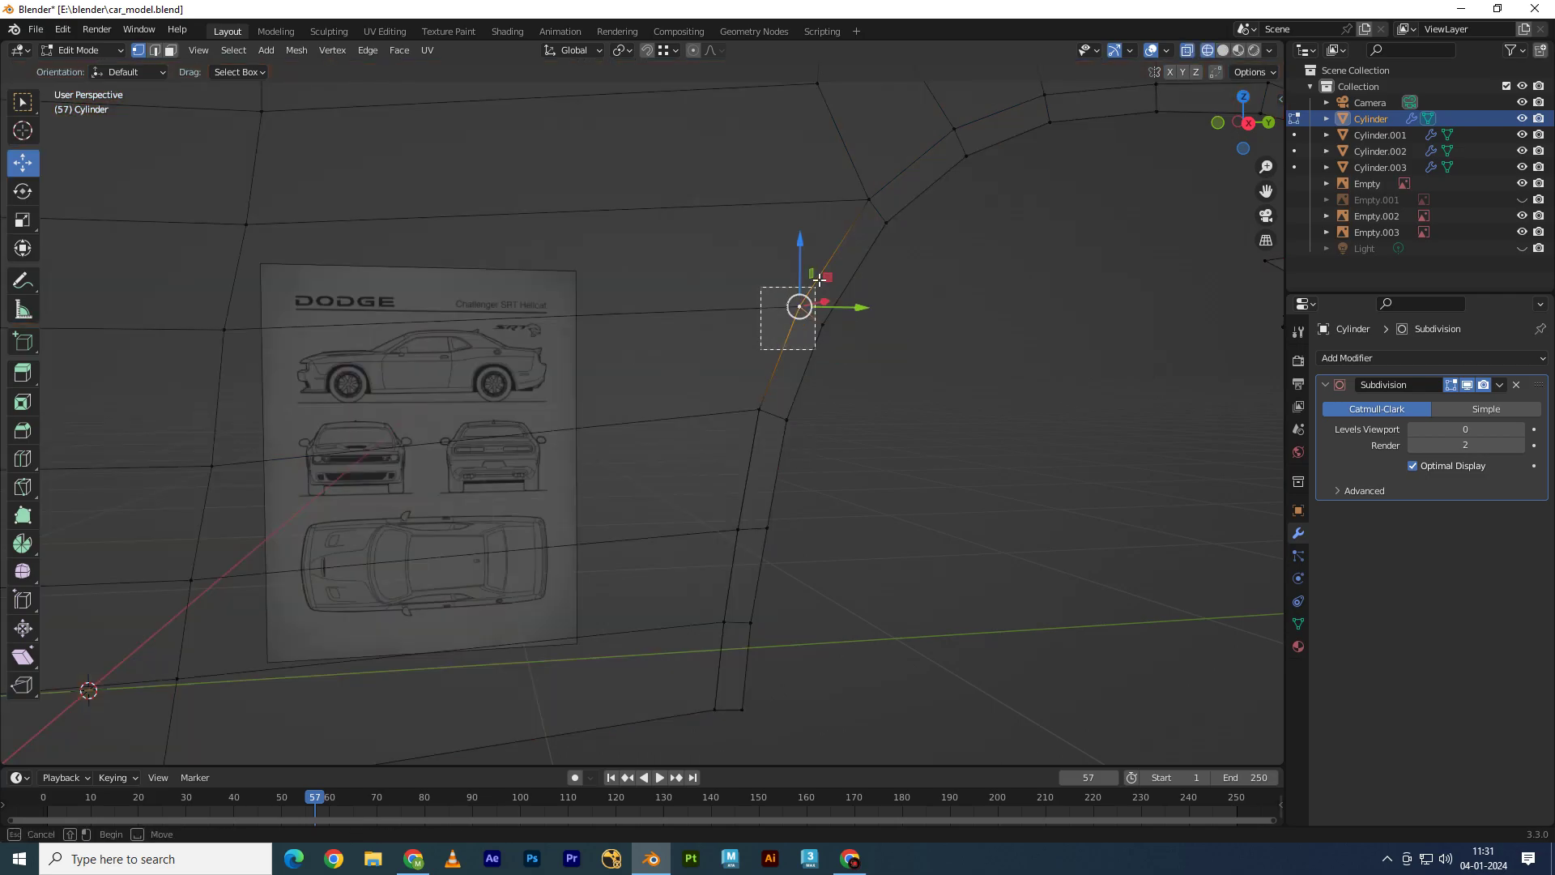
pyautogui.press('m')
pyautogui.click(767, 290)
pyautogui.hotkey('alt', 'h')
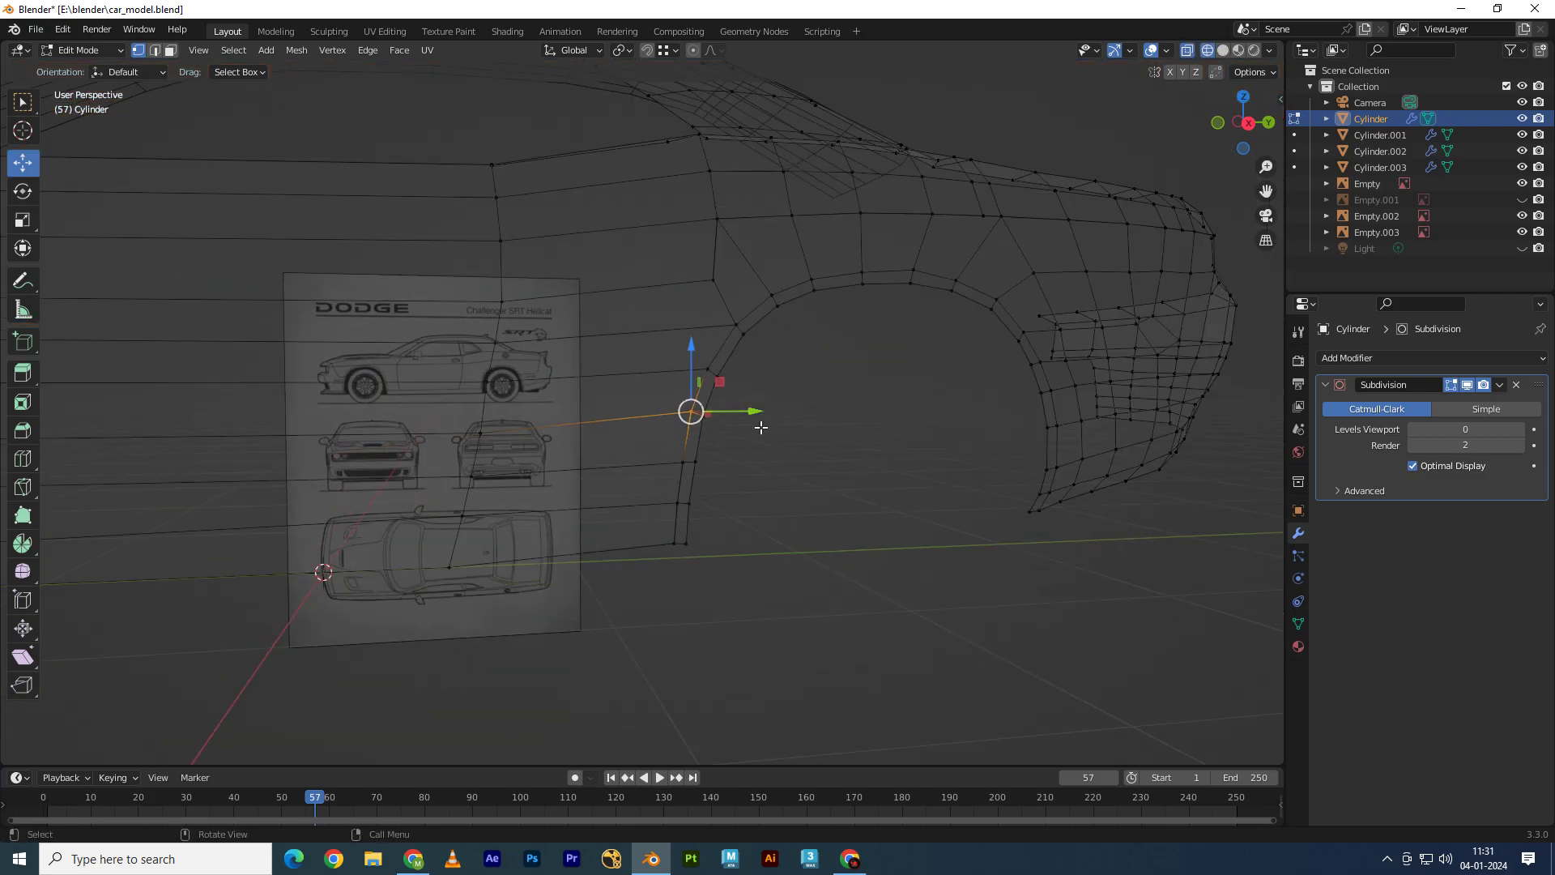
# Step: Merge vertex pairs at center along the rear wheel arch's column
pyautogui.moveTo(629, 591); pyautogui.dragTo(821, 264)
pyautogui.moveTo(821, 264); pyautogui.dragTo(667, 632, button='middle')
pyautogui.click(696, 597)
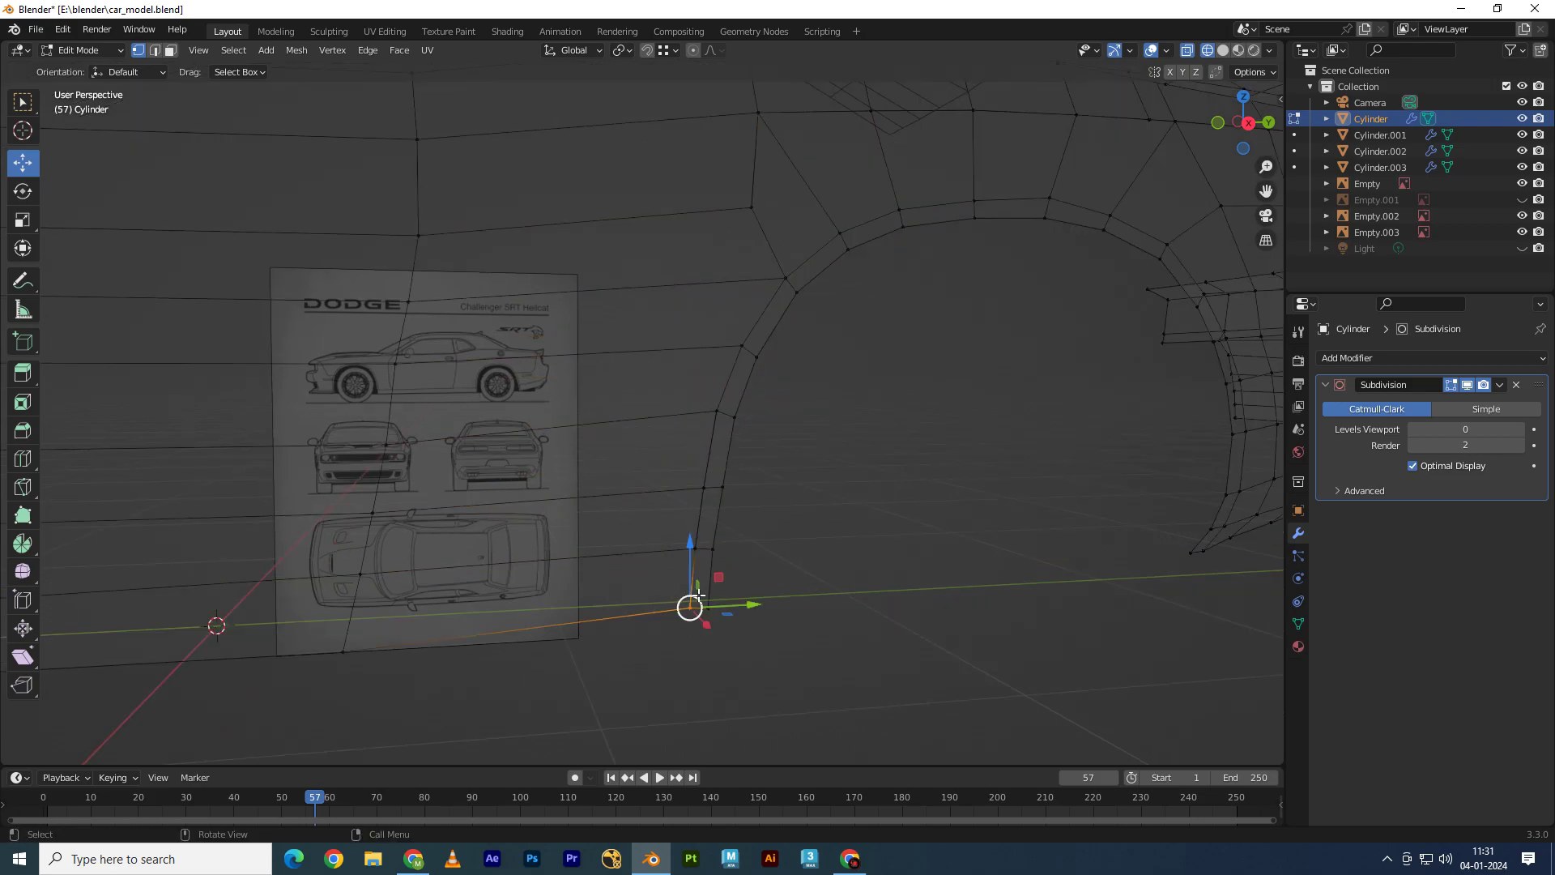
pyautogui.press('m')
pyautogui.click(692, 580)
pyautogui.click(704, 488)
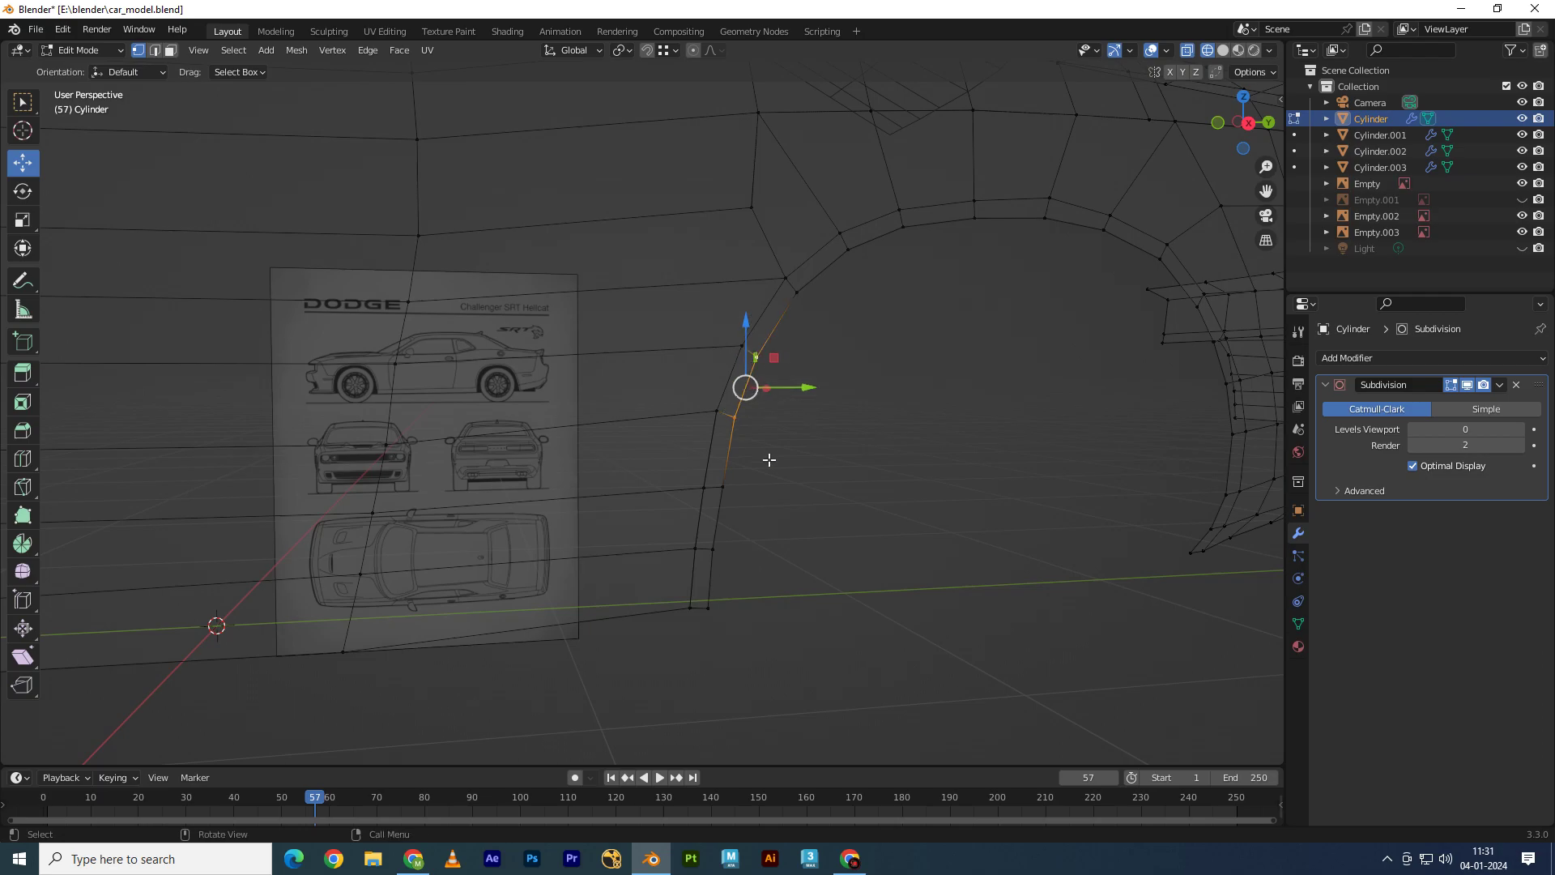
pyautogui.press('m')
pyautogui.click(725, 534)
pyautogui.click(697, 595)
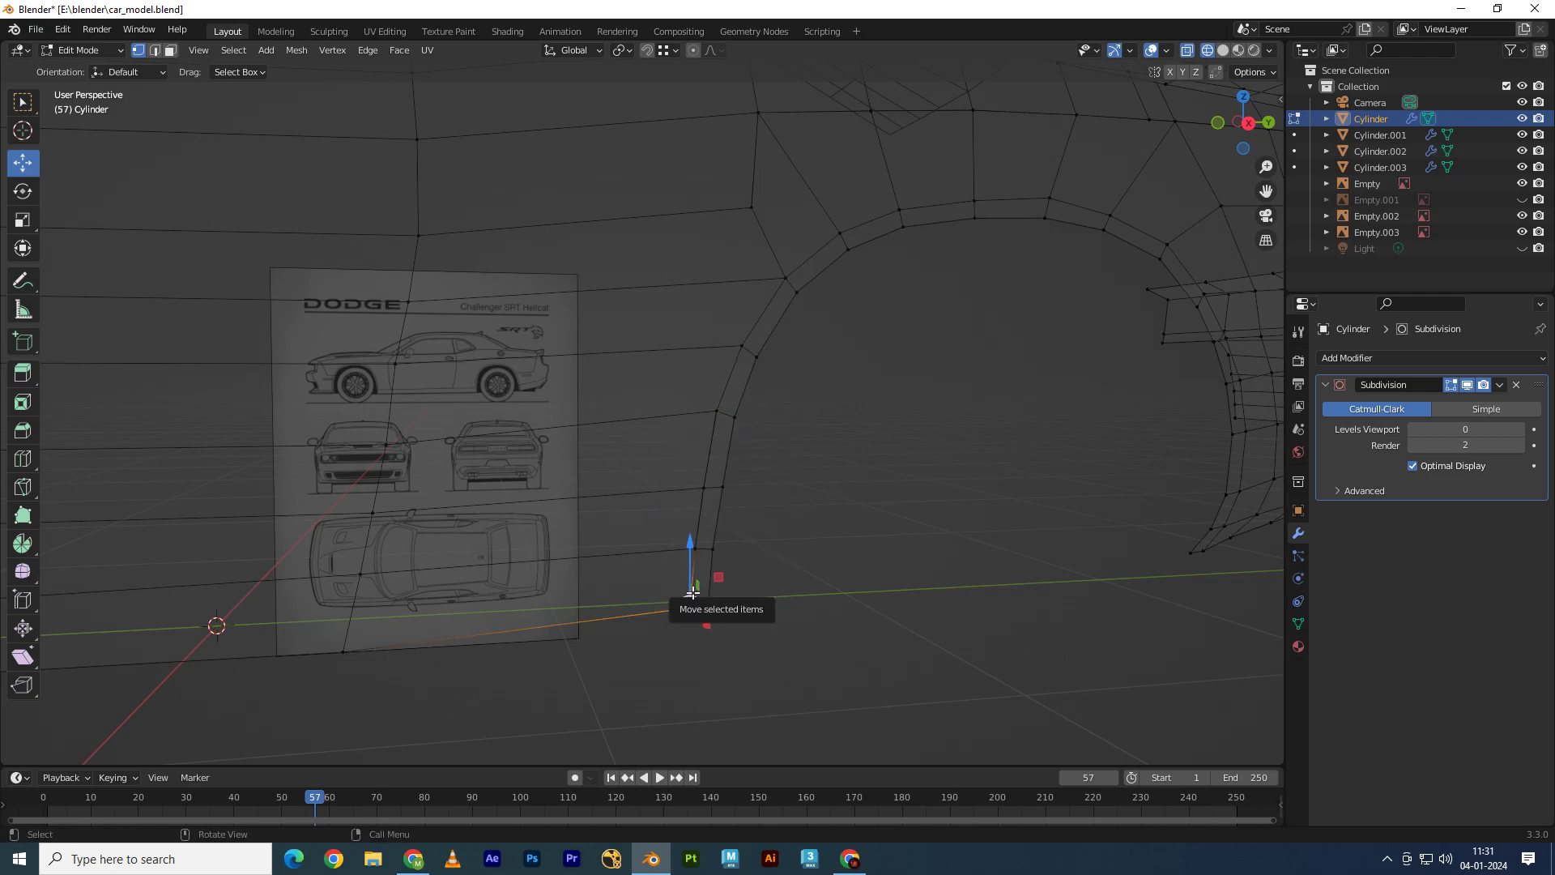
pyautogui.keyDown('shift'); pyautogui.moveTo(672, 540); pyautogui.dragTo(700, 564); pyautogui.keyUp('shift')
pyautogui.press('m')
pyautogui.click(661, 562)
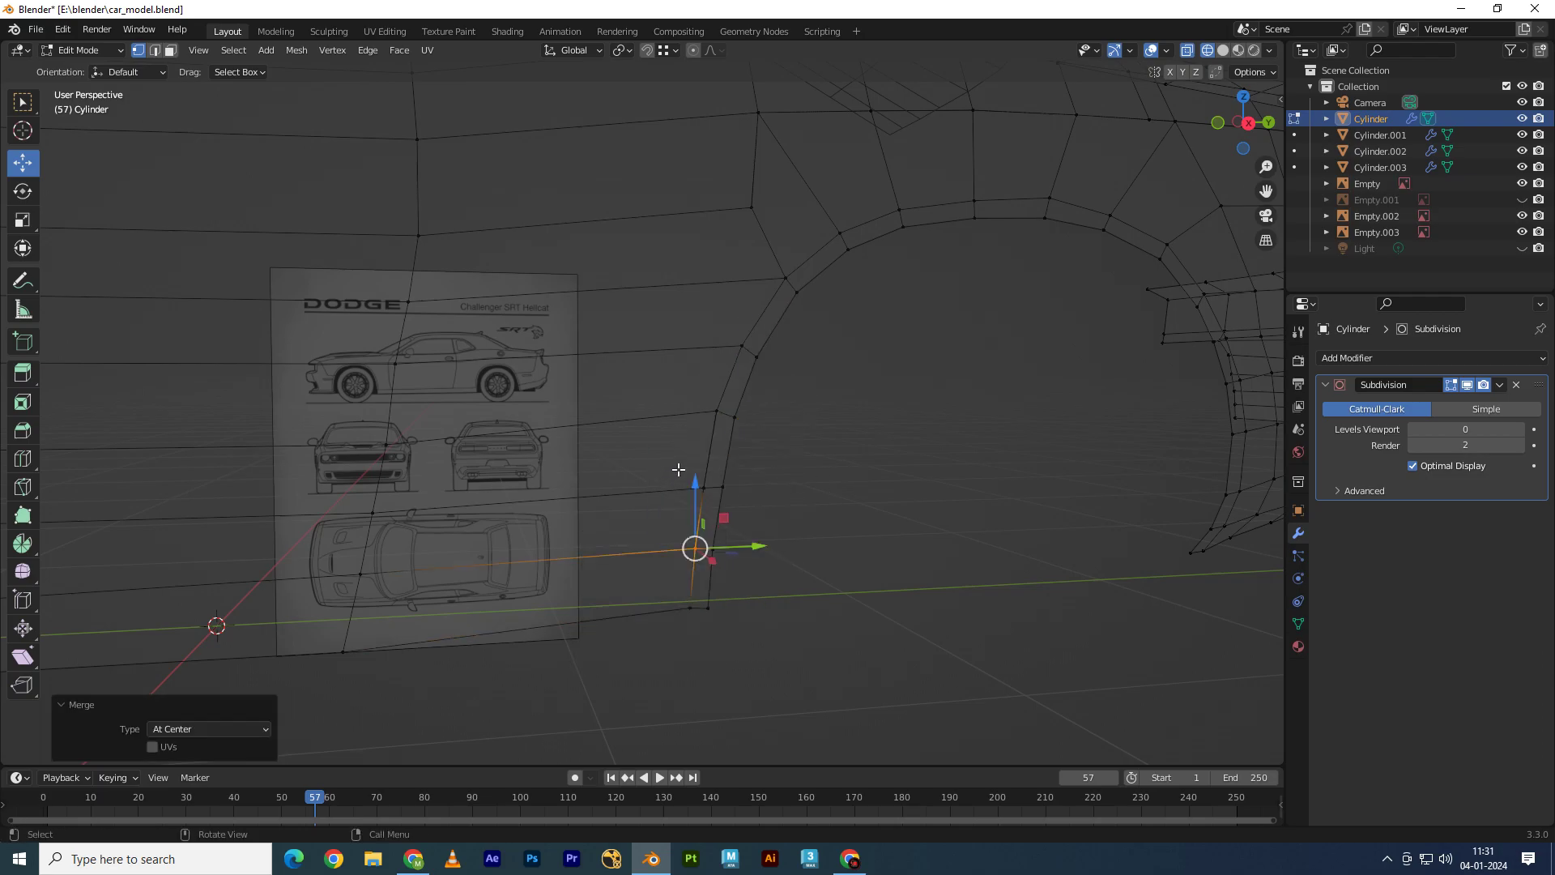
# Step: Keep merging overlapping vertices at center further up the arch
pyautogui.keyDown('shift'); pyautogui.click(702, 489); pyautogui.keyUp('shift')
pyautogui.press('m')
pyautogui.keyDown('shift'); pyautogui.click(713, 398); pyautogui.keyUp('shift')
pyautogui.press('m')
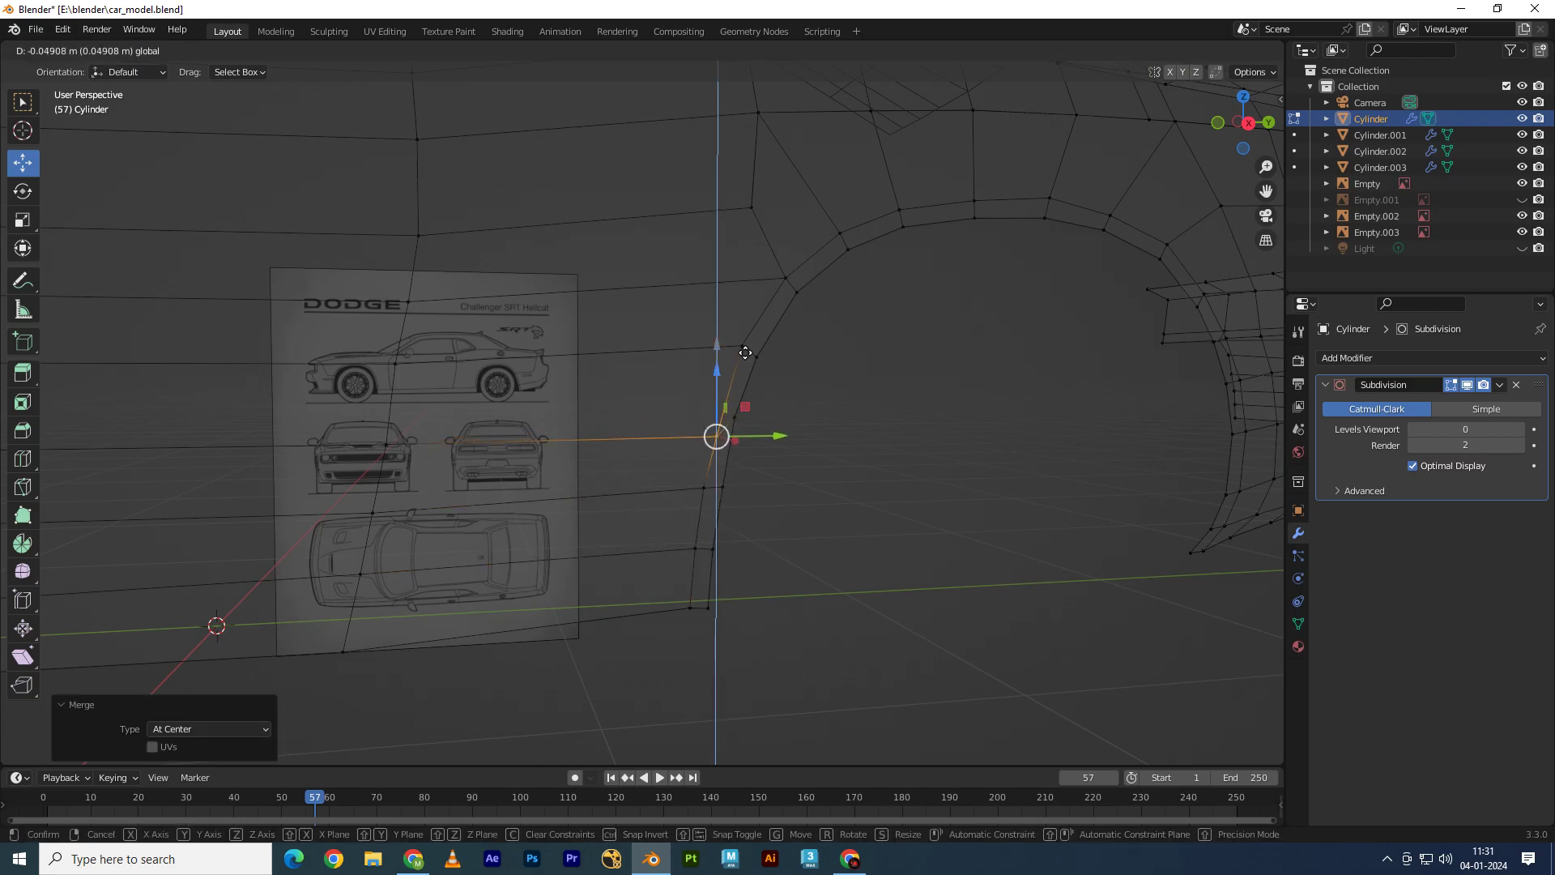
pyautogui.click(718, 410)
pyautogui.press('m')
pyautogui.click(745, 358)
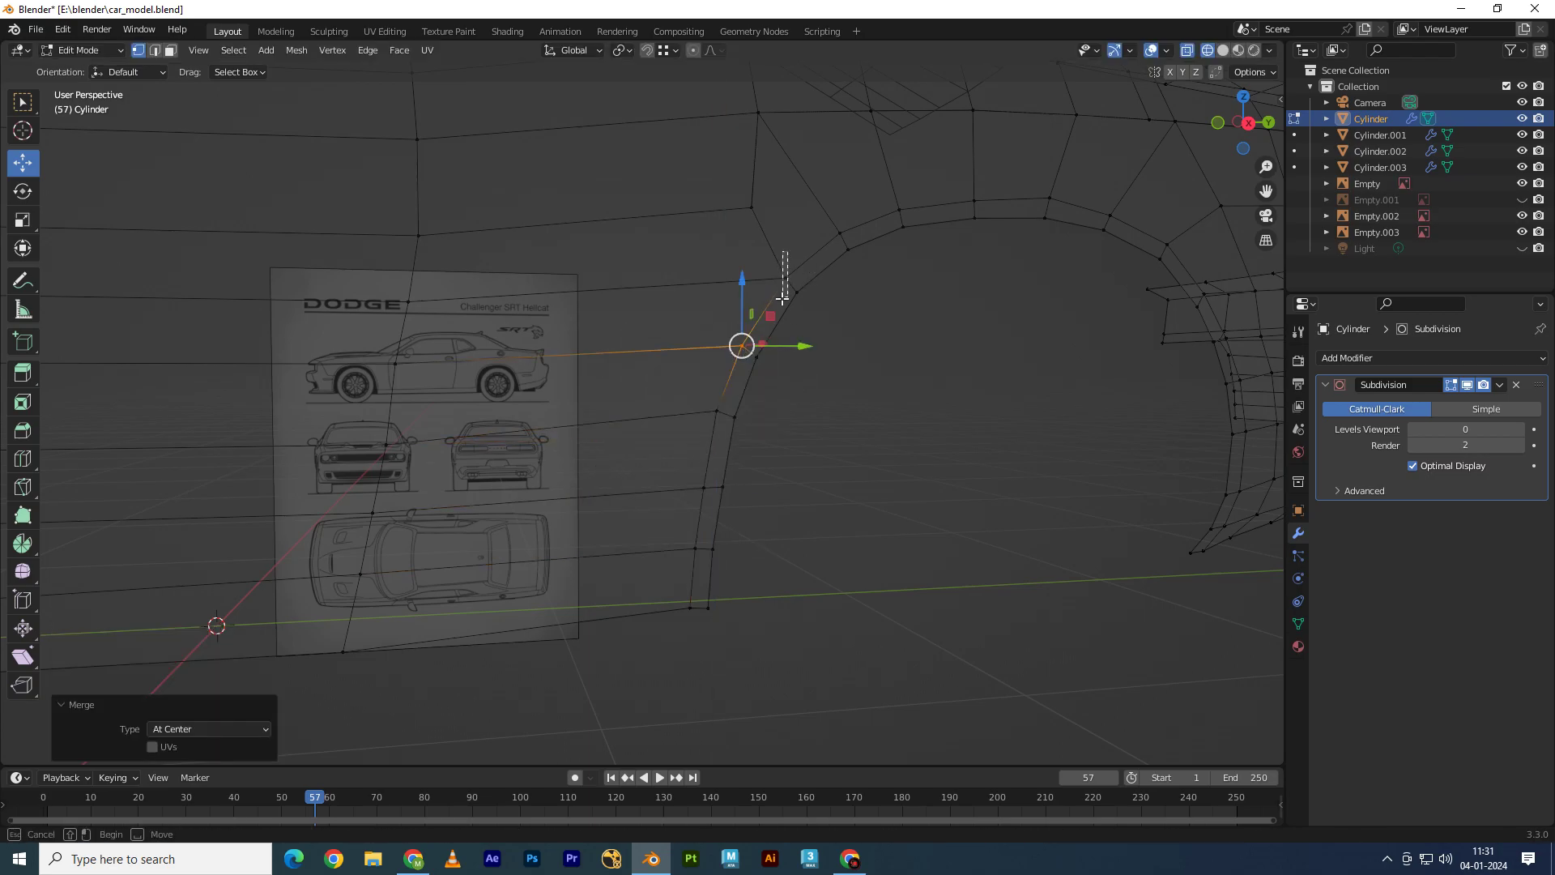
pyautogui.keyDown('shift'); pyautogui.click(789, 293); pyautogui.keyUp('shift')
pyautogui.press('m')
# Step: Nudge the selected vertex slightly along Y
pyautogui.moveTo(905, 289); pyautogui.dragTo(813, 320, button='middle')
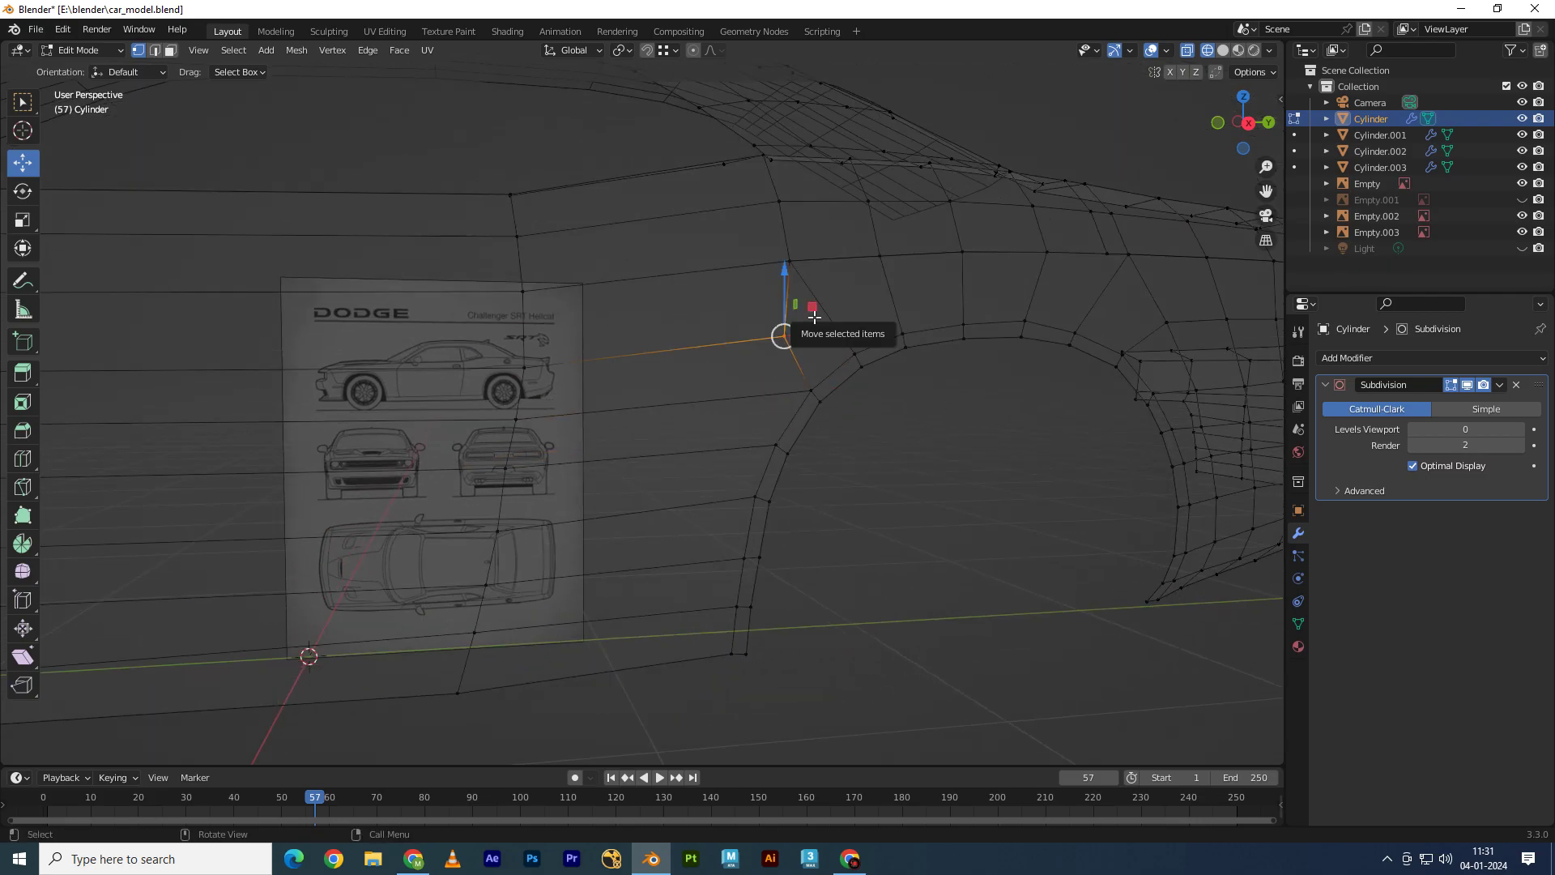
pyautogui.scroll(-3, 799, 323)
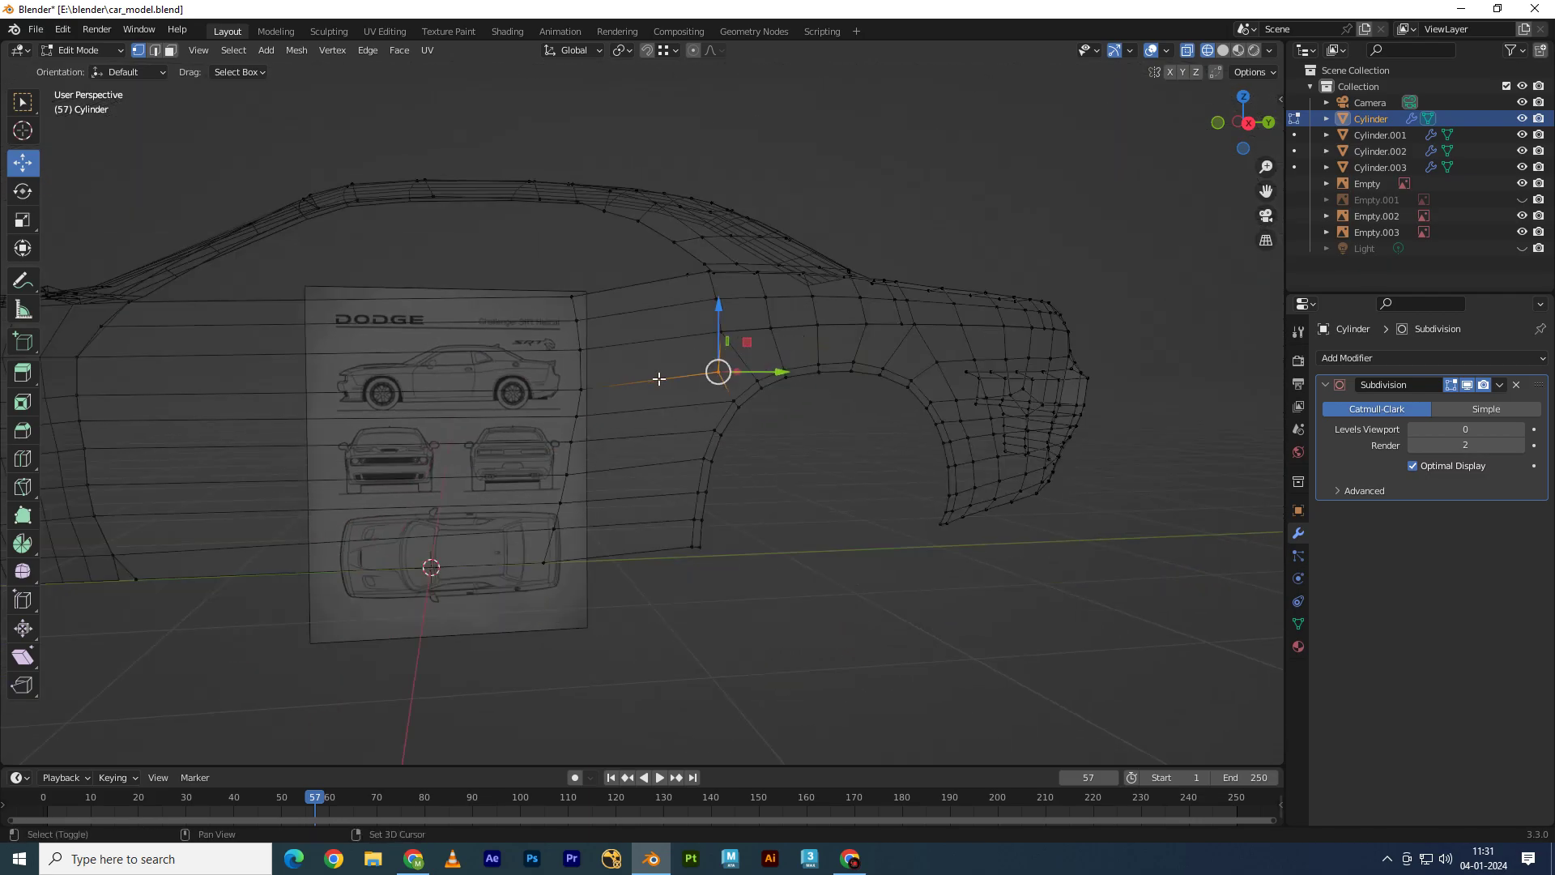
pyautogui.moveTo(696, 381)
pyautogui.mouseDown(button='middle')
pyautogui.moveTo(747, 379)
pyautogui.moveTo(900, 470)
pyautogui.moveTo(922, 403)
pyautogui.moveTo(583, 441)
pyautogui.moveTo(642, 428)
pyautogui.moveTo(746, 445)
pyautogui.moveTo(713, 366)
pyautogui.mouseUp(button='middle')
pyautogui.click(971, 391)
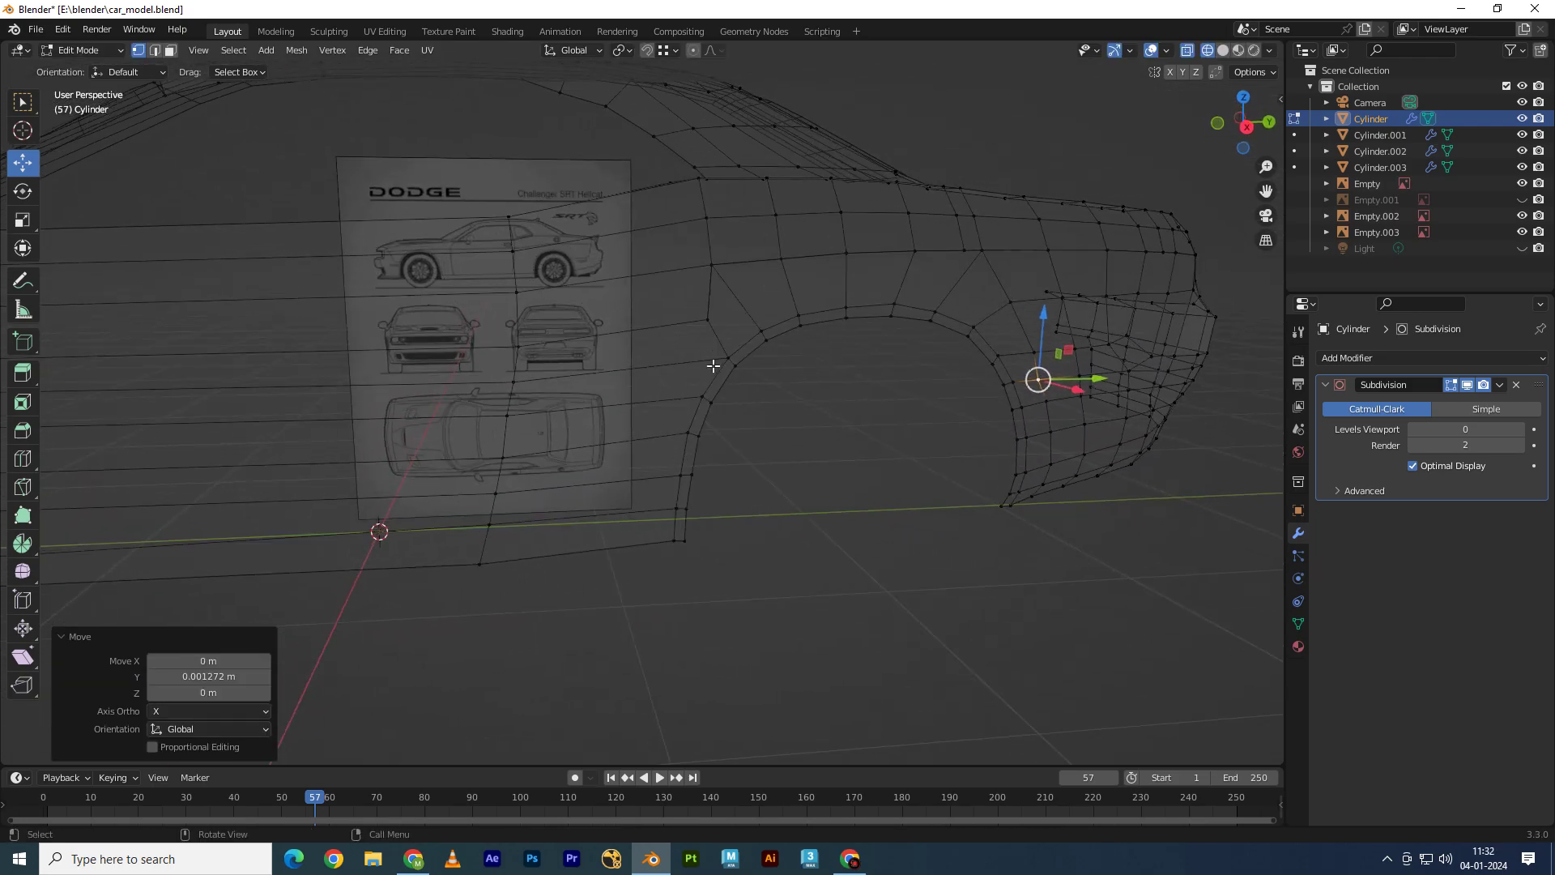
# Step: Add a centred edge loop across the body and slide two nearby vertices along their edges
pyautogui.click(607, 466)
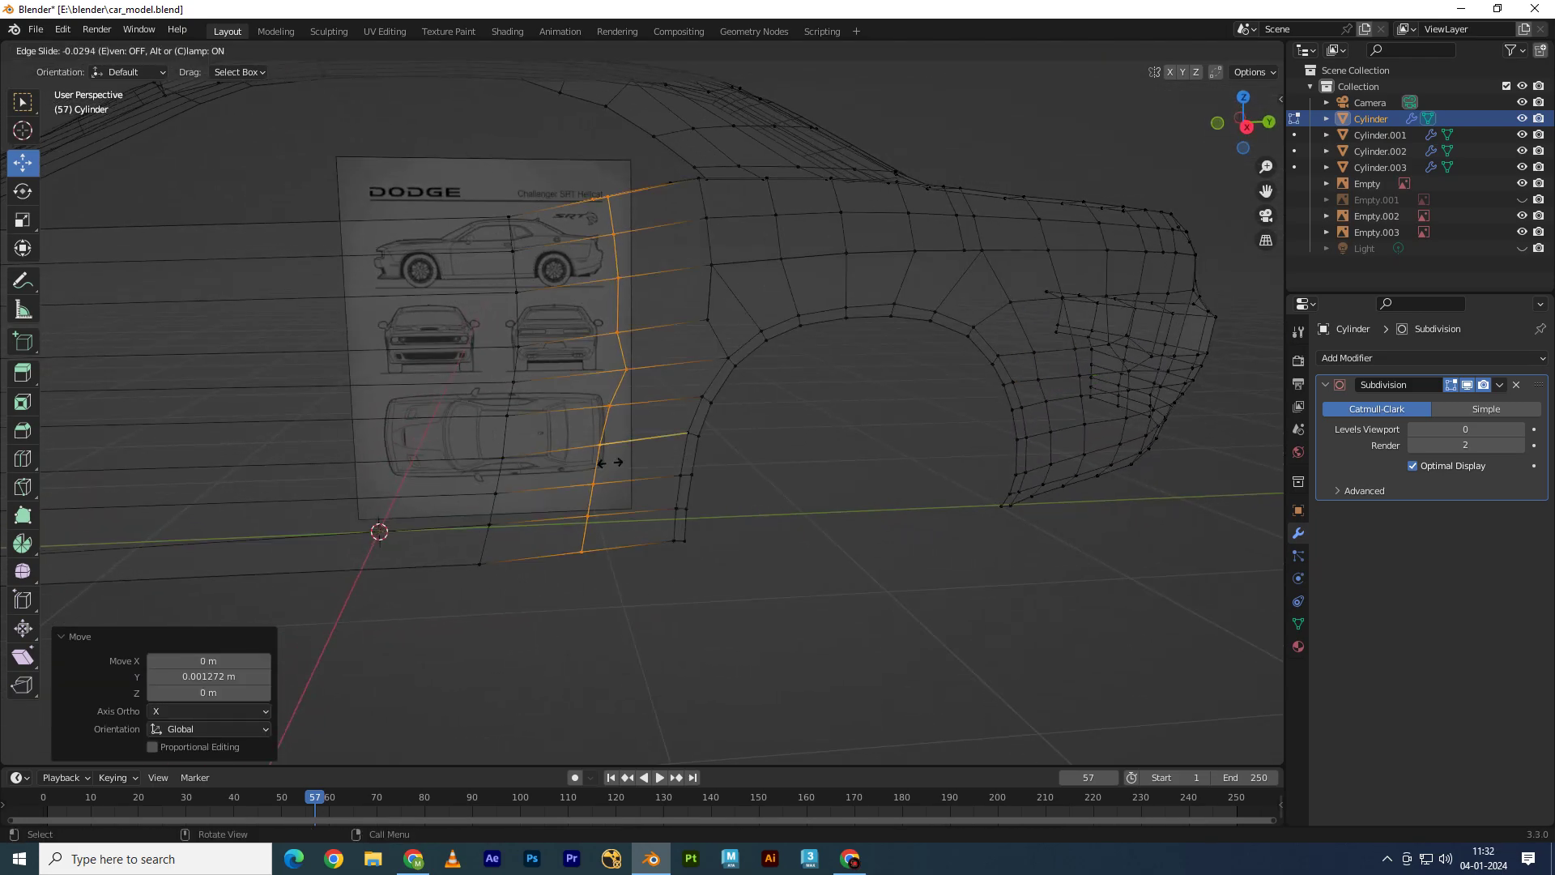
pyautogui.rightClick(619, 444)
pyautogui.click(637, 337)
pyautogui.press('g')
pyautogui.press('g')
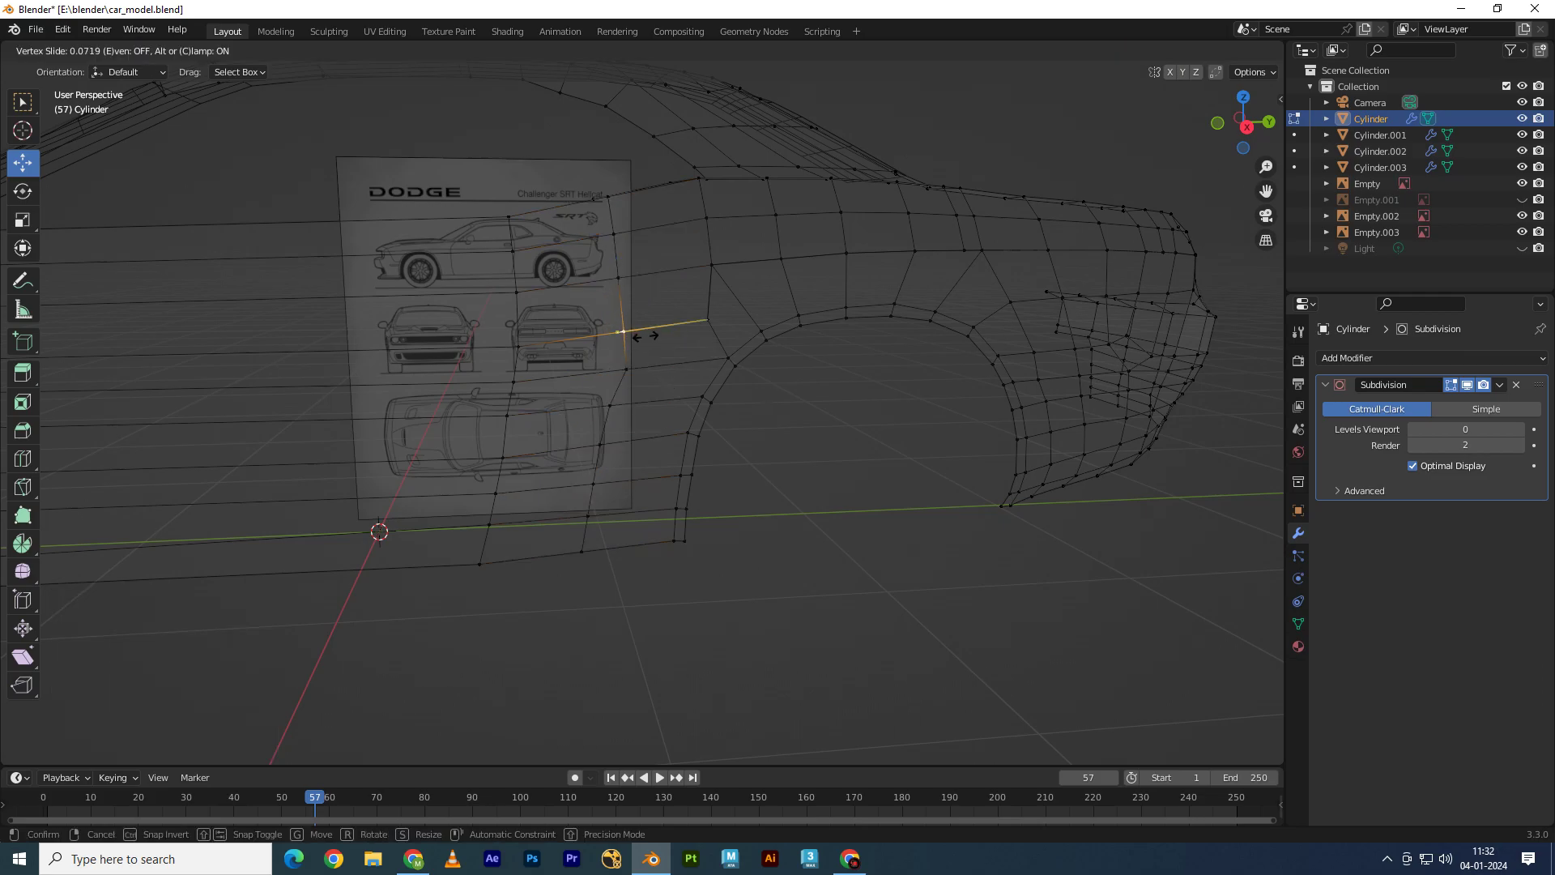
pyautogui.click(648, 336)
pyautogui.scroll(1, 714, 378)
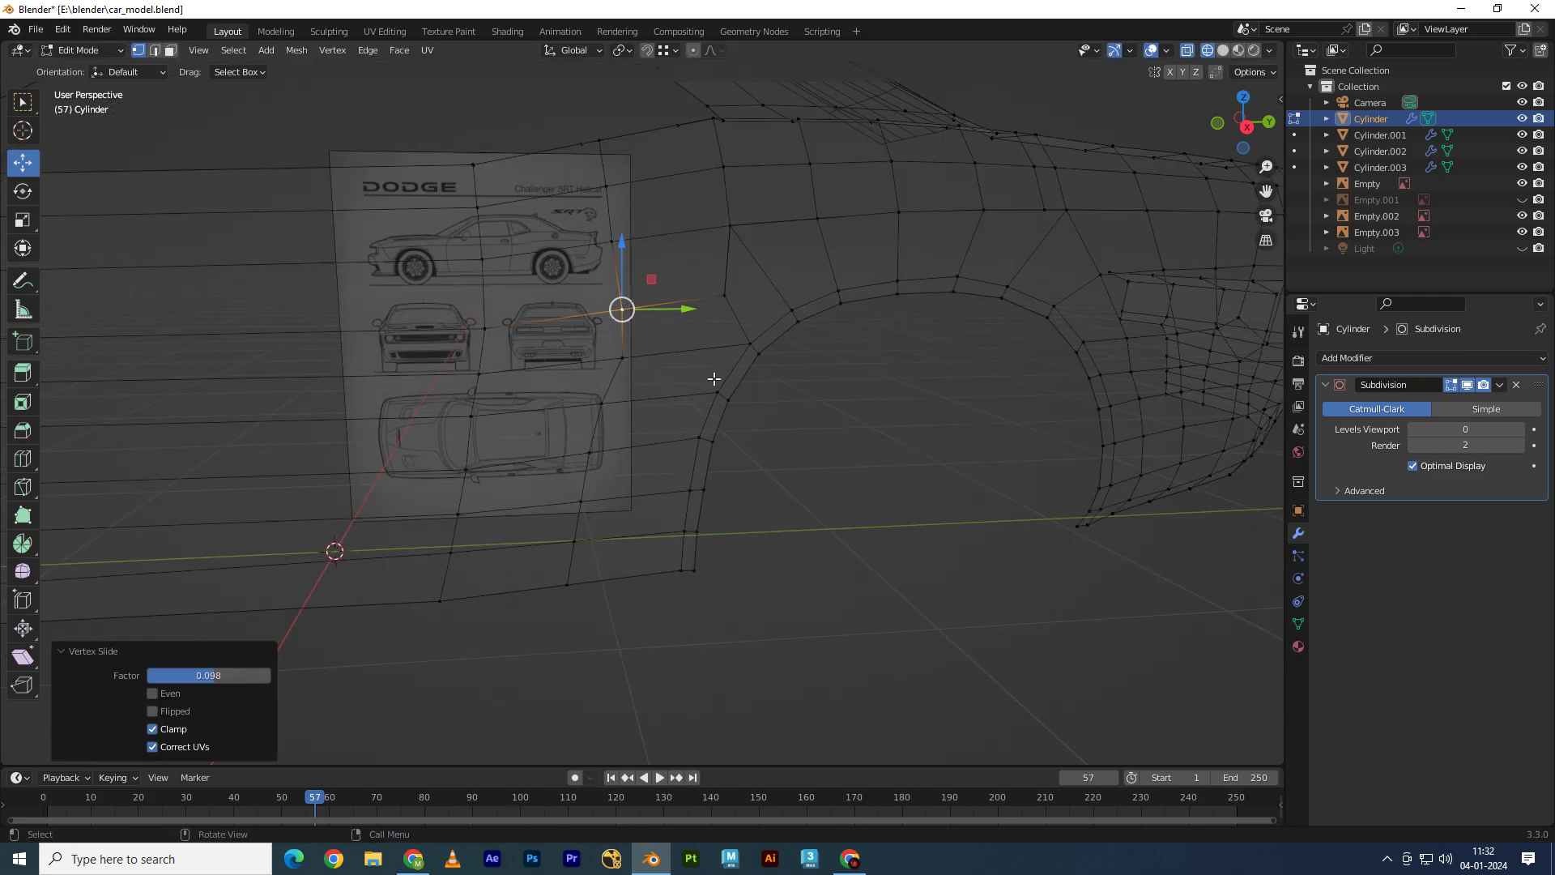
pyautogui.click(639, 354)
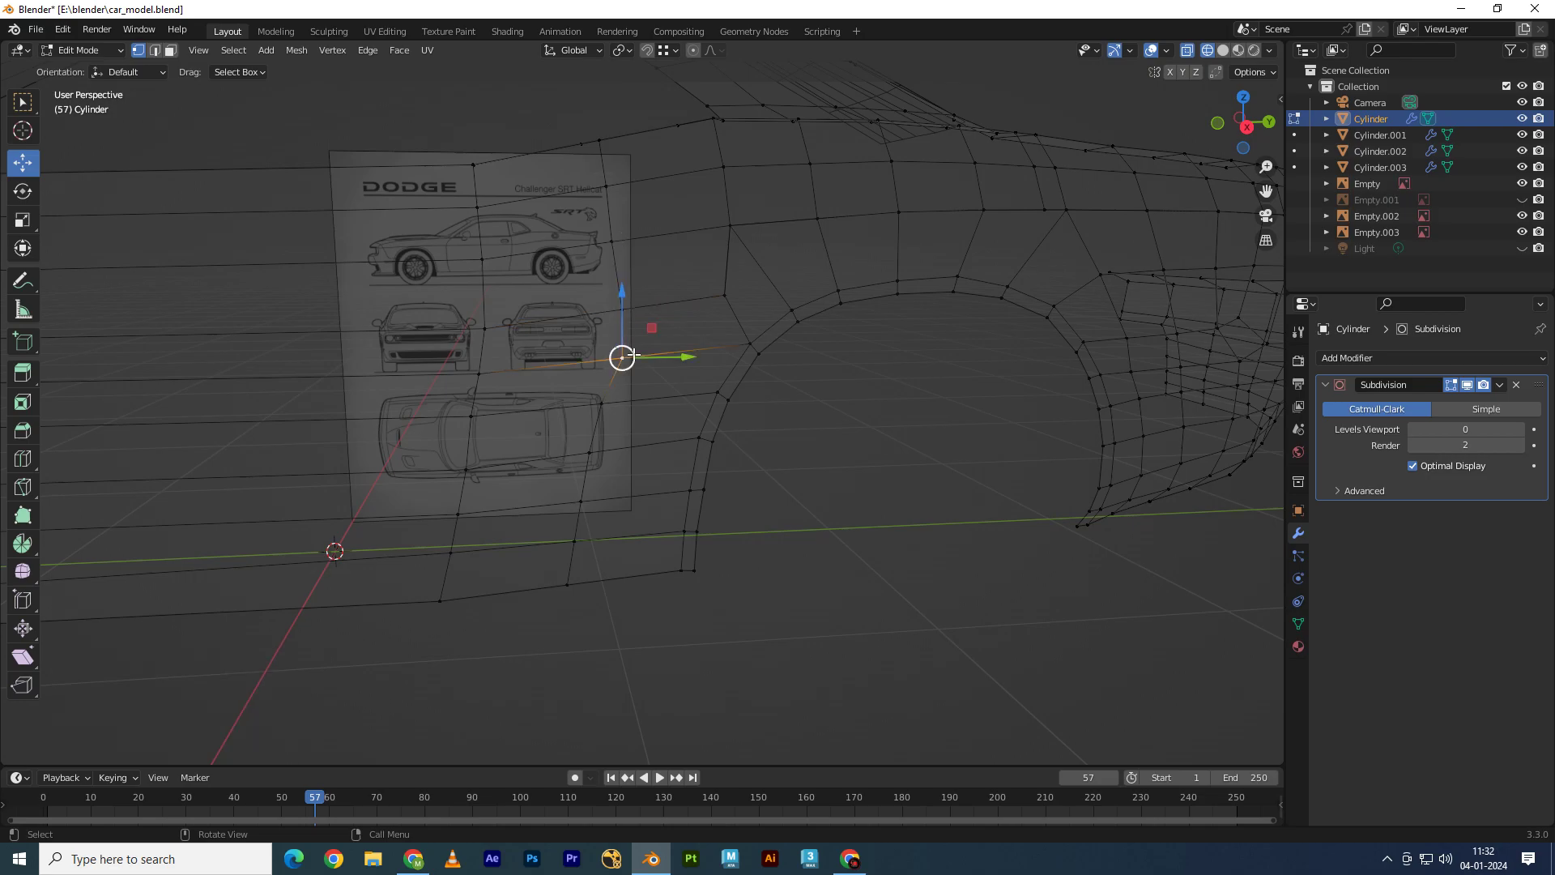
pyautogui.press('g')
pyautogui.press('g')
pyautogui.click(634, 301)
# Step: Isolate the body, circle-select the short vertical loop above the arch, and slide it
pyautogui.click(606, 188)
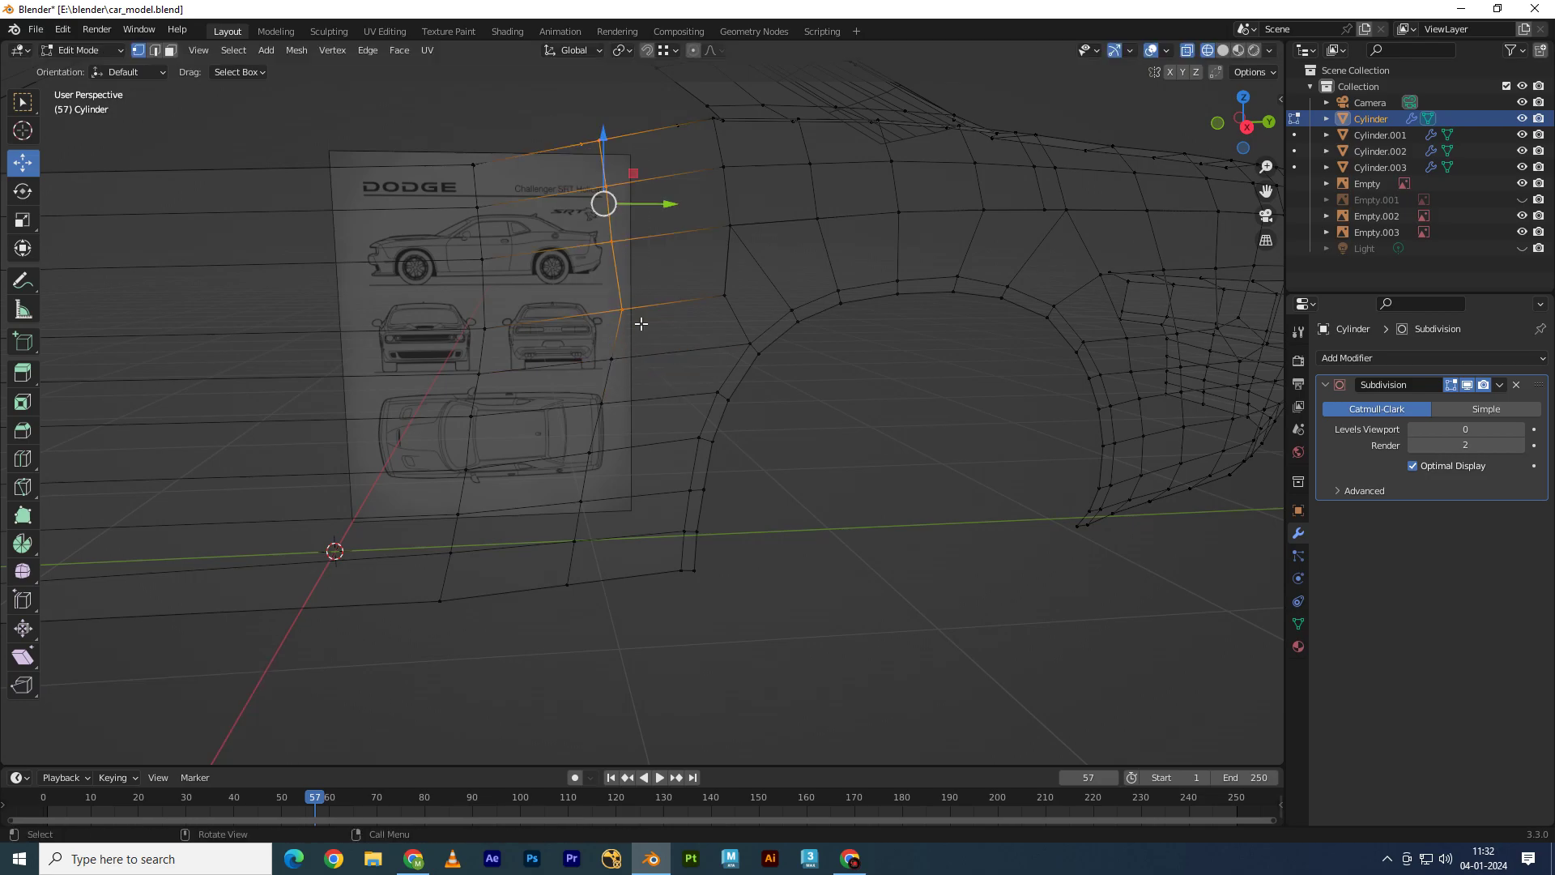
pyautogui.hotkey('shift', 'c')
pyautogui.press('KP_Divide')
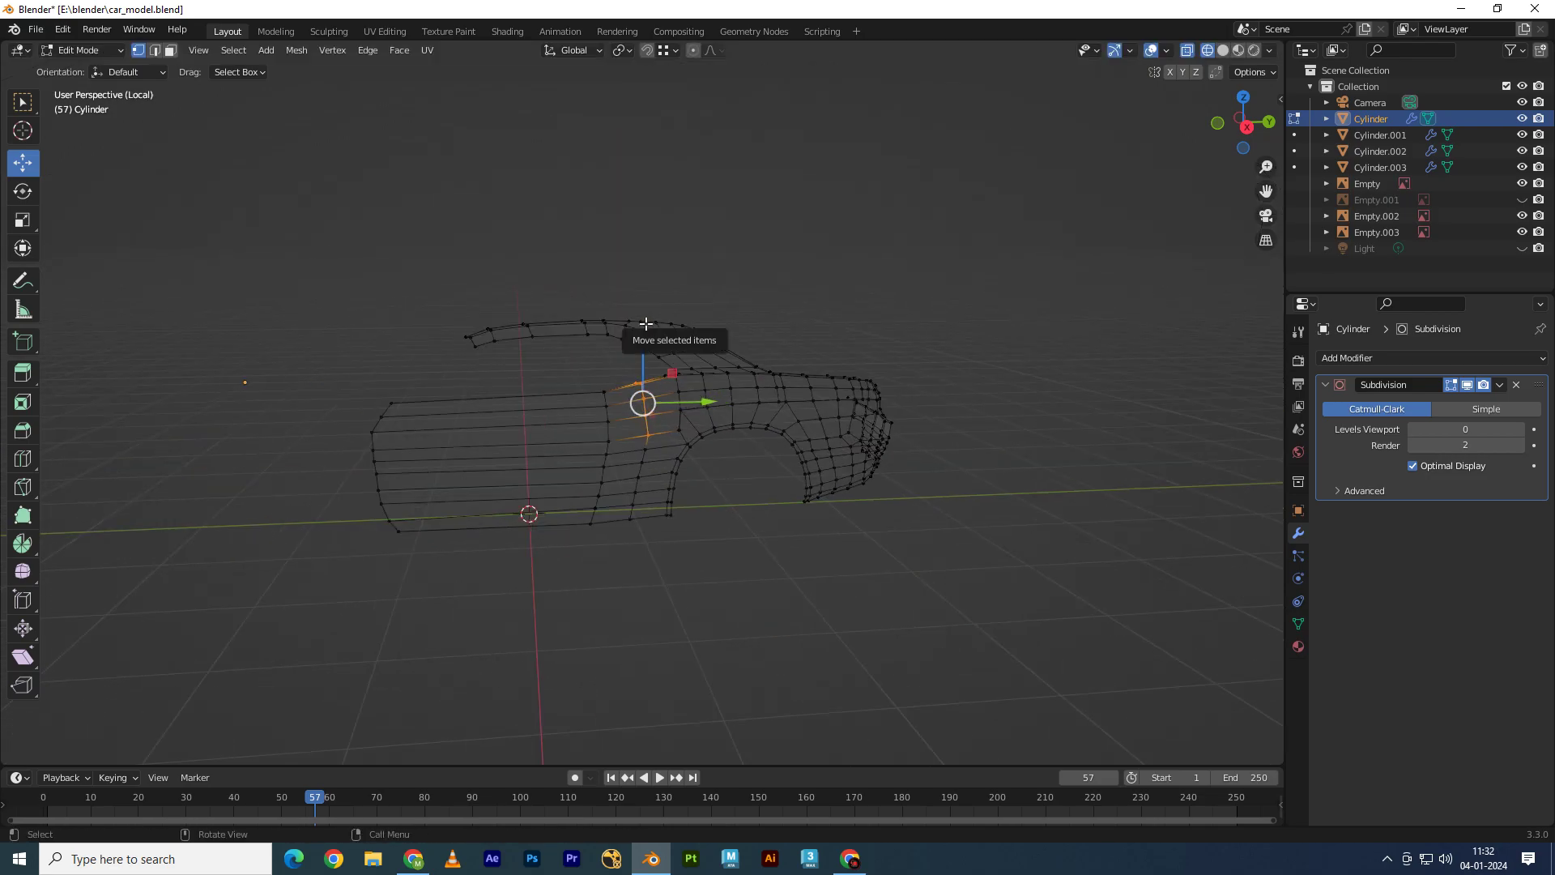
pyautogui.press('c')
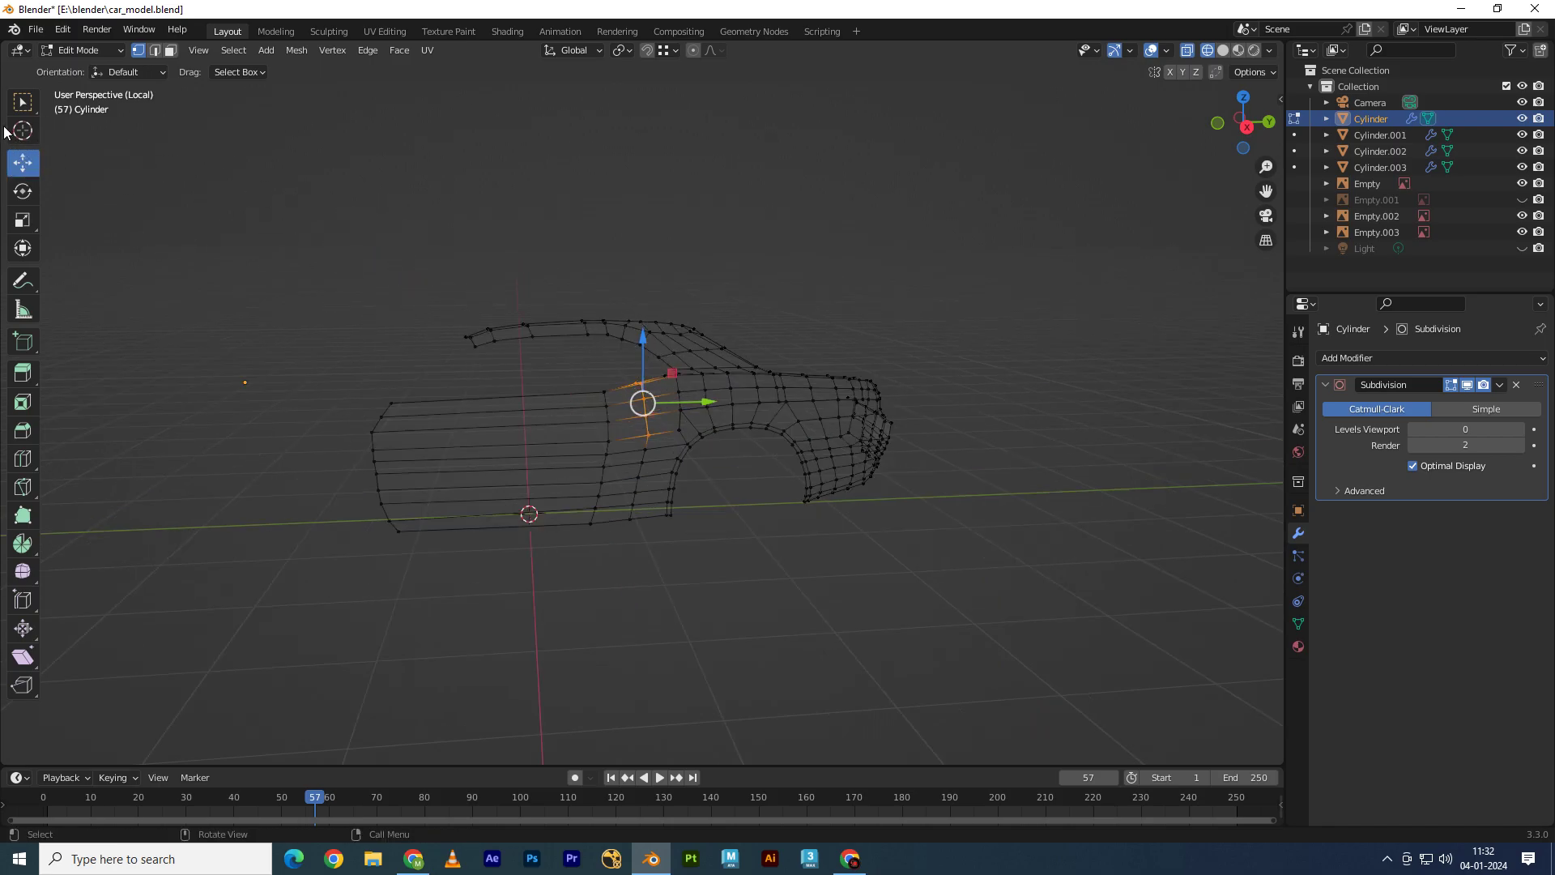
pyautogui.moveTo(23, 102); pyautogui.dragTo(73, 113)
pyautogui.scroll(4, 648, 429)
pyautogui.press('g')
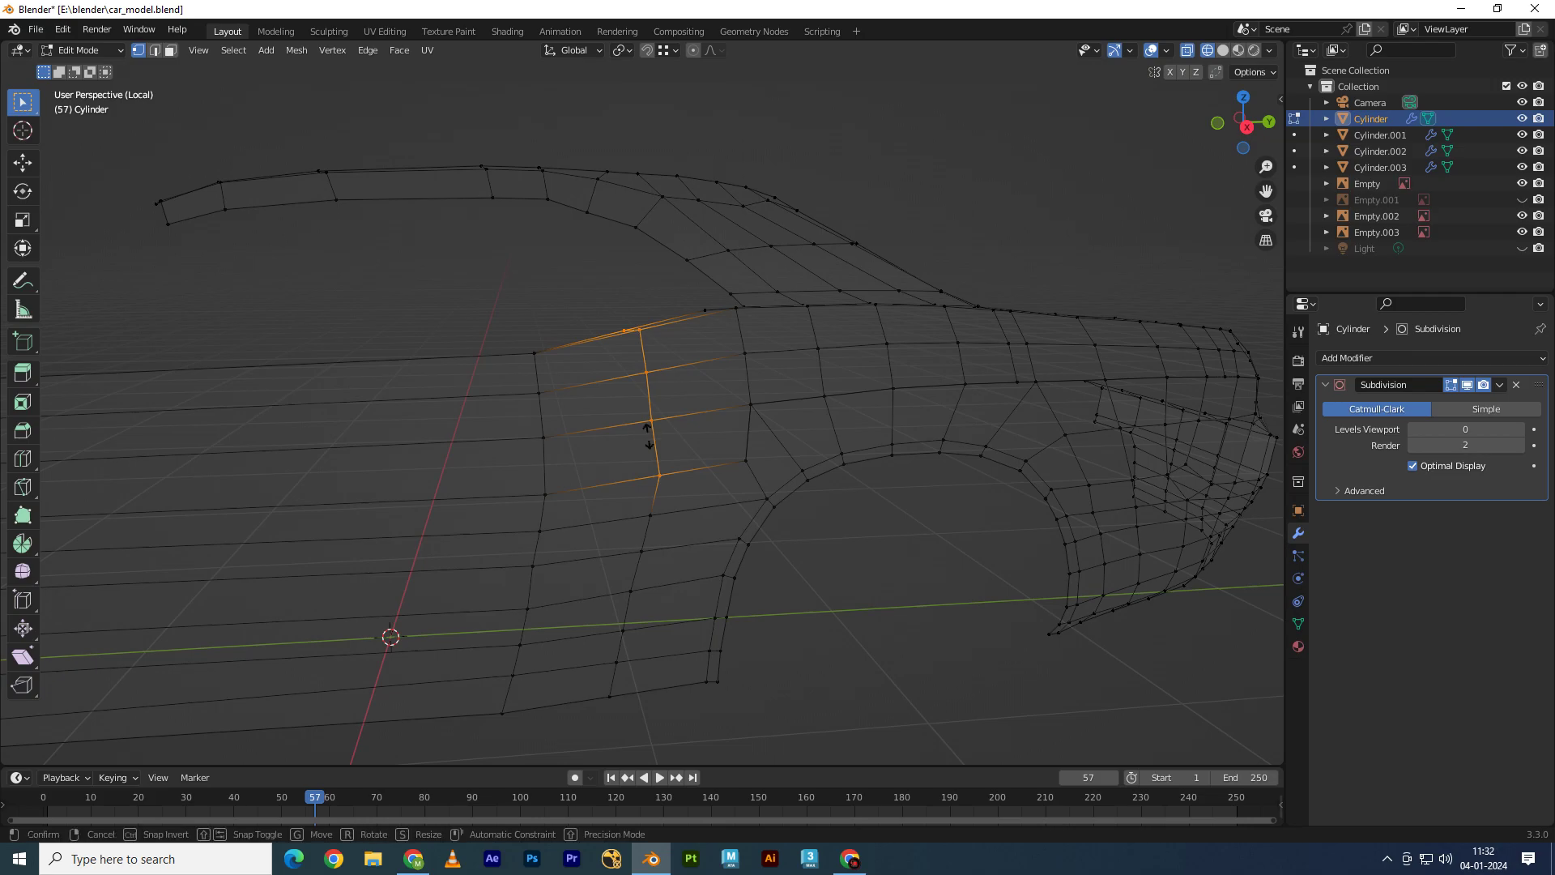
pyautogui.click(632, 434)
# Step: Slide vertices beside the arch along their edges, discarding a trial loop cut
pyautogui.click(644, 519)
pyautogui.press('g')
pyautogui.press('g')
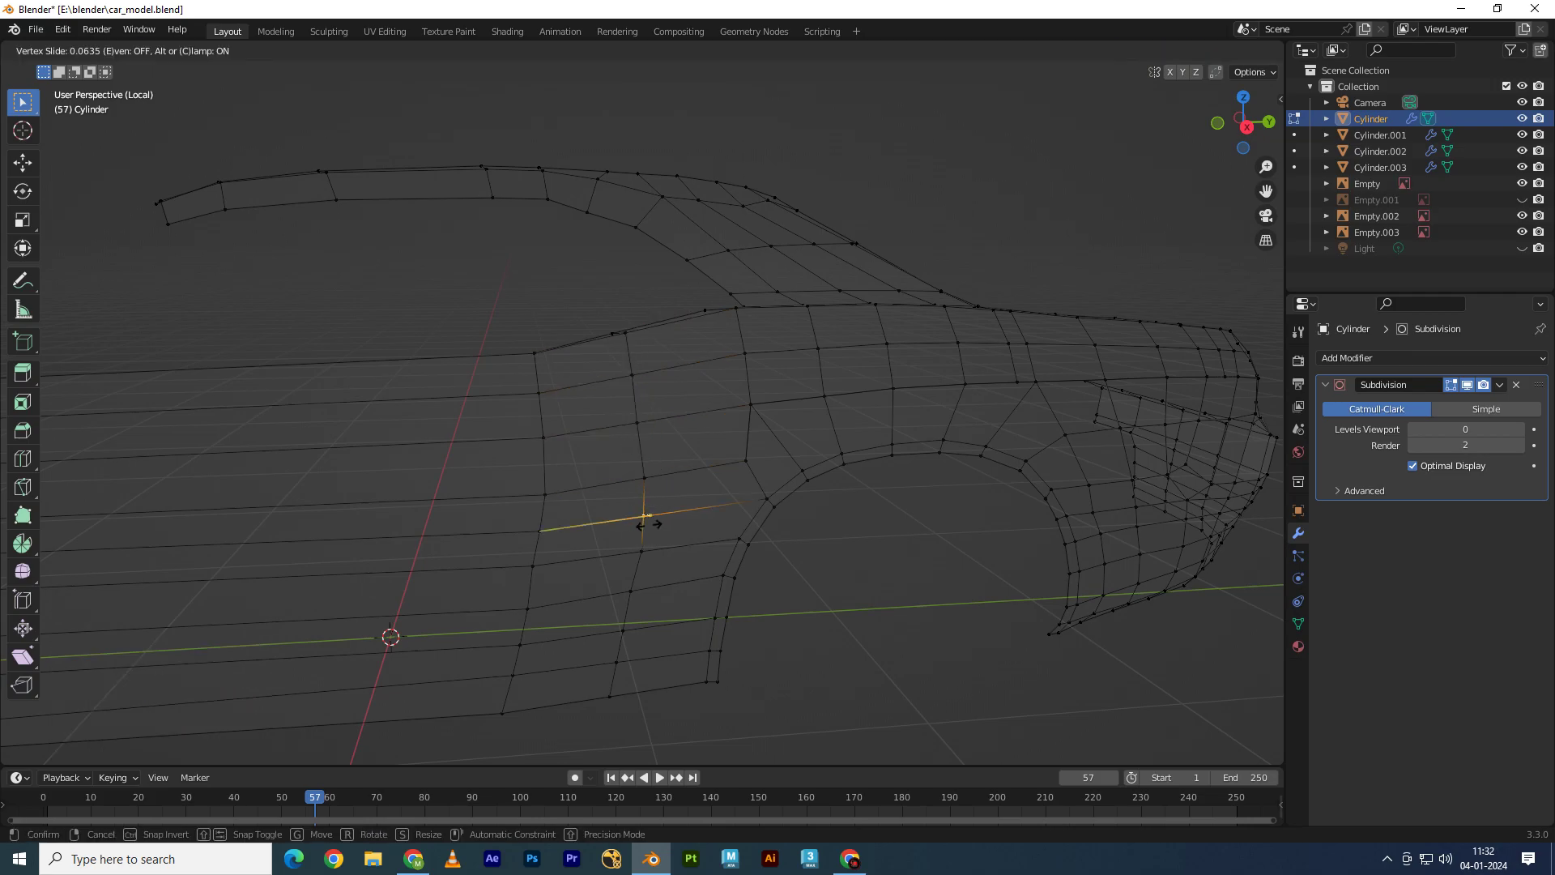
pyautogui.click(648, 526)
pyautogui.scroll(2, 689, 527)
pyautogui.scroll(2, 694, 434)
pyautogui.hotkey('ctrl', 'r')
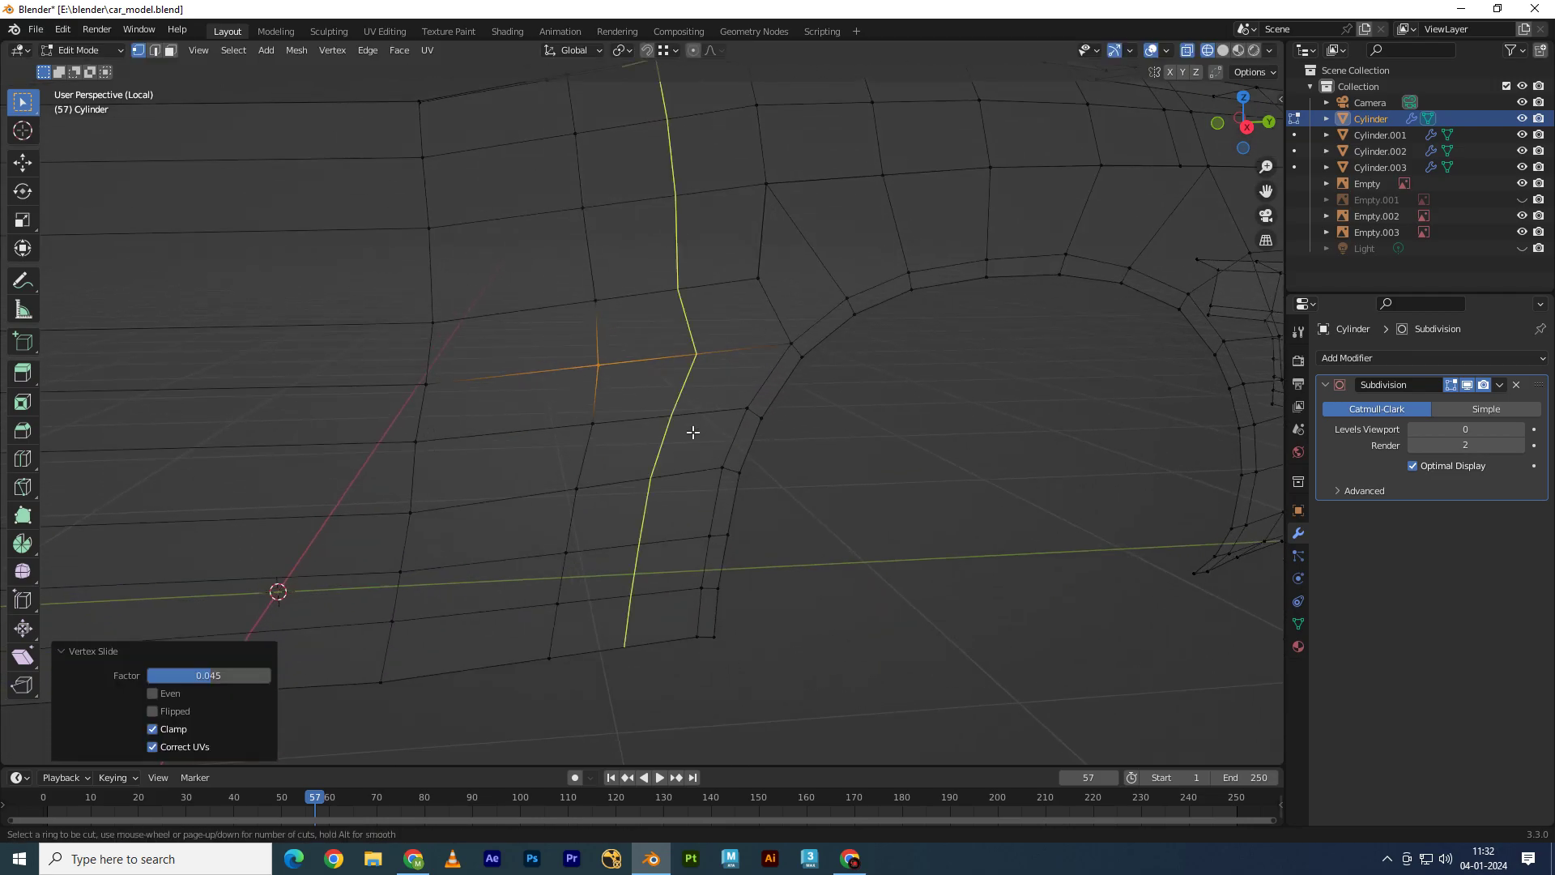
pyautogui.click(692, 431)
pyautogui.click(711, 541)
pyautogui.hotkey('ctrl', 'z')
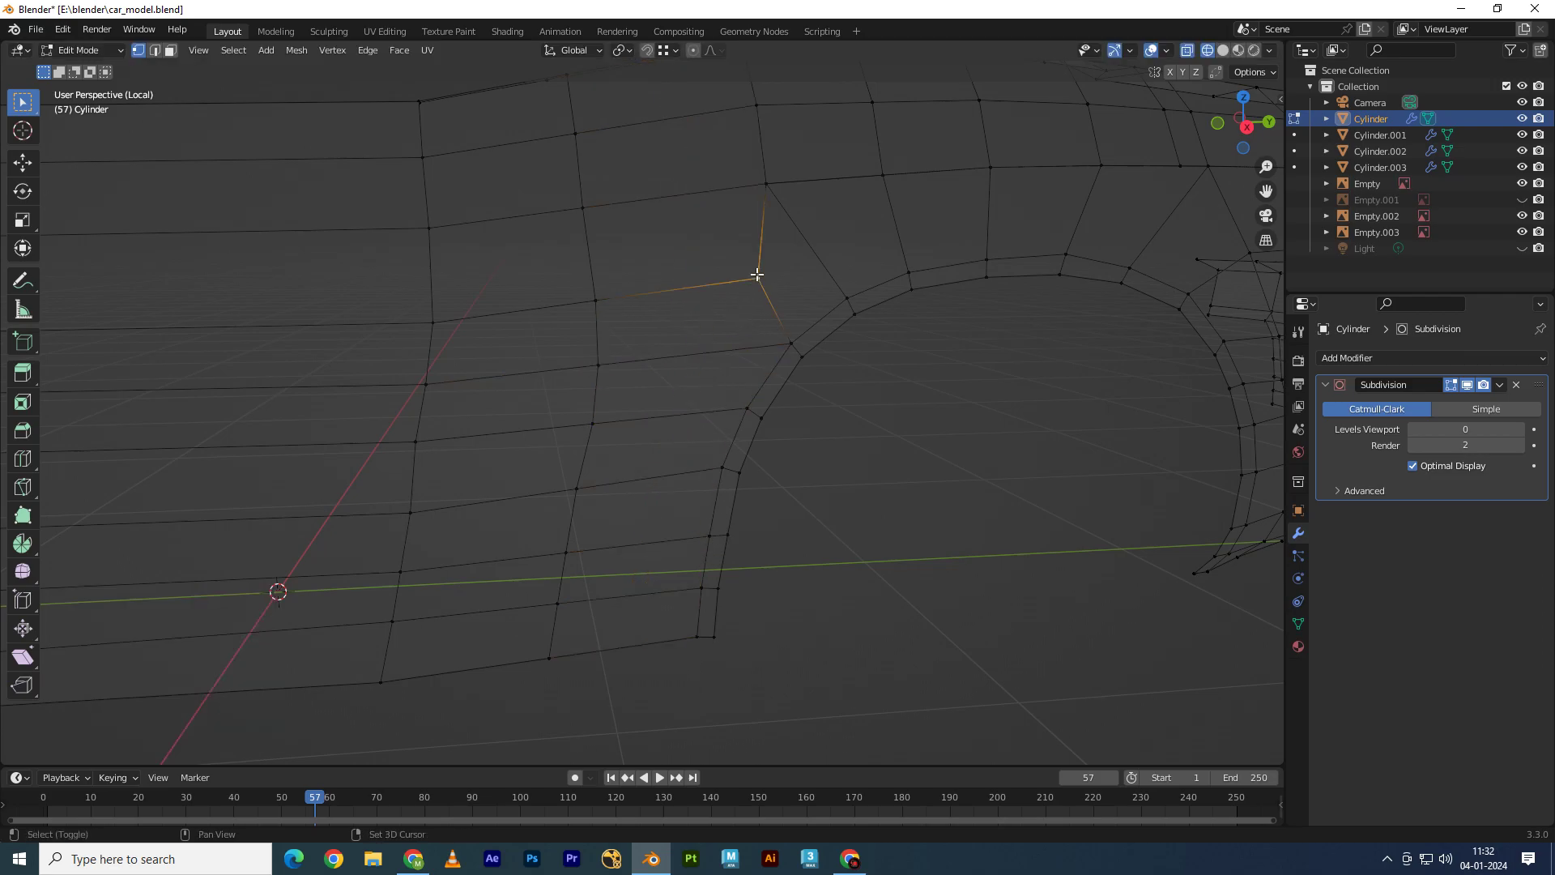
pyautogui.press('g')
pyautogui.press('g')
pyautogui.click(708, 261)
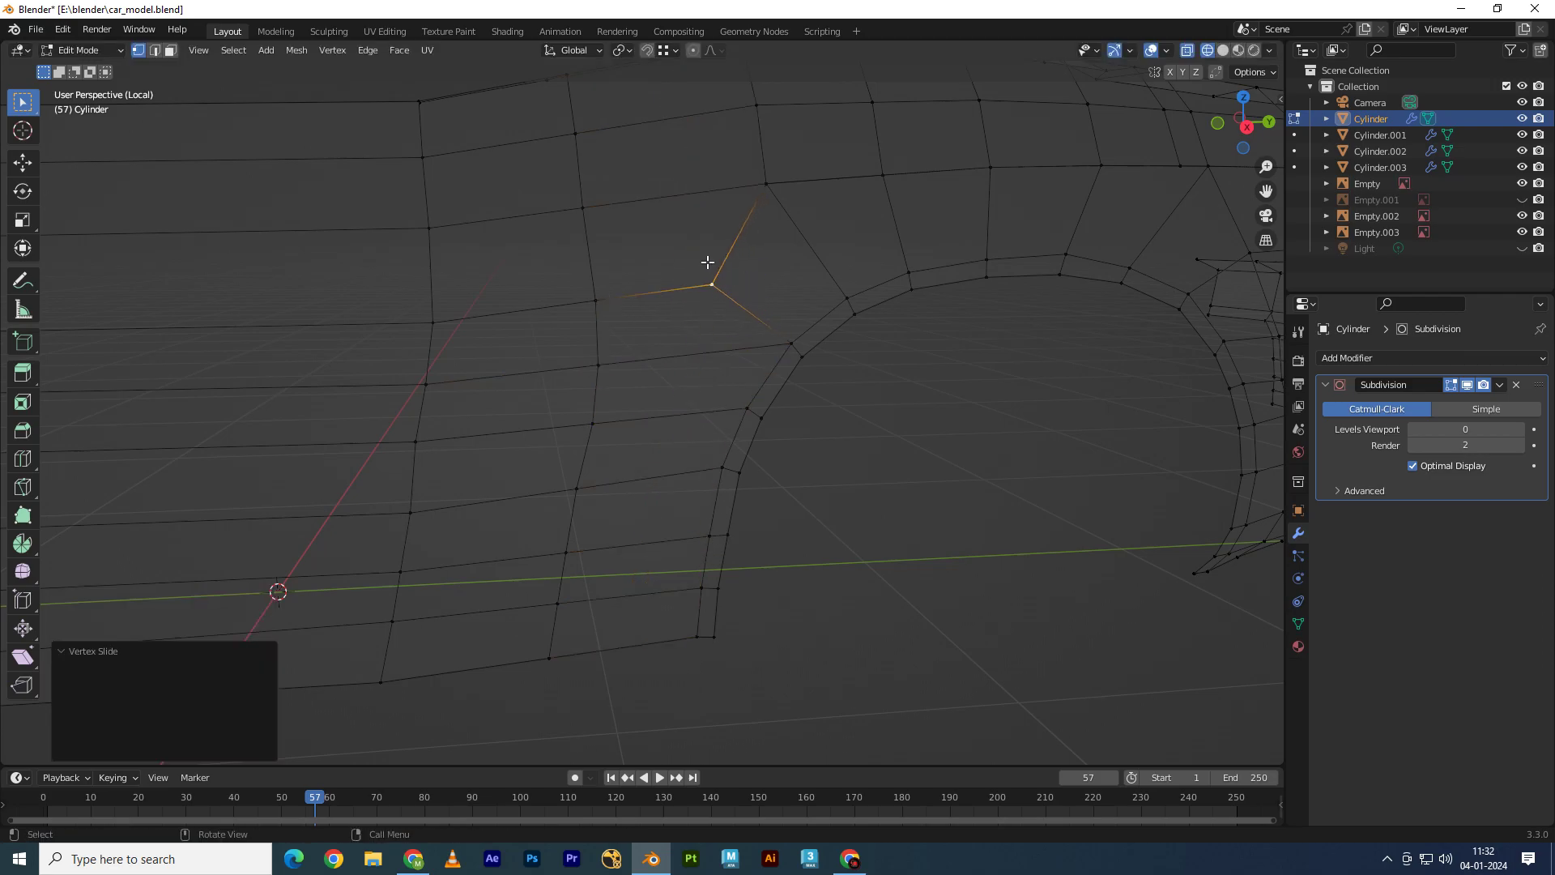
# Step: Dissolve the top edge of the face beside the arch and add a loop cut down the panel
pyautogui.press('3')
pyautogui.click(699, 353)
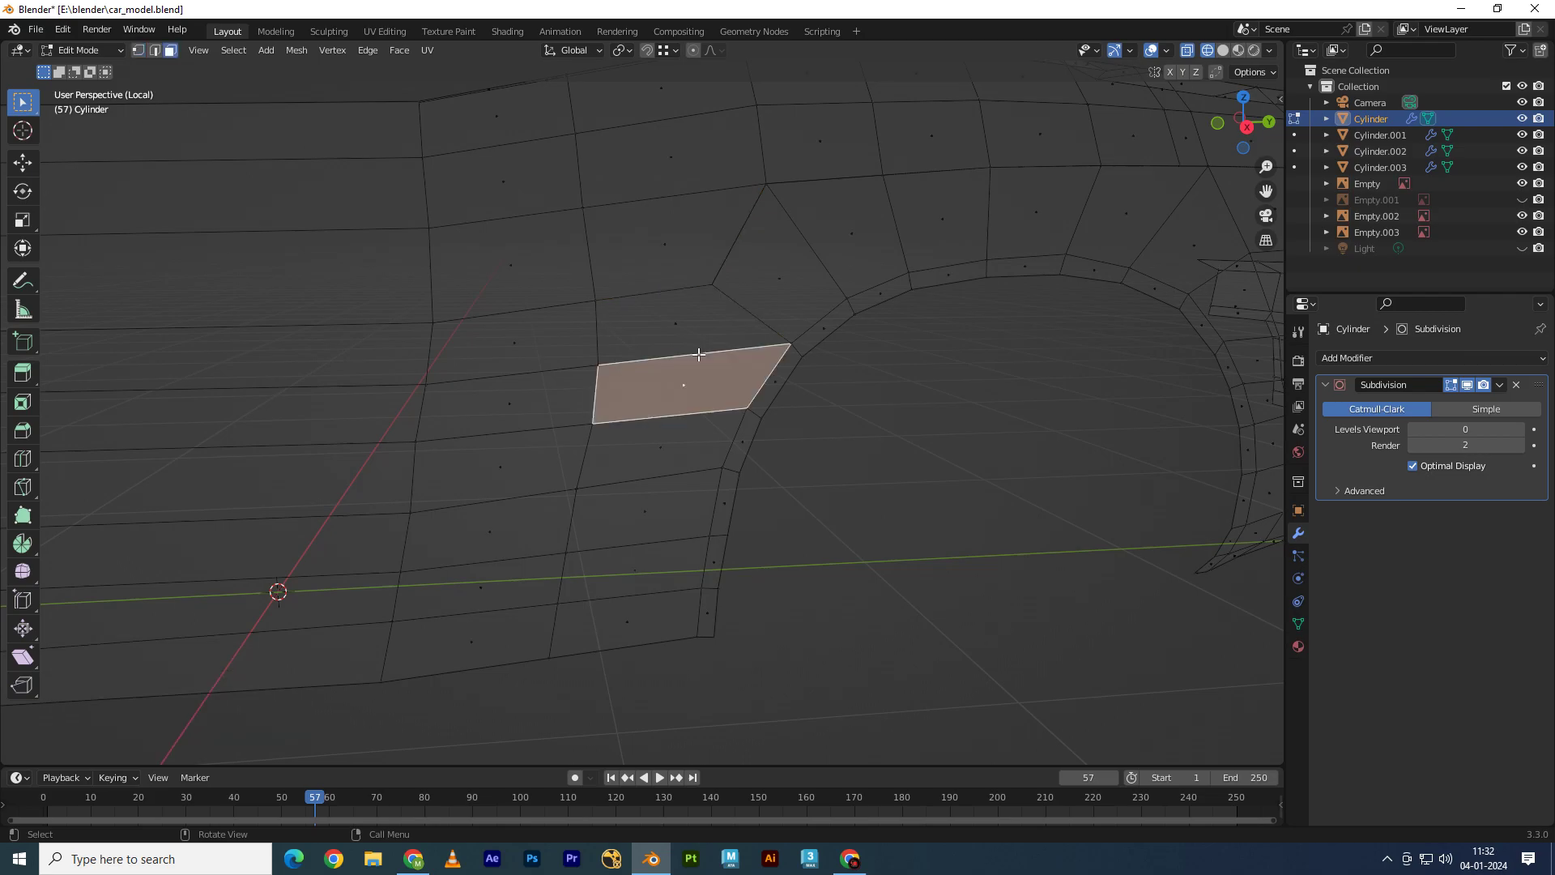
pyautogui.press('2')
pyautogui.click(699, 354)
pyautogui.hotkey('ctrl', 'x')
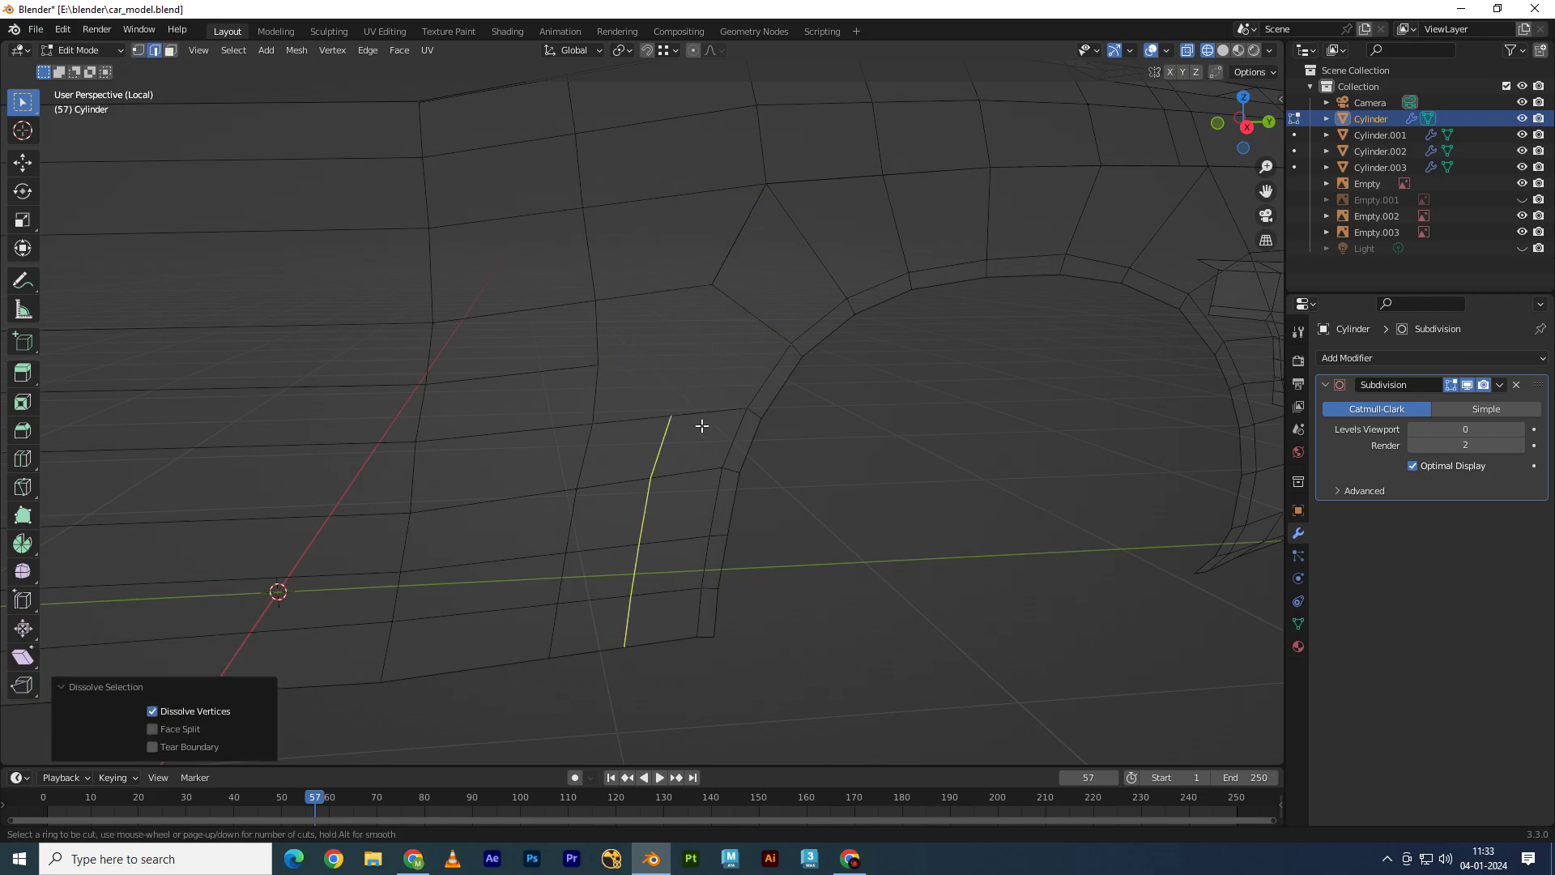
pyautogui.click(701, 426)
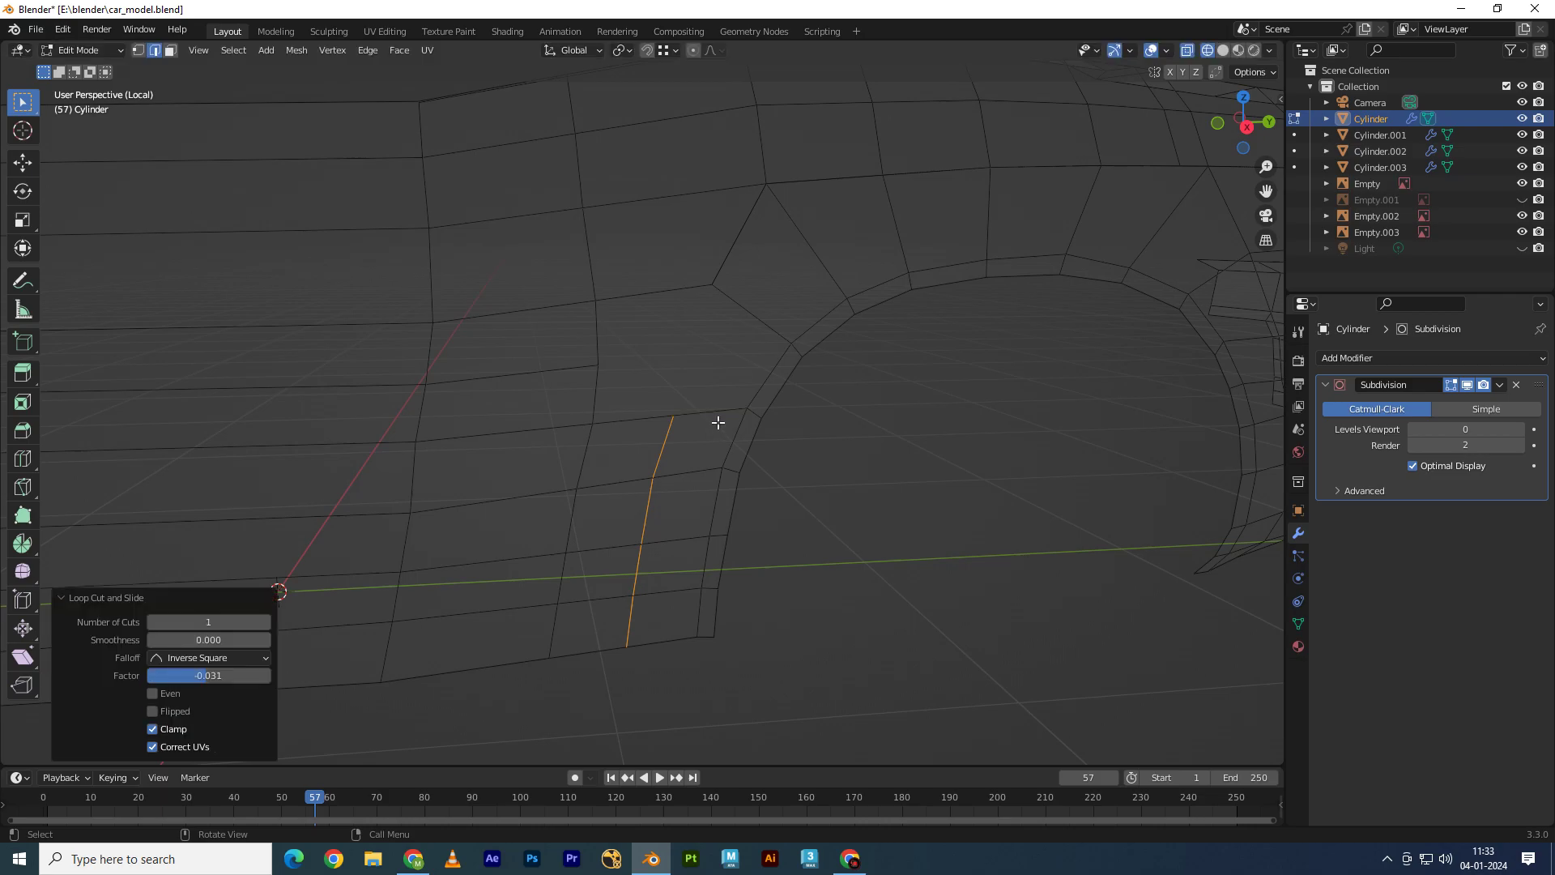
pyautogui.click(714, 412)
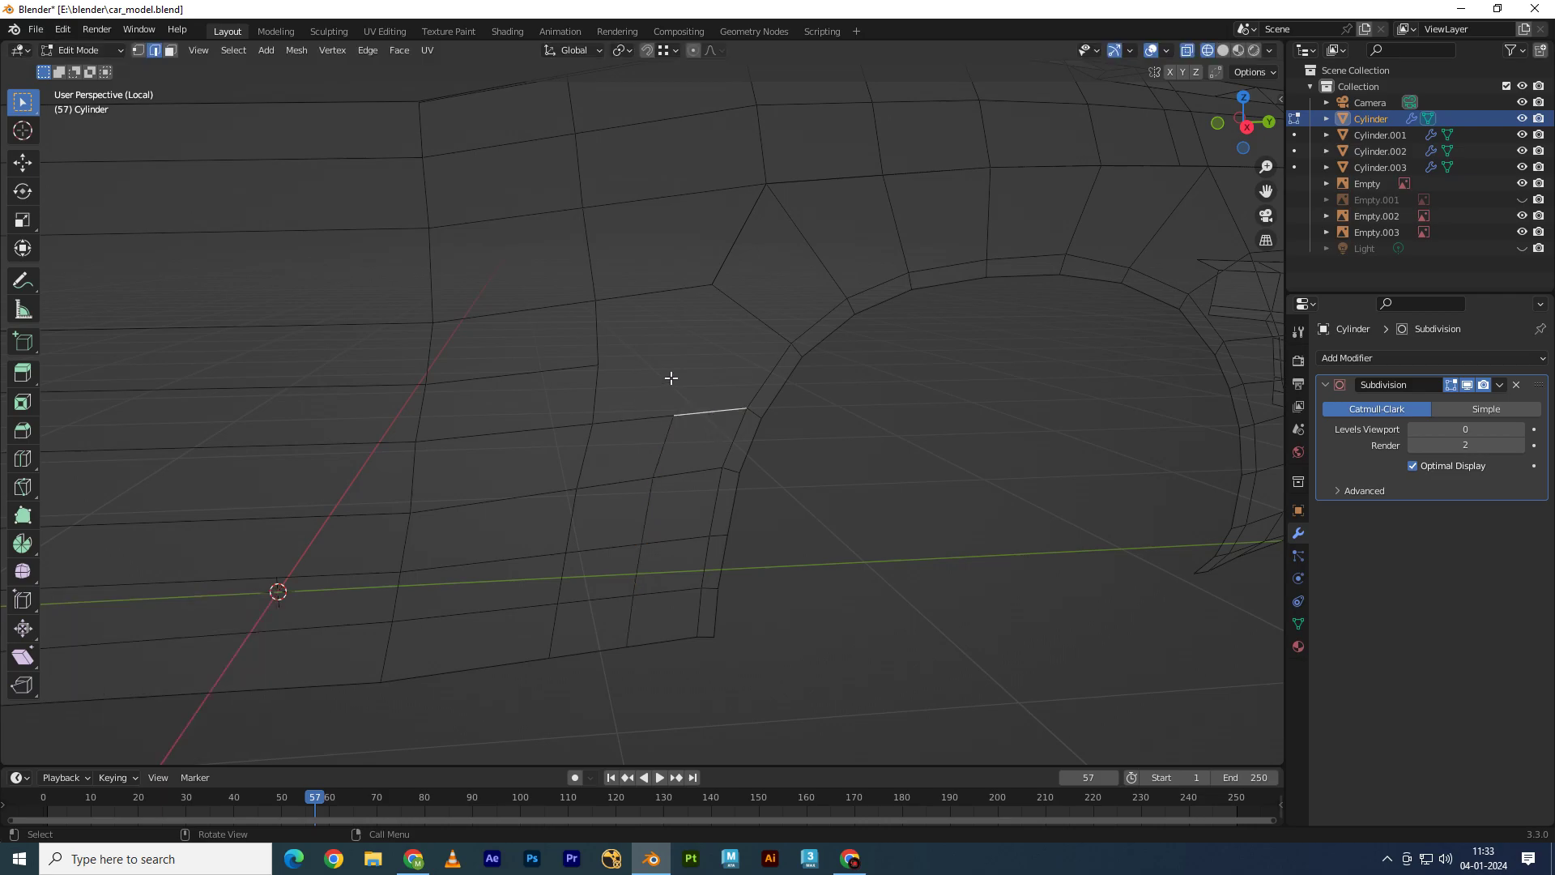
pyautogui.hotkey('ctrl', 'z')
pyautogui.hotkey('ctrl', 'shift', 'z')
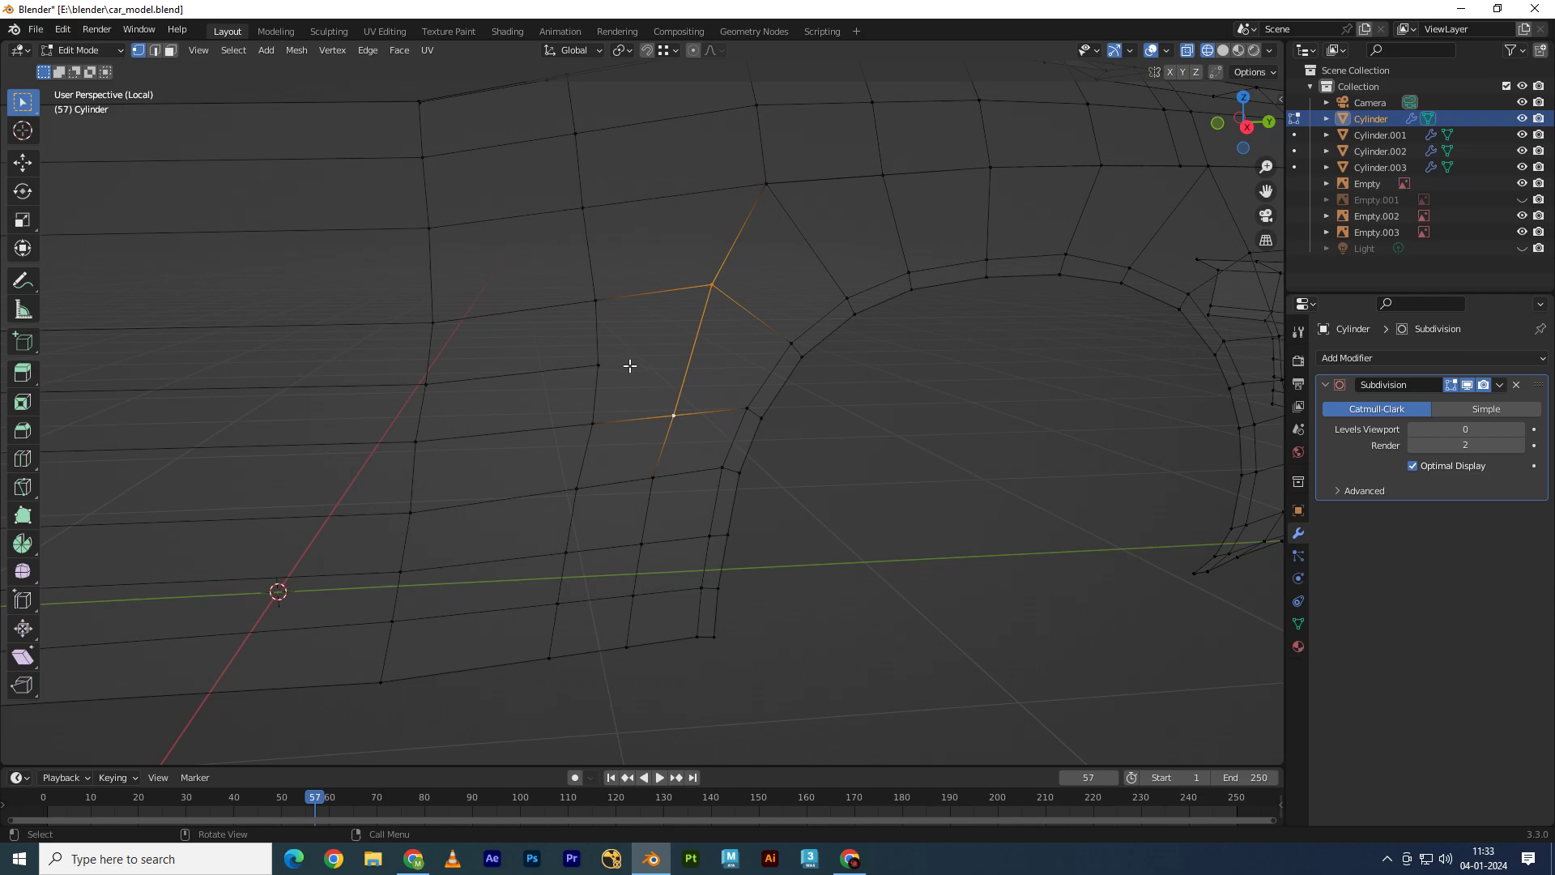
# Step: Dissolve the horizontal edge loop and select an edge row along the body
pyautogui.scroll(-1, 747, 405)
pyautogui.scroll(-3, 777, 361)
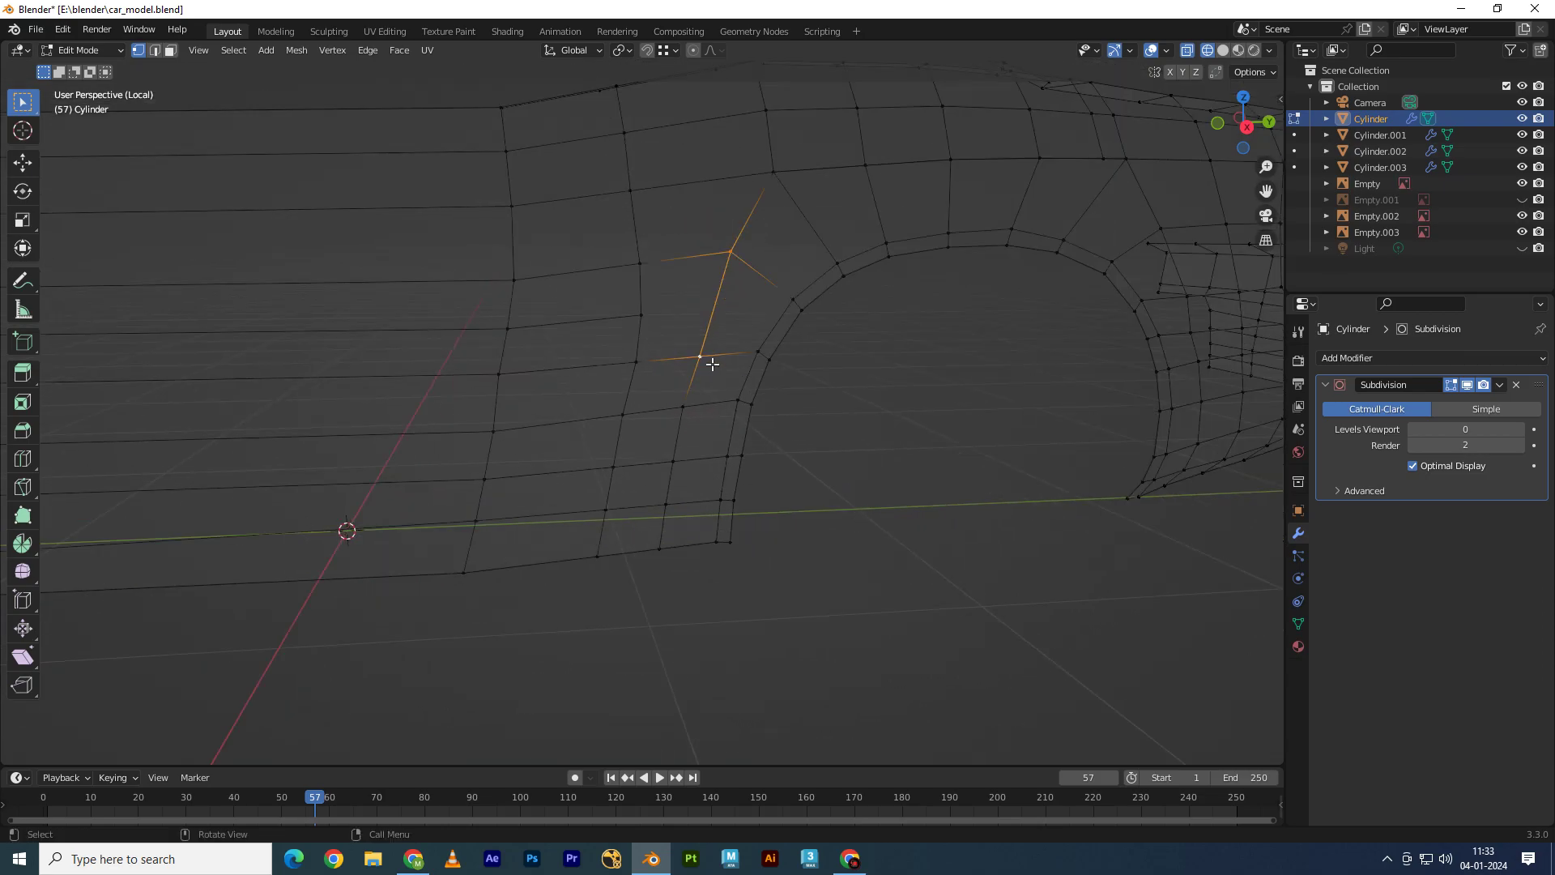
pyautogui.keyDown('shift'); pyautogui.moveTo(712, 361); pyautogui.dragTo(639, 379, button='middle'); pyautogui.keyUp('shift')
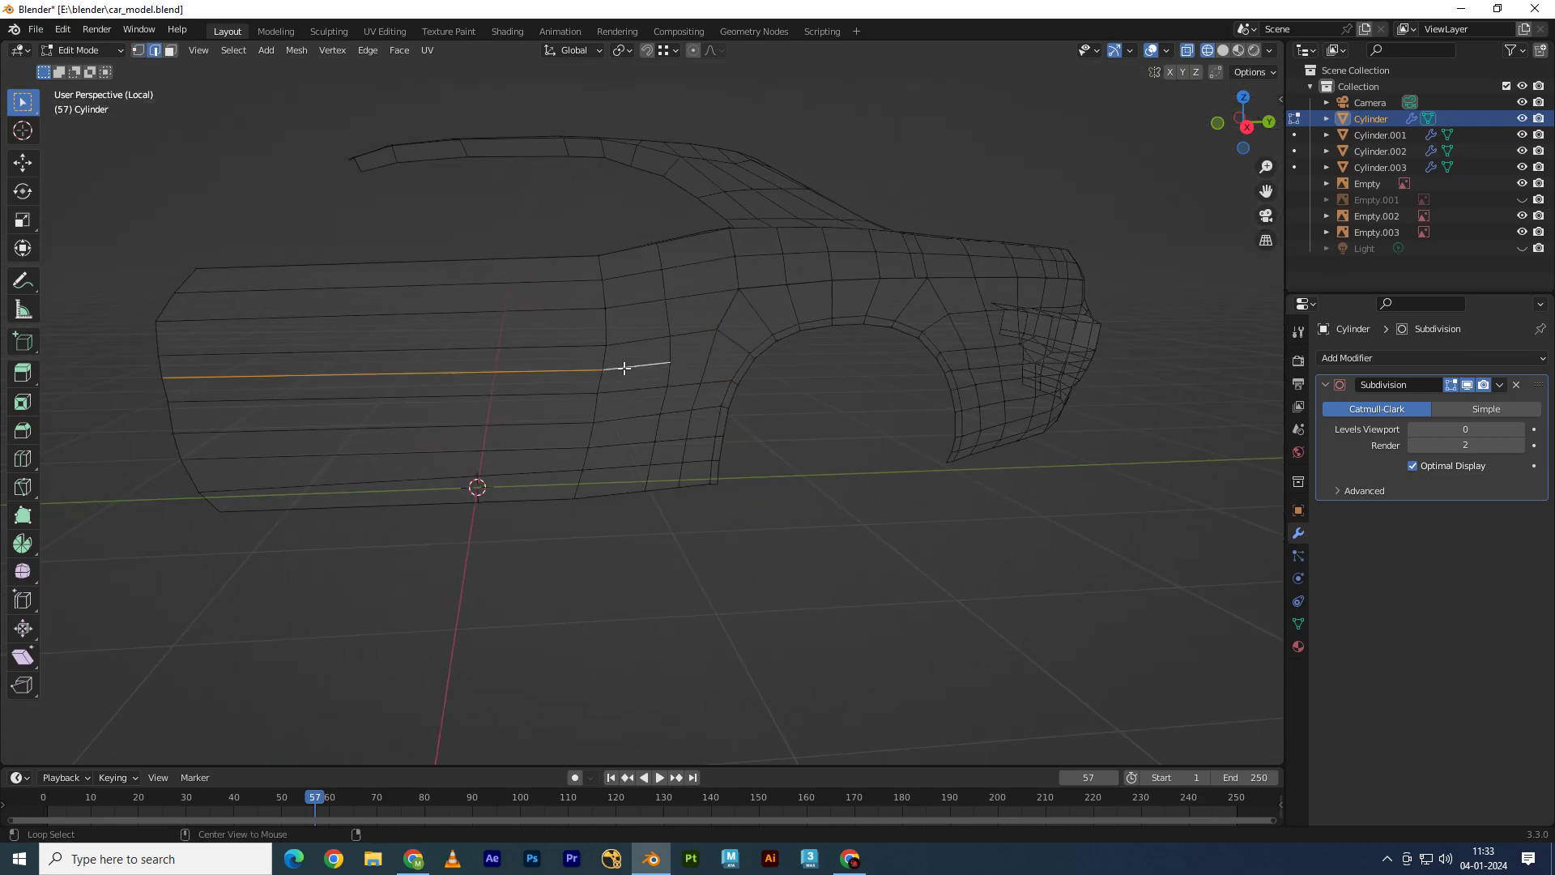
pyautogui.hotkey('ctrl', 'x')
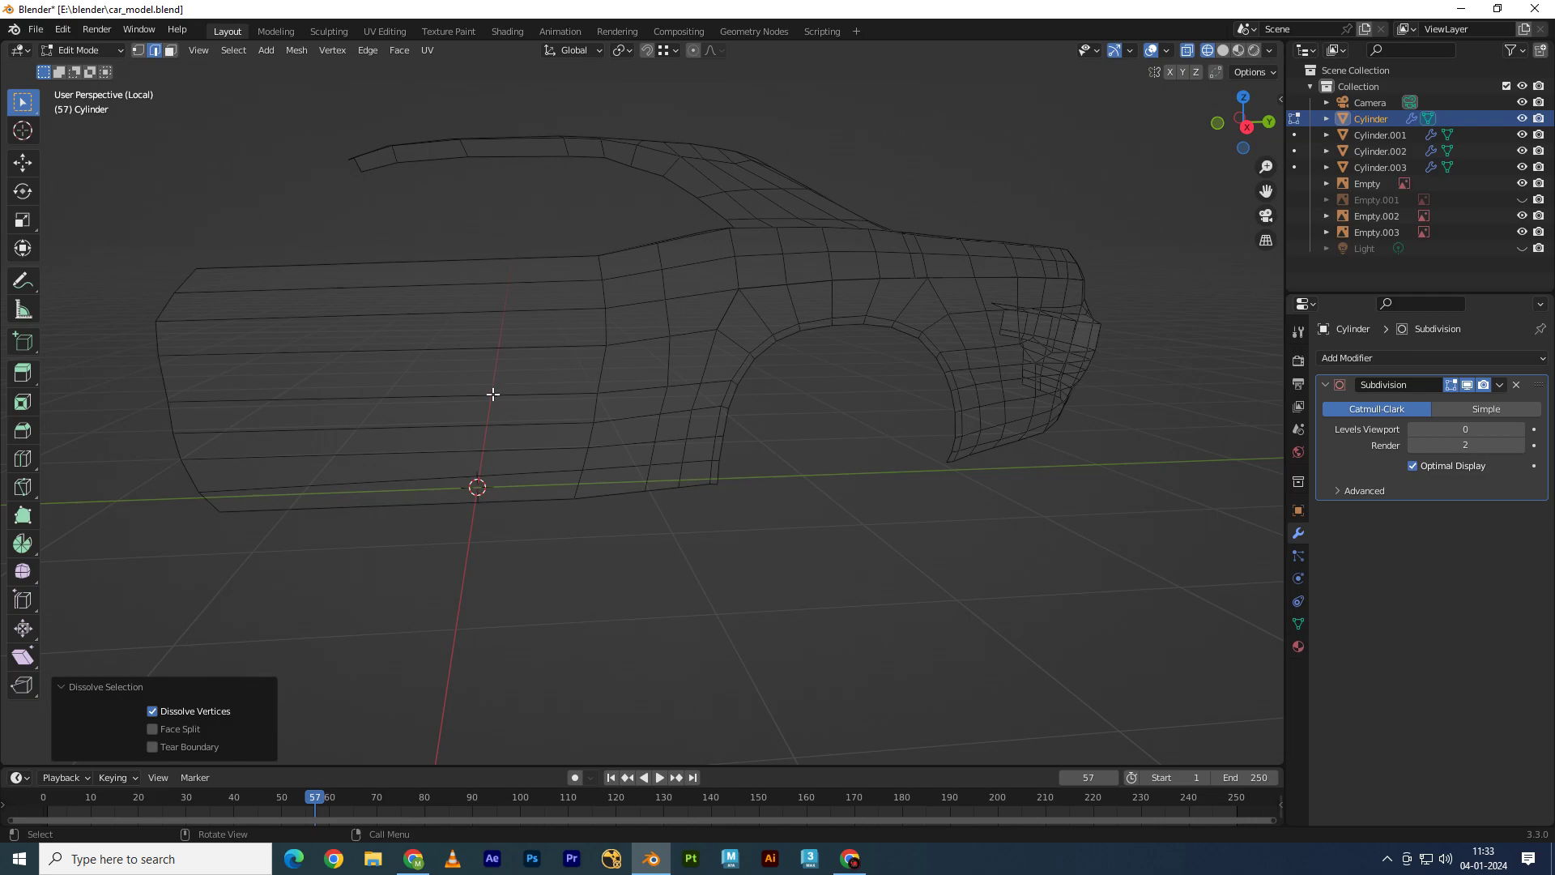
pyautogui.keyDown('shift'); pyautogui.click(493, 394); pyautogui.keyUp('shift')
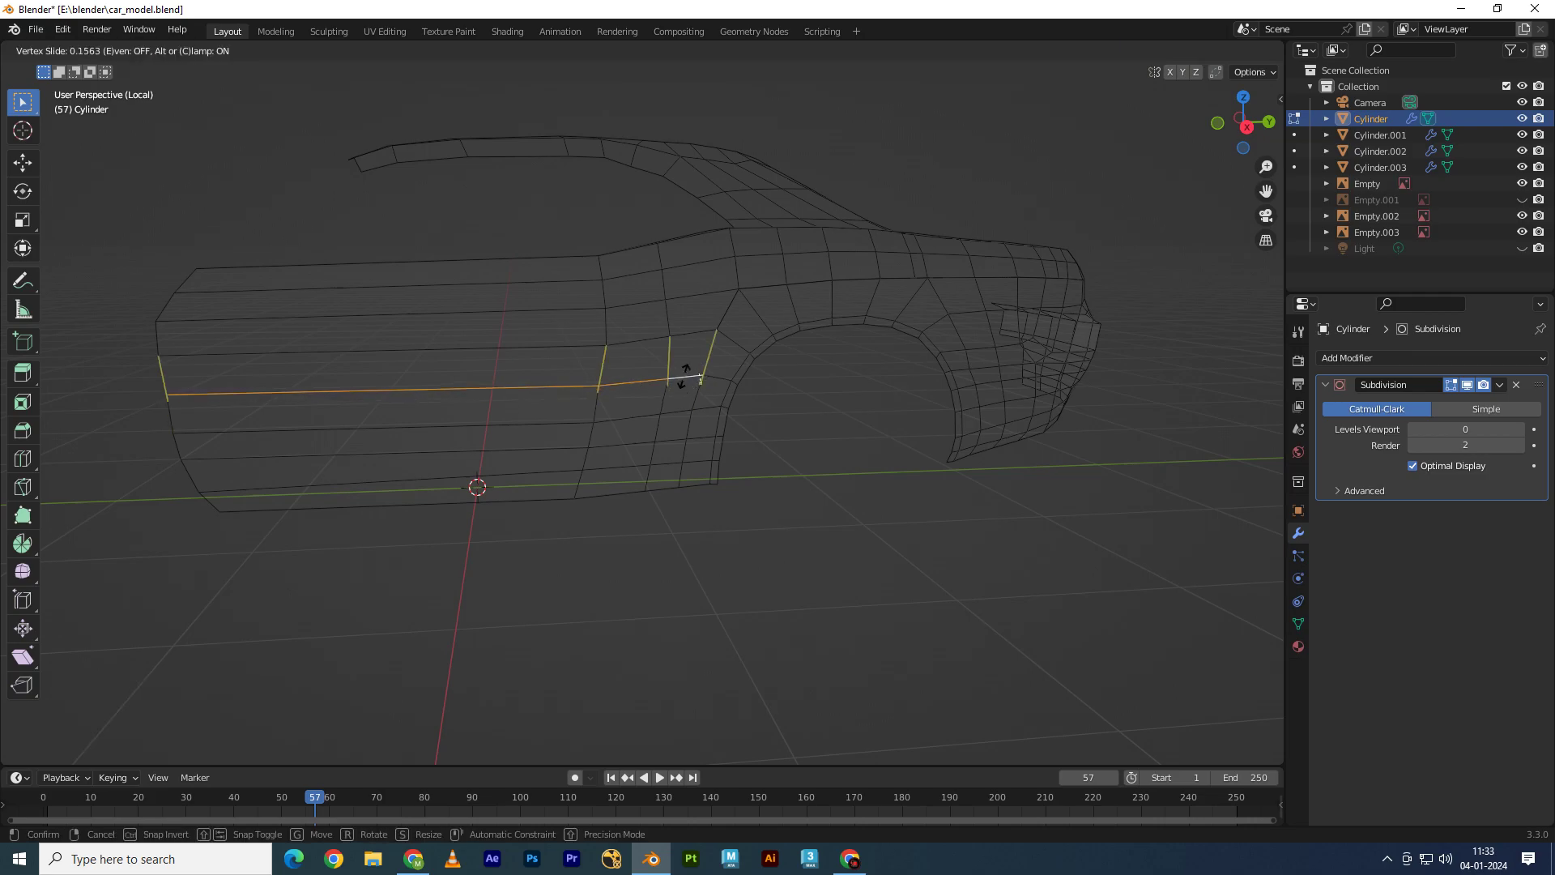
# Step: Nudge the row's leftmost vertex slightly along Y into line
pyautogui.press('1')
pyautogui.moveTo(160, 414)
pyautogui.mouseDown()
pyautogui.moveTo(186, 388)
pyautogui.moveTo(212, 392)
pyautogui.mouseUp()
pyautogui.hotkey('shift', 'space')
pyautogui.press('g')
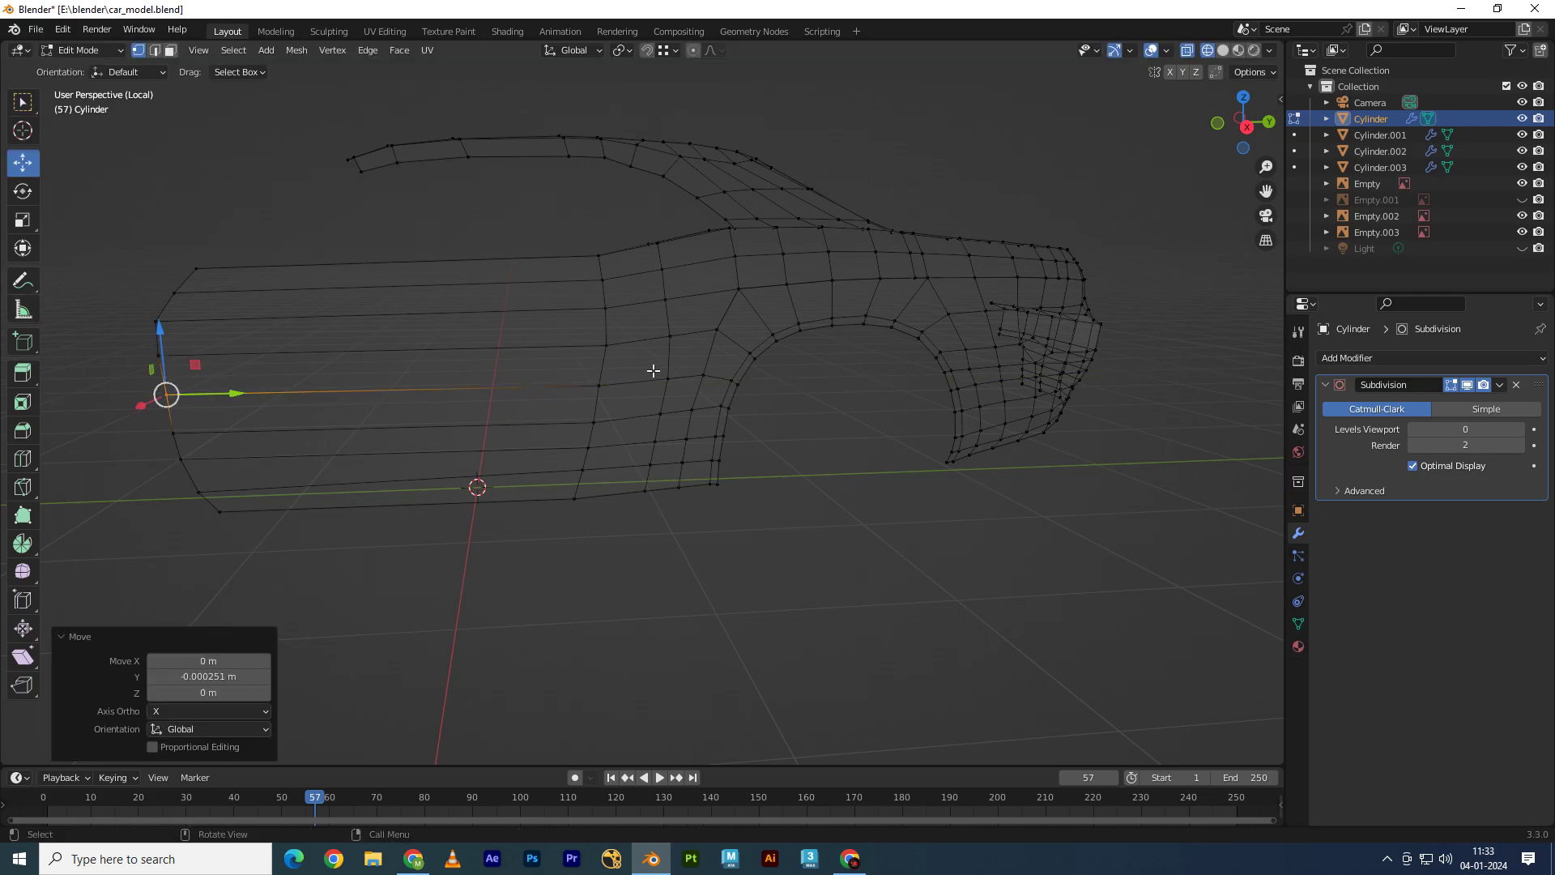
pyautogui.click(606, 345)
pyautogui.moveTo(642, 346); pyautogui.dragTo(642, 349)
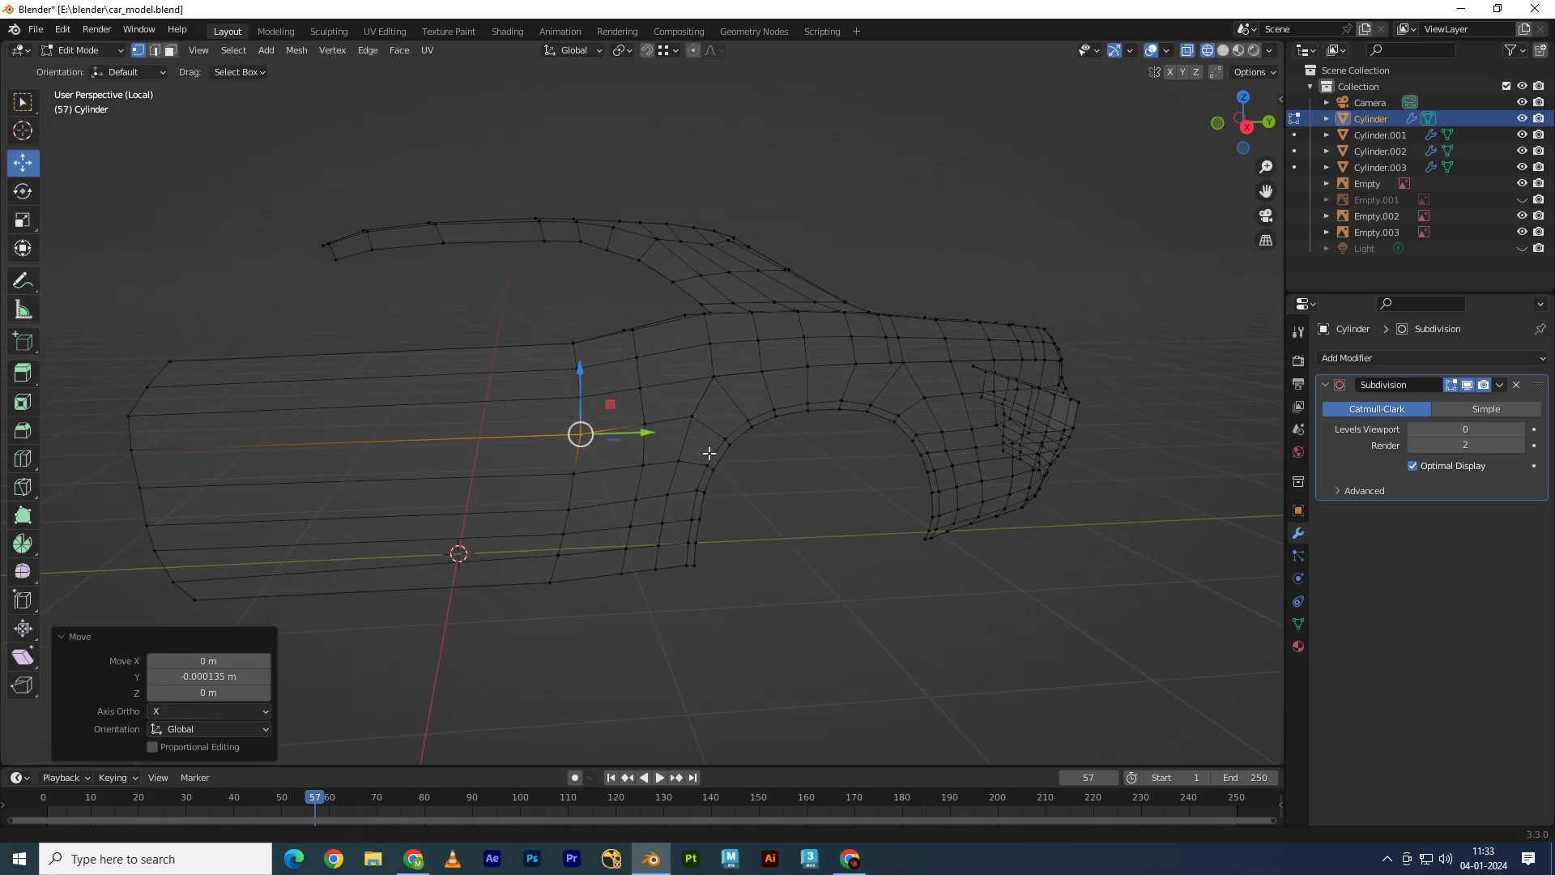
pyautogui.scroll(2, 726, 410)
pyautogui.keyDown('shift'); pyautogui.moveTo(725, 410); pyautogui.dragTo(624, 507, button='middle'); pyautogui.keyUp('shift')
# Step: Slide the vertex column ahead of the arch and the upper column along their edges
pyautogui.moveTo(578, 648); pyautogui.dragTo(656, 416)
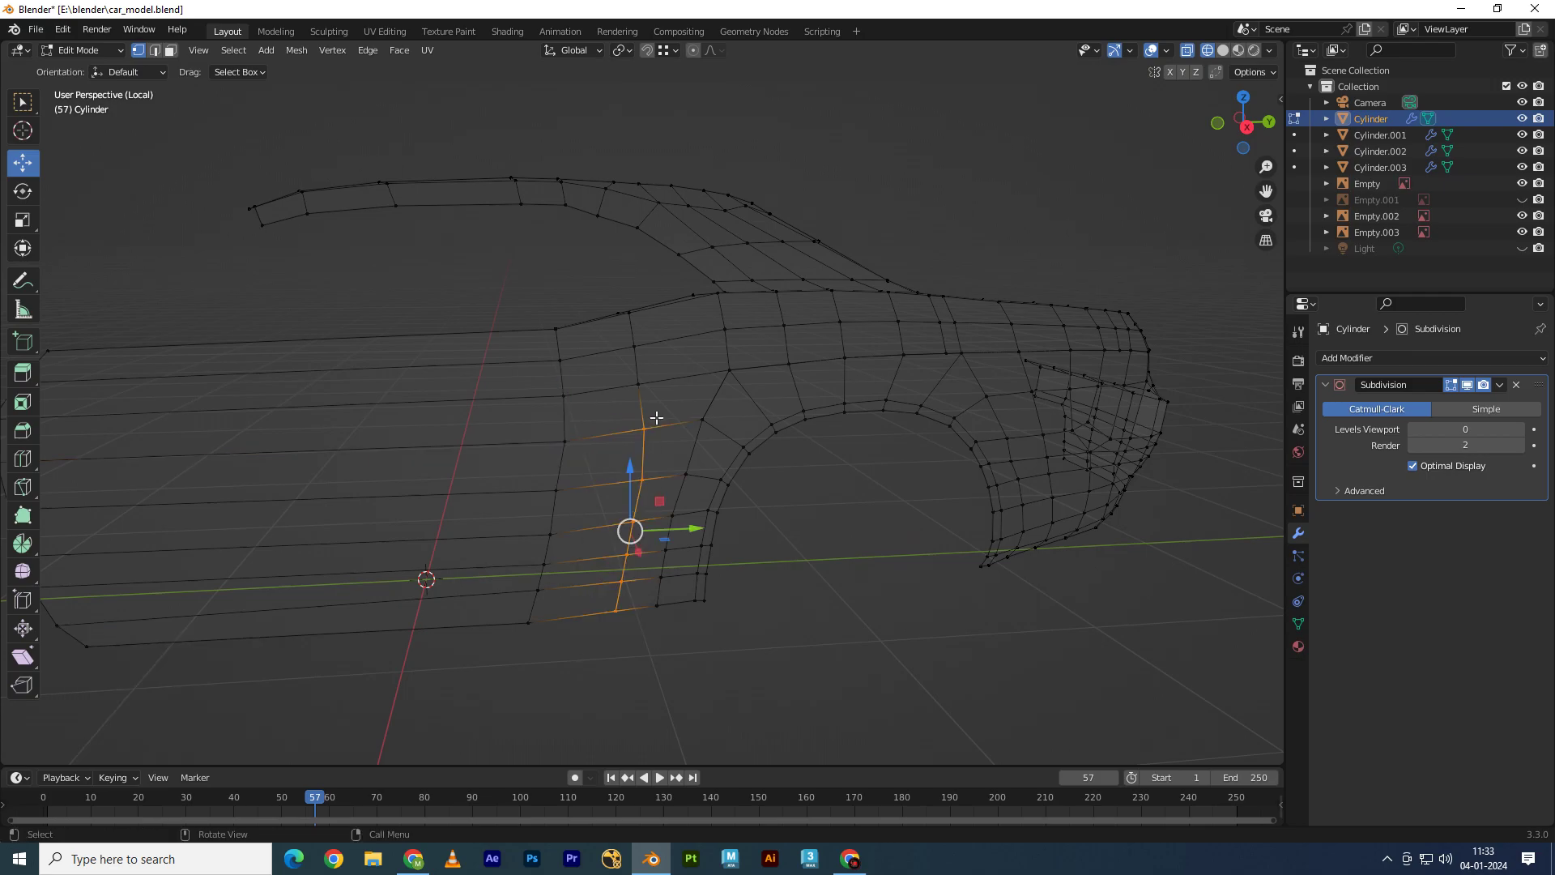
pyautogui.press('g')
pyautogui.press('g')
pyautogui.click(642, 418)
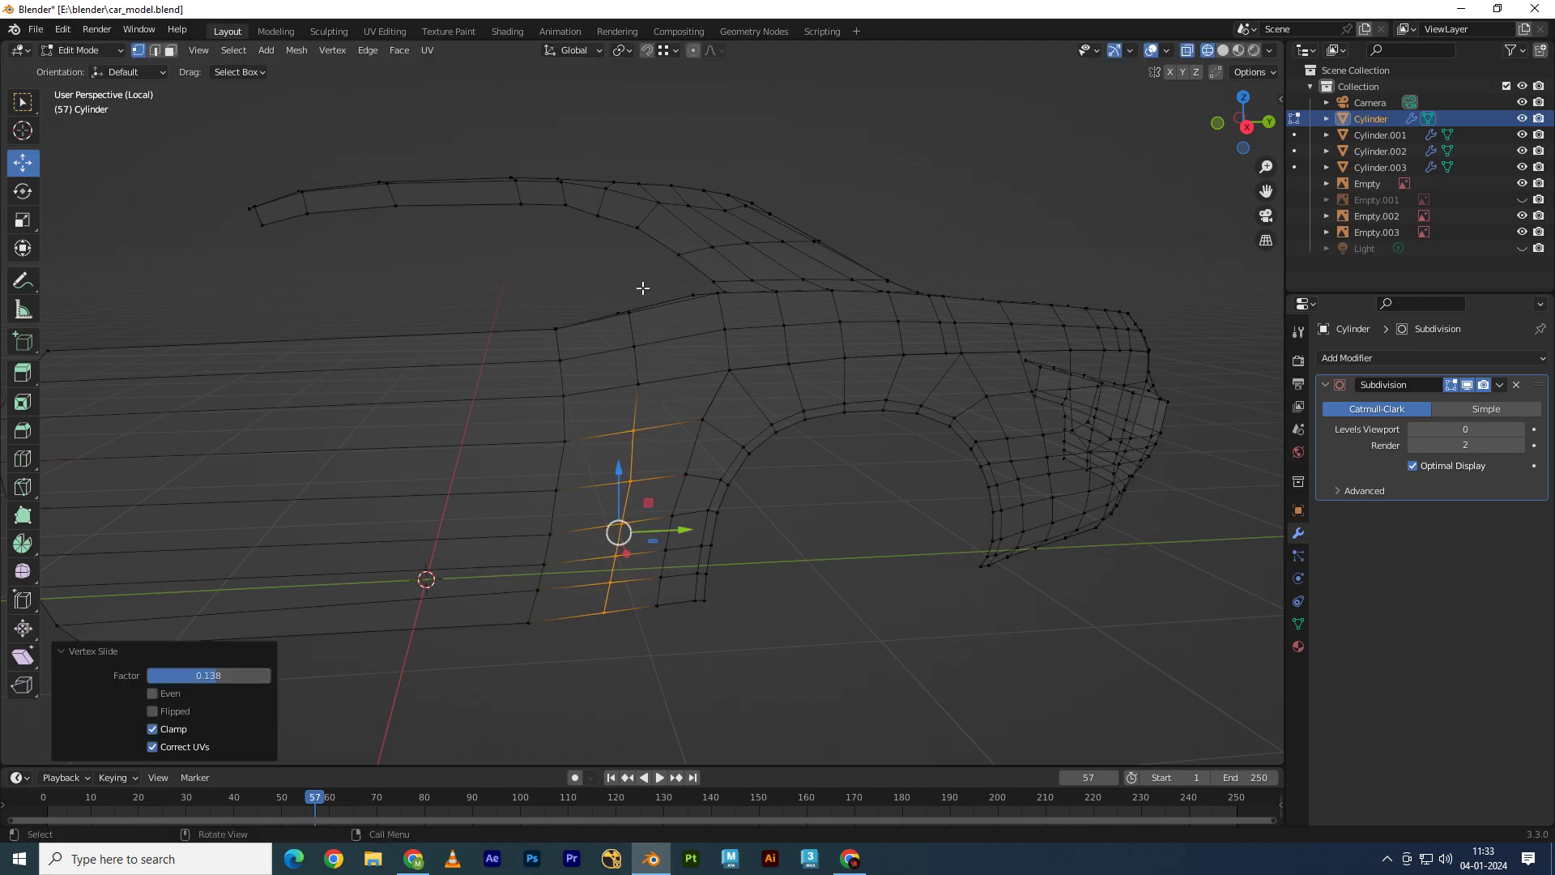
pyautogui.moveTo(642, 287); pyautogui.dragTo(611, 393)
pyautogui.press('g')
pyautogui.click(611, 393)
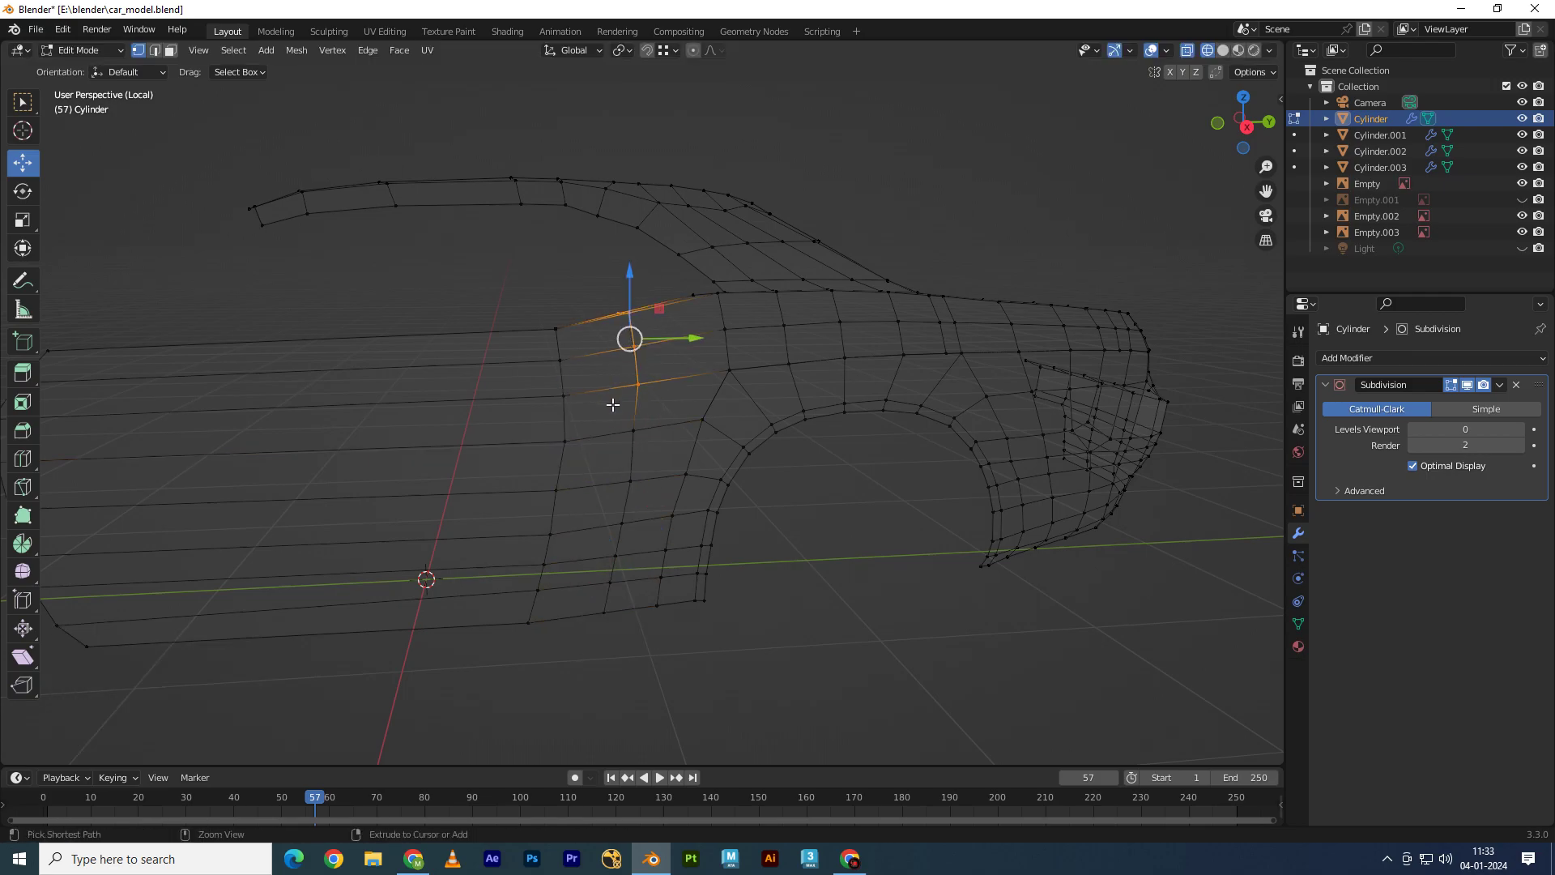
pyautogui.press('g')
pyautogui.press('g')
pyautogui.click(607, 406)
pyautogui.moveTo(826, 556)
pyautogui.mouseDown(button='middle')
pyautogui.moveTo(856, 585)
pyautogui.moveTo(939, 417)
pyautogui.mouseUp(button='middle')
# Step: Preview the body in Solid shading with viewport subdivision level 5 in Object Mode
pyautogui.press('z')
pyautogui.click(952, 427)
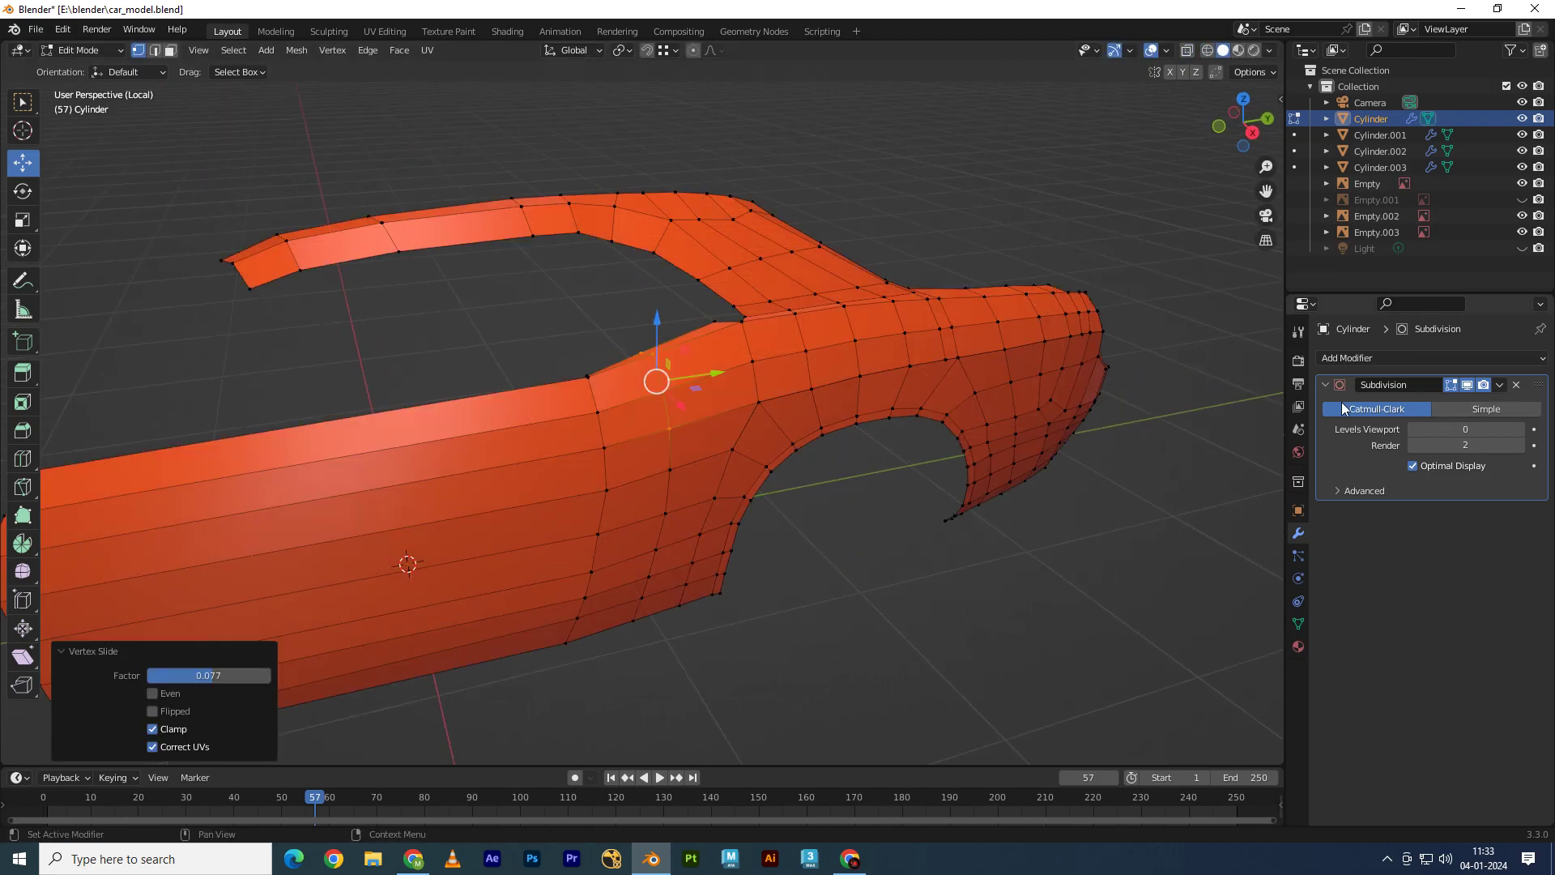
pyautogui.write('5')
pyautogui.press('Return')
pyautogui.scroll(-1, 862, 368)
pyautogui.press('Tab')
pyautogui.scroll(-2, 940, 314)
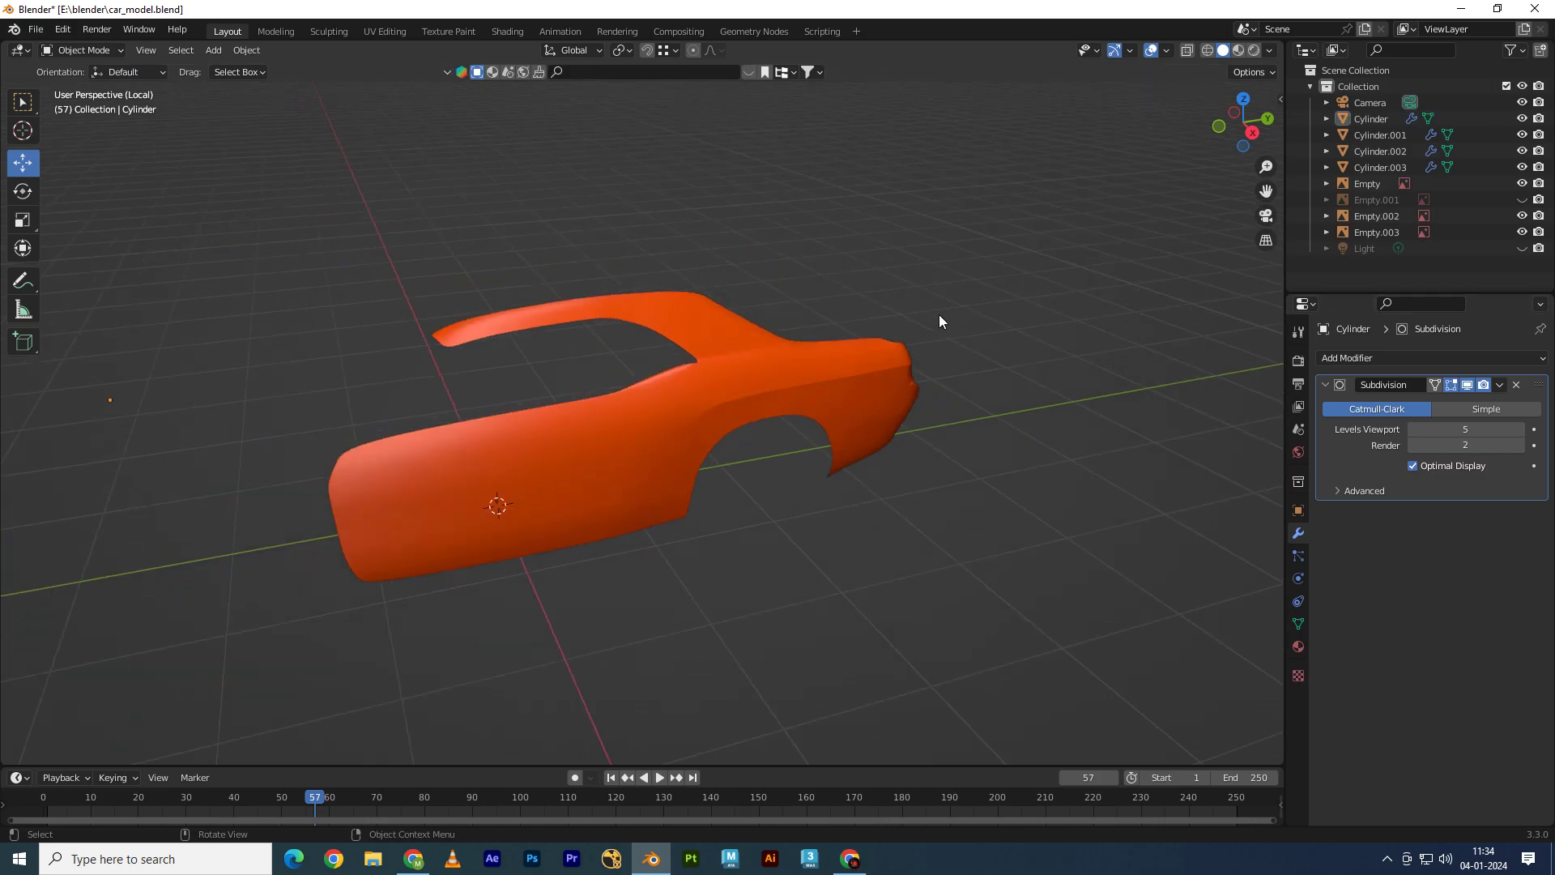
pyautogui.scroll(3, 962, 405)
# Step: Switch to wireframe, drop viewport subdivision back to 0, and resume Edit Mode
pyautogui.press('z')
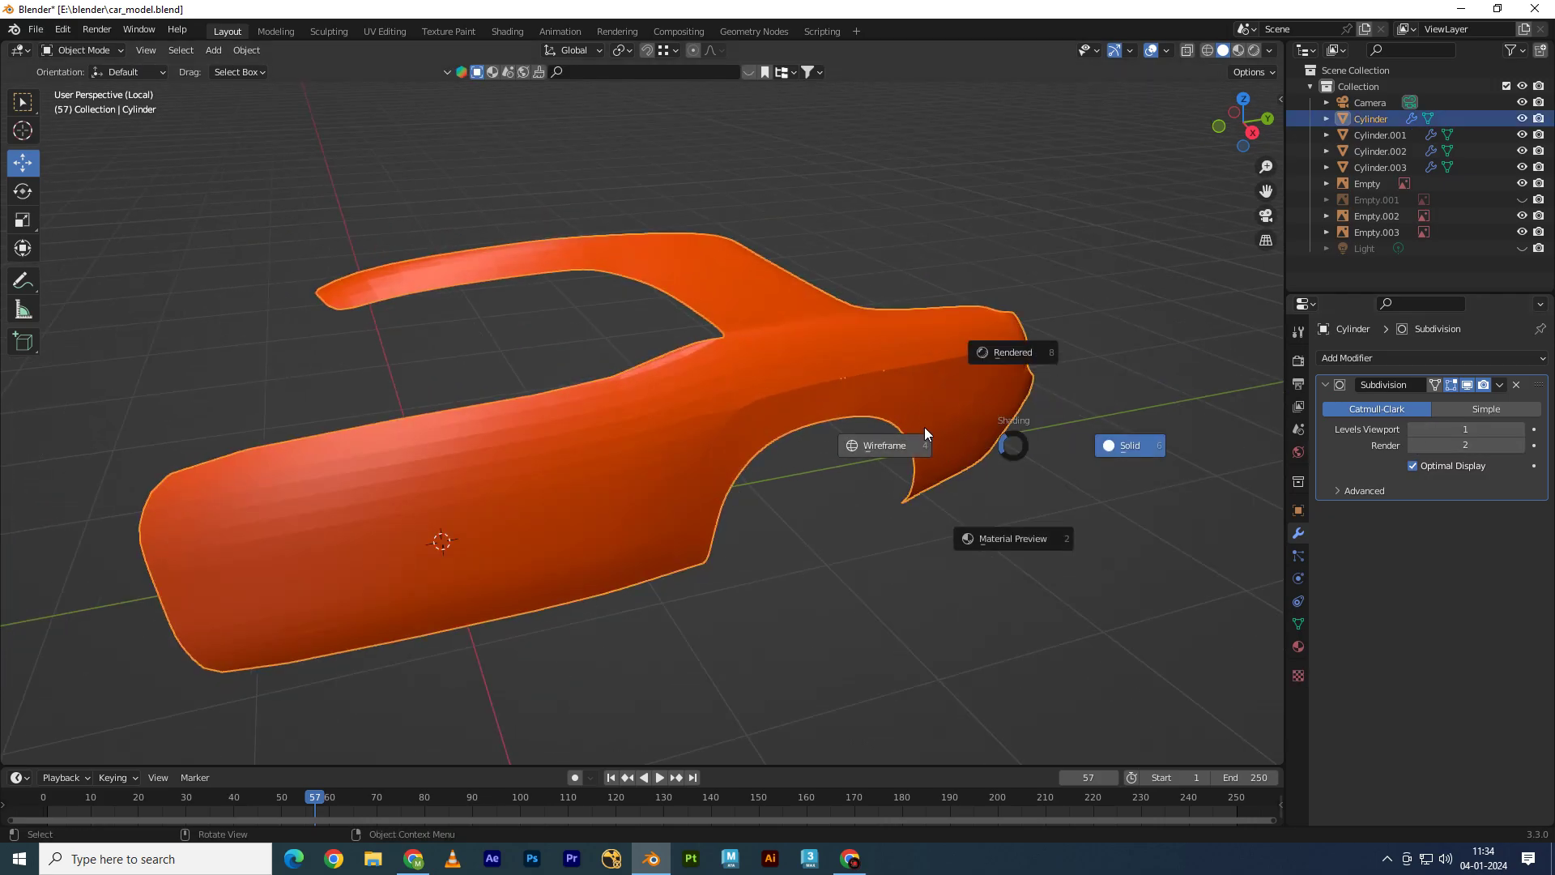
pyautogui.click(850, 448)
pyautogui.scroll(2, 823, 429)
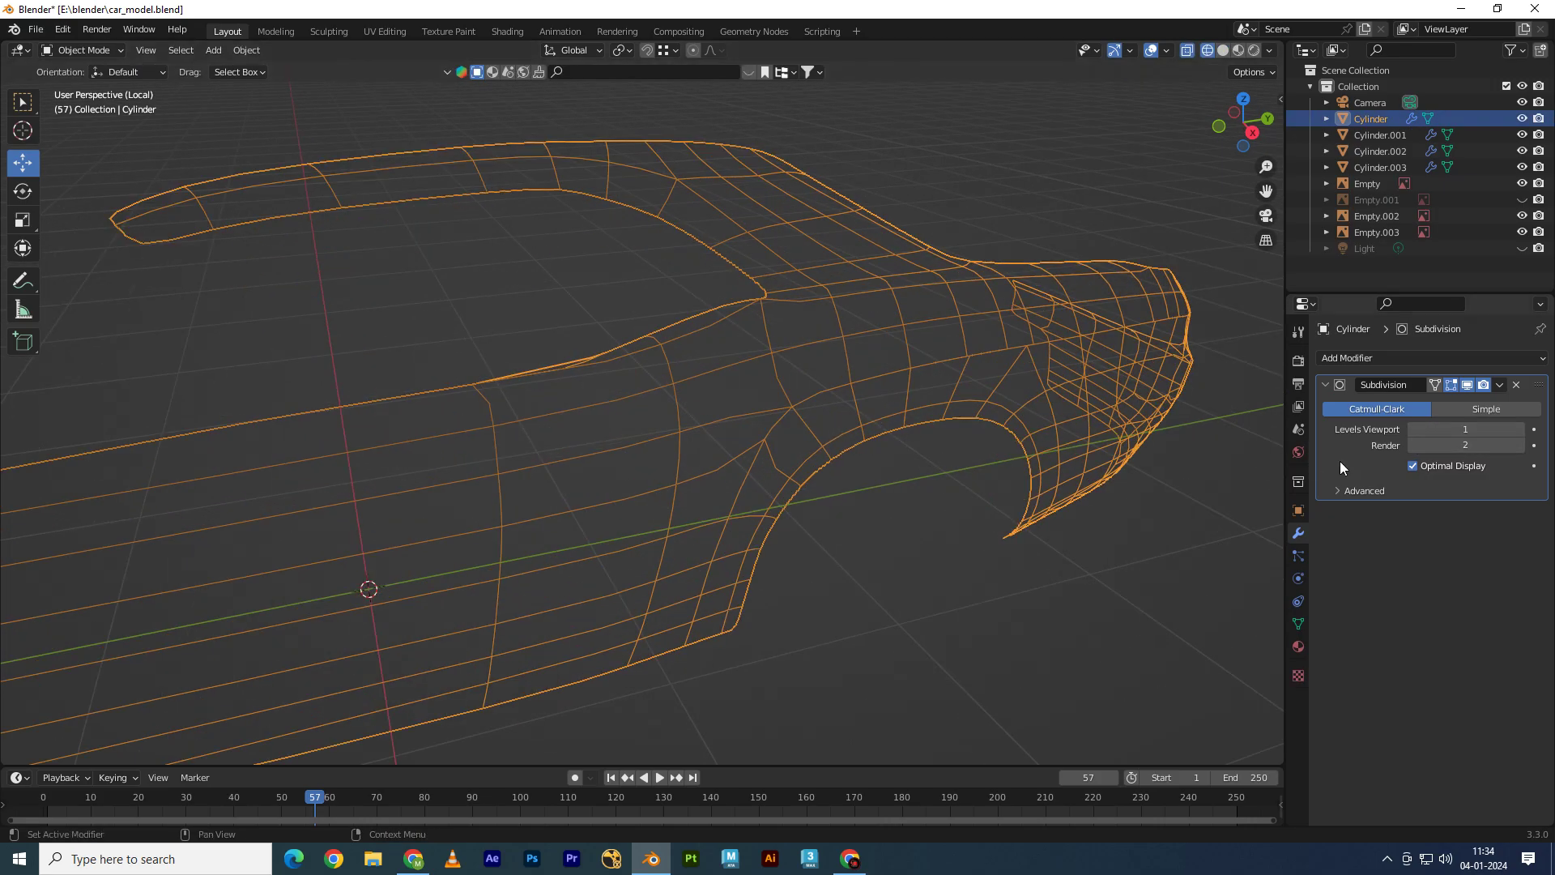
pyautogui.click(1413, 429)
pyautogui.scroll(2, 854, 396)
pyautogui.scroll(1, 810, 401)
pyautogui.press('z')
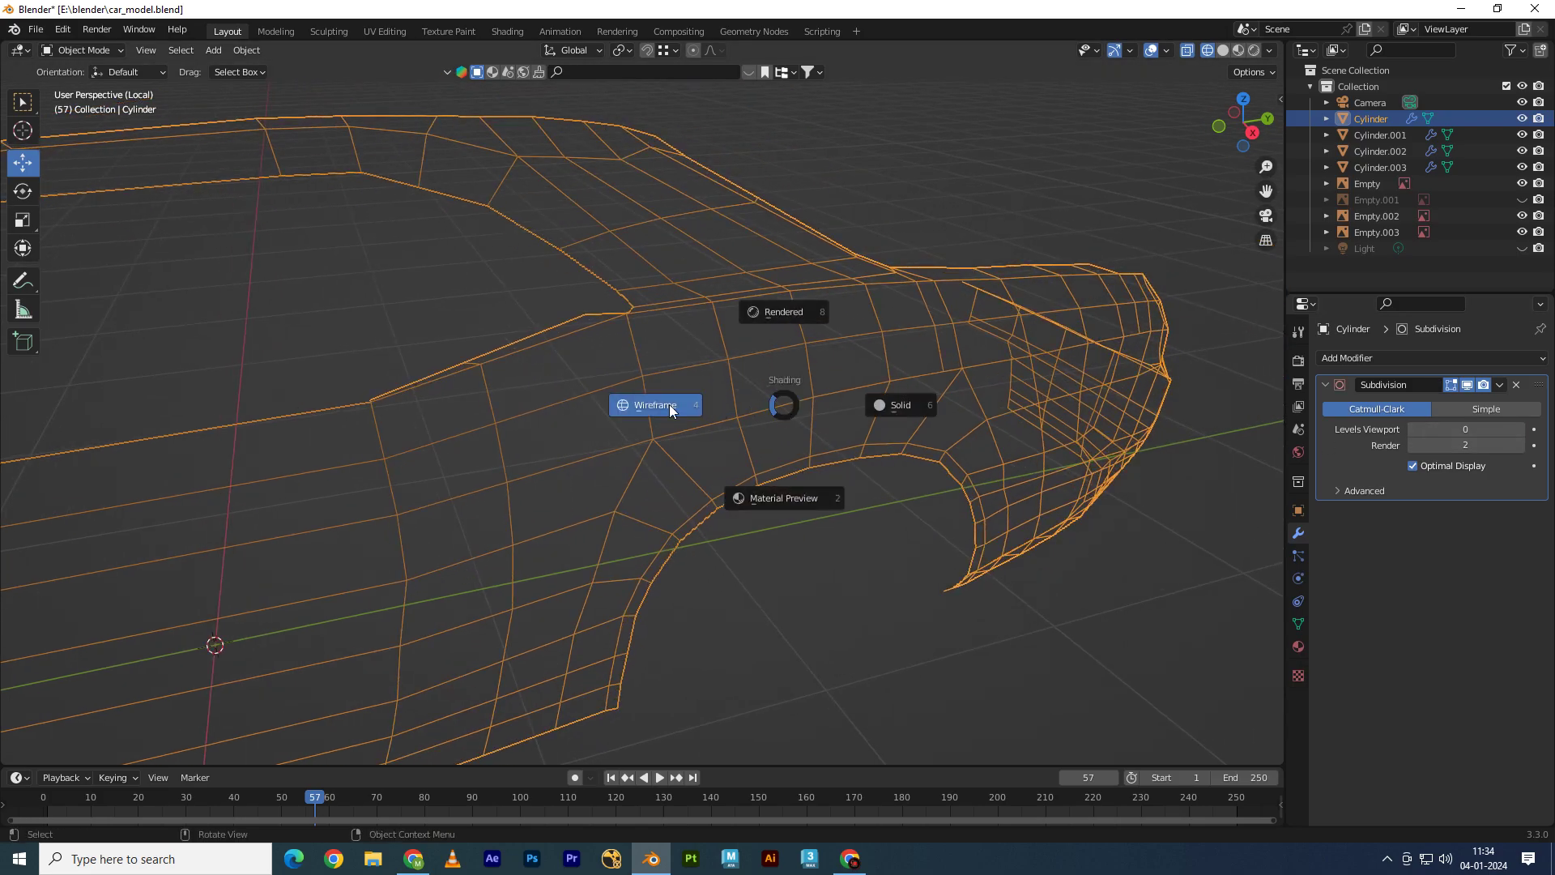
pyautogui.click(670, 410)
pyautogui.press('Tab')
pyautogui.scroll(1, 878, 409)
# Step: Merge the crowded vertex groups above the rear wheel arch at their centers
pyautogui.scroll(2, 669, 398)
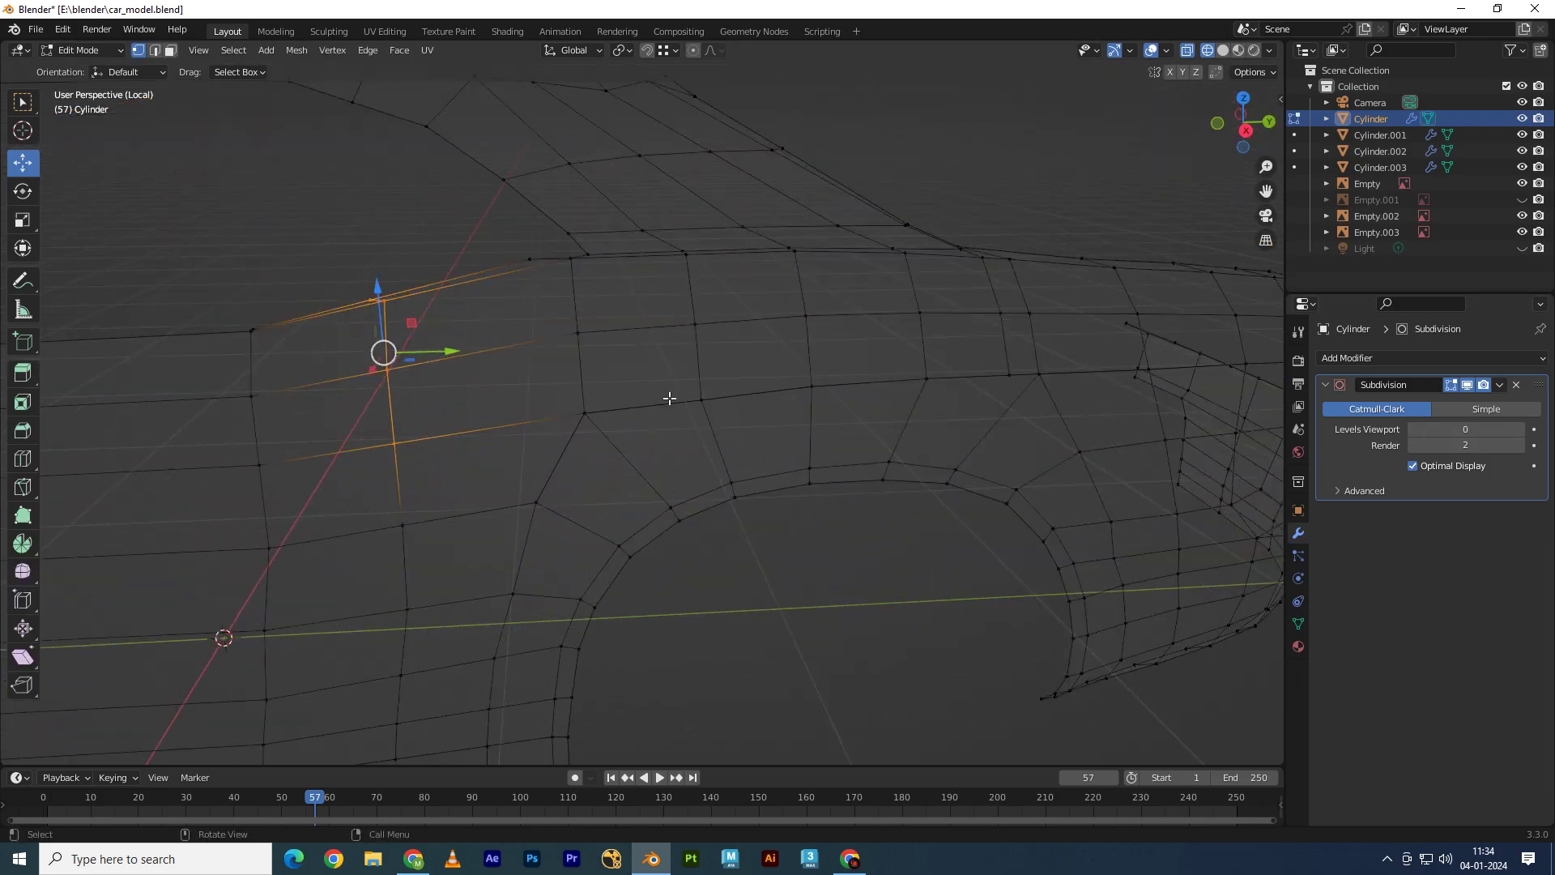
pyautogui.moveTo(668, 397); pyautogui.dragTo(563, 413, button='middle')
pyautogui.click(528, 373)
pyautogui.press('m')
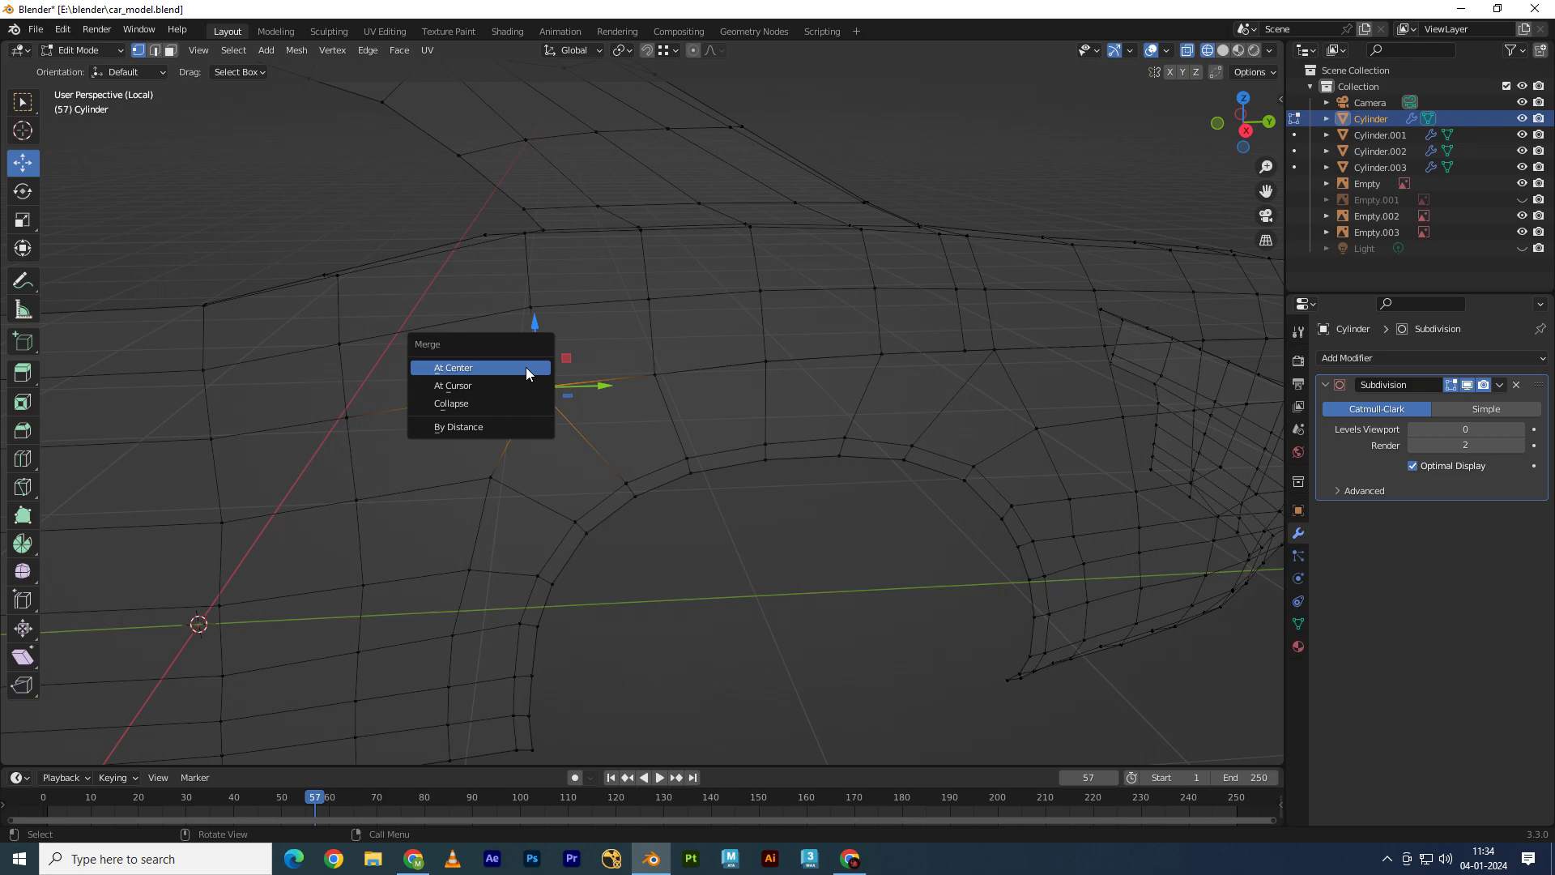
pyautogui.click(526, 367)
pyautogui.press('m')
pyautogui.click(673, 403)
pyautogui.press('m')
pyautogui.click(750, 381)
pyautogui.moveTo(917, 349); pyautogui.dragTo(877, 385)
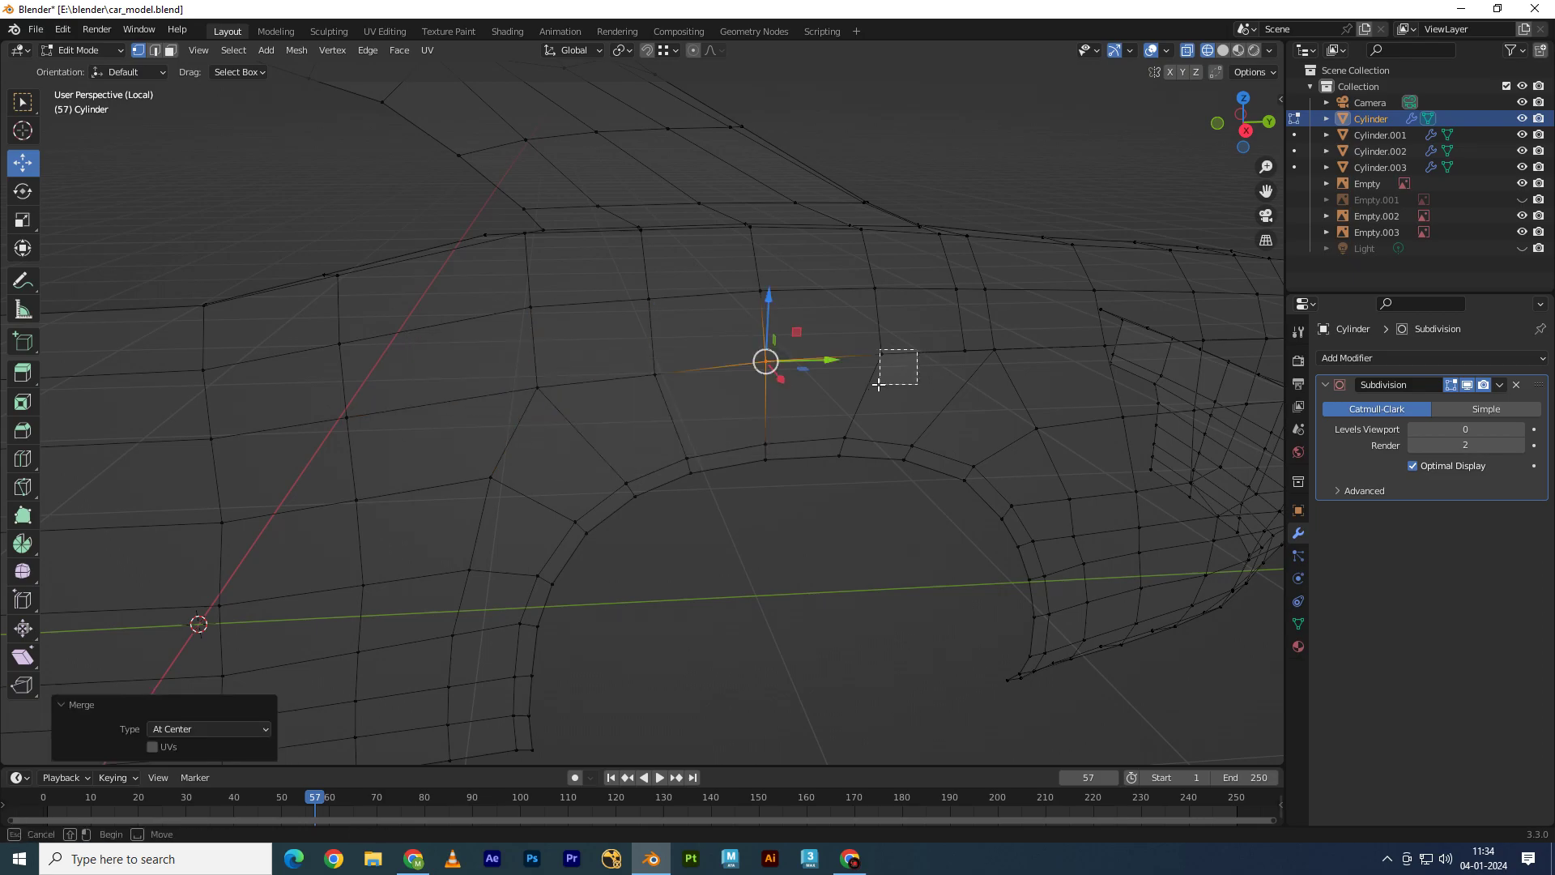
pyautogui.press('m')
pyautogui.click(878, 385)
pyautogui.moveTo(878, 386)
pyautogui.mouseDown(button='middle')
pyautogui.moveTo(938, 451)
pyautogui.moveTo(878, 444)
pyautogui.moveTo(877, 423)
pyautogui.moveTo(896, 434)
pyautogui.moveTo(616, 310)
pyautogui.moveTo(567, 283)
pyautogui.moveTo(548, 243)
pyautogui.mouseUp(button='middle')
# Step: Unhide Empty.001 and the Light, then view the mesh from the top over the blueprint
pyautogui.moveTo(547, 206); pyautogui.dragTo(466, 218)
pyautogui.press('KP_7')
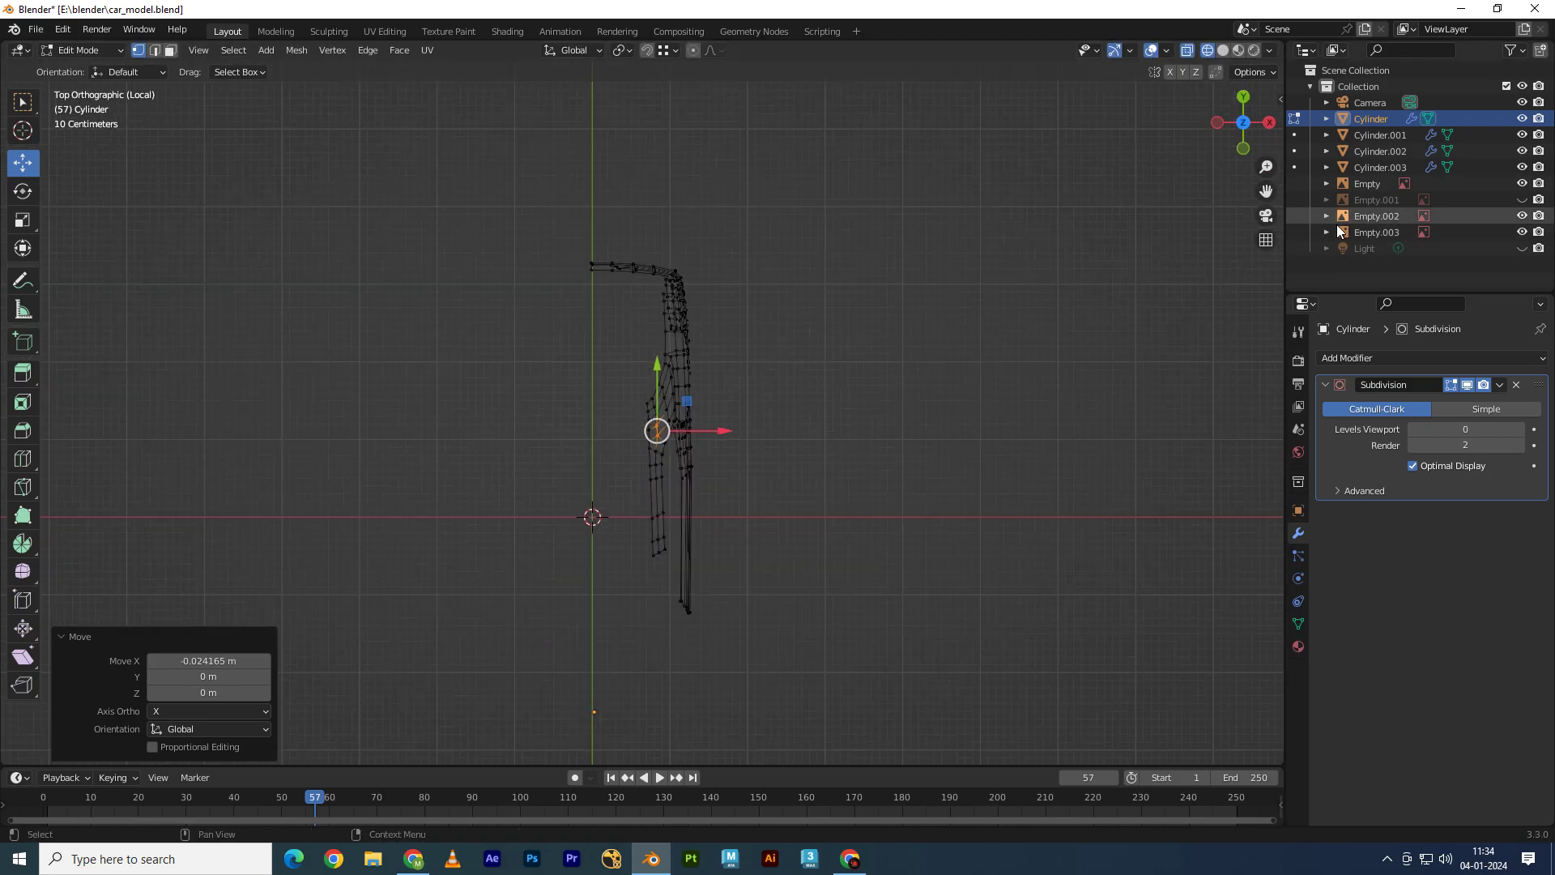
pyautogui.moveTo(1055, 430)
pyautogui.mouseDown(button='middle')
pyautogui.moveTo(756, 382)
pyautogui.moveTo(746, 416)
pyautogui.mouseUp(button='middle')
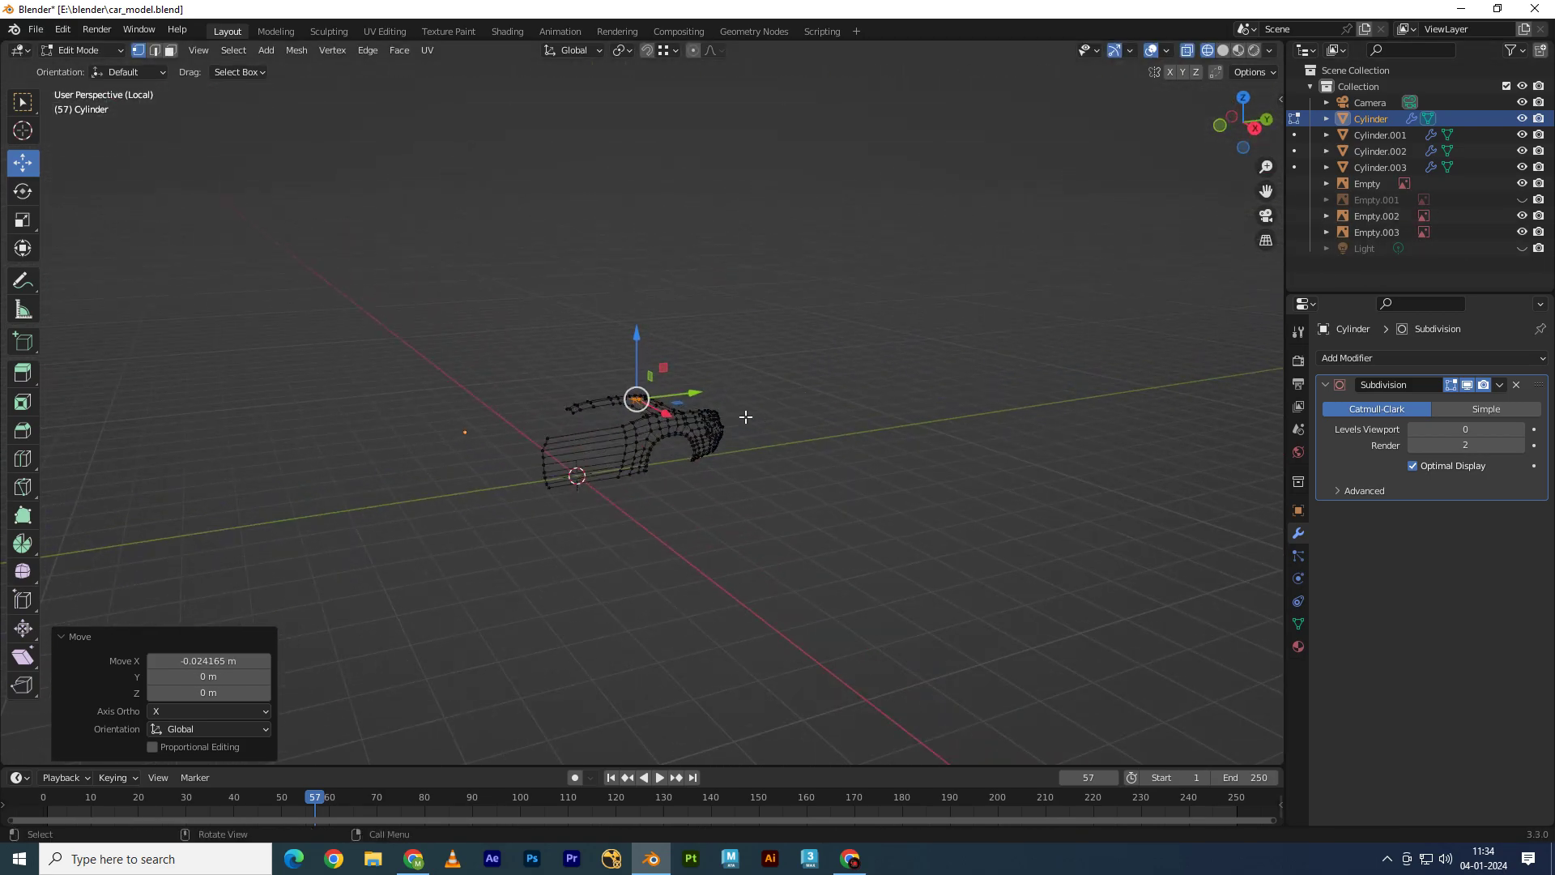
pyautogui.scroll(1, 746, 417)
pyautogui.click(1522, 199)
pyautogui.click(1522, 248)
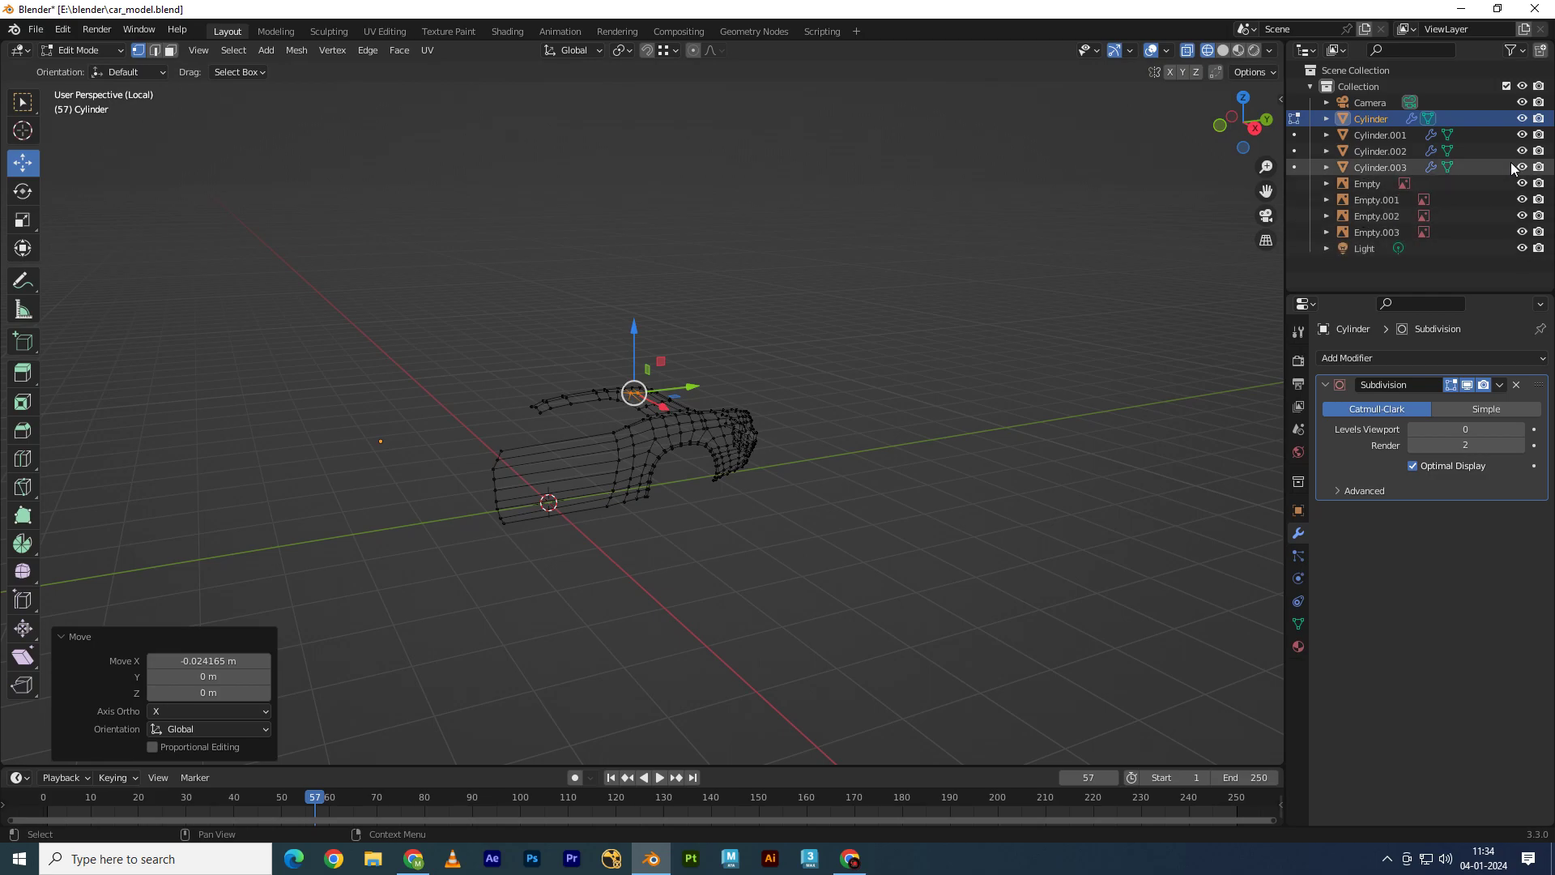
pyautogui.scroll(-3, 891, 347)
pyautogui.moveTo(891, 347)
pyautogui.mouseDown(button='middle')
pyautogui.moveTo(902, 374)
pyautogui.moveTo(748, 392)
pyautogui.mouseUp(button='middle')
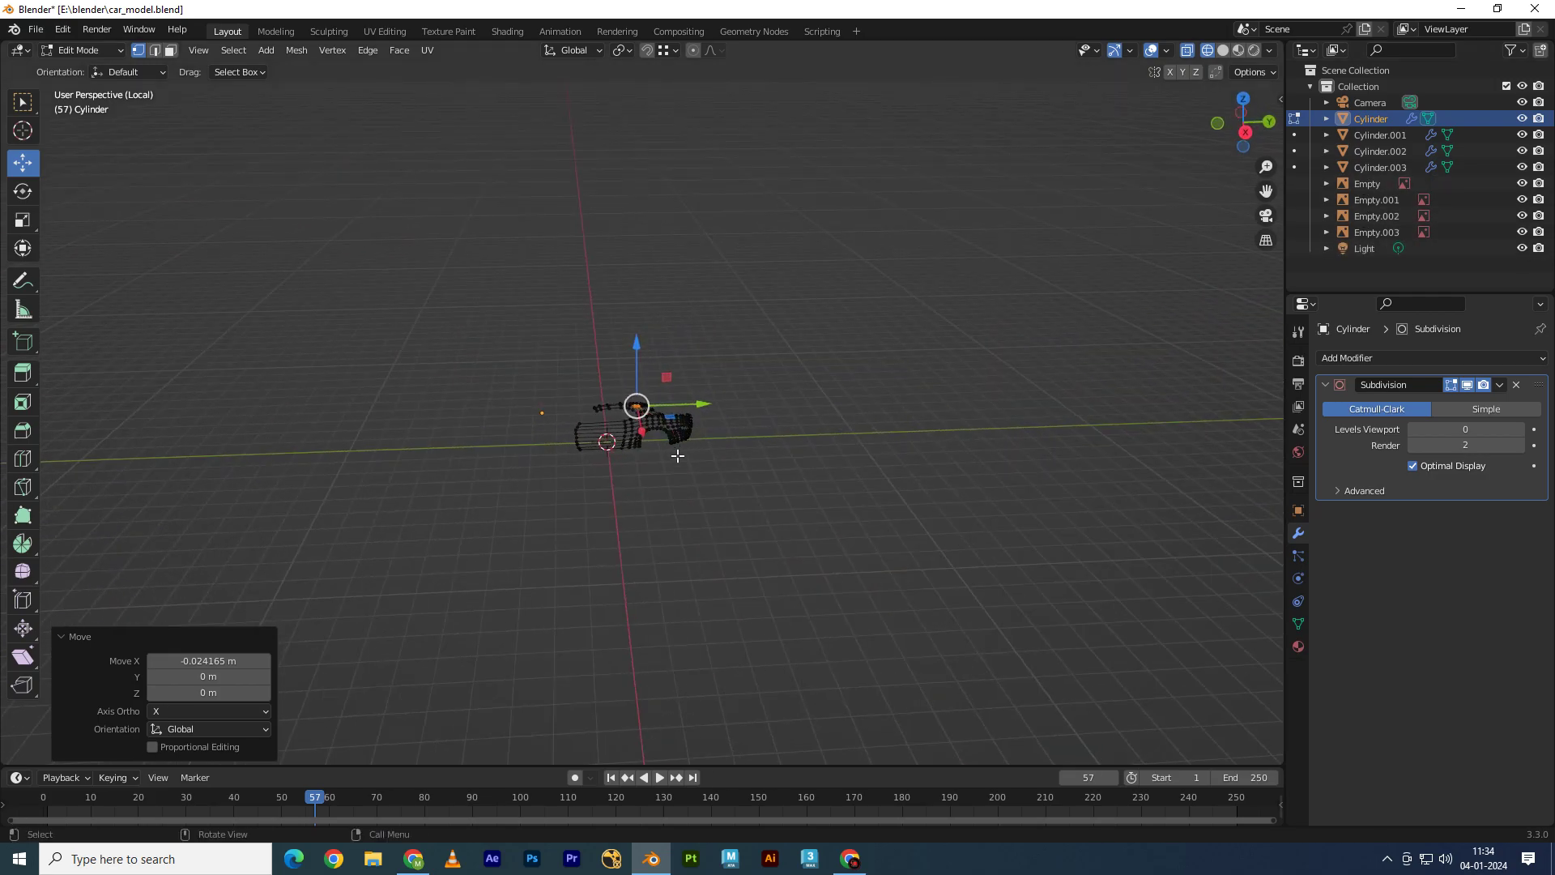
pyautogui.moveTo(677, 456); pyautogui.dragTo(823, 410, button='middle')
pyautogui.scroll(3, 858, 451)
pyautogui.press('KP_7')
# Step: Move the vertex beside the blueprint line along X onto the outline
pyautogui.scroll(-5, 858, 451)
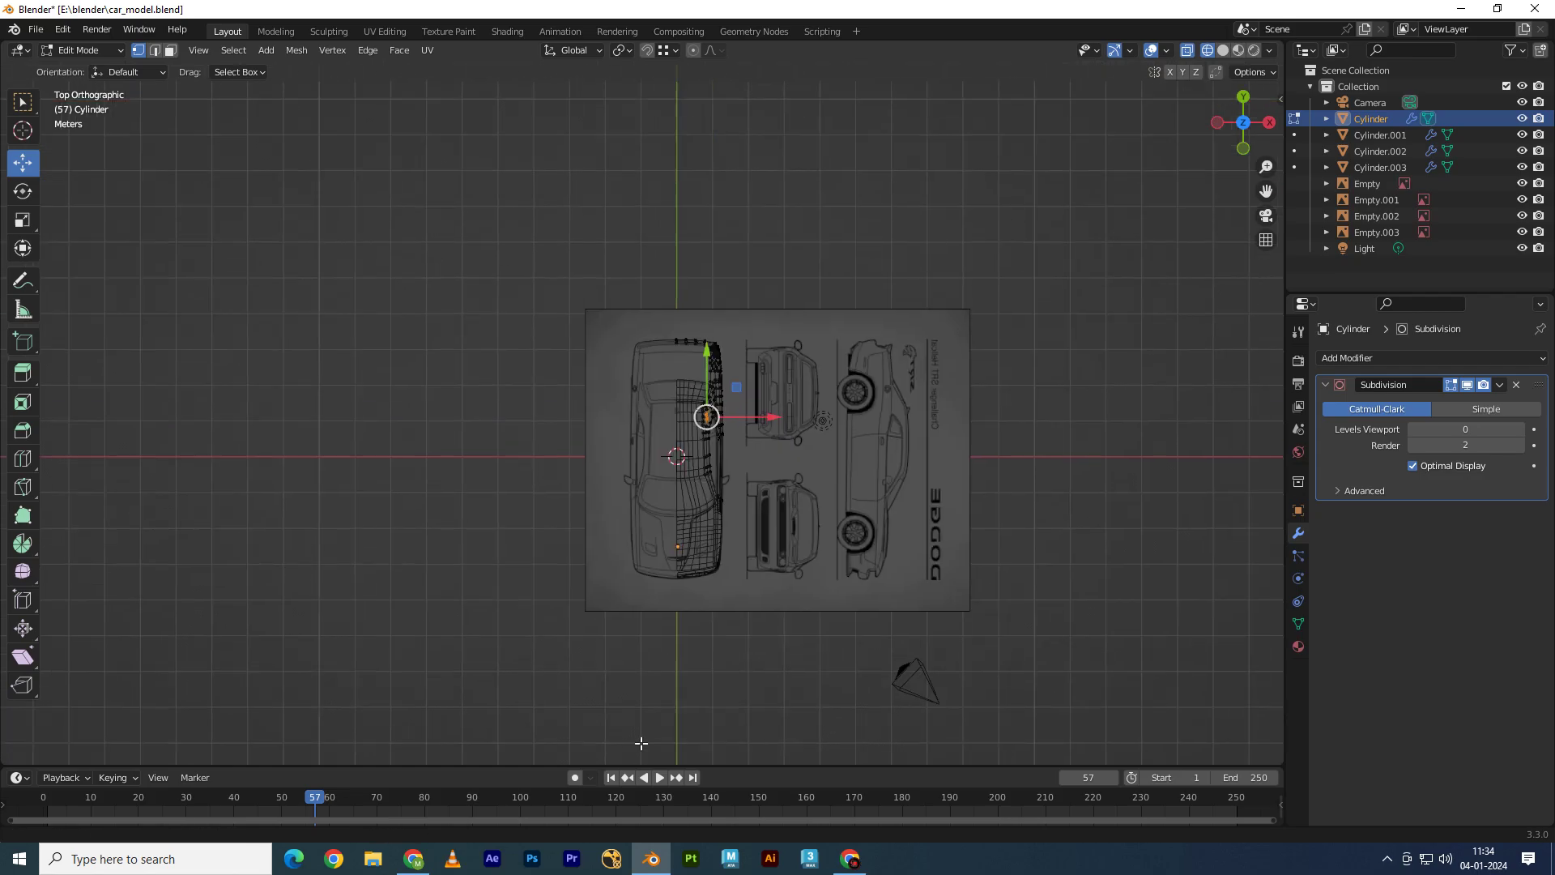
pyautogui.scroll(5, 672, 387)
pyautogui.scroll(2, 640, 494)
pyautogui.scroll(2, 653, 437)
pyautogui.moveTo(629, 310); pyautogui.dragTo(671, 444)
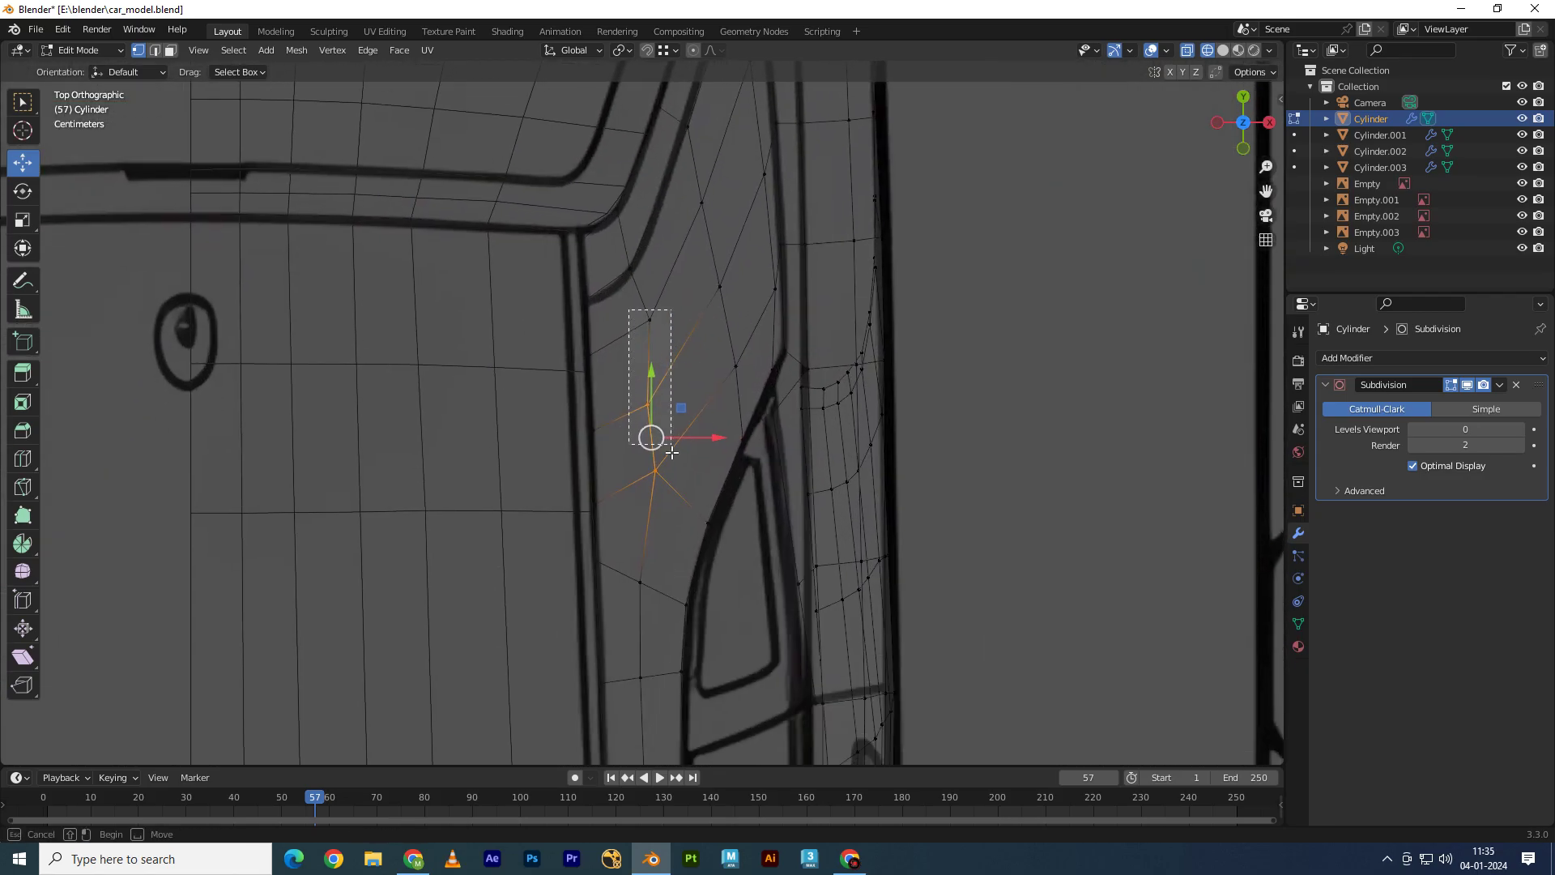
pyautogui.press('g')
pyautogui.press('x')
pyautogui.click(694, 305)
# Step: Move the lower vertex along X onto the blueprint outline
pyautogui.keyDown('shift'); pyautogui.moveTo(624, 336); pyautogui.dragTo(631, 350, button='middle'); pyautogui.keyUp('shift')
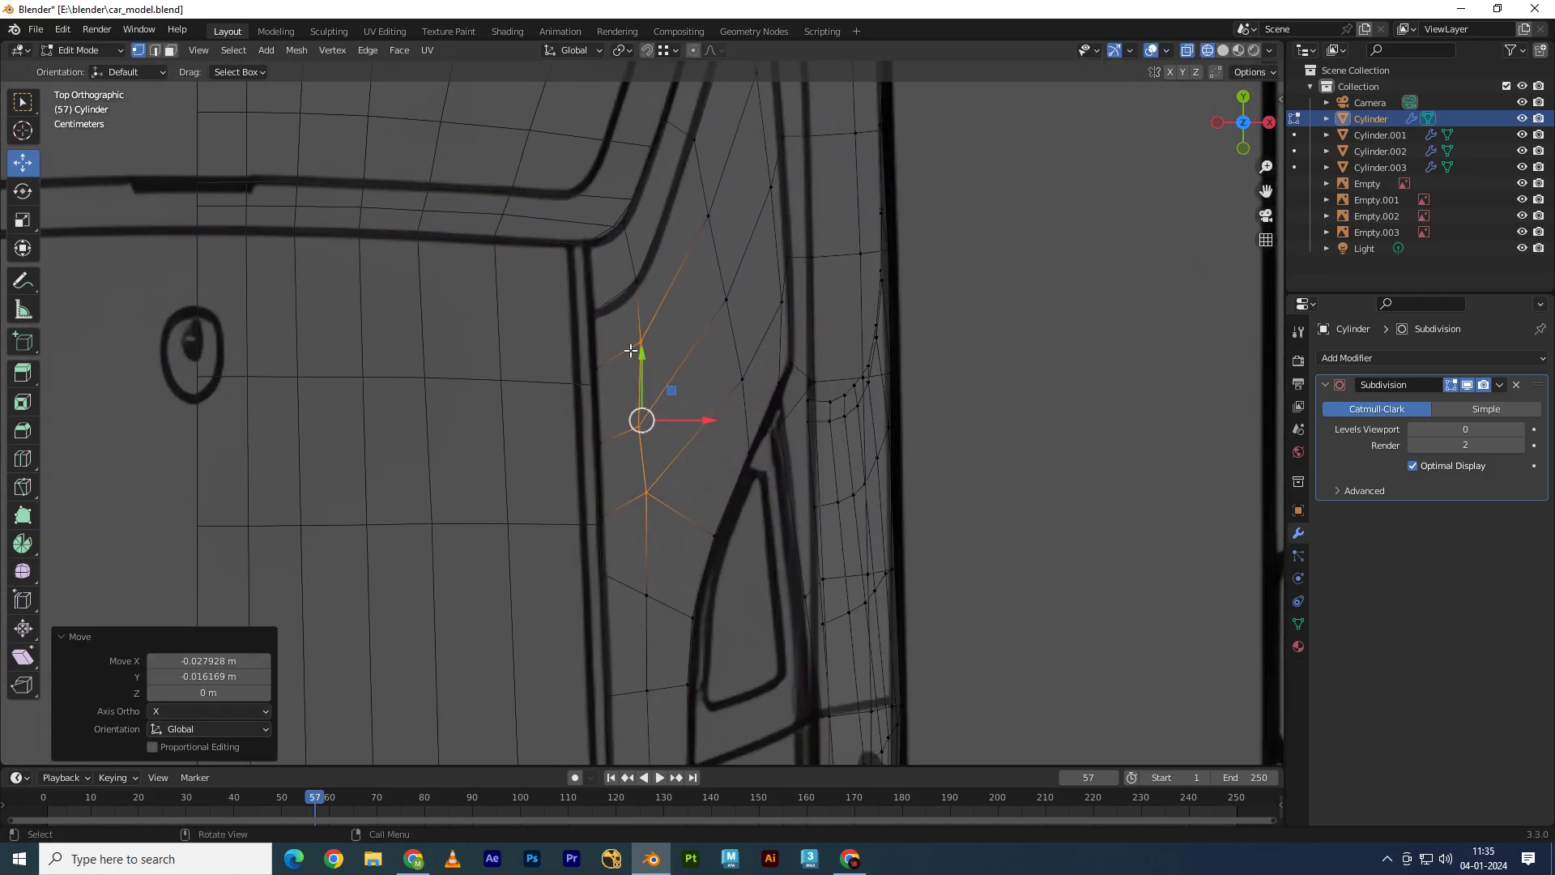
pyautogui.click(631, 350)
pyautogui.press('g')
pyautogui.press('x')
pyautogui.click(639, 486)
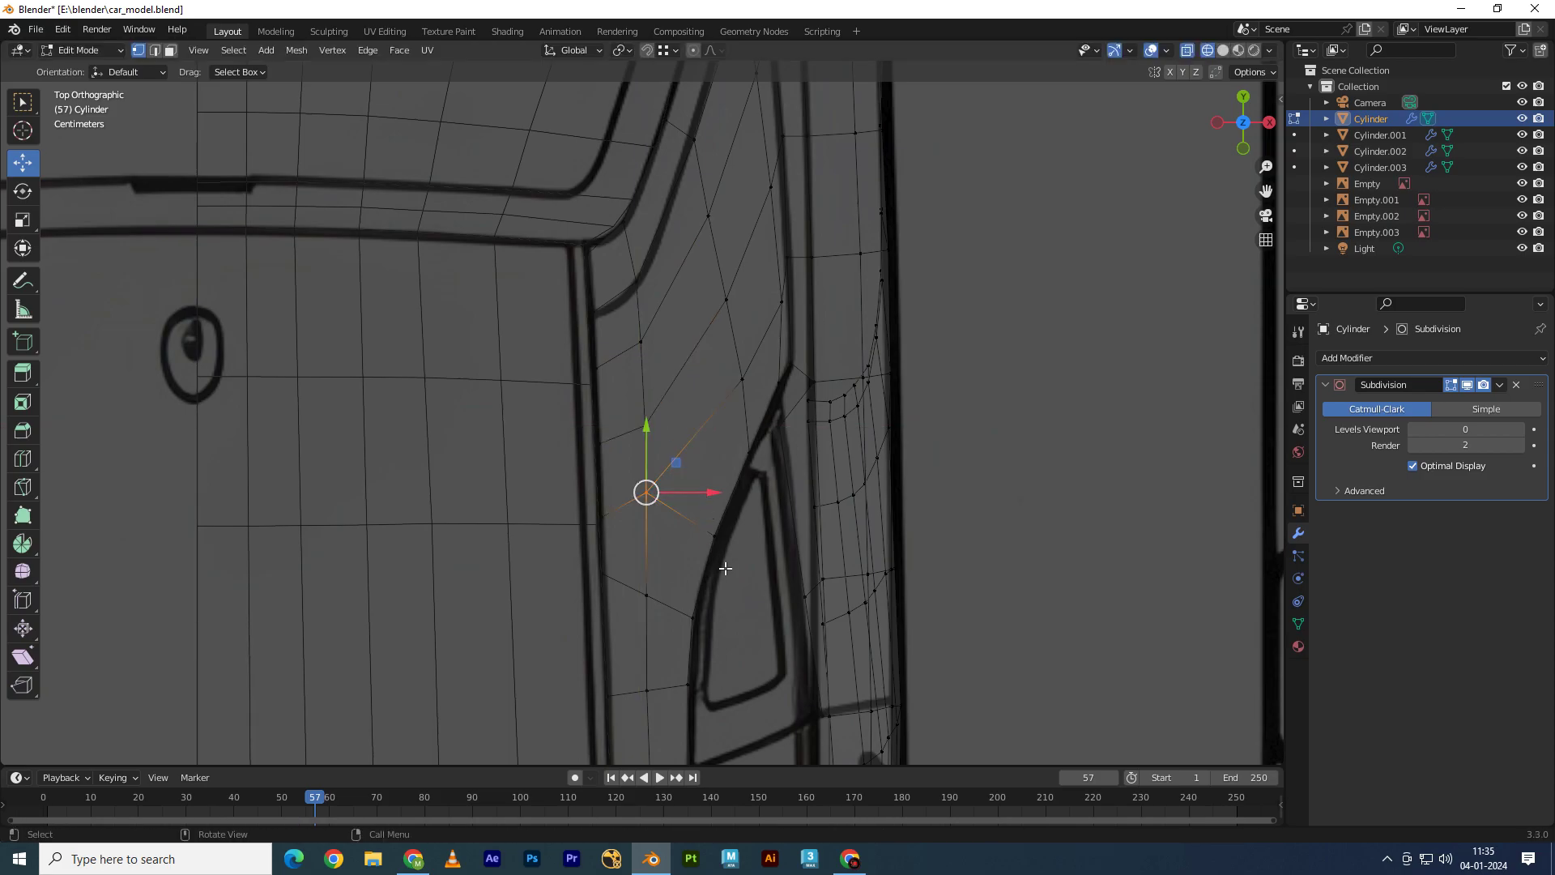
# Step: Raise the next panel vertex along Z in a close perspective view
pyautogui.scroll(-8, 724, 569)
pyautogui.moveTo(724, 568)
pyautogui.mouseDown(button='middle')
pyautogui.moveTo(489, 465)
pyautogui.moveTo(604, 476)
pyautogui.moveTo(507, 565)
pyautogui.moveTo(702, 38)
pyautogui.mouseUp(button='middle')
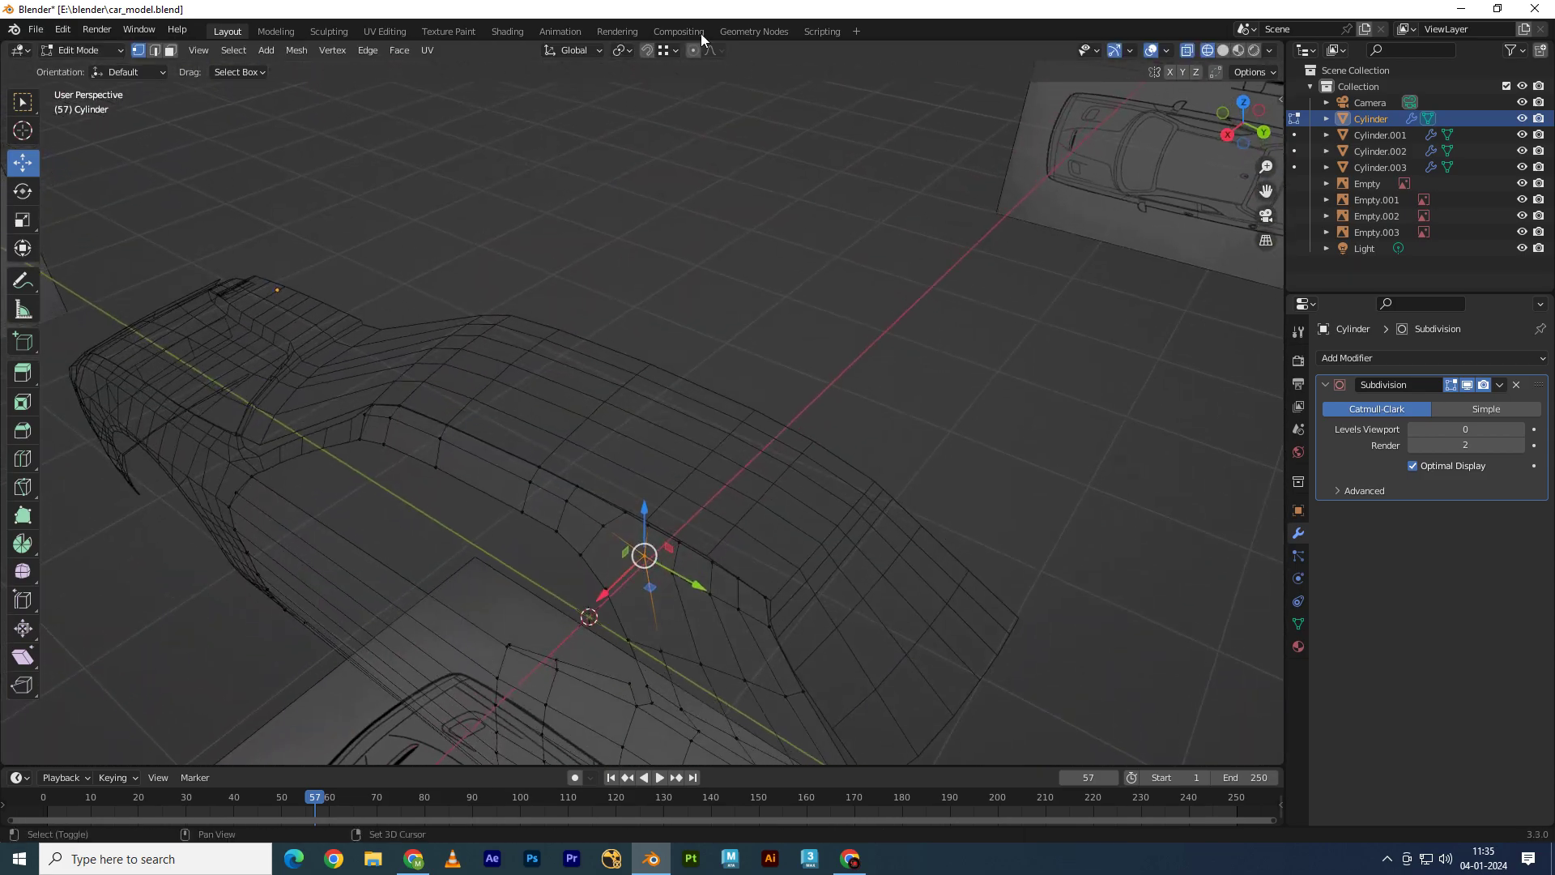
pyautogui.scroll(5, 687, 256)
pyautogui.moveTo(687, 255); pyautogui.dragTo(547, 394, button='middle')
pyautogui.moveTo(547, 394); pyautogui.dragTo(468, 371)
pyautogui.click(468, 371)
pyautogui.press('g')
pyautogui.press('z')
pyautogui.click(623, 427)
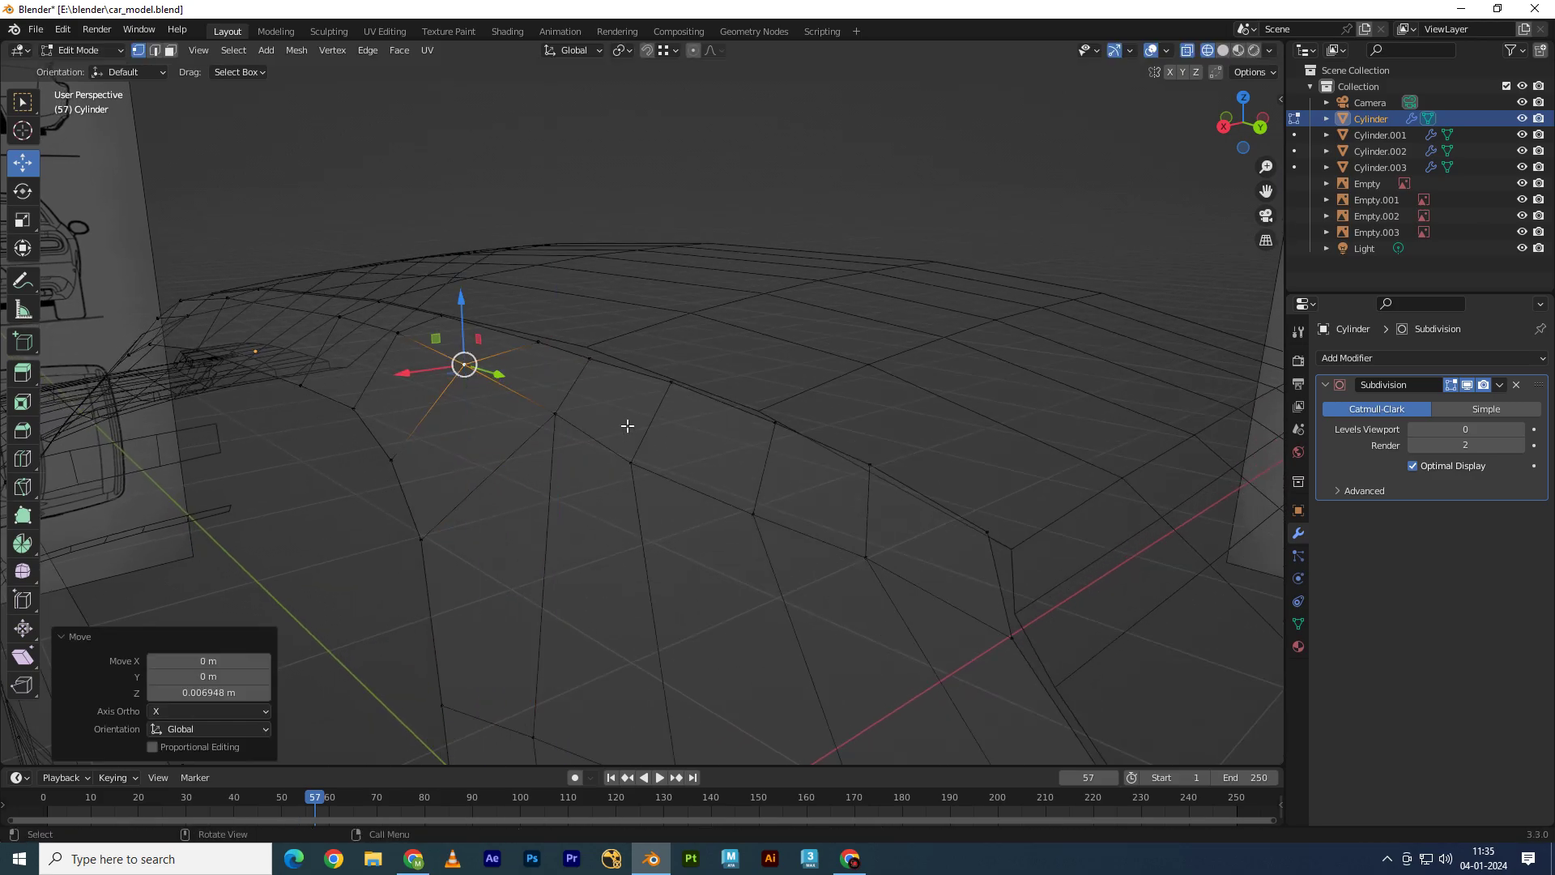
# Step: Shift further panel vertices into line with their neighbours and raise them slightly
pyautogui.scroll(-3, 629, 433)
pyautogui.moveTo(628, 434); pyautogui.dragTo(804, 375, button='middle')
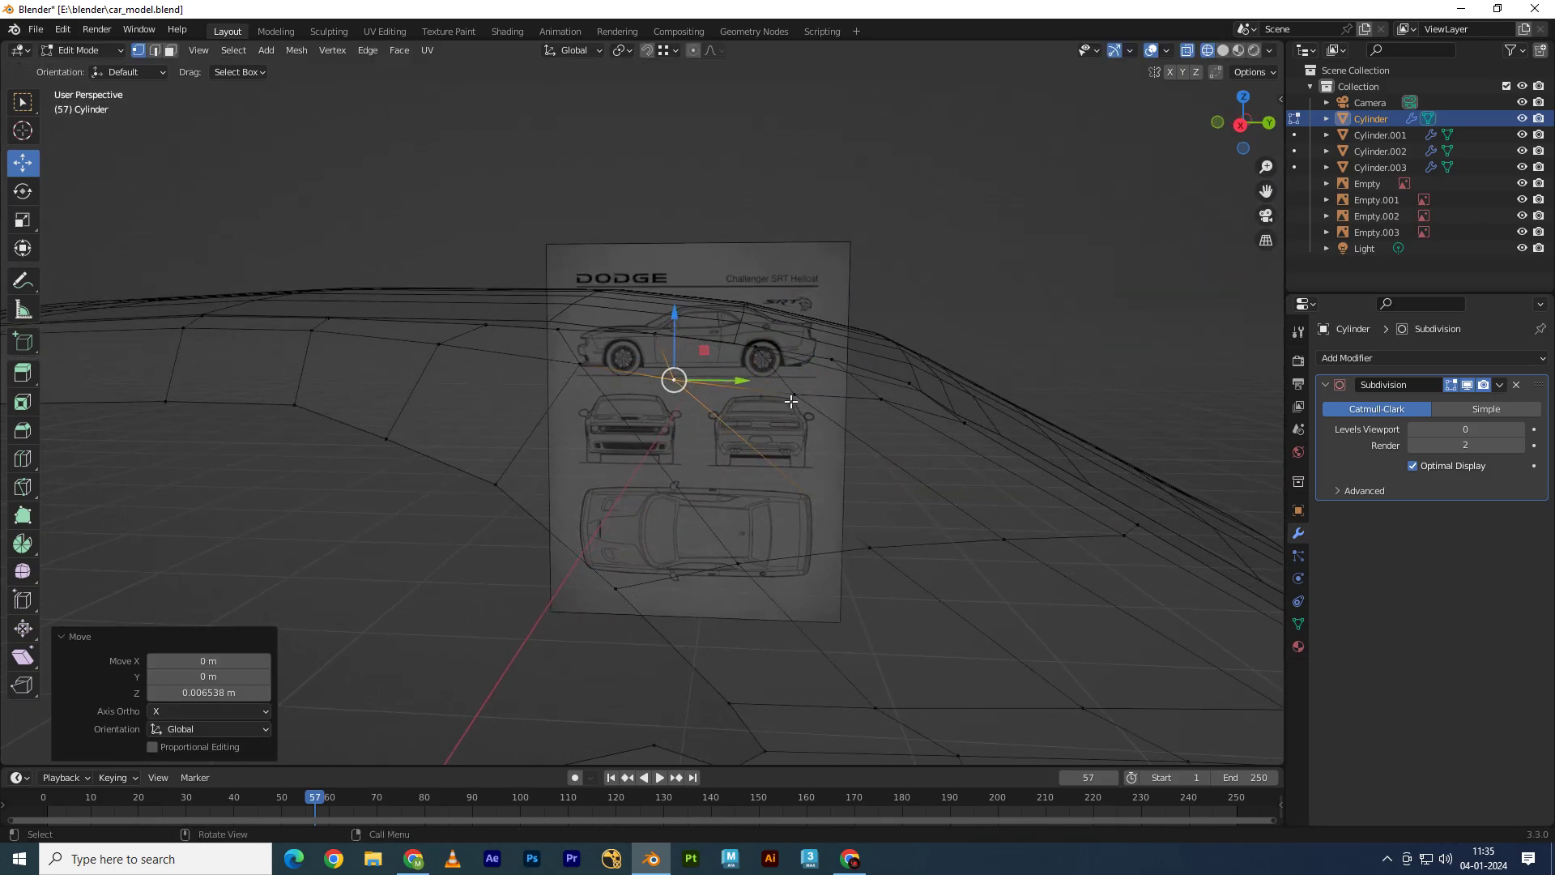
pyautogui.moveTo(804, 376); pyautogui.dragTo(802, 363)
pyautogui.click(673, 371)
pyautogui.moveTo(683, 352); pyautogui.dragTo(592, 329)
pyautogui.click(572, 362)
pyautogui.moveTo(592, 330)
pyautogui.mouseDown(button='middle')
pyautogui.moveTo(566, 417)
pyautogui.moveTo(583, 413)
pyautogui.moveTo(451, 378)
pyautogui.moveTo(487, 403)
pyautogui.mouseUp(button='middle')
pyautogui.moveTo(435, 312); pyautogui.dragTo(435, 304)
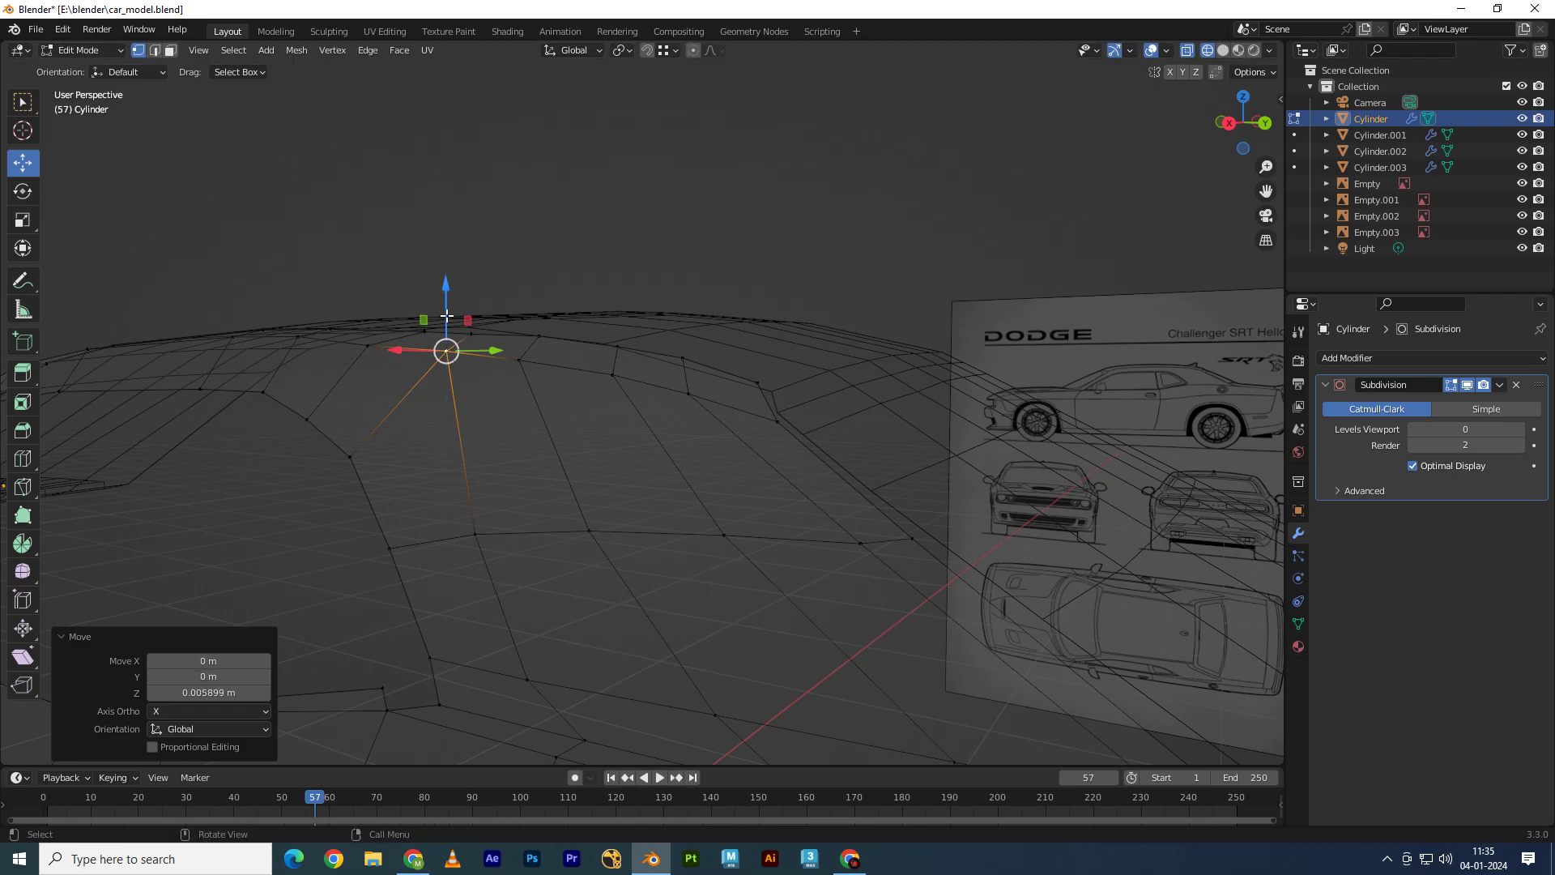
# Step: Slide the two vertices above the wheel arch along their edges, then another arch vertex by factor 0.293
pyautogui.moveTo(435, 304)
pyautogui.mouseDown(button='middle')
pyautogui.moveTo(576, 493)
pyautogui.moveTo(599, 501)
pyautogui.moveTo(680, 451)
pyautogui.moveTo(697, 507)
pyautogui.moveTo(726, 507)
pyautogui.moveTo(718, 519)
pyautogui.moveTo(591, 489)
pyautogui.moveTo(656, 483)
pyautogui.moveTo(777, 399)
pyautogui.moveTo(674, 455)
pyautogui.moveTo(608, 430)
pyautogui.moveTo(643, 430)
pyautogui.moveTo(669, 465)
pyautogui.moveTo(654, 476)
pyautogui.moveTo(639, 437)
pyautogui.mouseUp(button='middle')
pyautogui.moveTo(613, 506); pyautogui.dragTo(639, 432)
pyautogui.hotkey('shift', 'v')
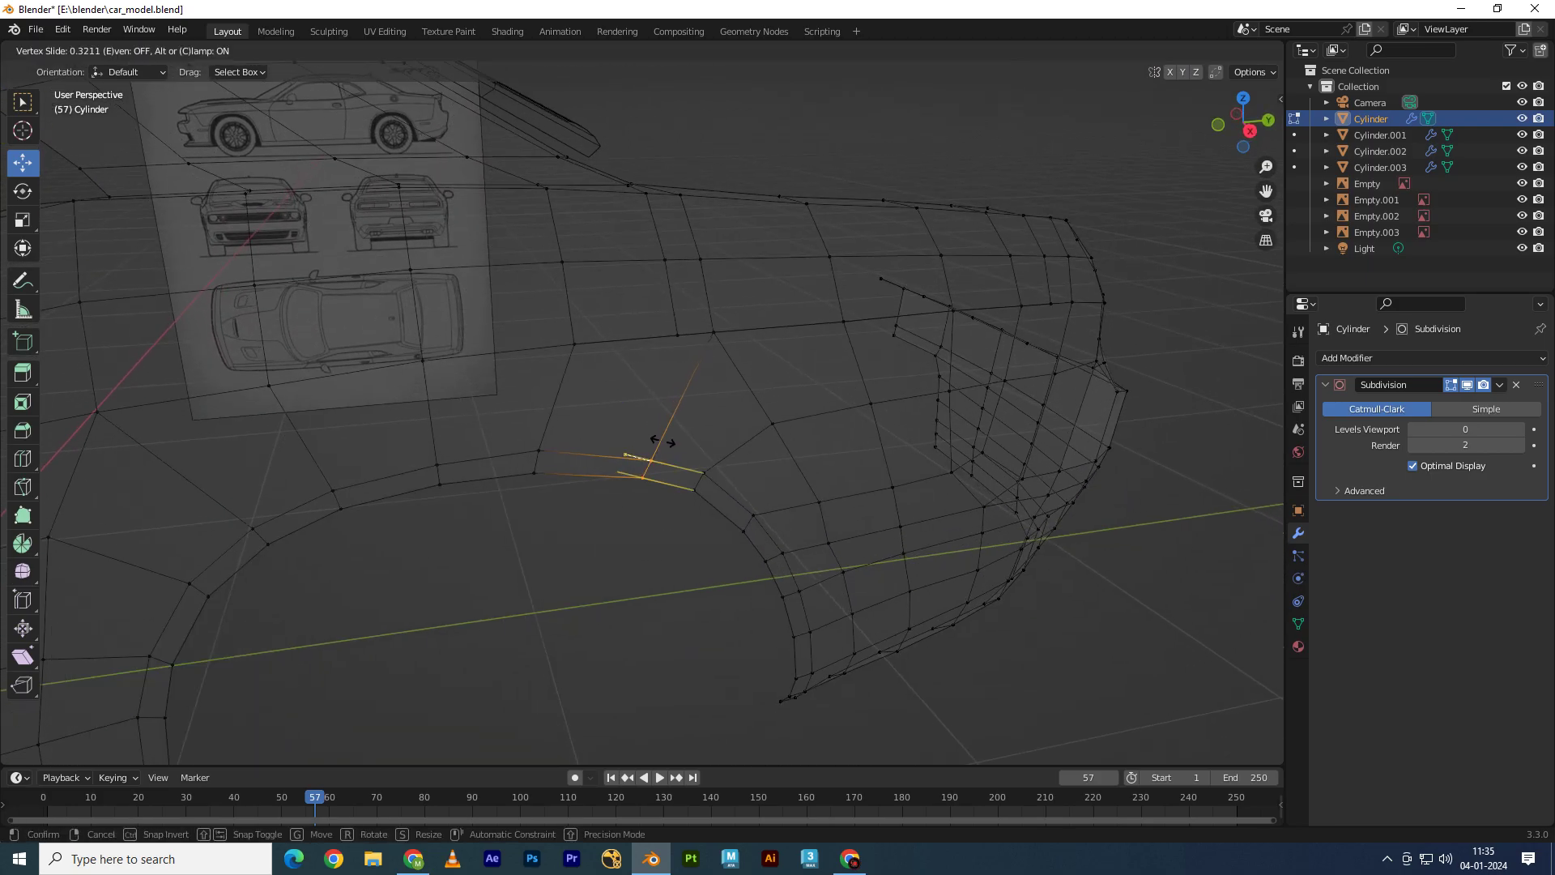
pyautogui.click(663, 441)
pyautogui.click(704, 473)
pyautogui.hotkey('shift', 'v')
pyautogui.rightClick(710, 476)
pyautogui.hotkey('shift', 'v')
pyautogui.click(736, 546)
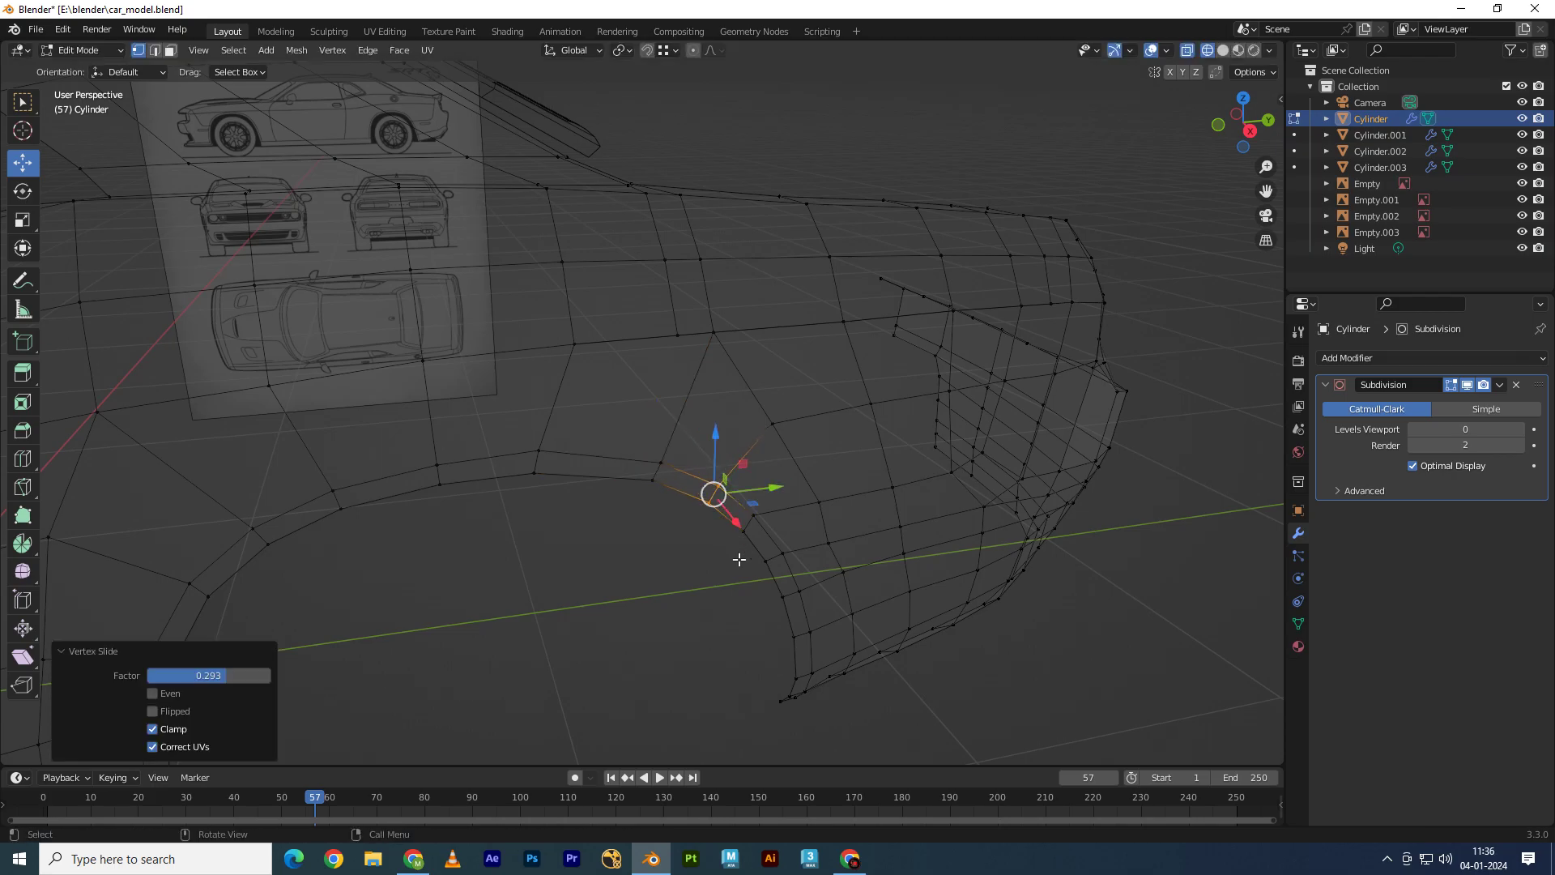
# Step: In right view, move the arch vertex onto the blueprint arch line
pyautogui.press('KP_3')
pyautogui.scroll(3, 640, 380)
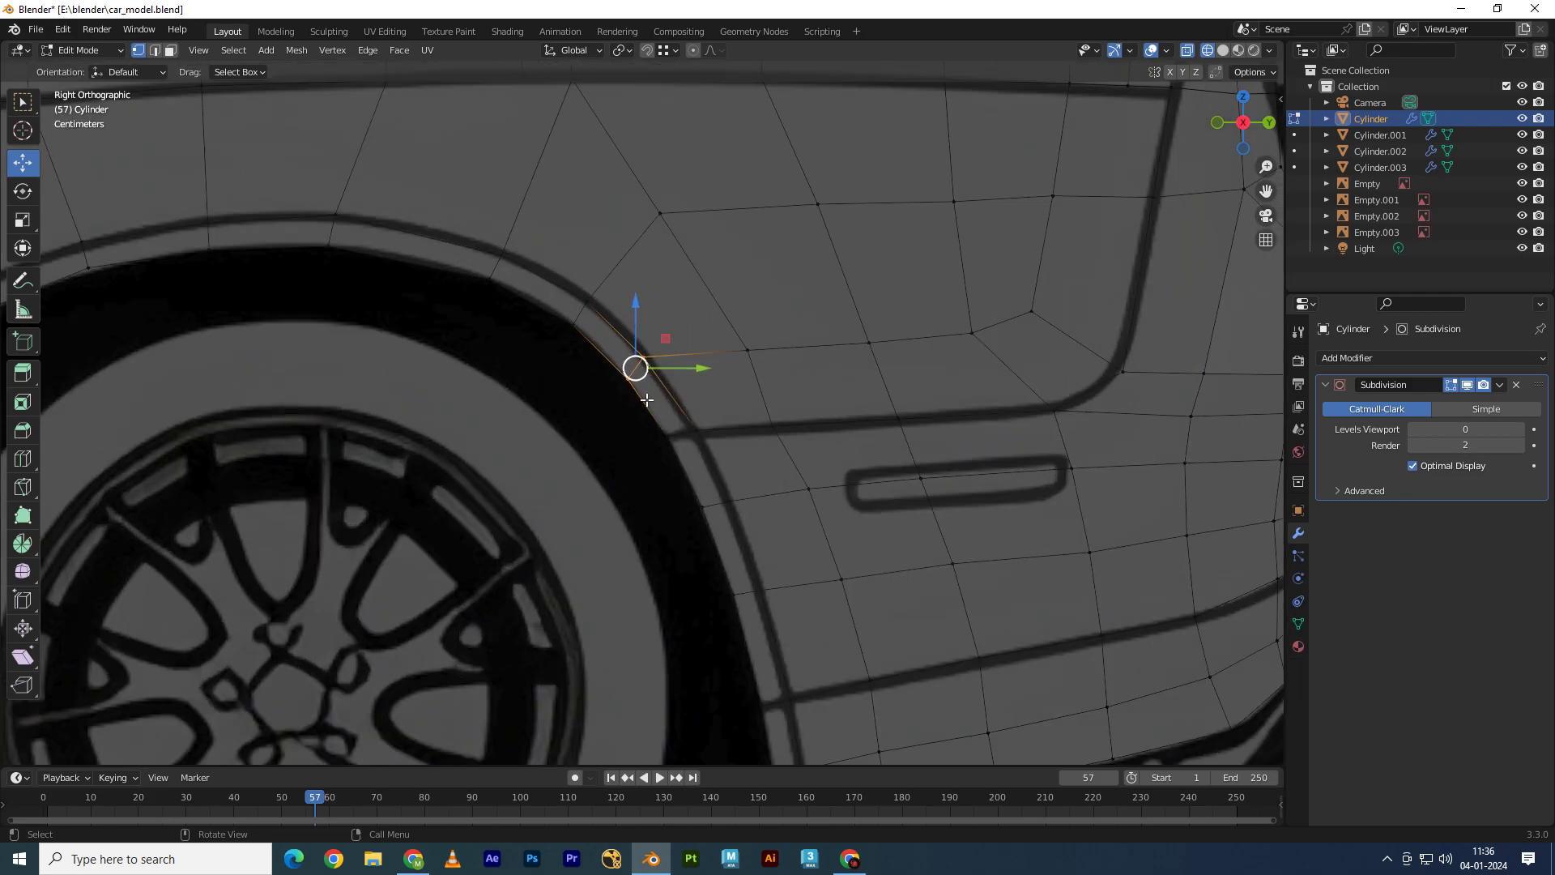
pyautogui.press('g')
pyautogui.click(640, 383)
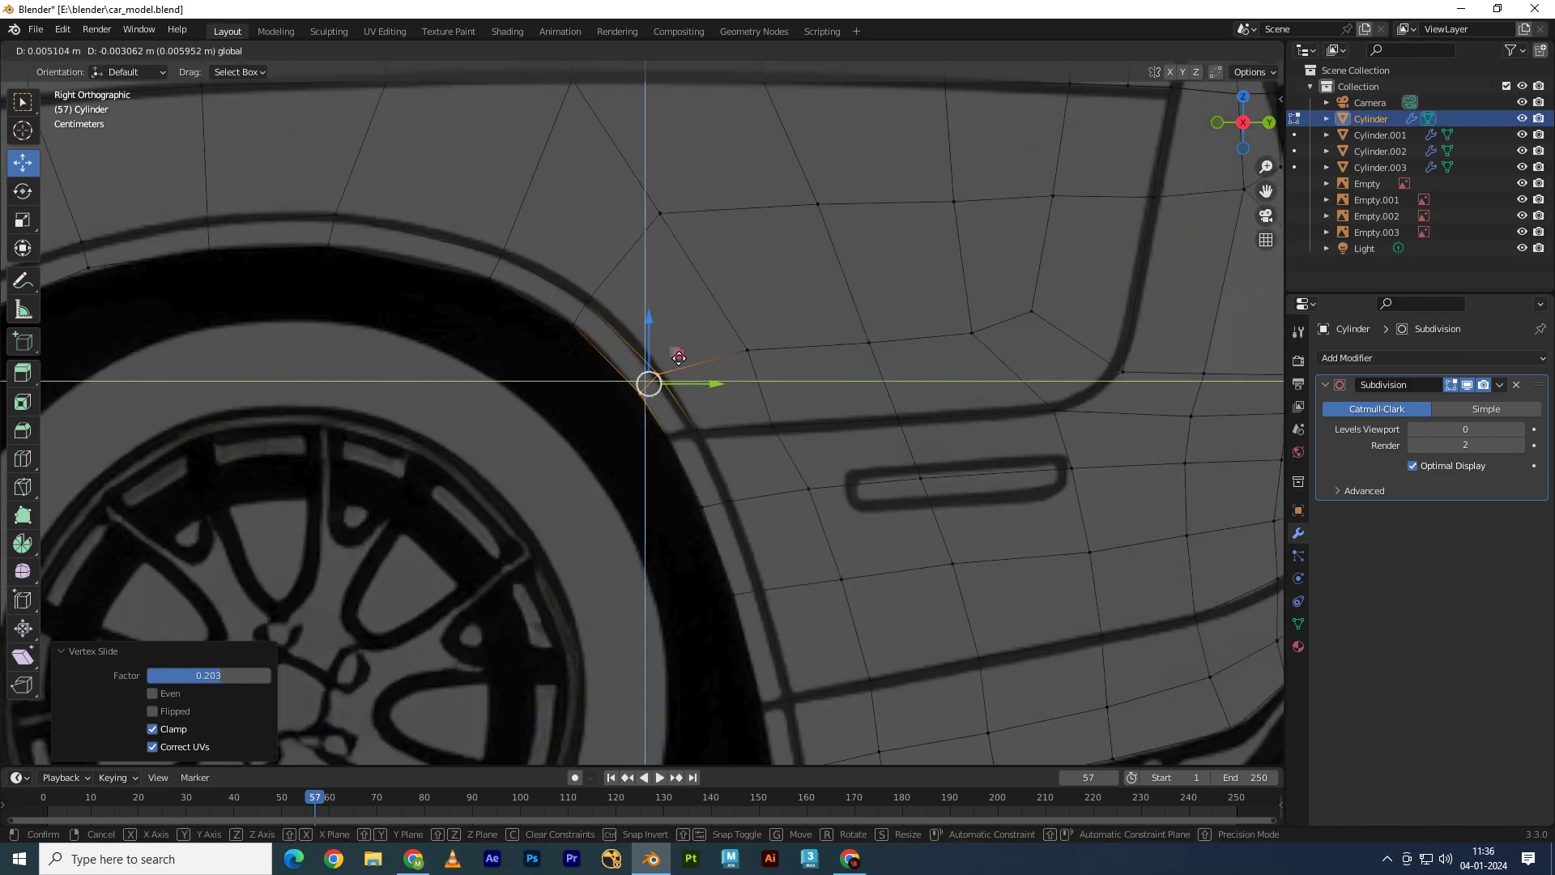
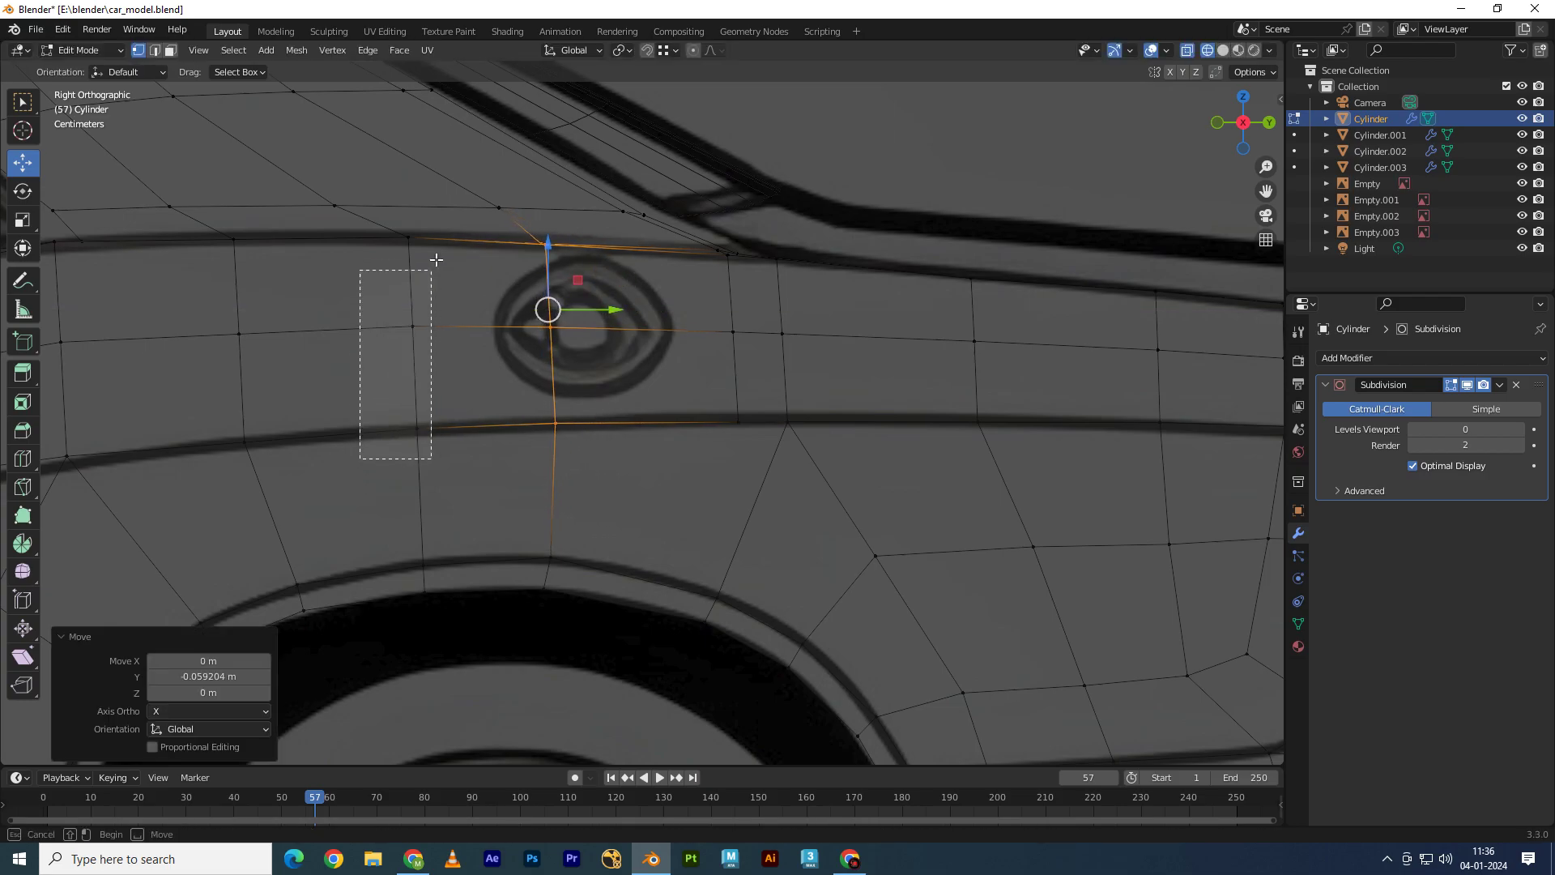
# Step: Move the wheel-arch vertices so they follow the blueprint's arch outline
pyautogui.moveTo(451, 310); pyautogui.dragTo(422, 310)
pyautogui.click(420, 576)
pyautogui.moveTo(431, 559); pyautogui.dragTo(421, 559)
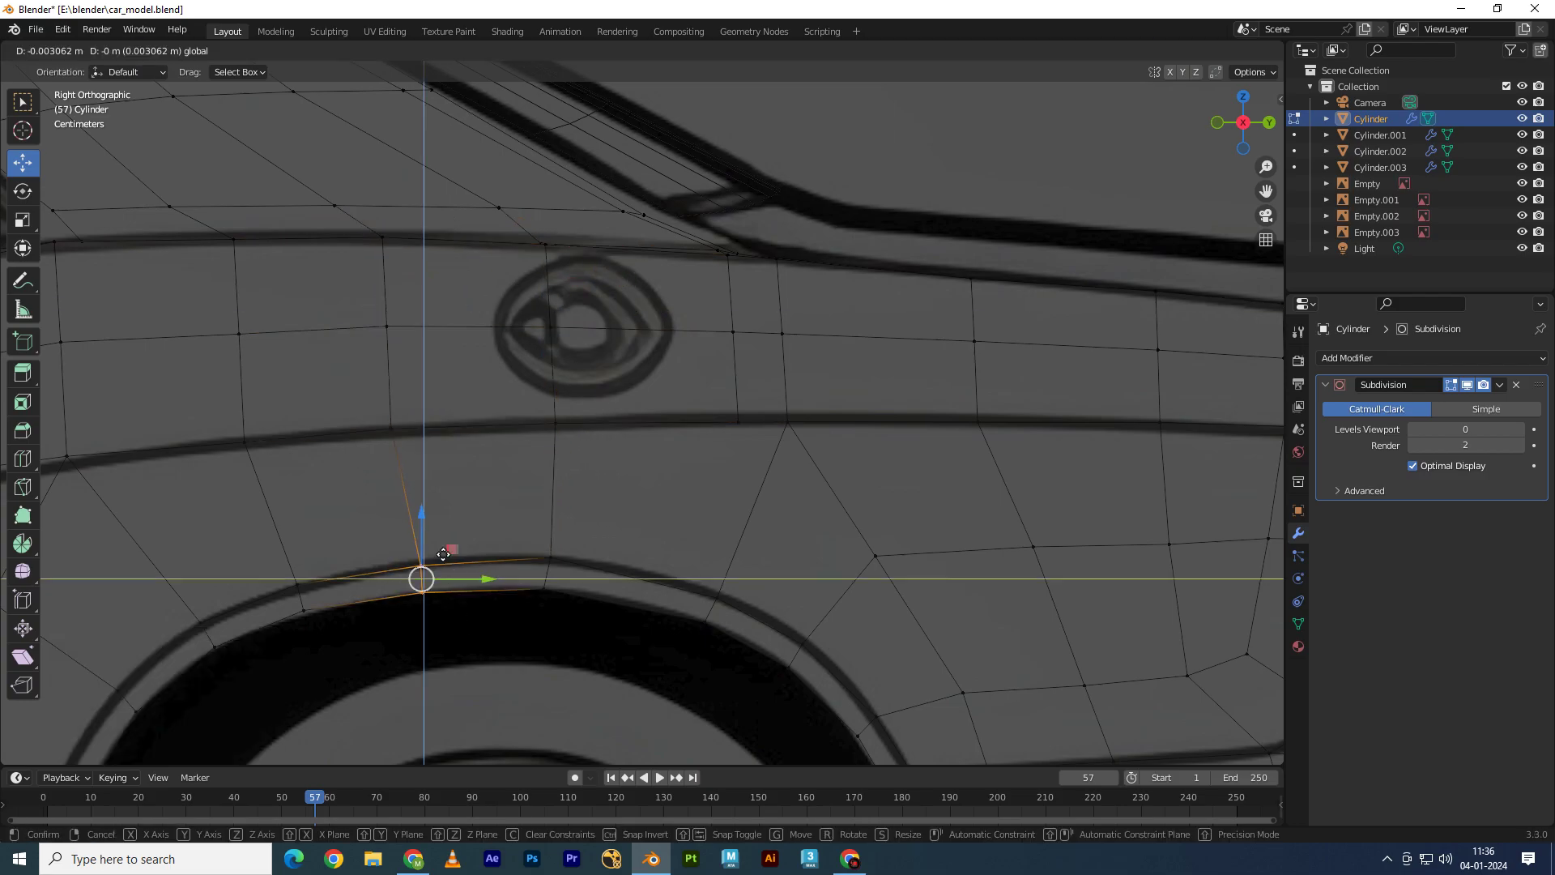
pyautogui.keyDown('shift'); pyautogui.moveTo(421, 559); pyautogui.dragTo(489, 451, button='middle'); pyautogui.keyUp('shift')
pyautogui.scroll(2, 489, 451)
pyautogui.moveTo(420, 443); pyautogui.dragTo(409, 454)
pyautogui.scroll(2, 409, 454)
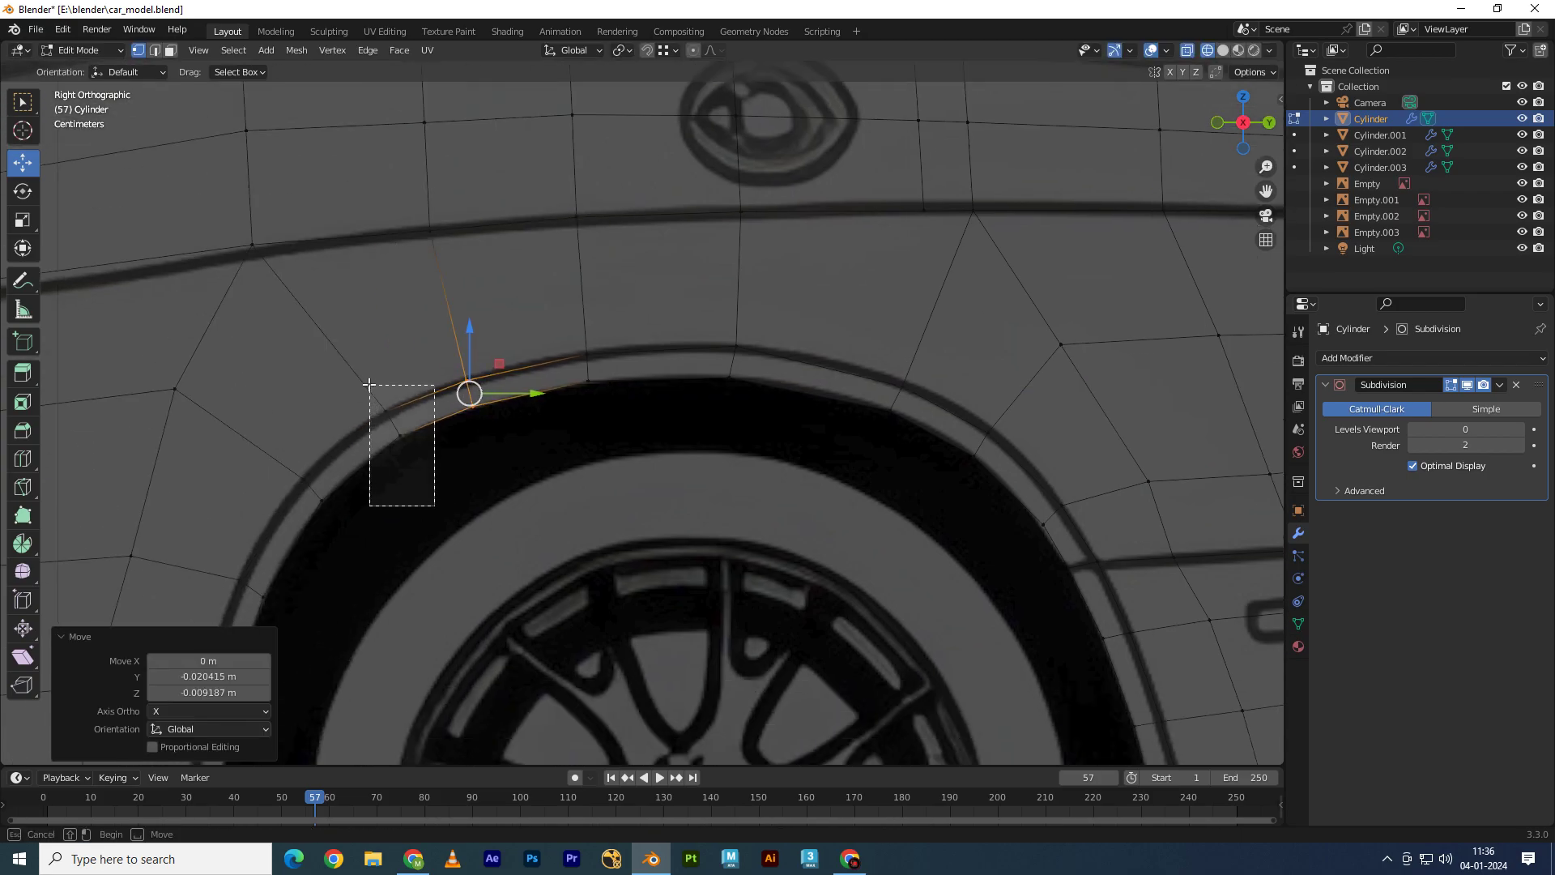
pyautogui.moveTo(422, 394); pyautogui.dragTo(407, 402)
pyautogui.click(407, 403)
pyautogui.keyDown('ctrl'); pyautogui.scroll(3, 754, 510); pyautogui.keyUp('ctrl')
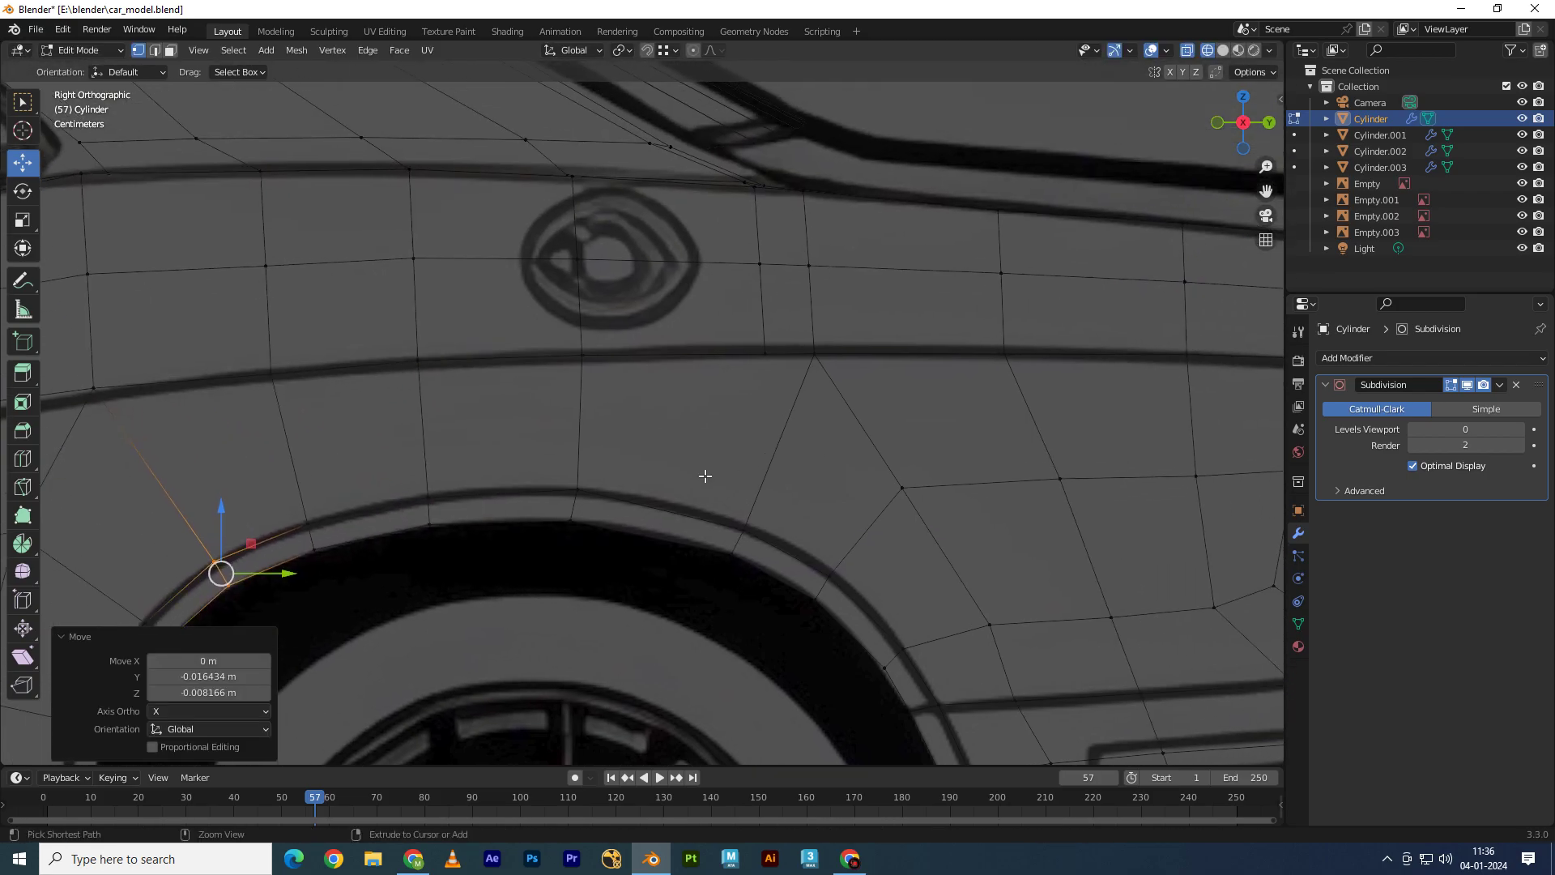
# Step: Add a centered edge loop across the wheel arch and nudge it to fit the arch
pyautogui.hotkey('ctrl', 'r')
pyautogui.click(704, 472)
pyautogui.rightClick(689, 490)
pyautogui.press('w')
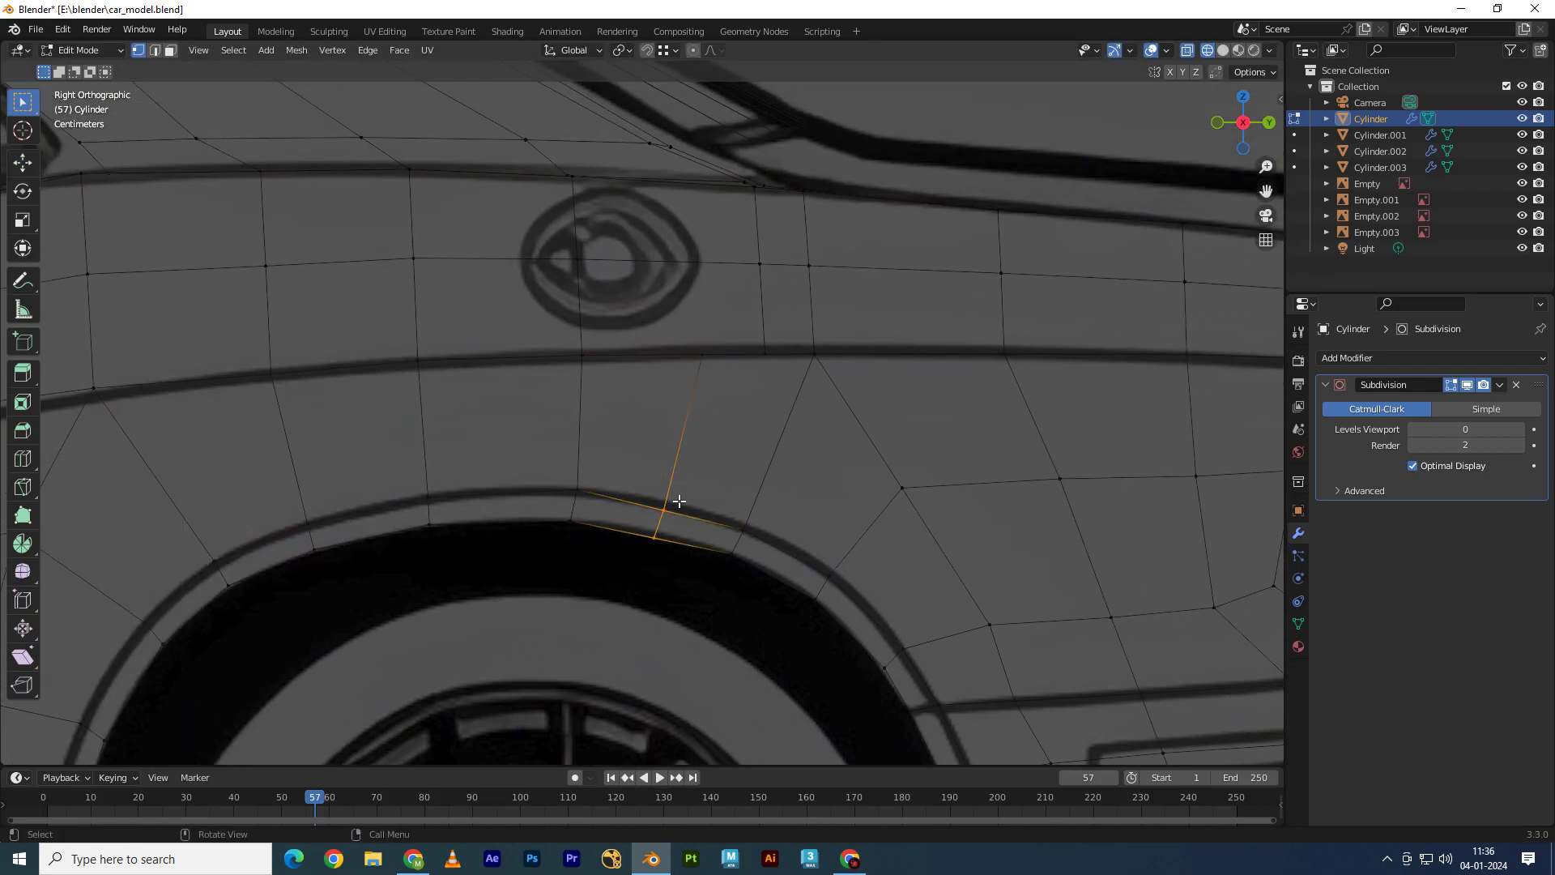
pyautogui.click(24, 163)
pyautogui.moveTo(685, 491); pyautogui.dragTo(695, 494)
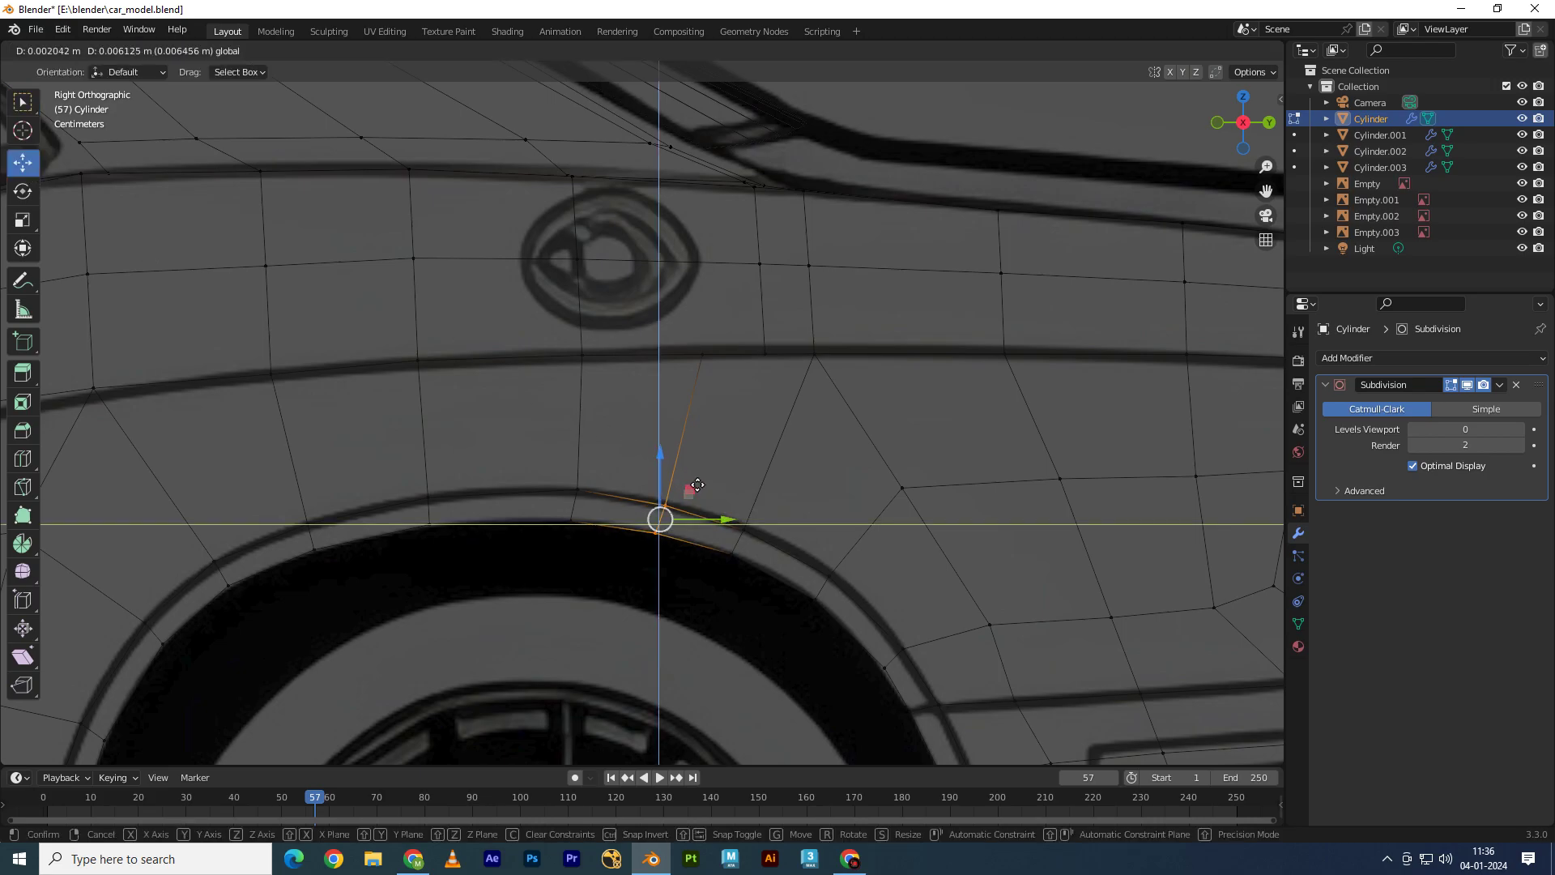
# Step: Merge the two selected arch vertices At Center, redoing the first wrong merge
pyautogui.click(702, 354)
pyautogui.press('m')
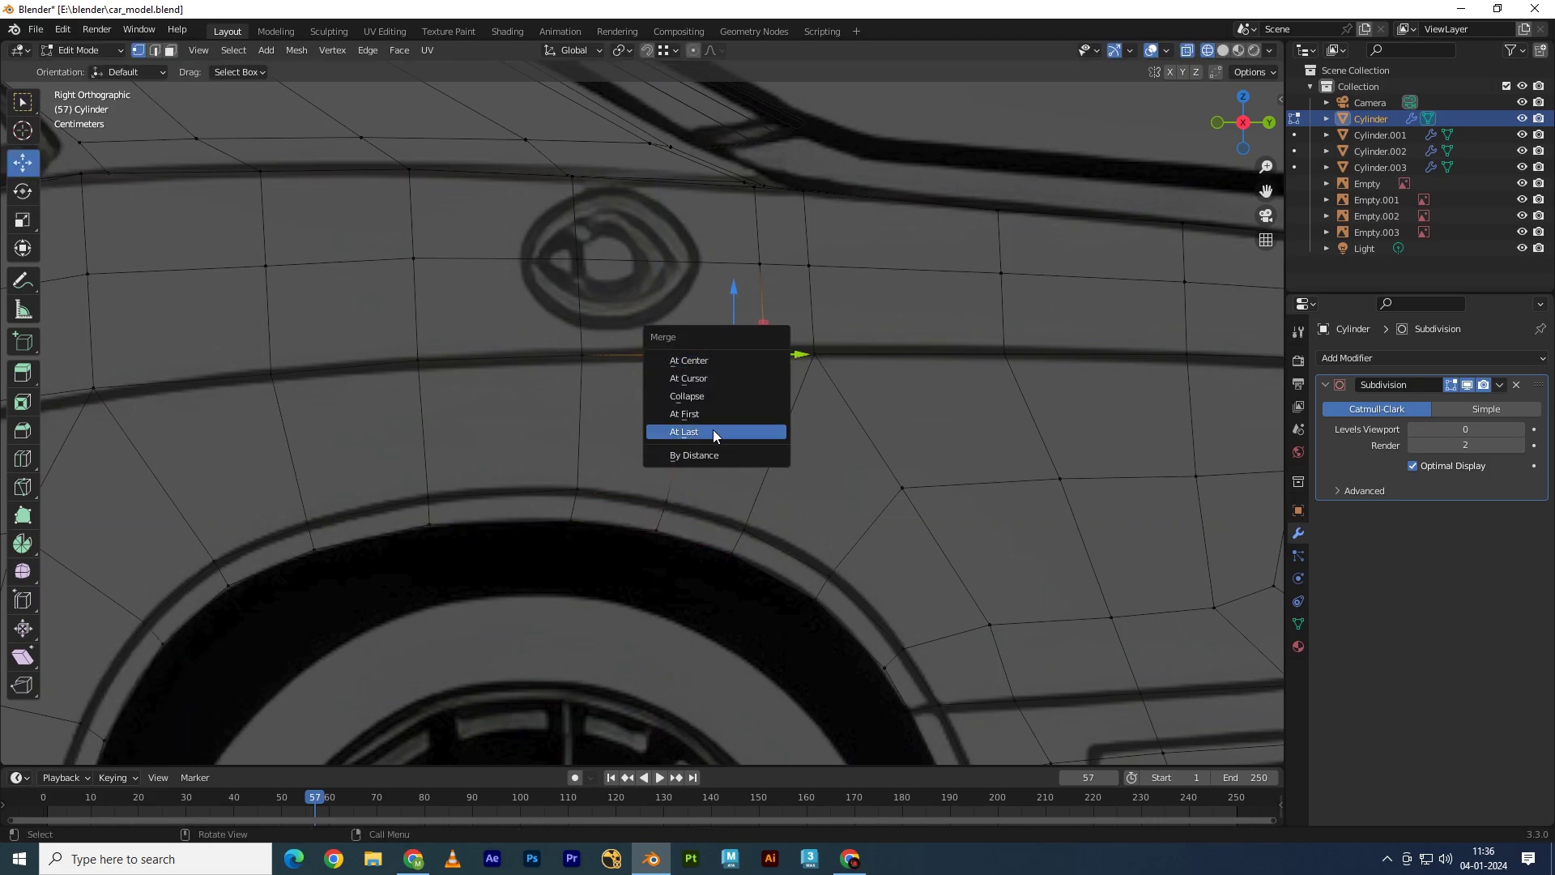
pyautogui.click(712, 432)
pyautogui.hotkey('ctrl', 'z')
pyautogui.press('m')
pyautogui.click(815, 338)
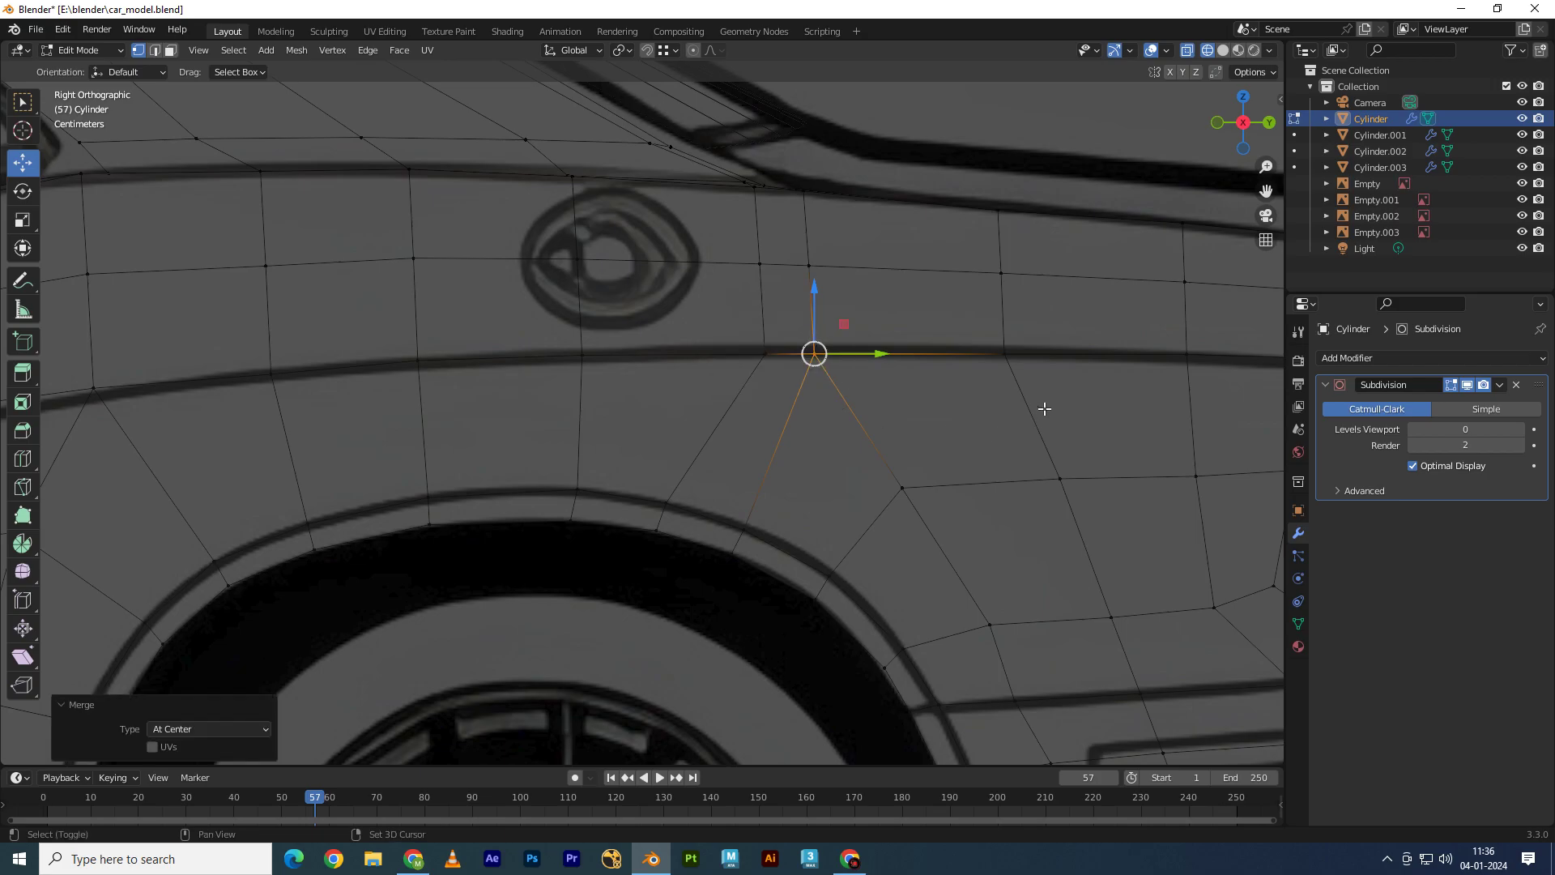
# Step: Merge the stray vertices along the rear body line At Center
pyautogui.keyDown('shift'); pyautogui.moveTo(1045, 409); pyautogui.dragTo(663, 461, button='middle'); pyautogui.keyUp('shift')
pyautogui.moveTo(604, 441); pyautogui.dragTo(764, 381)
pyautogui.hotkey('ctrl', 'z')
pyautogui.moveTo(569, 459); pyautogui.dragTo(671, 383)
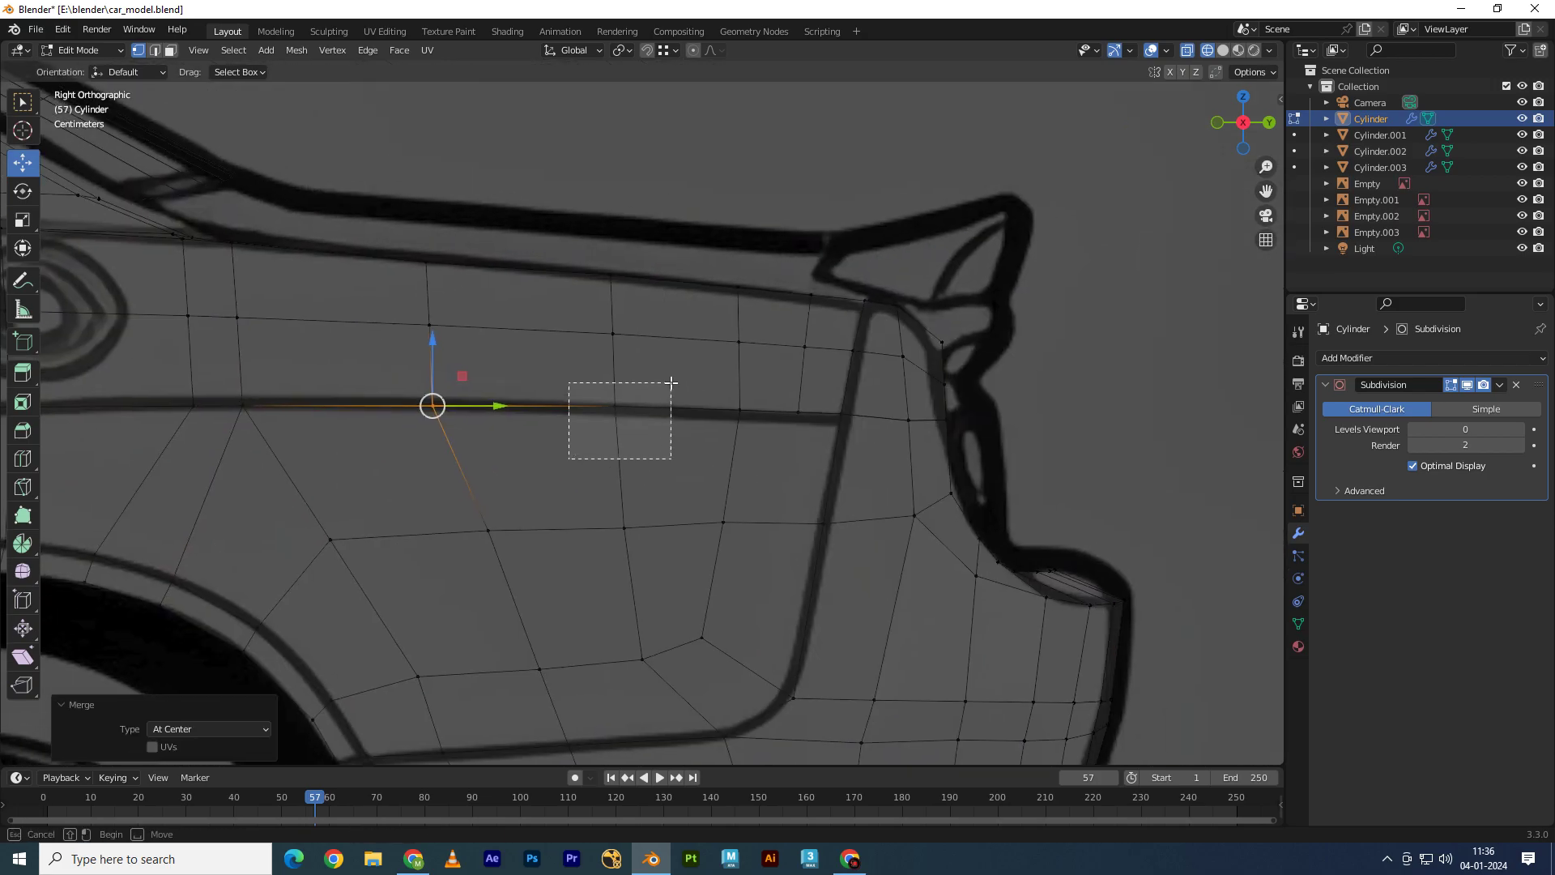
pyautogui.press('m')
pyautogui.click(675, 383)
pyautogui.moveTo(790, 436)
pyautogui.keyDown('shift'); pyautogui.mouseDown(button='middle')
pyautogui.moveTo(688, 455)
pyautogui.moveTo(656, 530)
pyautogui.mouseUp(button='middle'); pyautogui.keyUp('shift')
pyautogui.keyDown('shift'); pyautogui.click(639, 428); pyautogui.keyUp('shift')
pyautogui.press('m')
pyautogui.click(659, 404)
pyautogui.moveTo(786, 611)
pyautogui.mouseDown(button='middle')
pyautogui.moveTo(611, 538)
pyautogui.moveTo(663, 538)
pyautogui.mouseUp(button='middle')
# Step: Add an edge loop near the tail and merge the resulting vertex pair At Center
pyautogui.hotkey('ctrl', 'r')
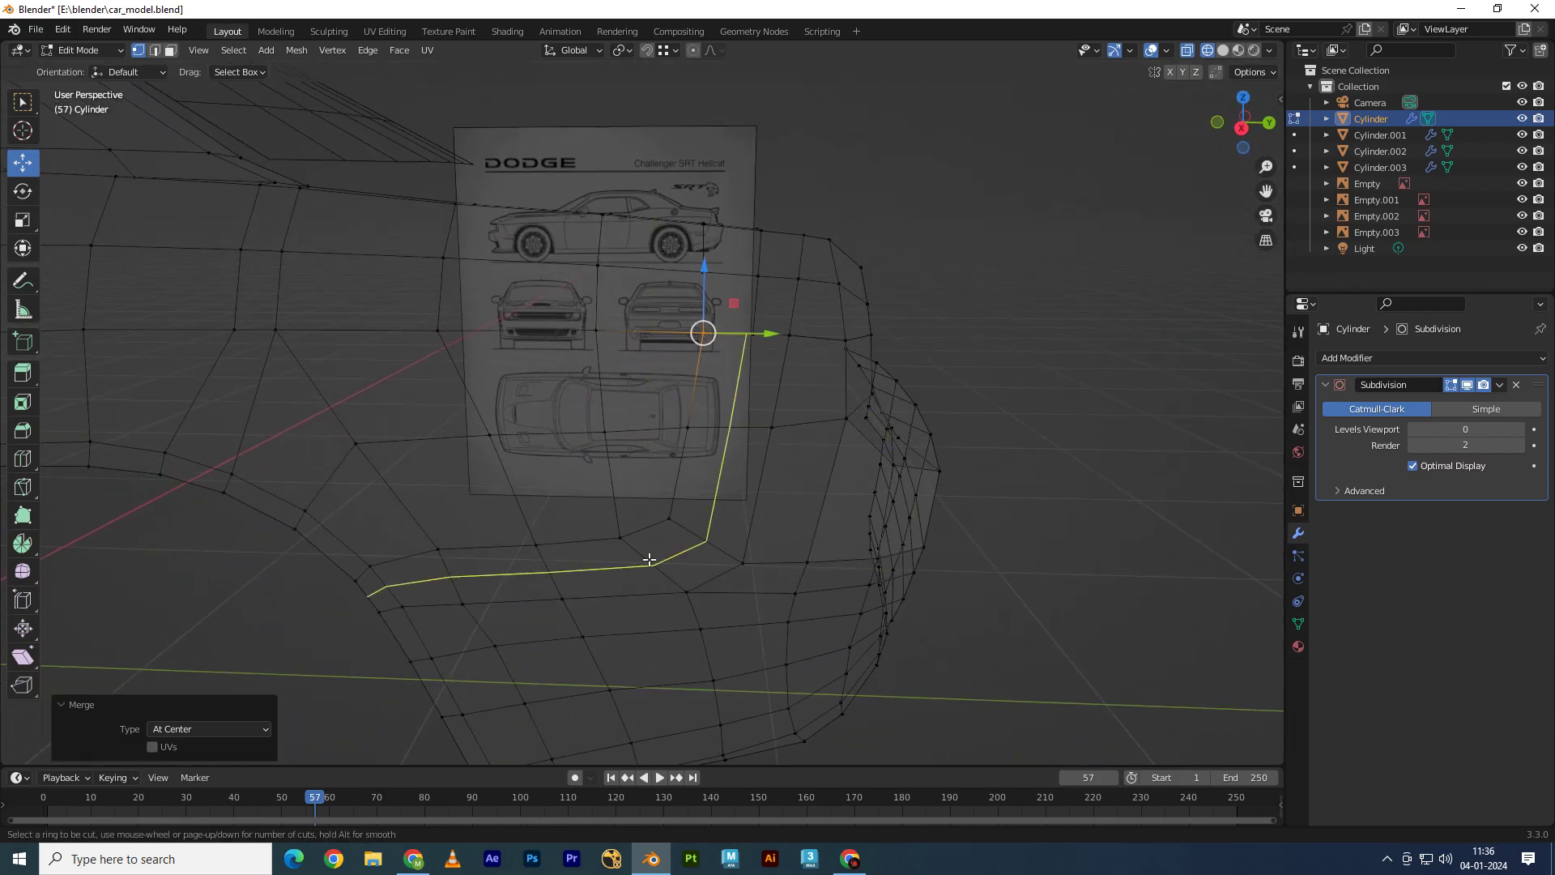
pyautogui.click(649, 558)
pyautogui.click(644, 556)
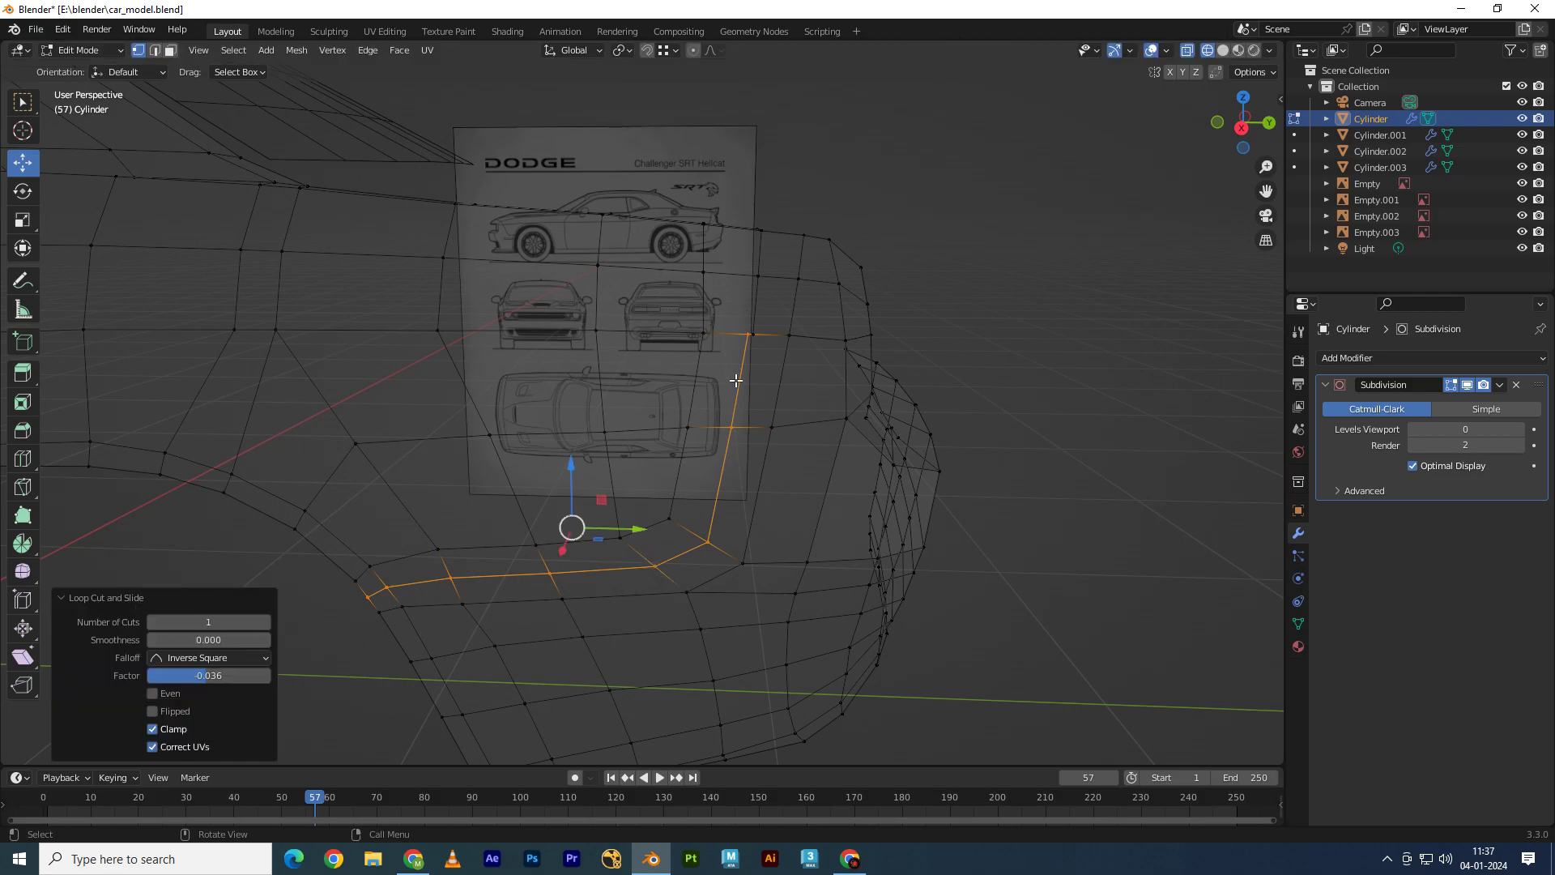
pyautogui.click(767, 331)
pyautogui.press('m')
pyautogui.click(690, 330)
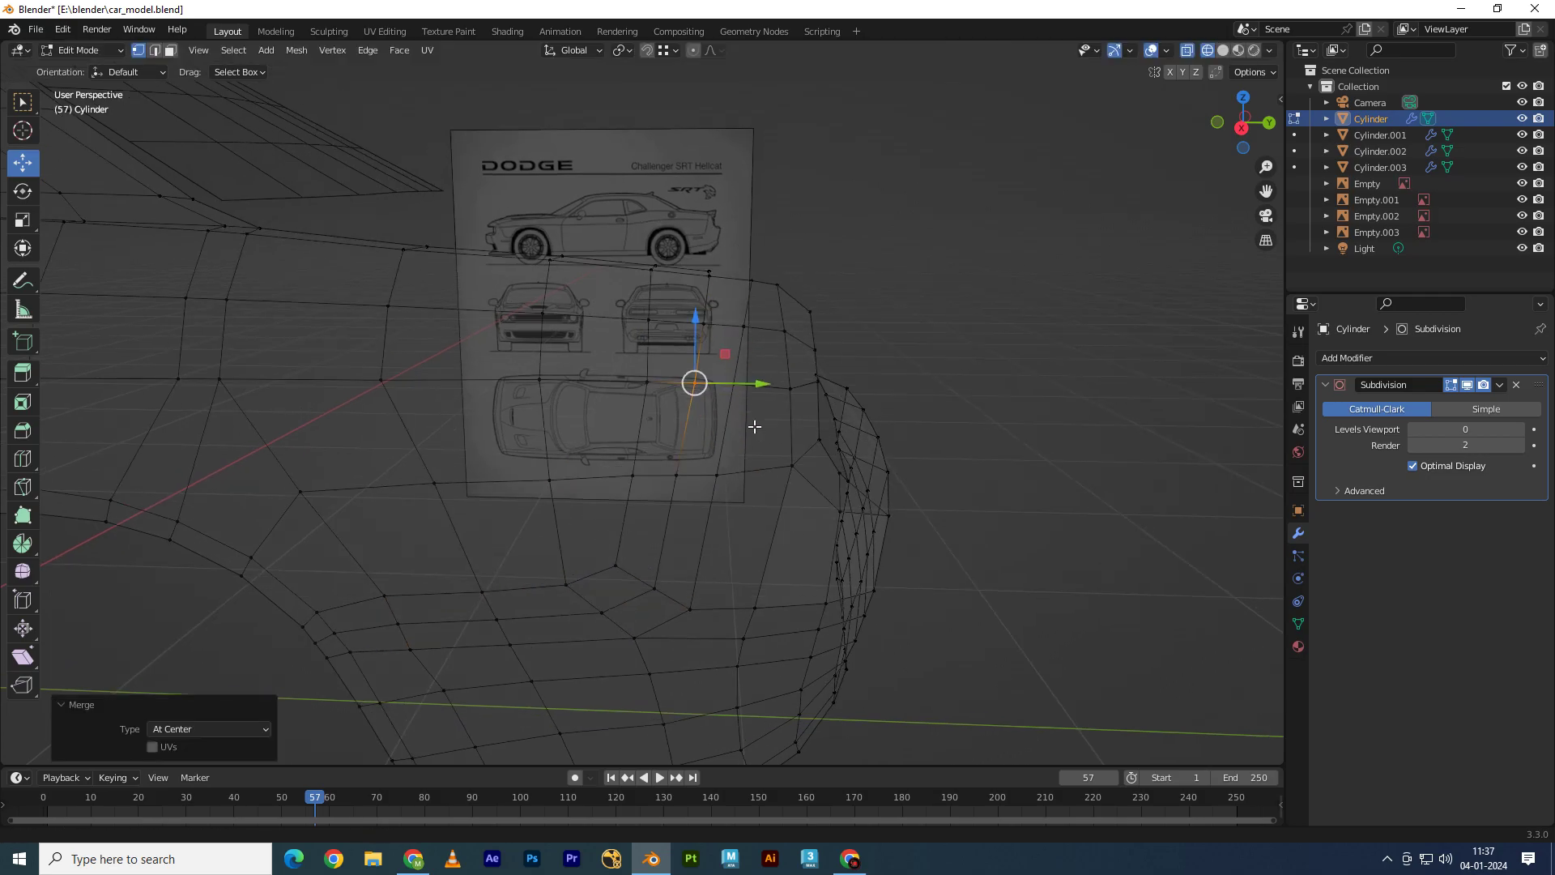
# Step: Merge two more leftover vertex groups at the tail At Center
pyautogui.moveTo(712, 356); pyautogui.dragTo(666, 381, button='middle')
pyautogui.press('m')
pyautogui.click(666, 381)
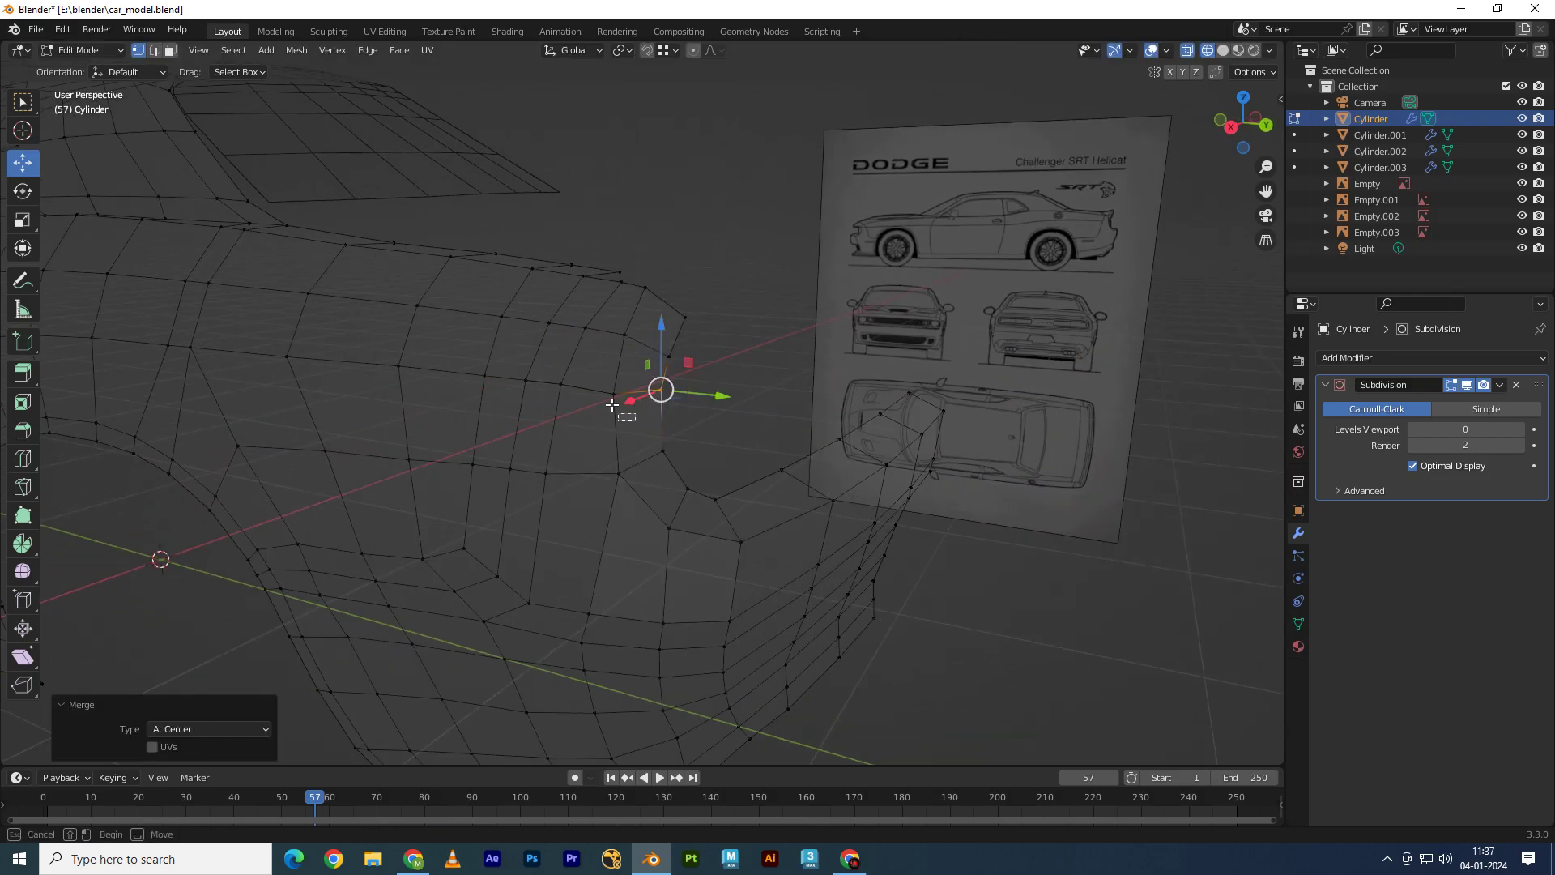
pyautogui.moveTo(576, 433); pyautogui.dragTo(555, 372)
pyautogui.press('m')
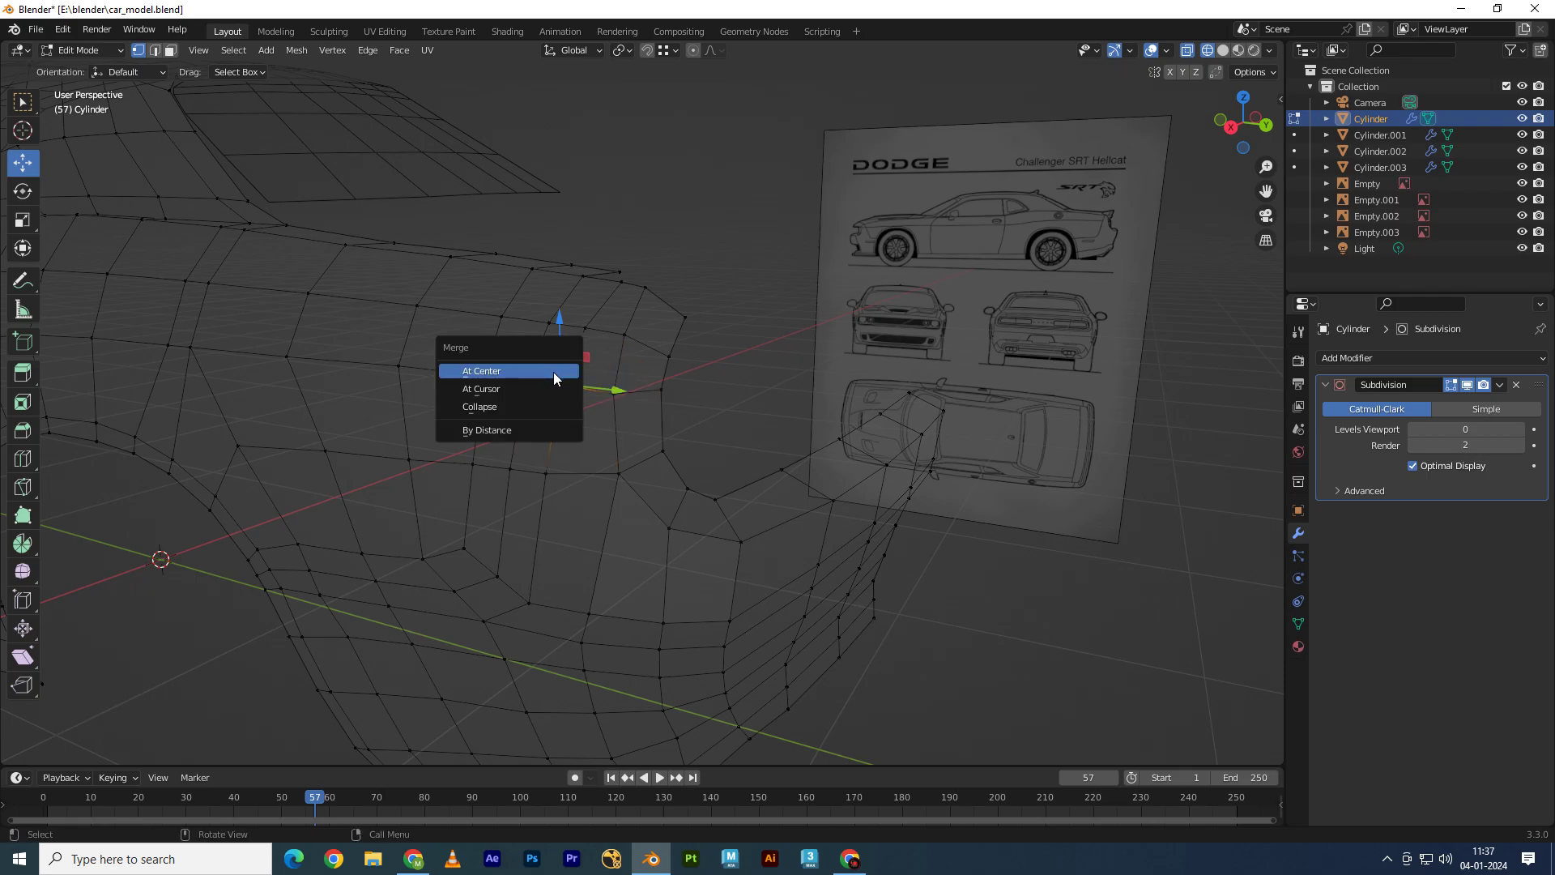
pyautogui.click(552, 371)
# Step: Set Subdivision Levels Viewport to 5 and view the smoothed body in Object Mode
pyautogui.click(1465, 428)
pyautogui.press('Return')
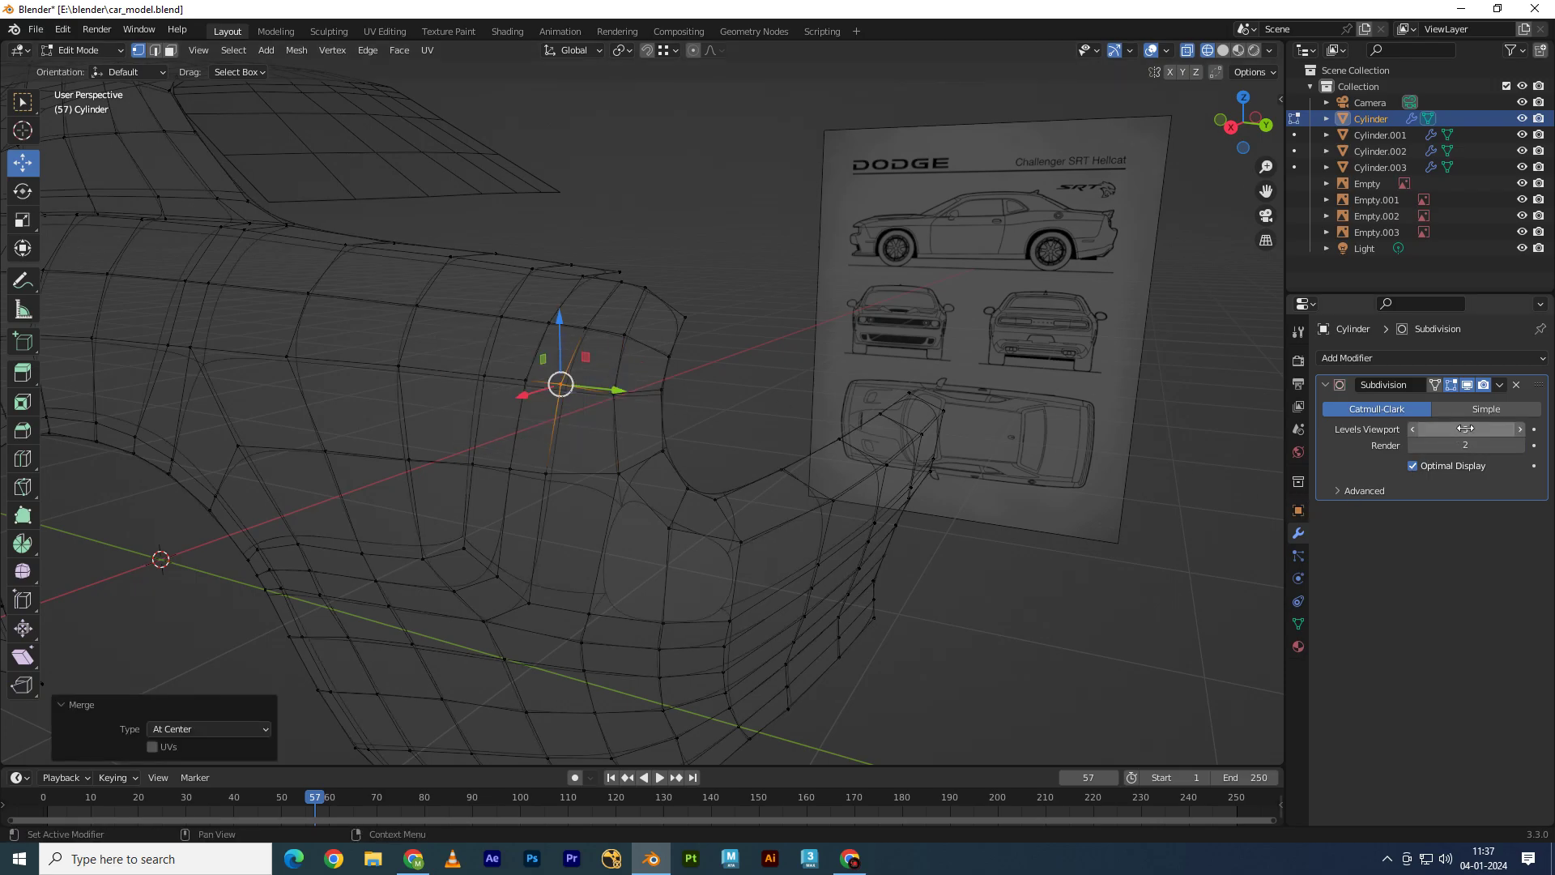
pyautogui.write('5')
pyautogui.press('Tab')
pyautogui.moveTo(707, 455)
pyautogui.mouseDown(button='middle')
pyautogui.moveTo(725, 493)
pyautogui.moveTo(698, 478)
pyautogui.moveTo(787, 523)
pyautogui.moveTo(814, 572)
pyautogui.moveTo(766, 474)
pyautogui.moveTo(721, 445)
pyautogui.moveTo(510, 465)
pyautogui.moveTo(755, 508)
pyautogui.moveTo(698, 493)
pyautogui.mouseUp(button='middle')
# Step: Switch to solid shading and set Subdivision Levels Viewport to 0
pyautogui.press('z')
pyautogui.click(796, 483)
pyautogui.scroll(3, 726, 507)
pyautogui.scroll(-5, 787, 522)
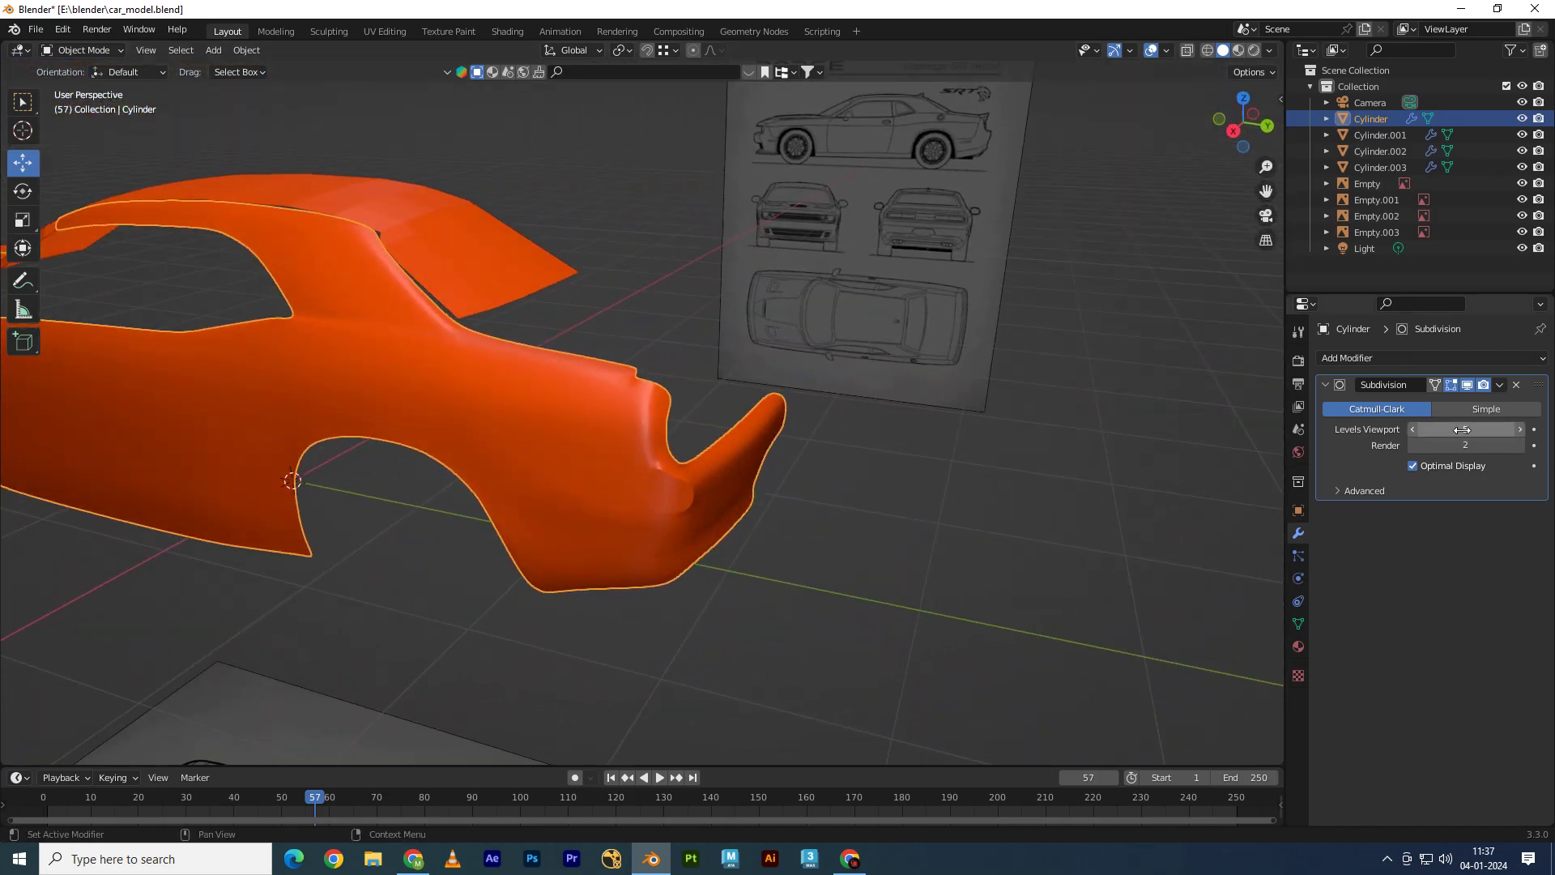
pyautogui.click(1468, 429)
pyautogui.write('0')
pyautogui.press('Return')
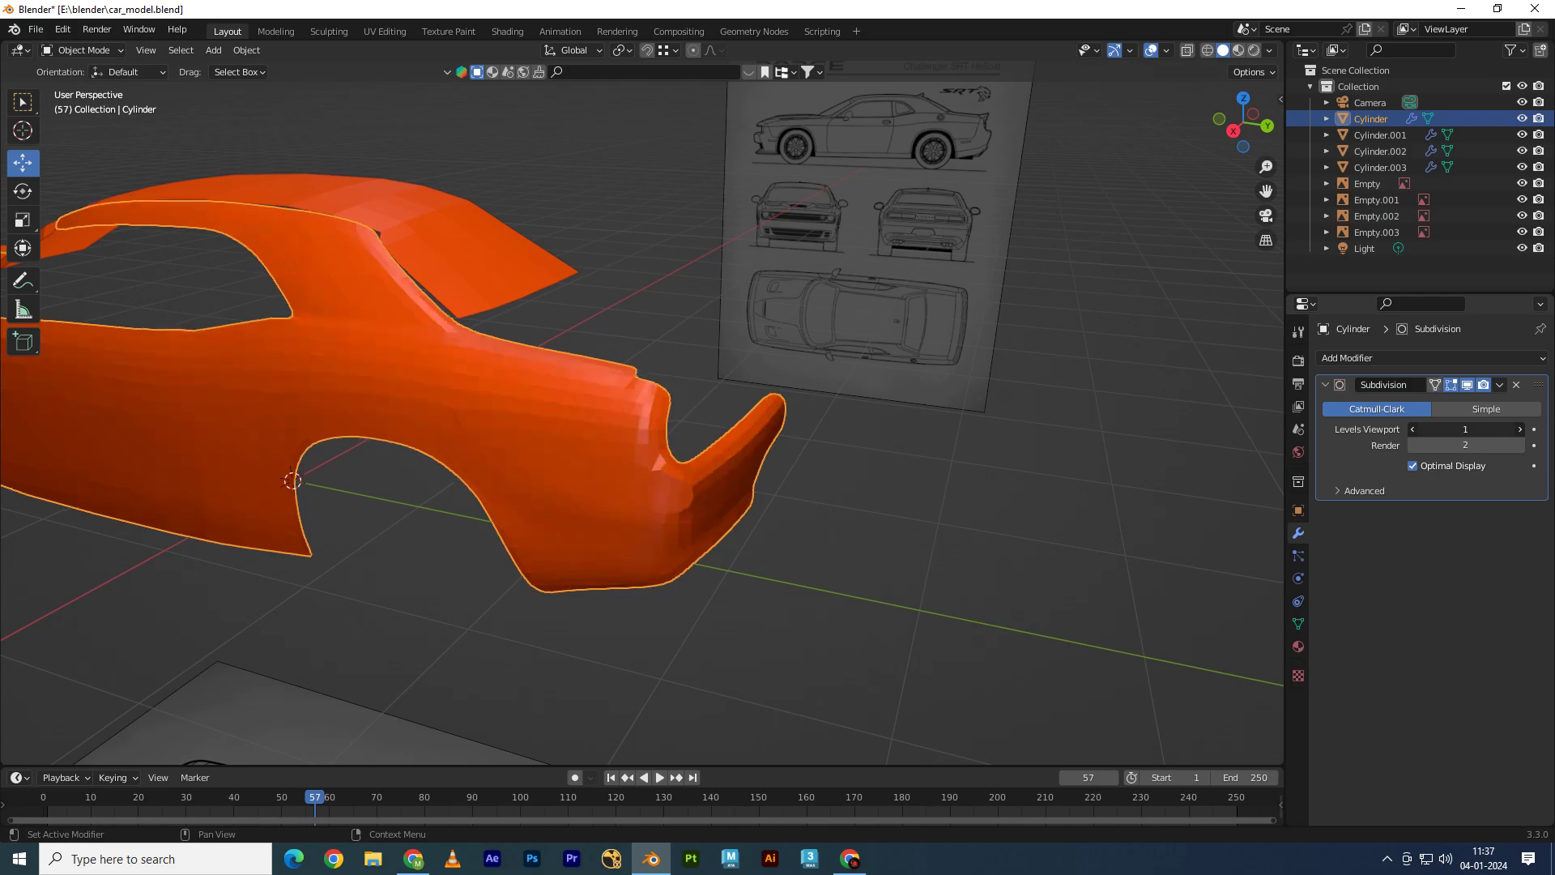
# Step: Switch to wireframe shading and enter Edit Mode on the car body mesh
pyautogui.press('z')
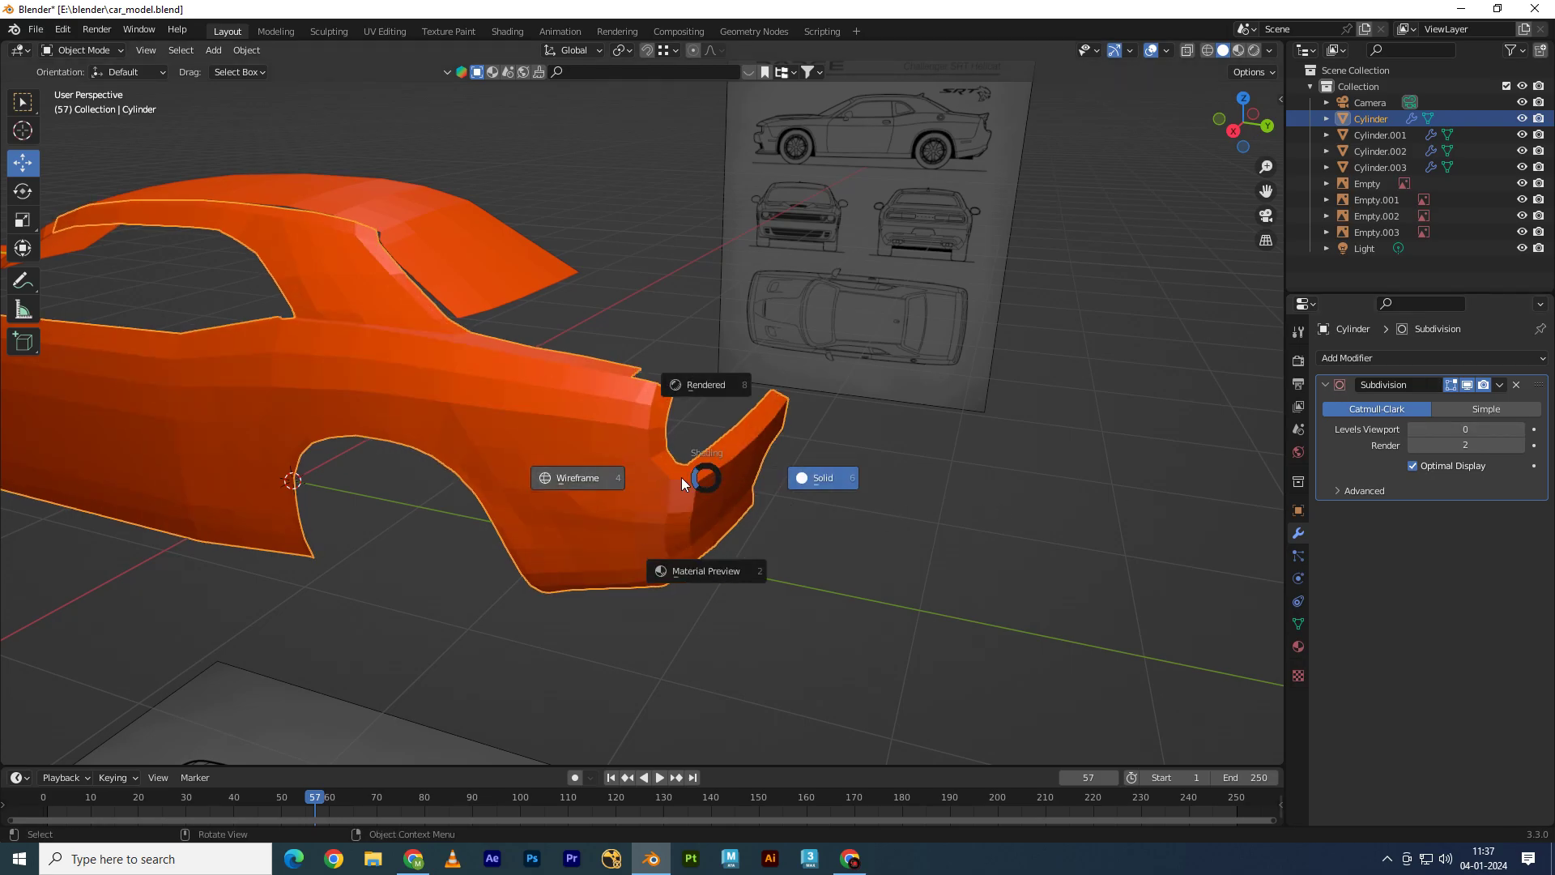
pyautogui.click(591, 476)
pyautogui.scroll(3, 687, 518)
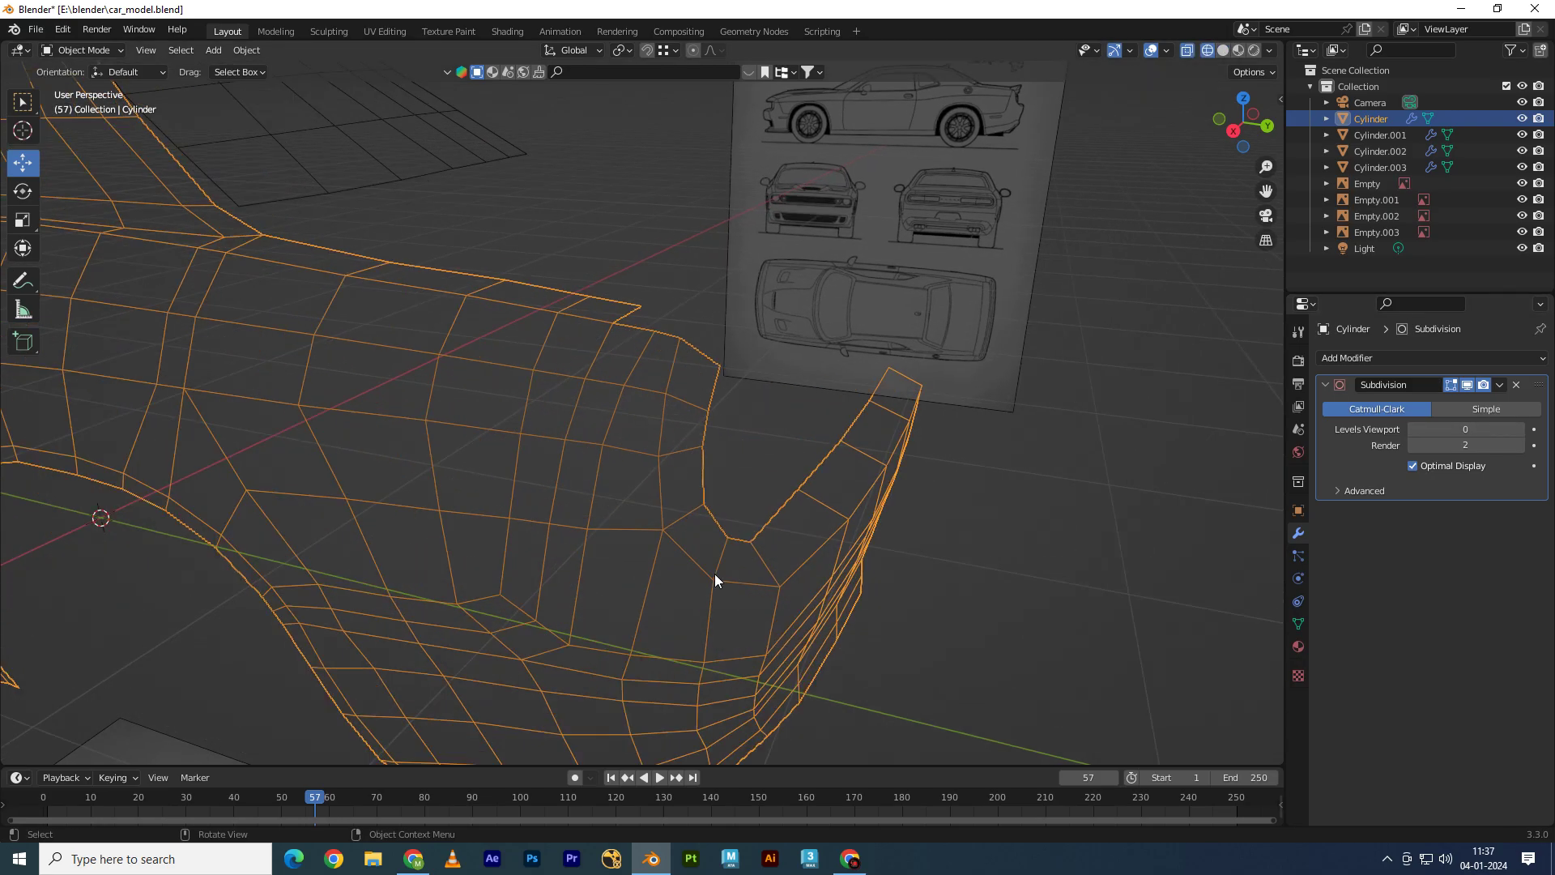
pyautogui.press('Tab')
pyautogui.click(714, 580)
pyautogui.moveTo(742, 592); pyautogui.dragTo(802, 354, button='middle')
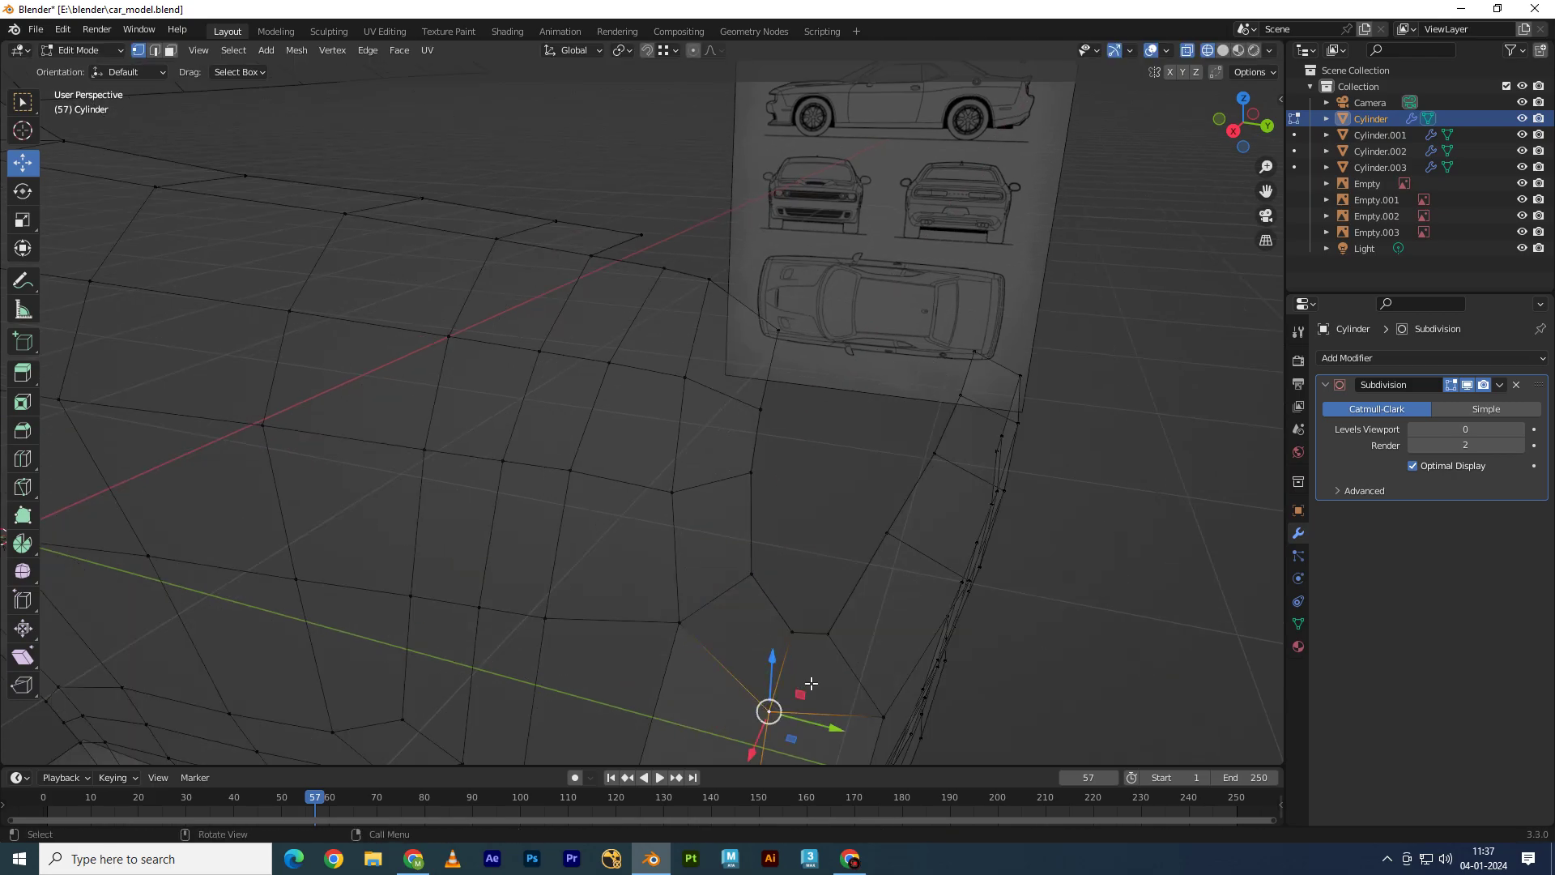
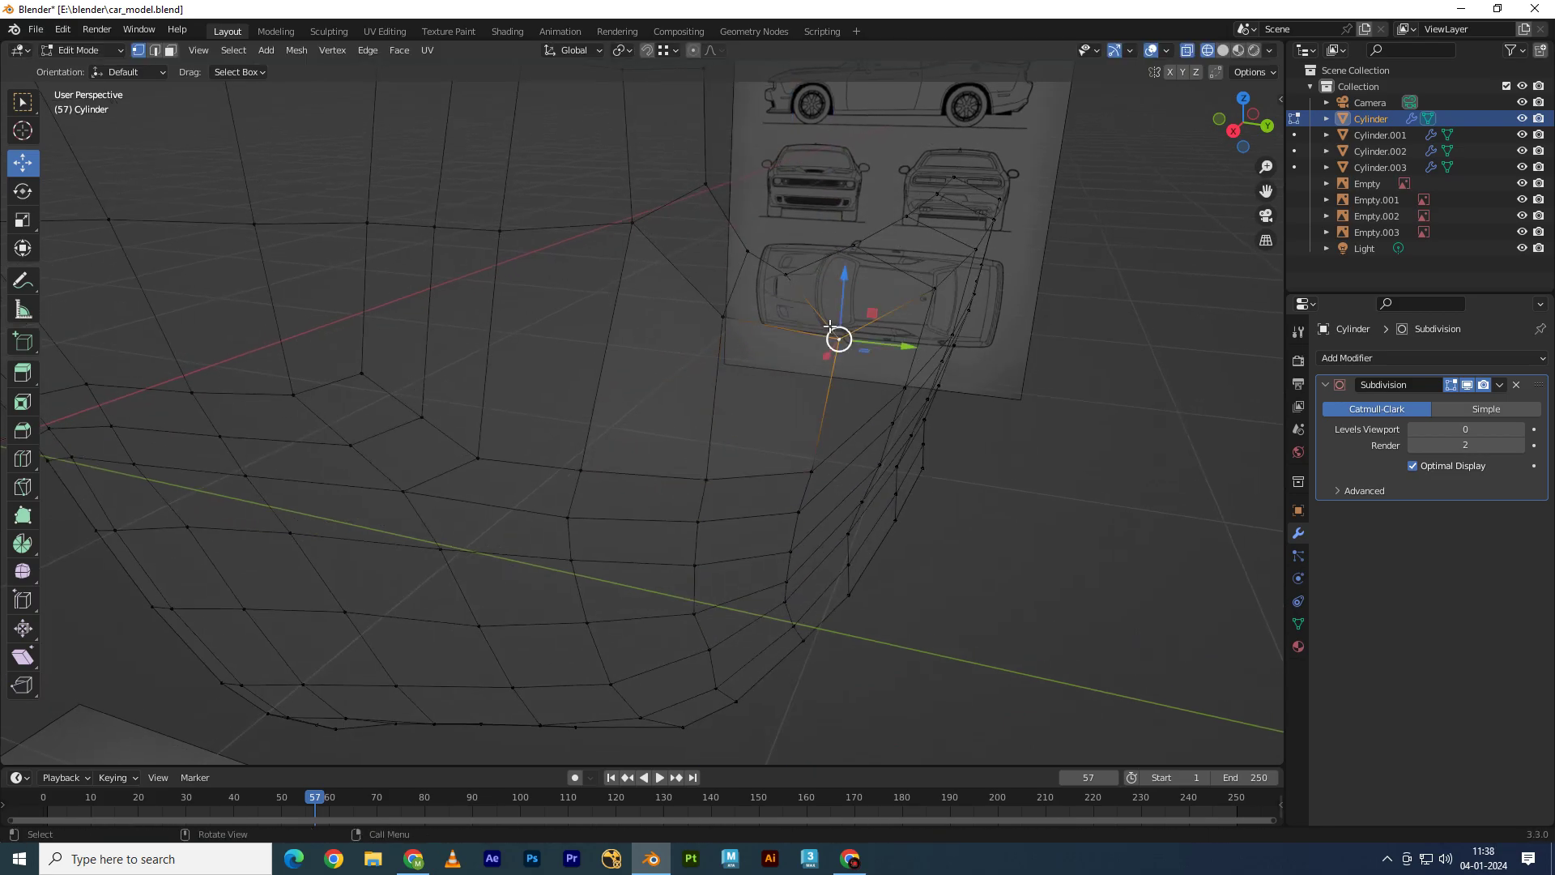
# Step: Select all vertices and trial a merge at center, then undo it
pyautogui.scroll(-6, 805, 364)
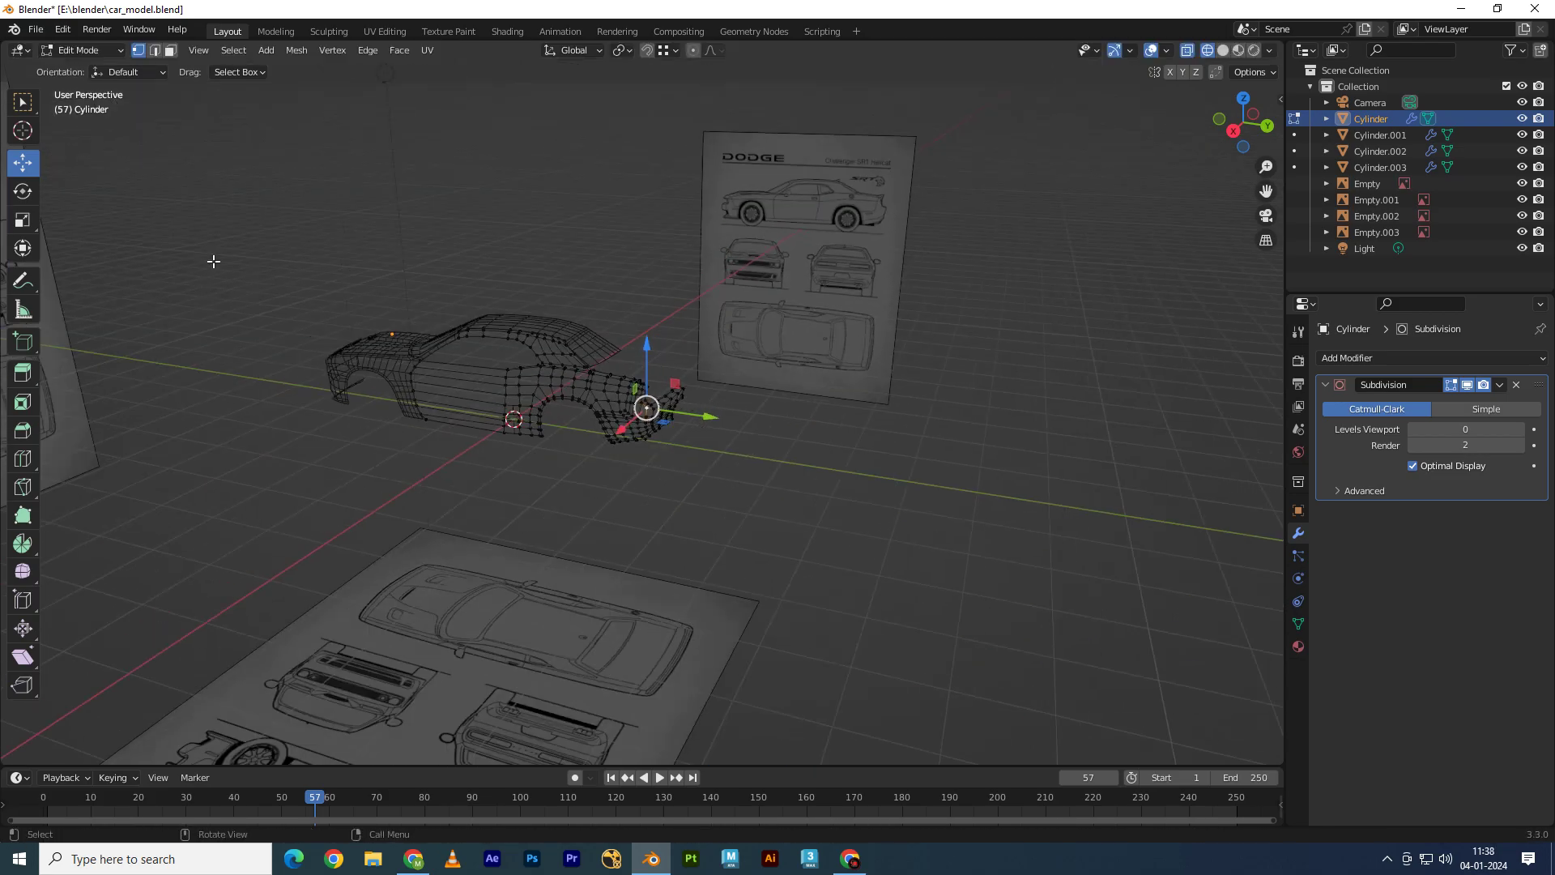
pyautogui.press('a')
pyautogui.scroll(3, 419, 348)
pyautogui.scroll(3, 626, 435)
pyautogui.press('m')
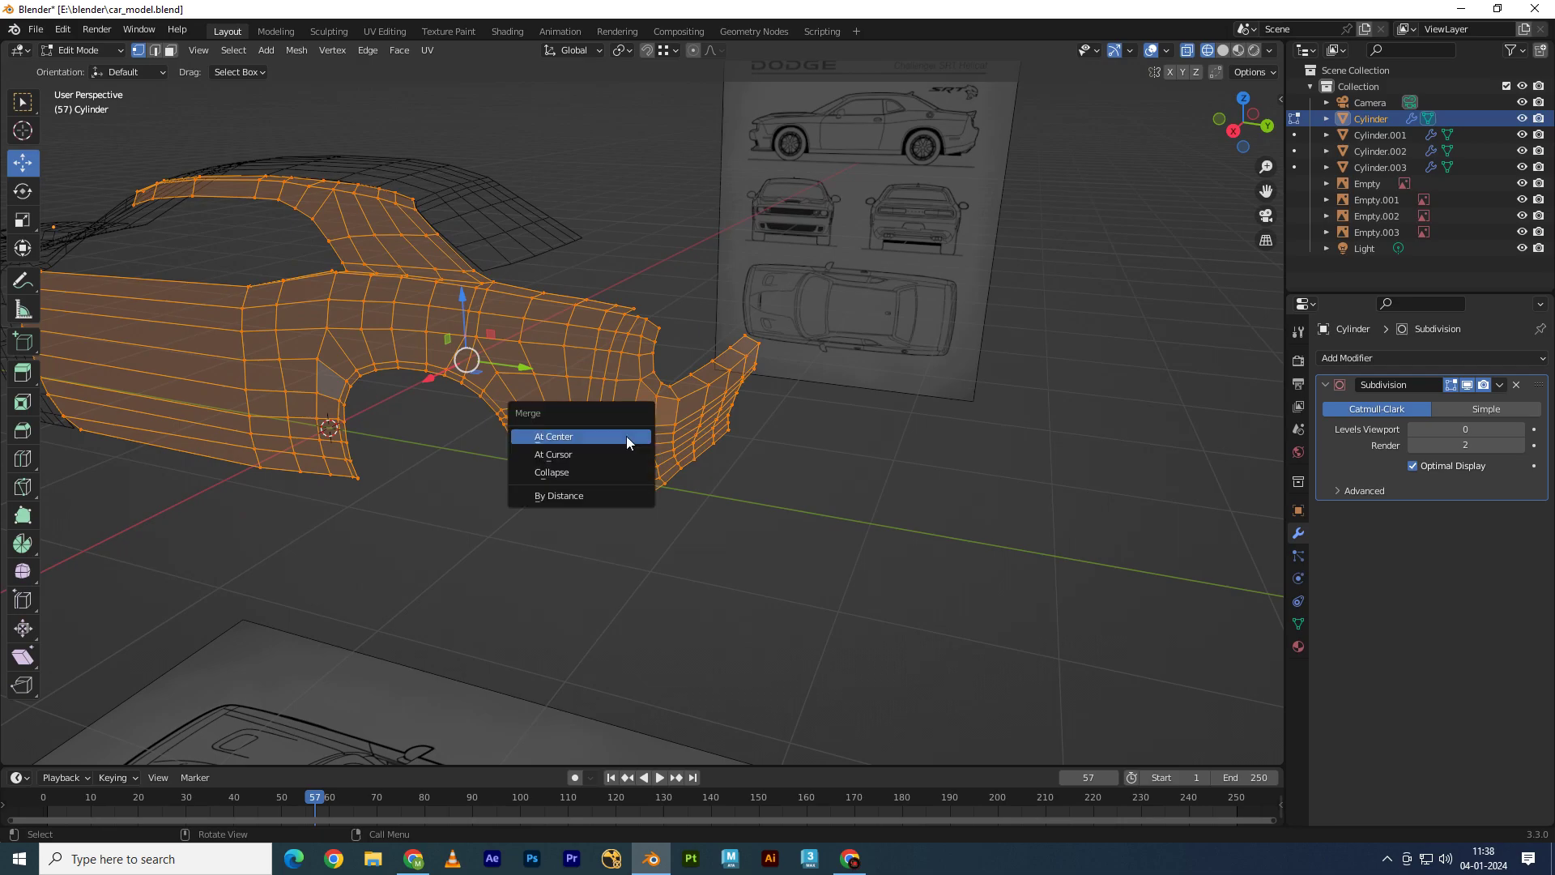
pyautogui.click(626, 436)
pyautogui.hotkey('ctrl', 'z')
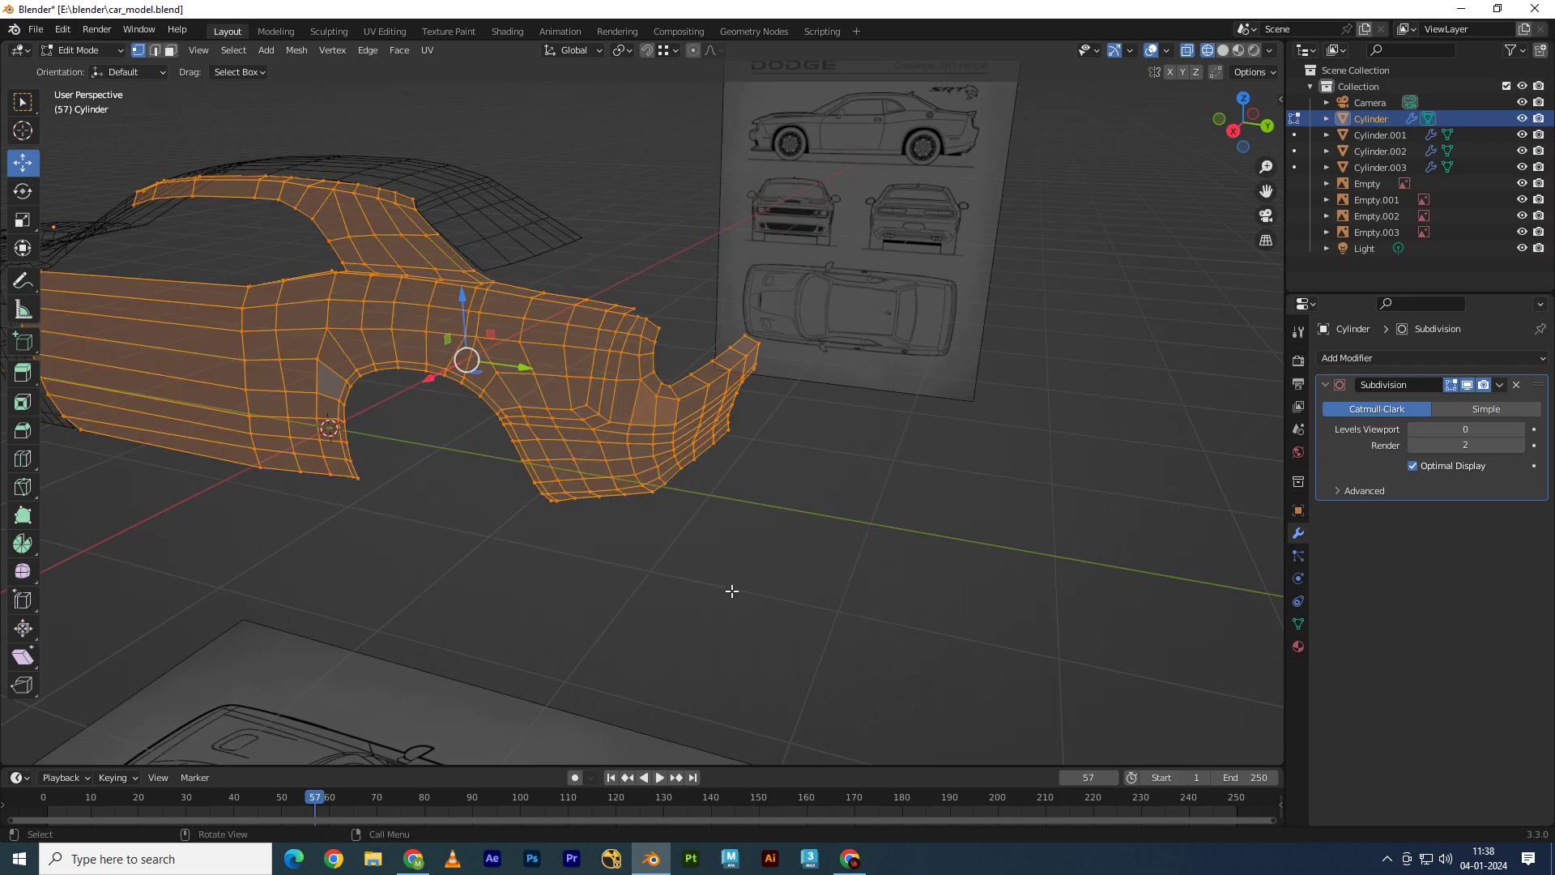
# Step: Deselect everything and pick the vertex at the body's rear corner in vertex mode
pyautogui.scroll(2, 344, 420)
pyautogui.moveTo(344, 421)
pyautogui.mouseDown(button='middle')
pyautogui.moveTo(503, 462)
pyautogui.moveTo(246, 503)
pyautogui.moveTo(247, 450)
pyautogui.moveTo(650, 510)
pyautogui.moveTo(701, 451)
pyautogui.moveTo(659, 501)
pyautogui.mouseUp(button='middle')
pyautogui.hotkey('alt', 'a')
pyautogui.press('3')
pyautogui.scroll(2, 650, 510)
pyautogui.press('1')
pyautogui.scroll(1, 646, 510)
pyautogui.click(618, 555)
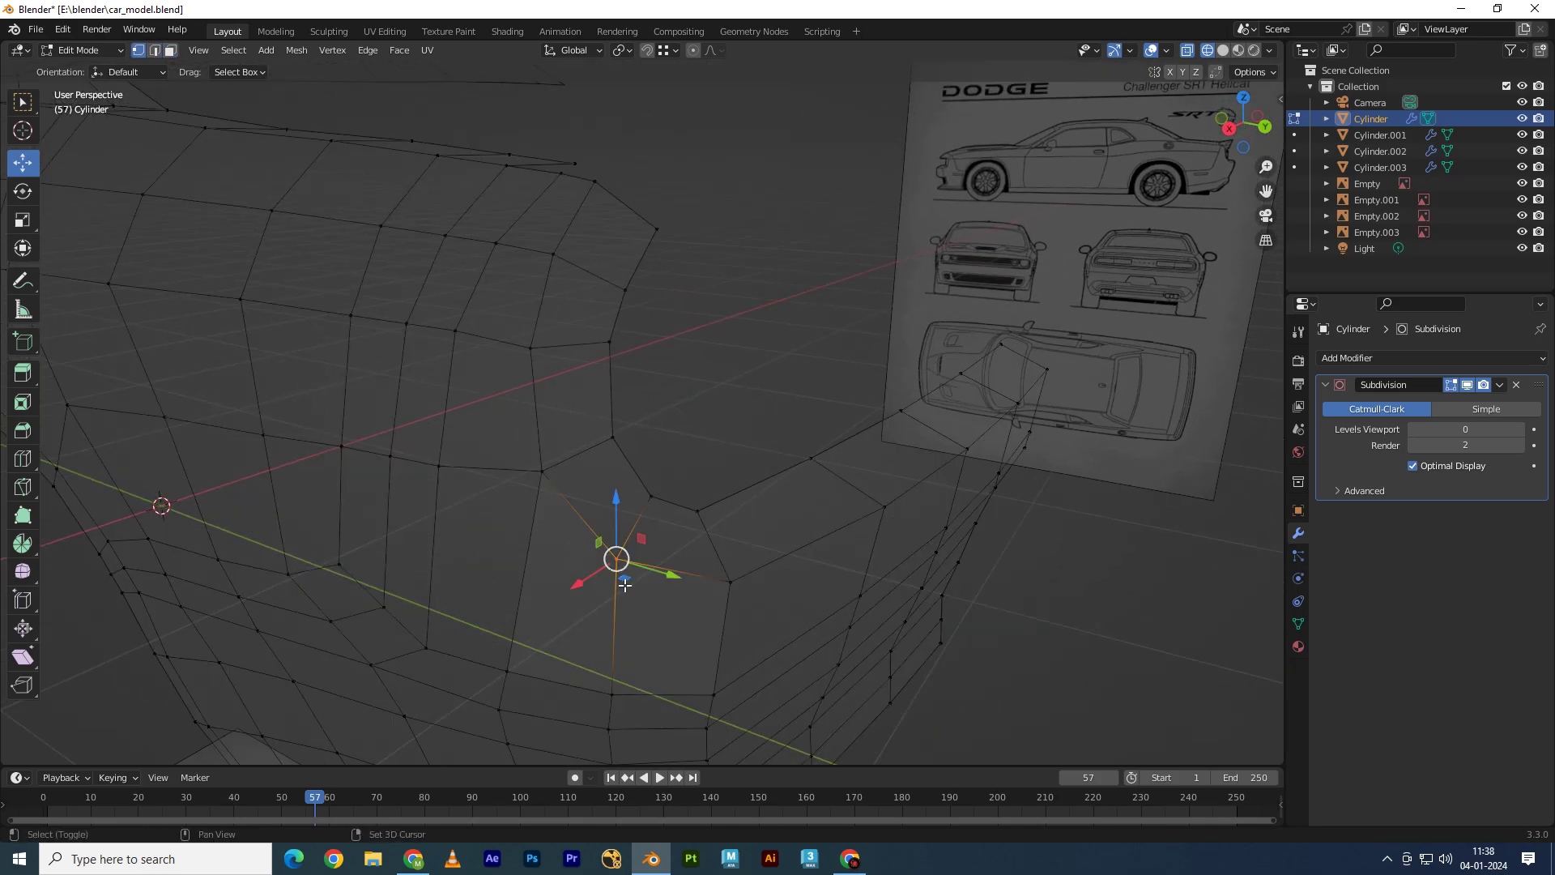
# Step: Preview subdivision level 2, reset to level 0, then raise the rear vertex along Z
pyautogui.hotkey('ctrl', '2')
pyautogui.hotkey('ctrl', '0')
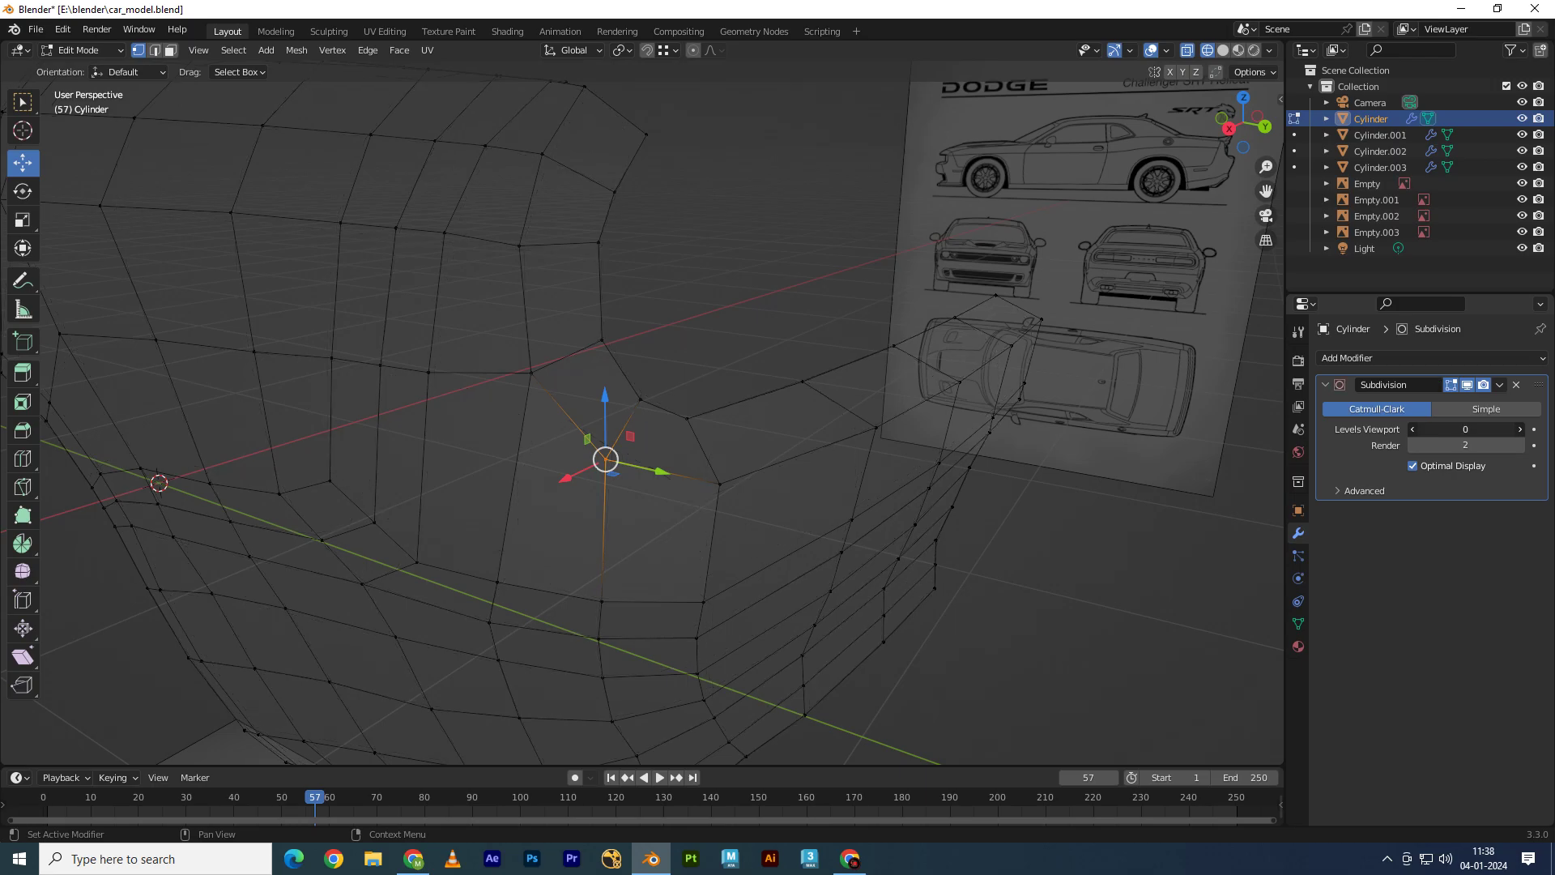
pyautogui.press('g')
pyautogui.press('z')
pyautogui.click(513, 572)
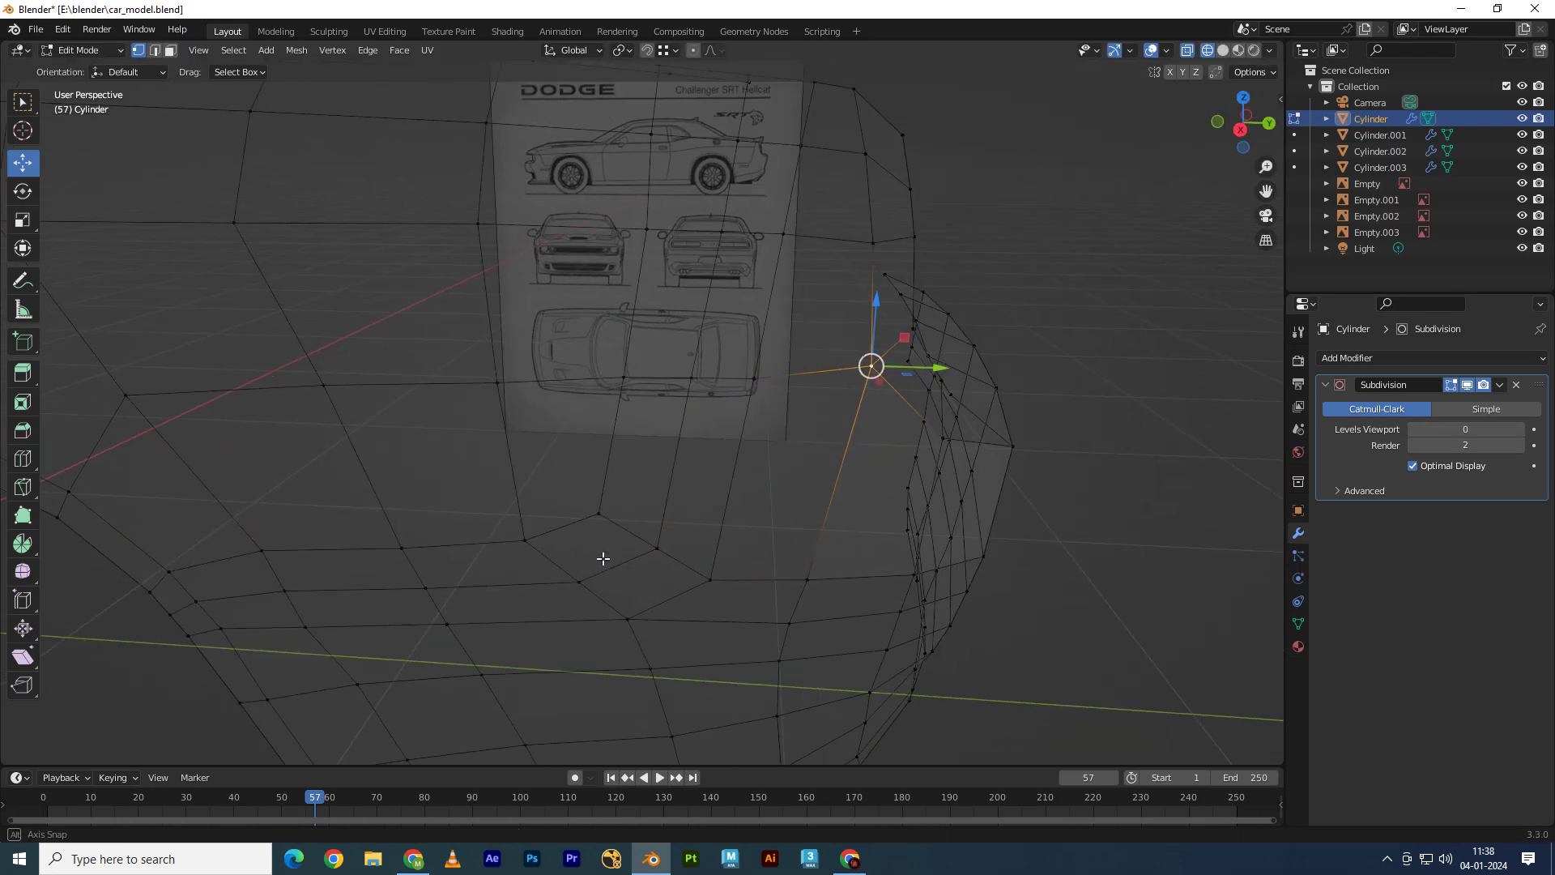
# Step: Turn off X-ray so the body's faces display solid
pyautogui.moveTo(537, 559); pyautogui.dragTo(566, 541, button='middle')
pyautogui.scroll(-3, 556, 548)
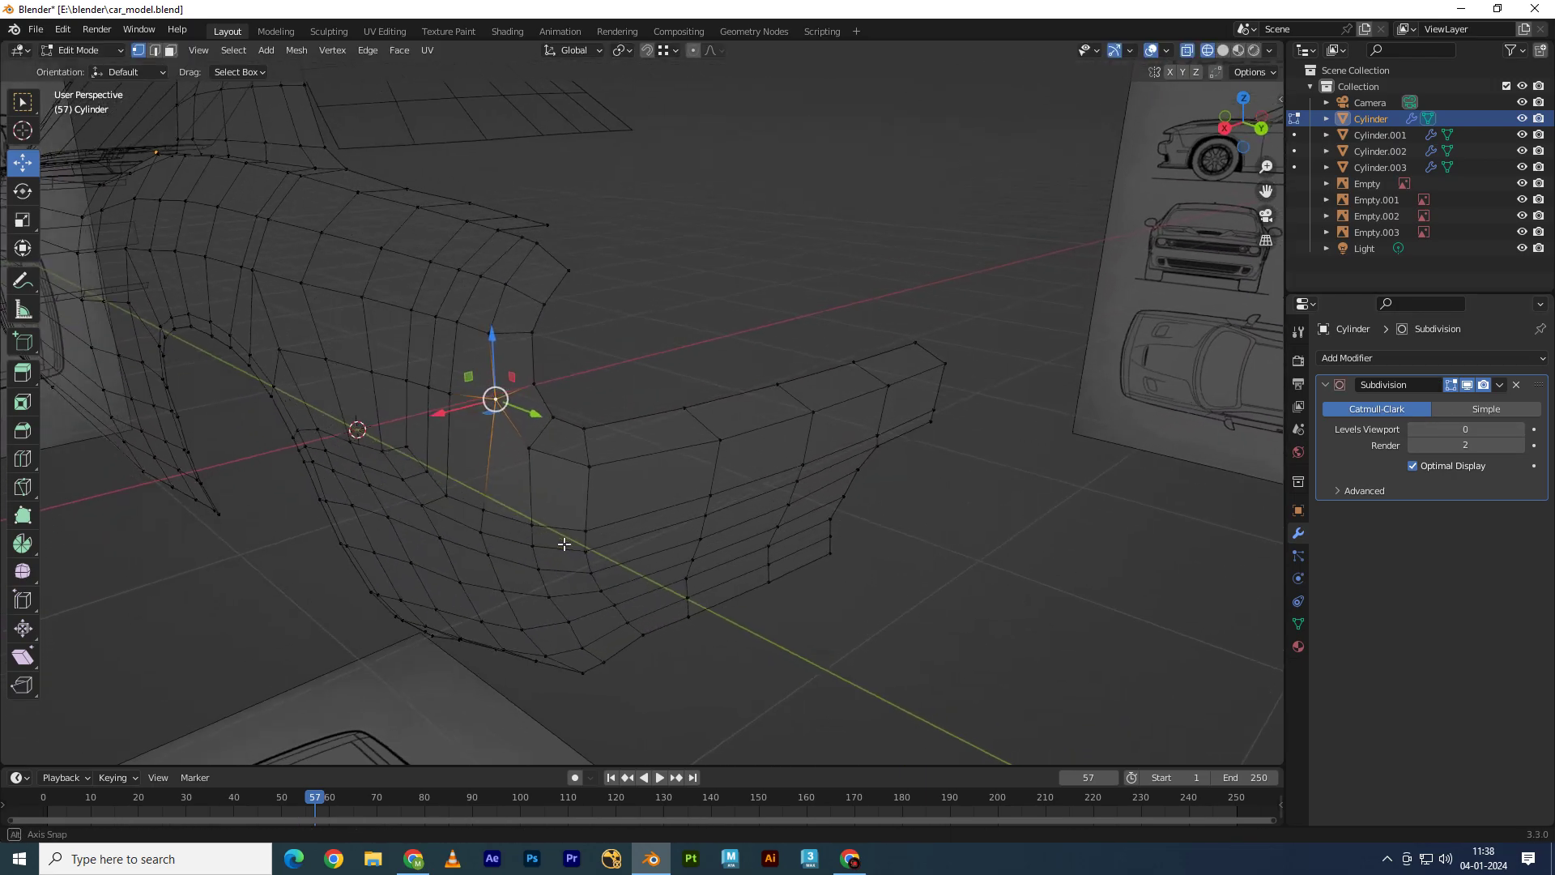
pyautogui.hotkey('alt', 'z')
pyautogui.moveTo(664, 540); pyautogui.dragTo(728, 539, button='middle')
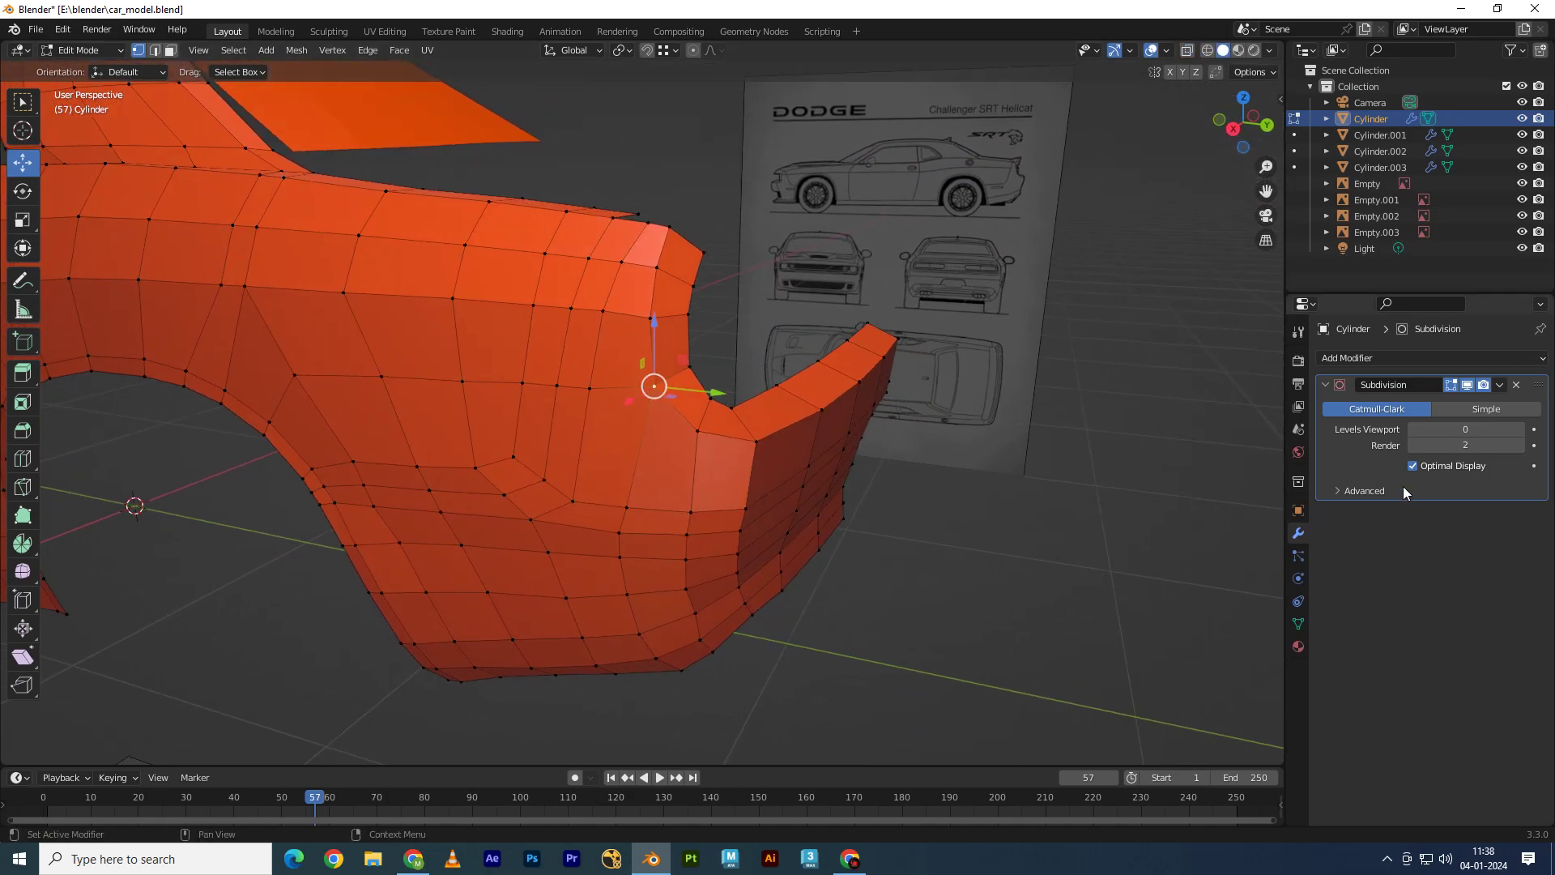
# Step: Raise the viewport subdivision preview, then try a vertex move and undo it
pyautogui.hotkey('ctrl', '1')
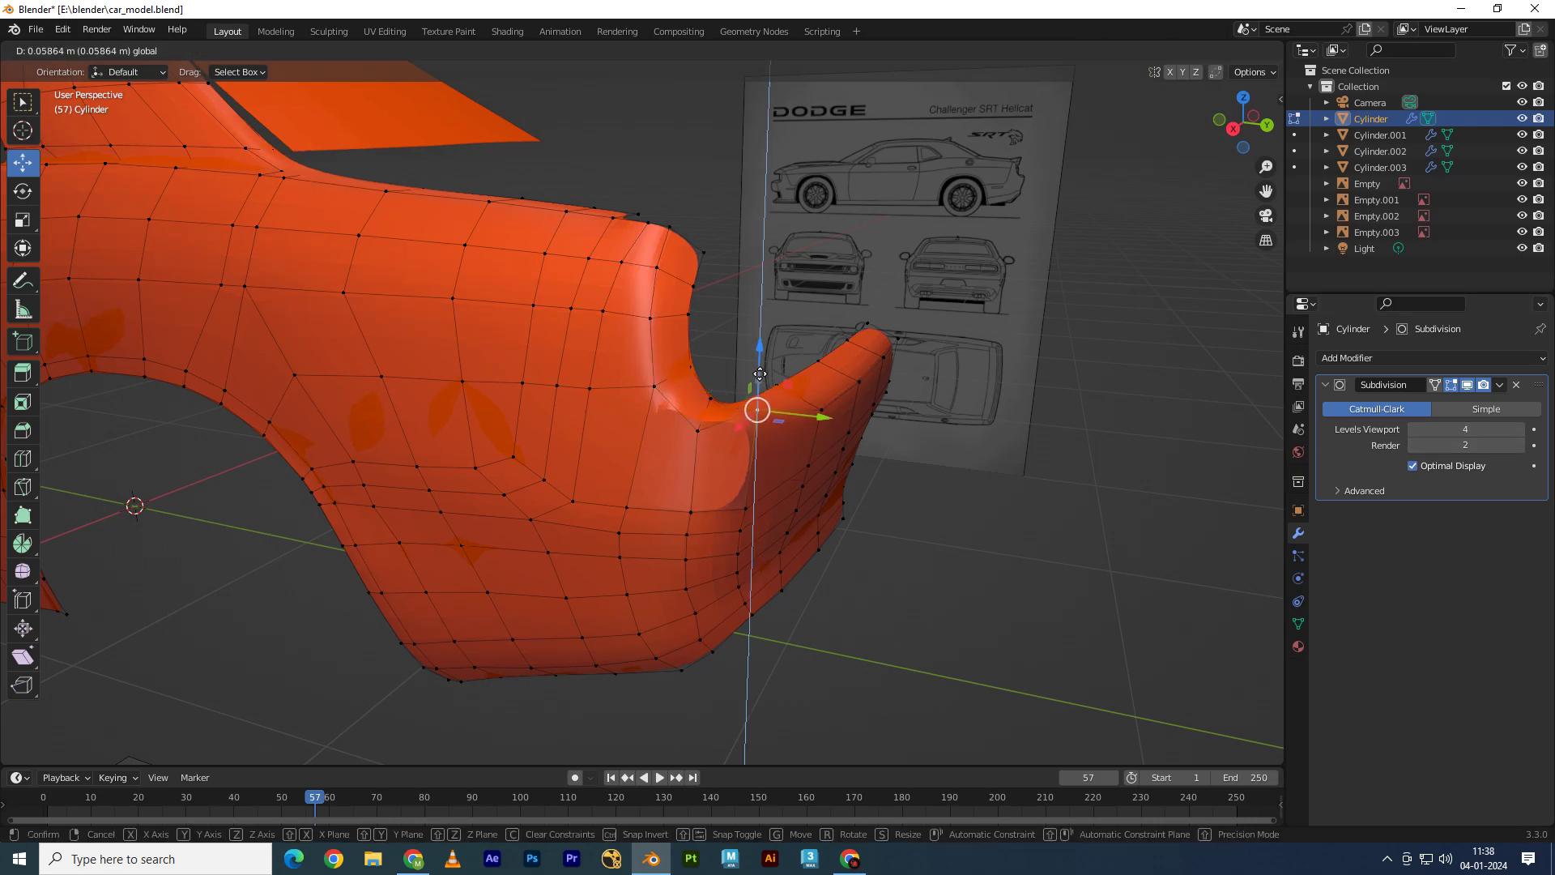
pyautogui.scroll(2, 753, 413)
pyautogui.scroll(2, 782, 421)
pyautogui.moveTo(786, 402); pyautogui.dragTo(786, 421)
pyautogui.hotkey('ctrl', 'z')
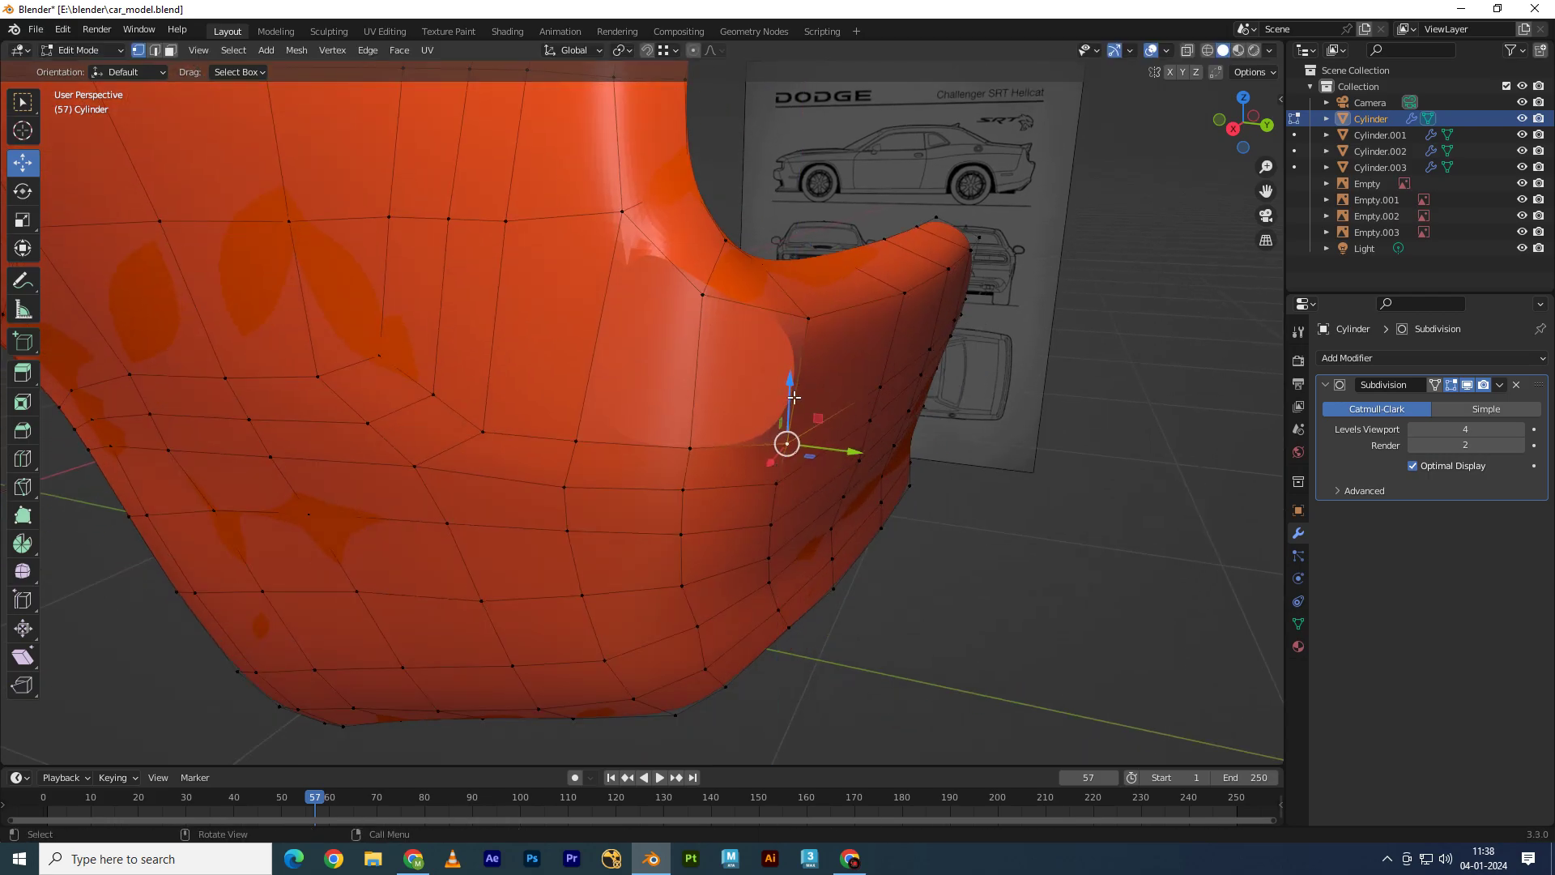
# Step: Delete a face near the body's rear corner
pyautogui.press('3')
pyautogui.click(752, 366)
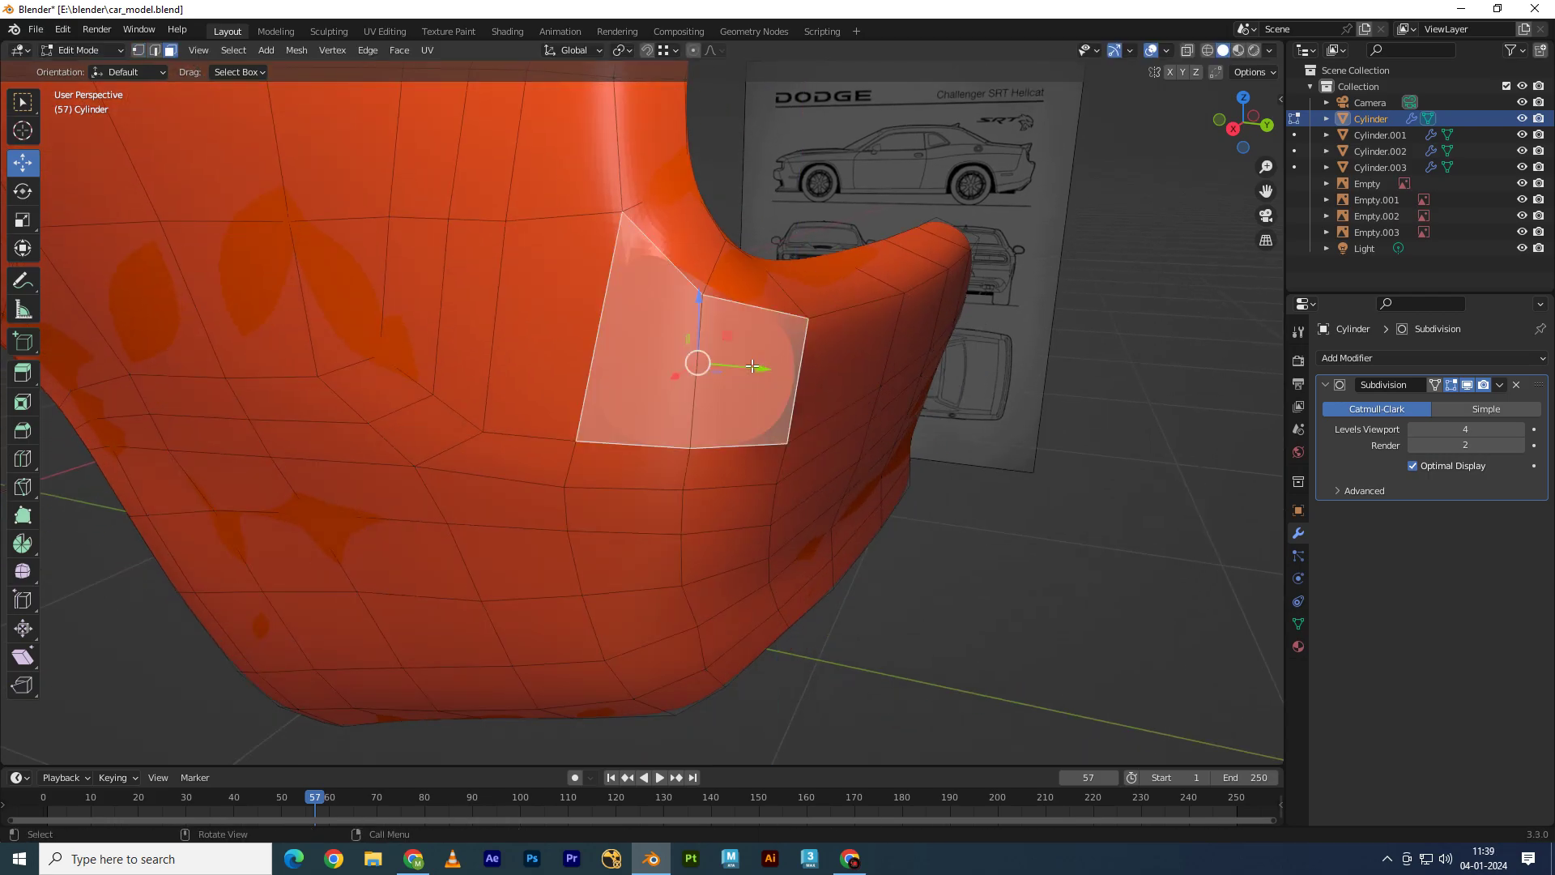
pyautogui.press('x')
pyautogui.click(641, 432)
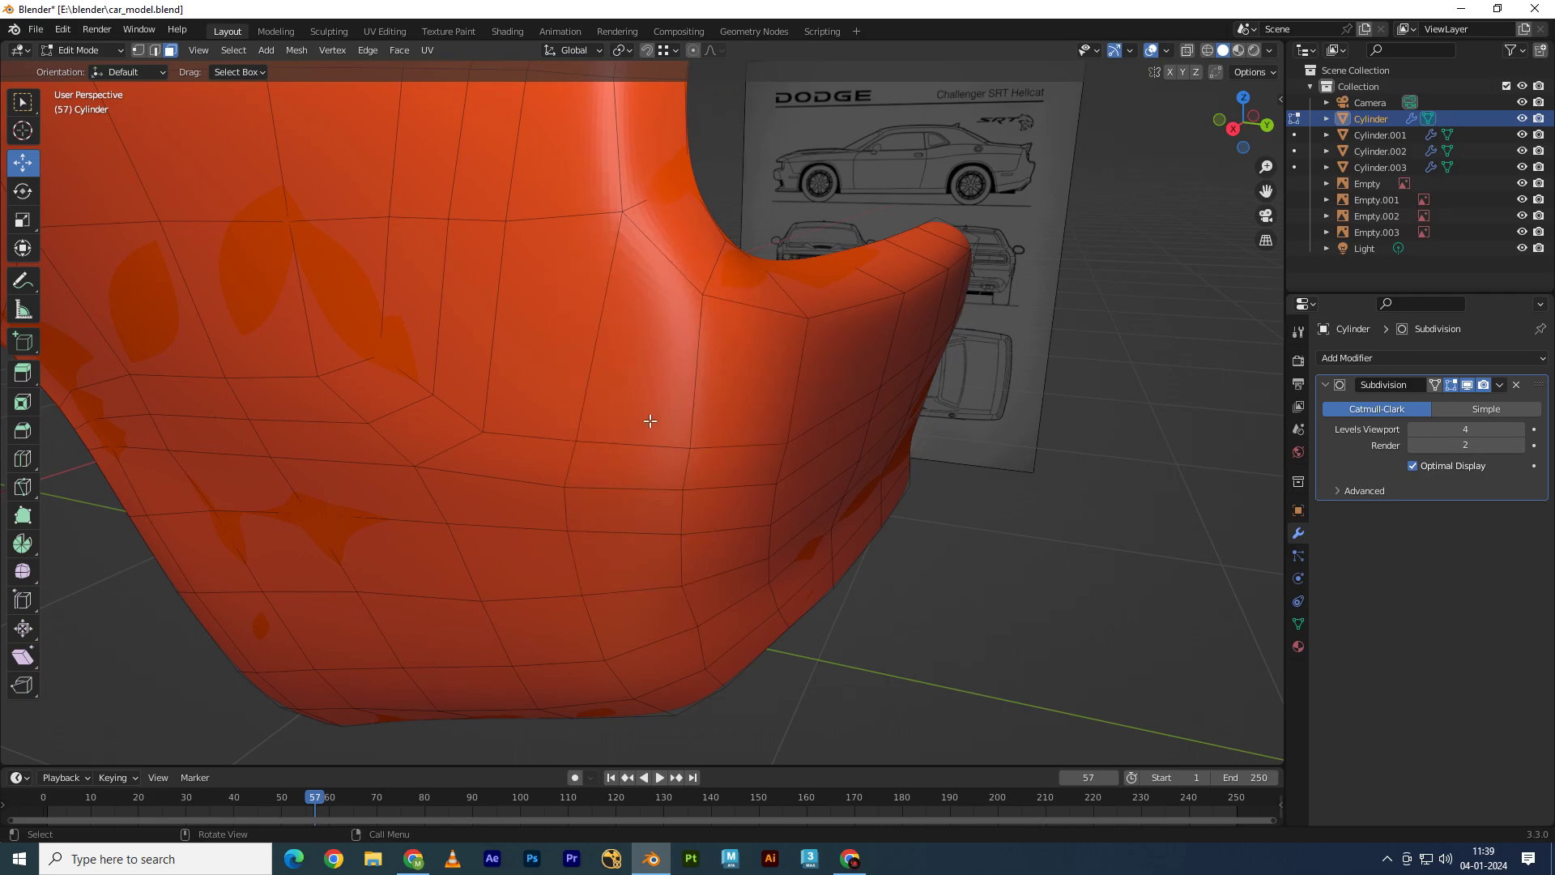
pyautogui.moveTo(646, 423); pyautogui.dragTo(746, 469, button='middle')
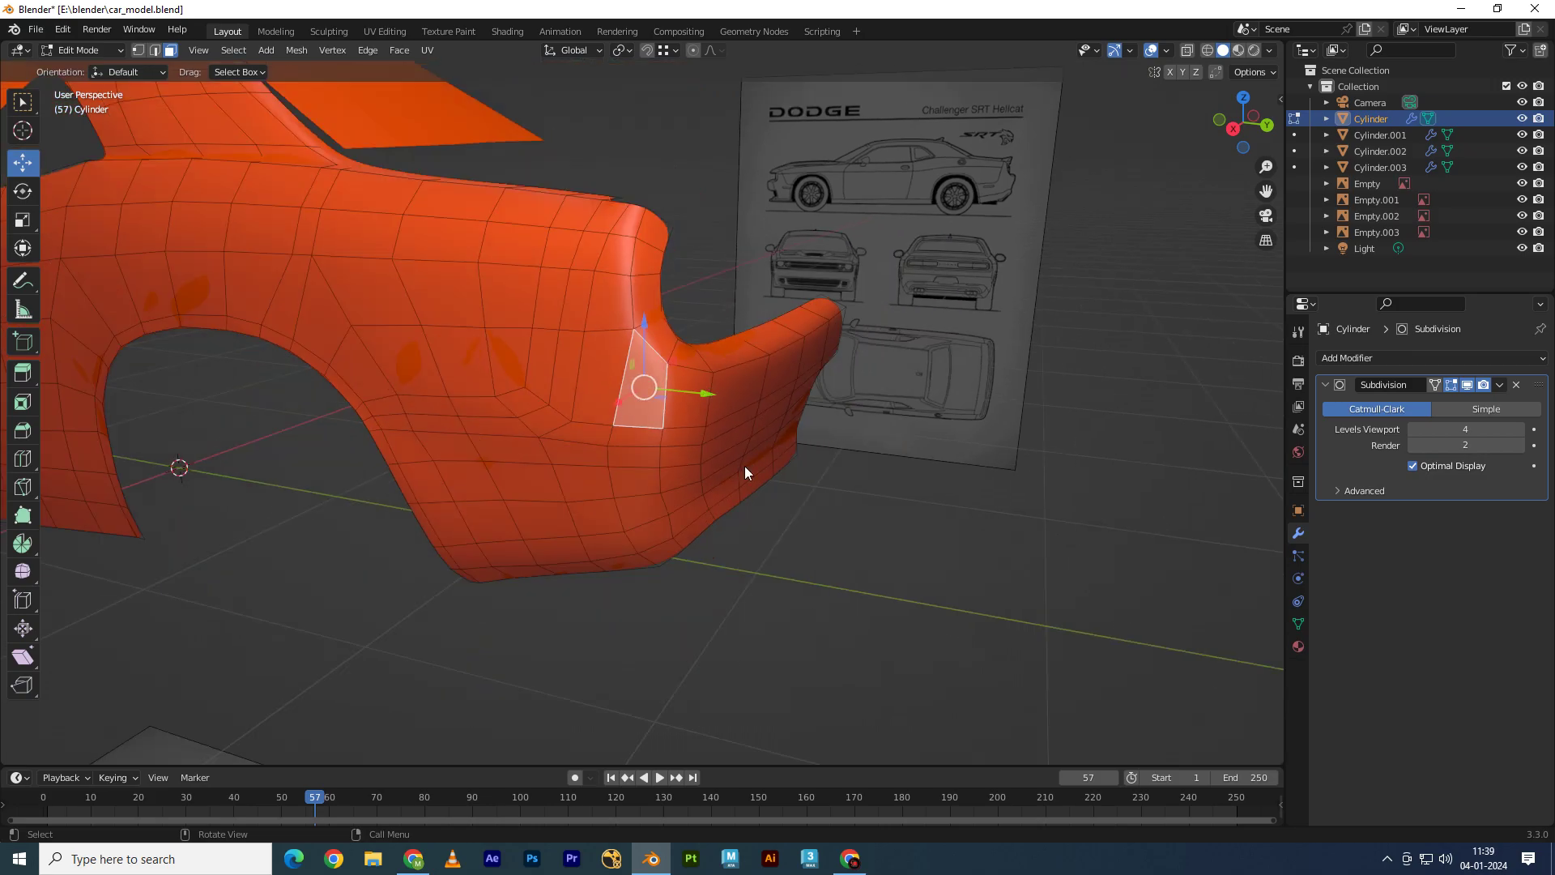
# Step: Reselect the car body object and return to Edit Mode on it
pyautogui.press('Tab')
pyautogui.moveTo(791, 559)
pyautogui.mouseDown(button='middle')
pyautogui.moveTo(785, 591)
pyautogui.moveTo(774, 535)
pyautogui.moveTo(701, 546)
pyautogui.moveTo(566, 462)
pyautogui.moveTo(590, 566)
pyautogui.moveTo(552, 447)
pyautogui.mouseUp(button='middle')
pyautogui.scroll(-4, 702, 546)
pyautogui.scroll(3, 572, 527)
pyautogui.scroll(3, 537, 451)
pyautogui.scroll(2, 538, 451)
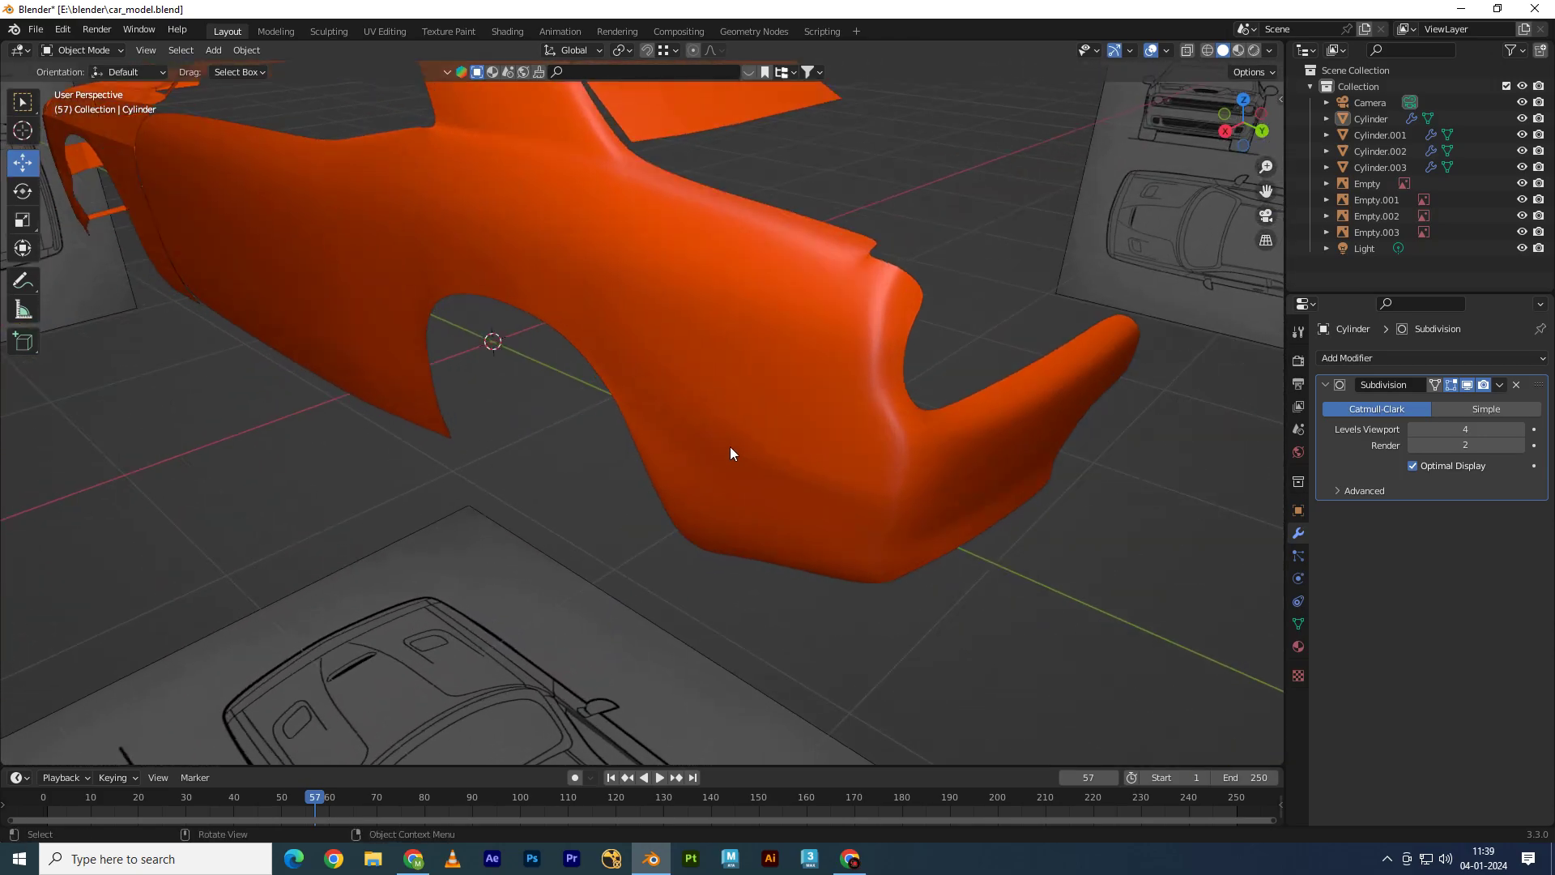
pyautogui.click(730, 452)
pyautogui.press('Tab')
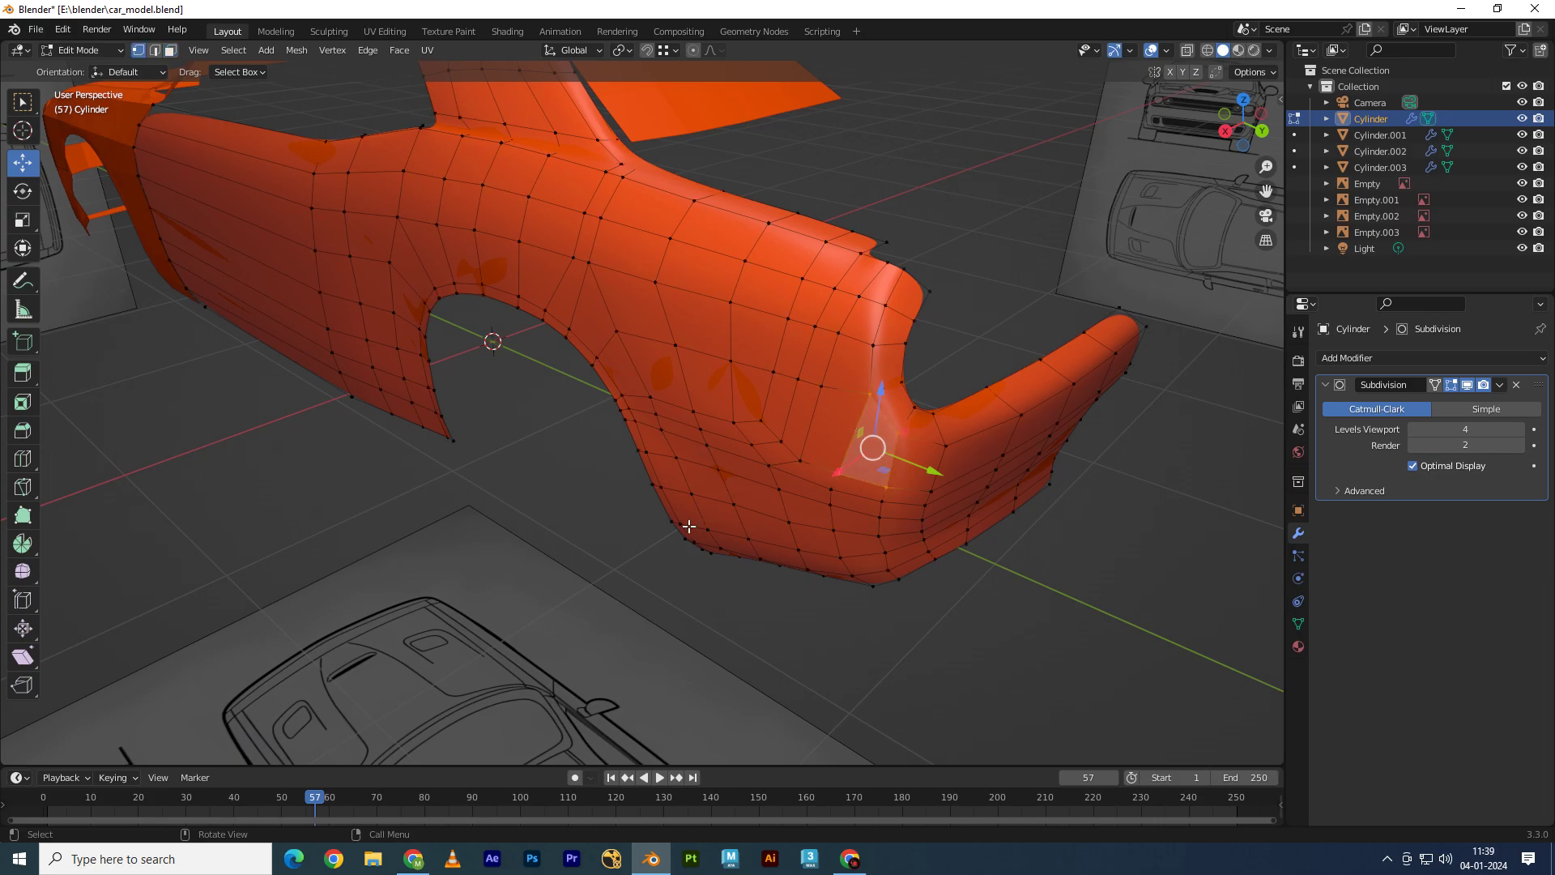
pyautogui.moveTo(689, 527); pyautogui.dragTo(615, 518, button='middle')
pyautogui.scroll(-2, 615, 518)
# Step: Switch viewport shading to MatCap, trying a darker one before settling on orange
pyautogui.click(1269, 50)
pyautogui.click(1260, 154)
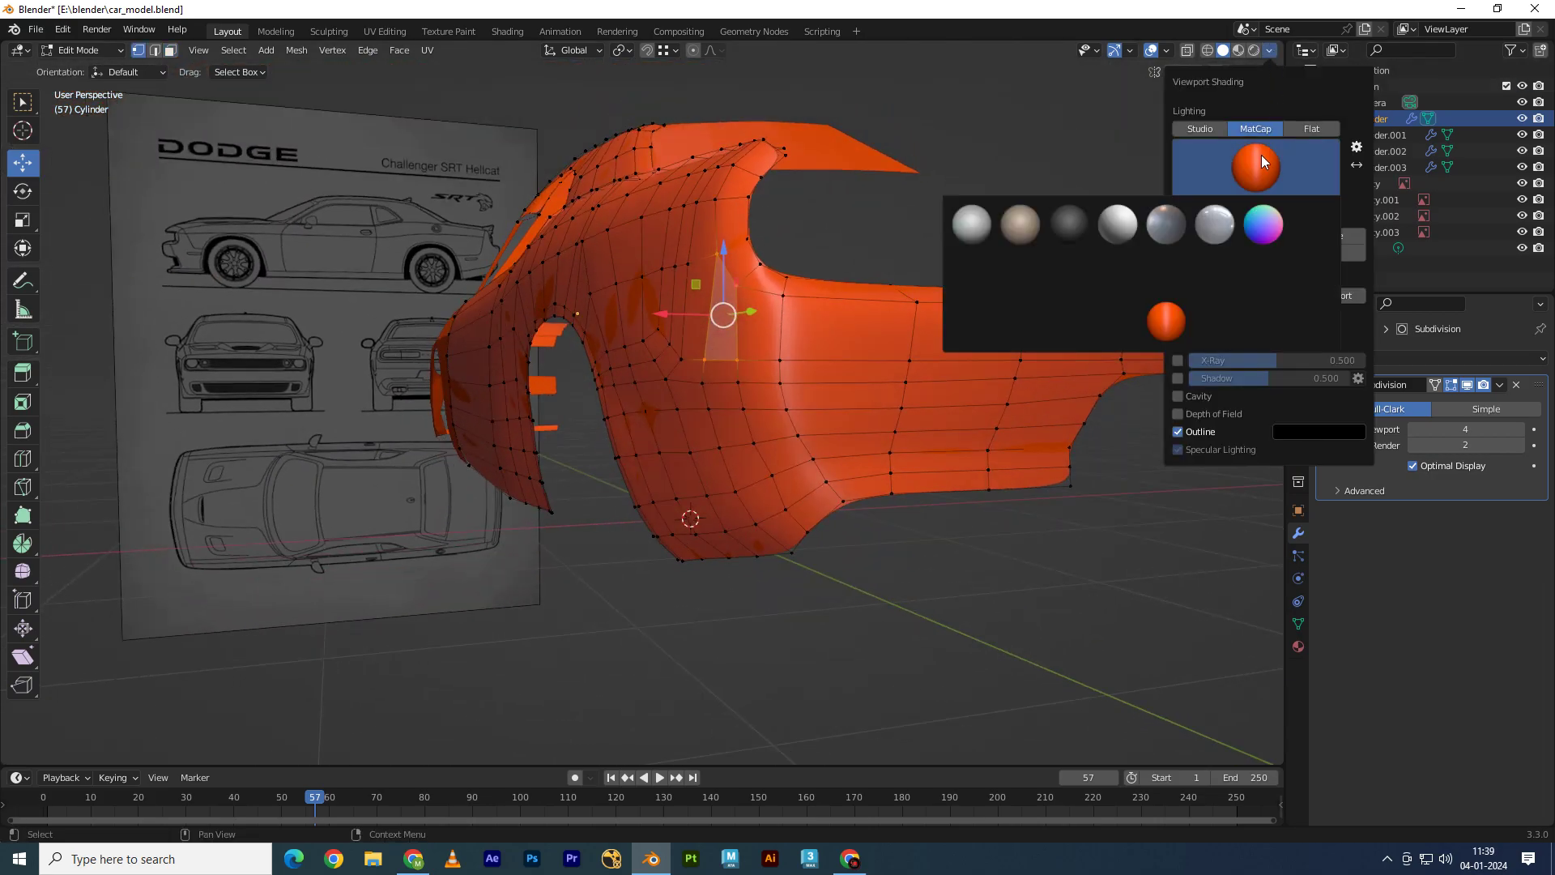
pyautogui.click(1231, 285)
pyautogui.moveTo(784, 593)
pyautogui.mouseDown(button='middle')
pyautogui.moveTo(864, 618)
pyautogui.moveTo(959, 530)
pyautogui.moveTo(1145, 167)
pyautogui.mouseUp(button='middle')
pyautogui.click(1269, 50)
pyautogui.click(1260, 162)
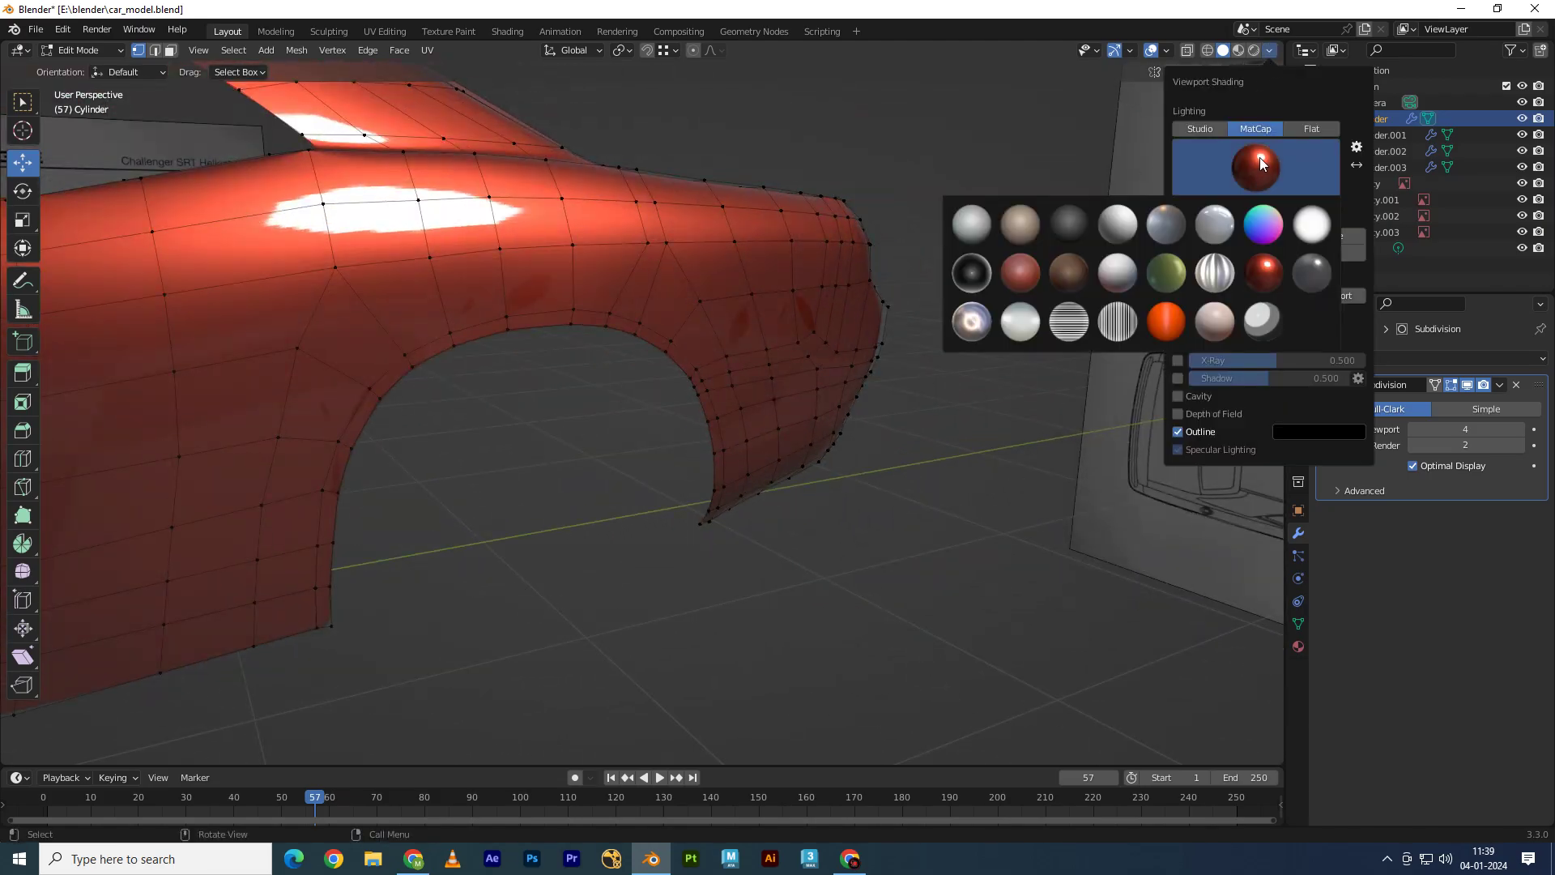
pyautogui.click(1157, 337)
pyautogui.moveTo(1156, 337); pyautogui.dragTo(652, 333, button='middle')
# Step: Shift two wheel-arch vertices sideways along X
pyautogui.scroll(3, 652, 333)
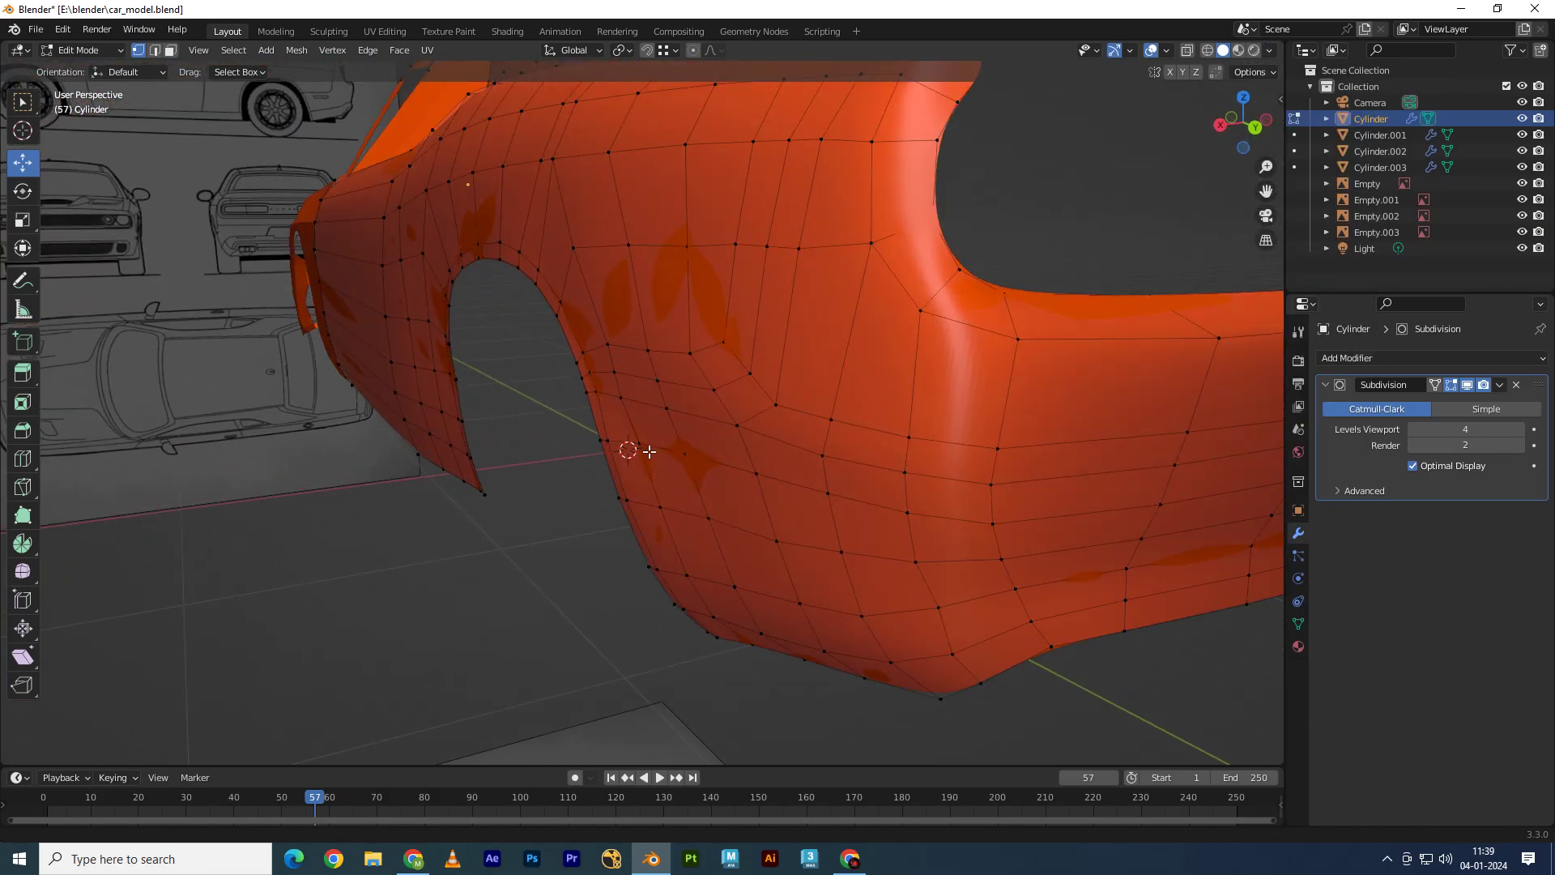
pyautogui.moveTo(652, 333); pyautogui.dragTo(694, 337)
pyautogui.scroll(-3, 695, 337)
pyautogui.moveTo(684, 416)
pyautogui.mouseDown(button='middle')
pyautogui.moveTo(680, 361)
pyautogui.moveTo(673, 455)
pyautogui.moveTo(648, 316)
pyautogui.mouseUp(button='middle')
pyautogui.click(648, 307)
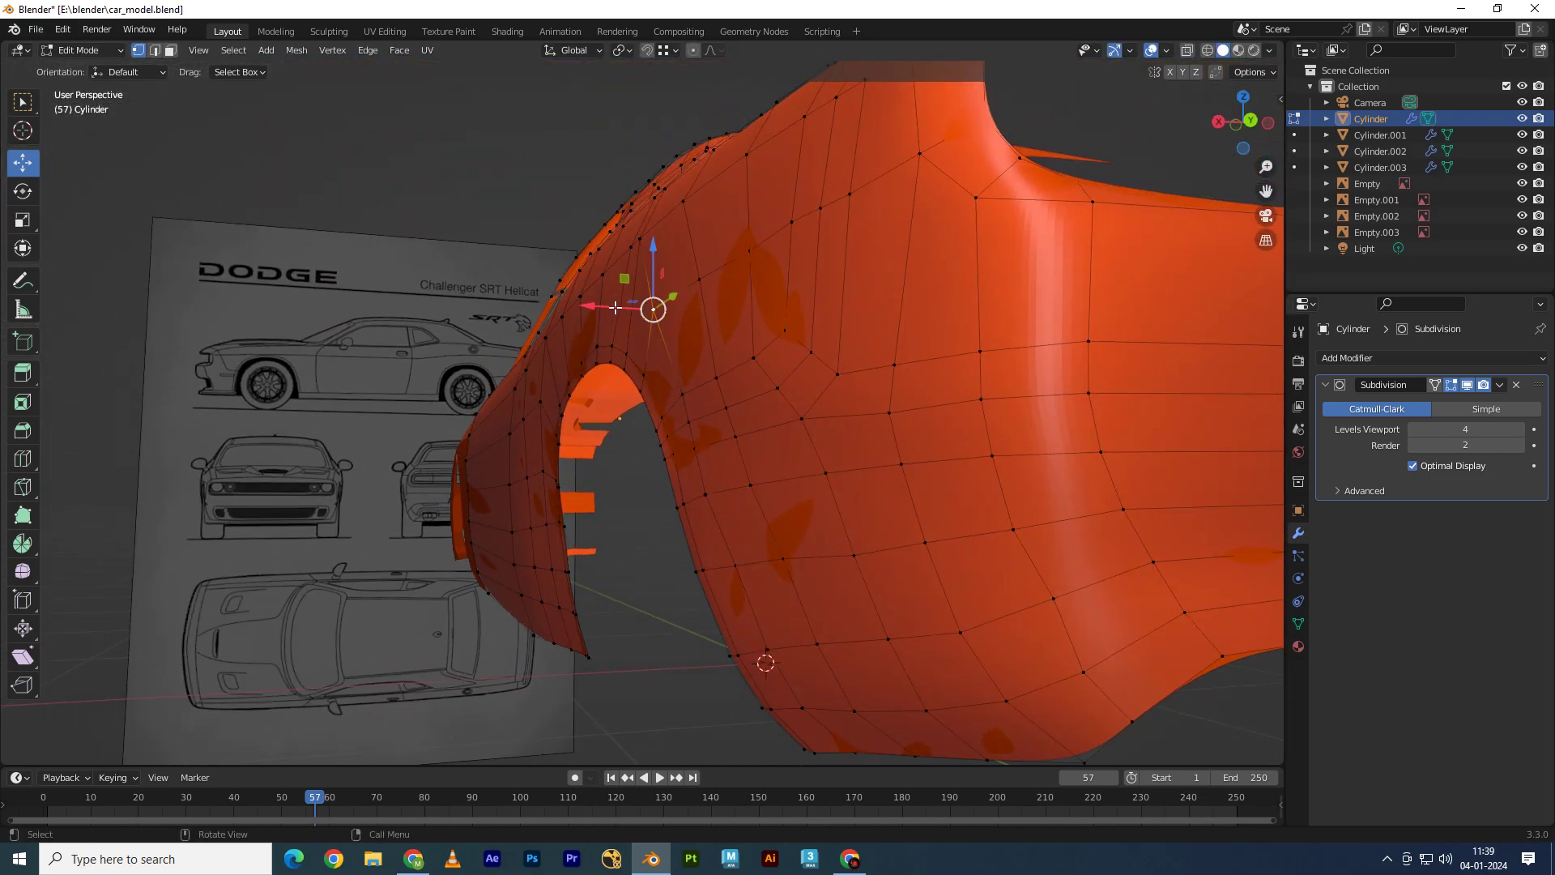
pyautogui.moveTo(640, 307); pyautogui.dragTo(628, 330)
pyautogui.moveTo(629, 331); pyautogui.dragTo(943, 449, button='middle')
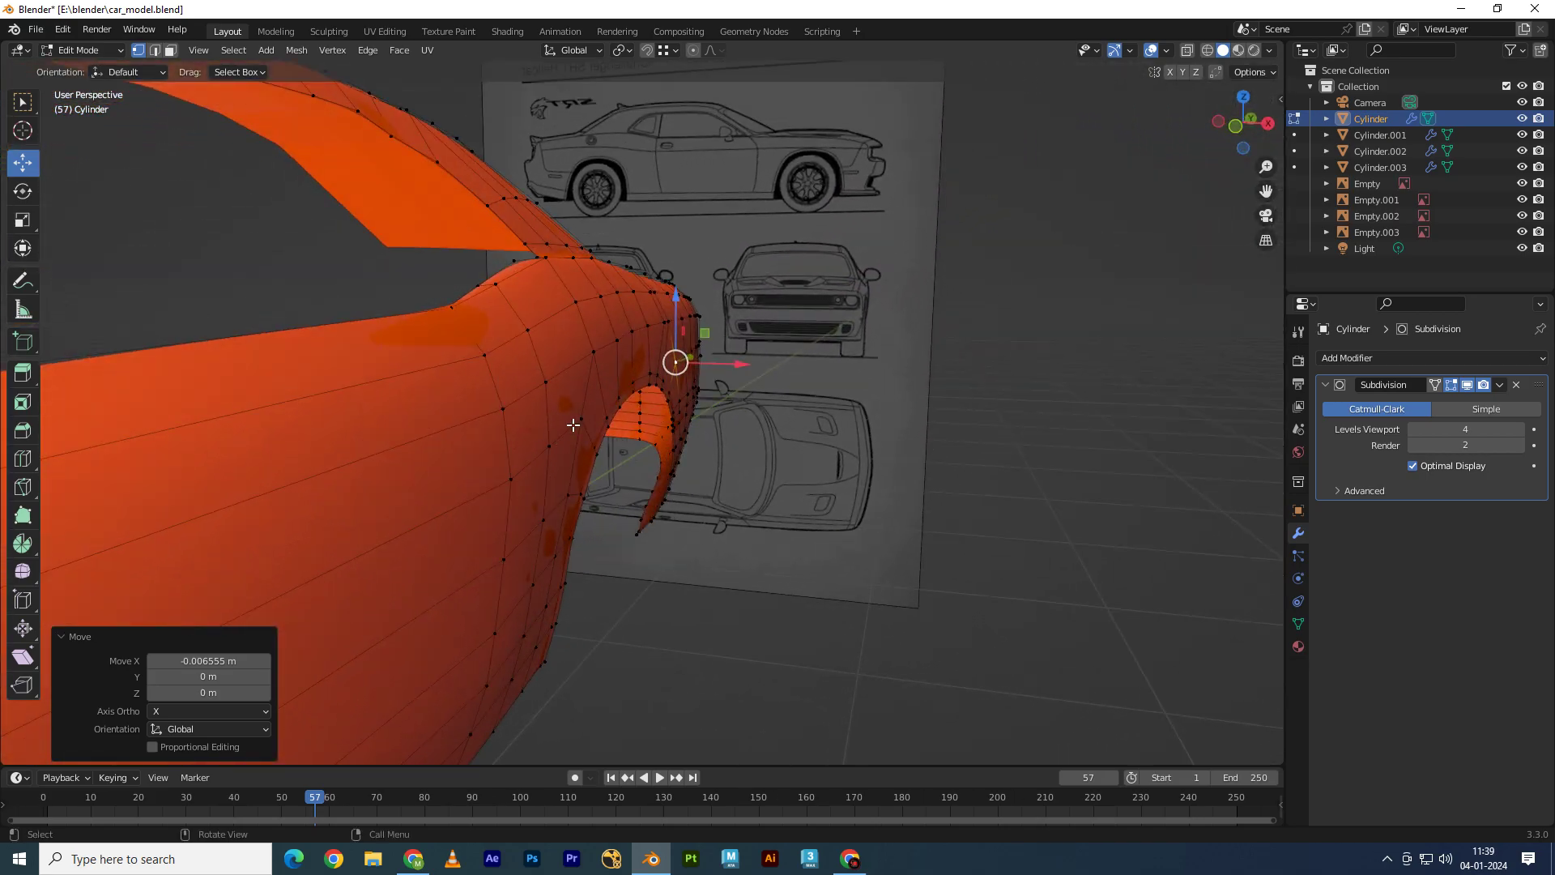
# Step: Shift two more wheel-arch vertices sideways along X
pyautogui.click(583, 416)
pyautogui.moveTo(615, 418); pyautogui.dragTo(609, 418)
pyautogui.click(566, 486)
pyautogui.moveTo(599, 492); pyautogui.dragTo(609, 496)
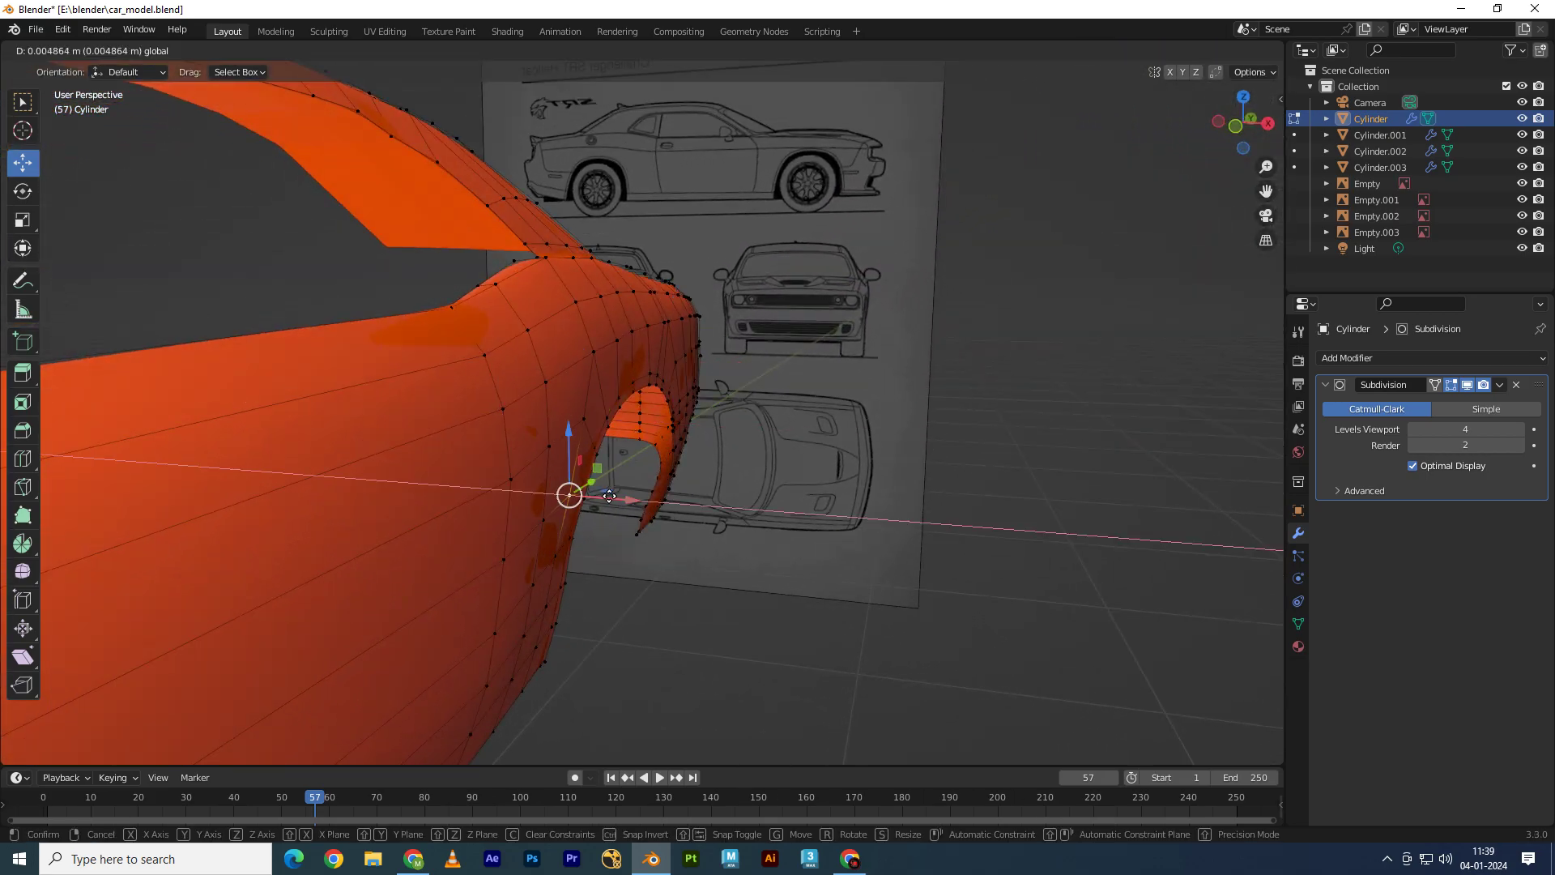
pyautogui.click(538, 514)
# Step: Leave Edit Mode, reselect the Cylinder car body and re-enter mesh editing
pyautogui.moveTo(539, 515)
pyautogui.mouseDown(button='middle')
pyautogui.moveTo(632, 538)
pyautogui.moveTo(475, 543)
pyautogui.moveTo(624, 563)
pyautogui.mouseUp(button='middle')
pyautogui.press('z')
pyautogui.click(737, 558)
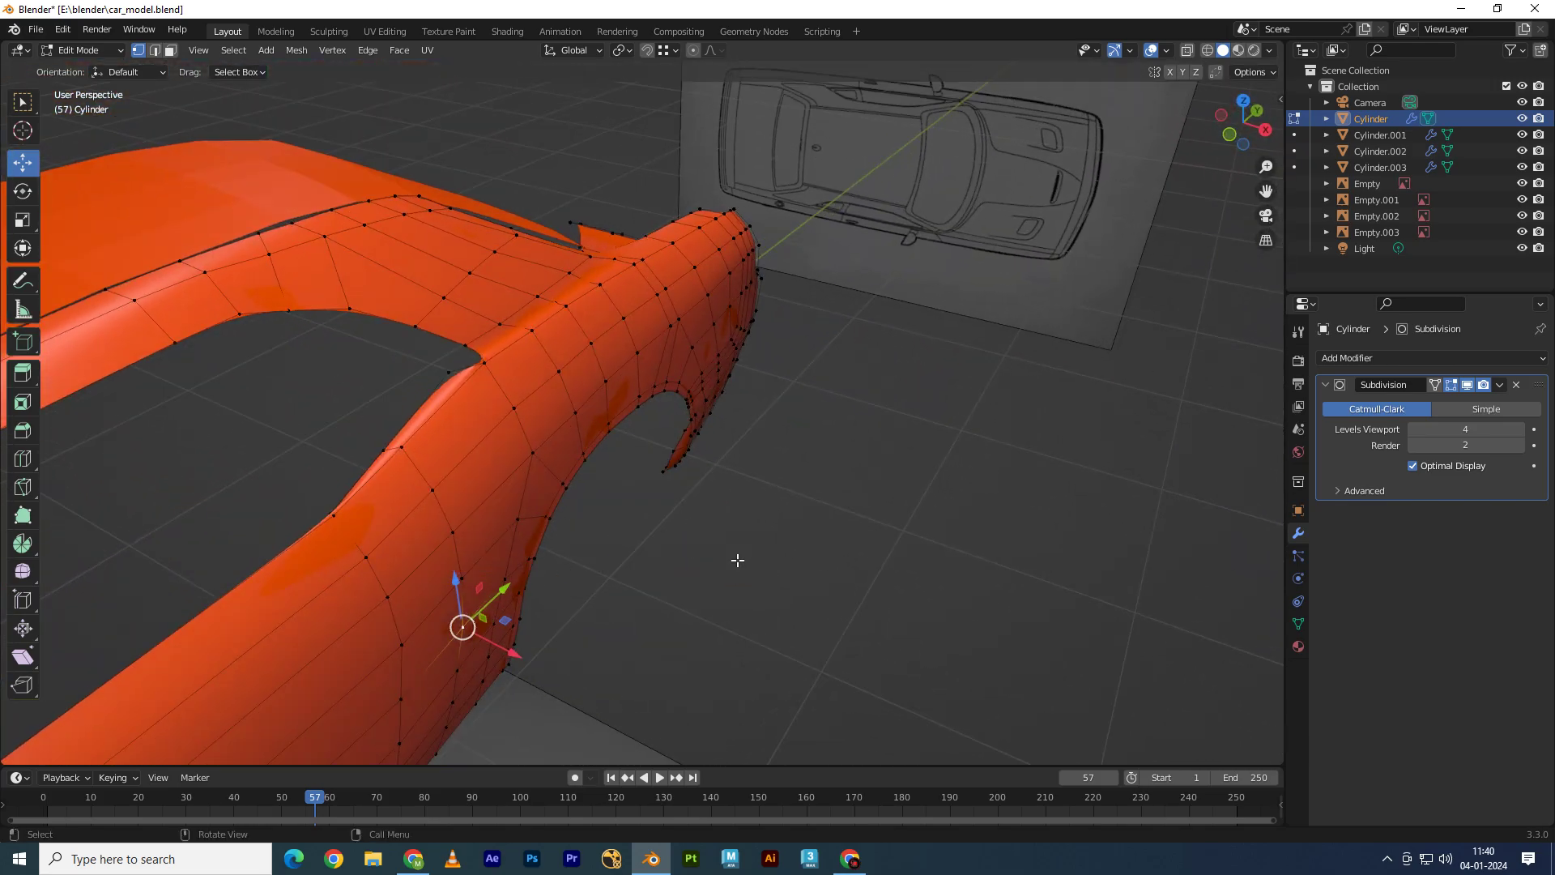
pyautogui.press('Tab')
pyautogui.moveTo(742, 557)
pyautogui.mouseDown(button='middle')
pyautogui.moveTo(721, 515)
pyautogui.moveTo(741, 507)
pyautogui.moveTo(663, 343)
pyautogui.moveTo(698, 353)
pyautogui.mouseUp(button='middle')
pyautogui.click(698, 353)
pyautogui.press('Tab')
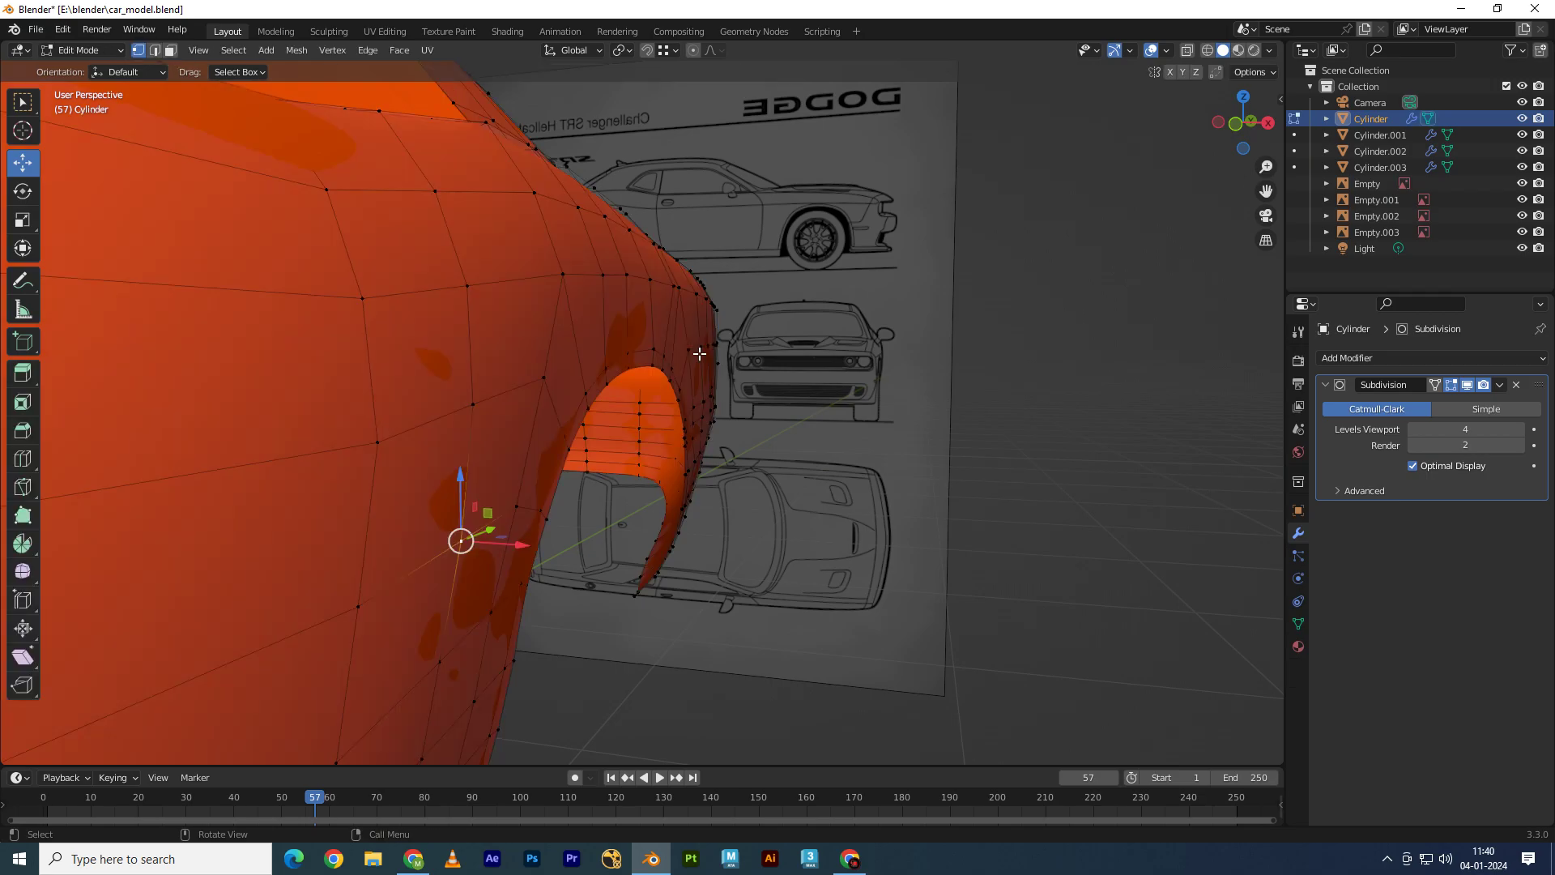
pyautogui.press('Tab')
pyautogui.click(698, 353)
pyautogui.click(623, 352)
pyautogui.press('Tab')
pyautogui.press('Tab')
pyautogui.press('Tab')
# Step: Zoom in close on the rear wheel arch from the side
pyautogui.moveTo(620, 352)
pyautogui.mouseDown(button='middle')
pyautogui.moveTo(549, 445)
pyautogui.moveTo(583, 436)
pyautogui.mouseUp(button='middle')
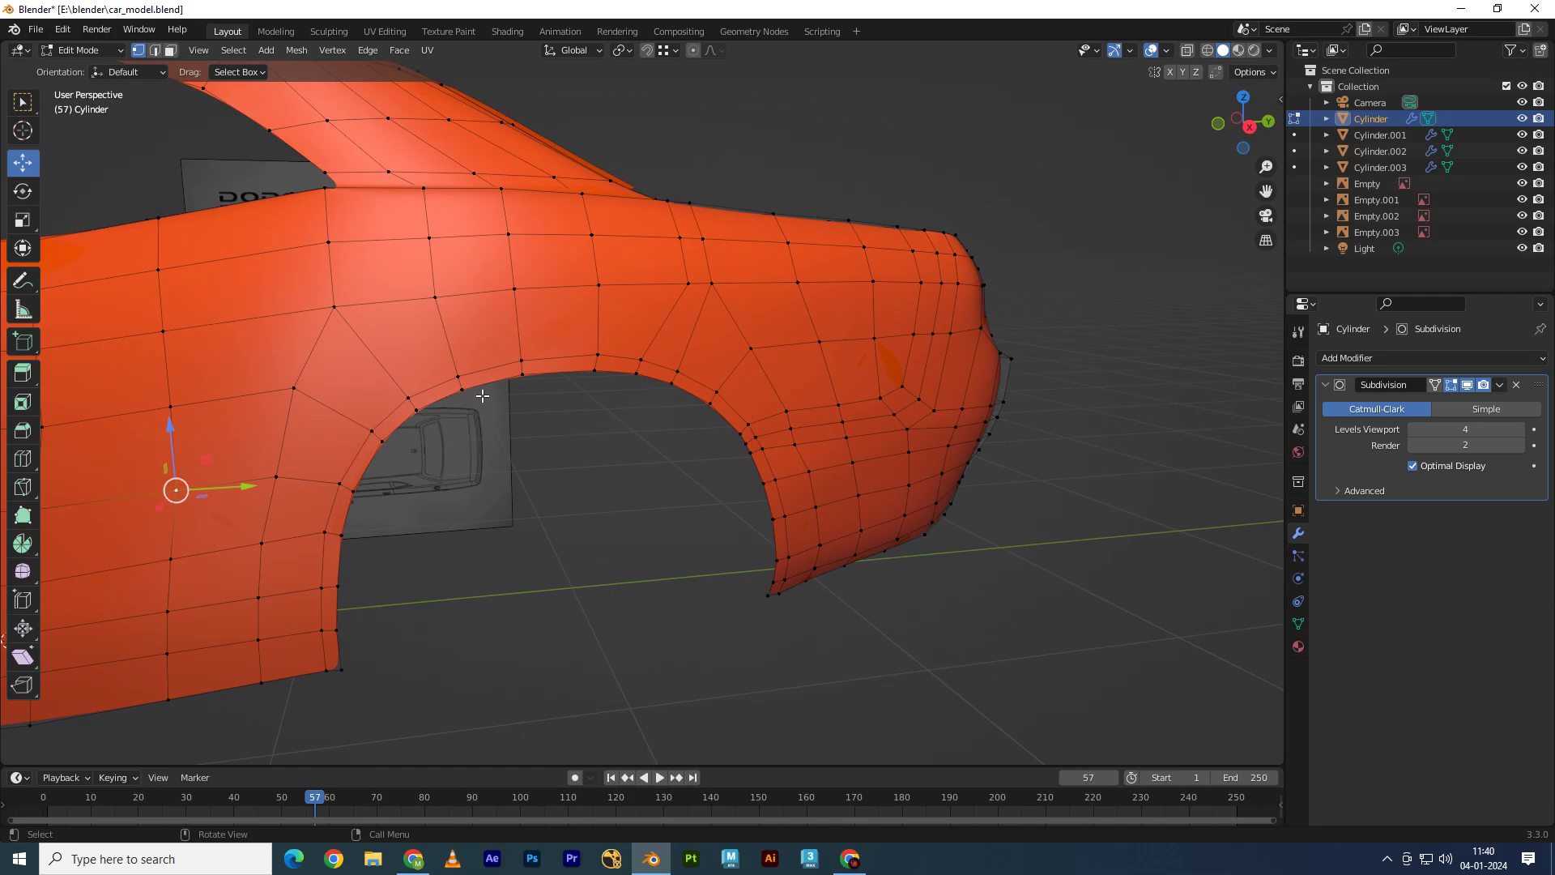
pyautogui.moveTo(483, 396); pyautogui.dragTo(516, 384, button='middle')
pyautogui.scroll(2, 654, 368)
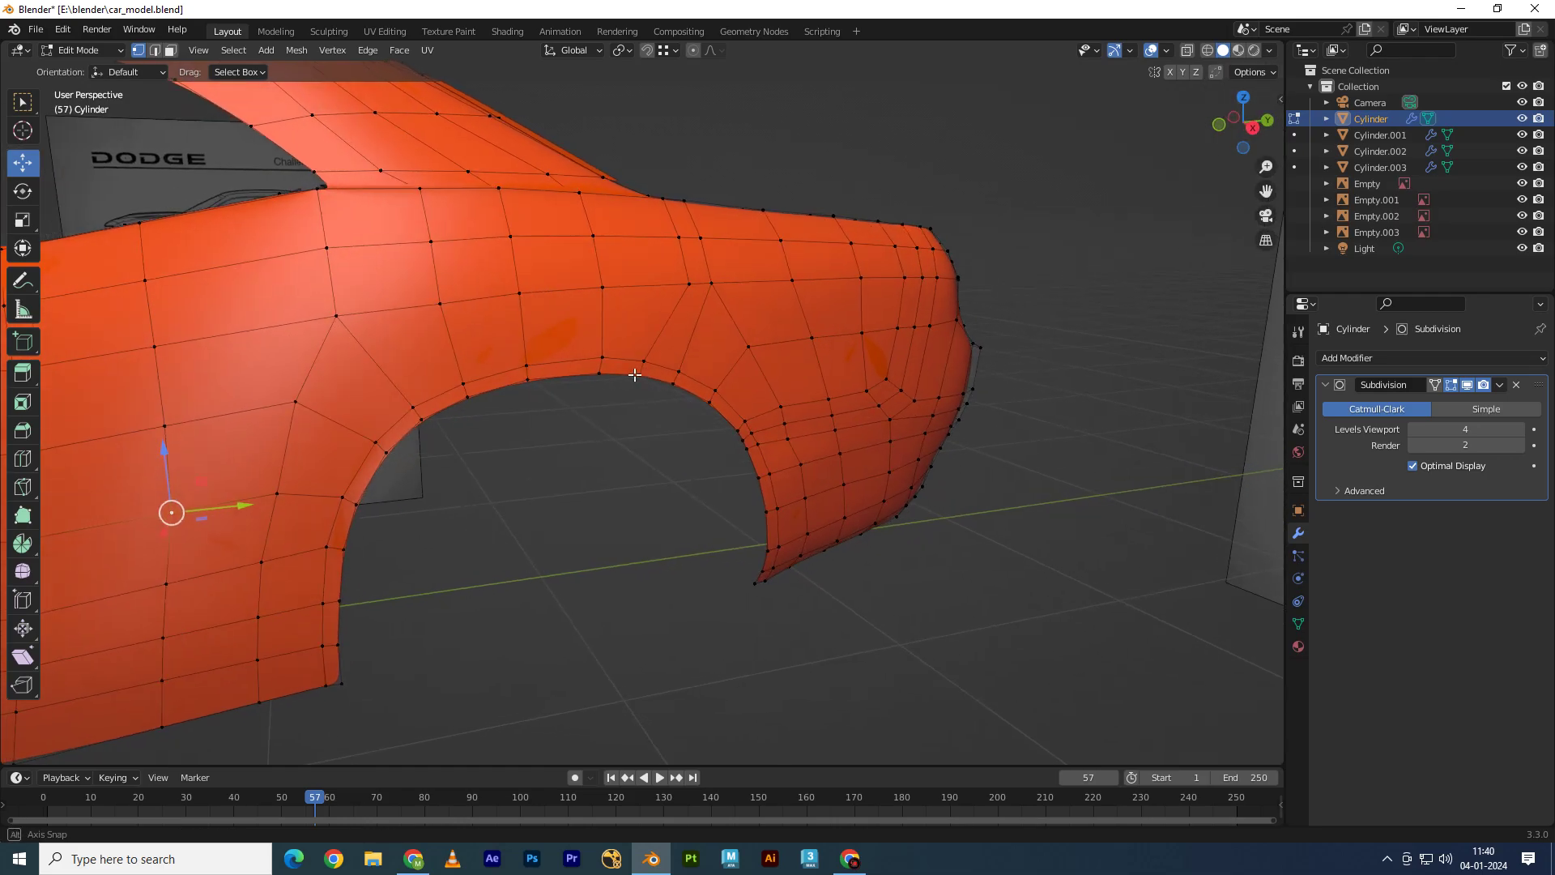
pyautogui.scroll(1, 647, 369)
pyautogui.scroll(1, 642, 370)
# Step: Knife a new cut above the wheel arch and shift a rear fender vertex along X
pyautogui.press('k')
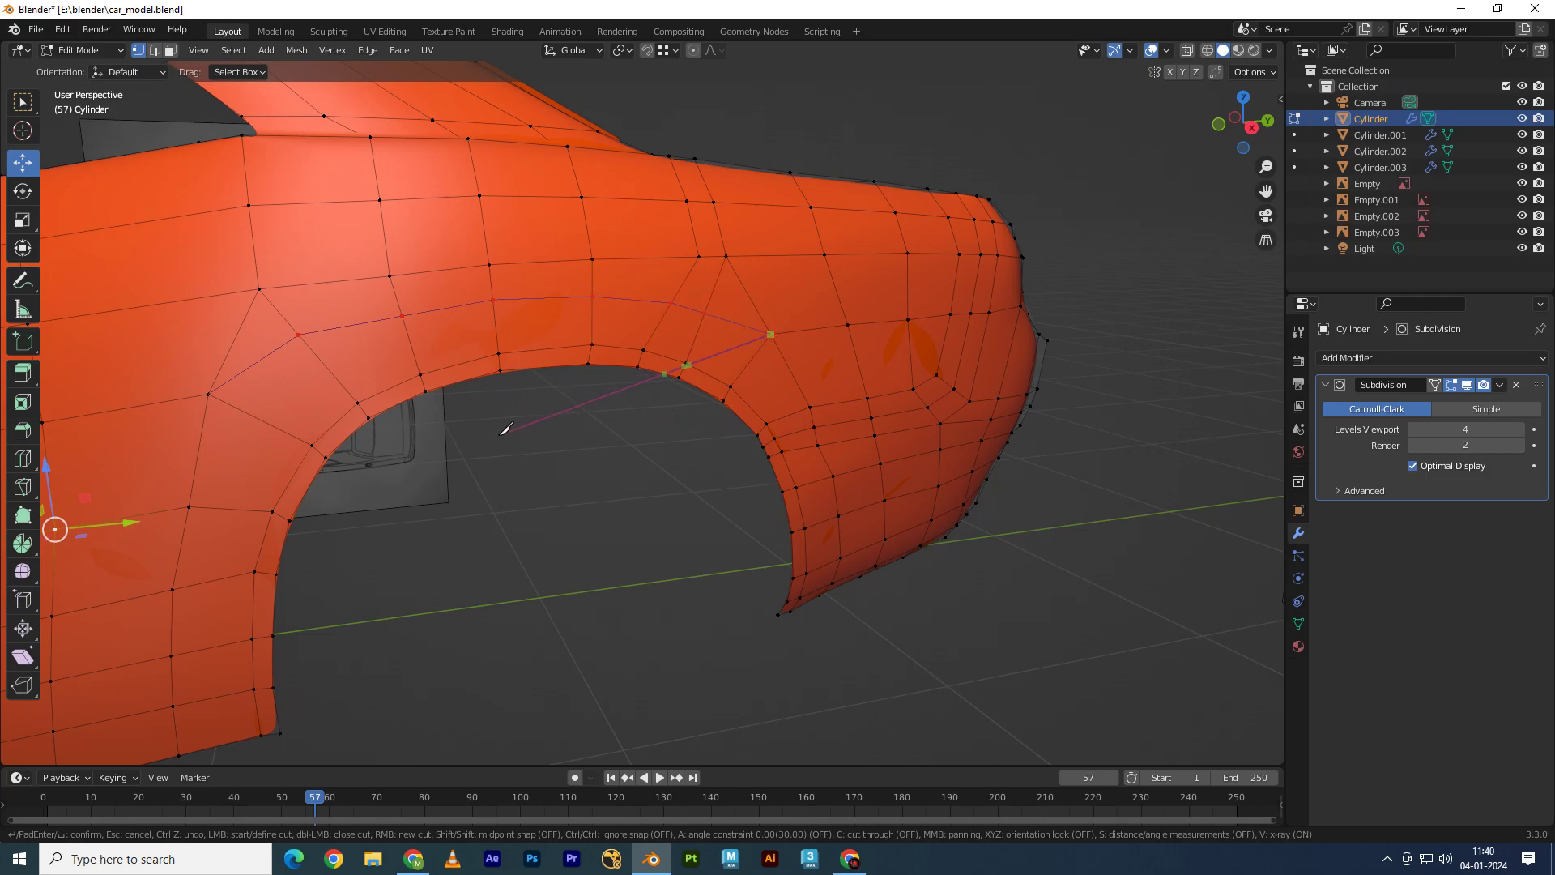
pyautogui.press('Return')
pyautogui.moveTo(580, 428); pyautogui.dragTo(698, 440, button='middle')
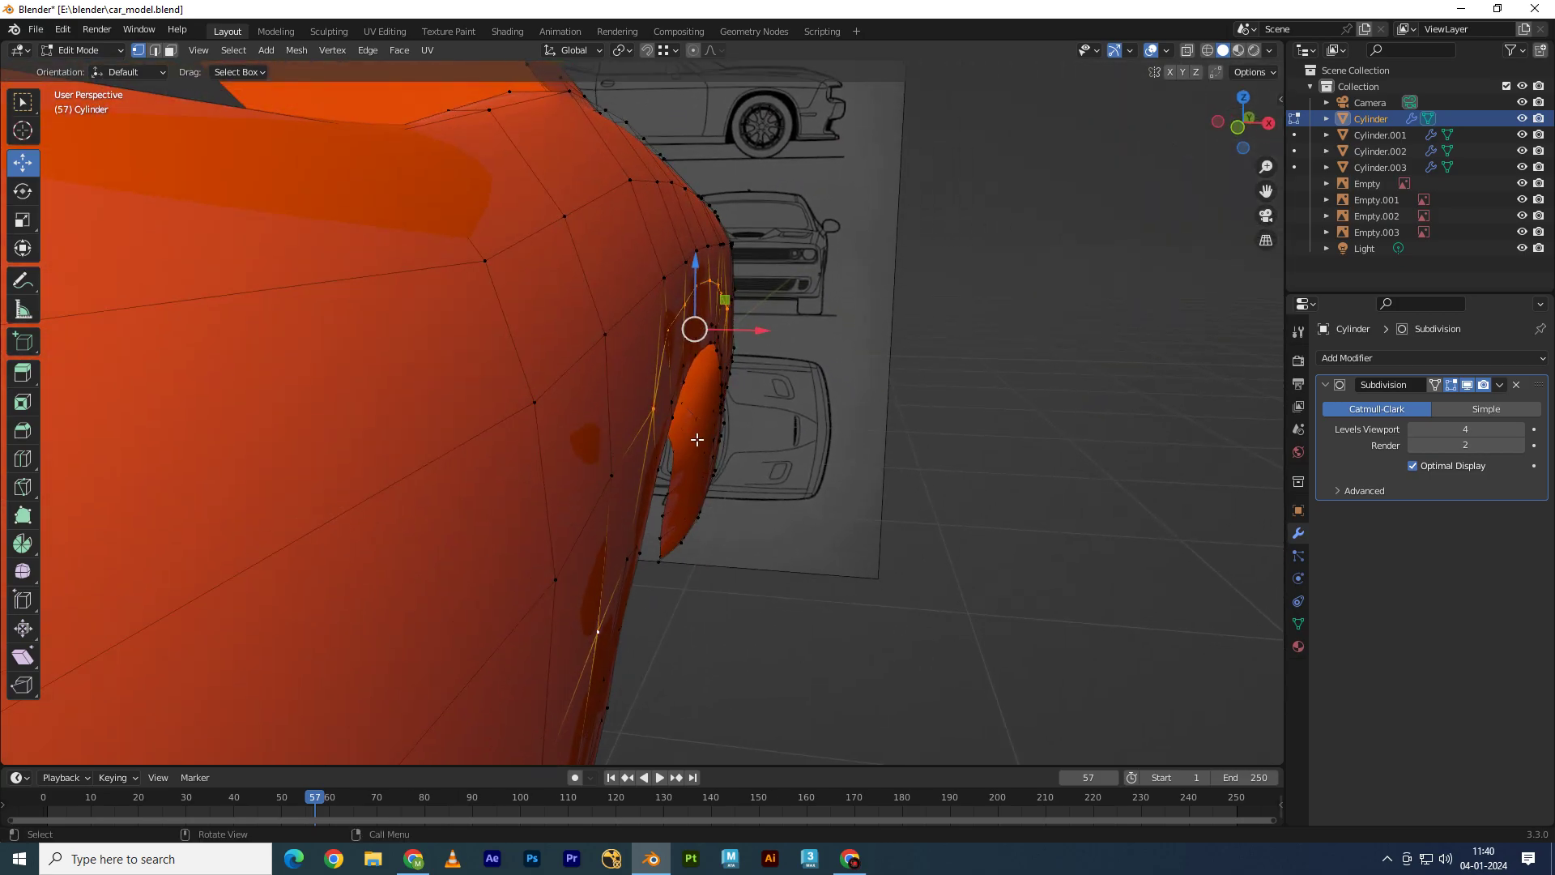
pyautogui.click(665, 334)
pyautogui.moveTo(722, 331); pyautogui.dragTo(726, 341)
pyautogui.moveTo(725, 341); pyautogui.dragTo(517, 378, button='middle')
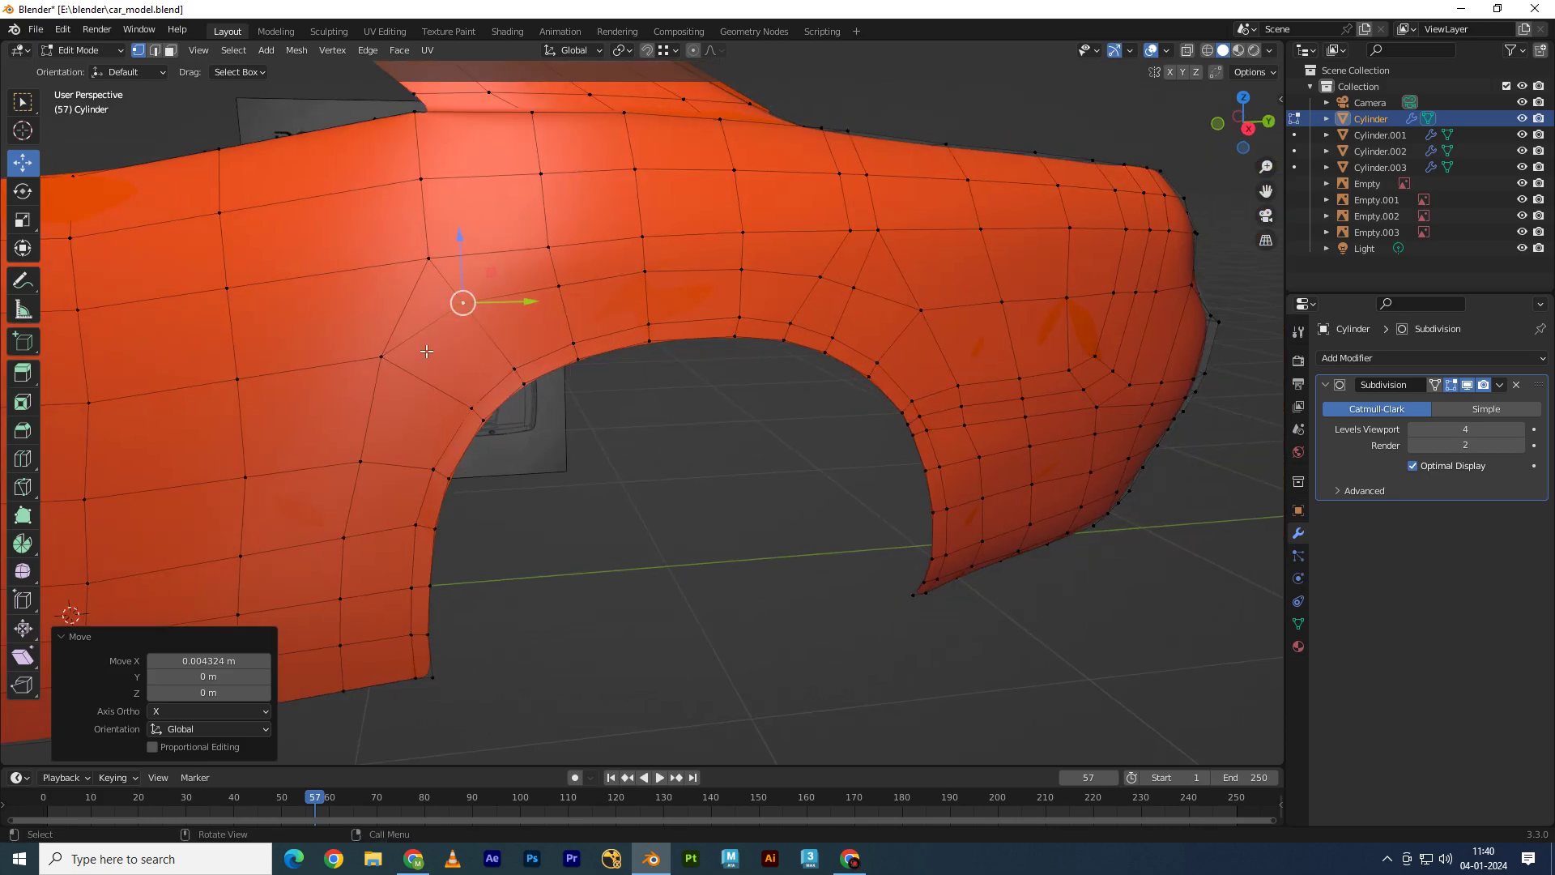
# Step: Dissolve an edge above the arch and add an edge loop around the wheel arch
pyautogui.press('2')
pyautogui.click(405, 305)
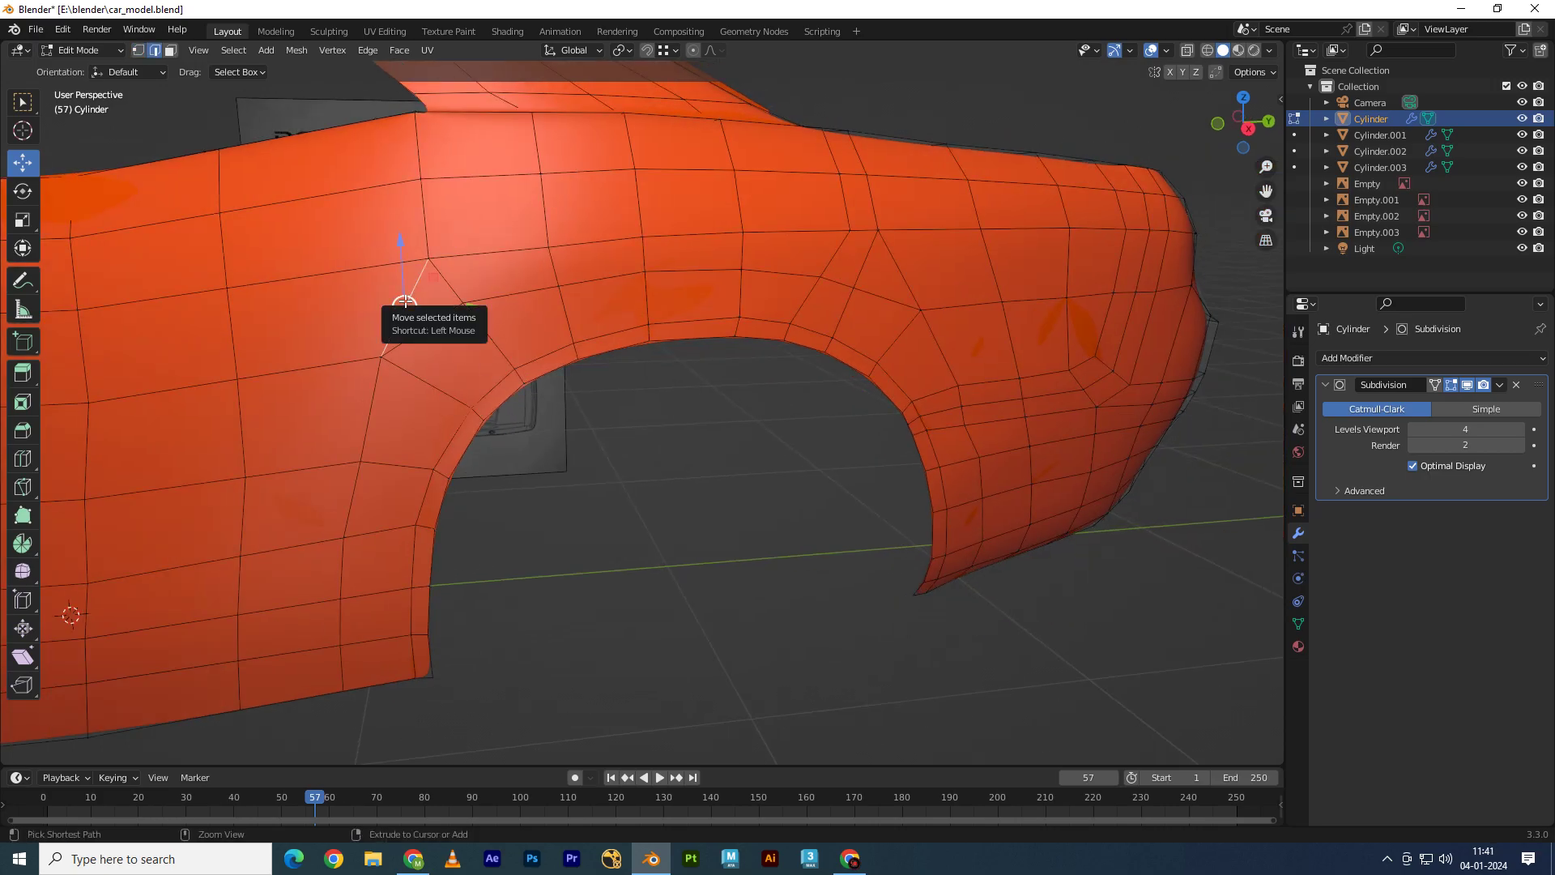
pyautogui.hotkey('ctrl', 'x')
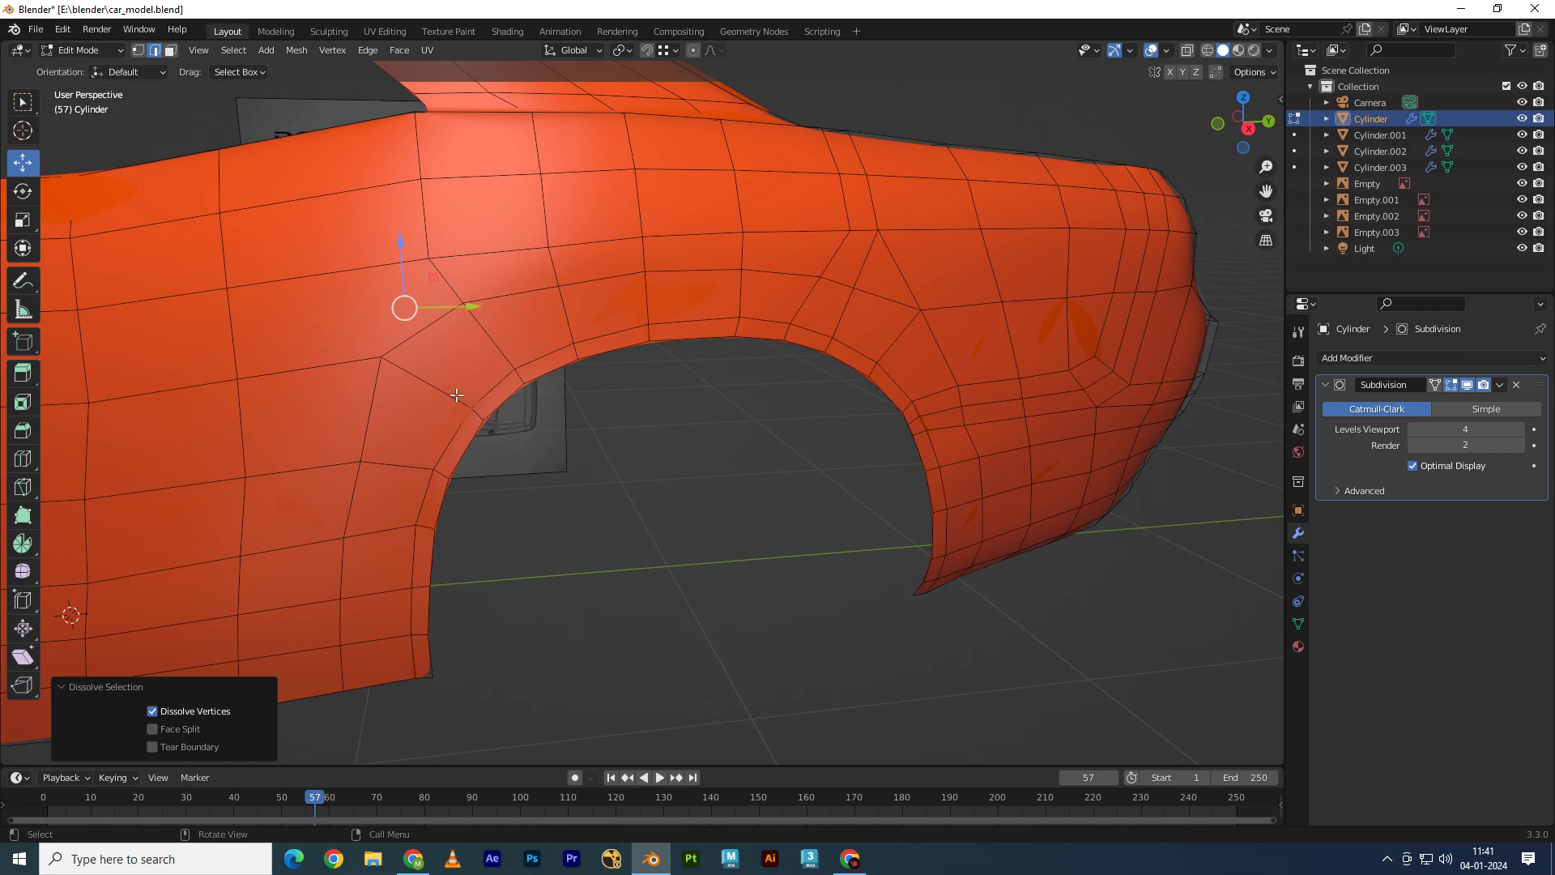
pyautogui.moveTo(456, 395); pyautogui.dragTo(450, 408, button='middle')
pyautogui.click(345, 362)
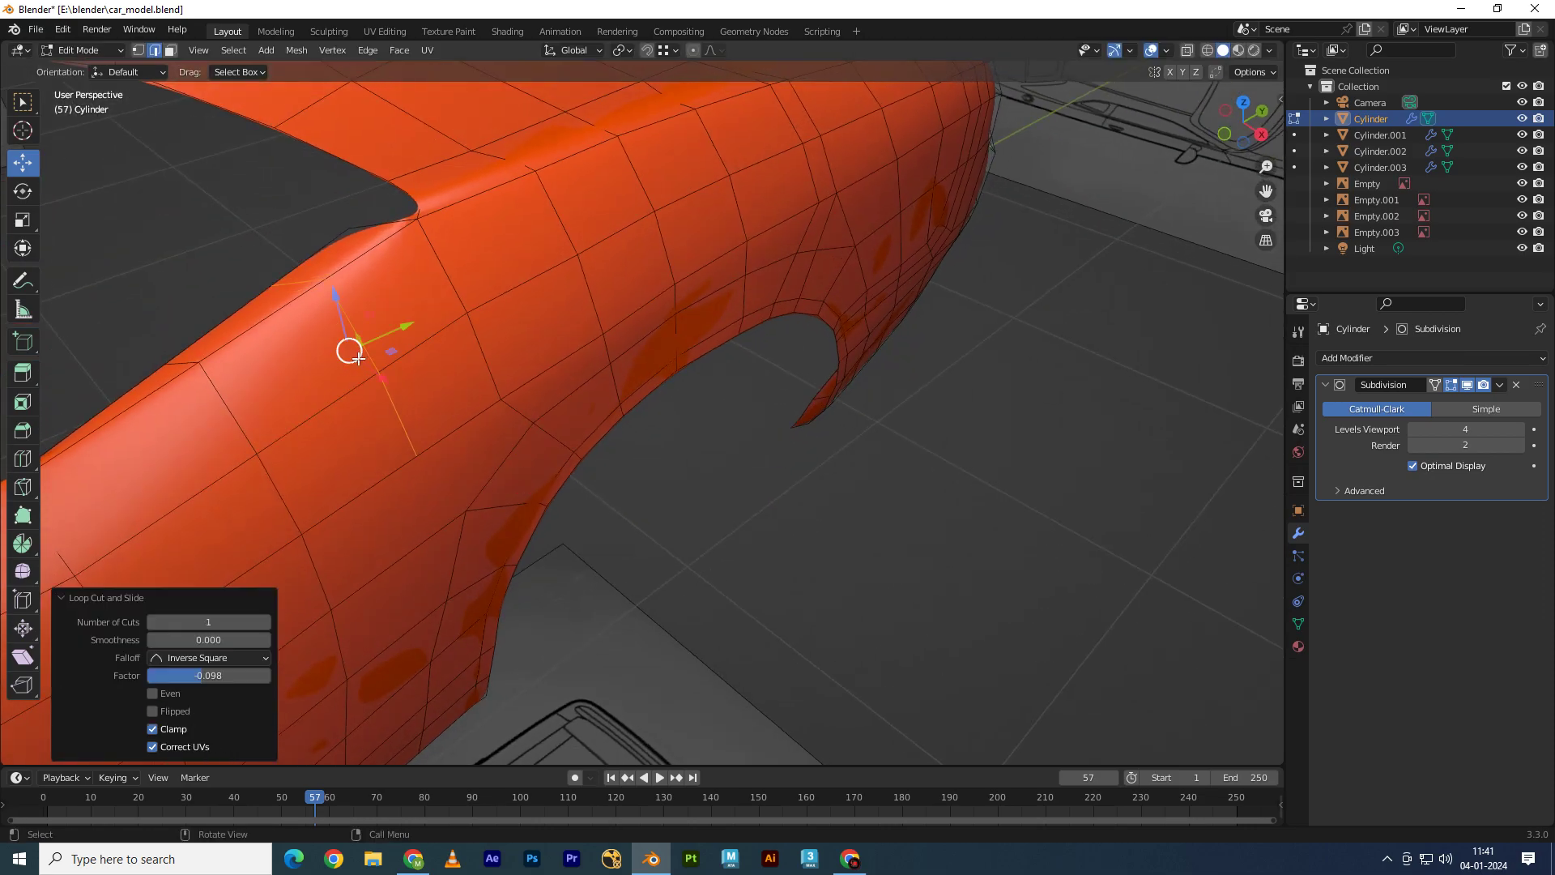
# Step: Slide a vertex above the arch along its edge and nudge another along Y
pyautogui.press('1')
pyautogui.click(429, 482)
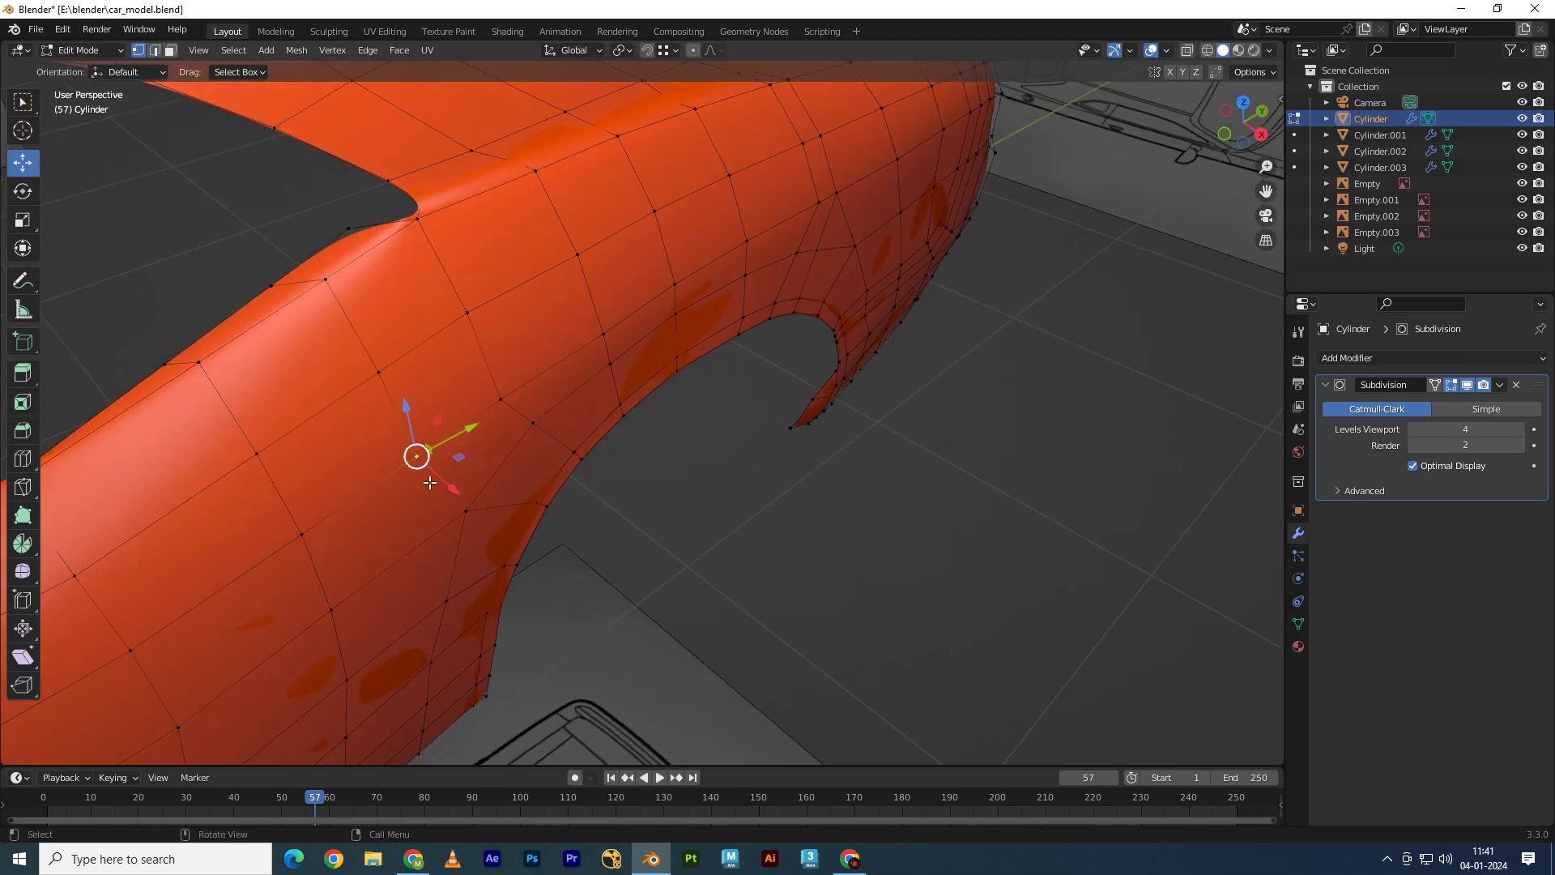
pyautogui.moveTo(466, 525); pyautogui.dragTo(407, 491, button='middle')
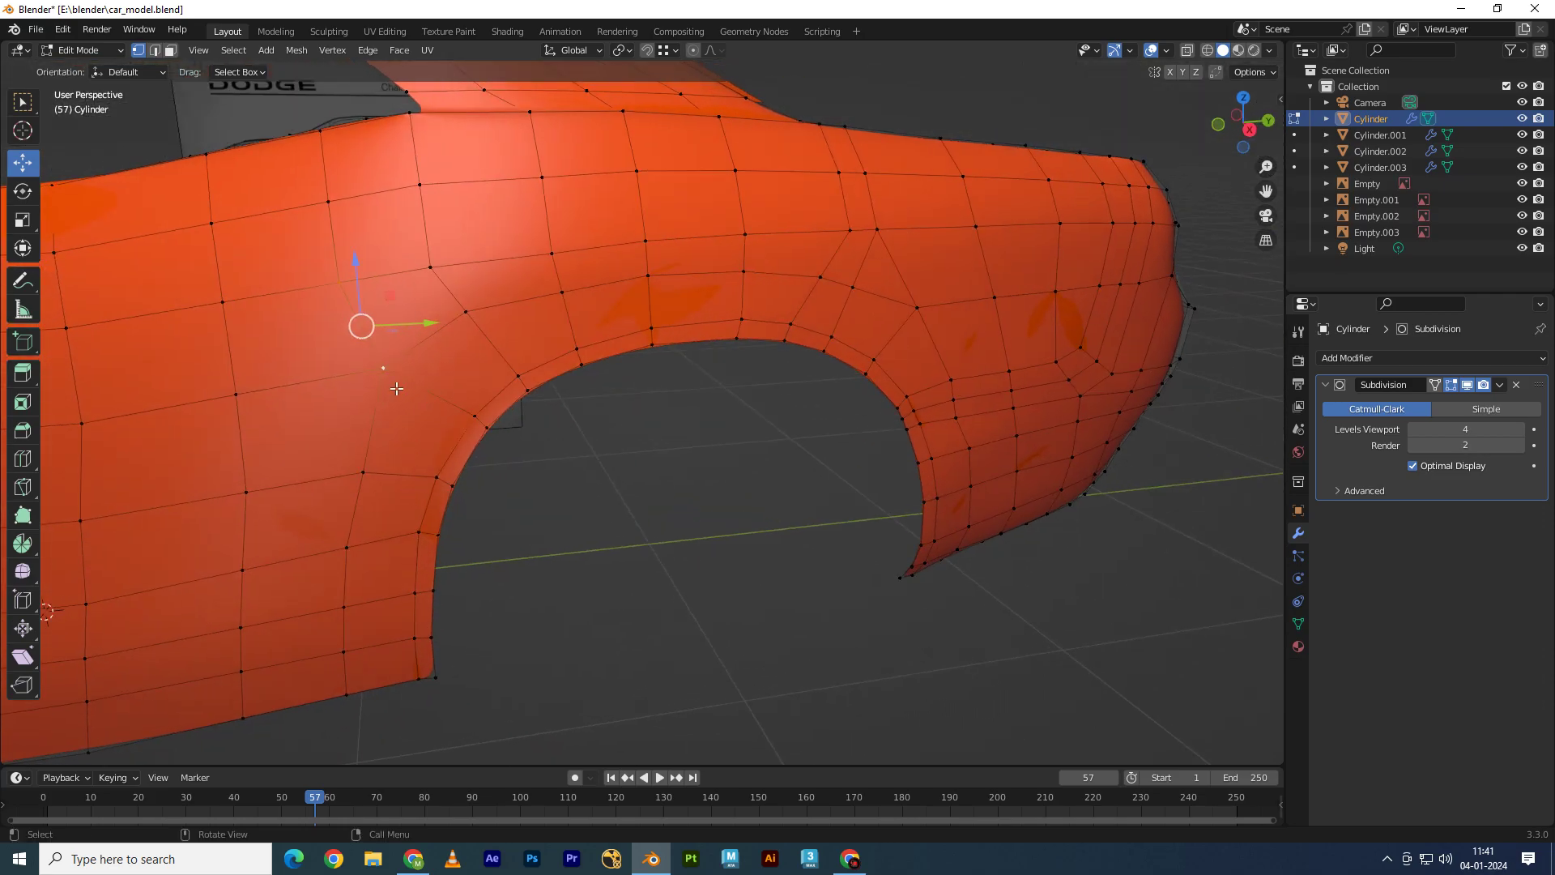
pyautogui.keyDown('shift'); pyautogui.moveTo(396, 389); pyautogui.dragTo(318, 175, button='middle'); pyautogui.keyUp('shift')
pyautogui.click(406, 430)
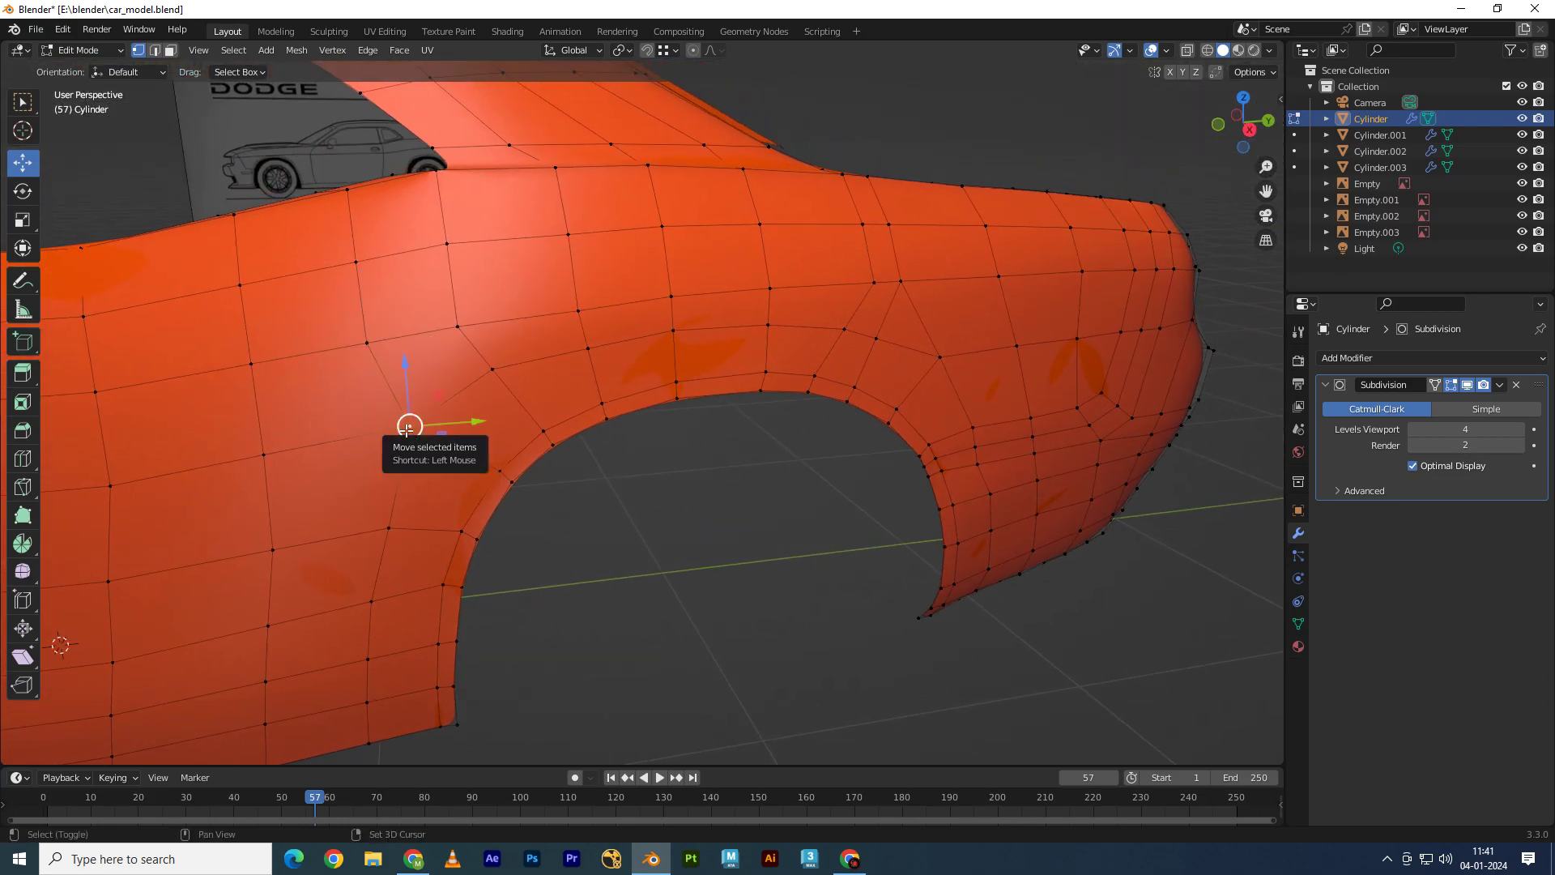
pyautogui.hotkey('shift', 'v')
pyautogui.click(406, 430)
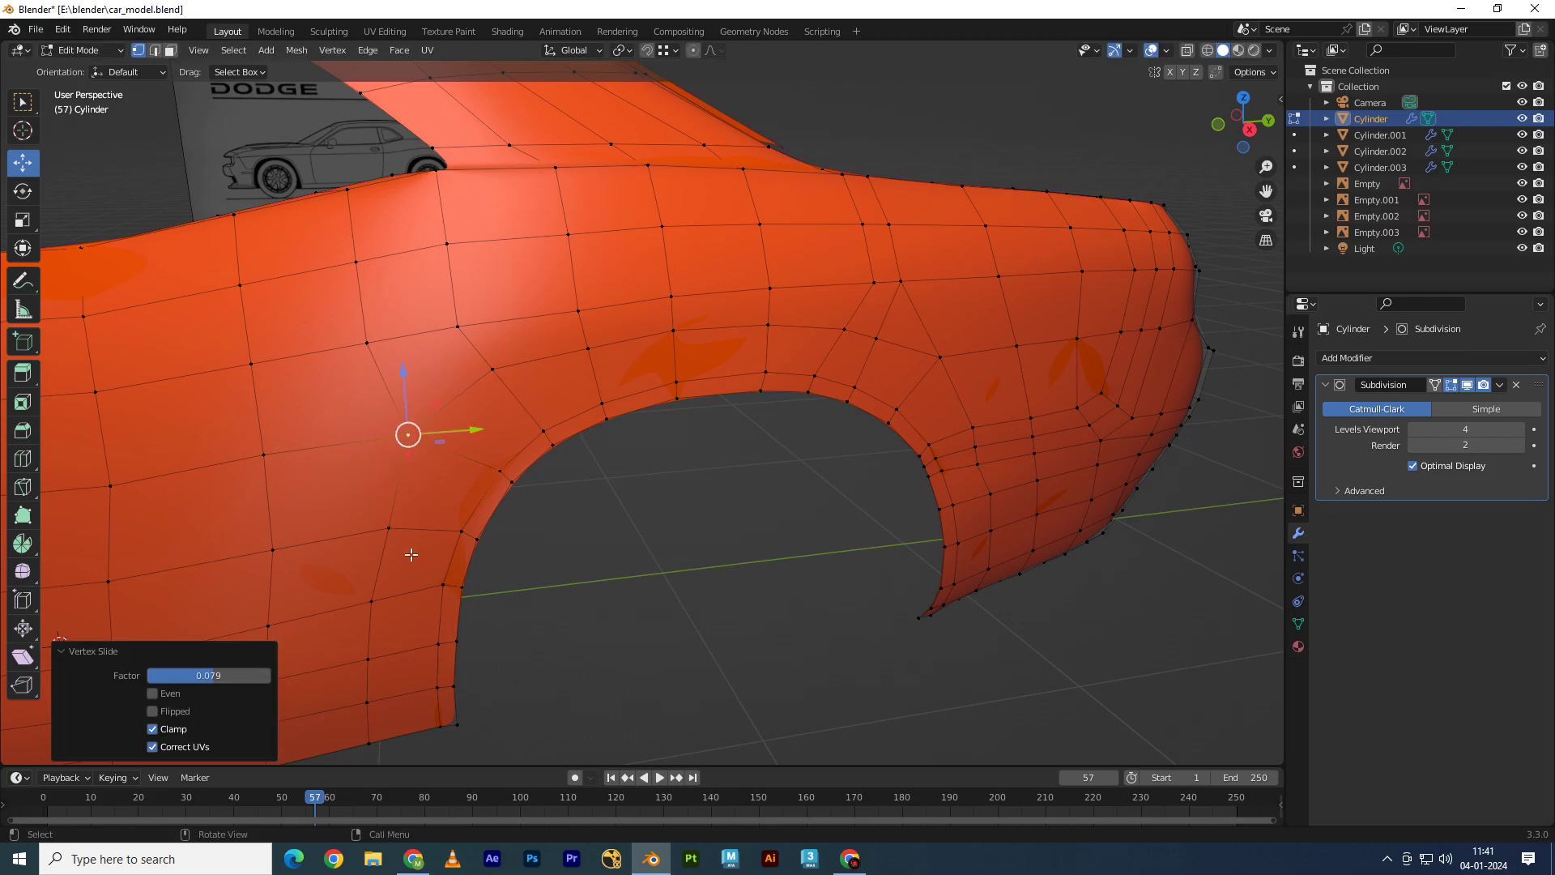
pyautogui.click(389, 528)
pyautogui.moveTo(435, 523); pyautogui.dragTo(427, 532)
pyautogui.scroll(2, 759, 458)
# Step: Merge two fender vertices into one and dissolve the selected edge
pyautogui.moveTo(760, 458); pyautogui.dragTo(619, 410, button='middle')
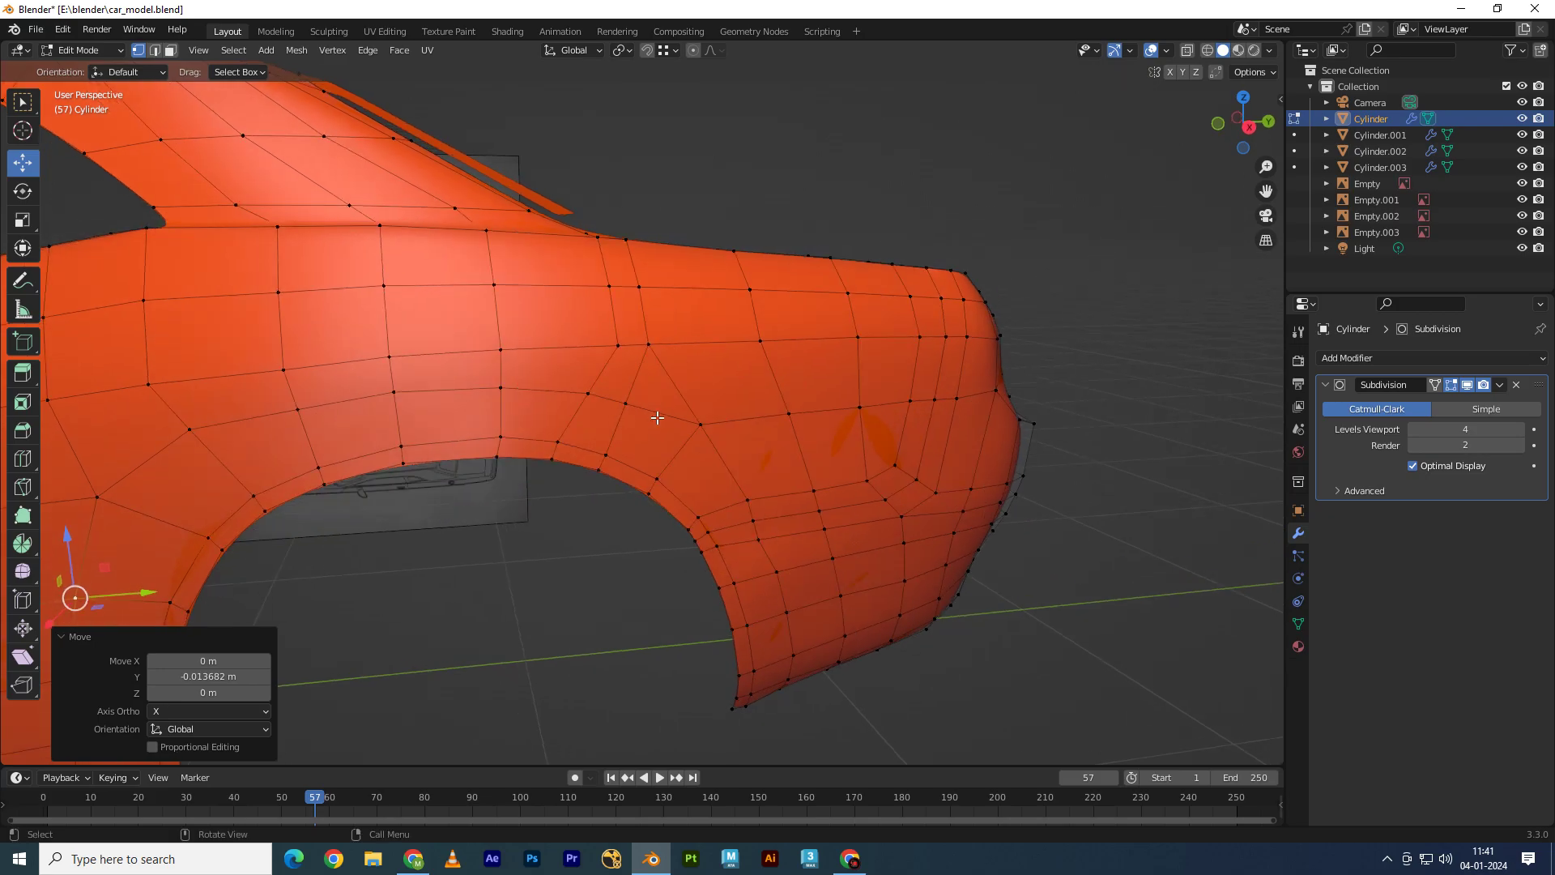
pyautogui.click(624, 403)
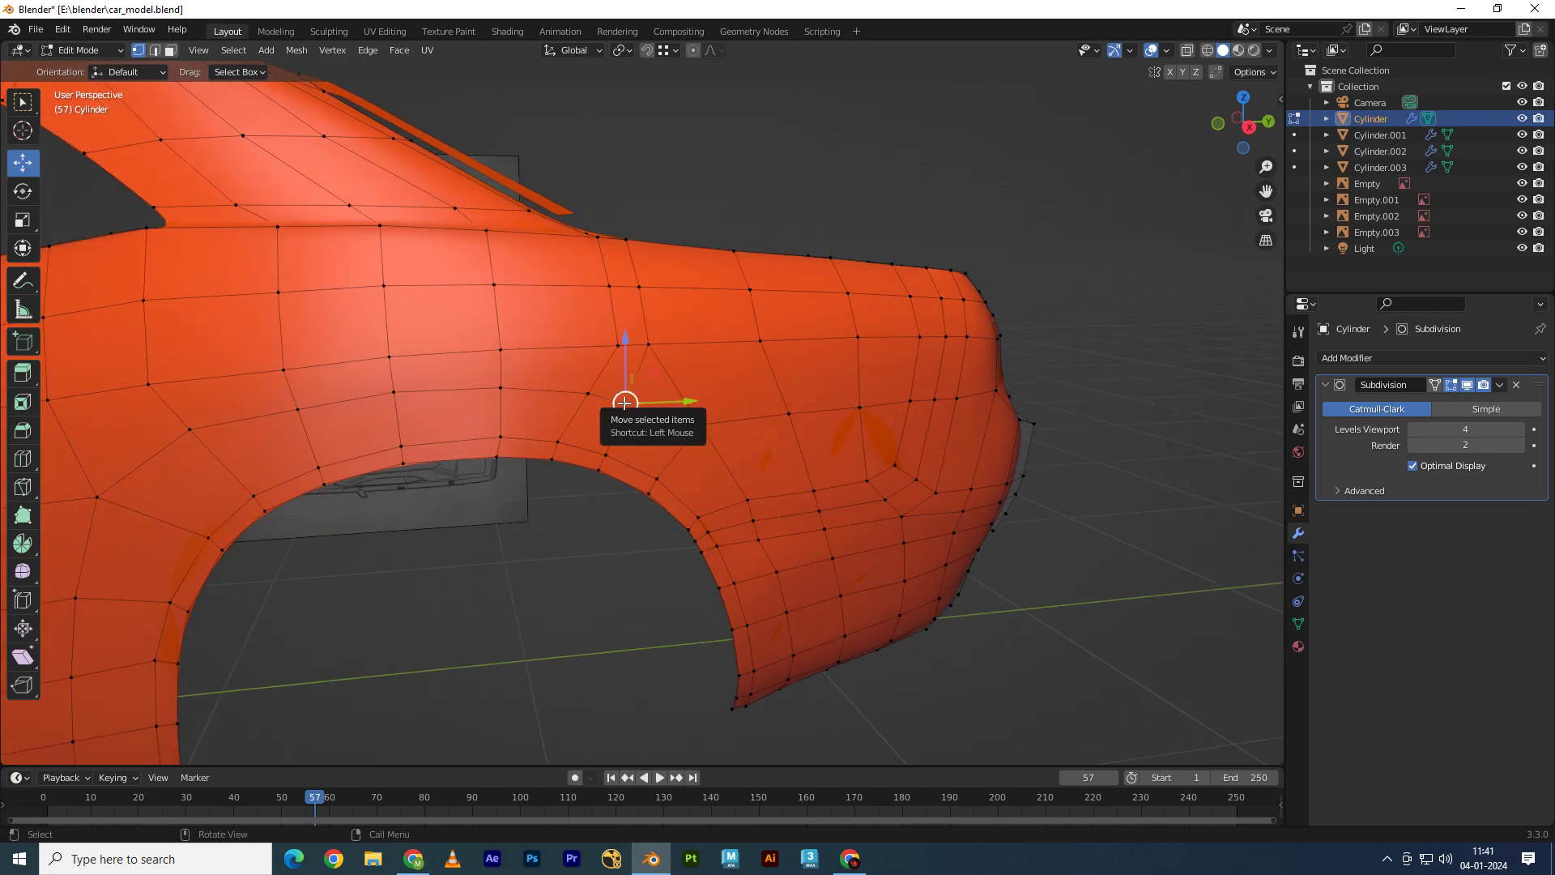
pyautogui.press('m')
pyautogui.press('m')
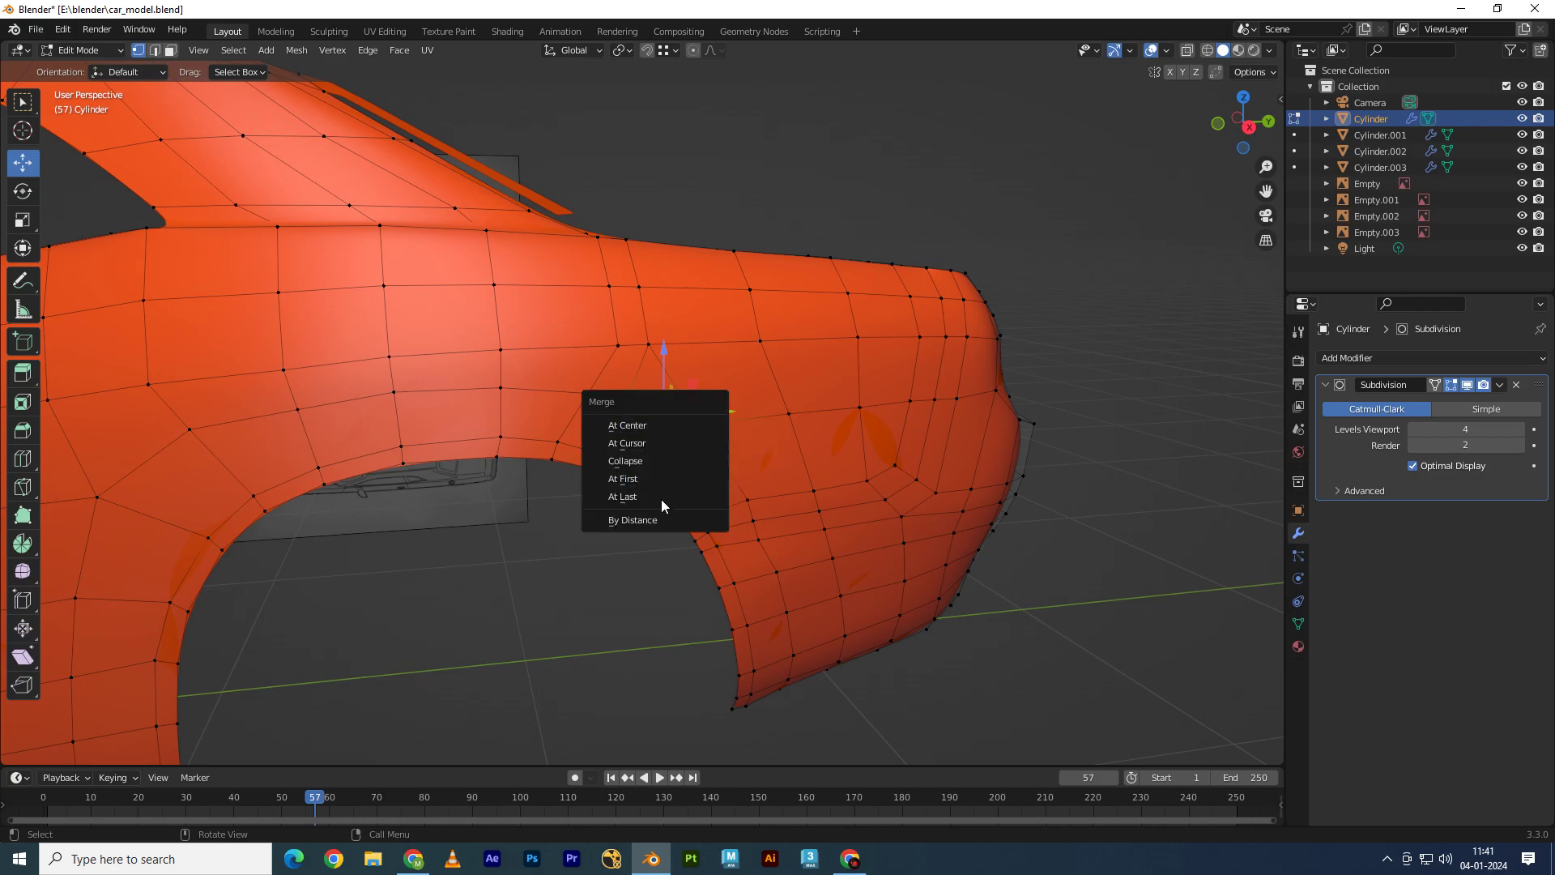
pyautogui.click(658, 501)
pyautogui.press('2')
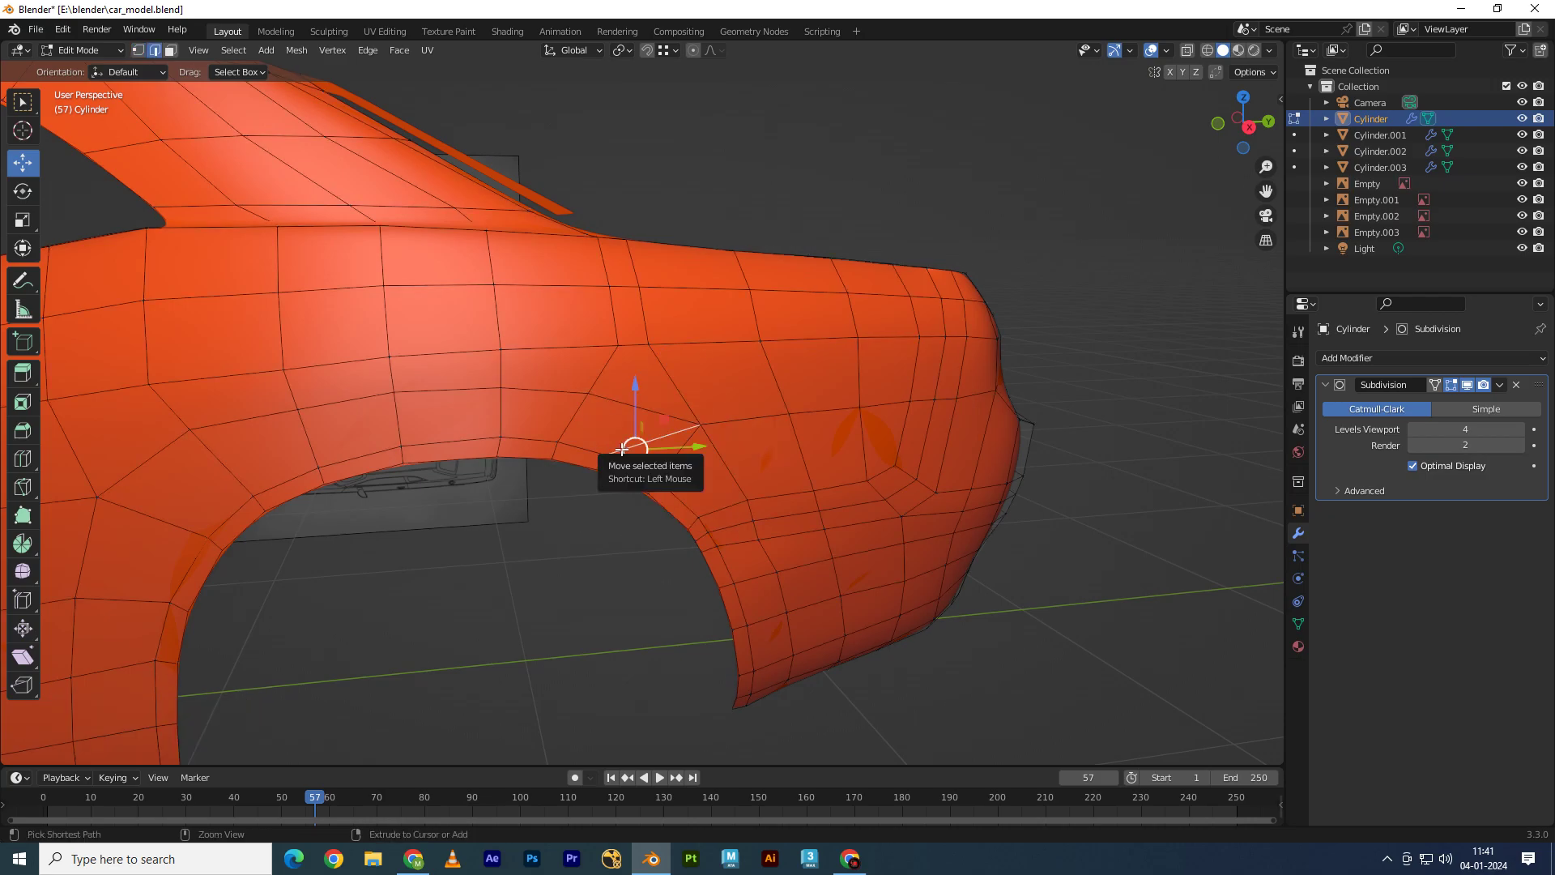
pyautogui.hotkey('ctrl', 'x')
pyautogui.moveTo(622, 449)
pyautogui.mouseDown(button='middle')
pyautogui.moveTo(595, 420)
pyautogui.moveTo(576, 438)
pyautogui.mouseUp(button='middle')
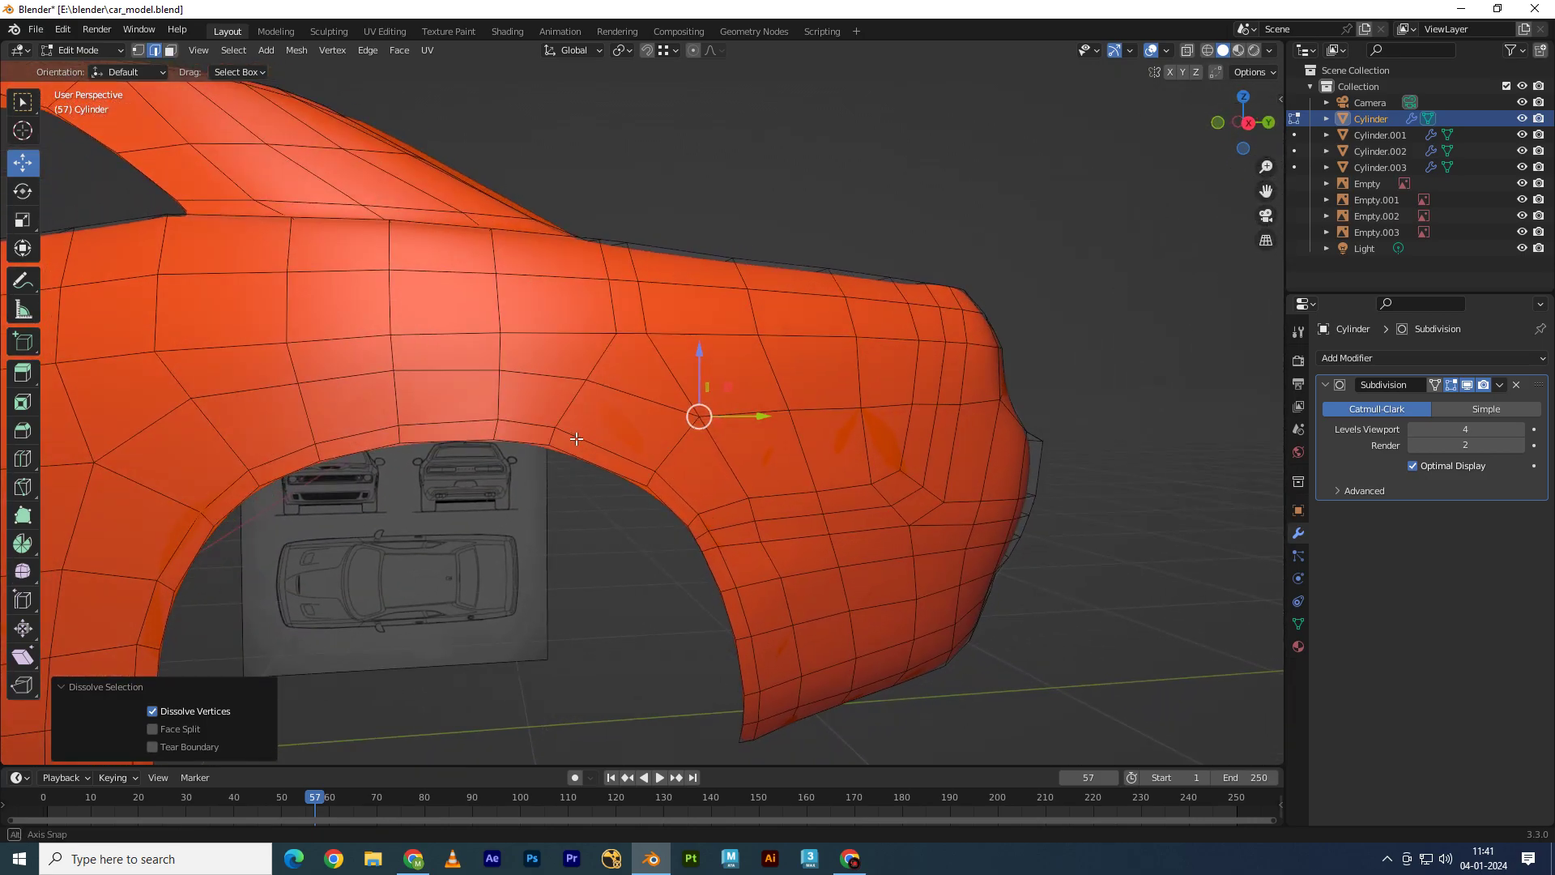
# Step: Reposition several arch vertices, nudging them outward and along Y
pyautogui.press('1')
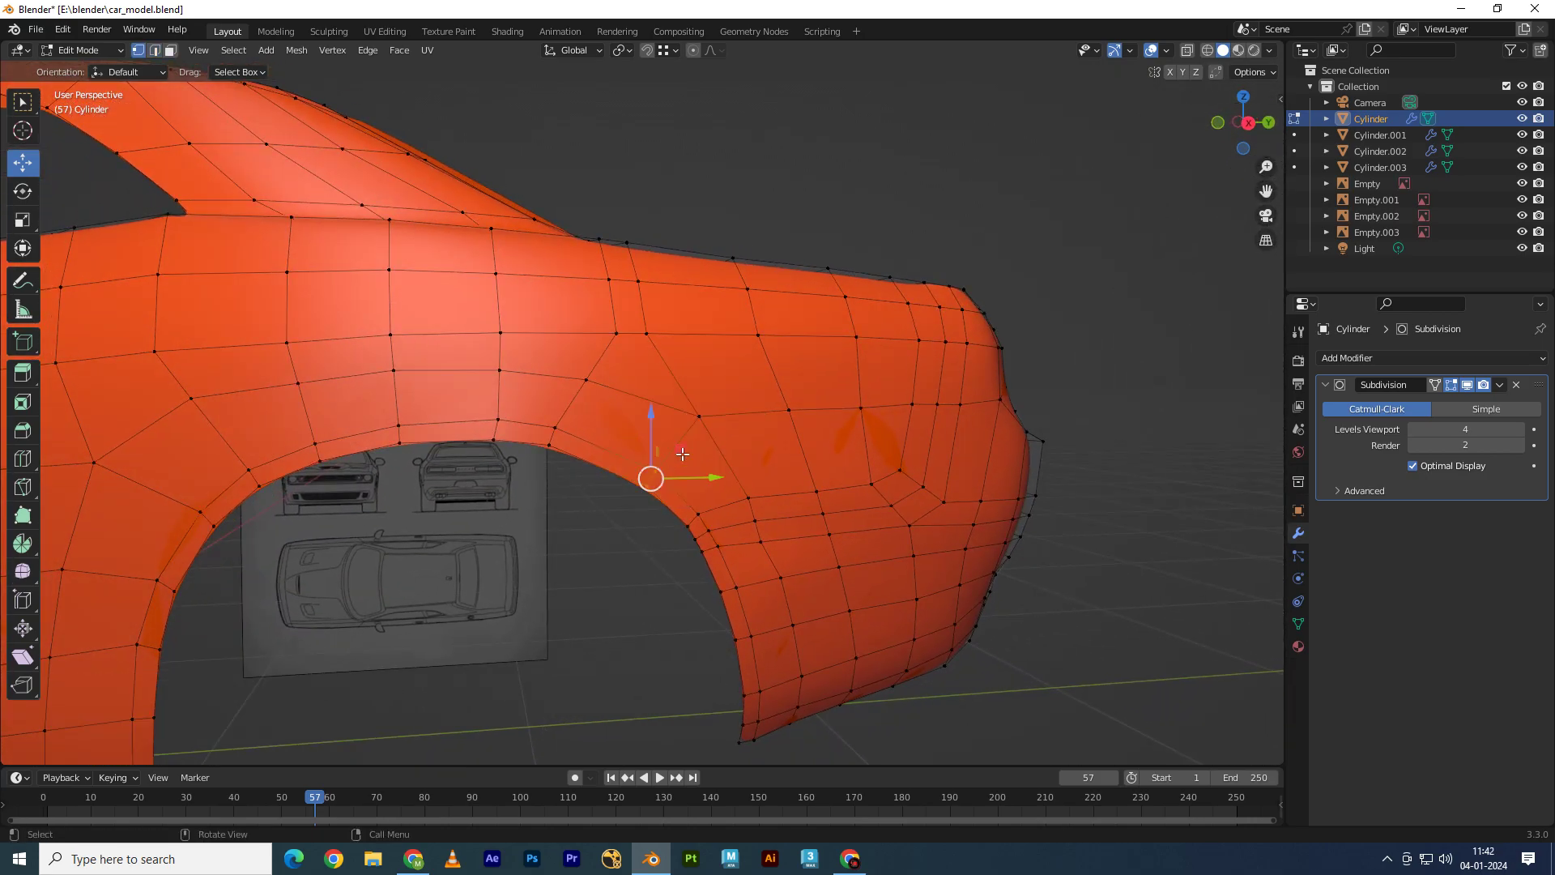
pyautogui.moveTo(683, 454); pyautogui.dragTo(664, 435)
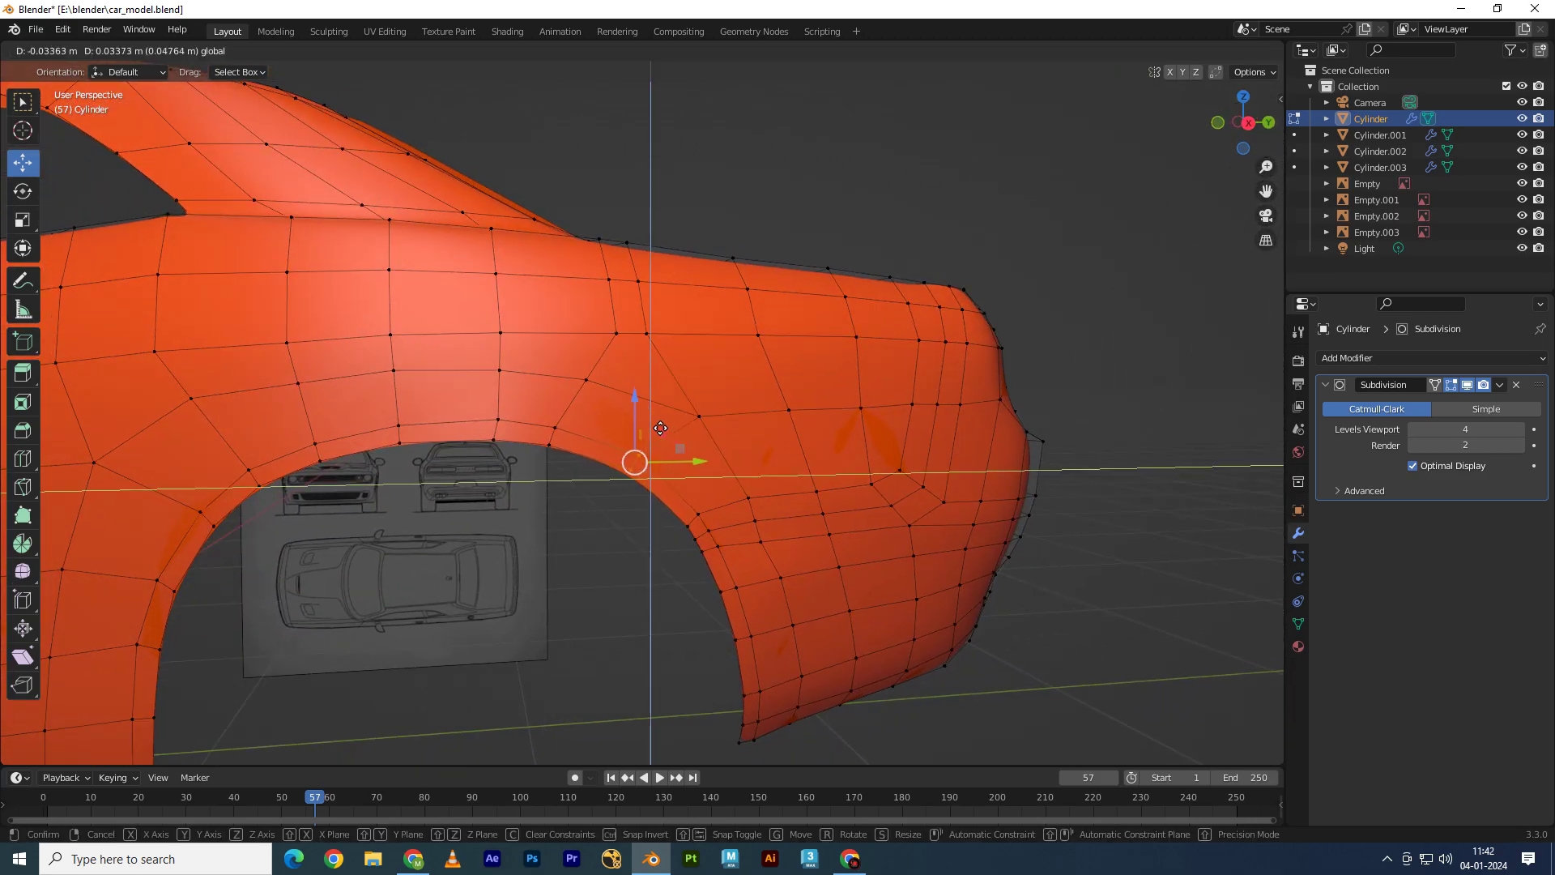
pyautogui.click(549, 445)
pyautogui.moveTo(548, 438); pyautogui.dragTo(566, 437)
pyautogui.moveTo(662, 450); pyautogui.dragTo(697, 437, button='middle')
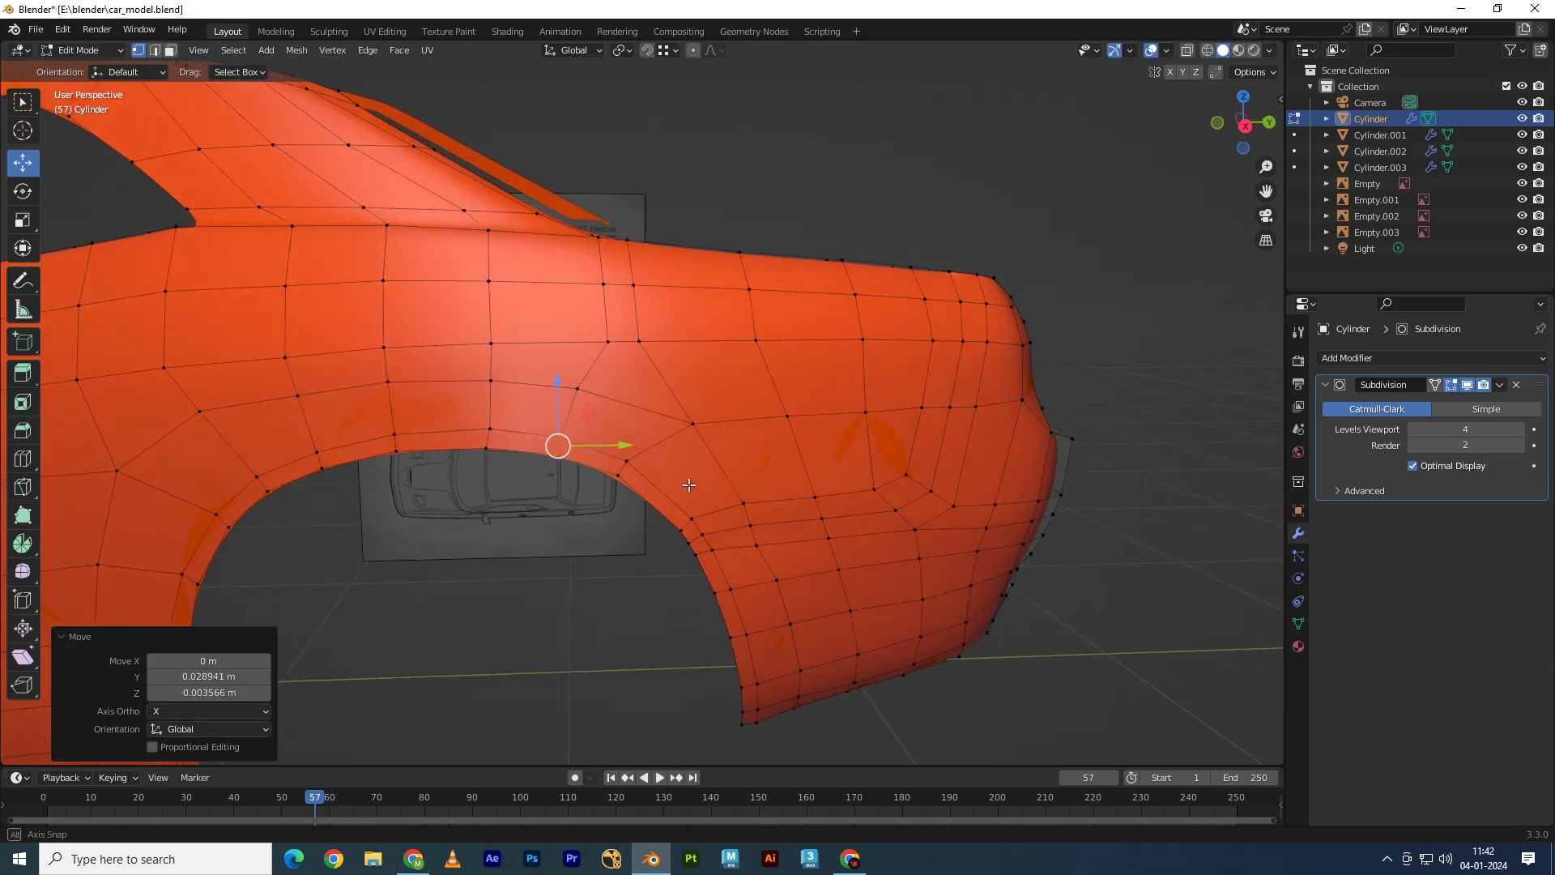
pyautogui.click(690, 424)
pyautogui.moveTo(741, 423); pyautogui.dragTo(729, 424)
pyautogui.click(755, 547)
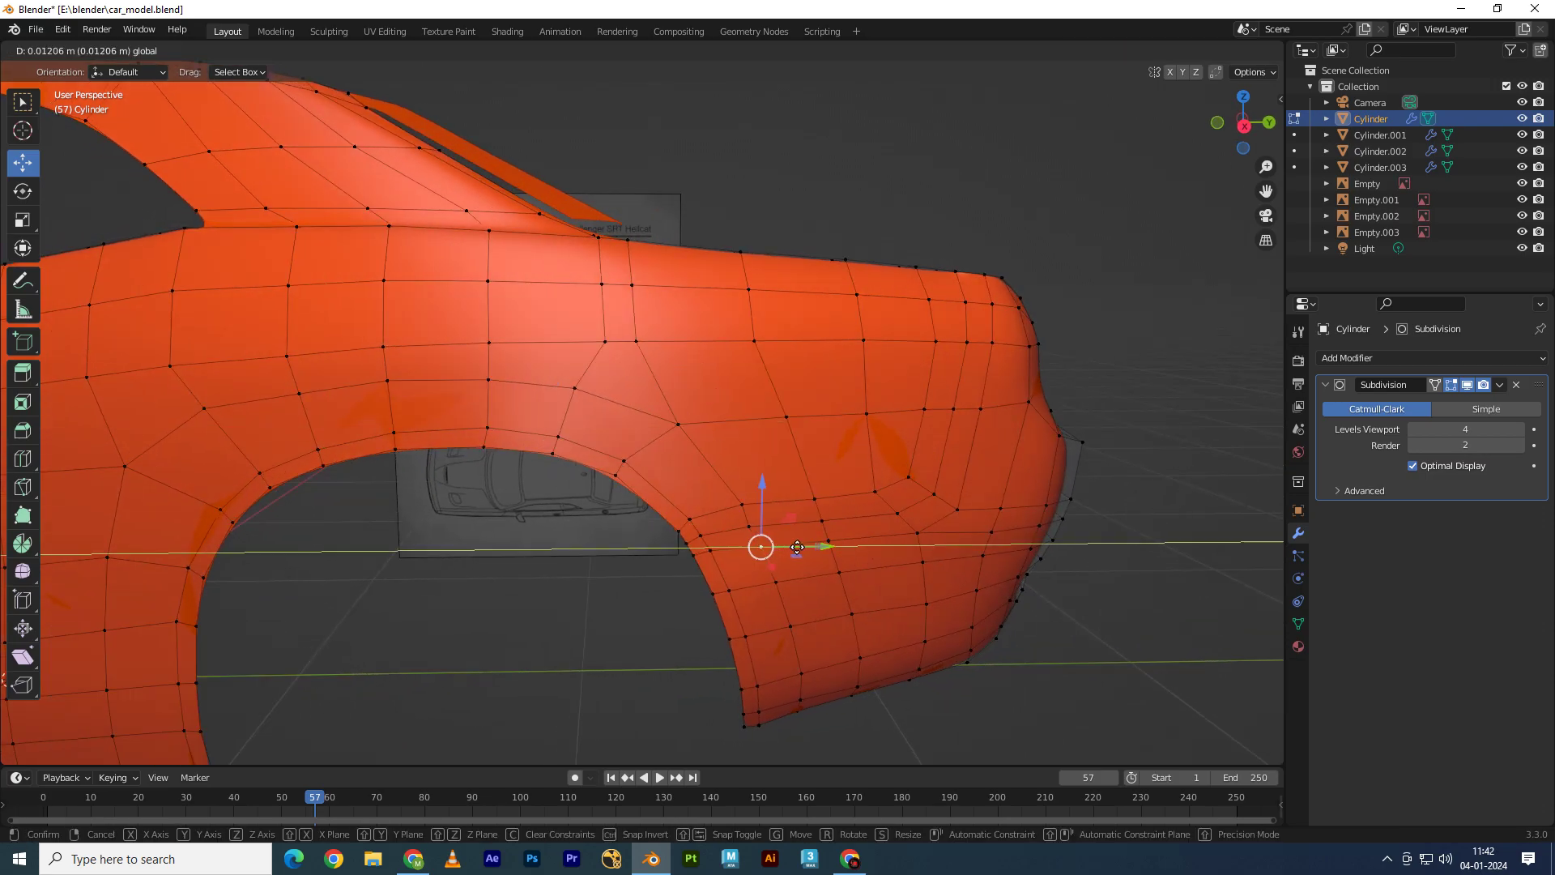
pyautogui.moveTo(802, 547); pyautogui.dragTo(809, 547)
pyautogui.moveTo(768, 552)
pyautogui.mouseDown(button='middle')
pyautogui.moveTo(861, 513)
pyautogui.moveTo(810, 508)
pyautogui.mouseUp(button='middle')
# Step: Switch to right orthographic wireframe view with the subdivision preview at level 0
pyautogui.press('KP_3')
pyautogui.press('z')
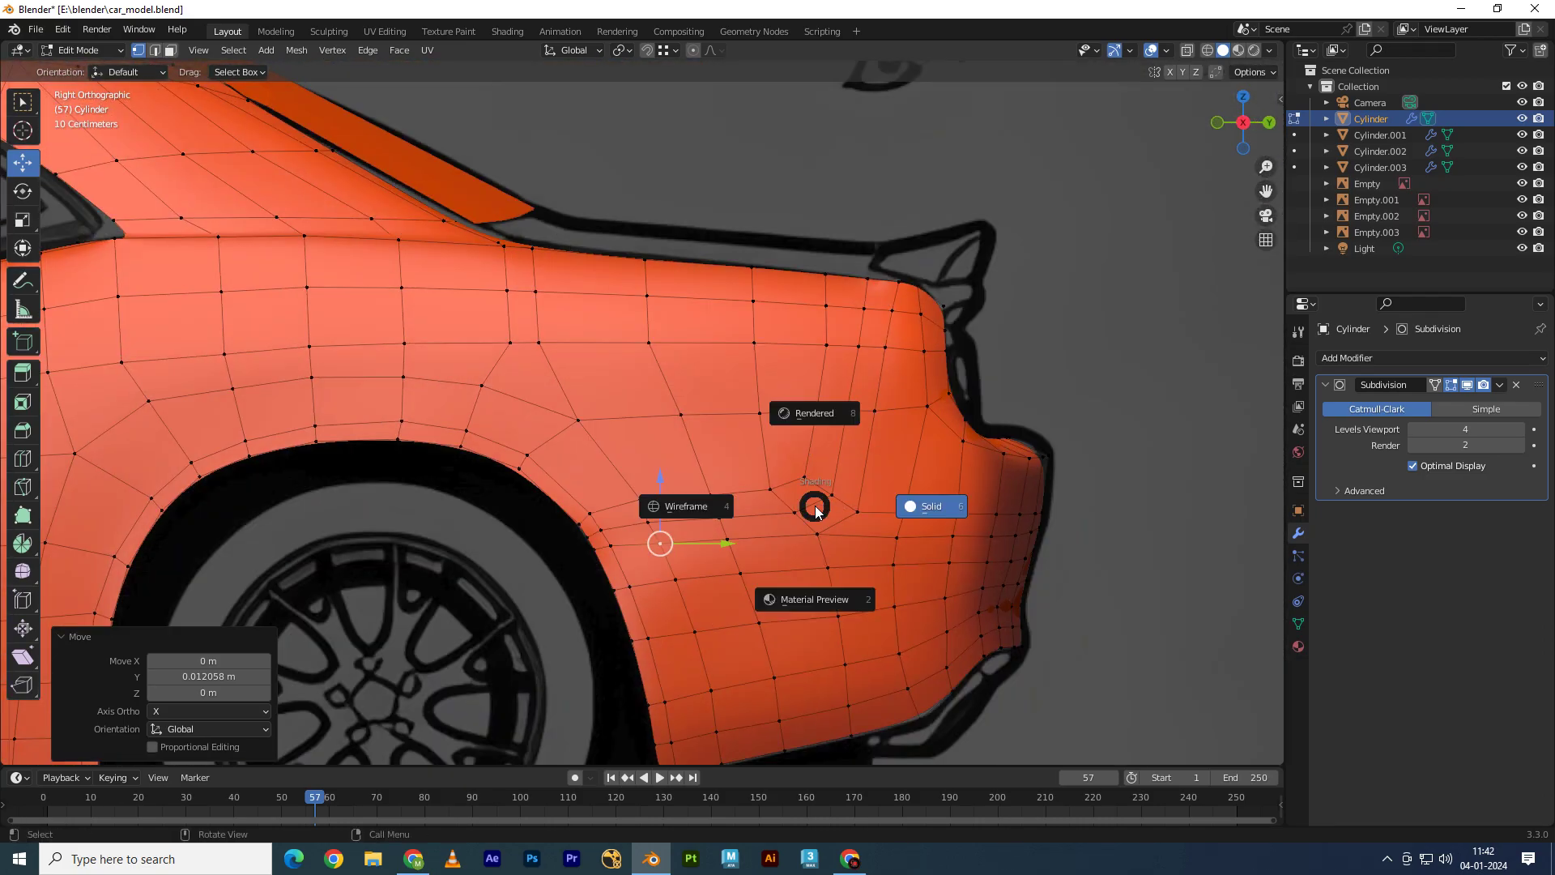
pyautogui.press('4')
pyautogui.press('Tab')
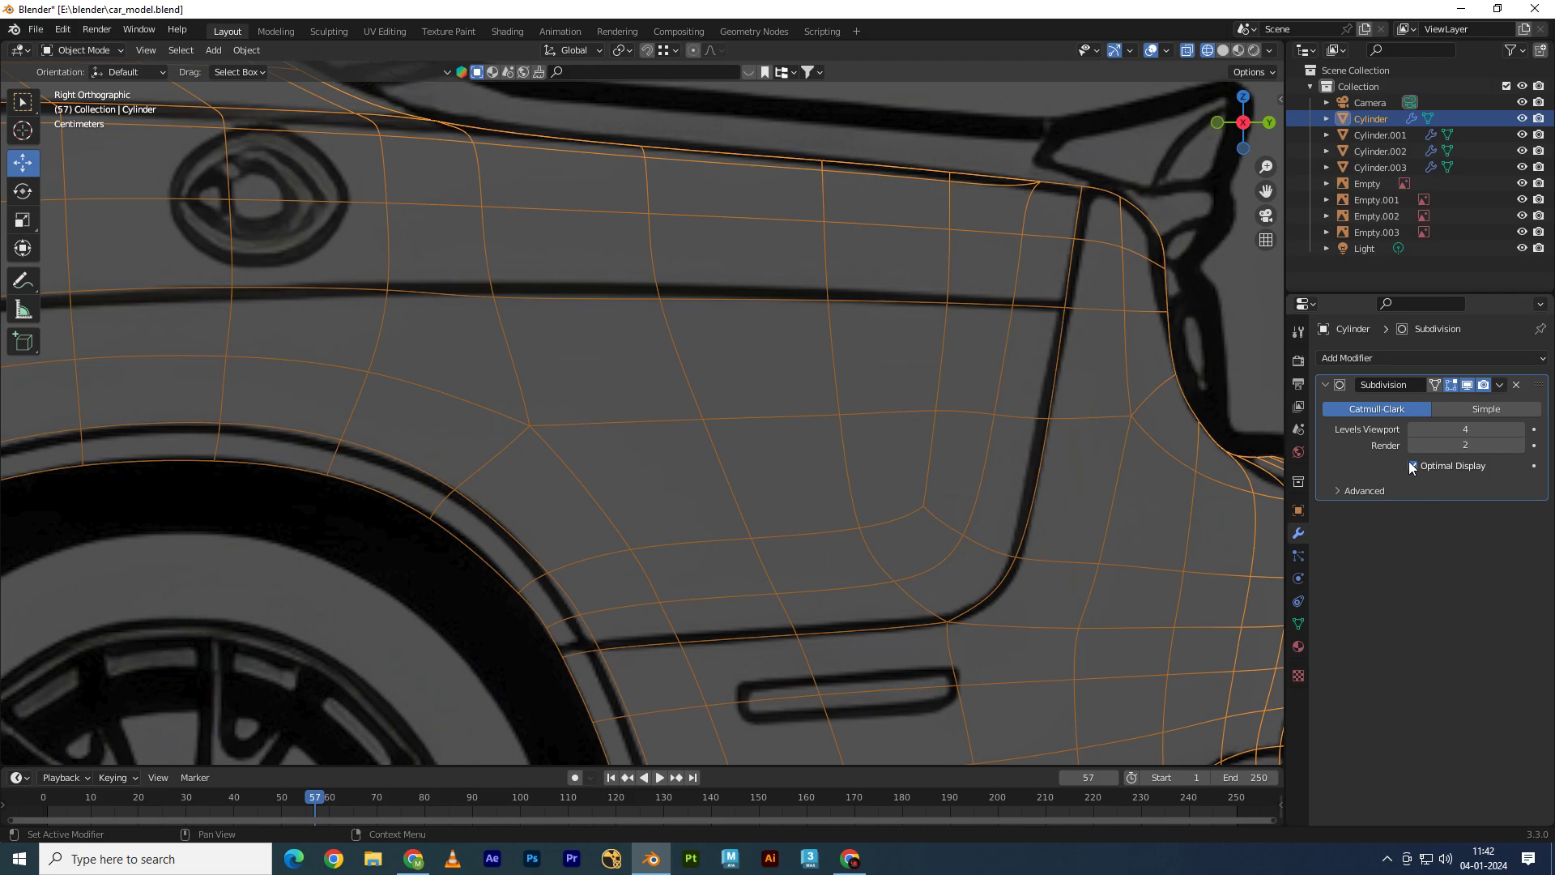
pyautogui.hotkey('ctrl', '0')
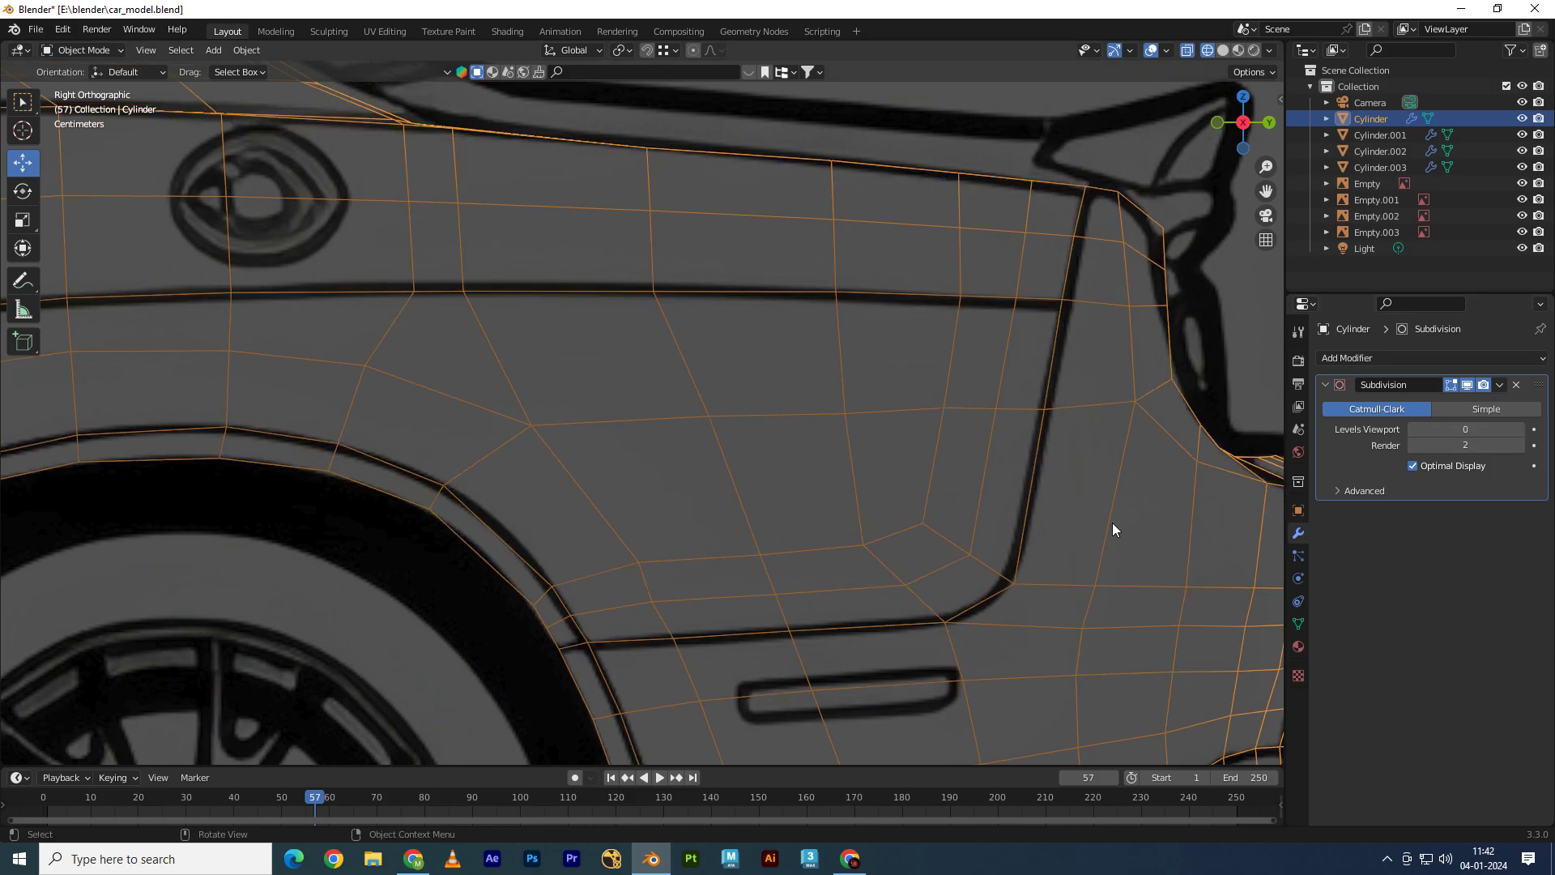
pyautogui.press('Tab')
pyautogui.press('Tab')
pyautogui.press('Tab')
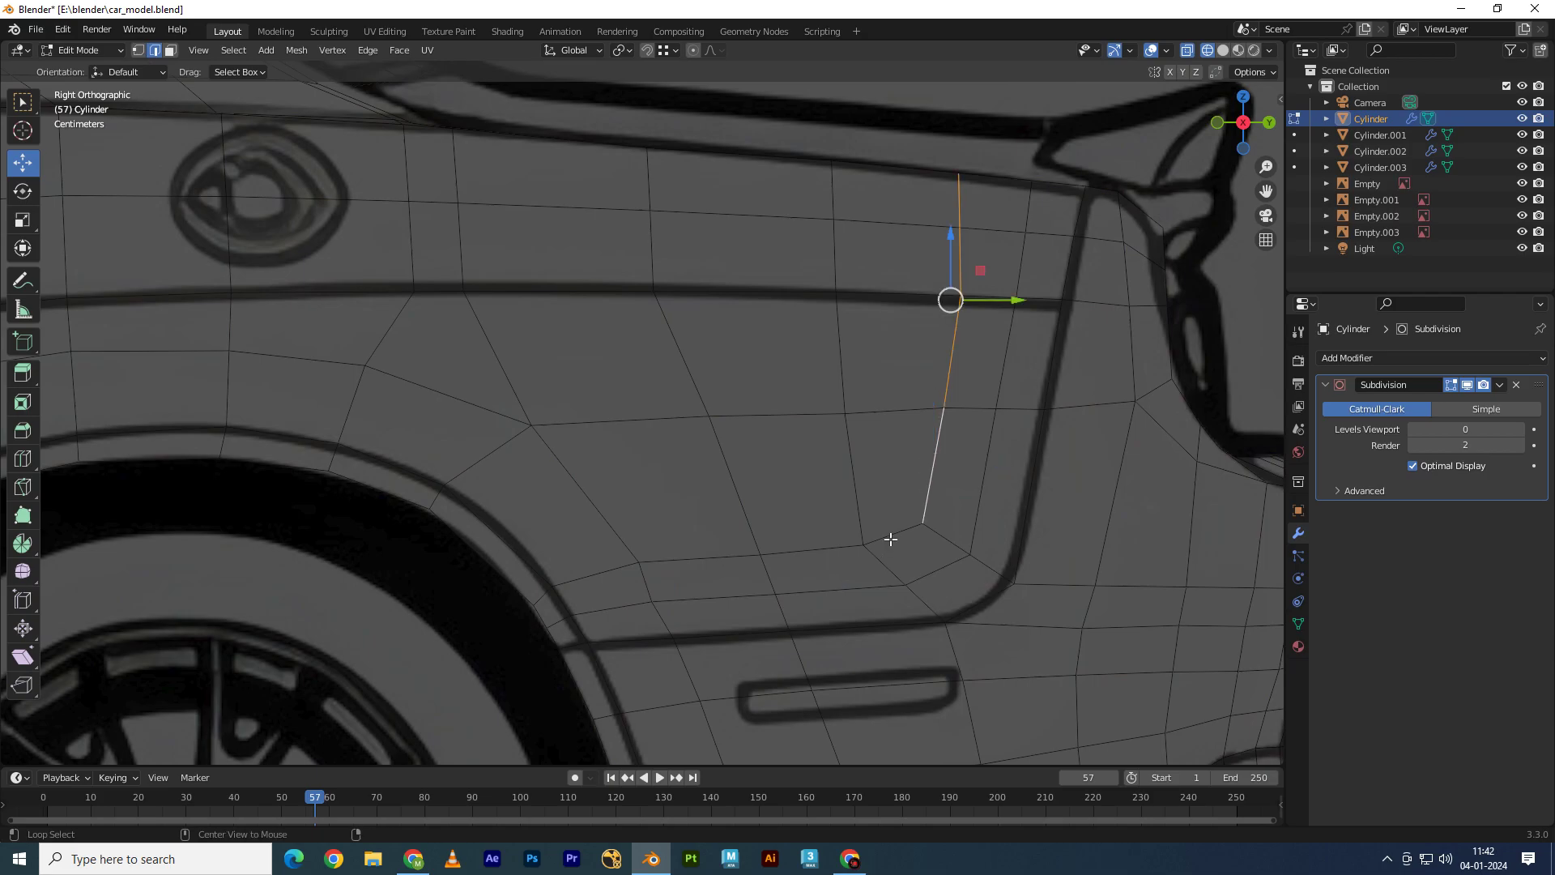
# Step: Dissolve the horizontal edge path along the rear fender
pyautogui.keyDown('alt'); pyautogui.click(890, 538); pyautogui.keyUp('alt')
pyautogui.hotkey('ctrl', 'z')
pyautogui.hotkey('ctrl', 'z')
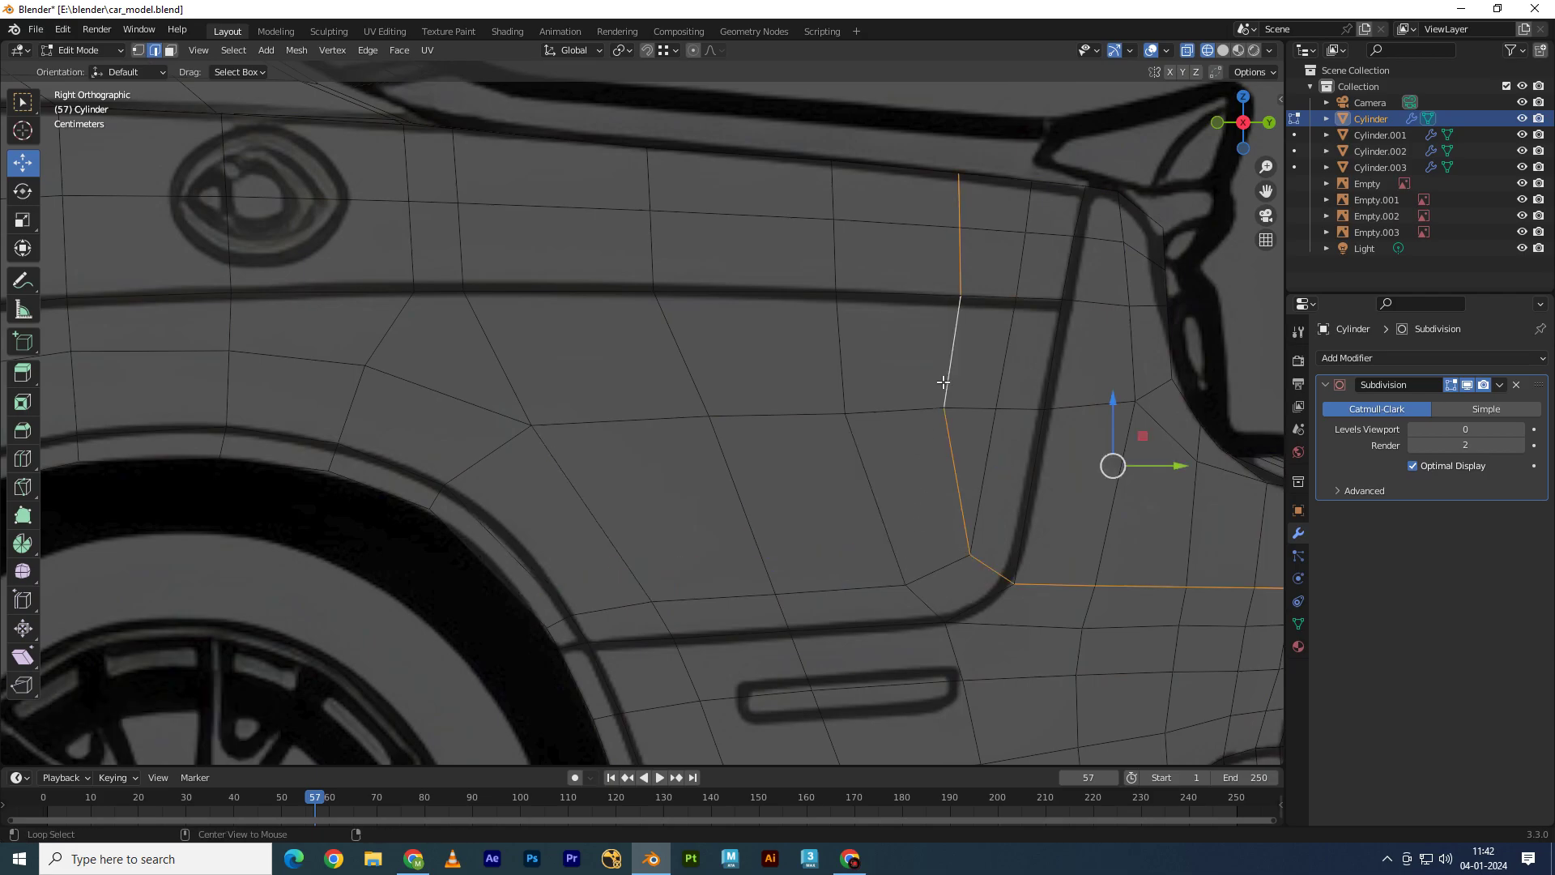
pyautogui.hotkey('ctrl', 'shift', 'z')
pyautogui.hotkey('ctrl', 'shift', 'z')
pyautogui.keyDown('ctrl'); pyautogui.click(947, 380); pyautogui.keyUp('ctrl')
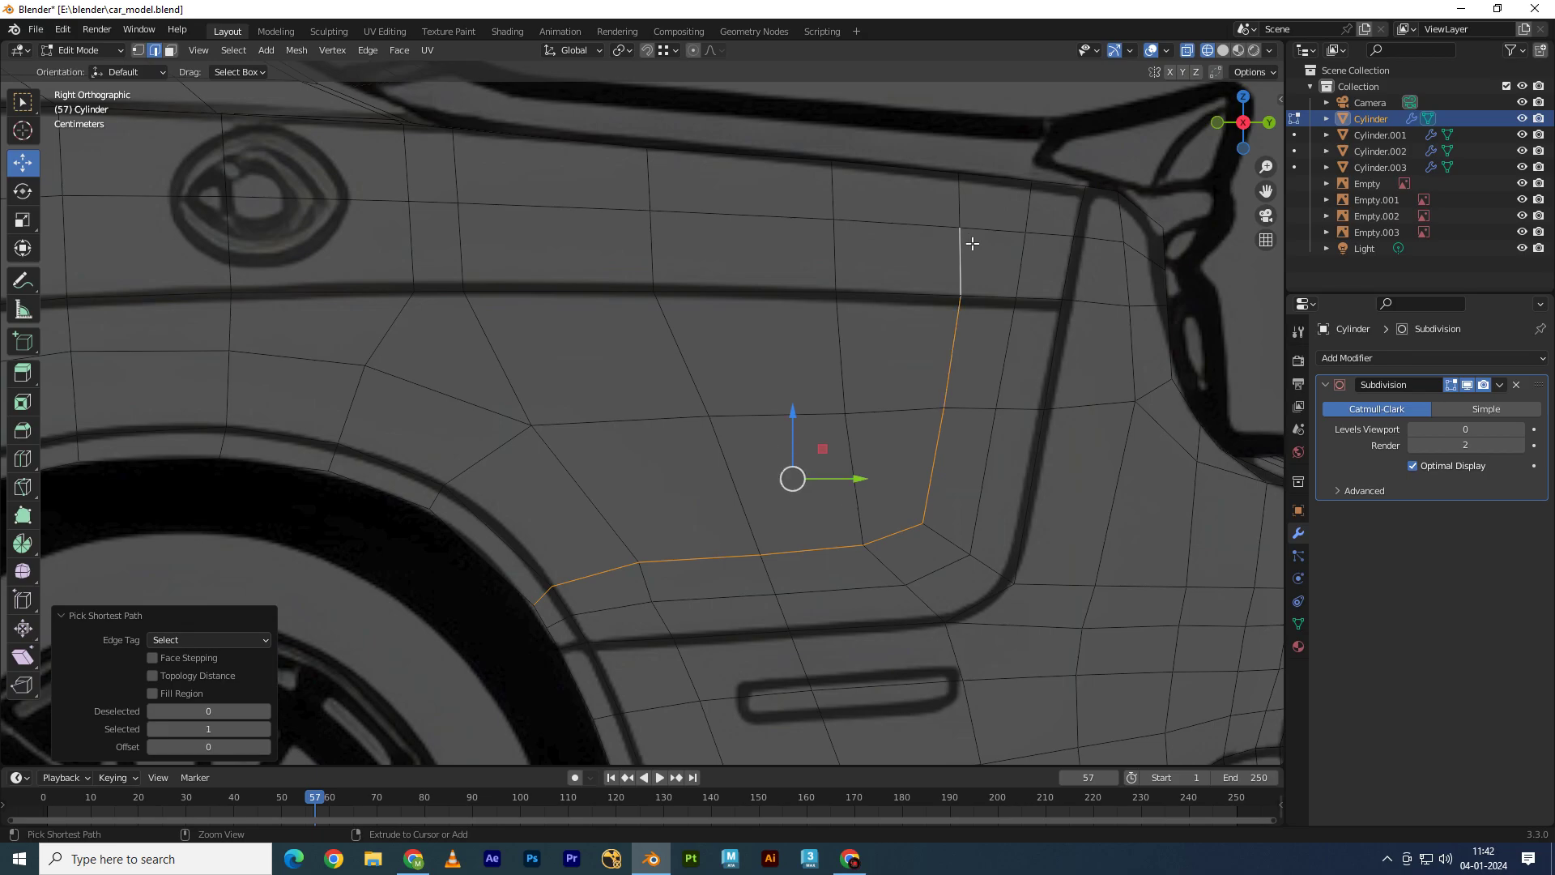
pyautogui.hotkey('ctrl', 'x')
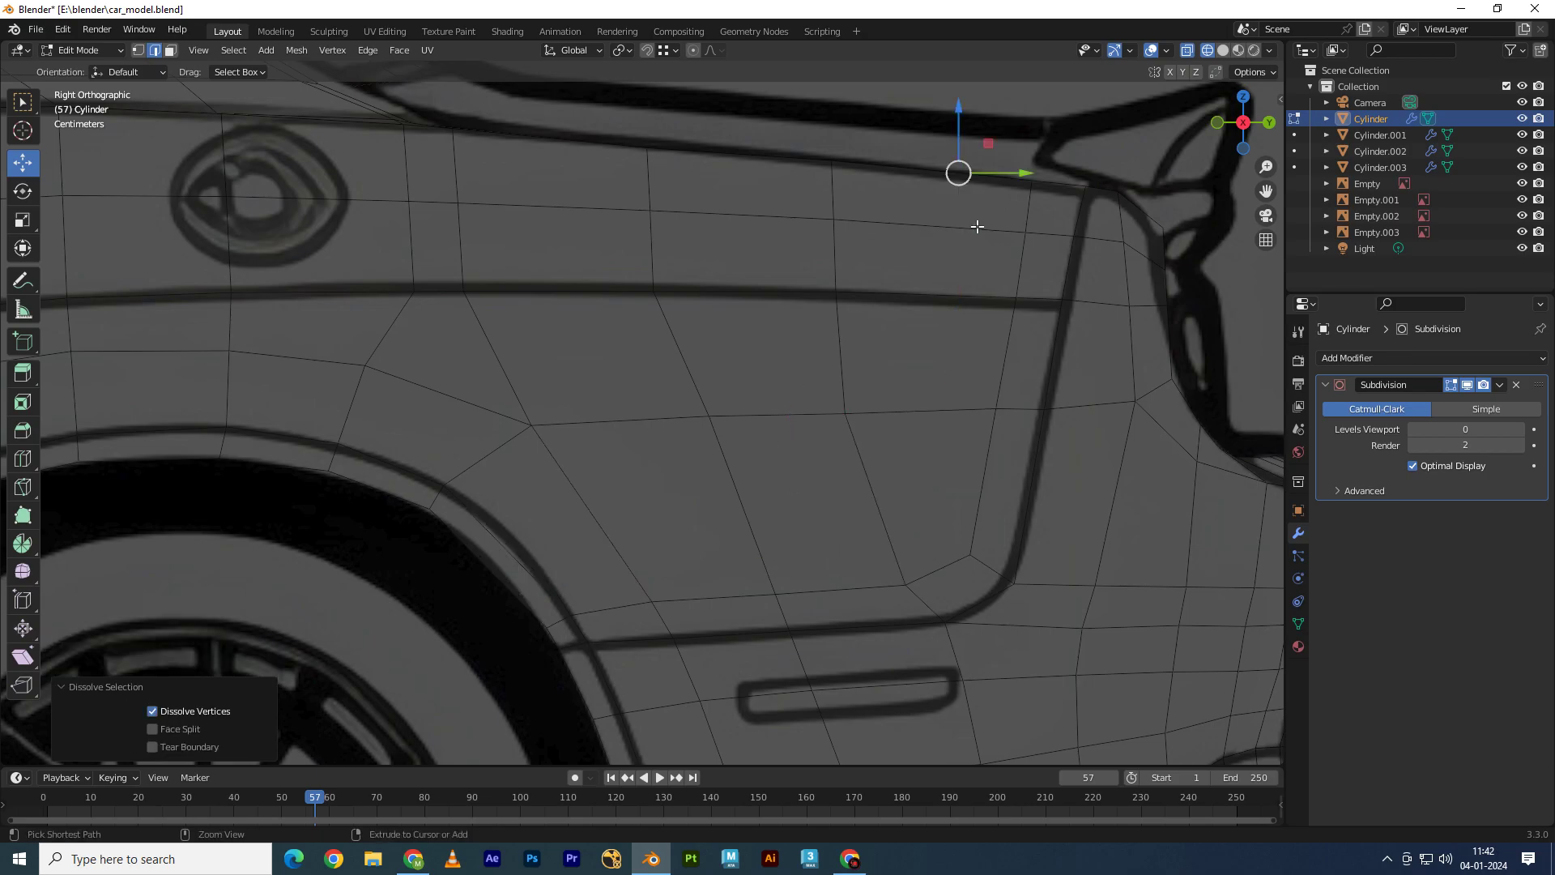
pyautogui.moveTo(977, 227)
pyautogui.mouseDown(button='middle')
pyautogui.moveTo(895, 420)
pyautogui.moveTo(923, 415)
pyautogui.mouseUp(button='middle')
# Step: Switch to solid shading, set subdivision preview to level 5 and return to Object Mode
pyautogui.press('z')
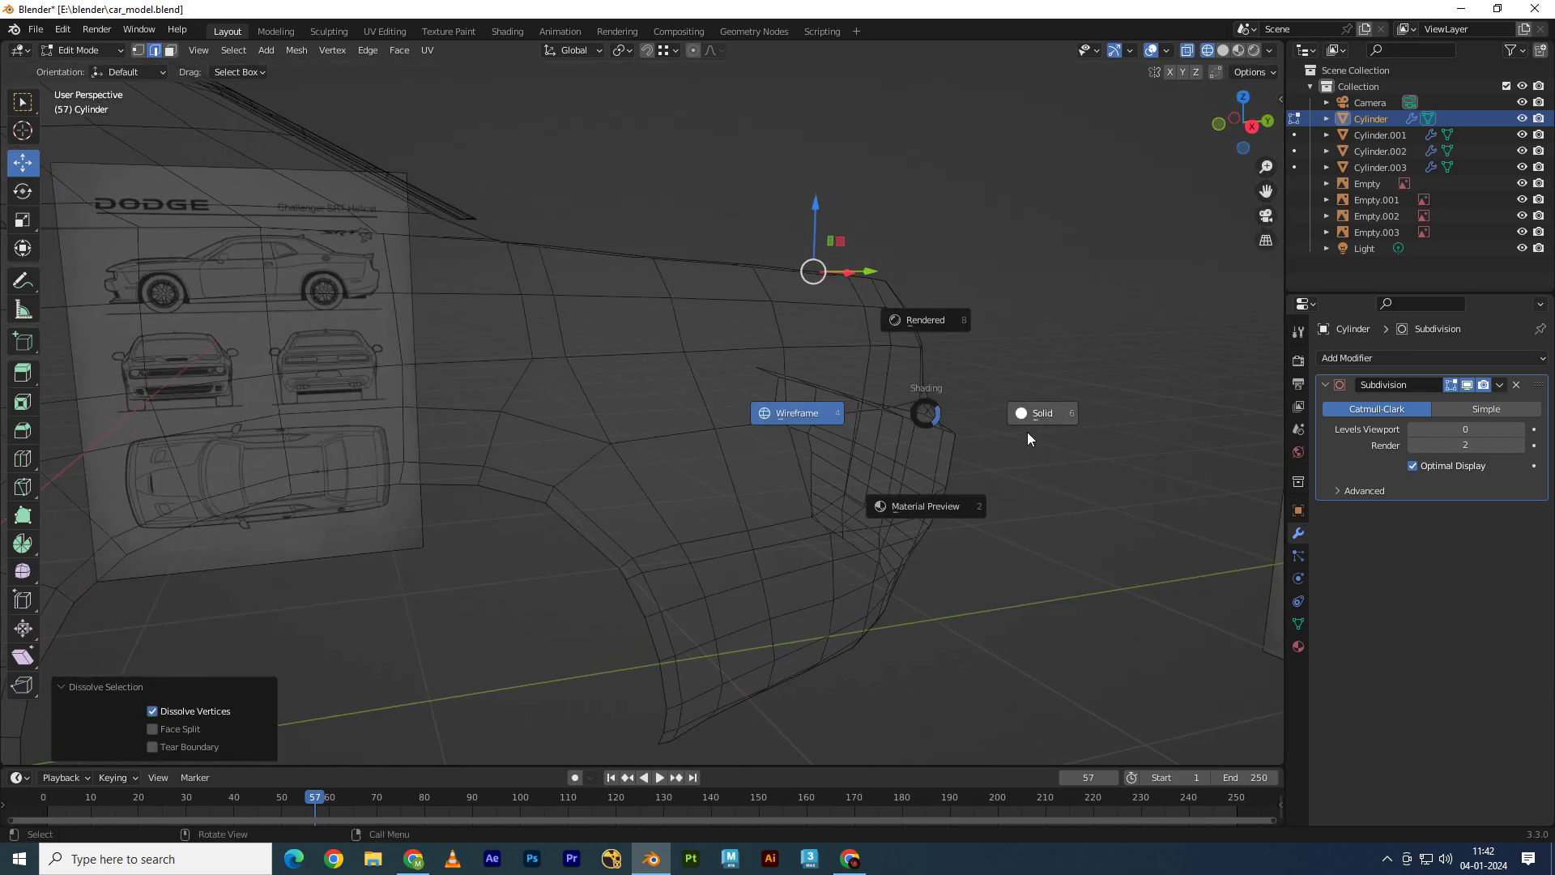
pyautogui.click(1027, 433)
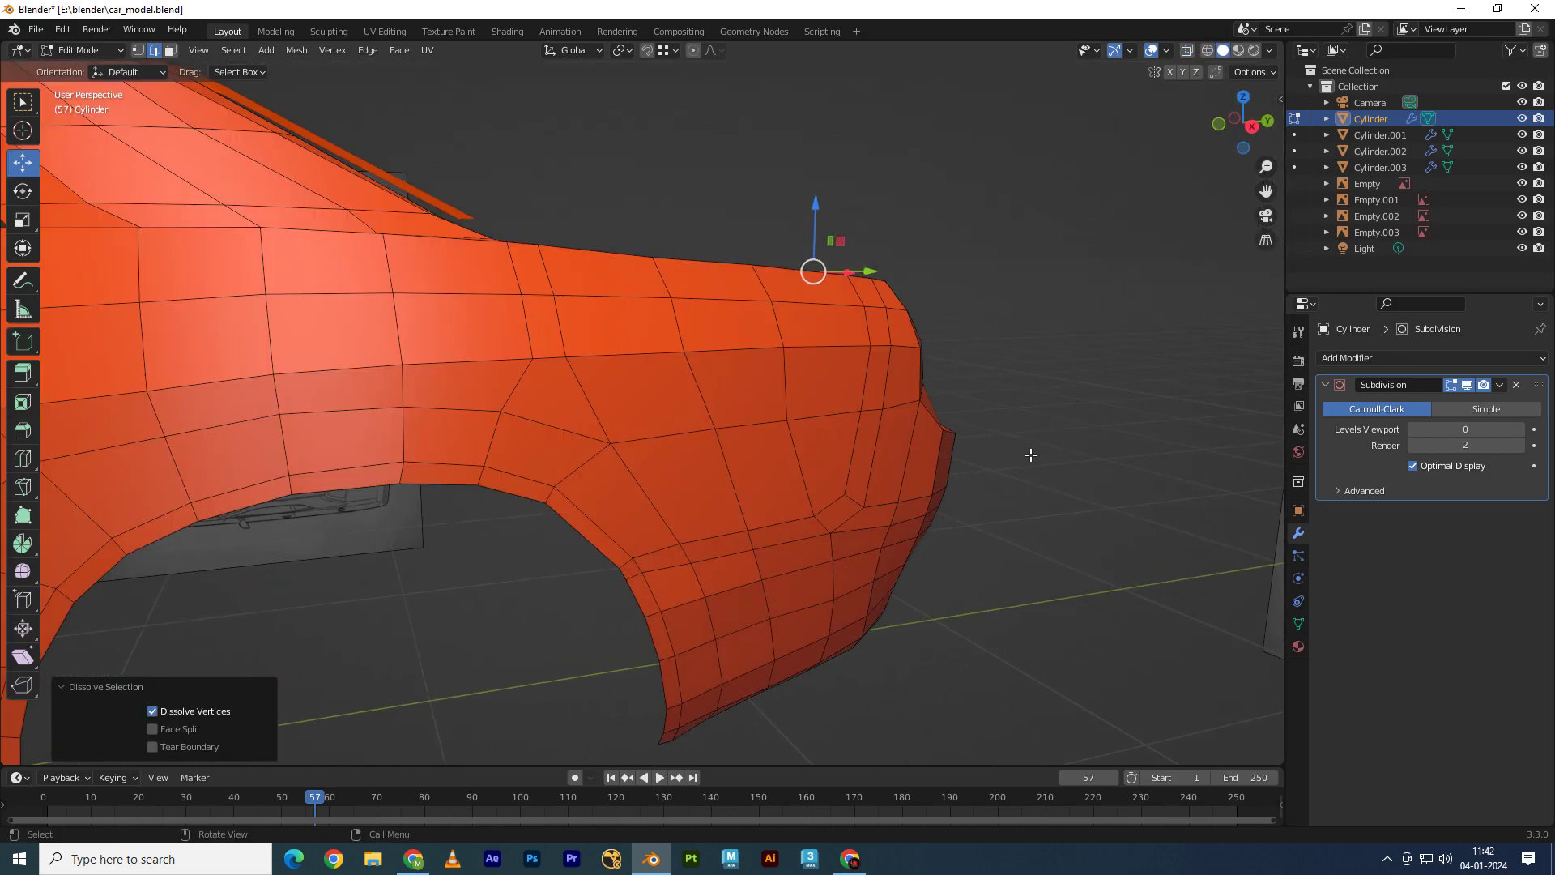
pyautogui.moveTo(1027, 451); pyautogui.dragTo(972, 455, button='middle')
pyautogui.press('Return')
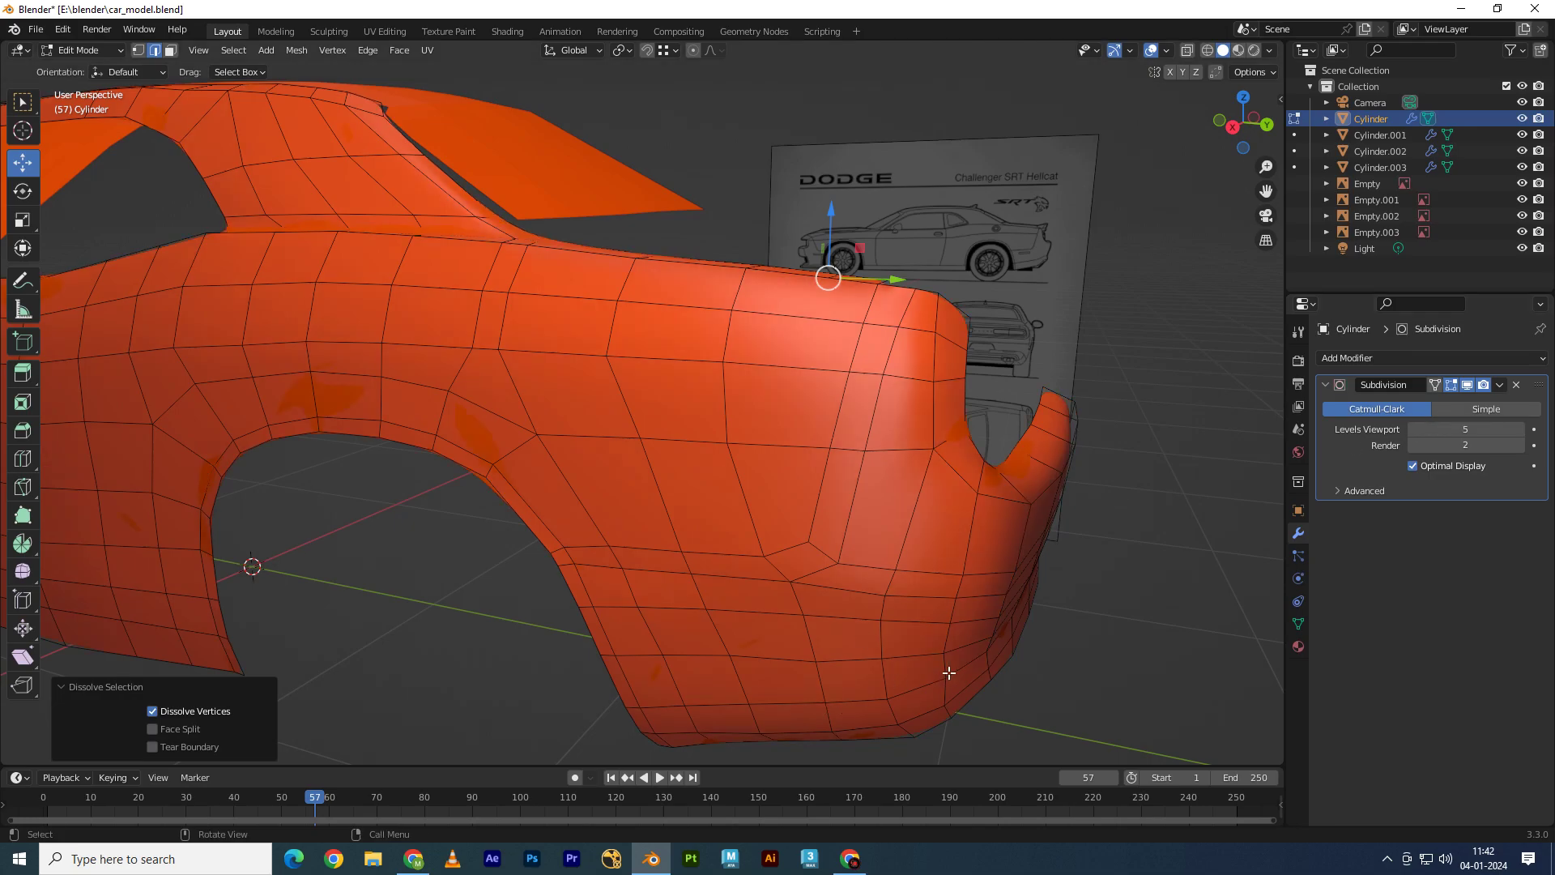
pyautogui.press('Tab')
pyautogui.moveTo(1124, 635)
pyautogui.mouseDown(button='middle')
pyautogui.moveTo(1018, 663)
pyautogui.moveTo(669, 611)
pyautogui.moveTo(721, 604)
pyautogui.moveTo(658, 612)
pyautogui.moveTo(688, 597)
pyautogui.mouseUp(button='middle')
pyautogui.scroll(-3, 669, 610)
# Step: Orbit from fender piece Cylinder.003 around to the rear and select the rear body piece Cylinder
pyautogui.scroll(-3, 688, 604)
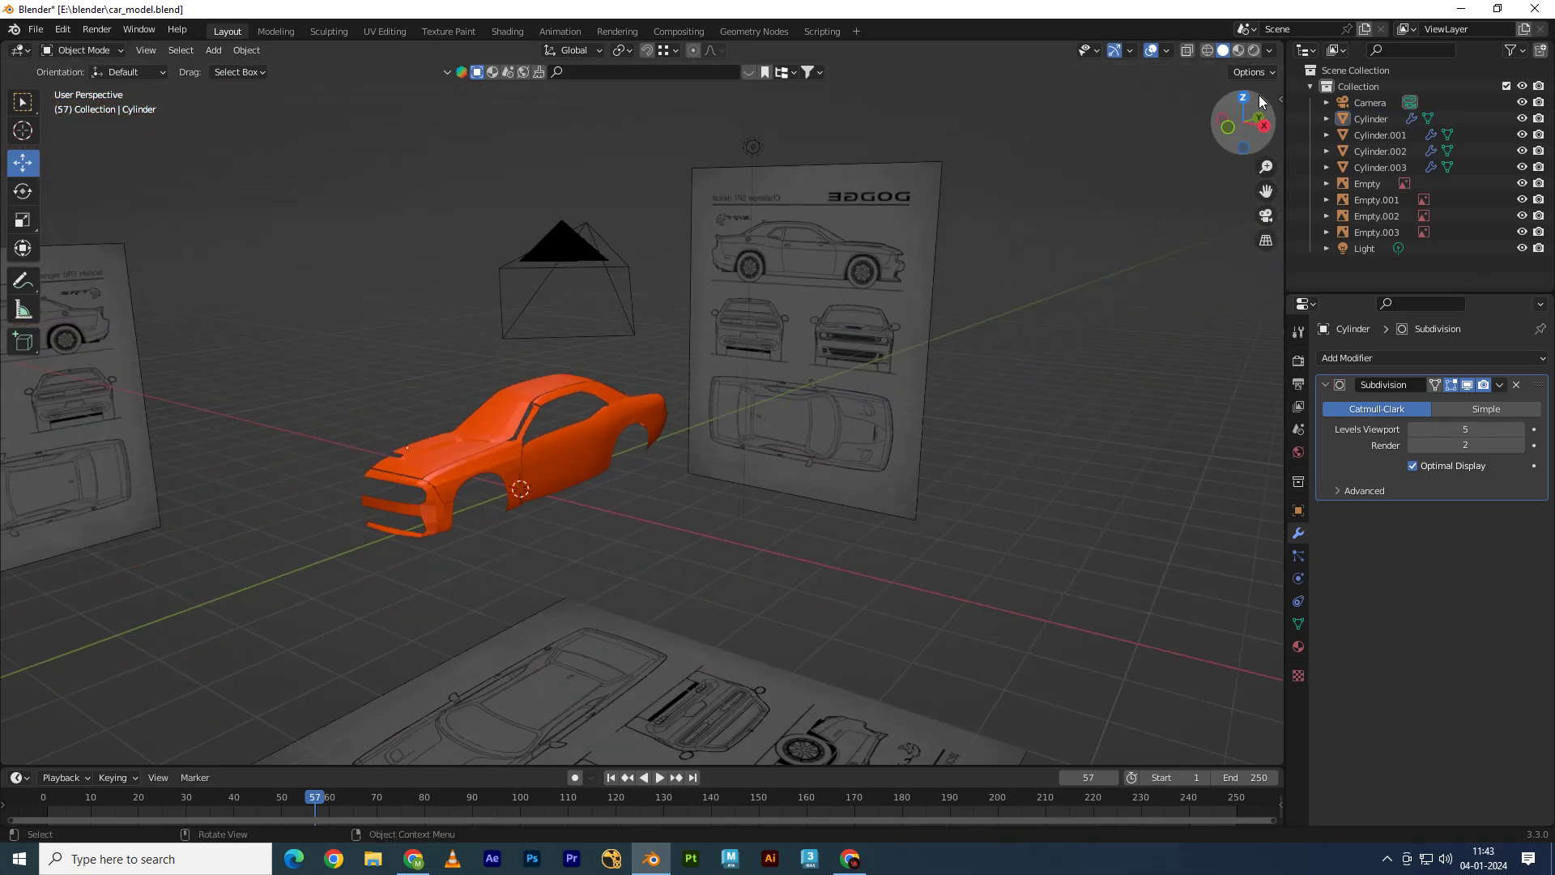
pyautogui.click(458, 468)
pyautogui.moveTo(458, 468); pyautogui.dragTo(562, 556, button='middle')
pyautogui.scroll(4, 562, 556)
pyautogui.moveTo(414, 551); pyautogui.dragTo(617, 575, button='middle')
pyautogui.moveTo(515, 610)
pyautogui.mouseDown(button='middle')
pyautogui.moveTo(468, 592)
pyautogui.moveTo(688, 585)
pyautogui.moveTo(508, 580)
pyautogui.moveTo(499, 559)
pyautogui.mouseUp(button='middle')
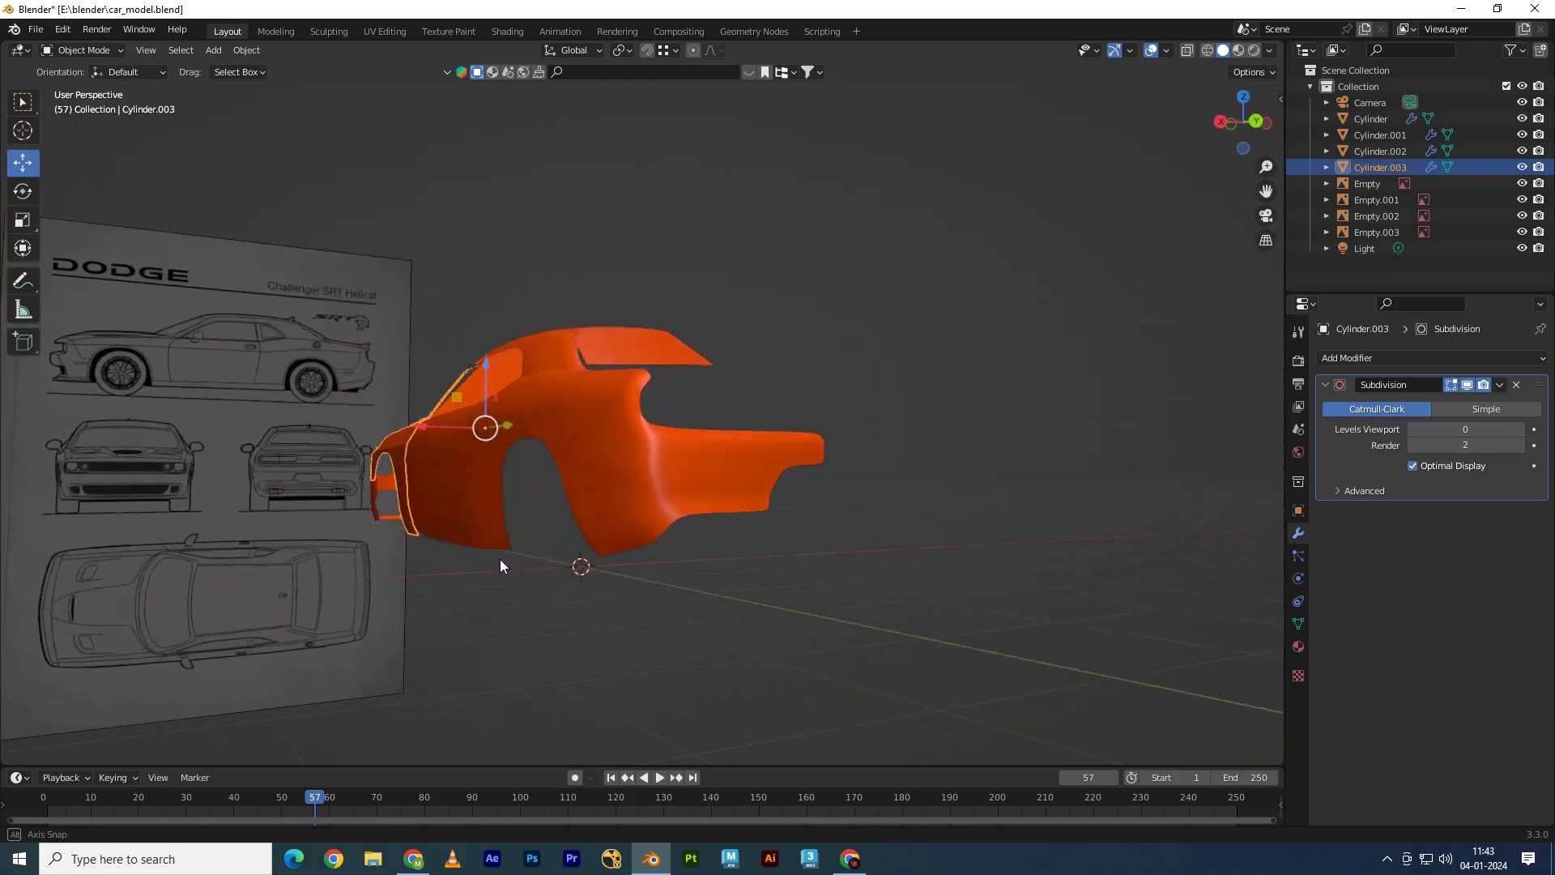
pyautogui.scroll(5, 551, 542)
pyautogui.moveTo(605, 523); pyautogui.dragTo(586, 586, button='middle')
pyautogui.click(597, 574)
# Step: Enter Edit Mode on Cylinder and nudge the first rear wheel-arch vertex along X
pyautogui.press('Tab')
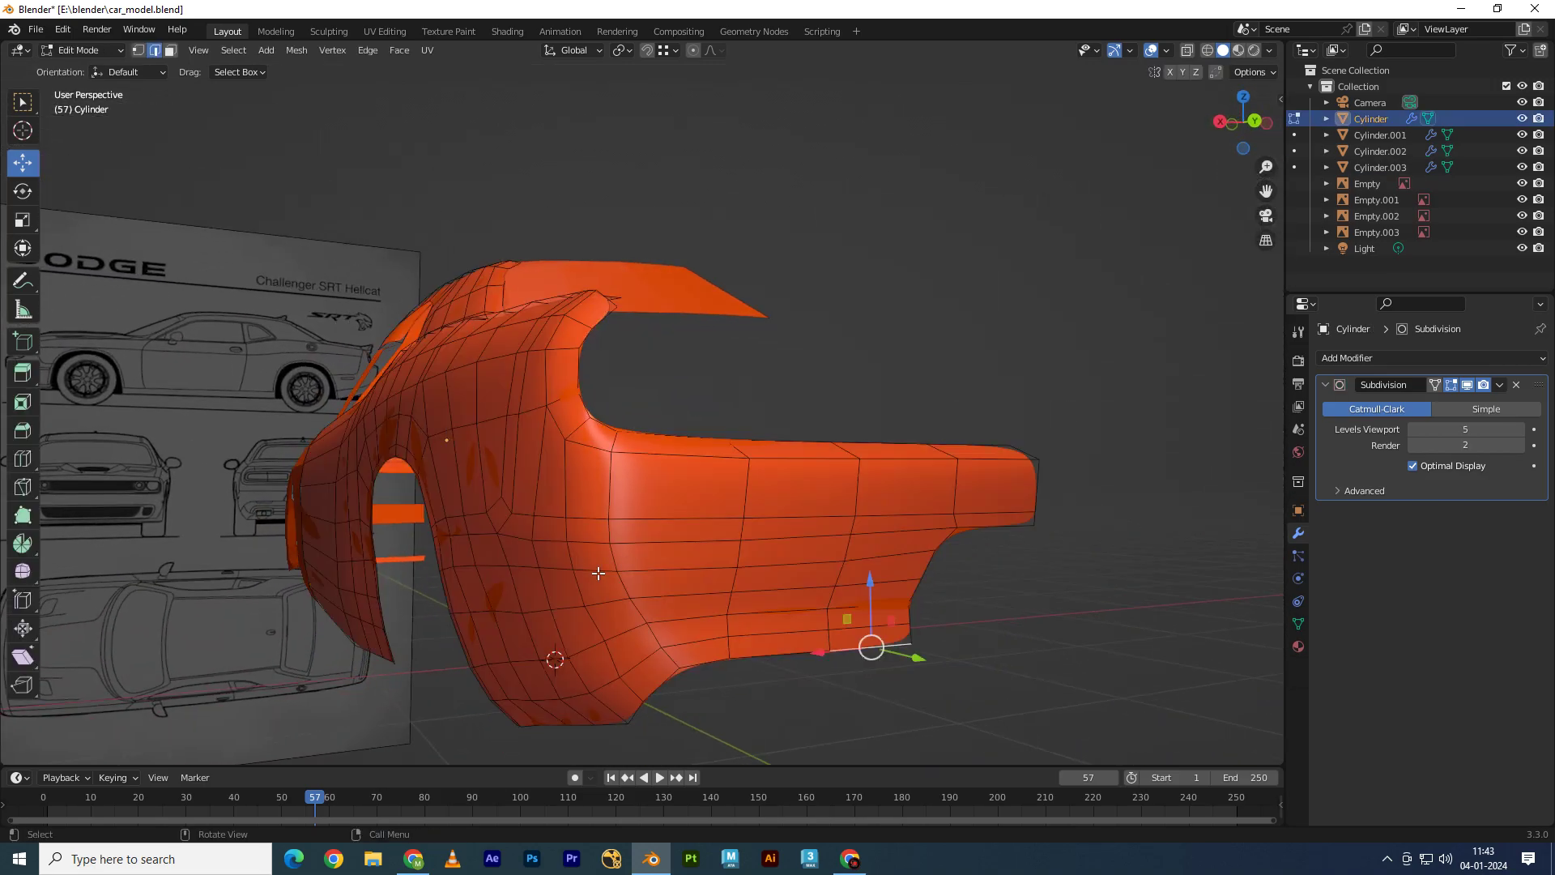
pyautogui.moveTo(491, 592)
pyautogui.mouseDown(button='middle')
pyautogui.moveTo(526, 616)
pyautogui.moveTo(559, 591)
pyautogui.moveTo(548, 455)
pyautogui.moveTo(510, 569)
pyautogui.moveTo(679, 565)
pyautogui.moveTo(259, 364)
pyautogui.mouseUp(button='middle')
pyautogui.scroll(4, 583, 567)
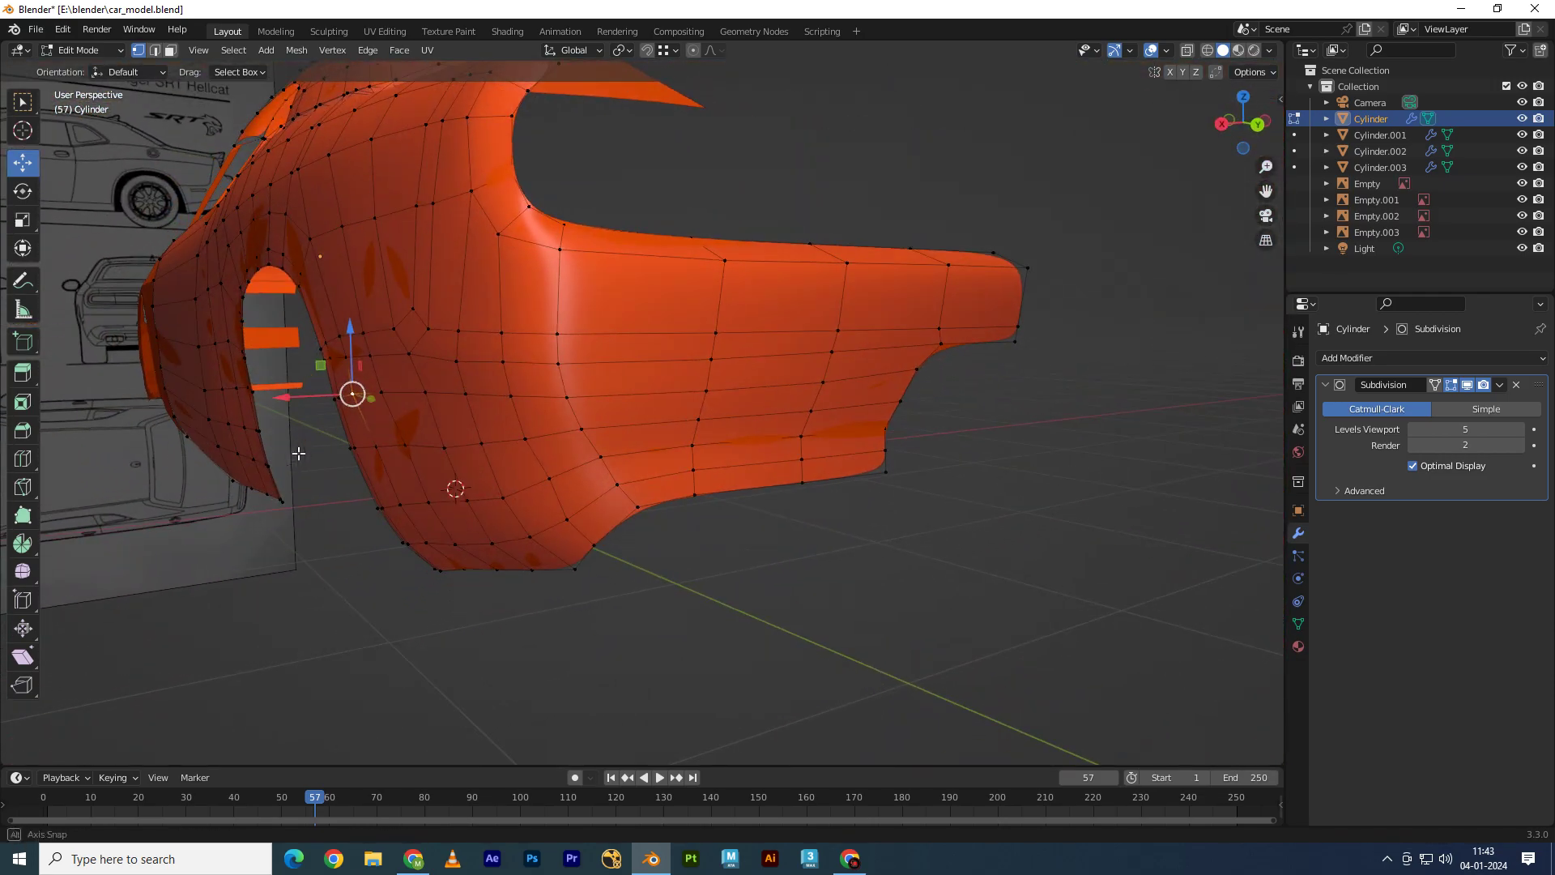
pyautogui.scroll(3, 243, 356)
pyautogui.press('g')
pyautogui.press('x')
pyautogui.click(239, 341)
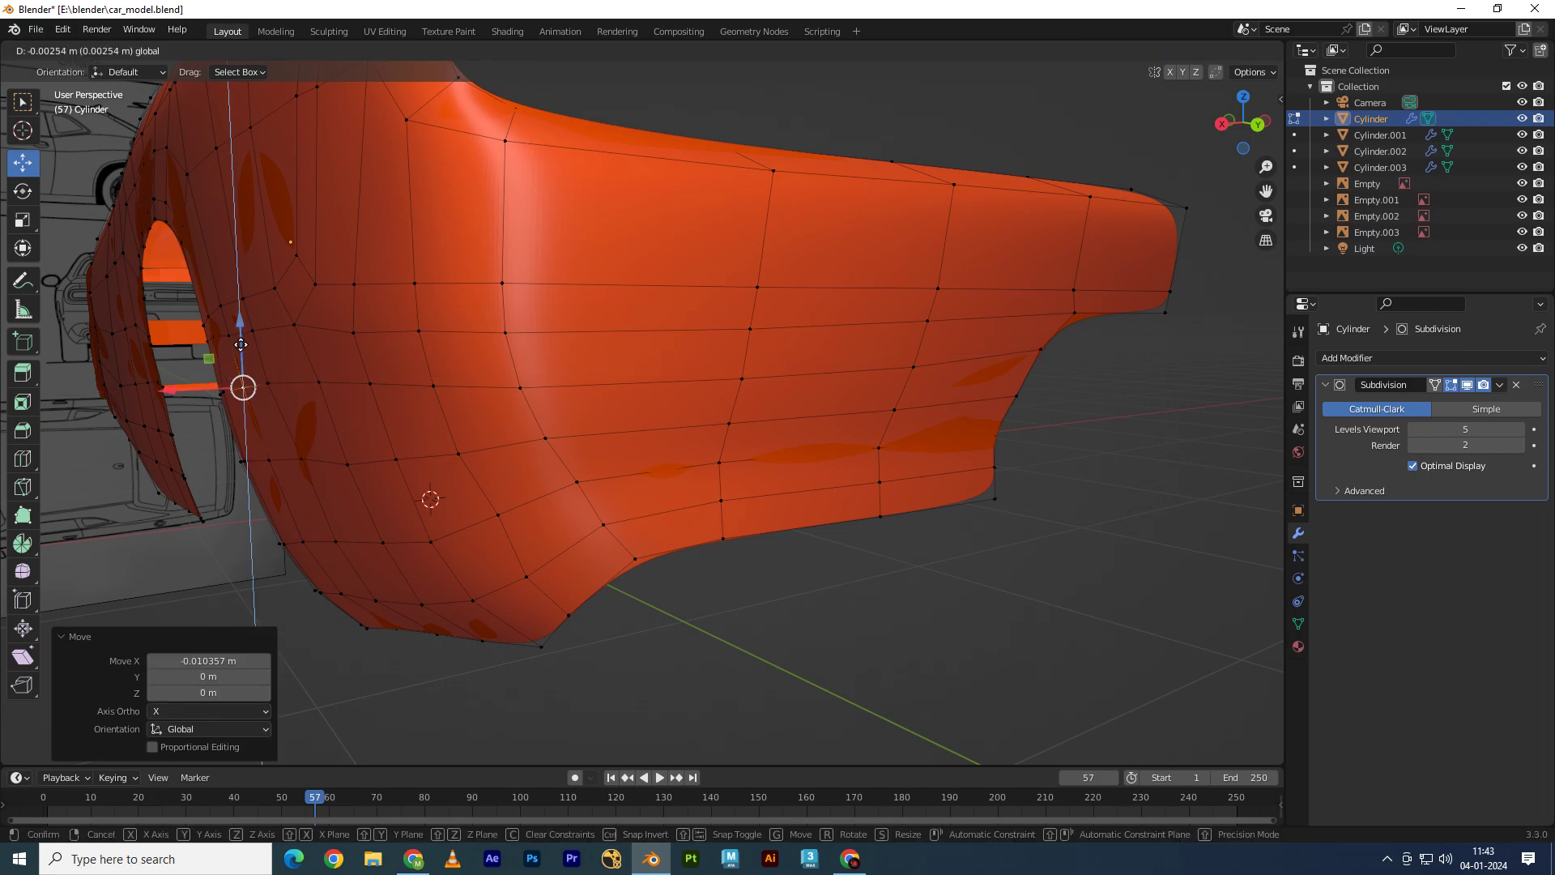
# Step: Shift another wheel-arch vertex twice by small amounts along X
pyautogui.click(300, 459)
pyautogui.press('g')
pyautogui.press('x')
pyautogui.click(272, 456)
pyautogui.press('g')
pyautogui.press('x')
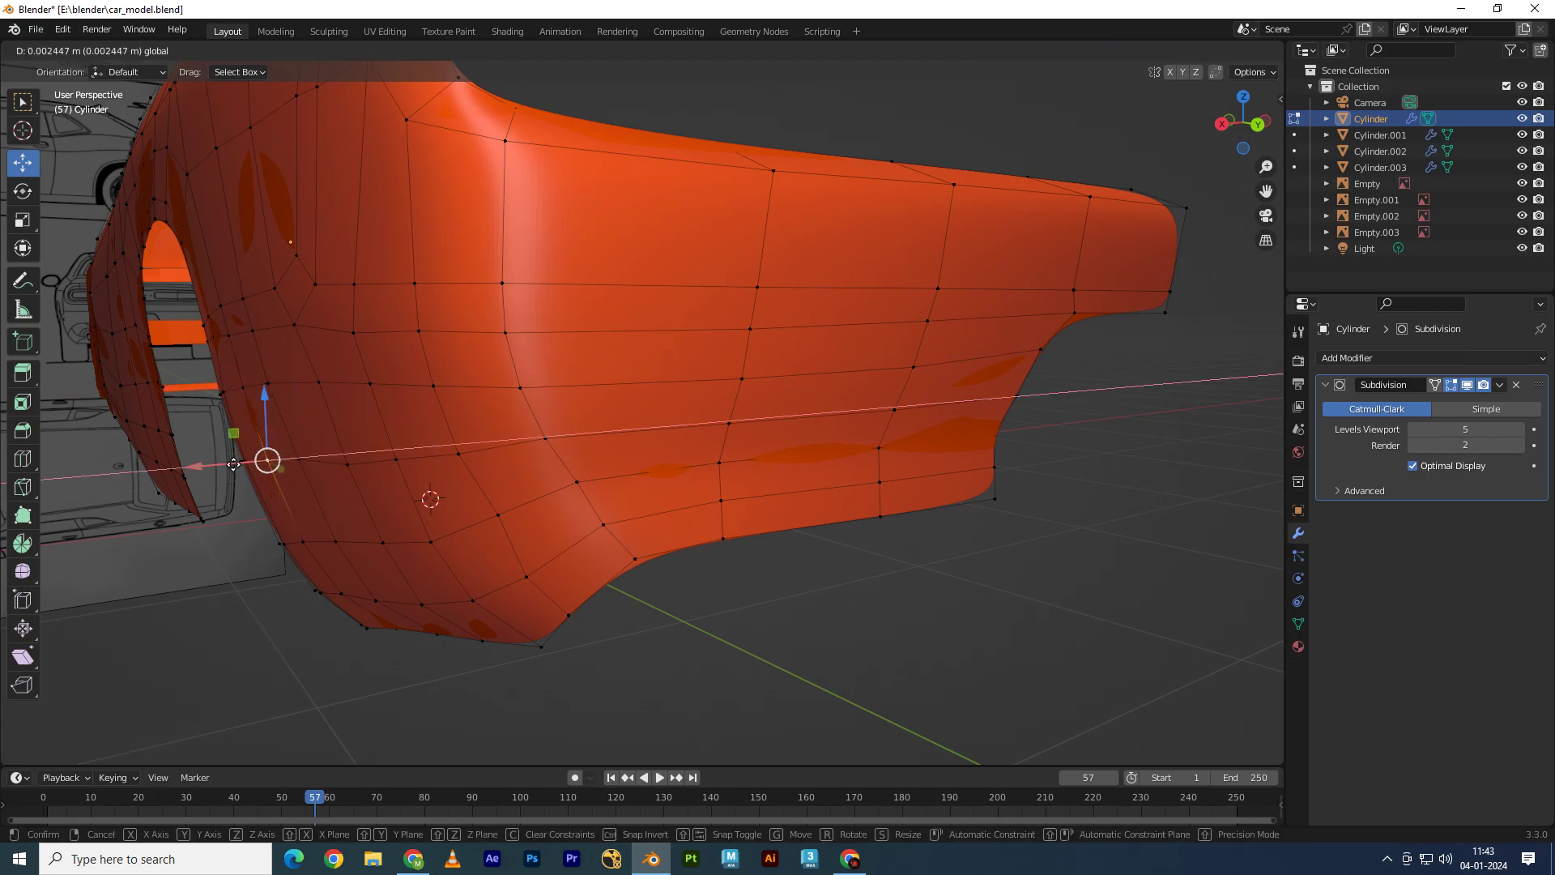
pyautogui.click(268, 458)
# Step: Nudge a vertex lower on the arch vertically along Z
pyautogui.click(347, 459)
pyautogui.press('g')
pyautogui.press('z')
pyautogui.click(349, 419)
pyautogui.moveTo(349, 419)
pyautogui.mouseDown(button='middle')
pyautogui.moveTo(472, 490)
pyautogui.moveTo(548, 434)
pyautogui.moveTo(635, 525)
pyautogui.moveTo(842, 519)
pyautogui.moveTo(726, 556)
pyautogui.moveTo(718, 486)
pyautogui.moveTo(770, 478)
pyautogui.moveTo(937, 299)
pyautogui.moveTo(809, 527)
pyautogui.moveTo(417, 250)
pyautogui.moveTo(444, 222)
pyautogui.moveTo(519, 347)
pyautogui.mouseUp(button='middle')
# Step: Nudge an arch-edge vertex along X and move the vertex near the arch bottom slightly down
pyautogui.click(935, 298)
pyautogui.press('g')
pyautogui.press('x')
pyautogui.click(956, 305)
pyautogui.click(434, 316)
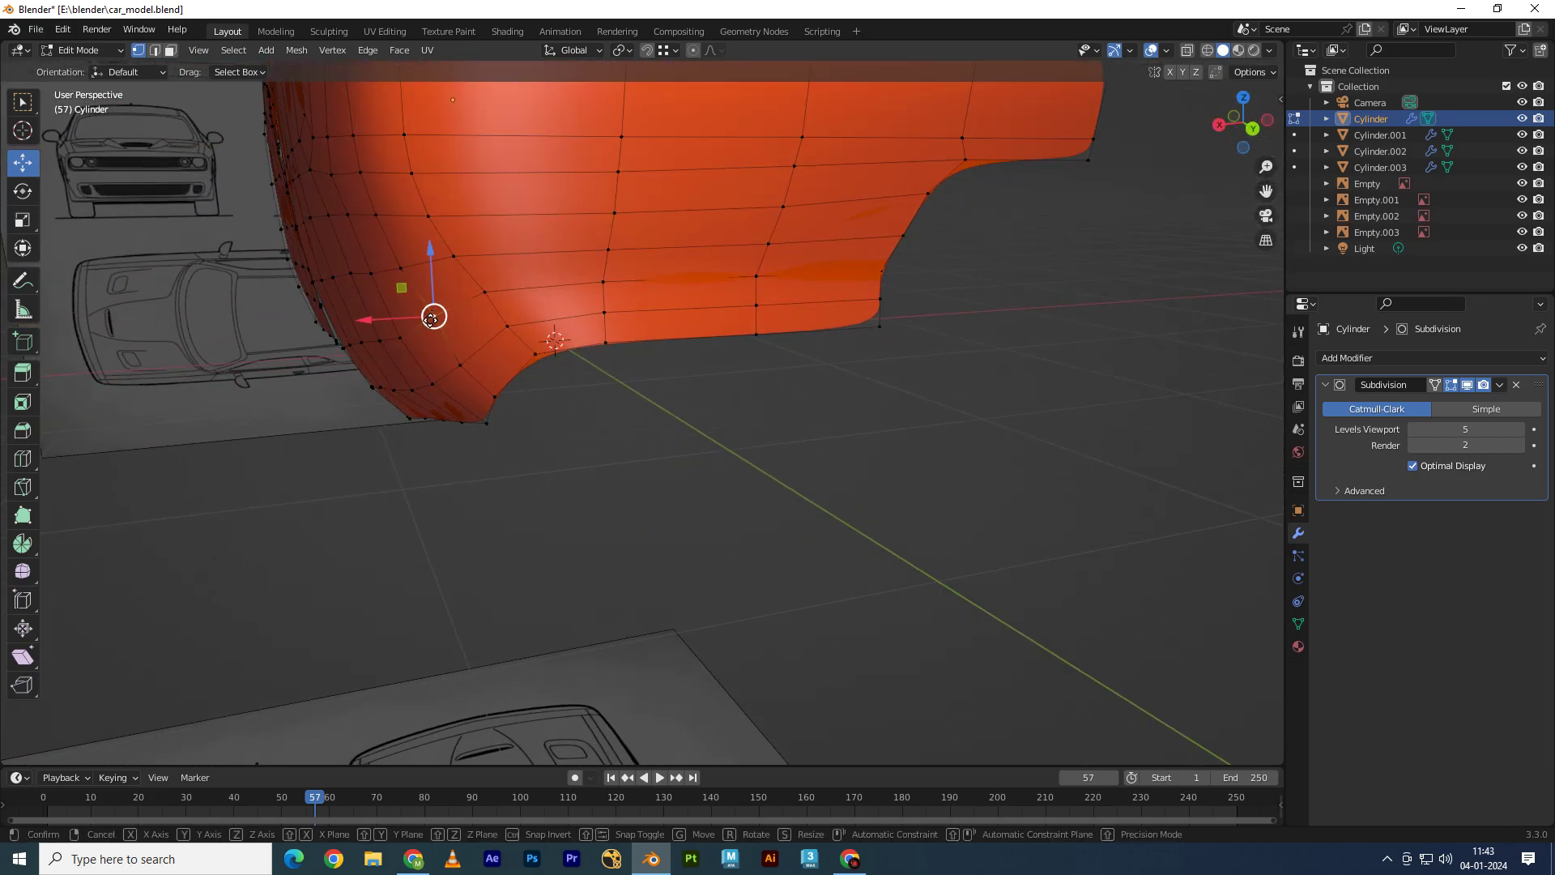
pyautogui.click(485, 293)
pyautogui.moveTo(453, 263); pyautogui.dragTo(453, 273)
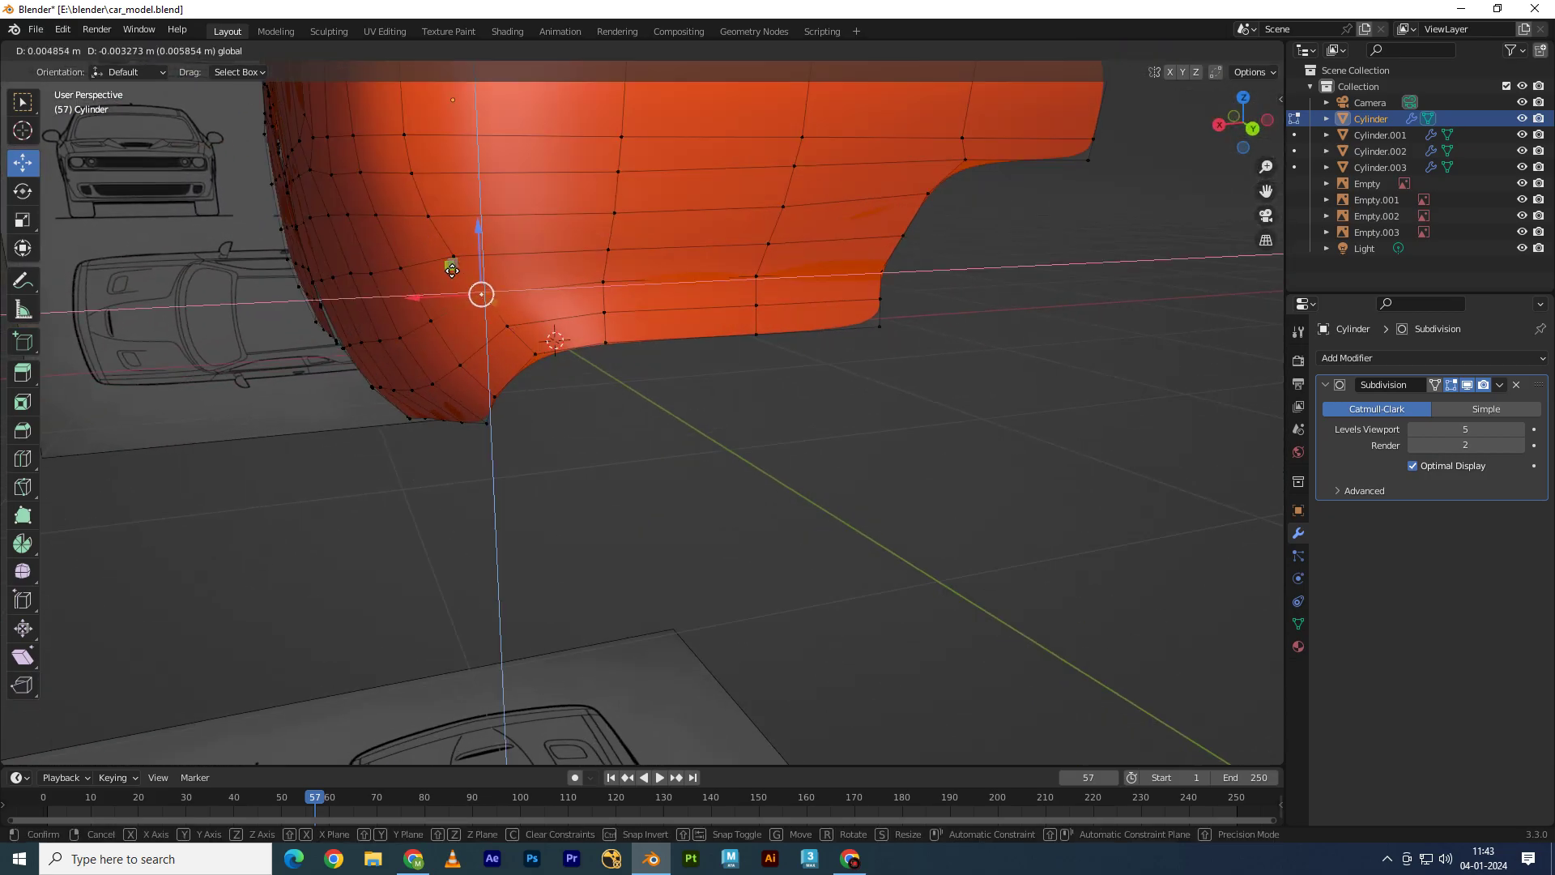
pyautogui.click(453, 269)
# Step: From below the body, nudge a vertex near the arch edge along Z
pyautogui.moveTo(452, 268)
pyautogui.mouseDown(button='middle')
pyautogui.moveTo(508, 319)
pyautogui.moveTo(387, 289)
pyautogui.mouseUp(button='middle')
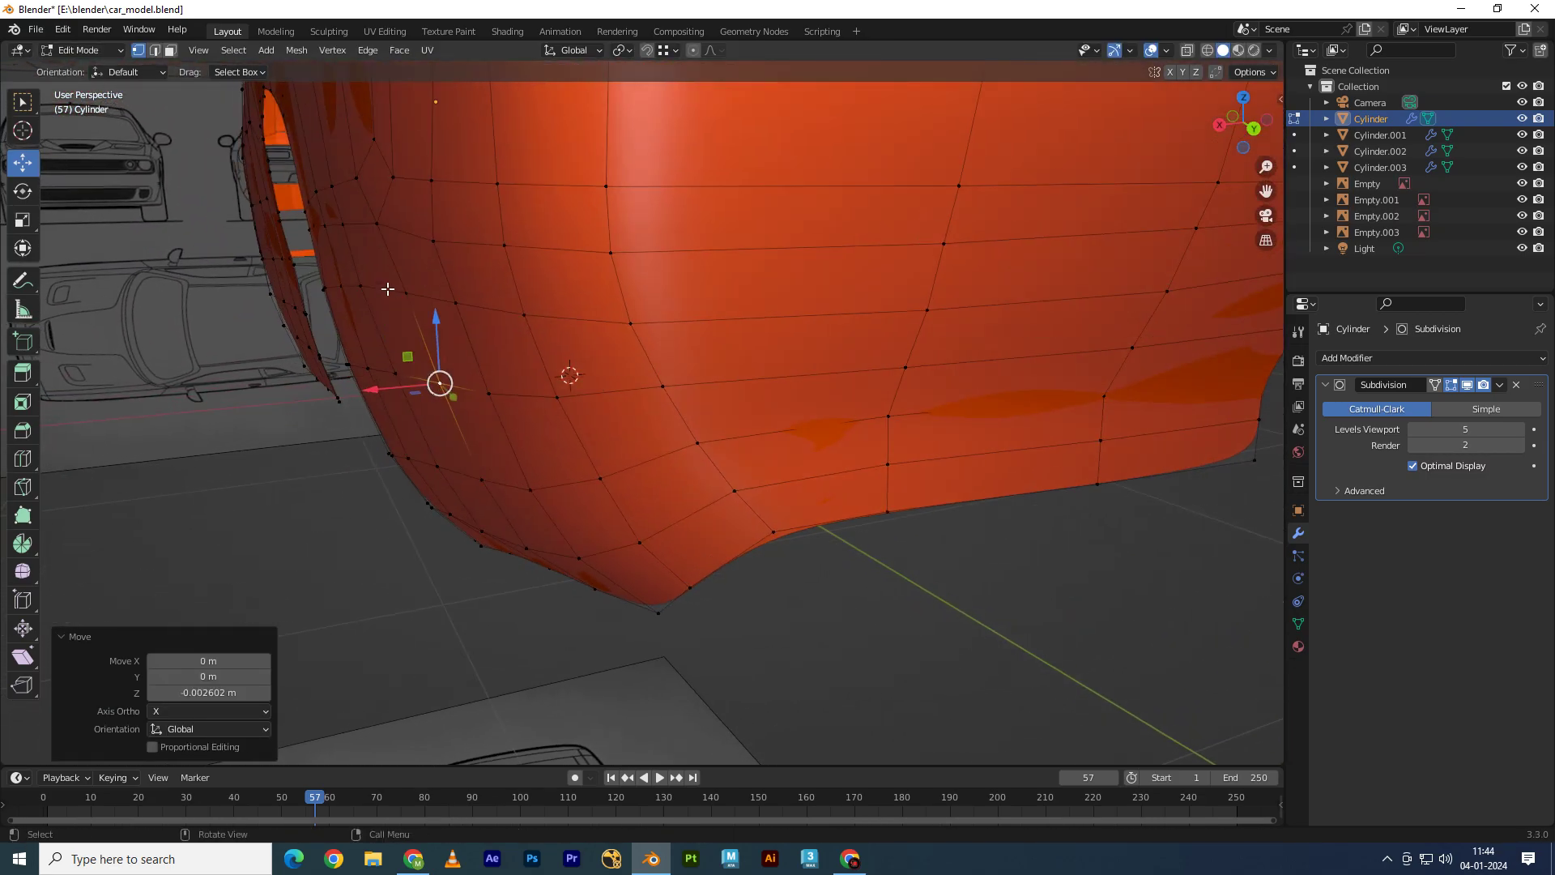
pyautogui.click(387, 289)
pyautogui.moveTo(338, 297); pyautogui.dragTo(353, 292)
pyautogui.press('z')
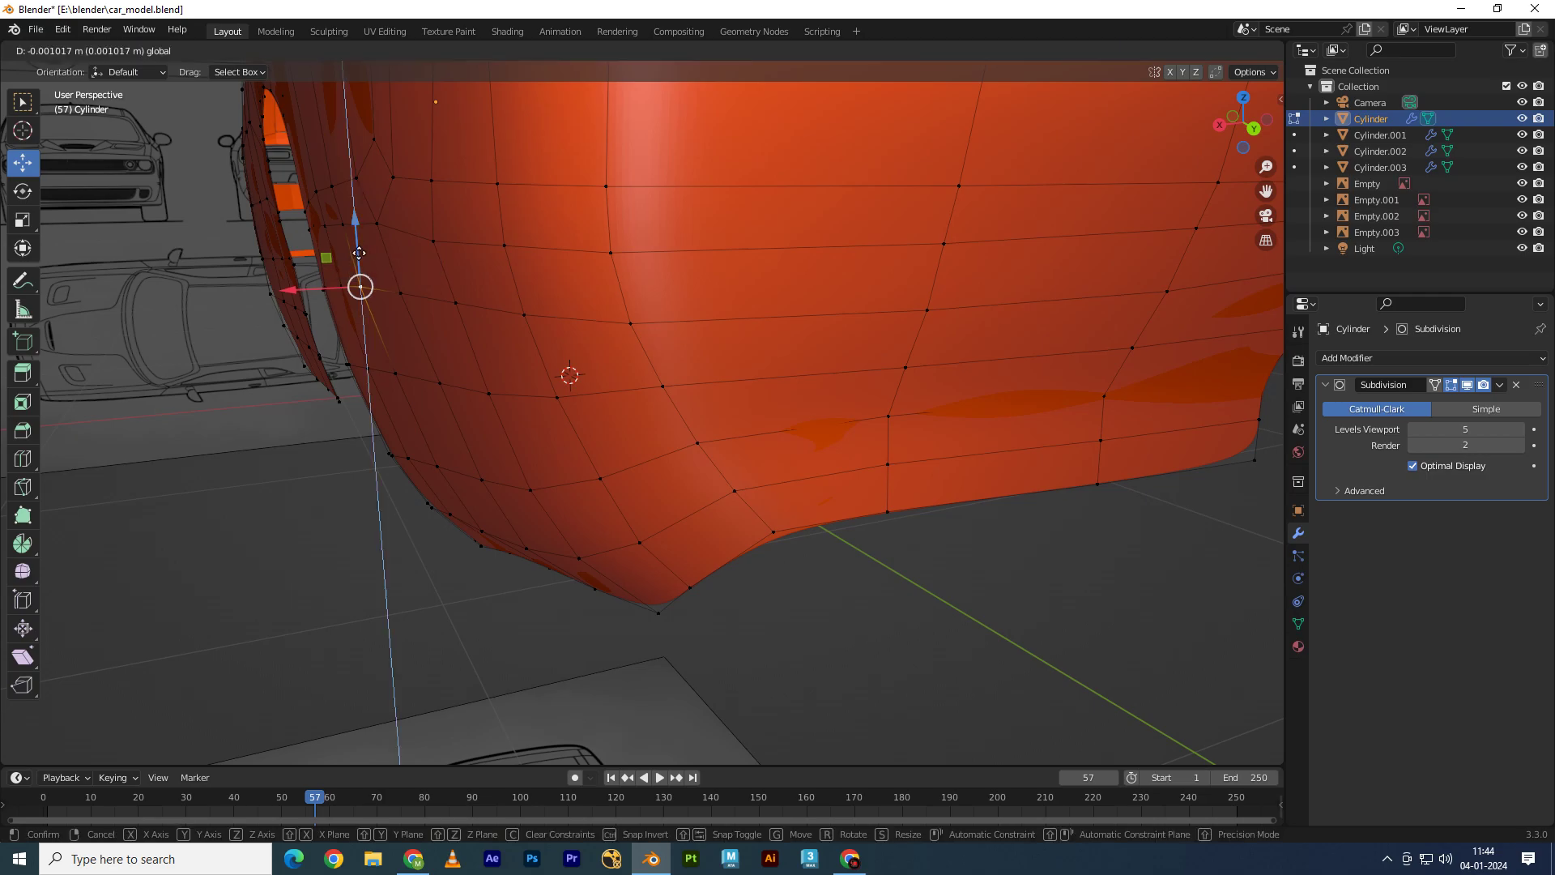
pyautogui.click(357, 284)
# Step: Shift a vertex on the fender sideways along X
pyautogui.moveTo(357, 285)
pyautogui.mouseDown(button='middle')
pyautogui.moveTo(691, 302)
pyautogui.moveTo(759, 347)
pyautogui.mouseUp(button='middle')
pyautogui.click(801, 344)
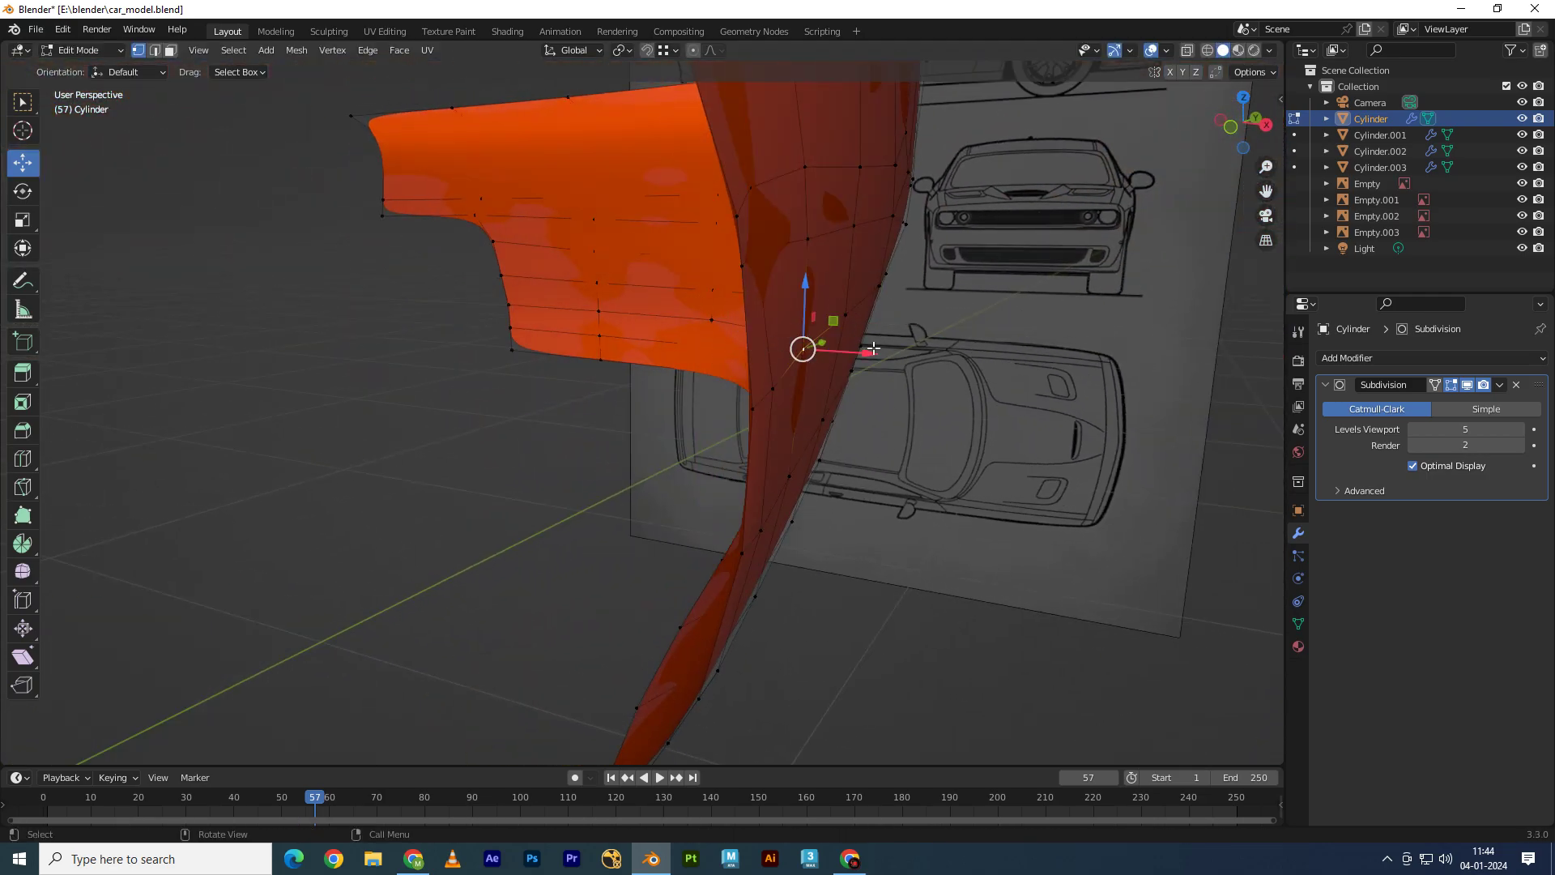
pyautogui.moveTo(857, 351); pyautogui.dragTo(850, 349)
pyautogui.scroll(4, 810, 316)
pyautogui.moveTo(810, 316); pyautogui.dragTo(782, 278, button='middle')
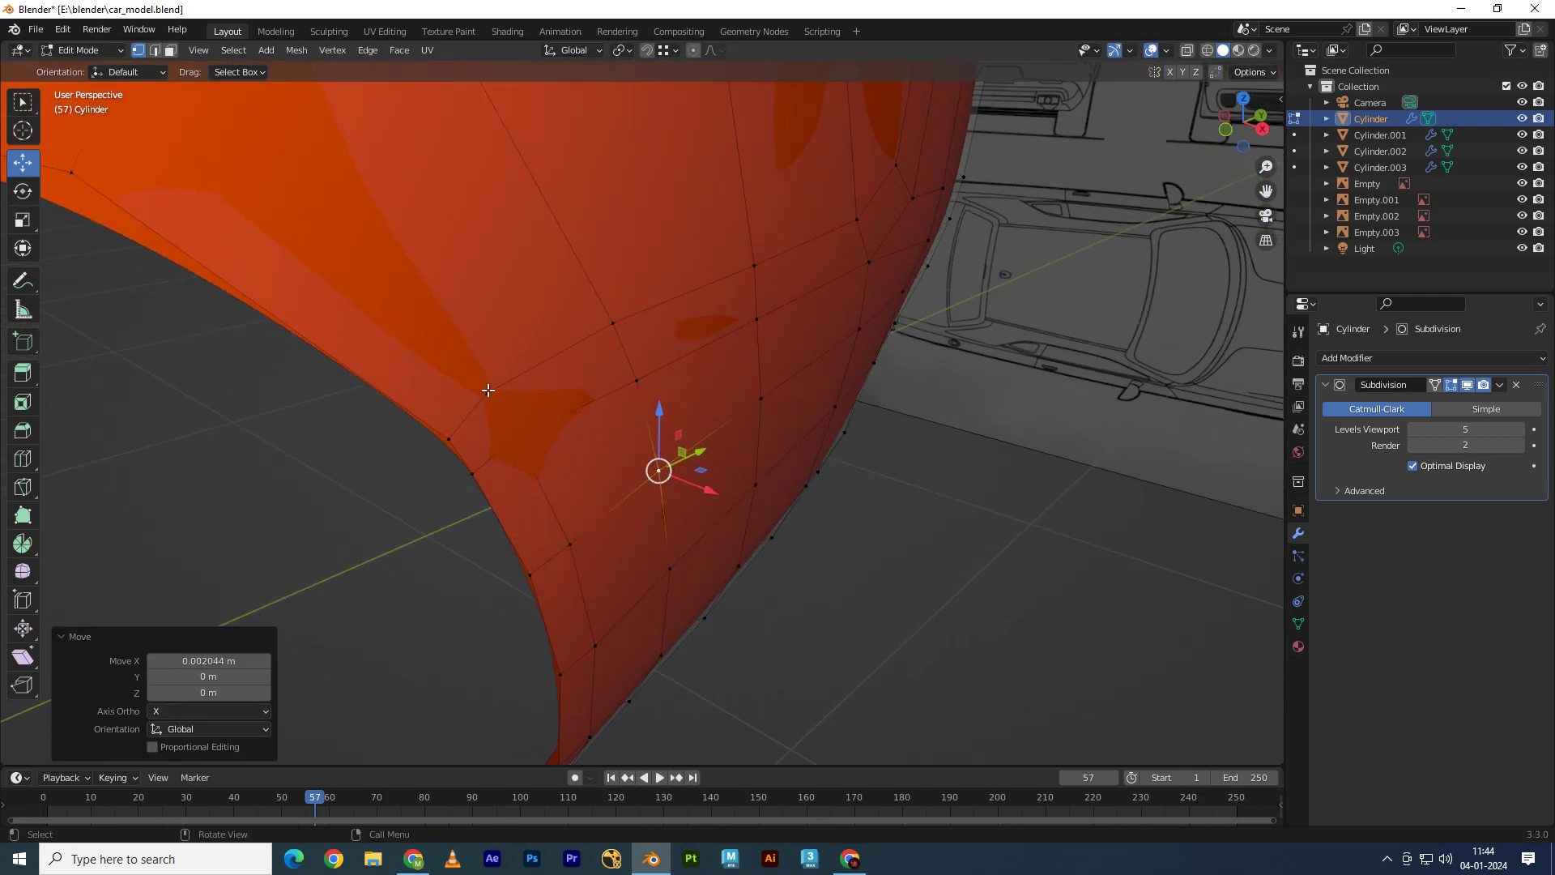
# Step: Return the body to Object Mode and orbit around the whole car to check it
pyautogui.moveTo(487, 390); pyautogui.dragTo(1072, 416, button='middle')
pyautogui.click(600, 342)
pyautogui.scroll(-5, 600, 341)
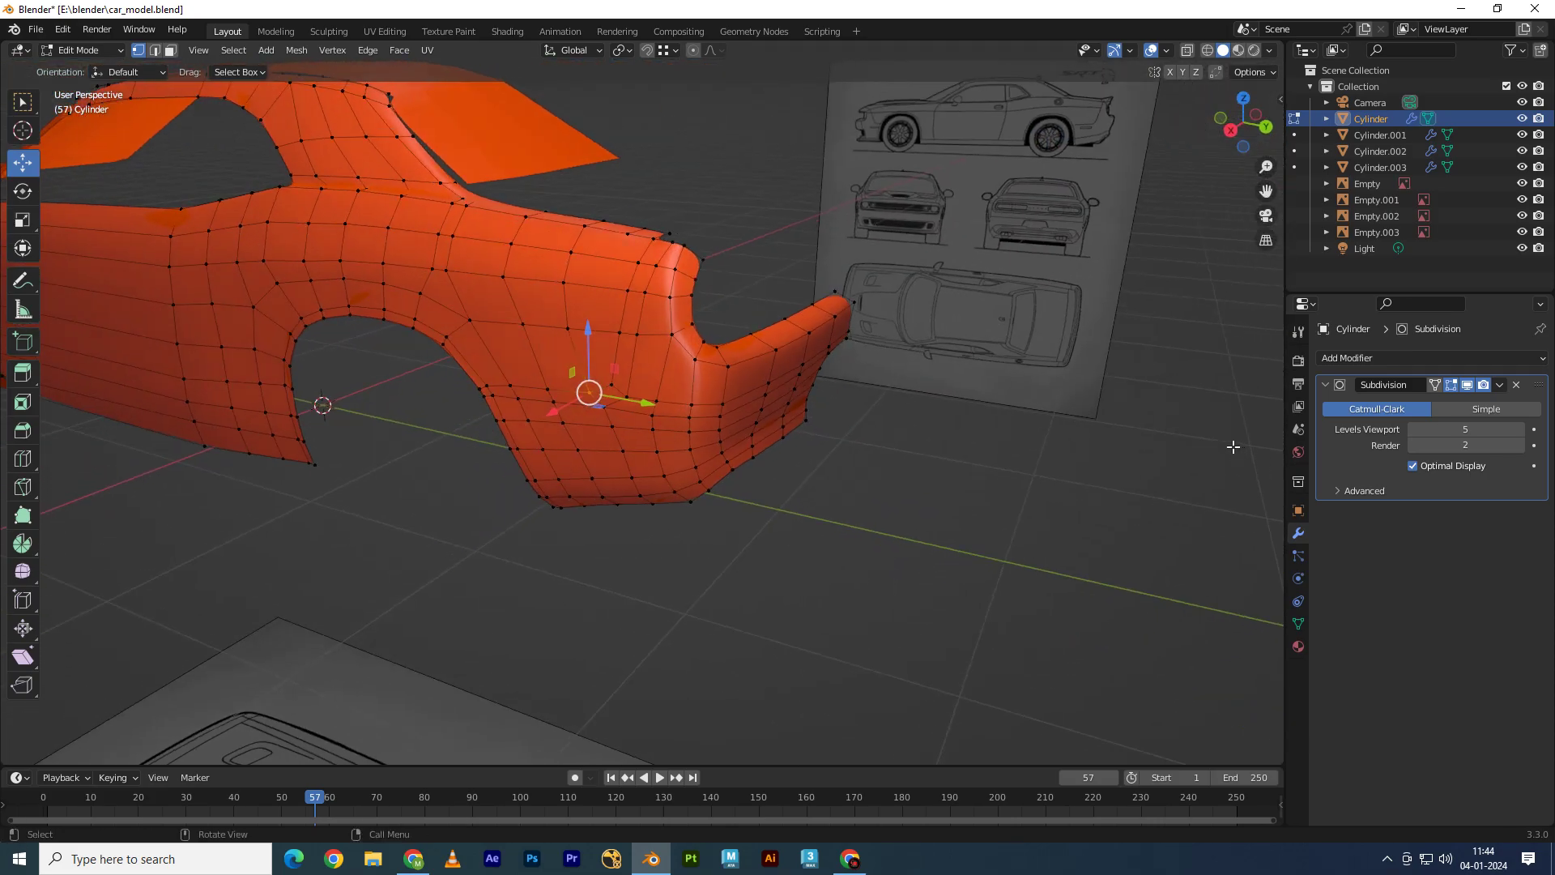
pyautogui.press('Tab')
pyautogui.scroll(-5, 810, 502)
pyautogui.moveTo(810, 502)
pyautogui.mouseDown(button='middle')
pyautogui.moveTo(717, 524)
pyautogui.moveTo(711, 443)
pyautogui.moveTo(553, 430)
pyautogui.moveTo(641, 480)
pyautogui.mouseUp(button='middle')
# Step: Set the rear body piece Cylinder's viewport subdivision level to 0
pyautogui.click(552, 430)
pyautogui.scroll(3, 547, 444)
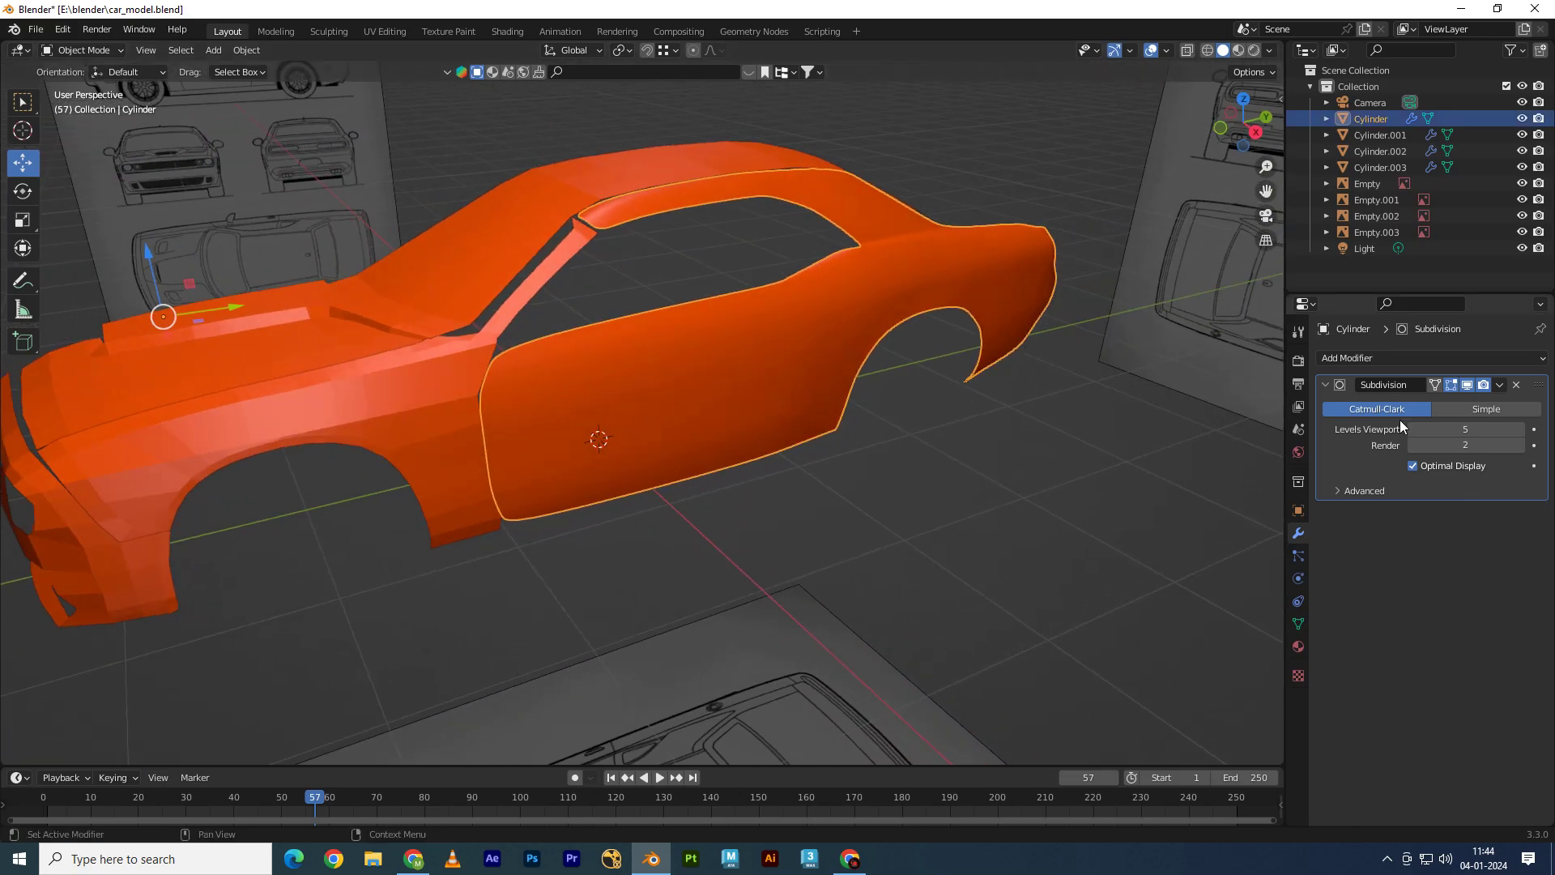
pyautogui.click(1455, 429)
pyautogui.write('0')
pyautogui.press('Return')
# Step: Add a horizontal and a vertical loop cut across the door
pyautogui.press('Tab')
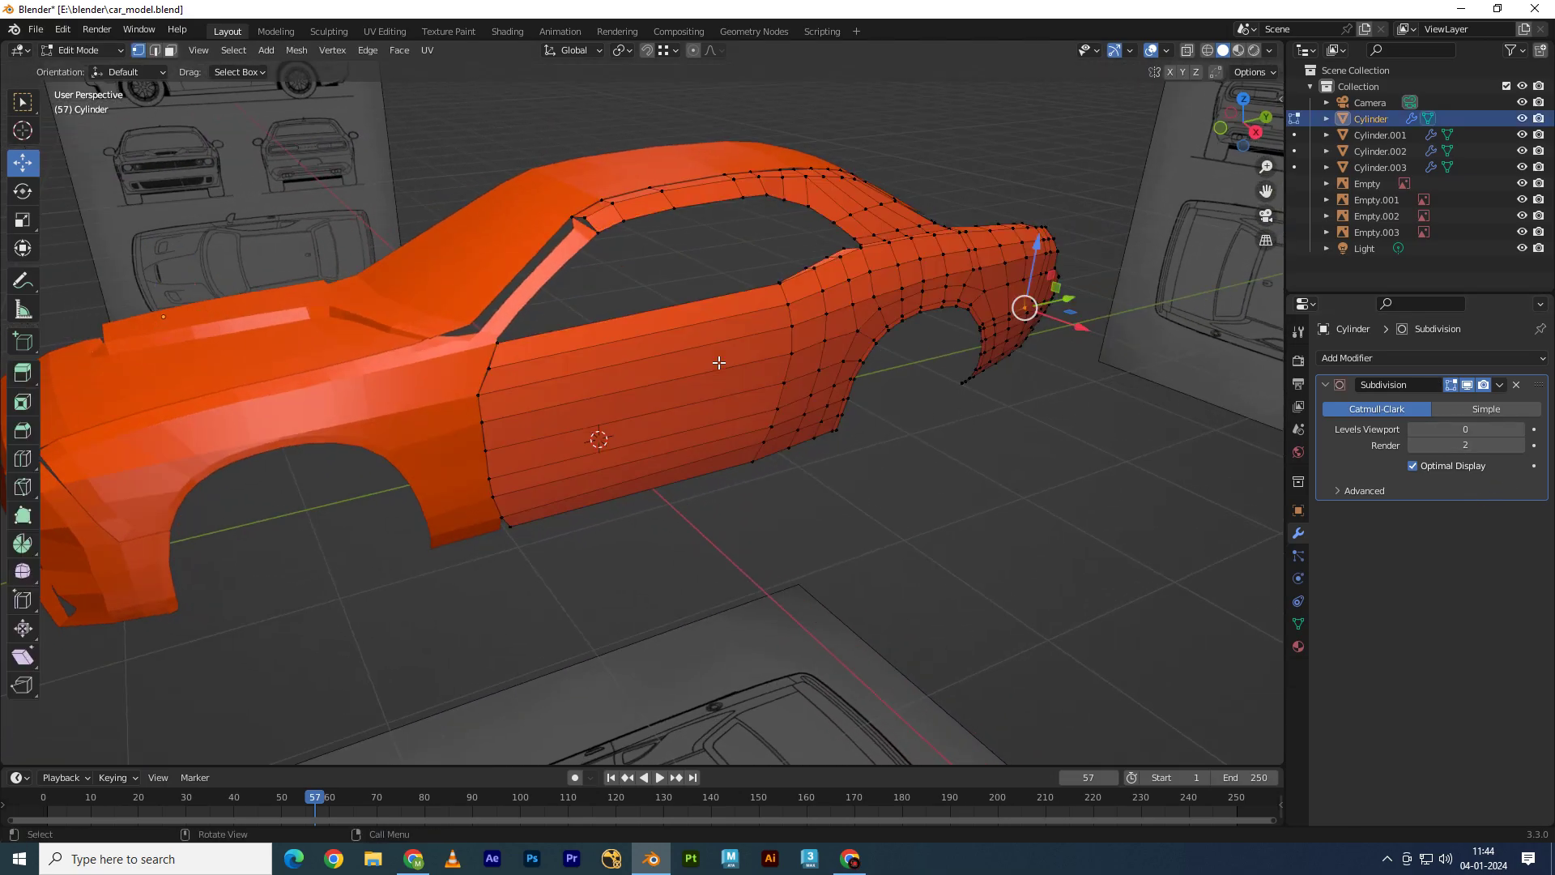
pyautogui.click(567, 383)
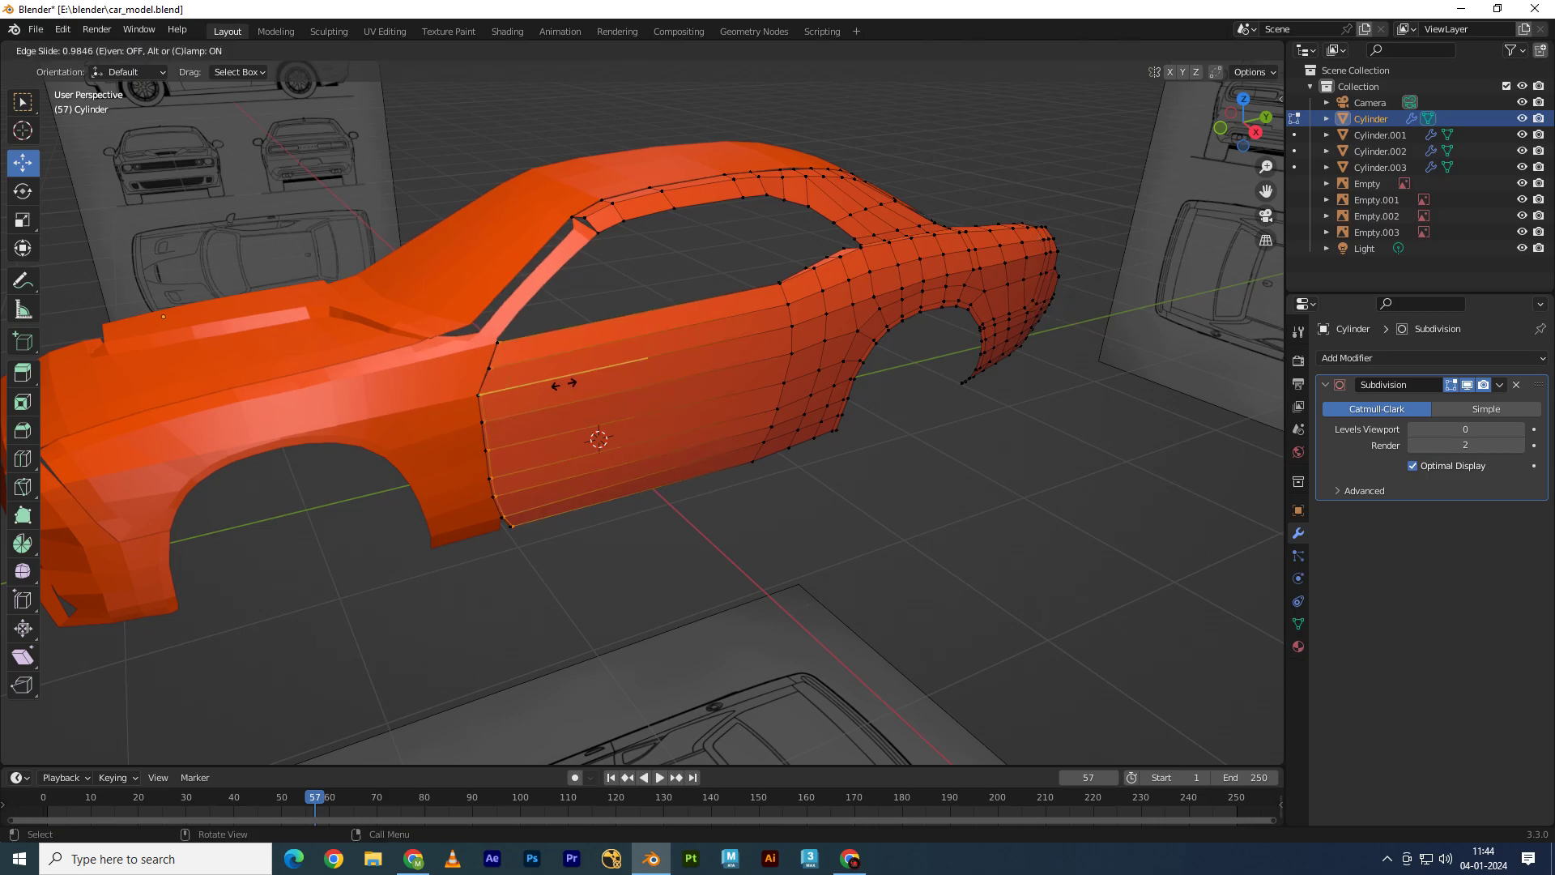
pyautogui.click(564, 384)
pyautogui.hotkey('ctrl', 'r')
pyautogui.click(514, 394)
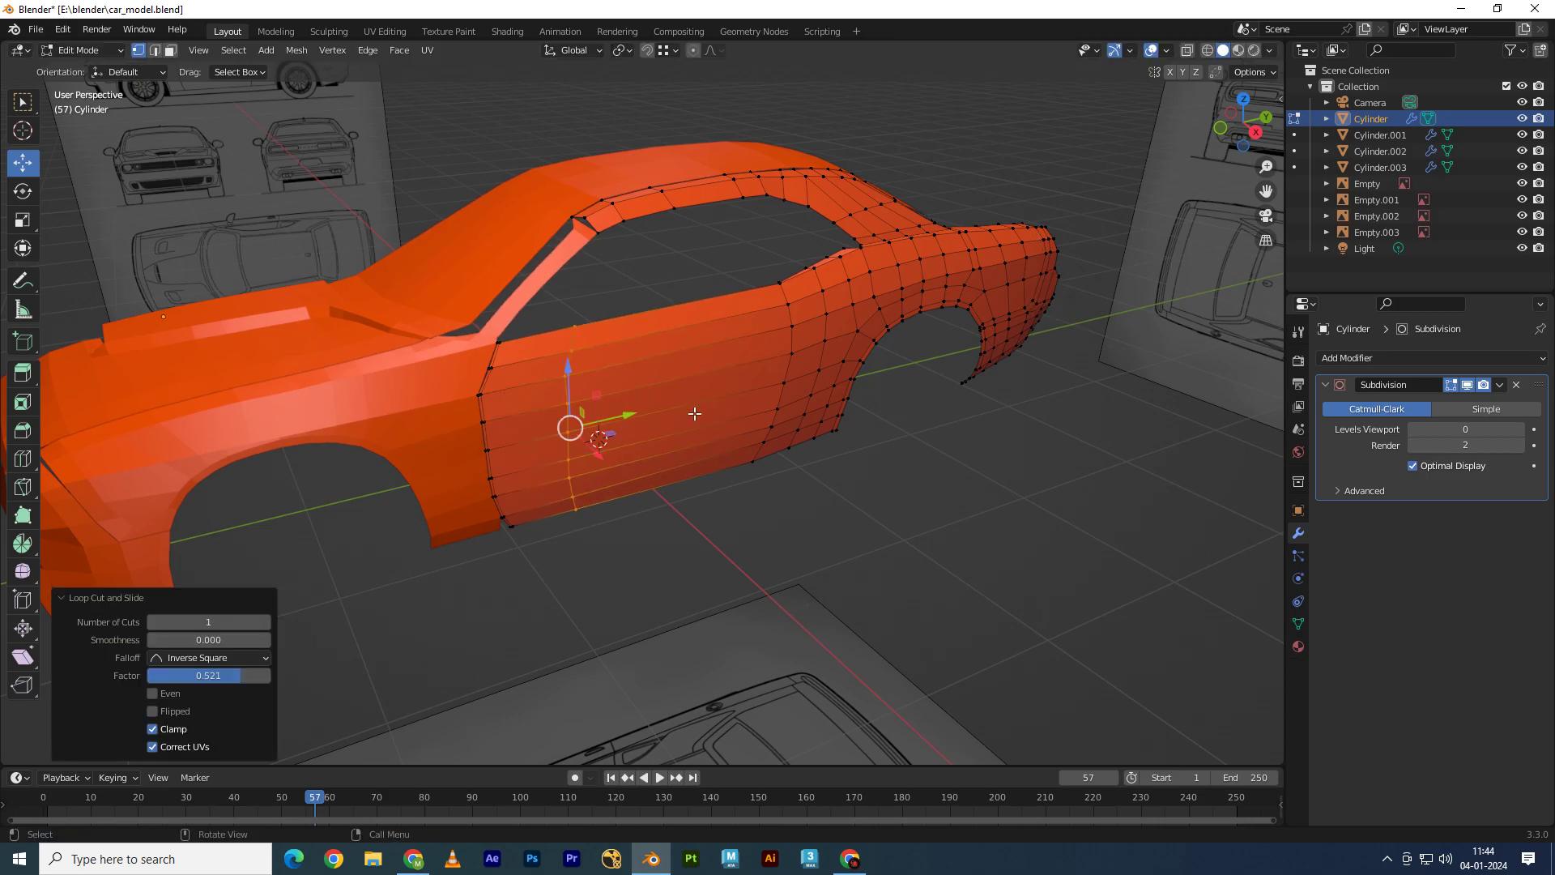
# Step: Check the door loops in straight side view, then return to Object Mode
pyautogui.press('KP_3')
pyautogui.scroll(3, 508, 289)
pyautogui.keyDown('shift'); pyautogui.moveTo(507, 289); pyautogui.dragTo(728, 388, button='middle'); pyautogui.keyUp('shift')
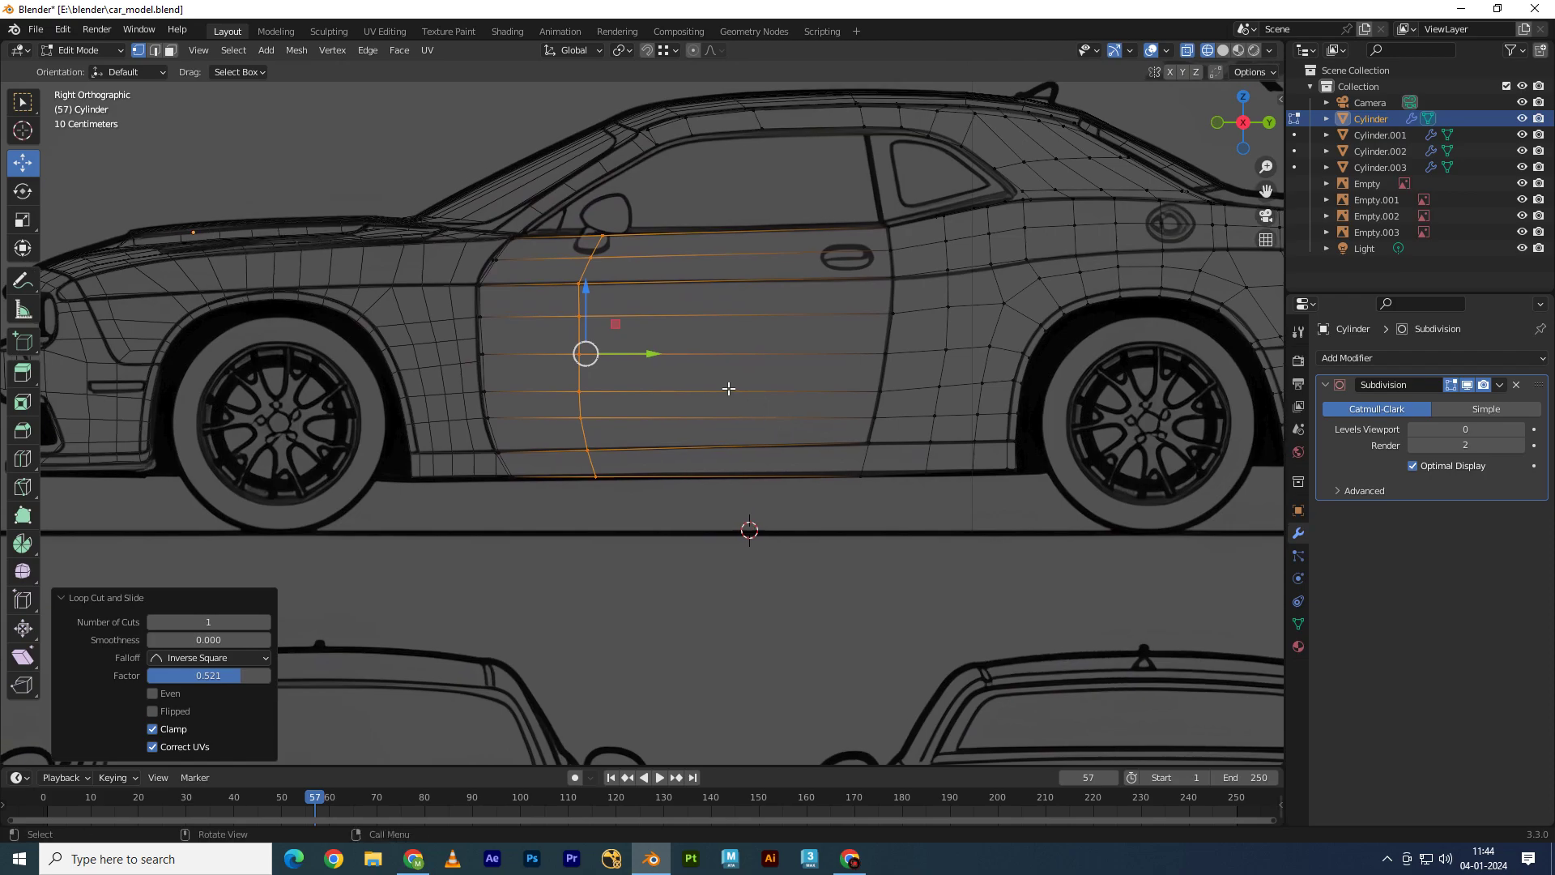
pyautogui.moveTo(632, 358)
pyautogui.mouseDown(button='middle')
pyautogui.moveTo(729, 468)
pyautogui.moveTo(1034, 430)
pyautogui.mouseUp(button='middle')
pyautogui.press('Tab')
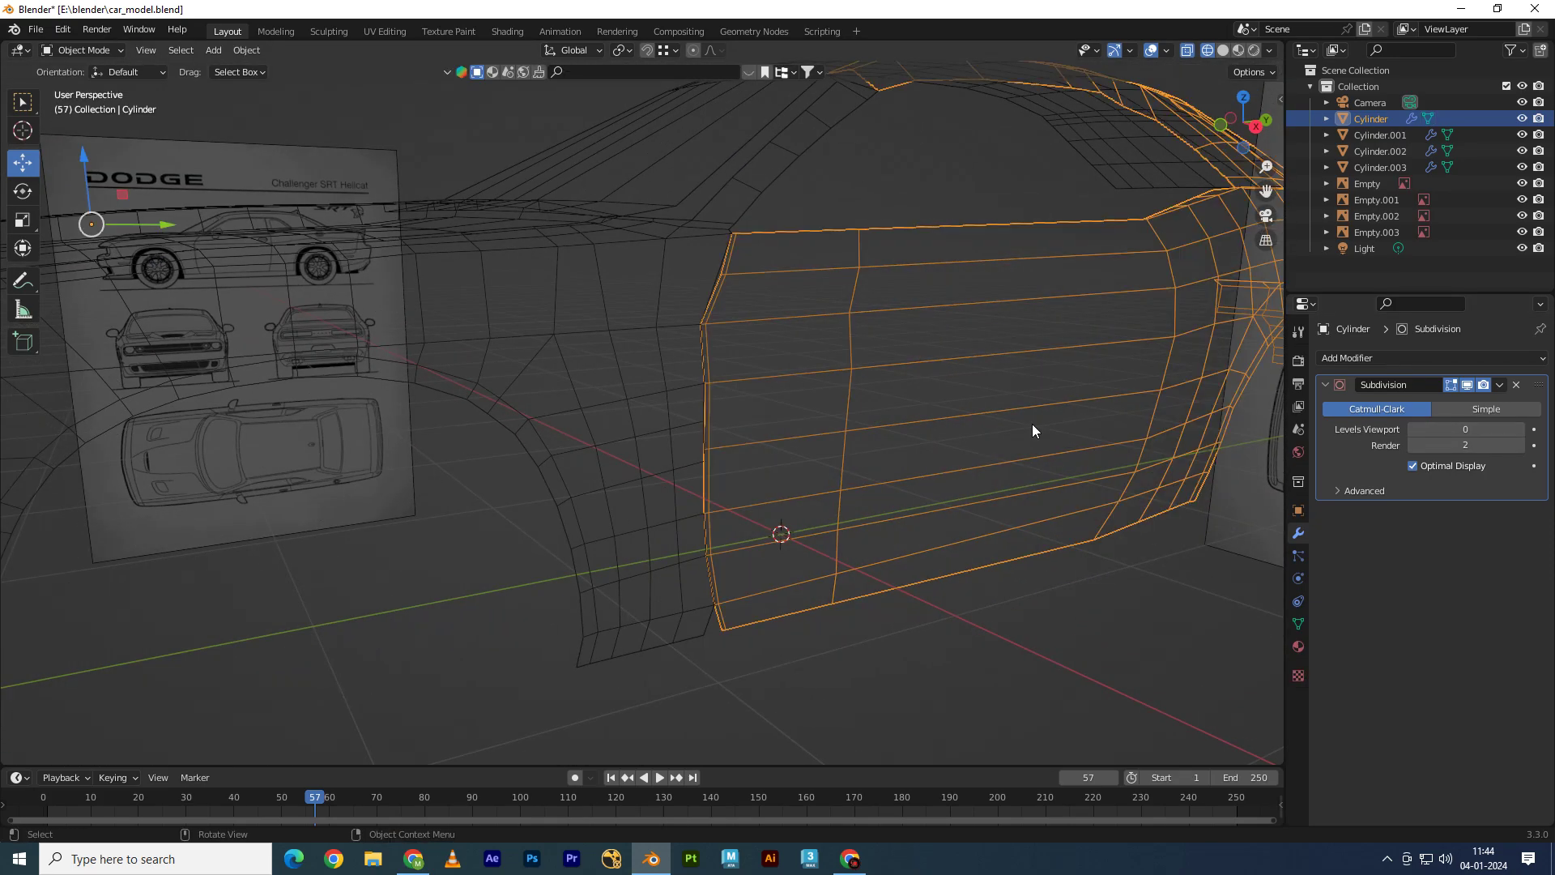
# Step: Switch to Solid shading and add a loop cut across the front fender Cylinder.003
pyautogui.press('z')
pyautogui.click(1154, 426)
pyautogui.click(633, 400)
pyautogui.moveTo(634, 400)
pyautogui.mouseDown(button='middle')
pyautogui.moveTo(651, 448)
pyautogui.moveTo(672, 444)
pyautogui.mouseUp(button='middle')
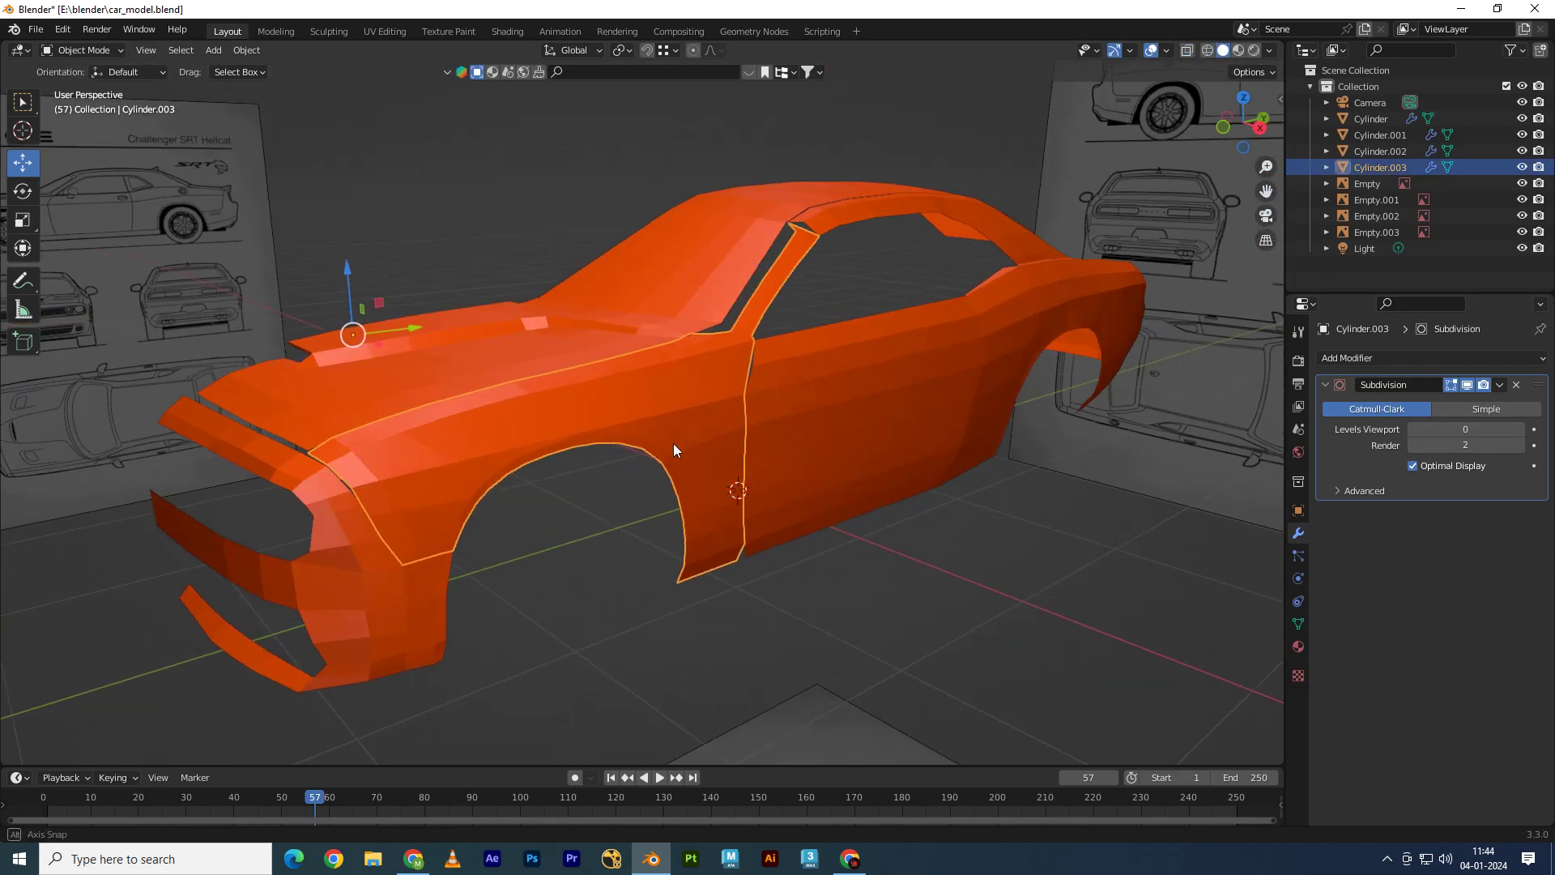
pyautogui.press('Tab')
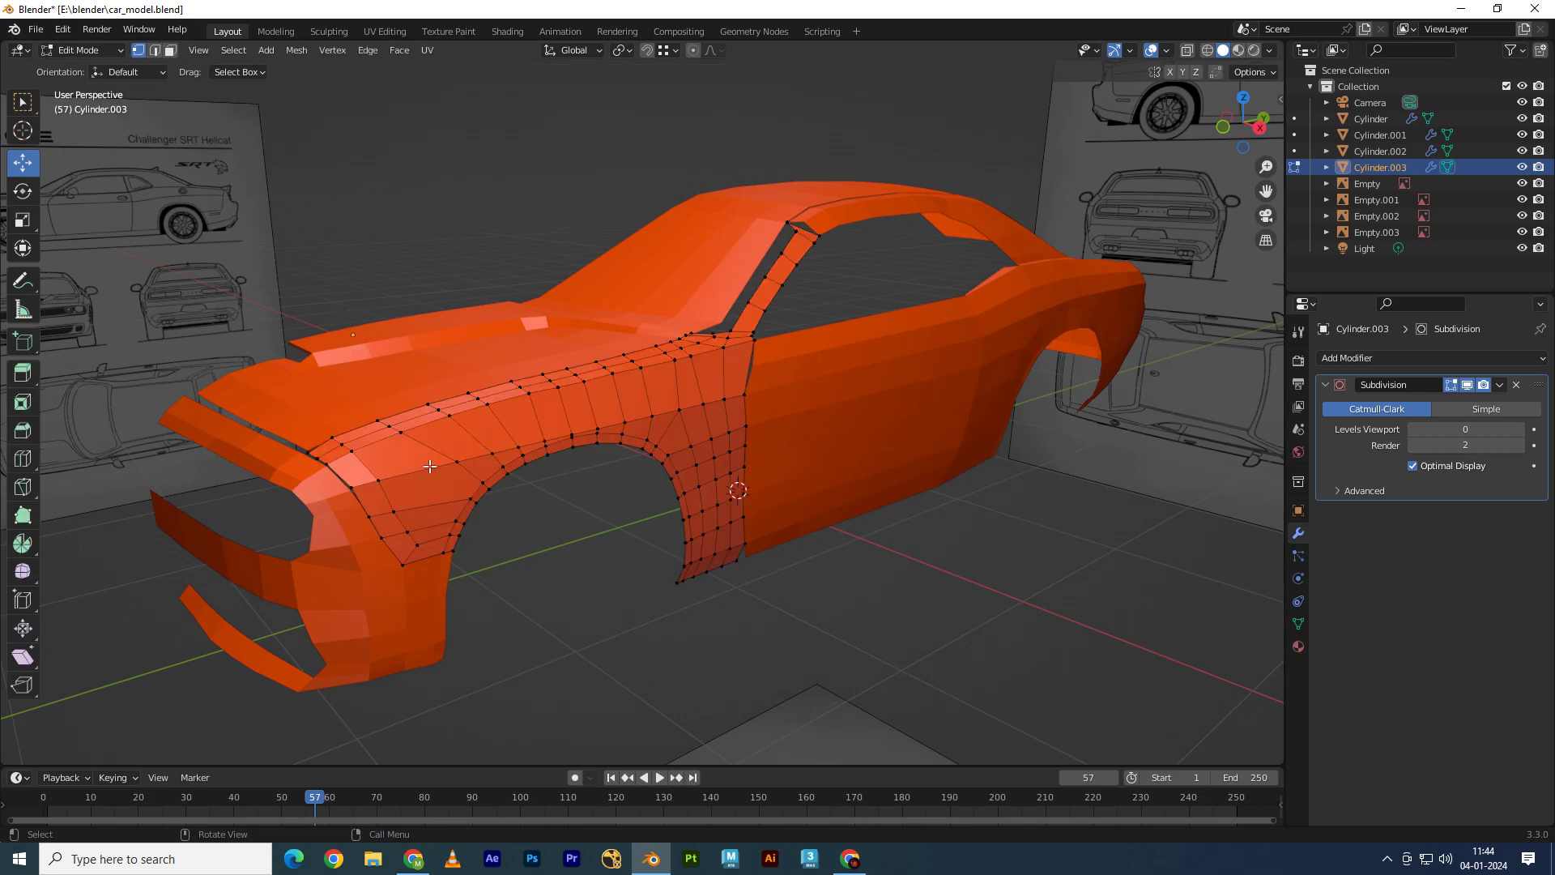
pyautogui.click(422, 552)
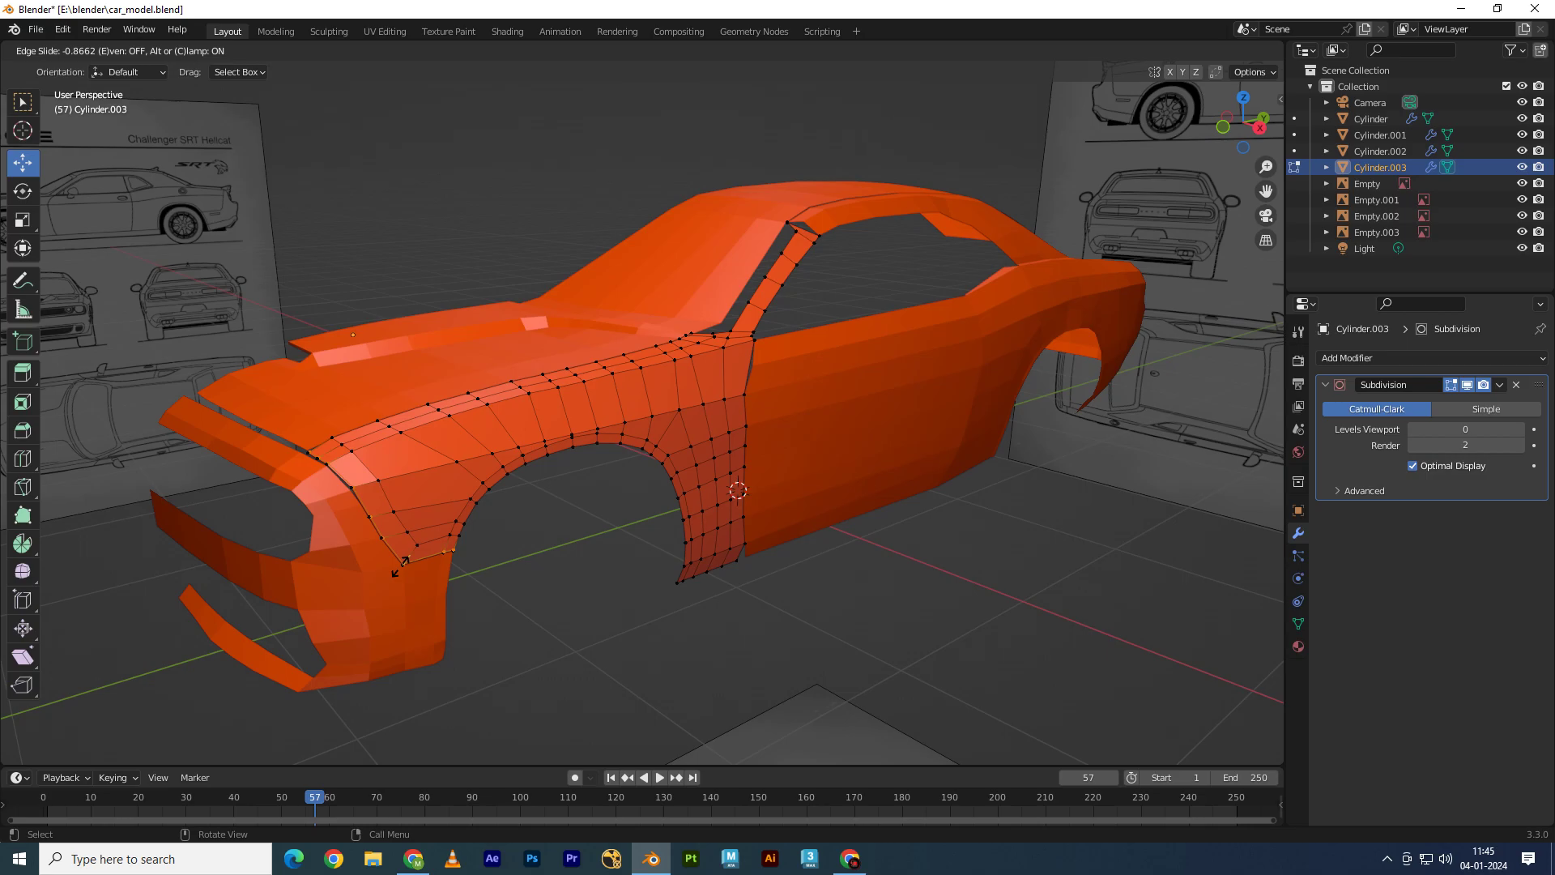
pyautogui.click(402, 563)
pyautogui.press('Tab')
# Step: Add an edge loop near the front edge of the hood piece
pyautogui.click(405, 409)
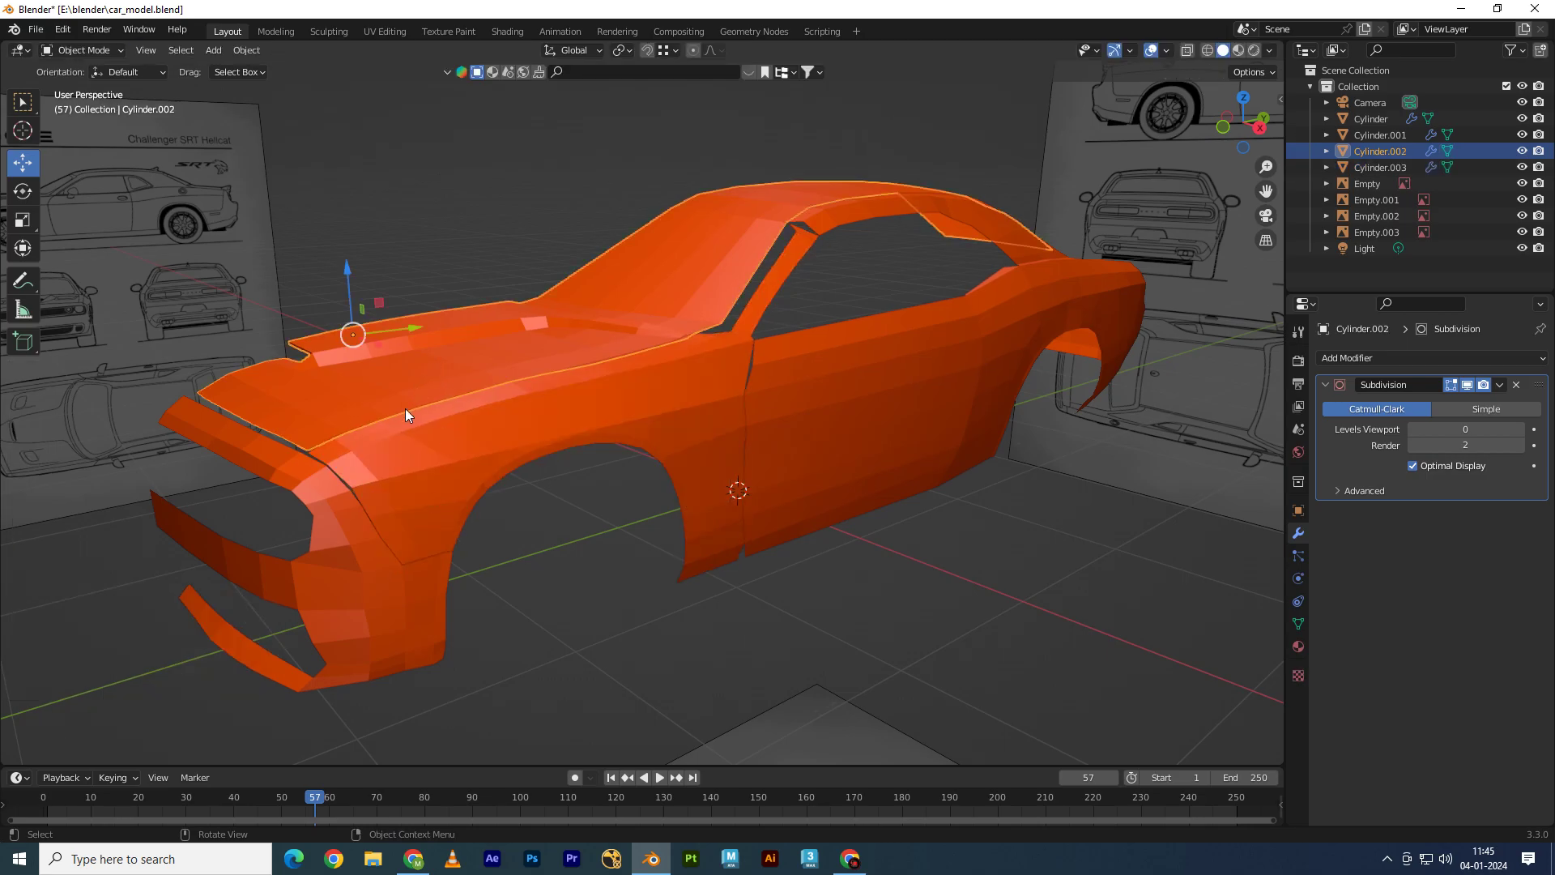
pyautogui.moveTo(405, 408); pyautogui.dragTo(417, 469, button='middle')
pyautogui.press('Tab')
pyautogui.hotkey('ctrl', 'r')
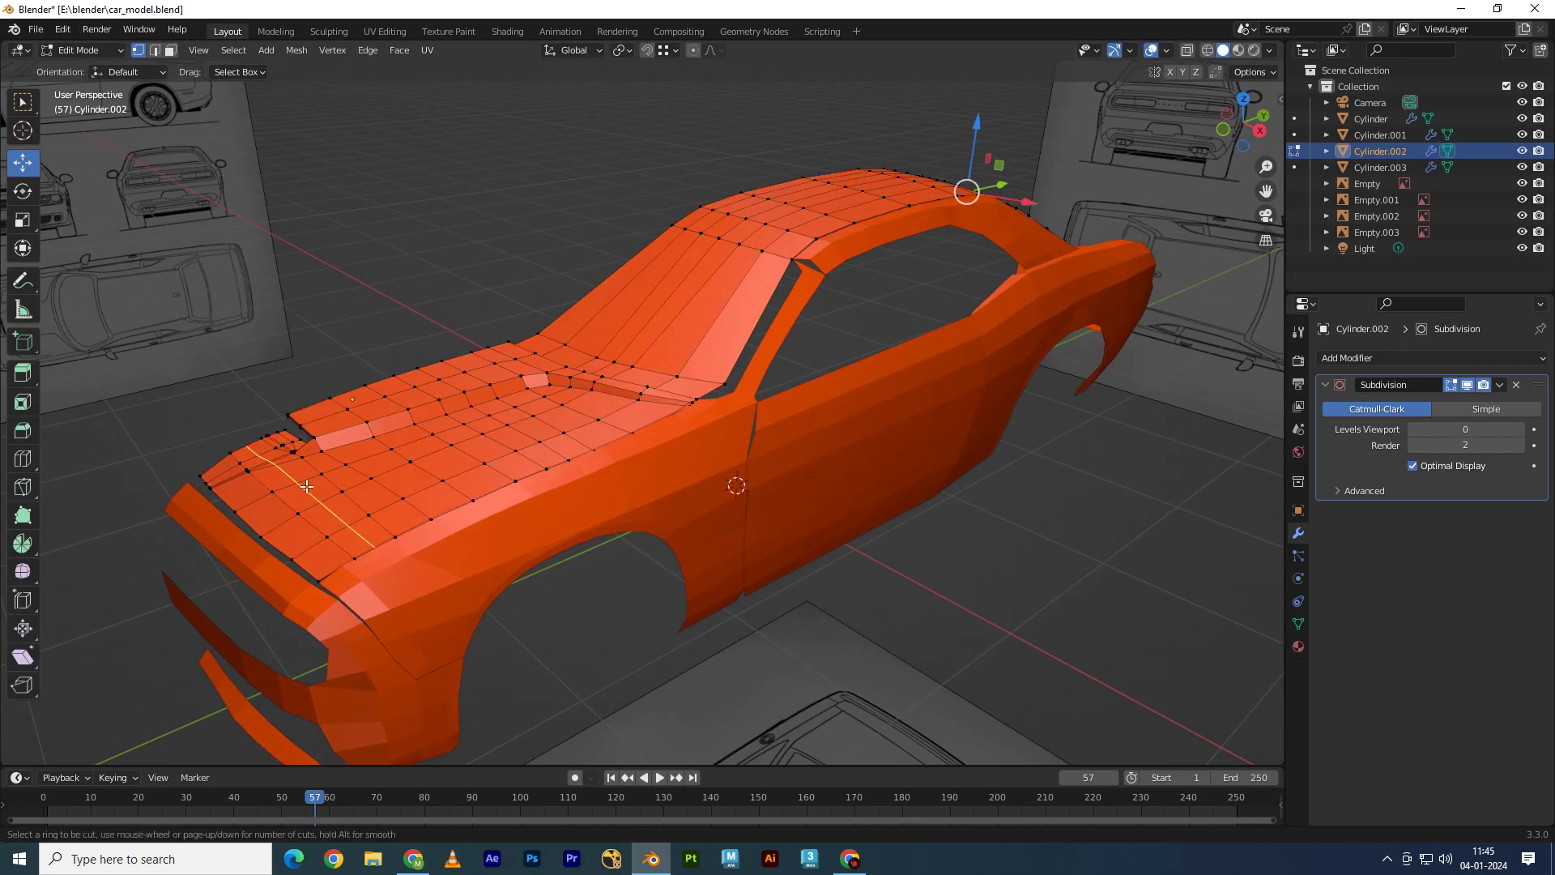
pyautogui.click(265, 518)
pyautogui.click(253, 534)
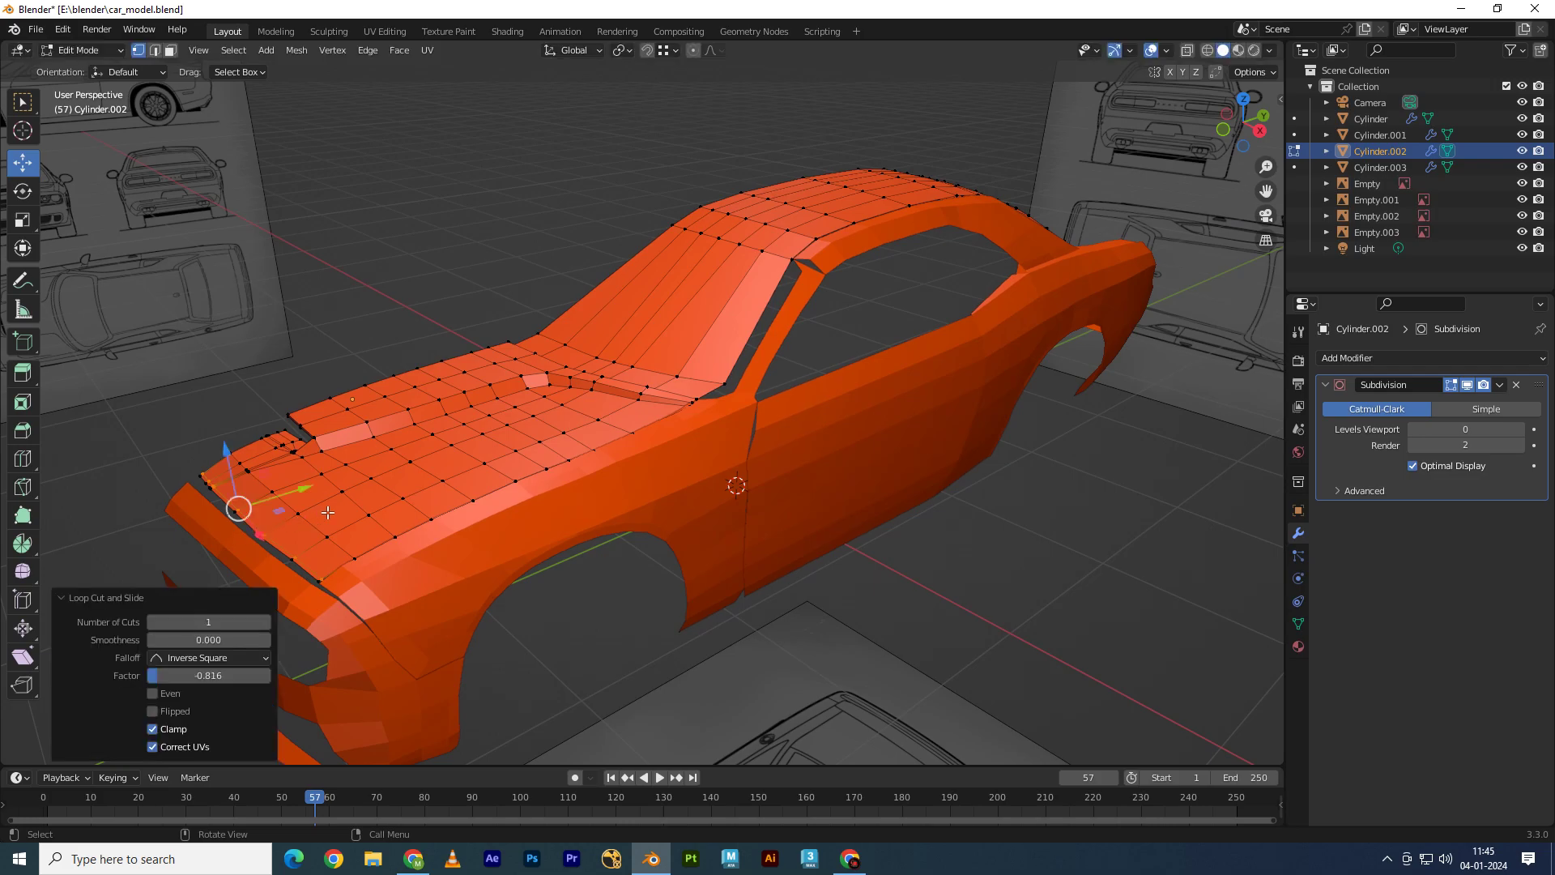
pyautogui.press('Tab')
# Step: Add a loop cut to the front bumper Cylinder.001 and return to Object Mode
pyautogui.click(275, 581)
pyautogui.press('Tab')
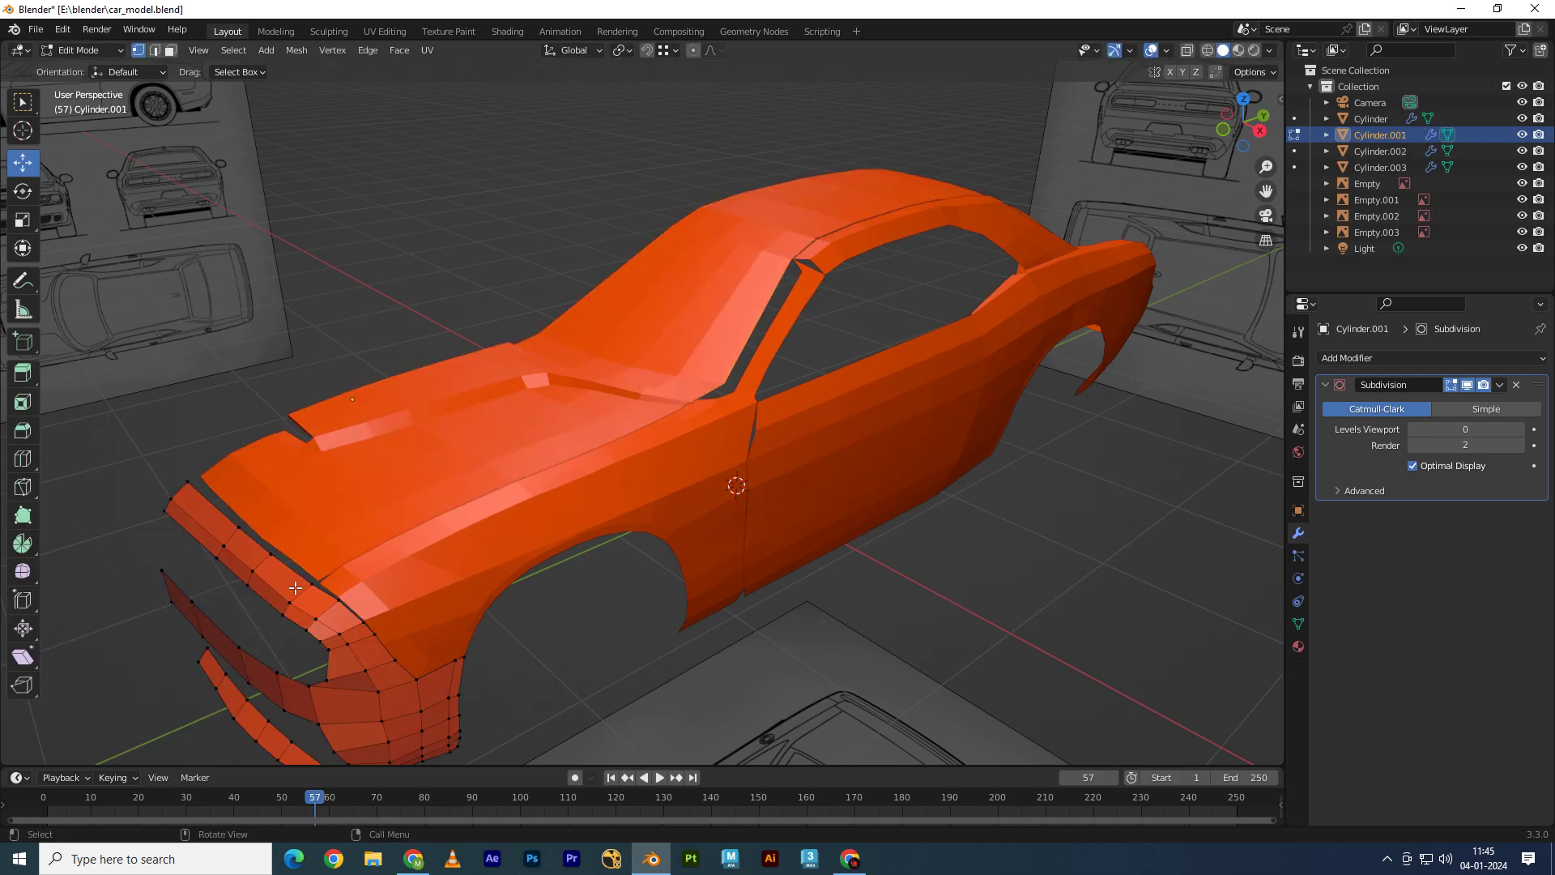
pyautogui.hotkey('ctrl', 'r')
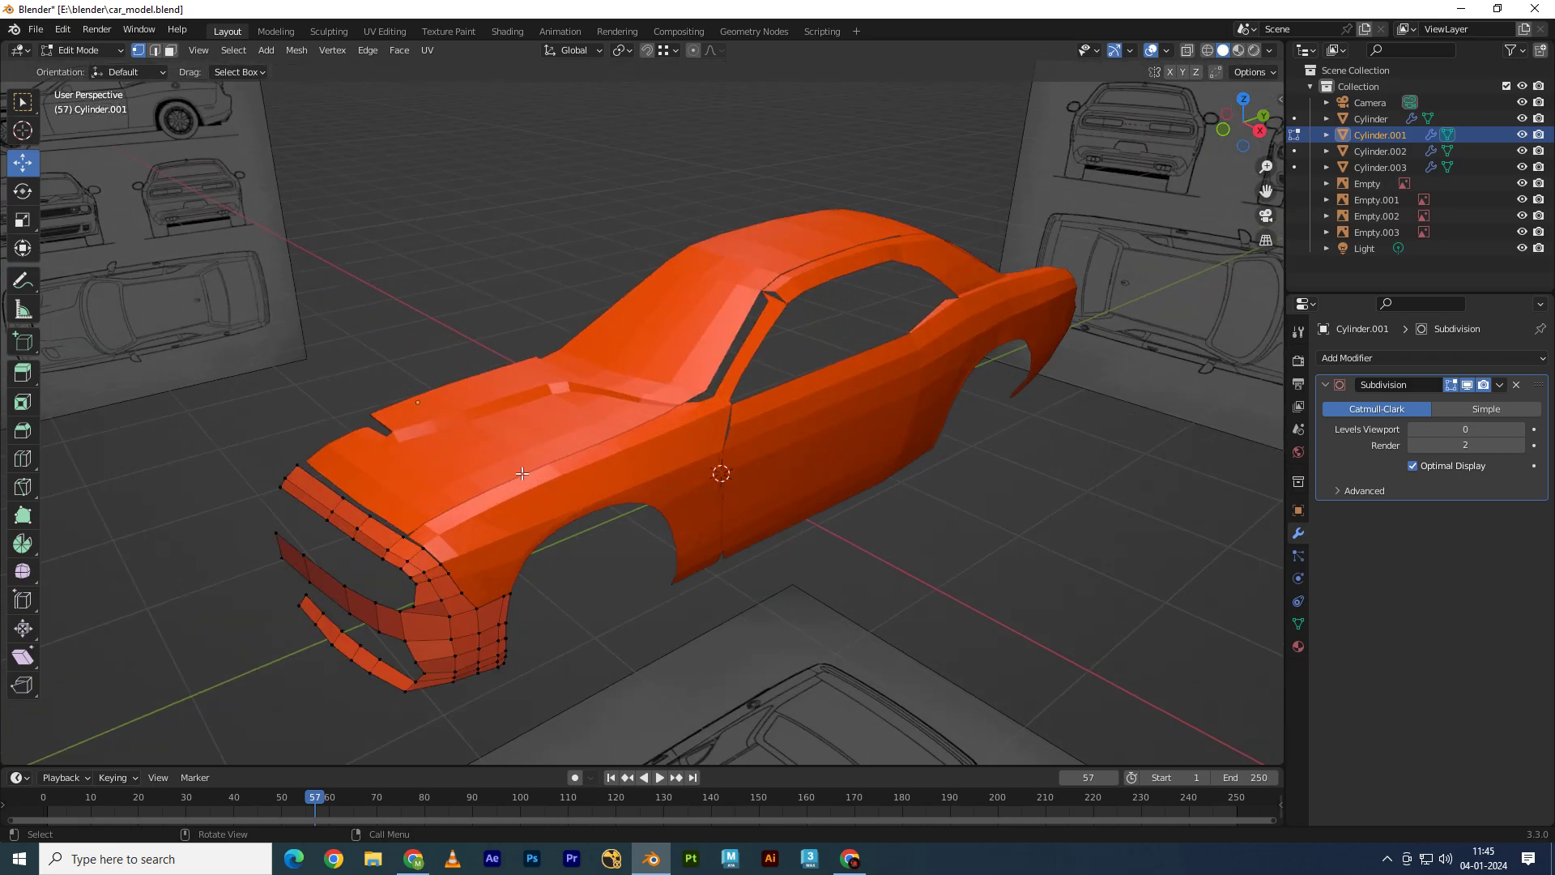
pyautogui.press('Tab')
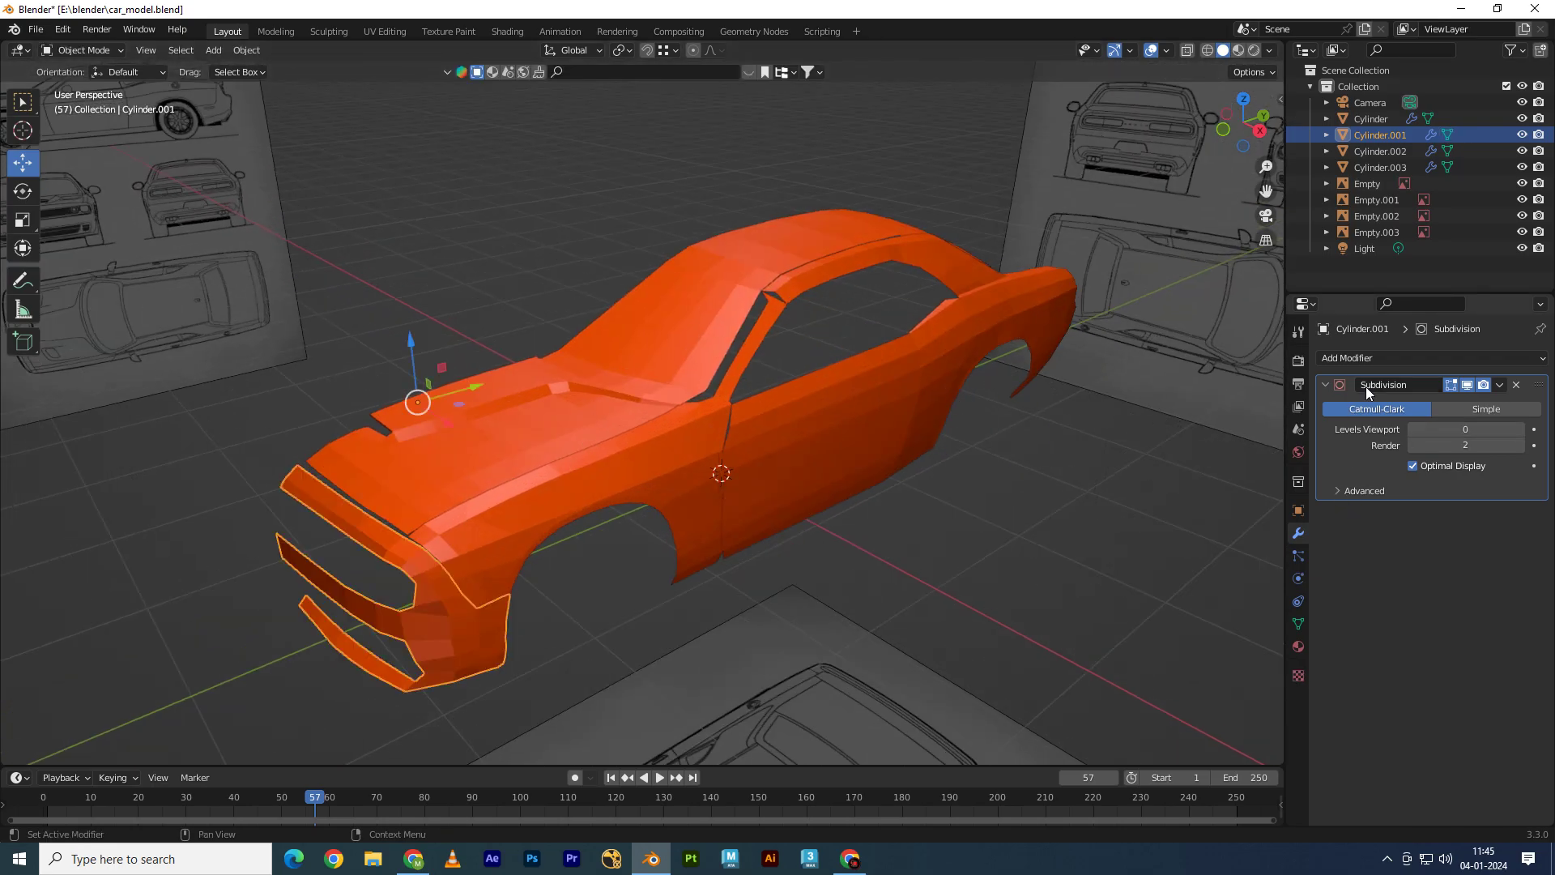
# Step: Give the bumper a Mirror modifier on Z only and viewport subdivision level 5
pyautogui.click(1341, 360)
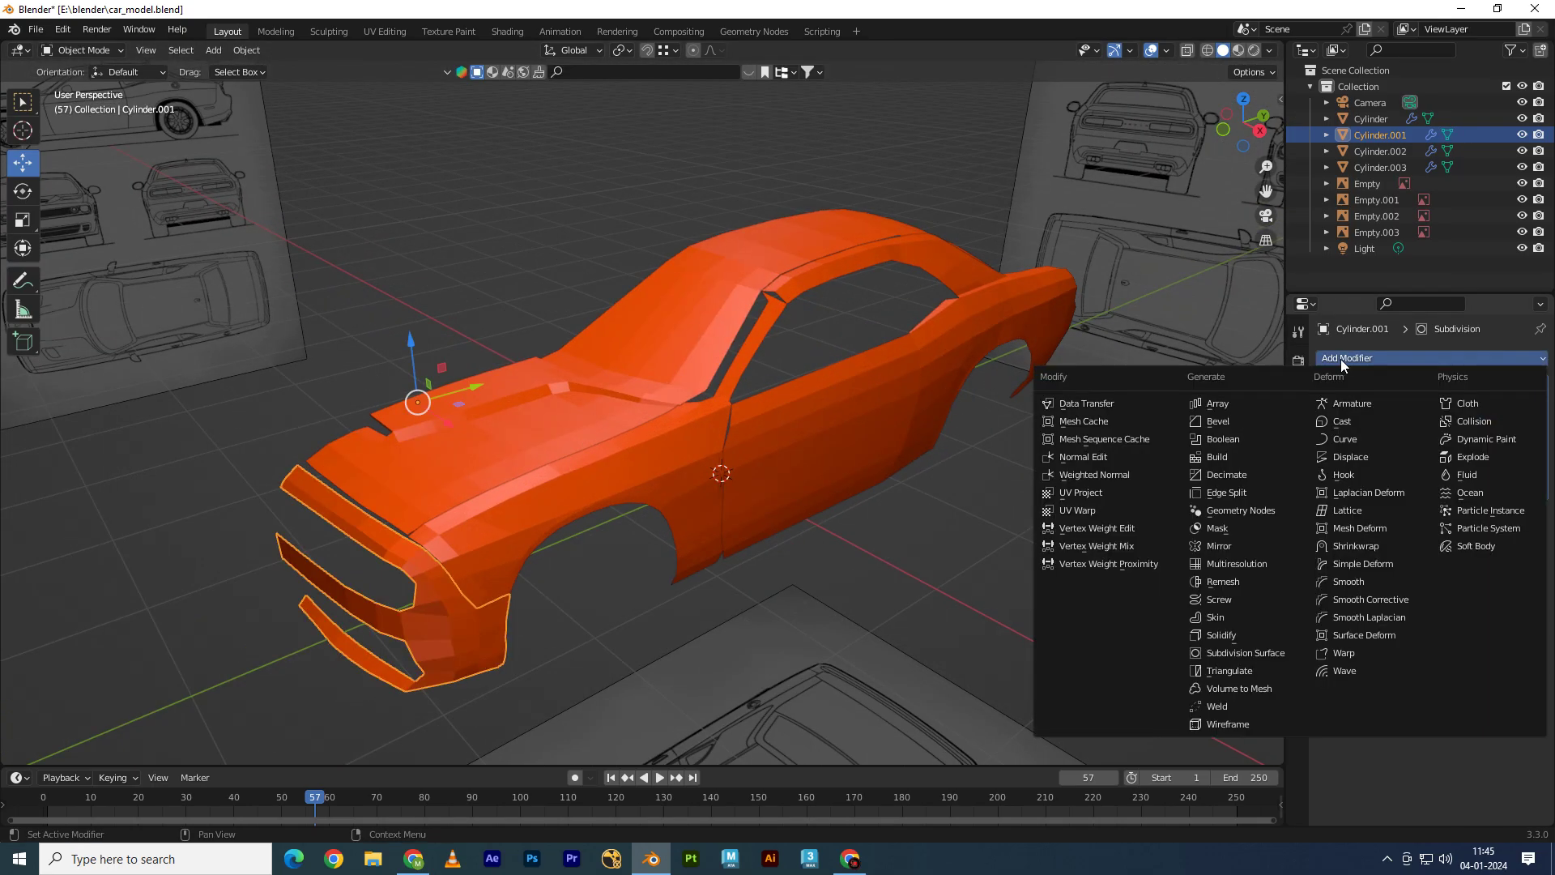
pyautogui.click(1209, 545)
pyautogui.click(1504, 537)
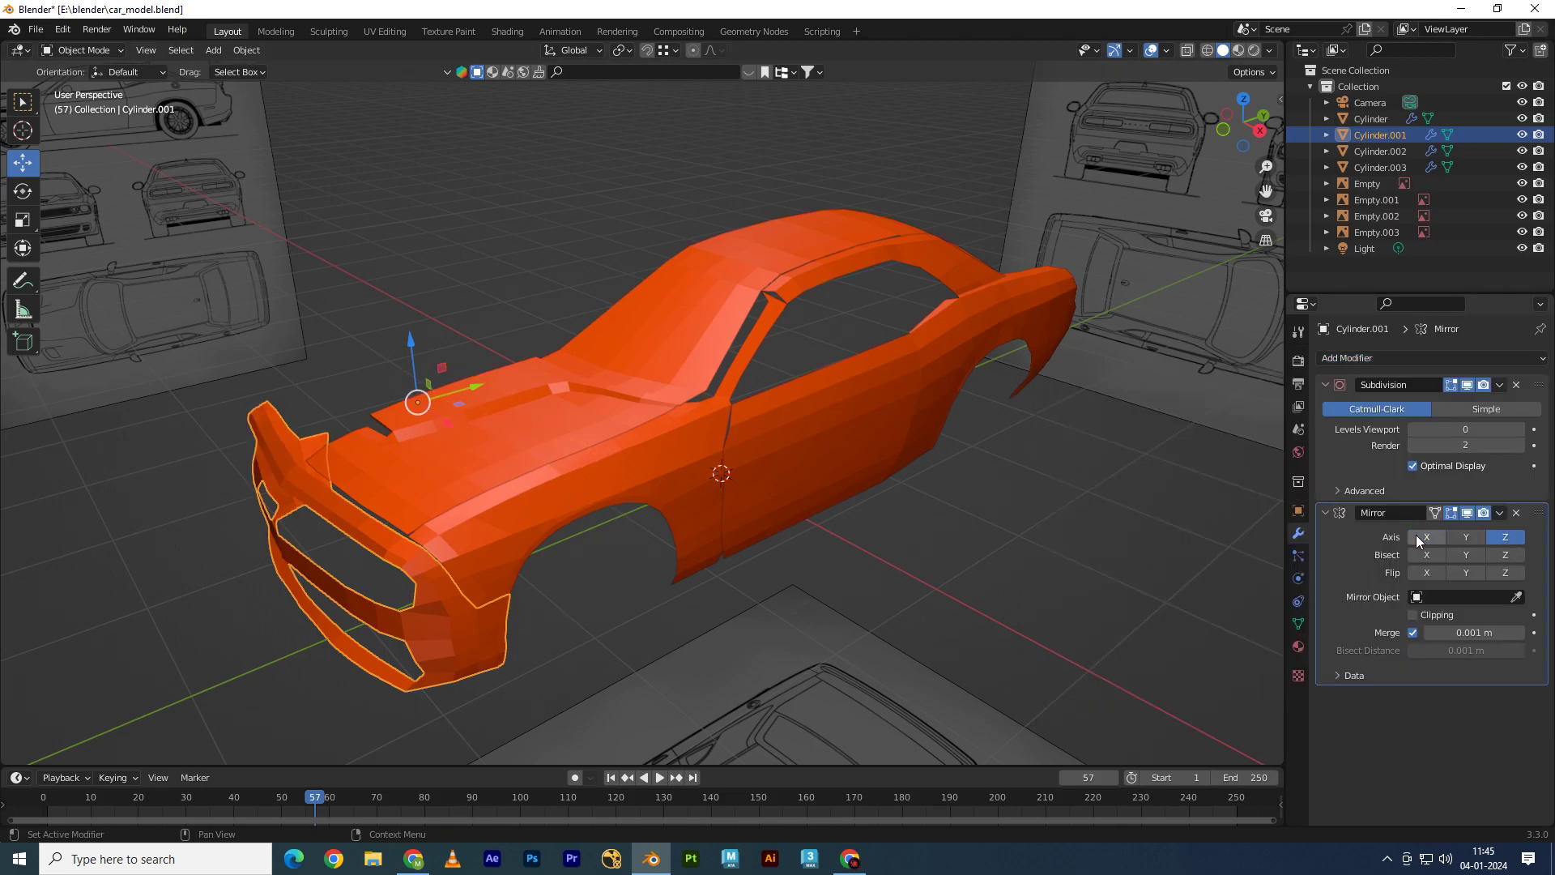
pyautogui.click(1426, 537)
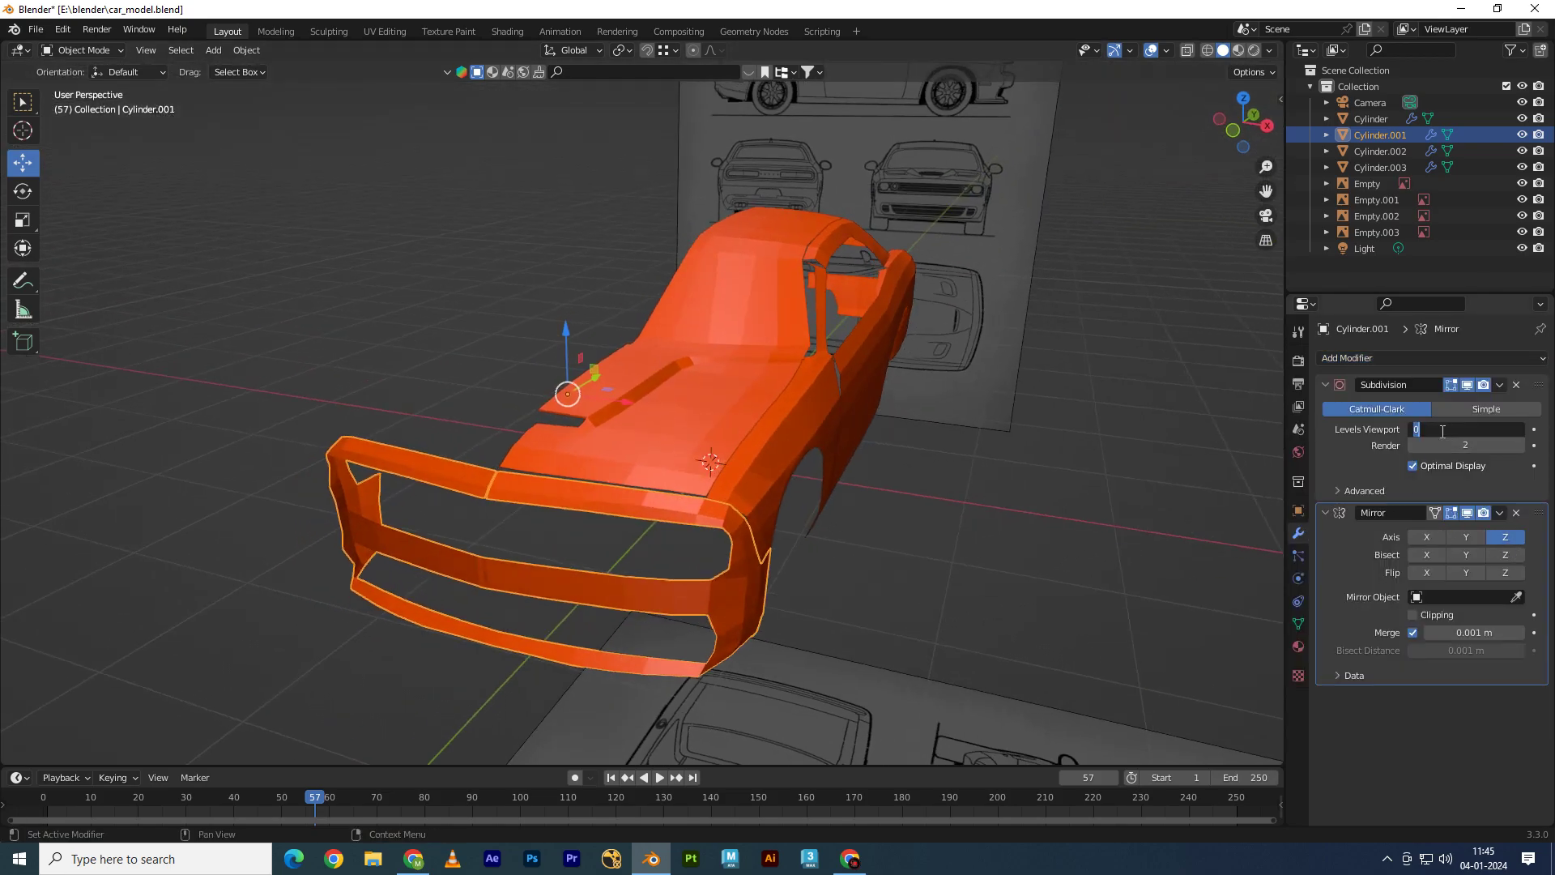
pyautogui.write('5')
pyautogui.press('Return')
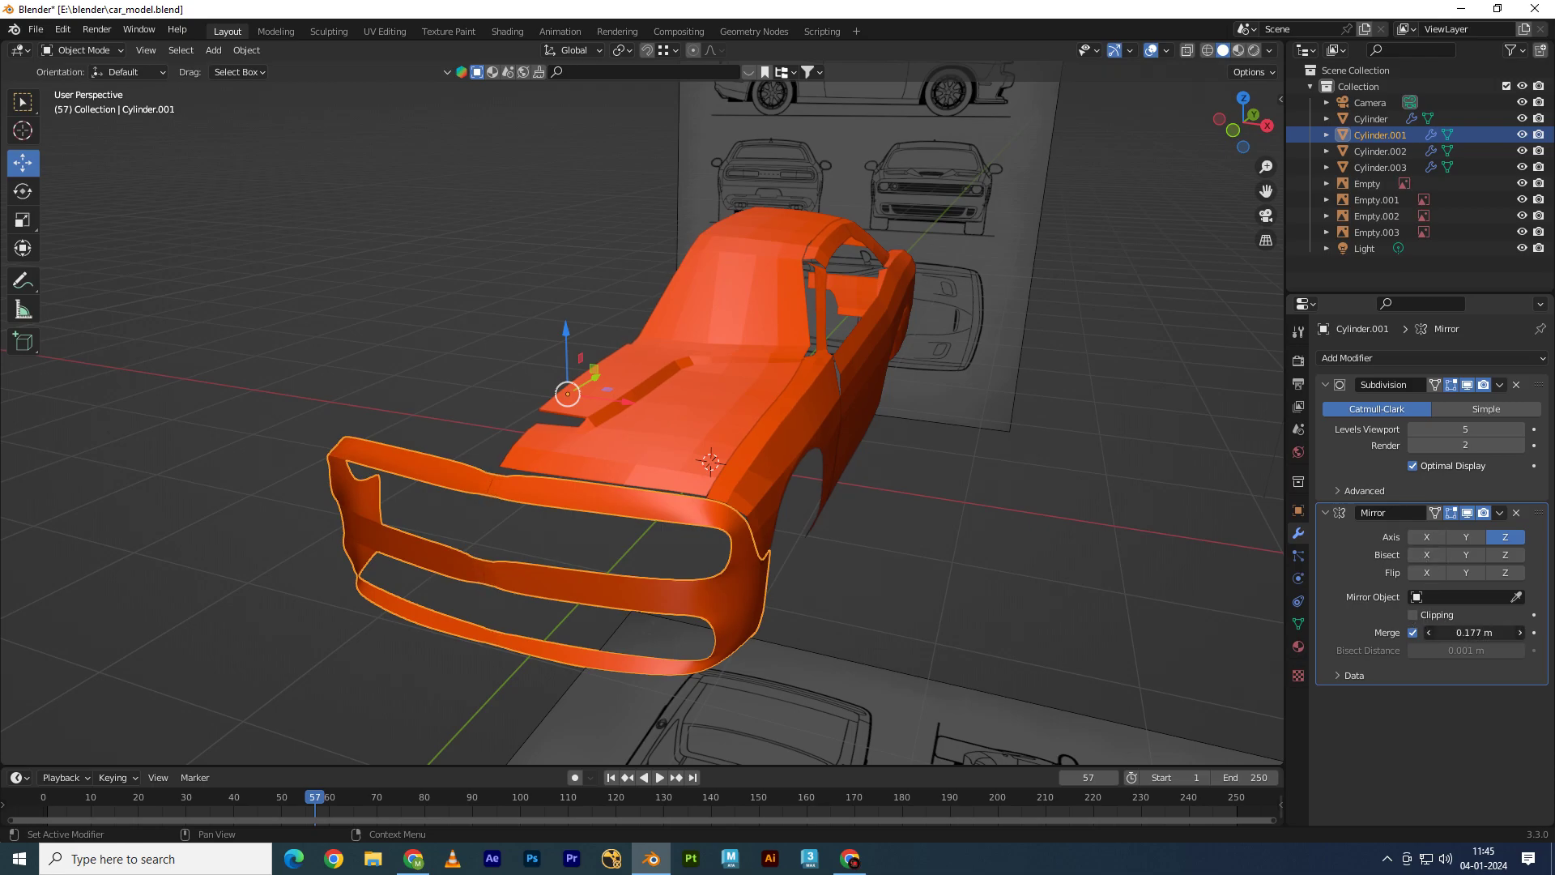
# Step: Give the side body piece a Z-only Mirror modifier and viewport subdivision 5
pyautogui.moveTo(970, 634); pyautogui.dragTo(741, 540, button='middle')
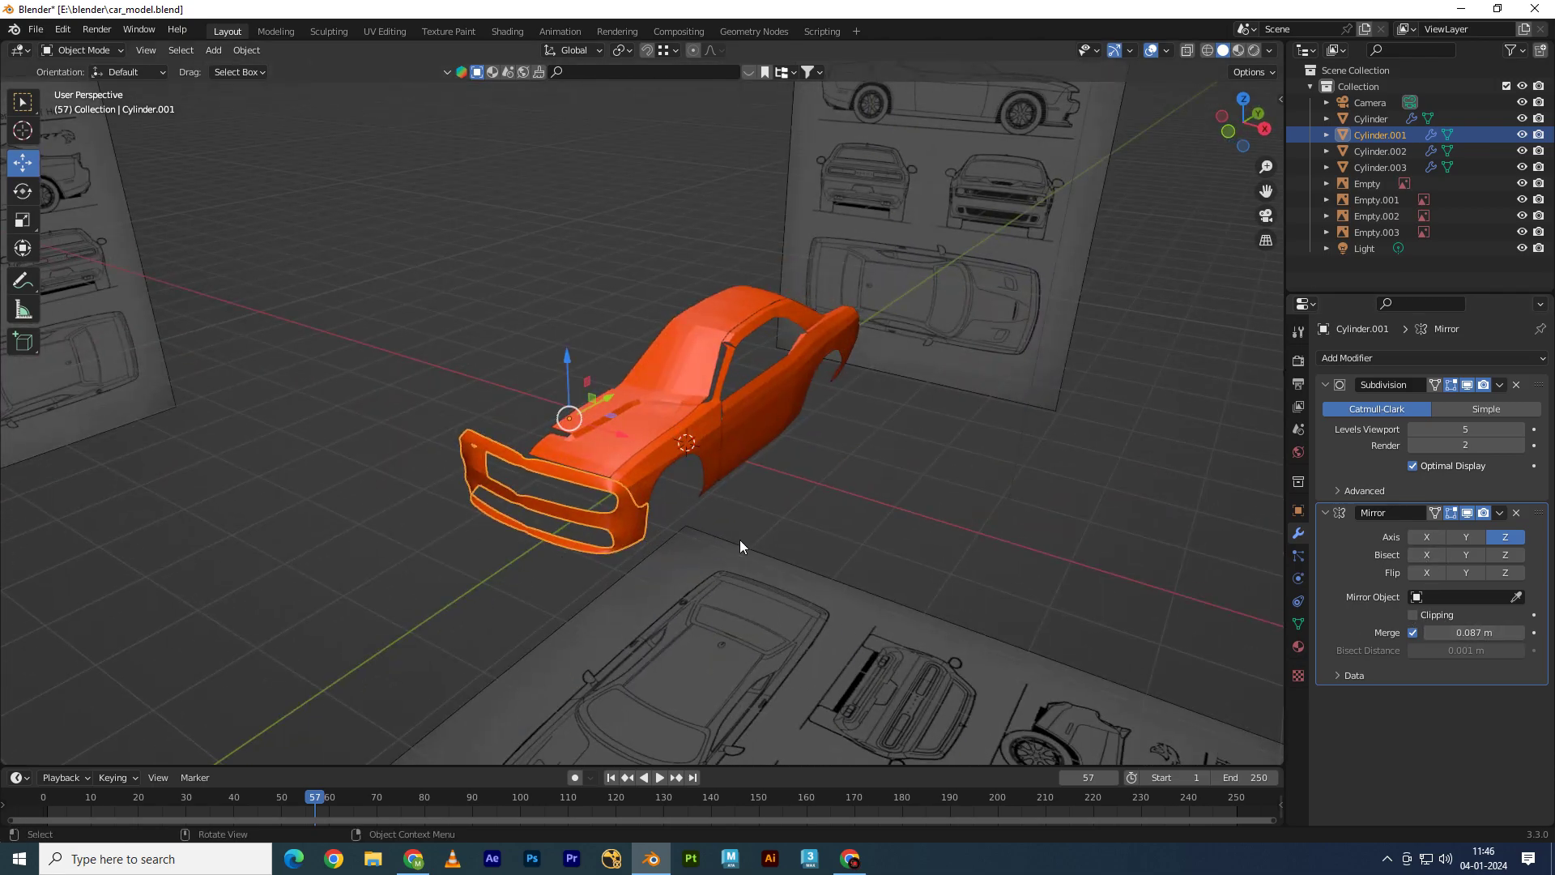
pyautogui.click(734, 443)
pyautogui.click(1368, 357)
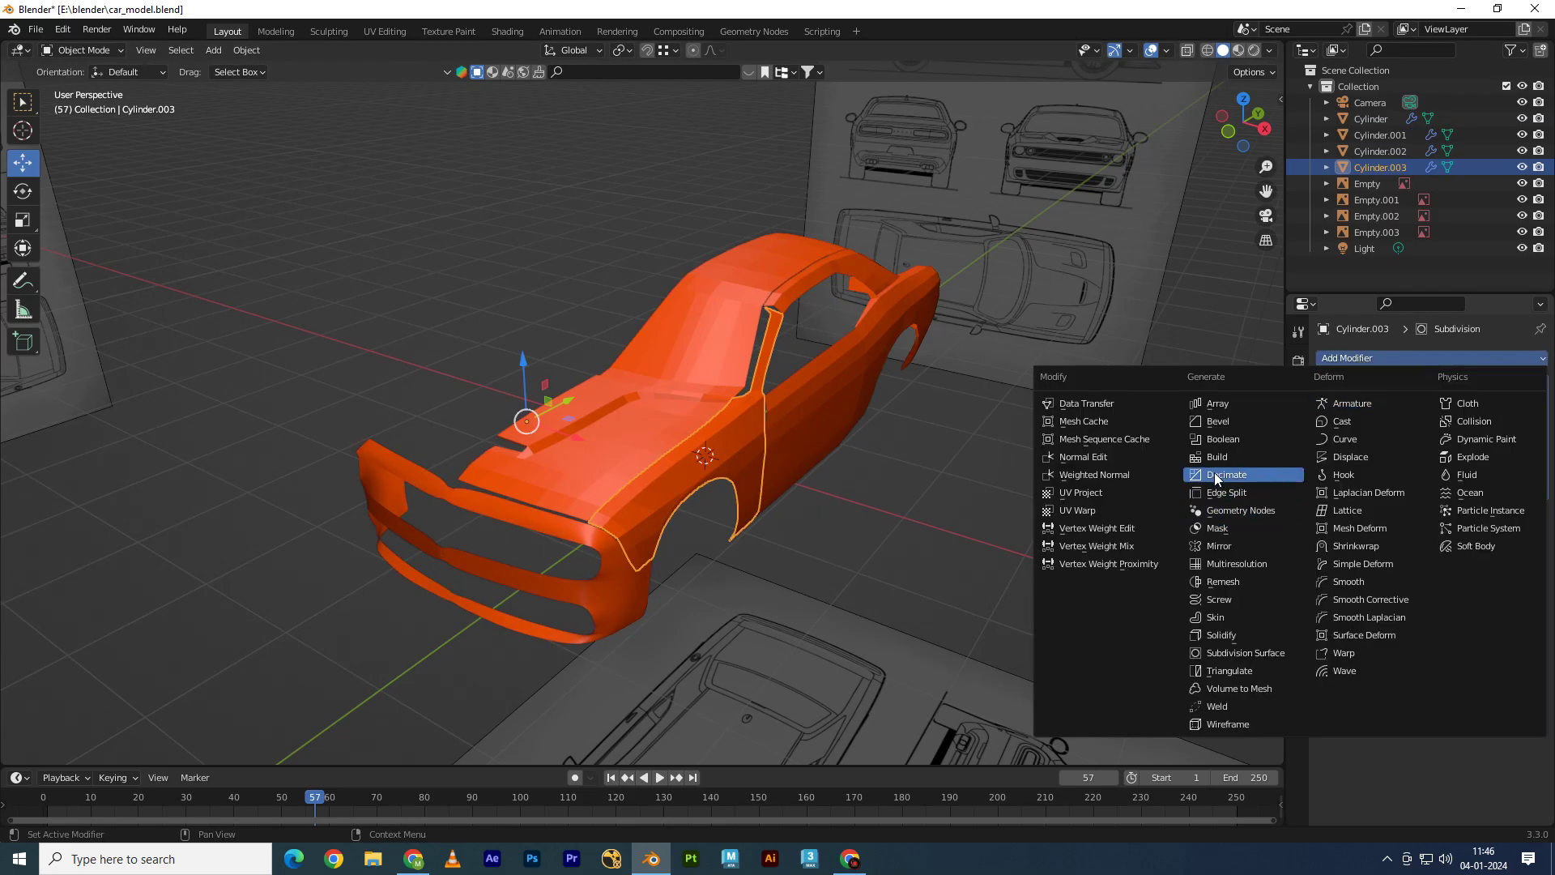
pyautogui.click(1219, 545)
pyautogui.click(1500, 536)
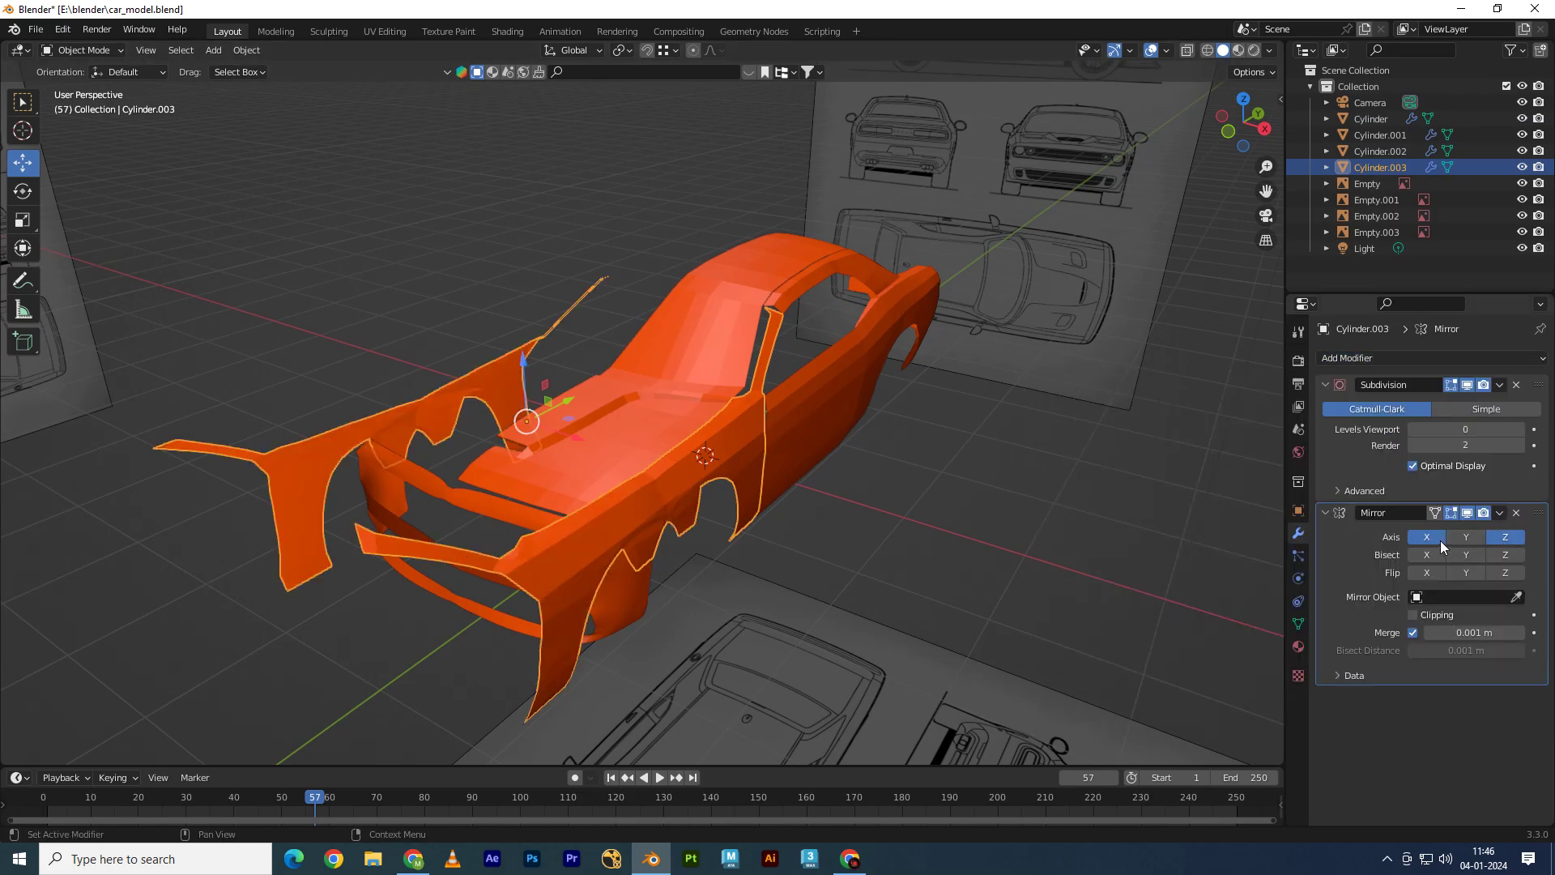
pyautogui.click(1433, 537)
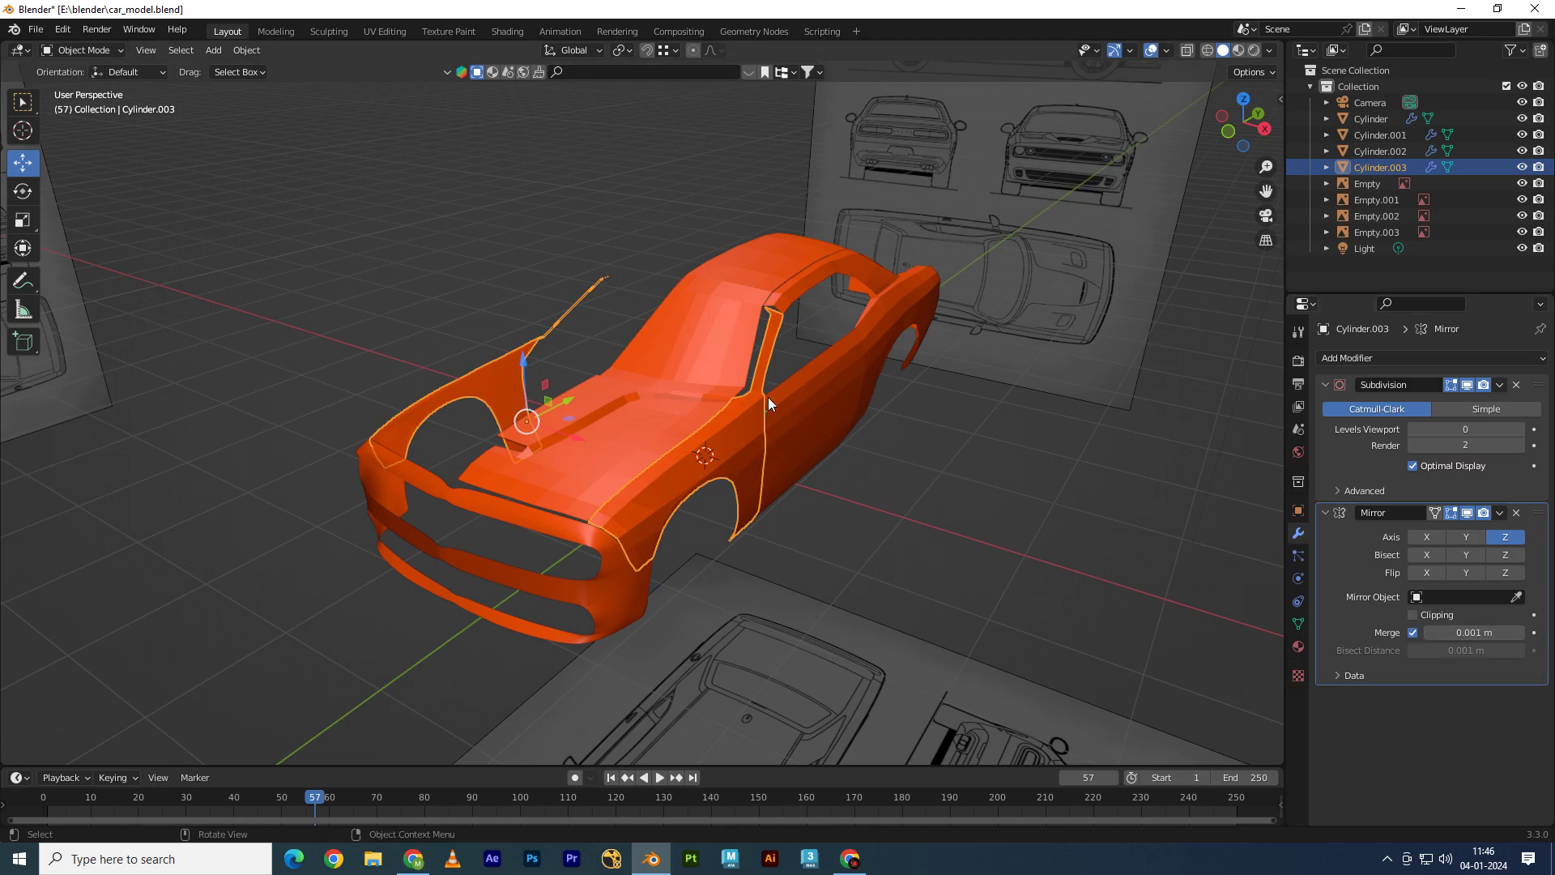
pyautogui.click(1458, 424)
pyautogui.write('5')
pyautogui.press('Return')
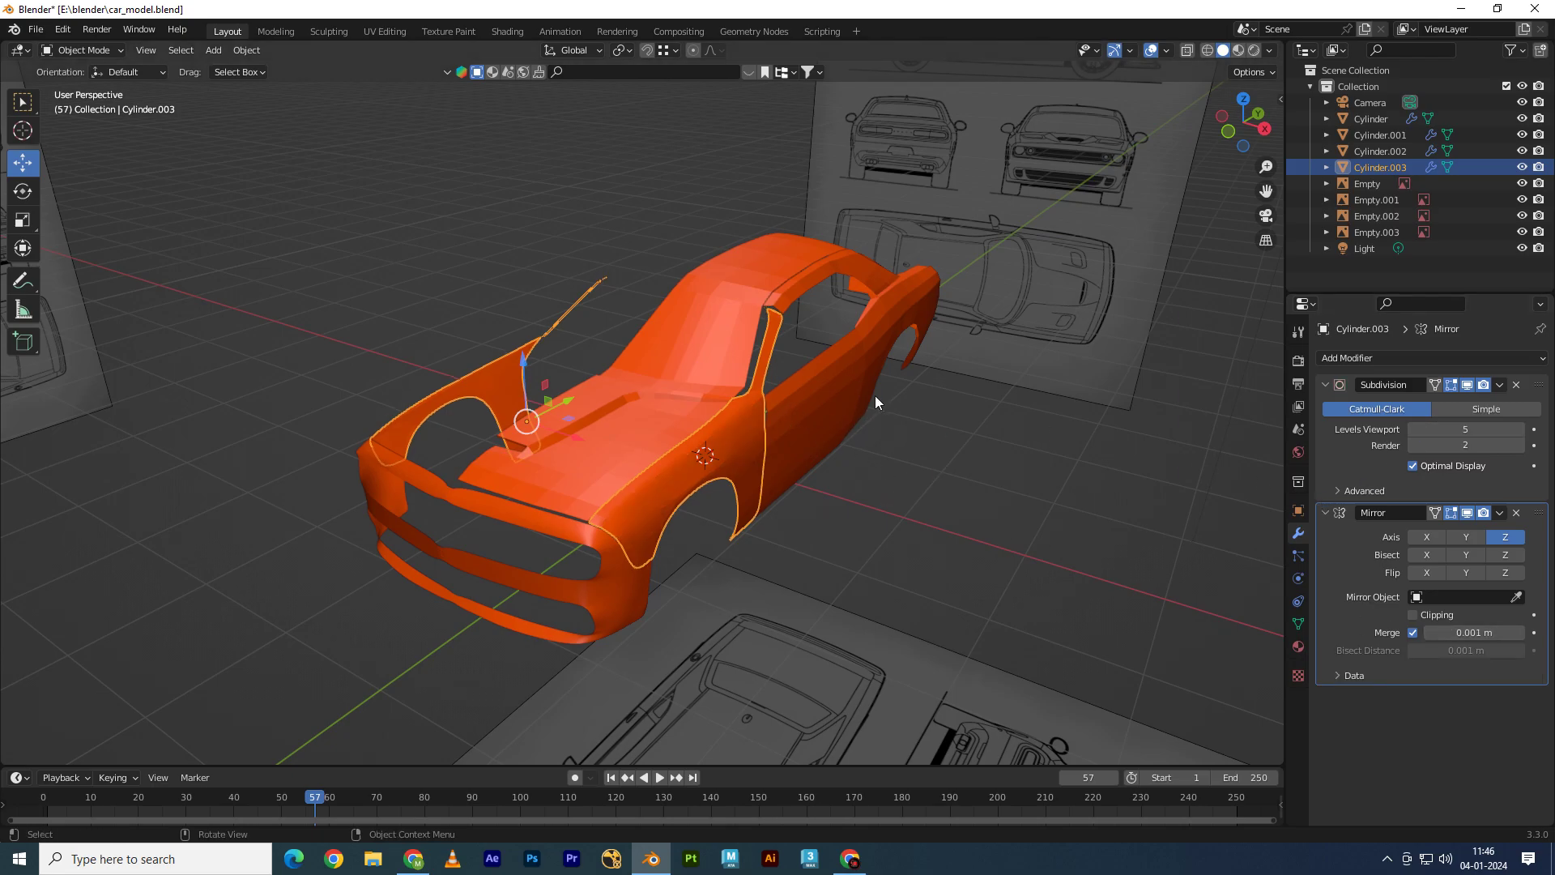
# Step: Add a Mirror modifier on the Z axis only to the hood piece
pyautogui.click(628, 405)
pyautogui.click(1351, 360)
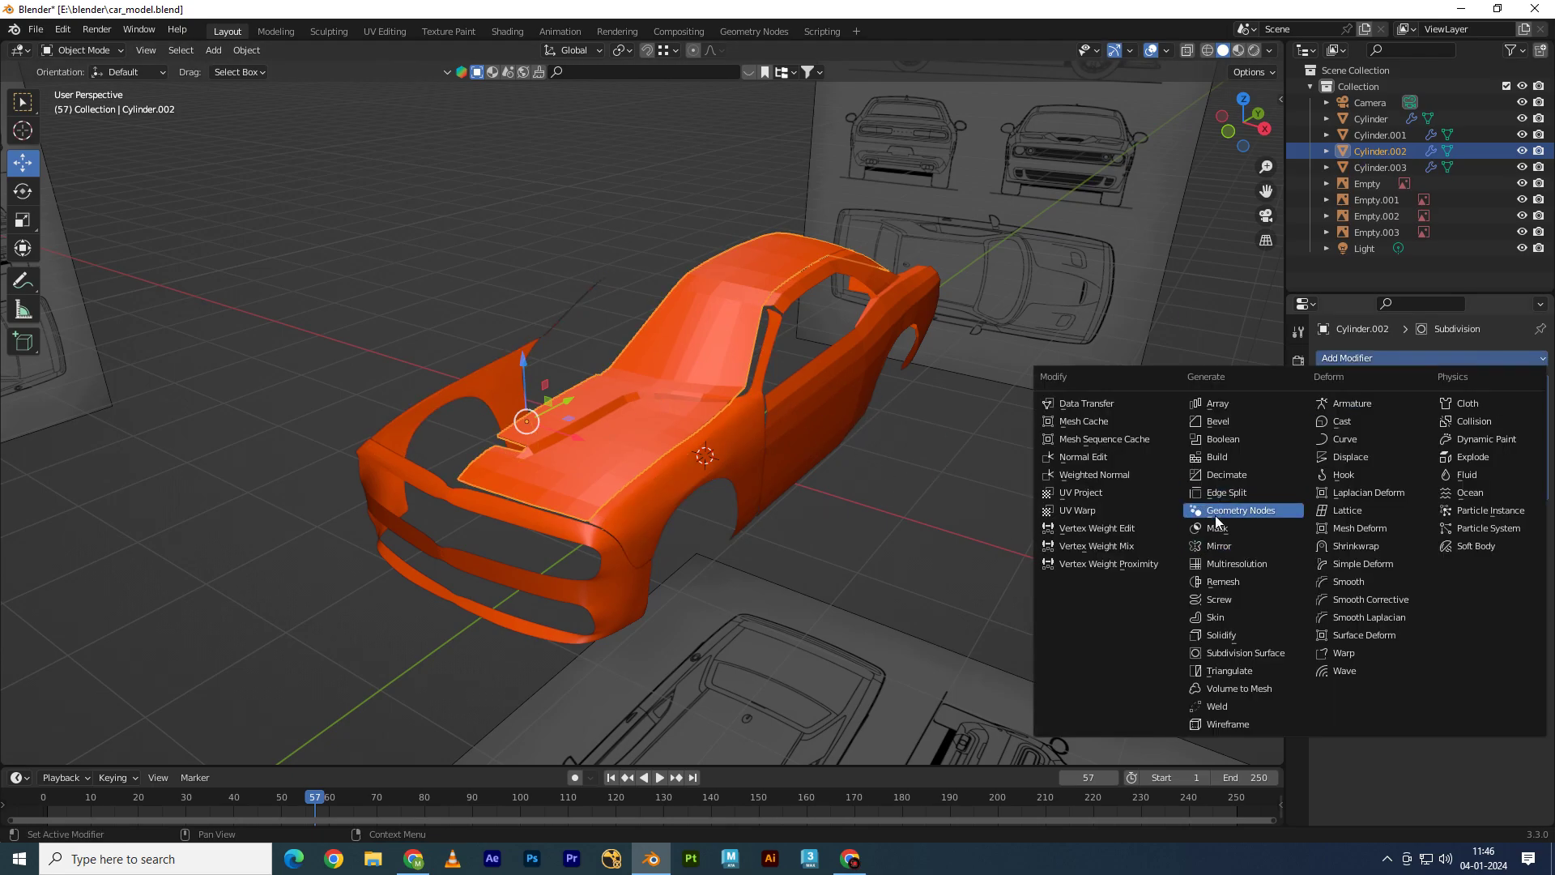
pyautogui.click(1219, 545)
pyautogui.click(1426, 537)
pyautogui.click(1505, 537)
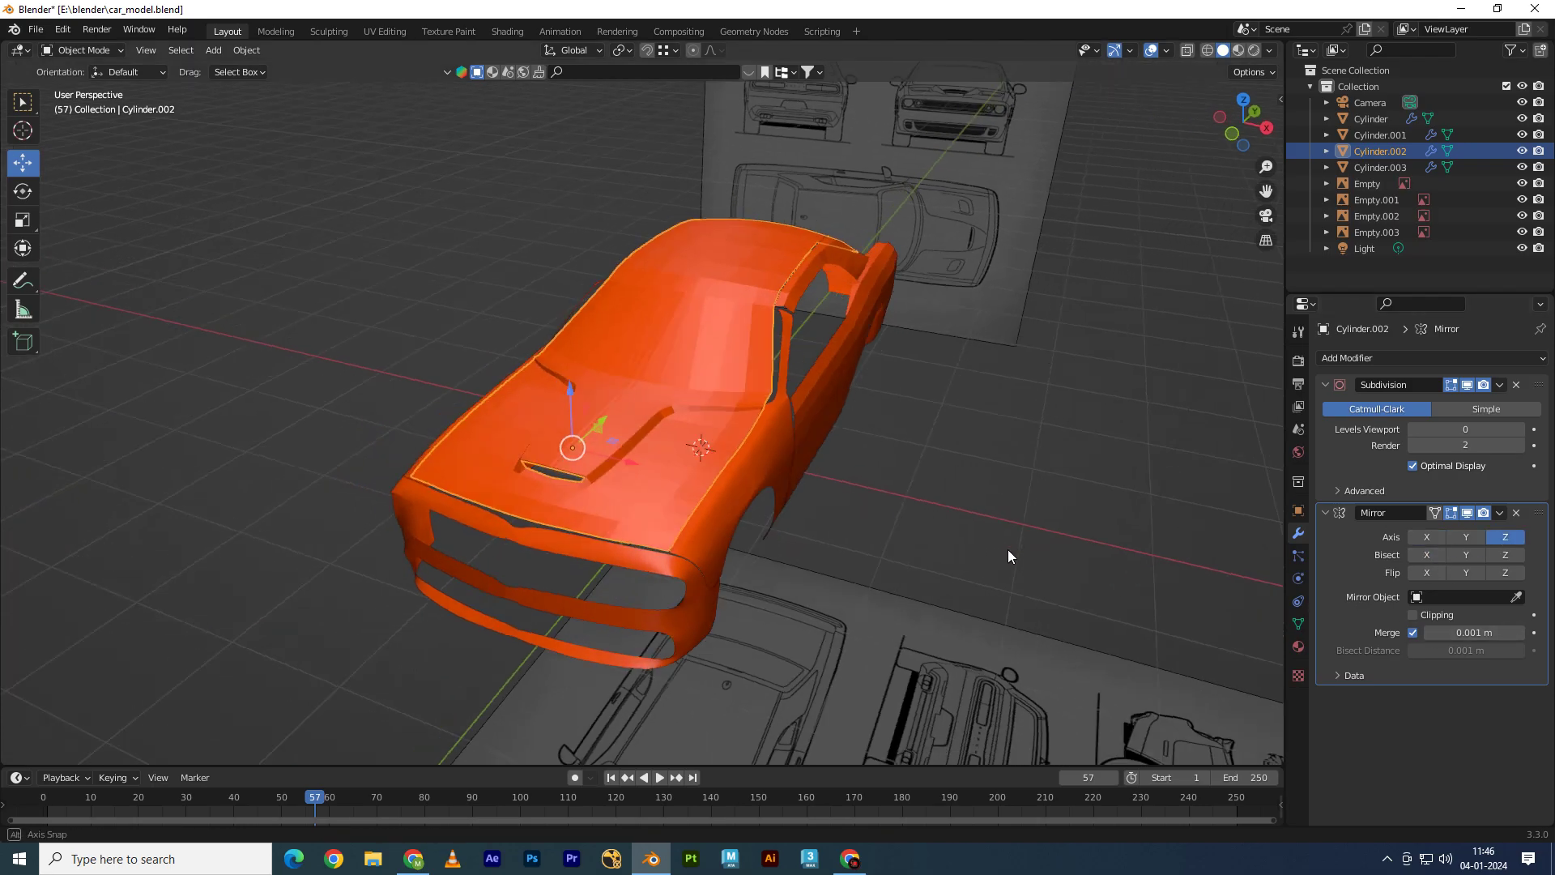
pyautogui.moveTo(1008, 551)
pyautogui.mouseDown(button='middle')
pyautogui.moveTo(869, 496)
pyautogui.moveTo(842, 508)
pyautogui.mouseUp(button='middle')
# Step: Set hood viewport subdivision to 5, and give the door a Z Mirror with subdivision 5
pyautogui.press('Return')
pyautogui.click(867, 407)
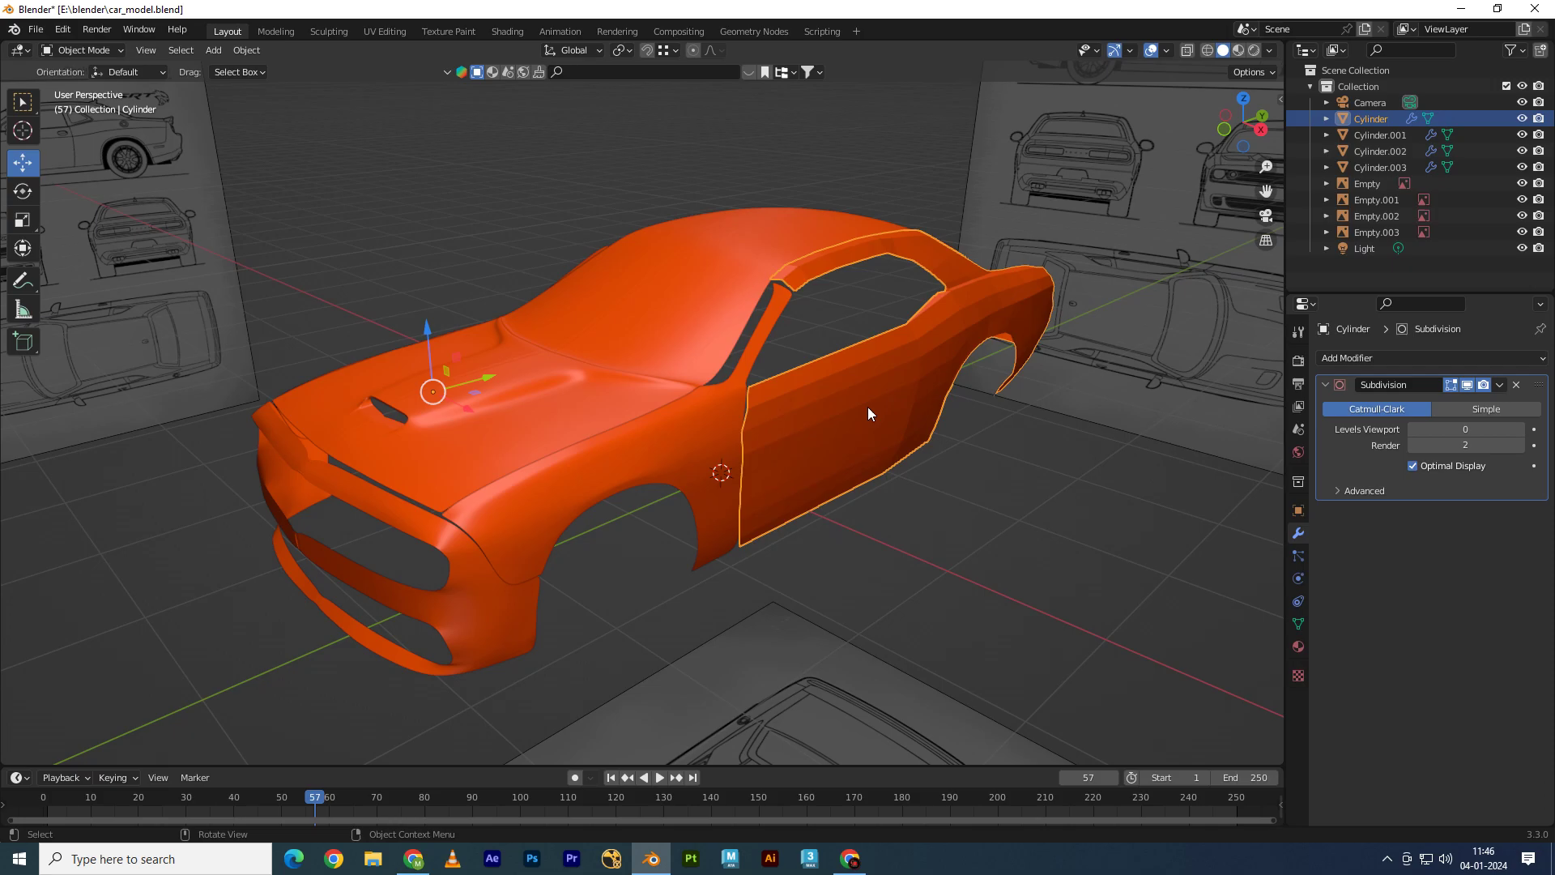
pyautogui.click(1375, 354)
pyautogui.click(1219, 547)
pyautogui.click(1504, 537)
pyautogui.click(1426, 537)
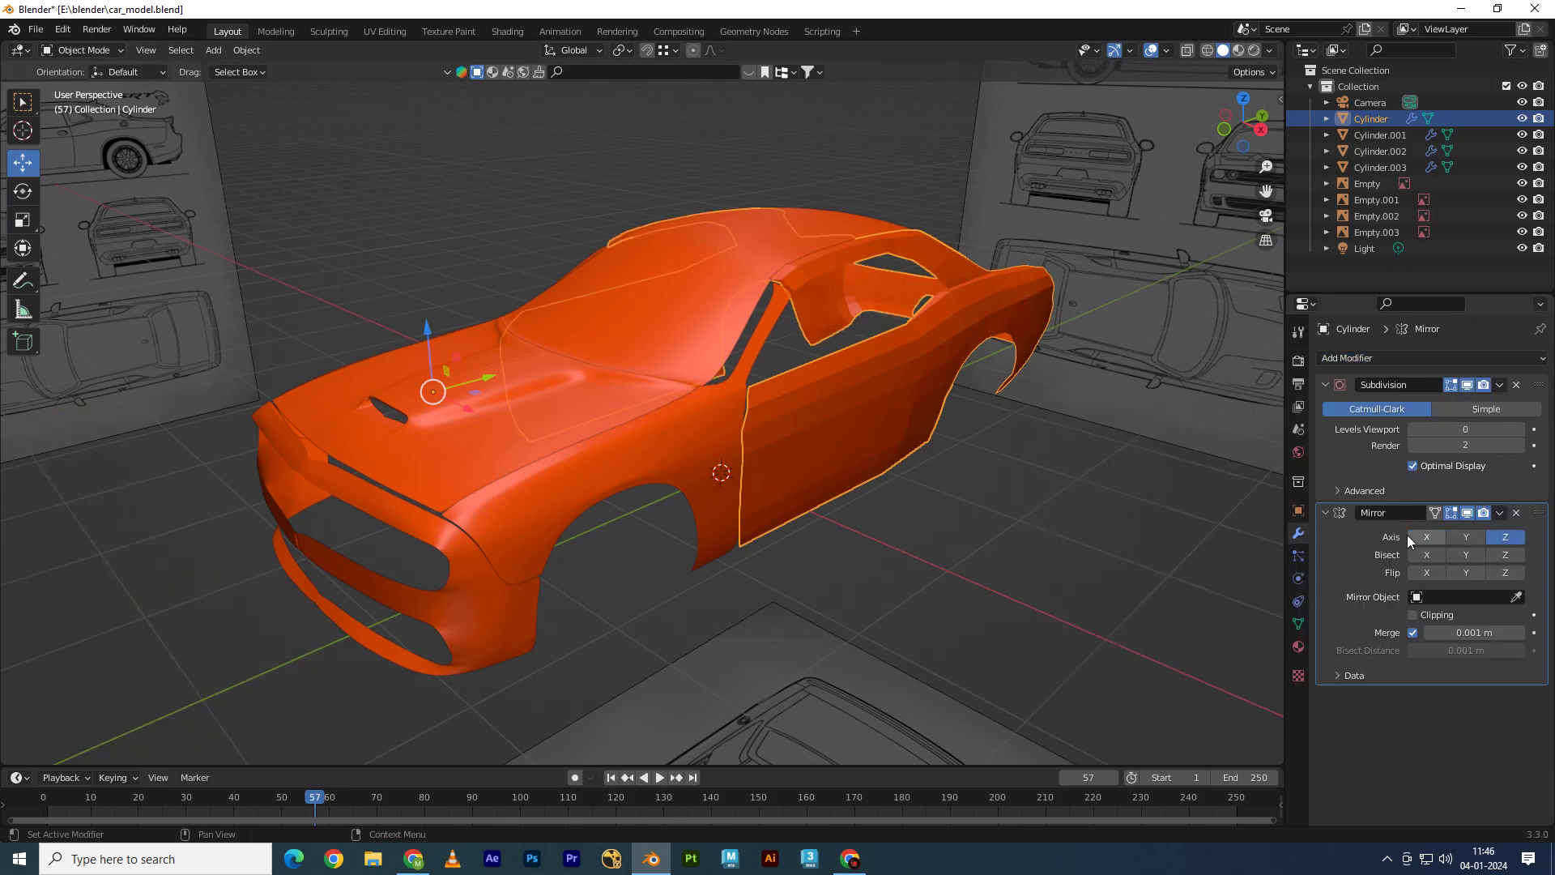
pyautogui.write('3')
pyautogui.press('Return')
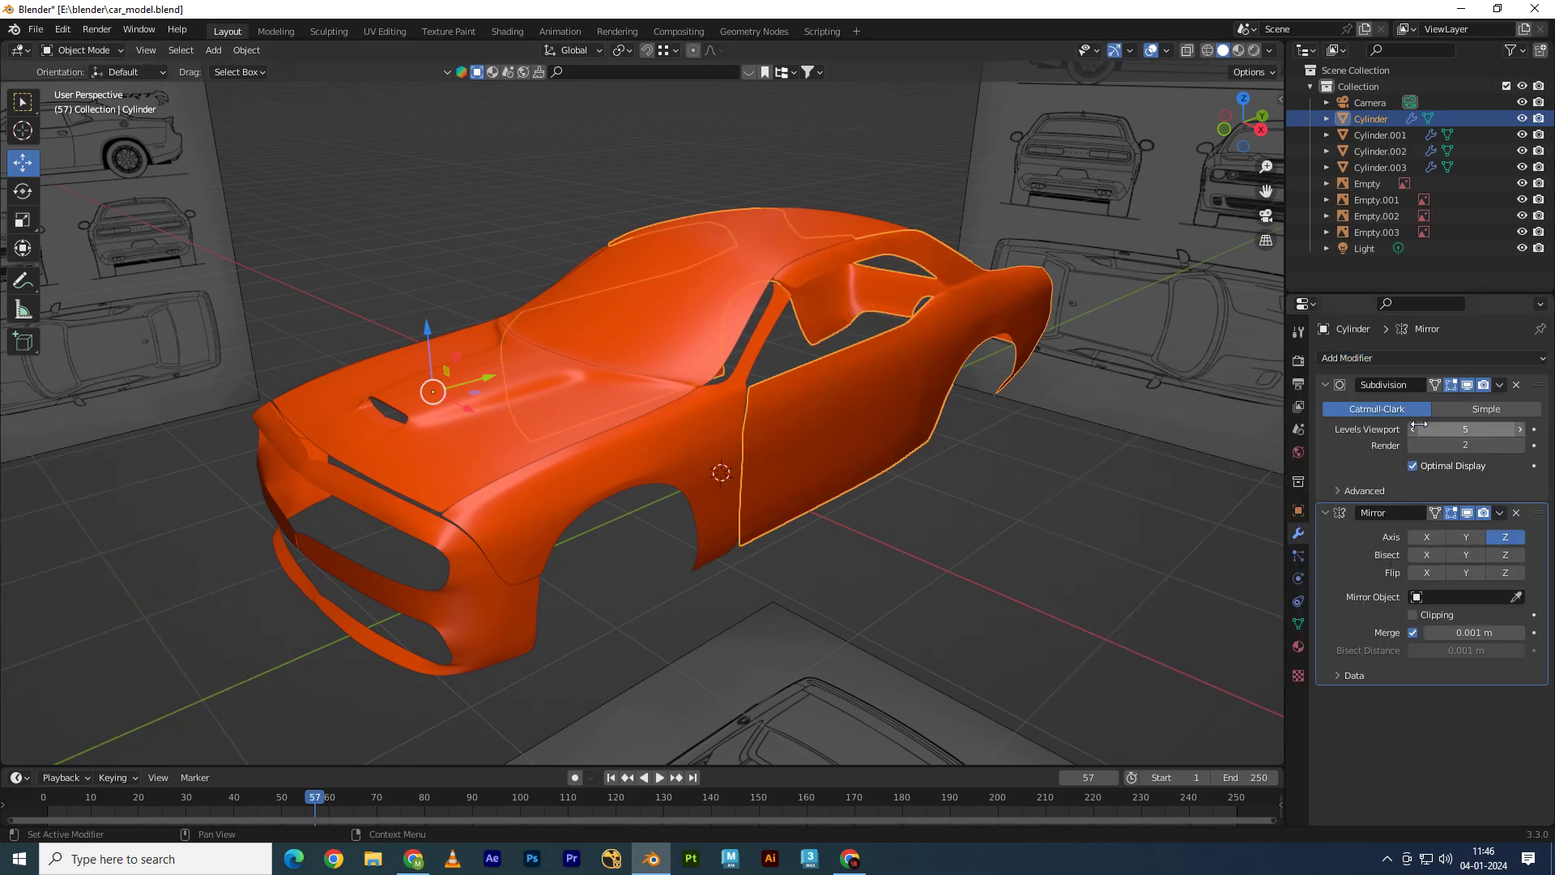
# Step: Deselect everything and orbit and zoom around the finished car body
pyautogui.moveTo(998, 533)
pyautogui.mouseDown(button='middle')
pyautogui.moveTo(844, 541)
pyautogui.moveTo(1039, 578)
pyautogui.moveTo(983, 539)
pyautogui.moveTo(936, 587)
pyautogui.moveTo(1115, 589)
pyautogui.moveTo(1066, 601)
pyautogui.moveTo(695, 465)
pyautogui.moveTo(721, 520)
pyautogui.moveTo(811, 554)
pyautogui.moveTo(950, 548)
pyautogui.moveTo(614, 447)
pyautogui.mouseUp(button='middle')
pyautogui.click(984, 539)
pyautogui.scroll(3, 752, 499)
pyautogui.scroll(3, 615, 447)
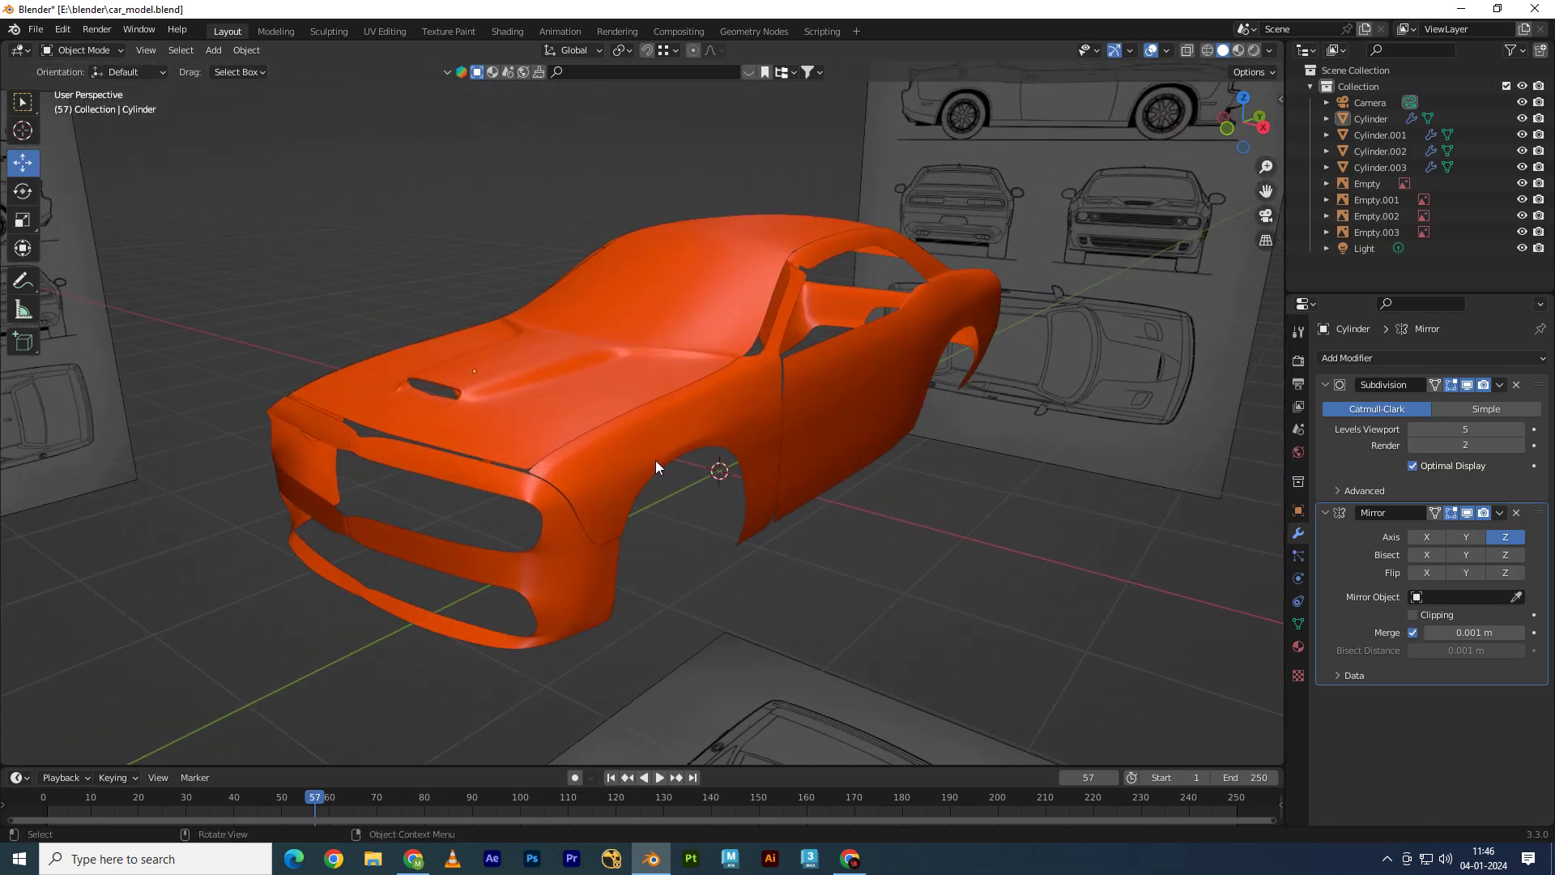
pyautogui.scroll(-2, 525, 378)
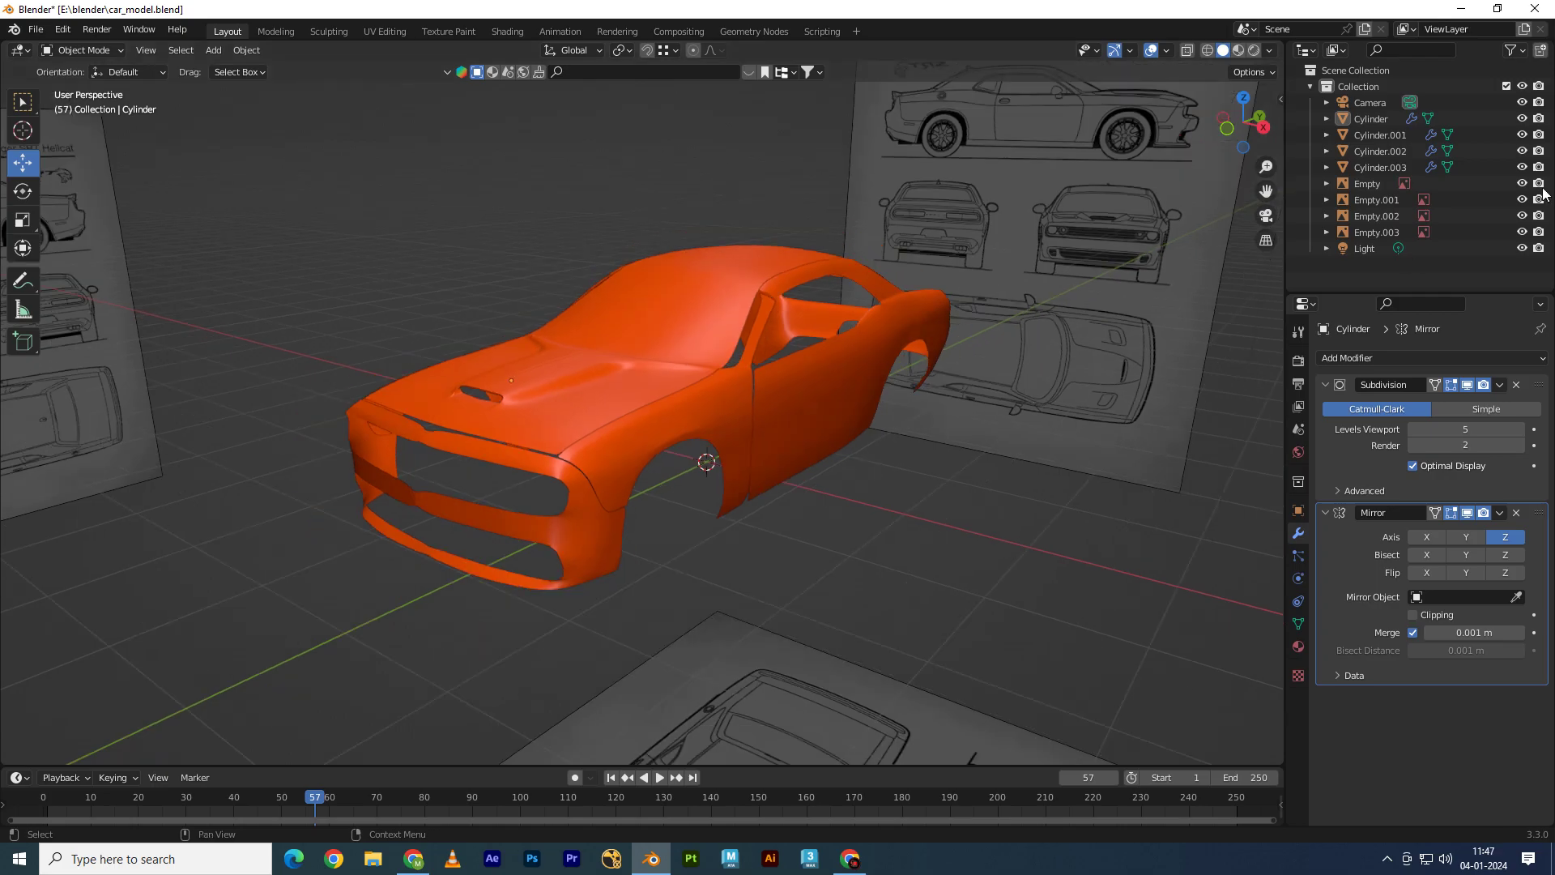
# Step: Hide the blueprint empties and scene light, and switch to glossy MatCap shading
pyautogui.moveTo(1522, 183); pyautogui.dragTo(1524, 248)
pyautogui.click(1270, 50)
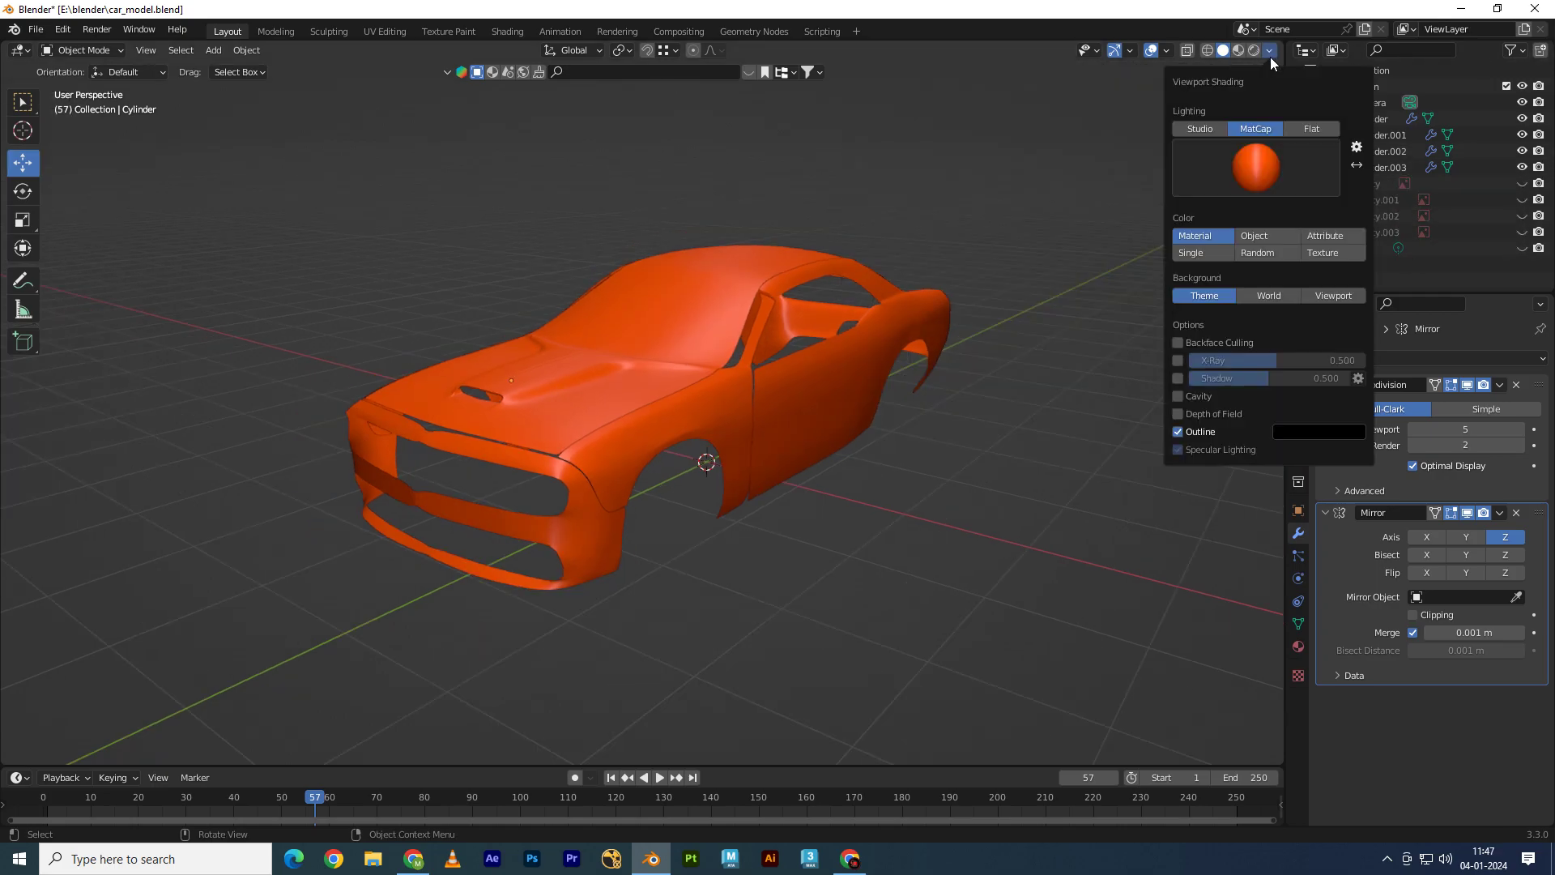
pyautogui.click(1272, 168)
pyautogui.click(983, 227)
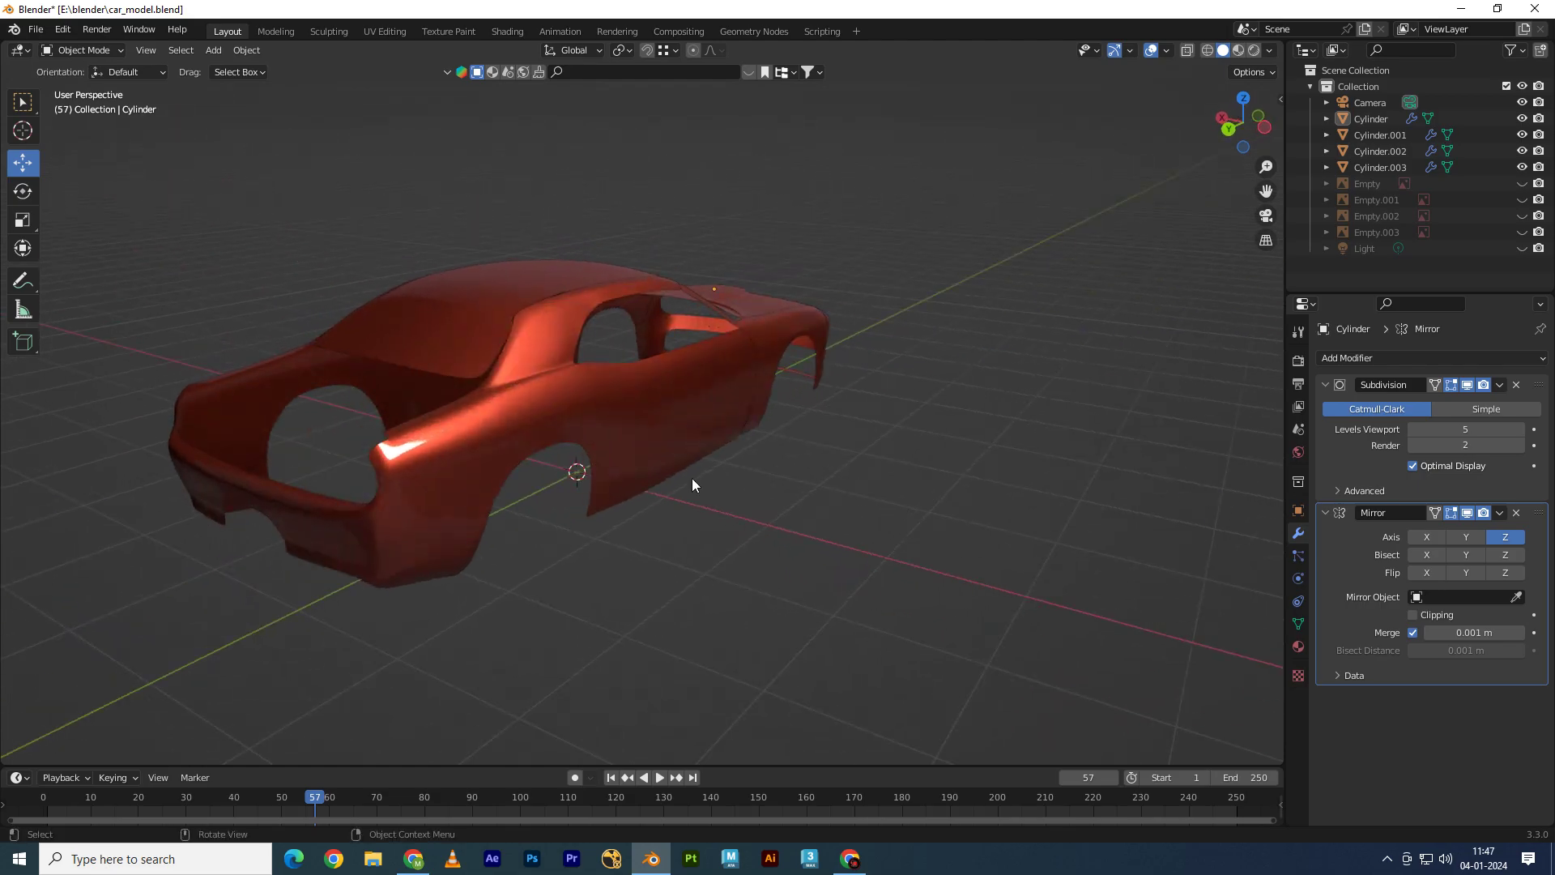